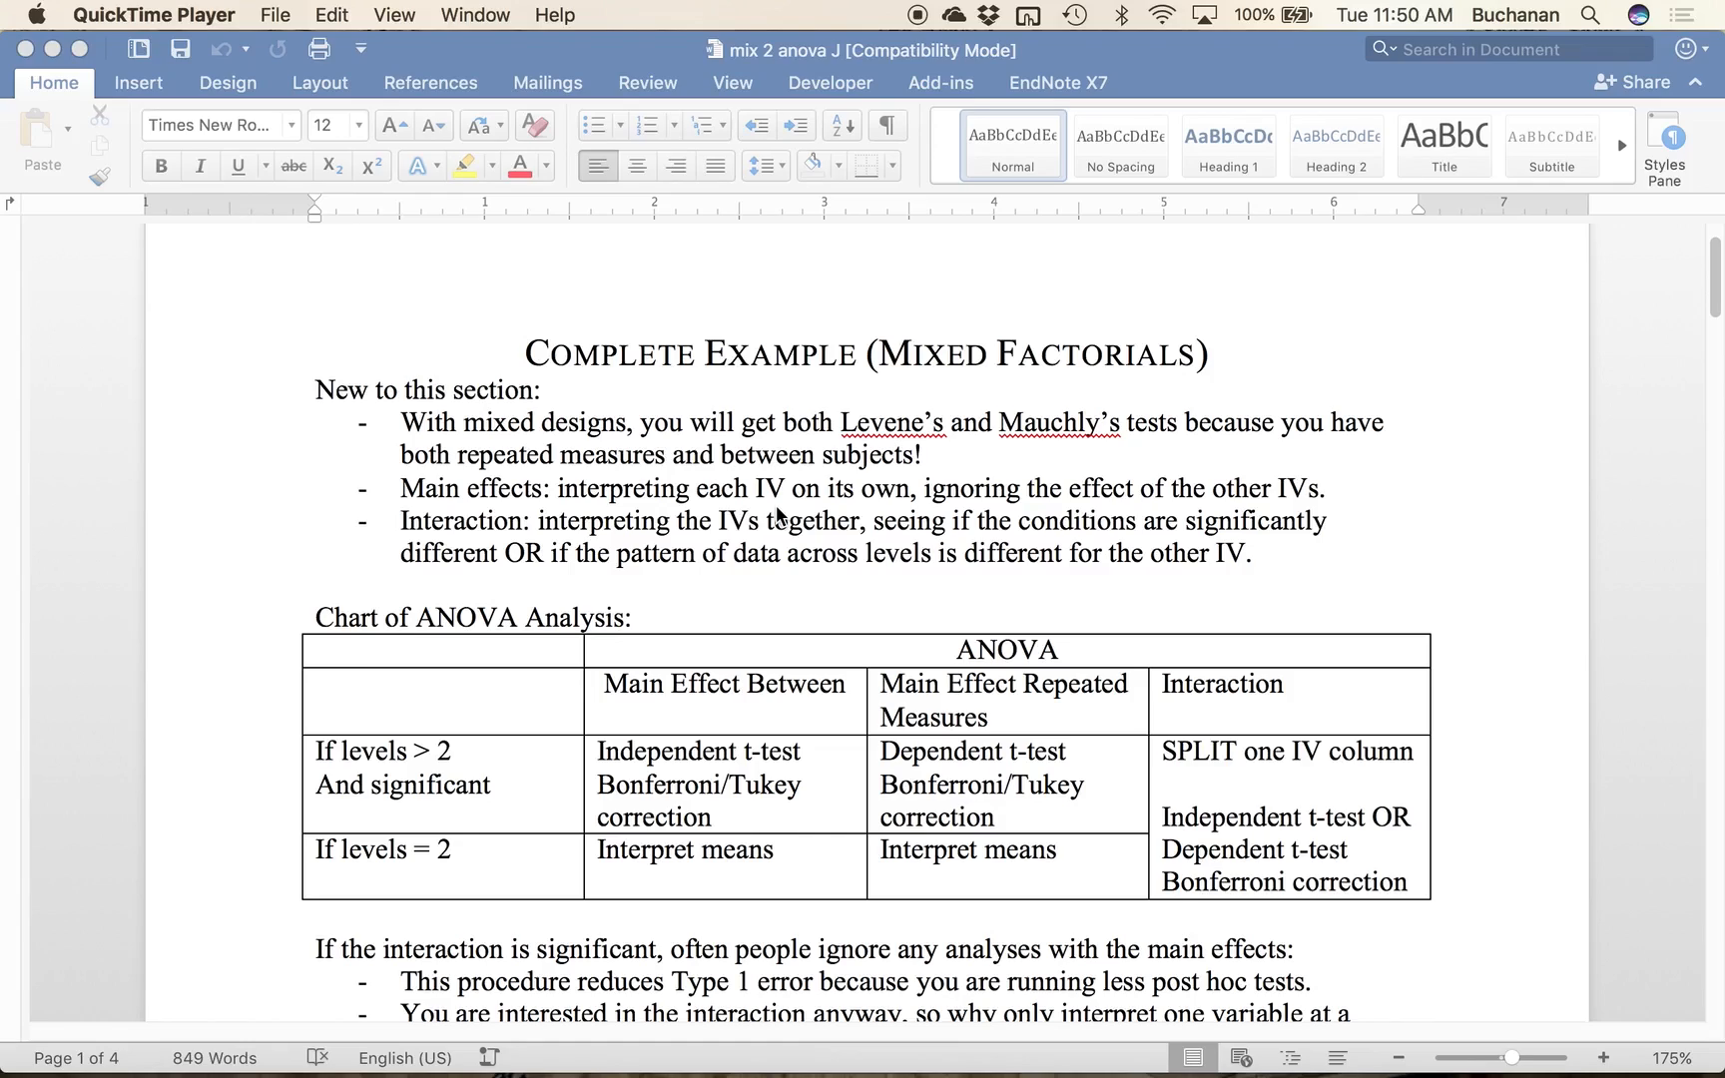
# Step: Review the mixed factorial introduction and the Chart of ANOVA Analysis, comparing the post hoc tests for between and repeated measures main effects
pyautogui.moveTo(1, 1076)
pyautogui.click(1336, 704)
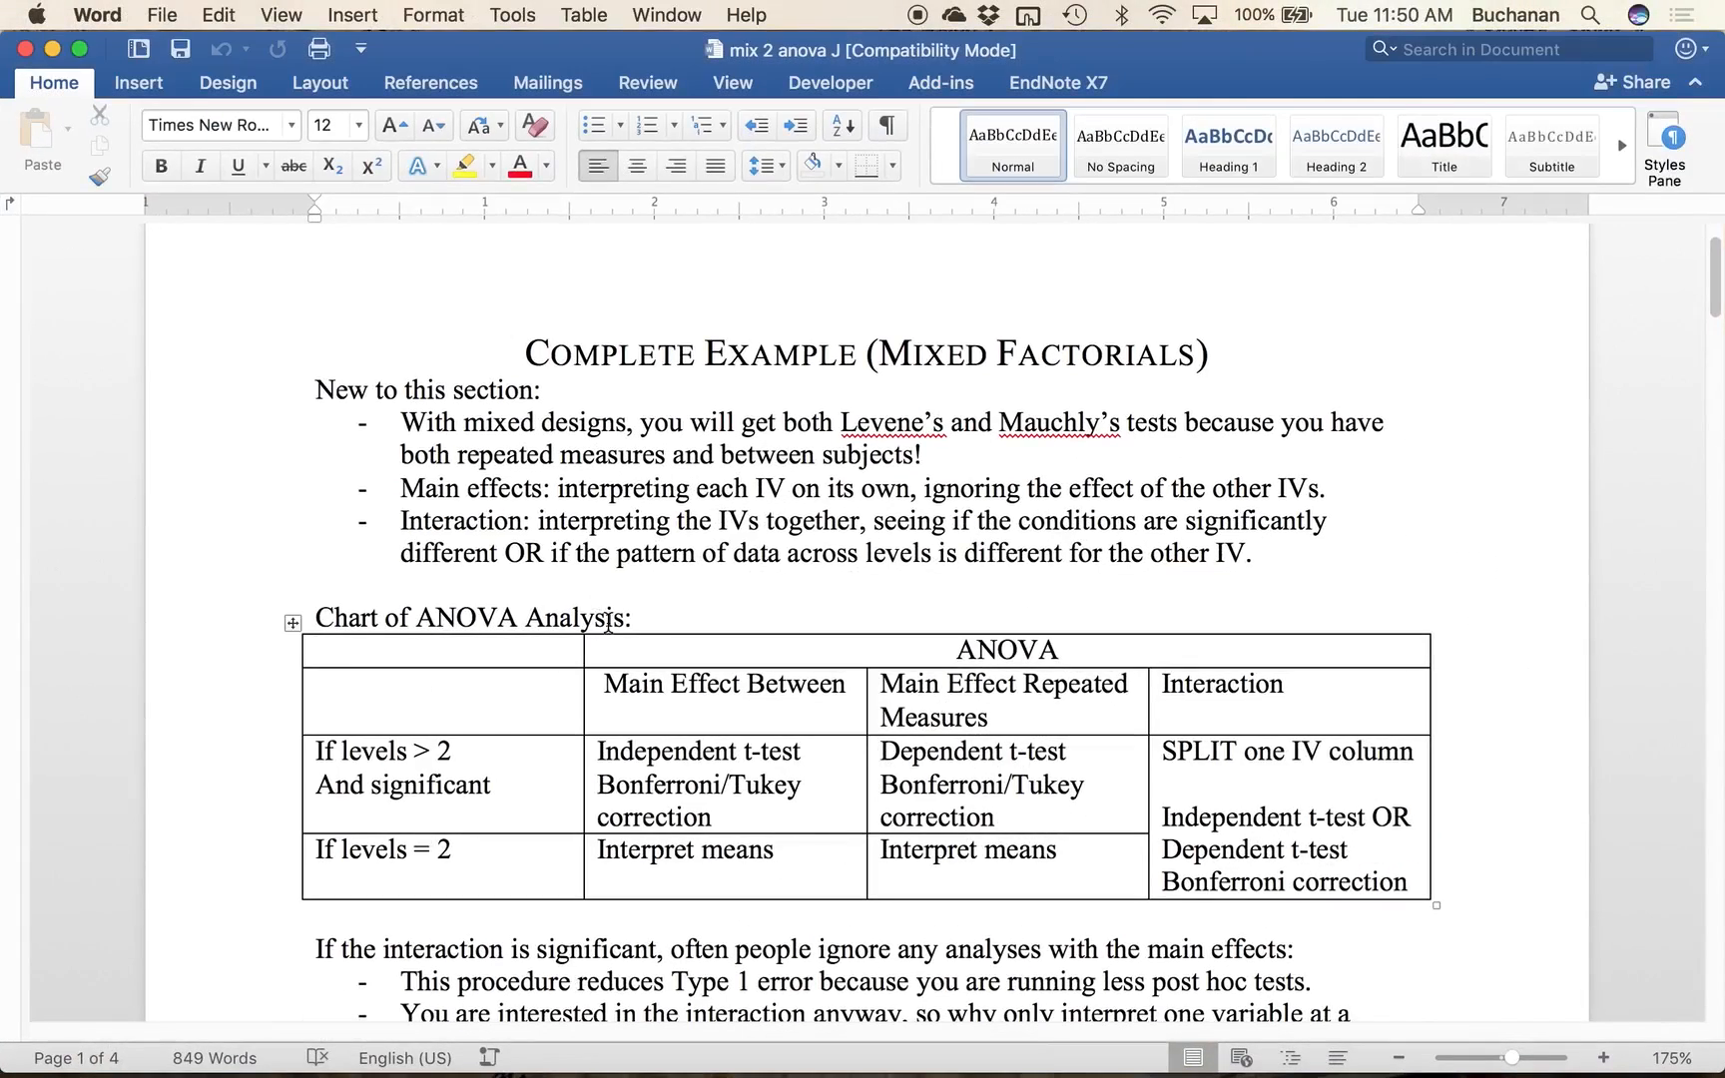
pyautogui.scroll(-3, 906, 731)
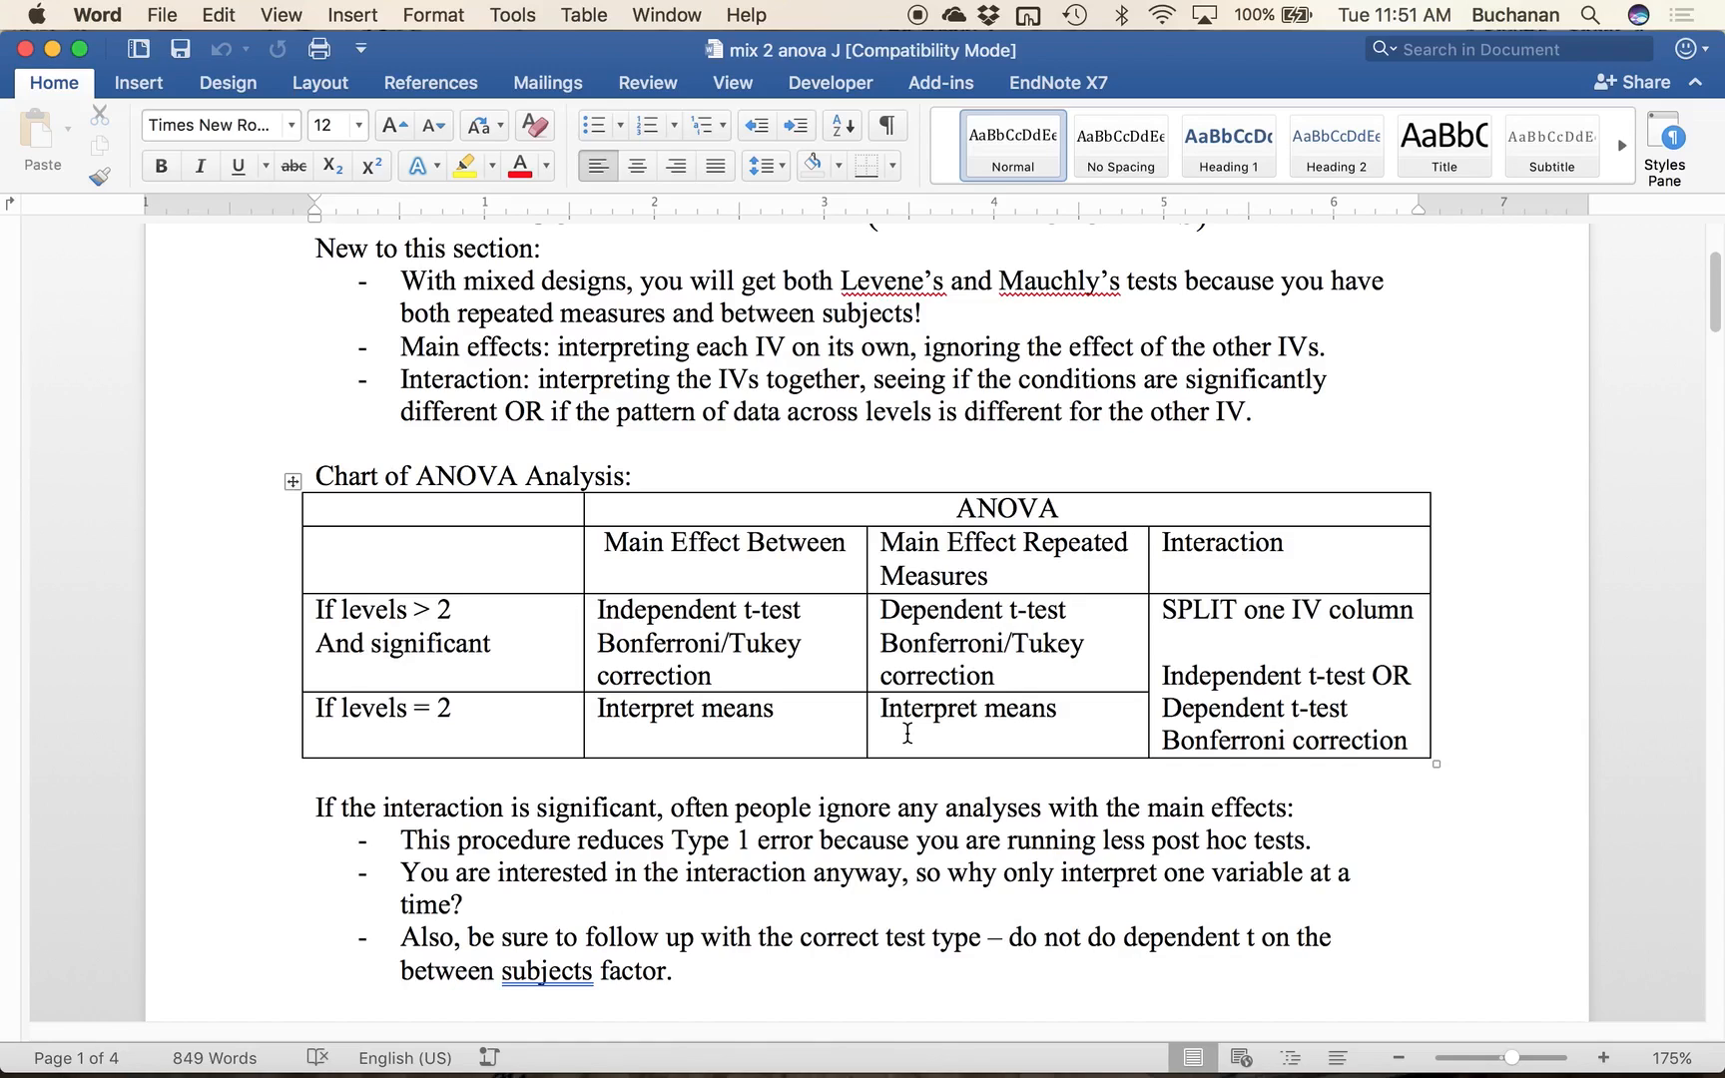
pyautogui.scroll(-1, 906, 733)
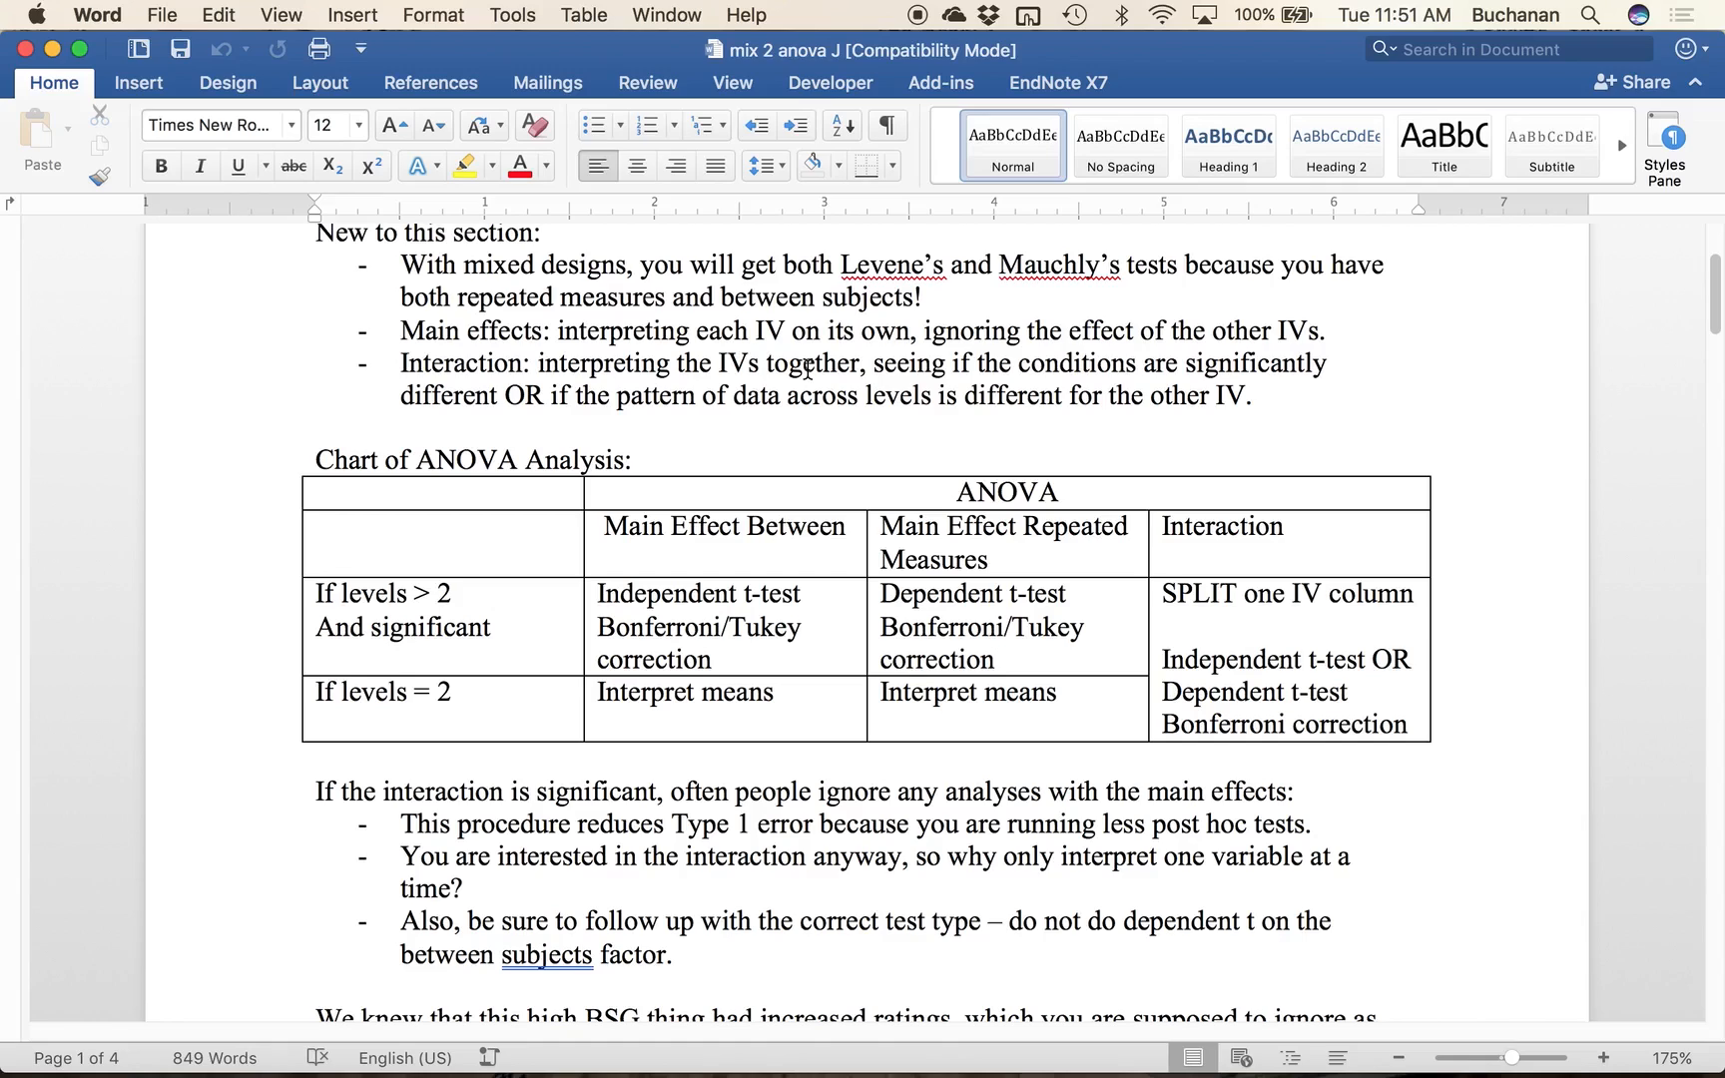
pyautogui.scroll(-5, 808, 429)
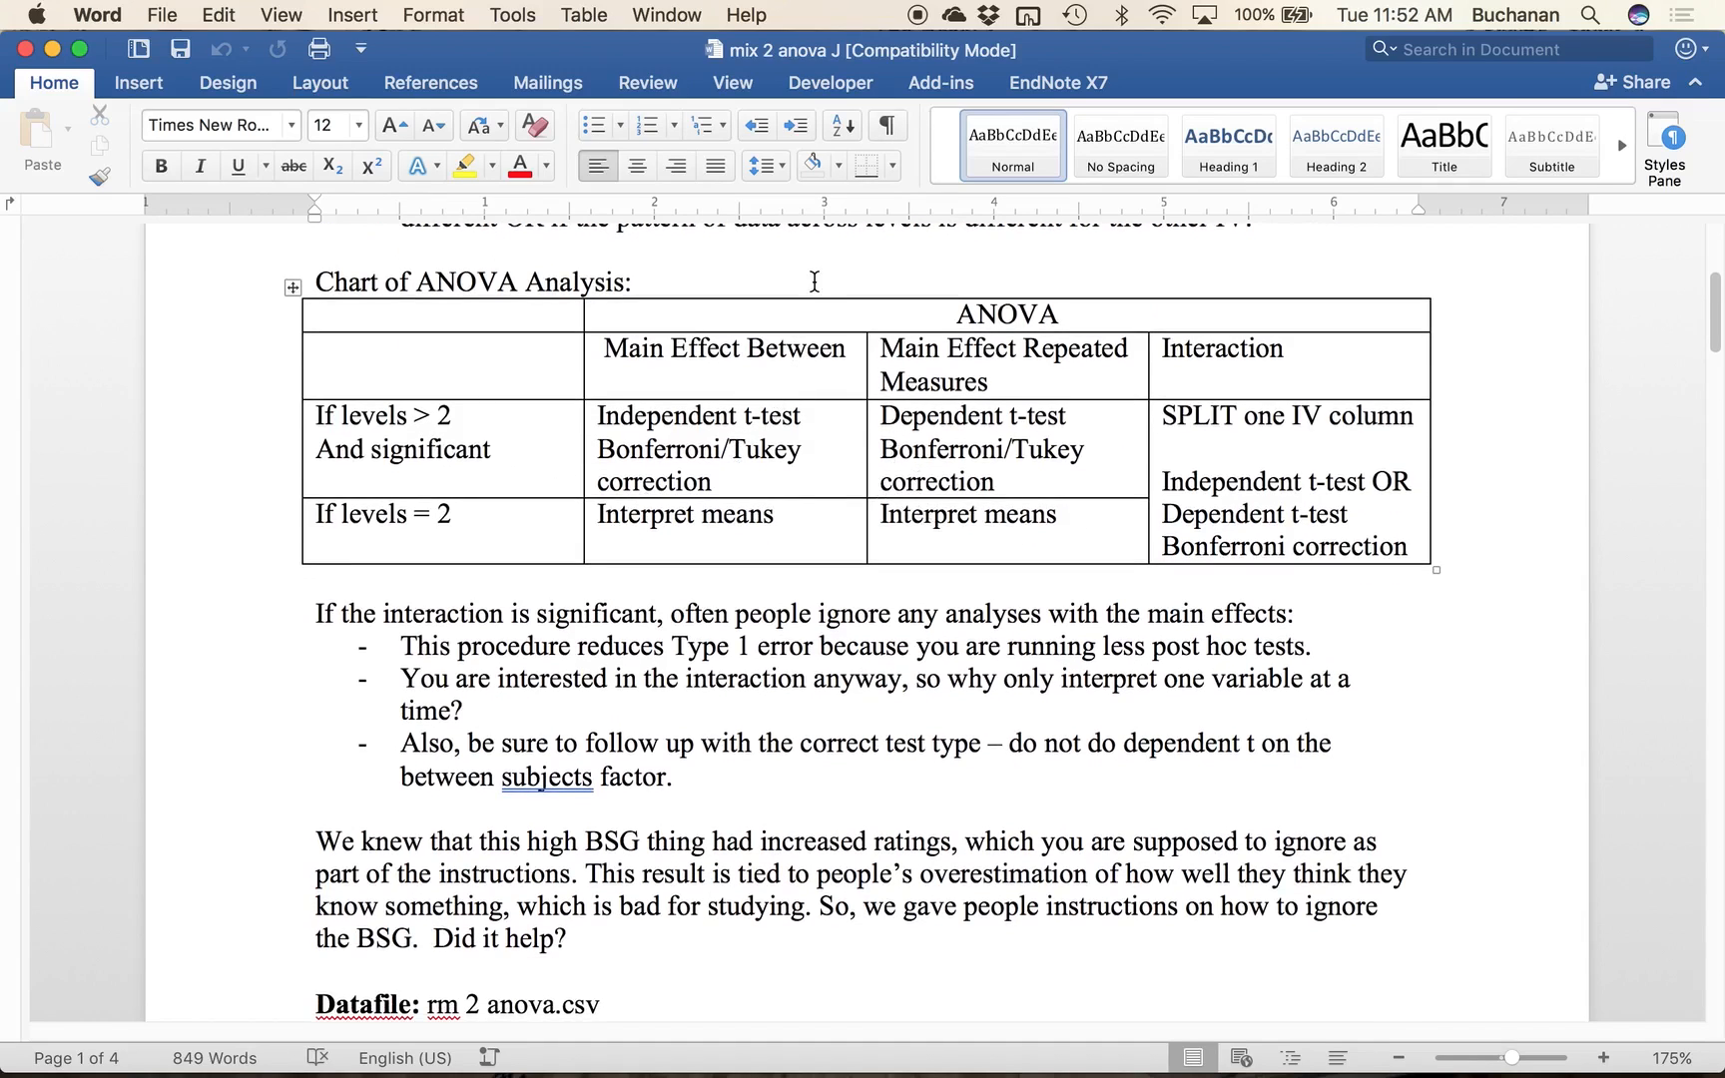
pyautogui.click(804, 381)
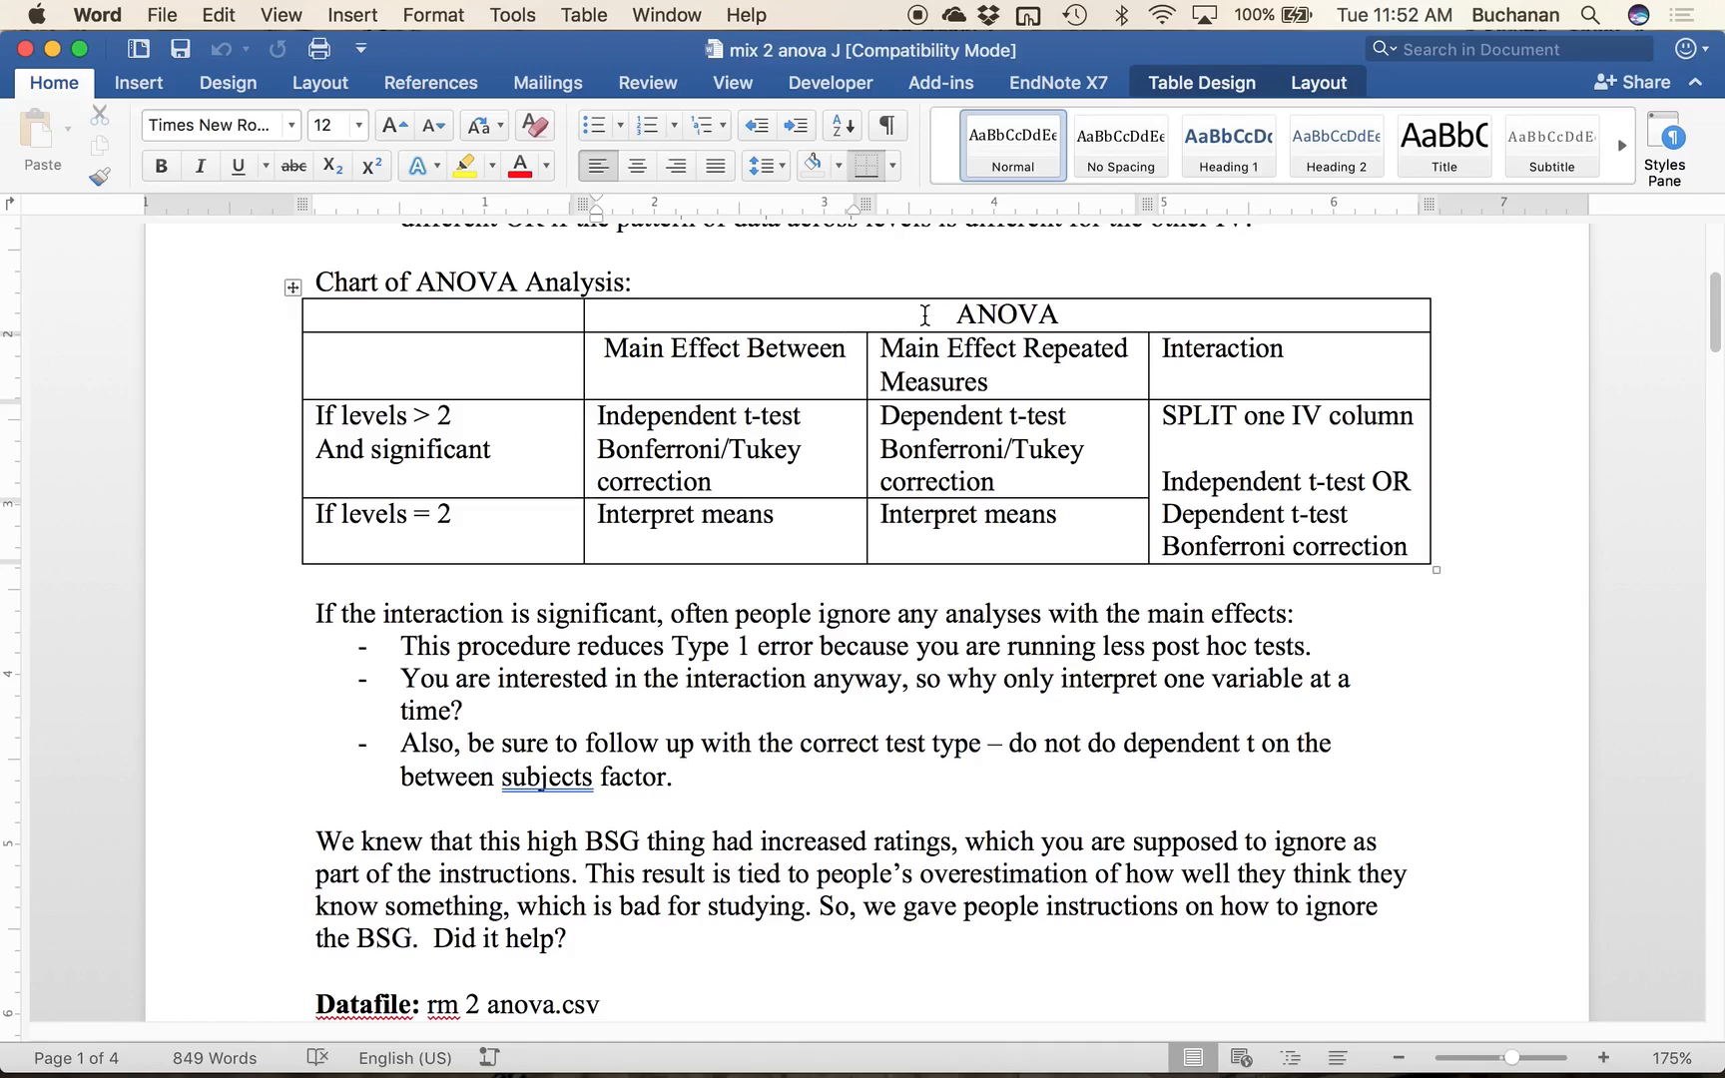
pyautogui.moveTo(1031, 421); pyautogui.dragTo(1032, 423)
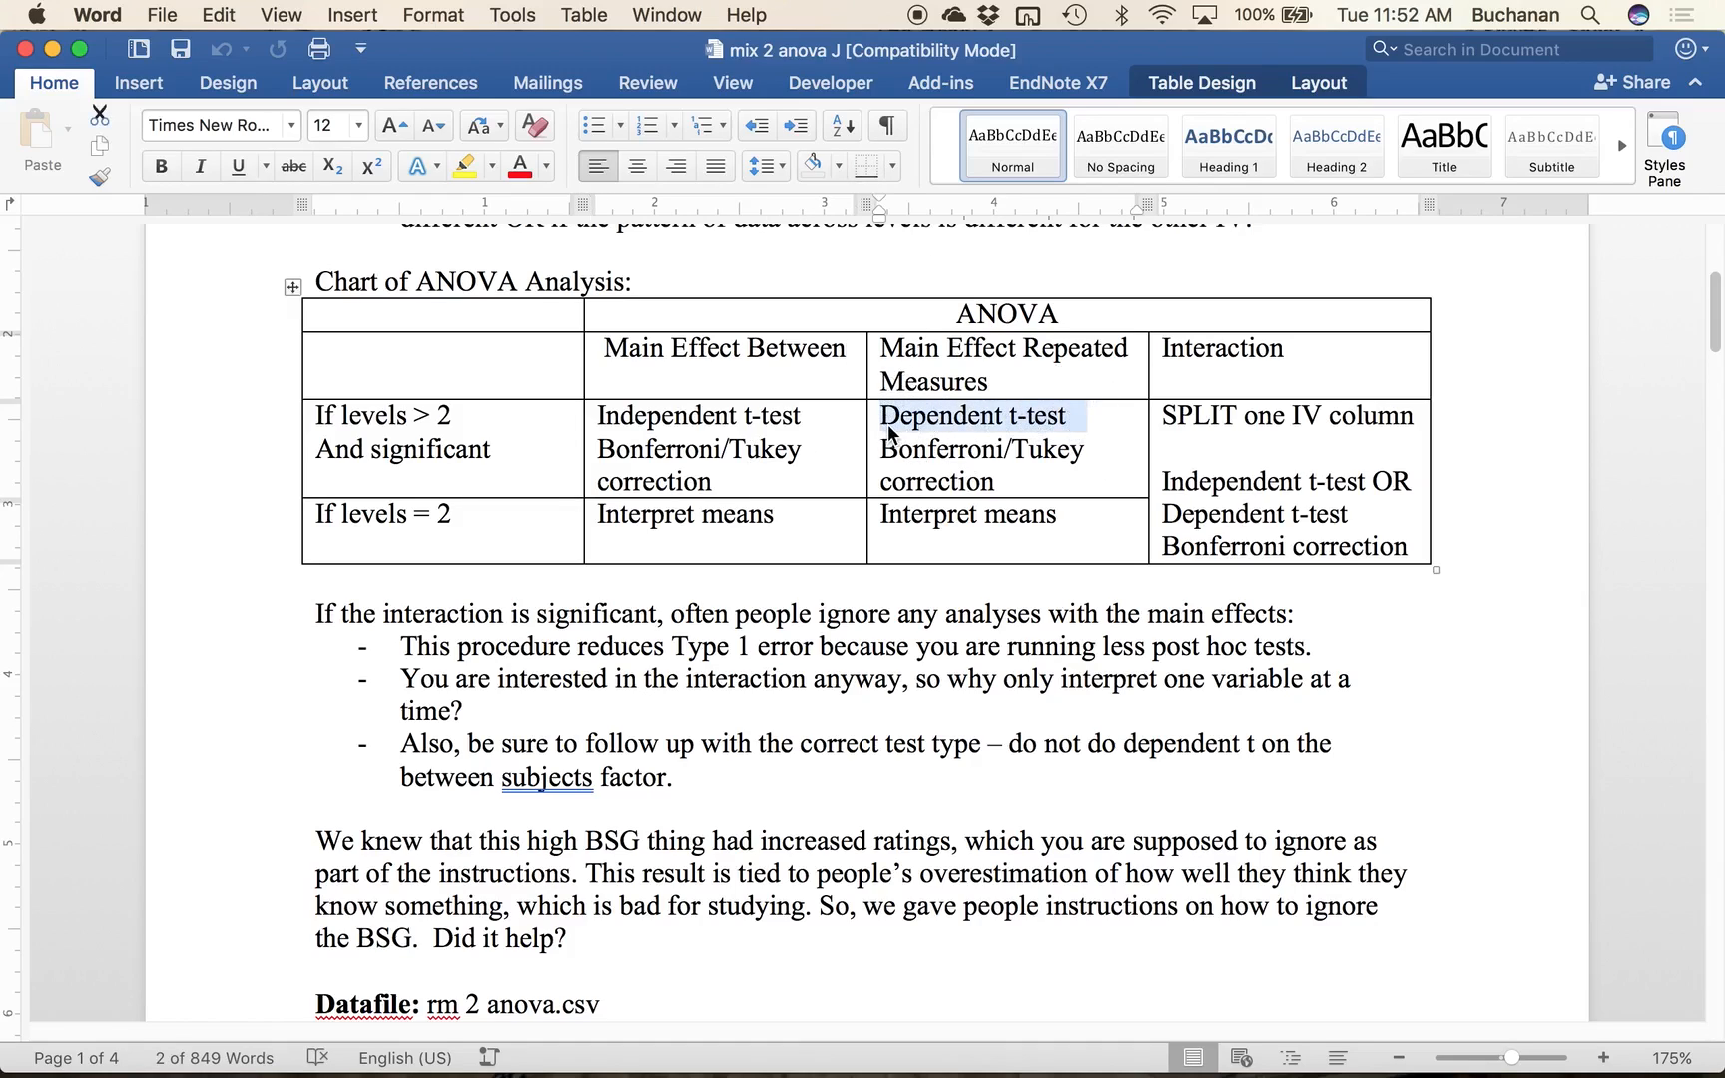
pyautogui.moveTo(882, 449); pyautogui.dragTo(1008, 477)
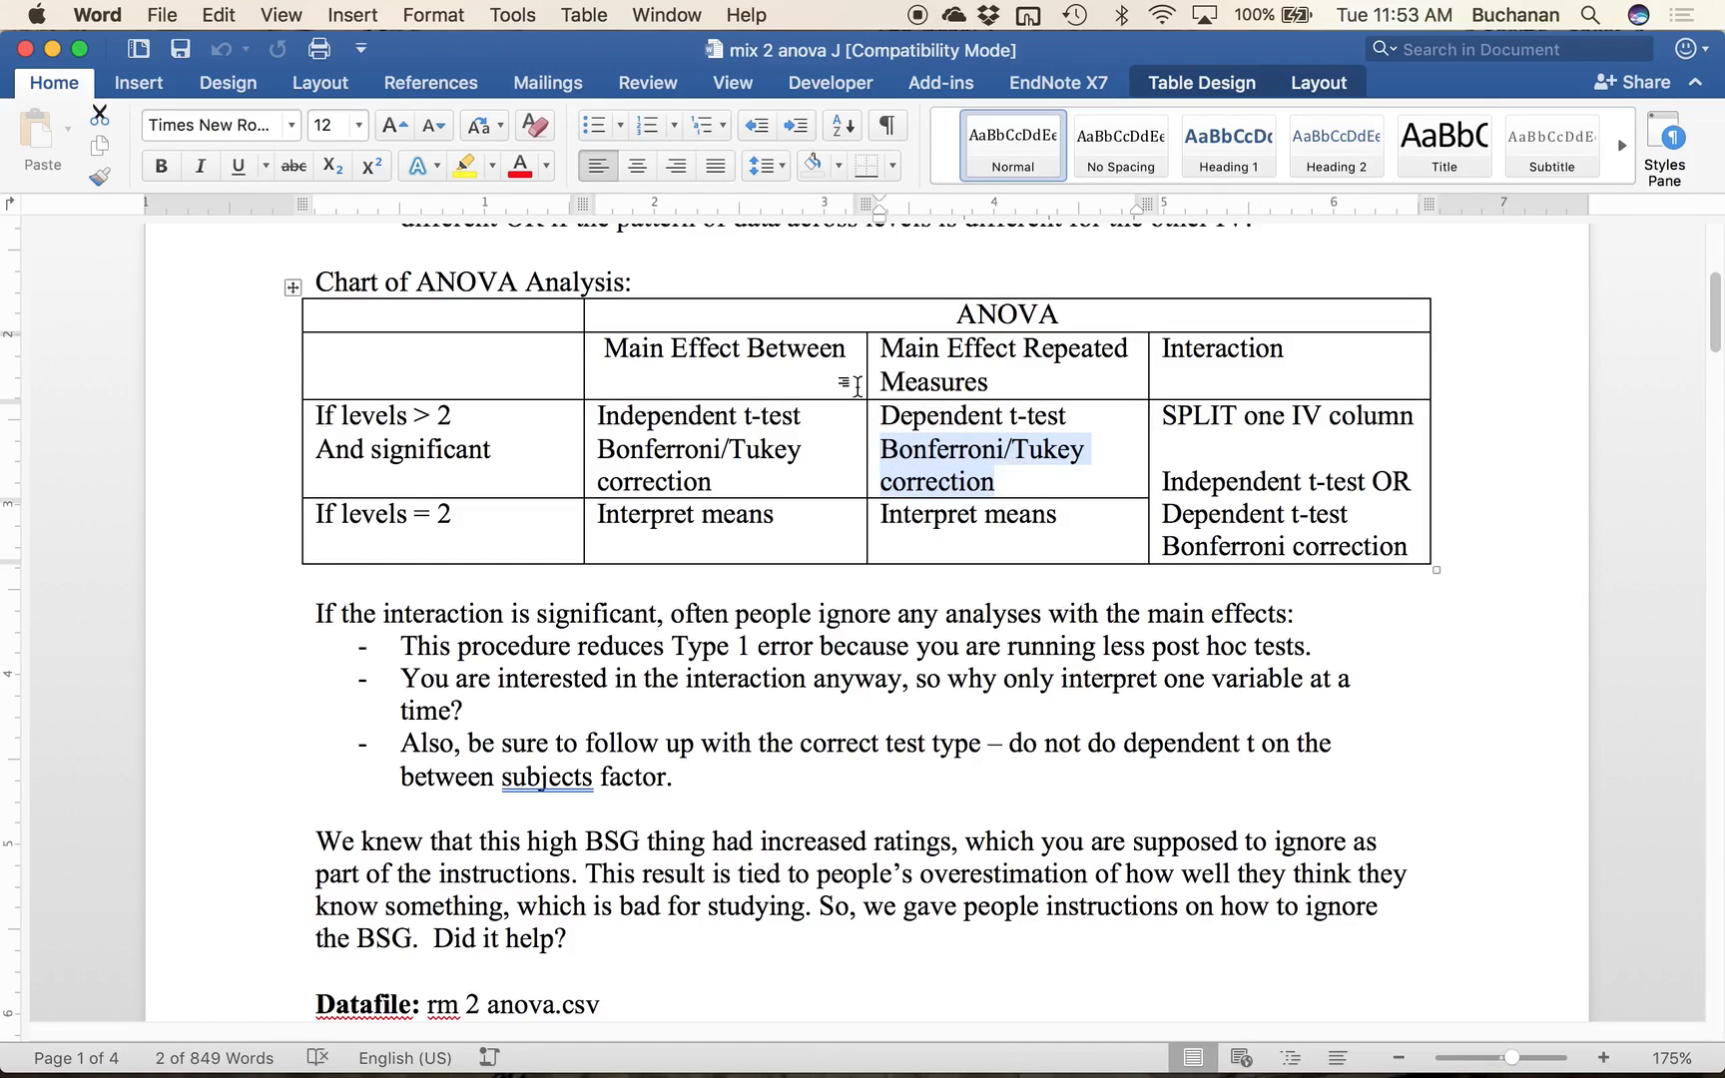
pyautogui.click(647, 417)
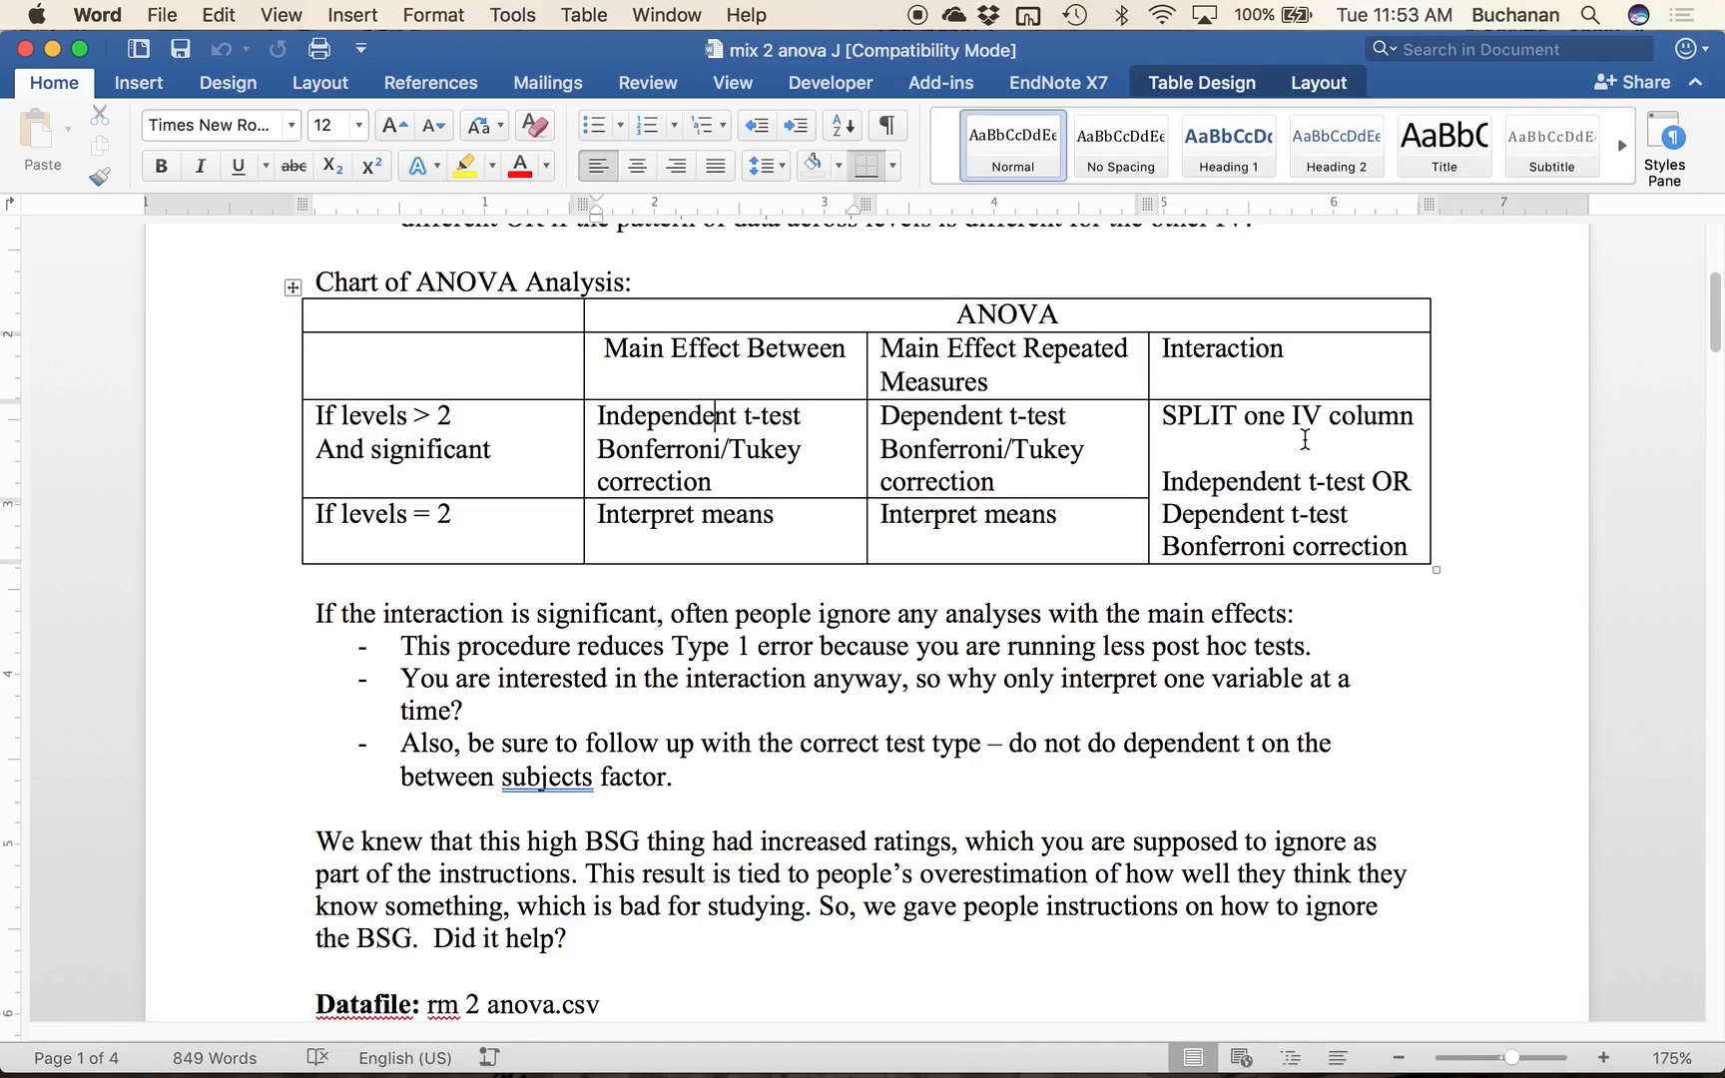
# Step: Compare the chart's Interaction column with the notes below it about ignoring main effects when the interaction is significant
pyautogui.scroll(-3, 1304, 439)
pyautogui.scroll(-1, 1304, 439)
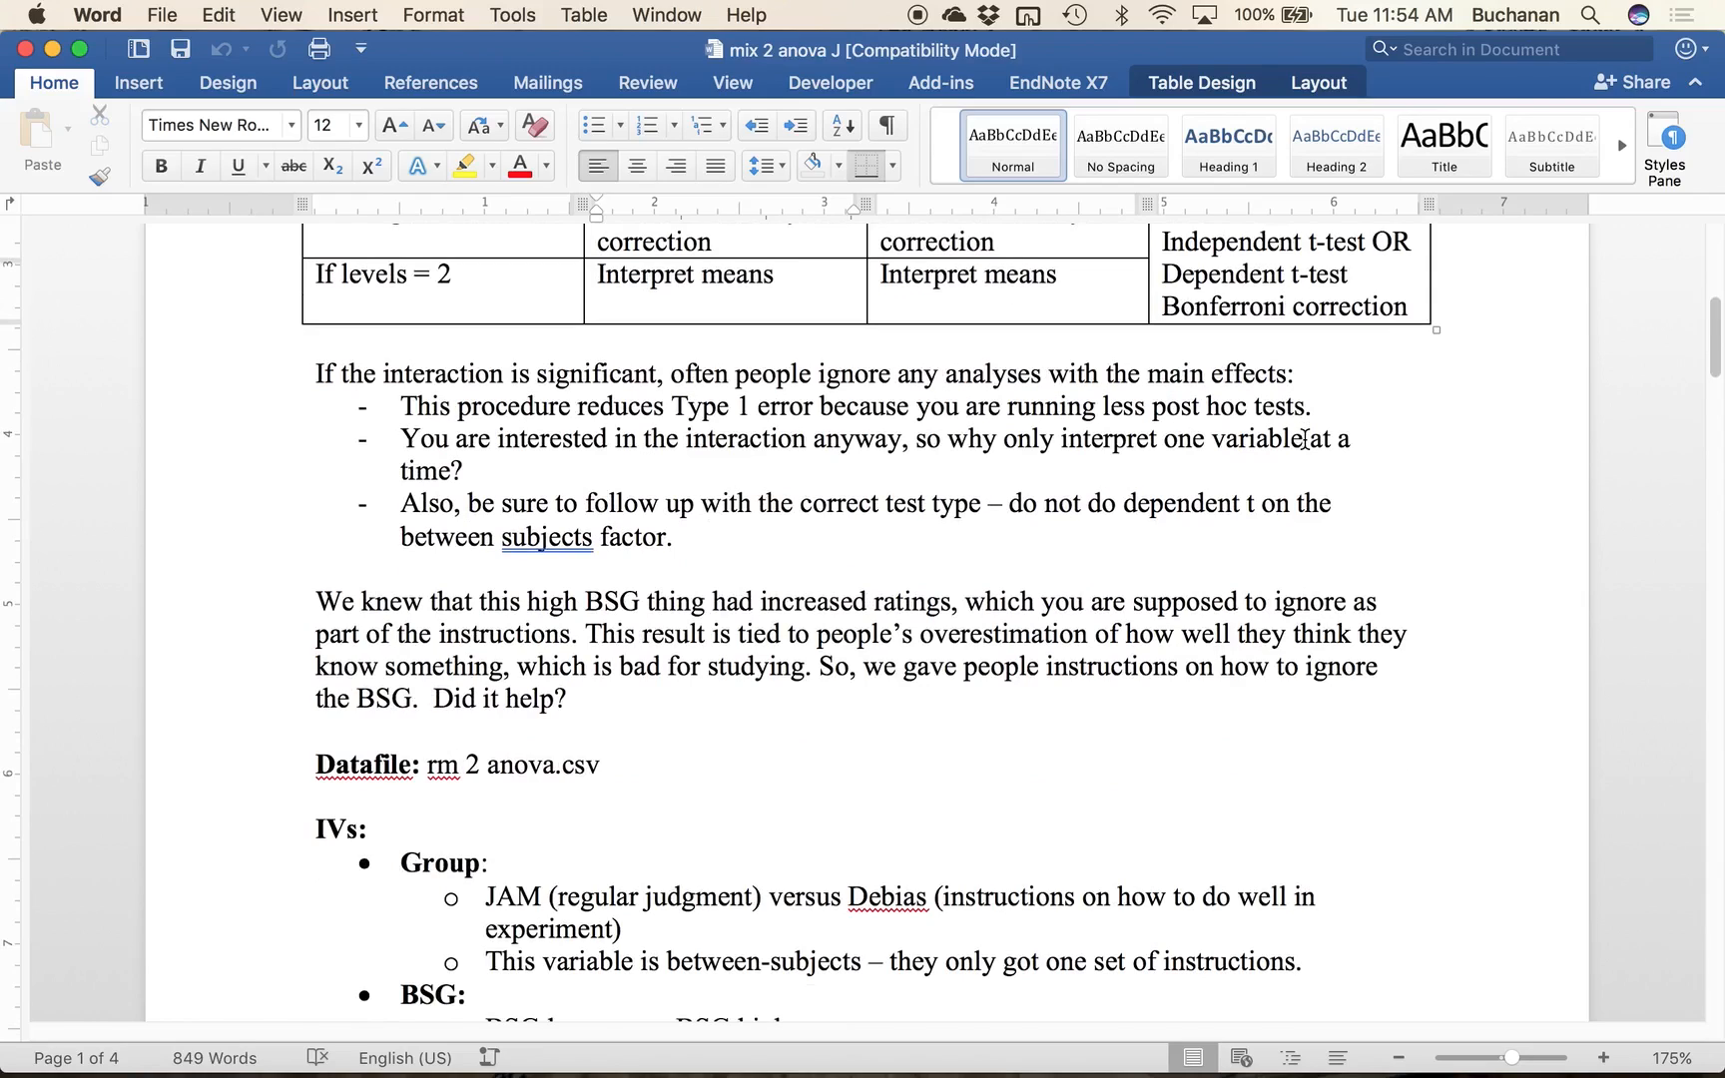
pyautogui.scroll(3, 1303, 439)
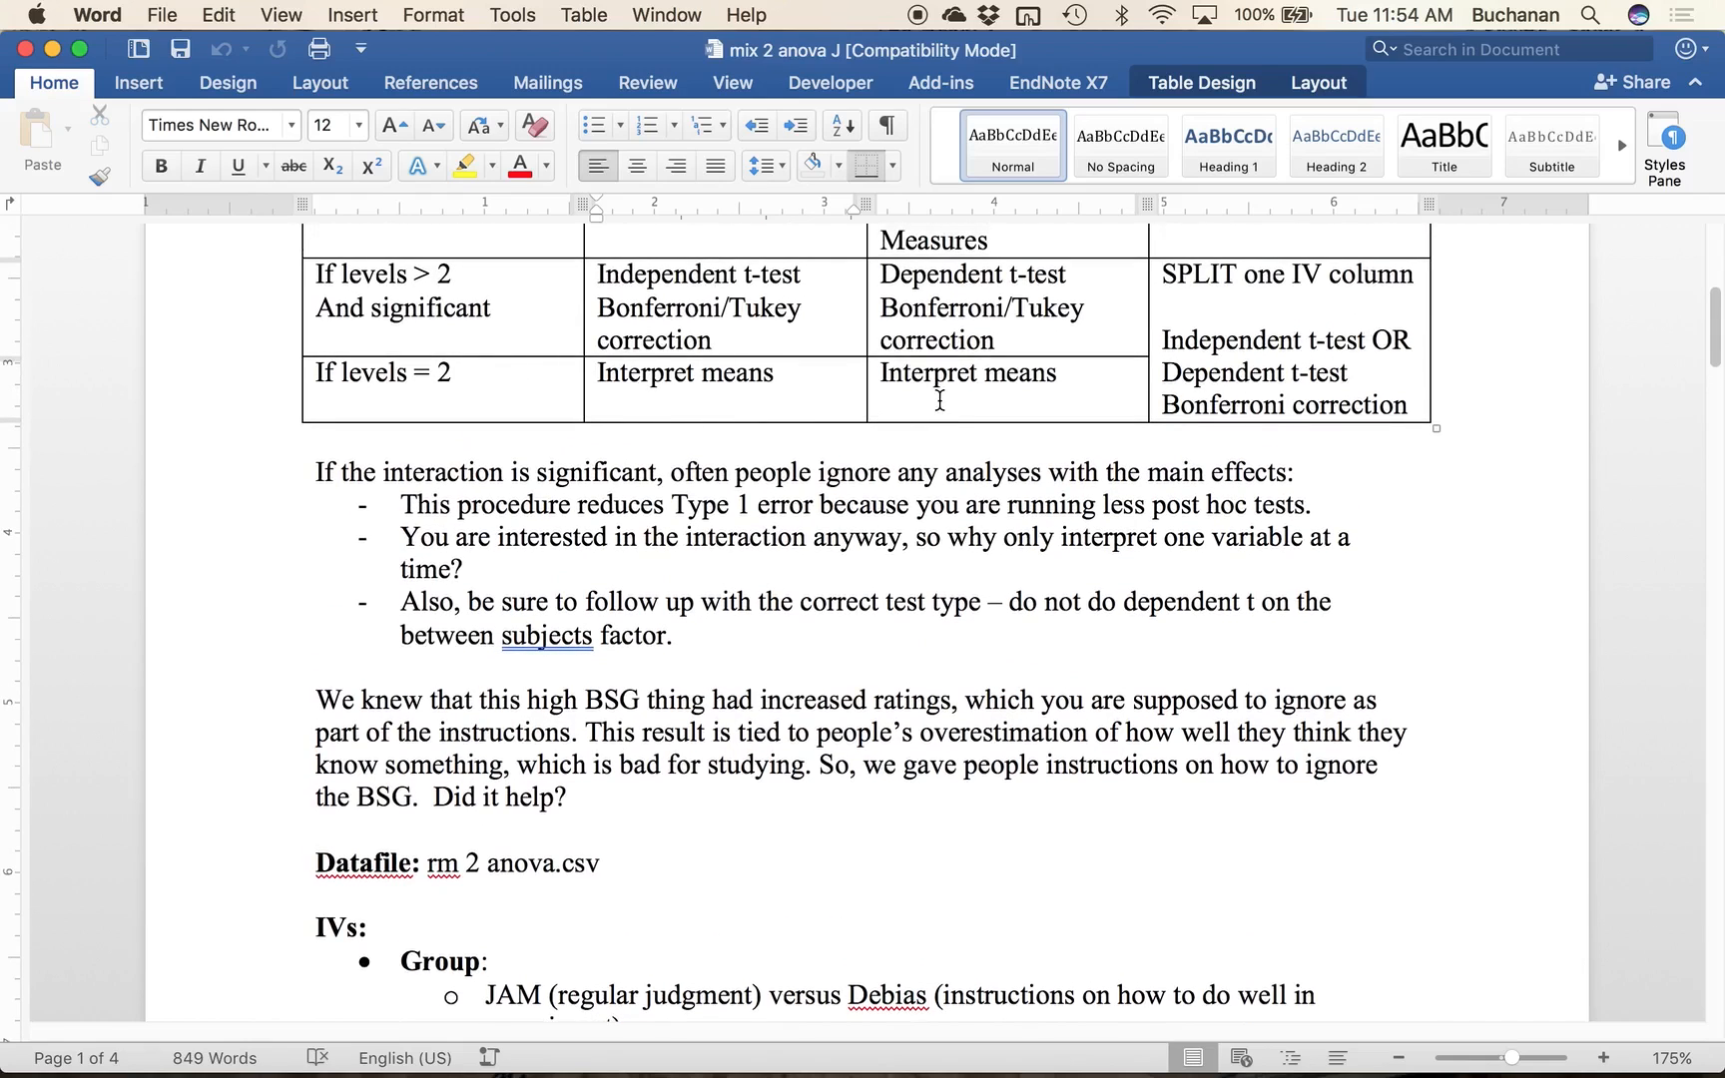
pyautogui.scroll(2, 939, 399)
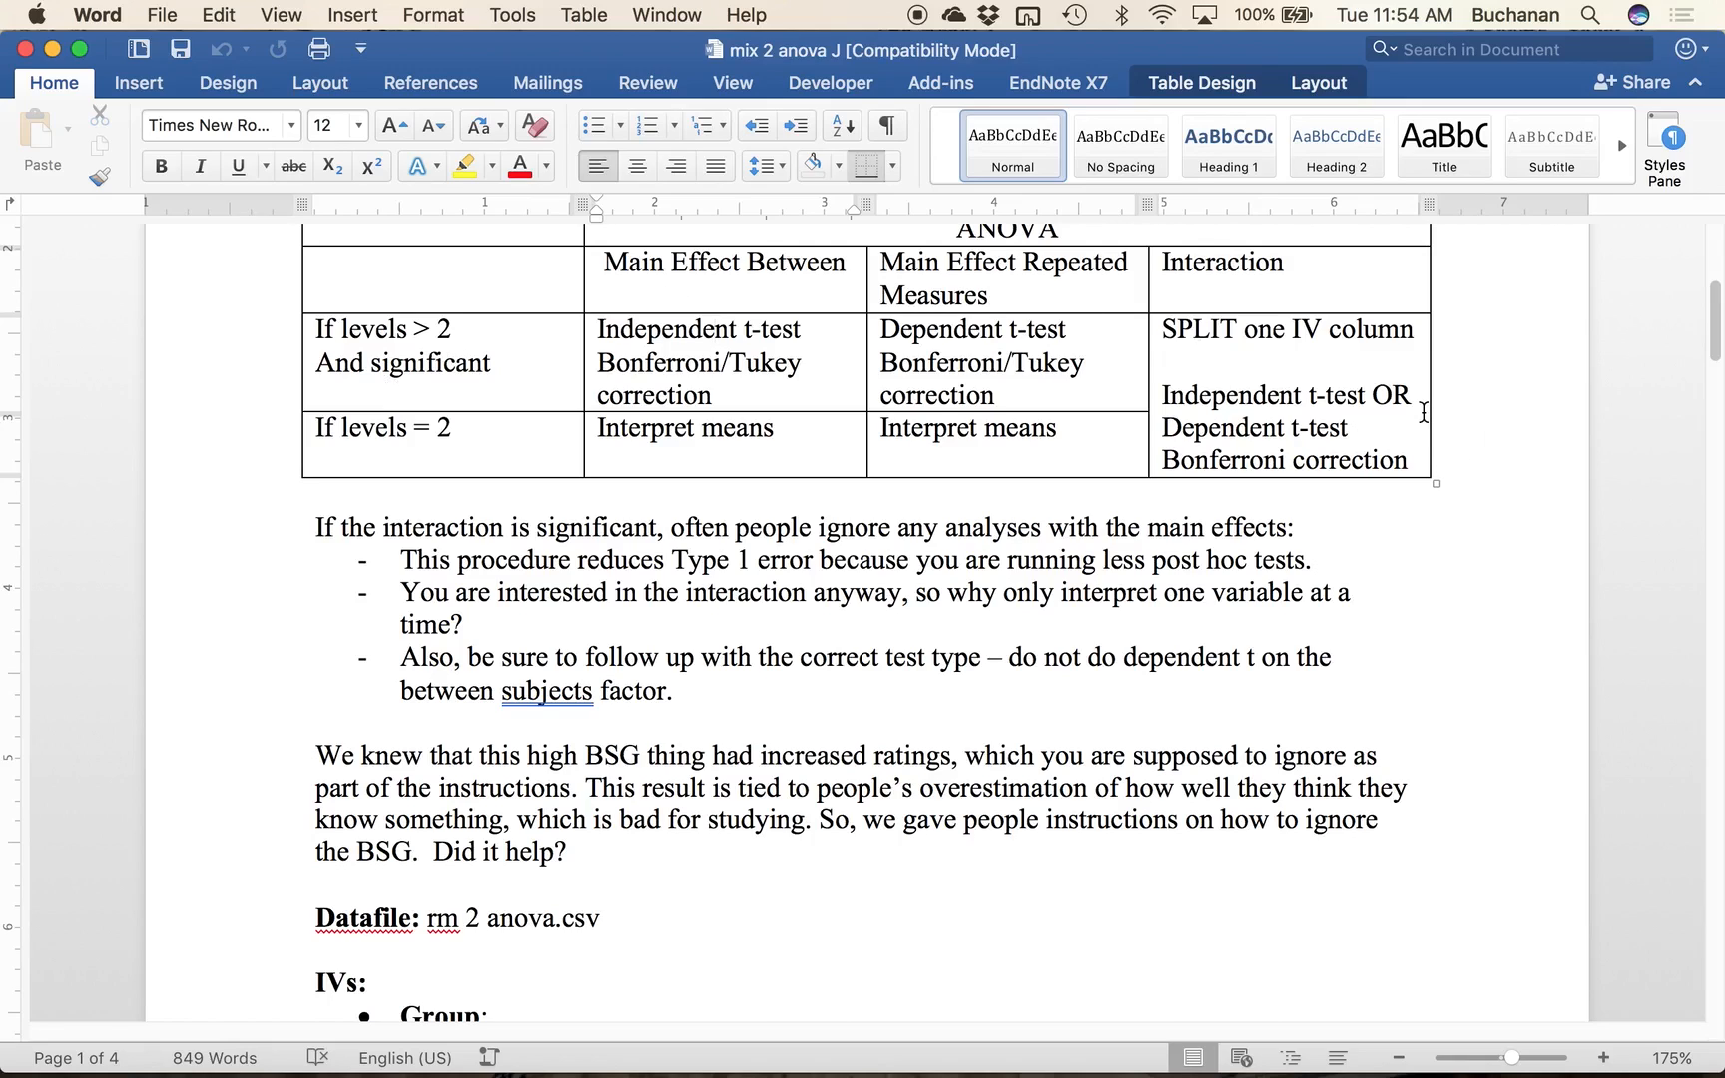
pyautogui.scroll(-2, 1418, 409)
# Step: Highlight the bullet on interpreting only one variable at a time, and read the bullet on choosing the correct follow-up test type
pyautogui.moveTo(409, 485); pyautogui.dragTo(489, 521)
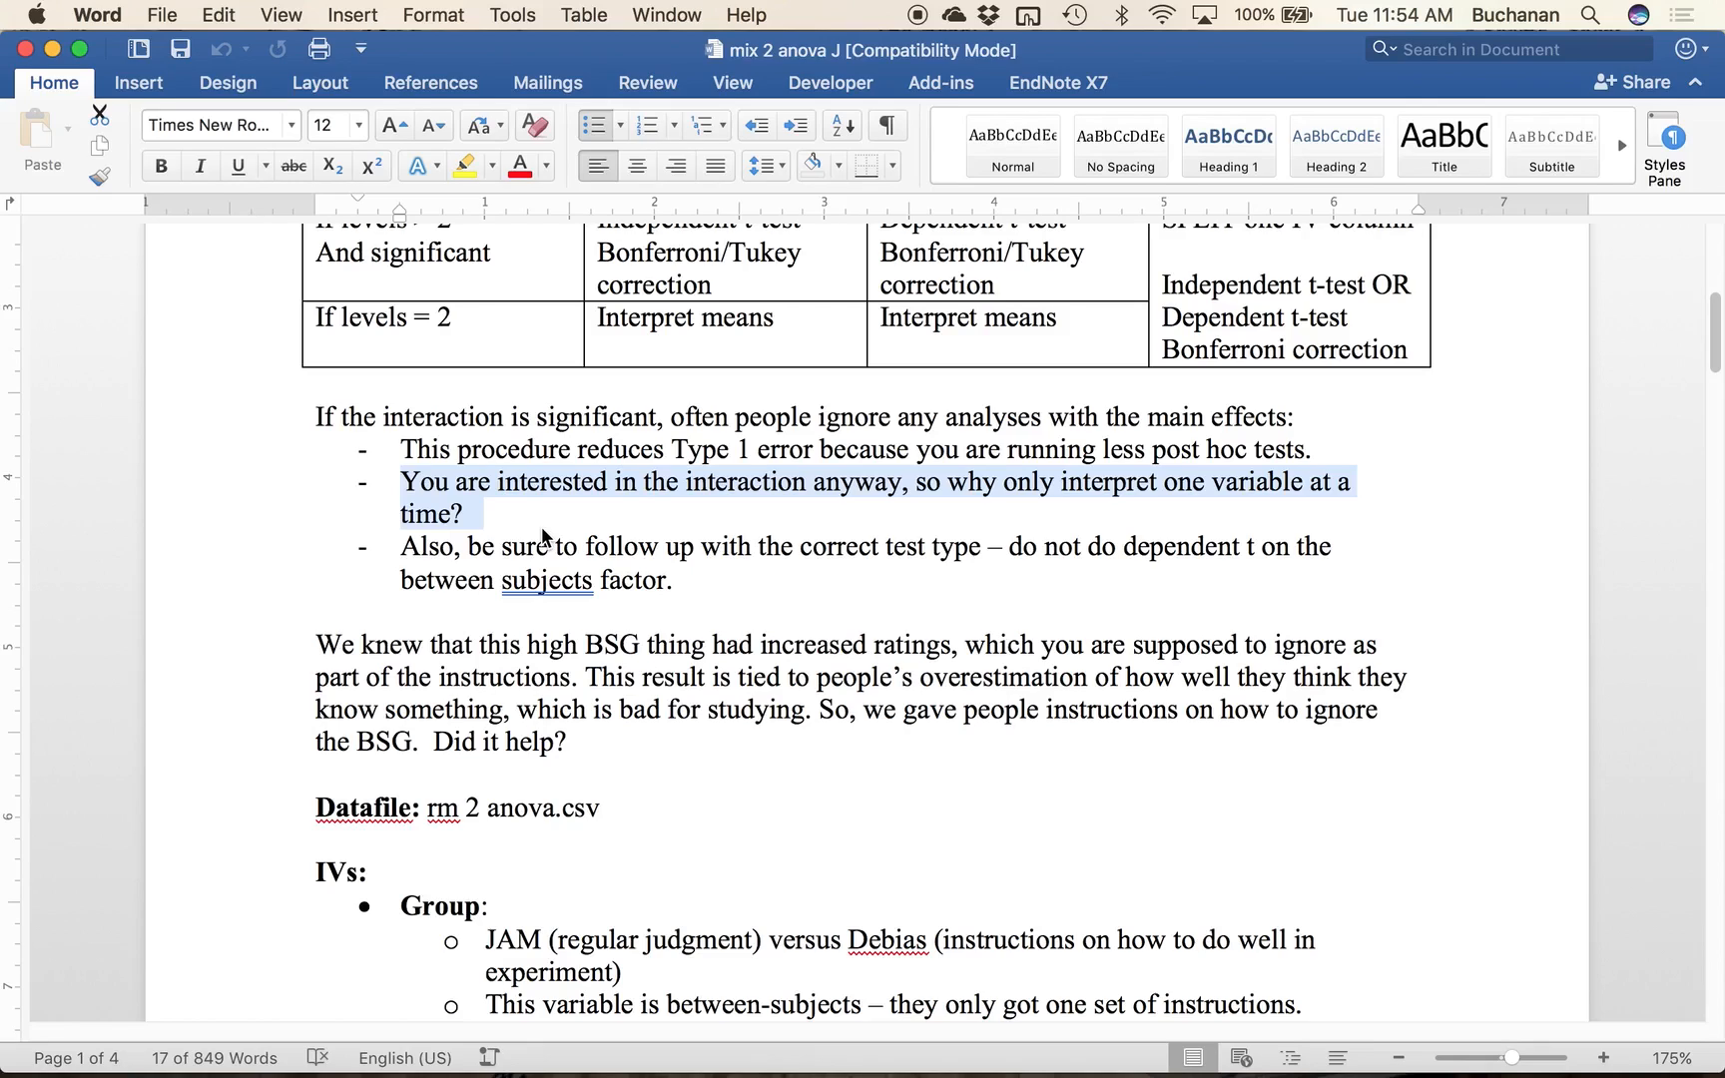
pyautogui.click(543, 529)
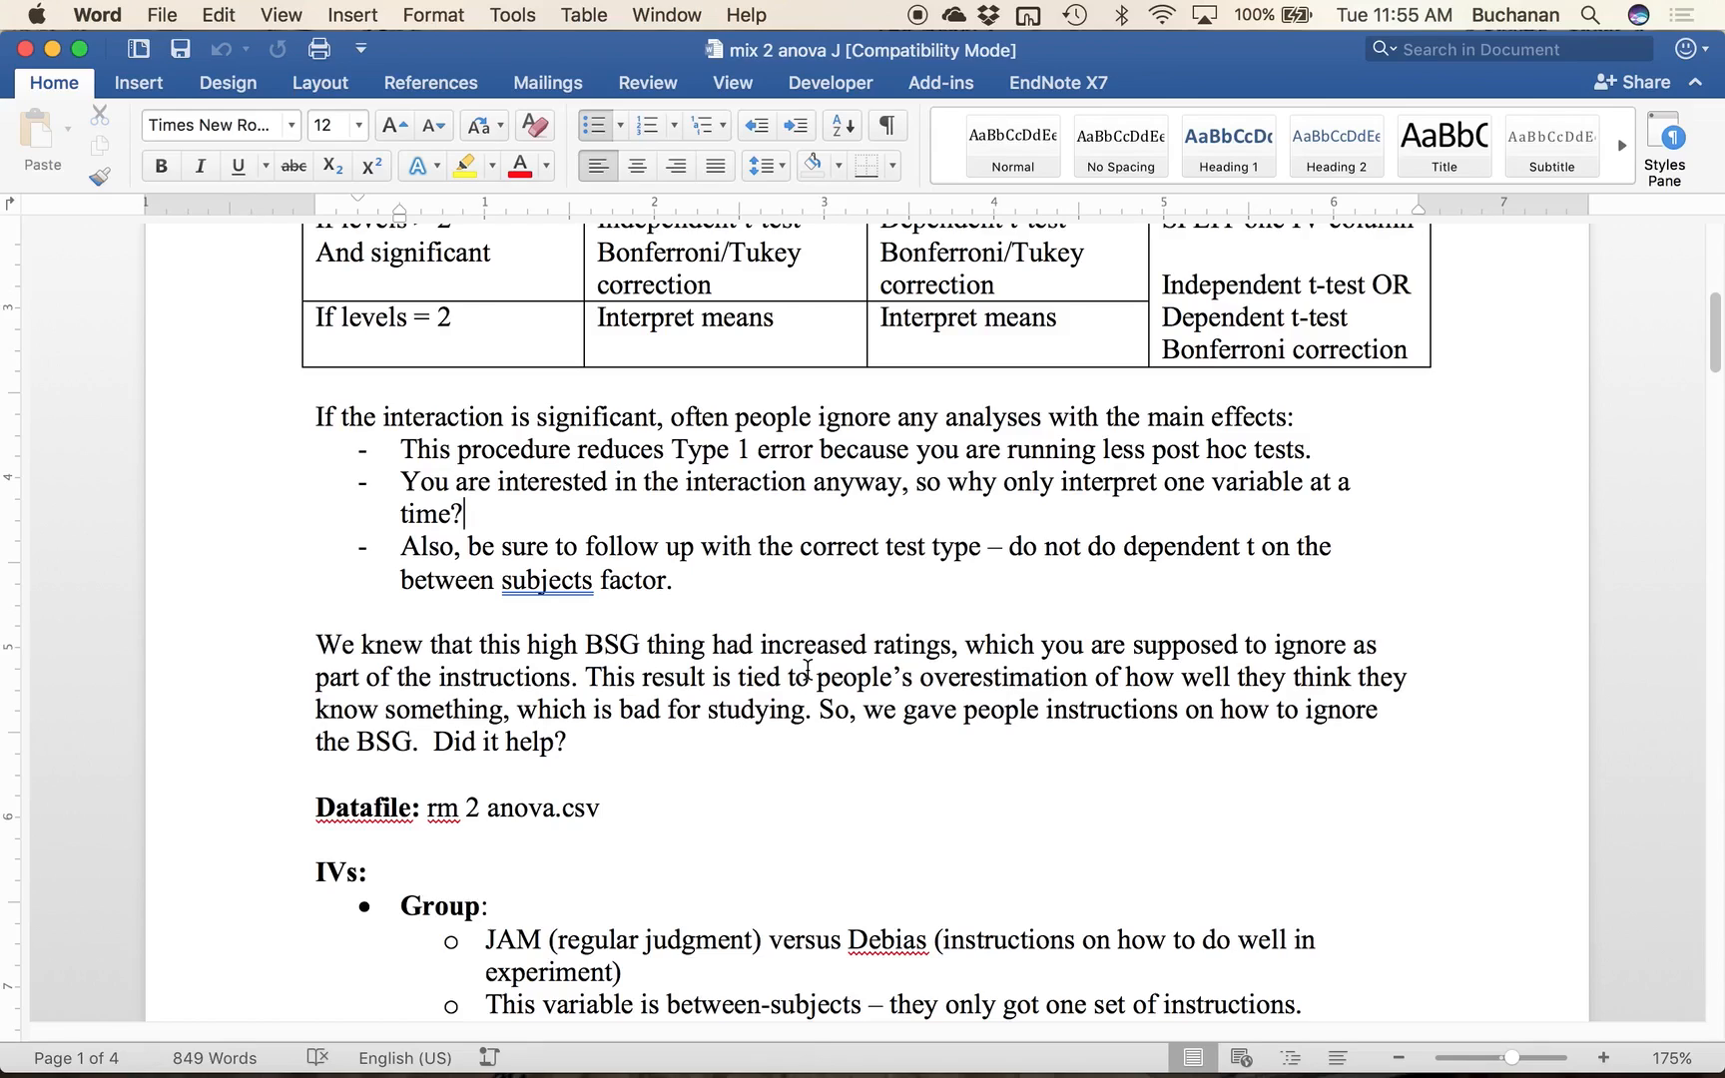
pyautogui.moveTo(402, 485); pyautogui.dragTo(492, 512)
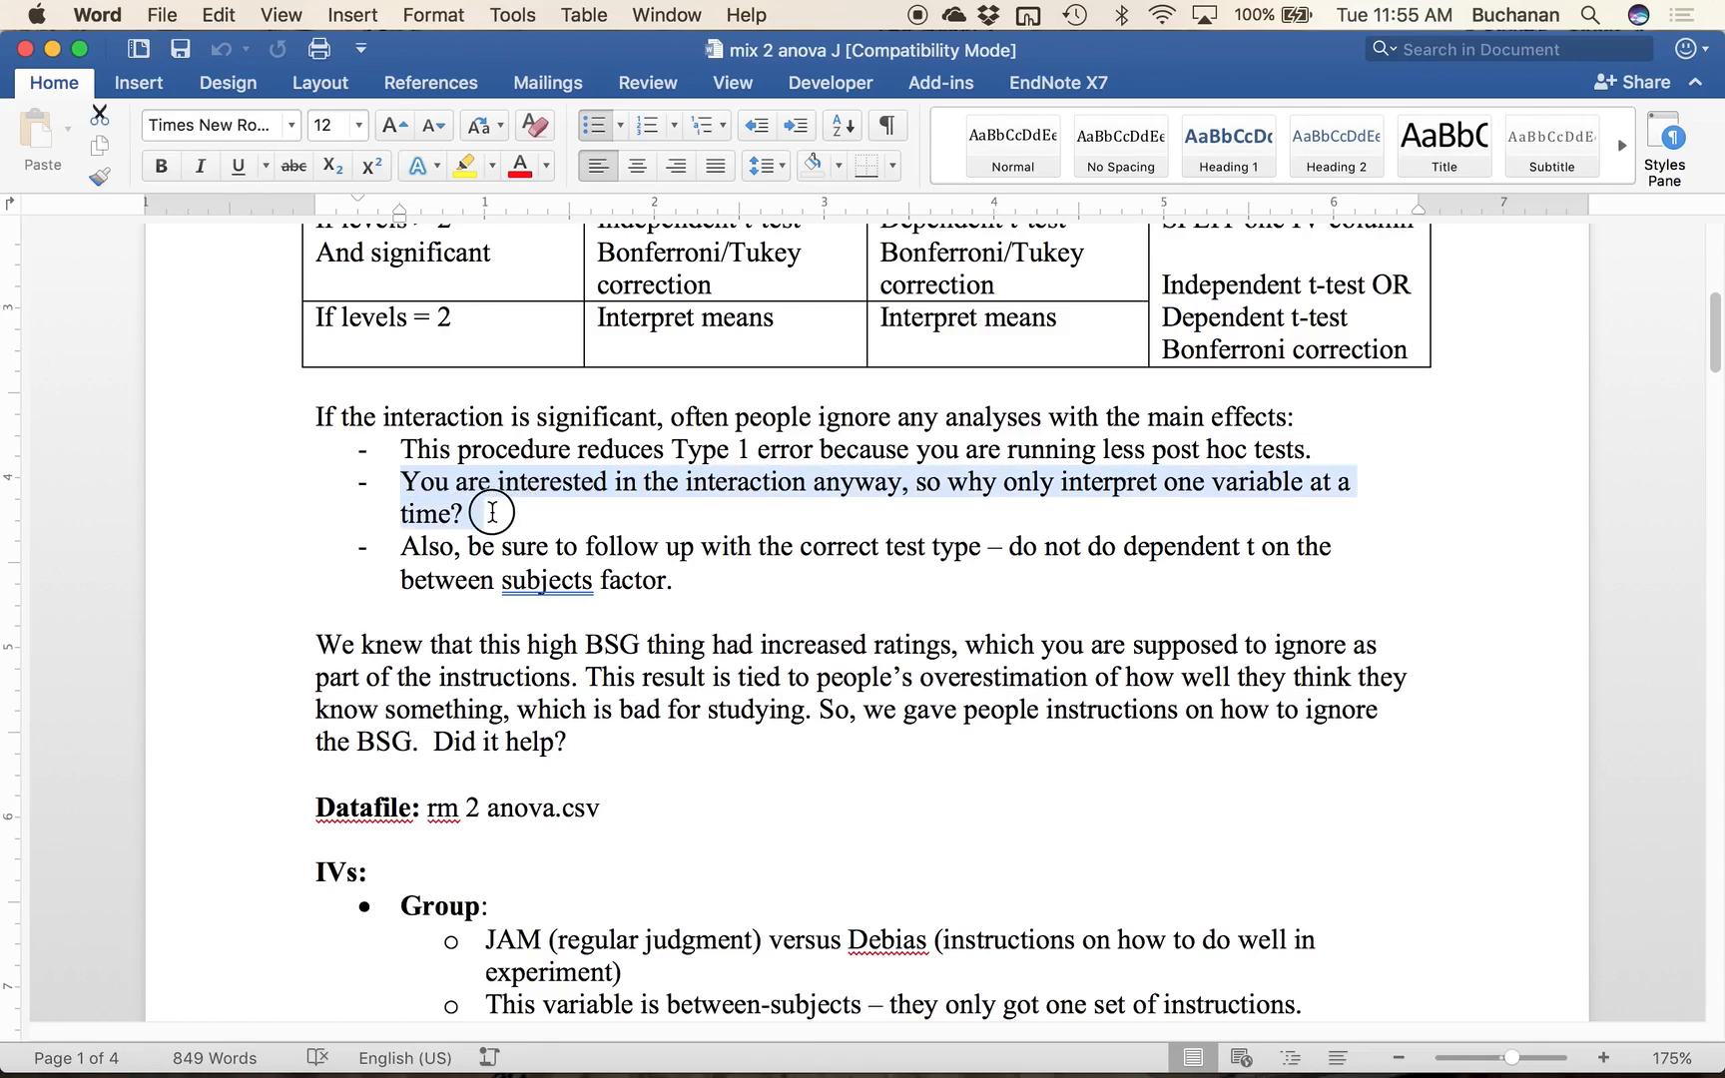
pyautogui.click(492, 512)
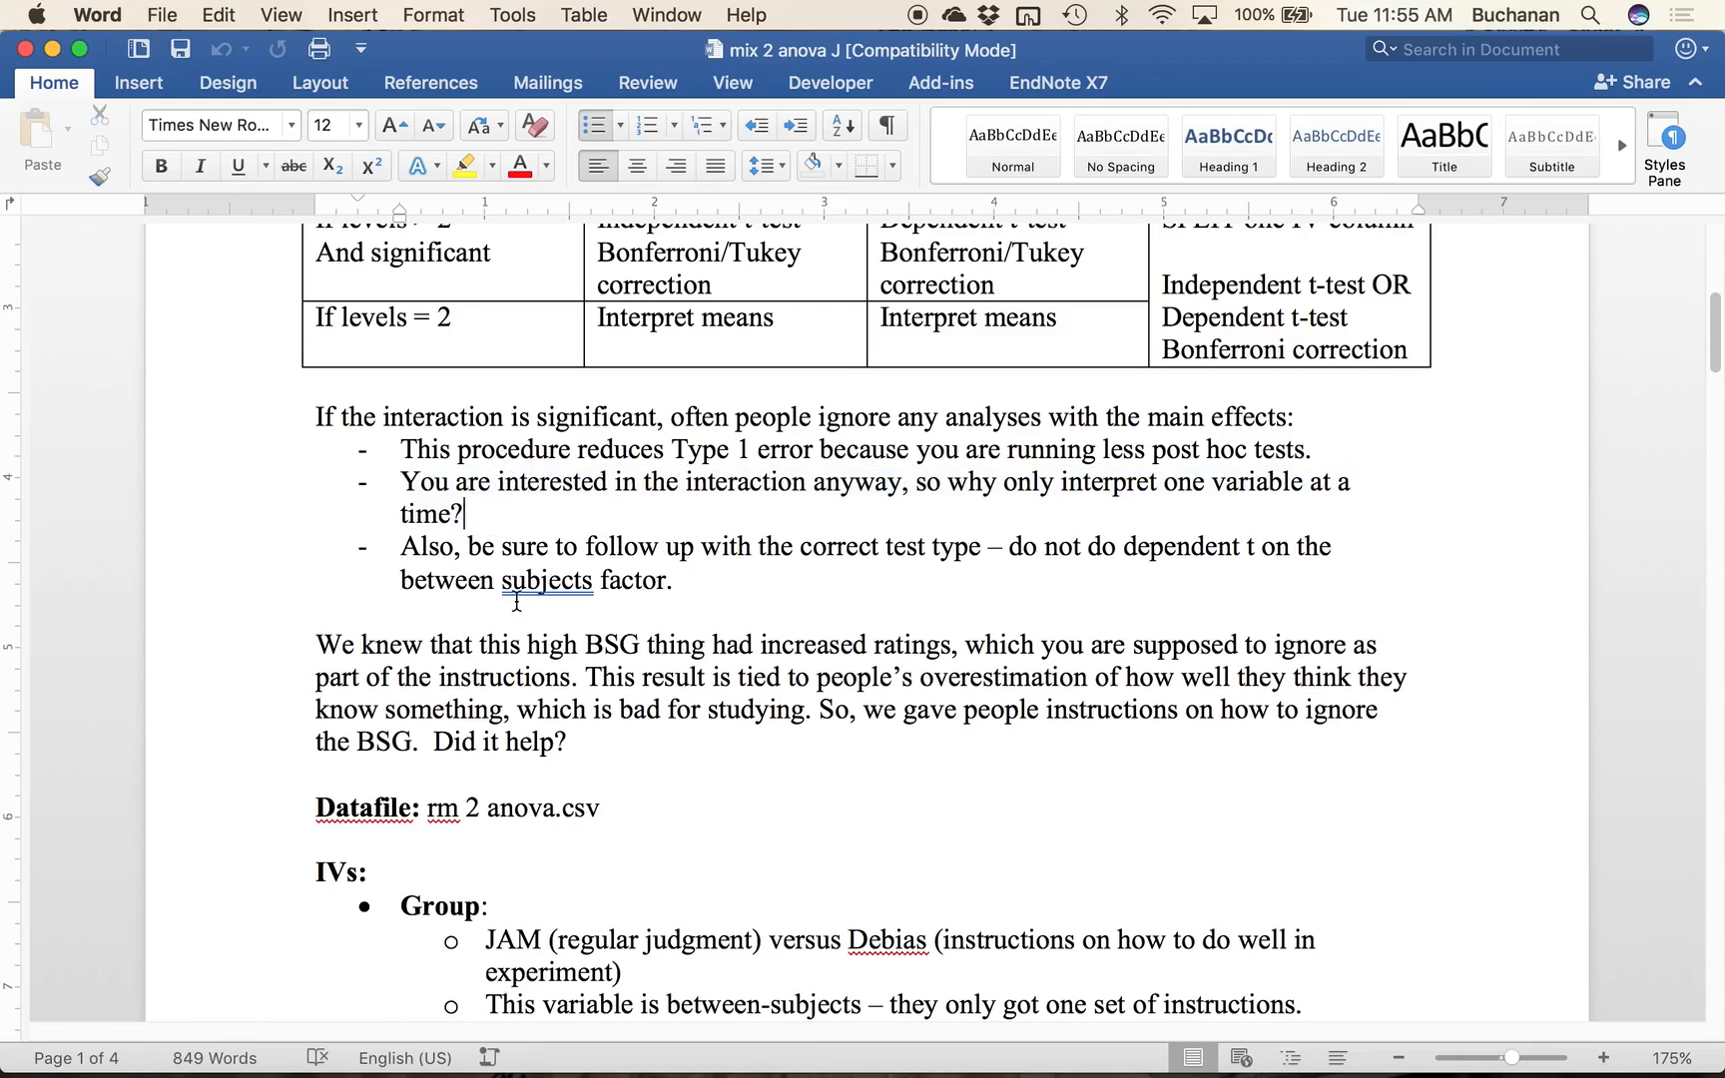
pyautogui.scroll(3, 516, 601)
pyautogui.moveTo(399, 589); pyautogui.dragTo(495, 625)
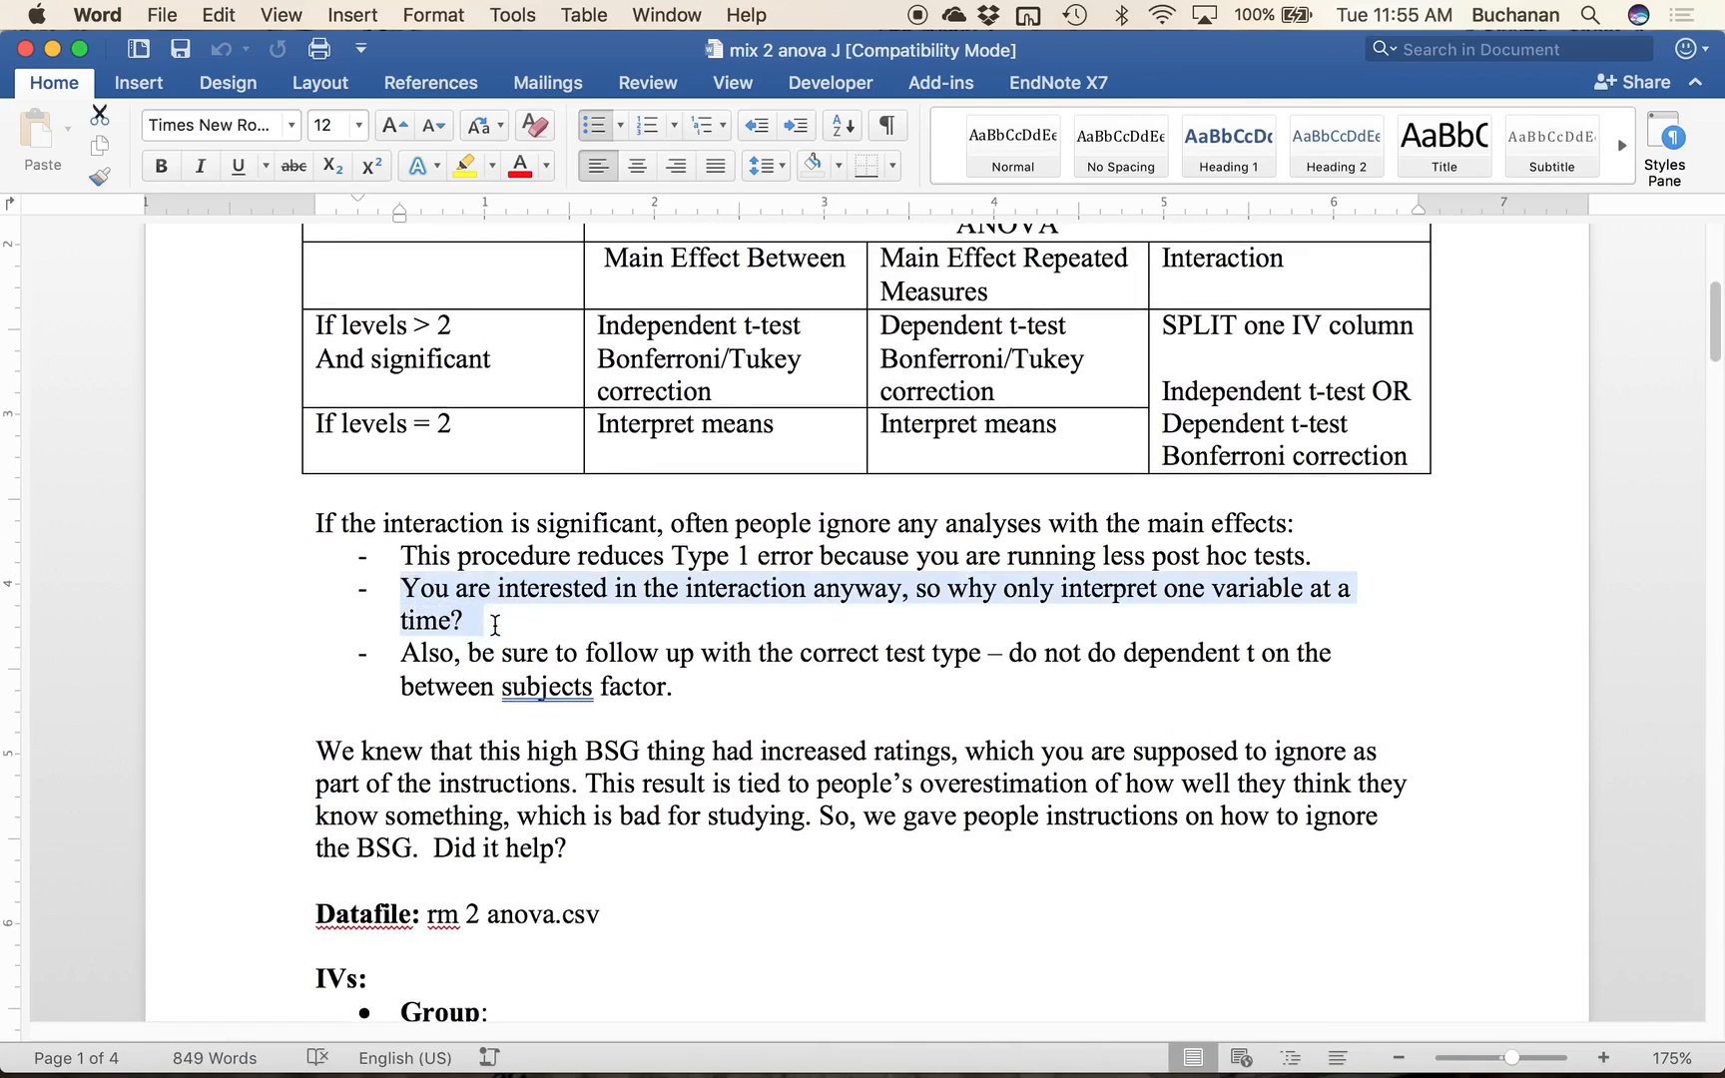
pyautogui.click(465, 621)
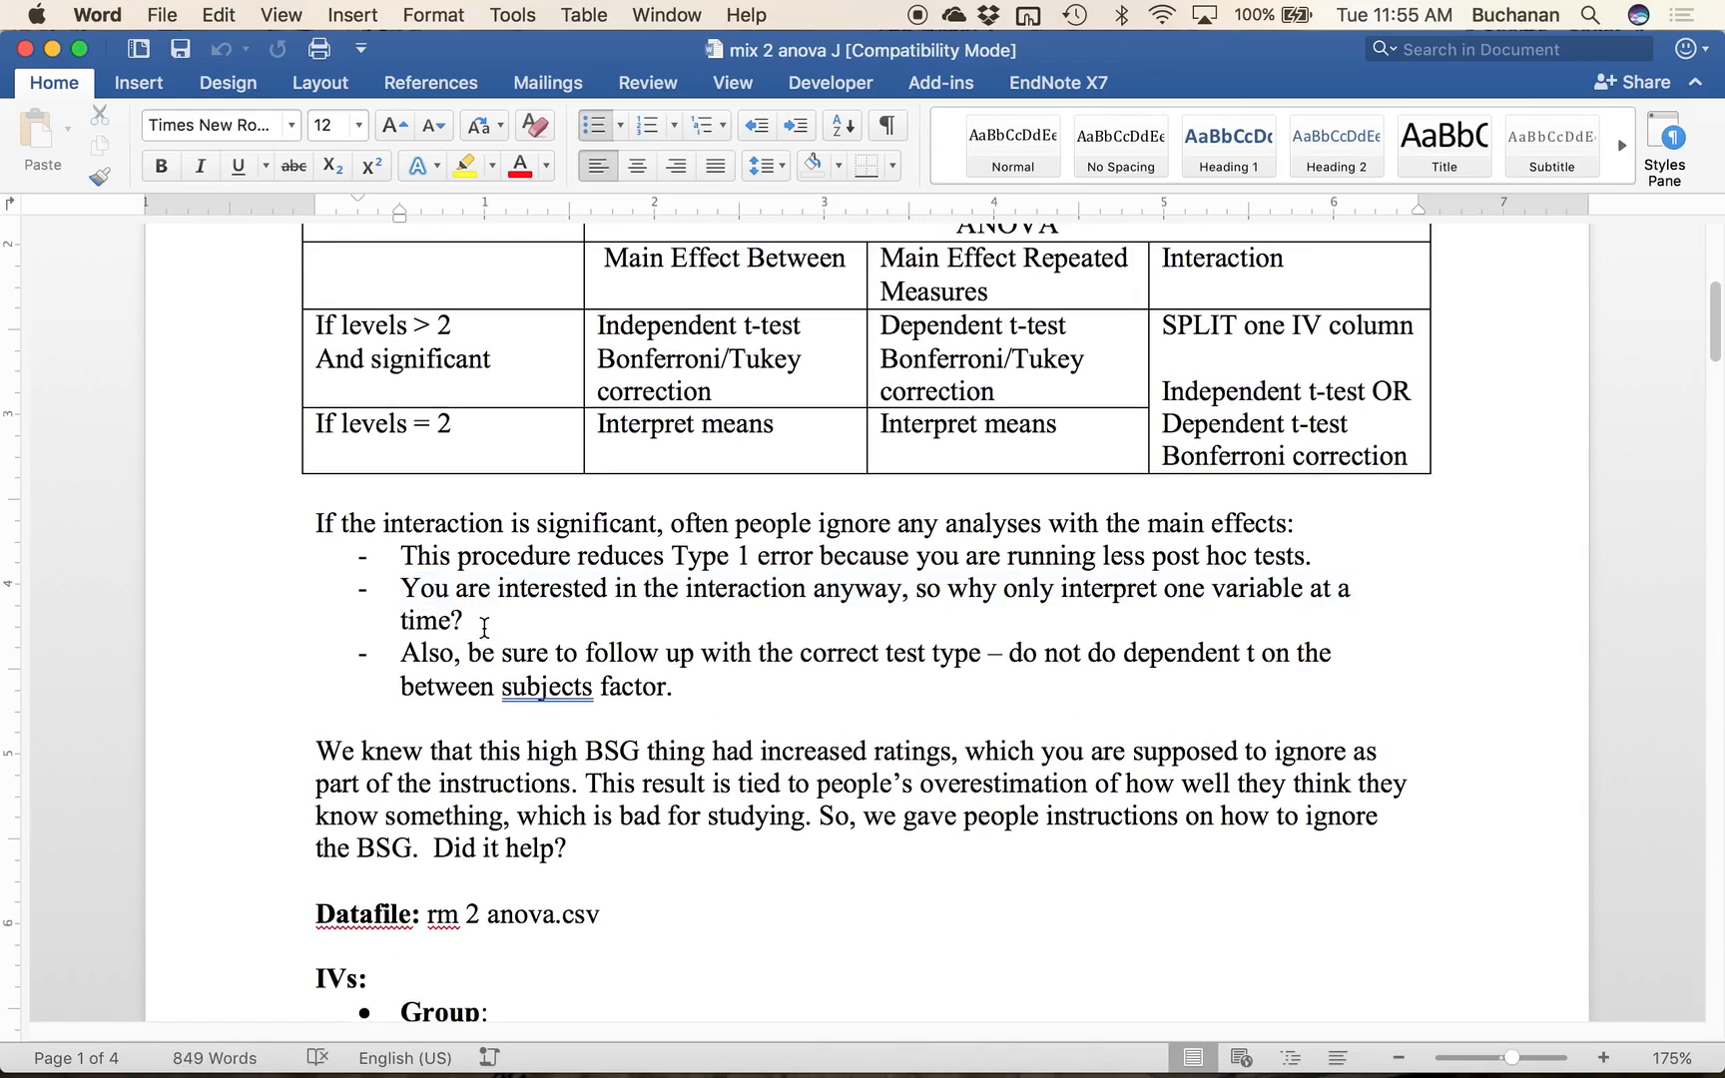
pyautogui.scroll(-2, 484, 627)
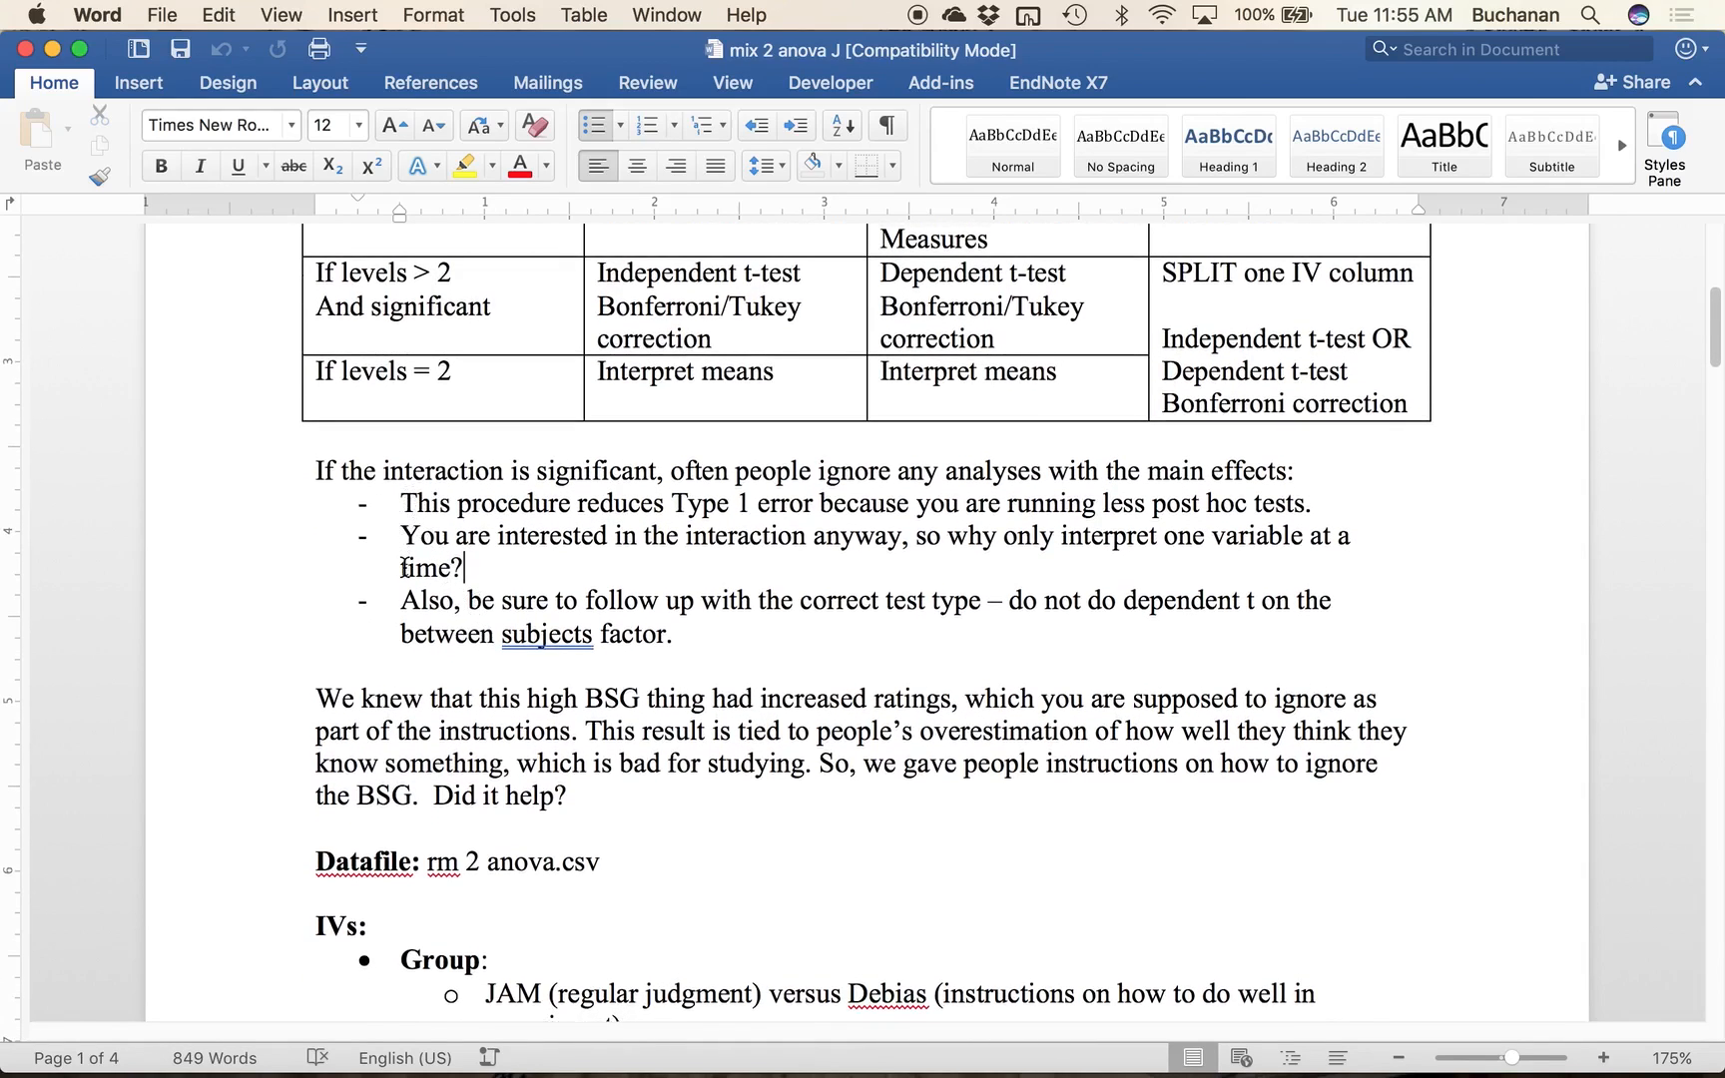
pyautogui.moveTo(399, 536); pyautogui.dragTo(511, 567)
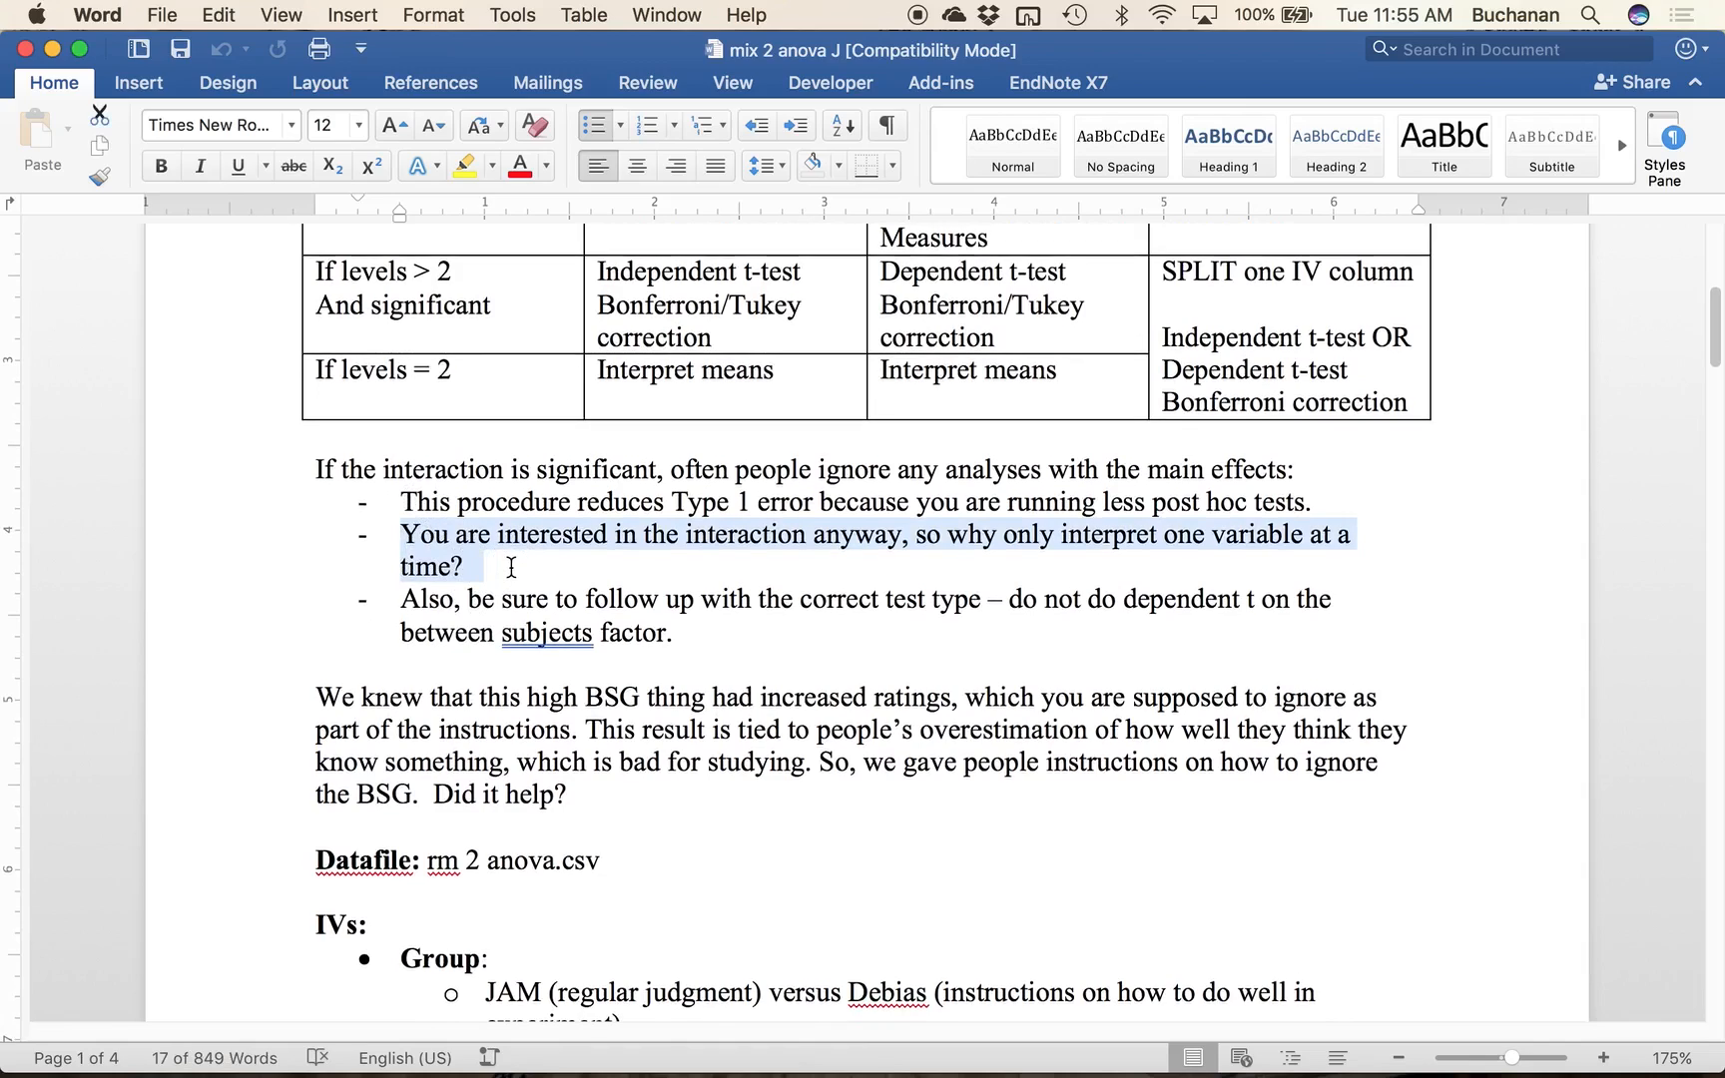
pyautogui.scroll(-2, 489, 577)
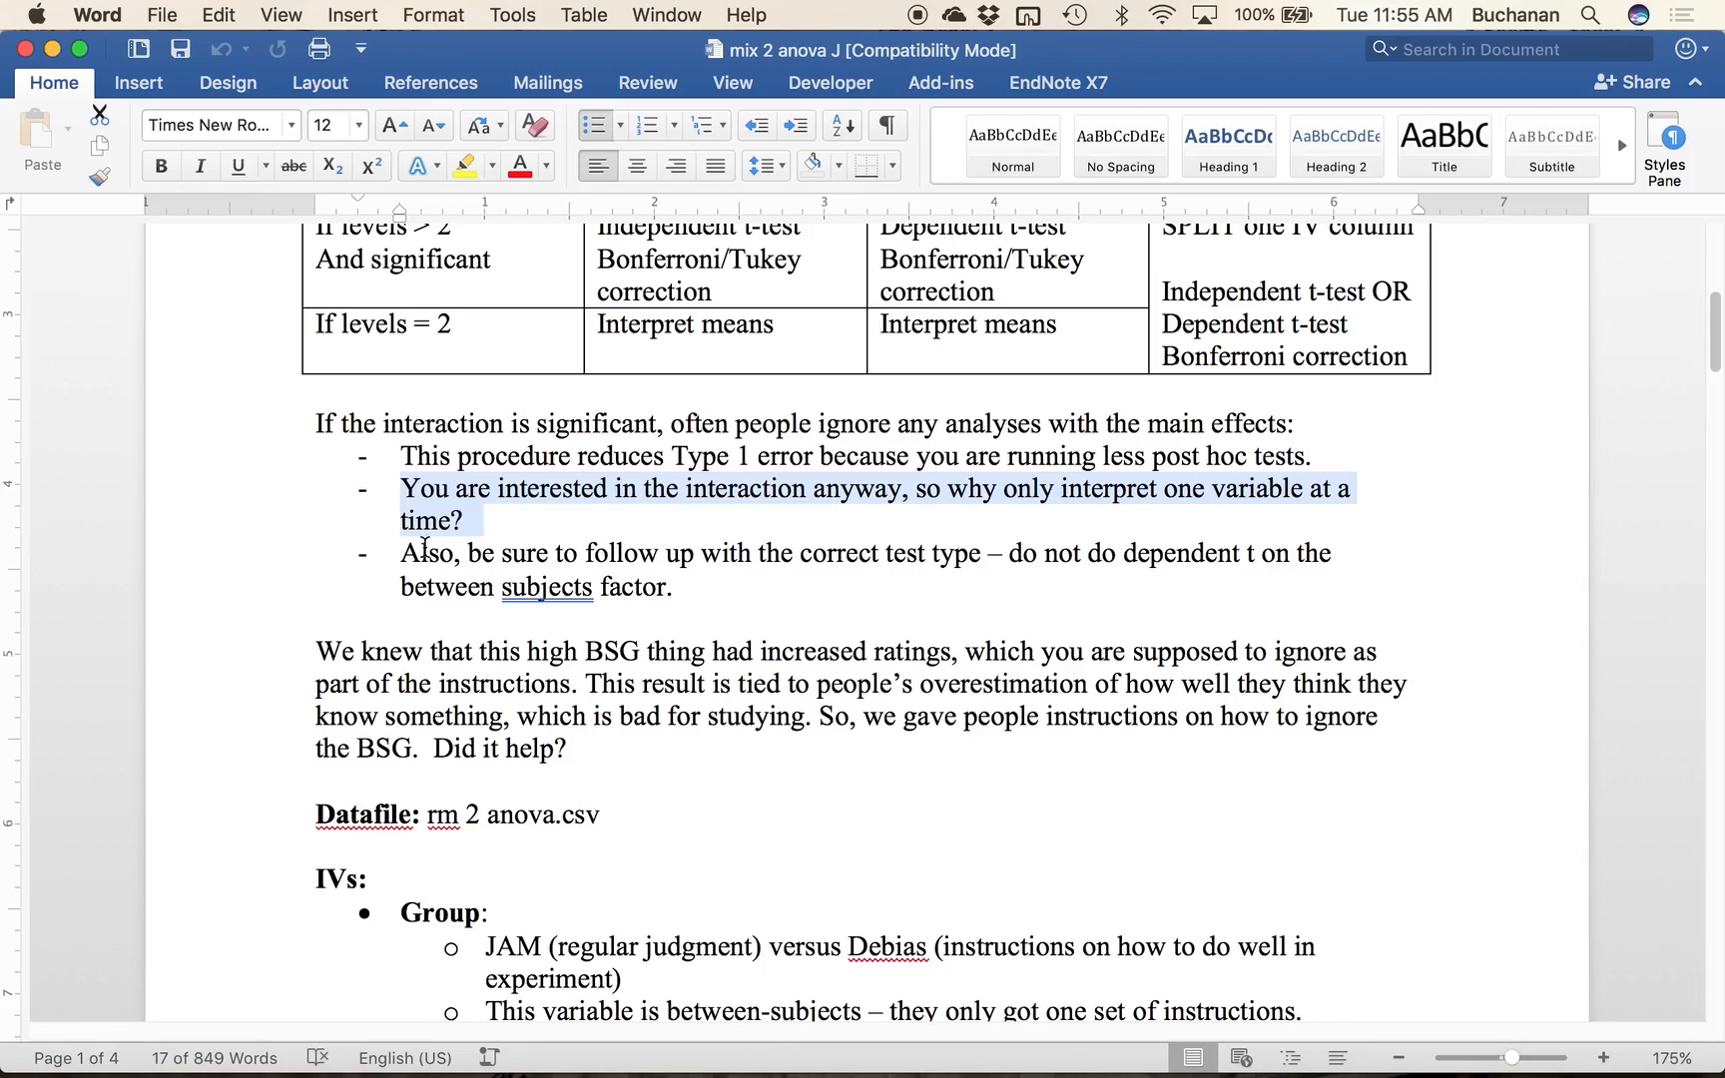
pyautogui.scroll(1, 424, 547)
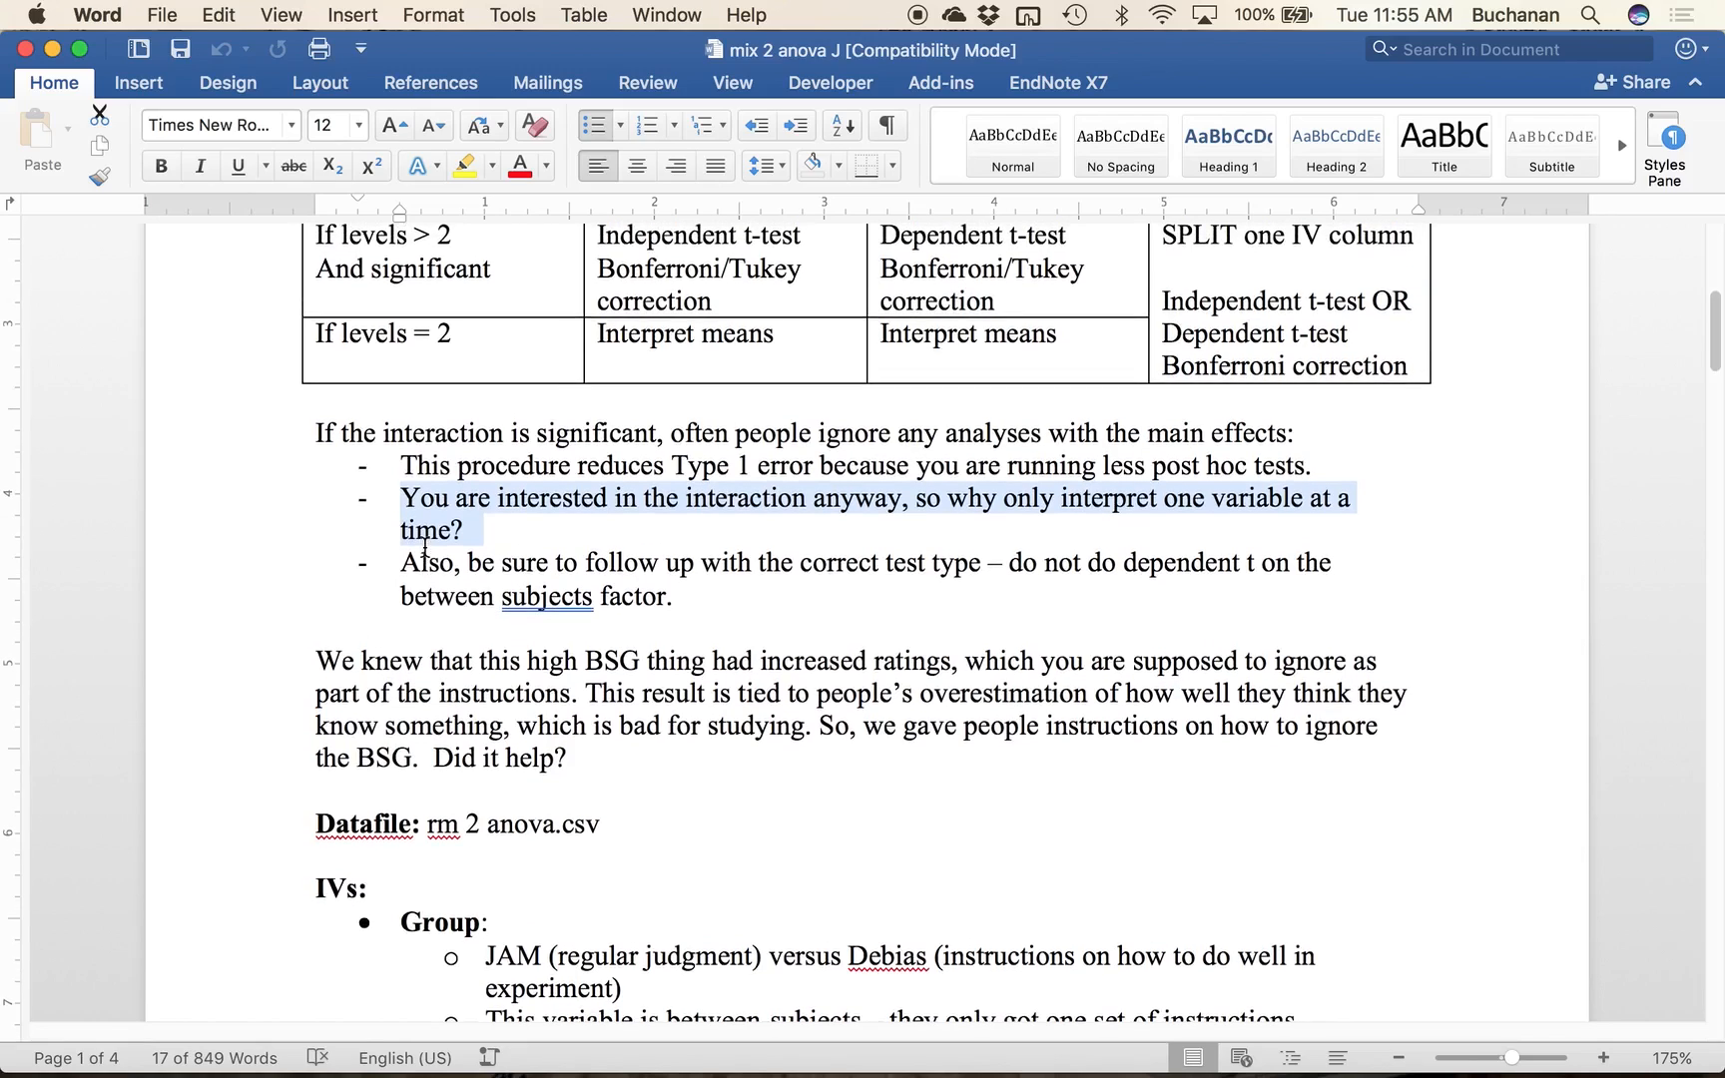
pyautogui.scroll(-4, 486, 628)
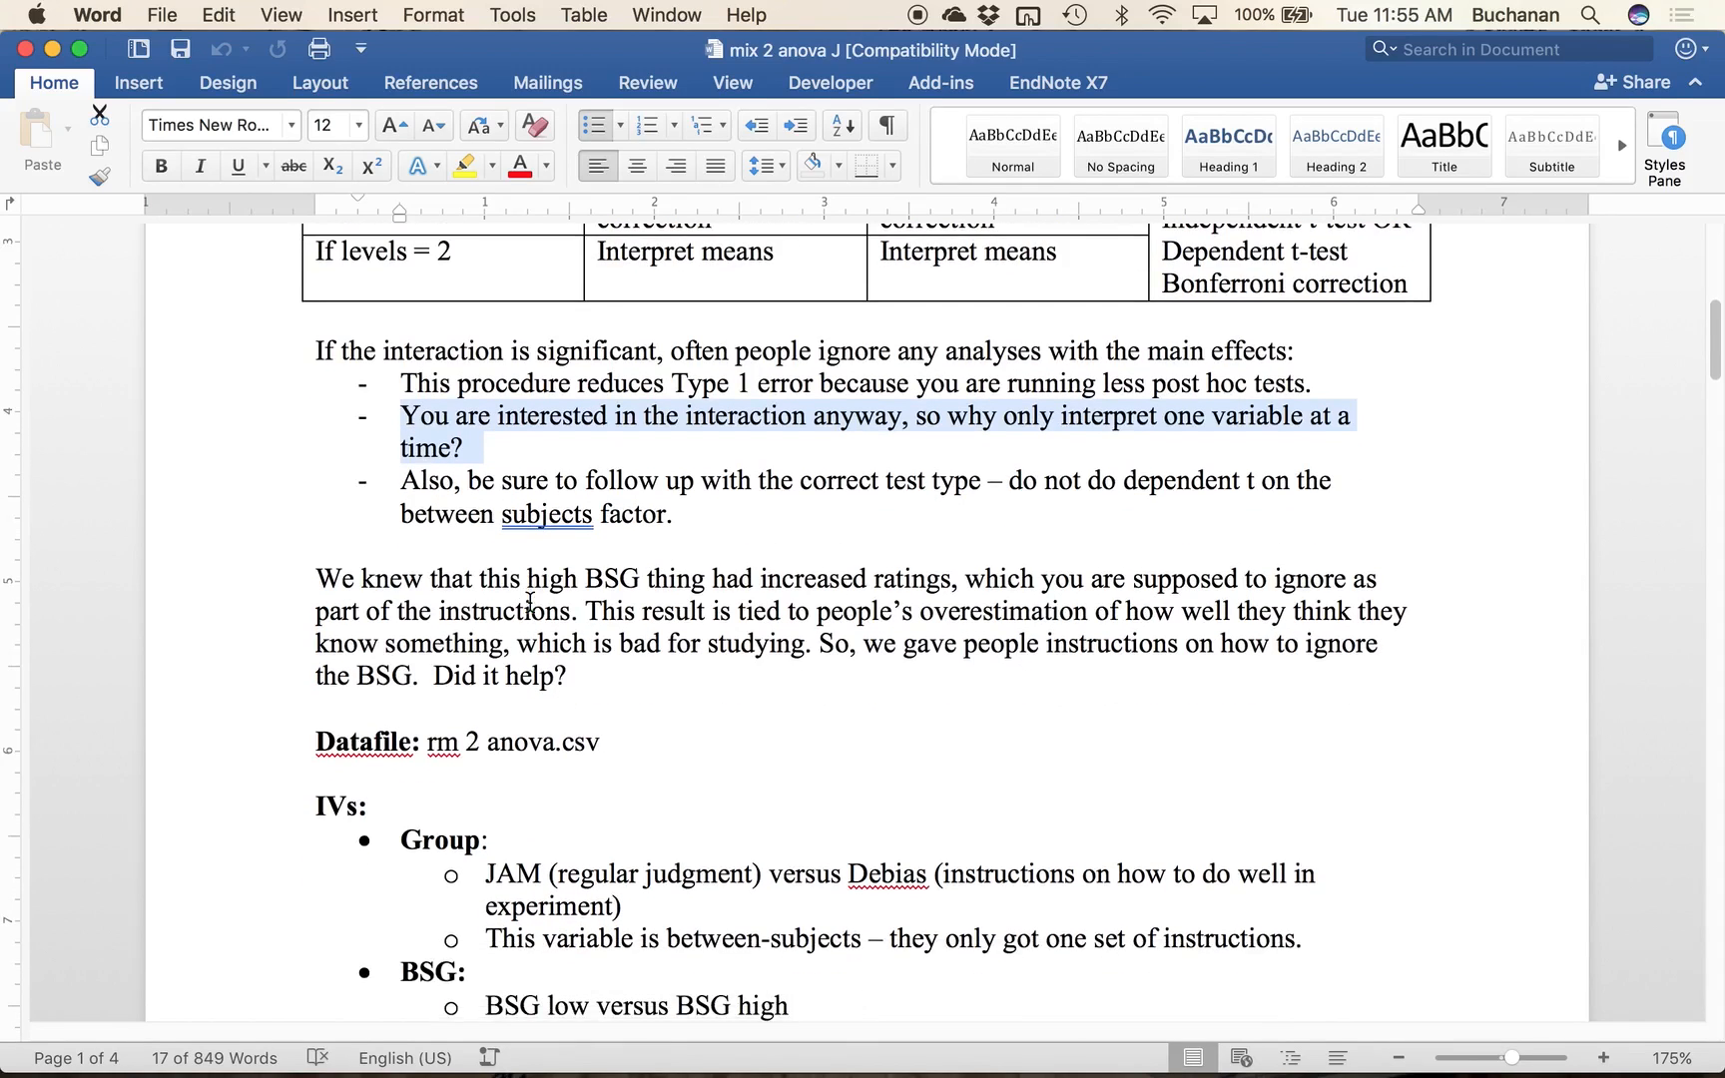
pyautogui.click(562, 511)
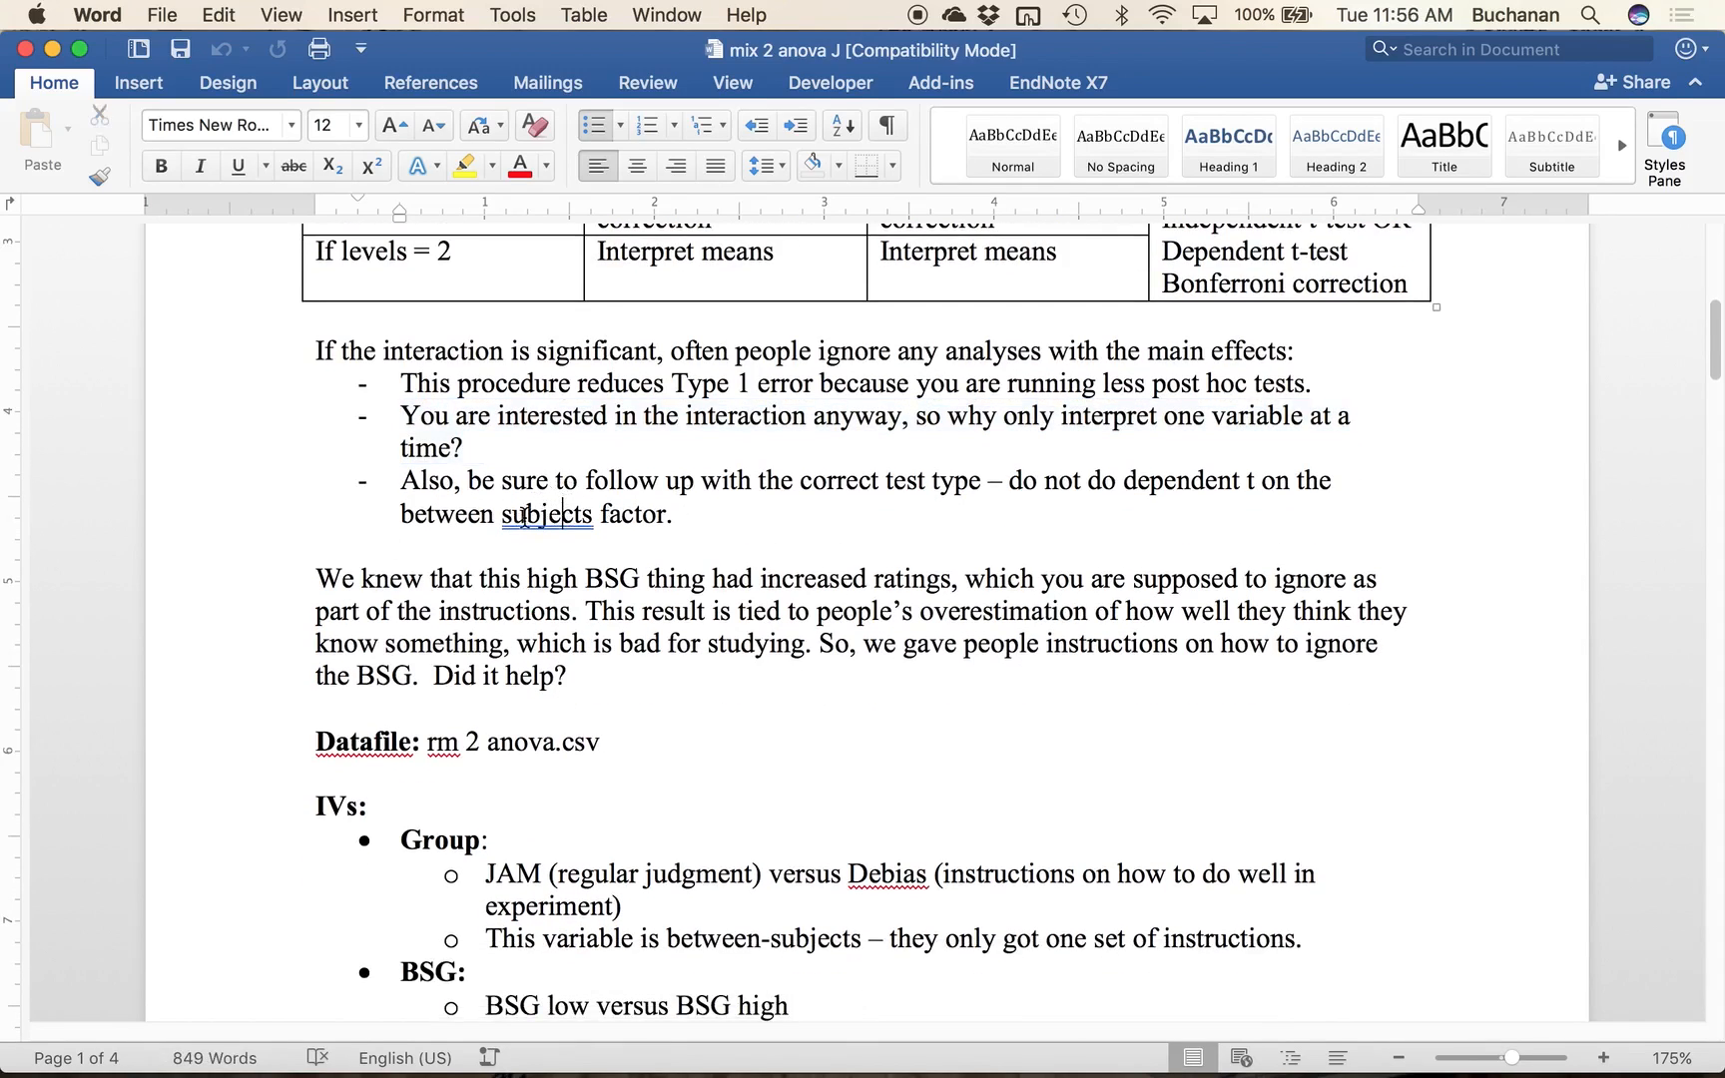
# Step: Read the study background, data file, IVs and DV sections, highlighting the BSG low versus BSG high levels
pyautogui.scroll(-12, 526, 529)
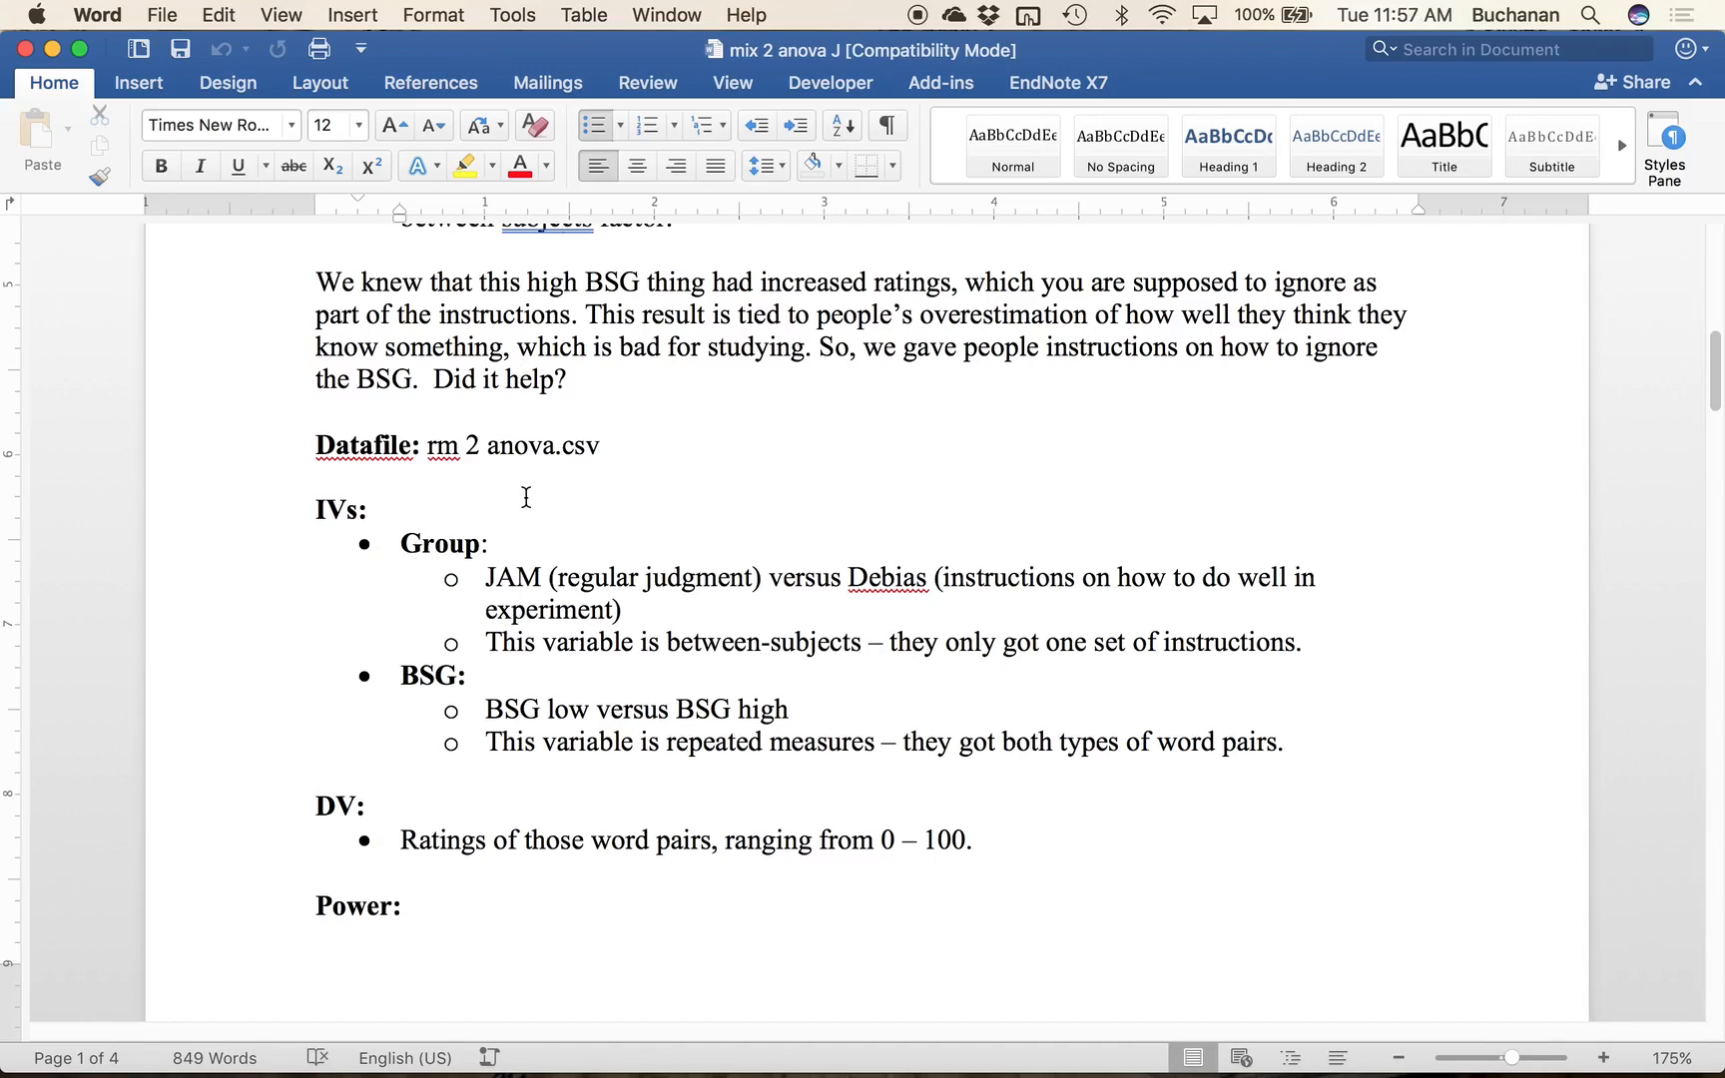
pyautogui.scroll(-3, 299, 616)
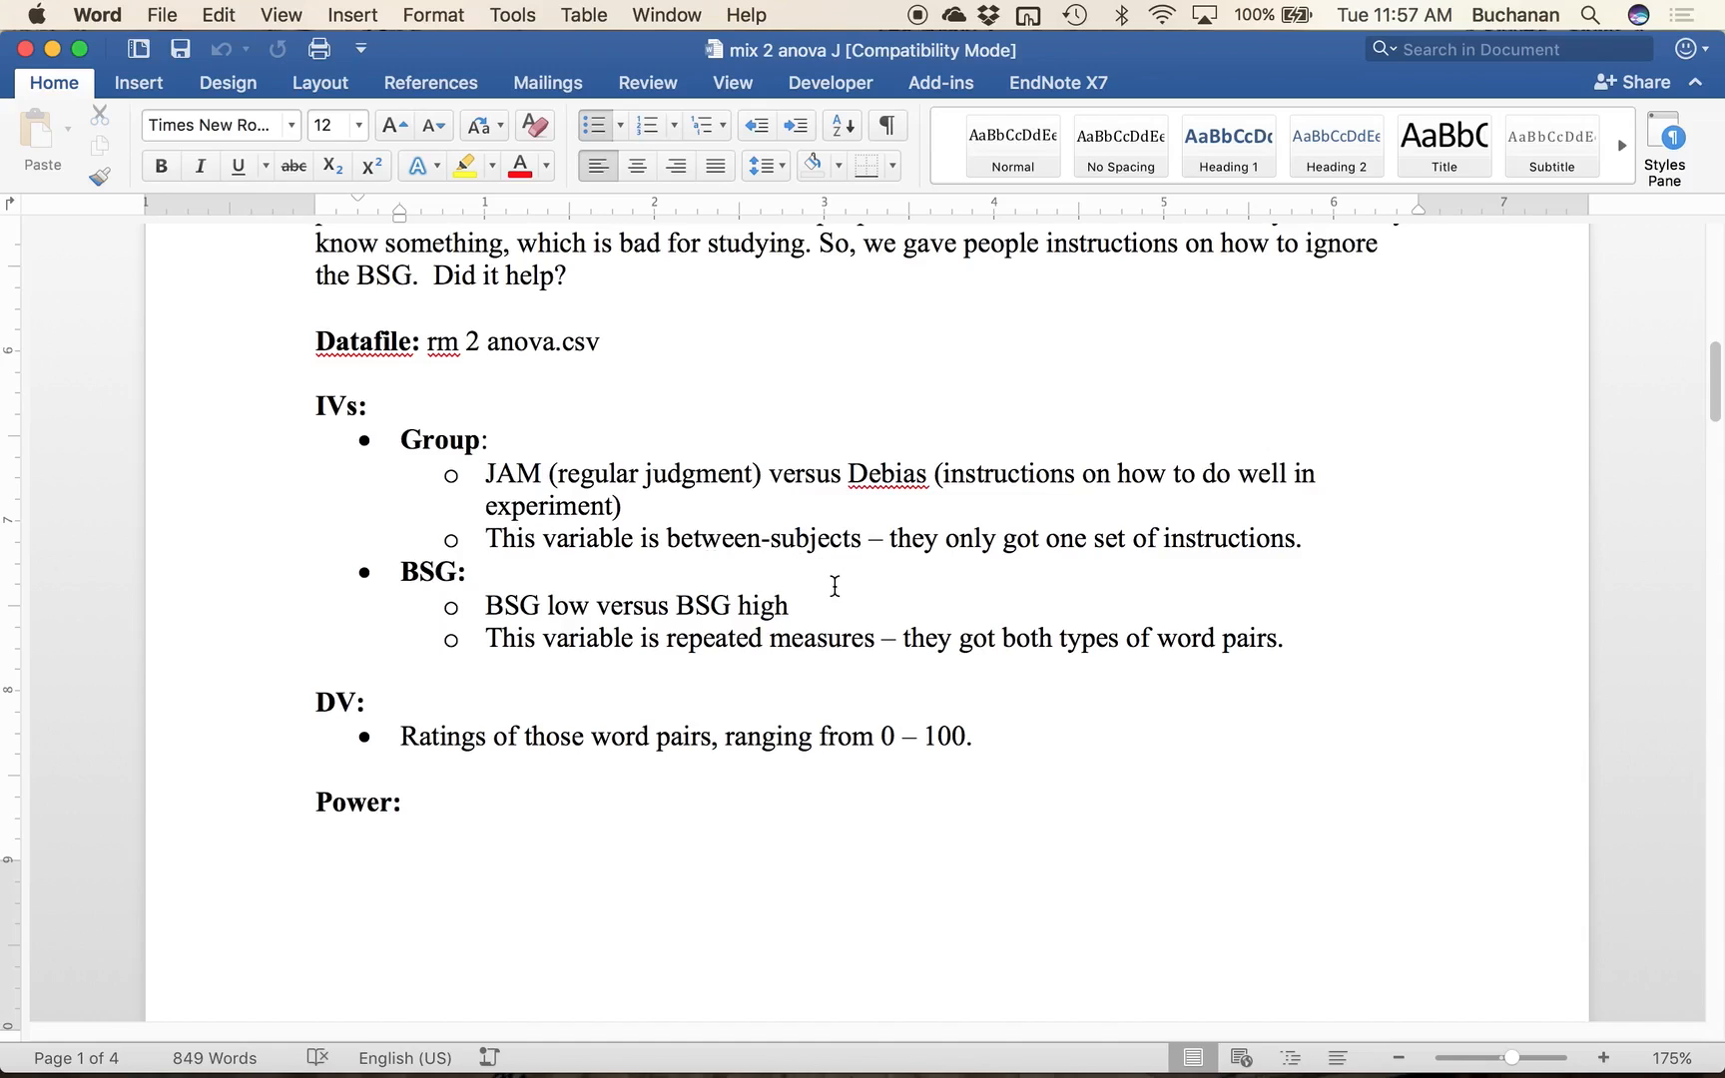
pyautogui.moveTo(485, 609); pyautogui.dragTo(759, 609)
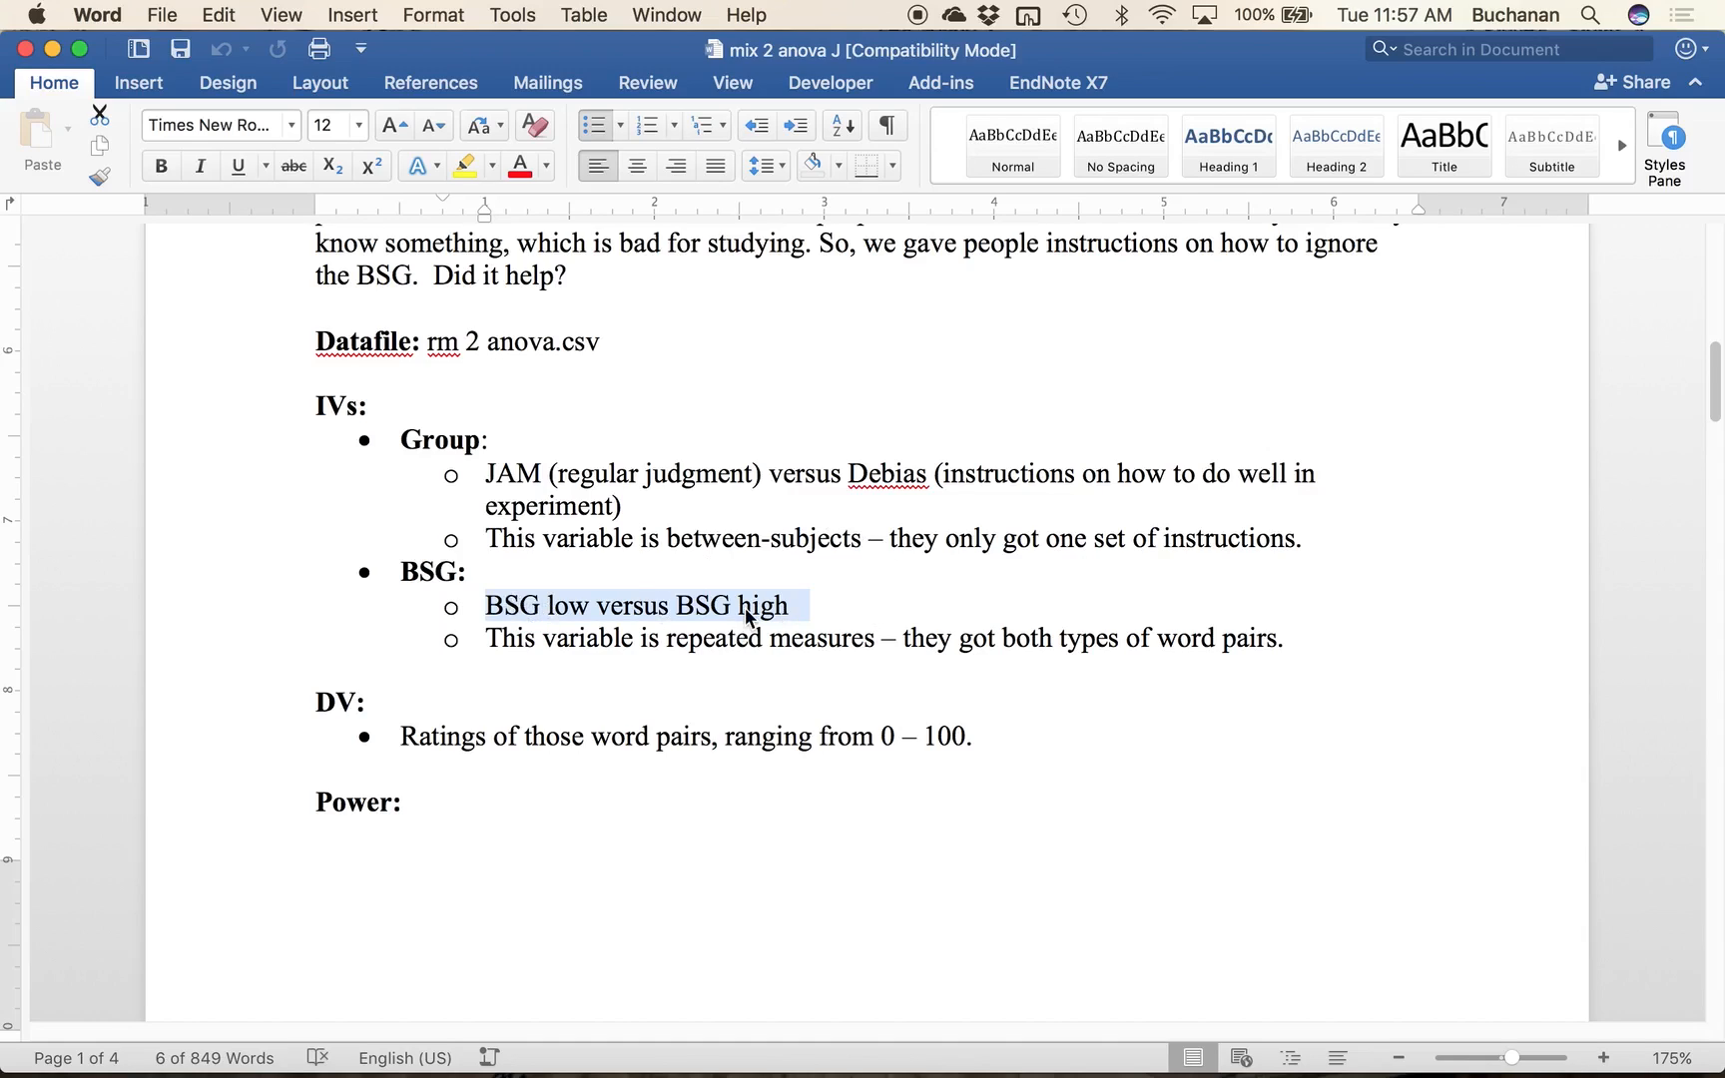
pyautogui.click(489, 610)
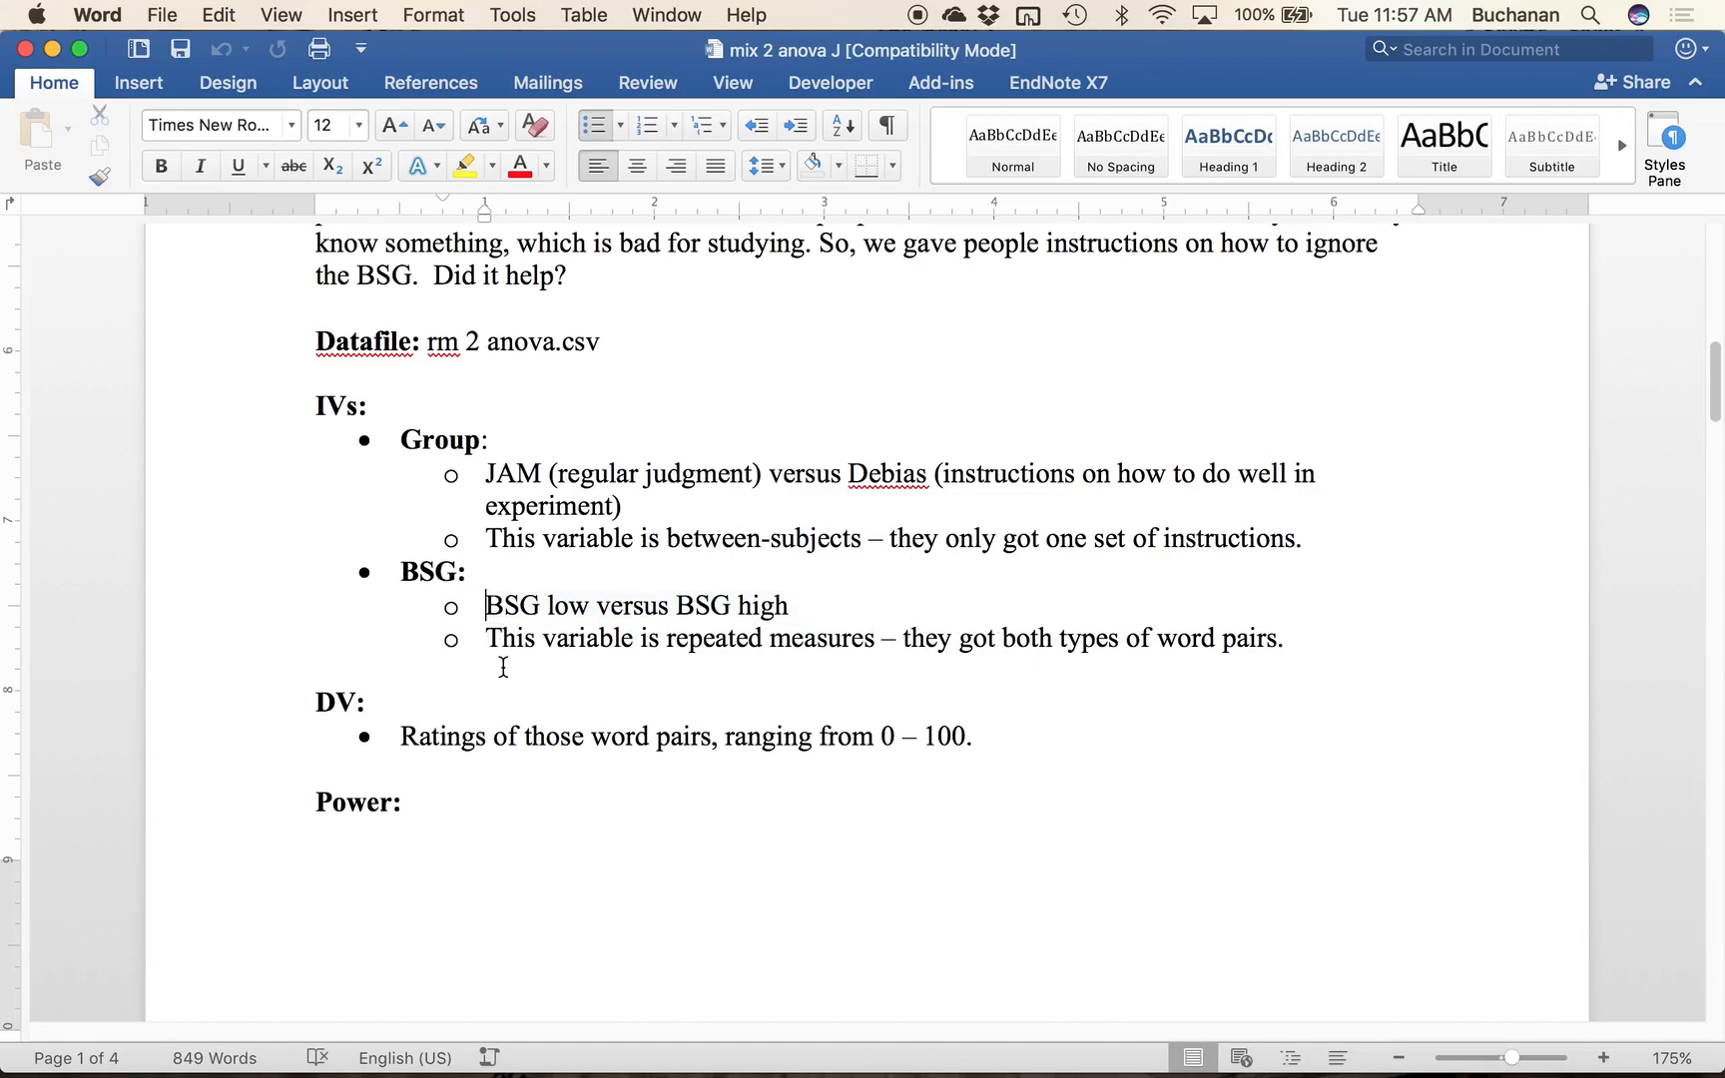
pyautogui.click(571, 605)
pyautogui.doubleClick(771, 606)
pyautogui.click(805, 606)
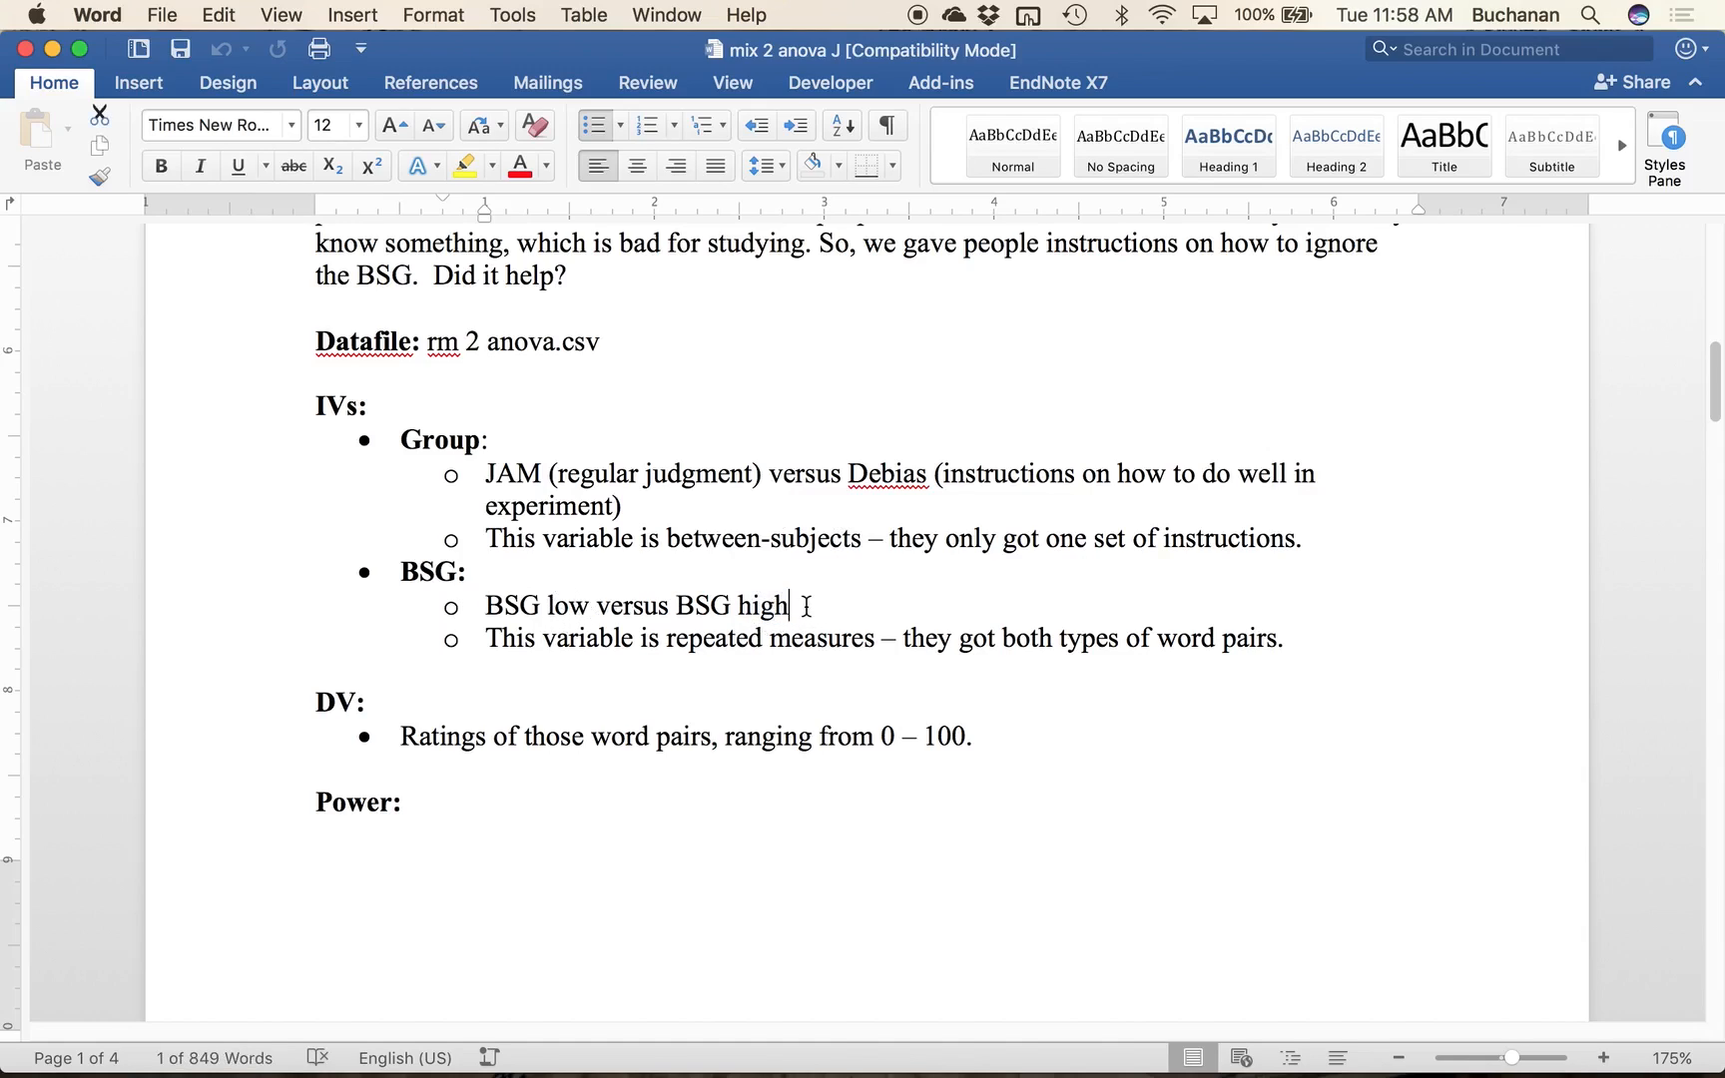
pyautogui.moveTo(806, 606)
pyautogui.mouseDown()
pyautogui.moveTo(697, 606)
pyautogui.moveTo(796, 606)
pyautogui.mouseUp()
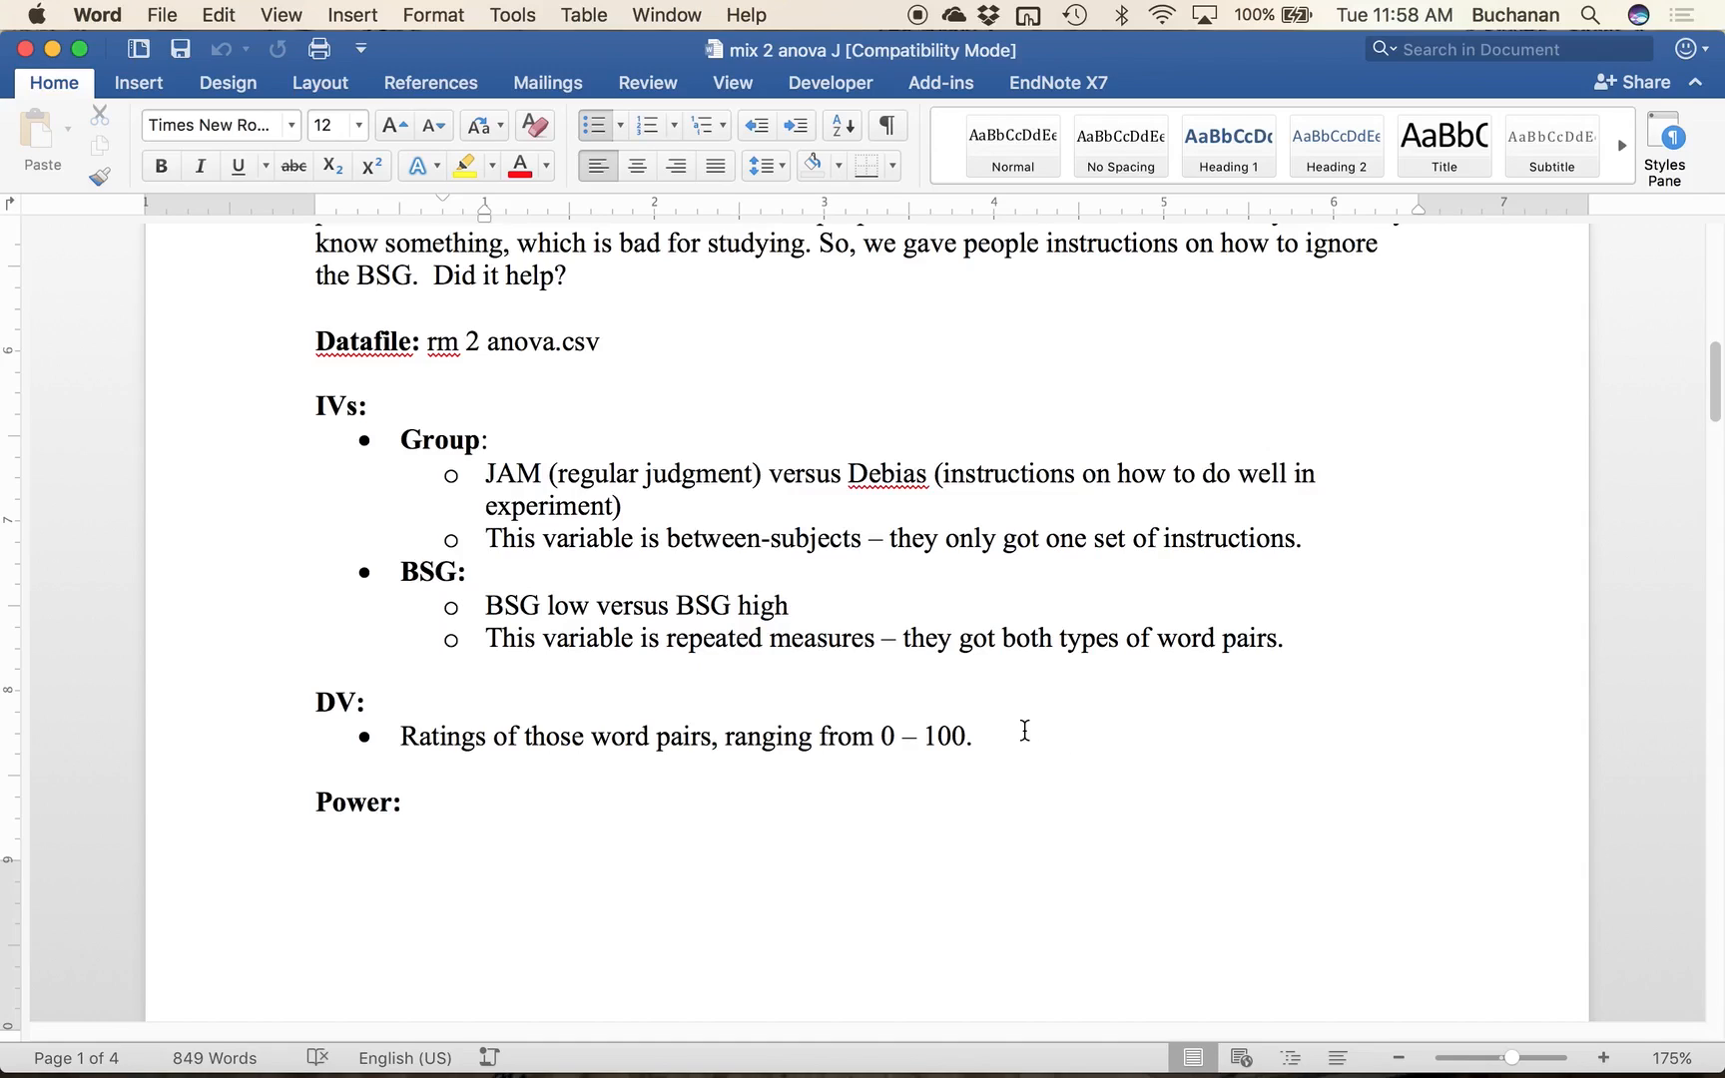
# Step: Switch to the Finder window showing the 5 ANOVA folder and open rm 2 anova.csv in Excel
pyautogui.hotkey('ctrl', 'Up')
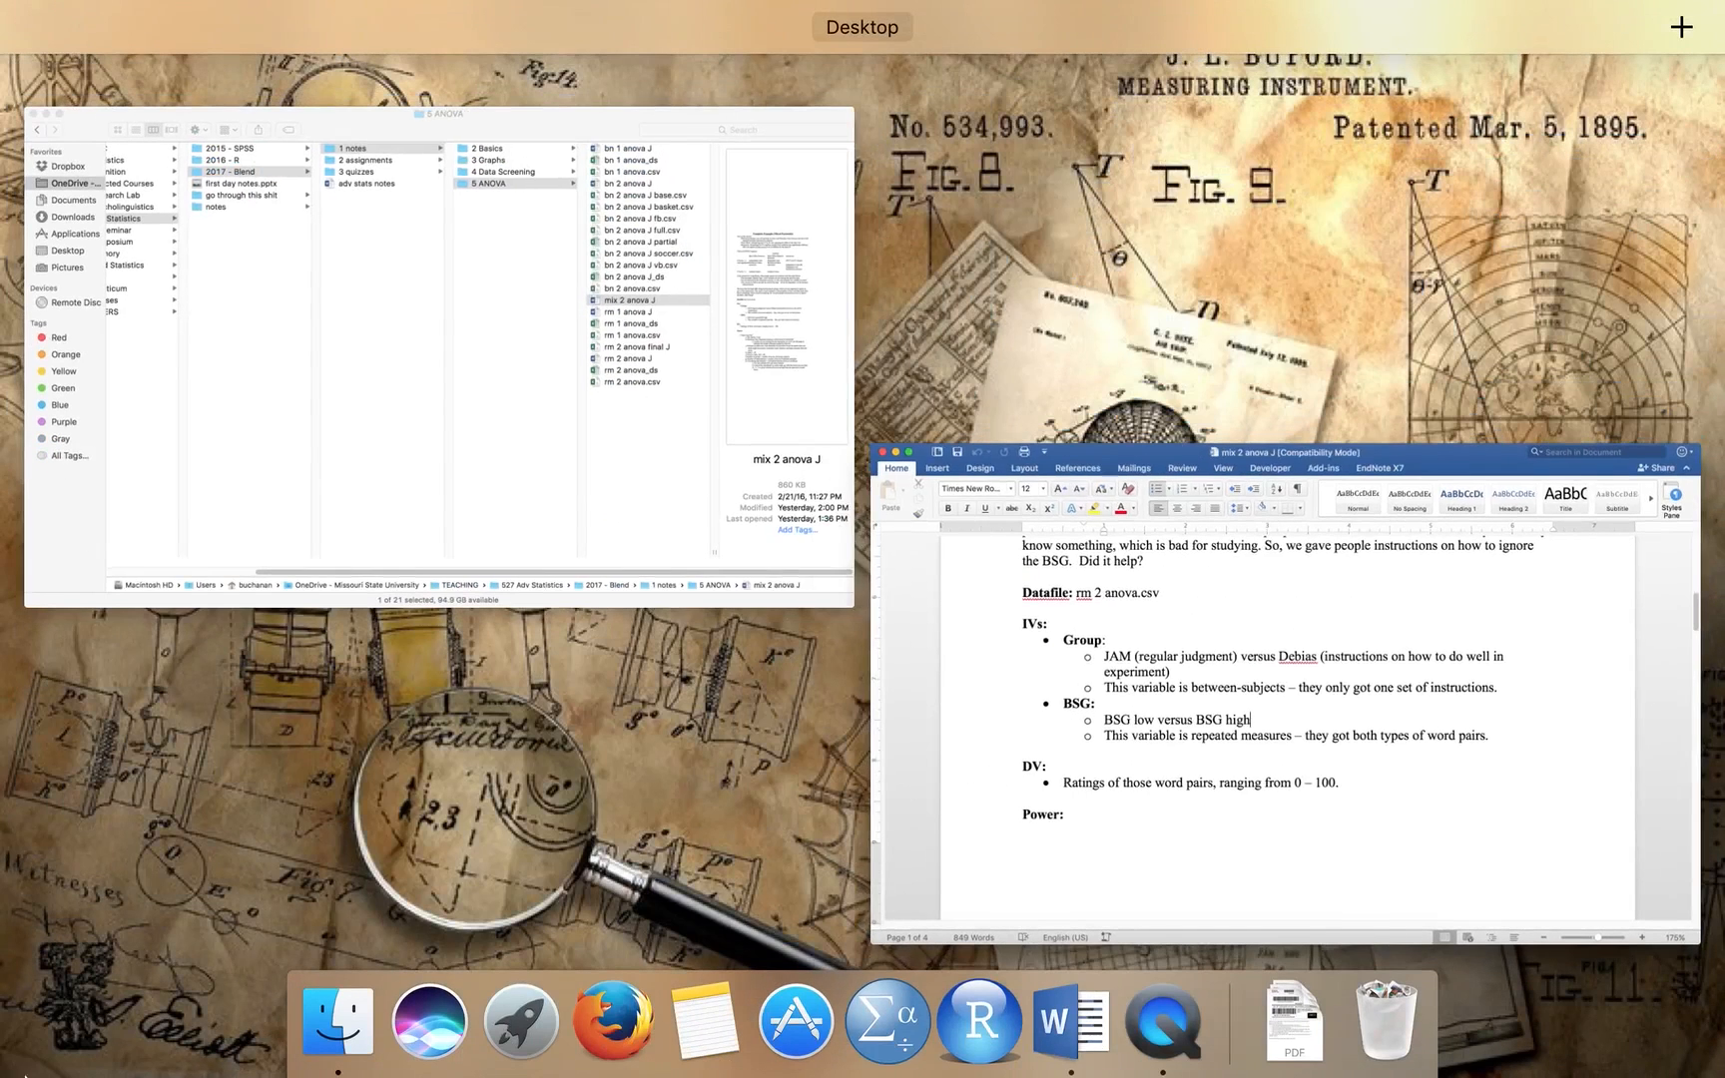
pyautogui.click(392, 484)
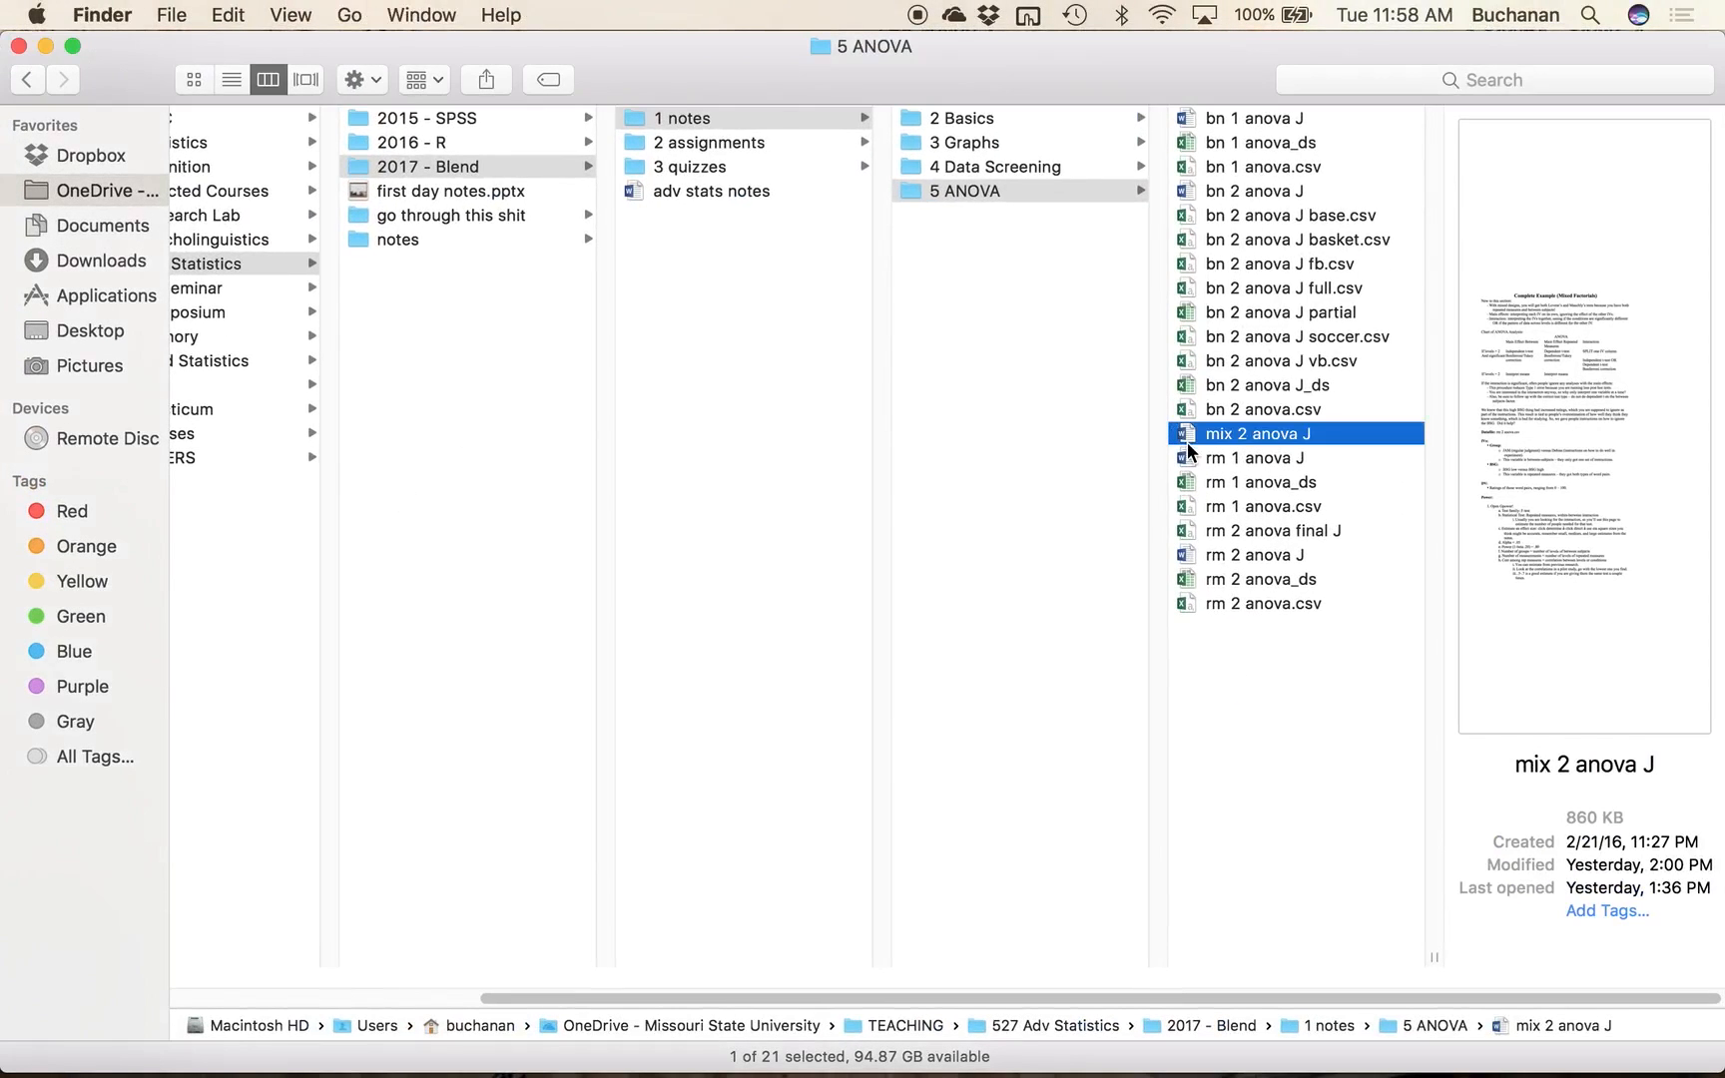
pyautogui.click(1236, 602)
pyautogui.doubleClick(1236, 602)
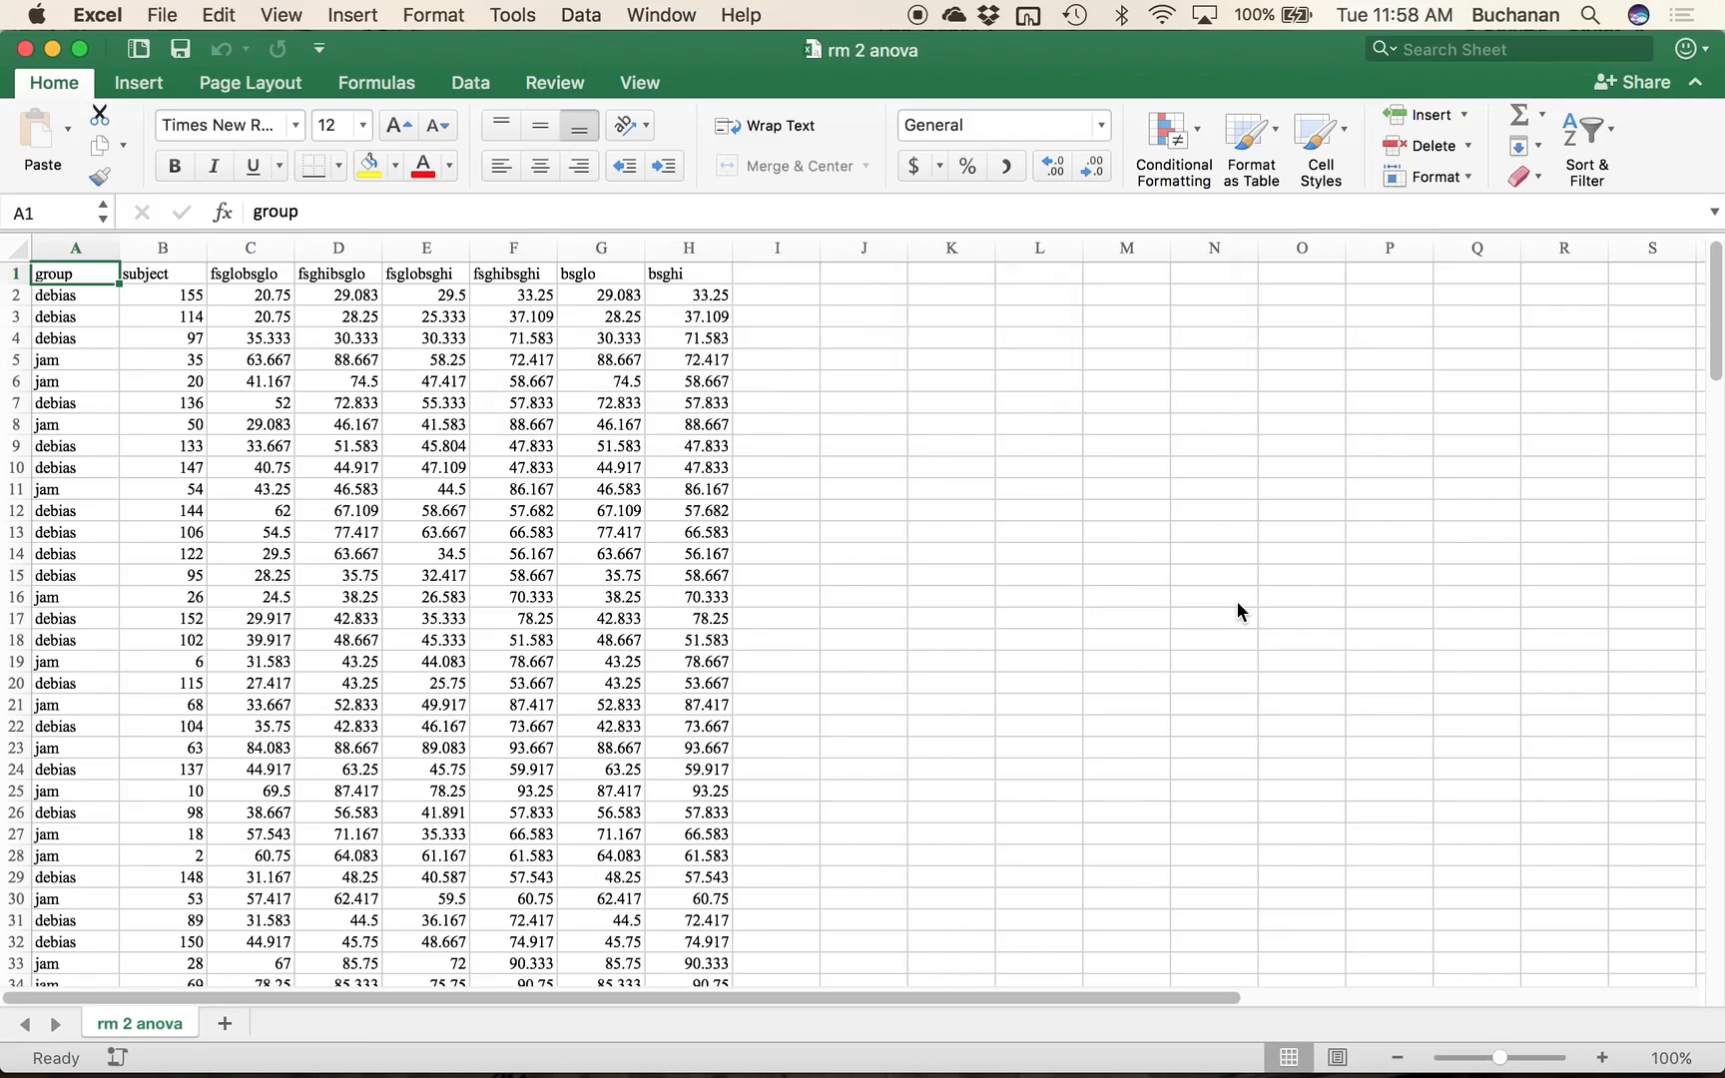
# Step: Enlarge the sheet to 155% and examine the data layout, highlighting columns B through F and the bsglo and bsghi columns
pyautogui.moveTo(1500, 1053); pyautogui.dragTo(1514, 1060)
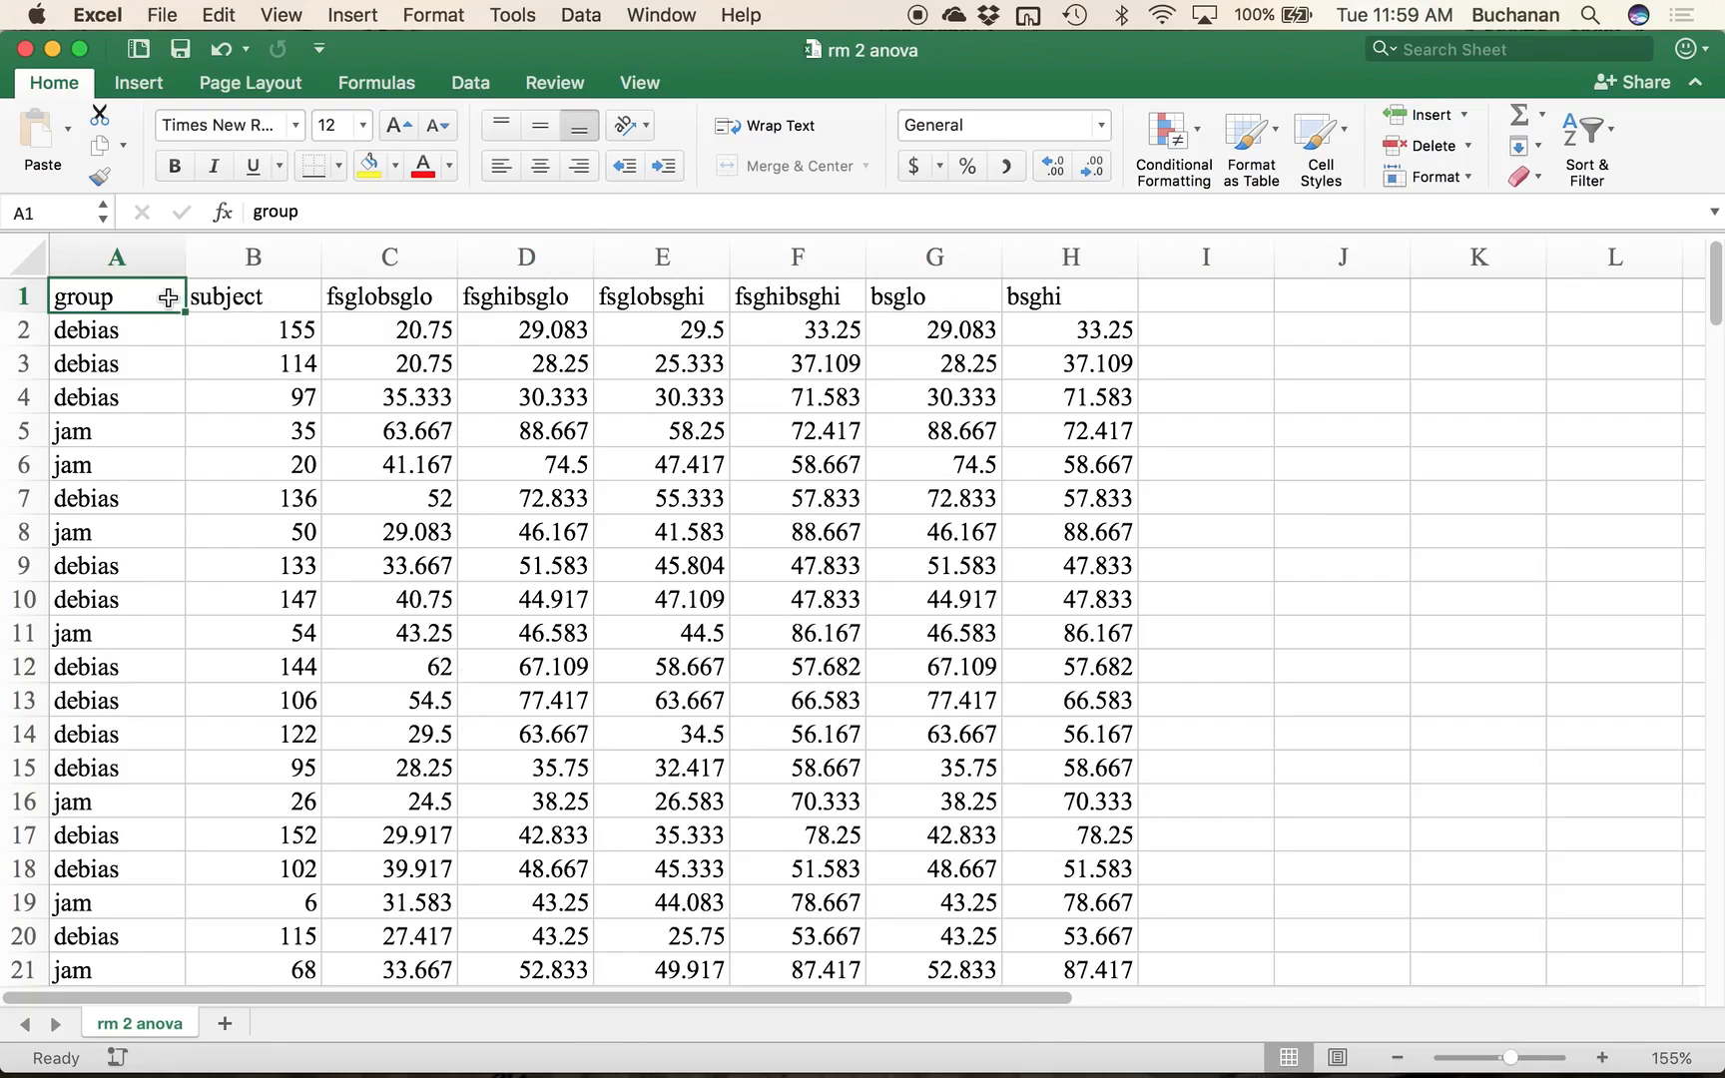
pyautogui.click(262, 260)
pyautogui.moveTo(261, 260); pyautogui.dragTo(824, 286)
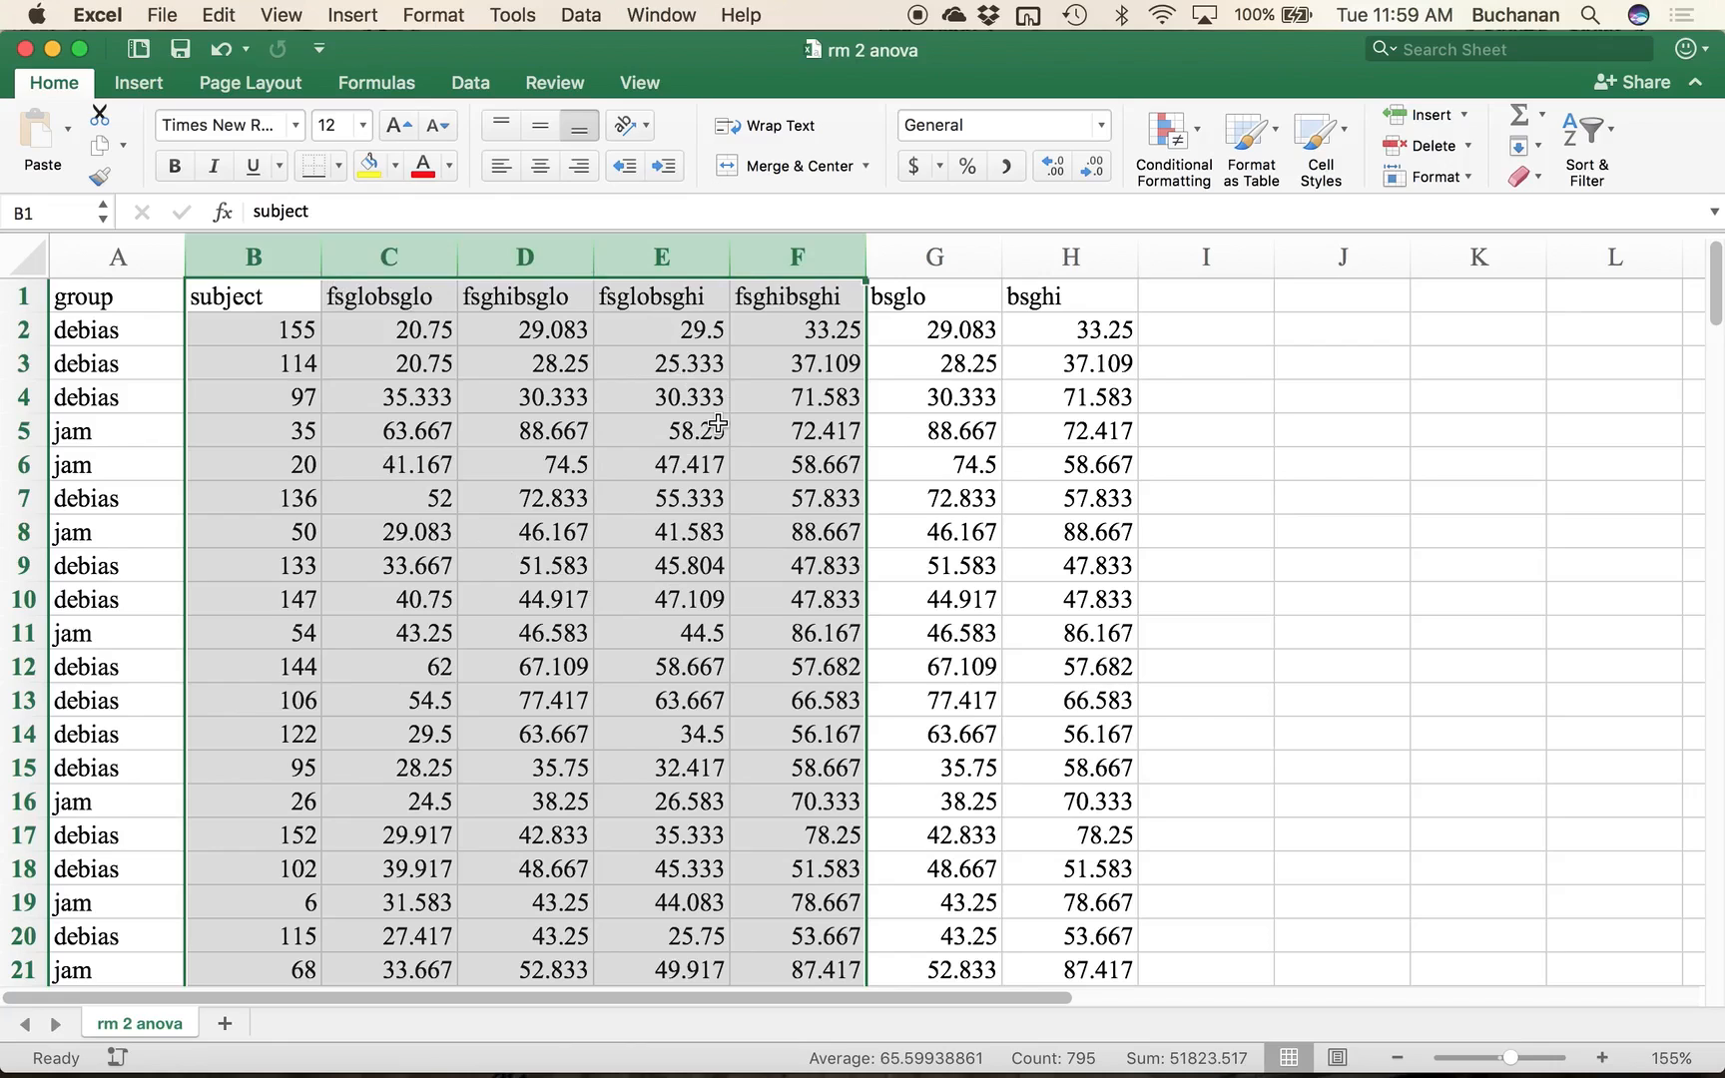
pyautogui.moveTo(926, 261); pyautogui.dragTo(1060, 267)
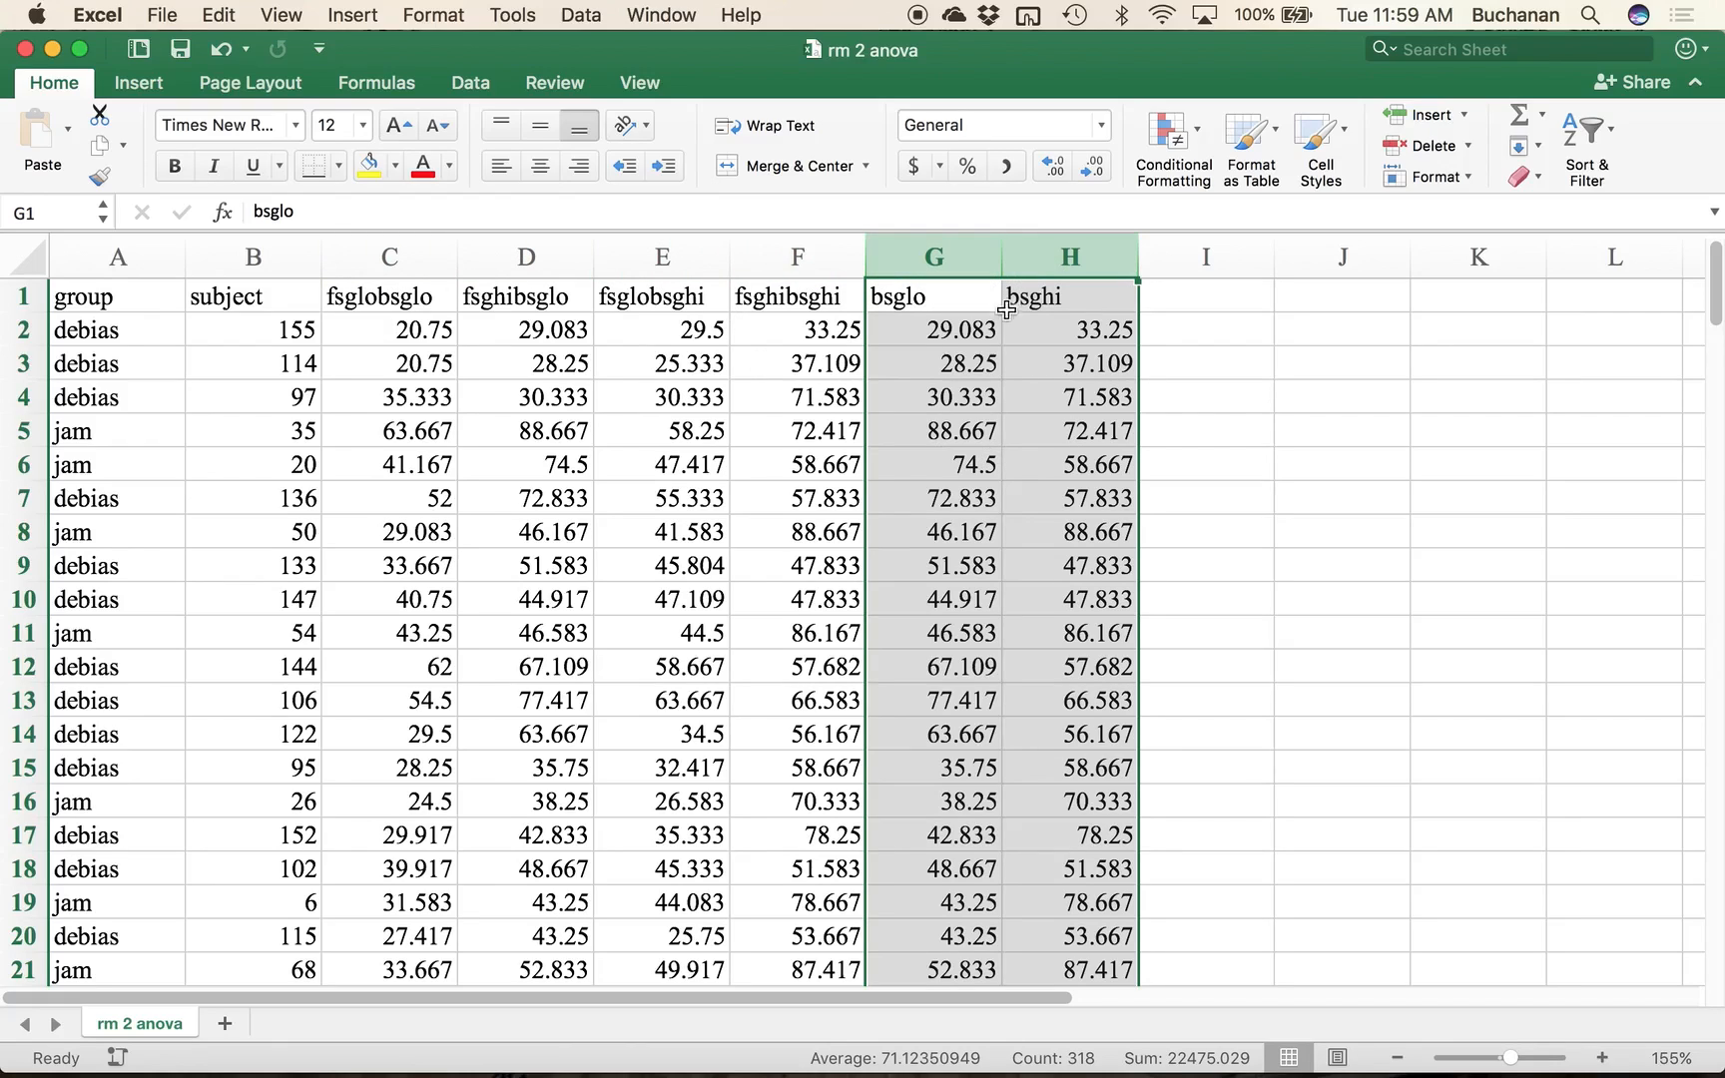
# Step: Save the data as an Excel Workbook (.xlsx) named mix 2 anova_ds in the 5 ANOVA folder
pyautogui.click(159, 15)
pyautogui.click(261, 222)
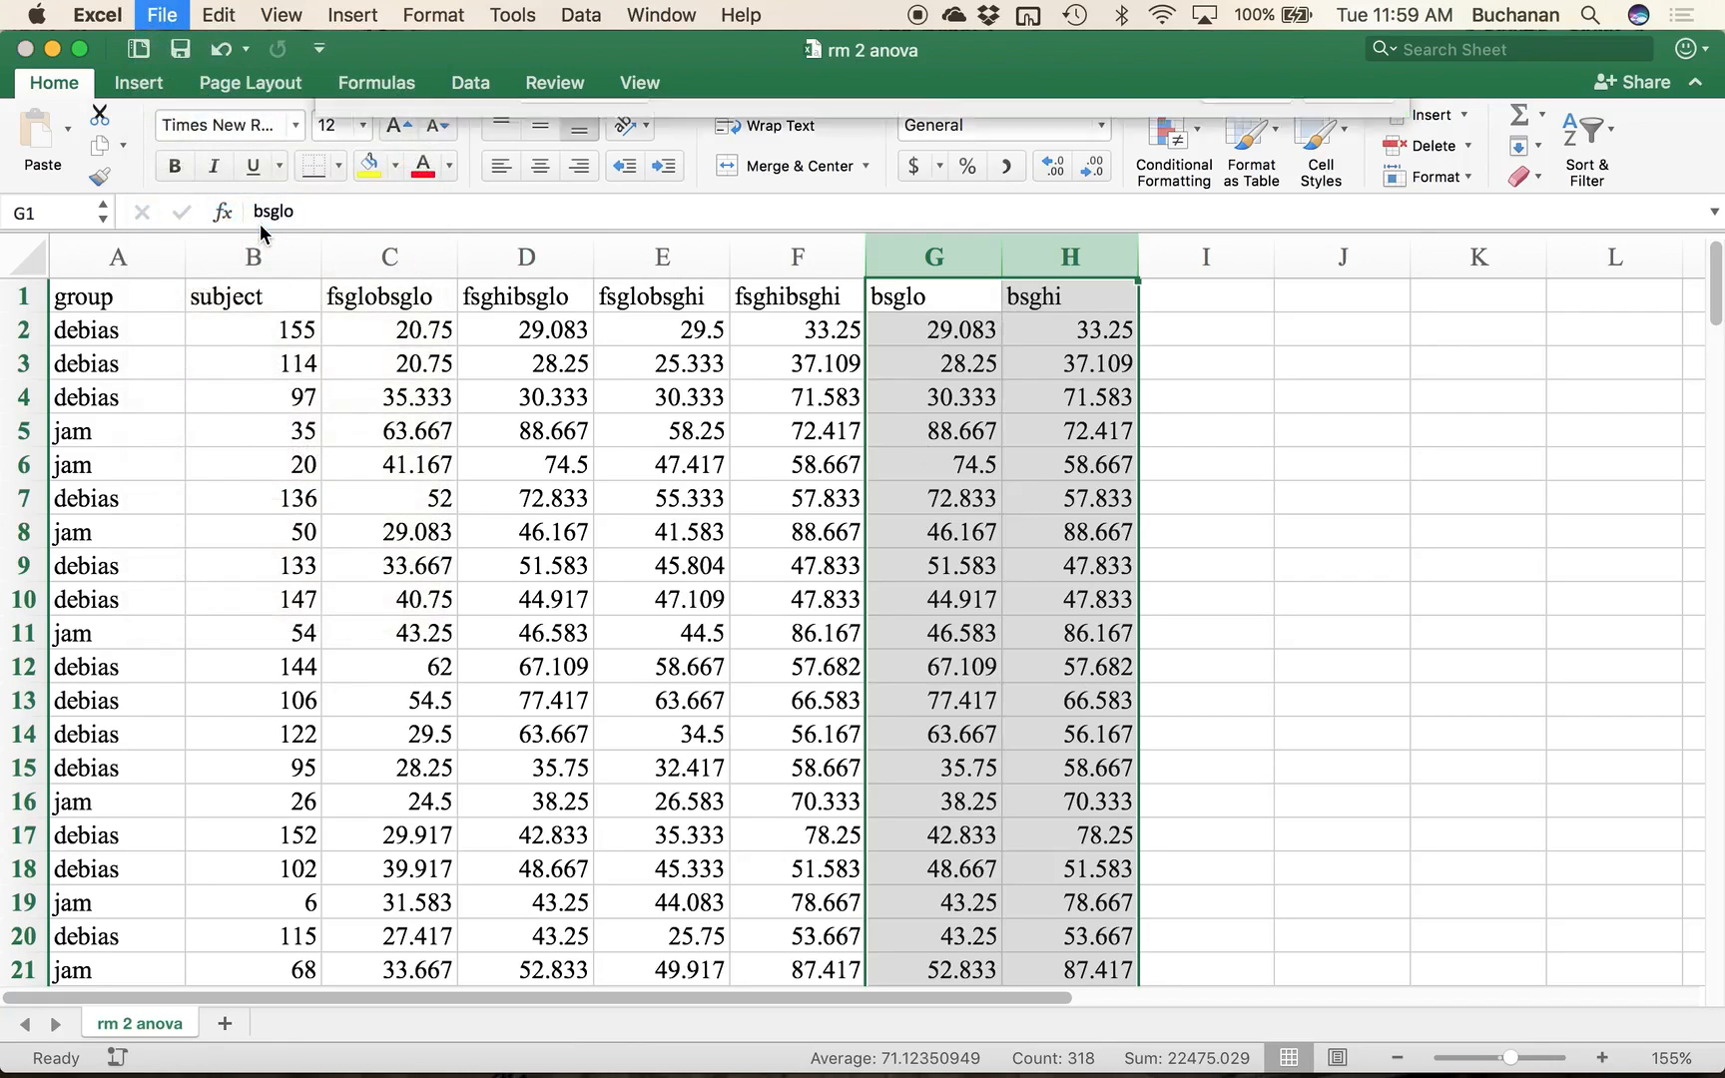
pyautogui.write('mix 2 anova_ds')
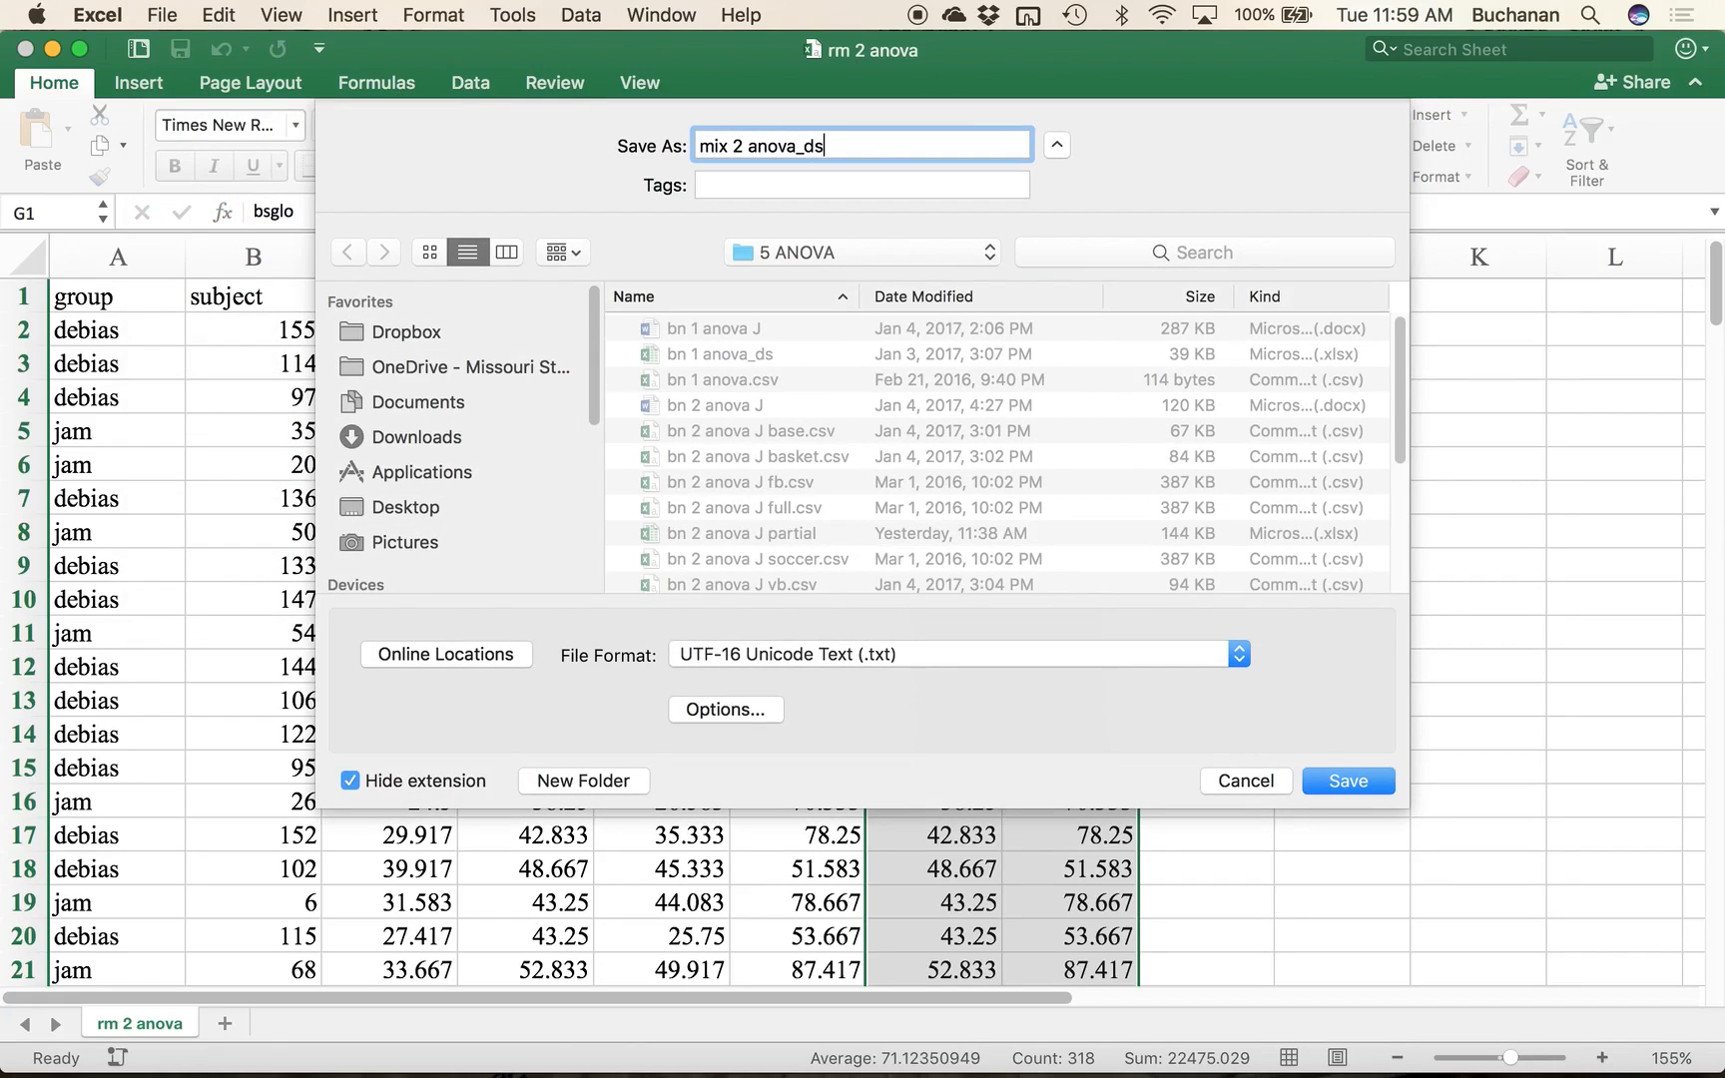
pyautogui.click(779, 655)
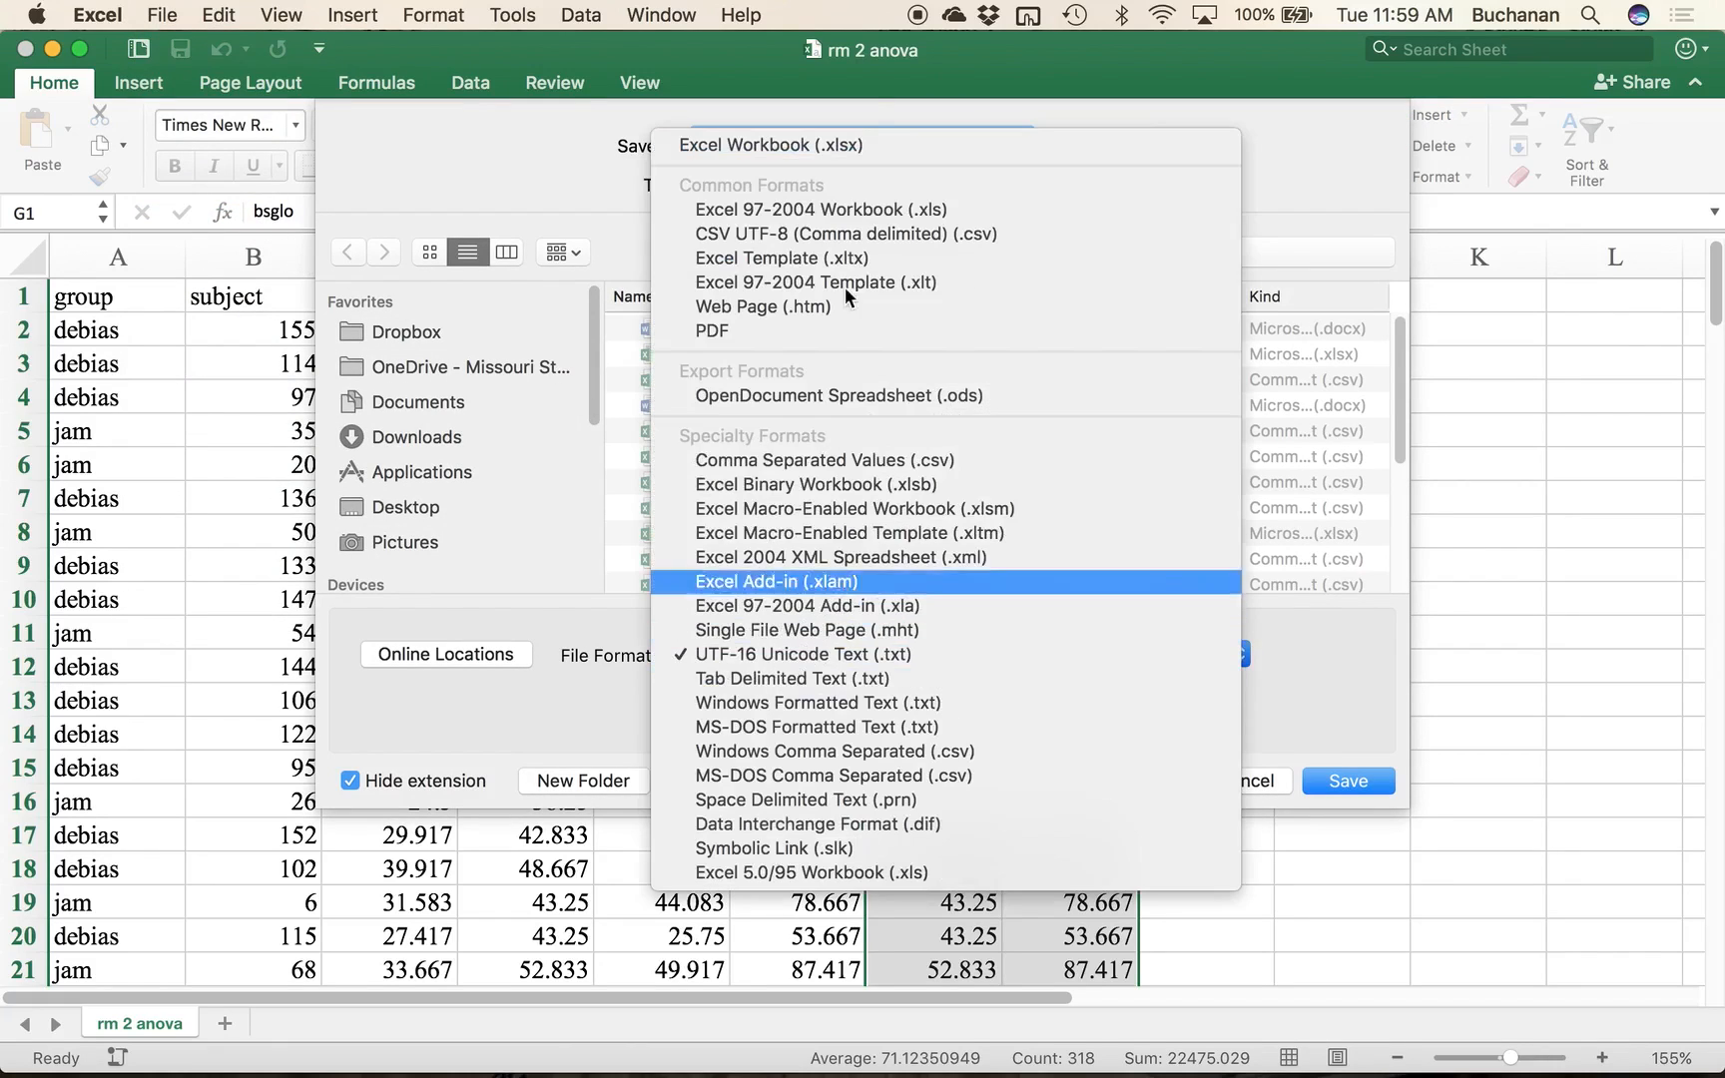
pyautogui.click(838, 148)
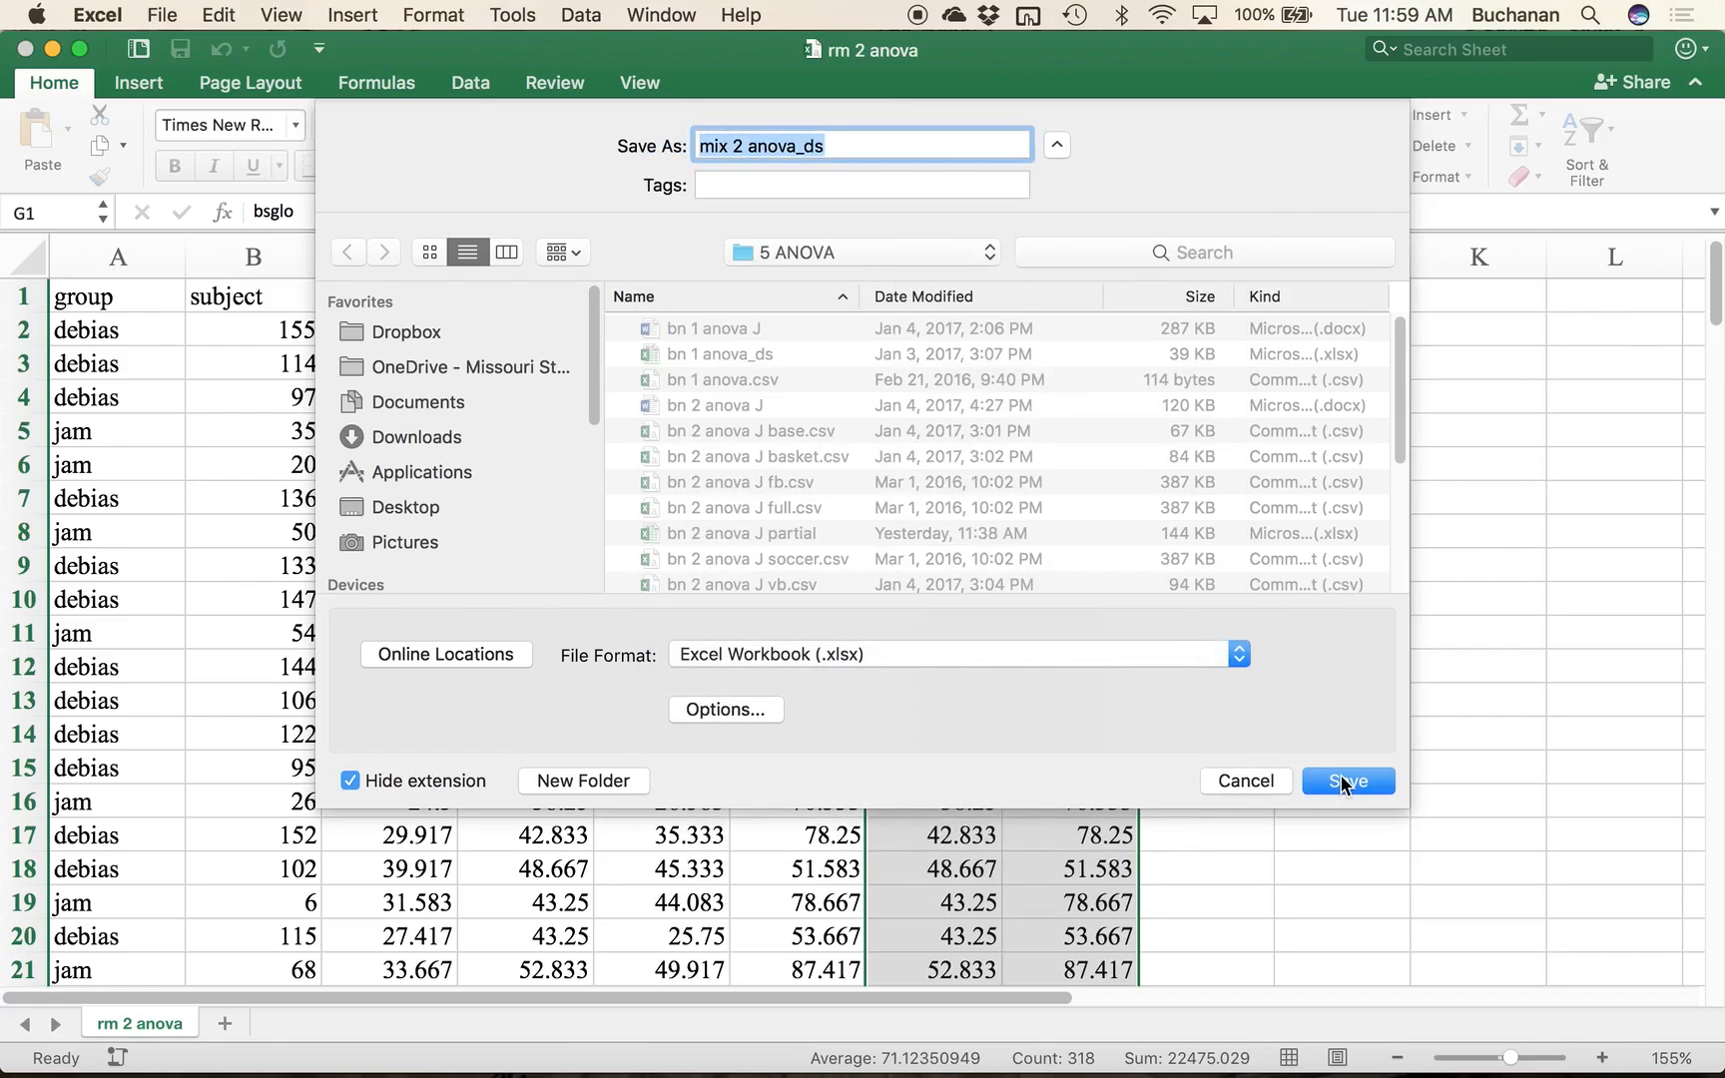
pyautogui.click(1342, 782)
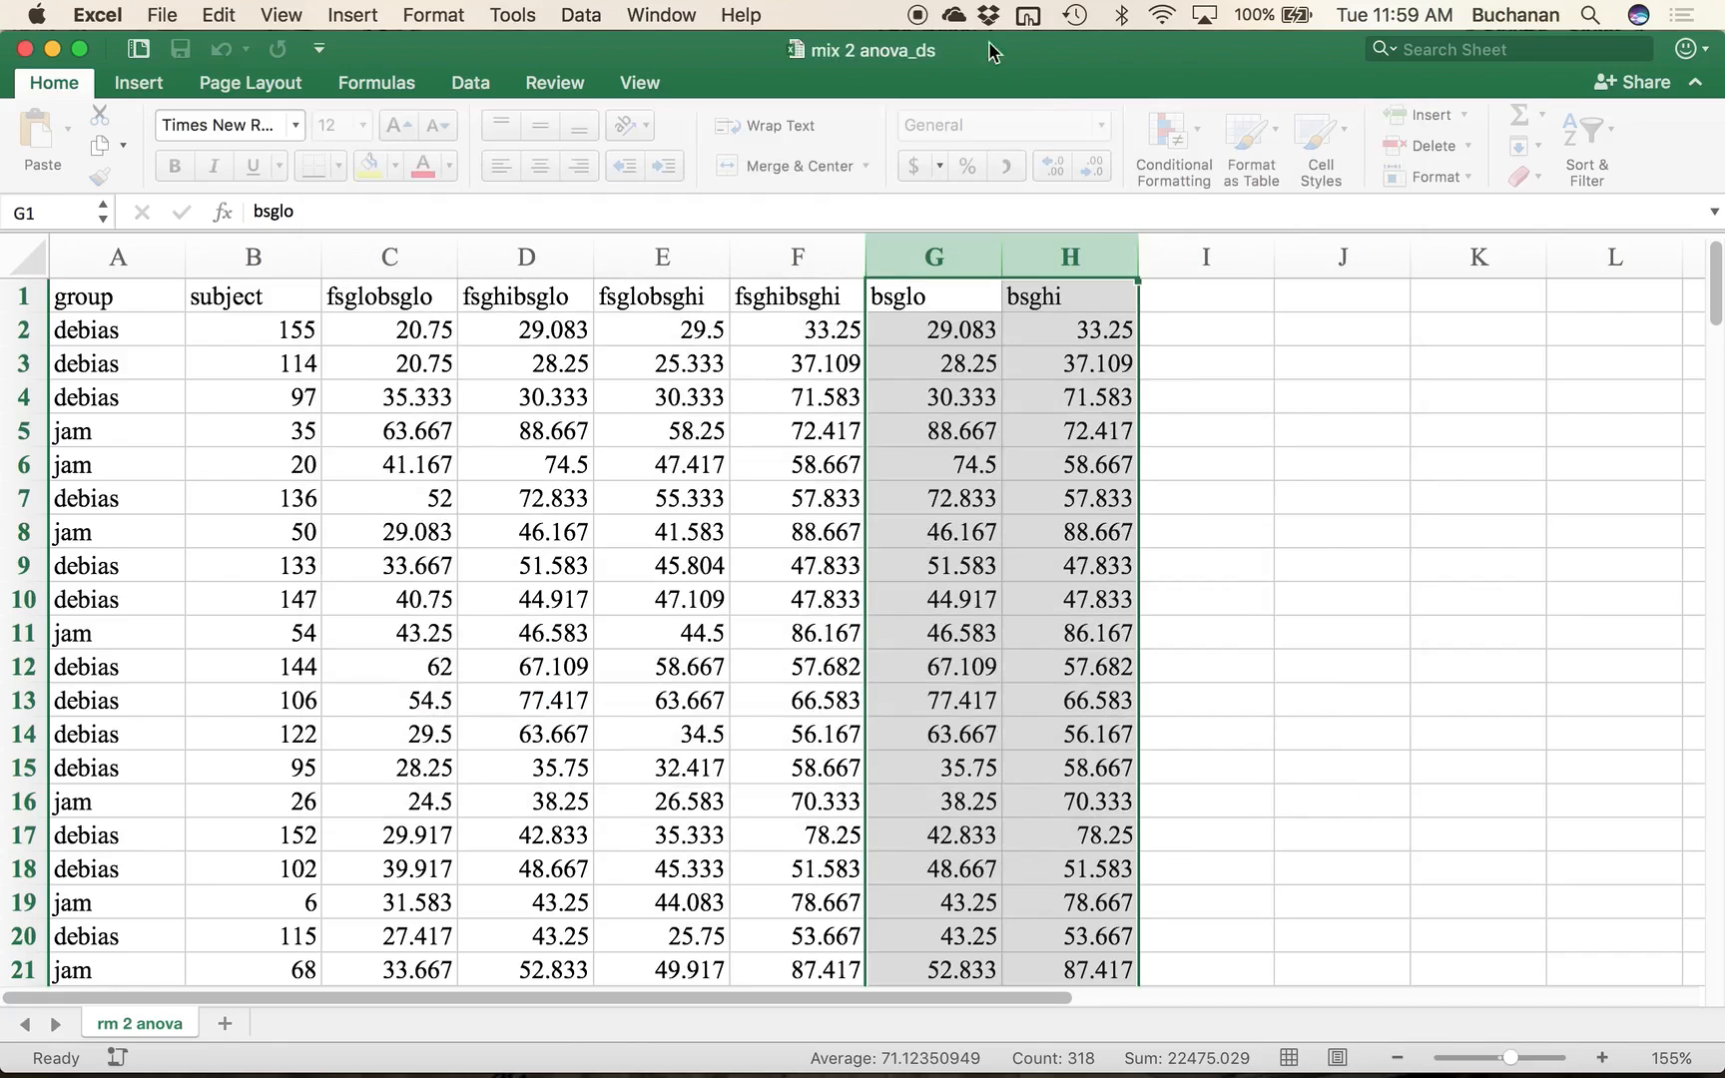
# Step: Delete columns B through F, from subject to fsghibsghi, leaving only group, bsglo and bsghi
pyautogui.click(917, 16)
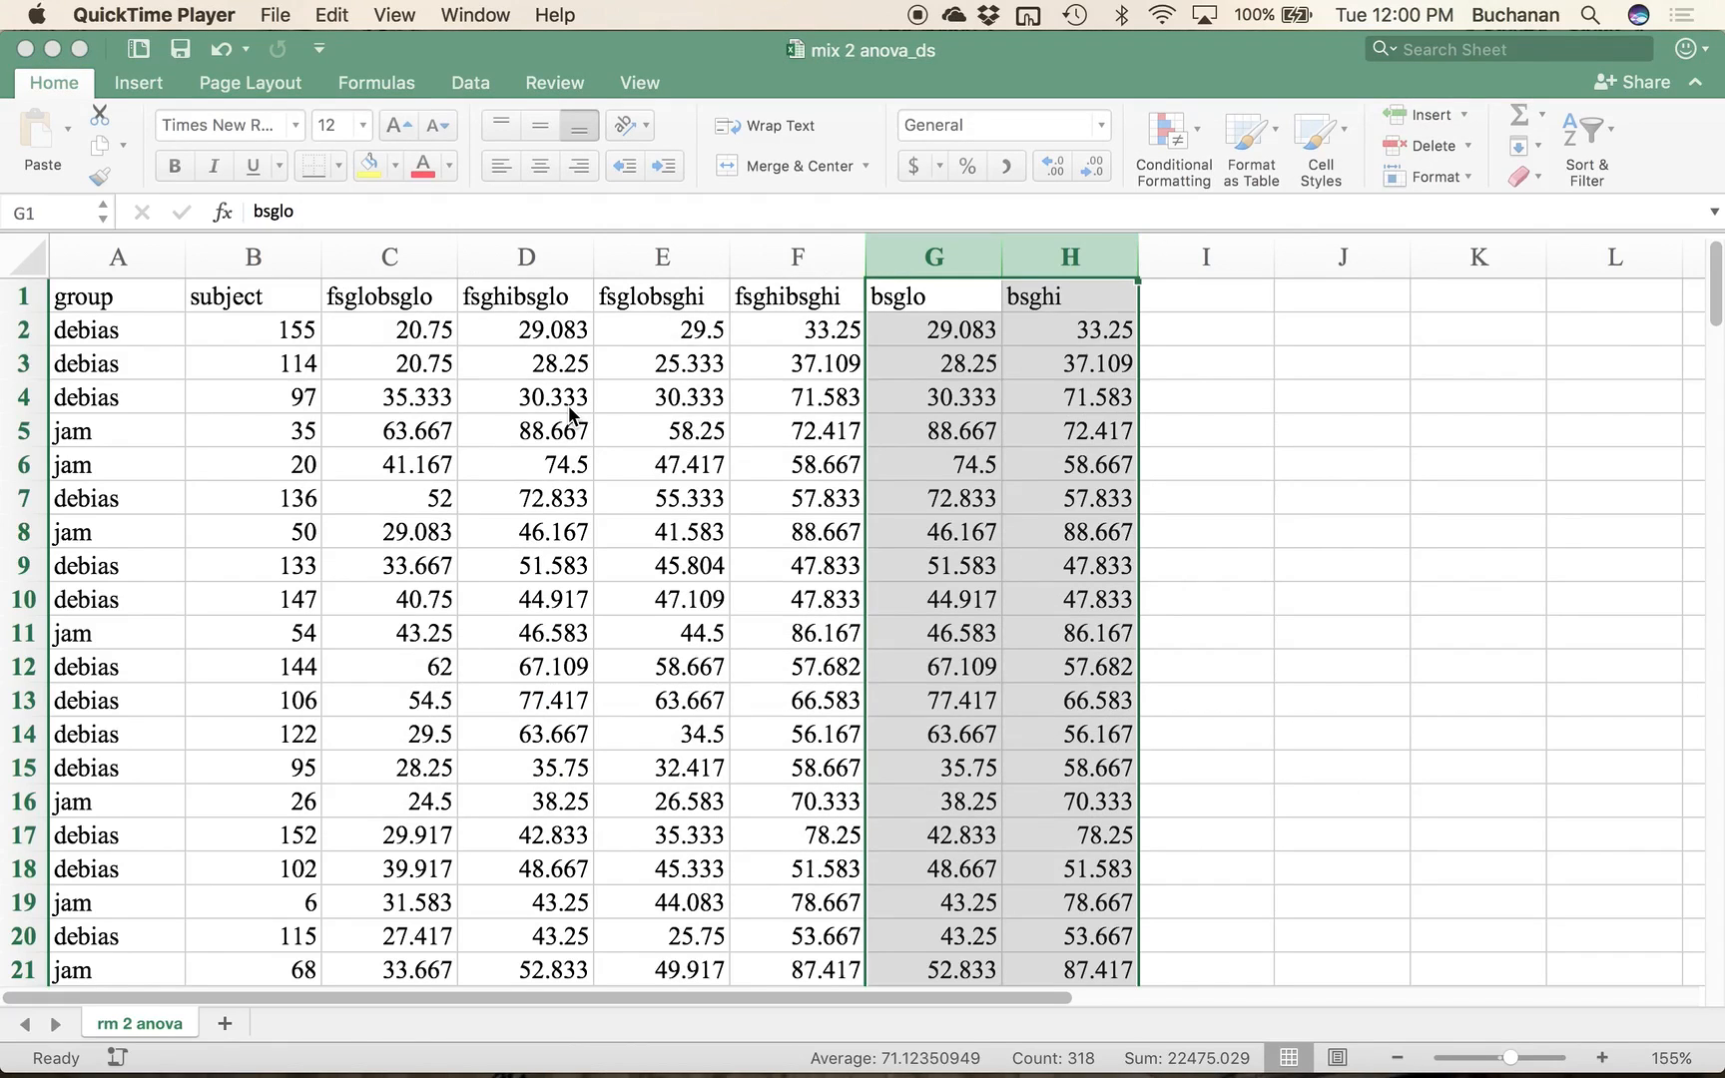
pyautogui.click(500, 454)
pyautogui.moveTo(228, 257); pyautogui.dragTo(818, 257)
pyautogui.rightClick(705, 321)
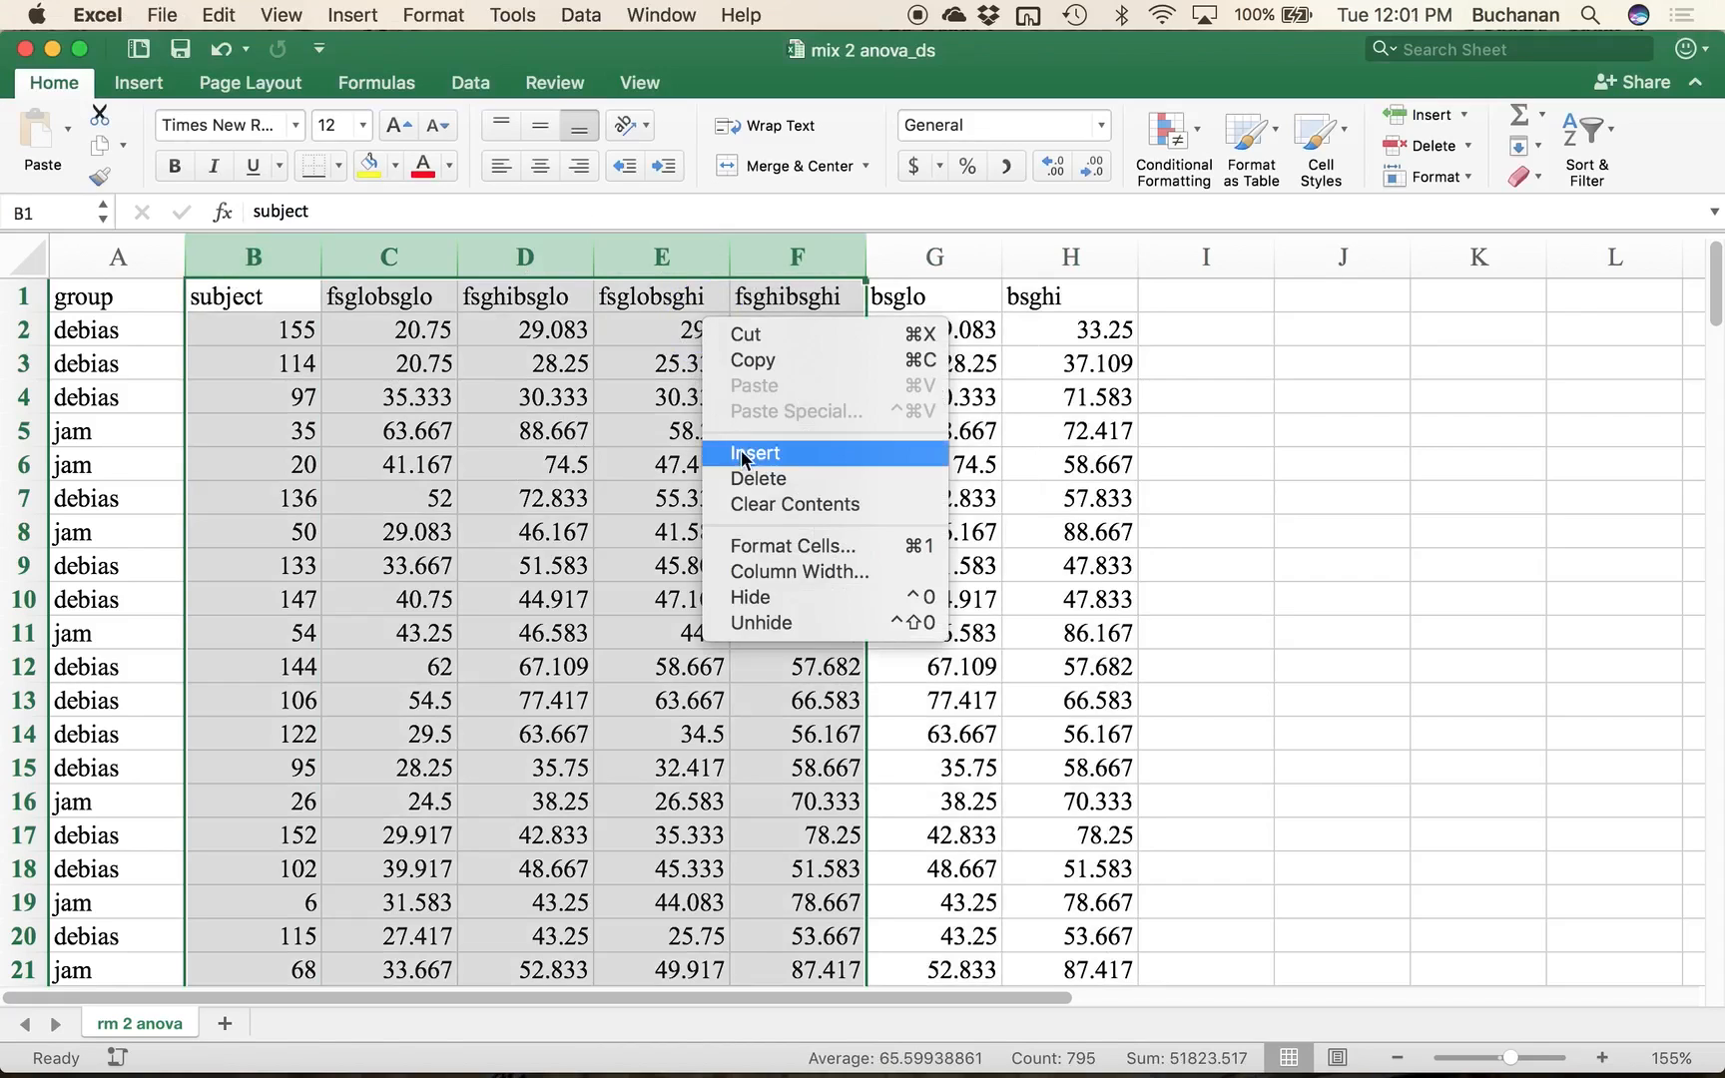
pyautogui.click(755, 482)
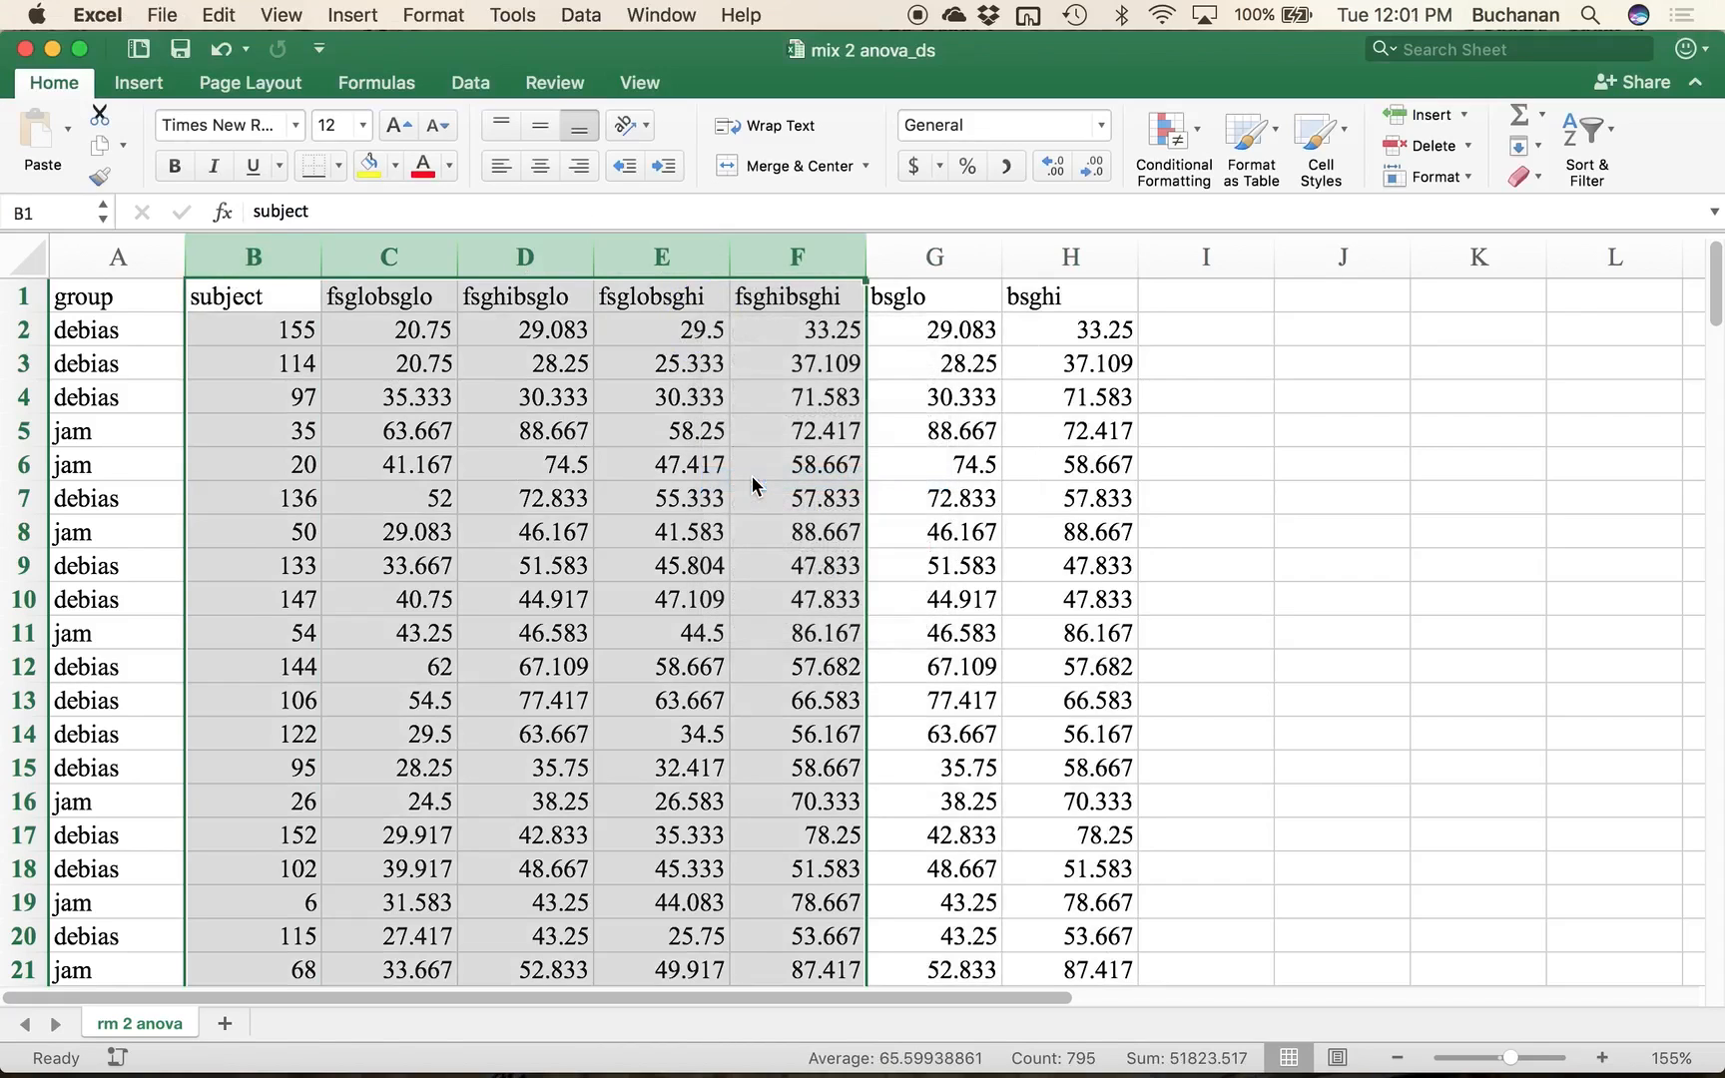
# Step: Rename the rm 2 anova sheet as master
pyautogui.doubleClick(131, 1023)
pyautogui.write('master')
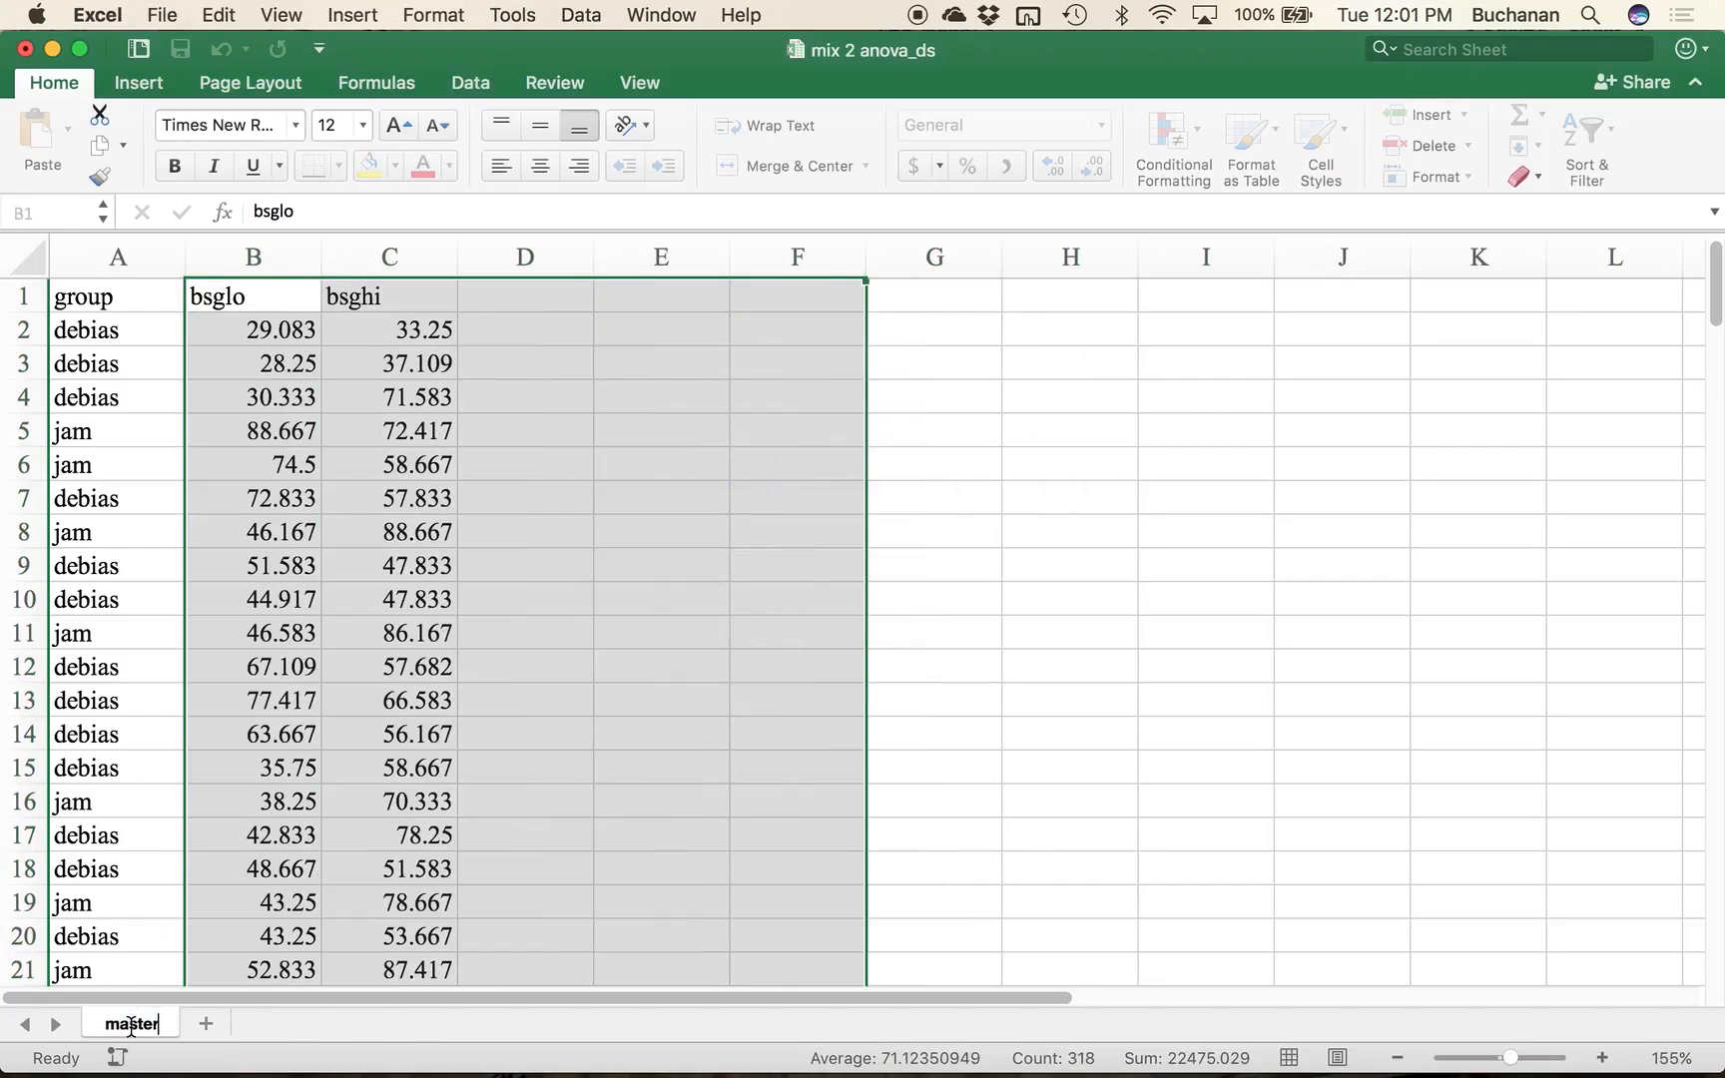
pyautogui.press('Return')
pyautogui.click(201, 428)
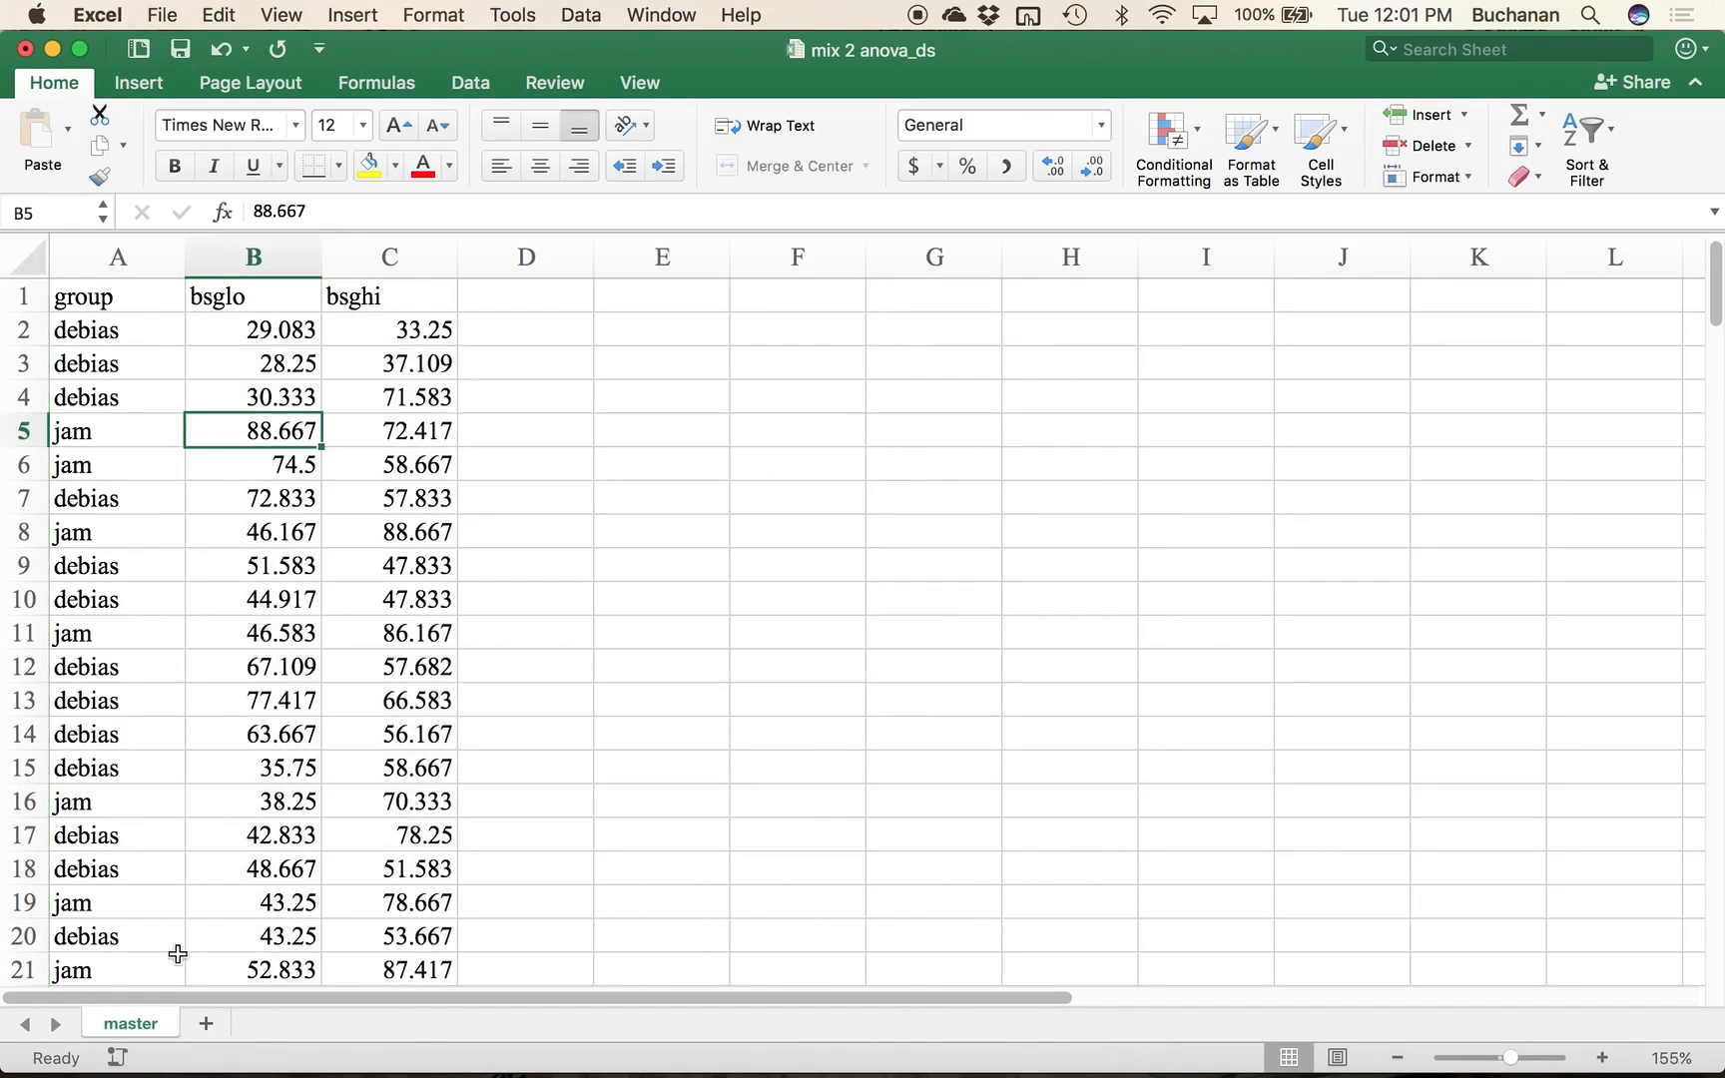
# Step: Add a new worksheet and name it no typos
pyautogui.click(205, 1025)
pyautogui.doubleClick(219, 1031)
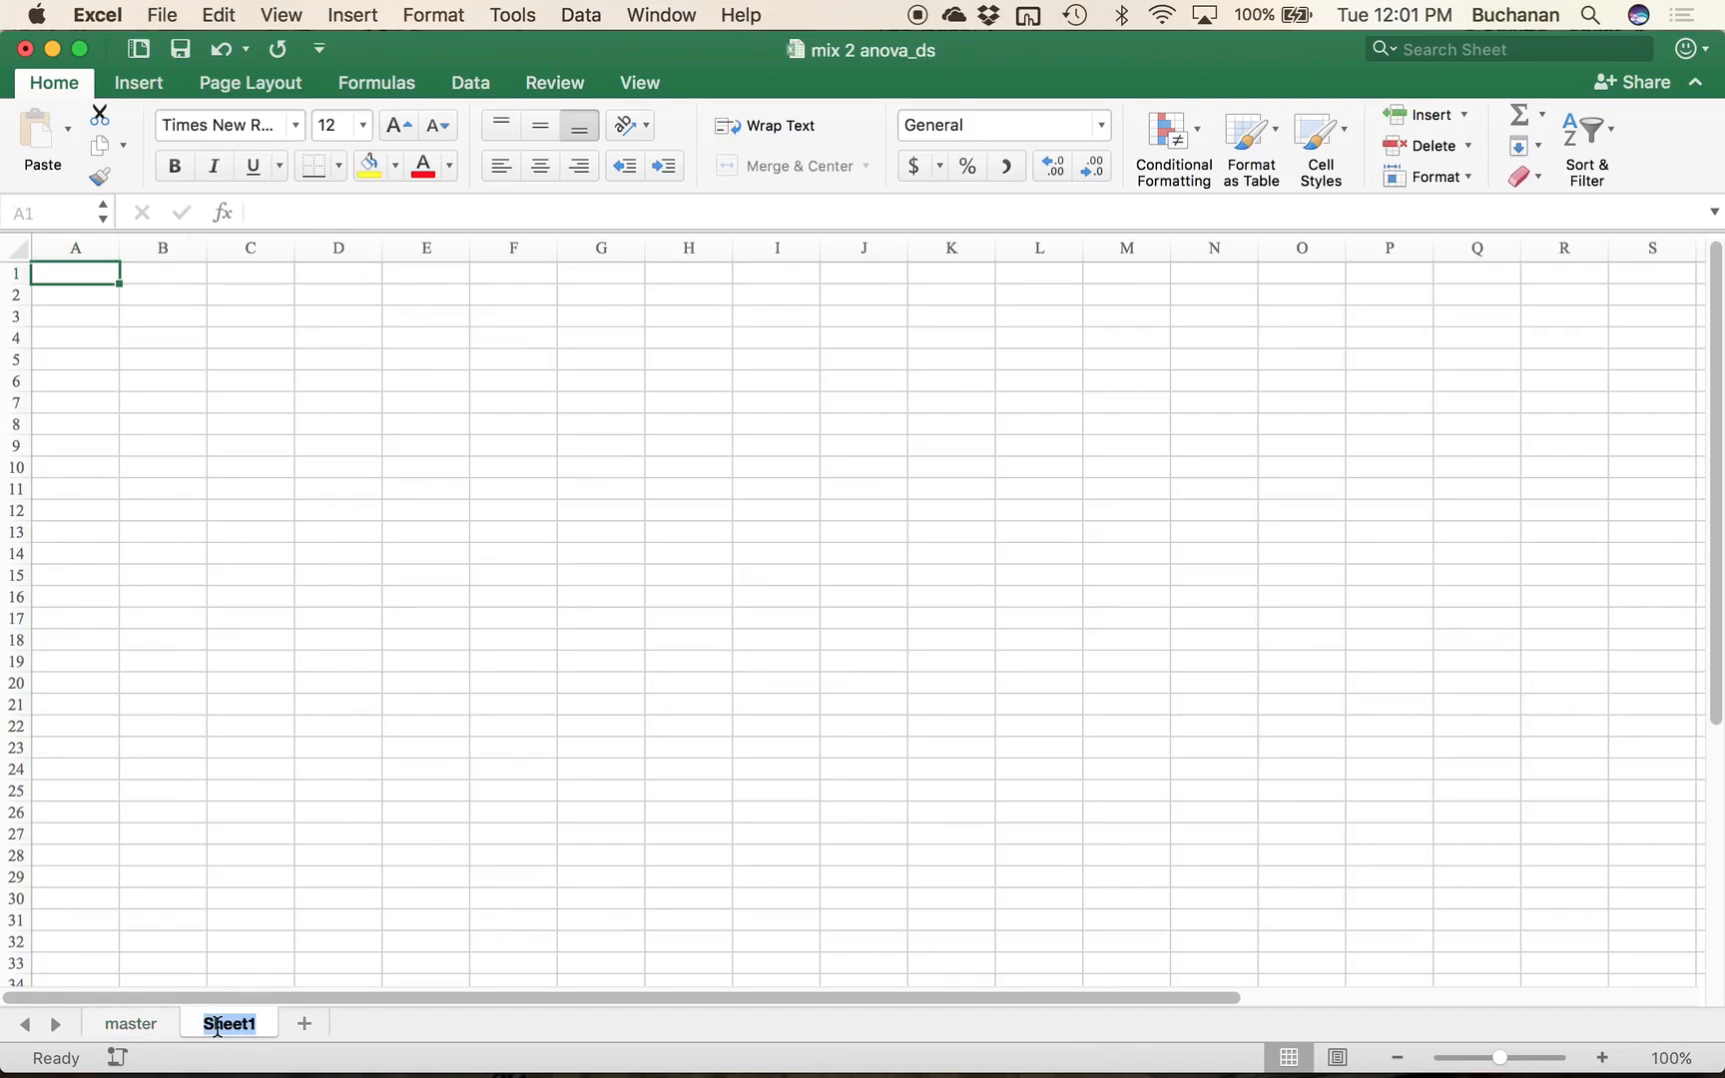
pyautogui.write('no typos')
pyautogui.press('Return')
# Step: Copy columns A through C from the master sheet into the no typos sheet
pyautogui.click(131, 1023)
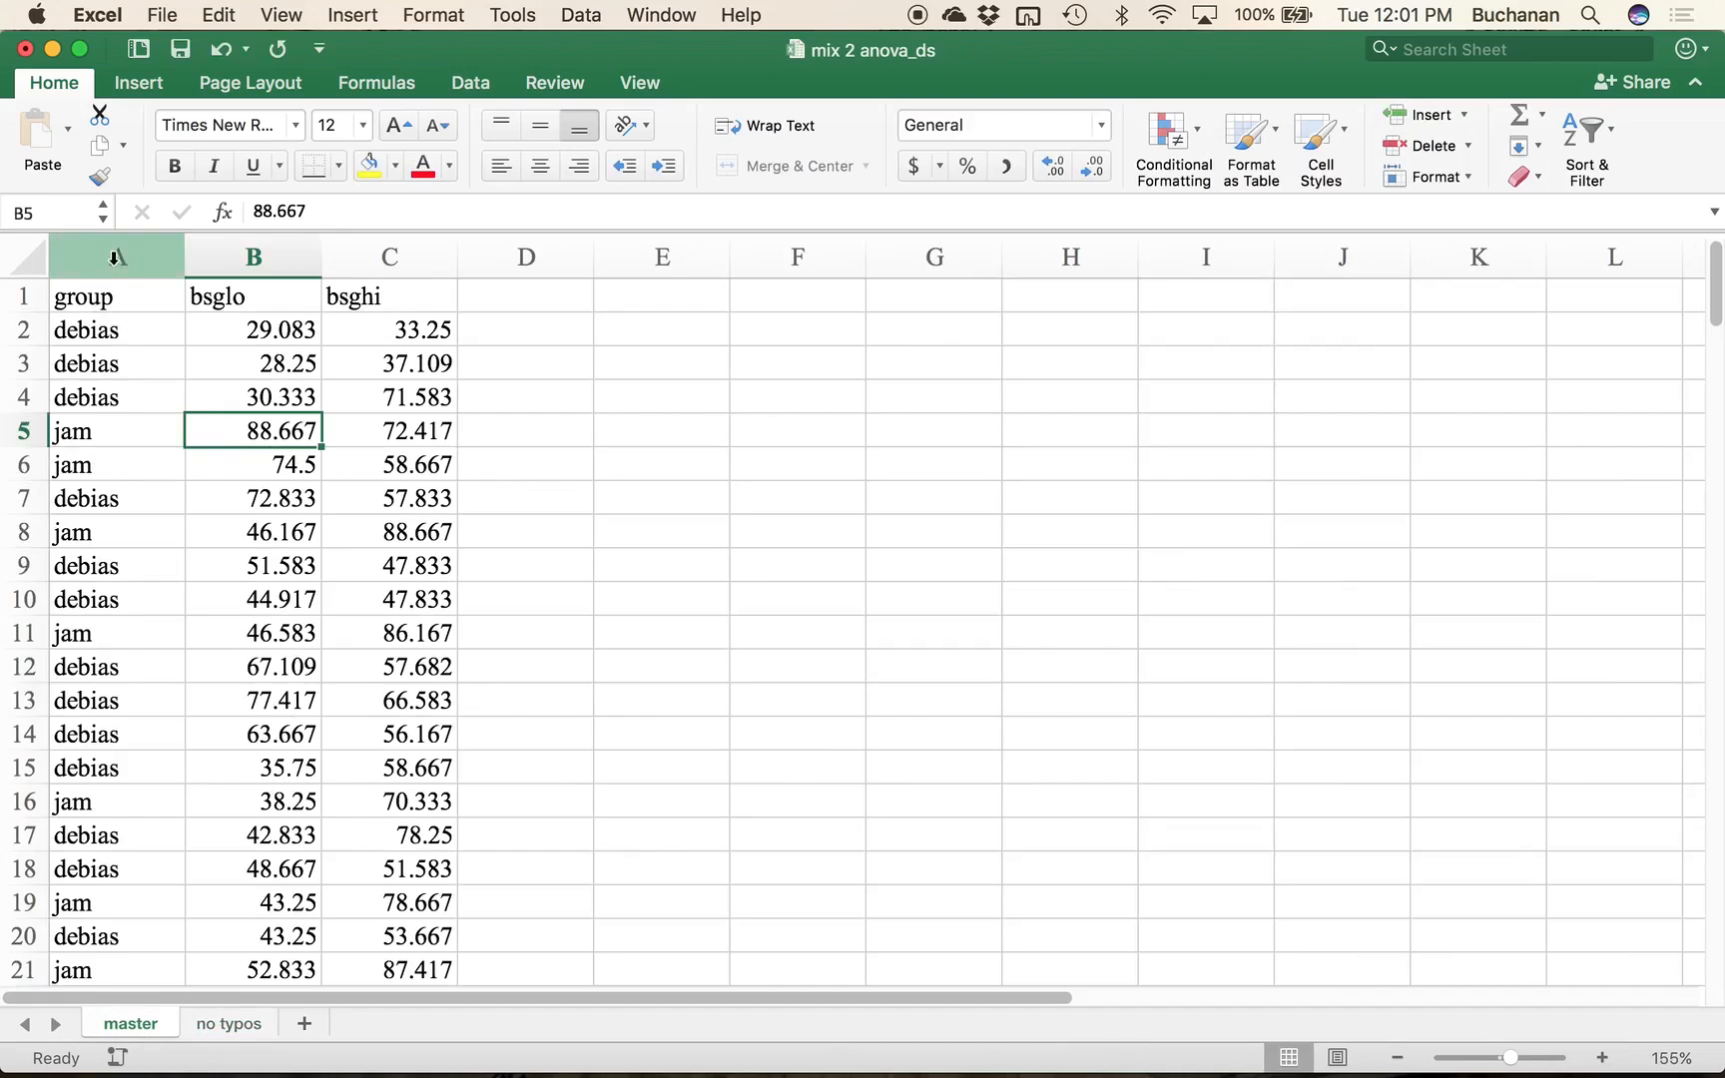
pyautogui.moveTo(117, 256); pyautogui.dragTo(385, 256)
pyautogui.press('super+c')
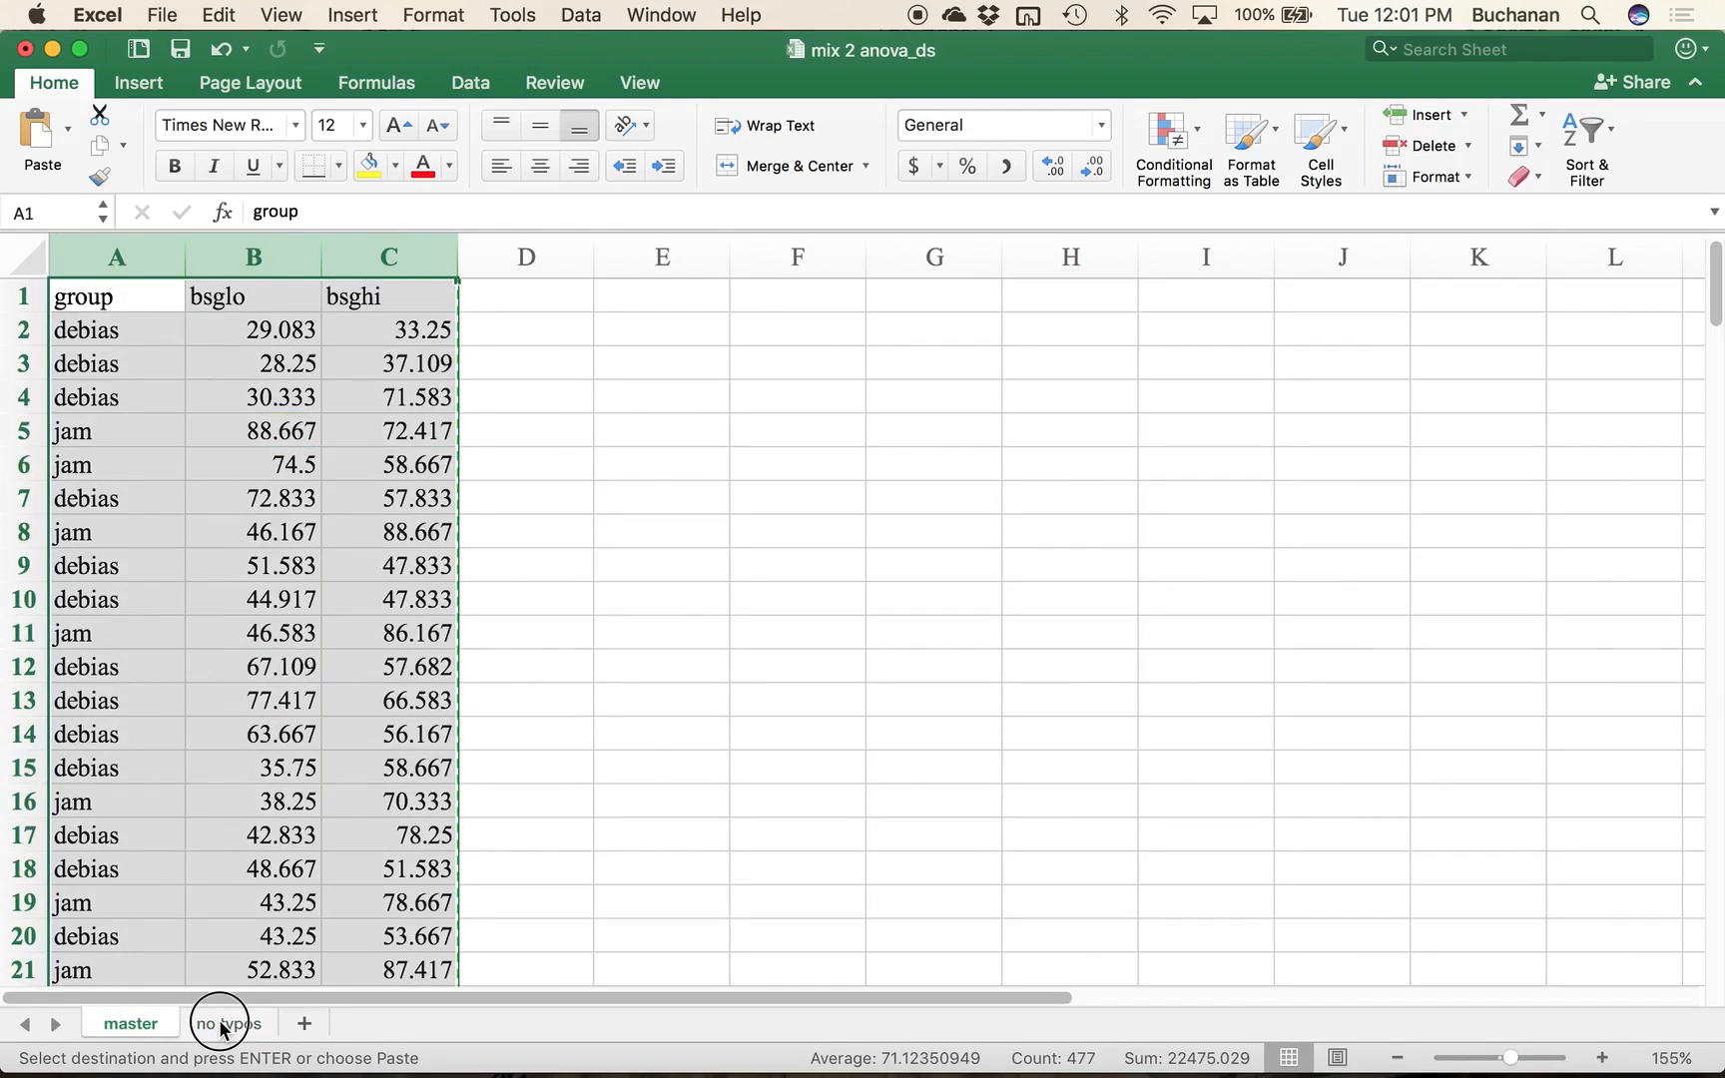
pyautogui.click(224, 1023)
pyautogui.press('super+v')
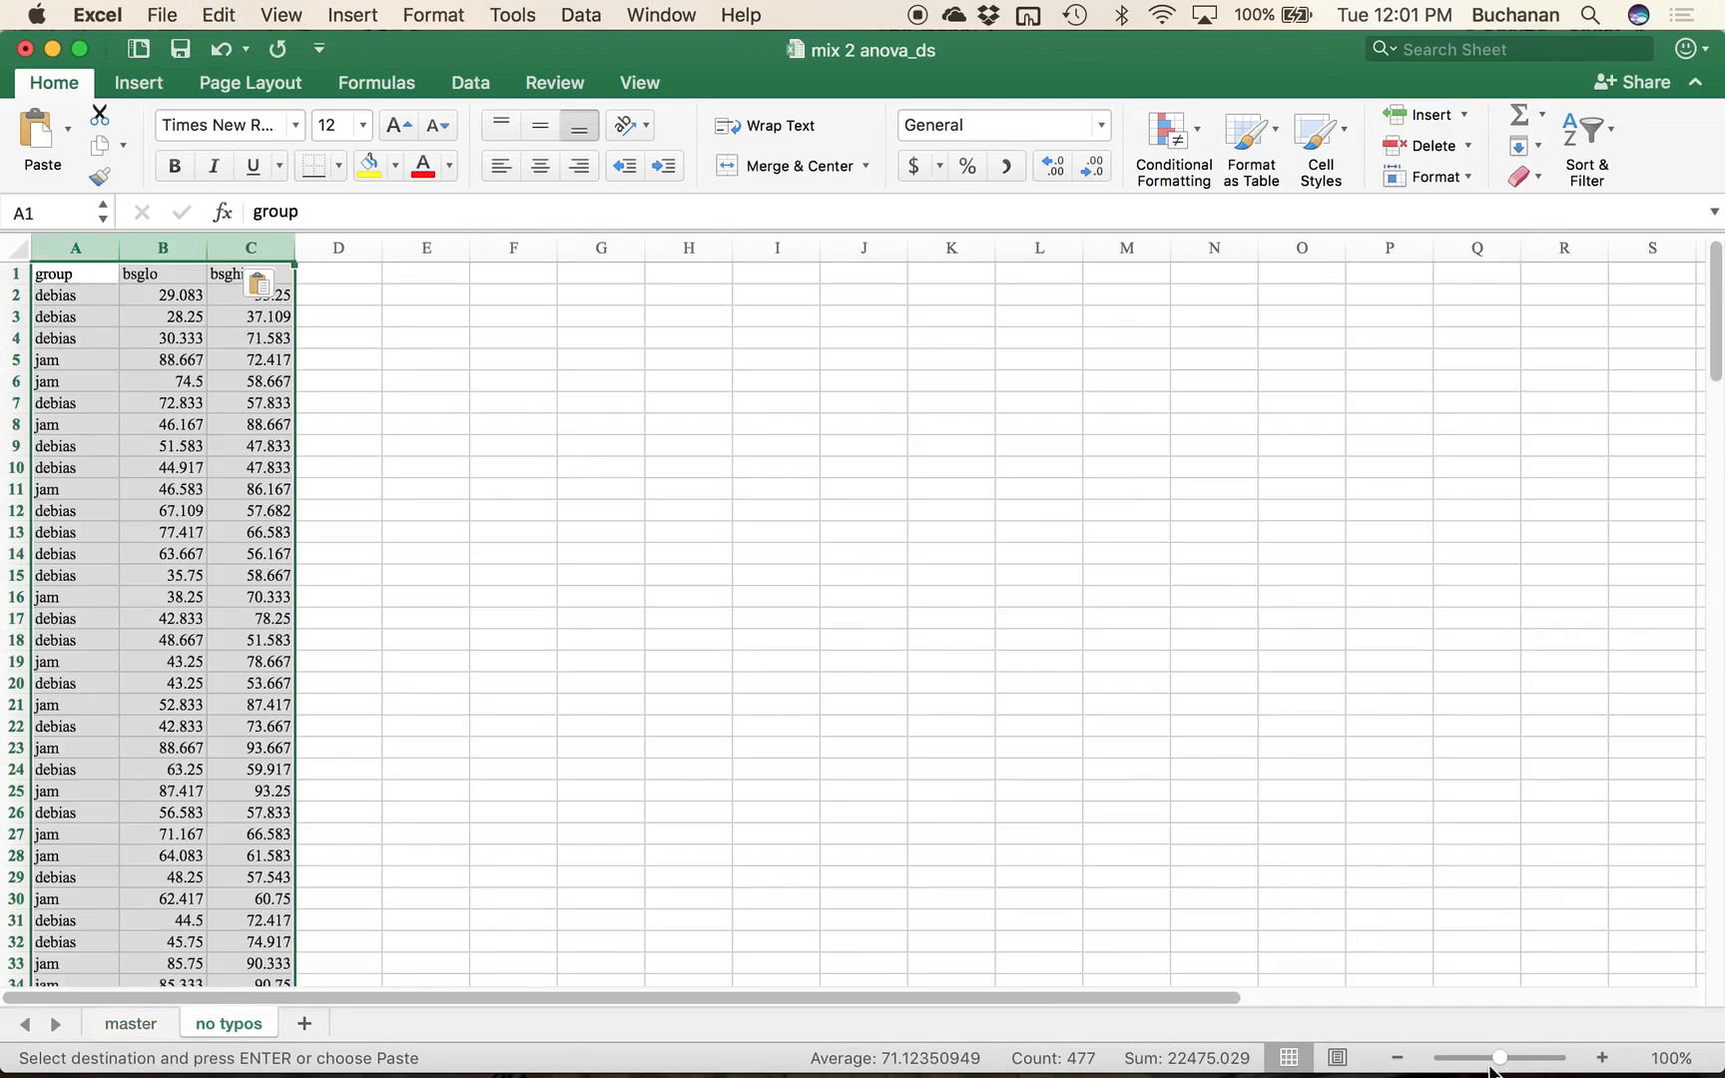
pyautogui.moveTo(1502, 1056); pyautogui.dragTo(1520, 1056)
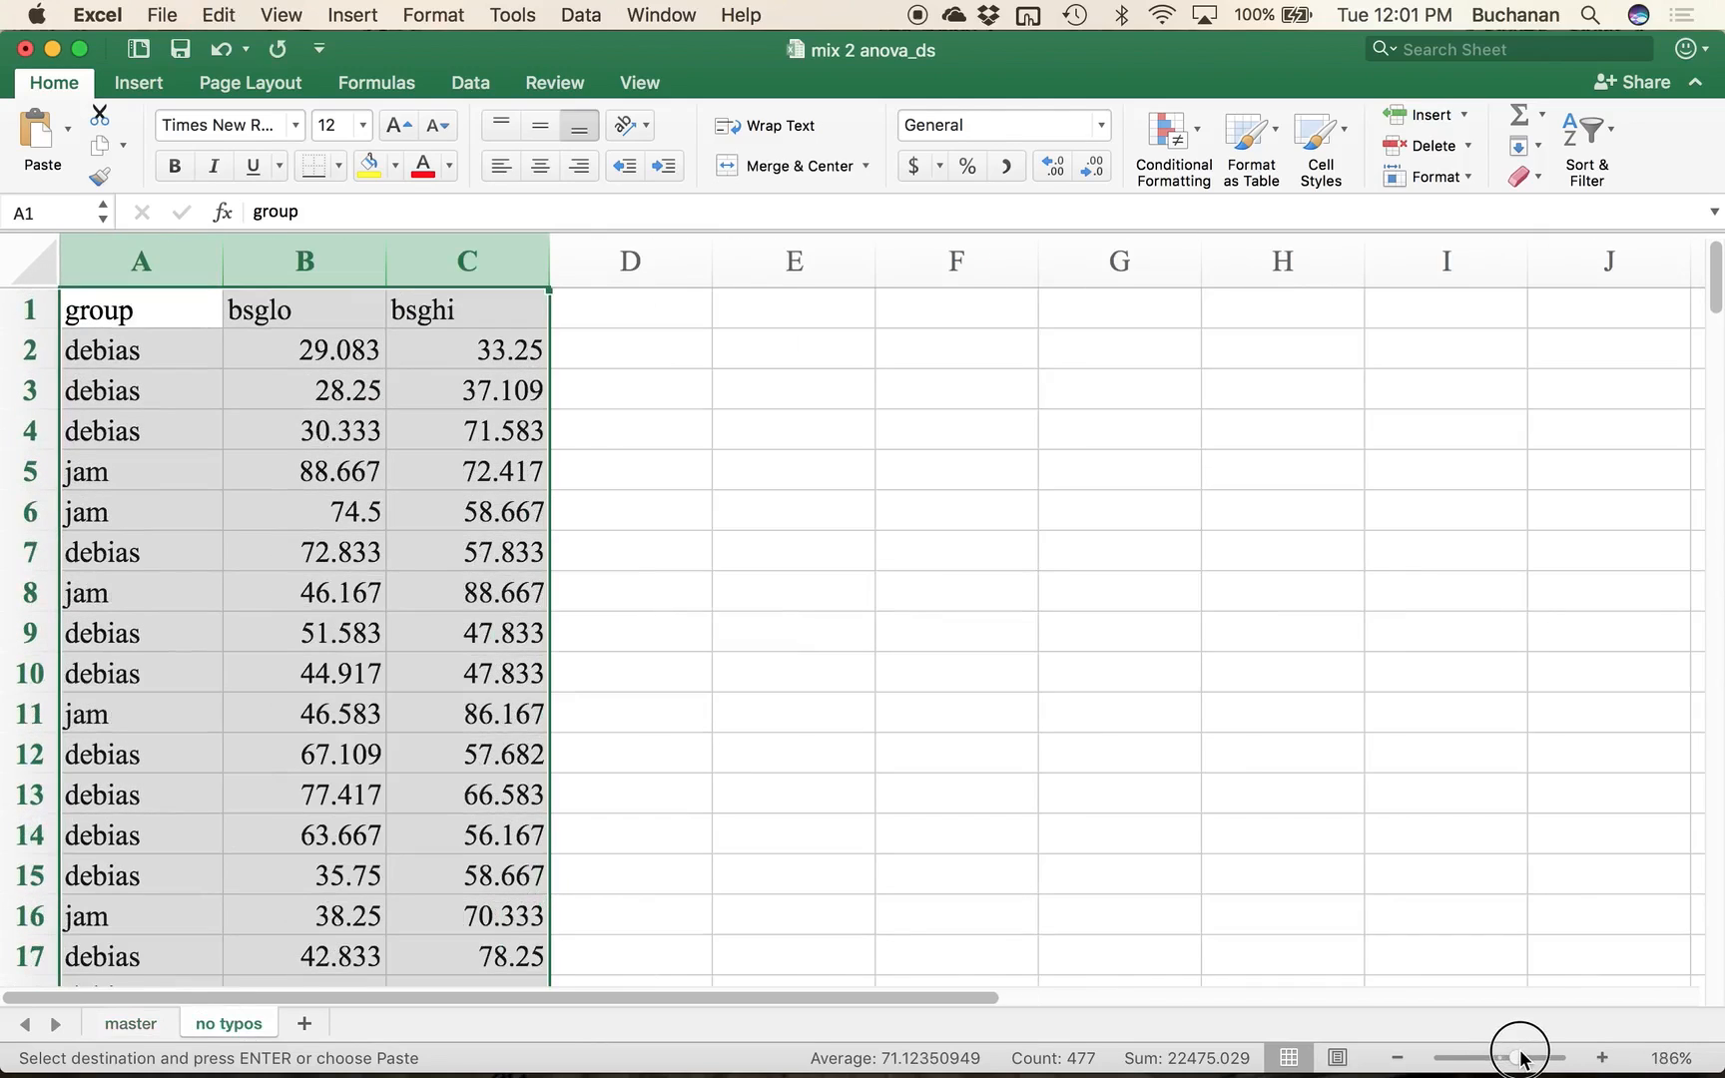
pyautogui.click(570, 573)
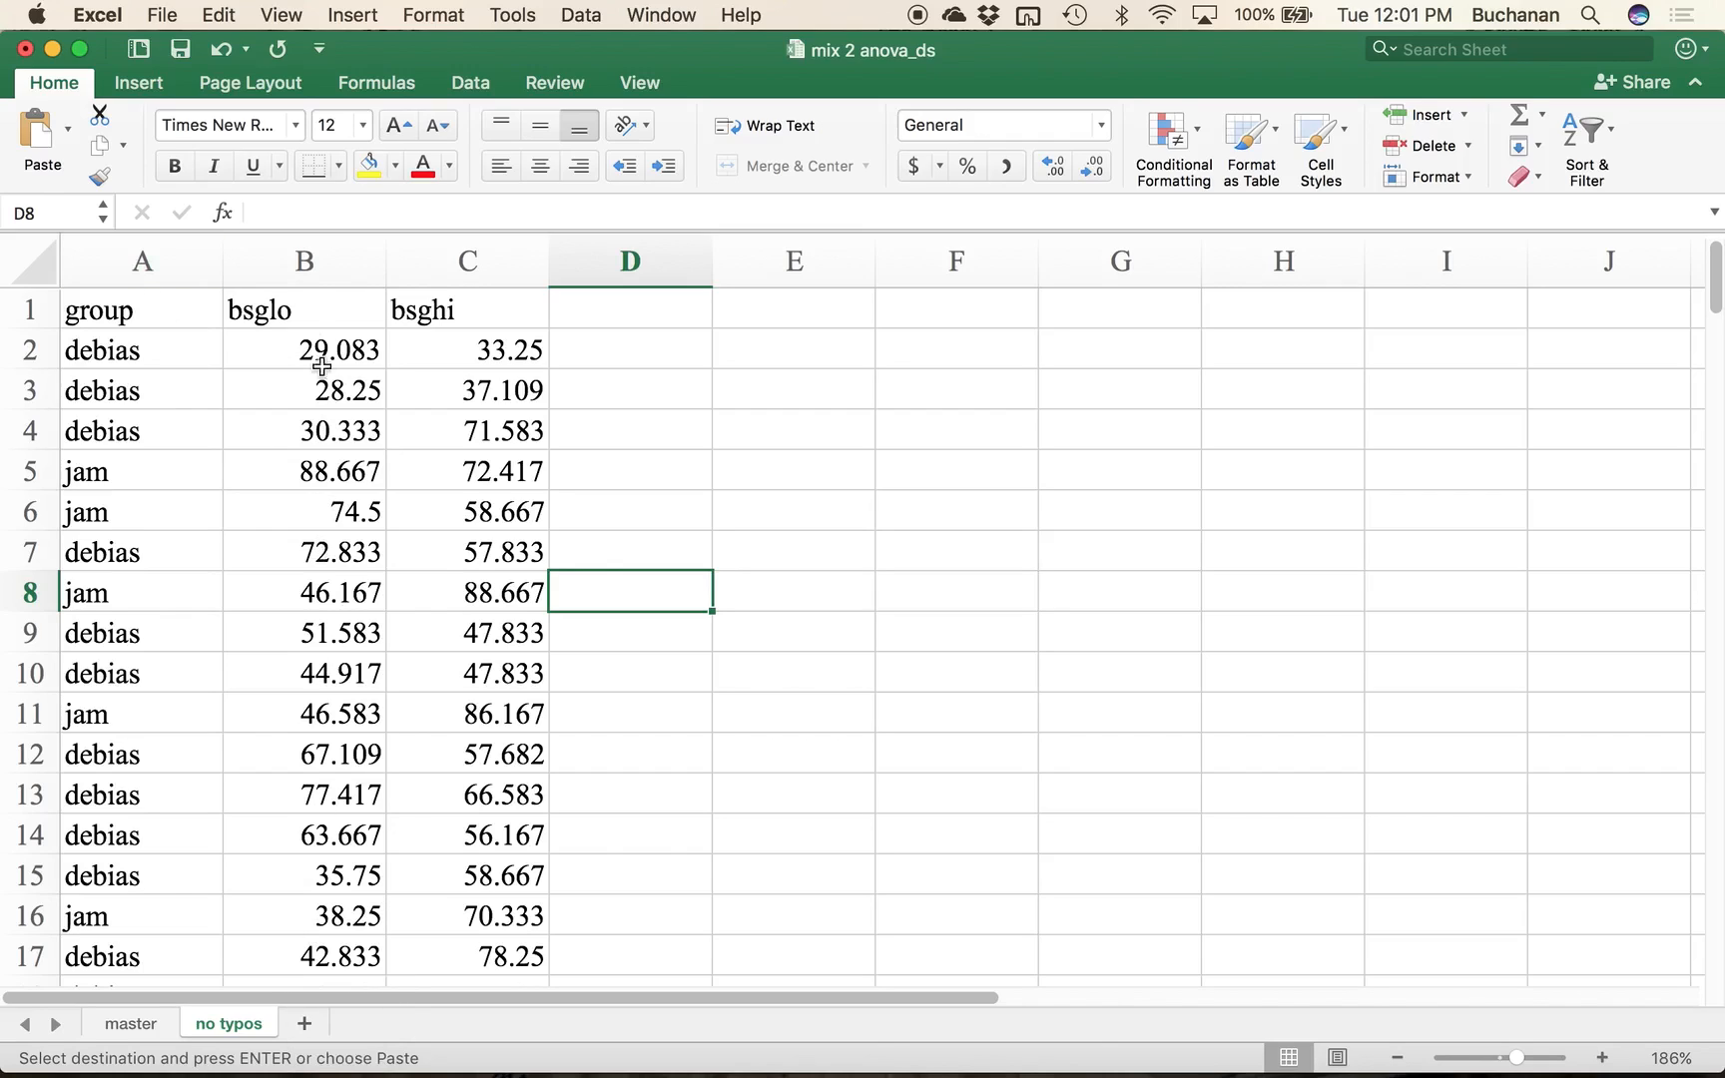
# Step: Run Descriptive Statistics on columns B:C with labels in the first row and summary statistics, output to a new worksheet
pyautogui.click(305, 320)
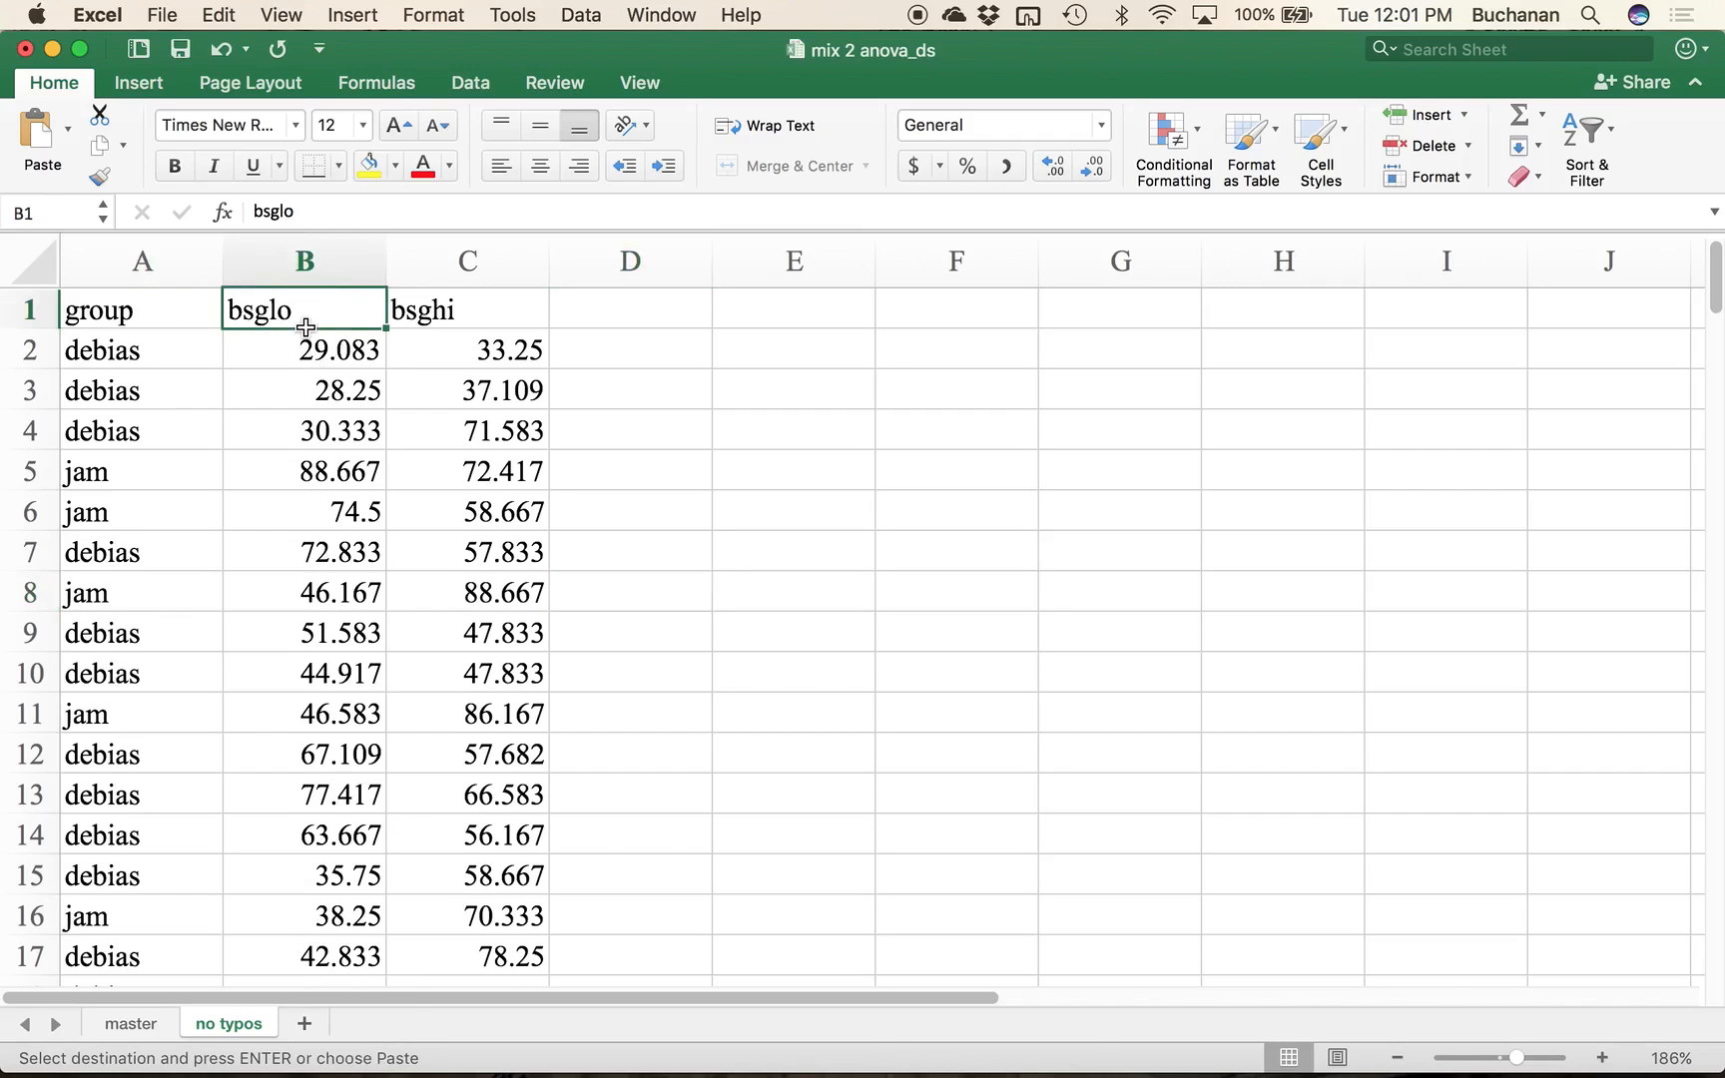
pyautogui.click(471, 84)
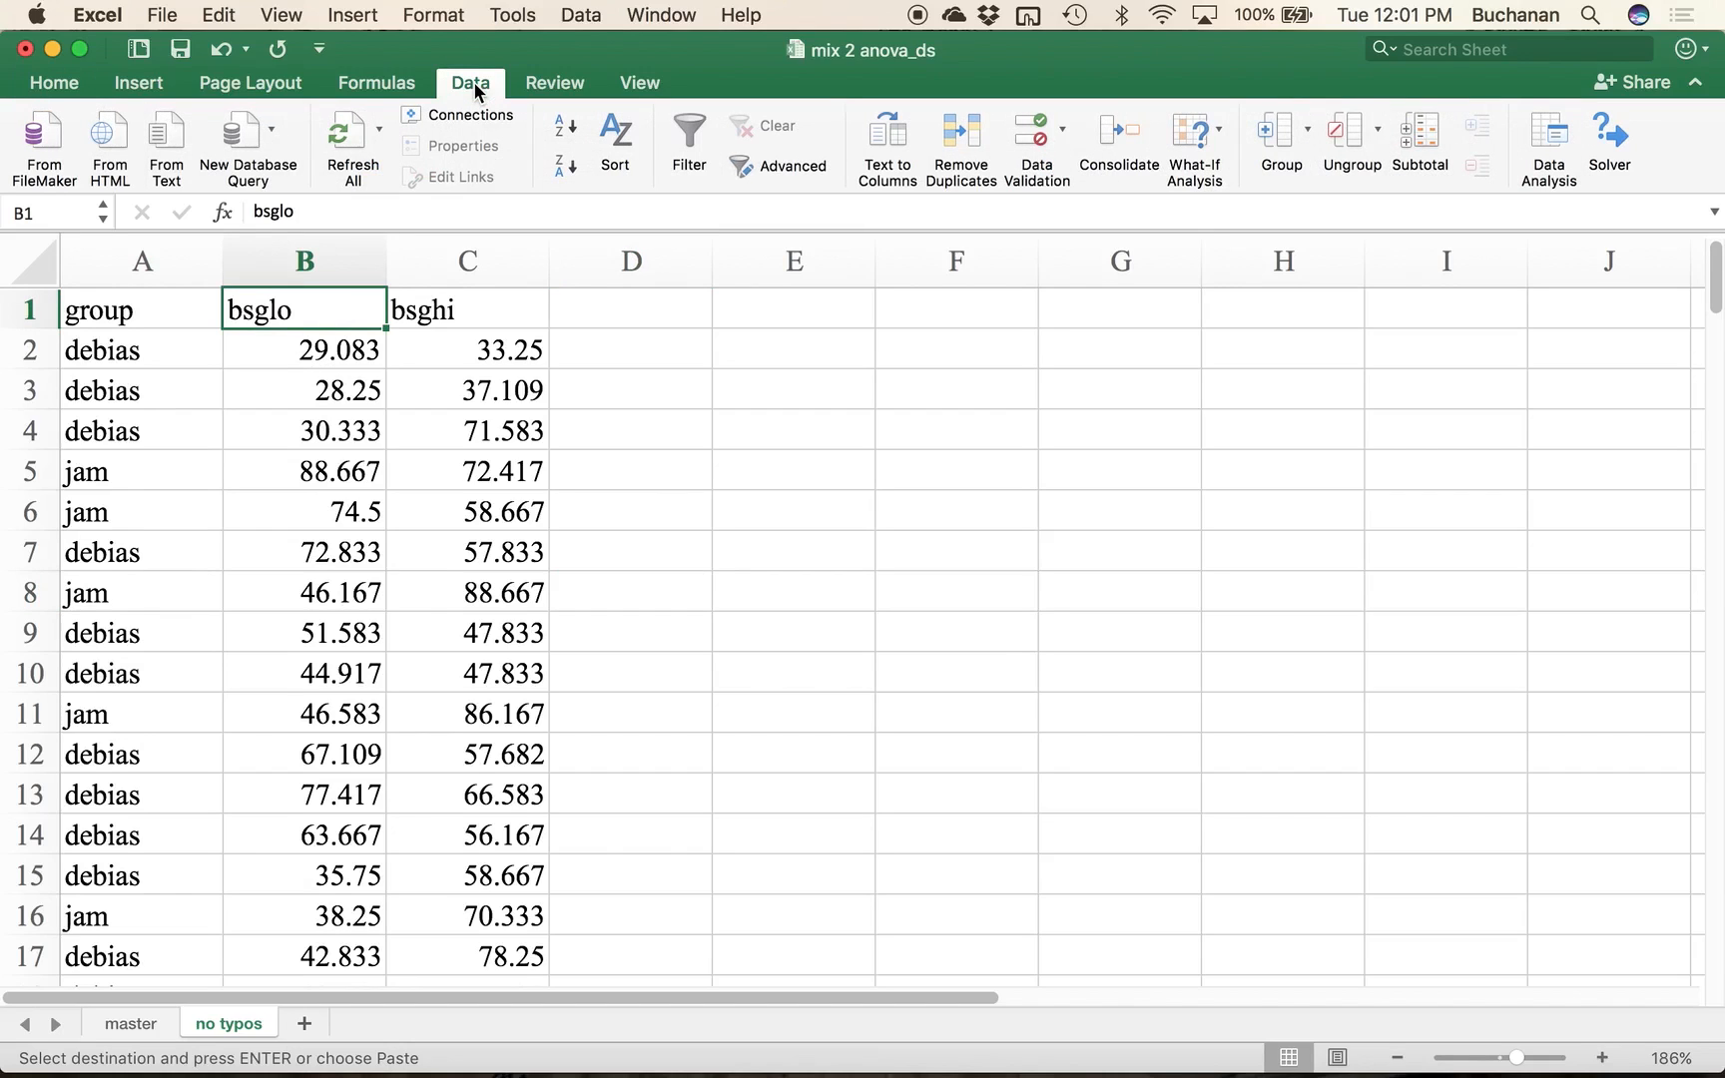
pyautogui.click(1541, 134)
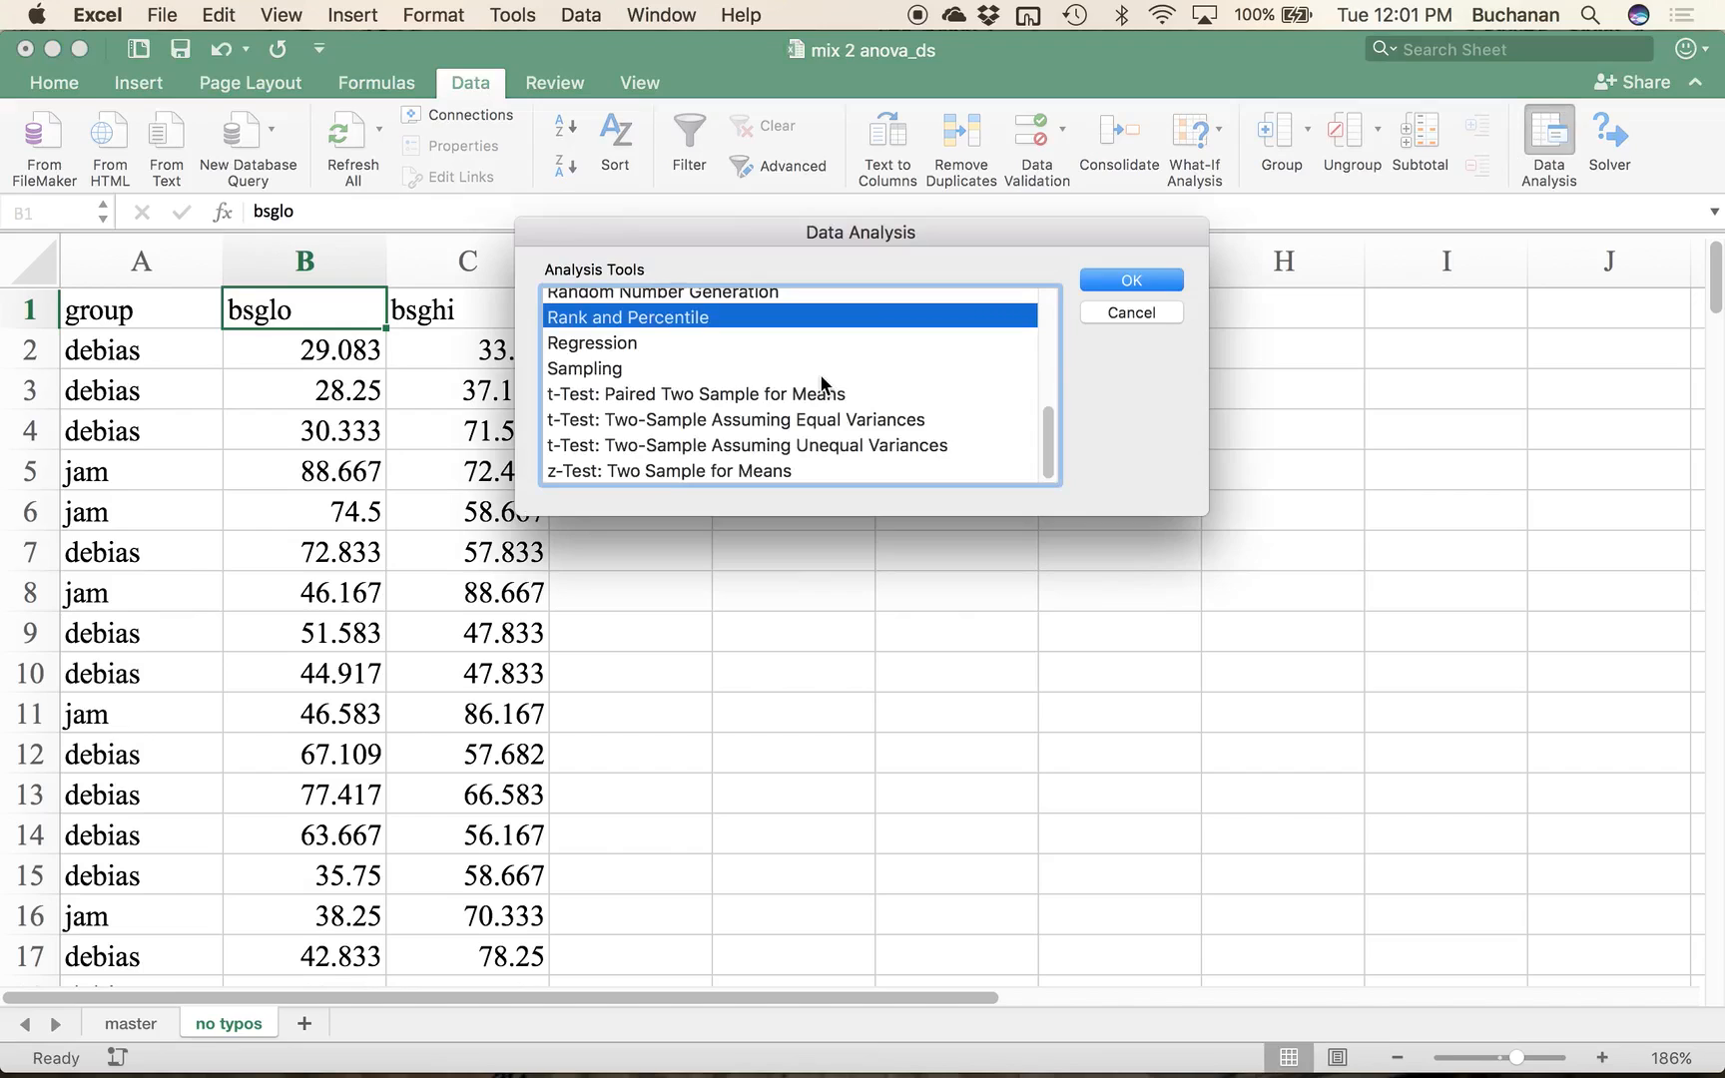
pyautogui.press('d')
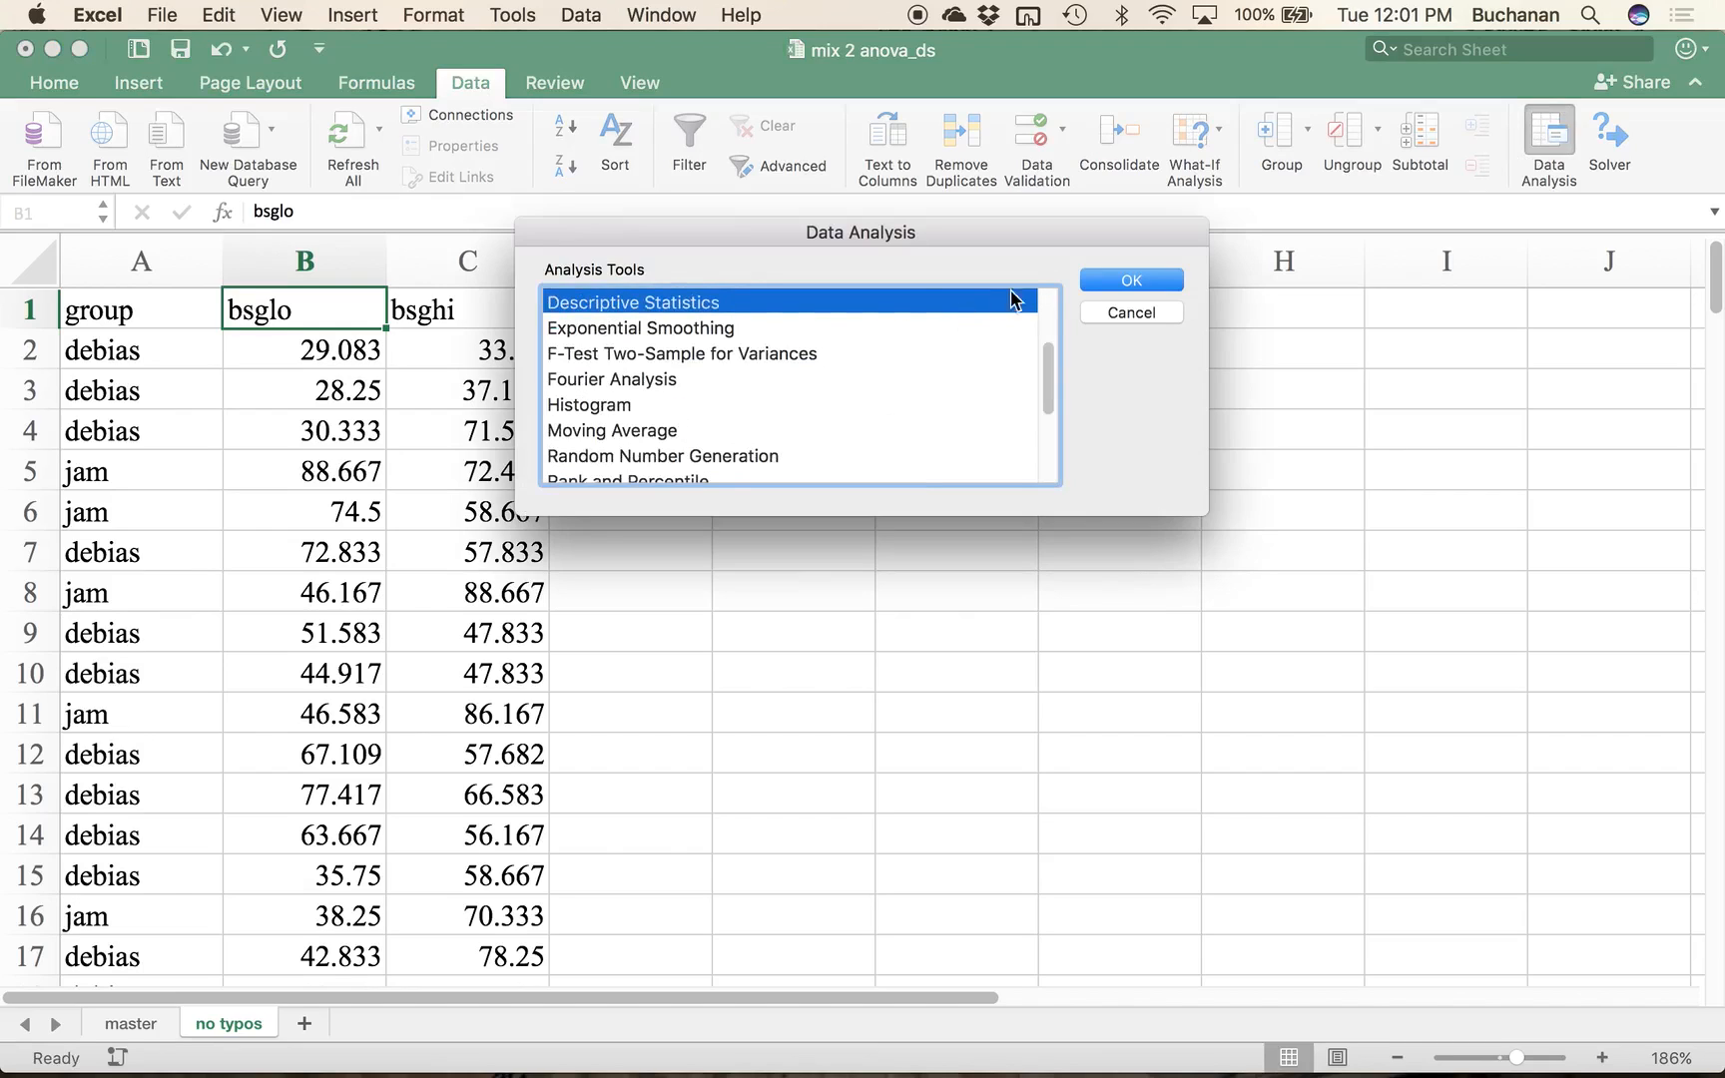
pyautogui.click(1104, 279)
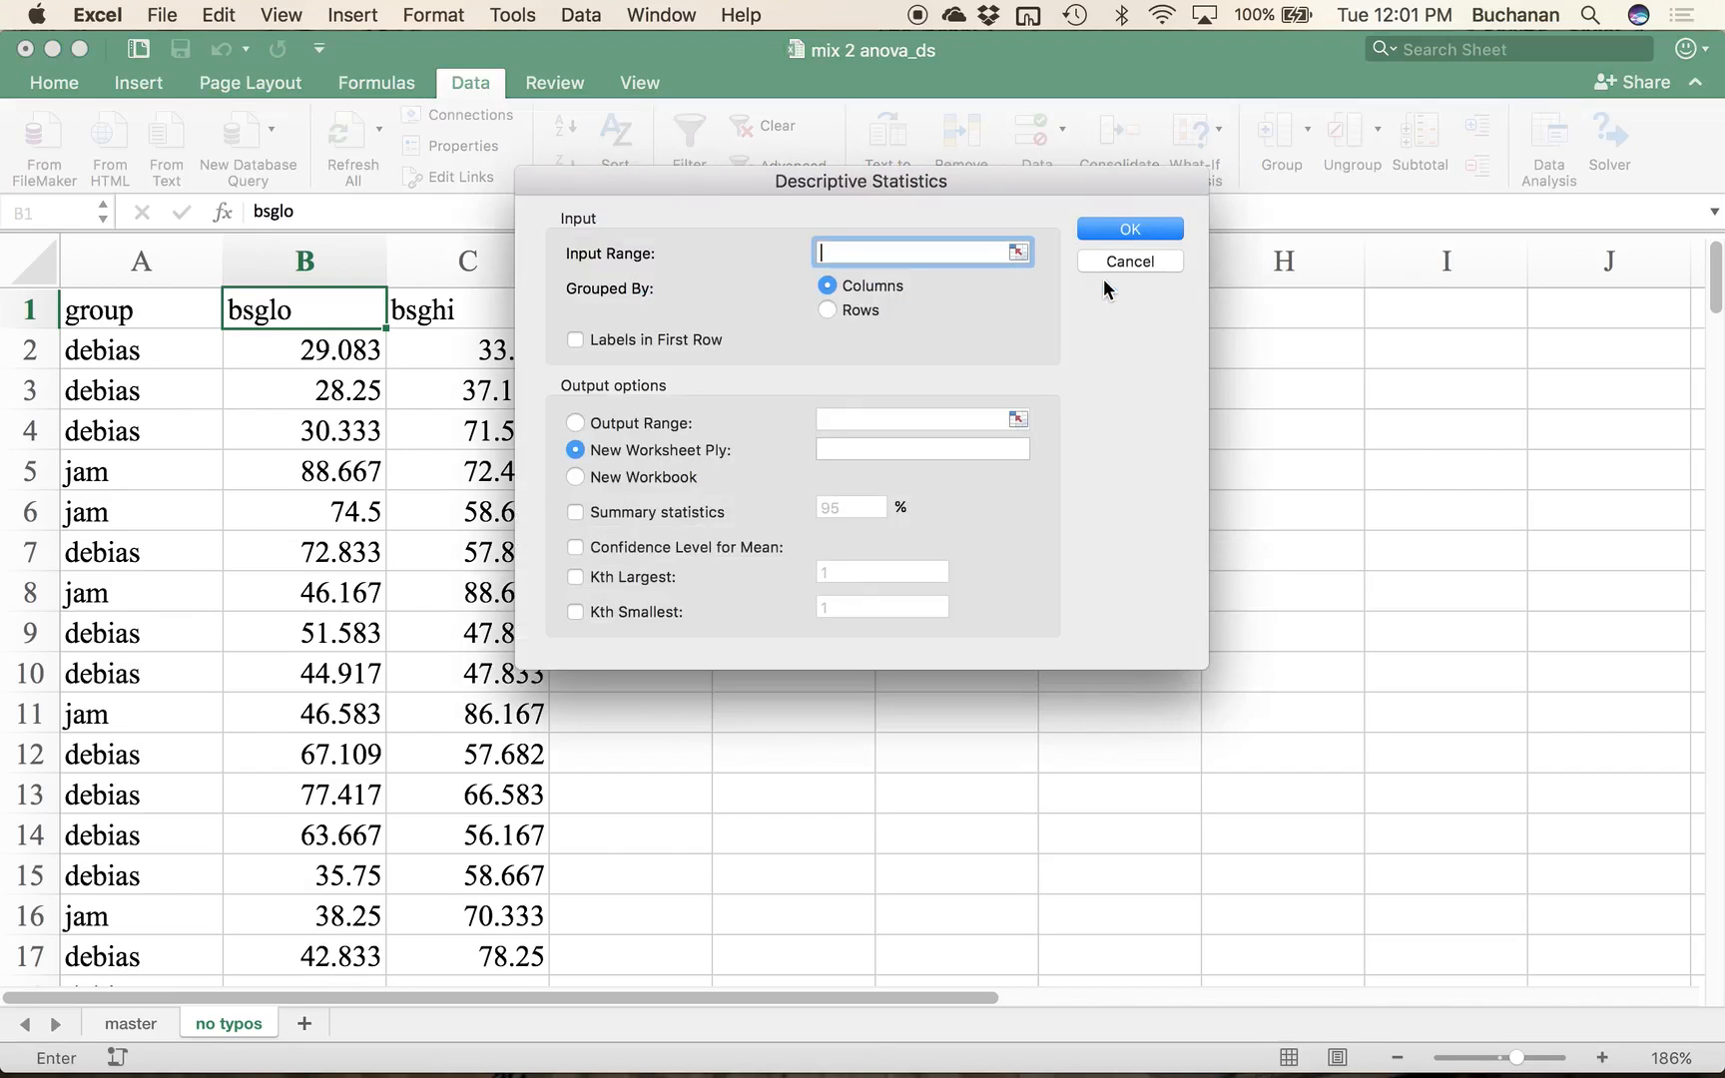
pyautogui.moveTo(288, 269); pyautogui.dragTo(499, 266)
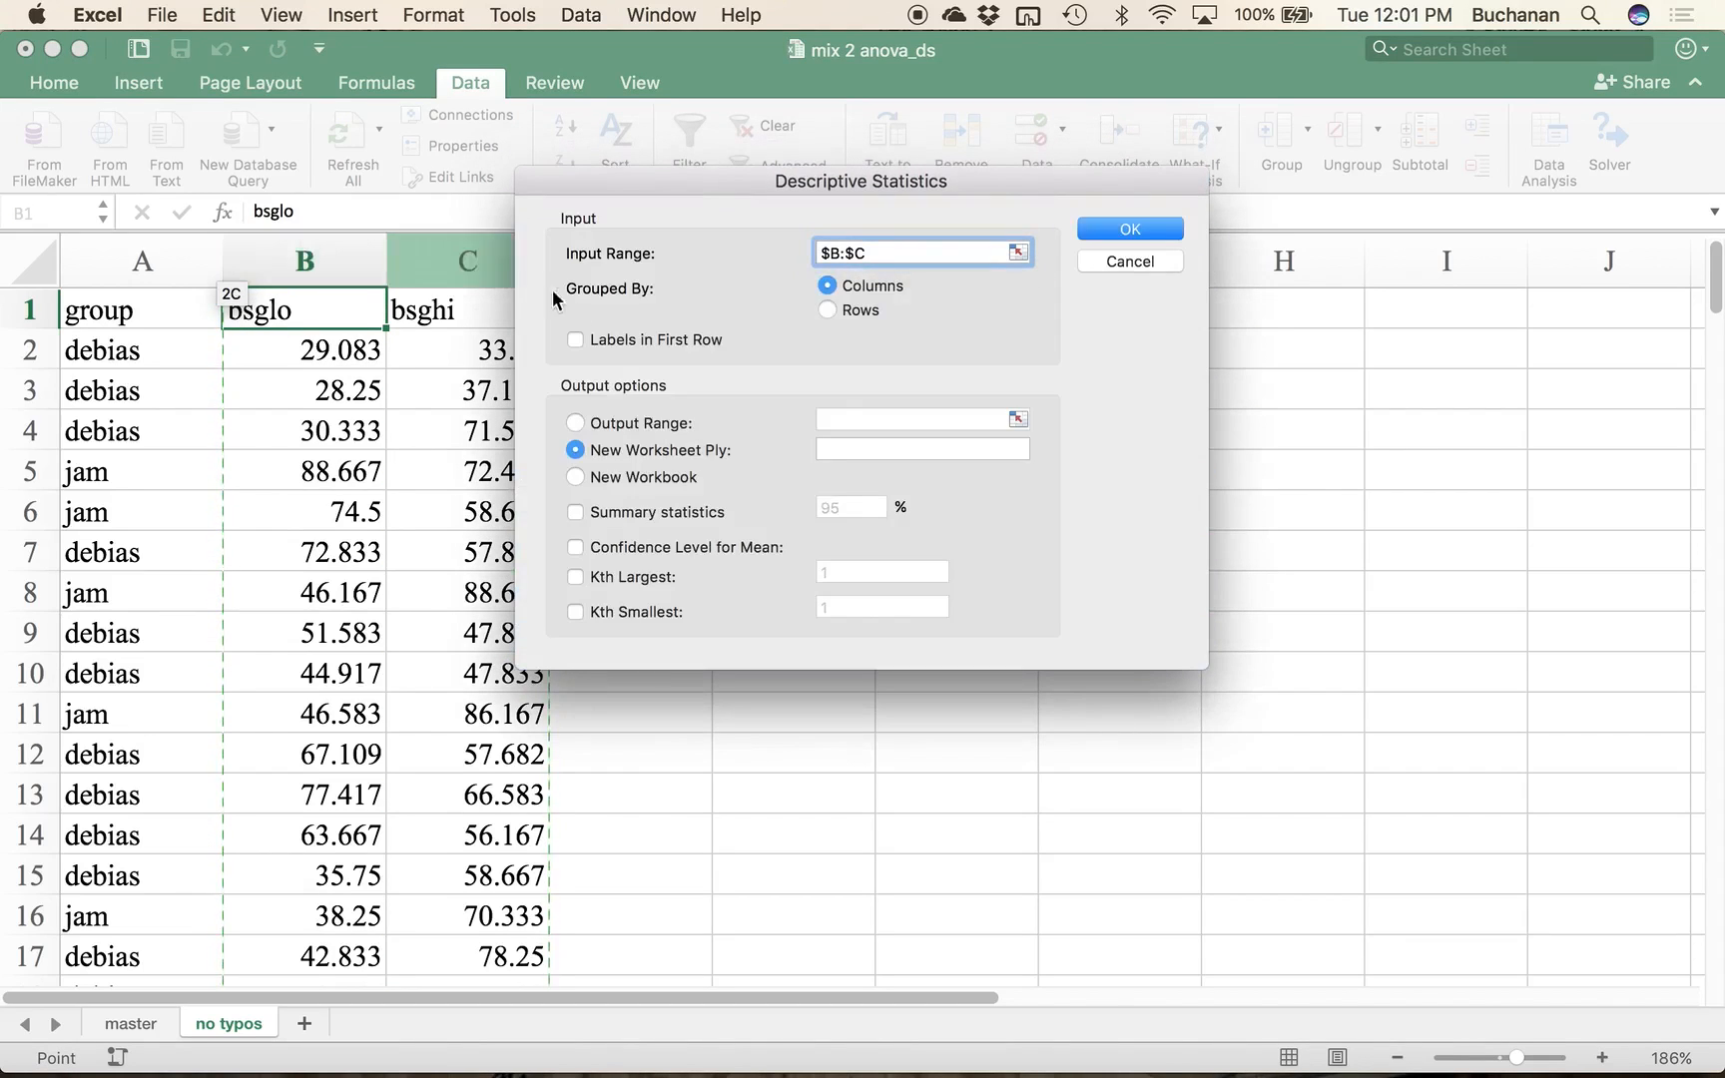
pyautogui.click(625, 343)
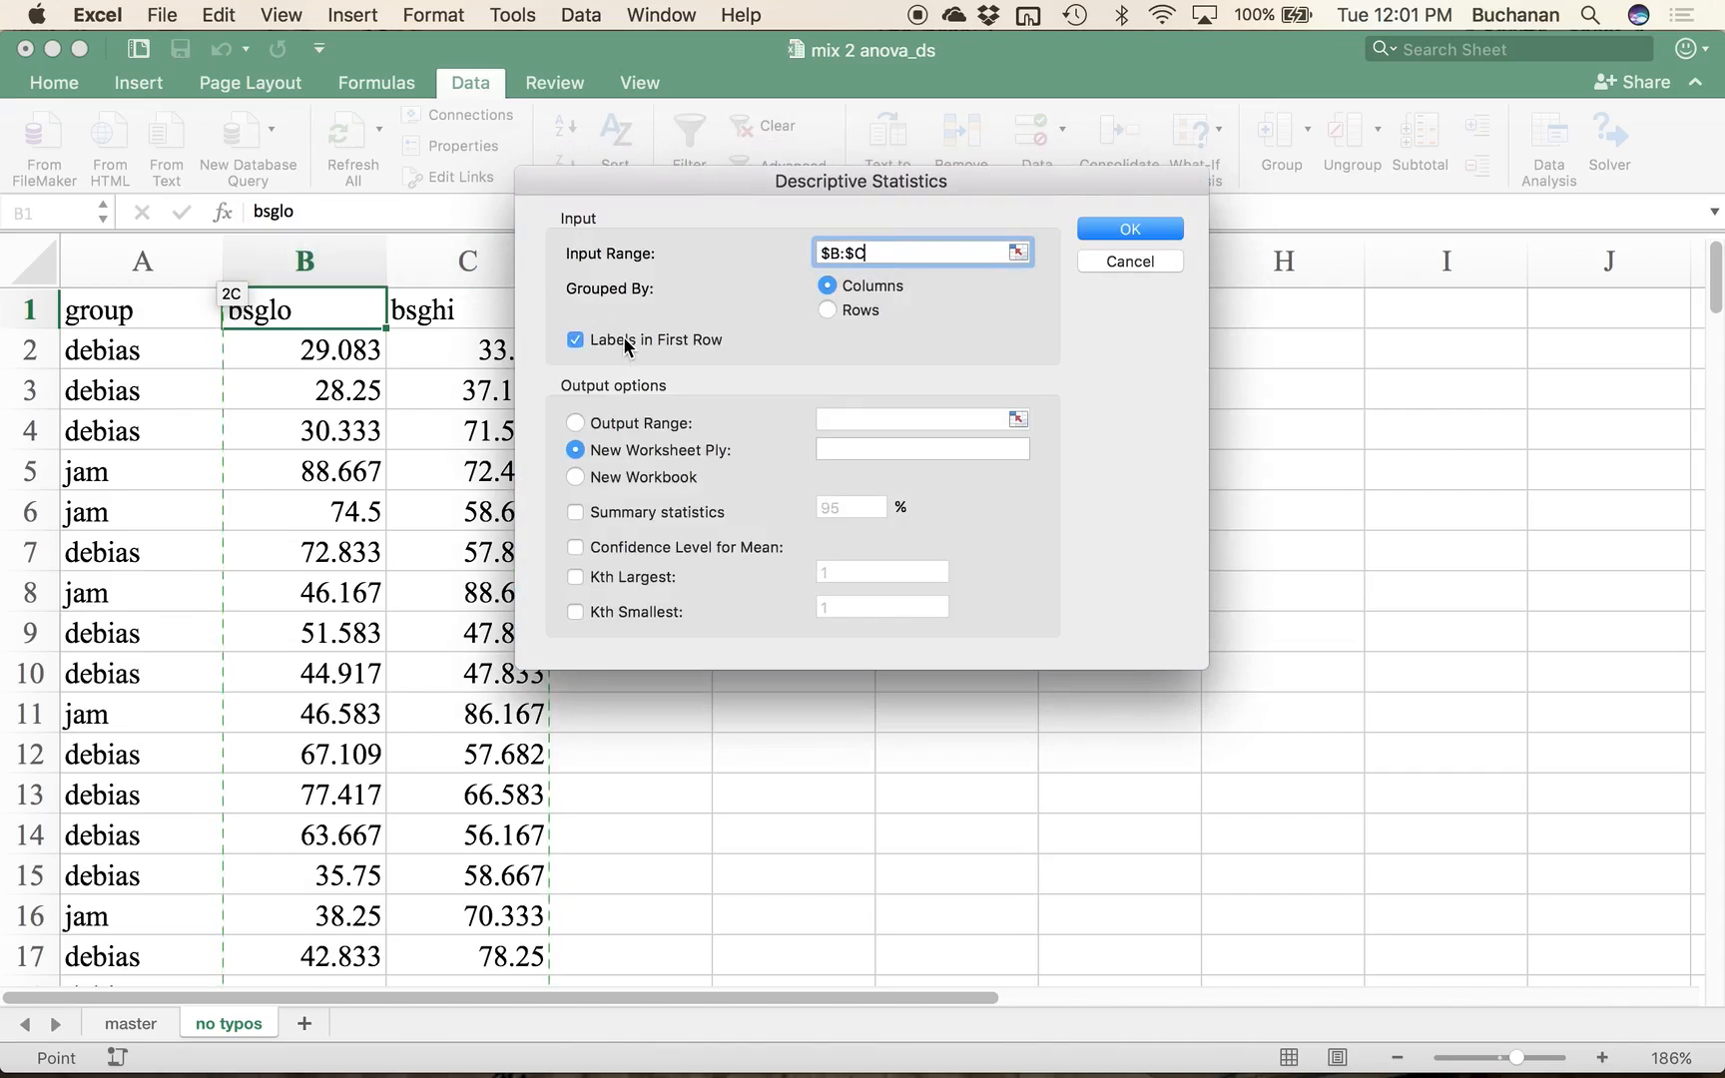
pyautogui.click(659, 513)
pyautogui.click(1112, 228)
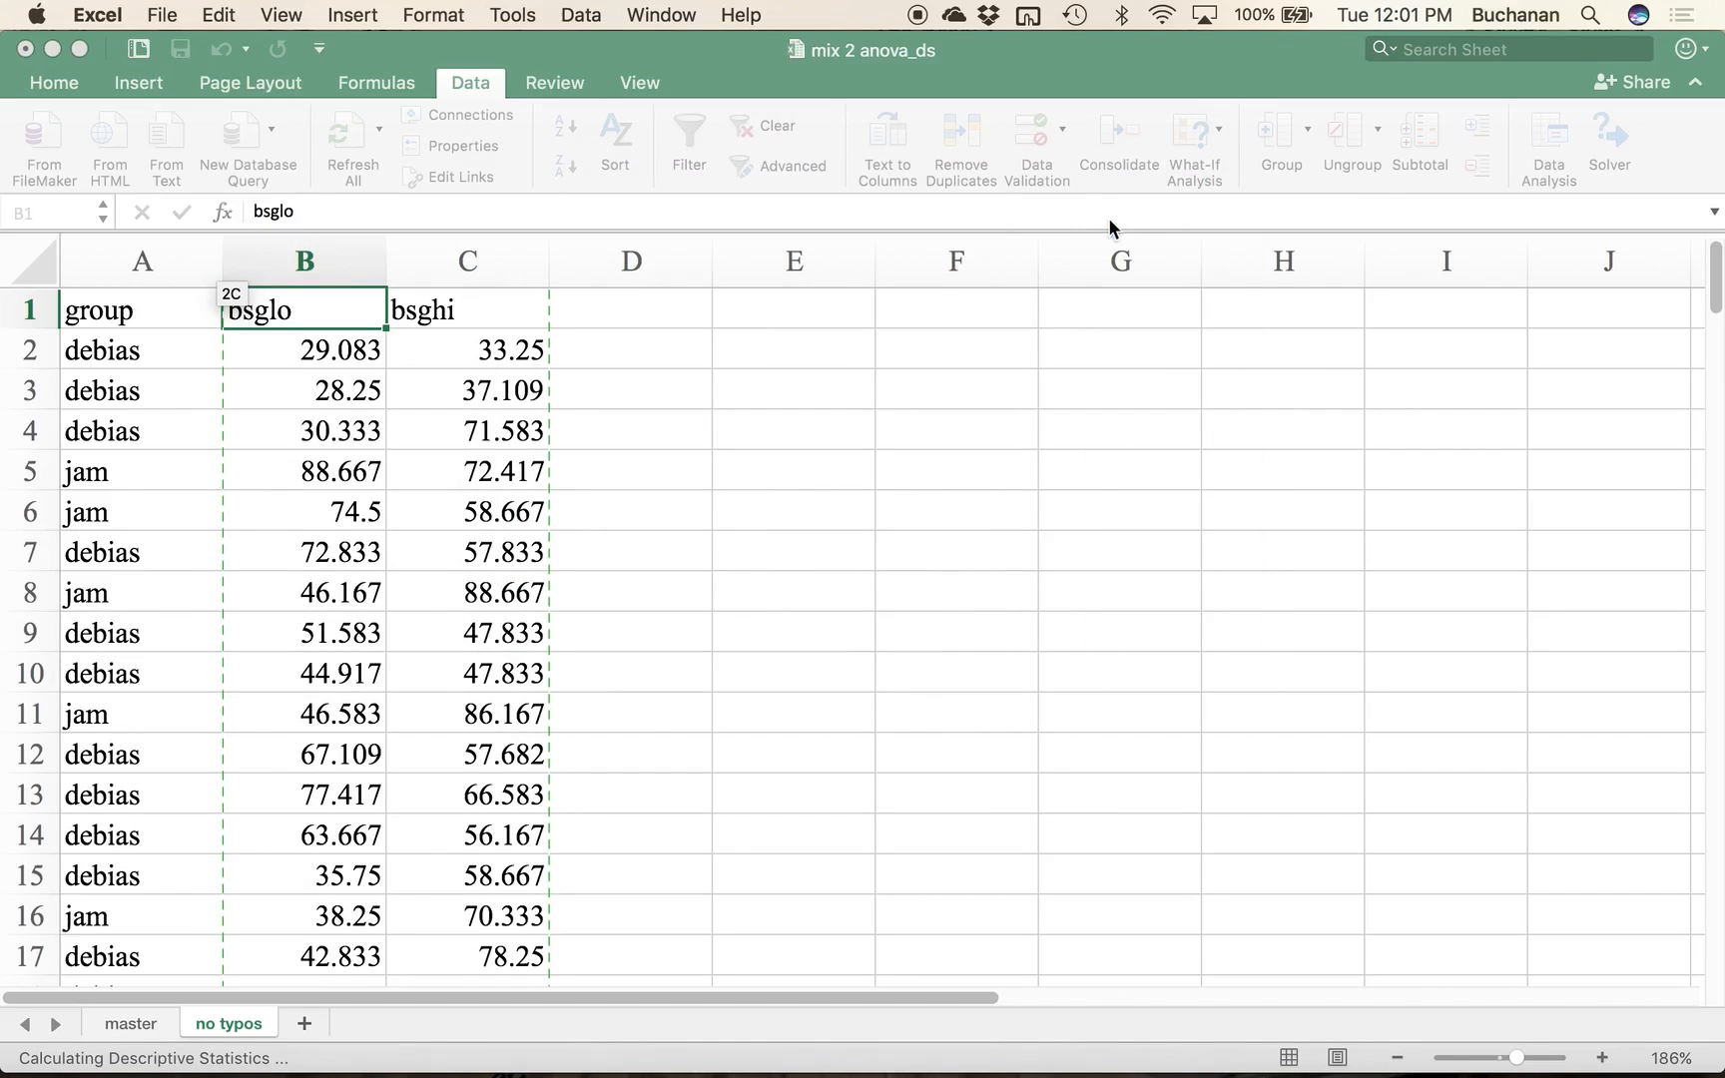
# Step: Rename the descriptive statistics output sheet as accuracy and fit all its column widths to their contents
pyautogui.doubleClick(318, 1023)
pyautogui.write('accuracy')
pyautogui.press('Return')
pyautogui.moveTo(1499, 1057); pyautogui.dragTo(1521, 1058)
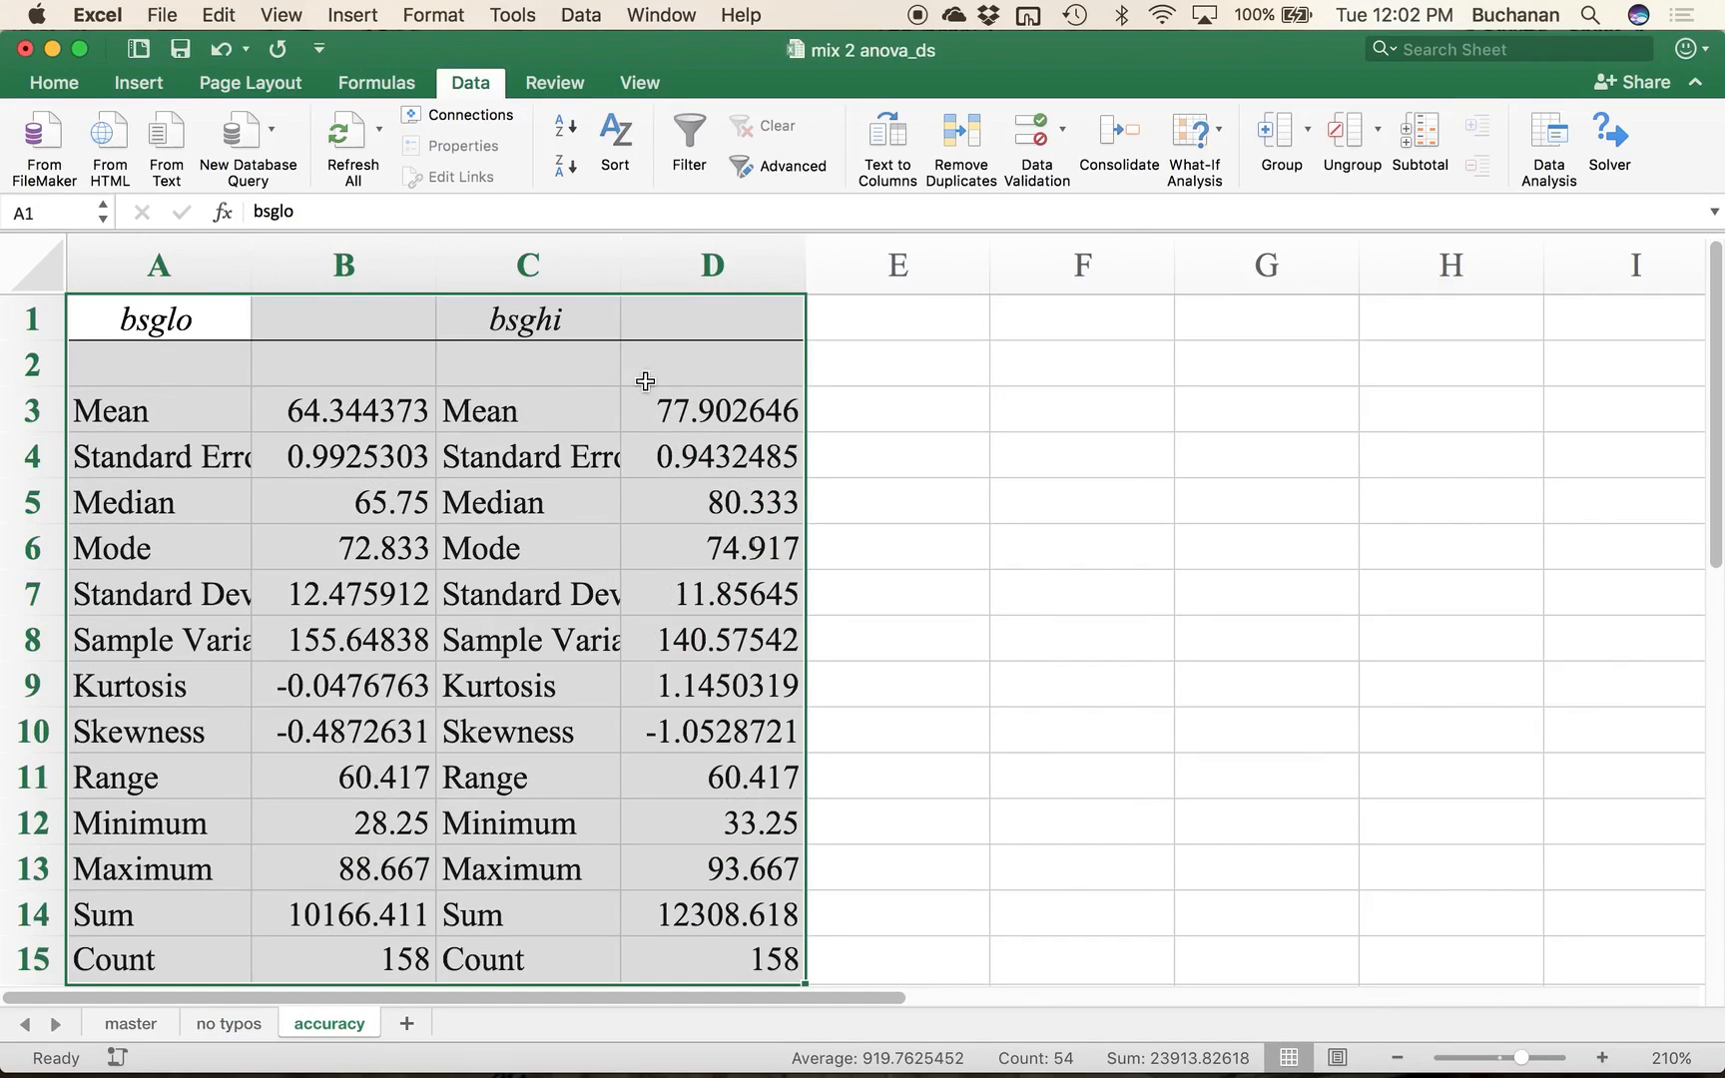
pyautogui.doubleClick(251, 265)
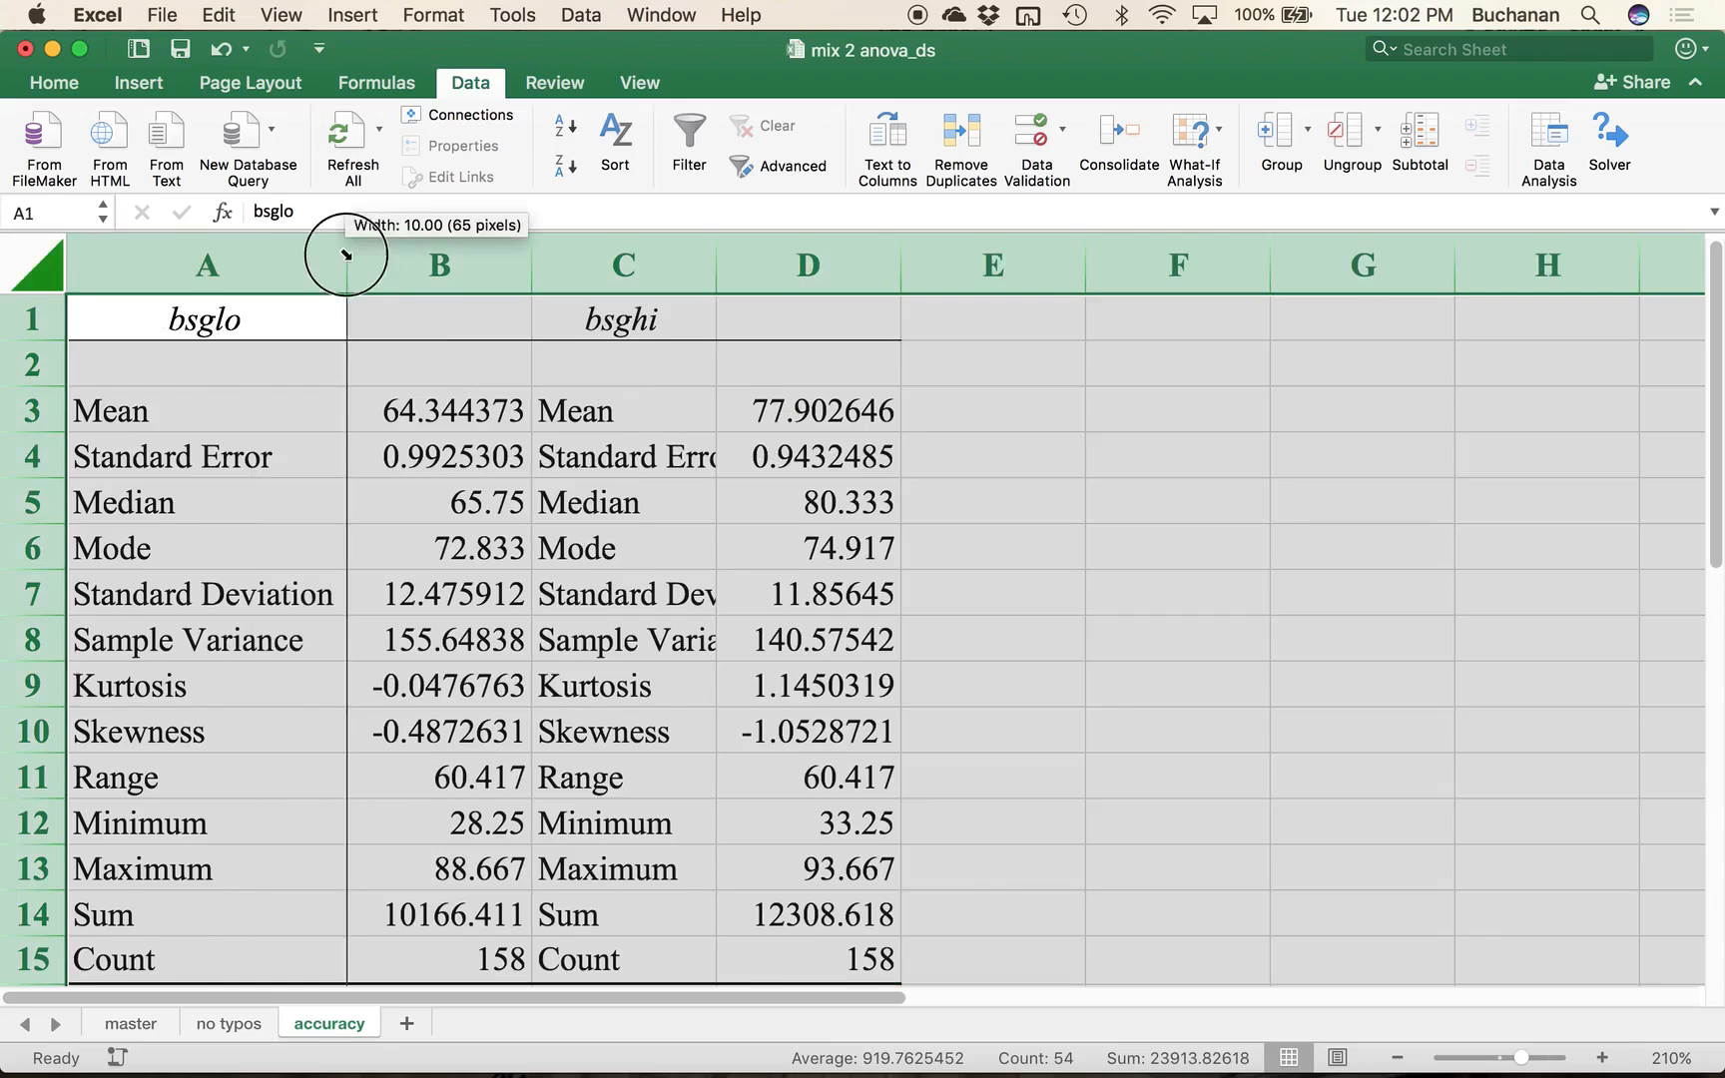
pyautogui.doubleClick(347, 249)
pyautogui.click(483, 565)
# Step: Examine the bsglo and bsghi statistics, highlighting the Minimum and Maximum rows to check the data range
pyautogui.scroll(-2, 125, 561)
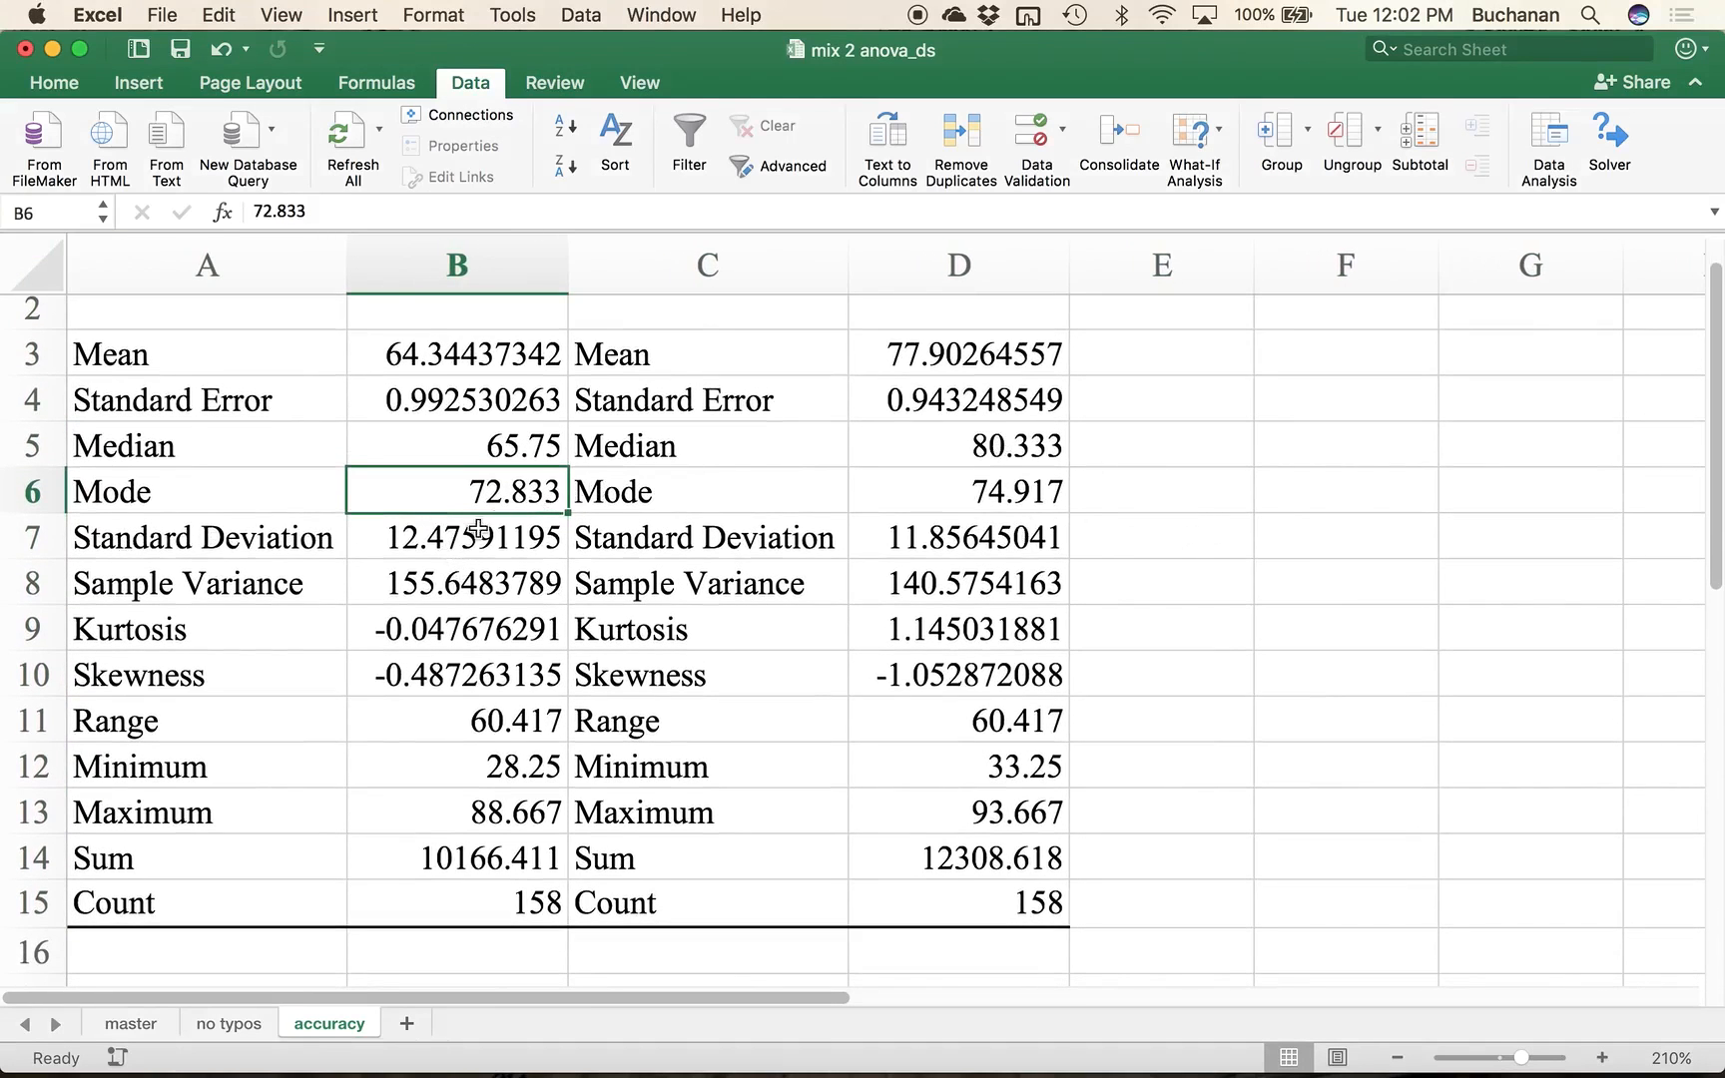
pyautogui.scroll(1, 986, 519)
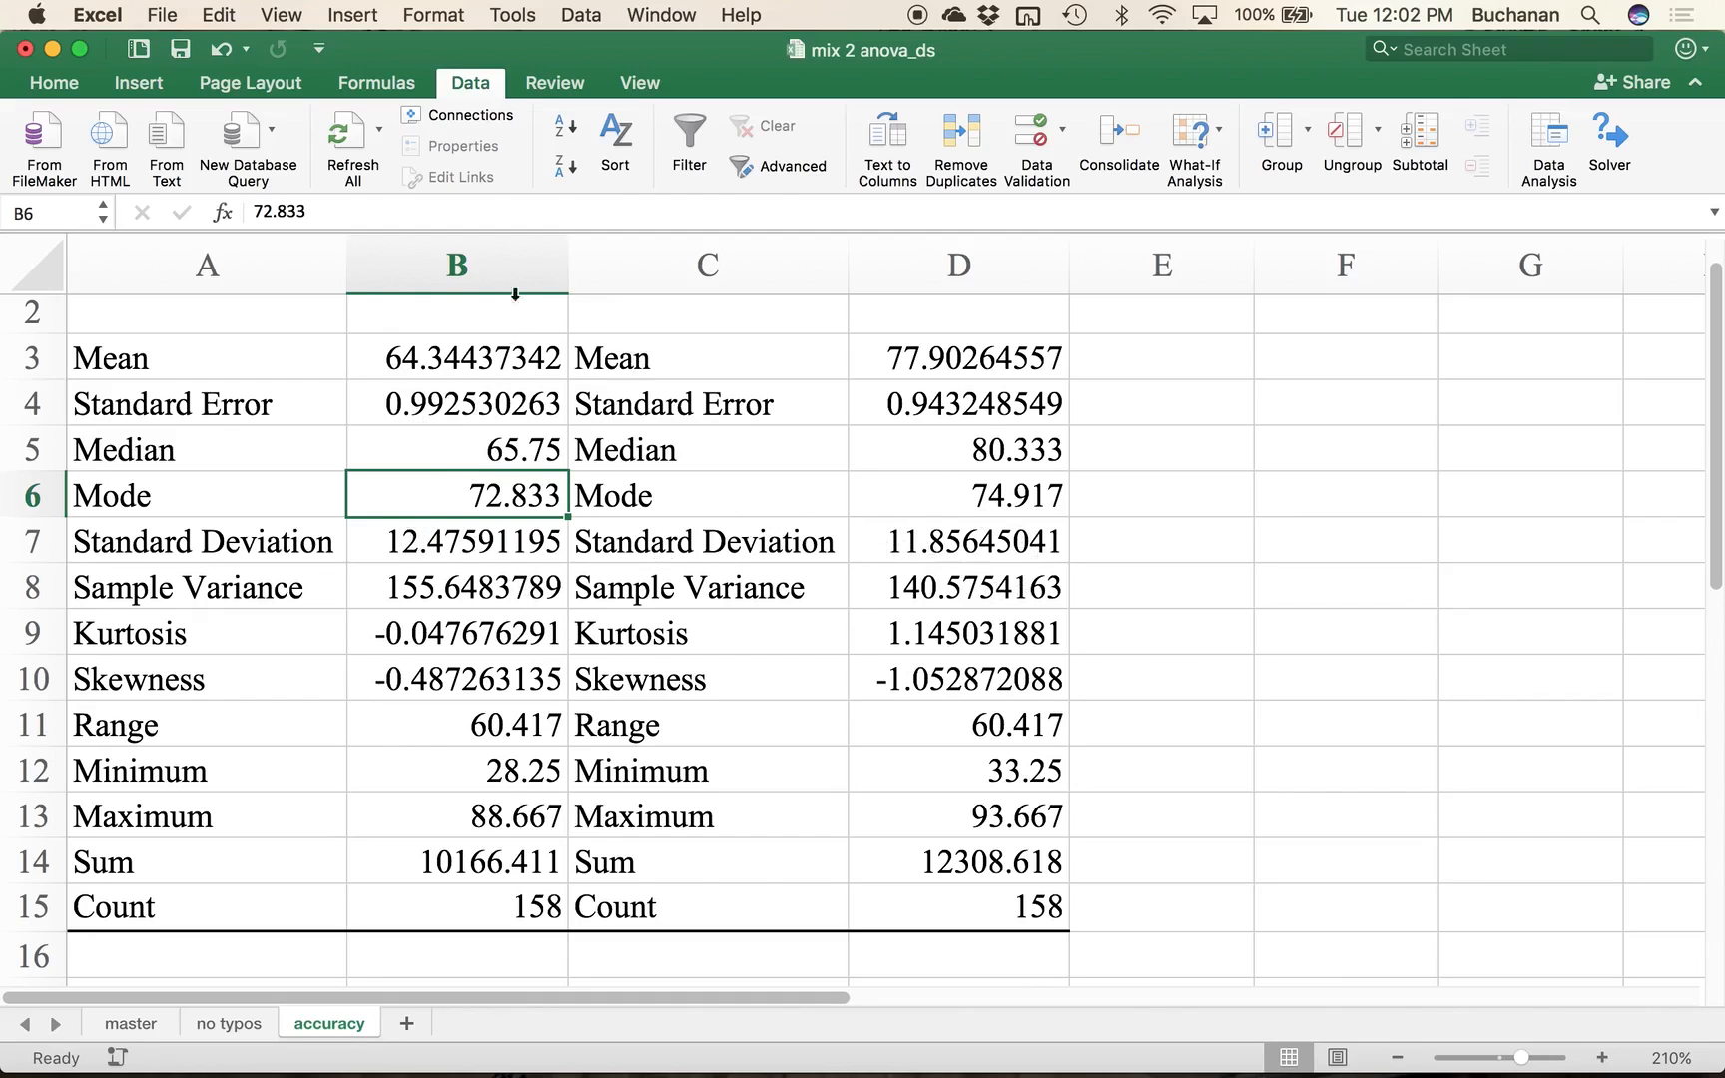
pyautogui.moveTo(30, 771); pyautogui.dragTo(29, 816)
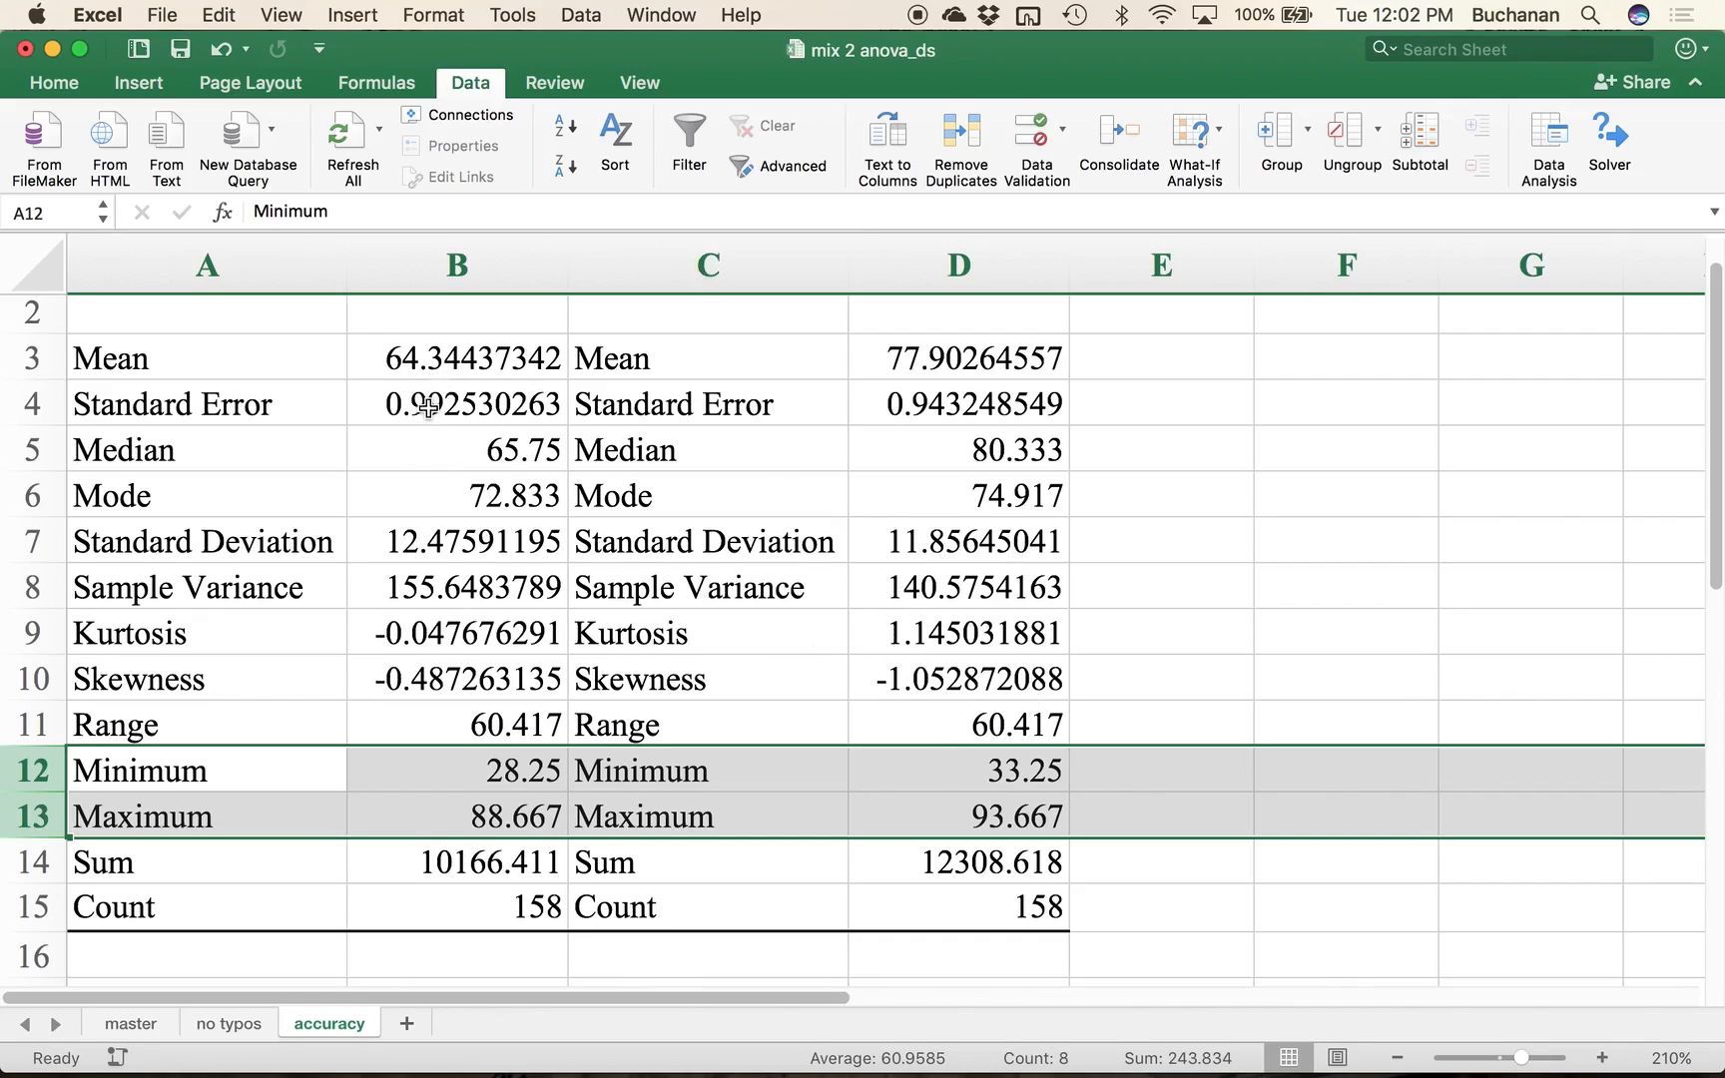
pyautogui.scroll(1, 421, 358)
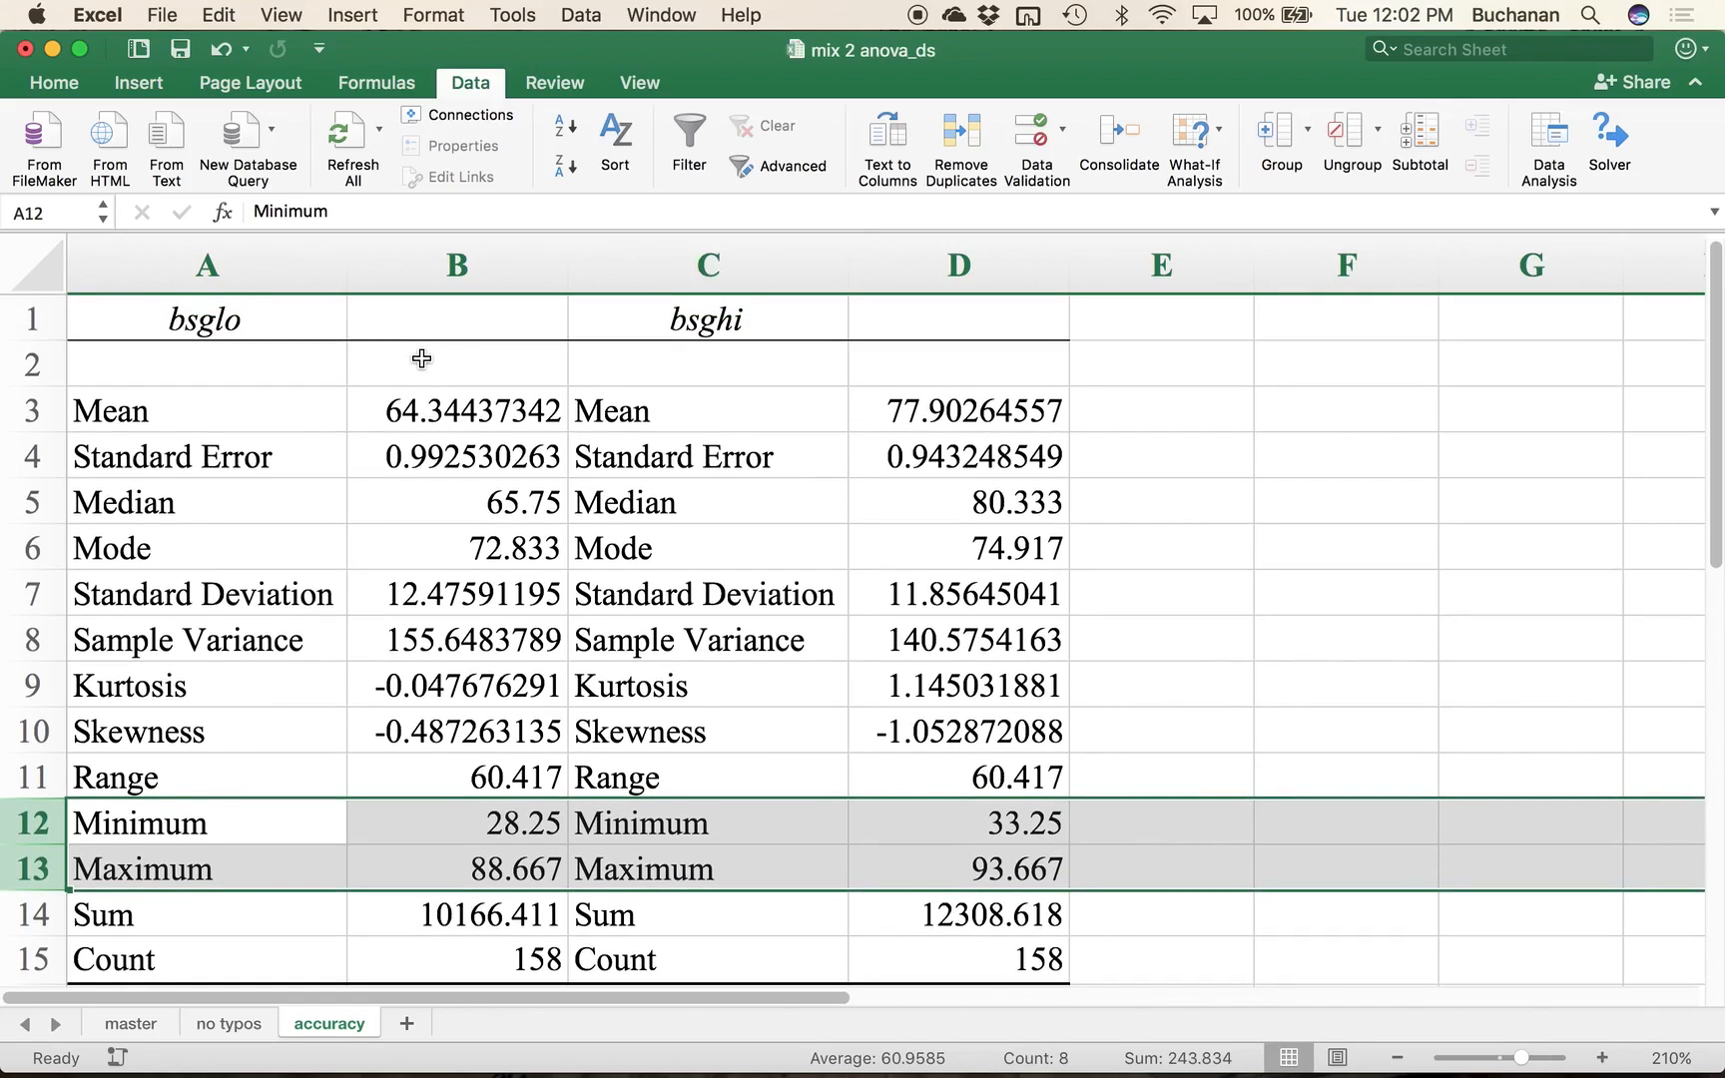
pyautogui.scroll(-1, 446, 417)
pyautogui.scroll(1, 446, 417)
# Step: Compare the standard deviations of bsglo and bsghi, and look at the Sample Variance row
pyautogui.click(409, 588)
pyautogui.click(940, 590)
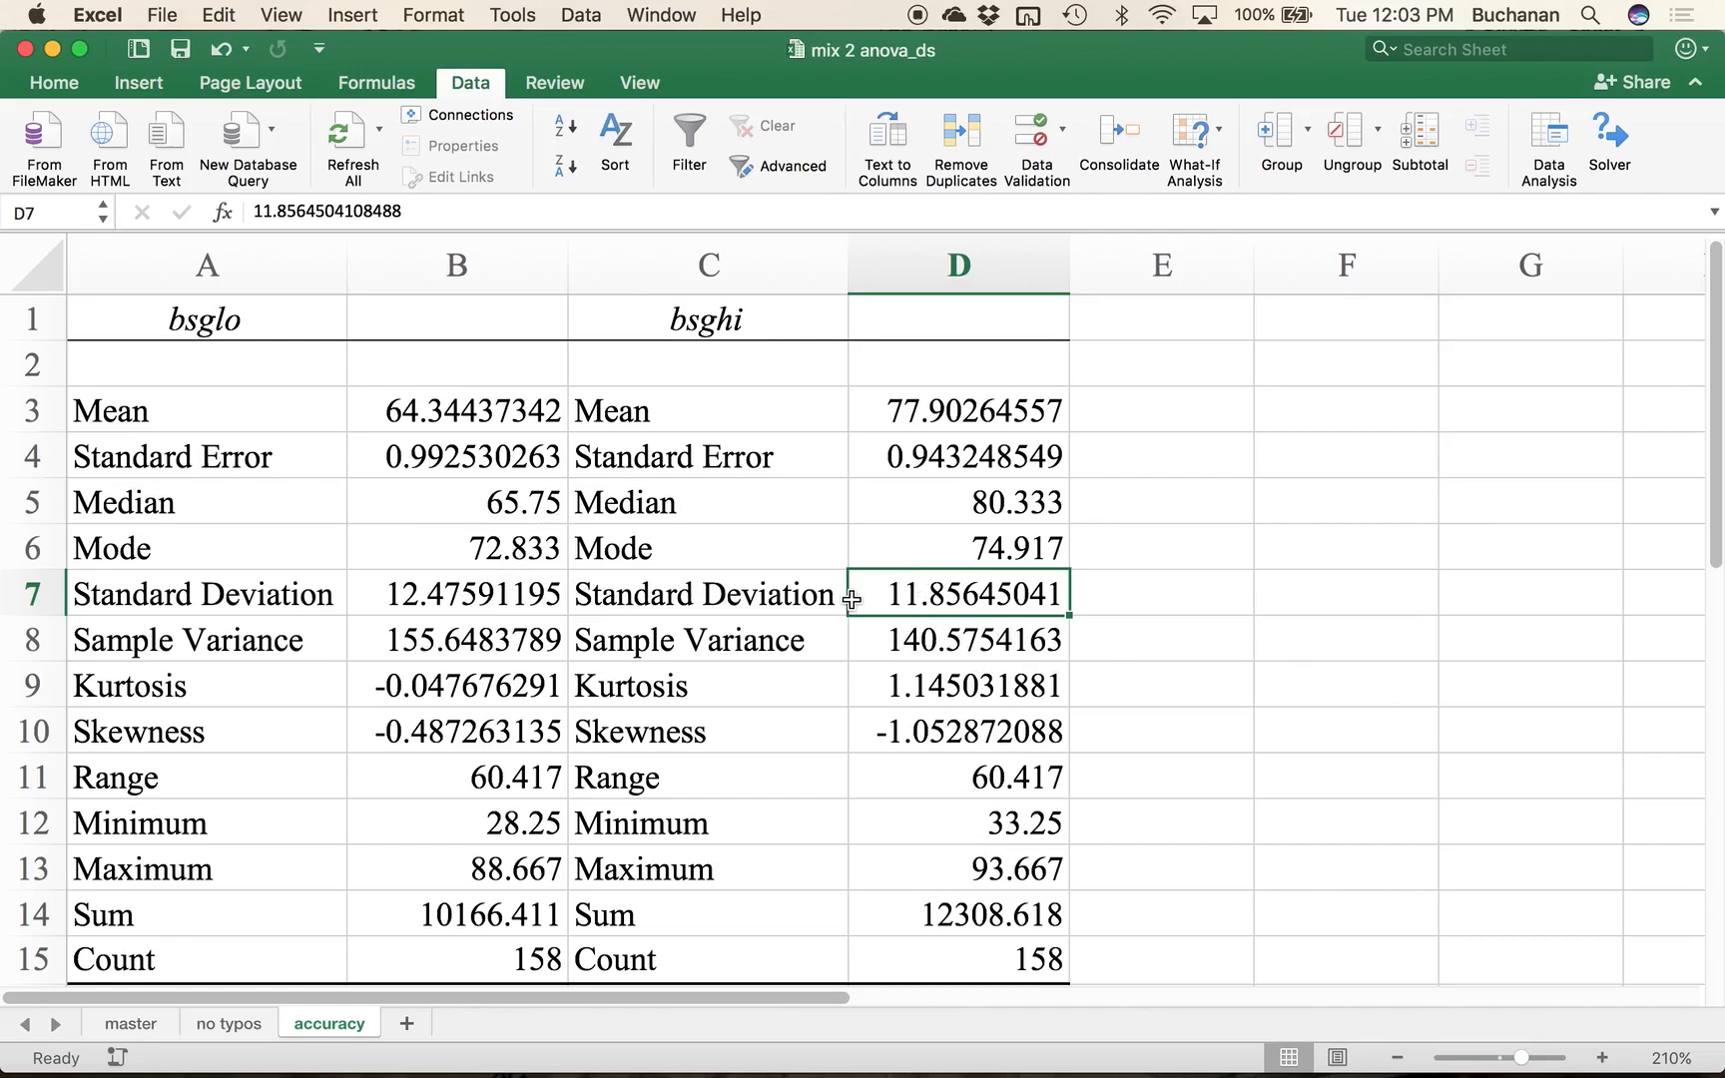
pyautogui.click(456, 594)
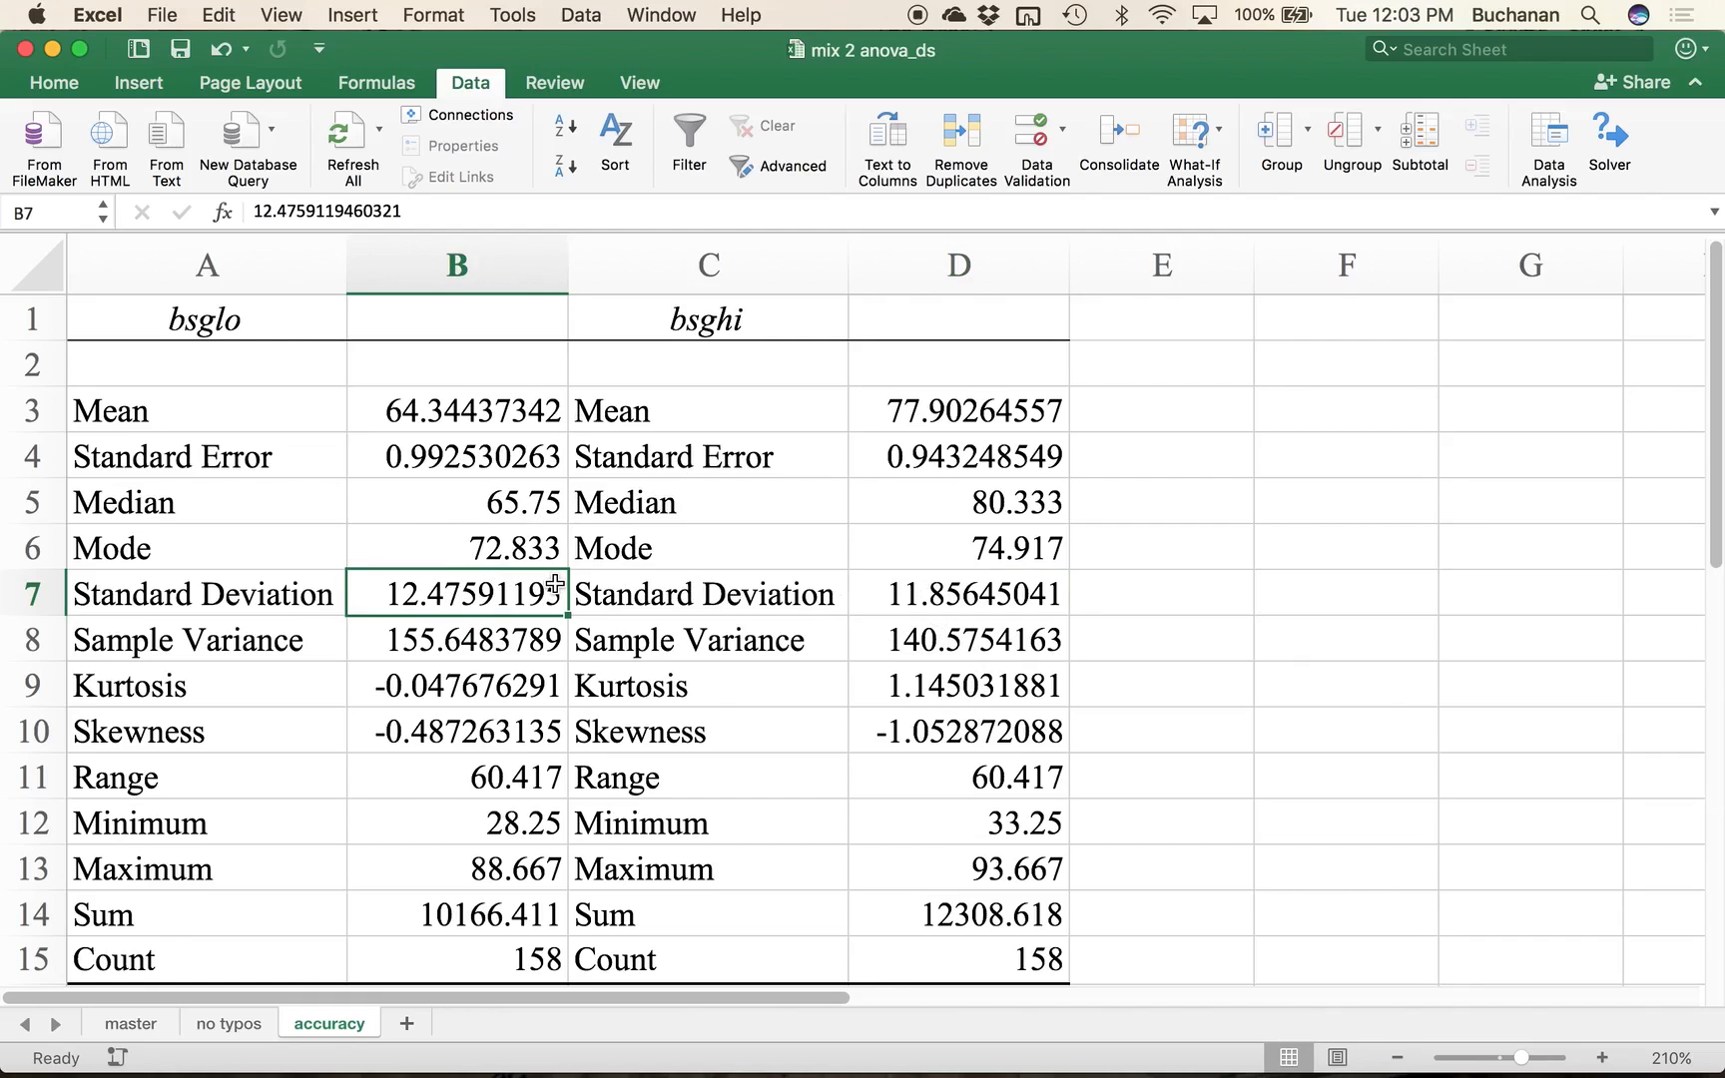
pyautogui.scroll(-1, 556, 584)
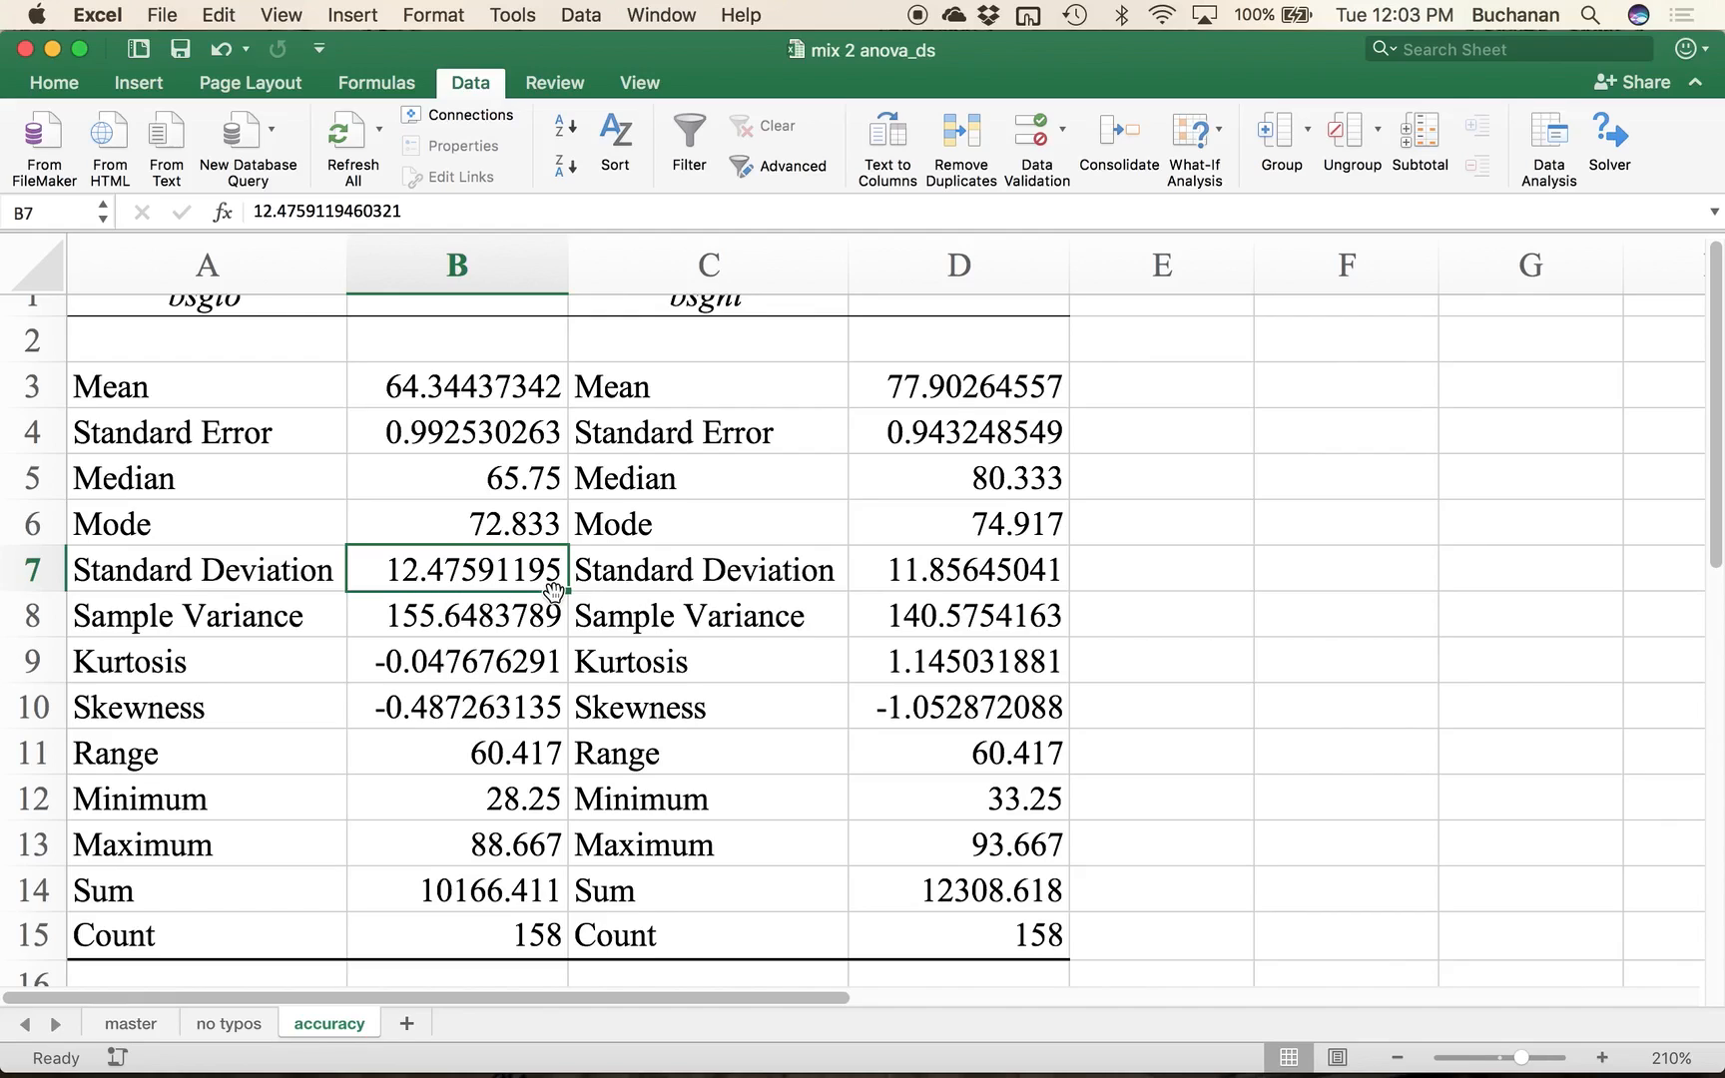
pyautogui.click(285, 565)
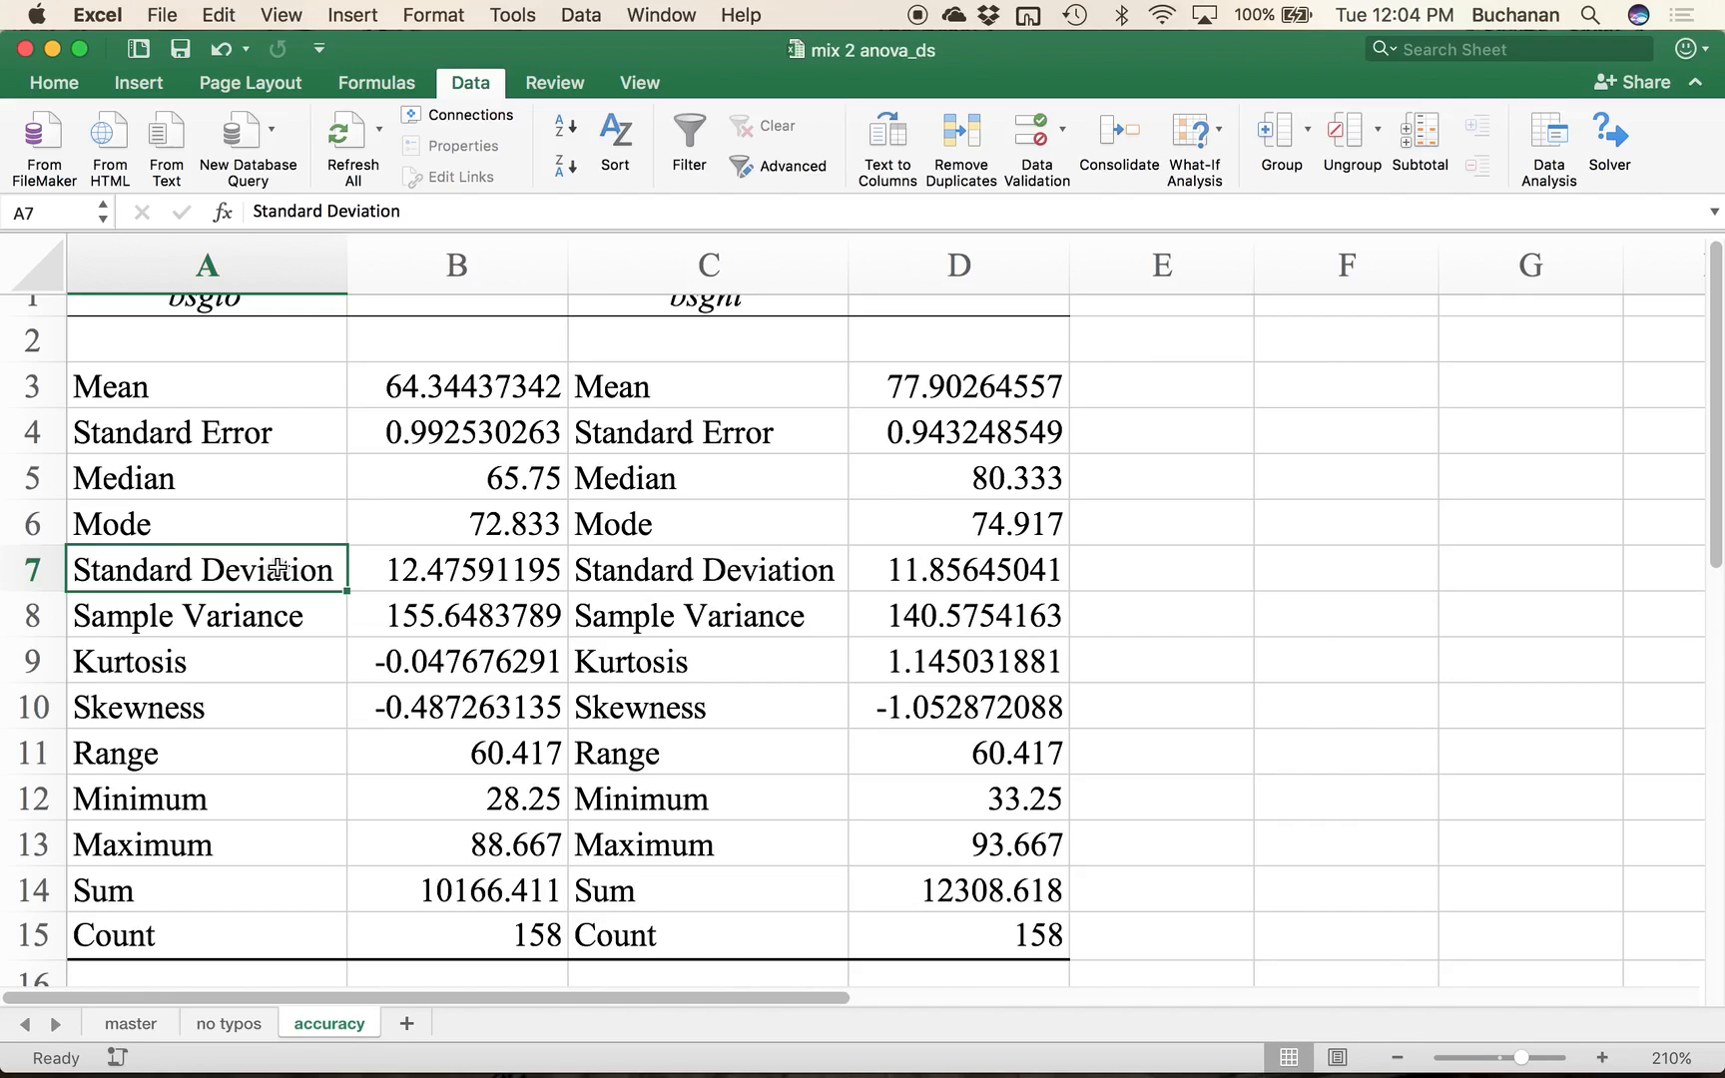
pyautogui.click(307, 614)
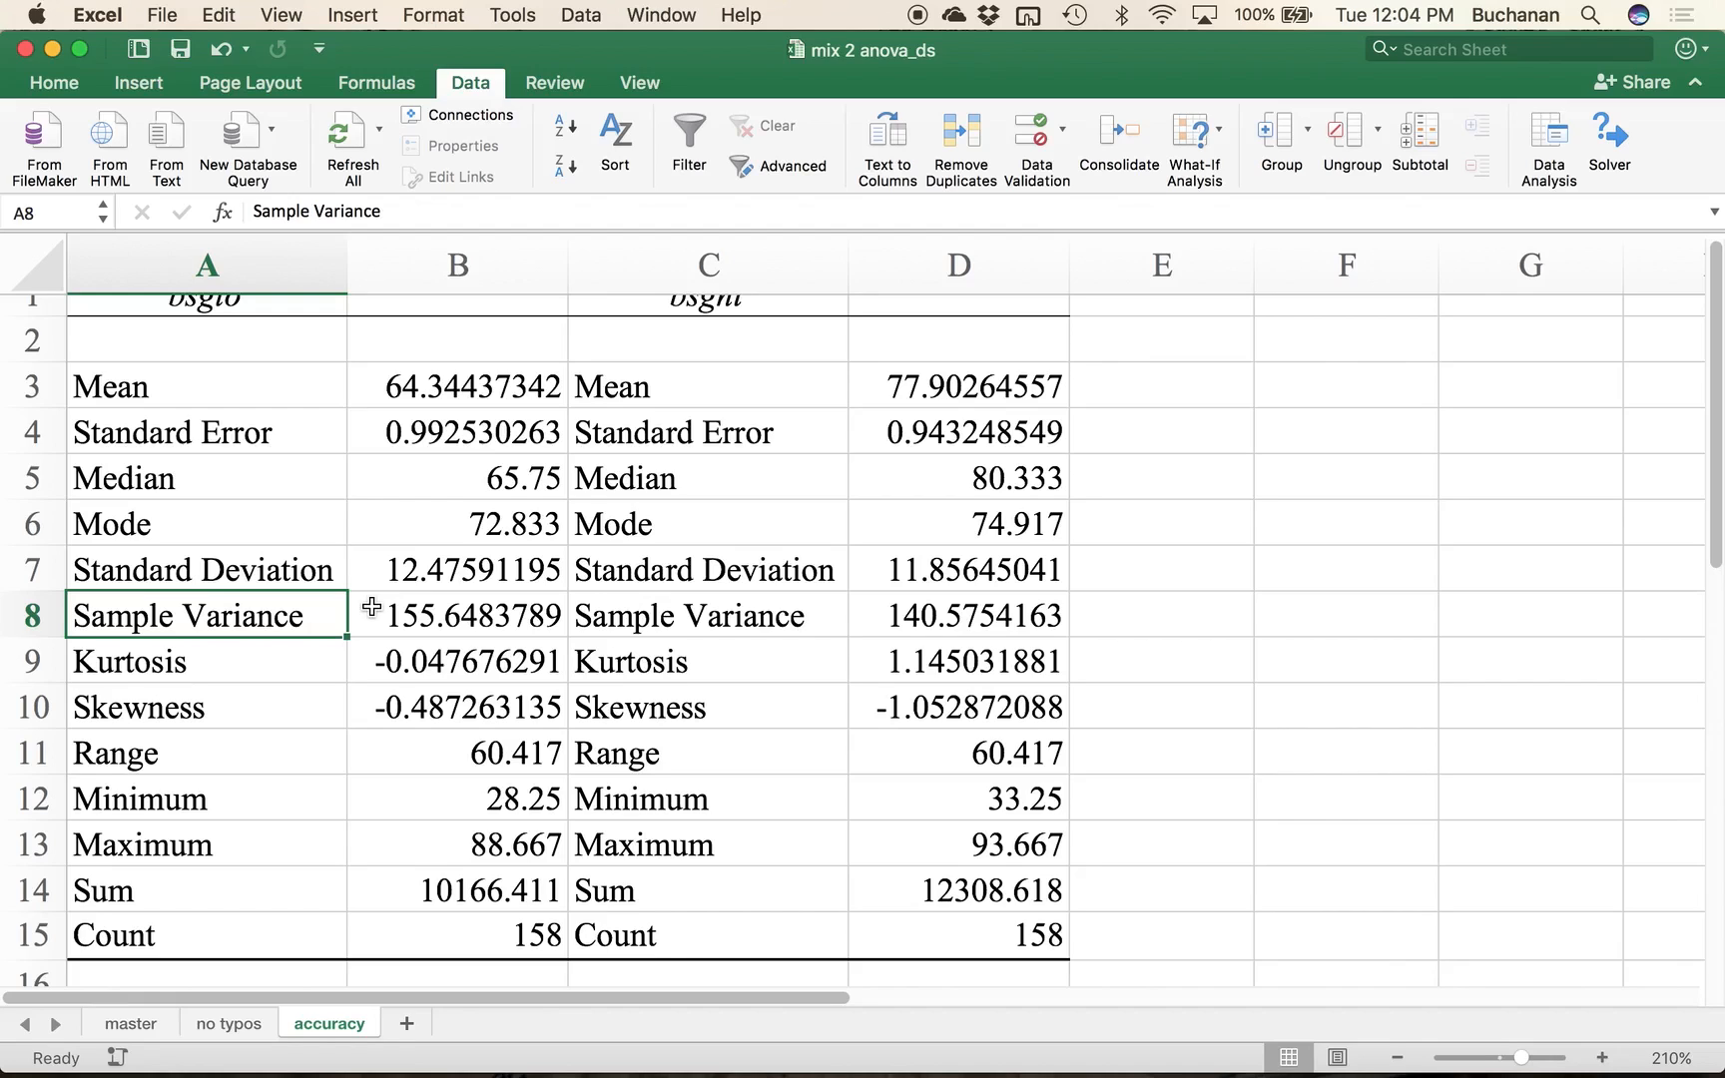
# Step: Check the score range again by highlighting the Minimum and Maximum rows of the accuracy statistics
pyautogui.scroll(-1, 506, 611)
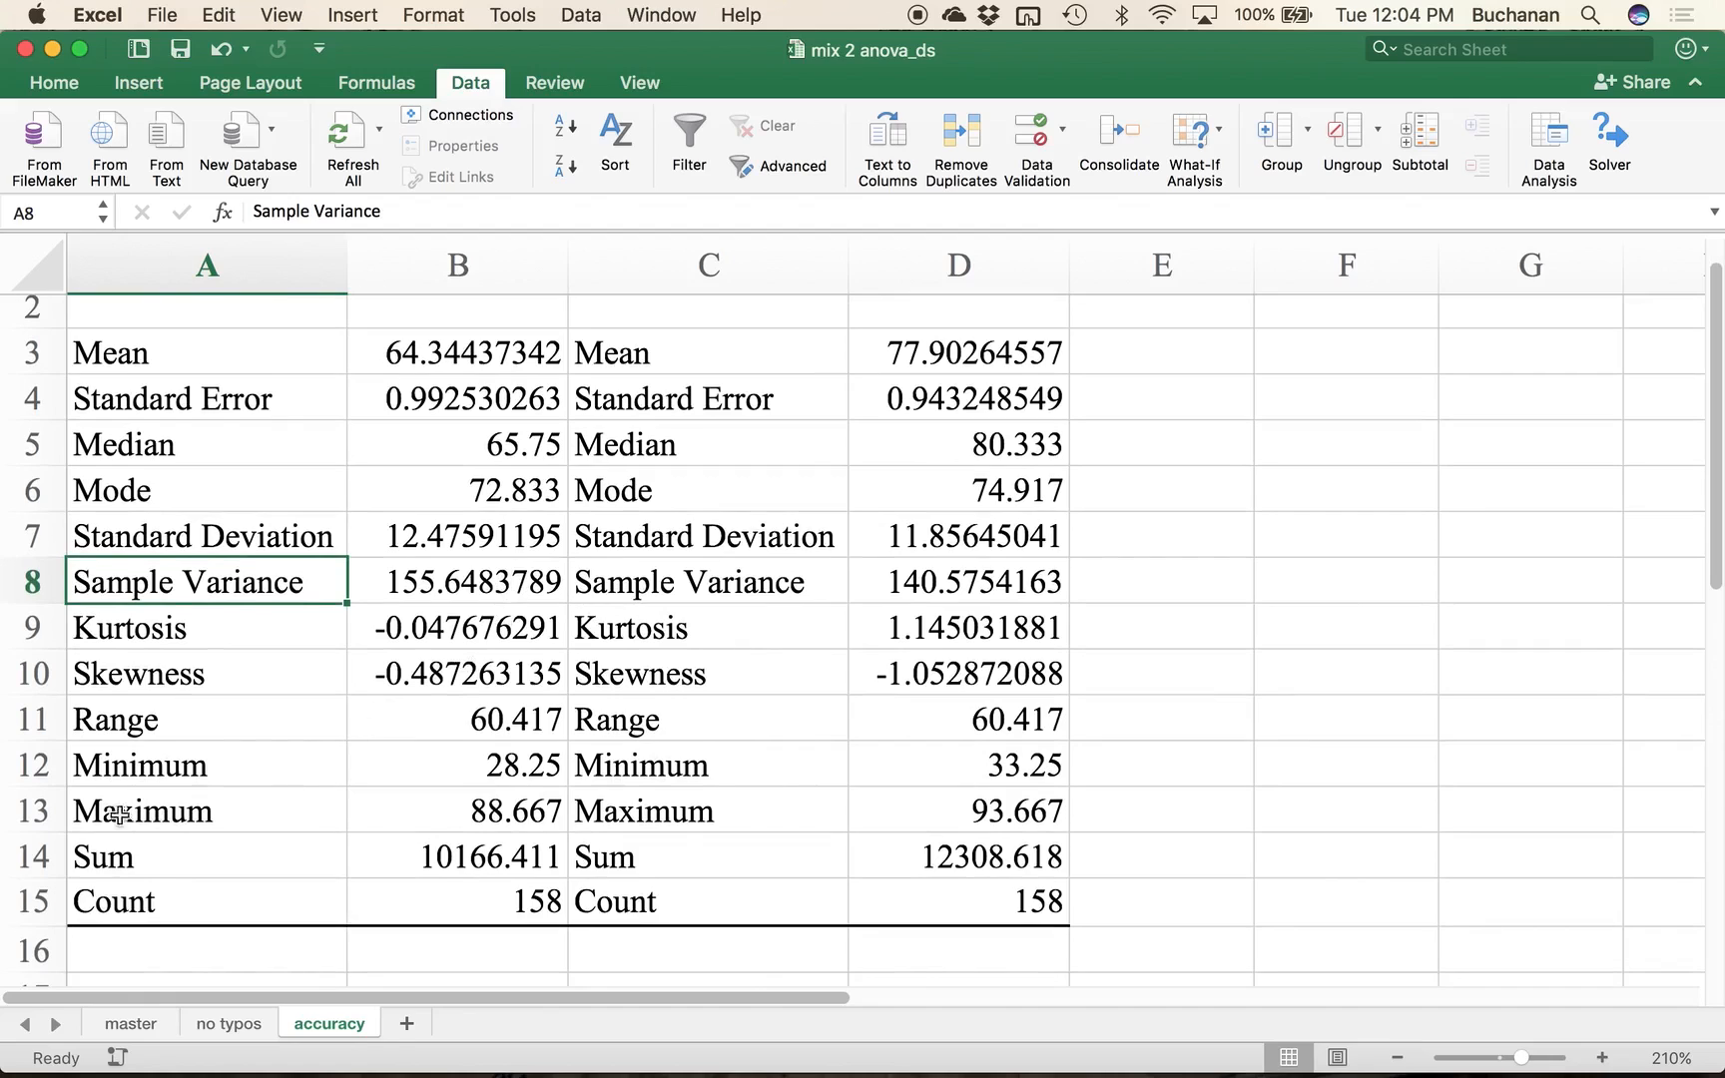
pyautogui.moveTo(33, 765); pyautogui.dragTo(40, 803)
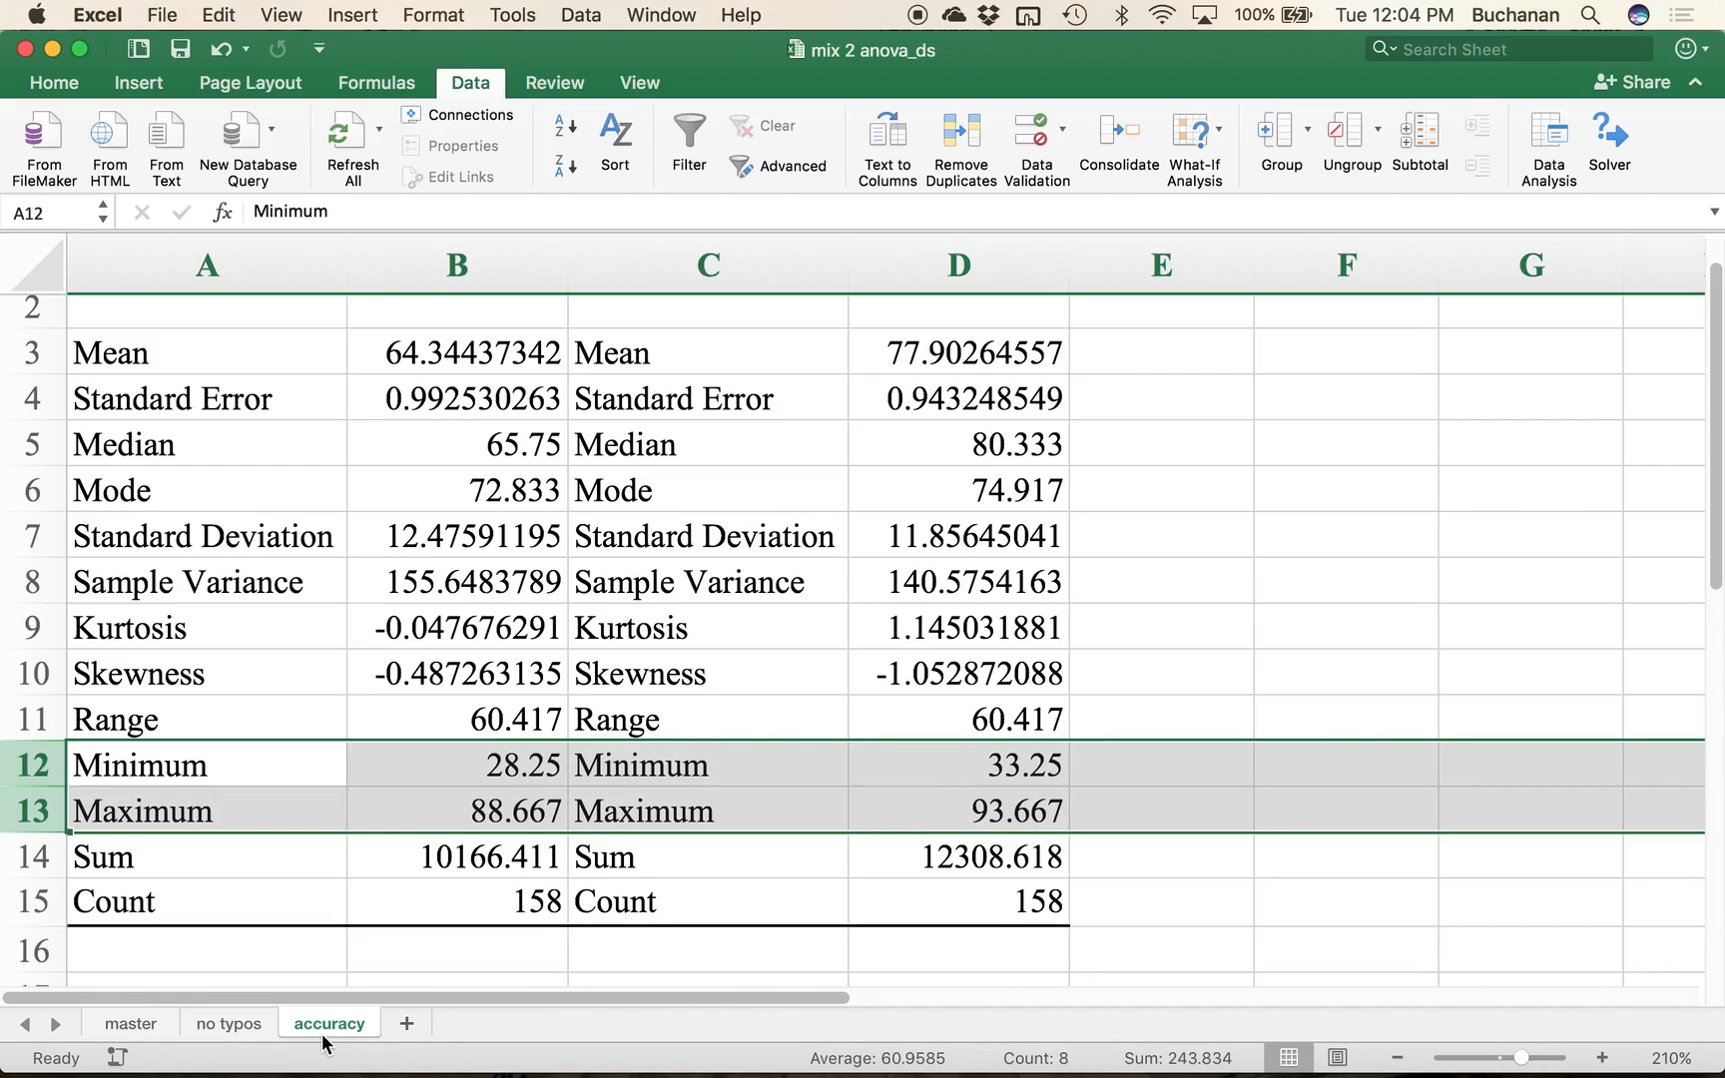
# Step: Copy the group column from the no typos sheet into column F of the accuracy sheet
pyautogui.click(217, 1019)
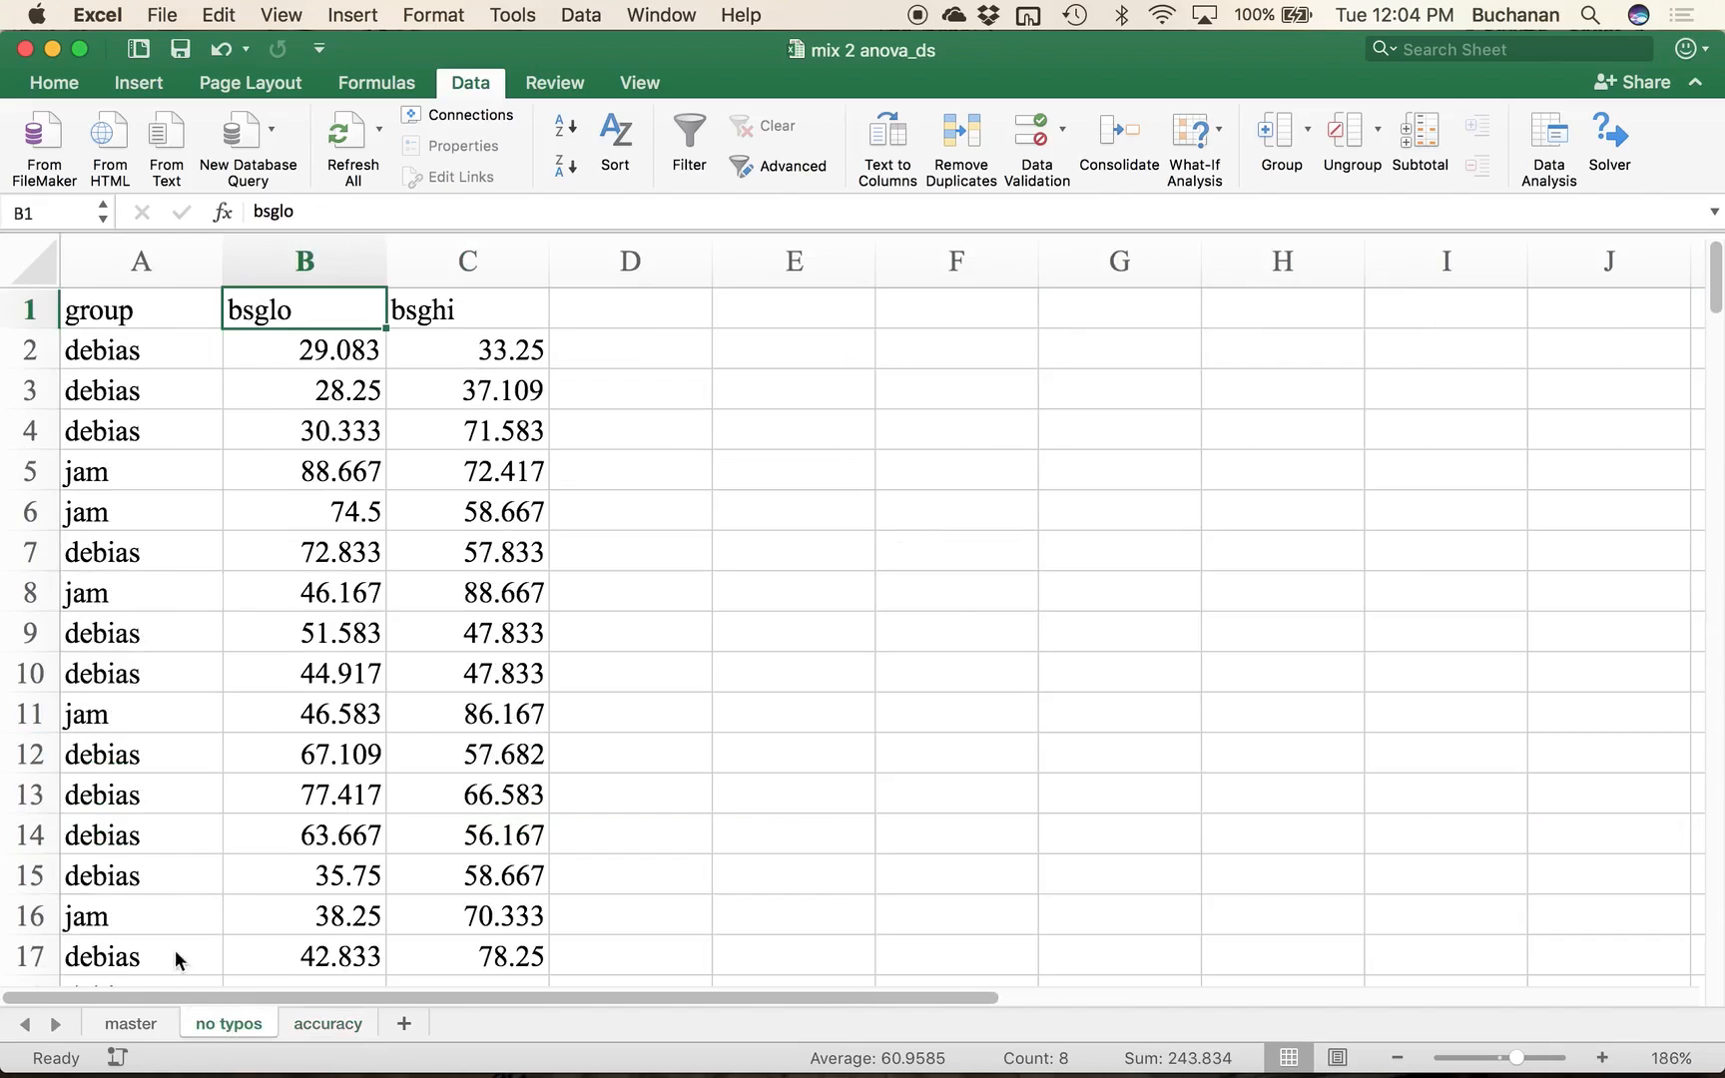
pyautogui.click(100, 245)
pyautogui.press('super+c')
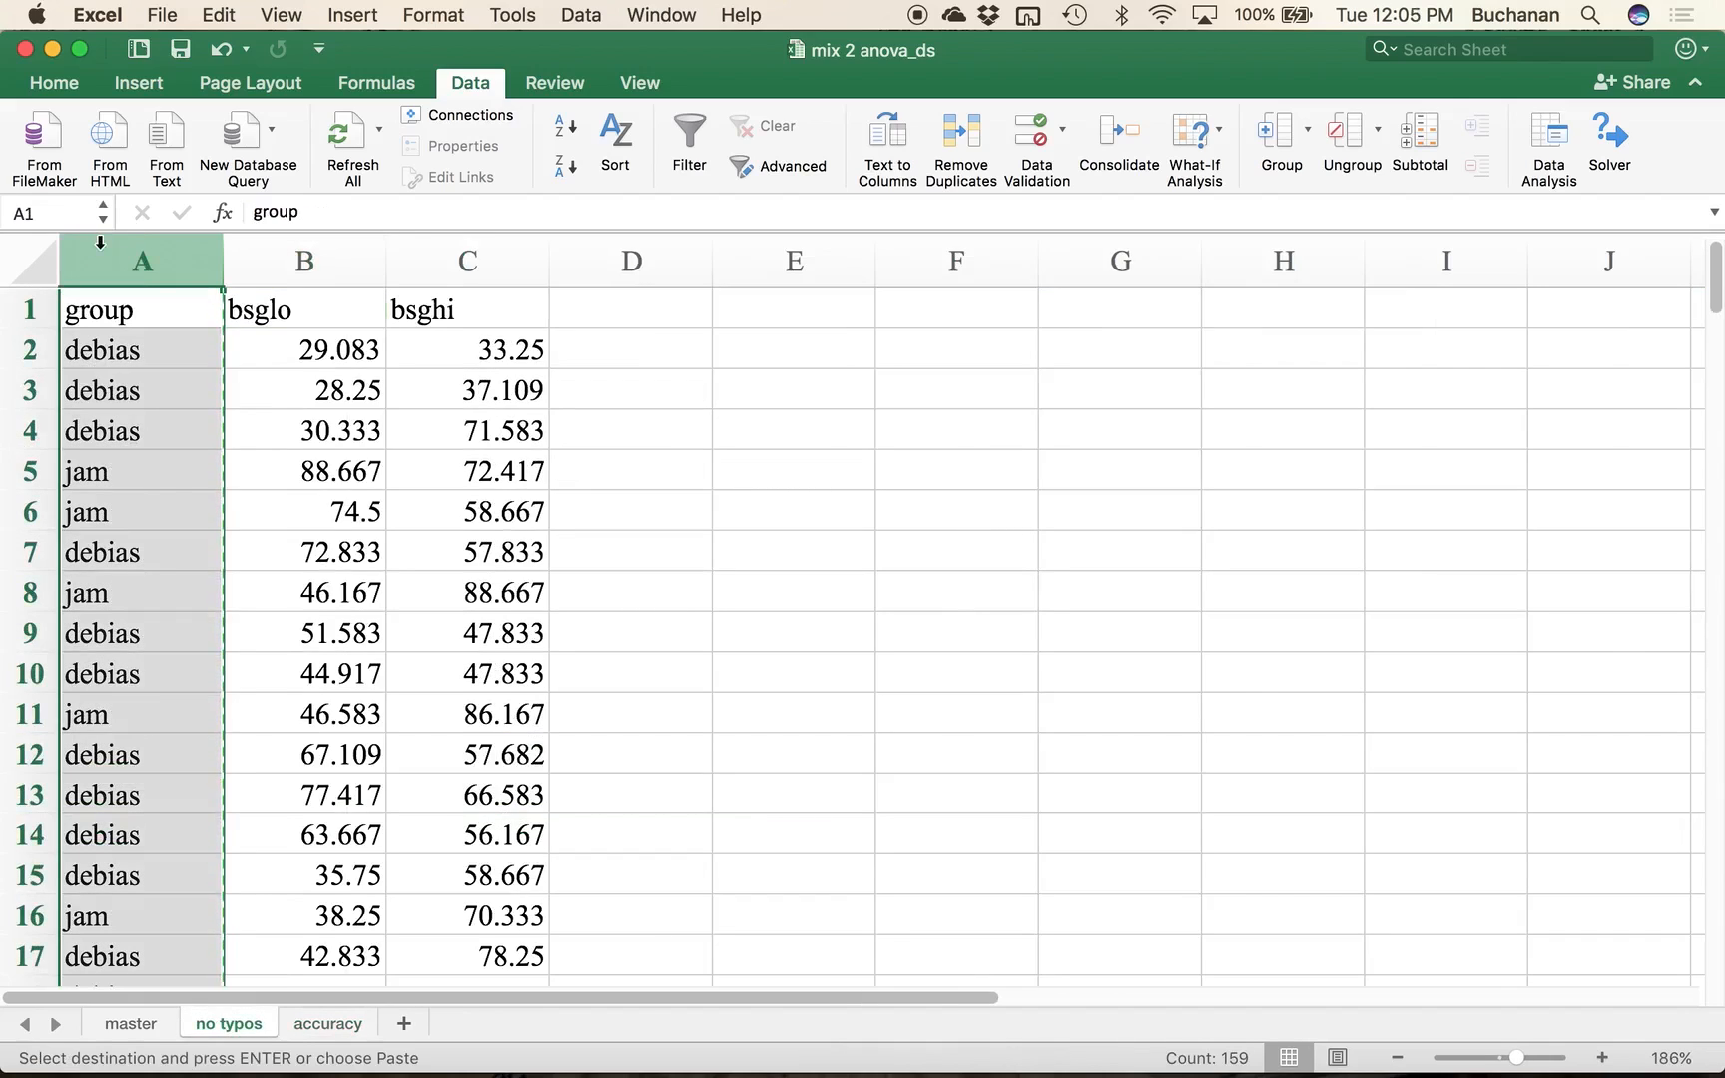
pyautogui.click(334, 1021)
pyautogui.hscroll(2, 1437, 443)
pyautogui.scroll(1, 1437, 443)
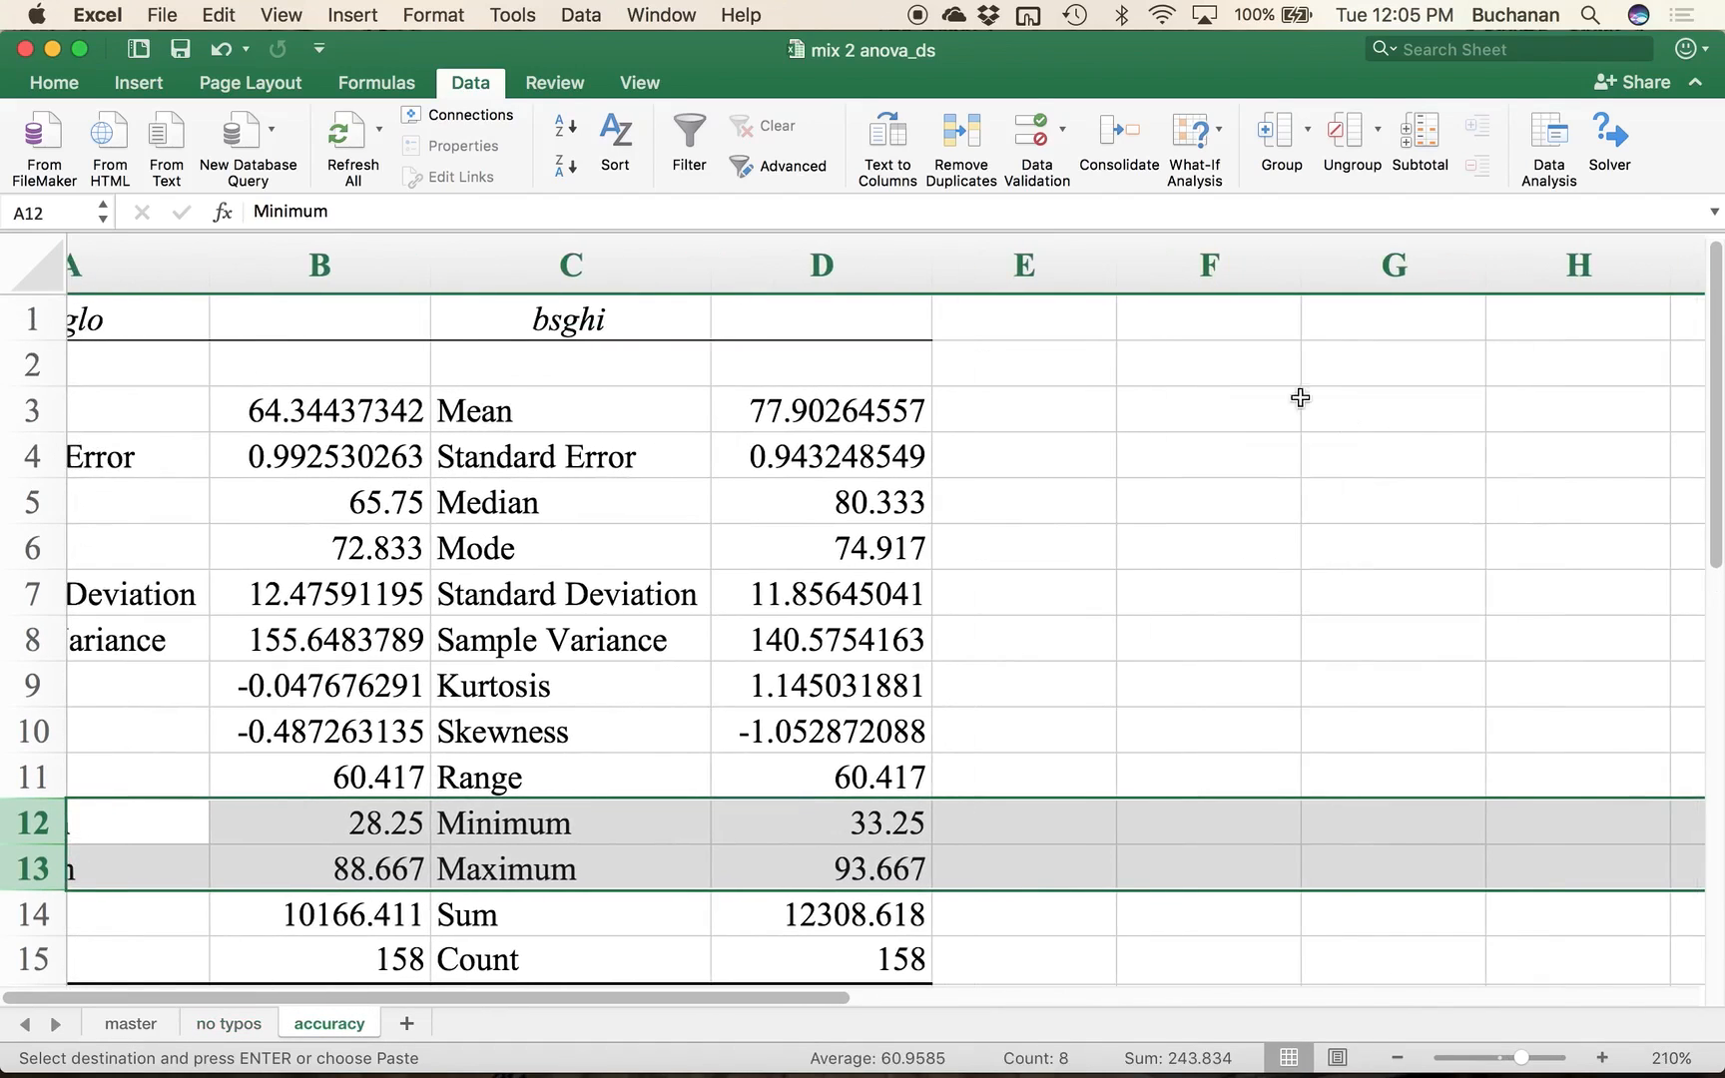
pyautogui.click(1193, 280)
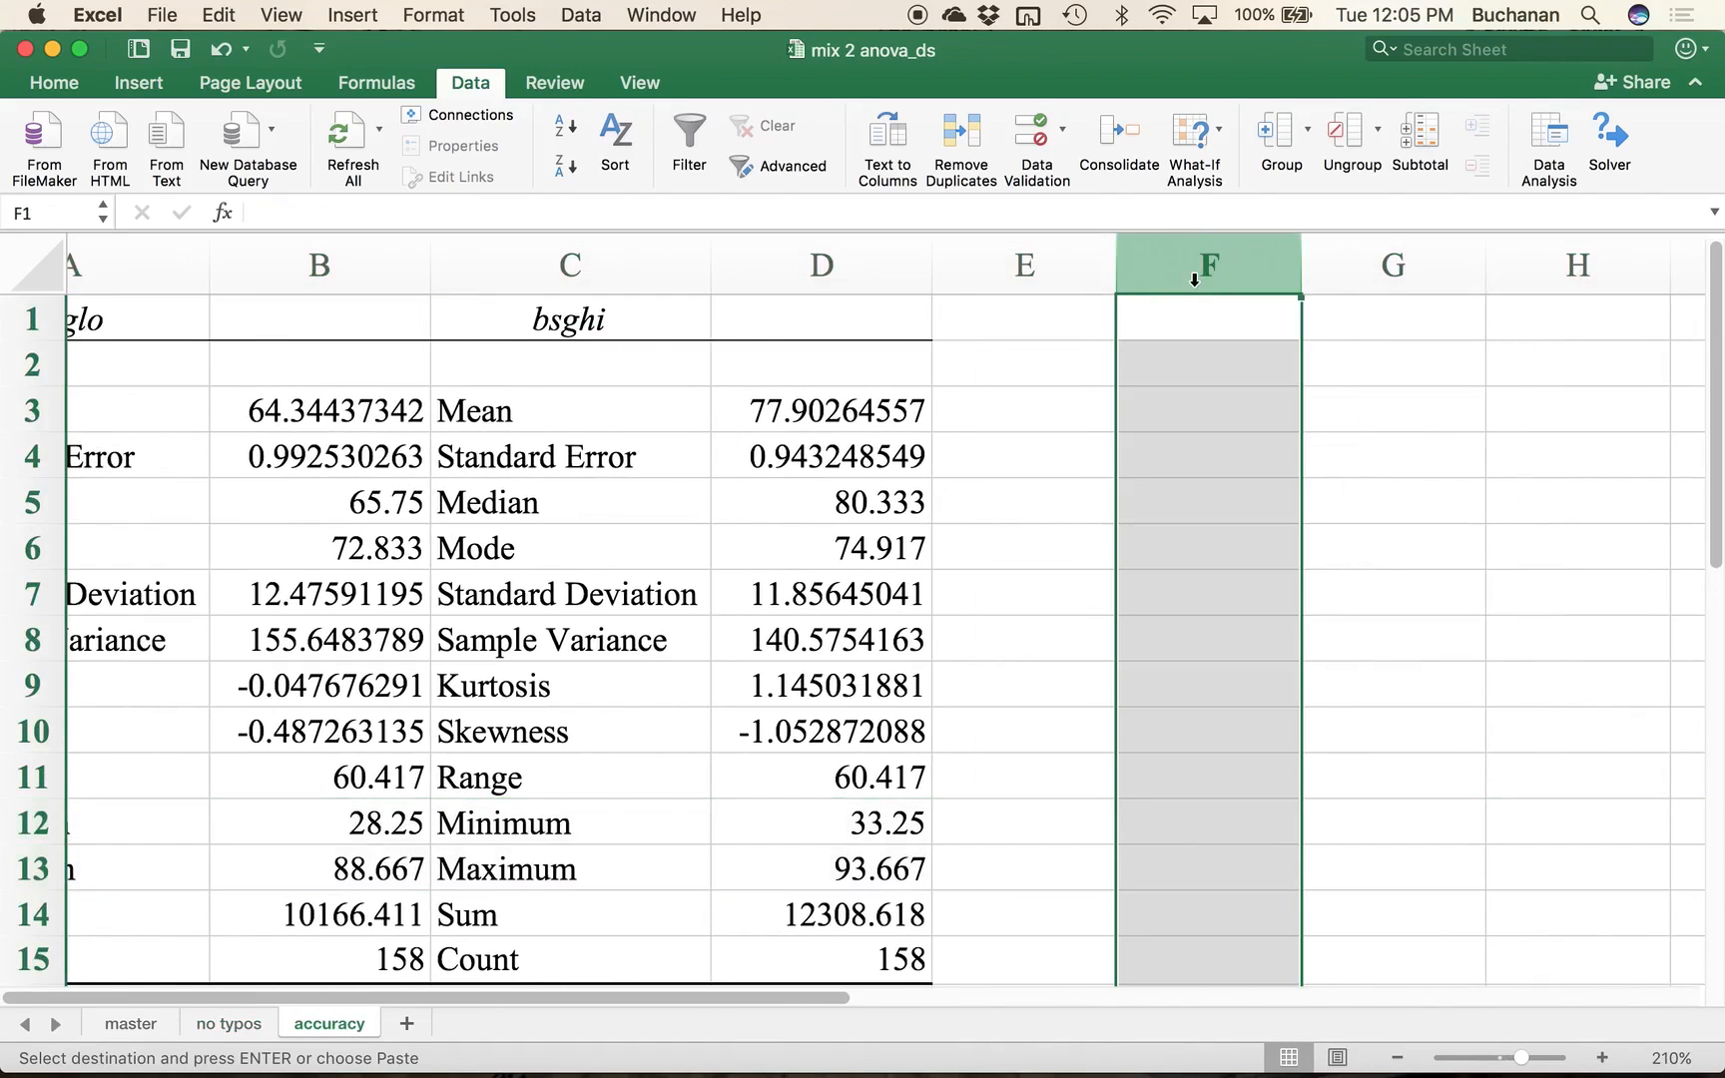
pyautogui.press('super+v')
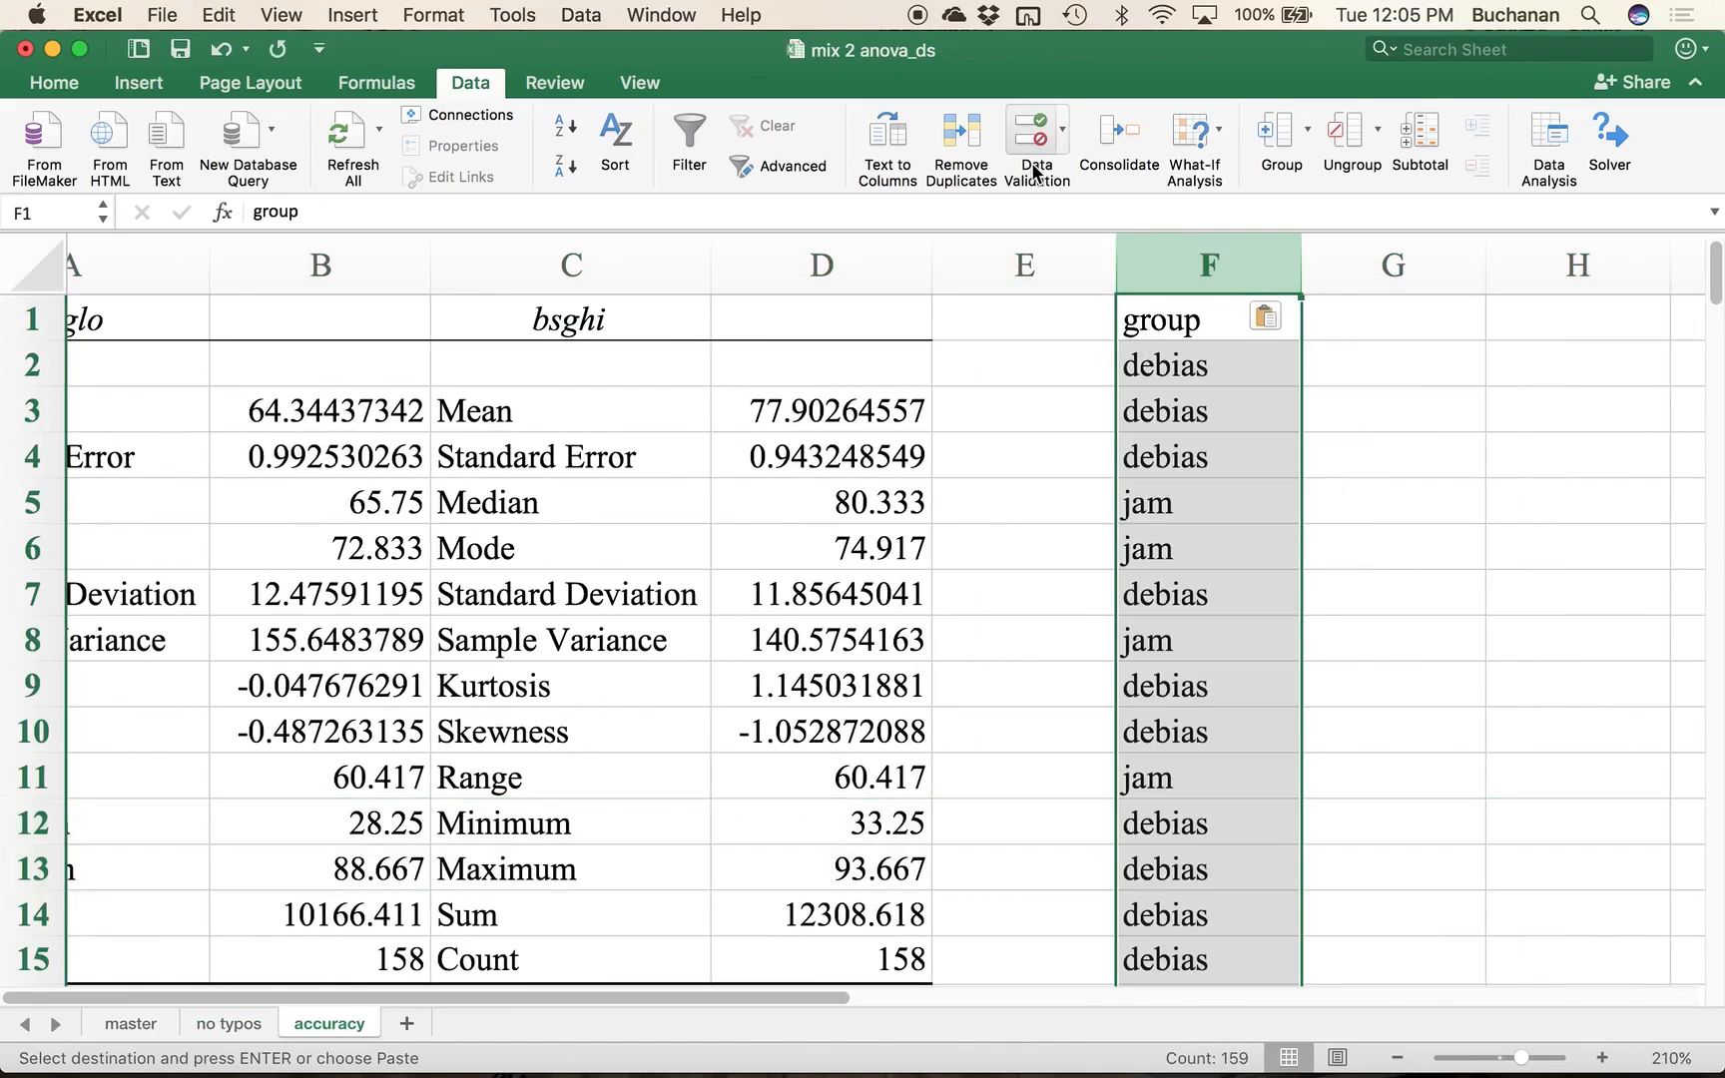
# Step: Remove the duplicates from column F to list the distinct group labels
pyautogui.click(961, 147)
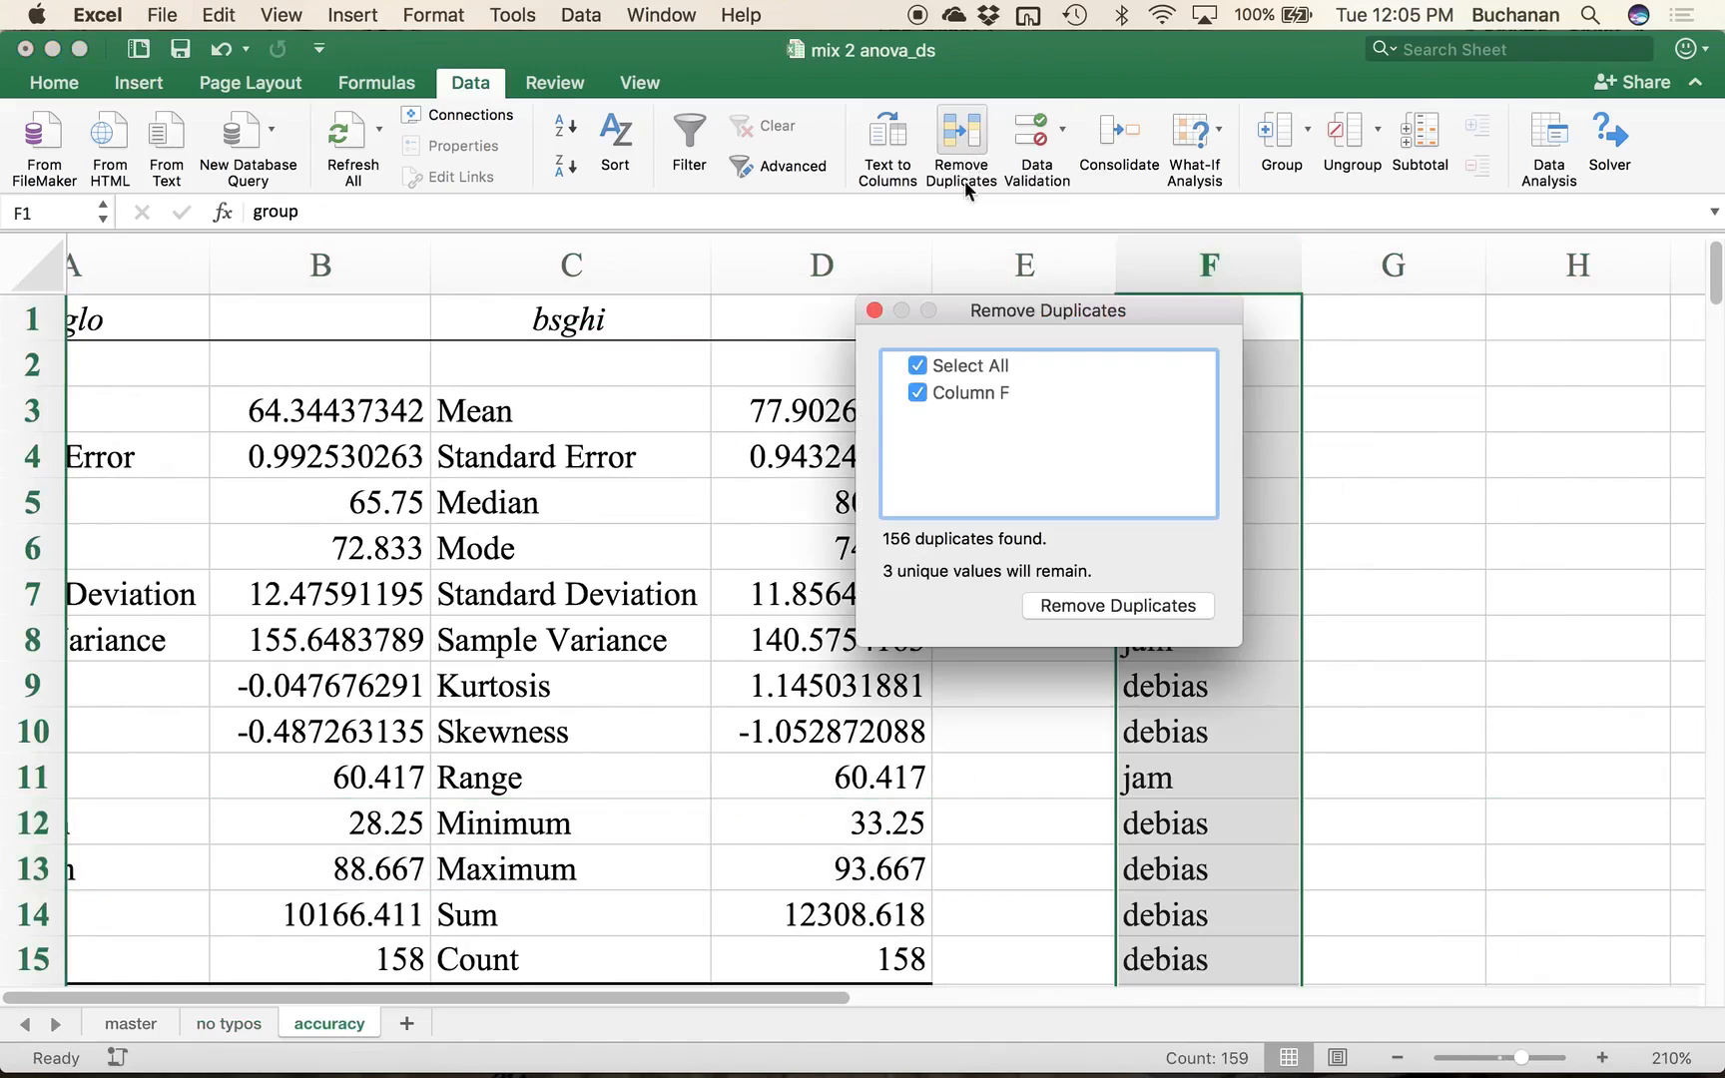
pyautogui.click(1084, 606)
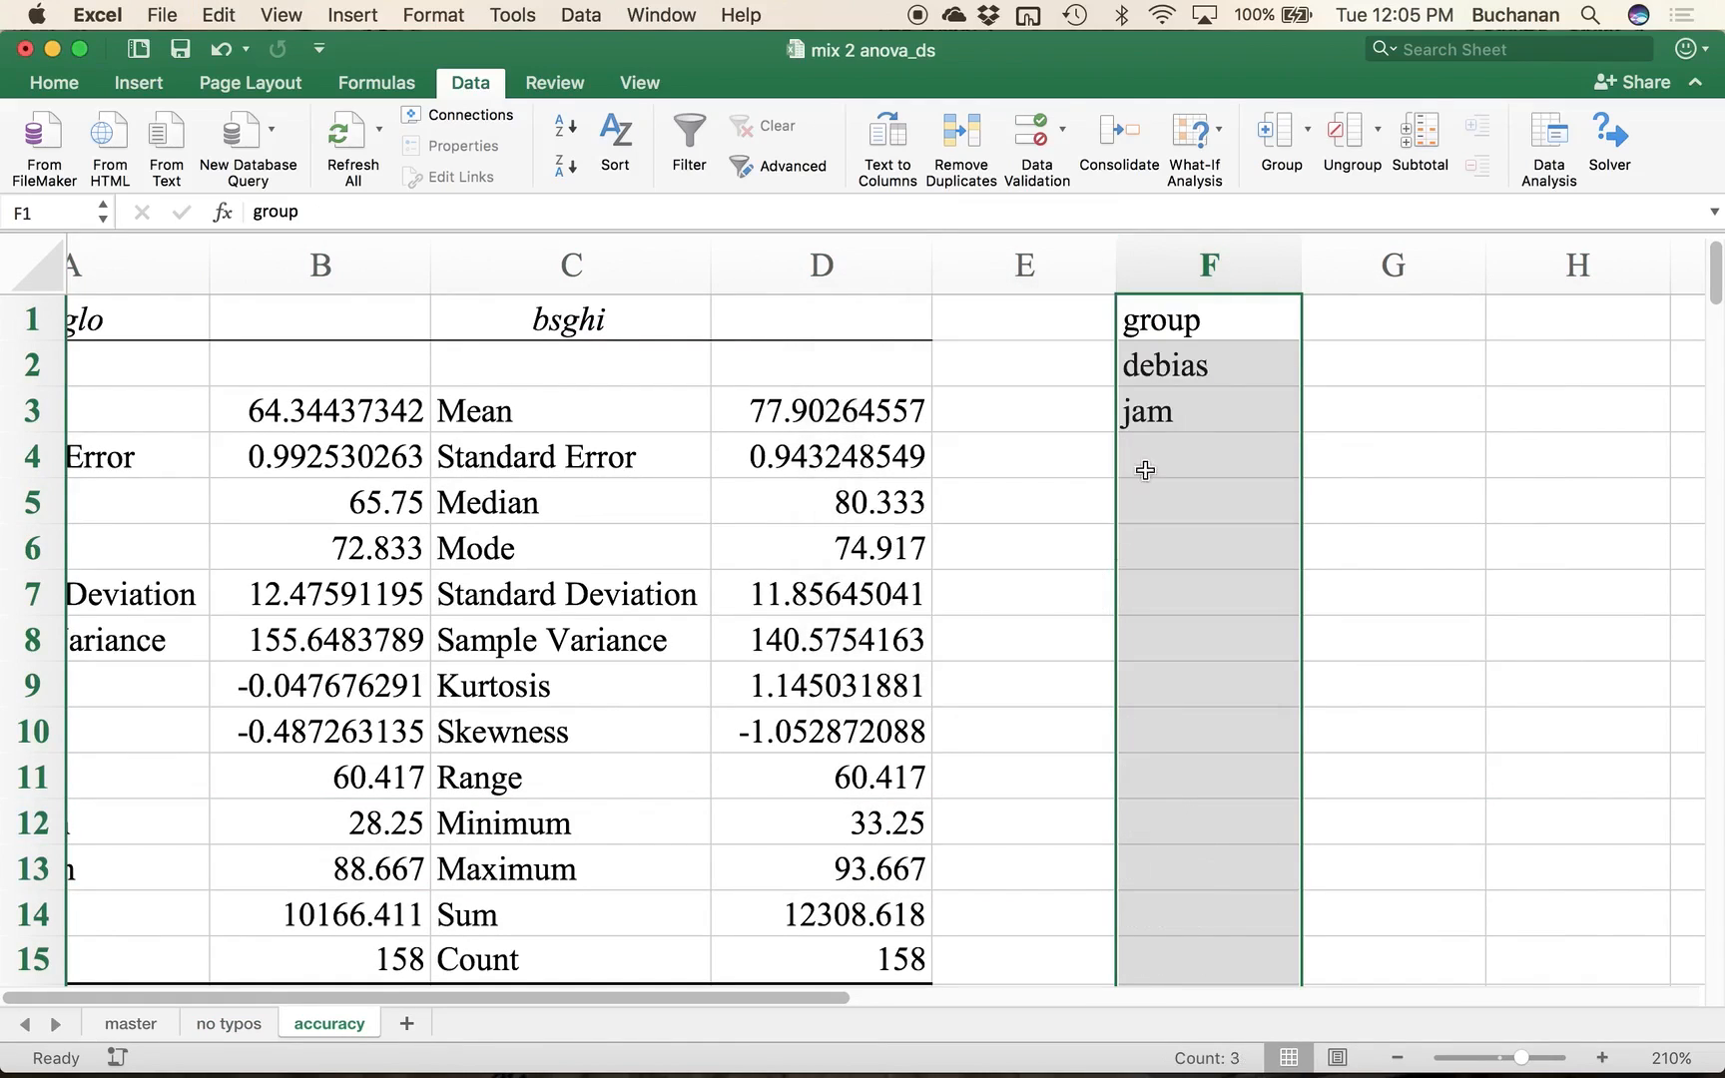
pyautogui.click(1171, 411)
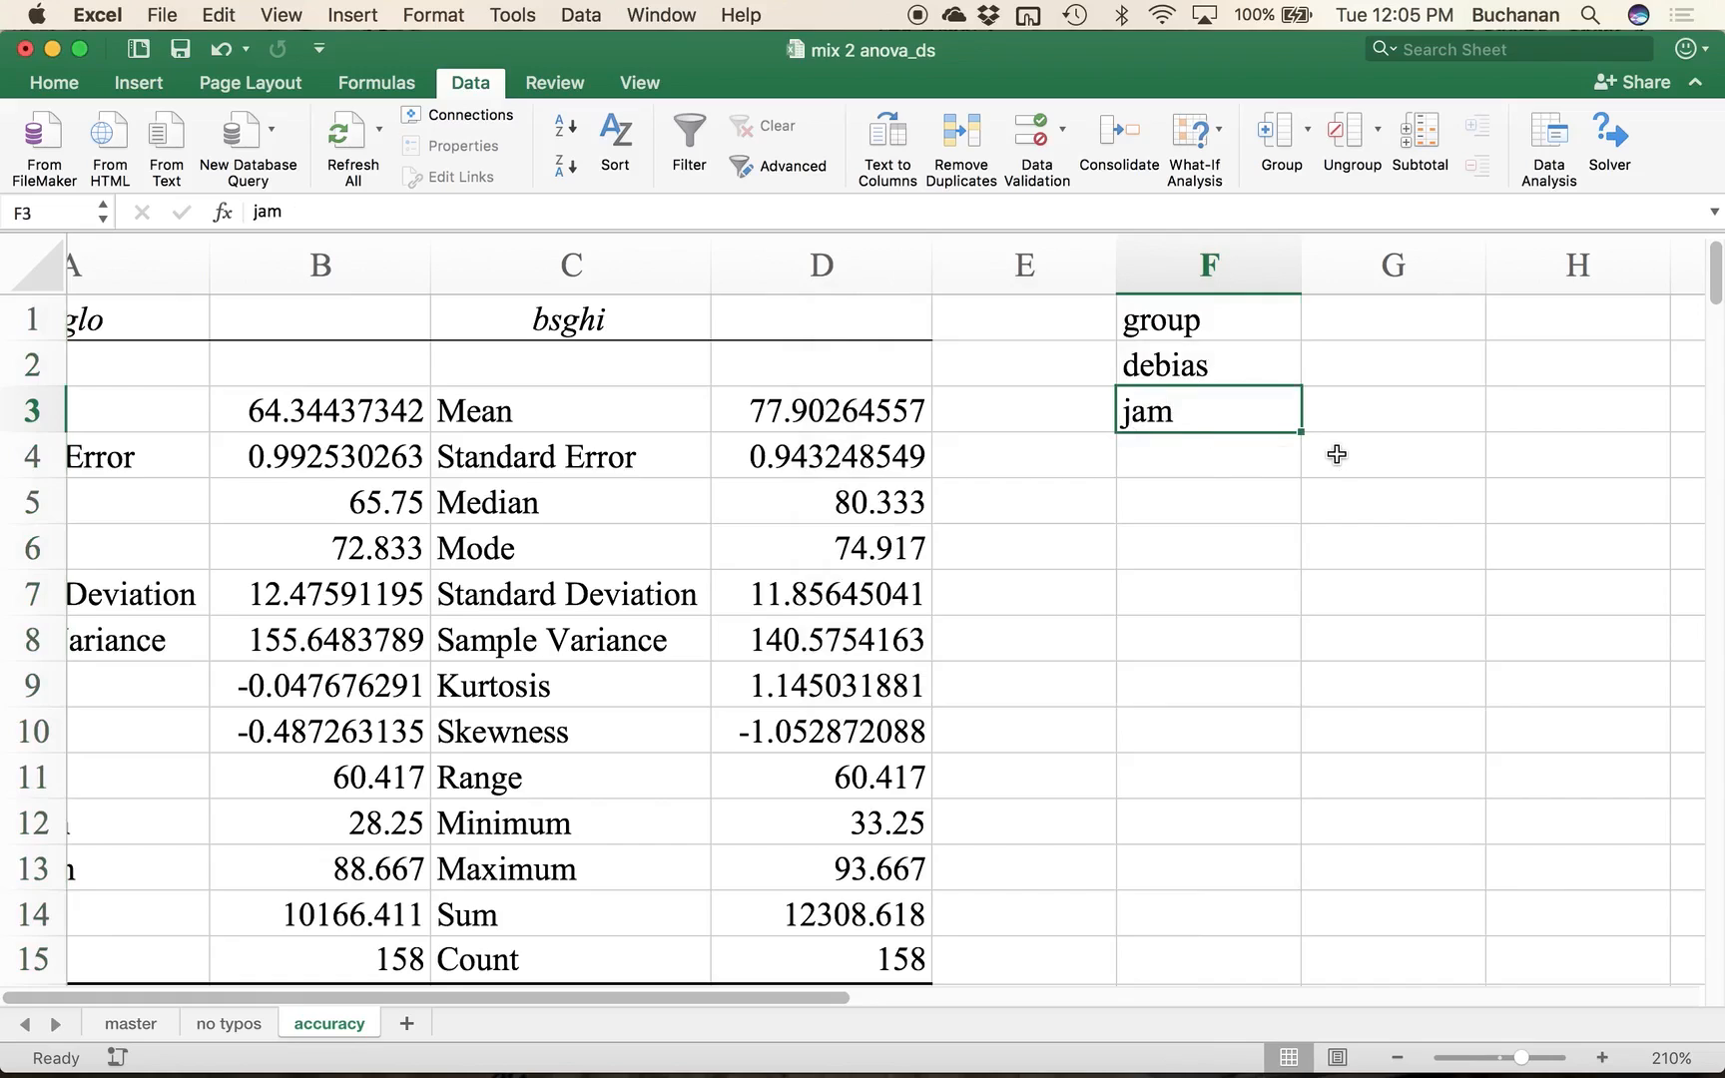
# Step: Enter jam with a trailing space in F4 and try removing duplicates from column F
pyautogui.click(1155, 451)
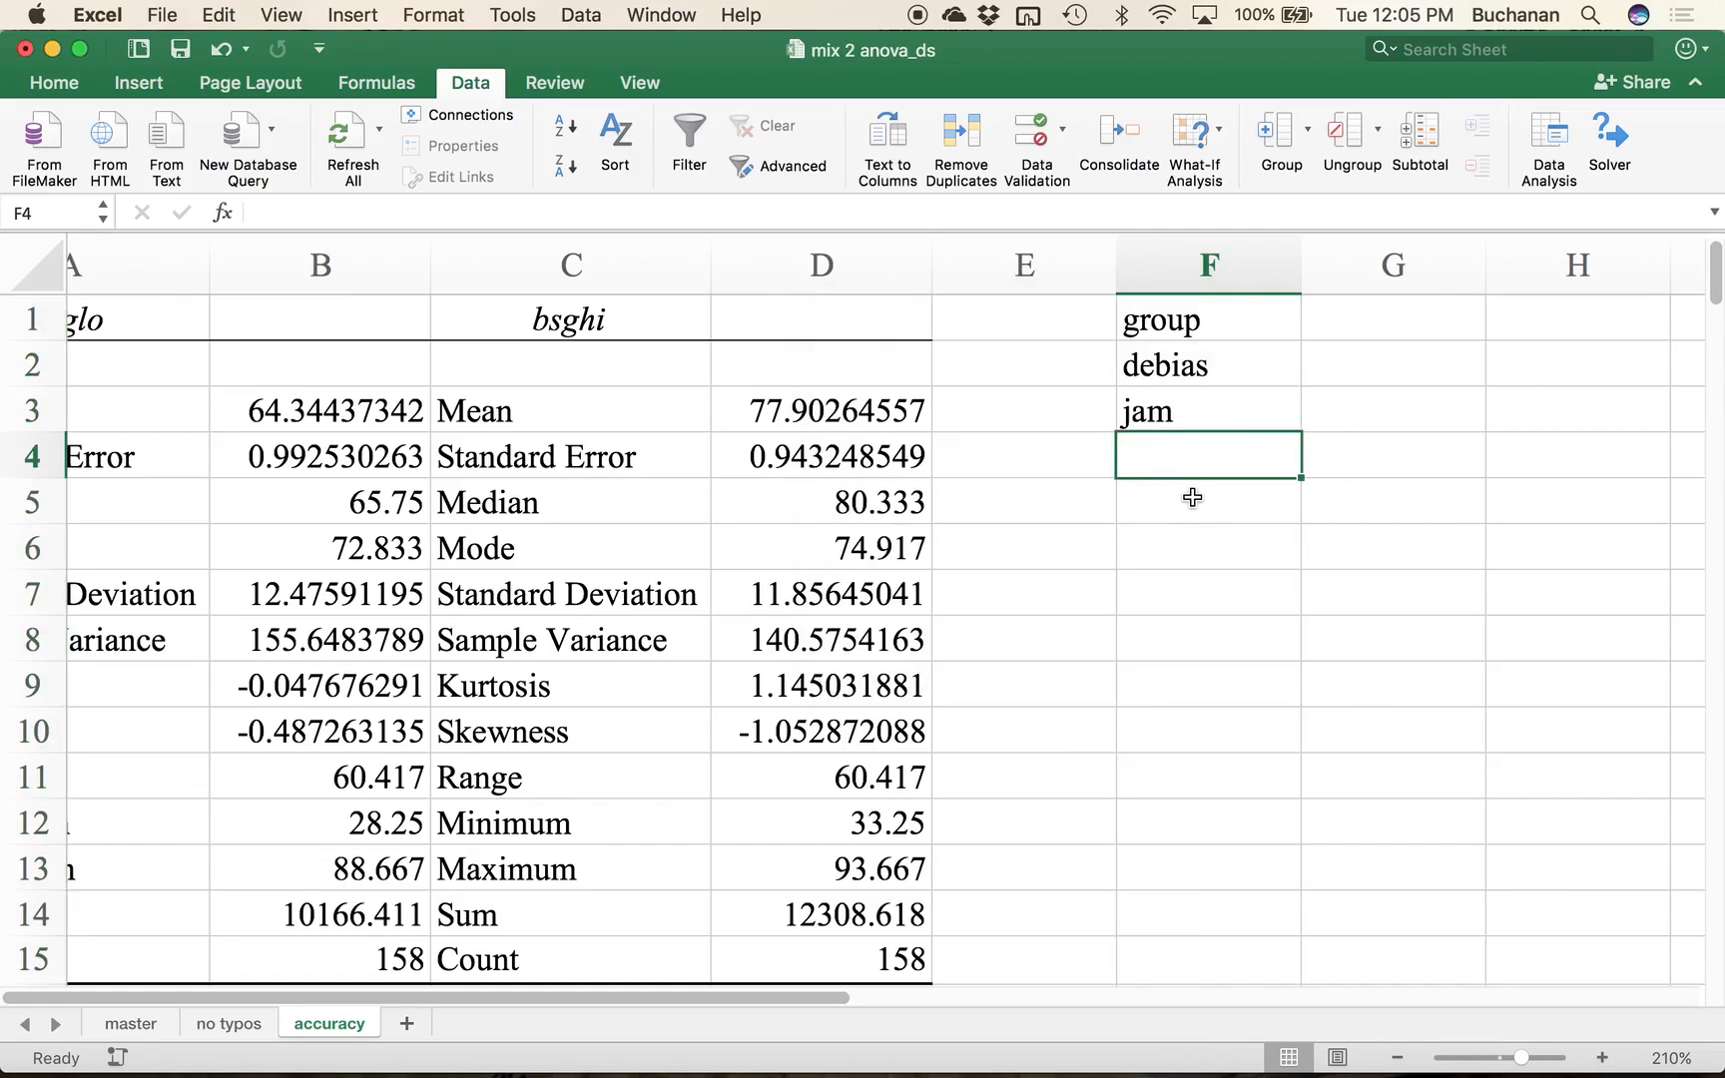
pyautogui.write('jam')
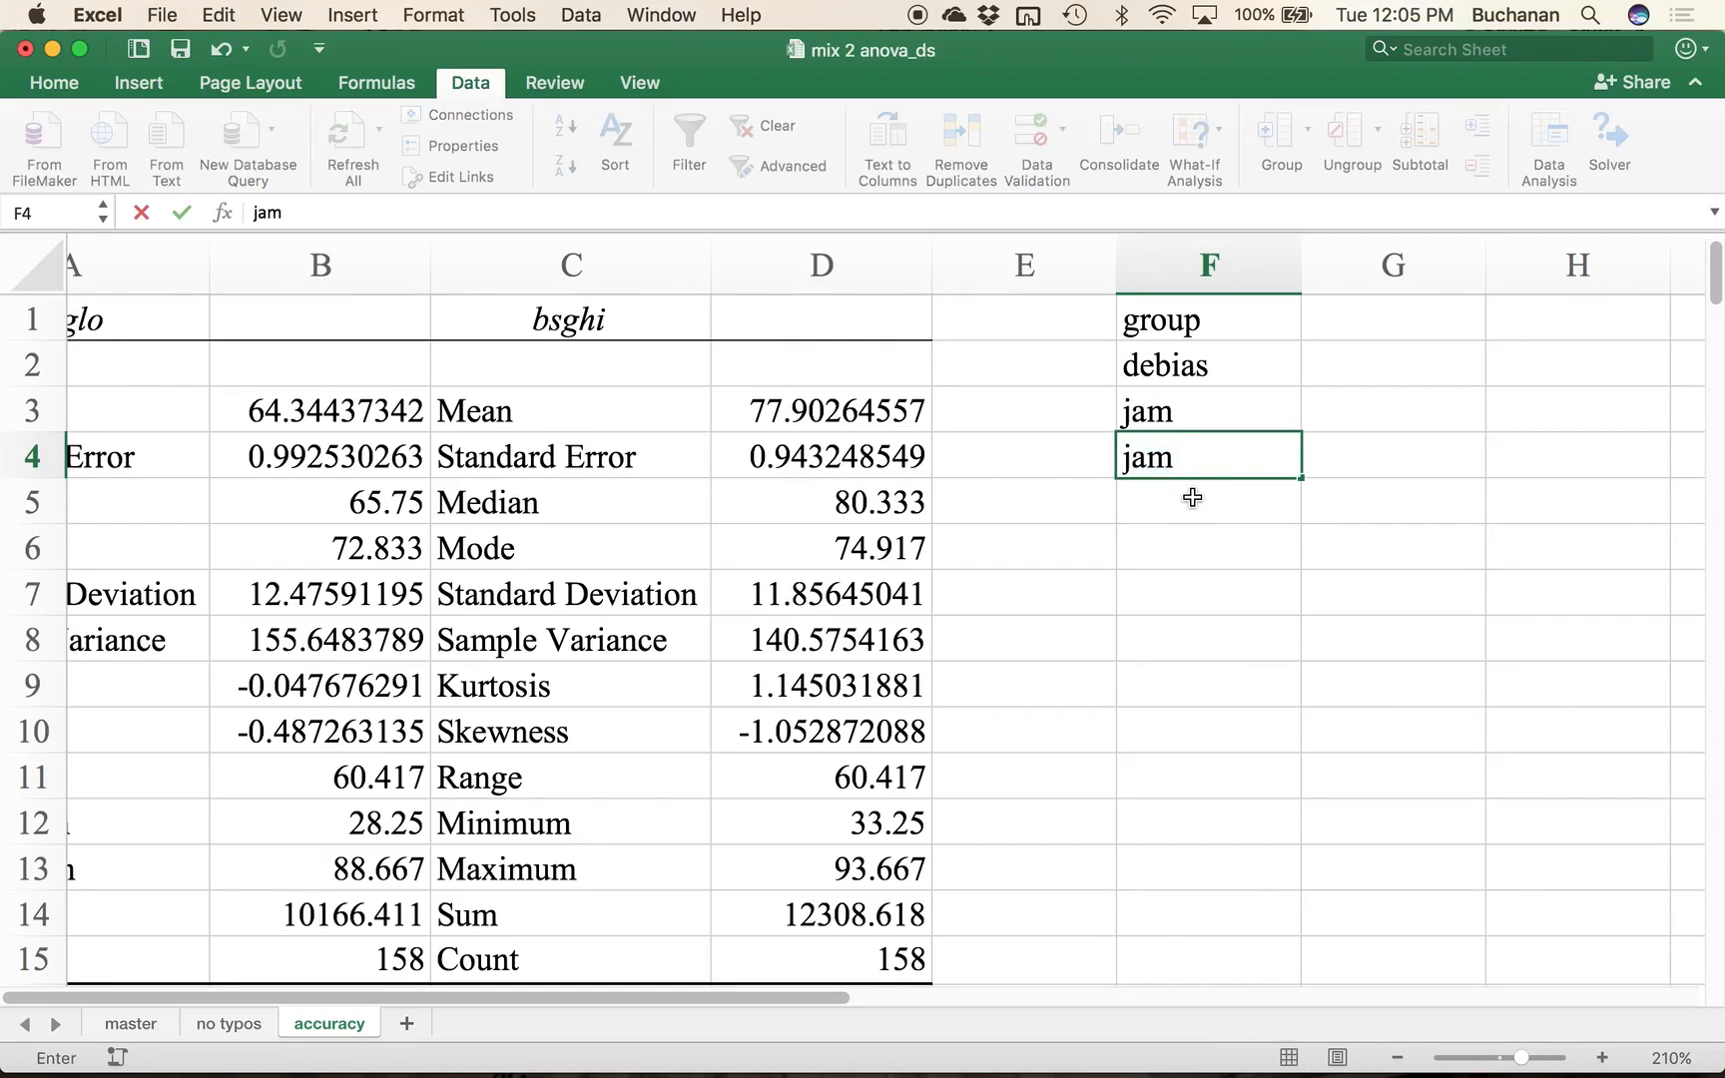
pyautogui.press('Return')
pyautogui.click(1195, 285)
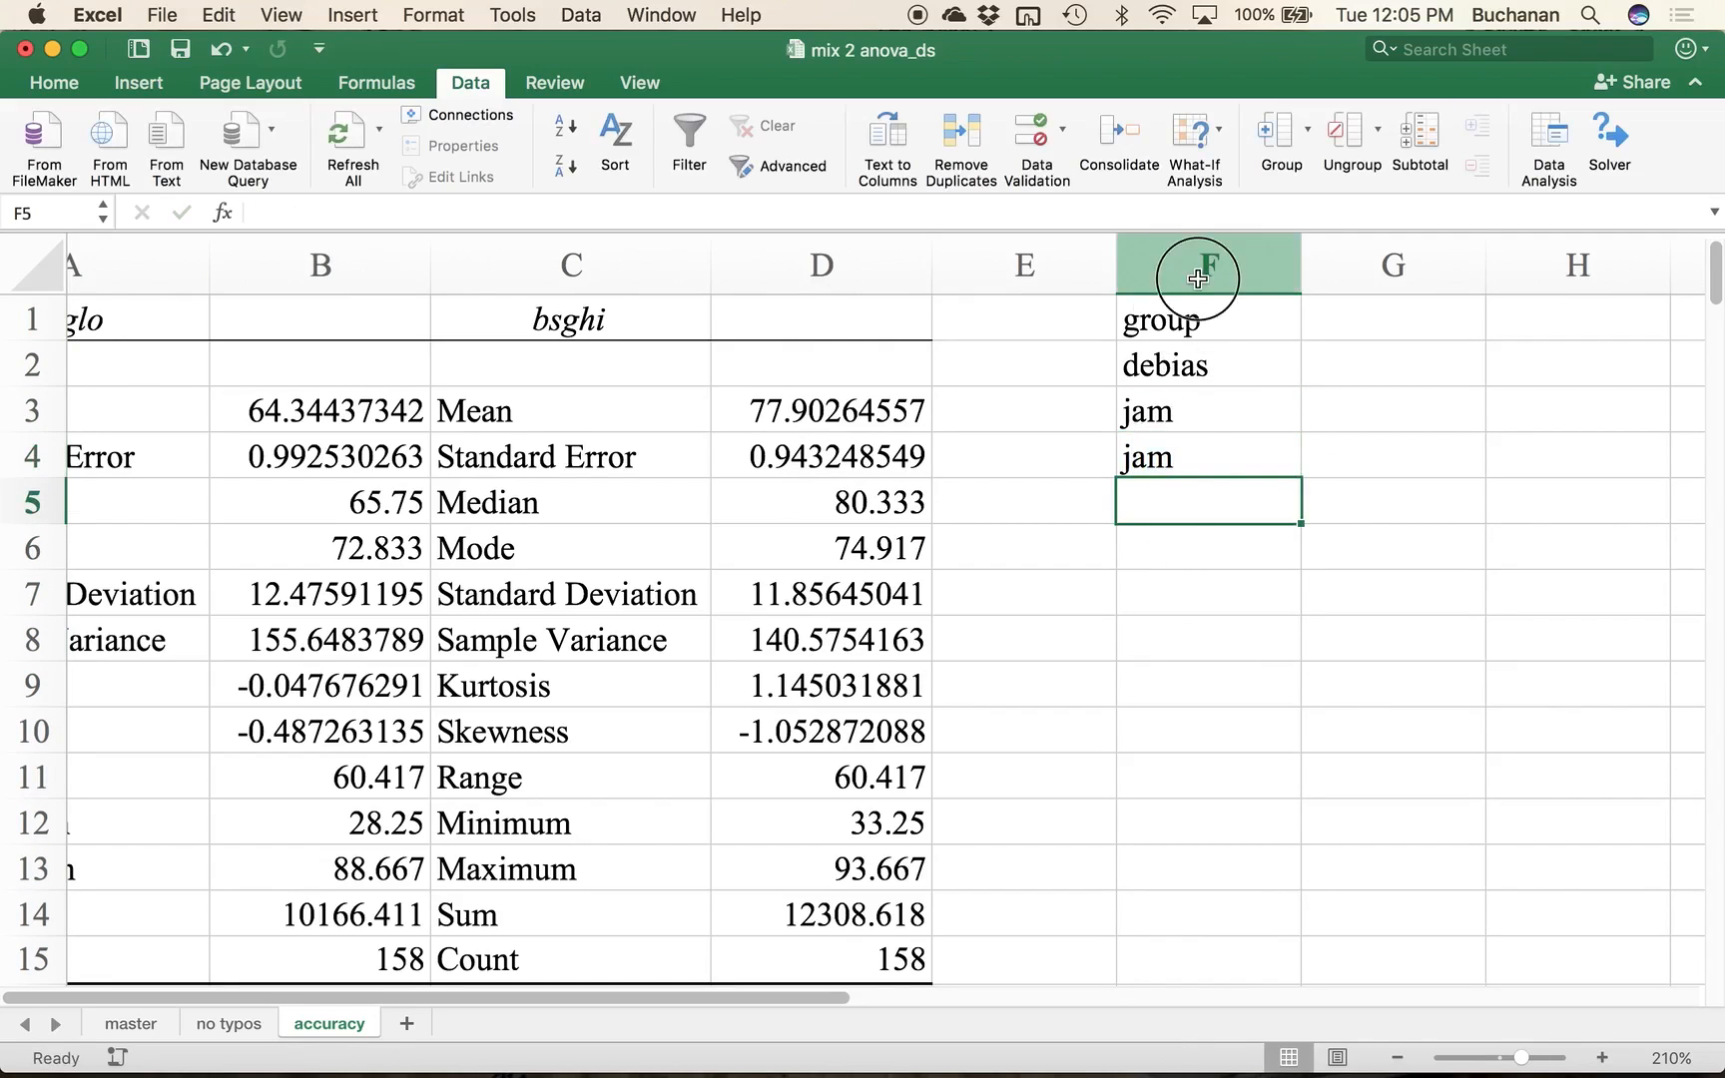
pyautogui.click(963, 132)
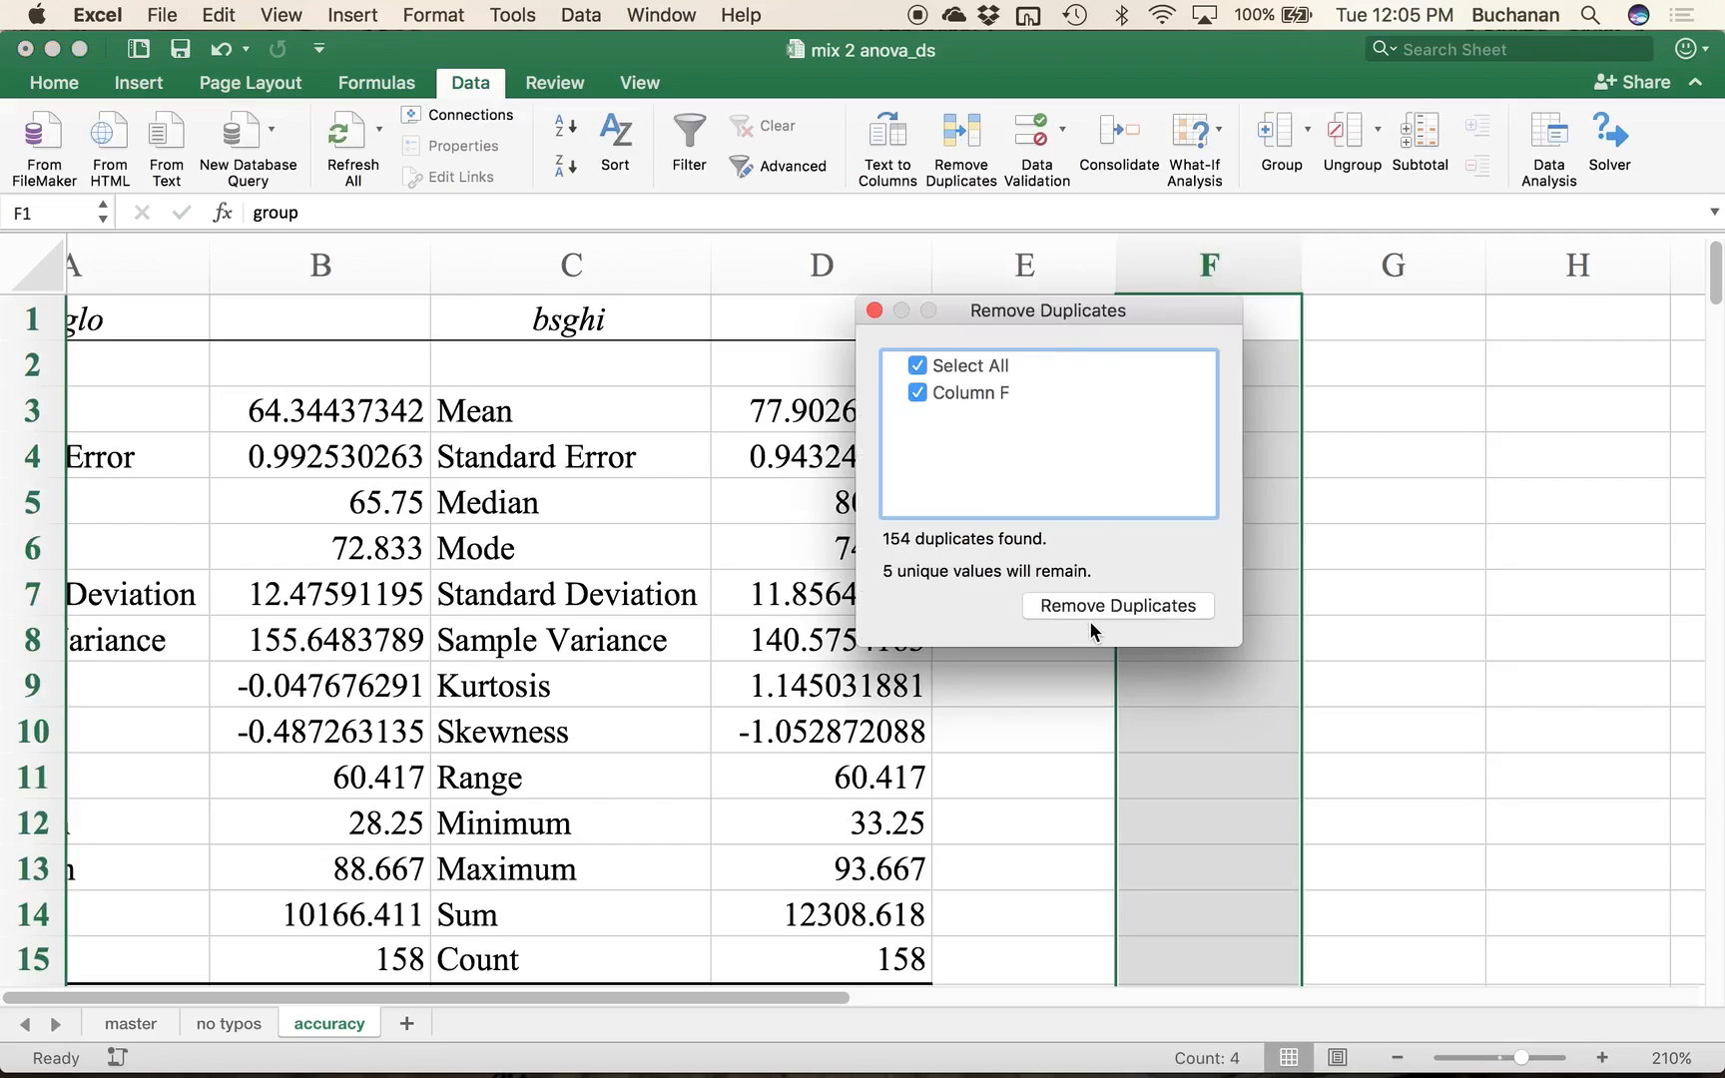
pyautogui.click(1092, 609)
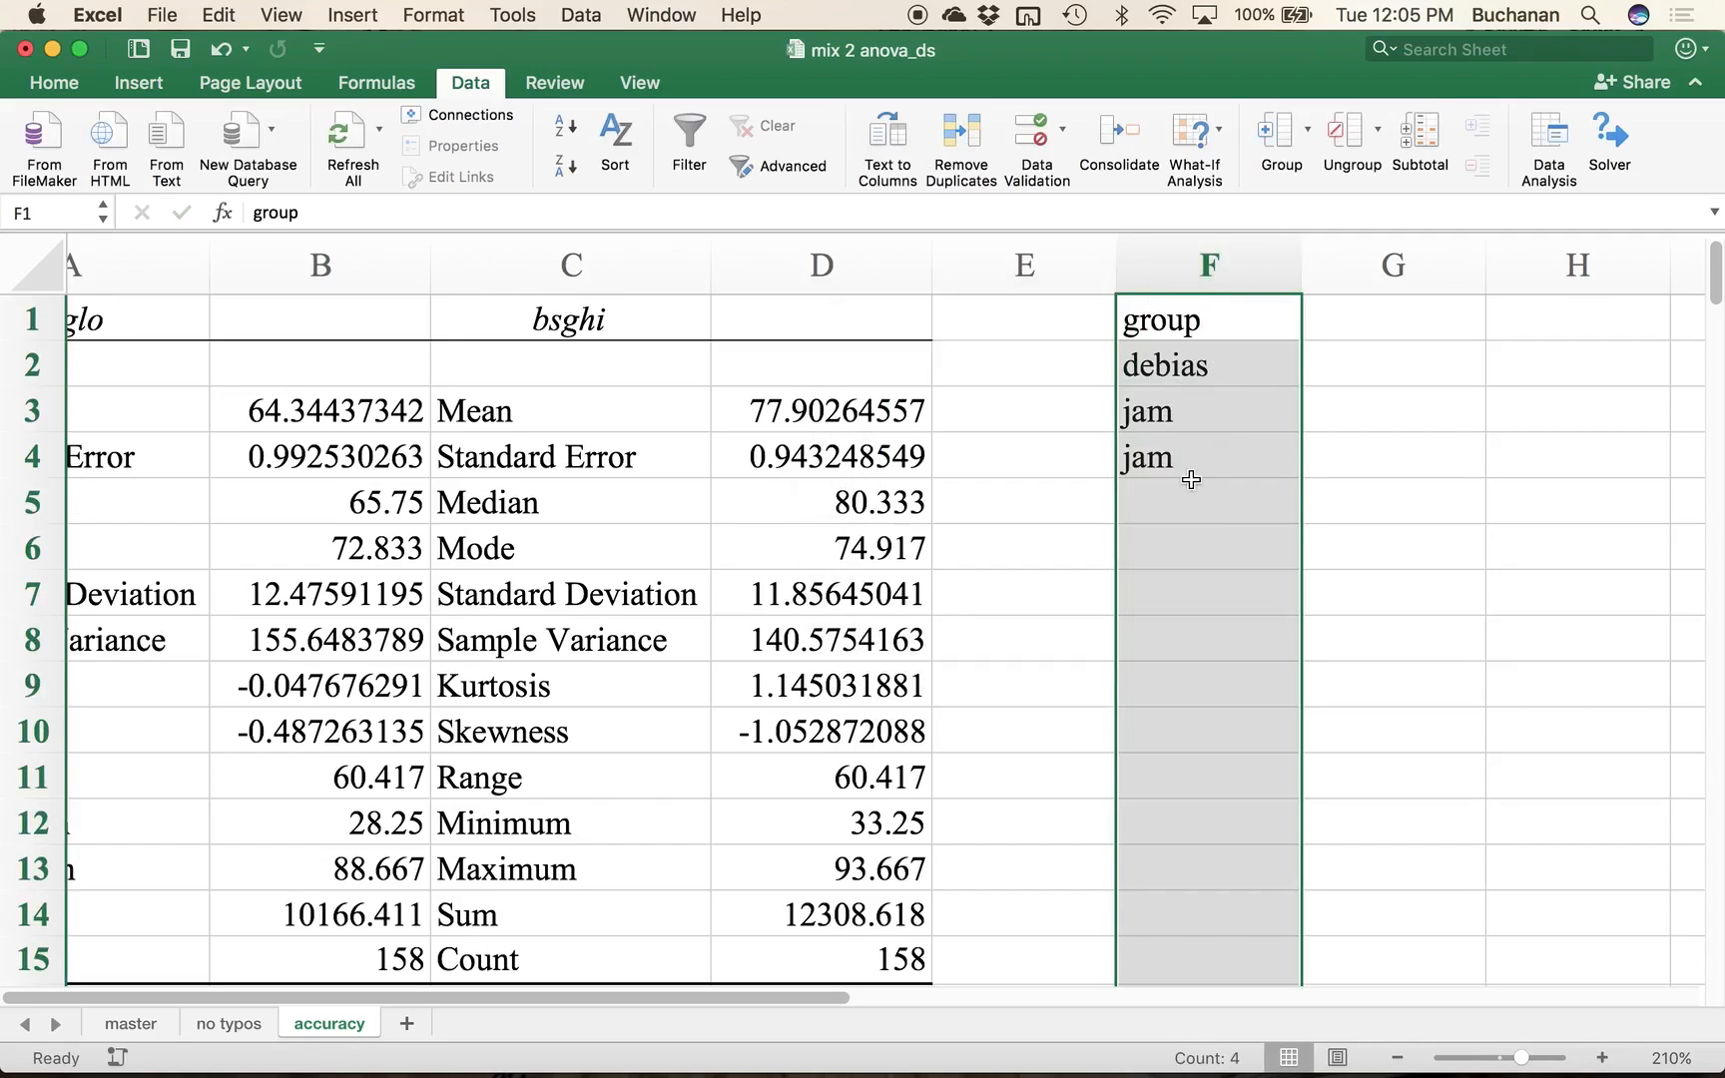
# Step: Inspect the text of the second jam entry in F4 for a trailing space
pyautogui.click(1194, 460)
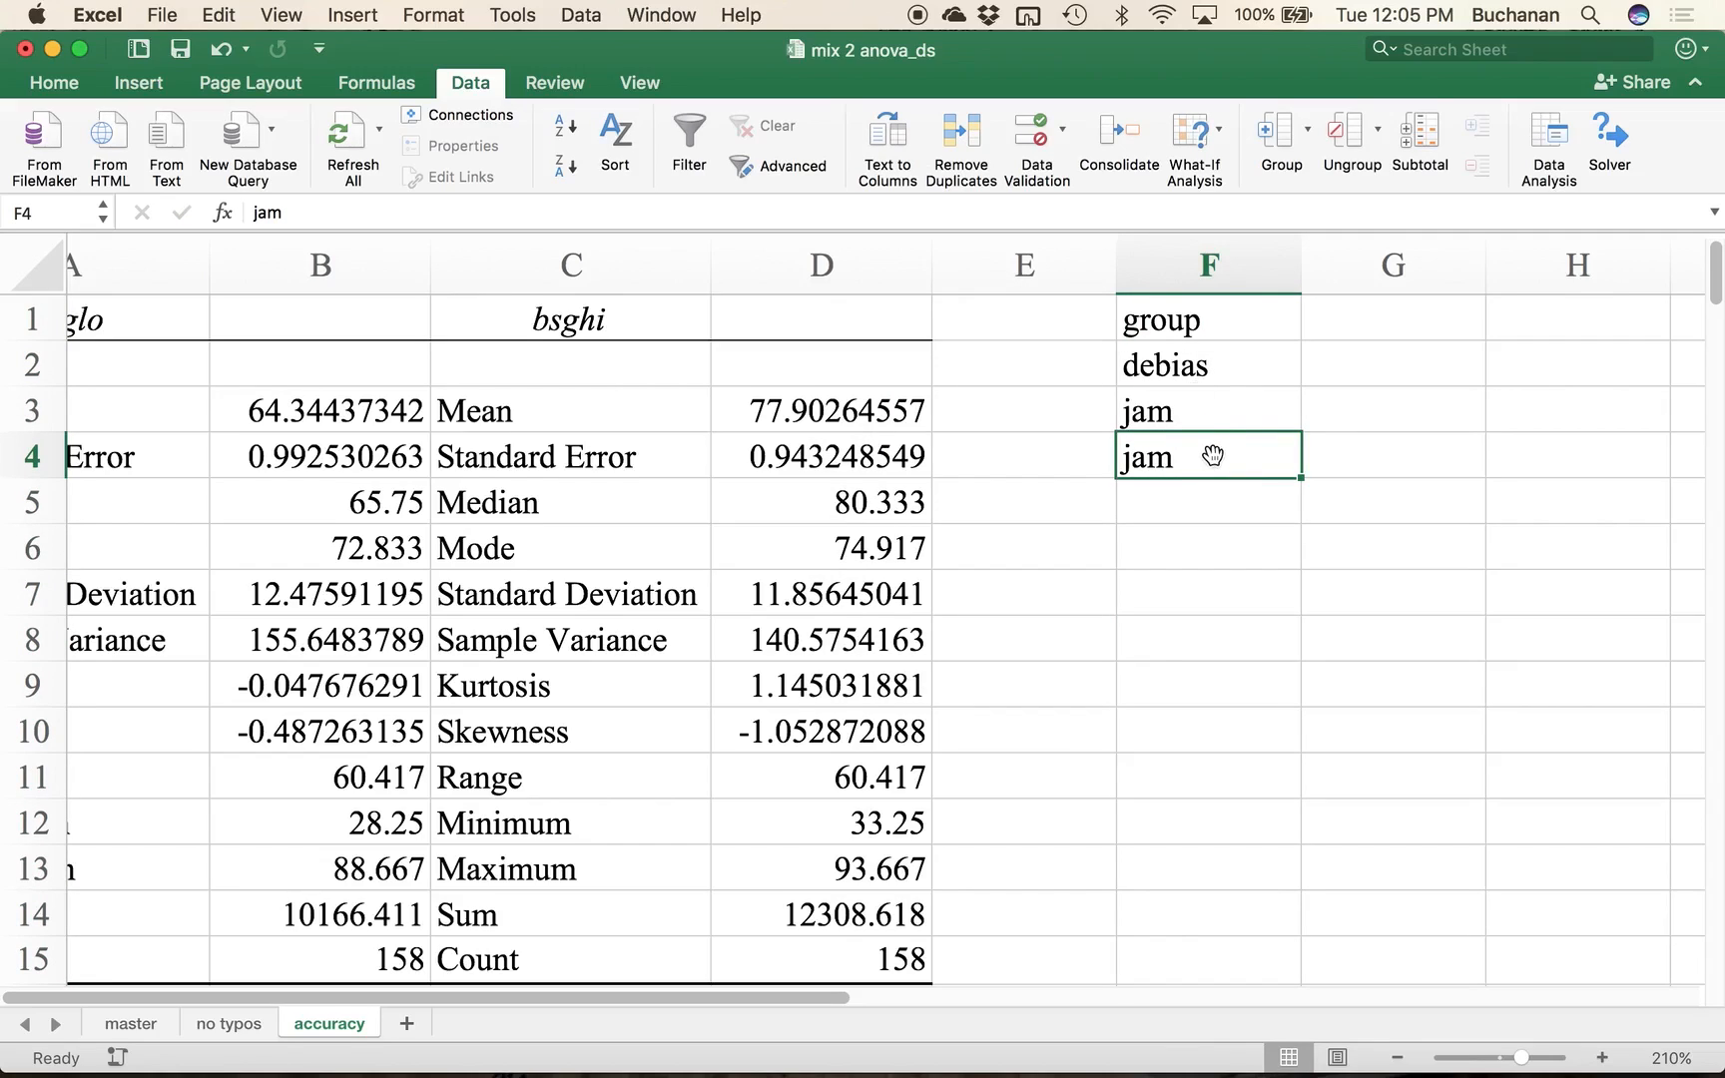
pyautogui.click(1208, 455)
pyautogui.click(518, 210)
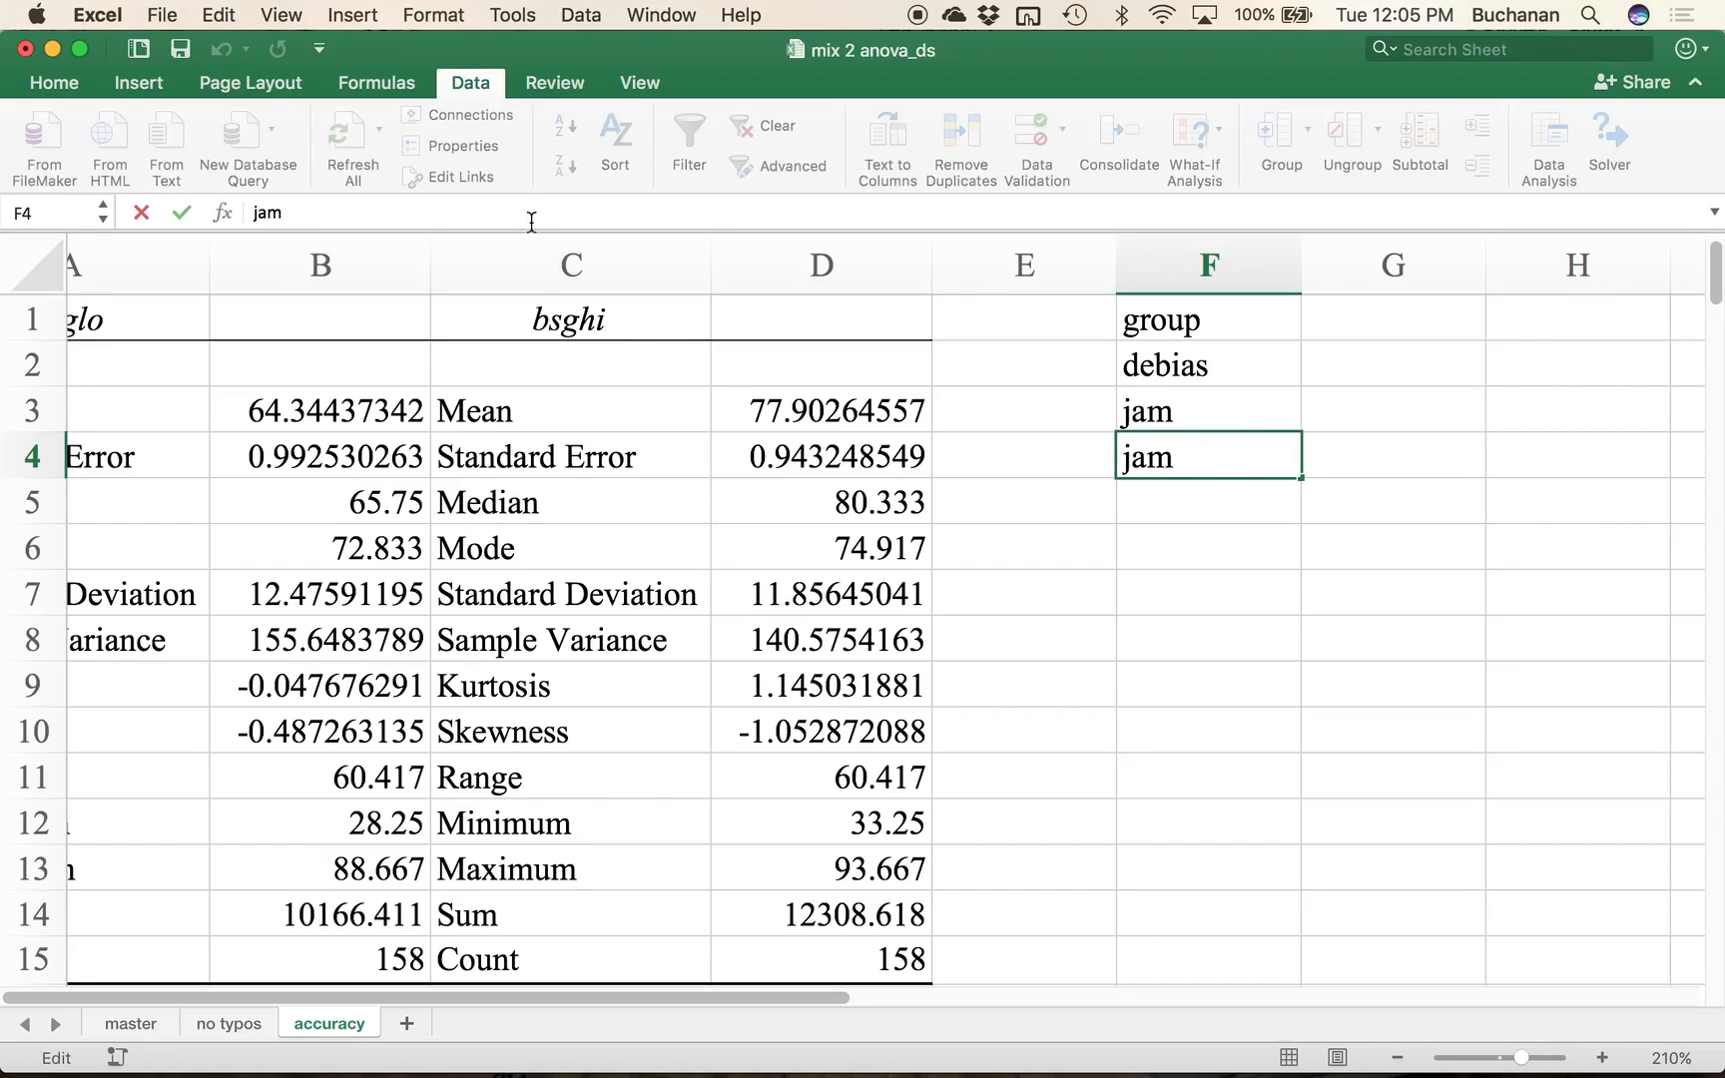
pyautogui.press('Return')
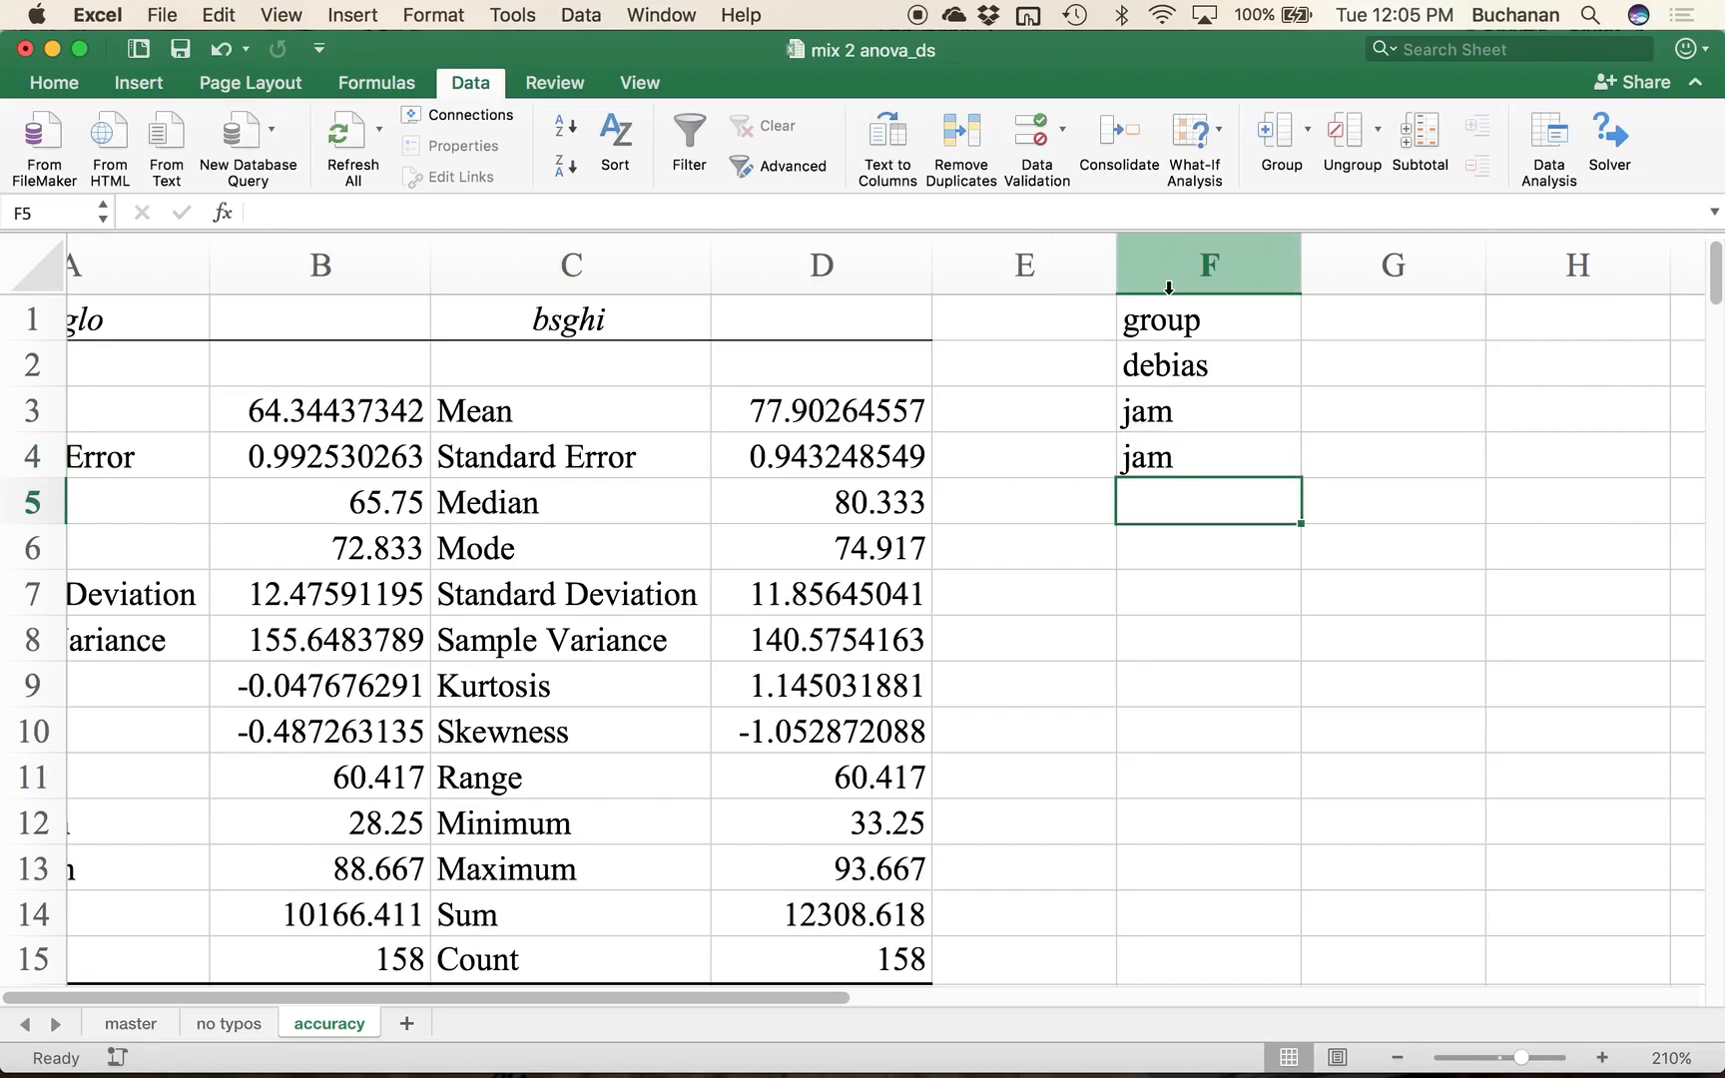
# Step: Replace every space in column F with nothing using Replace All, then close the Replace dialog
pyautogui.click(1168, 287)
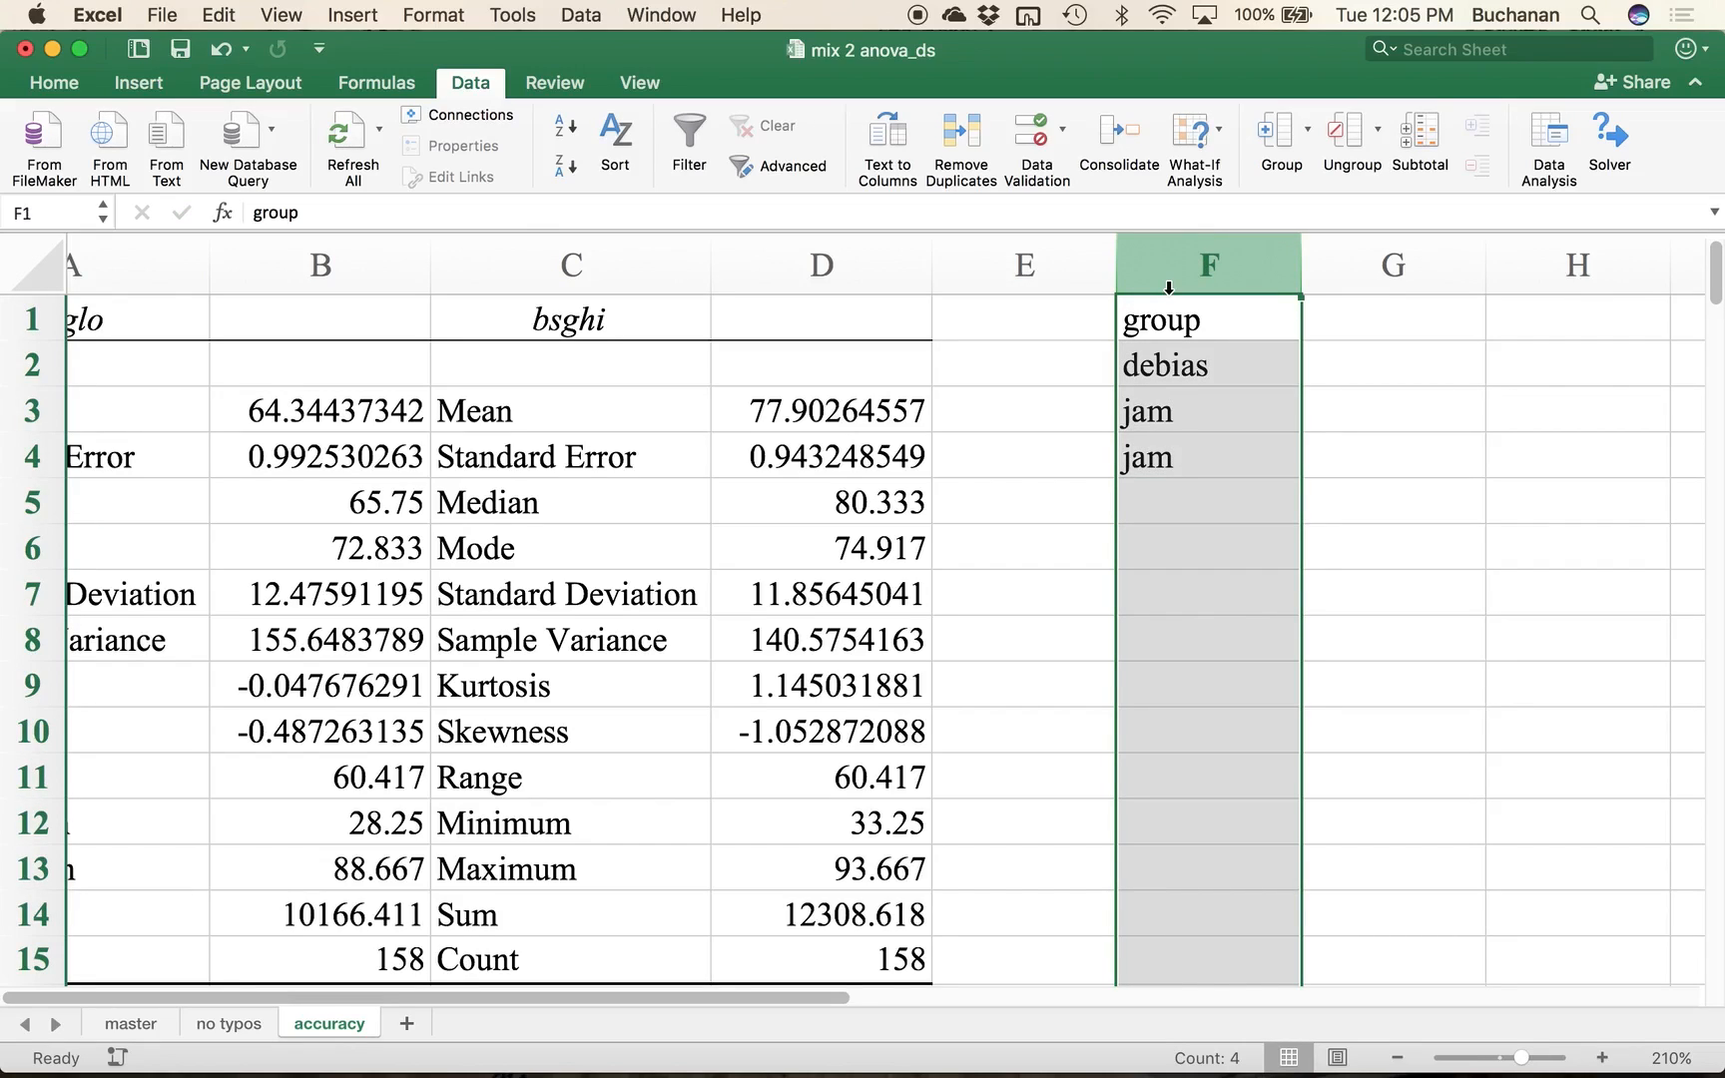
pyautogui.click(1385, 50)
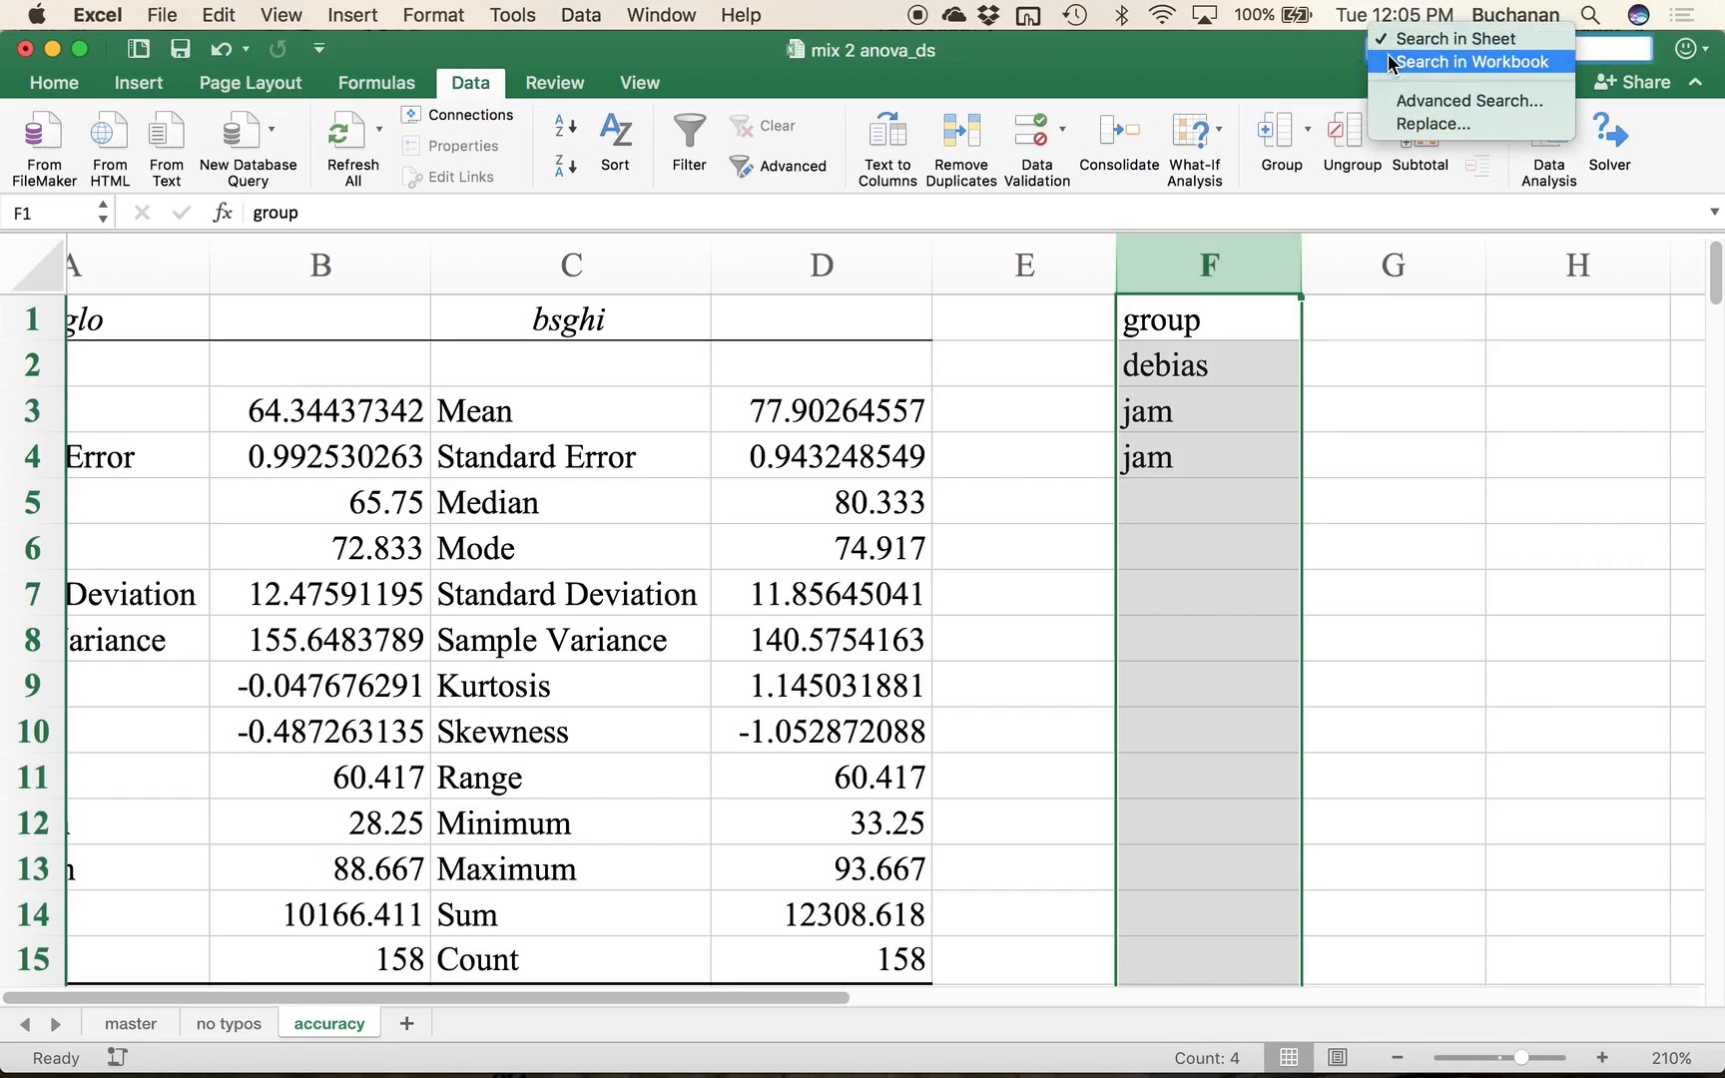
pyautogui.click(1396, 121)
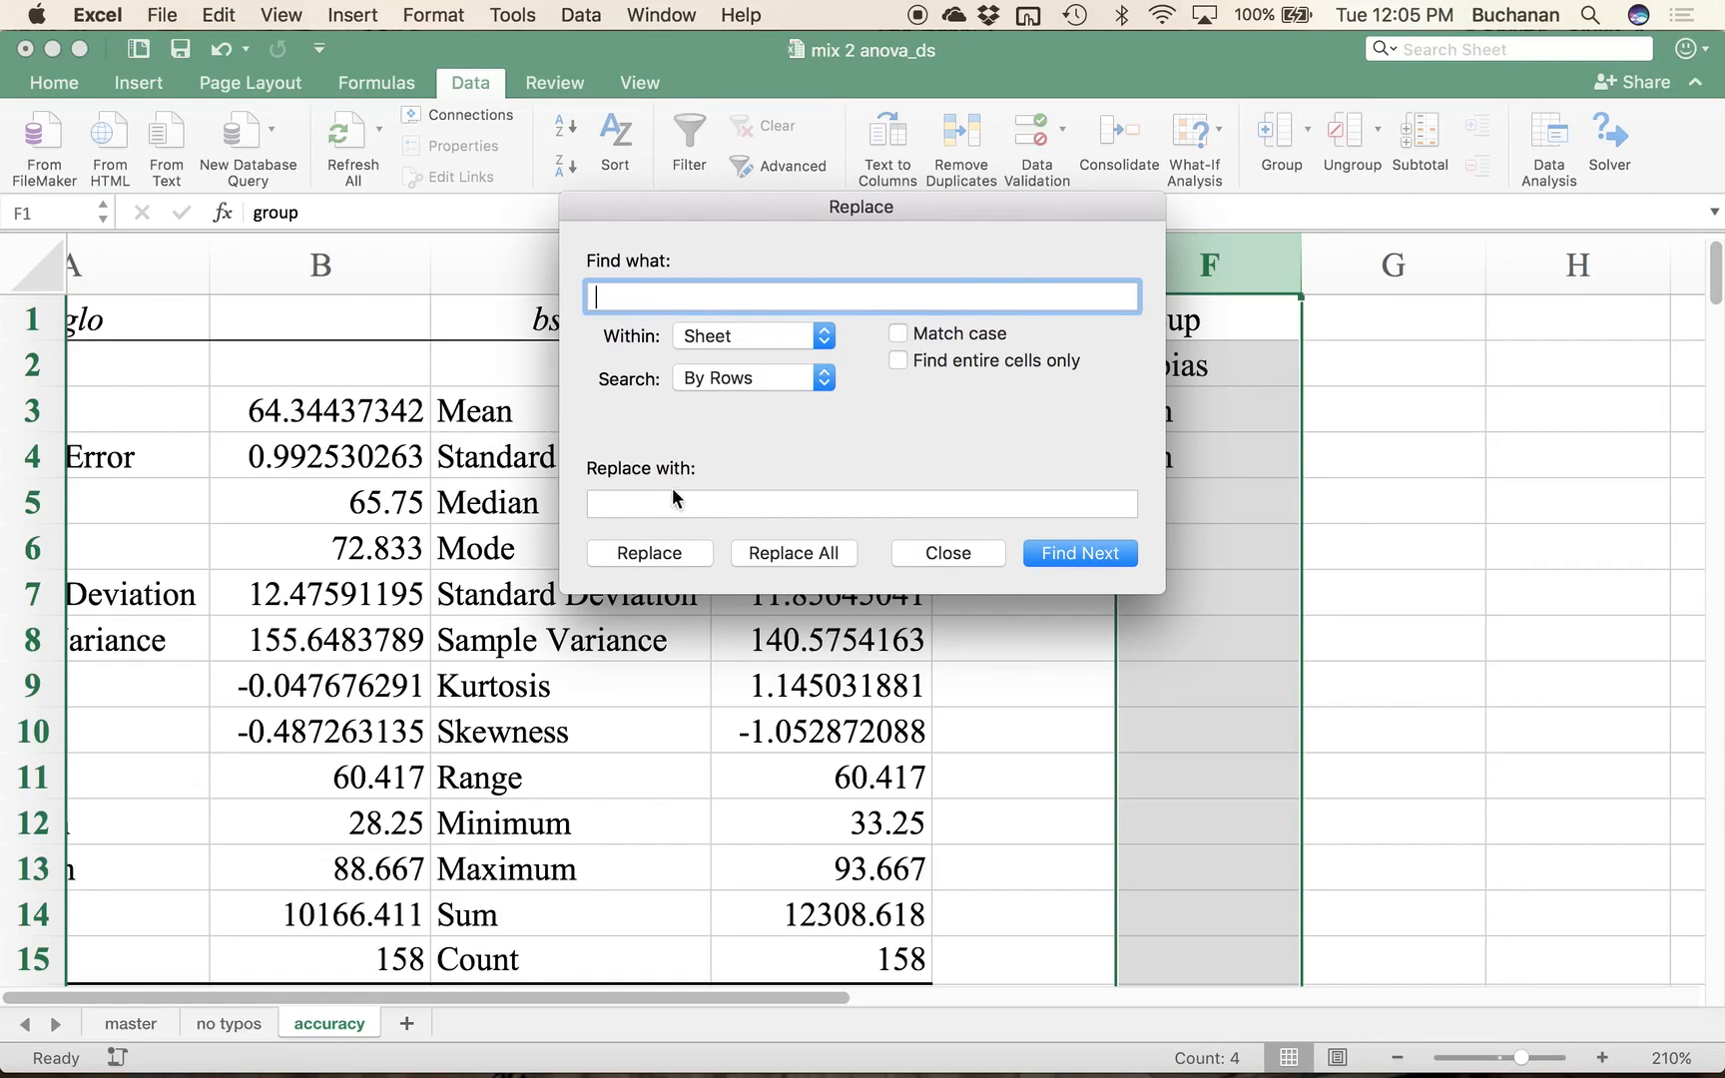
pyautogui.click(642, 502)
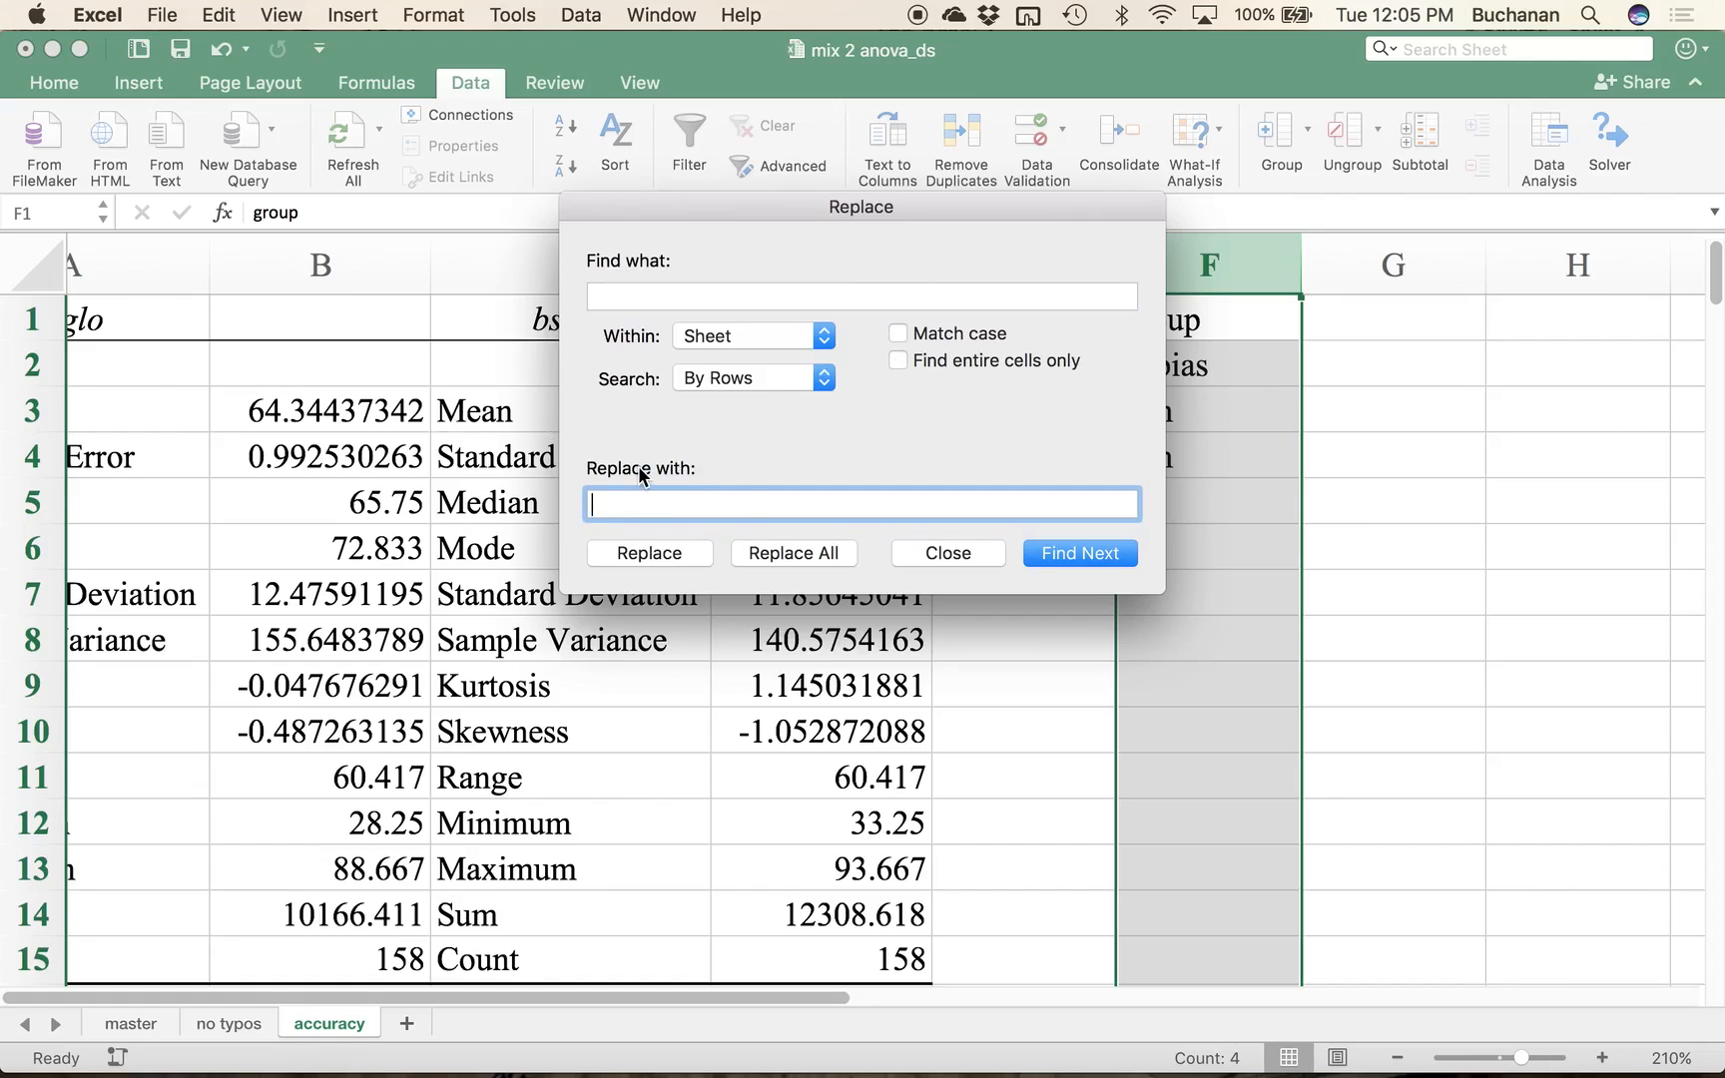
pyautogui.click(809, 554)
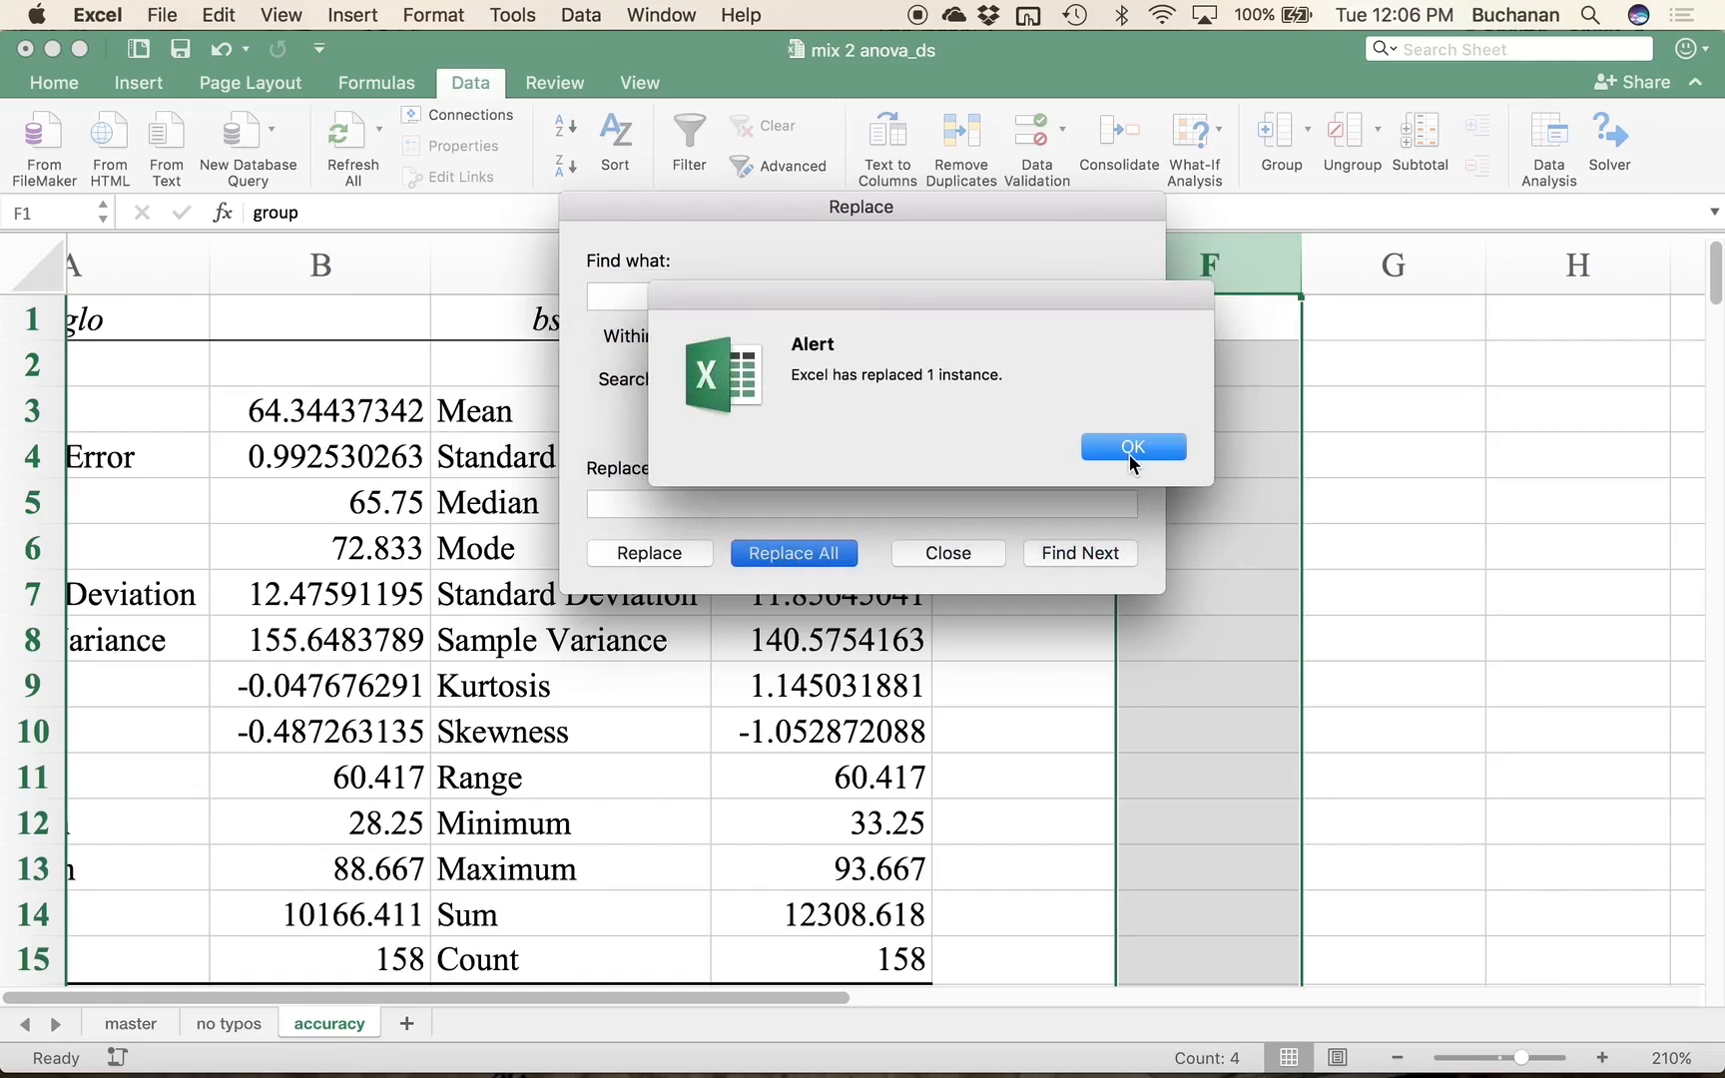
pyautogui.click(1130, 447)
pyautogui.click(945, 552)
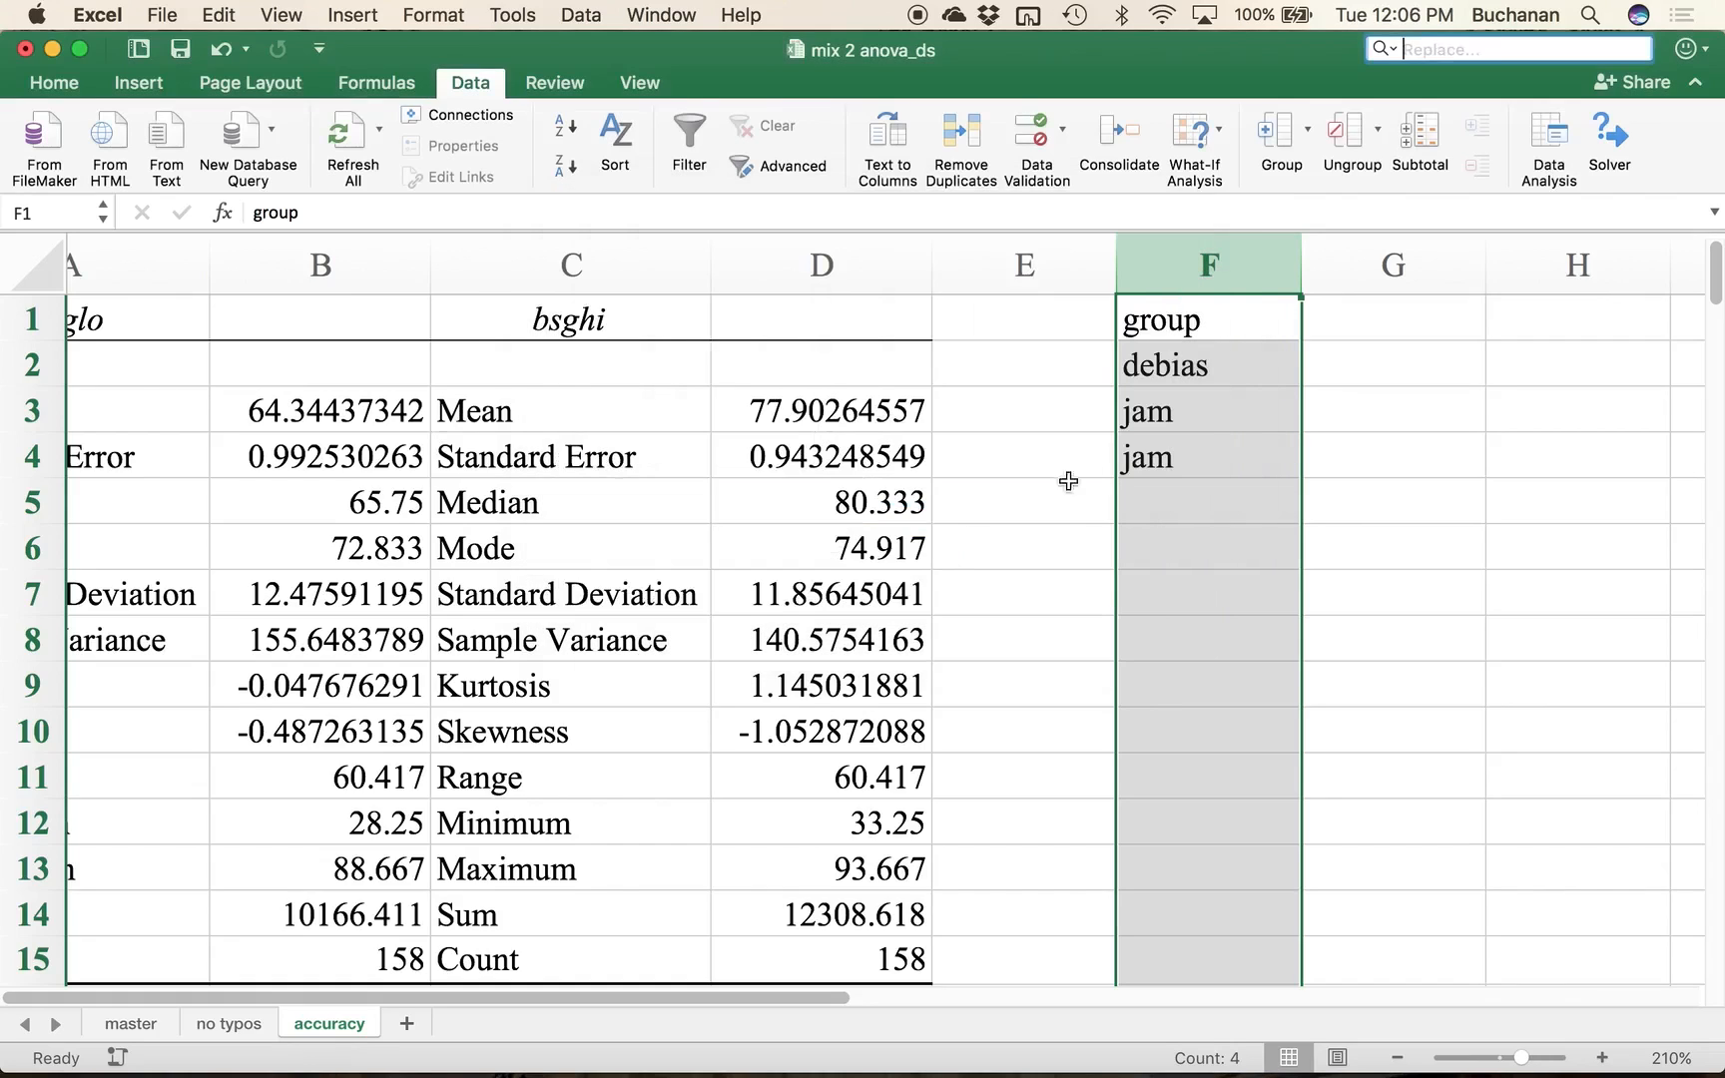
# Step: Run Remove Duplicates on column F again to drop the repeated jam label
pyautogui.click(1148, 461)
pyautogui.click(1138, 259)
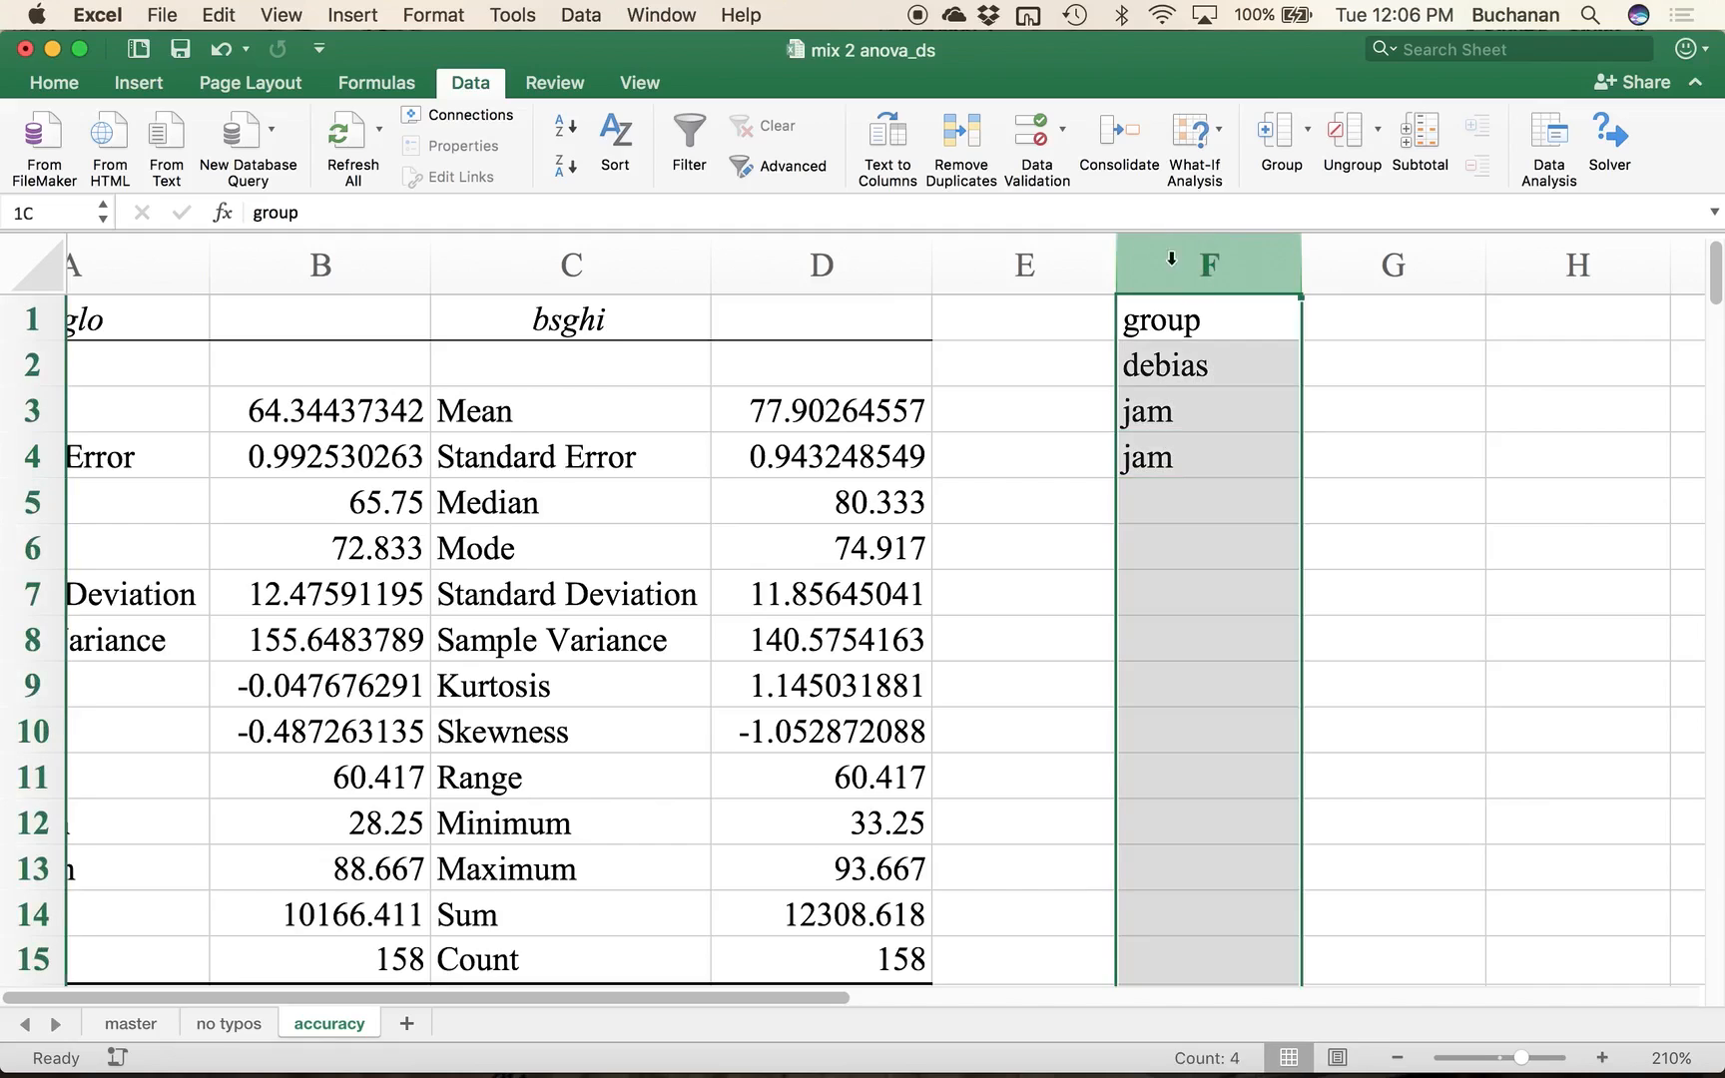
pyautogui.click(961, 149)
pyautogui.click(1120, 612)
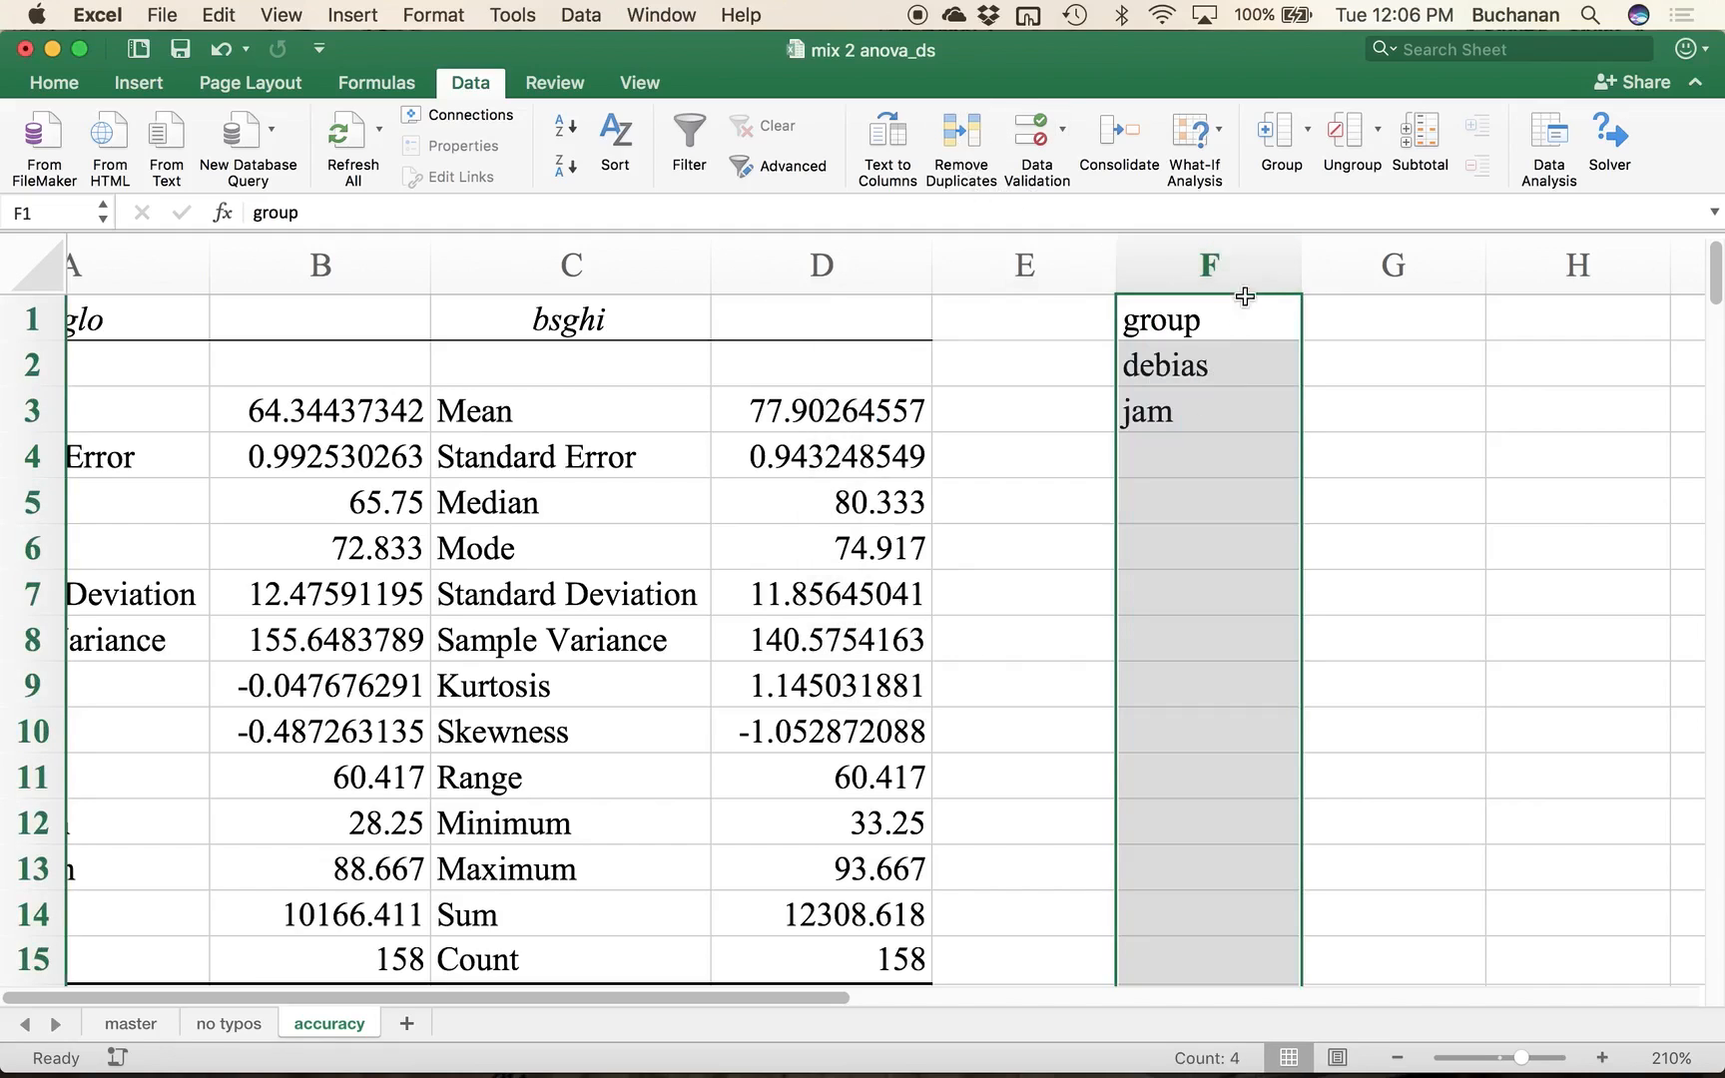
pyautogui.click(1189, 414)
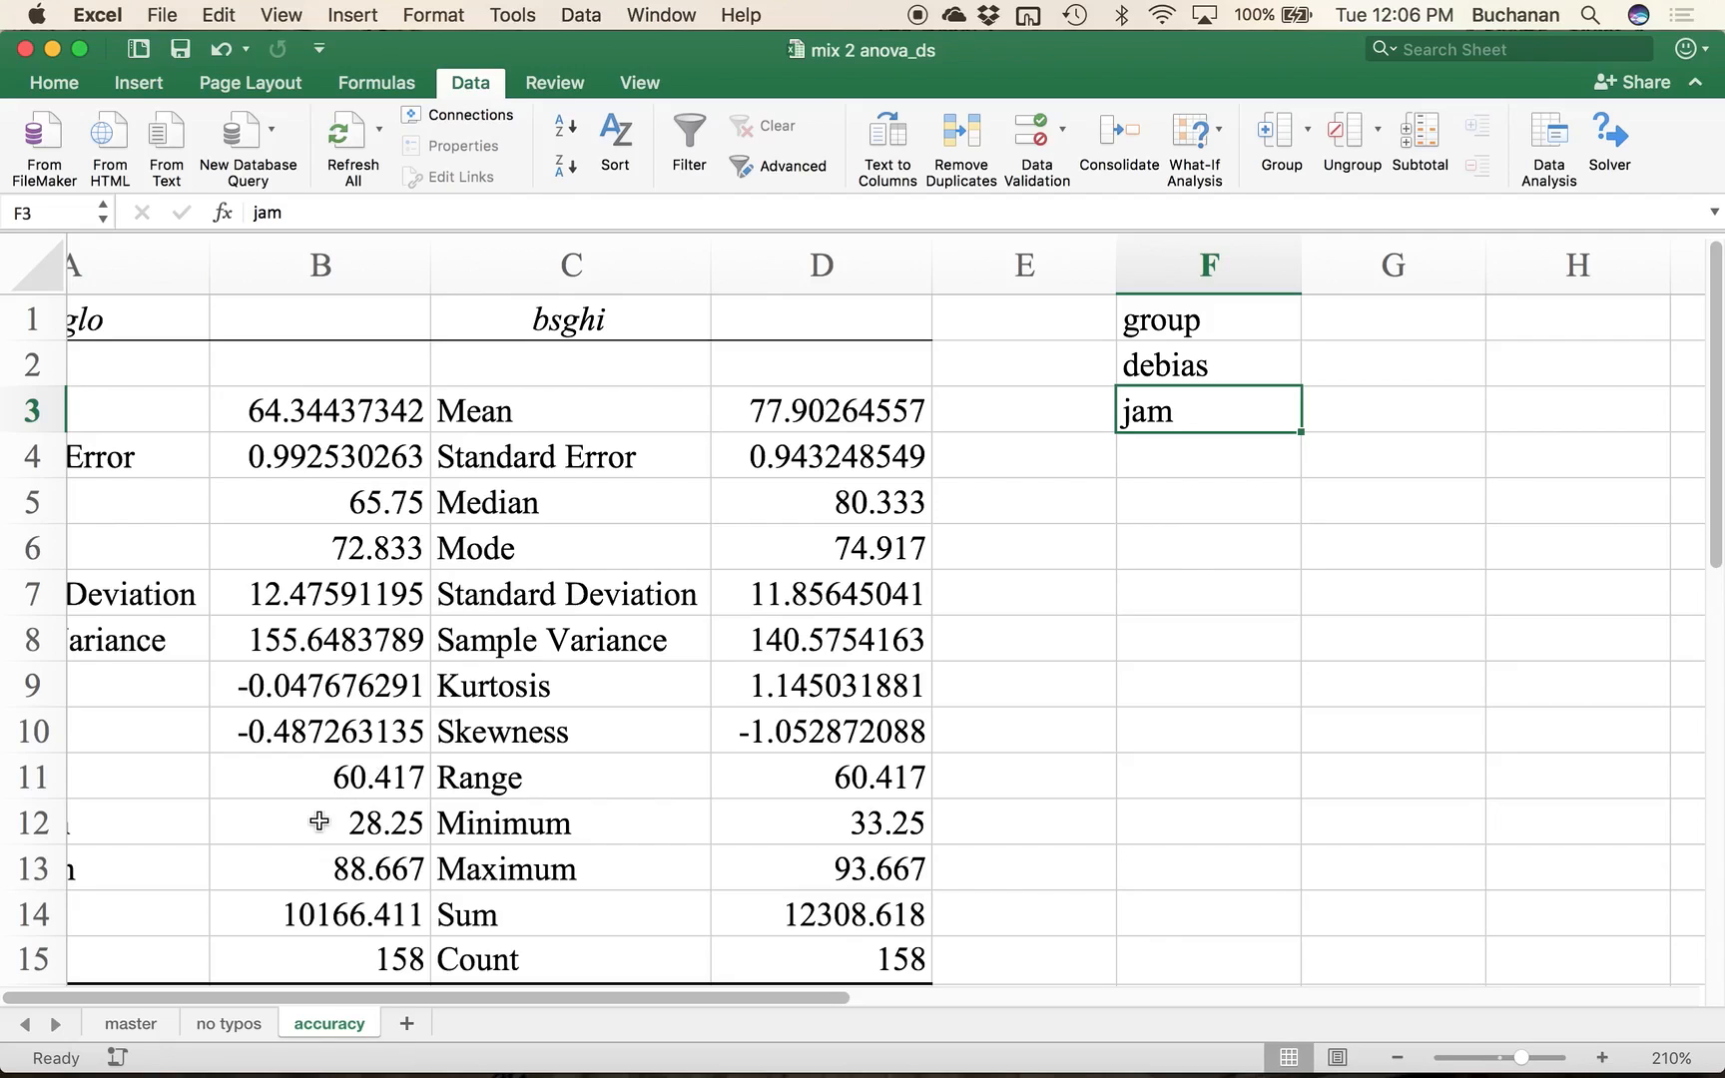
# Step: Review the accuracy statistics with the group labels, and look over the group column on the no typos sheet
pyautogui.hscroll(-1, 911, 484)
pyautogui.hscroll(-4, 911, 483)
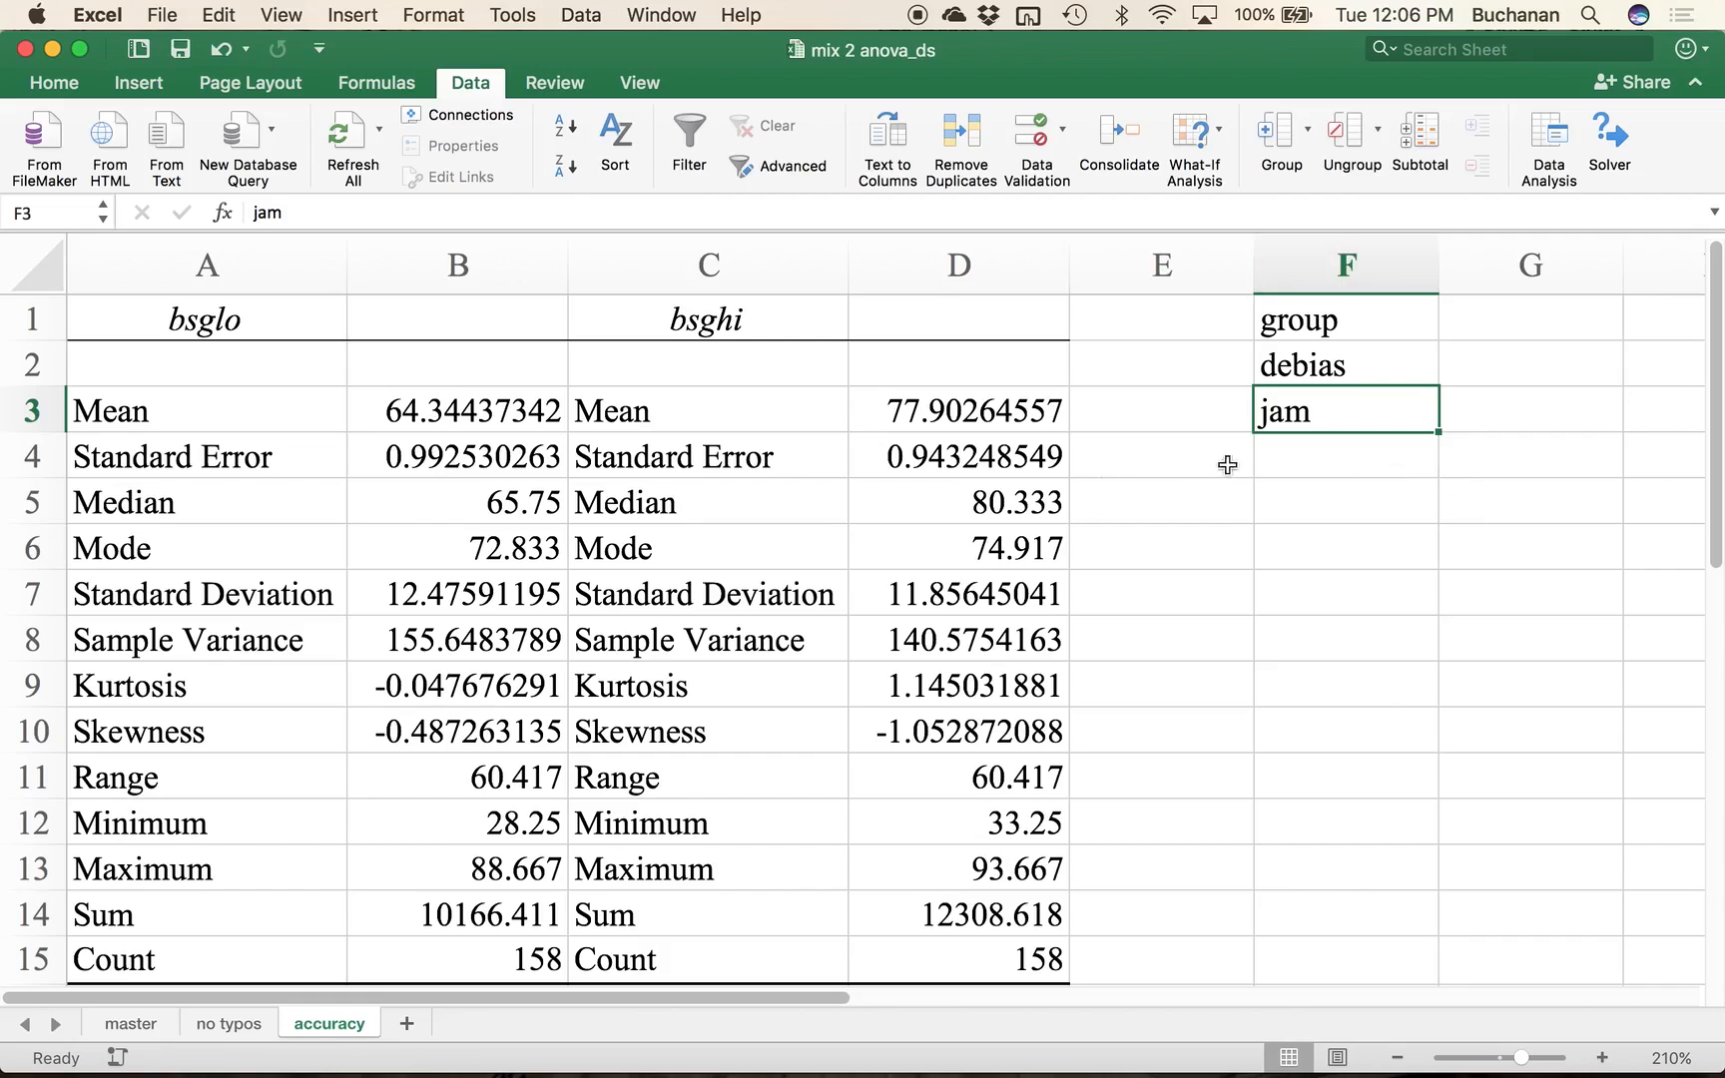
pyautogui.click(209, 1025)
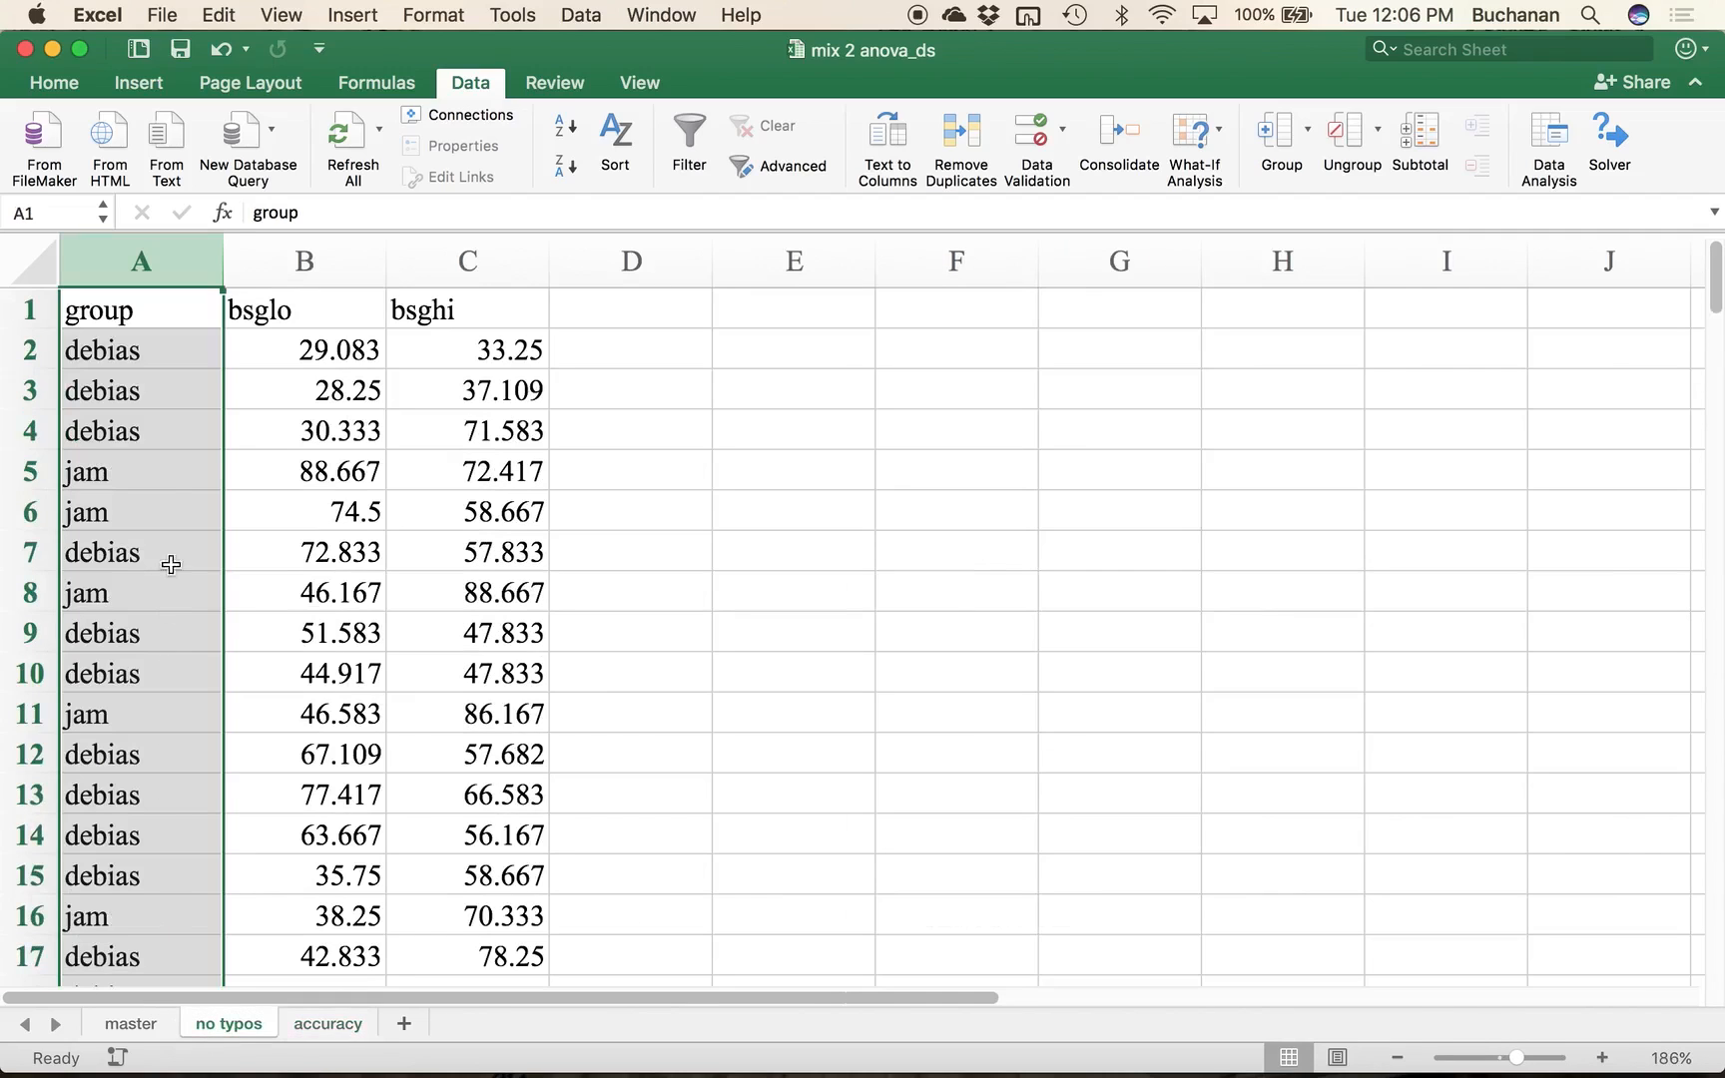
pyautogui.scroll(-5, 135, 715)
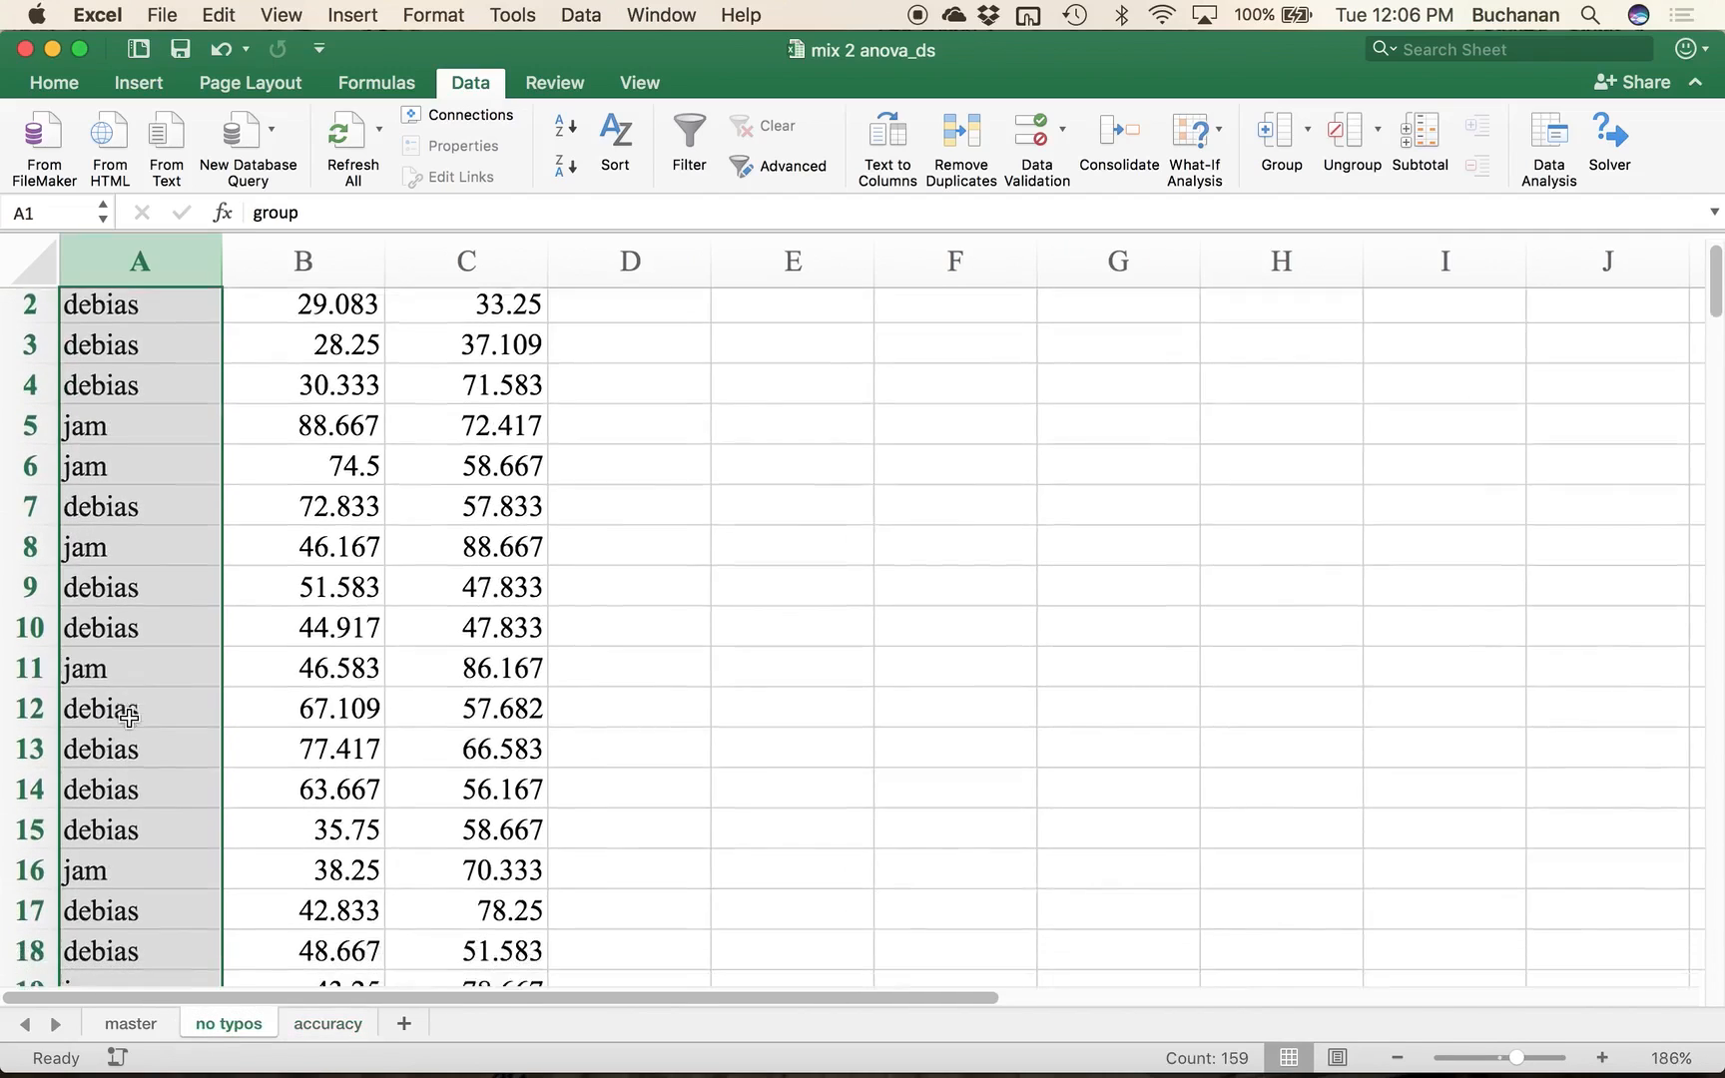
pyautogui.scroll(5, 130, 717)
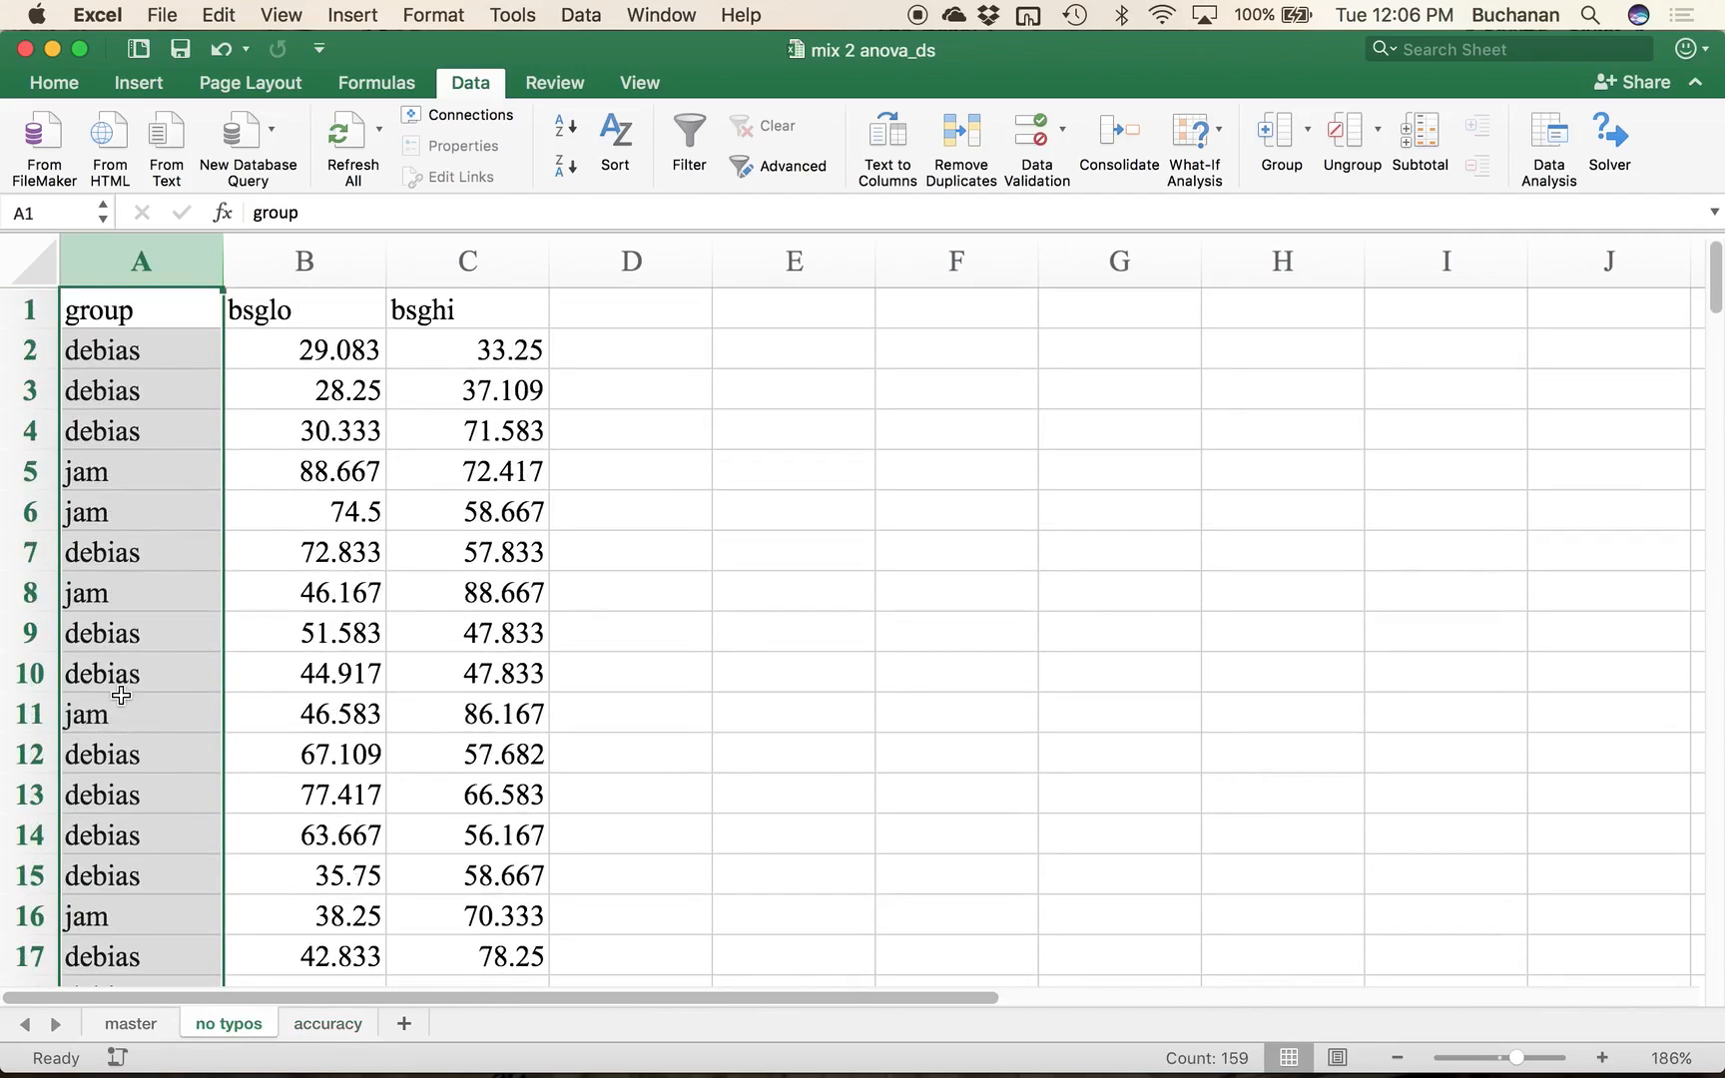
pyautogui.click(129, 718)
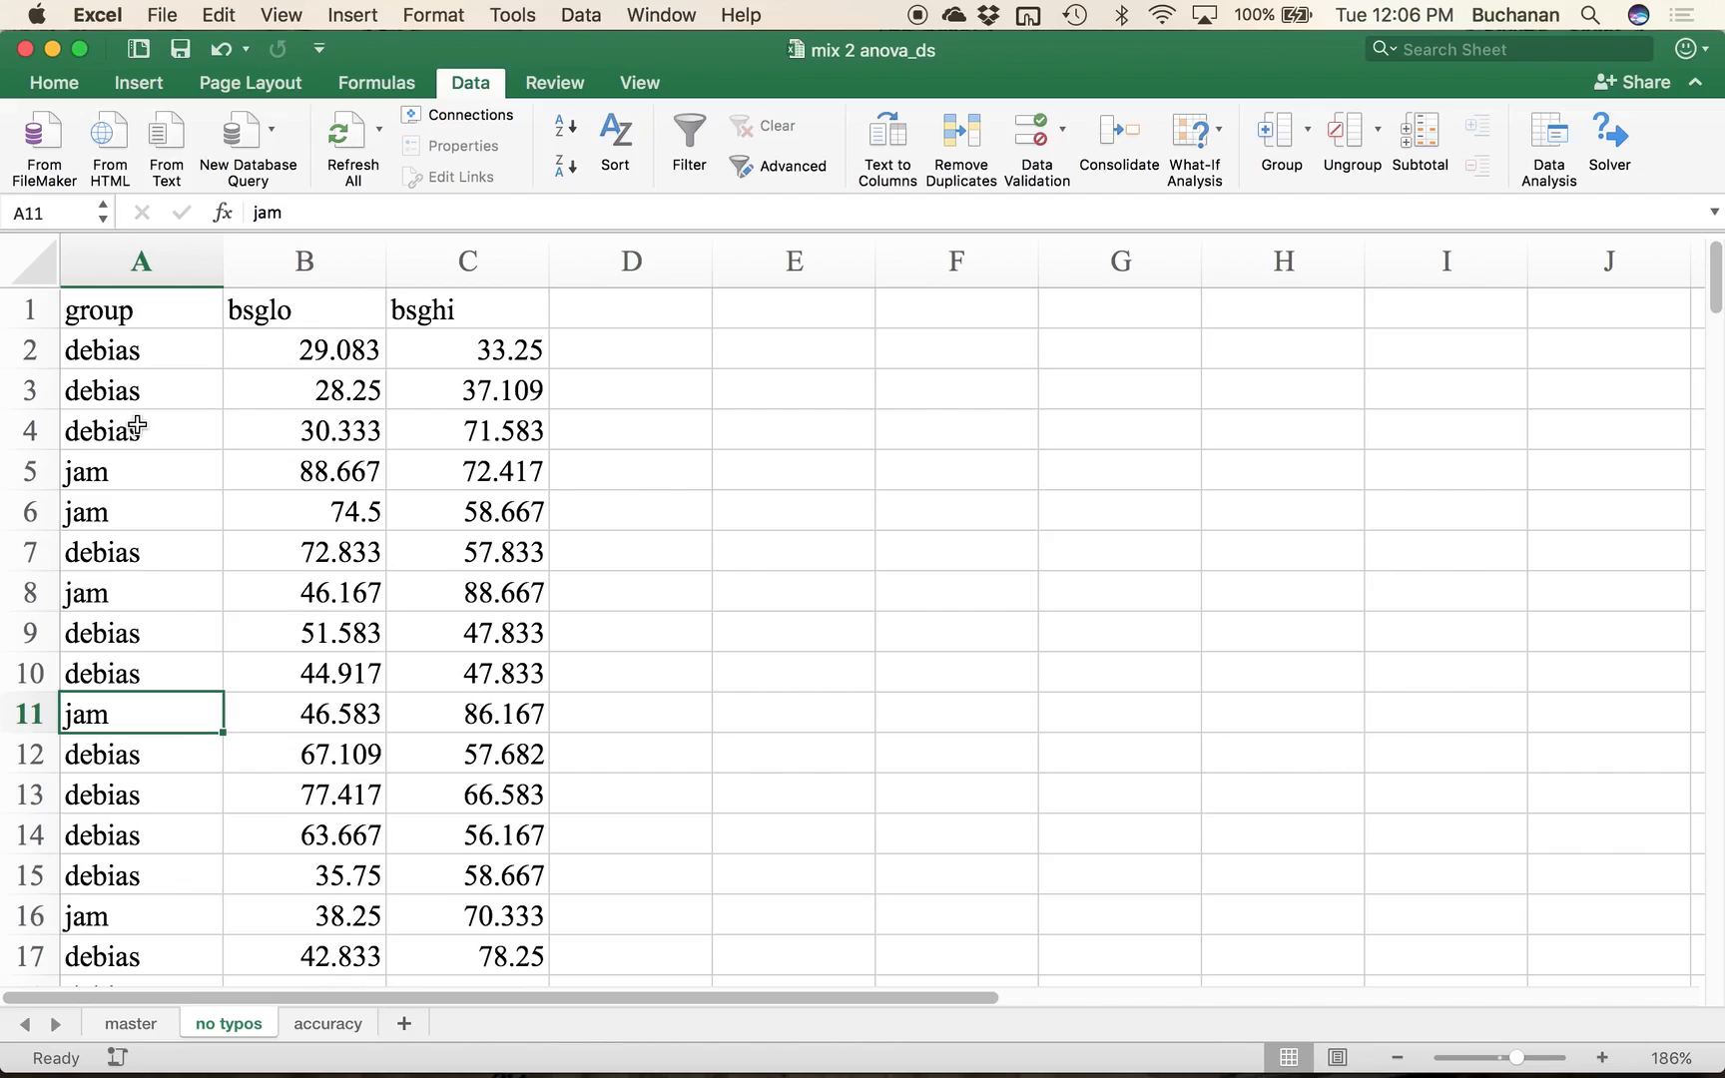
# Step: Move the no typos sheet after the accuracy sheet and rename it as no miss
pyautogui.click(329, 1016)
pyautogui.moveTo(330, 1016); pyautogui.dragTo(369, 1024)
pyautogui.doubleClick(330, 1023)
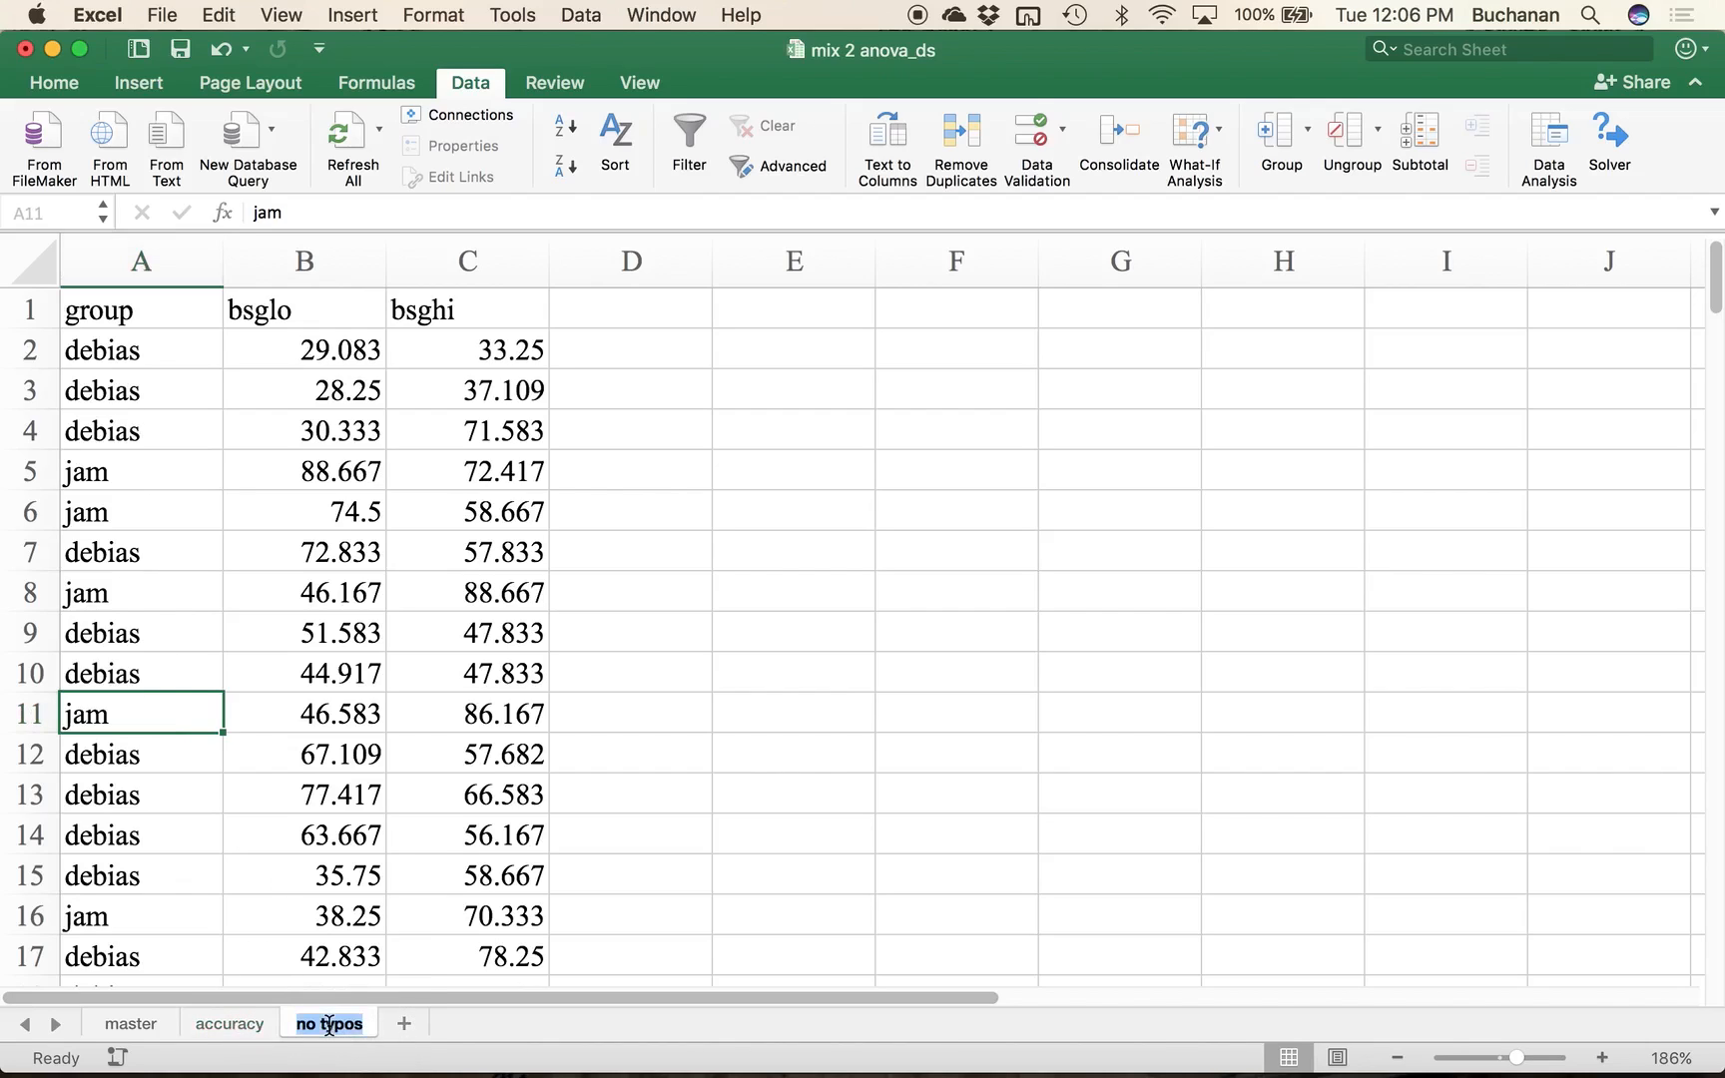
pyautogui.write('no miss')
pyautogui.press('Return')
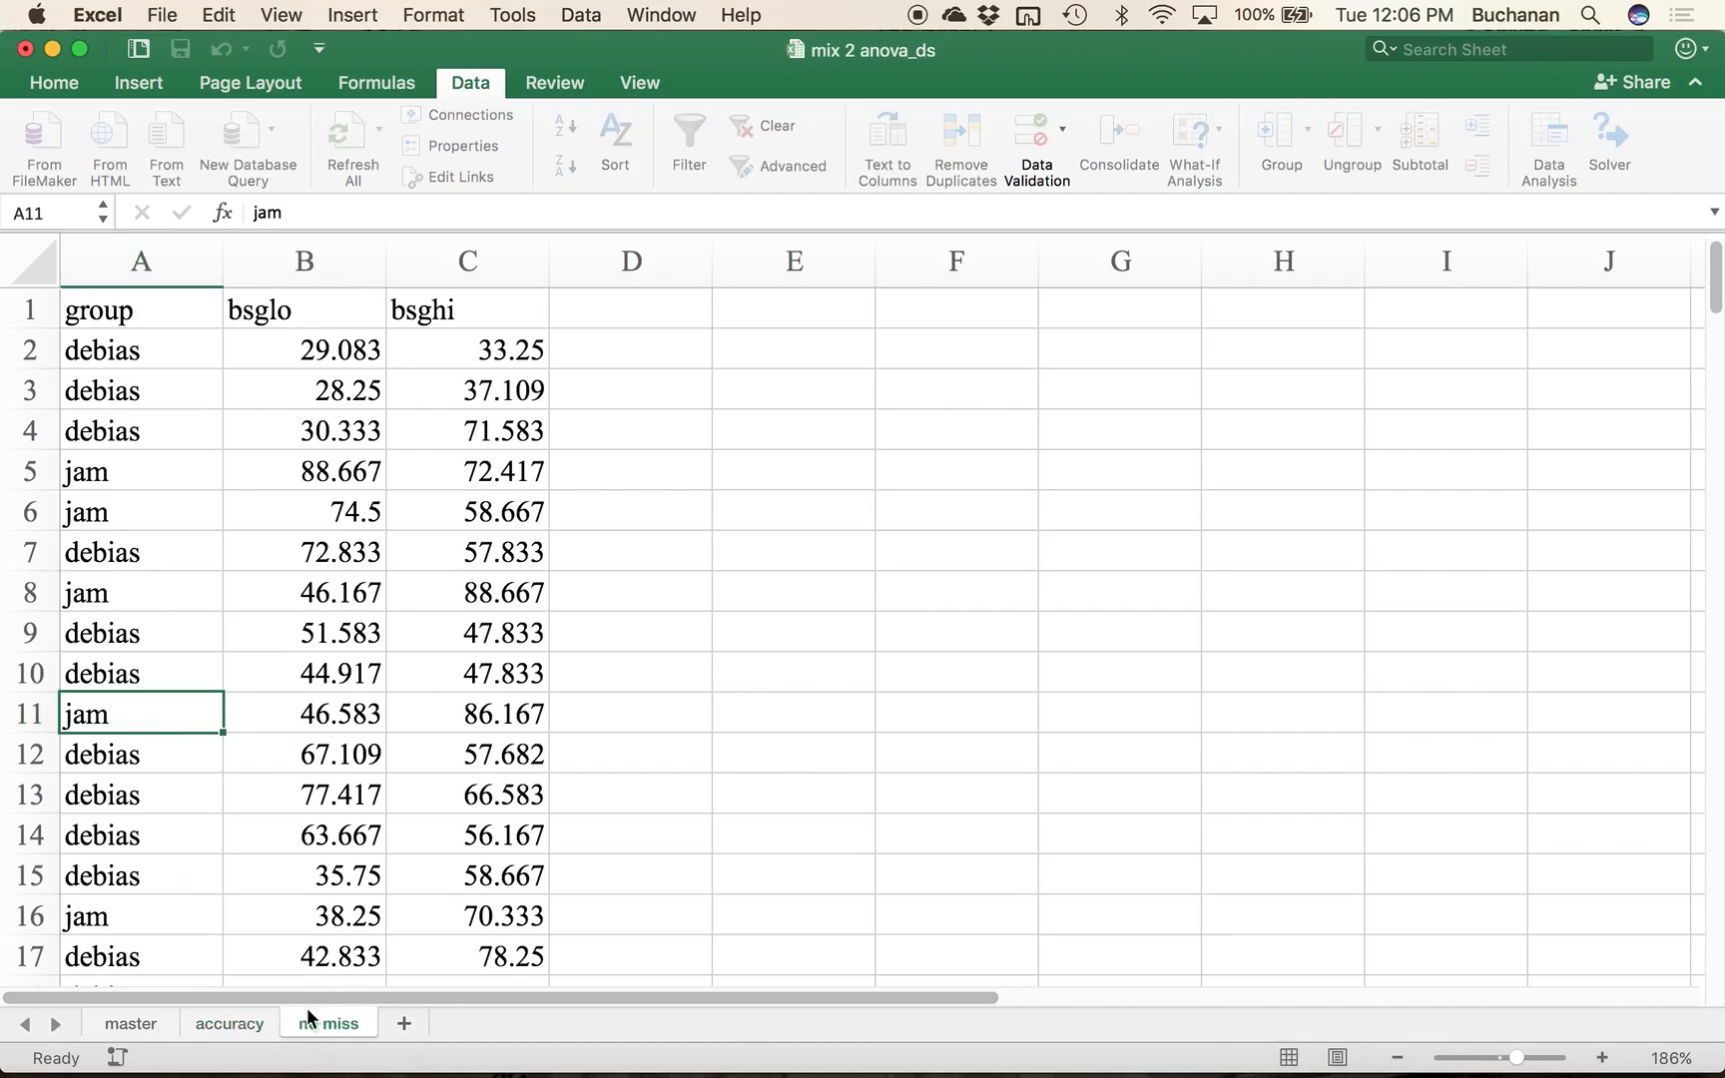
# Step: On the master sheet, enter notes: in E2 and no accuracy isses in E3
pyautogui.click(131, 1023)
pyautogui.click(734, 359)
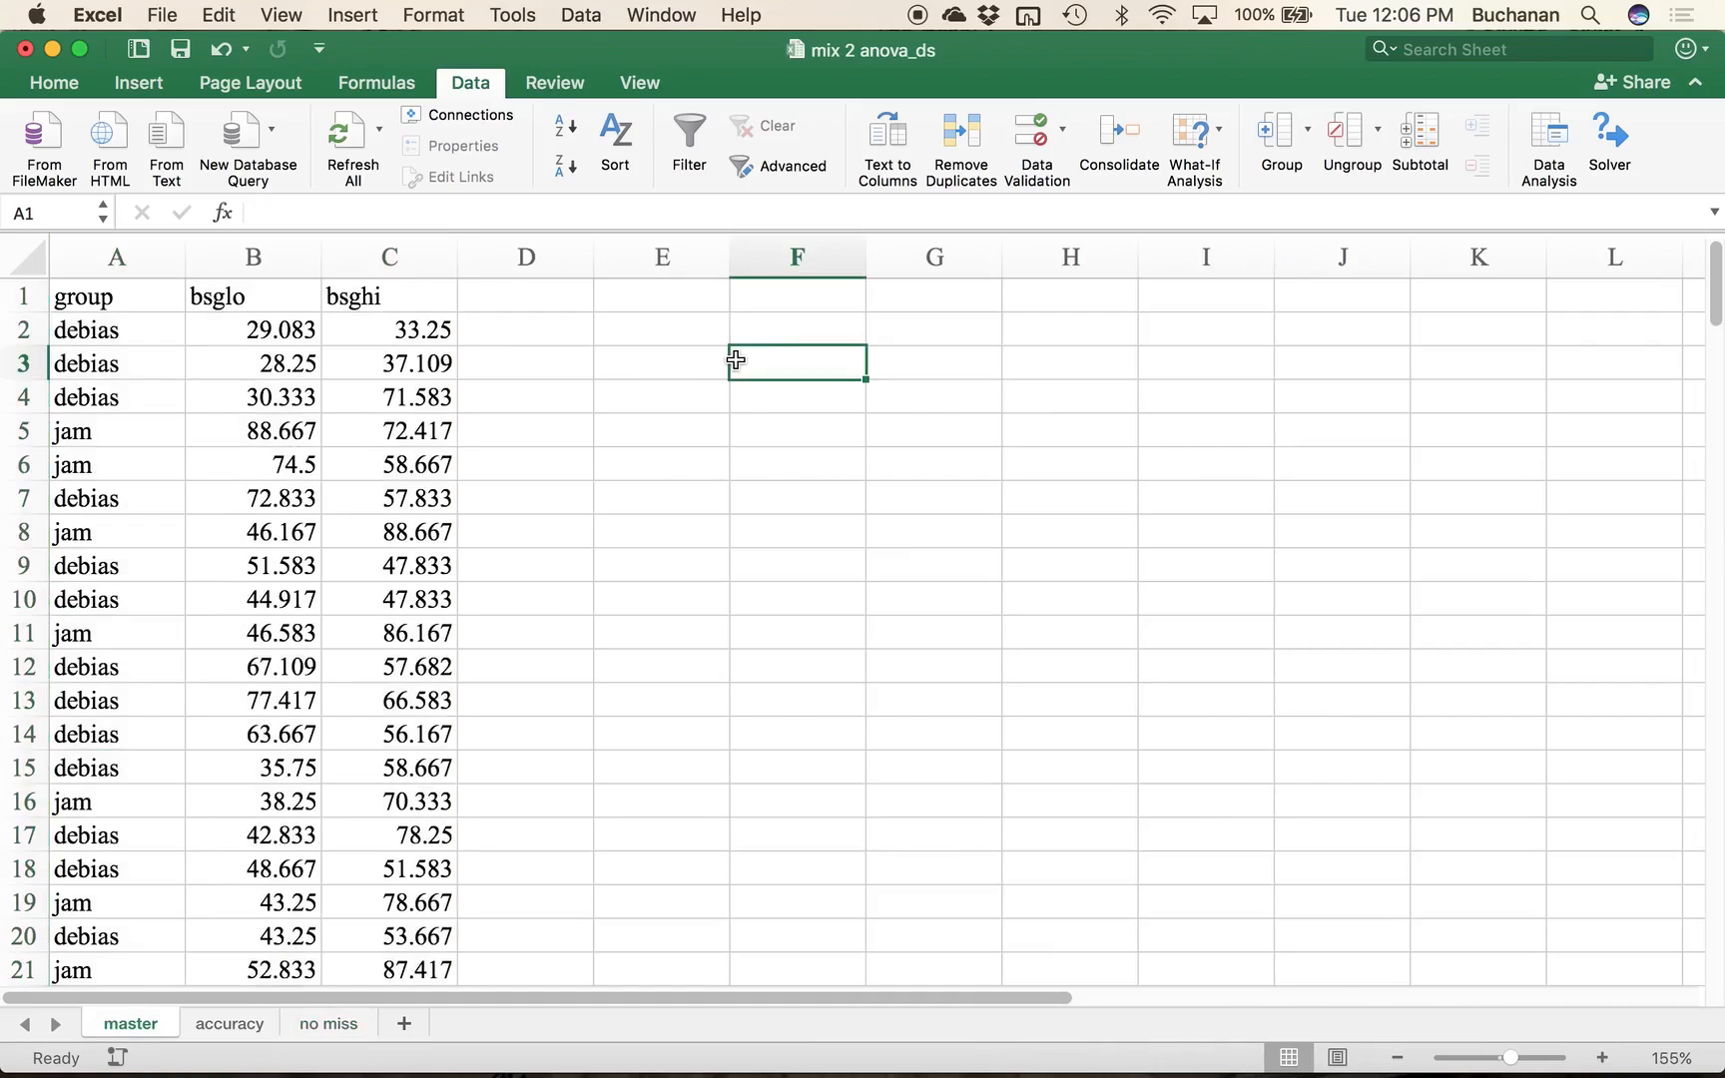
pyautogui.click(639, 326)
pyautogui.write('notes:')
pyautogui.press('Return')
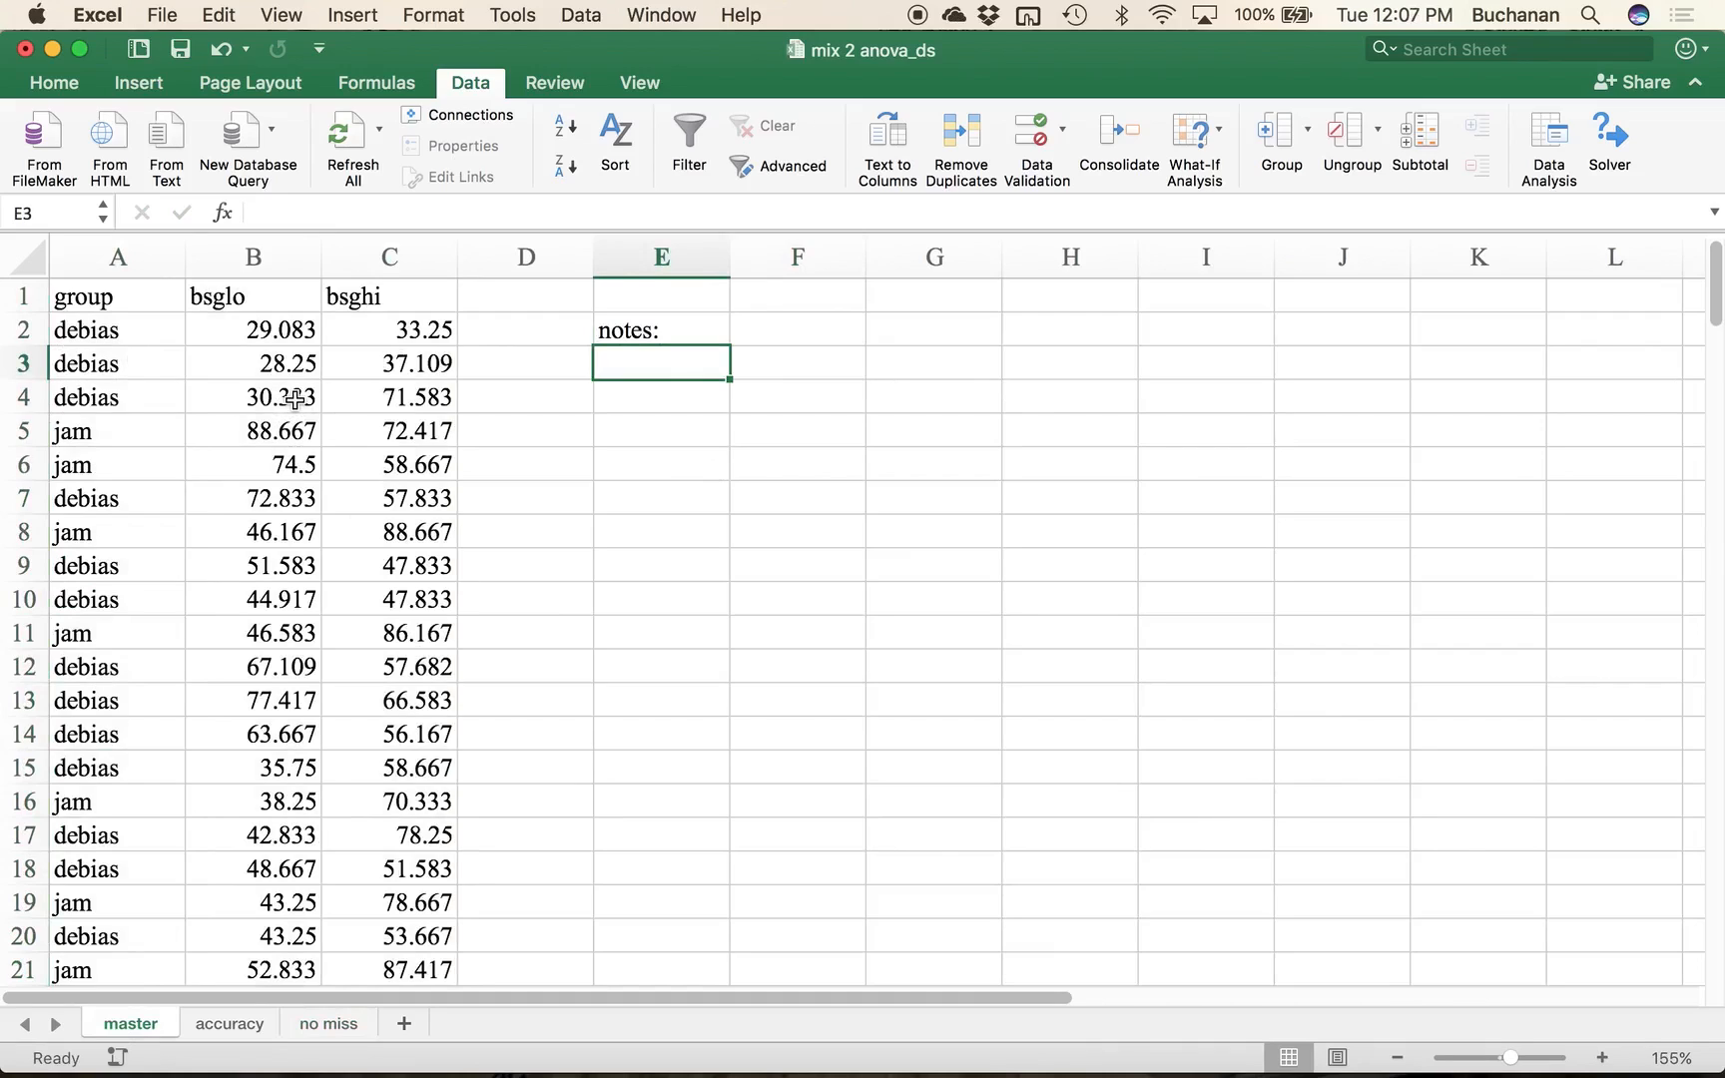
pyautogui.write('no accur')
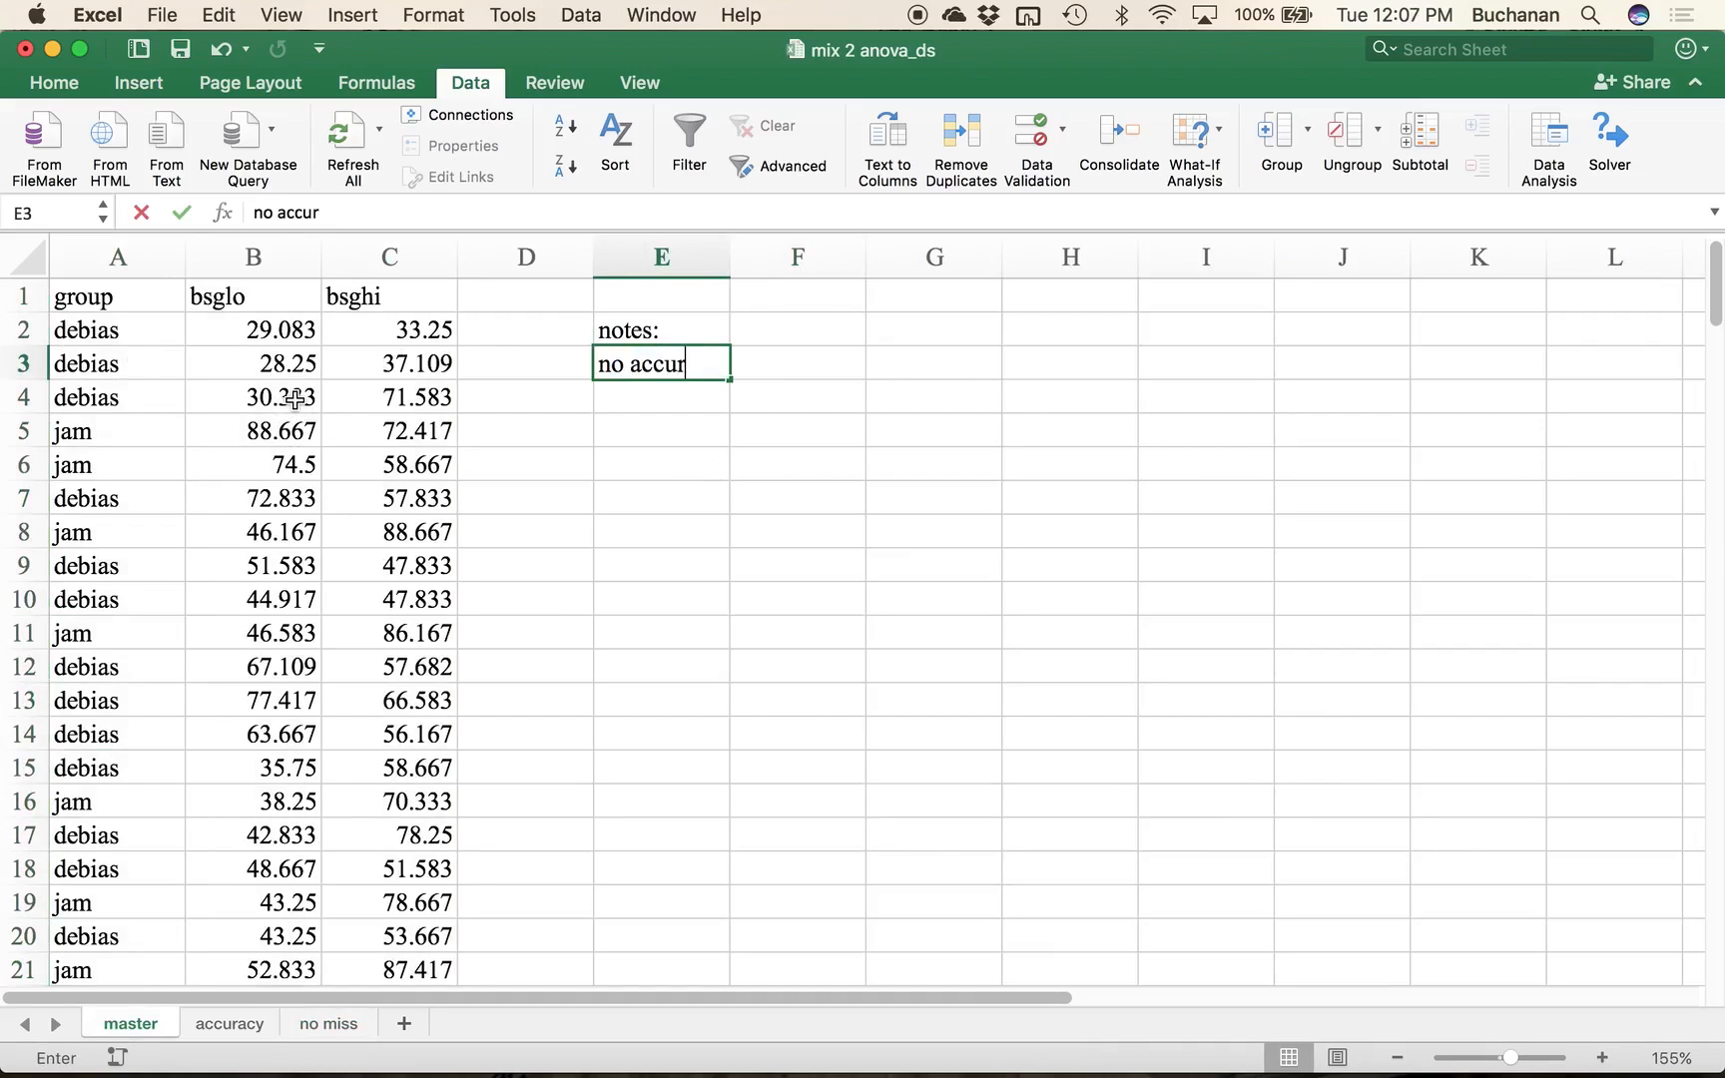
pyautogui.write('acy isses')
pyautogui.press('Return')
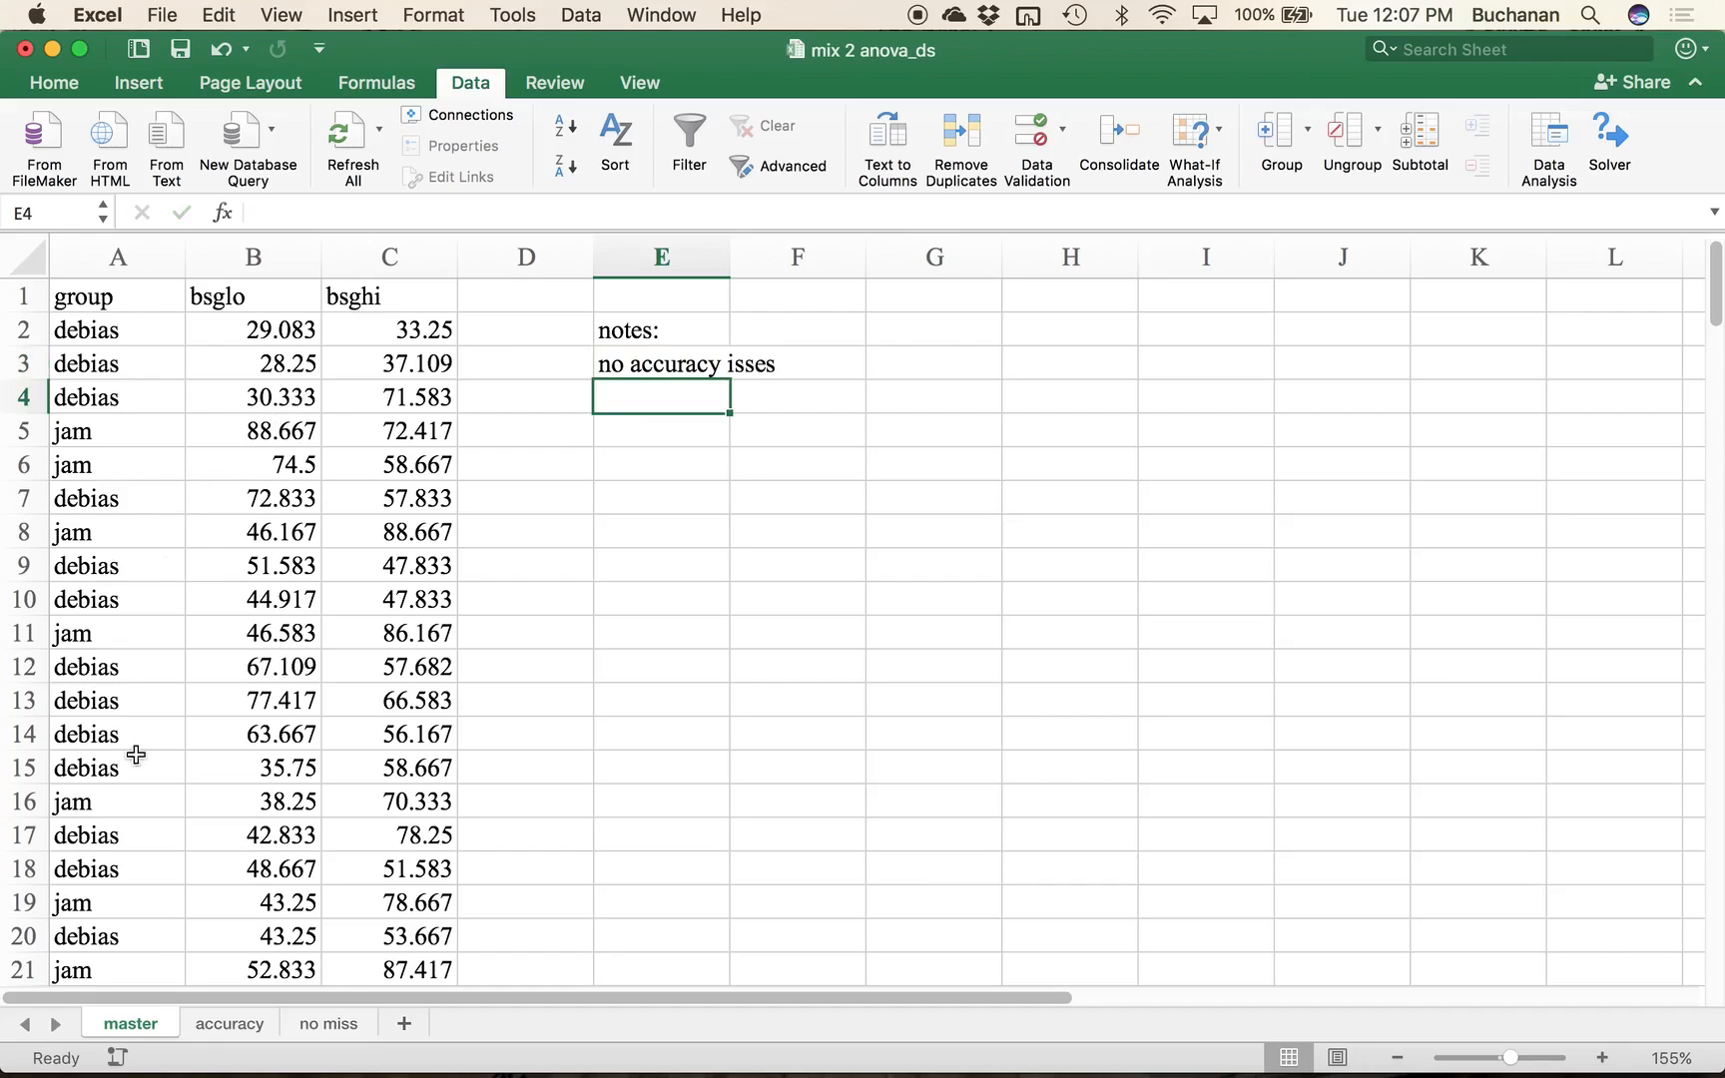
# Step: Correct the note in E3 to read no accuracy issues
pyautogui.click(693, 363)
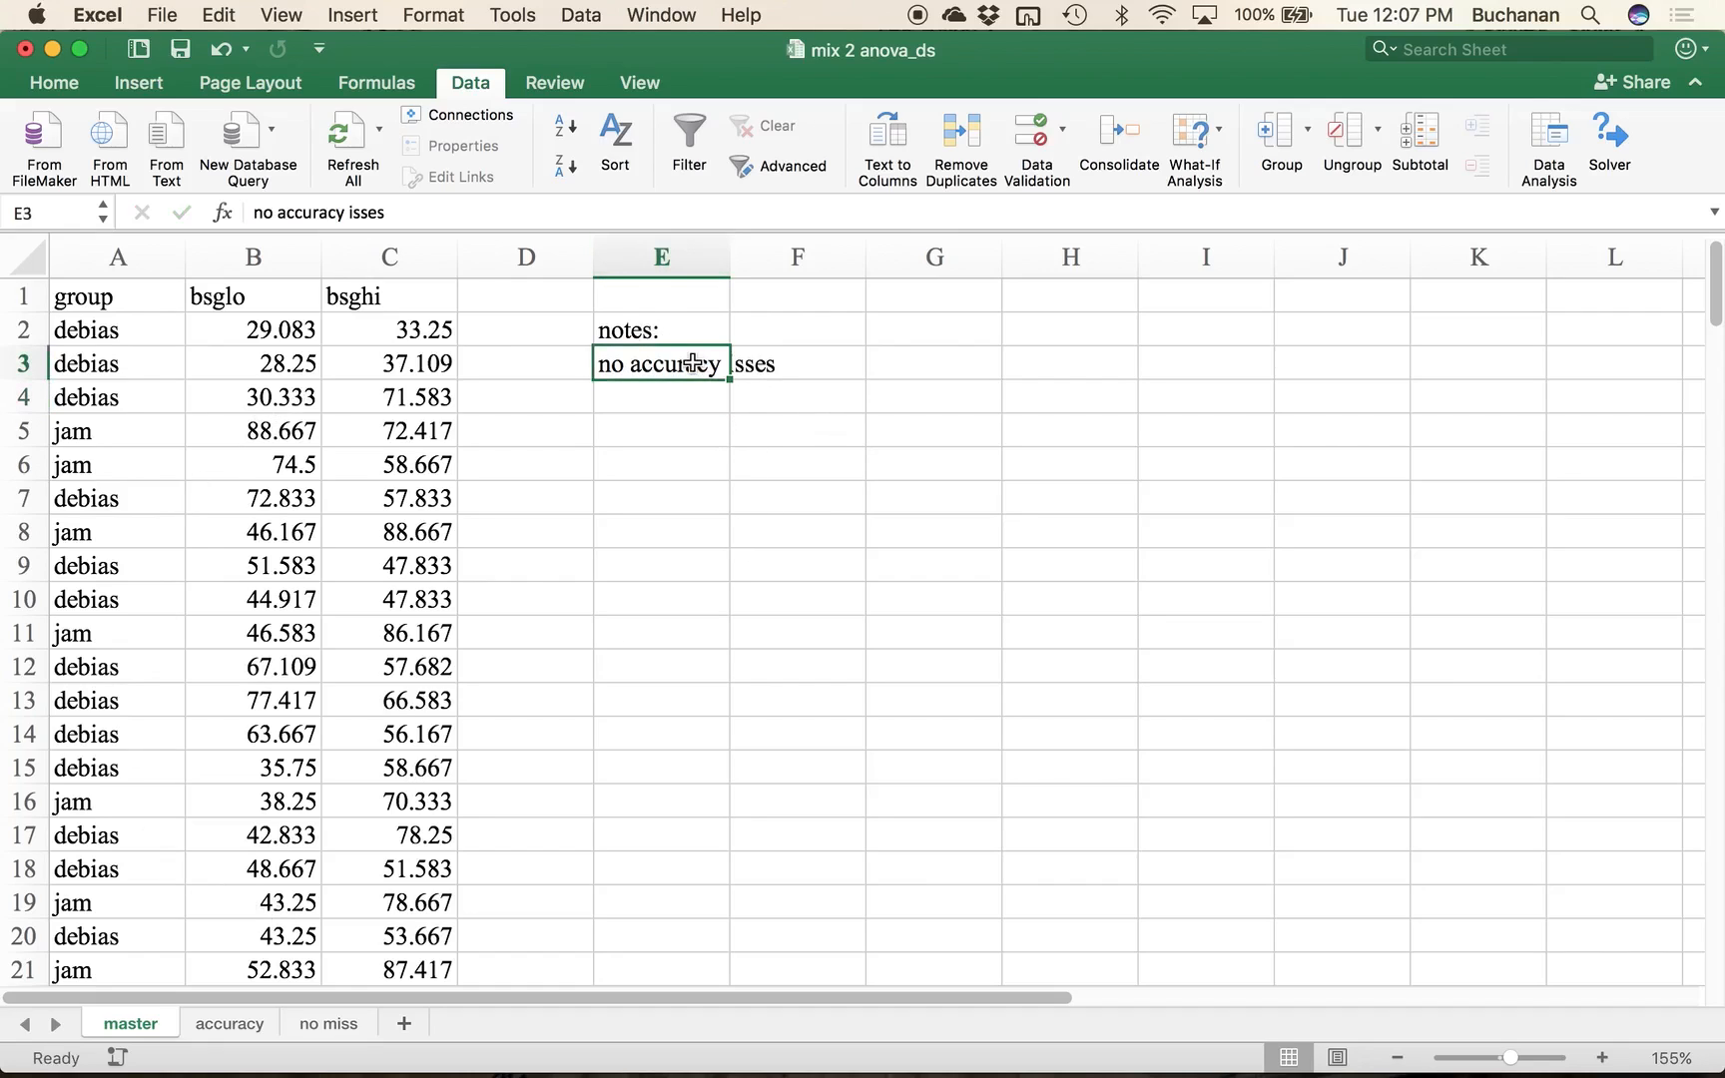
pyautogui.click(366, 212)
pyautogui.write('u')
pyautogui.press('Return')
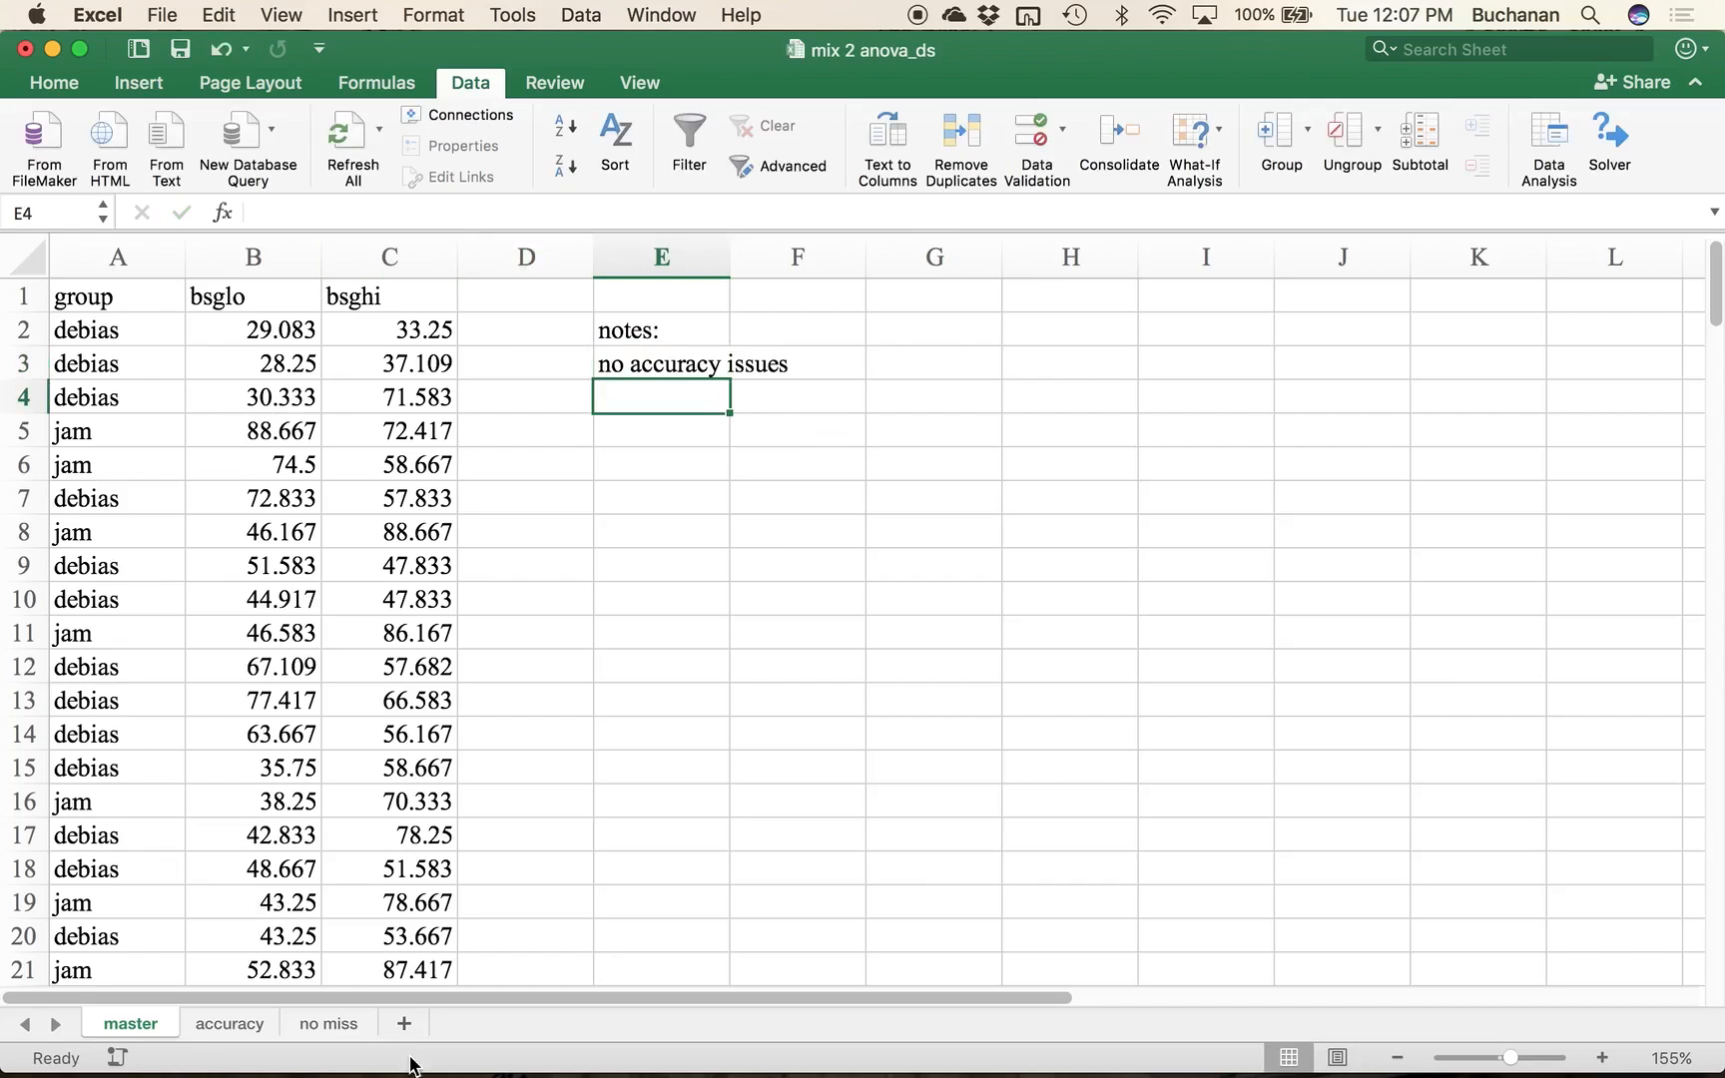
# Step: On the no miss sheet, check the bsglo and bsghi columns from first to last row for missing values
pyautogui.click(330, 1023)
pyautogui.click(300, 419)
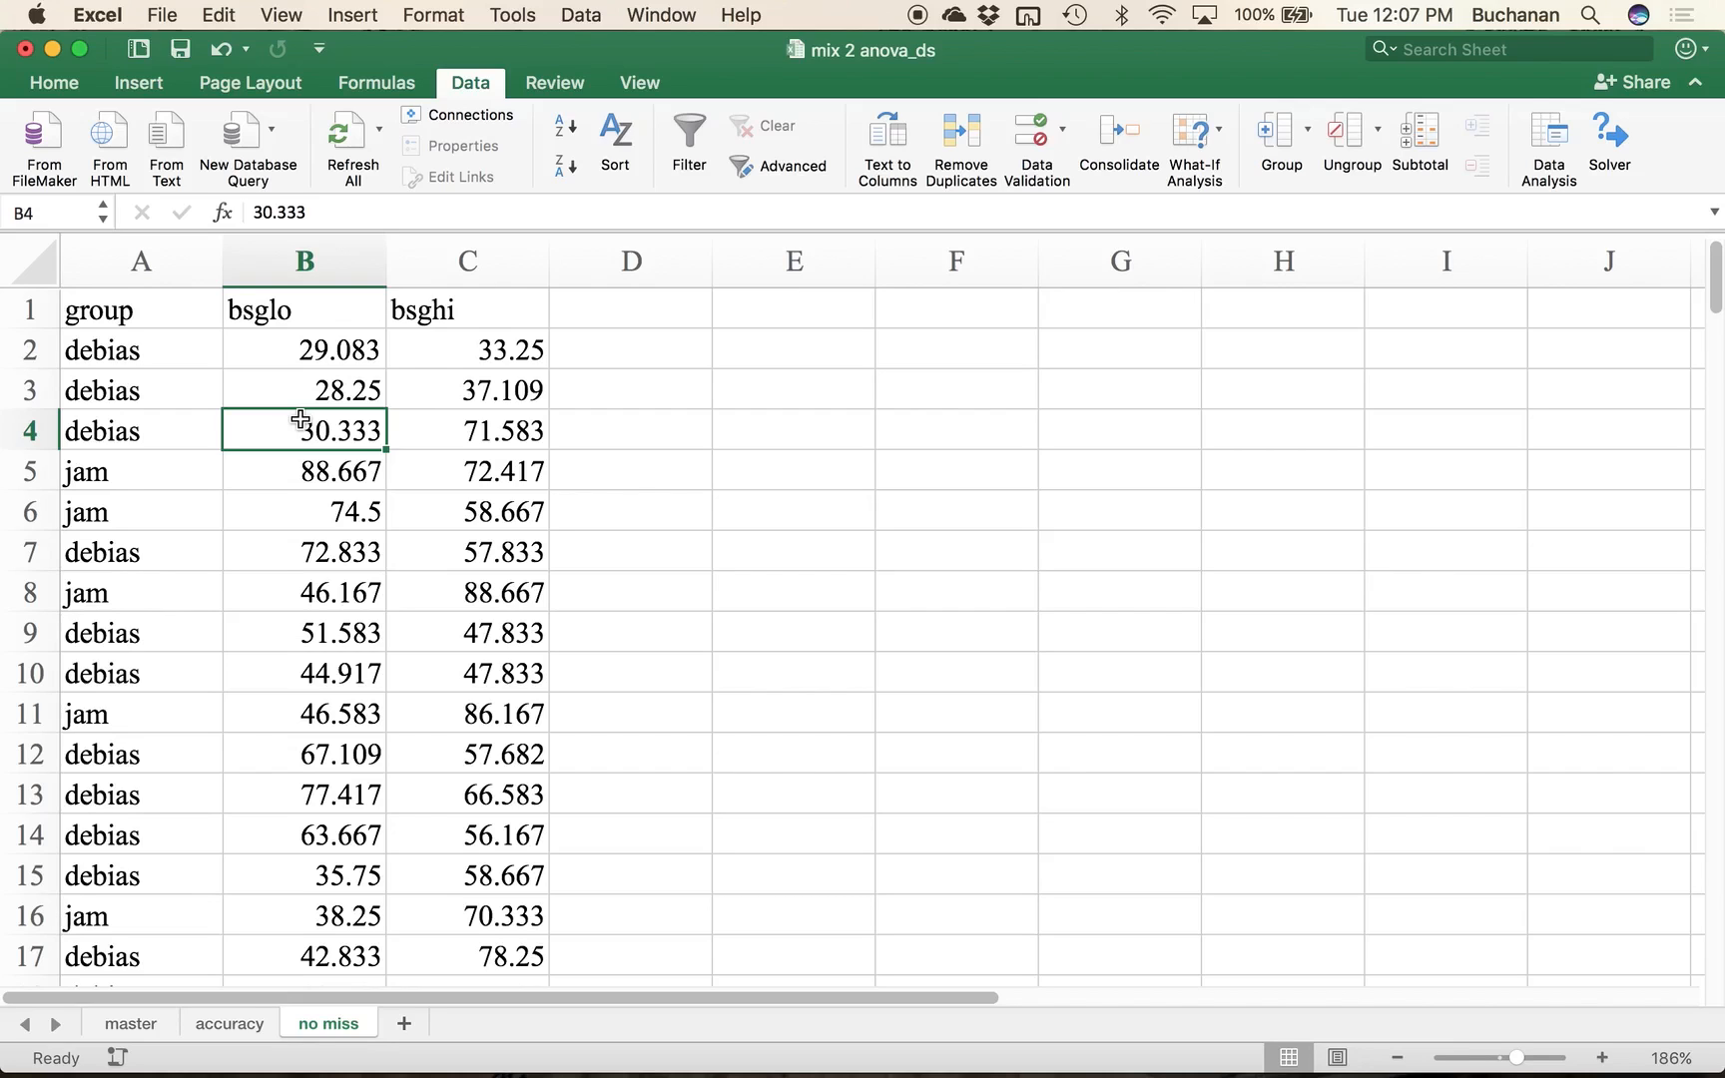
pyautogui.hotkey('ctrl', 'Down')
pyautogui.scroll(-3, 325, 469)
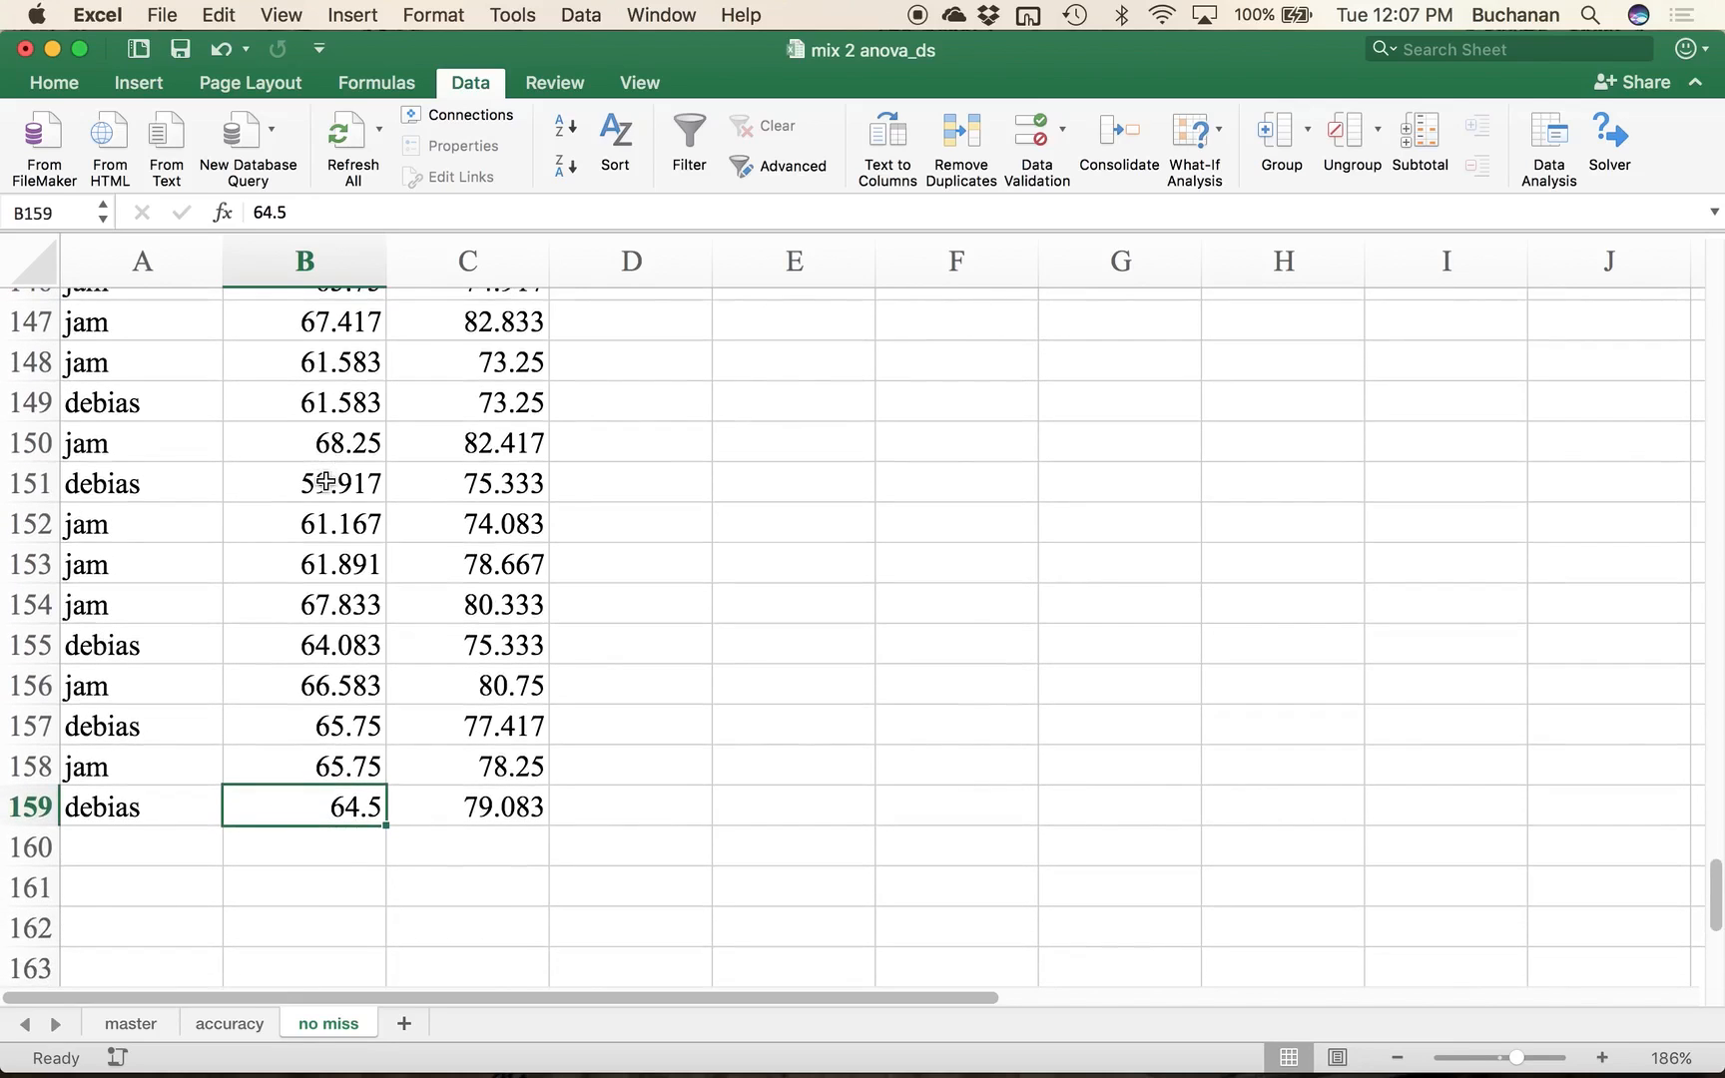
pyautogui.hotkey('ctrl', 'Up')
pyautogui.press('Right')
pyautogui.hotkey('ctrl', 'Down')
pyautogui.hotkey('ctrl', 'Up')
pyautogui.press('Down')
pyautogui.click(583, 371)
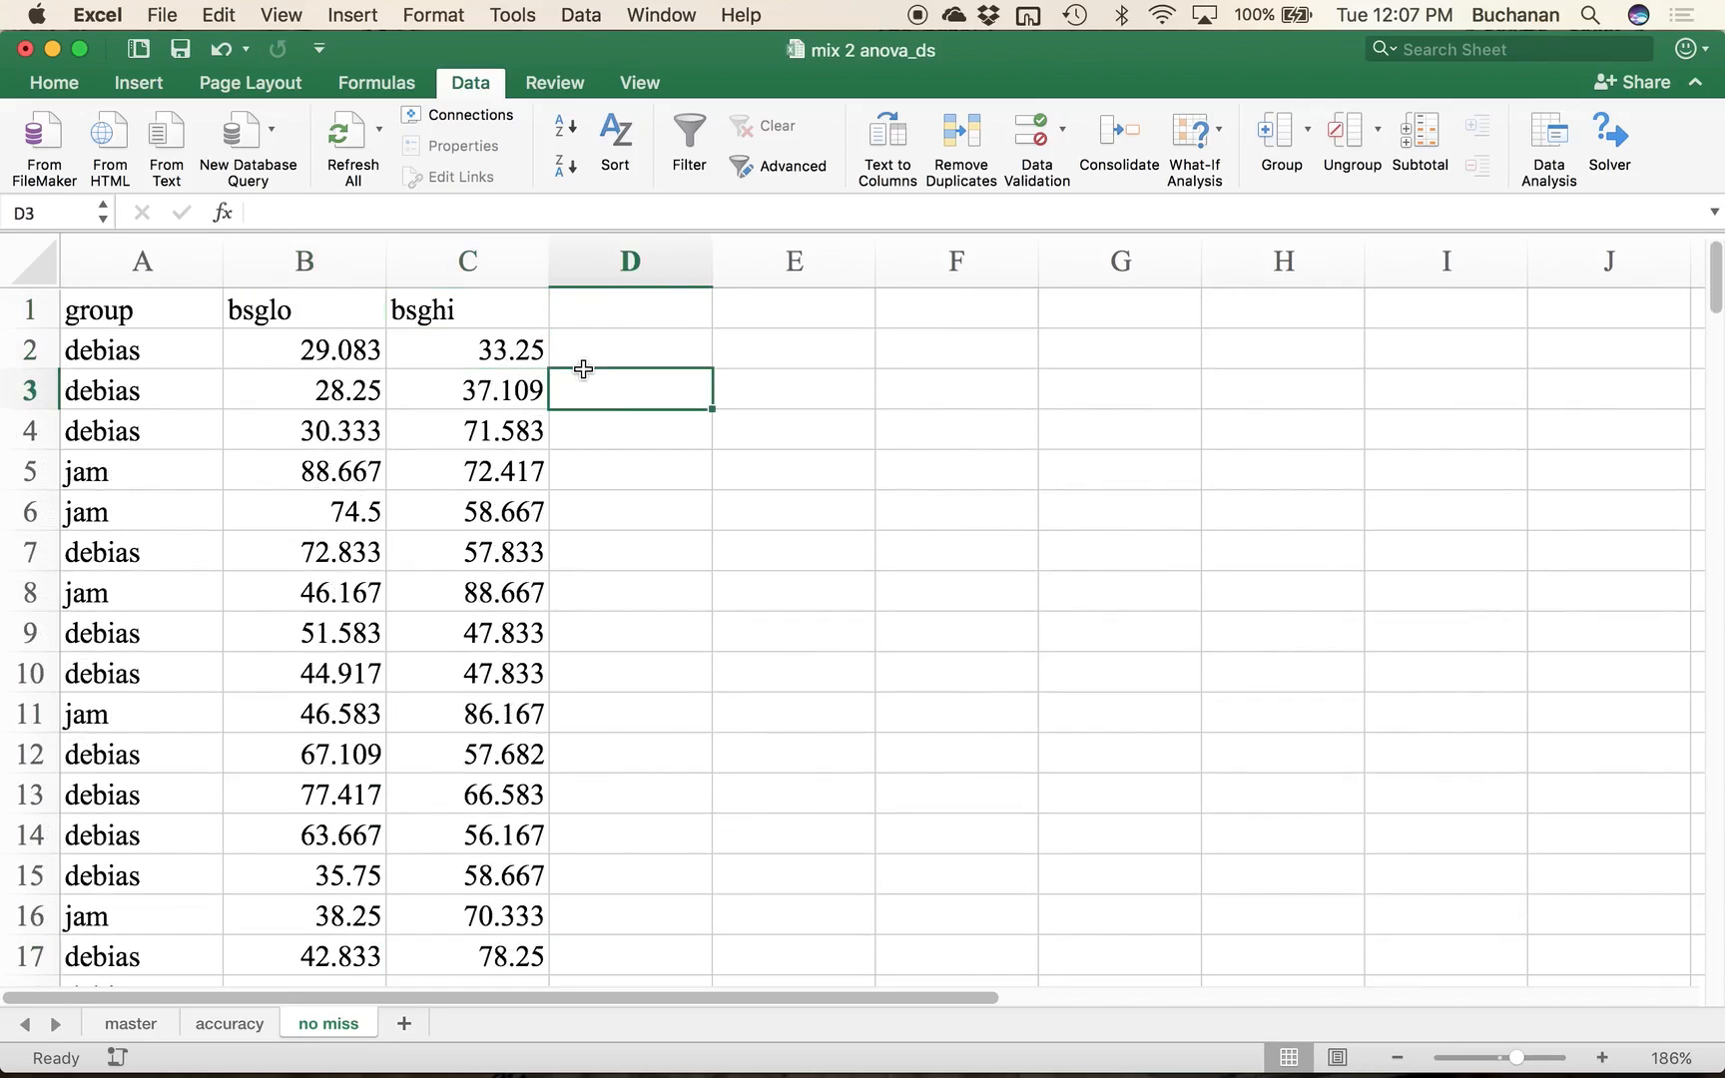
pyautogui.scroll(-20, 411, 562)
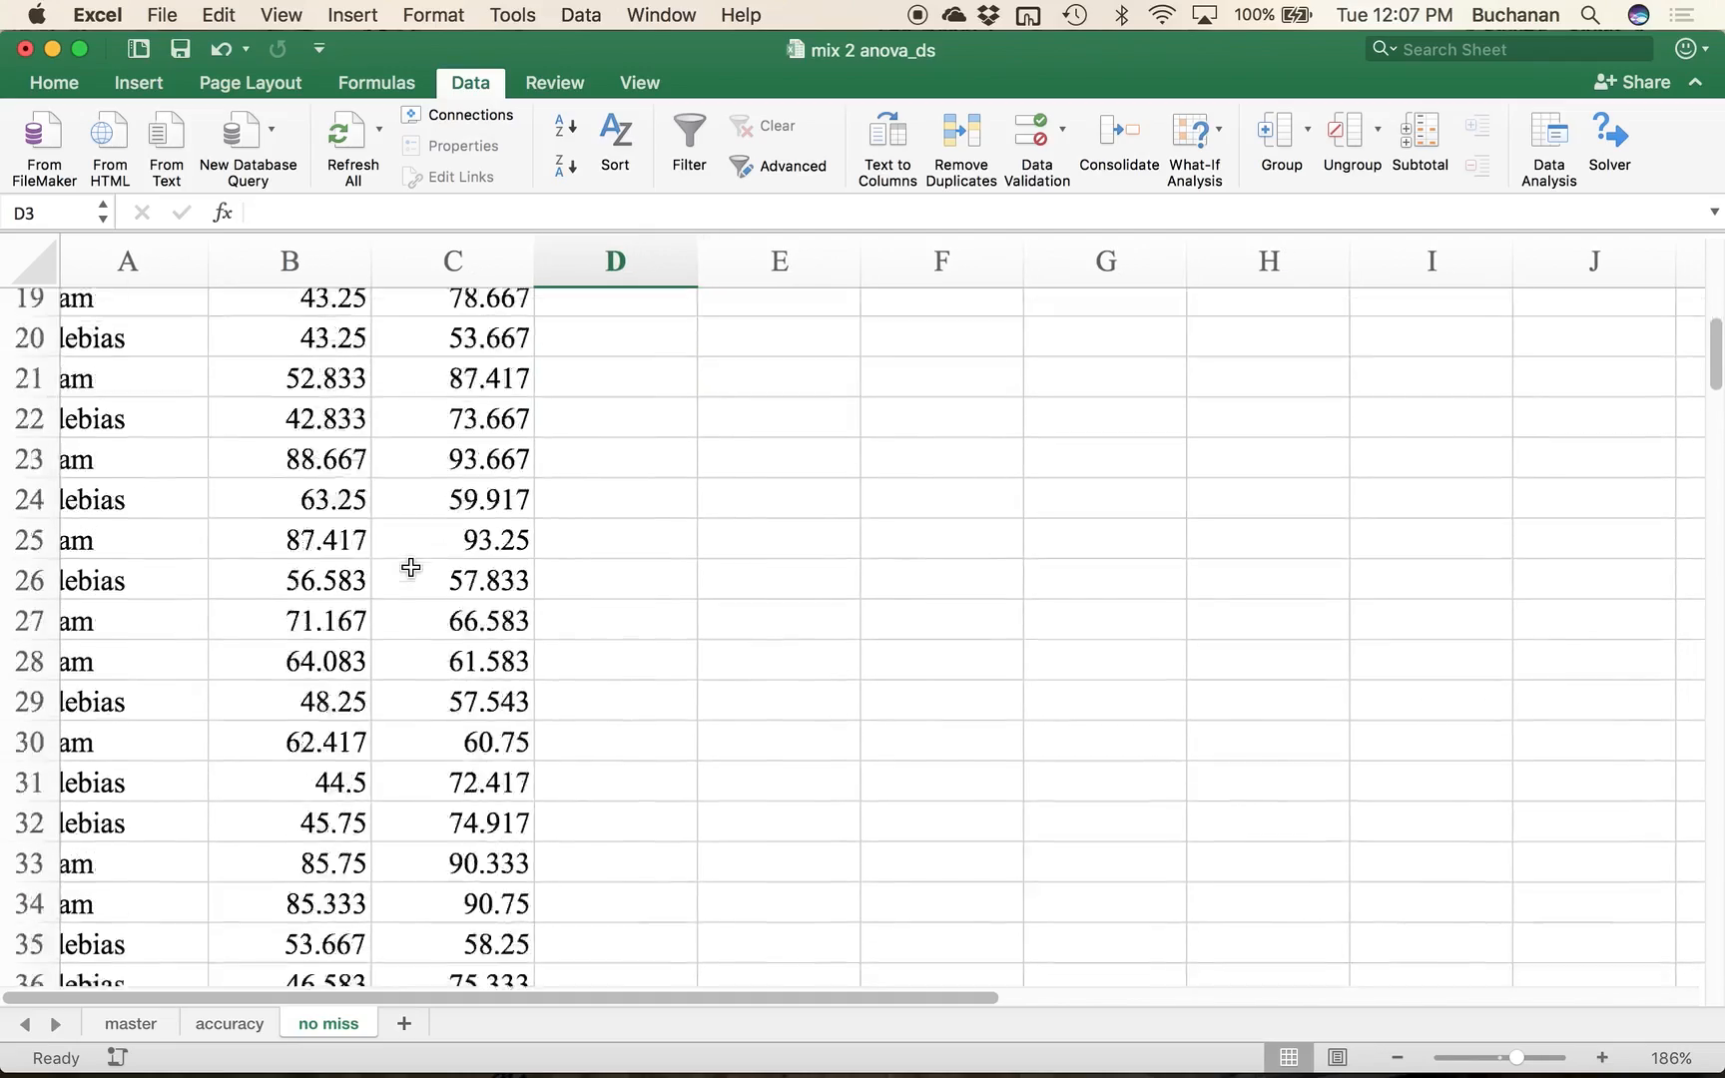
pyautogui.scroll(-20, 411, 566)
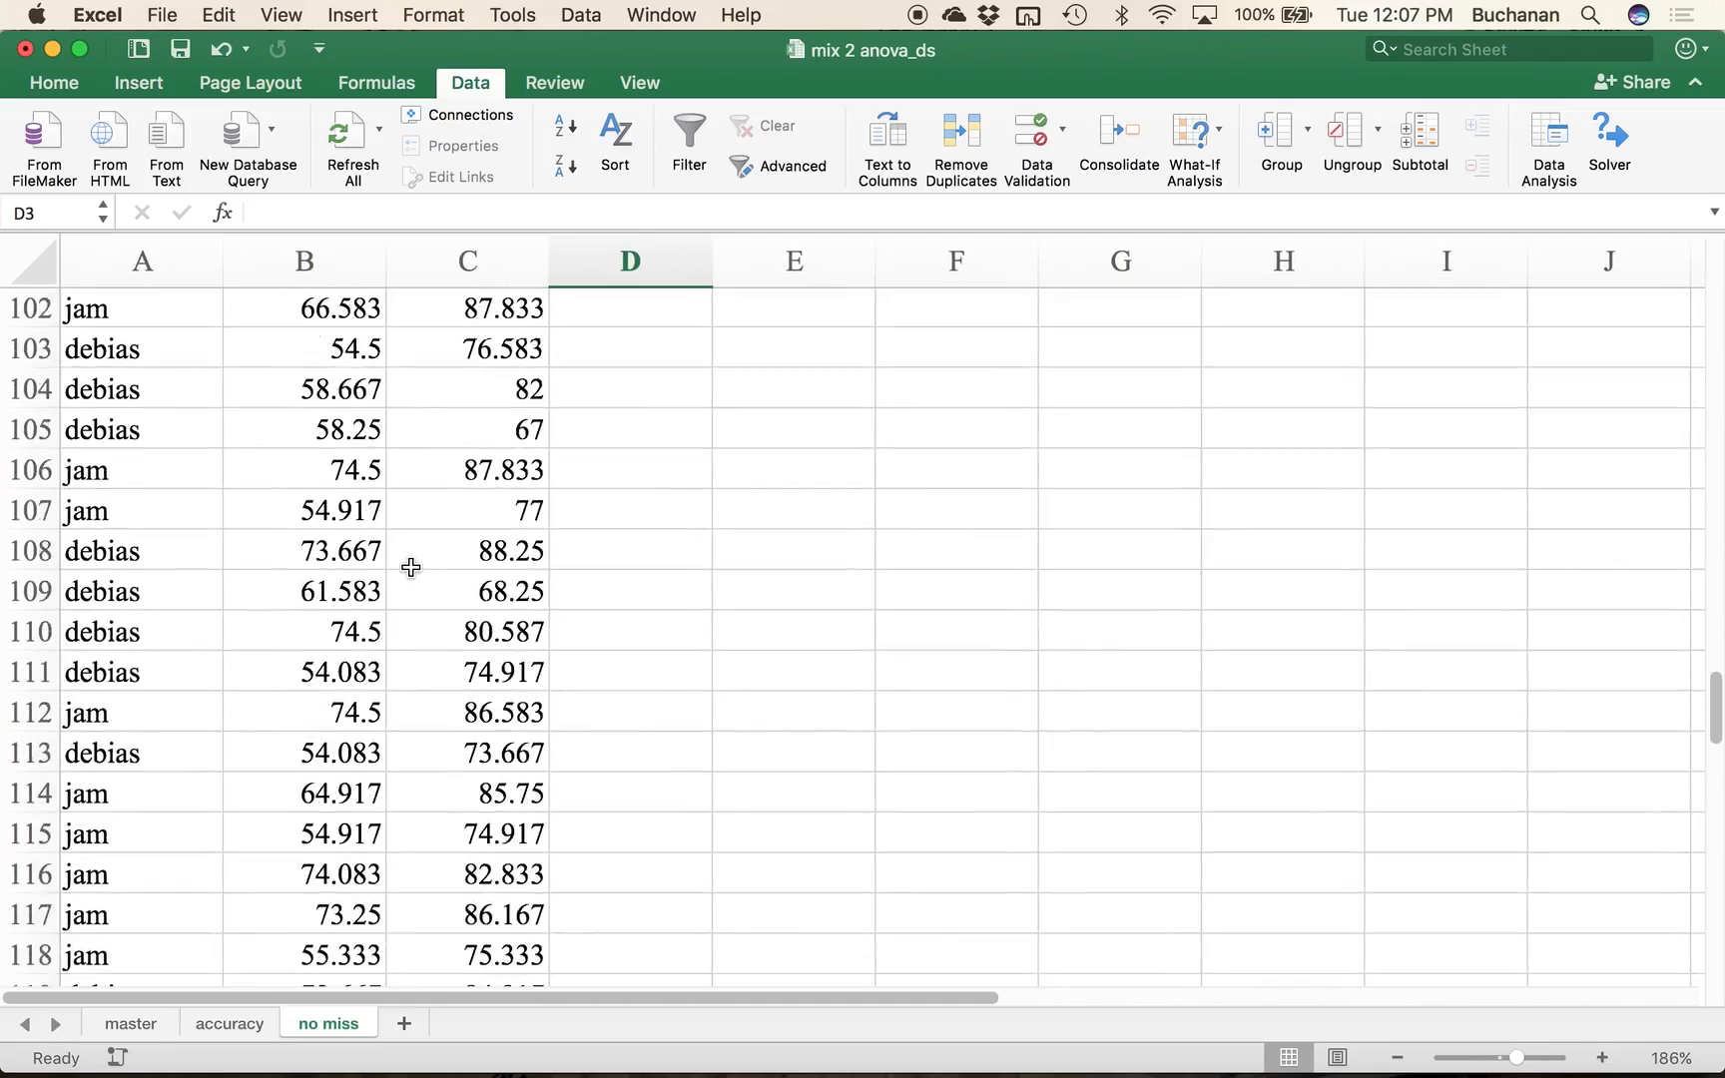
pyautogui.scroll(-3, 411, 567)
pyautogui.scroll(3, 355, 314)
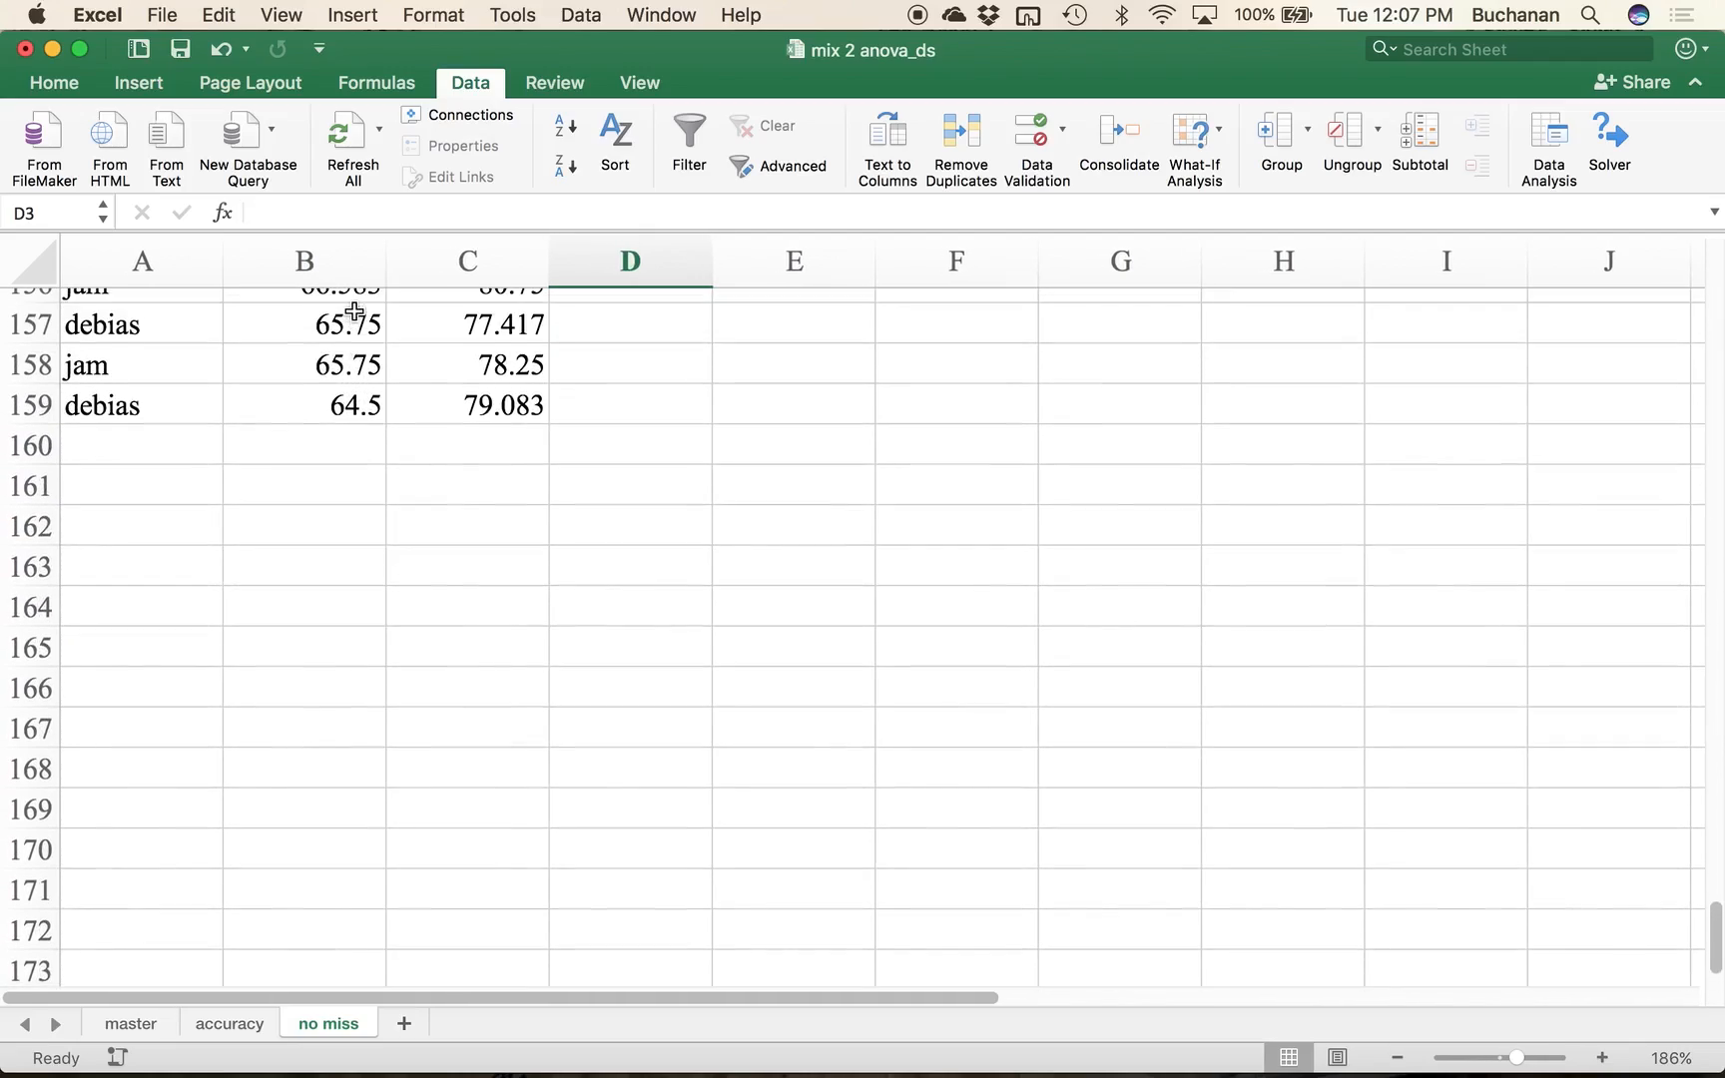
# Step: Inspect the empty-looking cells of row 160 directly below the last data row for hidden content
pyautogui.click(289, 445)
pyautogui.press('Right')
pyautogui.press('Right')
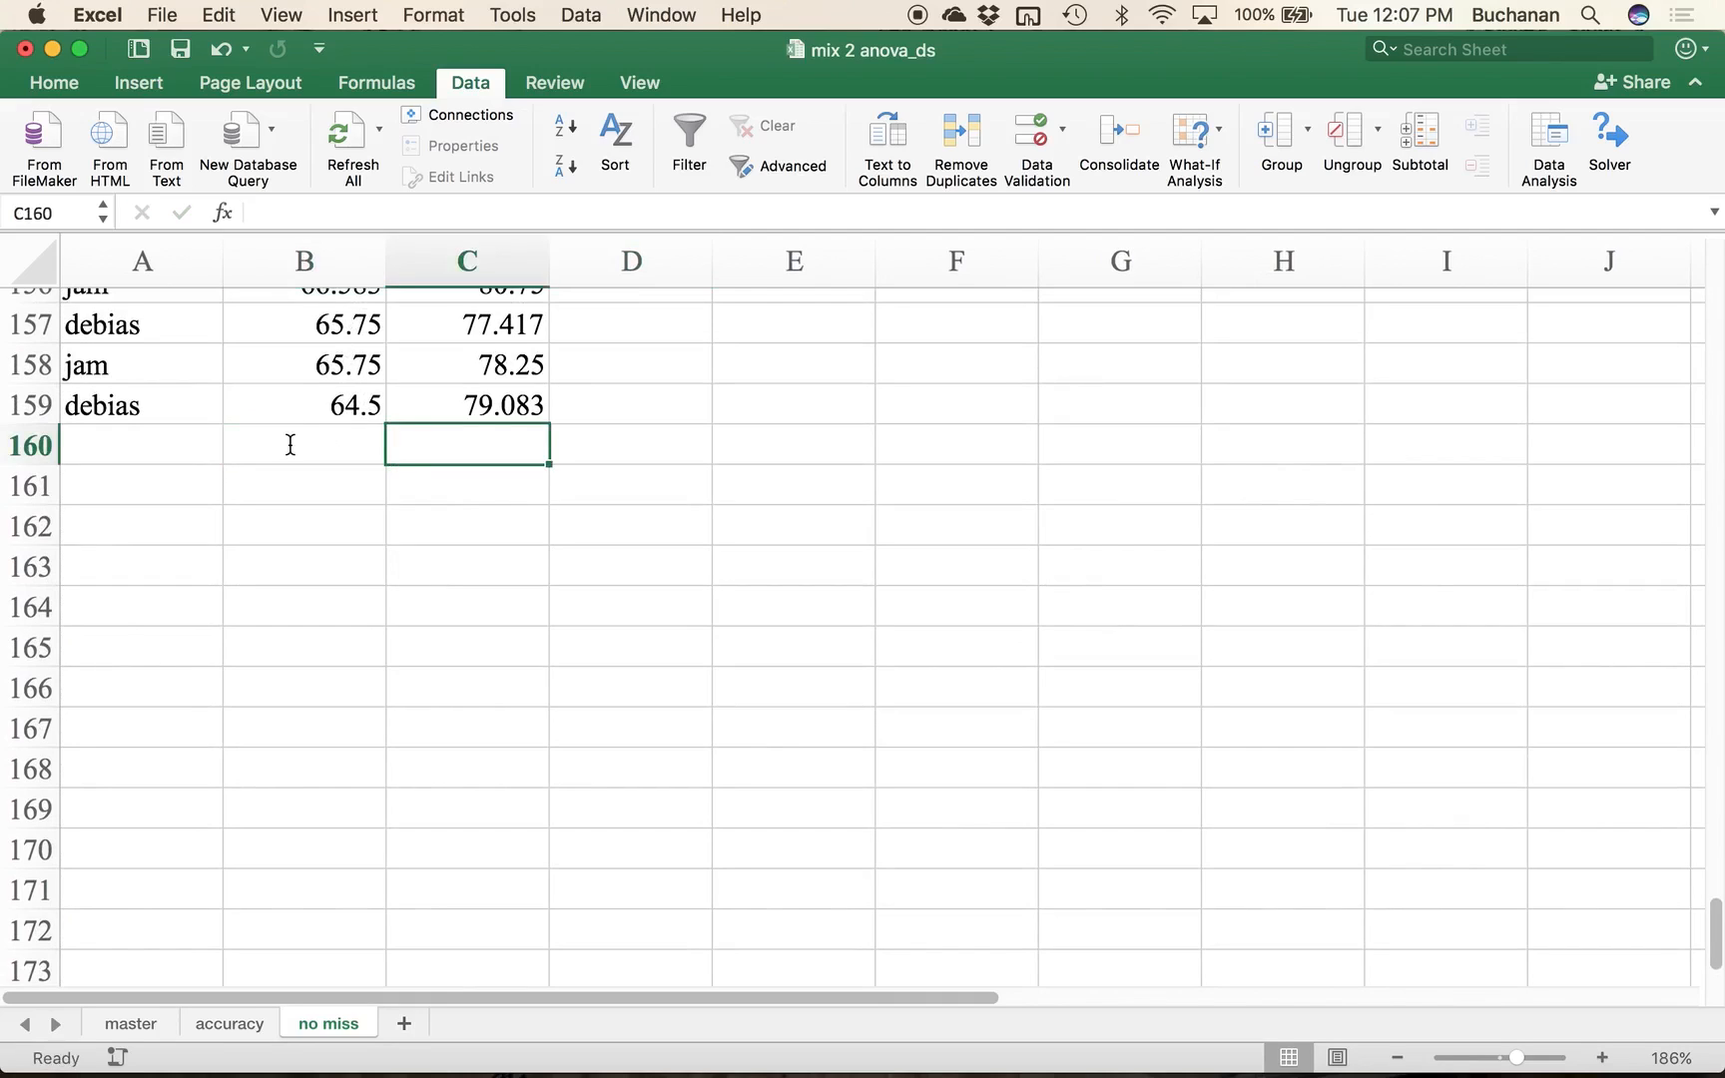
pyautogui.moveTo(290, 440); pyautogui.dragTo(462, 444)
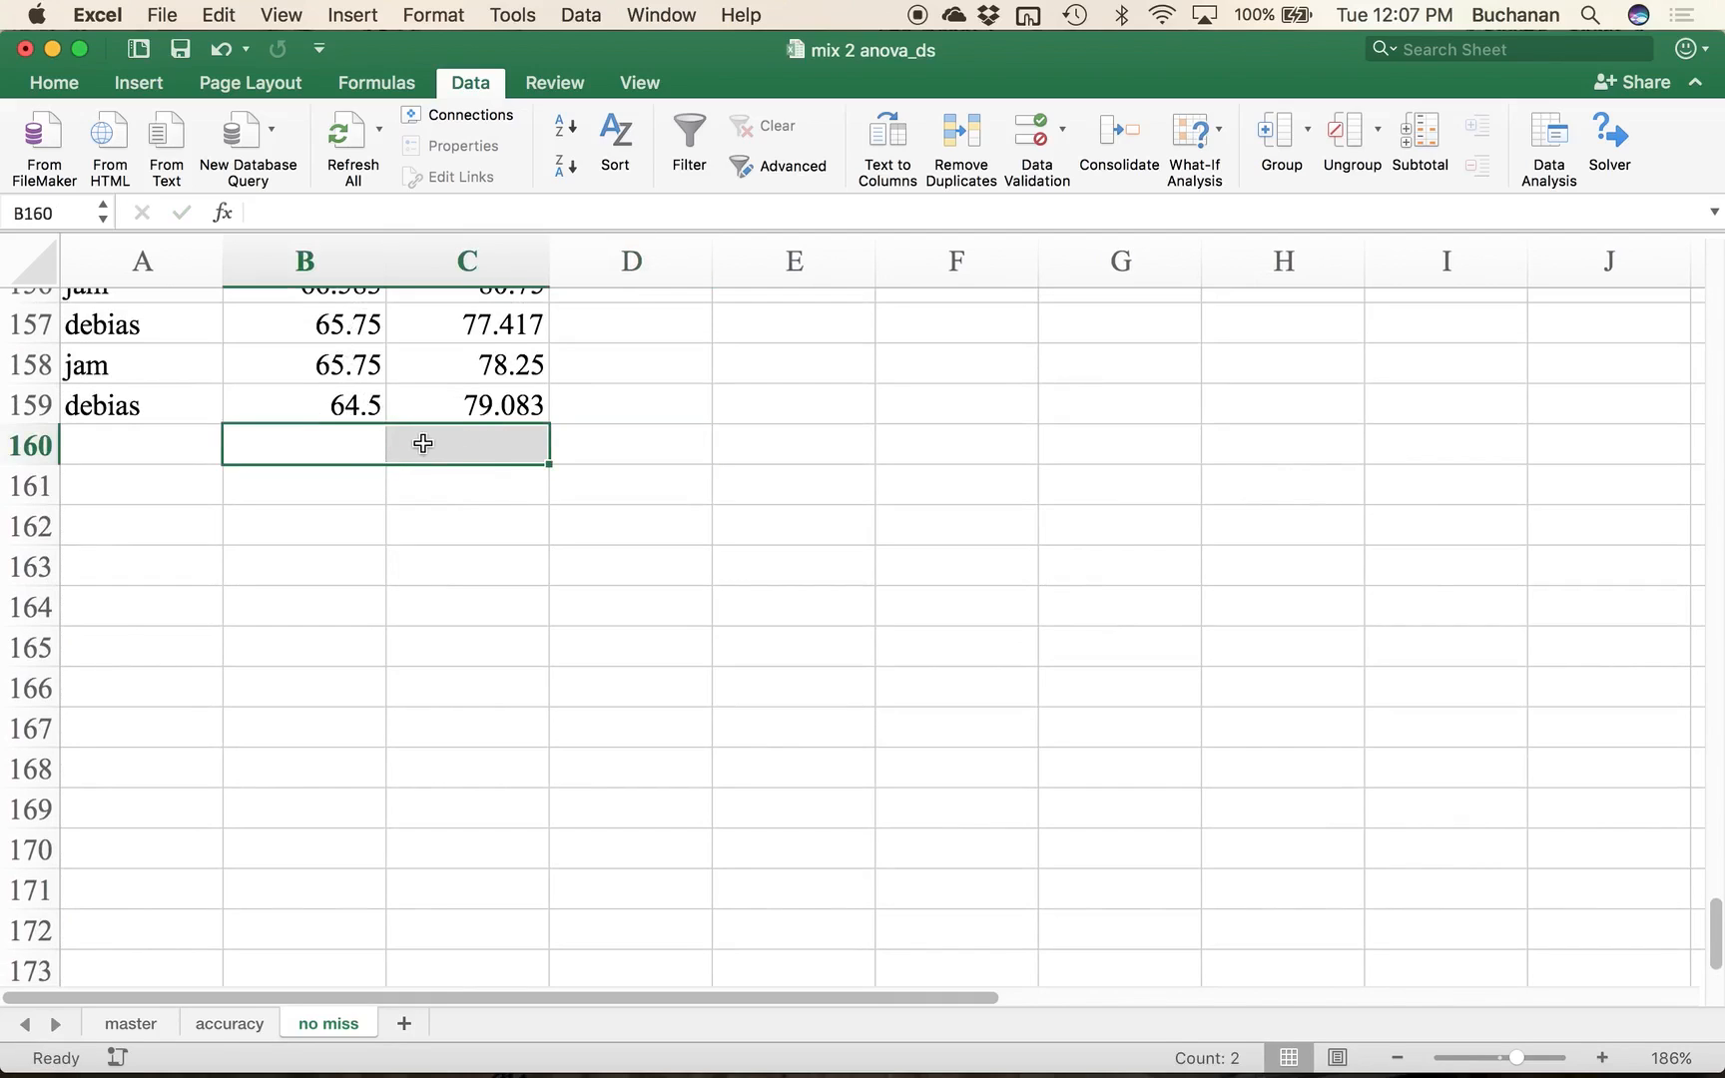
pyautogui.click(466, 446)
pyautogui.click(169, 451)
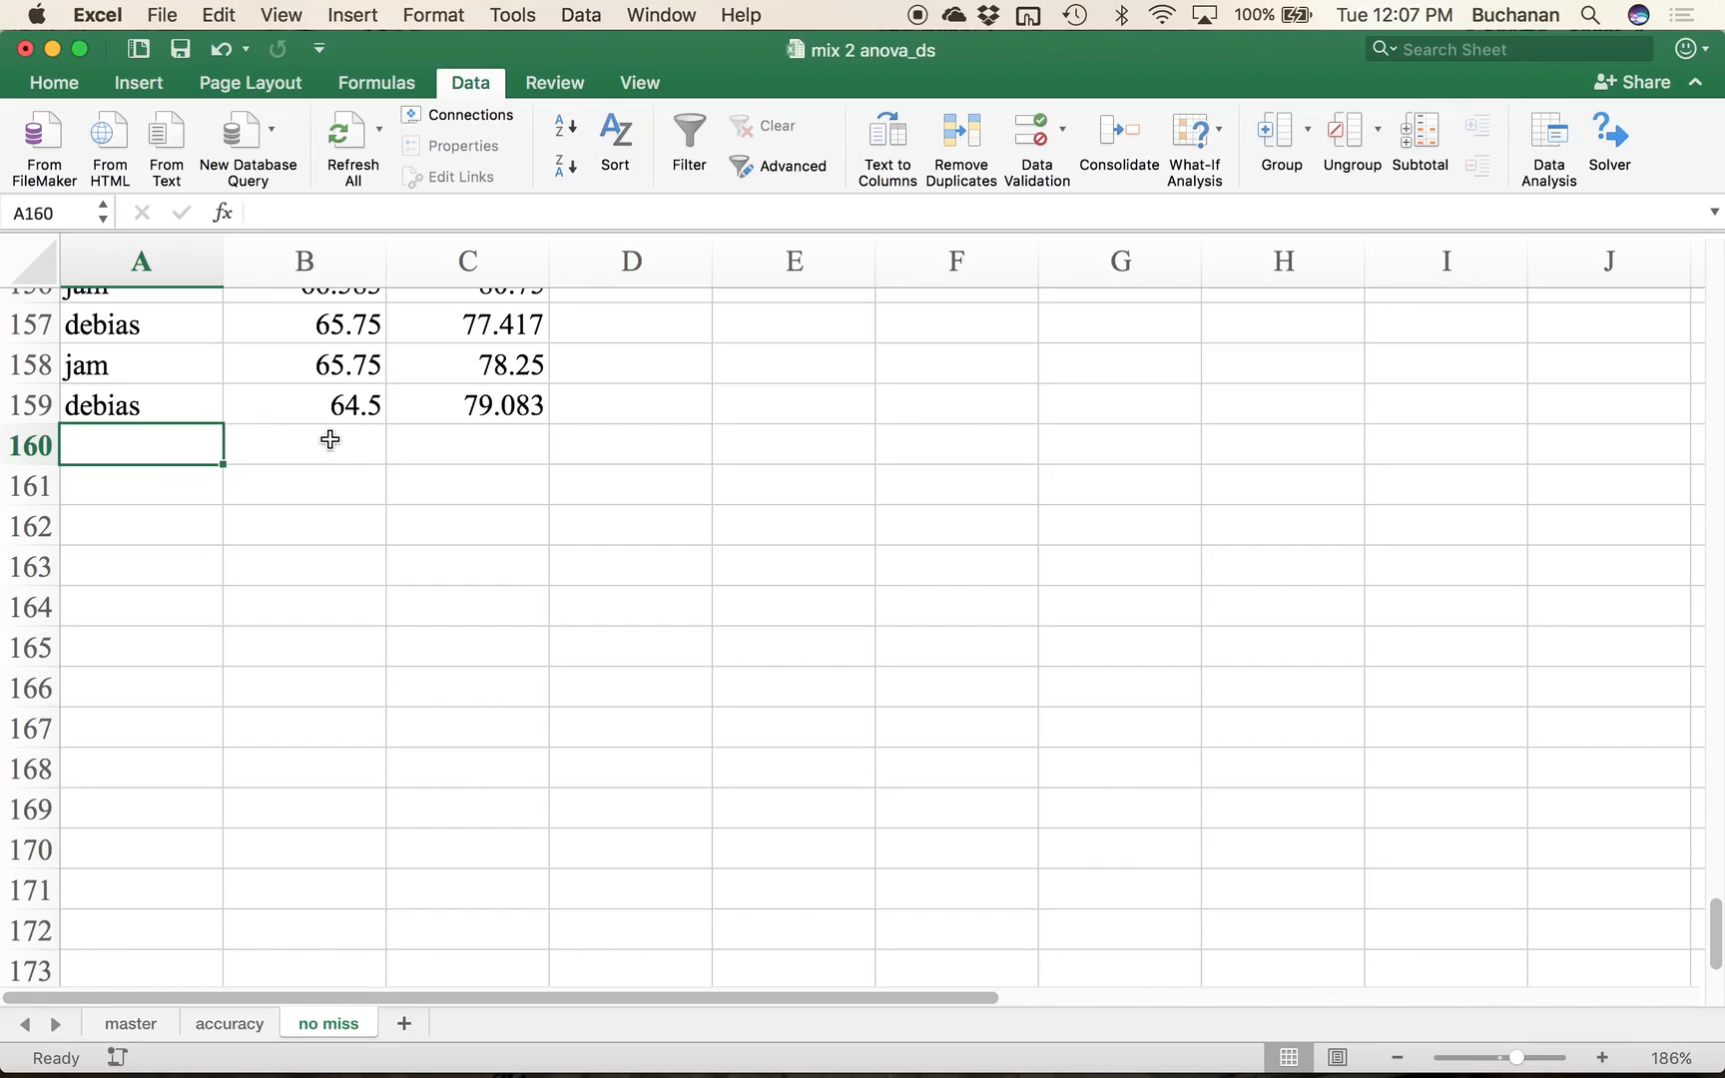
pyautogui.moveTo(317, 432); pyautogui.dragTo(504, 458)
pyautogui.click(357, 478)
# Step: Move through the bsglo column from its header to the cells below row 159 to examine where the data ends
pyautogui.press('Up')
pyautogui.press('super+Up')
pyautogui.press('super+Up')
pyautogui.press('Down')
pyautogui.press('super+Down')
pyautogui.press('Down')
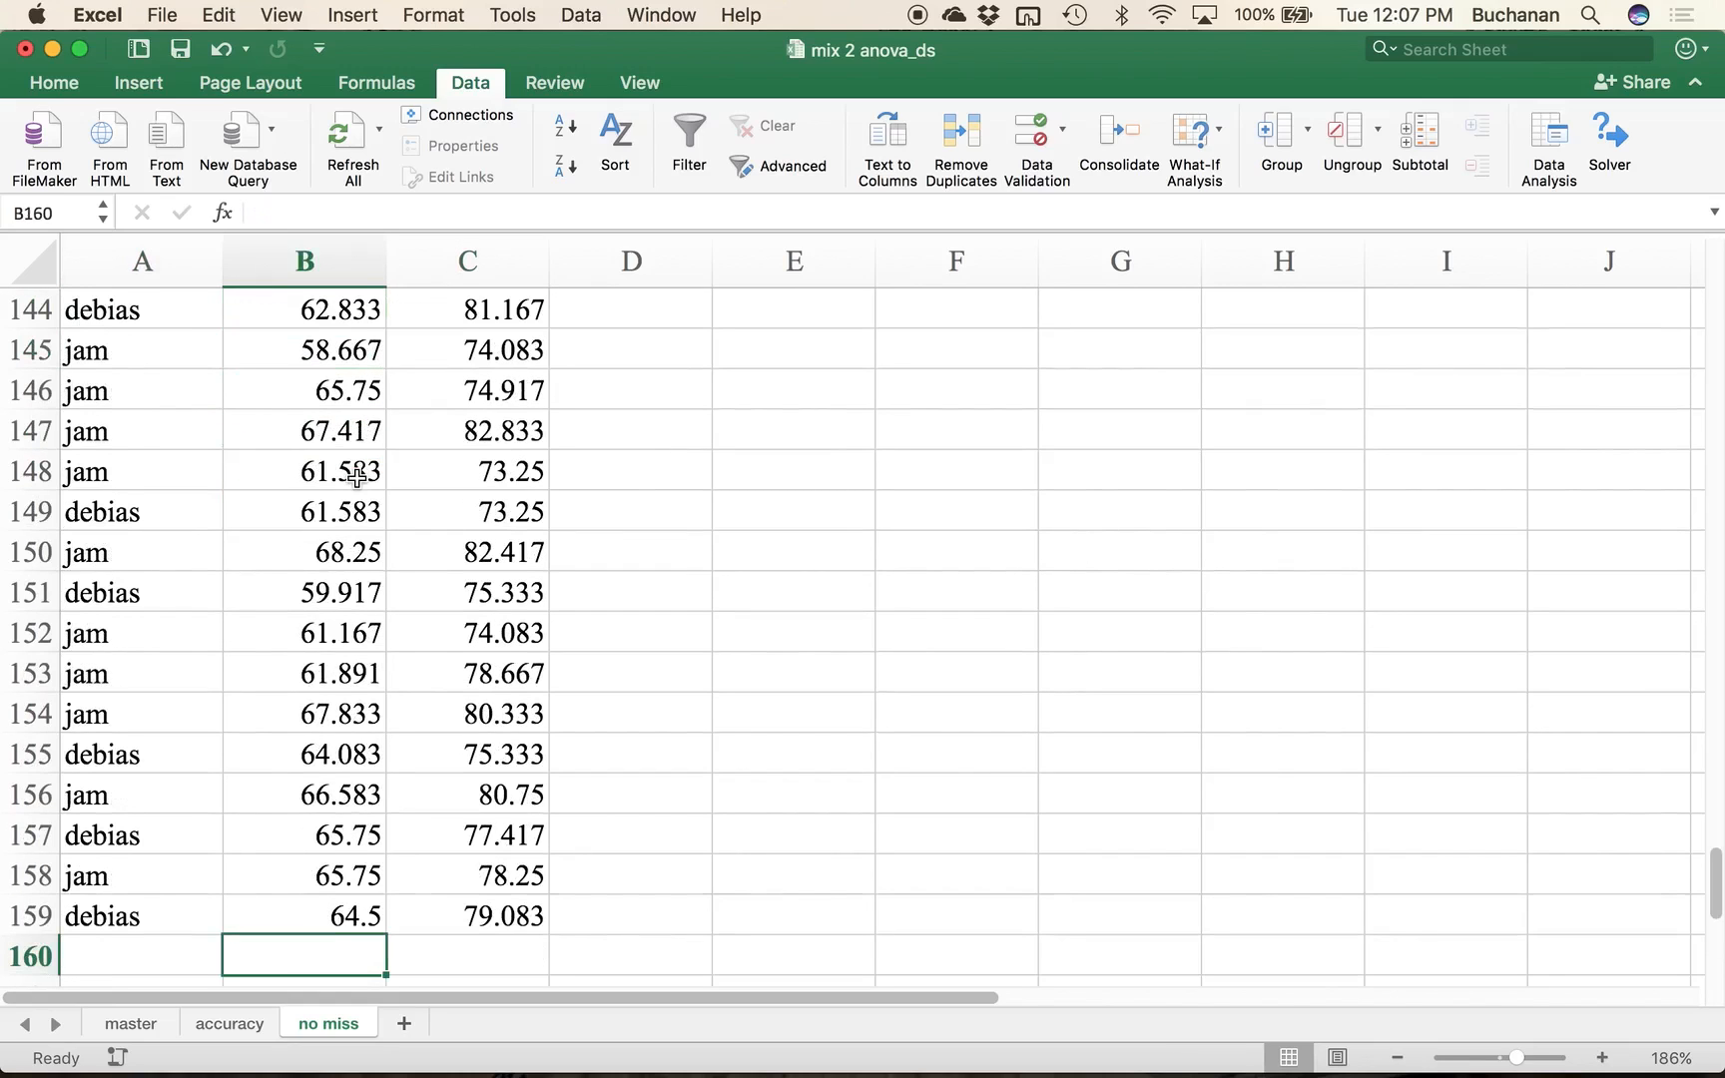
pyautogui.press('Down')
pyautogui.press('Down')
pyautogui.press('Up')
pyautogui.press('Up')
pyautogui.press('Up')
pyautogui.press('Down')
pyautogui.press('Down')
pyautogui.press('Down')
pyautogui.press('Down')
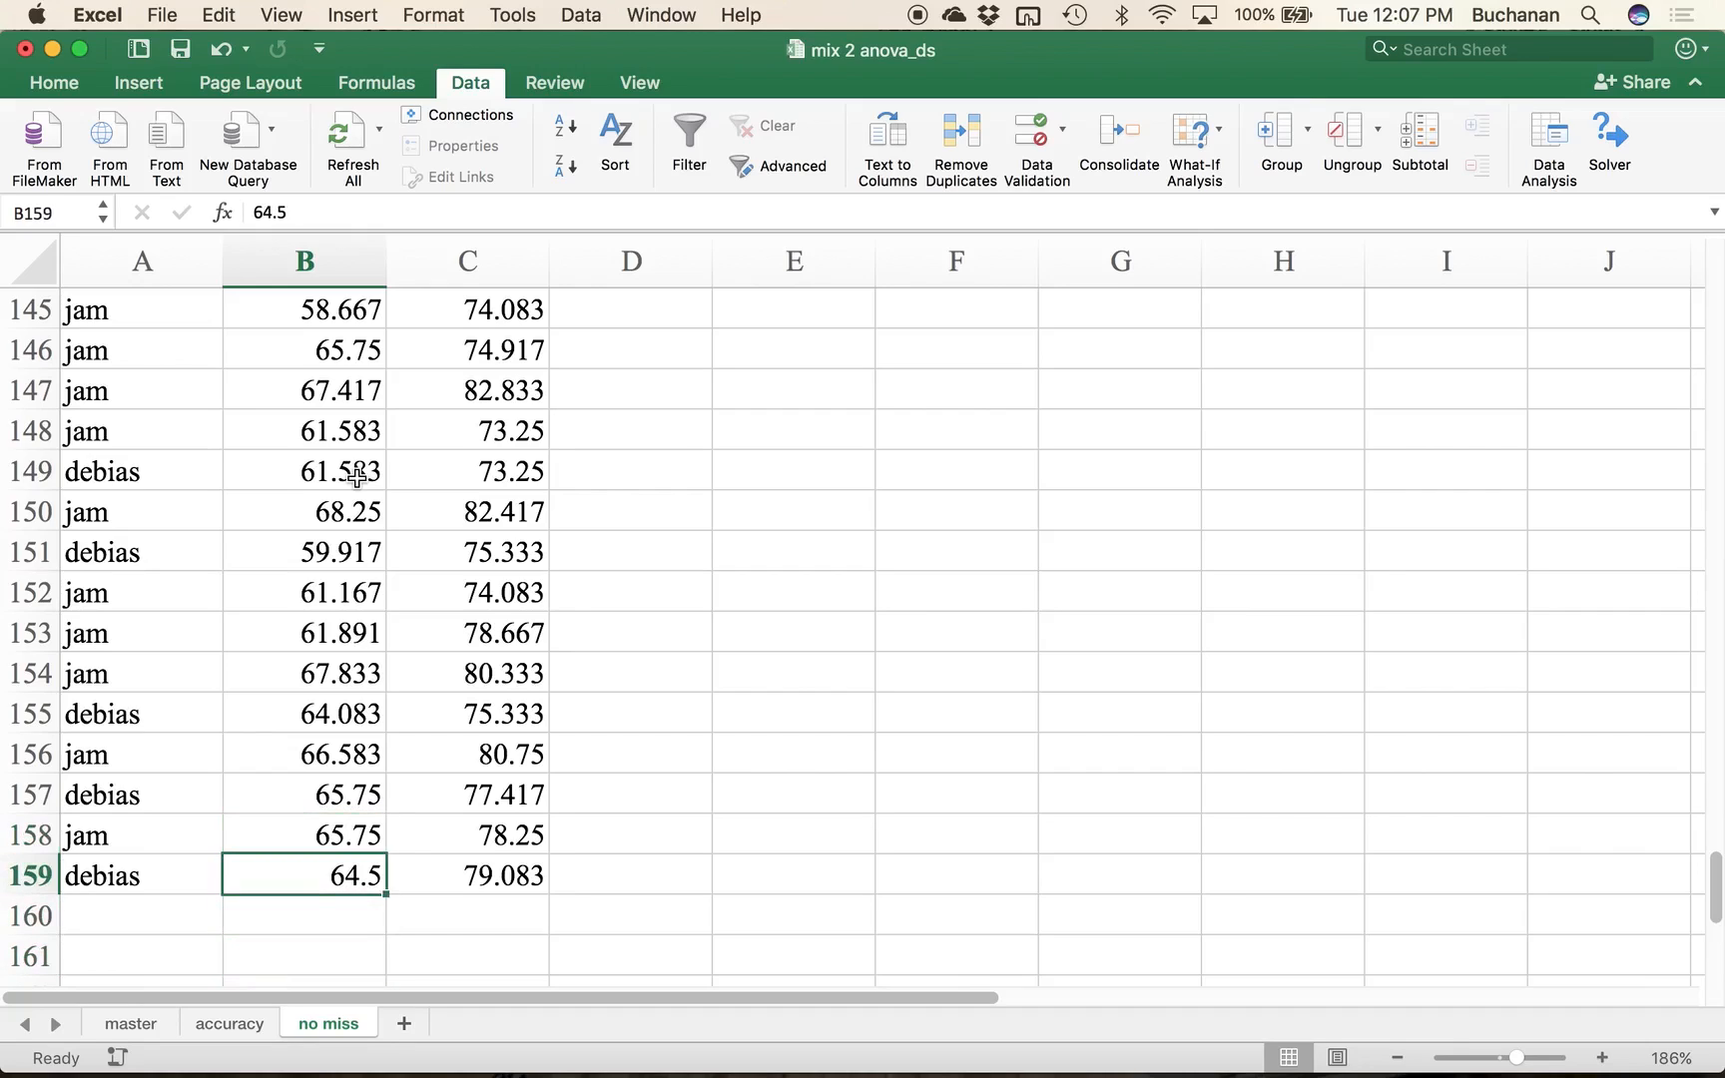
pyautogui.press('Up')
pyautogui.press('Up')
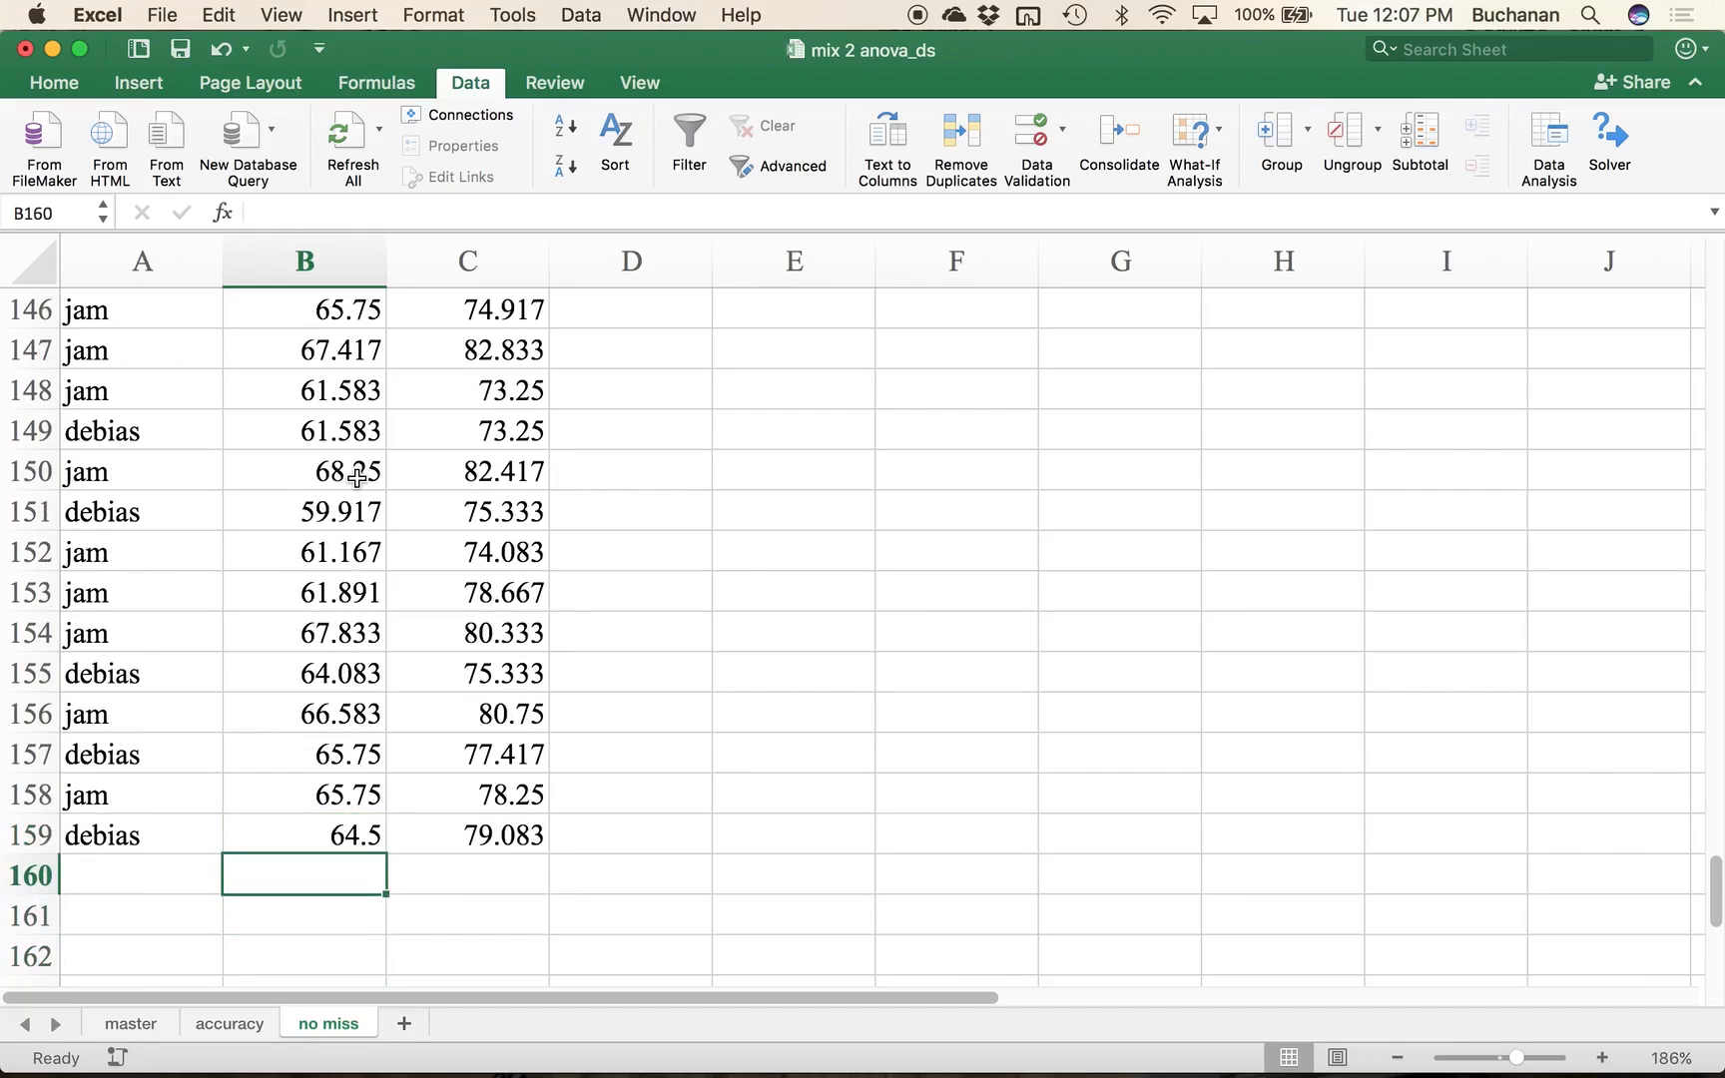
# Step: Replace all spaces on the no miss sheet with nothing, then close the Replace dialog
pyautogui.click(1380, 47)
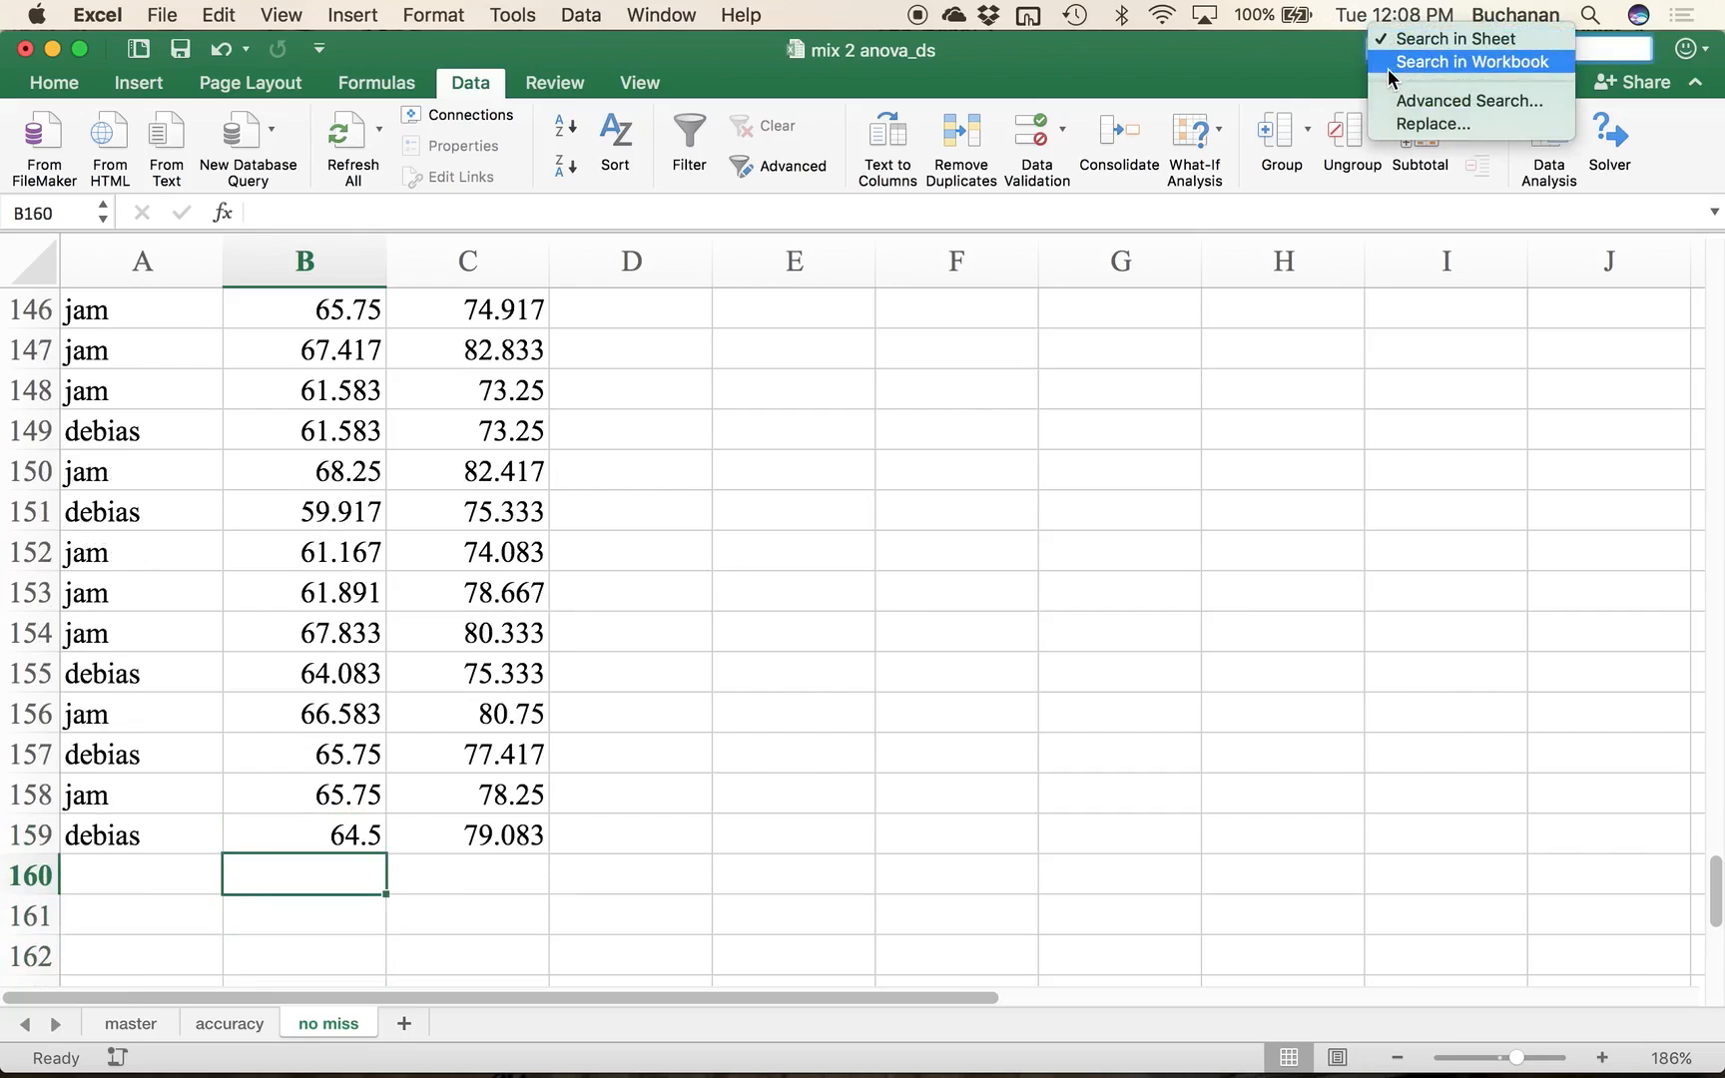
pyautogui.click(1400, 124)
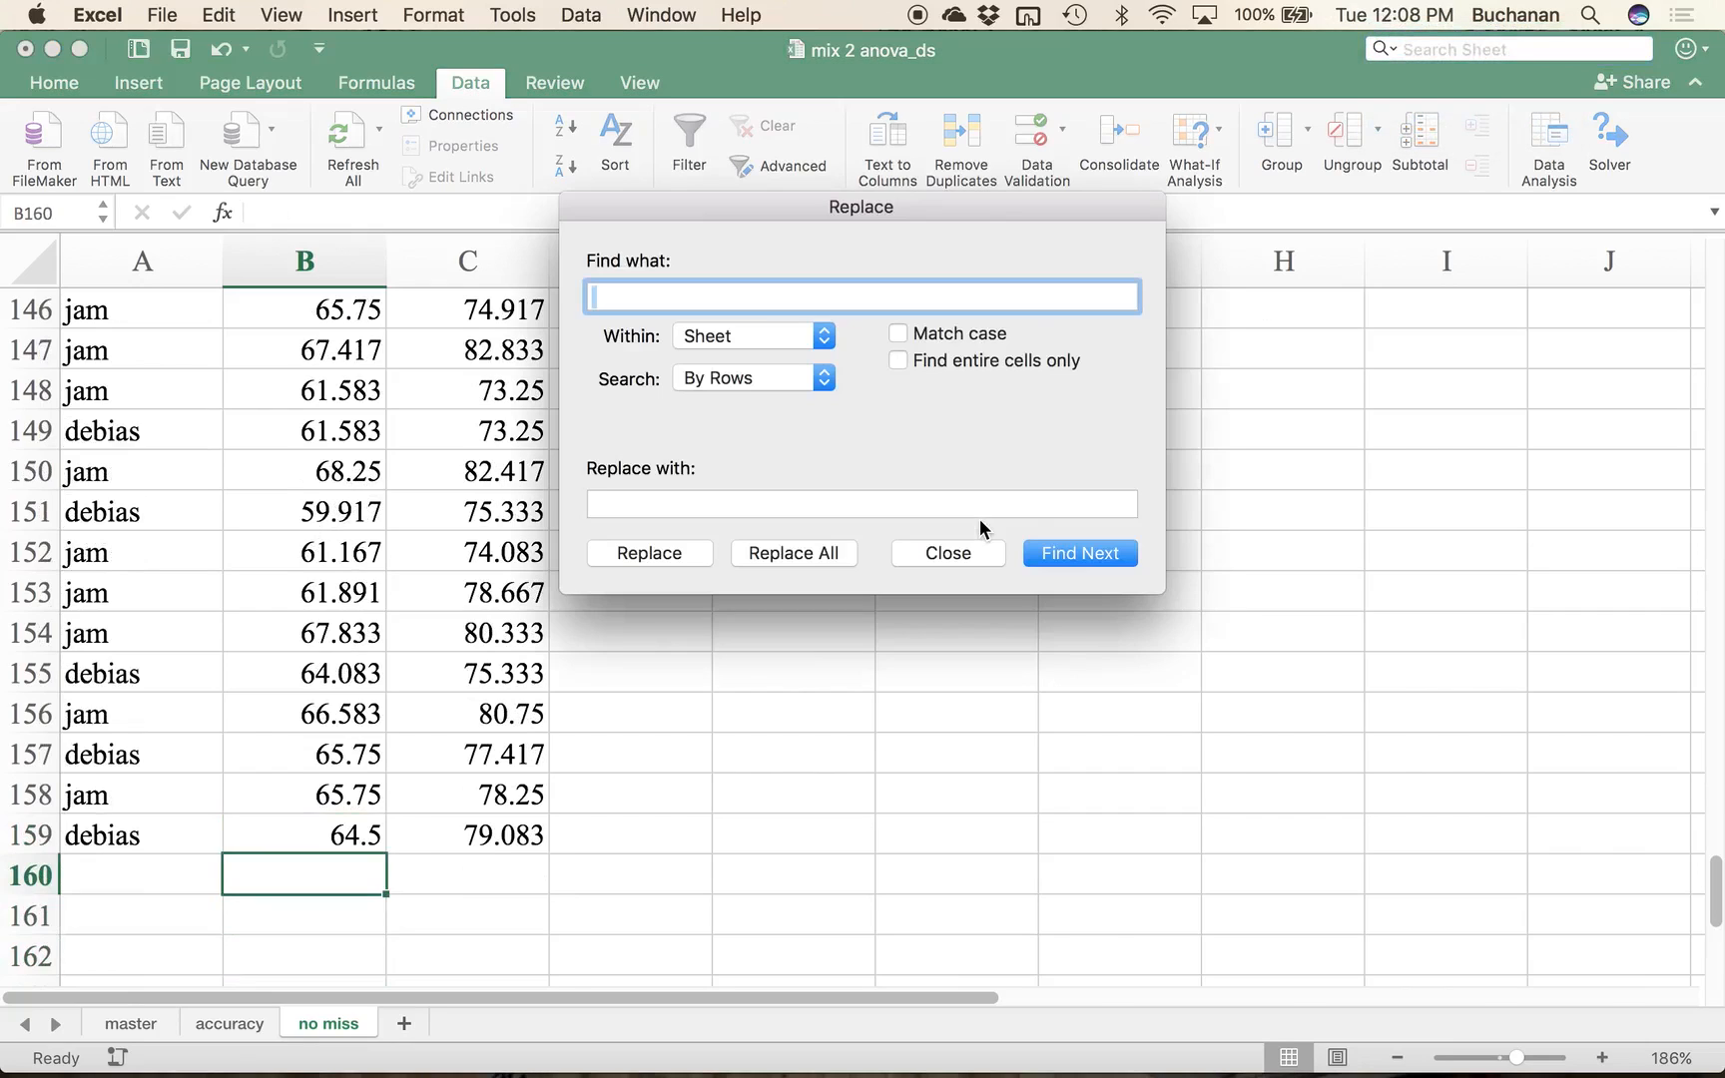
pyautogui.click(759, 557)
pyautogui.click(1112, 440)
pyautogui.click(949, 551)
# Step: Look over the lower rows of the bsglo column again, ending at the cell below its last value
pyautogui.click(287, 714)
pyautogui.scroll(10, 287, 713)
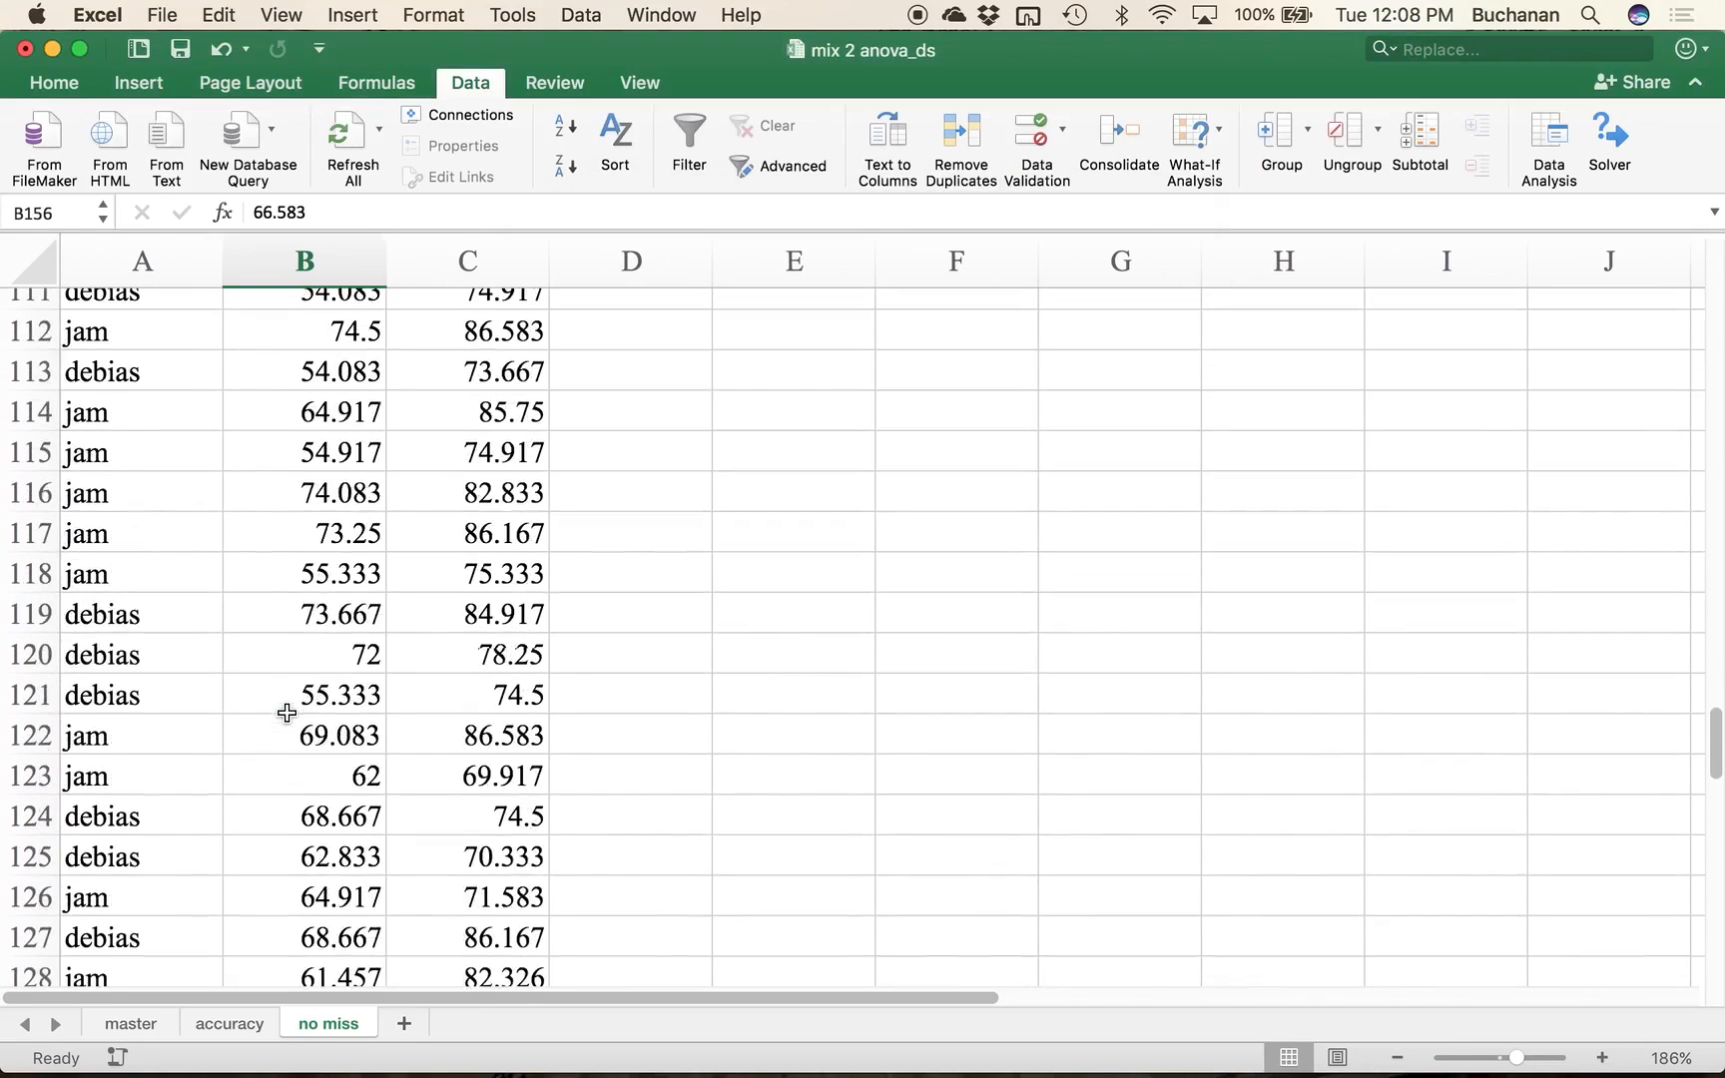
pyautogui.scroll(2, 290, 699)
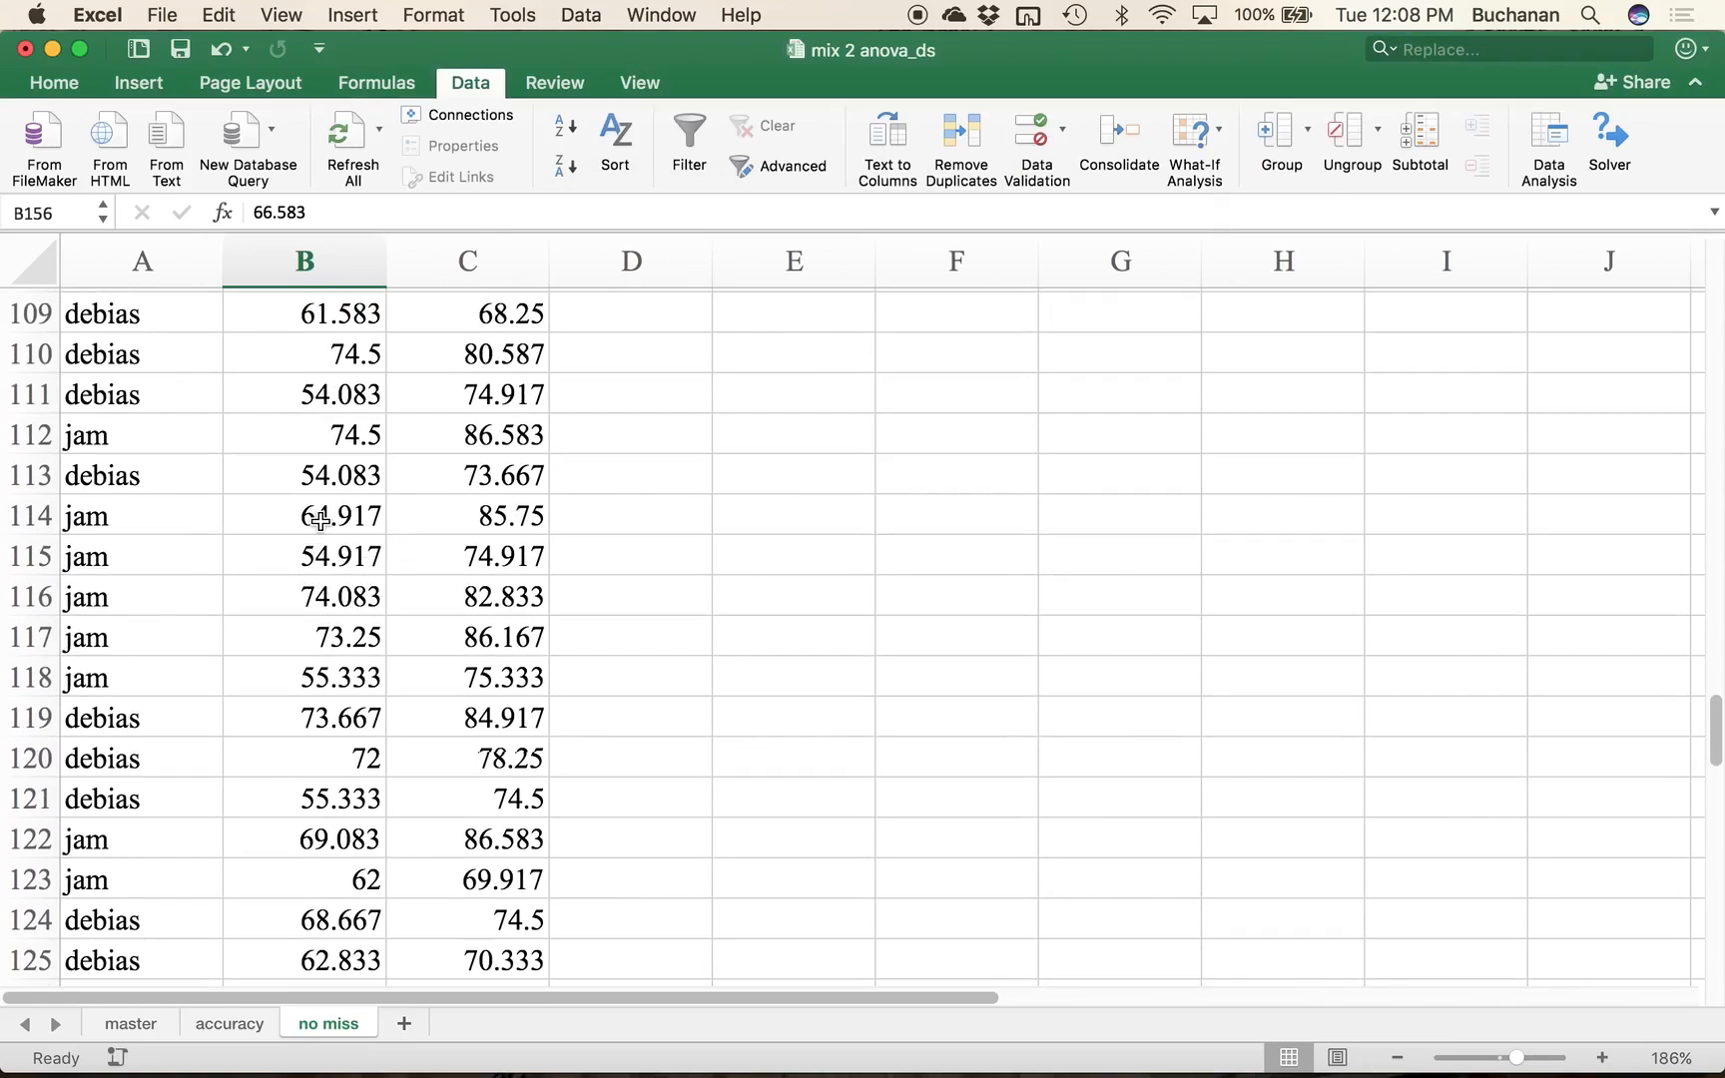
pyautogui.press('Down')
pyautogui.press('Down')
pyautogui.press('Down')
pyautogui.press('Down')
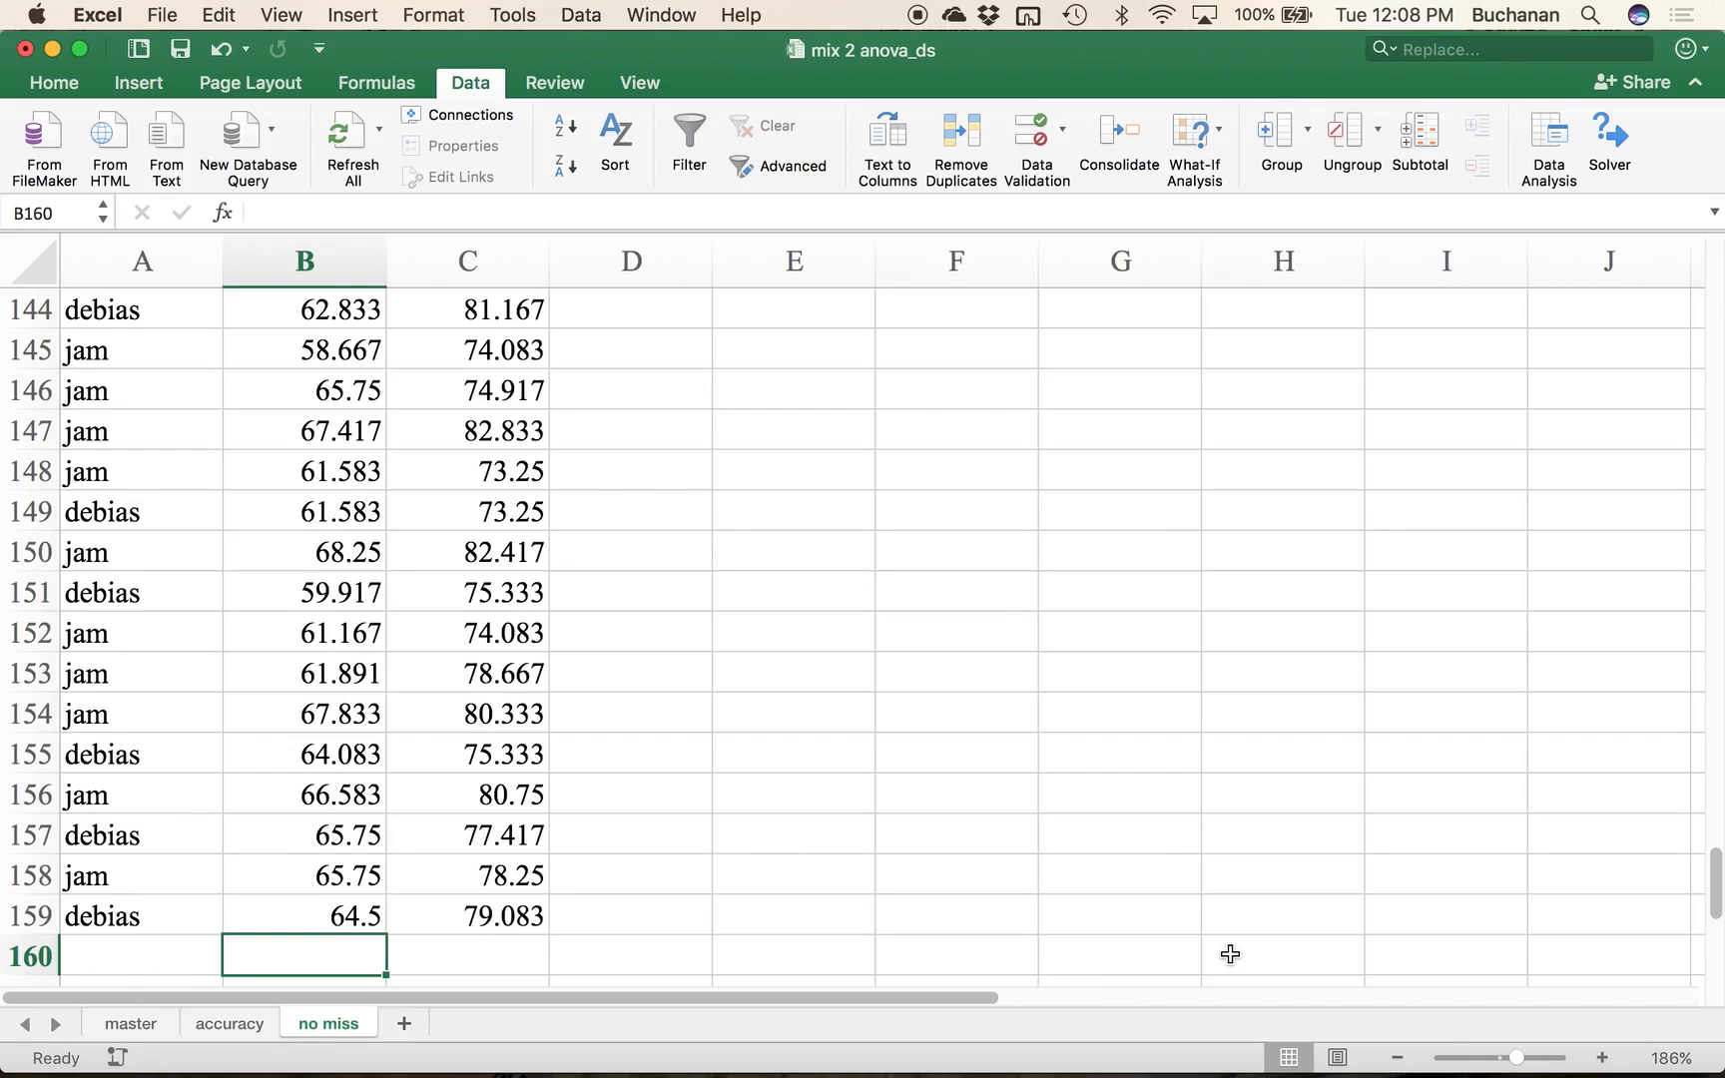
pyautogui.scroll(-3, 828, 718)
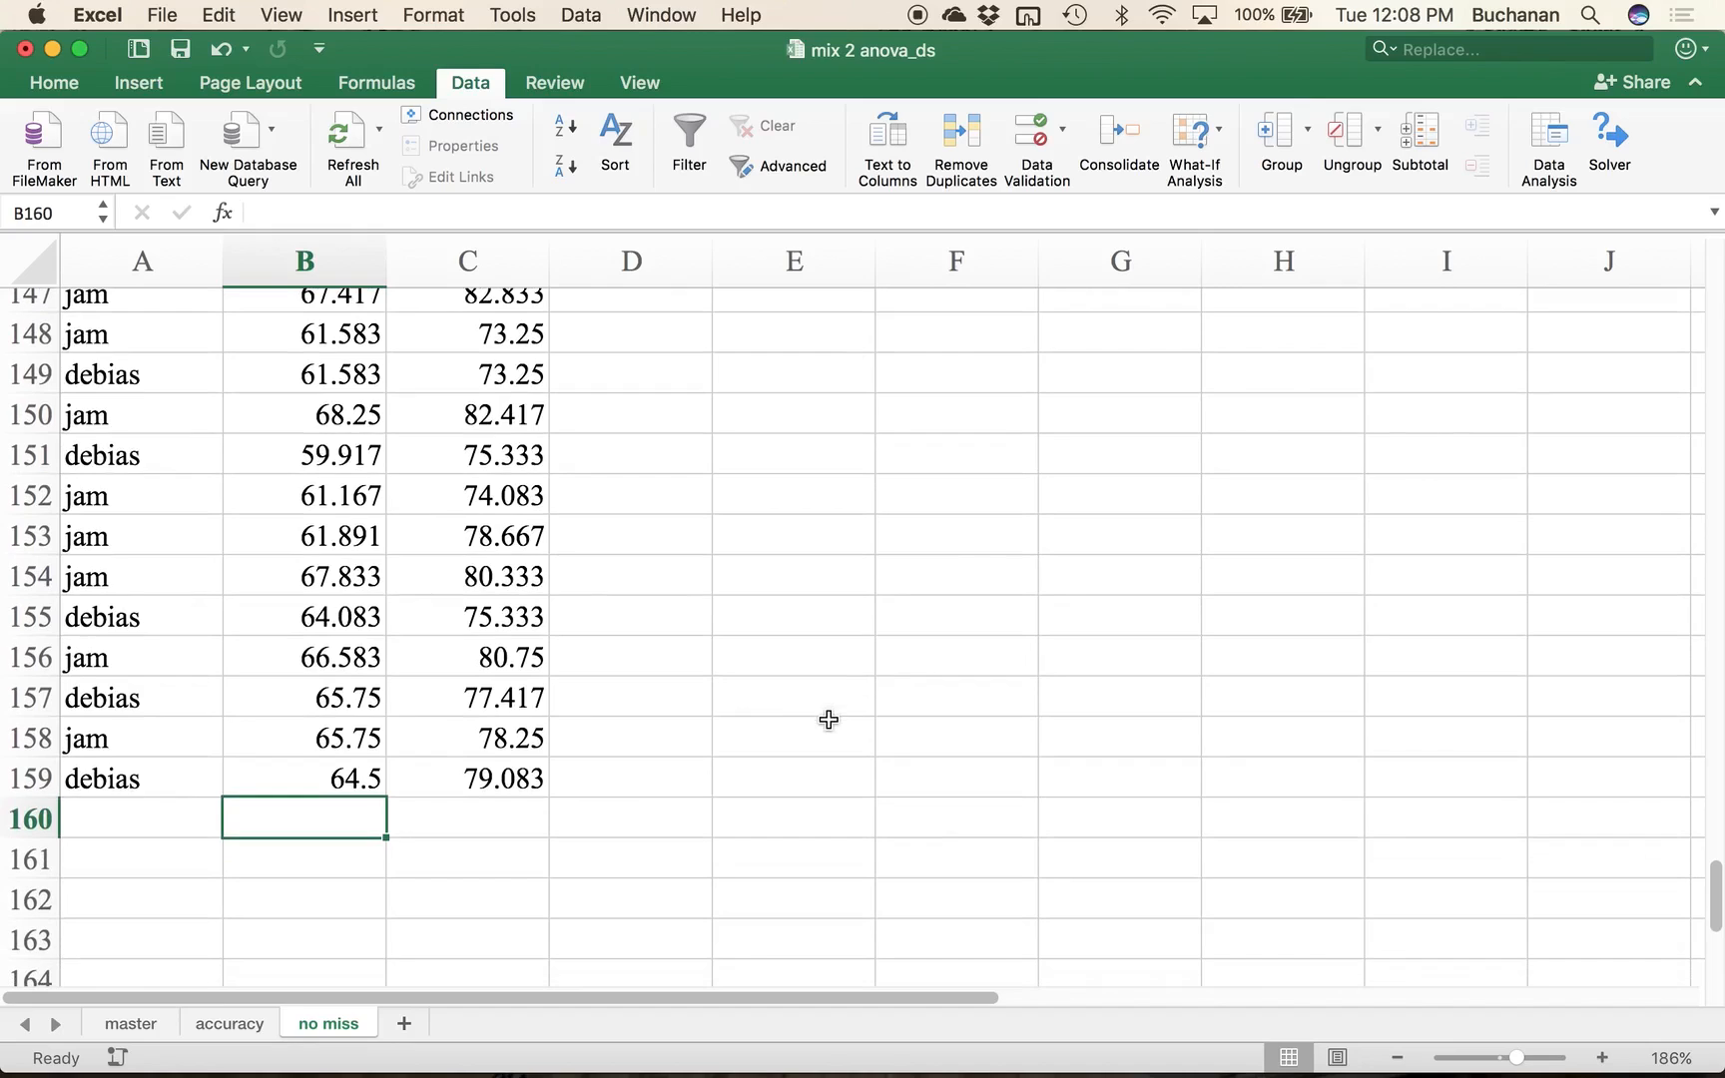
# Step: Enter =COUNTA(B2:B159)/158*100 in B160 to get the percentage of complete bsglo data, consulting the COUNTA help article
pyautogui.write('=')
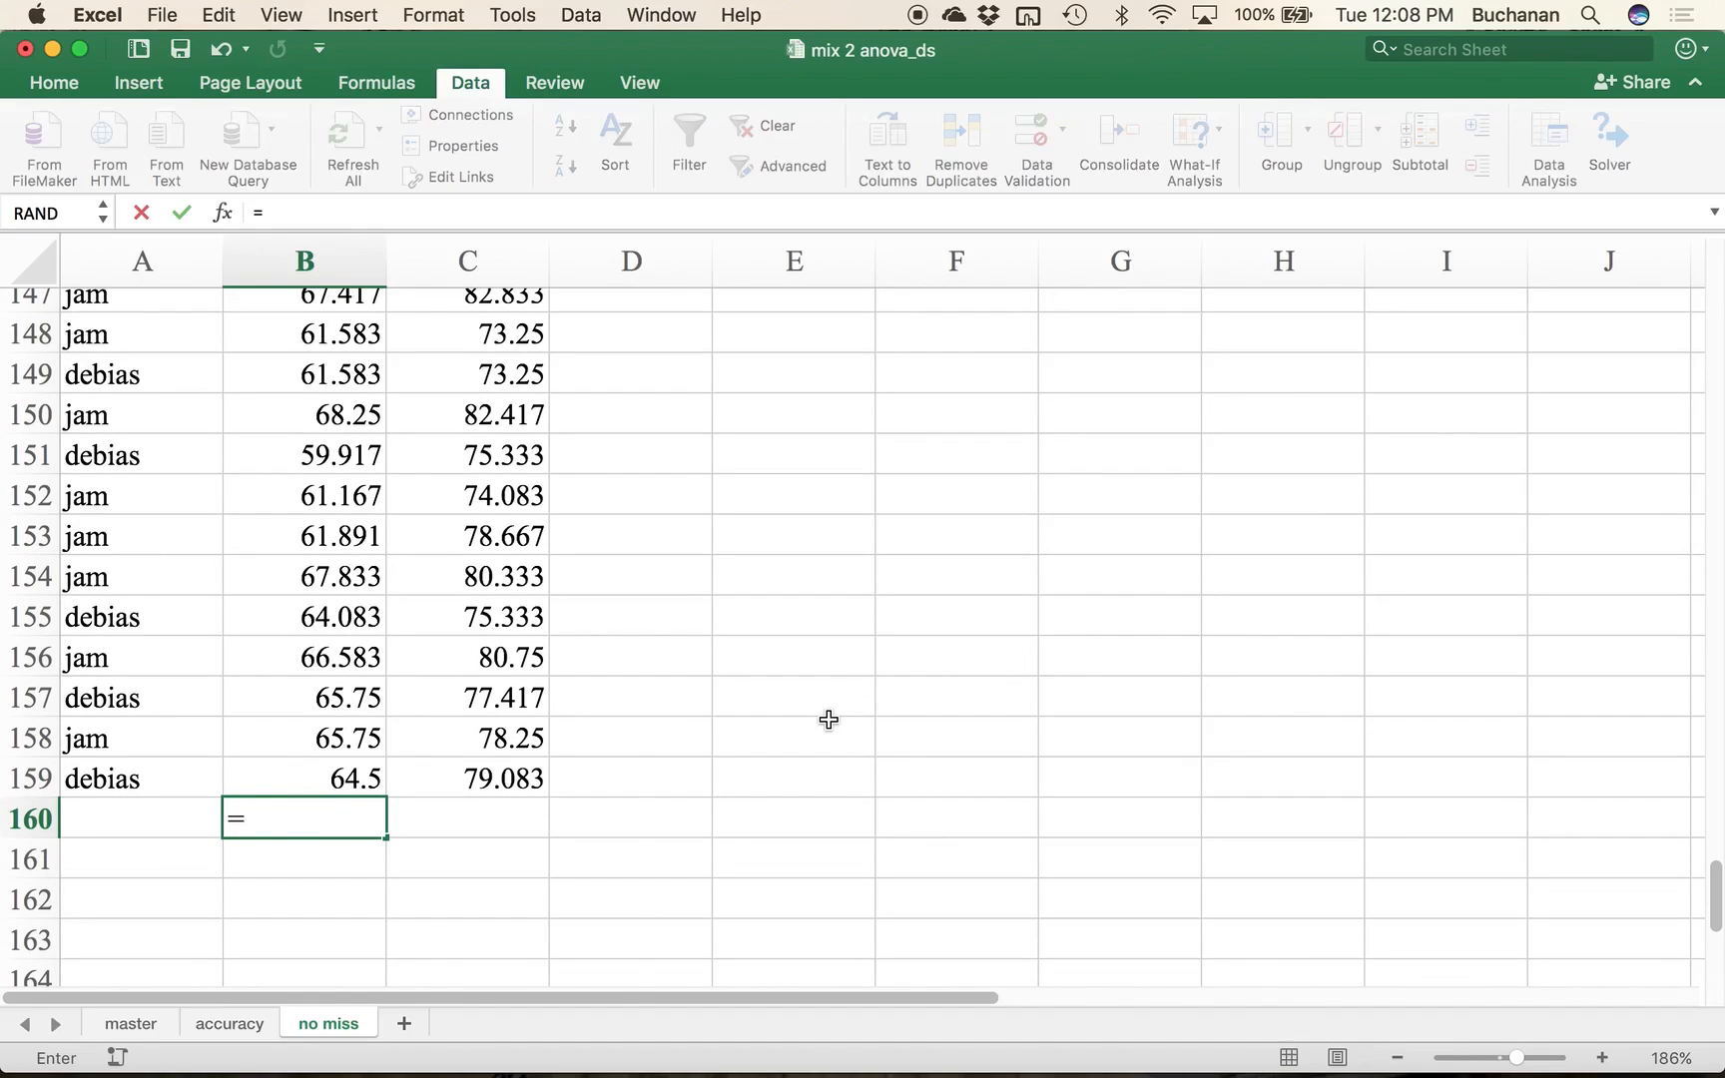
pyautogui.write('counta(')
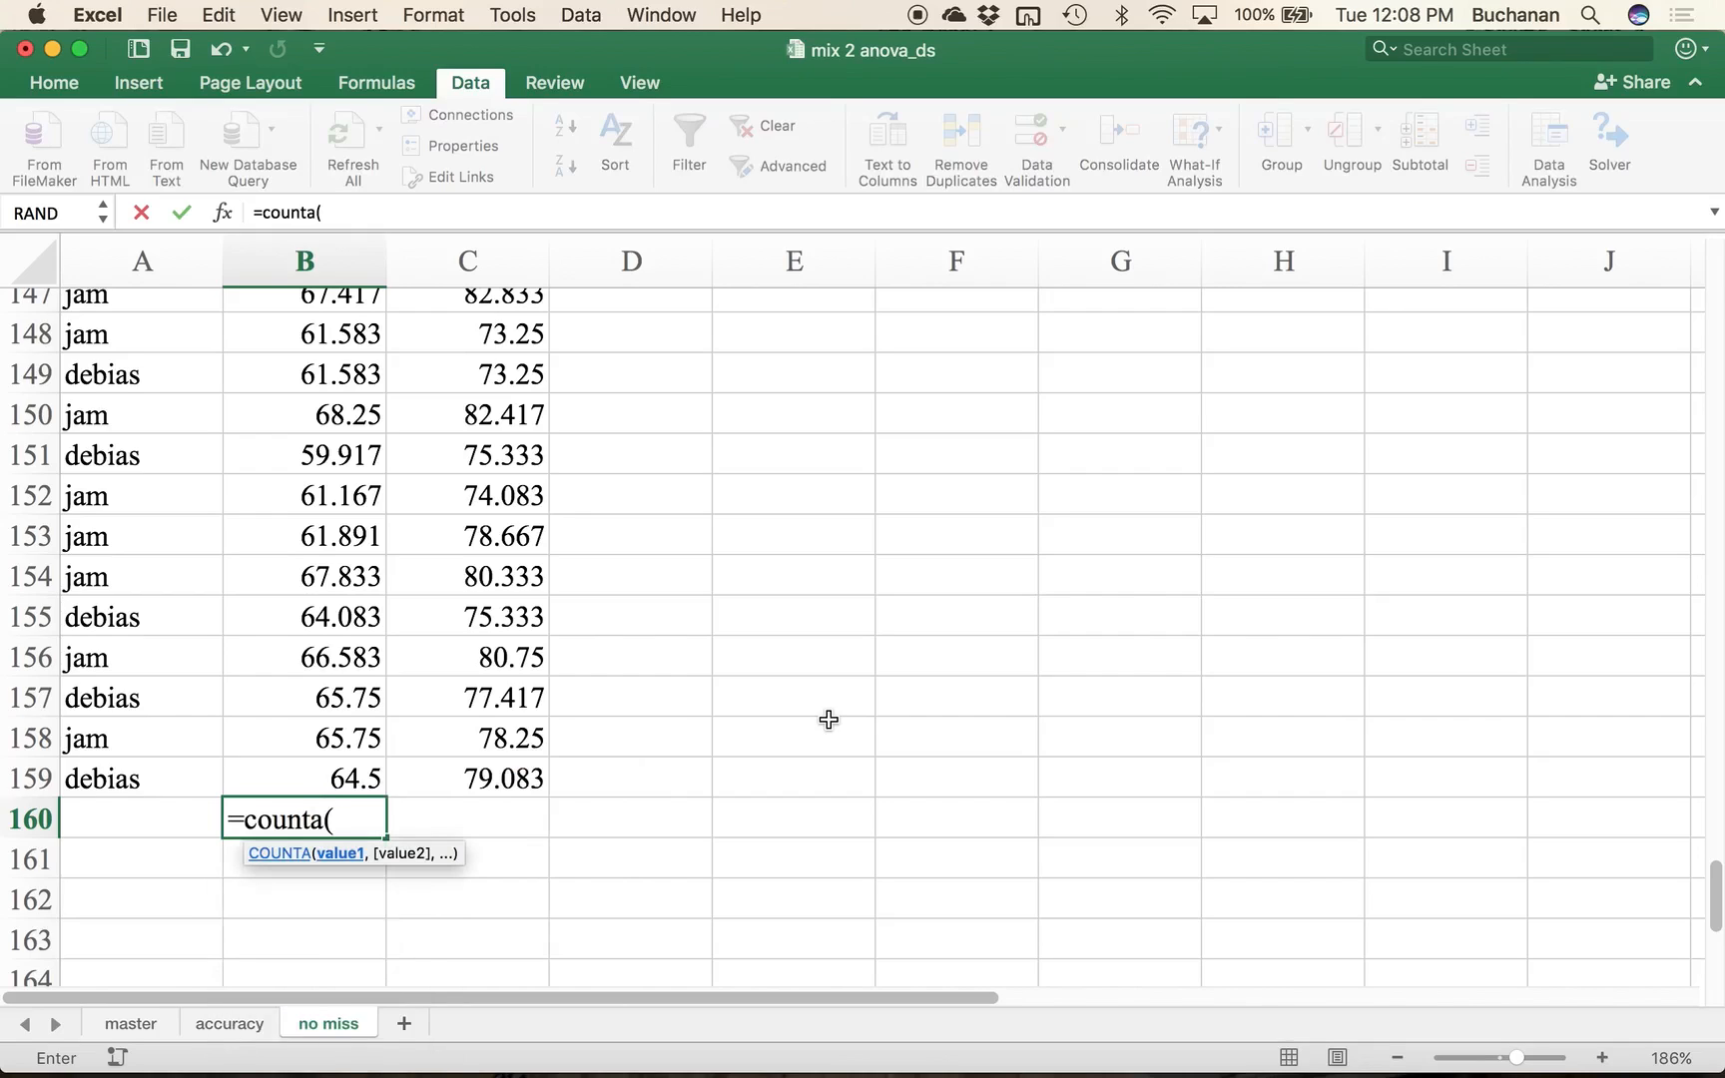
pyautogui.click(279, 851)
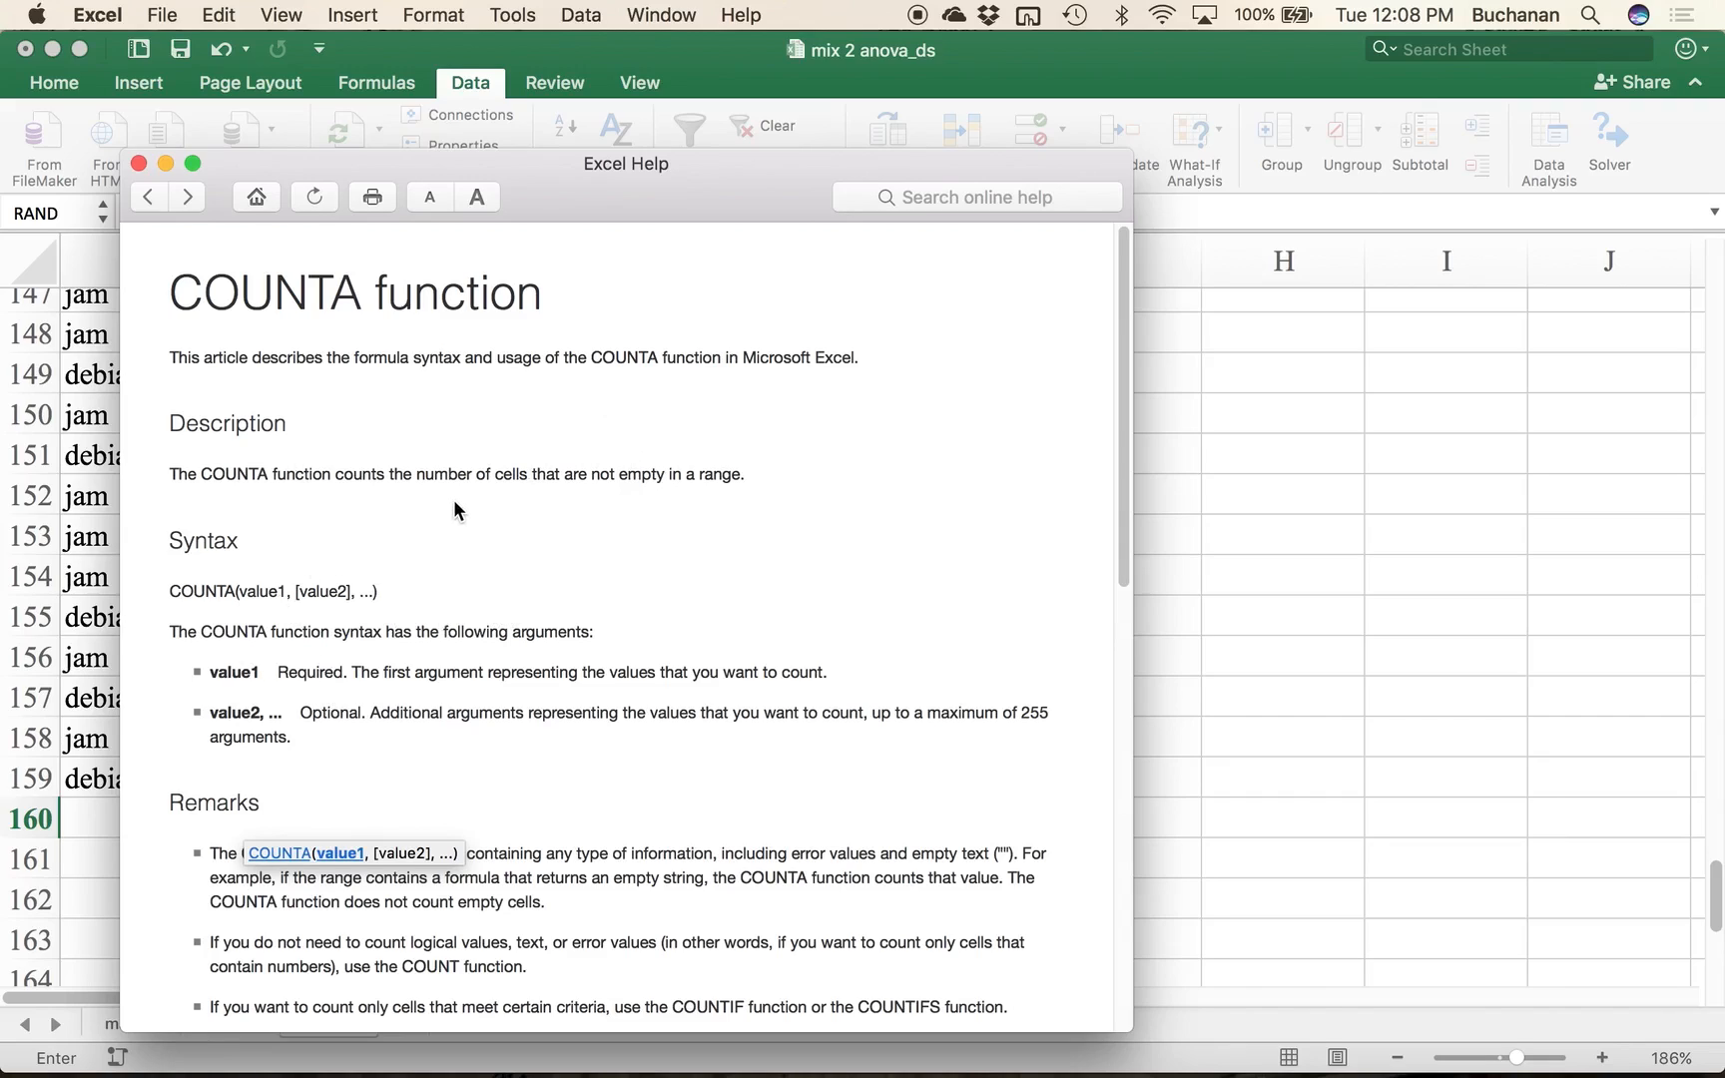
pyautogui.click(139, 162)
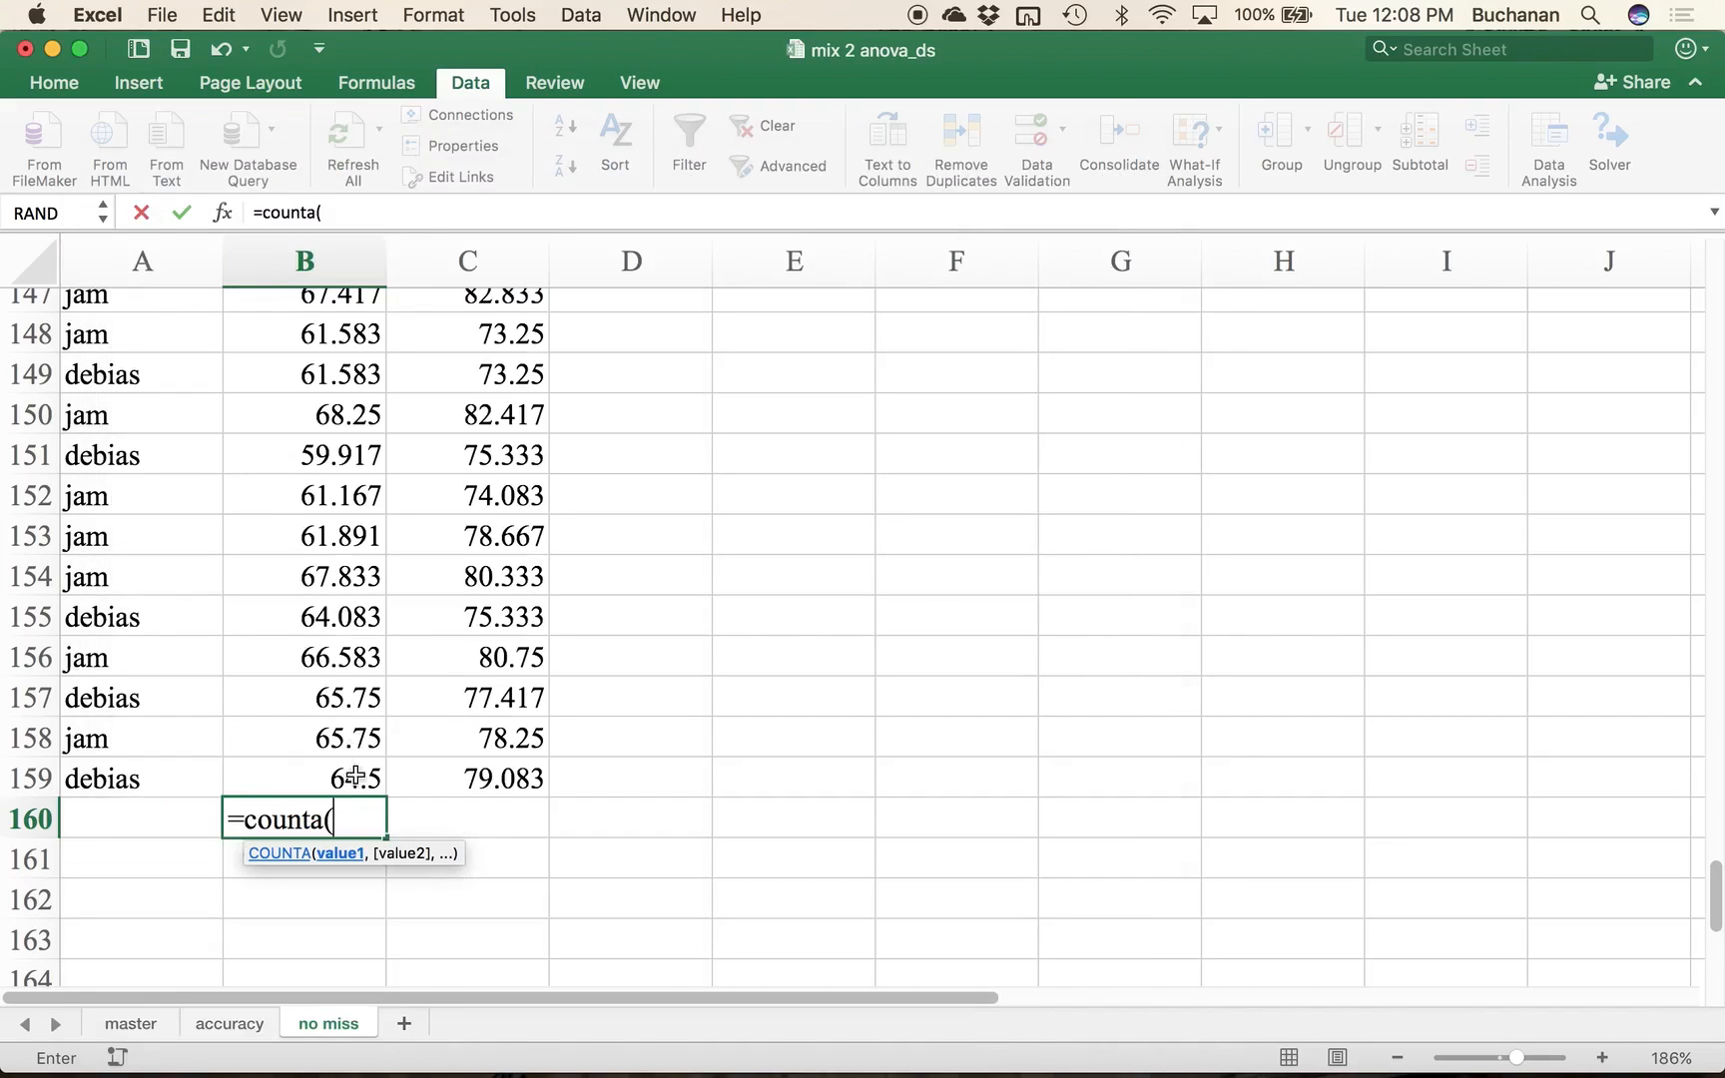
pyautogui.click(276, 781)
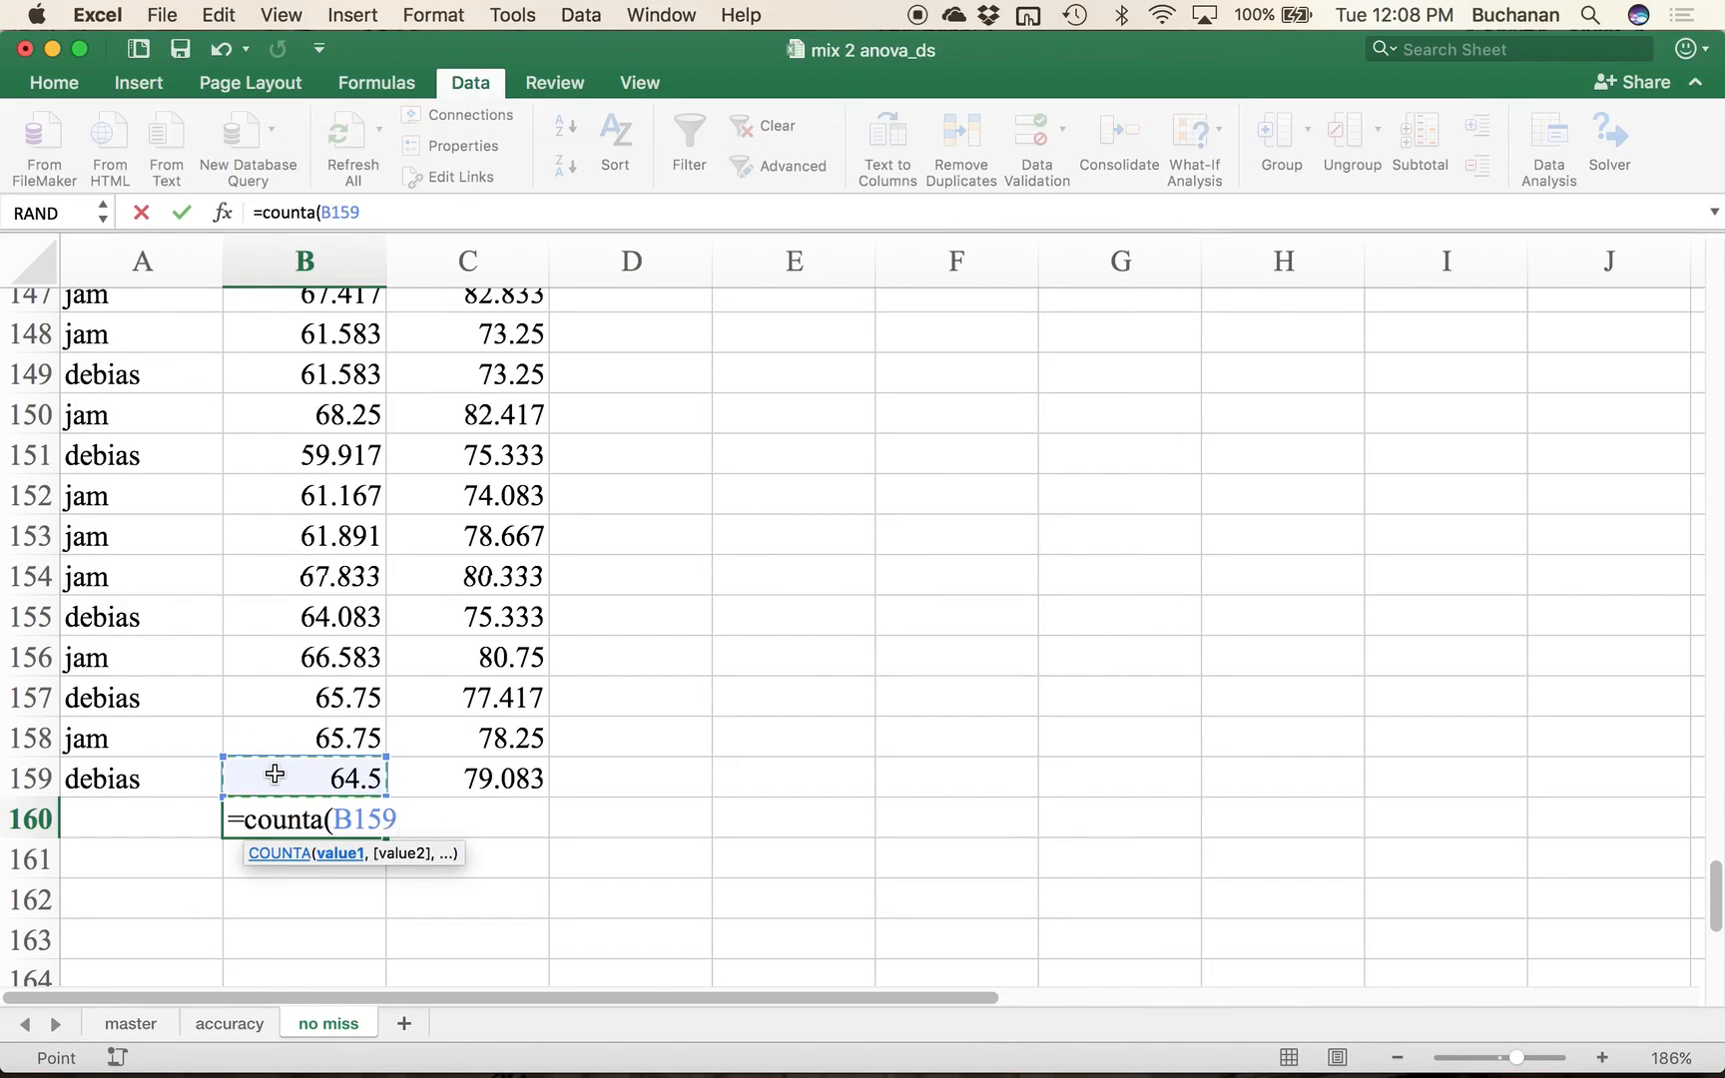
pyautogui.press('shift+super+Up')
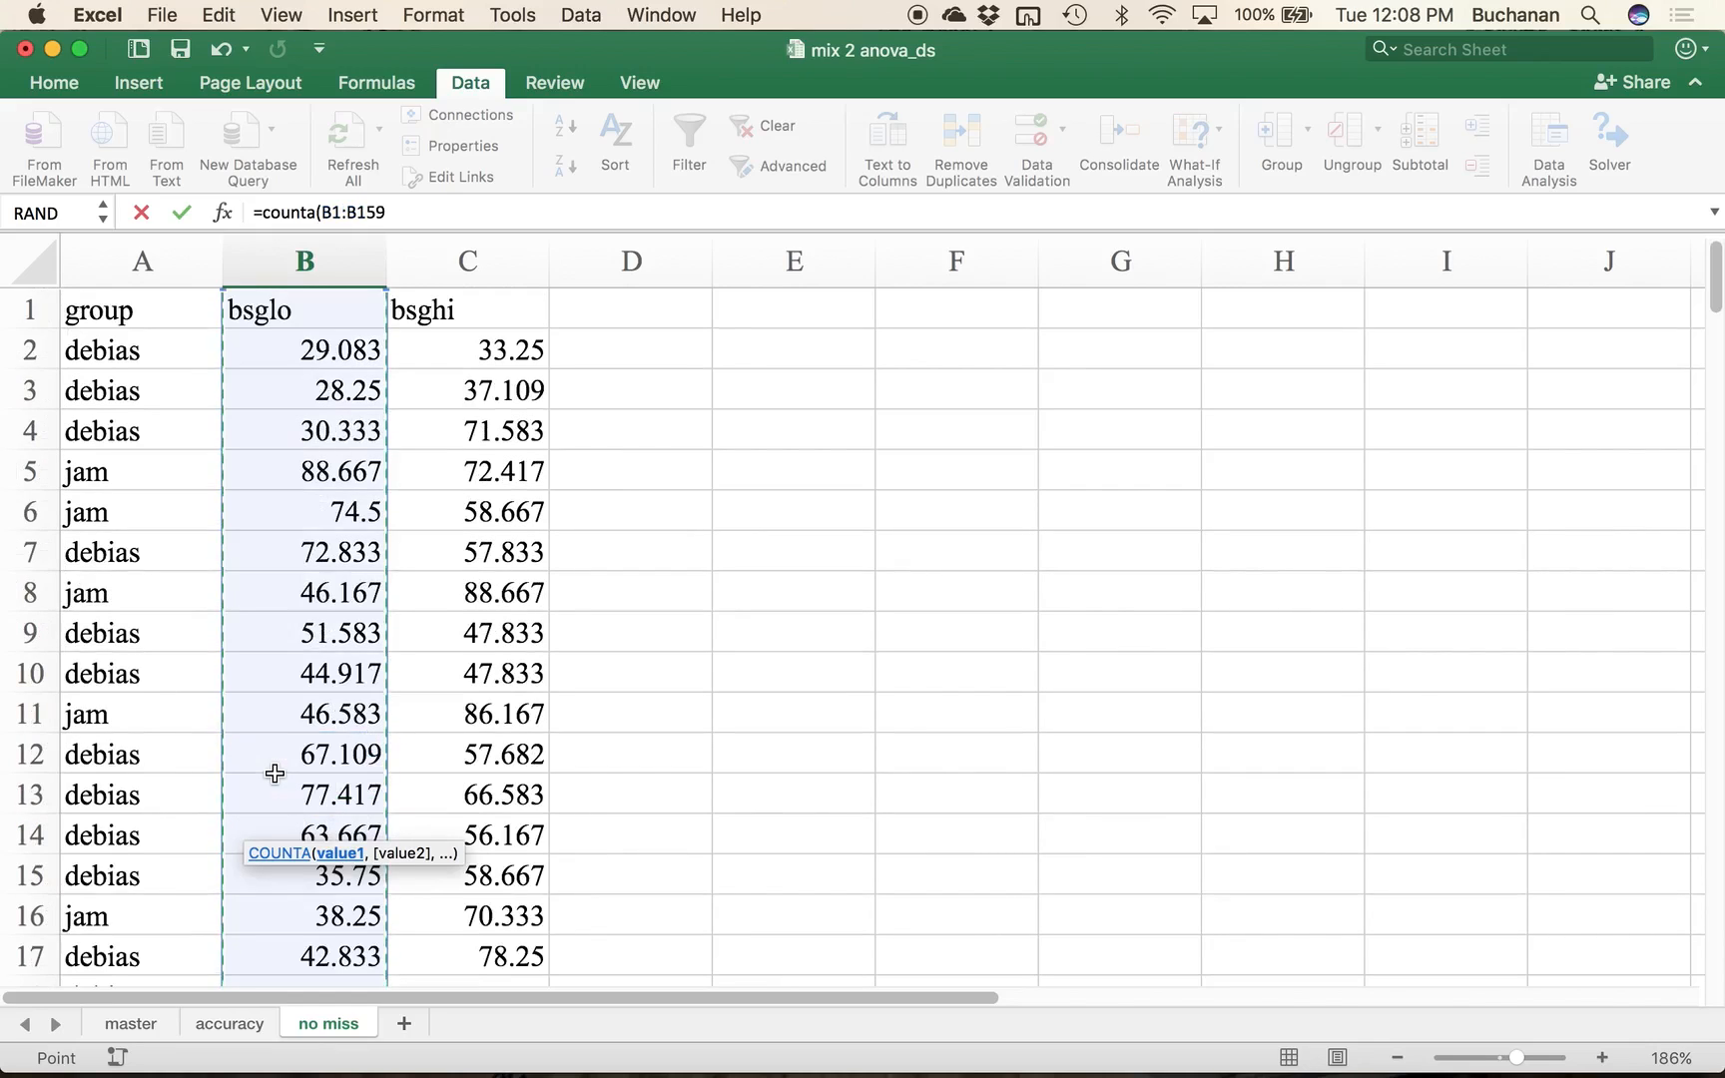
pyautogui.hotkey('shift', 'Down')
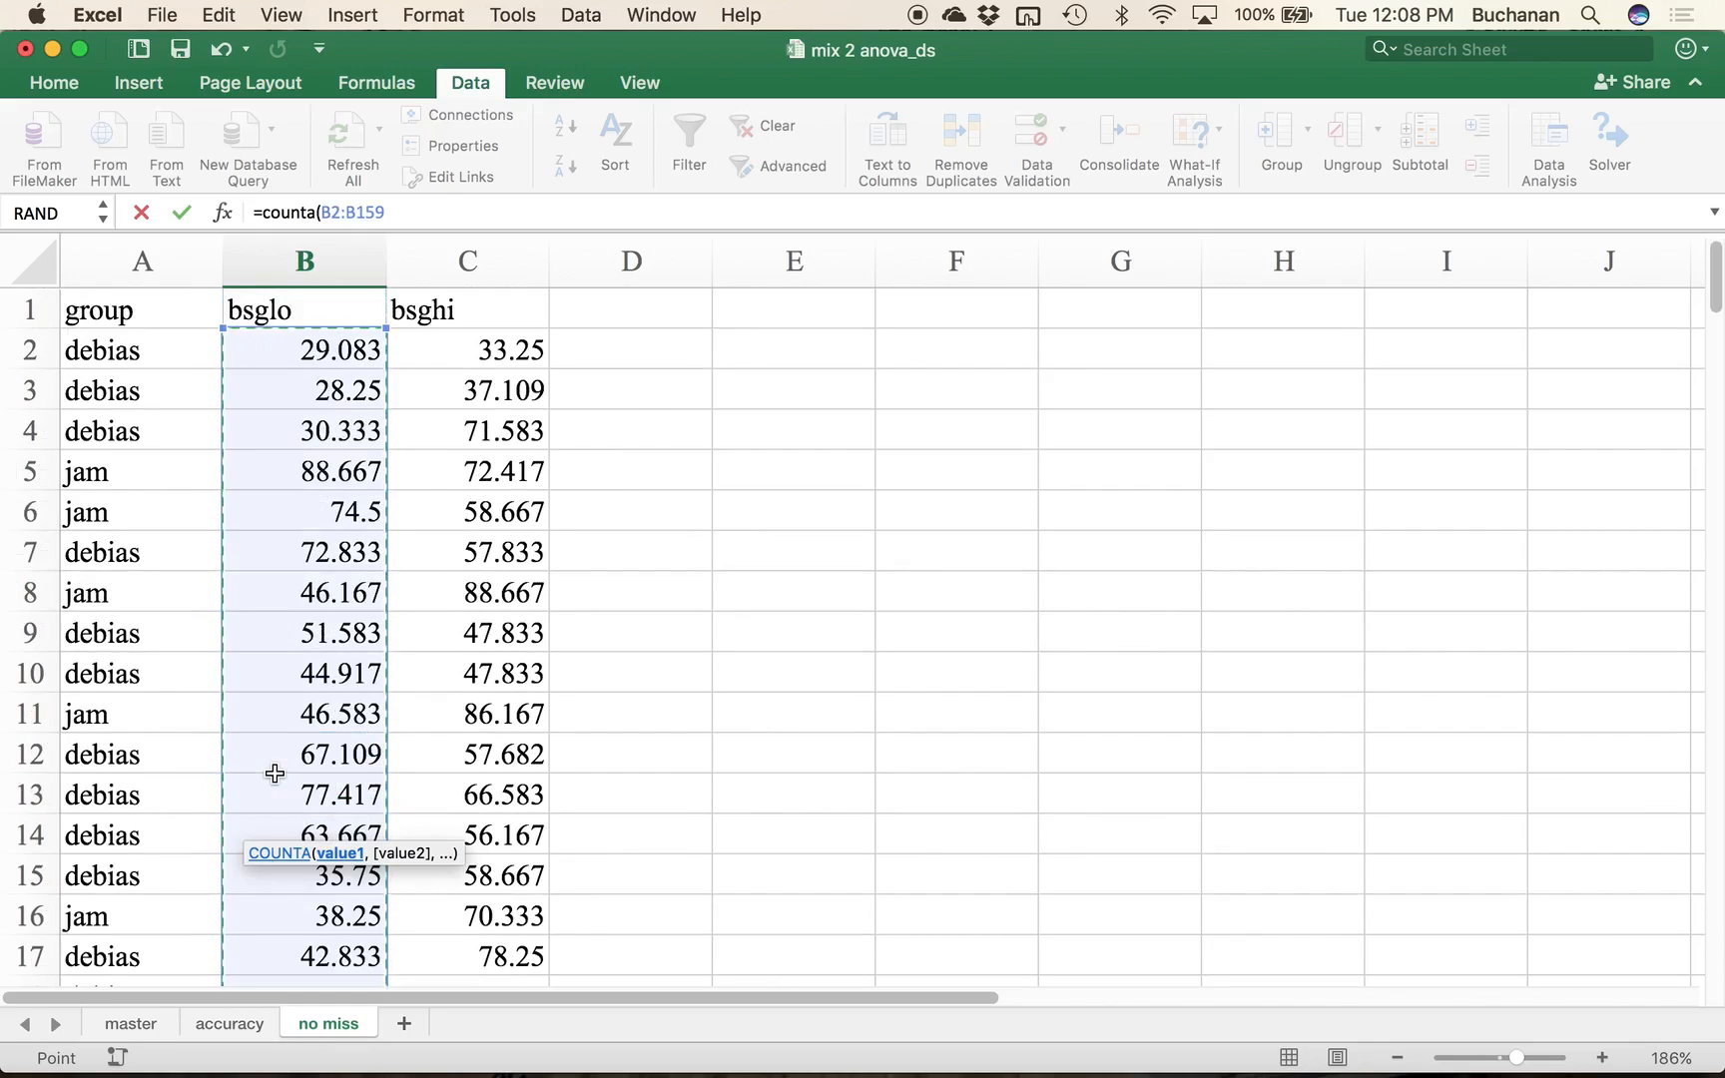
pyautogui.write(')/158')
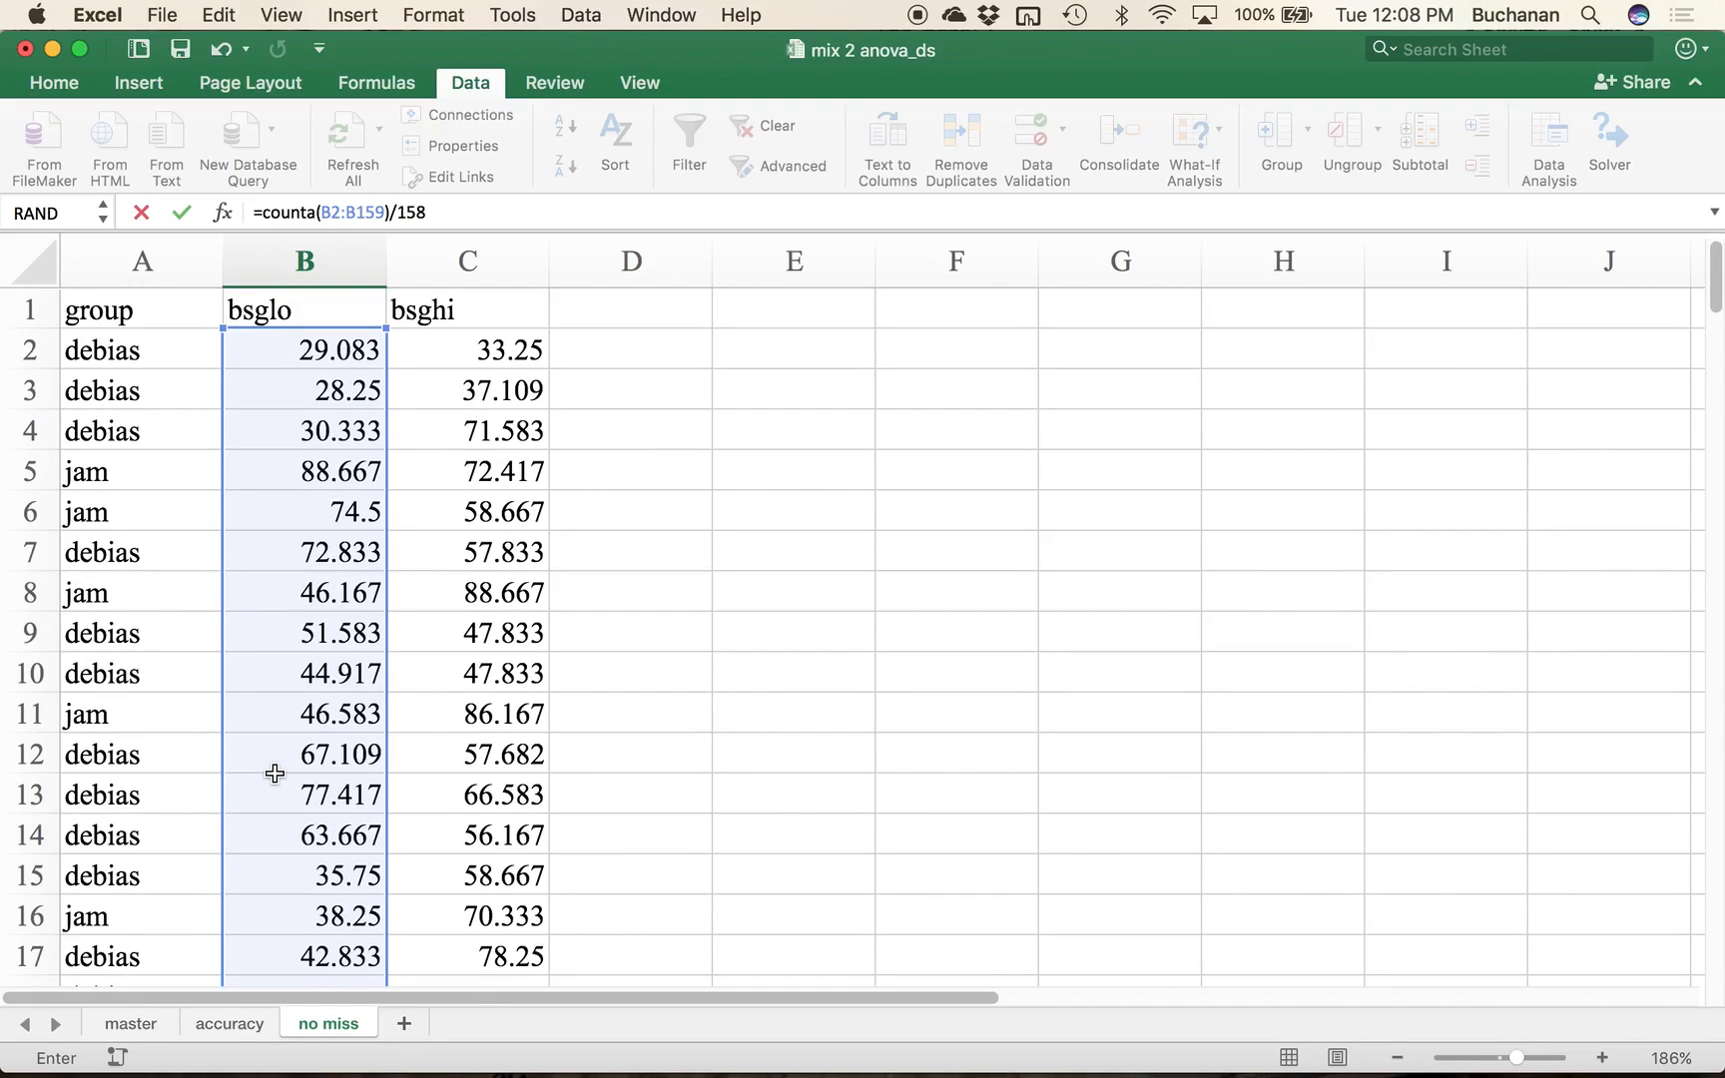
pyautogui.write('*100')
pyautogui.press('Return')
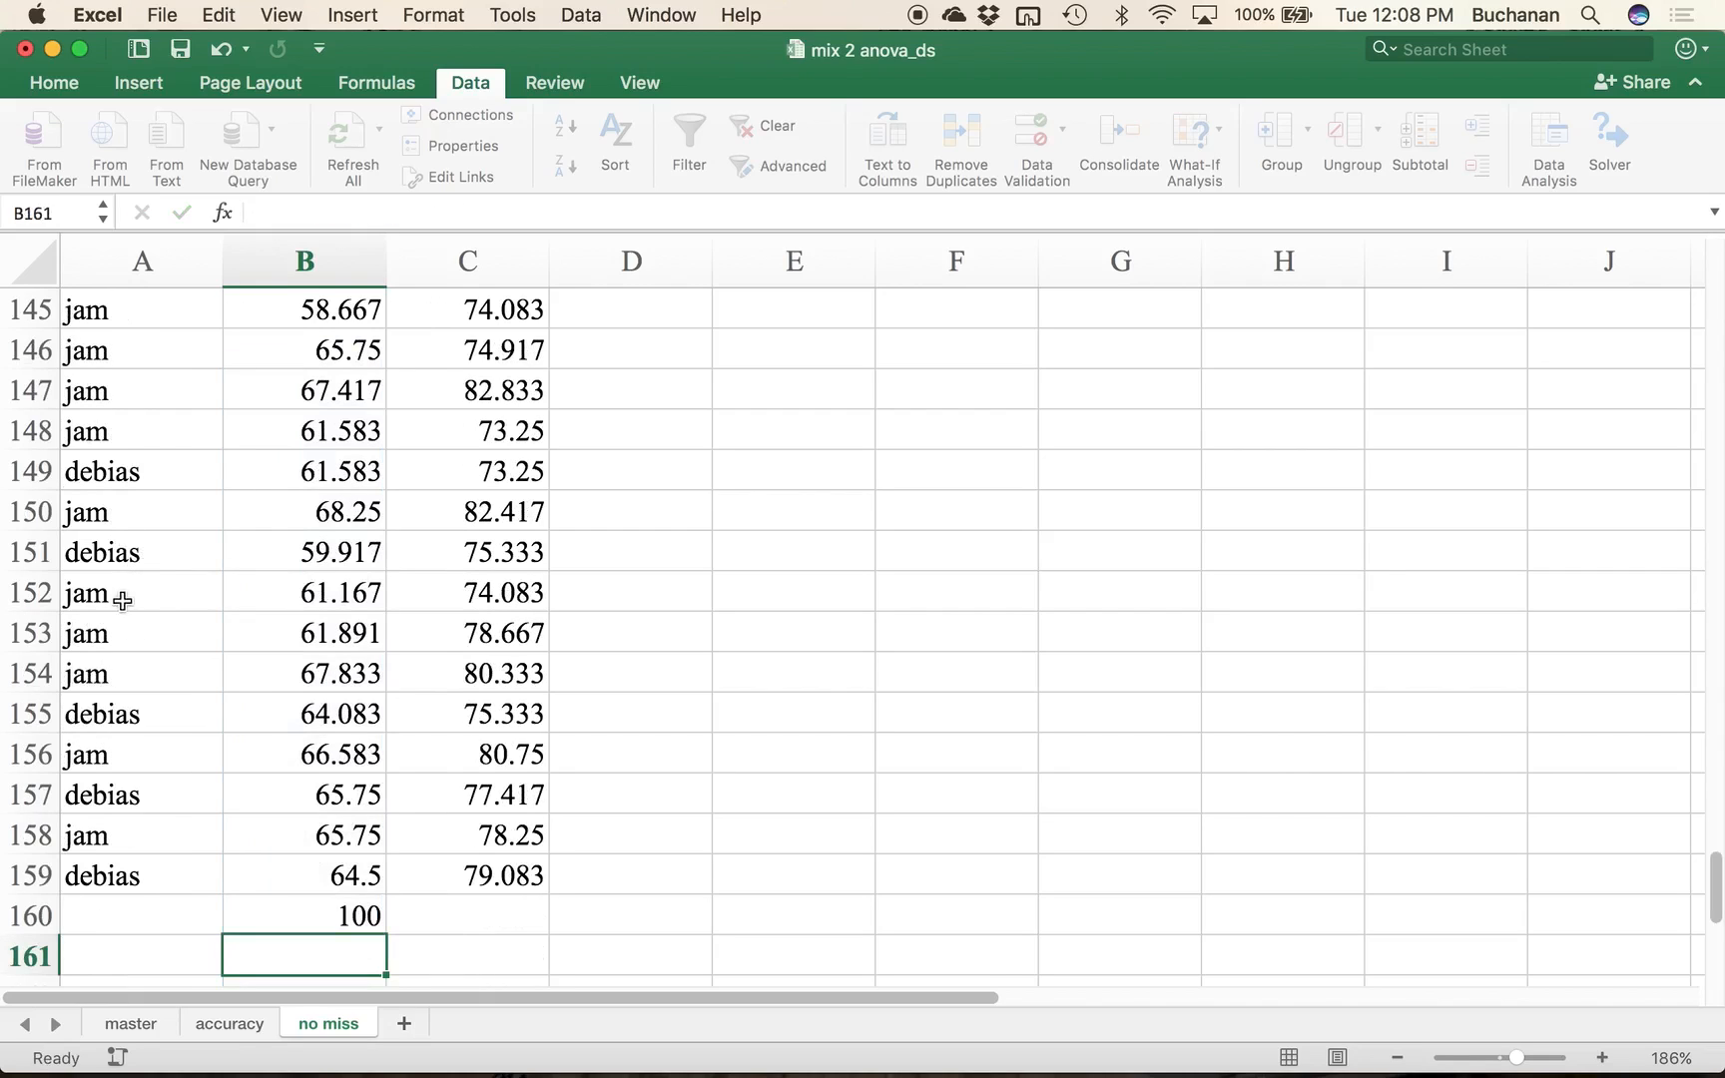
# Step: Check the last data row, then review the percentage formula in B160
pyautogui.click(36, 868)
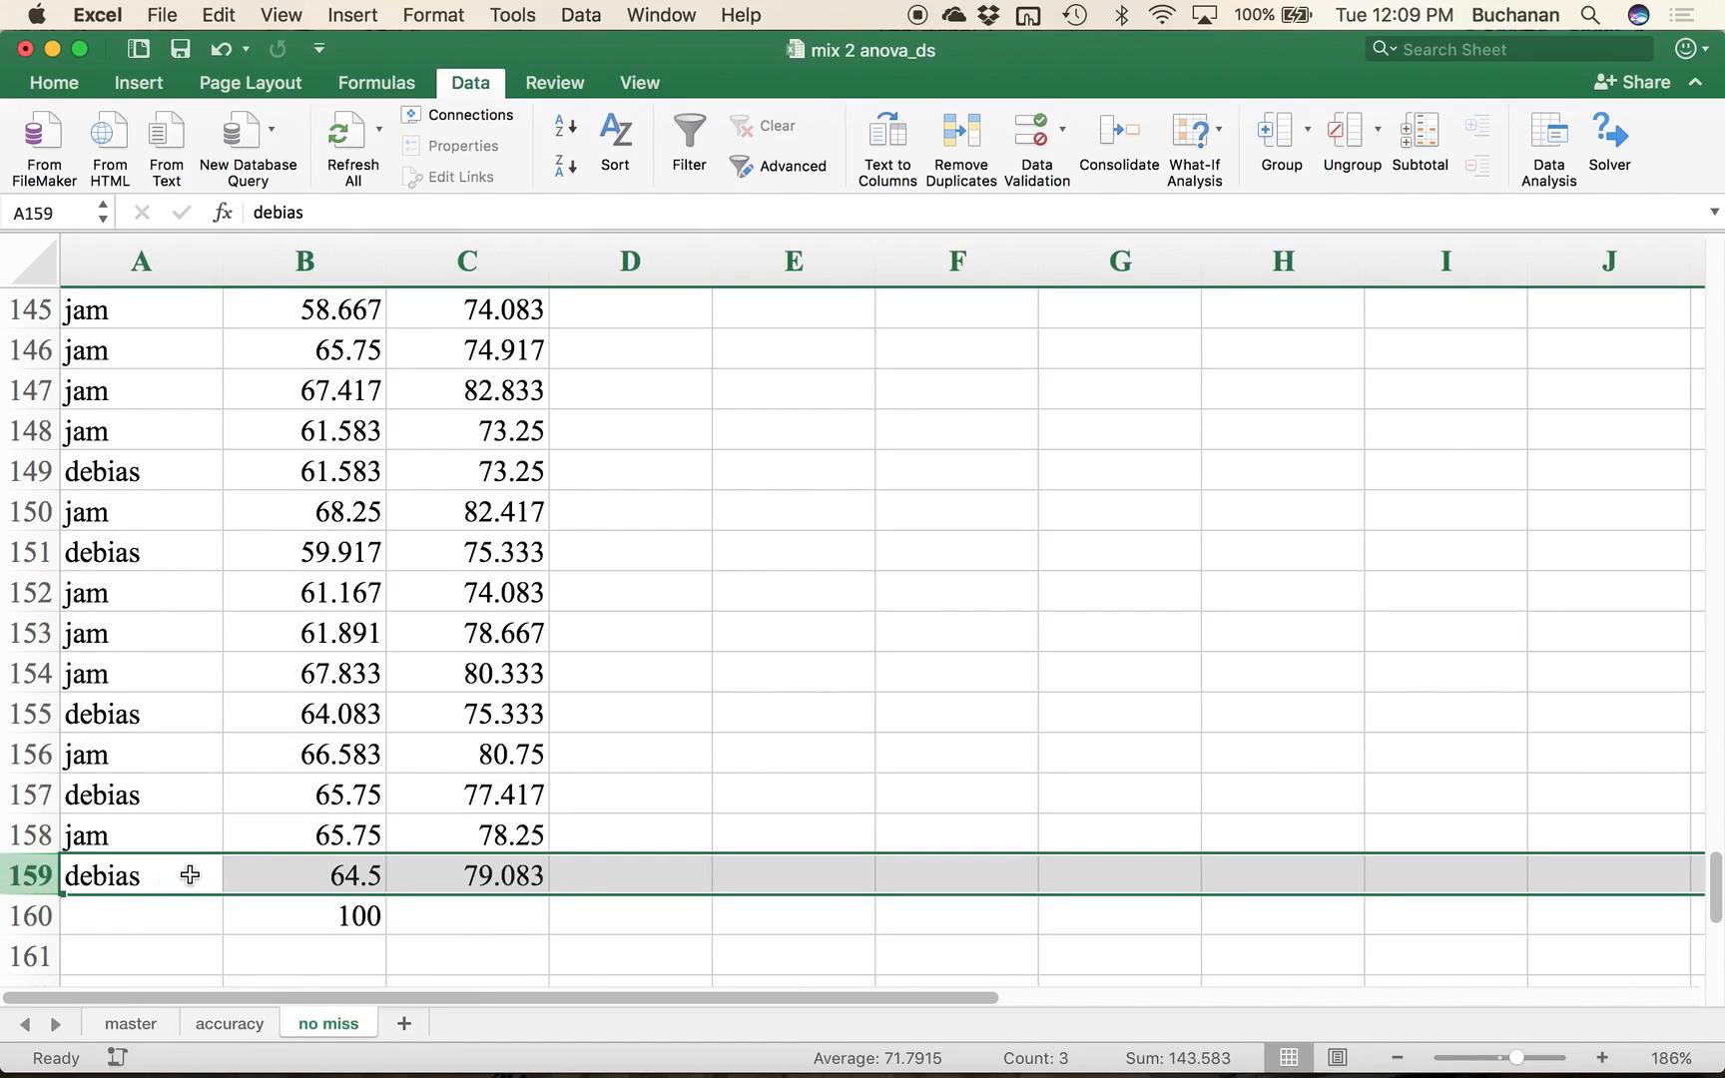
pyautogui.click(333, 782)
pyautogui.click(311, 906)
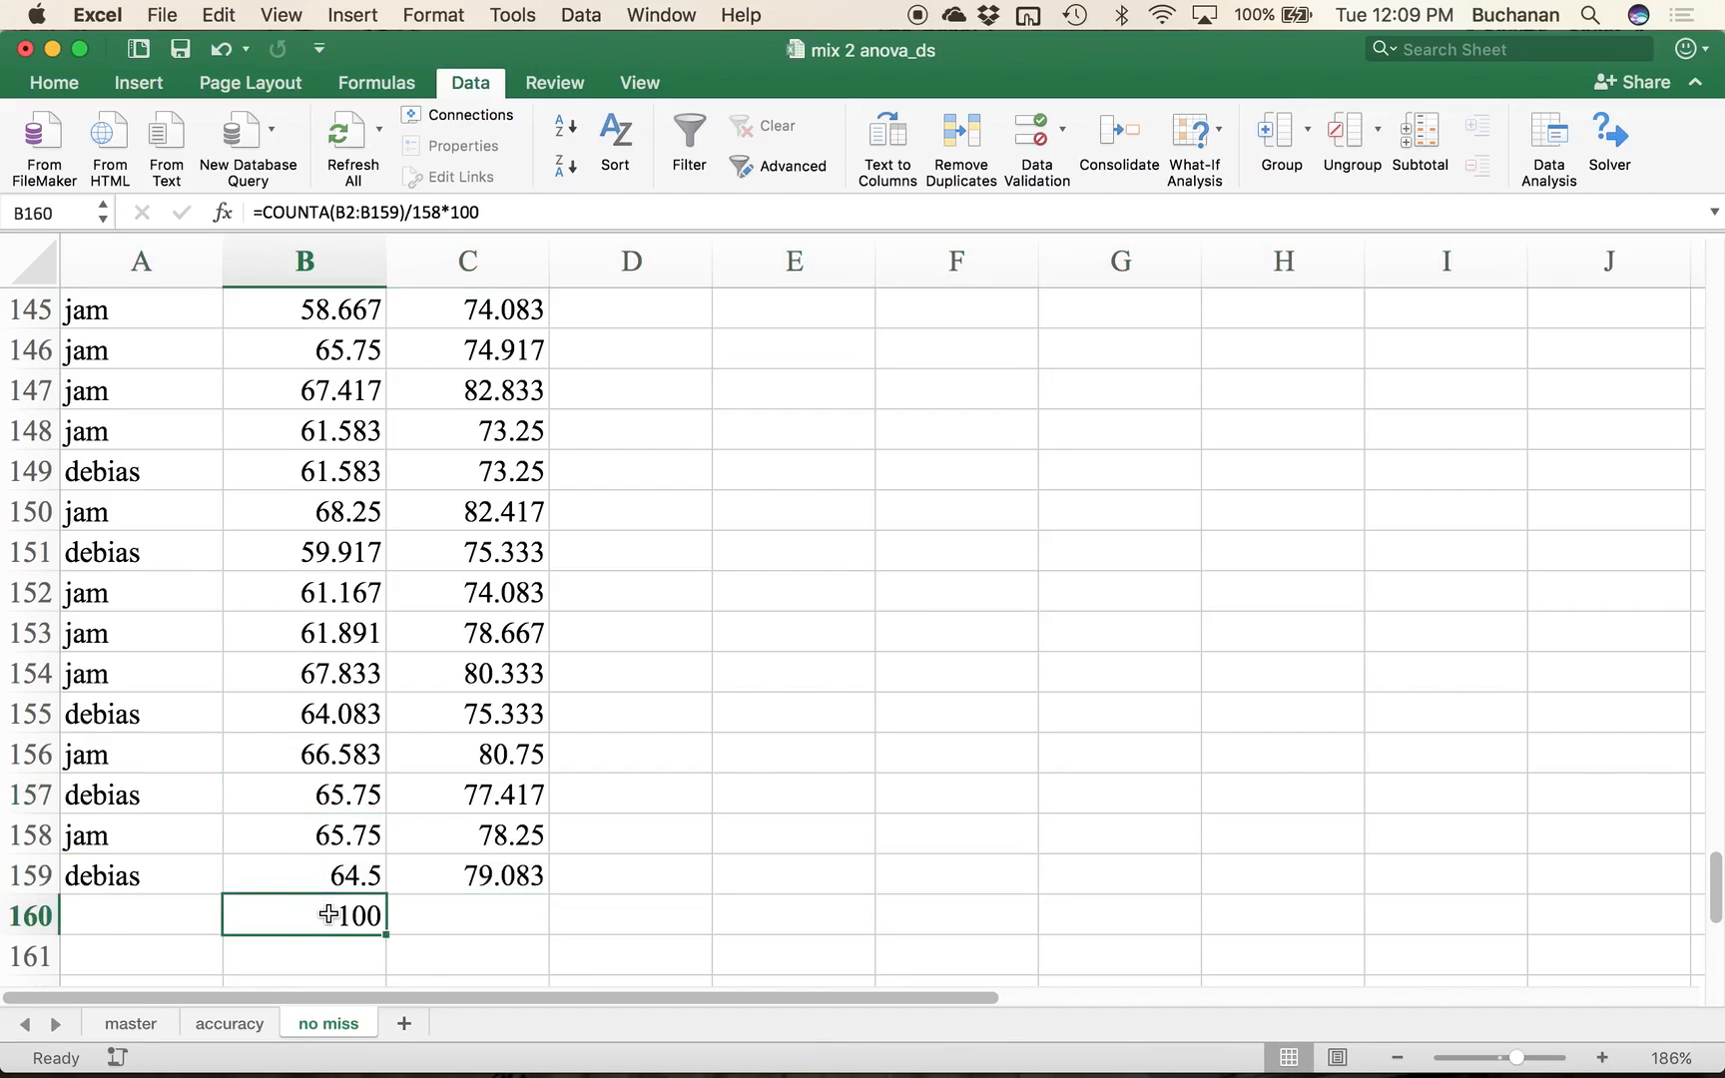
# Step: Copy the percentage formula from B160 across to C160 for the bsghi column
pyautogui.moveTo(383, 936); pyautogui.dragTo(562, 947)
pyautogui.click(470, 927)
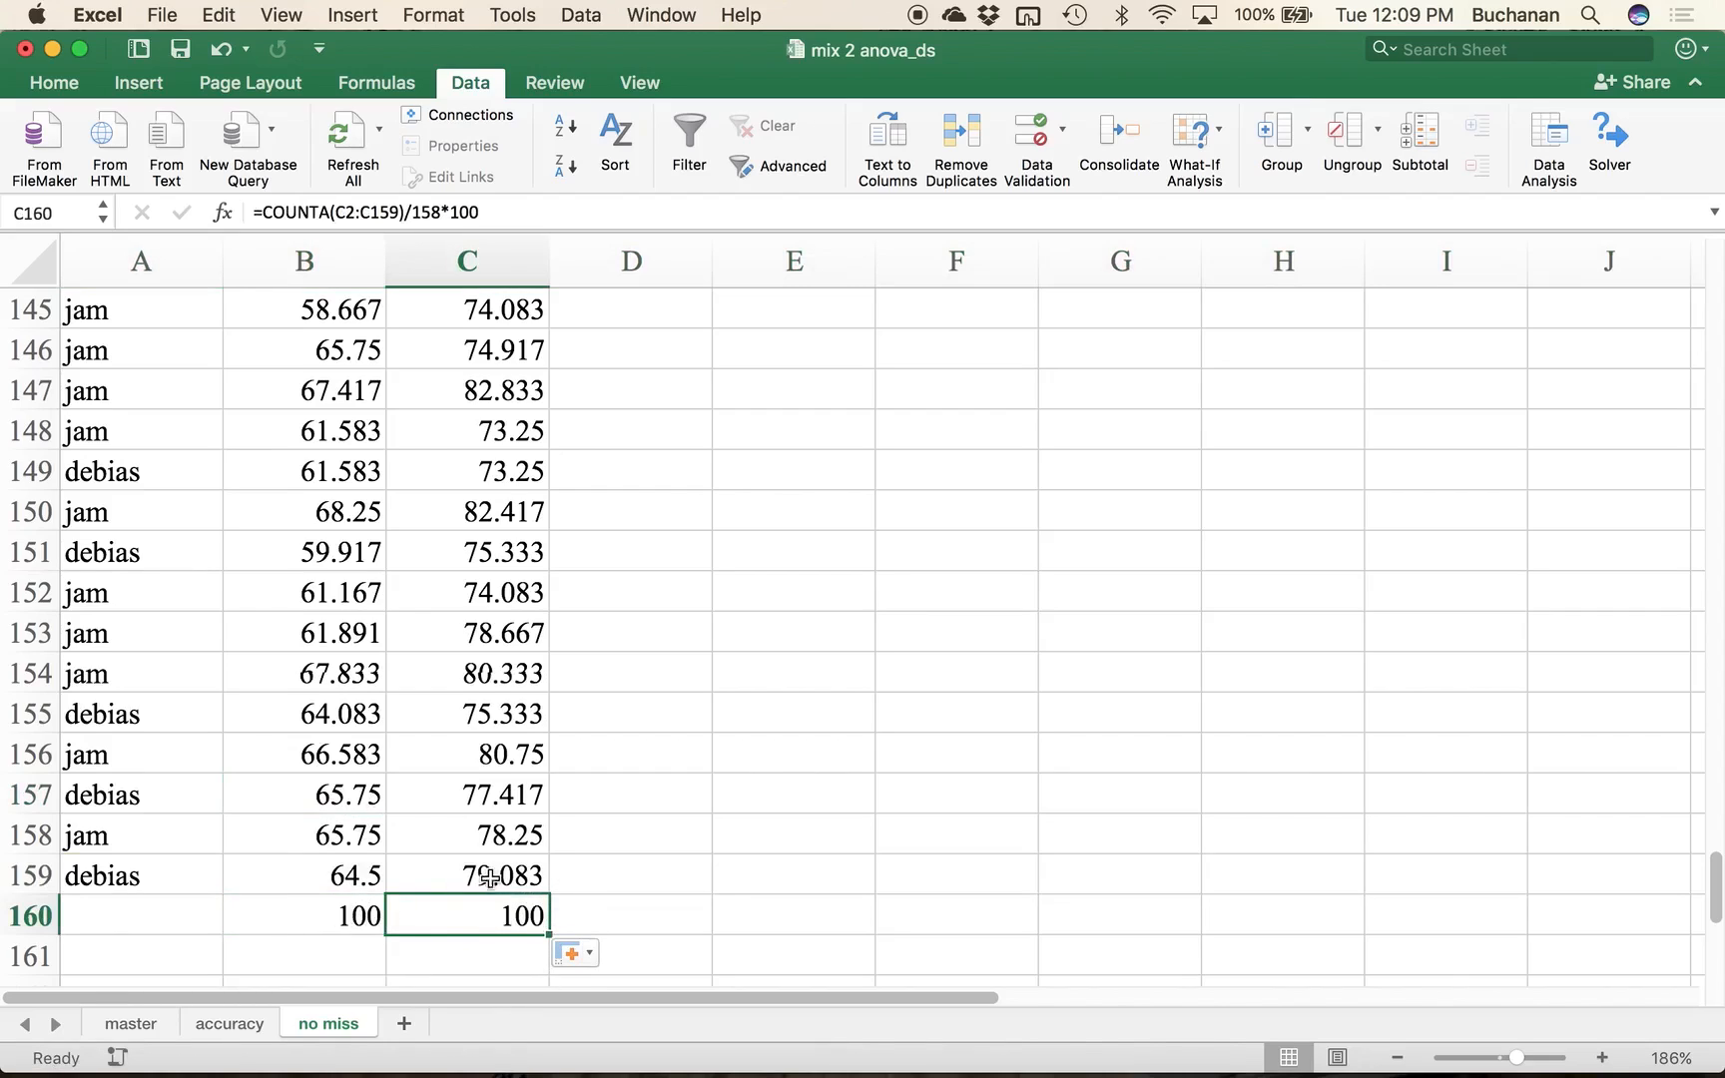
pyautogui.click(325, 922)
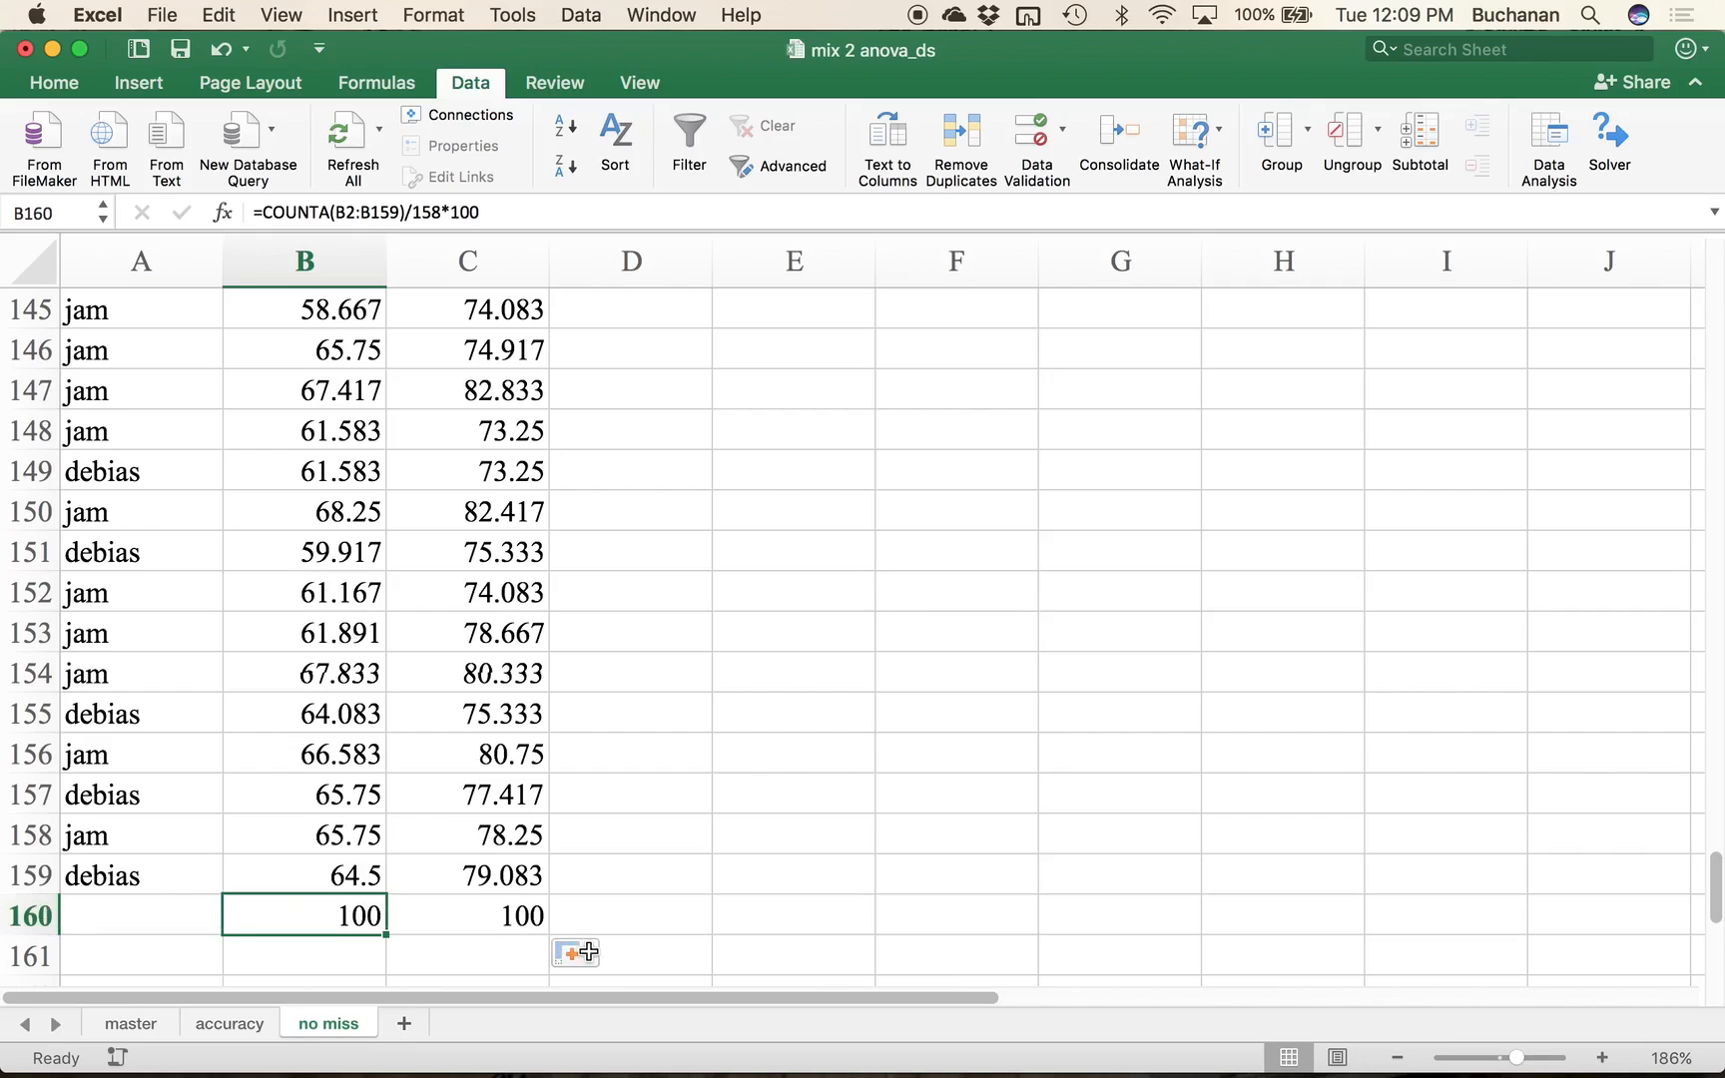
# Step: Add the note "no missing data" in E4 of the master sheet
pyautogui.click(150, 1025)
pyautogui.write('no missing data')
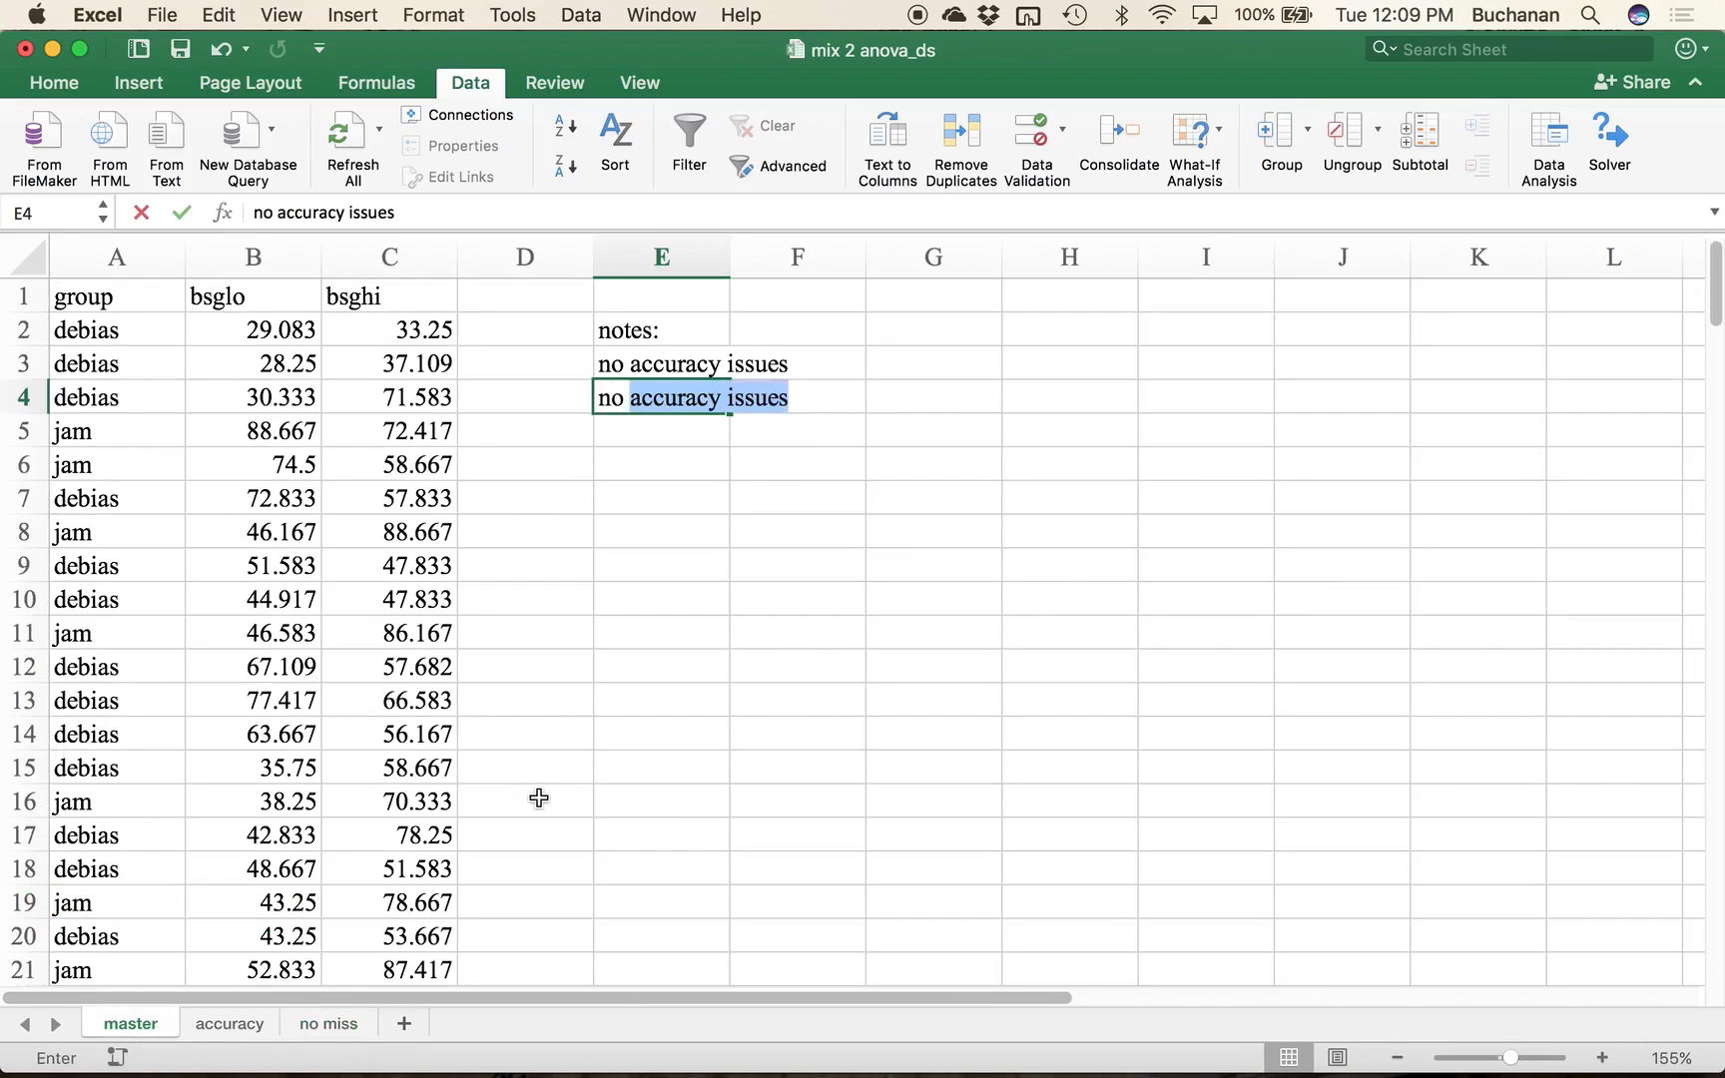
pyautogui.press('Return')
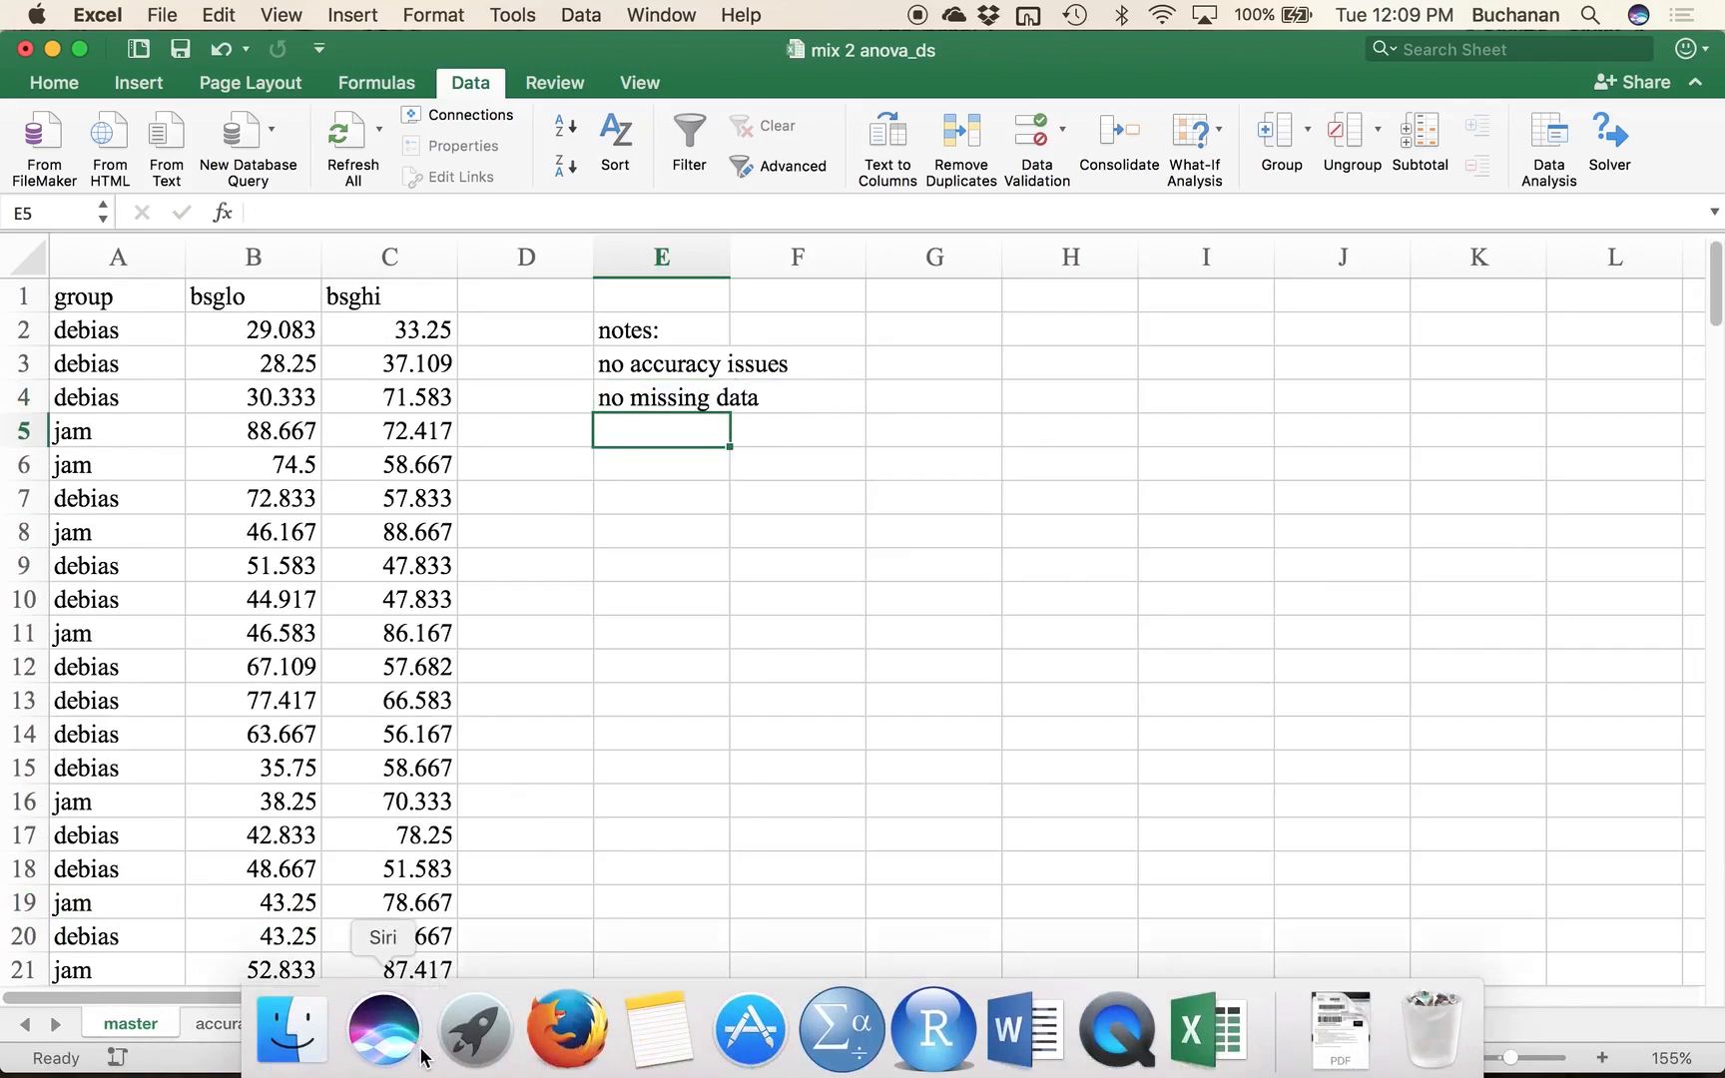
# Step: Rename the no miss sheet as "no out" and clear the percentage formulas in row 160
pyautogui.click(328, 1024)
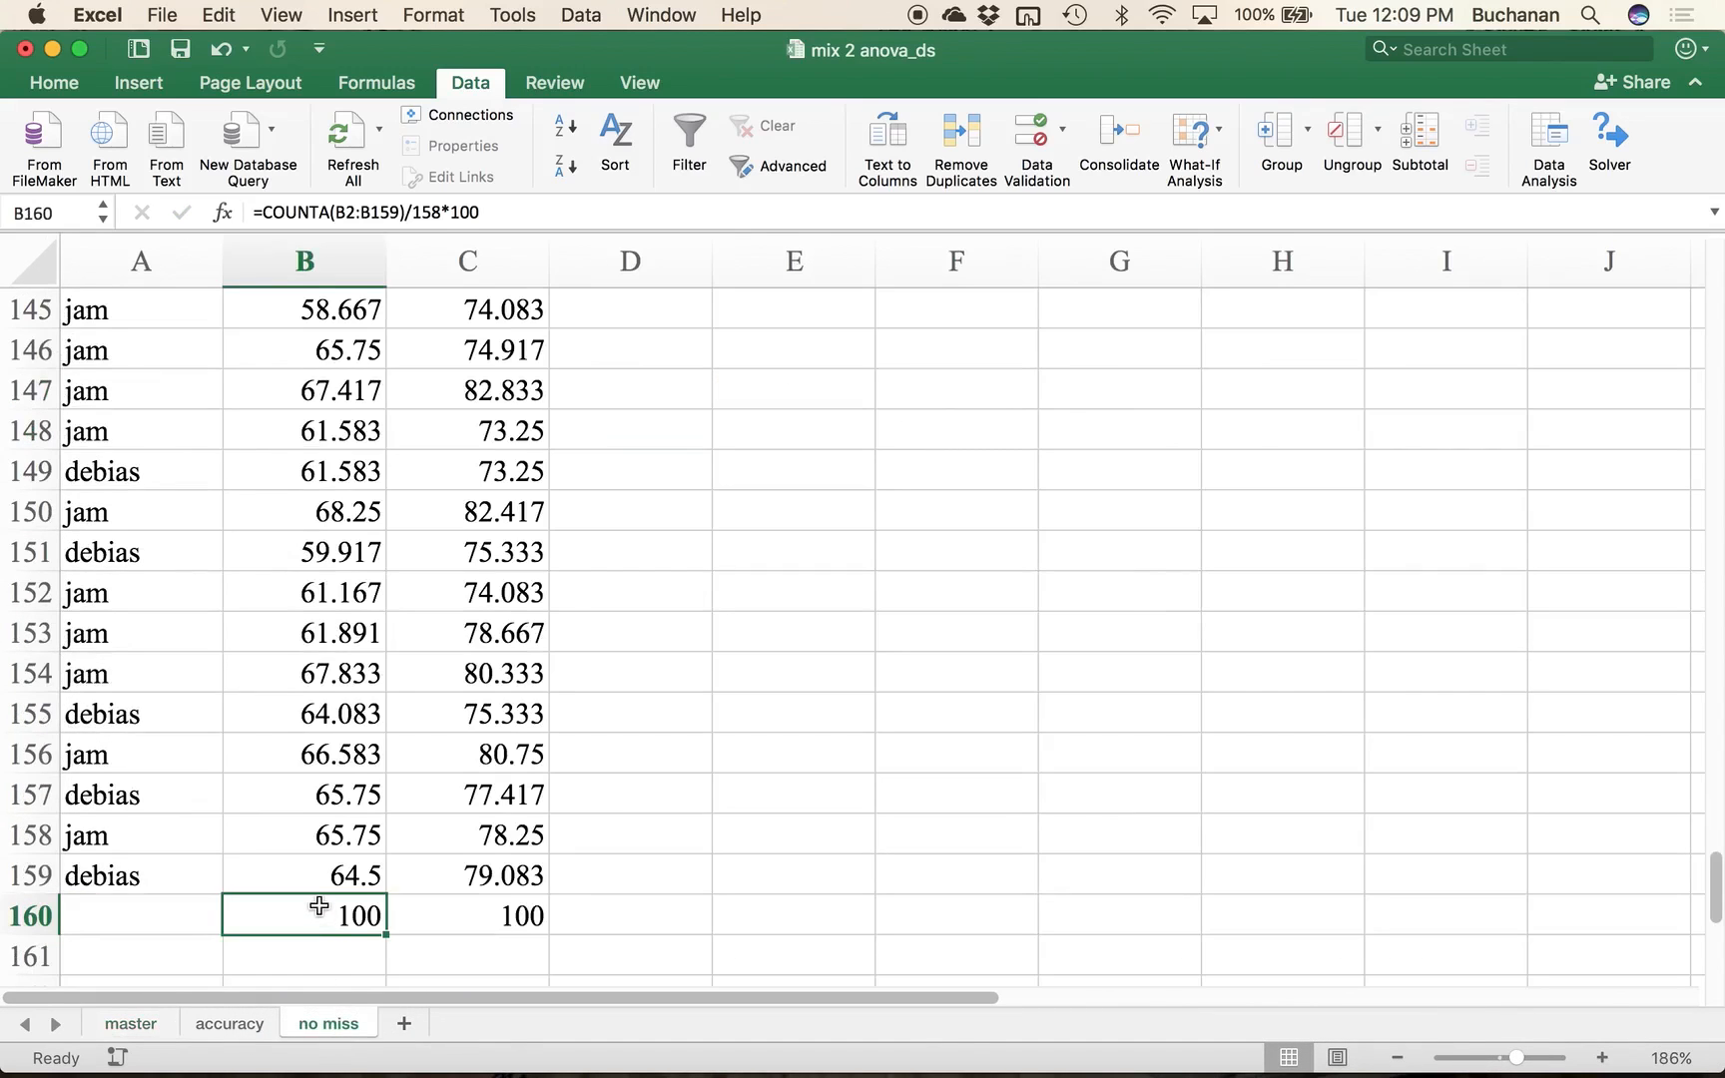
pyautogui.scroll(6, 329, 906)
pyautogui.scroll(10, 319, 905)
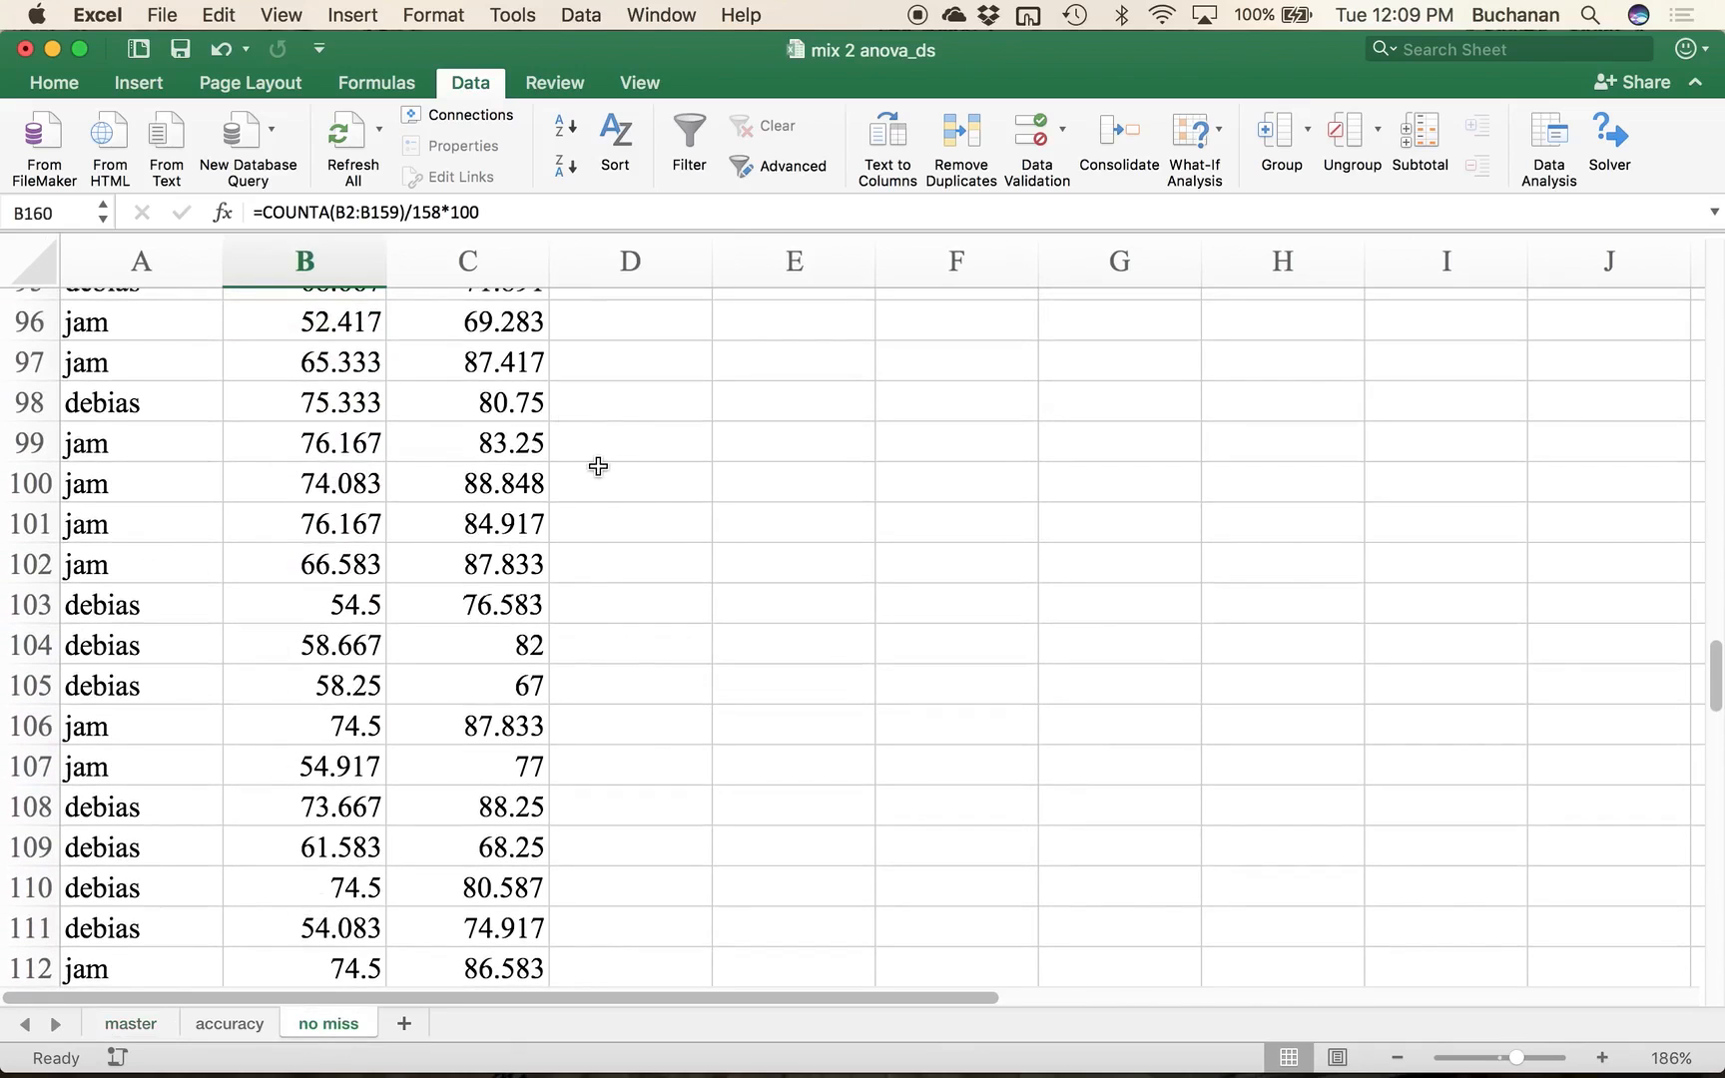
pyautogui.click(259, 444)
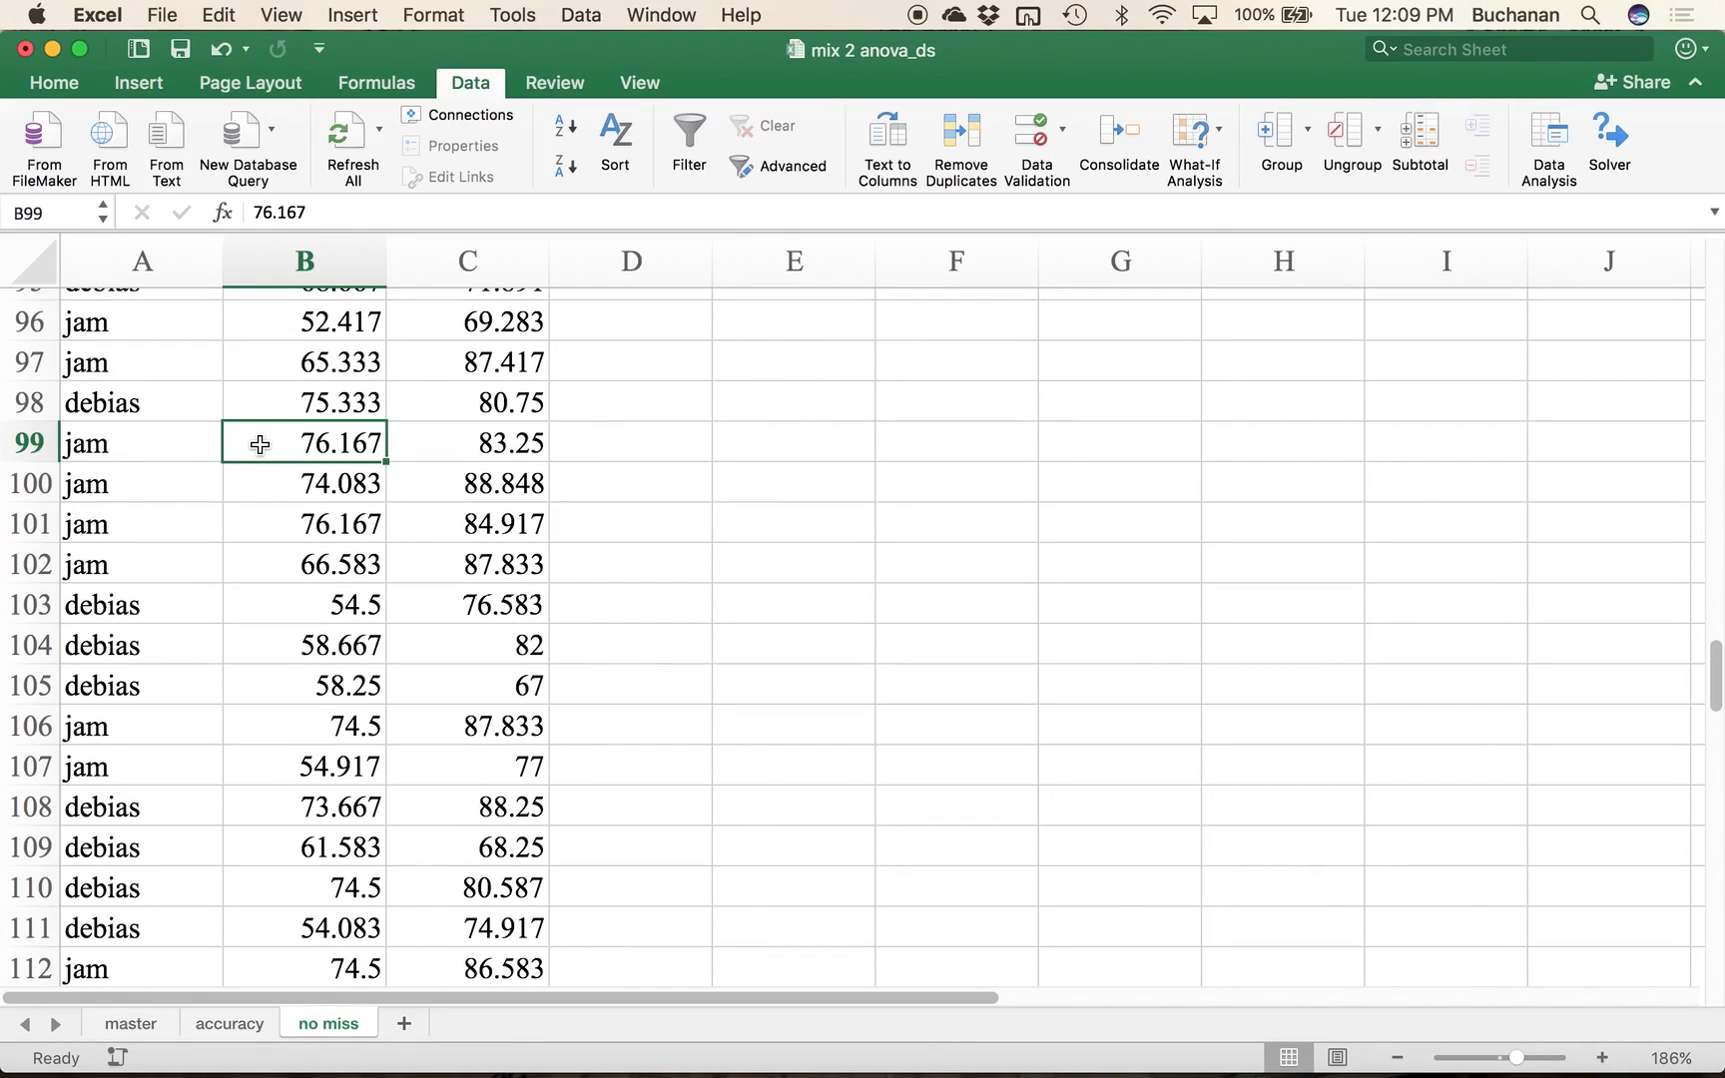
pyautogui.press('super+Down')
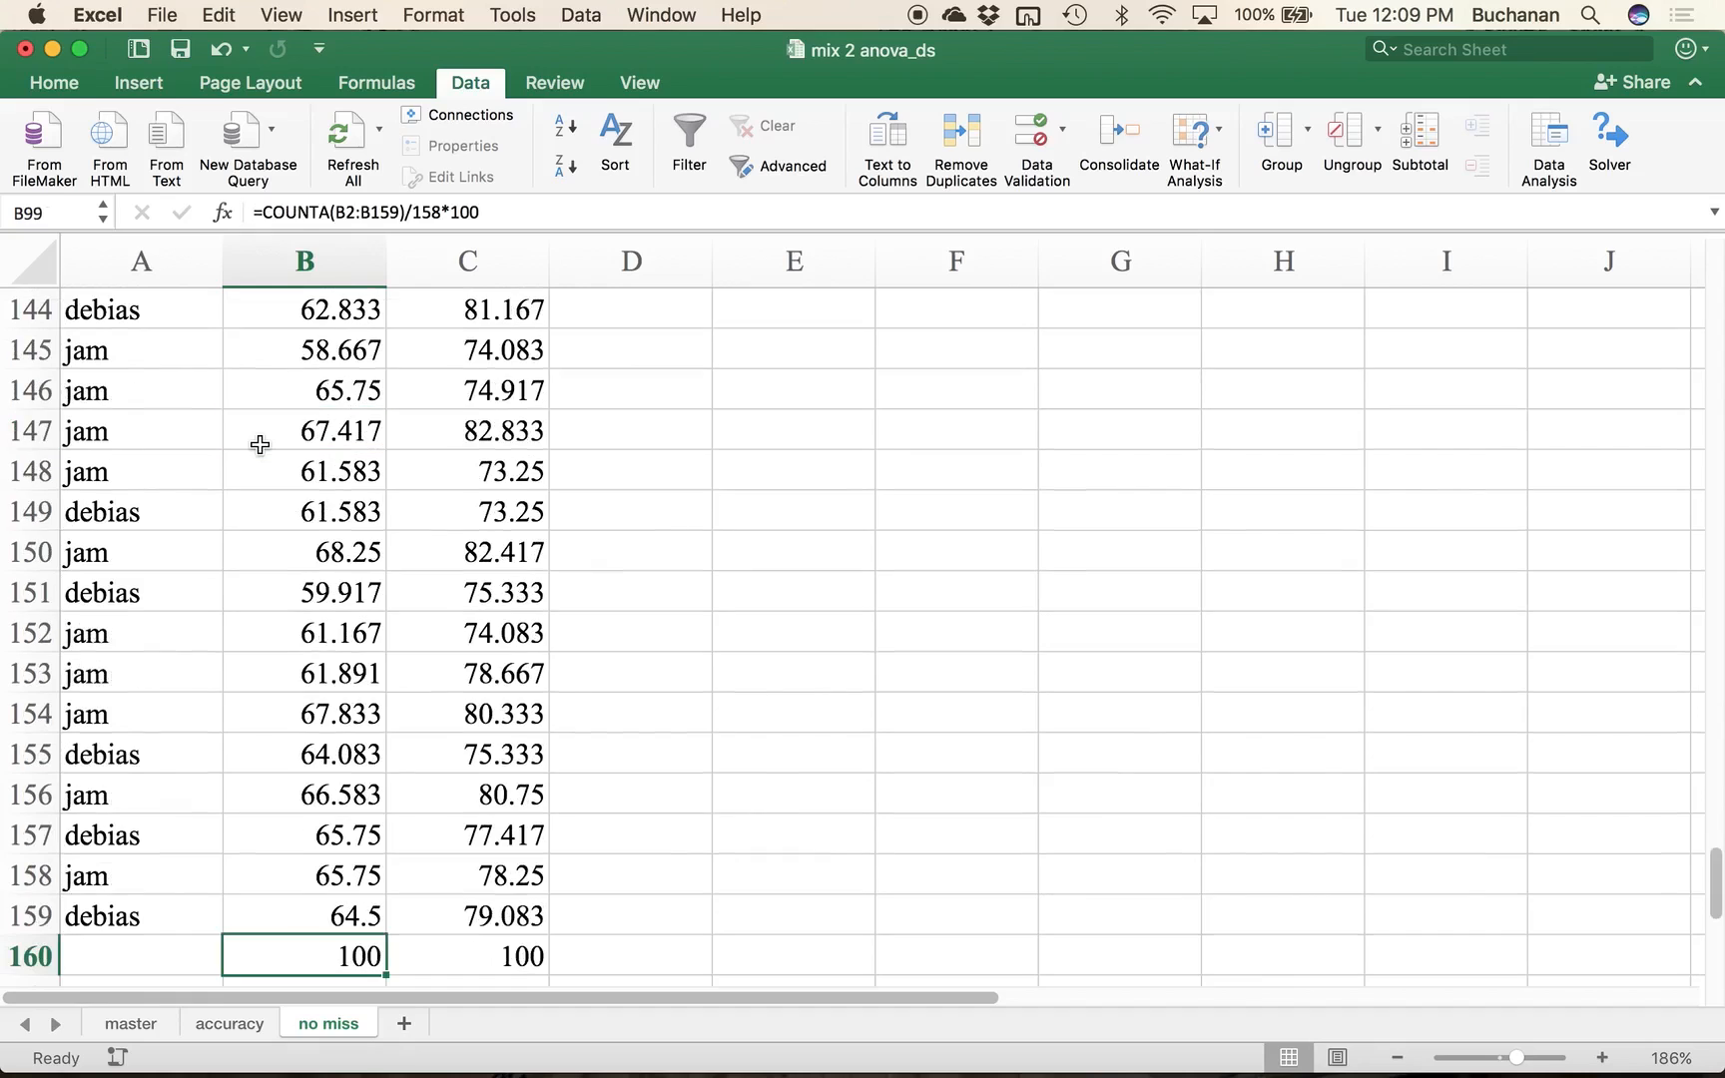
pyautogui.scroll(-3, 551, 580)
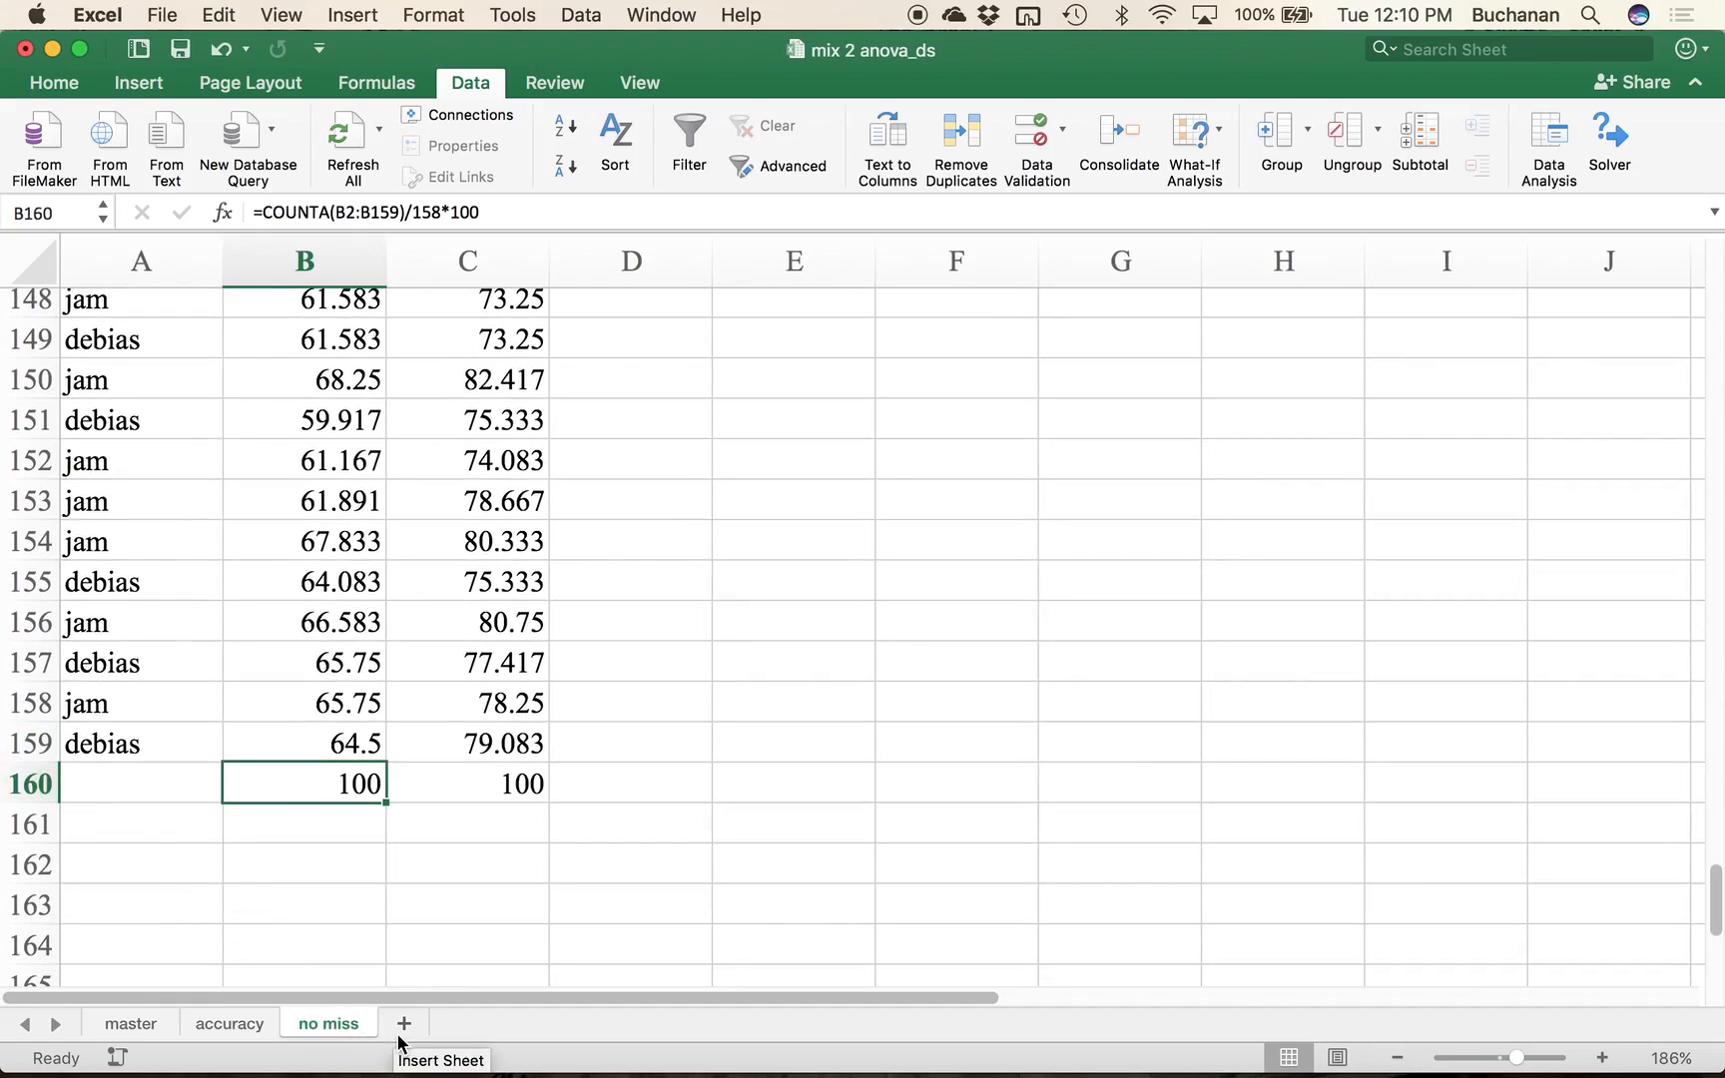
pyautogui.doubleClick(335, 1024)
pyautogui.write('no out')
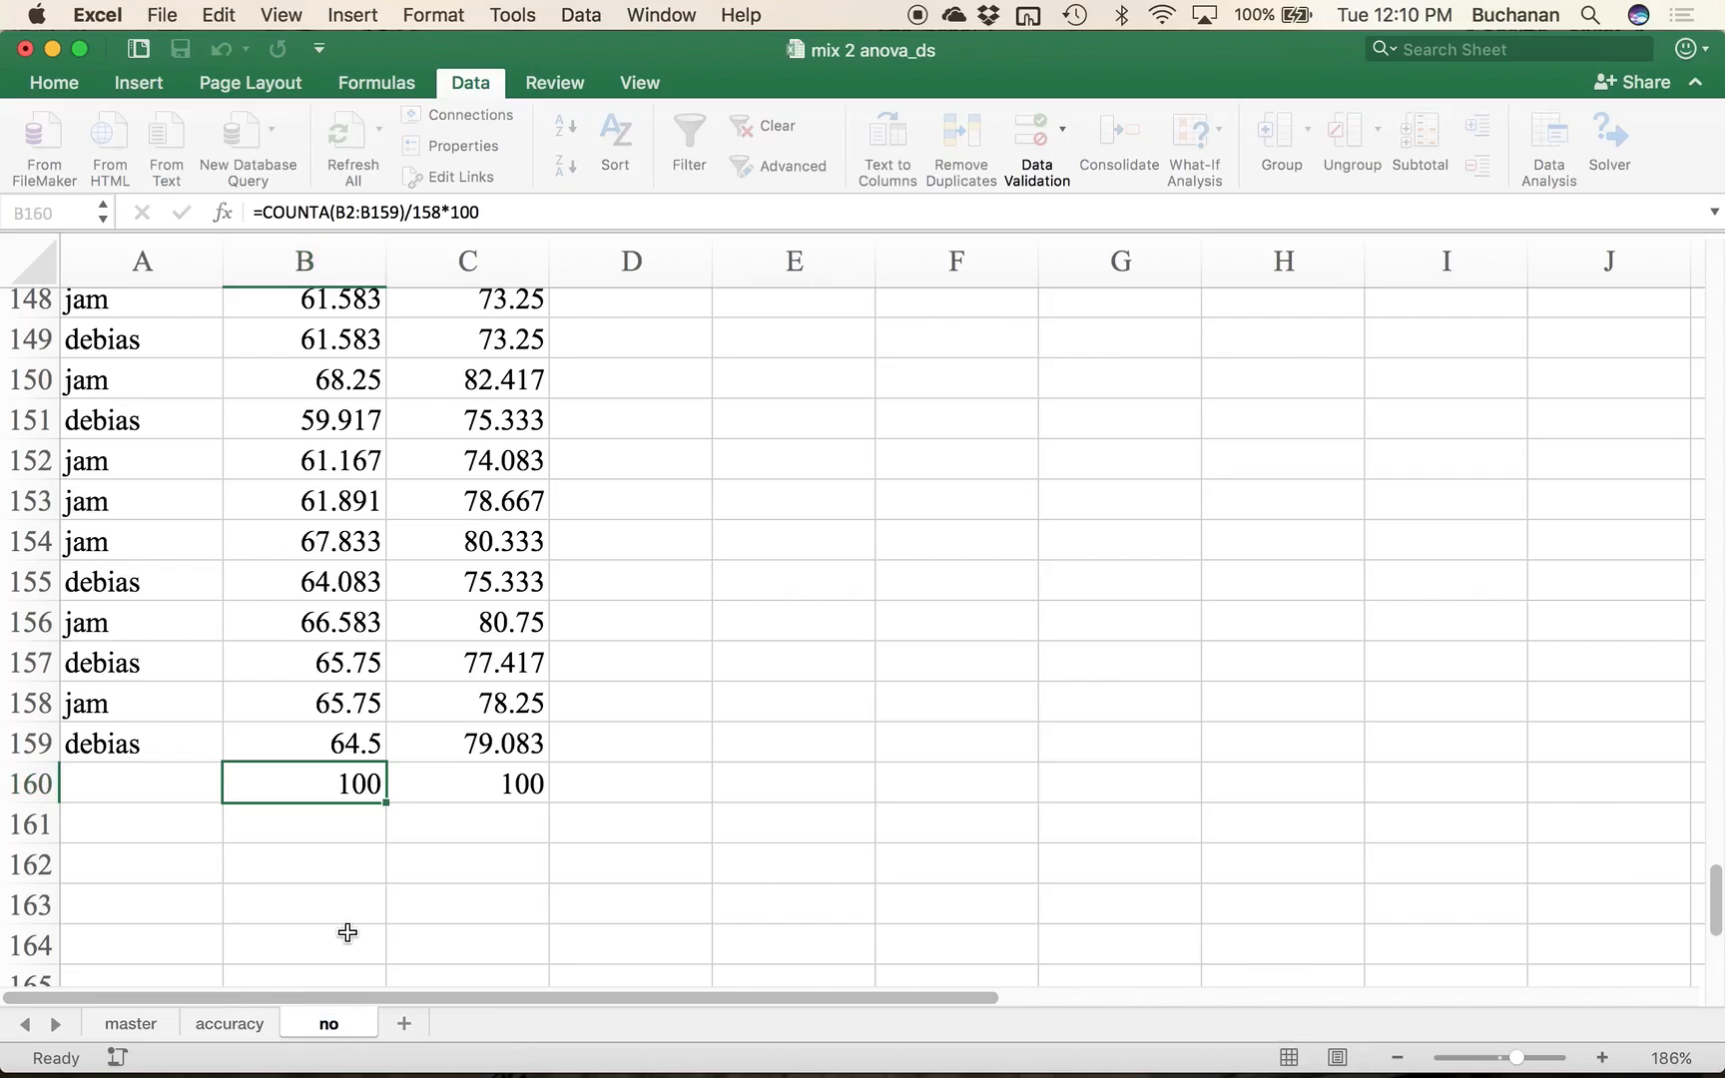
pyautogui.click(30, 783)
pyautogui.press('Delete')
# Step: Enter the column headers zlo in D1 and zhi in E1 of the no out sheet
pyautogui.click(554, 769)
pyautogui.press('Up')
pyautogui.press('Left')
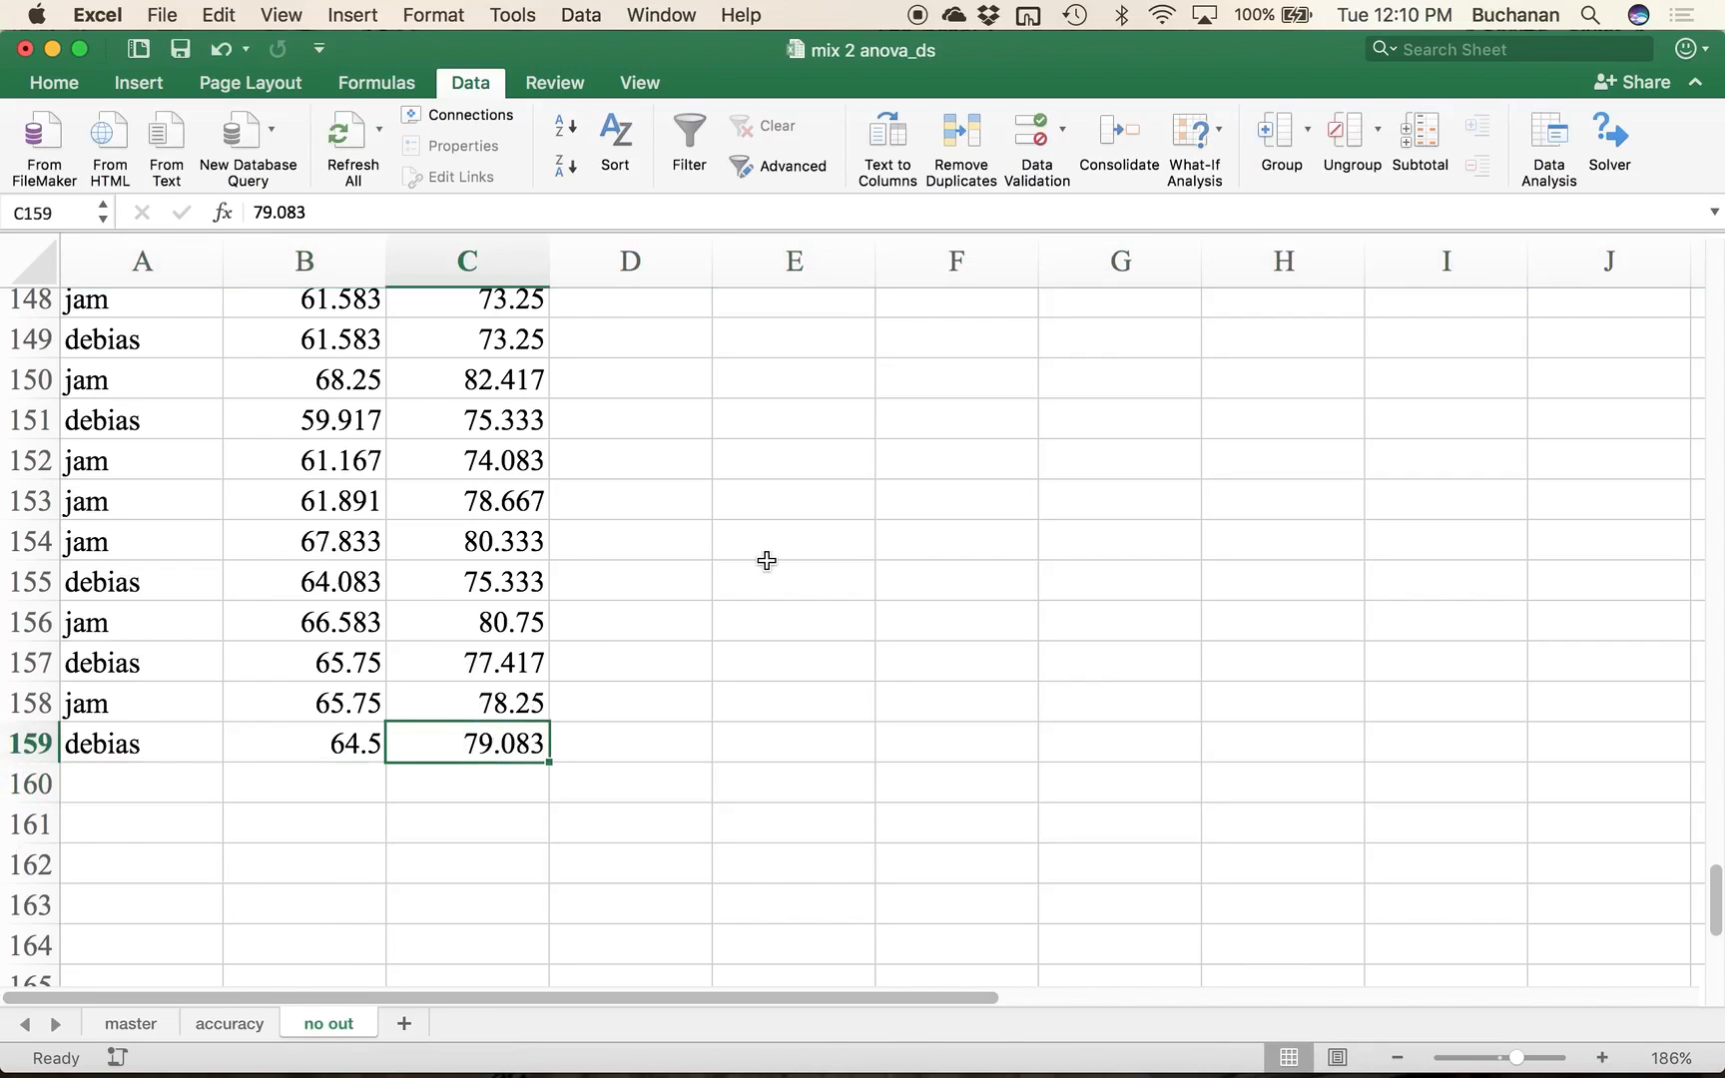
pyautogui.press('super+Up')
pyautogui.press('Right')
pyautogui.write('zb')
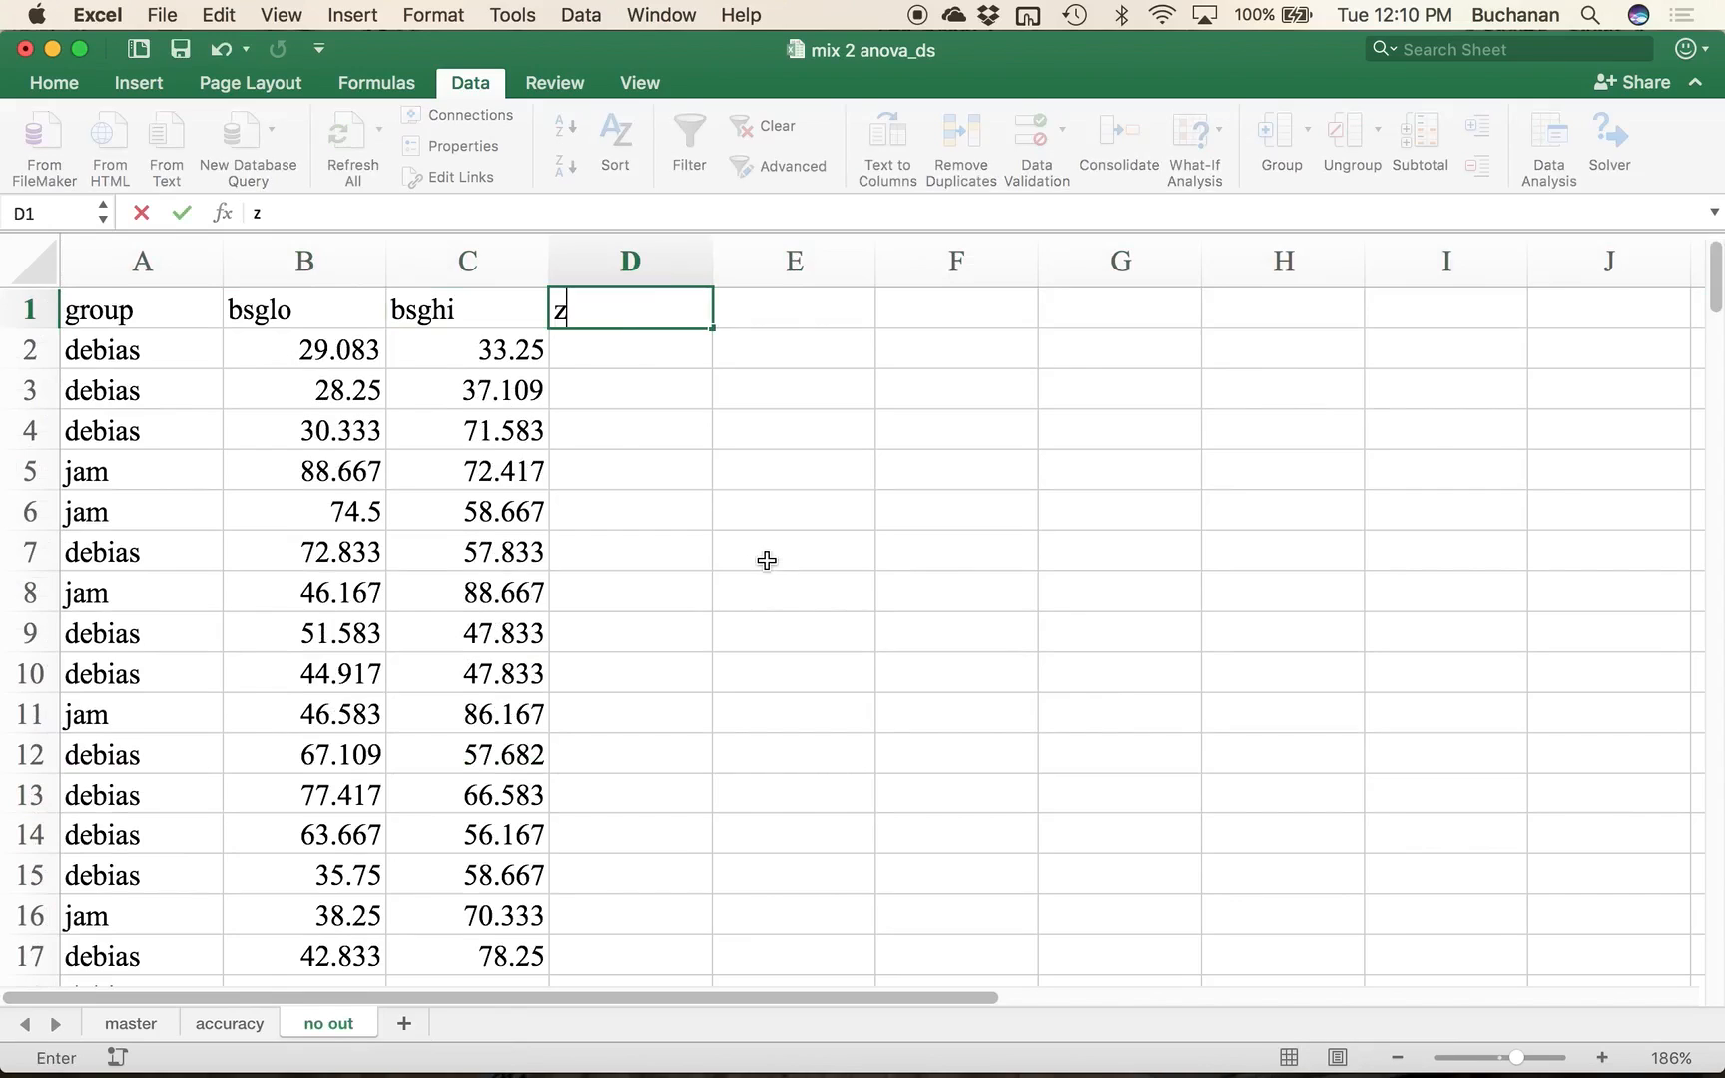
pyautogui.press('BackSpace')
pyautogui.write('lo')
pyautogui.press('Tab')
pyautogui.write('zhi')
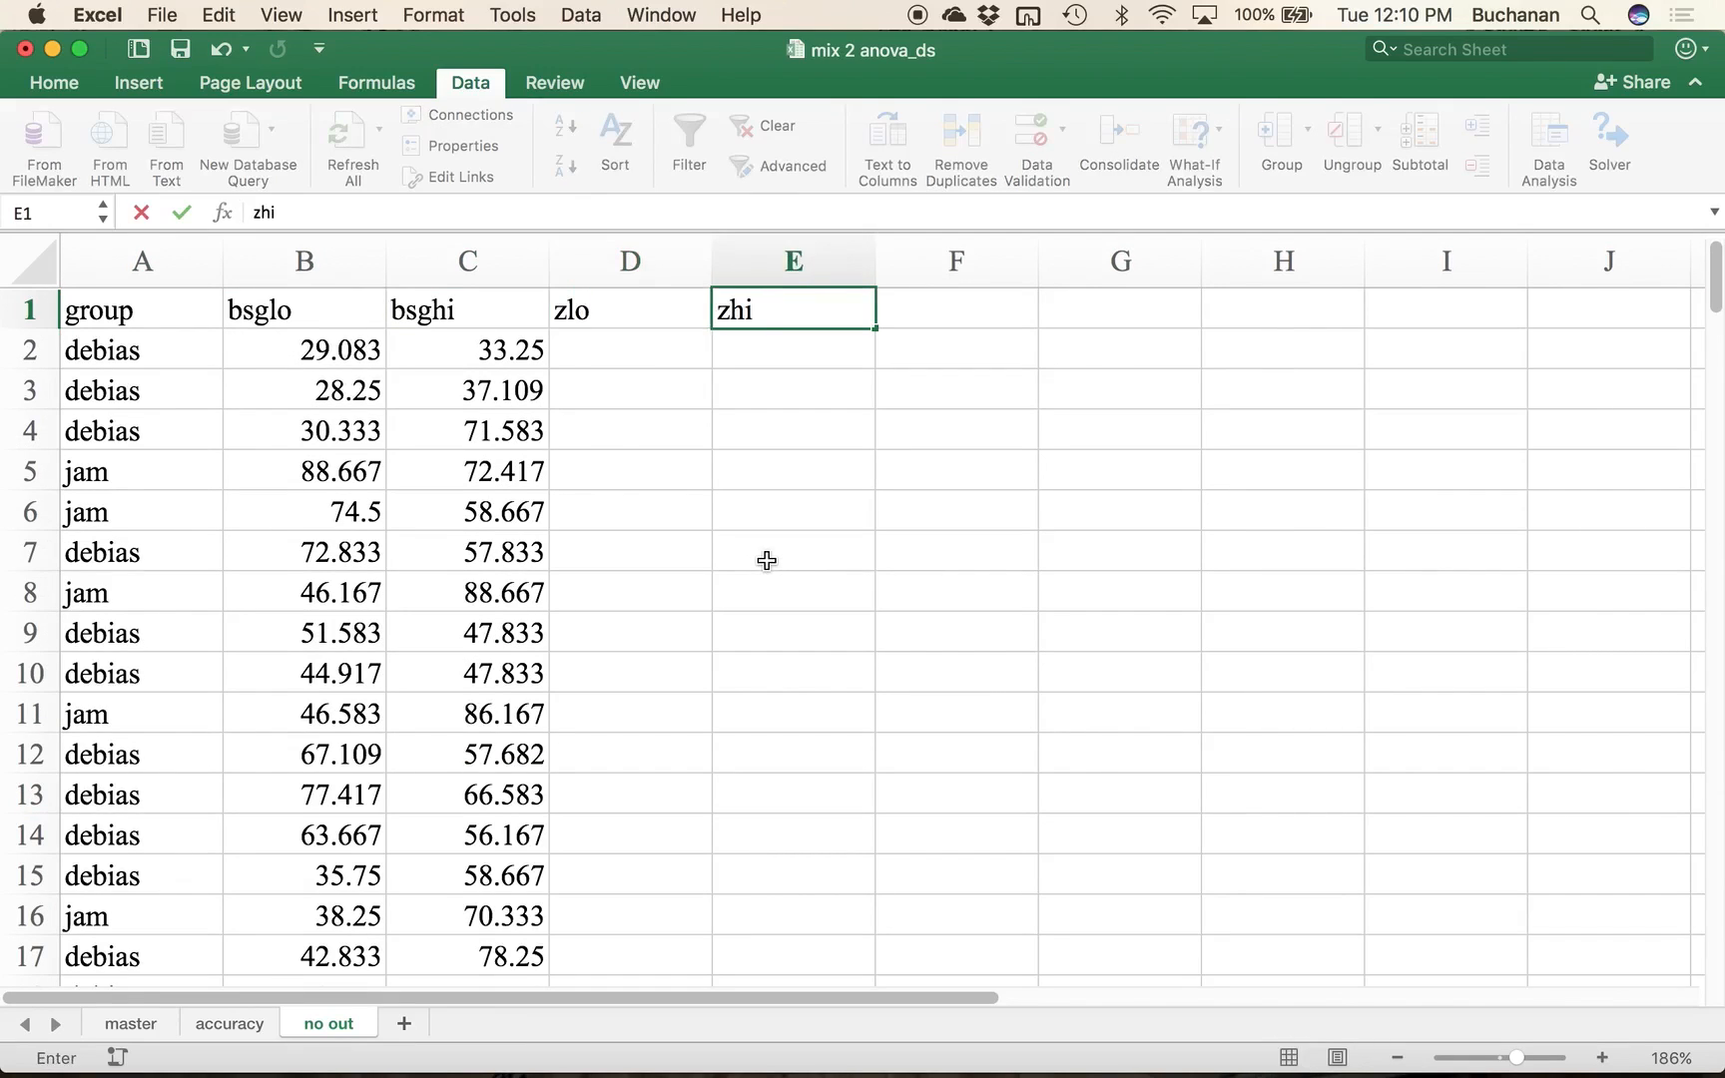
pyautogui.press('Return')
# Step: Start the zlo formula in D2 by subtracting the bsglo column average from B2: =(B2-average(B:B)
pyautogui.write('=')
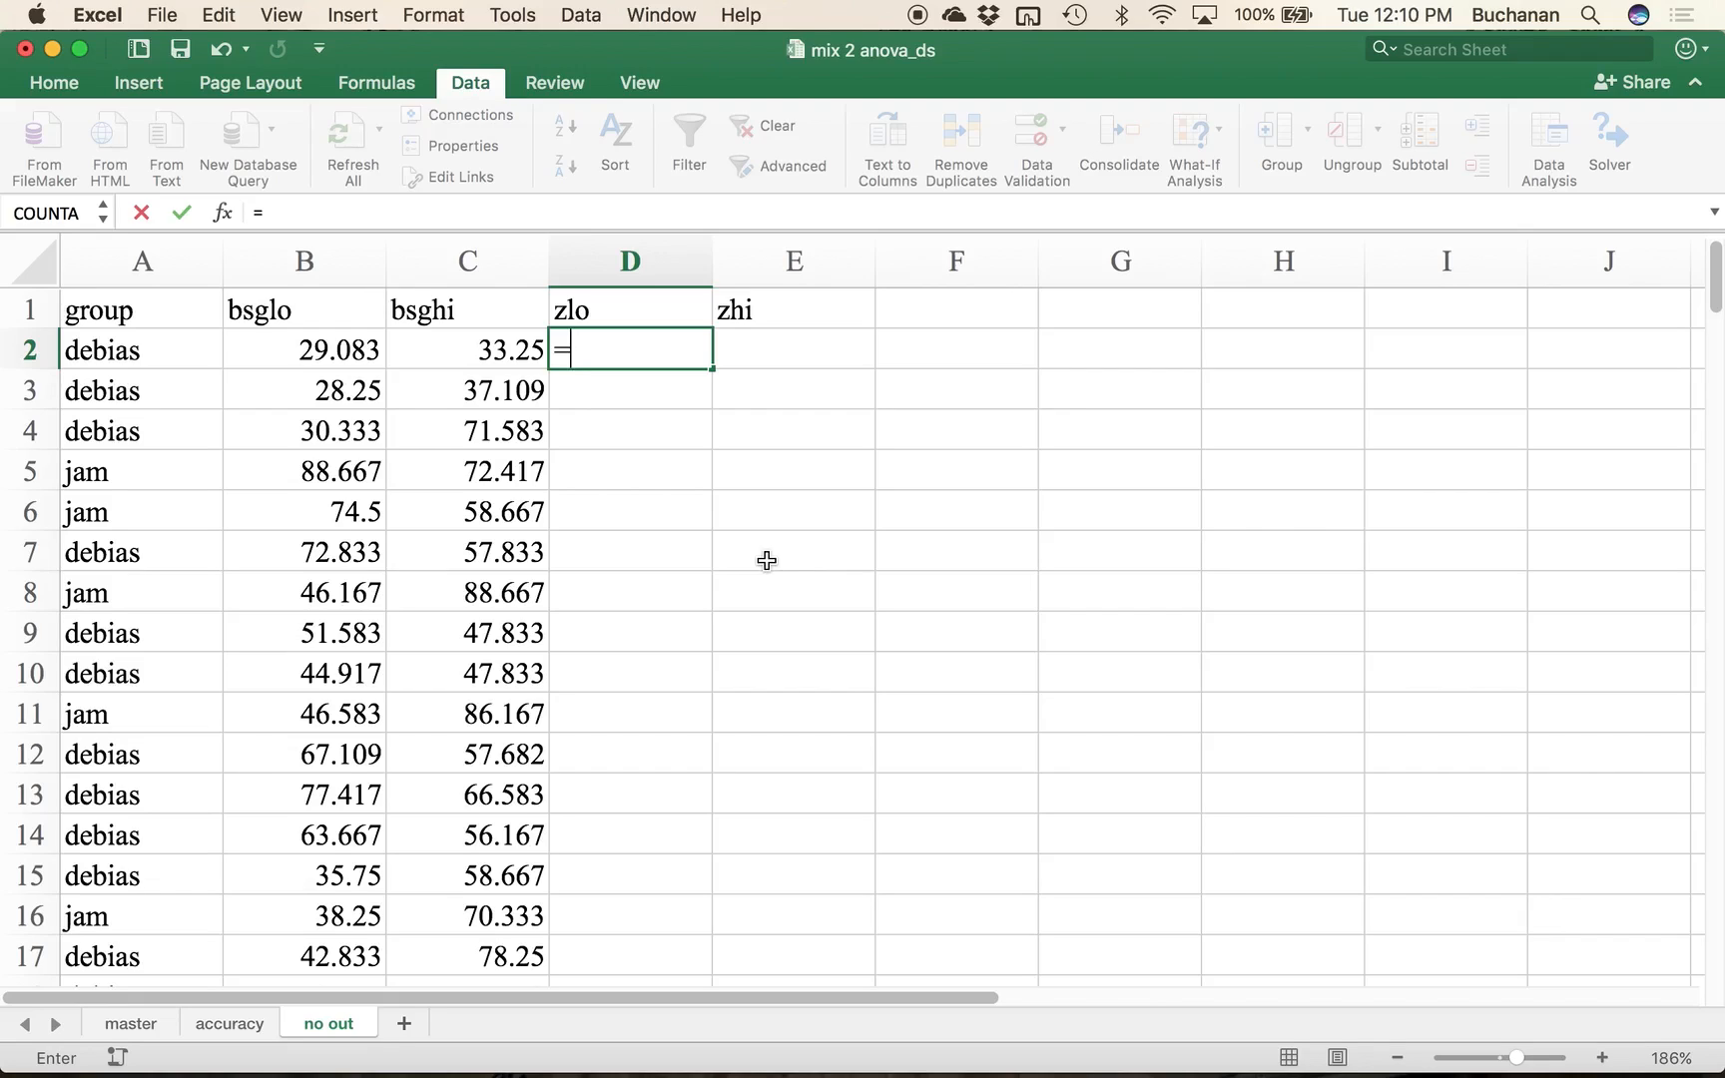
pyautogui.write('(')
pyautogui.click(346, 349)
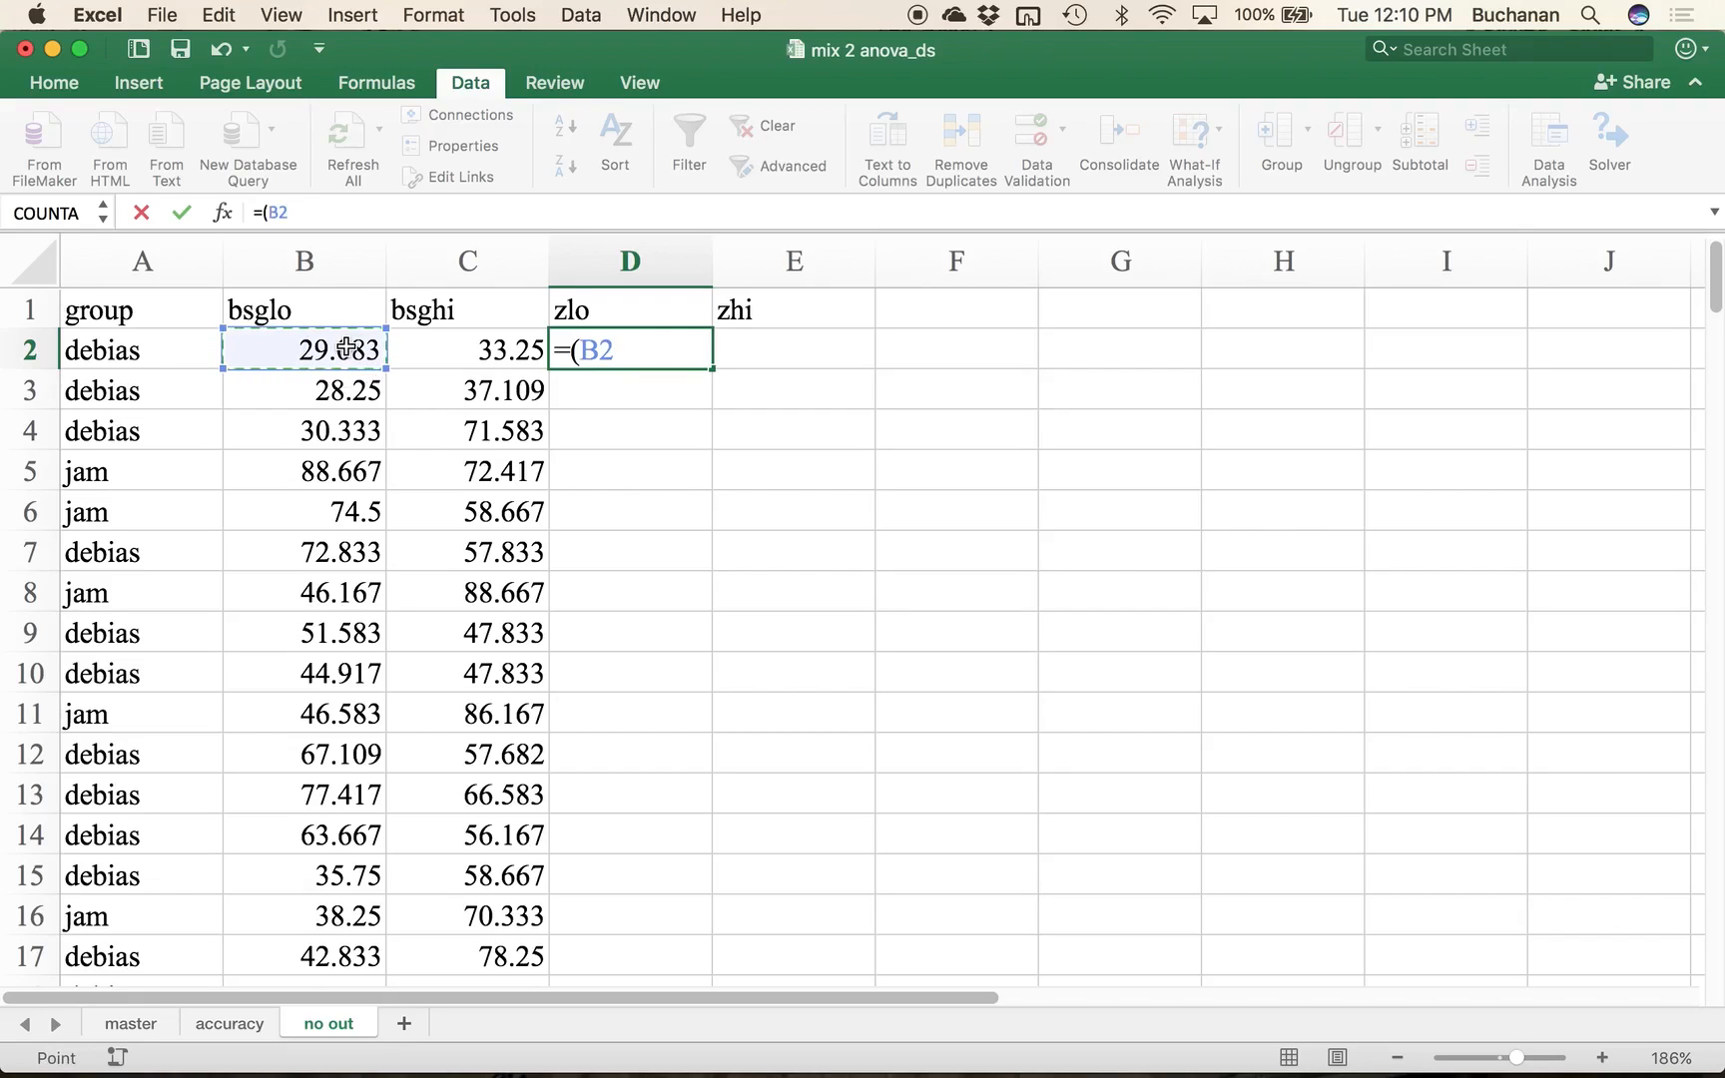
pyautogui.write('=')
pyautogui.write('0')
pyautogui.press('BackSpace')
pyautogui.click(289, 261)
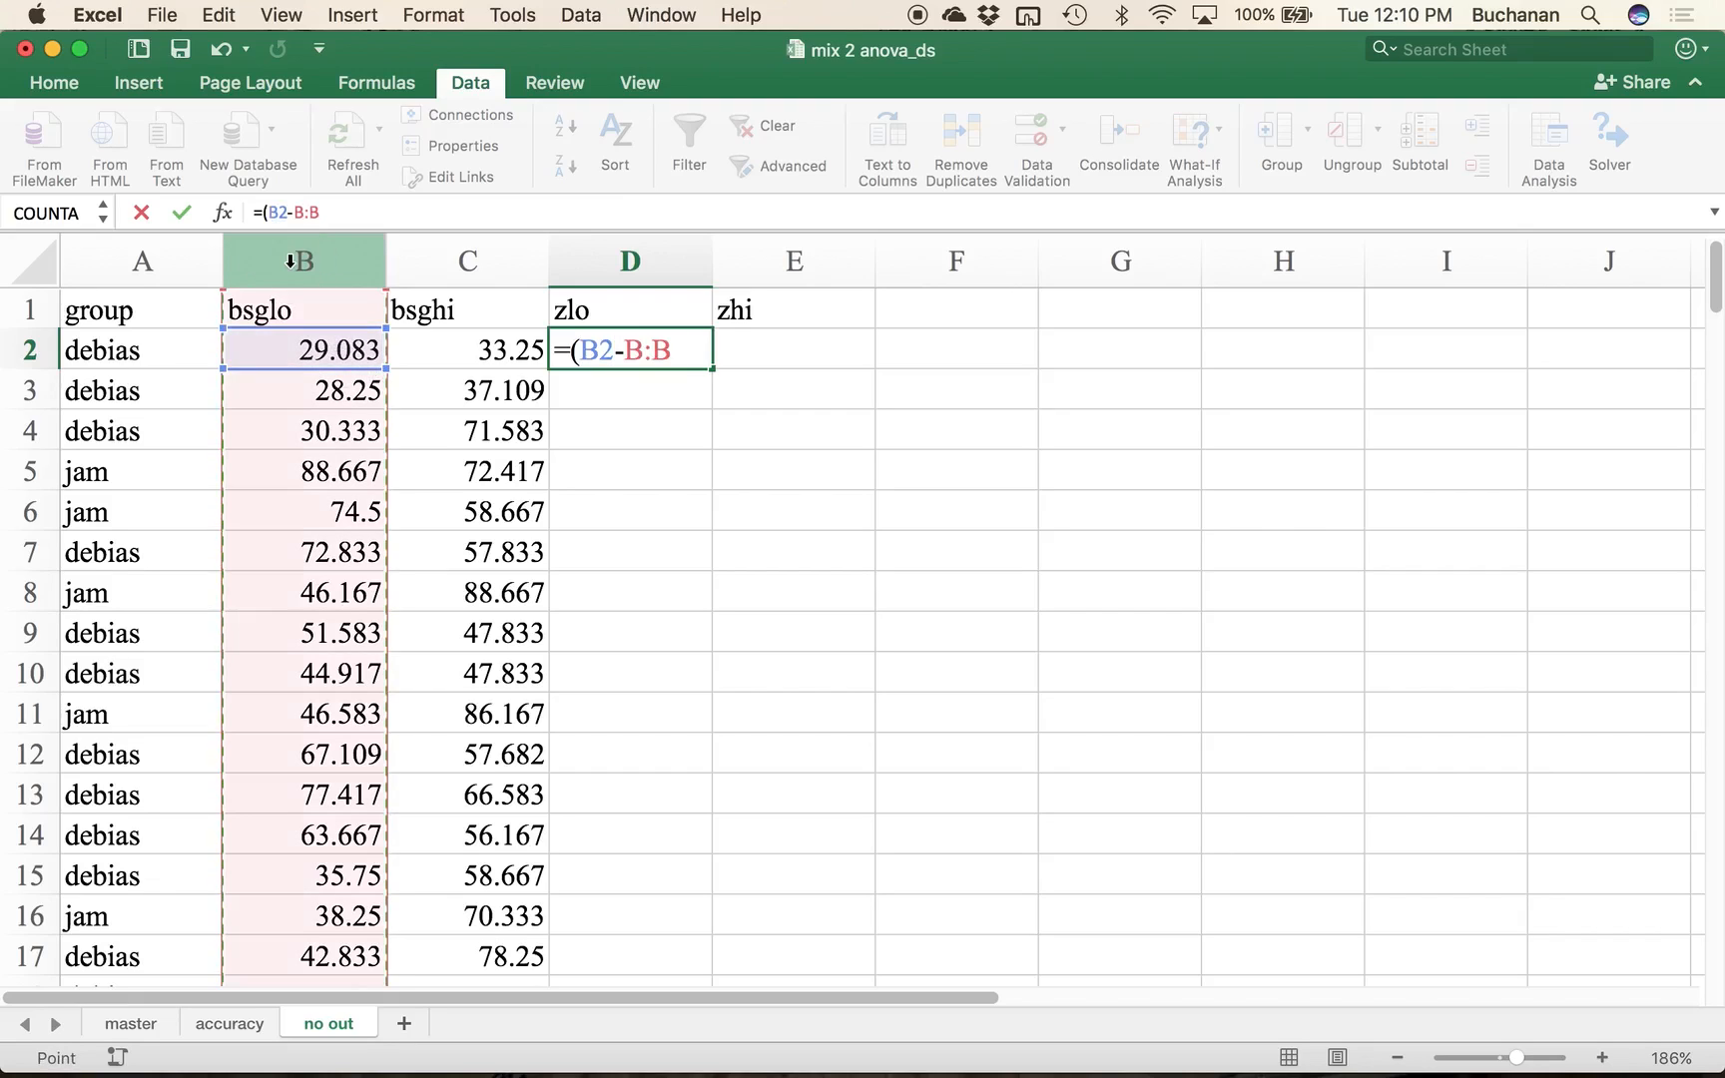
pyautogui.press('BackSpace')
pyautogui.press('BackSpace')
pyautogui.press('BackSpace')
pyautogui.press('BackSpace')
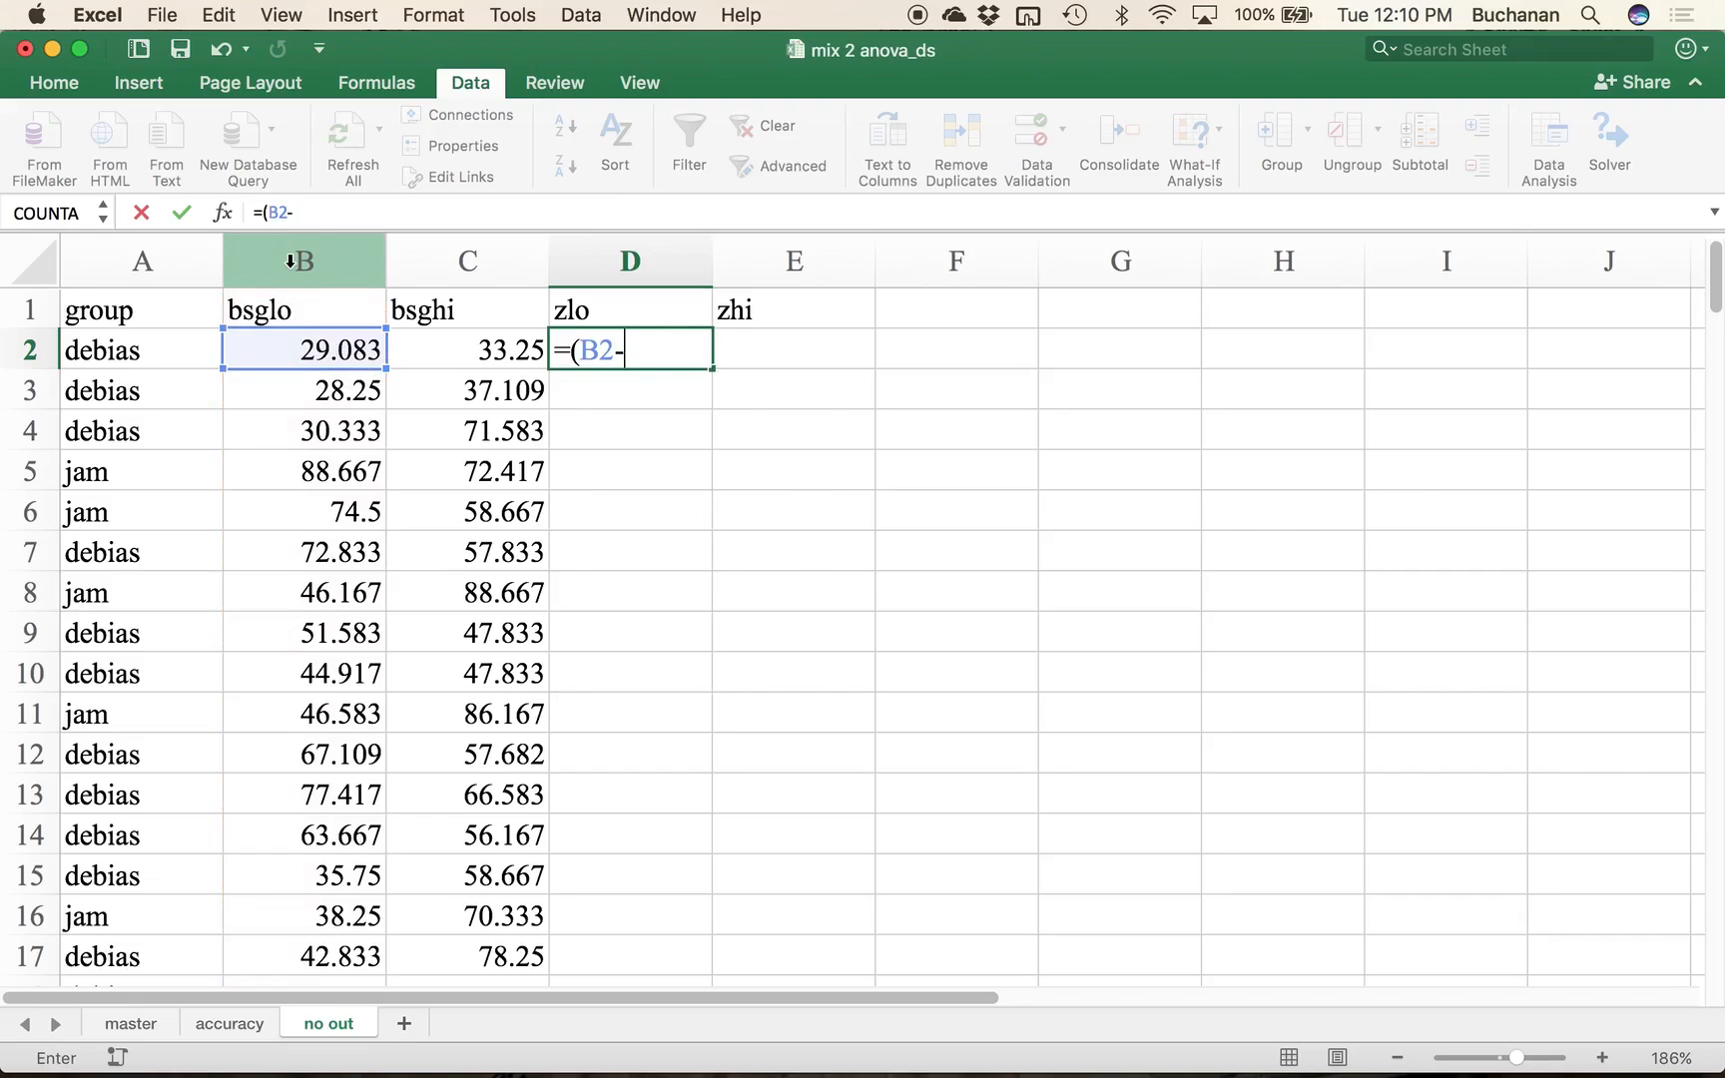
pyautogui.write('av')
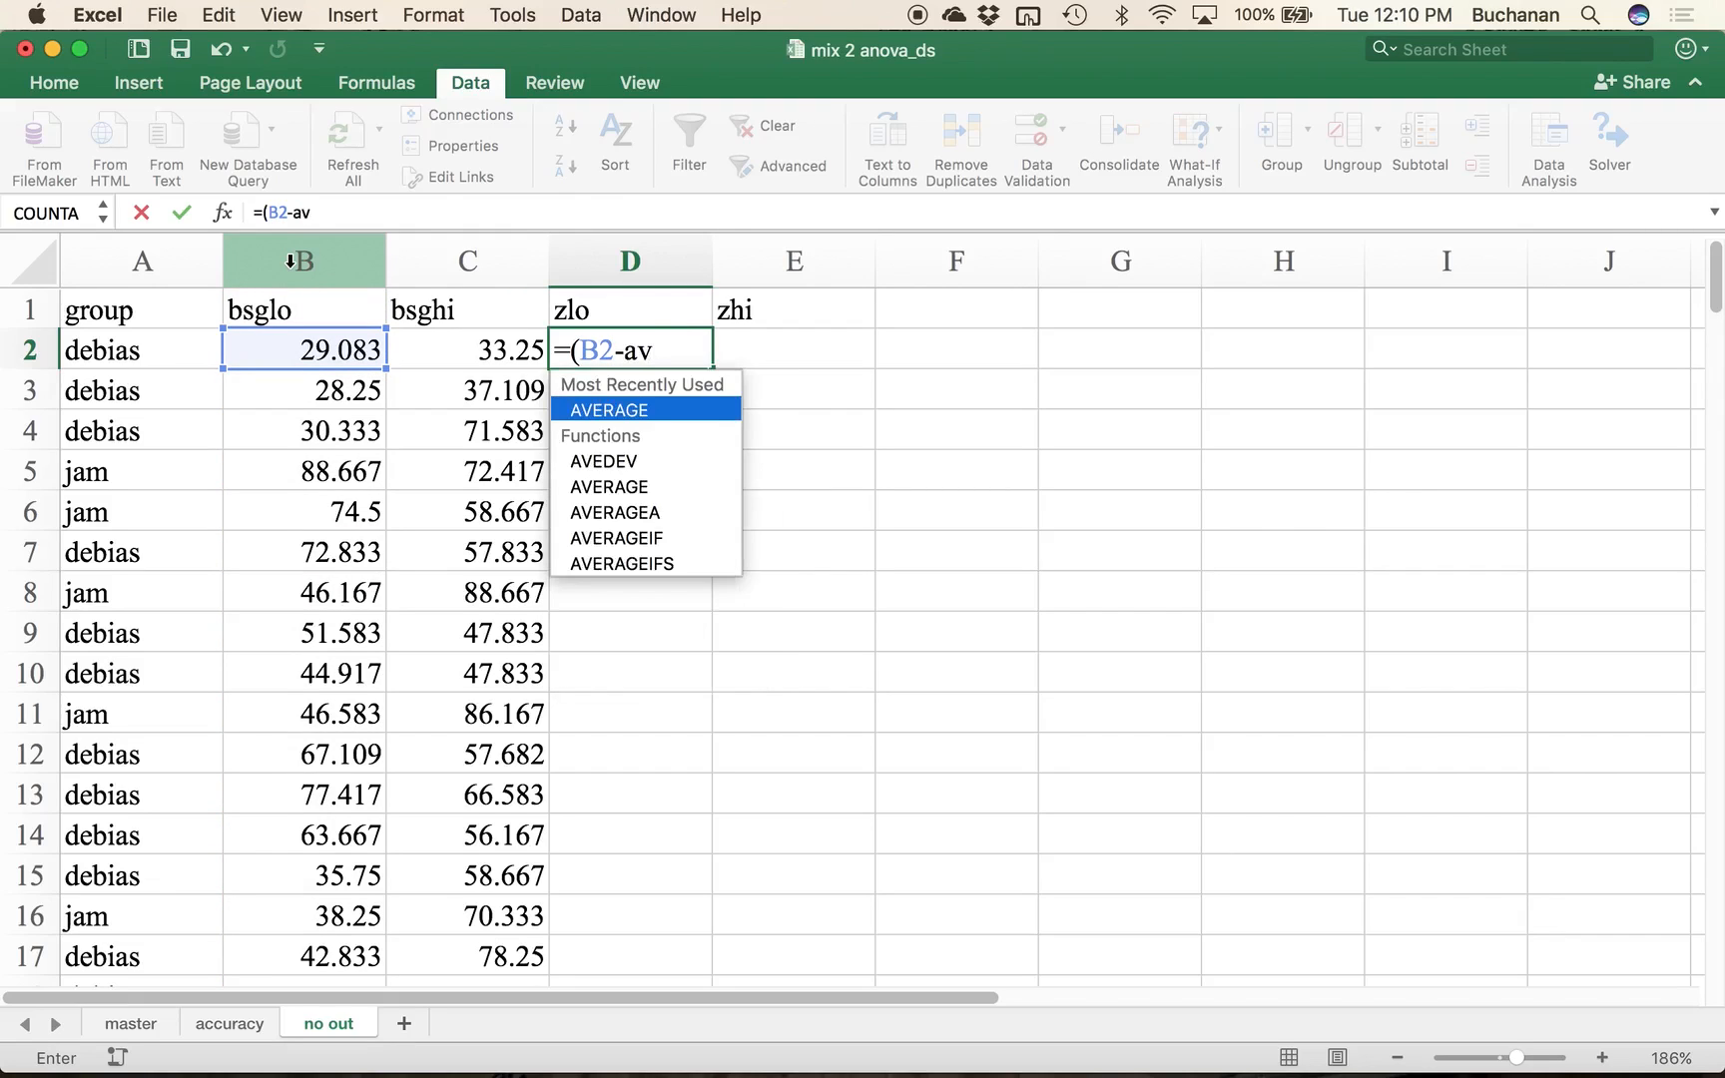
pyautogui.write('erage(')
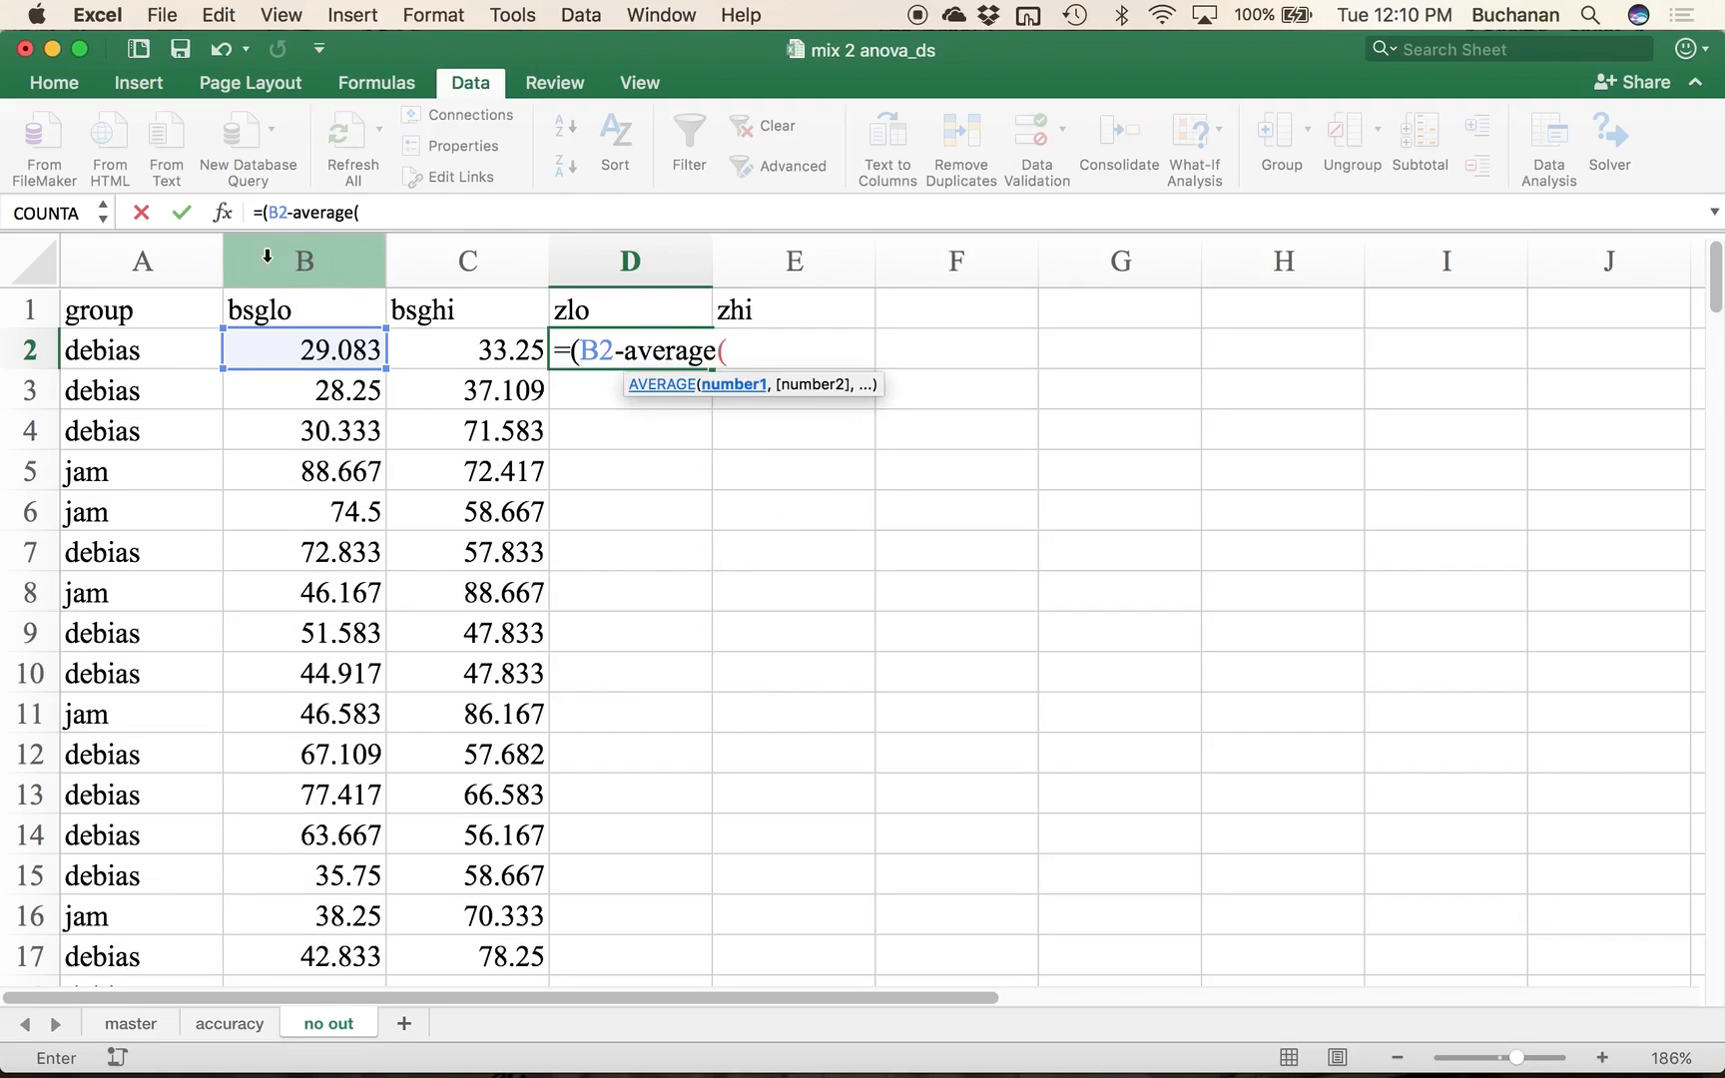
pyautogui.click(265, 246)
pyautogui.write('_')
pyautogui.press('BackSpace')
pyautogui.write('_')
pyautogui.press('BackSpace')
pyautogui.write(')')
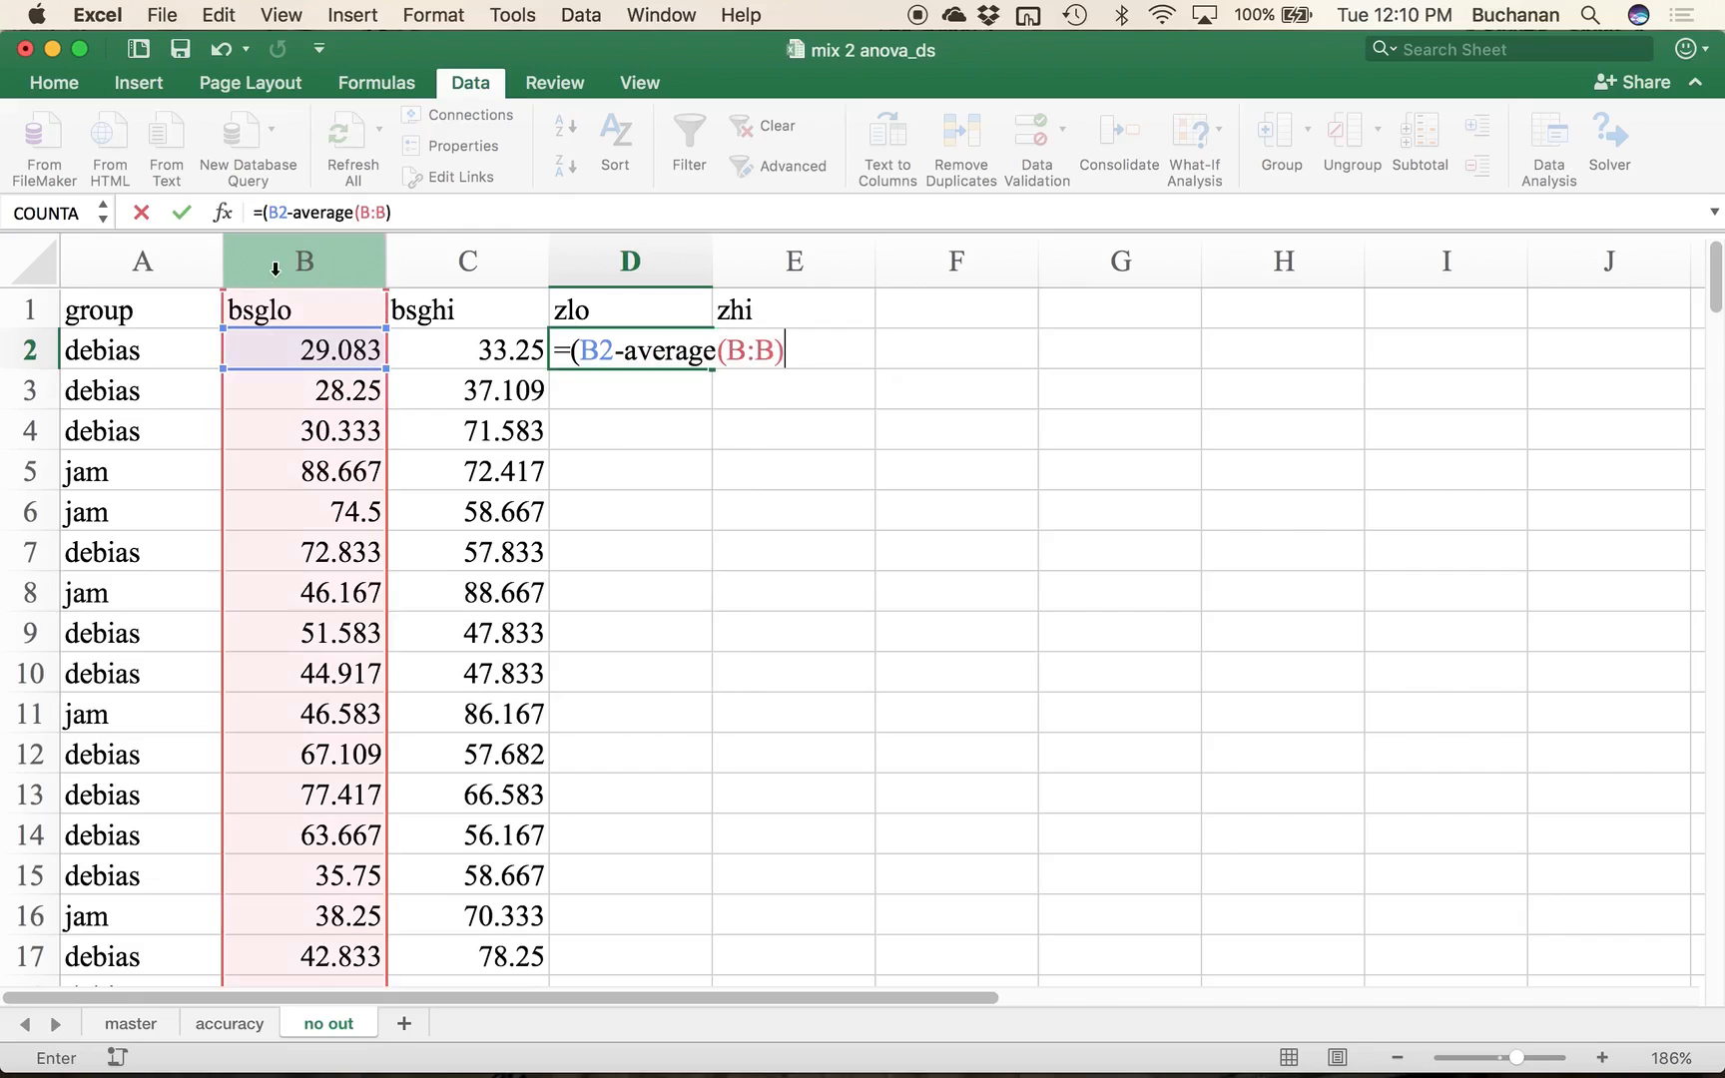
# Step: Complete the D2 formula by closing the bracket and dividing by stdev(B:B)
pyautogui.write(') / stdev')
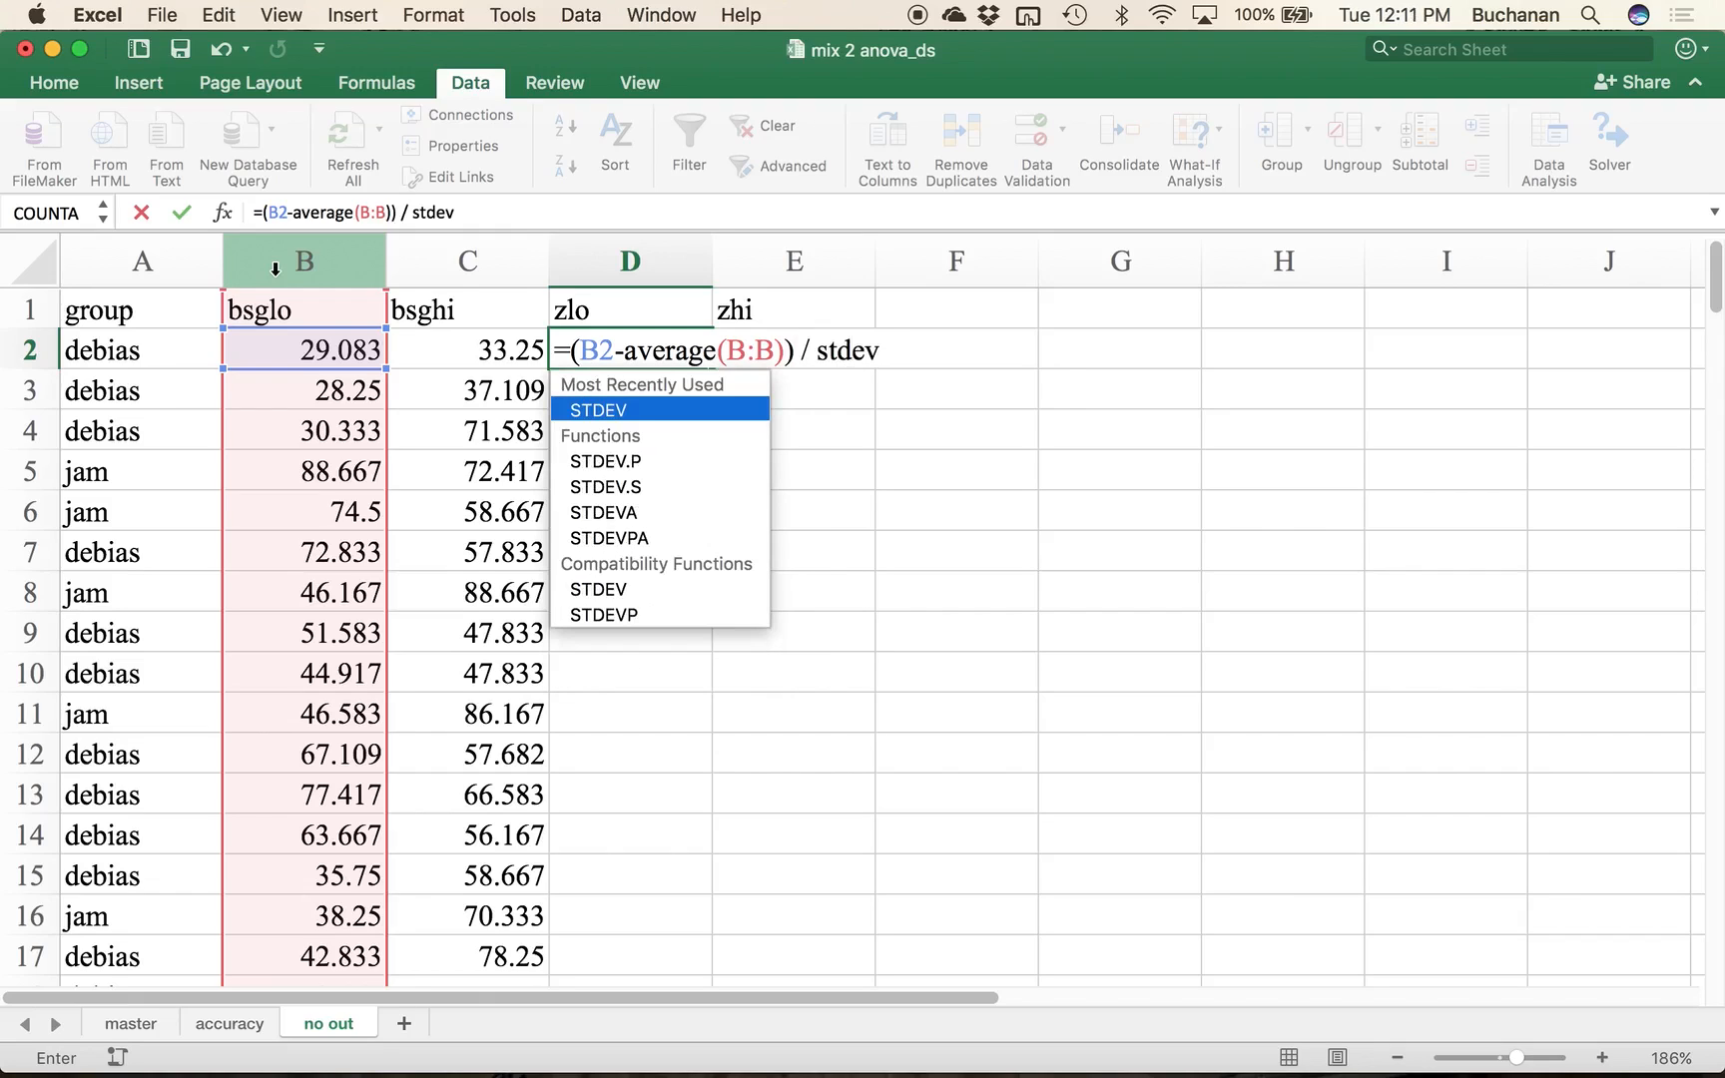
pyautogui.write('(')
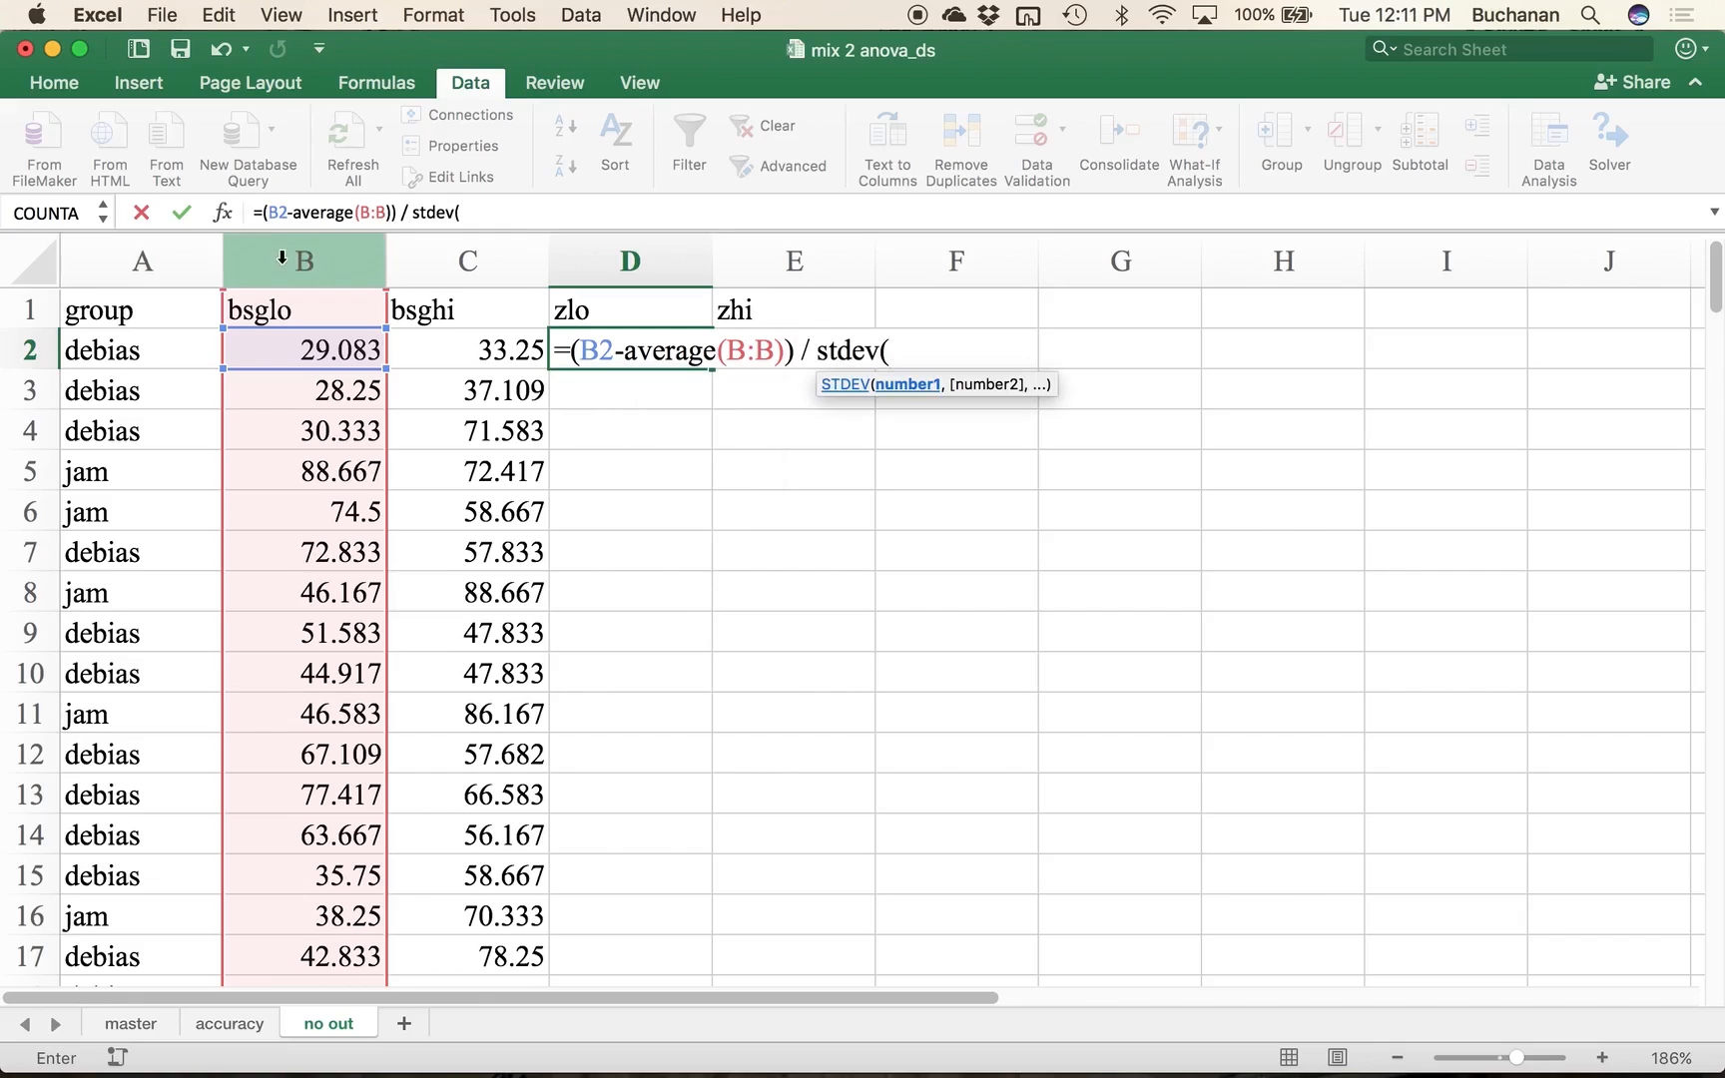
pyautogui.click(285, 261)
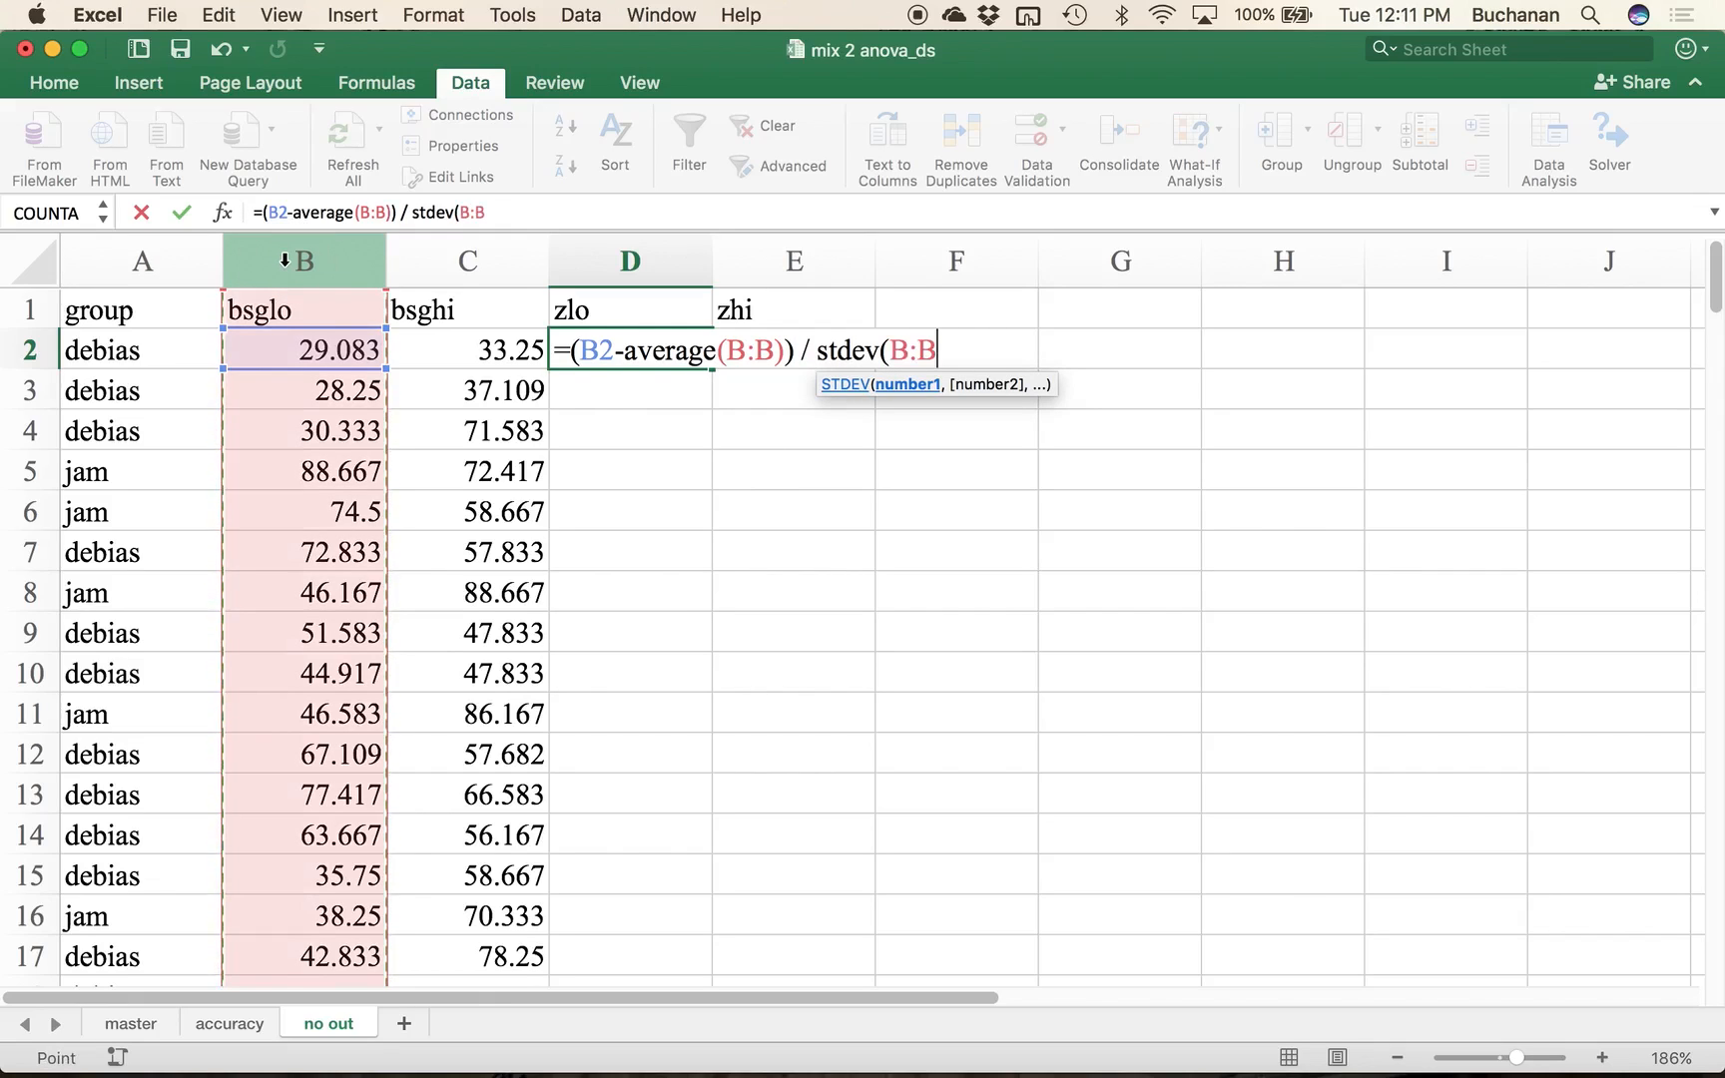
pyautogui.write(')')
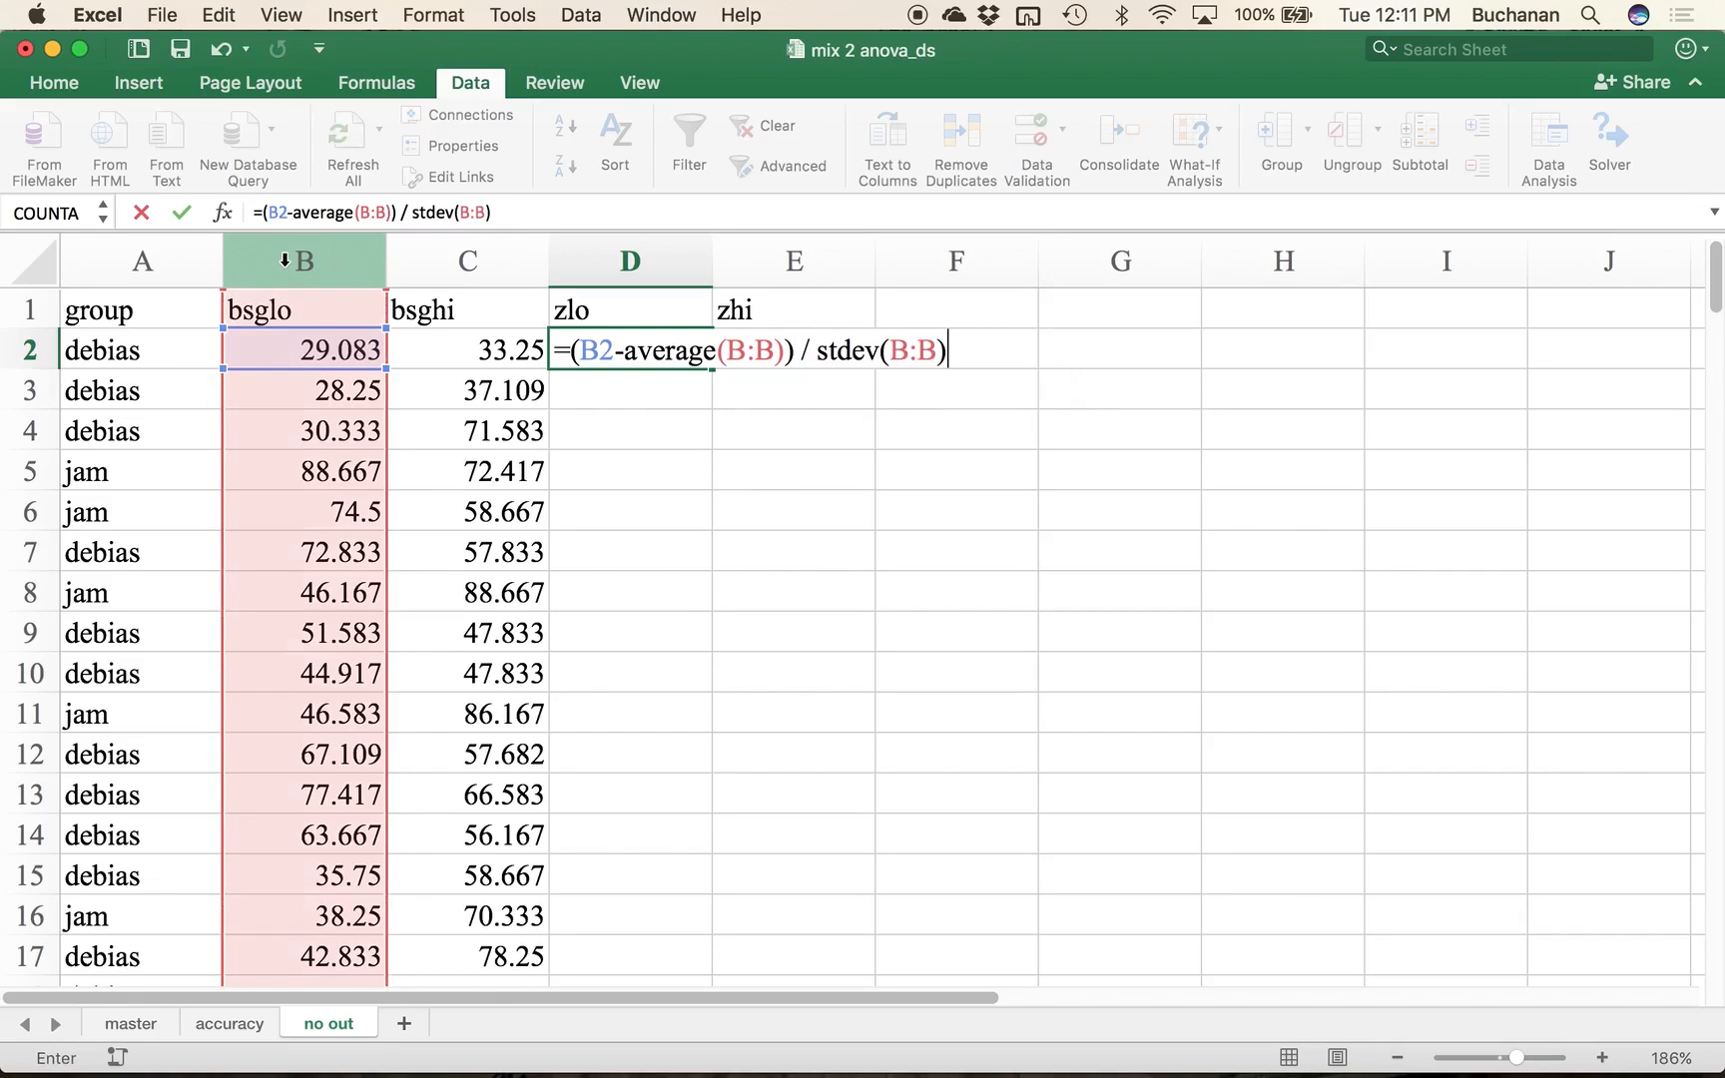
pyautogui.press('Return')
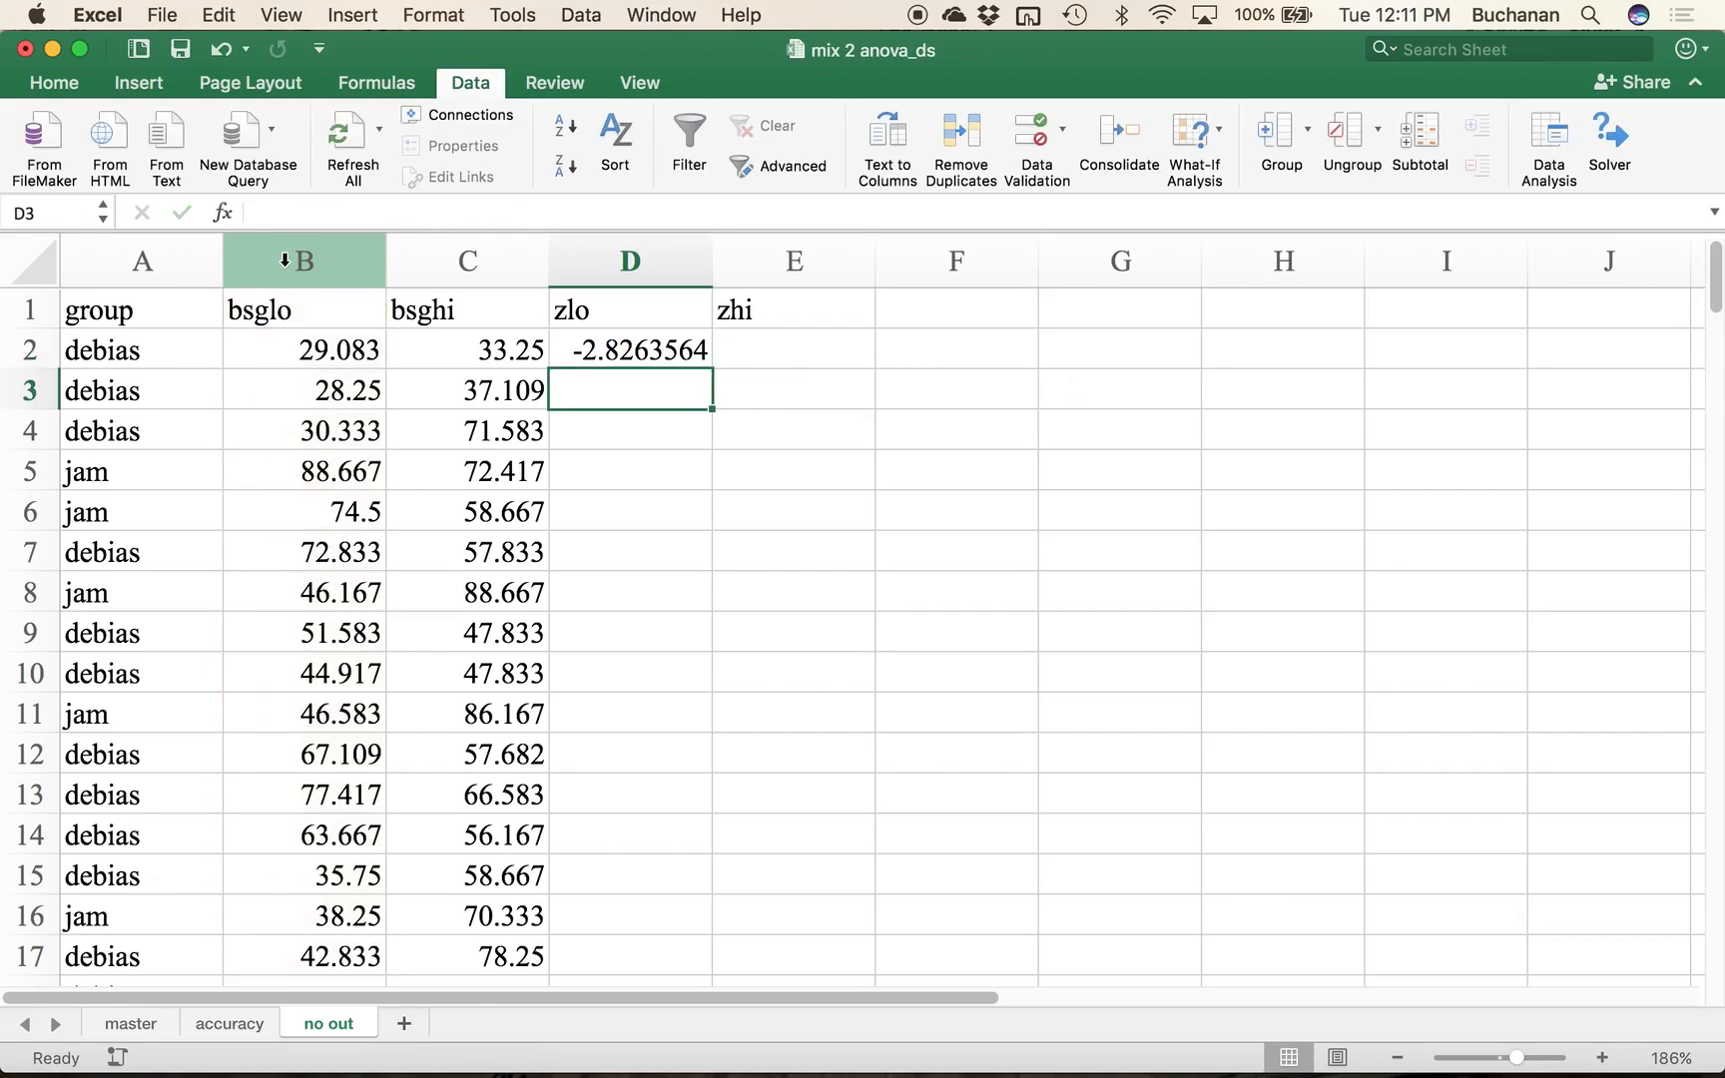
# Step: Copy the z-score formula from D2 to E2 and check the column references in the zhi formula
pyautogui.press('Up')
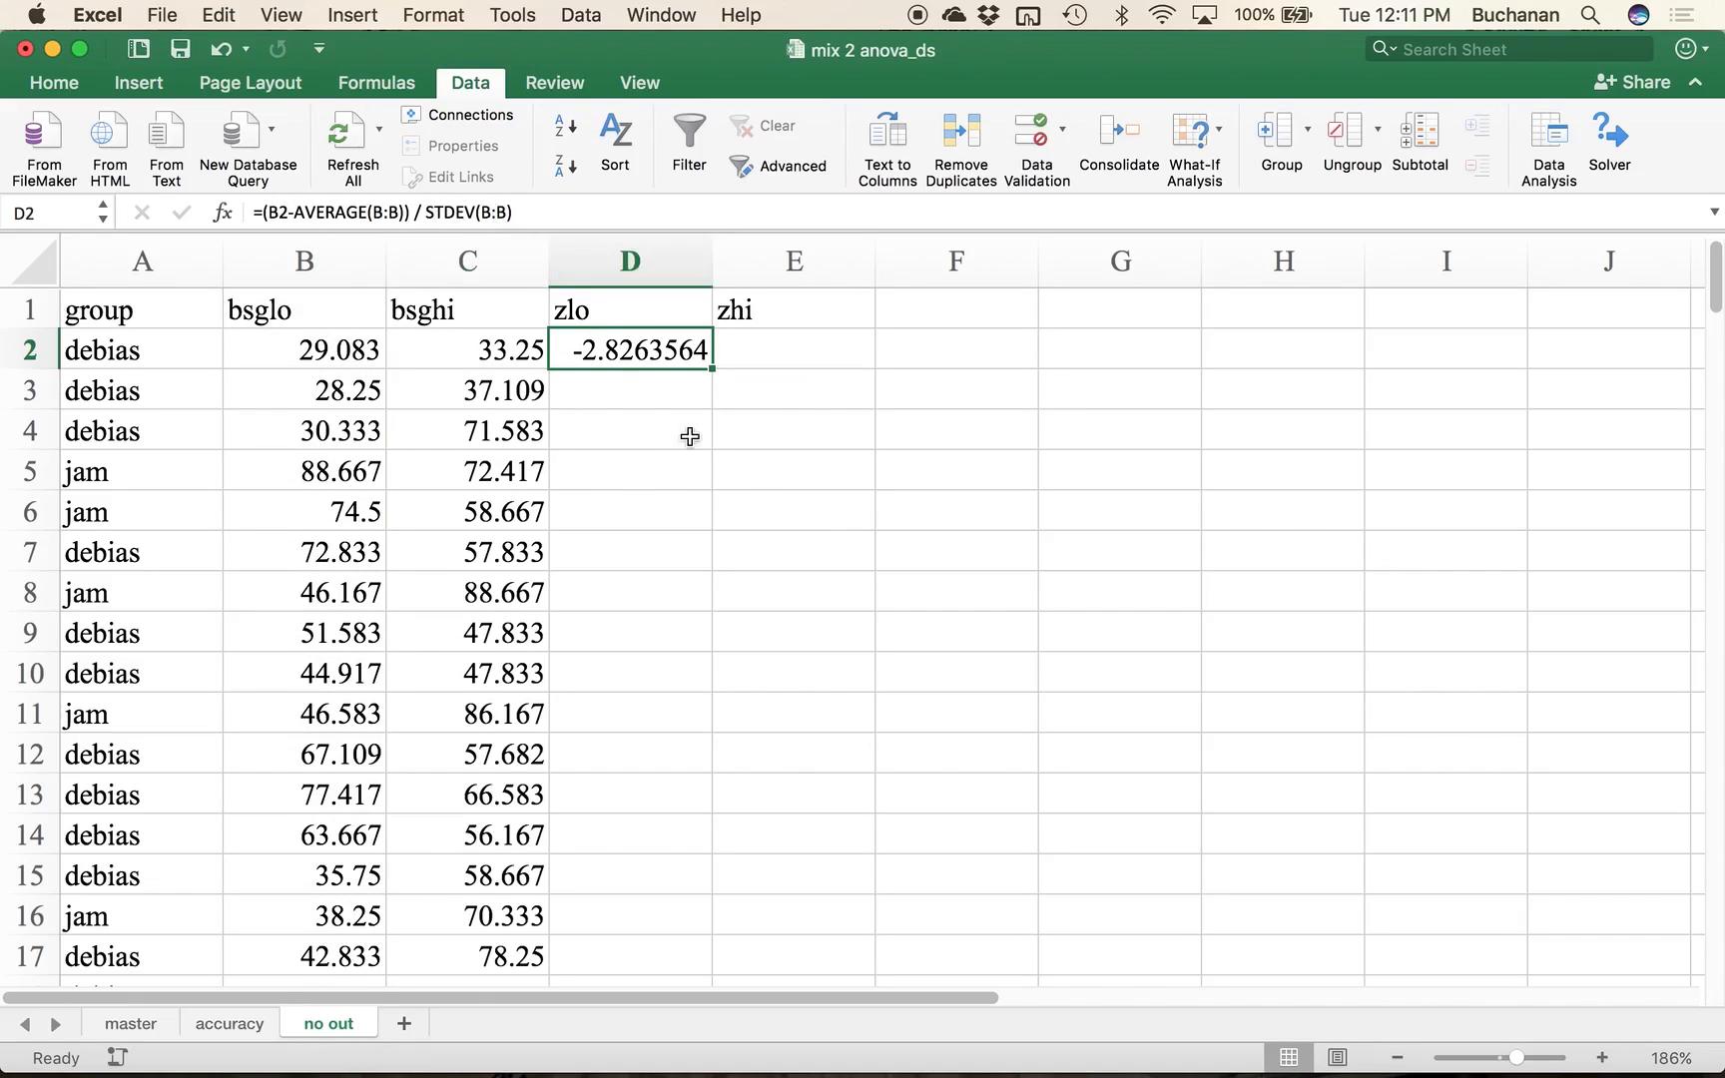
pyautogui.click(623, 379)
pyautogui.click(646, 342)
pyautogui.moveTo(712, 368); pyautogui.dragTo(854, 361)
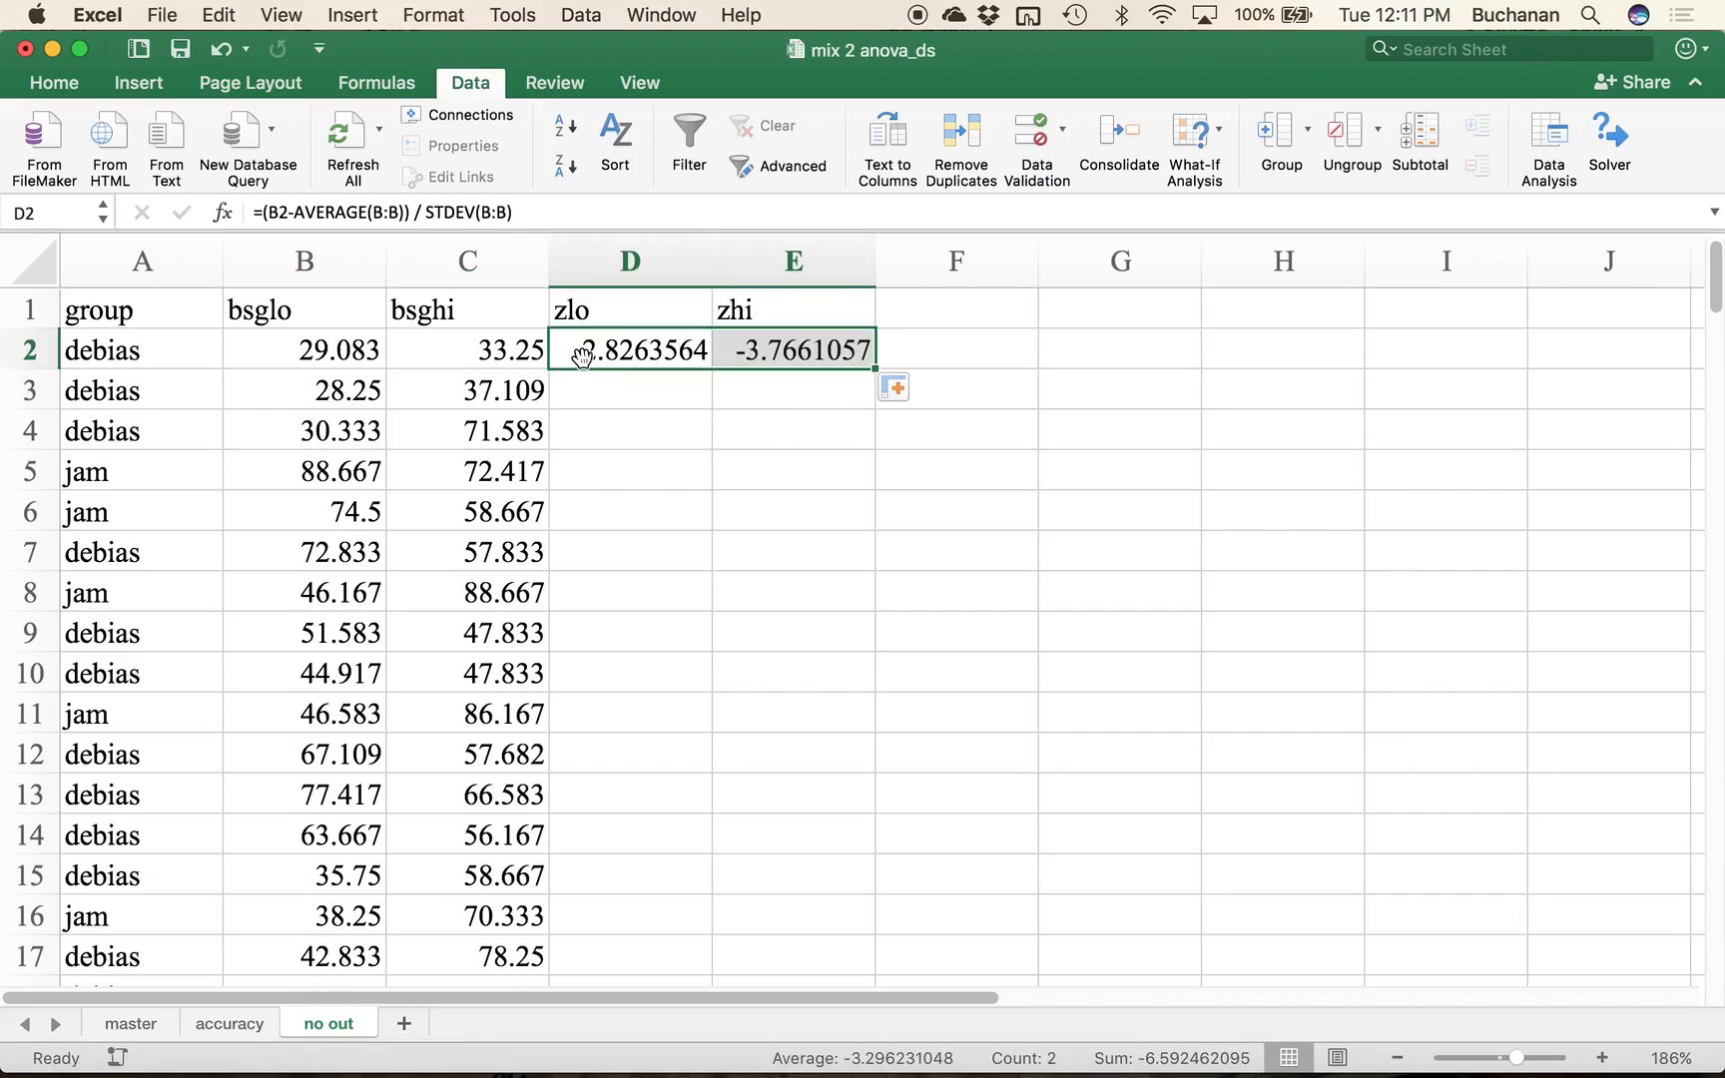
pyautogui.click(762, 347)
pyautogui.click(448, 212)
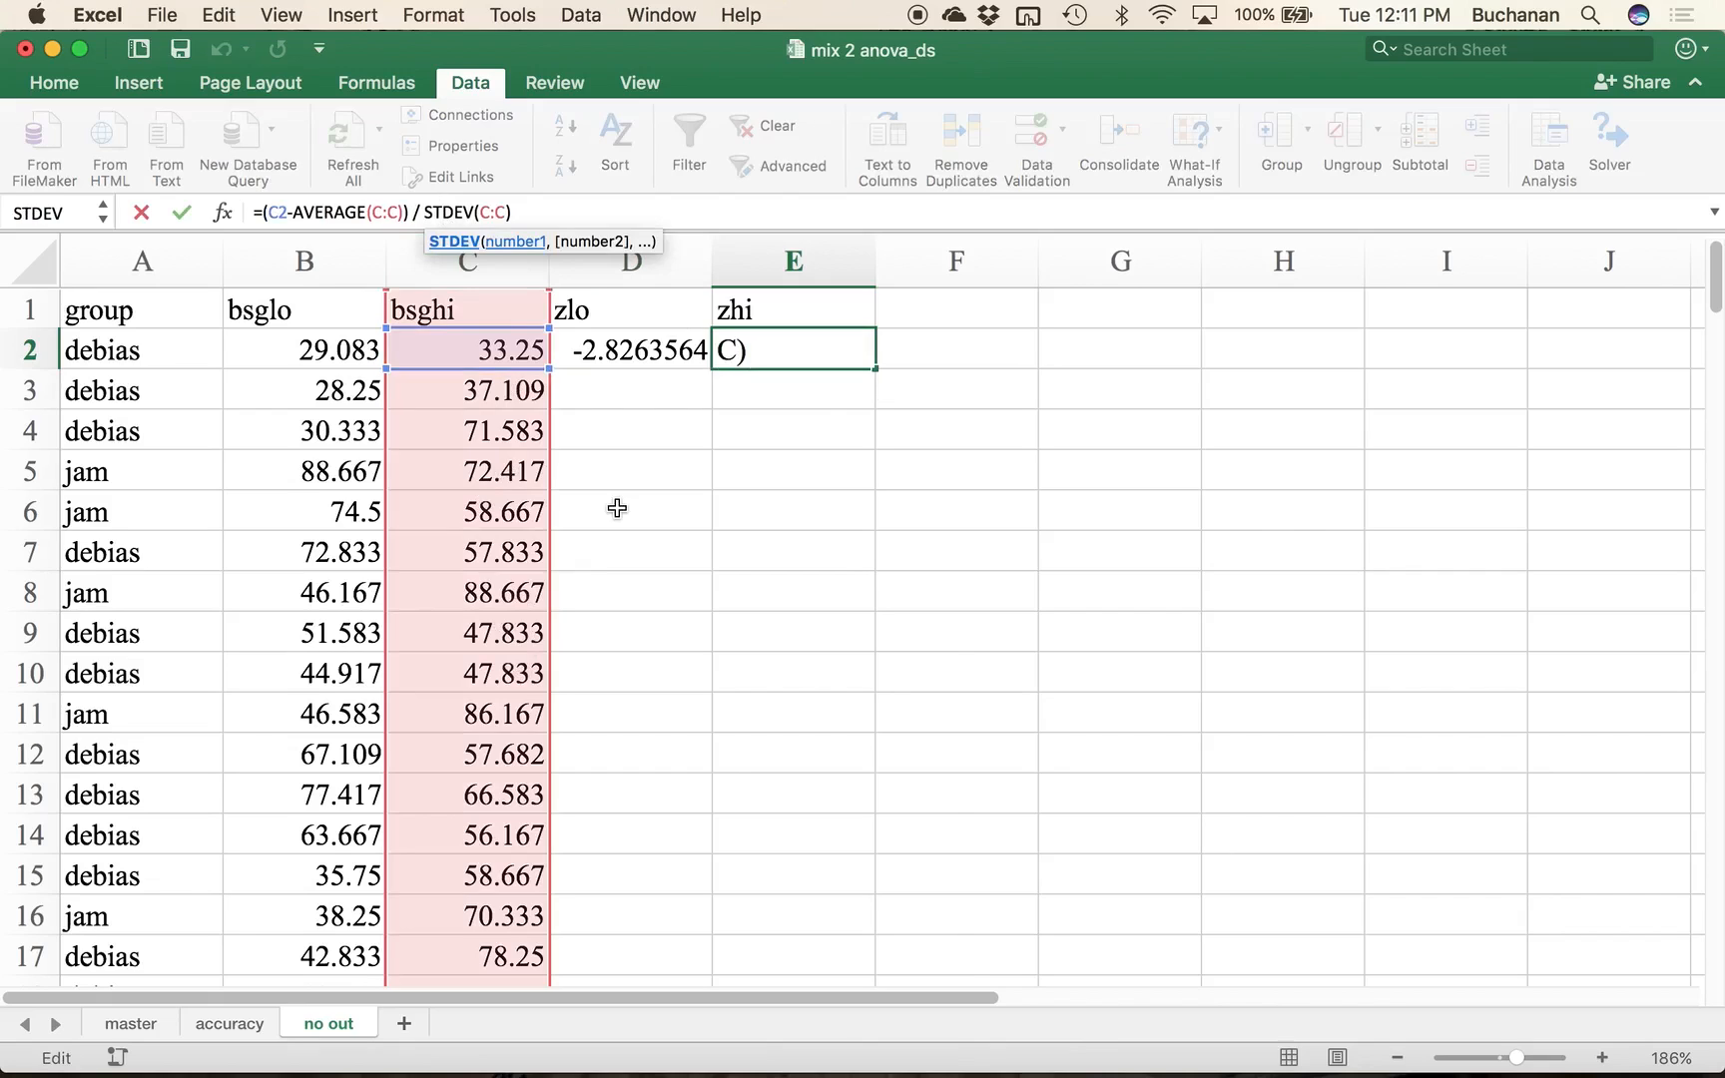
pyautogui.press('Return')
# Step: Fill the zlo and zhi formulas in D2:E2 down all data rows and look over the scores
pyautogui.moveTo(636, 349); pyautogui.dragTo(819, 355)
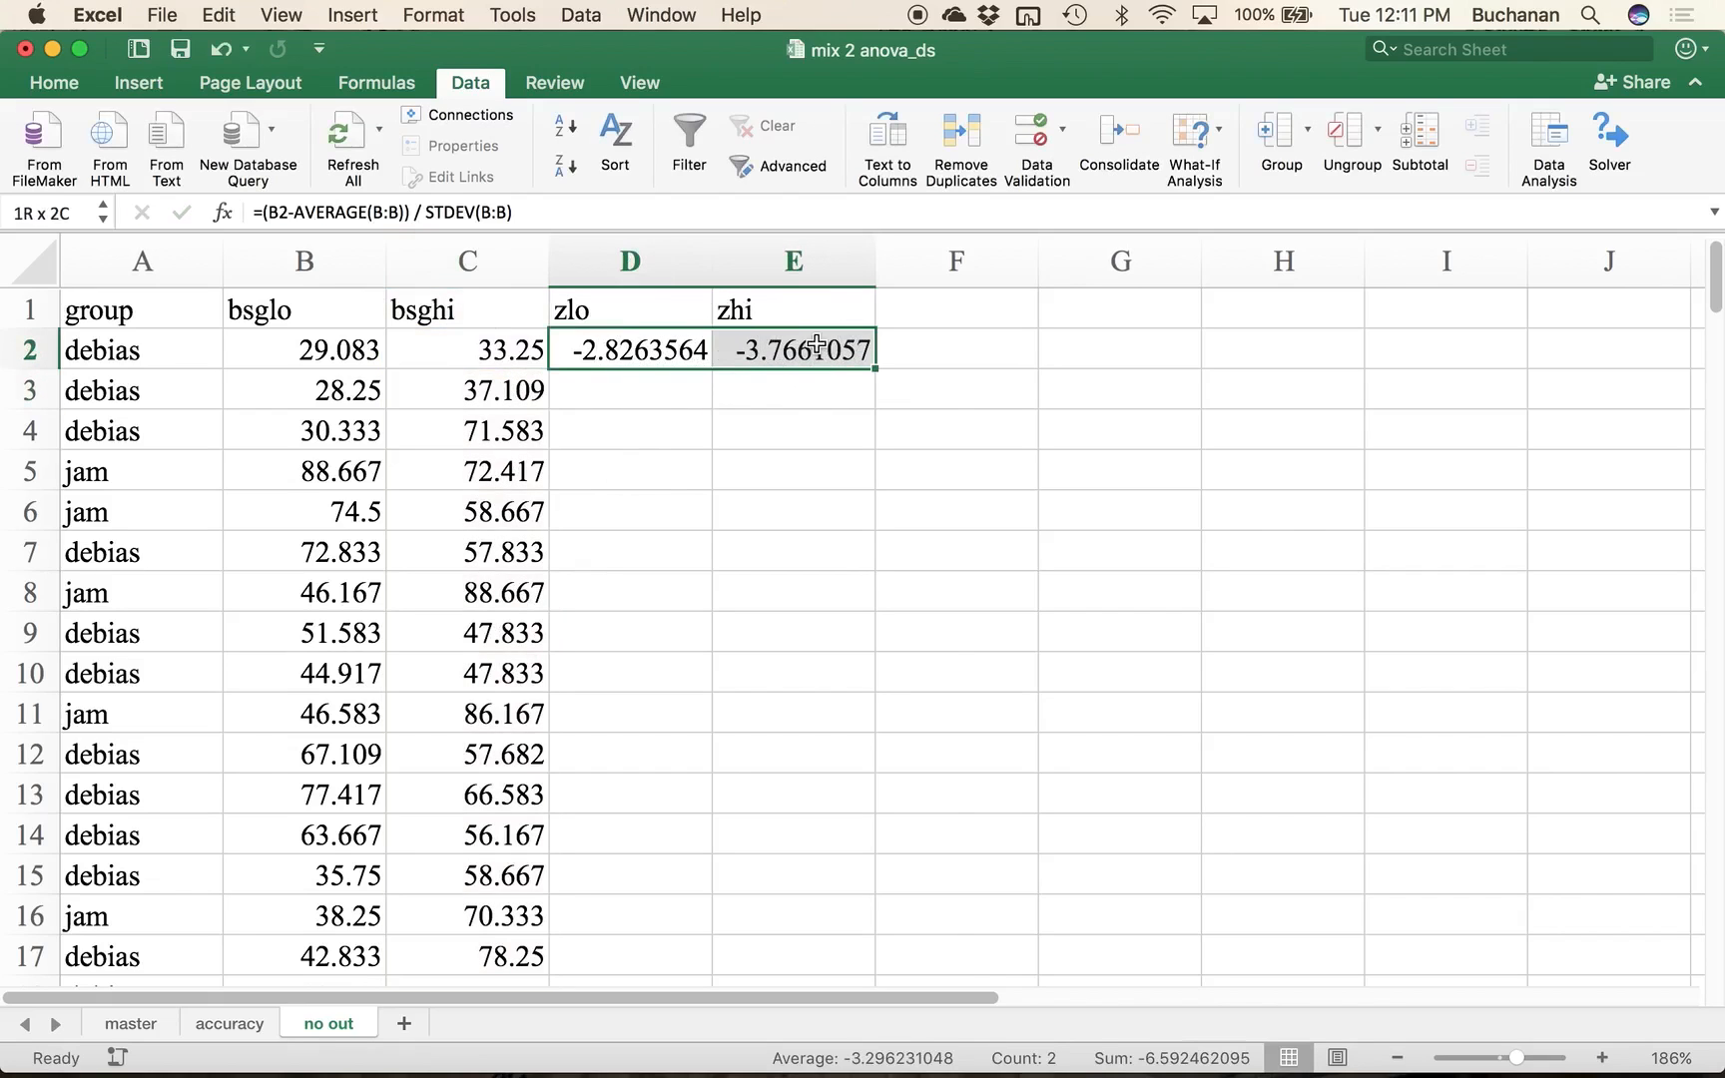
pyautogui.doubleClick(876, 369)
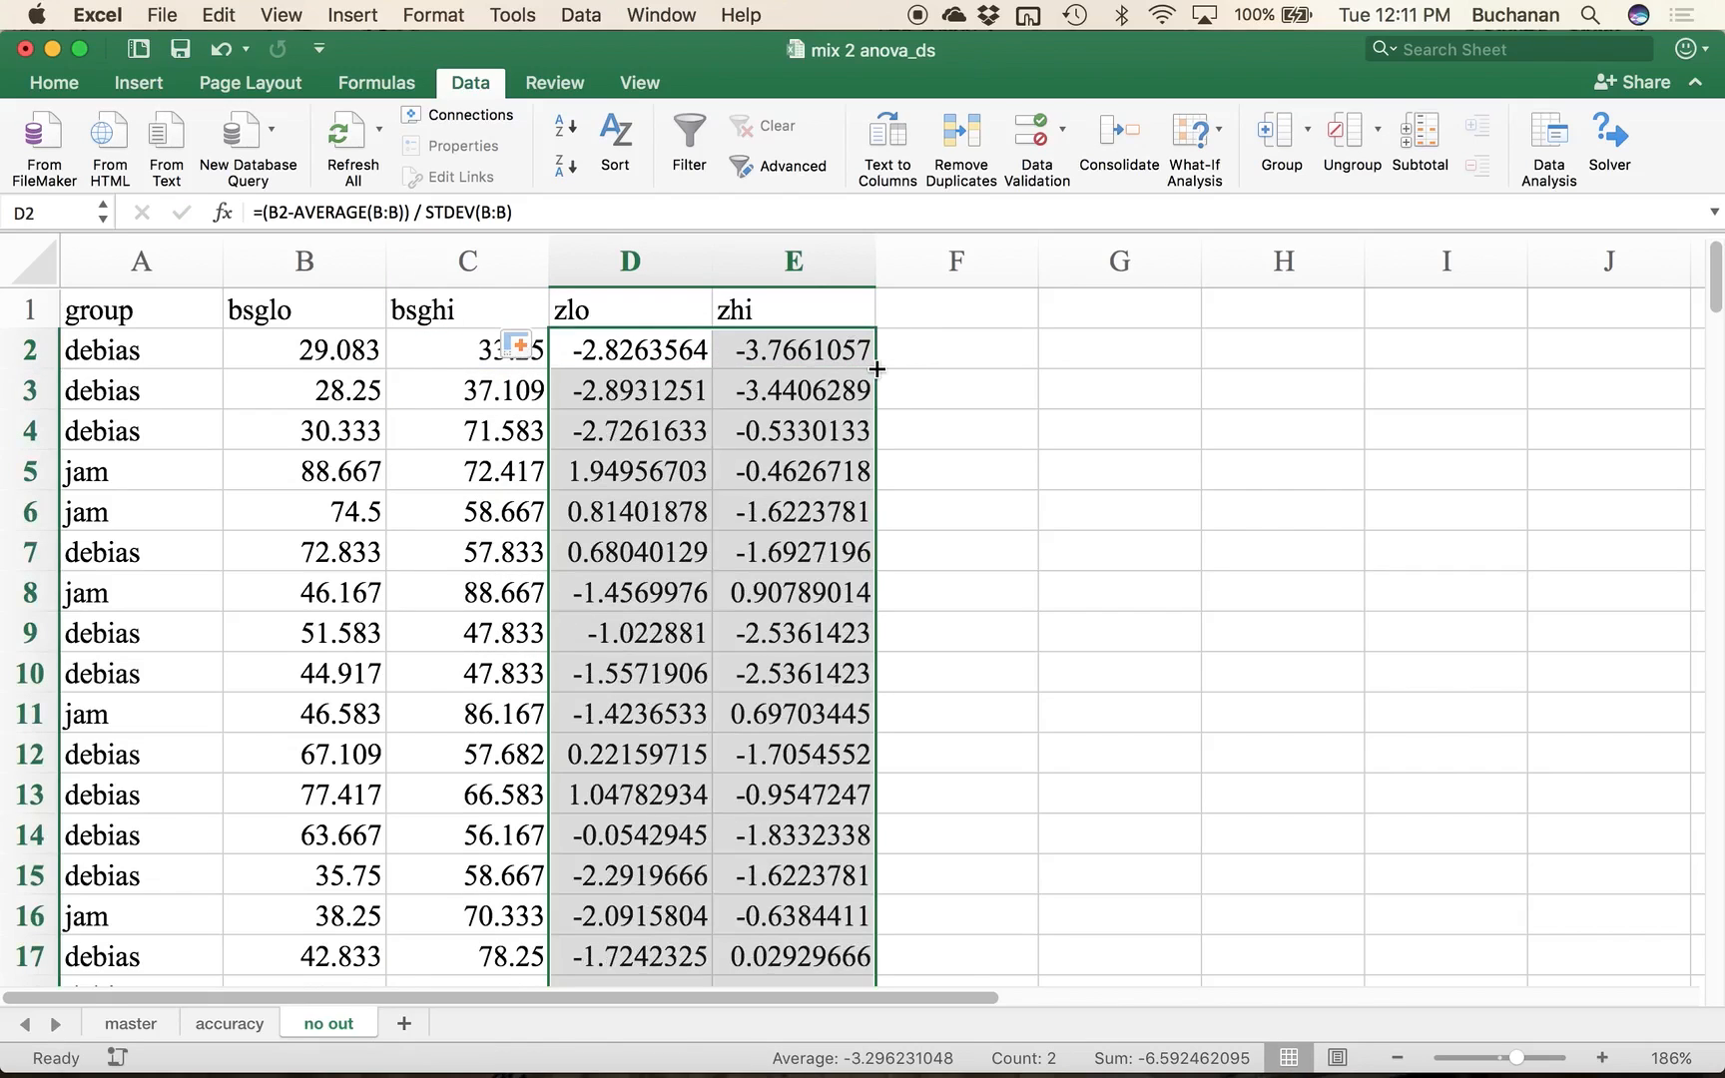
pyautogui.click(689, 436)
pyautogui.scroll(-5, 688, 444)
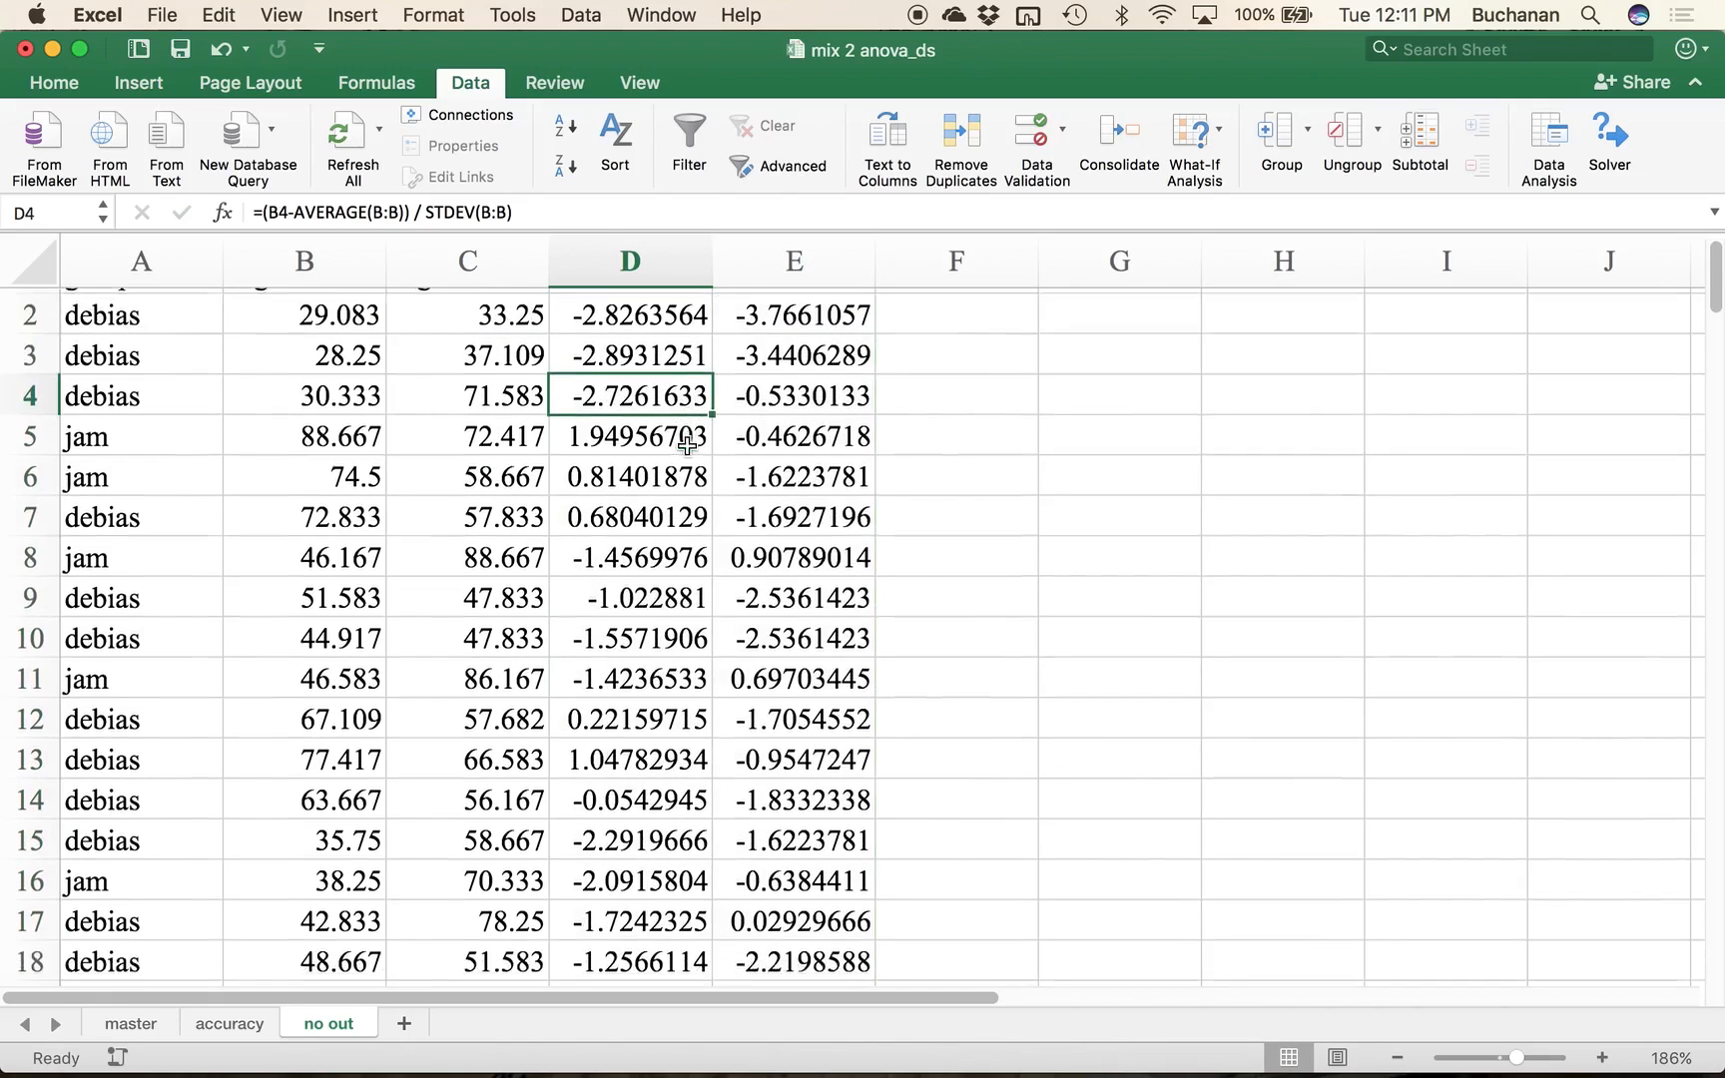
pyautogui.scroll(-5, 689, 445)
pyautogui.scroll(10, 689, 445)
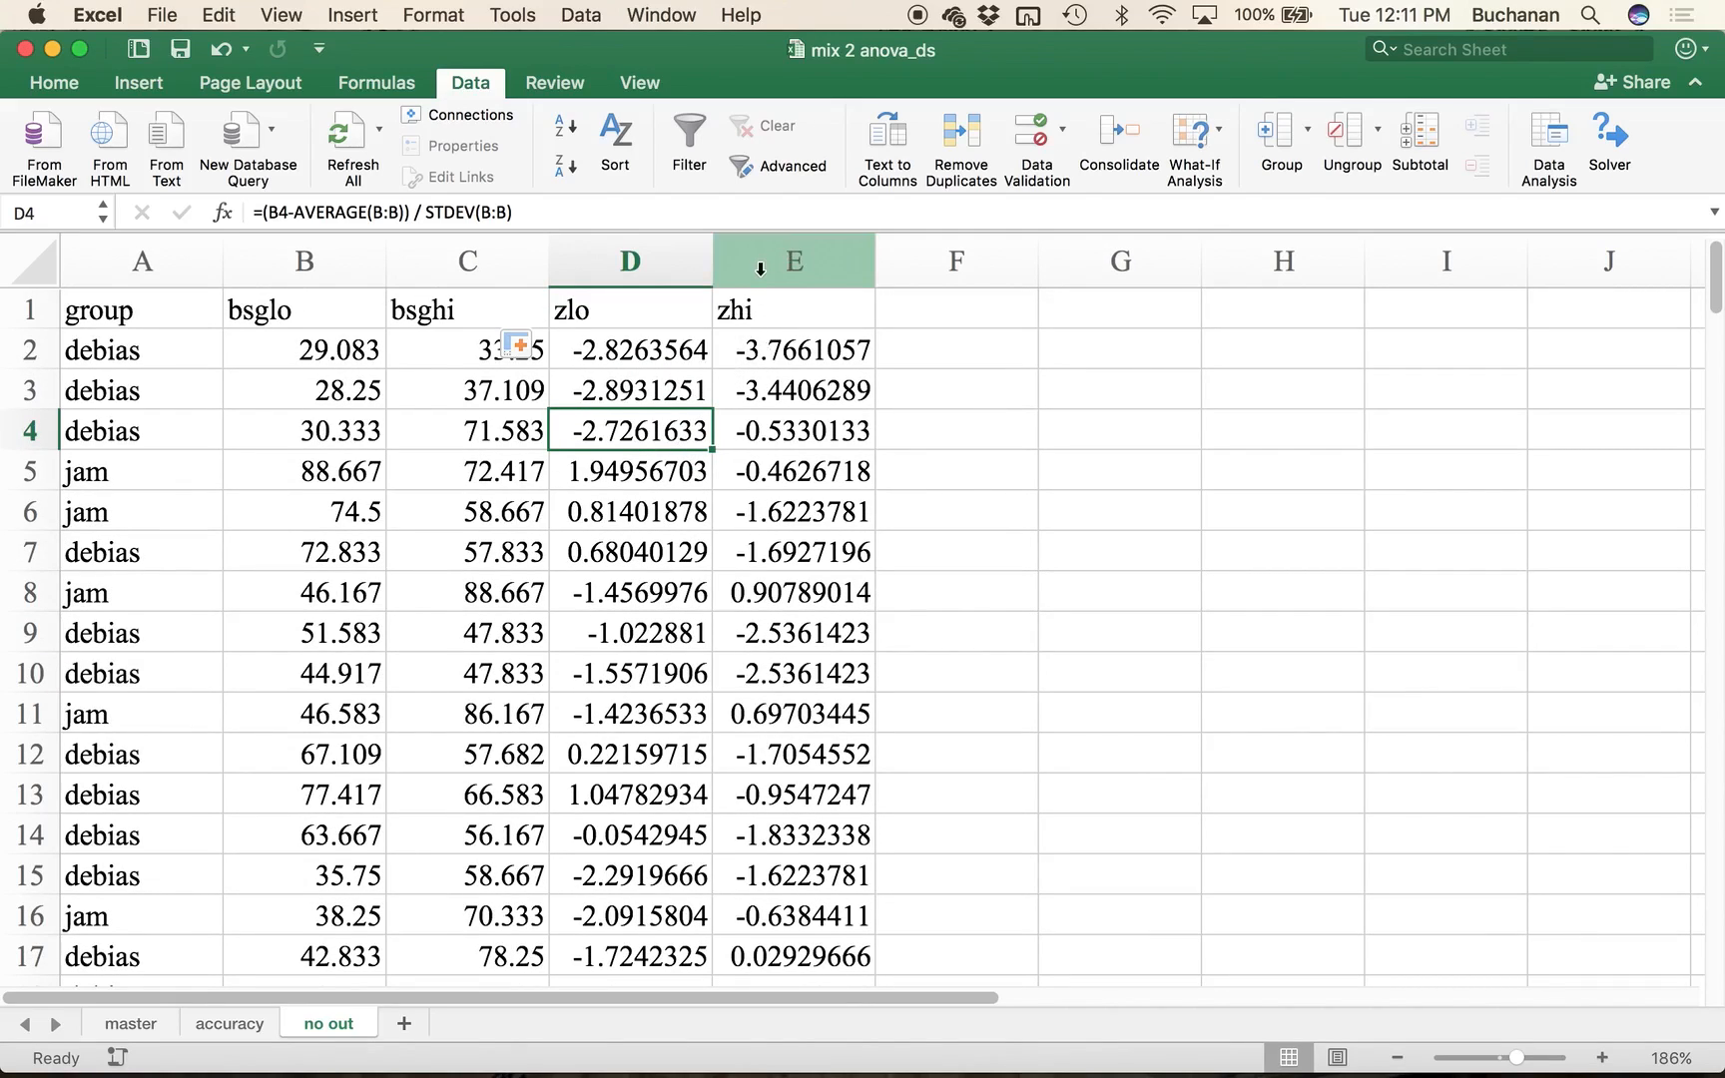
# Step: Add a highlight rule to the zlo and zhi columns for values greater than 2.99, using light red fill with dark red text
pyautogui.moveTo(758, 262); pyautogui.dragTo(675, 252)
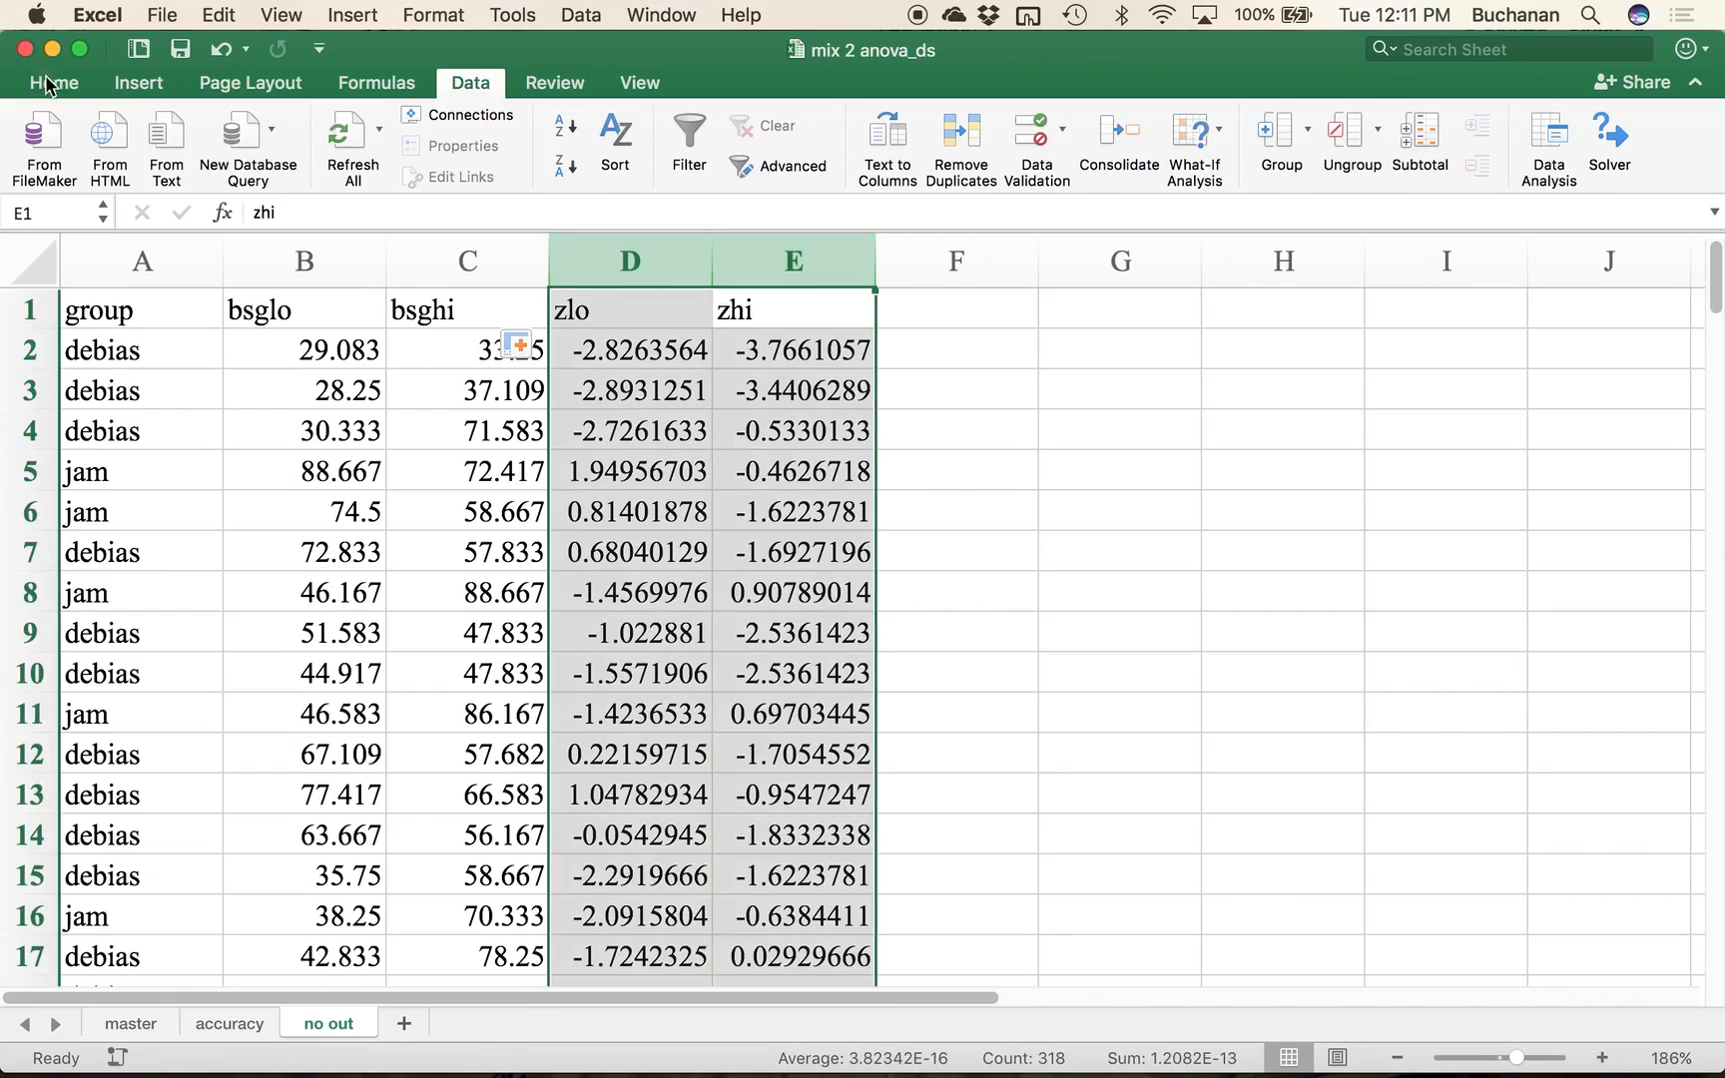
pyautogui.click(49, 88)
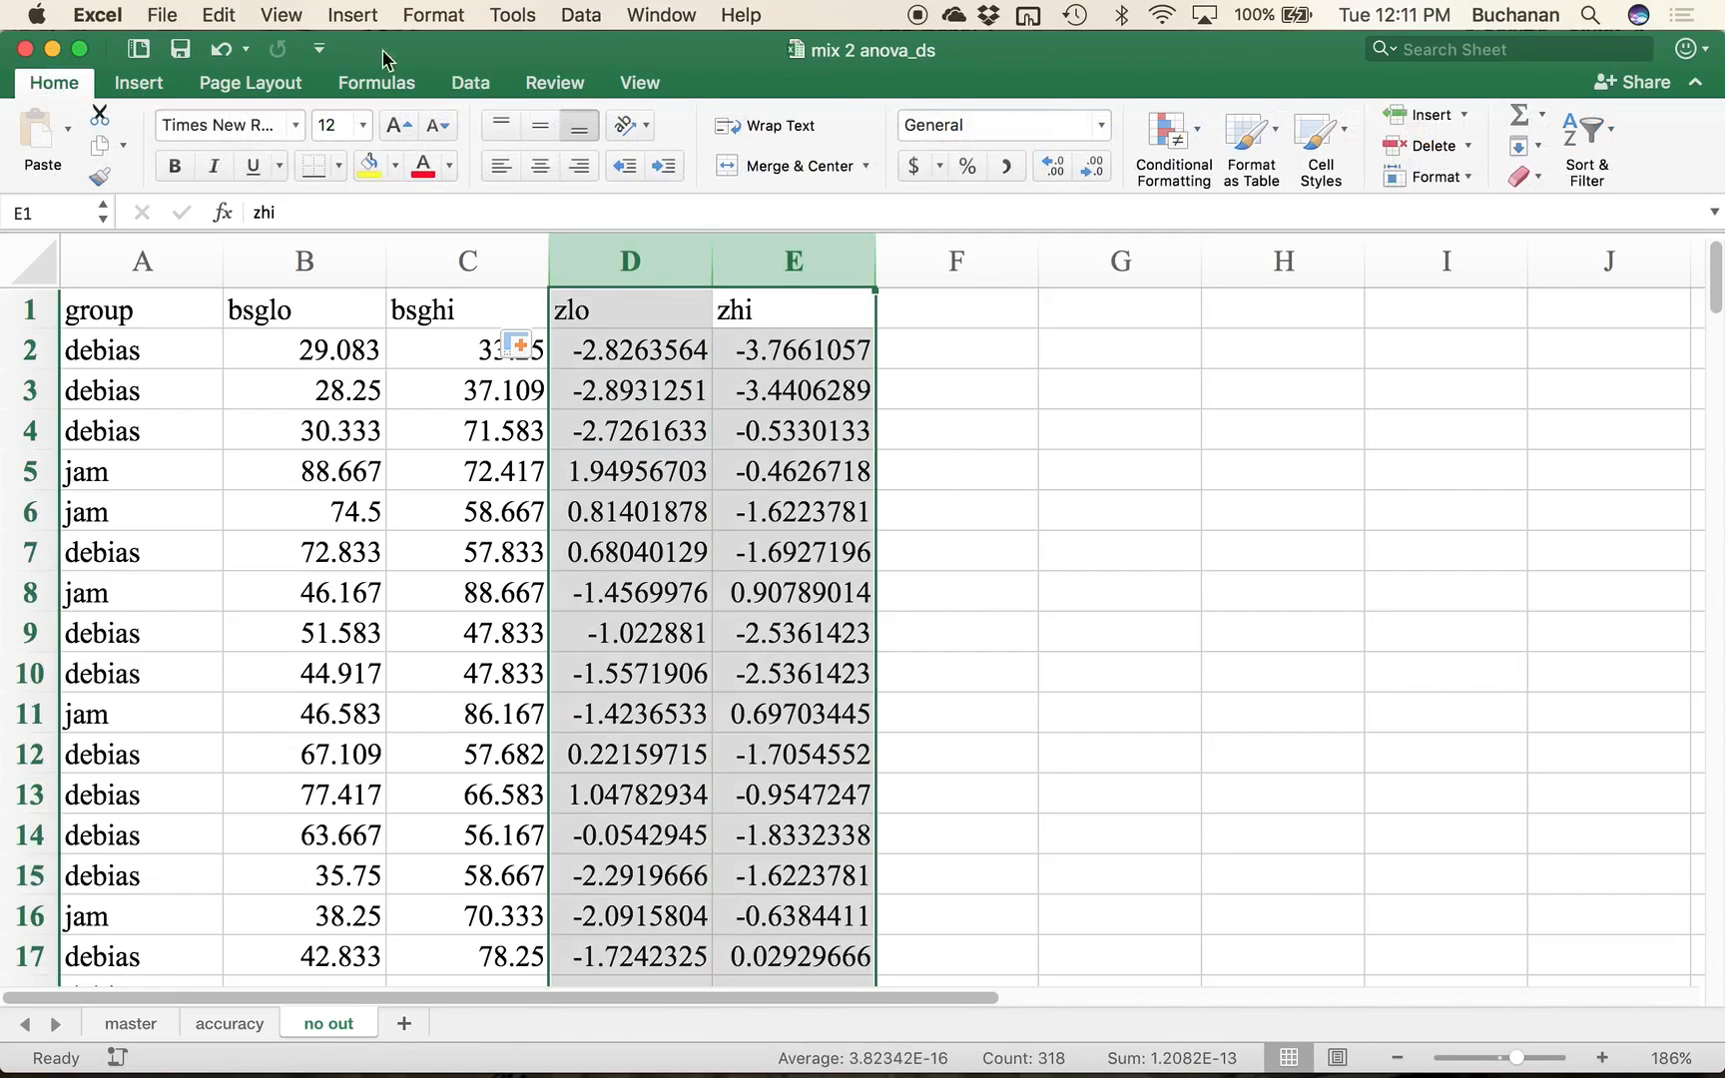
pyautogui.click(1162, 145)
pyautogui.moveTo(1258, 177)
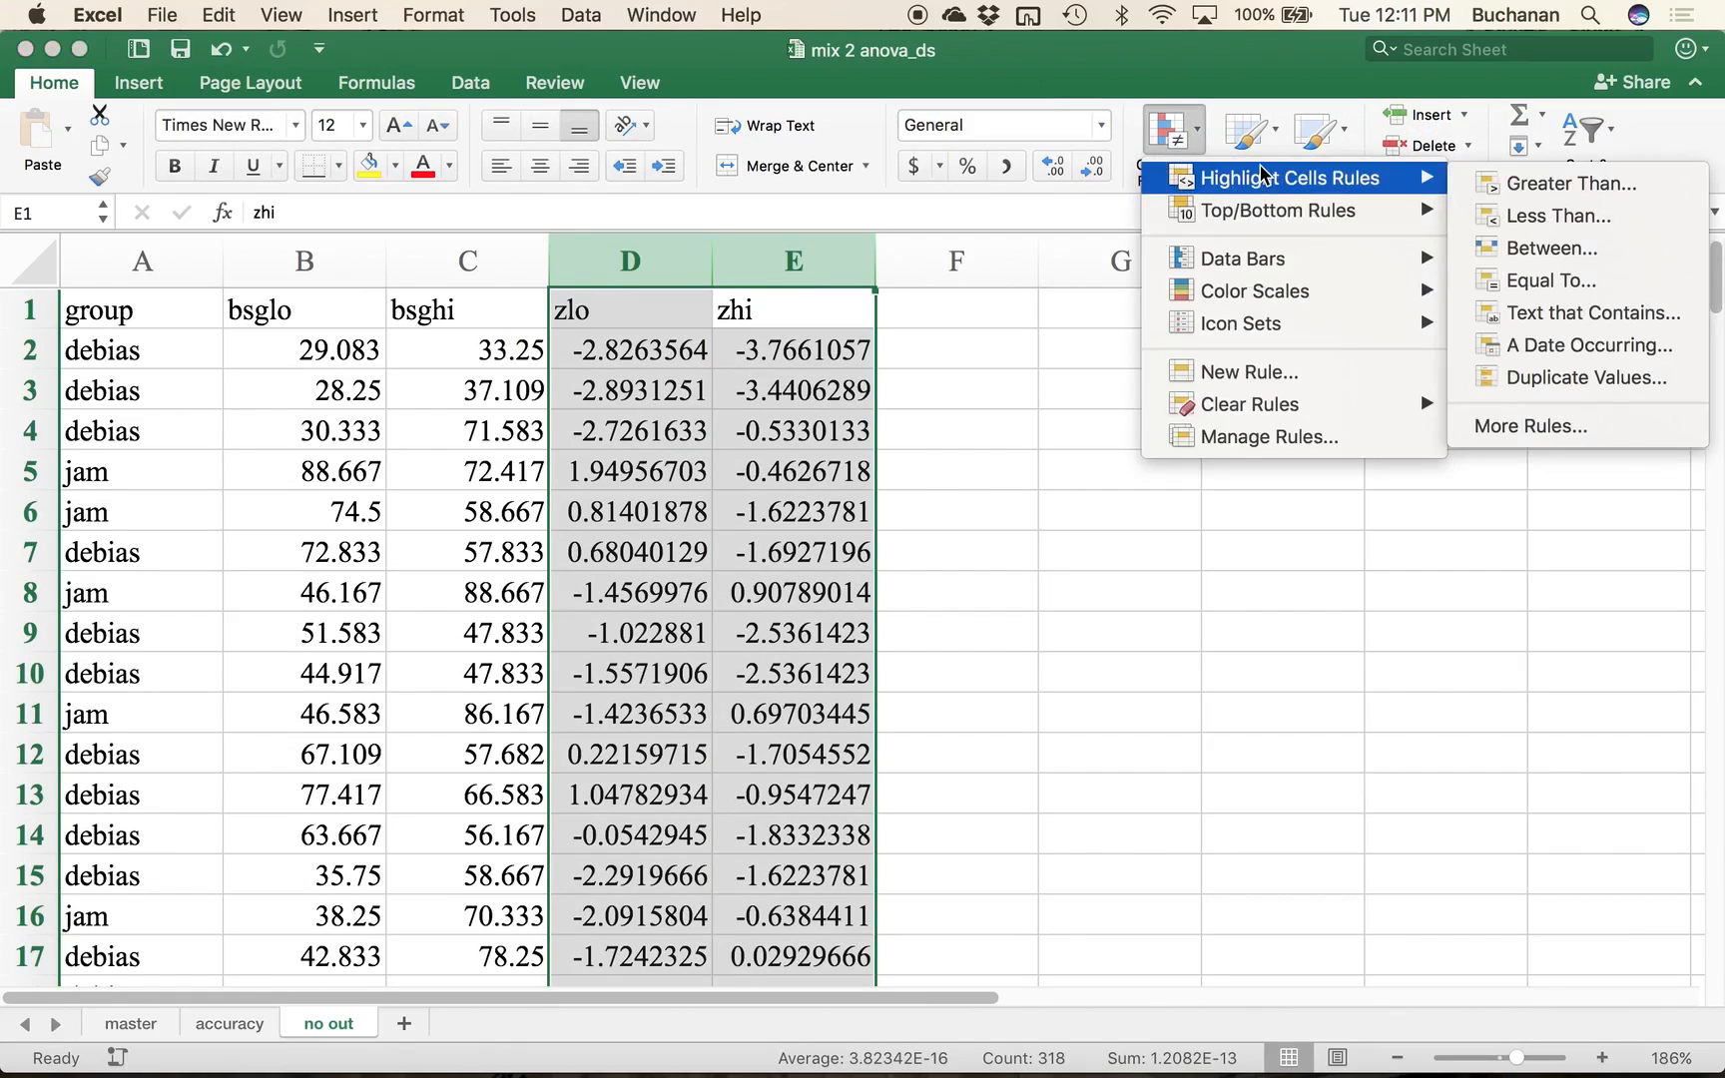
pyautogui.click(1569, 184)
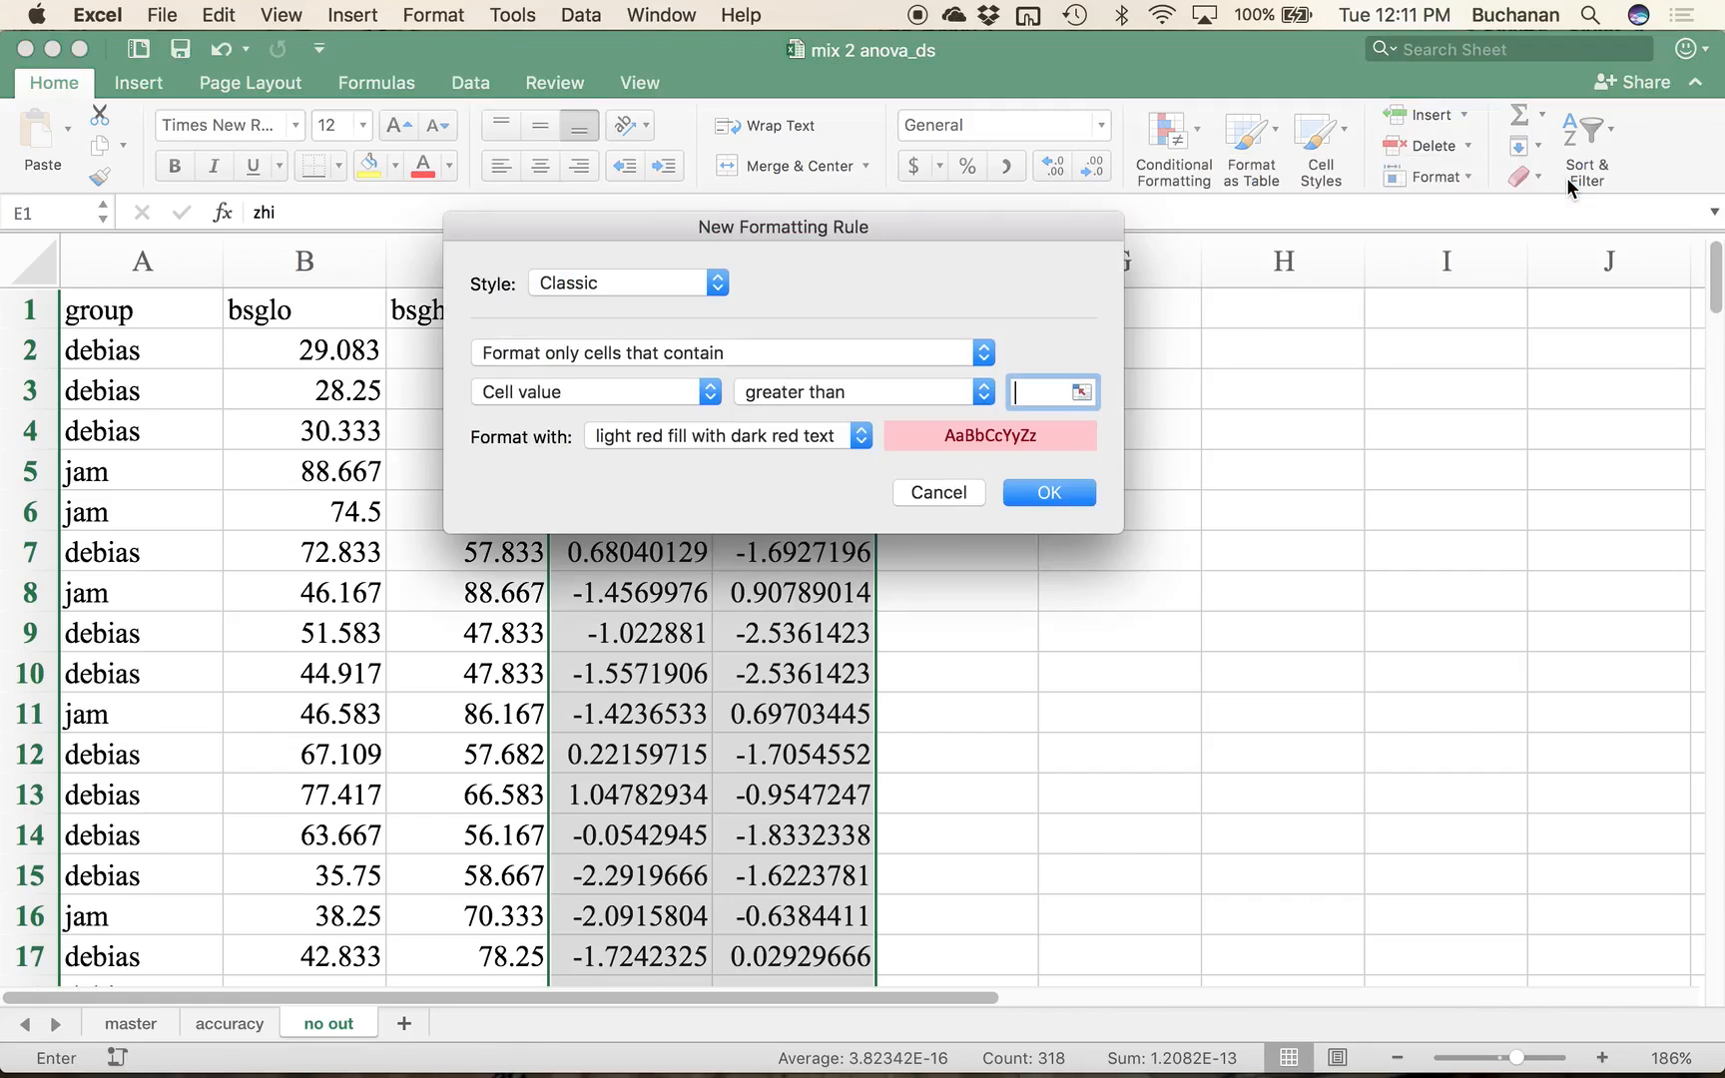
pyautogui.write('2.99')
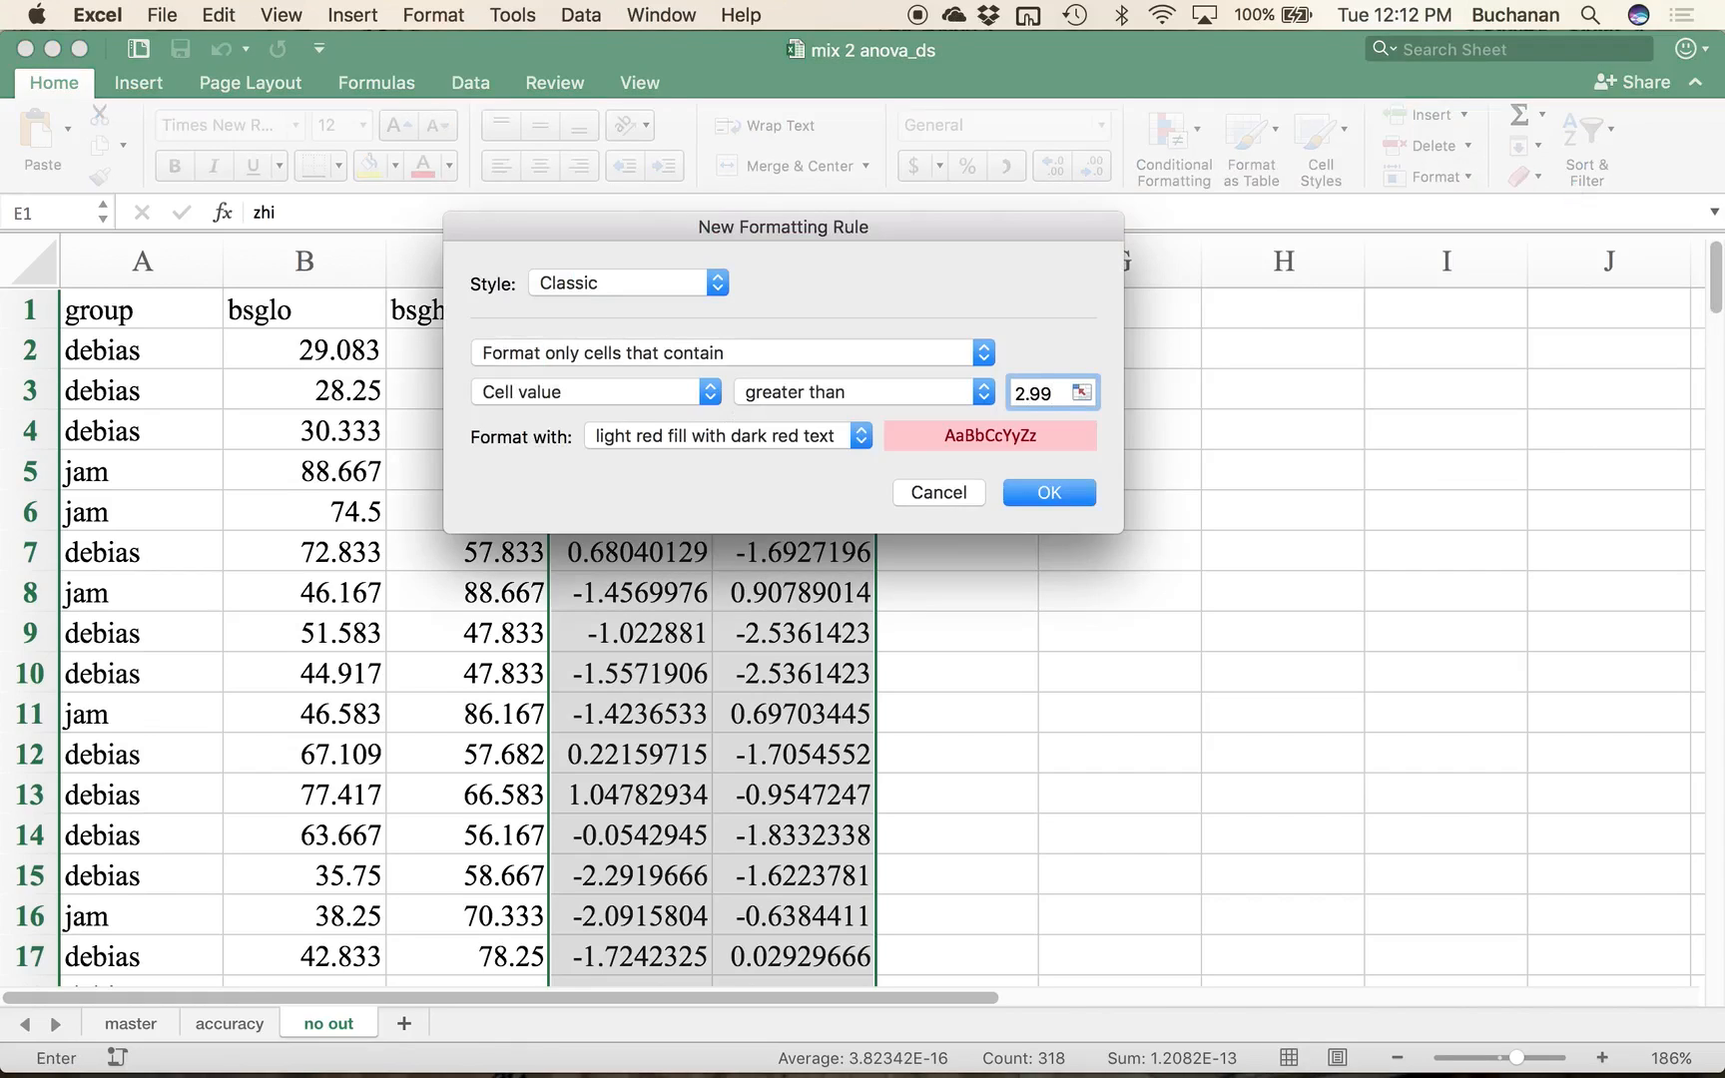
pyautogui.press('Return')
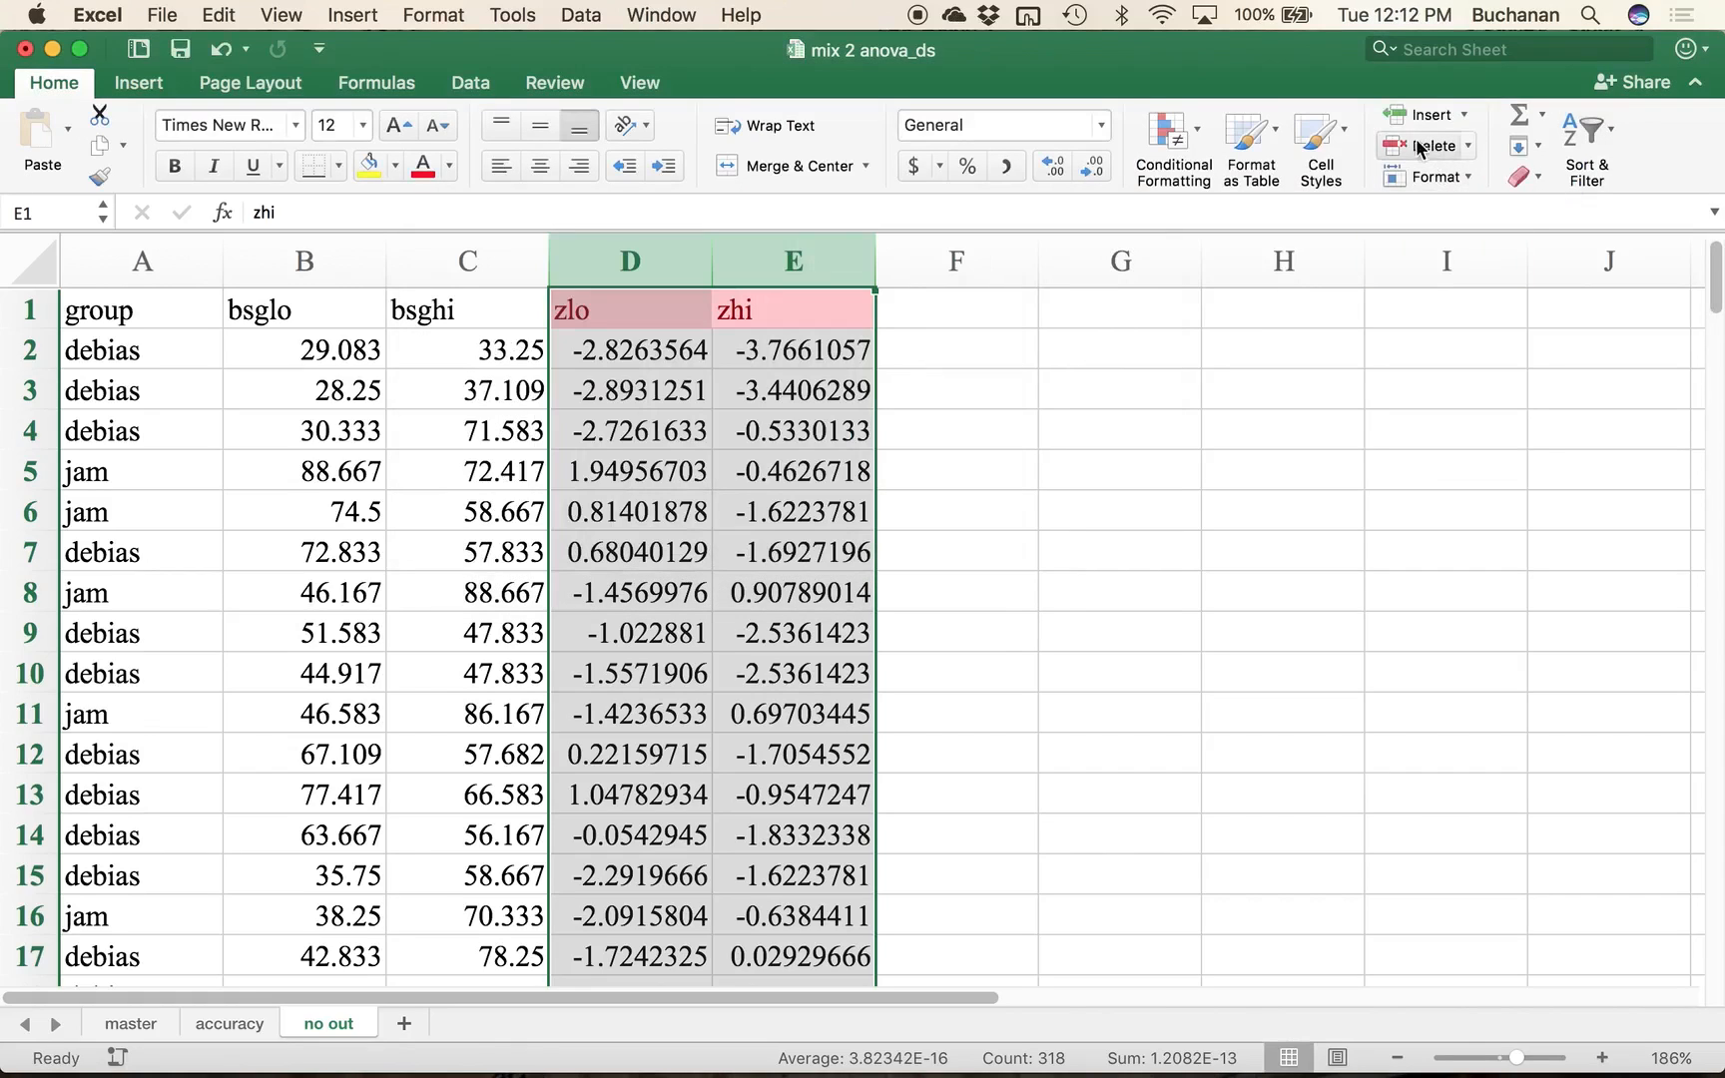
# Step: Add a second highlight rule to the zlo and zhi columns for values less than -2.99, with the same light red format
pyautogui.click(1164, 135)
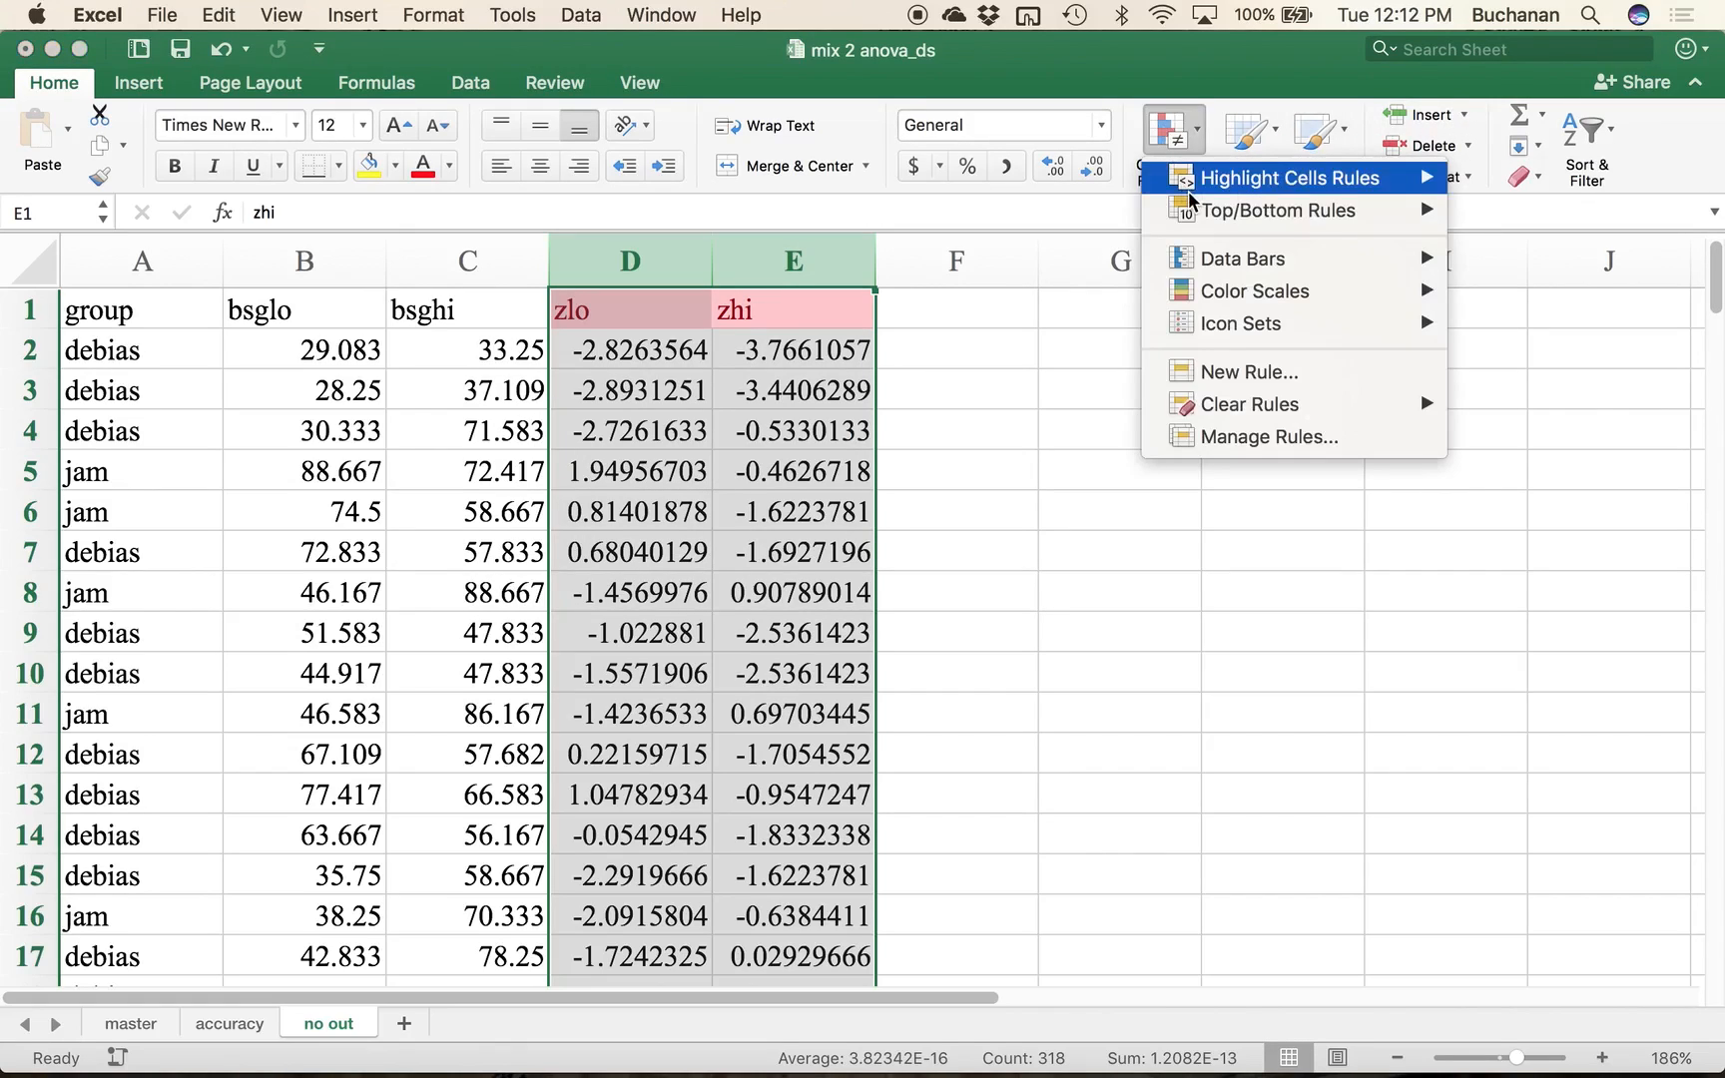
pyautogui.moveTo(1194, 187)
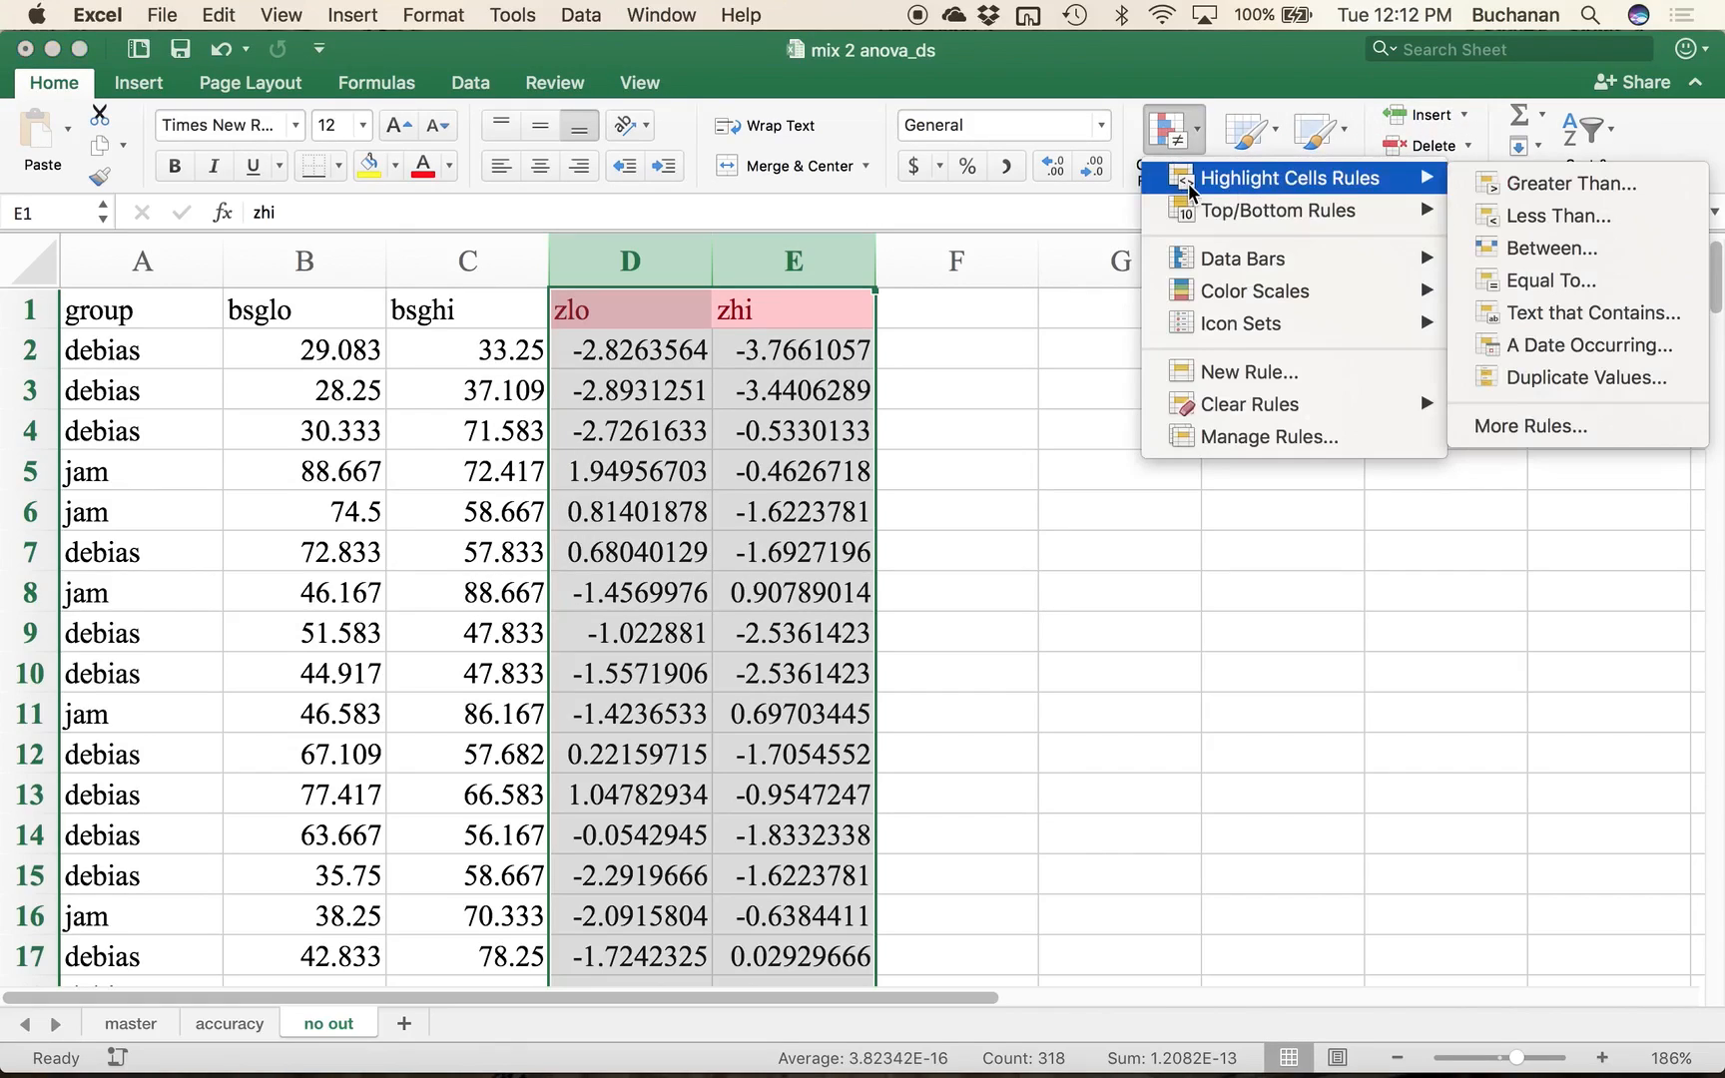
pyautogui.click(1530, 218)
pyautogui.write('-2.99')
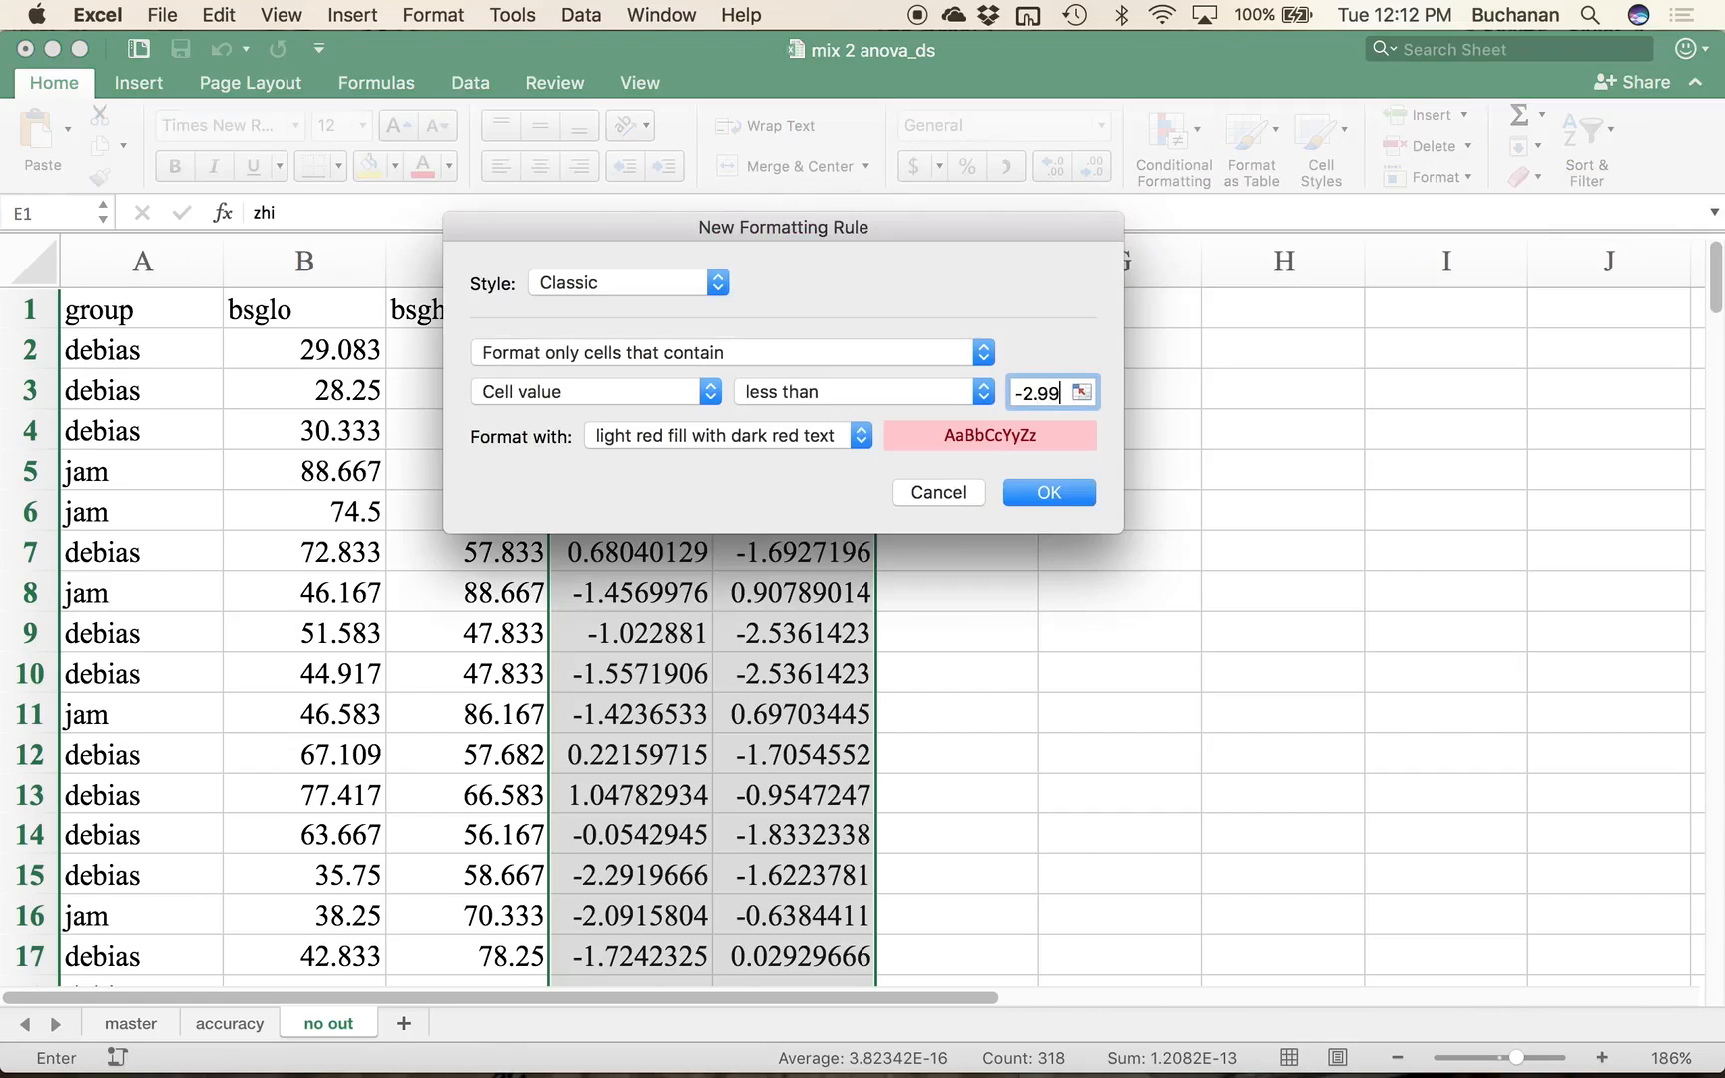
pyautogui.press('Return')
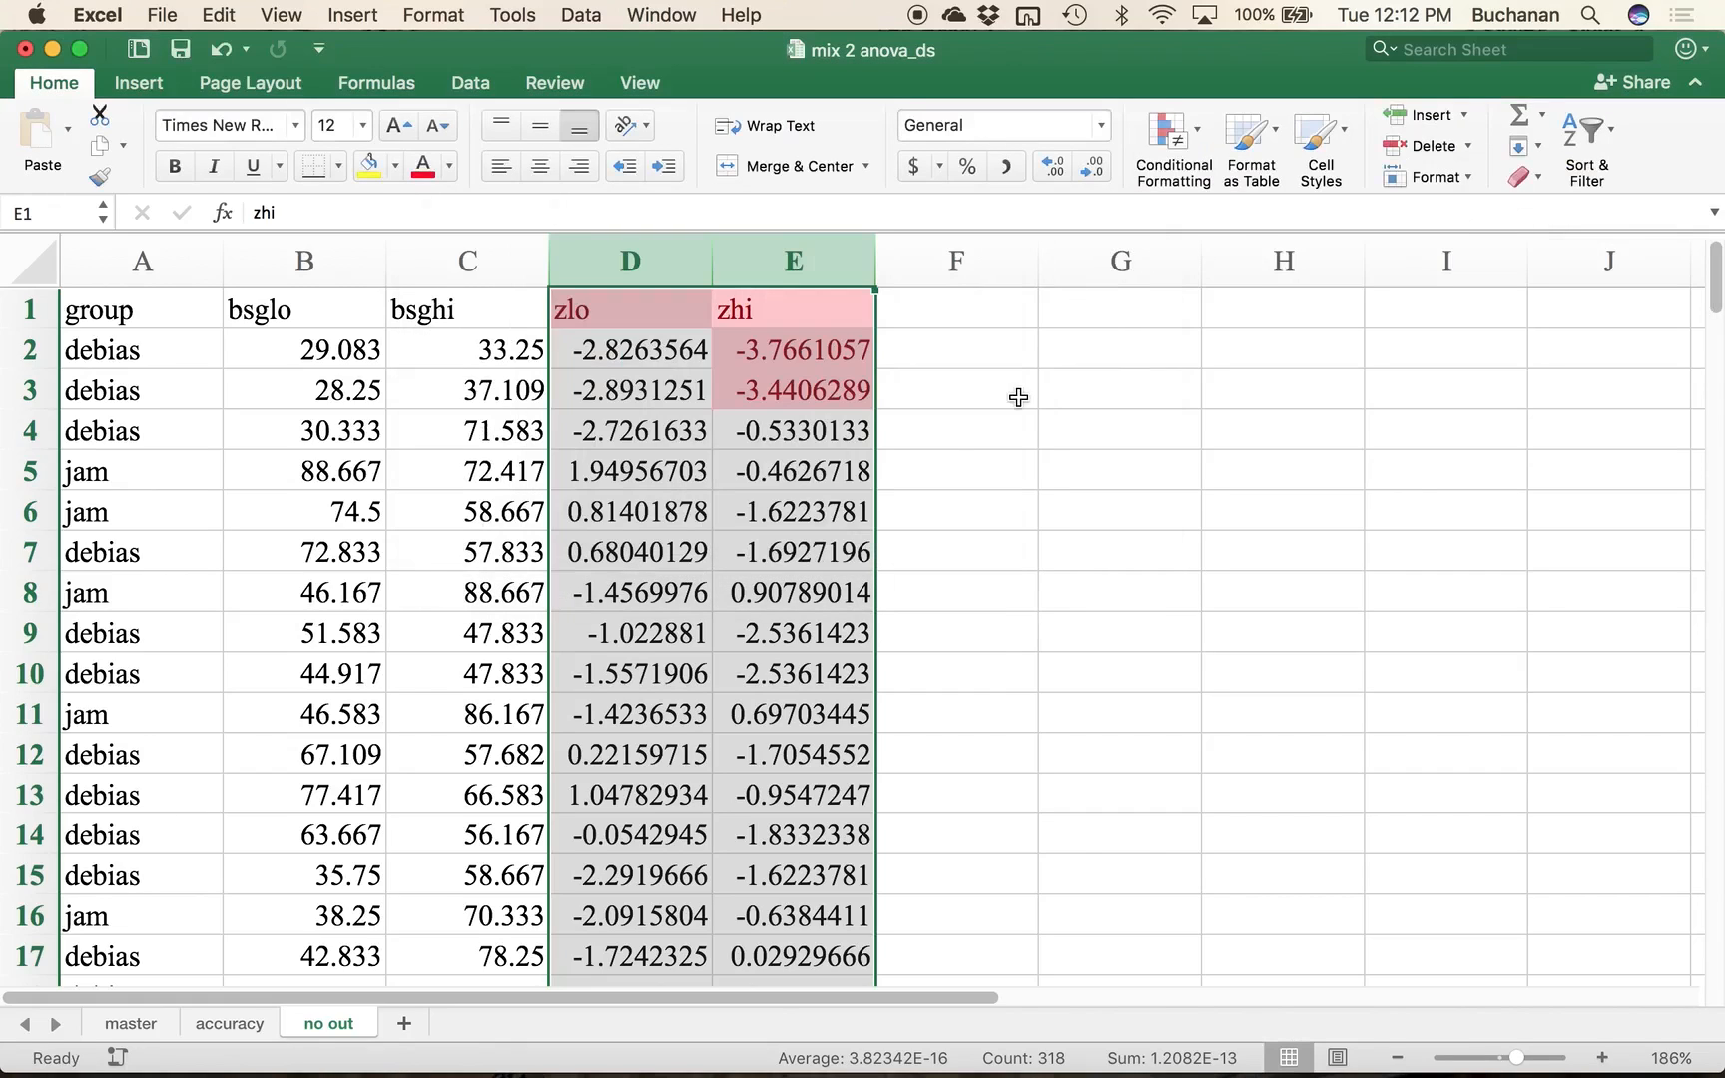
pyautogui.click(774, 581)
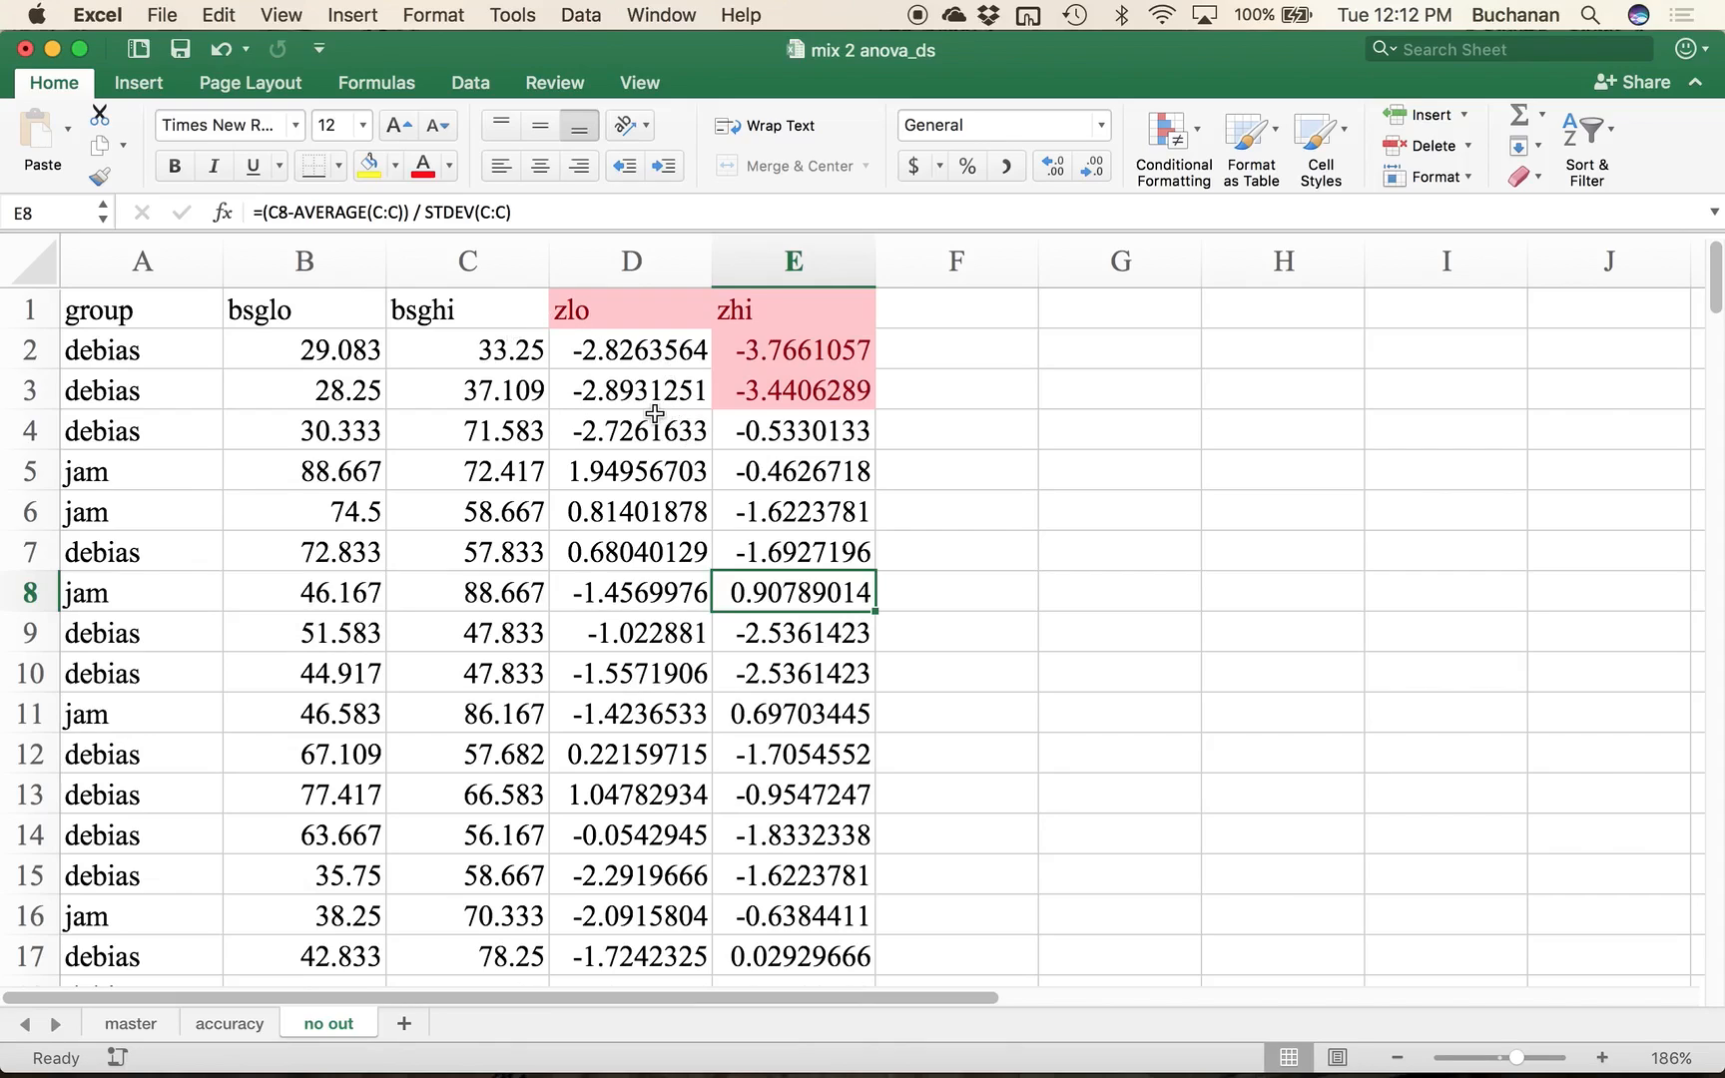
# Step: Look over the z-score columns for highlighted outliers and add filters to the header row
pyautogui.moveTo(848, 391); pyautogui.dragTo(699, 349)
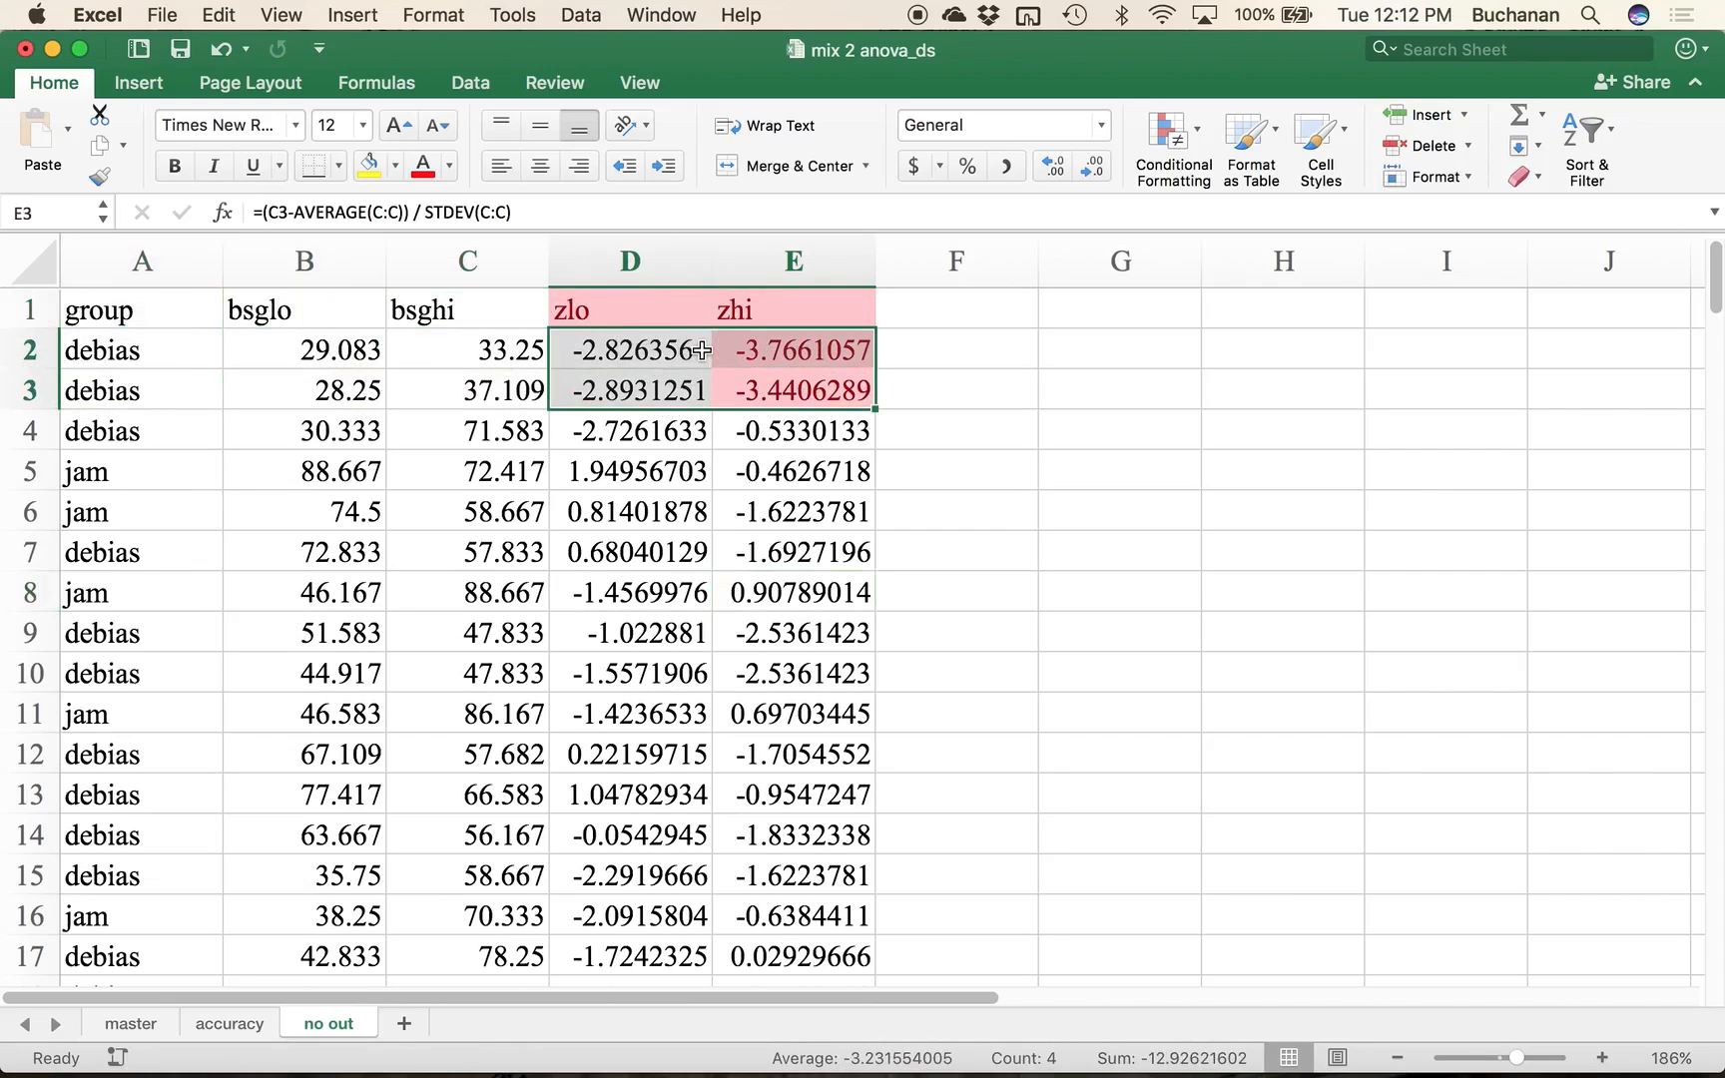
pyautogui.scroll(-7, 701, 350)
pyautogui.scroll(-15, 701, 354)
pyautogui.scroll(15, 702, 353)
pyautogui.scroll(8, 701, 353)
pyautogui.click(766, 310)
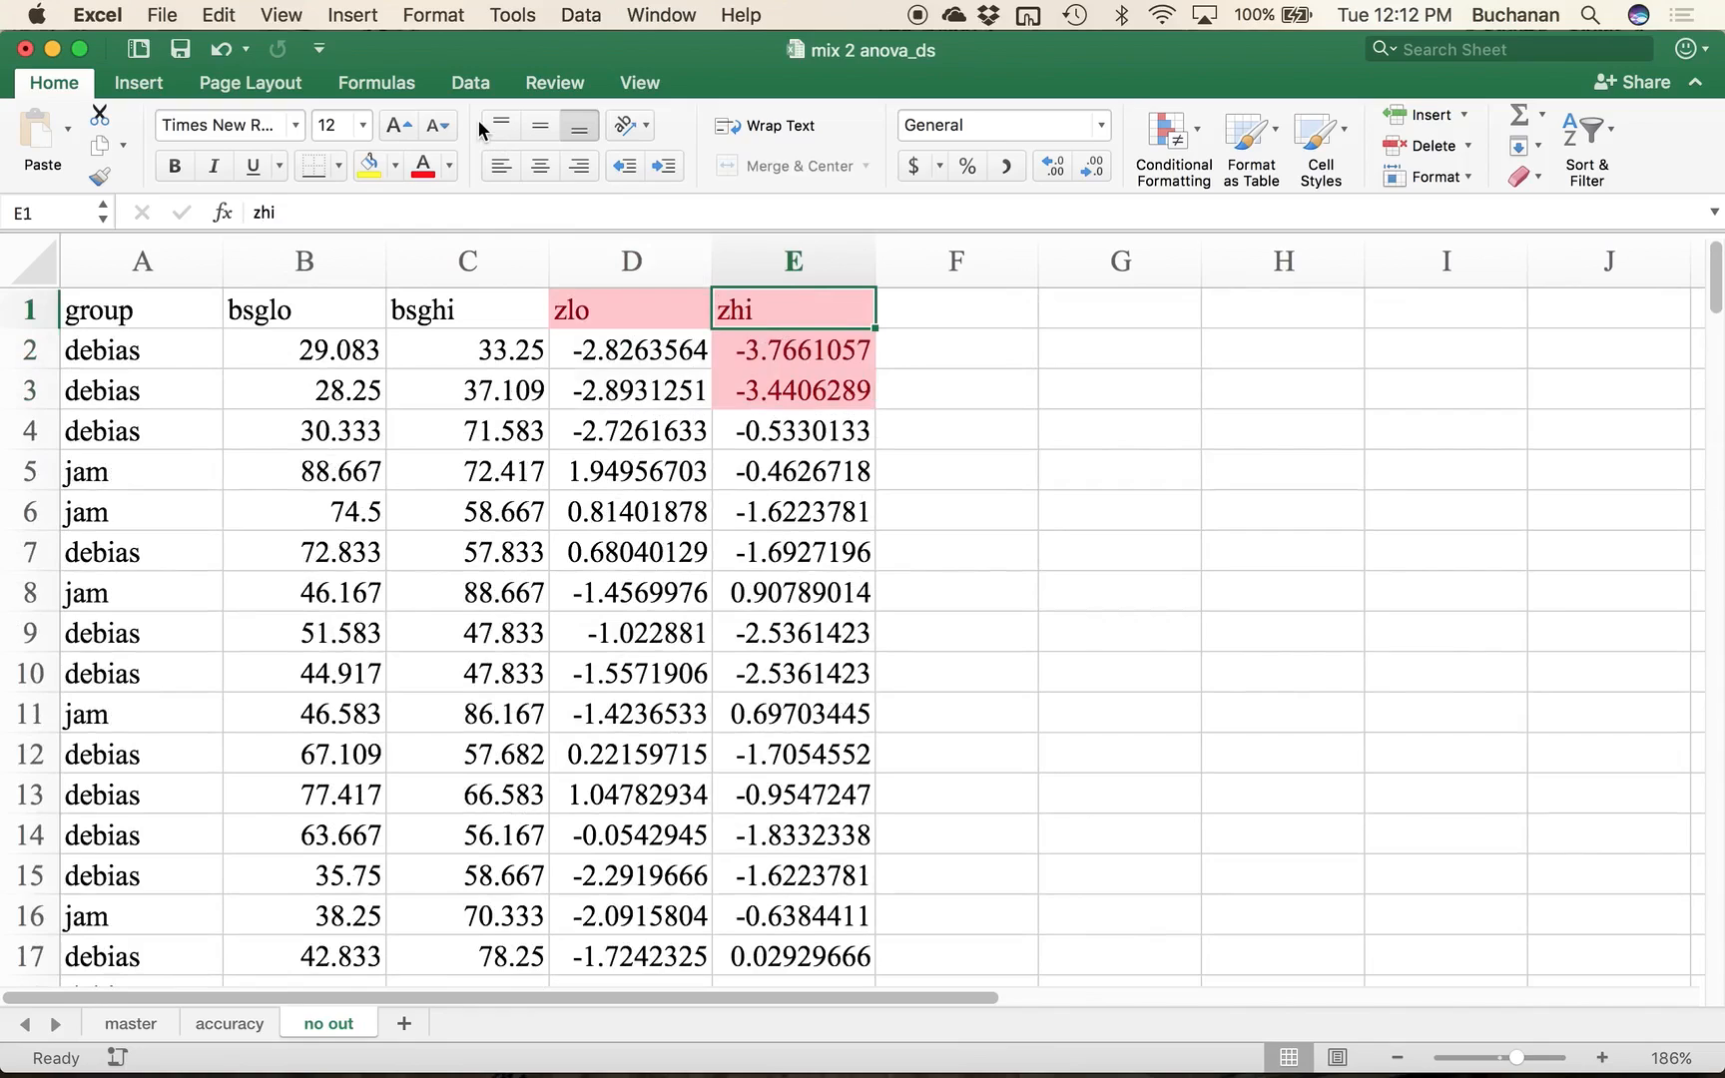
pyautogui.click(465, 85)
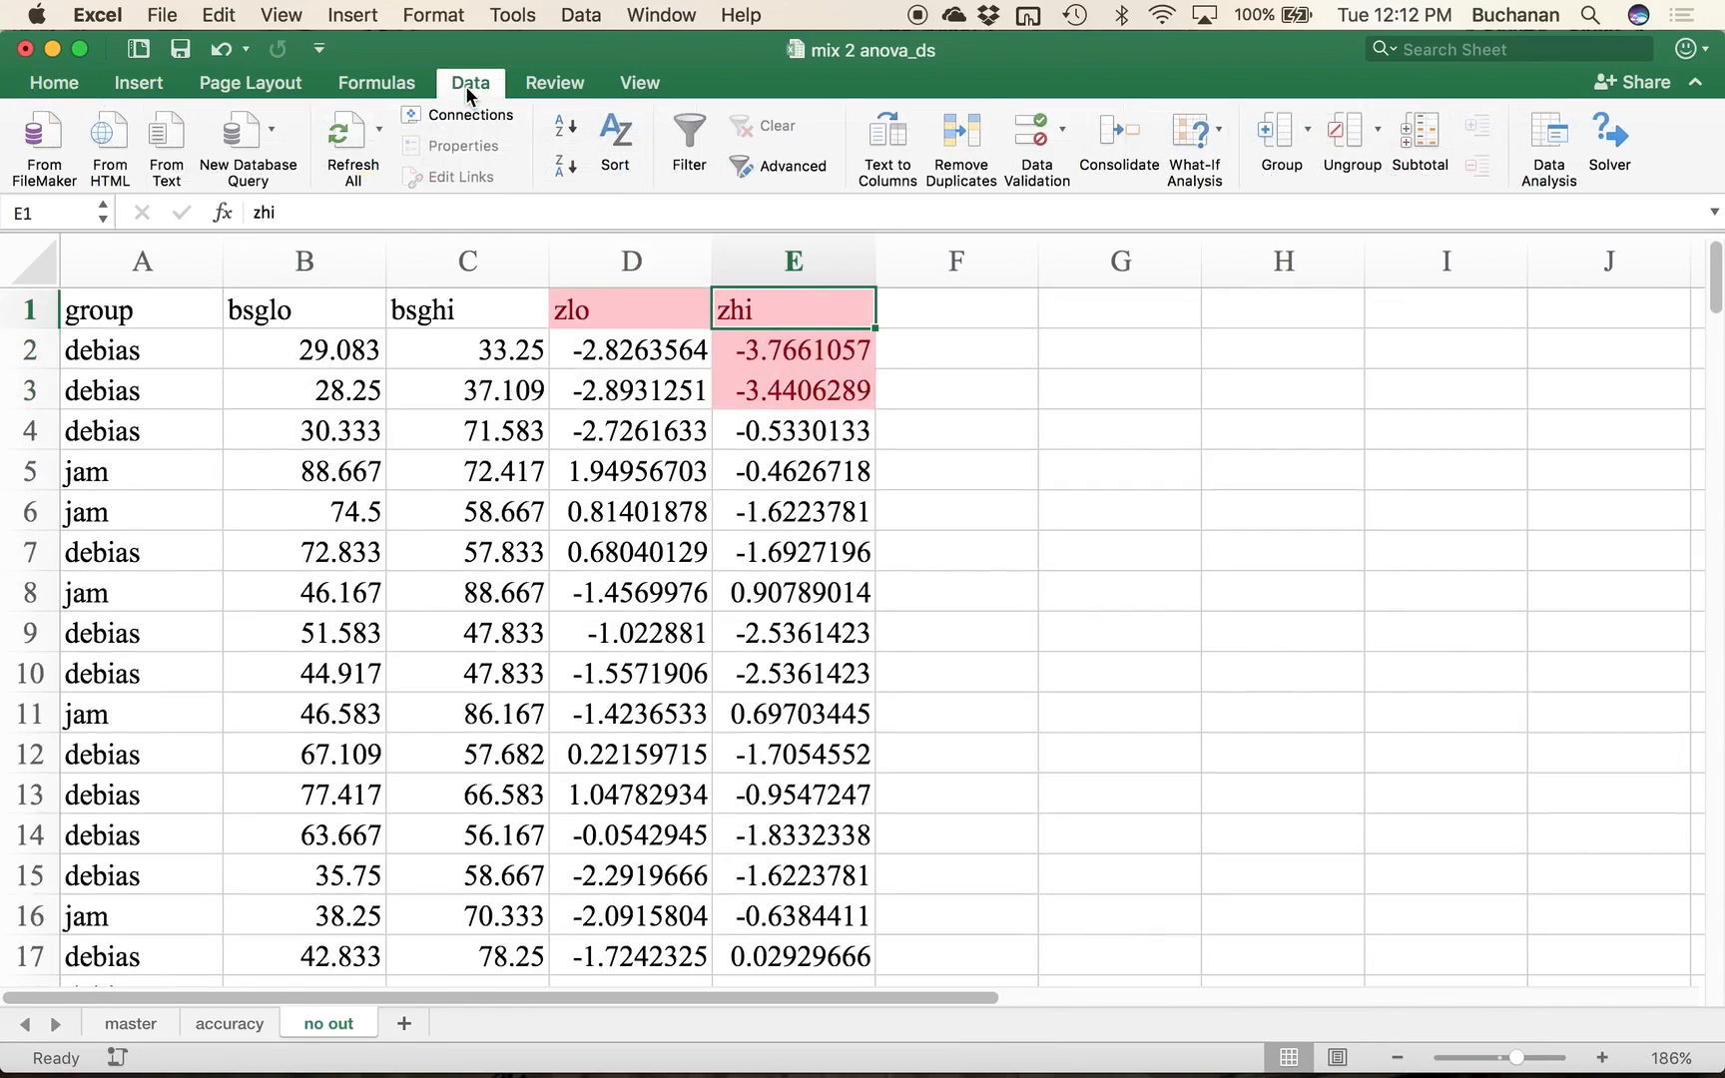
pyautogui.click(688, 147)
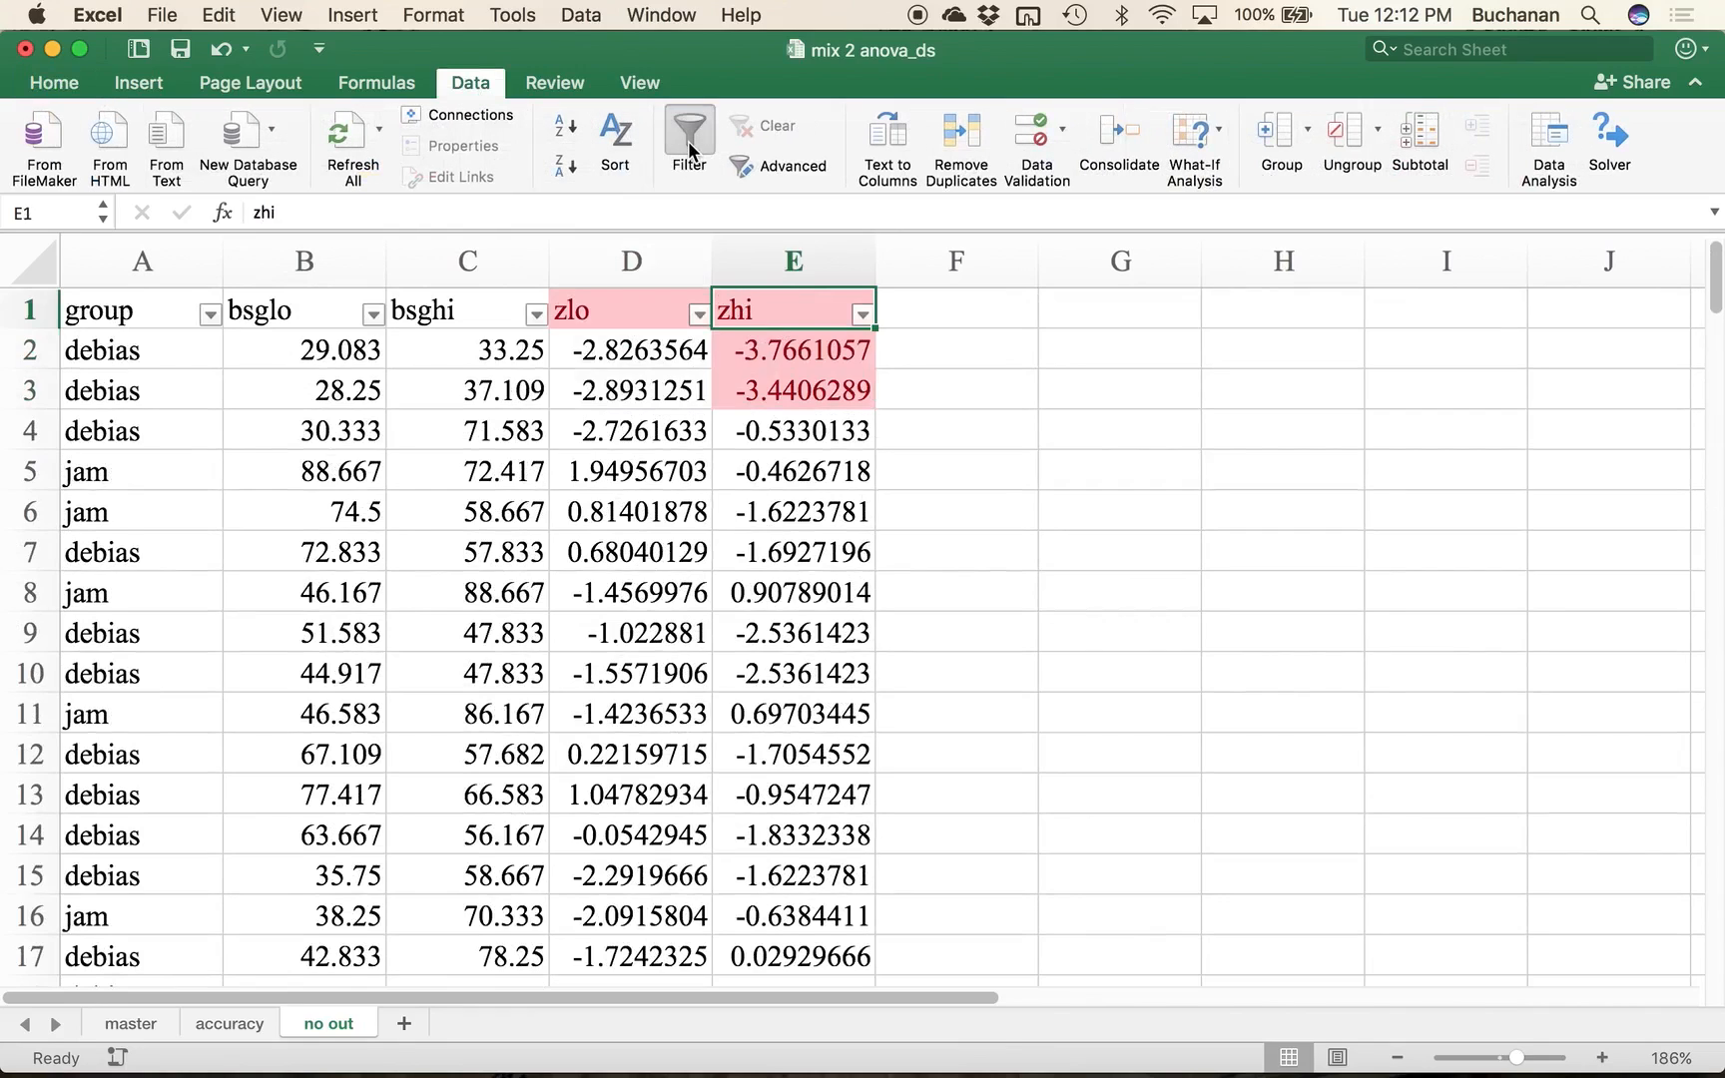
# Step: Filter the zhi column by the light red cell color
pyautogui.click(861, 315)
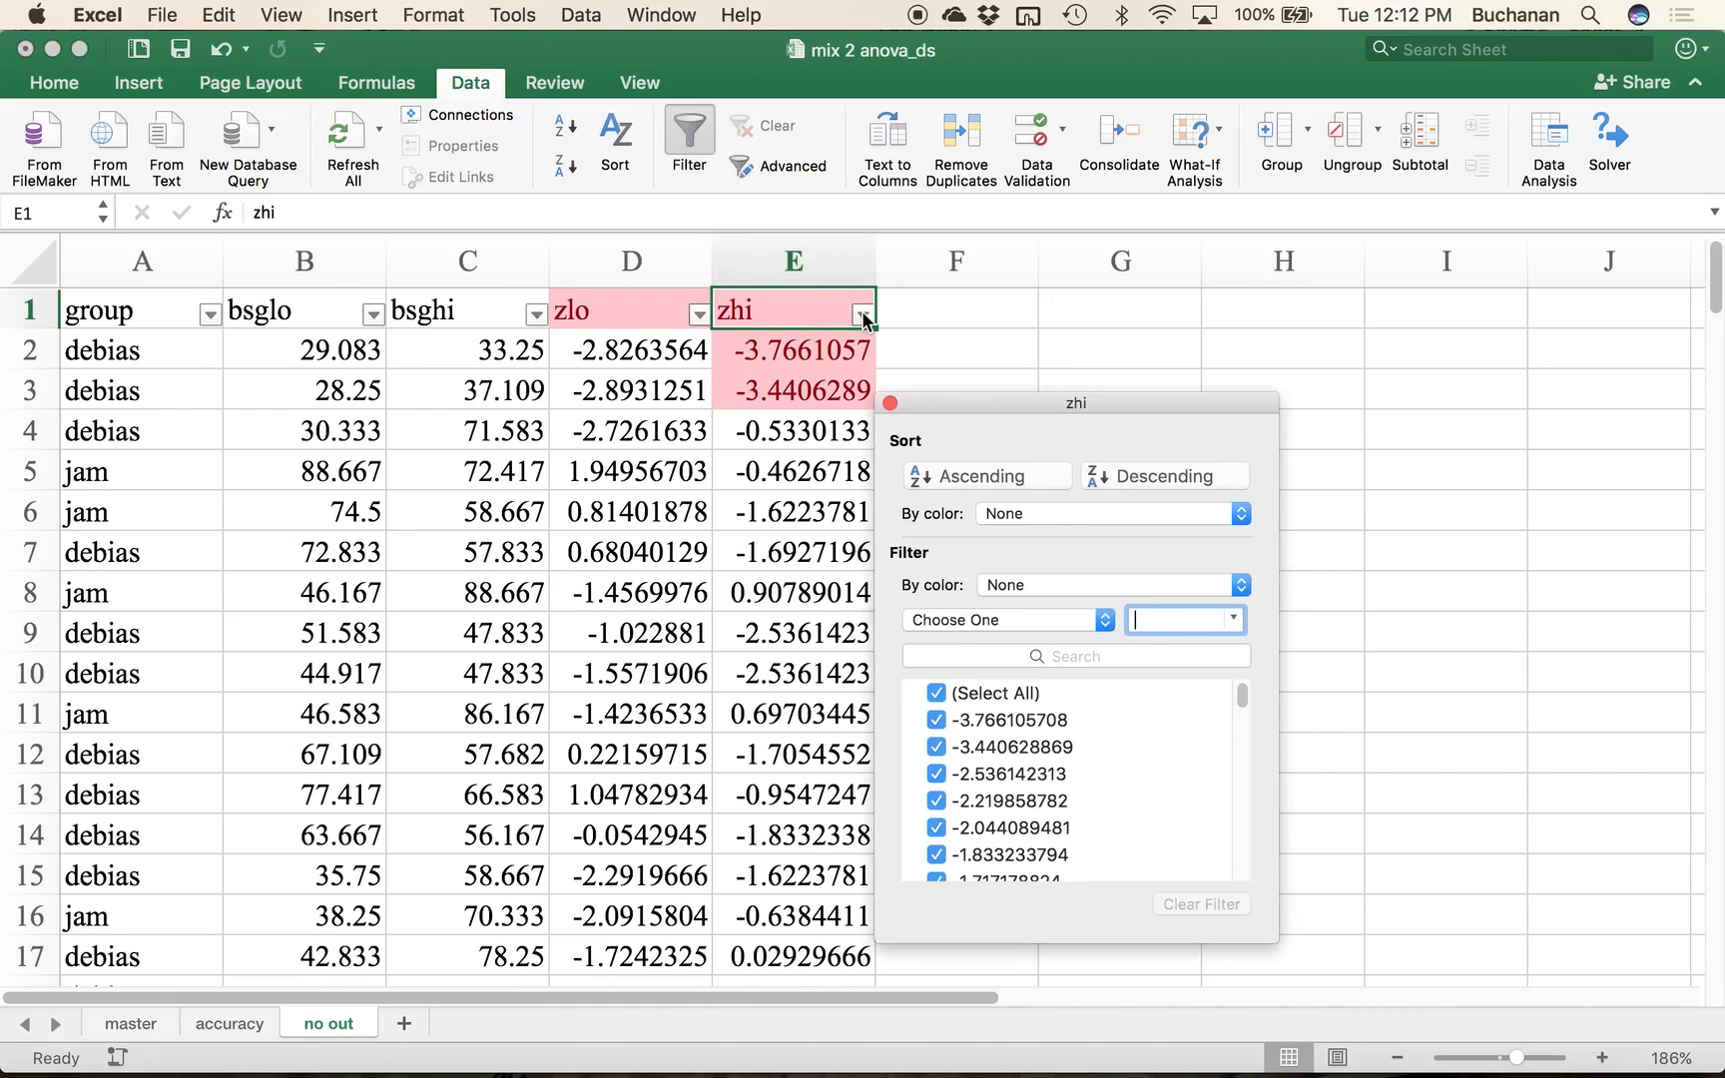
pyautogui.click(1001, 587)
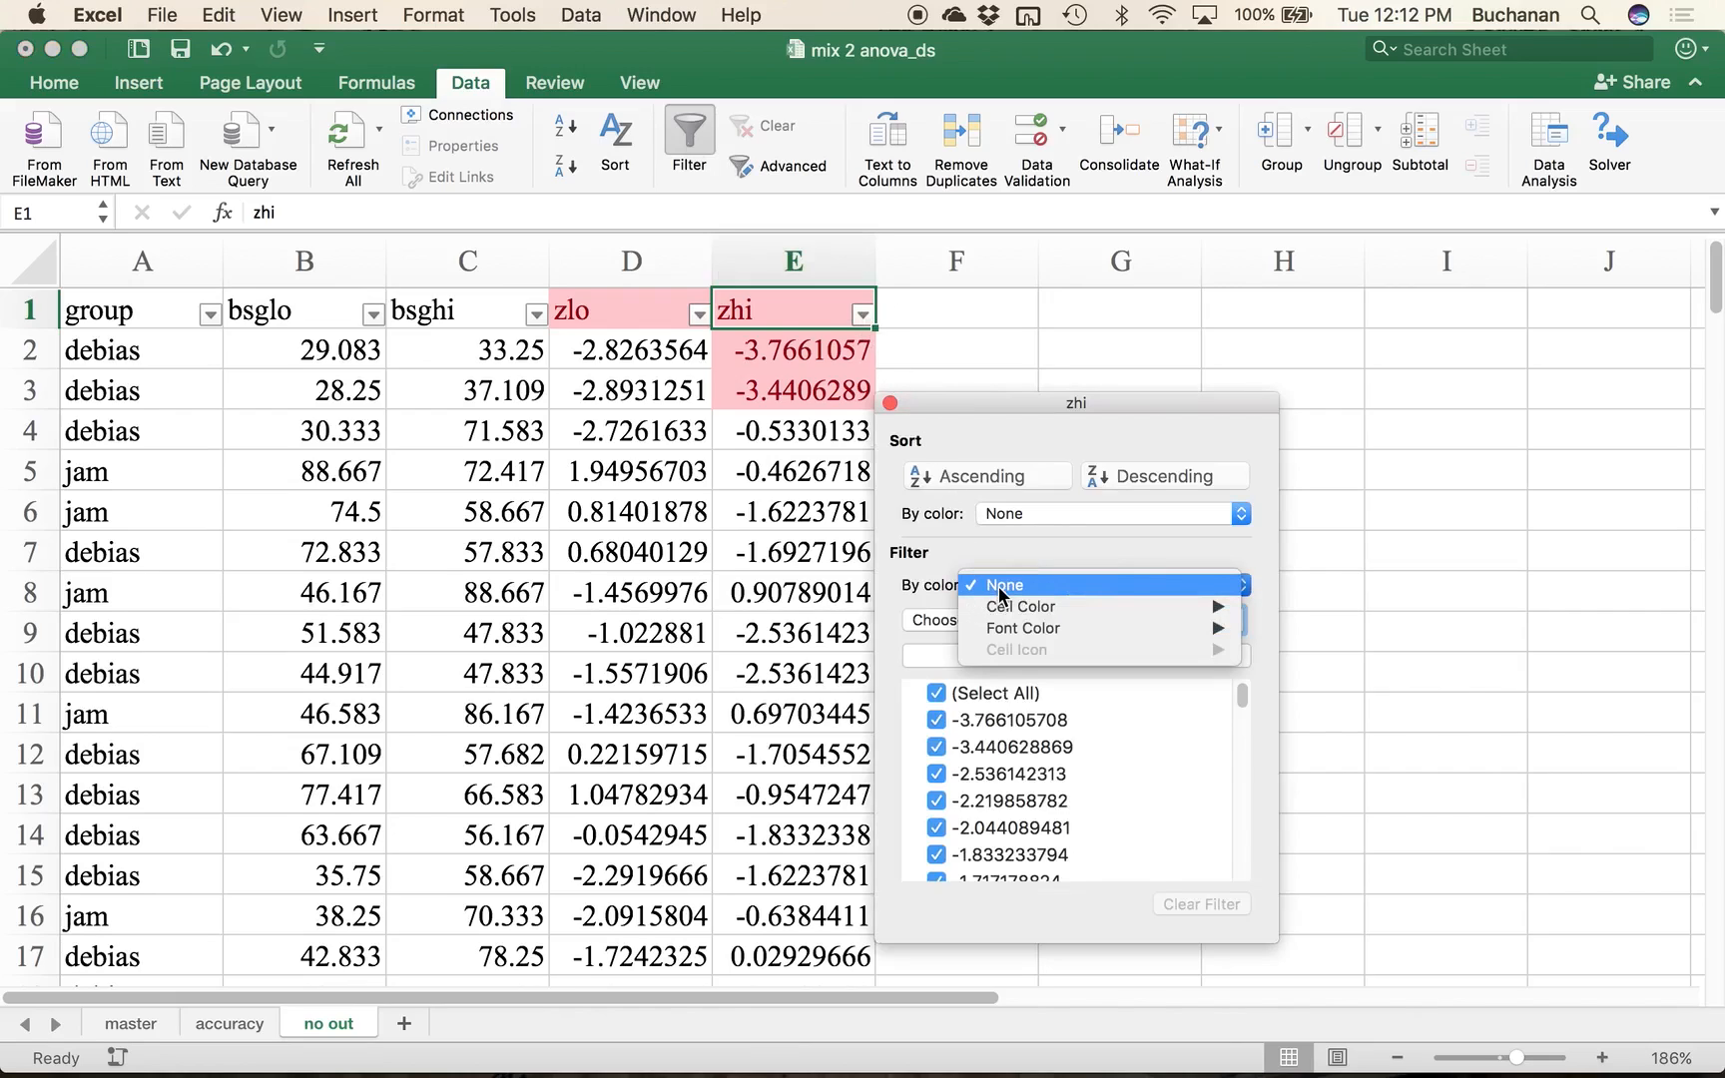
pyautogui.moveTo(1178, 606)
pyautogui.click(1272, 607)
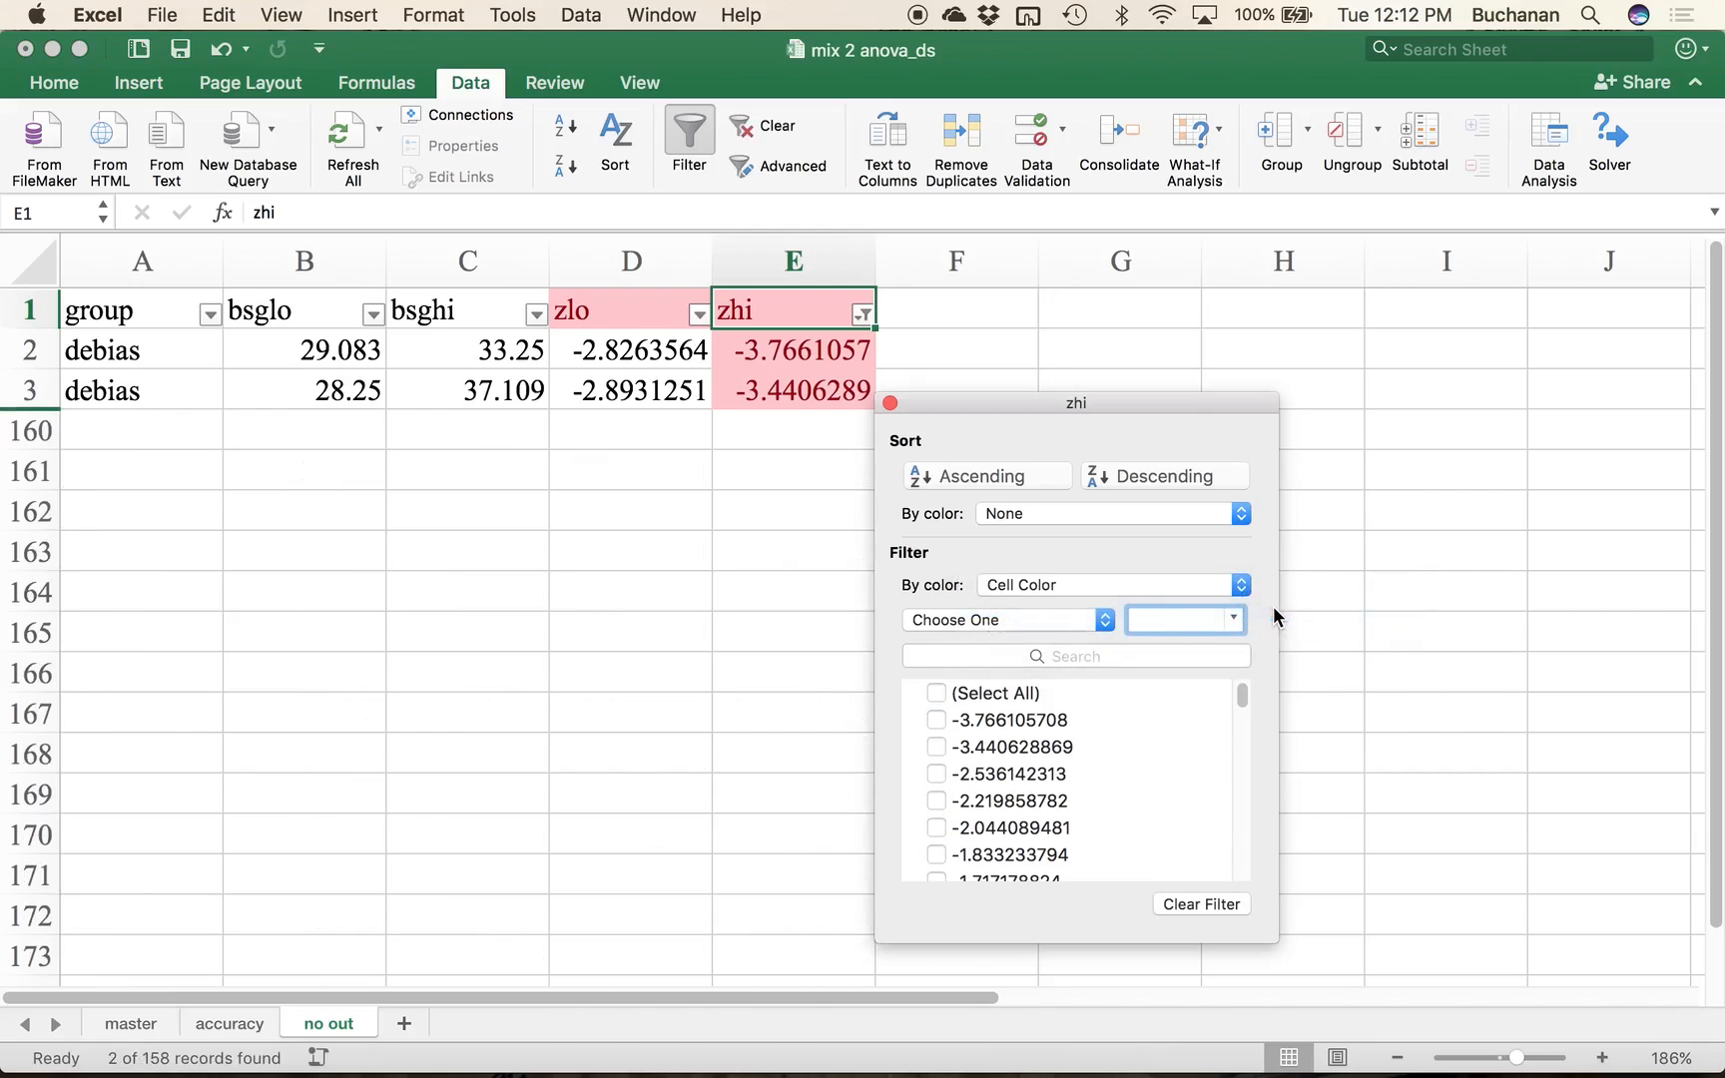
pyautogui.click(890, 404)
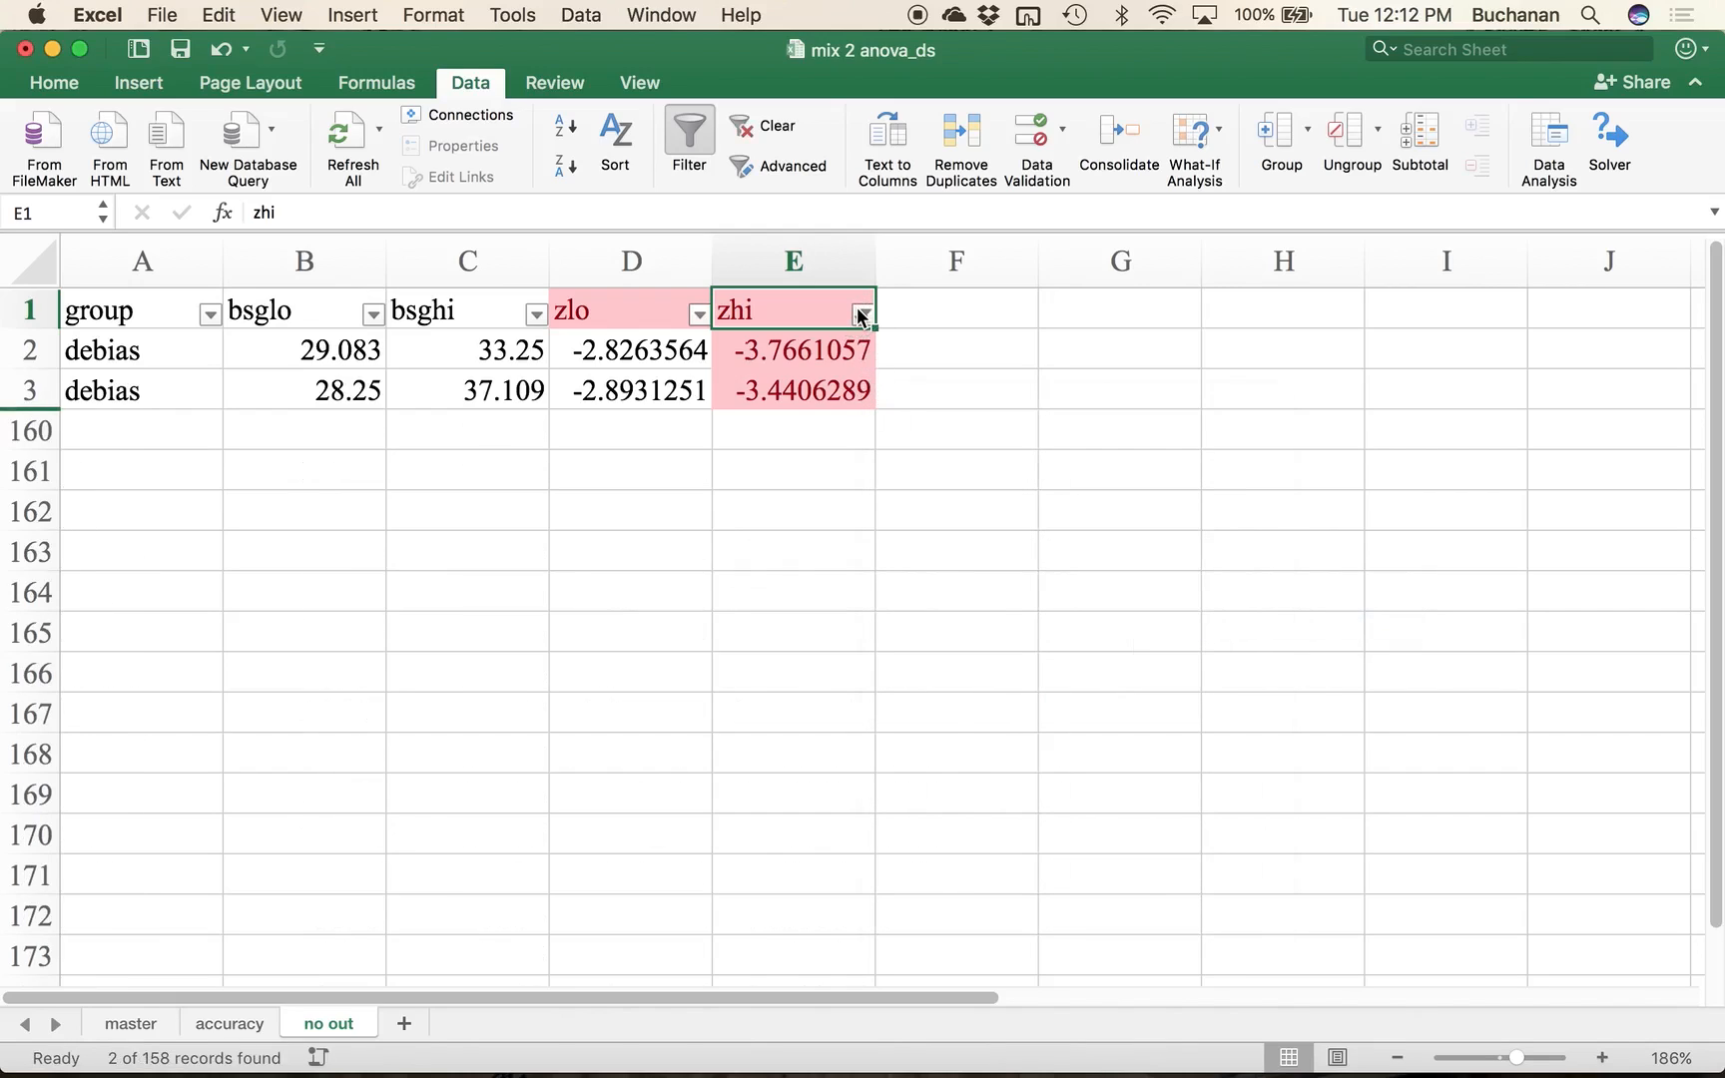
# Step: Clear the cell color filter from the zhi column
pyautogui.click(859, 314)
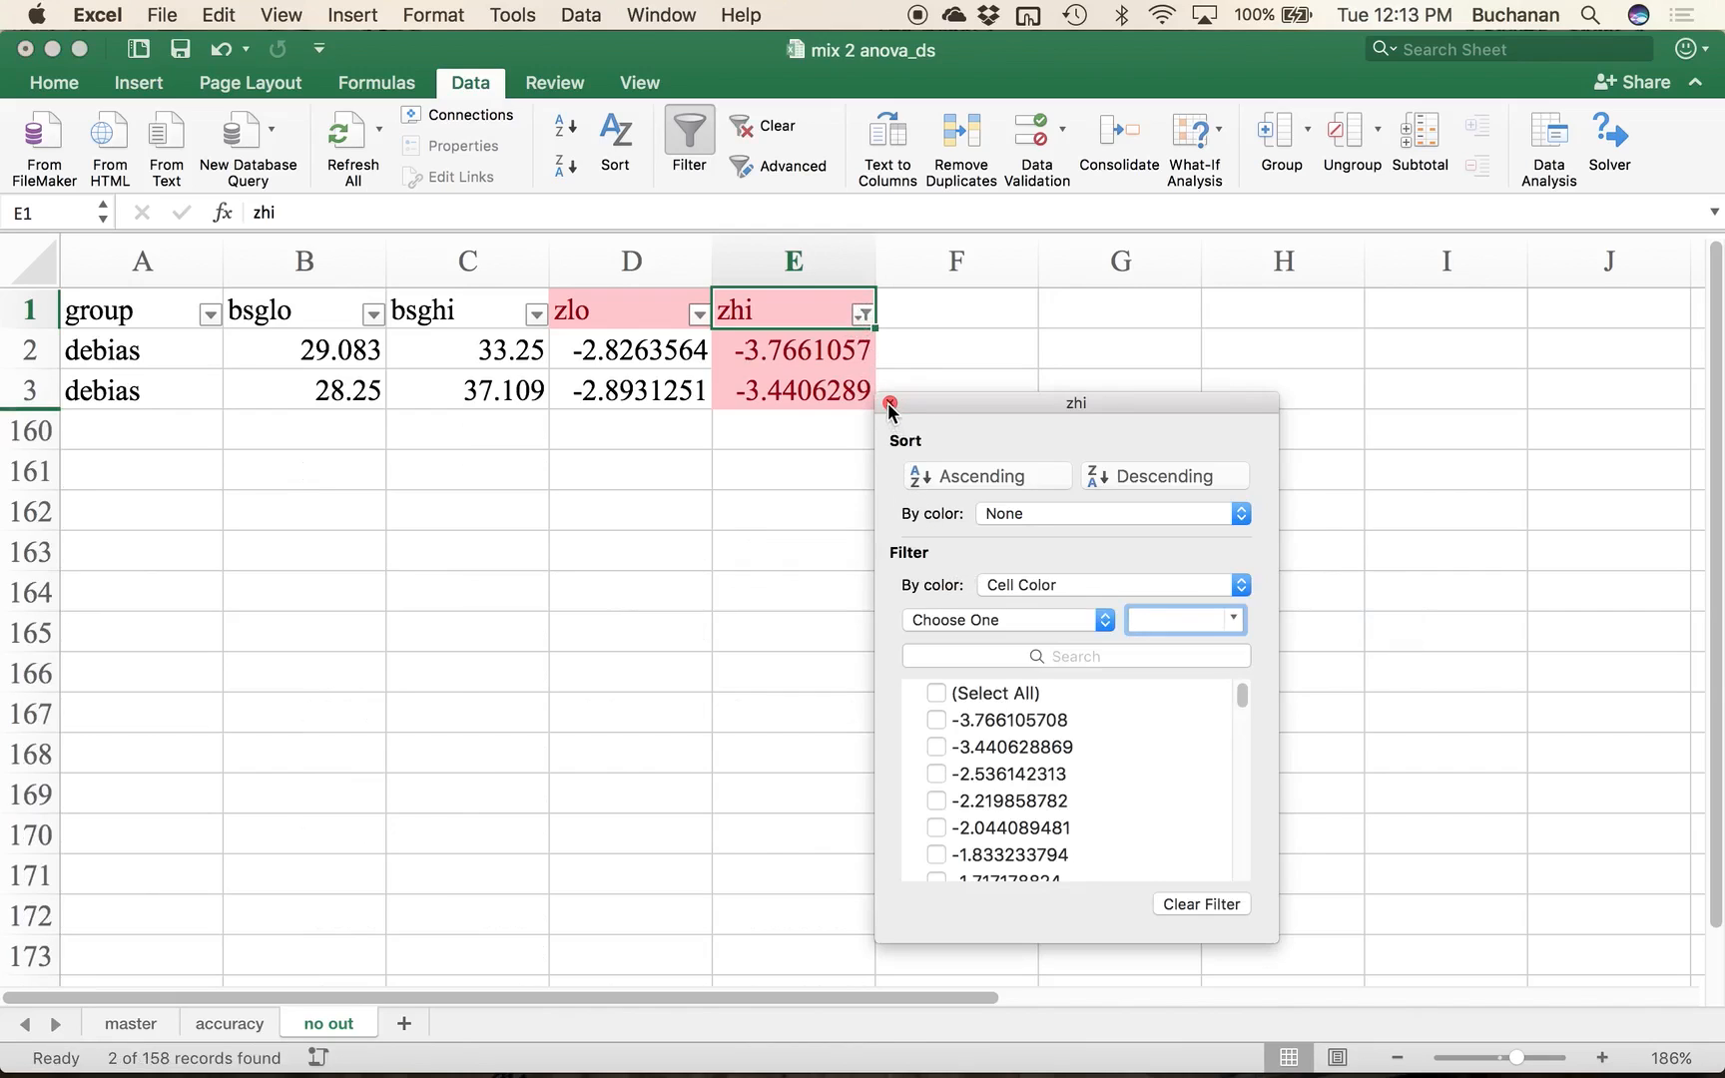
pyautogui.click(889, 404)
pyautogui.click(860, 315)
pyautogui.click(1165, 903)
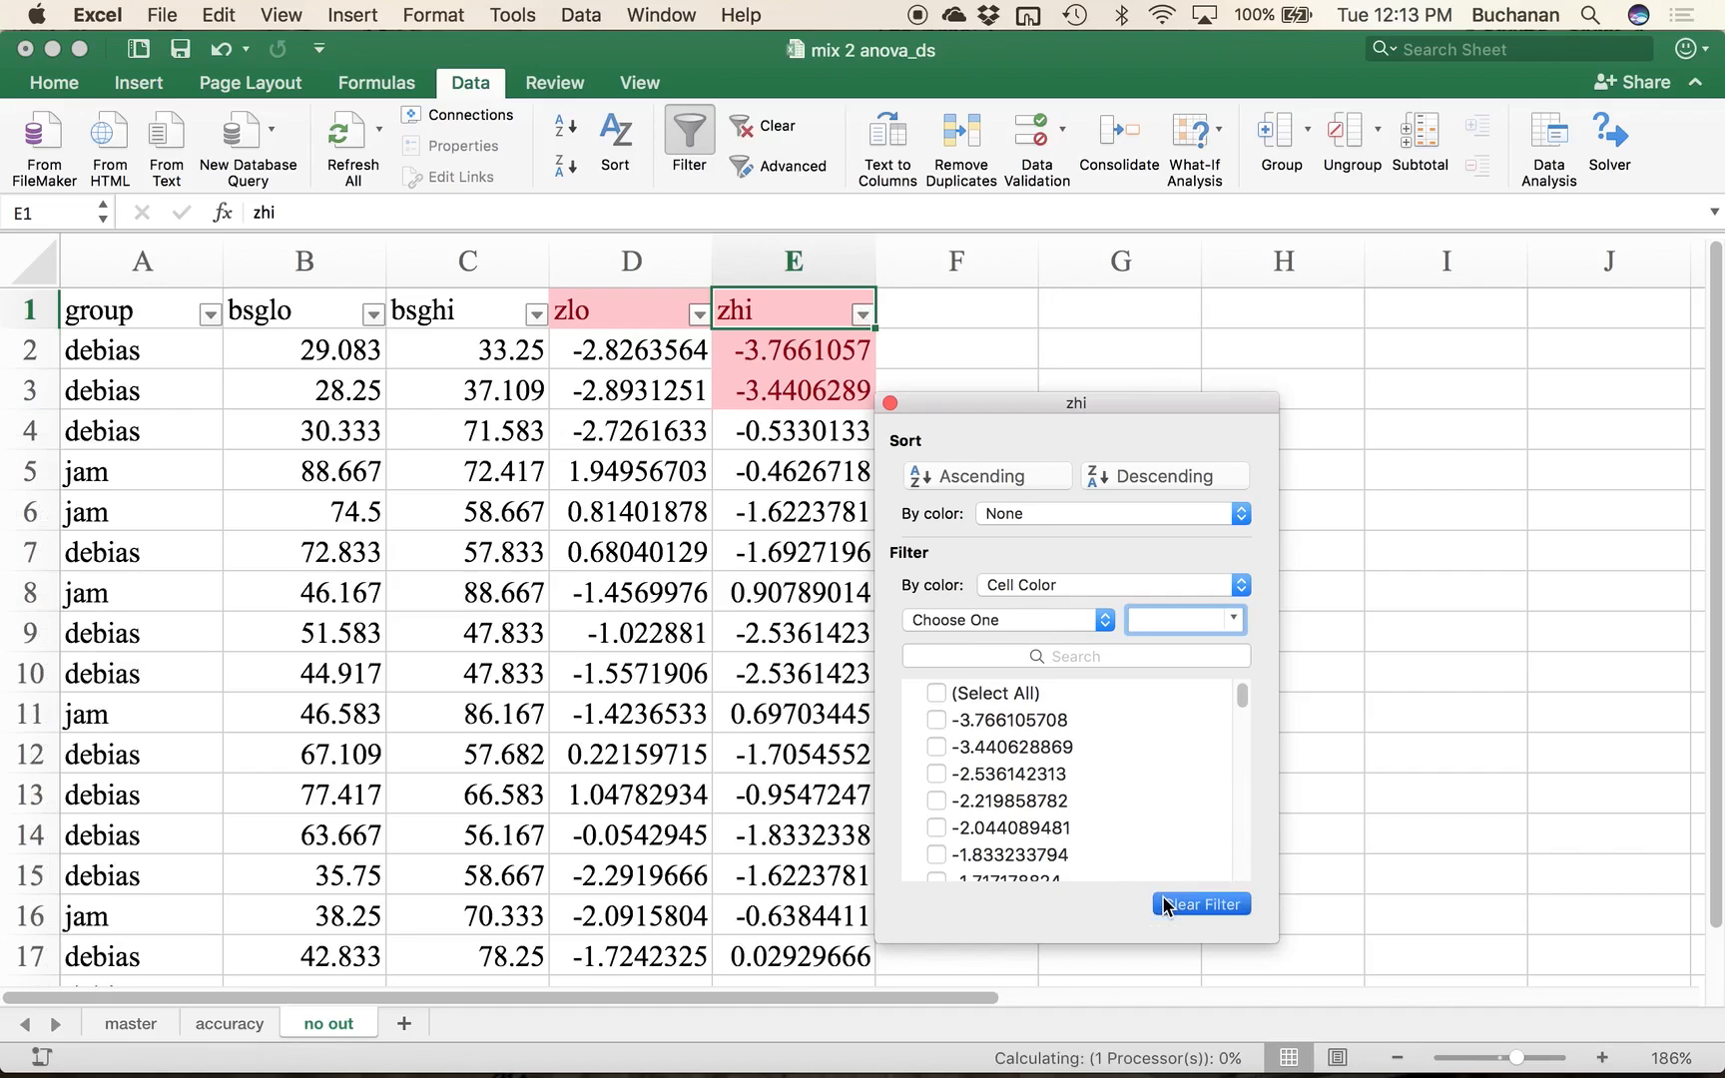
# Step: Check whether the zlo column's filter options offer filtering by color, and close them
pyautogui.click(699, 313)
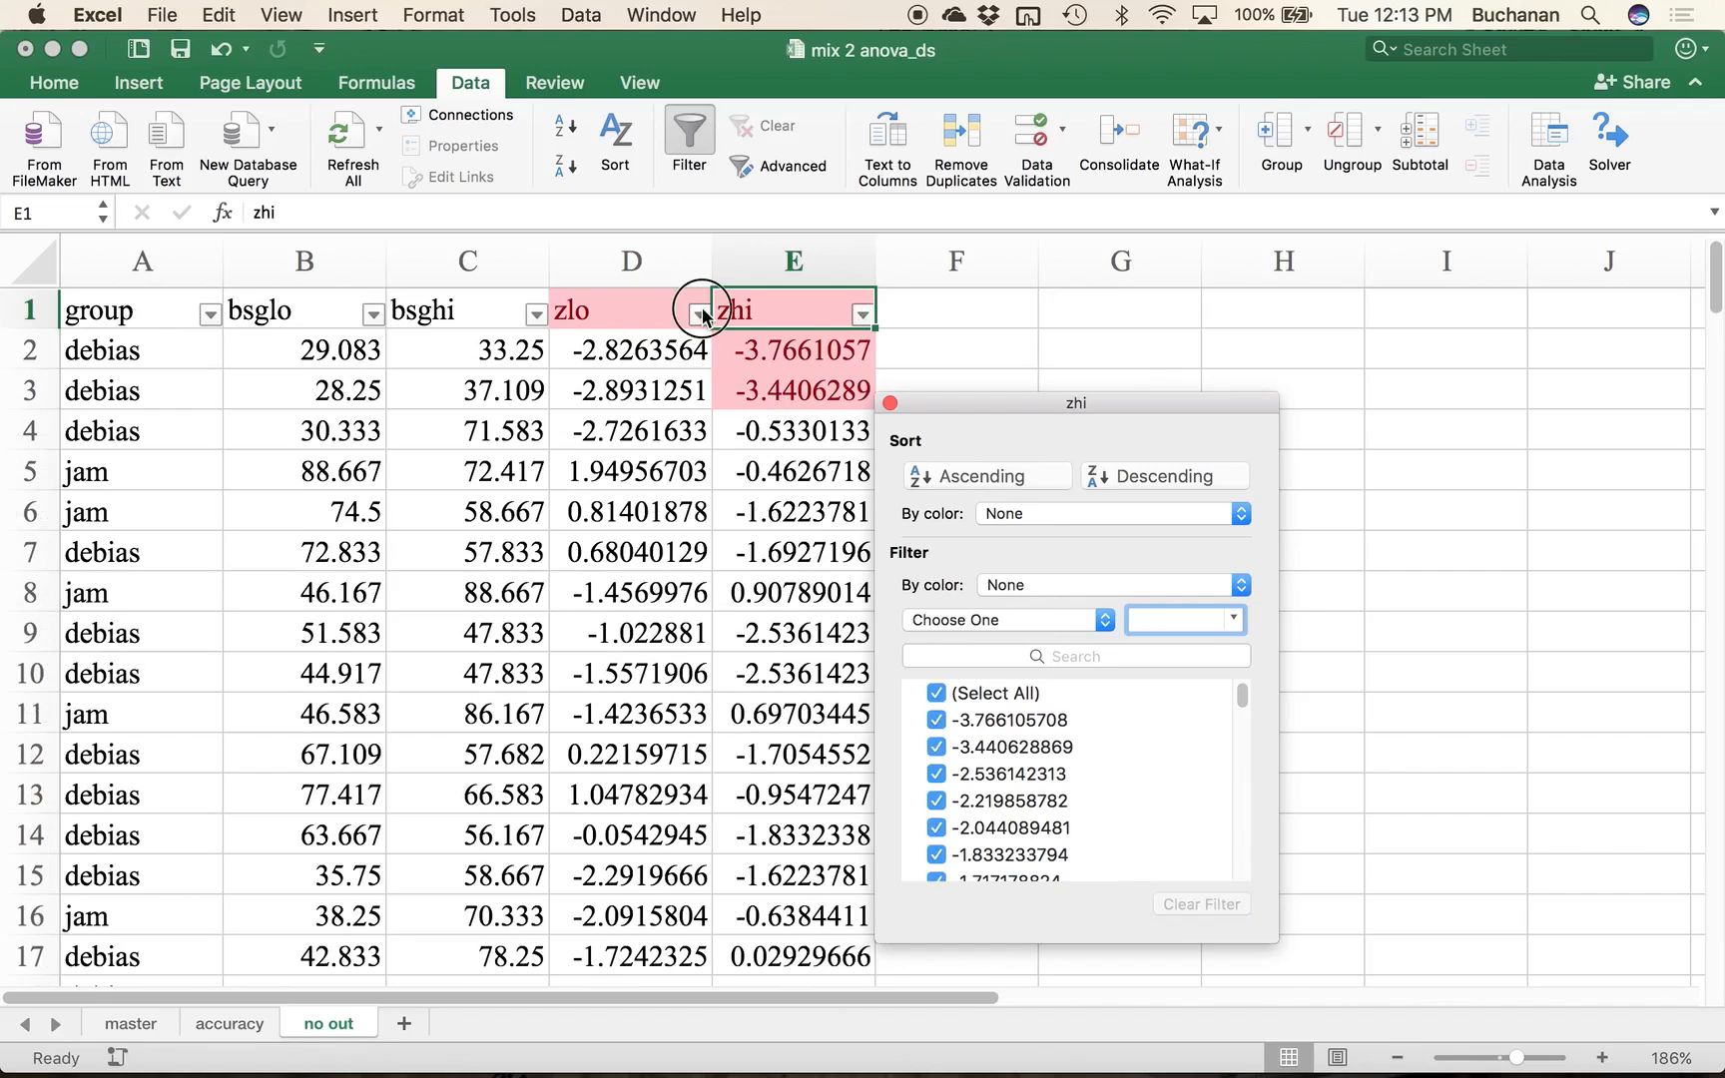
pyautogui.click(699, 312)
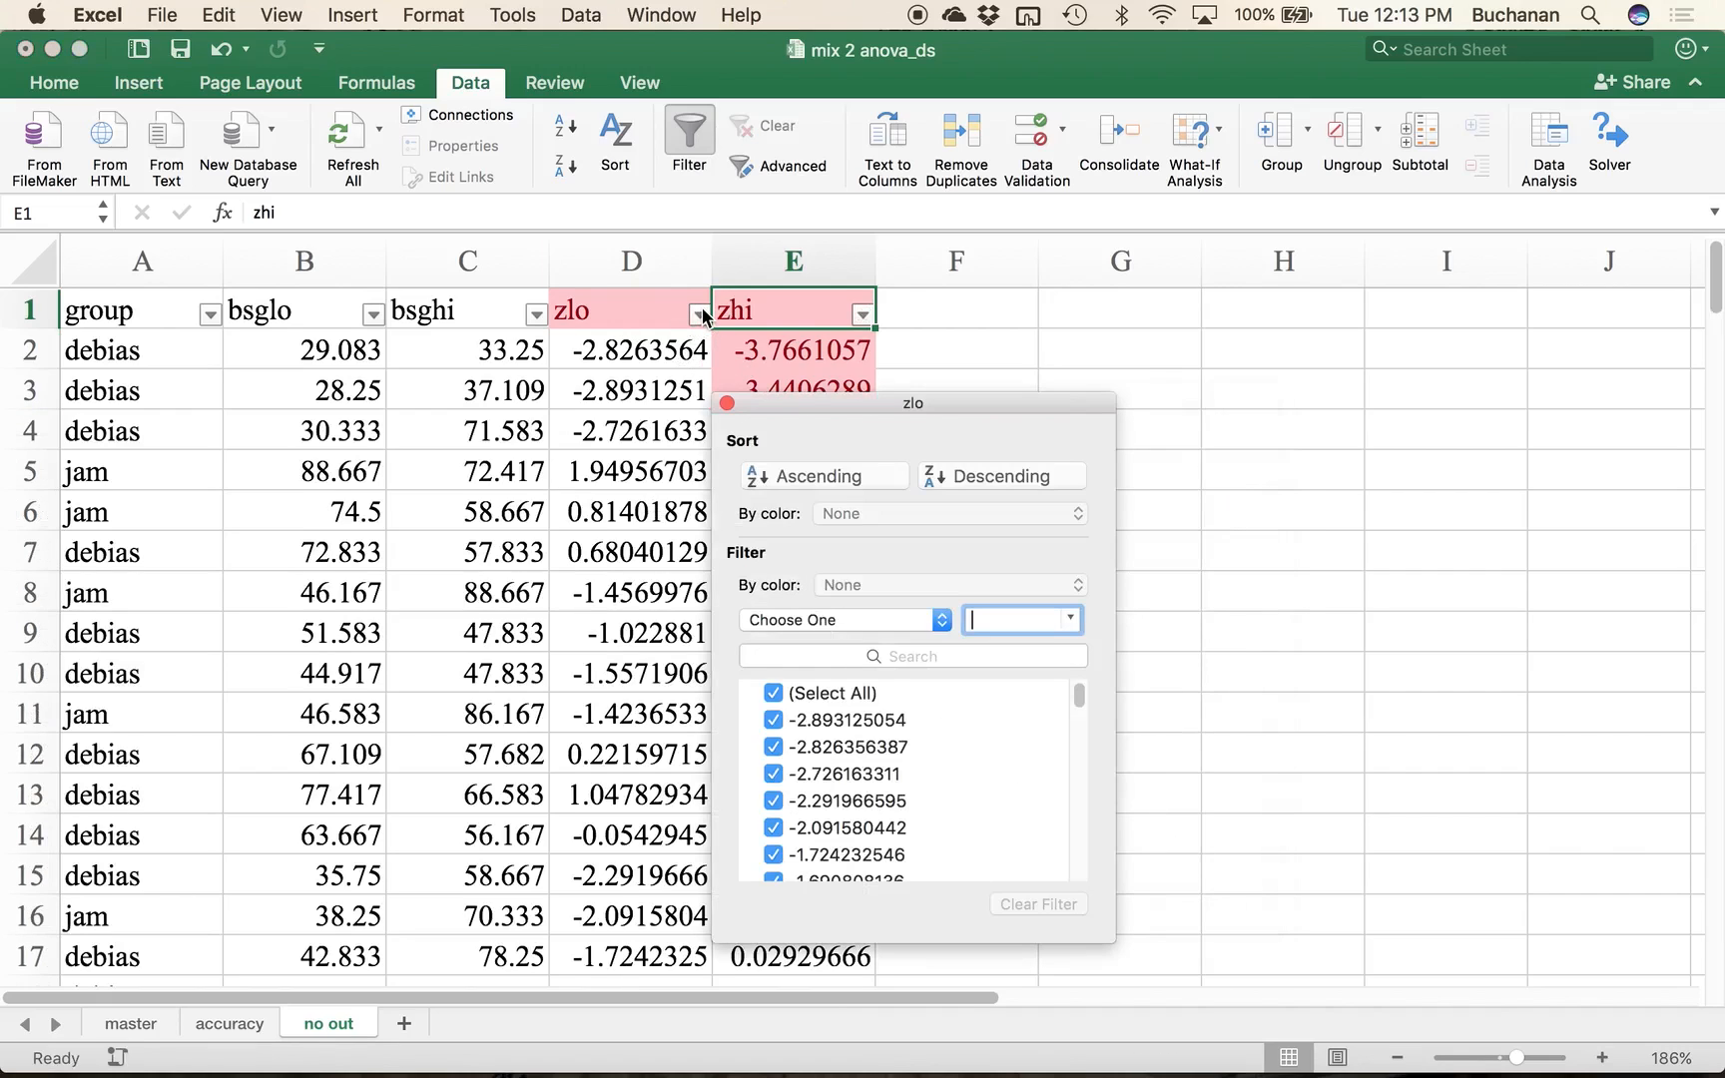
pyautogui.click(822, 620)
pyautogui.click(836, 587)
pyautogui.click(727, 403)
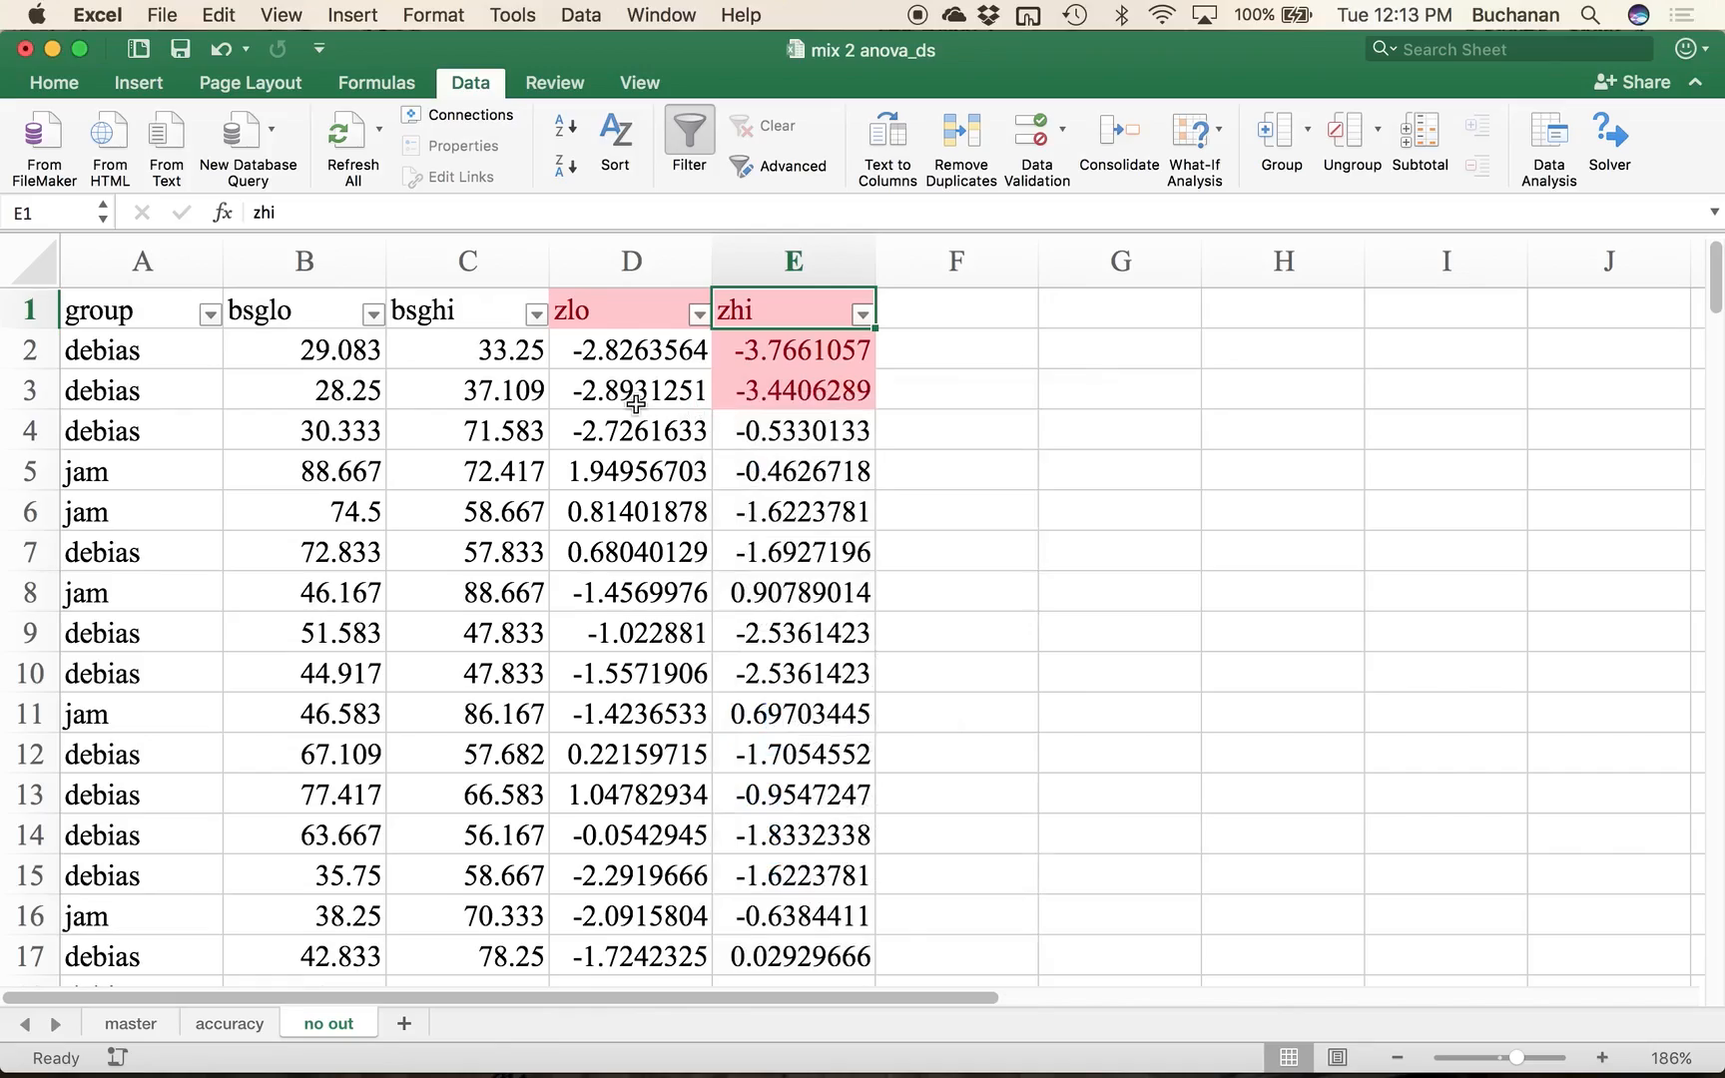
# Step: Look through the zlo and zhi scores in all data rows for highlighted cells
pyautogui.scroll(-8, 639, 399)
pyautogui.scroll(-20, 635, 404)
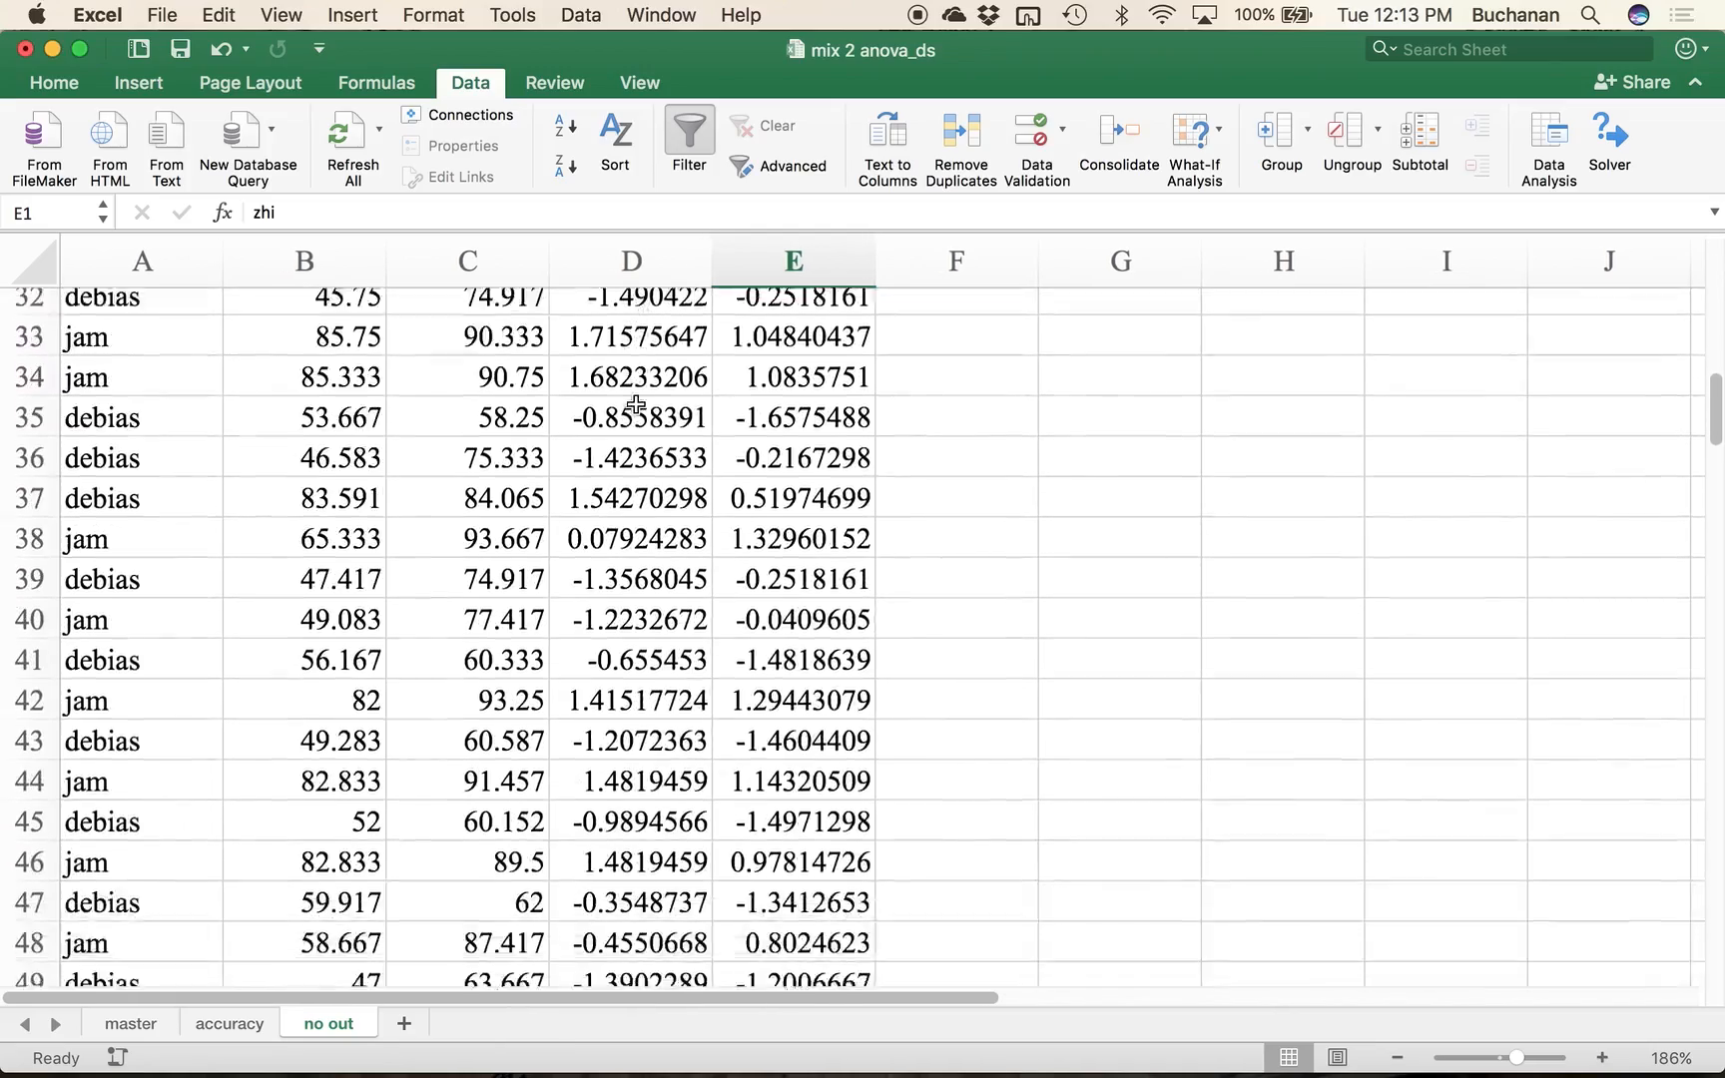
pyautogui.scroll(-20, 635, 404)
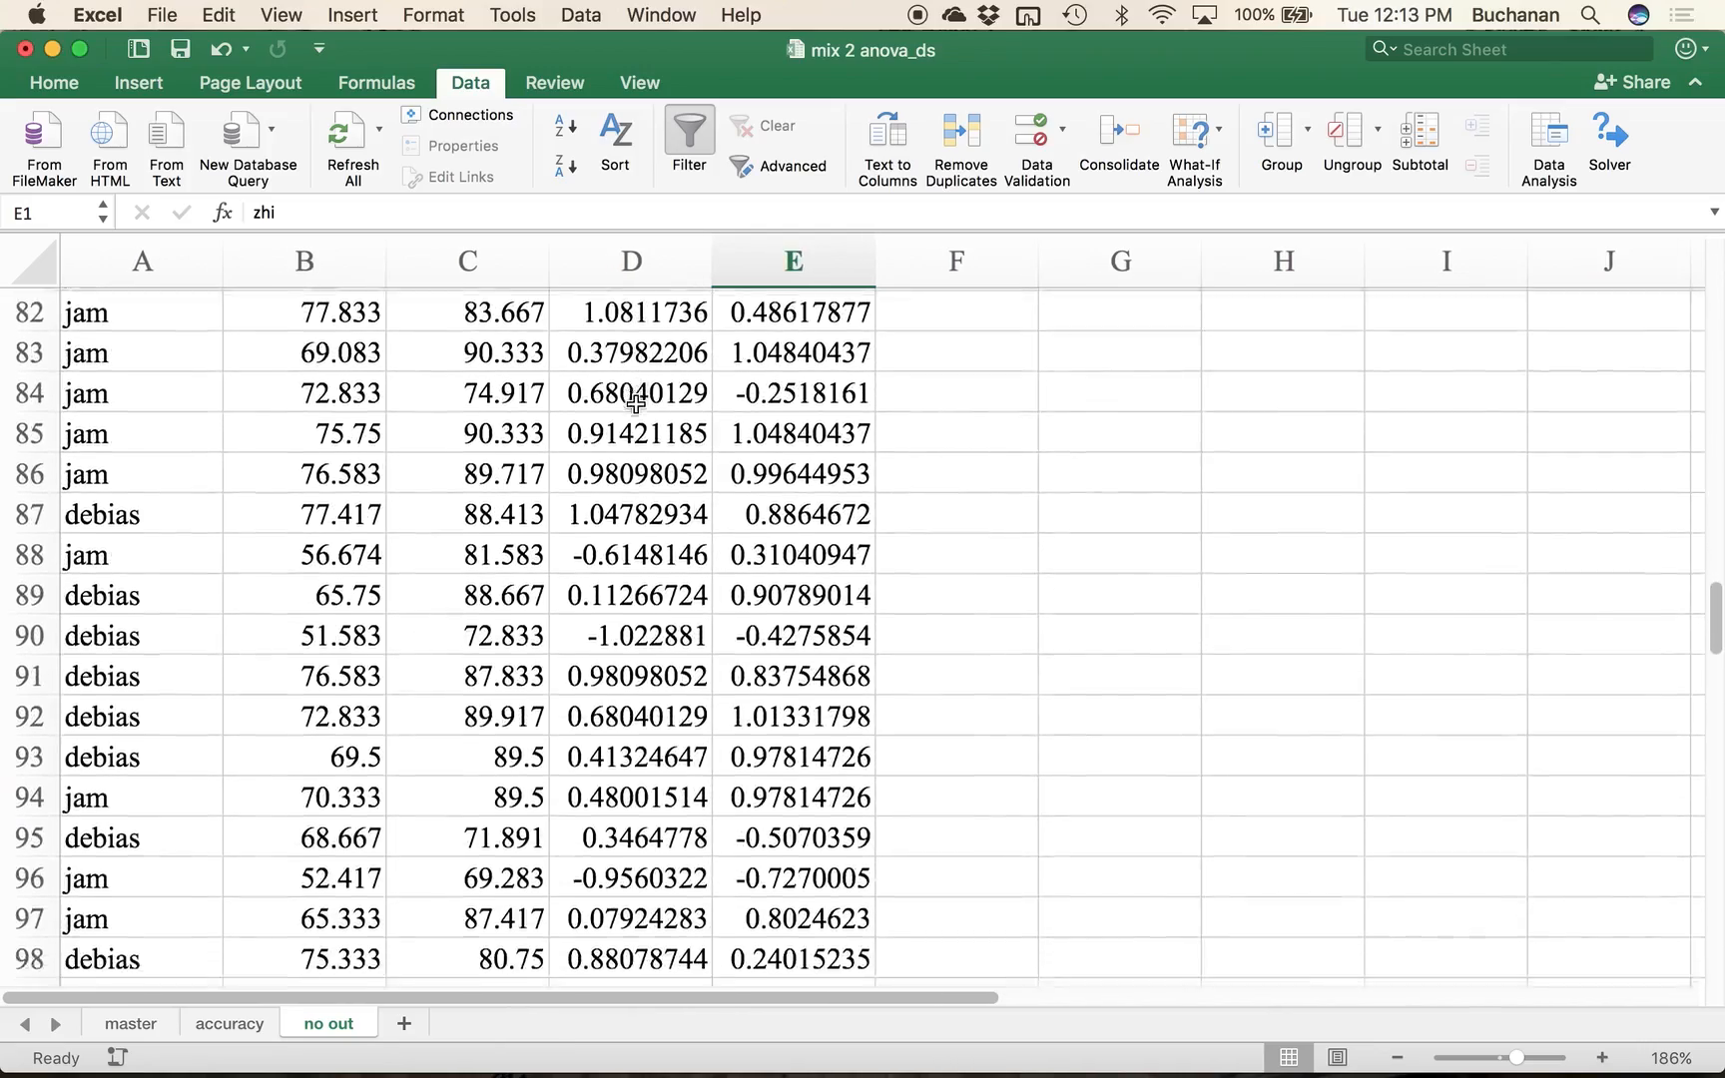
pyautogui.scroll(-18, 636, 404)
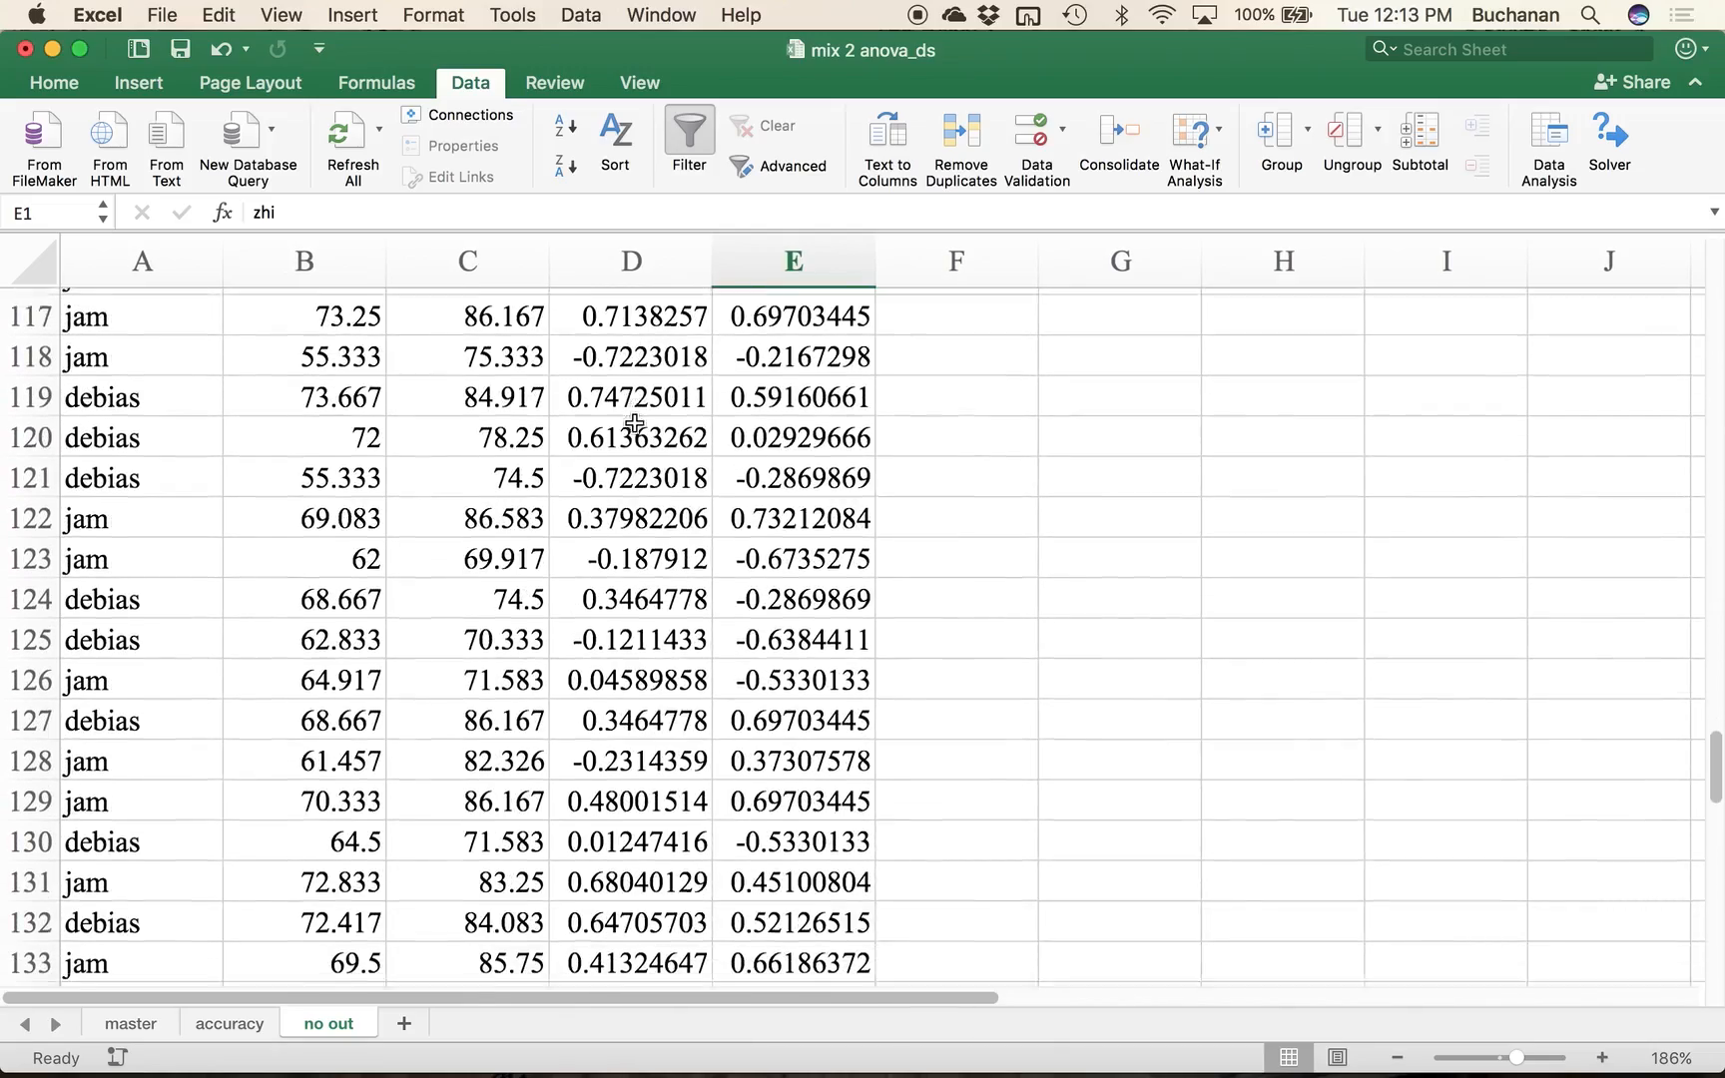
pyautogui.scroll(-7, 635, 423)
pyautogui.scroll(20, 634, 423)
pyautogui.scroll(15, 635, 423)
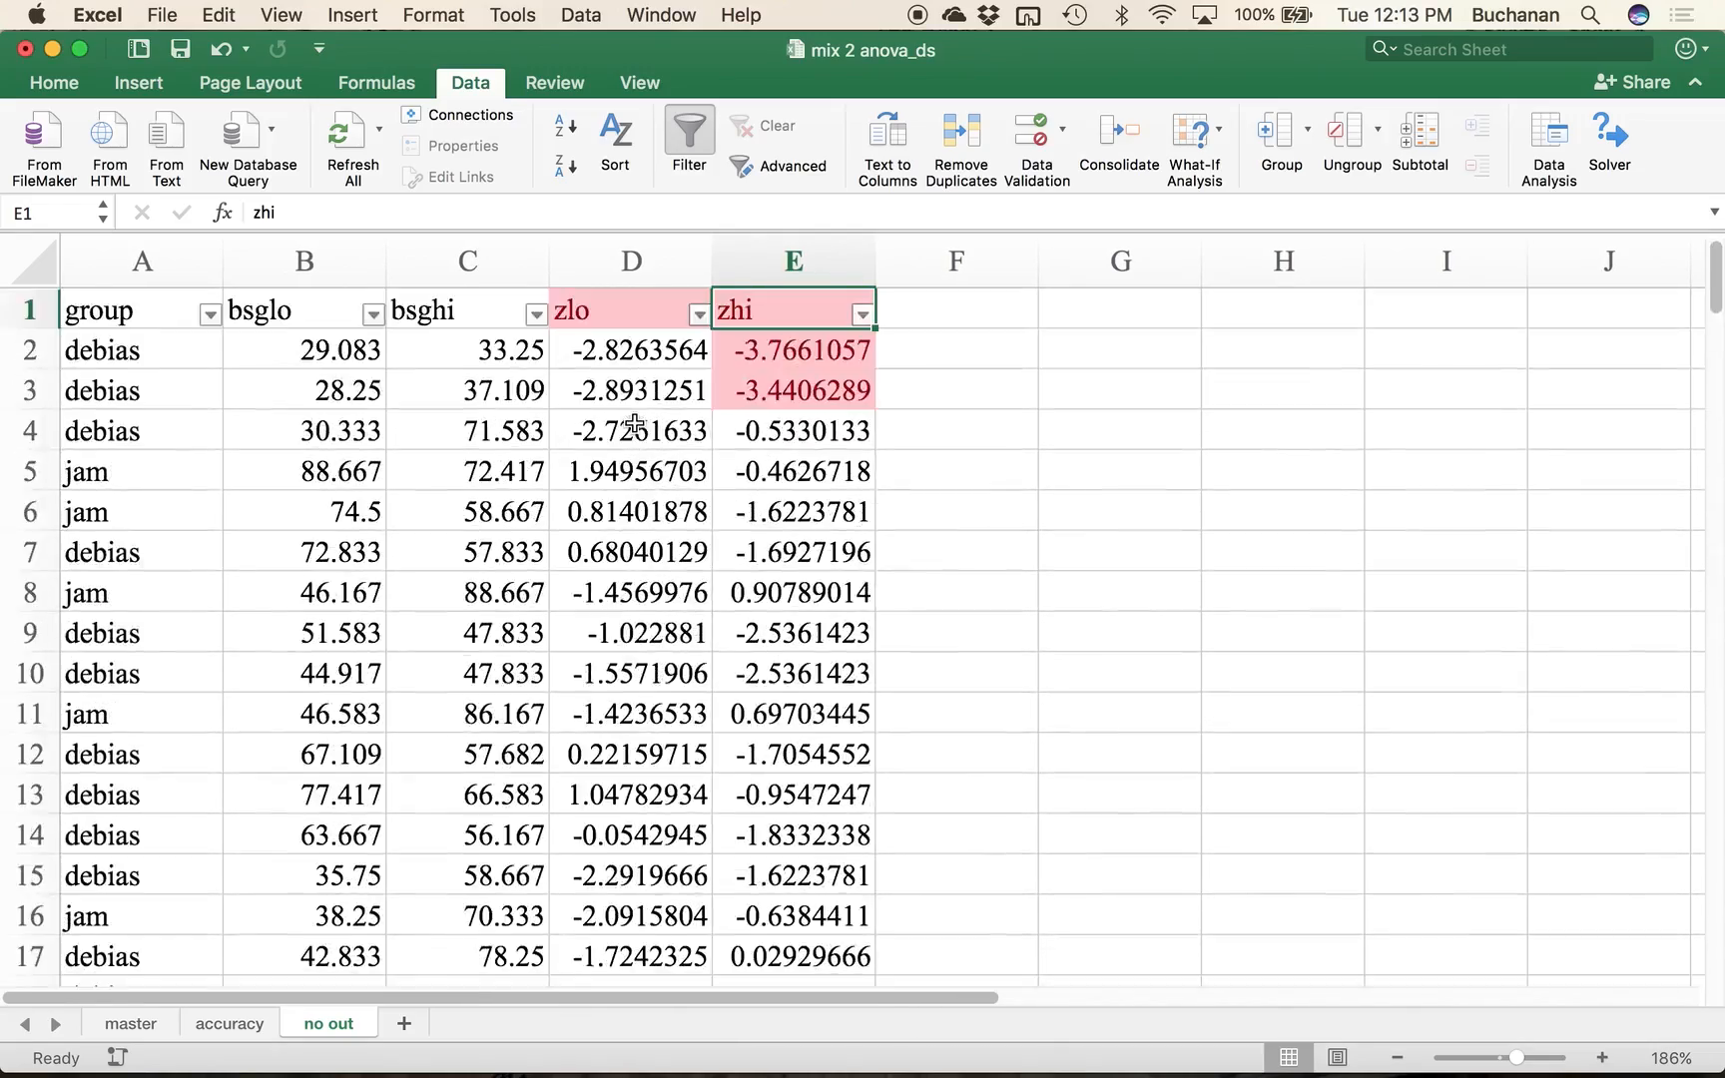
# Step: Turn off the filters on the header row of the no out sheet
pyautogui.click(465, 359)
pyautogui.click(687, 147)
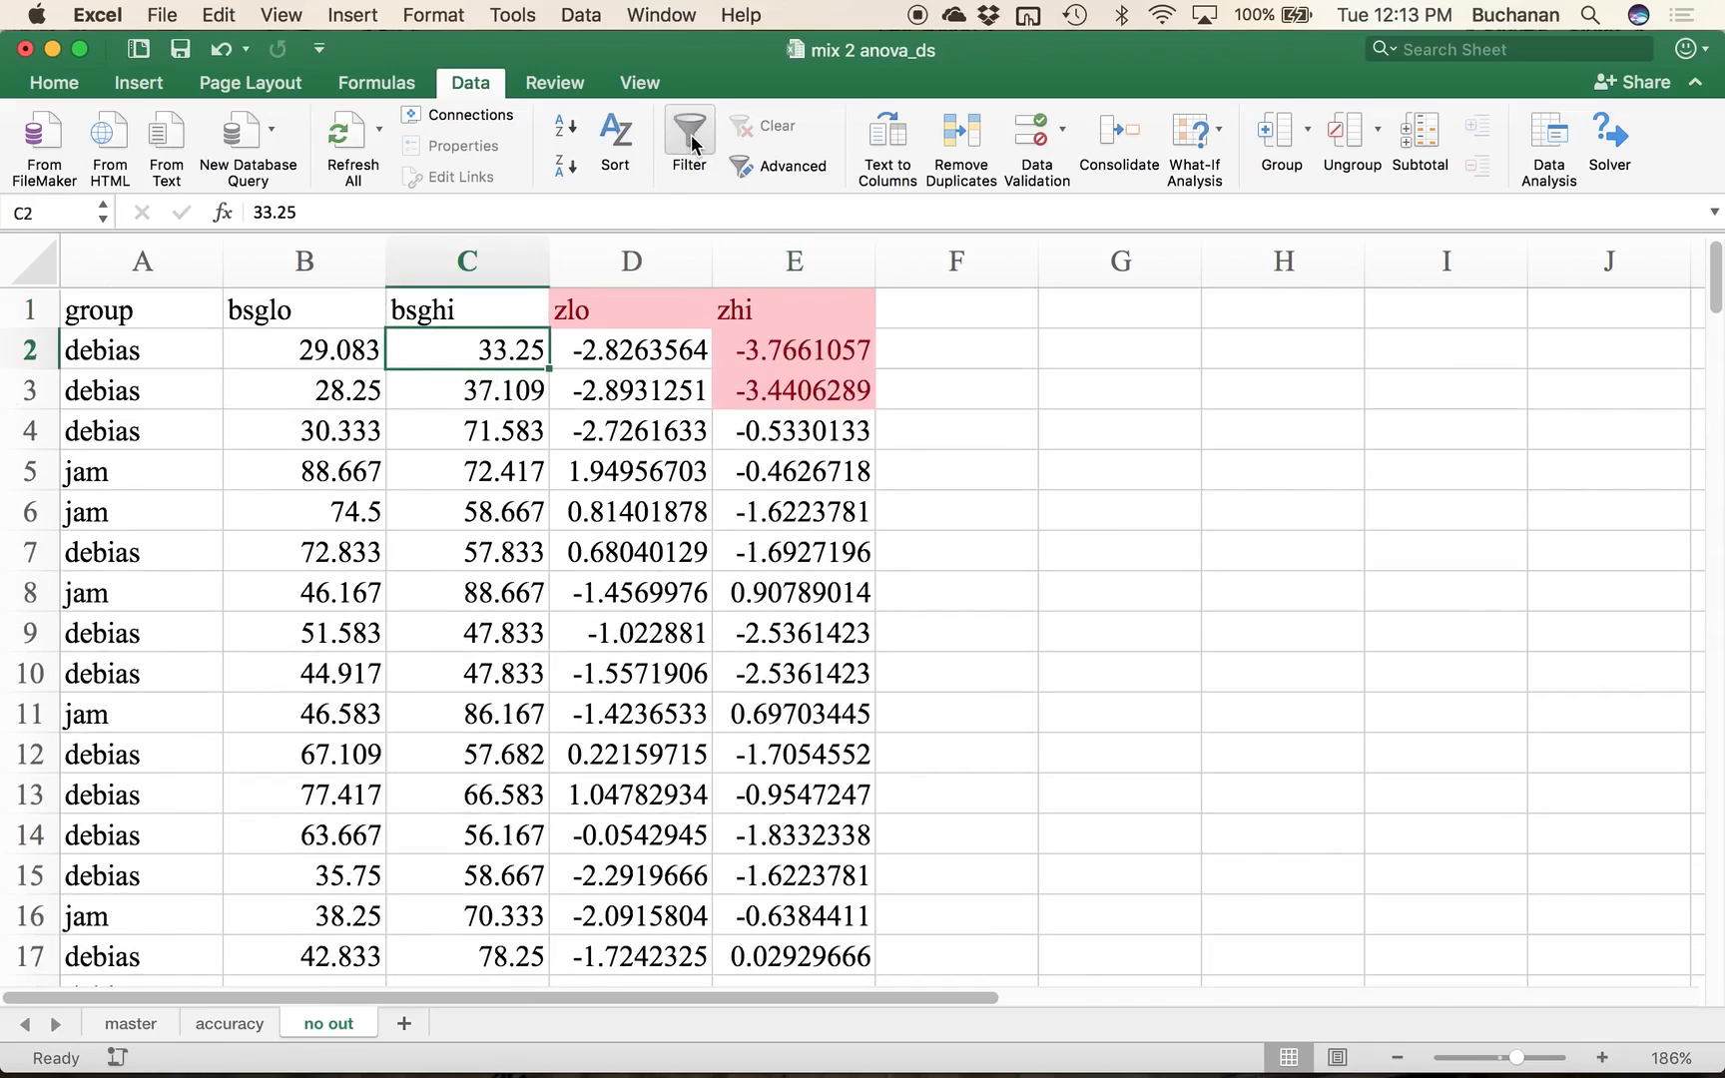
pyautogui.moveTo(32, 369); pyautogui.dragTo(32, 356)
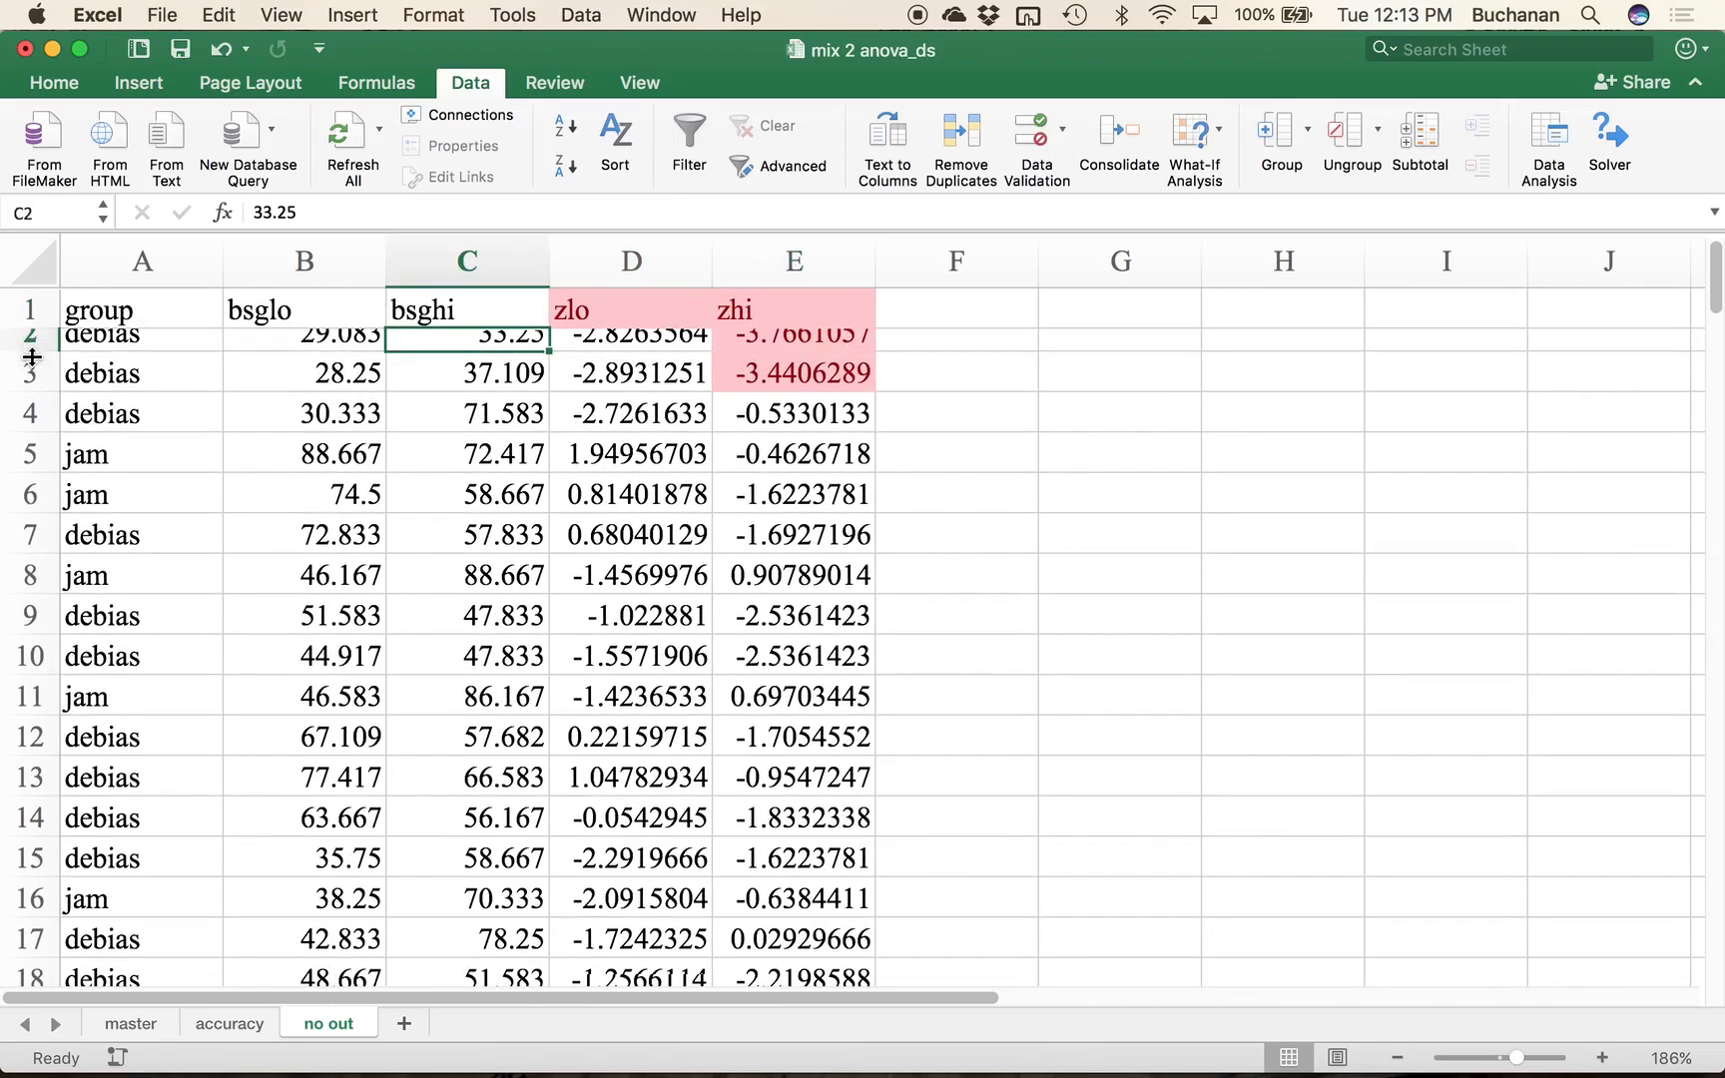
pyautogui.press('super+z')
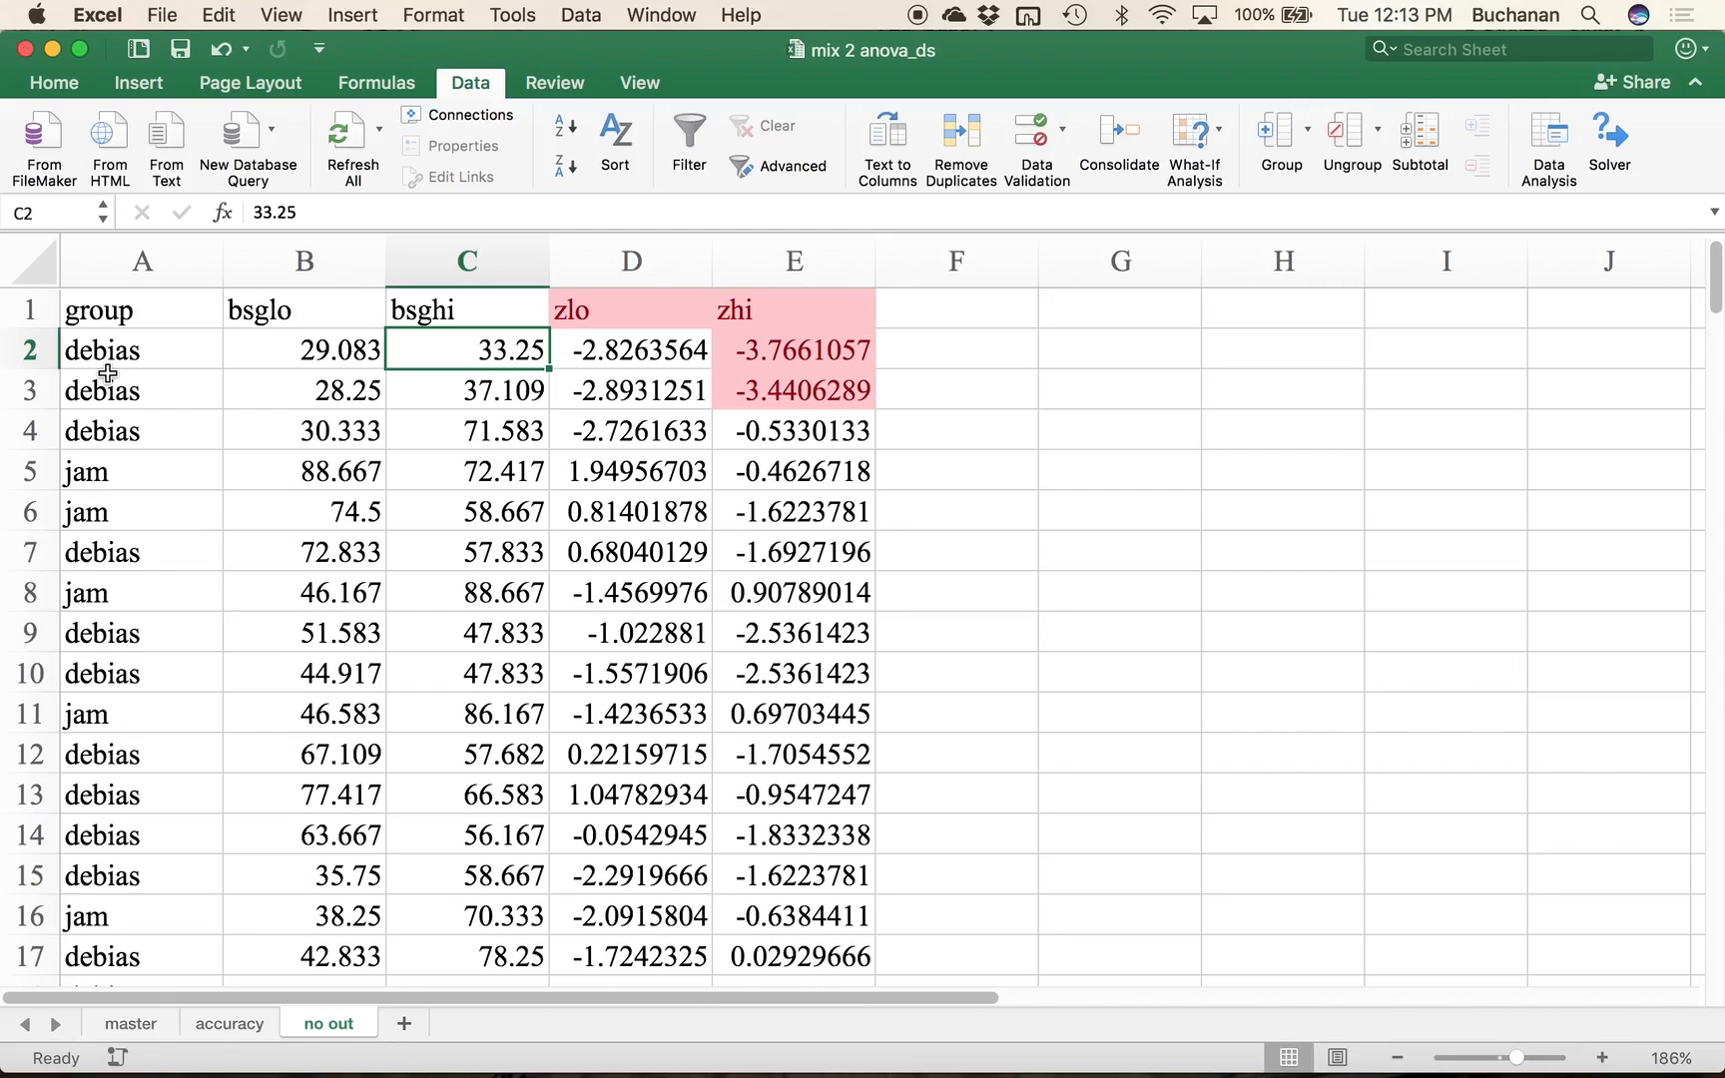
# Step: Inspect the two outlier rows in A2:E3, including their group, raw scores and z-scores
pyautogui.click(133, 348)
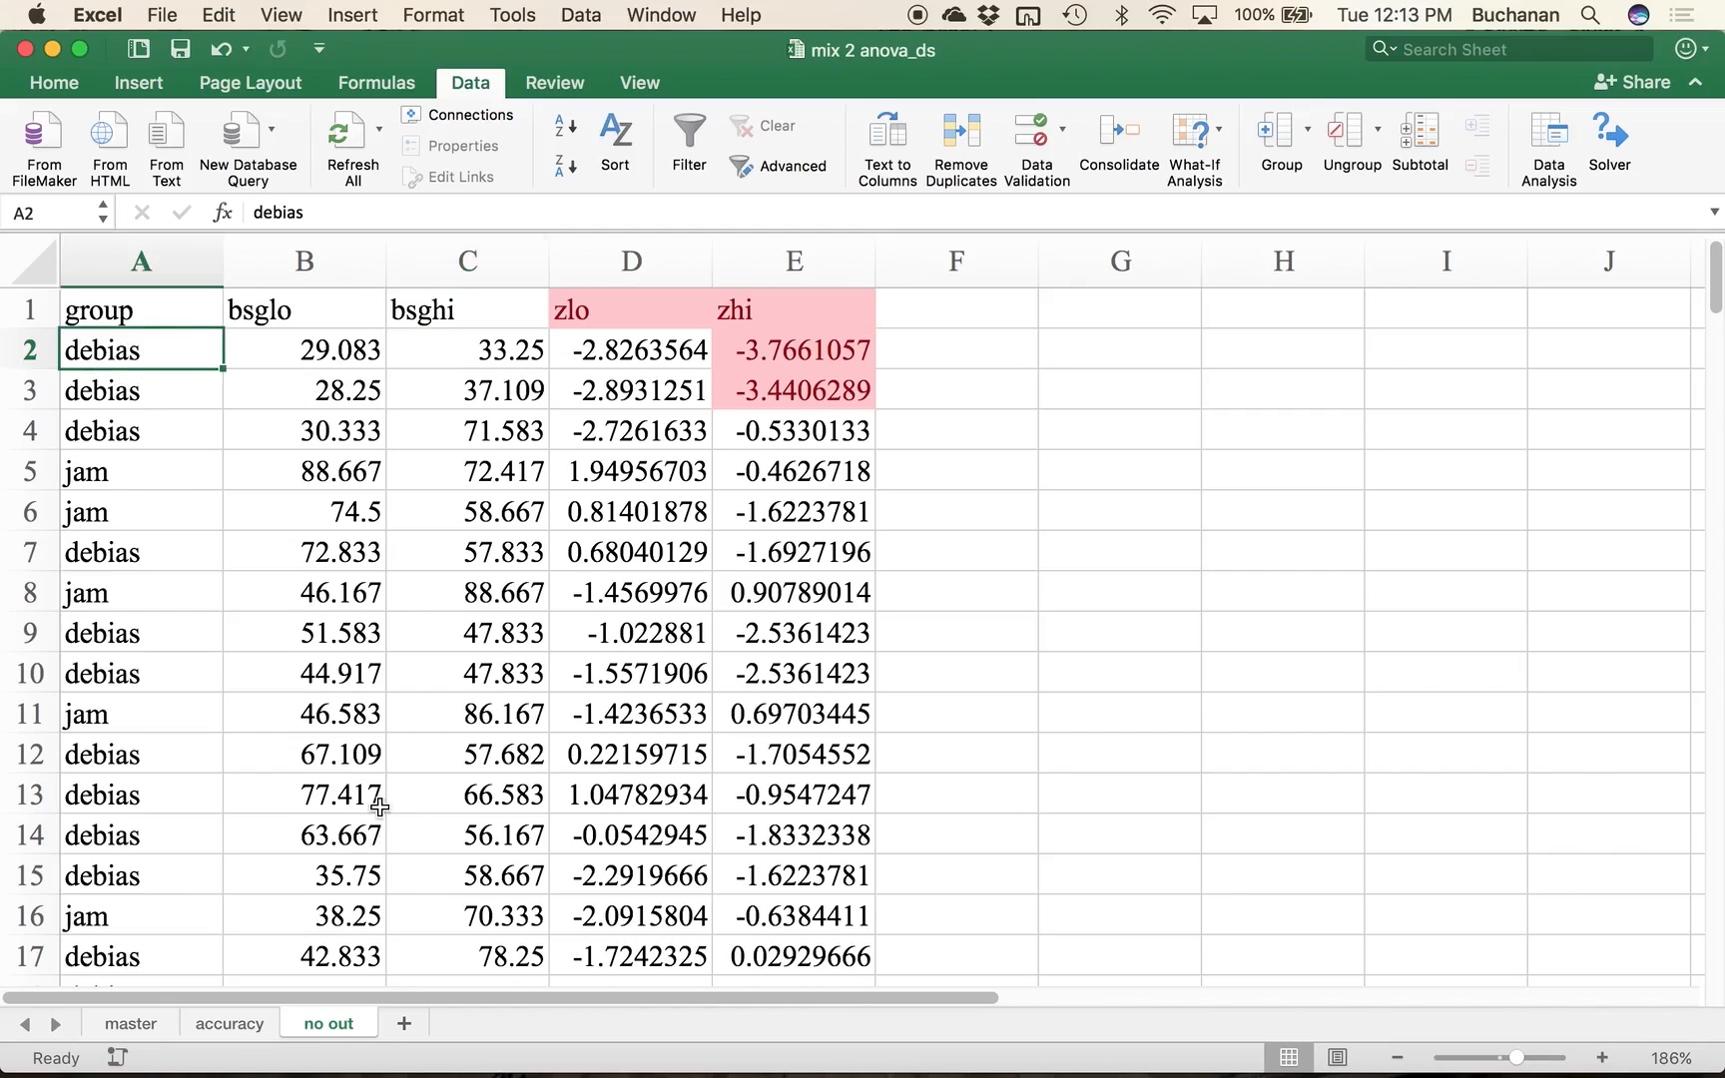
pyautogui.moveTo(288, 349); pyautogui.dragTo(766, 380)
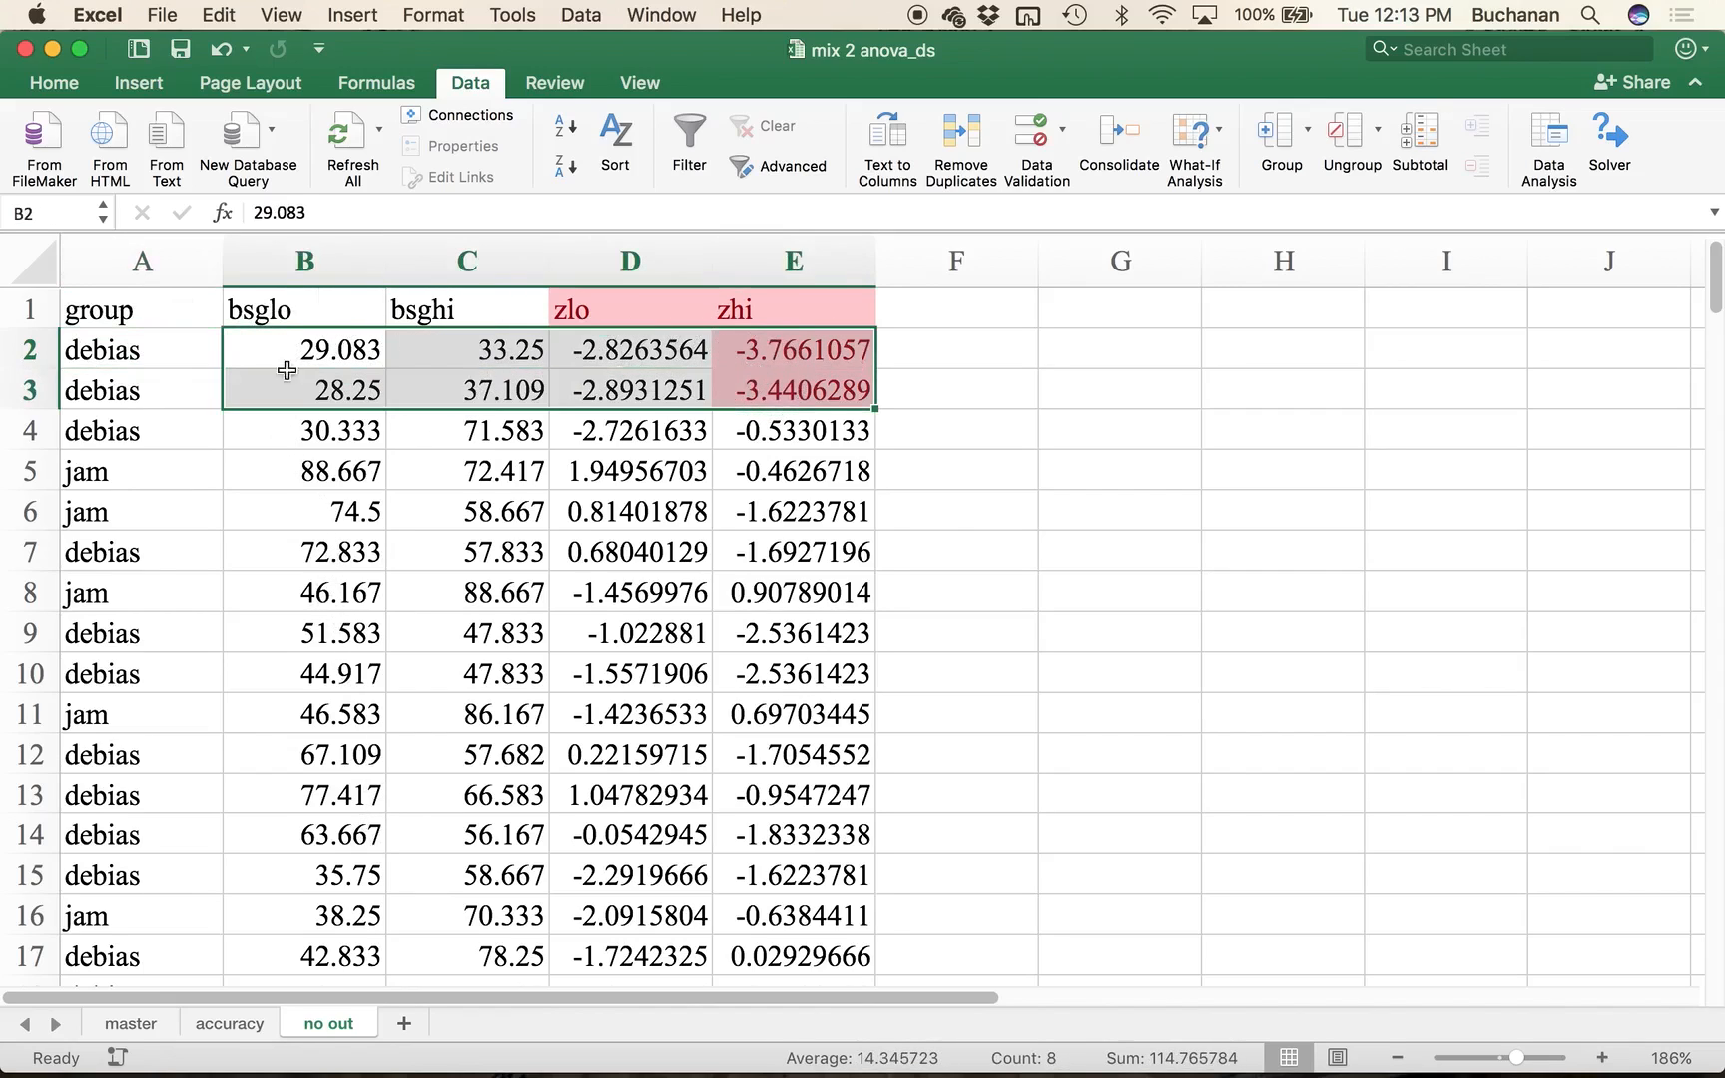
pyautogui.moveTo(120, 349); pyautogui.dragTo(828, 386)
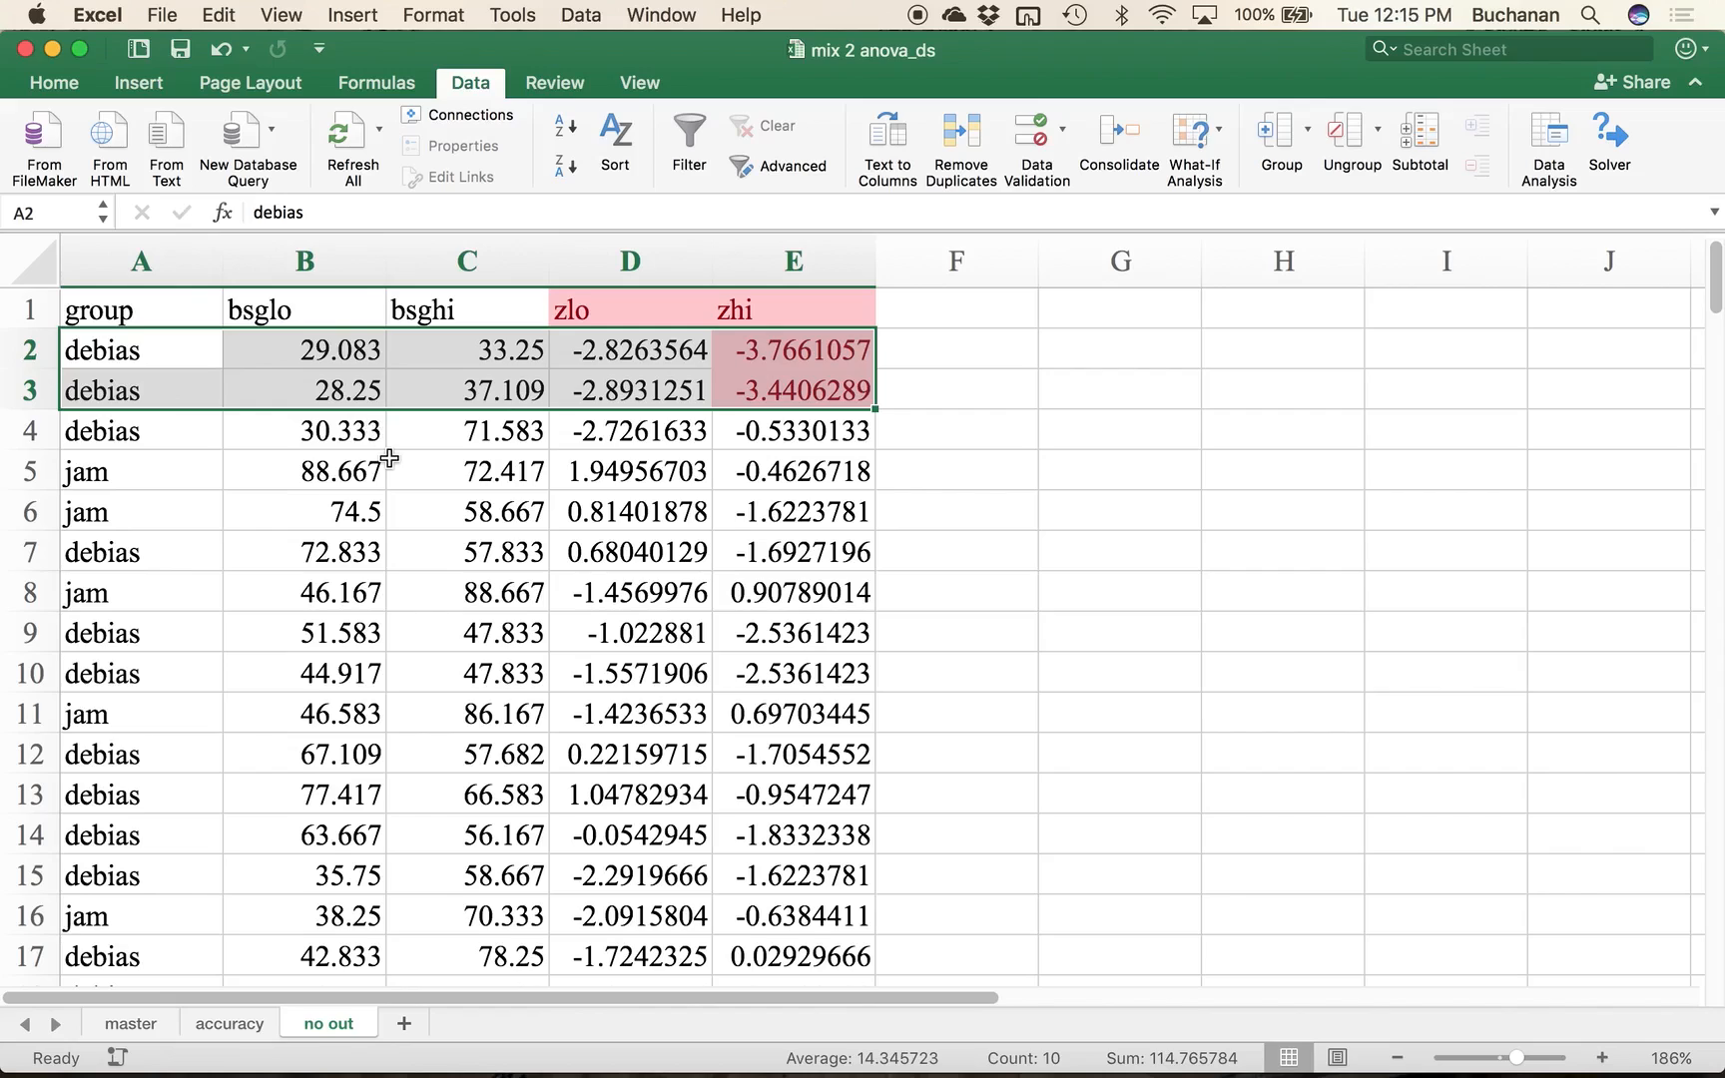
pyautogui.click(257, 551)
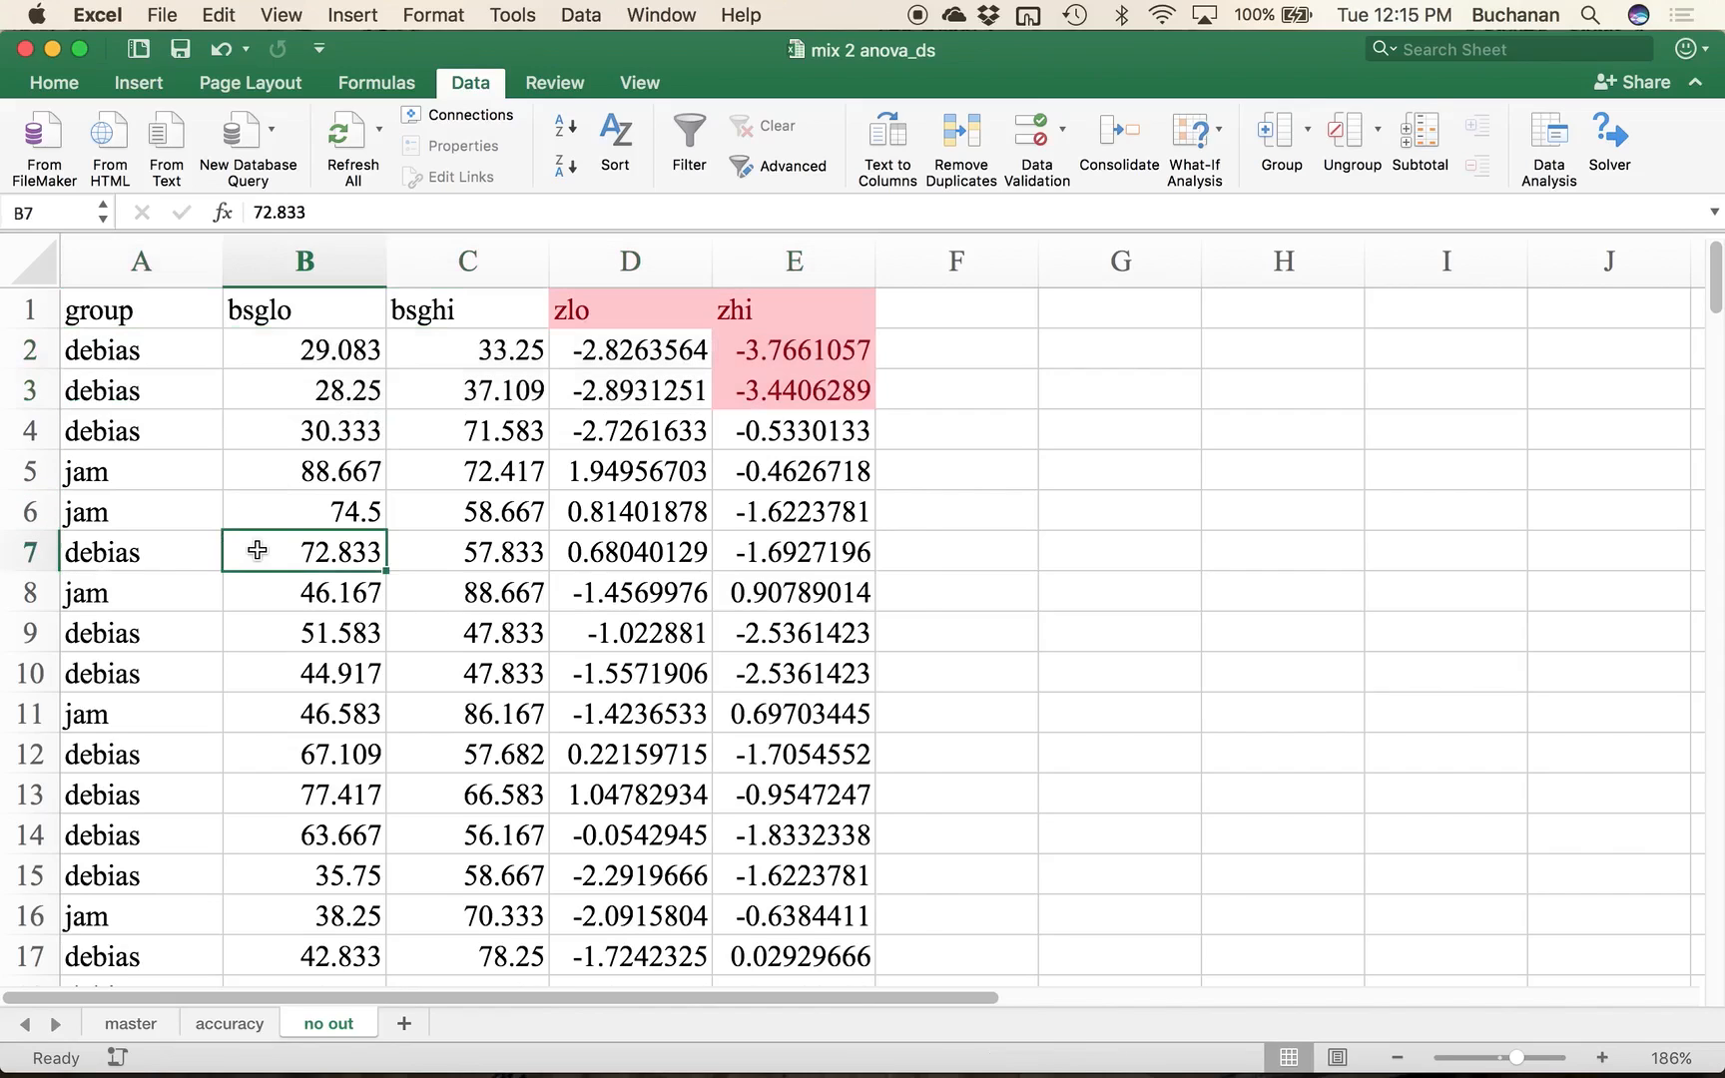
# Step: Copy the group, bsglo and bsghi columns from the no out sheet into a new sheet, starting at A1
pyautogui.moveTo(80, 349); pyautogui.dragTo(788, 384)
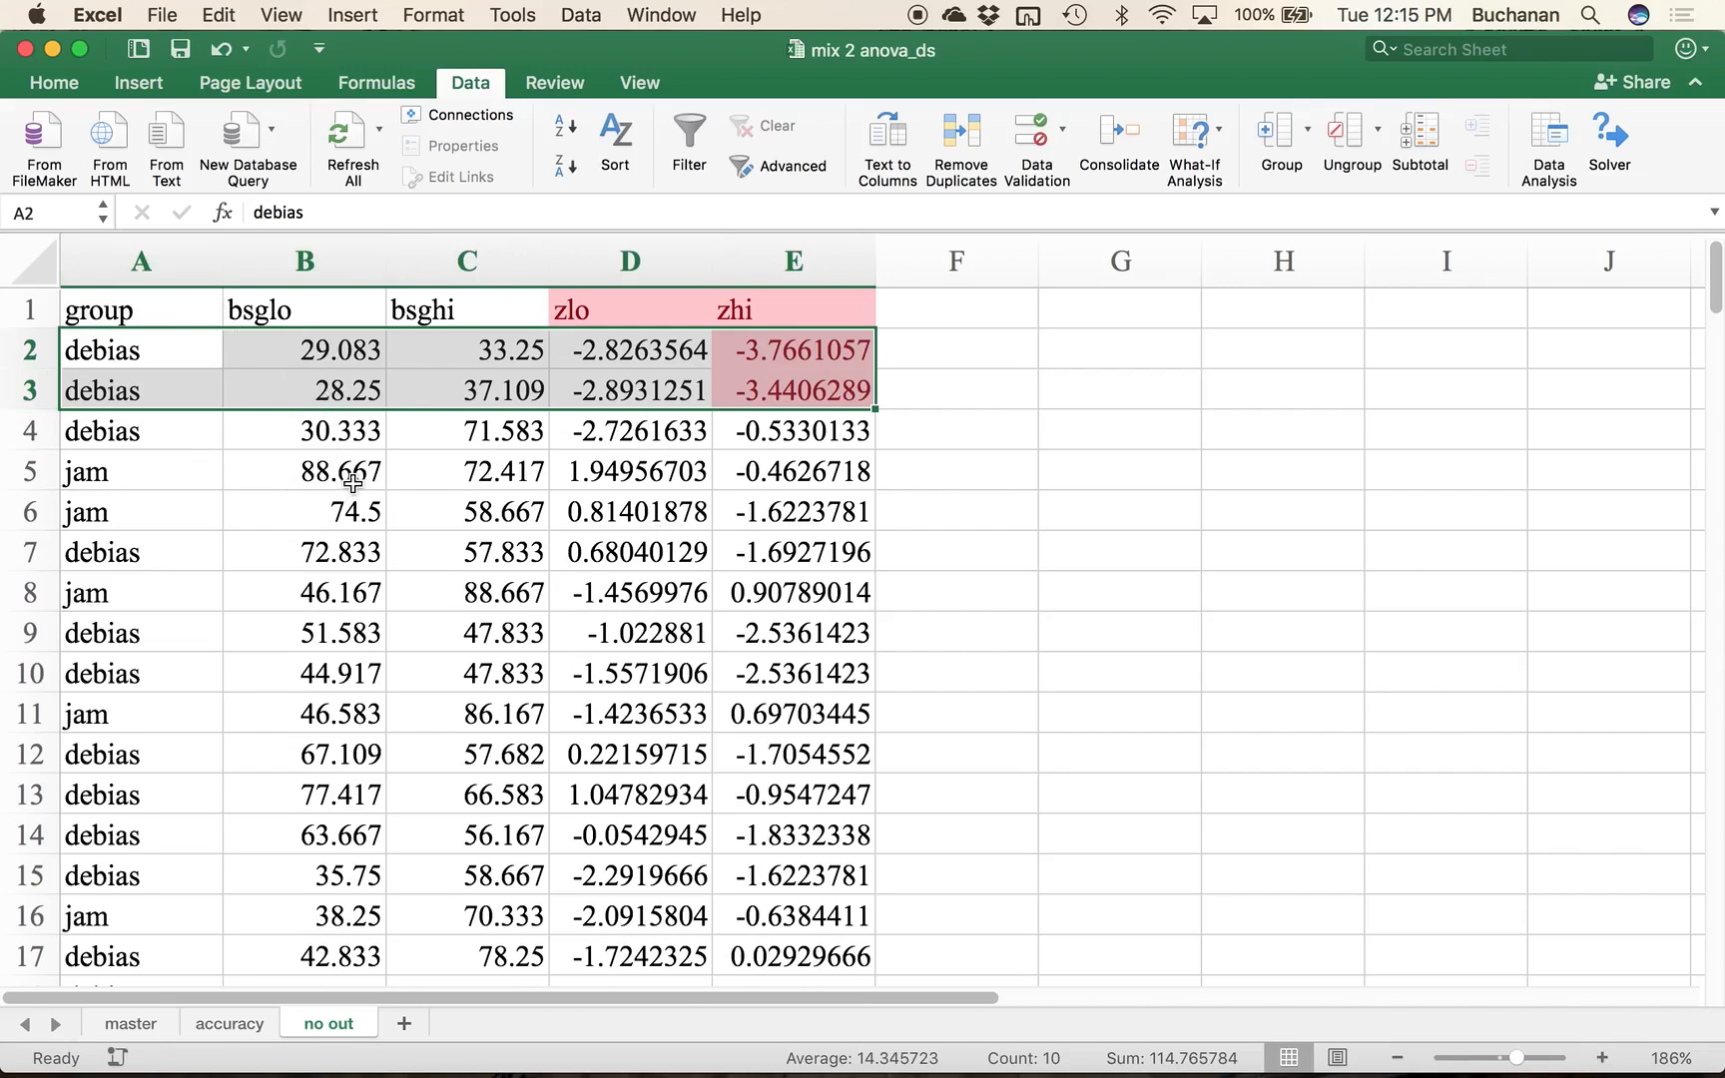
pyautogui.click(406, 507)
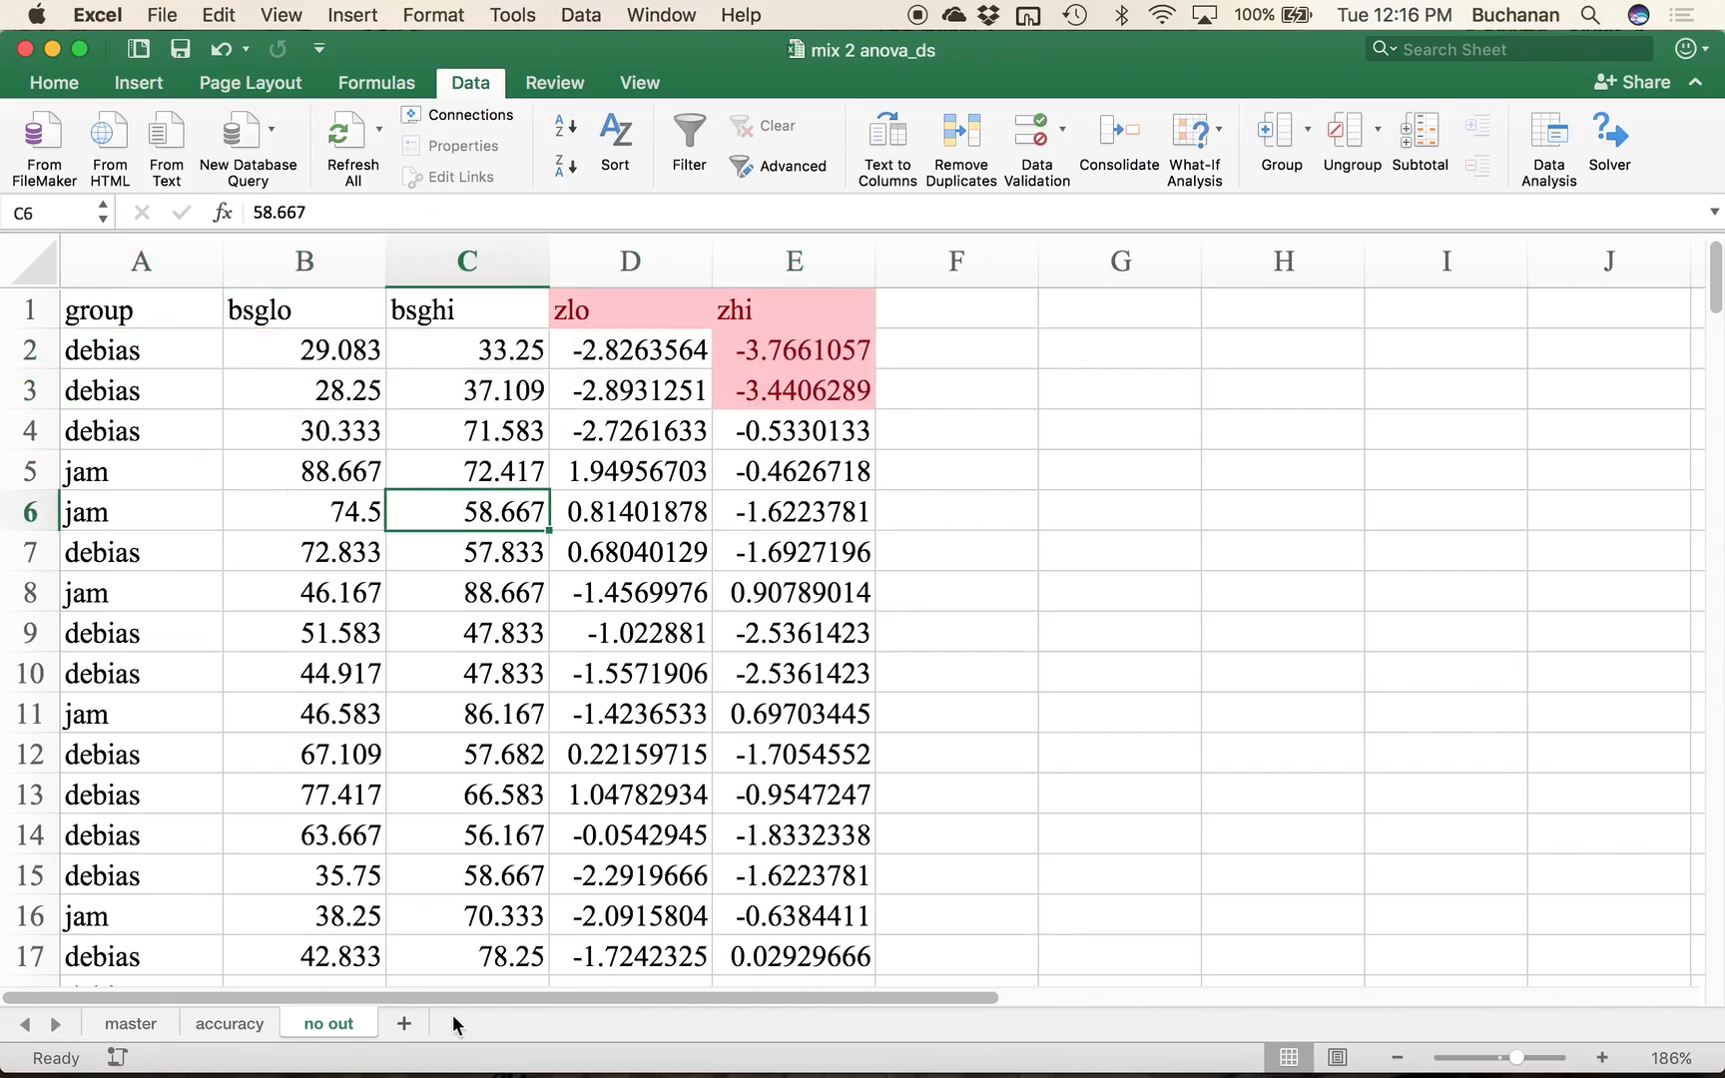
pyautogui.moveTo(118, 262); pyautogui.dragTo(400, 280)
pyautogui.press('super+c')
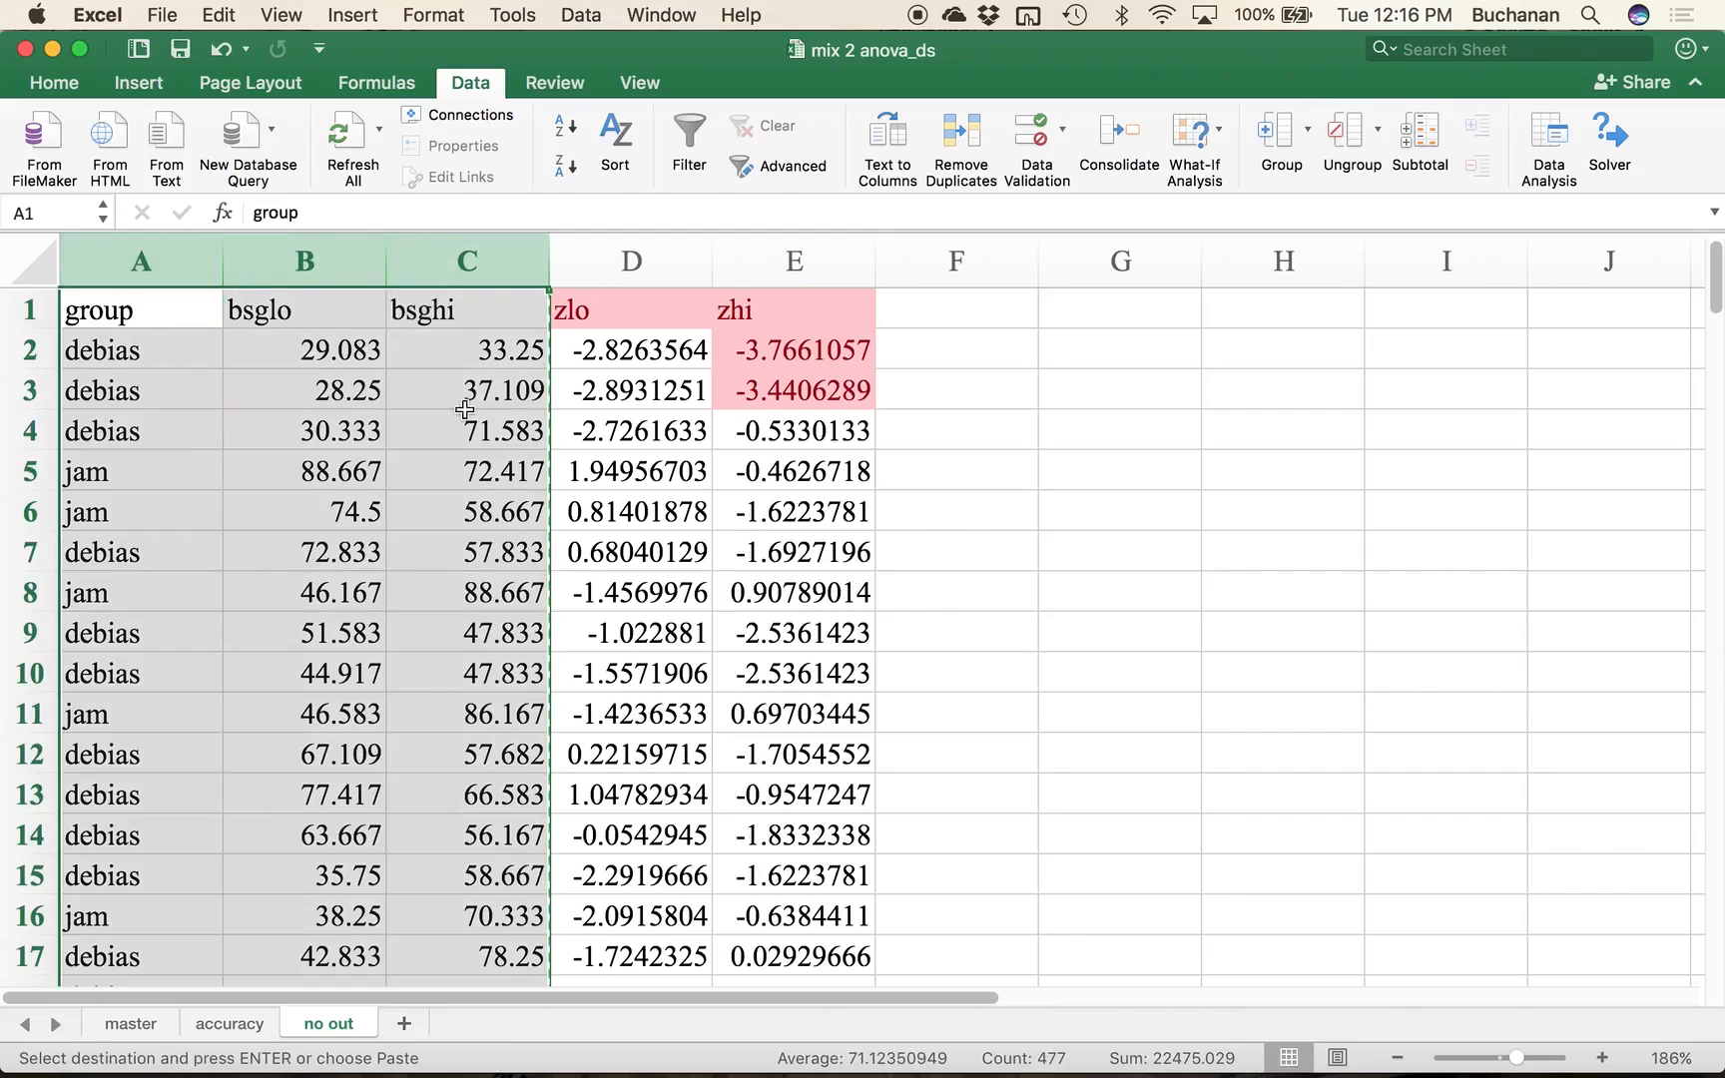
pyautogui.click(404, 1023)
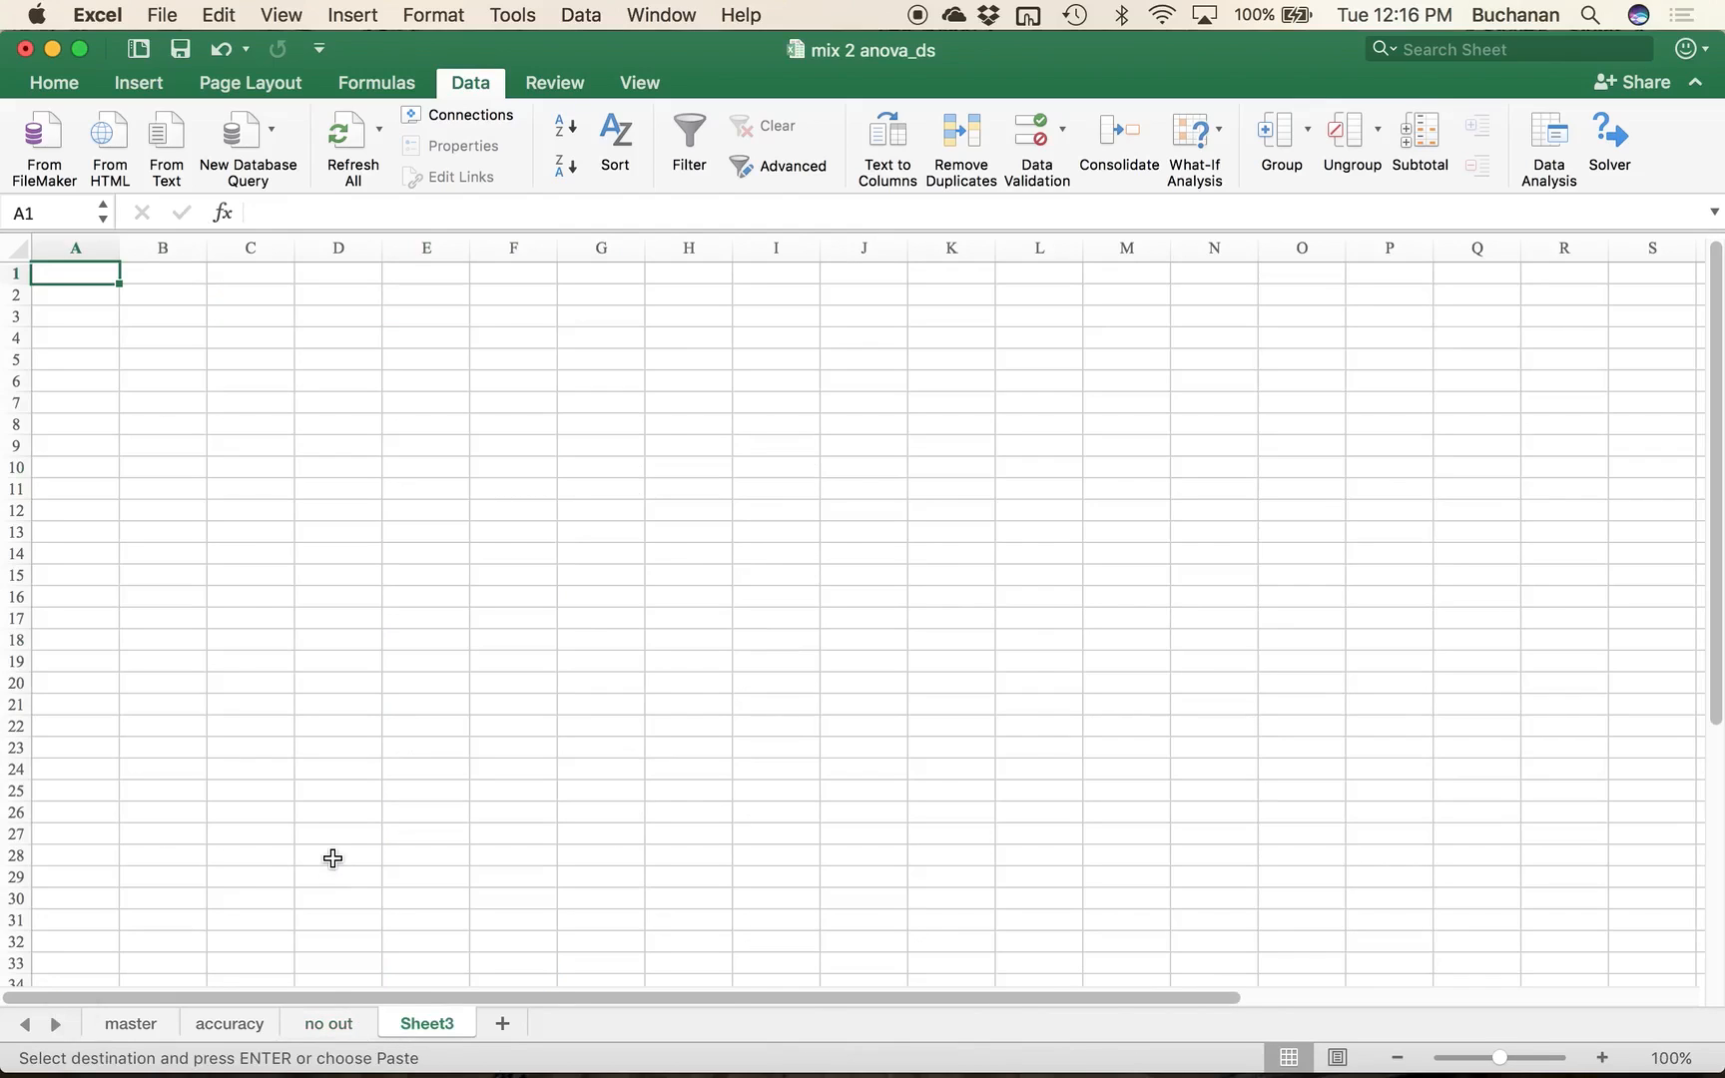
pyautogui.press('super+v')
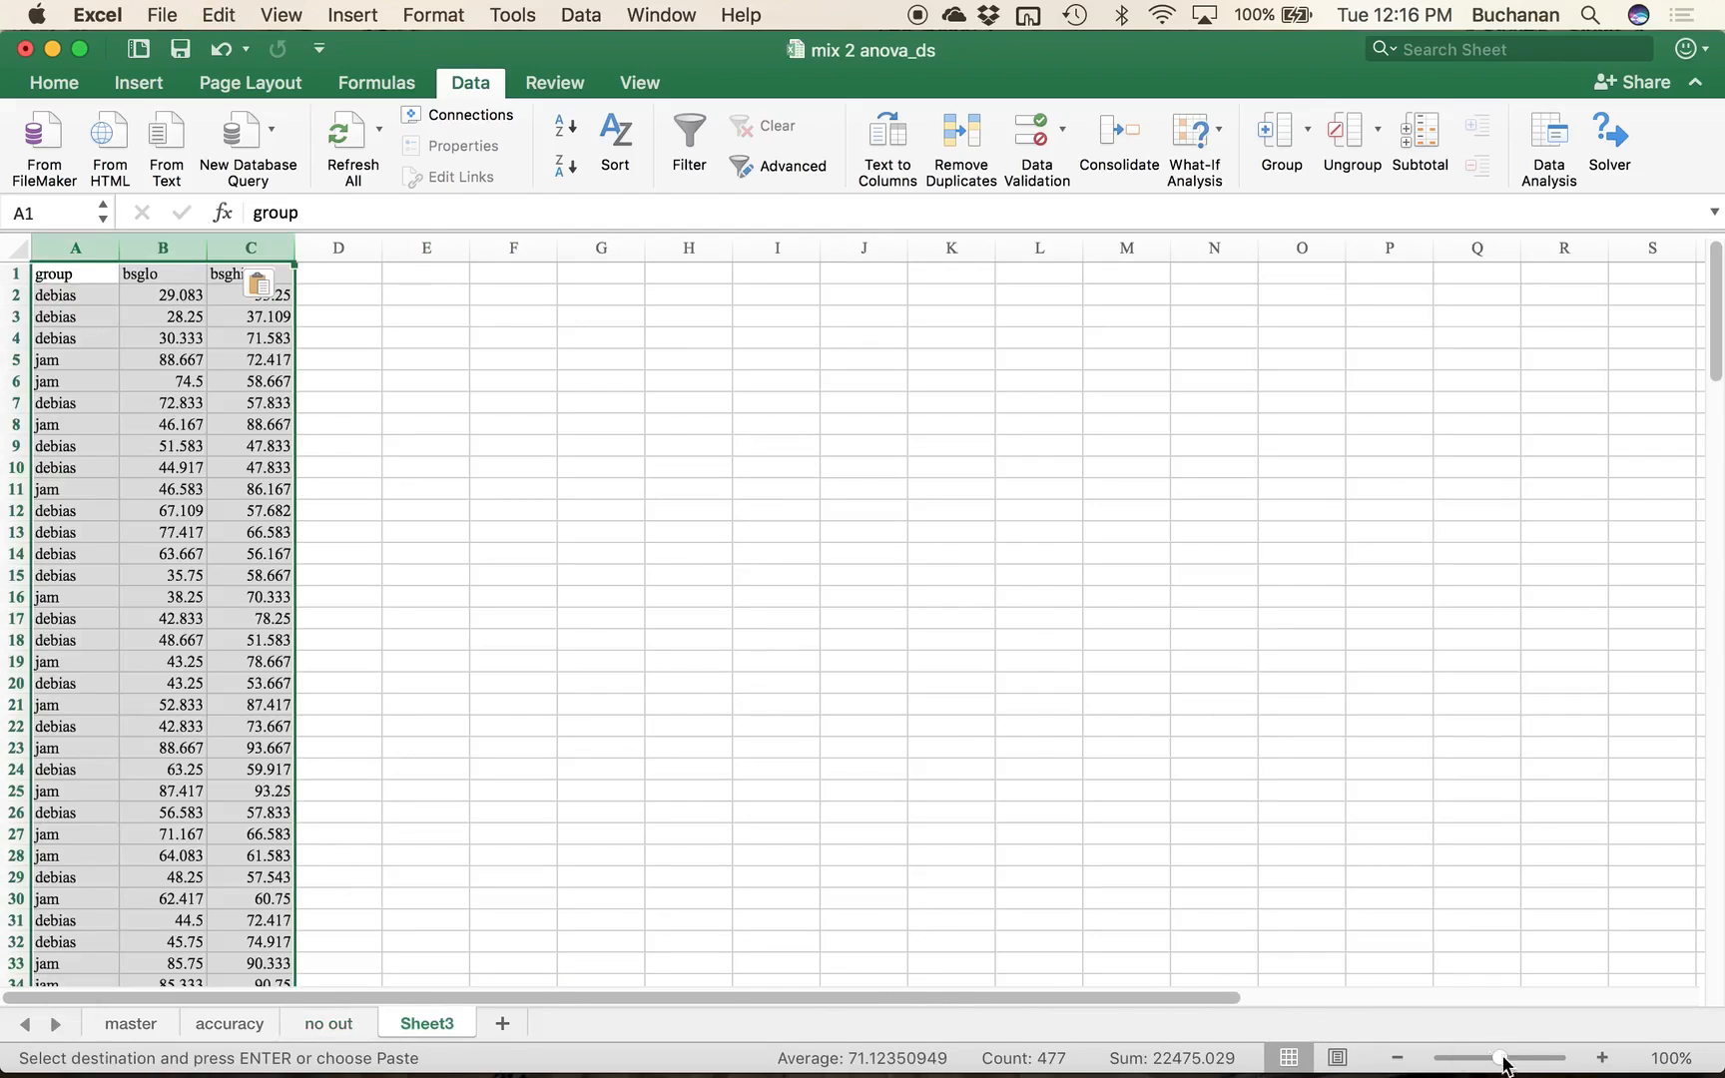
pyautogui.moveTo(1500, 1058); pyautogui.dragTo(1524, 1060)
pyautogui.click(641, 345)
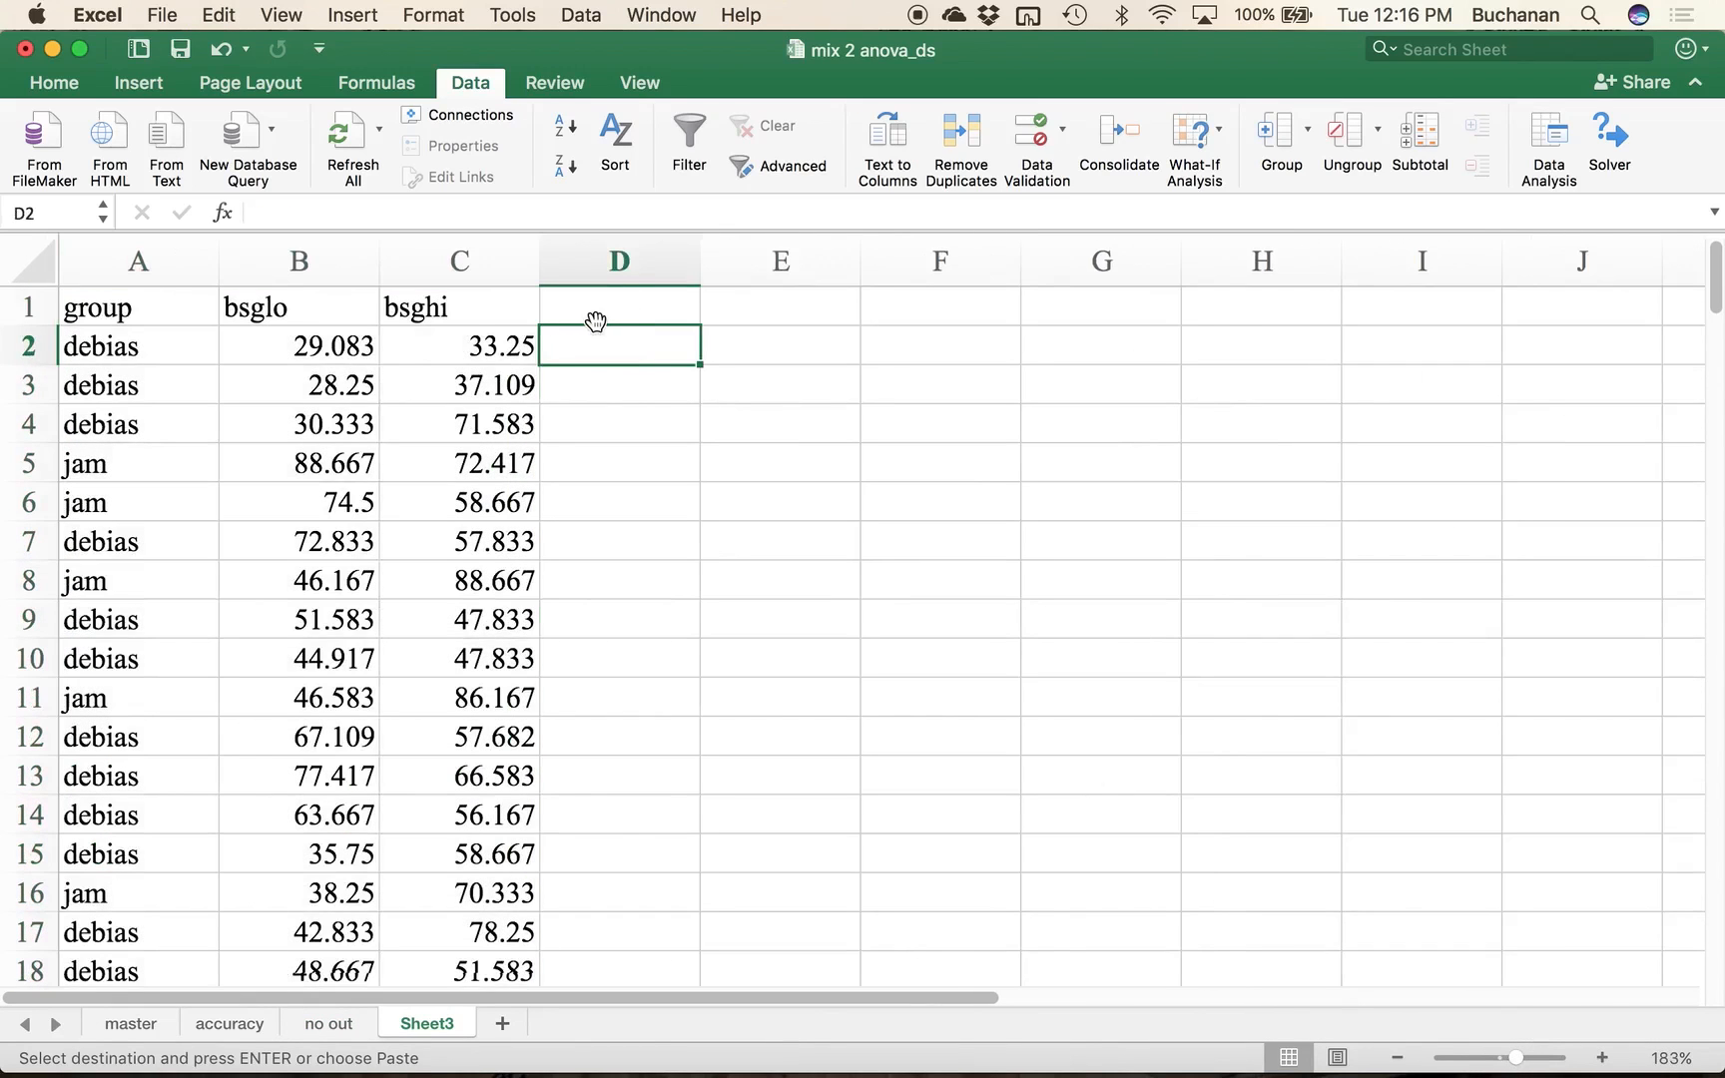
# Step: Save the workbook and review the two outlier rows in A2:E3 of the no out sheet
pyautogui.click(333, 1025)
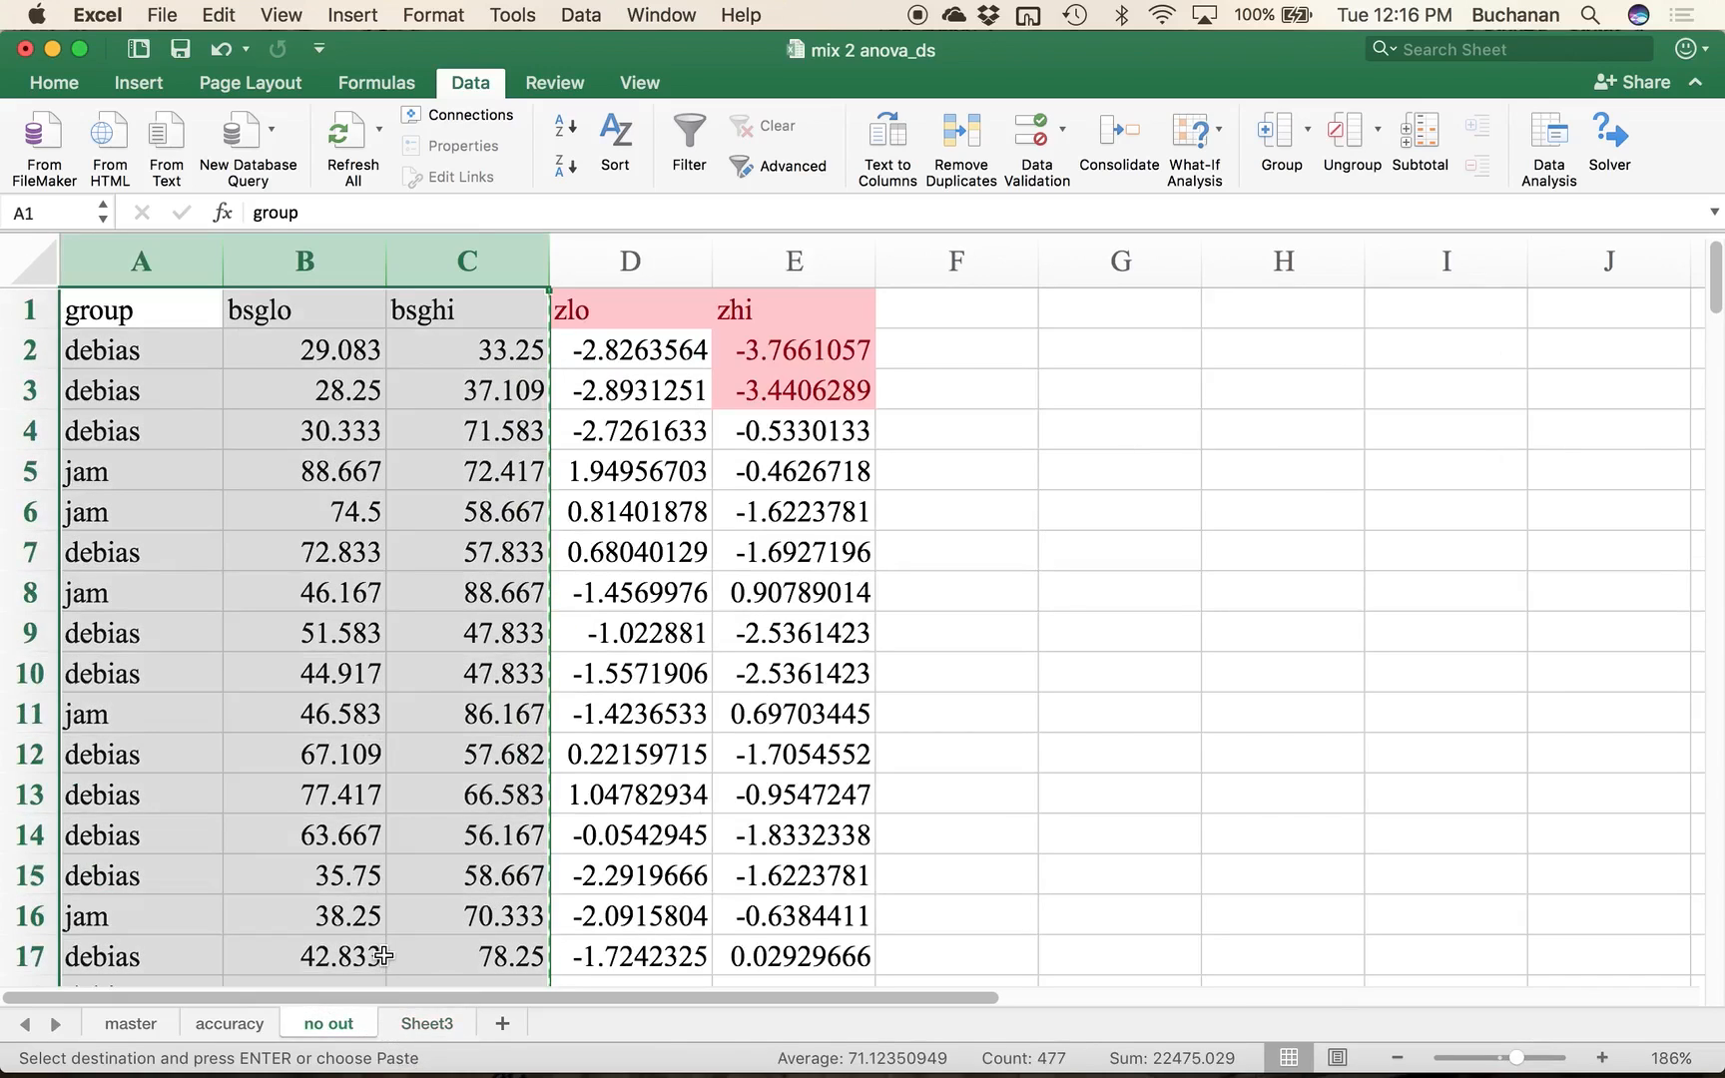
pyautogui.press('super+s')
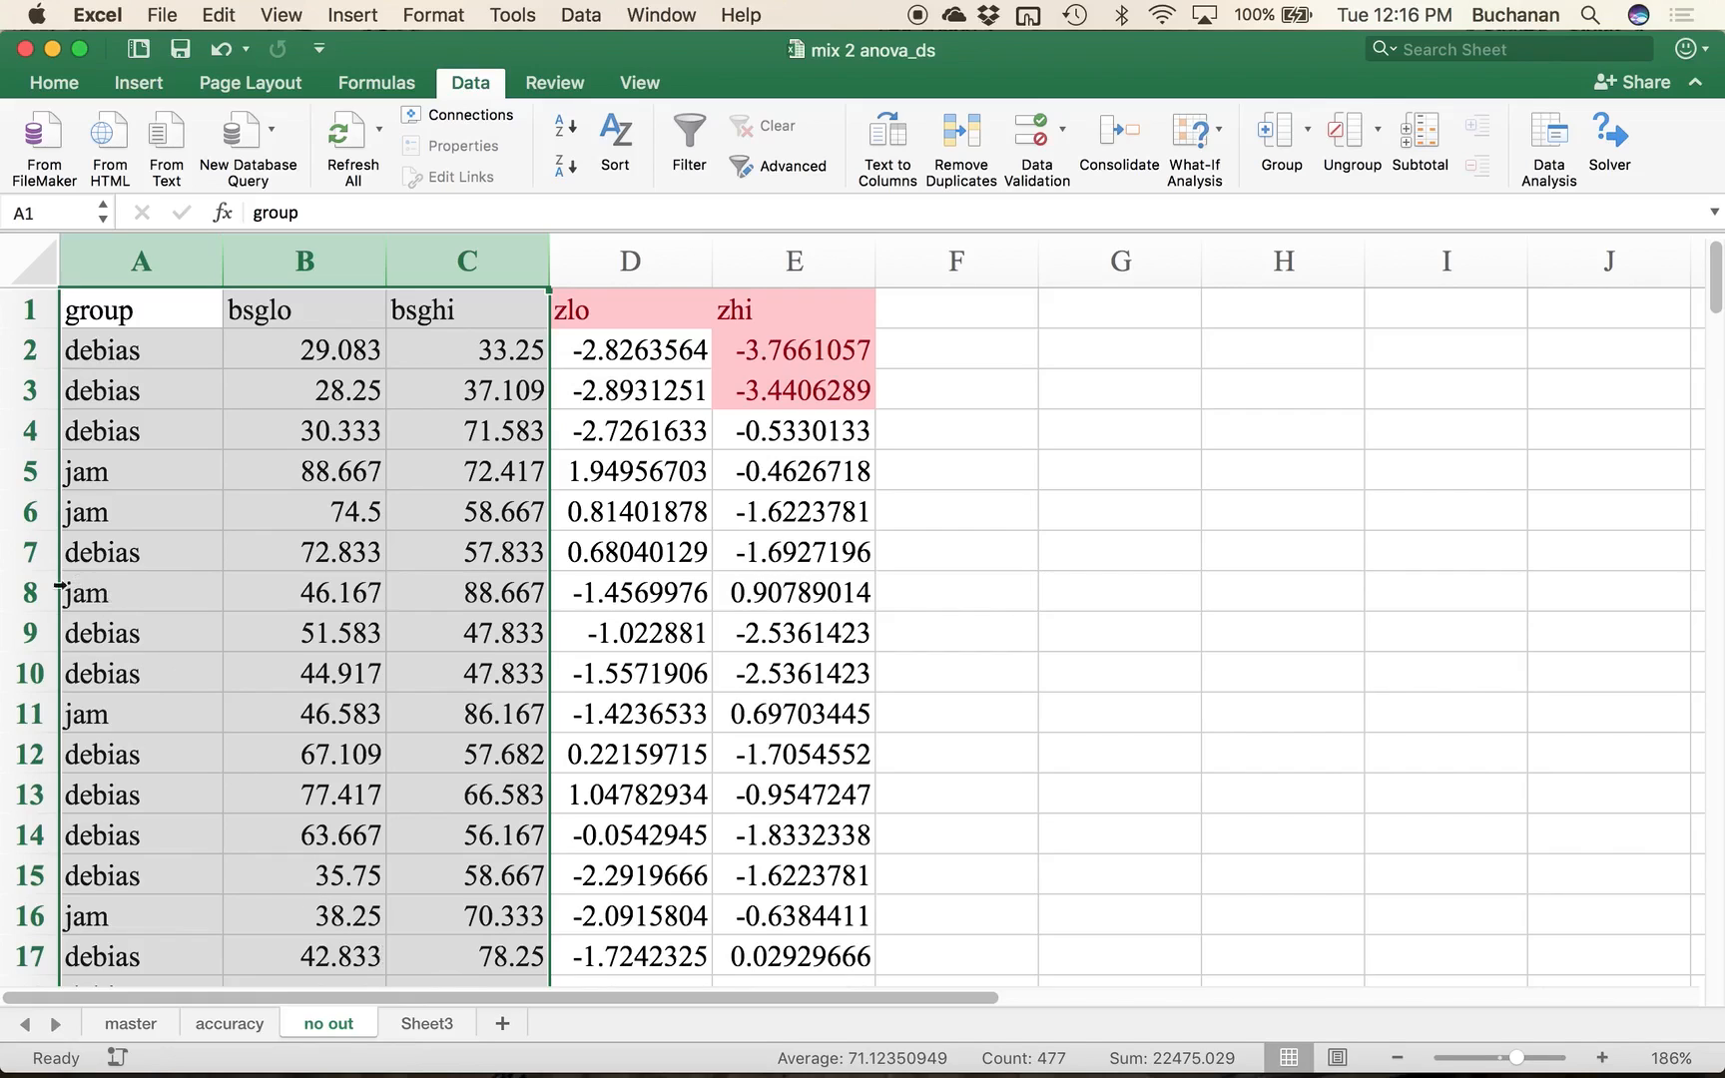
pyautogui.moveTo(140, 348); pyautogui.dragTo(838, 402)
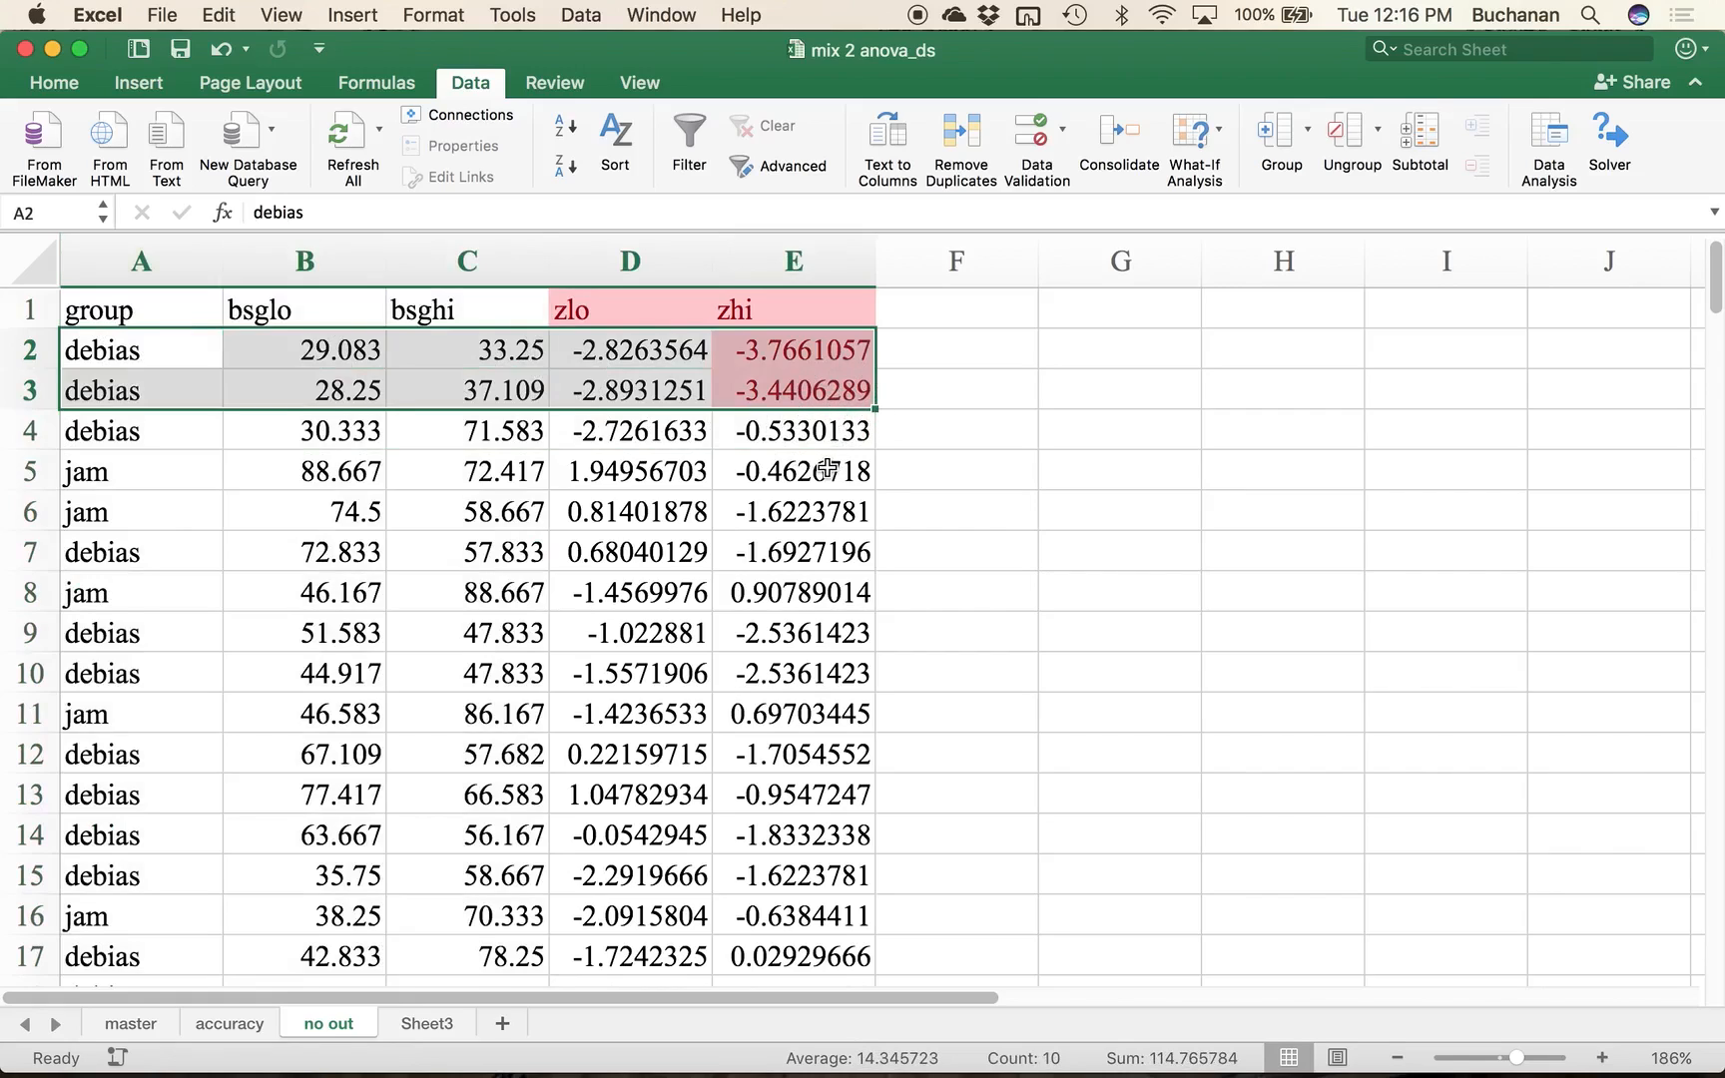
pyautogui.rightClick(105, 353)
pyautogui.moveTo(105, 353); pyautogui.dragTo(482, 371)
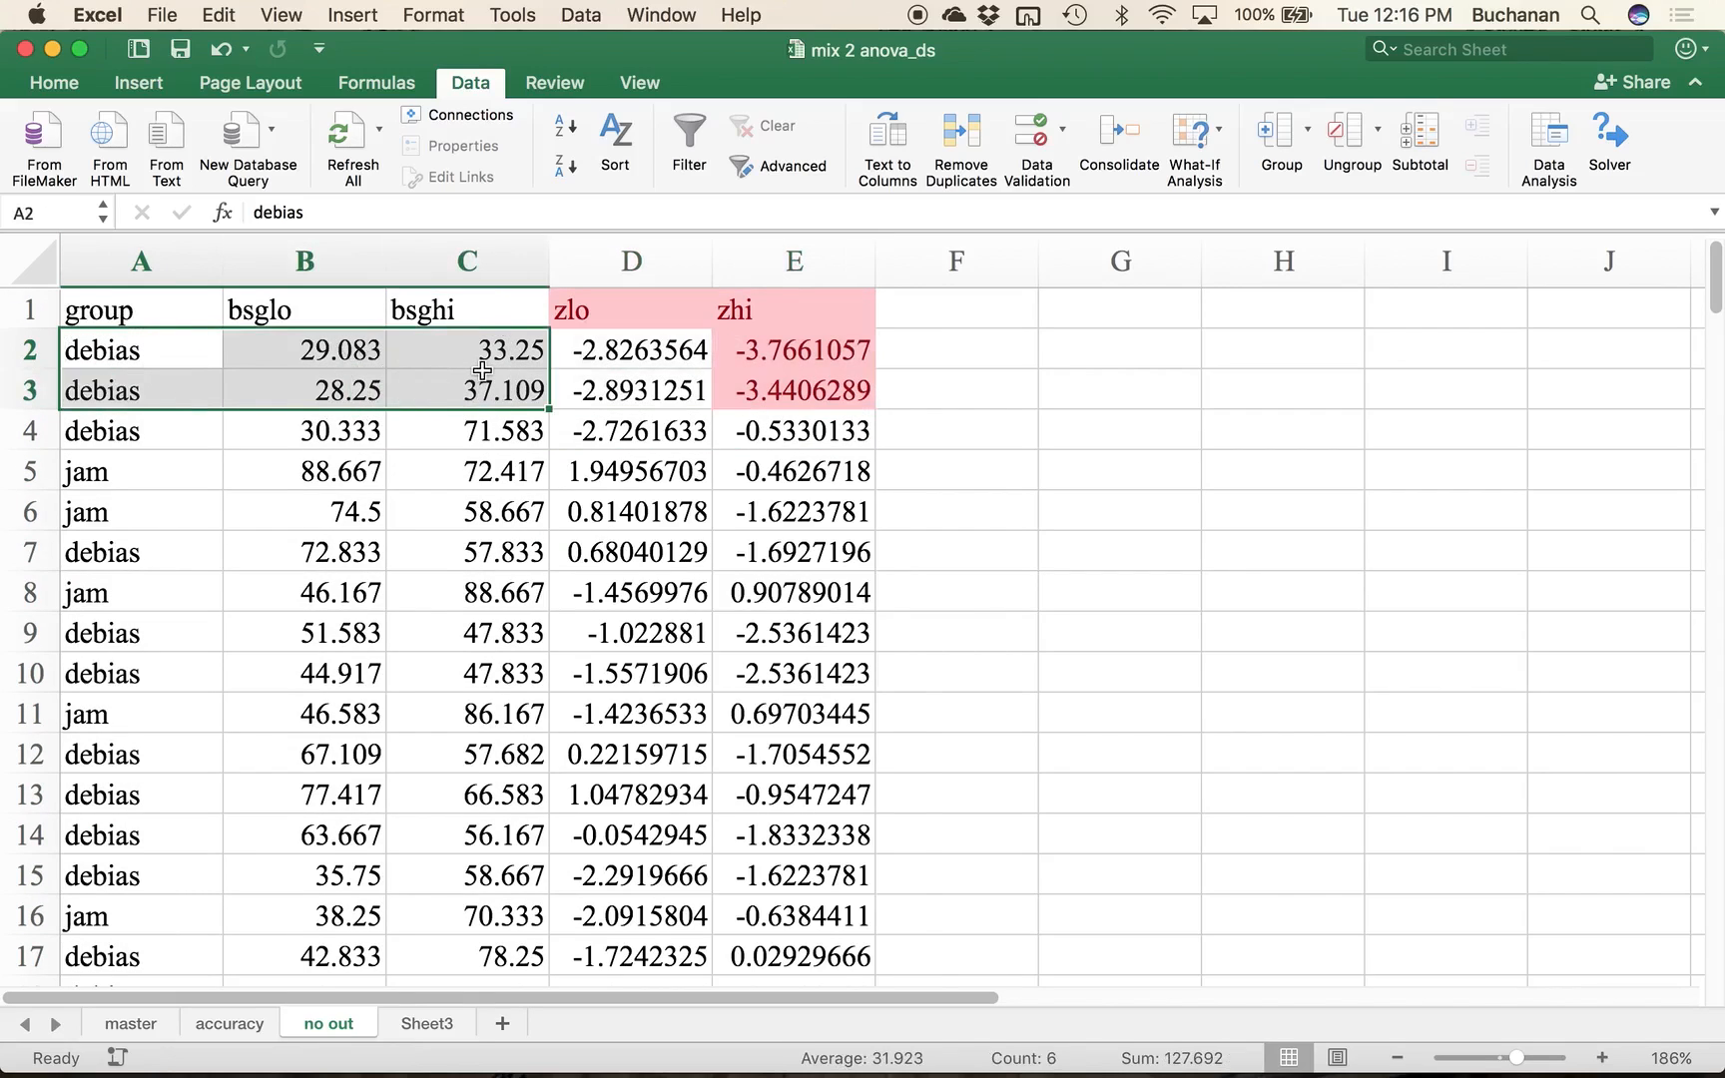
# Step: Rename Sheet3, which holds the copied group, bsglo and bsghi columns, as final
pyautogui.click(423, 1022)
pyautogui.doubleClick(423, 1023)
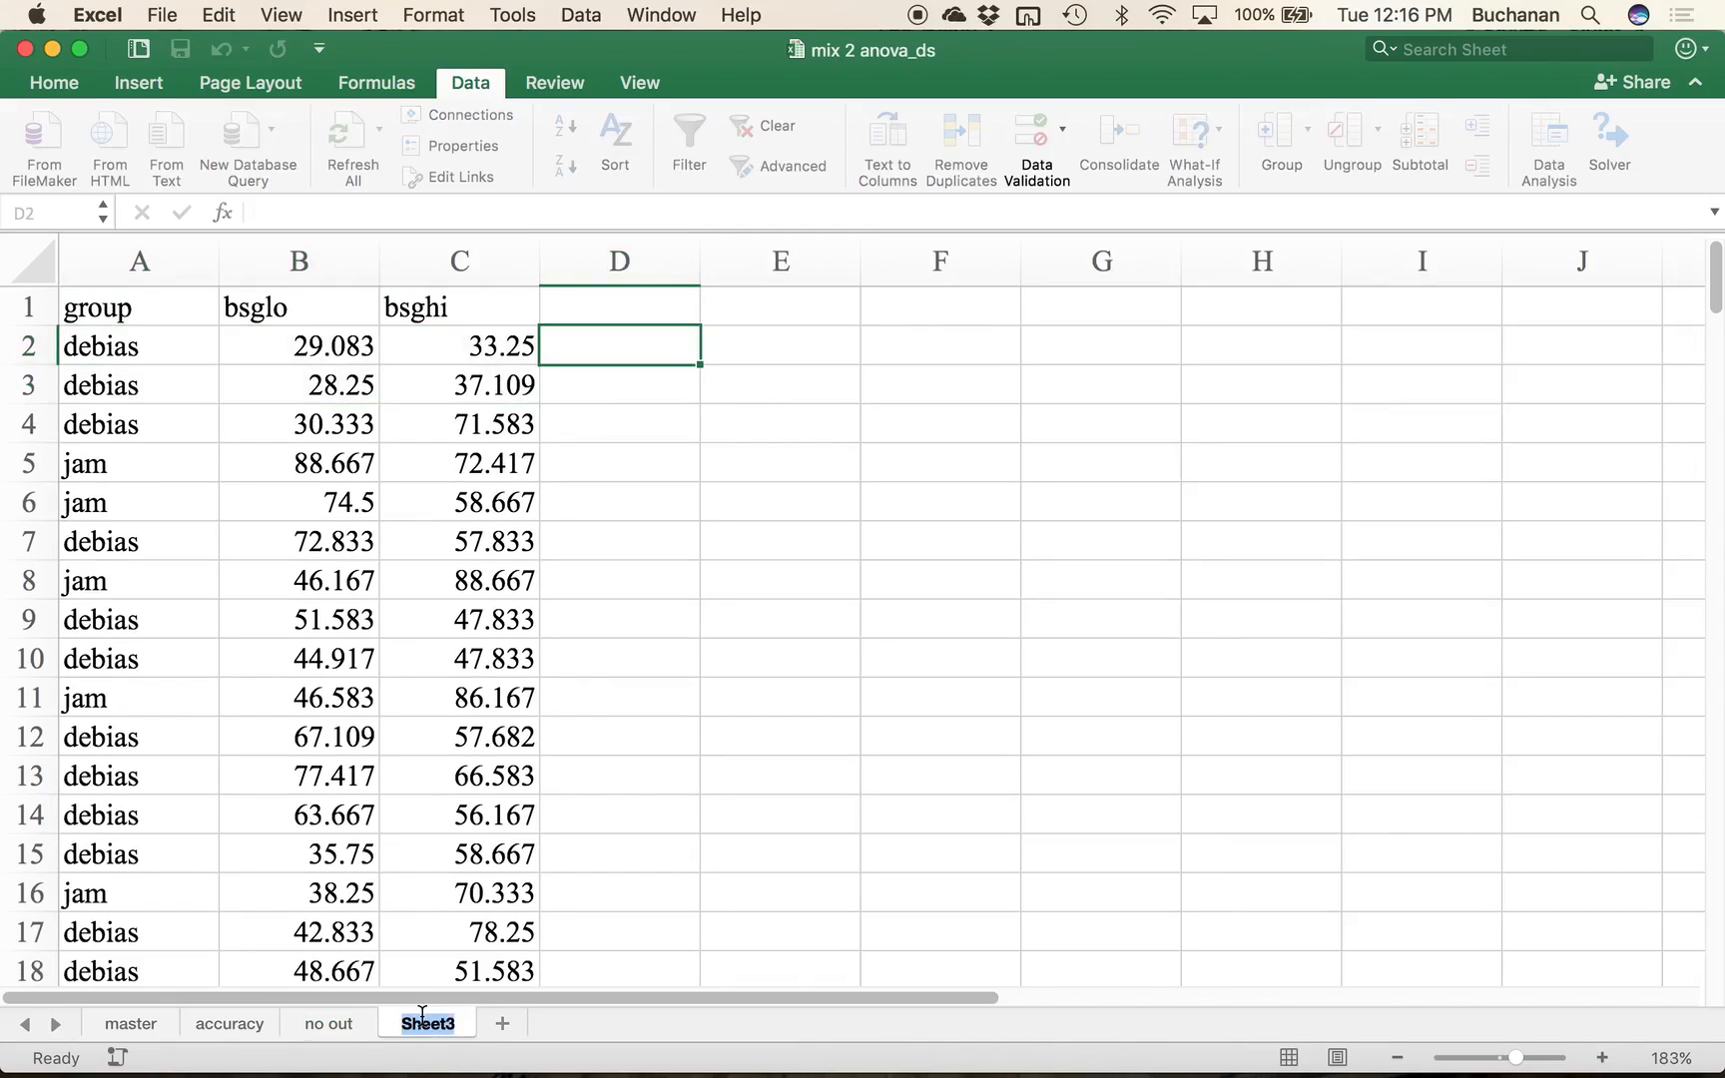
pyautogui.write('final')
pyautogui.press('Return')
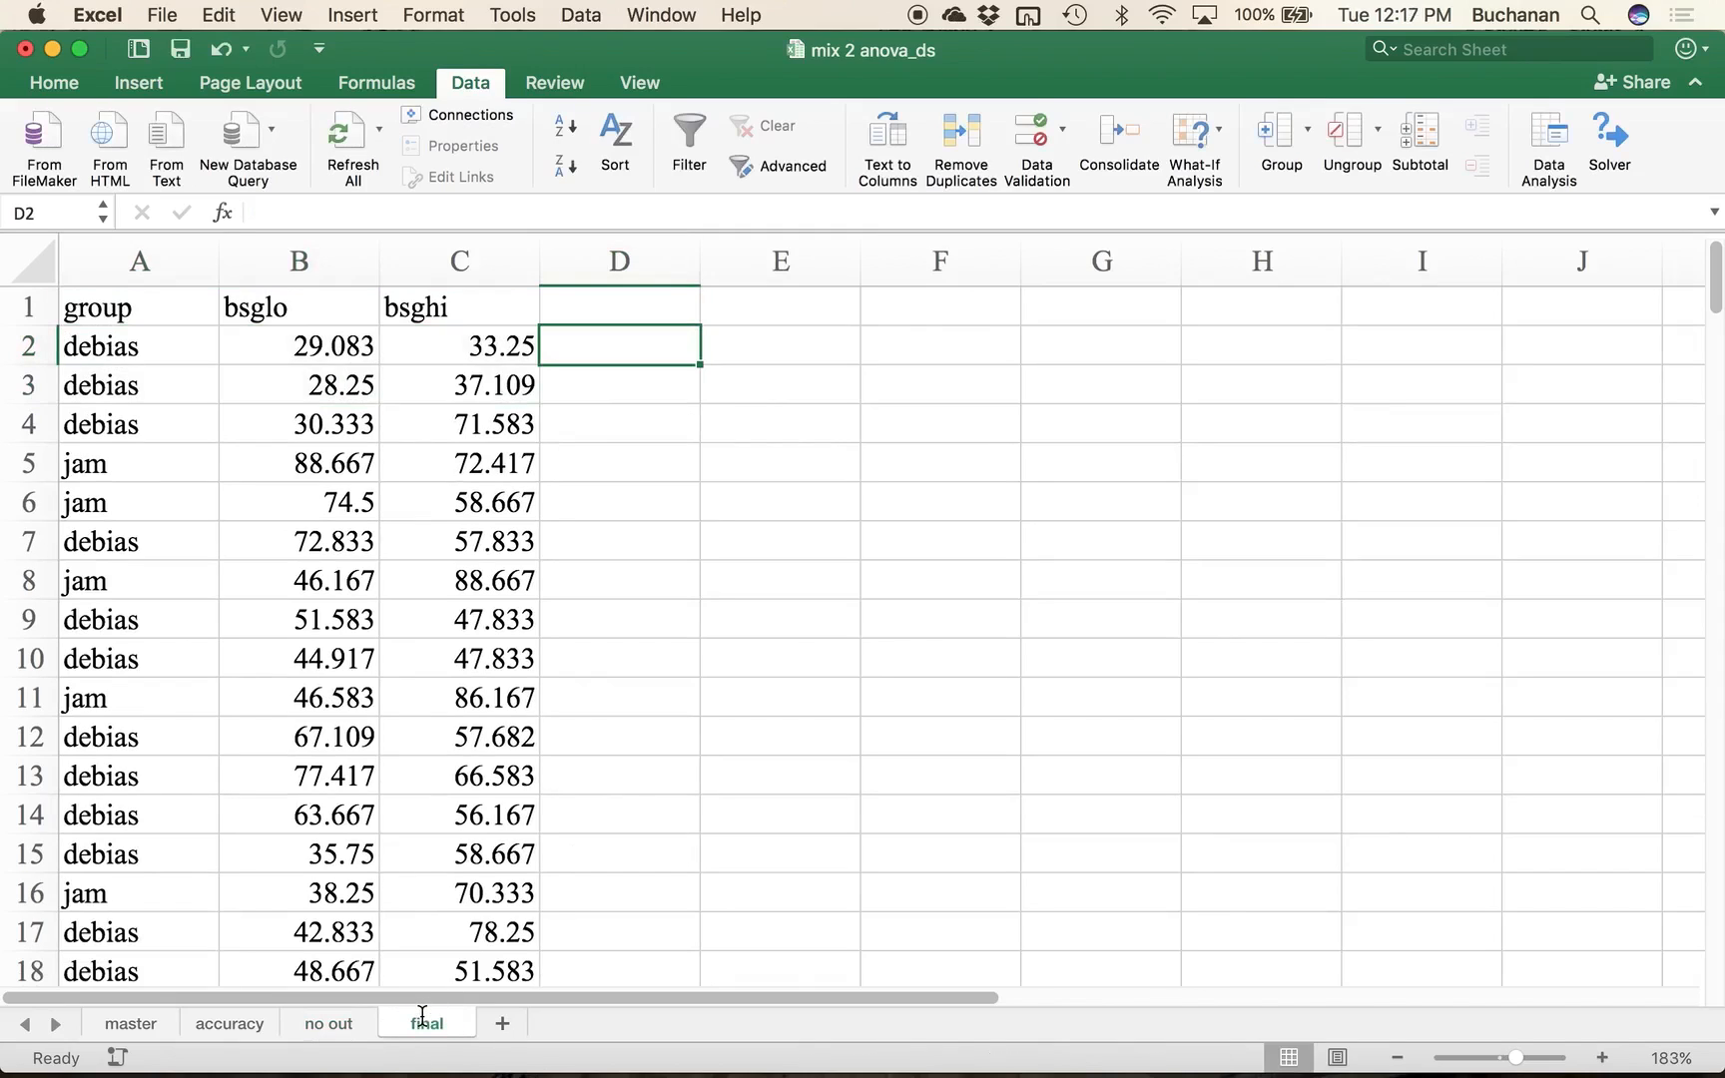
pyautogui.click(565, 294)
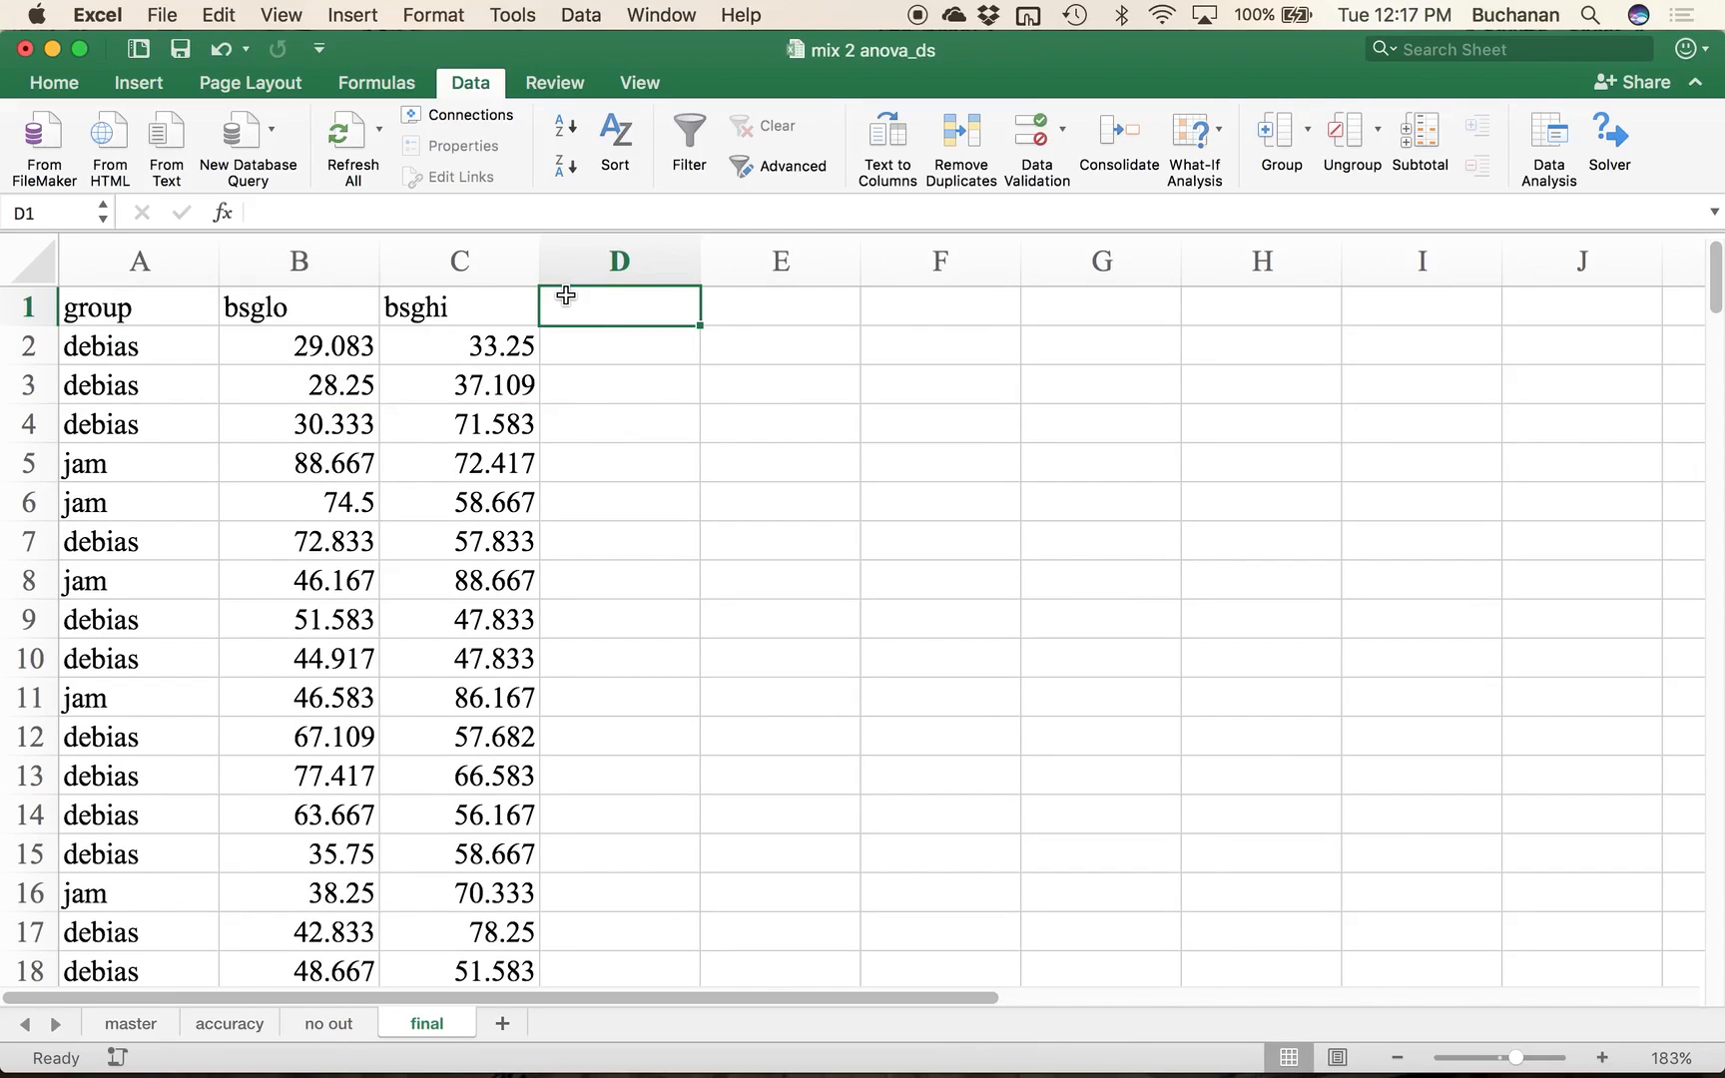
# Step: Add the note "two outliers, leaving in" to cell E5 of the master sheet
pyautogui.click(148, 1028)
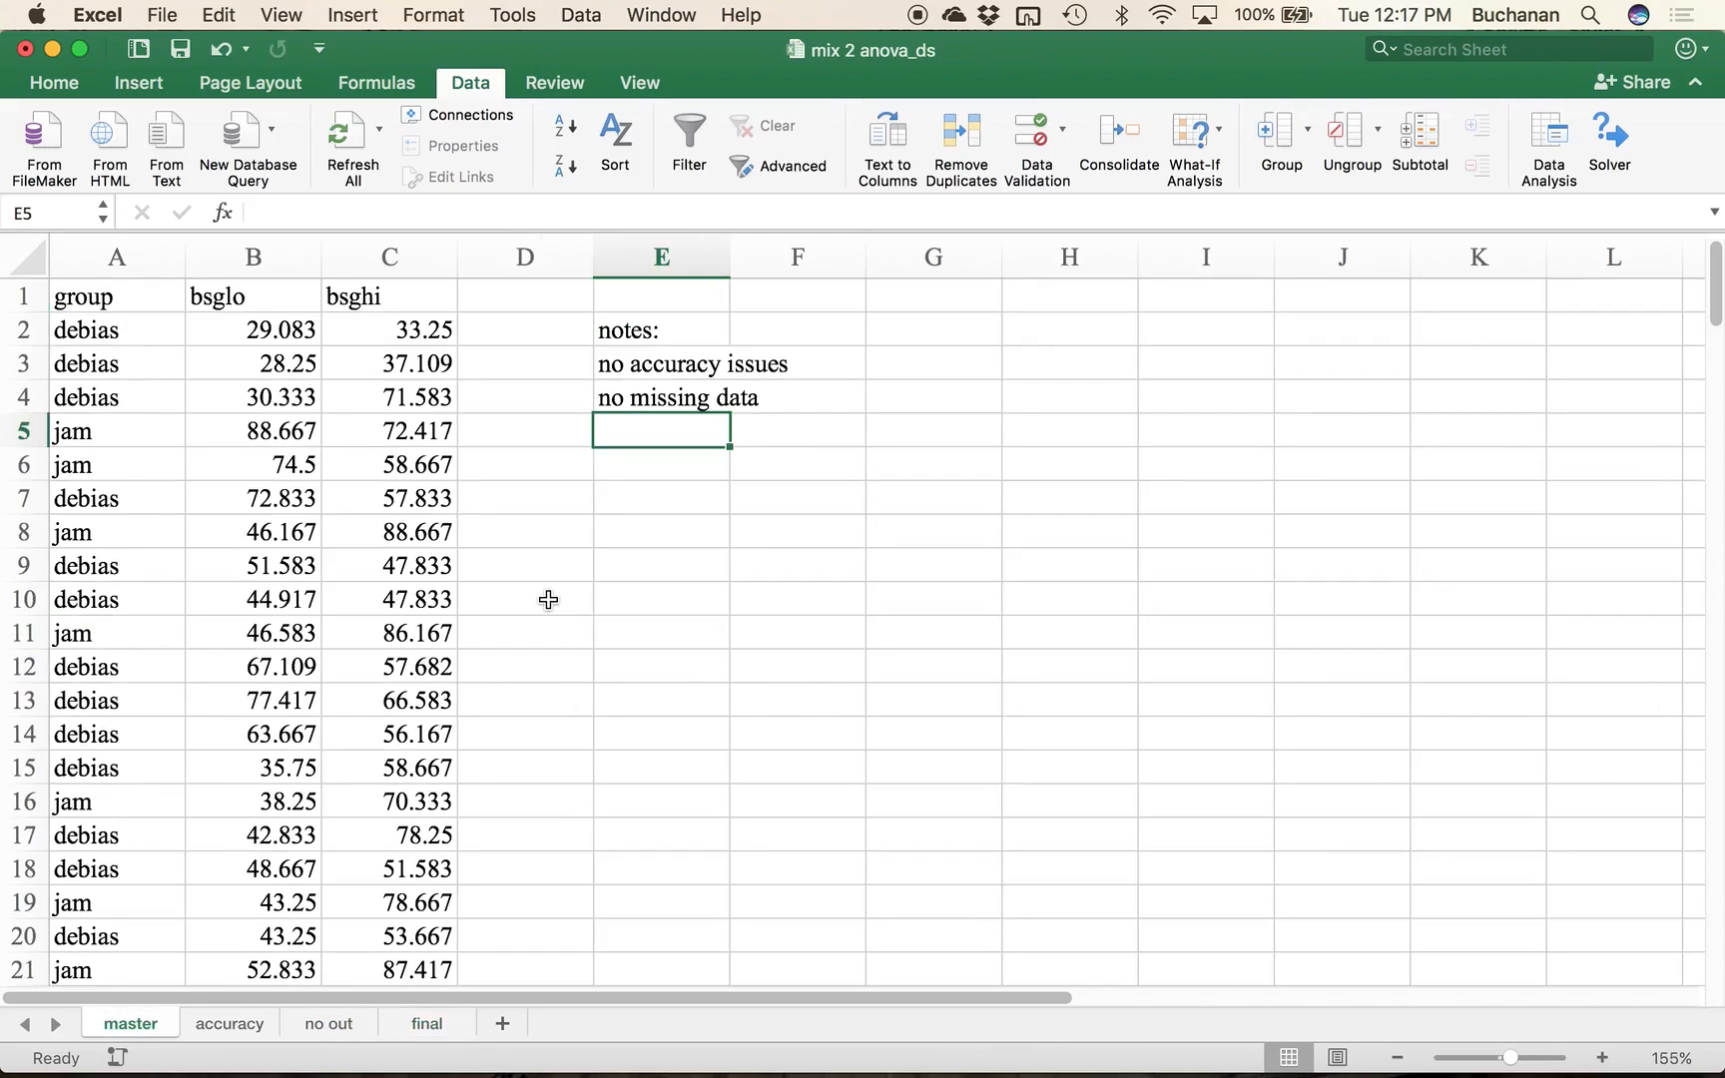
pyautogui.write('two outlier')
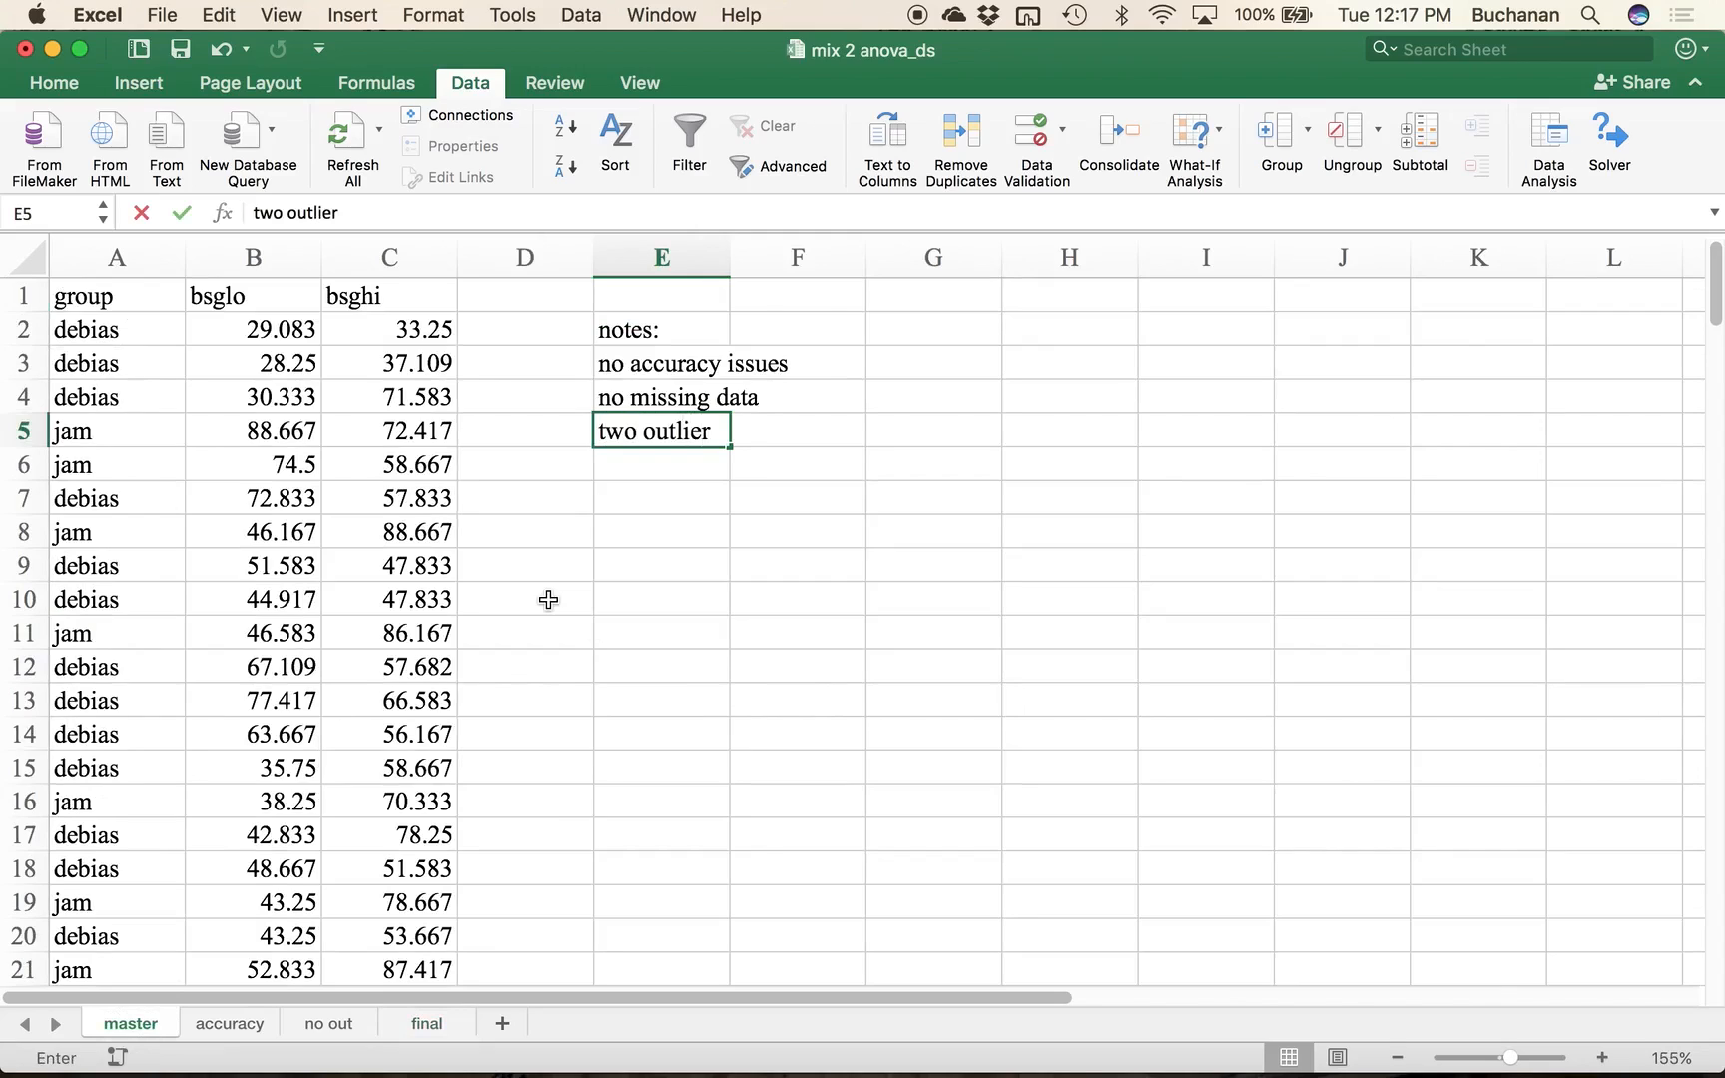
pyautogui.write('s, lea')
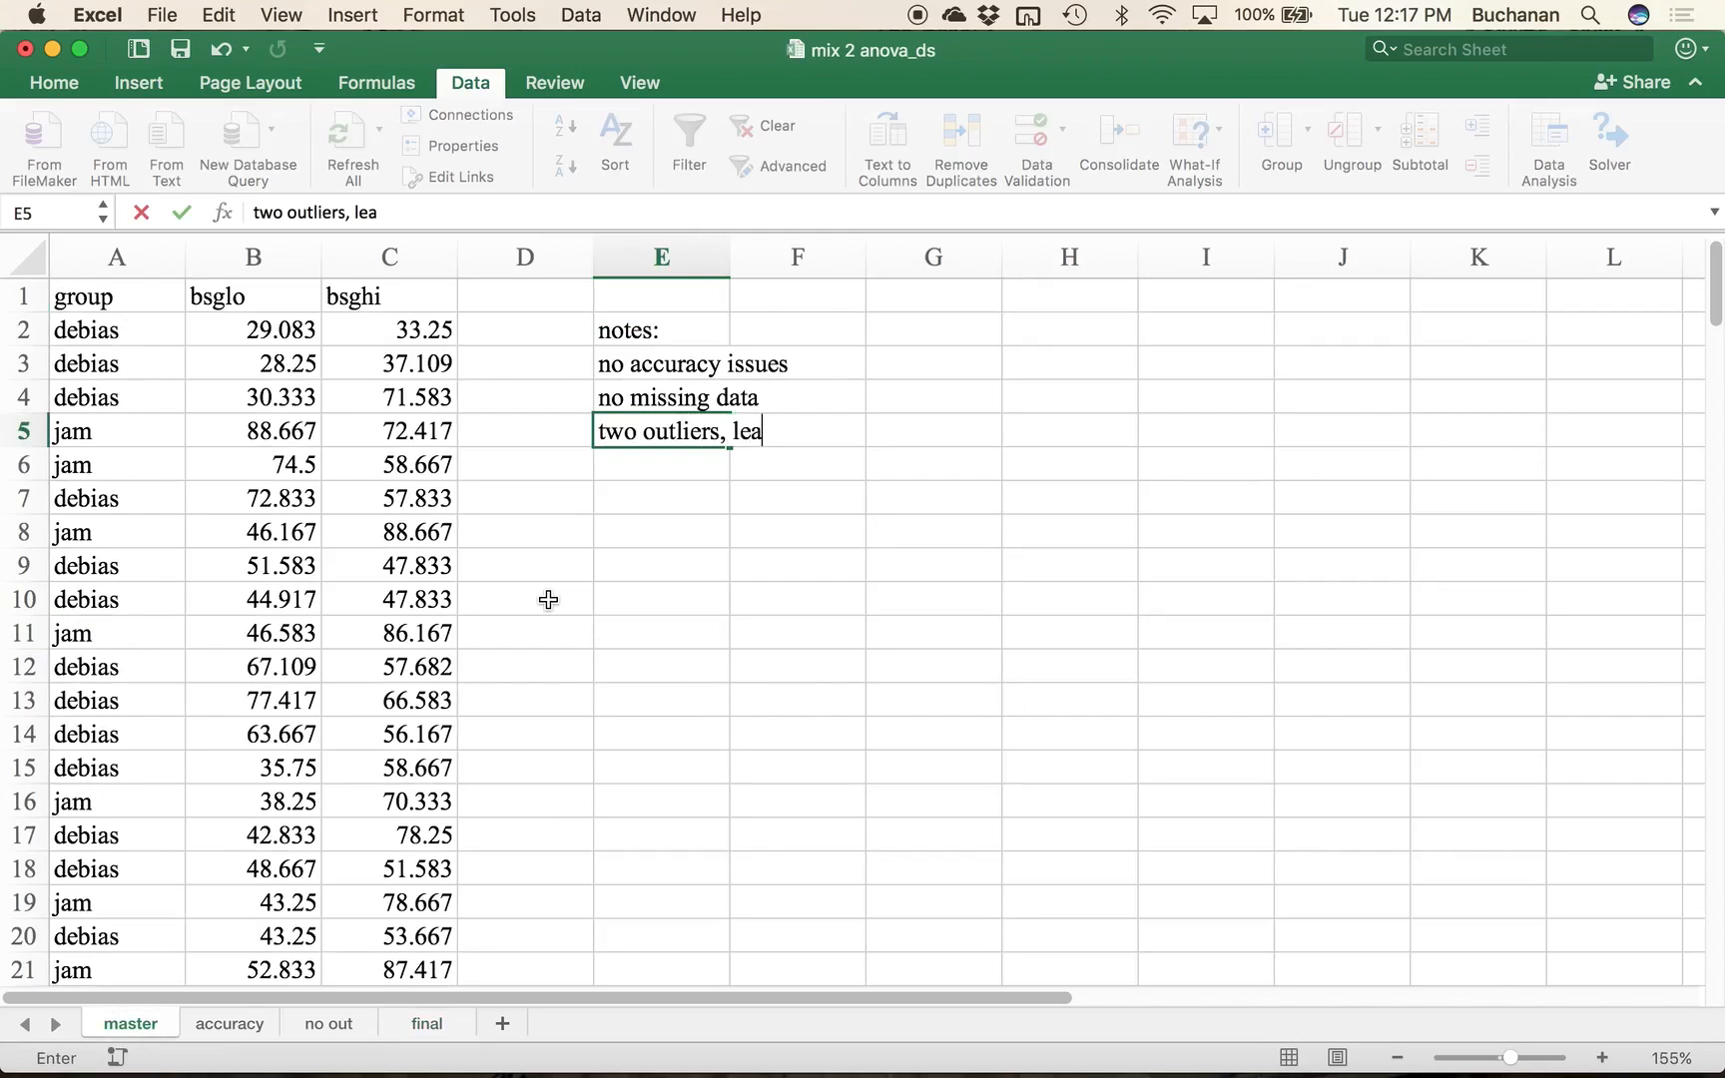
pyautogui.write('ving in')
pyautogui.press('Return')
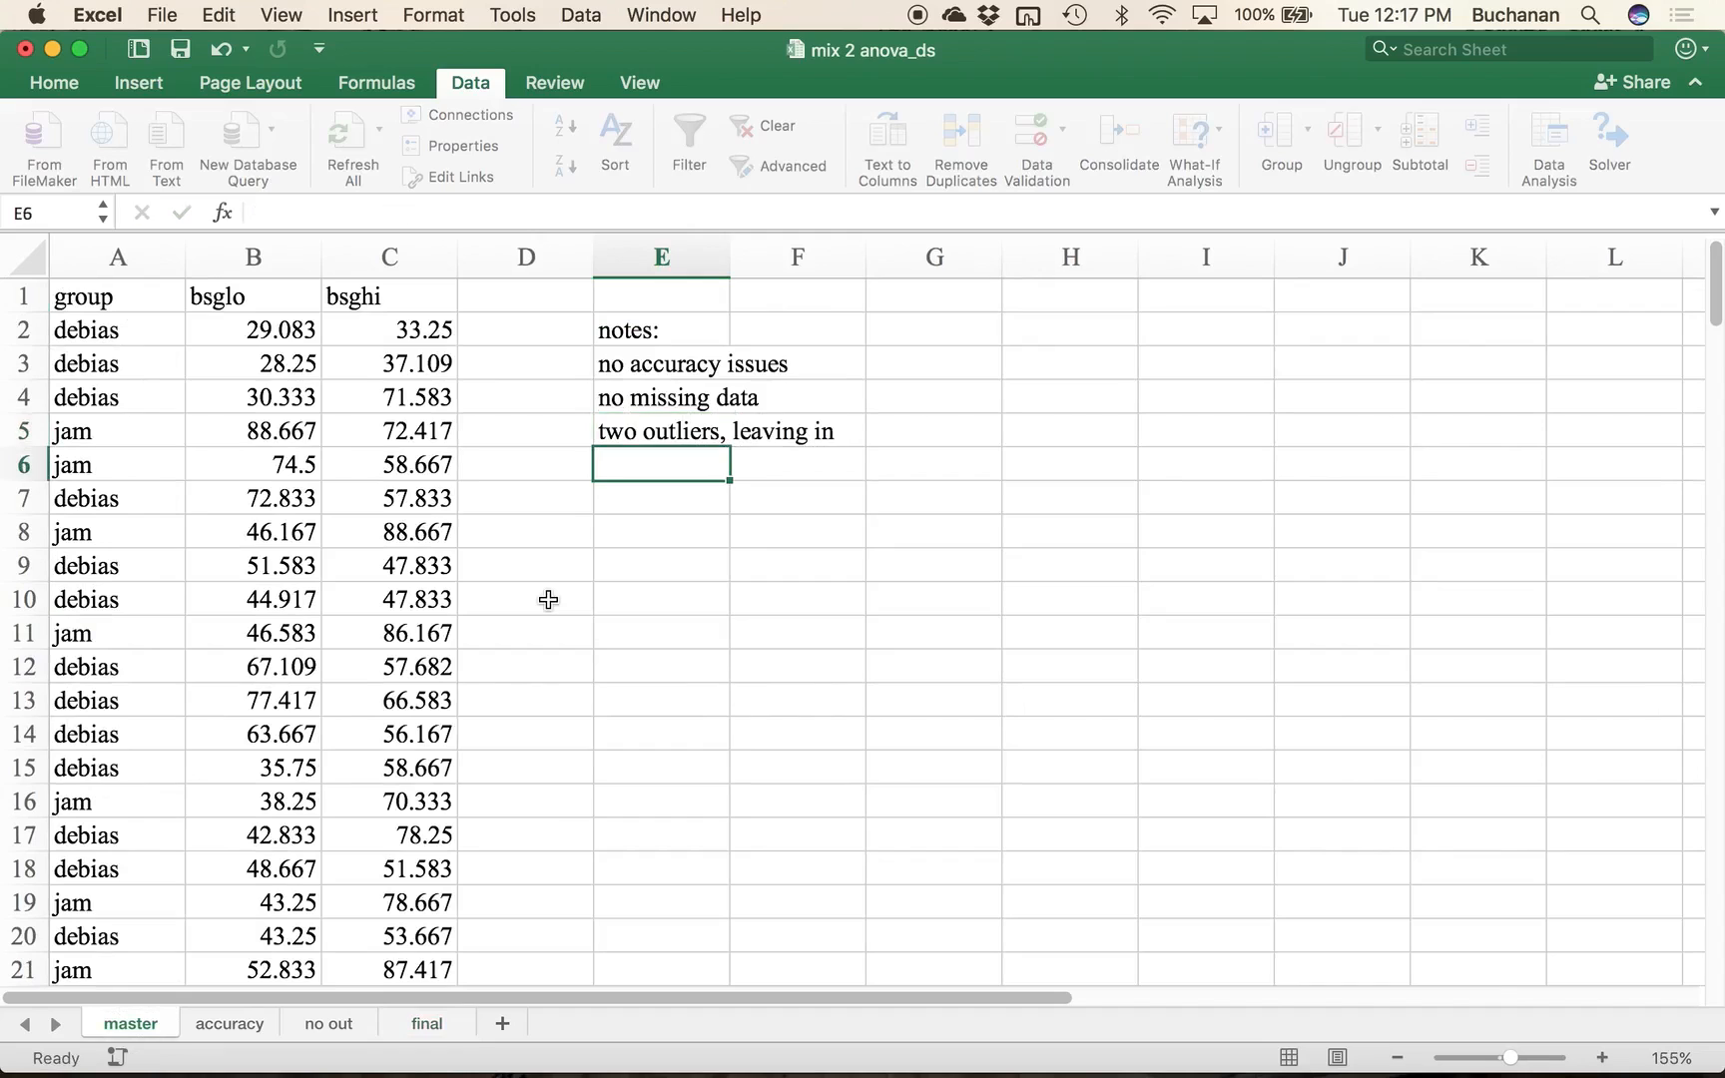
# Step: Run a Correlation analysis on columns B:C of the final sheet, with labels in the first row and output to a new worksheet
pyautogui.click(429, 1023)
pyautogui.write('r')
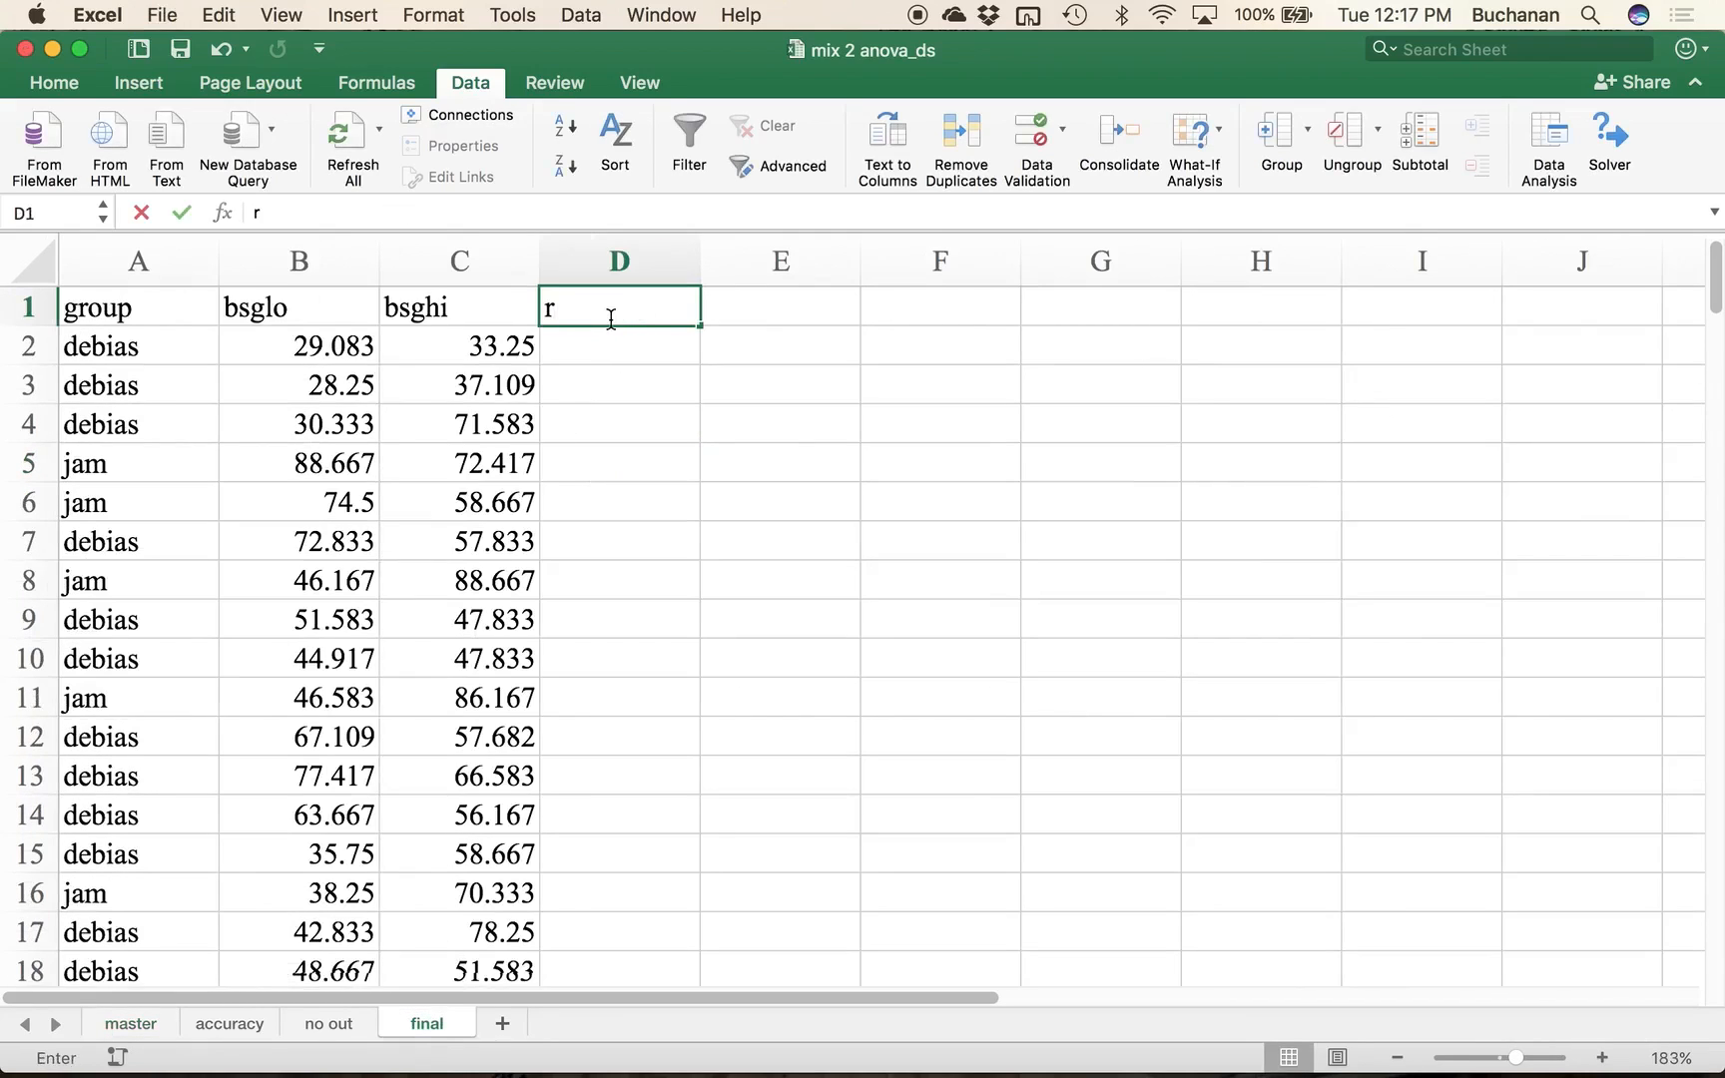
pyautogui.press('BackSpace')
pyautogui.moveTo(335, 259); pyautogui.dragTo(460, 235)
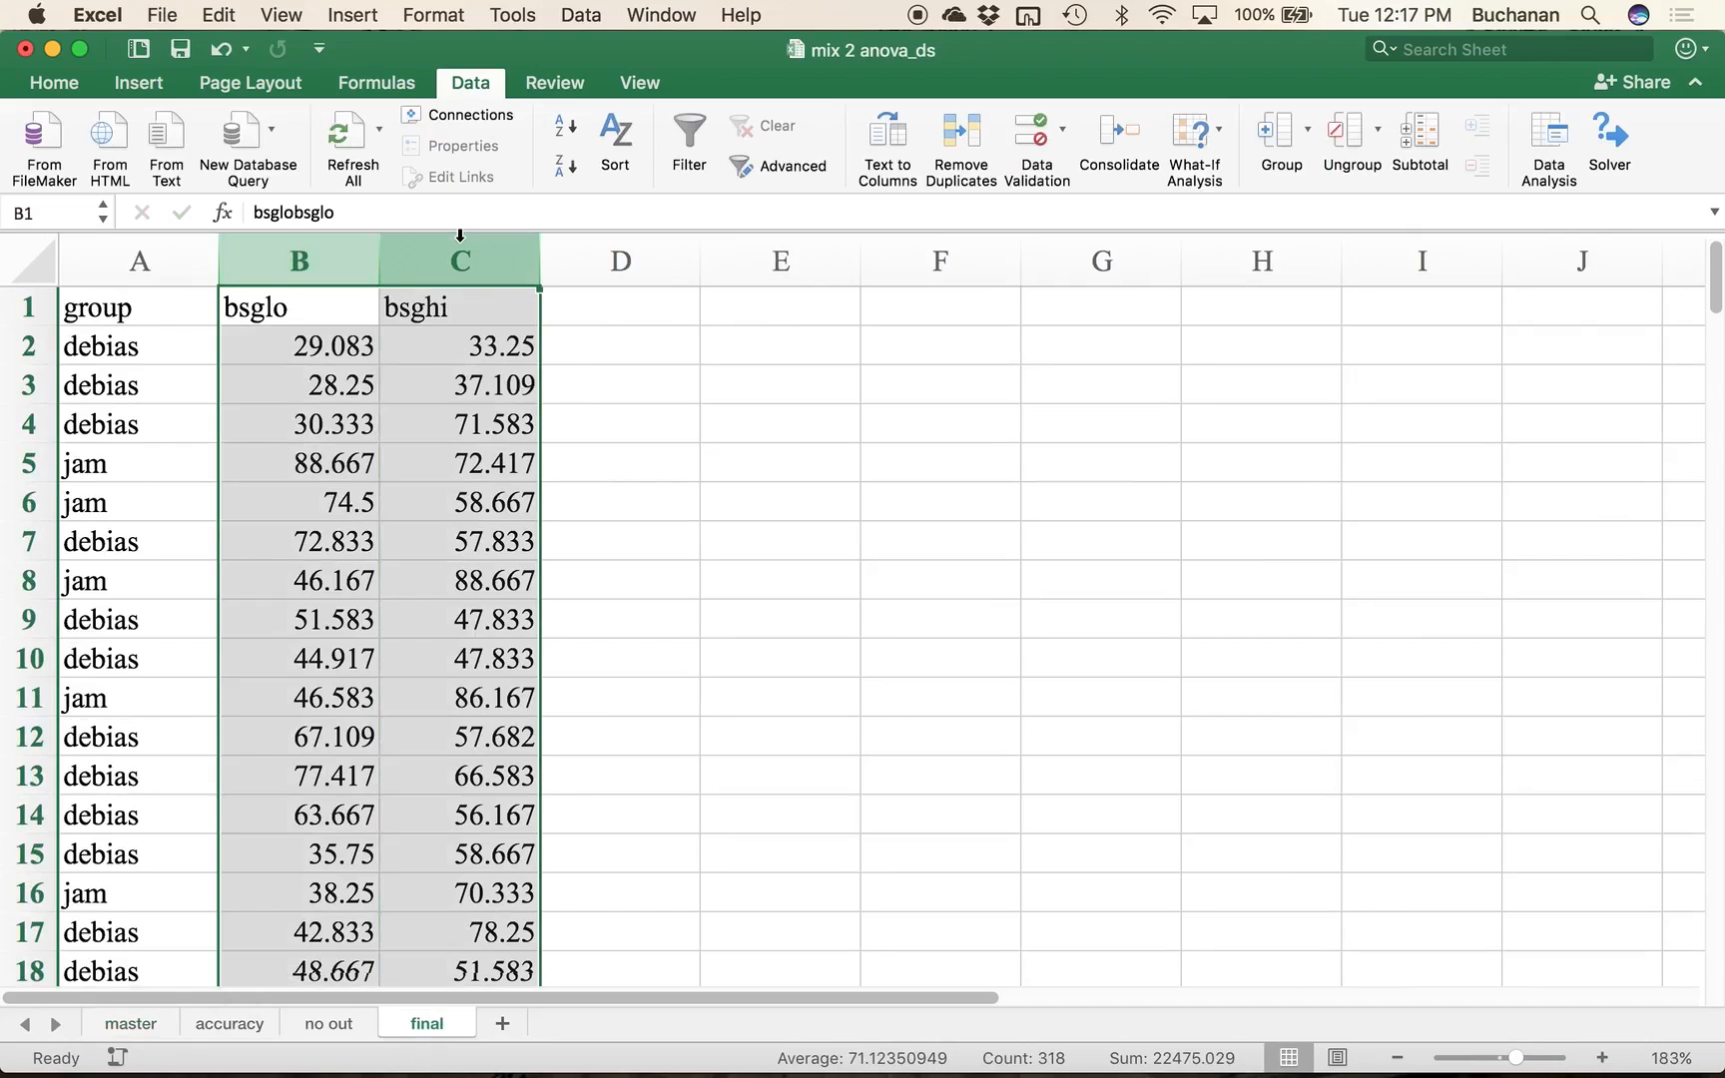
pyautogui.click(1546, 158)
pyautogui.moveTo(958, 220); pyautogui.dragTo(1137, 240)
pyautogui.click(1219, 387)
pyautogui.moveTo(1220, 388); pyautogui.dragTo(1220, 335)
pyautogui.click(746, 371)
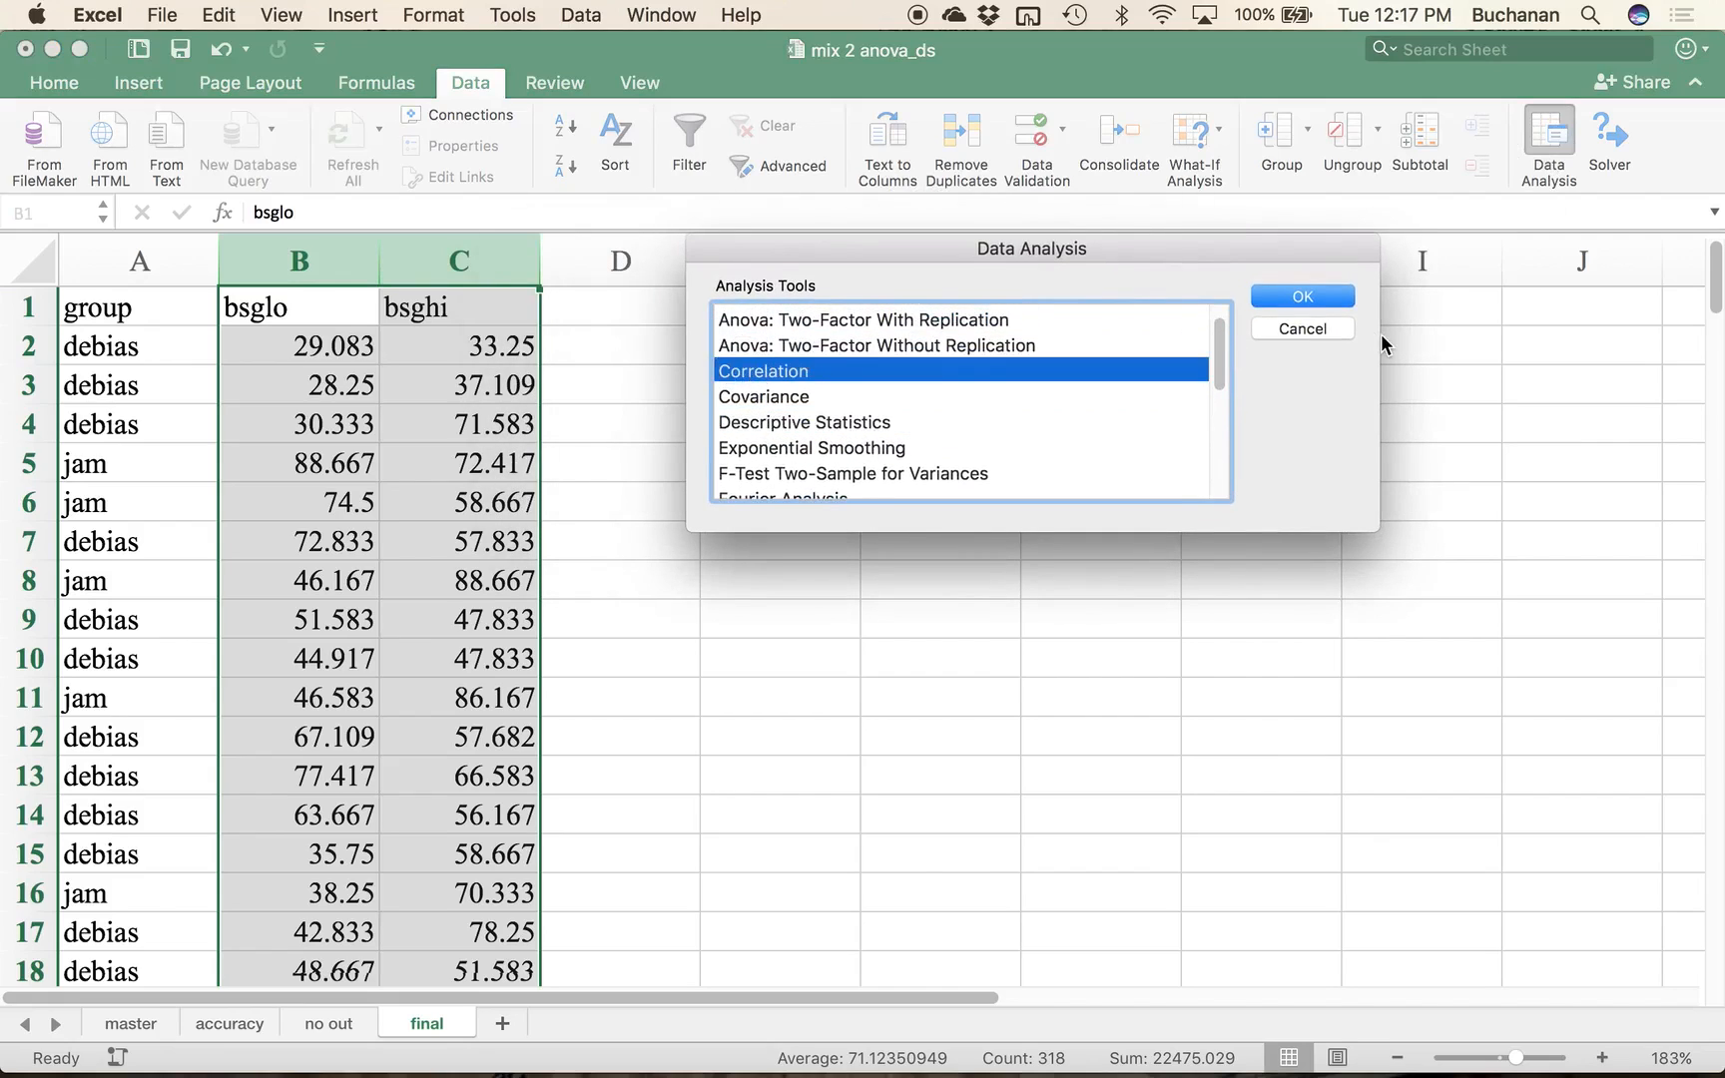
pyautogui.click(1301, 295)
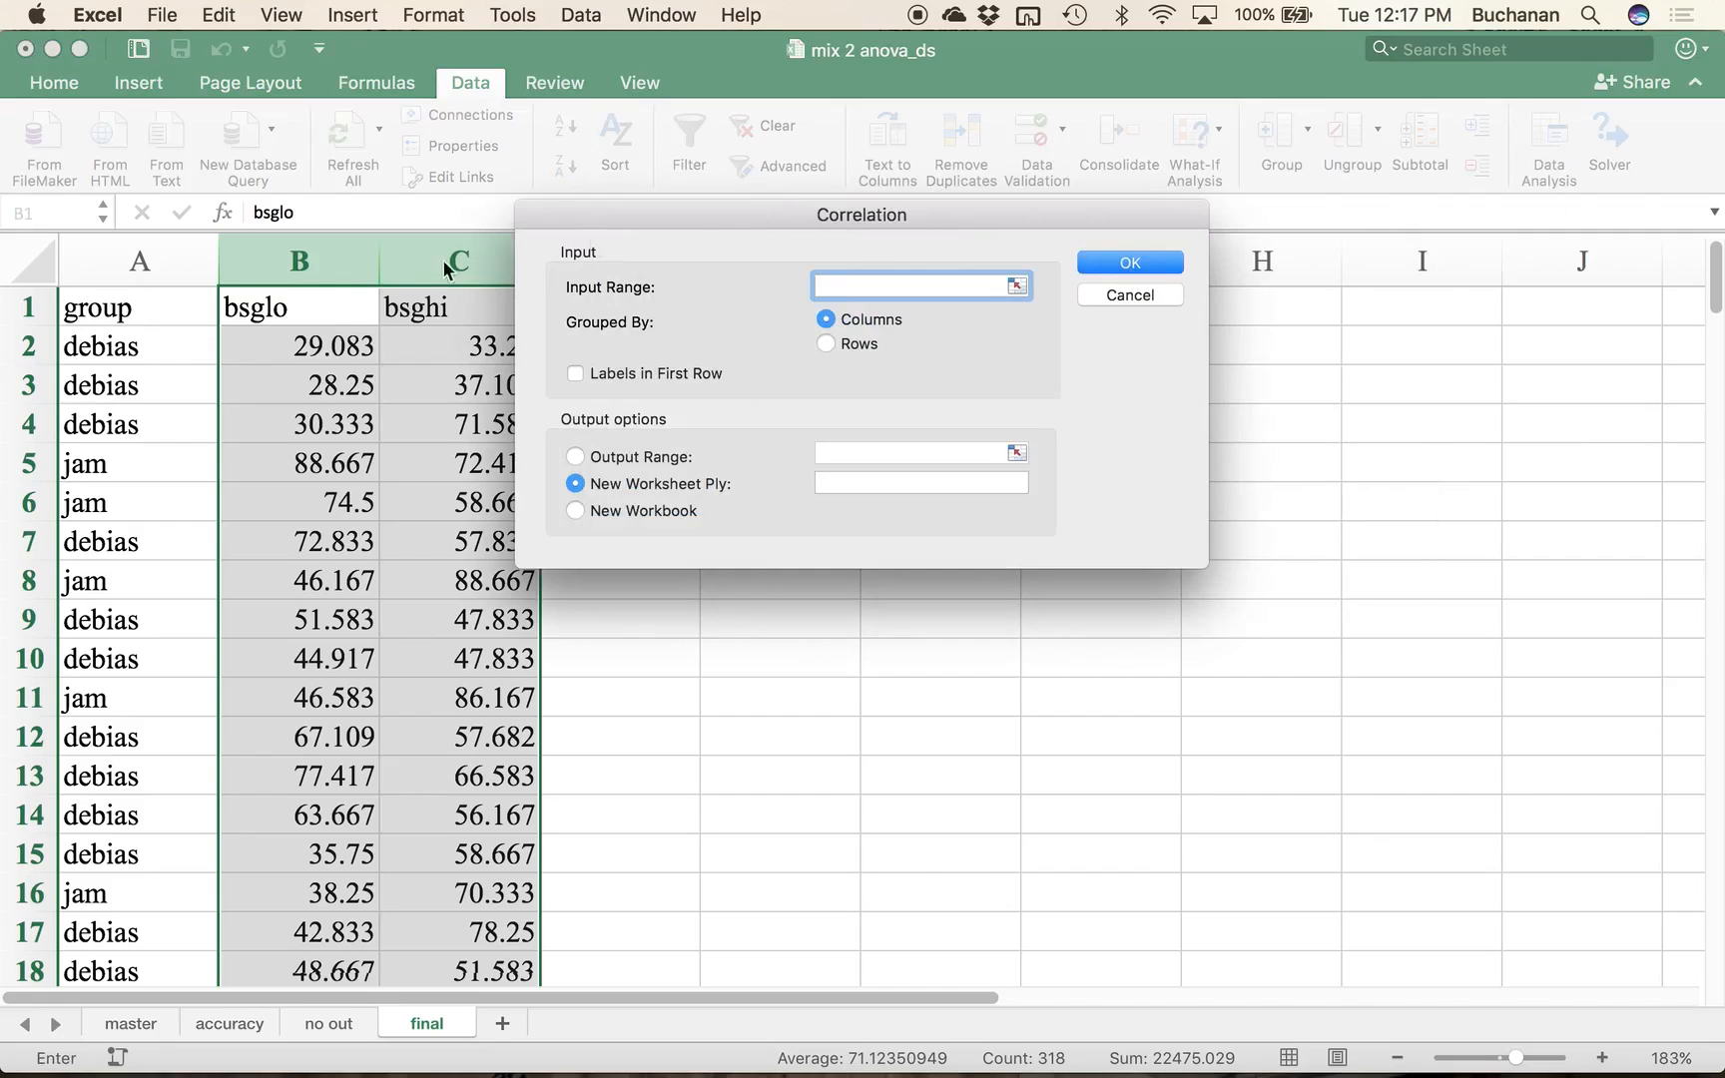
pyautogui.moveTo(288, 262); pyautogui.dragTo(488, 284)
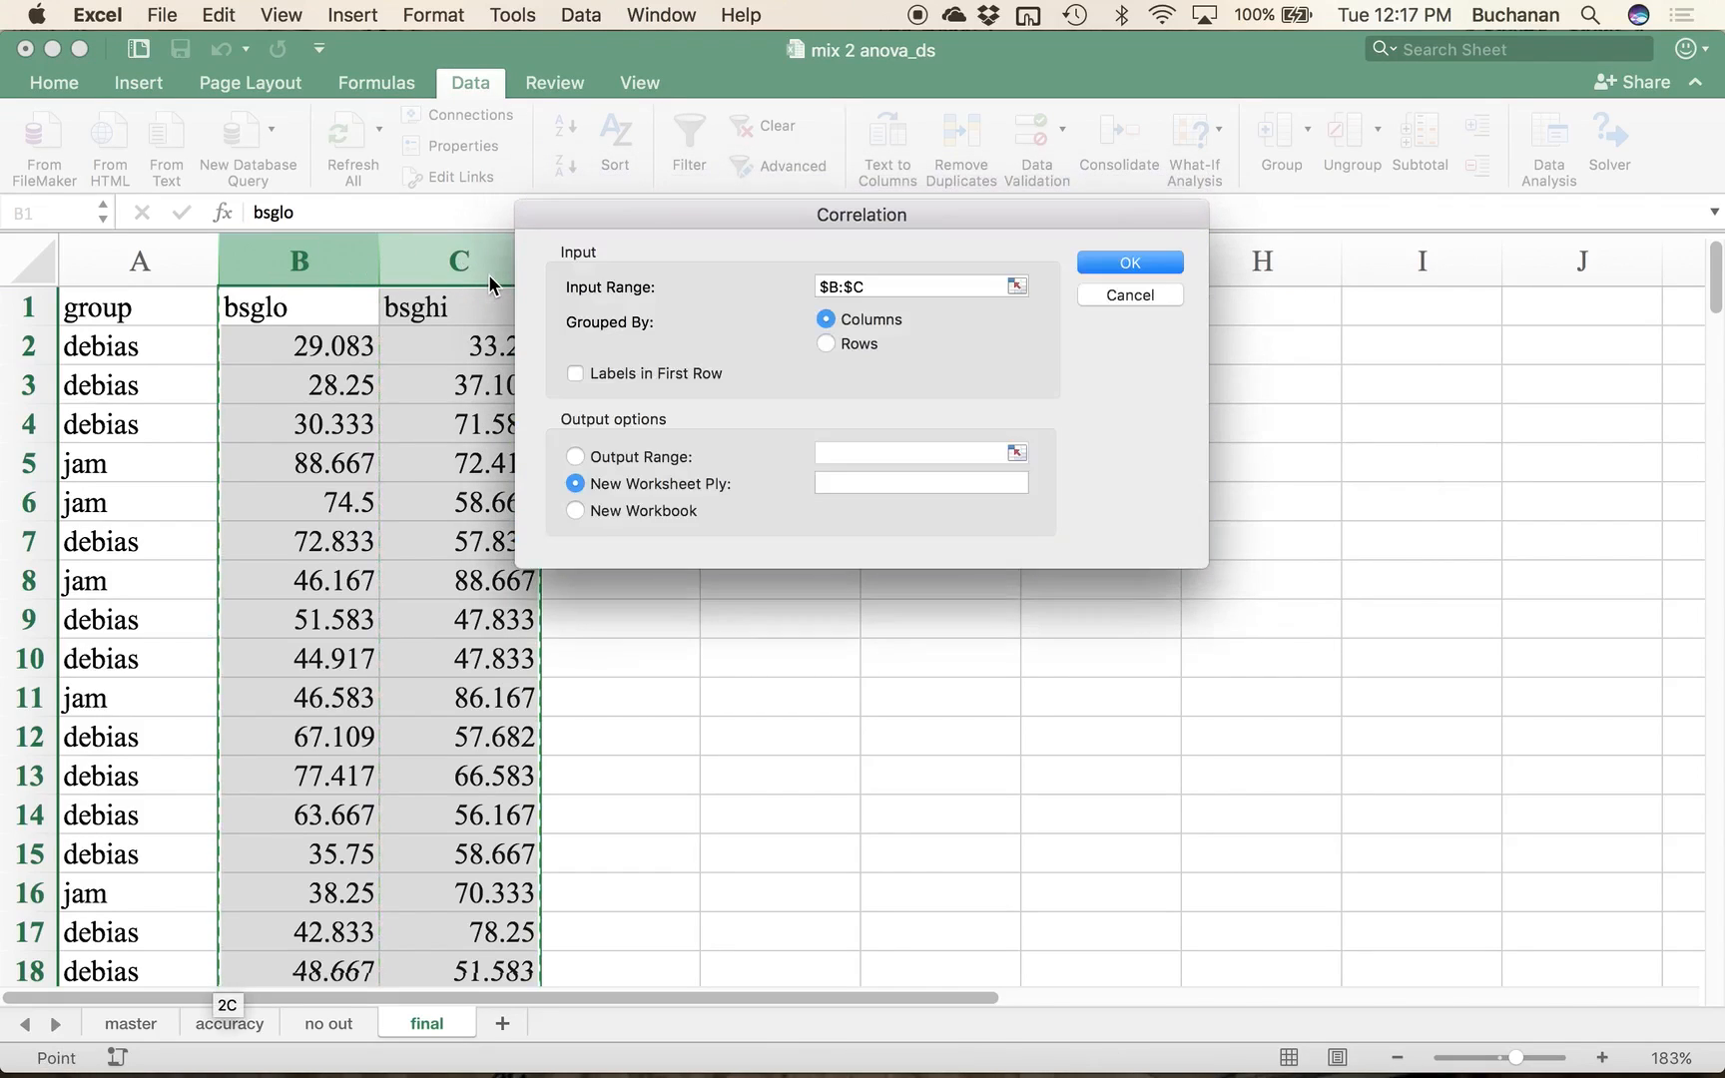
pyautogui.click(608, 377)
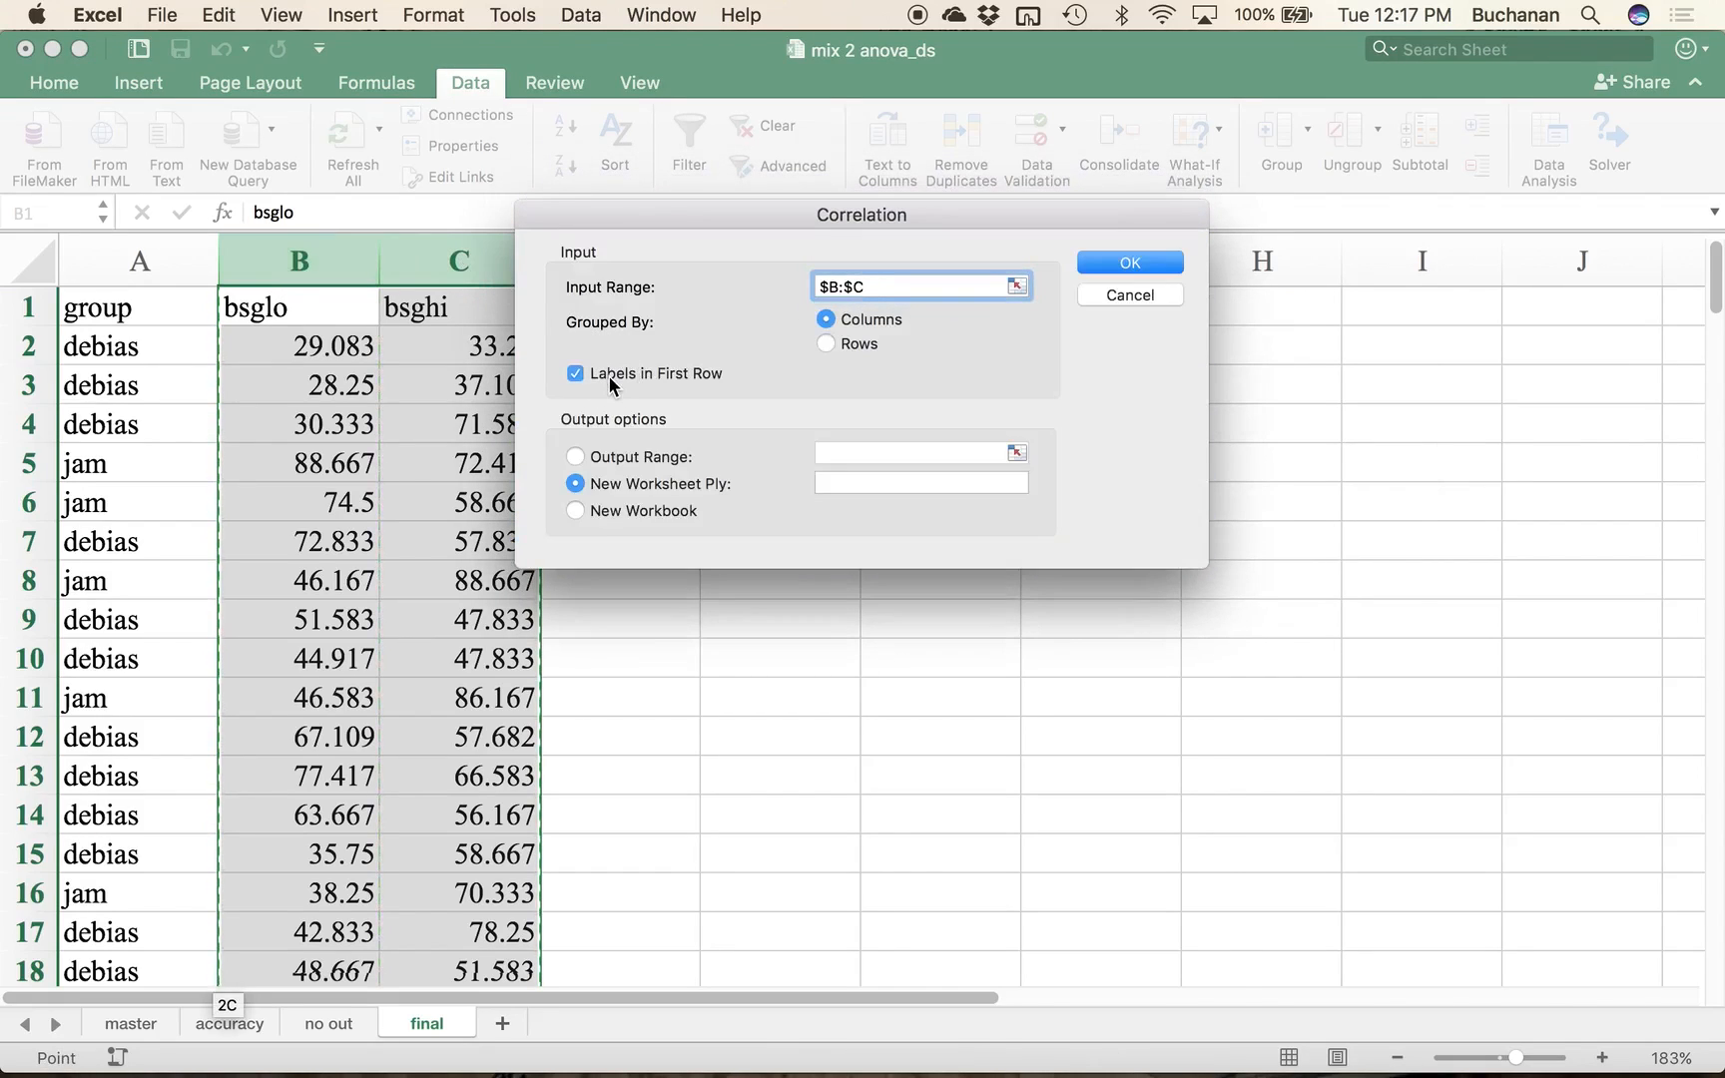
pyautogui.click(1107, 256)
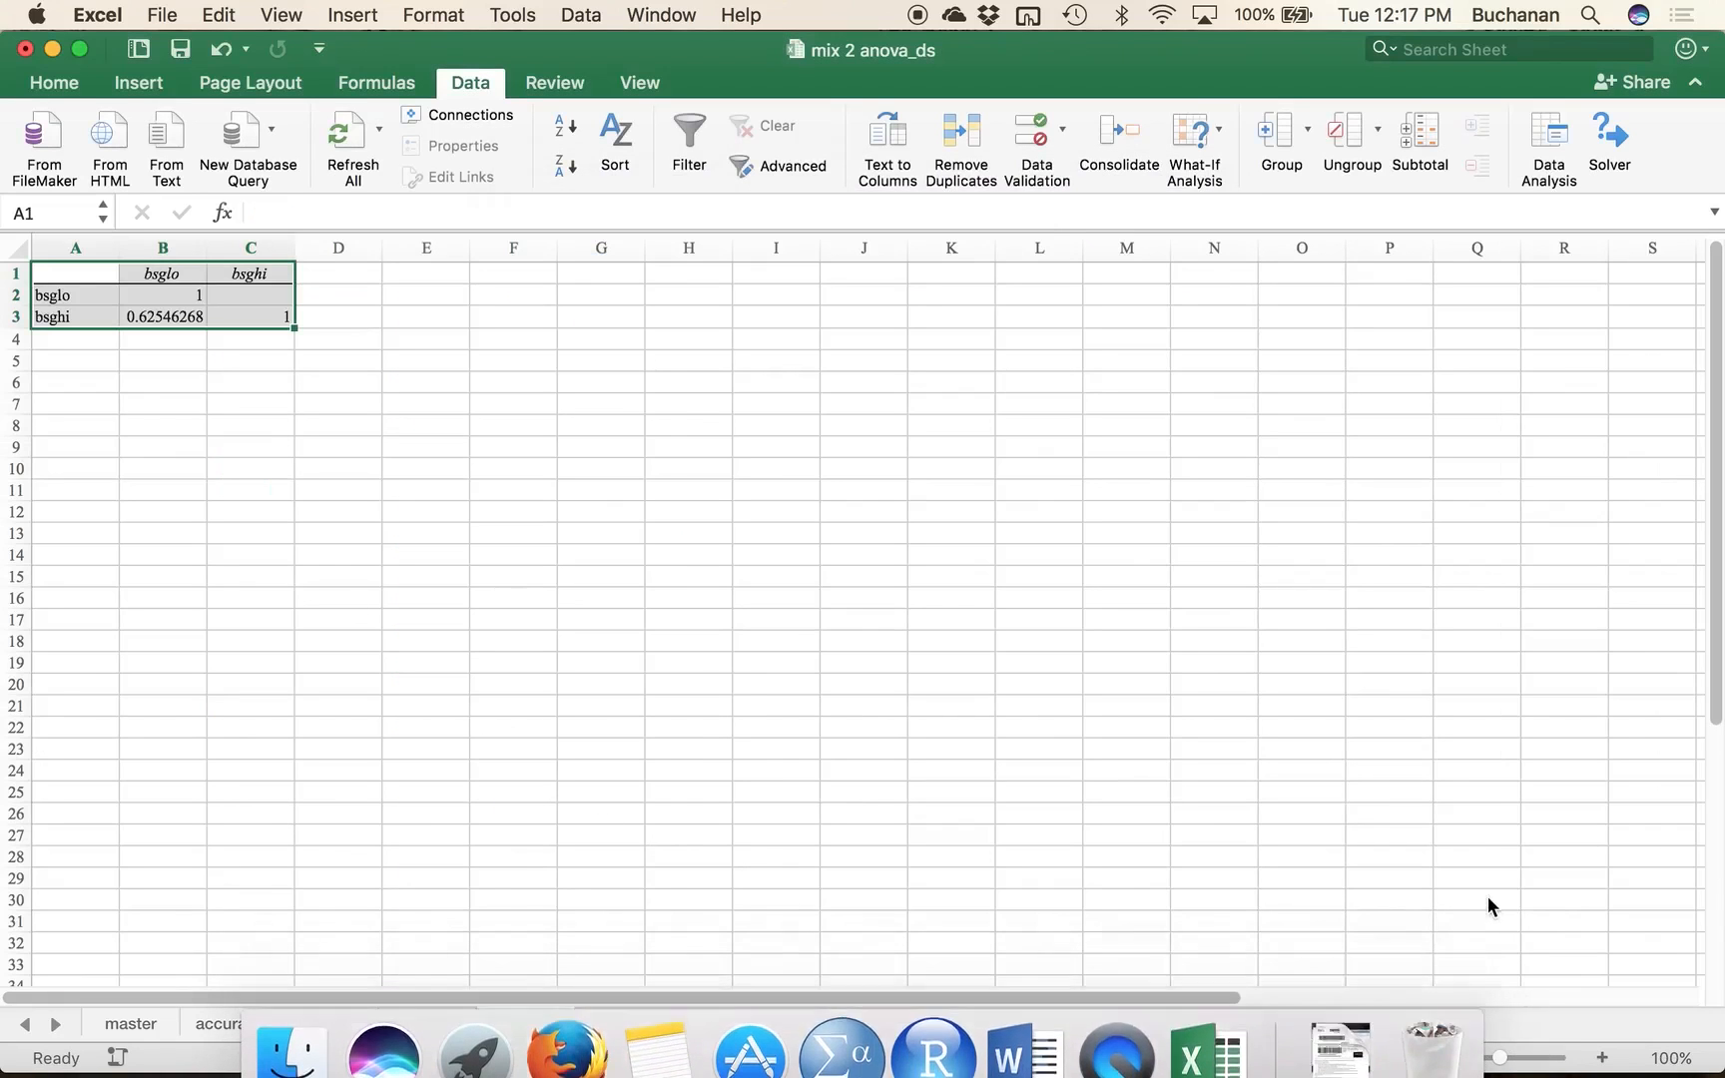
# Step: Examine the correlation matrix, comparing the bsglo–bsghi coefficient in B3 with the diagonal values
pyautogui.moveTo(1499, 1058); pyautogui.dragTo(1513, 1060)
pyautogui.click(282, 380)
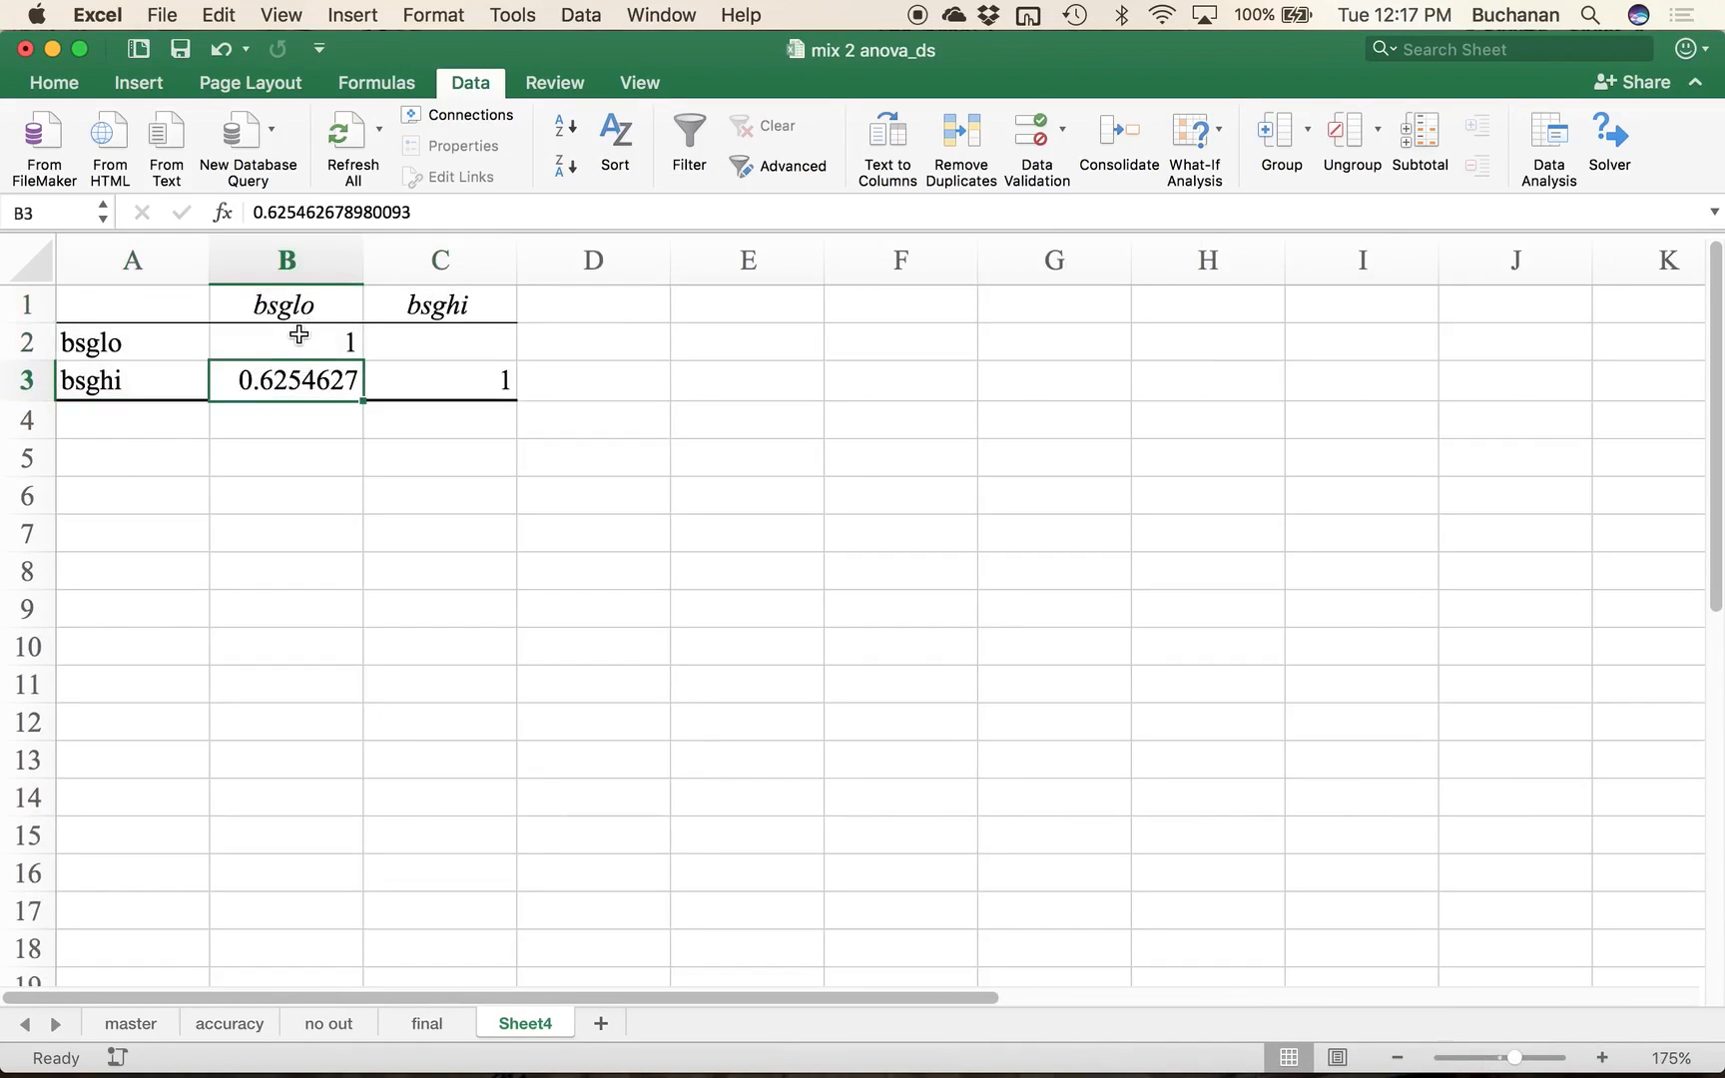
pyautogui.click(250, 342)
pyautogui.click(391, 376)
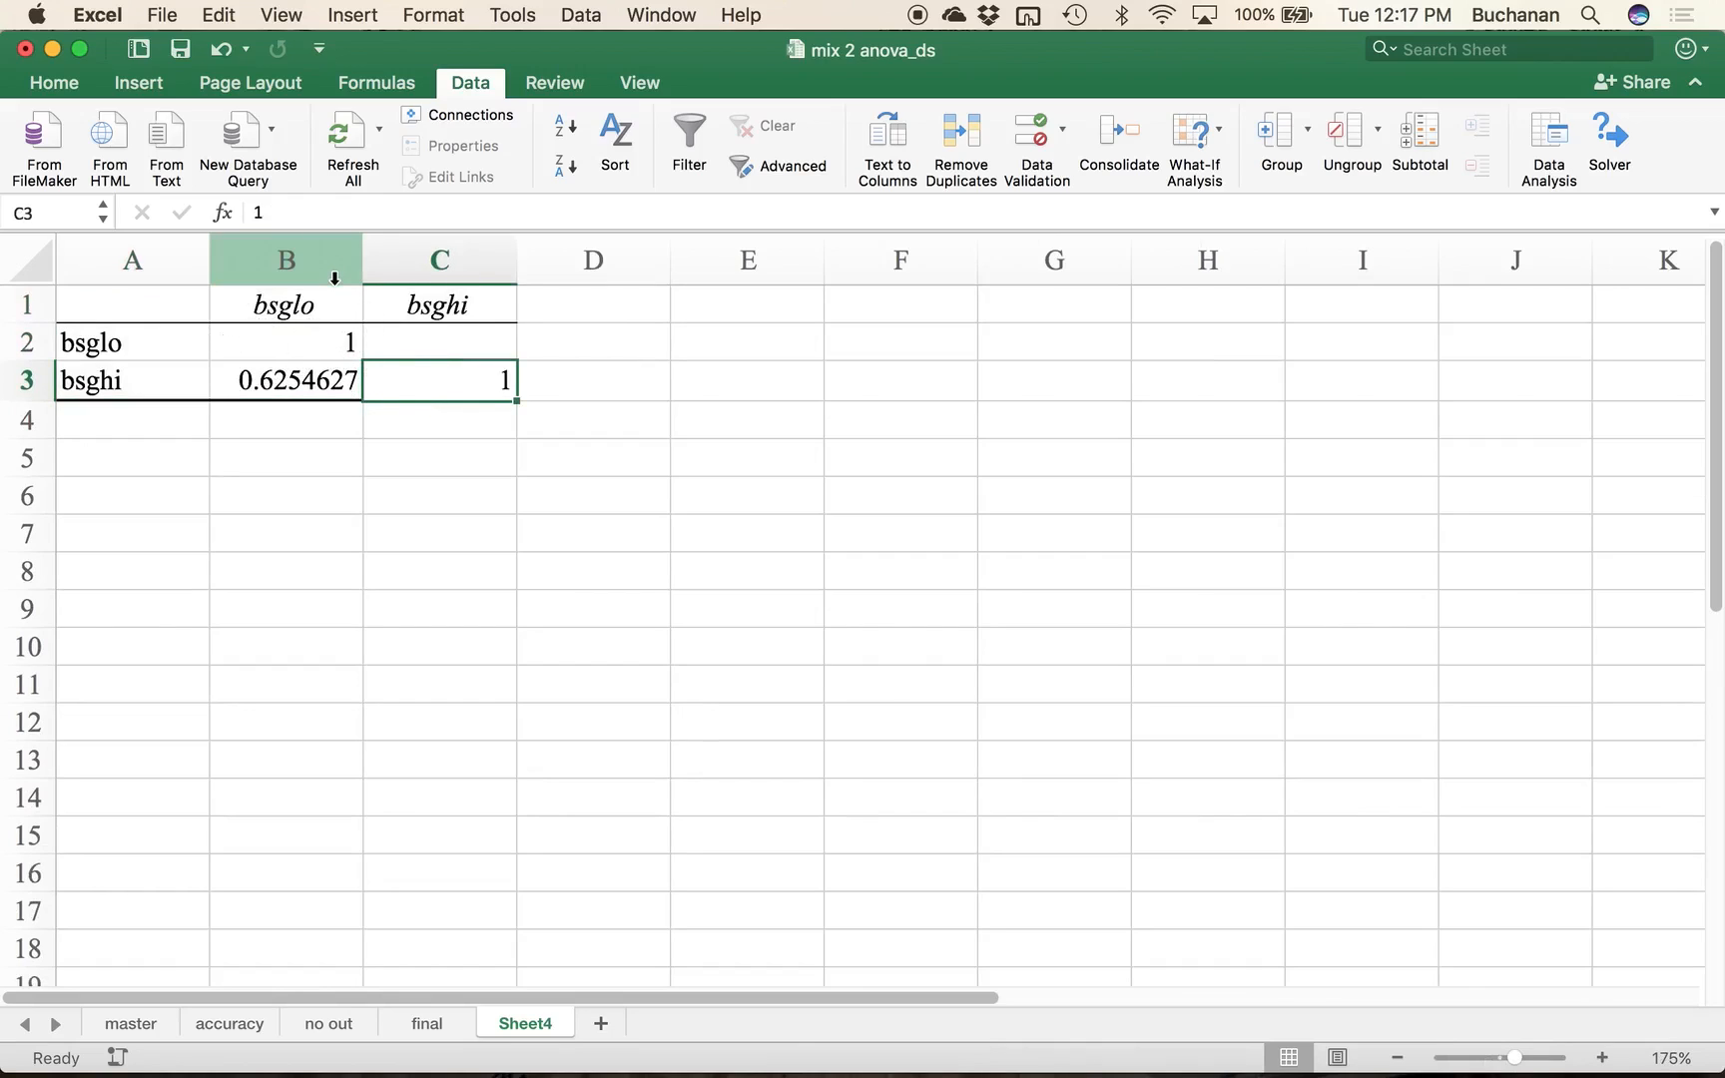
pyautogui.click(251, 381)
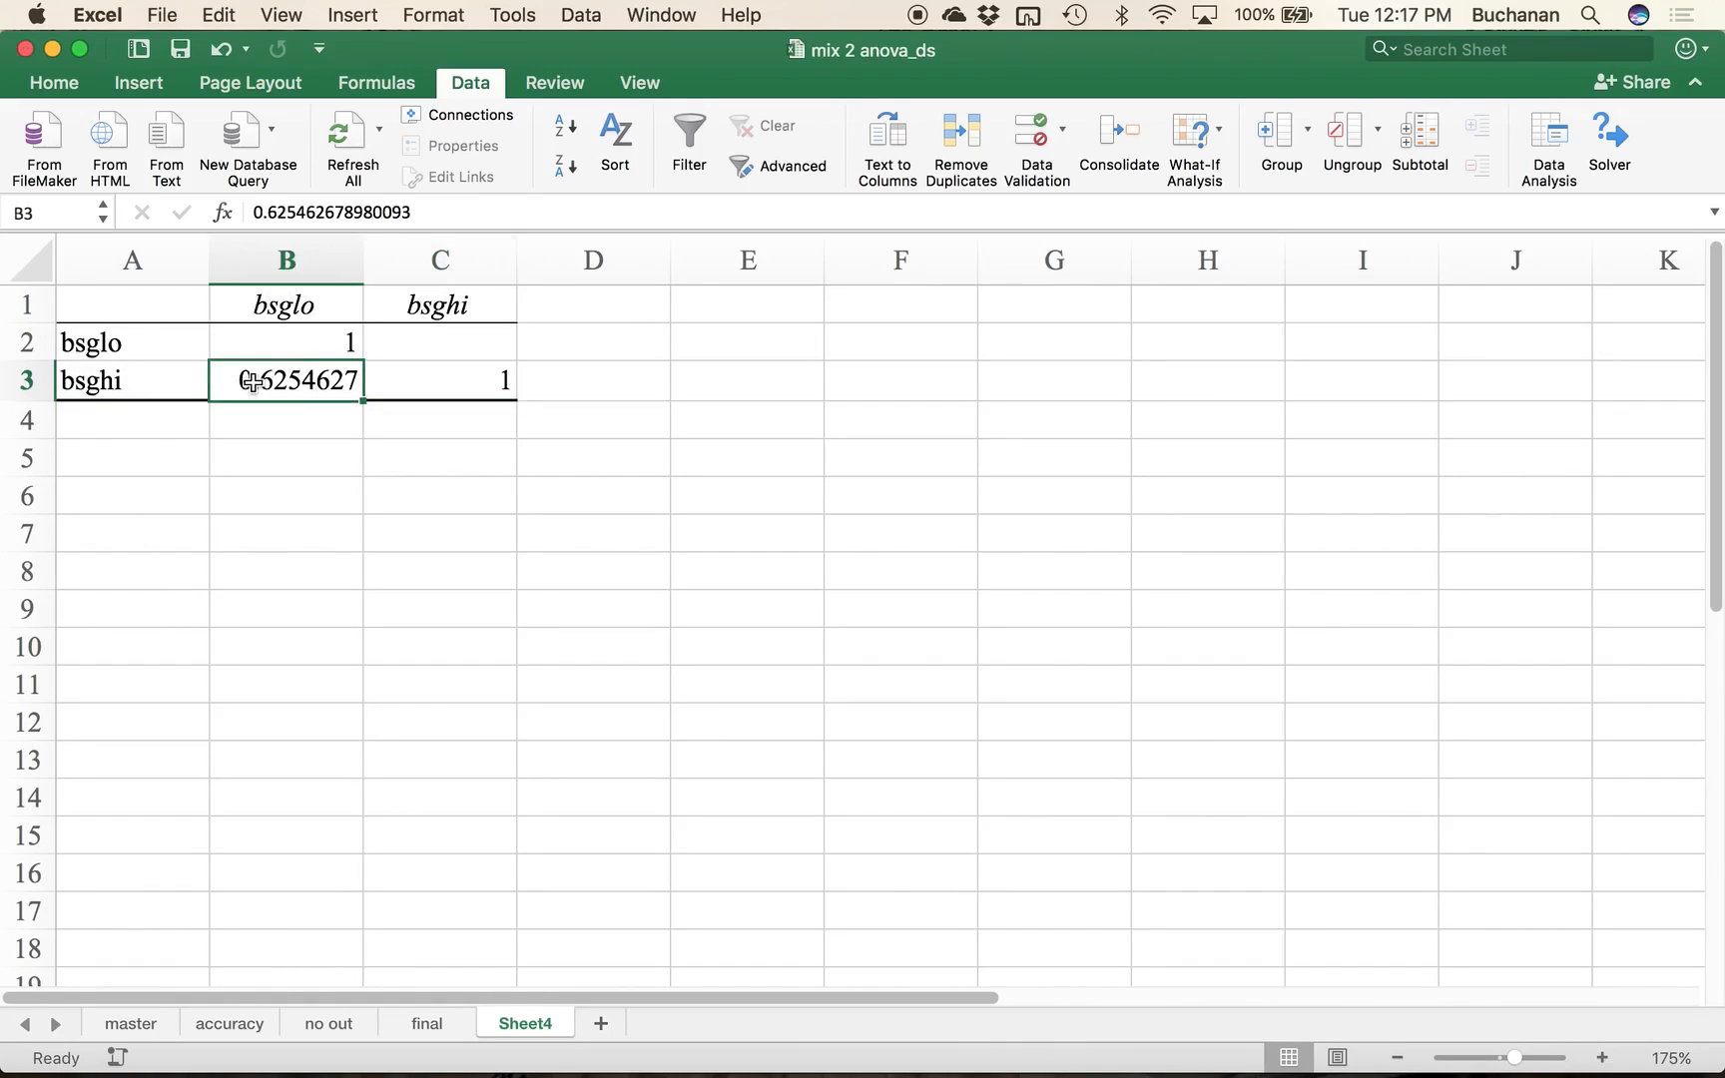
pyautogui.moveTo(287, 334); pyautogui.dragTo(460, 381)
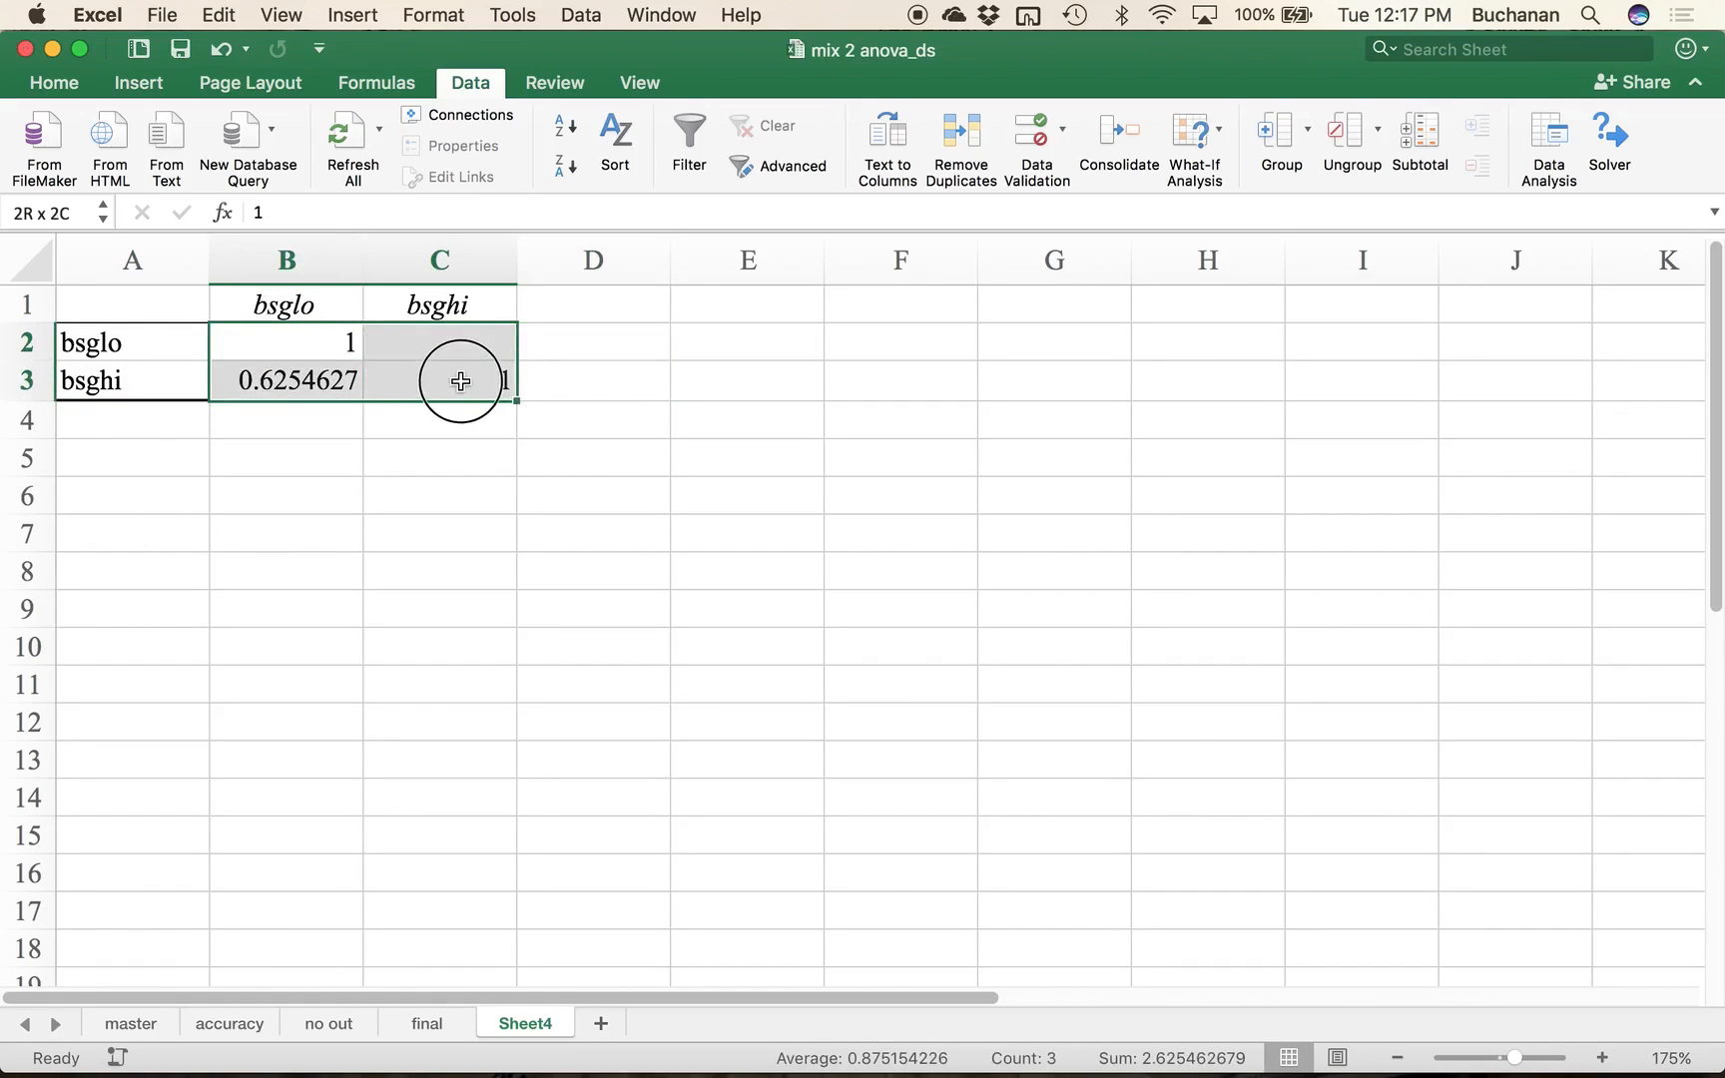
pyautogui.click(460, 381)
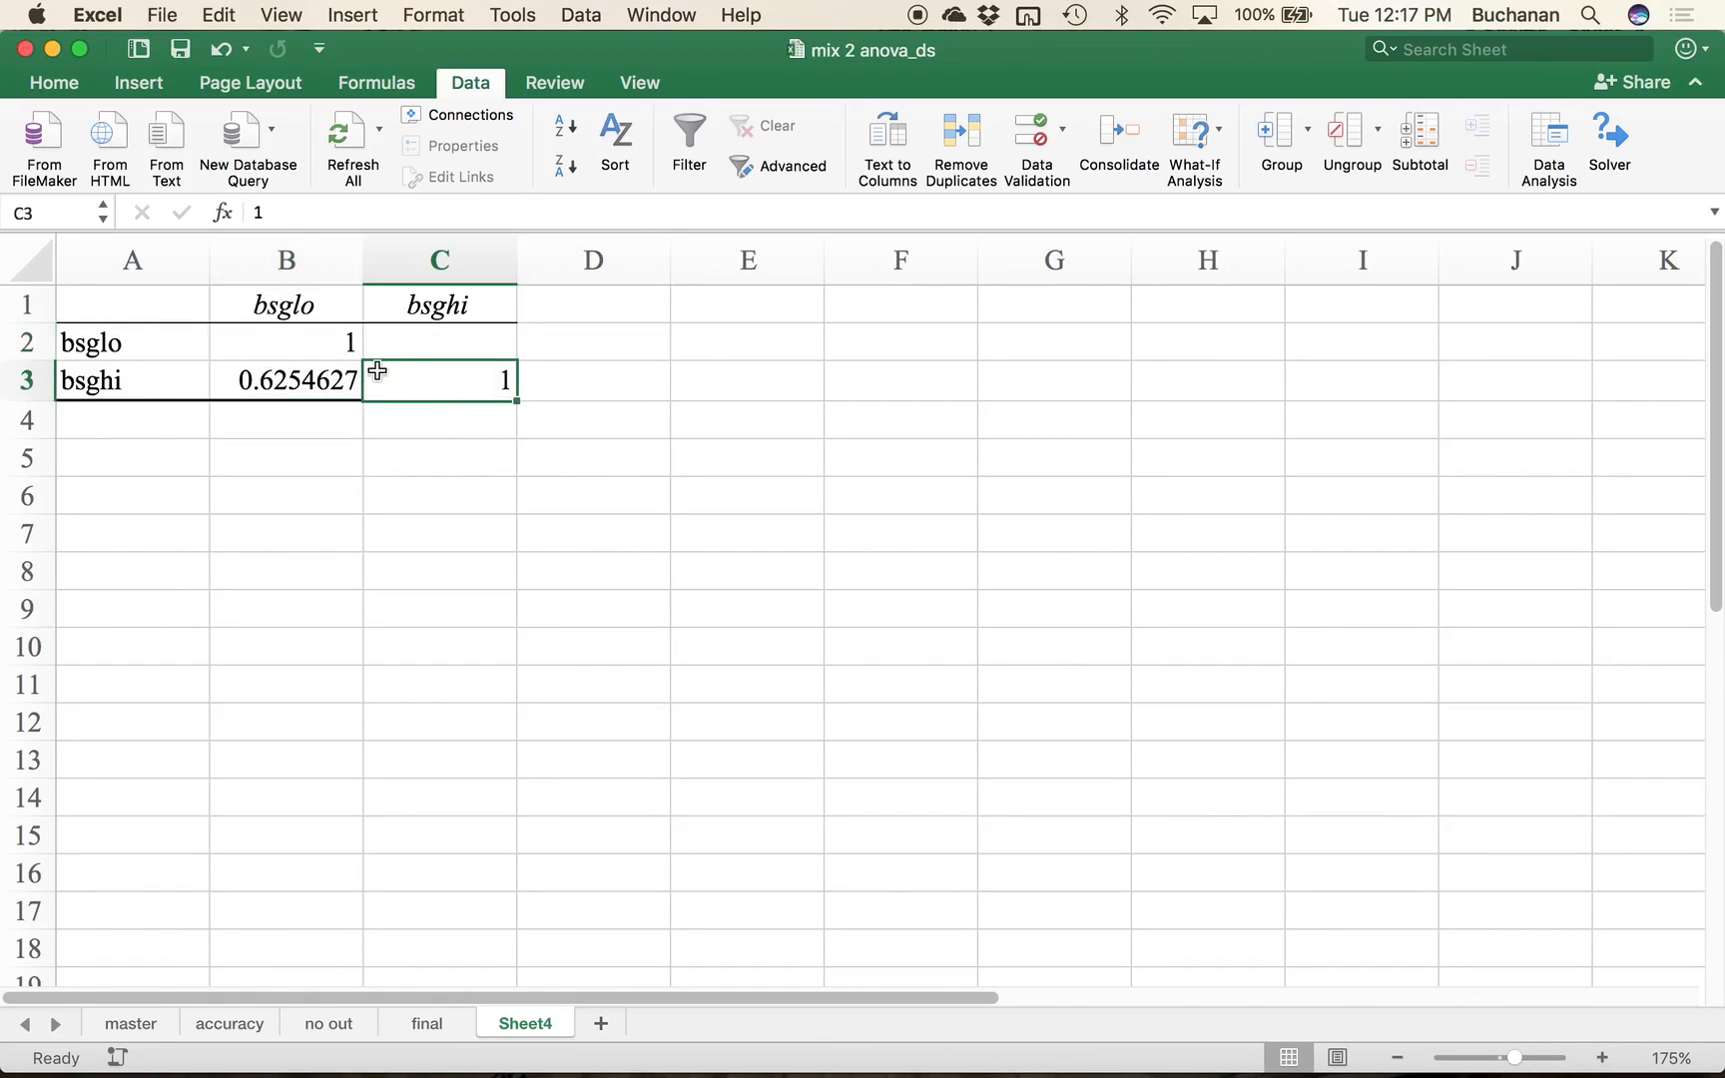
pyautogui.click(257, 381)
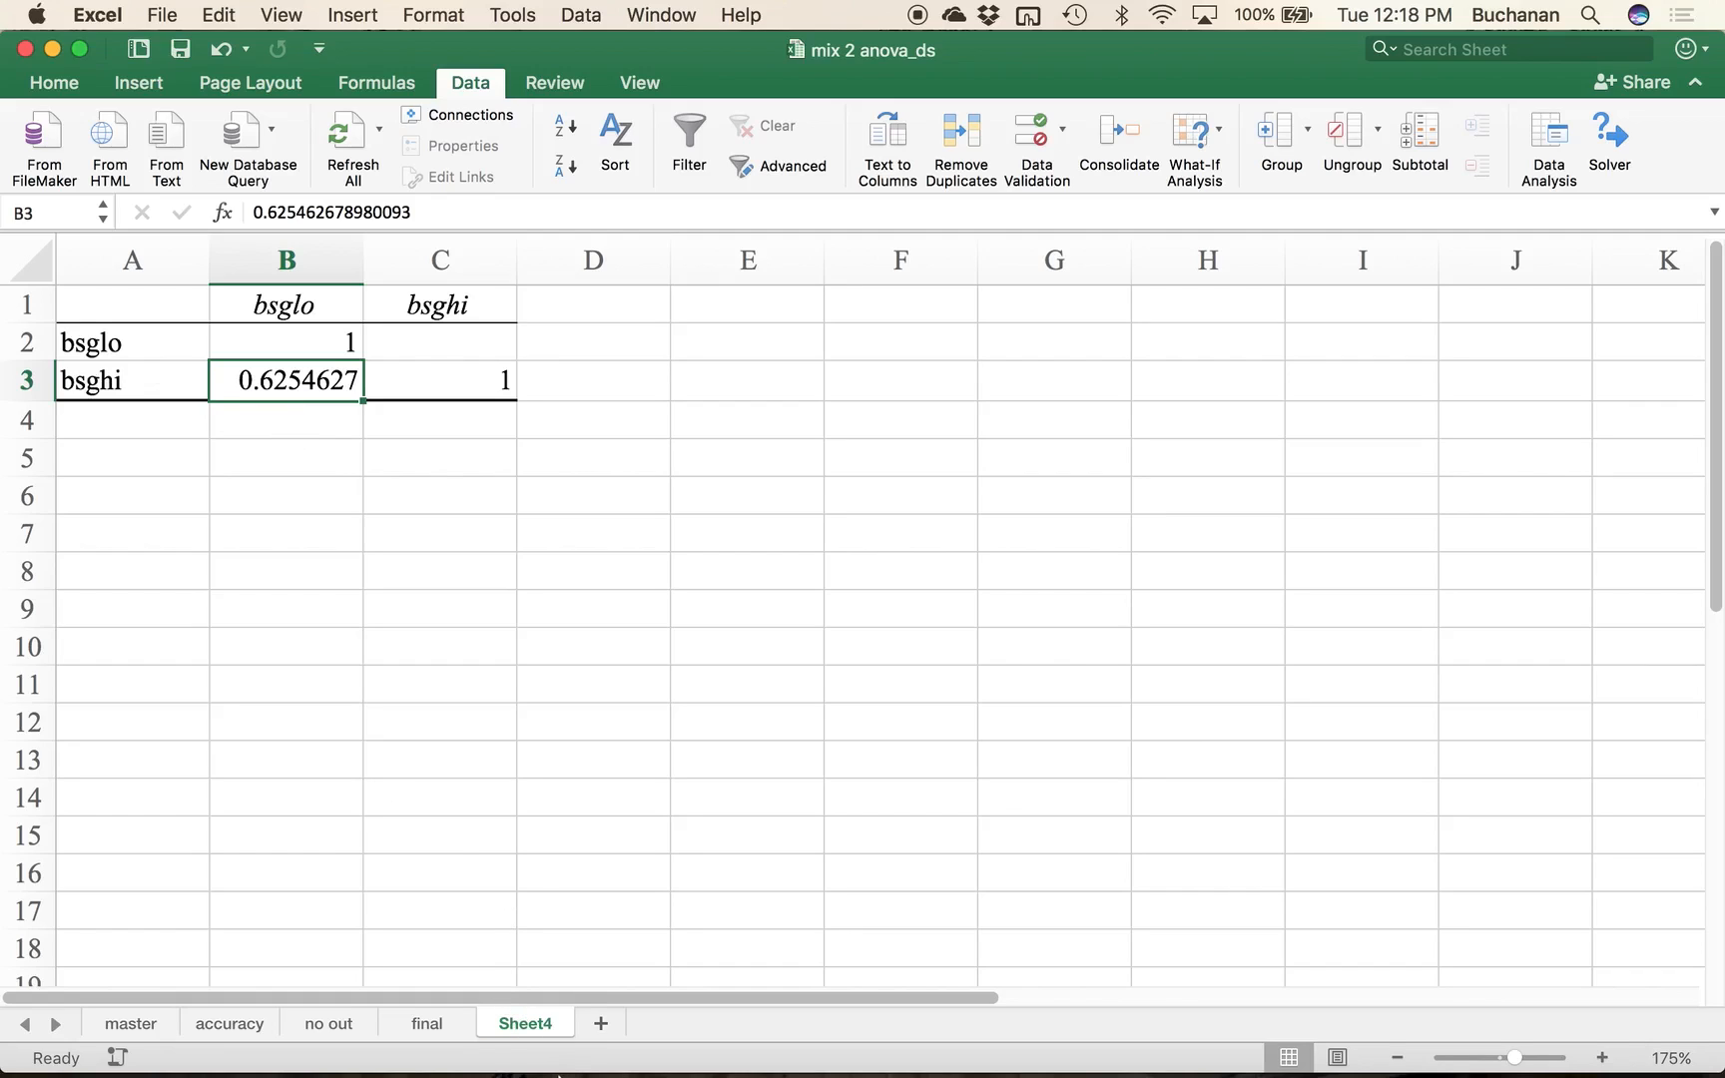
# Step: Rename the correlation output sheet, Sheet4, as additivity
pyautogui.doubleClick(509, 1022)
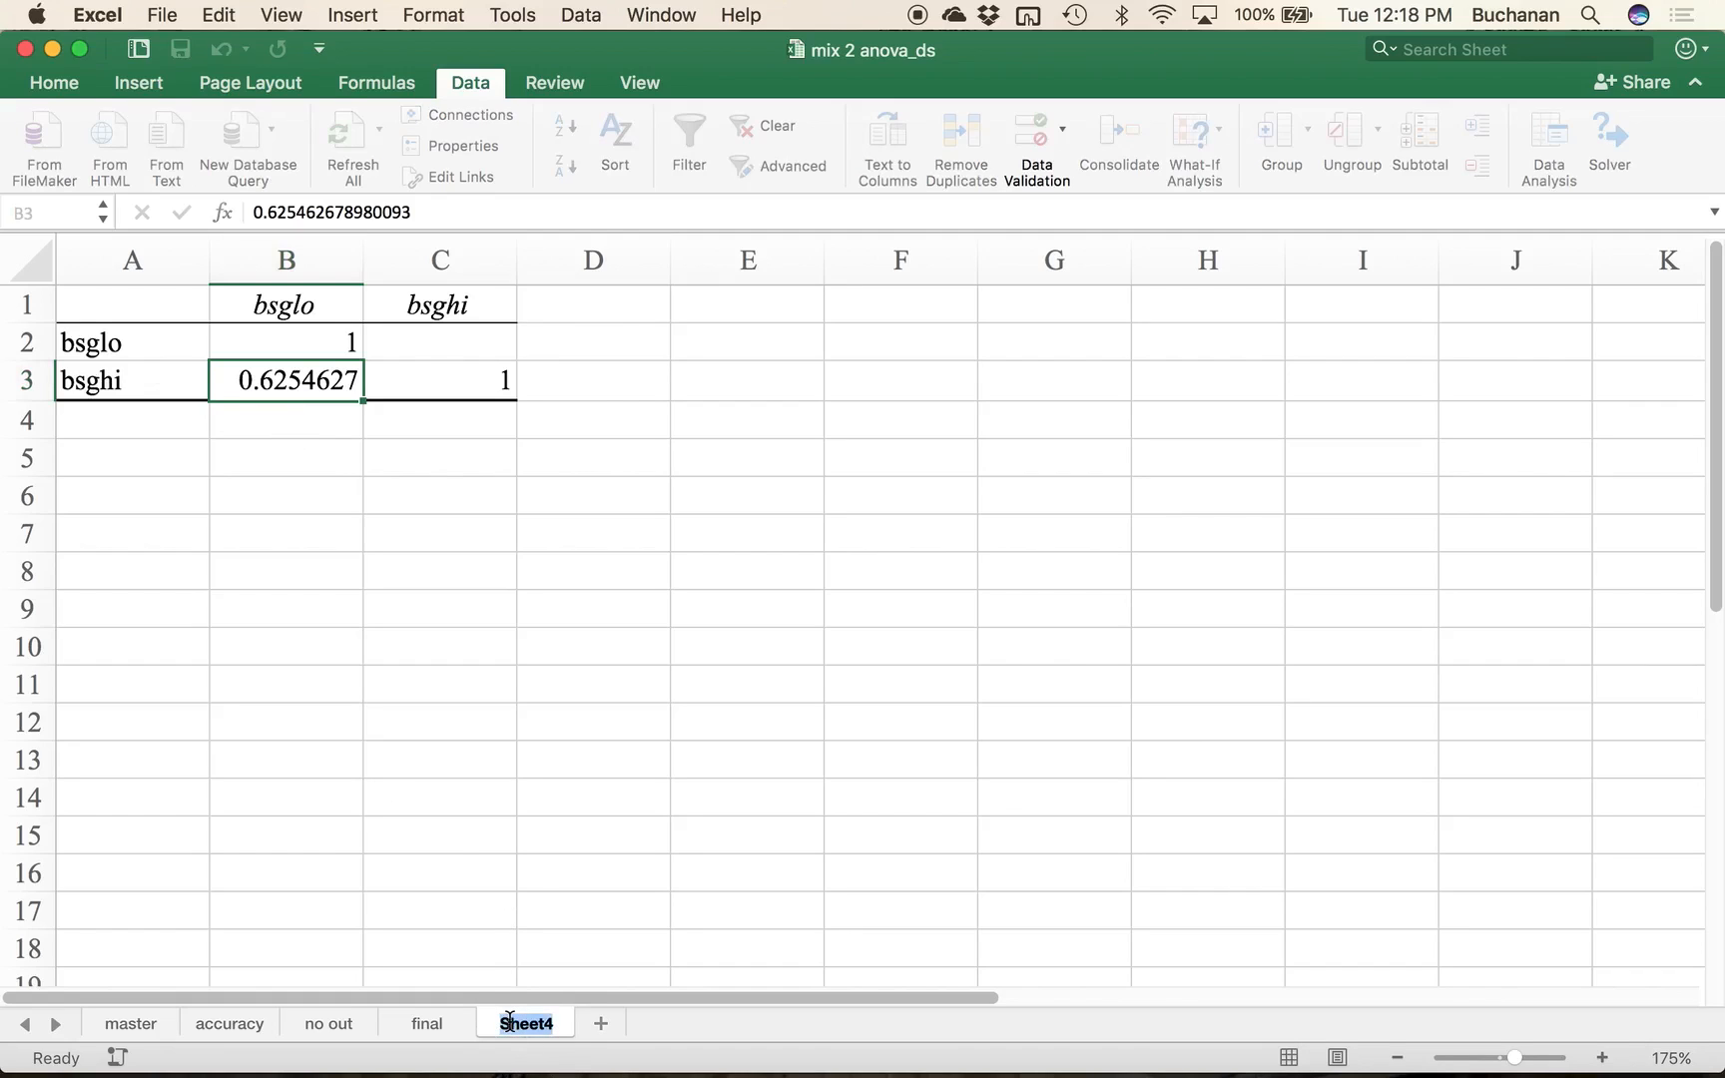
pyautogui.write('additivity')
pyautogui.press('Return')
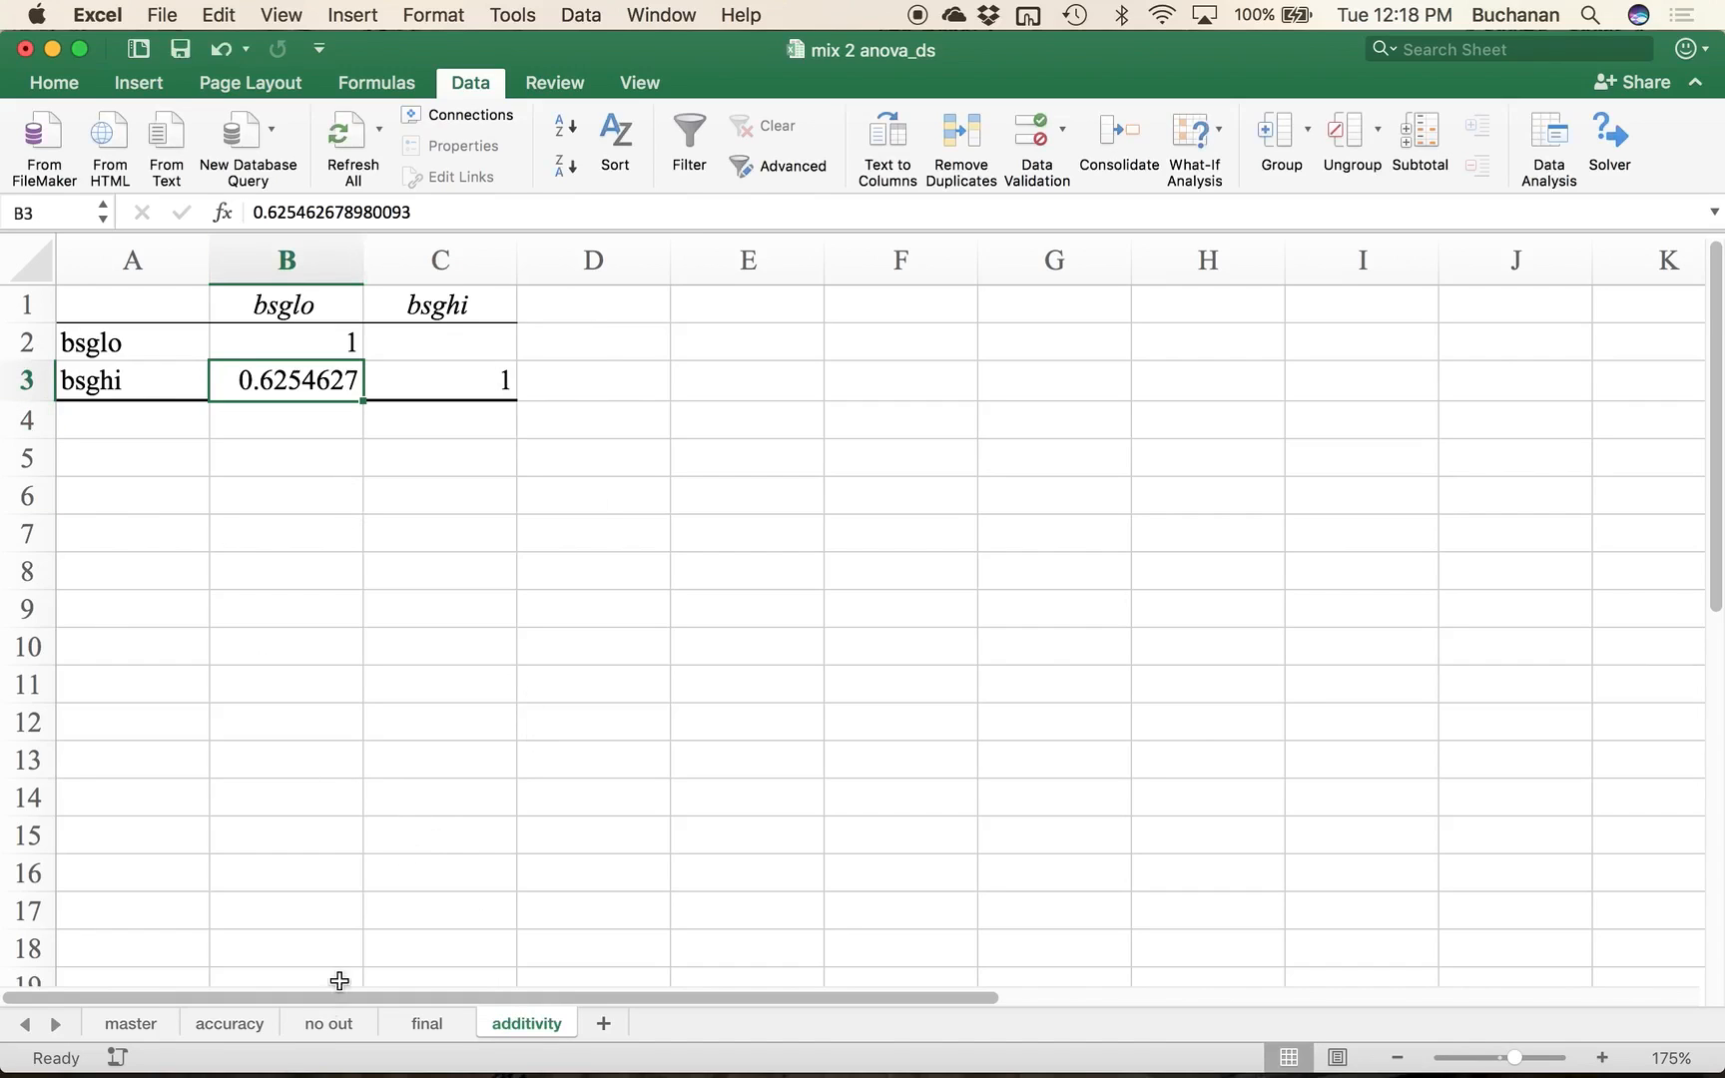
# Step: Add the column header random in cell D1 of the final sheet
pyautogui.click(441, 1028)
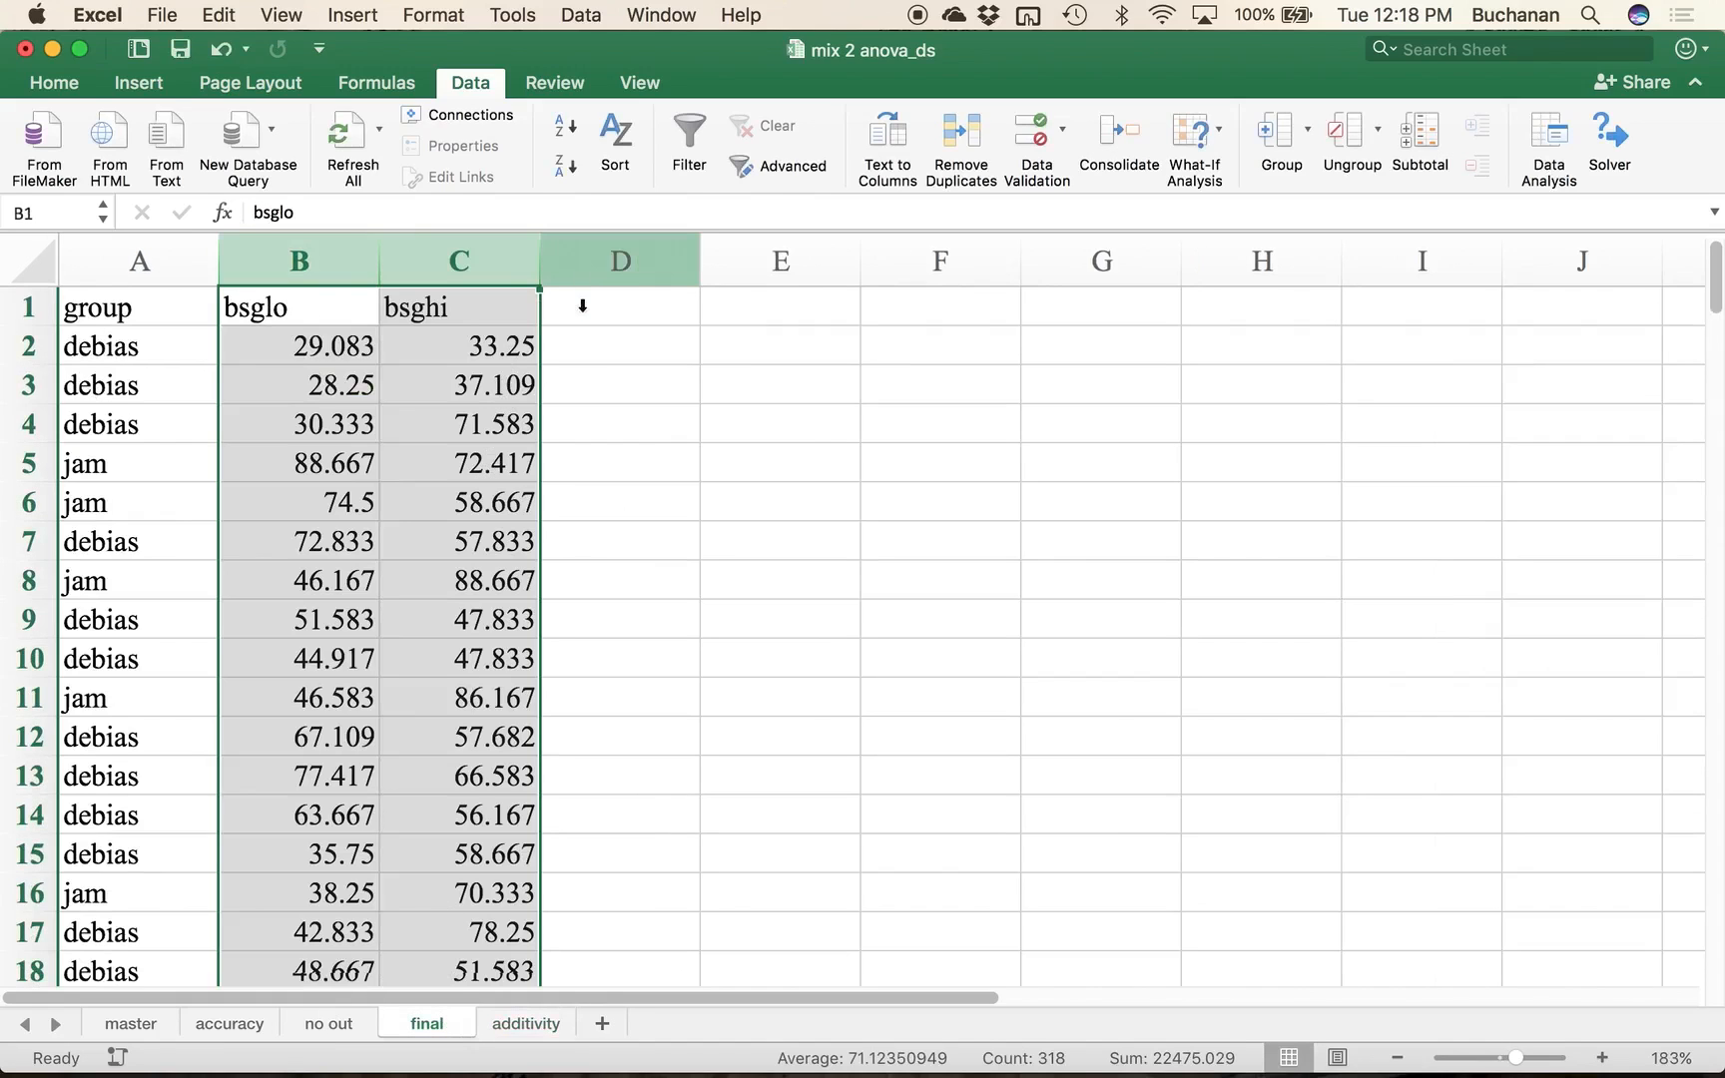
pyautogui.click(581, 305)
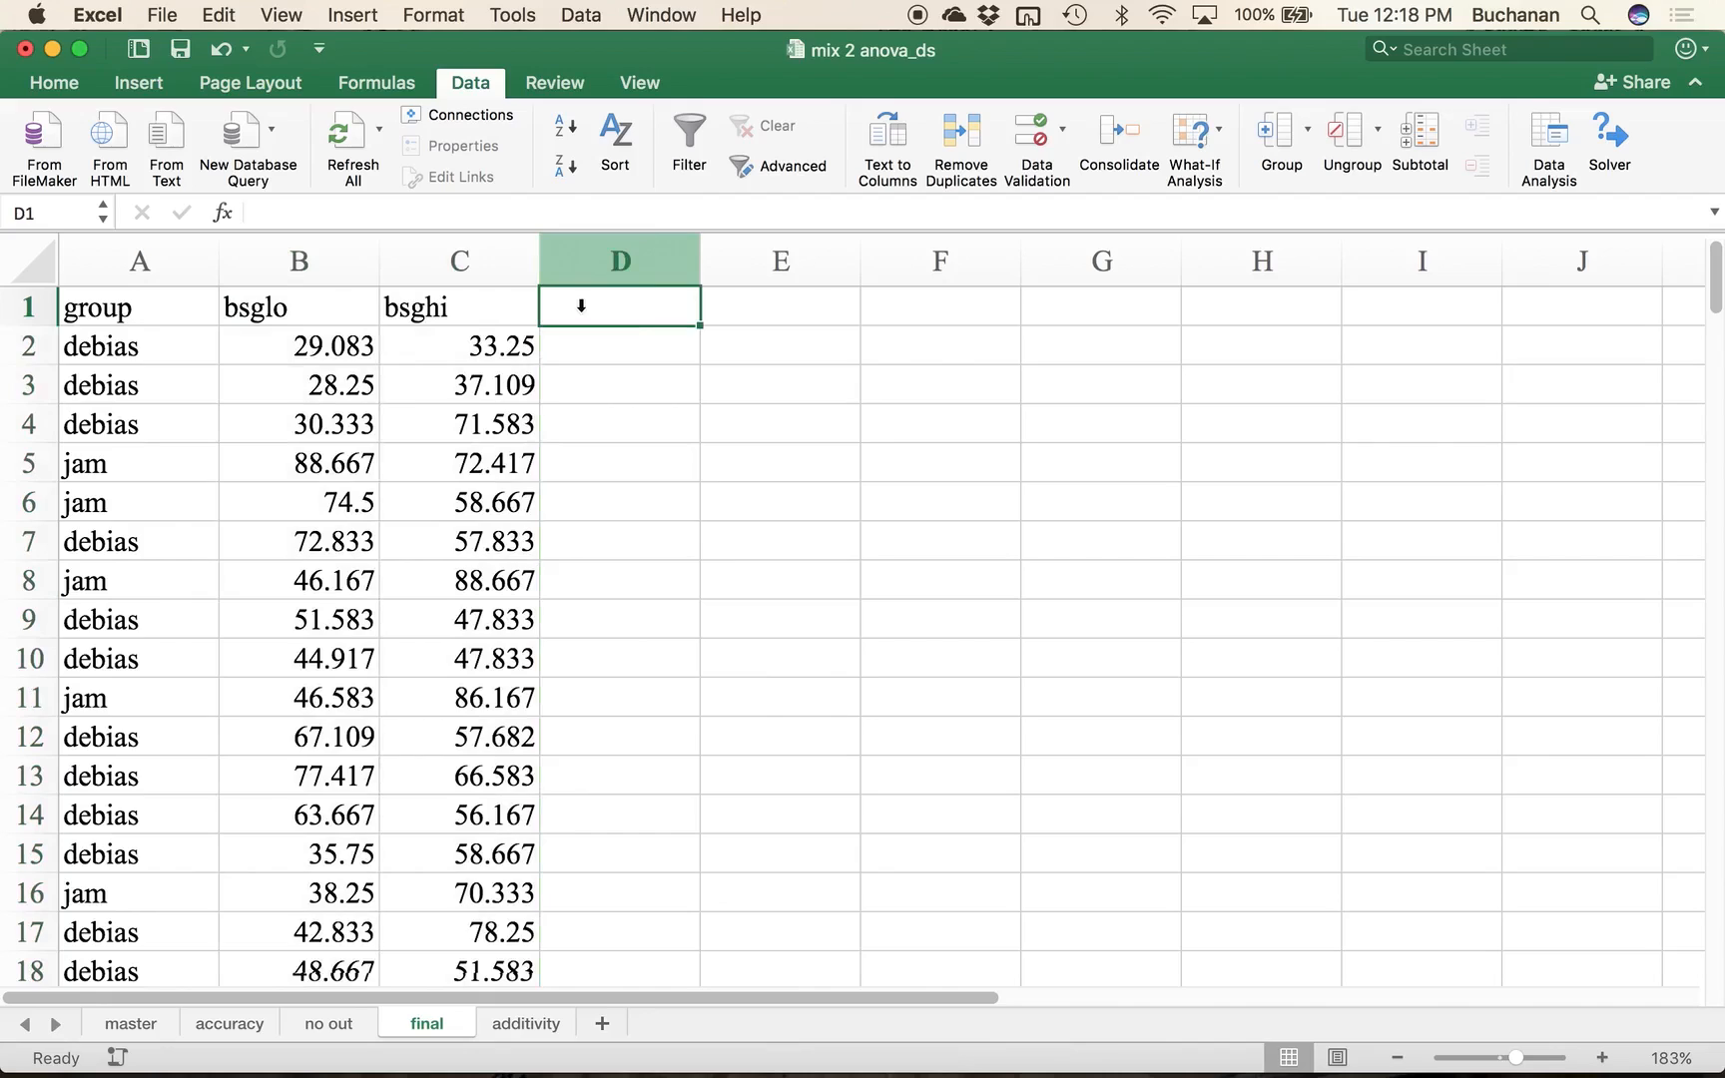
pyautogui.write('random')
pyautogui.press('Return')
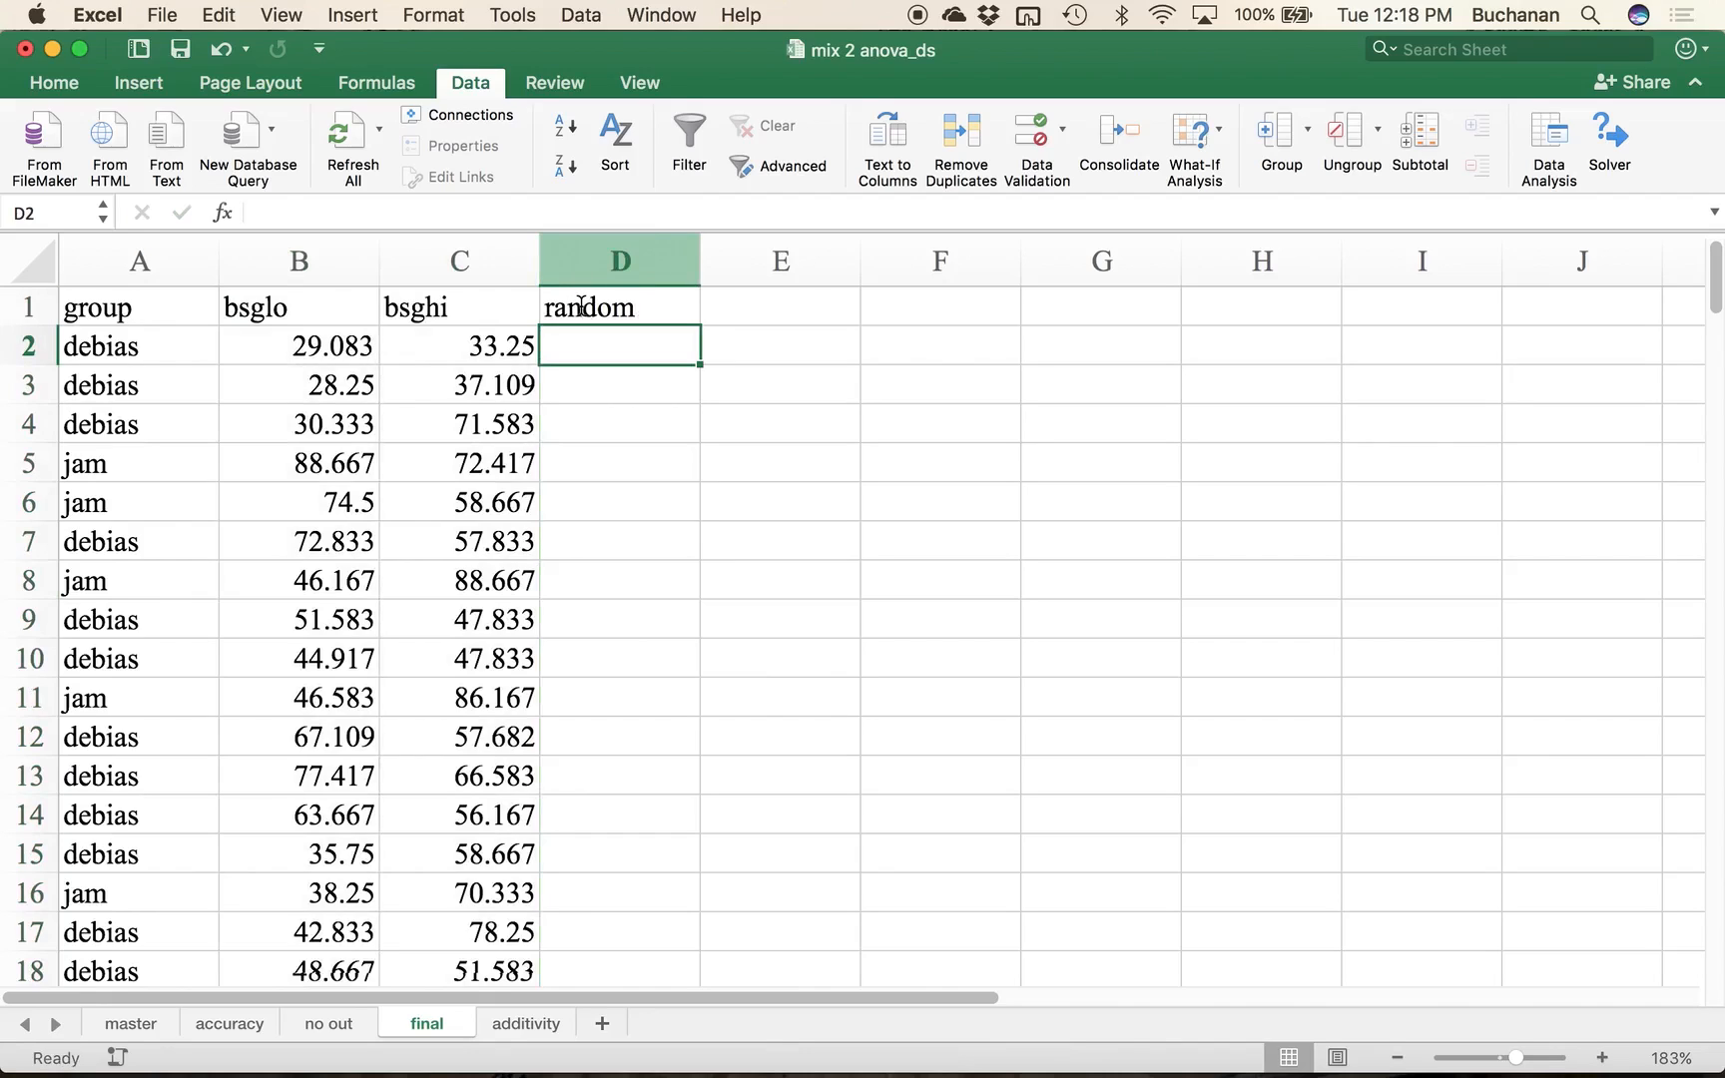
# Step: Enter =RAND() in D2 and fill the formula down the random column for all data rows
pyautogui.write('=rand()')
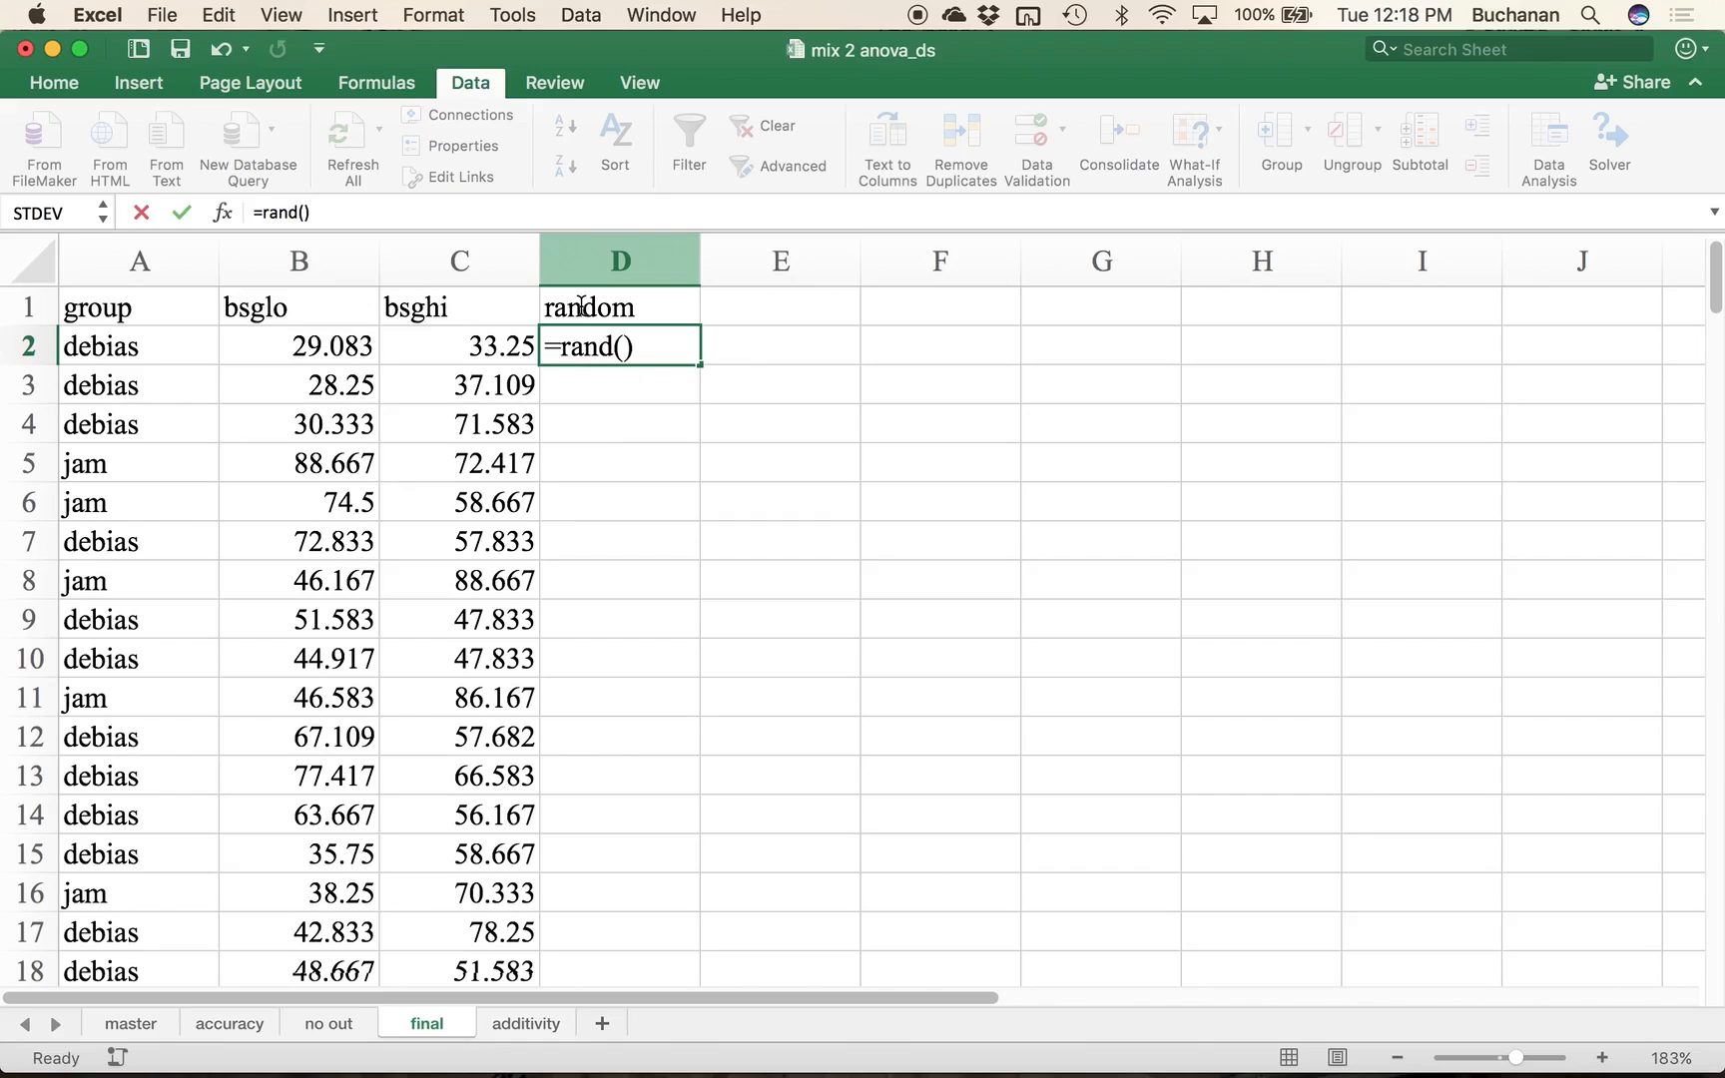
pyautogui.press('Return')
pyautogui.click(621, 344)
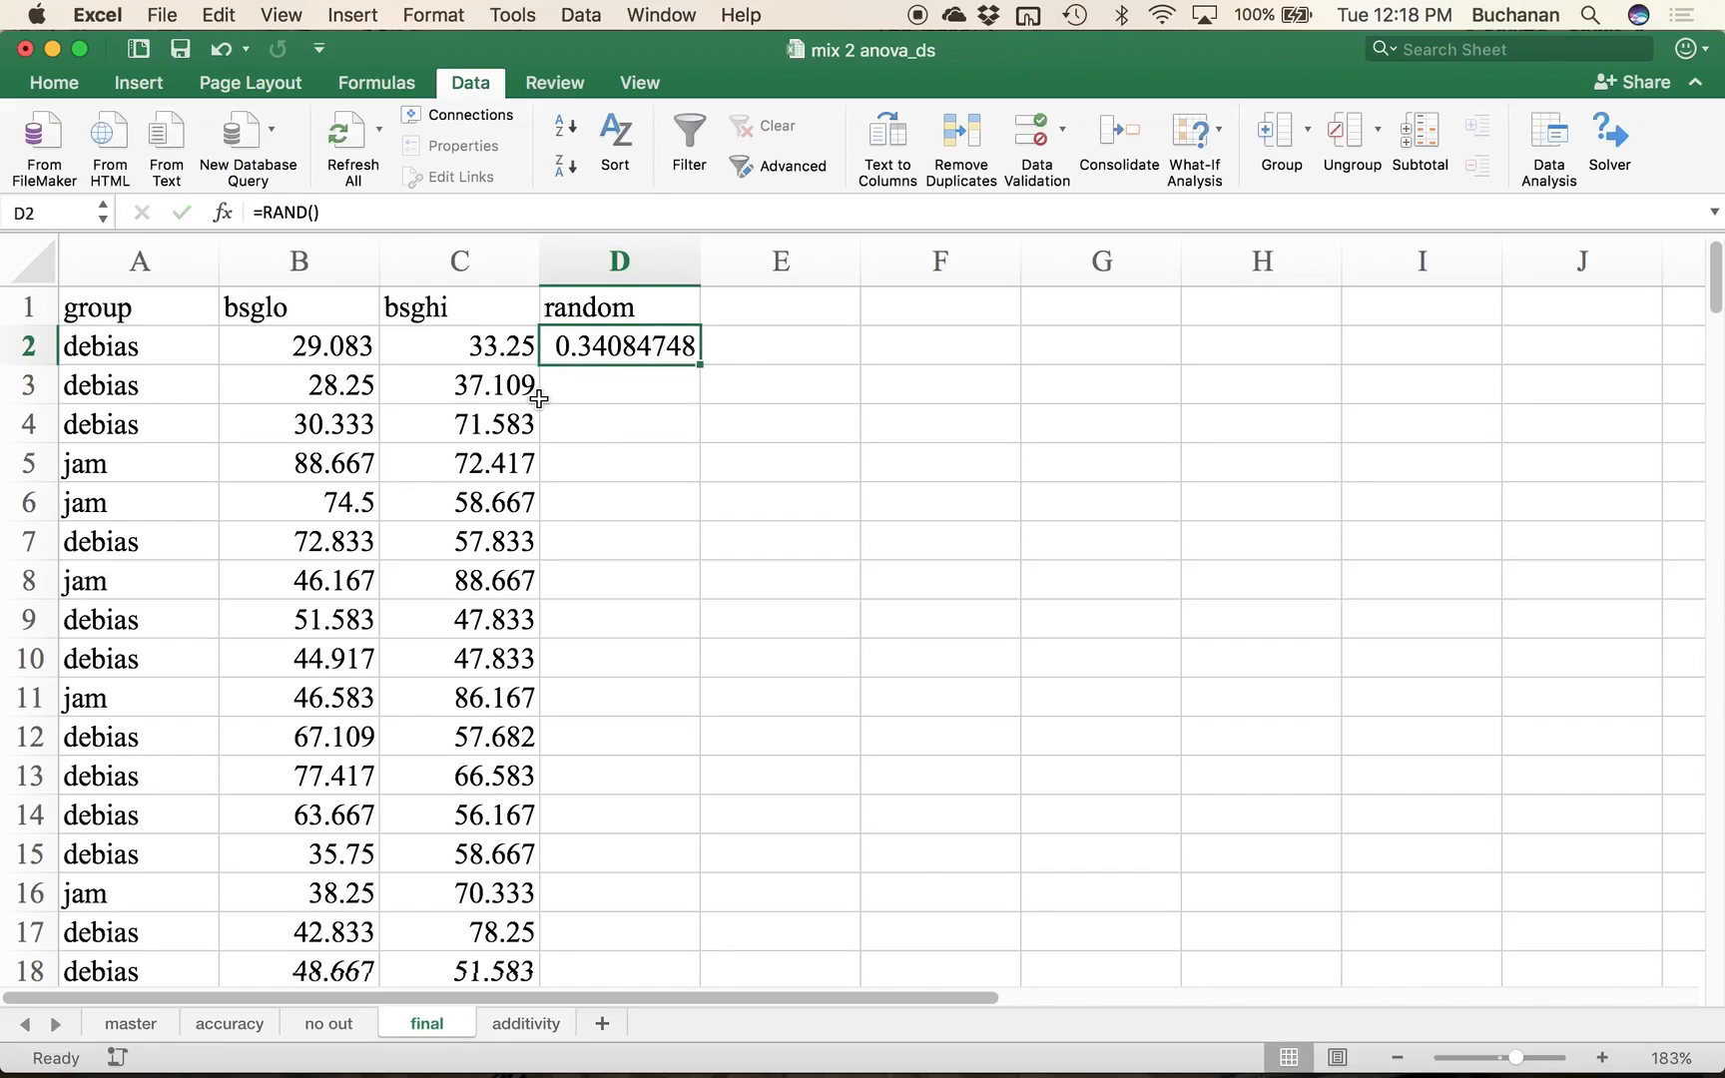
pyautogui.write('=ran')
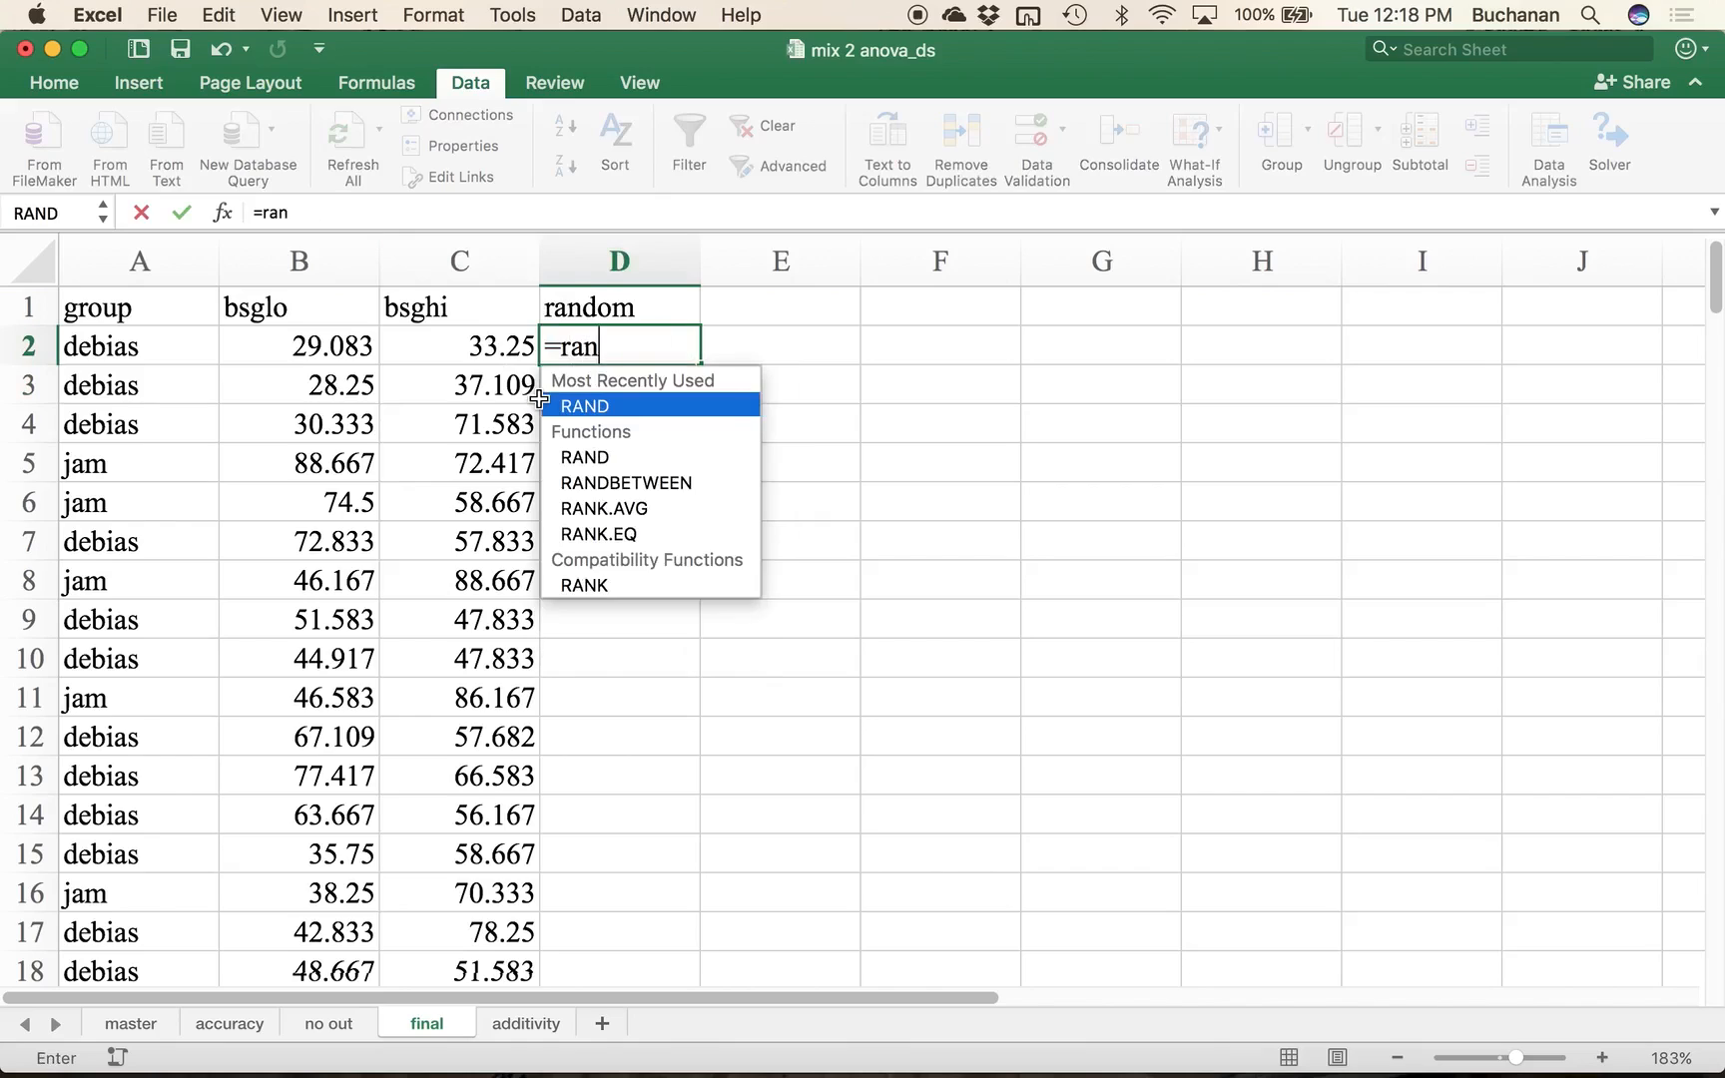
pyautogui.write('d()')
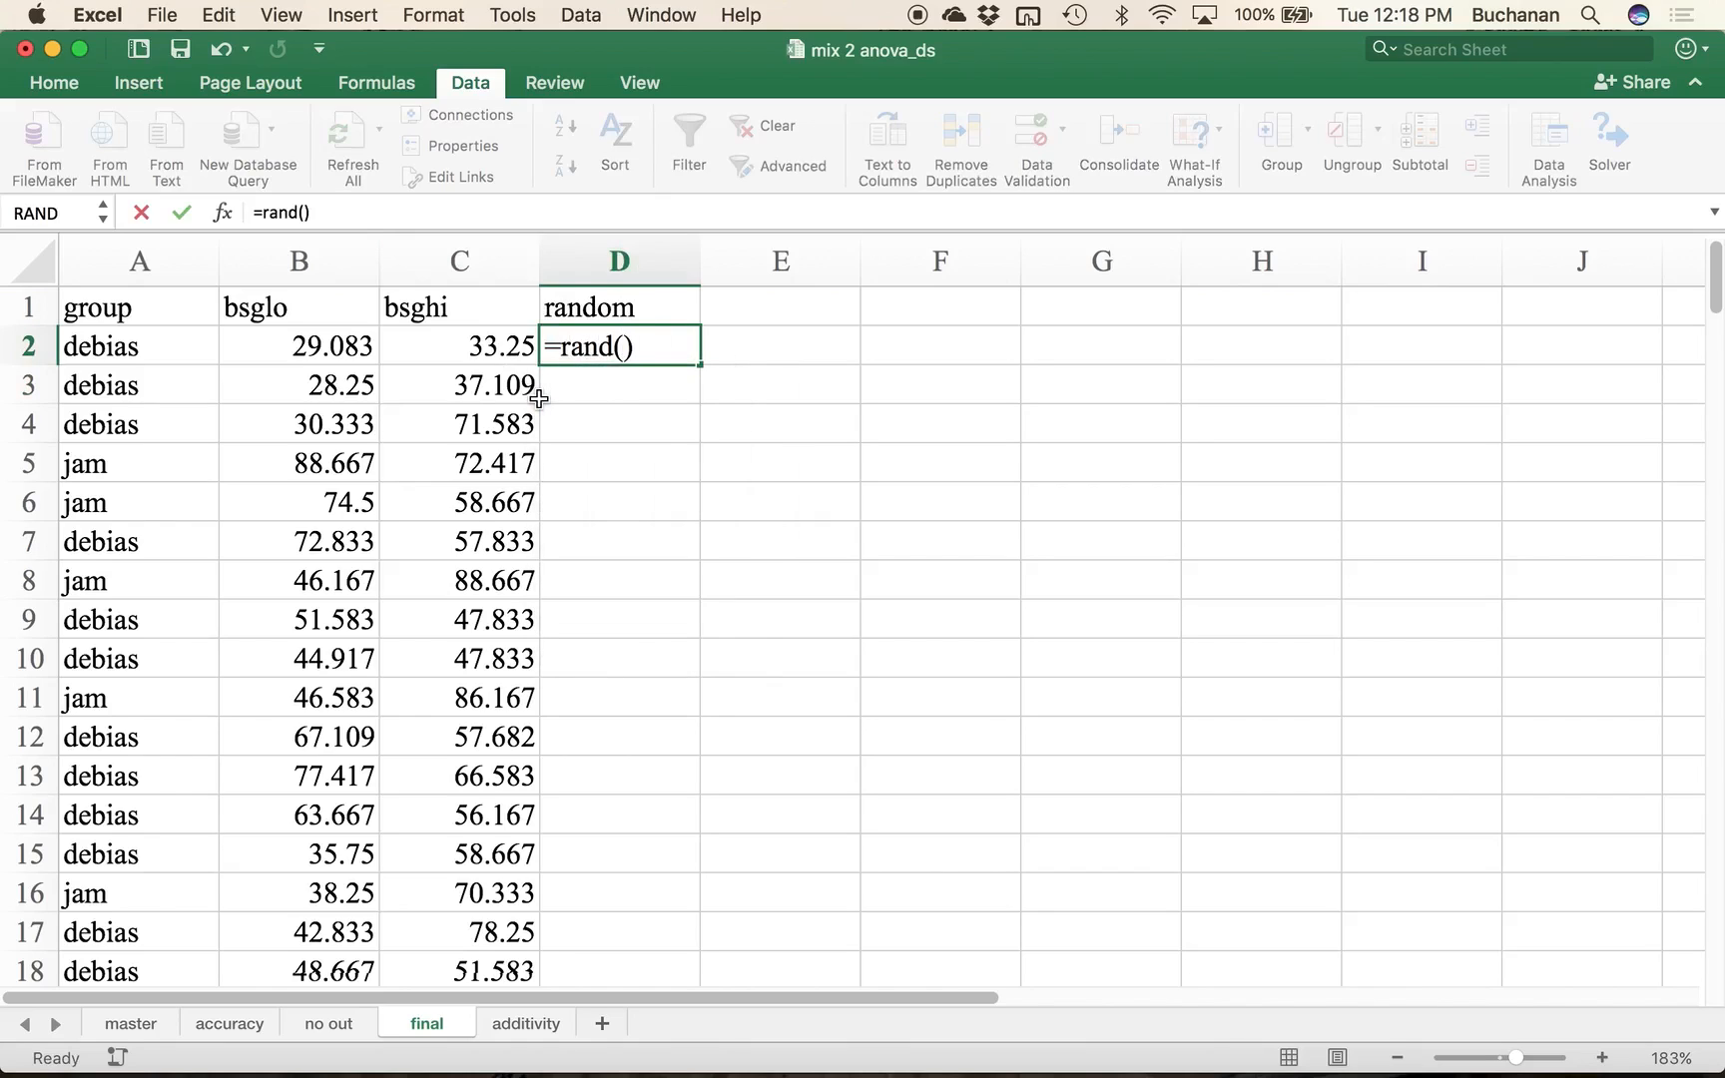
pyautogui.press('Return')
pyautogui.click(681, 346)
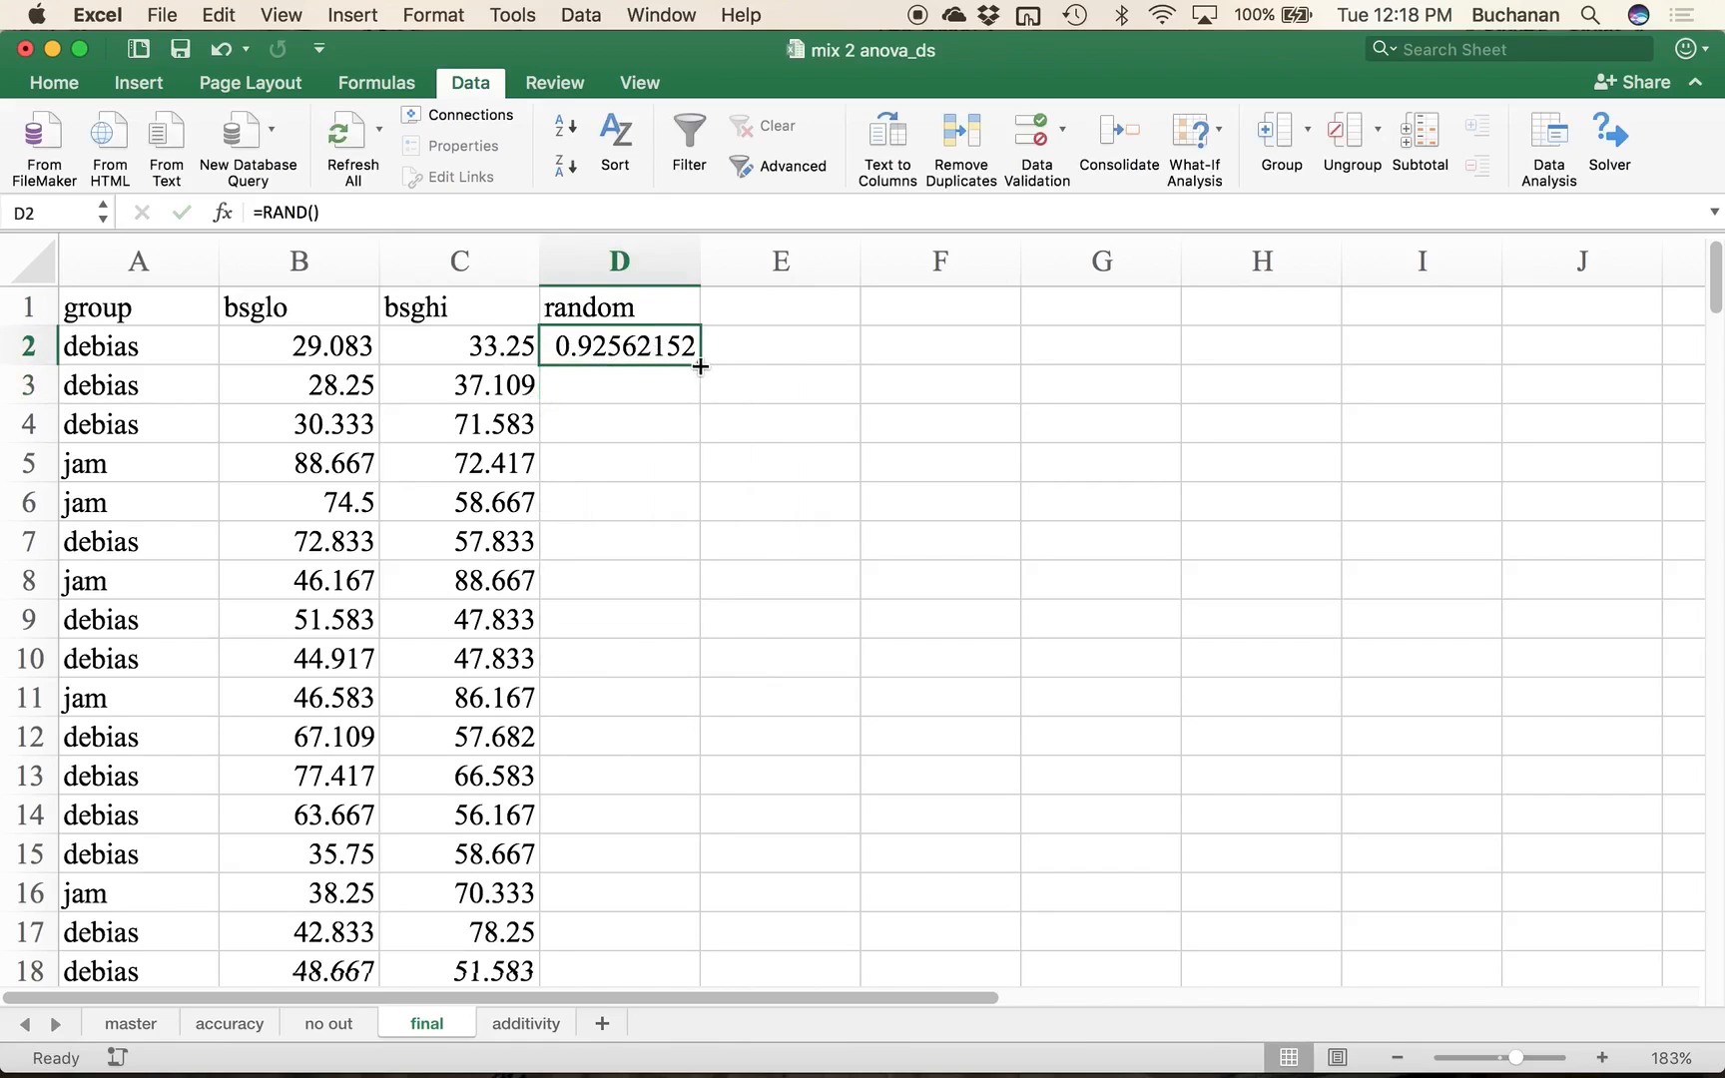
pyautogui.doubleClick(698, 363)
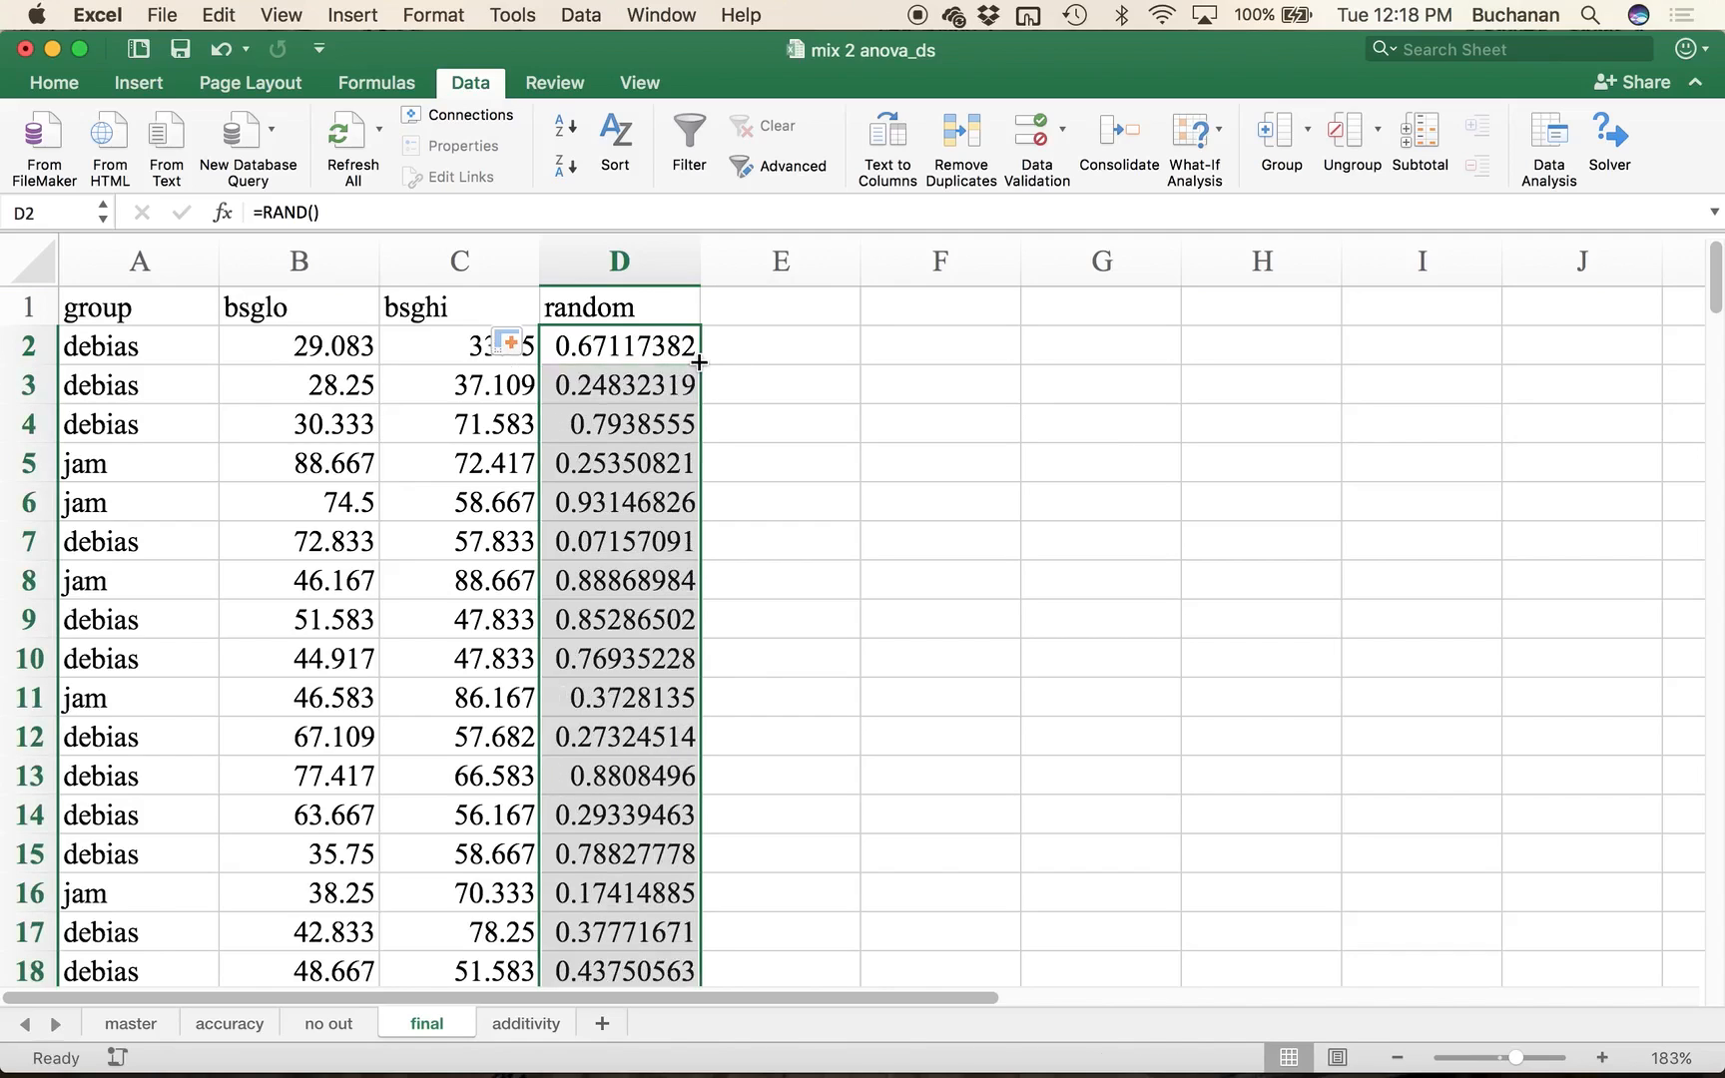
pyautogui.click(656, 409)
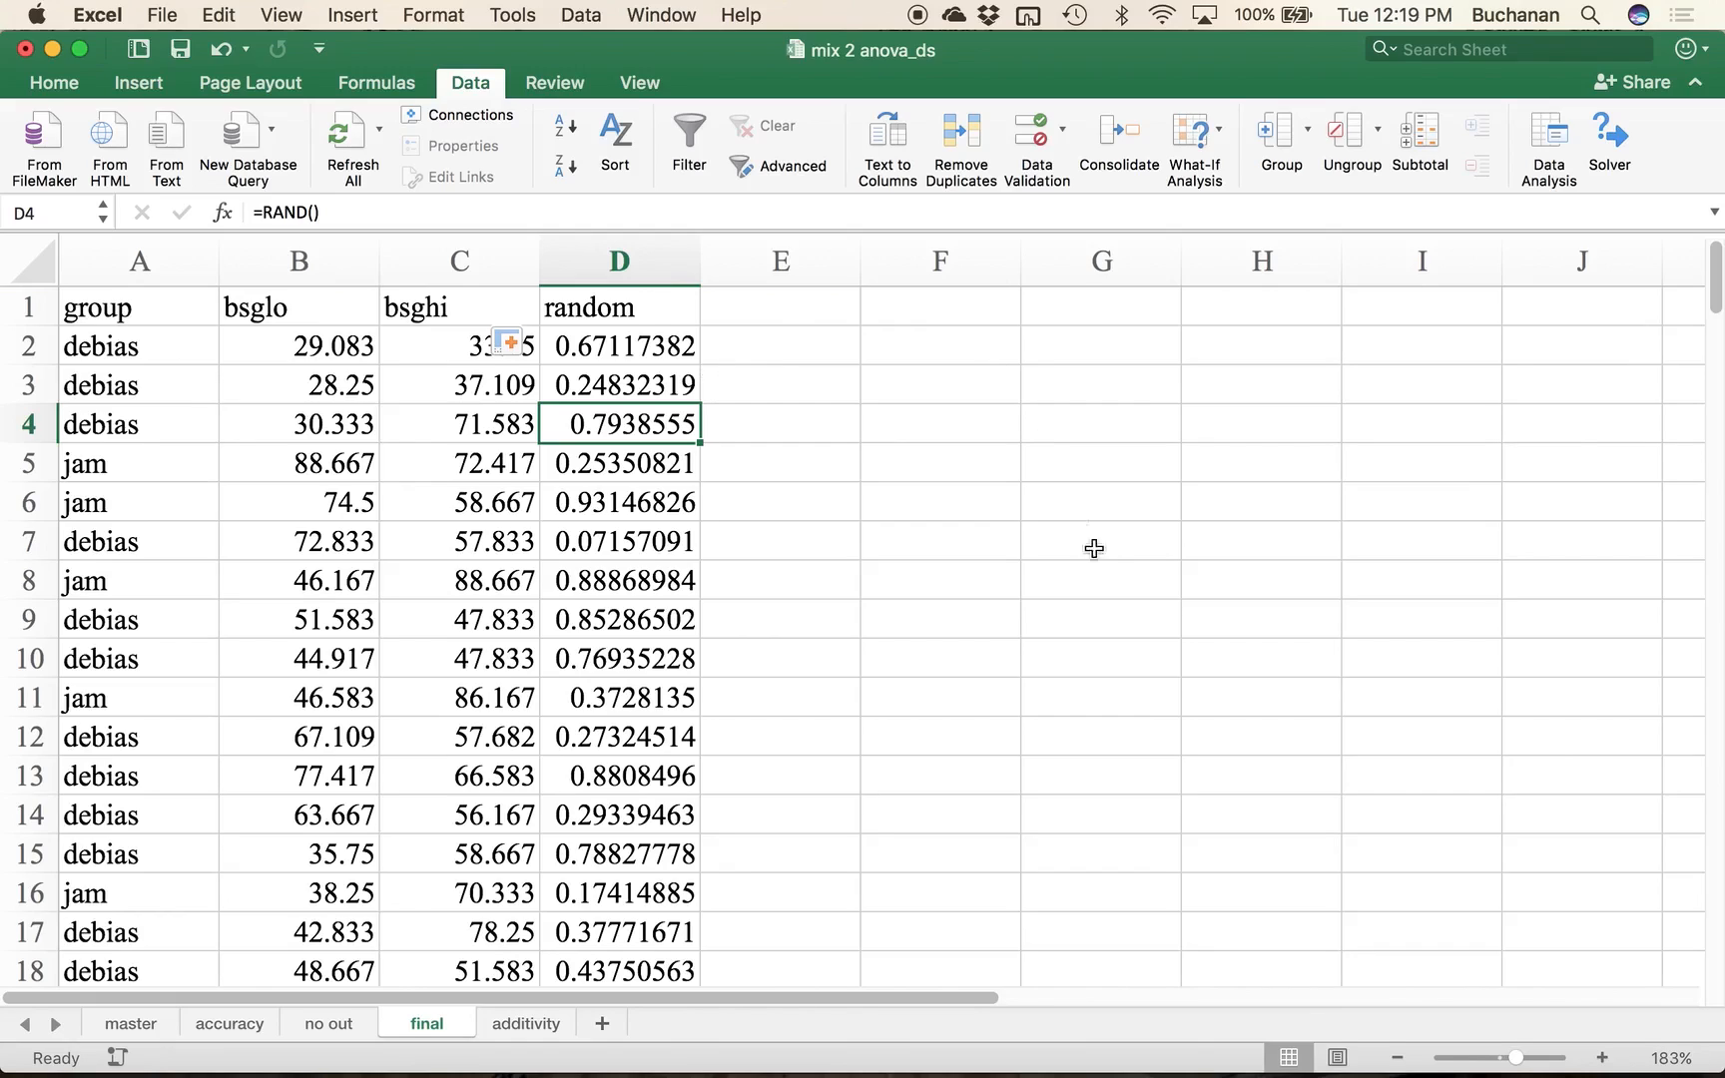
# Step: Open the Regression tool from the data analysis tools, keeping the worksheet data columns in view
pyautogui.click(645, 317)
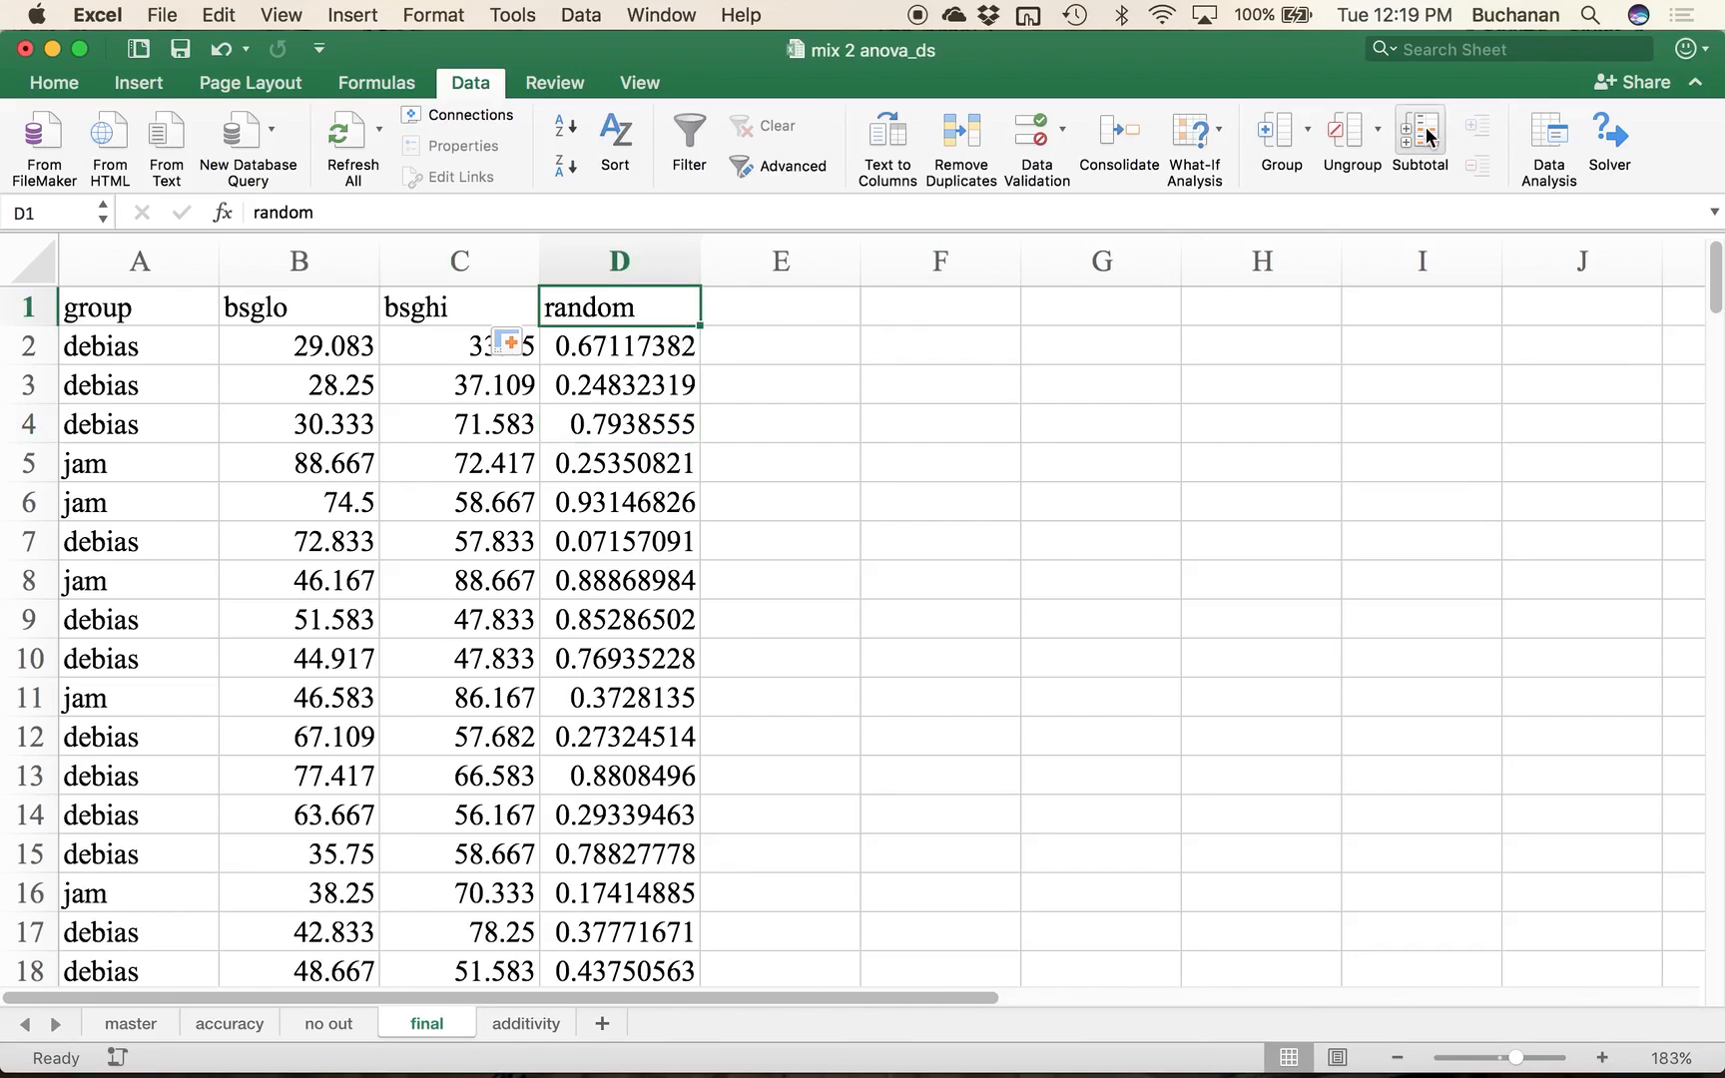
pyautogui.click(1544, 160)
pyautogui.moveTo(923, 234); pyautogui.dragTo(1261, 241)
pyautogui.press('r')
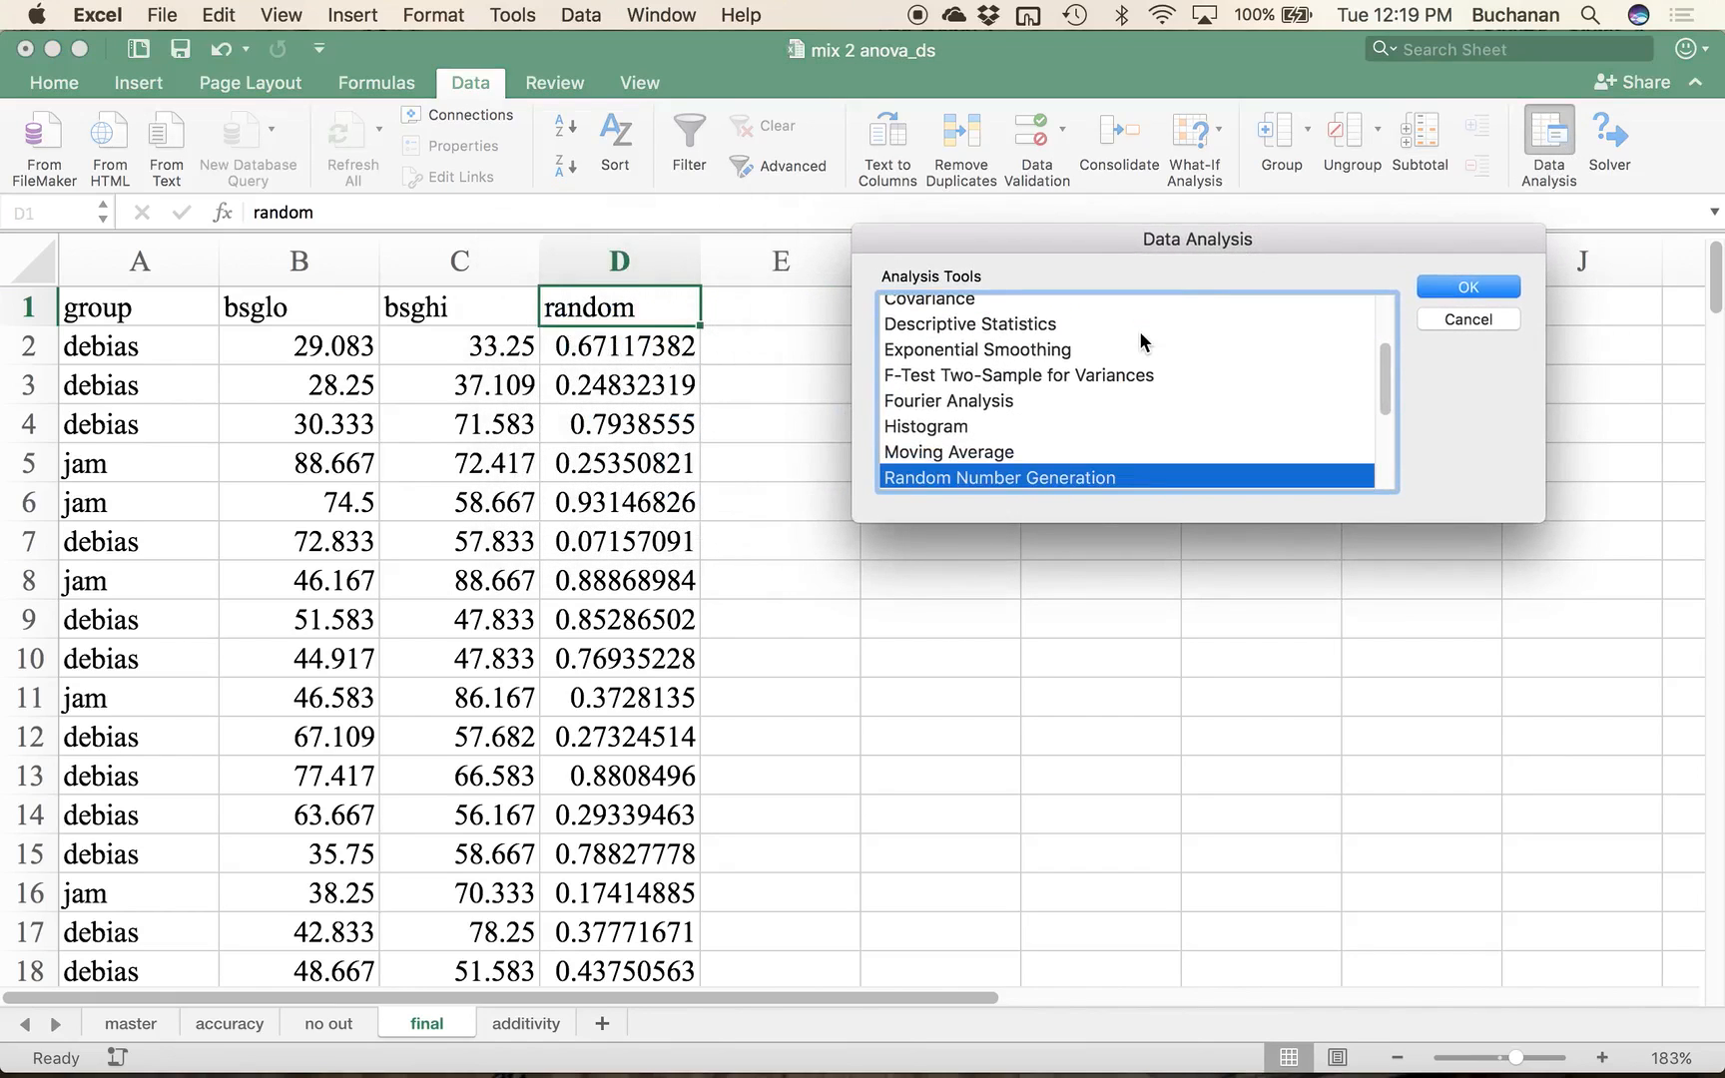
pyautogui.press('Down')
pyautogui.press('Down')
pyautogui.press('Down')
pyautogui.press('Up')
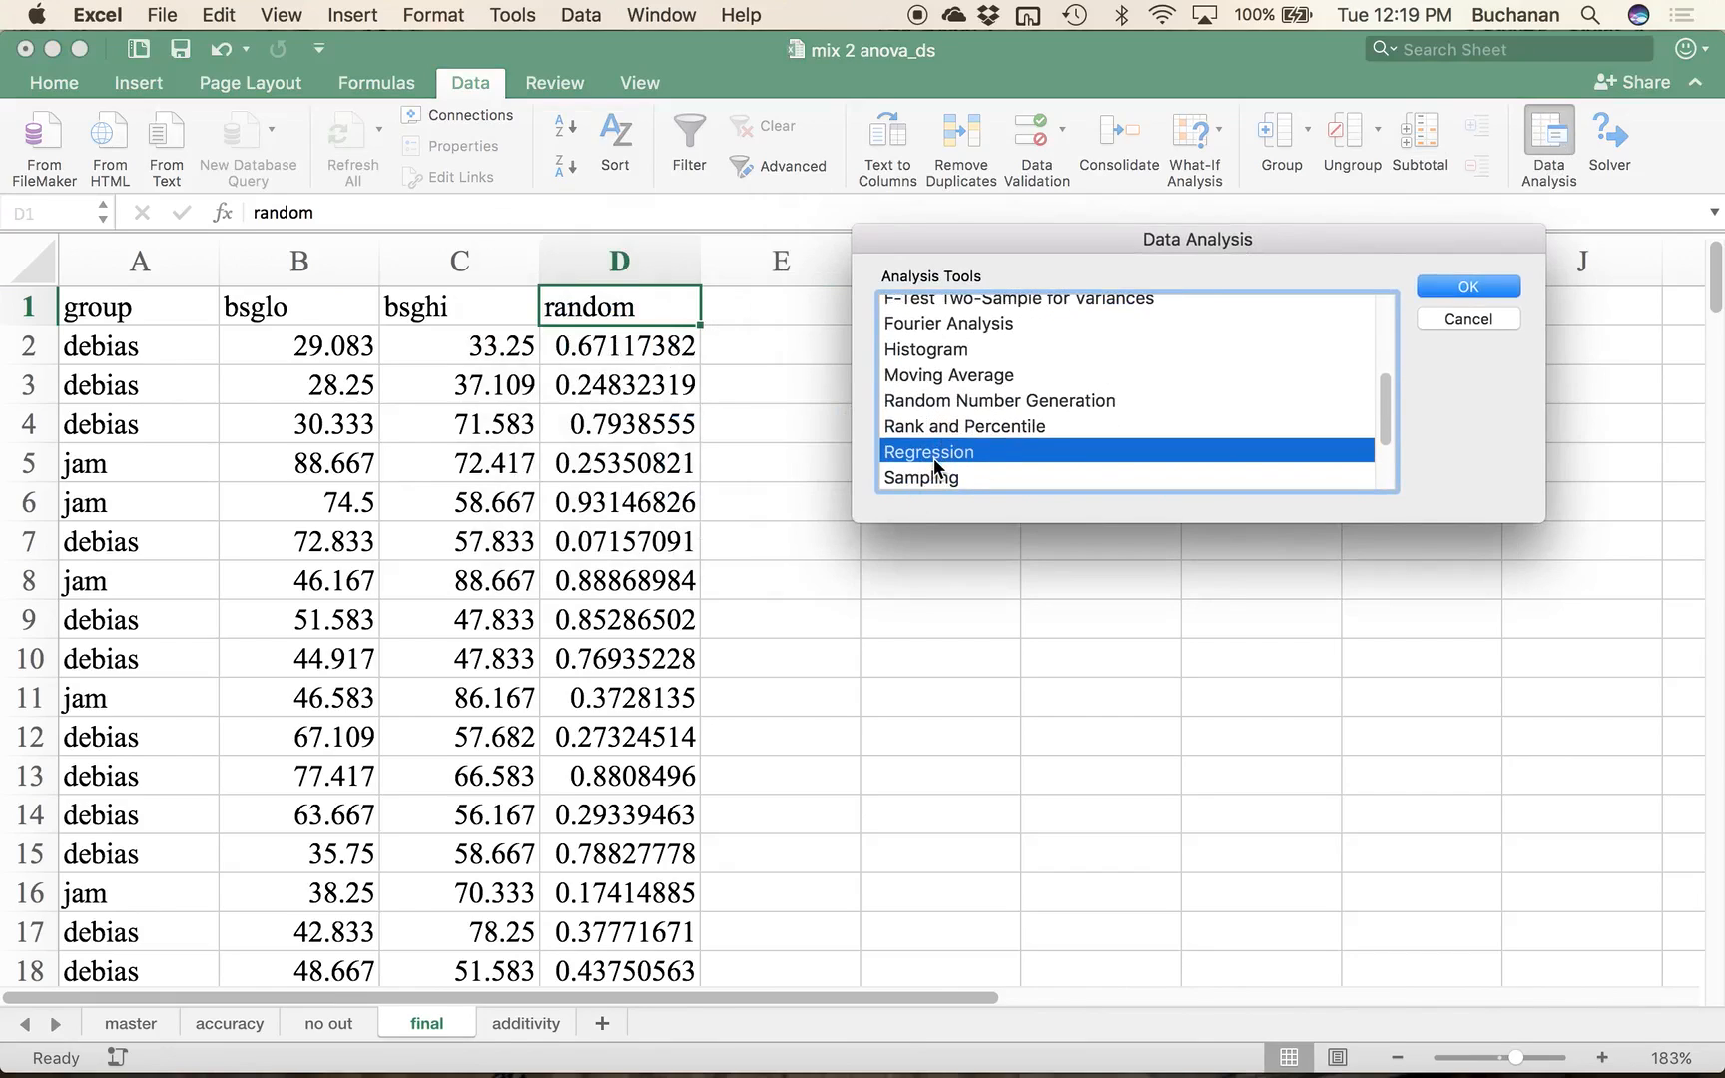
pyautogui.click(1443, 289)
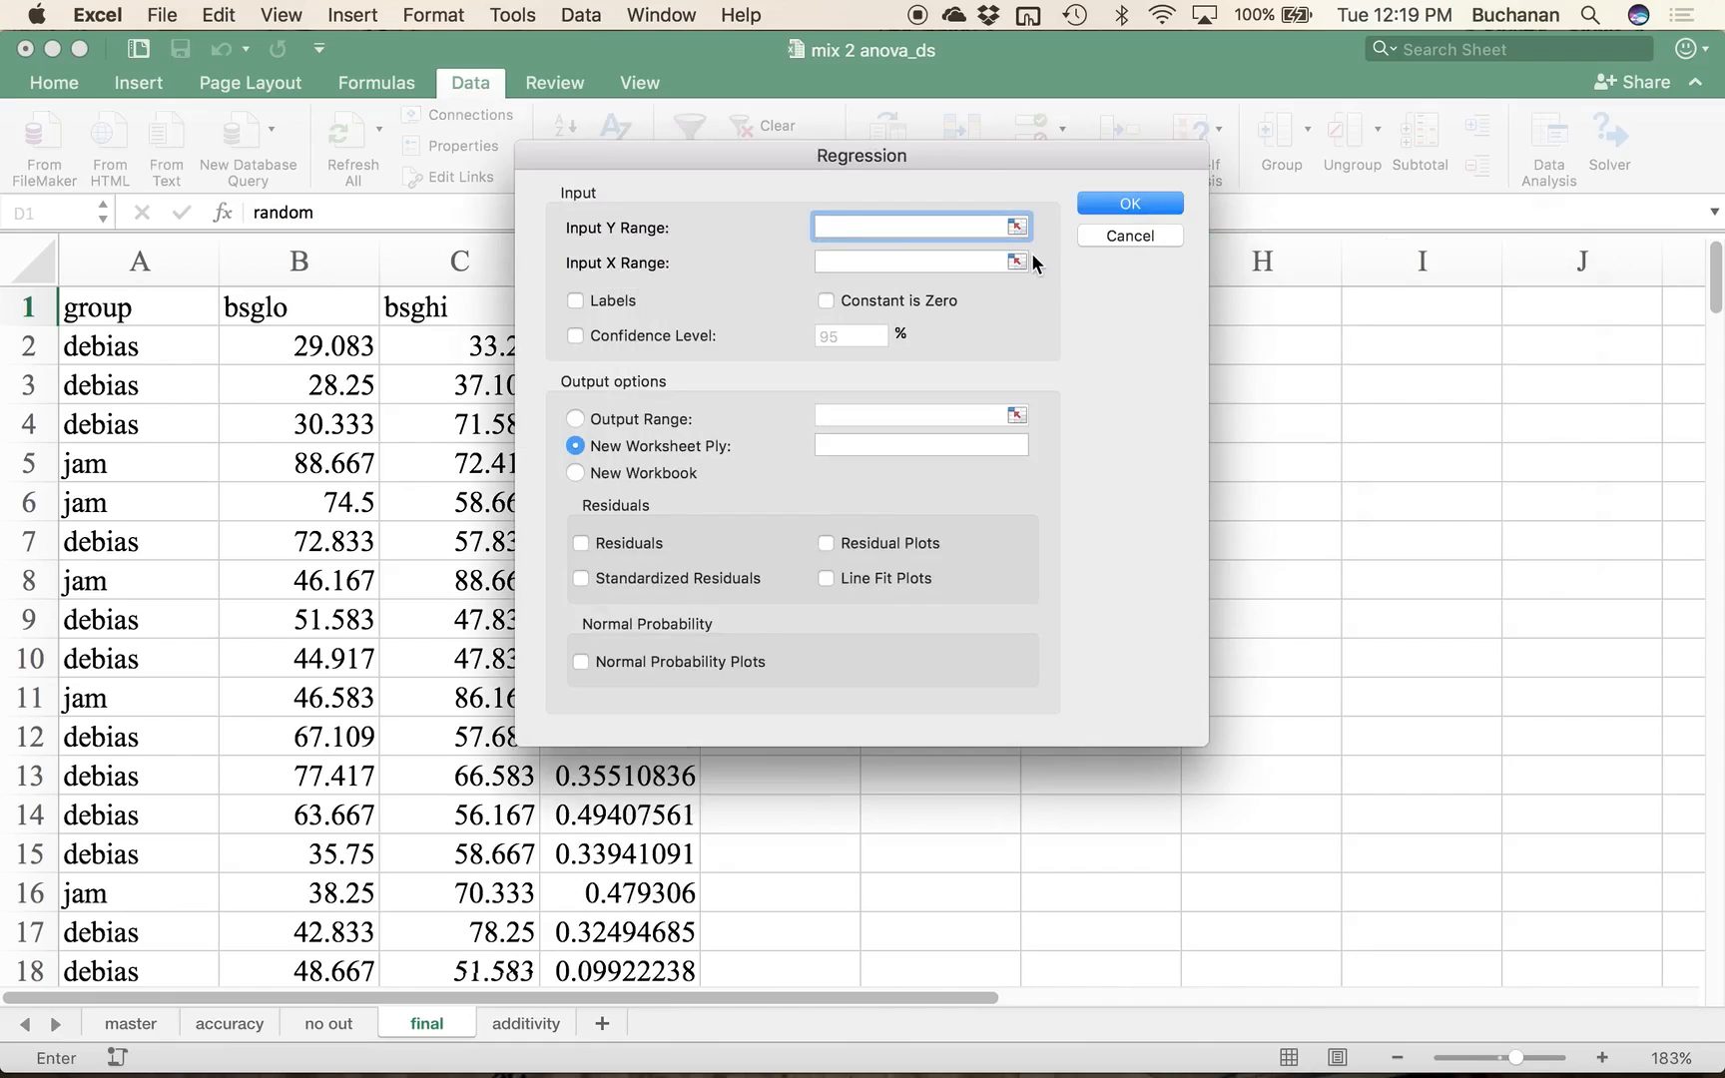
pyautogui.moveTo(919, 146); pyautogui.dragTo(1321, 126)
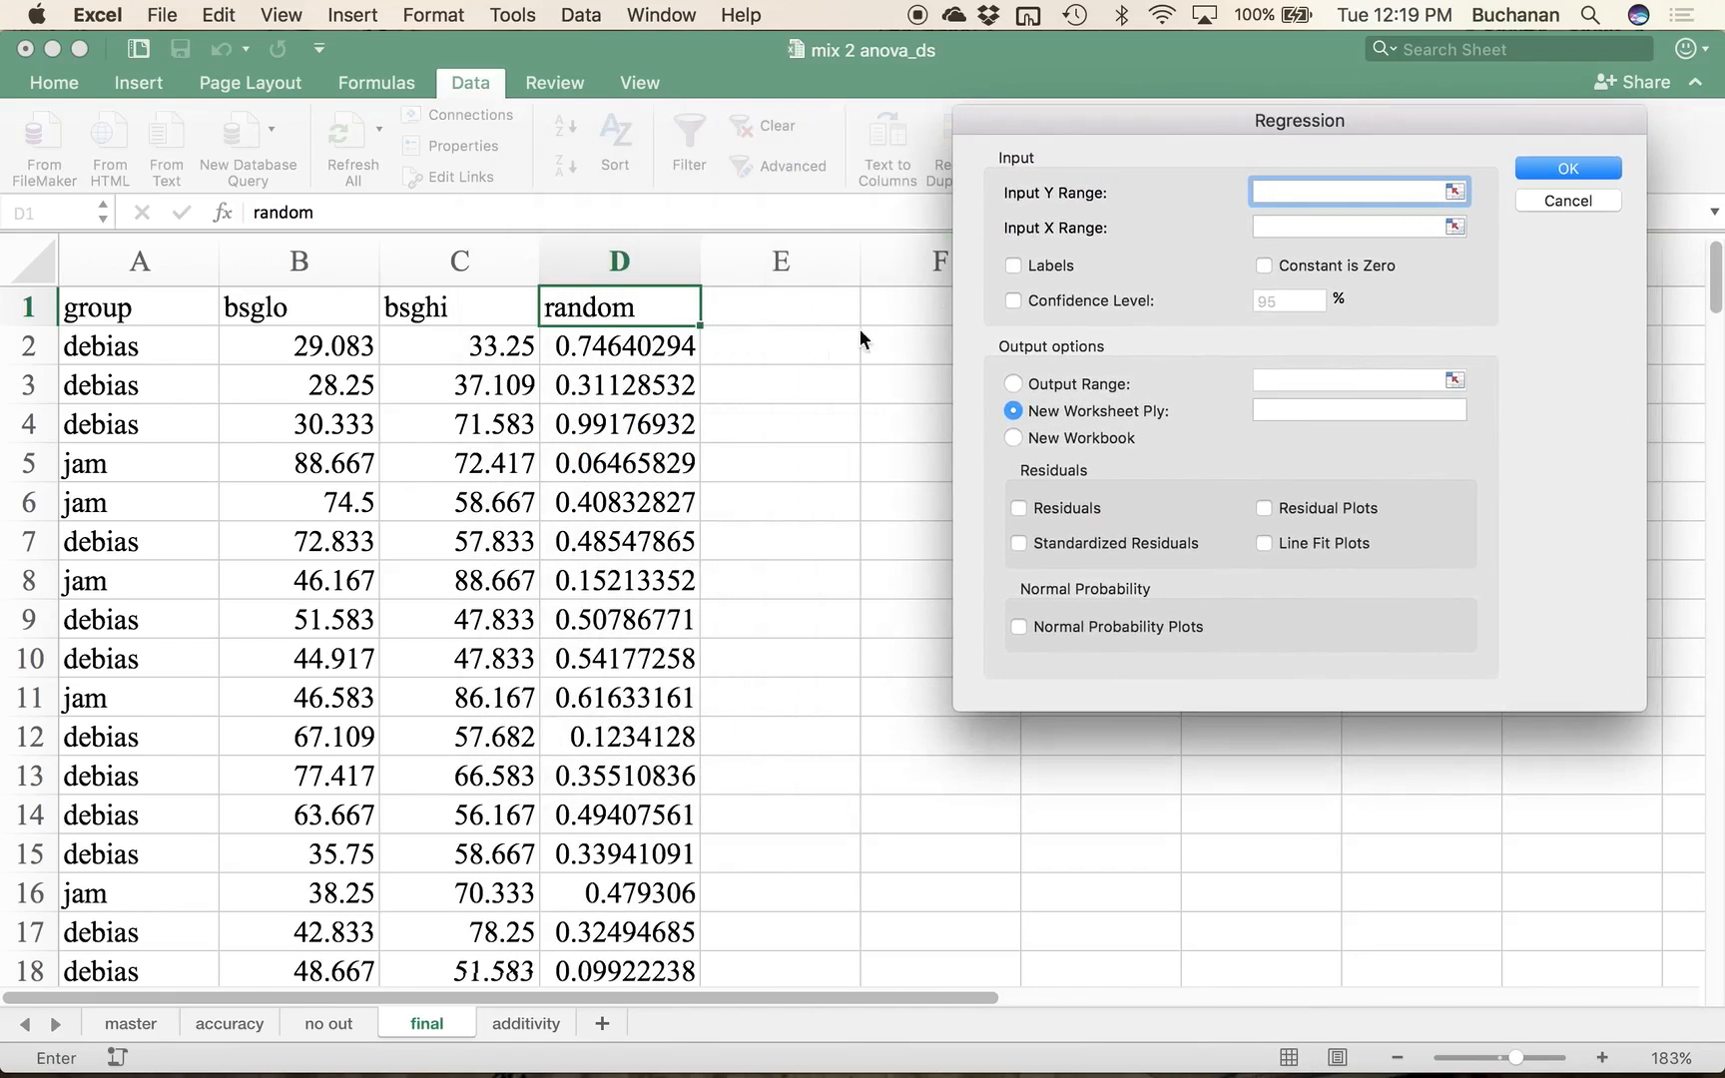
# Step: Set the regression's Y range to $D$2:$D$159 and its X range to $B$2:$C$159
pyautogui.click(678, 349)
pyautogui.press('super+shift+Down')
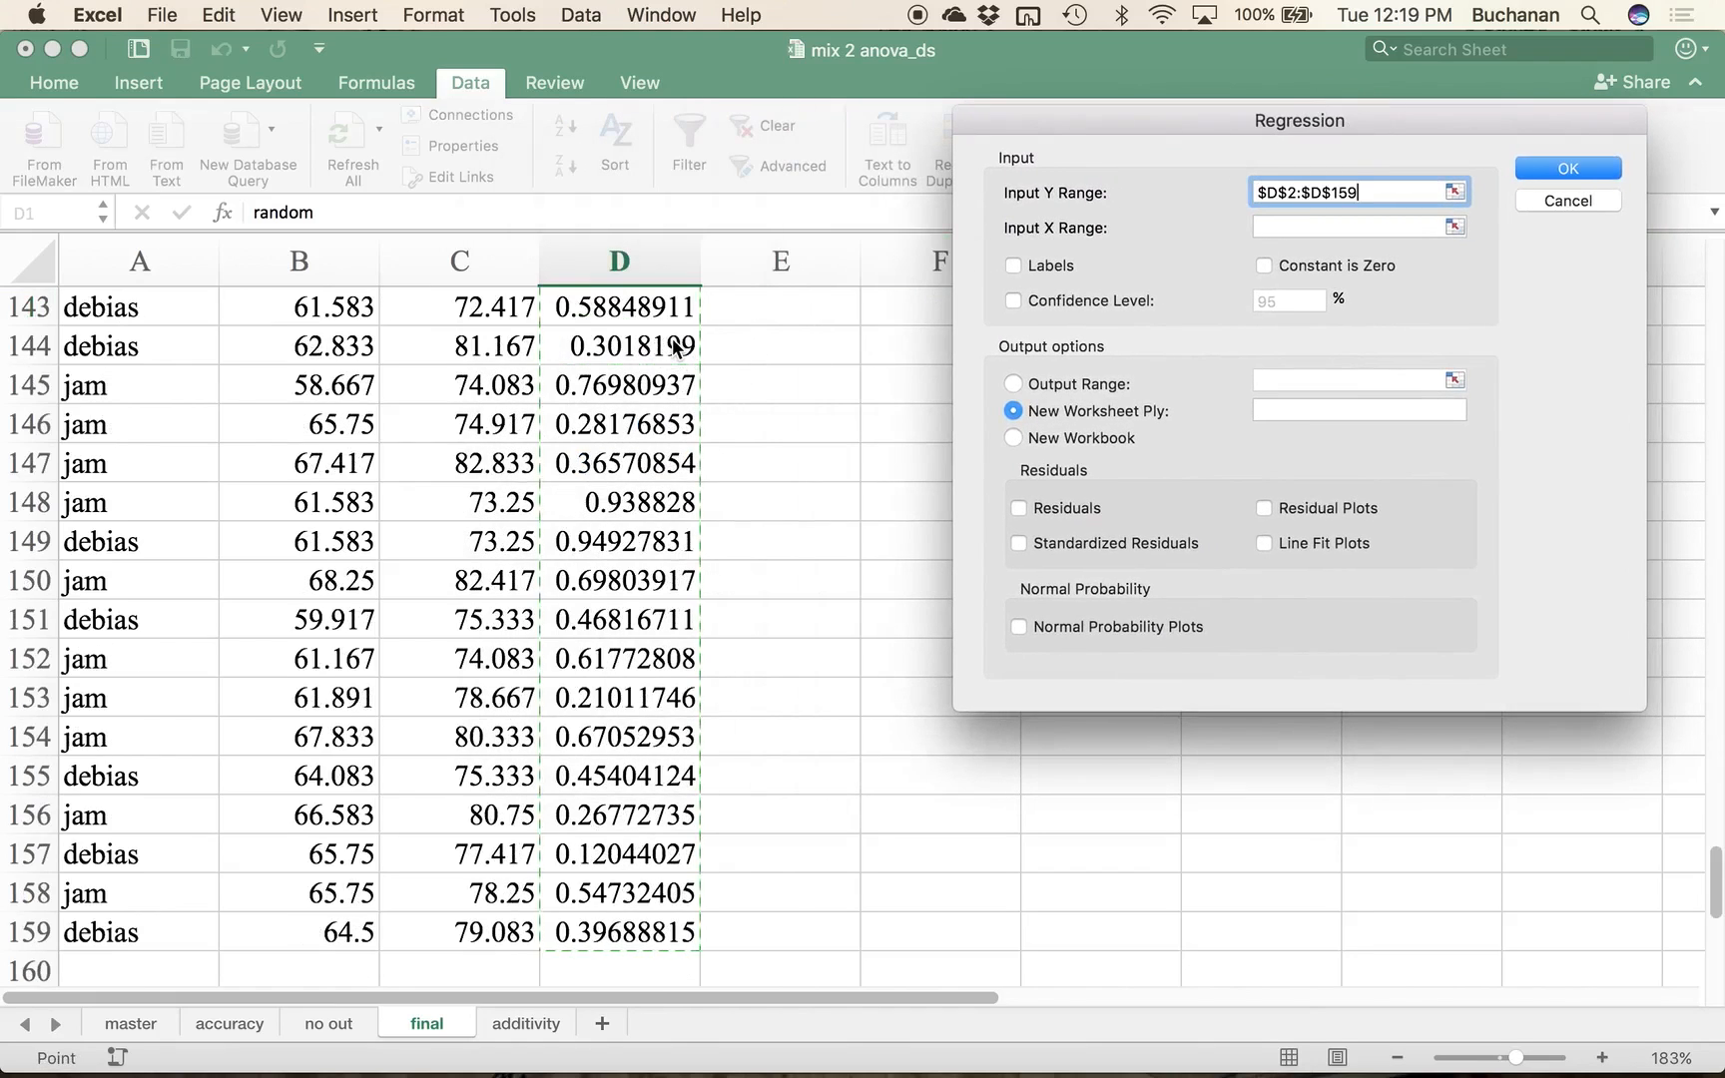
pyautogui.scroll(20, 693, 666)
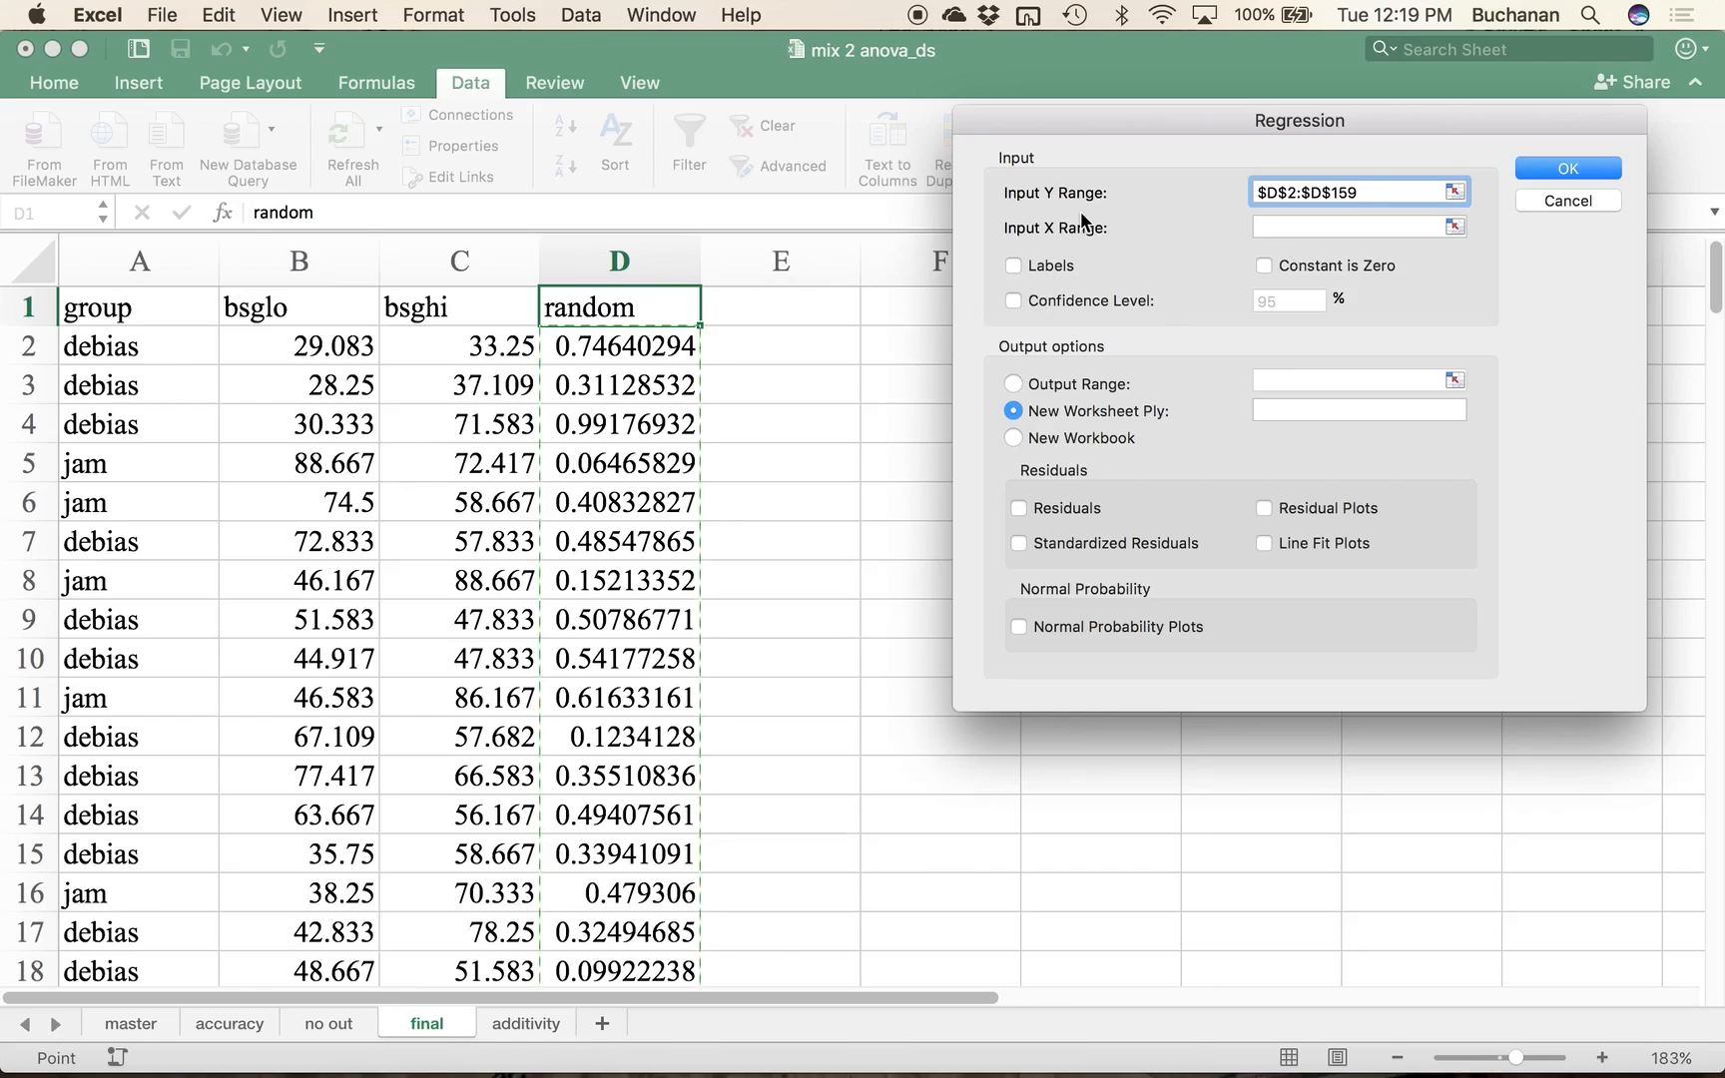
pyautogui.click(1337, 227)
pyautogui.moveTo(295, 343); pyautogui.dragTo(497, 355)
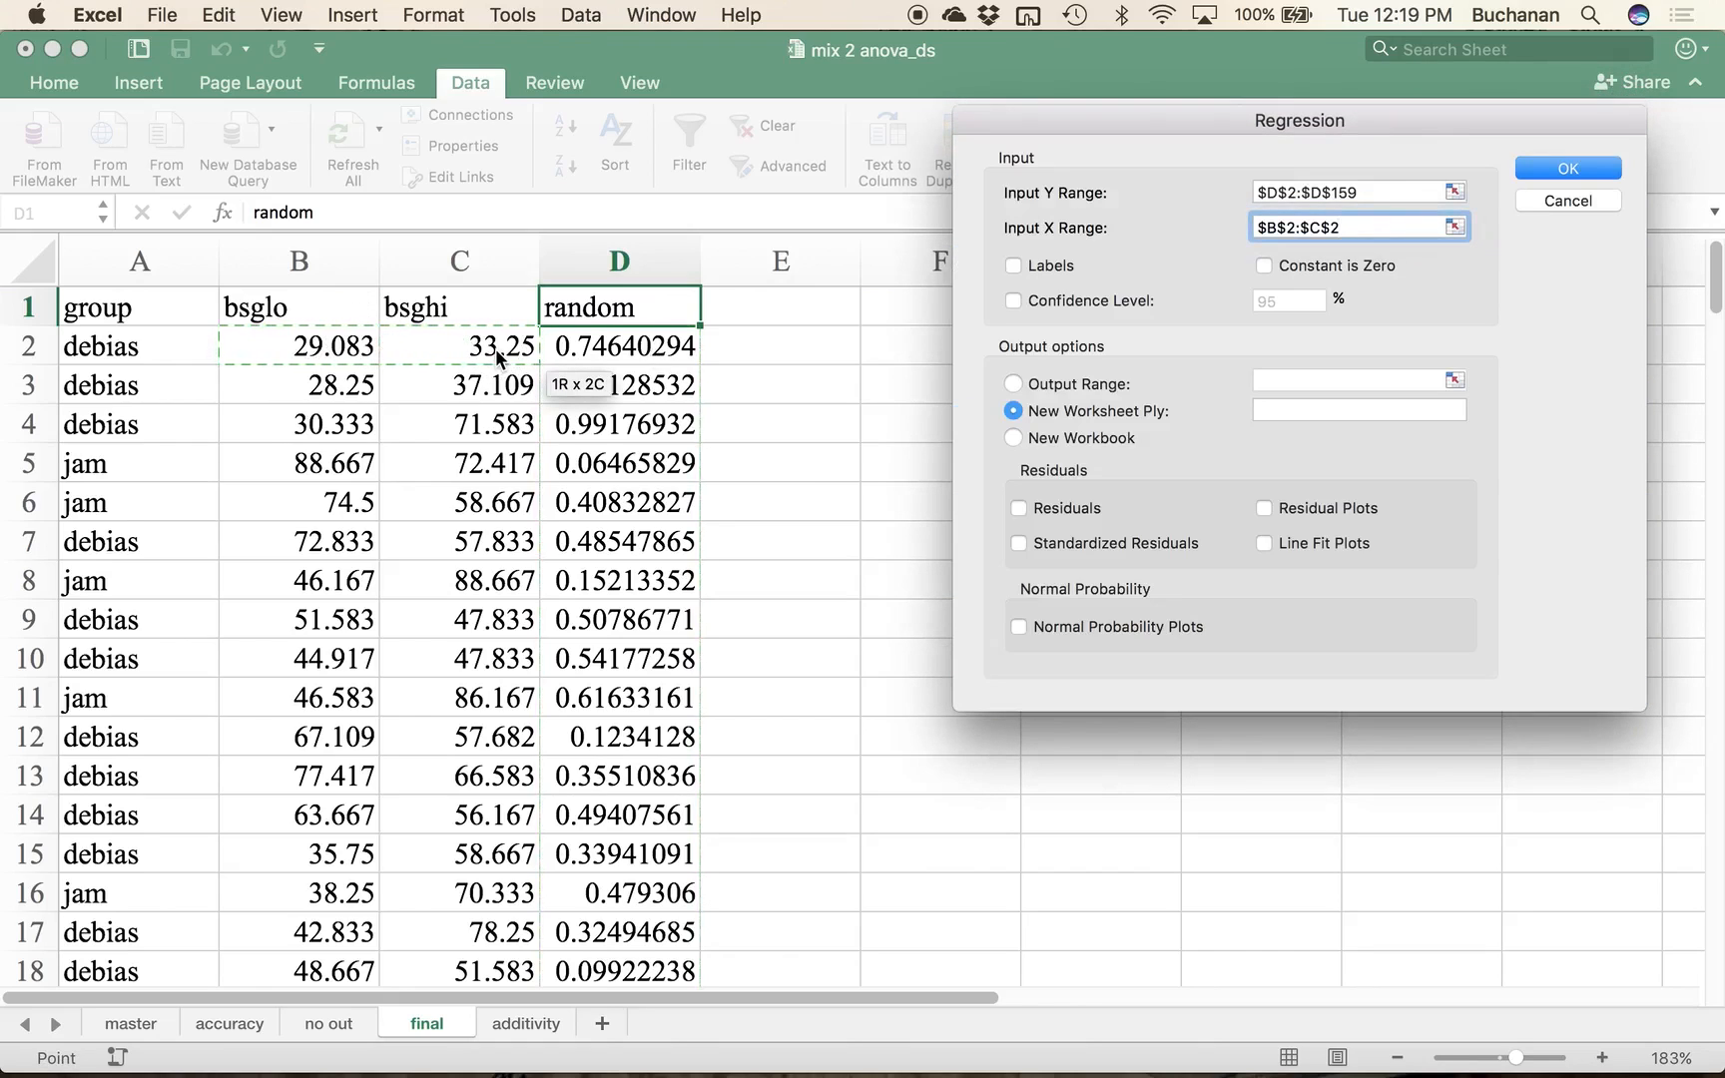
pyautogui.hotkey('ctrl', 'shift', 'Down')
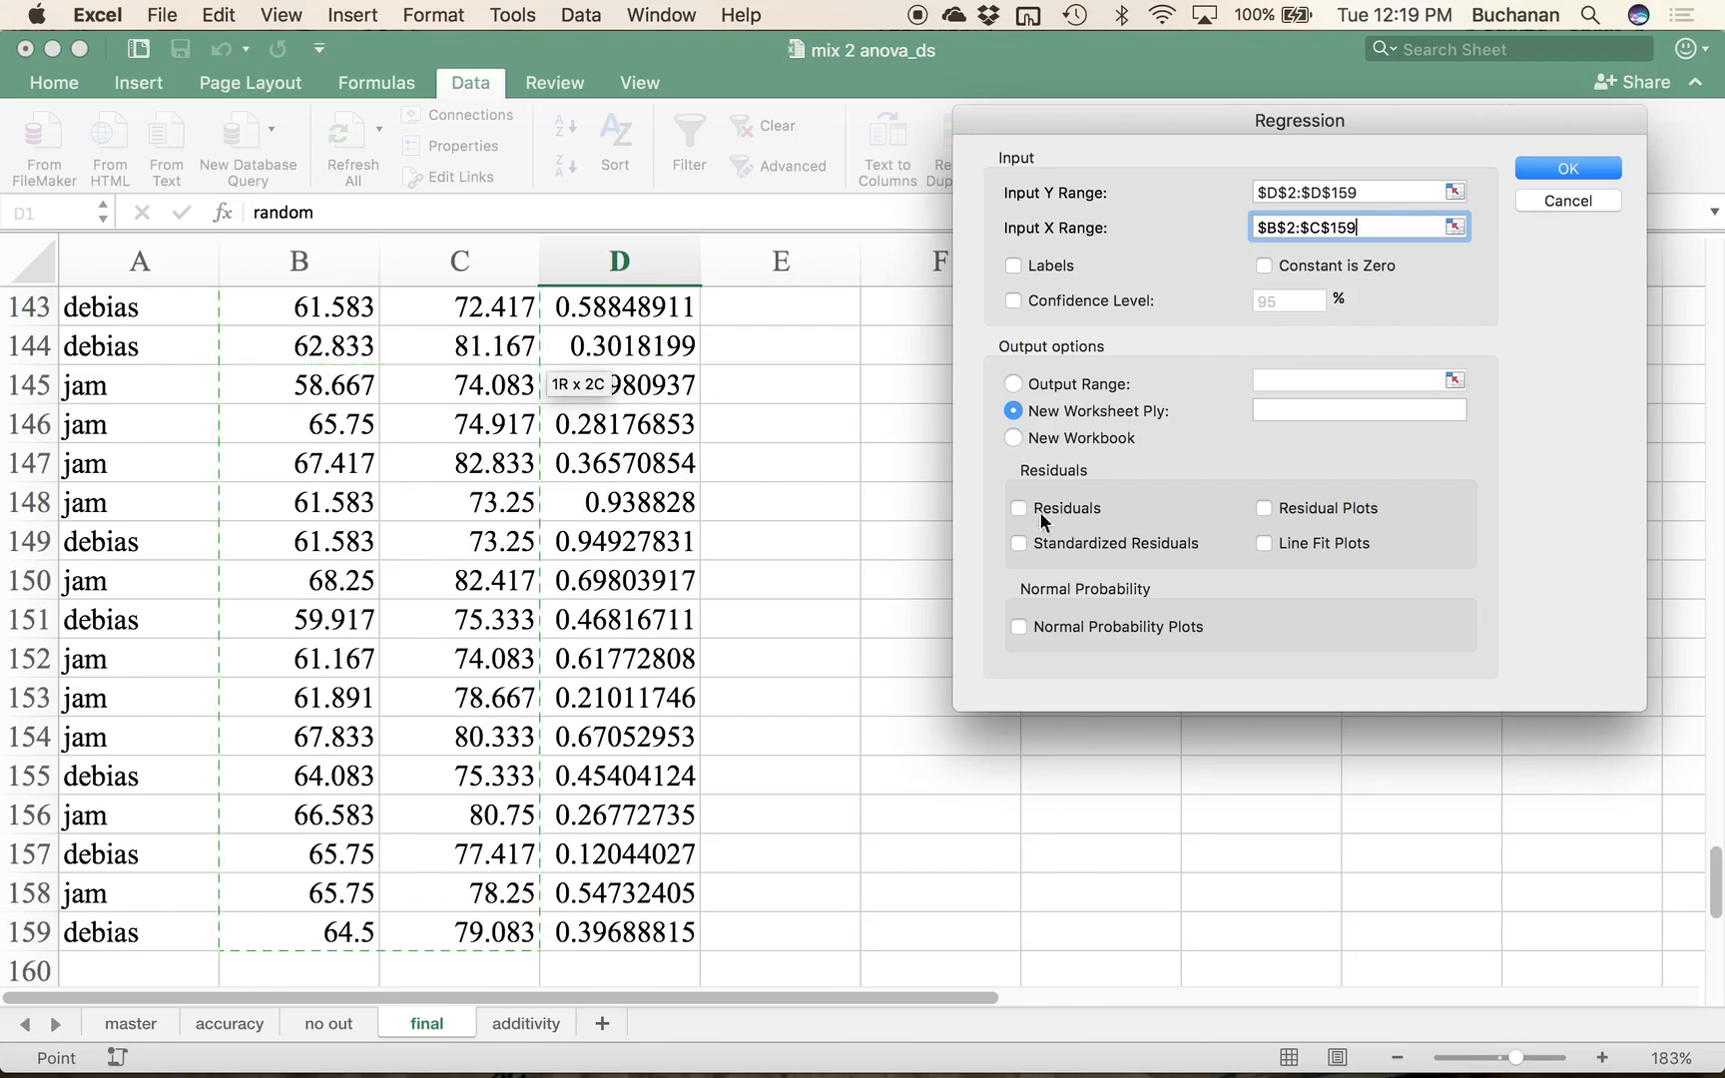
# Step: Include standardized residuals, residual plots and normal probability plots, and run the regression to a new worksheet
pyautogui.click(1083, 542)
pyautogui.click(1265, 511)
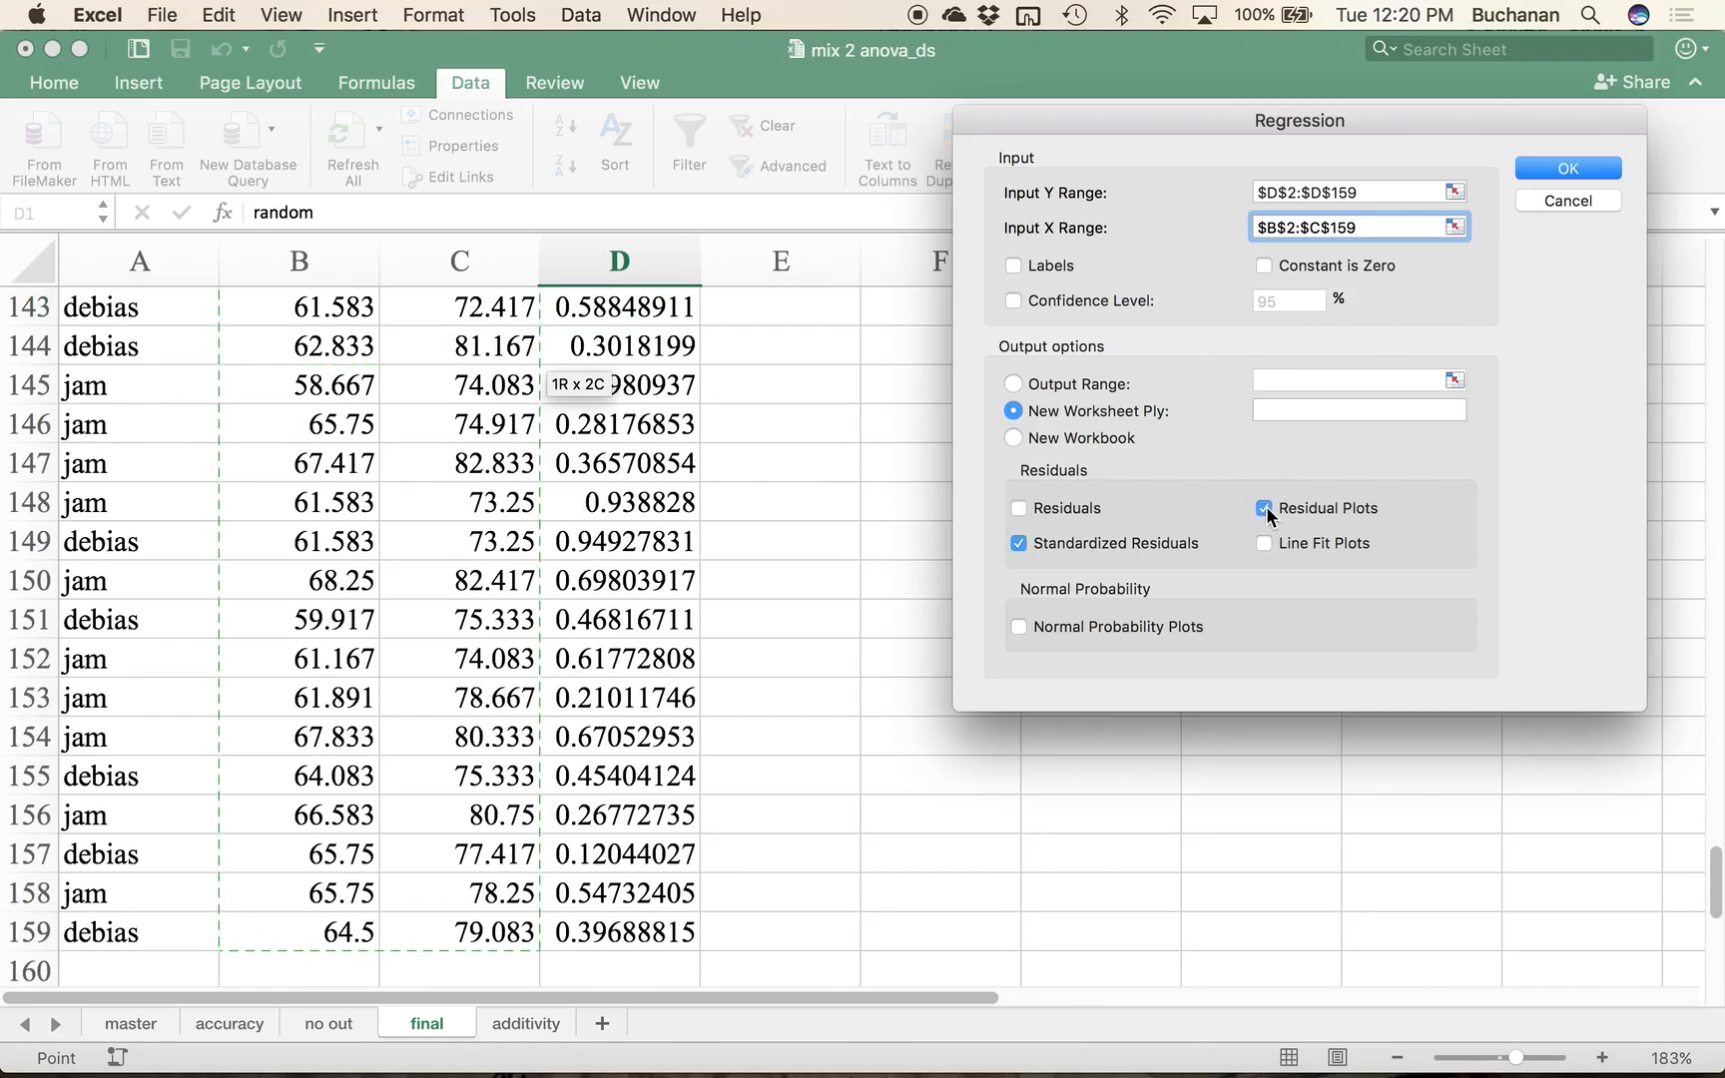
pyautogui.click(1069, 631)
pyautogui.click(1553, 168)
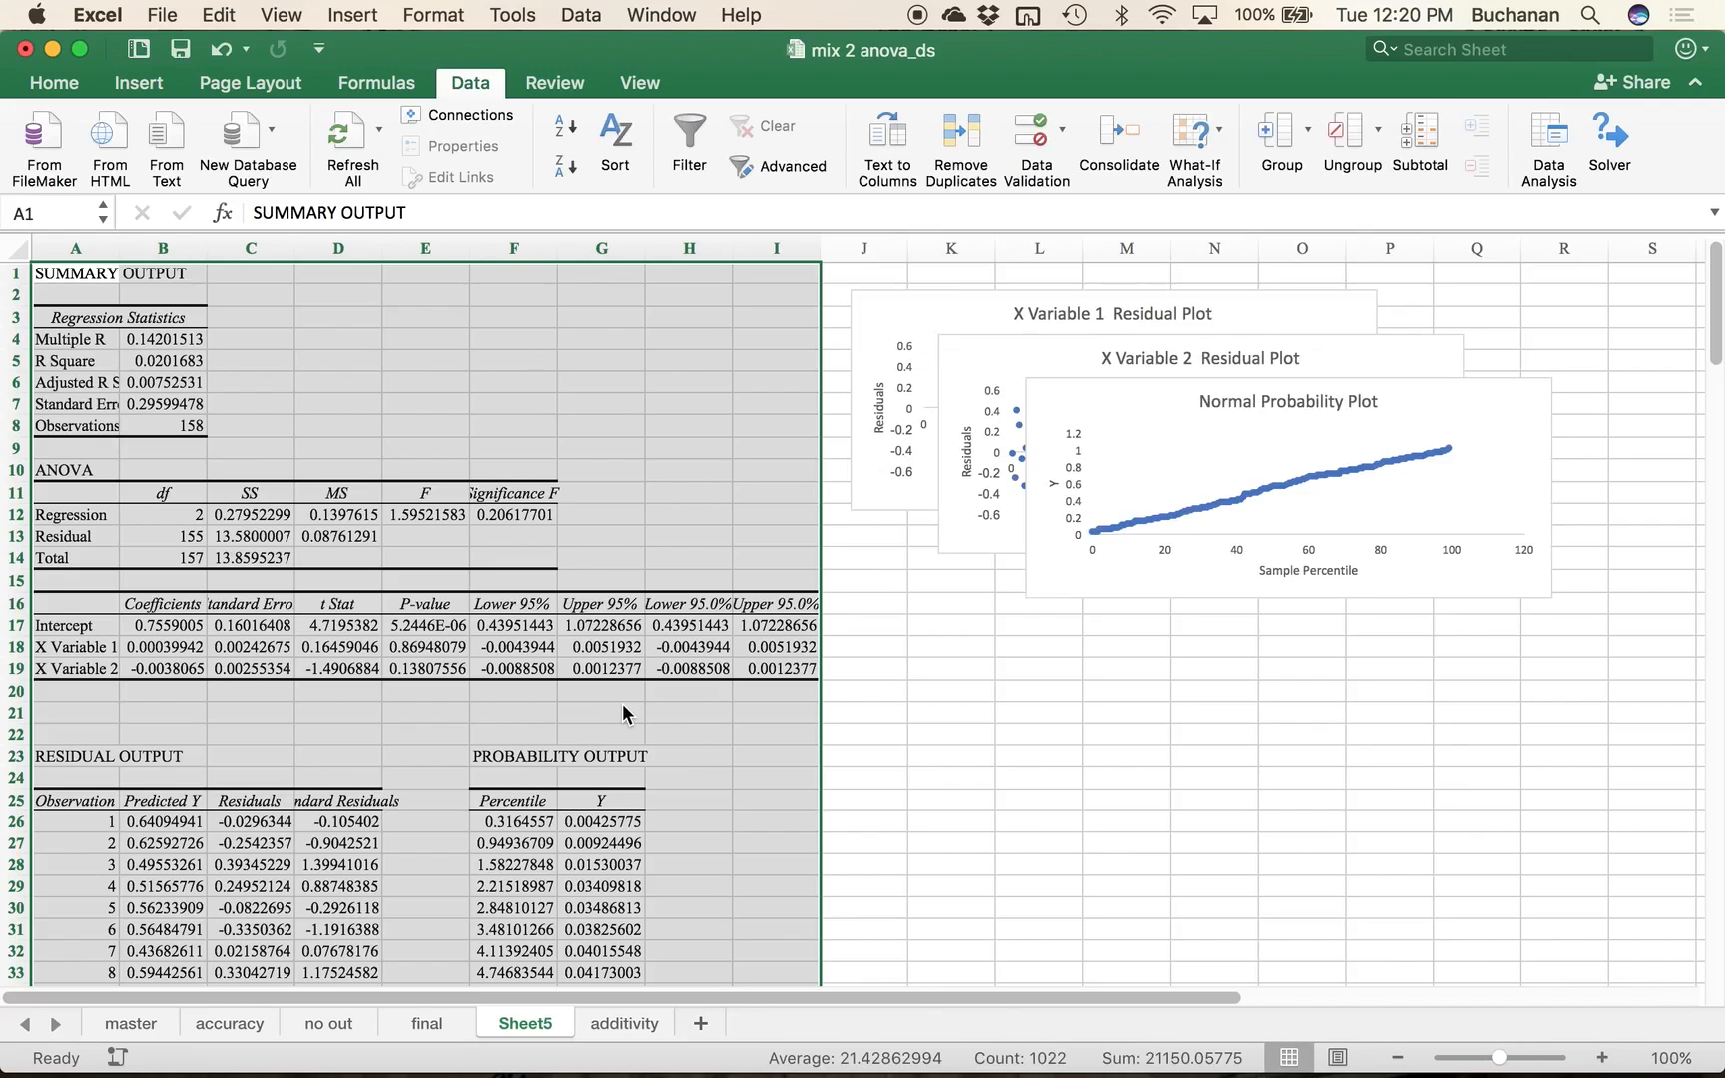
# Step: Rename the regression output sheet, Sheet5, as assumptions
pyautogui.doubleClick(511, 1020)
pyautogui.write('assumptions')
pyautogui.press('Return')
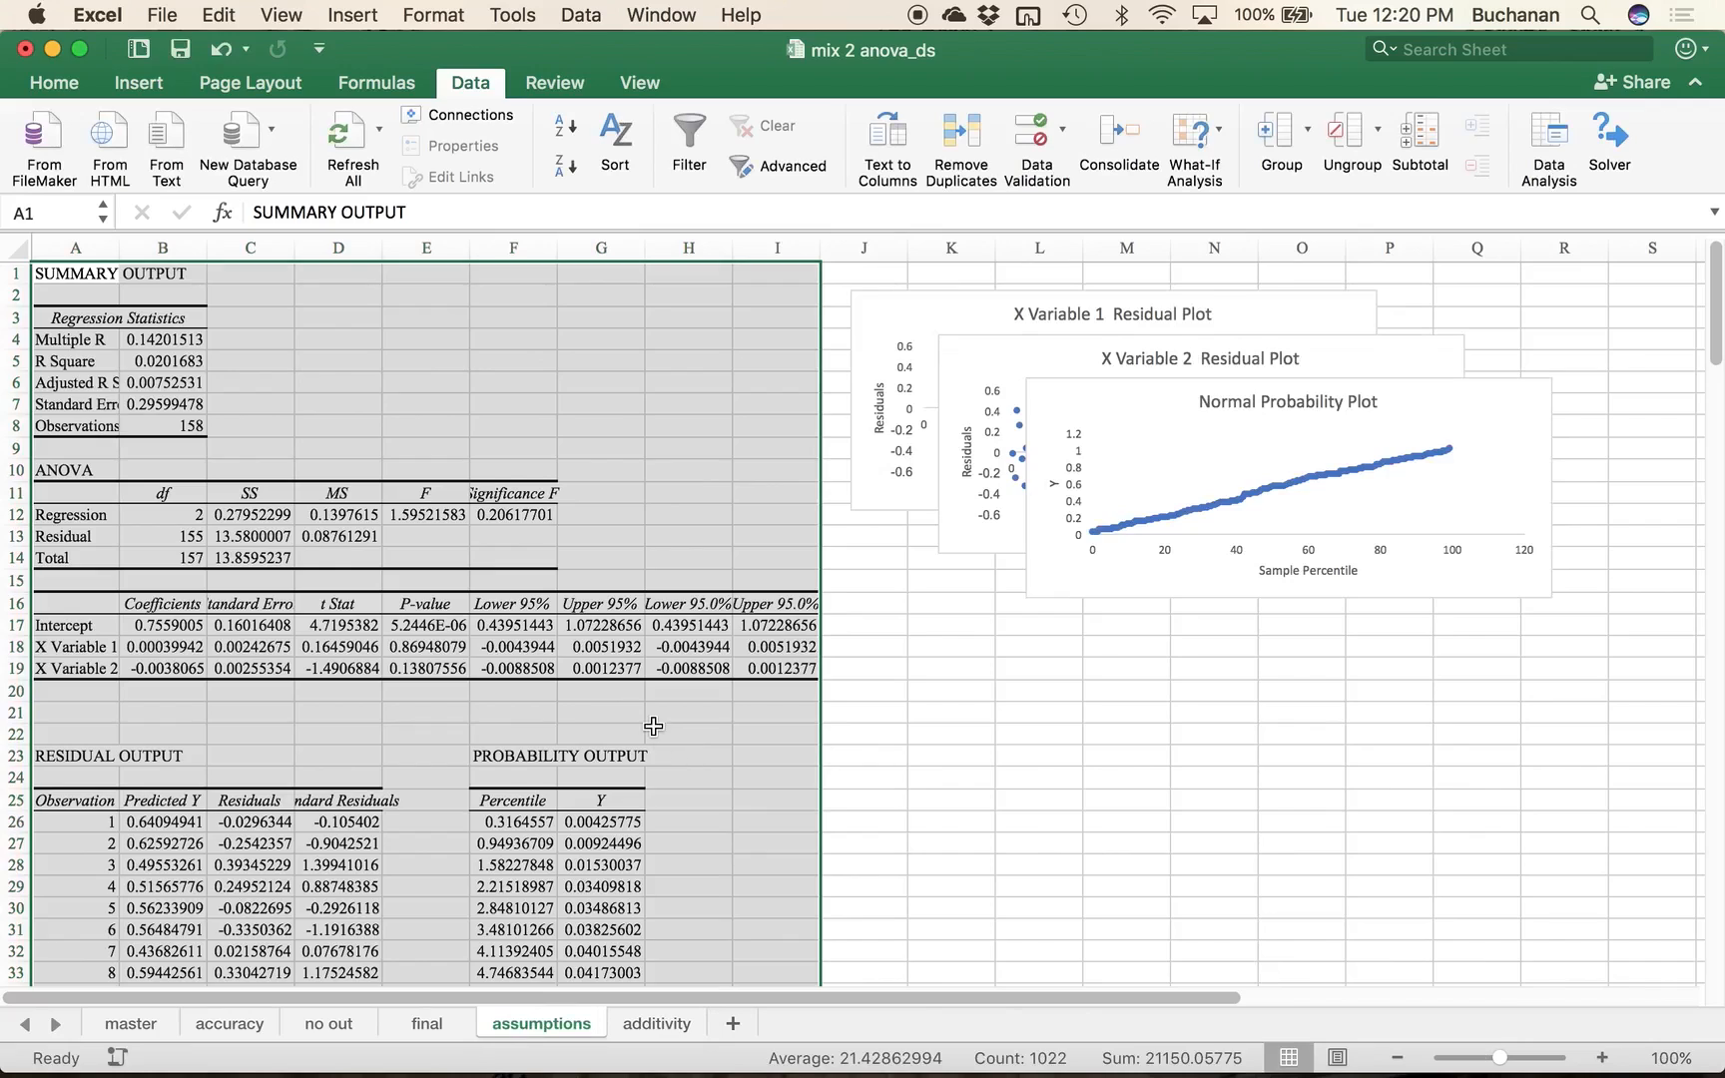
# Step: Black out the regression summary tables by filling A1:I20 with black
pyautogui.click(653, 726)
pyautogui.moveTo(780, 690); pyautogui.dragTo(245, 253)
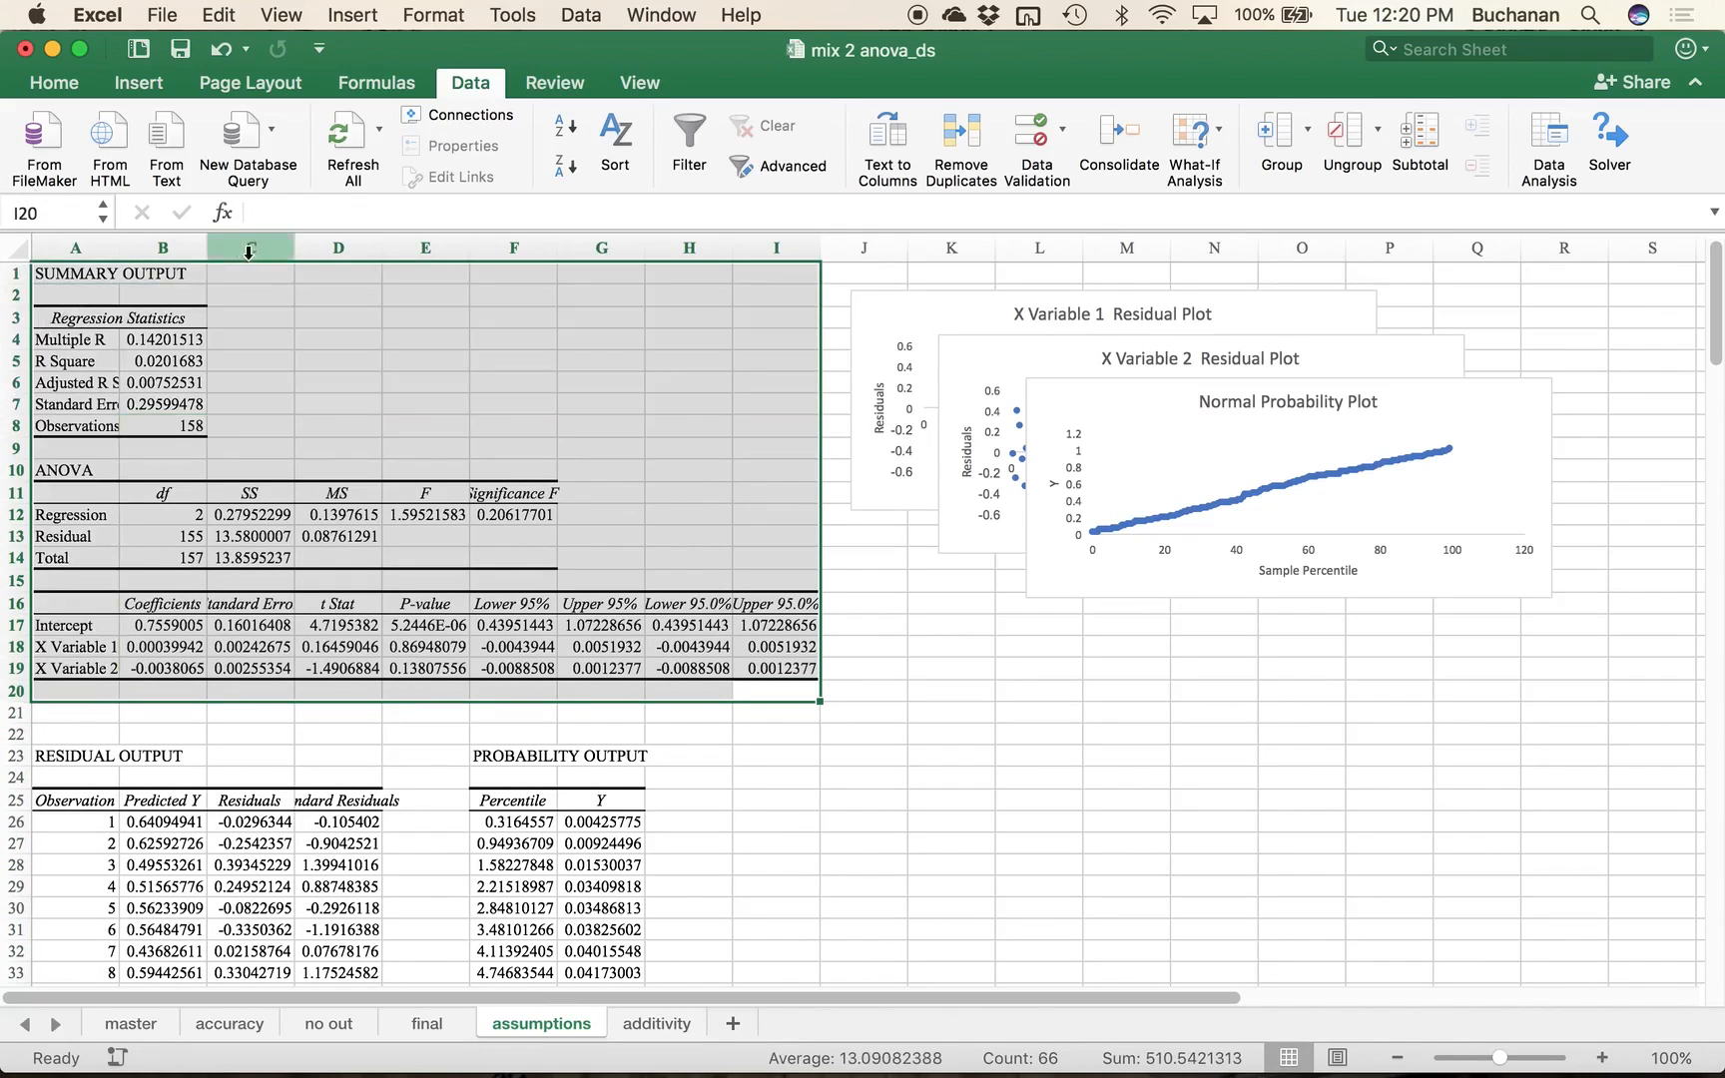
pyautogui.click(54, 82)
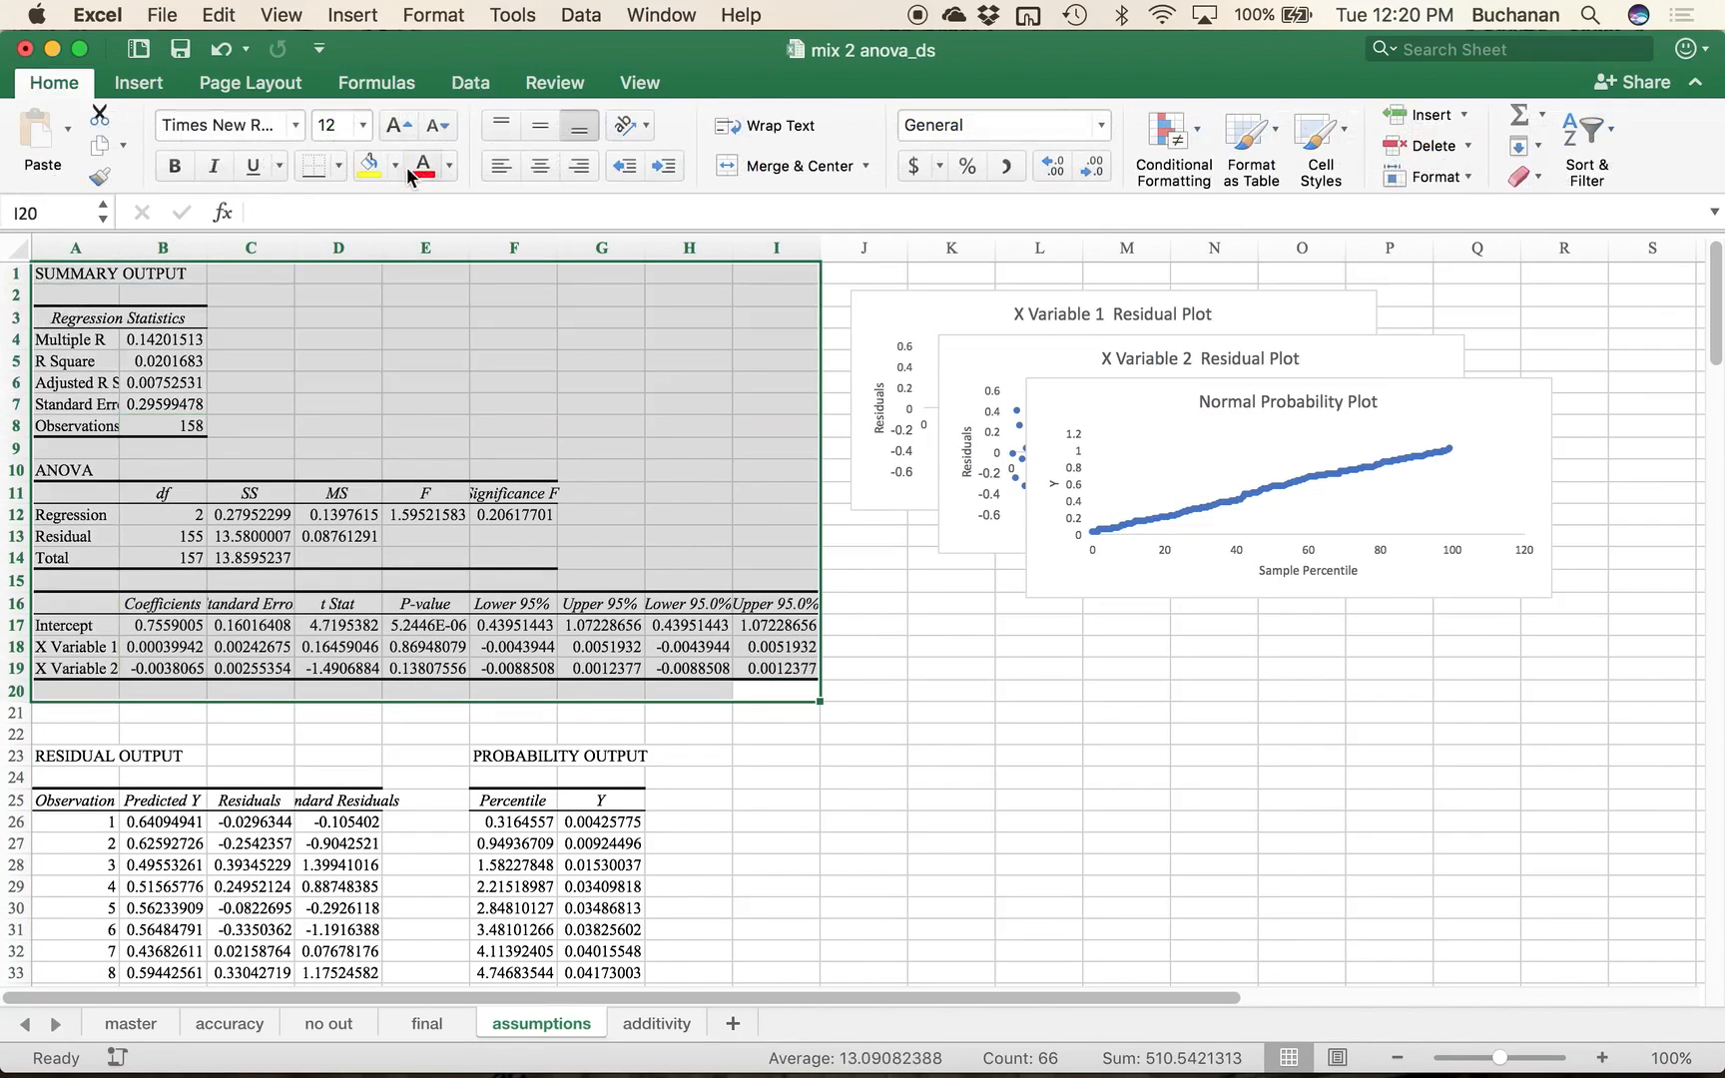
pyautogui.click(395, 166)
pyautogui.click(399, 286)
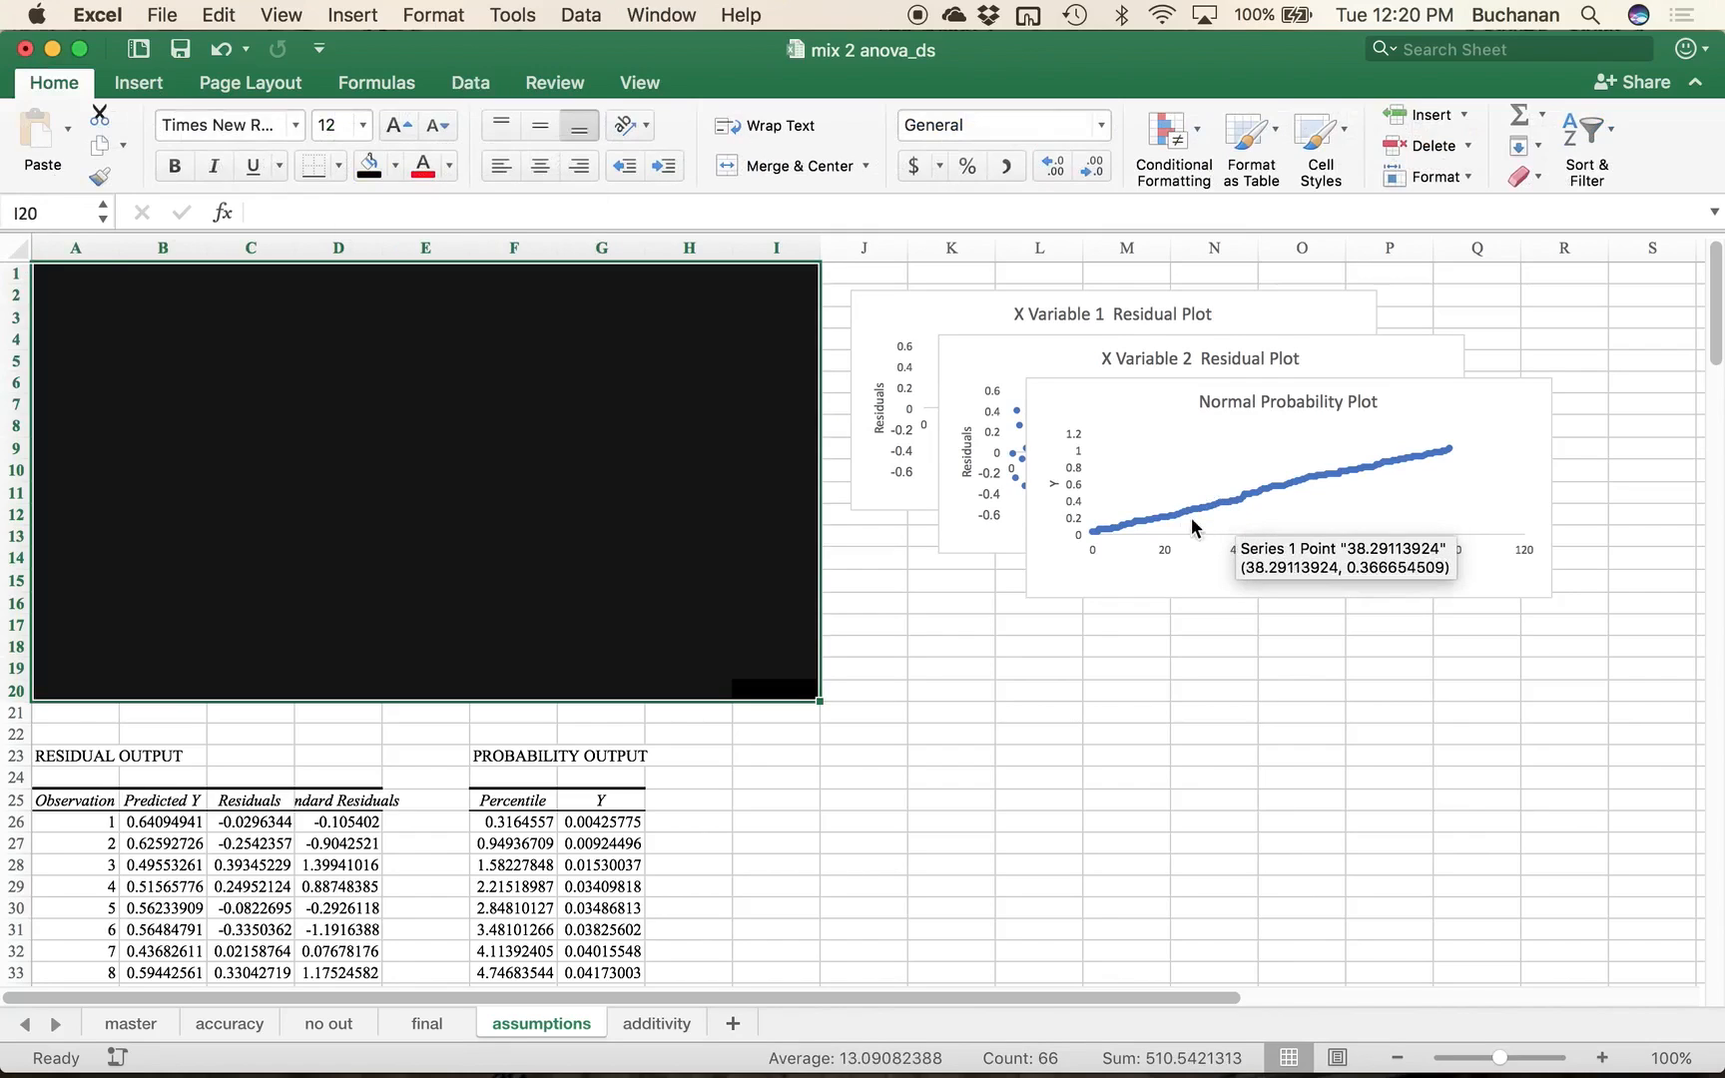
# Step: Move the Normal Probability Plot onto the black area and make it taller, and place the X Variable 2 Residual Plot below the X Variable 1 plot
pyautogui.moveTo(1170, 584); pyautogui.dragTo(236, 490)
pyautogui.moveTo(616, 512); pyautogui.dragTo(697, 642)
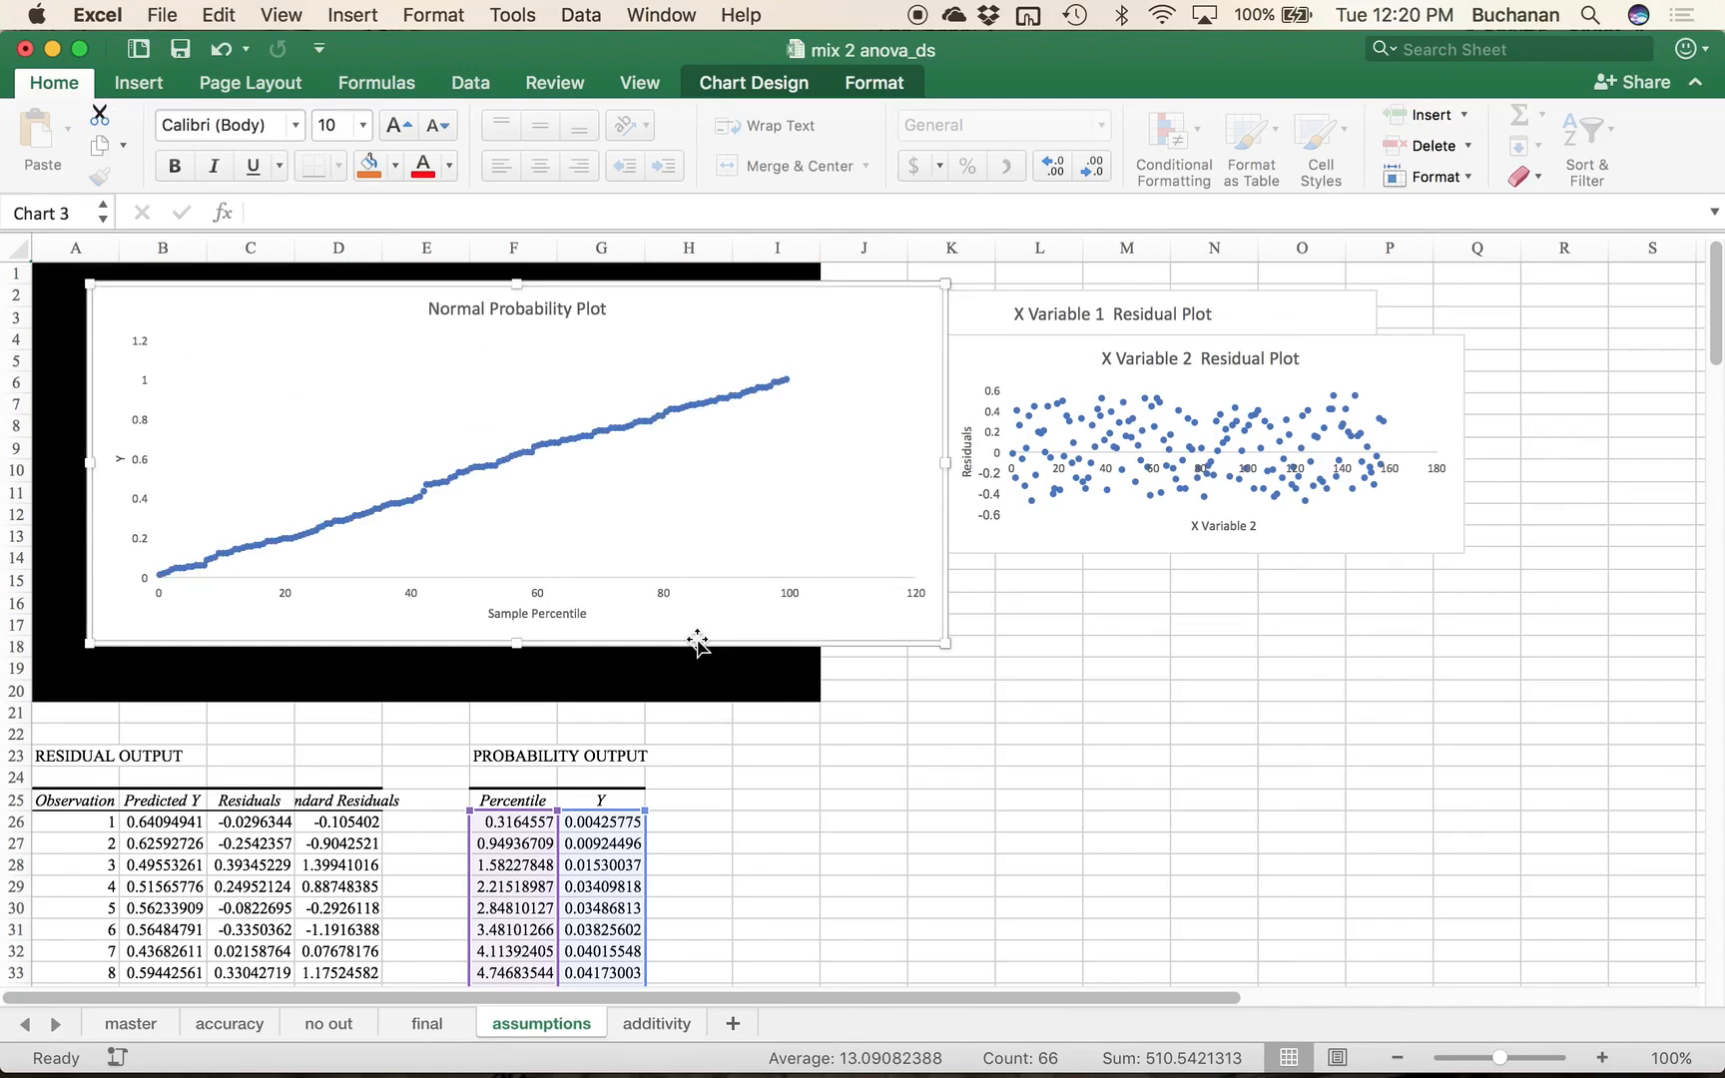
pyautogui.press('super+c')
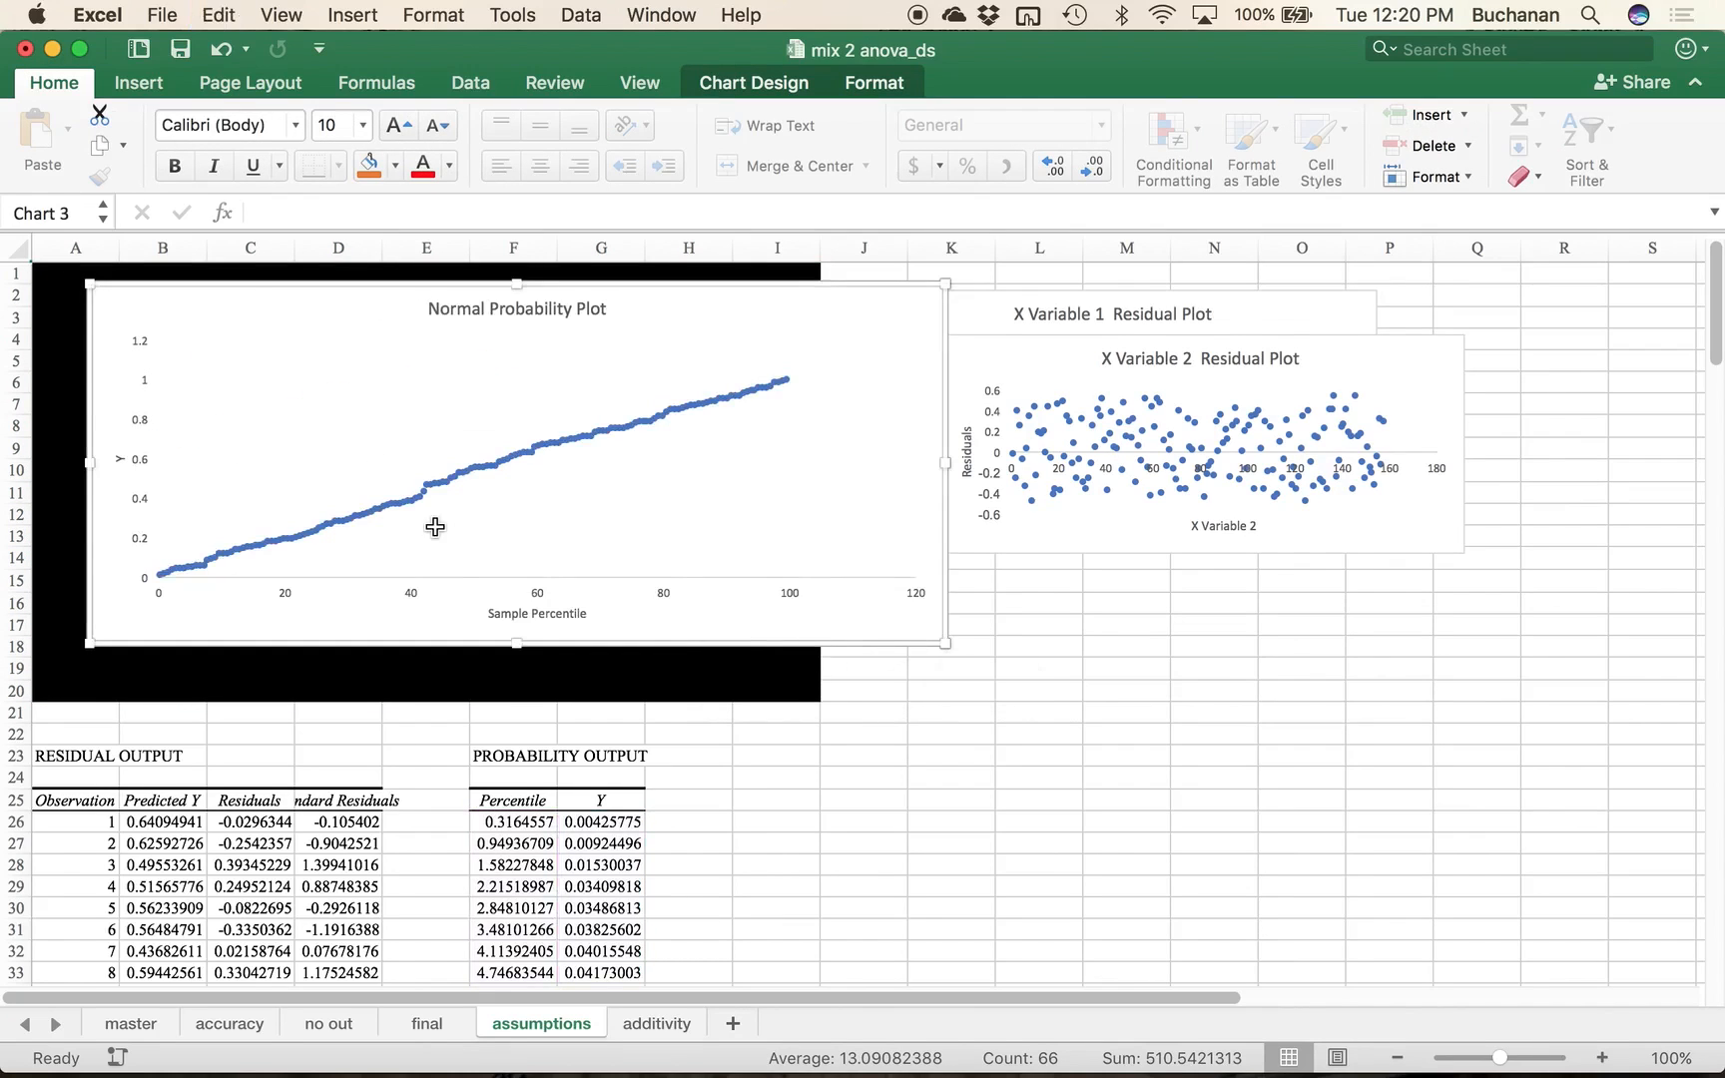
pyautogui.press('super+z')
pyautogui.moveTo(623, 508); pyautogui.dragTo(617, 671)
pyautogui.moveTo(1018, 540); pyautogui.dragTo(931, 742)
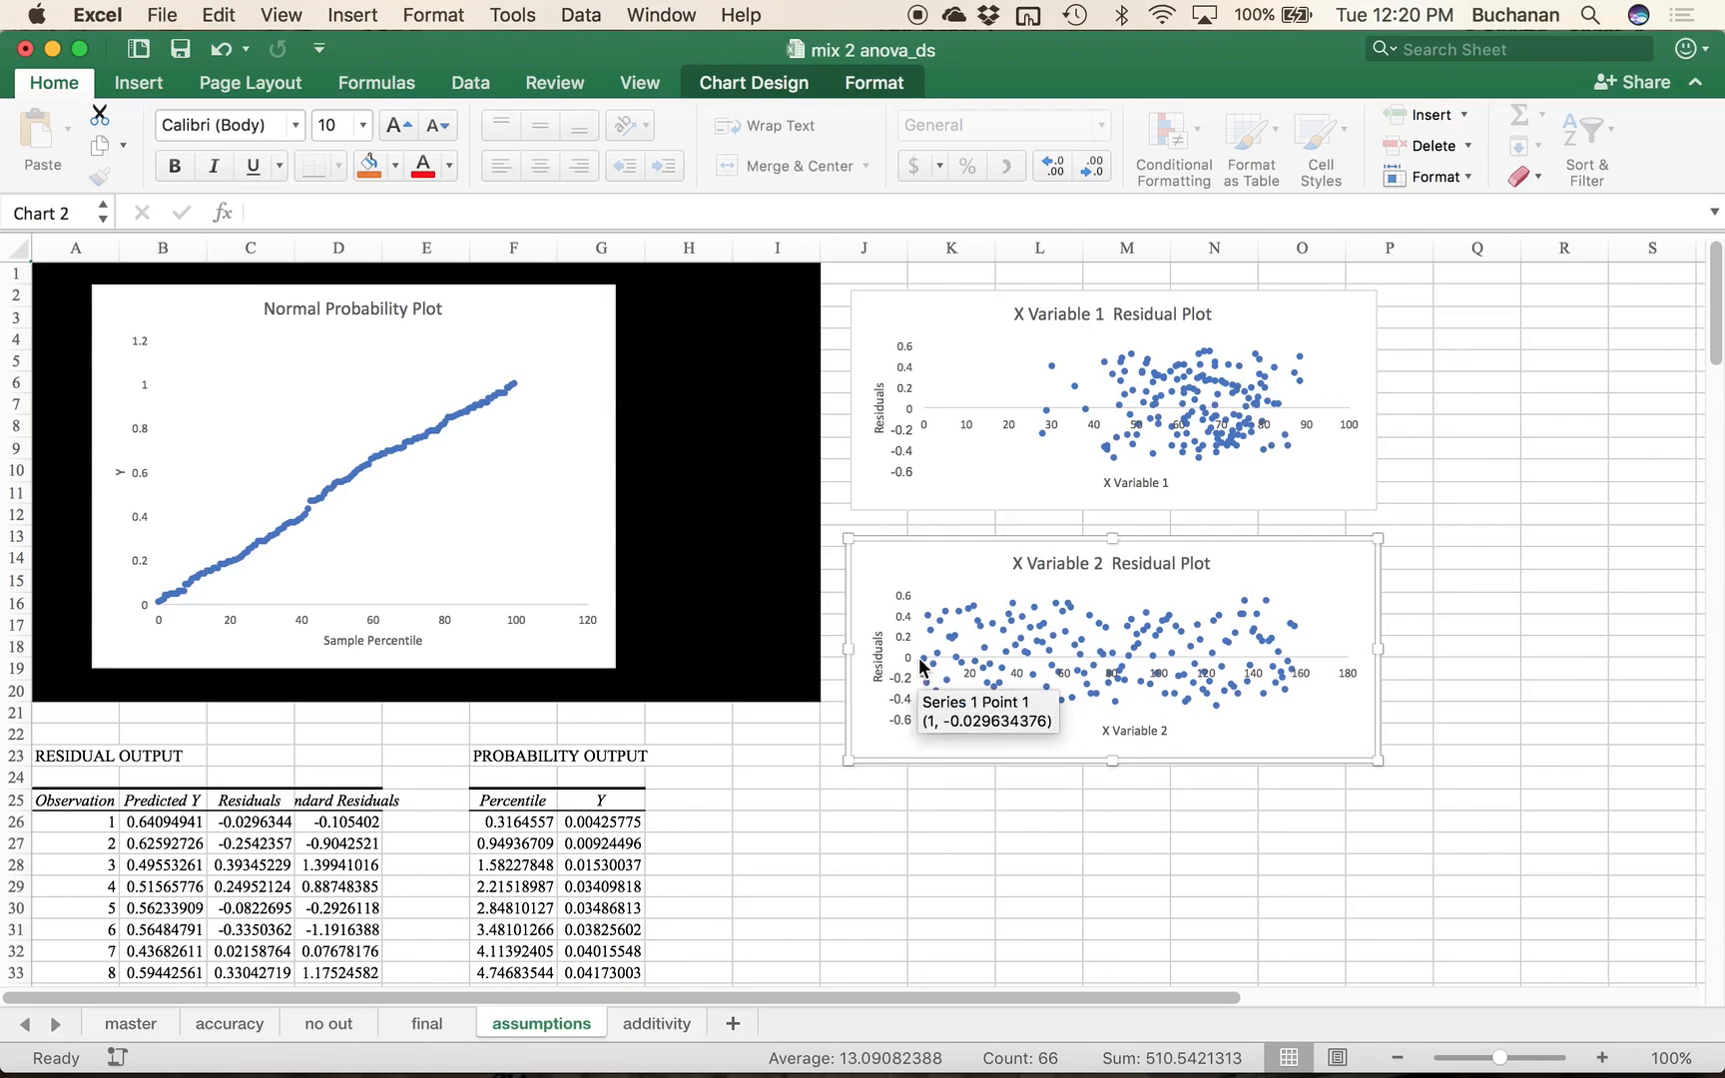
# Step: Enter the column header Bins in cell I27, beside the probability output
pyautogui.scroll(-8, 918, 660)
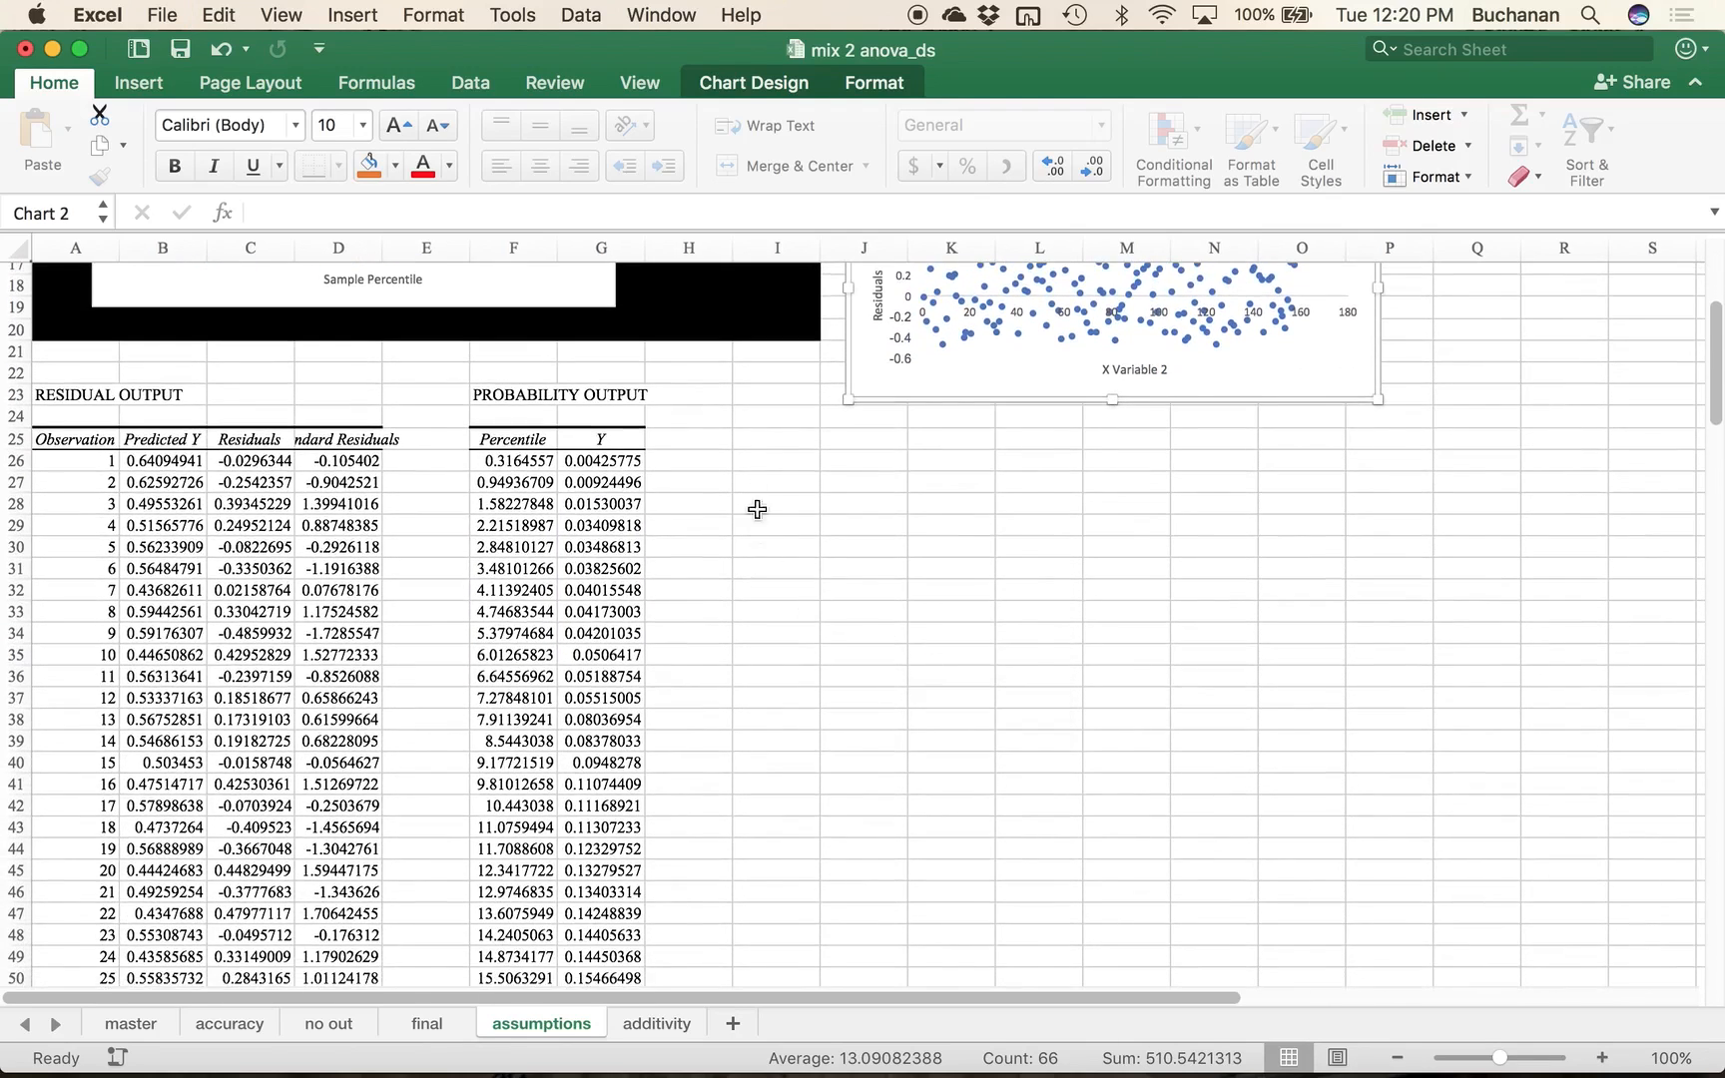
pyautogui.click(765, 479)
pyautogui.moveTo(1490, 1053); pyautogui.dragTo(1511, 1062)
pyautogui.write('BIns')
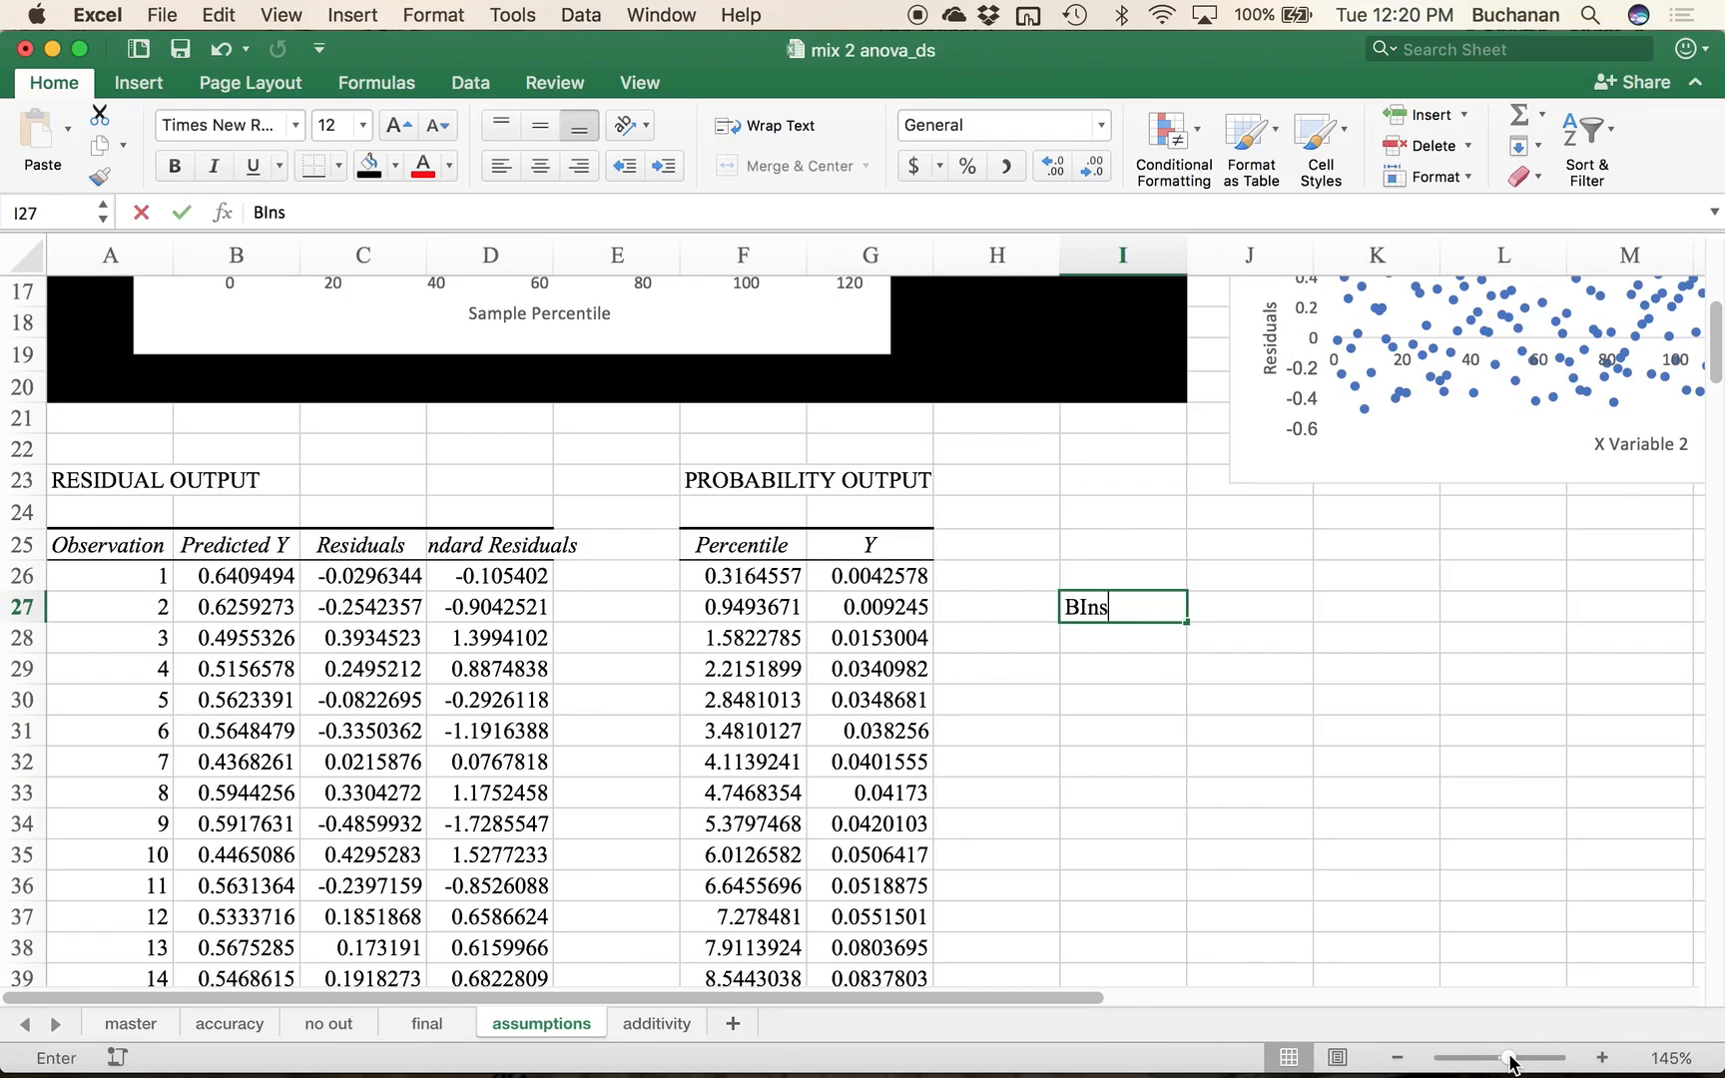
pyautogui.press('BackSpace')
pyautogui.press('BackSpace')
pyautogui.write('i')
pyautogui.press('Return')
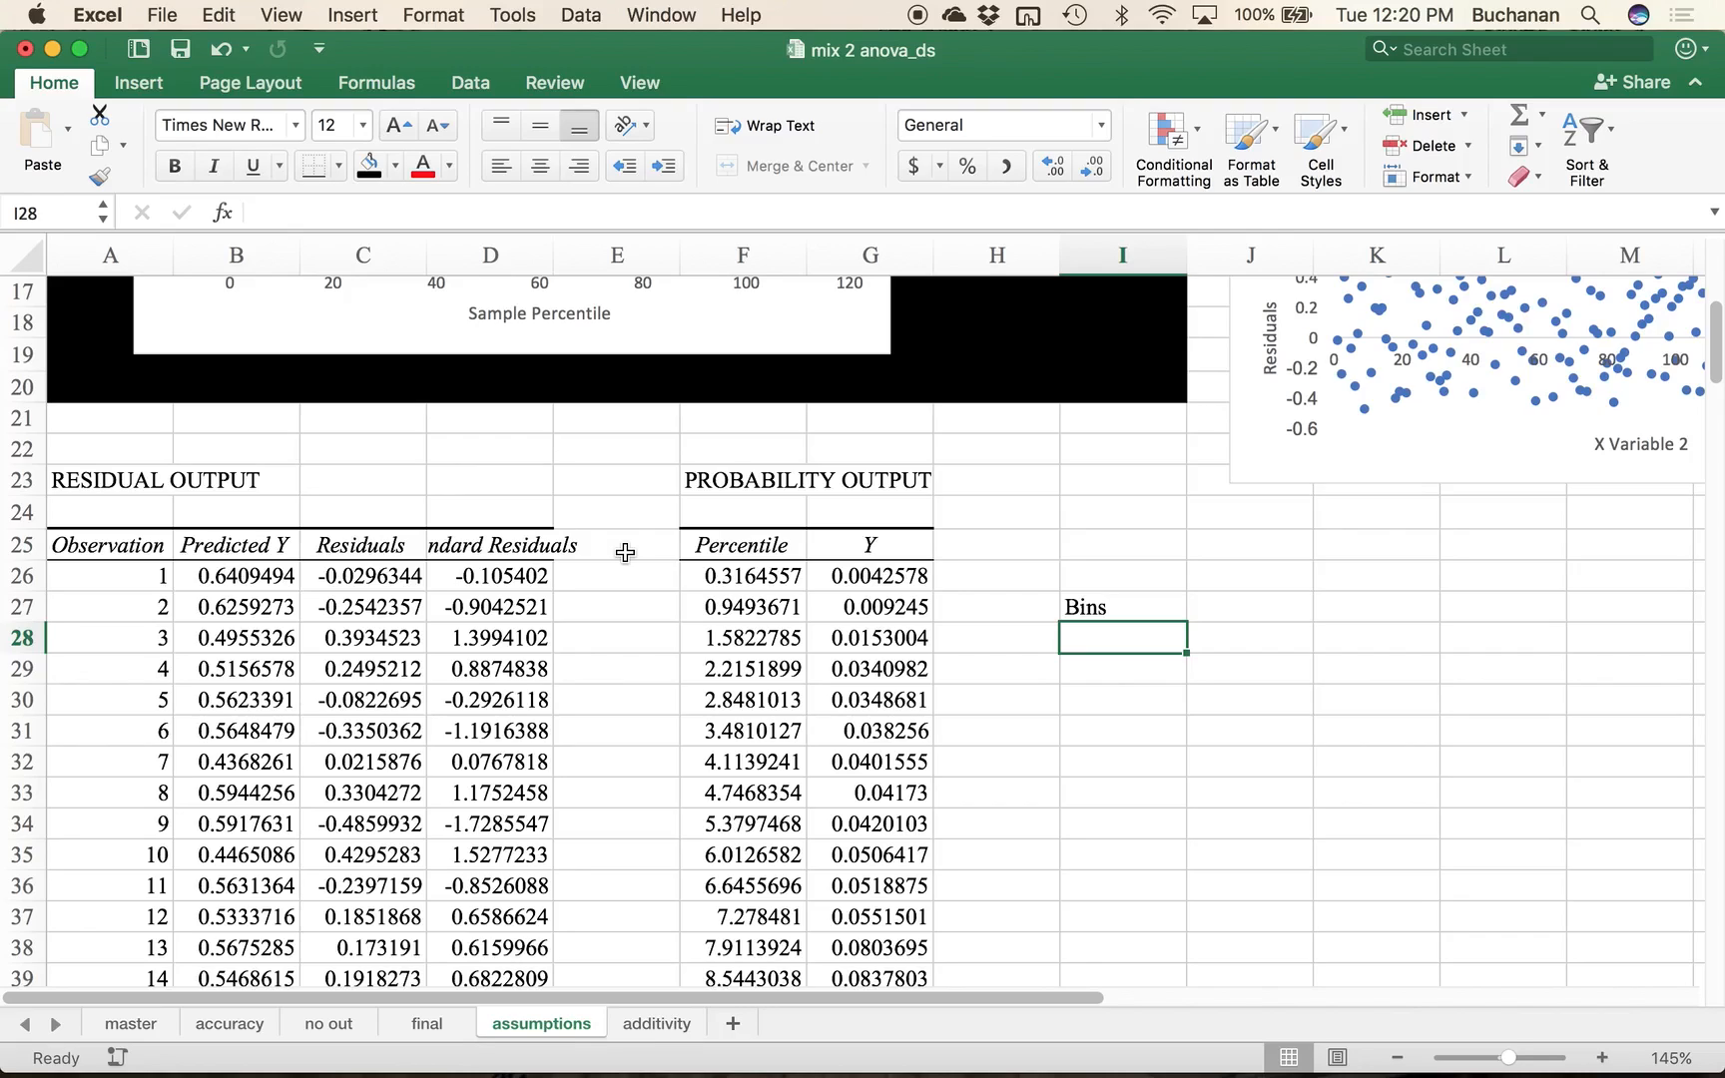
# Step: Enter -2, -1.5, -1 and -0.5 in I28:I31 and extend the series down to 2 in I36
pyautogui.write('-2')
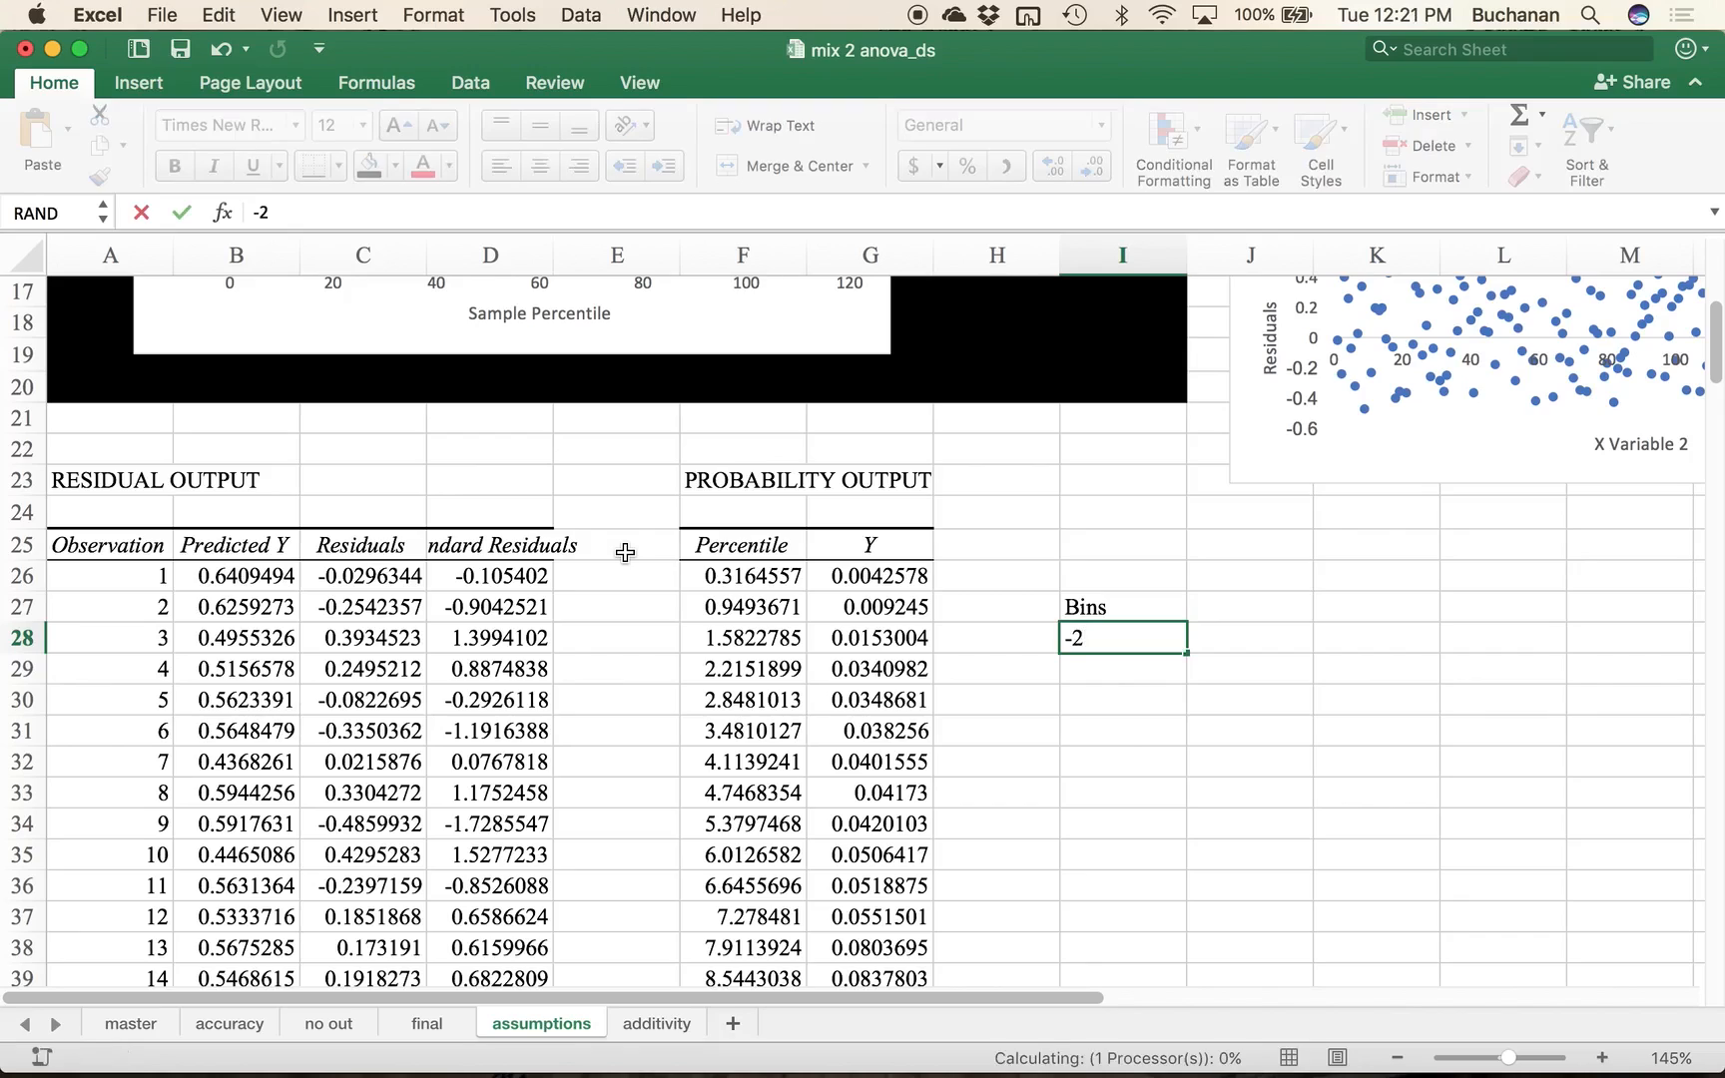
pyautogui.press('Return')
pyautogui.write('-1')
pyautogui.press('Return')
pyautogui.write('-1')
pyautogui.press('Return')
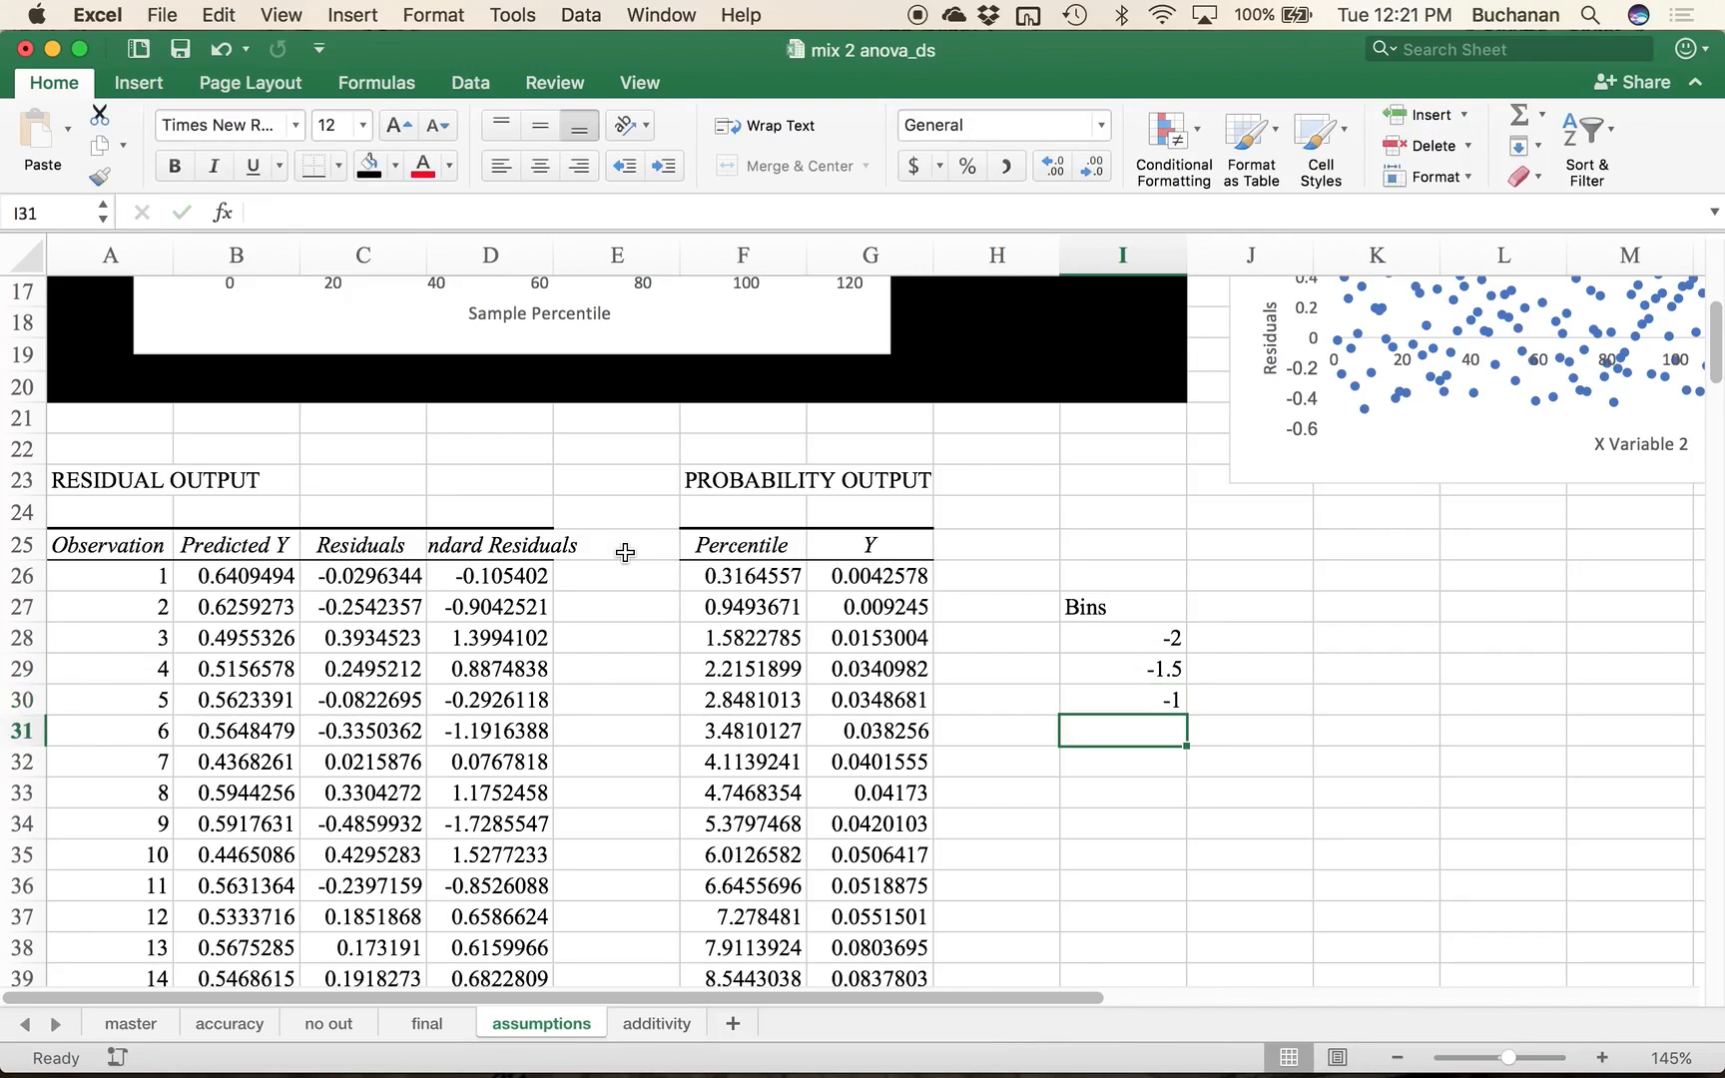
pyautogui.press('BackSpace')
pyautogui.write('0')
pyautogui.press('BackSpace')
pyautogui.write('-.5')
pyautogui.press('Return')
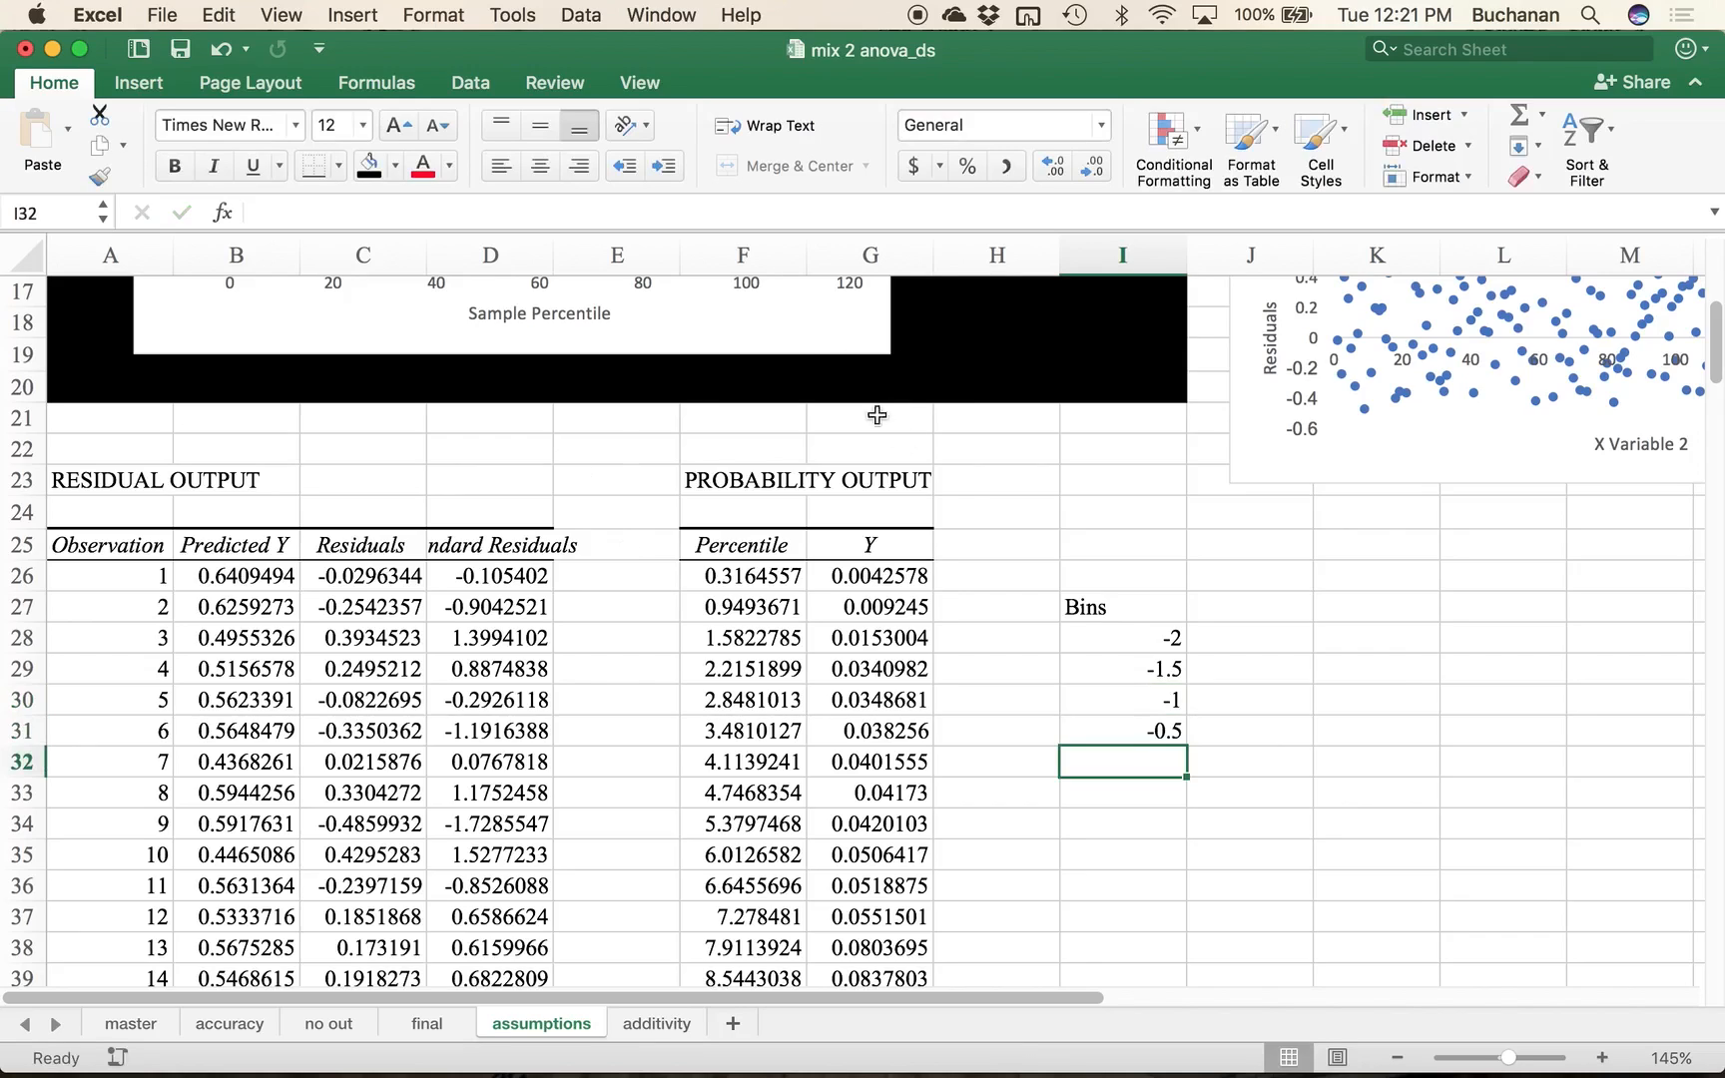
pyautogui.moveTo(1158, 638); pyautogui.dragTo(1148, 737)
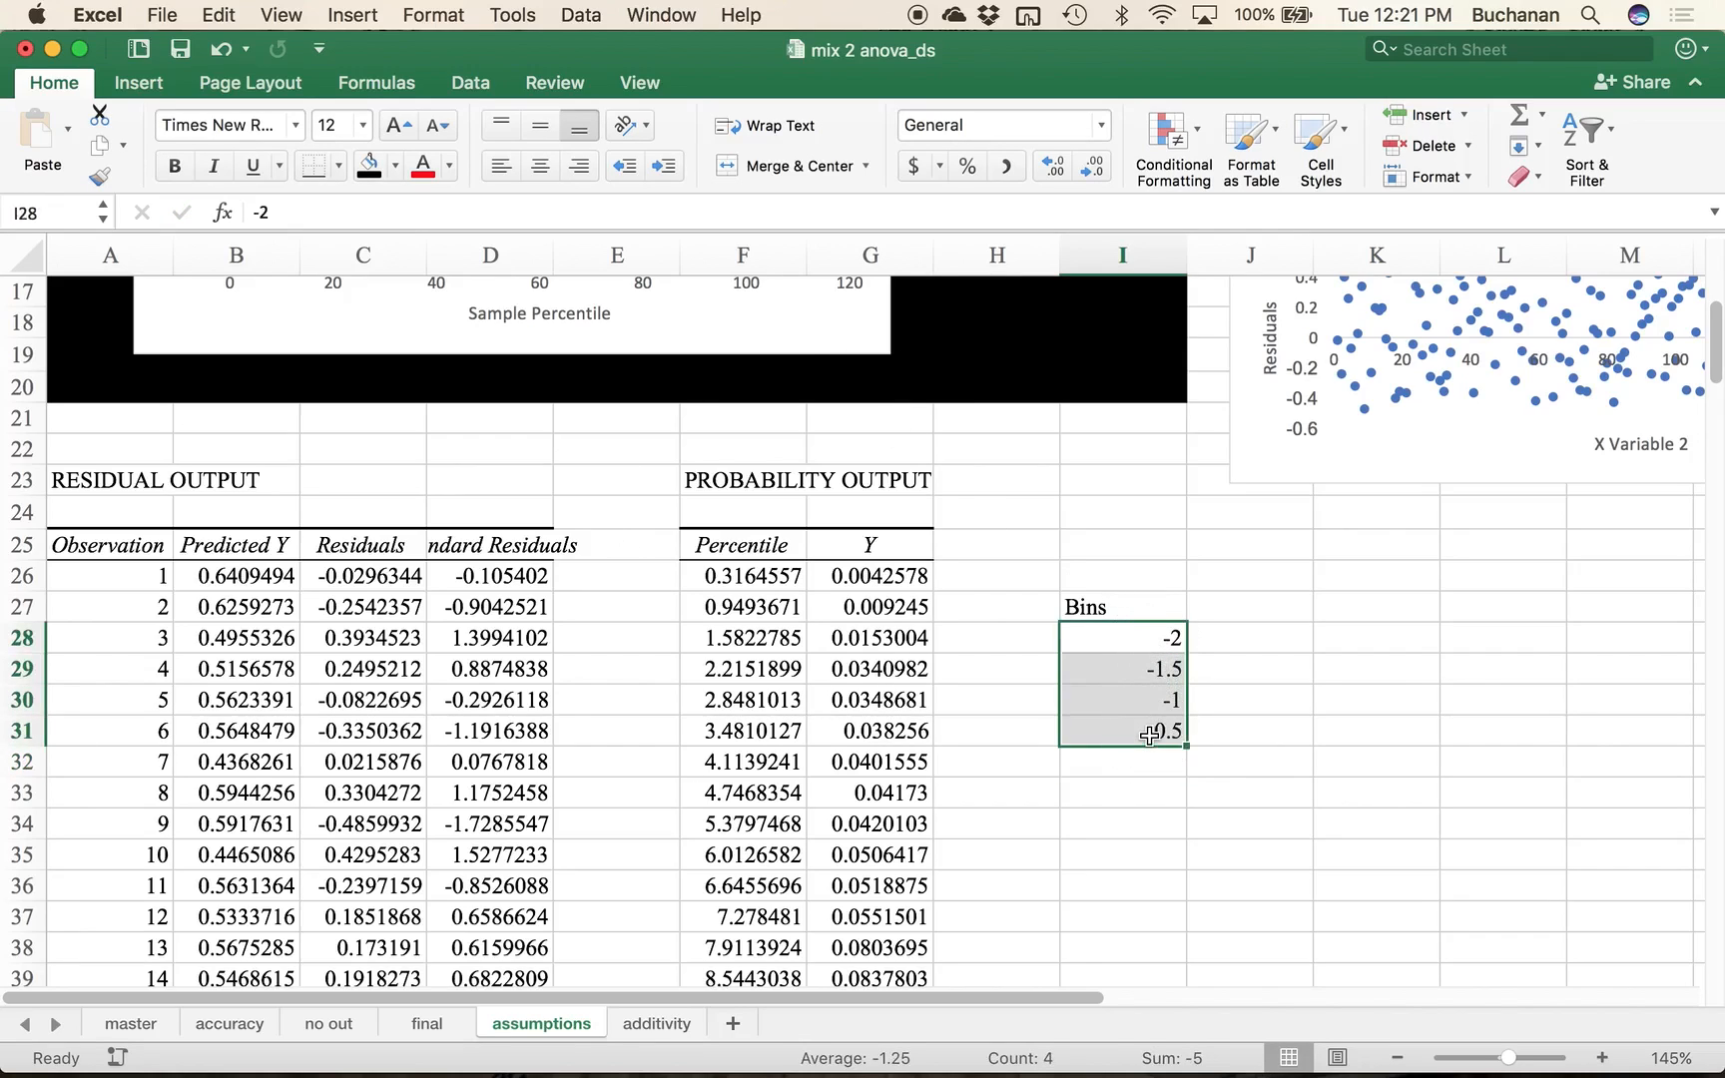
pyautogui.moveTo(1190, 741); pyautogui.dragTo(1187, 891)
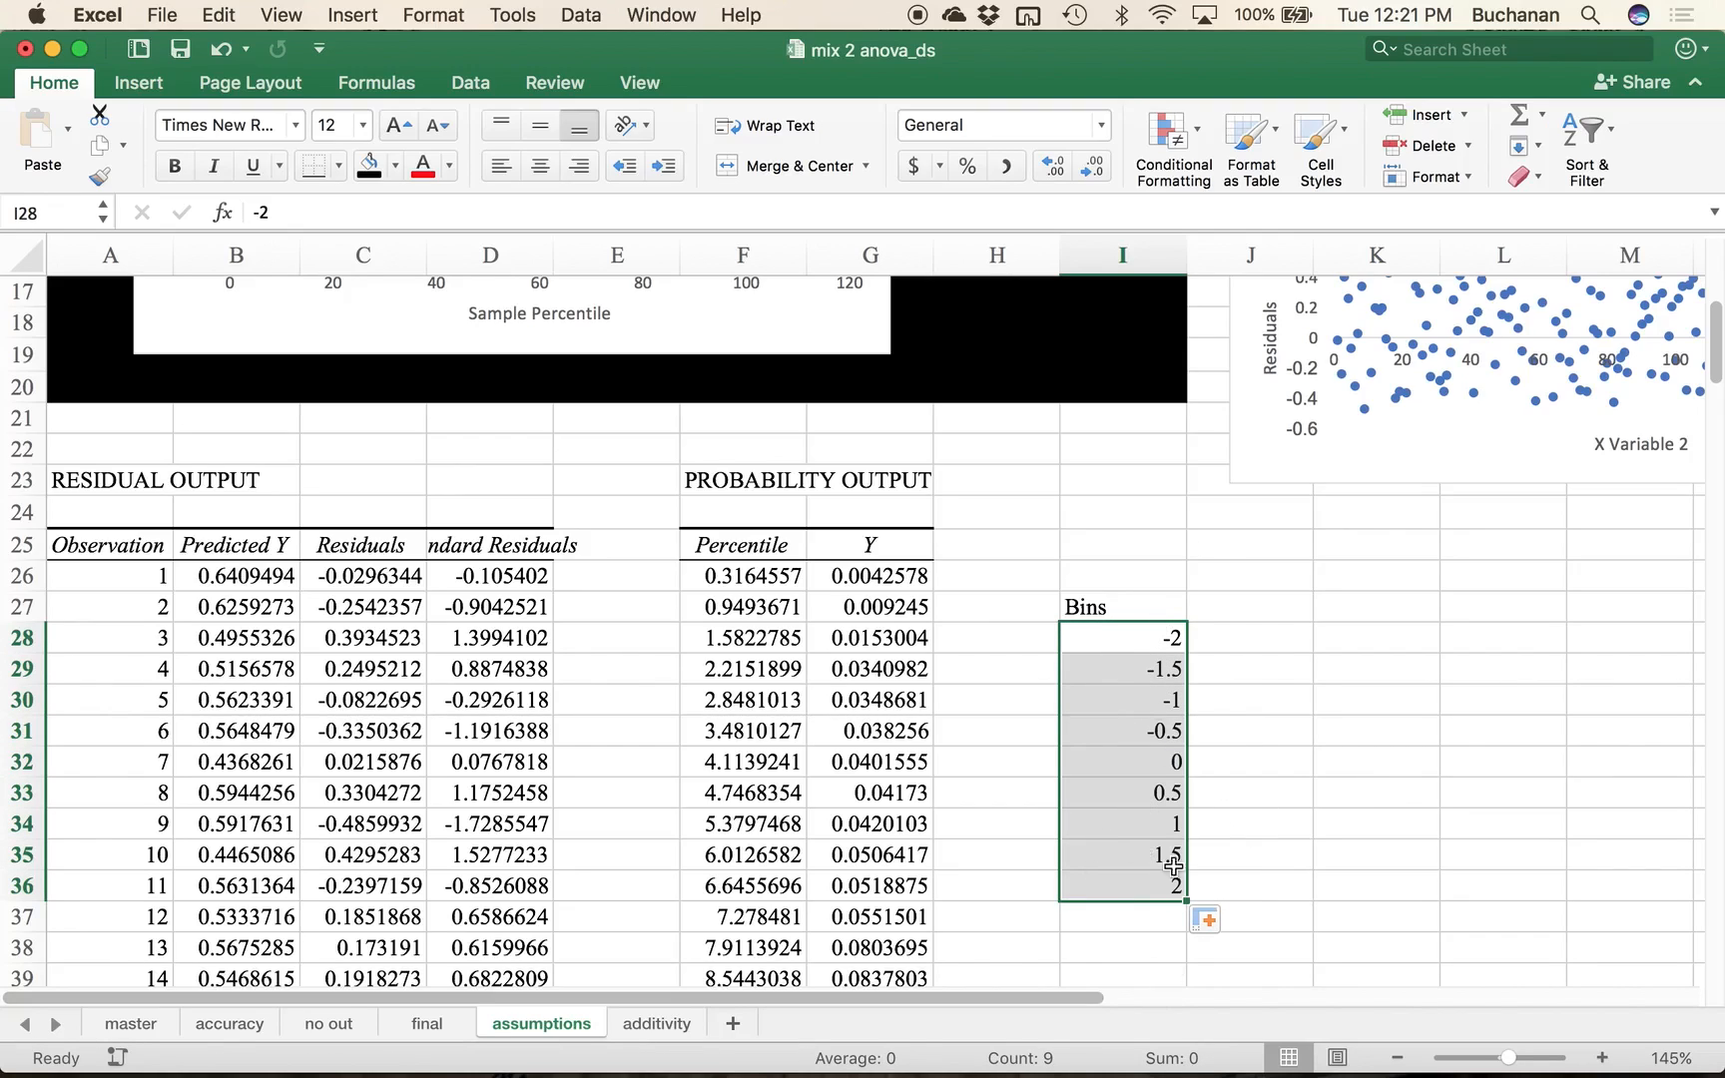
# Step: Start the Histogram analysis tool and set its input range to the standard residuals in D26:D183
pyautogui.click(1234, 611)
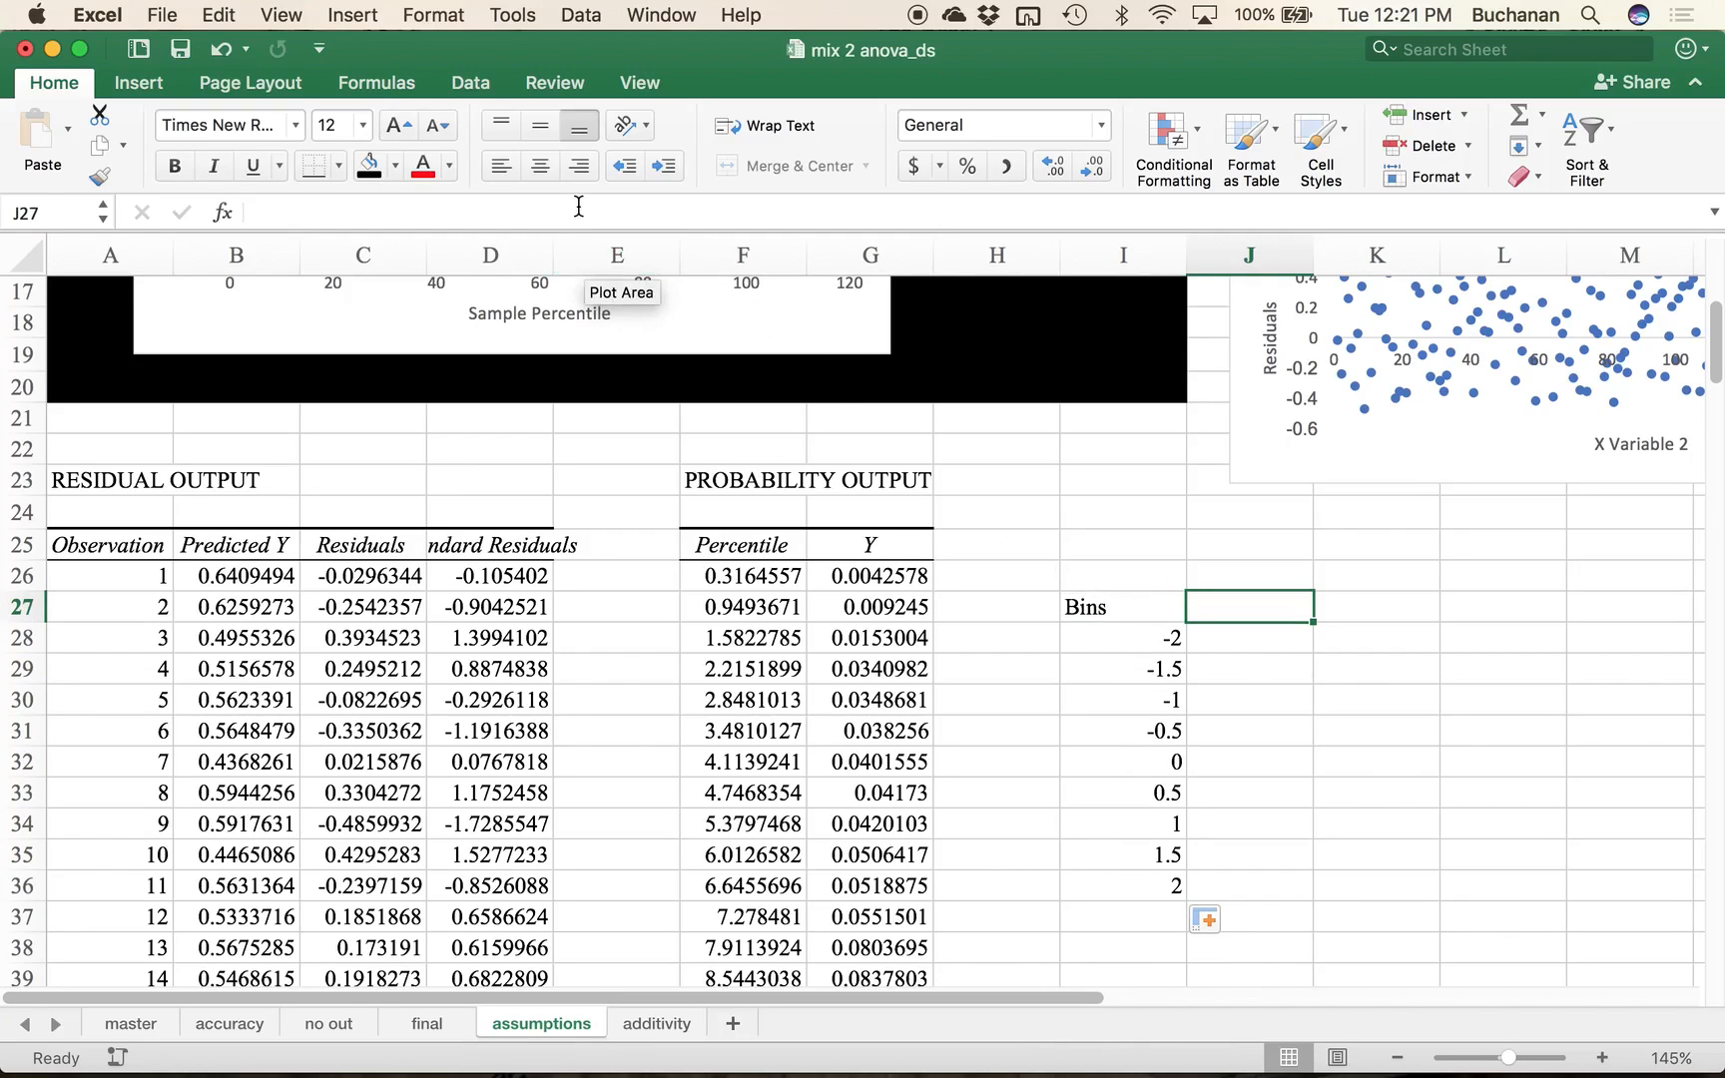
pyautogui.click(471, 80)
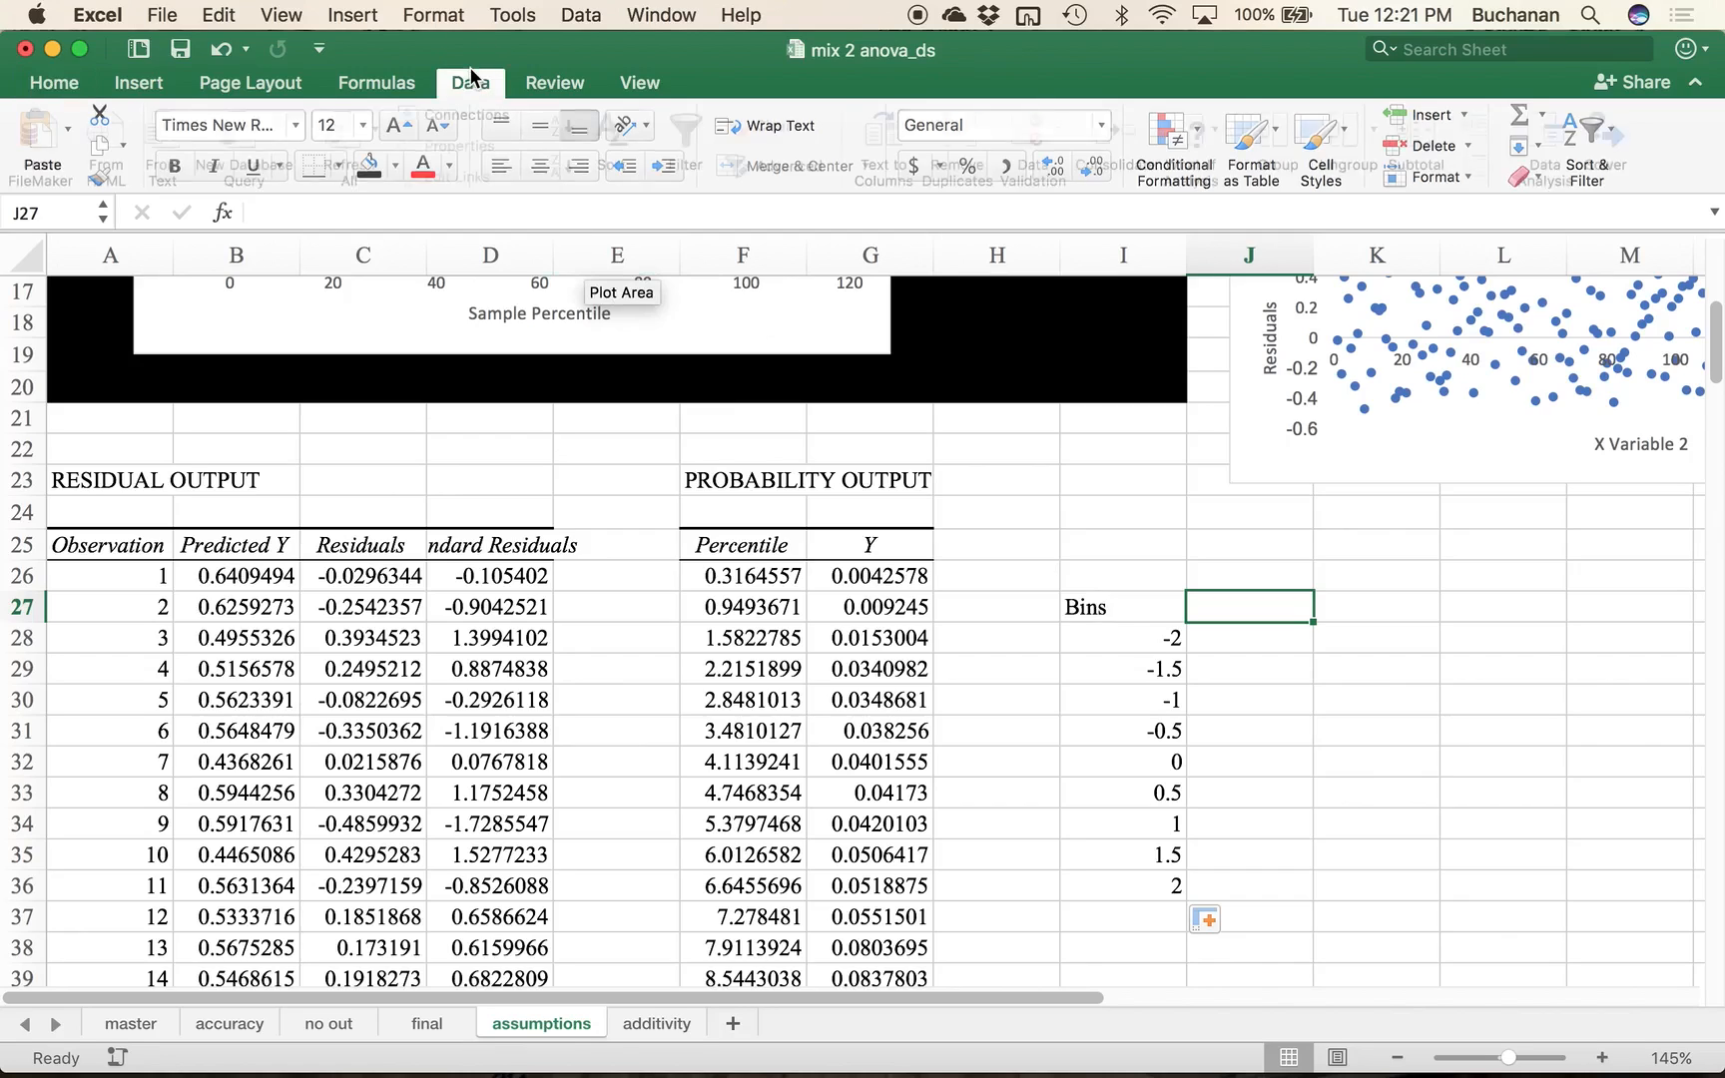
pyautogui.click(1545, 160)
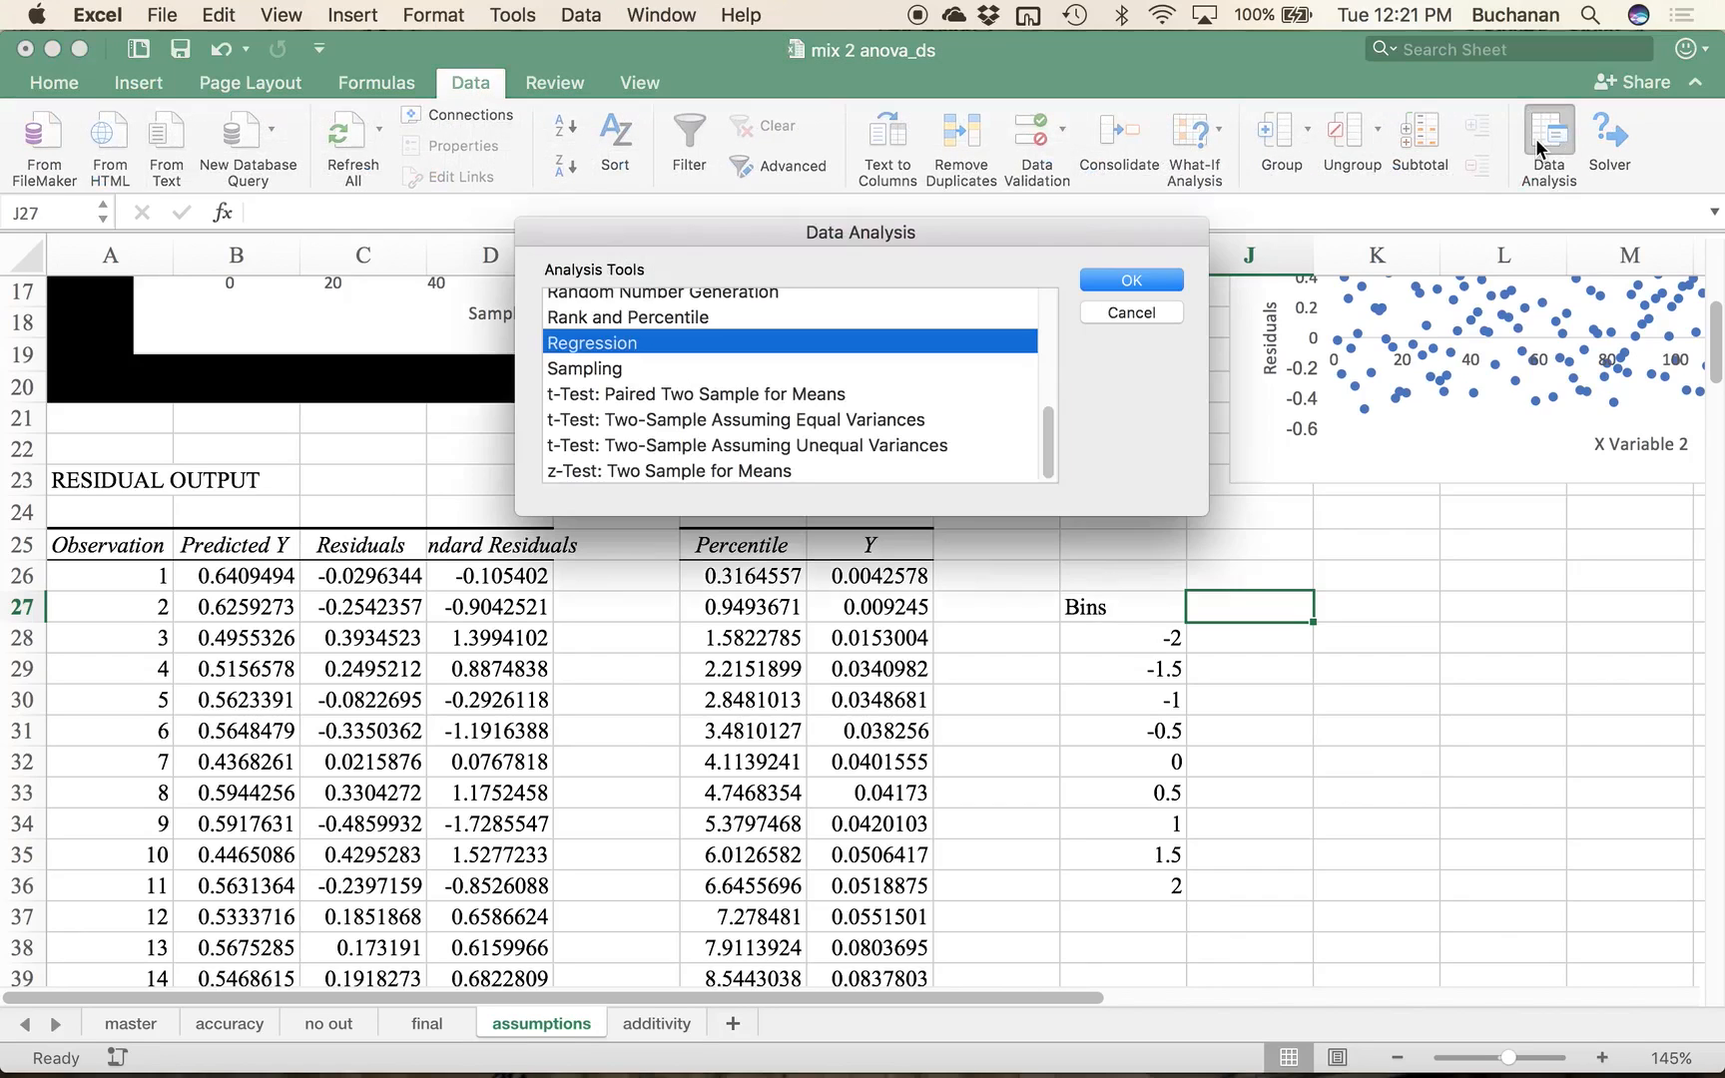
pyautogui.press('h')
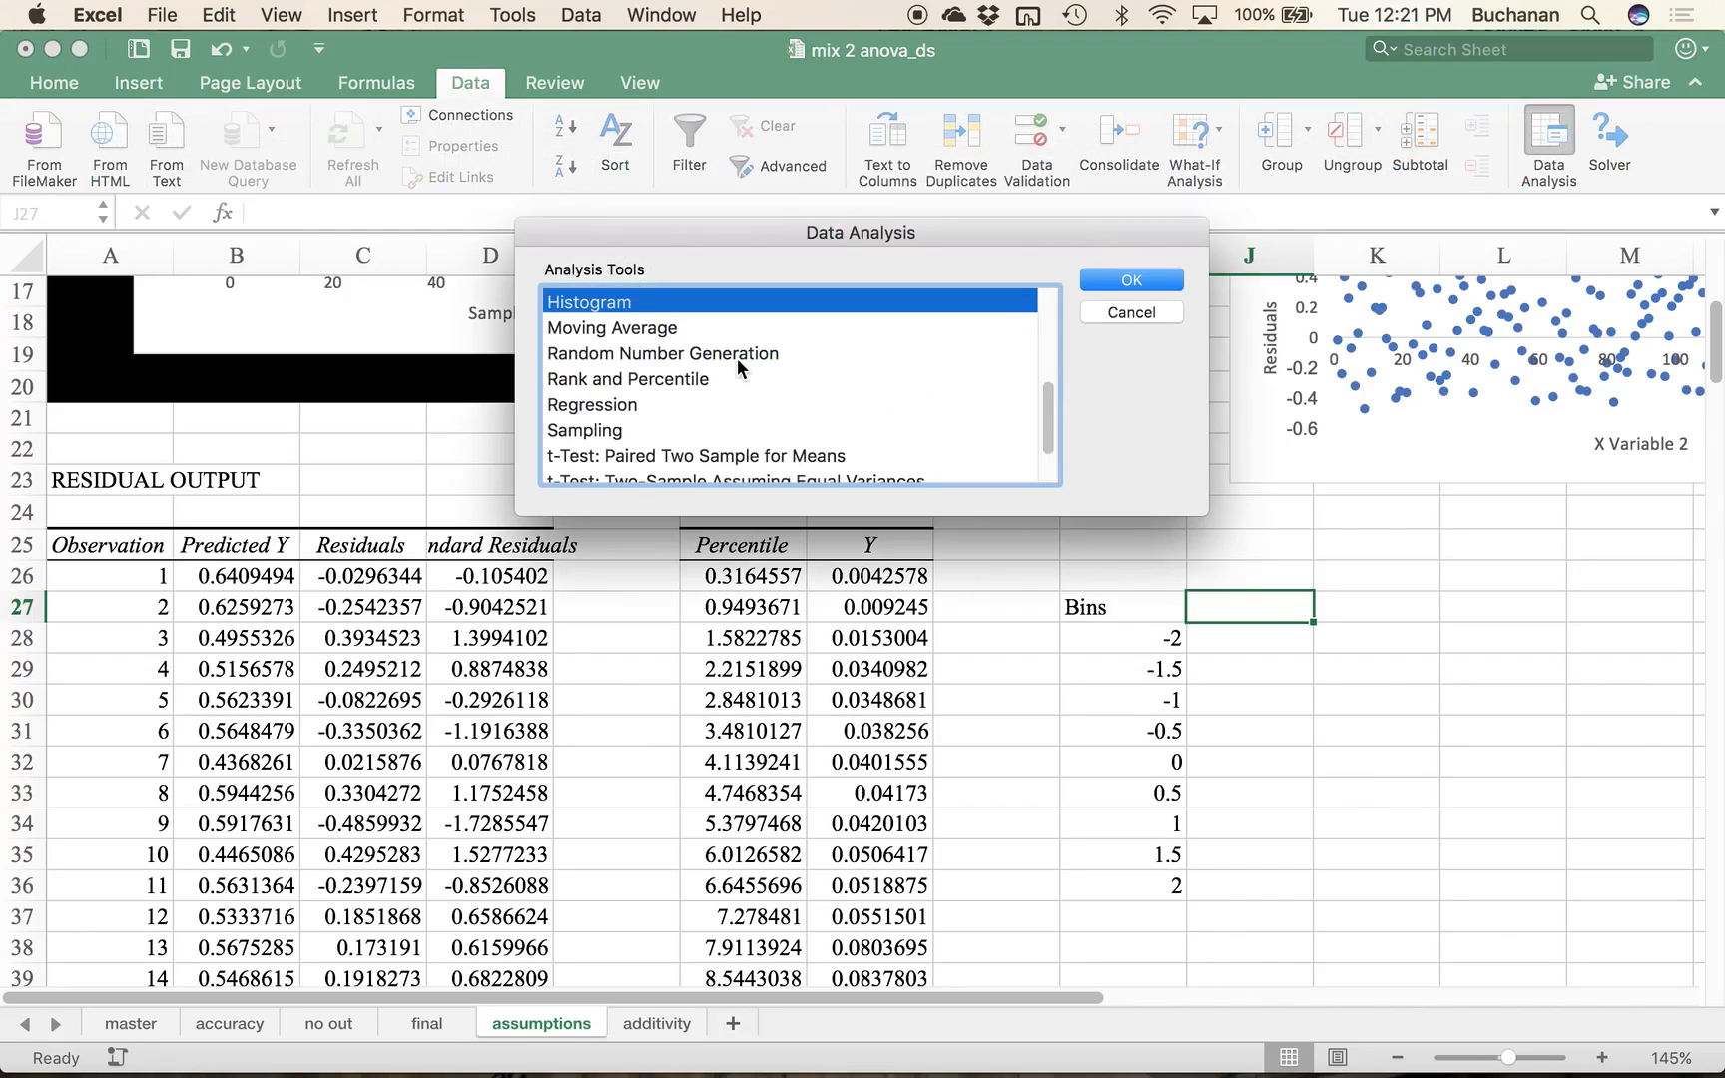
pyautogui.click(1138, 279)
pyautogui.moveTo(848, 193); pyautogui.dragTo(1287, 71)
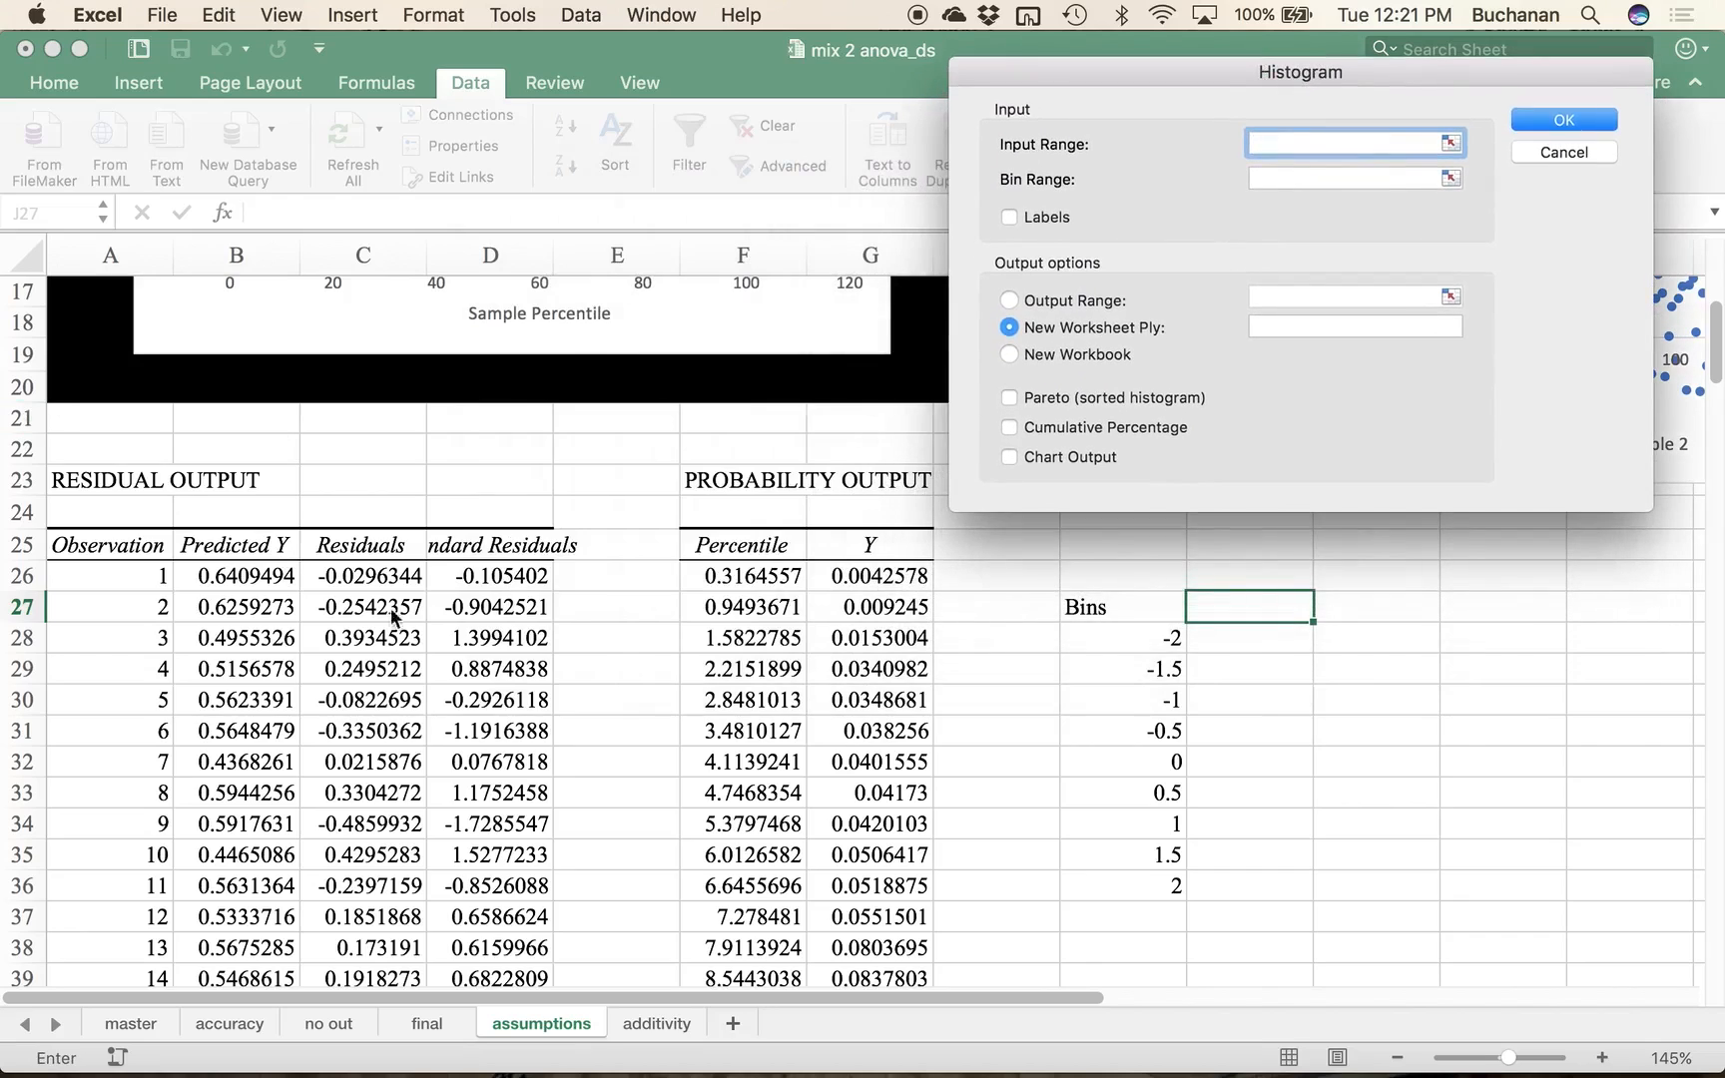
pyautogui.click(518, 576)
pyautogui.press('super+shift+Down')
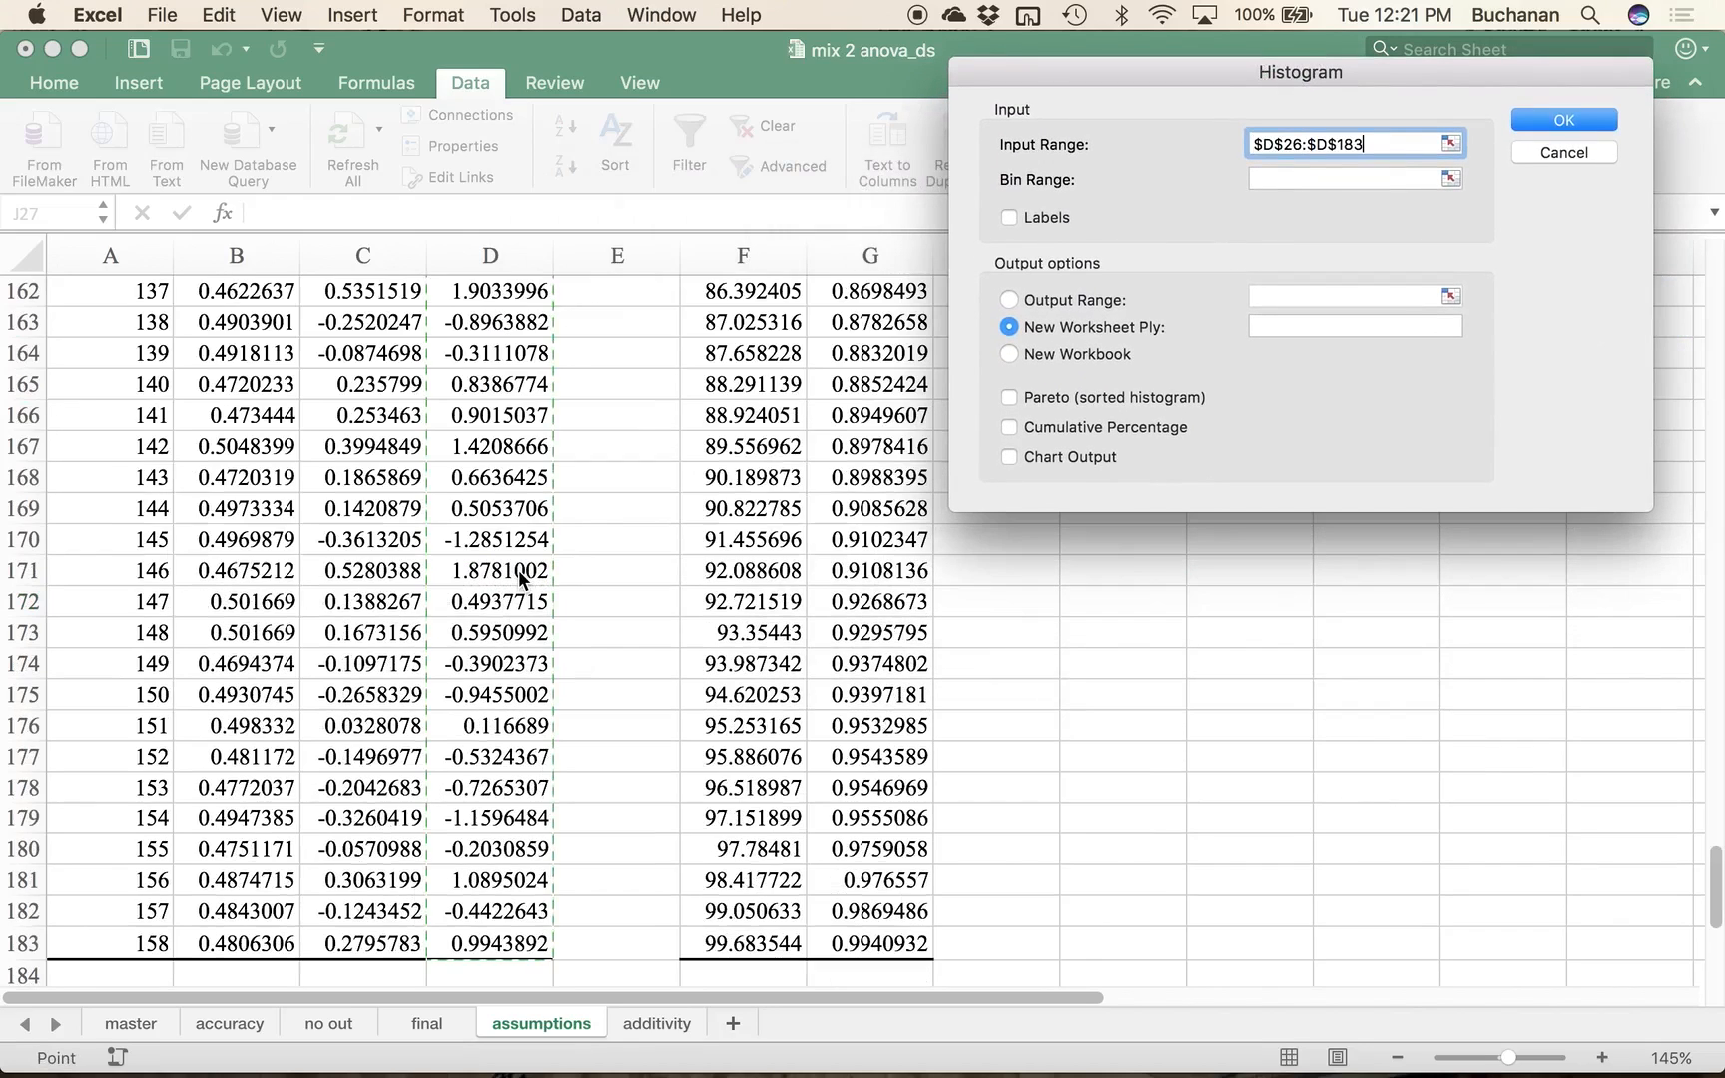
# Step: Set the histogram's bin range to the bin values in I28:I36
pyautogui.click(1427, 180)
pyautogui.click(1452, 180)
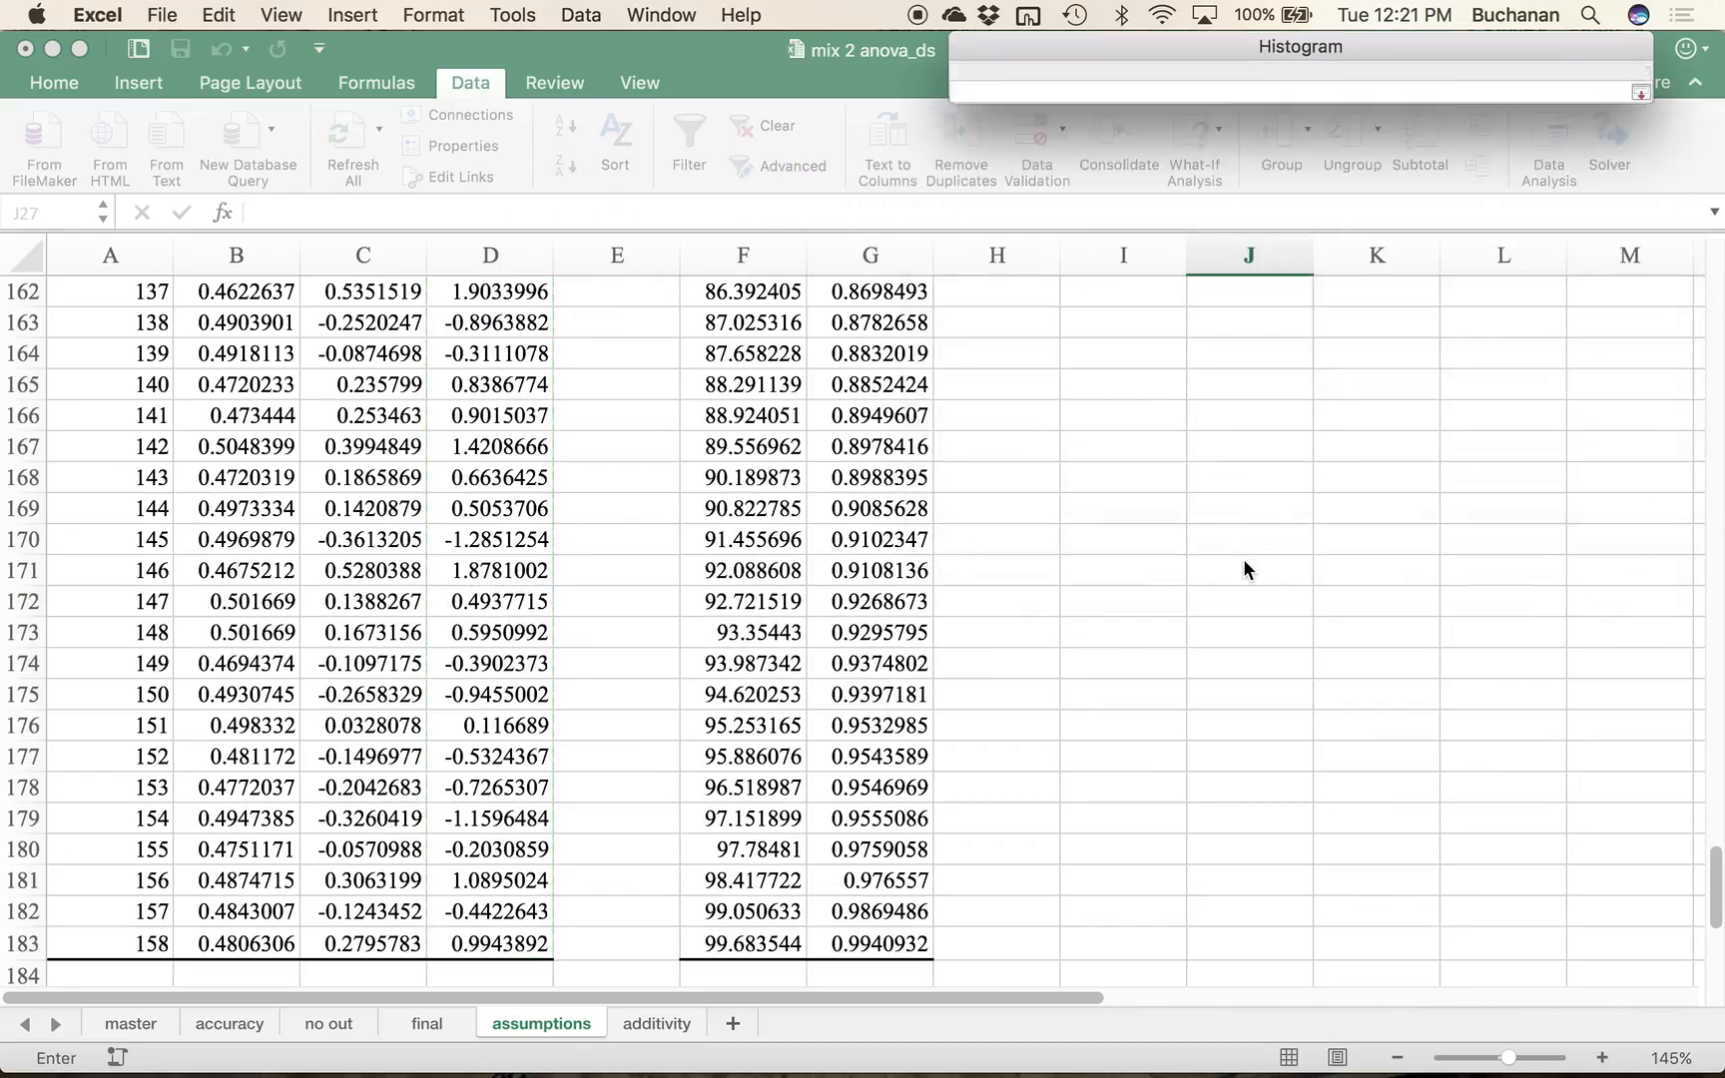
pyautogui.scroll(15, 1242, 558)
pyautogui.scroll(20, 1243, 560)
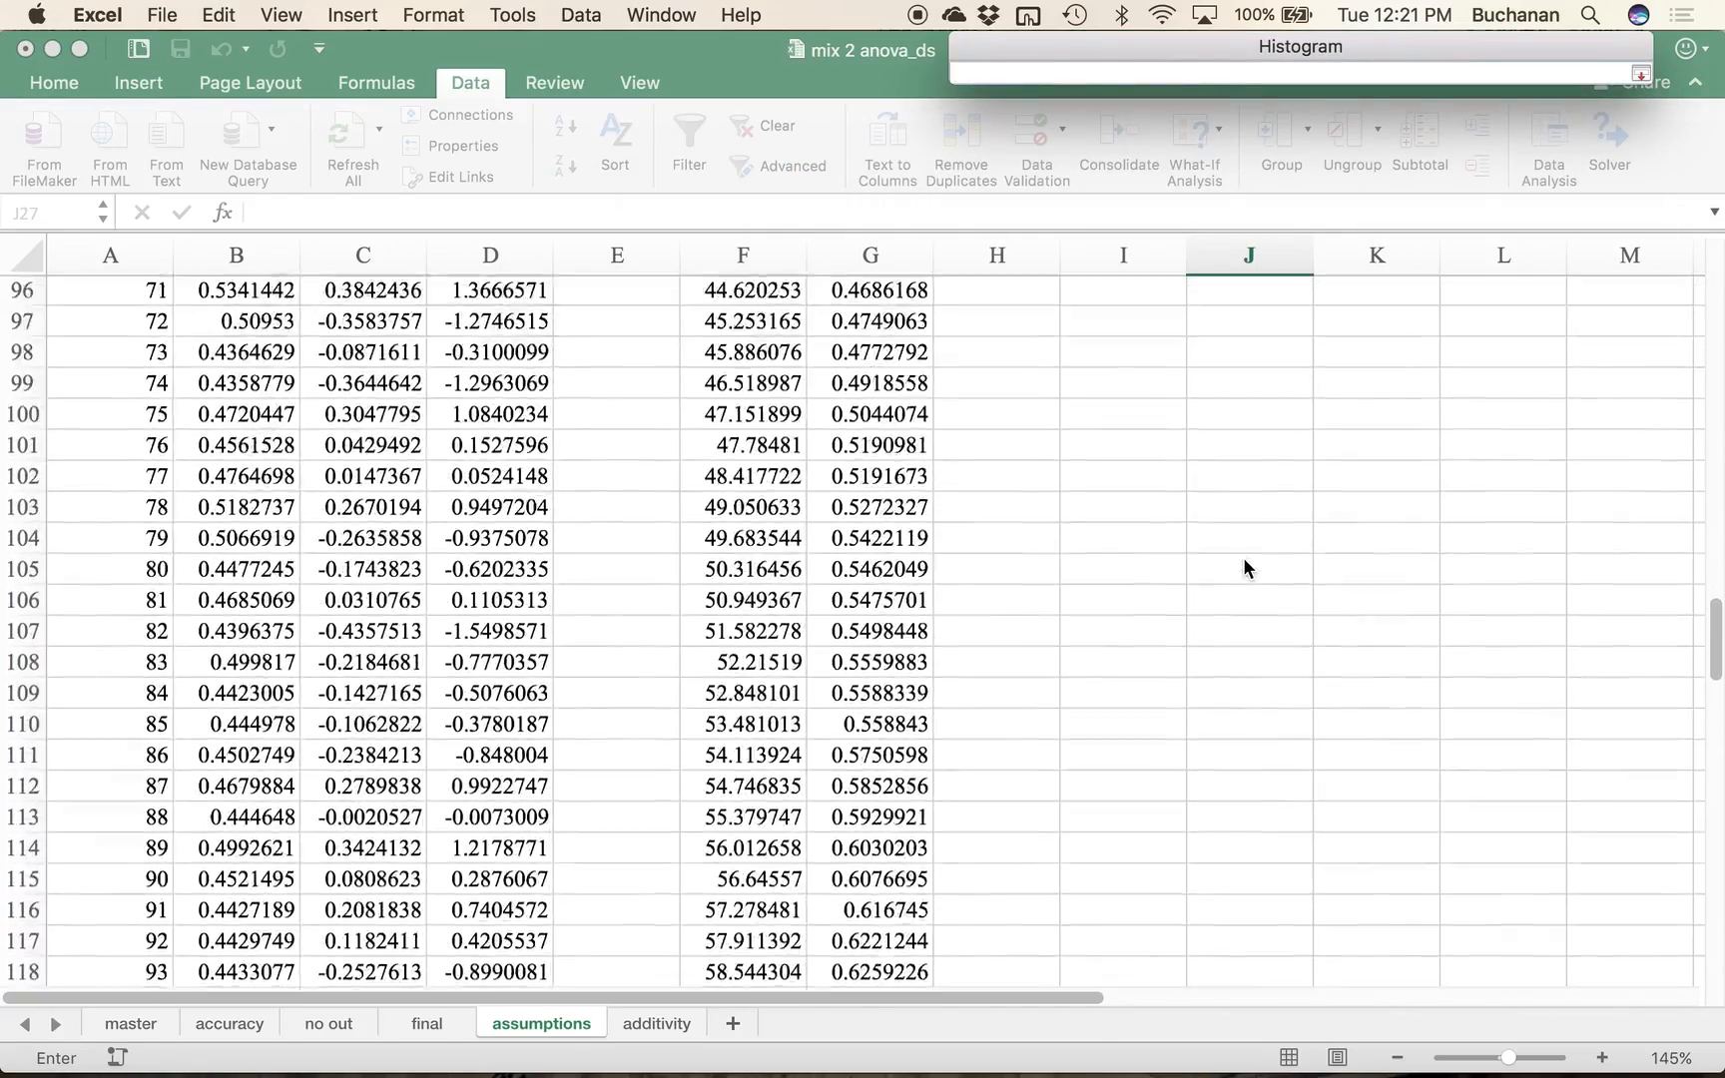
pyautogui.scroll(-1, 1244, 567)
pyautogui.moveTo(1125, 441); pyautogui.dragTo(1092, 699)
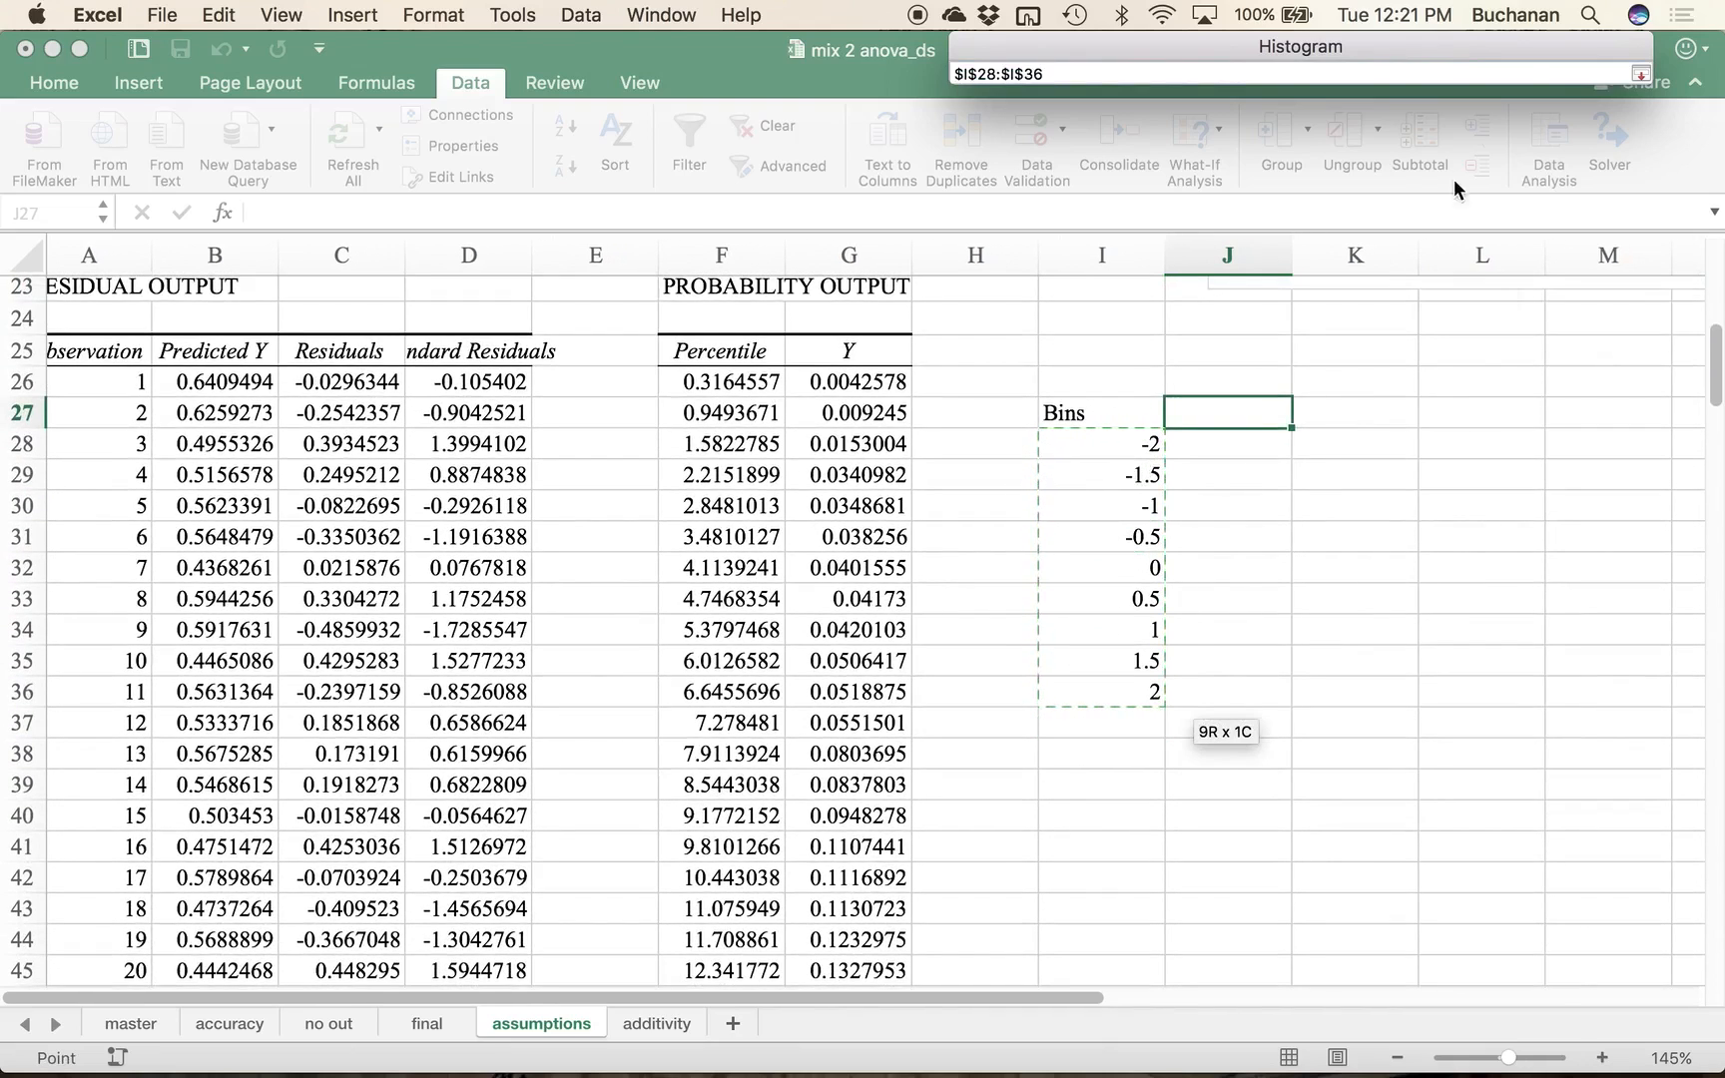
pyautogui.click(1639, 74)
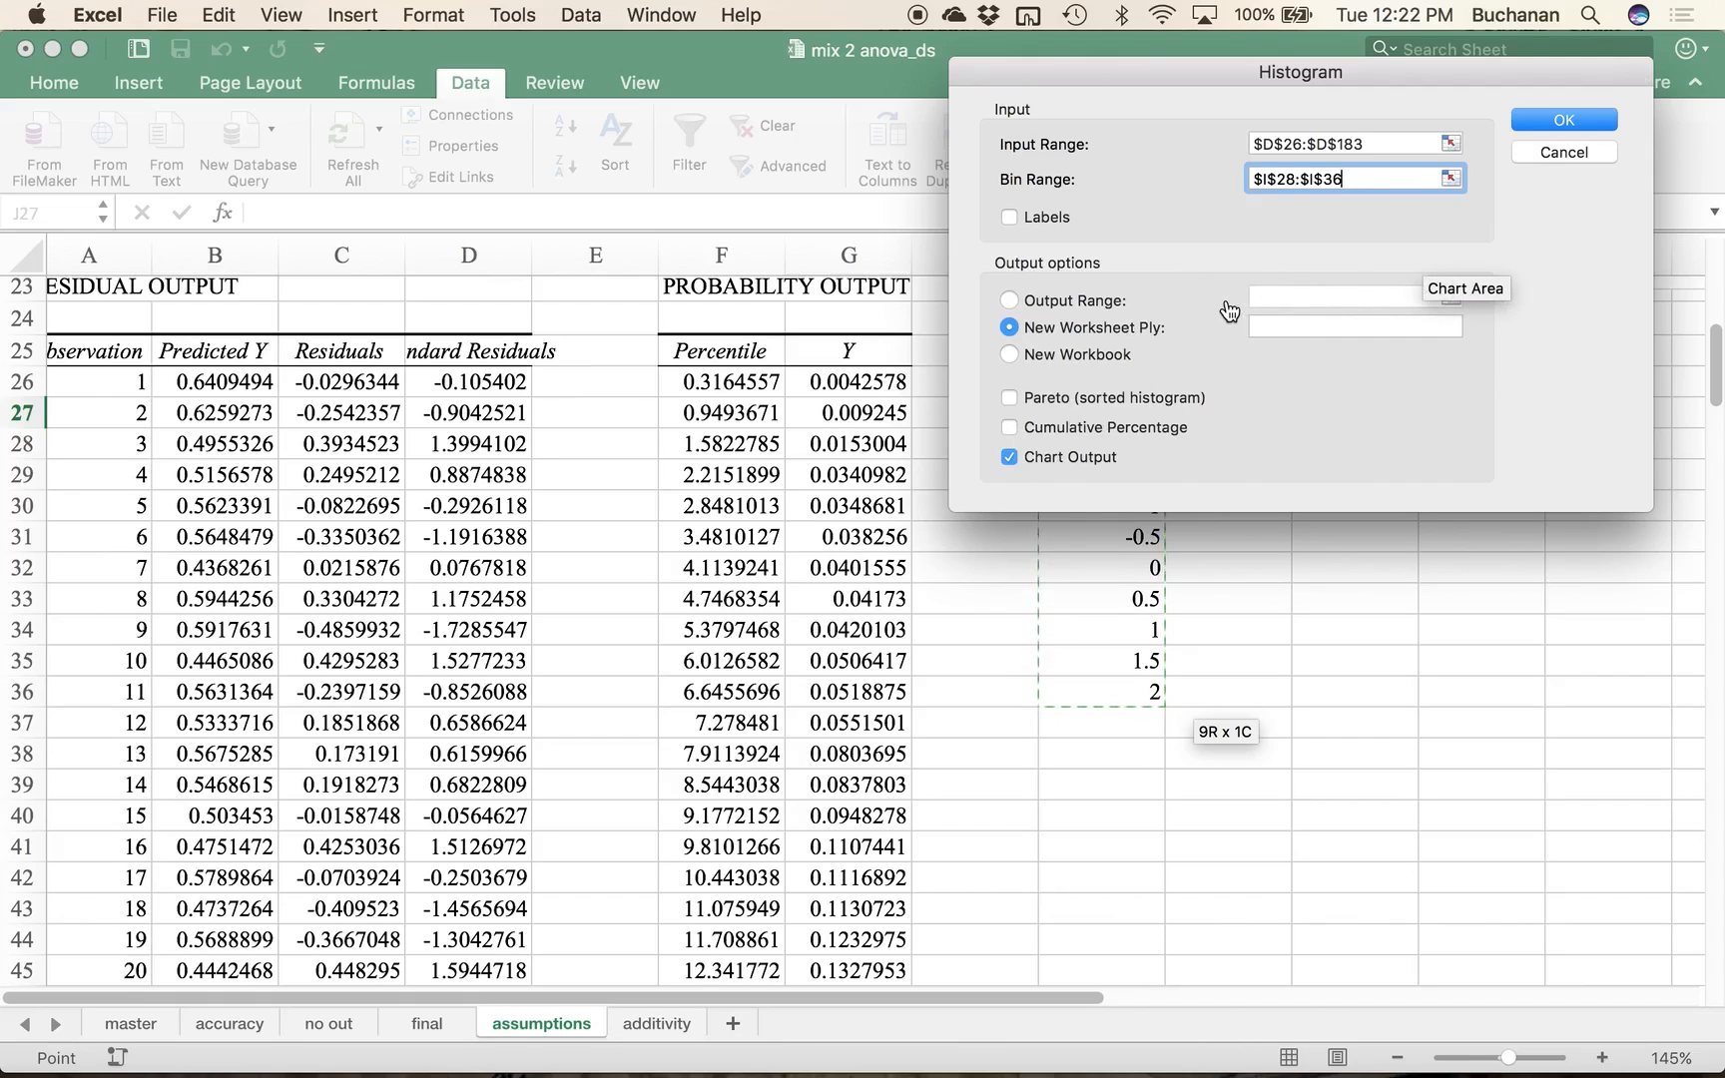
# Step: Enable chart output, set the histogram's output range to J27, and run the analysis
pyautogui.click(1010, 300)
pyautogui.click(1322, 293)
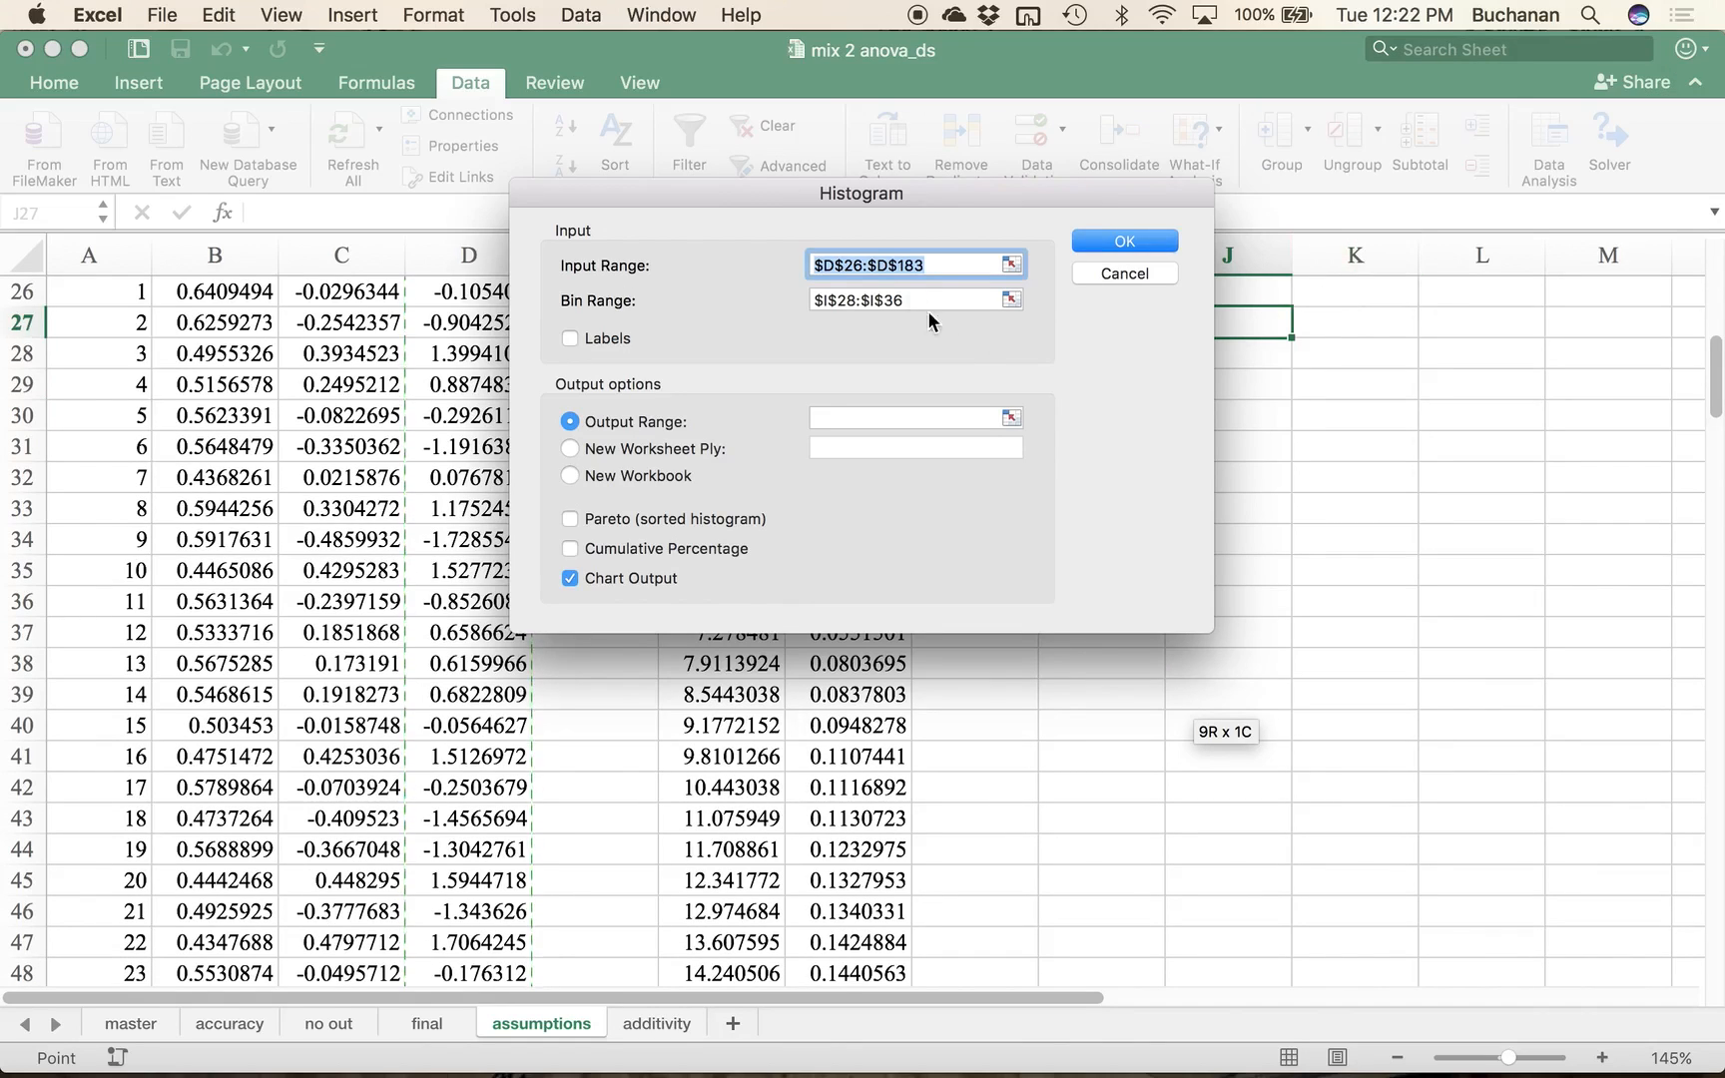
pyautogui.moveTo(905, 197); pyautogui.dragTo(645, 157)
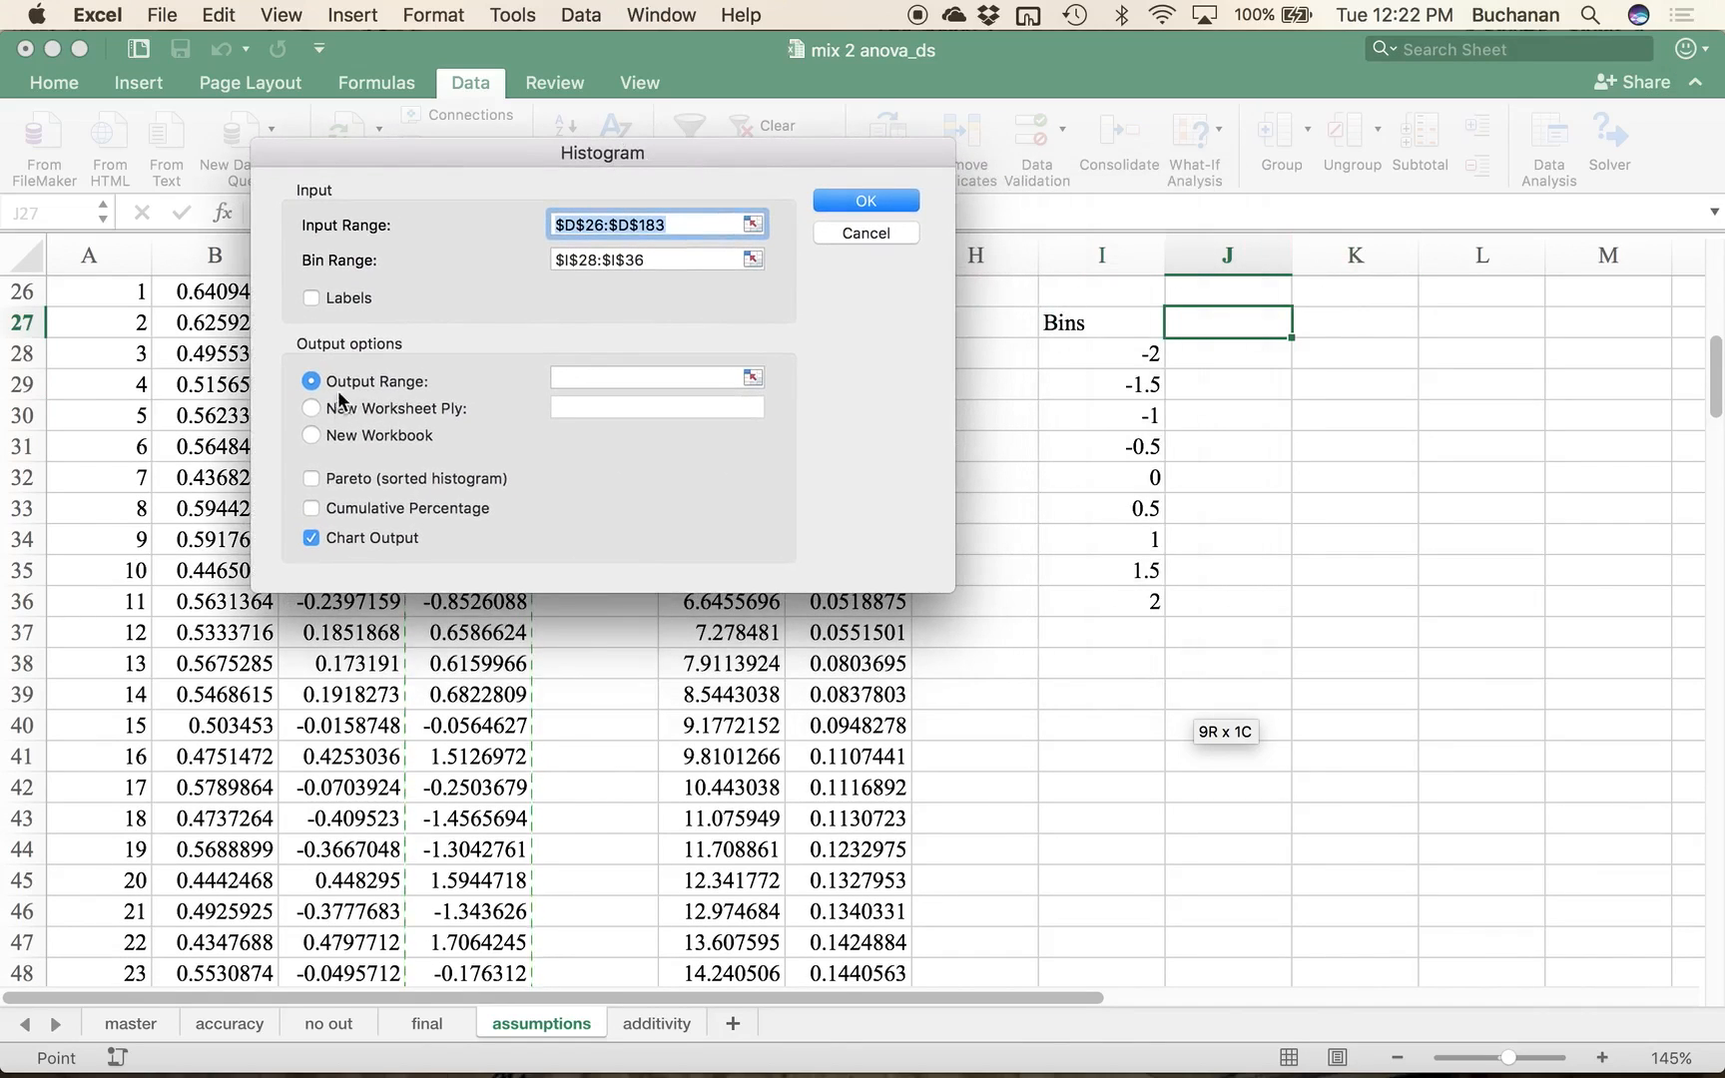
pyautogui.click(559, 377)
pyautogui.click(754, 377)
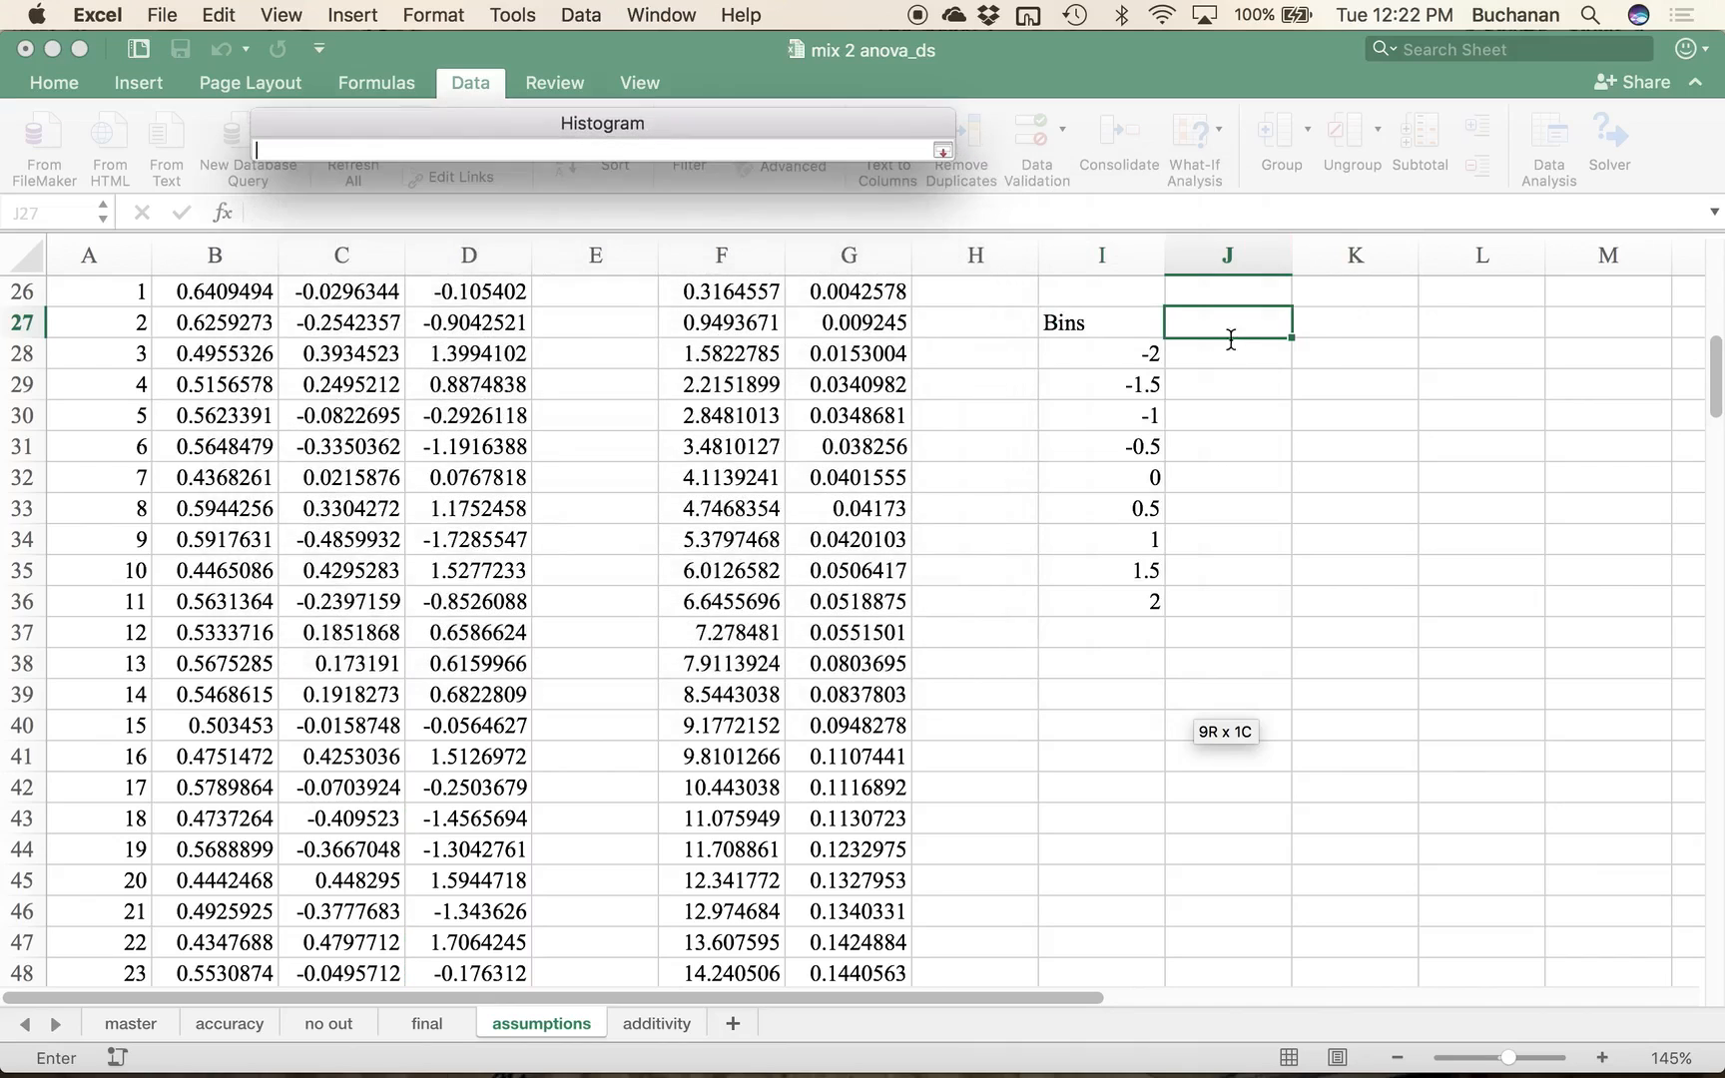
pyautogui.click(1220, 323)
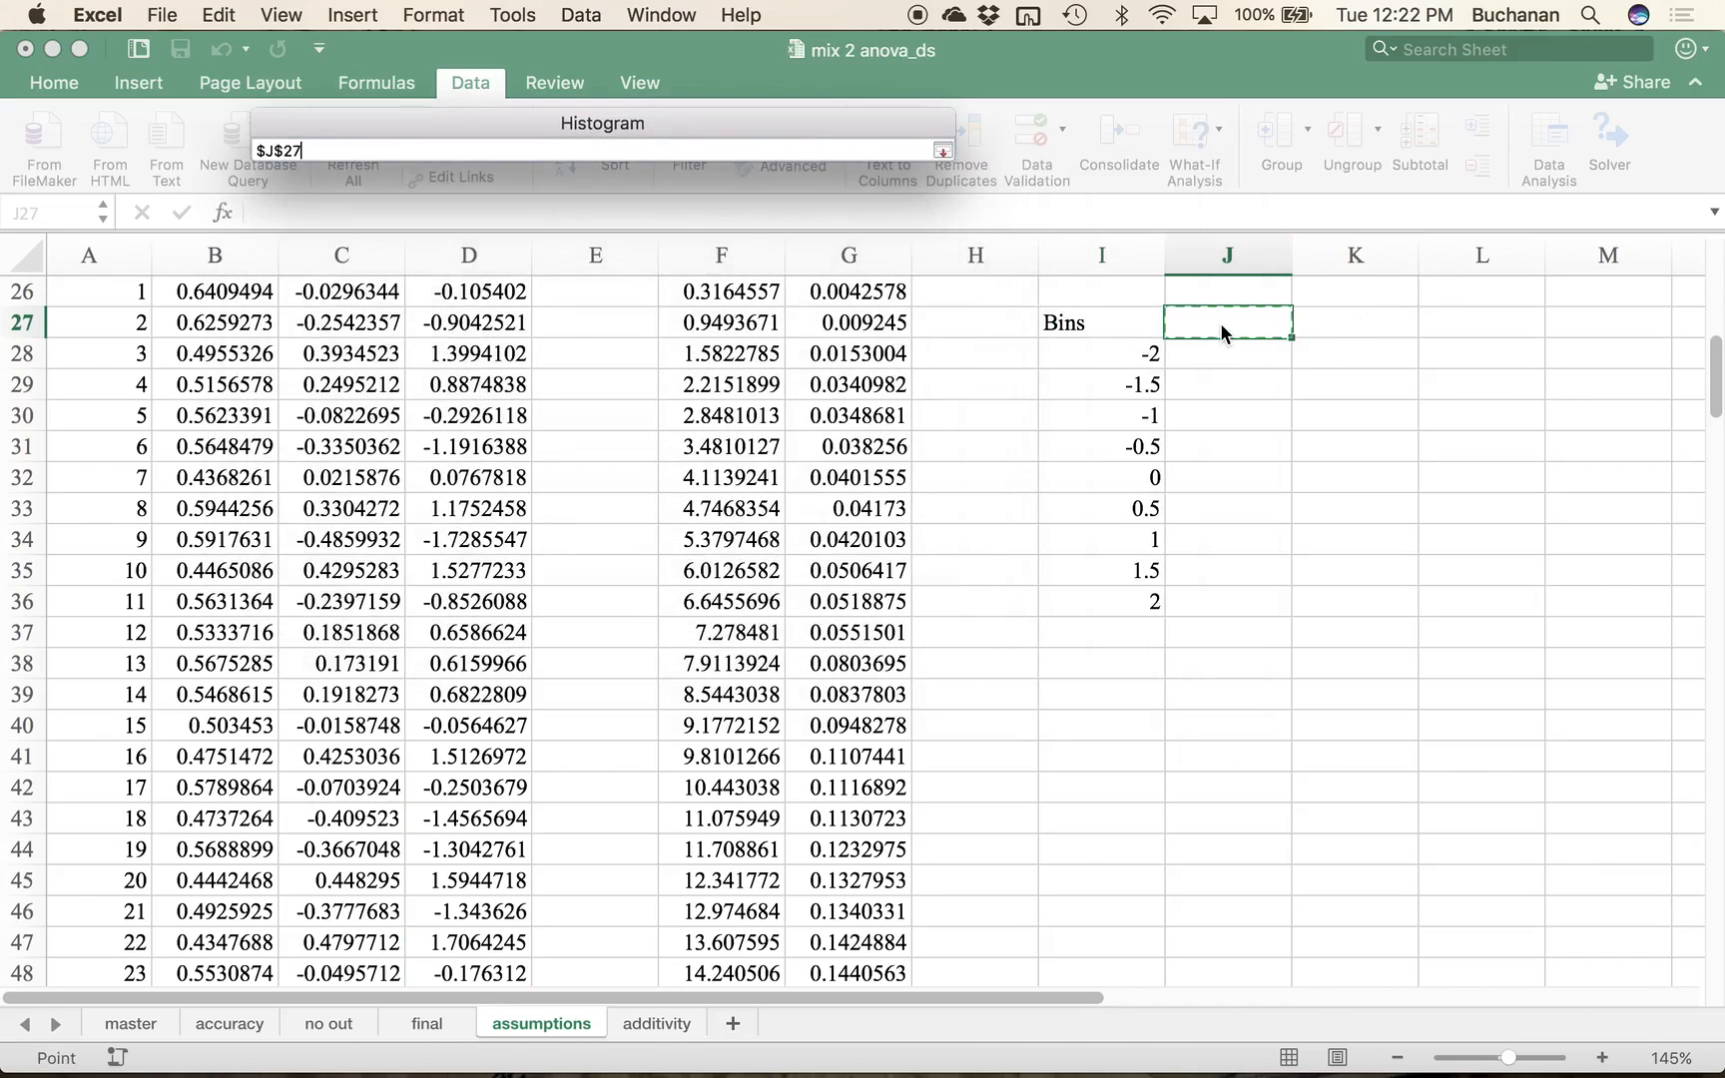
pyautogui.click(944, 149)
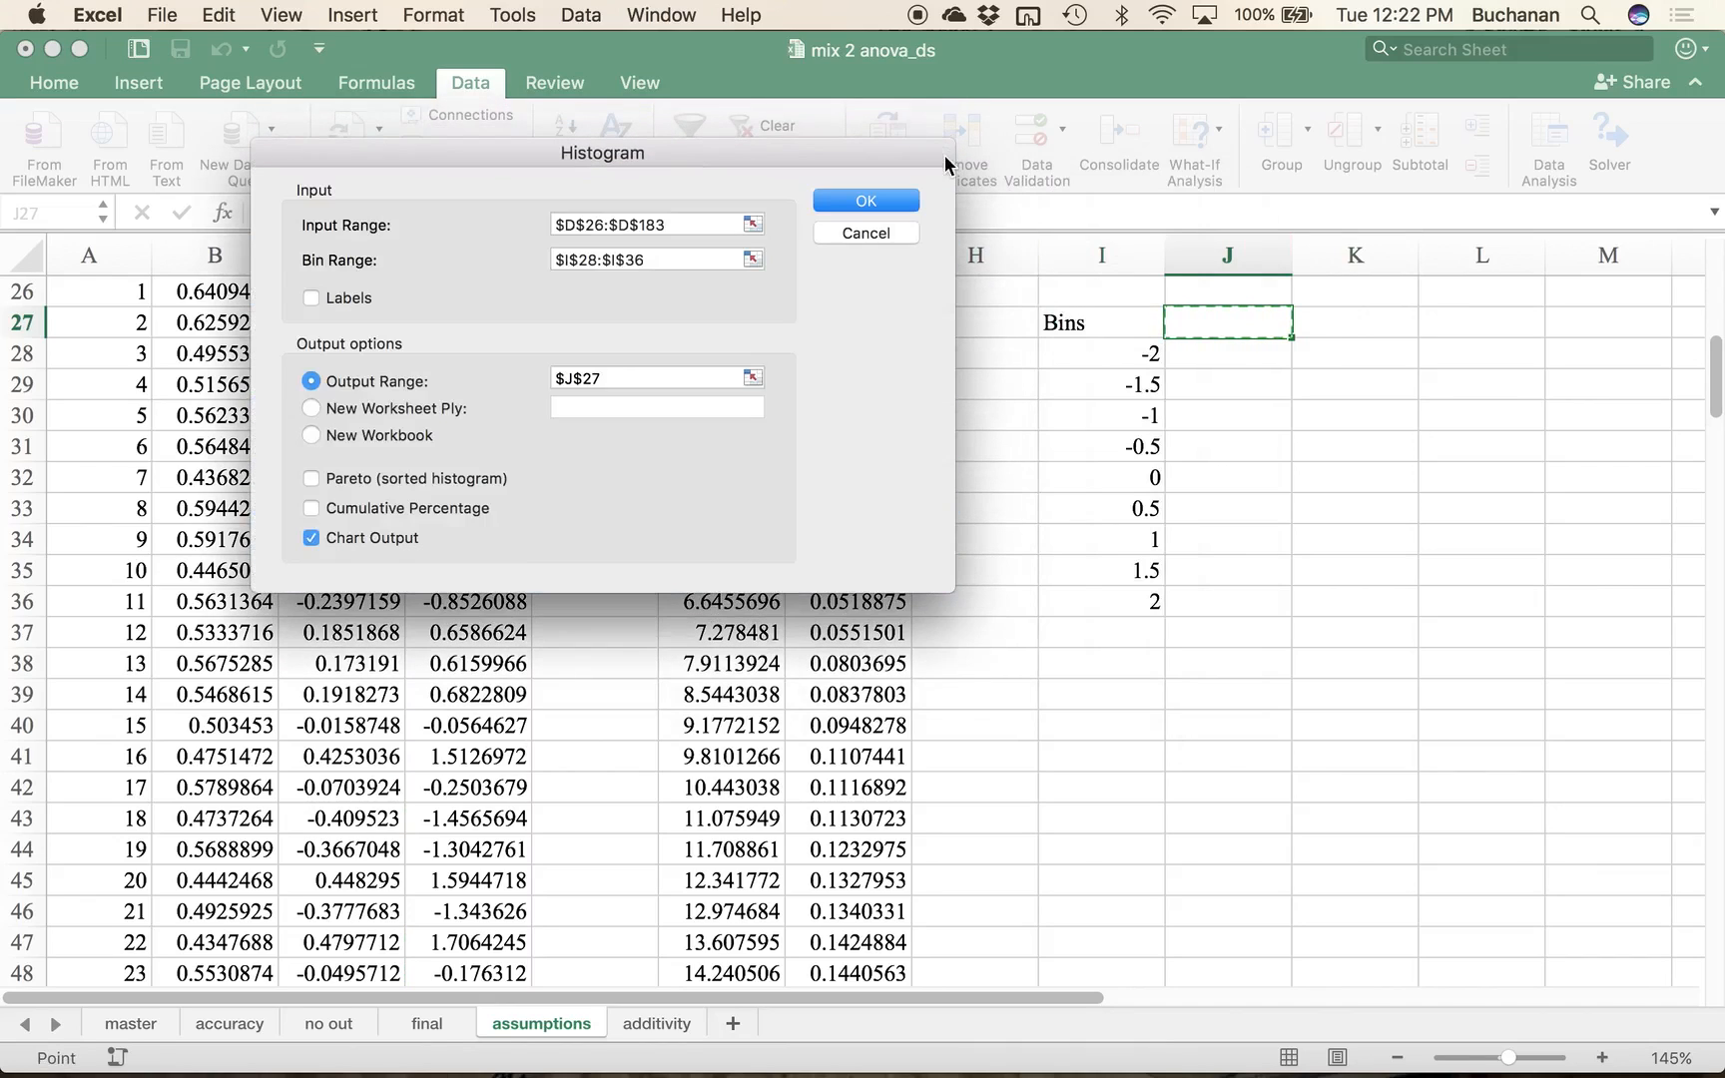
pyautogui.click(858, 201)
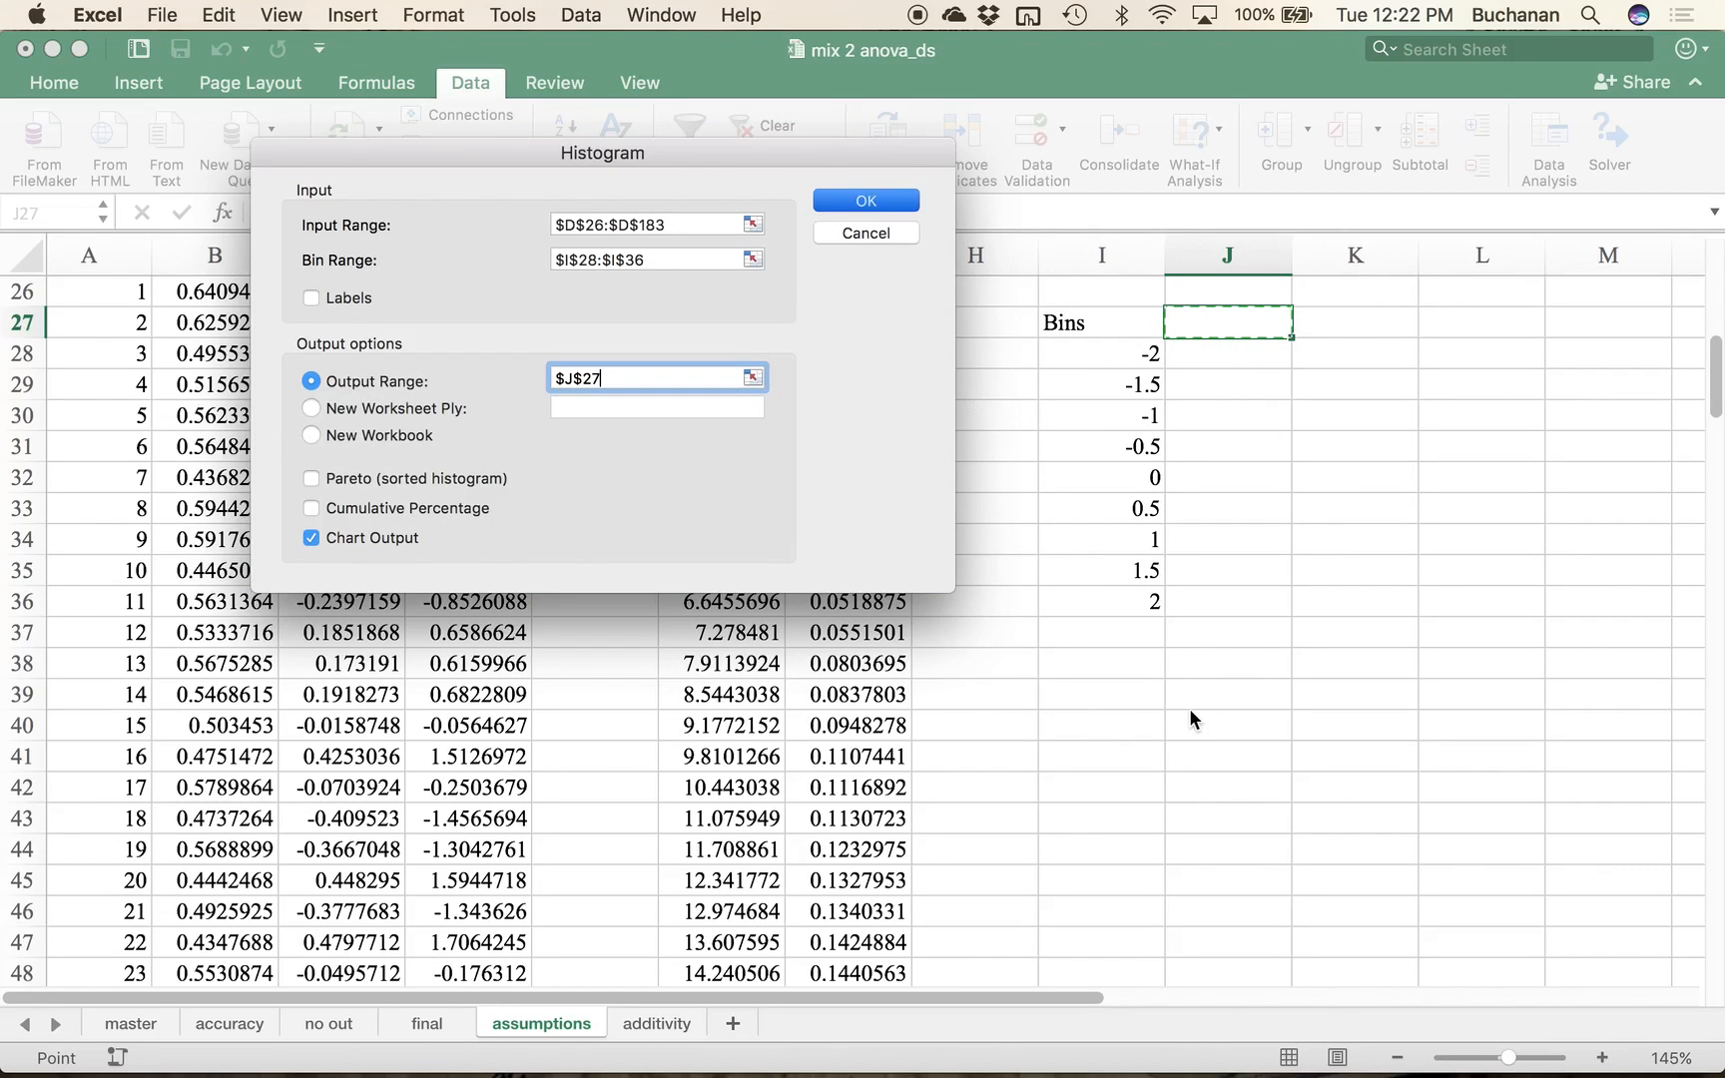
# Step: Examine the bin and frequency table, checking the More row in J37:K37
pyautogui.hscroll(6, 1093, 718)
pyautogui.scroll(2, 1094, 718)
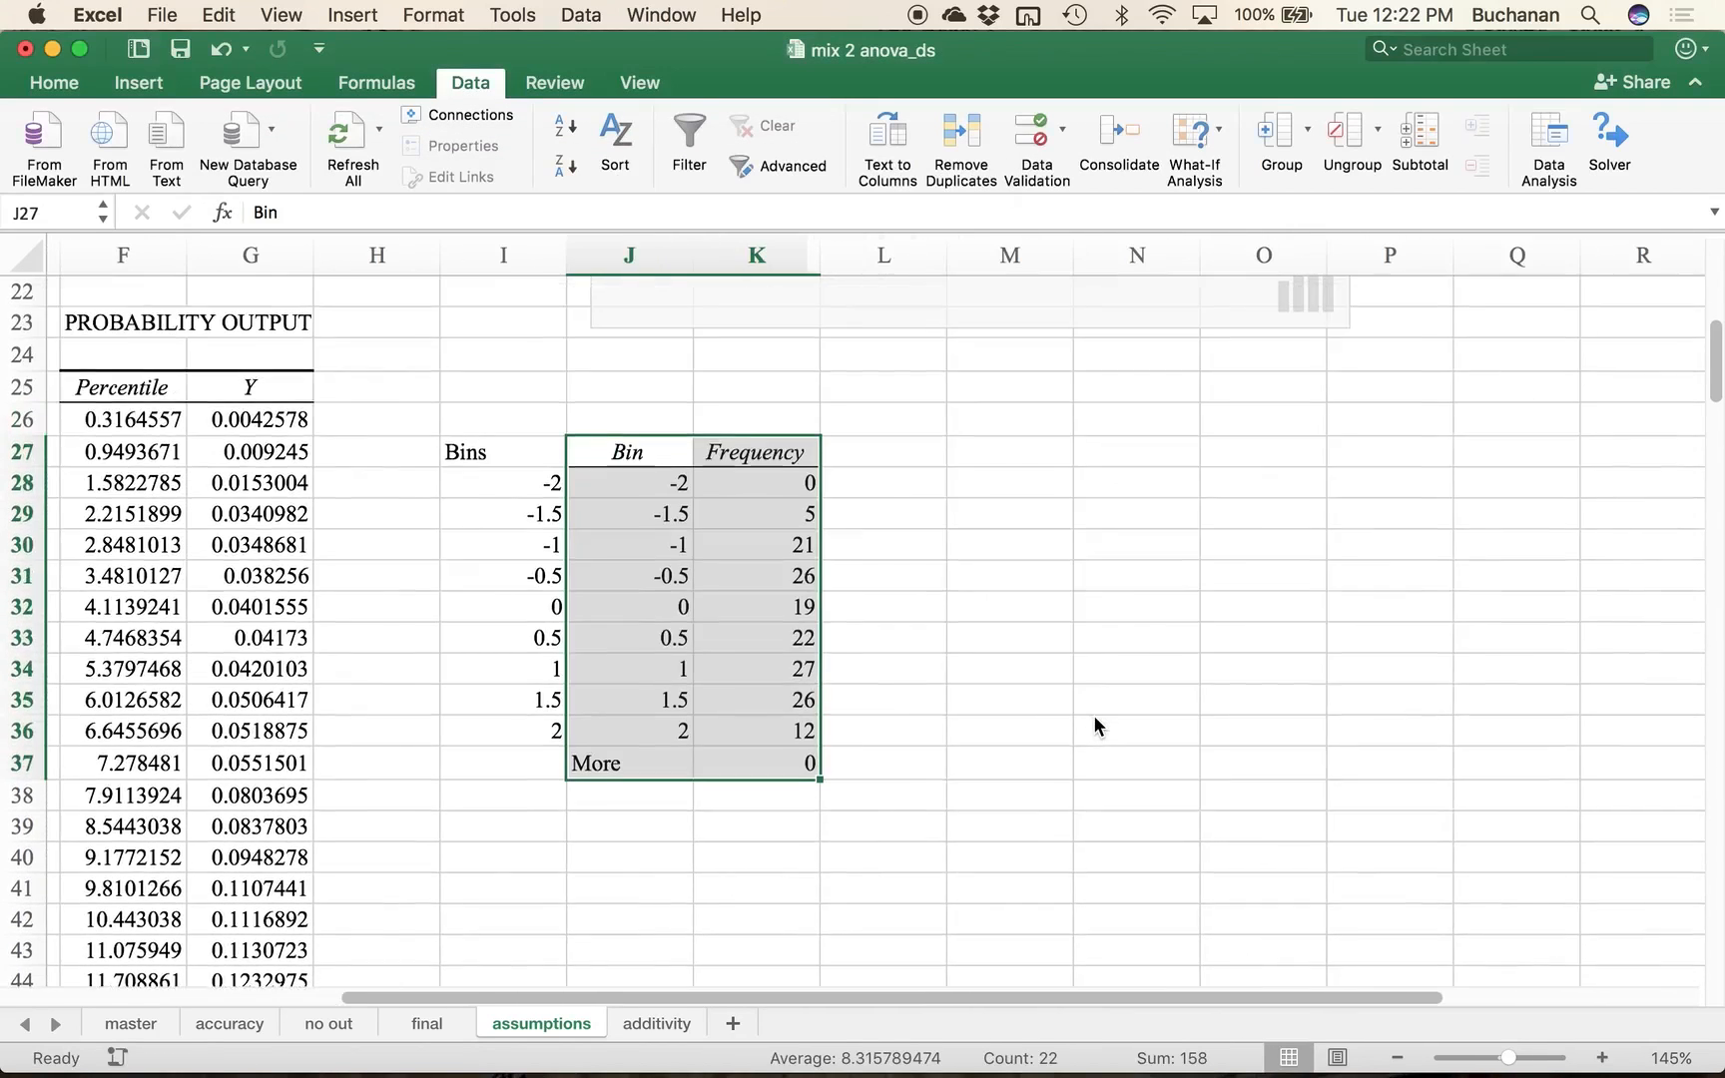
pyautogui.scroll(1, 1094, 717)
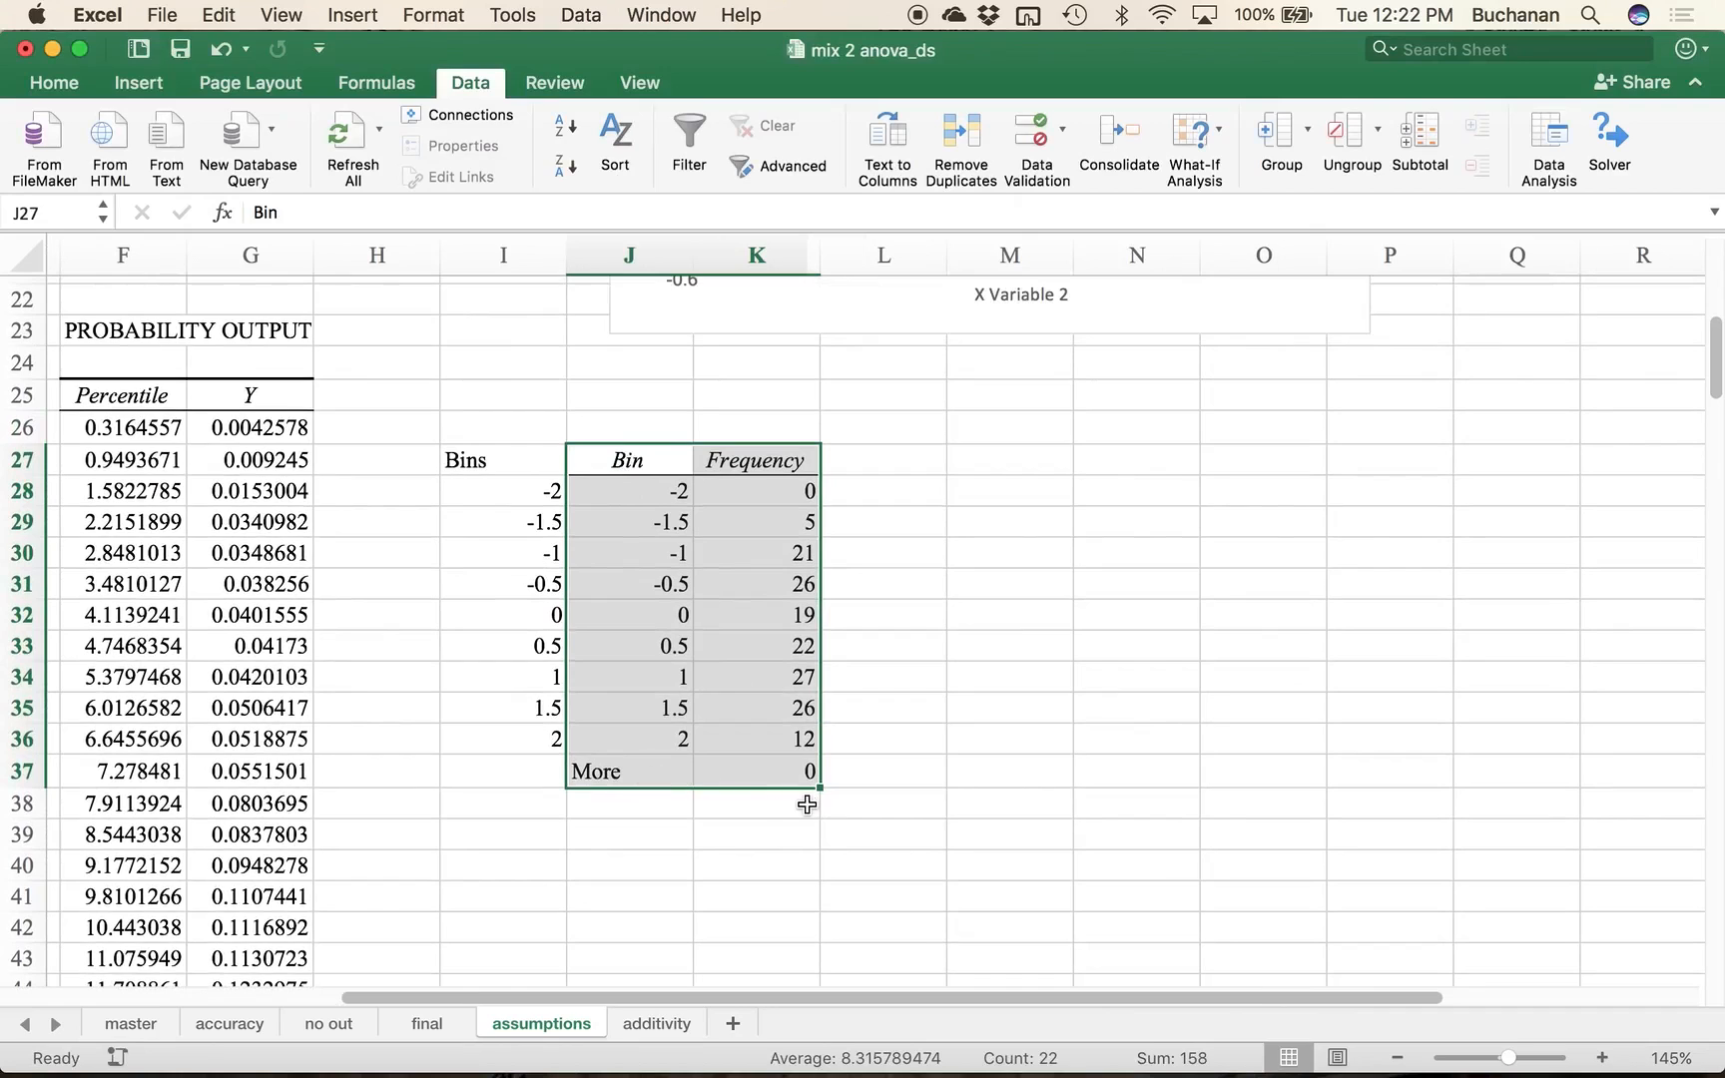
pyautogui.moveTo(597, 769); pyautogui.dragTo(751, 774)
# Step: Move the Histogram chart away from the residual plots to the empty cells below the frequency table
pyautogui.scroll(6, 759, 719)
pyautogui.hscroll(-1, 758, 718)
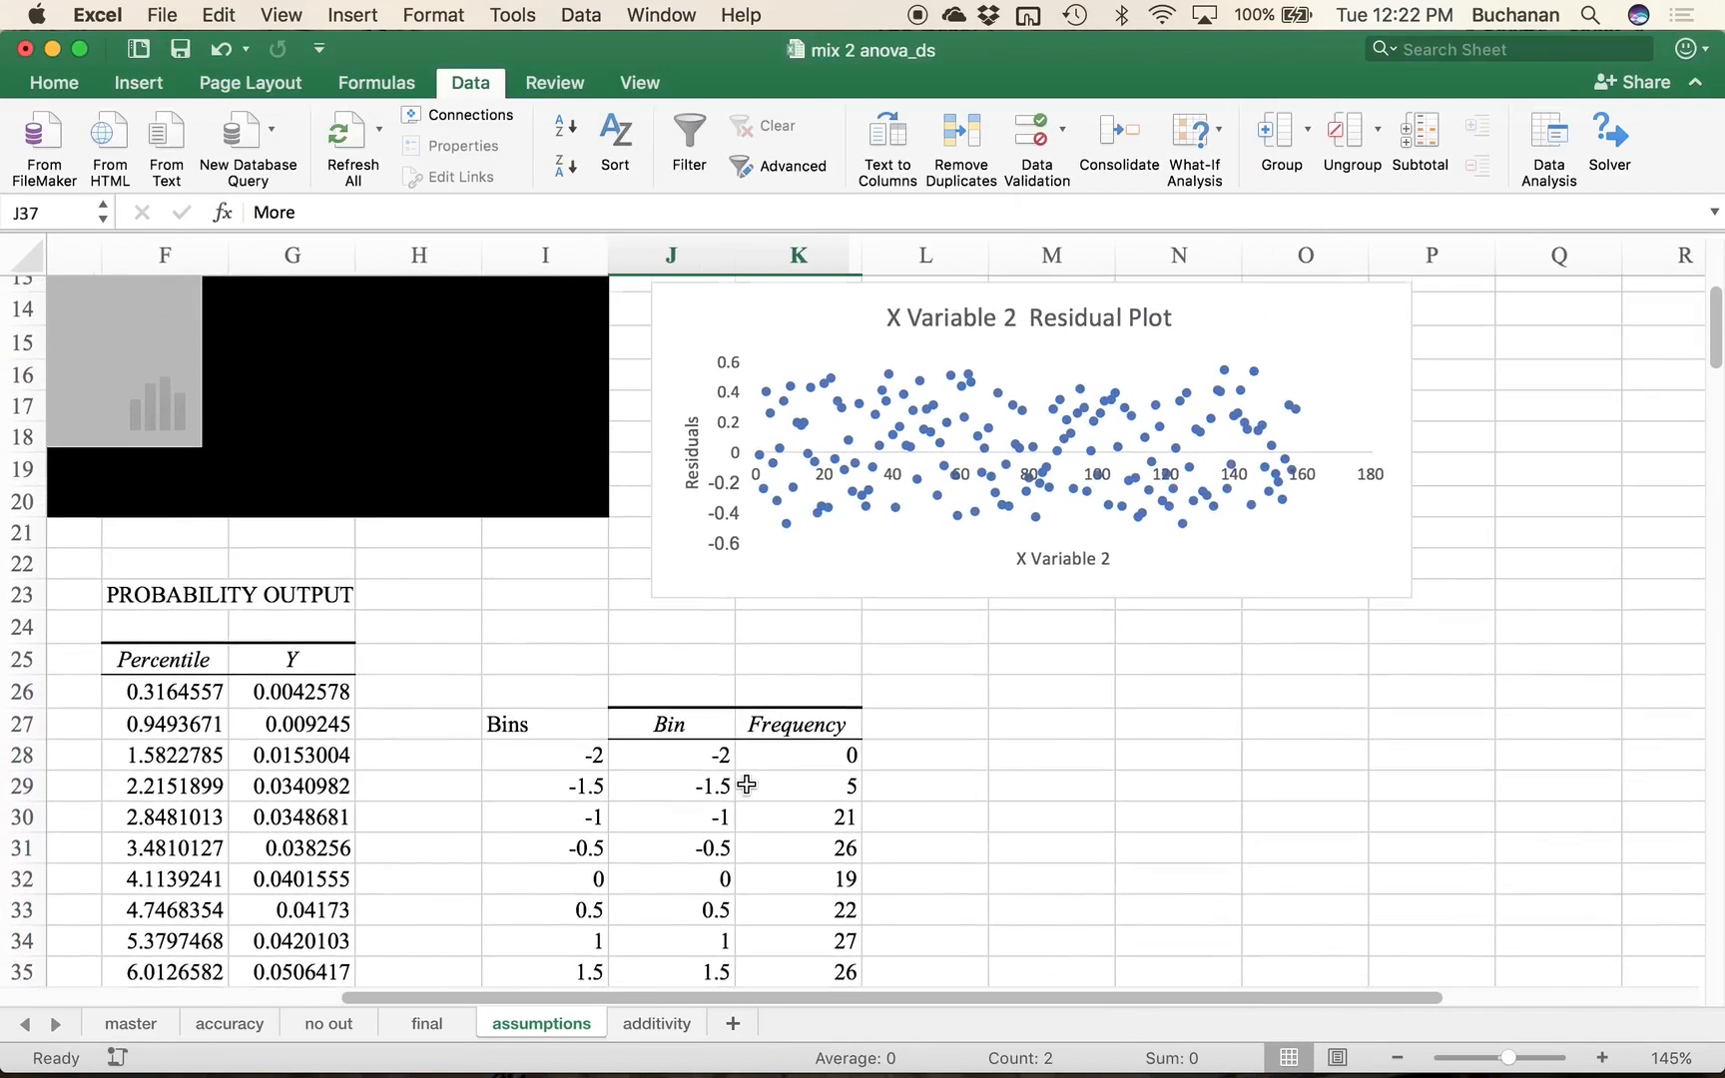
pyautogui.scroll(2, 745, 784)
pyautogui.hscroll(-1, 746, 784)
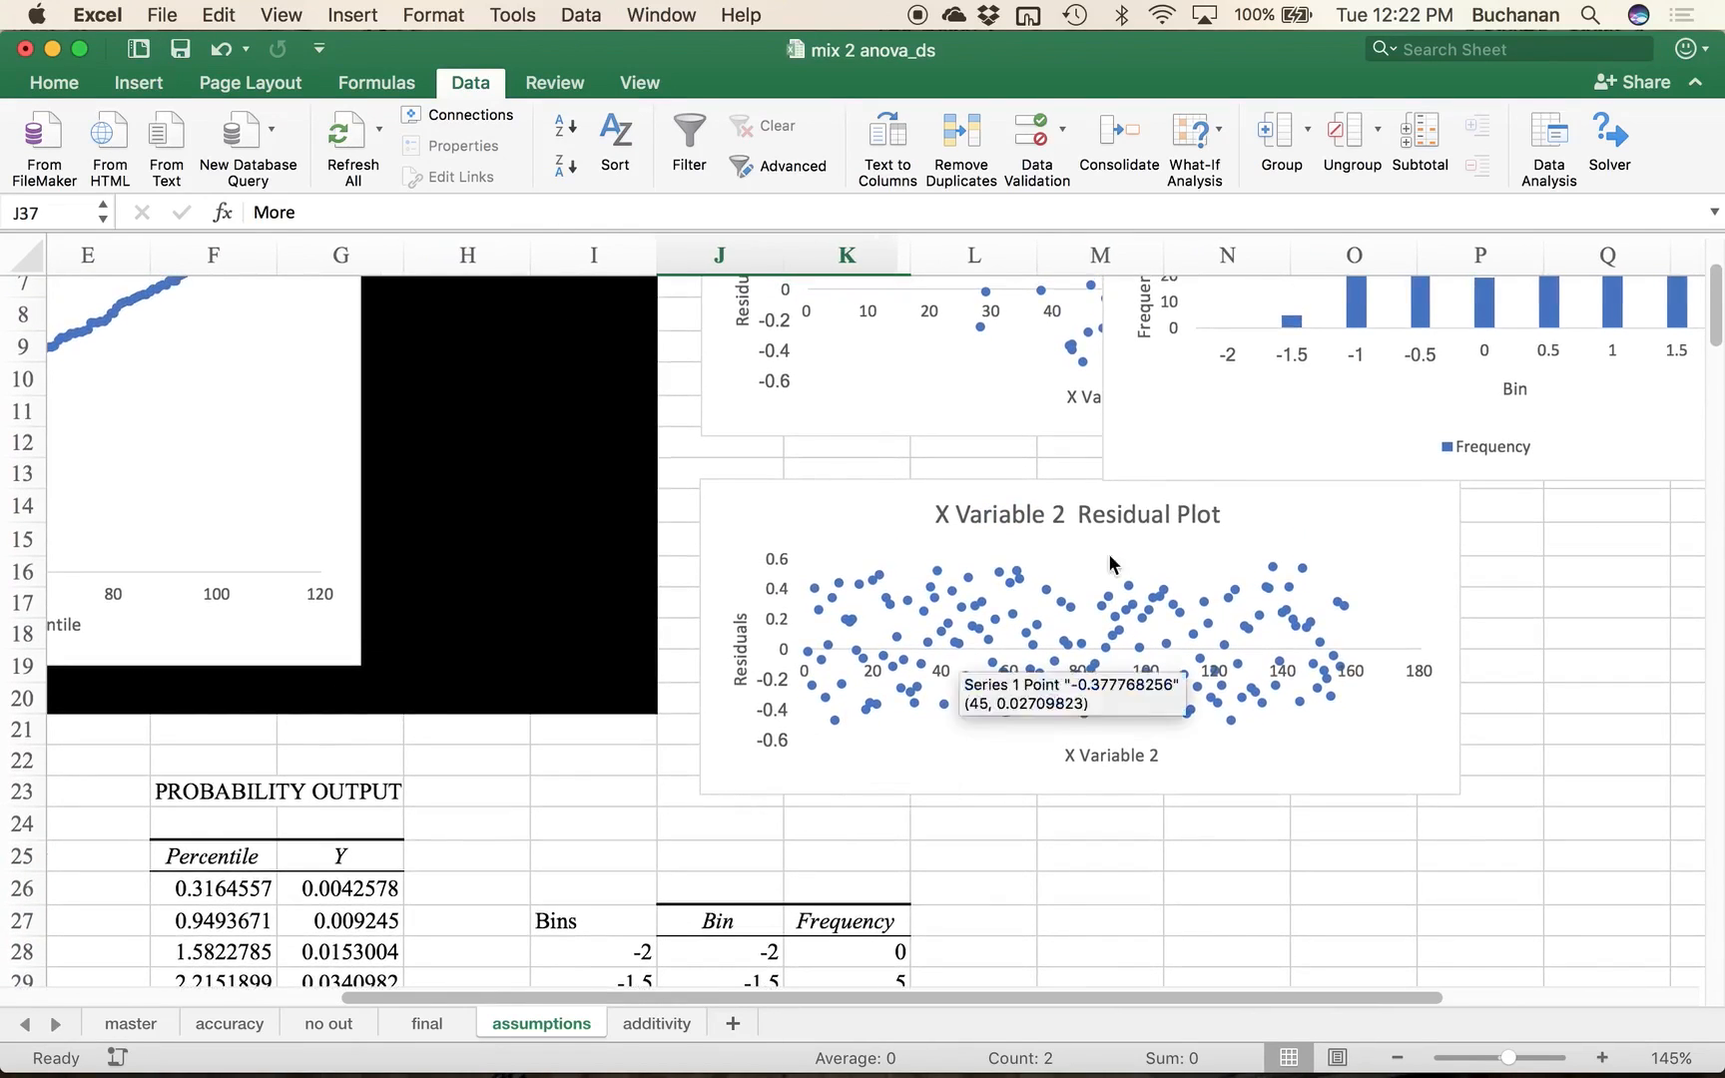
pyautogui.click(1254, 406)
pyautogui.moveTo(1254, 406); pyautogui.dragTo(1059, 854)
pyautogui.scroll(-8, 1059, 854)
pyautogui.hscroll(1, 1059, 854)
pyautogui.moveTo(1055, 374); pyautogui.dragTo(825, 904)
pyautogui.scroll(-5, 1135, 346)
pyautogui.hscroll(-1, 1136, 346)
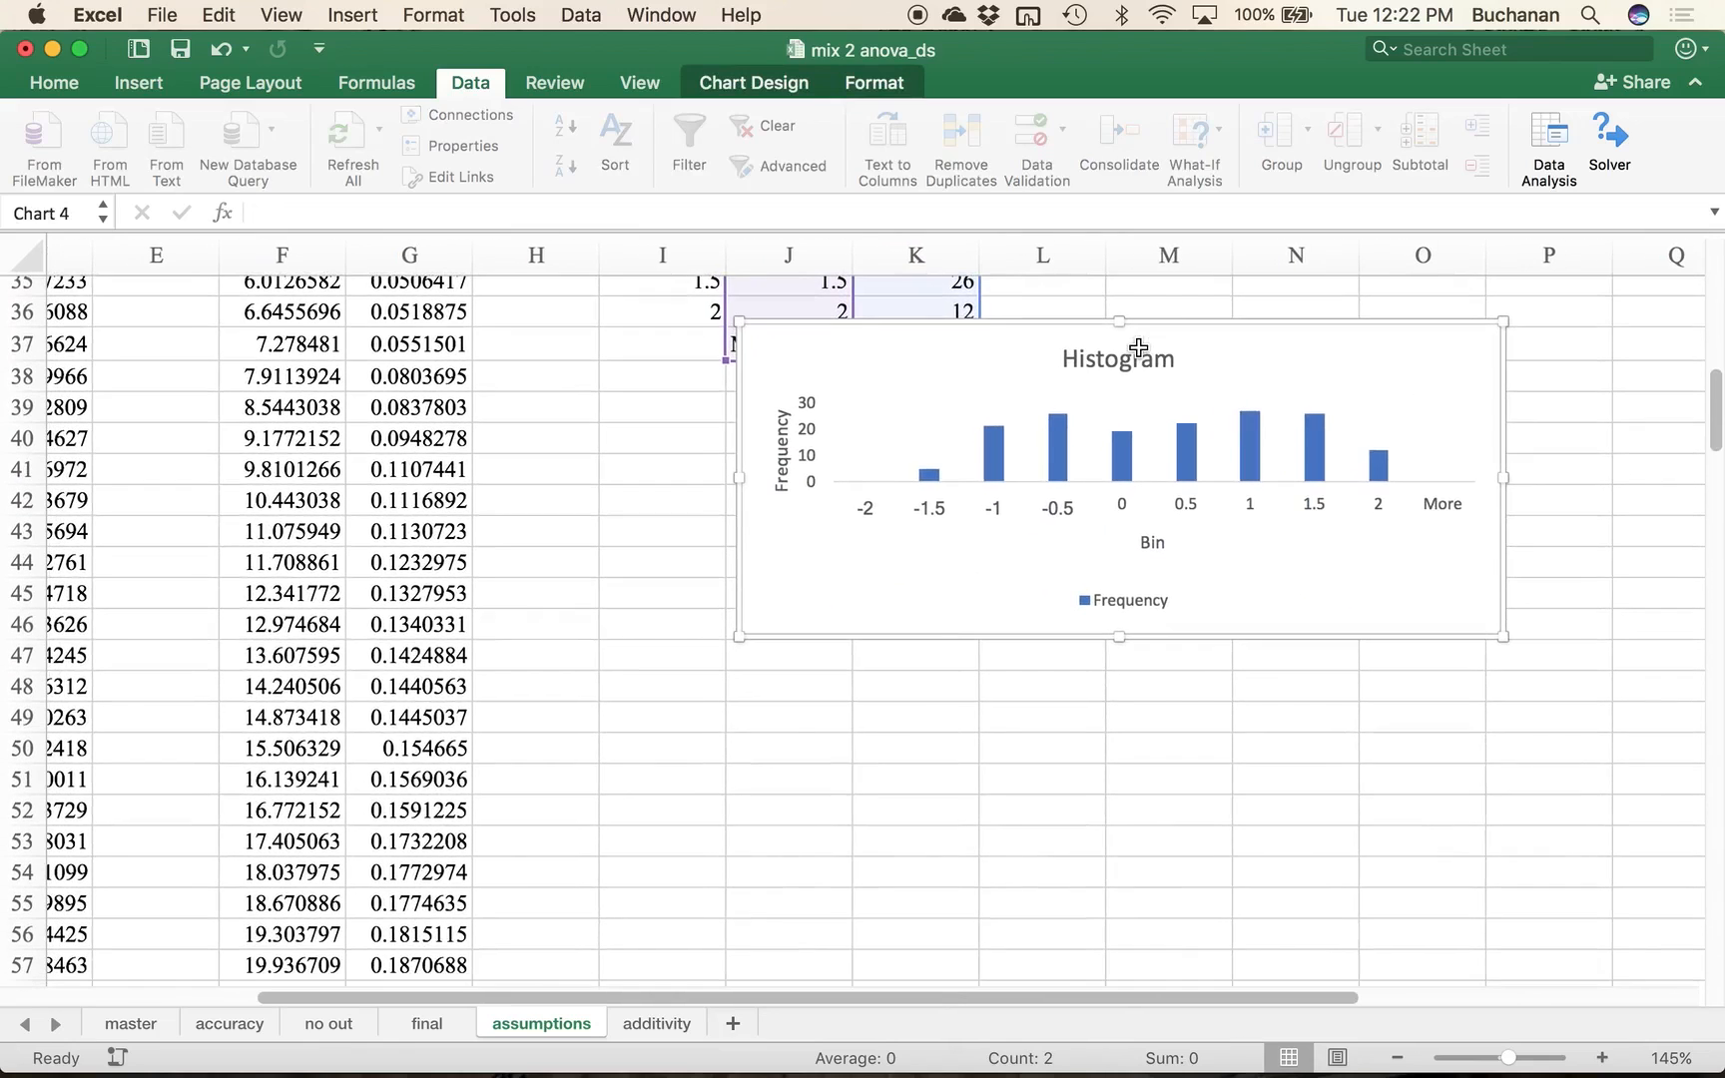
pyautogui.moveTo(878, 577); pyautogui.dragTo(708, 687)
# Step: Make the Histogram chart narrower and taller, and inspect how its bars are distributed around 0
pyautogui.moveTo(1329, 748); pyautogui.dragTo(1150, 962)
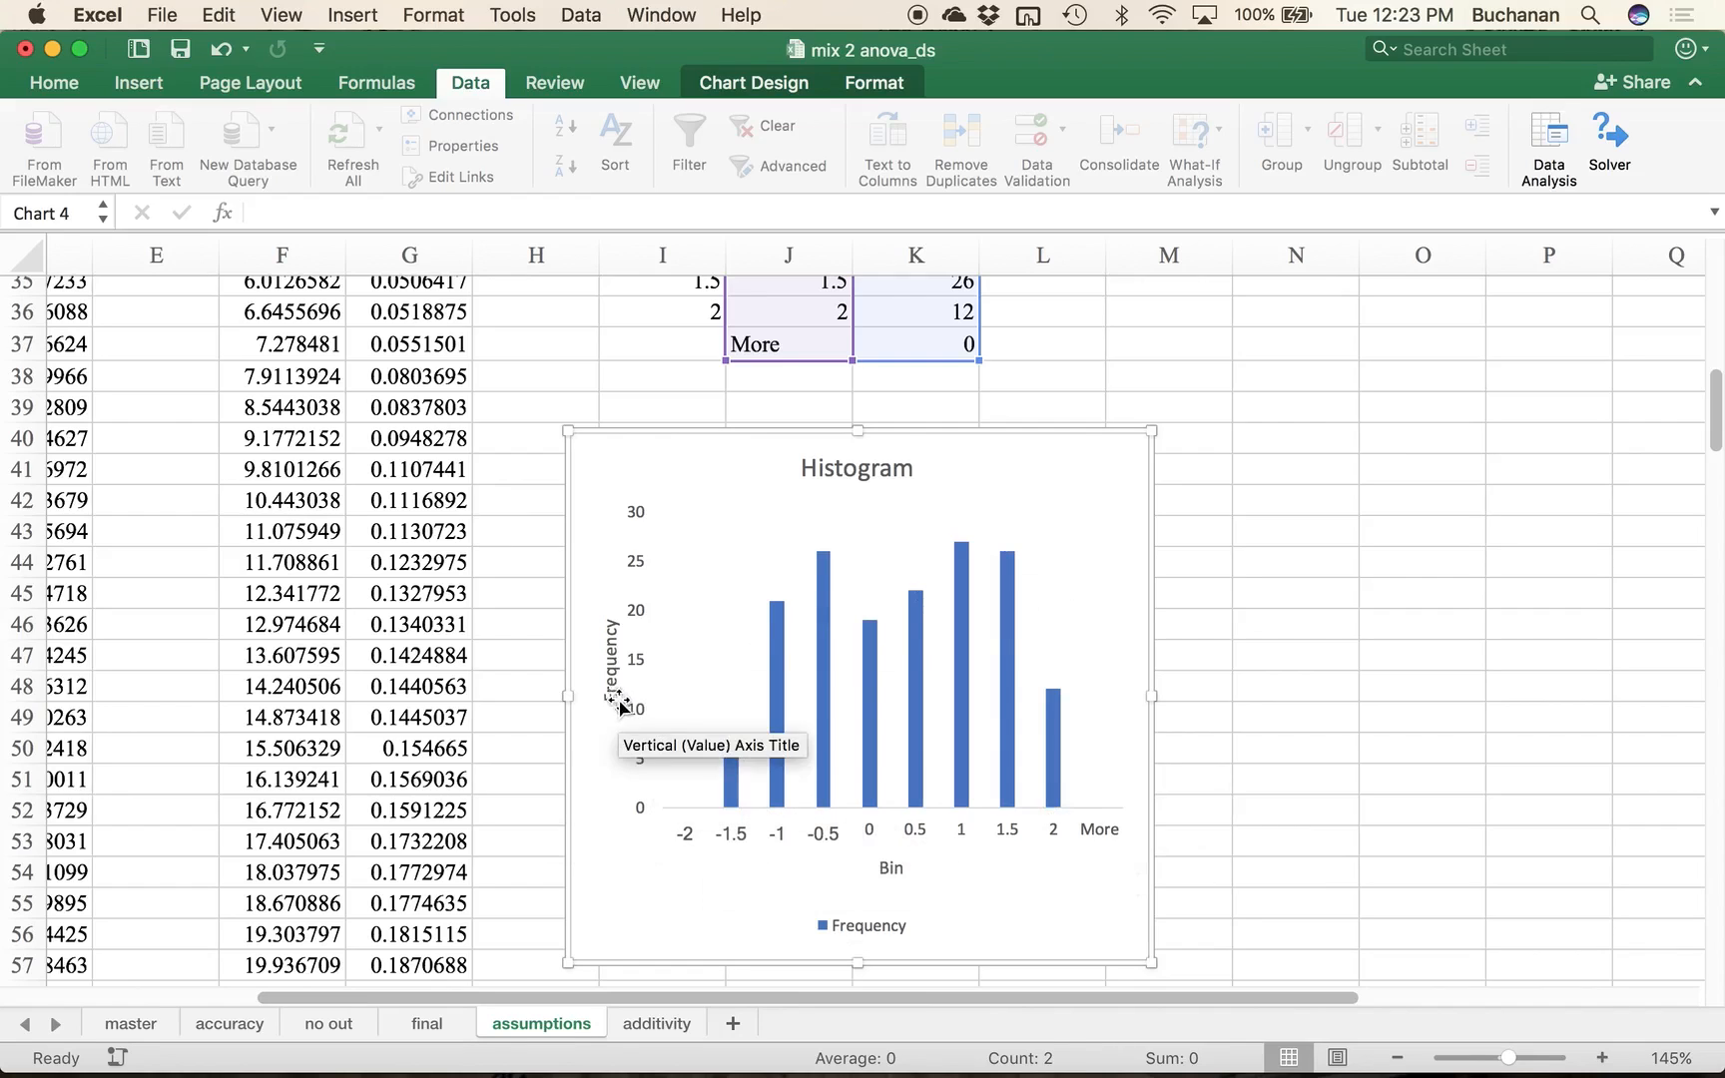
pyautogui.moveTo(878, 739)
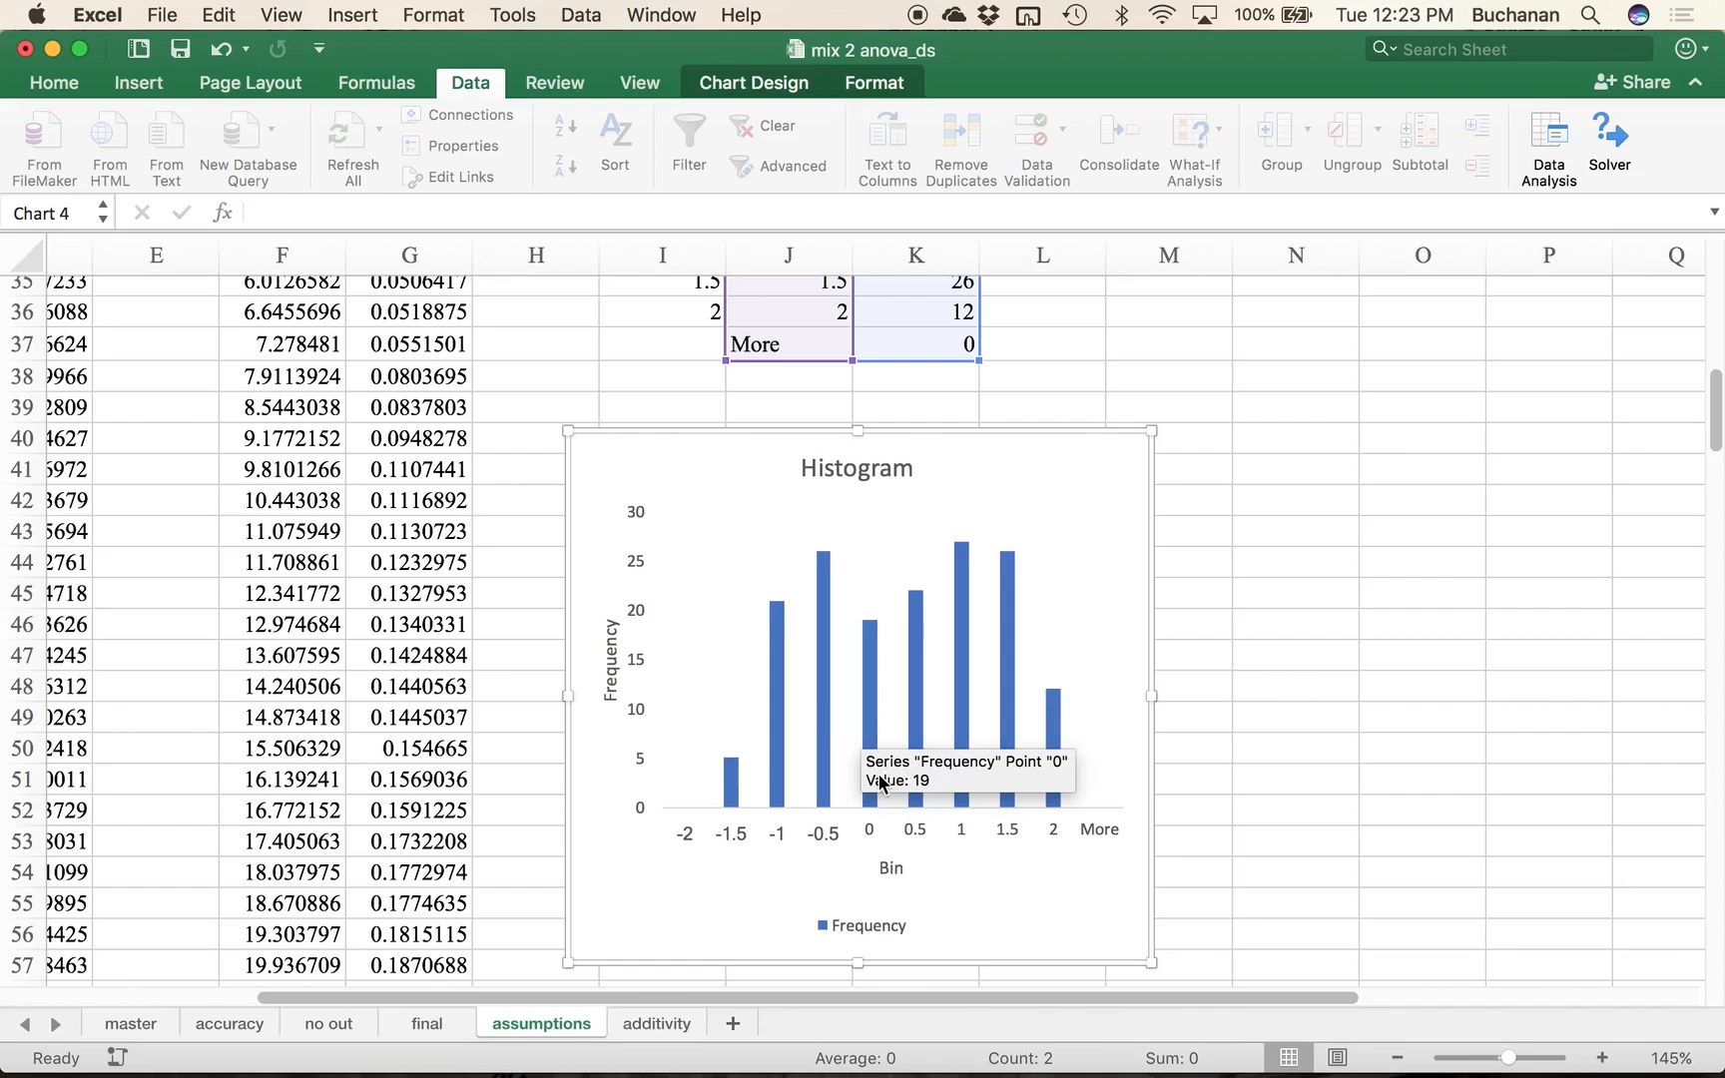
pyautogui.moveTo(1040, 804)
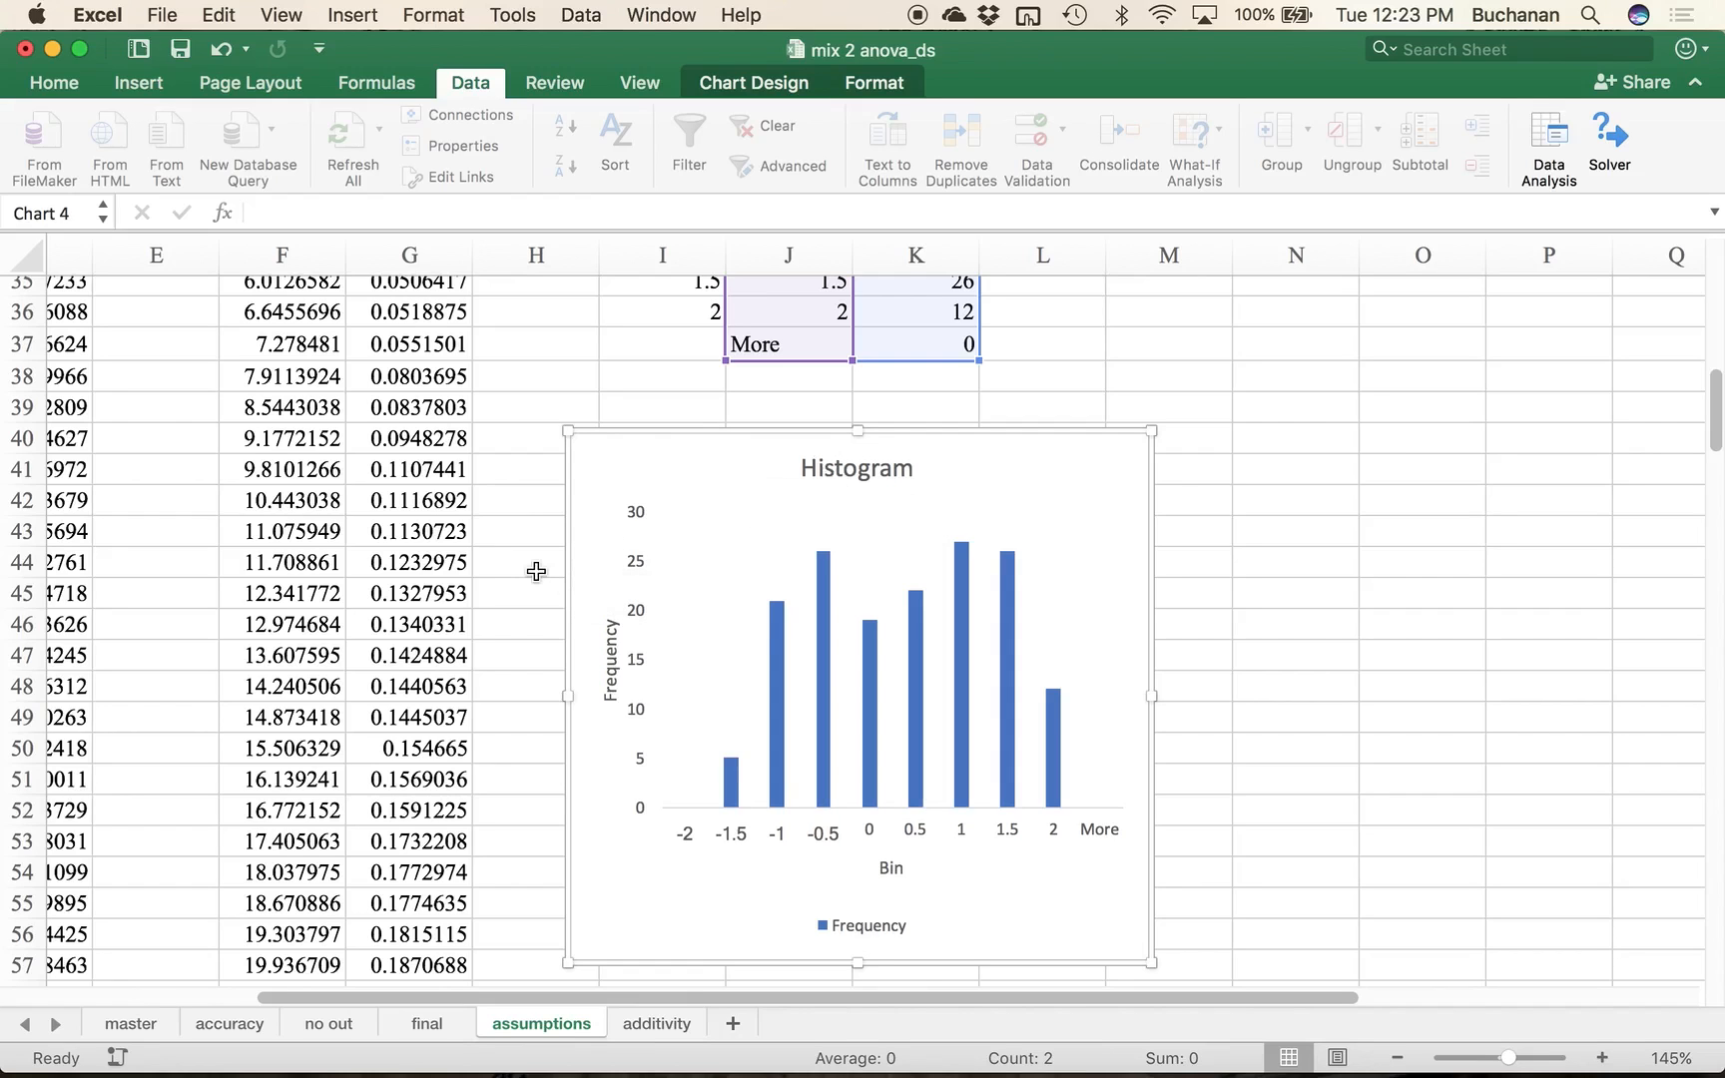
# Step: Add a linear trendline to the data series in the Normal Probability Plot
pyautogui.scroll(10, 536, 570)
pyautogui.hscroll(-3, 536, 571)
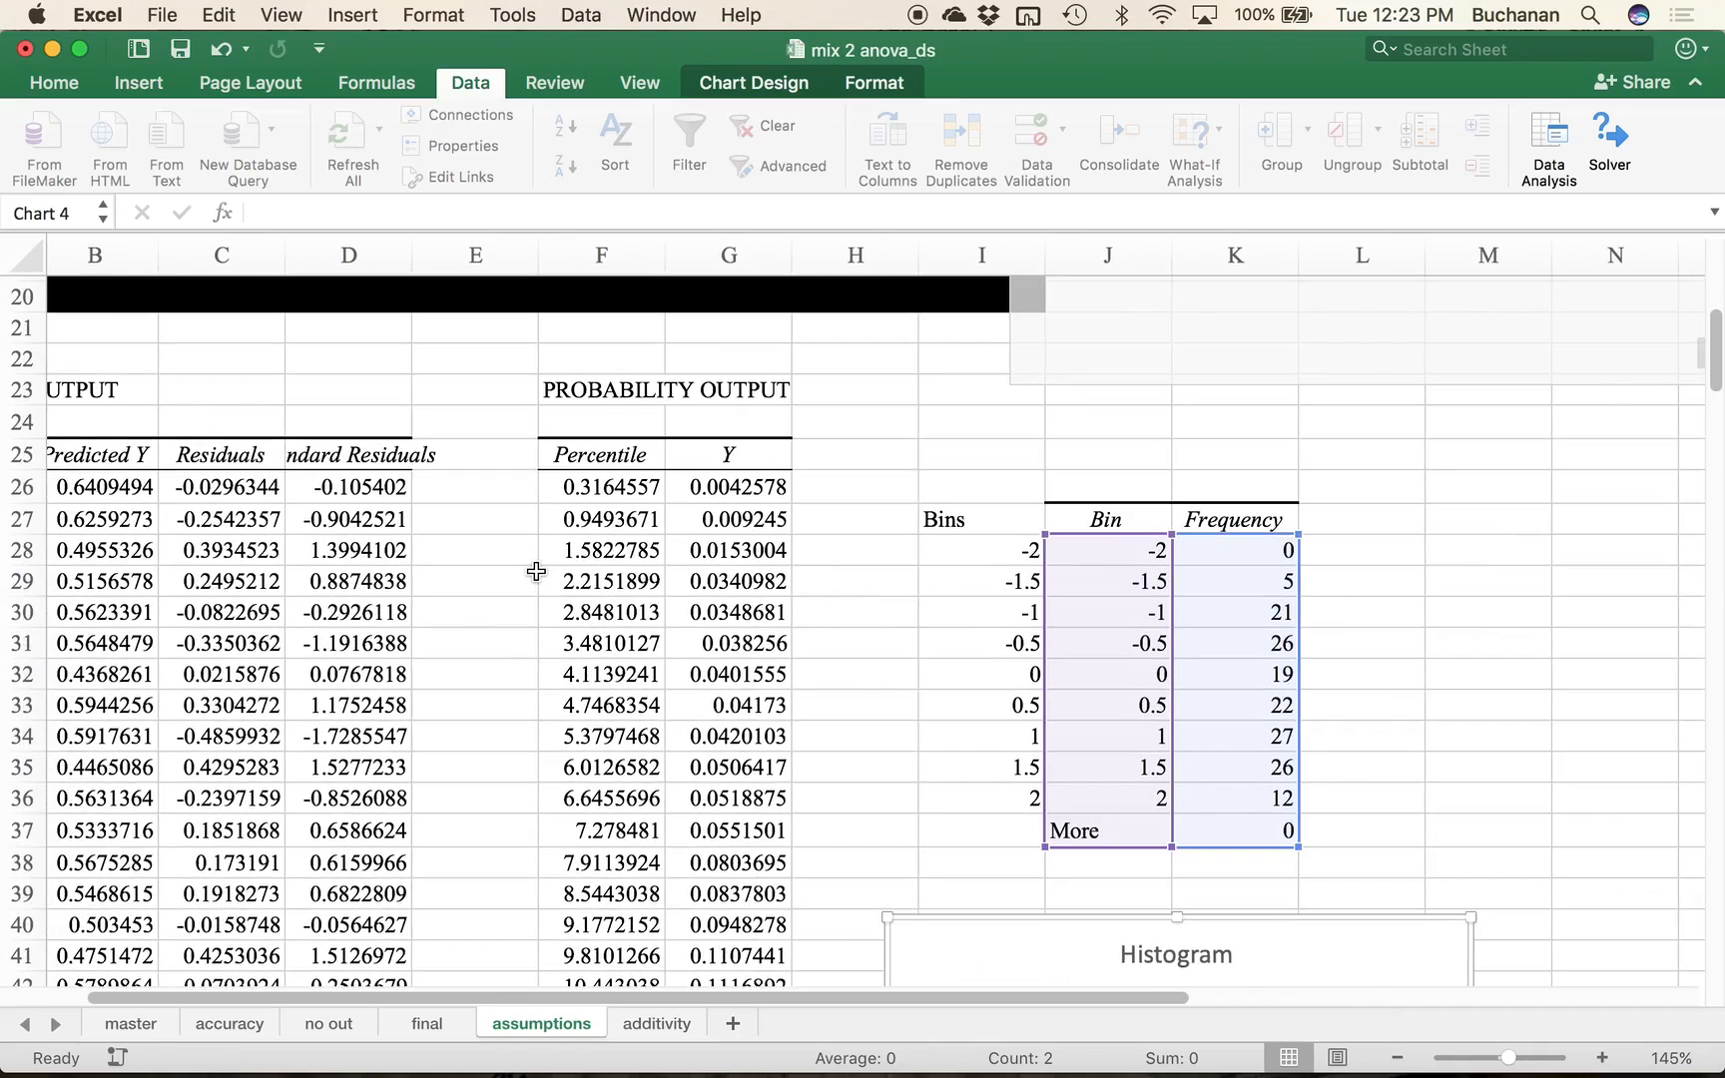
pyautogui.scroll(3, 536, 571)
pyautogui.hscroll(-2, 536, 571)
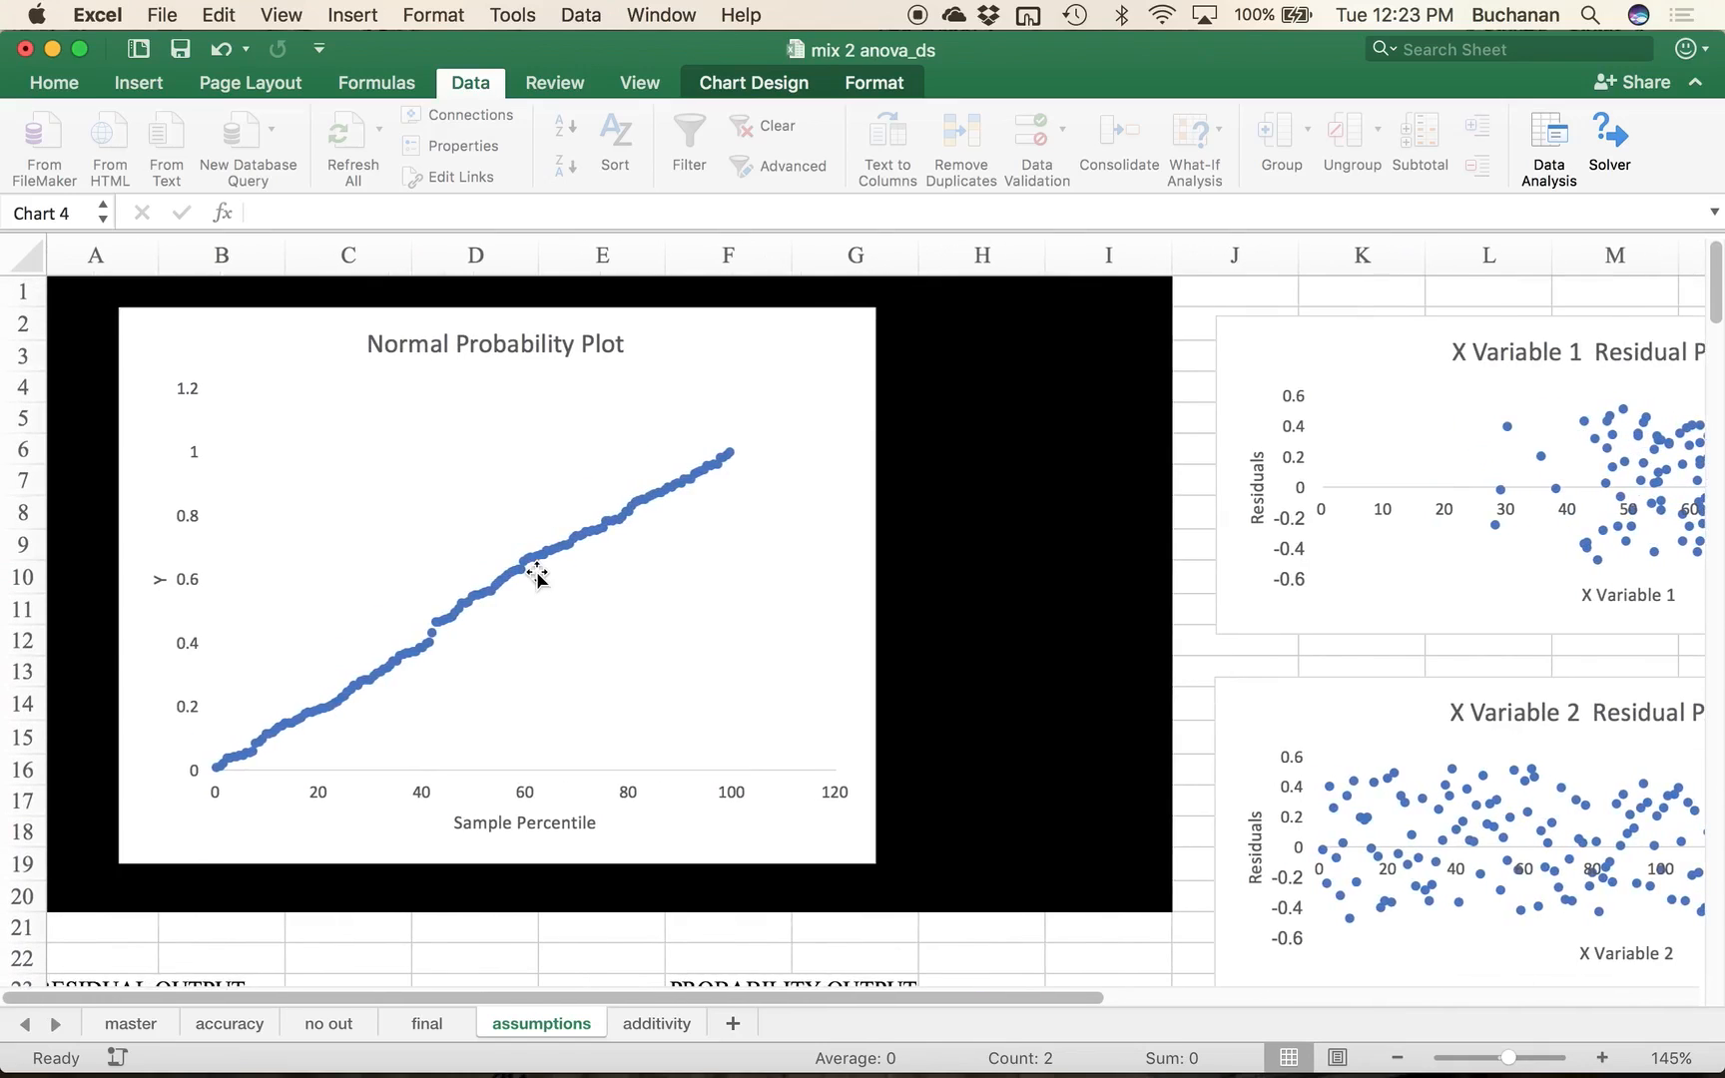
pyautogui.click(511, 576)
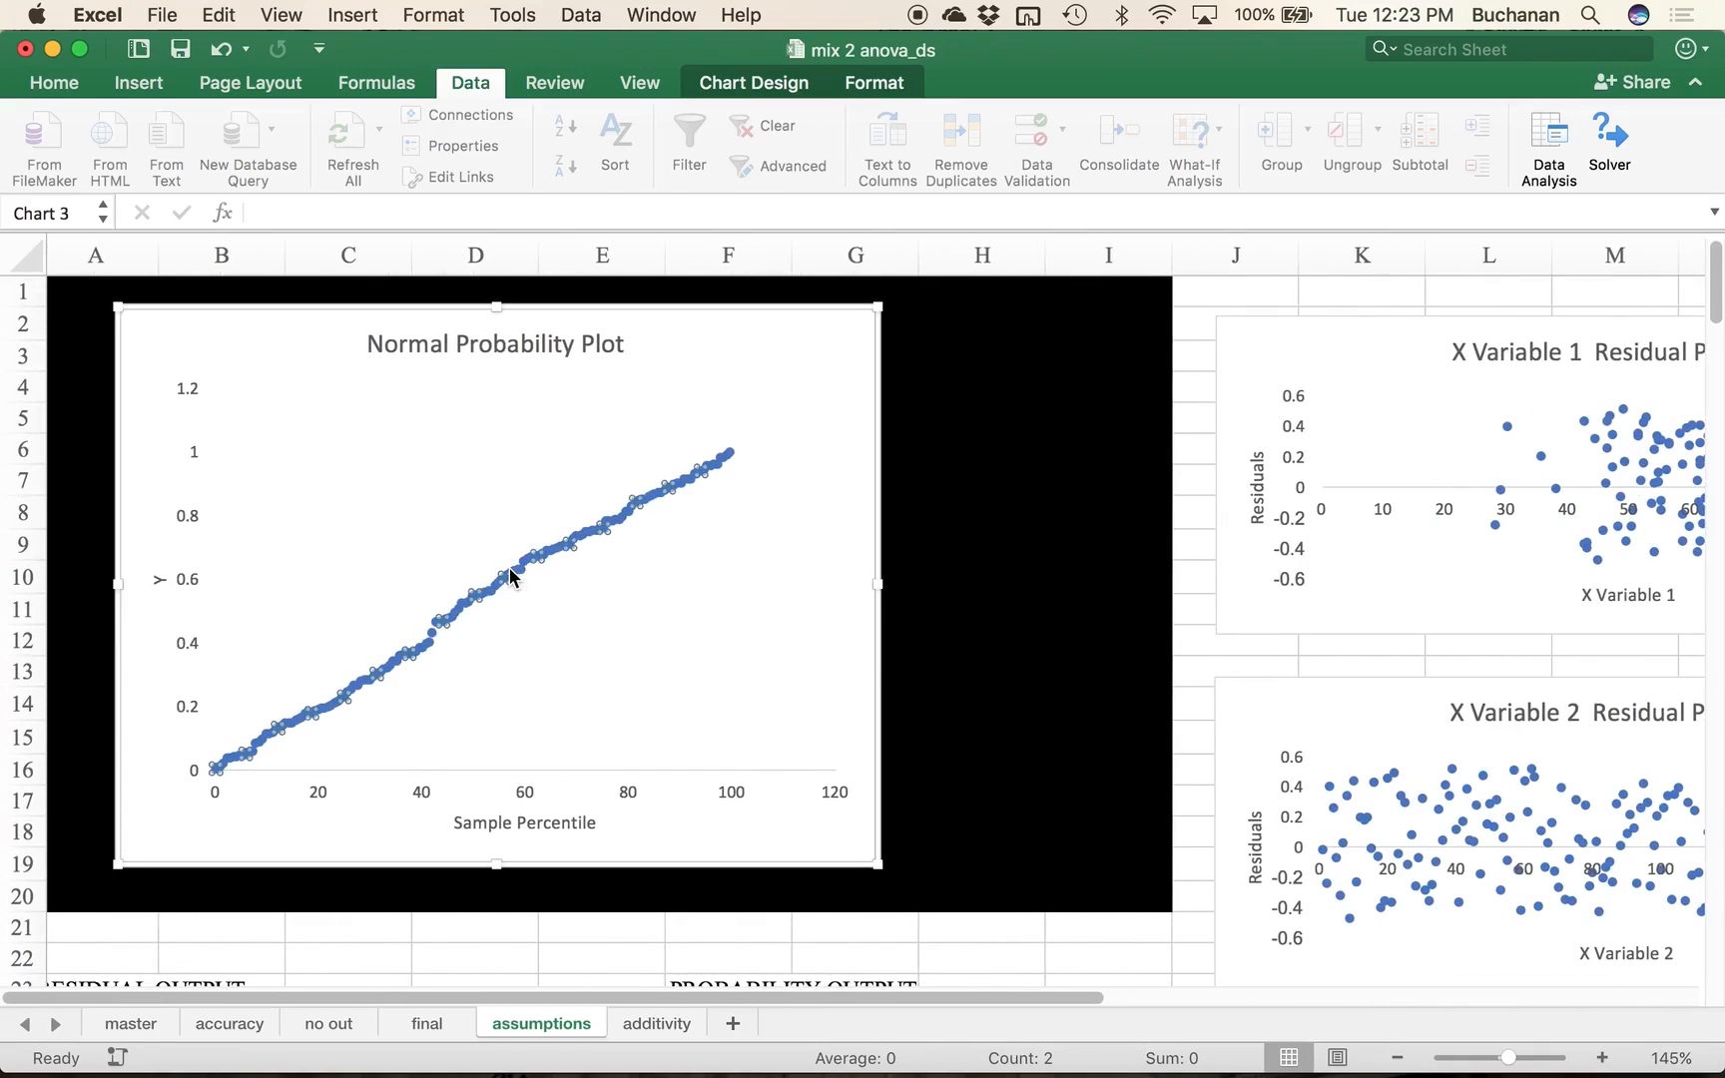
pyautogui.rightClick(511, 576)
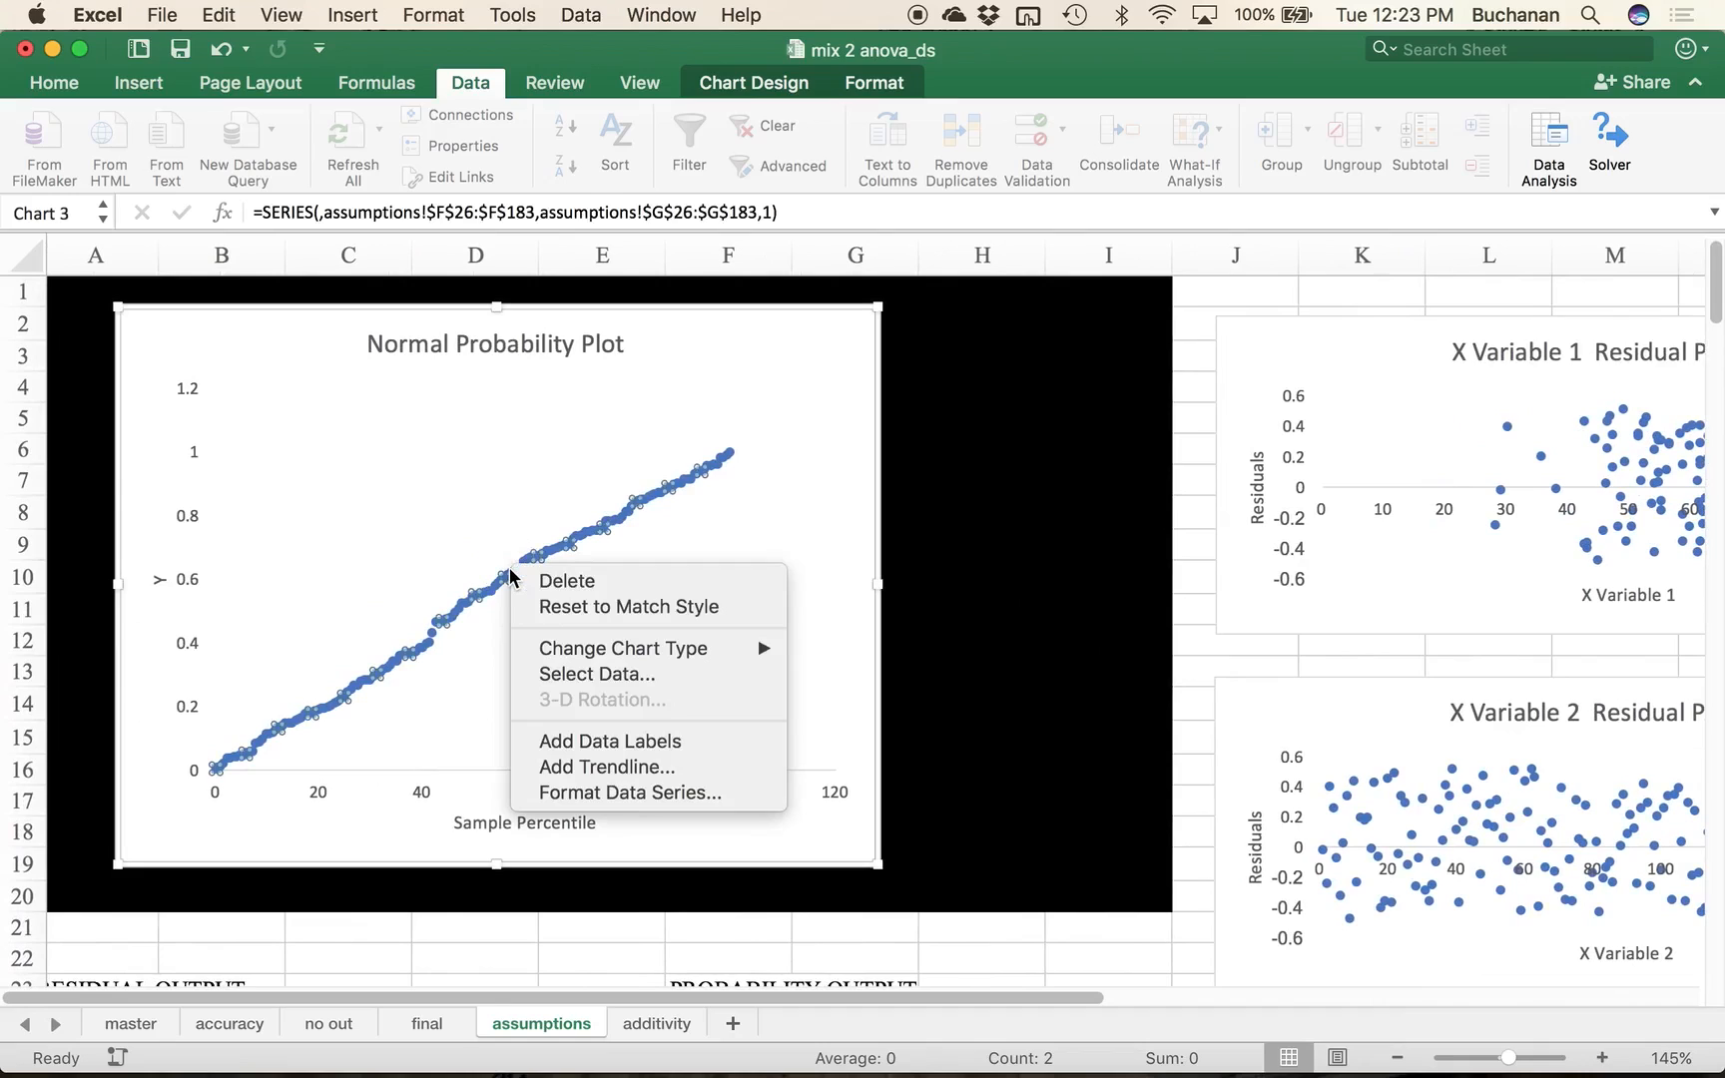
pyautogui.click(607, 766)
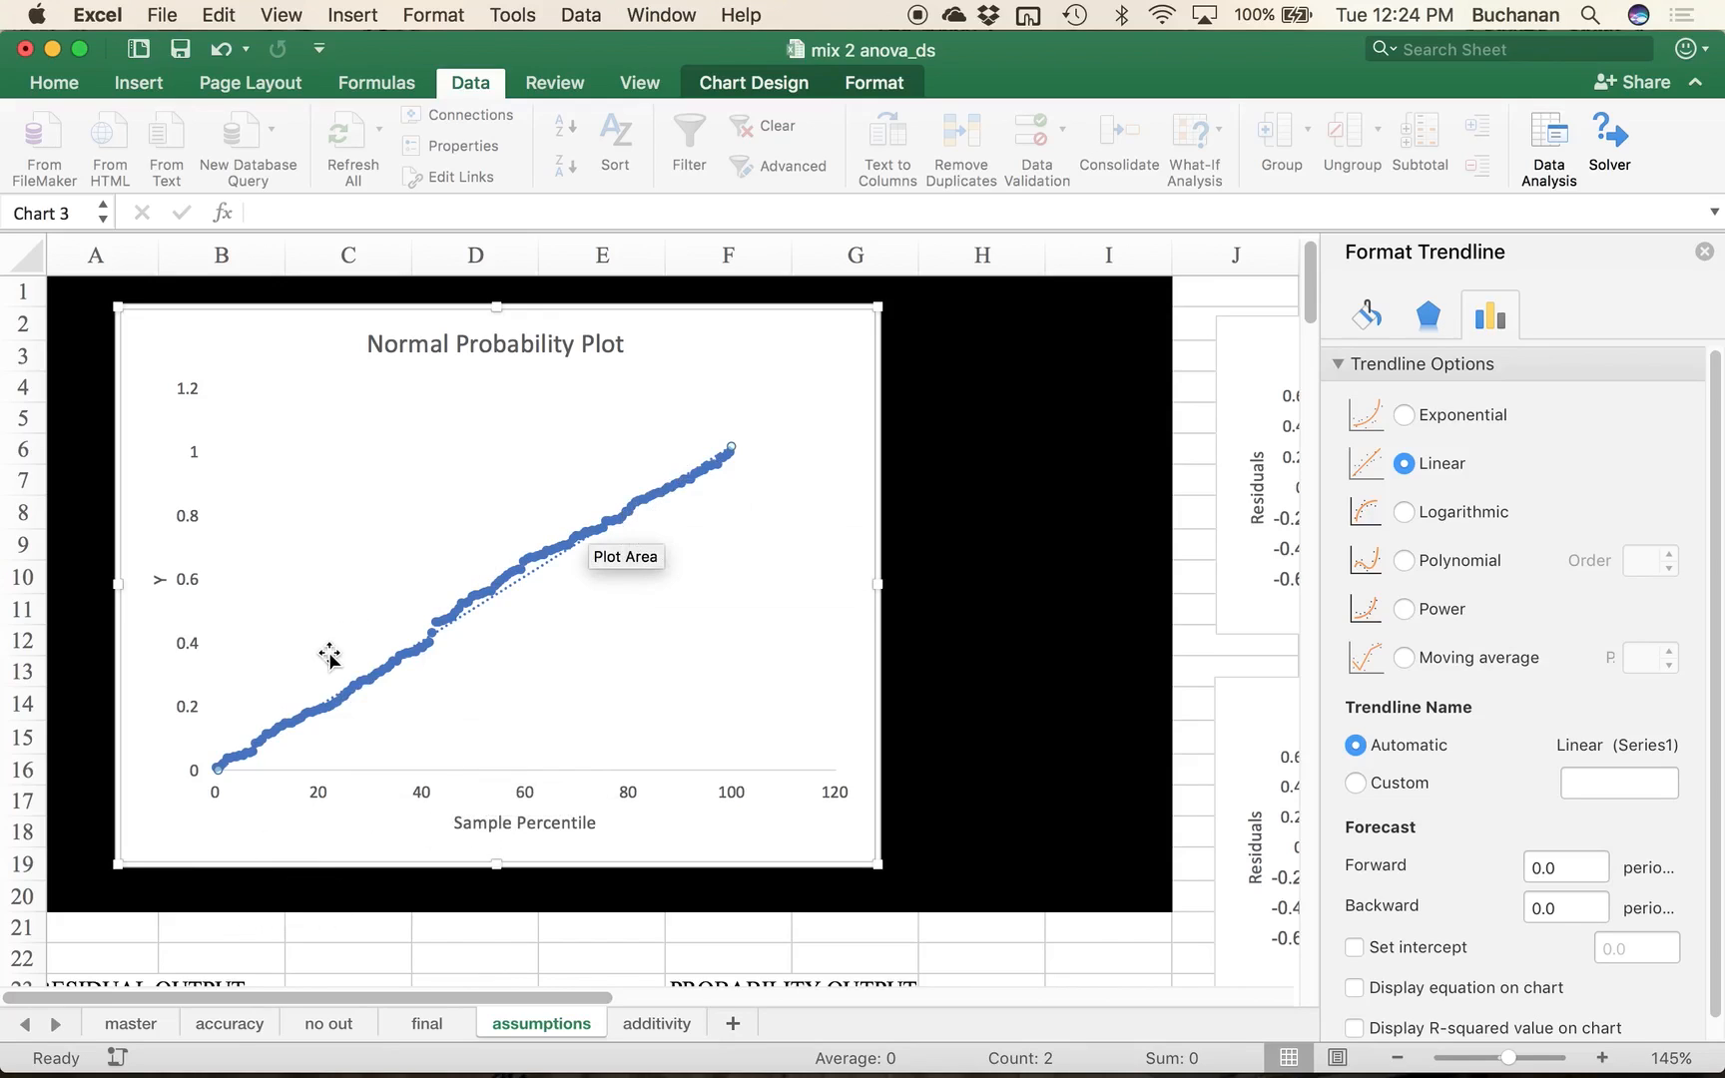
pyautogui.click(1704, 255)
# Step: Examine the spread of the points in the X Variable 1 and X Variable 2 residual plots
pyautogui.hscroll(5, 914, 663)
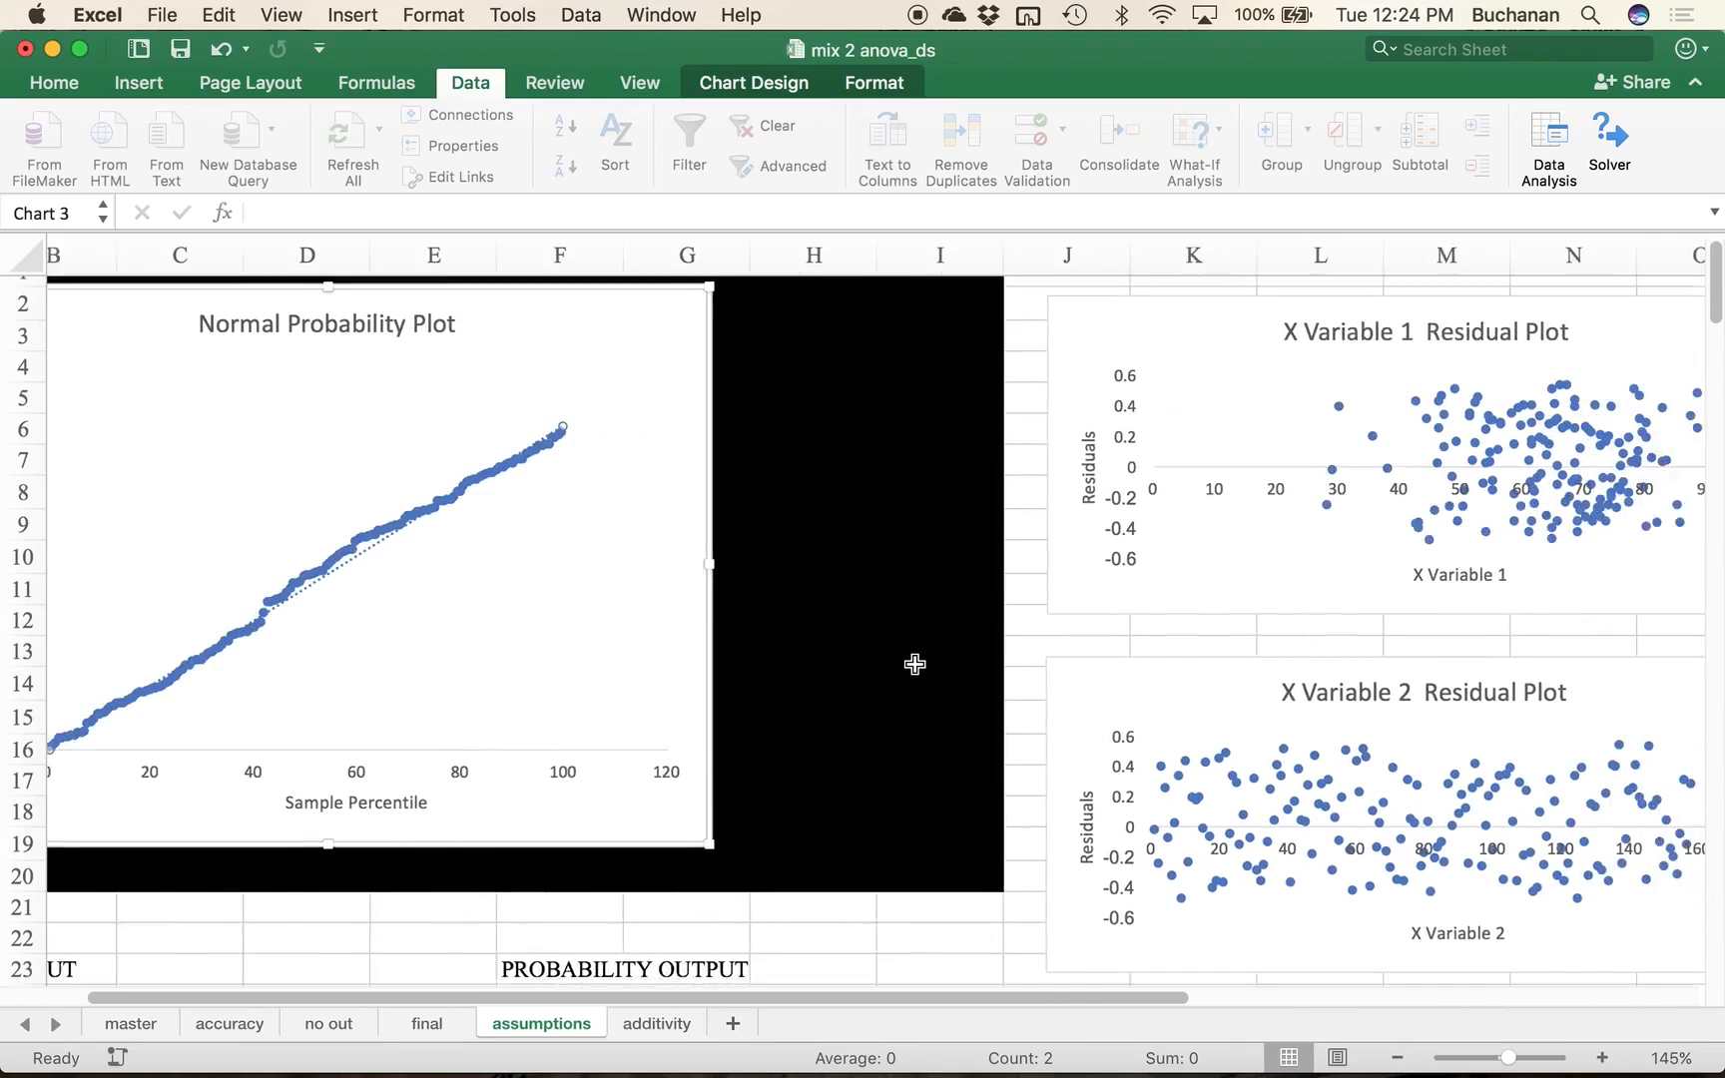
pyautogui.hscroll(2, 914, 662)
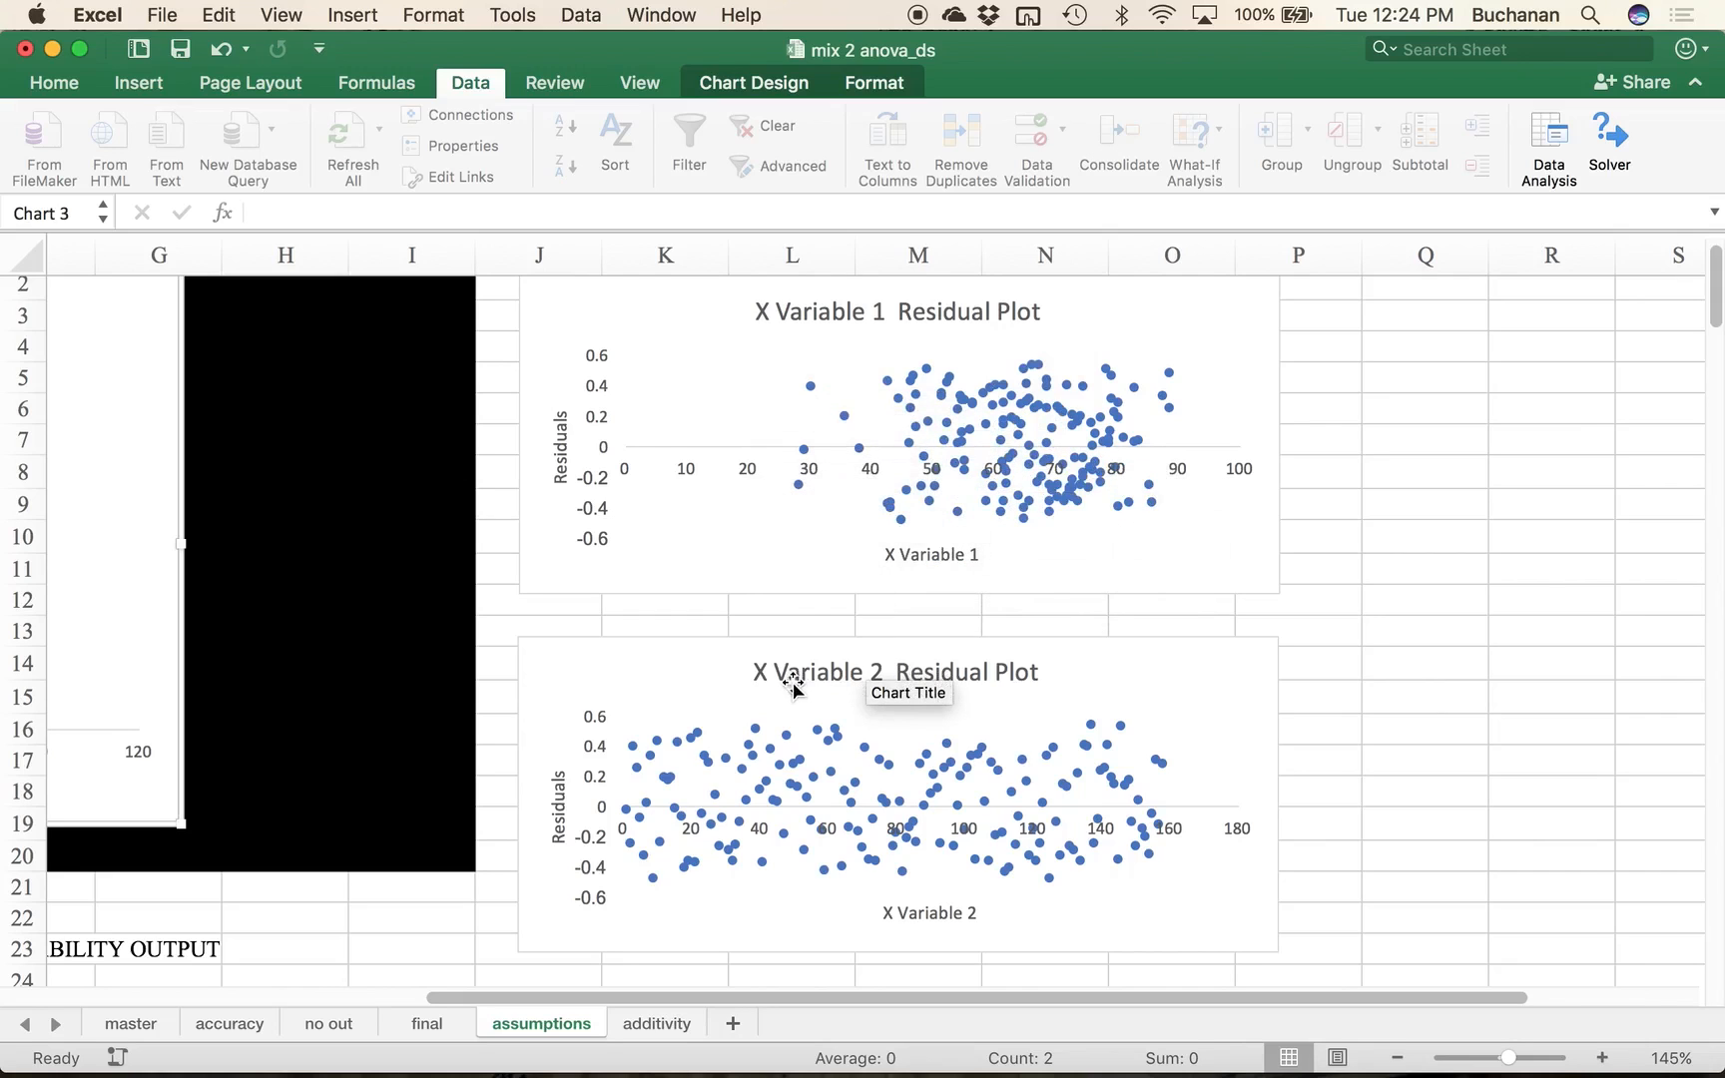
pyautogui.hscroll(-5, 791, 686)
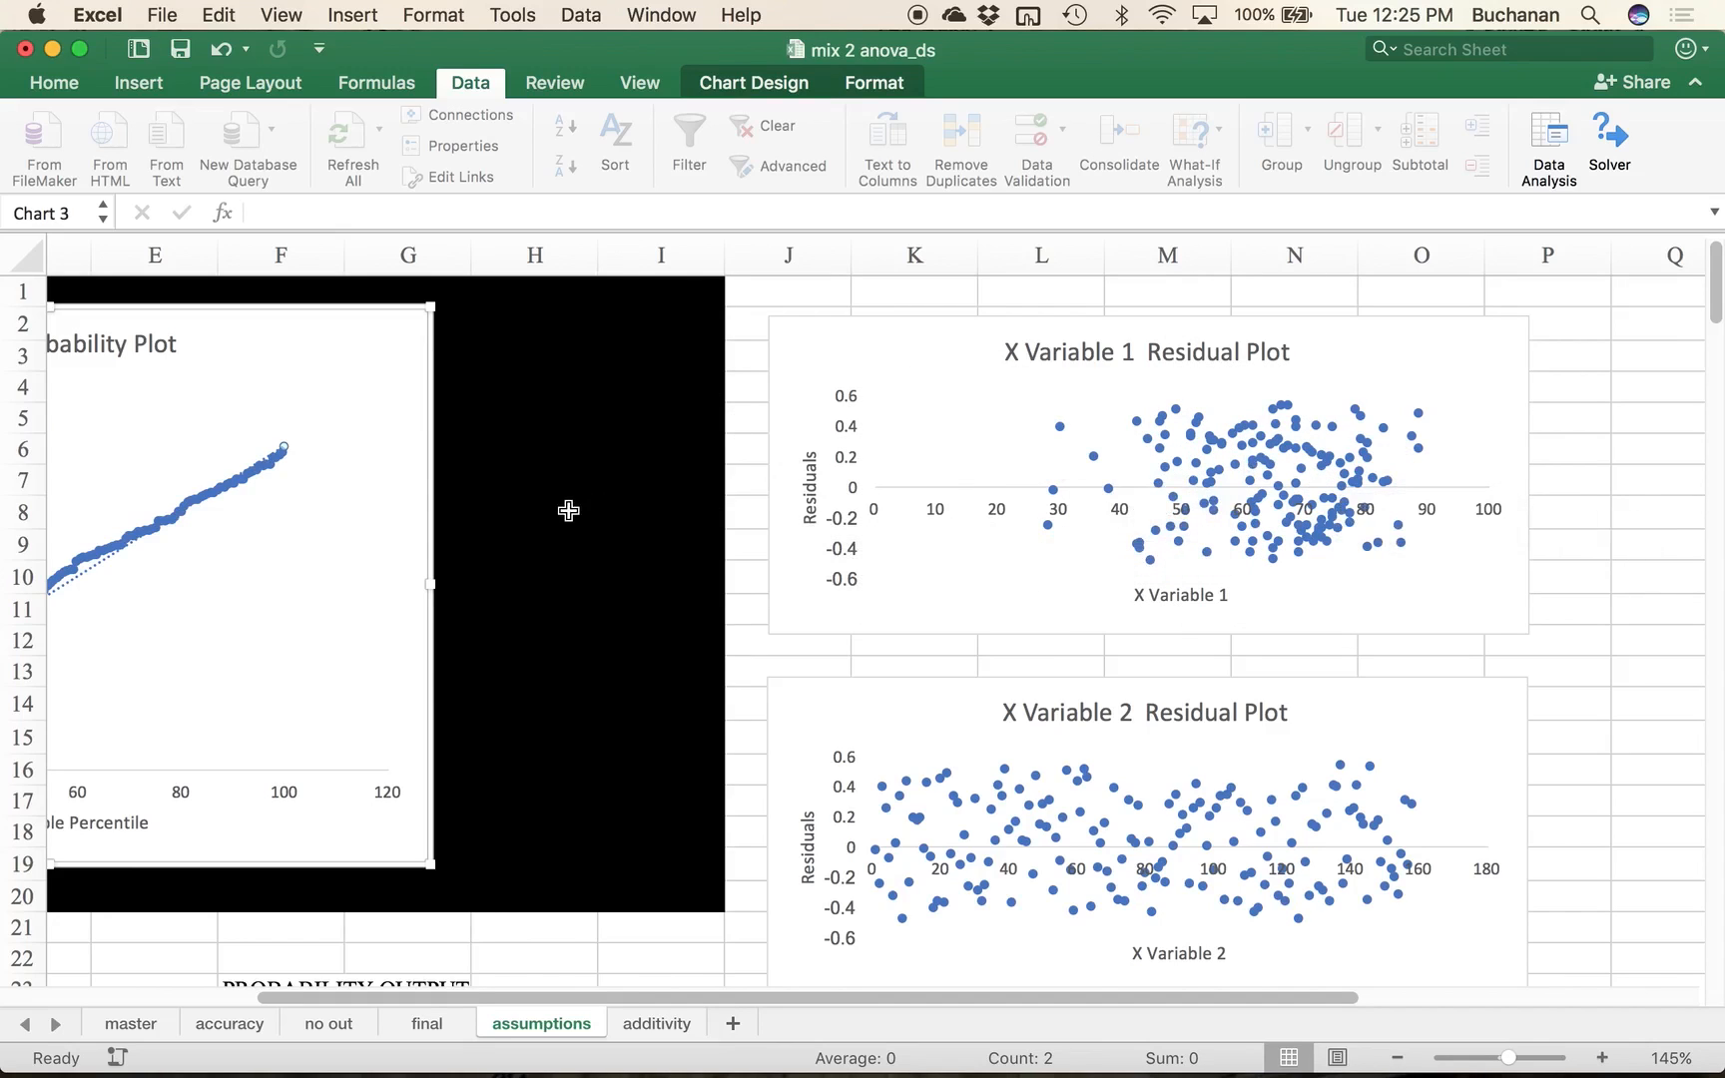
# Step: Copy the full Predicted Y, Residuals and Standard Residuals columns with their headers from row 25 down and paste them at A188
pyautogui.scroll(-5, 569, 507)
pyautogui.scroll(-7, 569, 509)
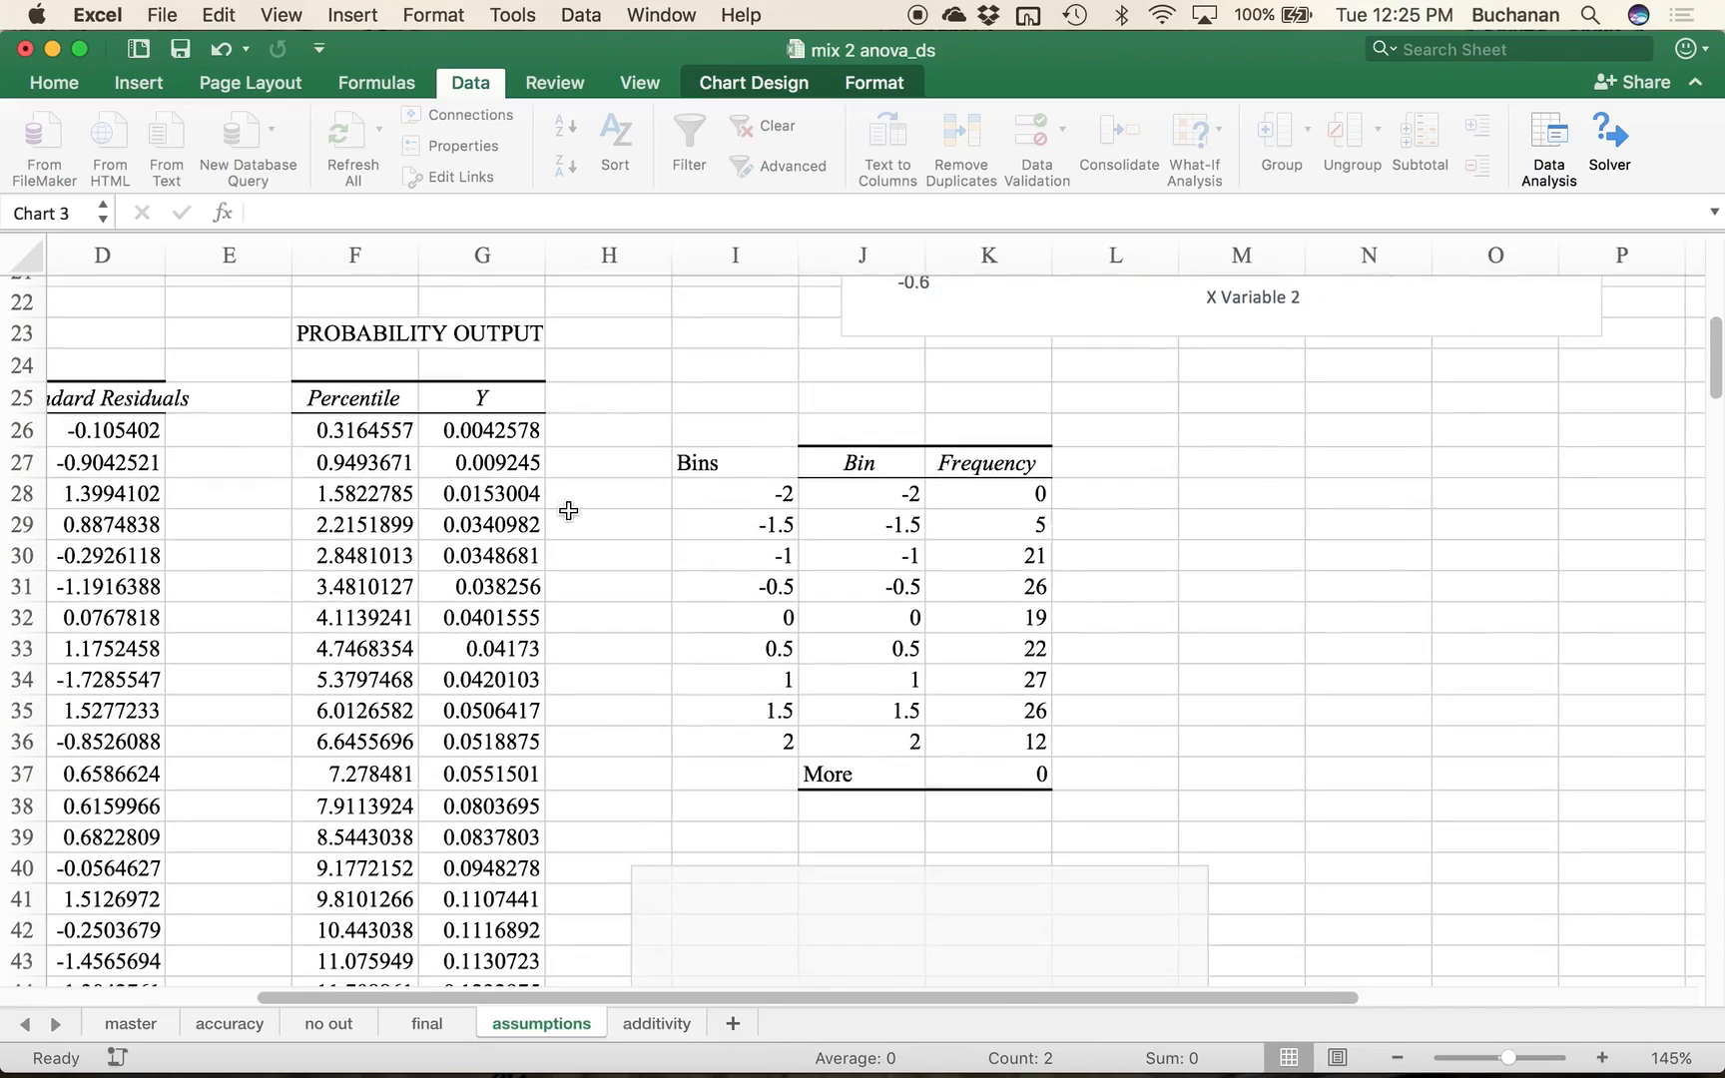
pyautogui.hscroll(-3, 568, 510)
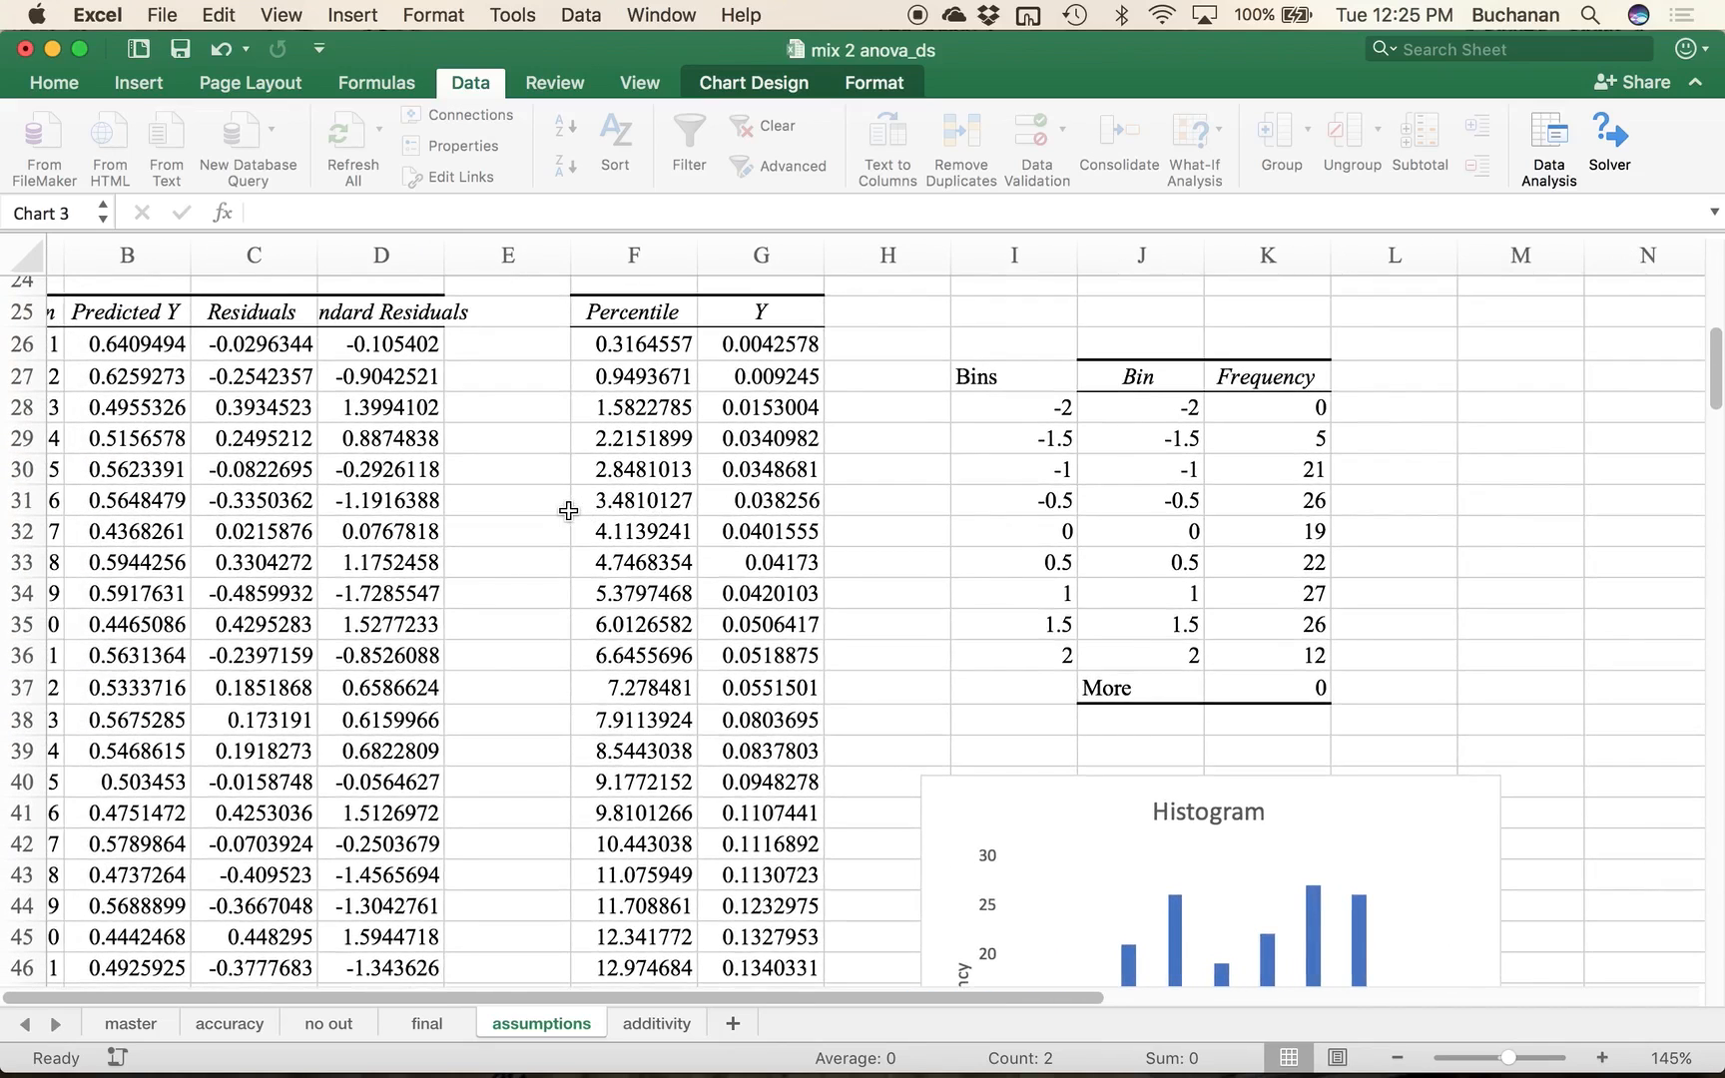
pyautogui.moveTo(404, 231); pyautogui.dragTo(403, 282)
pyautogui.click(258, 363)
pyautogui.click(257, 398)
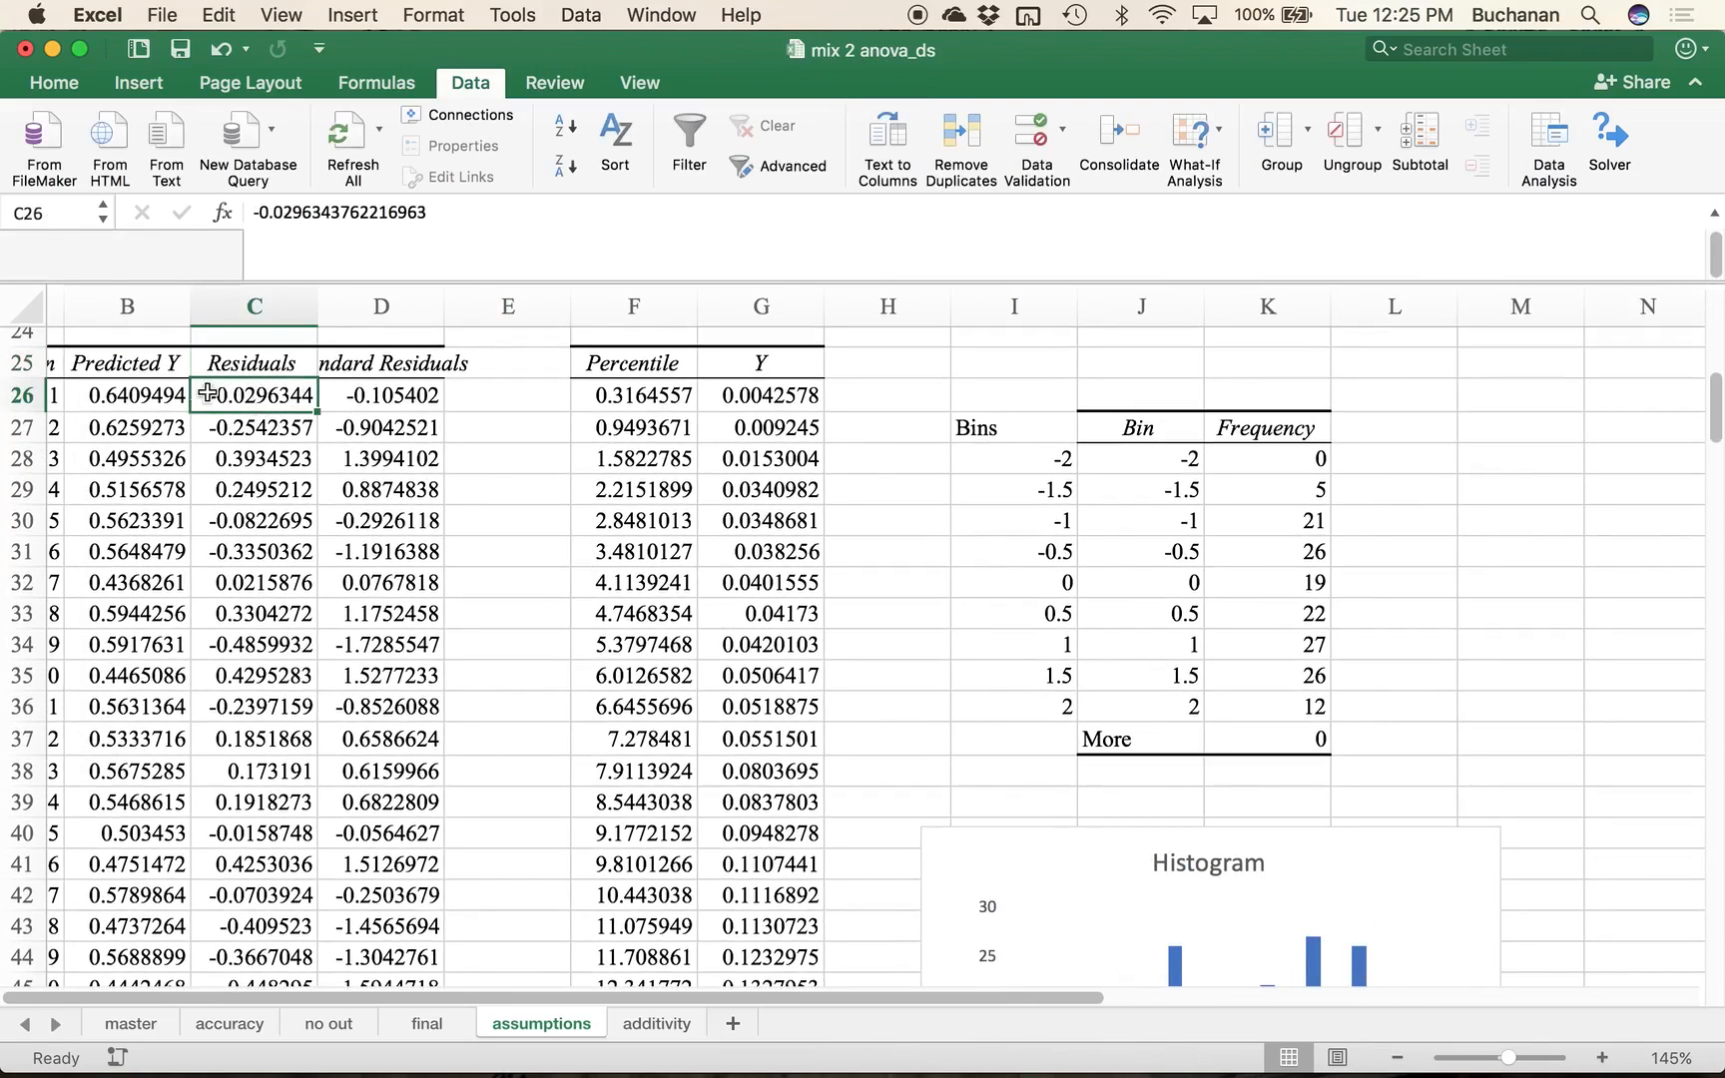
pyautogui.click(158, 390)
pyautogui.click(343, 391)
pyautogui.moveTo(134, 363); pyautogui.dragTo(361, 365)
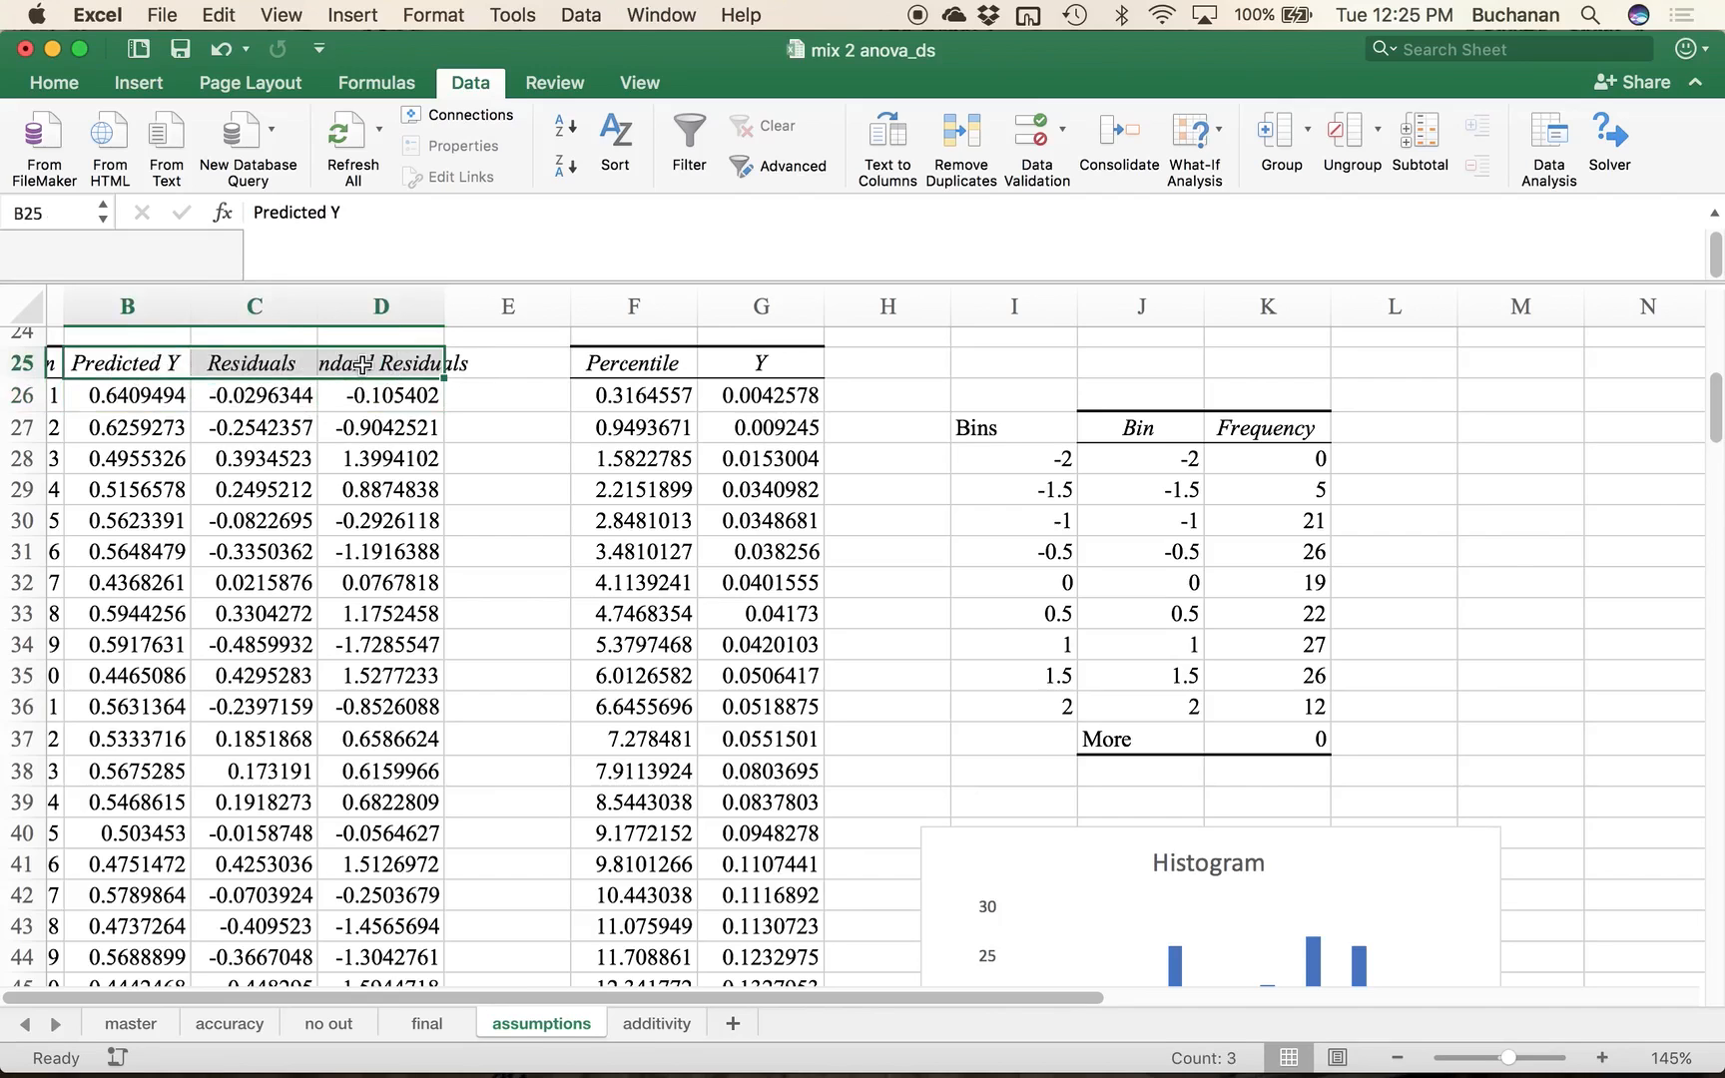
pyautogui.press('super+shift+Down')
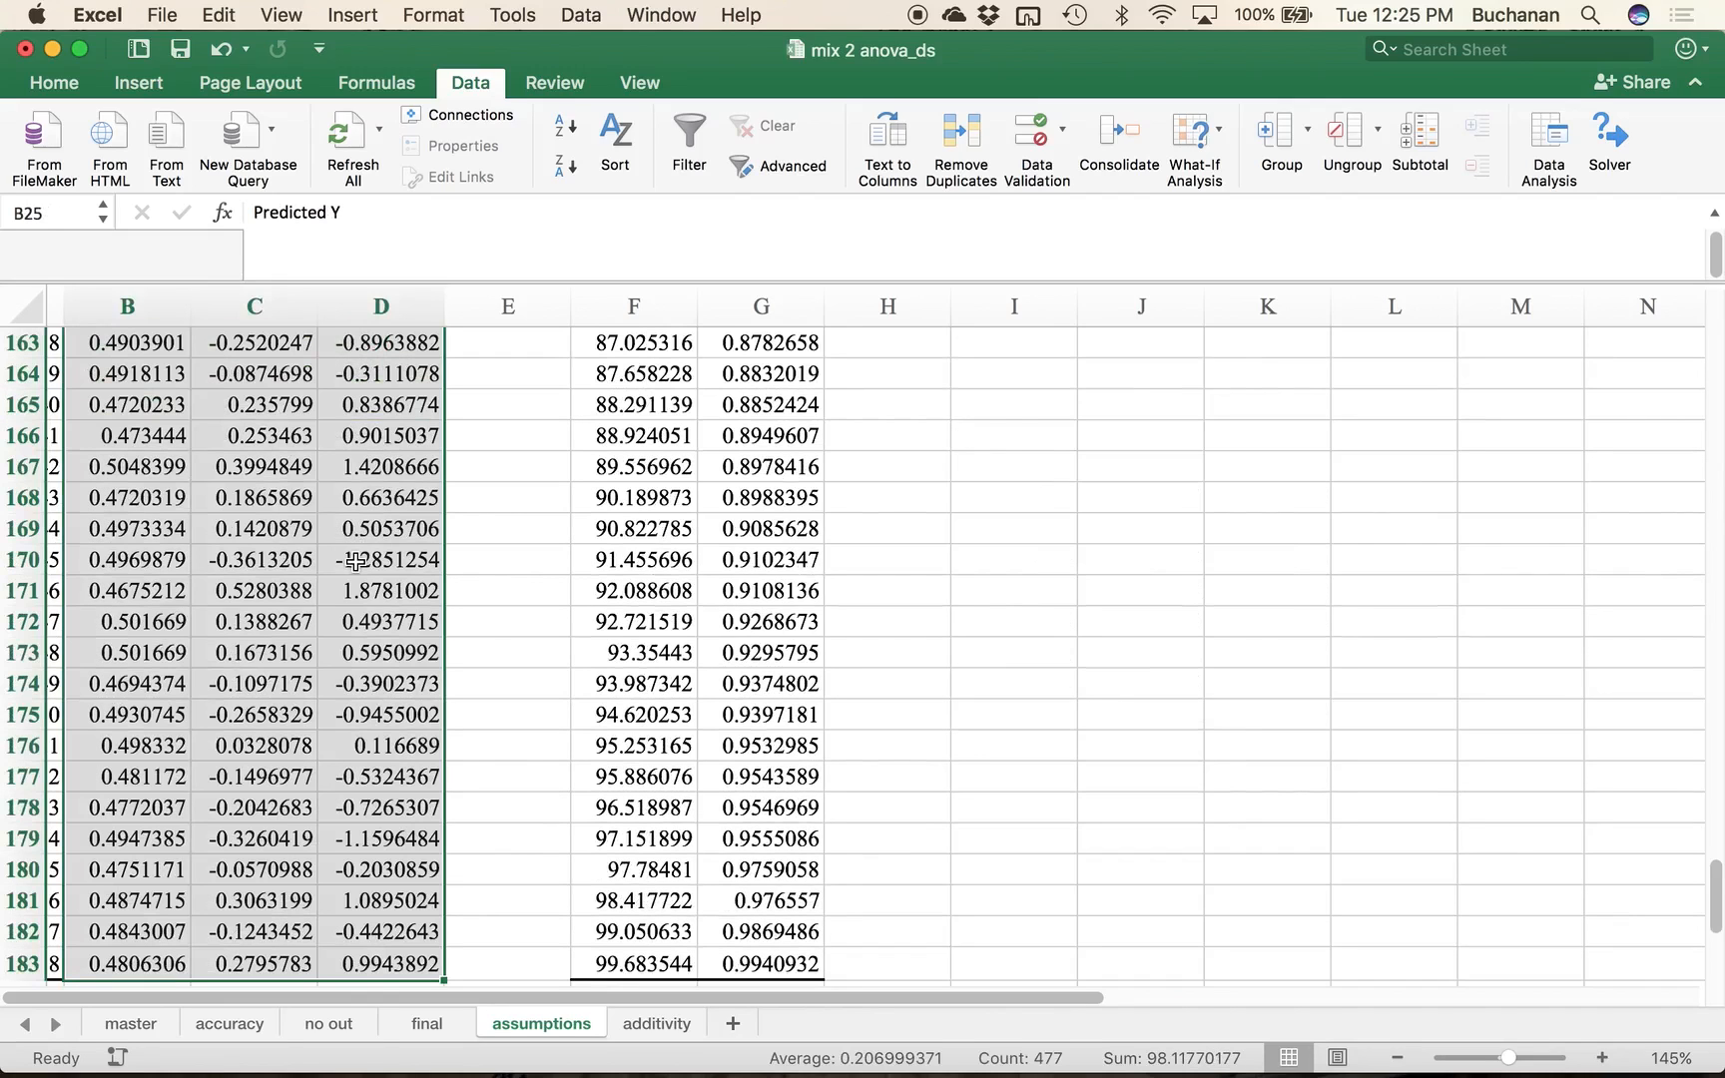
pyautogui.press('super+c')
pyautogui.scroll(-6, 342, 814)
pyautogui.hscroll(-1, 343, 813)
pyautogui.click(105, 563)
pyautogui.press('super+v')
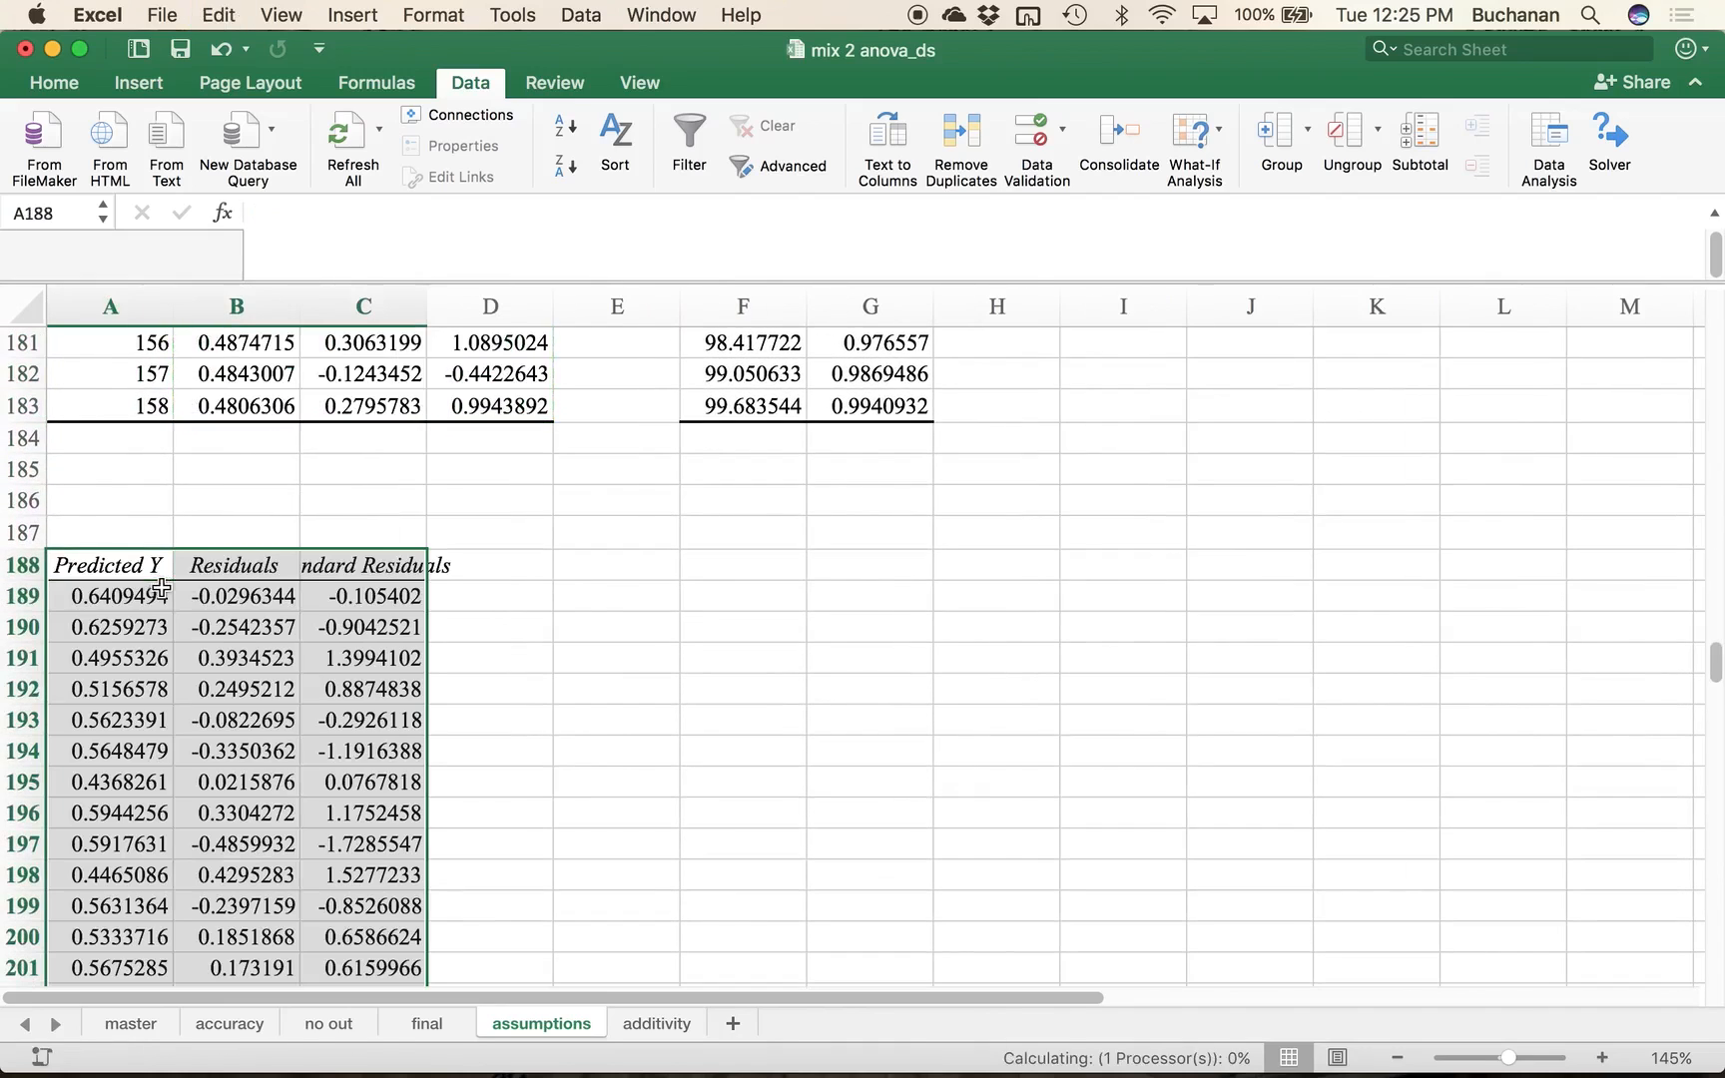
# Step: Delete the Residuals cells from the pasted copy, from B188 down to its last row, shifting the remaining cells left
pyautogui.click(235, 562)
pyautogui.press('super+shift+Down')
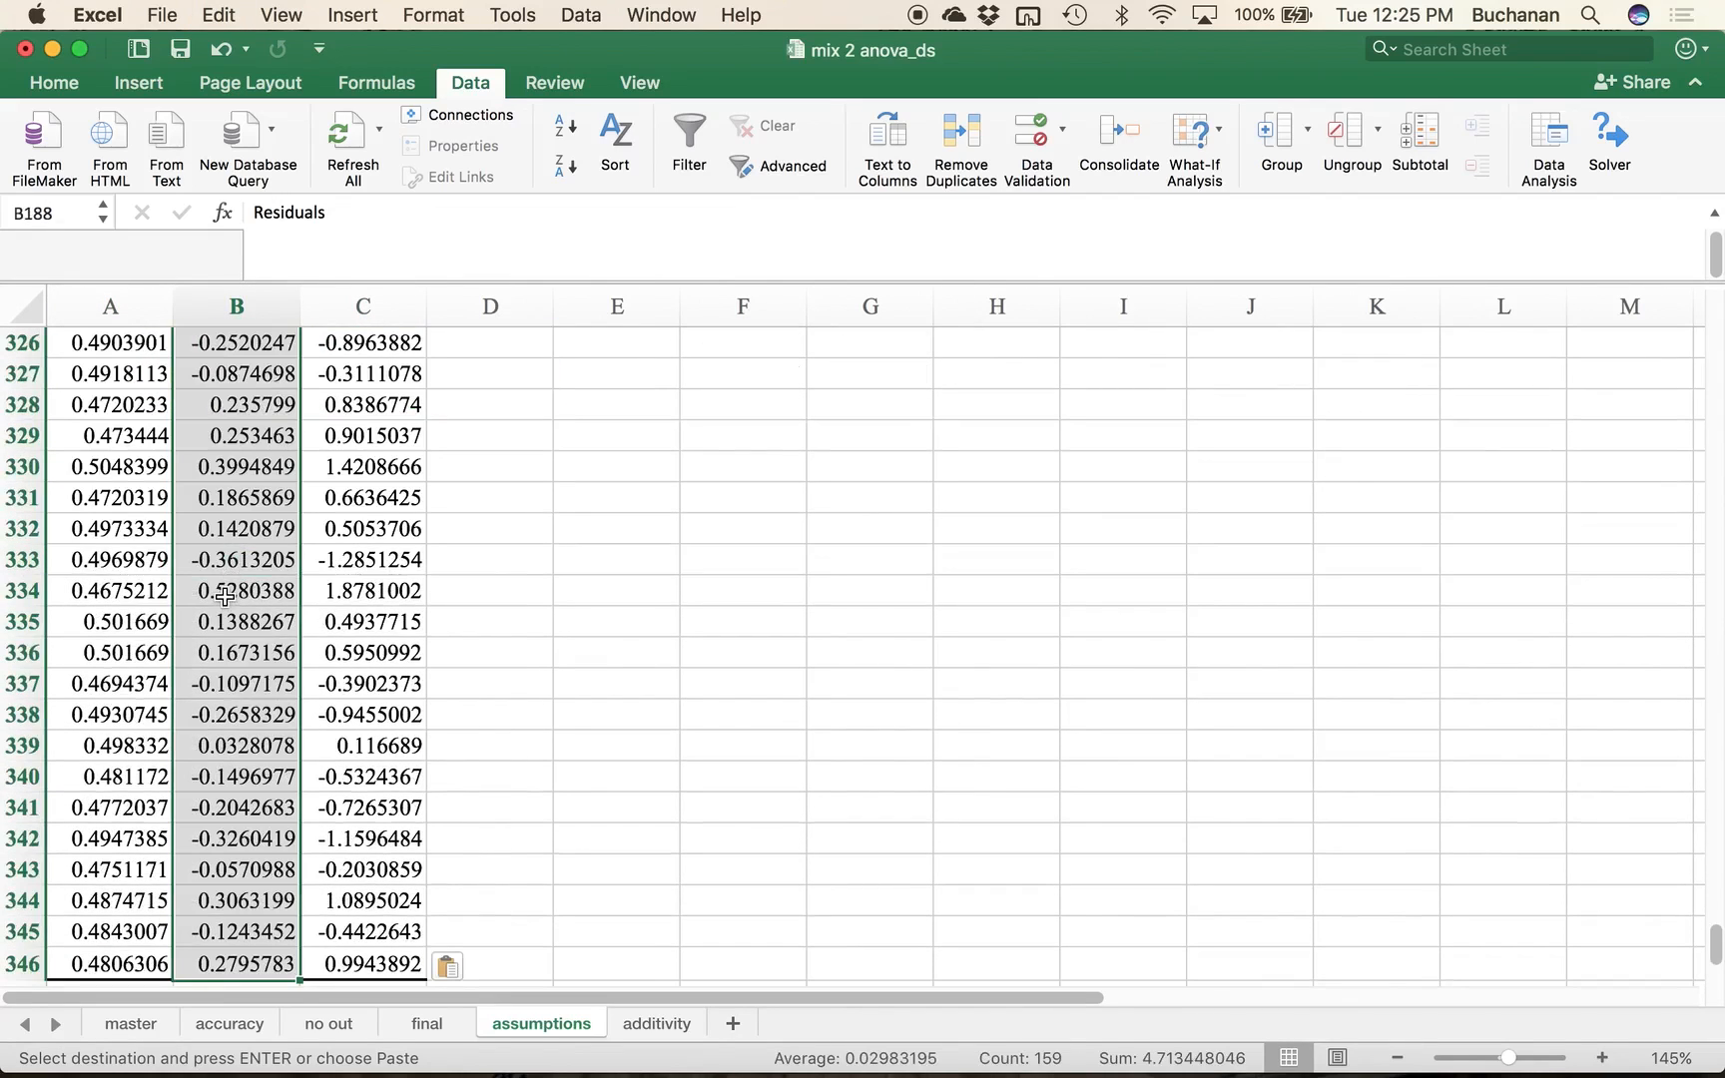
pyautogui.rightClick(224, 596)
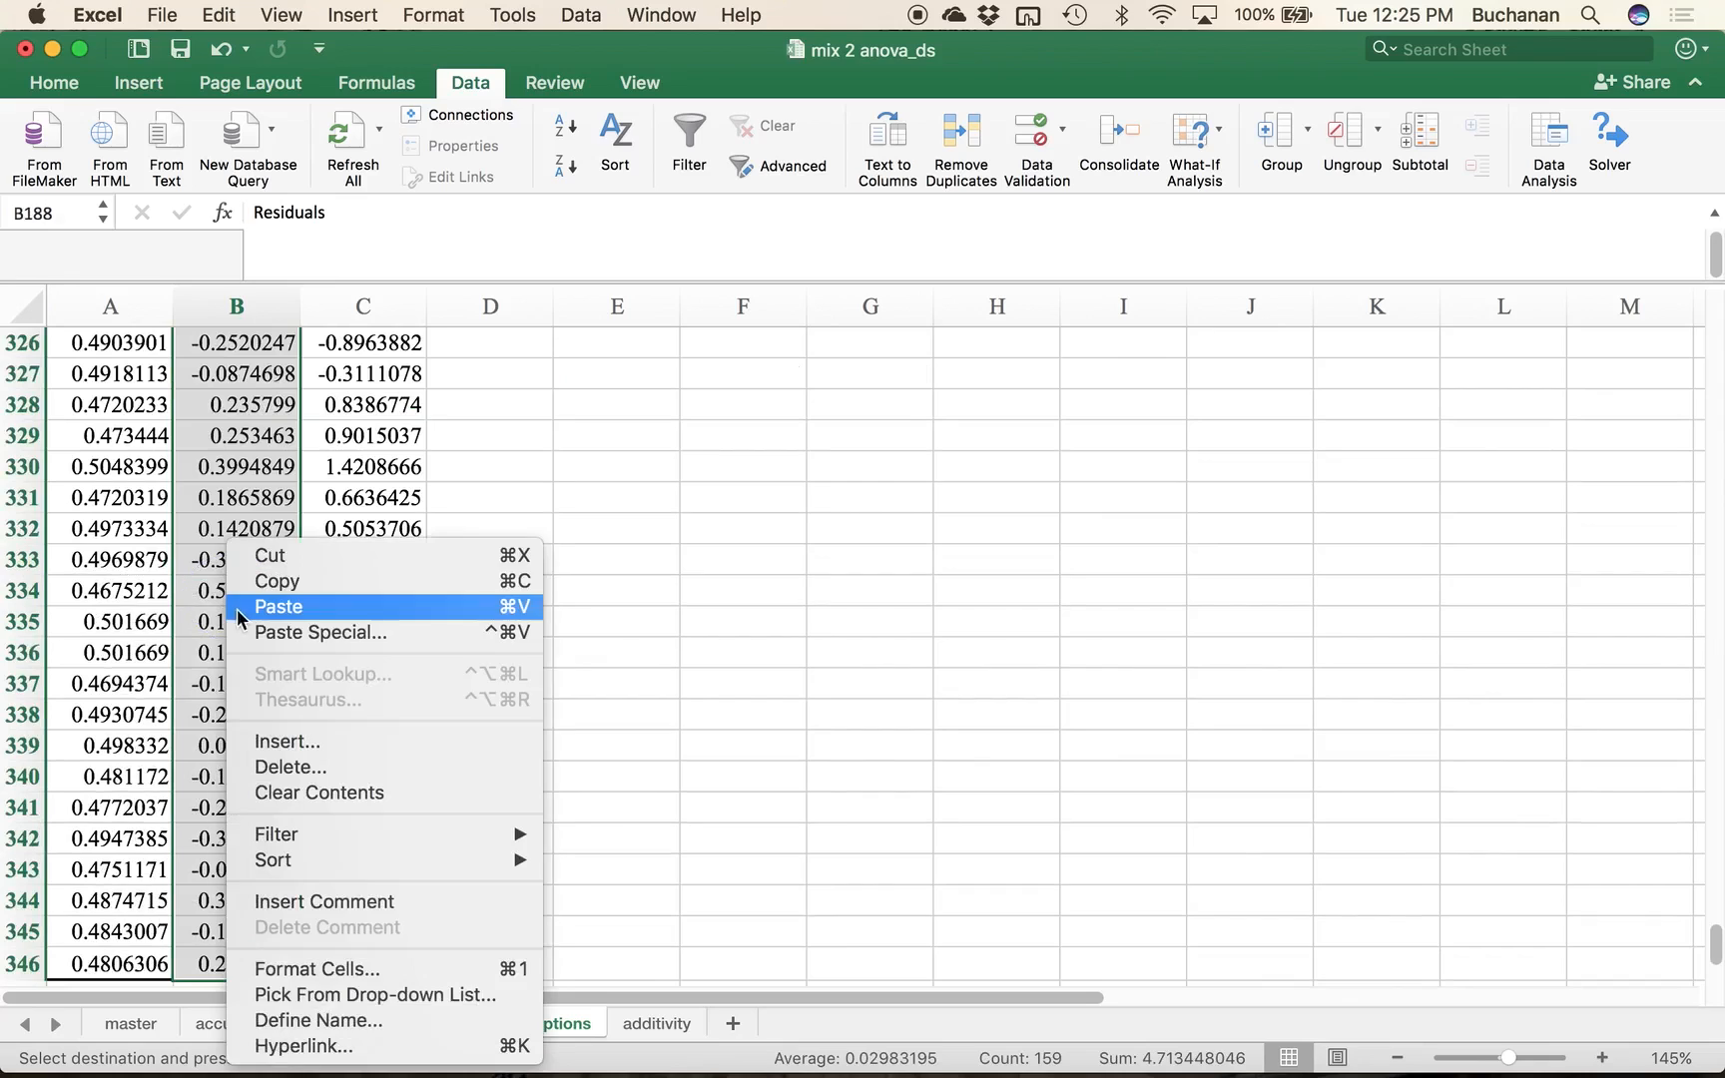
pyautogui.click(291, 780)
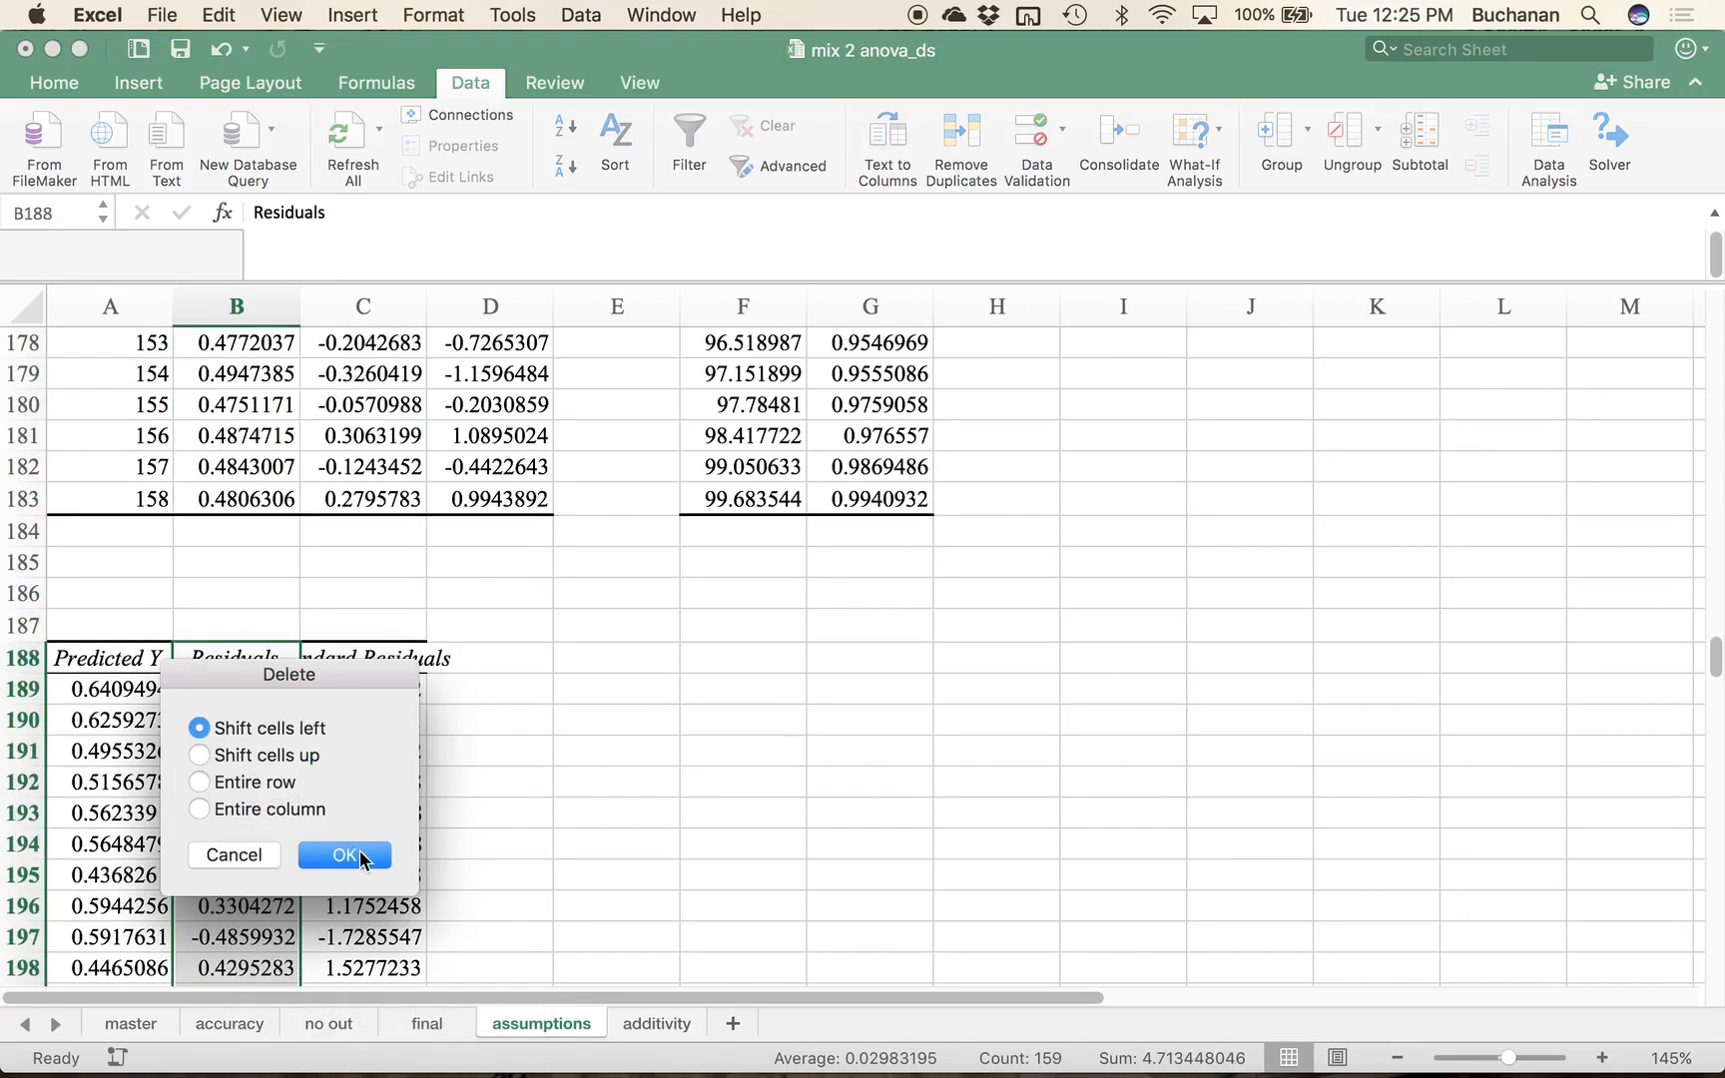
pyautogui.click(344, 855)
pyautogui.click(123, 664)
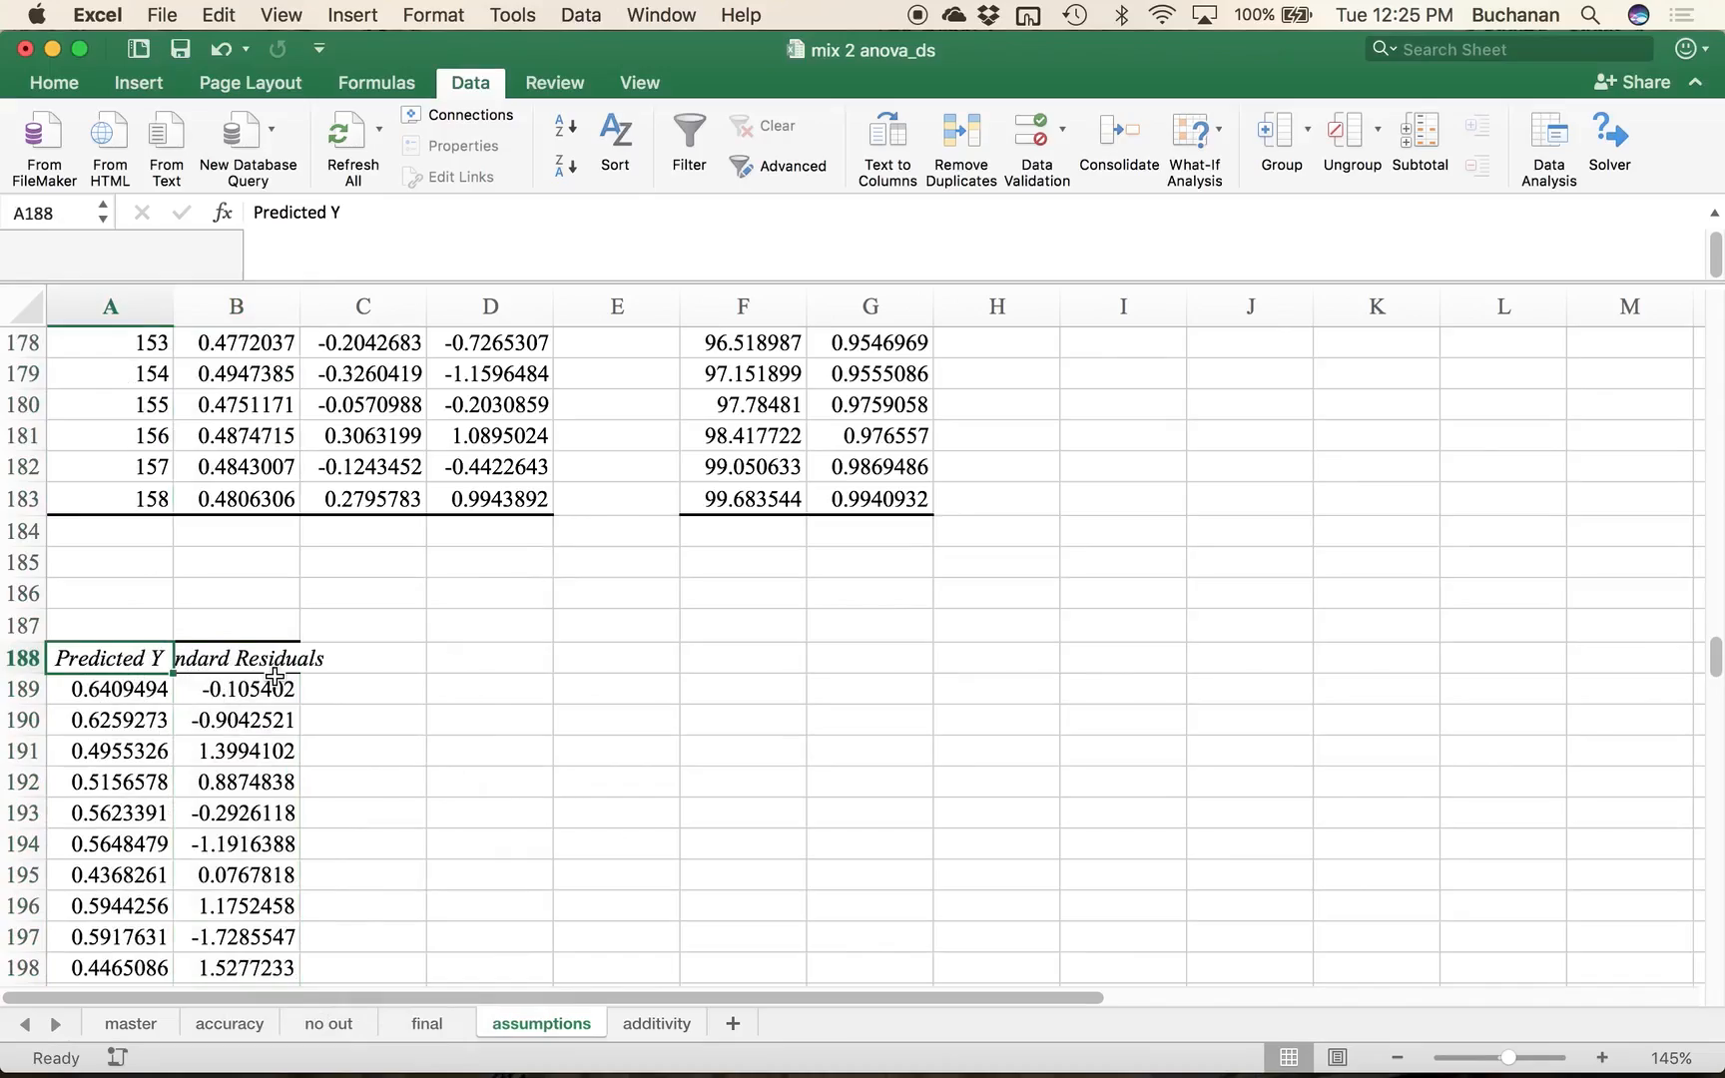
pyautogui.click(357, 473)
pyautogui.scroll(20, 357, 473)
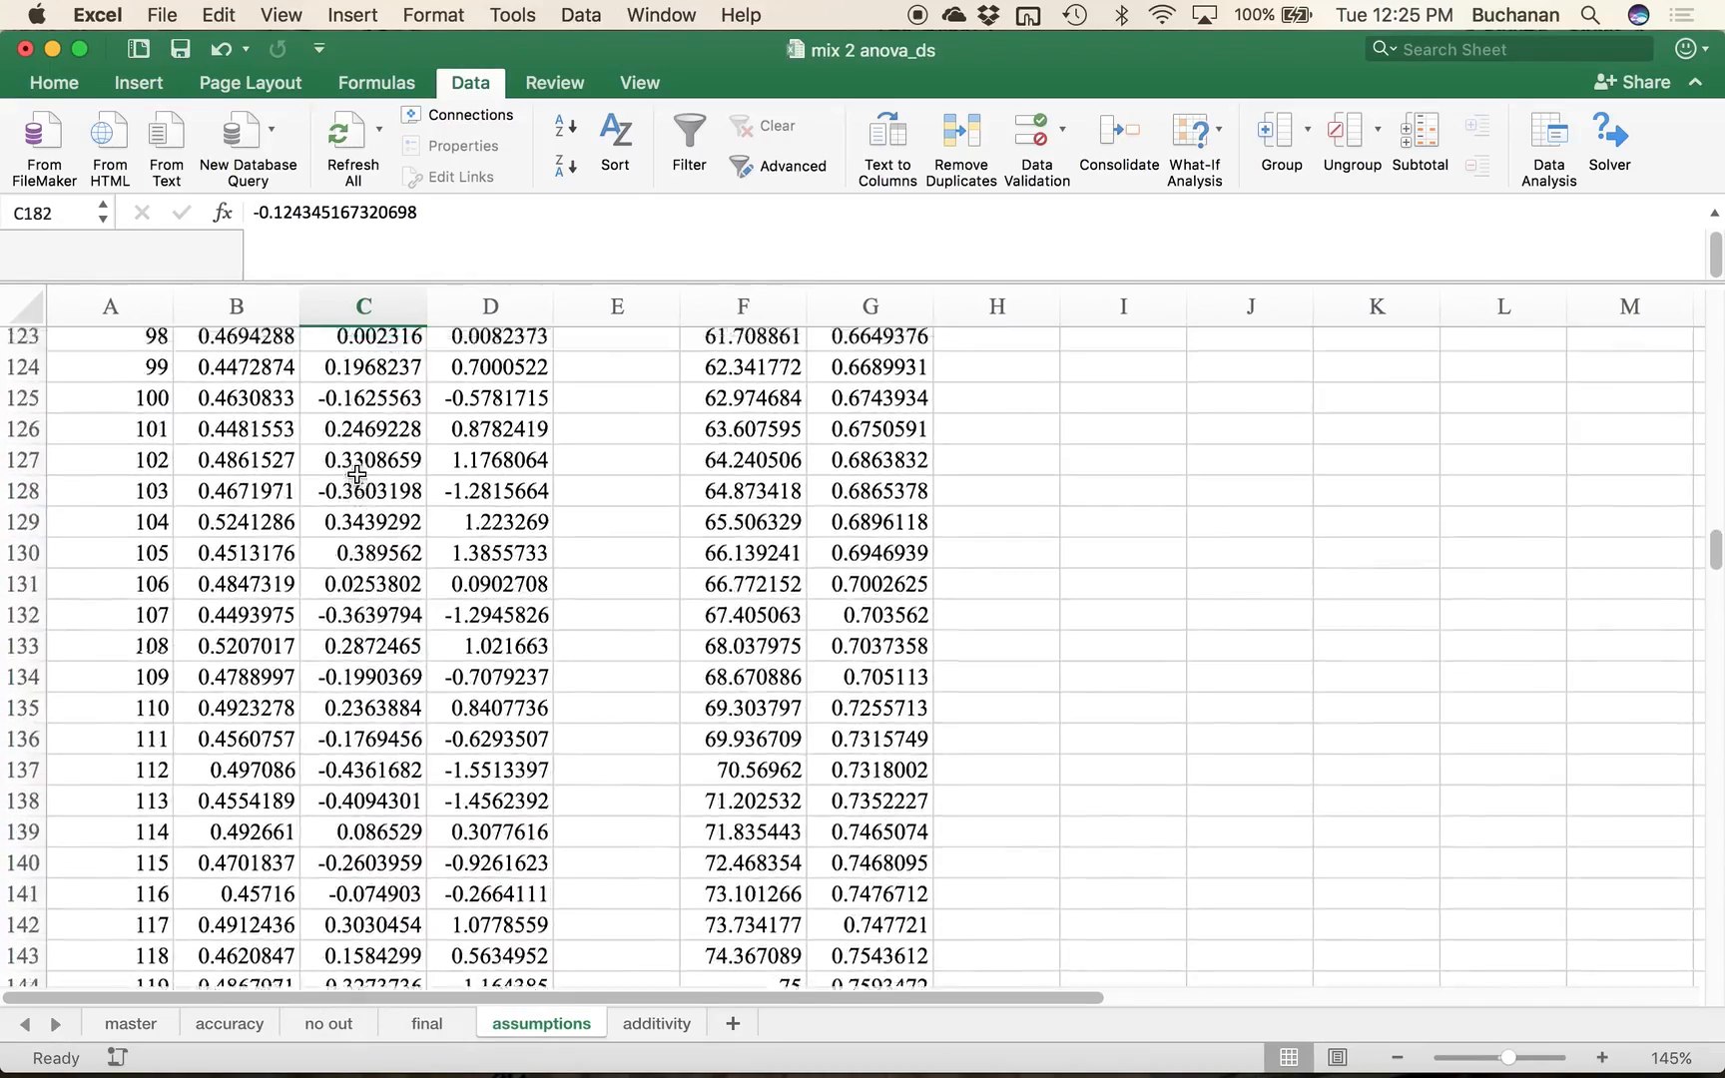
pyautogui.scroll(-20, 357, 473)
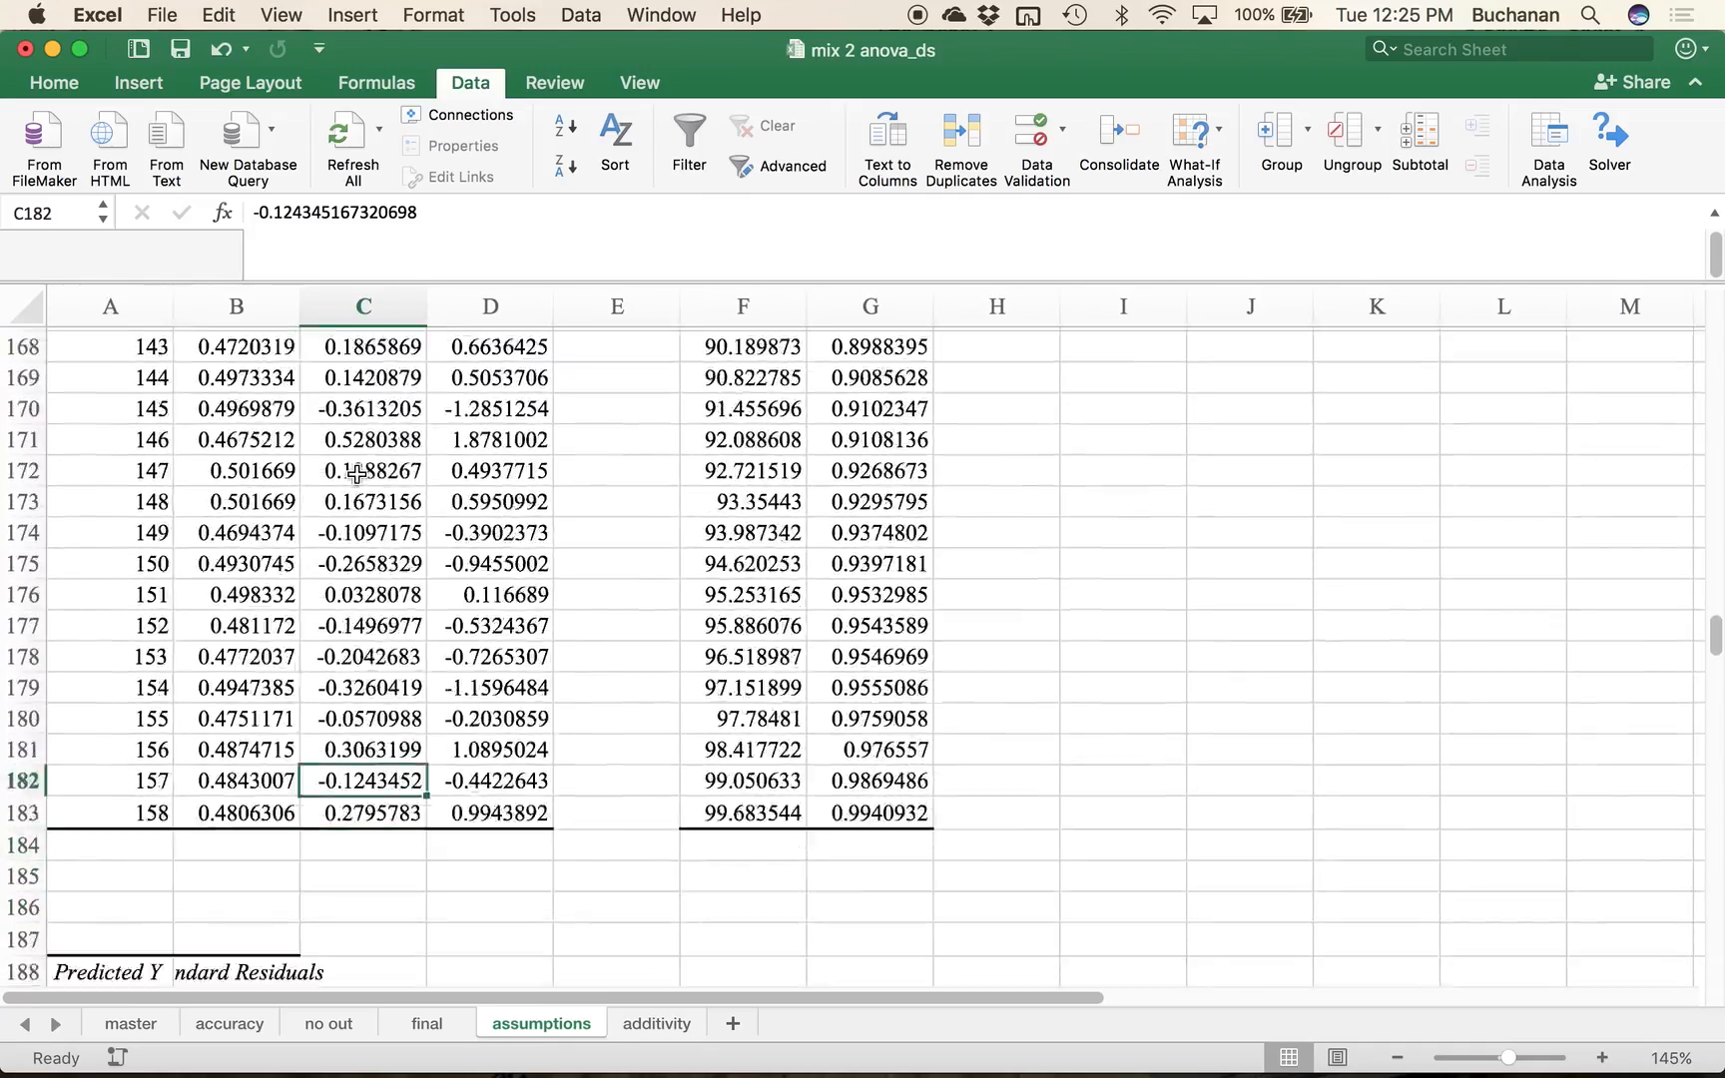
# Step: Plot Predicted Y against Standard Residuals from A188:B346 as a plain scatter chart and place it just beside the data
pyautogui.scroll(-3, 357, 473)
pyautogui.click(112, 493)
pyautogui.click(111, 539)
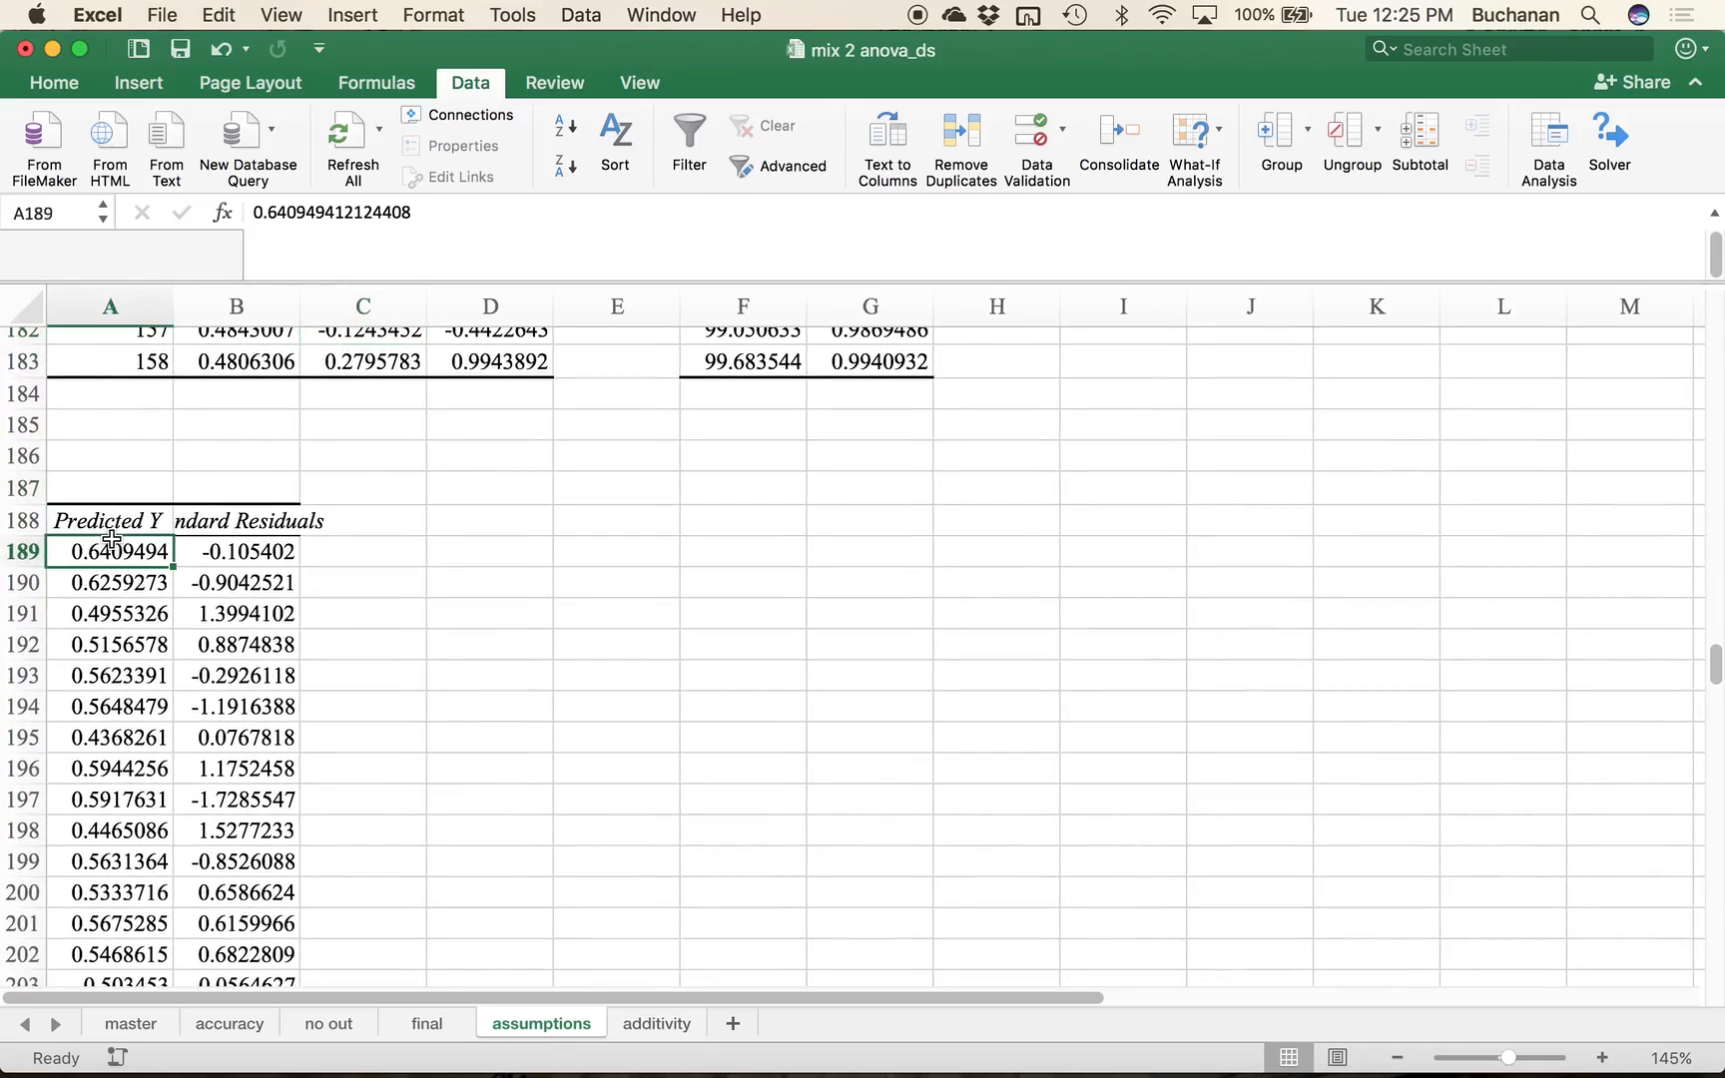
pyautogui.click(169, 490)
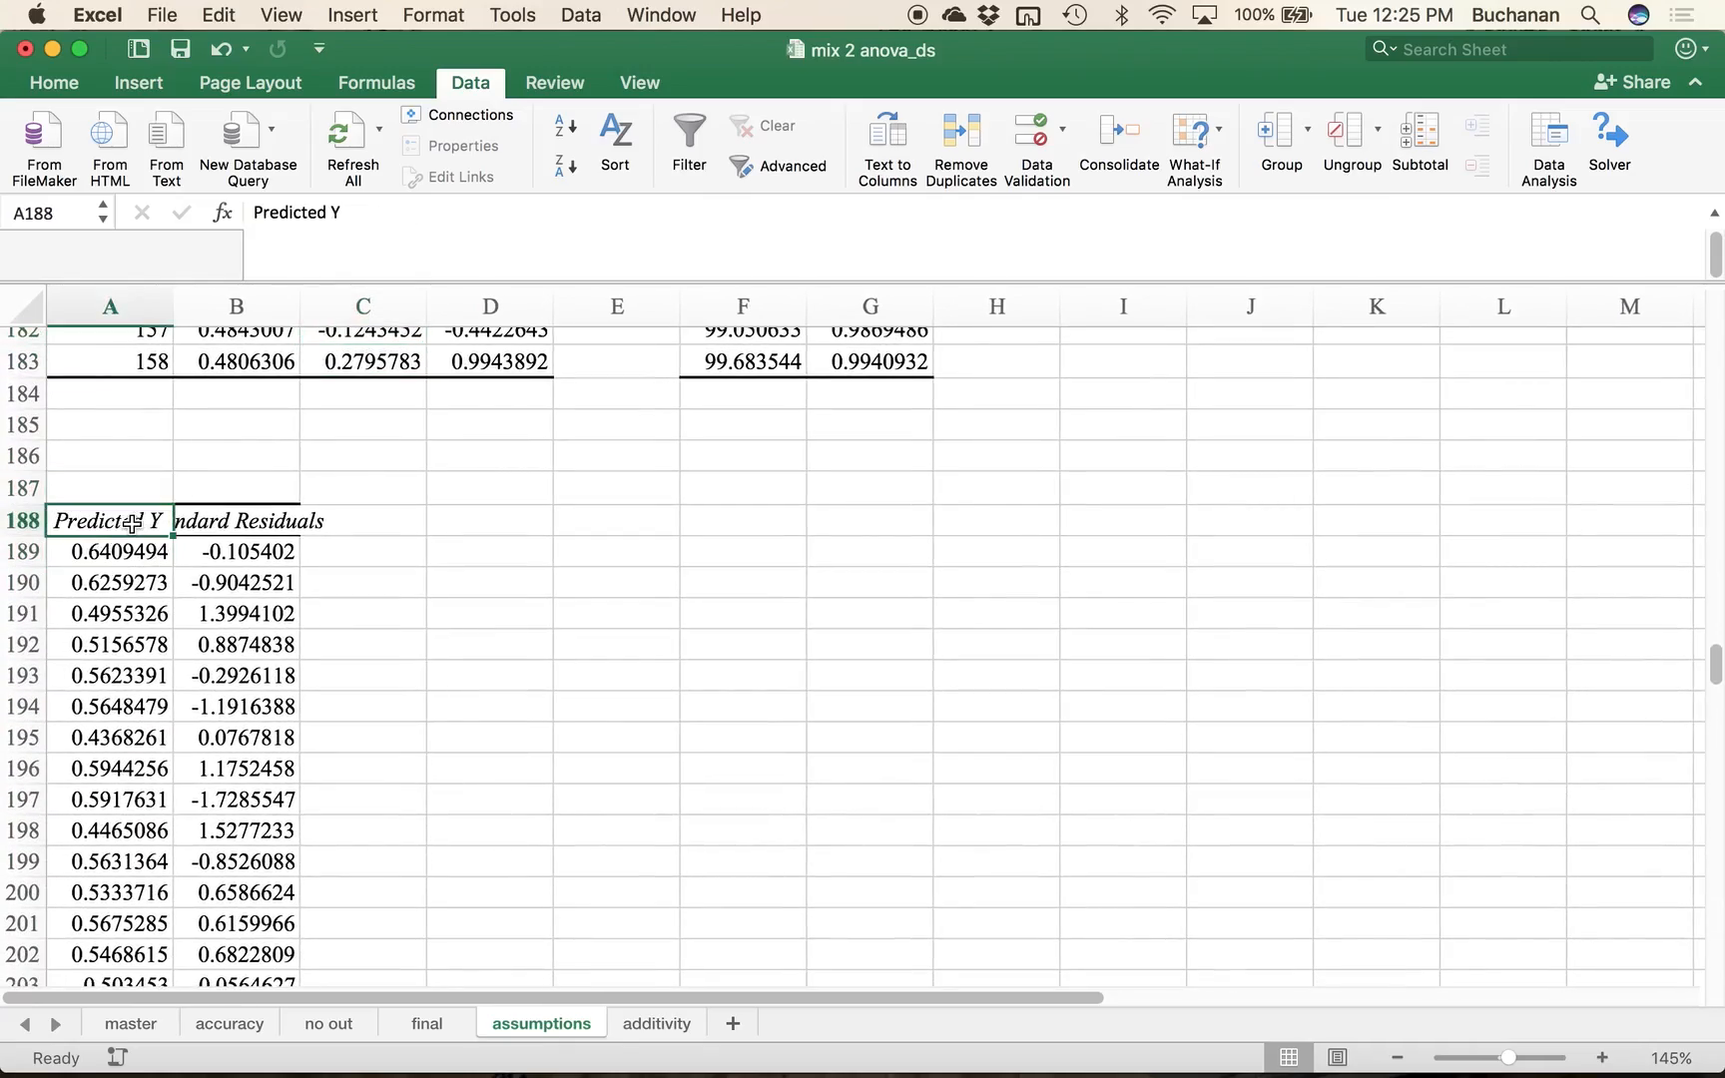
pyautogui.hotkey('shift', 'Right')
pyautogui.hotkey('ctrl', 'shift', 'Down')
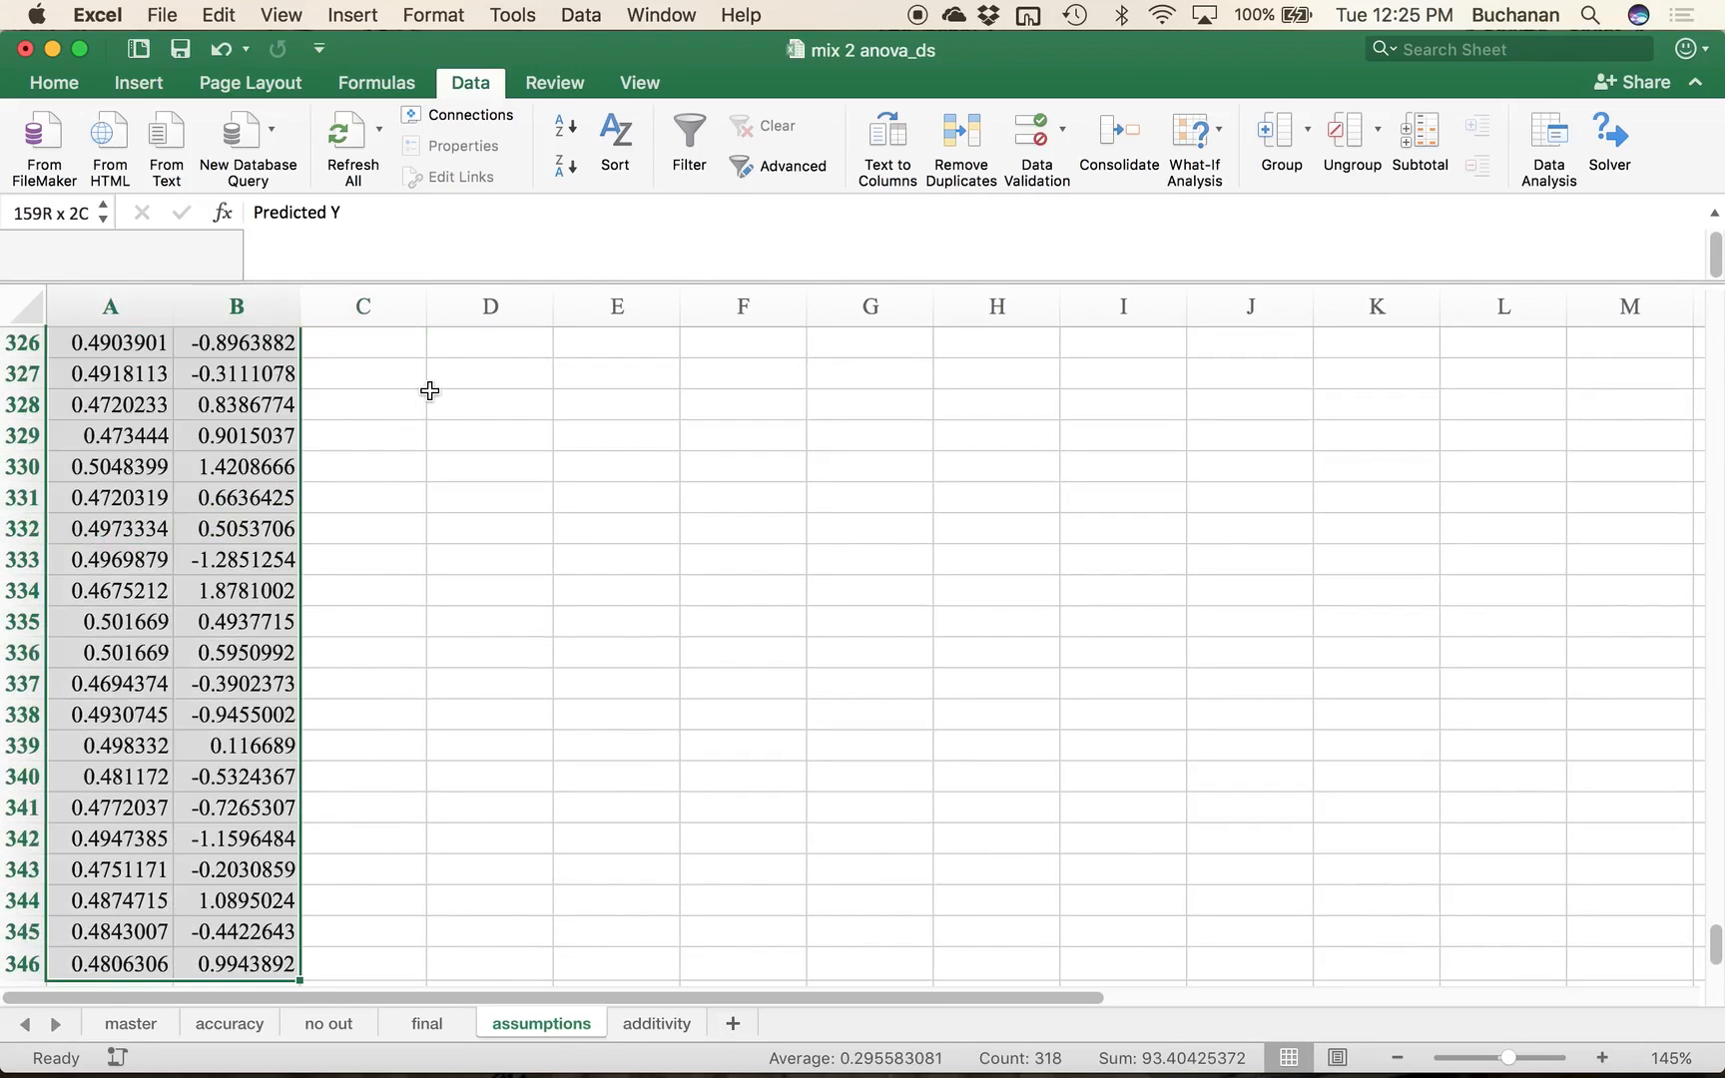
pyautogui.click(154, 85)
pyautogui.click(921, 145)
pyautogui.click(925, 141)
pyautogui.click(981, 166)
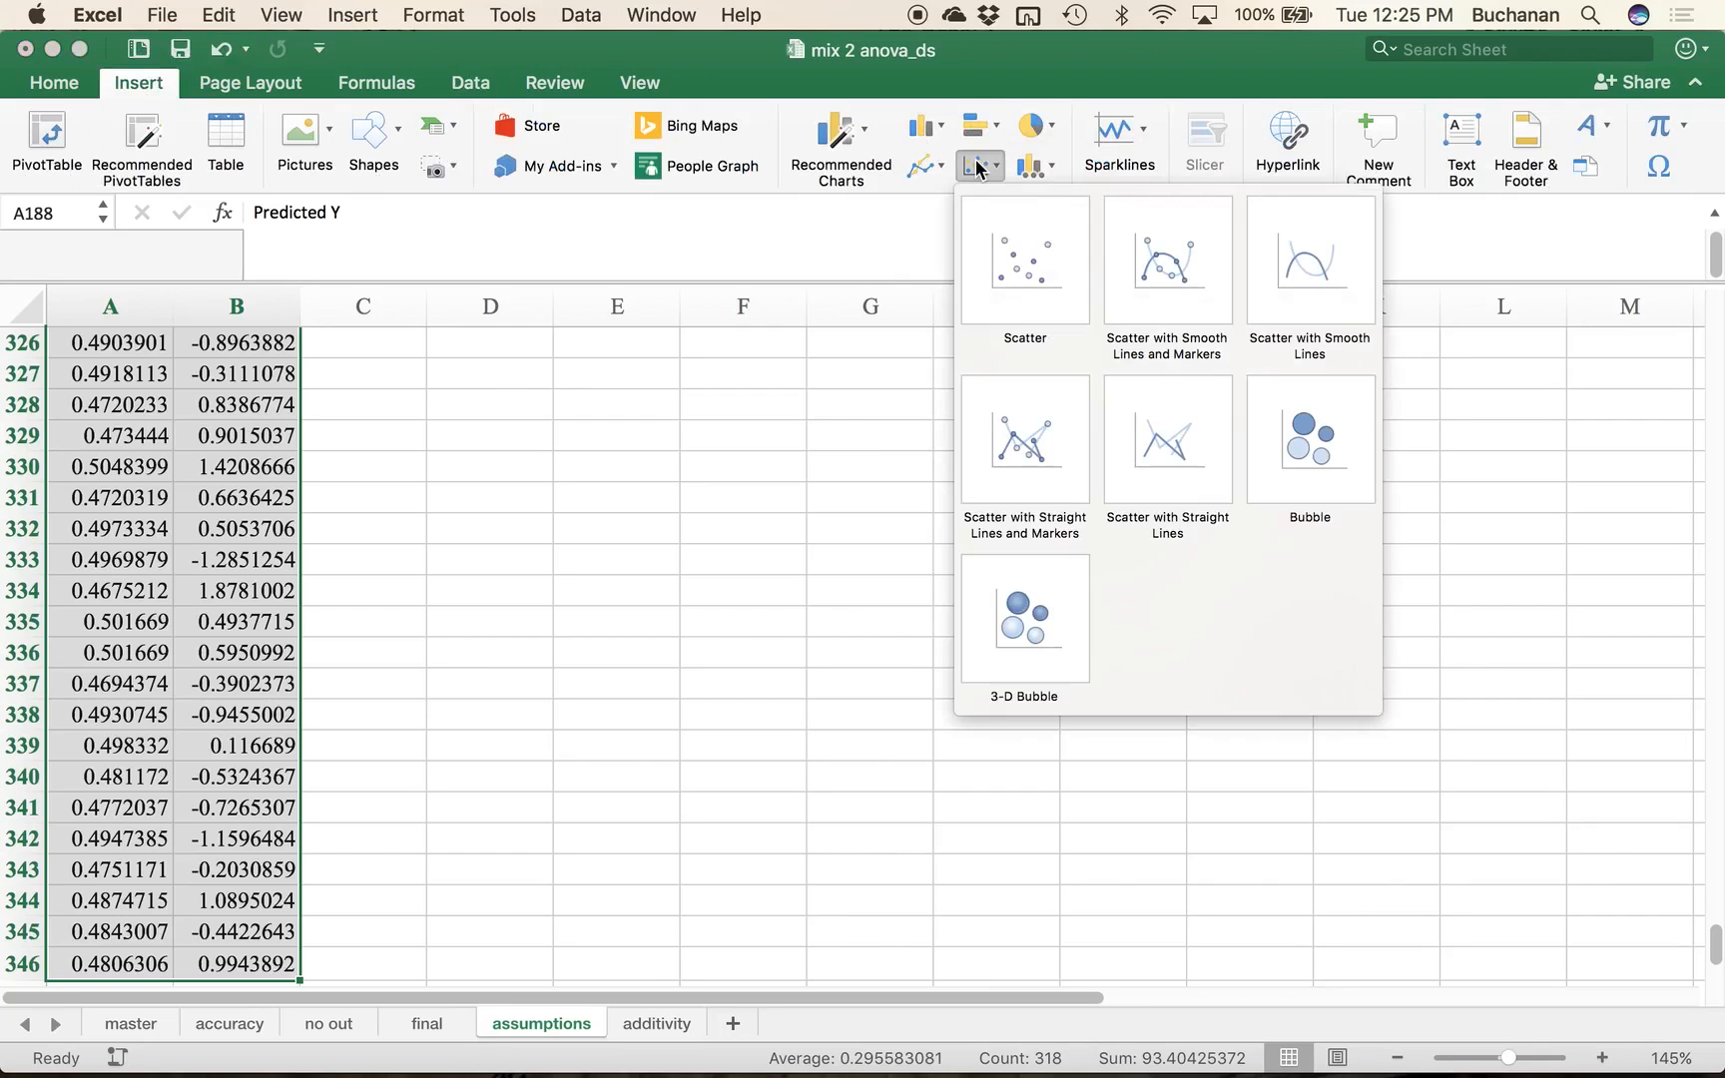
pyautogui.click(1015, 287)
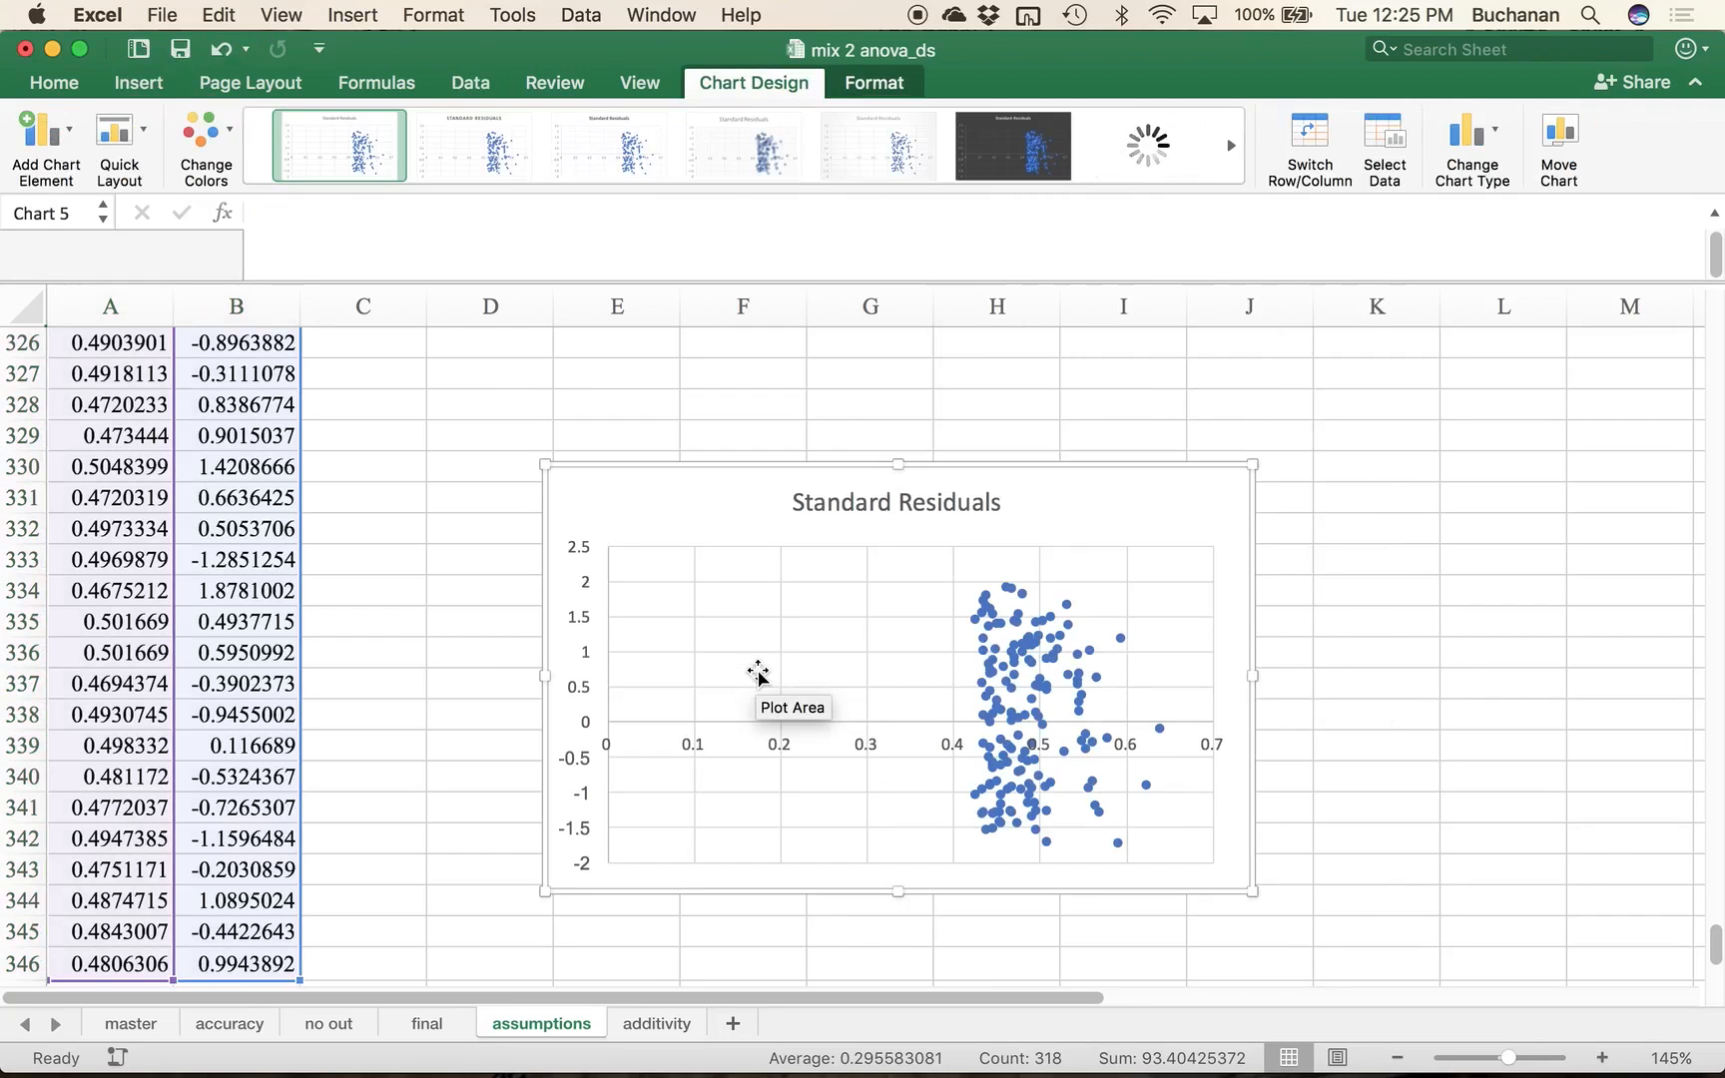
pyautogui.moveTo(715, 502); pyautogui.dragTo(517, 365)
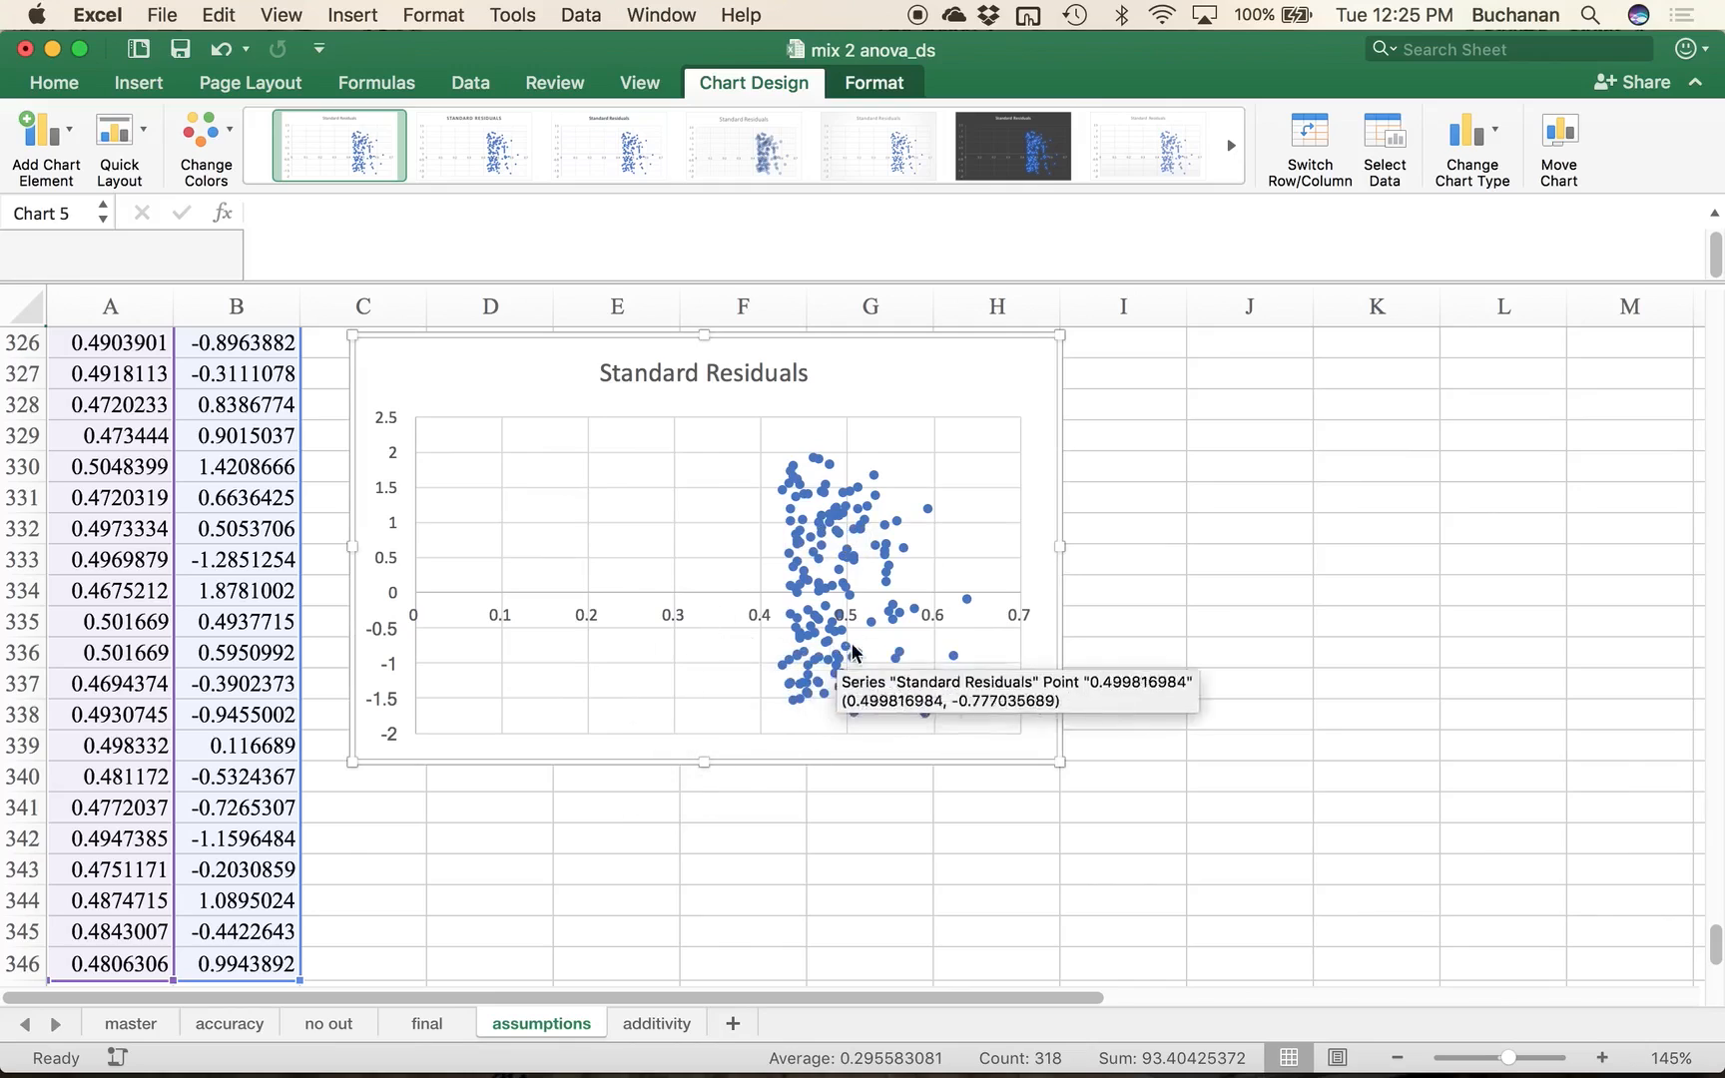
# Step: Set the minimum bound of the residual scatter chart's horizontal axis to 0.3, leaving the axis formatting when done
pyautogui.click(501, 623)
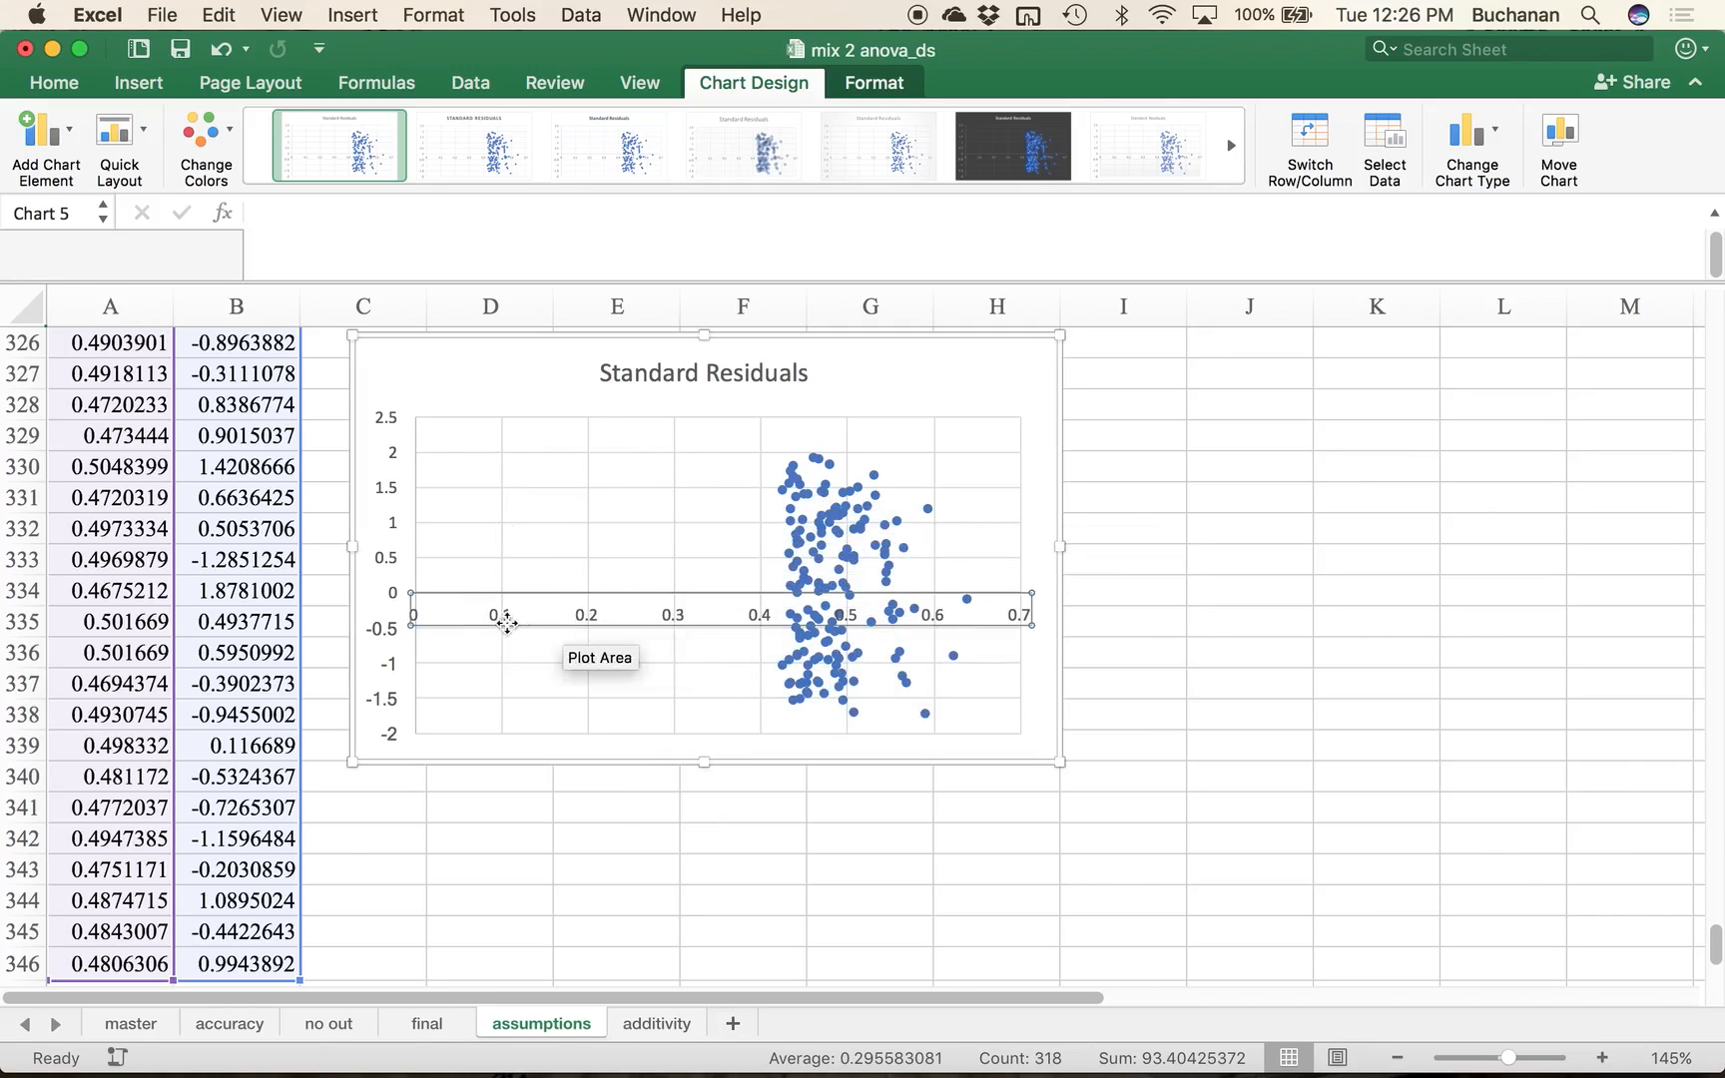
pyautogui.rightClick(477, 616)
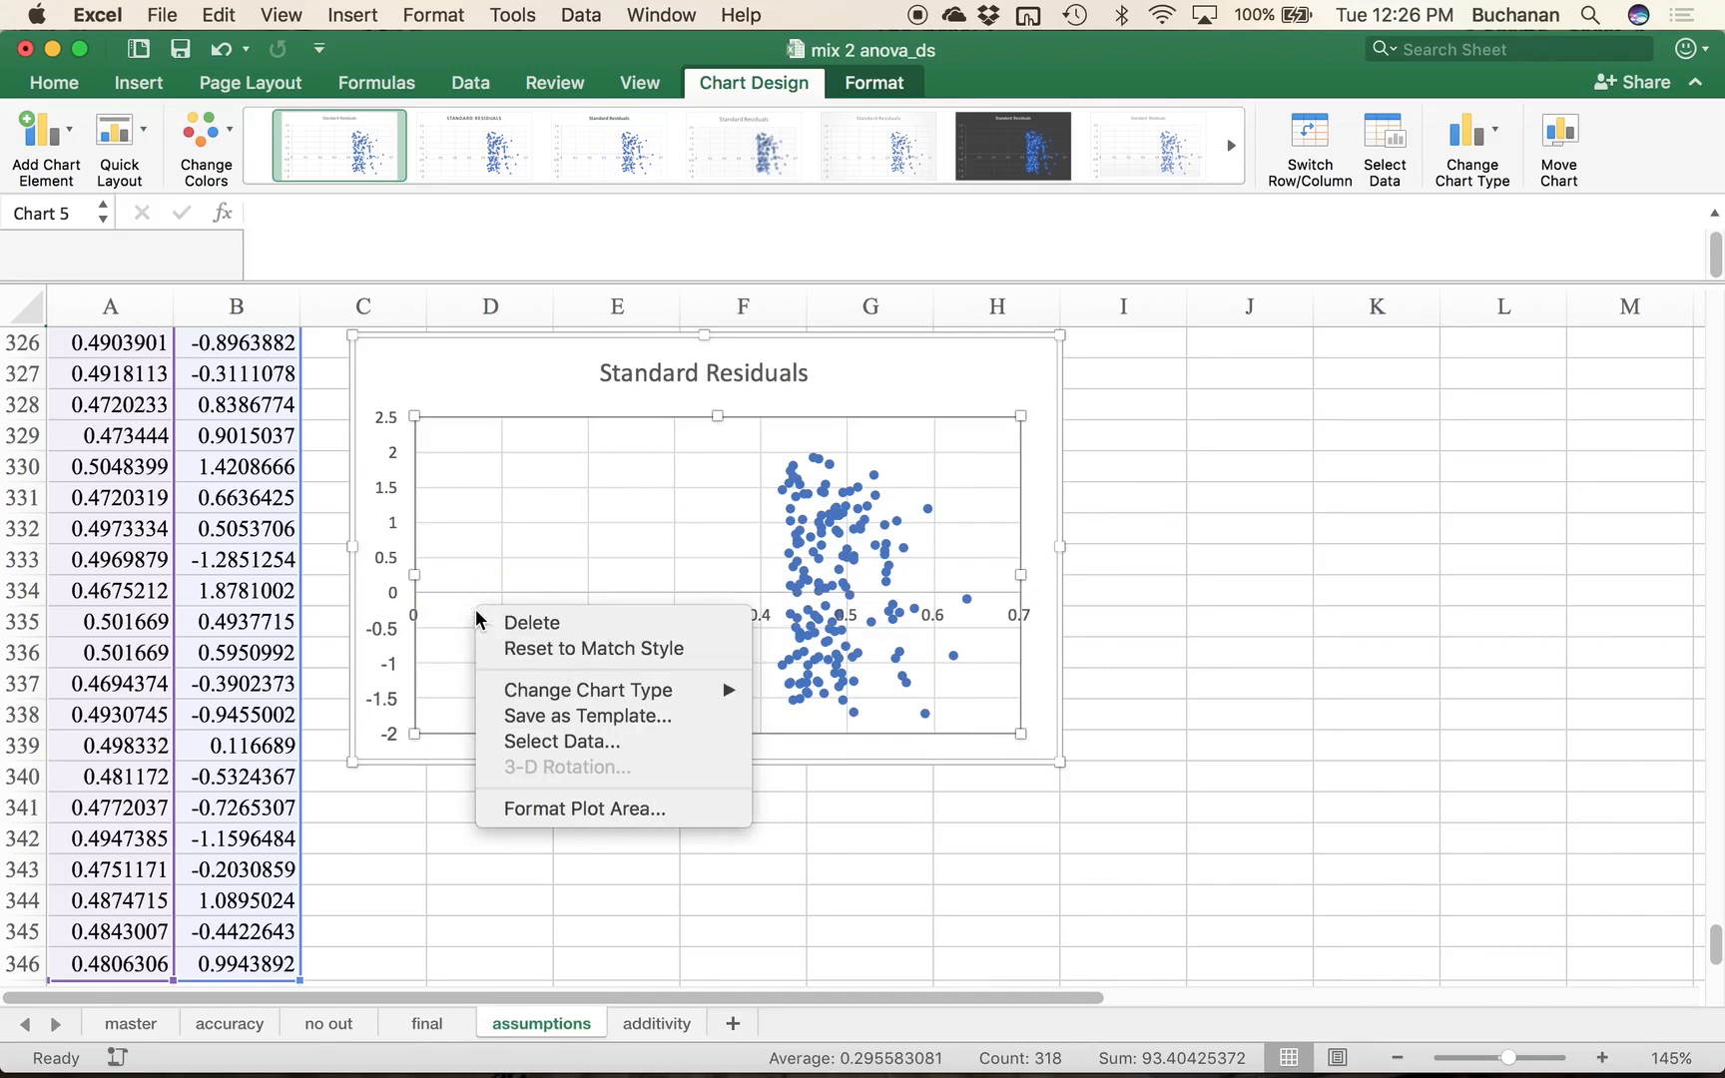
pyautogui.click(446, 611)
pyautogui.click(500, 623)
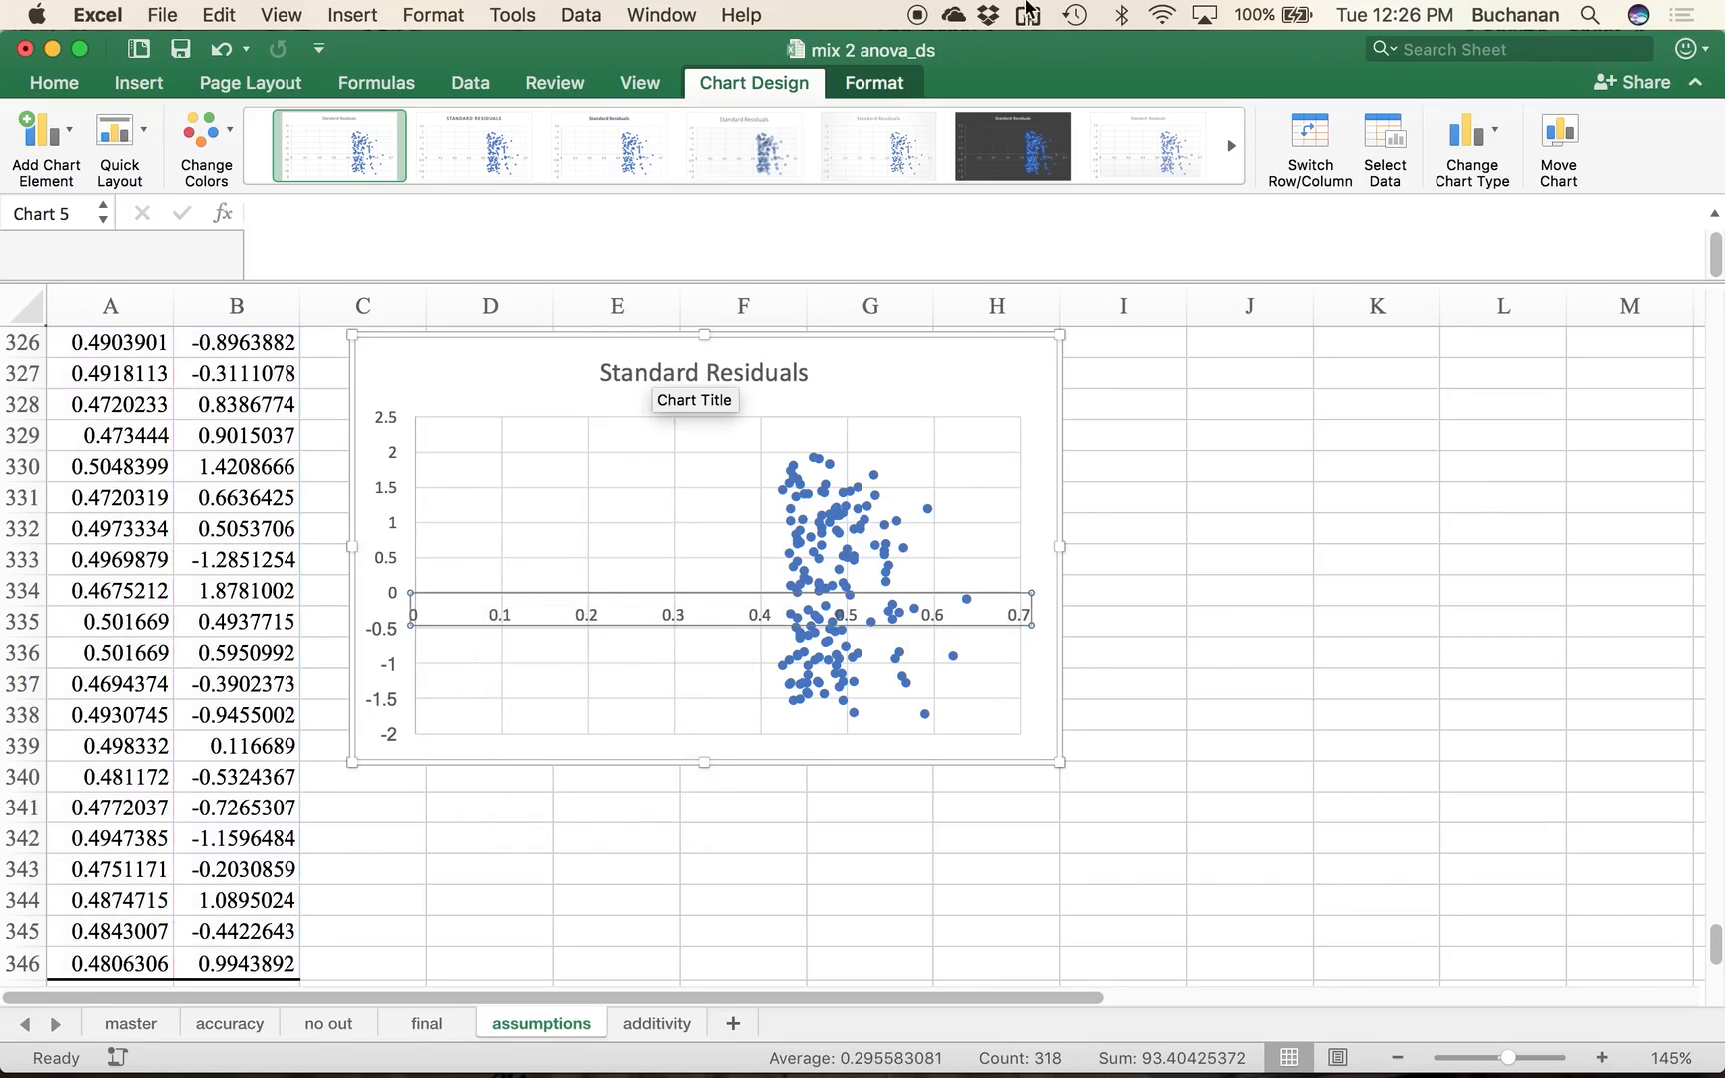
pyautogui.click(878, 85)
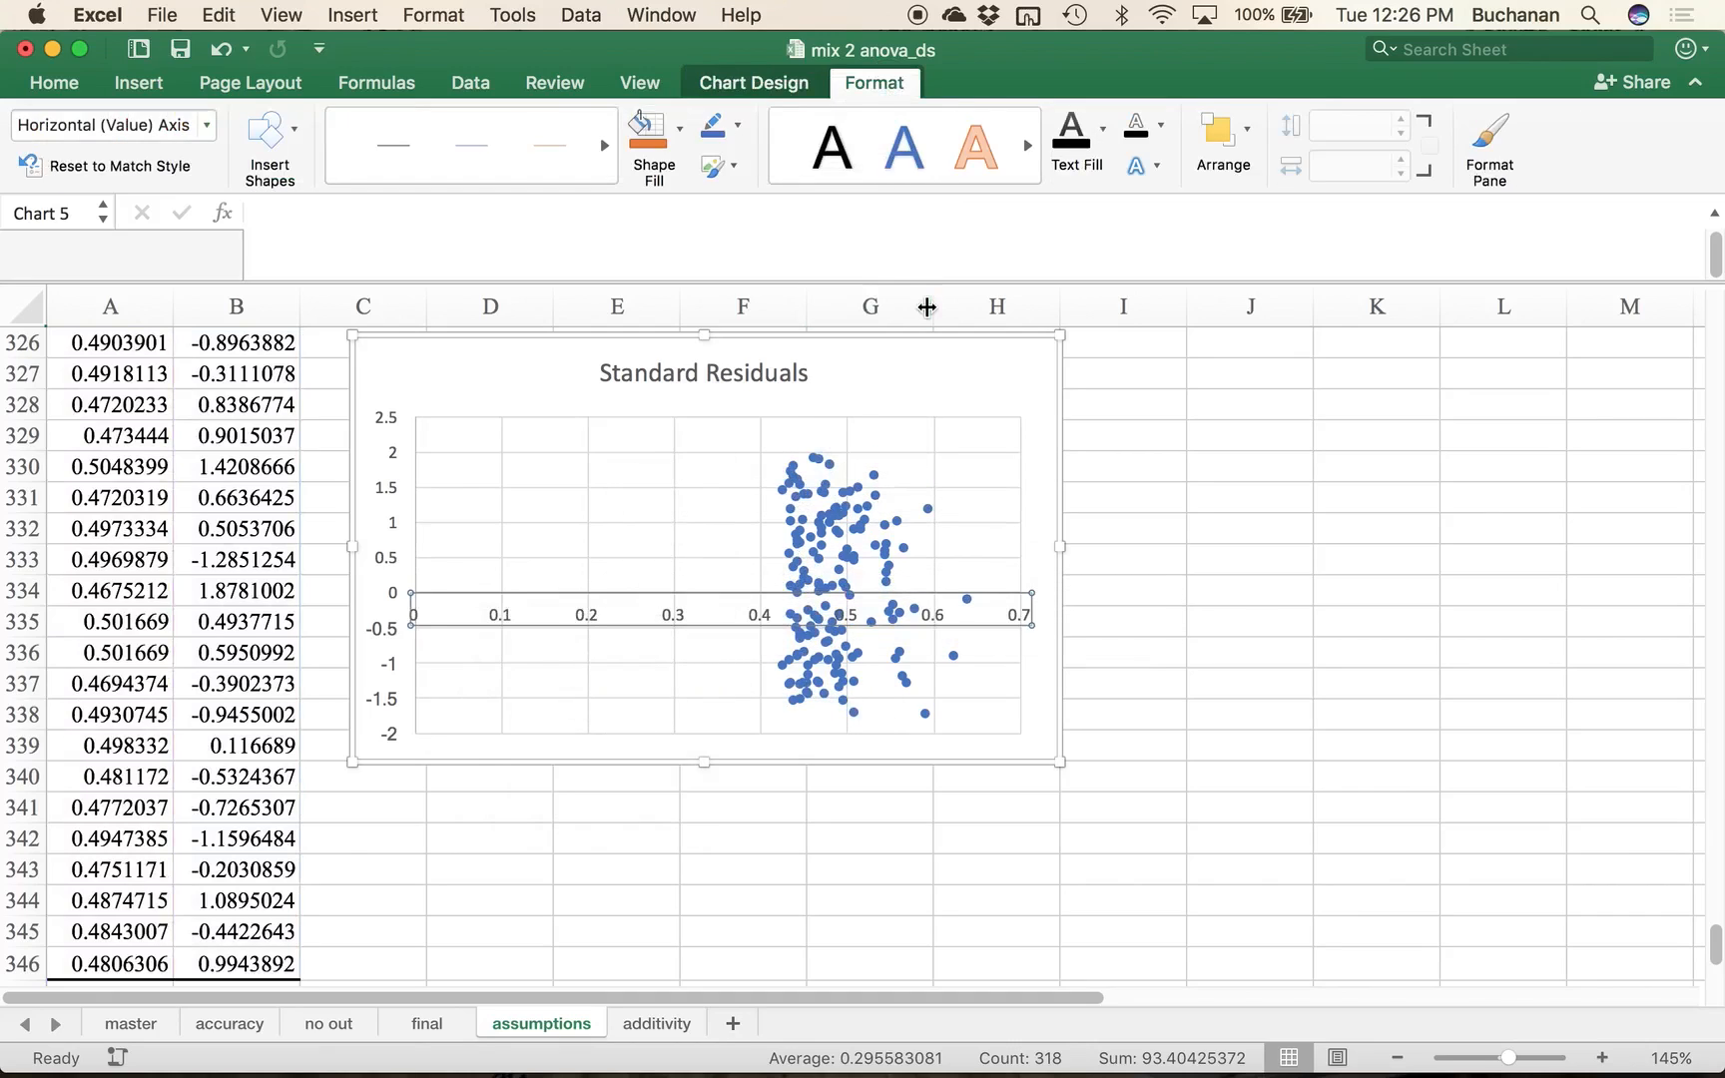
pyautogui.click(762, 90)
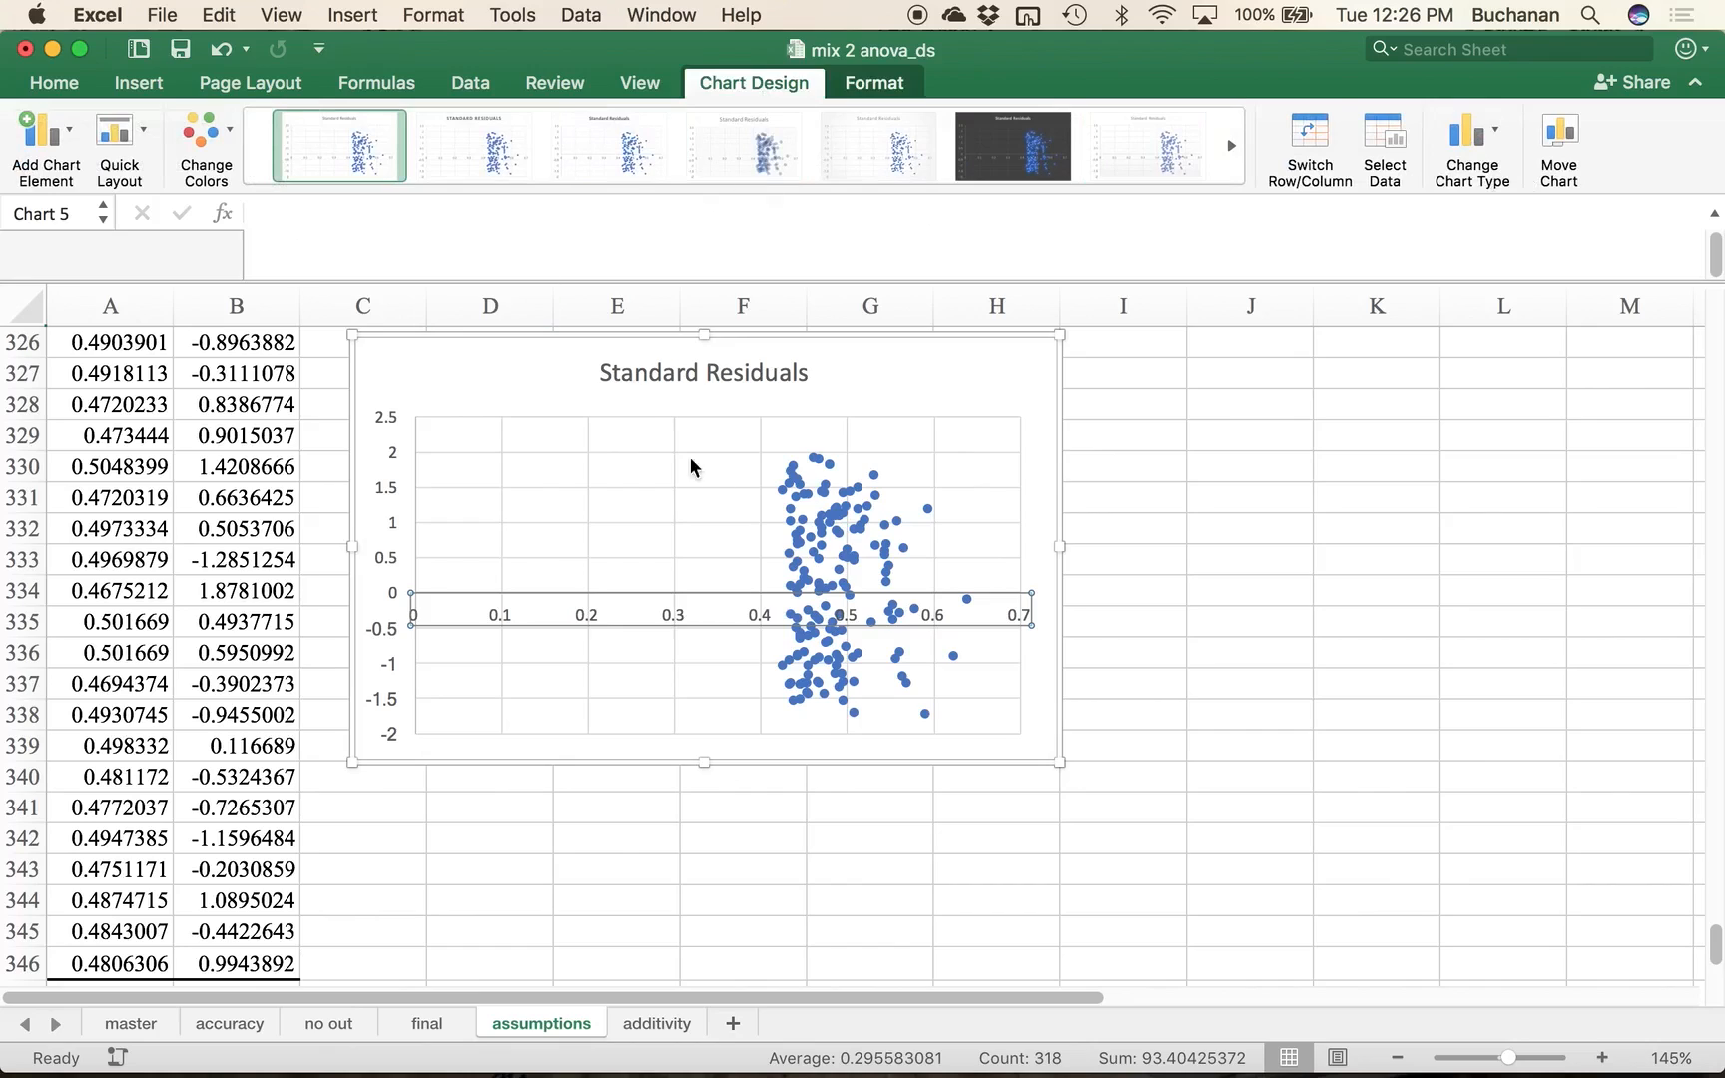
pyautogui.rightClick(663, 609)
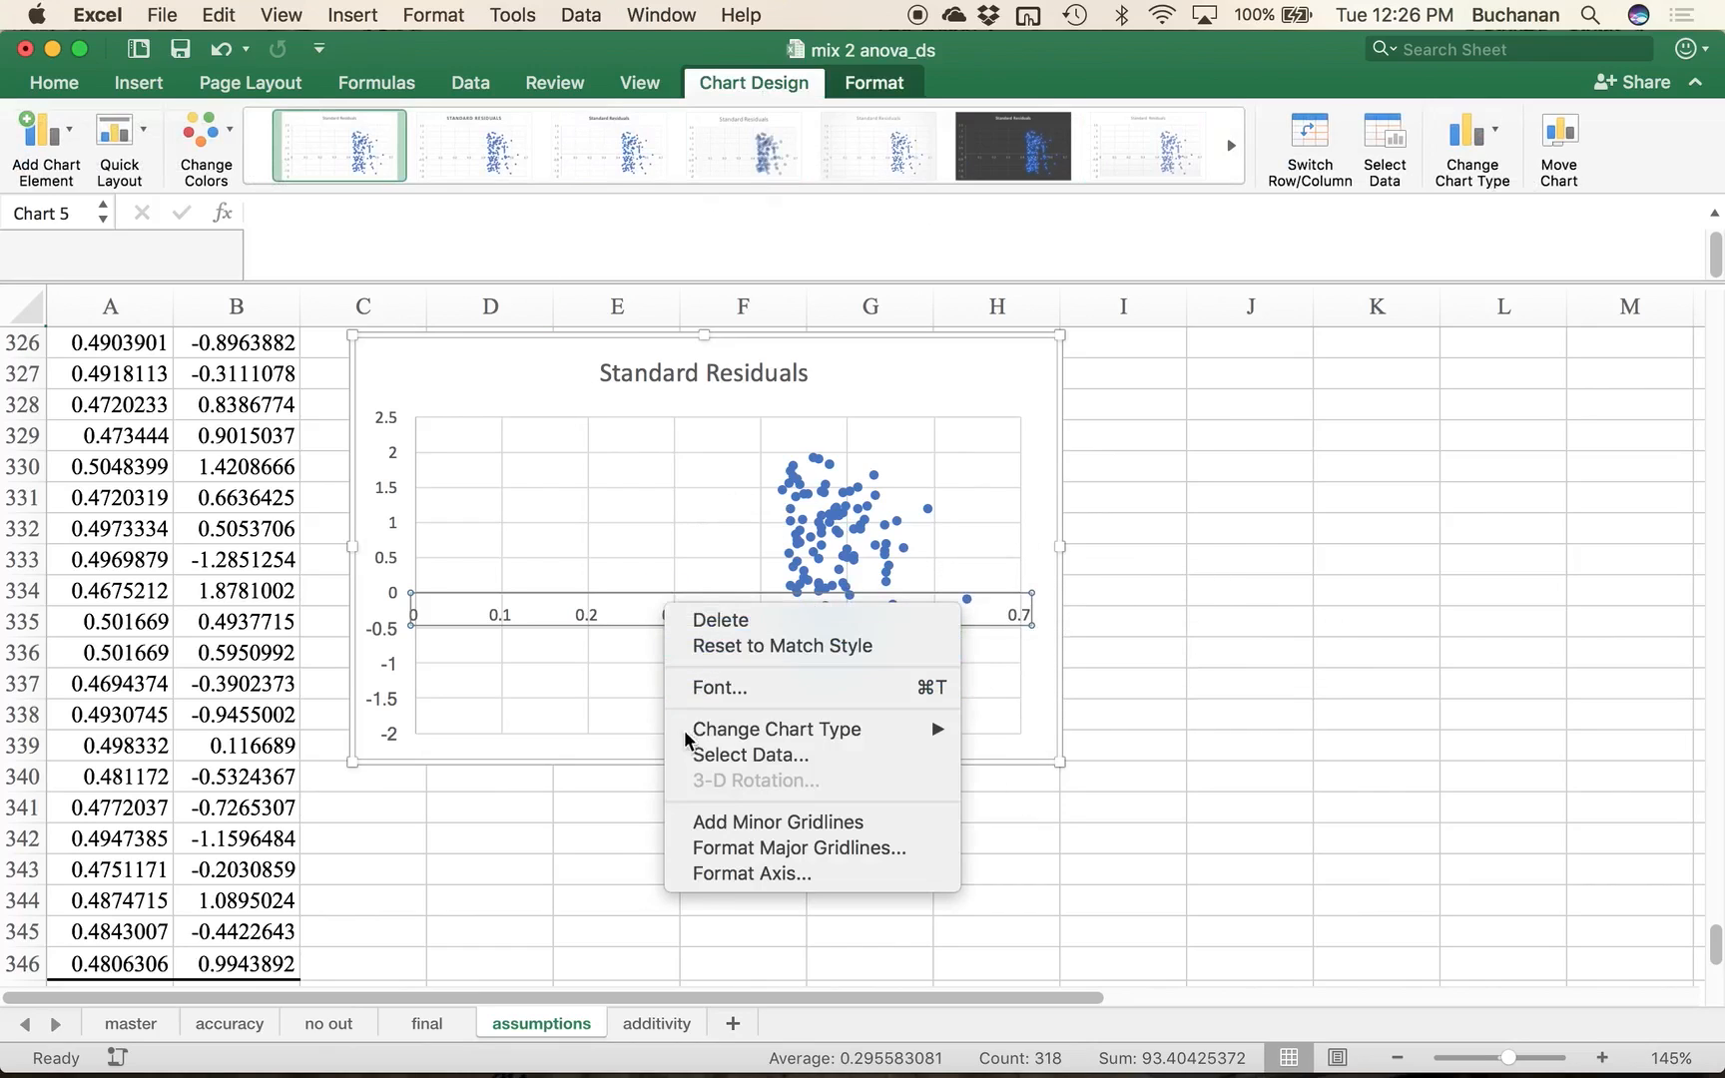
pyautogui.click(698, 873)
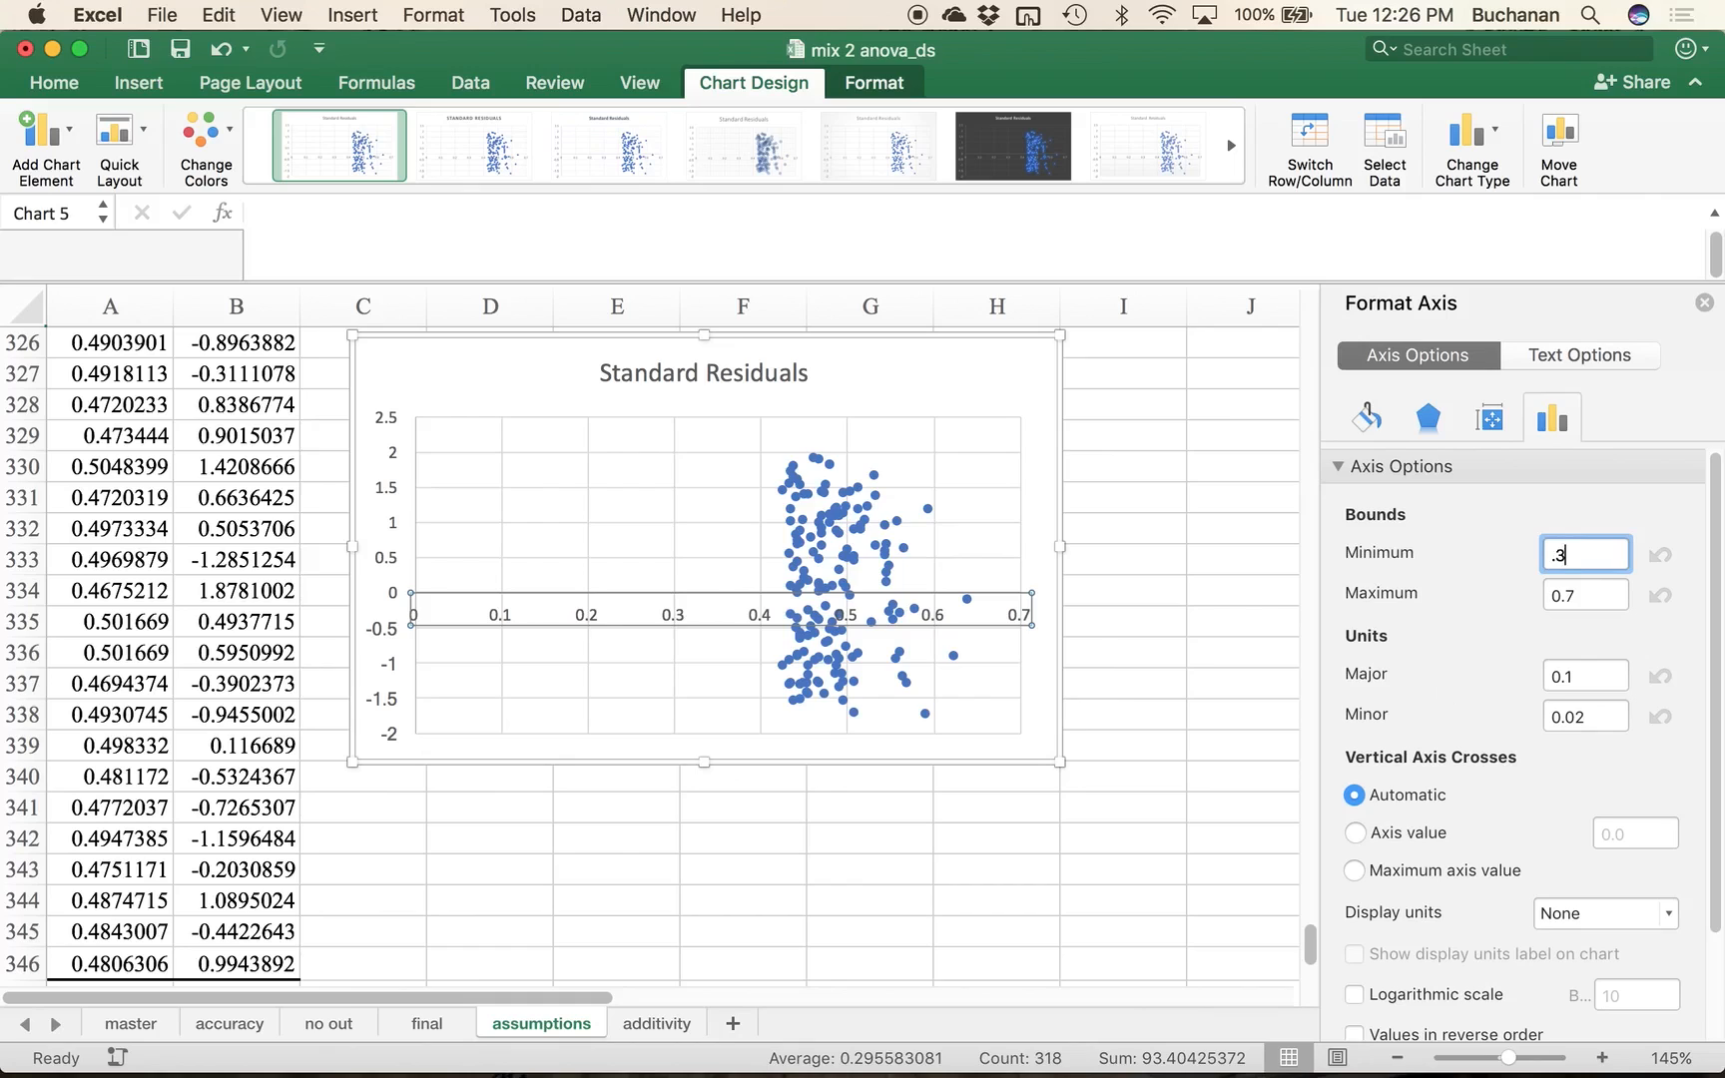
pyautogui.press('Return')
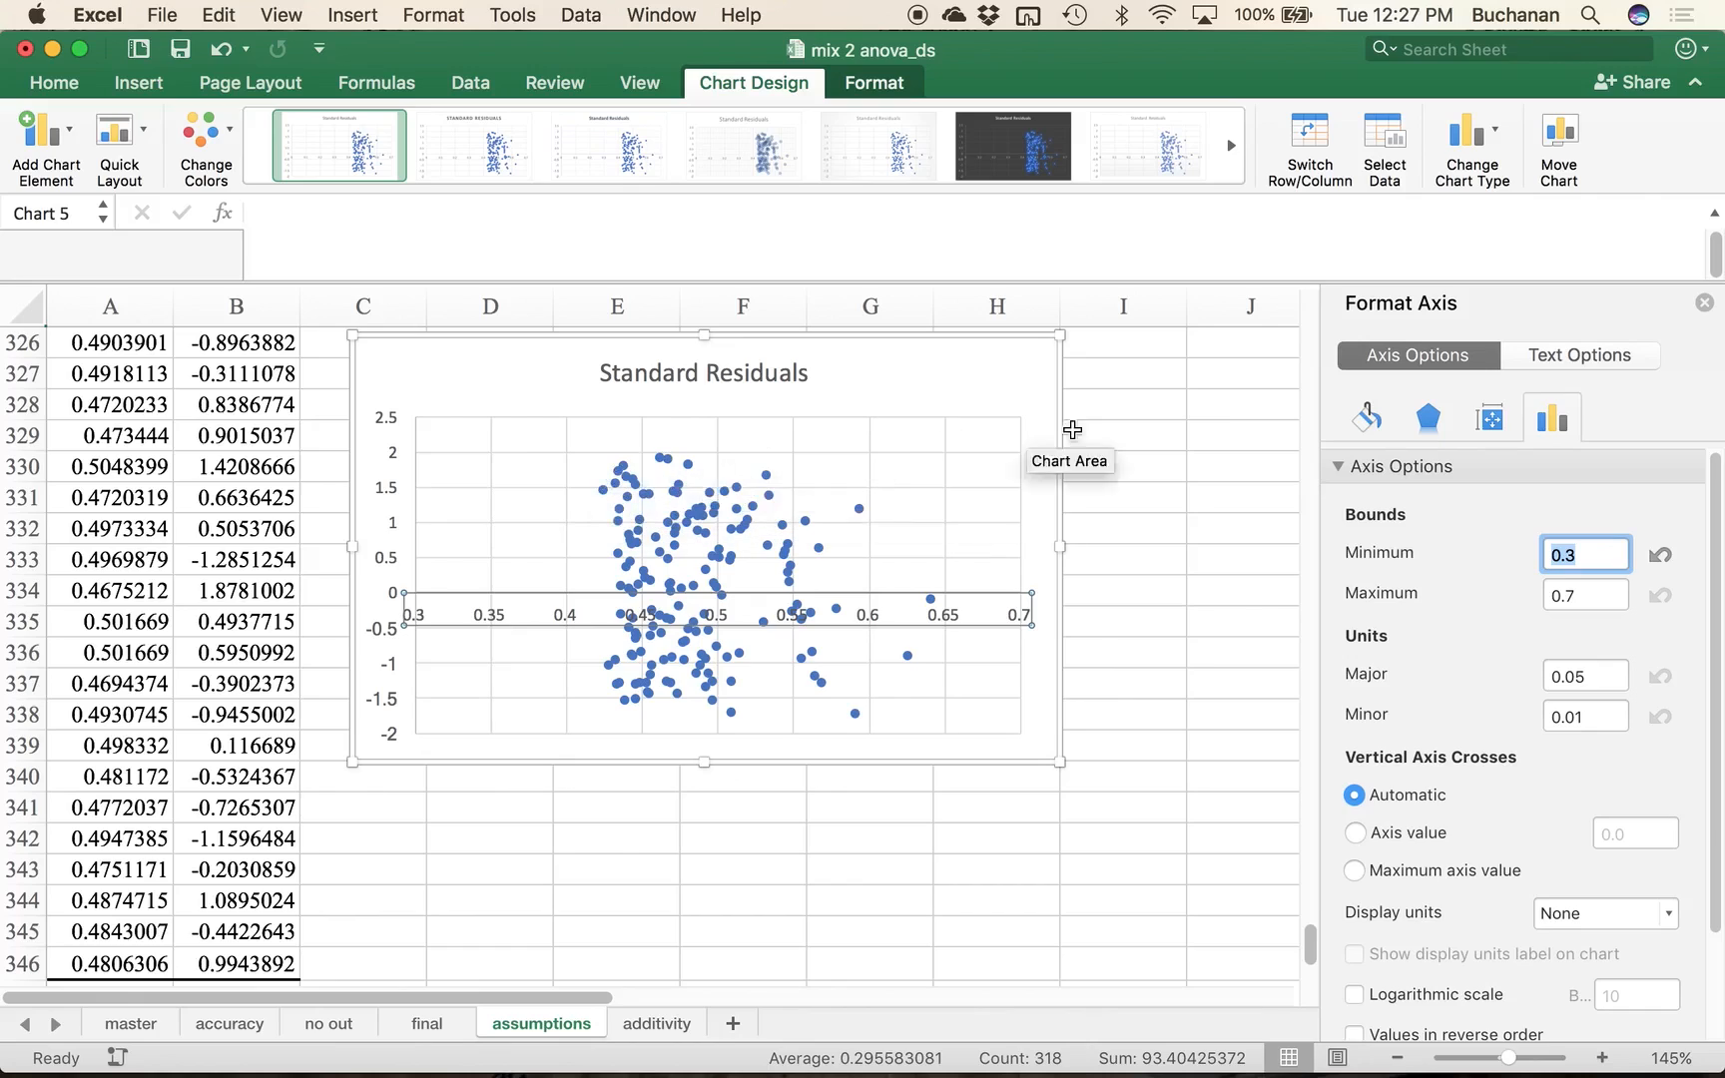
pyautogui.click(1110, 555)
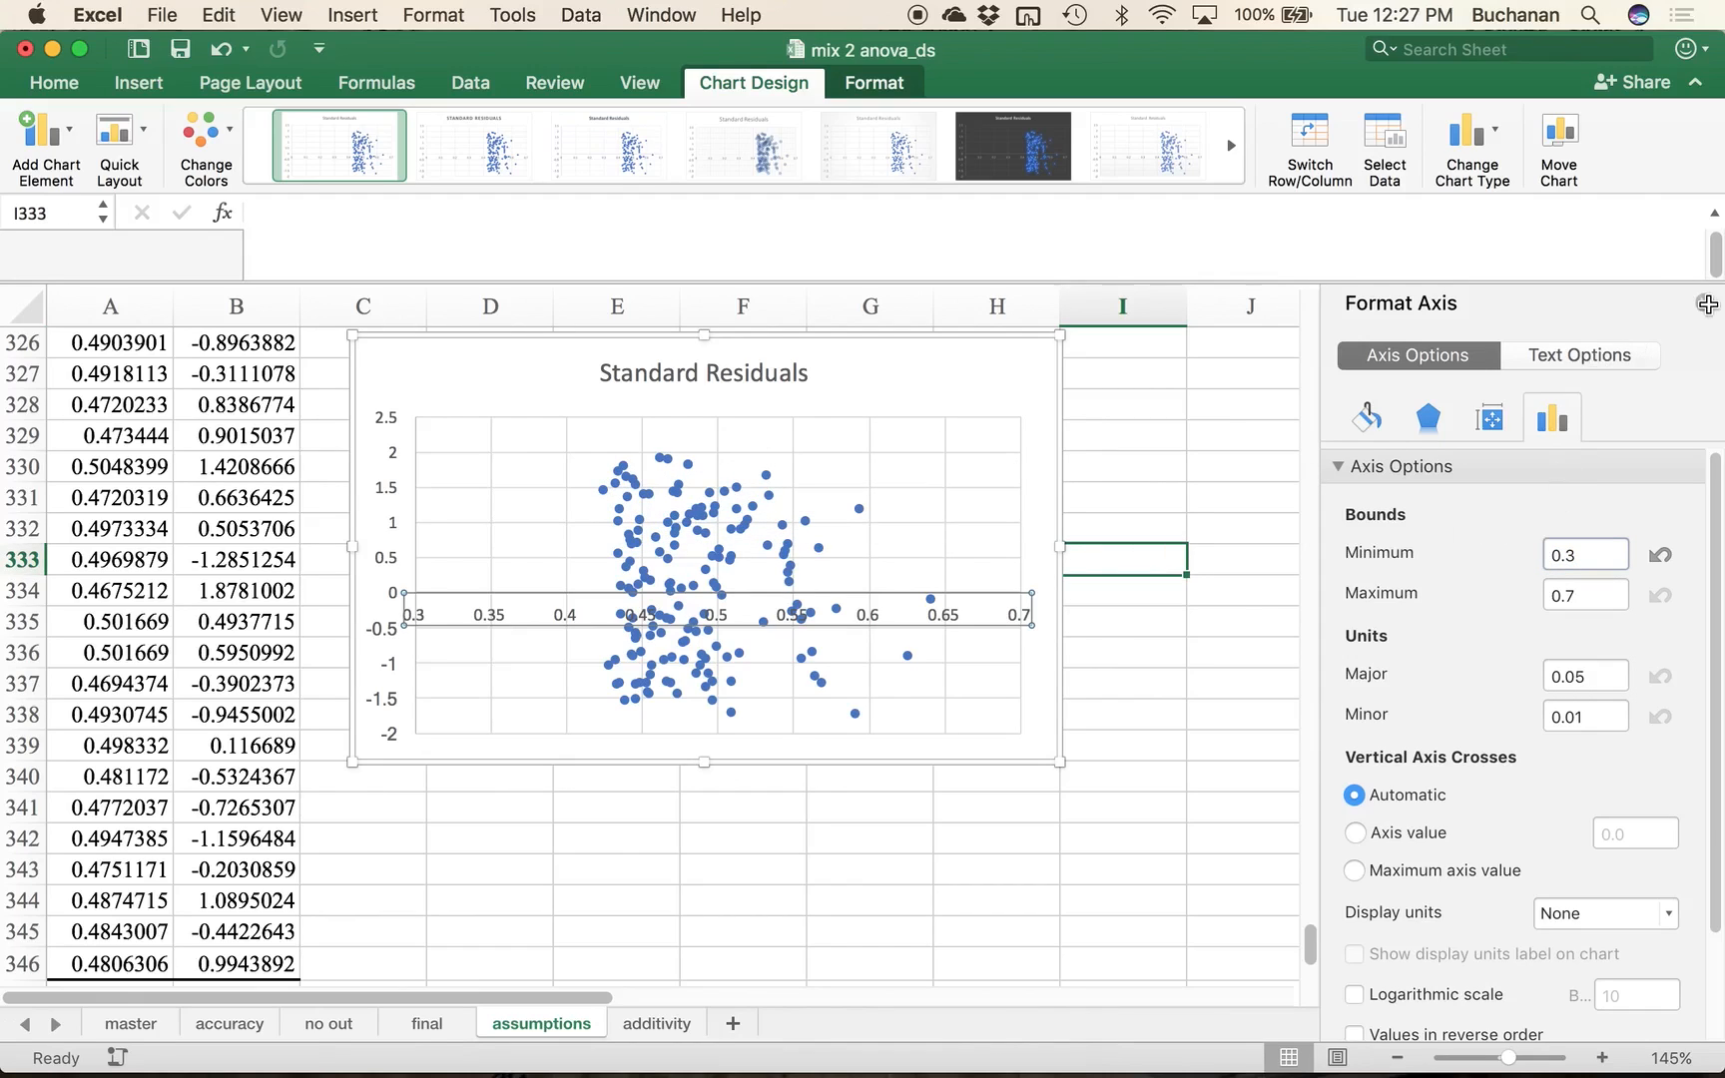
pyautogui.click(1223, 471)
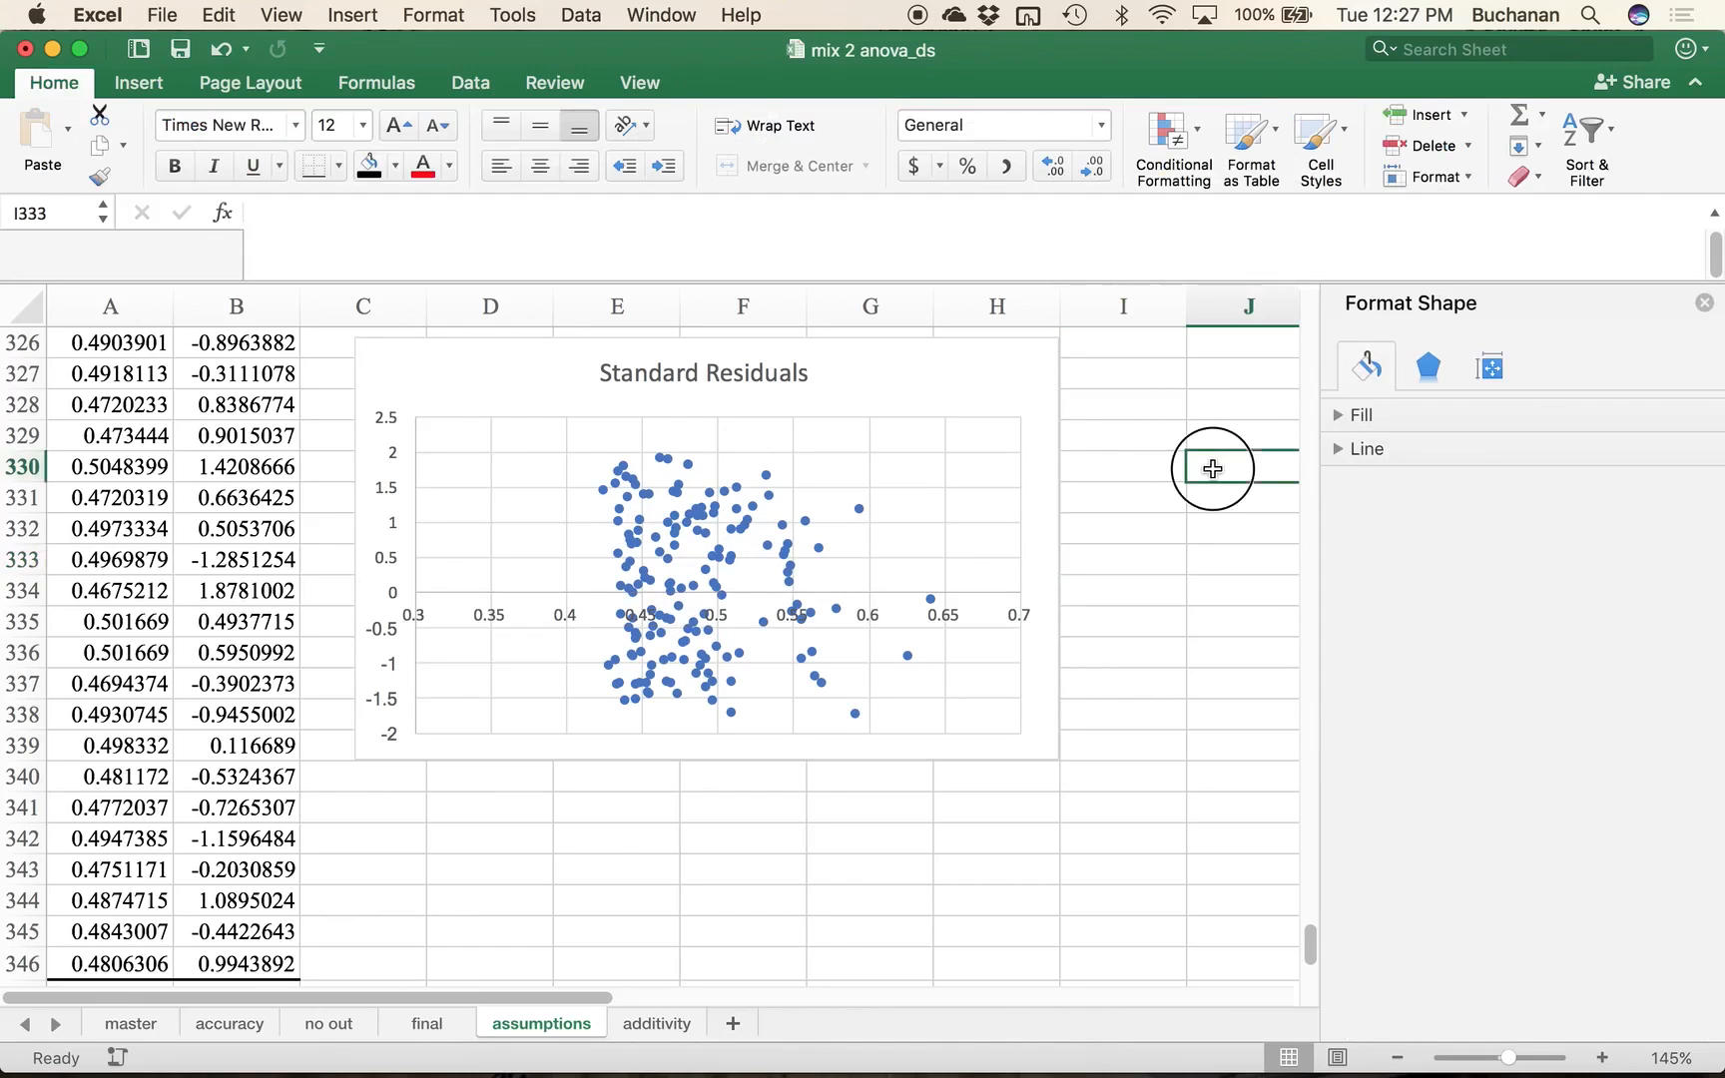
pyautogui.click(1703, 304)
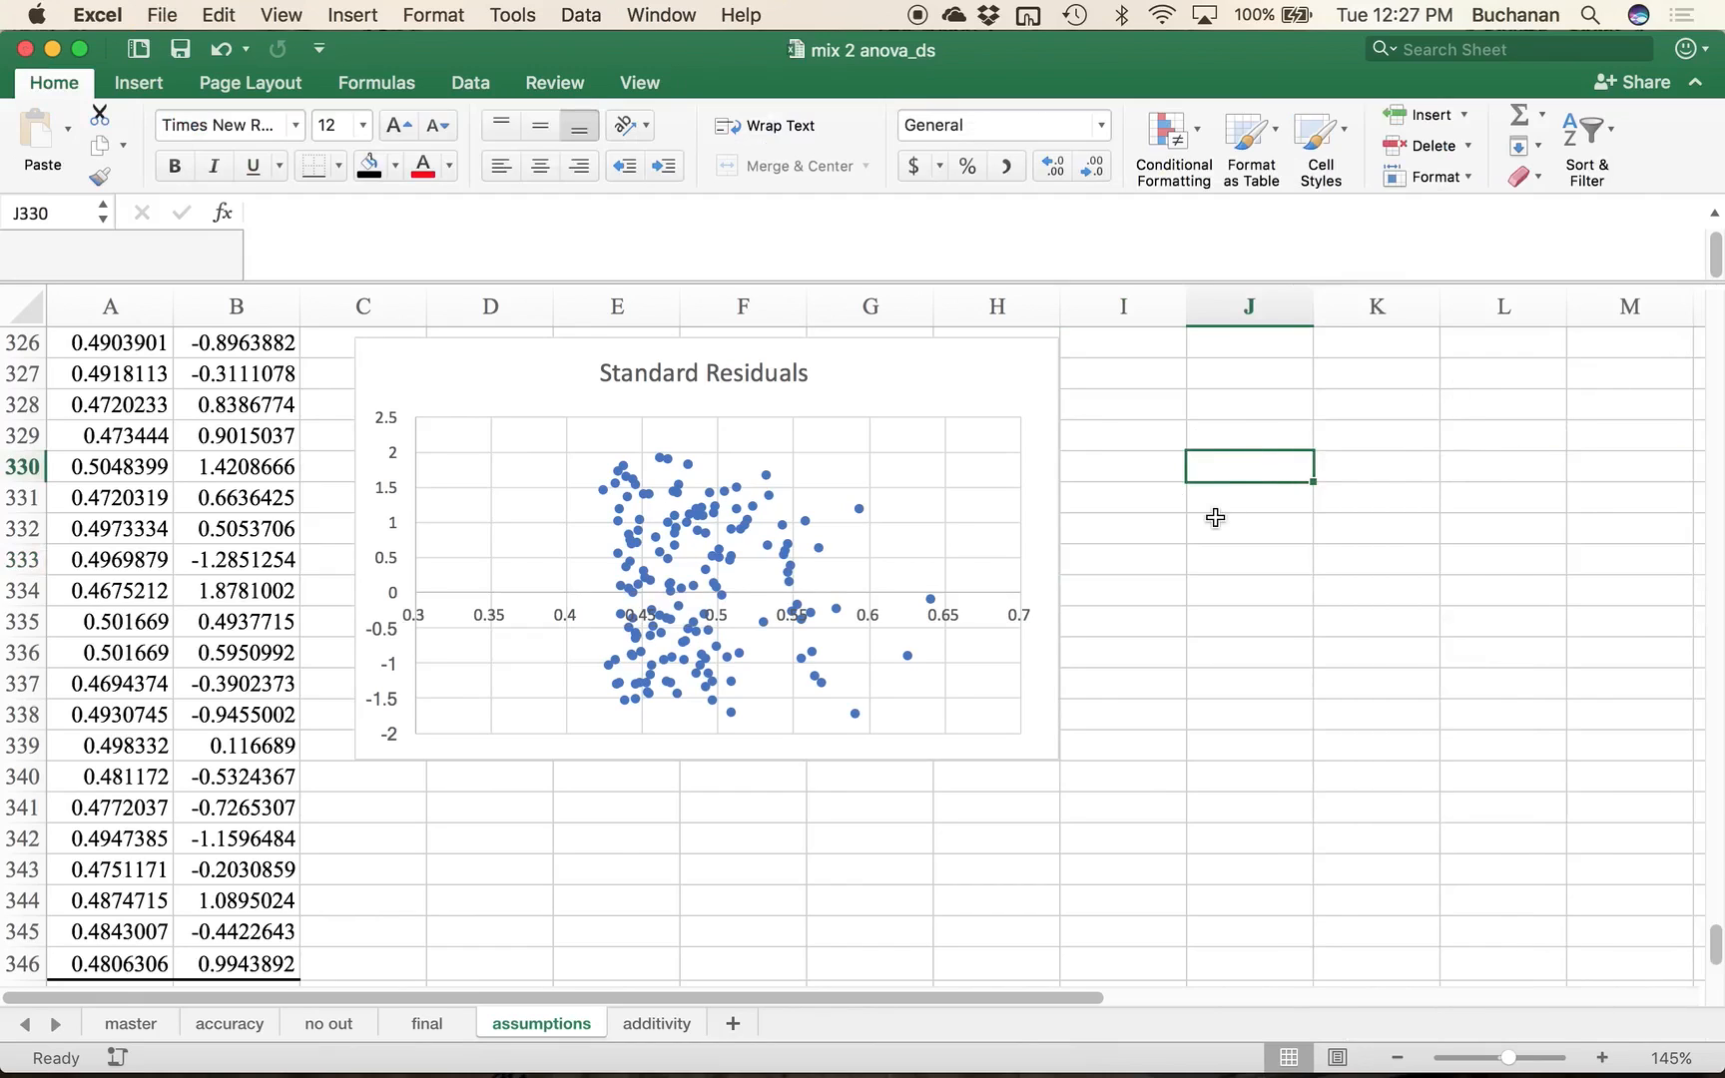
# Step: Copy the group, bsglo and bsghi columns (A to C) from the final sheet into a new workbook
pyautogui.click(437, 1025)
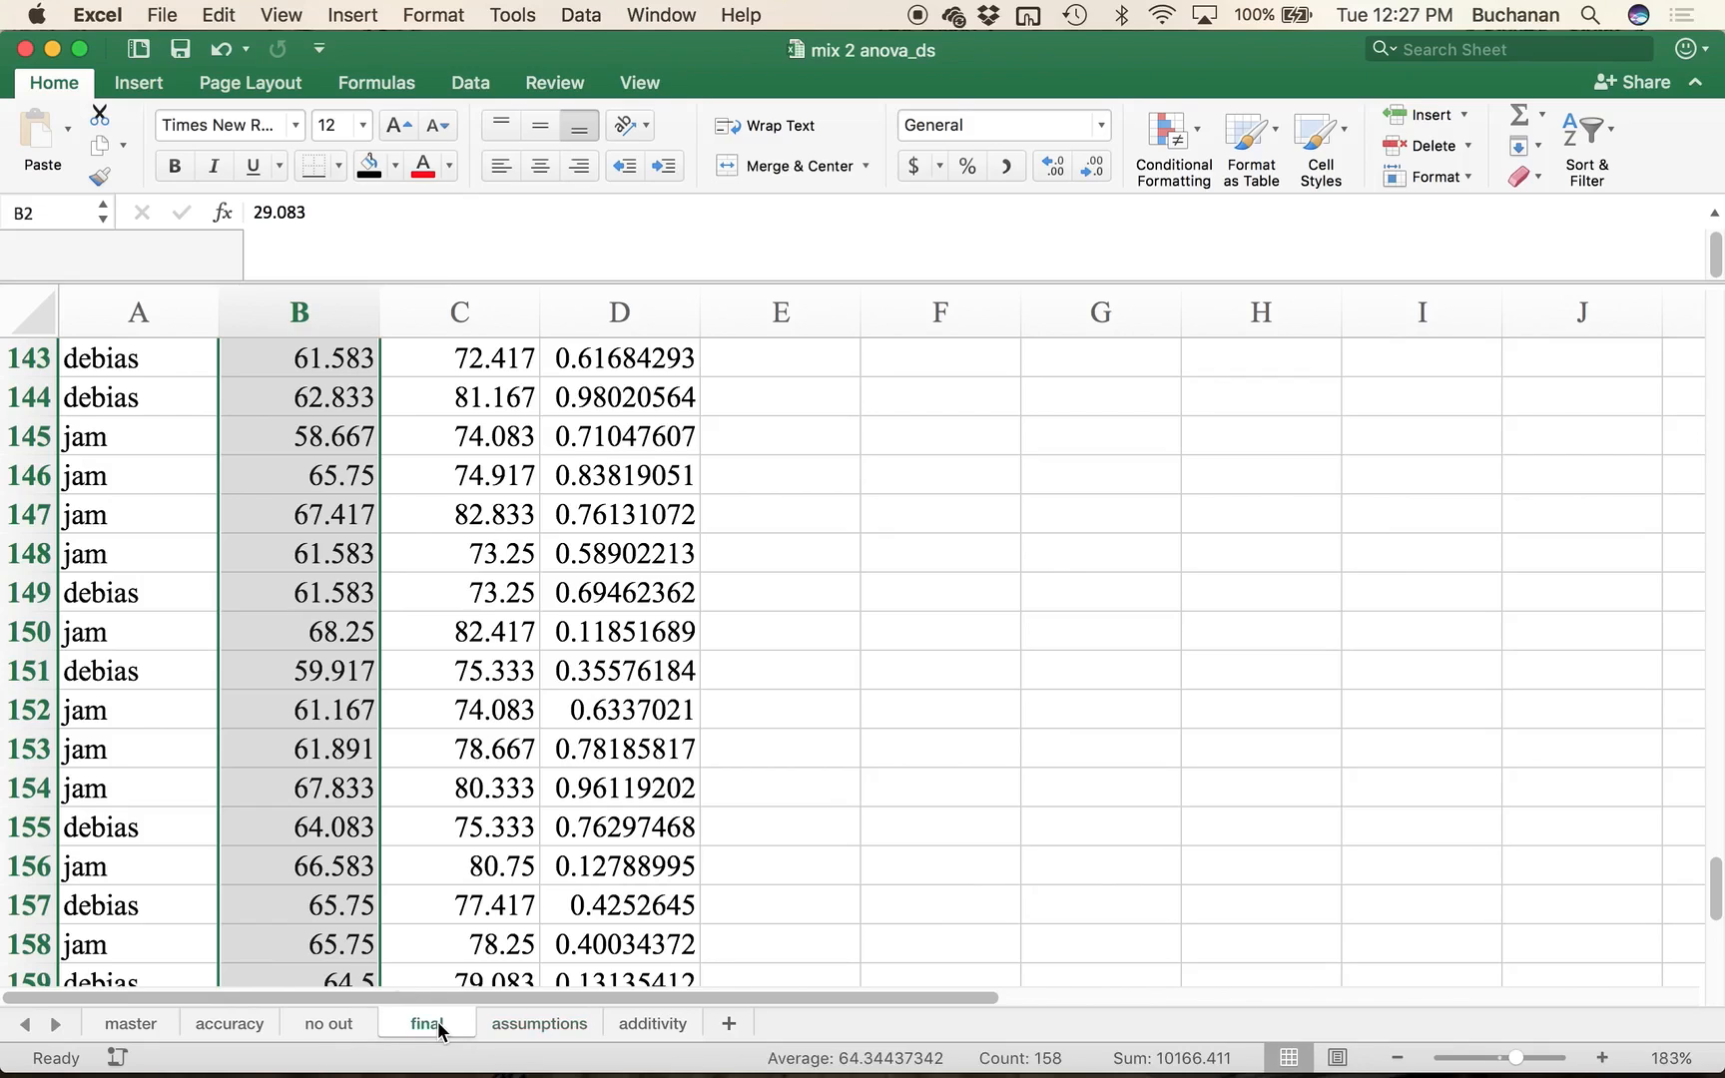
pyautogui.moveTo(139, 310); pyautogui.dragTo(389, 320)
pyautogui.scroll(20, 388, 329)
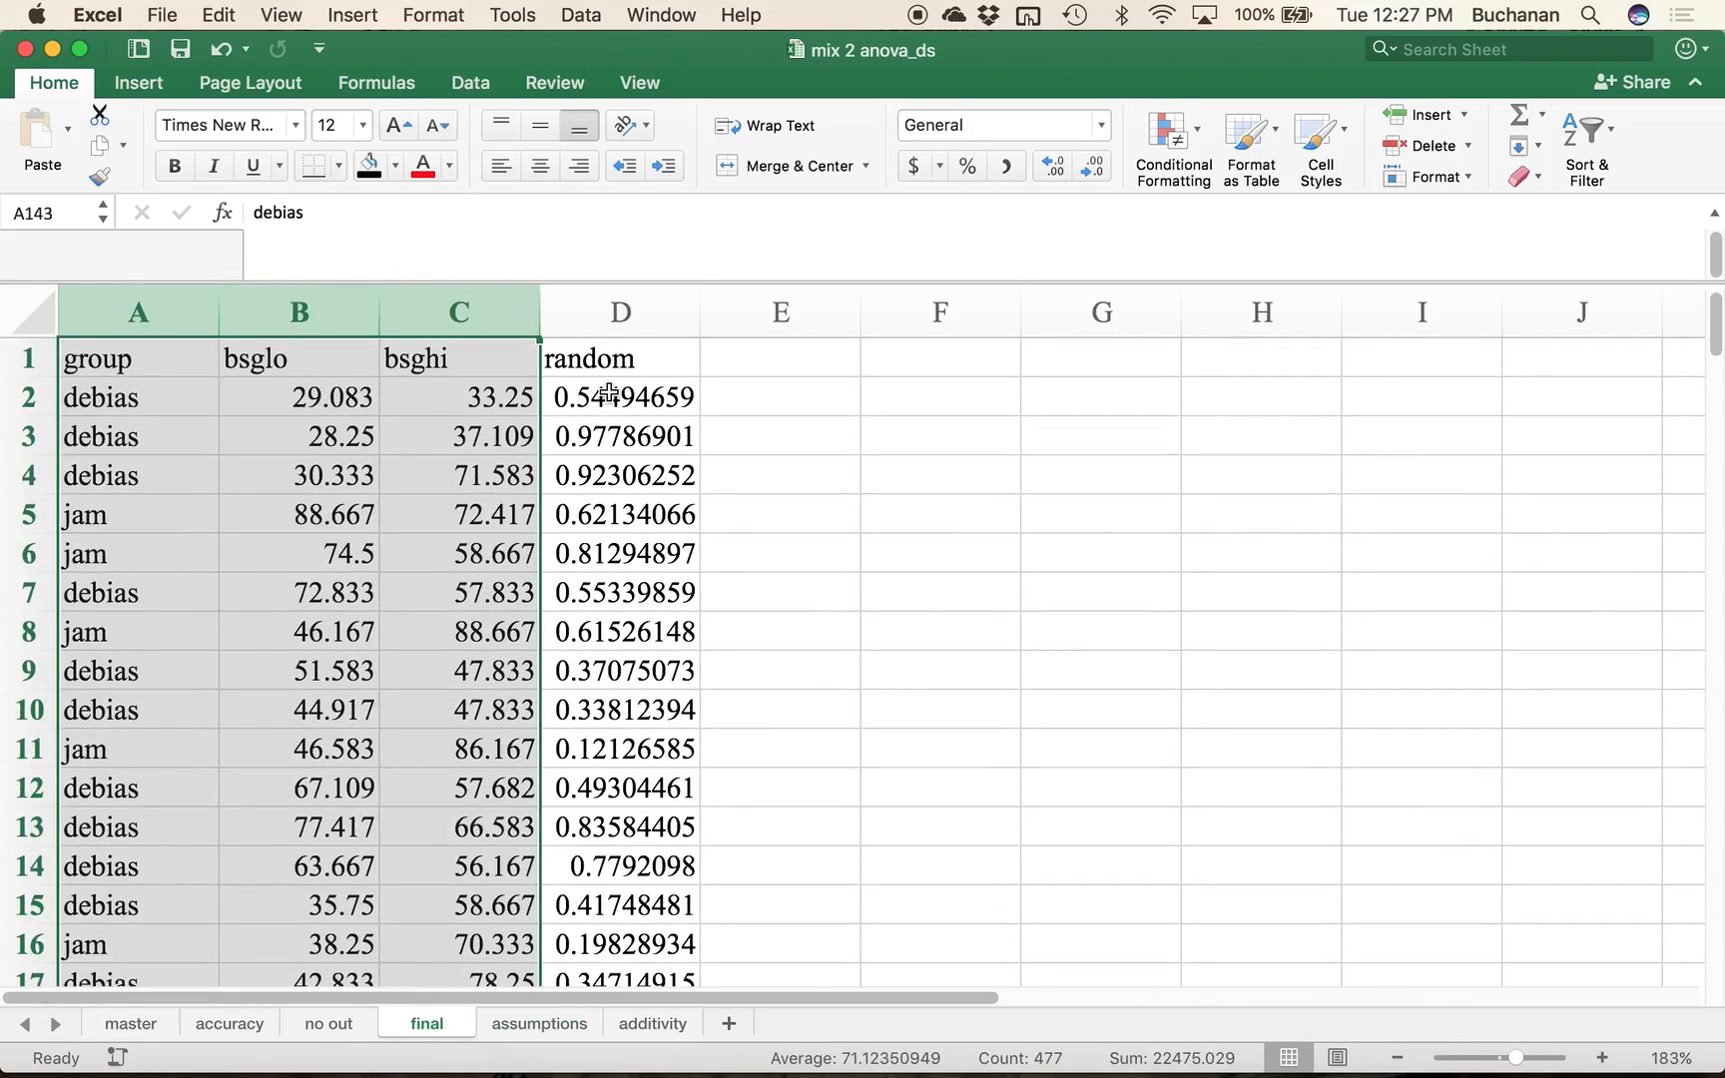
pyautogui.press('super+c')
pyautogui.press('super+n')
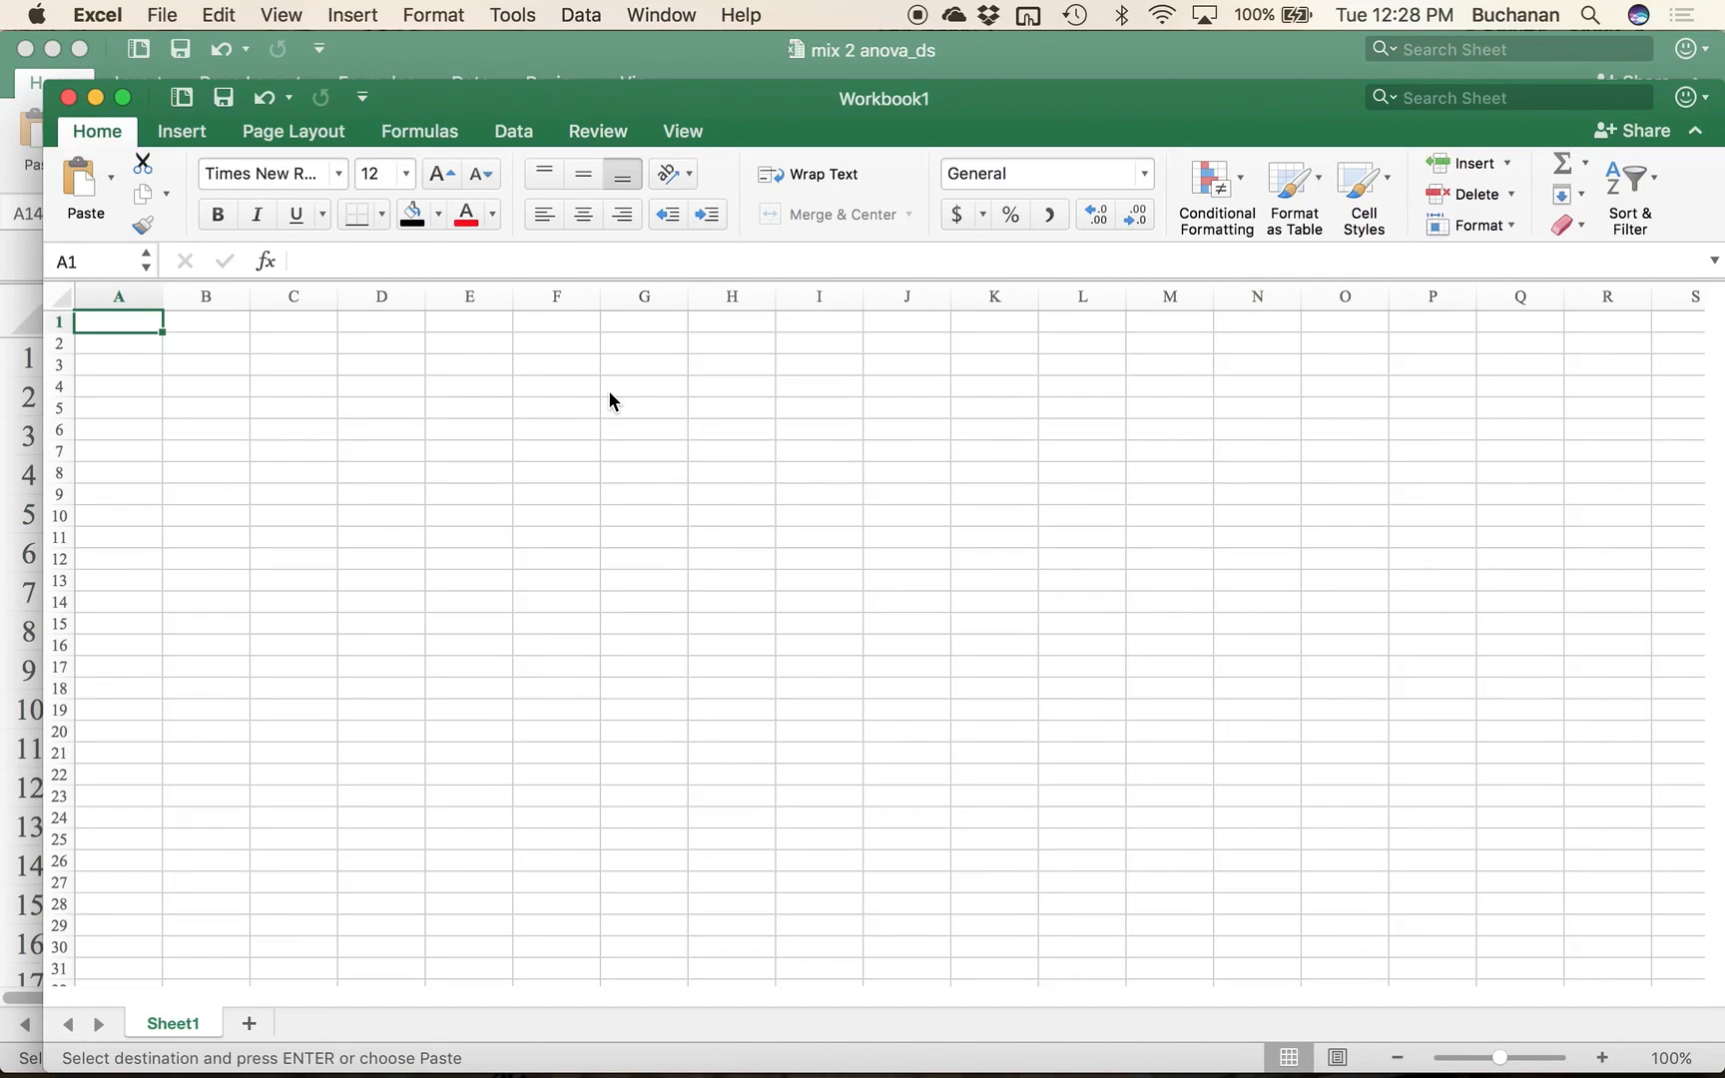
pyautogui.press('super+v')
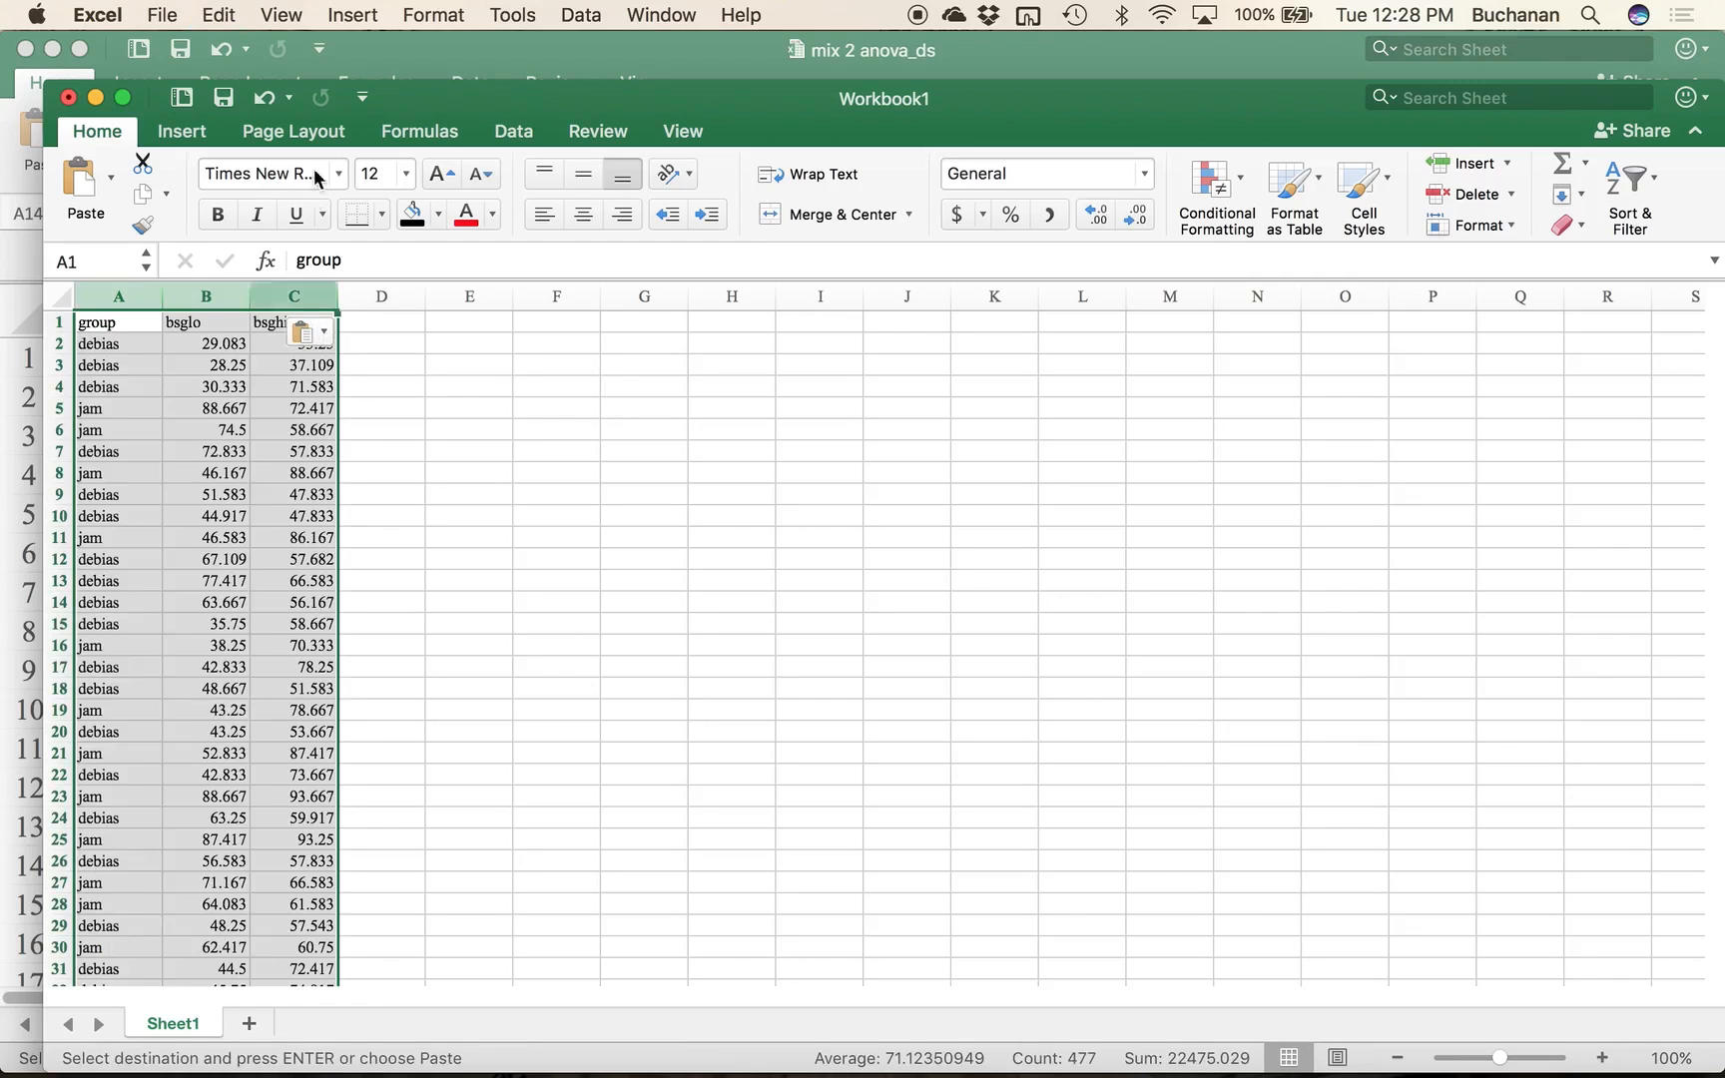
# Step: Save the new workbook as "mix 2 anova" in CSV UTF-8 (Comma delimited) format in the 5 ANOVA folder
pyautogui.click(163, 14)
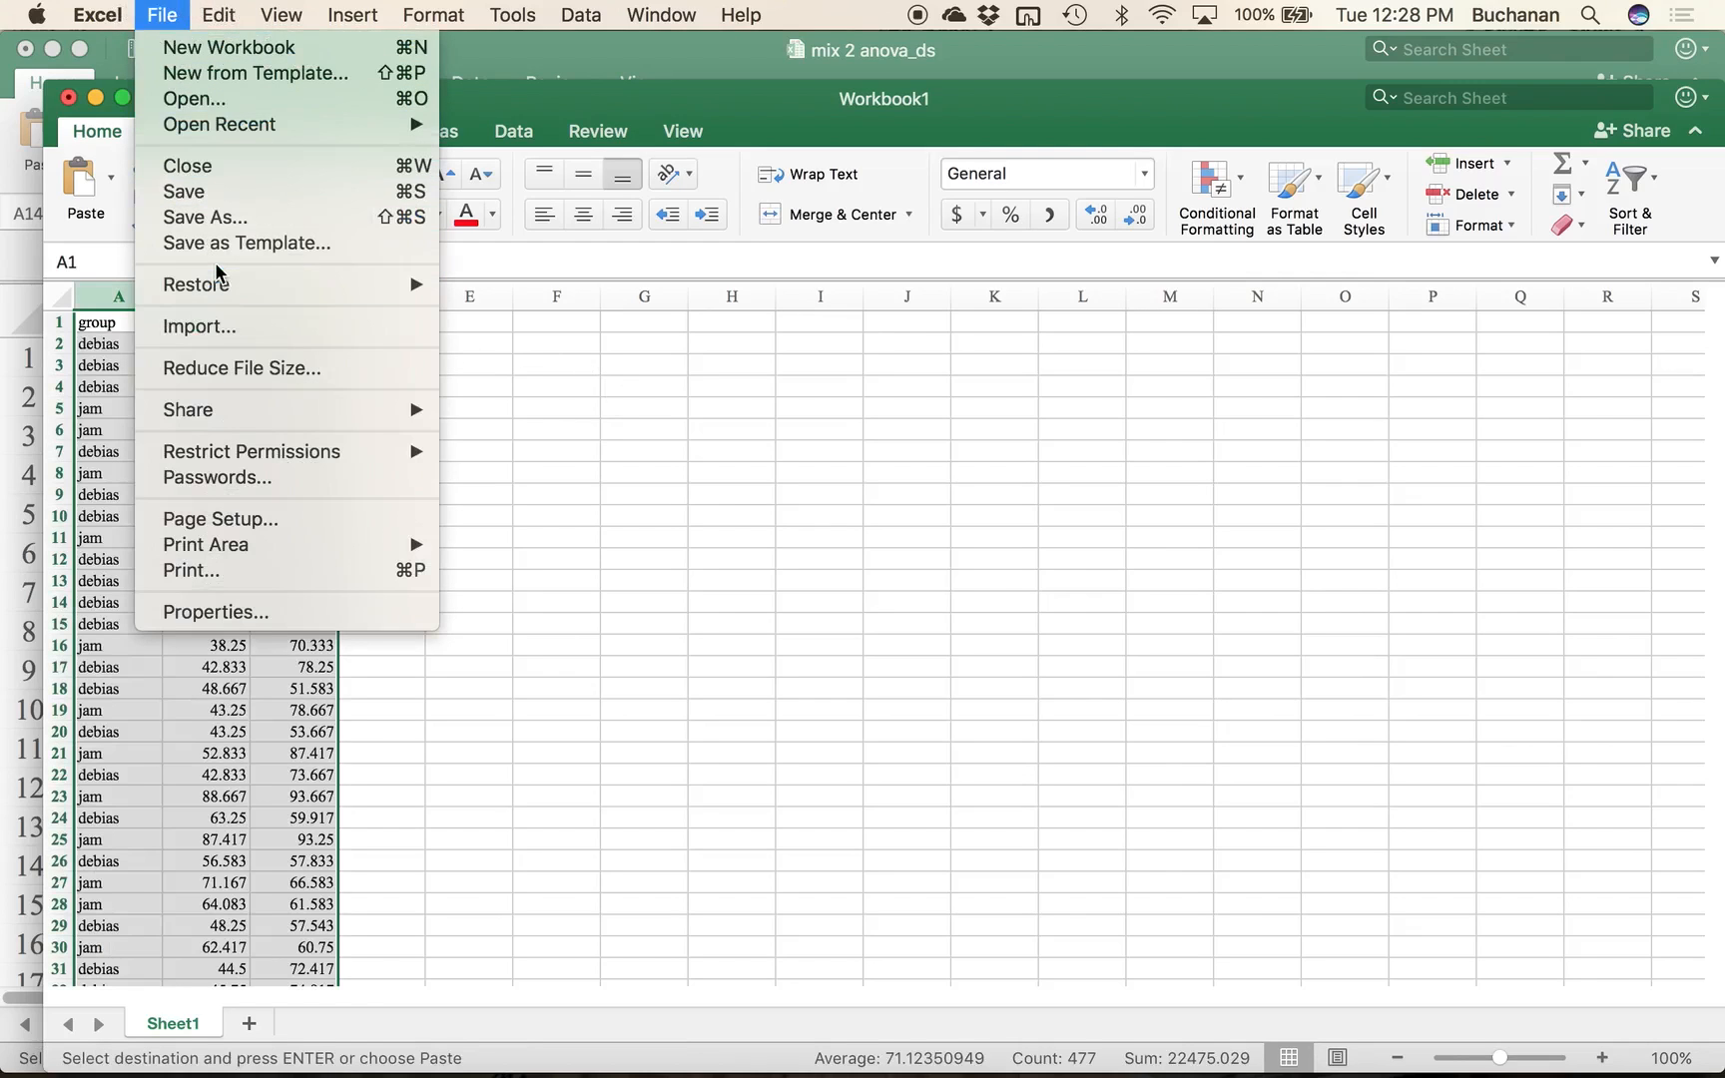
pyautogui.click(233, 219)
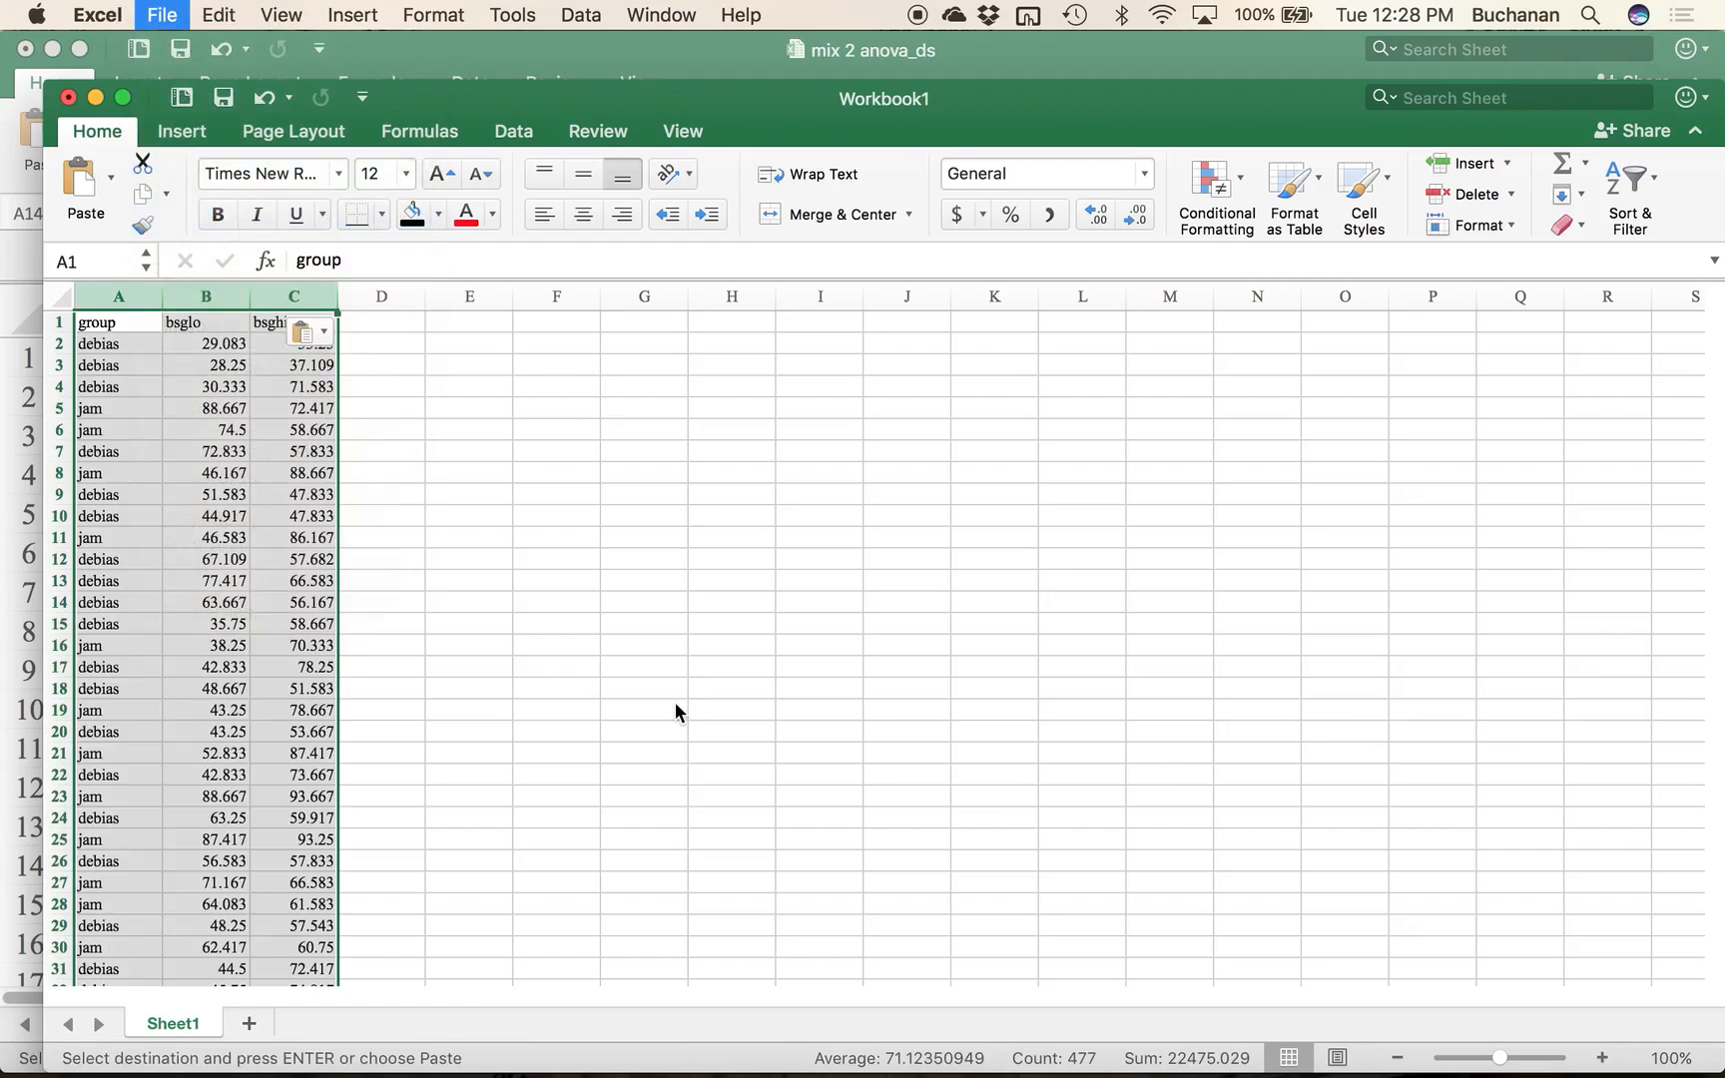
pyautogui.write('mix 2 anova')
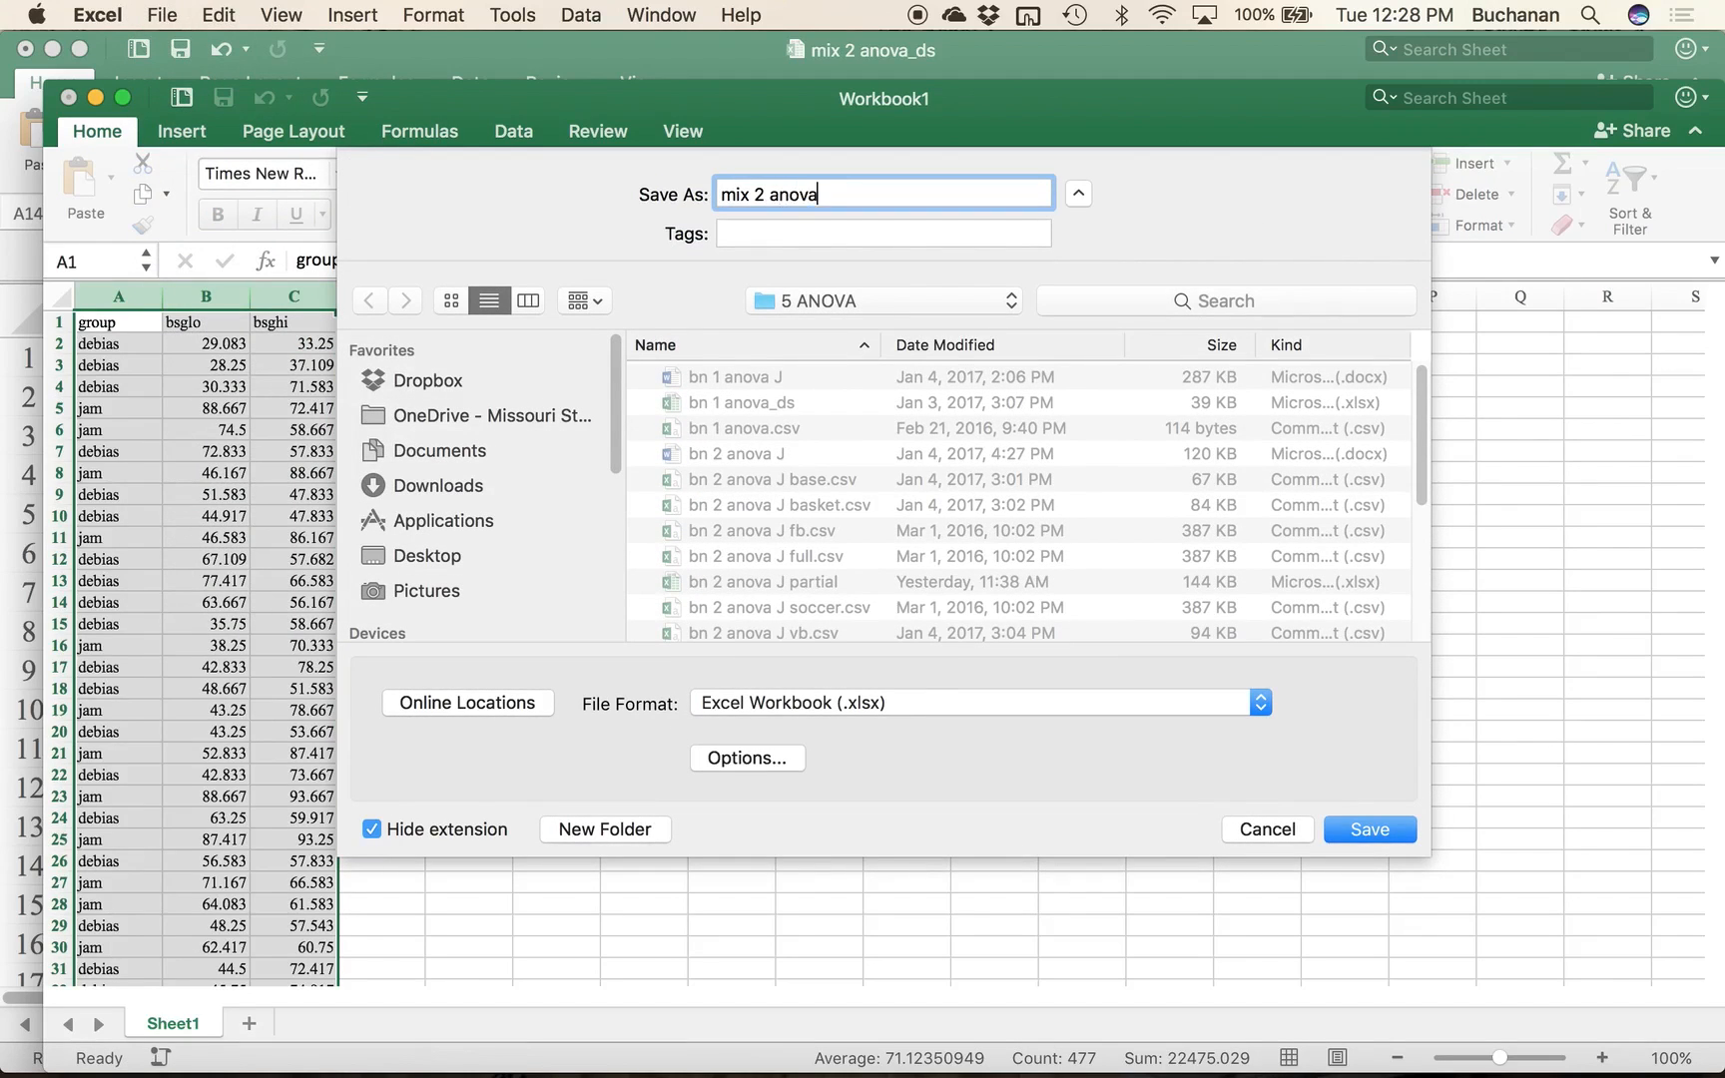
pyautogui.click(897, 704)
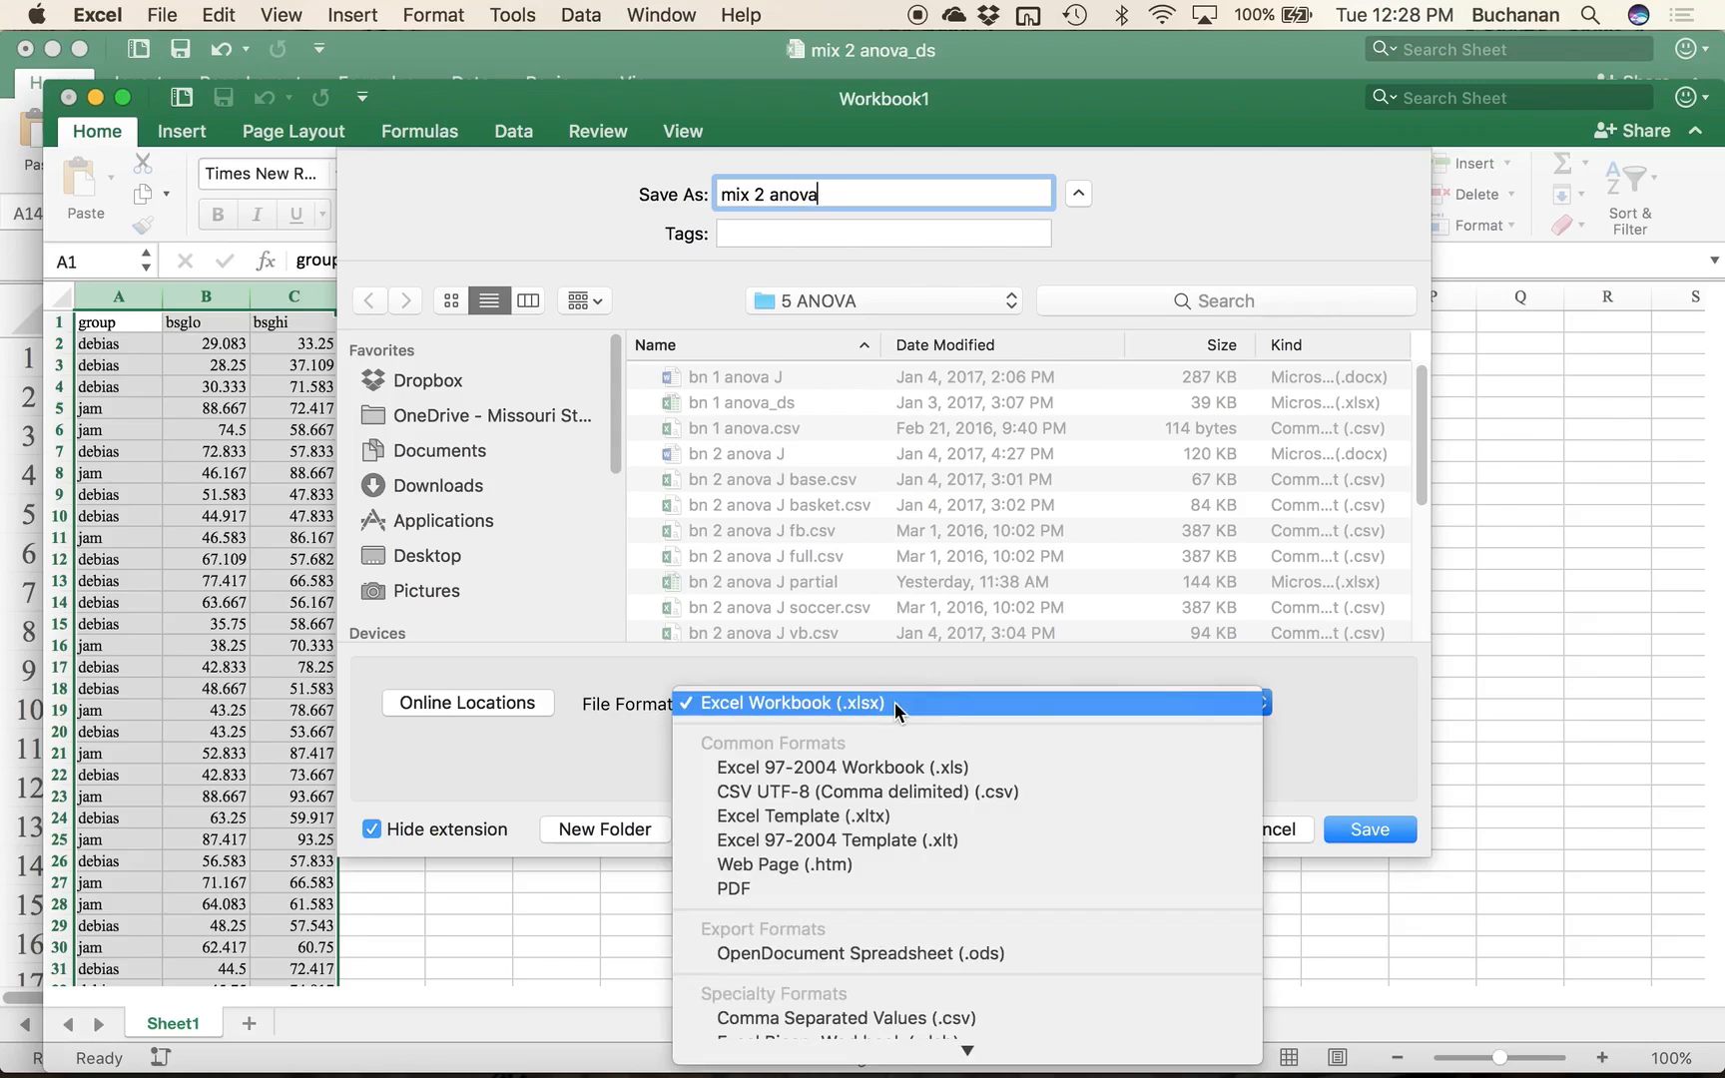
pyautogui.click(882, 791)
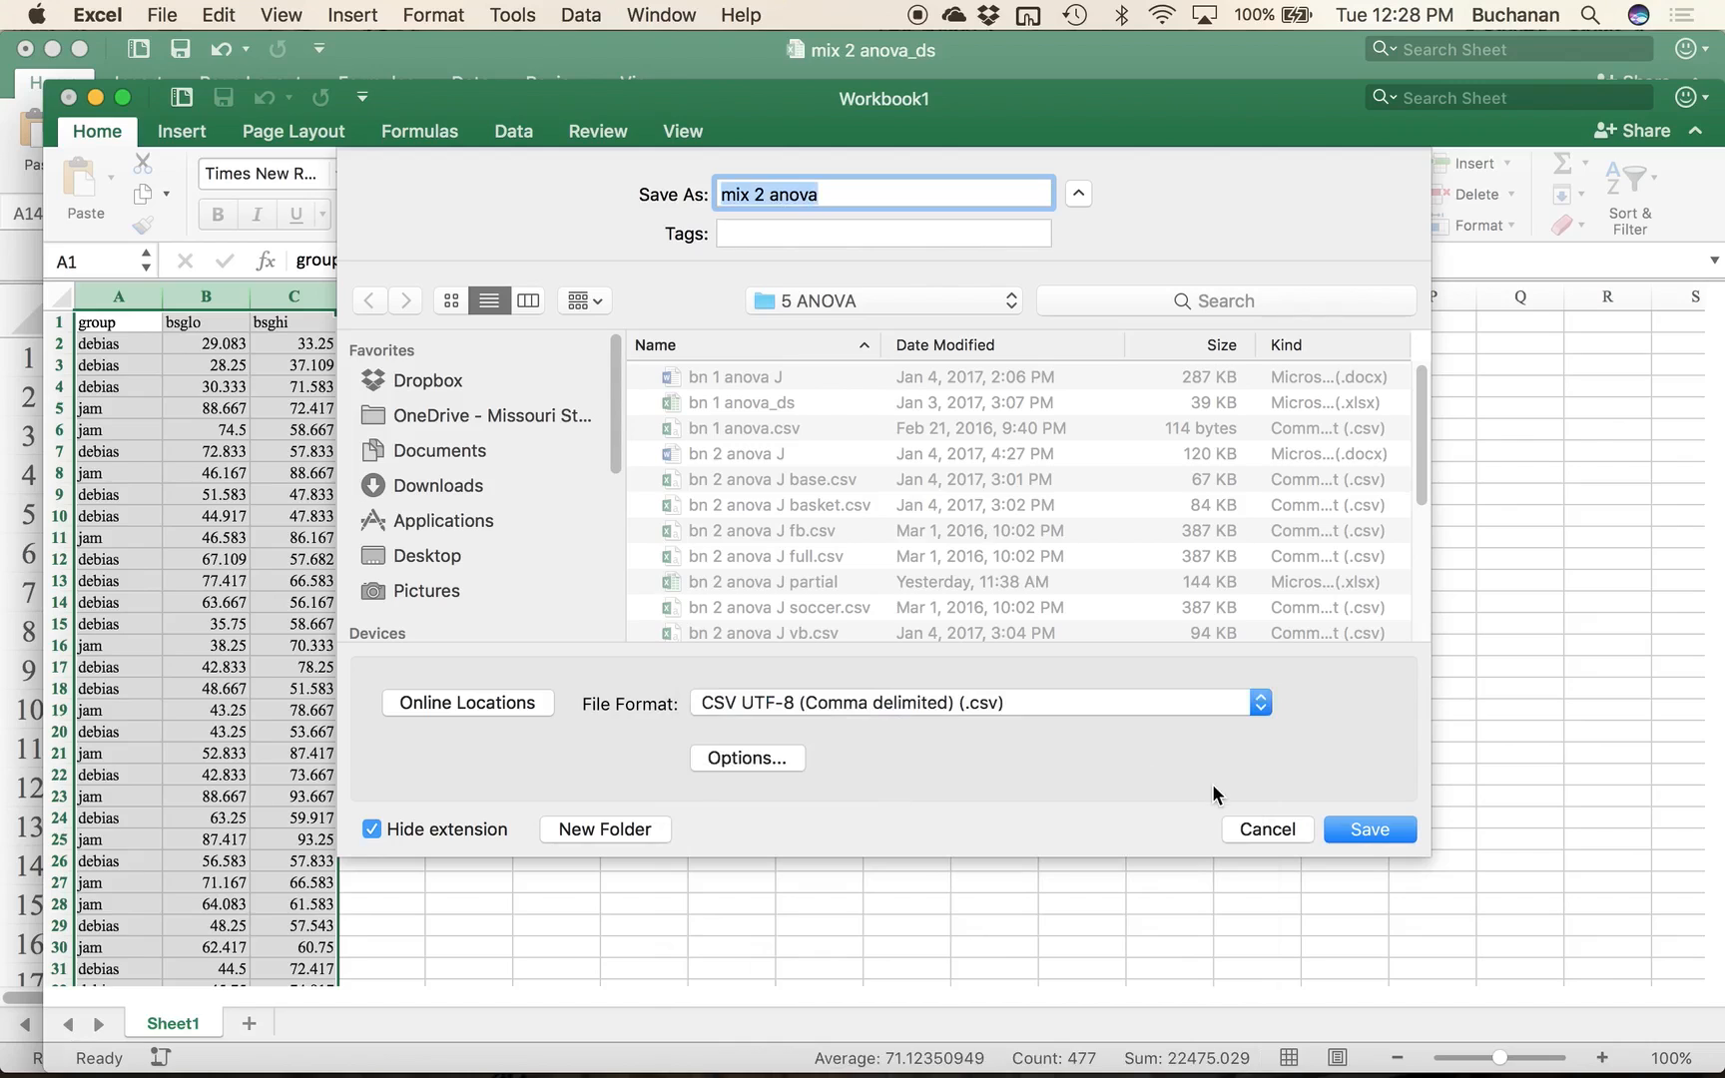
pyautogui.click(1347, 828)
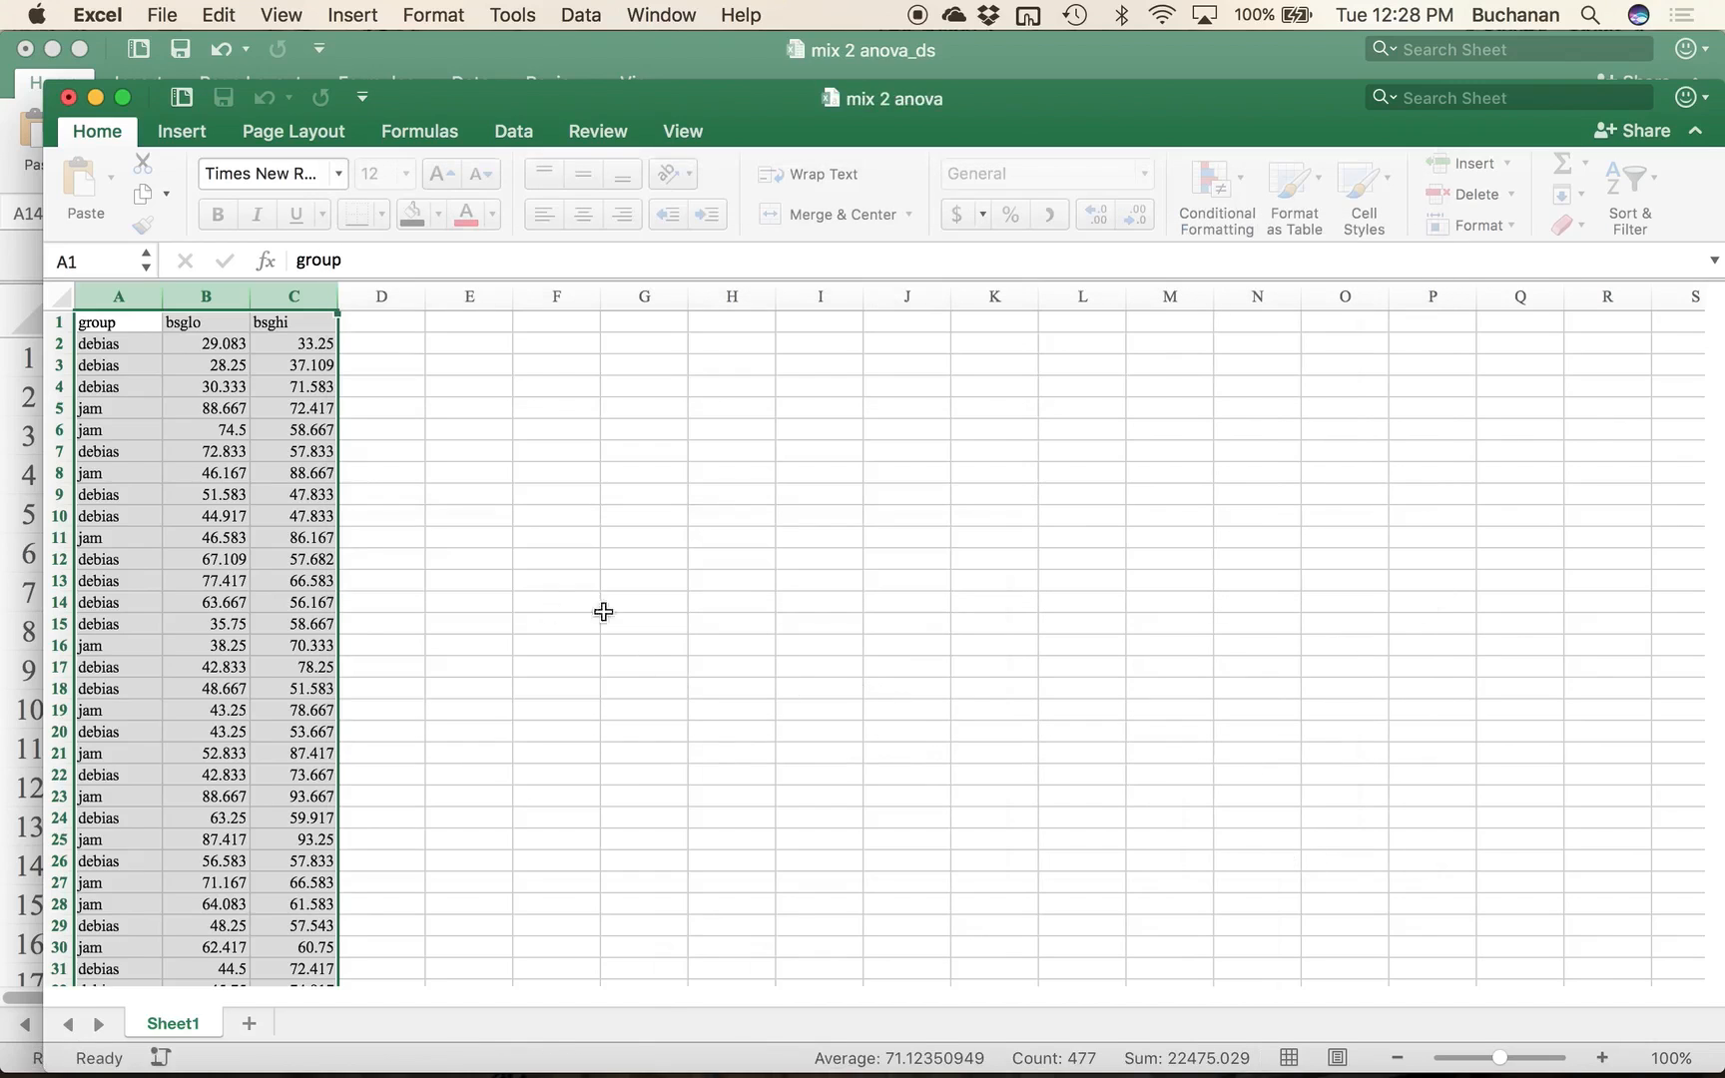
# Step: Enlarge the mix 2 anova sheet to 185% and close that workbook without saving again
pyautogui.moveTo(1500, 1058); pyautogui.dragTo(1523, 1062)
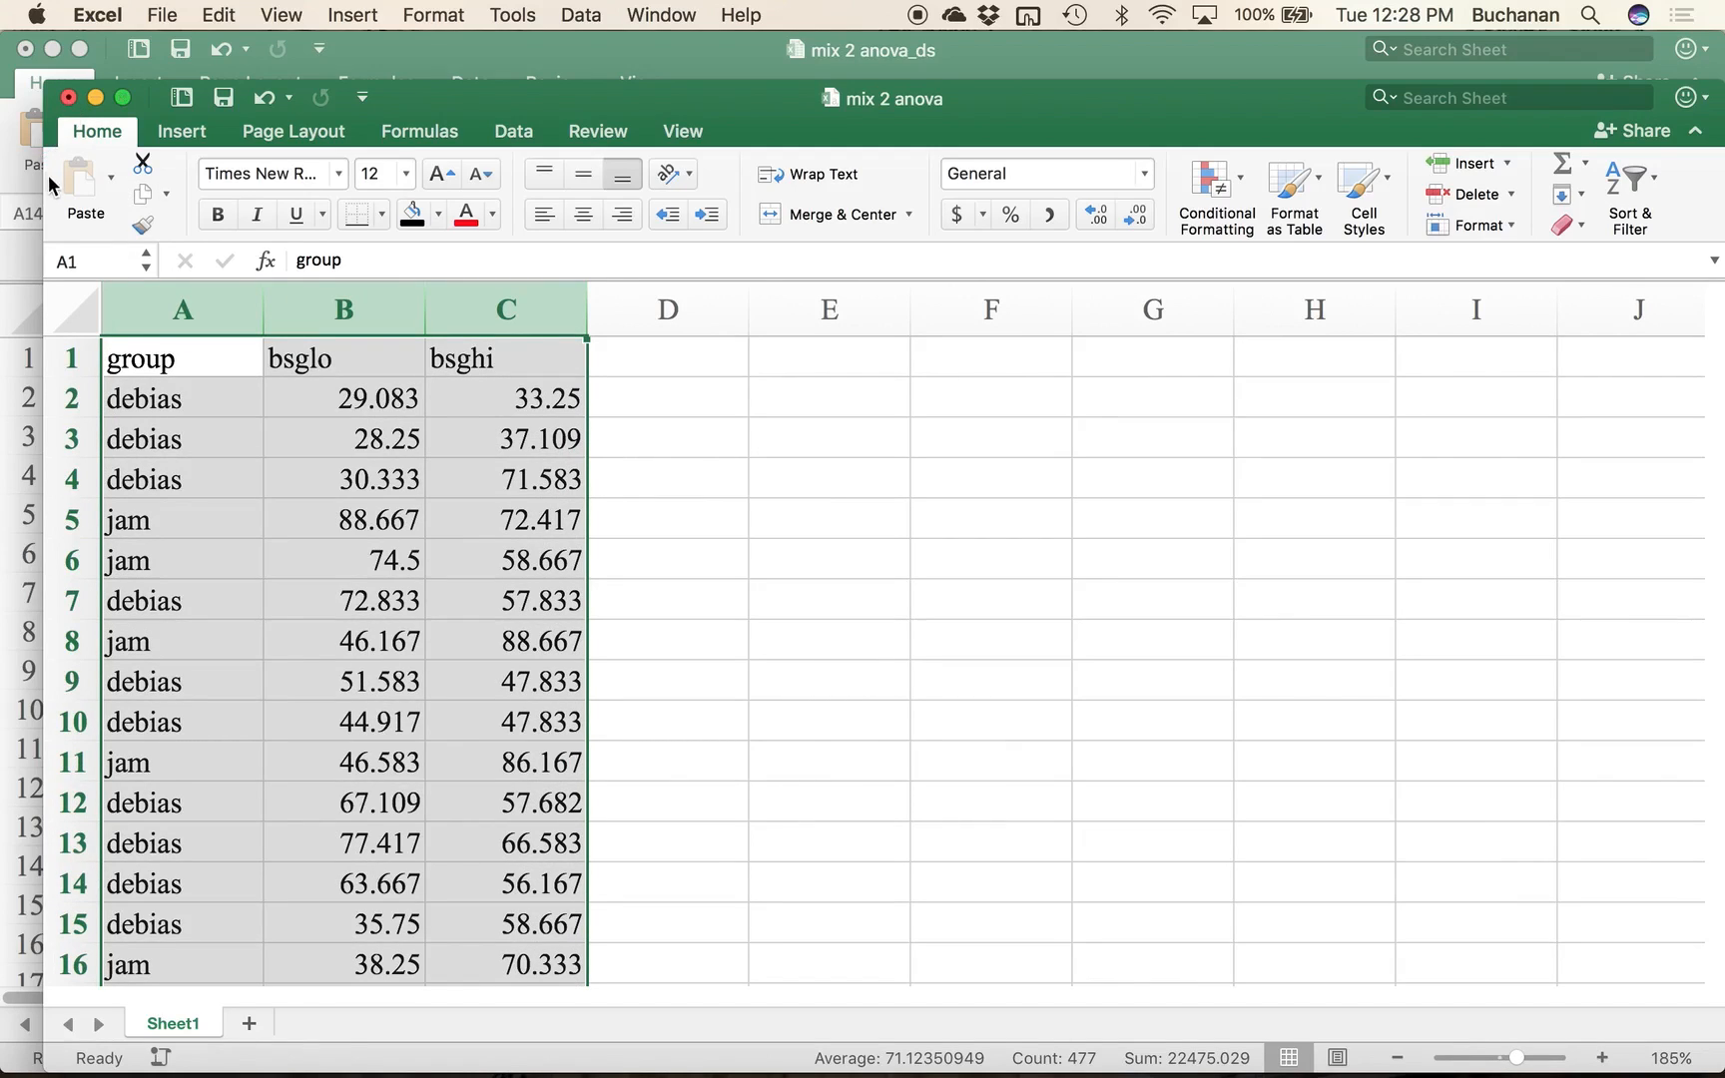
pyautogui.click(68, 98)
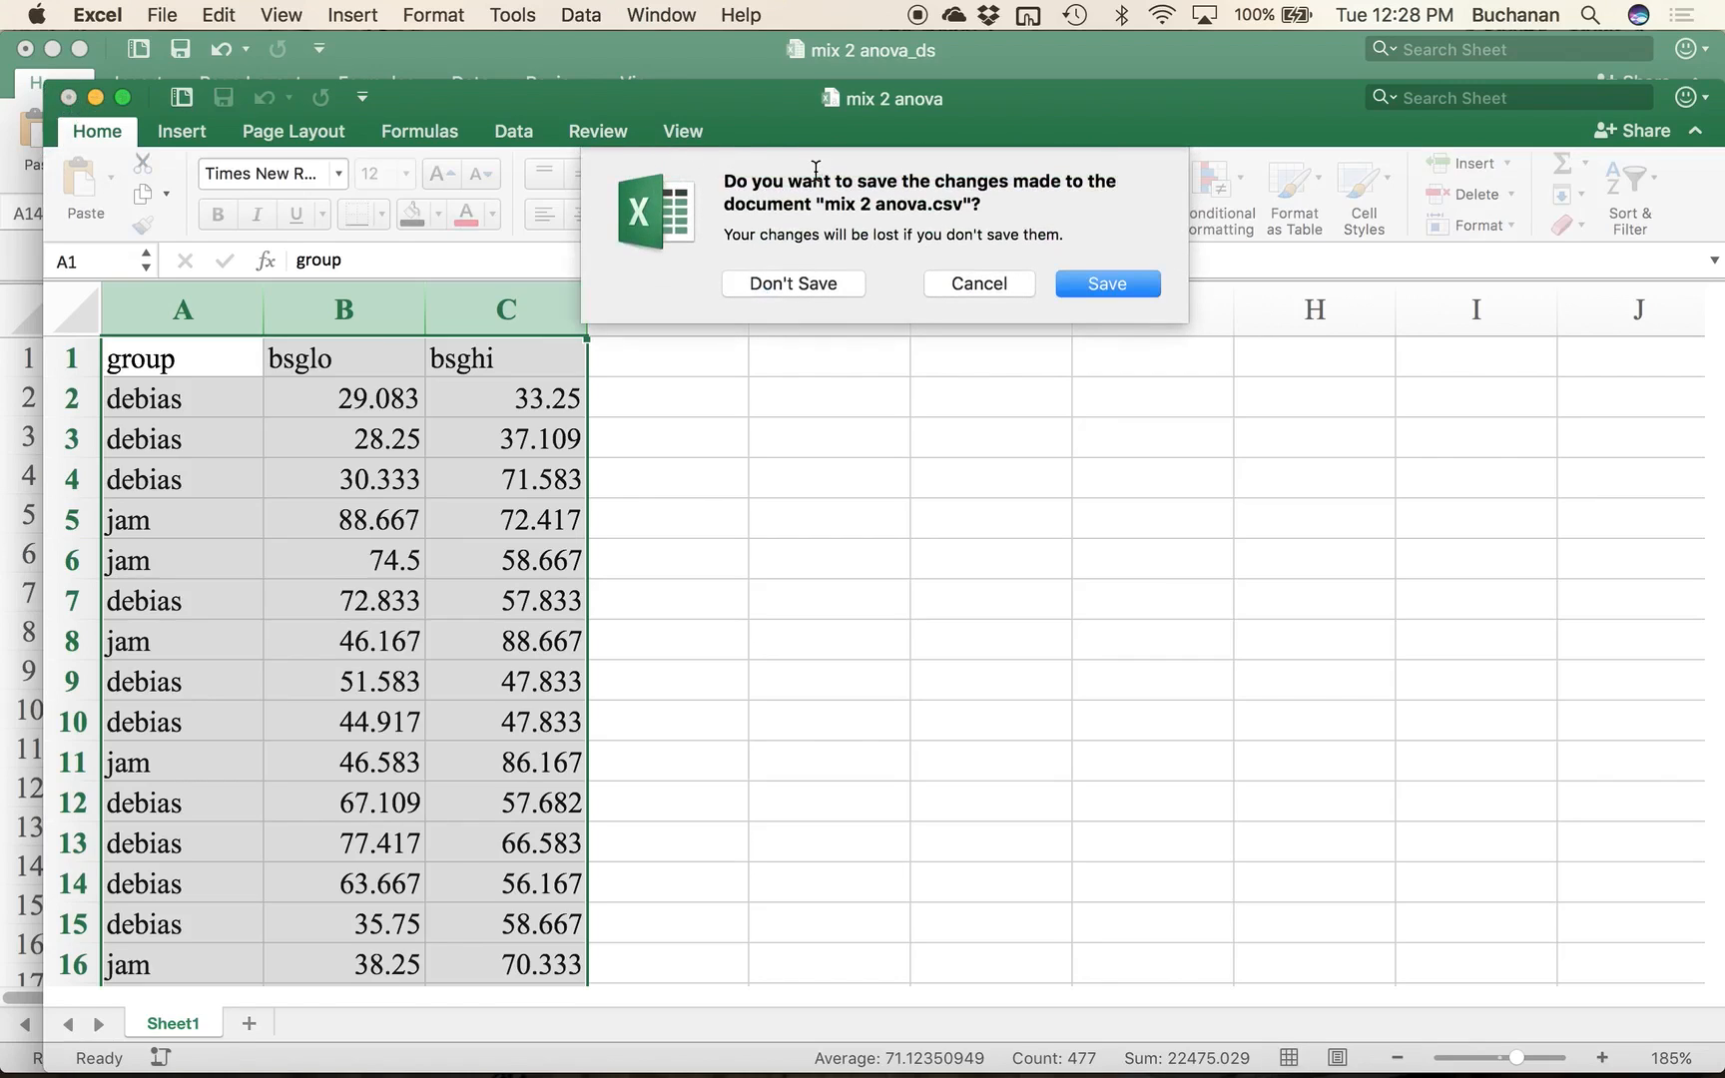
pyautogui.click(800, 282)
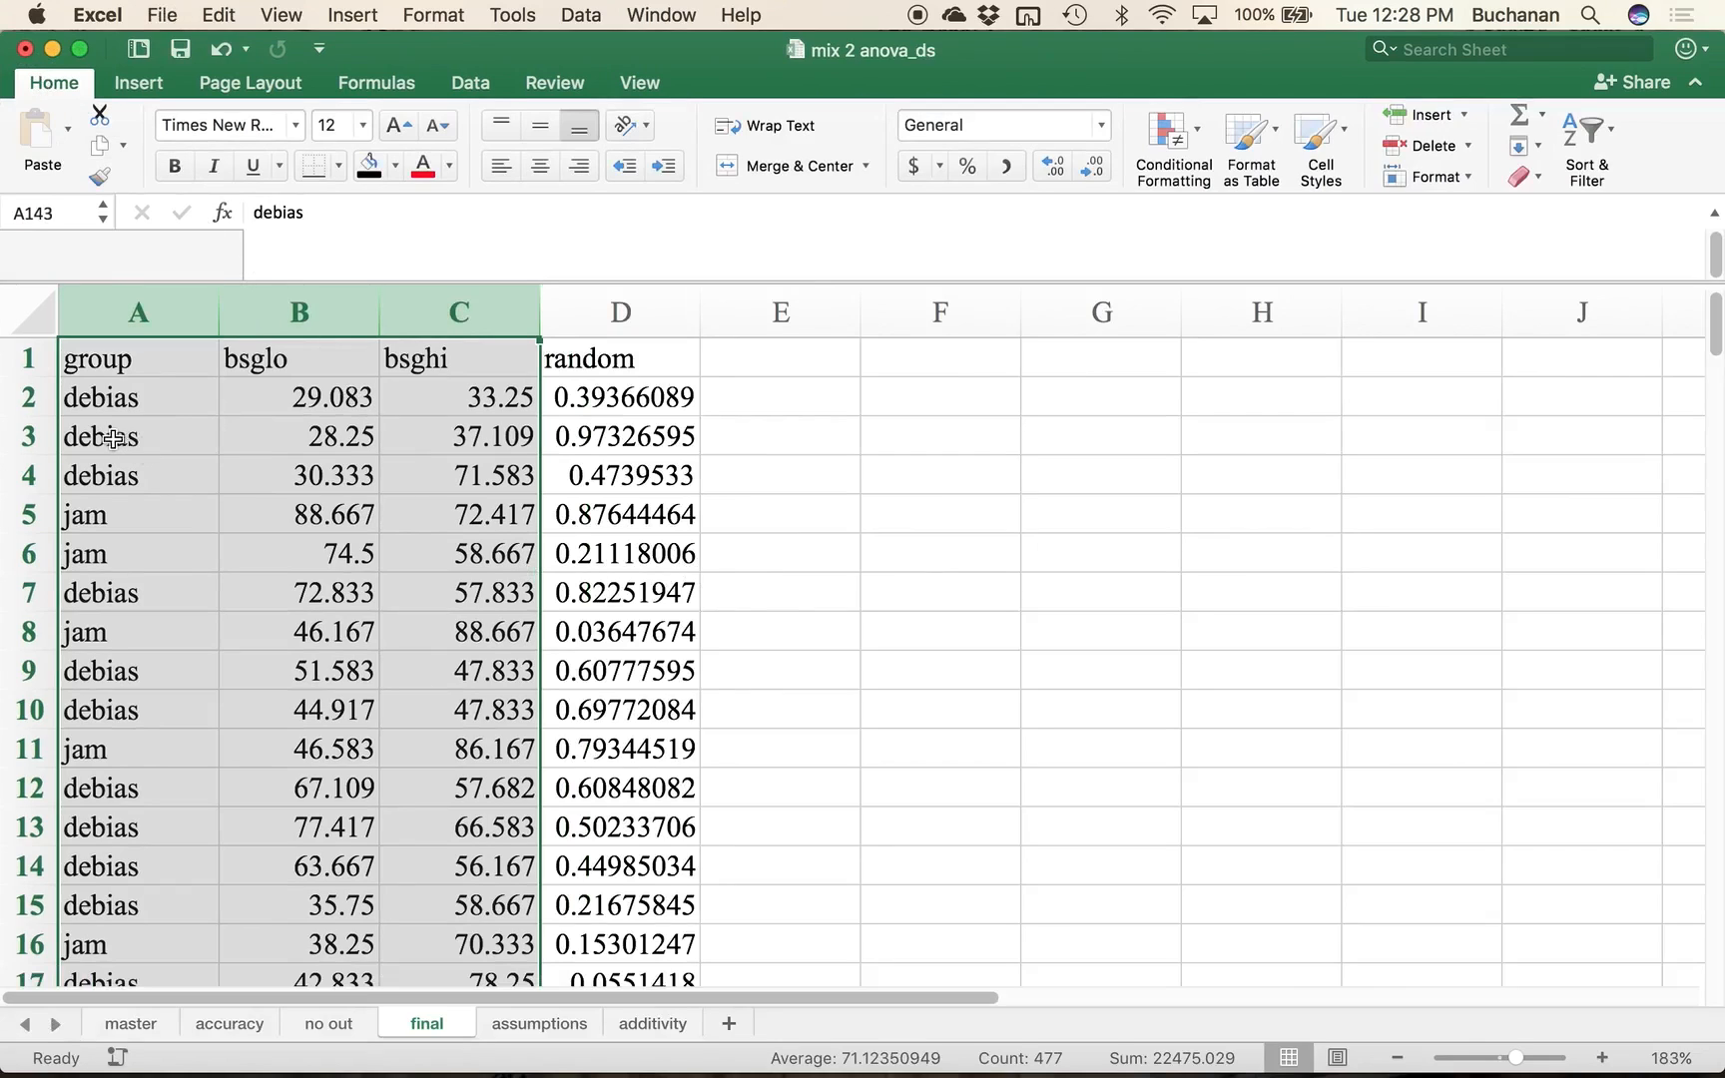
# Step: Close the mix 2 anova_ds workbook and quit the spreadsheet program, ignoring its crash report
pyautogui.click(27, 49)
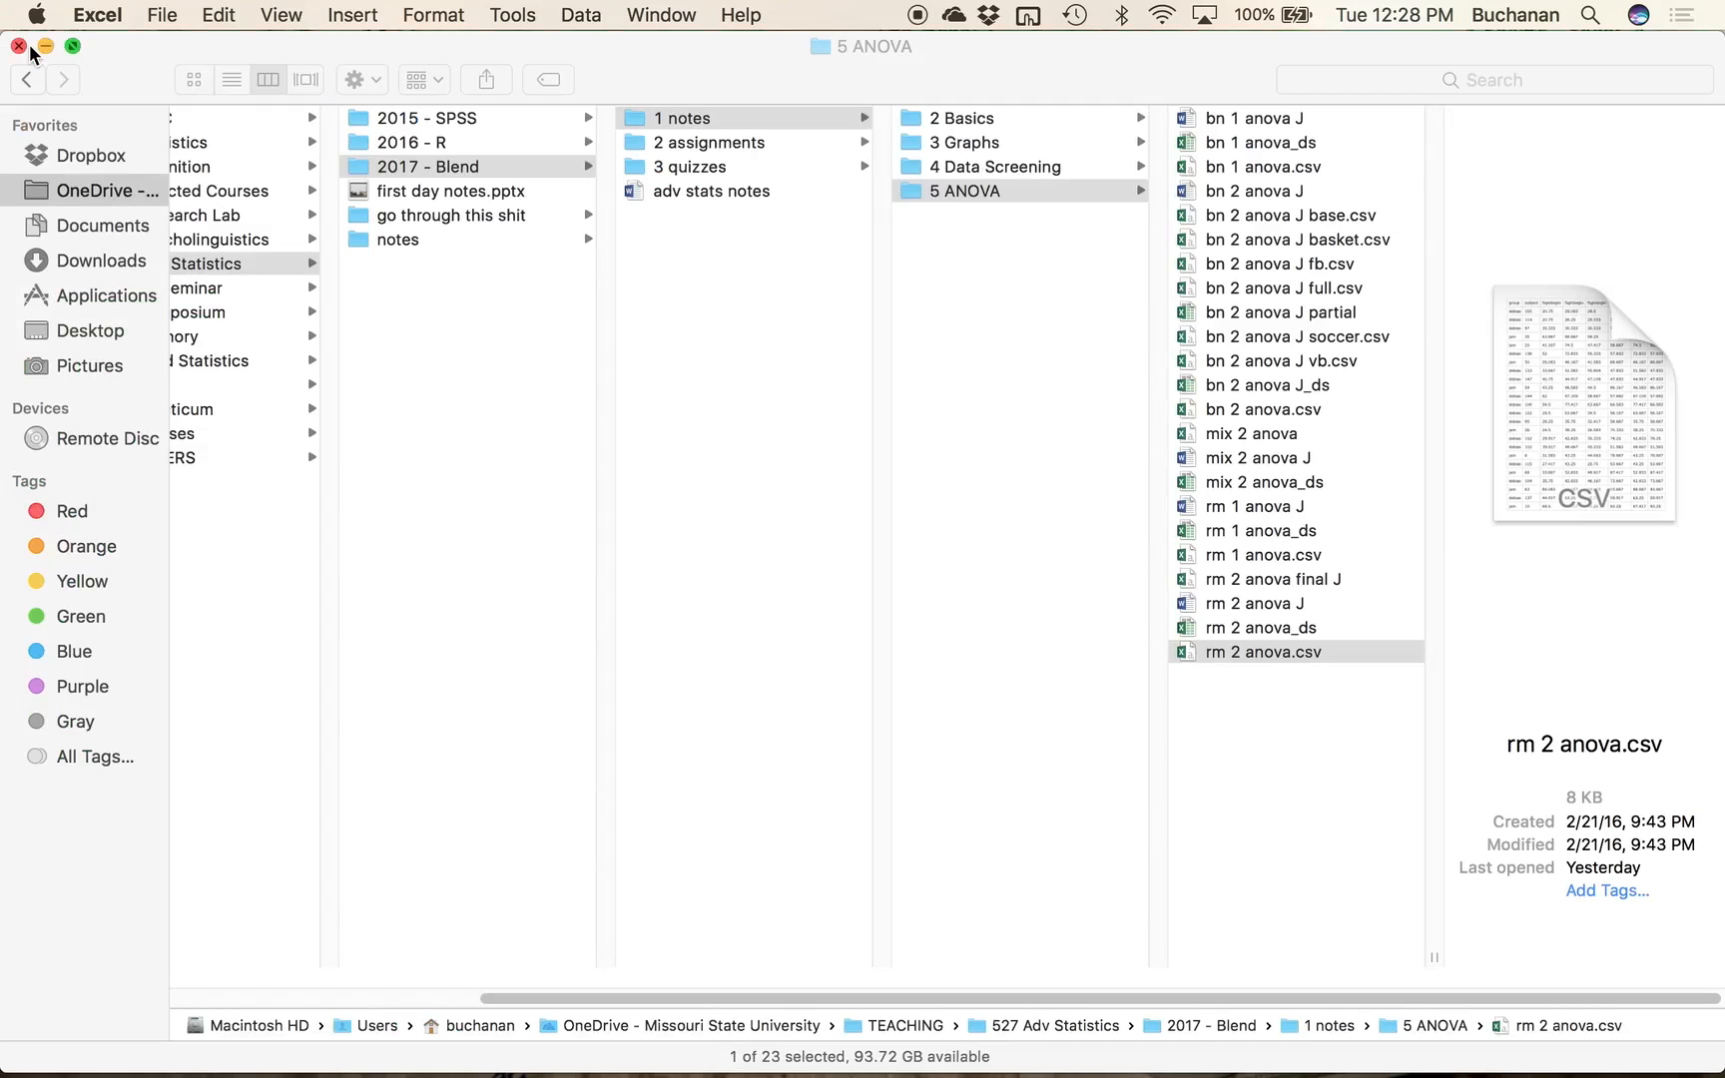
pyautogui.press('super+q')
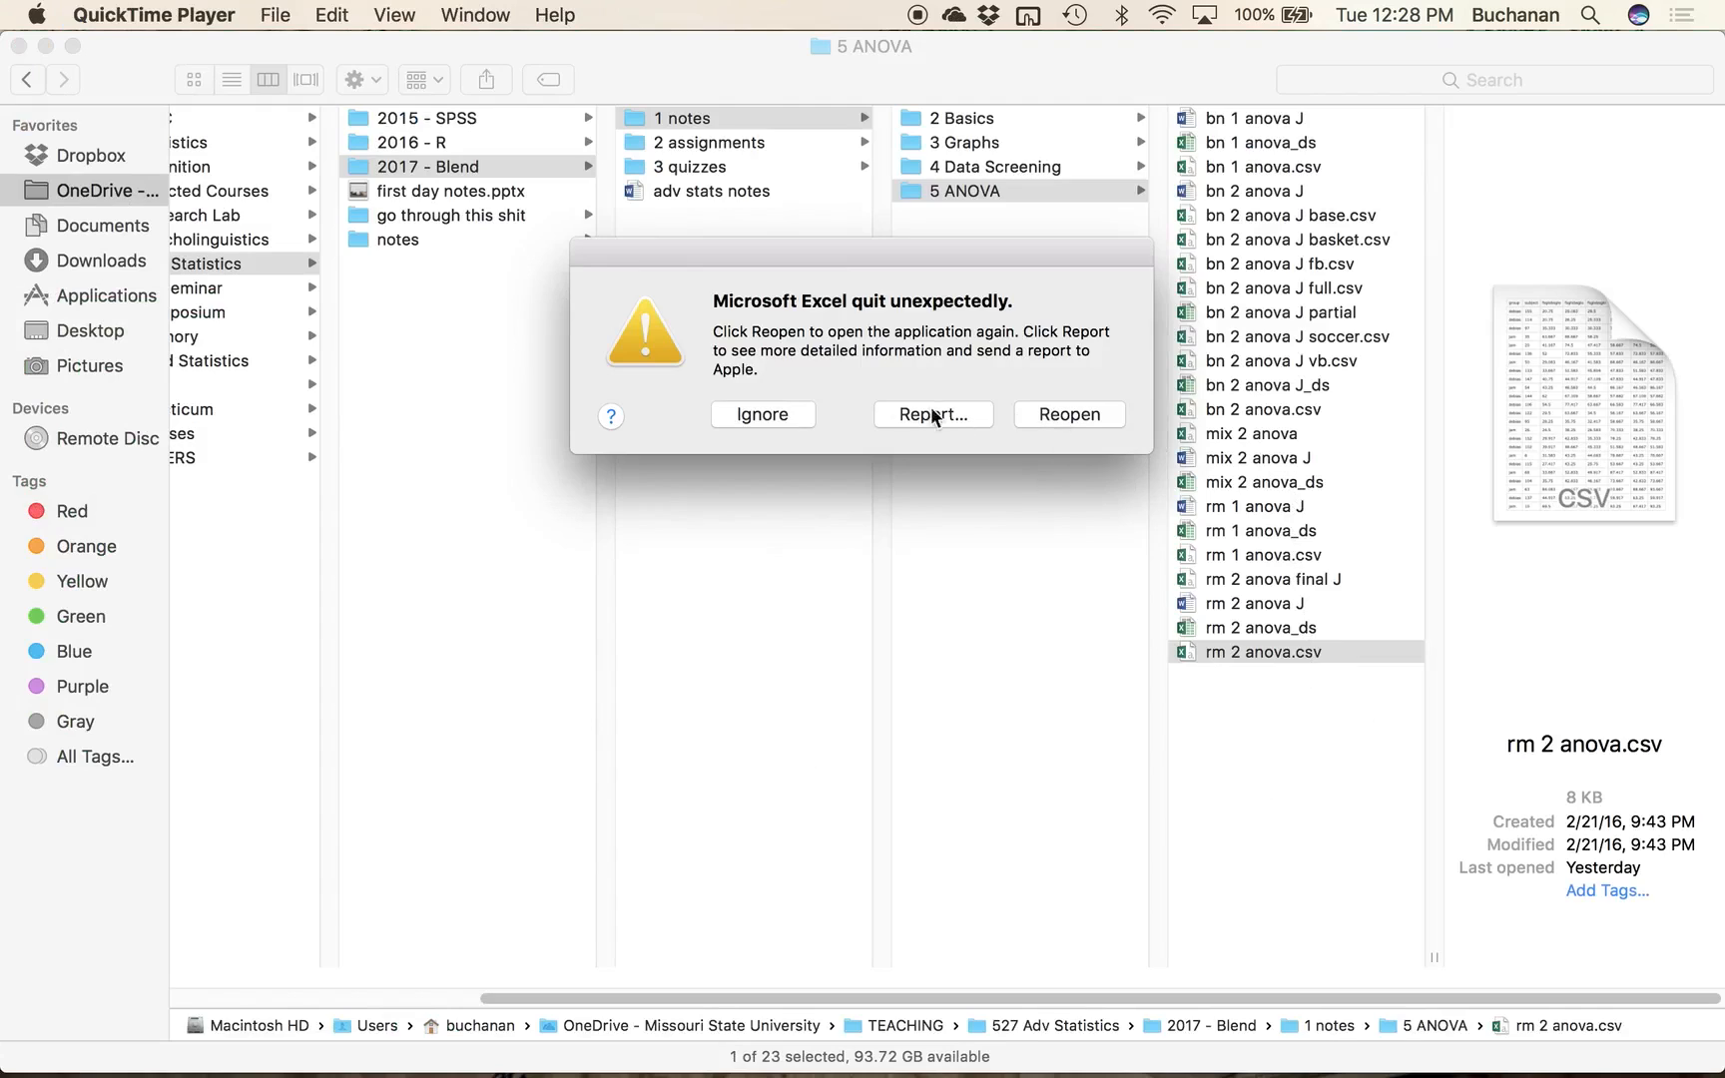
pyautogui.click(764, 414)
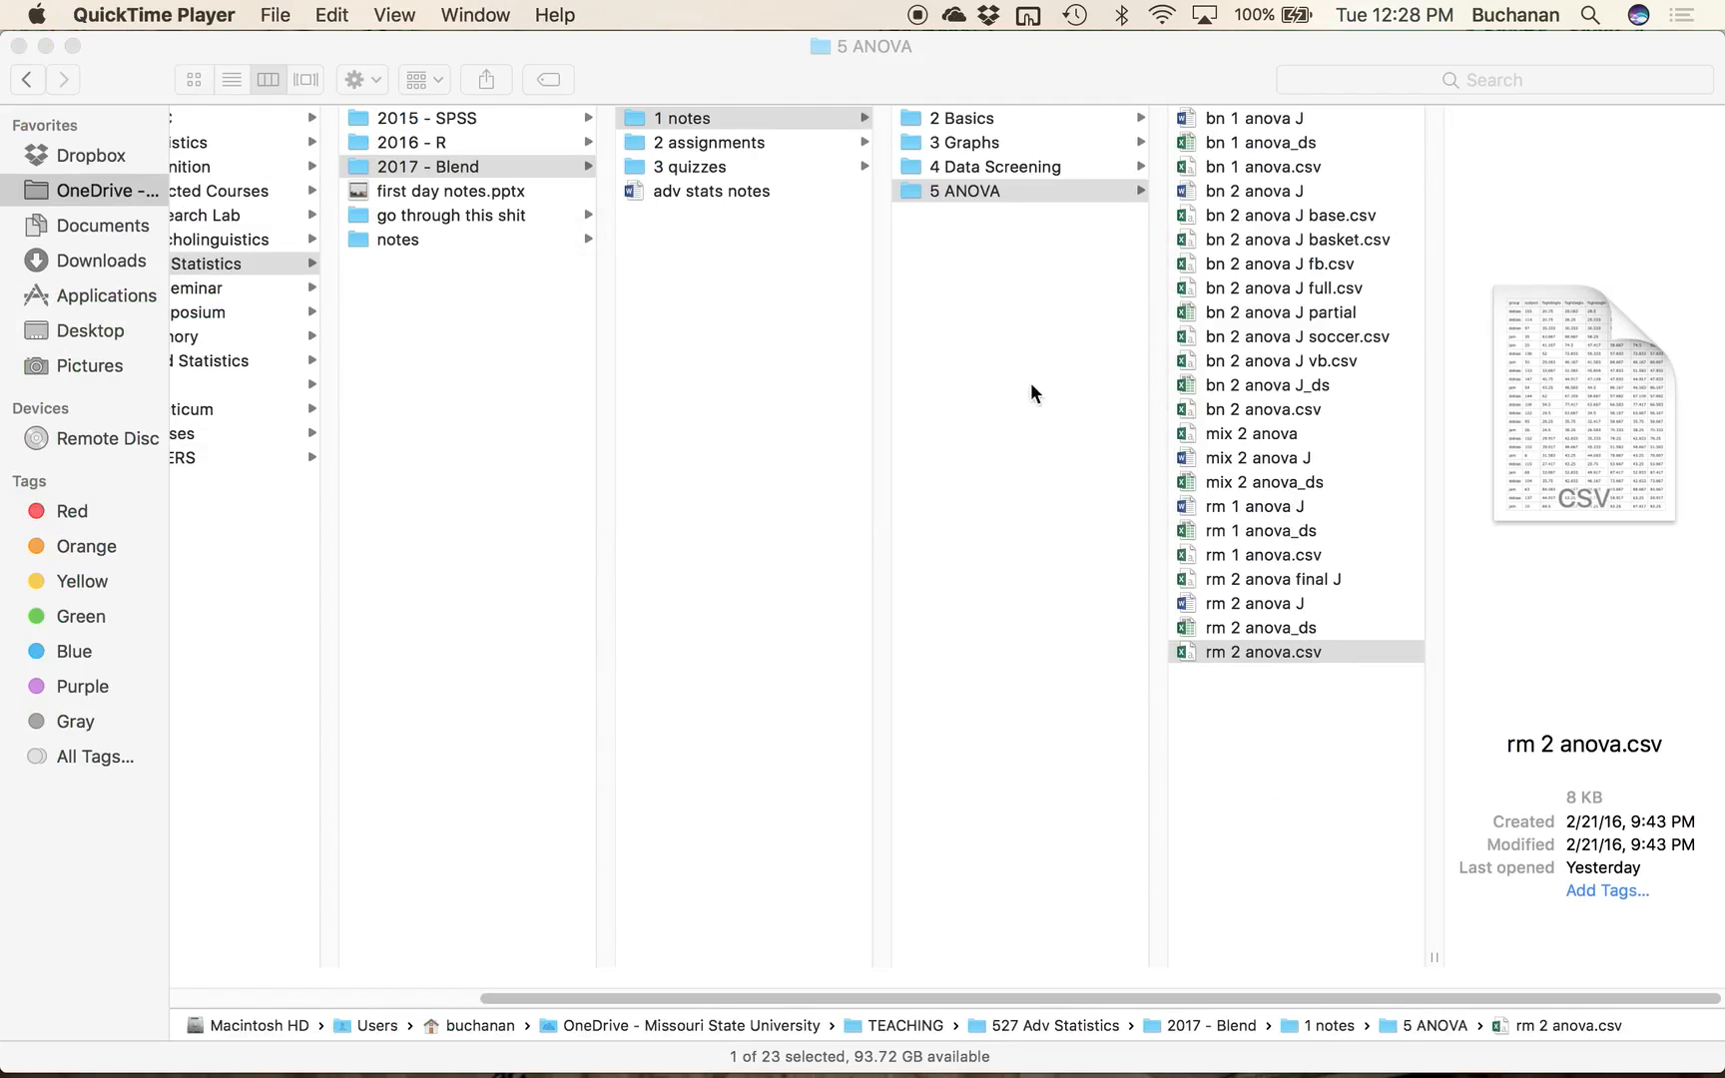
# Step: Rename the exported mix 2 anova CSV file in the 5 ANOVA folder as "mix 2 anova J"
pyautogui.click(1277, 451)
pyautogui.click(1266, 428)
pyautogui.press('Return')
pyautogui.press('Right')
pyautogui.write('J')
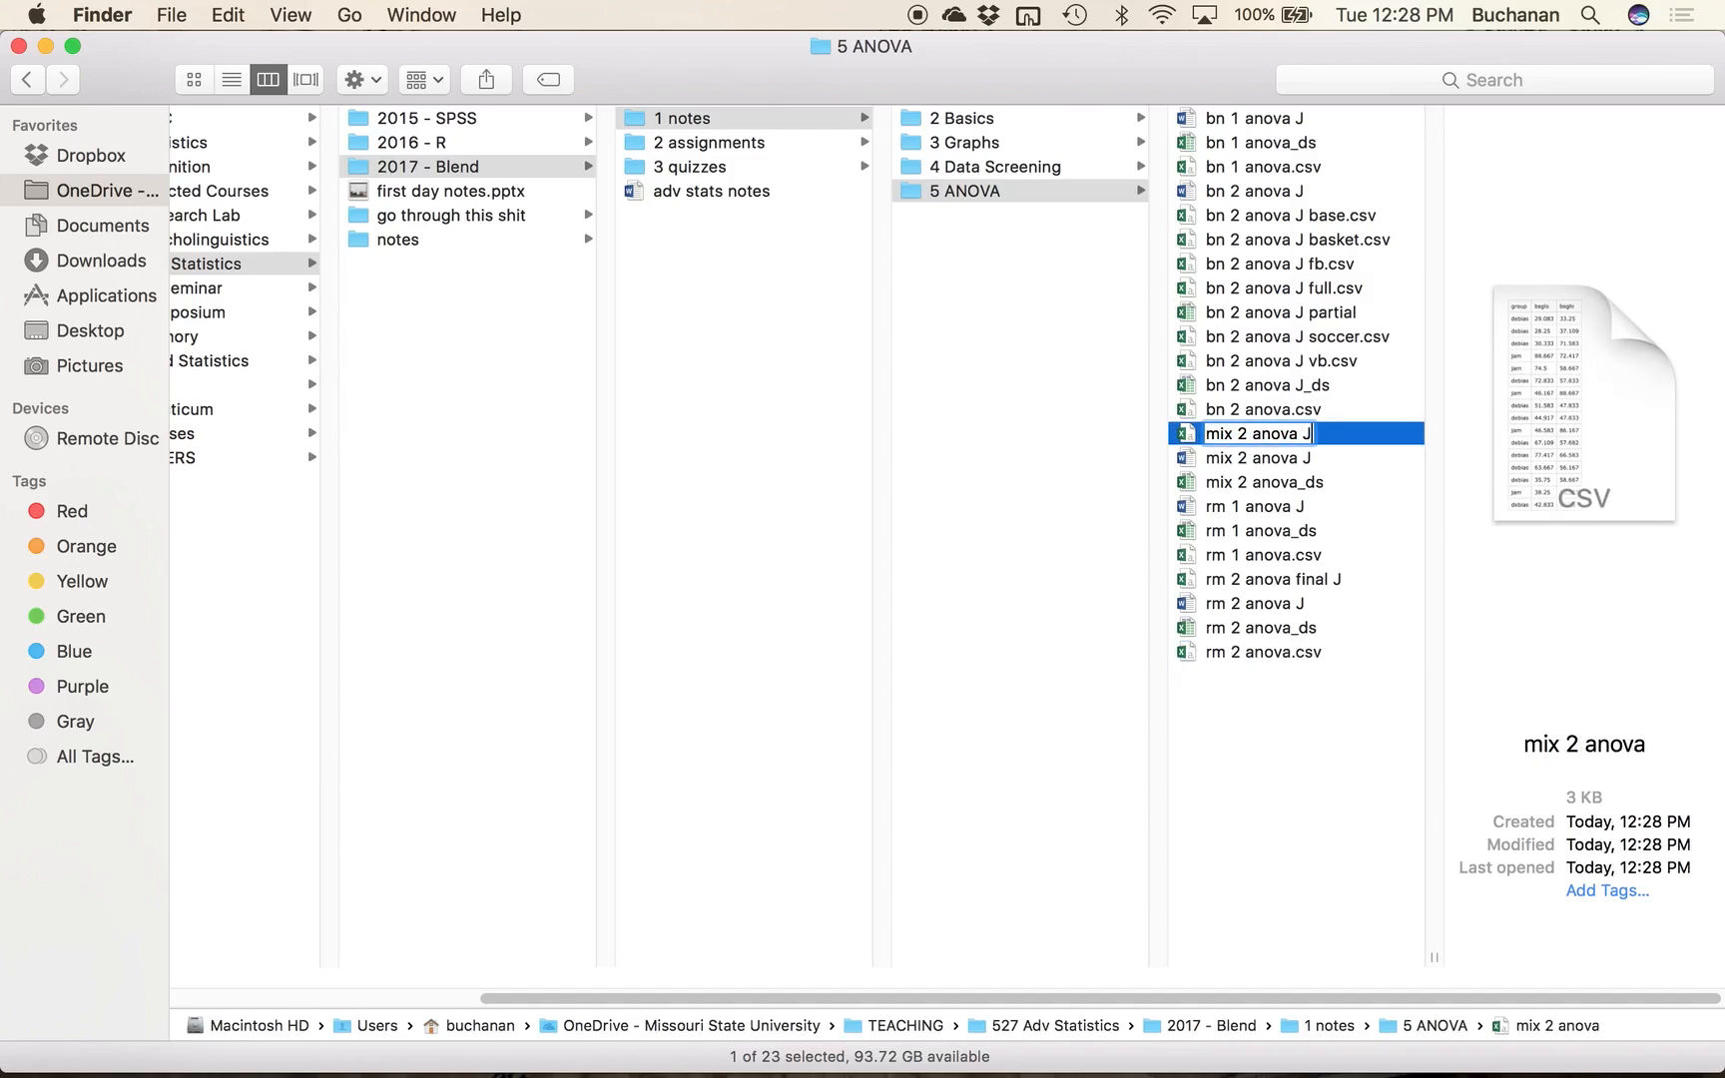
pyautogui.press('Return')
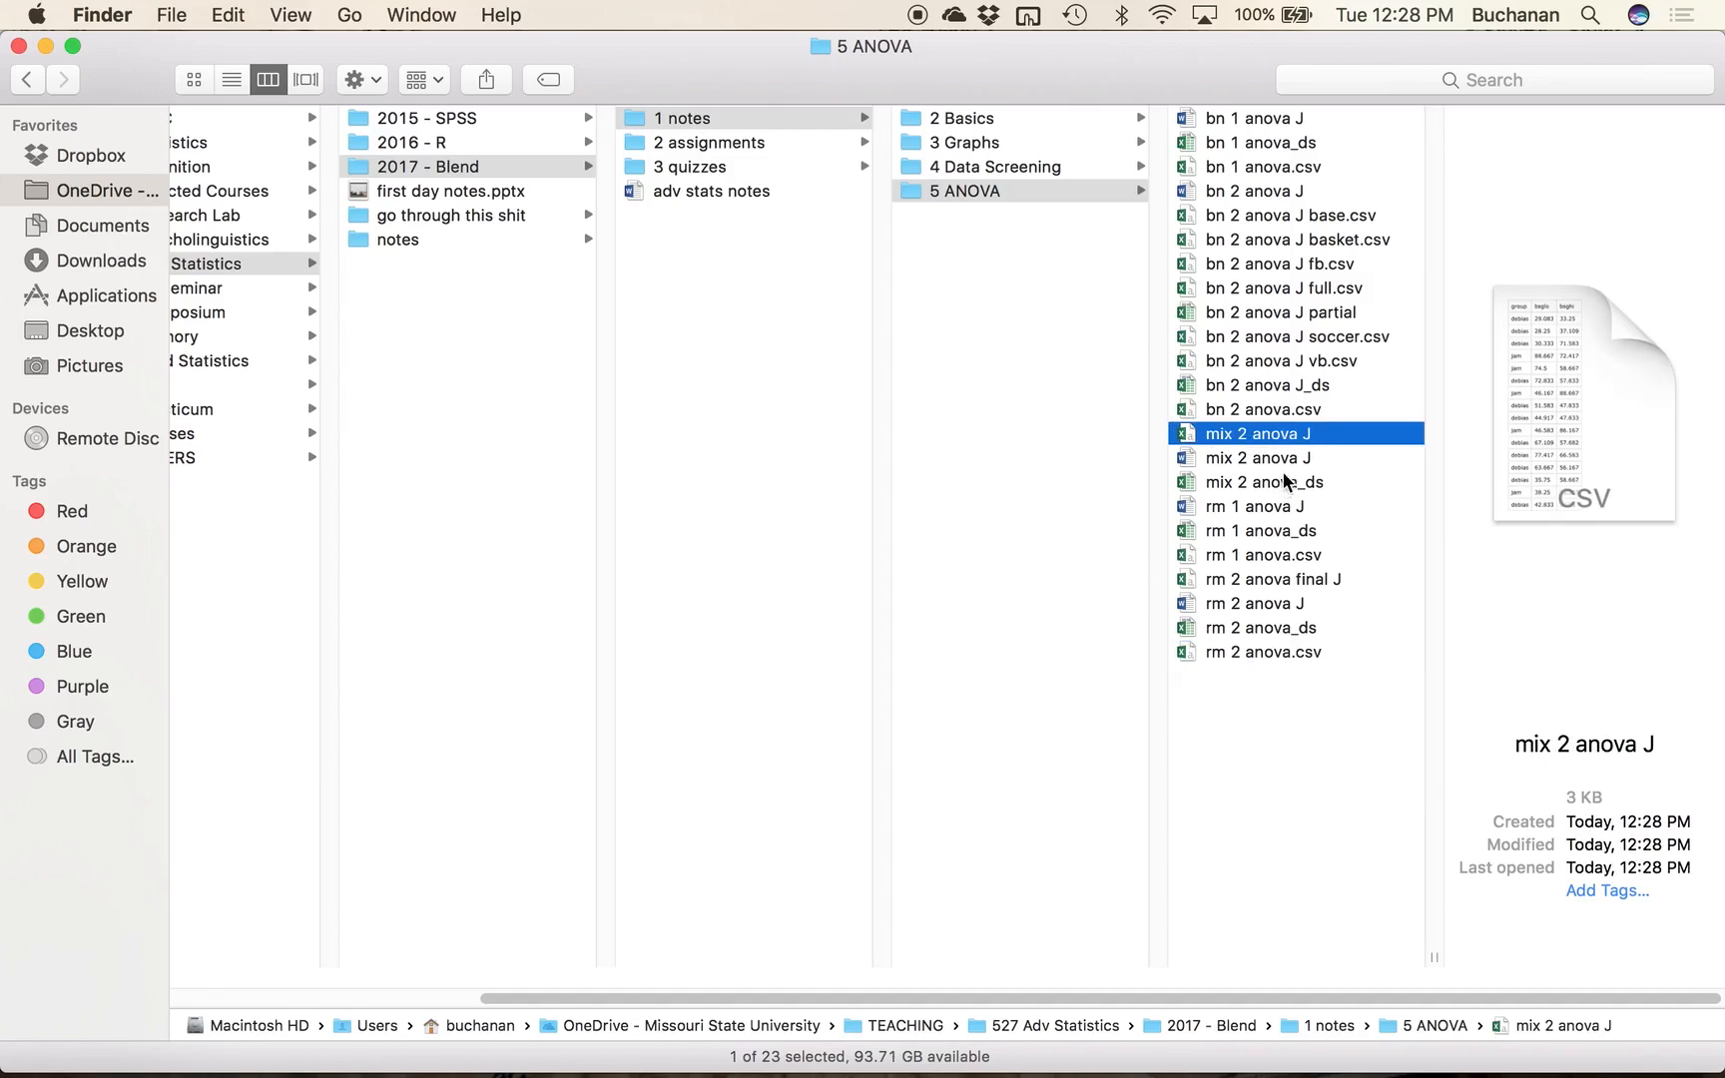
# Step: Search the computer for JASP and launch it
pyautogui.click(1595, 14)
pyautogui.write('ja')
pyautogui.press('Return')
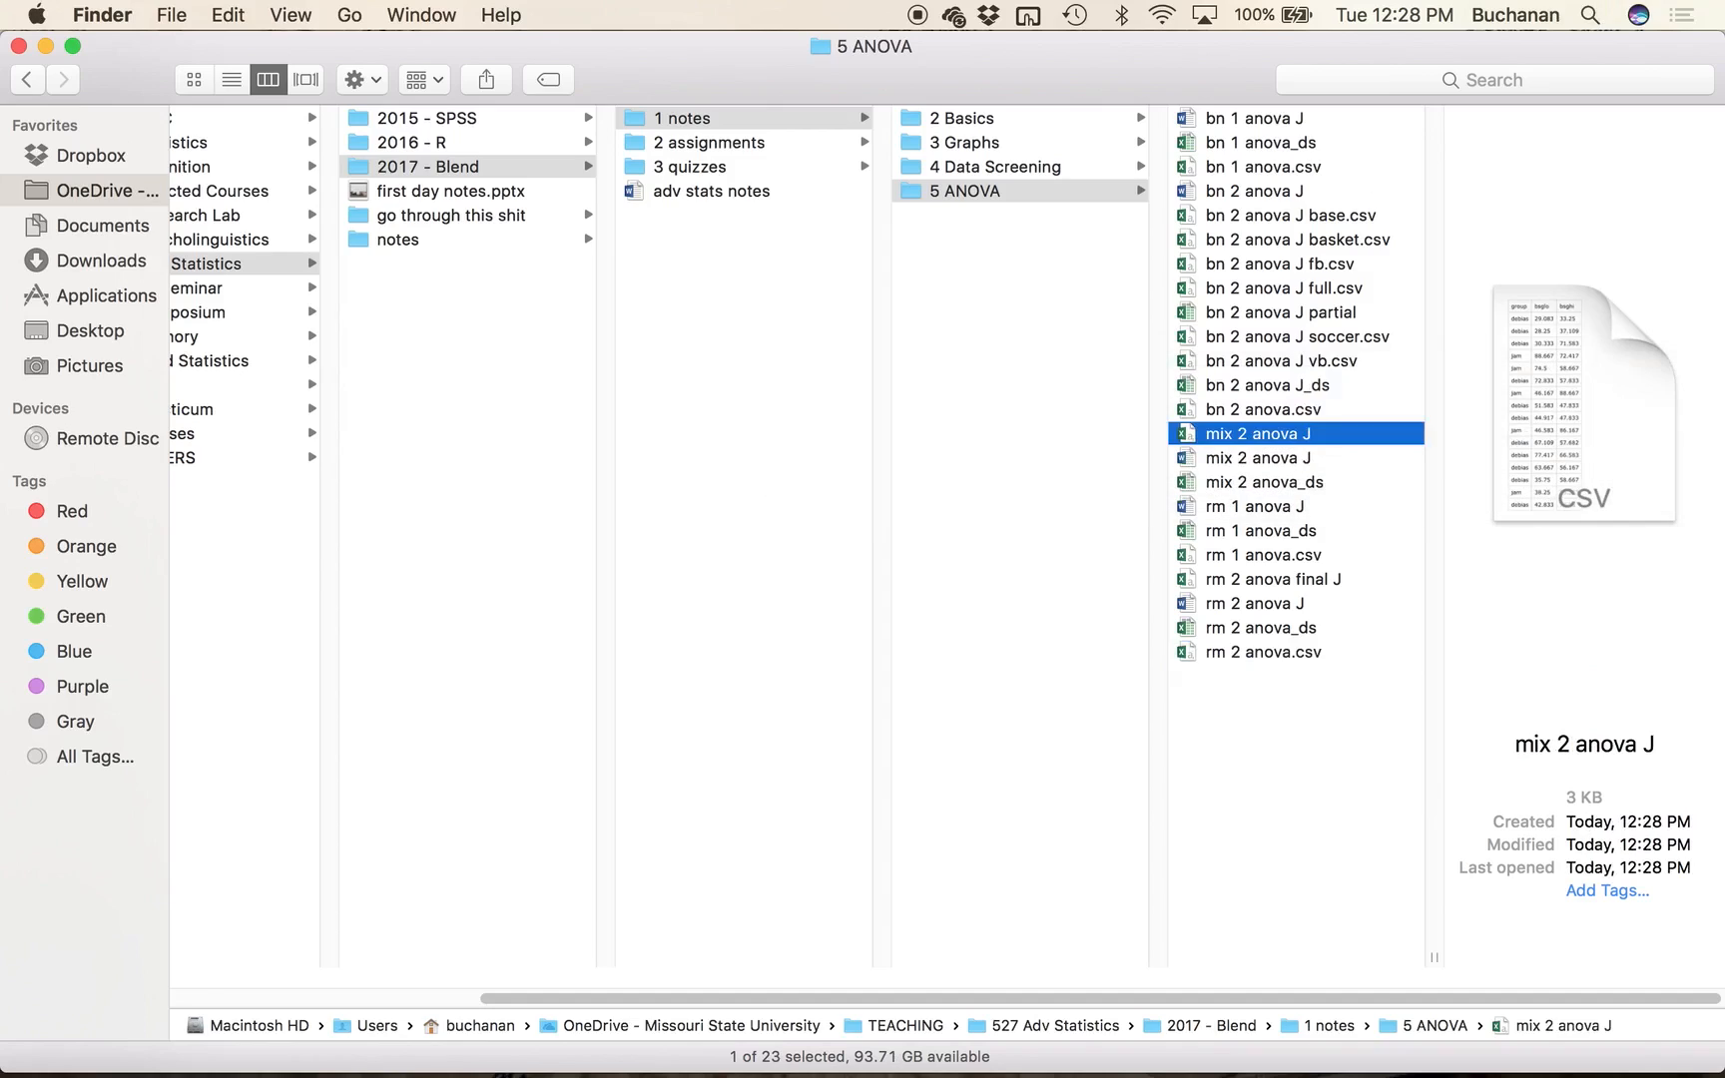
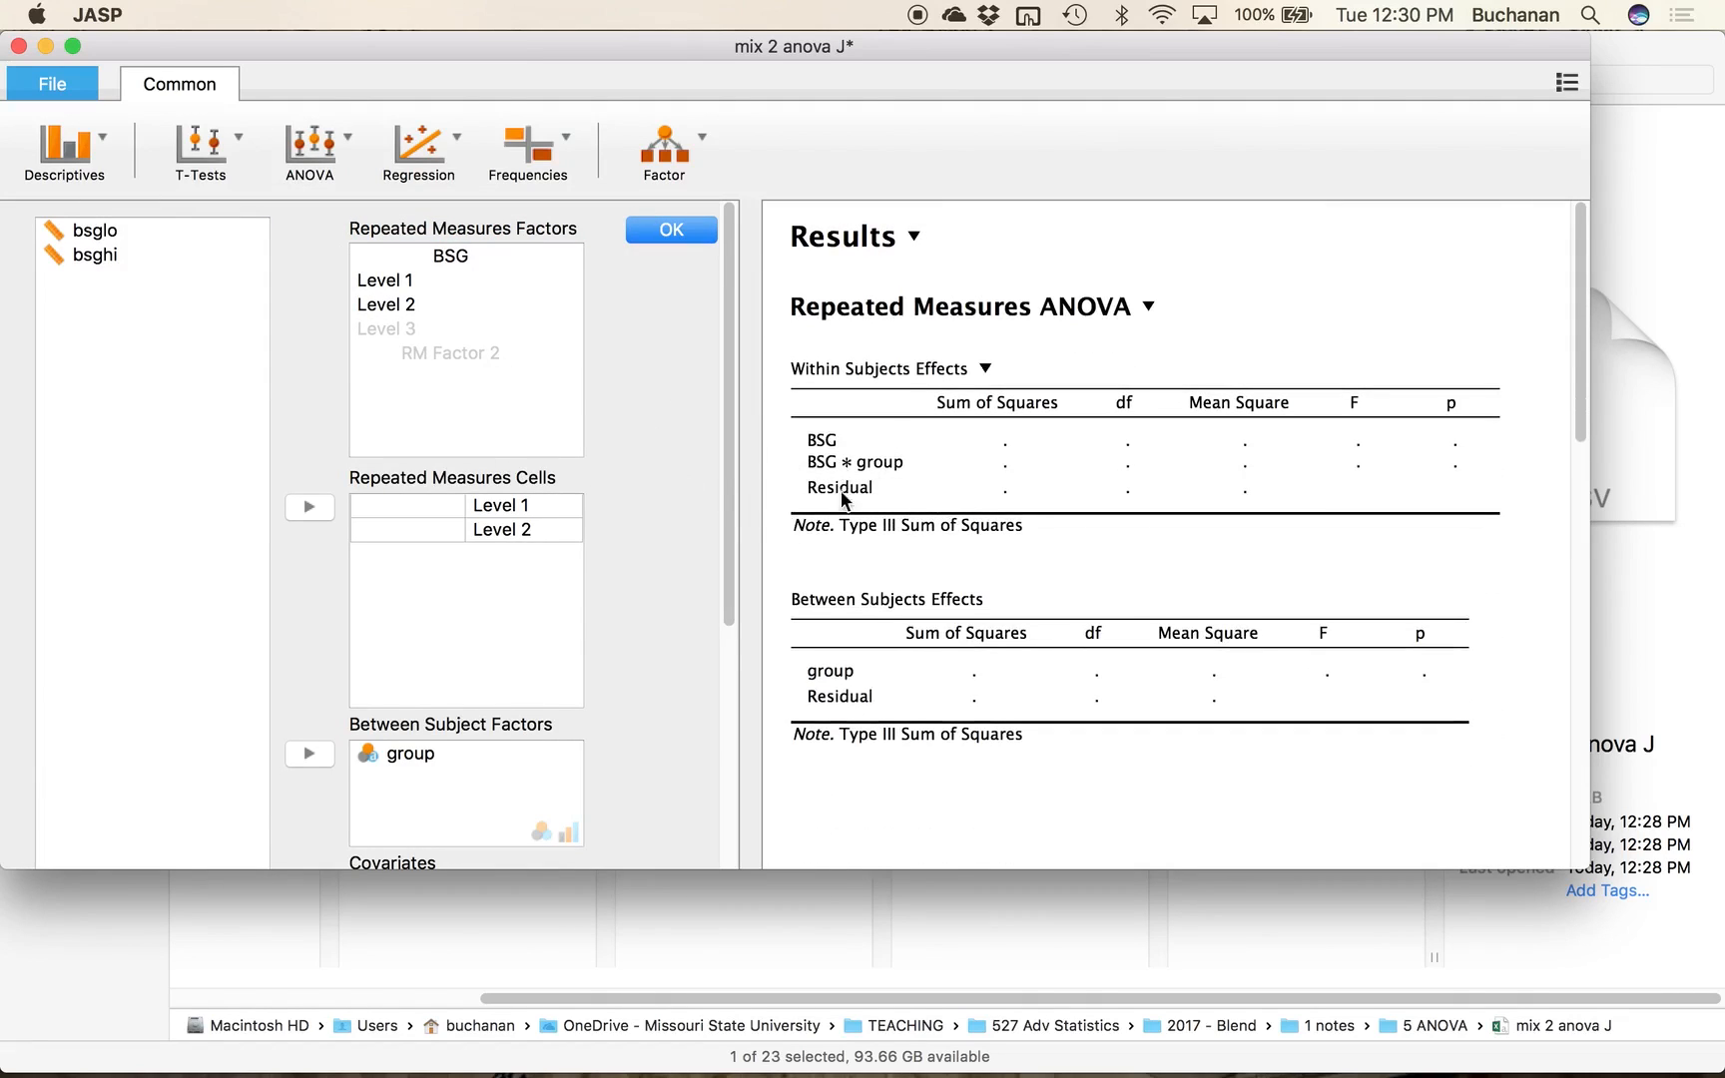
# Step: Name the two levels of the BSG repeated measures factor Low and High
pyautogui.doubleClick(385, 280)
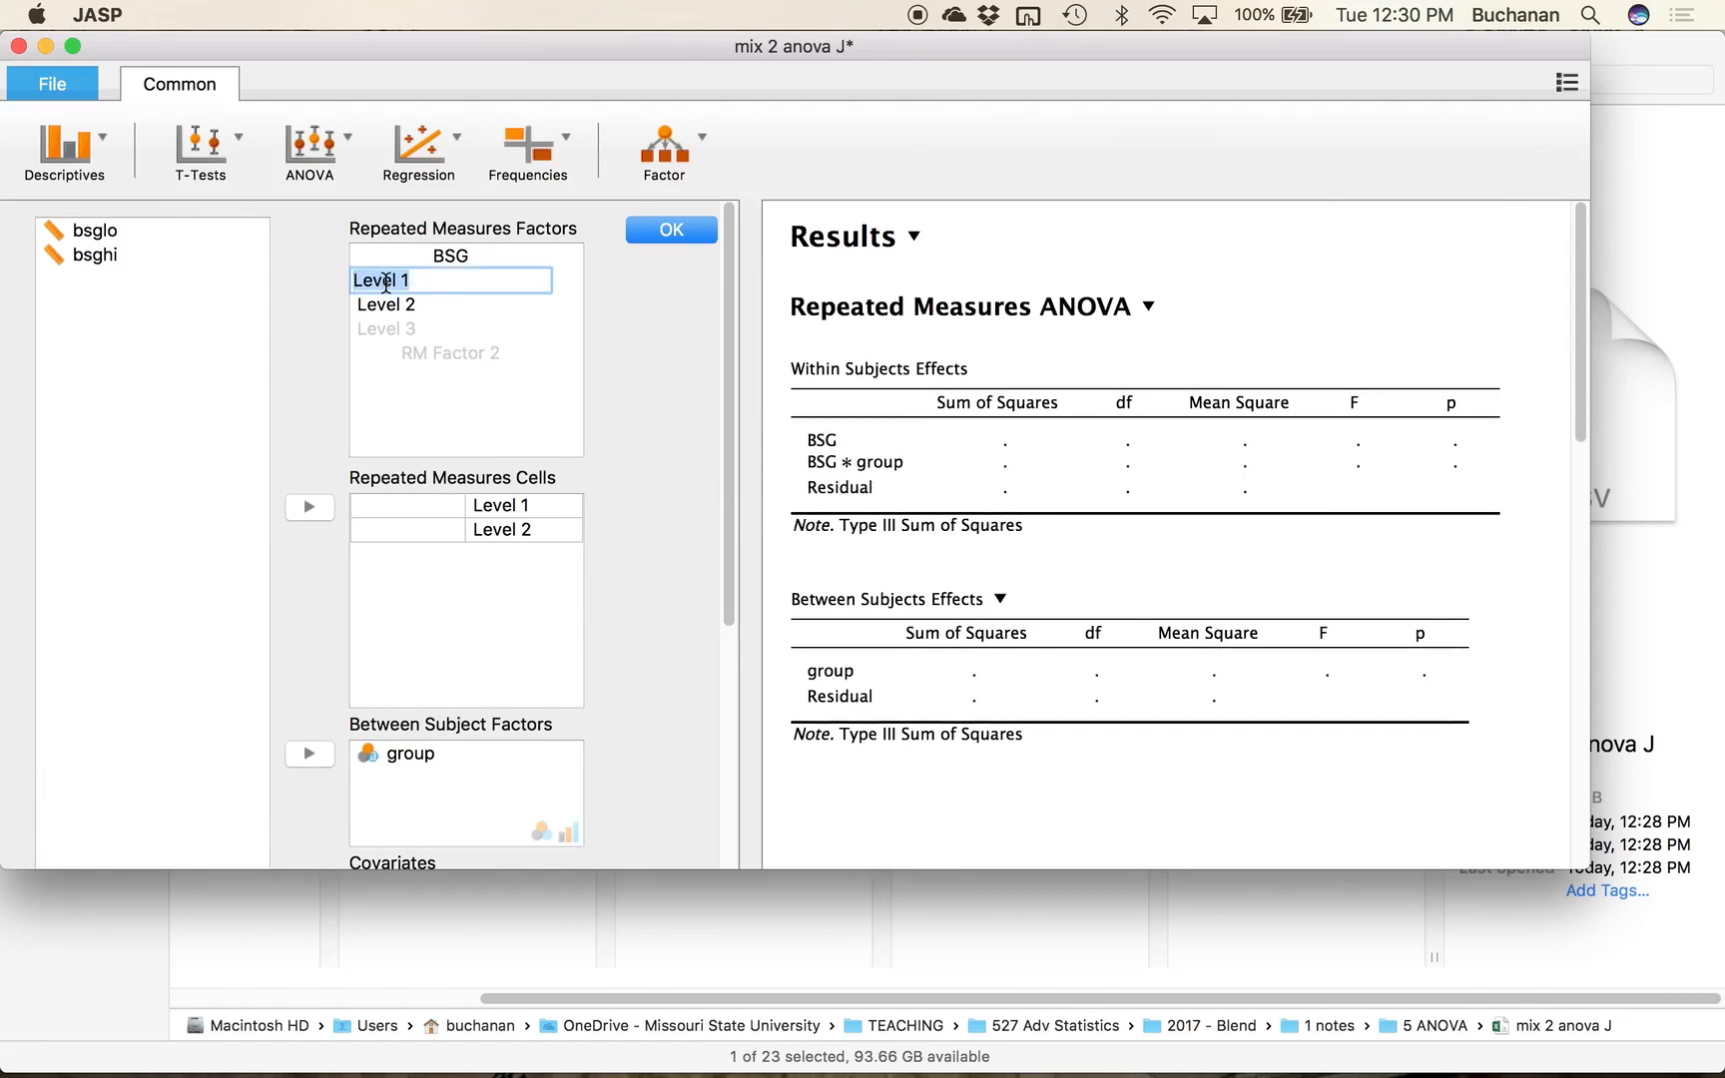
pyautogui.write('Low')
pyautogui.doubleClick(387, 304)
pyautogui.write('High')
pyautogui.click(372, 349)
pyautogui.click(286, 348)
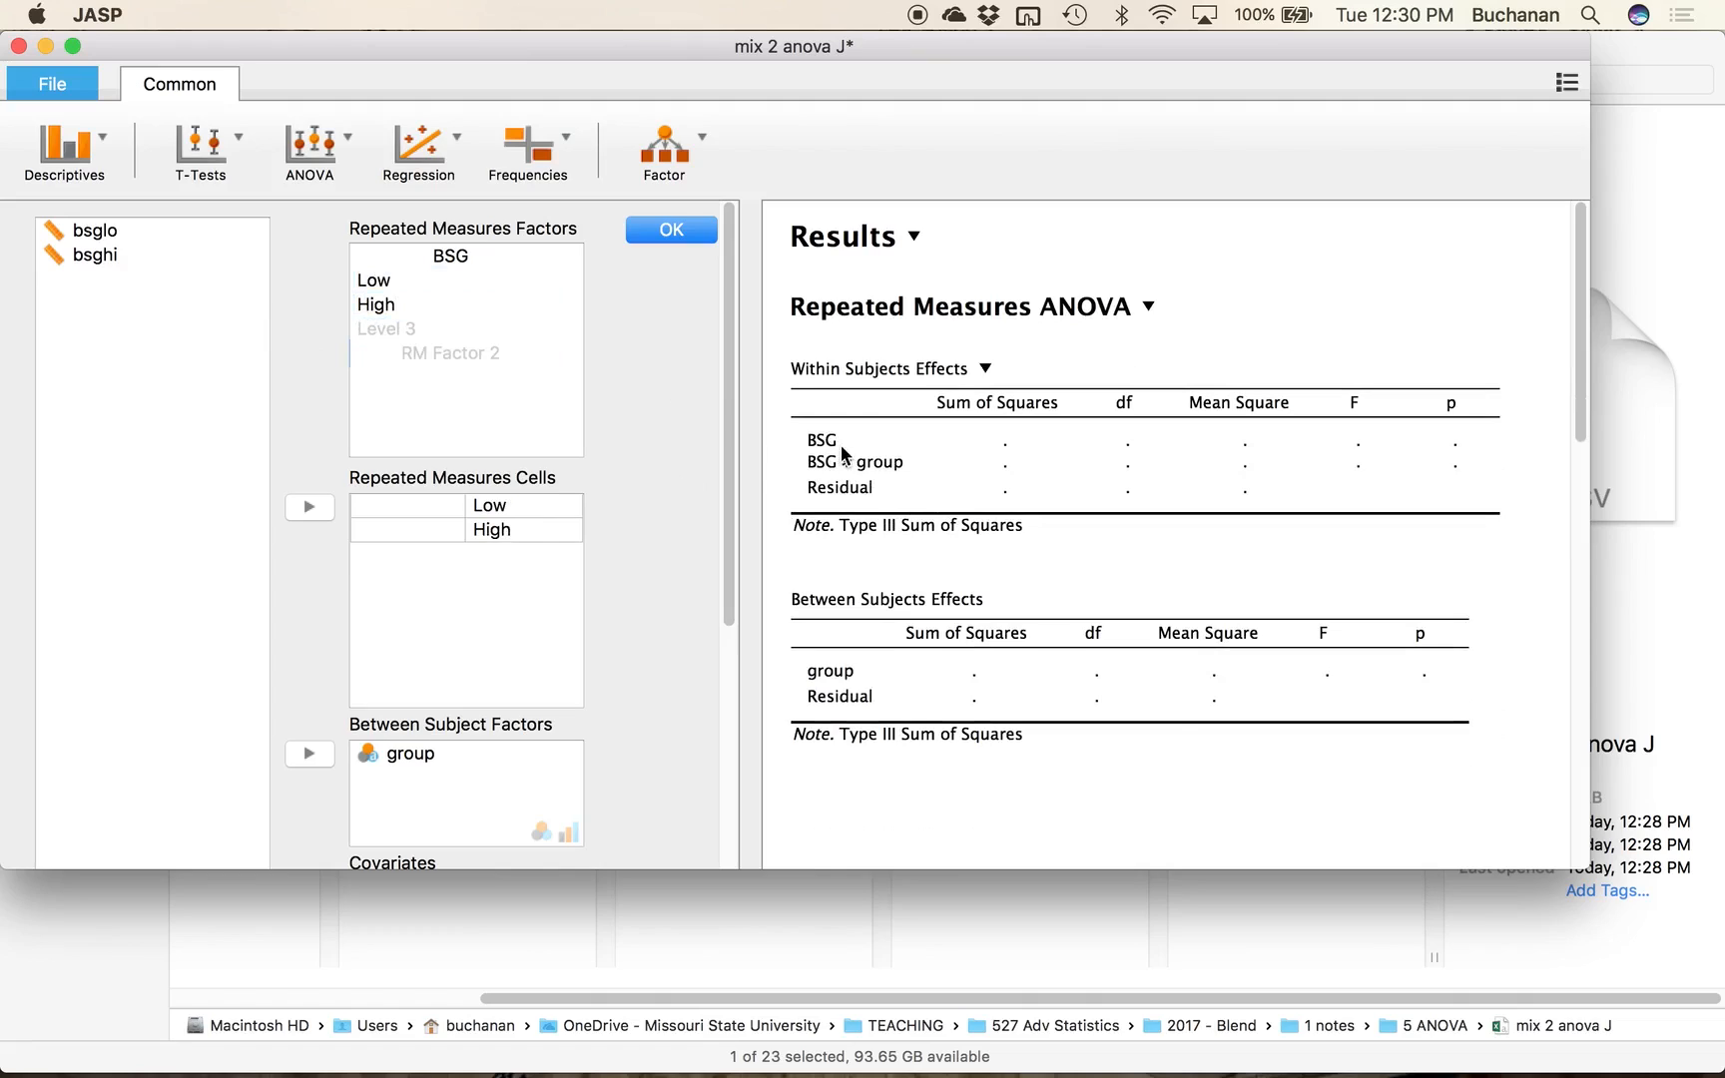
# Step: Assign bsglo to the Low cell and bsghi to the High cell of the repeated measures design
pyautogui.click(118, 233)
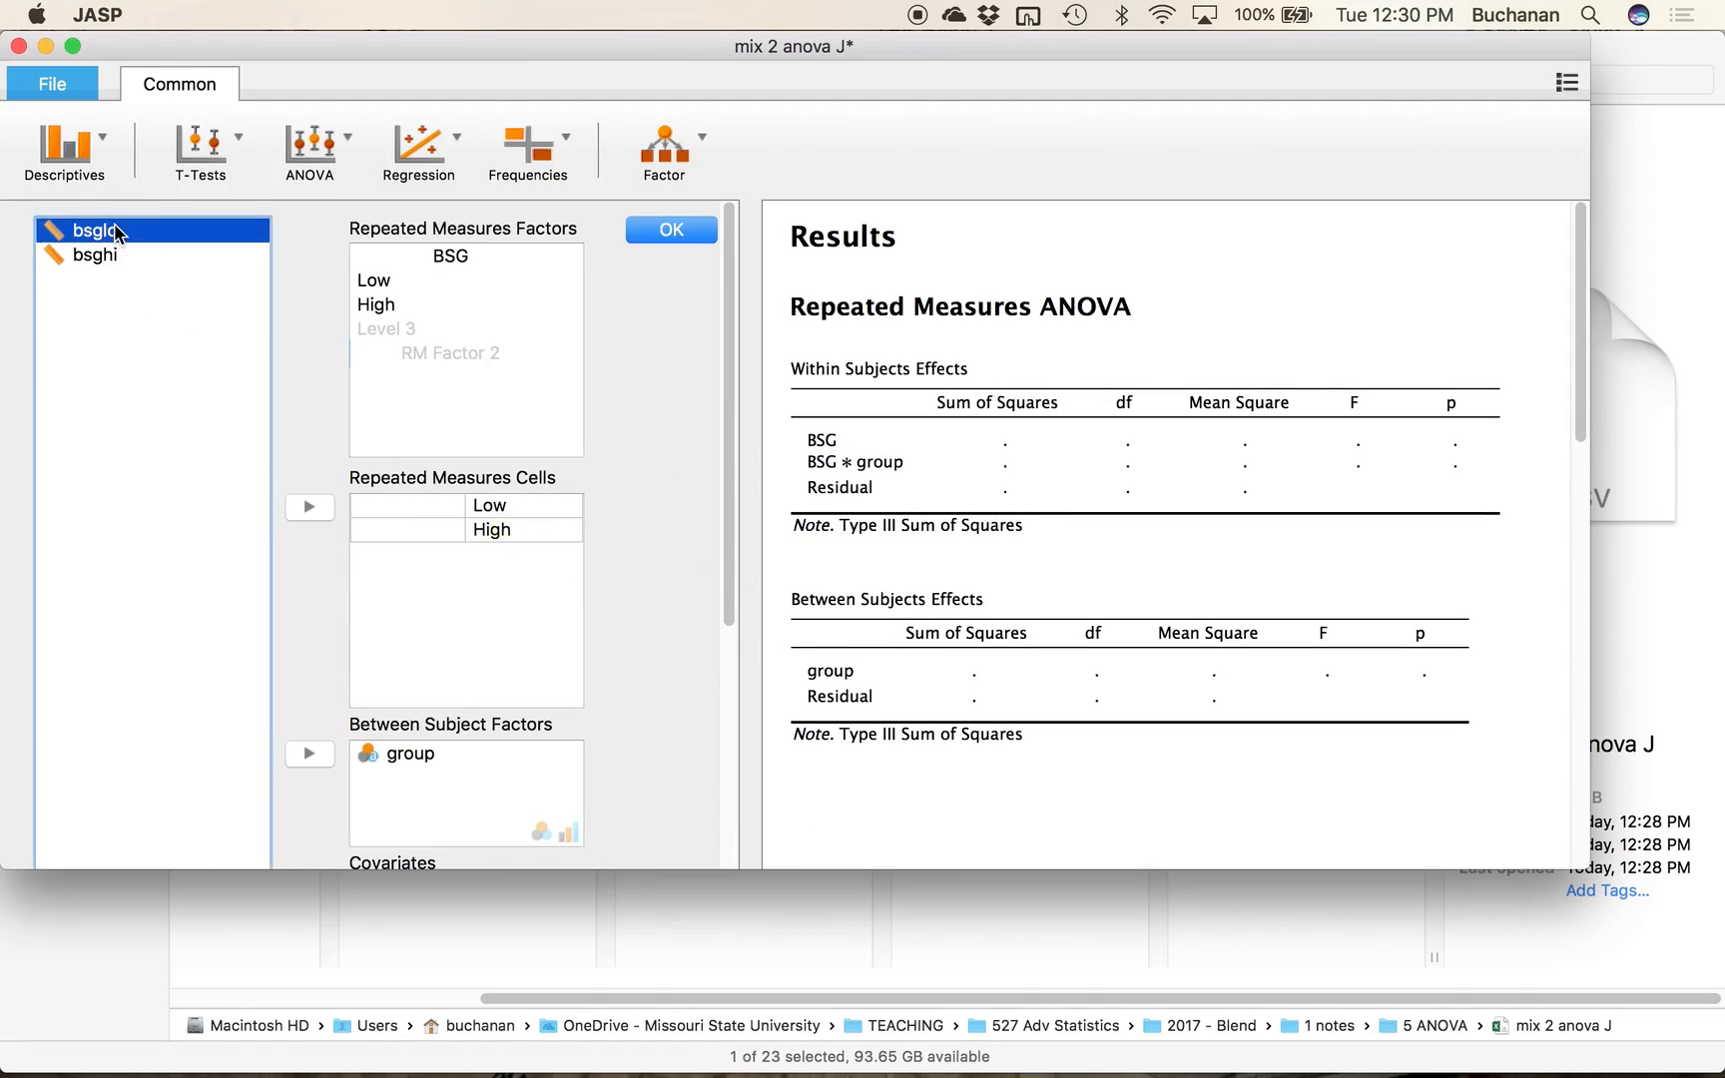
pyautogui.keyDown('shift'); pyautogui.click(115, 256); pyautogui.keyUp('shift')
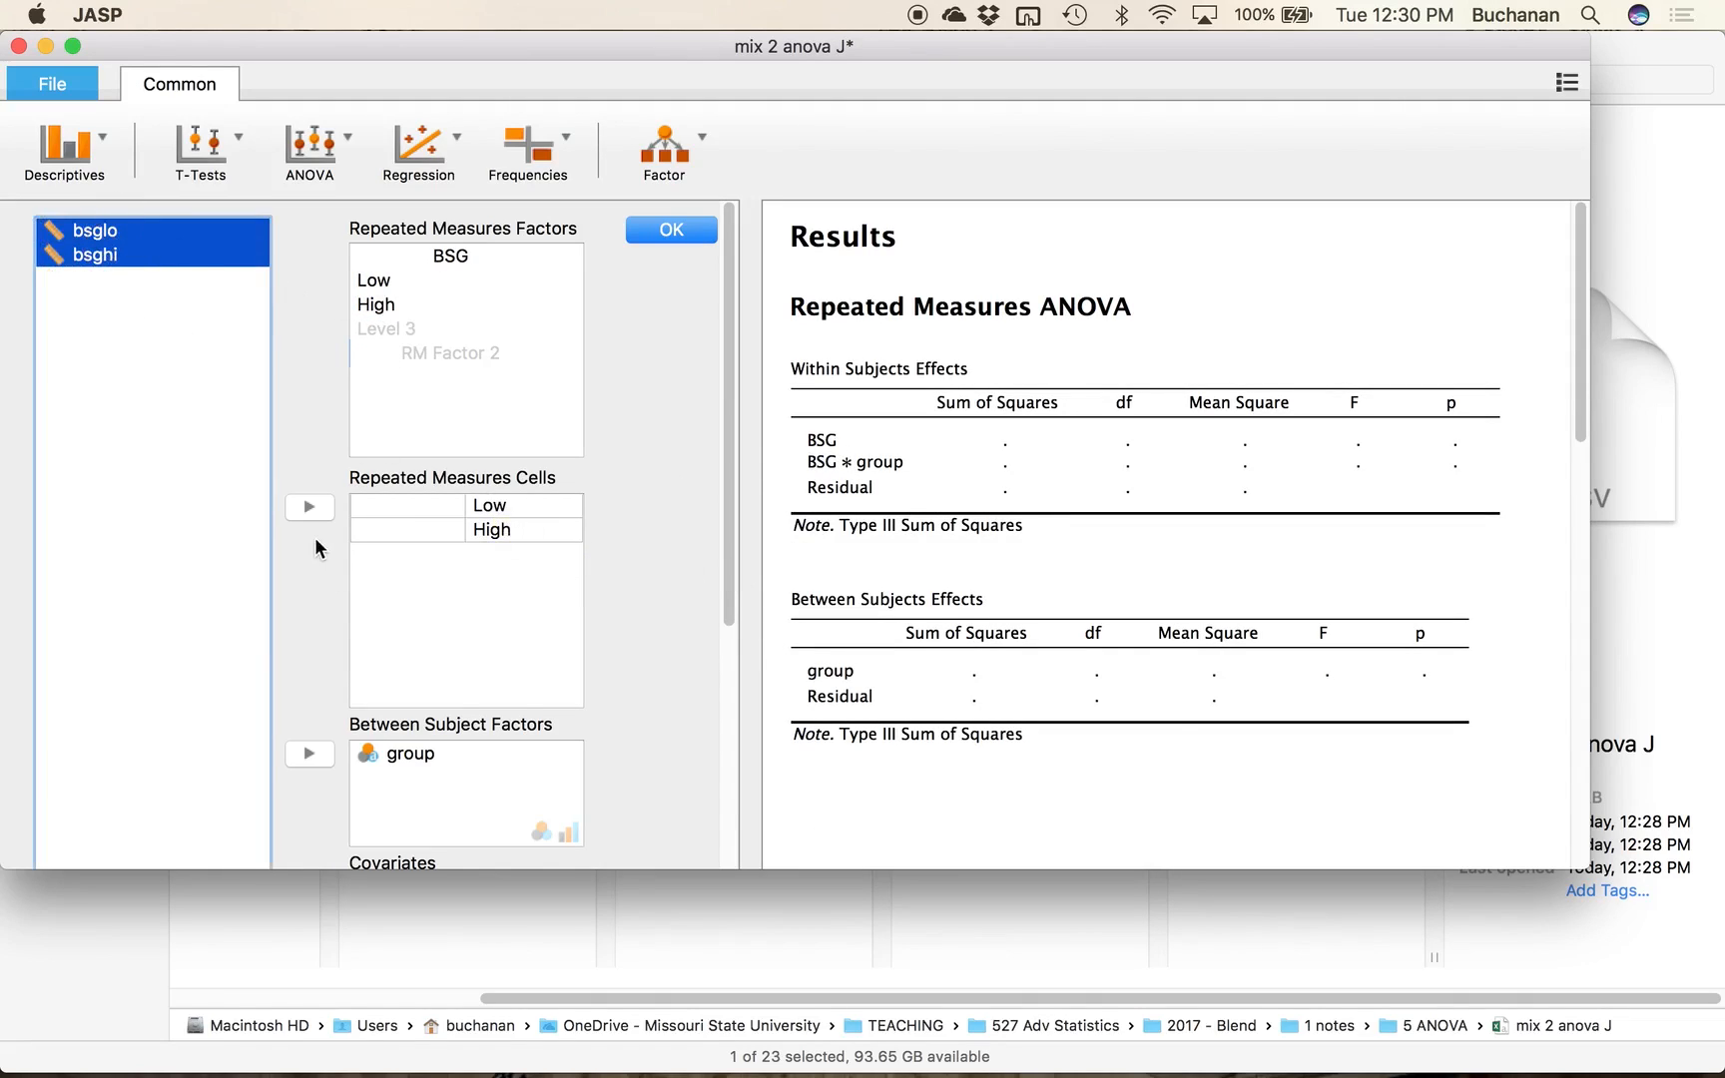
pyautogui.moveTo(170, 230); pyautogui.dragTo(440, 524)
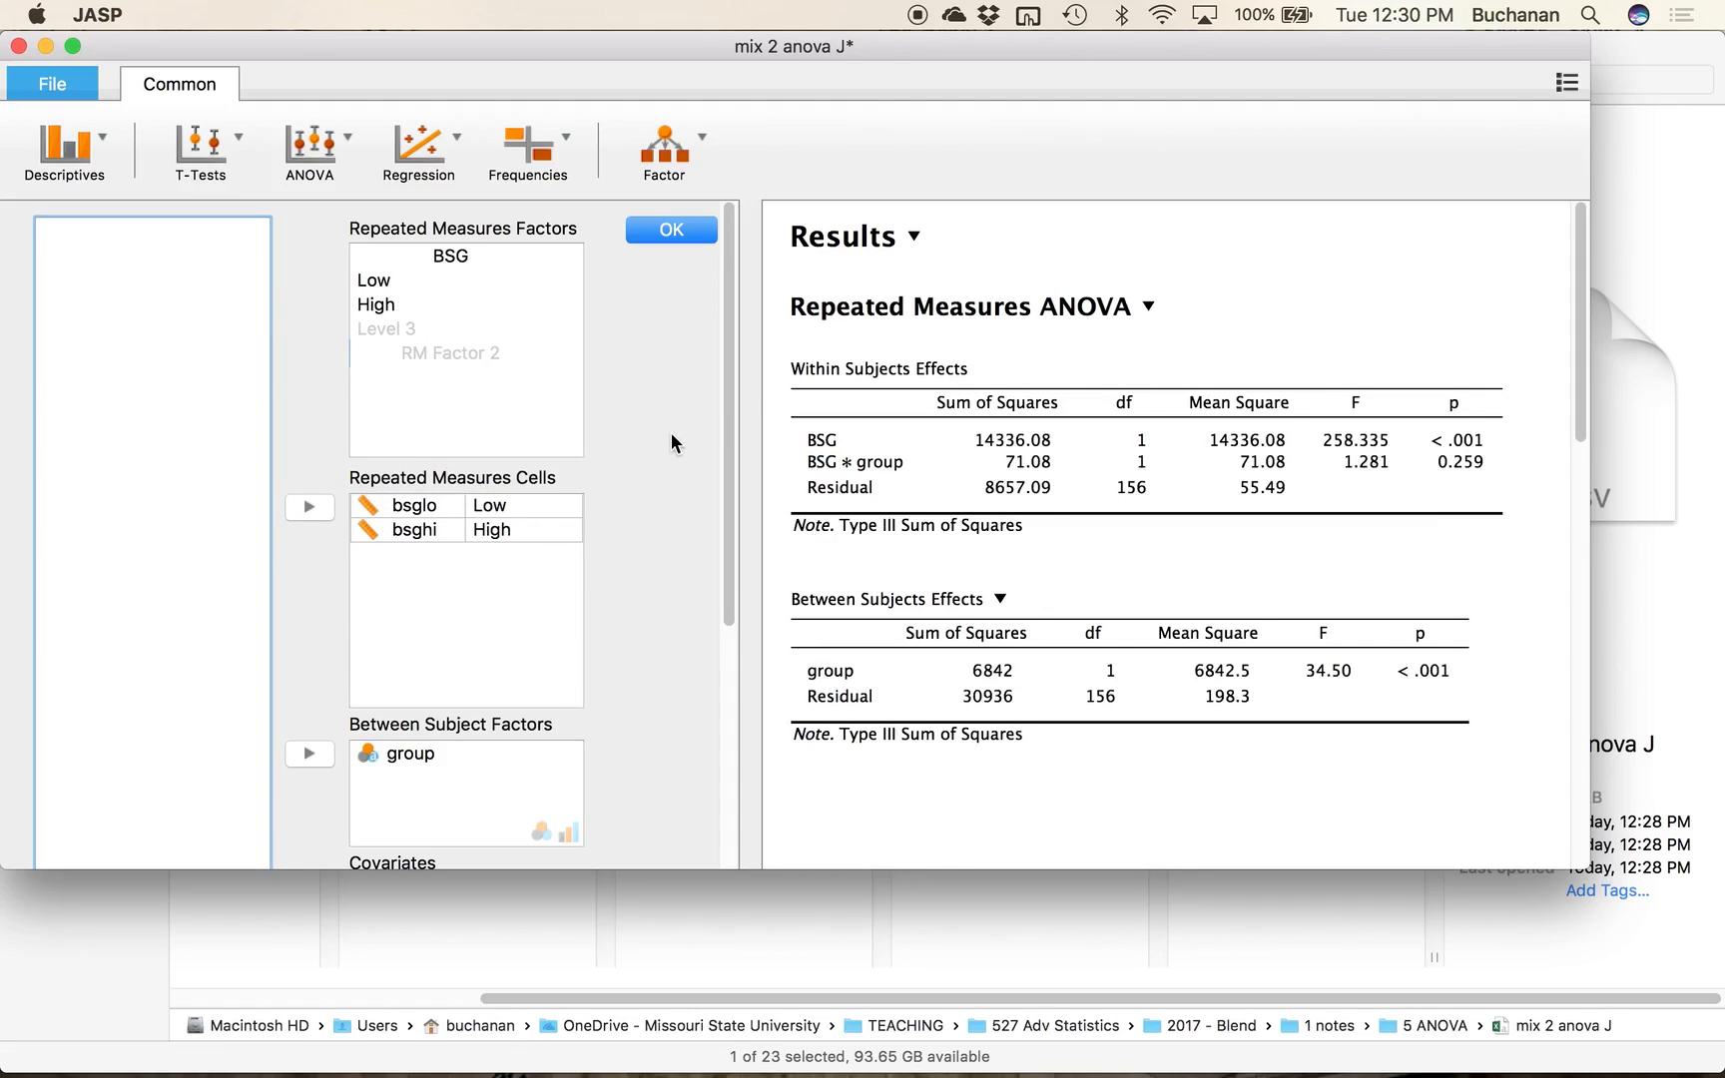
# Step: Enable the sphericity tests and the homogeneity tests among the analysis's assumption checks
pyautogui.scroll(-5, 671, 441)
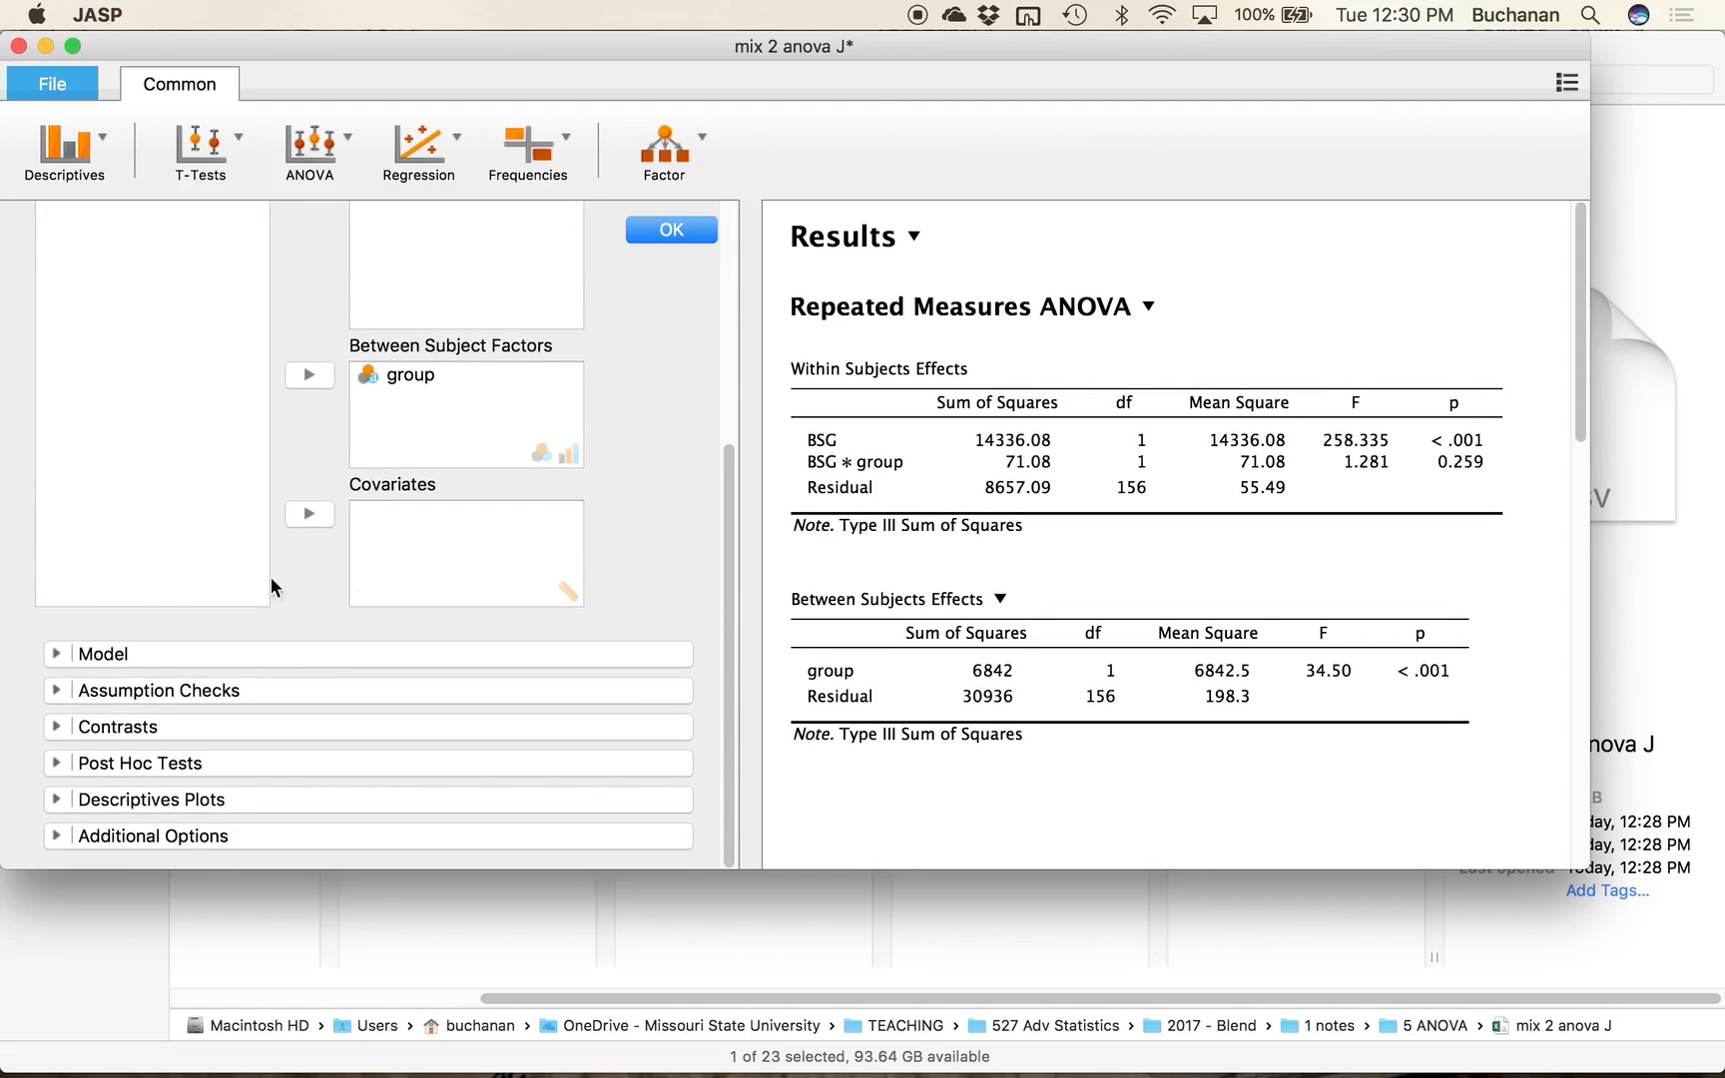
pyautogui.click(50, 691)
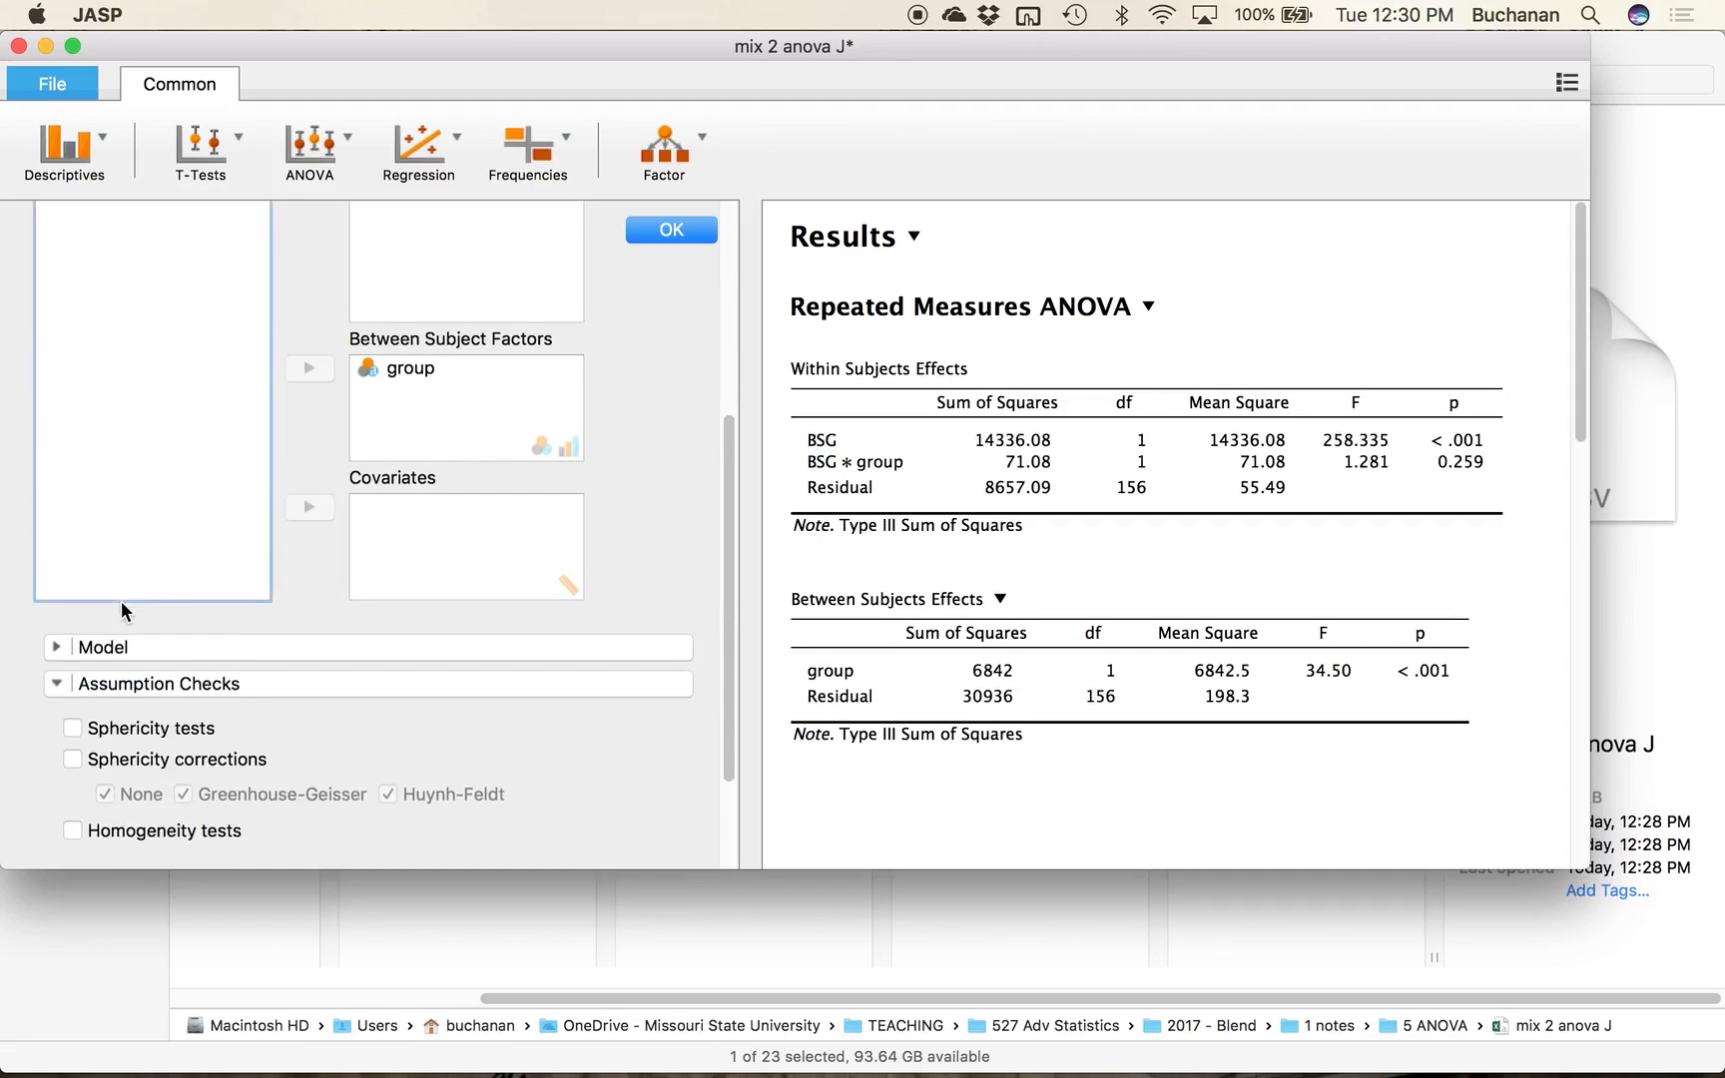
pyautogui.scroll(-3, 122, 603)
pyautogui.click(75, 571)
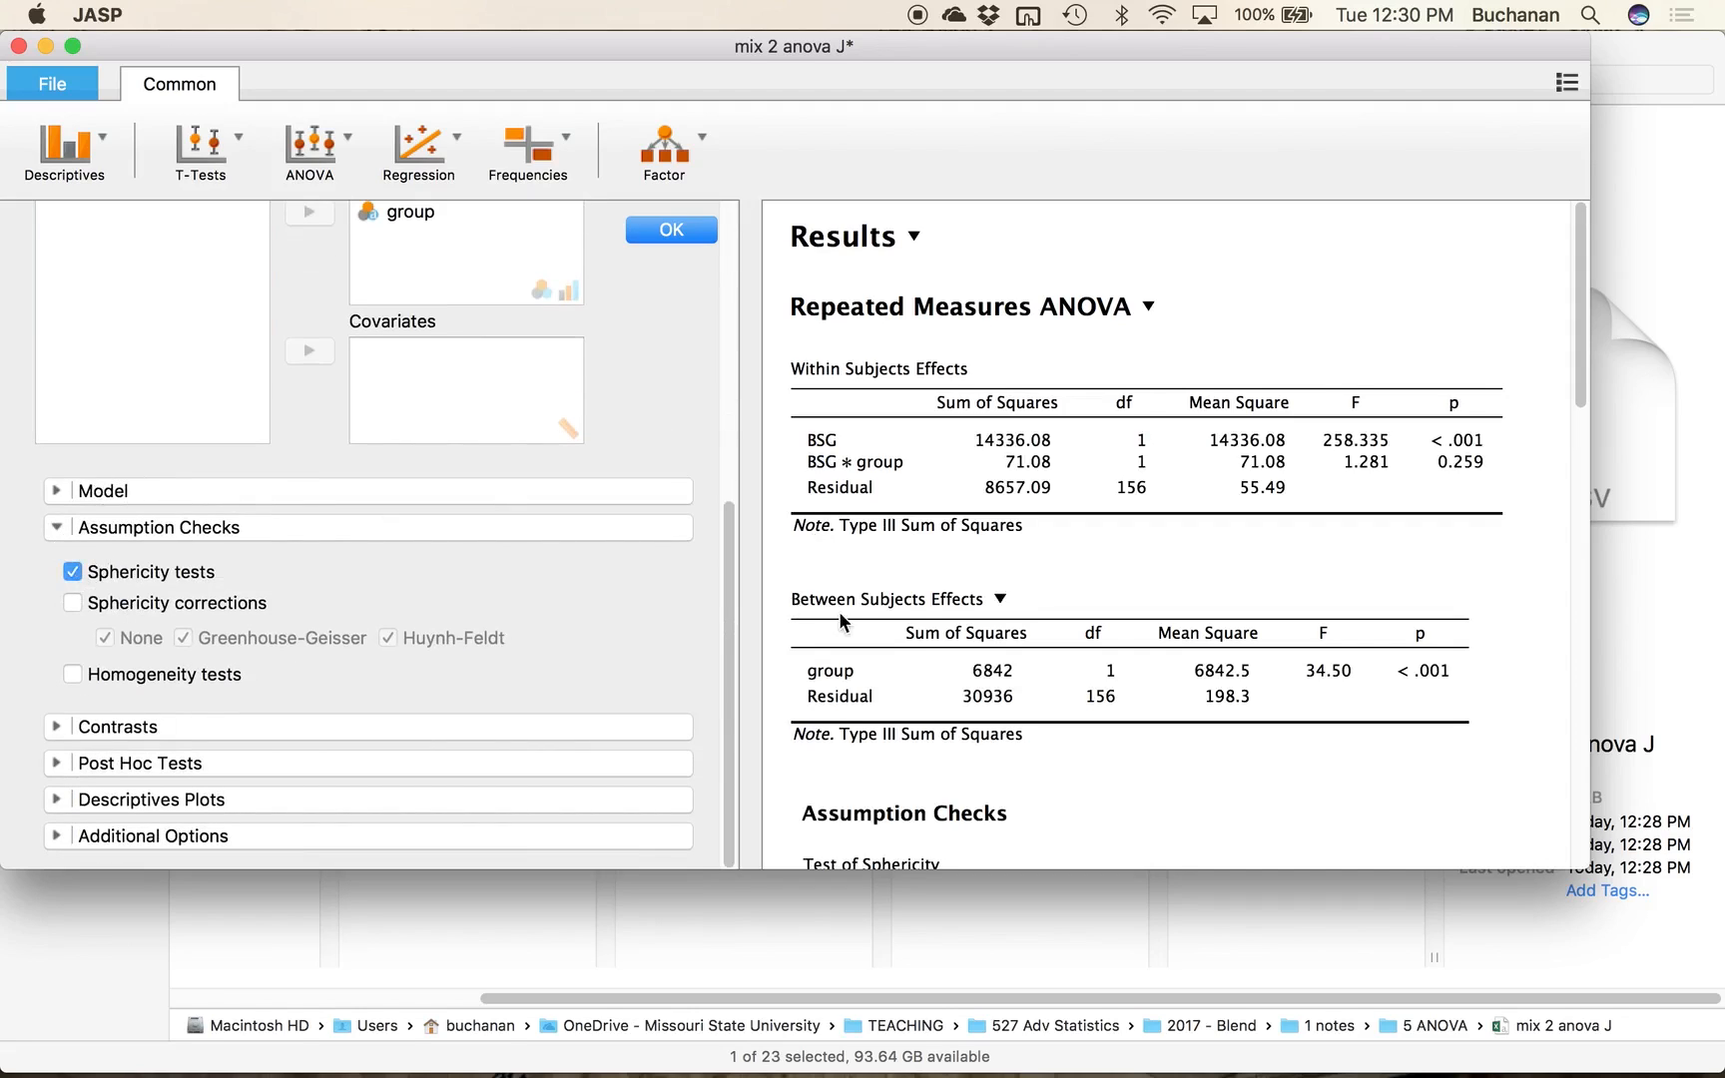
pyautogui.scroll(-5, 1110, 605)
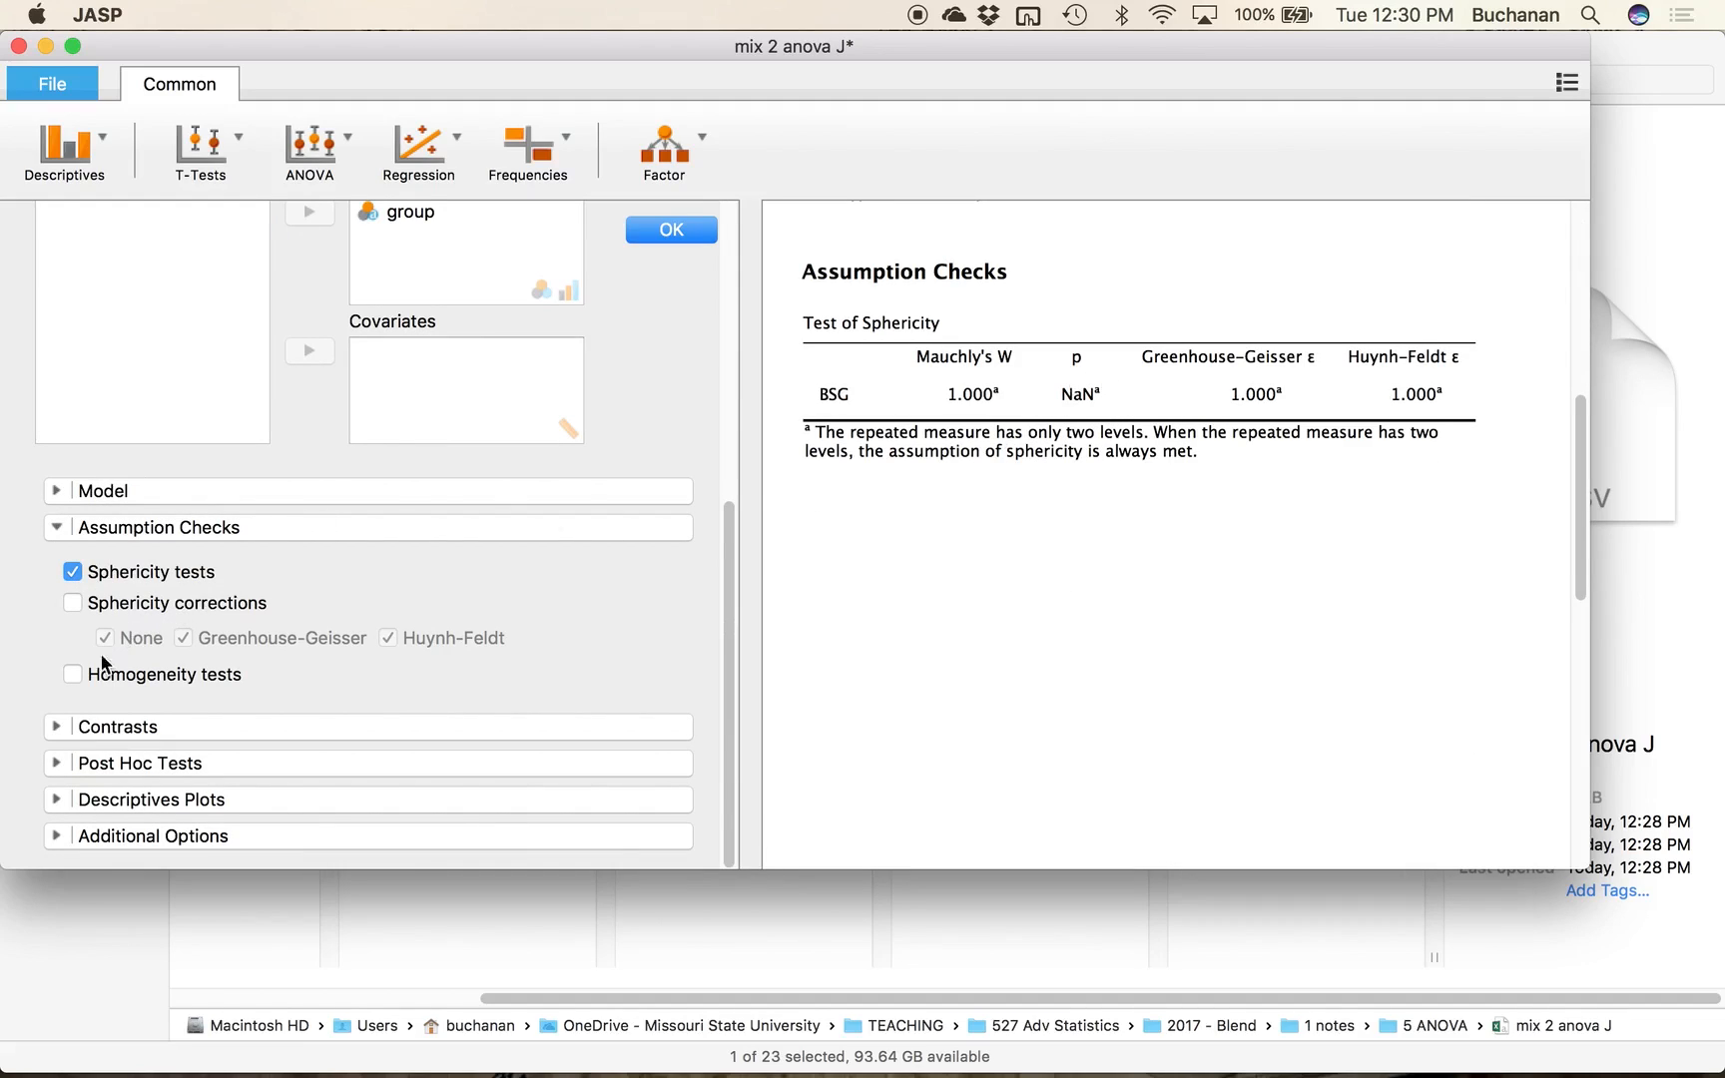
pyautogui.click(80, 674)
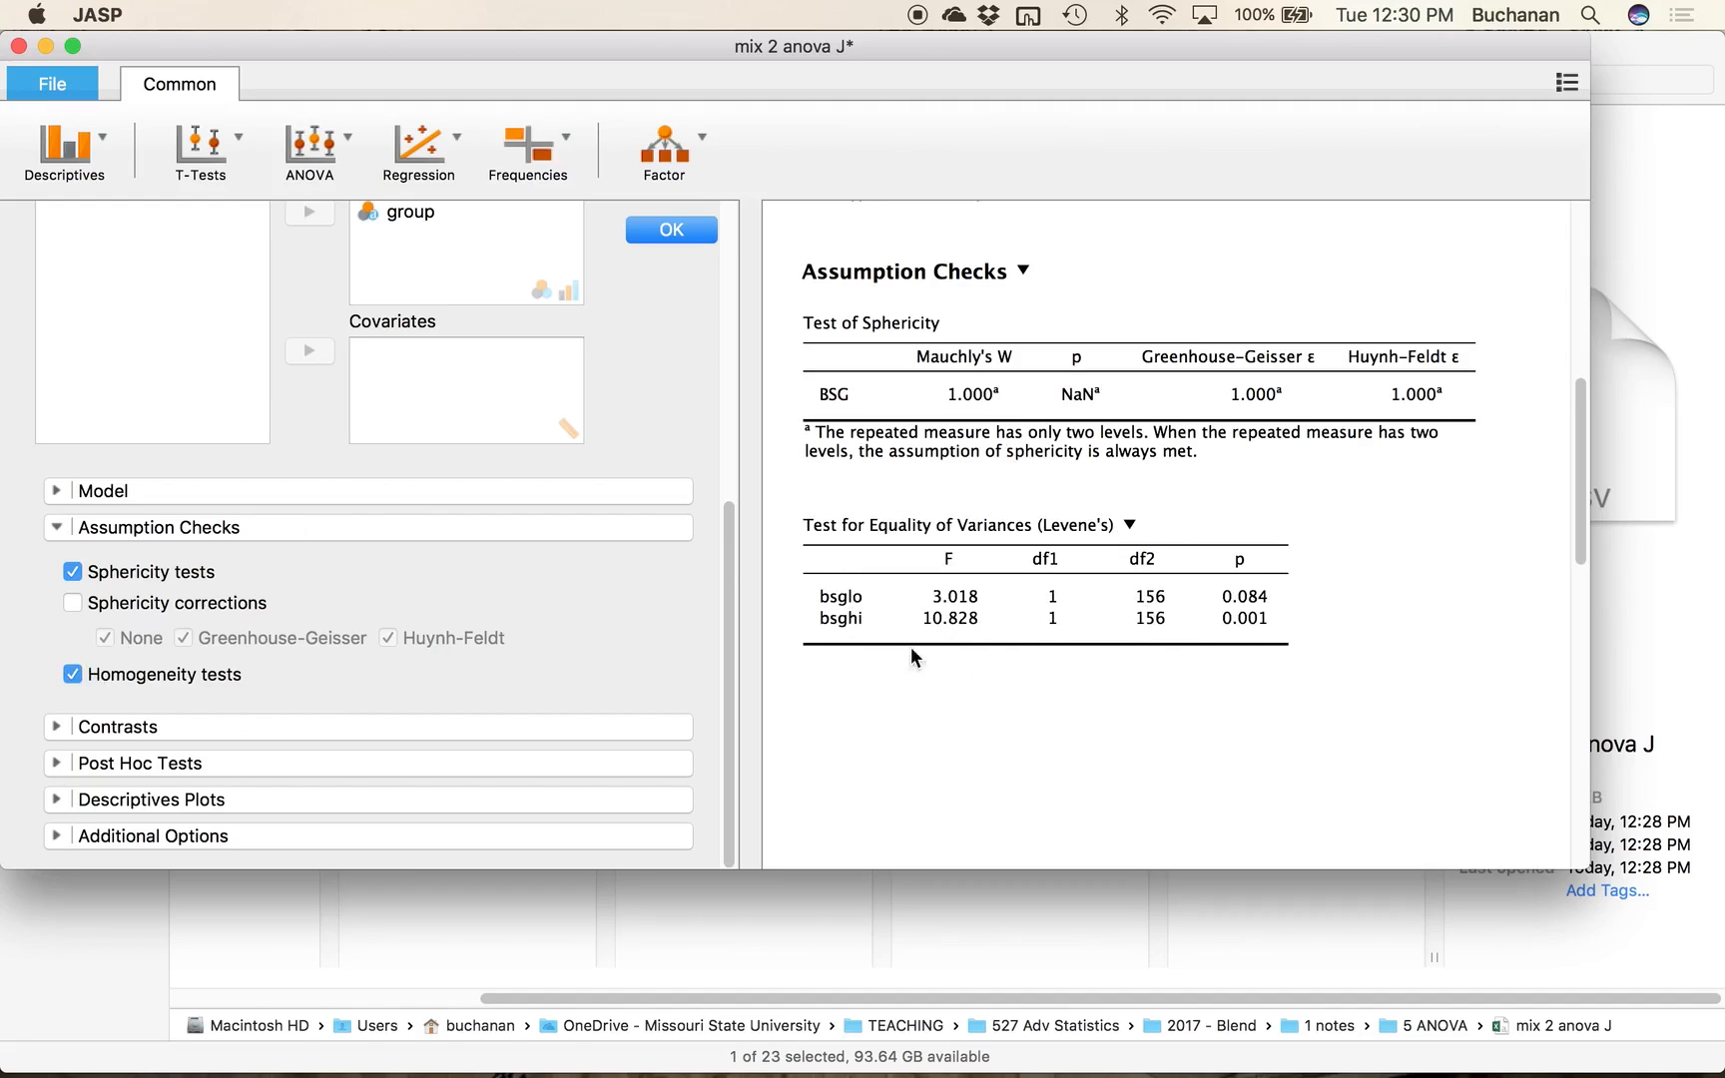
# Step: Examine Levene's test and the sphericity table together with the within-subjects and between-subjects effects for BSG, group and their interaction
pyautogui.scroll(1, 1039, 709)
pyautogui.scroll(1, 1040, 710)
pyautogui.scroll(10, 1039, 709)
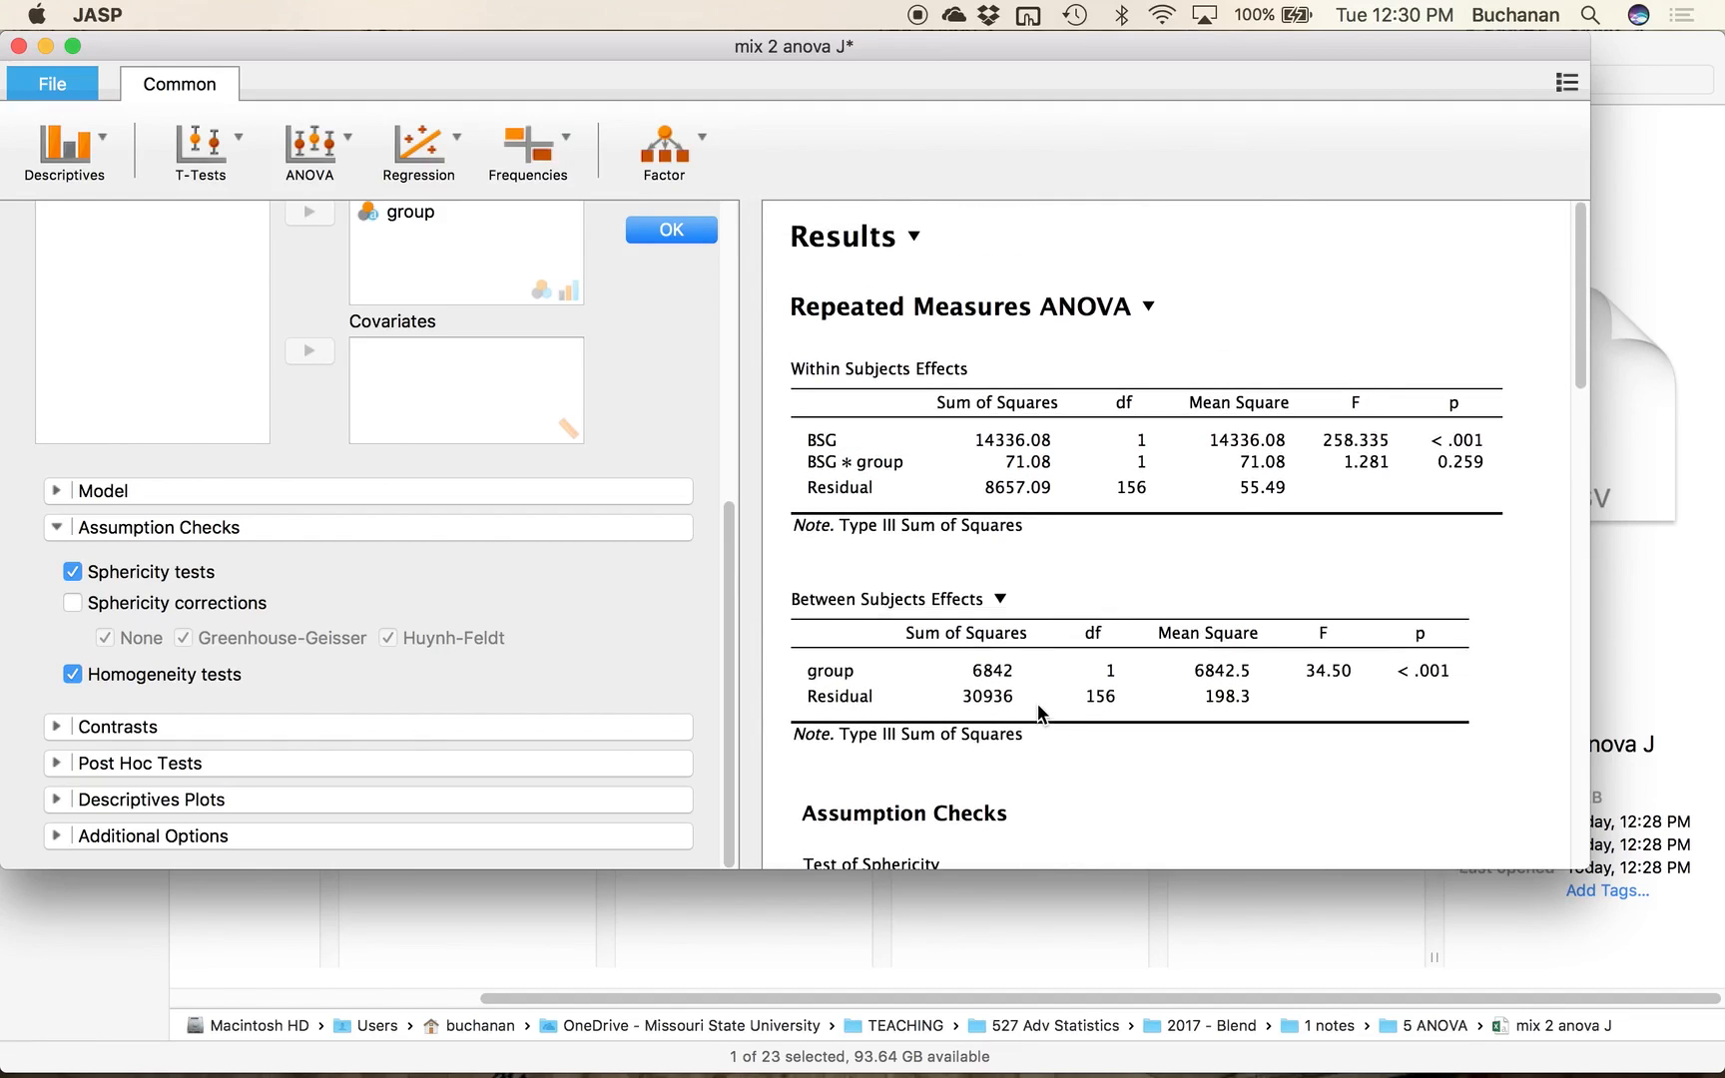
pyautogui.scroll(-10, 1025, 613)
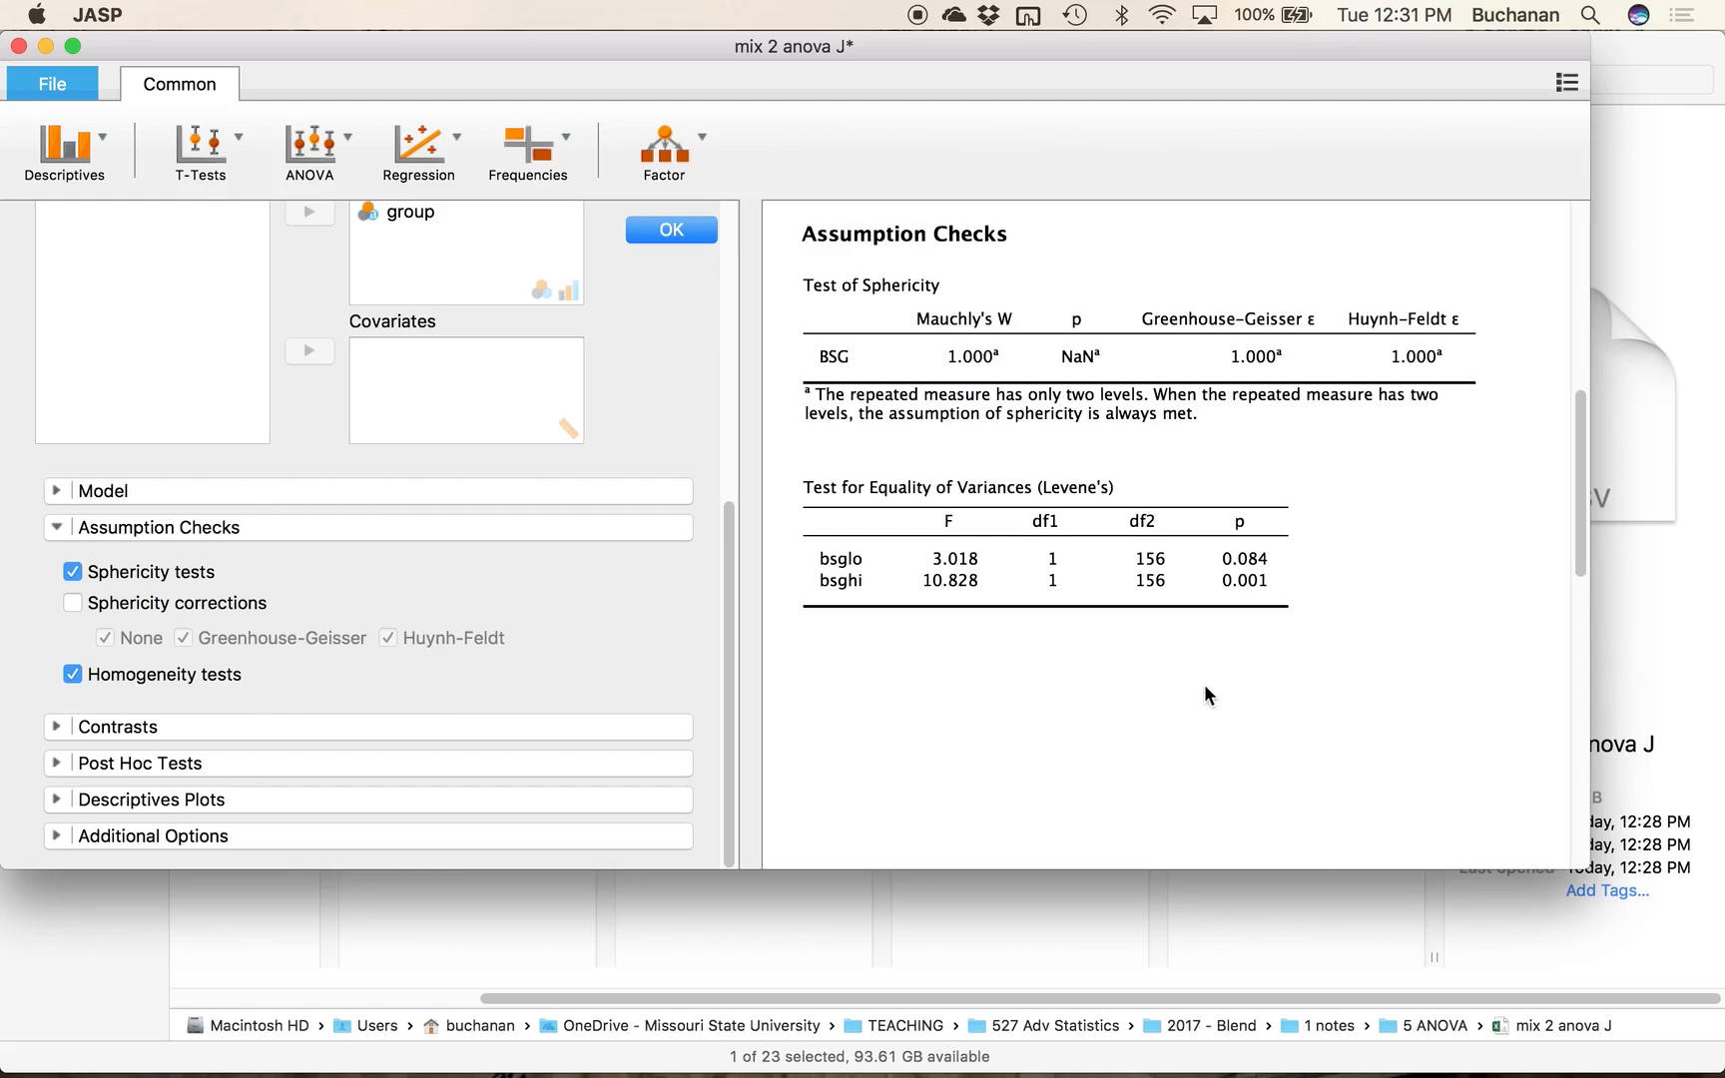
pyautogui.scroll(3, 1213, 697)
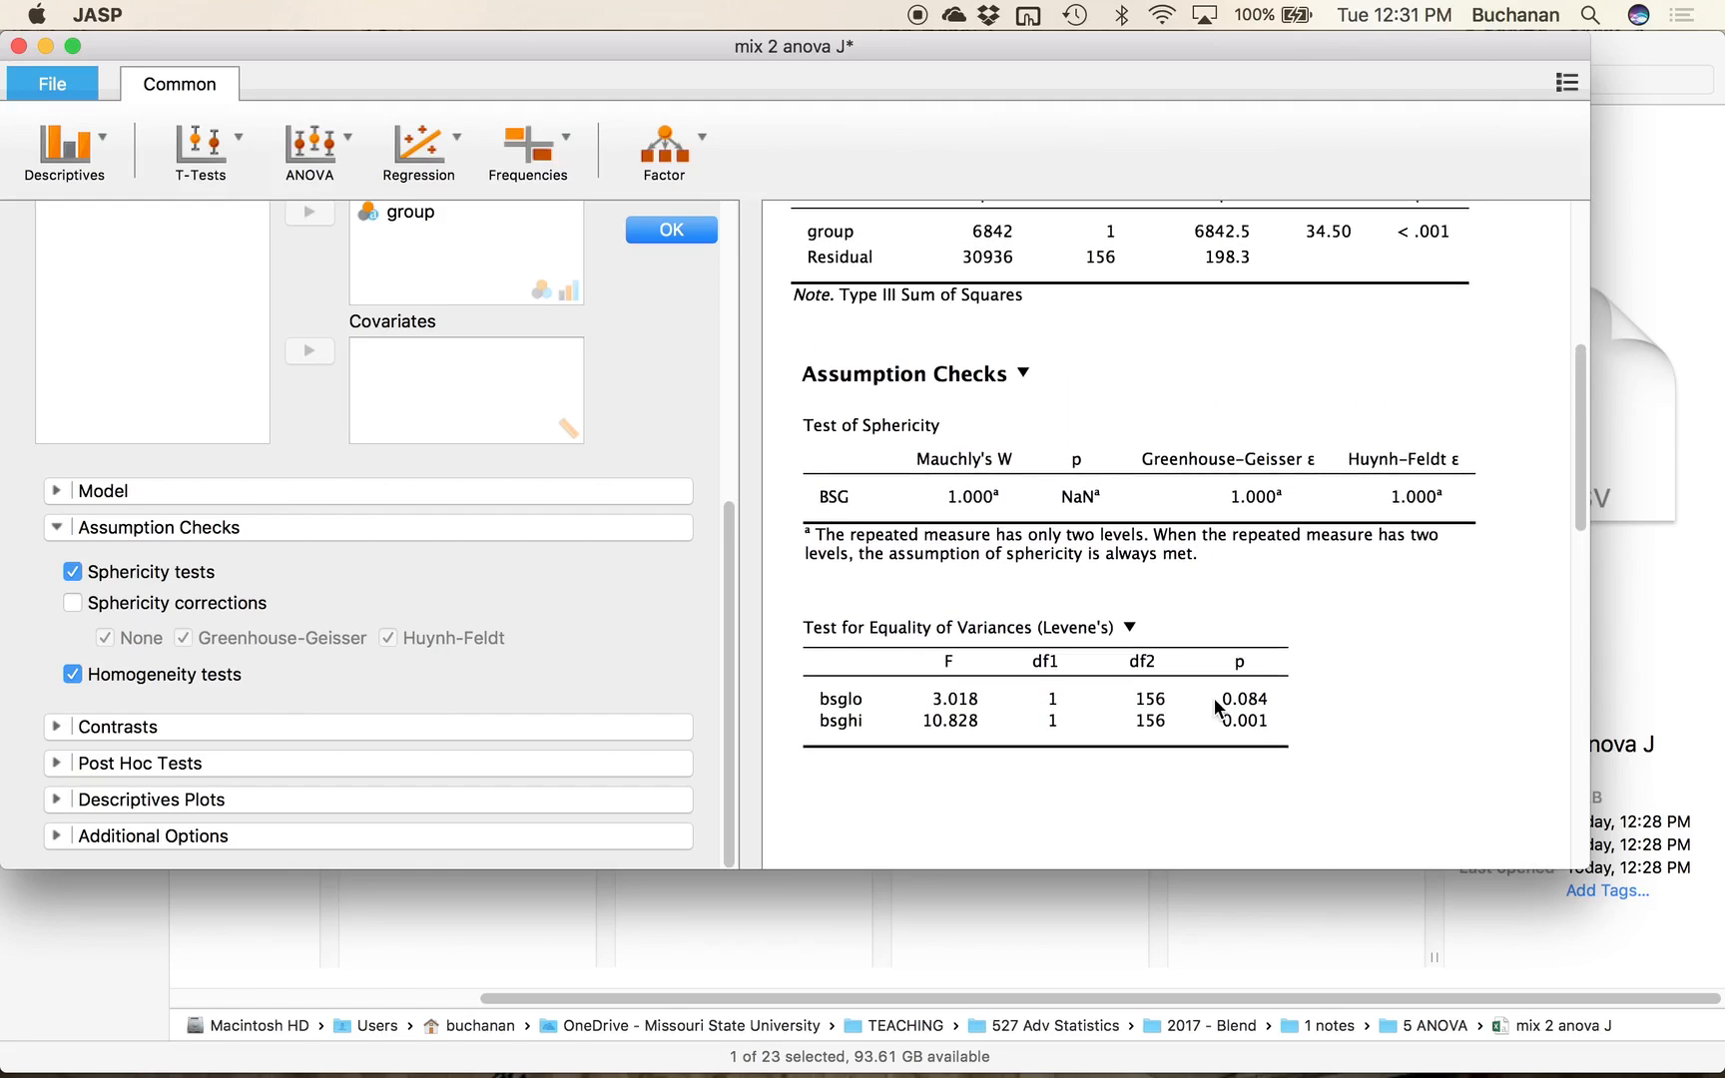
pyautogui.scroll(-3, 1223, 744)
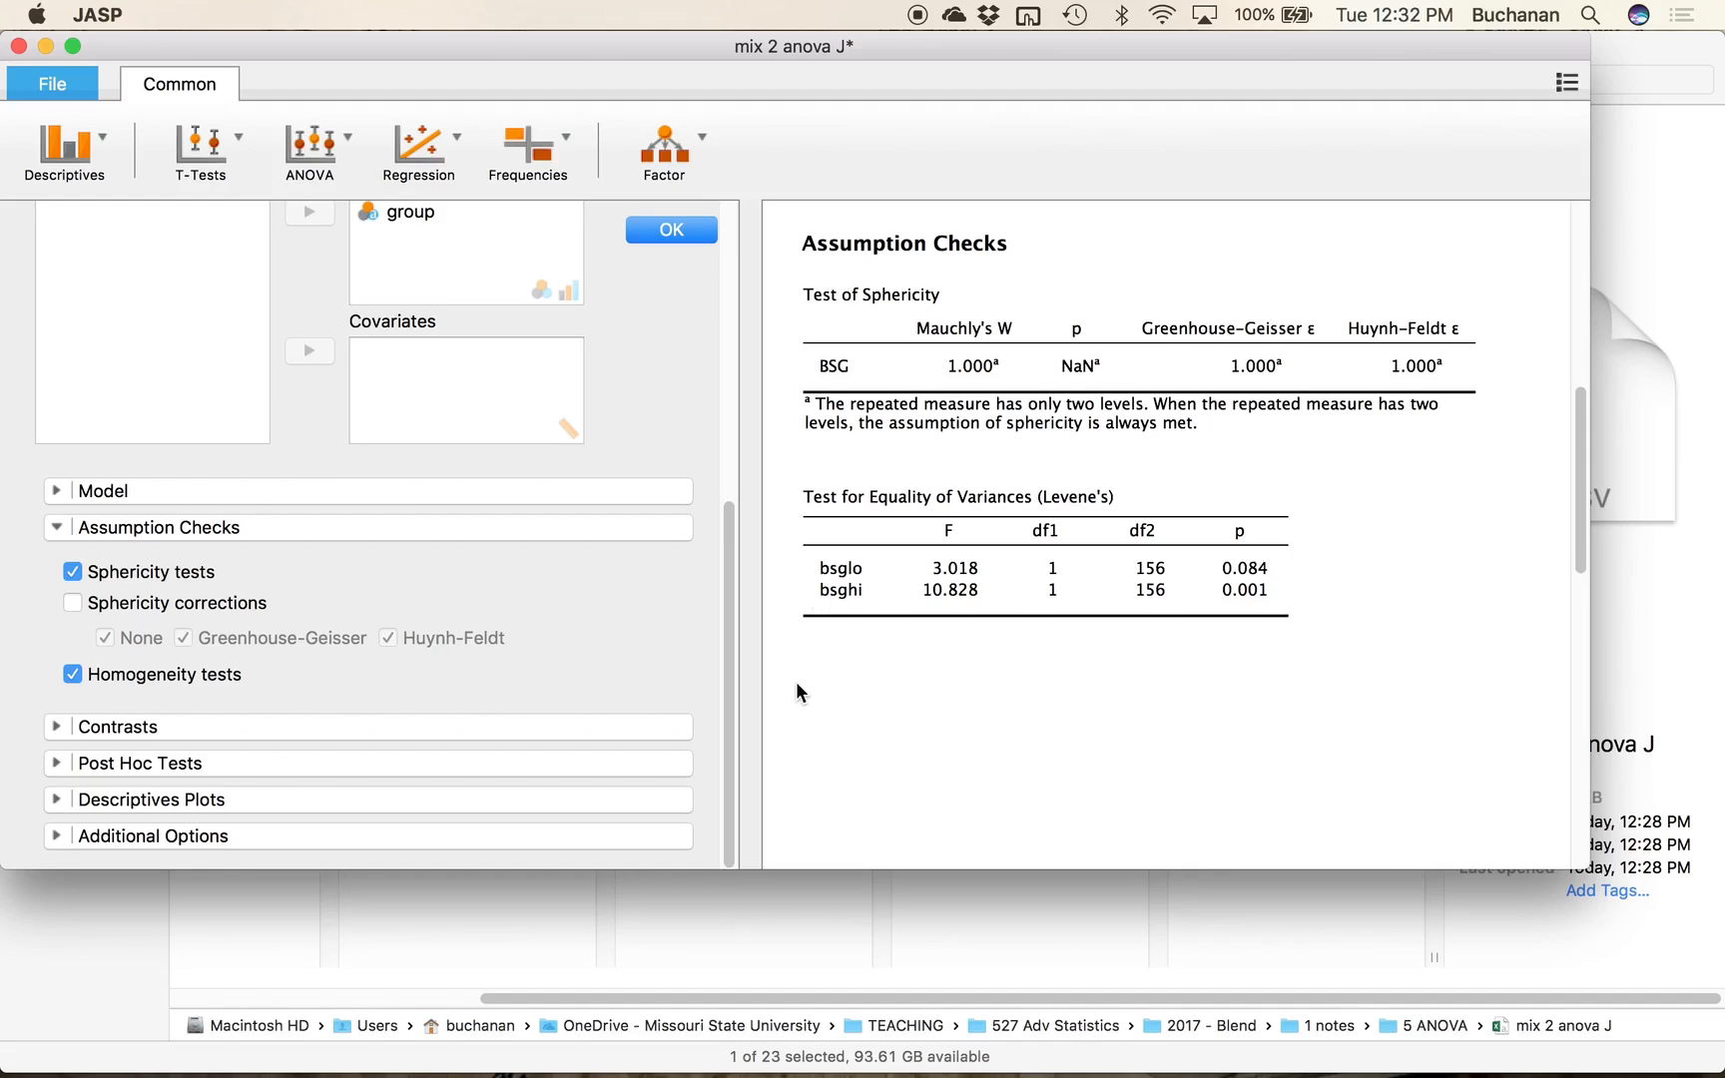
pyautogui.scroll(5, 830, 706)
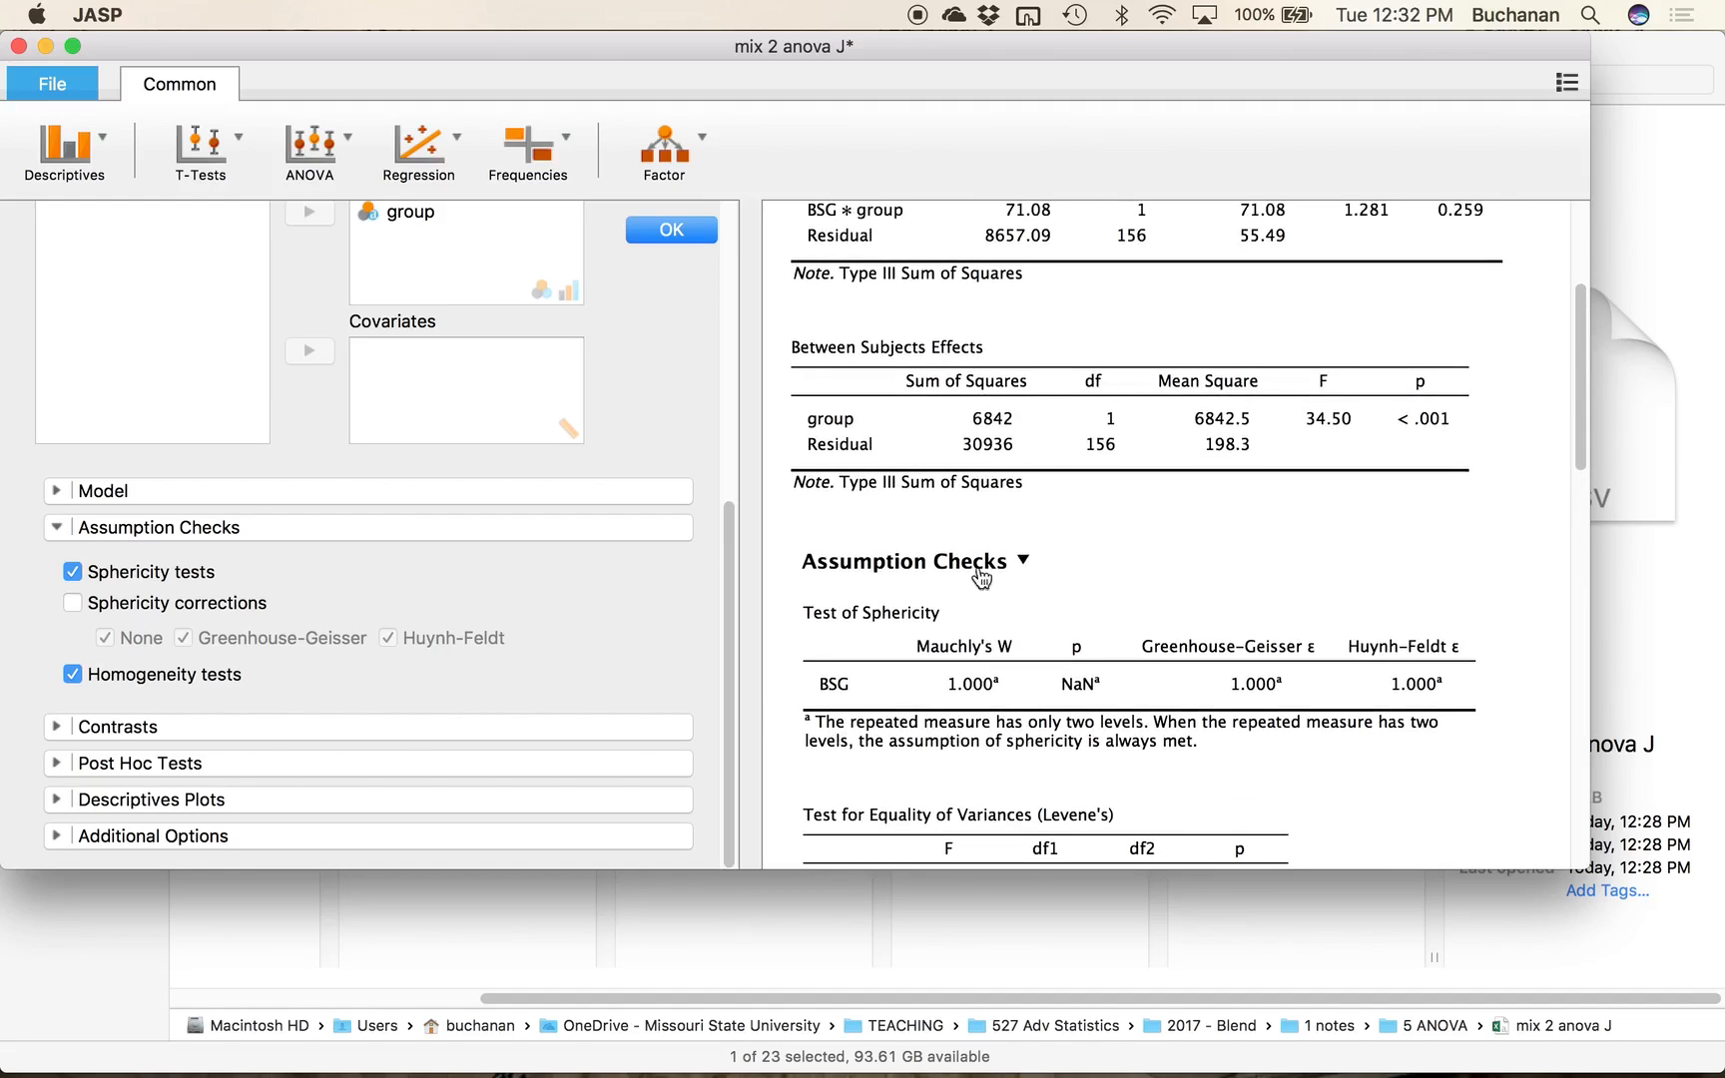
pyautogui.scroll(1, 925, 845)
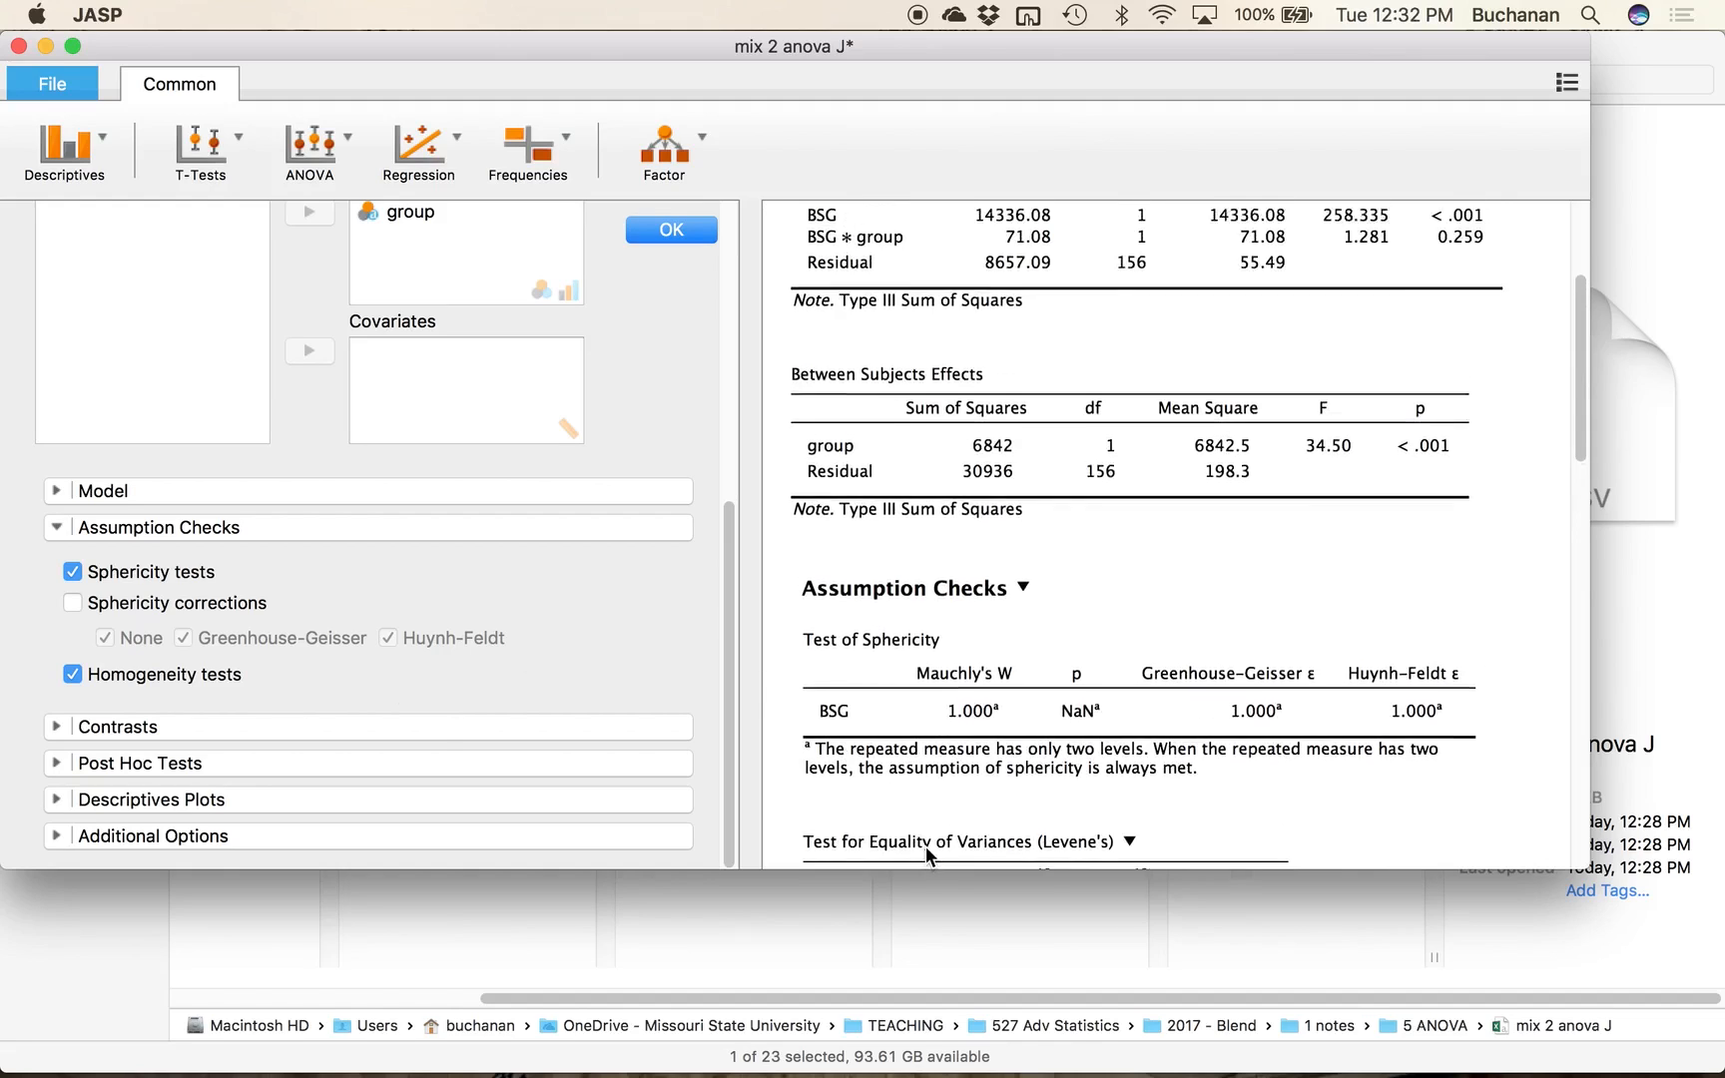
pyautogui.scroll(5, 925, 844)
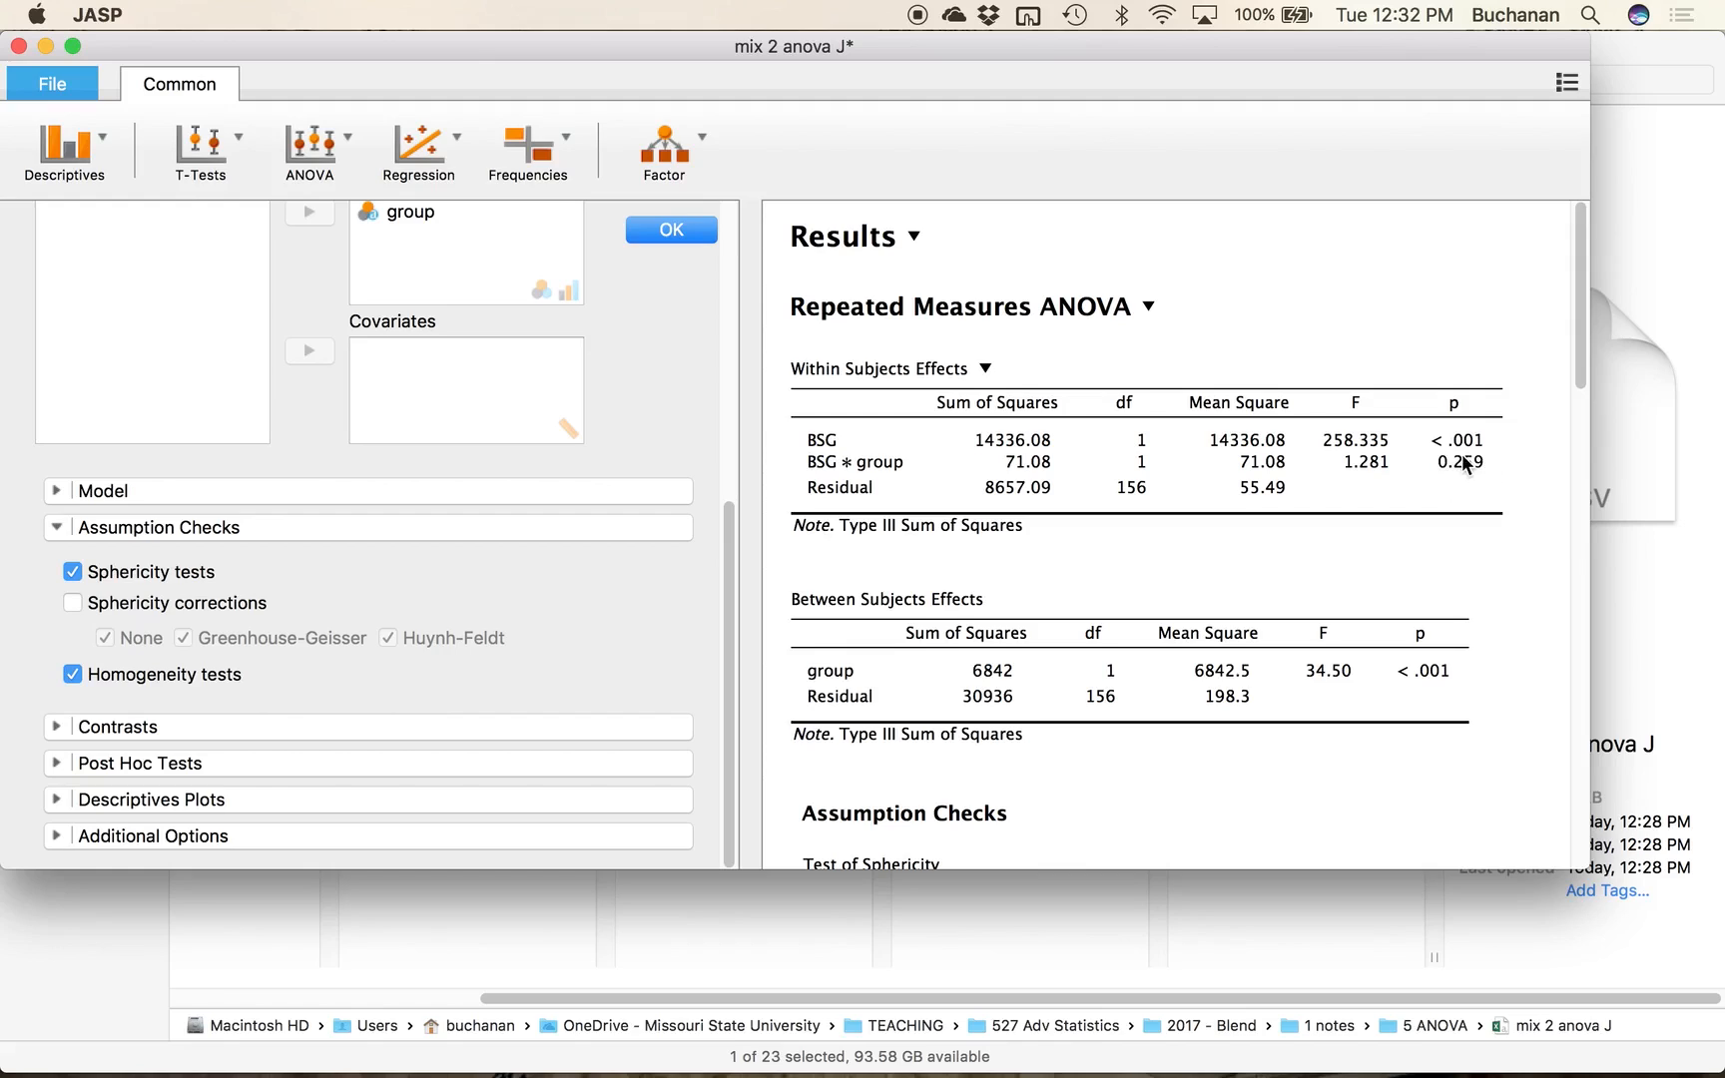
pyautogui.scroll(-1, 1305, 444)
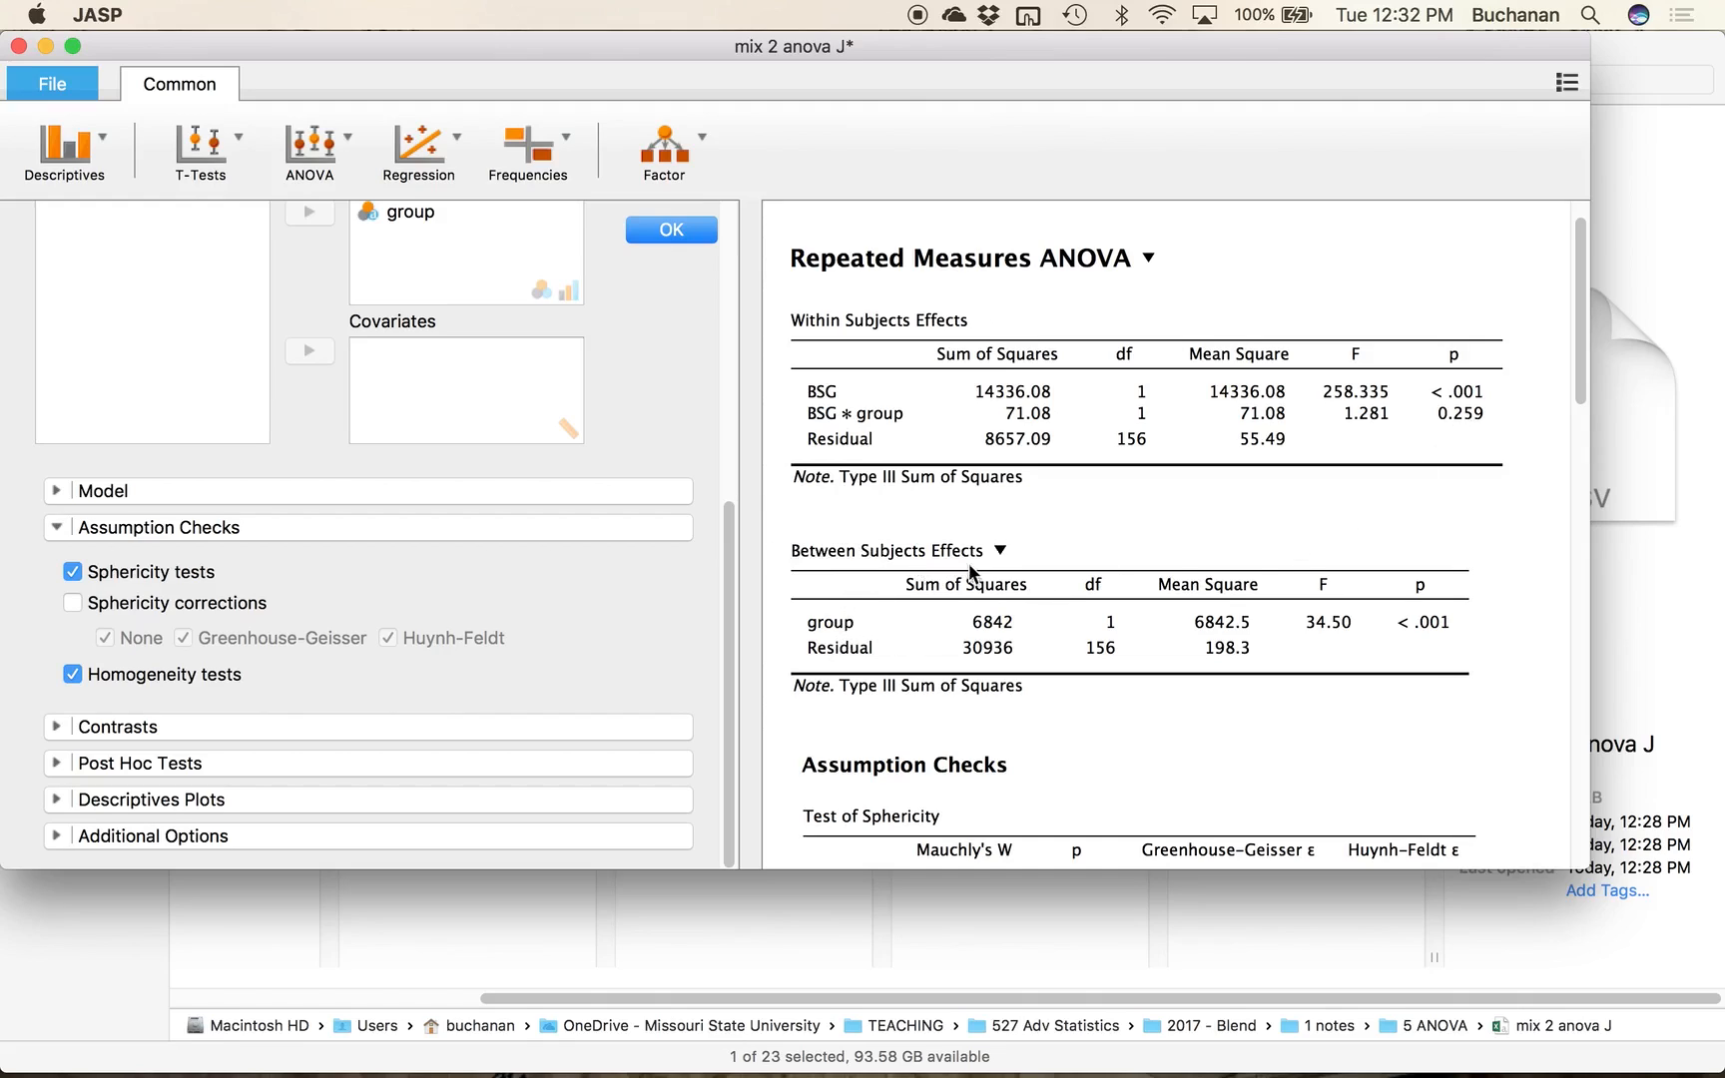
pyautogui.scroll(-2, 894, 573)
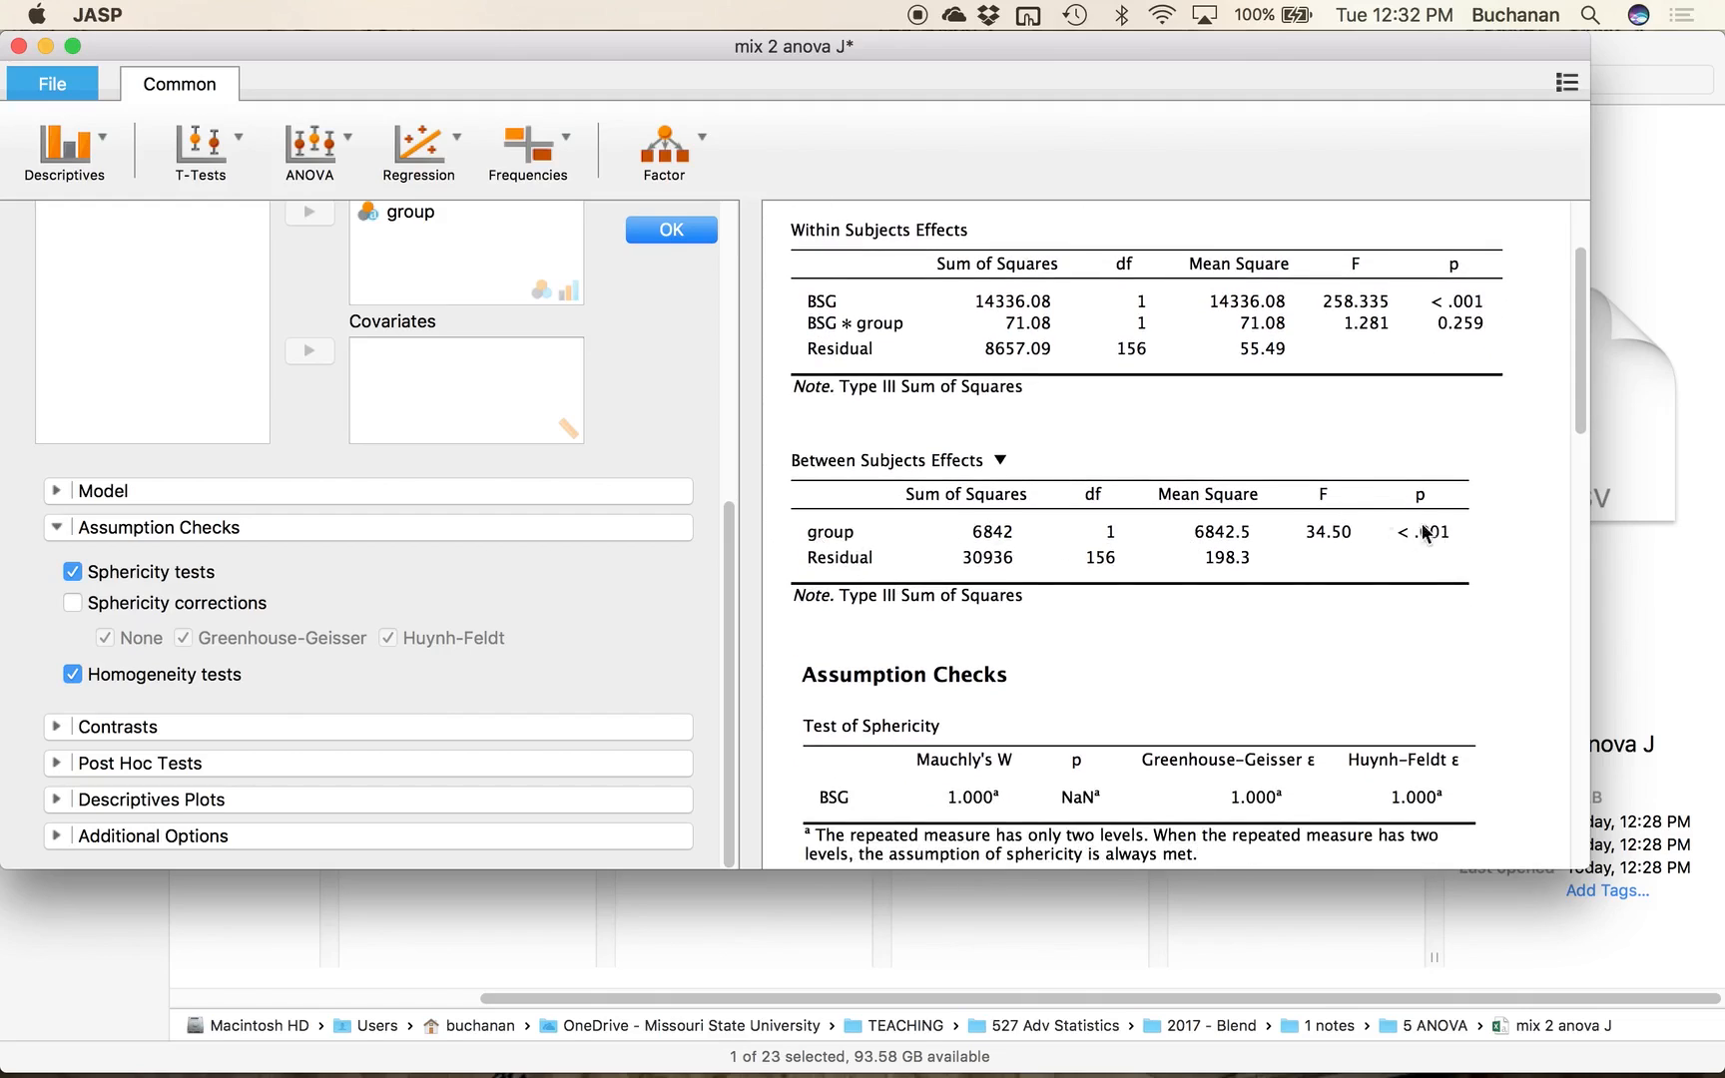
pyautogui.scroll(2, 969, 417)
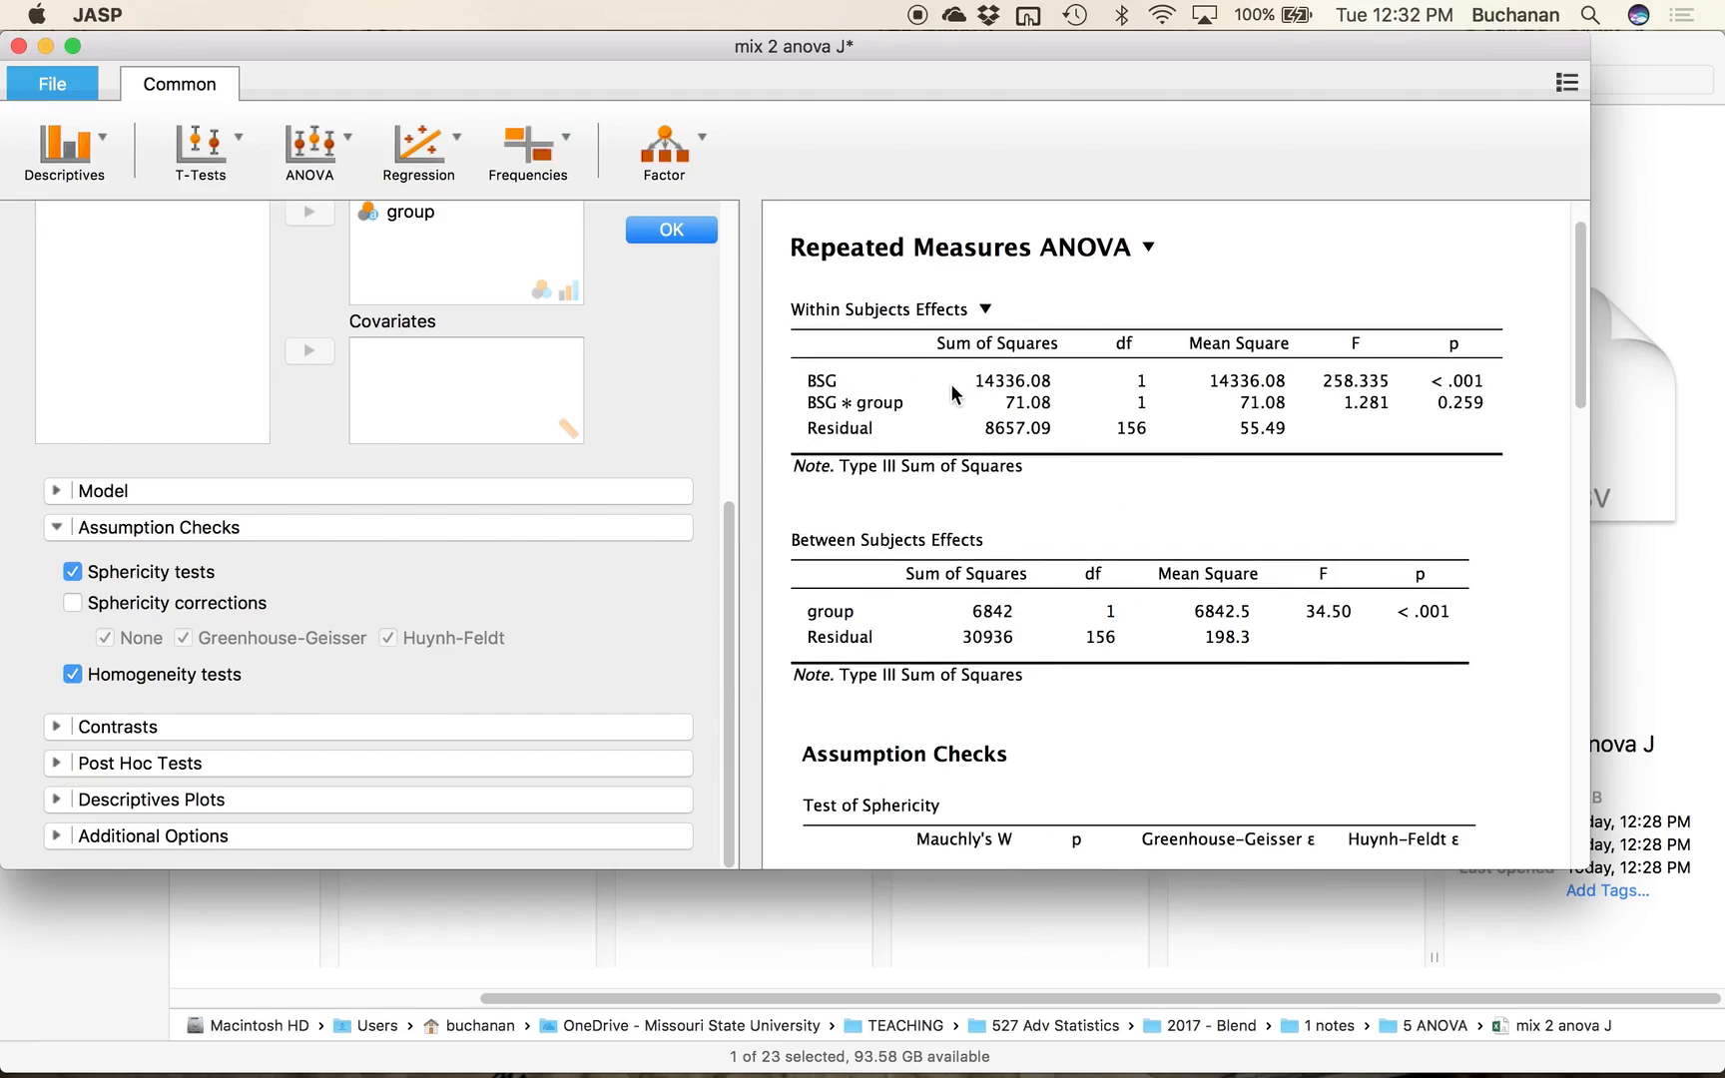
pyautogui.click(878, 611)
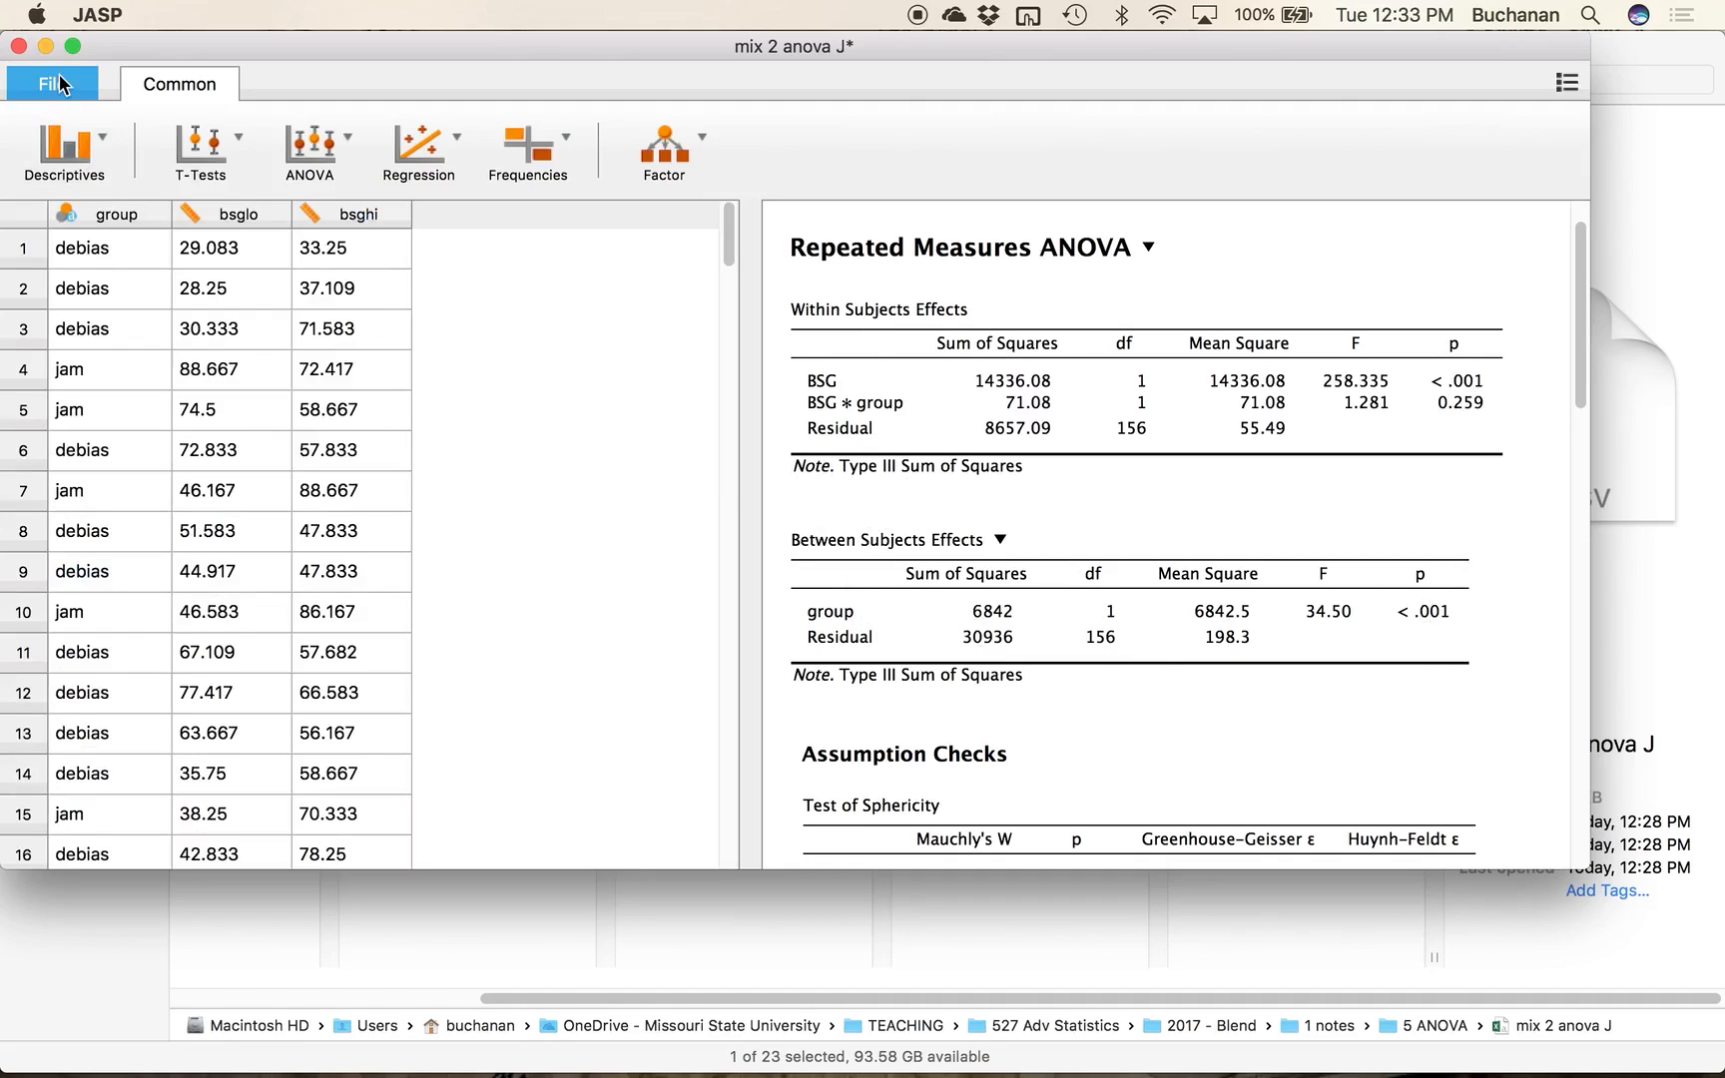
pyautogui.click(287, 156)
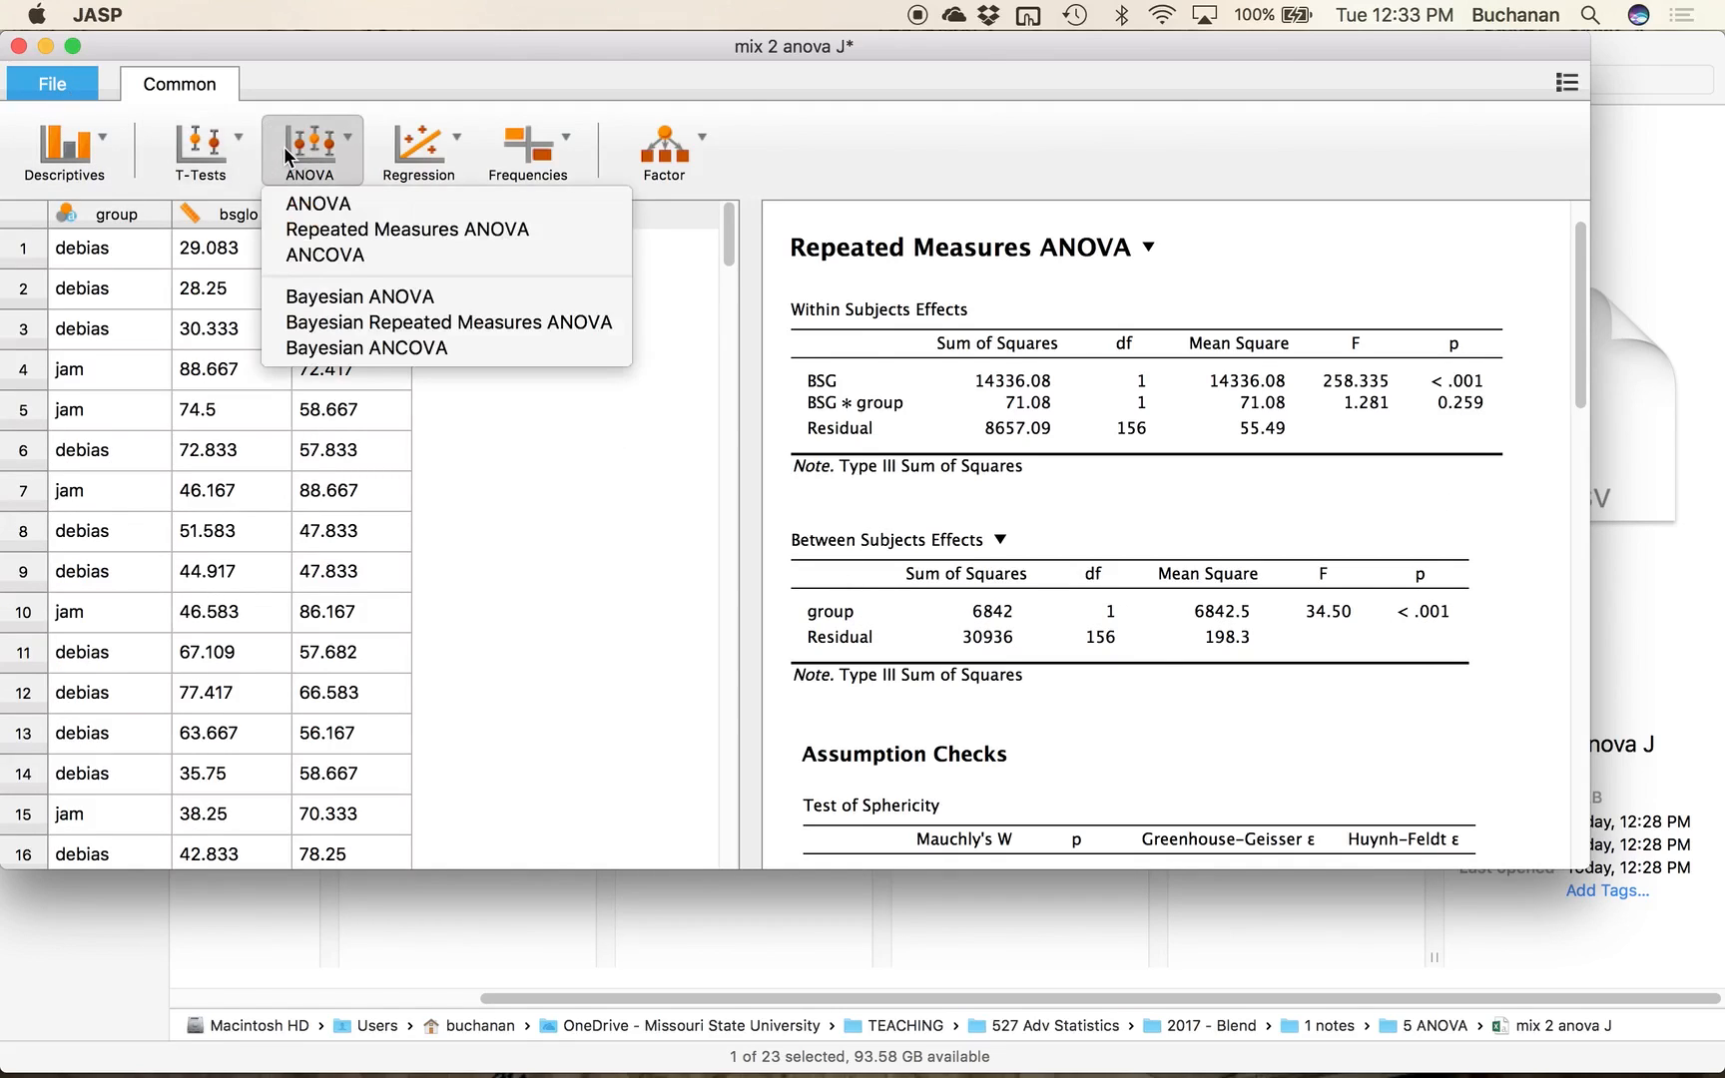
pyautogui.click(309, 227)
pyautogui.scroll(-4, 996, 326)
pyautogui.scroll(10, 996, 324)
pyautogui.scroll(-10, 1108, 321)
pyautogui.scroll(6, 1115, 322)
pyautogui.scroll(5, 1116, 321)
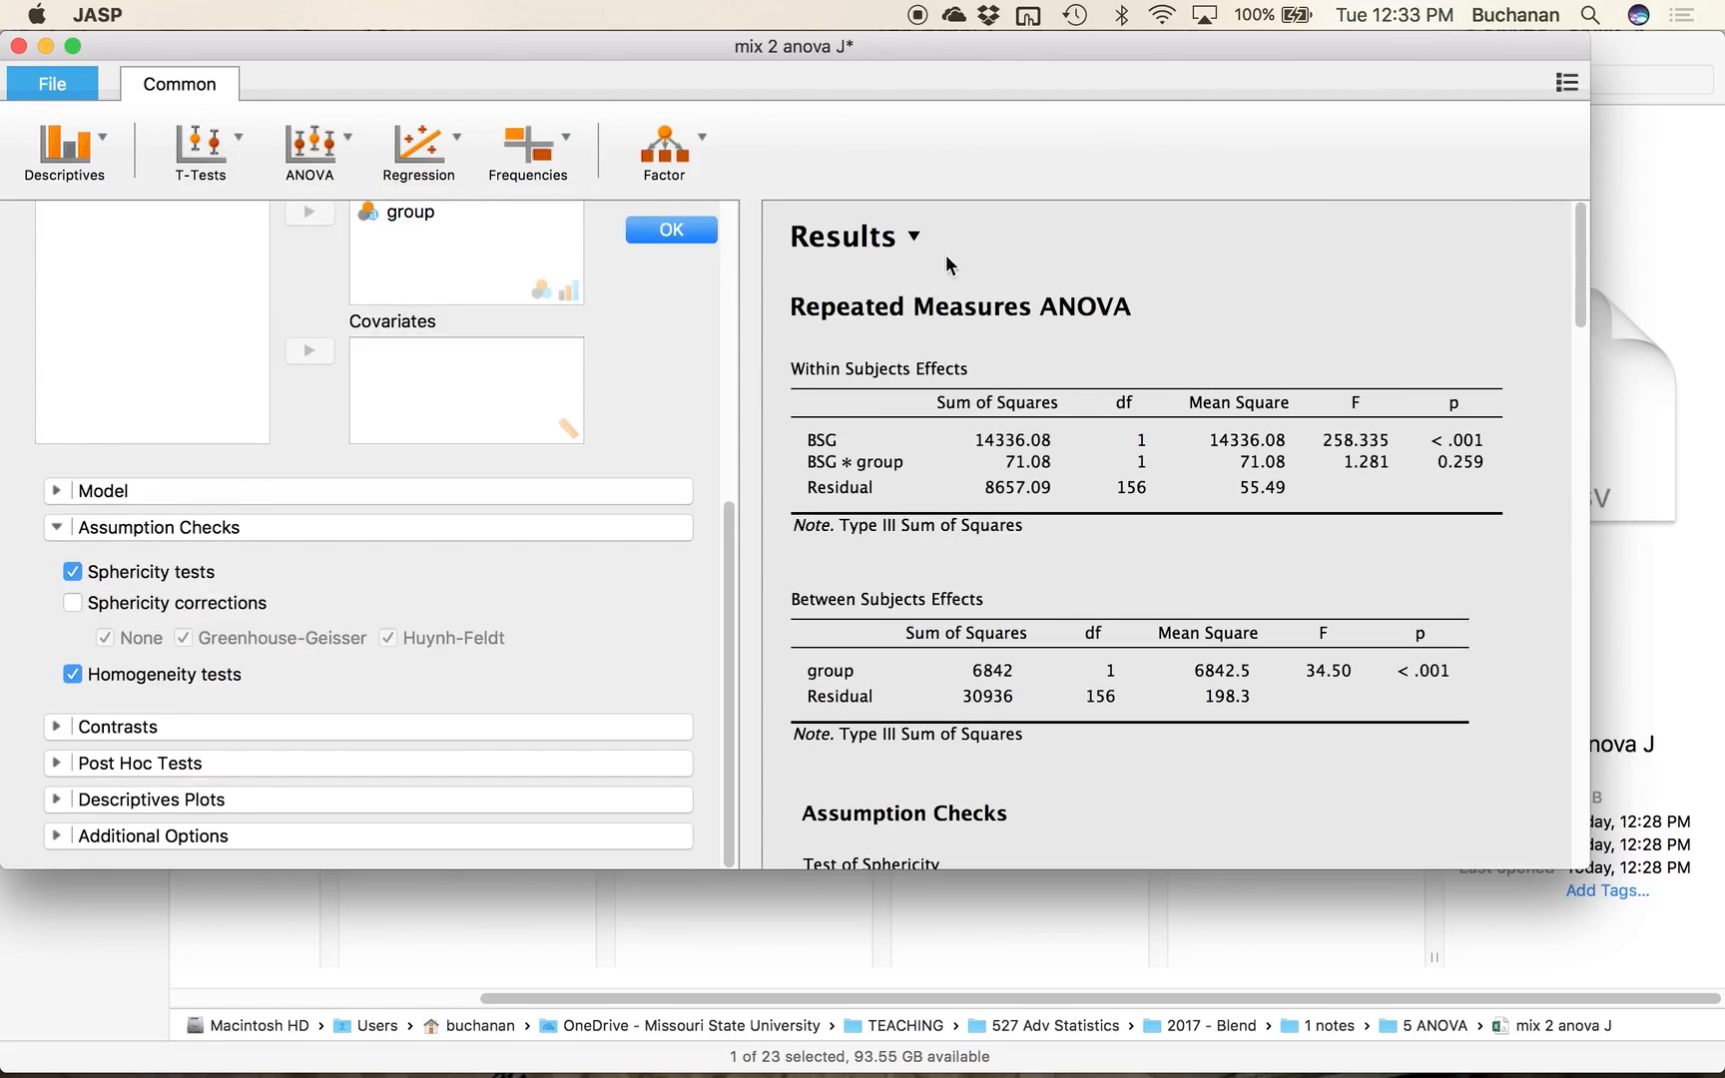
pyautogui.click(1125, 306)
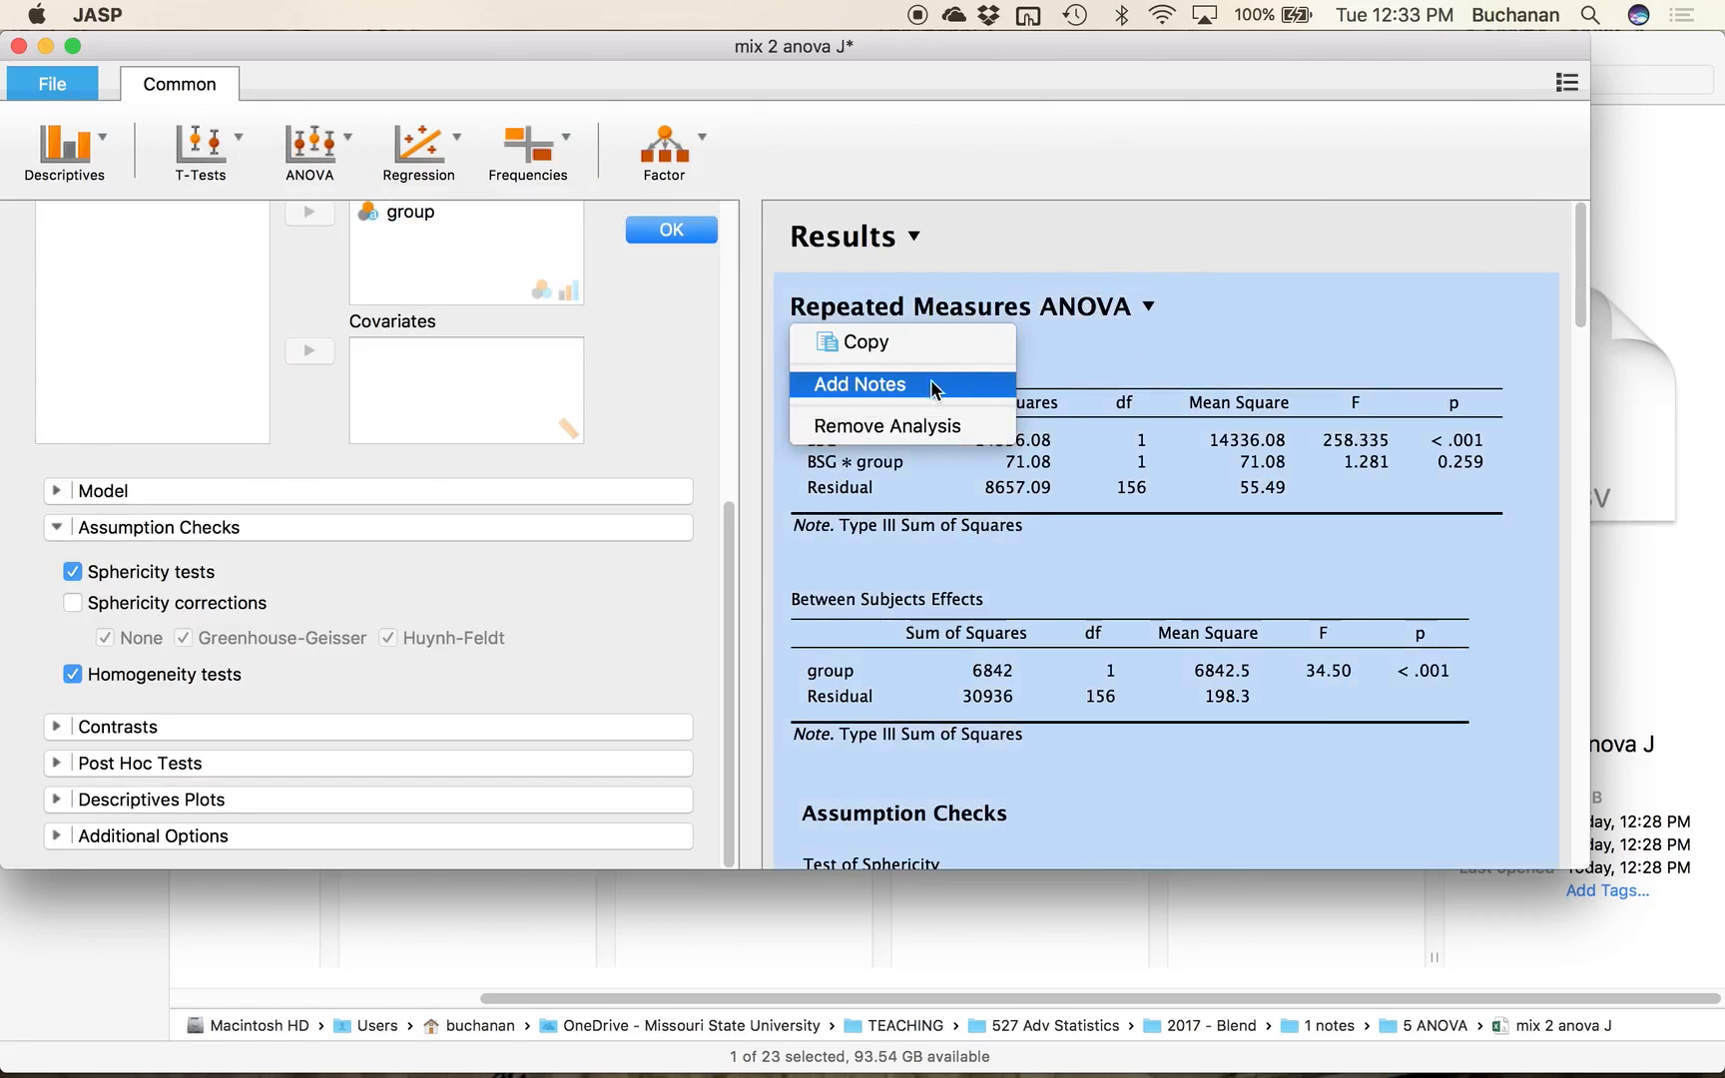
pyautogui.click(913, 431)
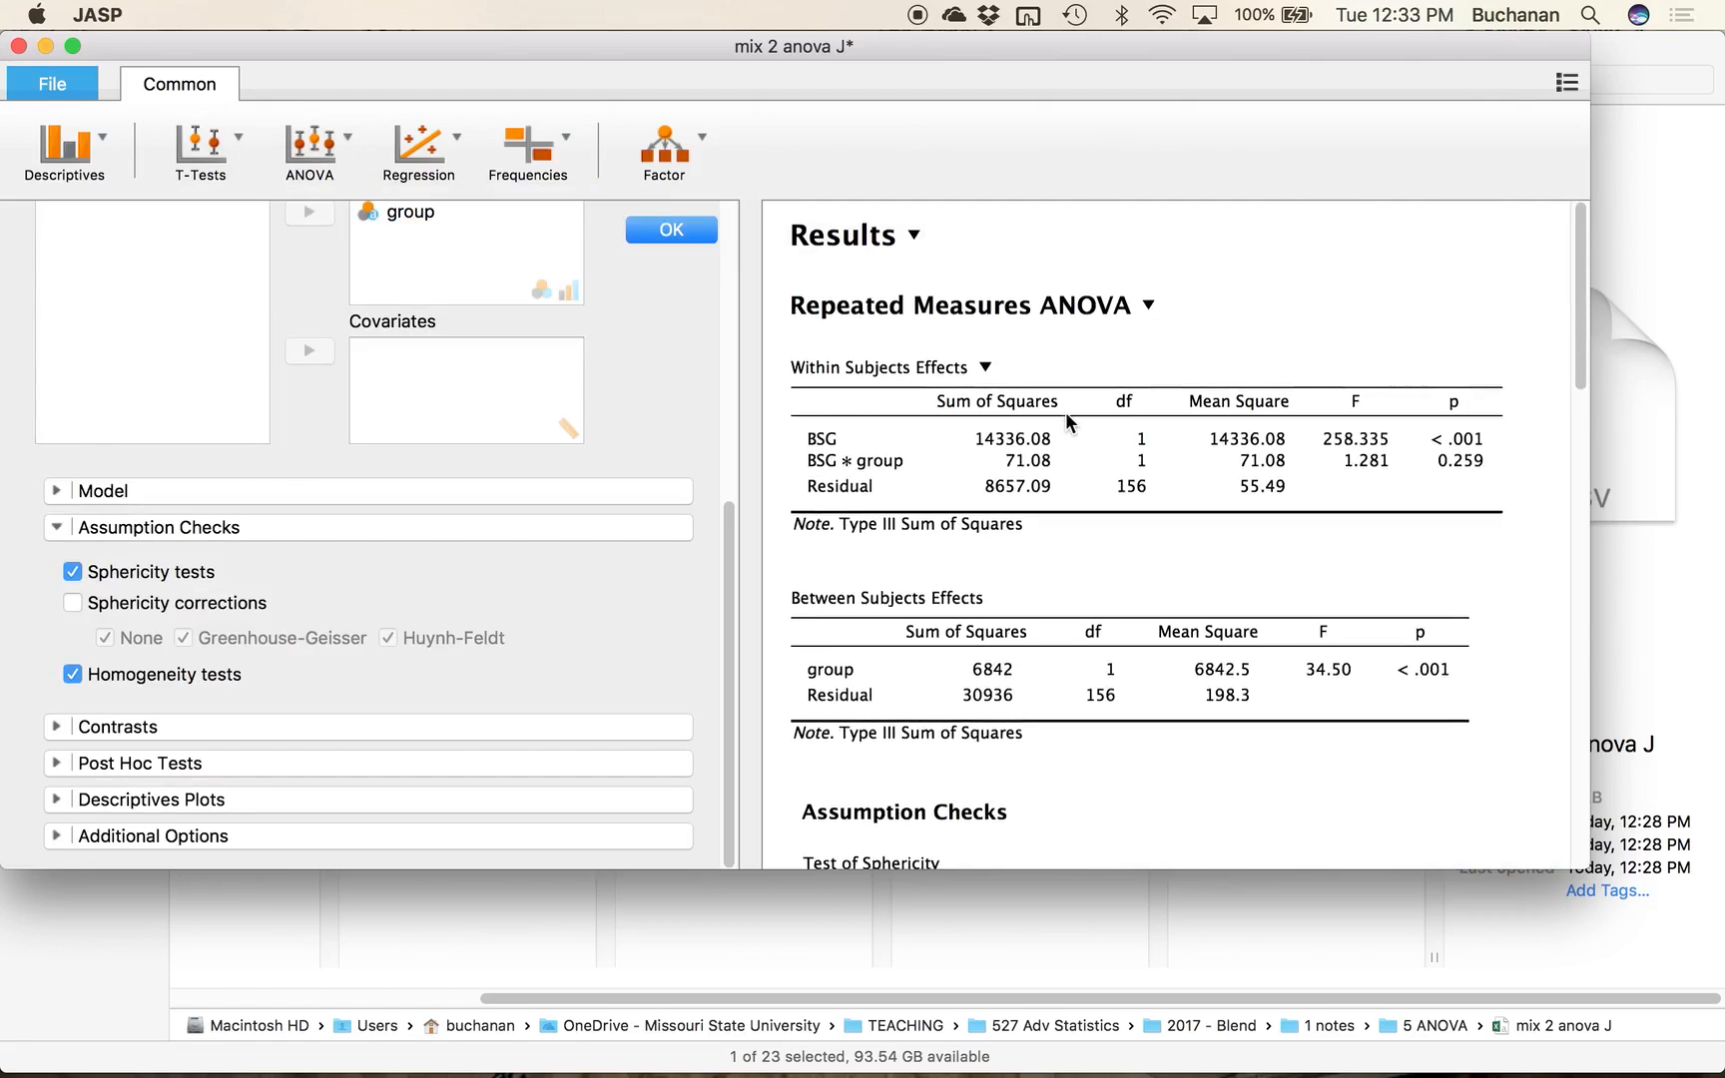
# Step: Review Levene's test and the ANOVA effects again, and check which factors are offered for post hoc tests
pyautogui.scroll(-10, 1065, 419)
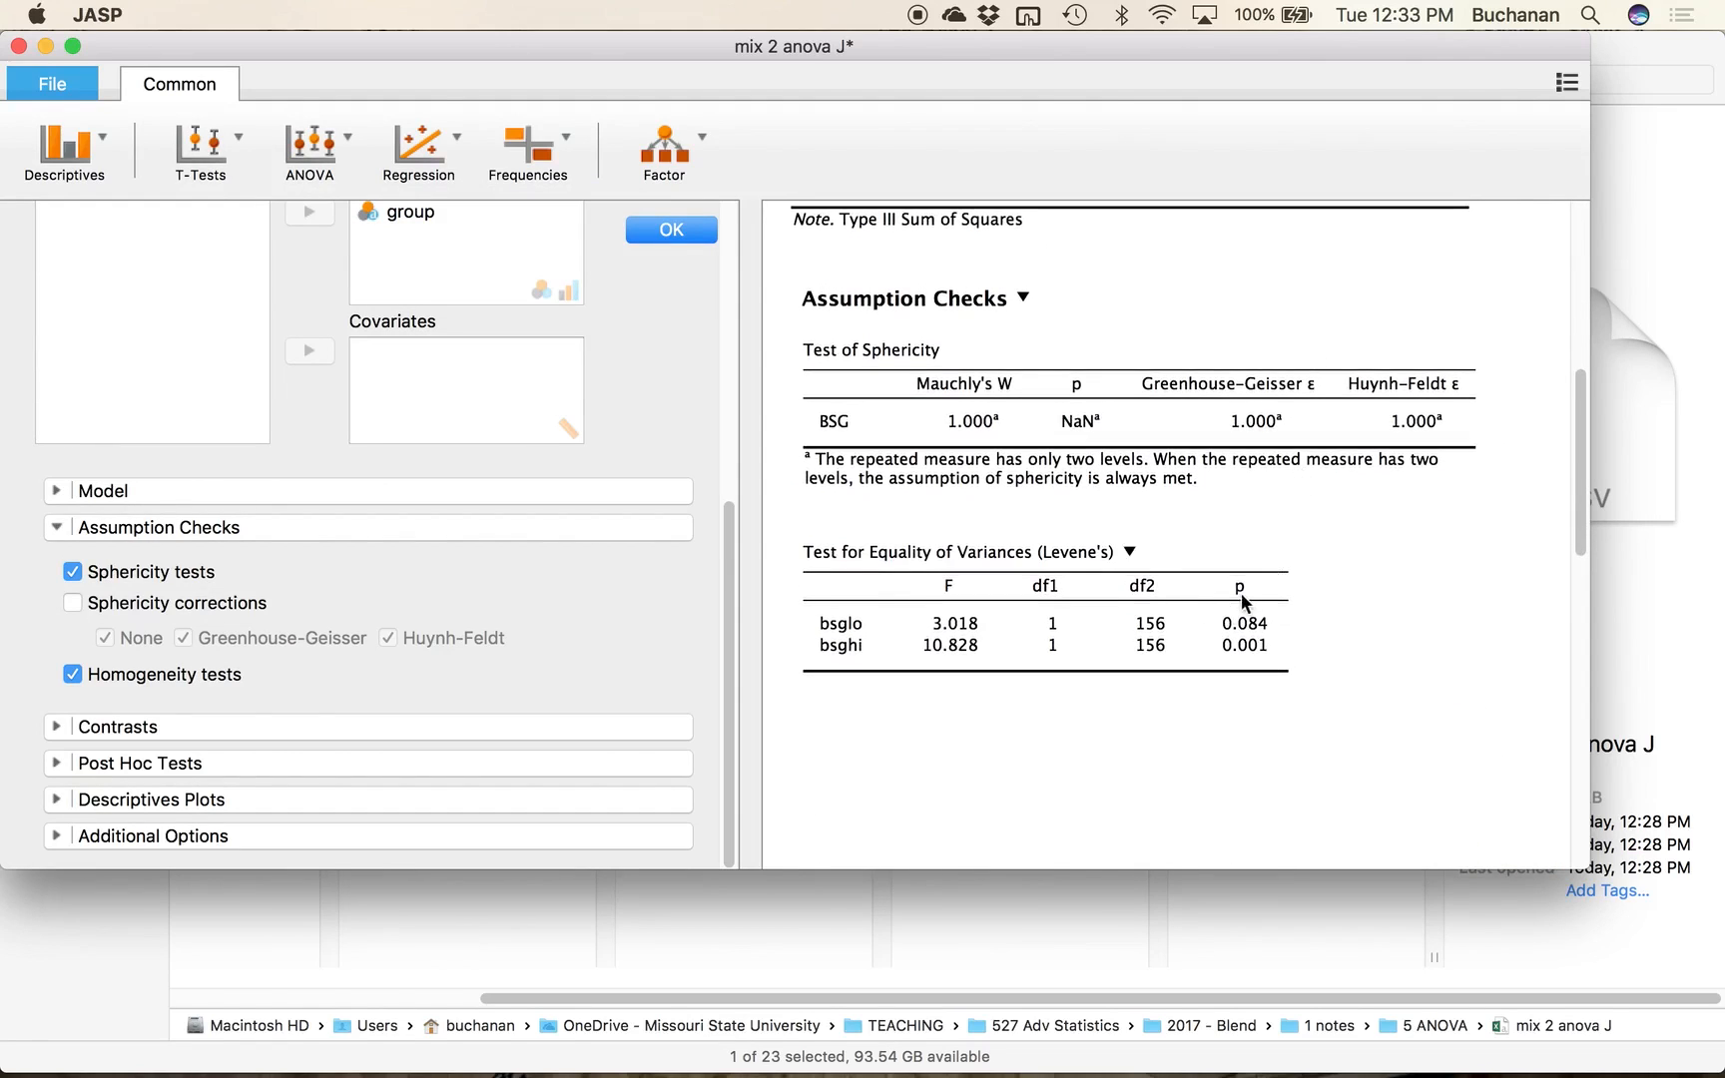
pyautogui.scroll(5, 1200, 520)
pyautogui.scroll(3, 1204, 531)
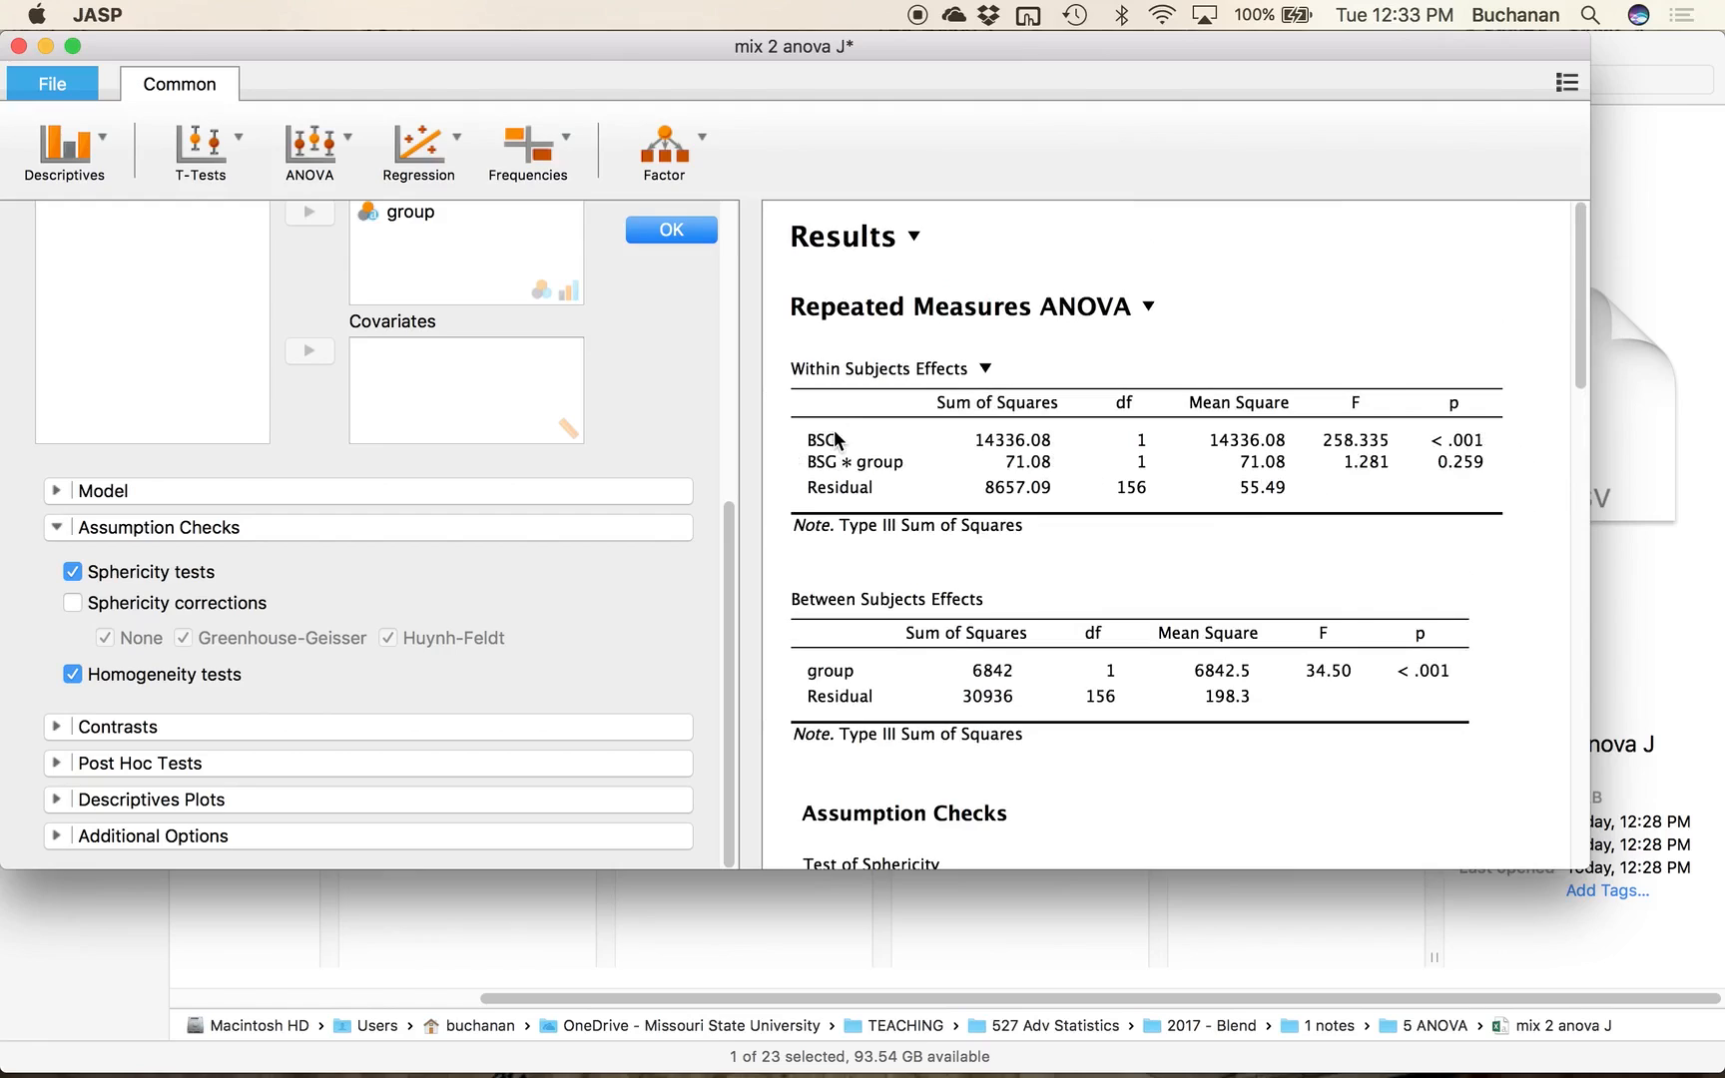
pyautogui.scroll(1, 413, 493)
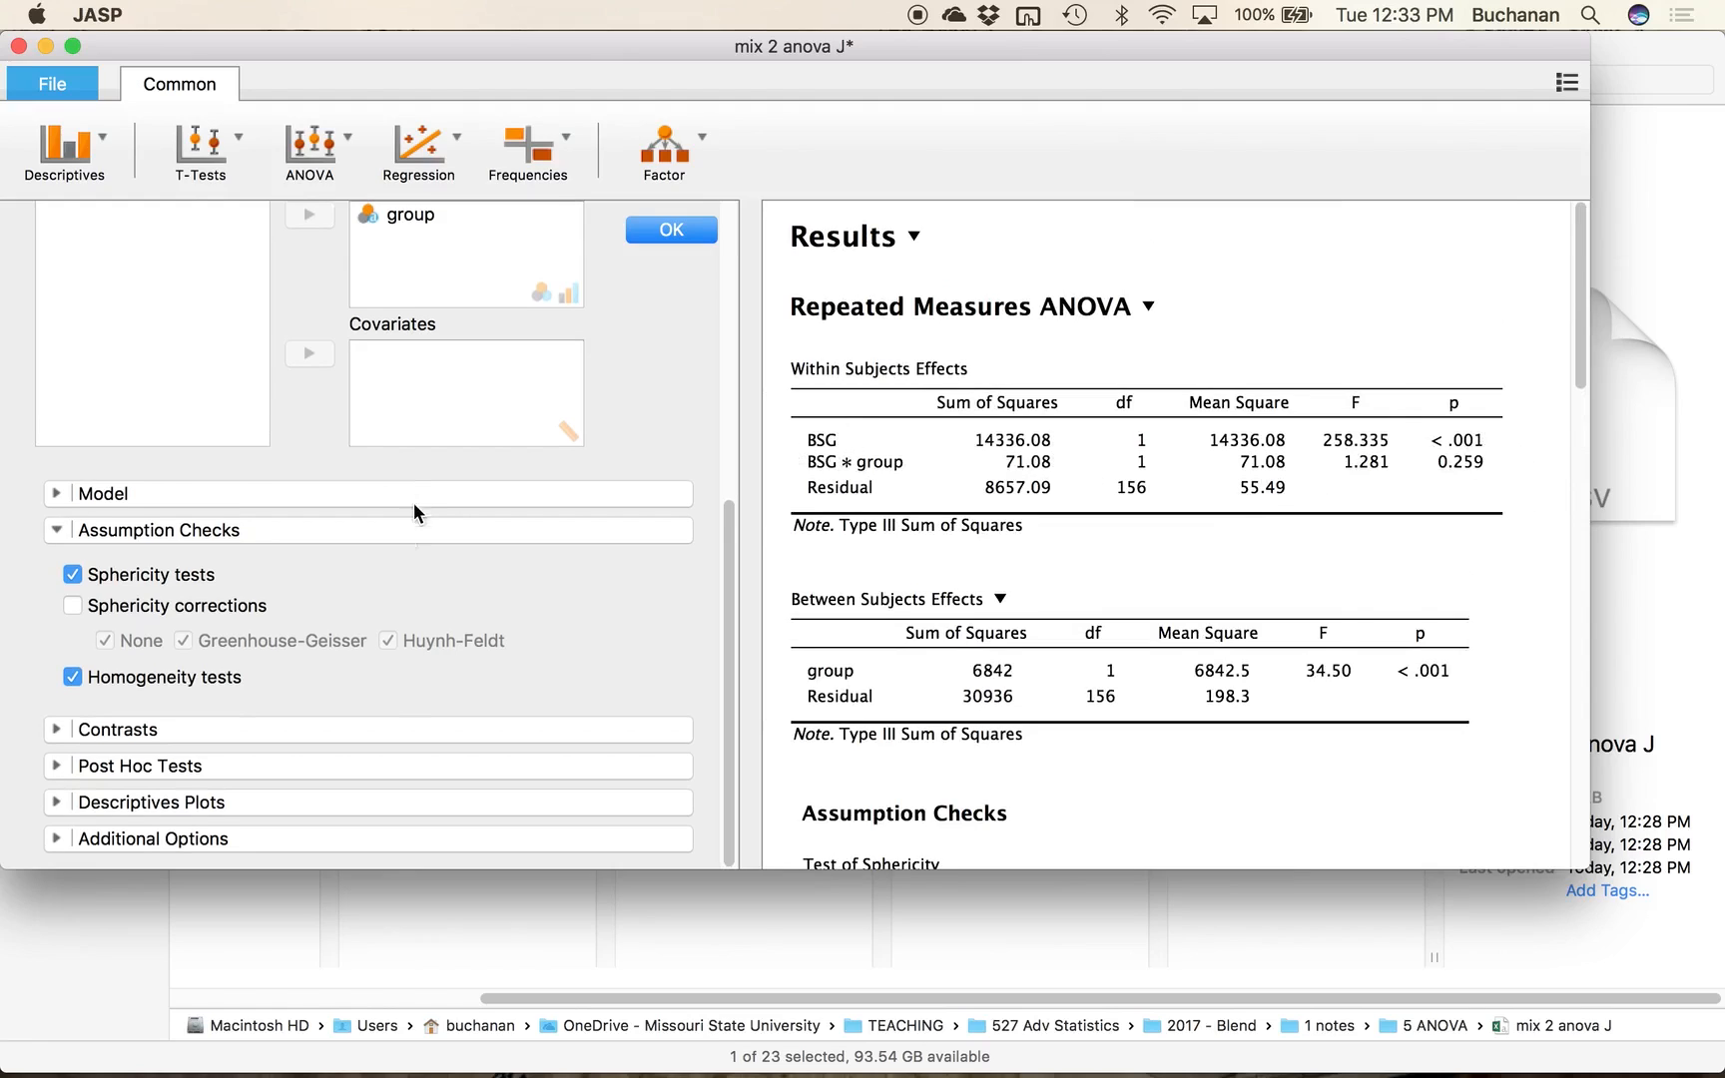
pyautogui.click(61, 765)
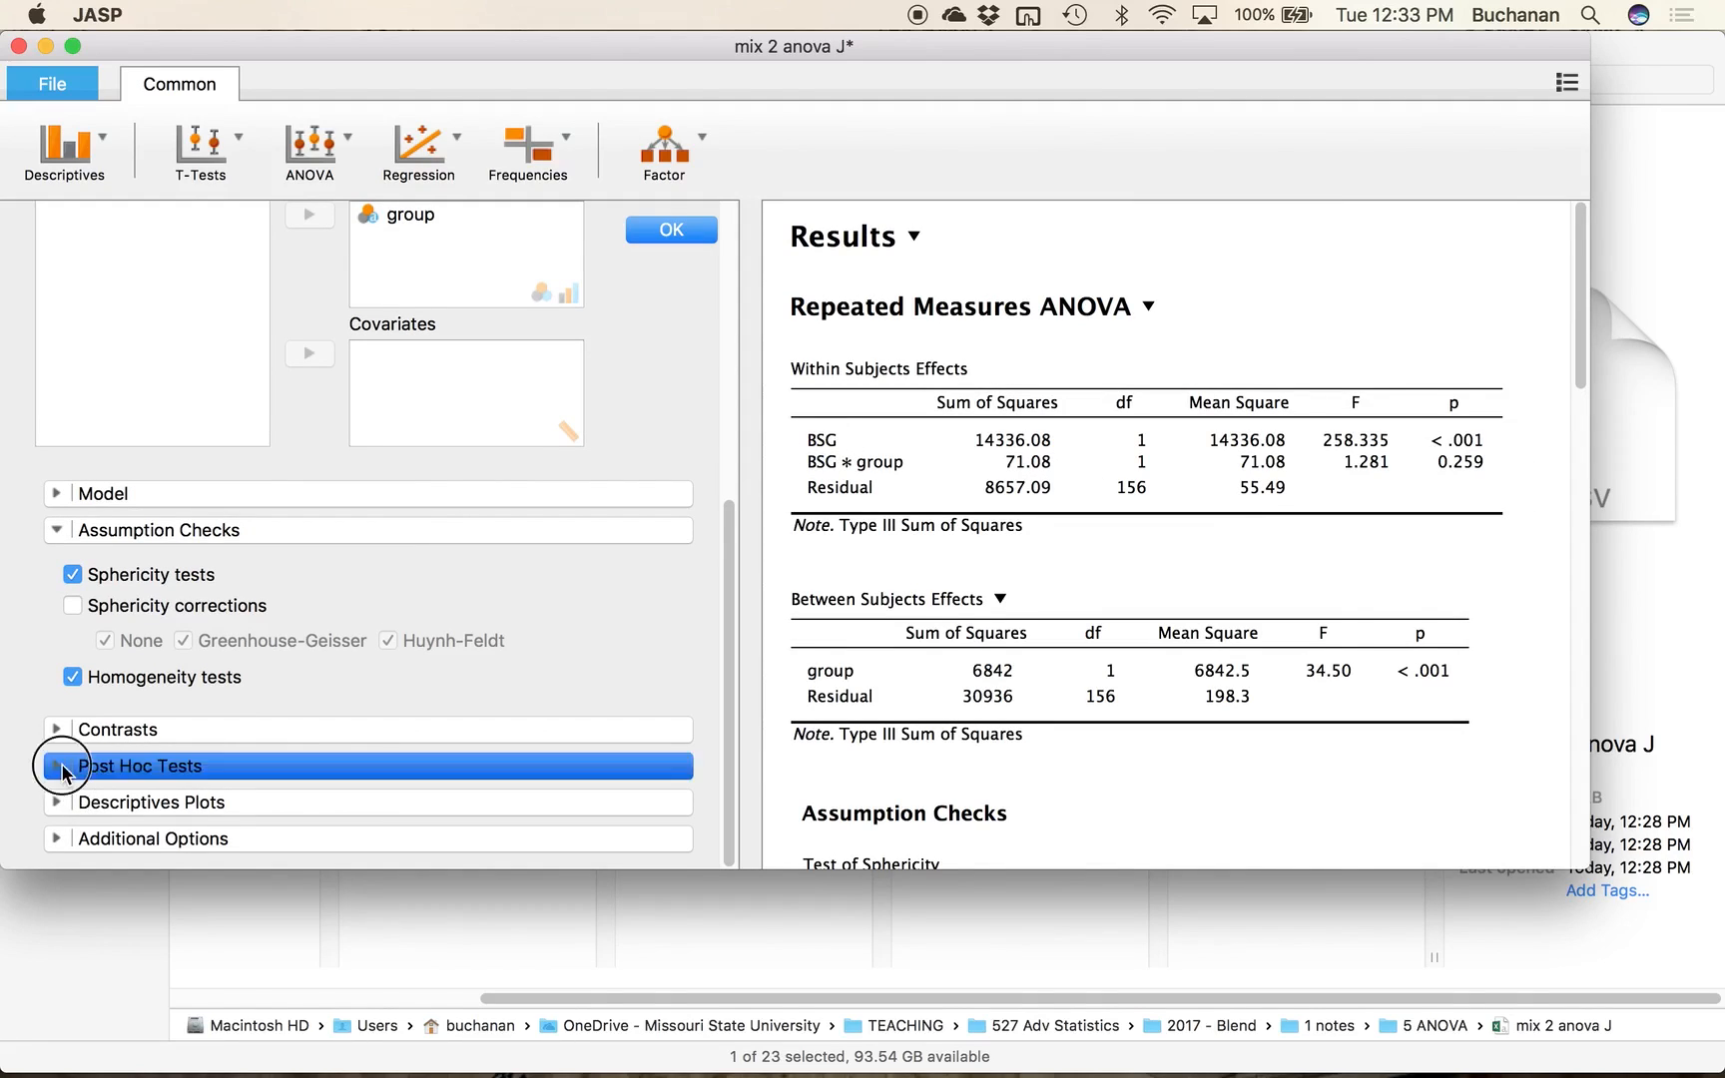
pyautogui.scroll(-5, 201, 539)
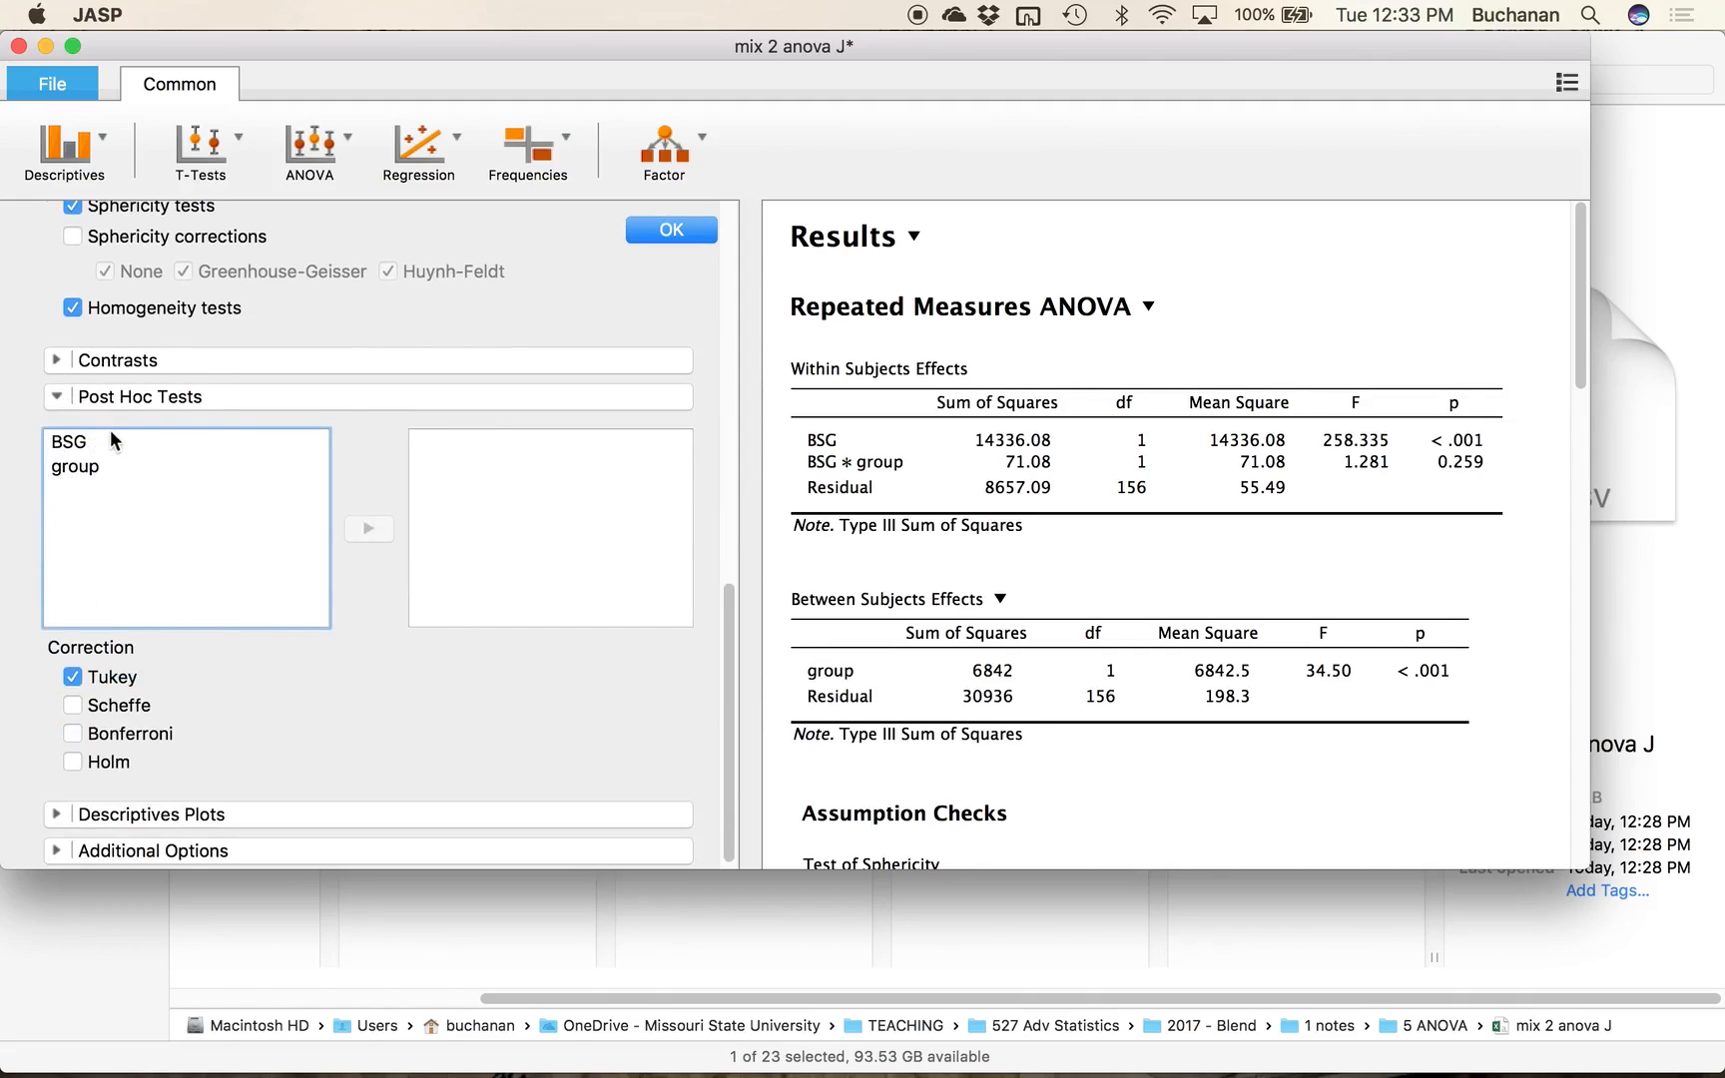
pyautogui.click(49, 395)
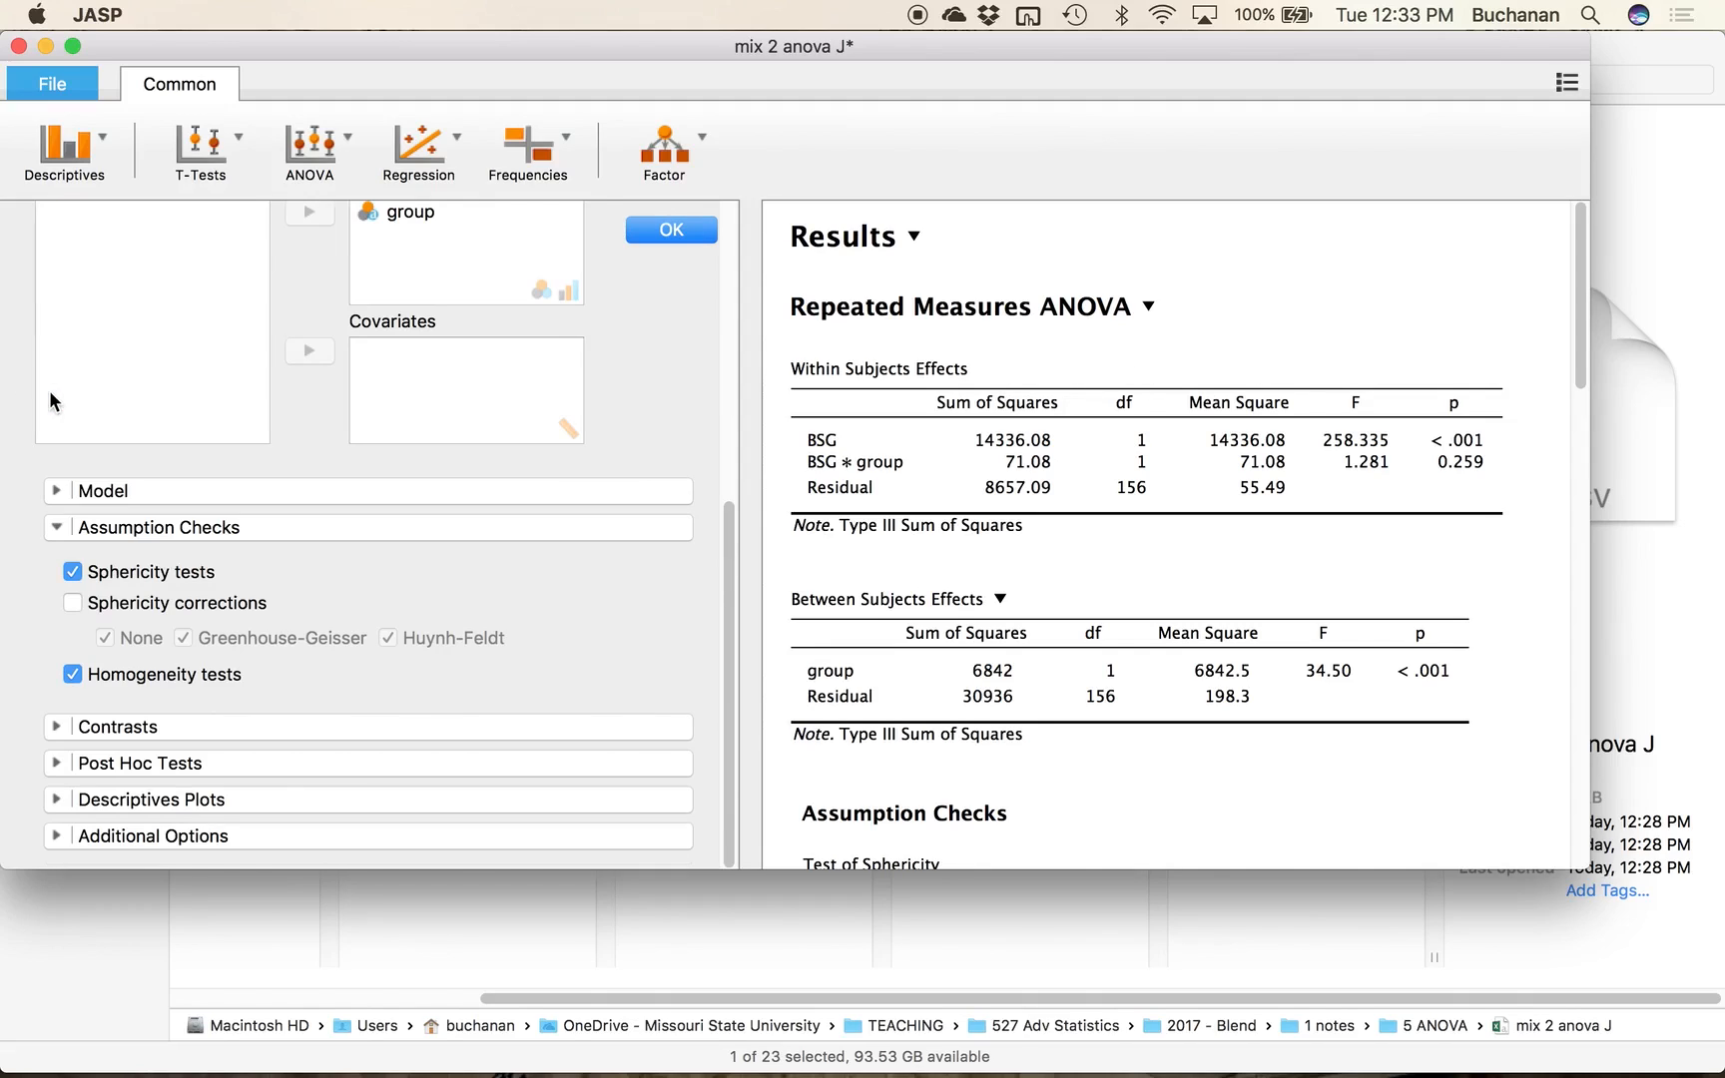
# Step: Enable descriptive statistics and effect size estimates for the repeated measures ANOVA, including both η² and partial η²
pyautogui.click(55, 835)
pyautogui.click(72, 755)
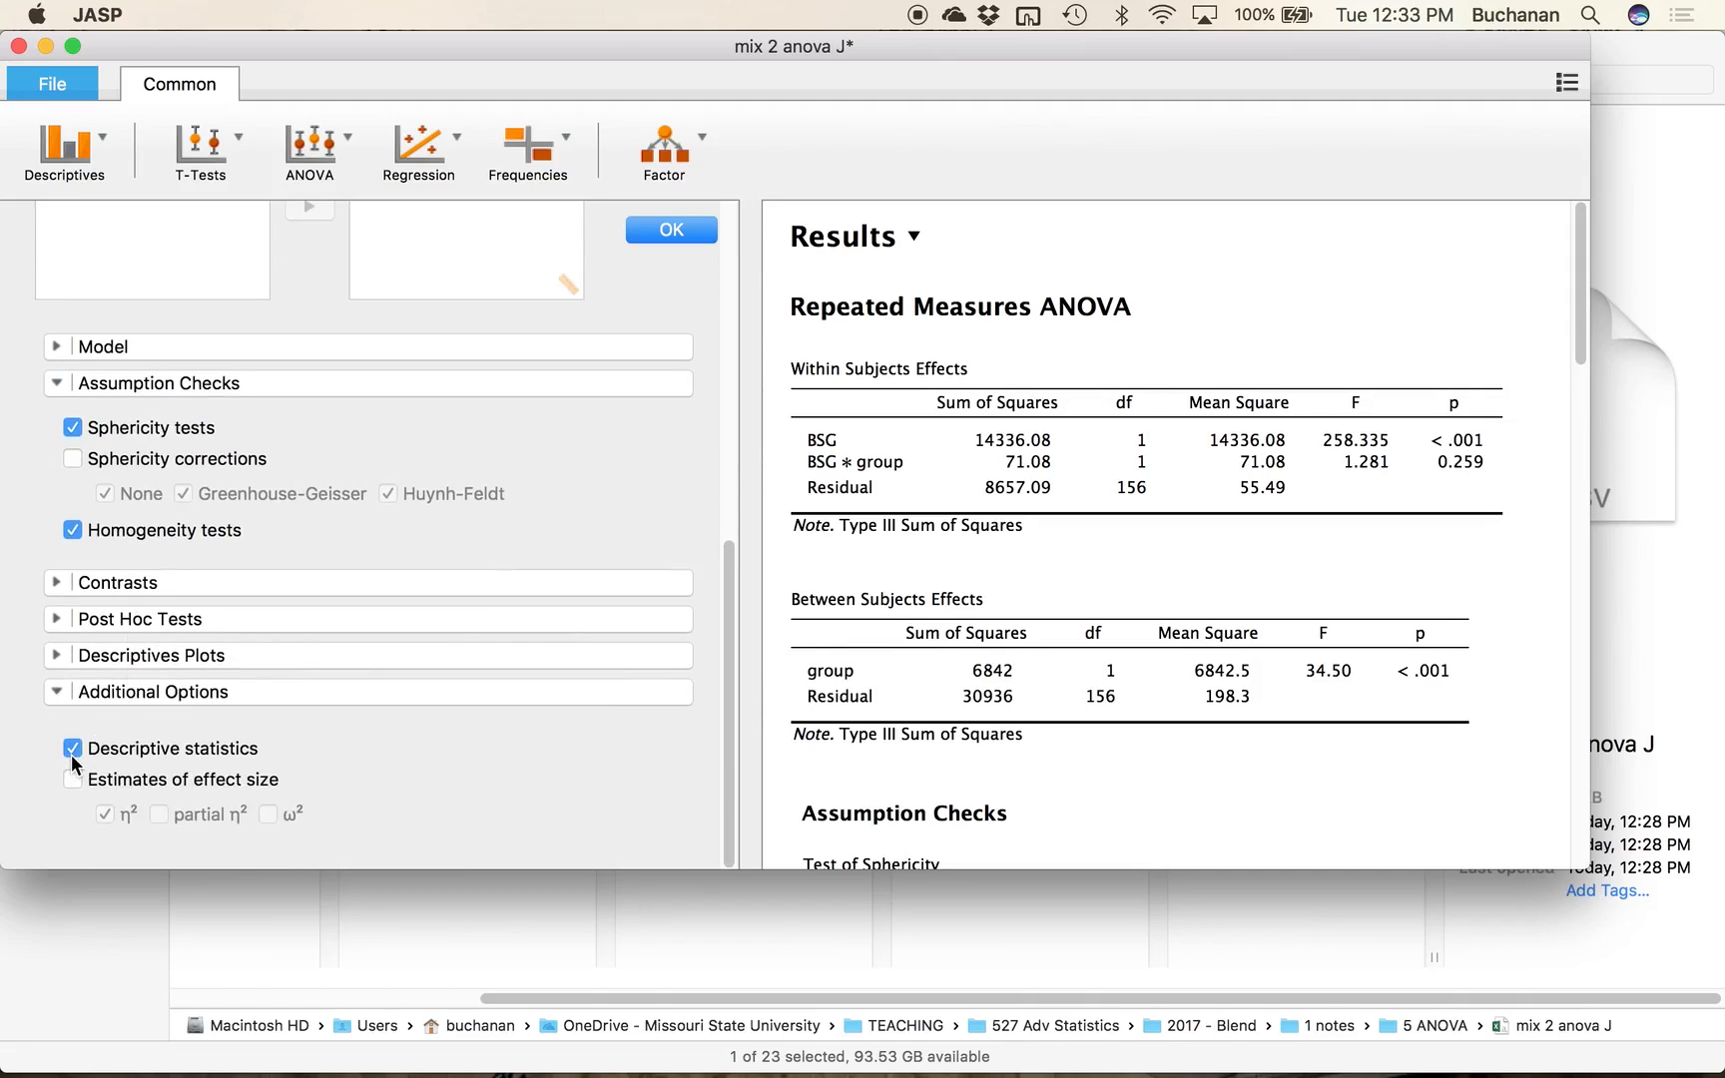
pyautogui.click(71, 779)
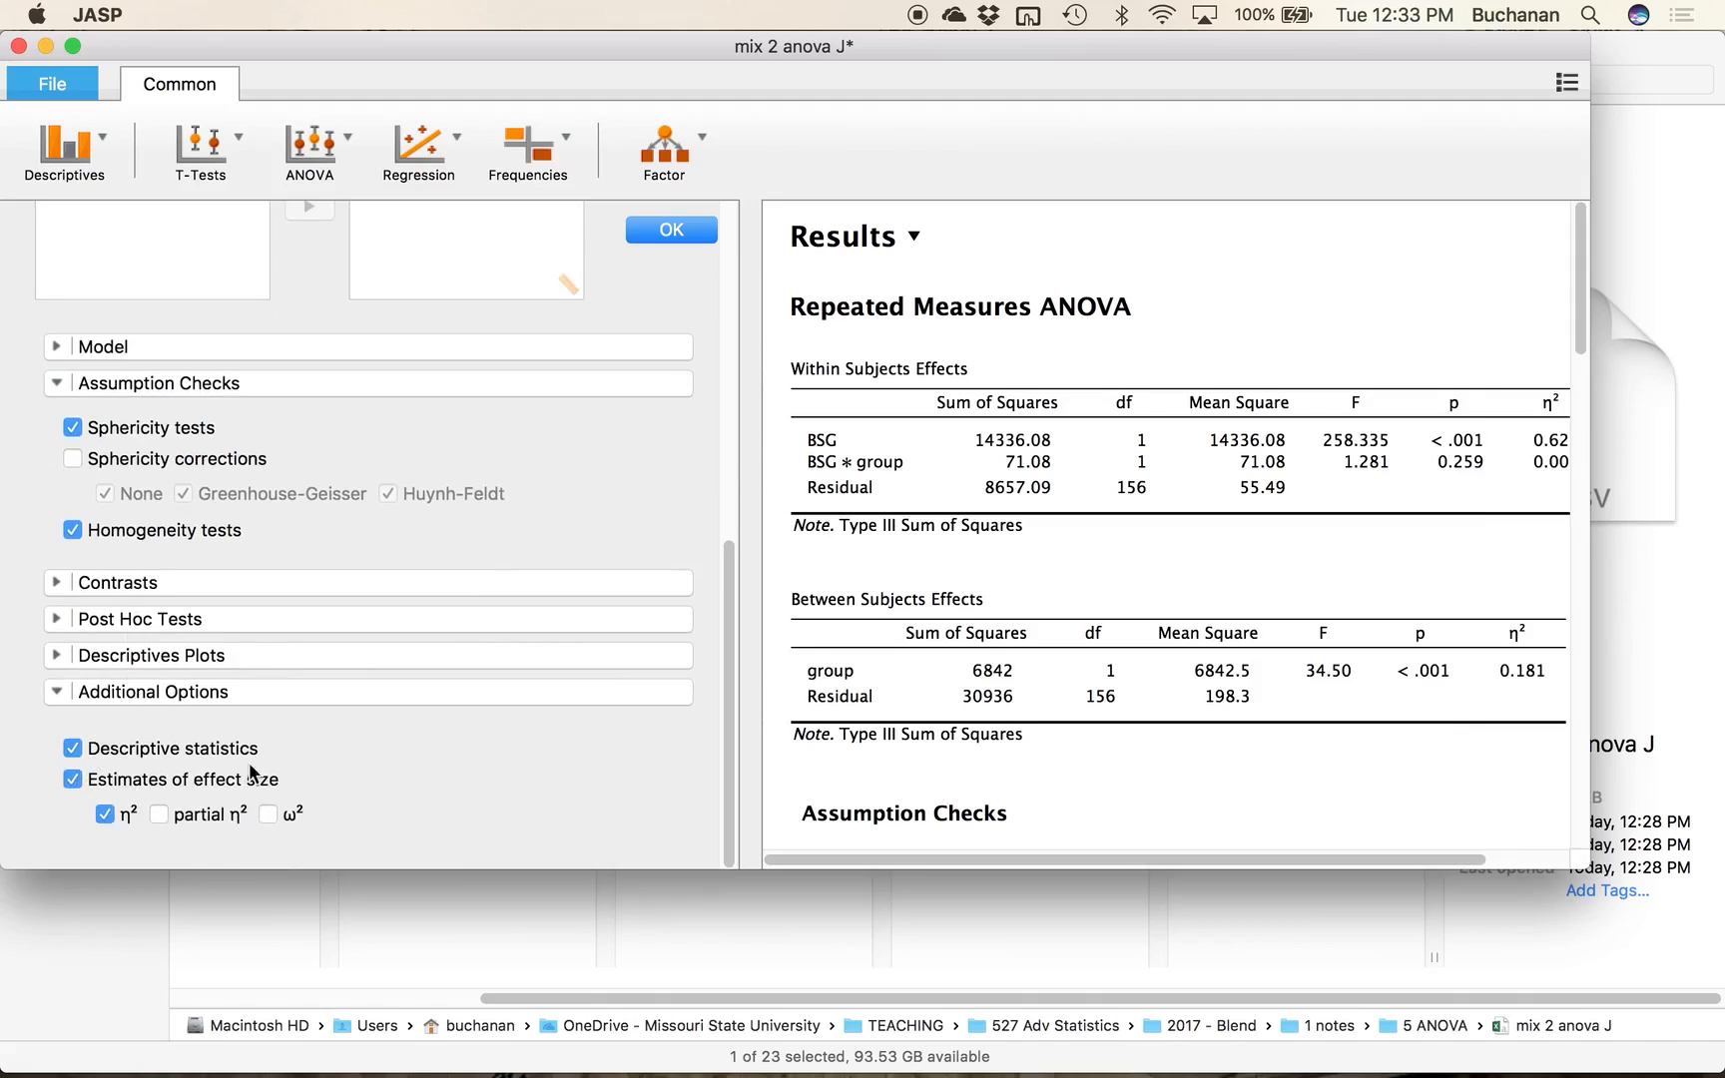
pyautogui.scroll(-1, 1097, 575)
pyautogui.hscroll(2, 1098, 577)
pyautogui.scroll(1, 1098, 577)
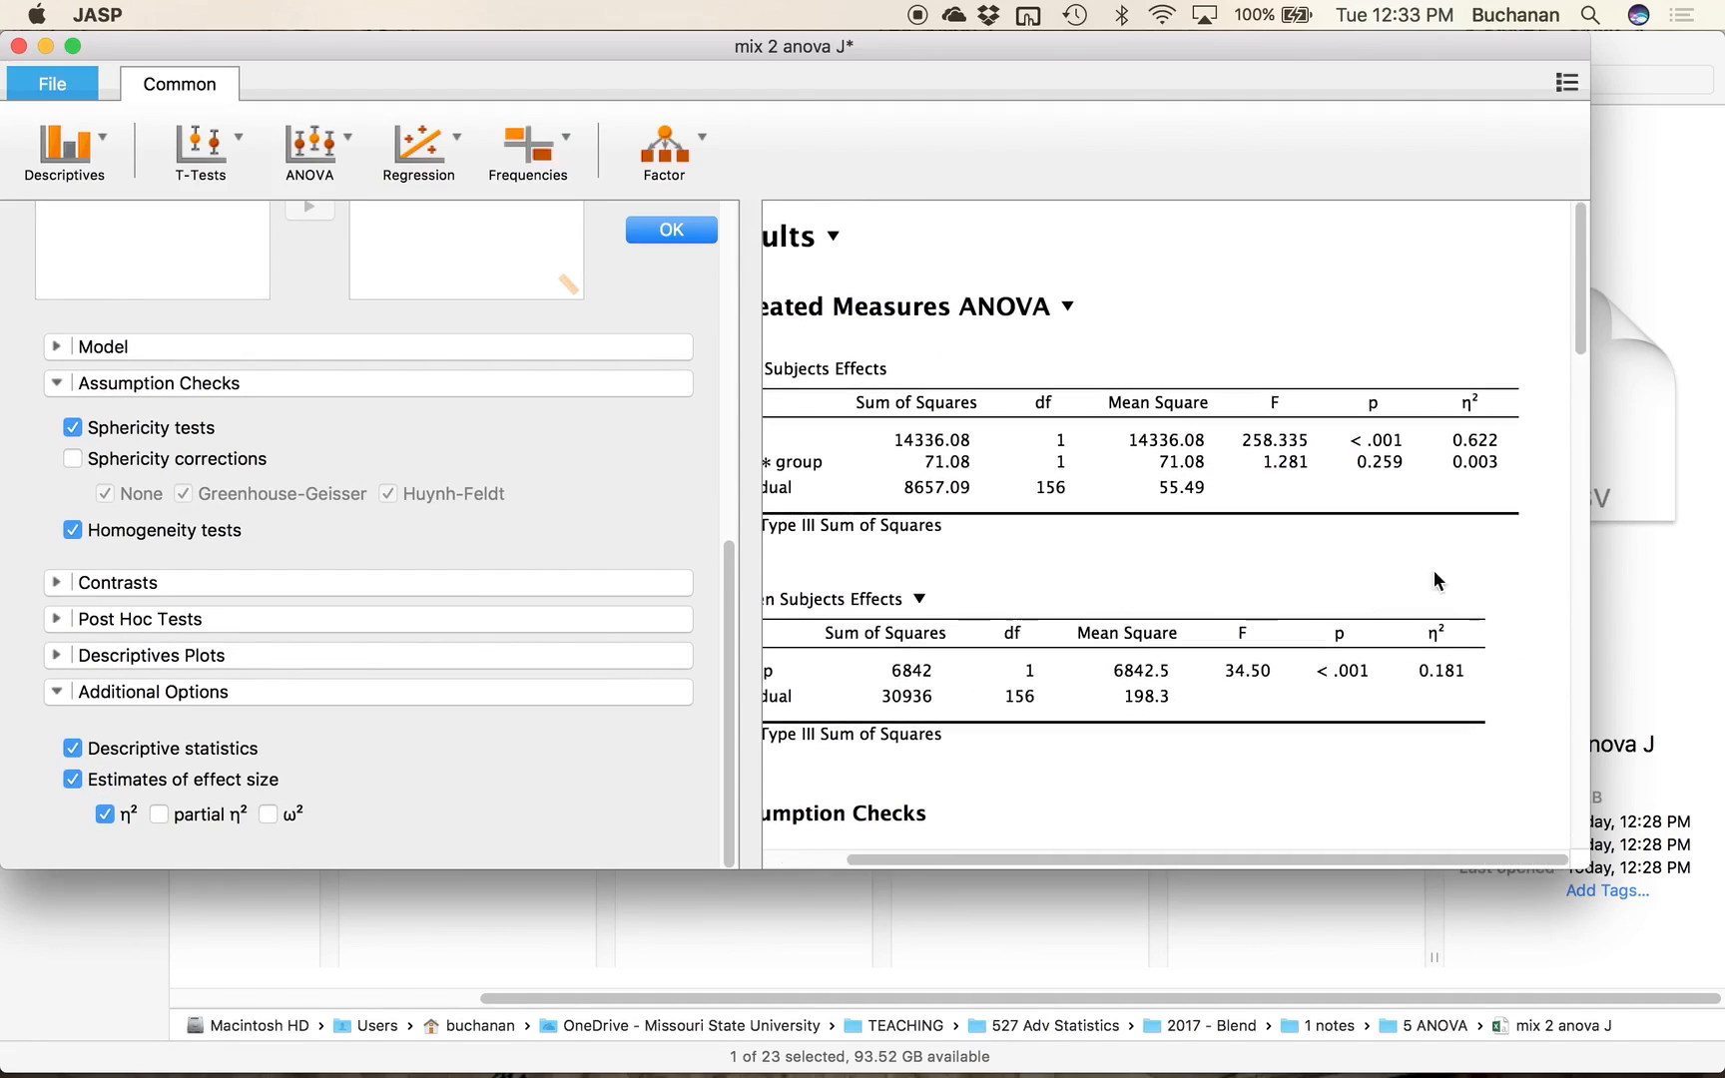
pyautogui.click(158, 814)
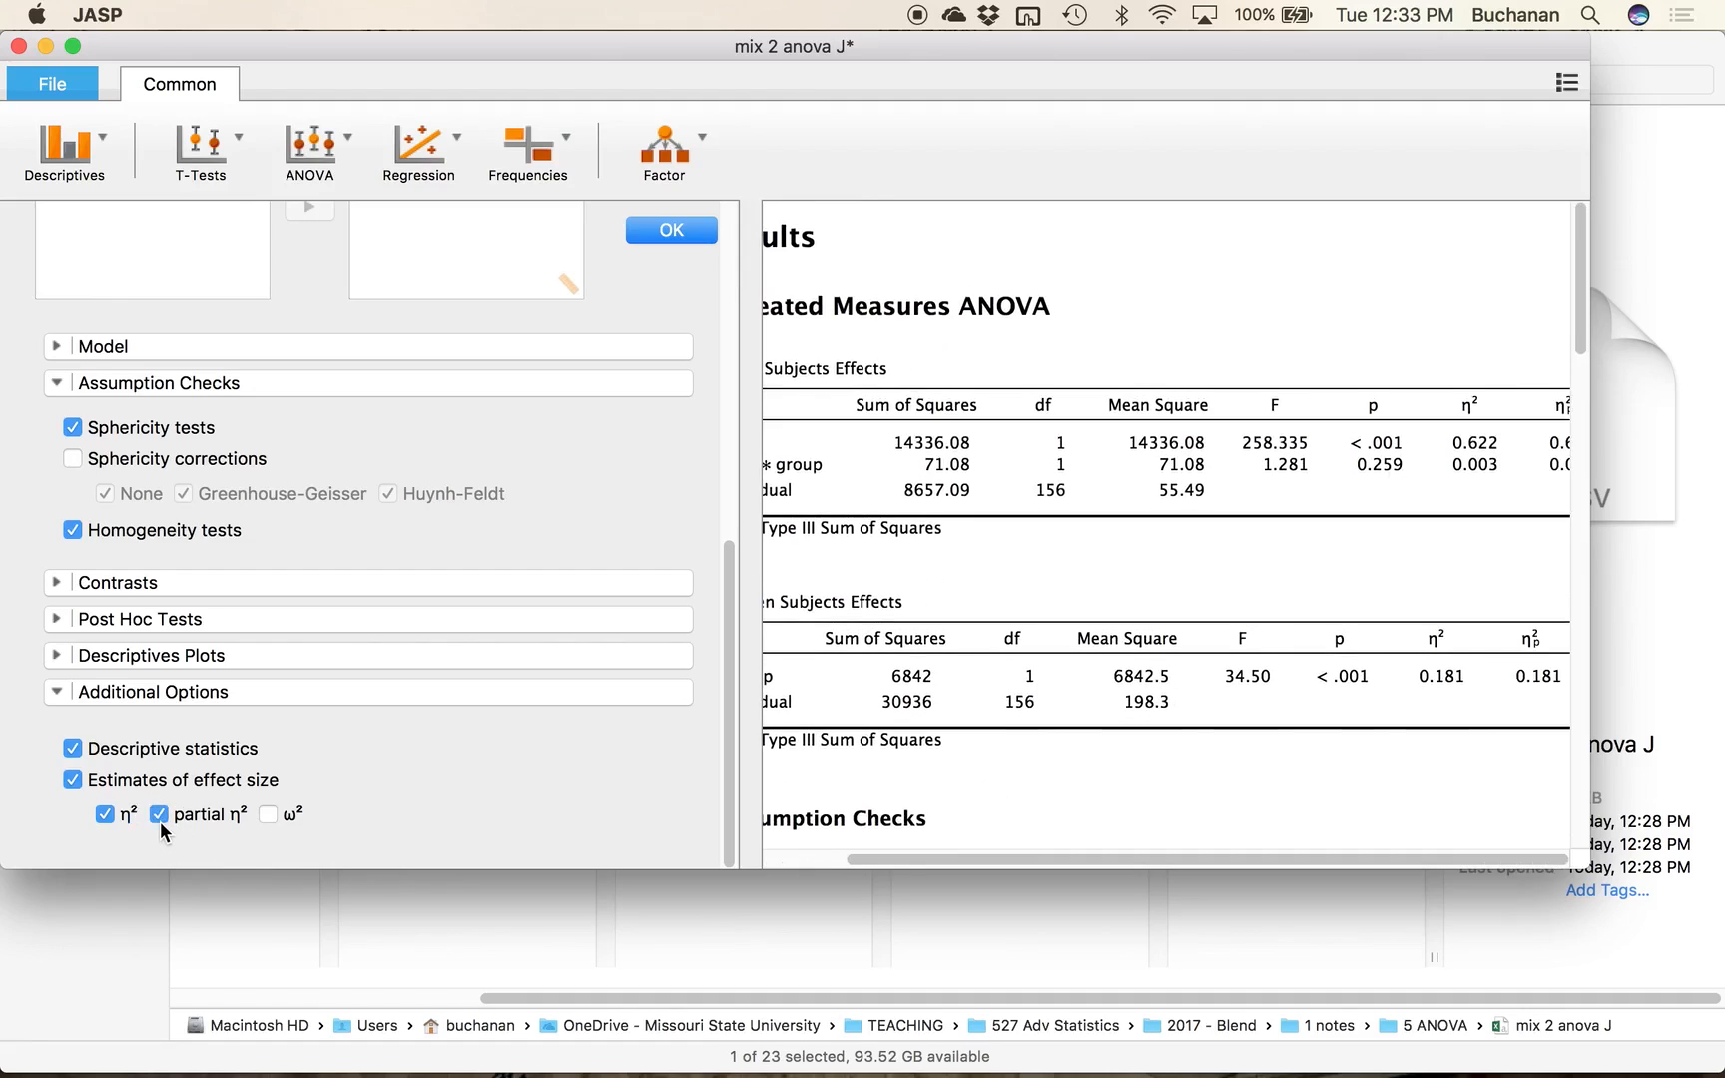
# Step: Compare η² with partial η² for BSG and the BSG by group interaction in the within-subjects table
pyautogui.hscroll(2, 1050, 569)
pyautogui.scroll(-1, 1051, 566)
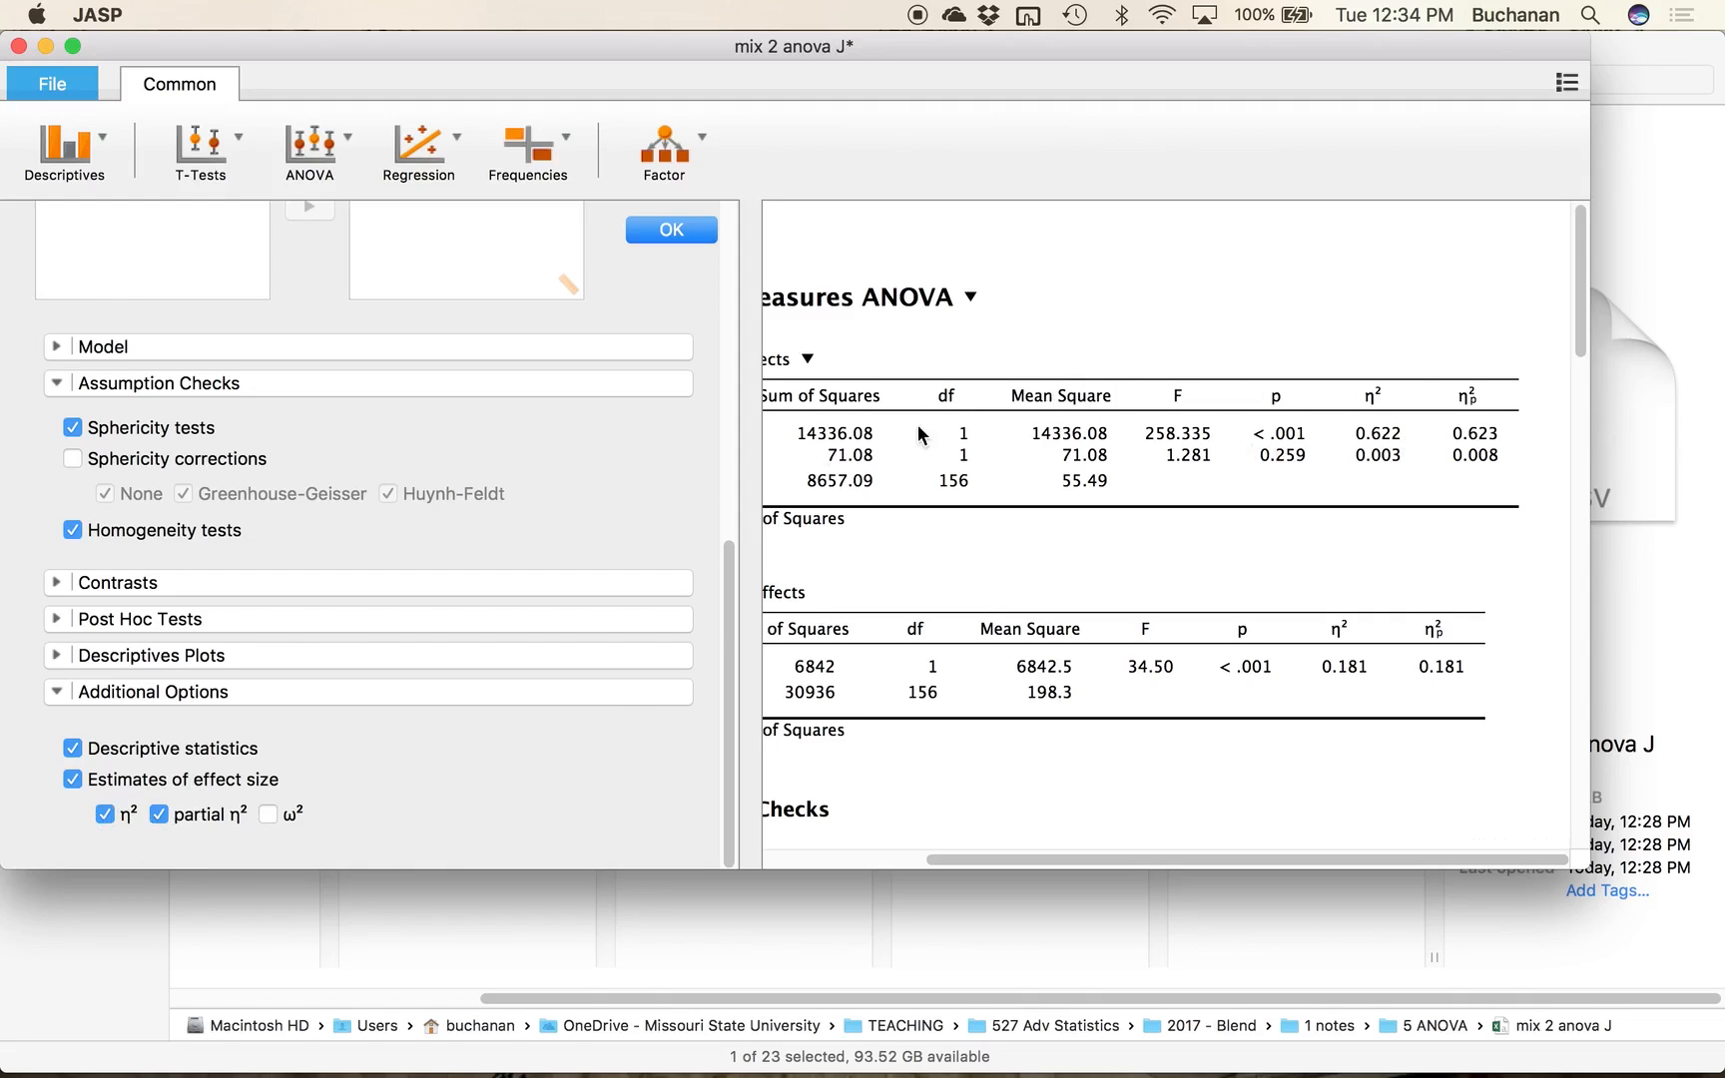
pyautogui.scroll(-1, 1016, 473)
pyautogui.hscroll(-3, 1015, 469)
pyautogui.scroll(-1, 1015, 469)
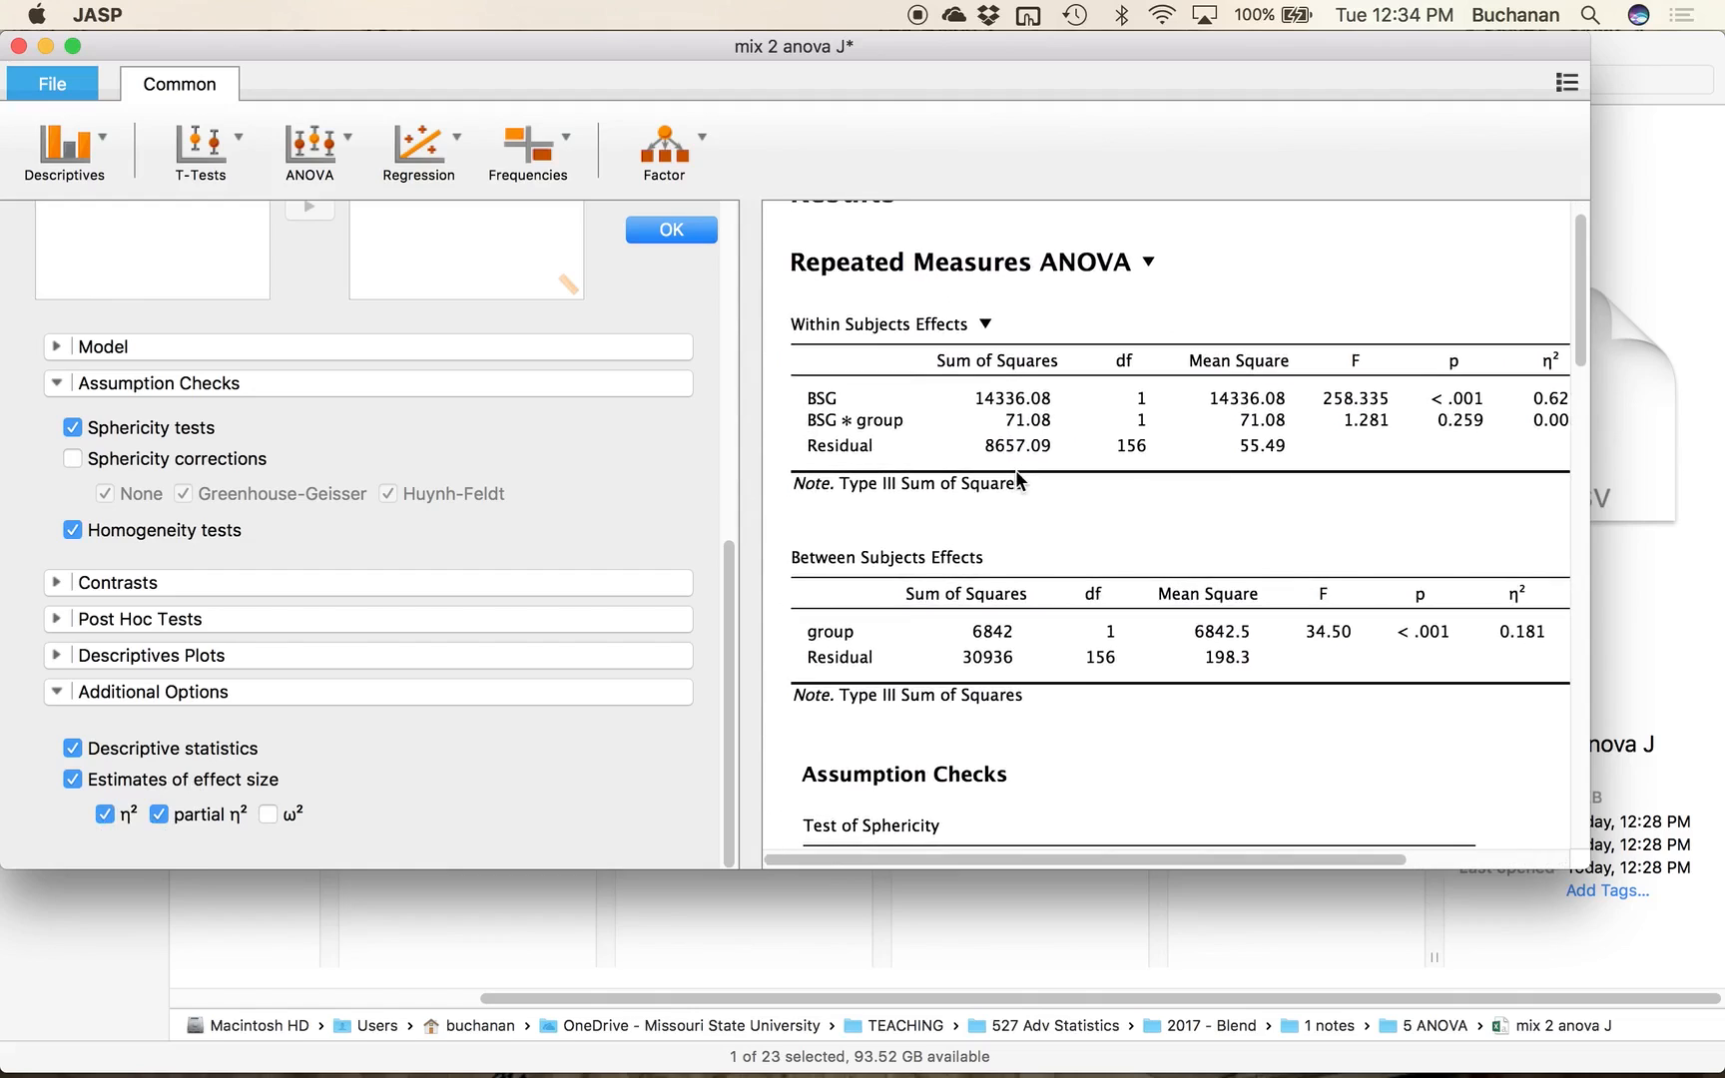
pyautogui.hscroll(-2, 1016, 473)
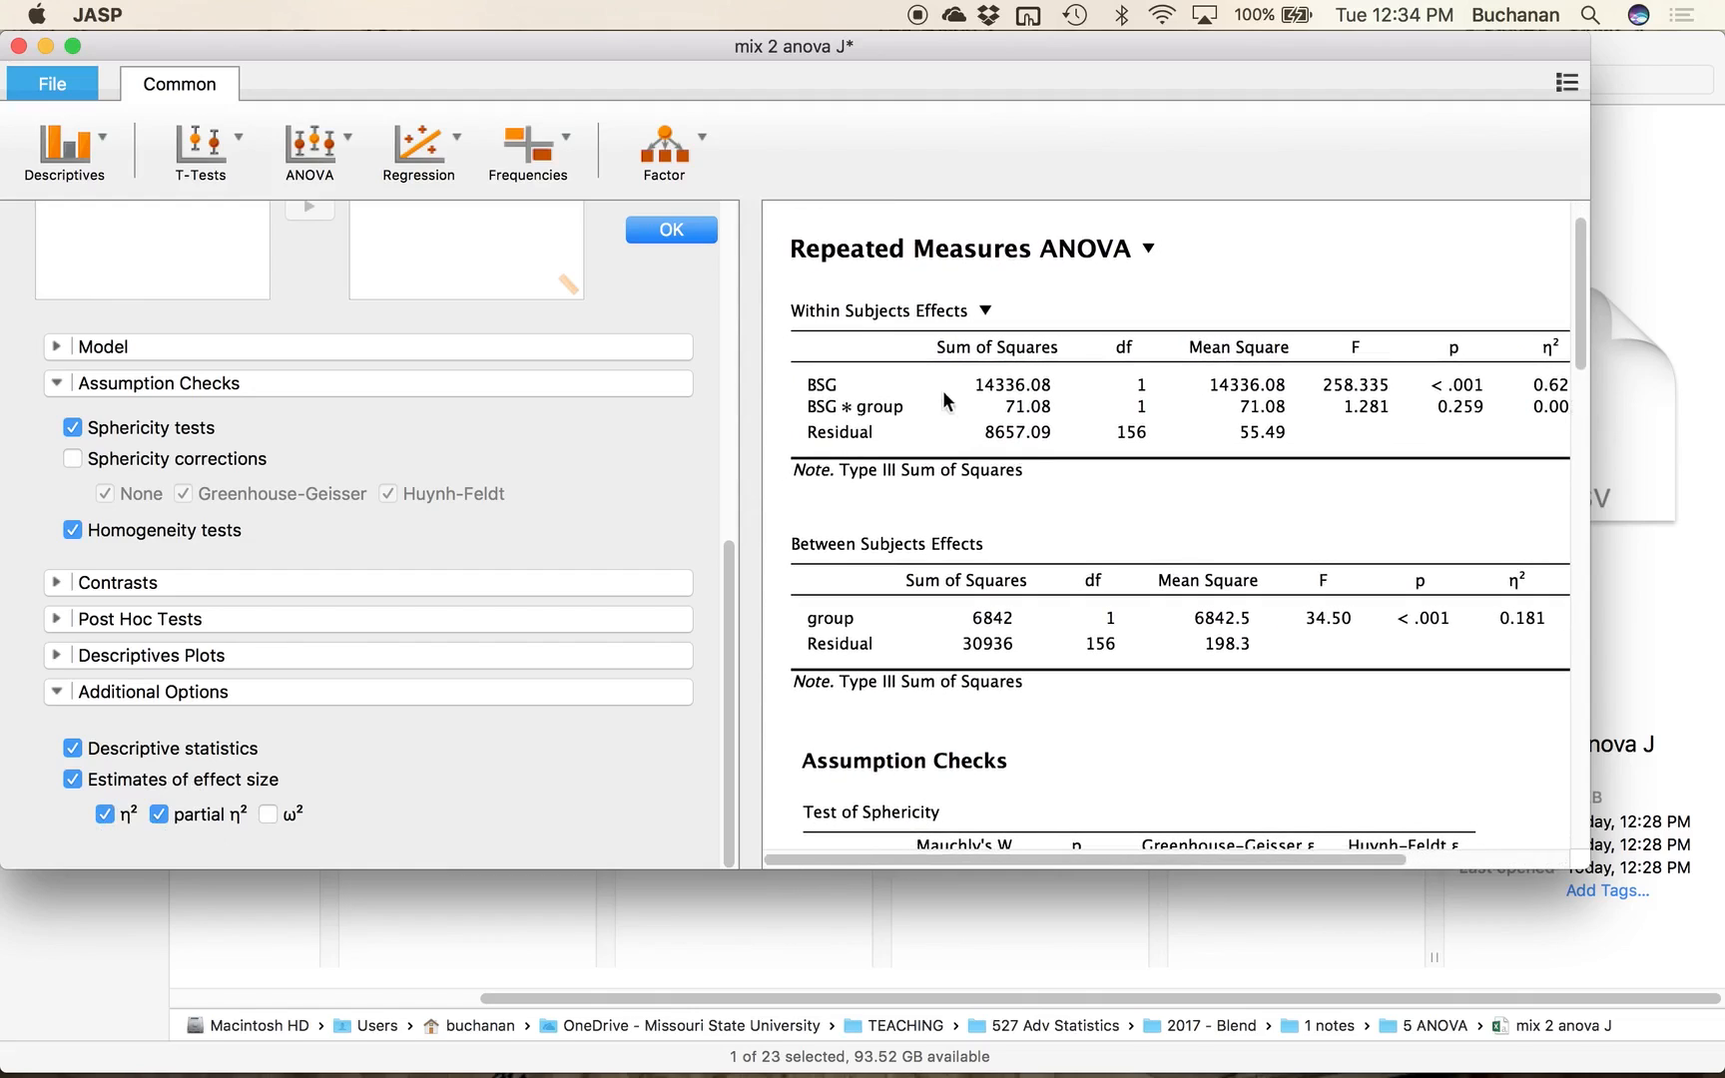
pyautogui.hscroll(2, 957, 391)
pyautogui.hscroll(-2, 957, 391)
pyautogui.scroll(-3, 958, 391)
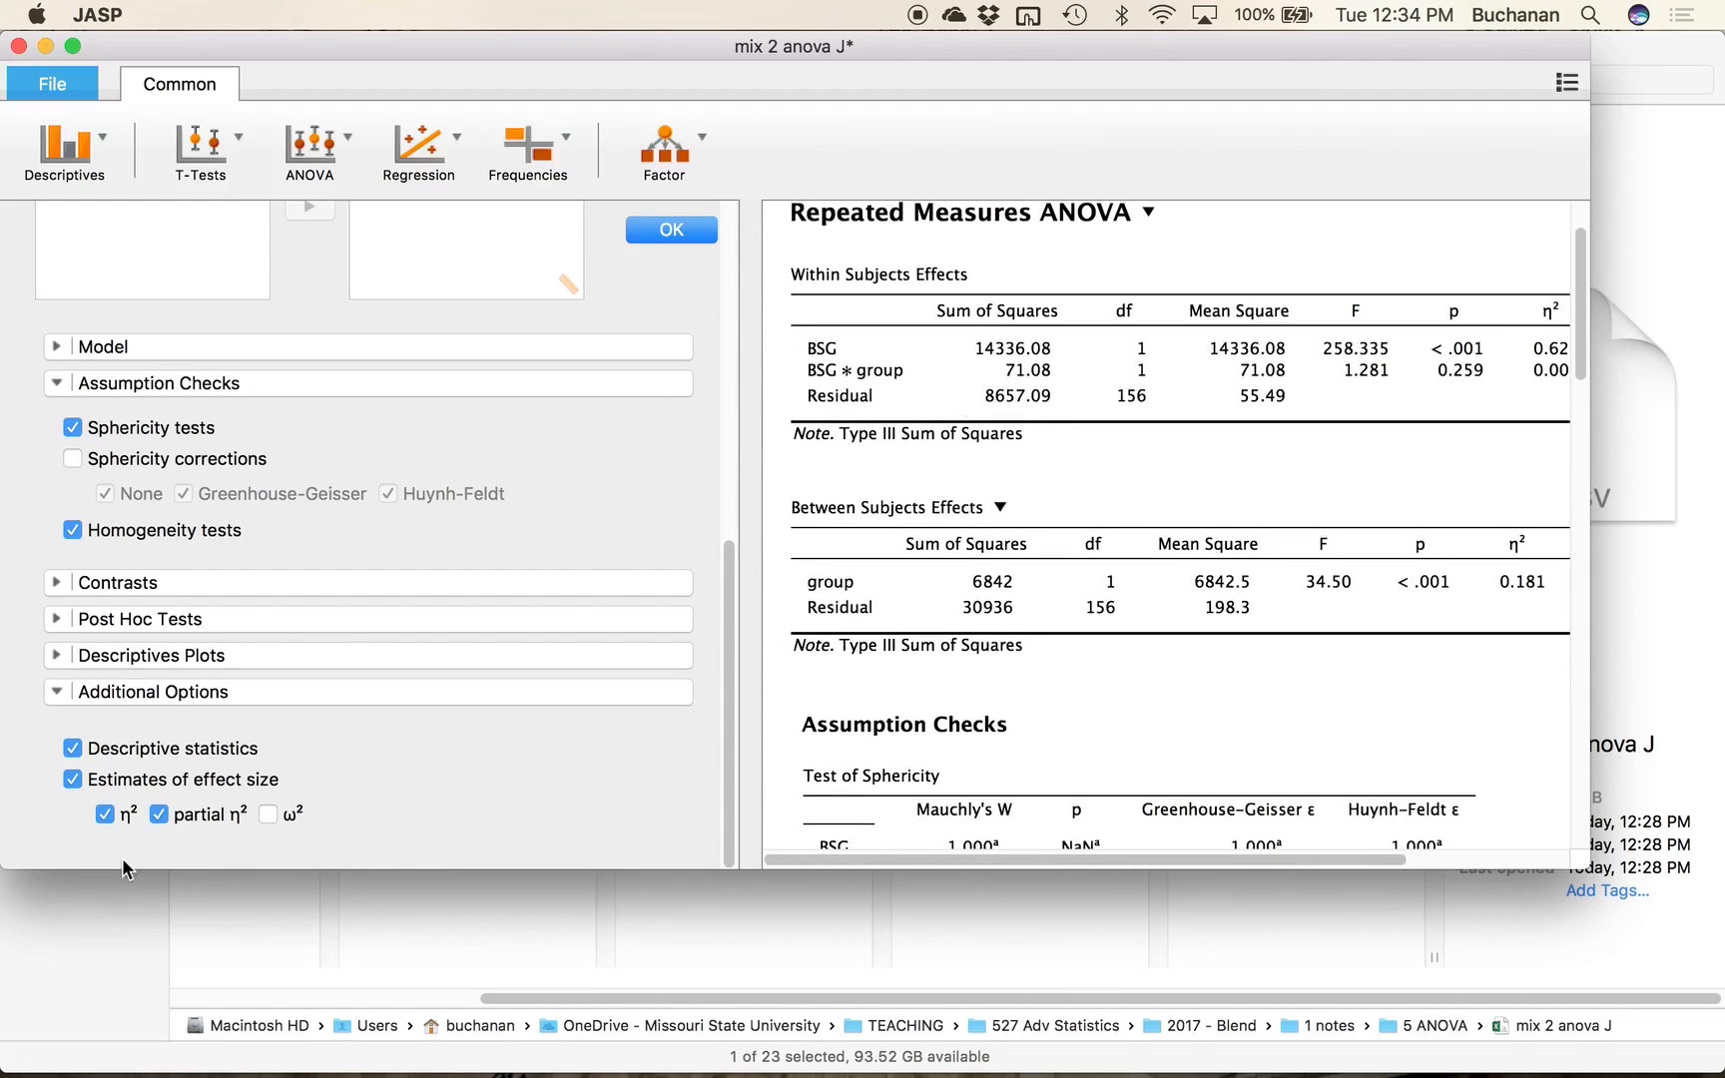
pyautogui.hscroll(3, 1145, 394)
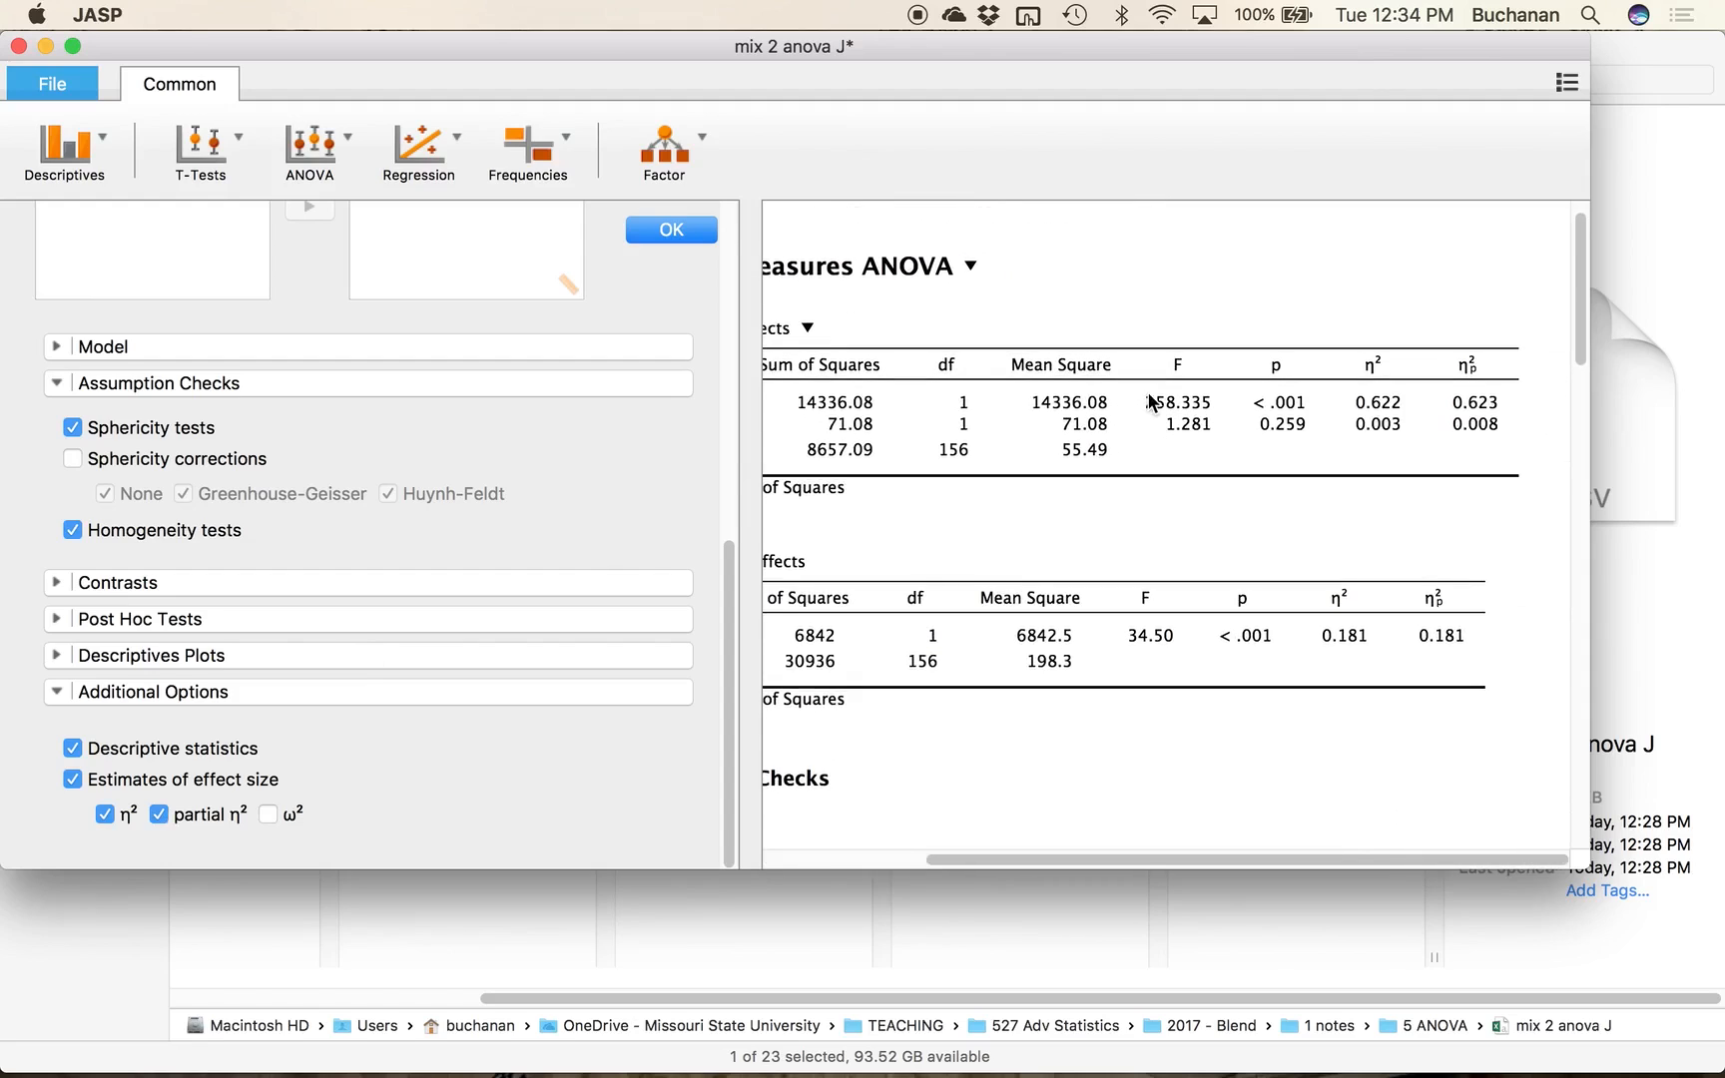
pyautogui.hscroll(-1, 1146, 394)
pyautogui.scroll(1, 1146, 394)
pyautogui.hscroll(-2, 1150, 399)
pyautogui.scroll(-4, 1150, 399)
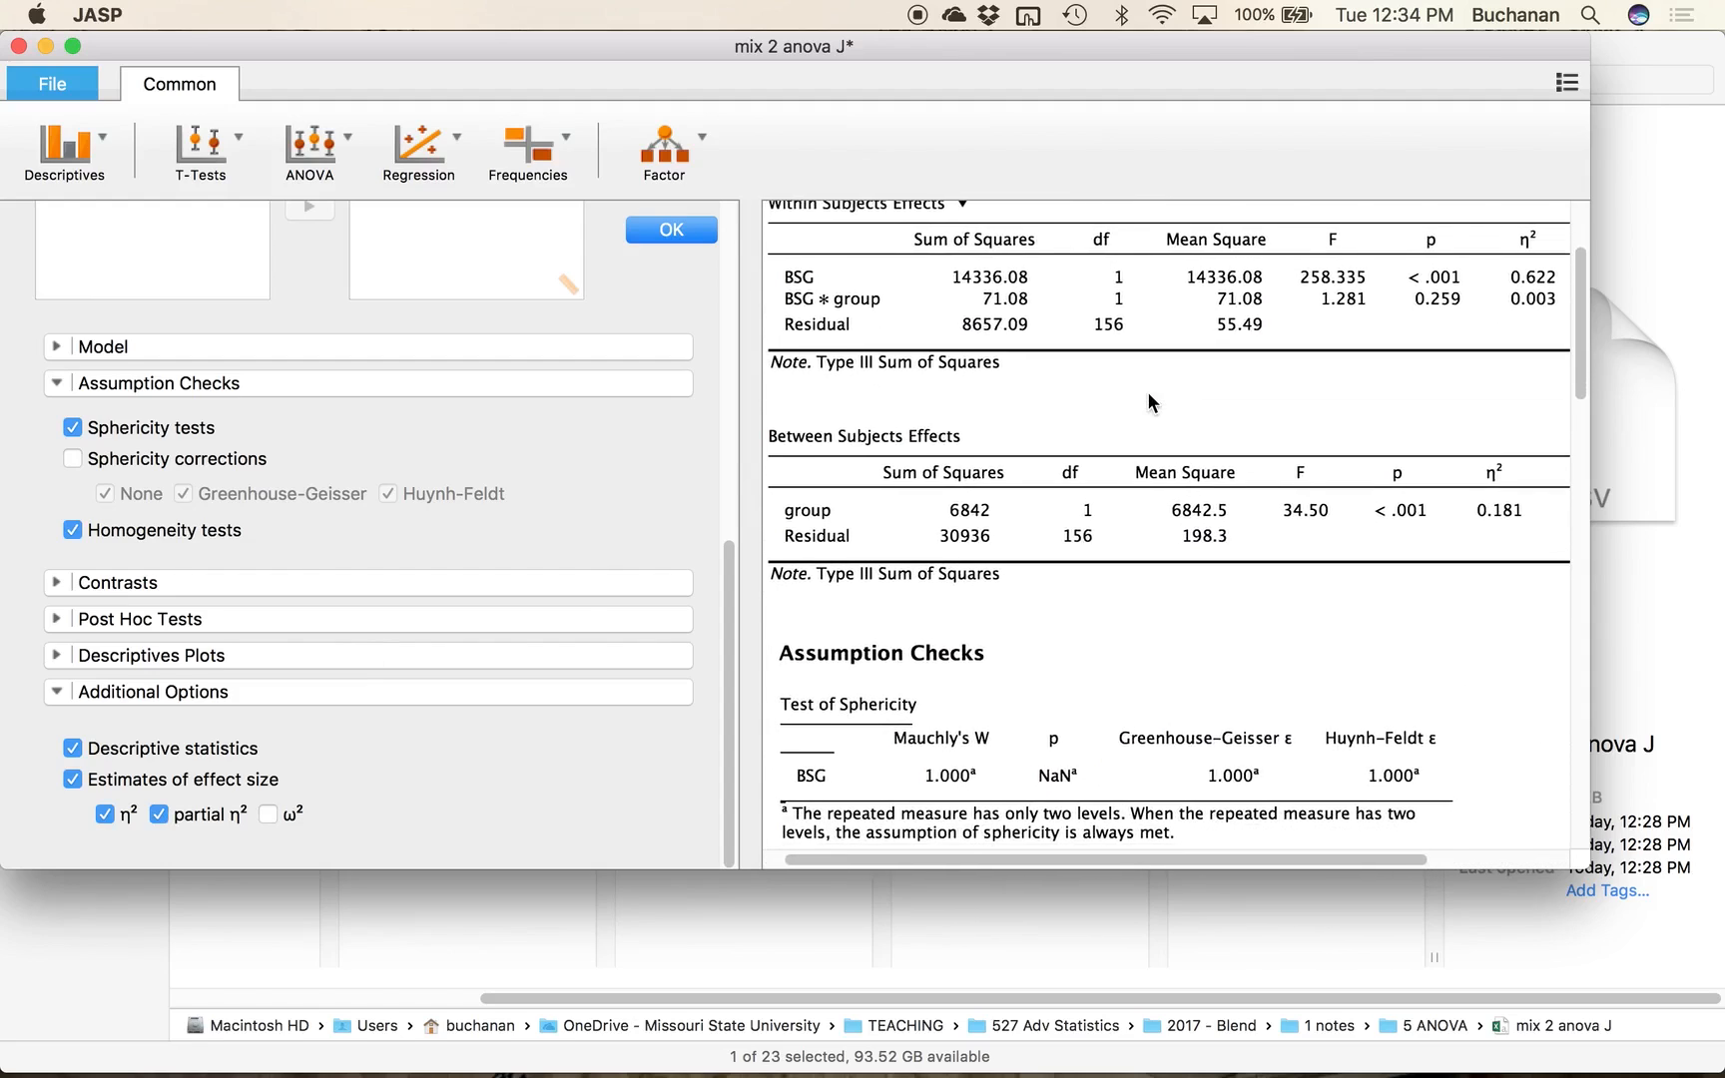
# Step: Compare the effect sizes of group in the between-subjects table with those of the within-subjects effects
pyautogui.hscroll(3, 1150, 399)
pyautogui.scroll(1, 1148, 396)
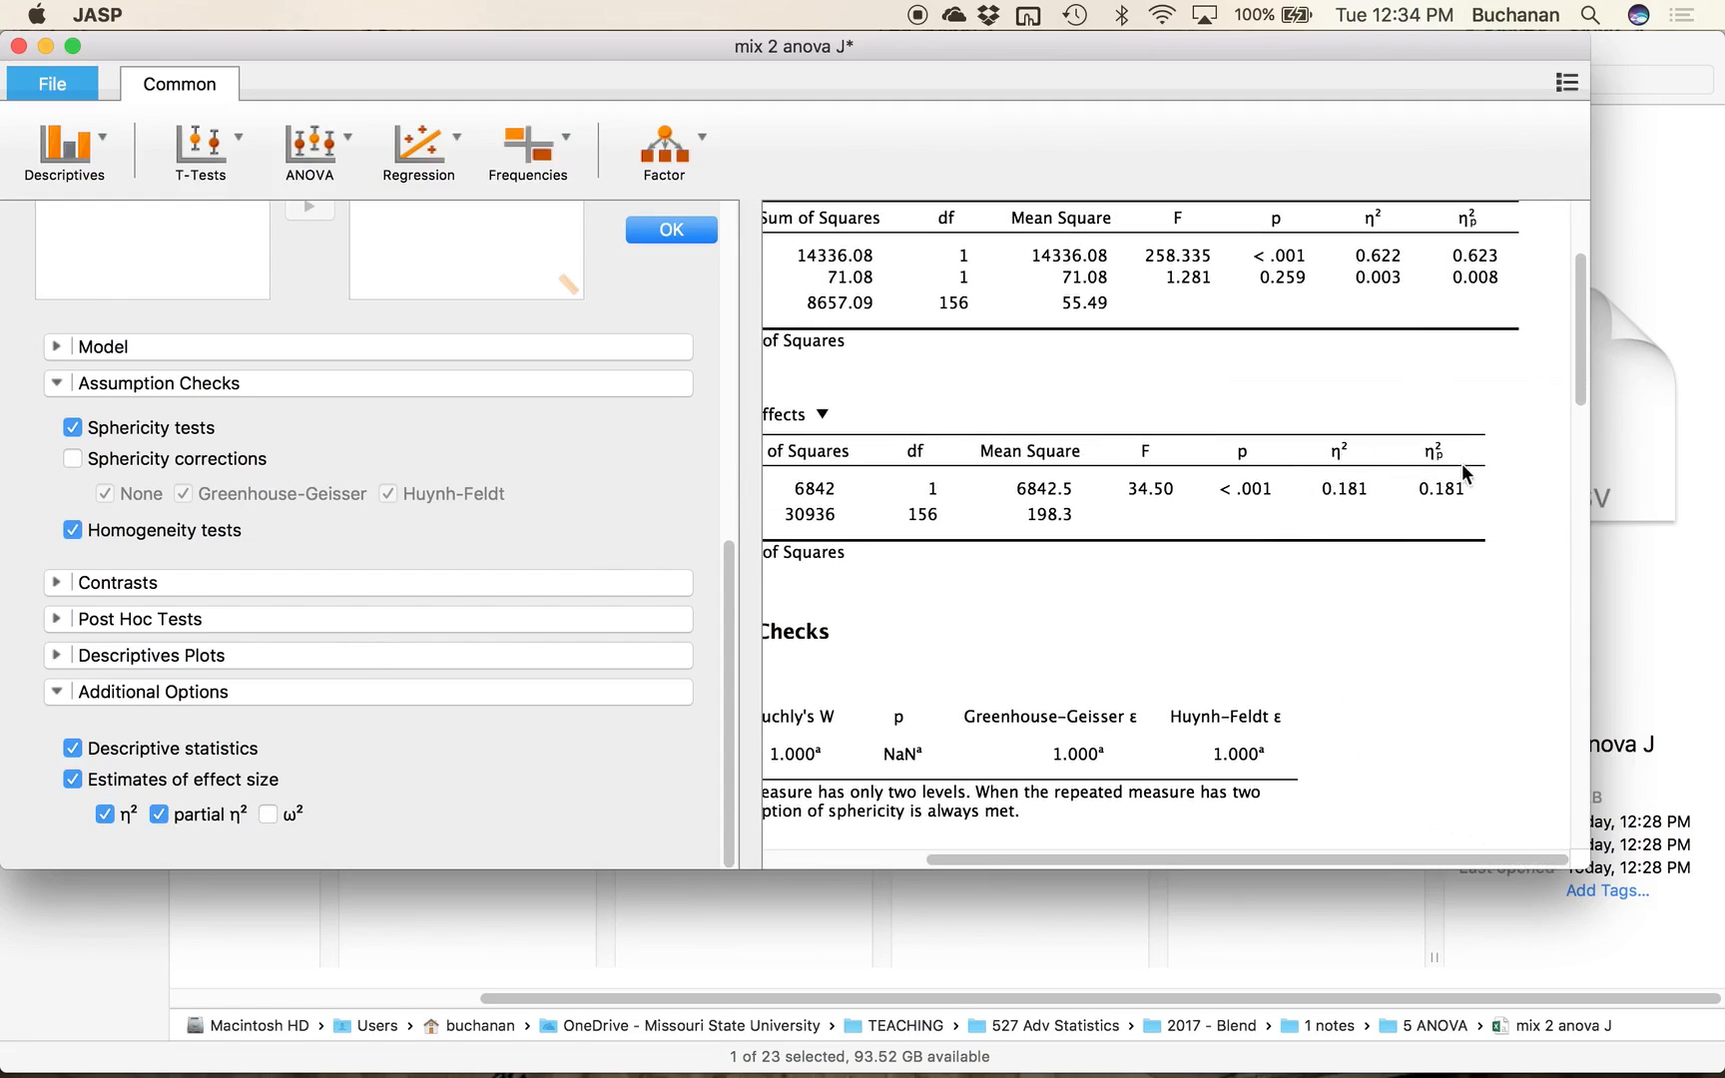
pyautogui.hscroll(-2, 1220, 473)
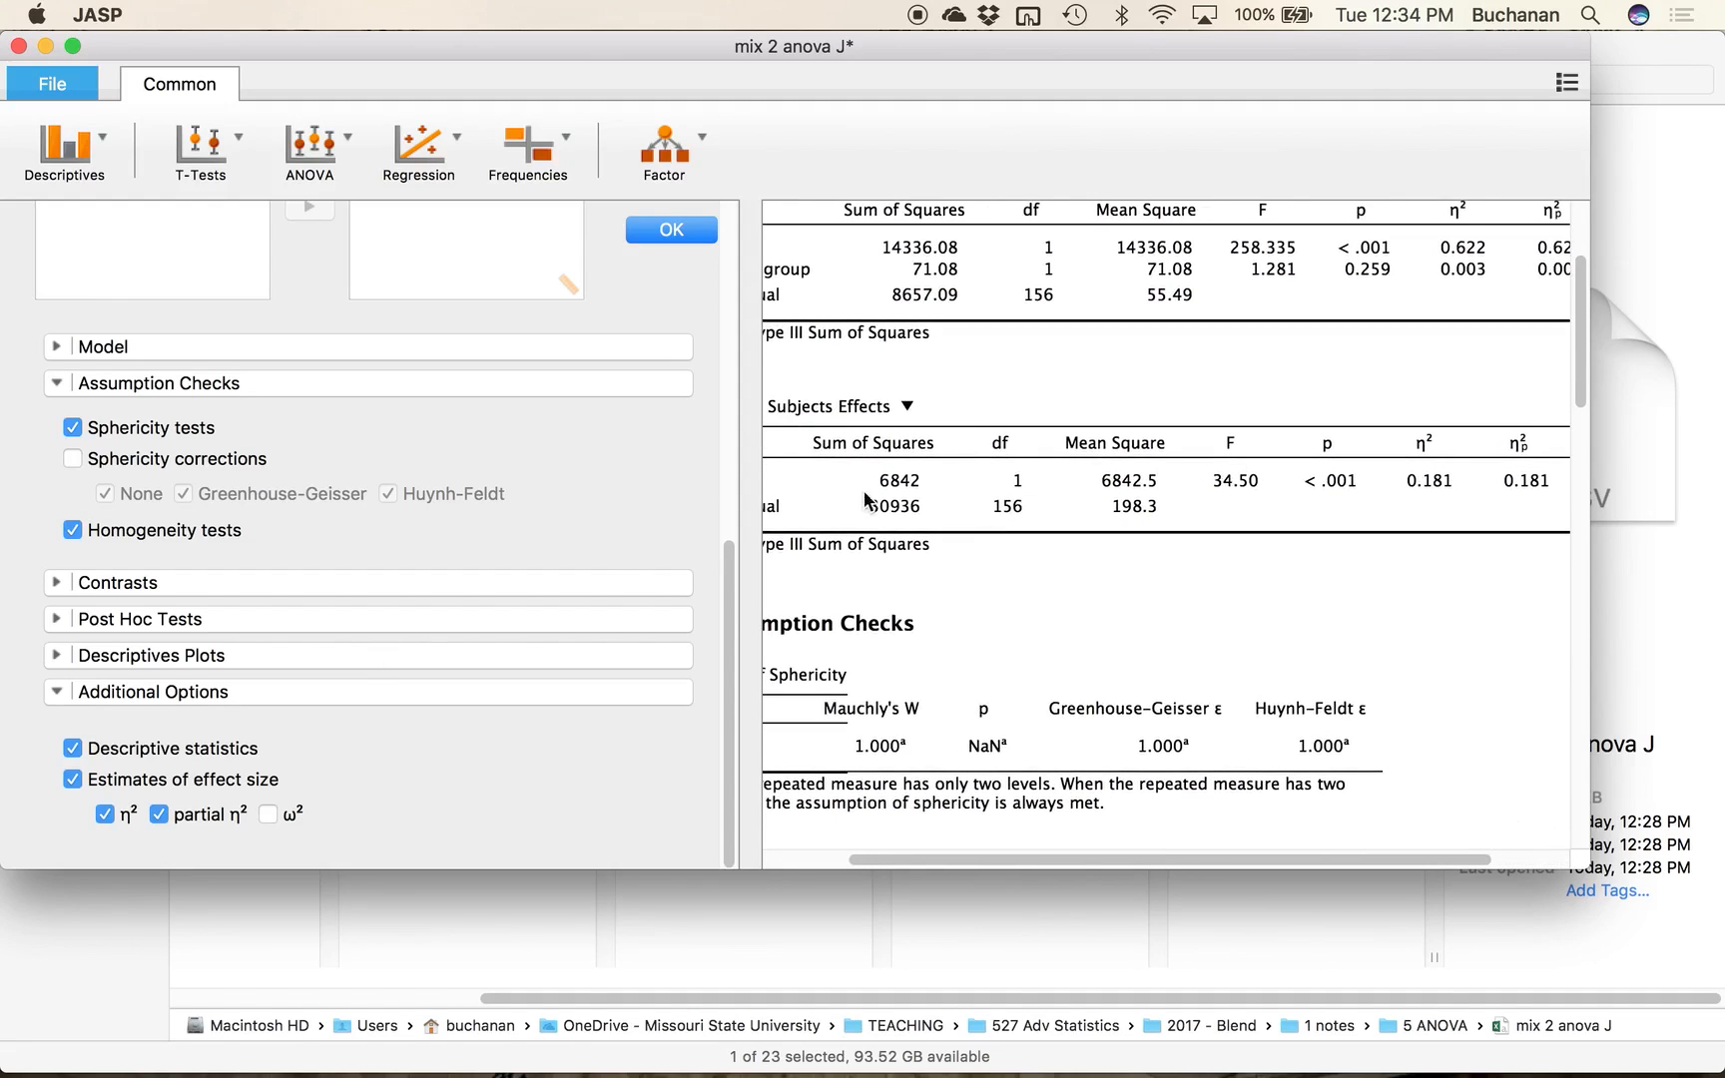
pyautogui.hscroll(2, 1482, 548)
pyautogui.scroll(1, 1483, 548)
pyautogui.hscroll(-4, 1347, 509)
pyautogui.scroll(-2, 1347, 509)
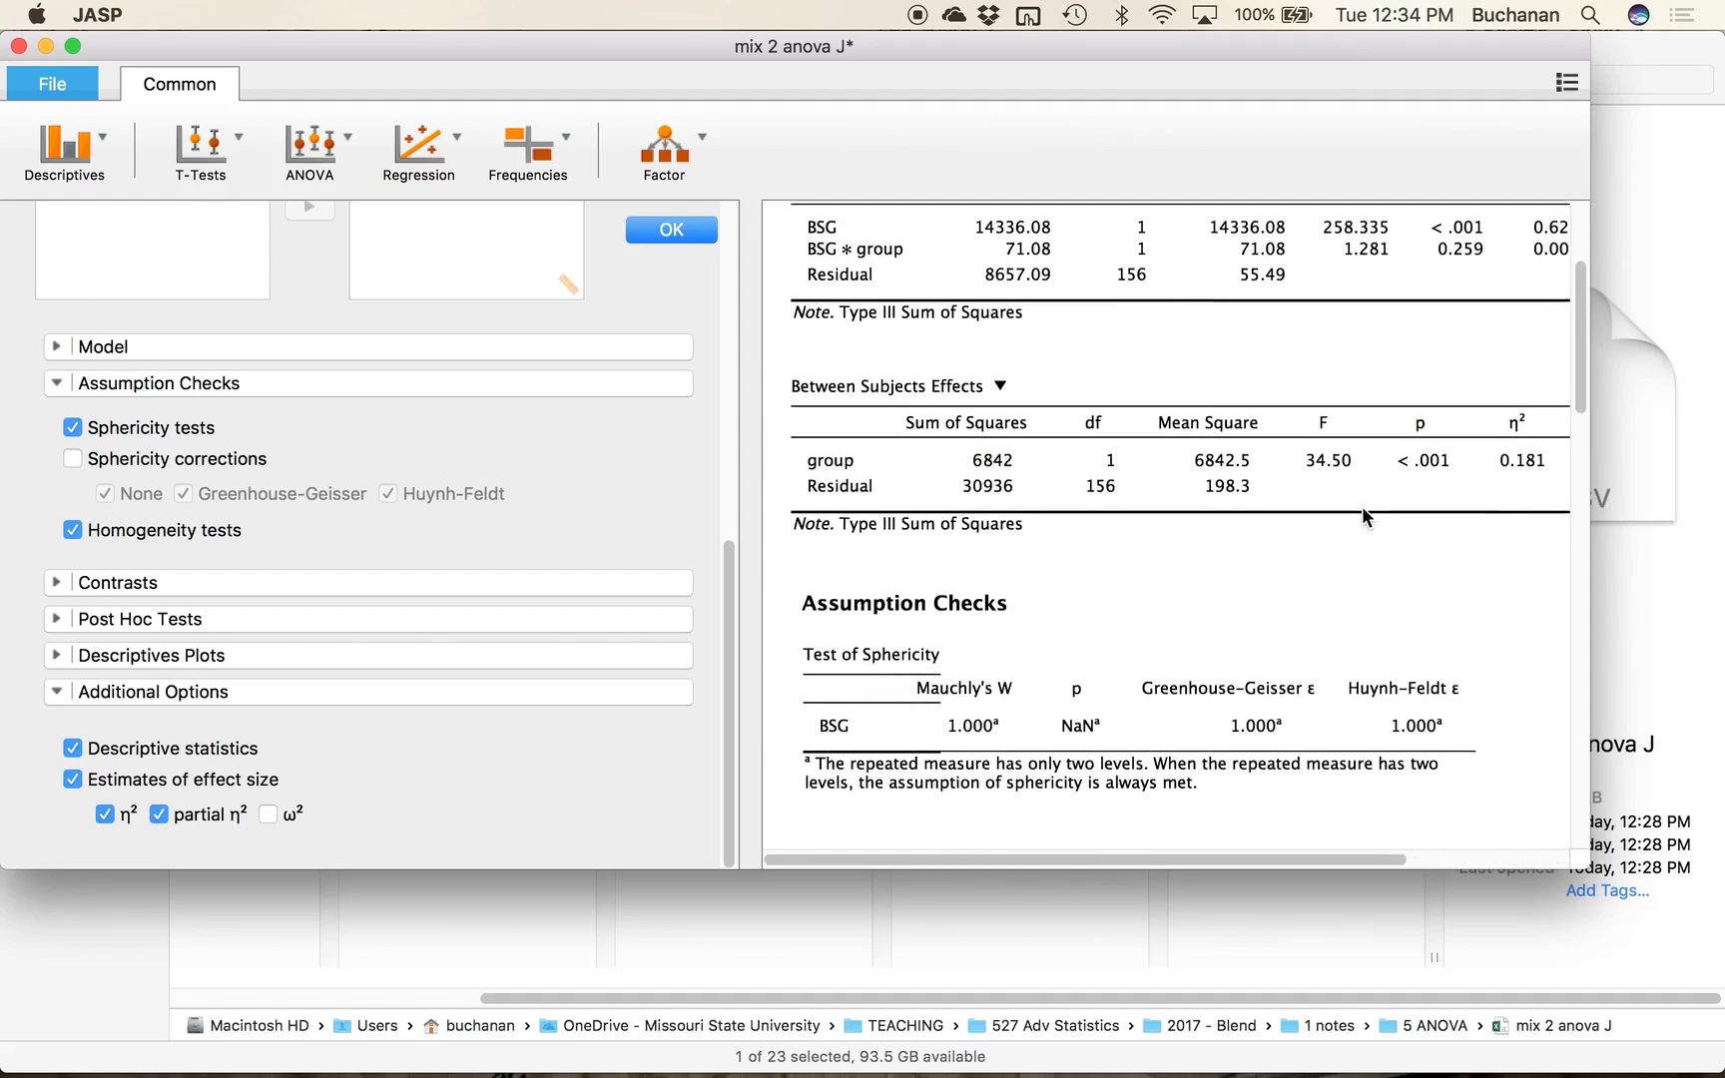
pyautogui.scroll(4, 1204, 462)
pyautogui.hscroll(4, 1205, 462)
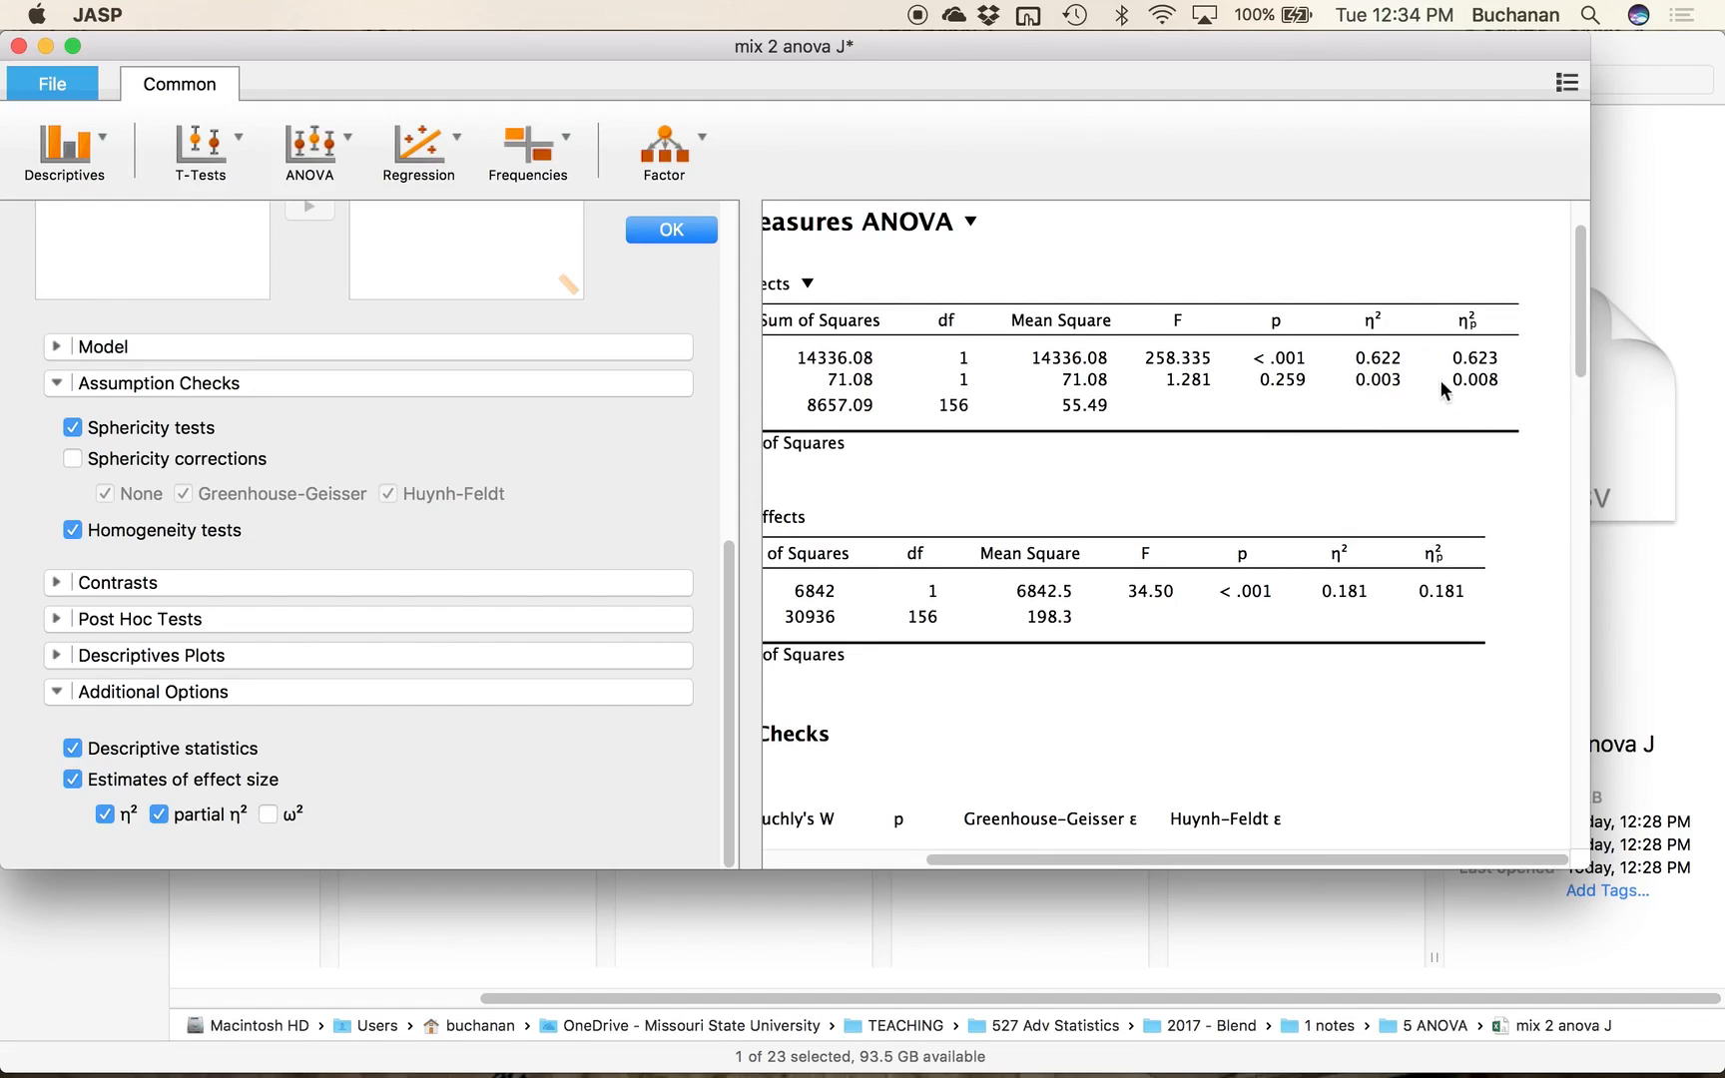
pyautogui.hscroll(-1, 1385, 382)
pyautogui.scroll(-2, 1386, 382)
pyautogui.hscroll(1, 1385, 382)
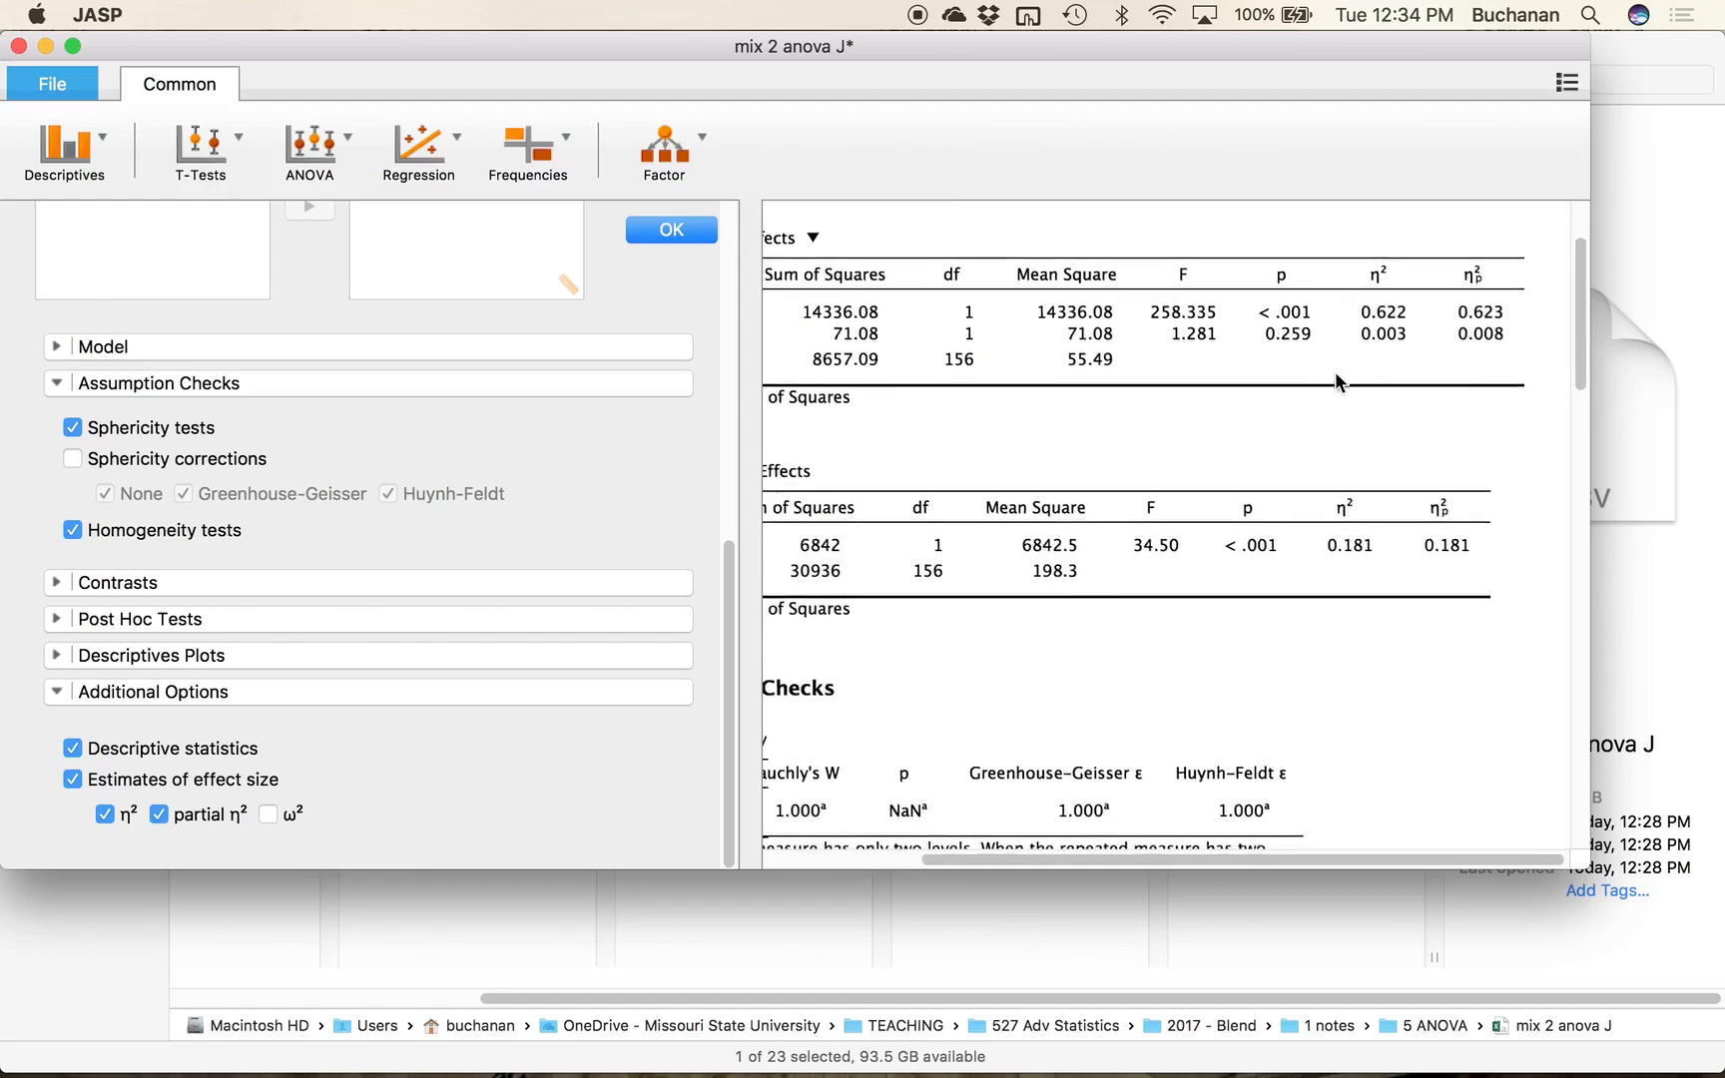
pyautogui.scroll(-4, 1333, 372)
pyautogui.hscroll(-3, 1333, 372)
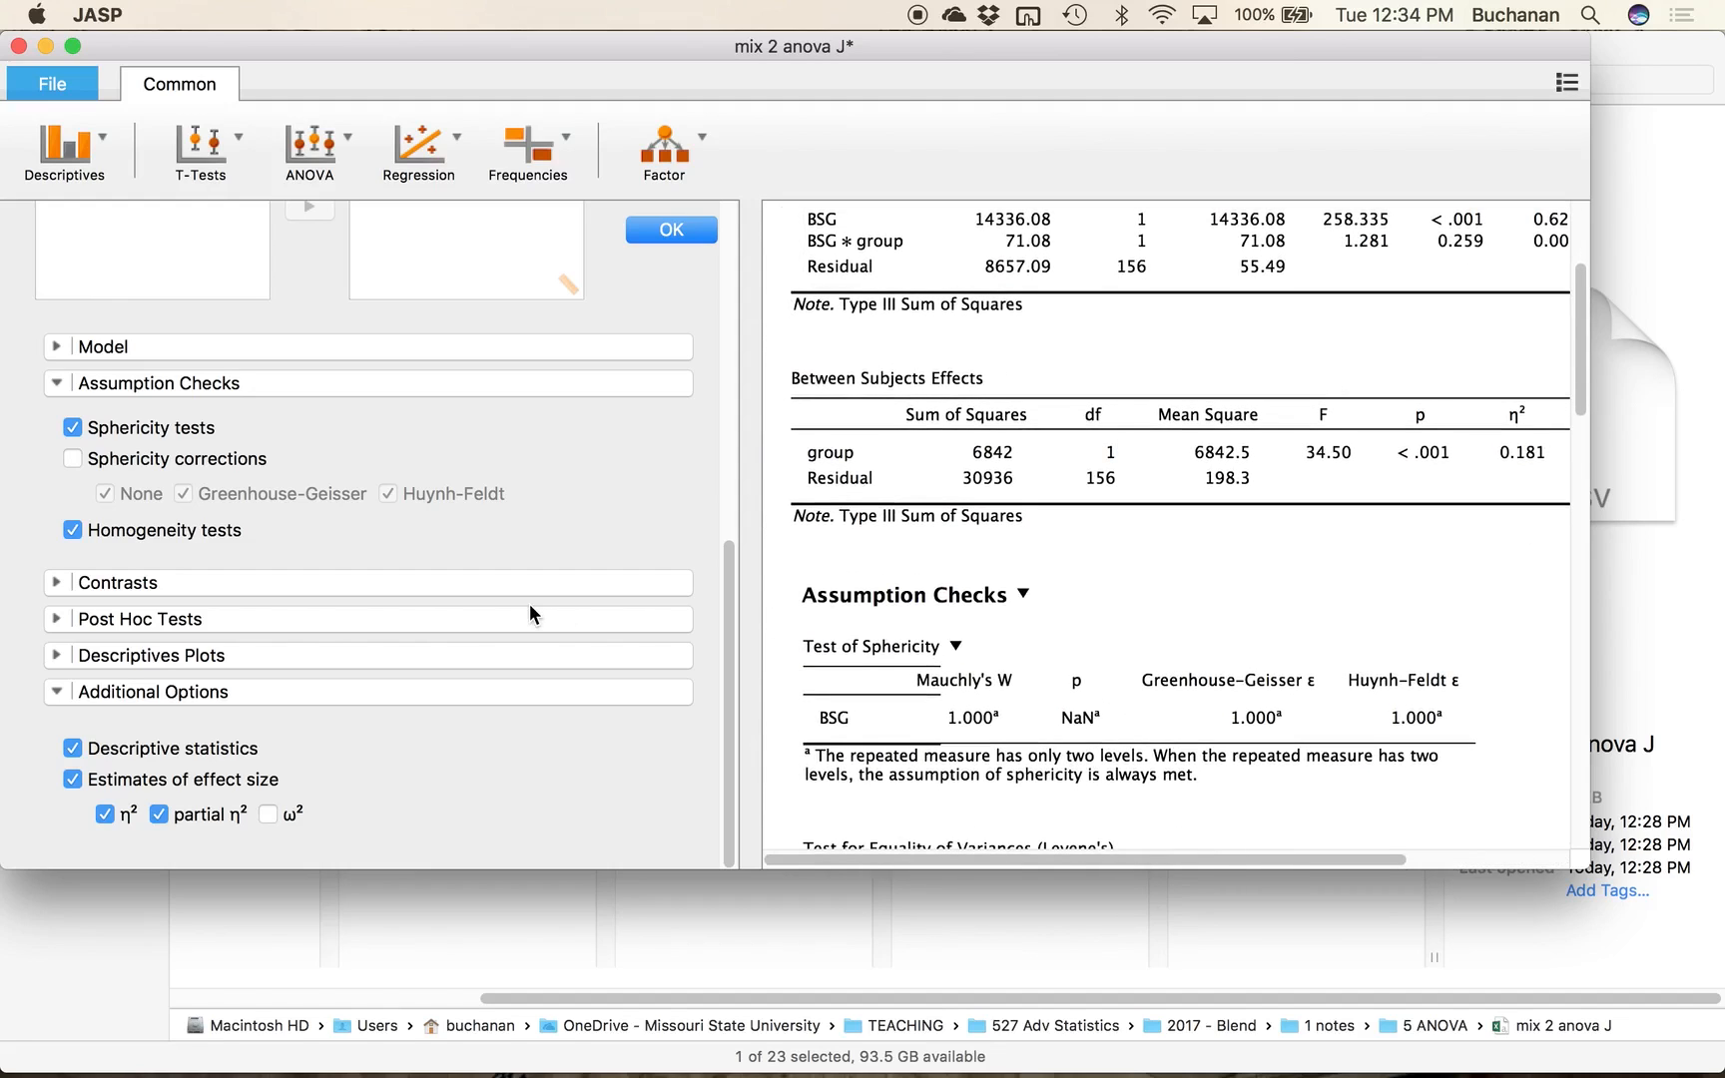
# Step: Examine the descriptives table of BSG level by group and close the repeated measures ANOVA options
pyautogui.scroll(-10, 1064, 558)
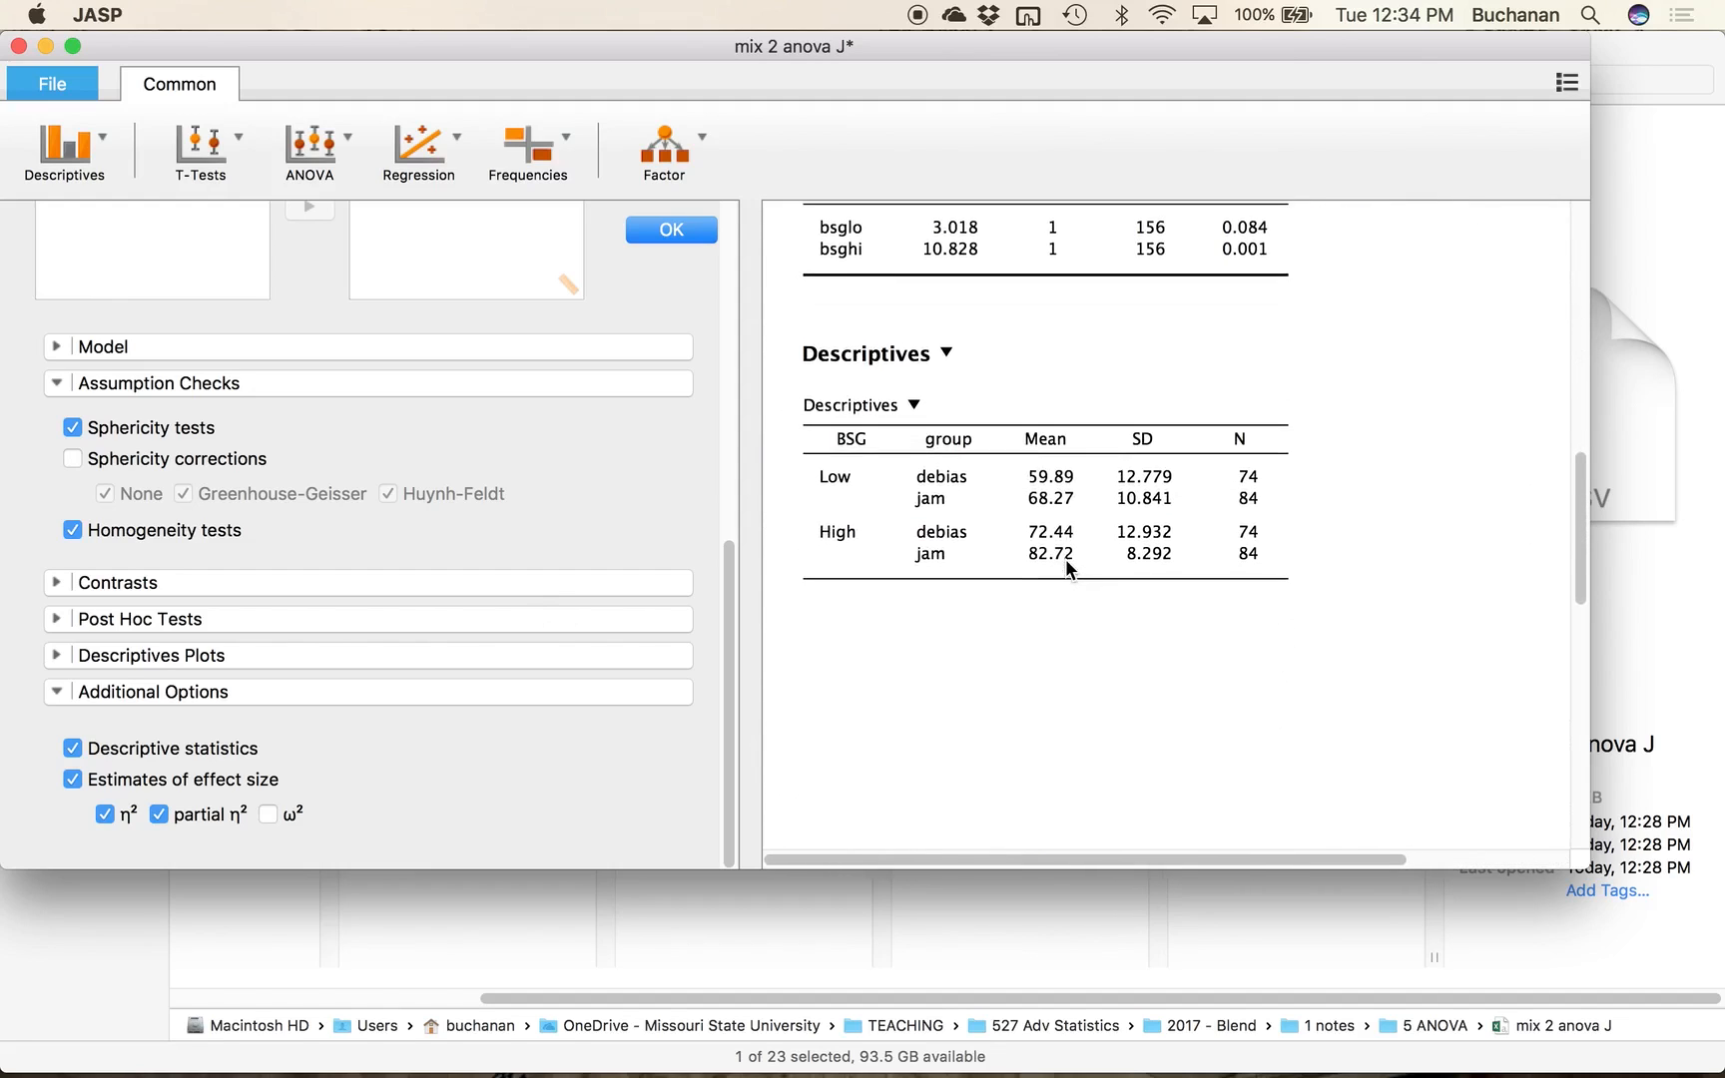
pyautogui.scroll(1, 925, 446)
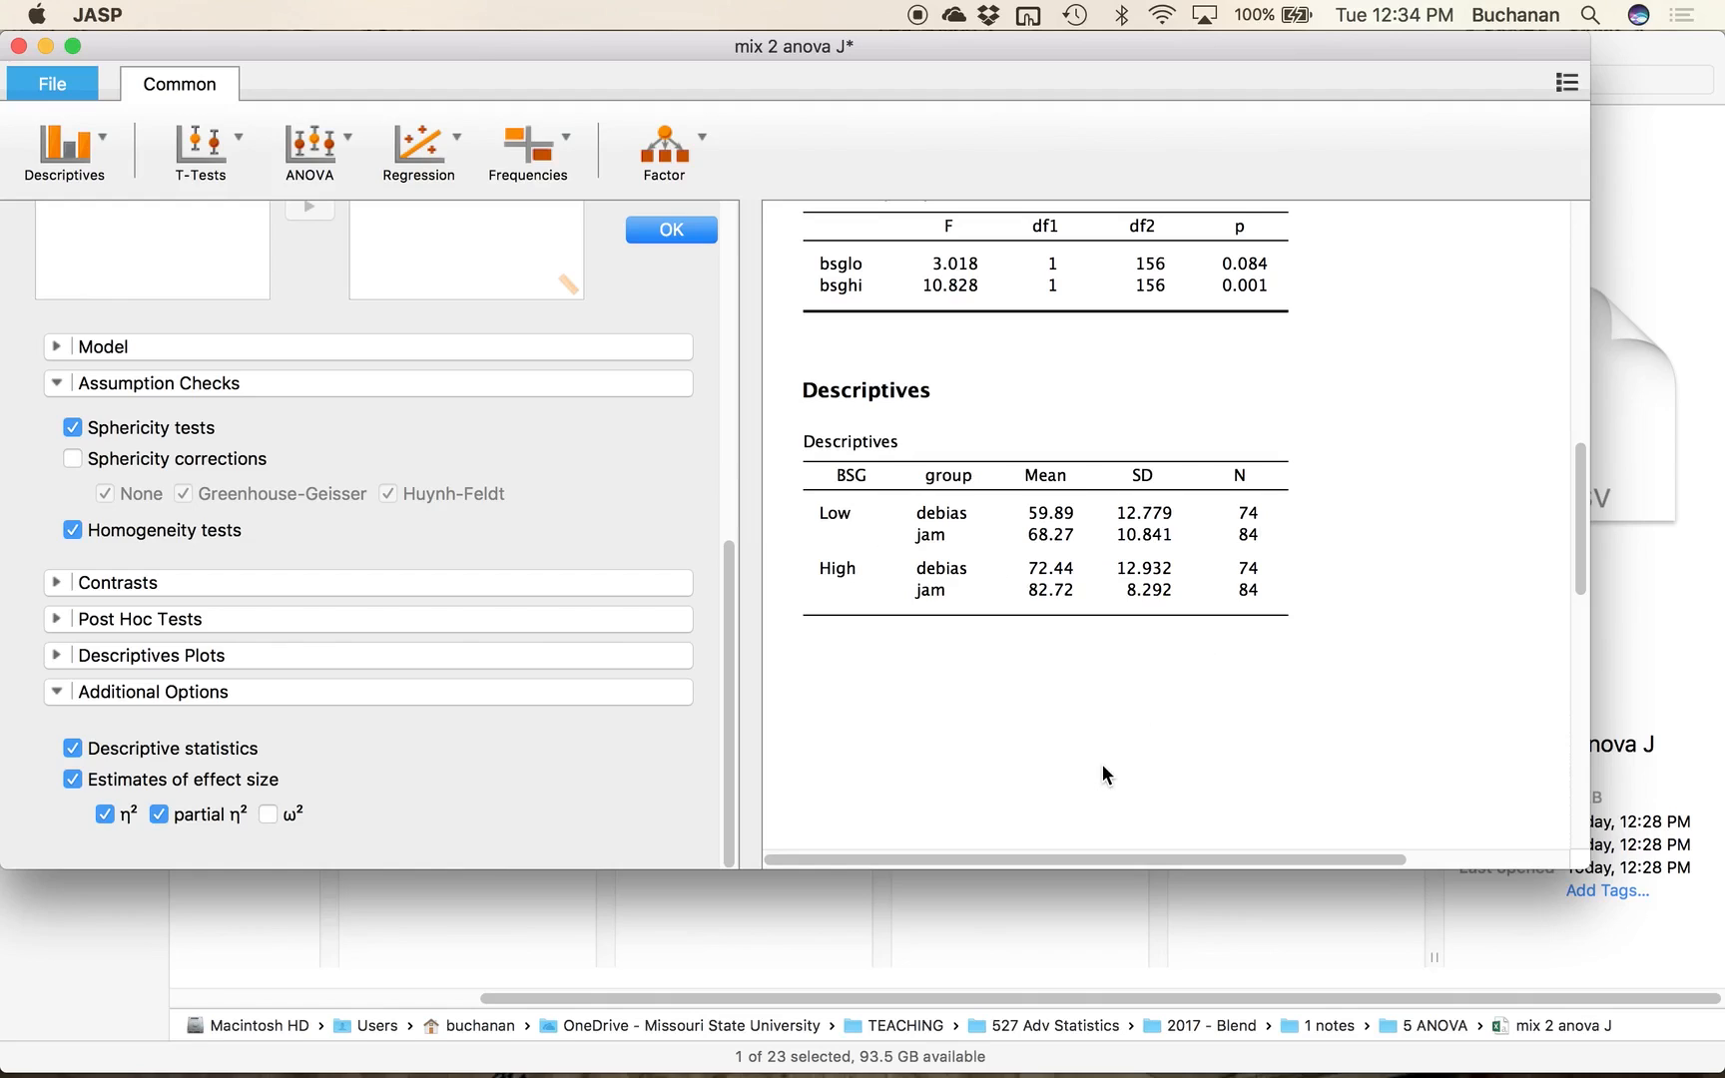
pyautogui.scroll(1, 1334, 709)
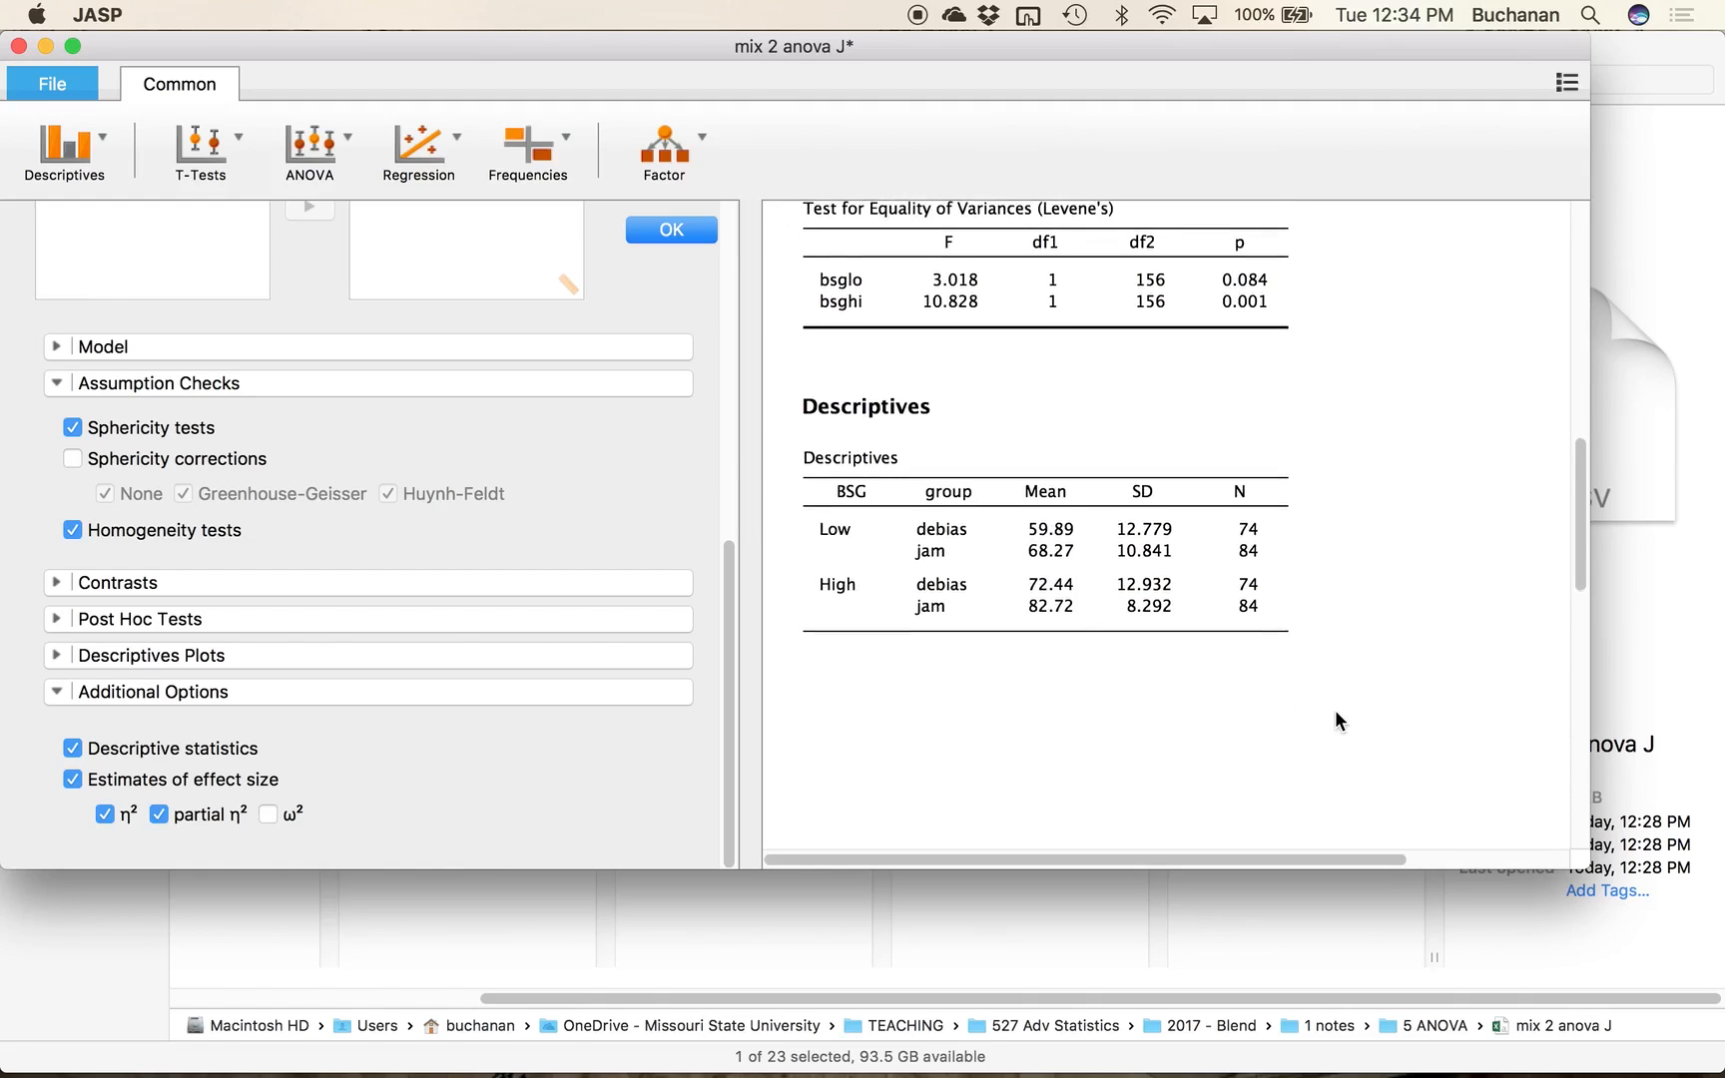
pyautogui.scroll(15, 1333, 710)
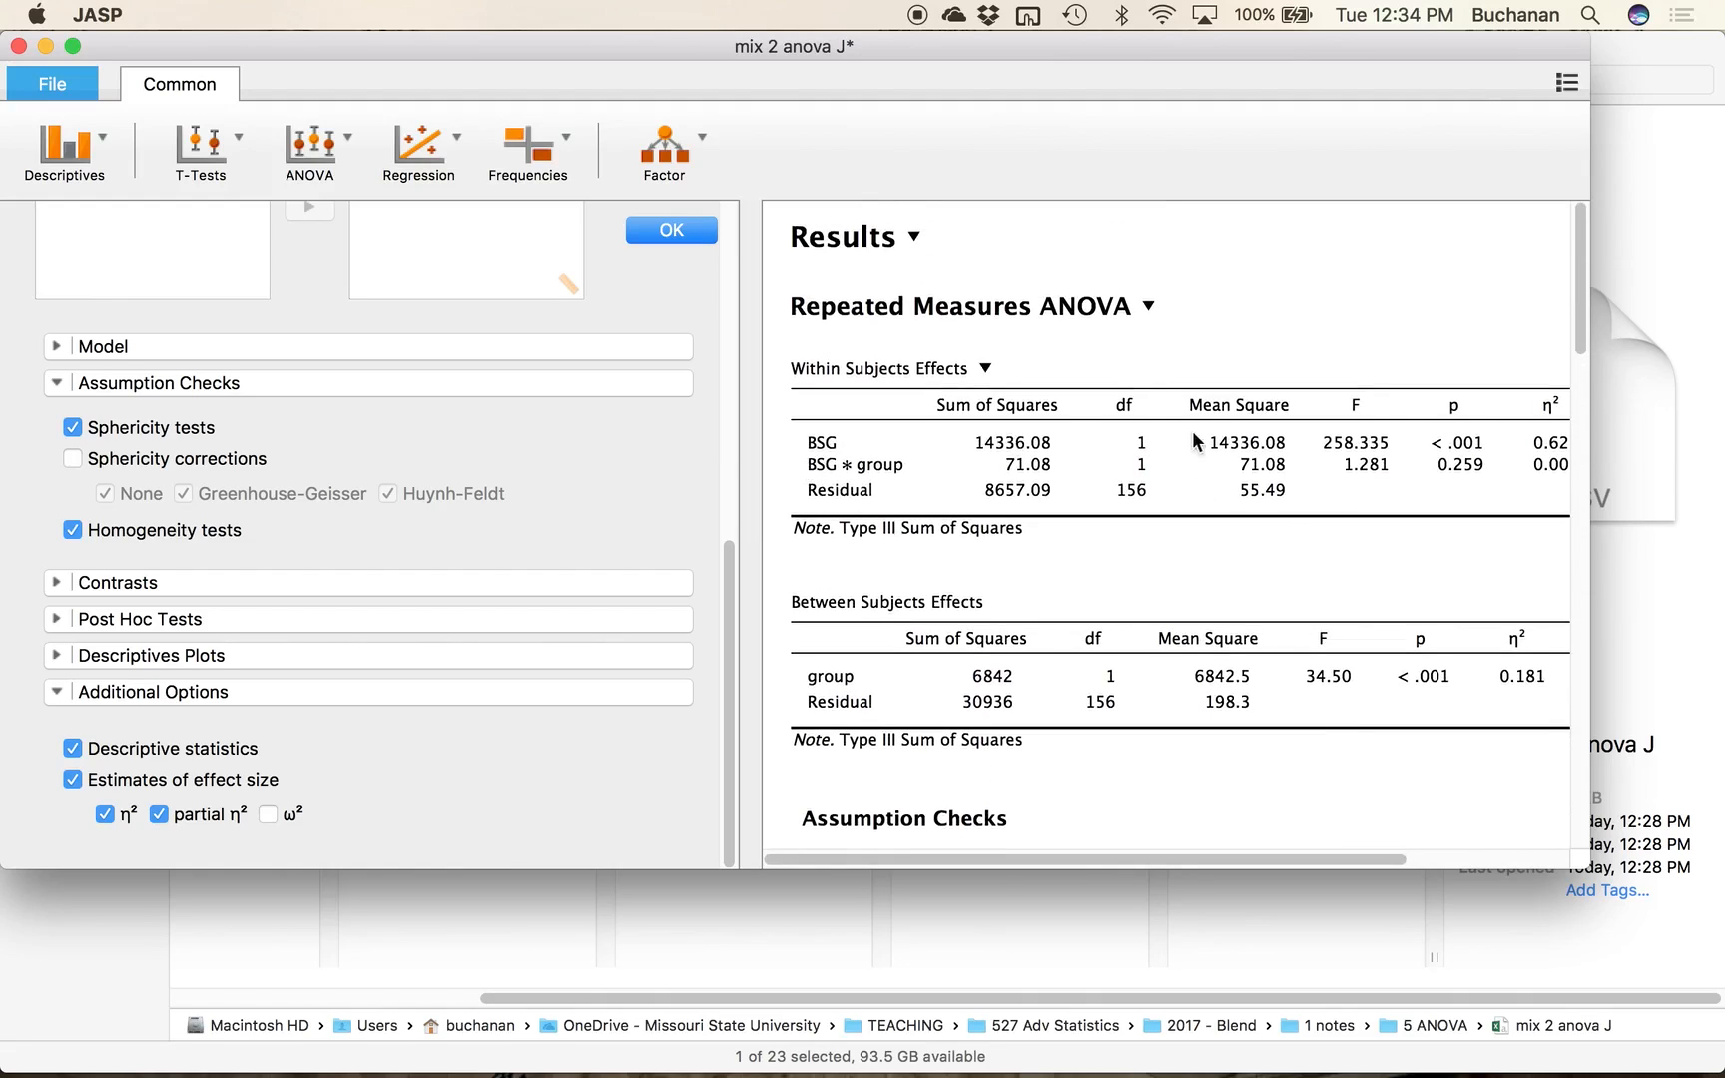
pyautogui.click(676, 231)
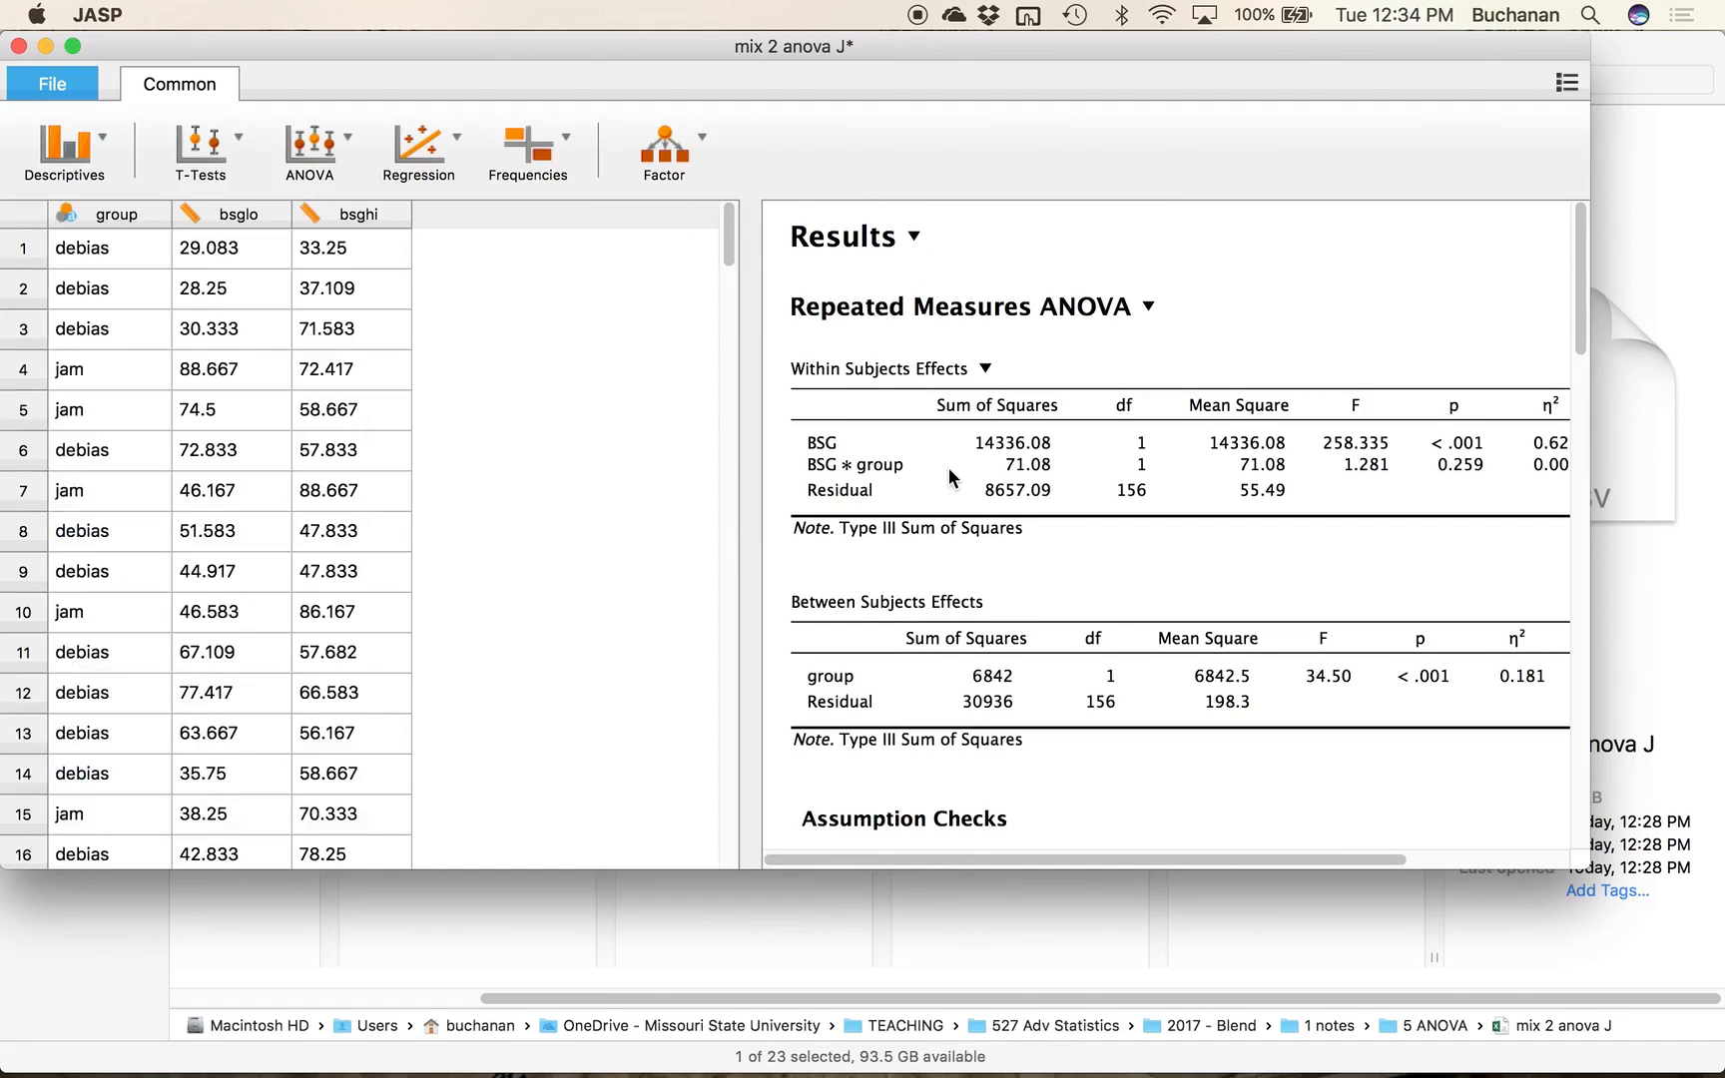
pyautogui.scroll(-15, 955, 373)
pyautogui.scroll(-4, 909, 539)
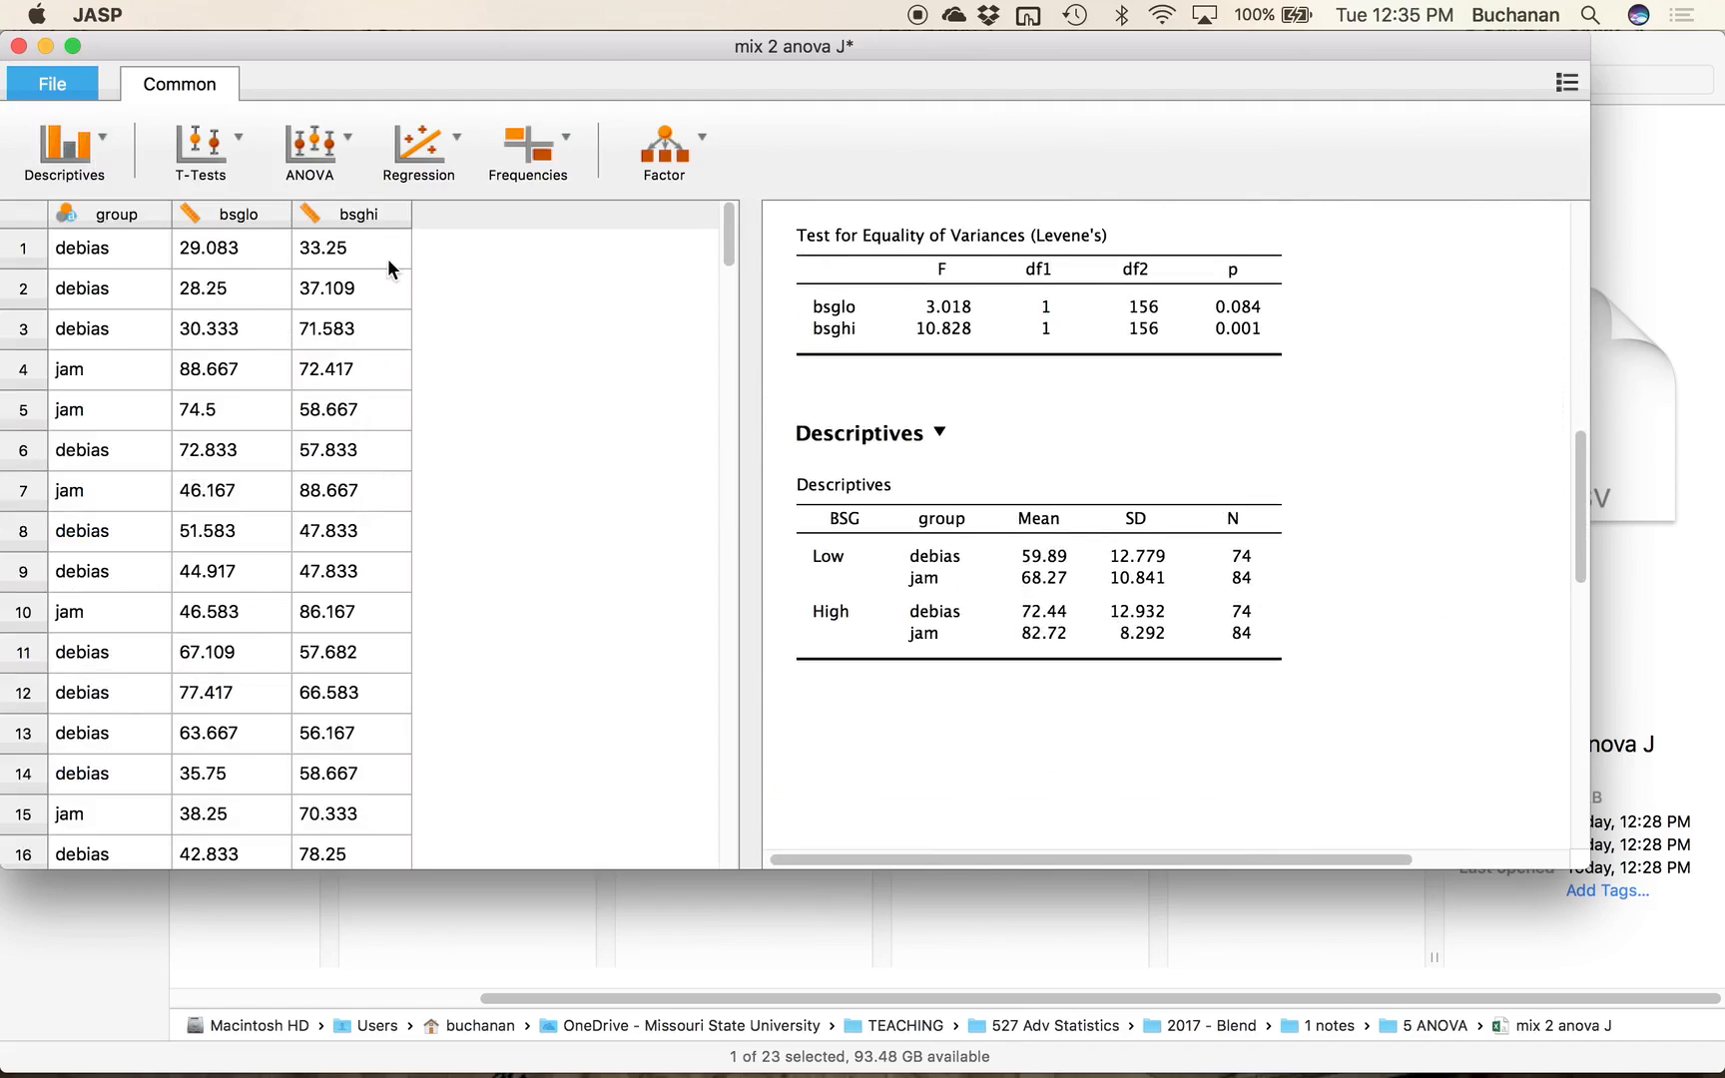
# Step: Run a Descriptive Statistics analysis on bsglo and bsghi across both groups
pyautogui.click(63, 145)
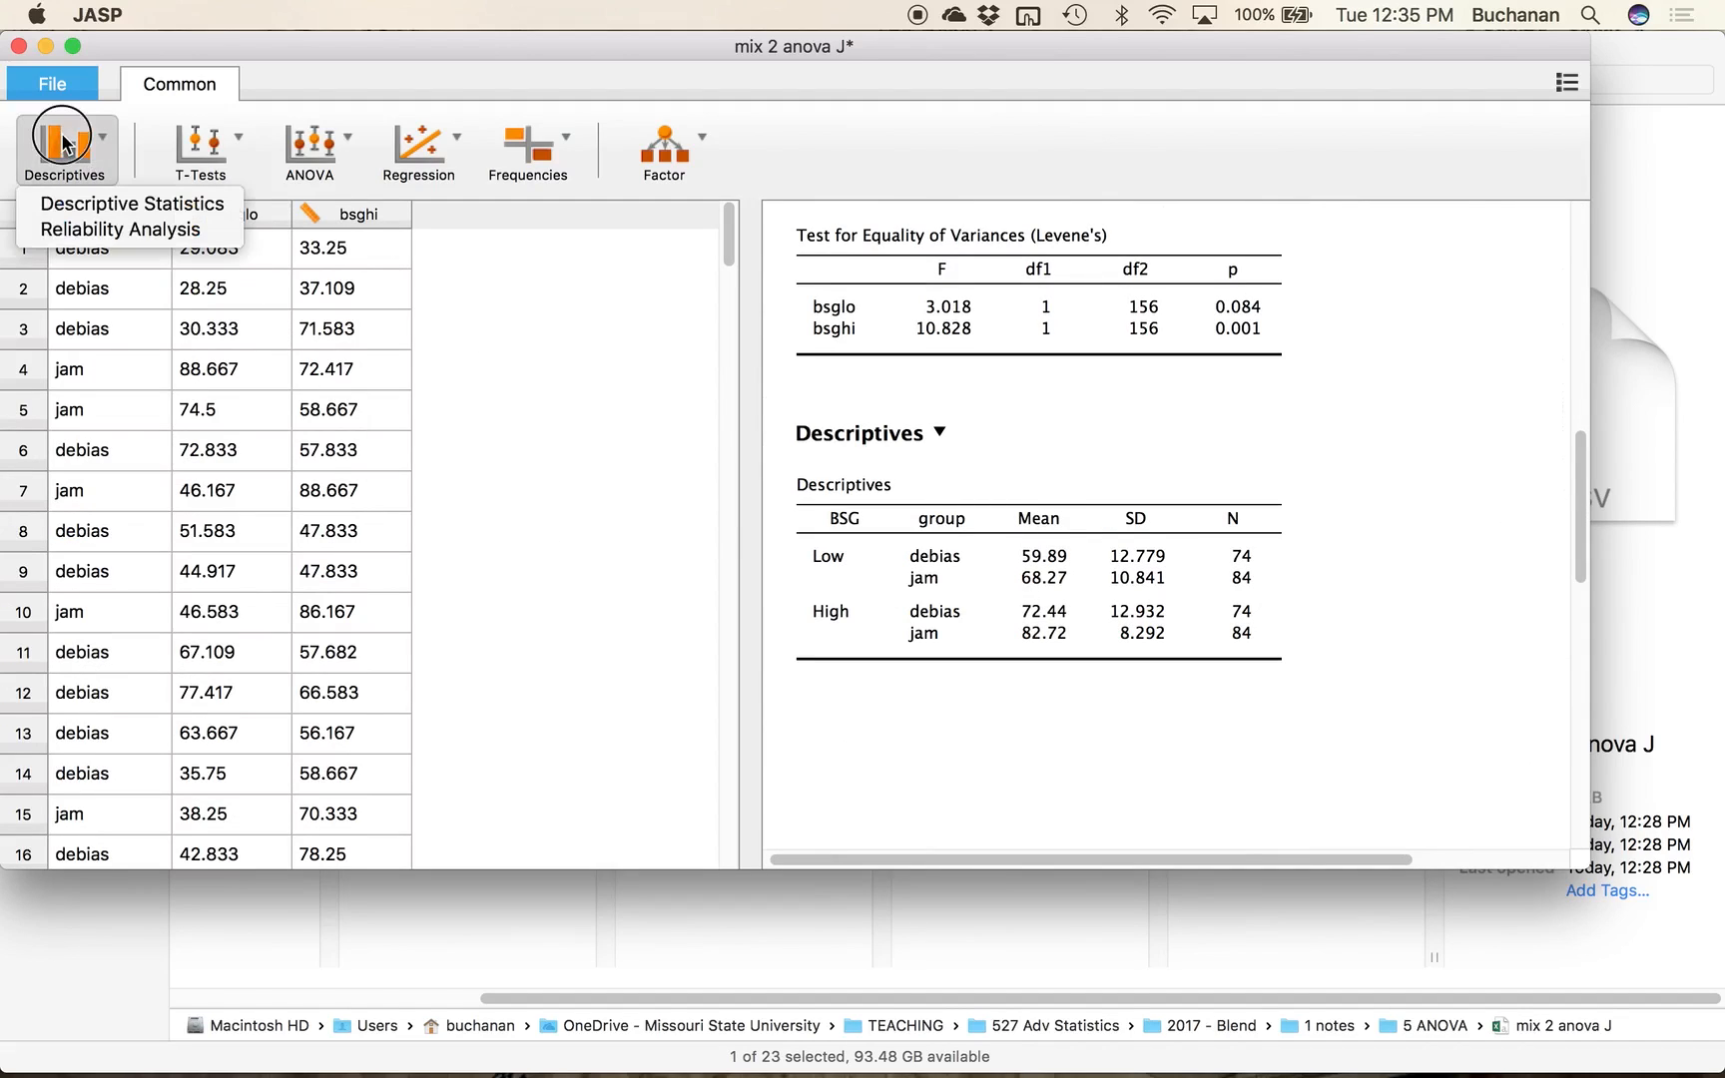
pyautogui.click(86, 203)
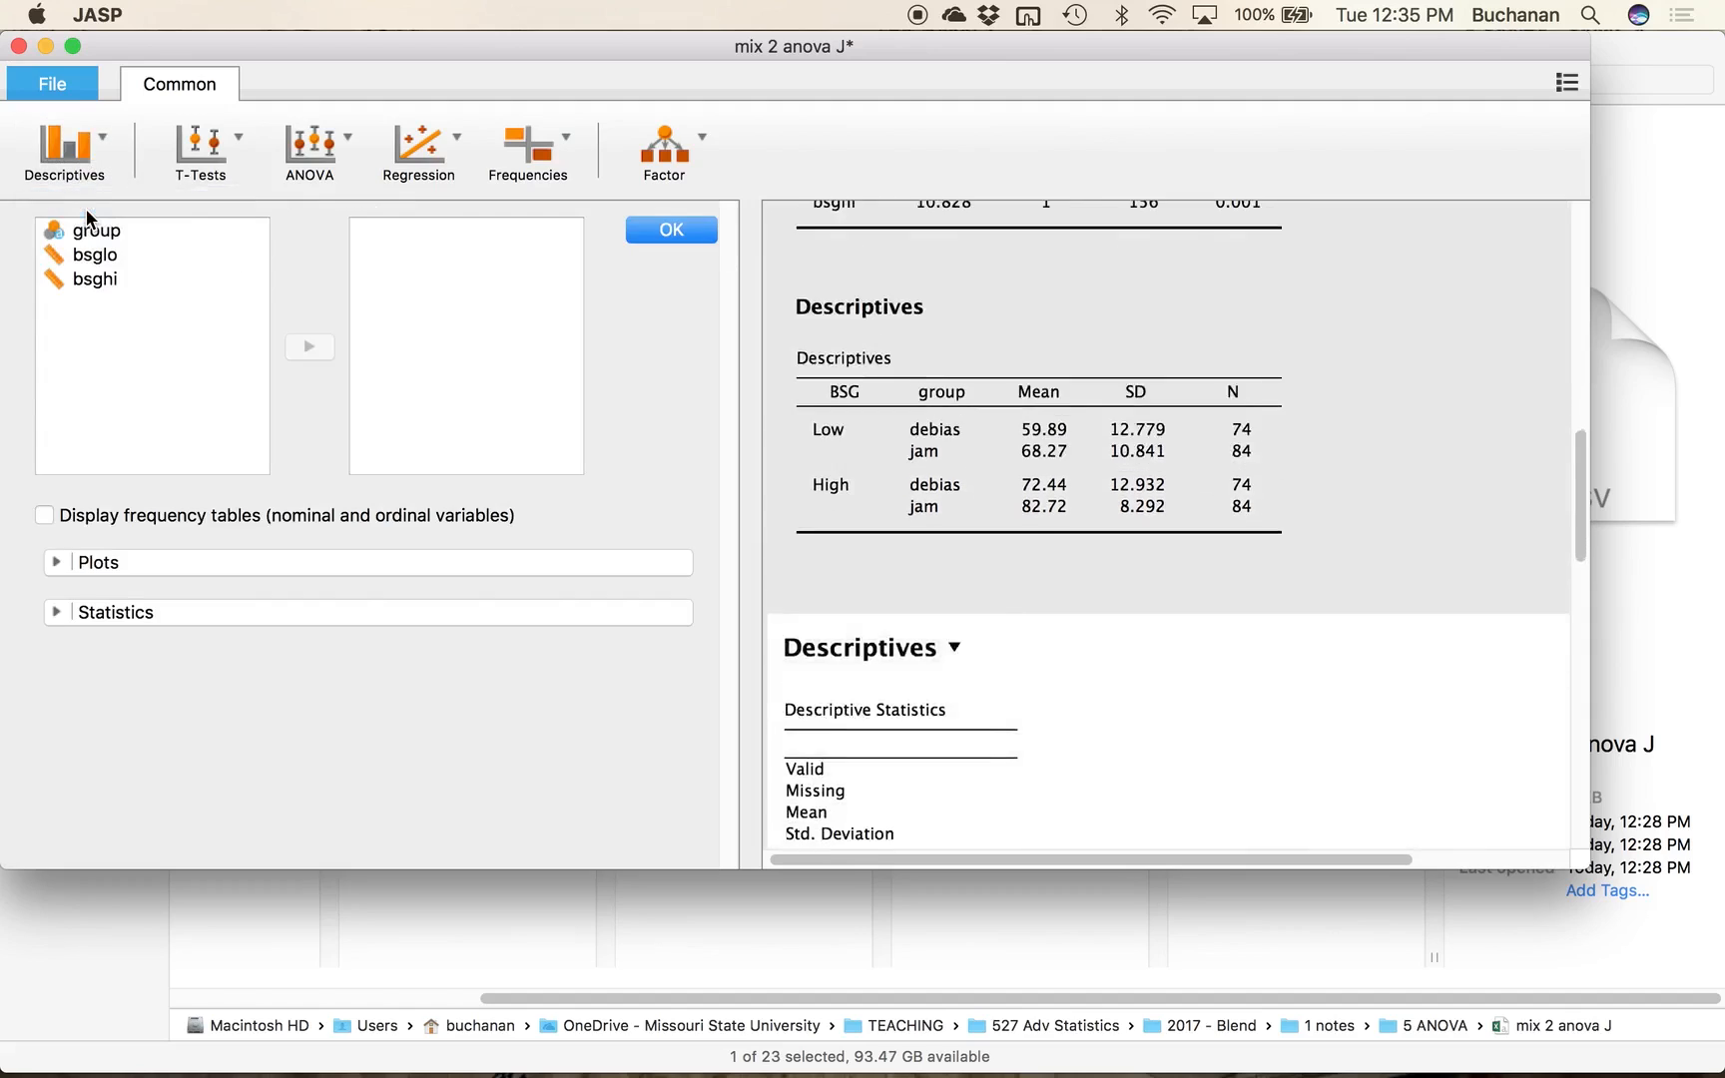
pyautogui.click(82, 255)
pyautogui.click(85, 282)
pyautogui.click(90, 256)
pyautogui.click(309, 346)
pyautogui.click(130, 260)
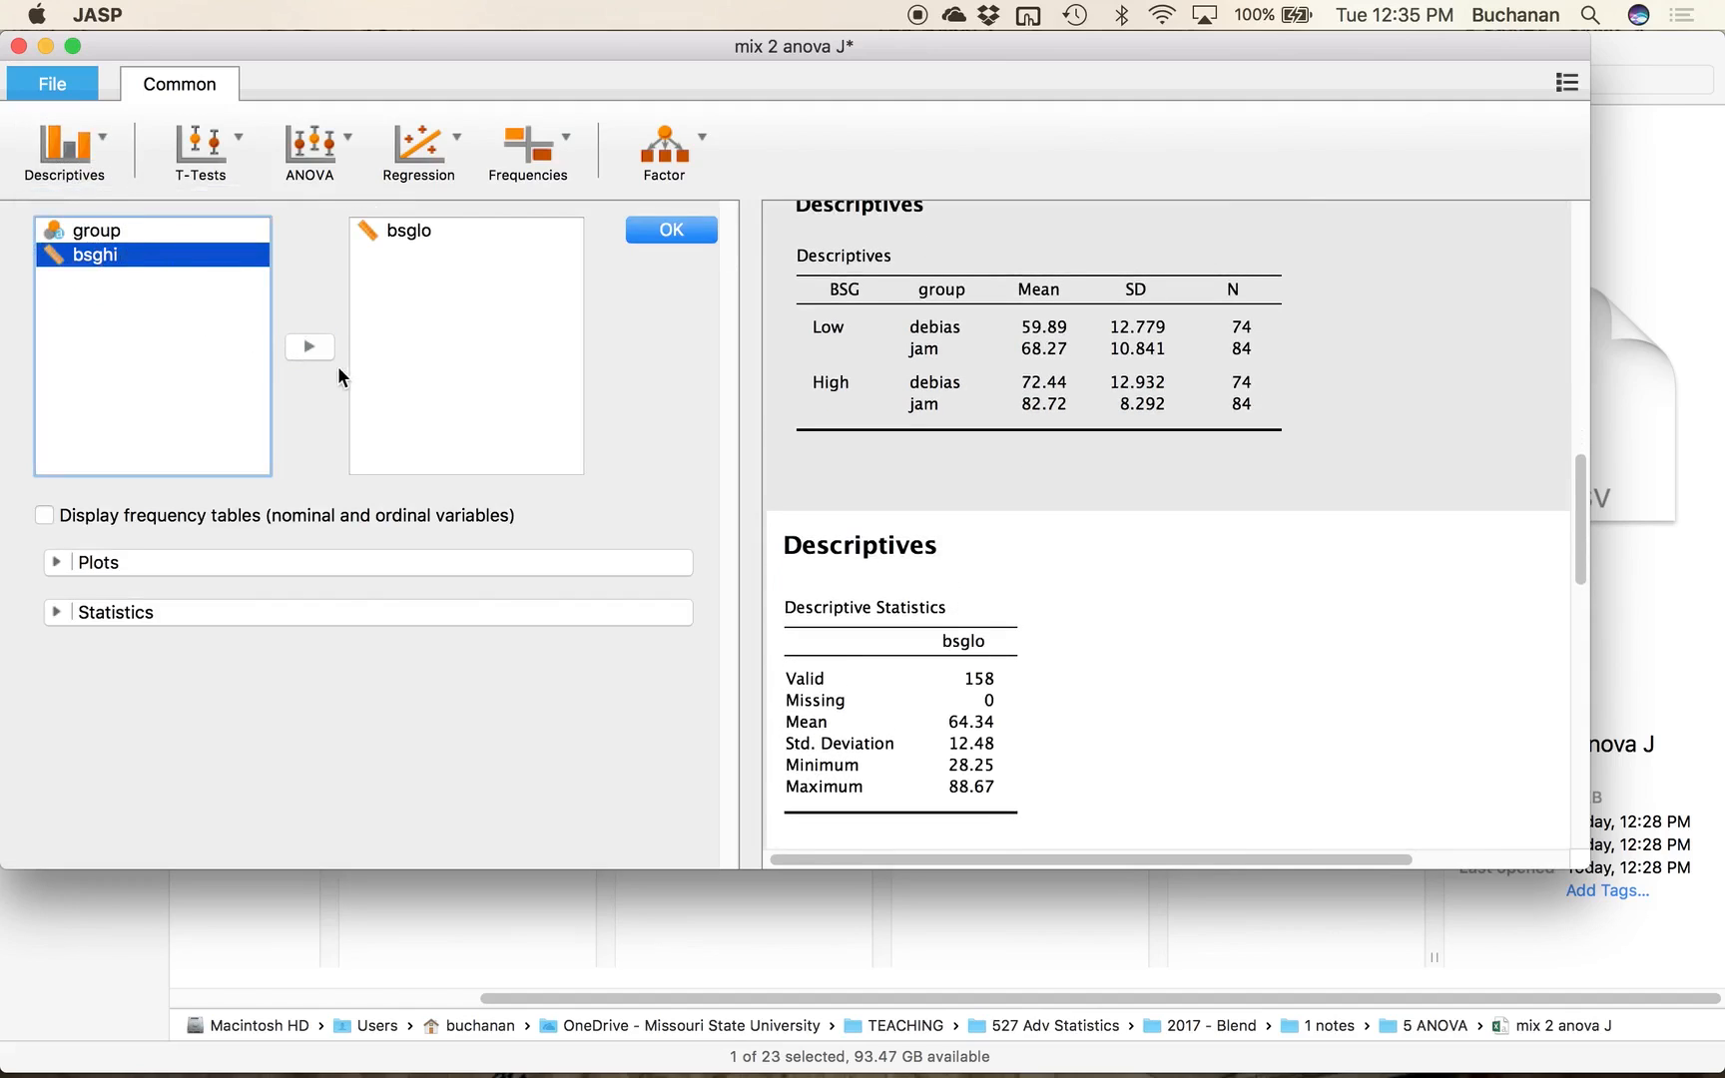
pyautogui.click(309, 346)
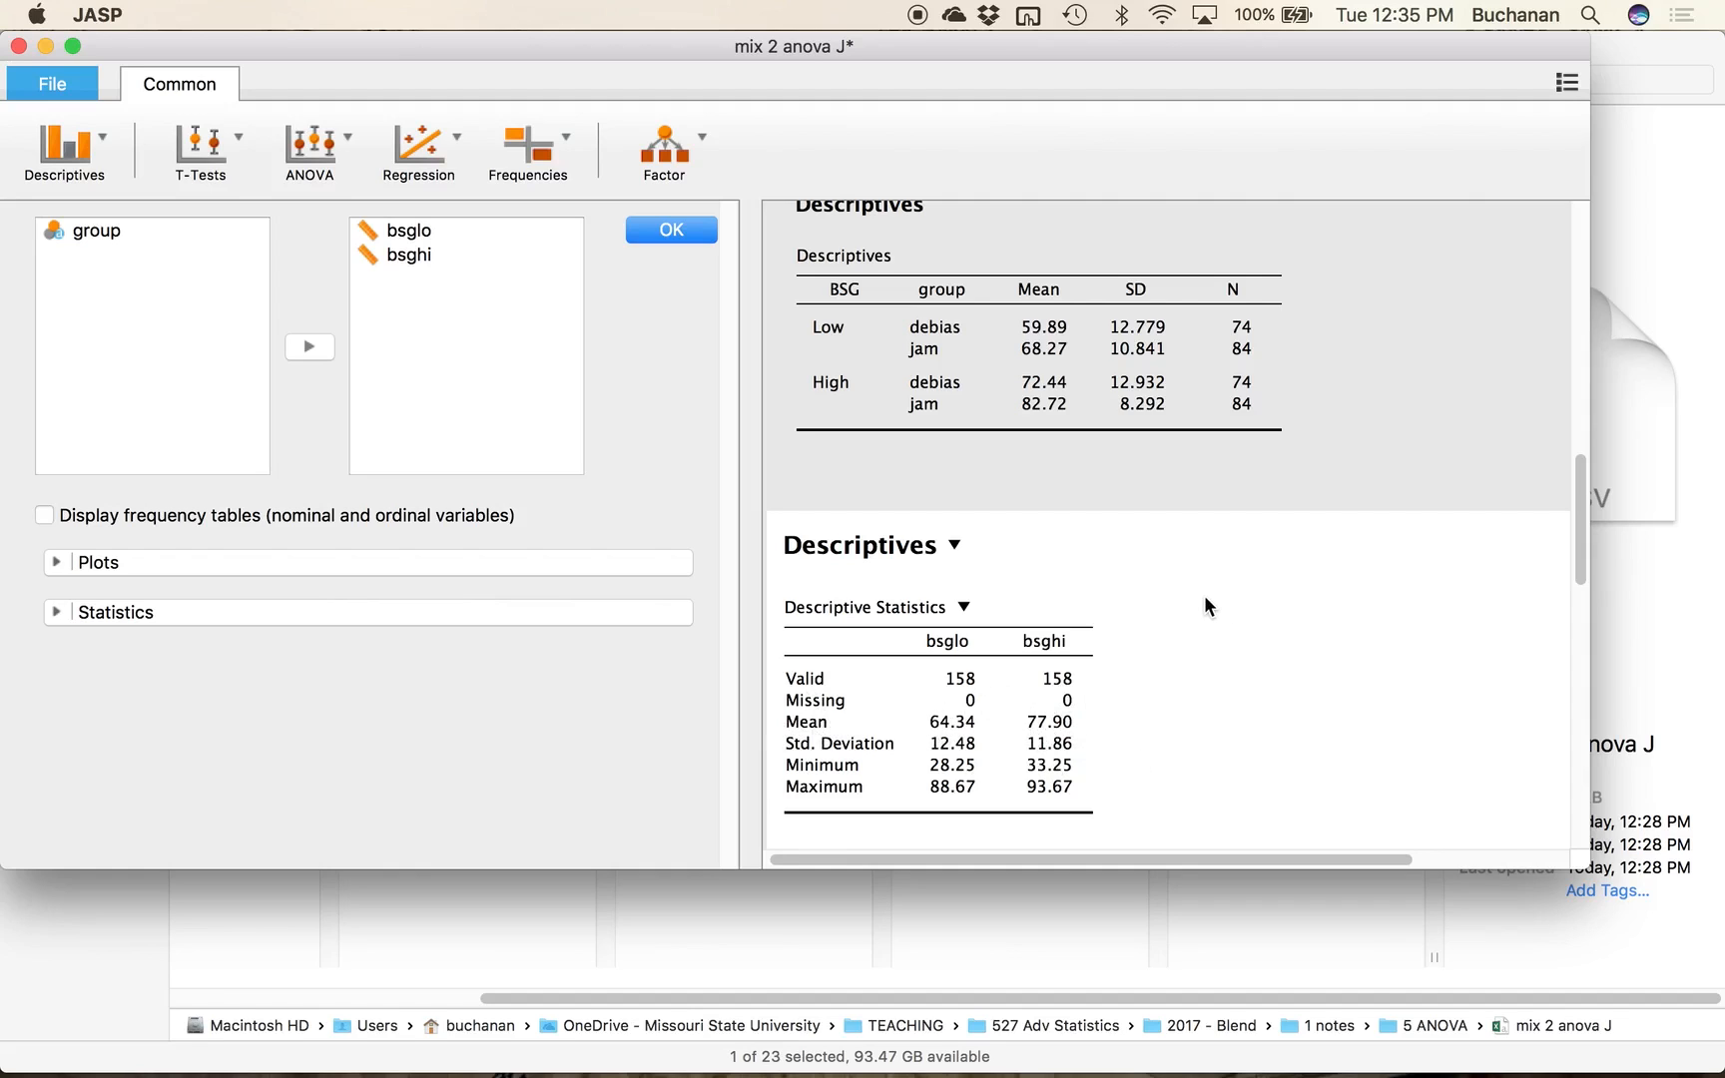
# Step: Compare the overall bsglo and bsghi means with the debias and jam means at each BSG level
pyautogui.scroll(15, 1205, 599)
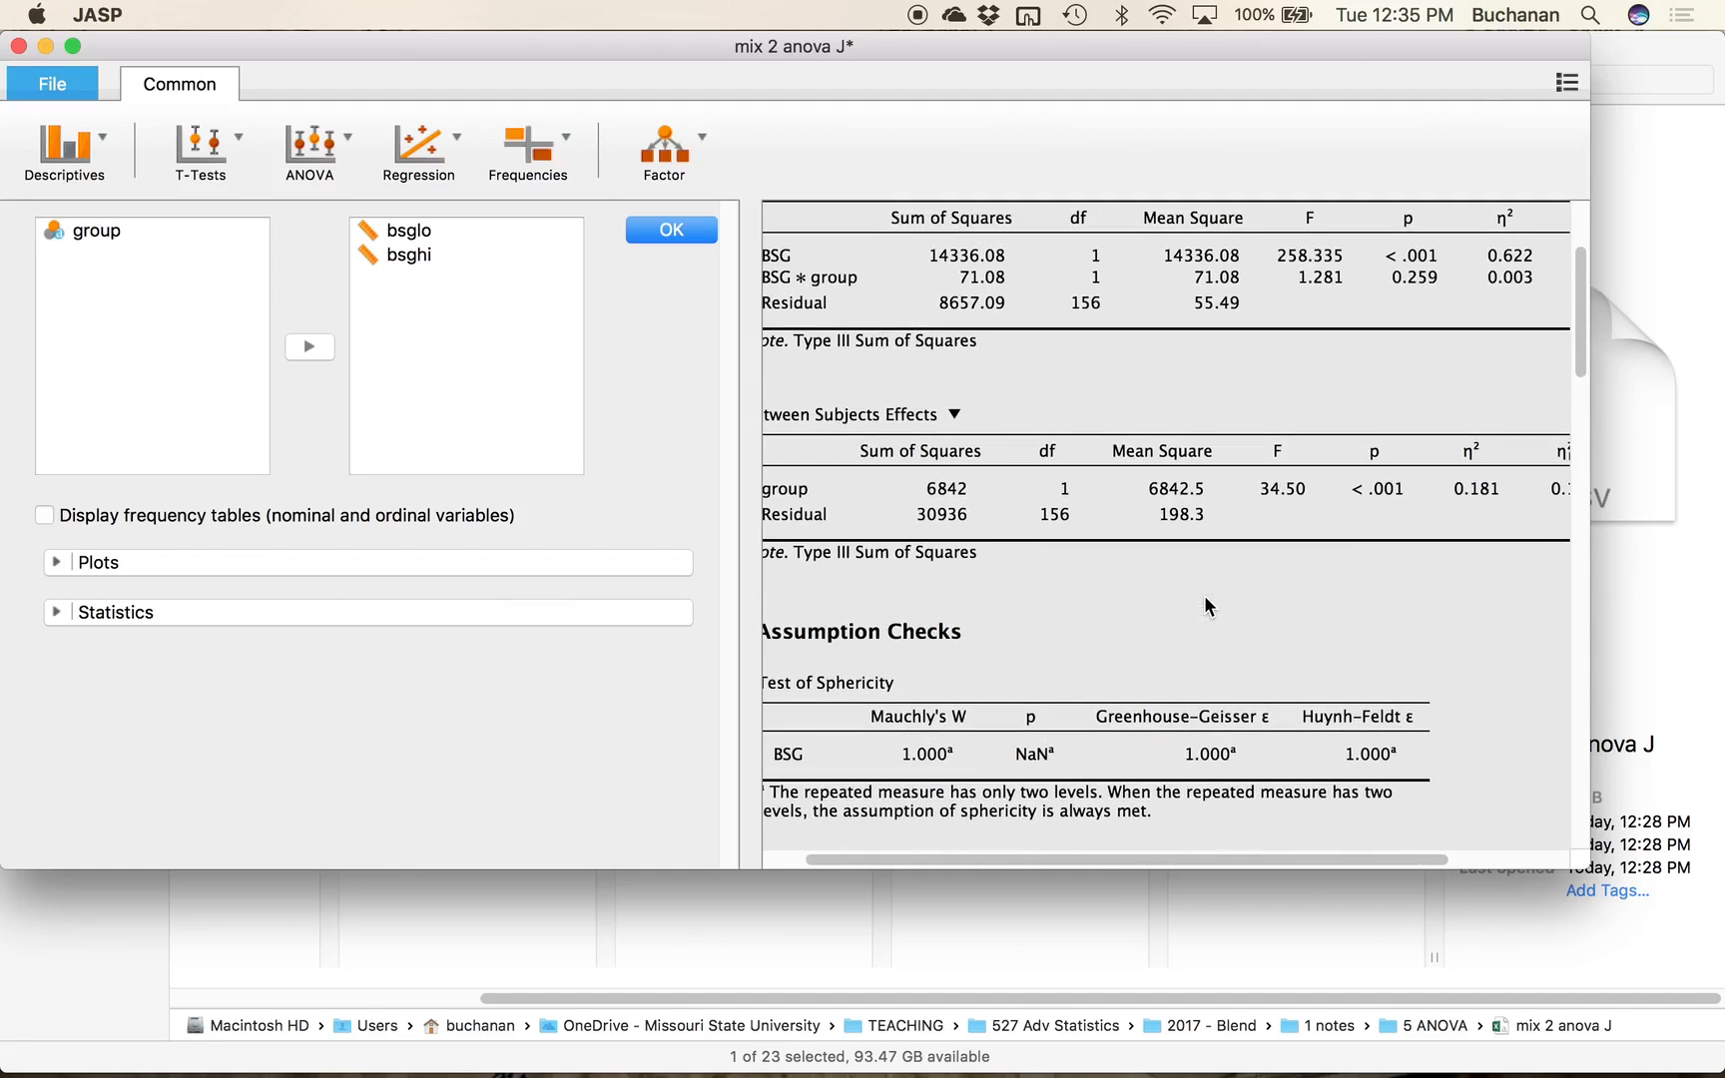
pyautogui.scroll(-3, 1205, 594)
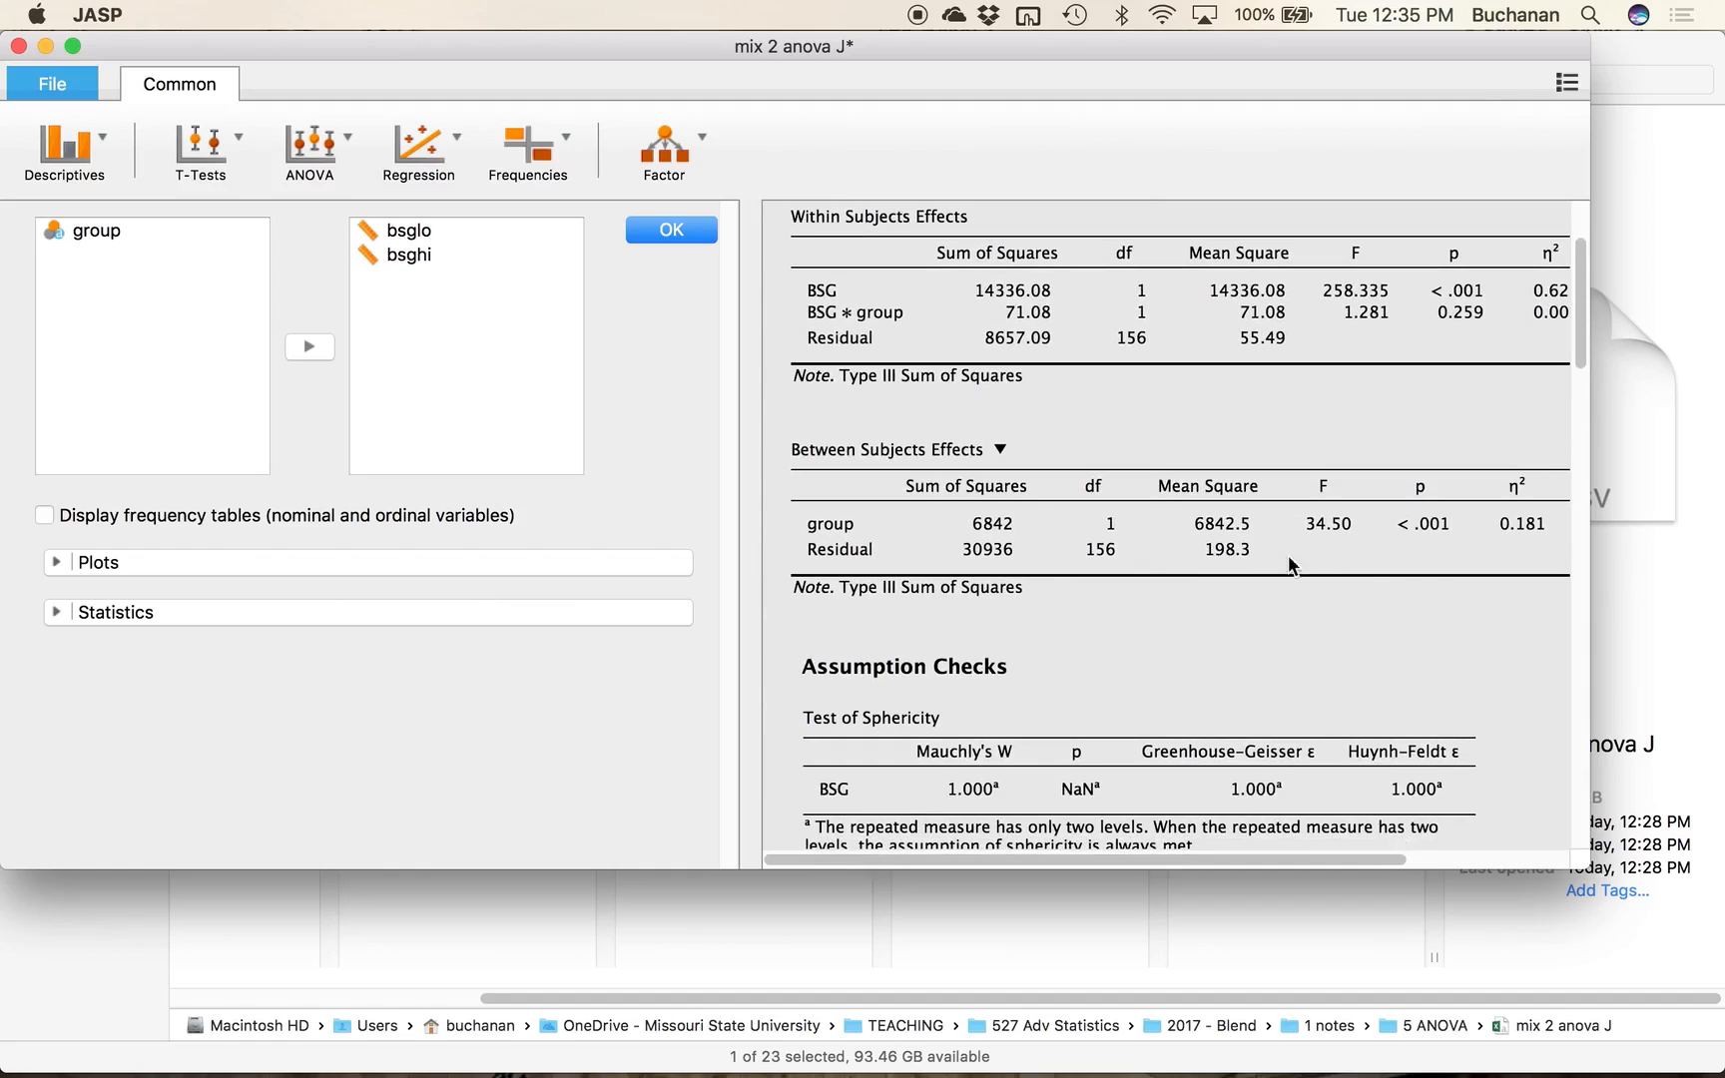
pyautogui.scroll(-15, 1133, 555)
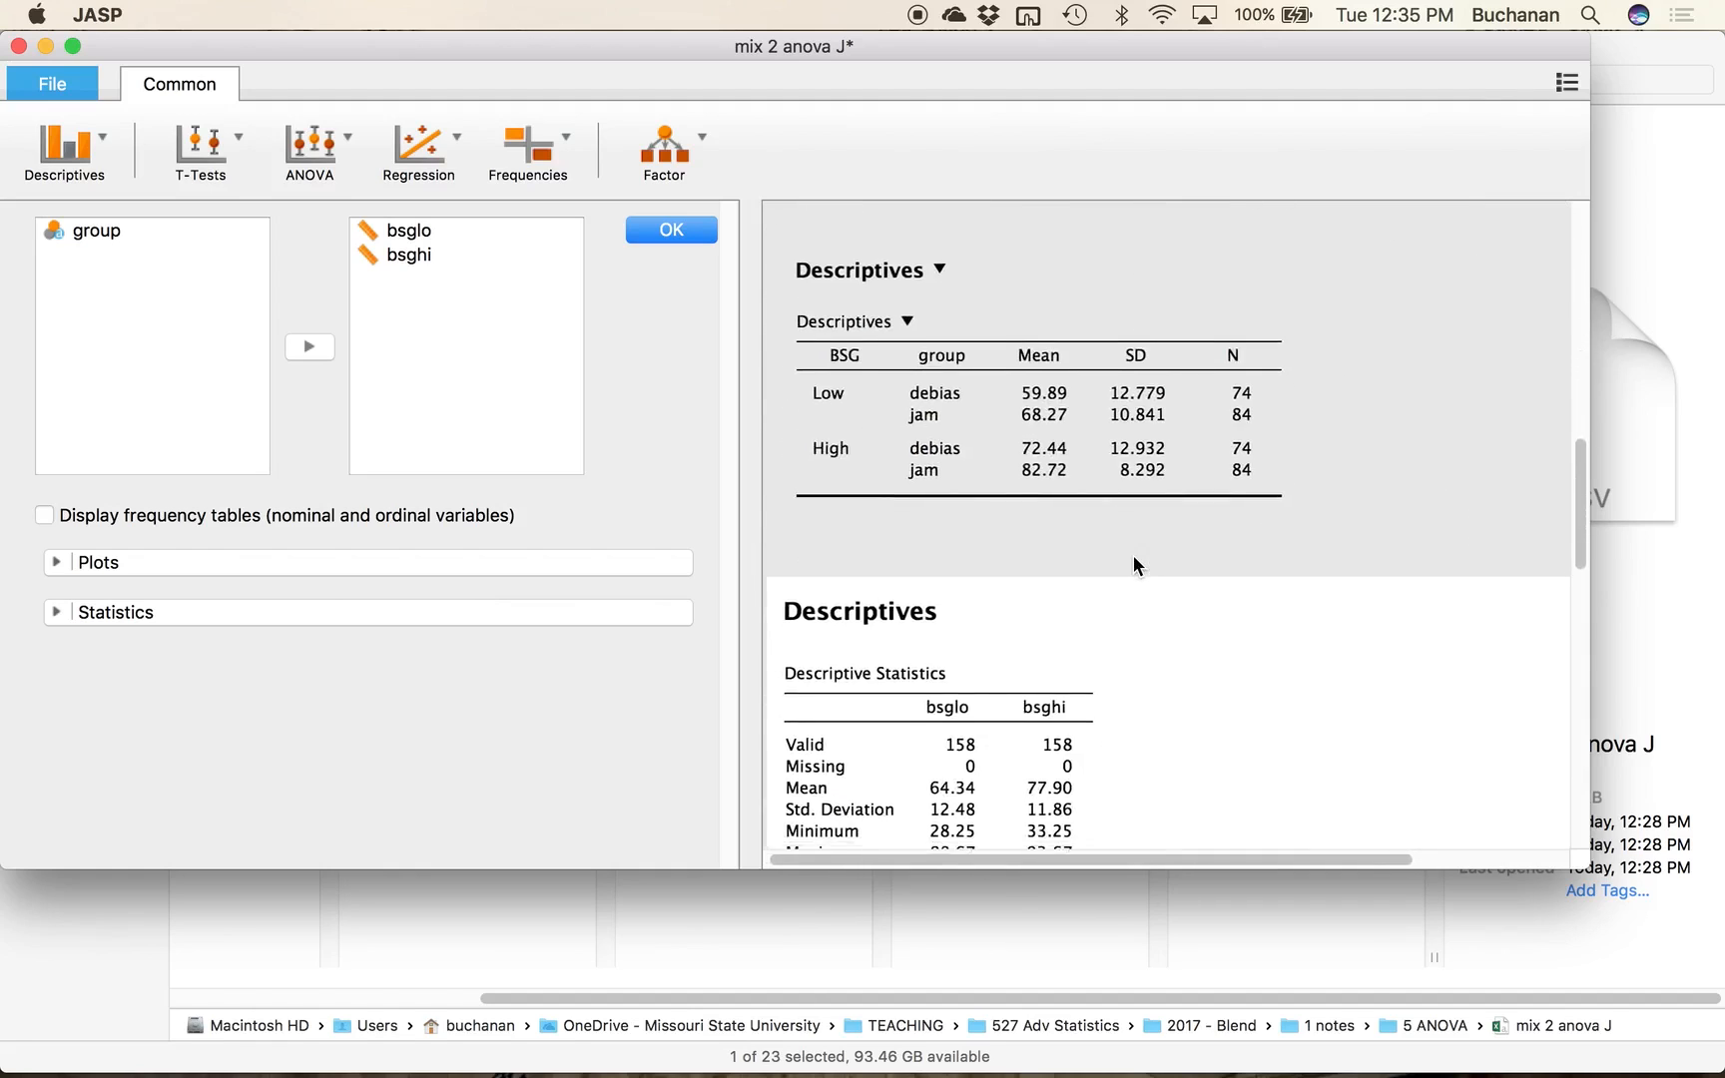
pyautogui.scroll(-5, 1132, 554)
pyautogui.scroll(5, 1133, 555)
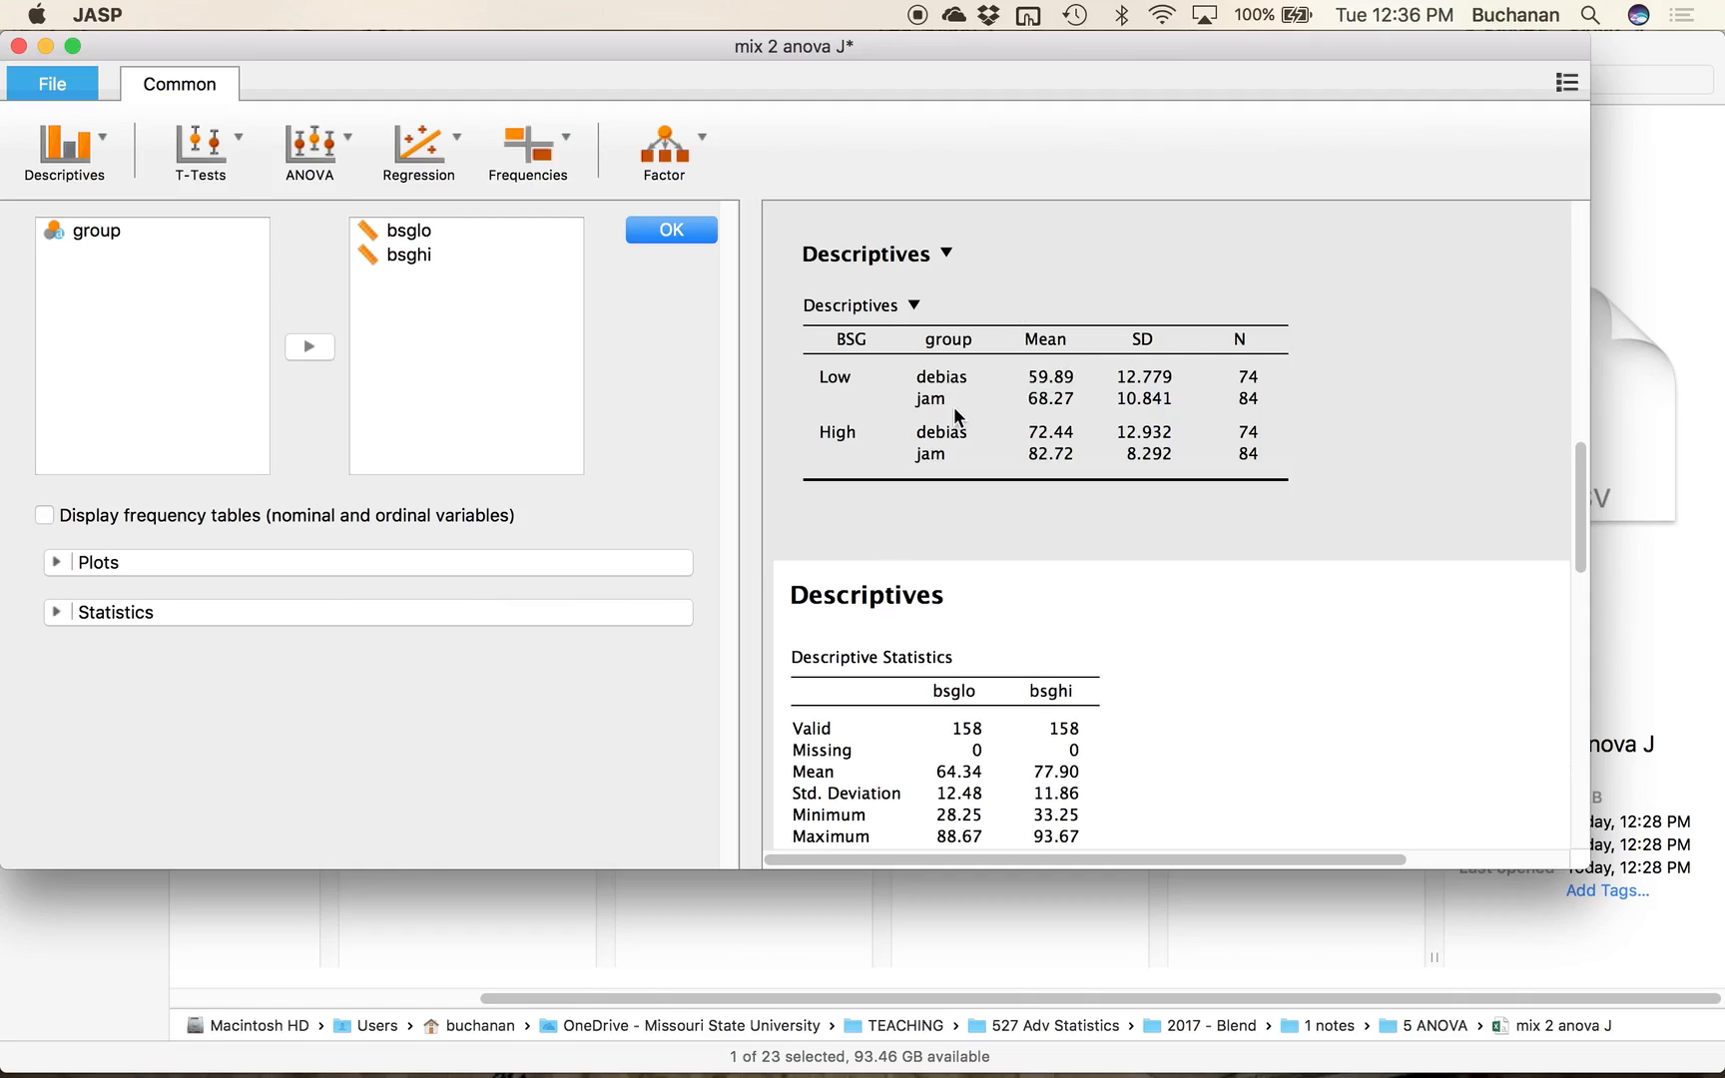
pyautogui.scroll(5, 950, 461)
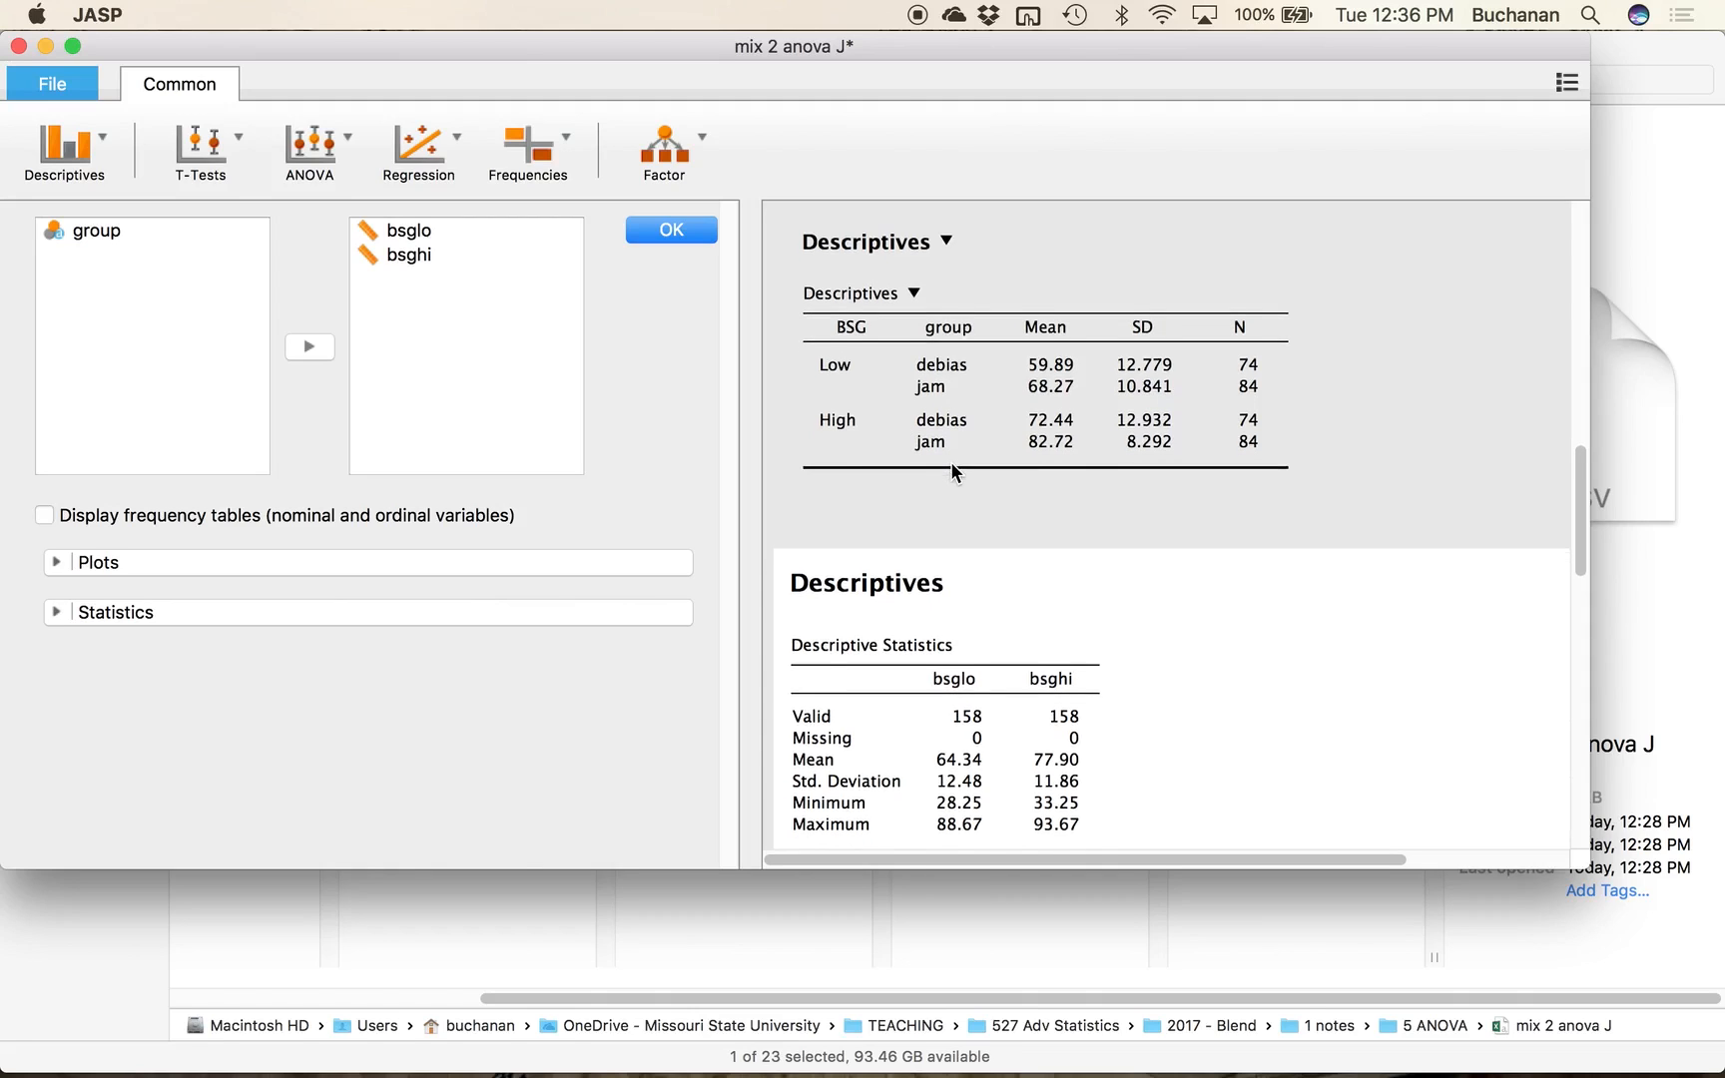
# Step: Review the interaction and main effects again with the assumption checks, closing the descriptive statistics options
pyautogui.scroll(10, 950, 461)
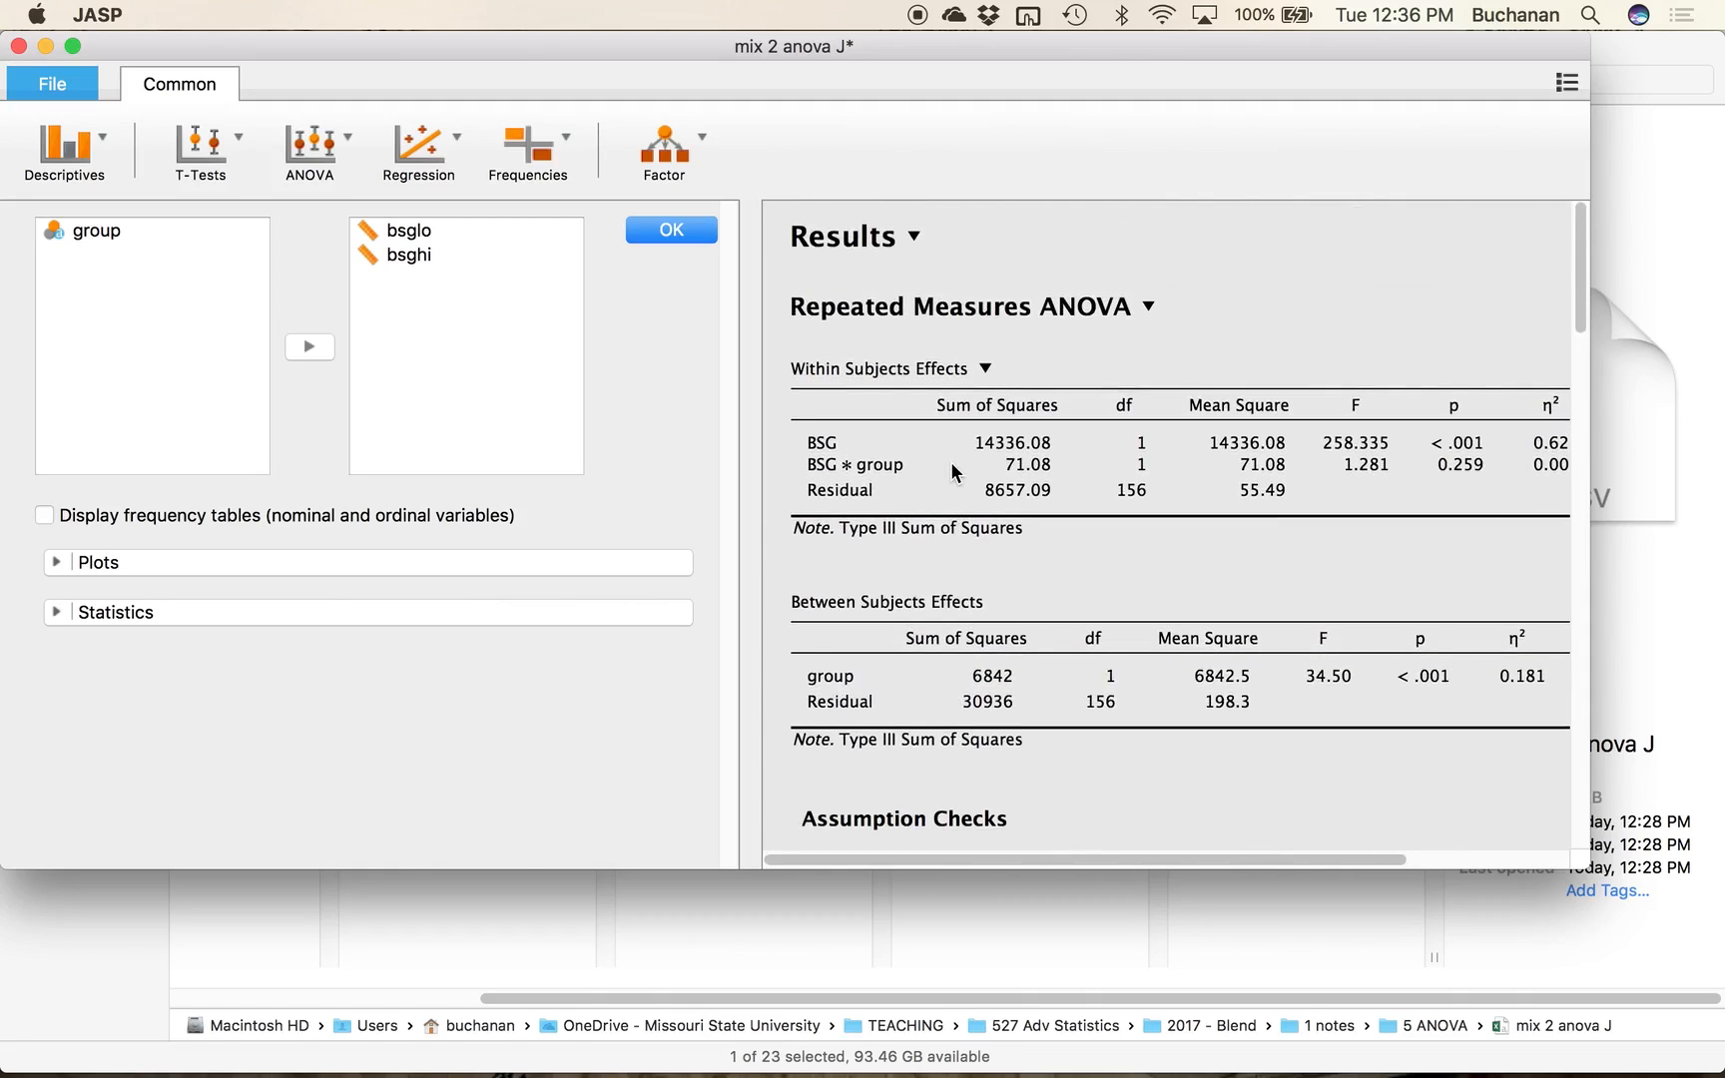
pyautogui.hscroll(5, 950, 461)
pyautogui.scroll(-1, 951, 465)
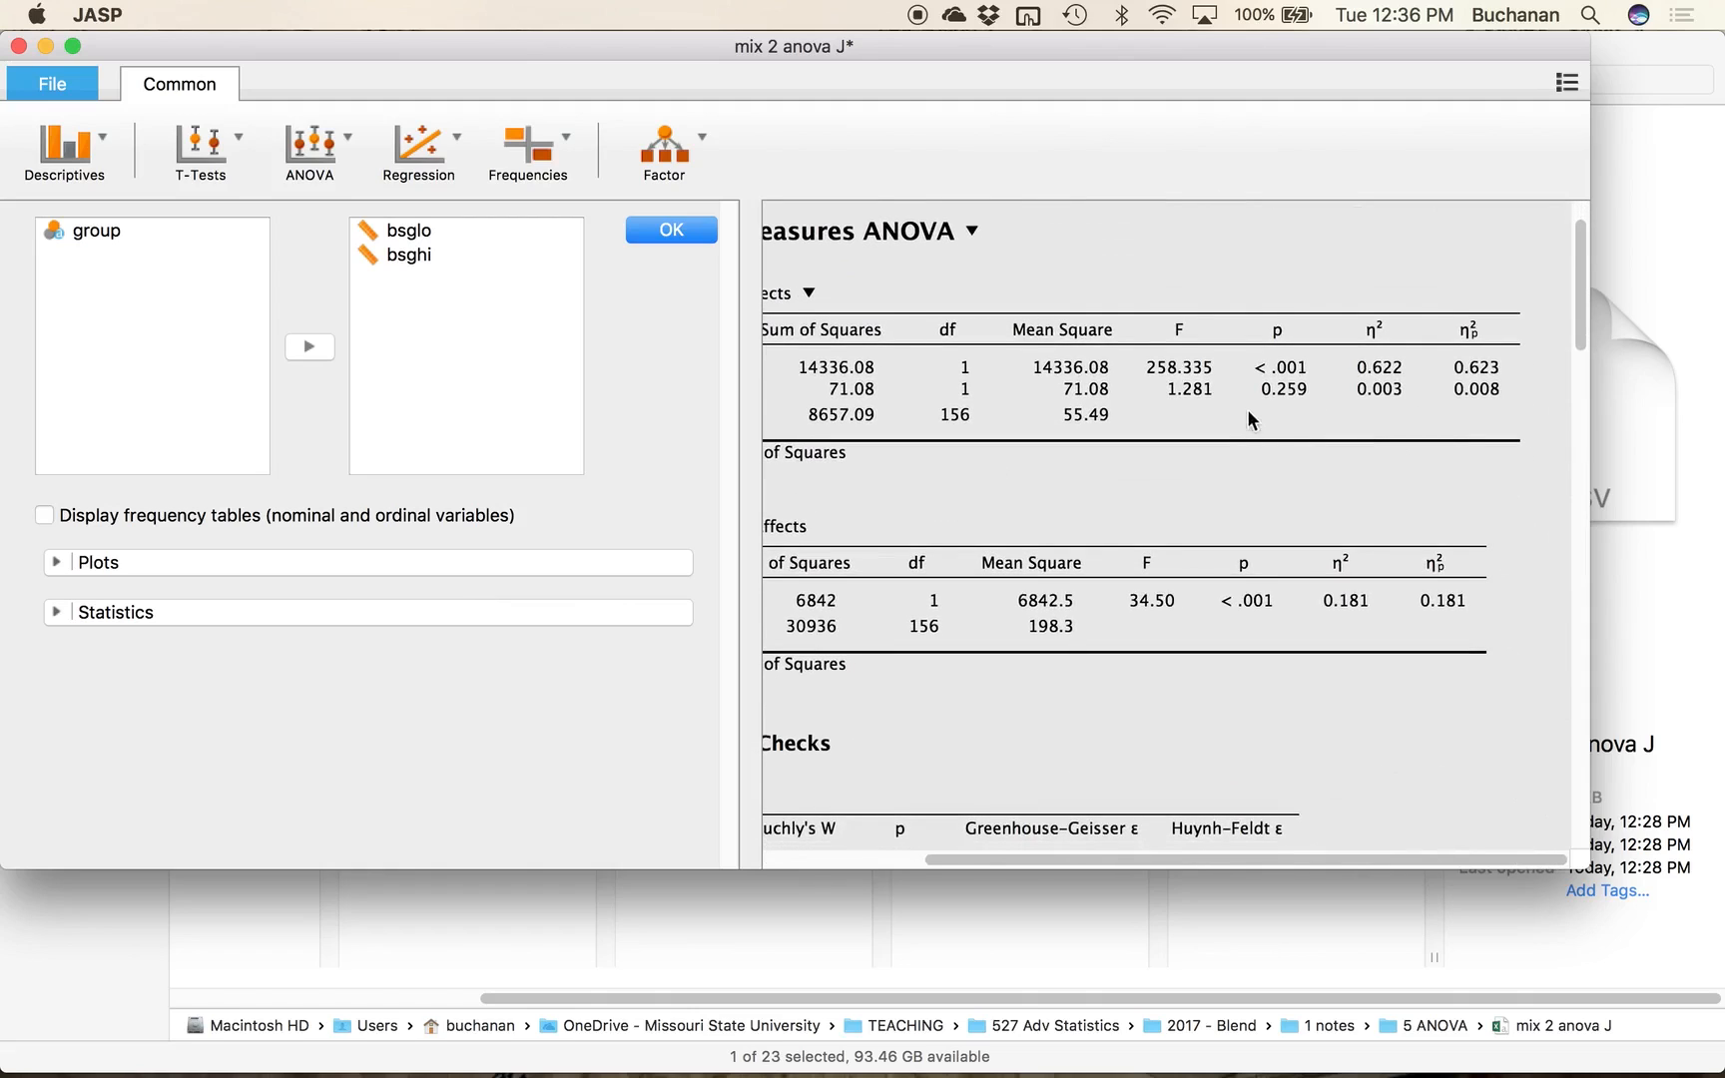
pyautogui.click(1230, 499)
pyautogui.hscroll(-3, 1230, 499)
pyautogui.scroll(-5, 1230, 499)
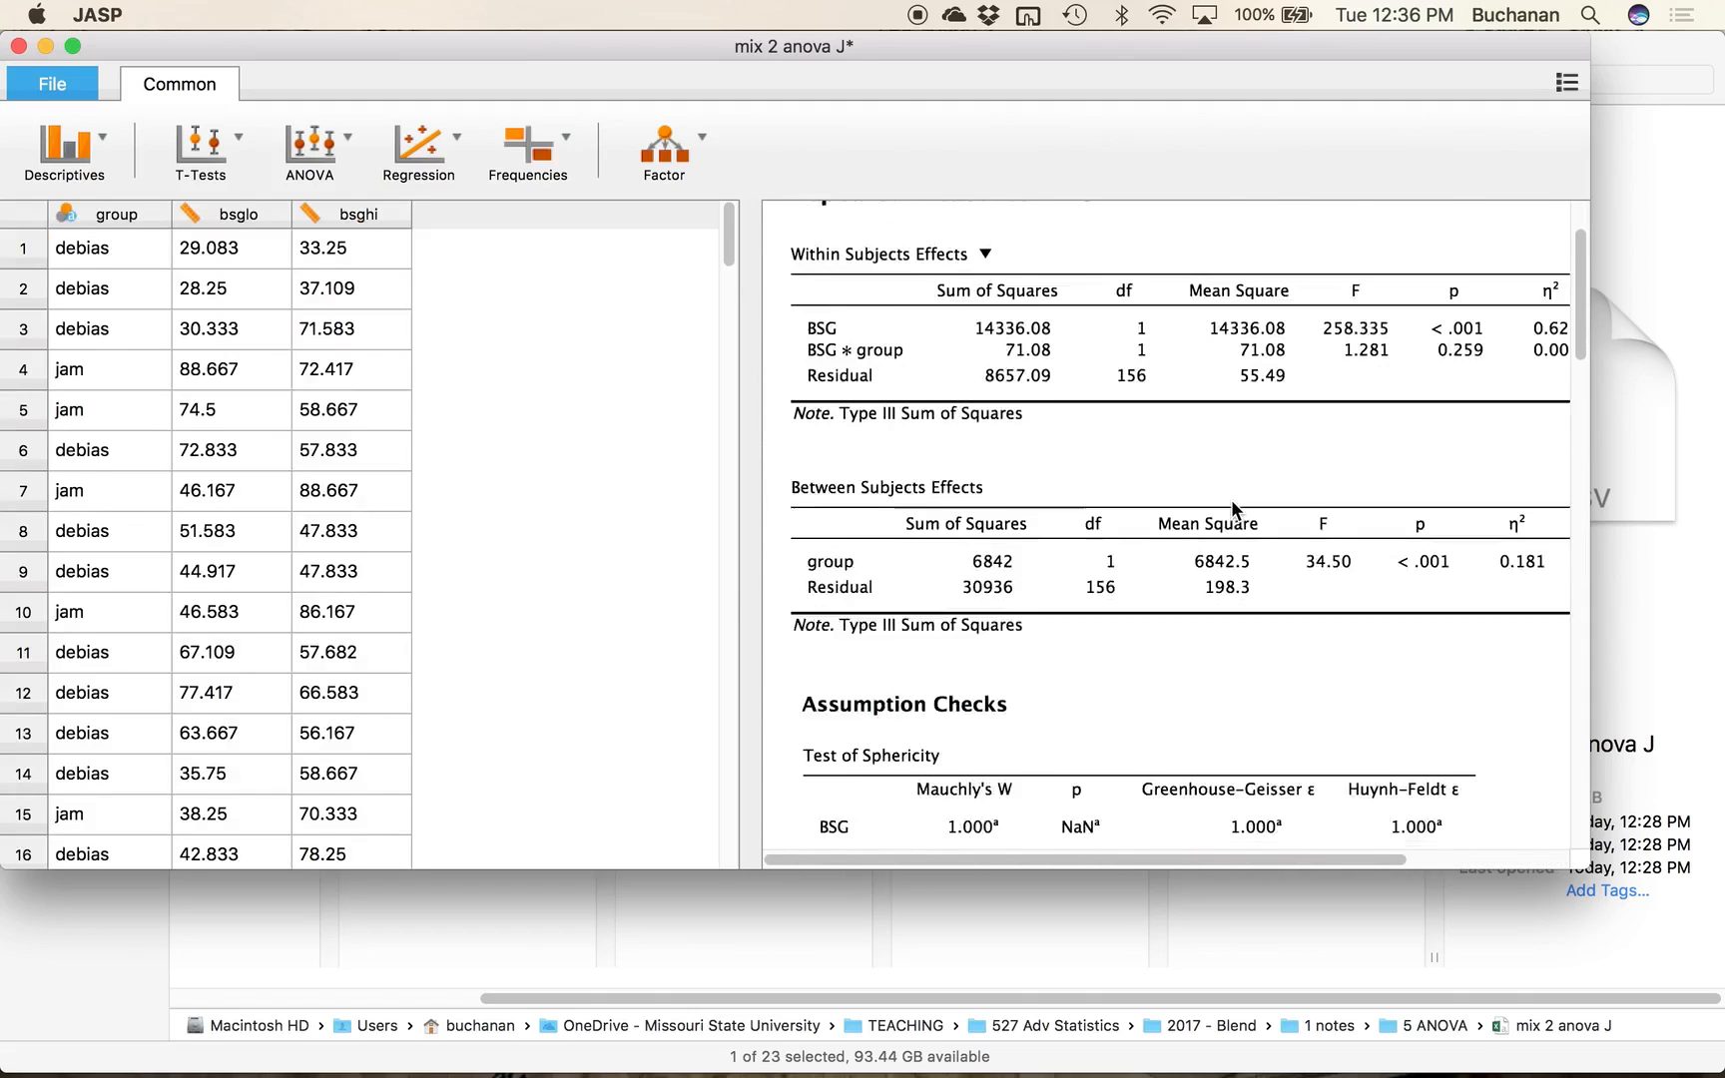
pyautogui.scroll(-1, 1232, 509)
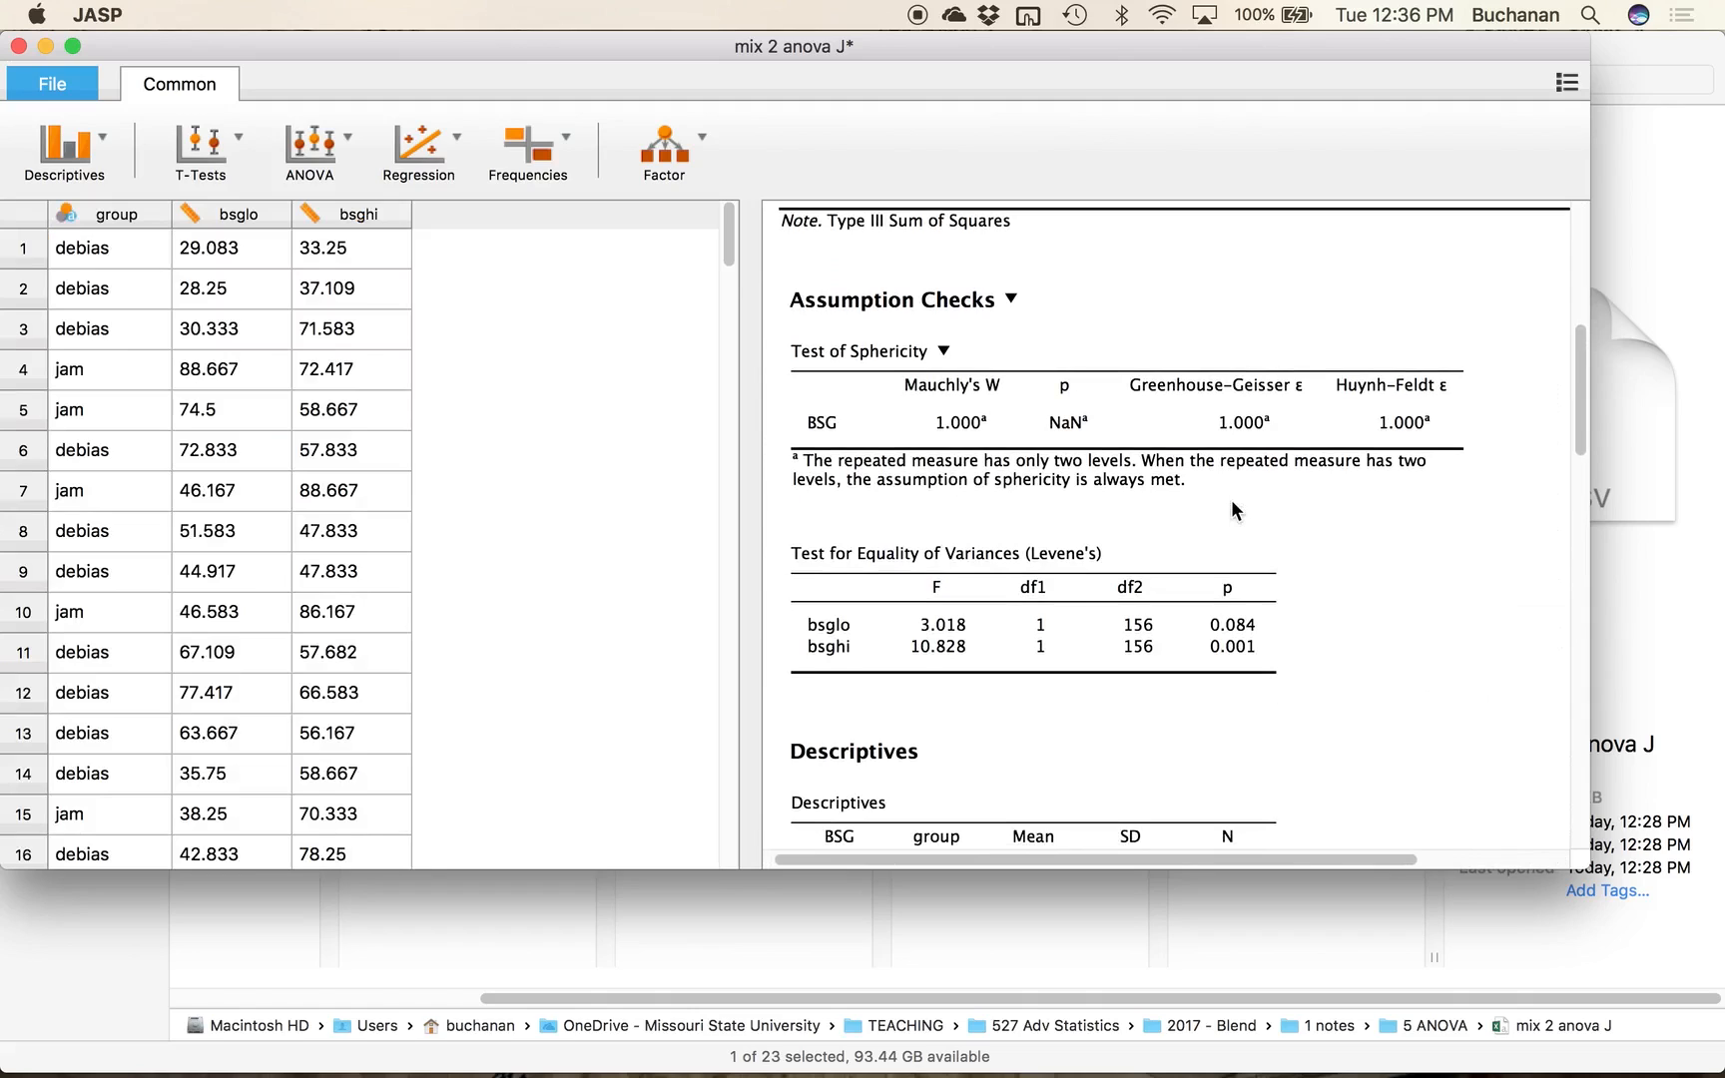
# Step: Start another Repeated Measures ANOVA with the same BSG and group setup and remove the original analysis from the results
pyautogui.click(316, 150)
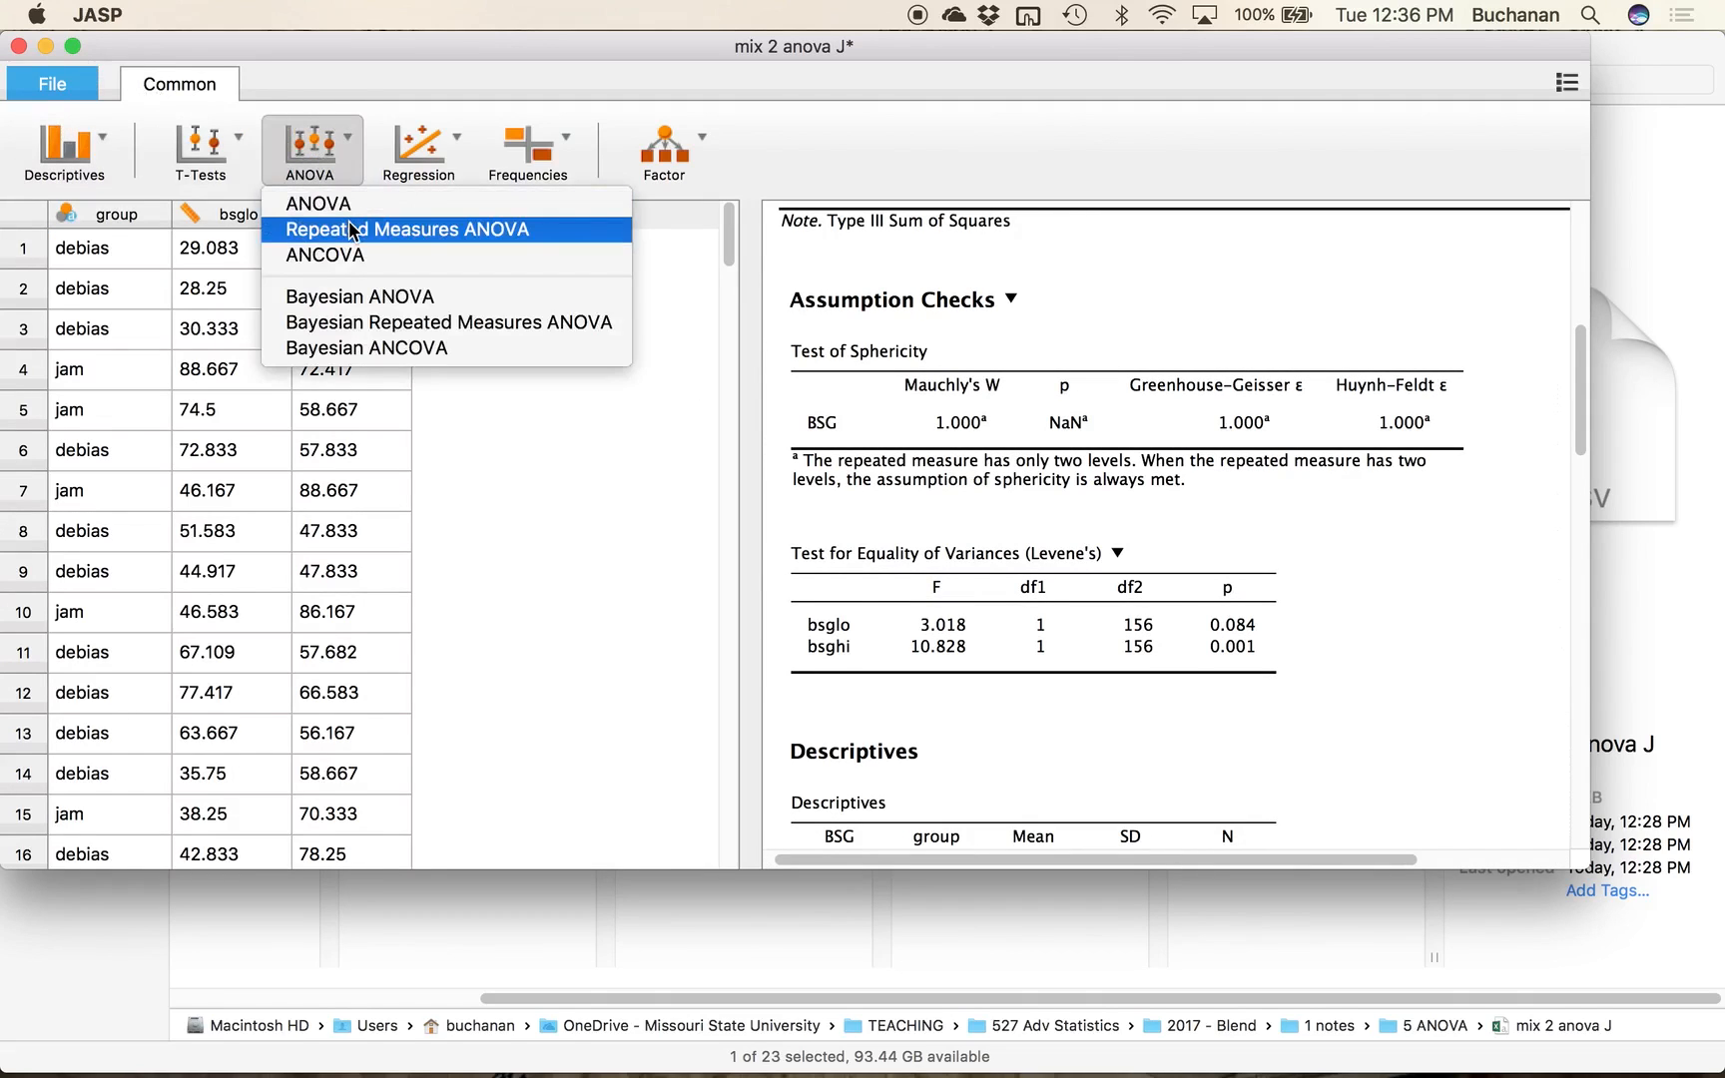
pyautogui.click(352, 230)
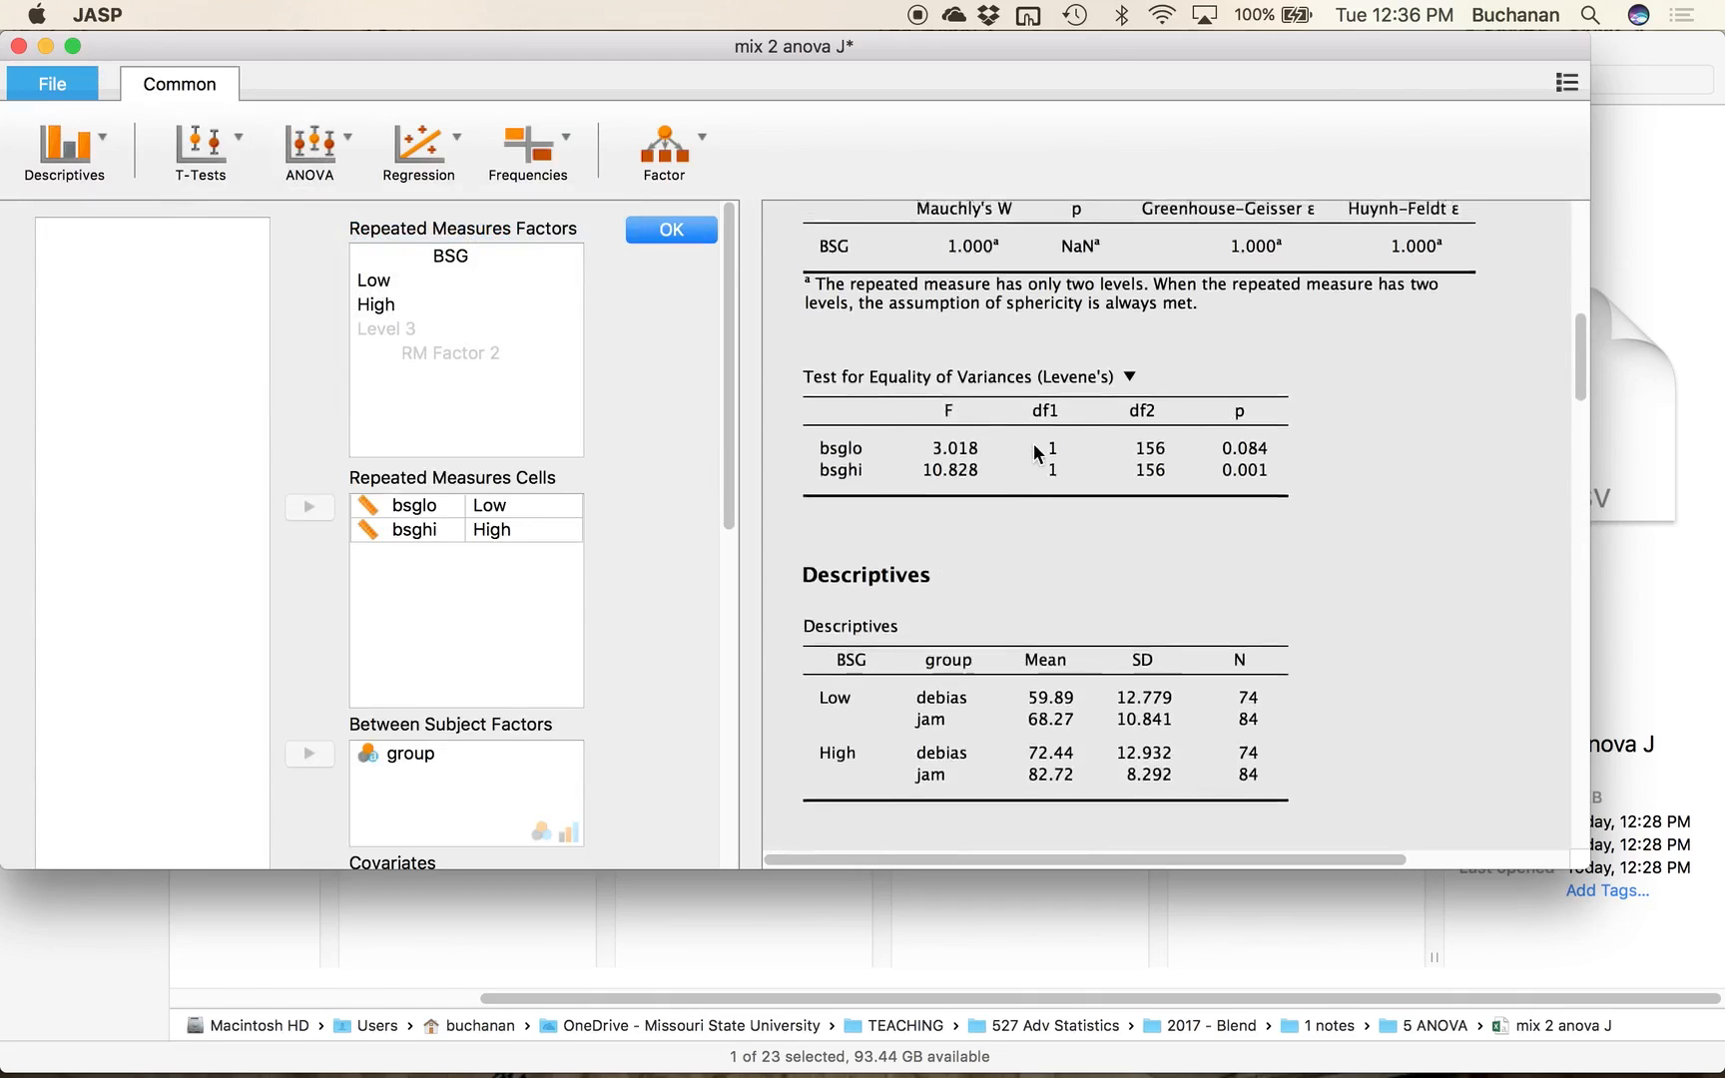
pyautogui.click(1146, 309)
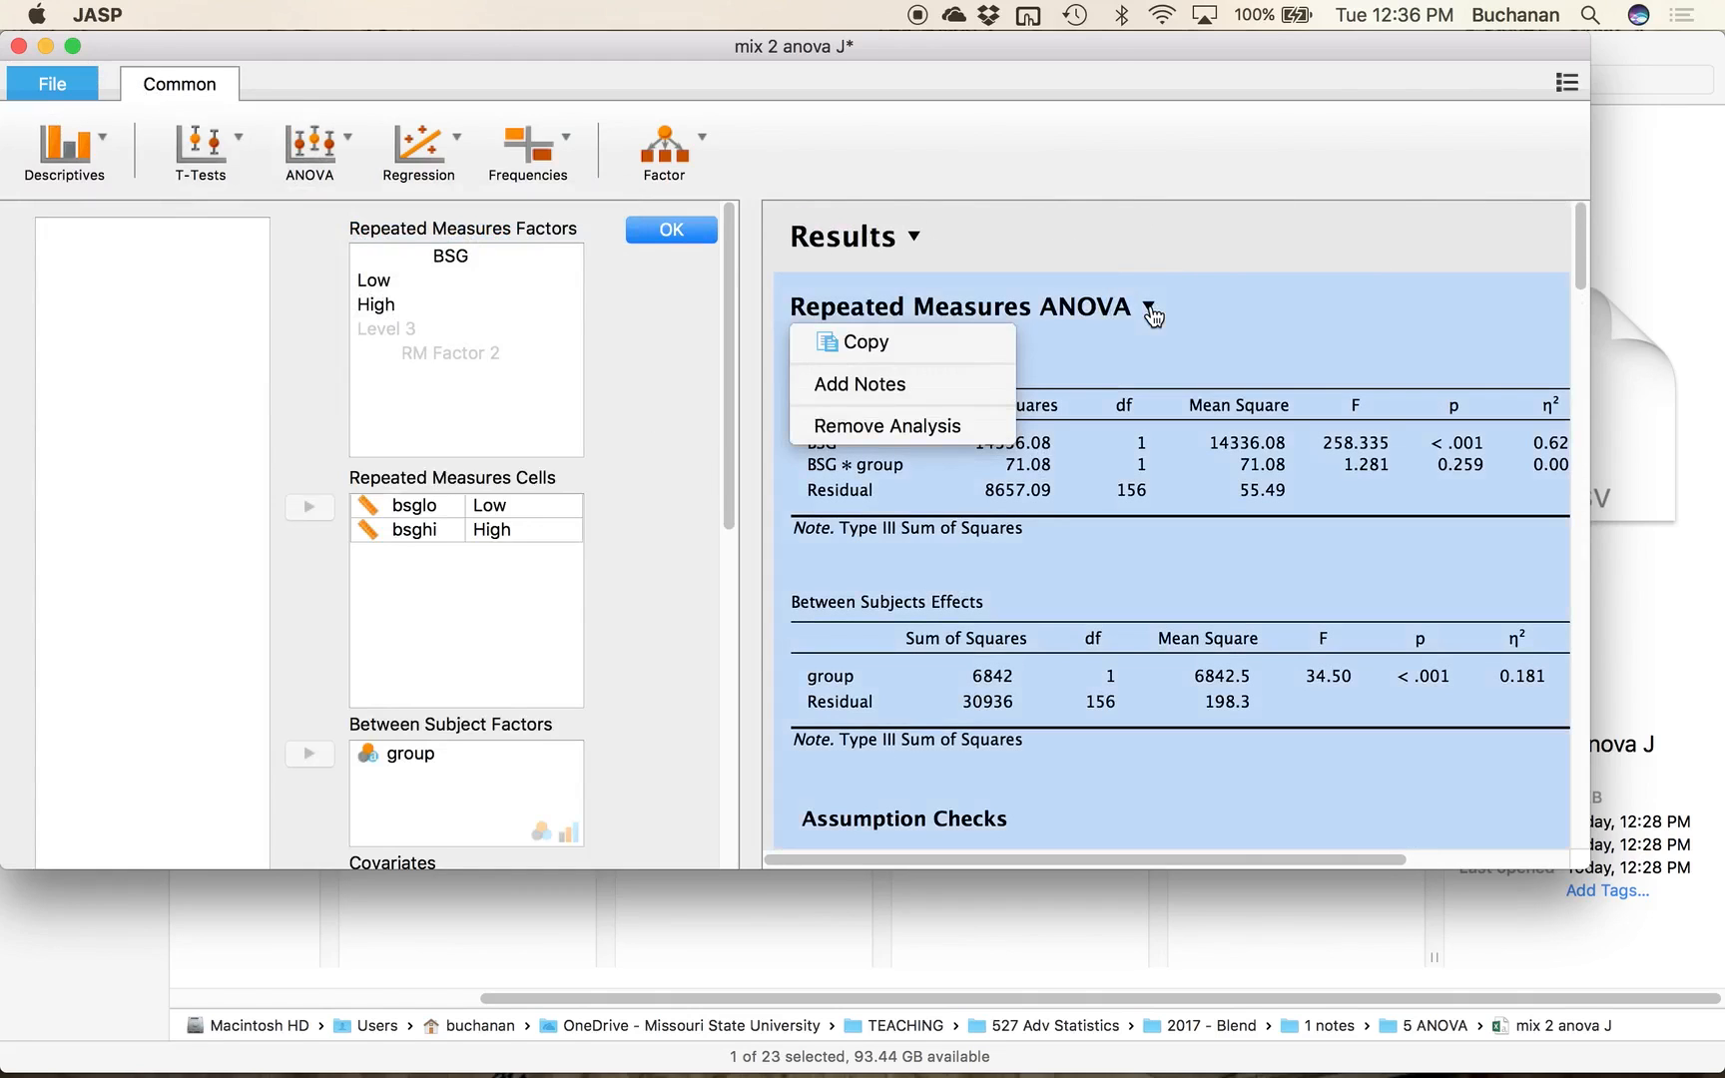
pyautogui.click(883, 424)
# Step: Expand the Post Hoc Tests options and review the available factors and correction choices
pyautogui.scroll(-8, 998, 389)
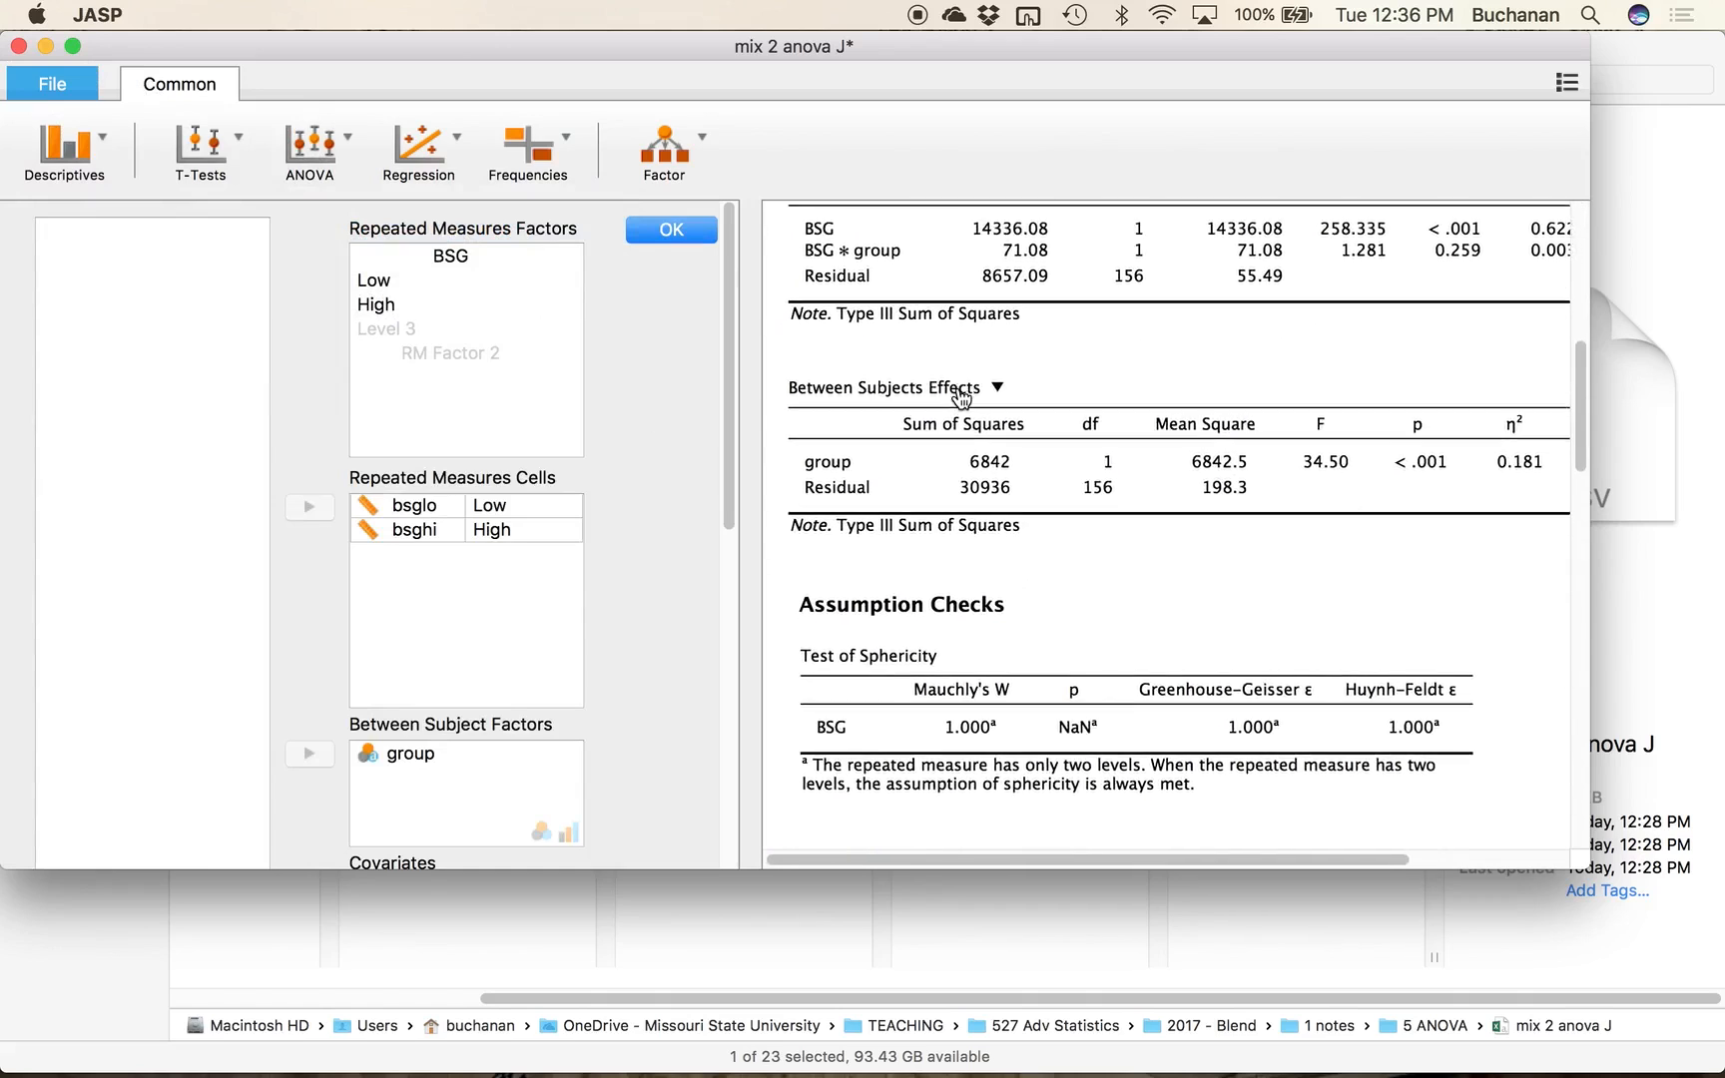
pyautogui.scroll(-3, 680, 394)
pyautogui.scroll(-5, 681, 394)
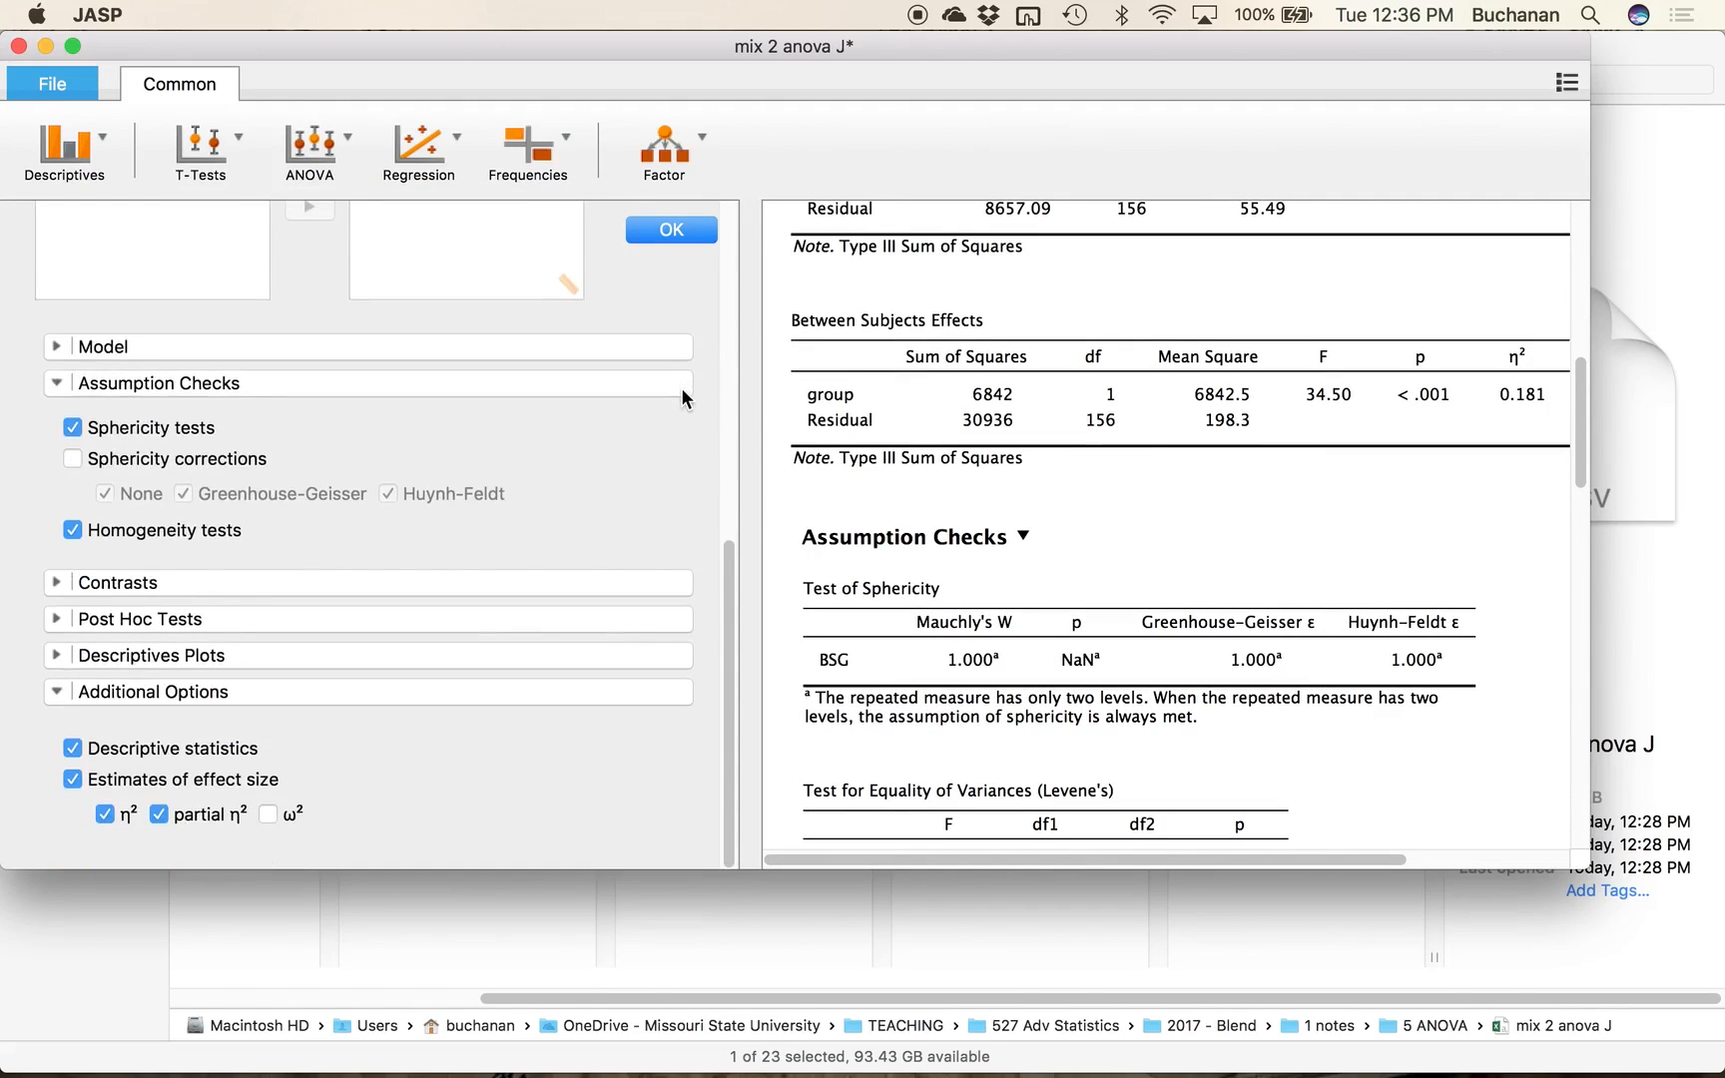
pyautogui.click(56, 619)
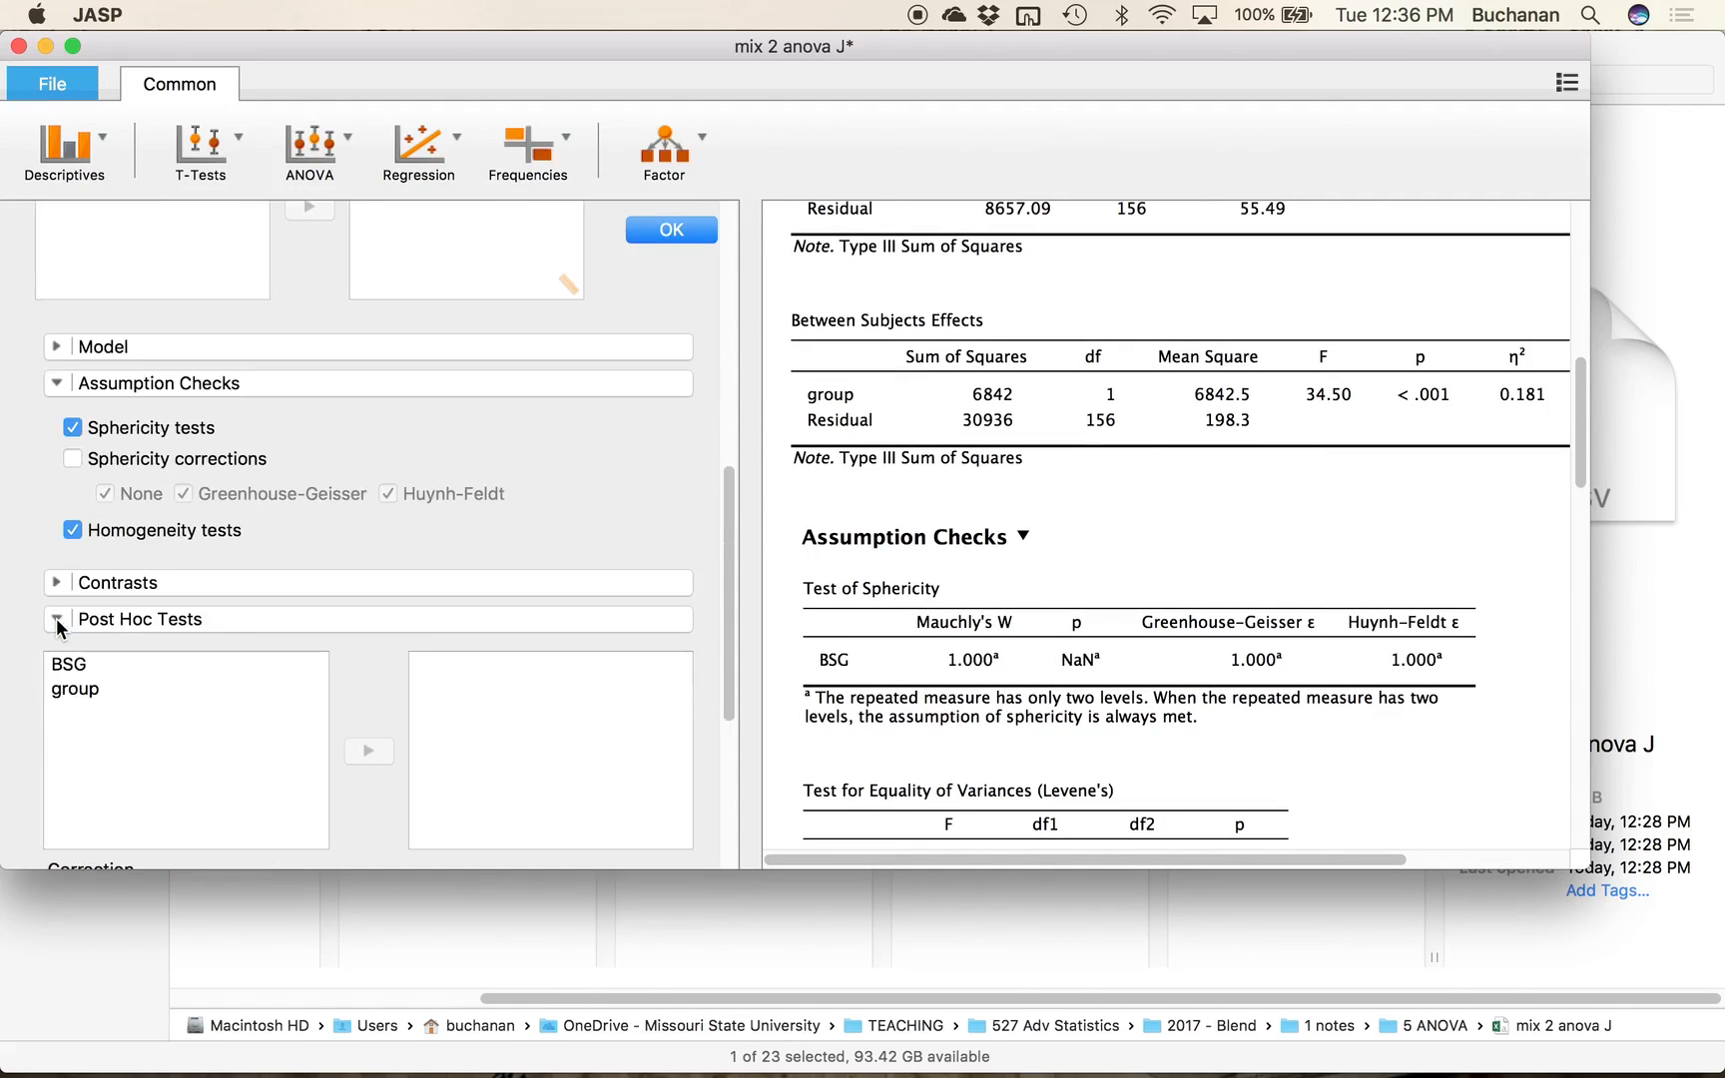
pyautogui.scroll(-4, 183, 548)
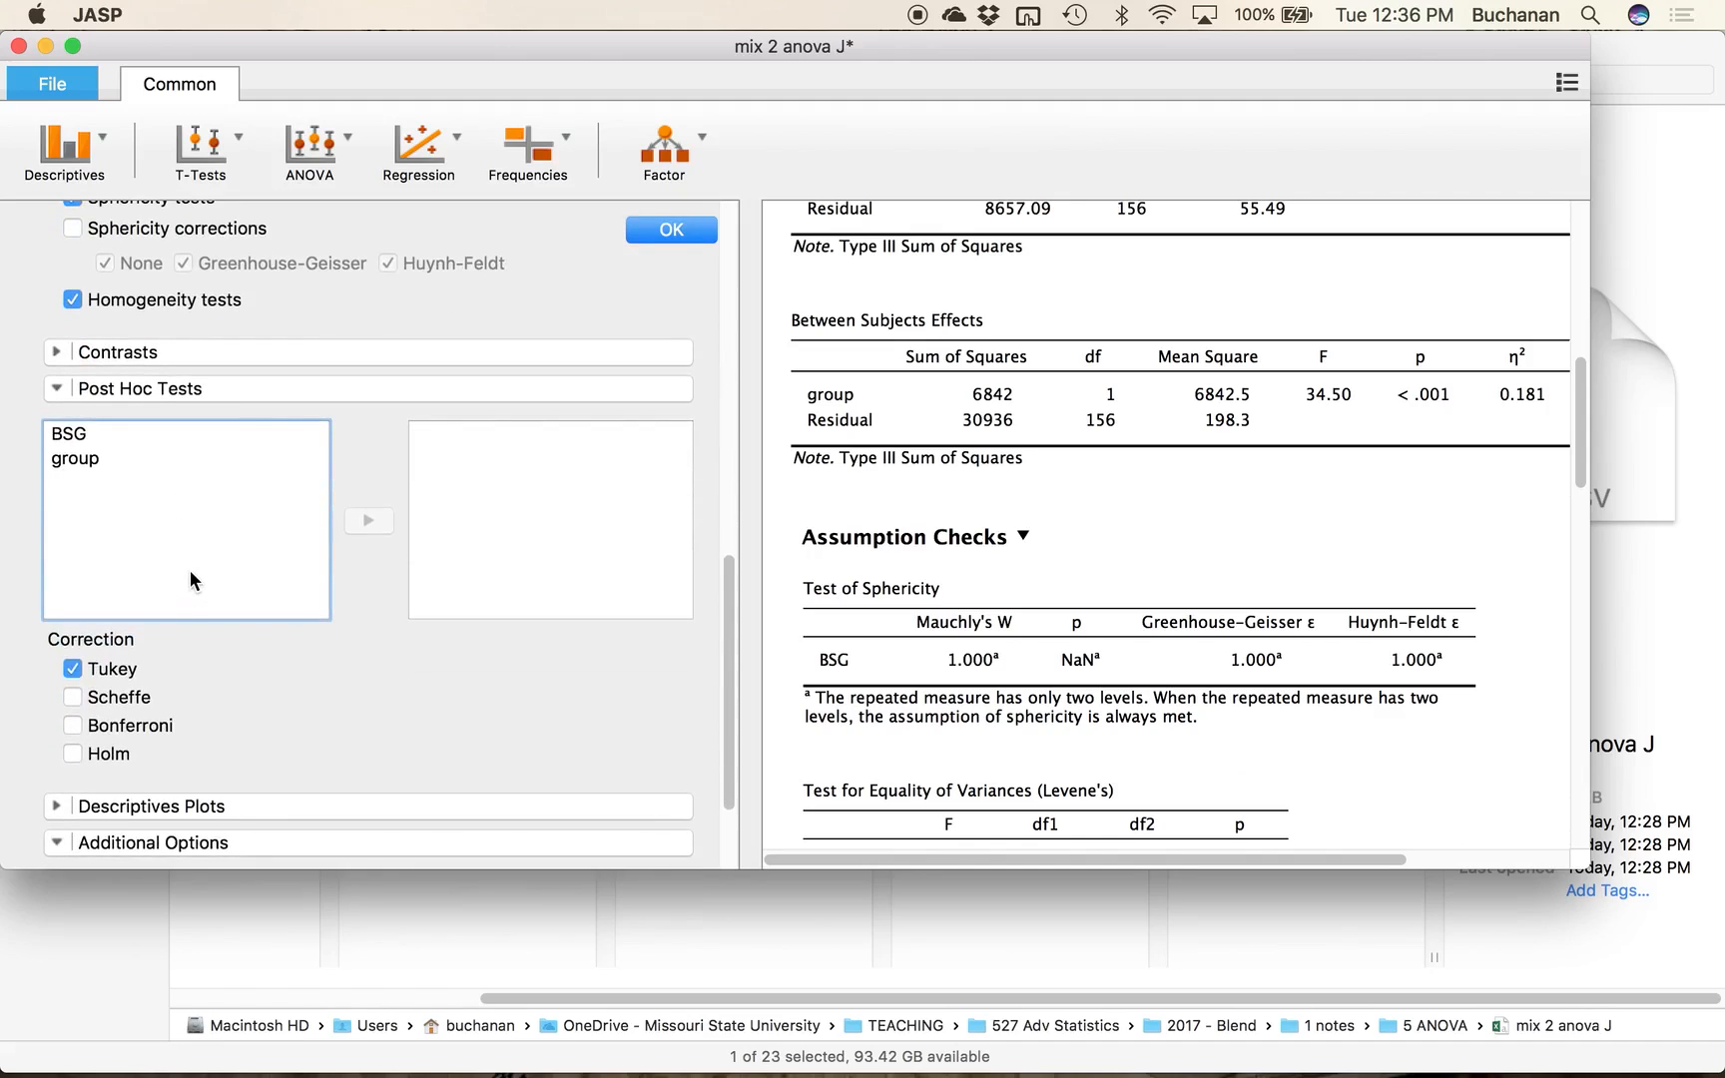
pyautogui.scroll(-3, 189, 571)
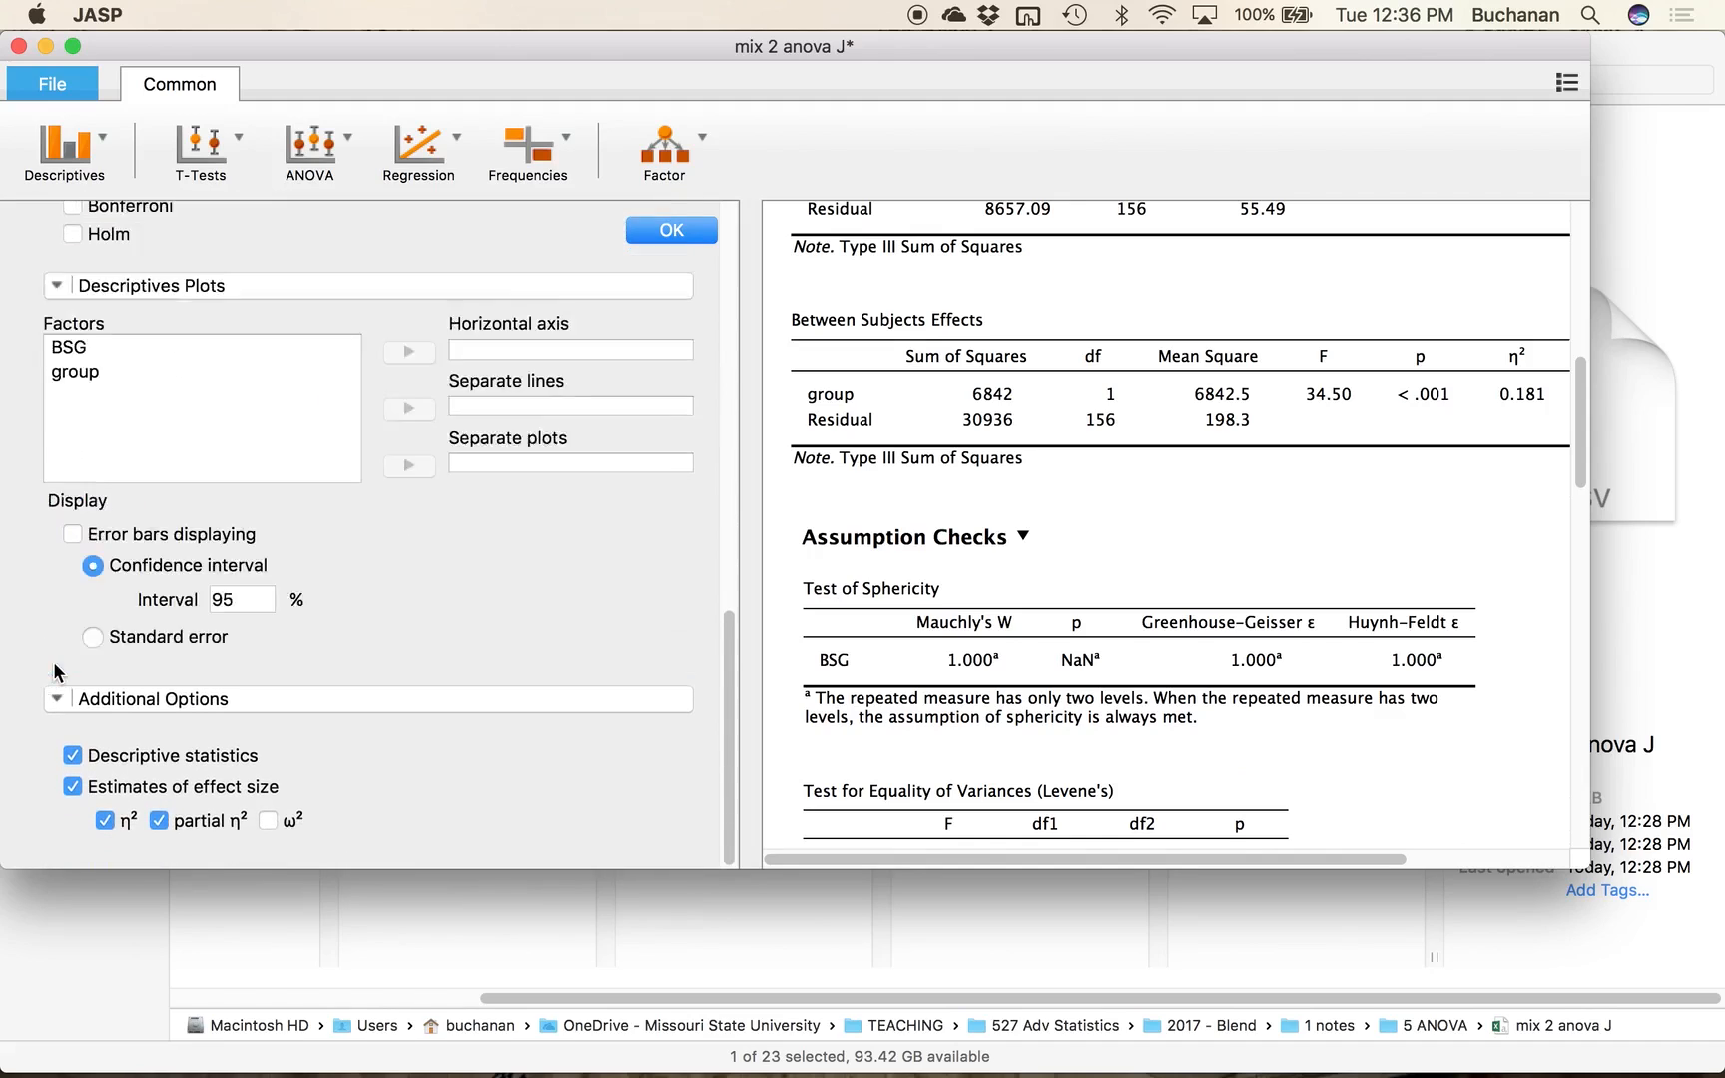
# Step: Set up a descriptives plot with group on the horizontal axis and BSG as separate lines
pyautogui.click(56, 663)
pyautogui.scroll(-7, 315, 544)
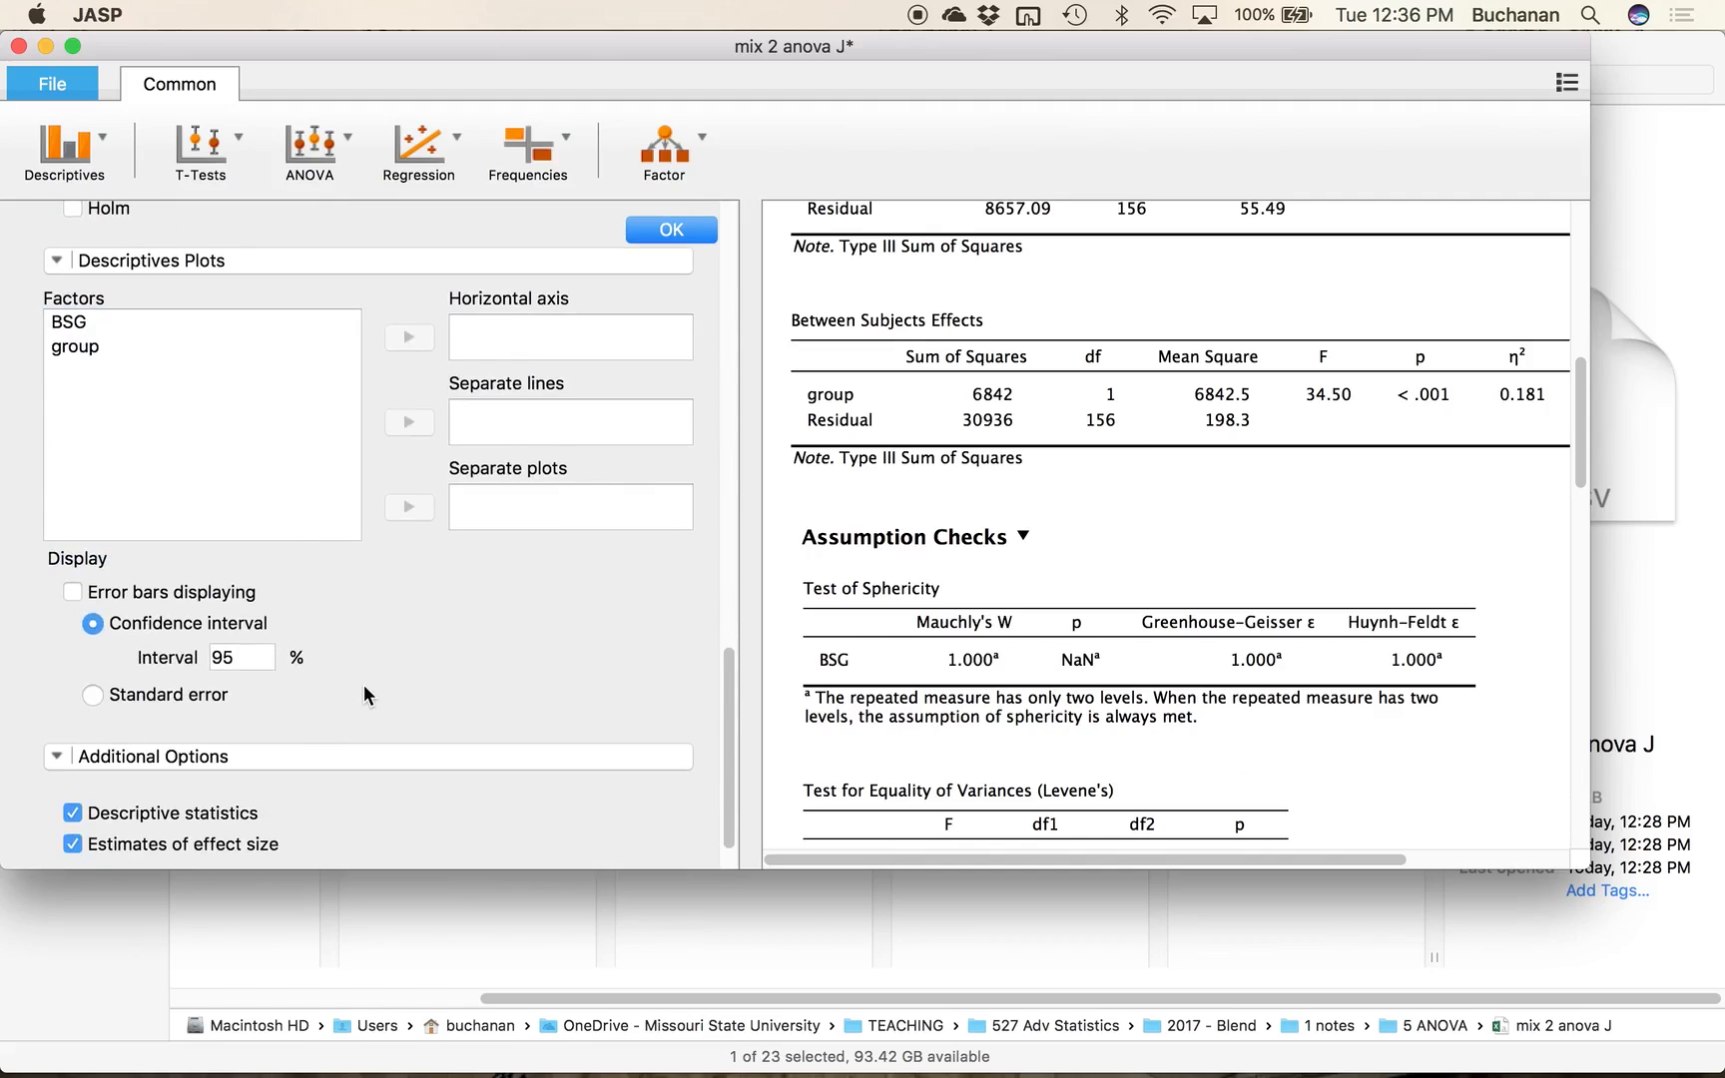
pyautogui.scroll(-1, 366, 696)
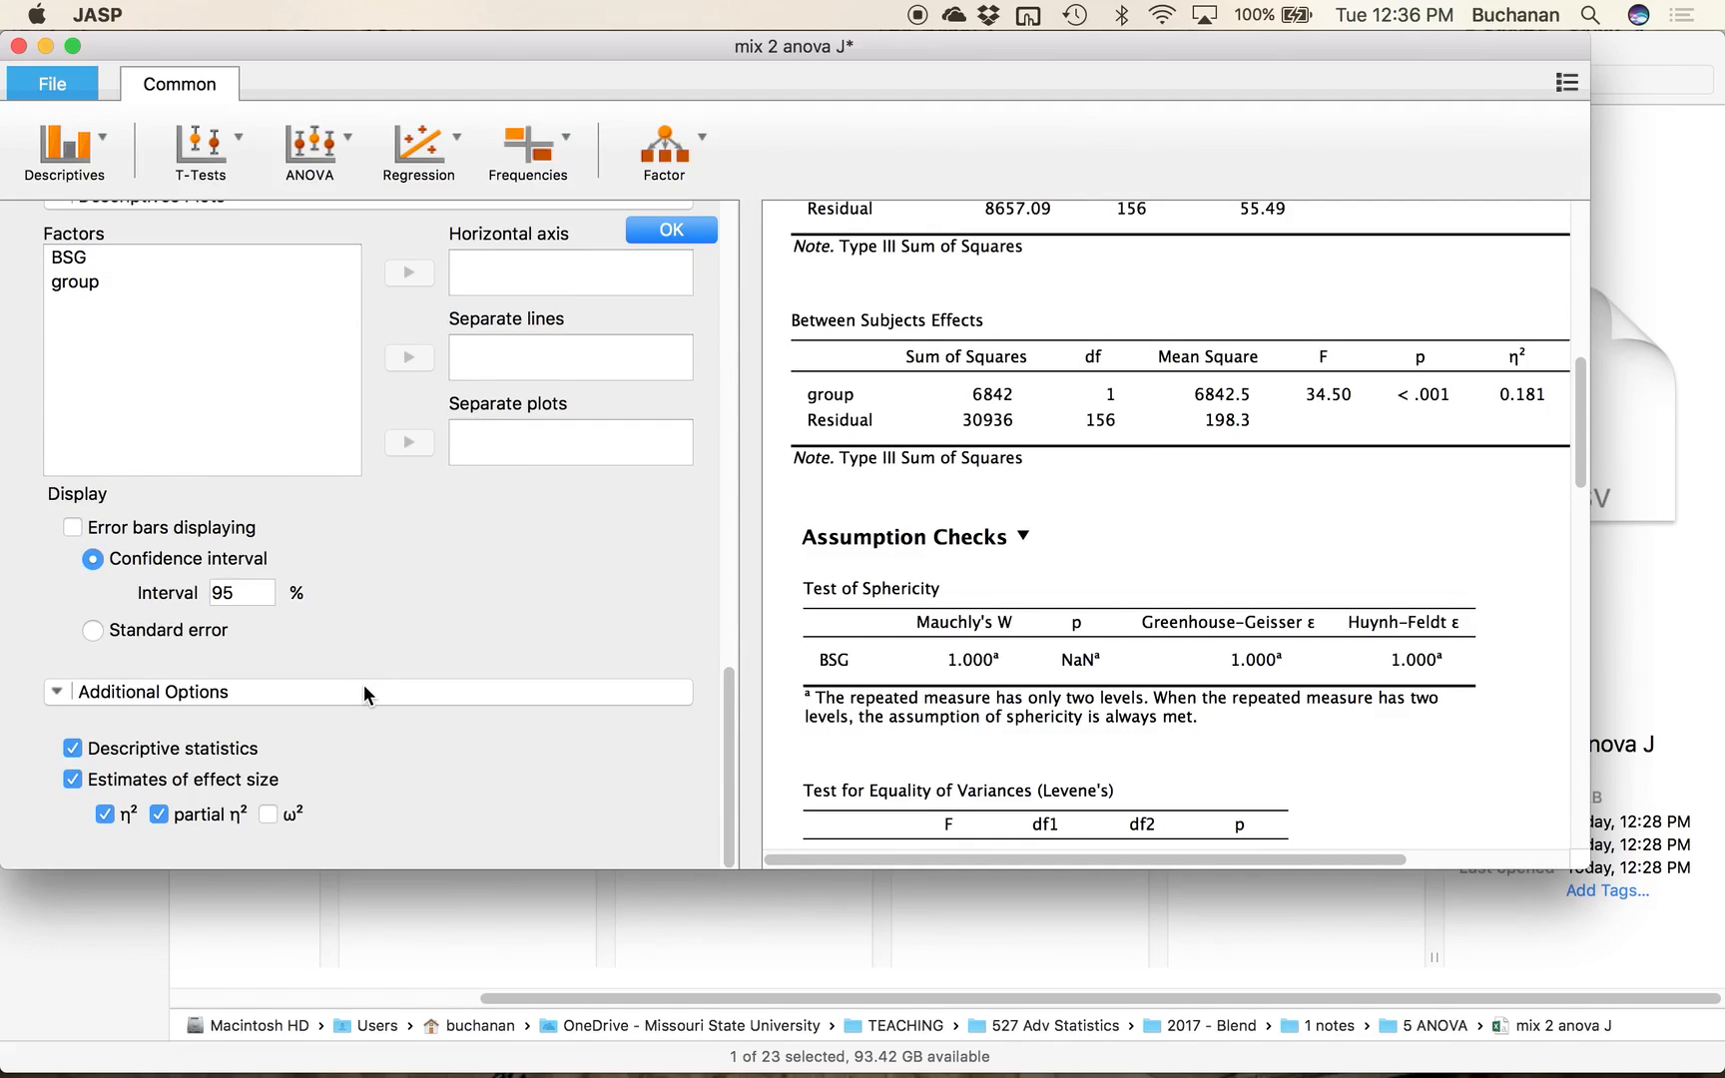
pyautogui.scroll(3, 363, 683)
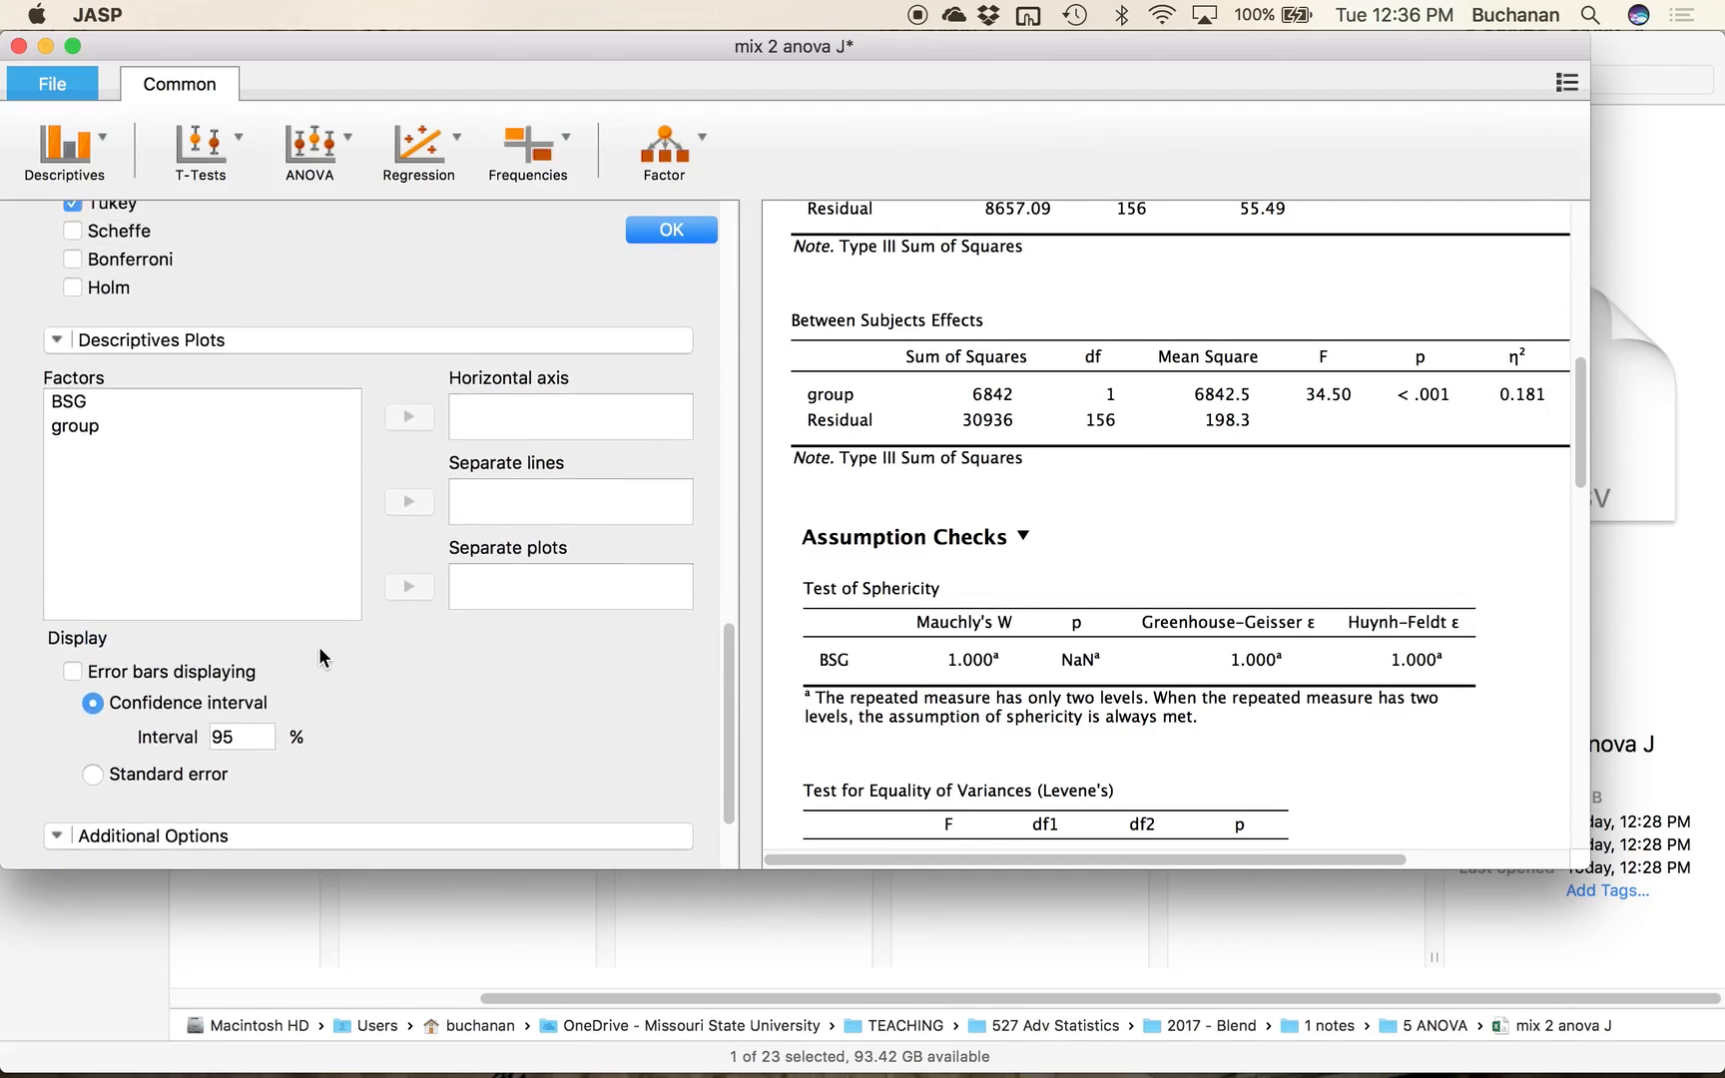
pyautogui.click(66, 469)
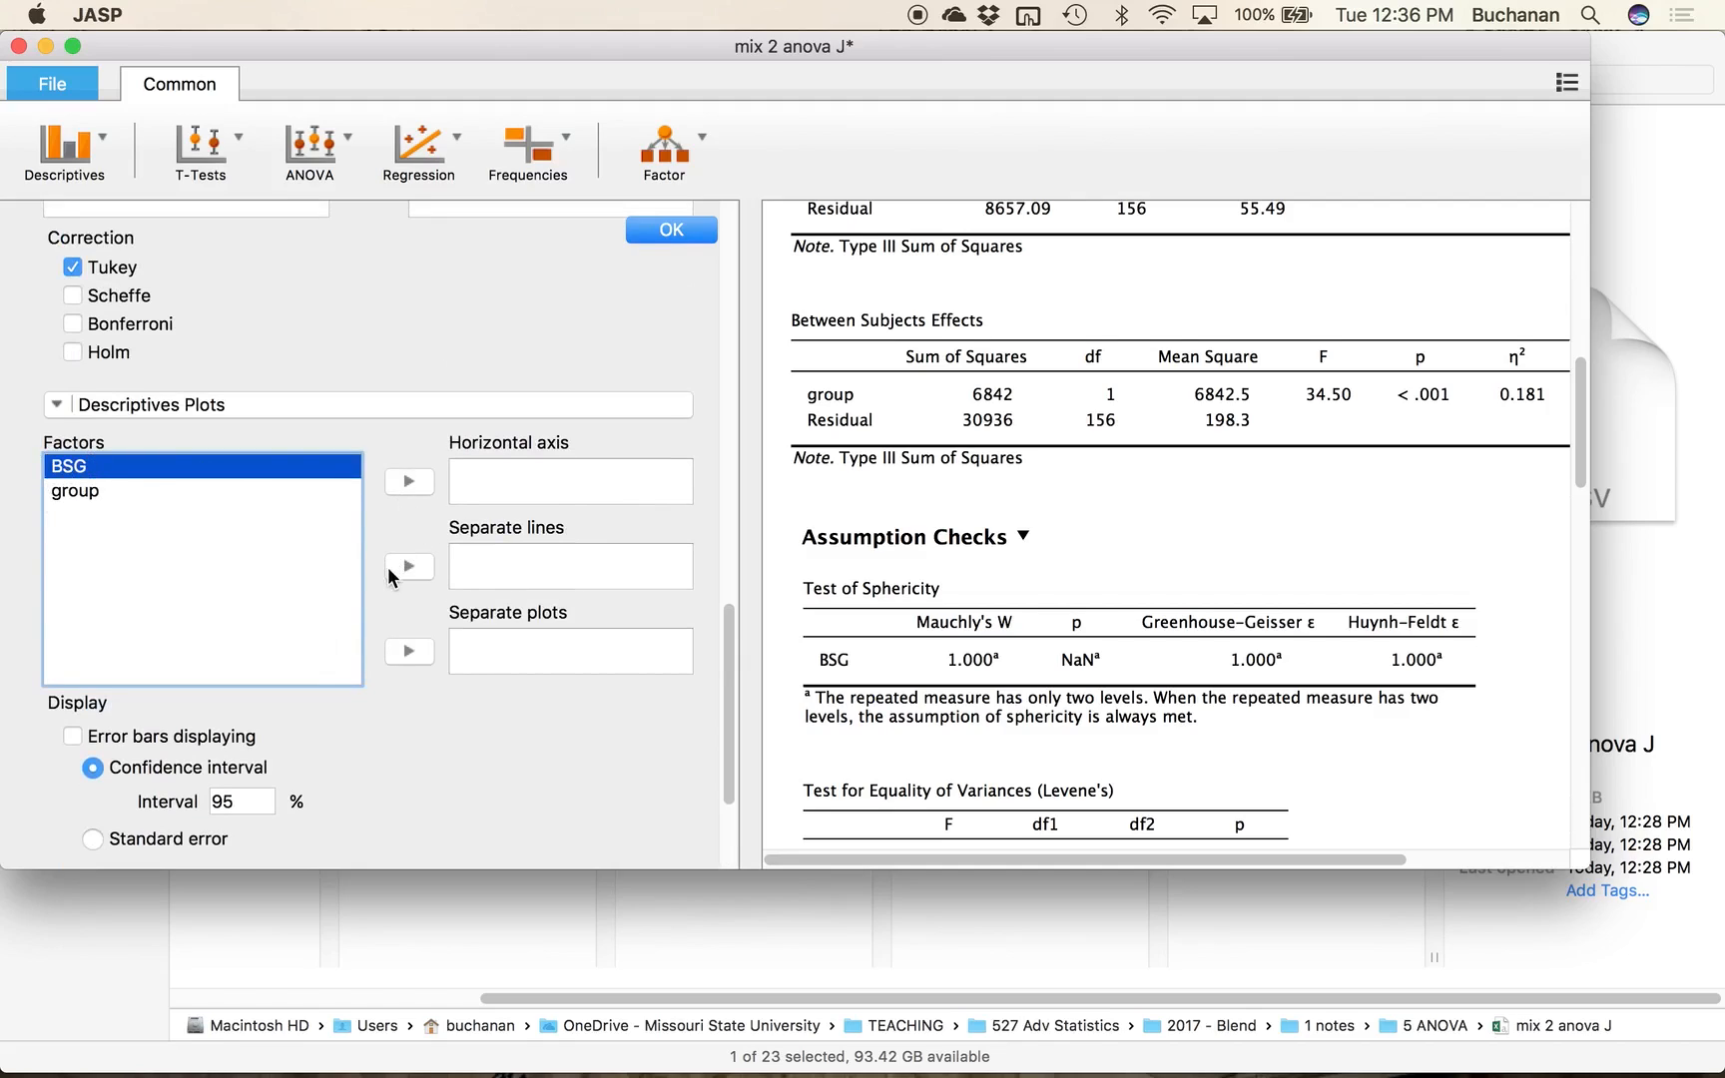
pyautogui.click(389, 568)
pyautogui.click(112, 467)
pyautogui.click(407, 481)
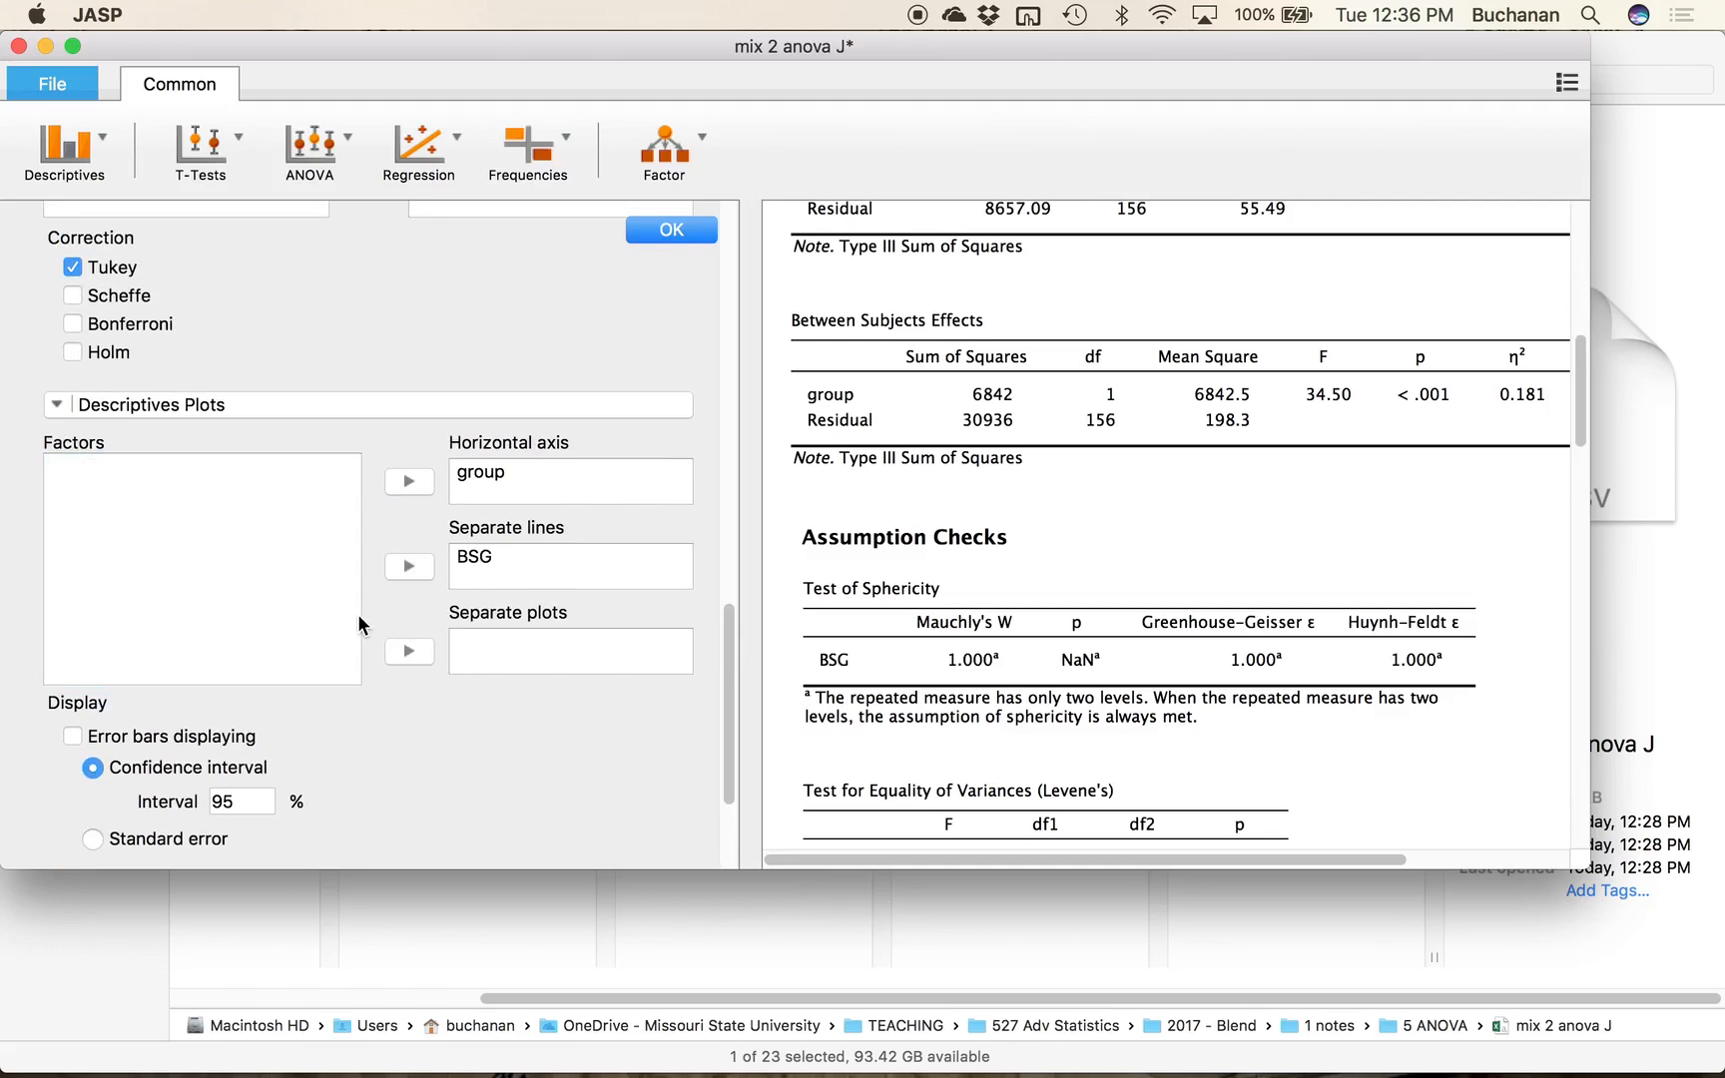
# Step: Examine the descriptives plot of the BSG Low and High lines across the debias and jam groups
pyautogui.scroll(-5, 360, 624)
pyautogui.scroll(-10, 1068, 539)
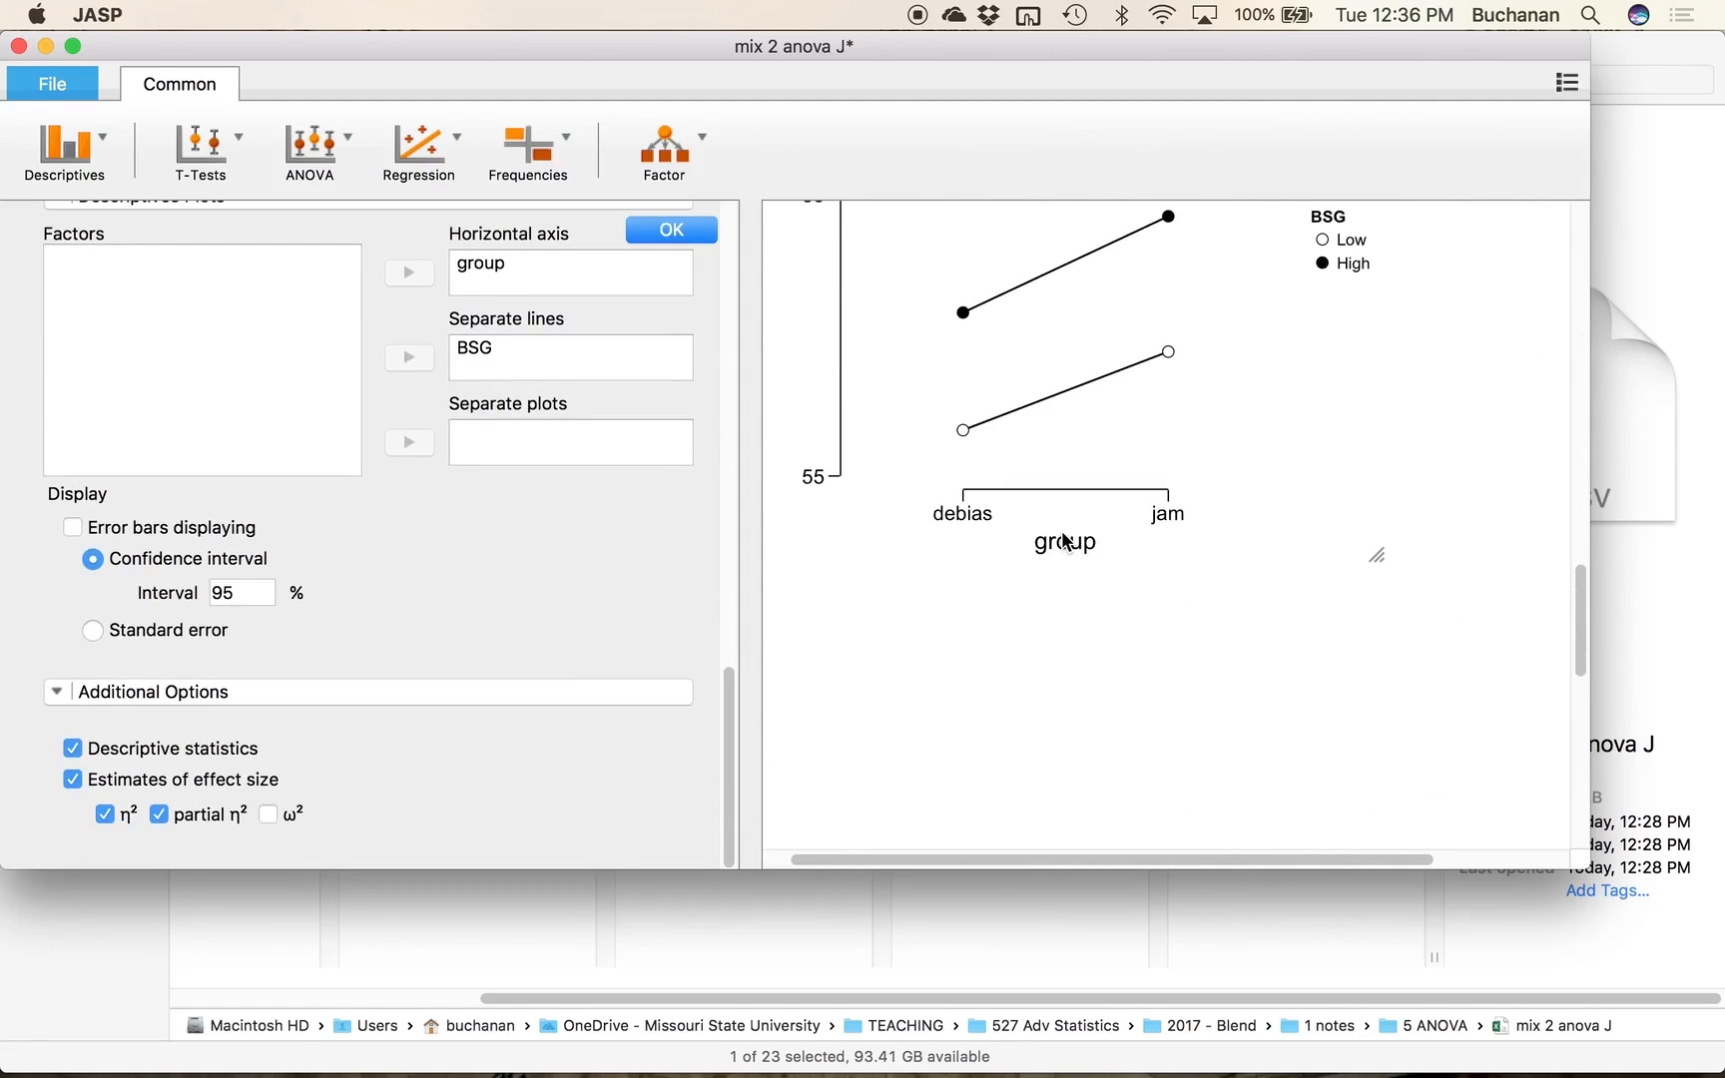
pyautogui.scroll(3, 1064, 542)
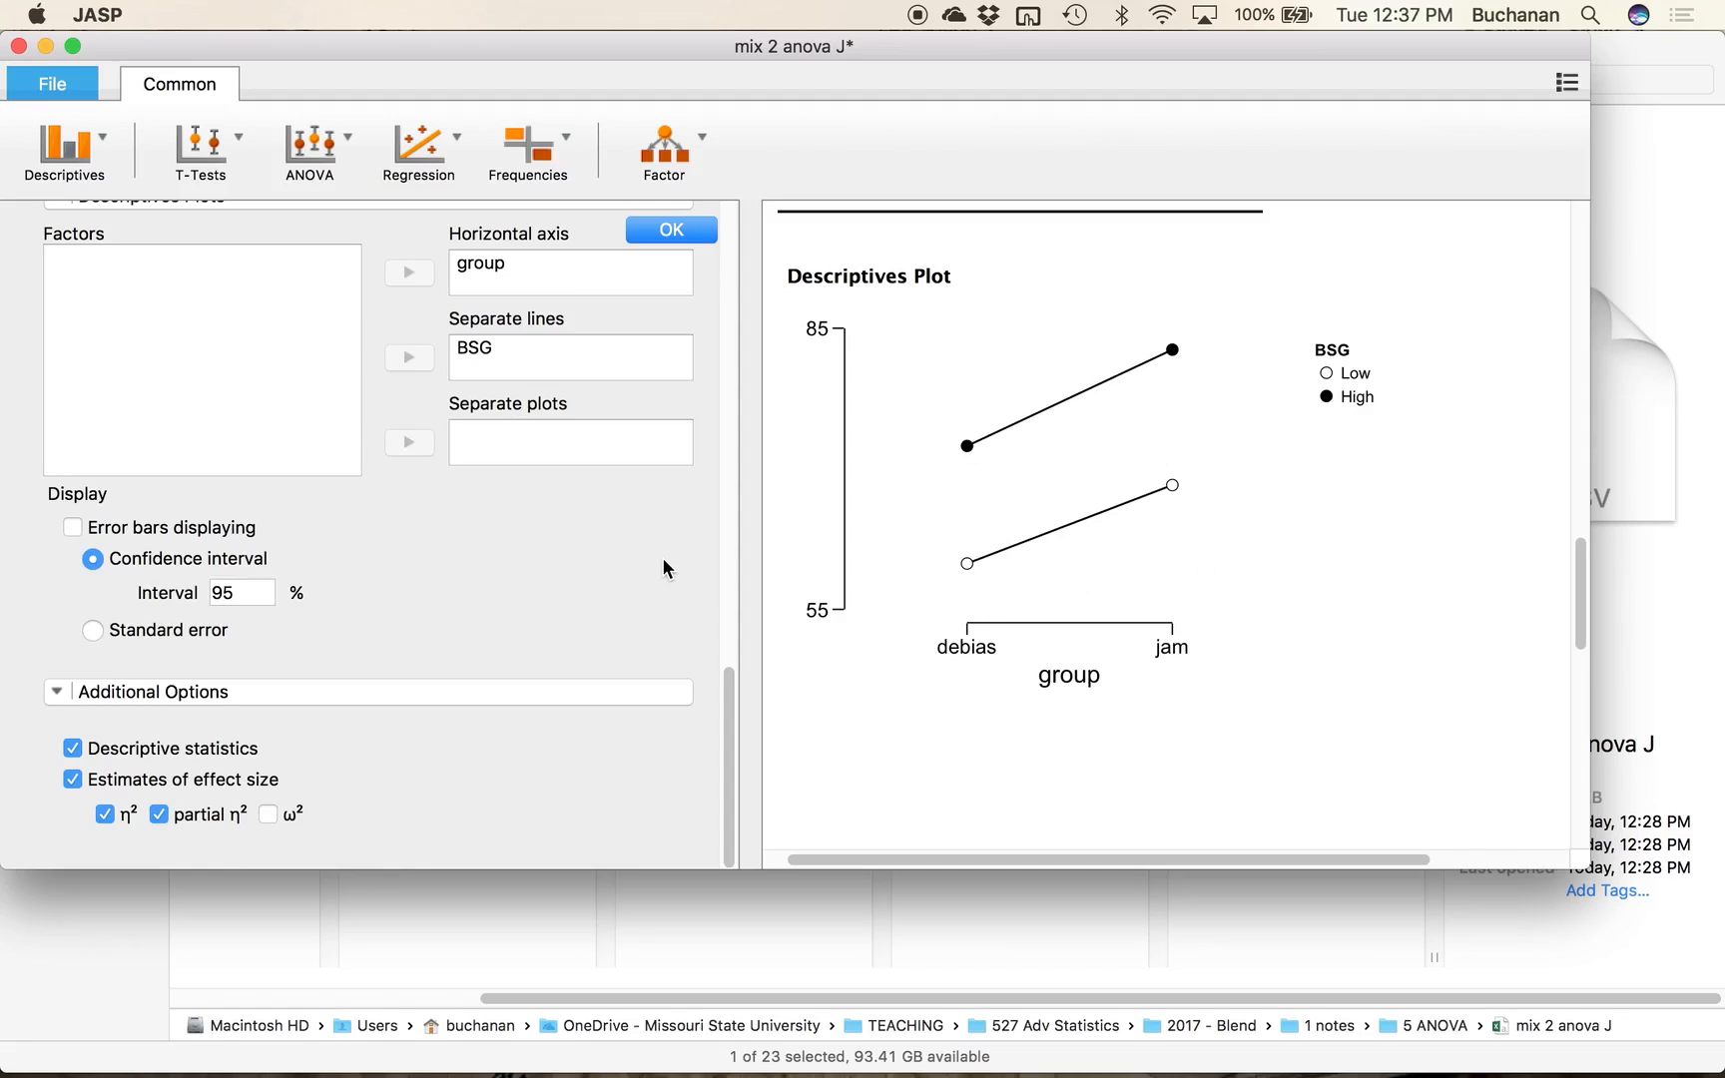
pyautogui.scroll(3, 662, 561)
pyautogui.scroll(-3, 663, 561)
pyautogui.scroll(5, 664, 567)
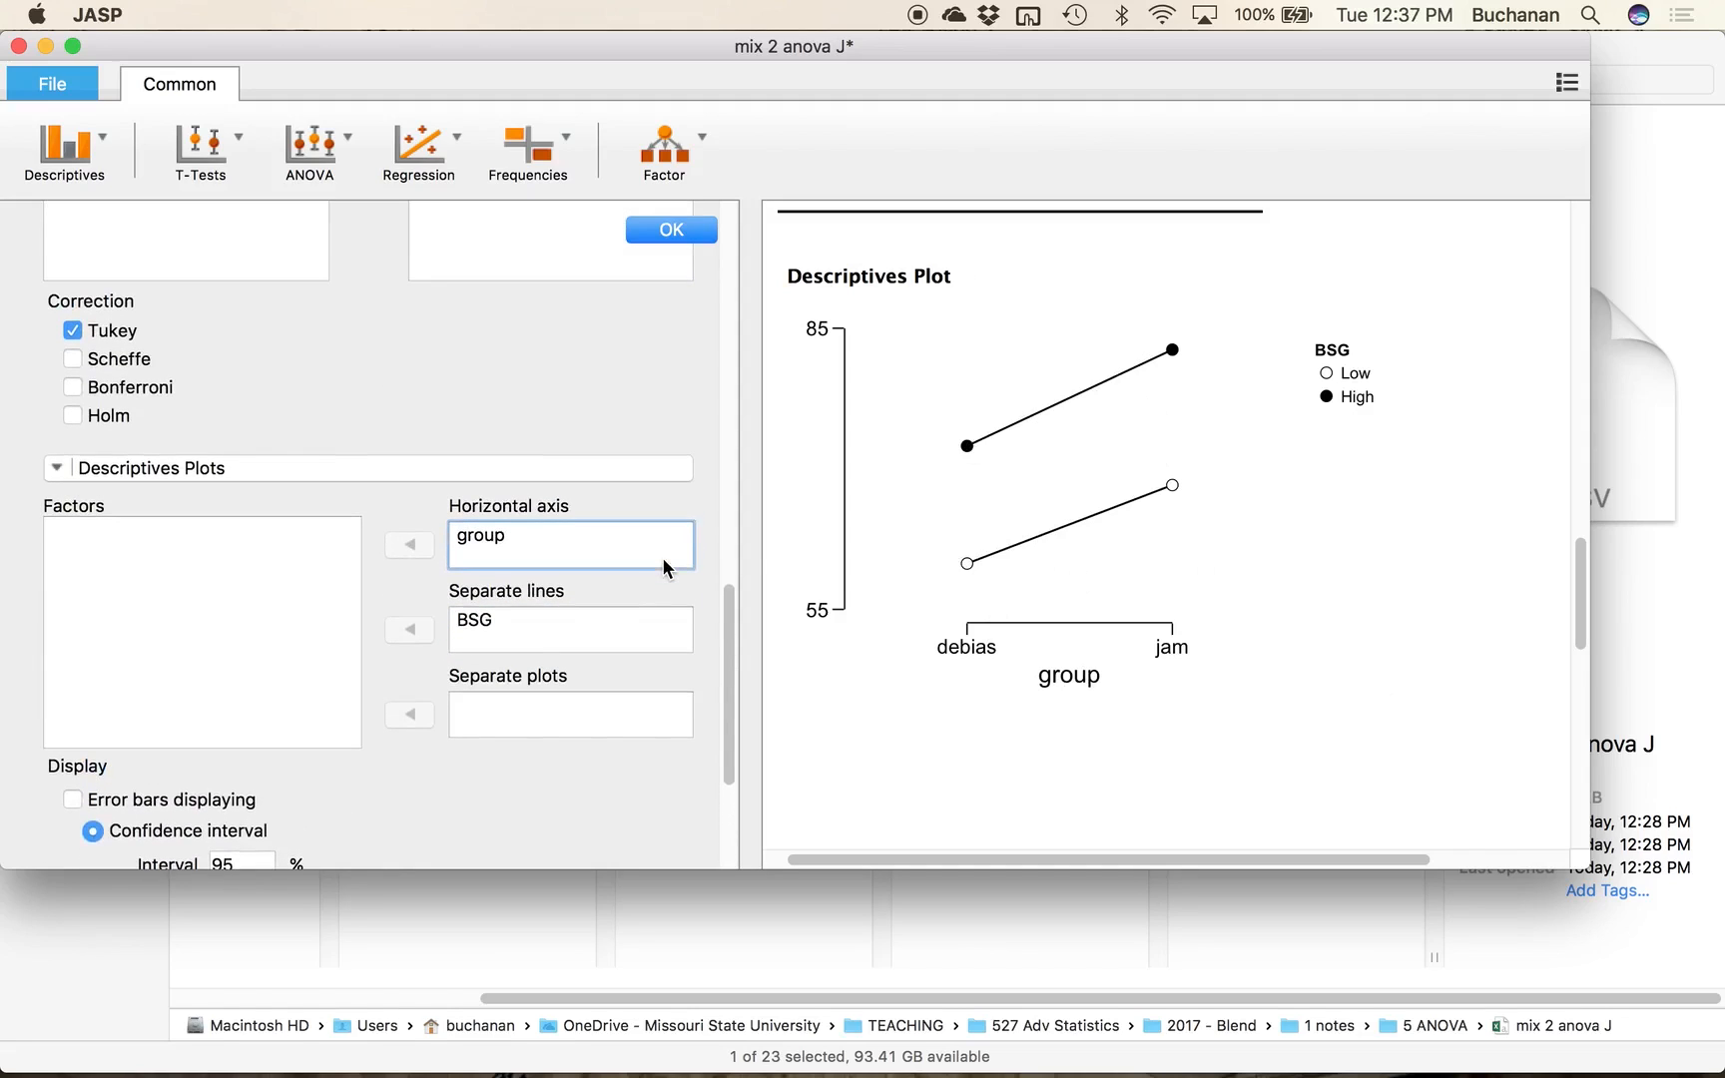
# Step: Switch to the mix 2 anova J document in Word and insert a 3 x 3 table on its last page
pyautogui.hotkey('ctrl', 'Up')
pyautogui.click(670, 513)
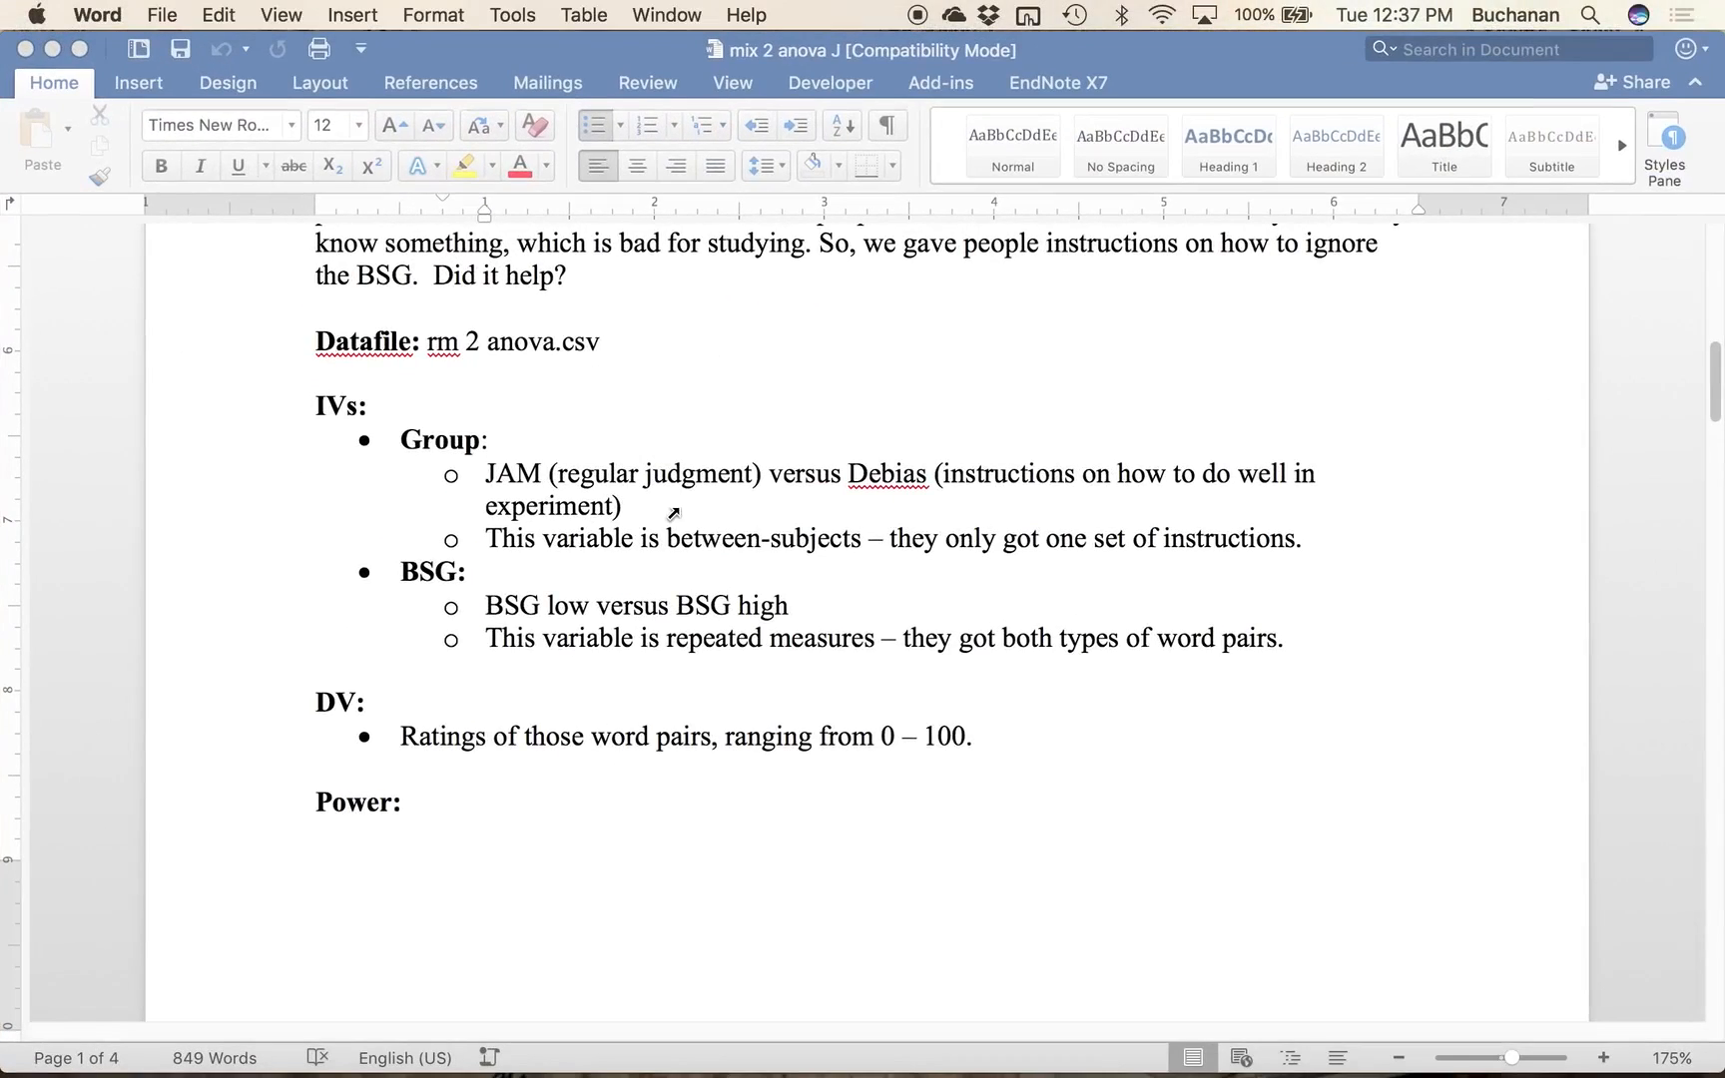
pyautogui.scroll(-20, 670, 515)
pyautogui.scroll(-5, 659, 521)
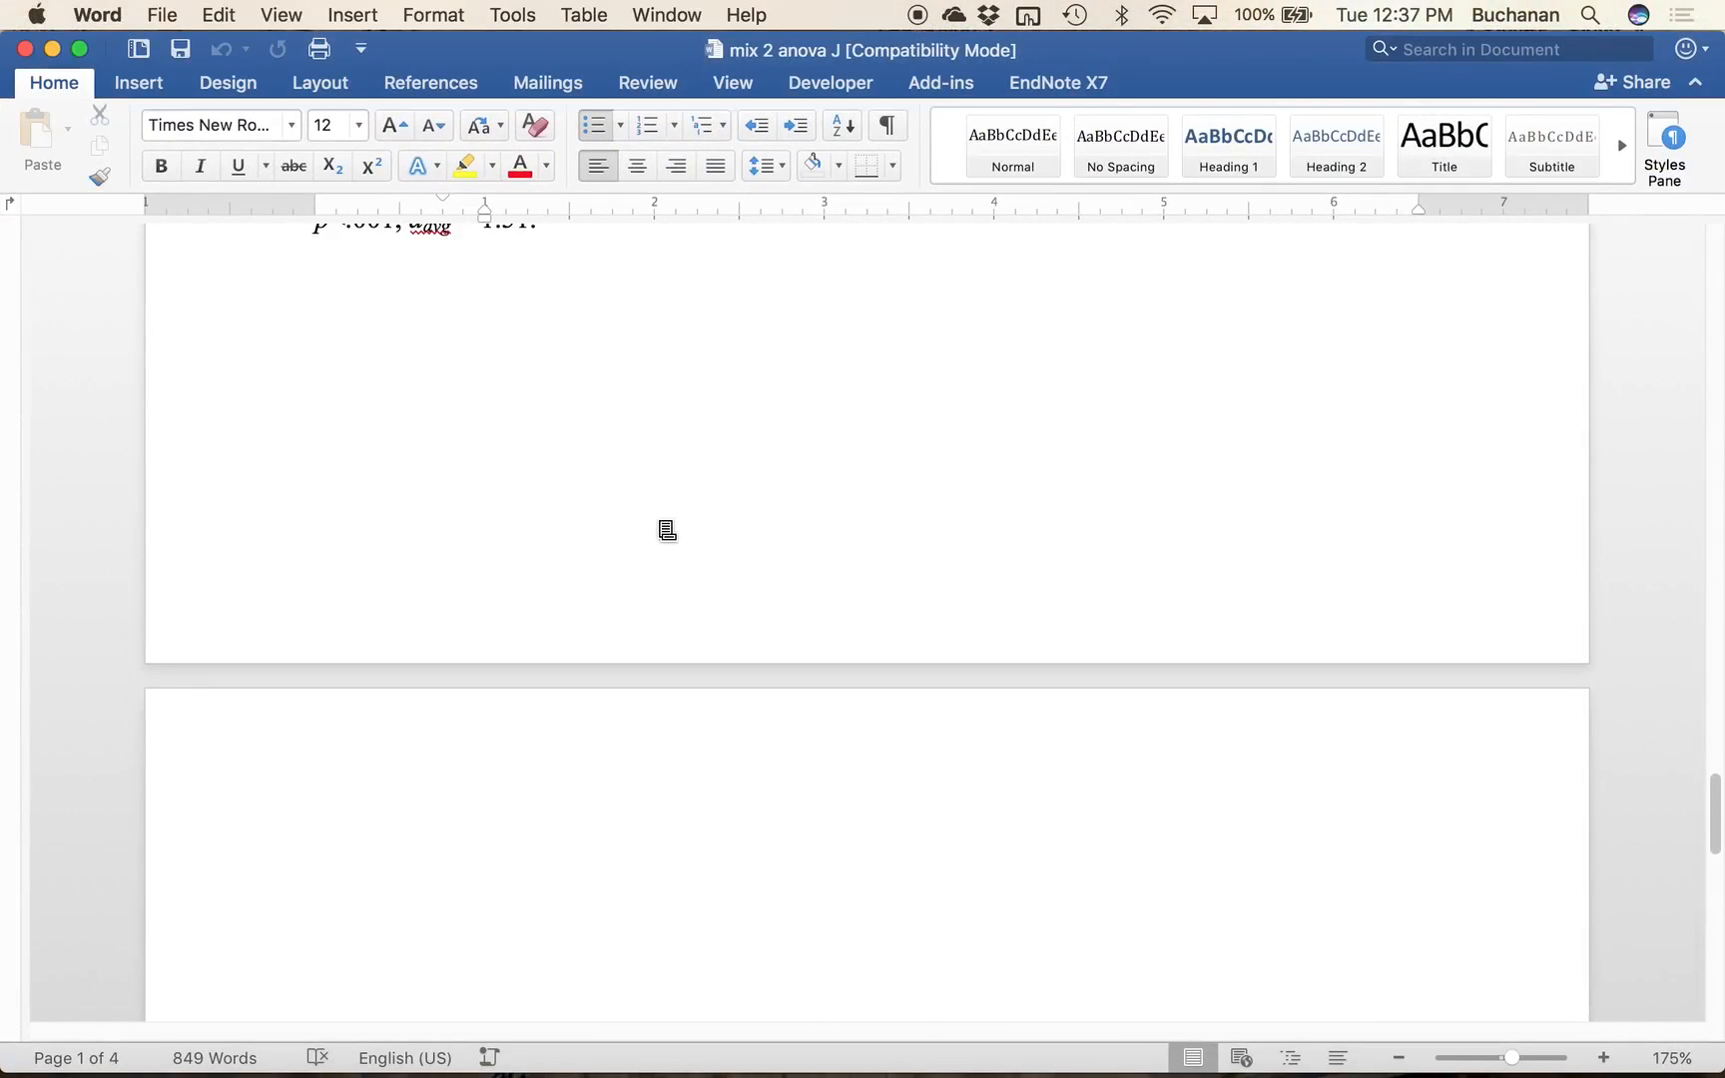
pyautogui.click(435, 697)
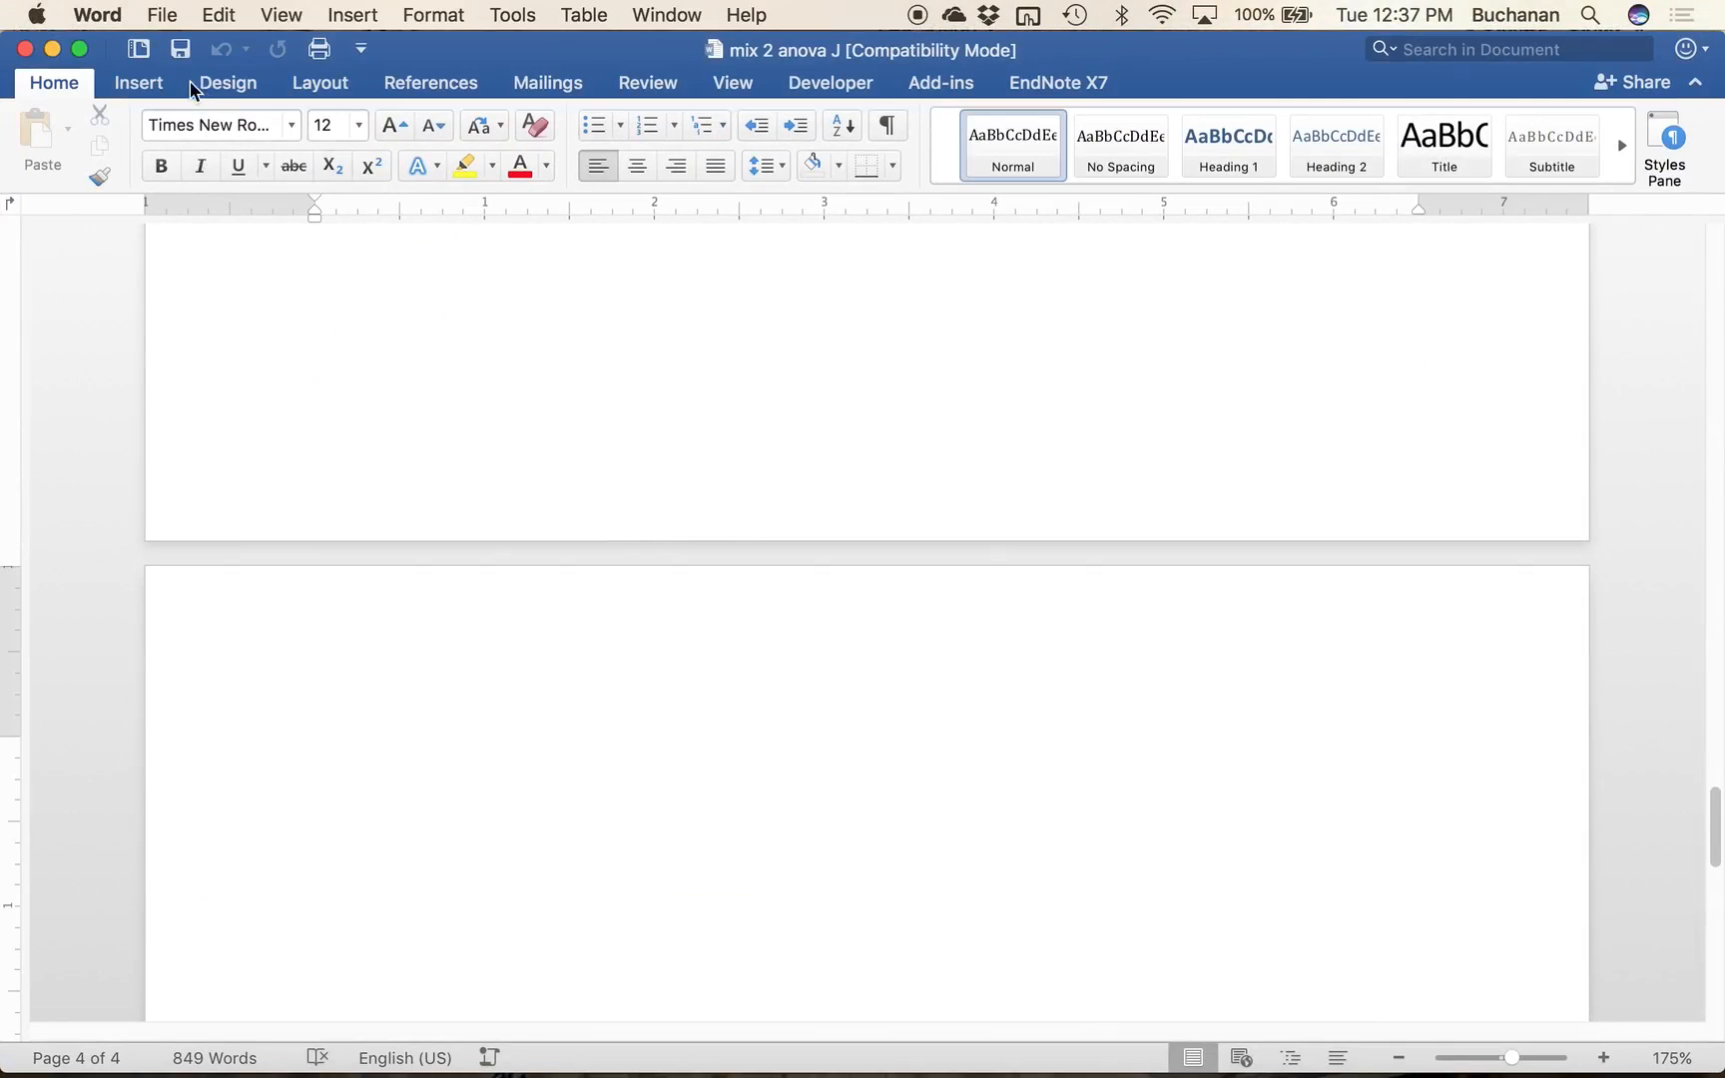
pyautogui.click(137, 88)
pyautogui.click(128, 138)
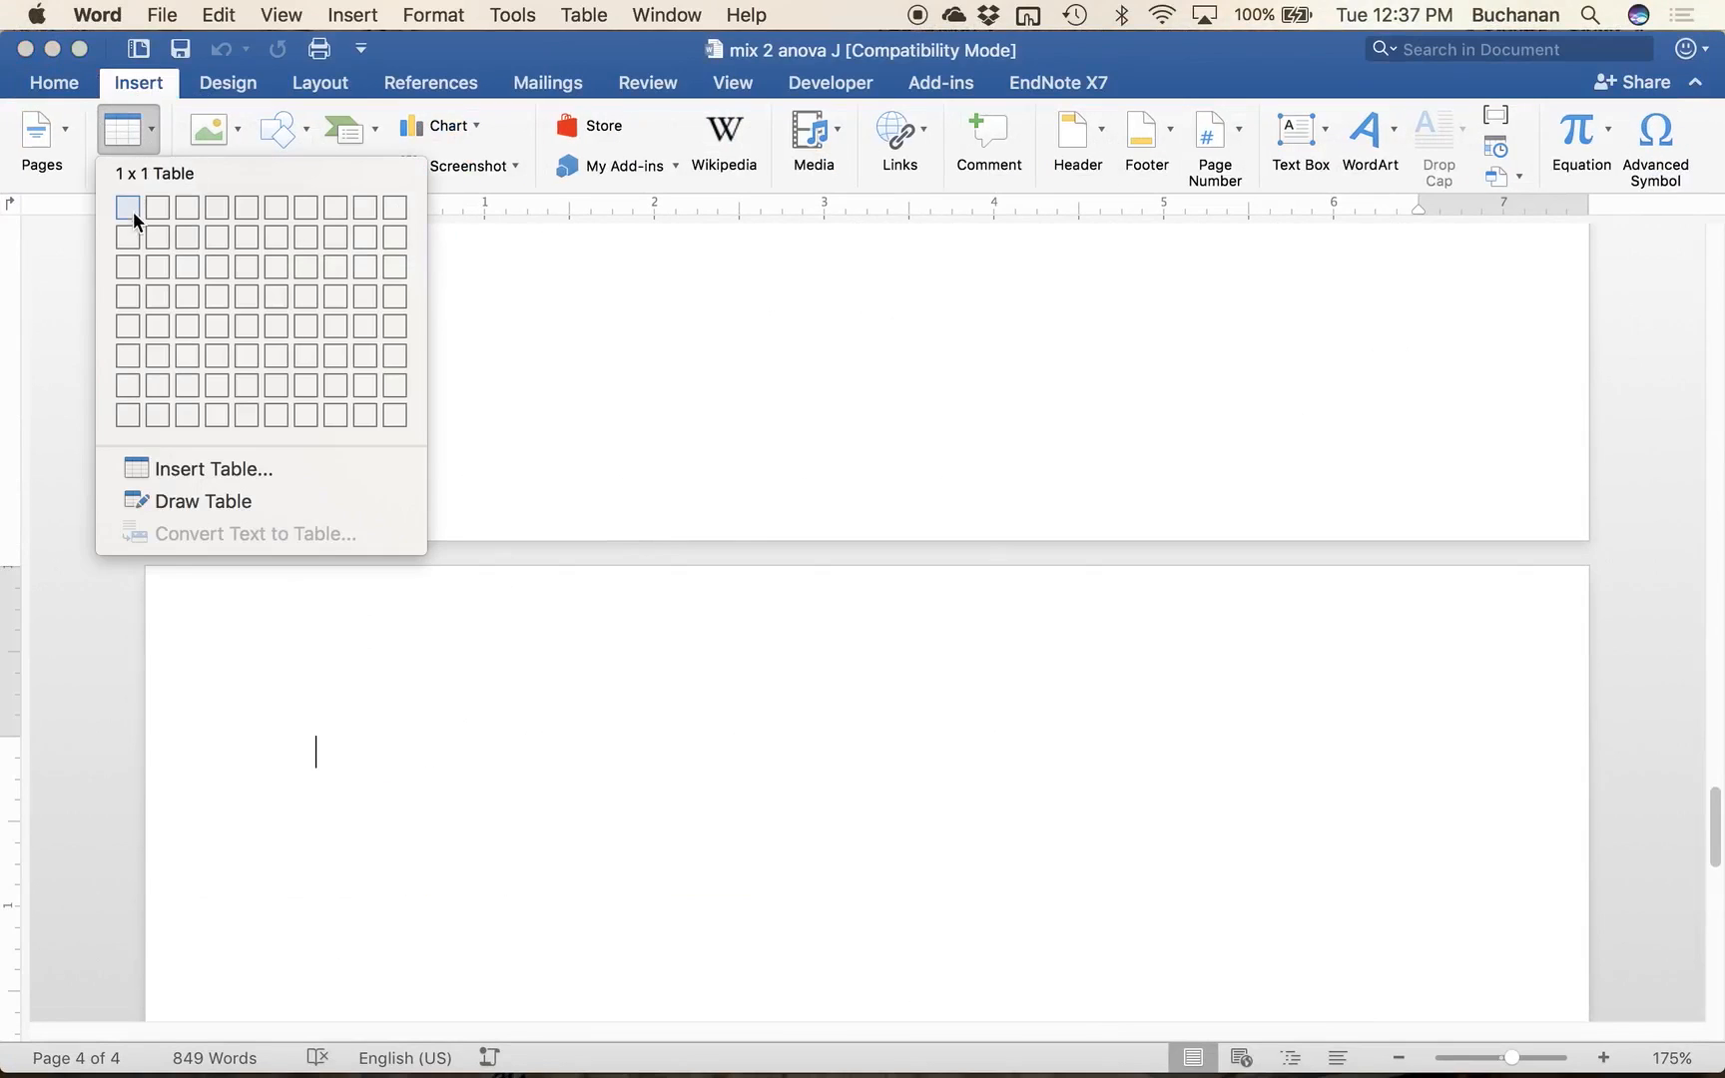
pyautogui.click(183, 267)
# Step: Label the table rows BSG Low and BSG High and the columns JAM and Debias
pyautogui.click(474, 841)
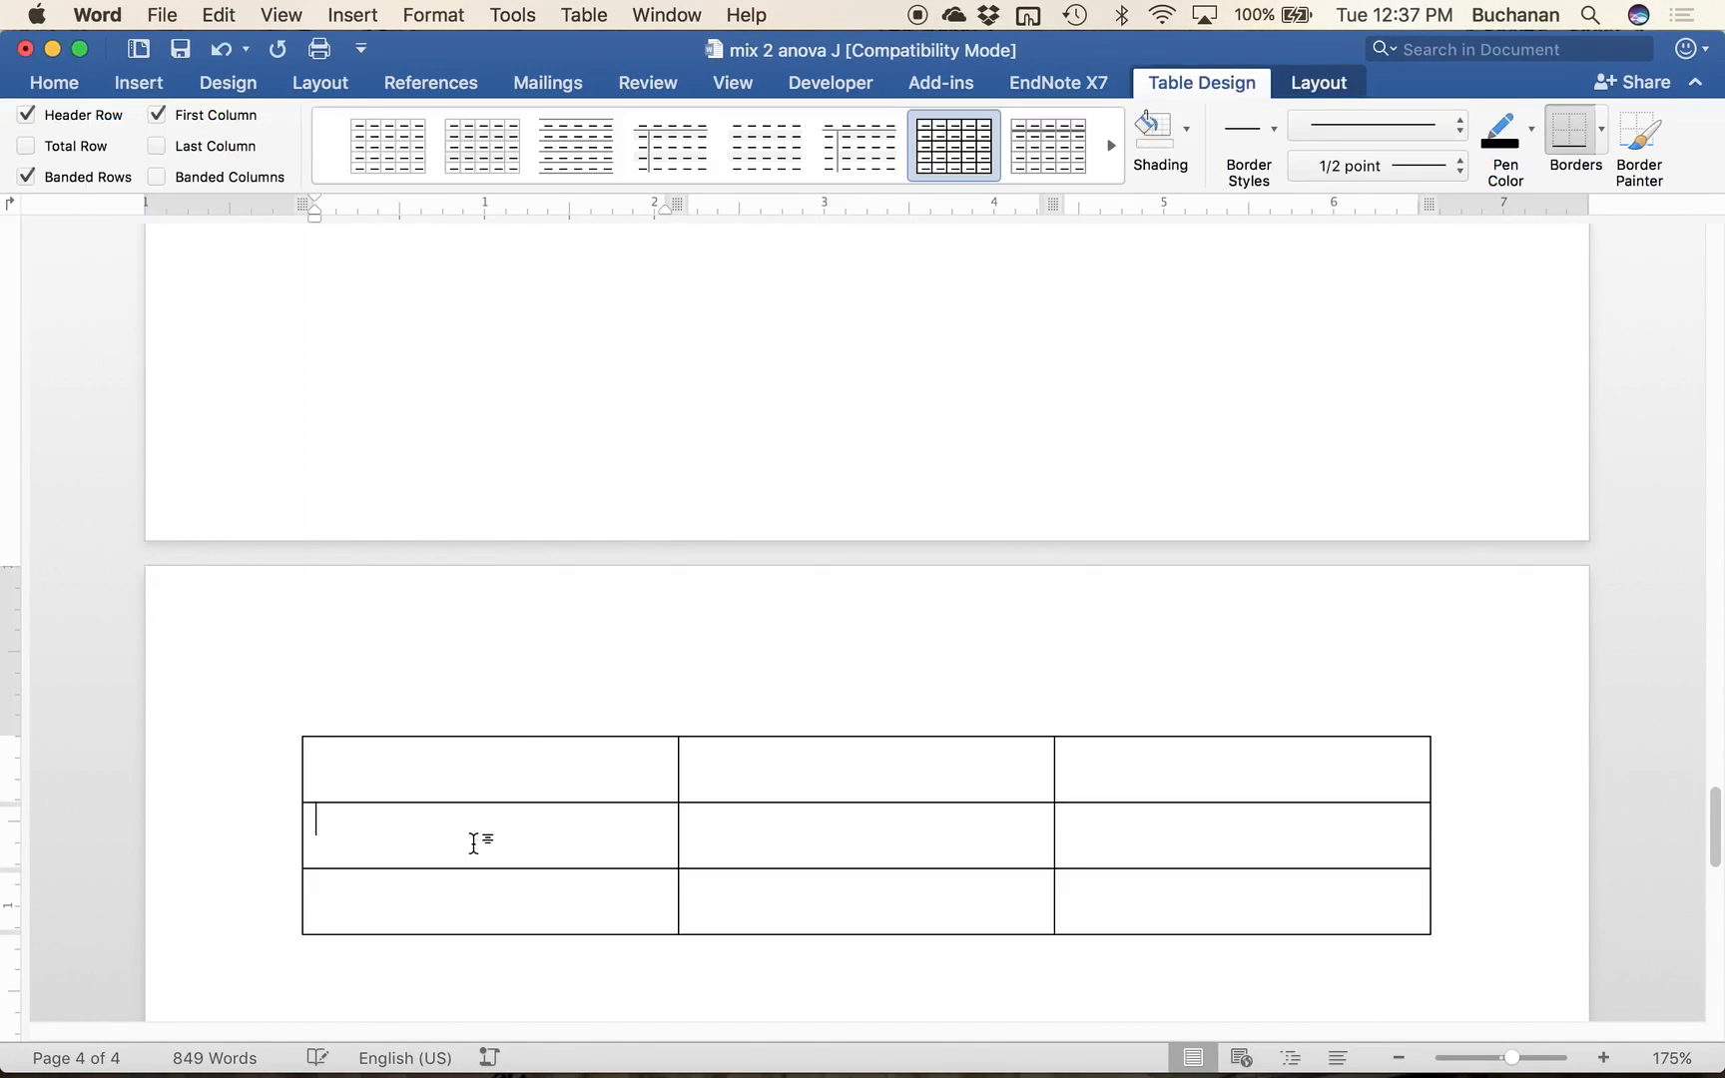
pyautogui.write('BSG LO')
pyautogui.press('BackSpace')
pyautogui.write('ow')
pyautogui.press('Down')
pyautogui.write('BSG High')
pyautogui.click(759, 775)
pyautogui.write('JAM')
pyautogui.press('Tab')
pyautogui.write('Debias')
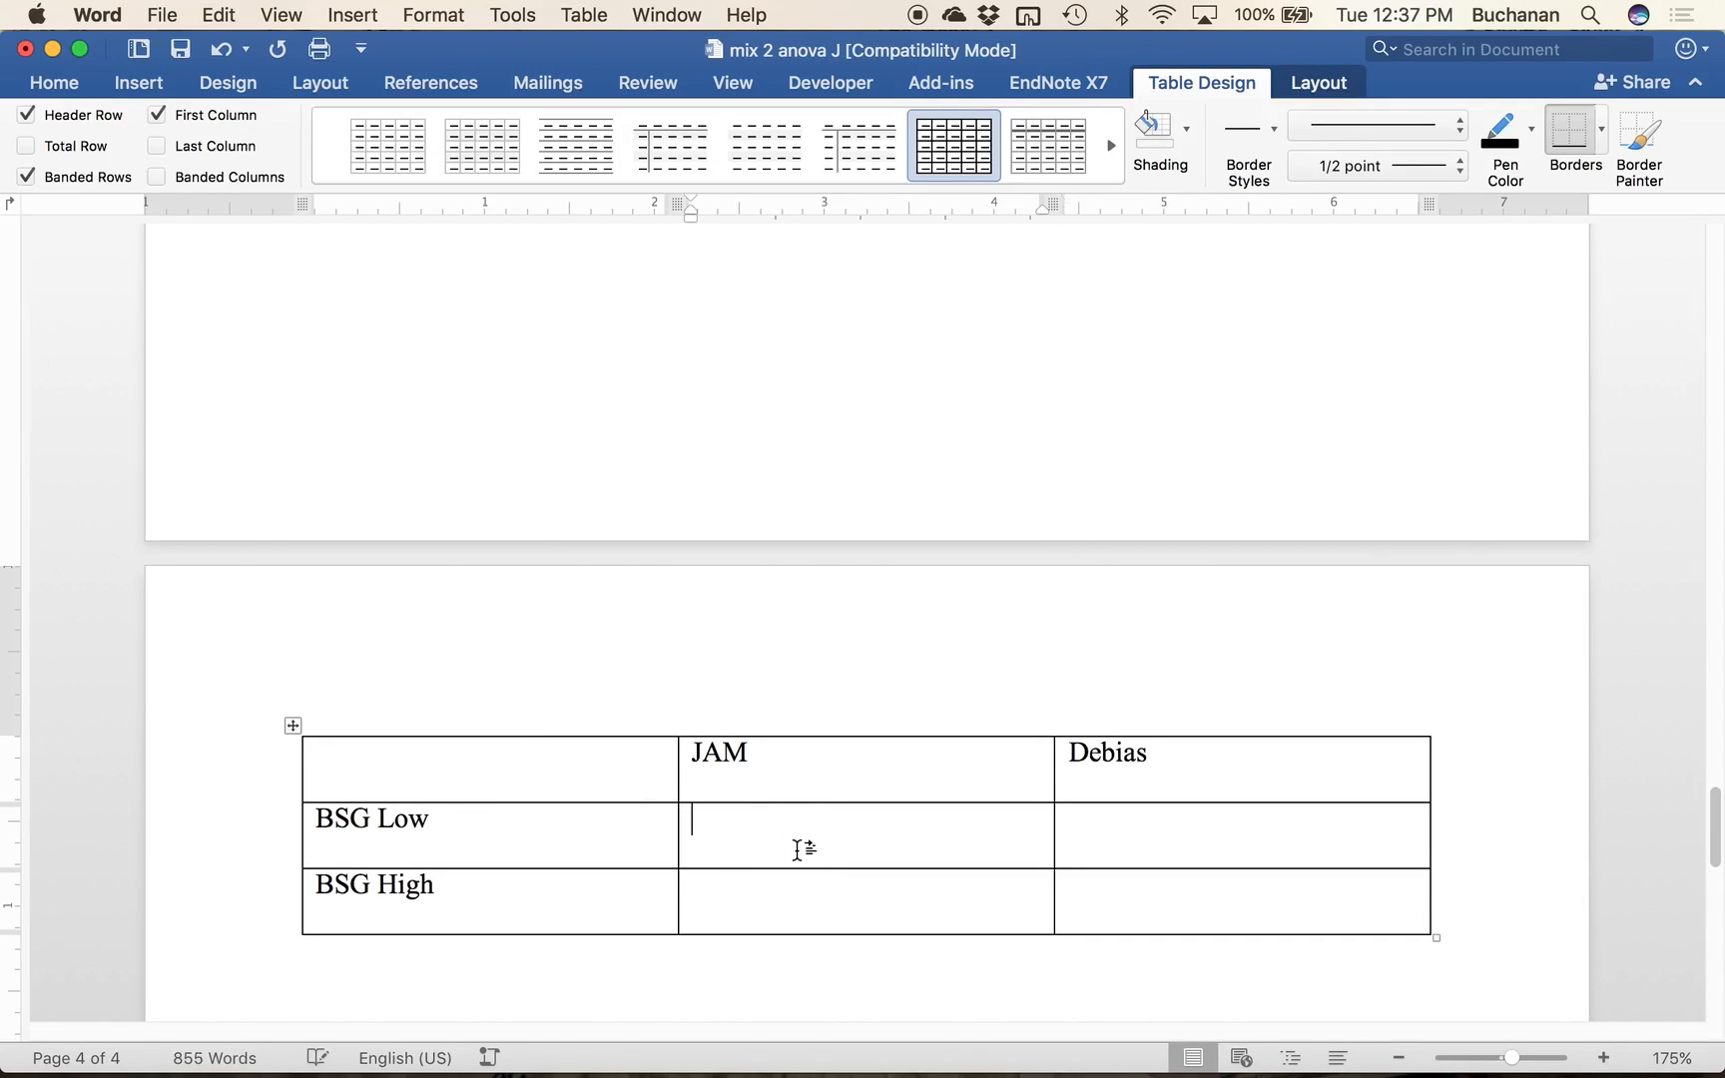
# Step: Fill the four condition cells with "Low, Jam", "High, Jam", "Low, Debias" and "High, Debias"
pyautogui.click(797, 851)
pyautogui.scroll(-2, 797, 850)
pyautogui.write('Low, Jam')
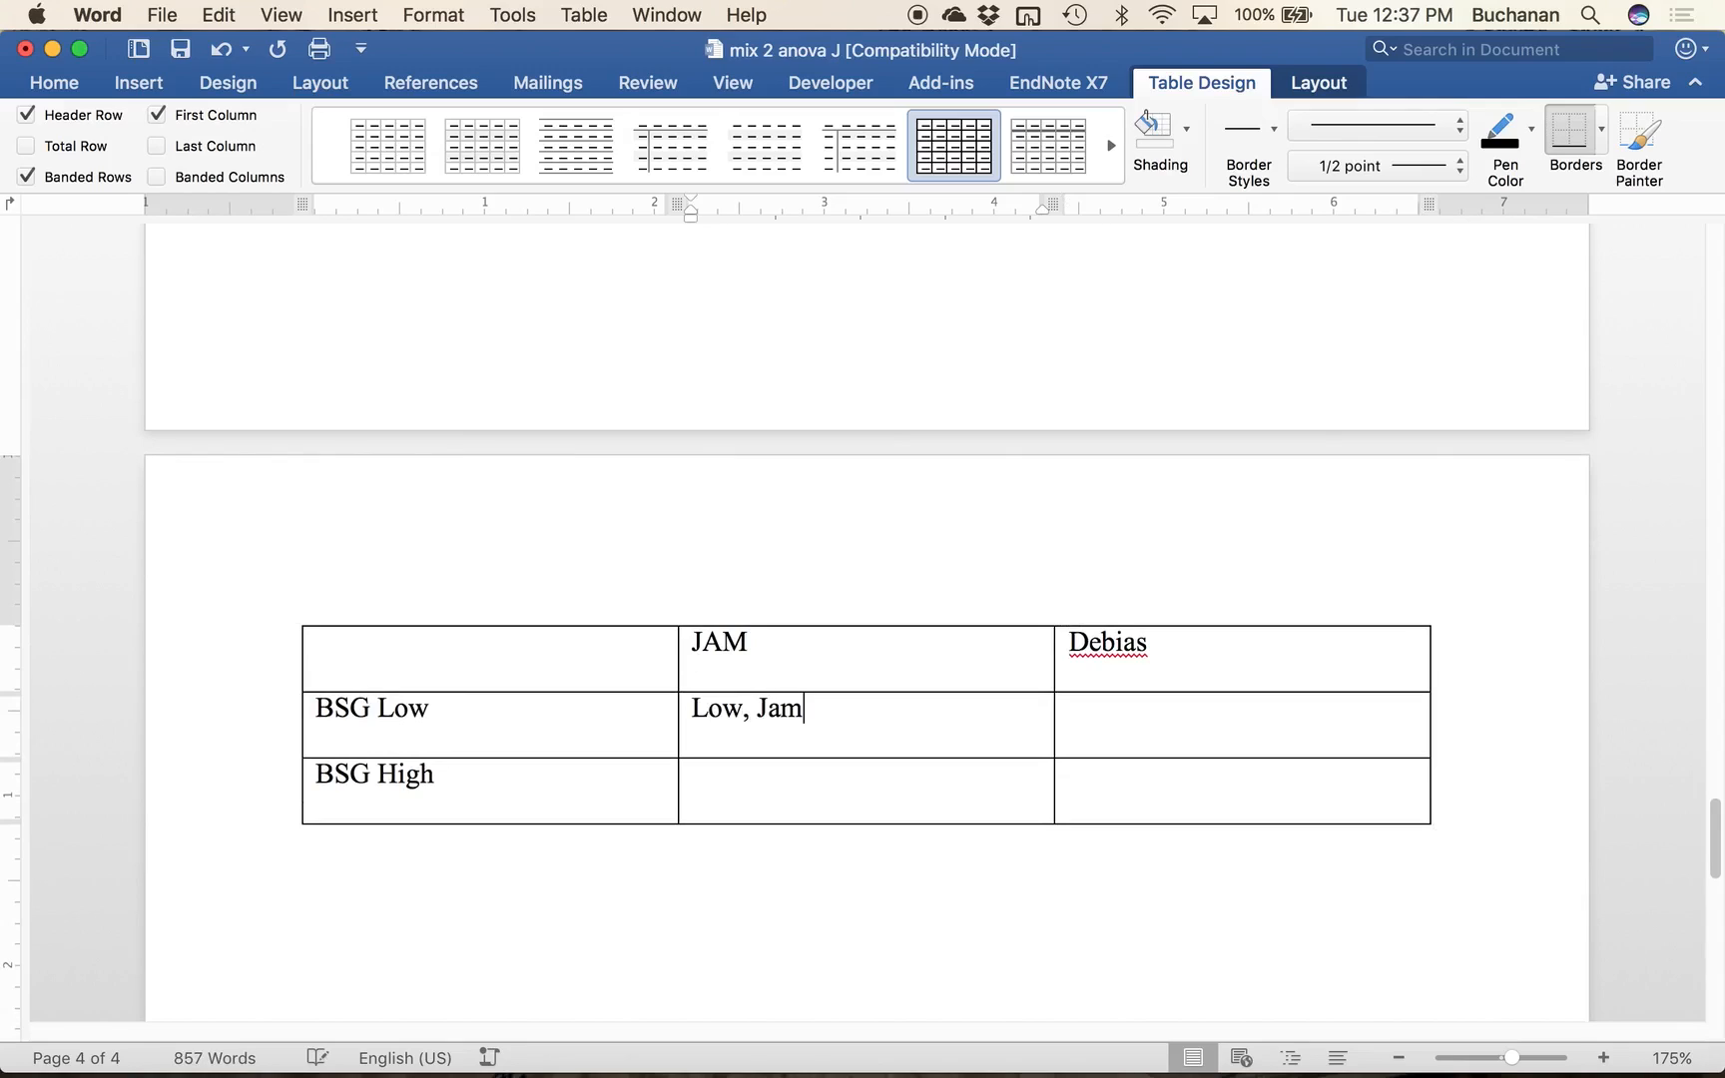
pyautogui.press('Down')
pyautogui.write('High, Jam')
pyautogui.click(1200, 720)
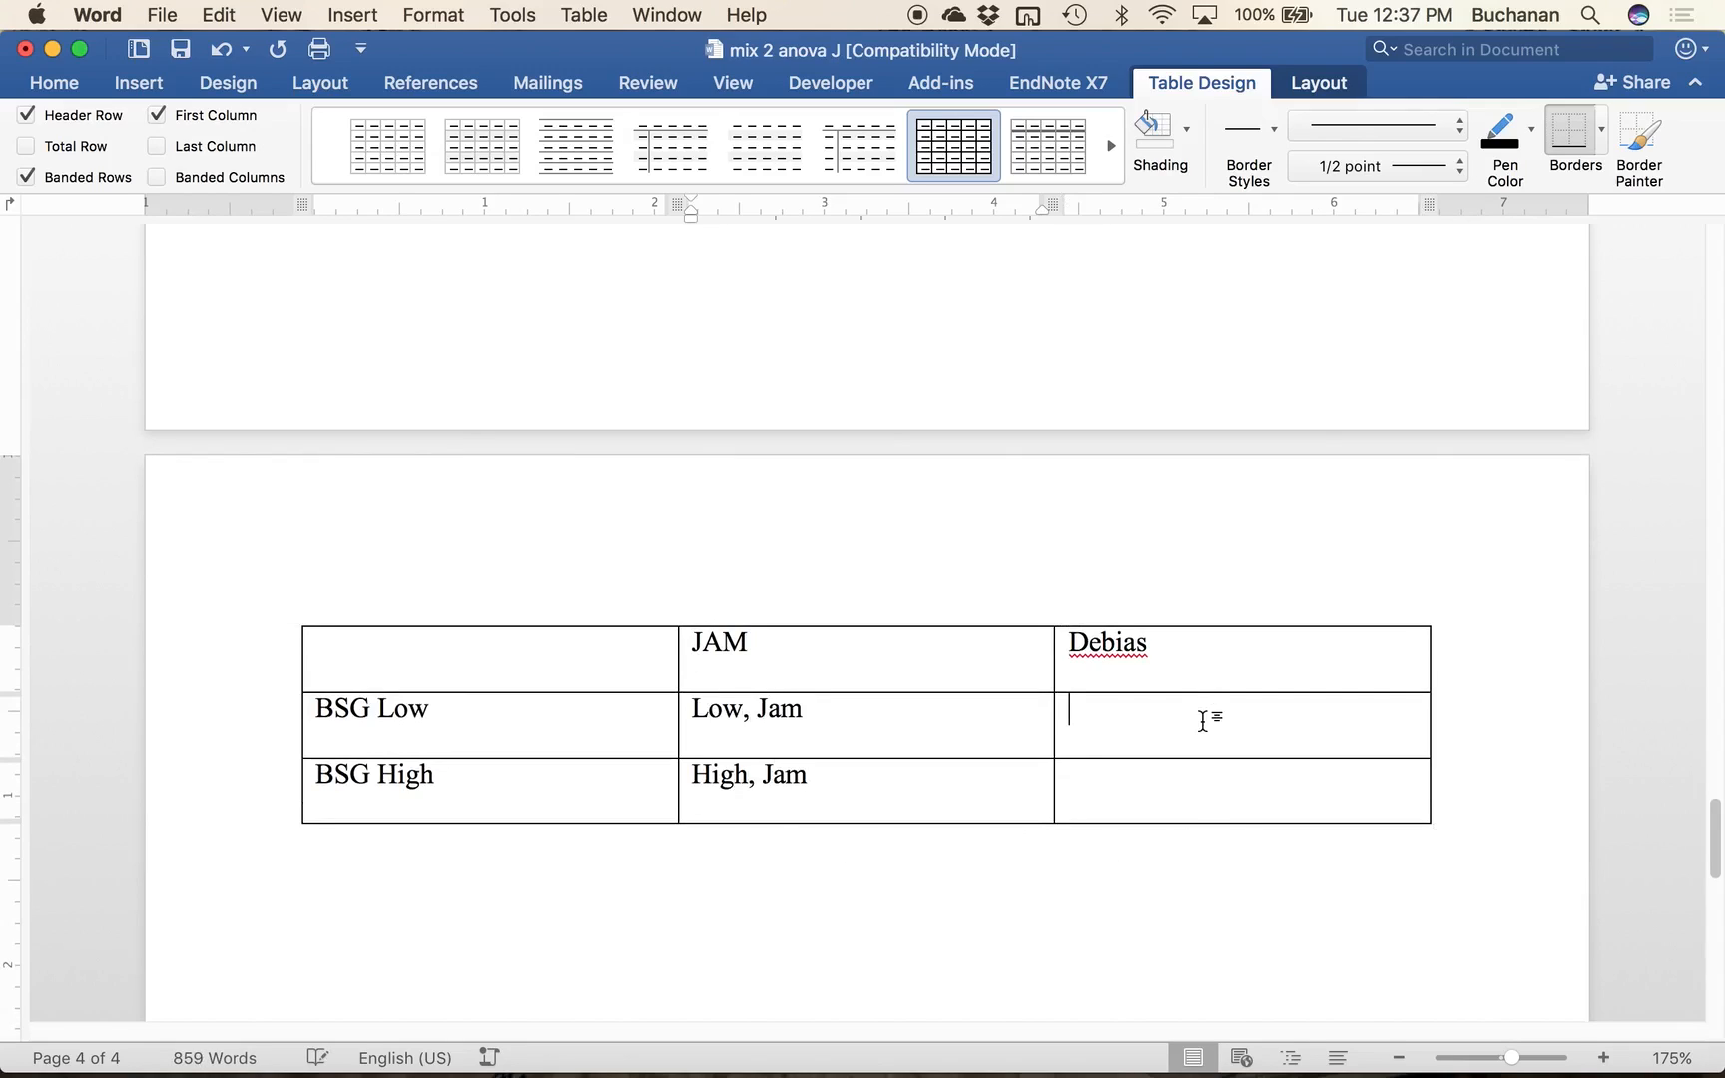
pyautogui.write('Low, Debias')
pyautogui.press('Down')
pyautogui.write('Hi')
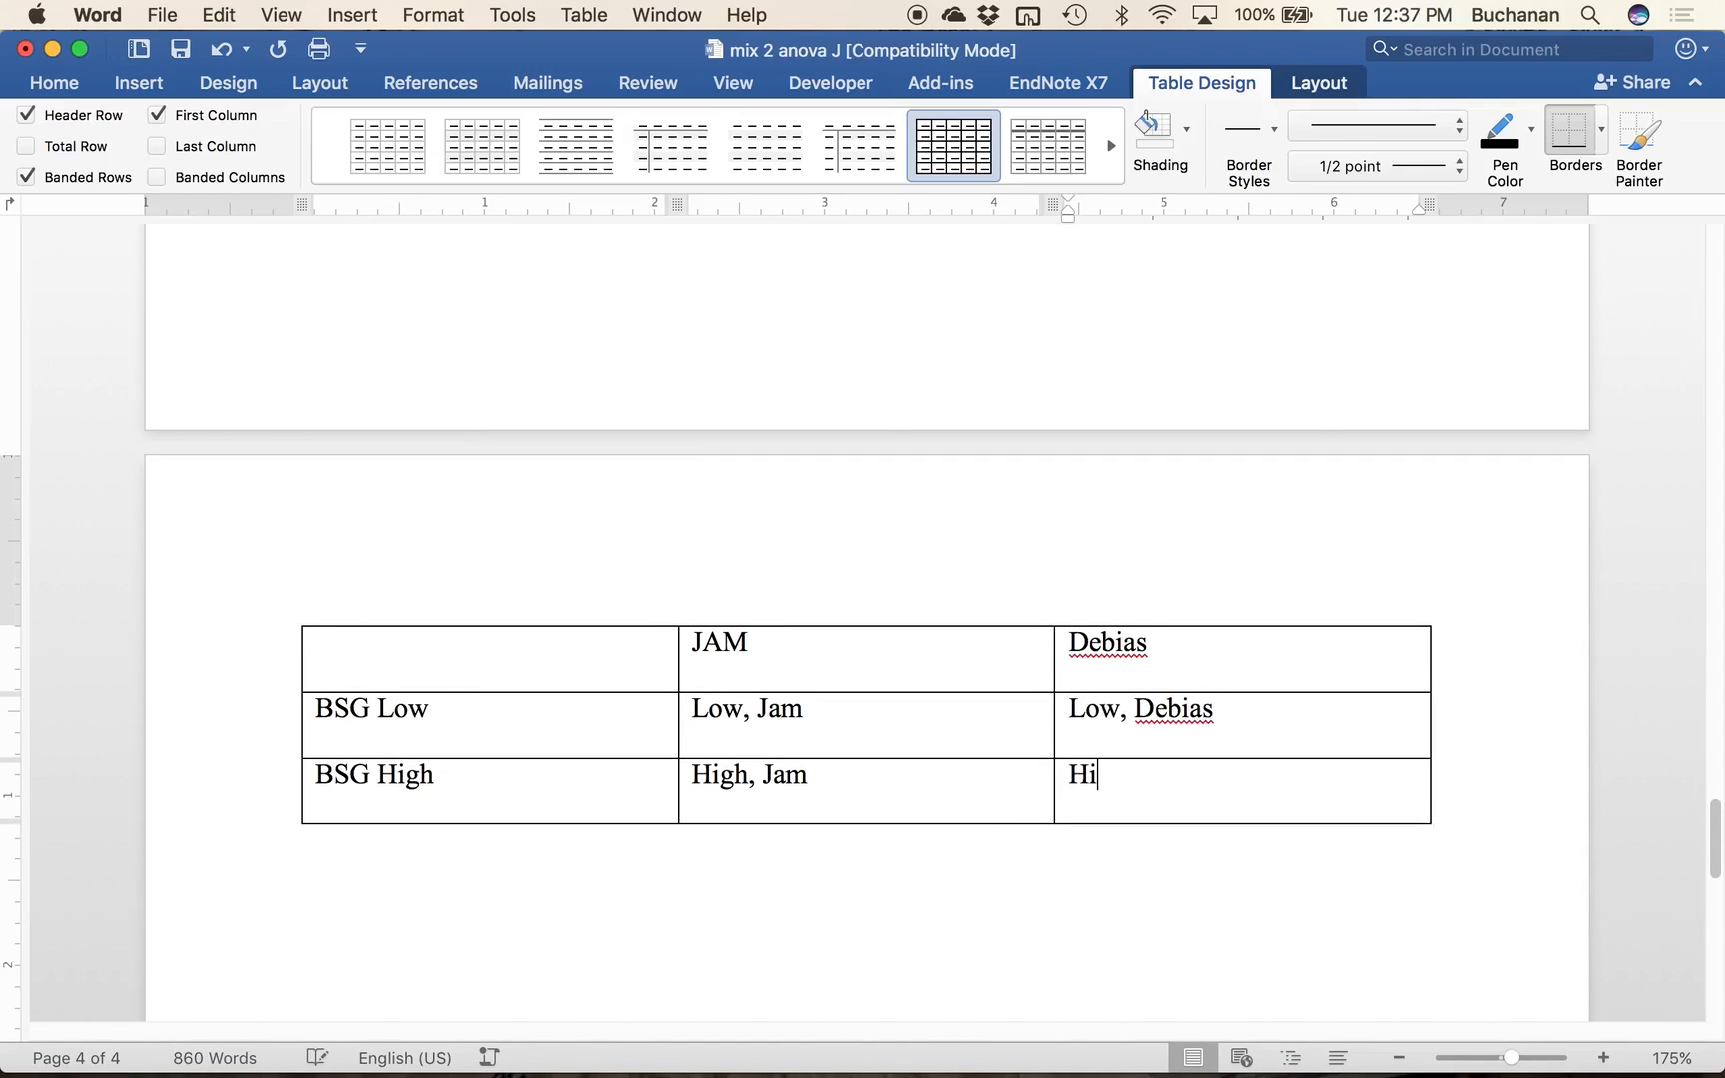
pyautogui.write('gh, Dei')
pyautogui.write('ias')
# Step: Add an empty column to the table after the Debias column
pyautogui.click(775, 668)
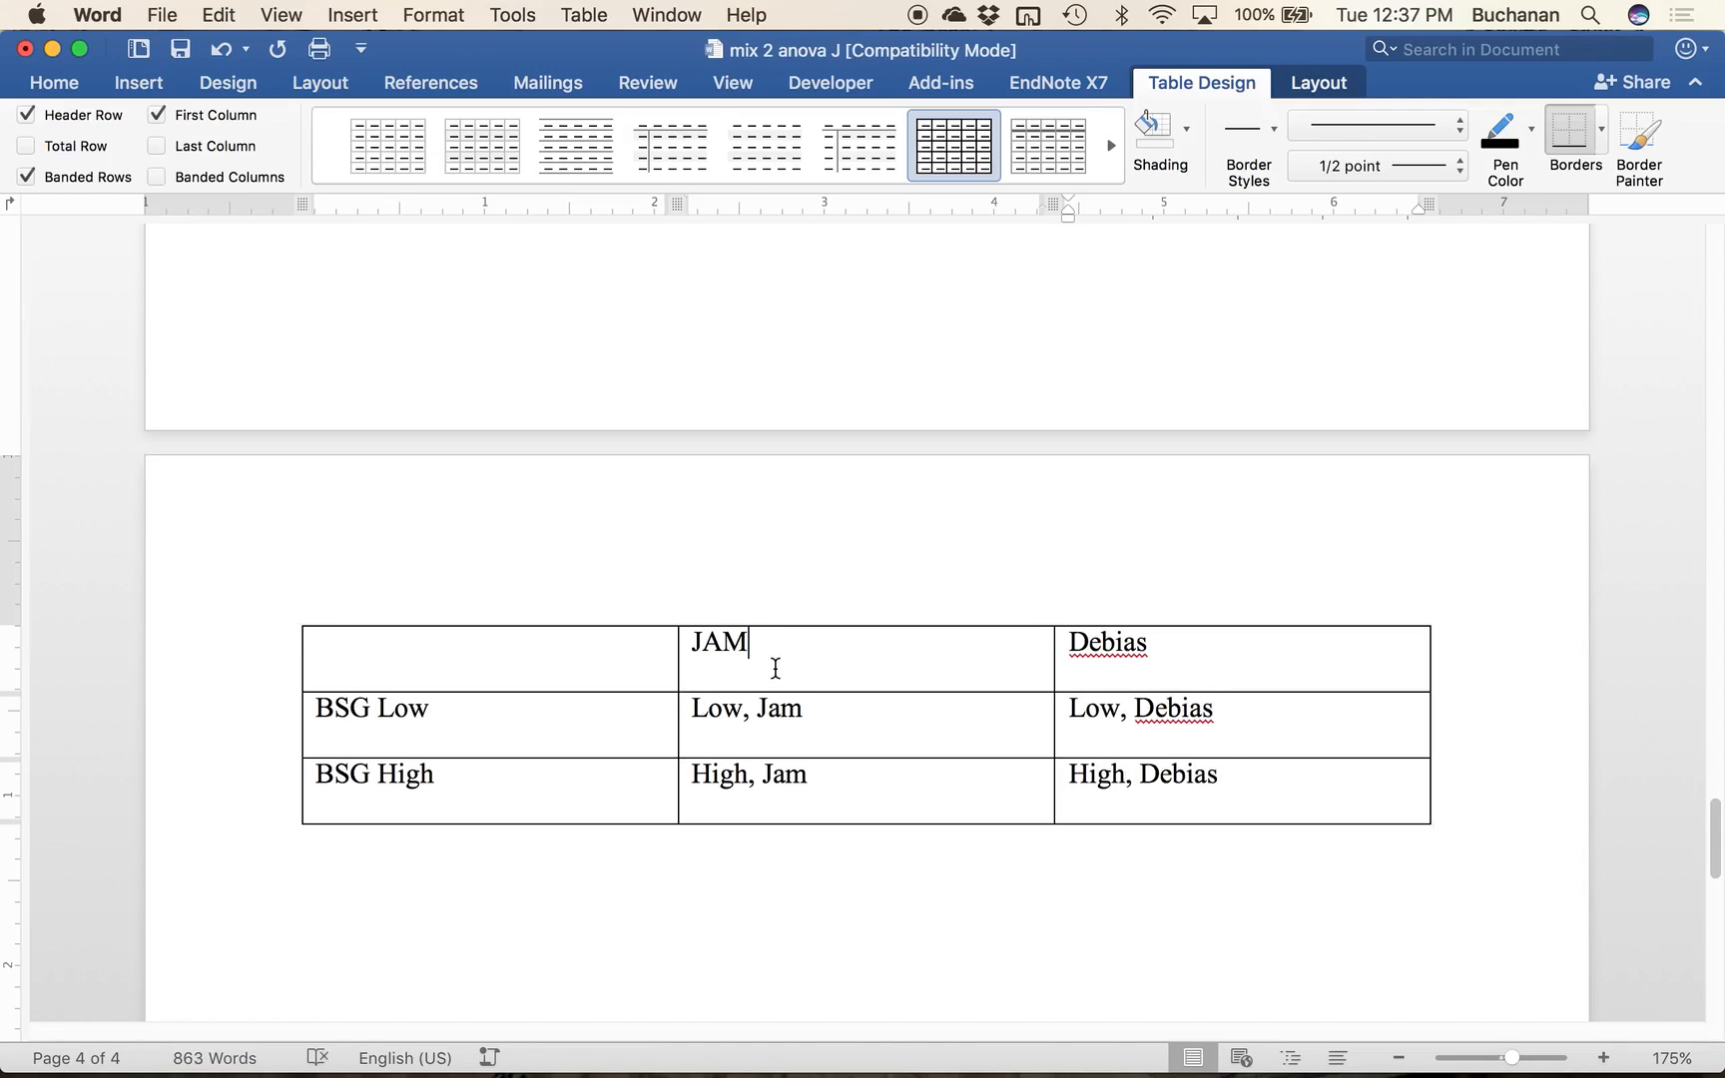
pyautogui.click(1293, 83)
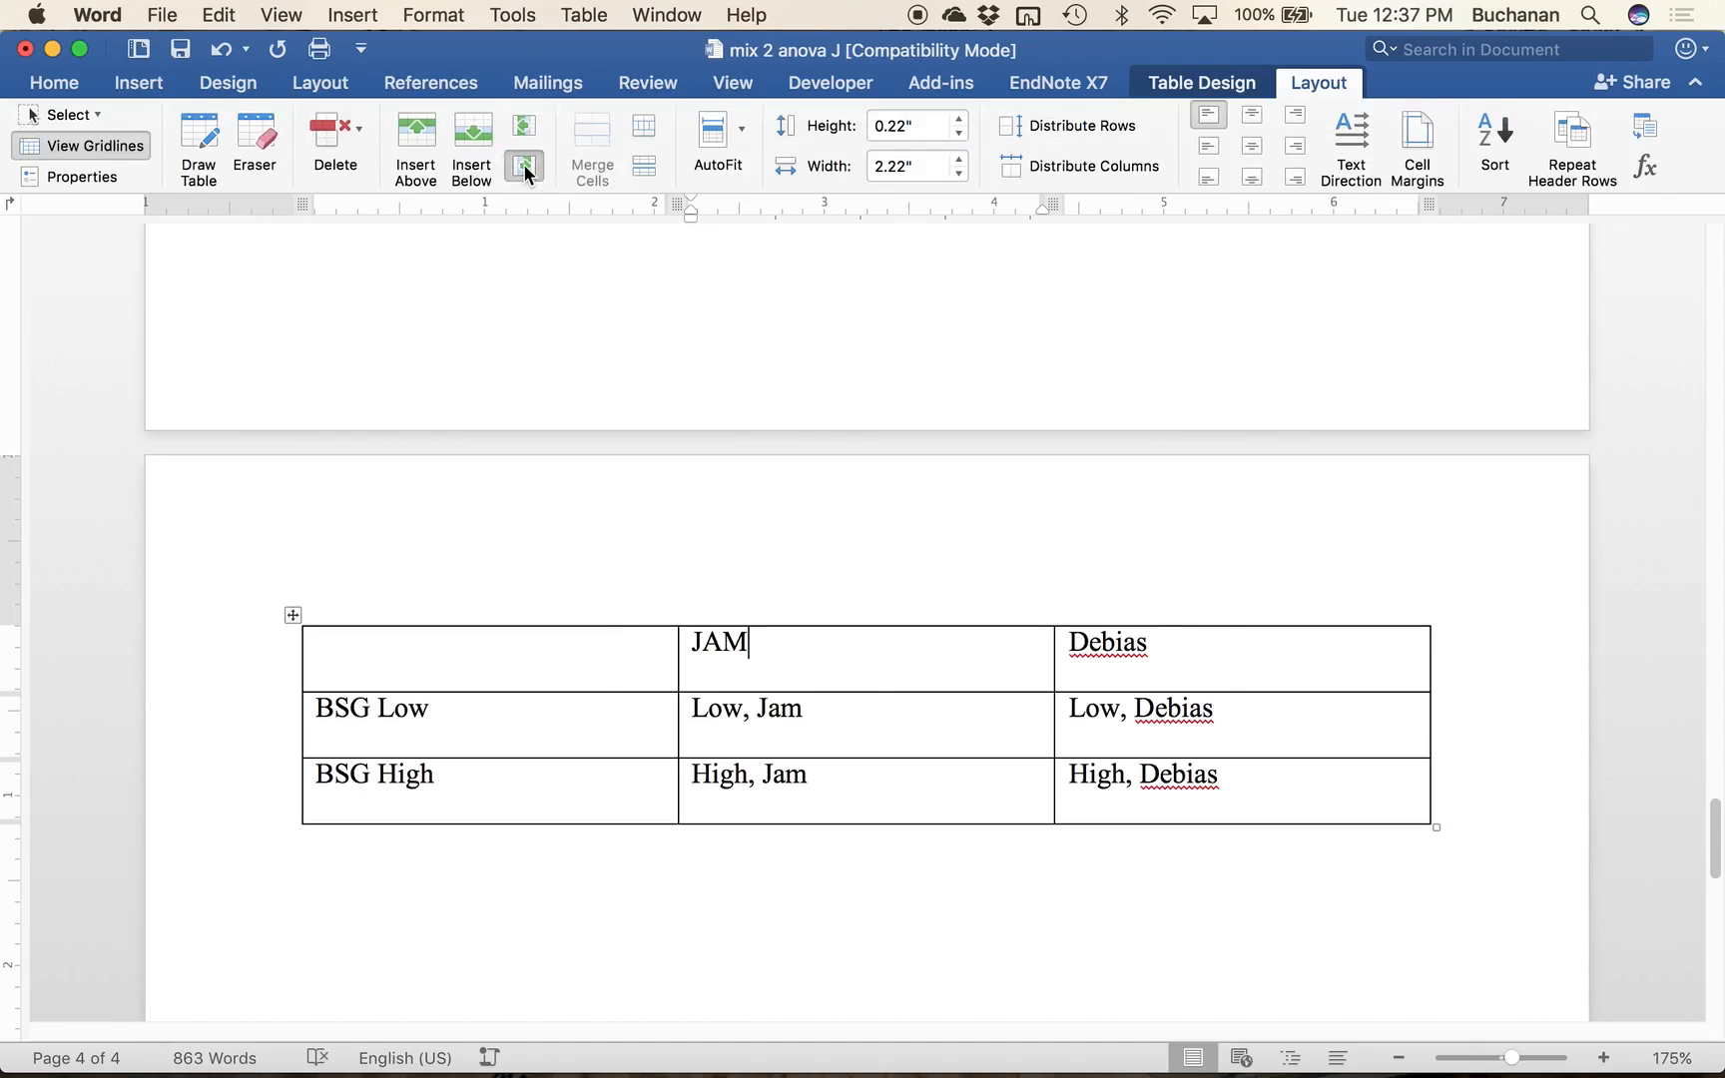
pyautogui.click(523, 164)
pyautogui.press('super+z')
pyautogui.click(1216, 659)
pyautogui.click(523, 165)
# Step: Enter "Independent t" in the new column of the BSG Low row
pyautogui.moveTo(399, 705); pyautogui.dragTo(1228, 735)
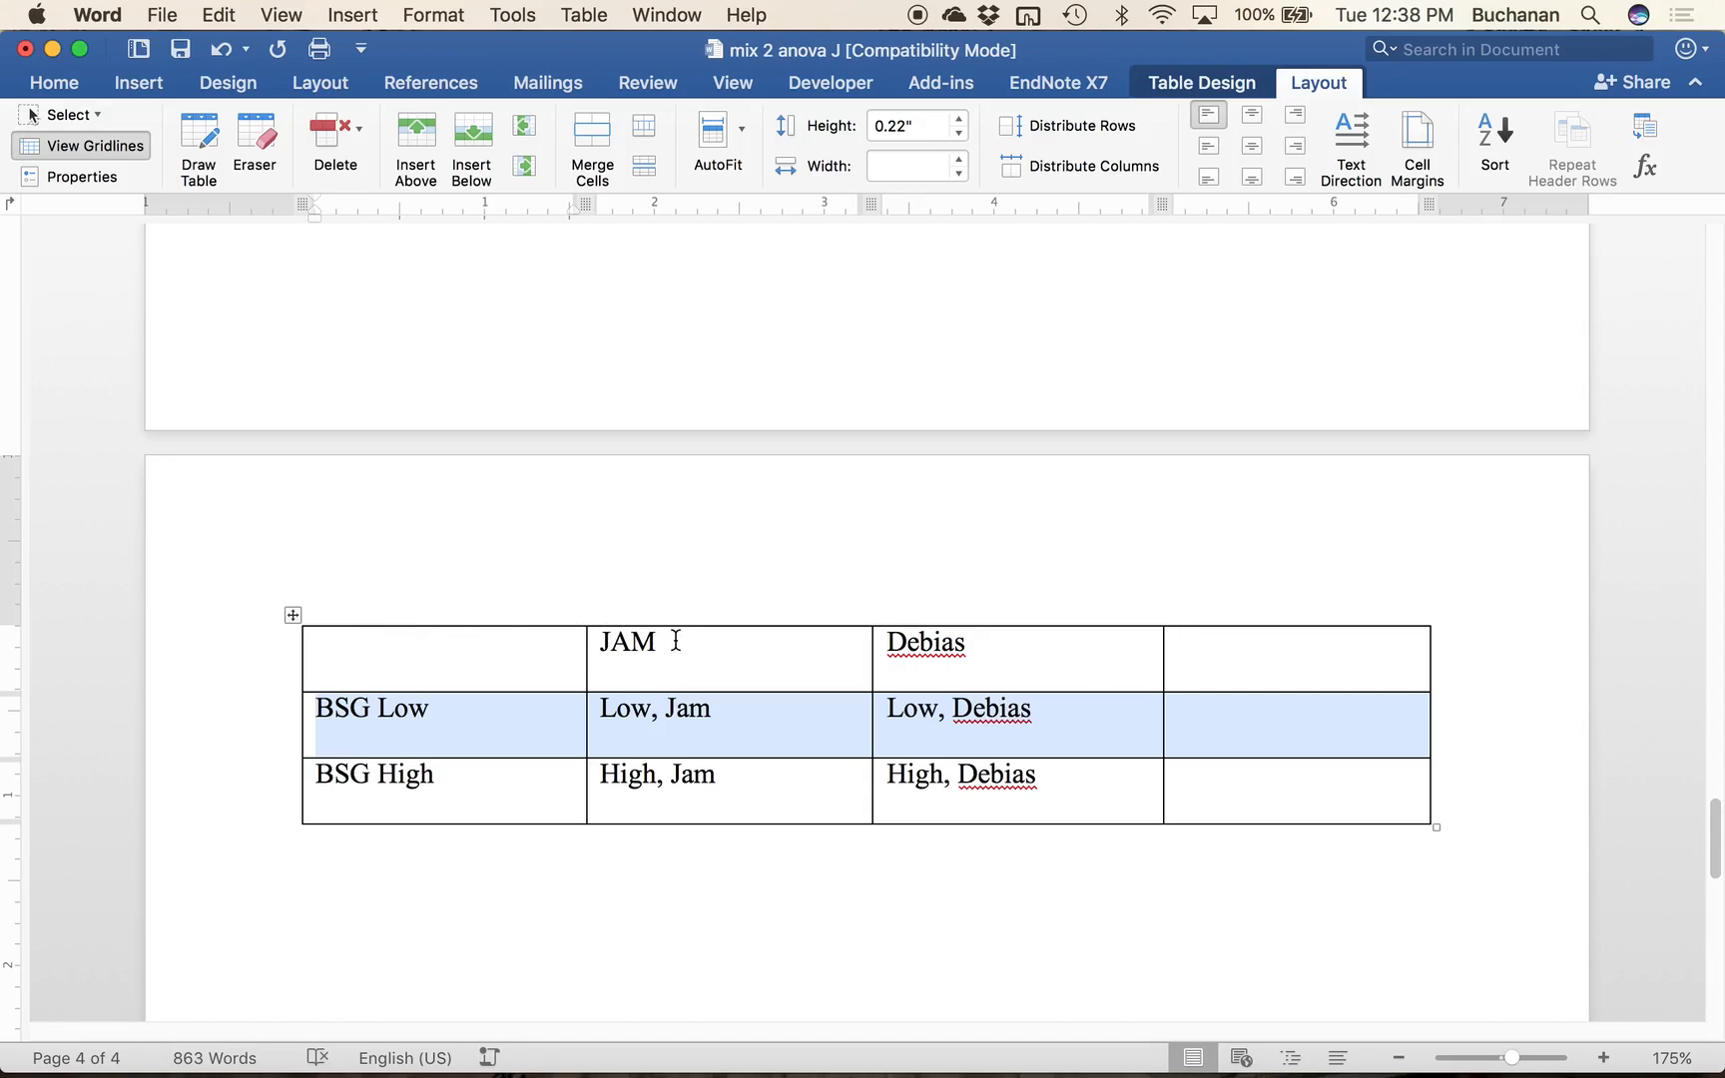
pyautogui.click(1217, 731)
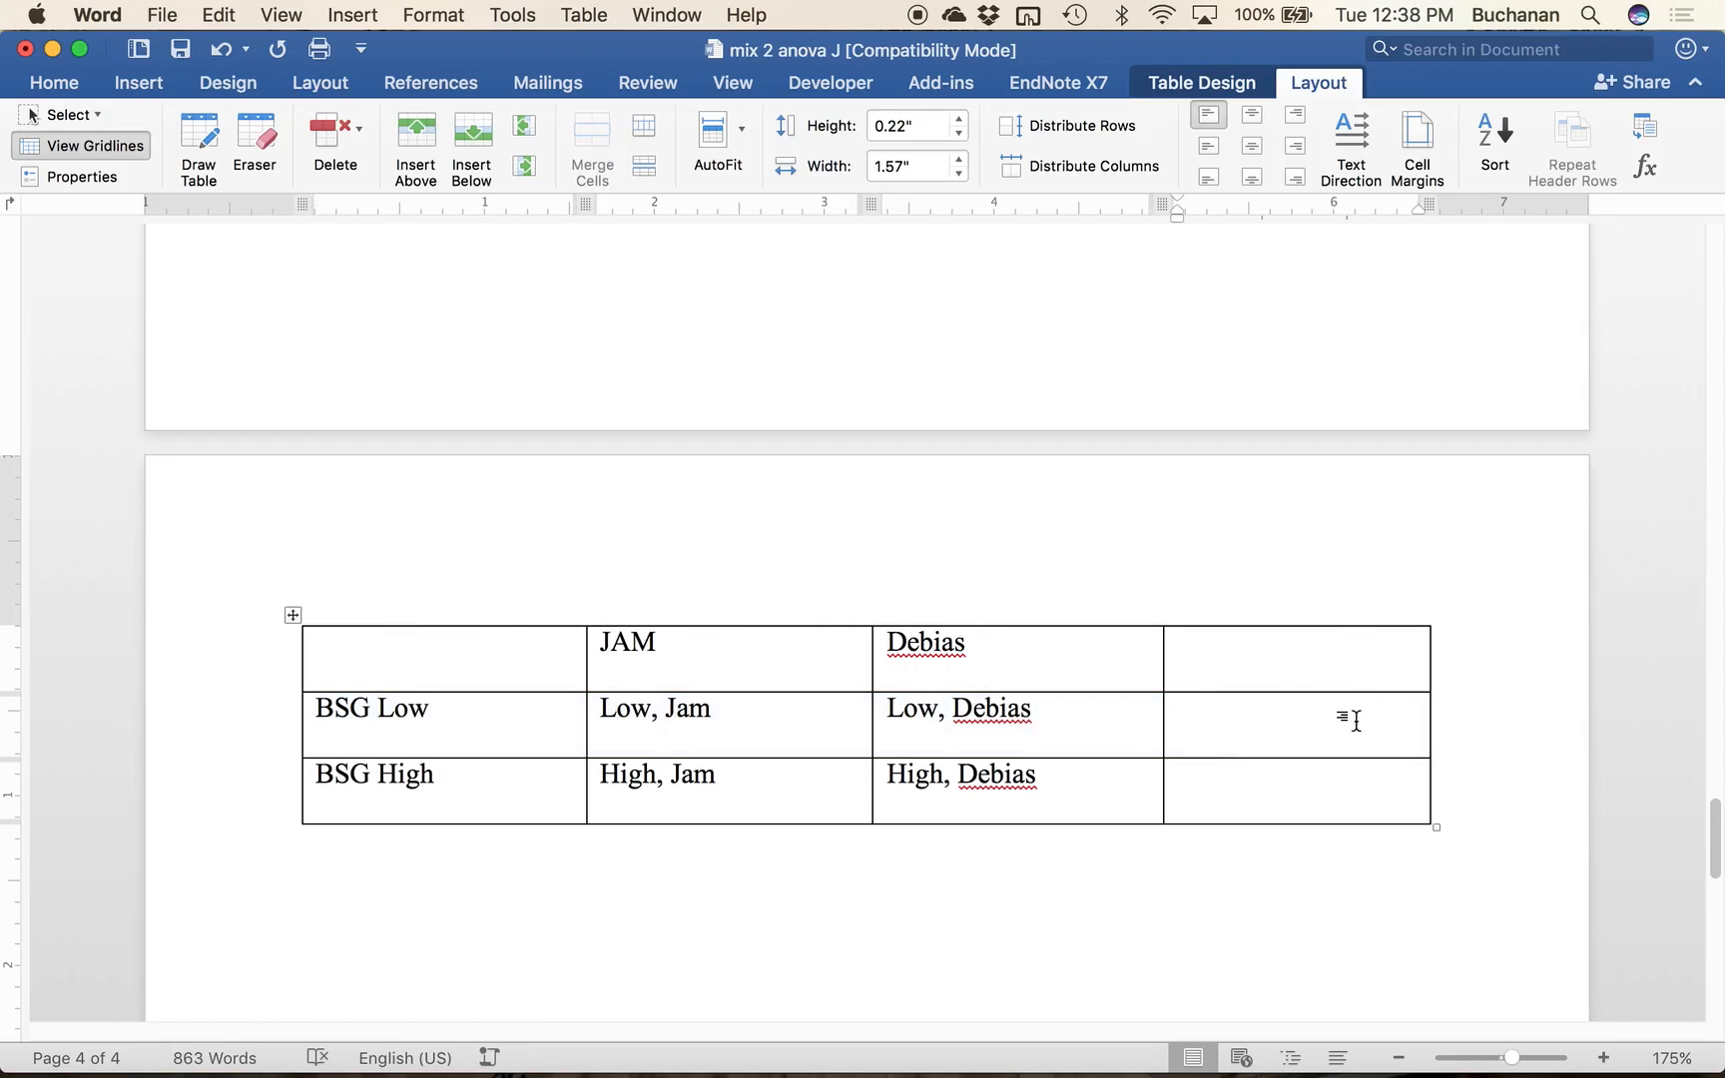
pyautogui.write('indepdent t ')
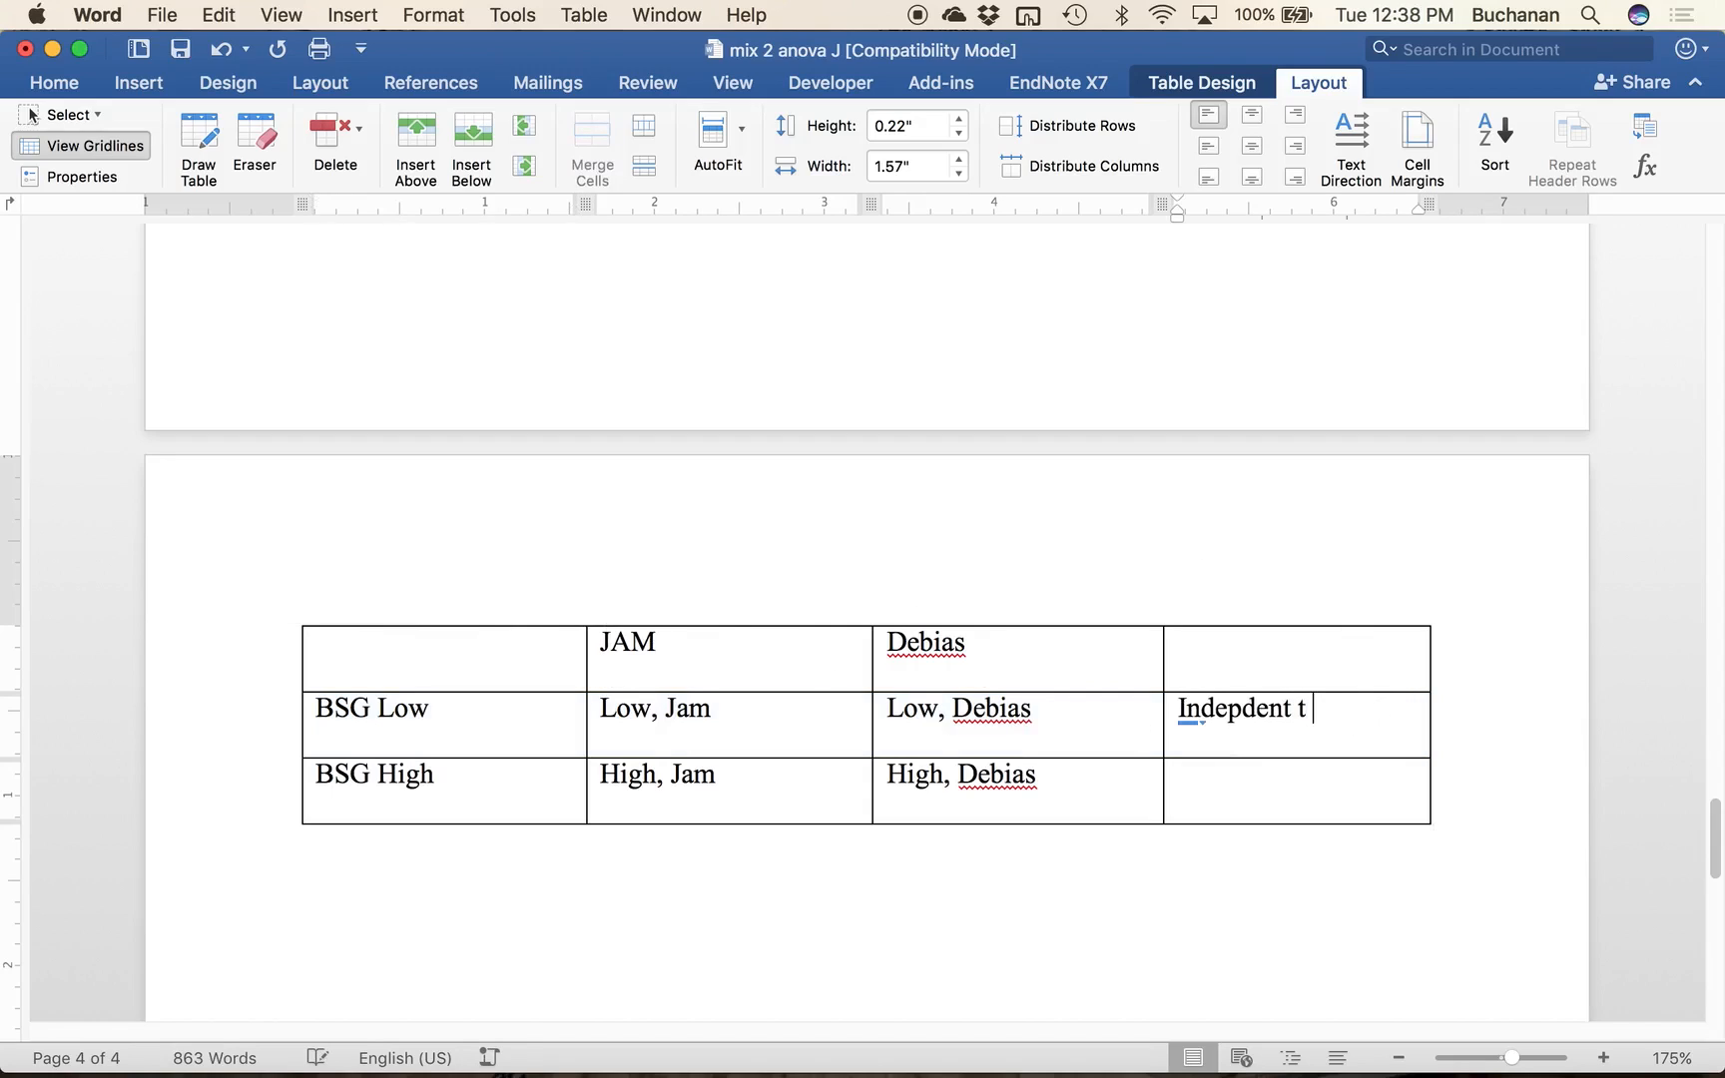
pyautogui.write('en')
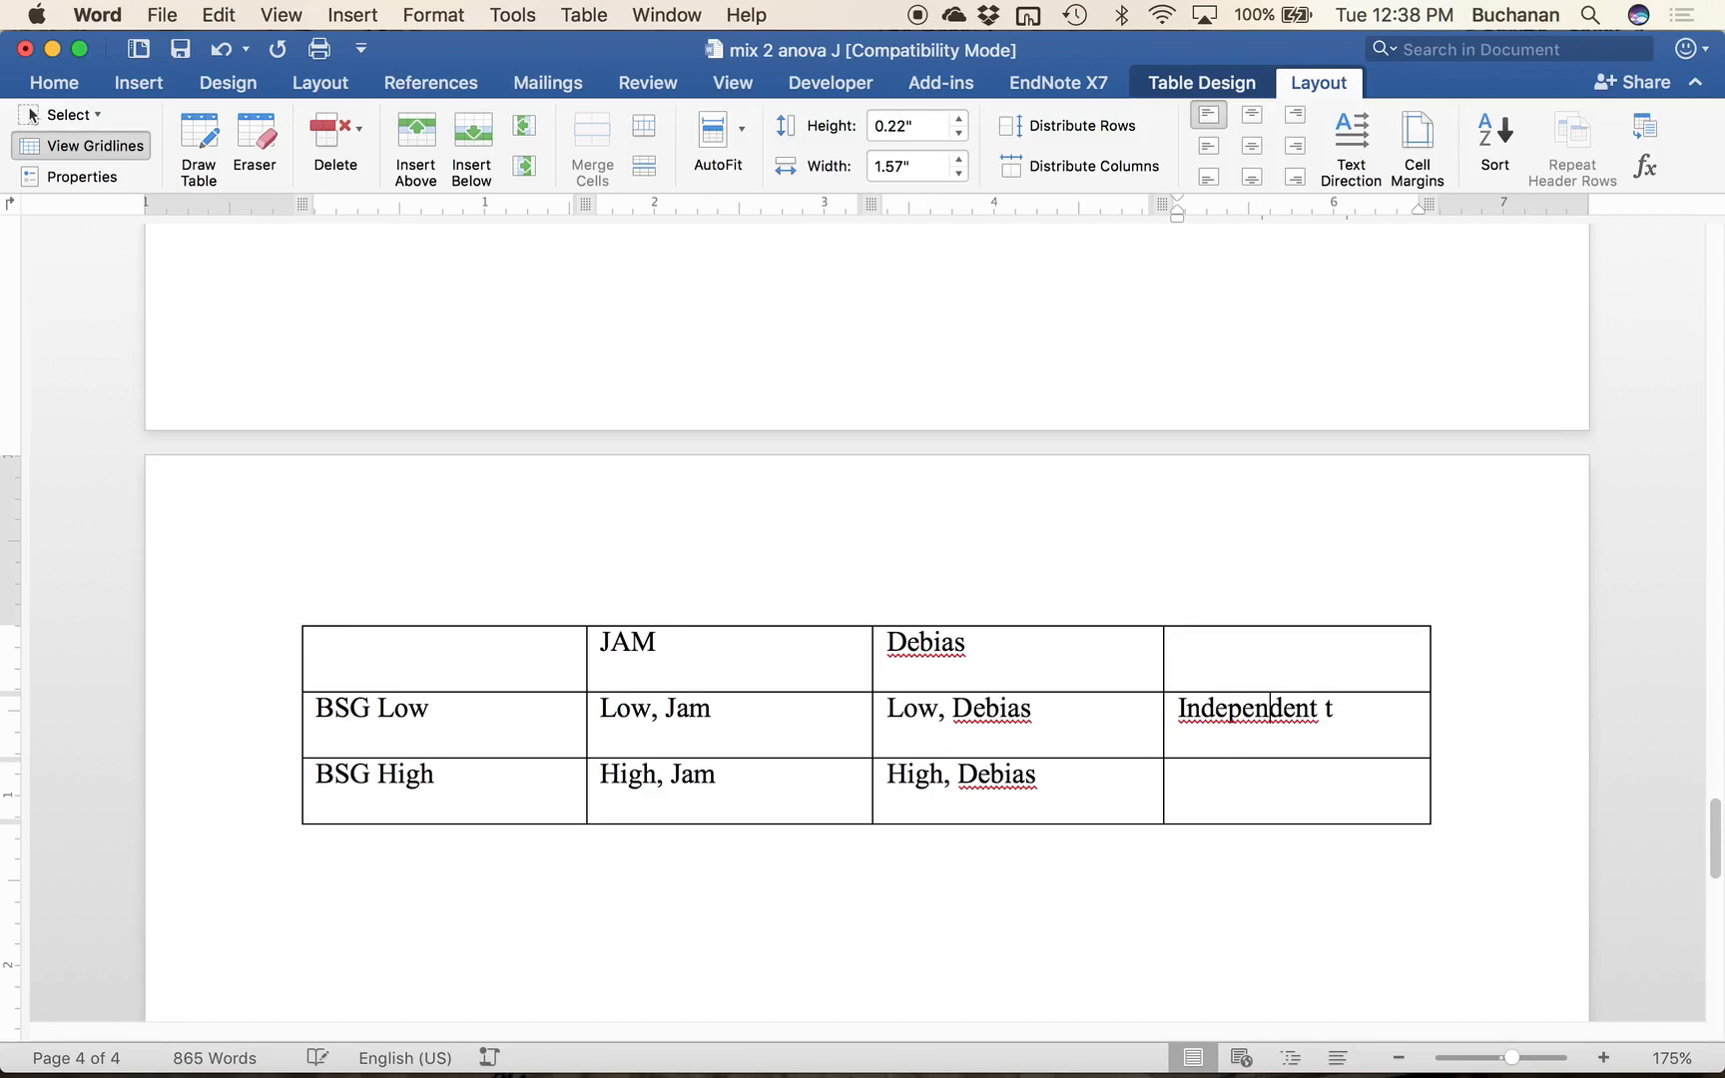
pyautogui.moveTo(327, 716); pyautogui.dragTo(489, 709)
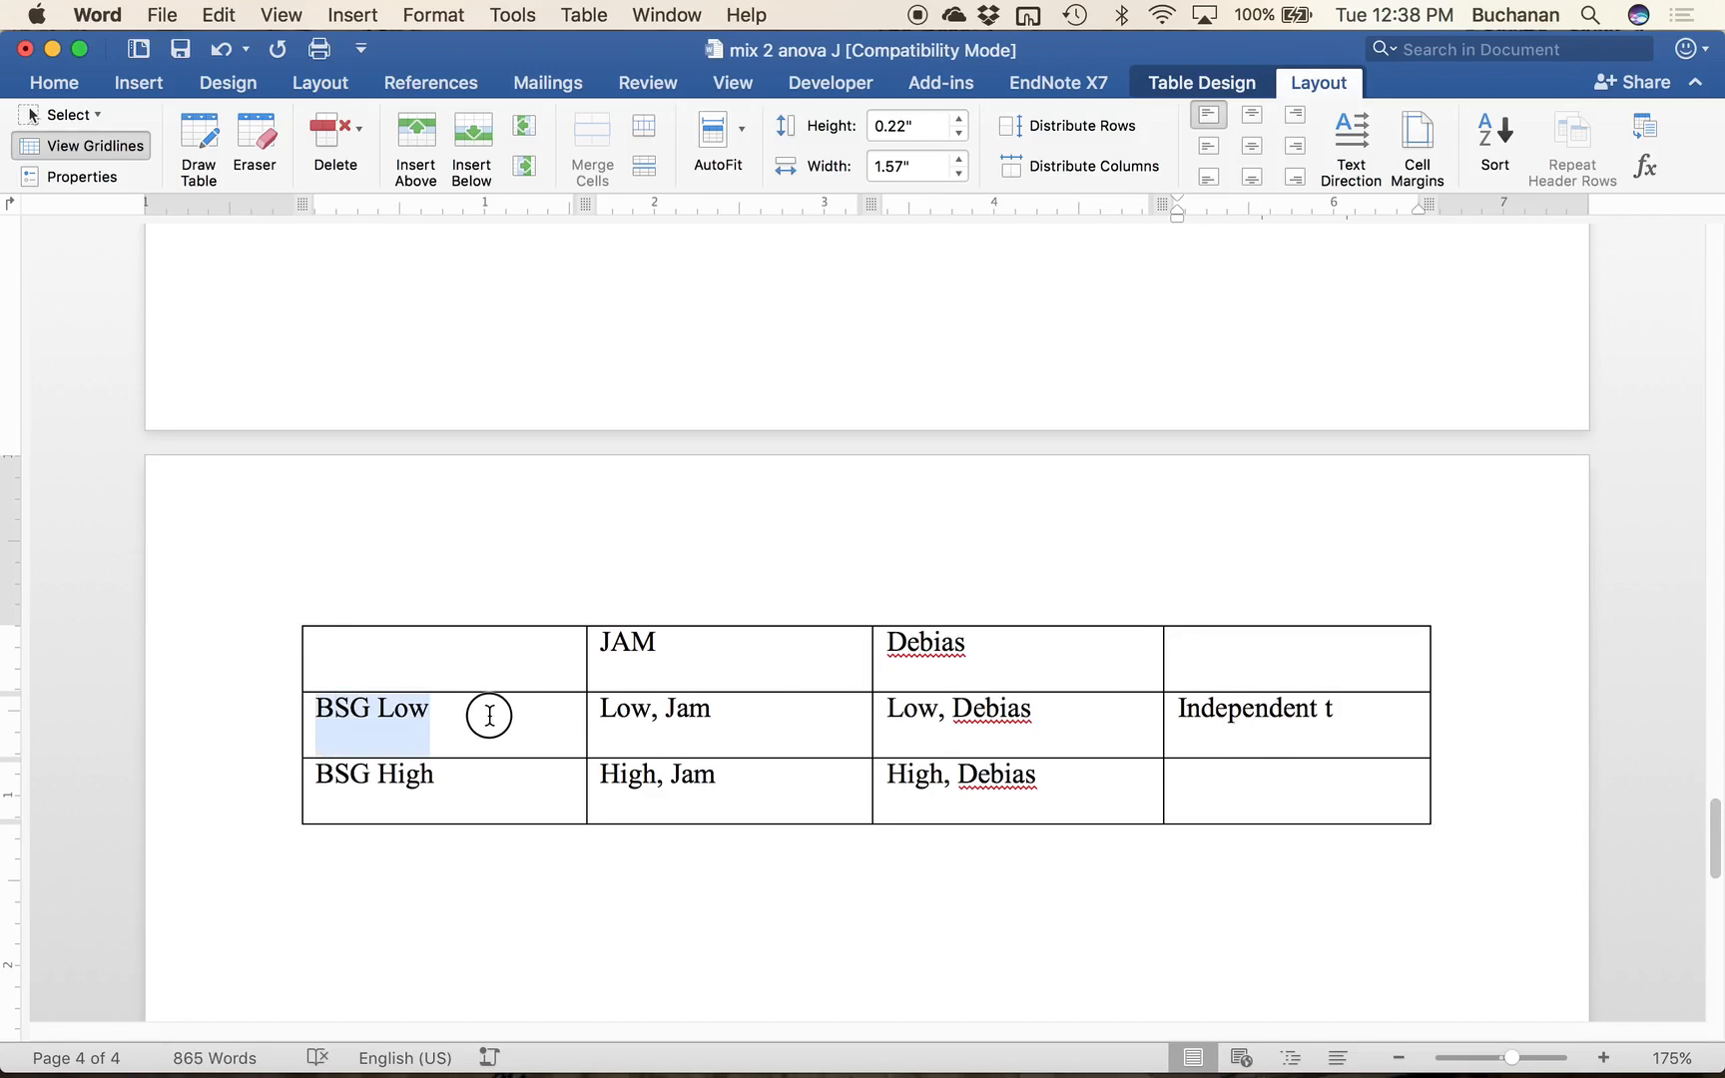
pyautogui.click(358, 703)
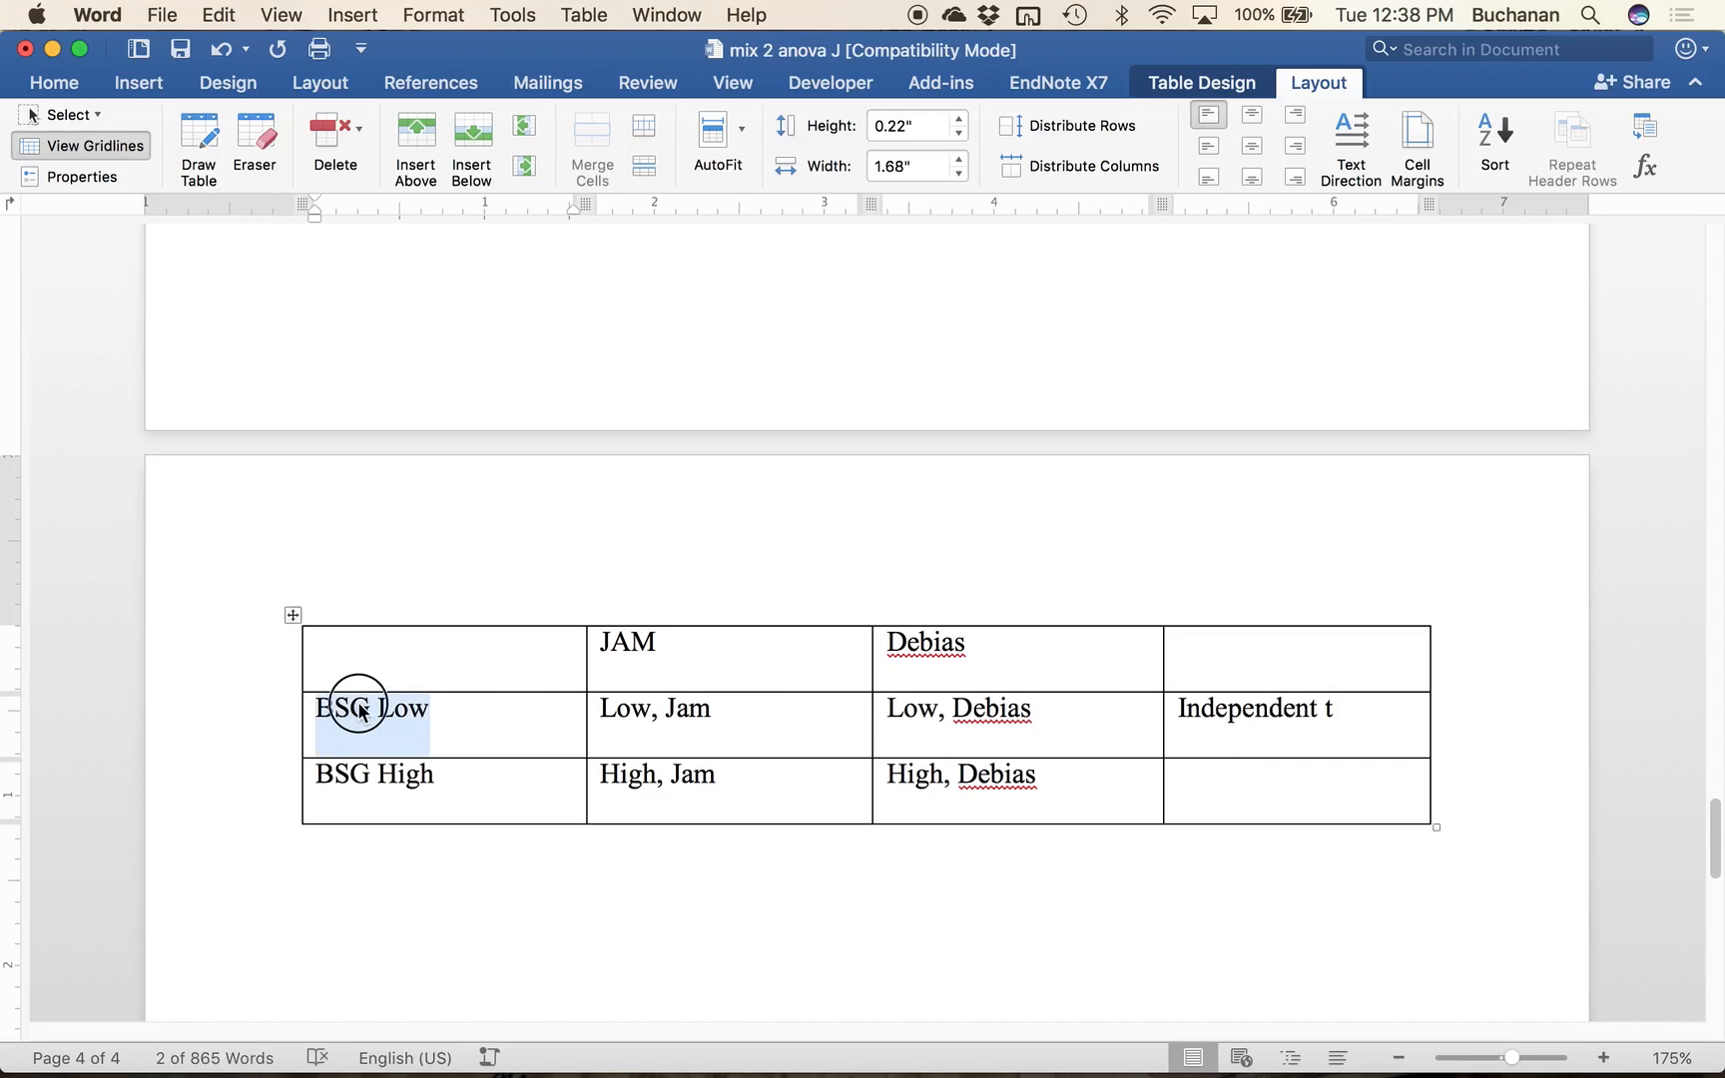
pyautogui.moveTo(358, 710); pyautogui.dragTo(1193, 648)
pyautogui.press('super+z')
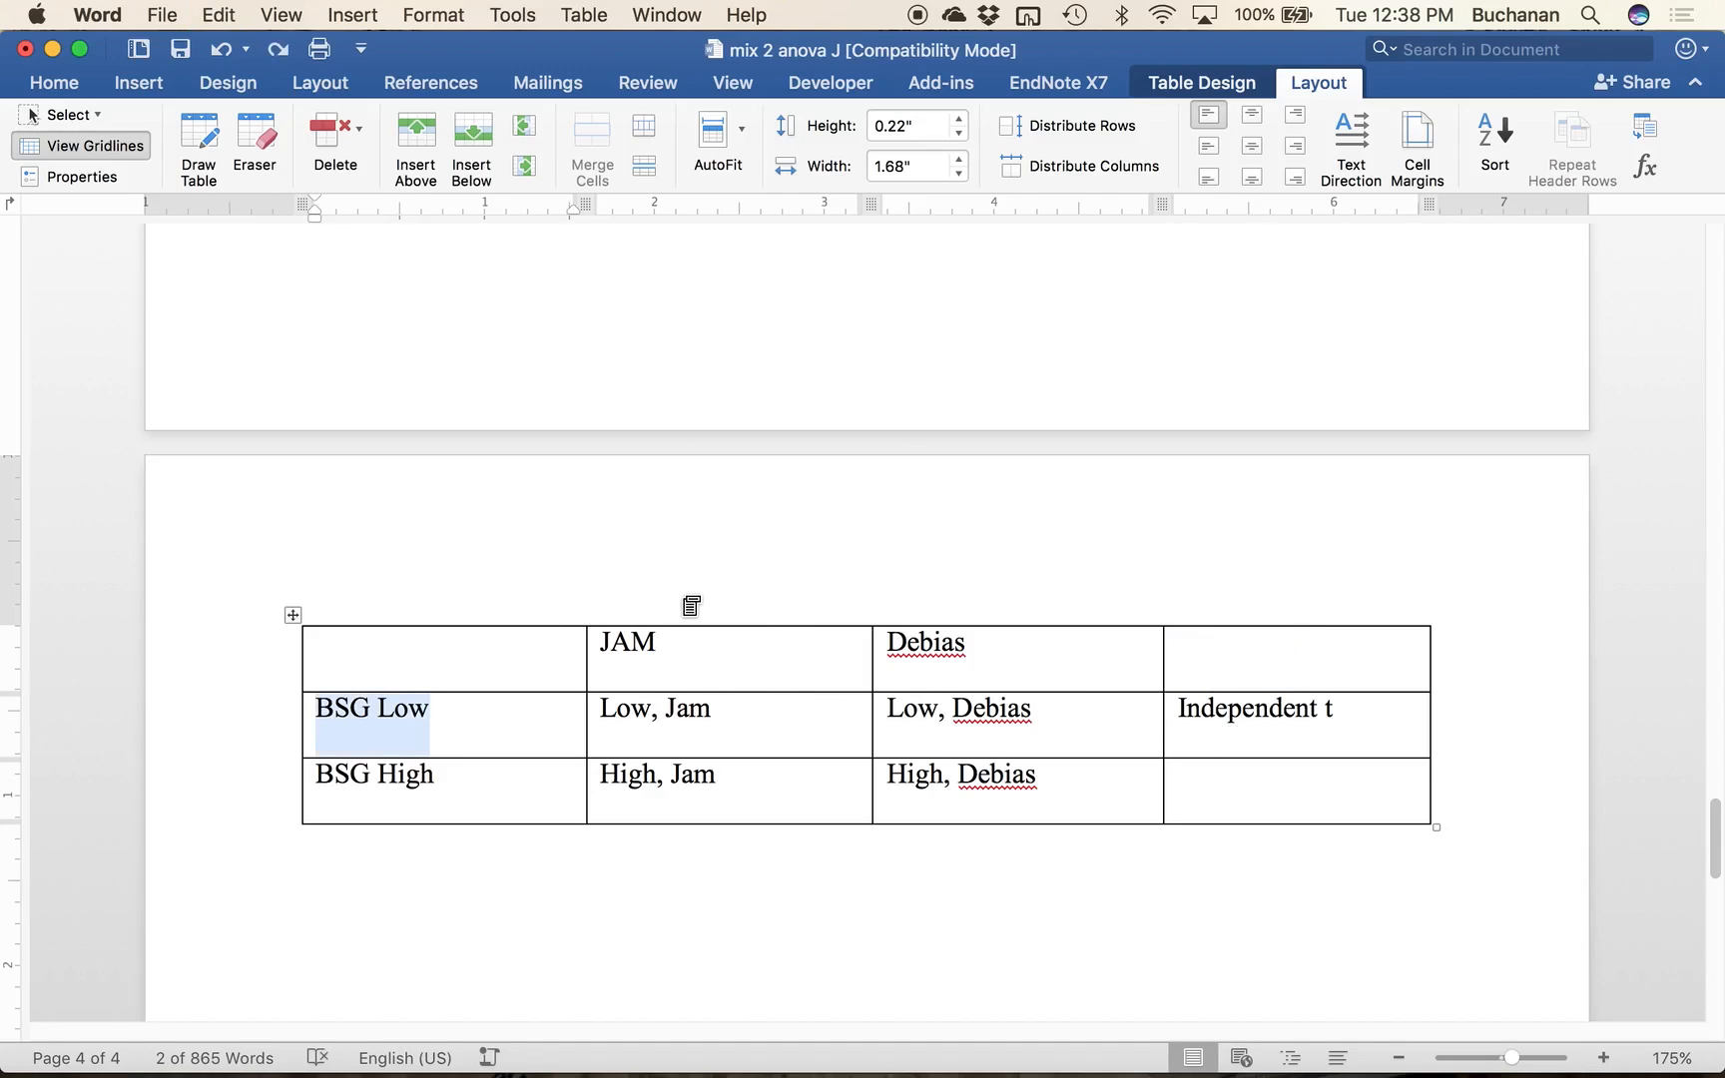
# Step: Enter "Independent t" in the empty last cell of the BSG High row
pyautogui.moveTo(609, 713); pyautogui.dragTo(944, 744)
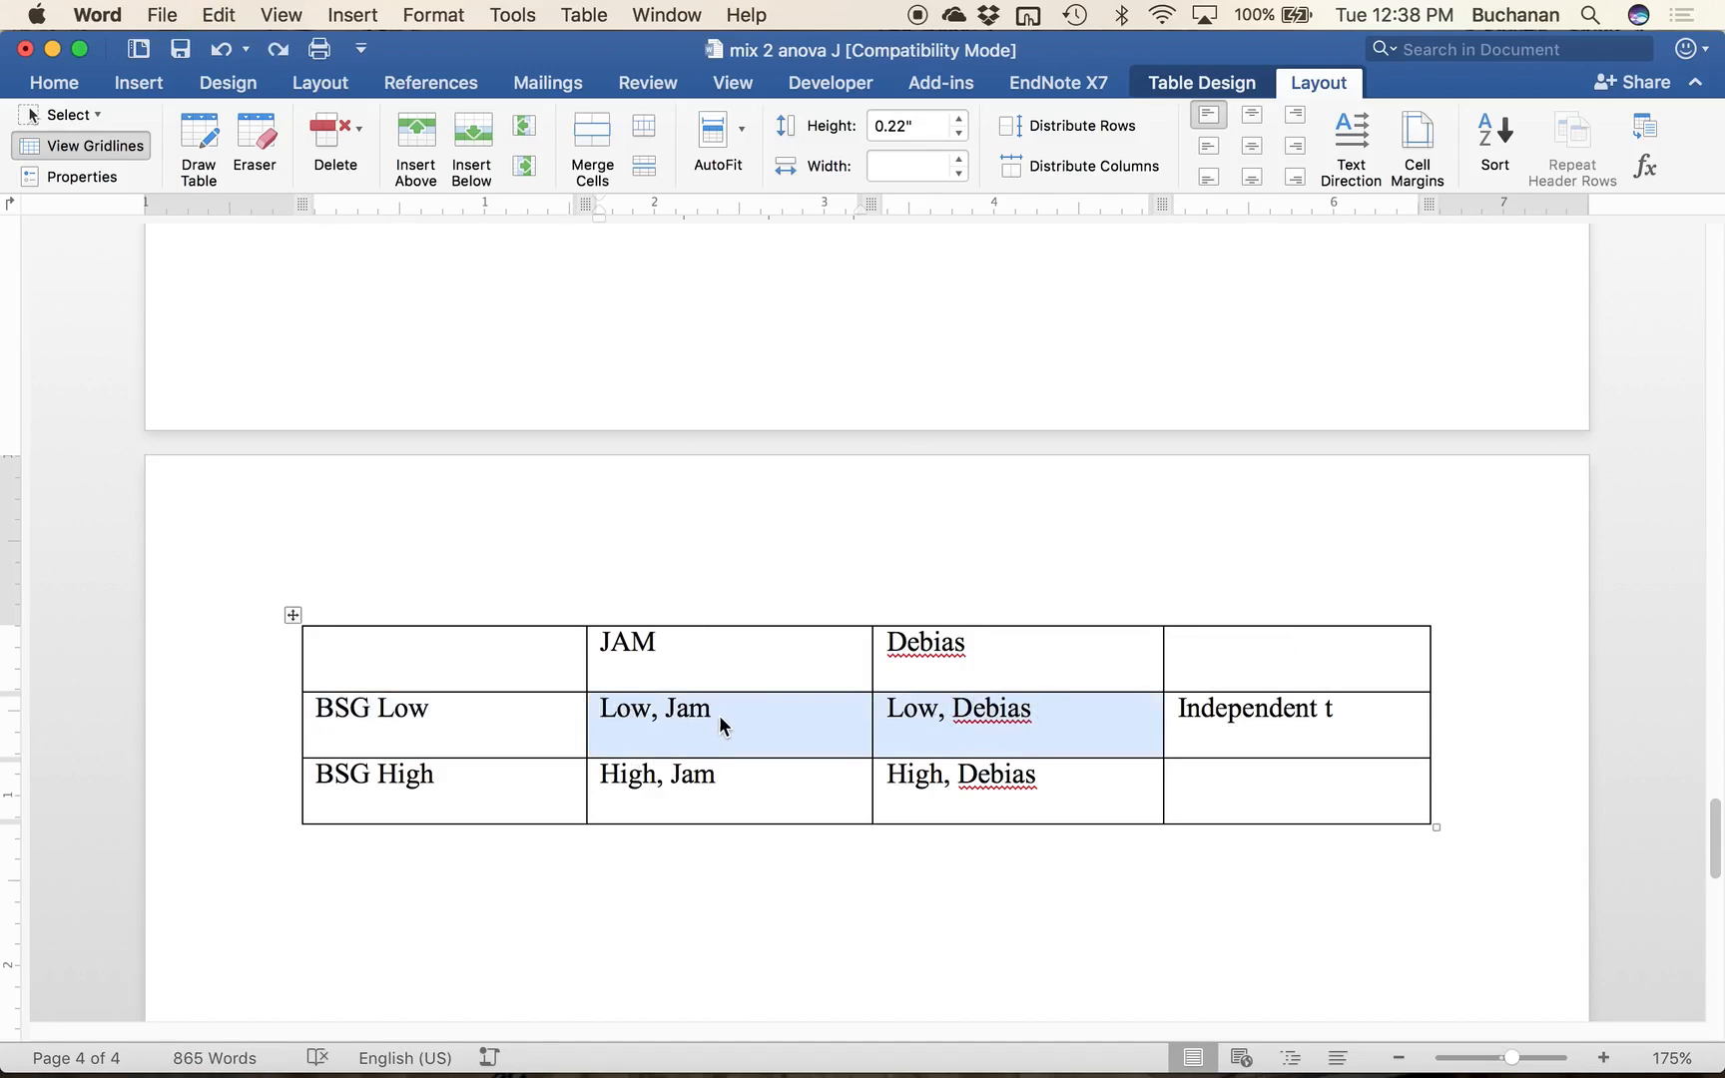
pyautogui.click(1220, 801)
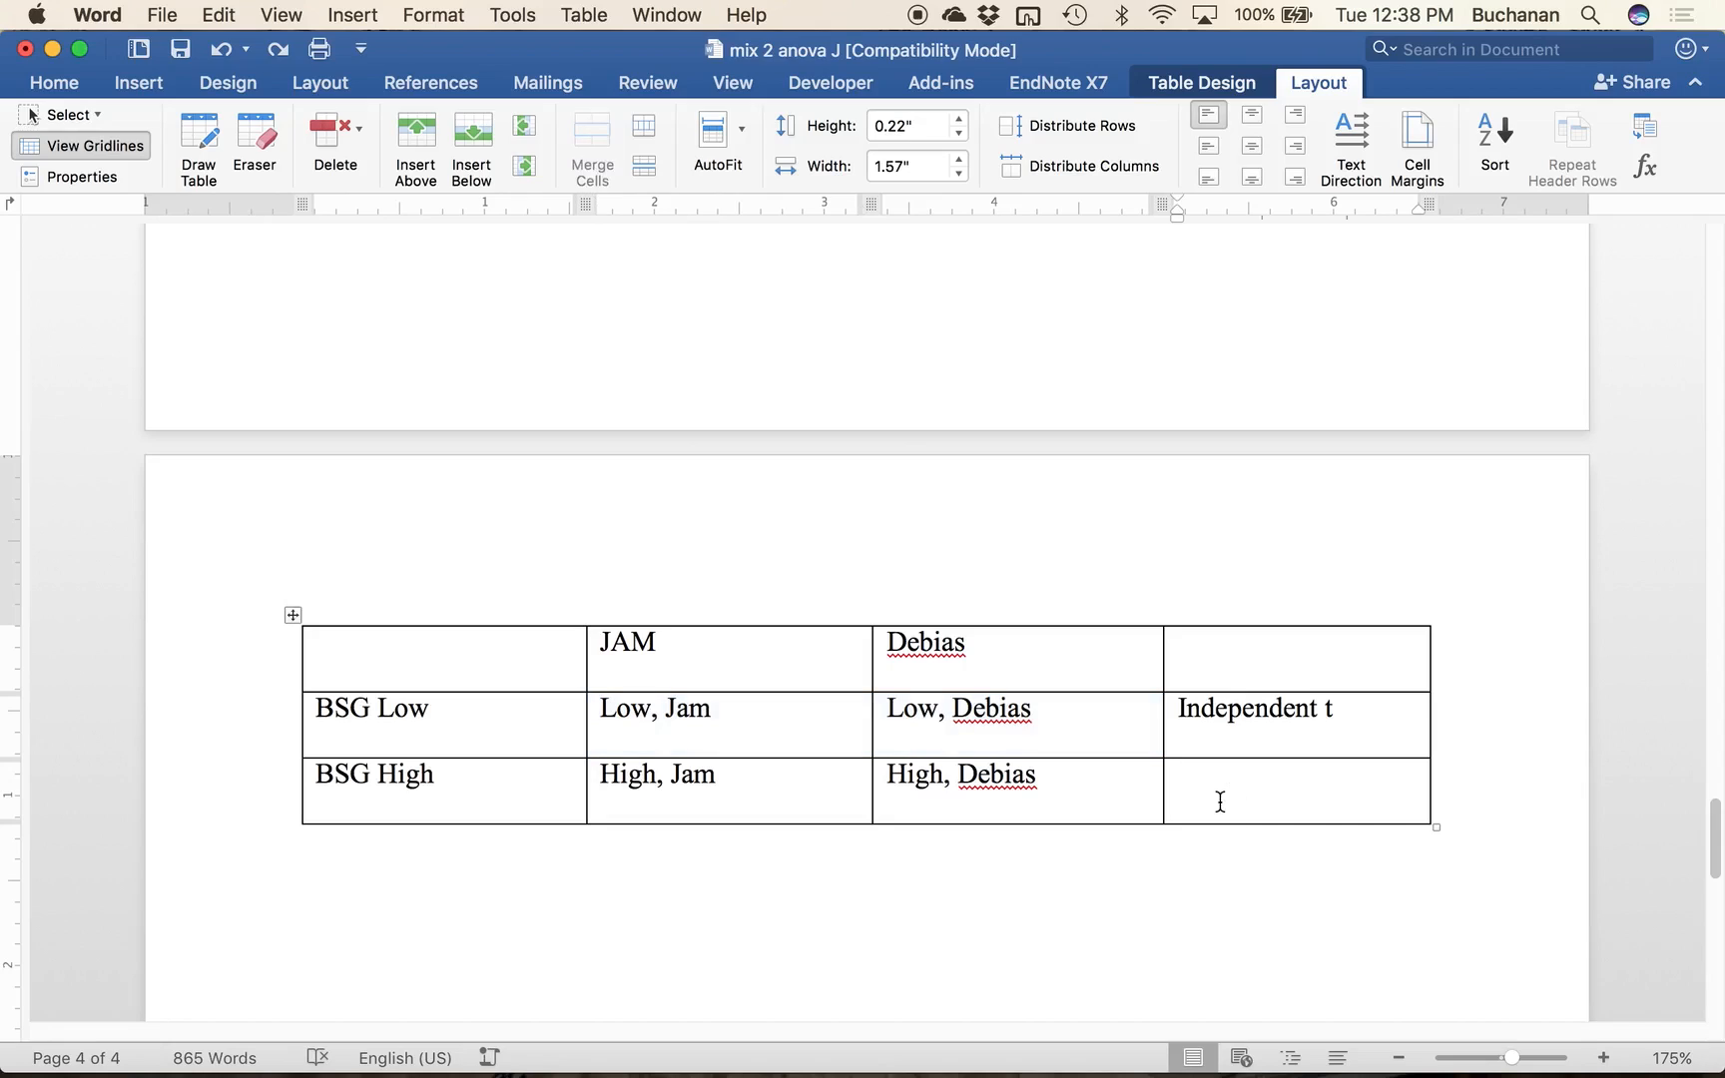
pyautogui.write('independent ')
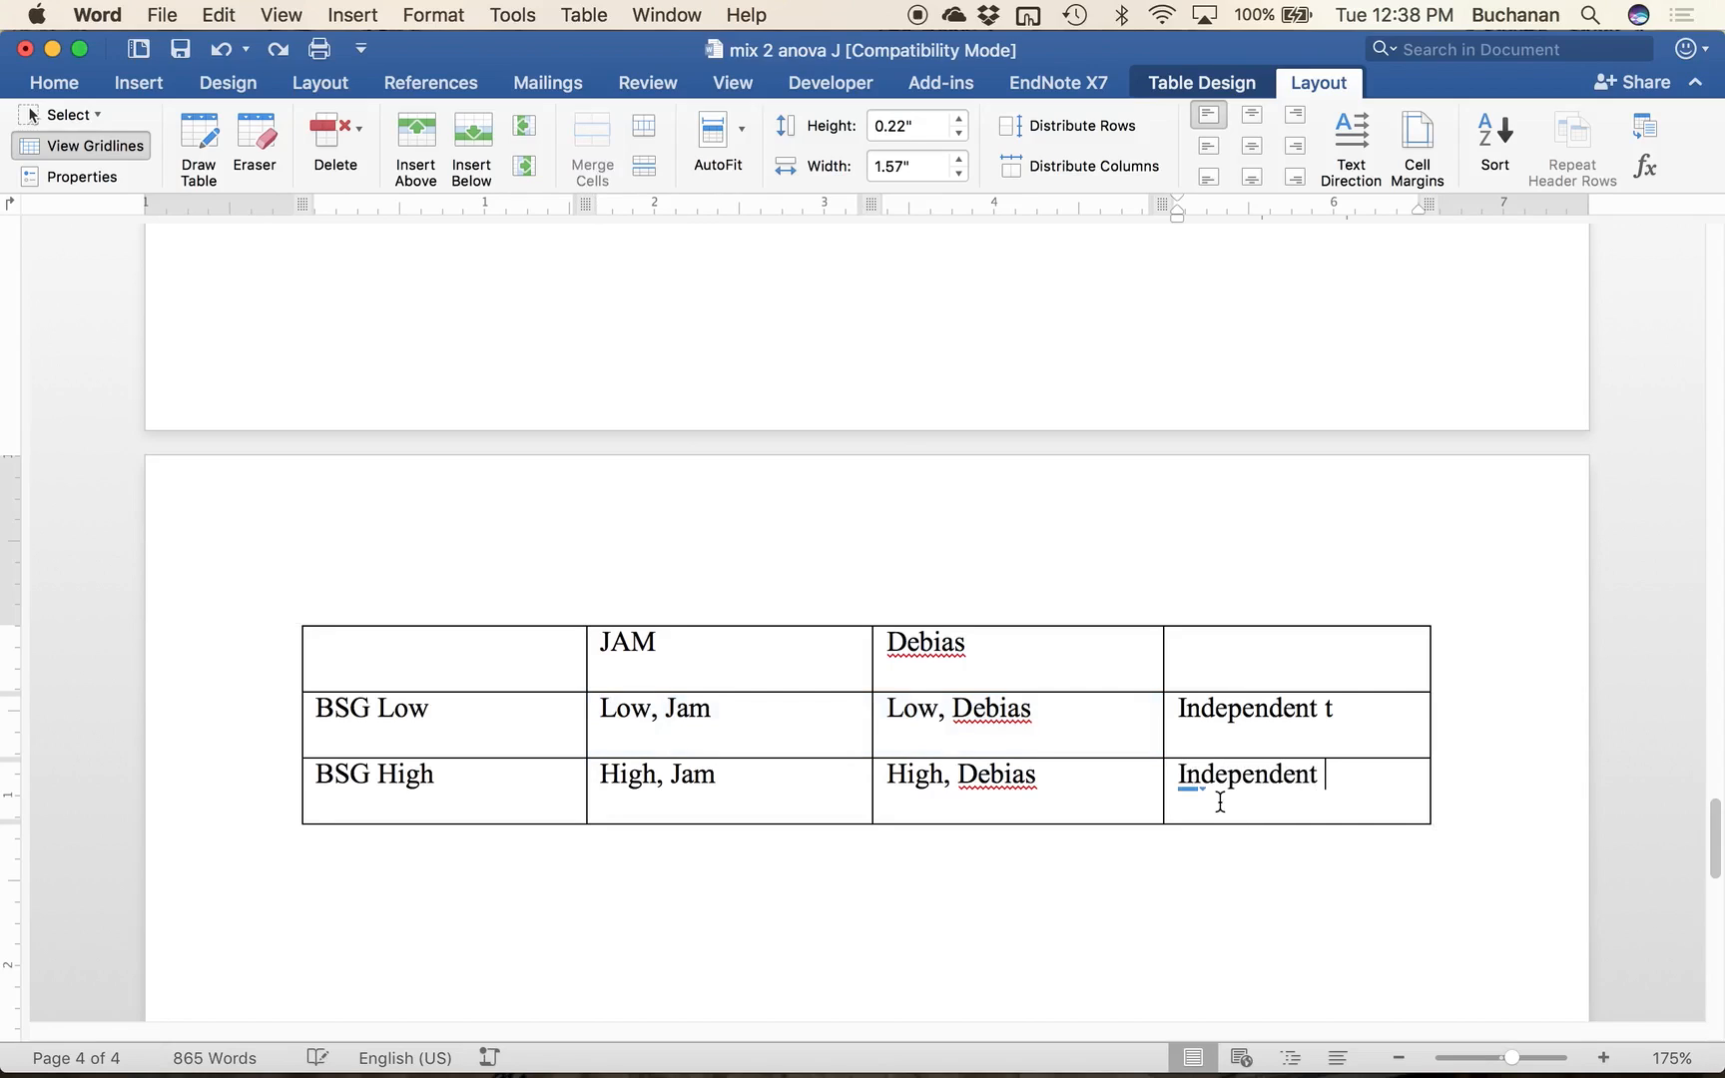
pyautogui.write('t')
# Step: Add a row below BSG High and enter "Dependent t" in its JAM and Debias columns
pyautogui.click(704, 801)
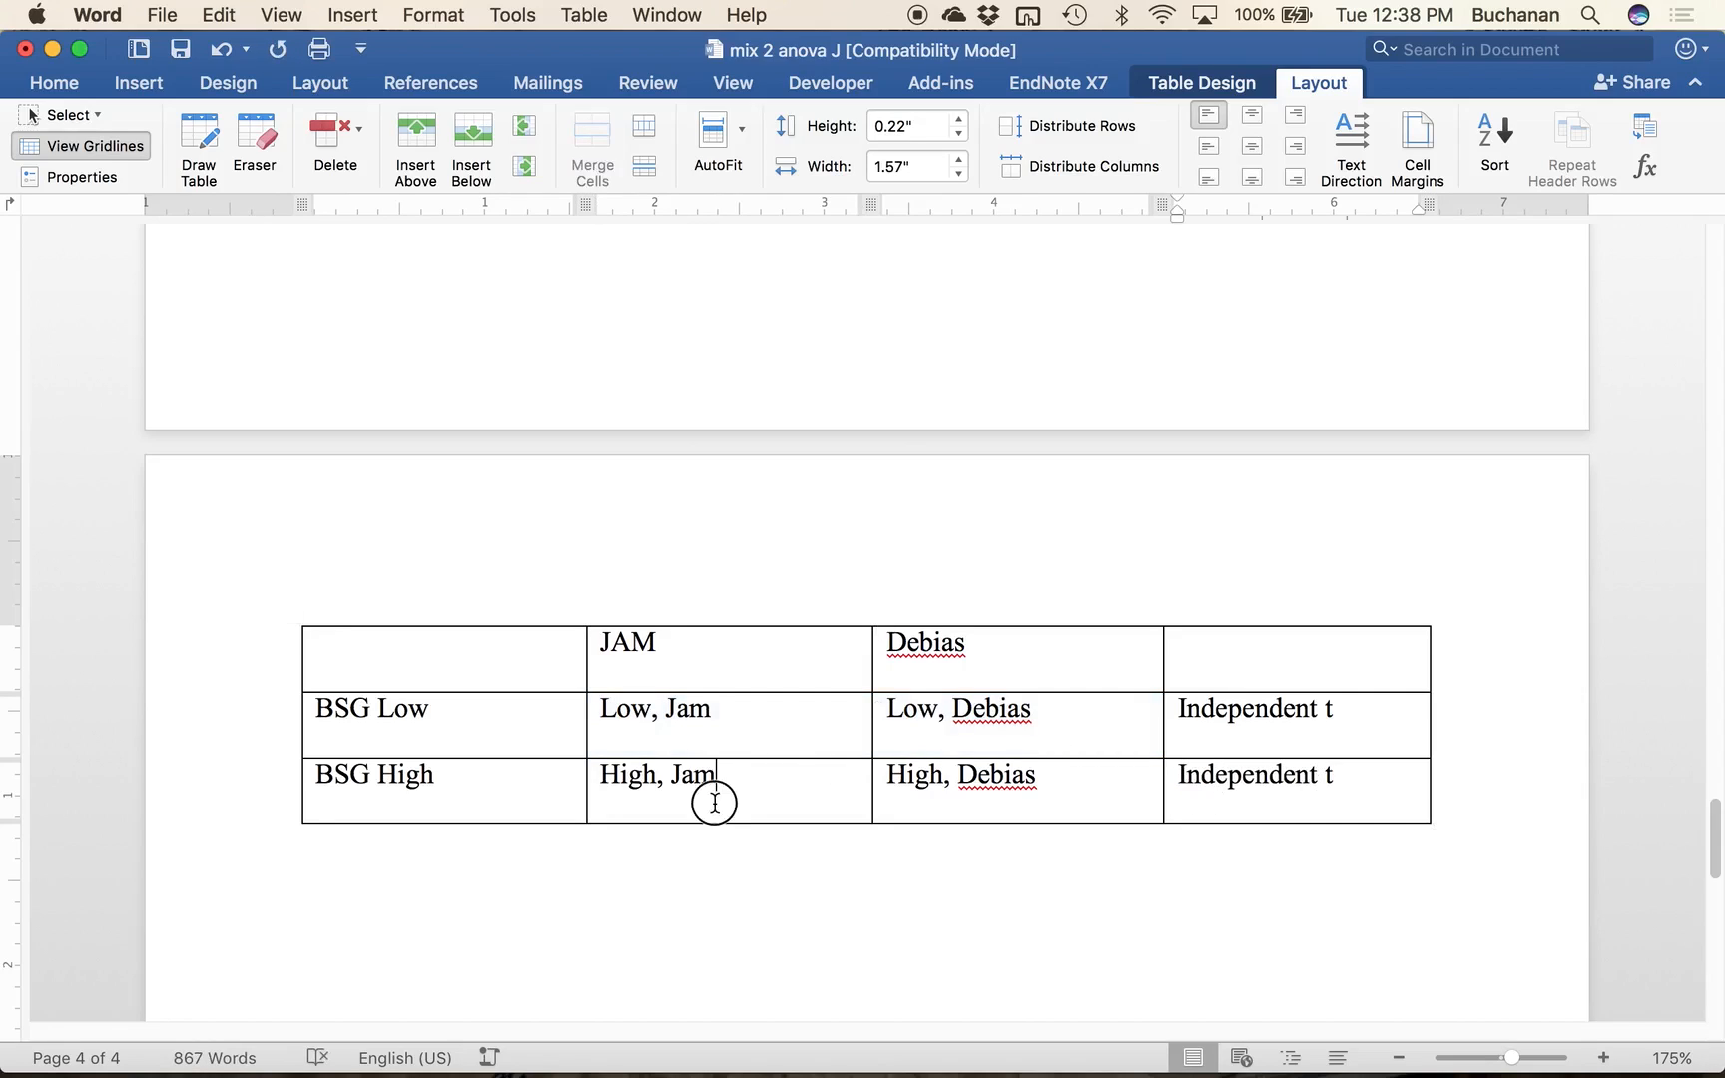
pyautogui.click(472, 138)
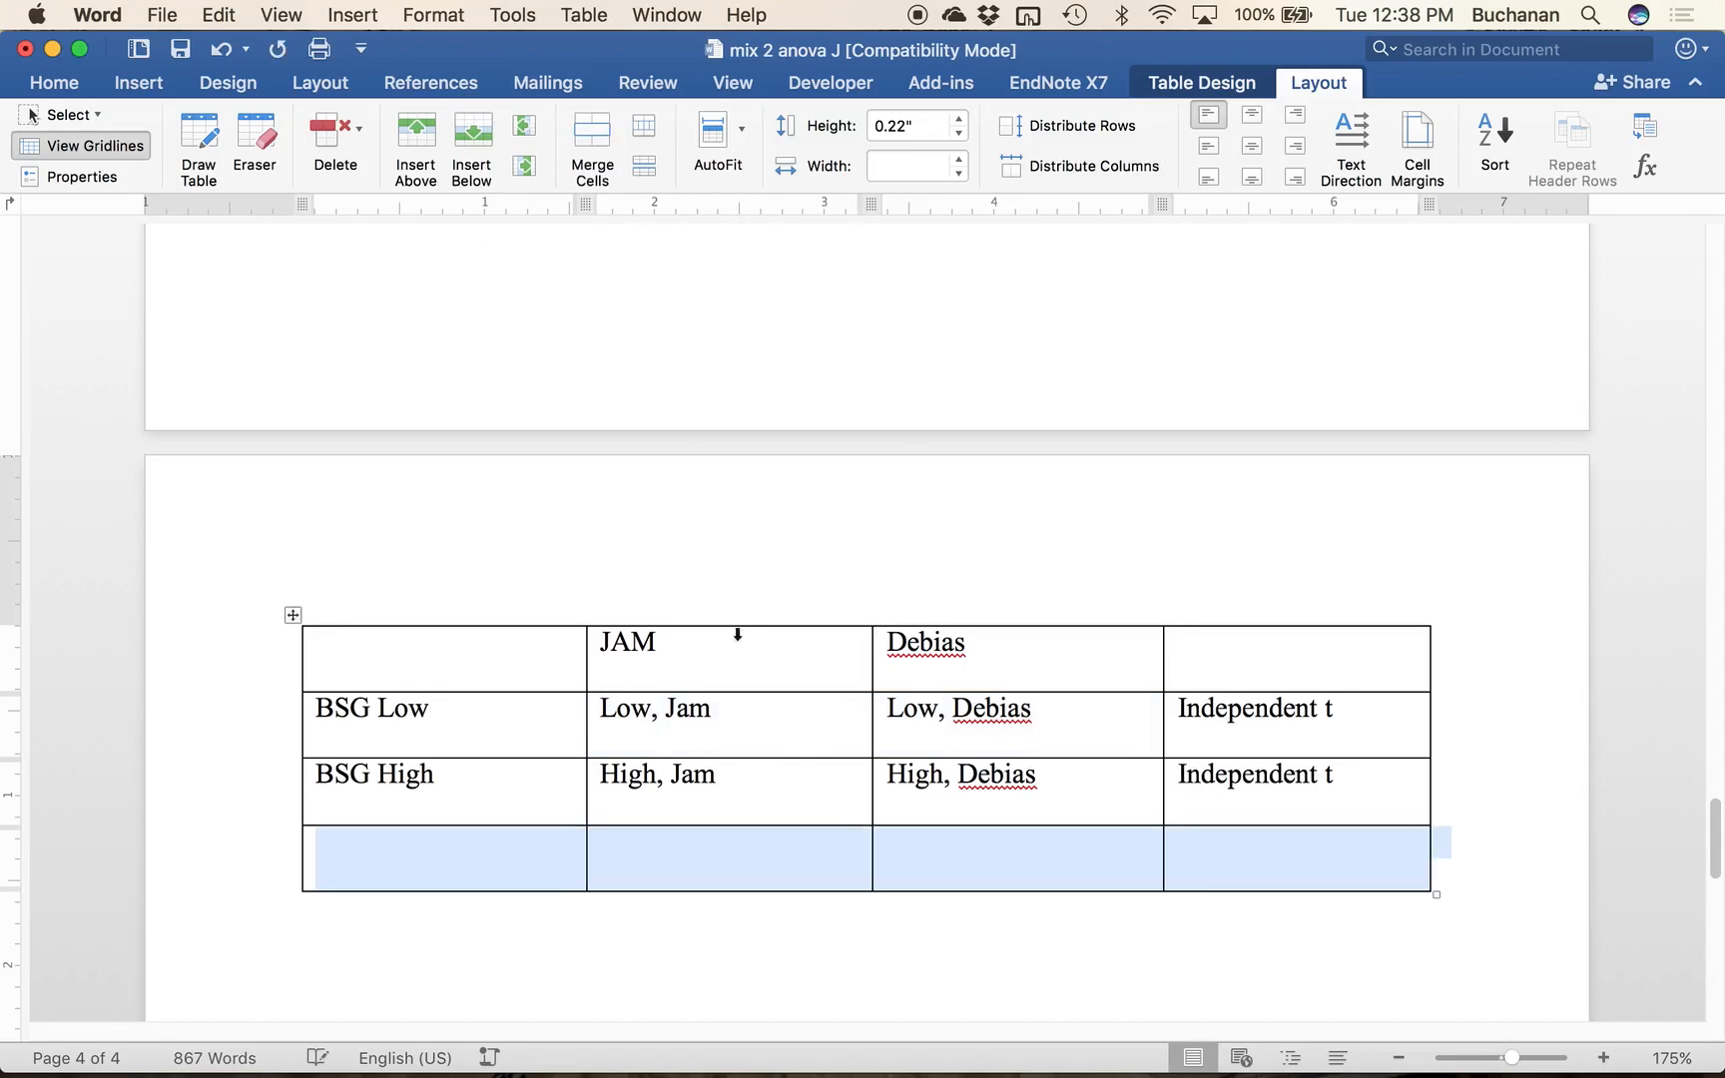
pyautogui.click(662, 861)
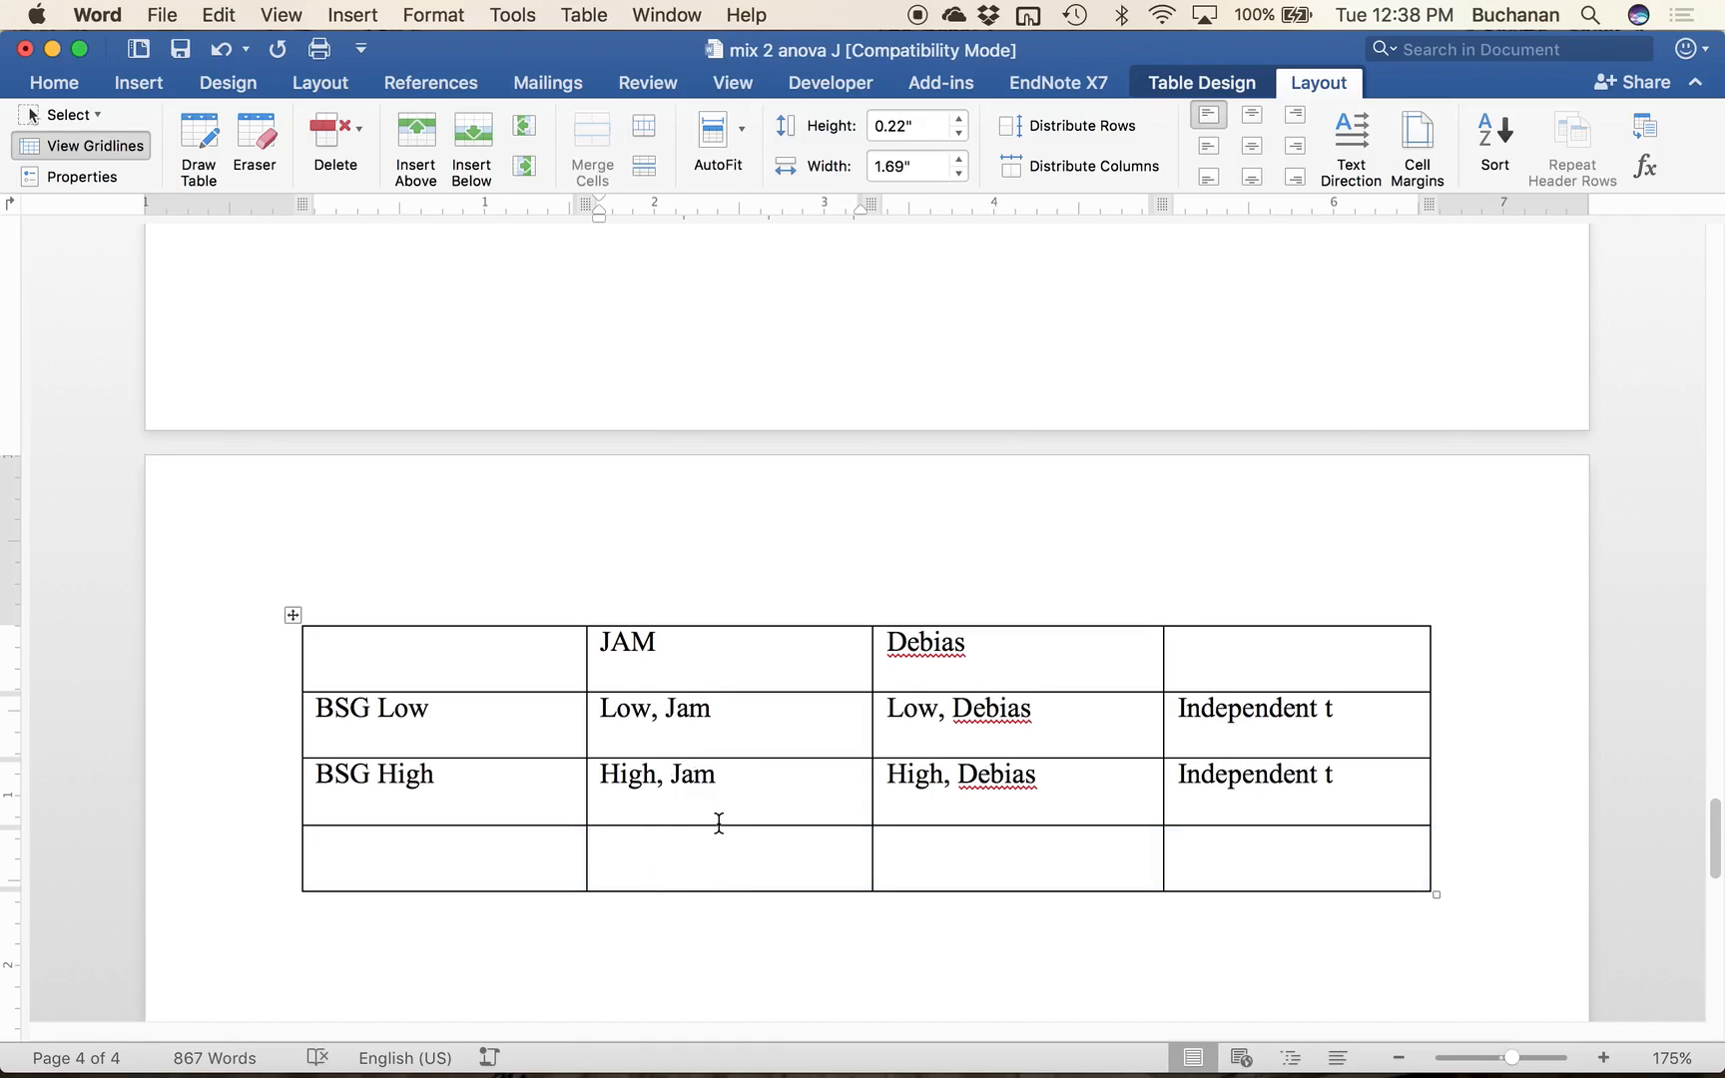
pyautogui.write('Dependent t')
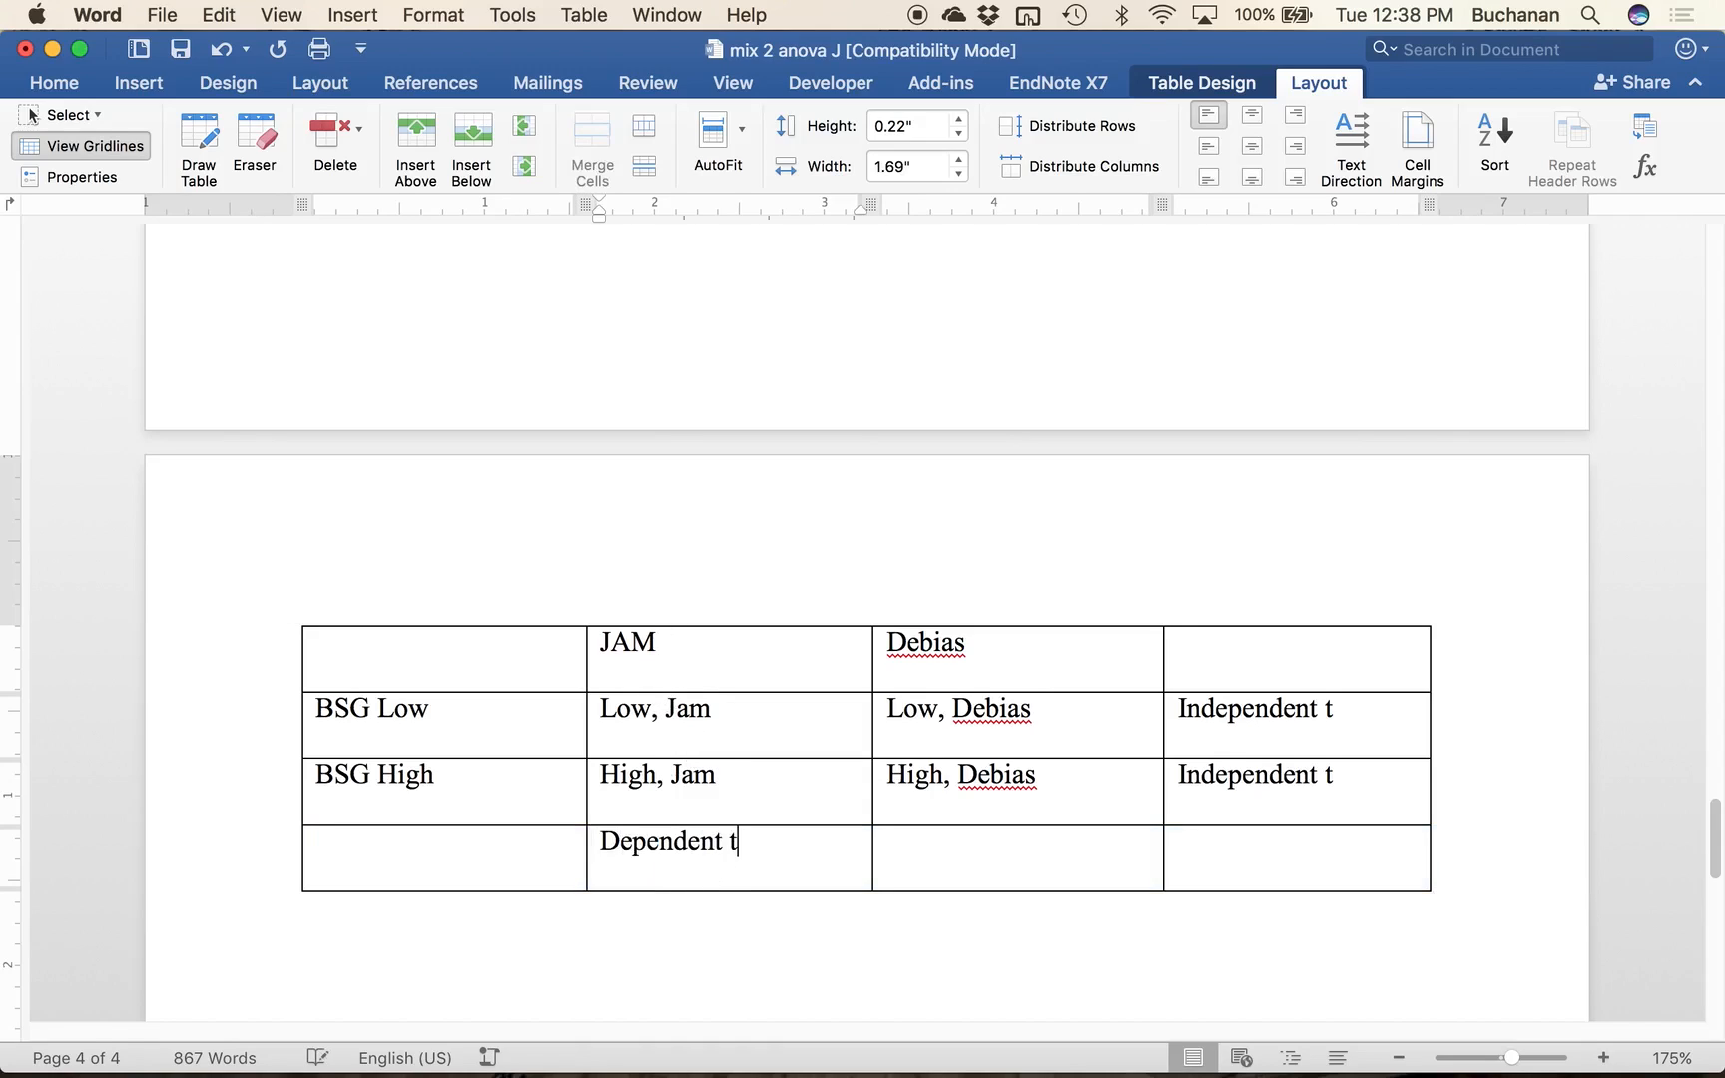
pyautogui.click(972, 837)
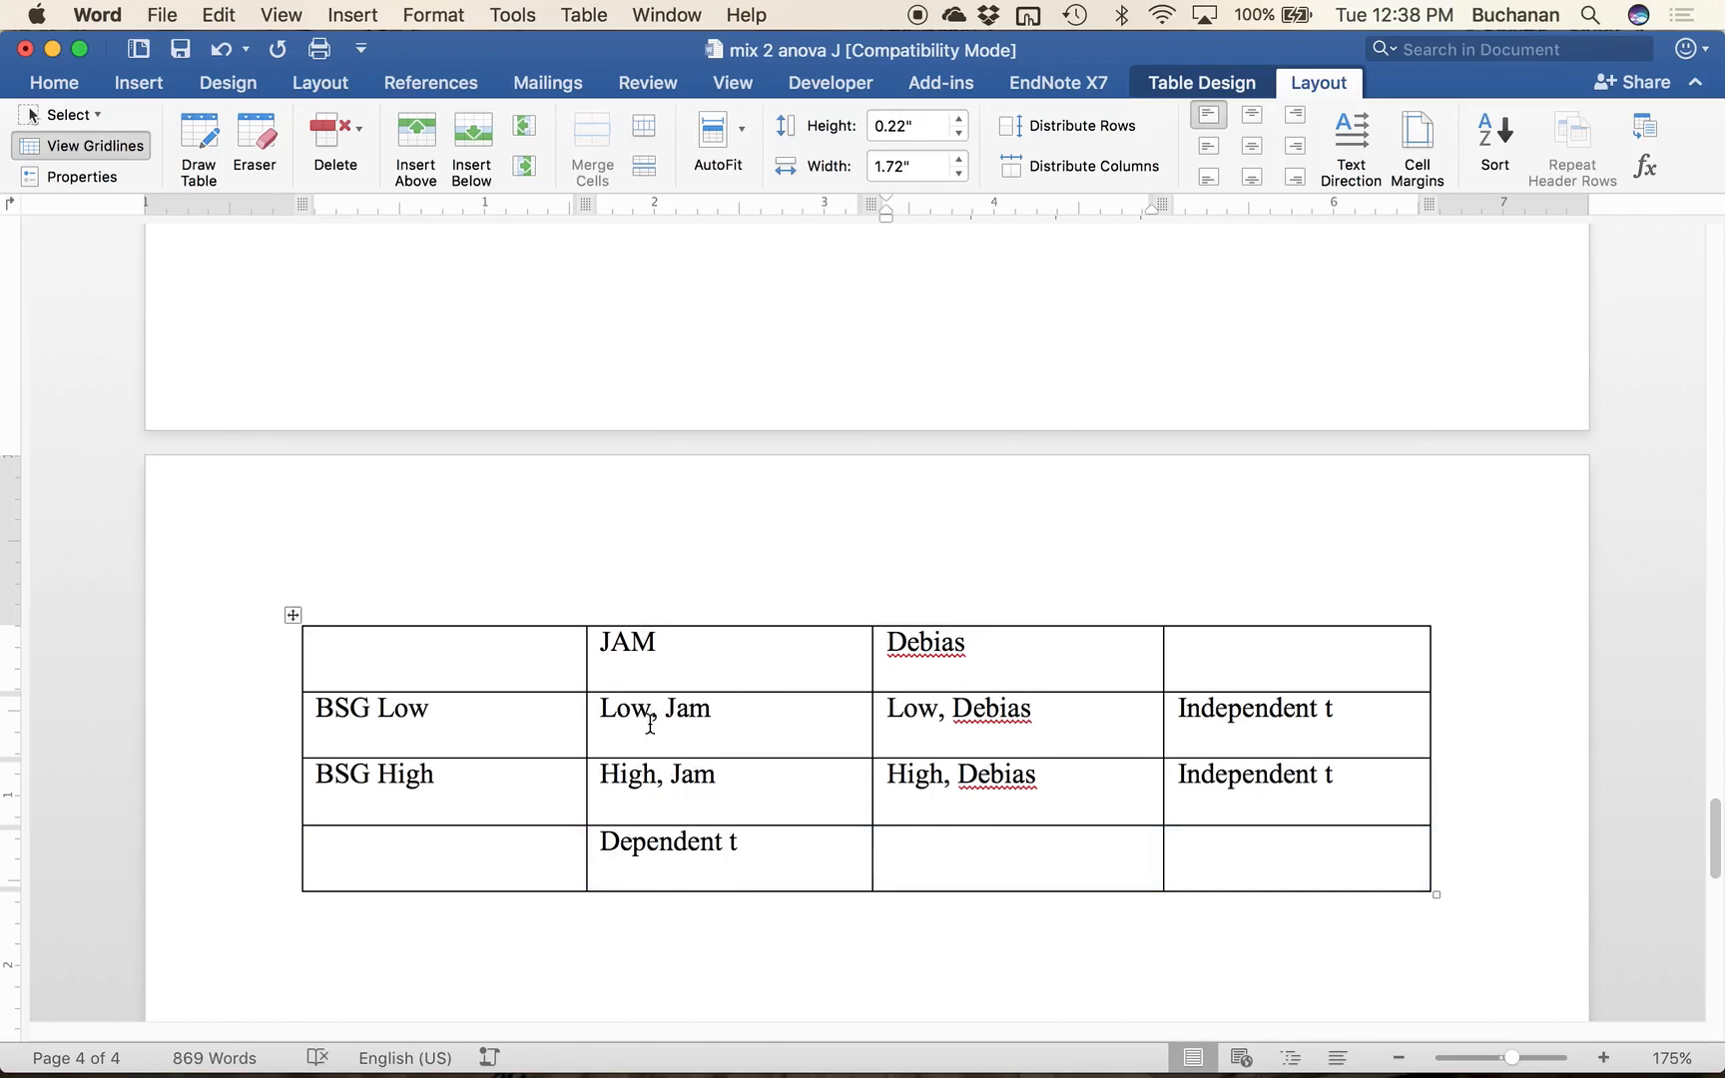
pyautogui.write('Dependent t')
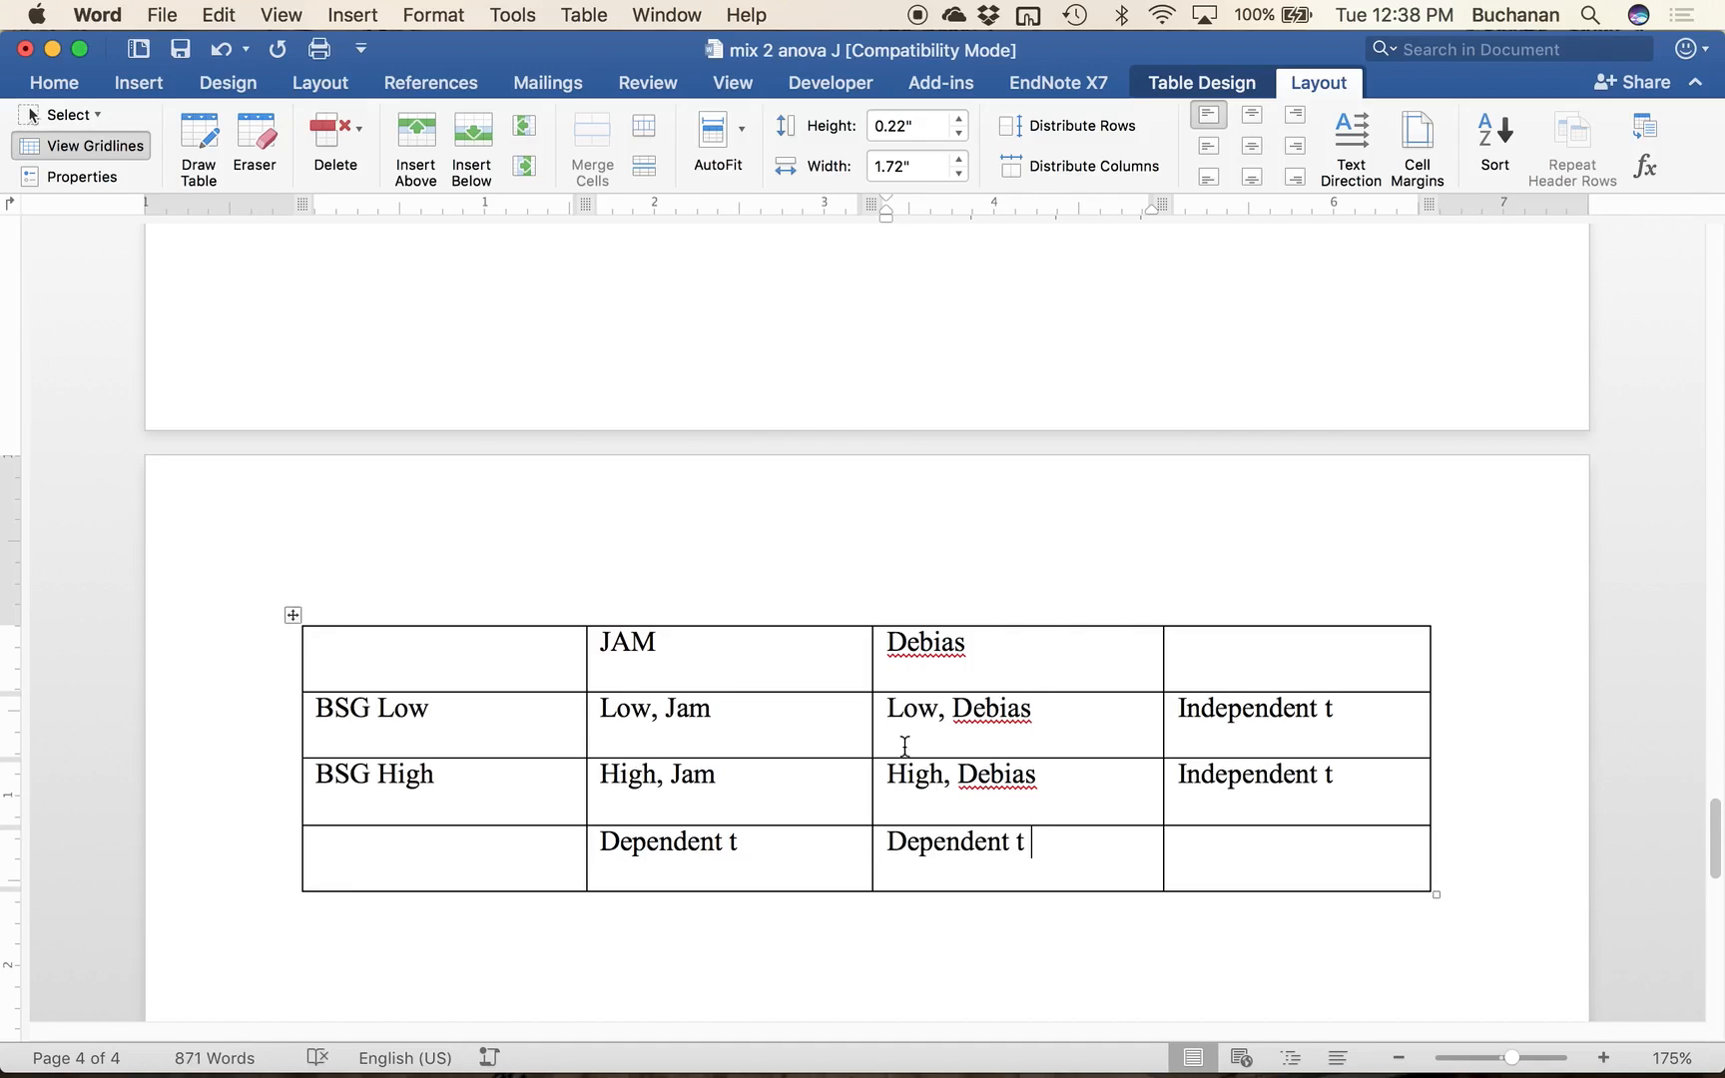
# Step: Write "Whichever variable you split, the other variable is the one you analyze:" below the table
pyautogui.scroll(-3, 675, 744)
pyautogui.click(469, 883)
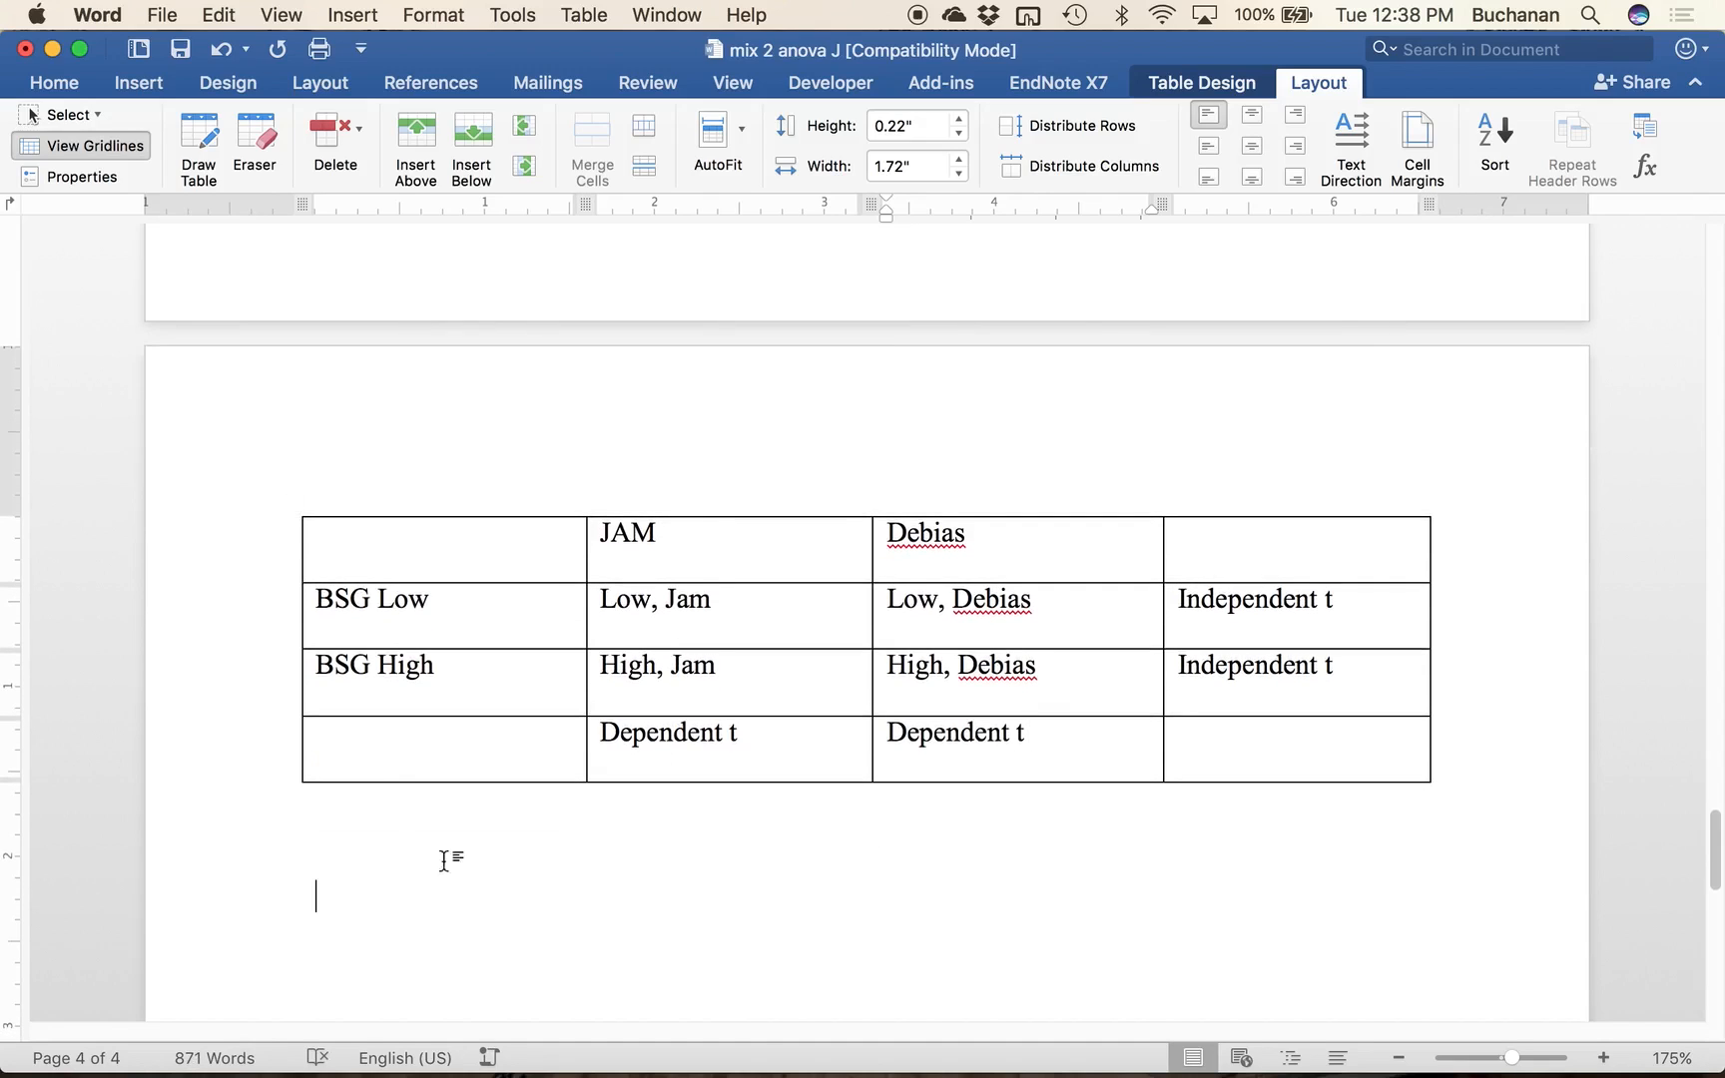
pyautogui.click(335, 611)
pyautogui.click(352, 822)
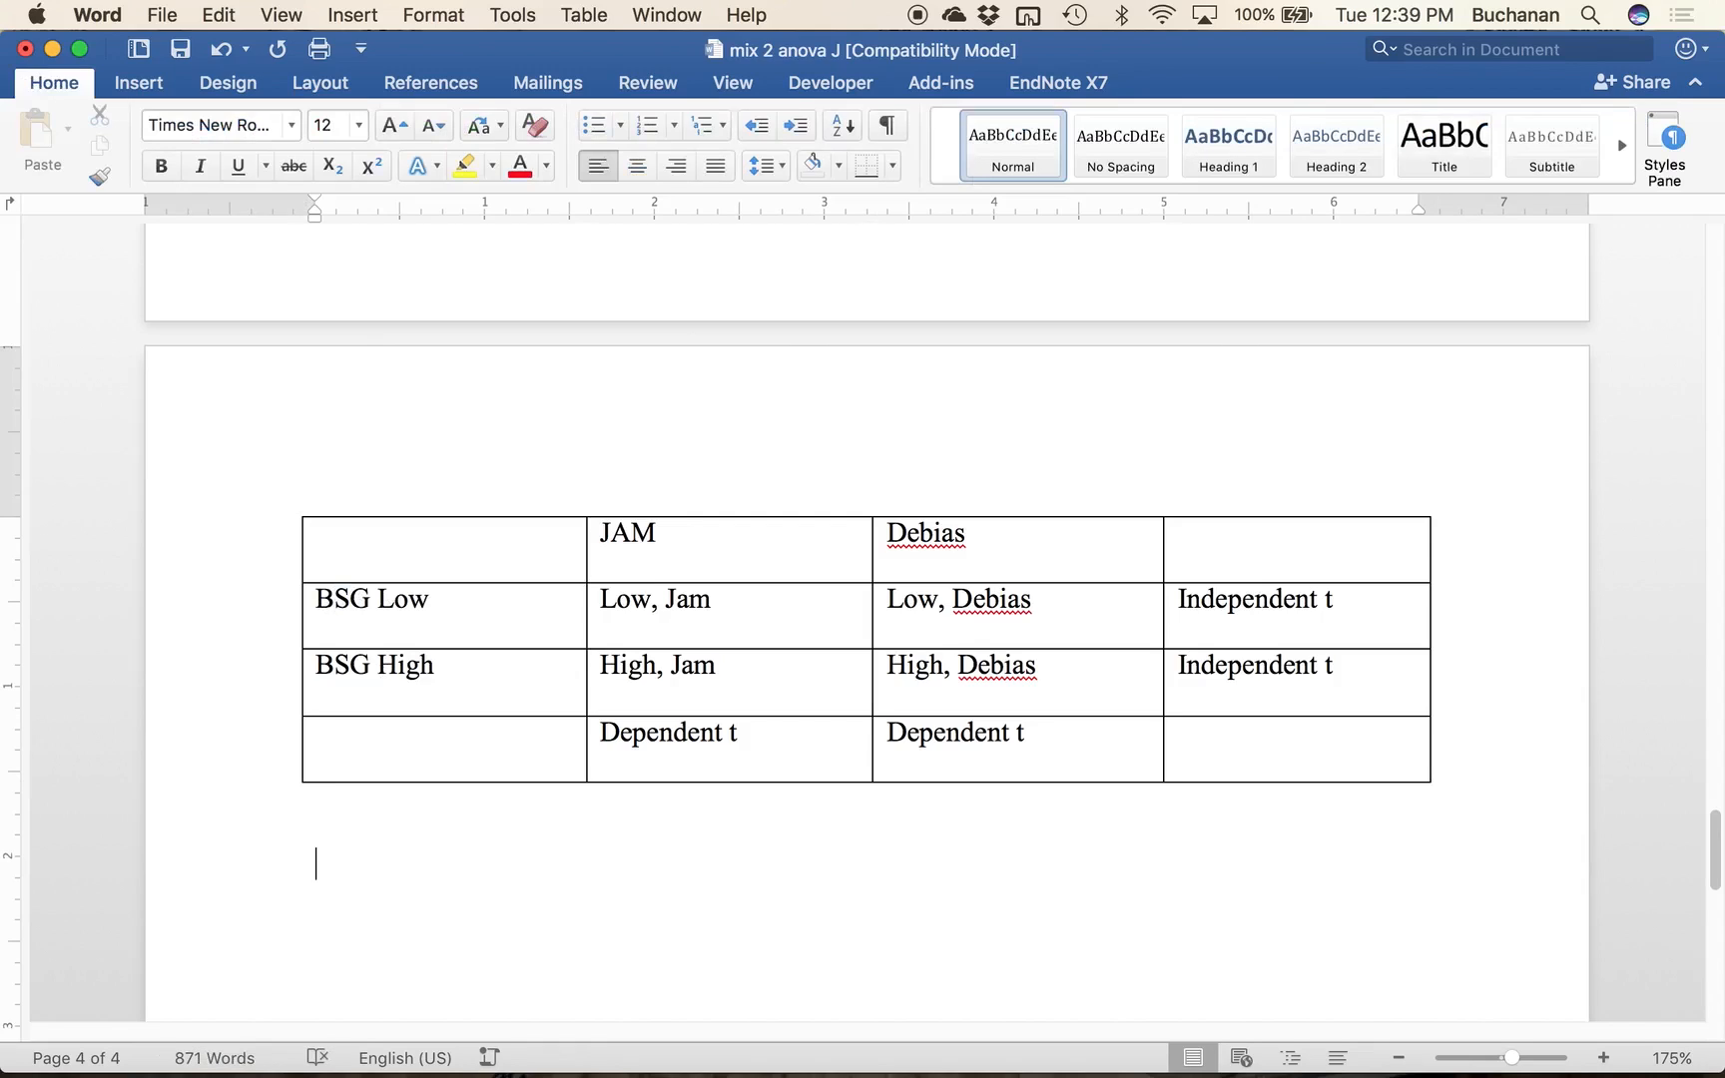
pyautogui.write('Which')
pyautogui.write('ever varaibl')
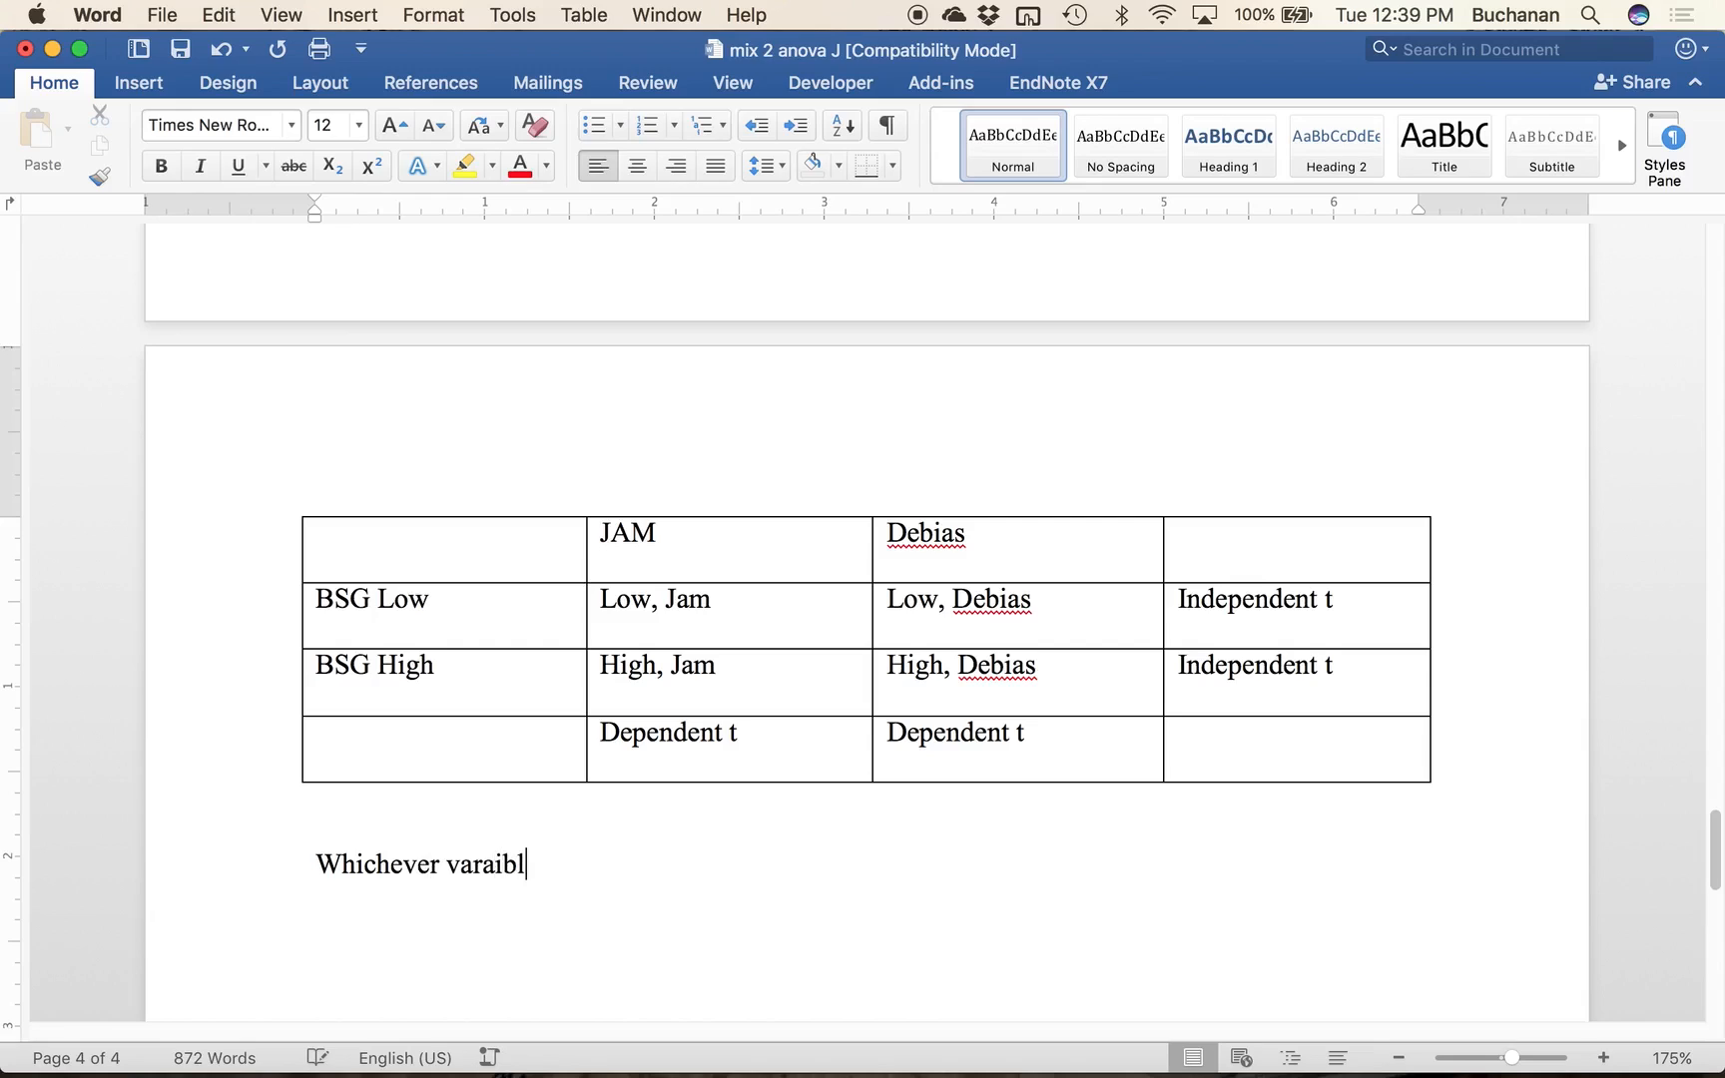
pyautogui.press('BackSpace')
pyautogui.press('BackSpace')
pyautogui.press('BackSpace')
pyautogui.press('BackSpace')
pyautogui.write('iable you split,')
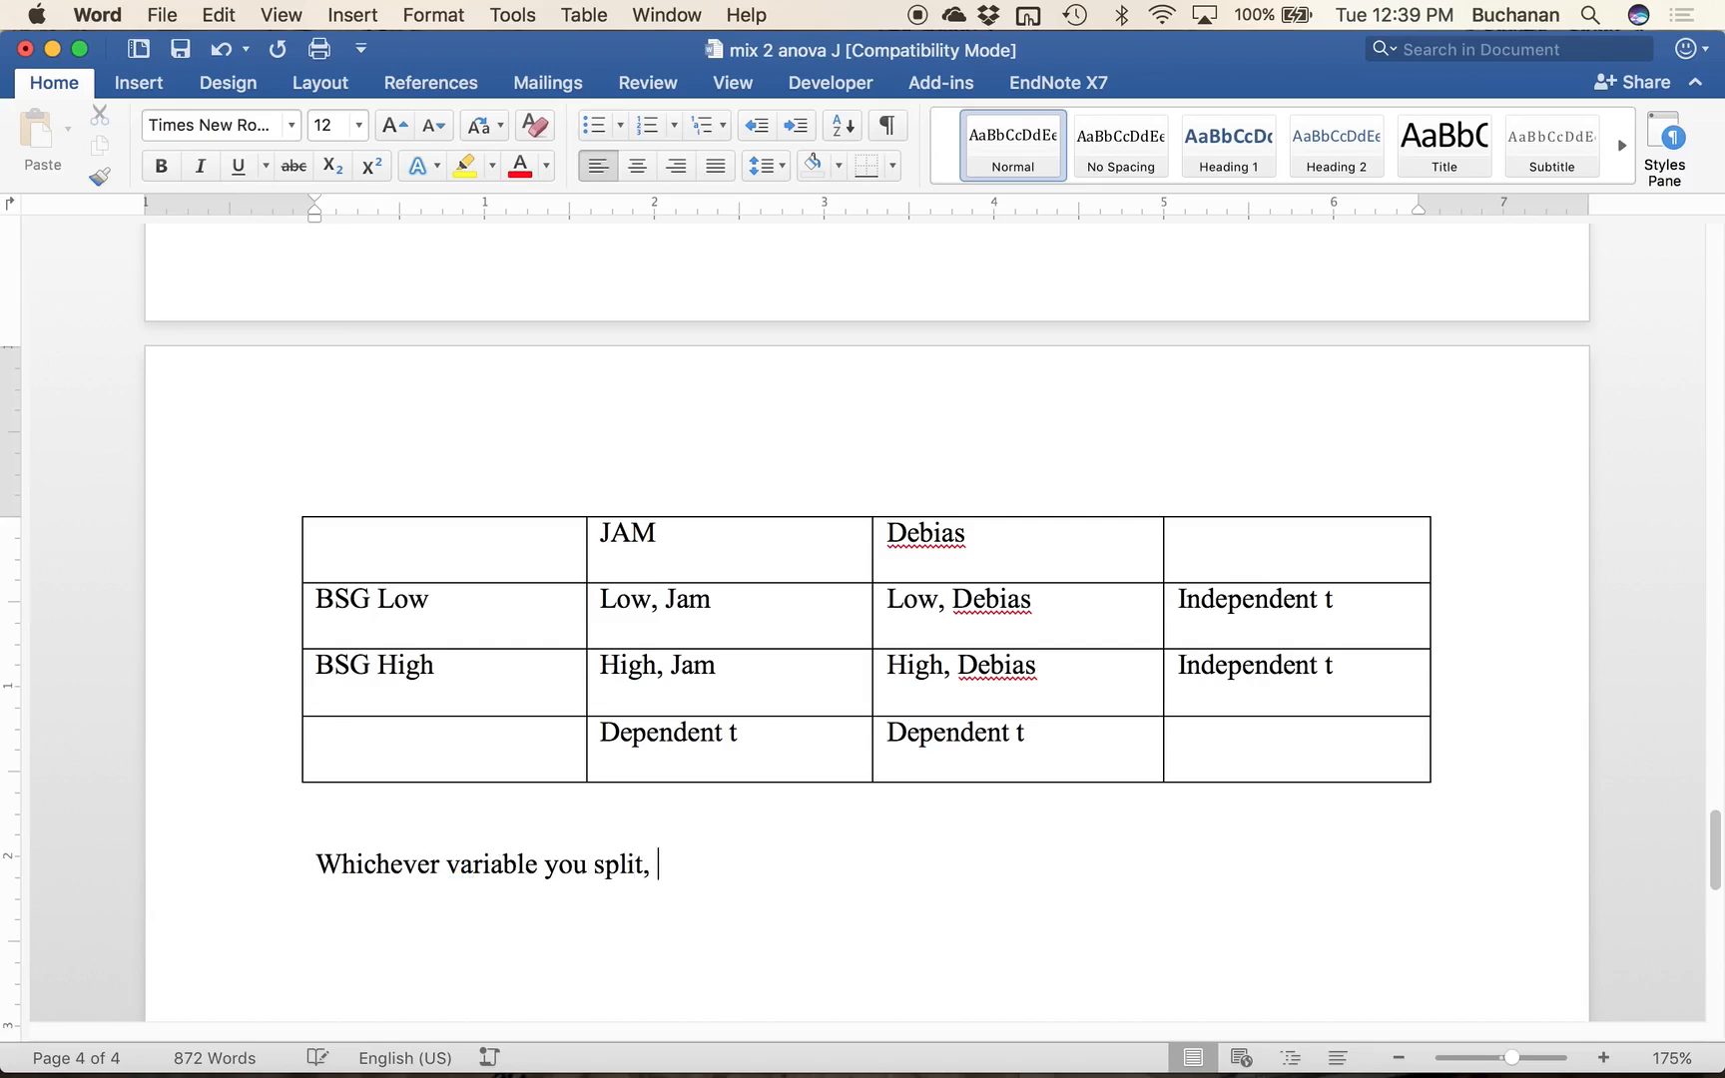
pyautogui.write(' the other variable is the one you analyze (')
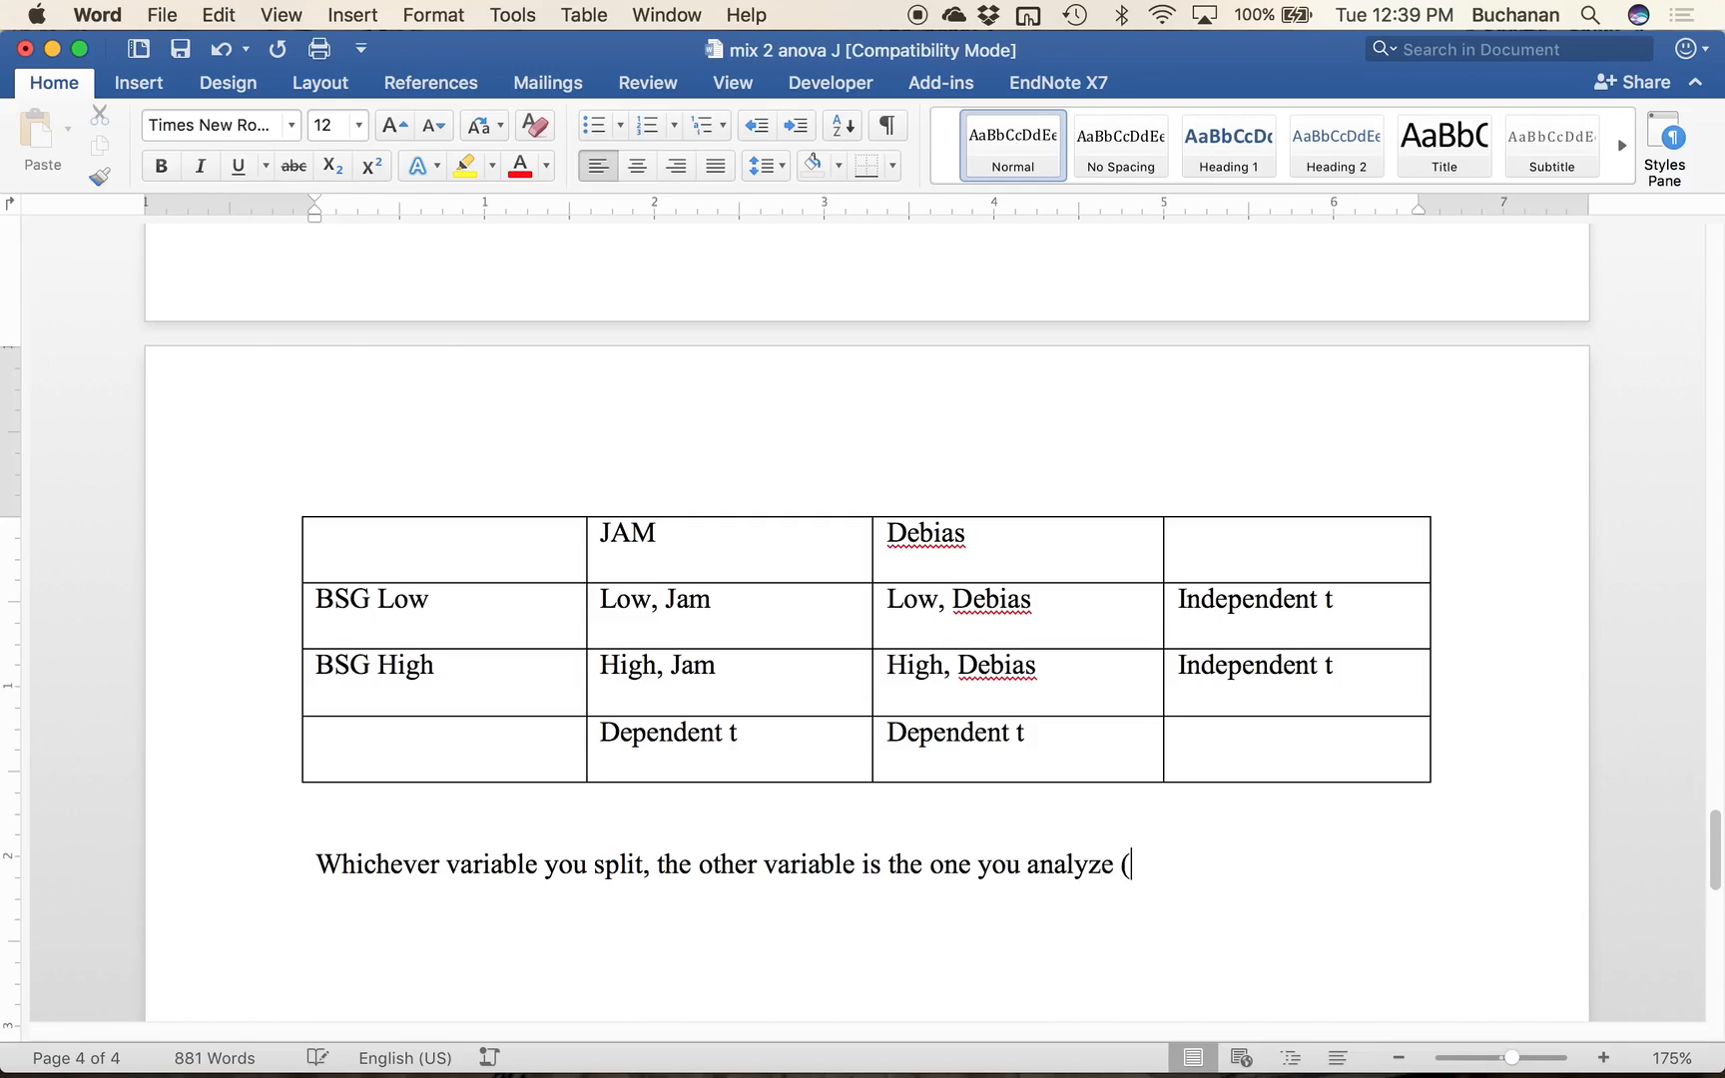
# Step: Add the dash bullet "Split on repeated measures variable, you are analyzing the between subjects variable (independent t)" under that sentence
pyautogui.write(' Split on repeated measures variable, you are anlayz')
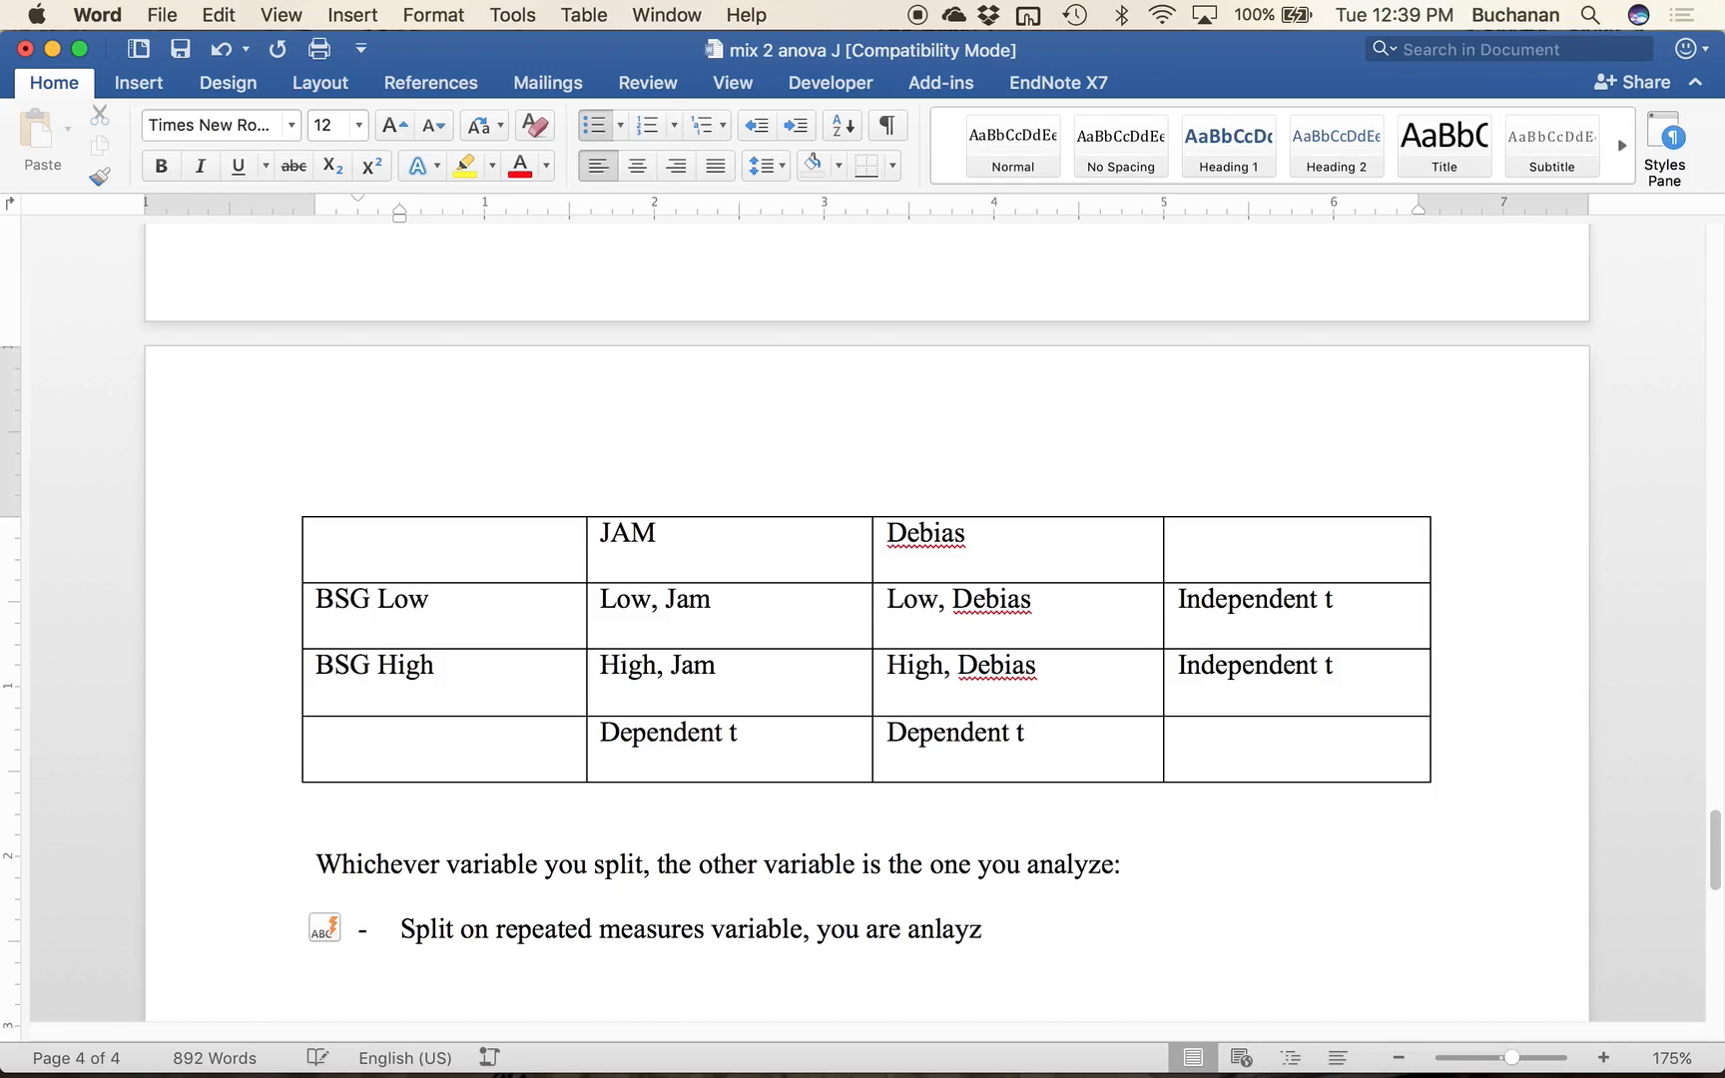
pyautogui.press('BackSpace')
pyautogui.press('BackSpace')
pyautogui.press('BackSpace')
pyautogui.press('BackSpace')
pyautogui.write('alyzing the betw')
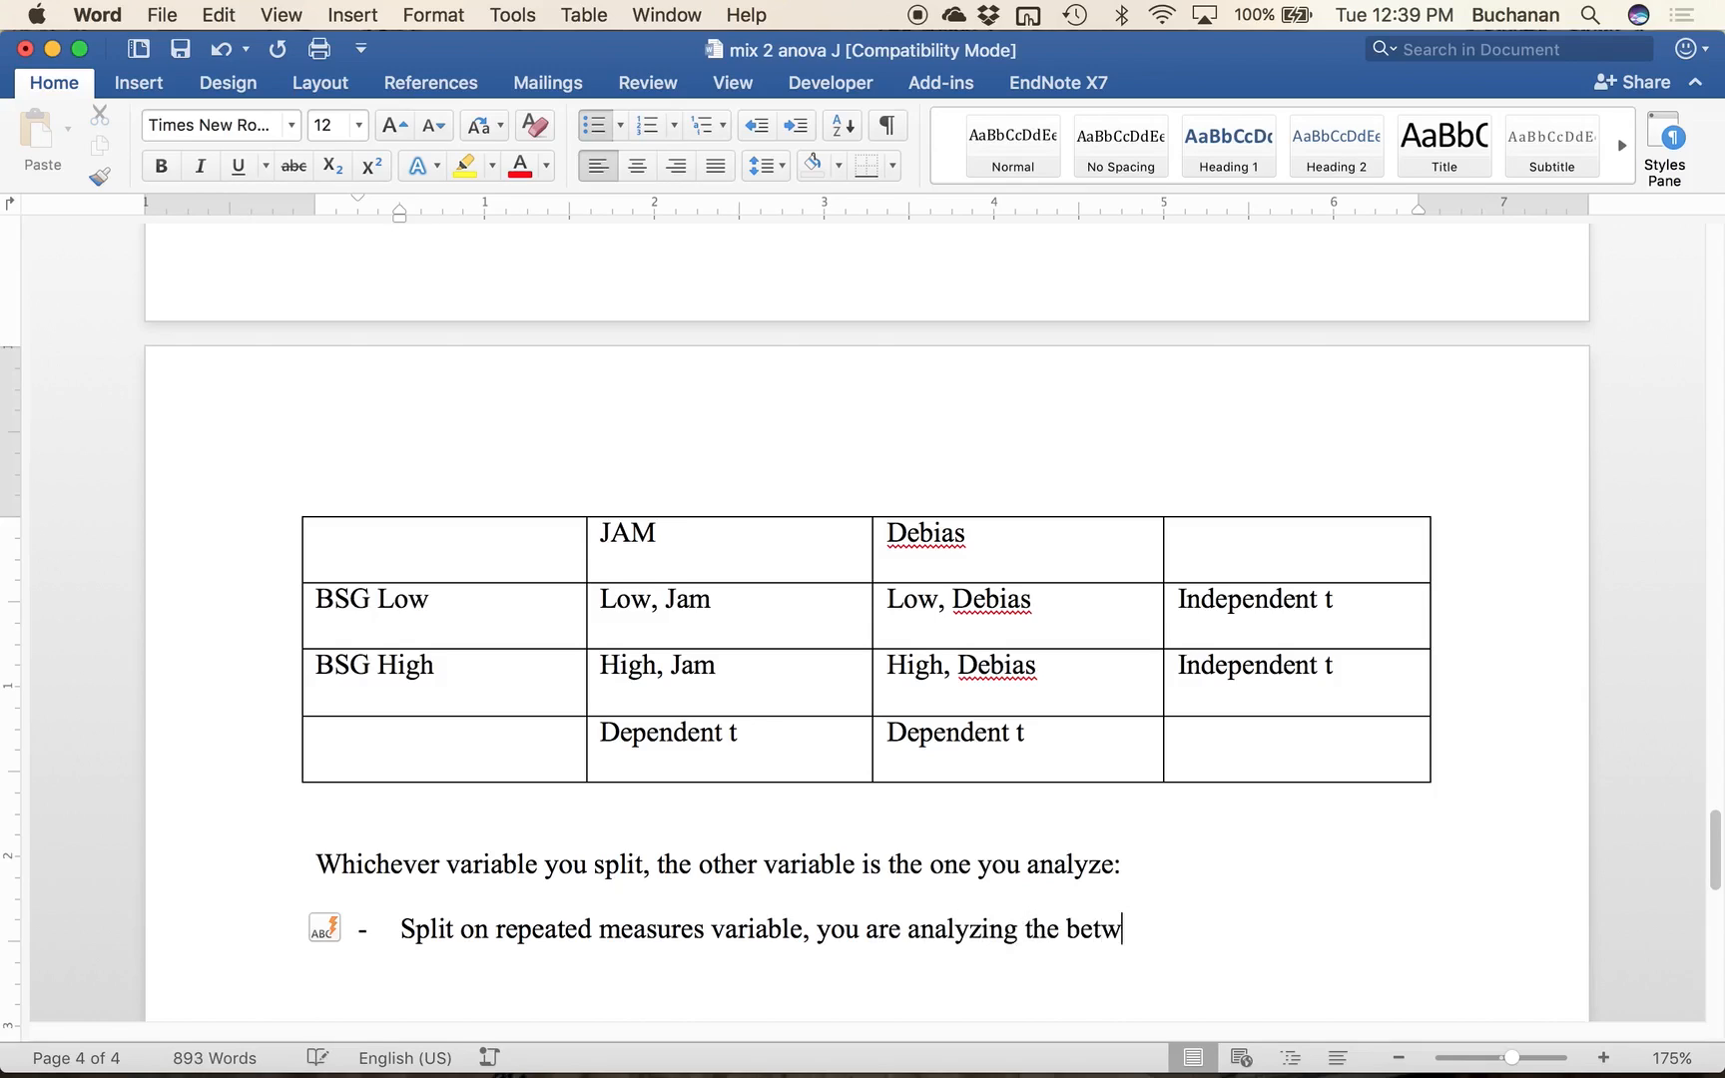
pyautogui.write('een subjects variable')
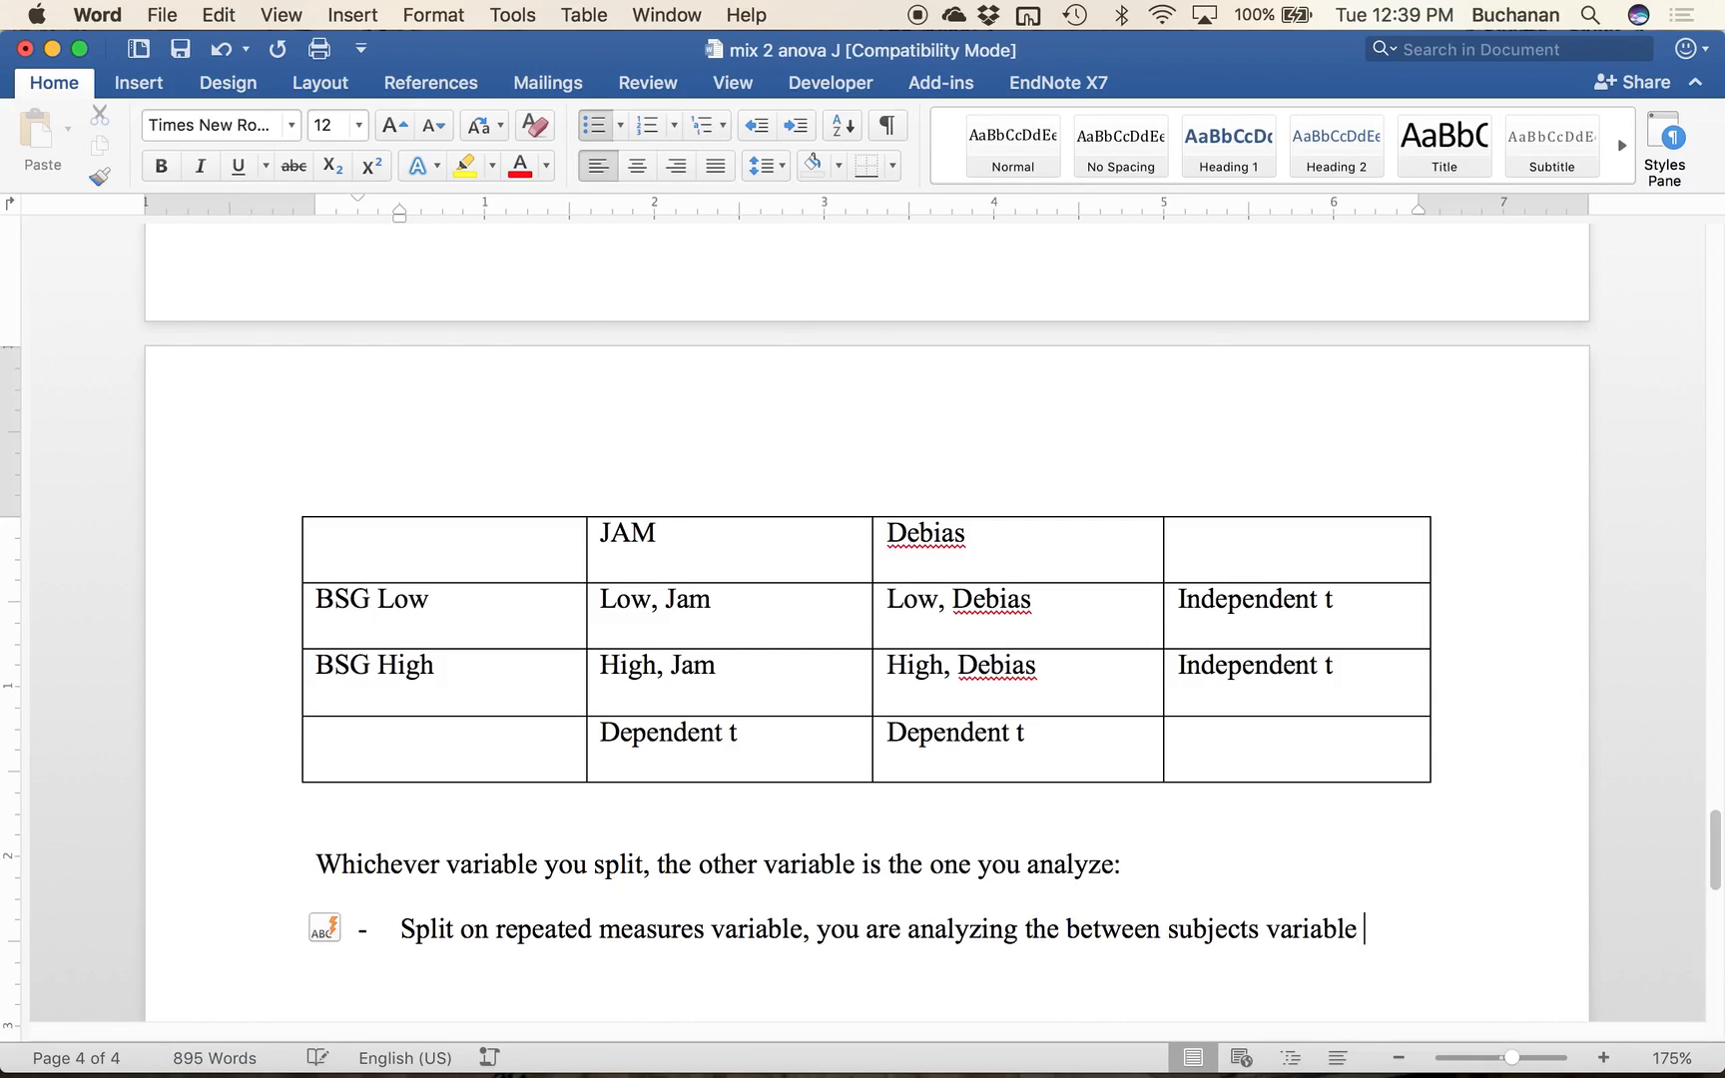
pyautogui.write(', independent t)')
pyautogui.click(334, 599)
pyautogui.moveTo(407, 594); pyautogui.dragTo(1217, 616)
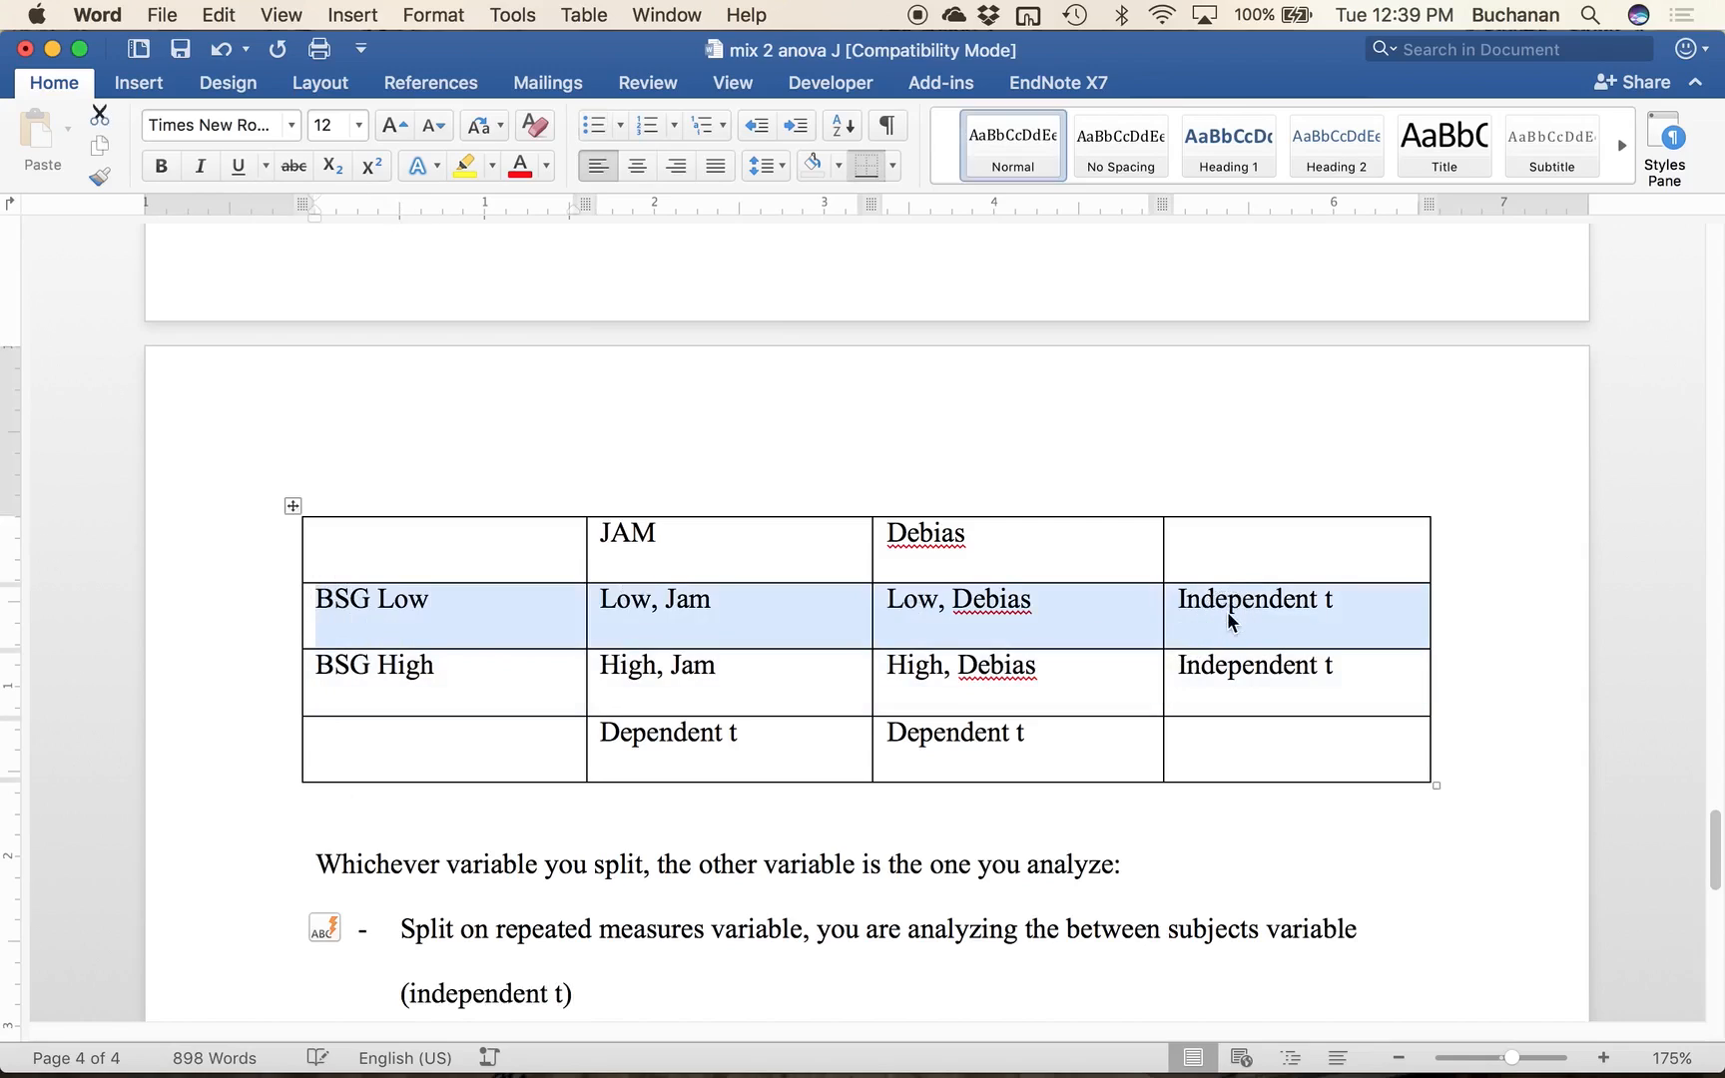
pyautogui.click(415, 644)
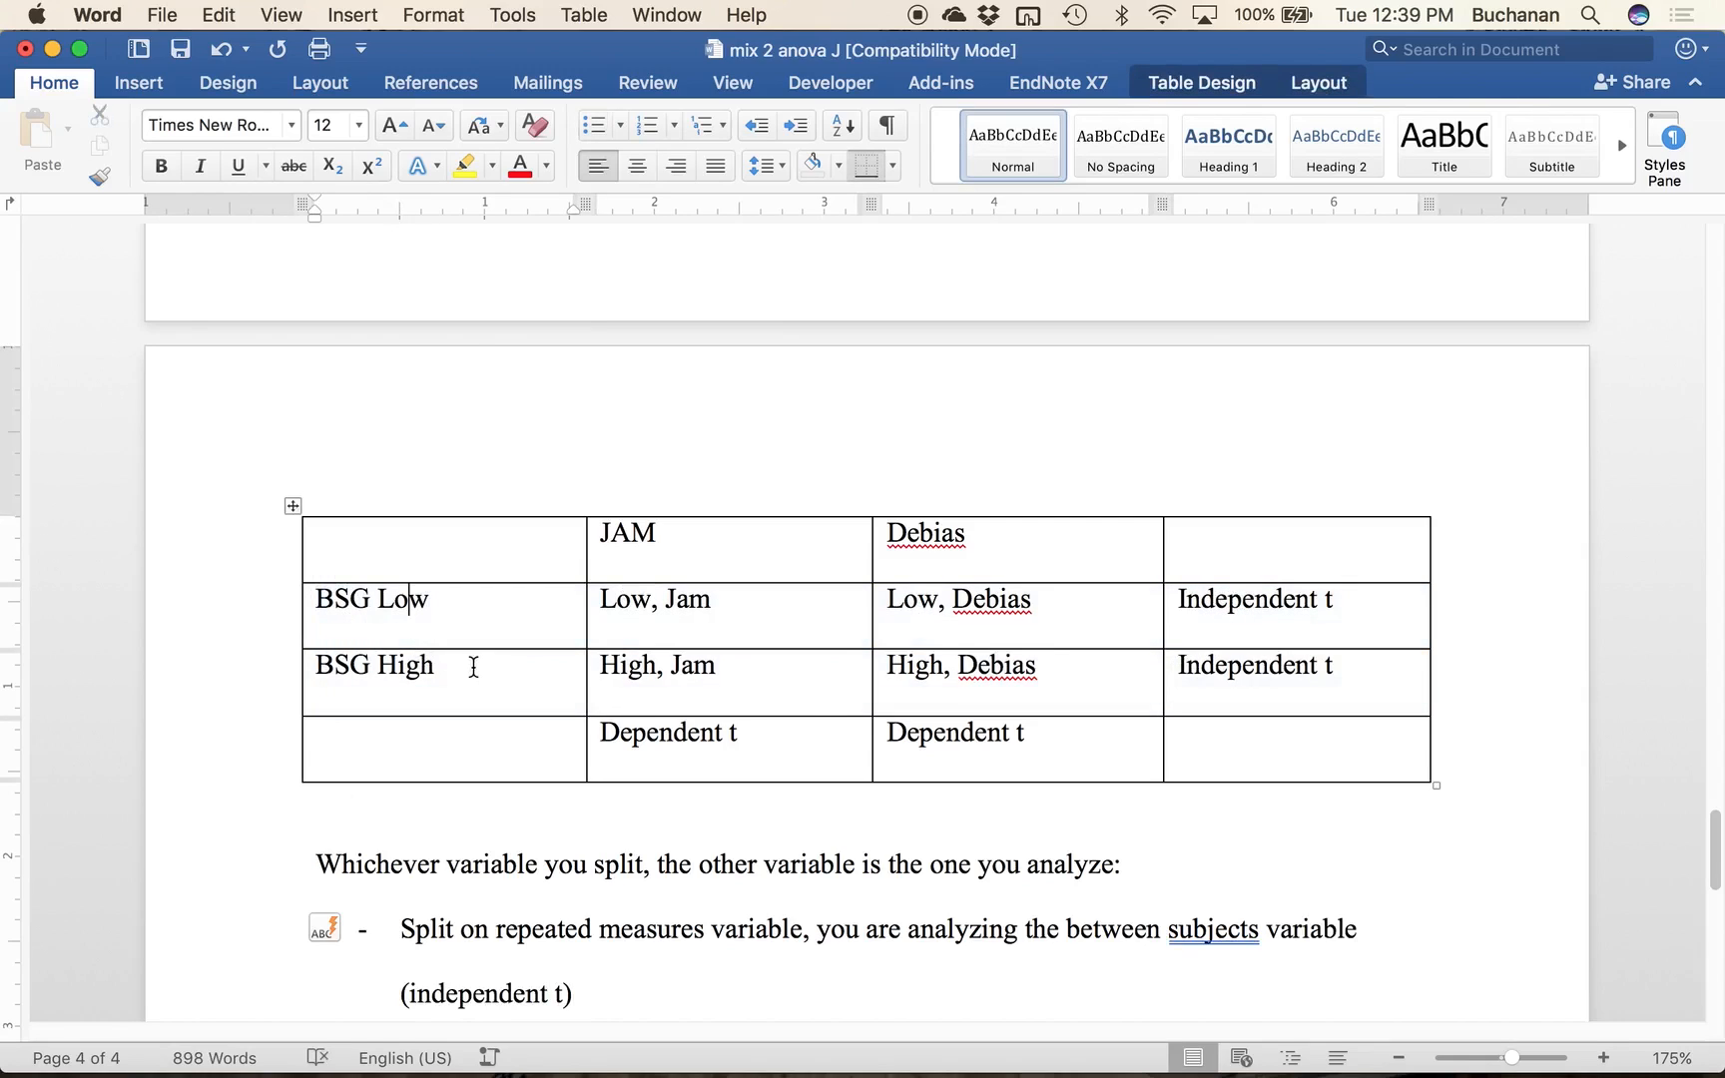
# Step: Add a second bullet reading "Split on the between subjects variable, you are analyzing the repeated measures variable (dependent t)"
pyautogui.click(612, 991)
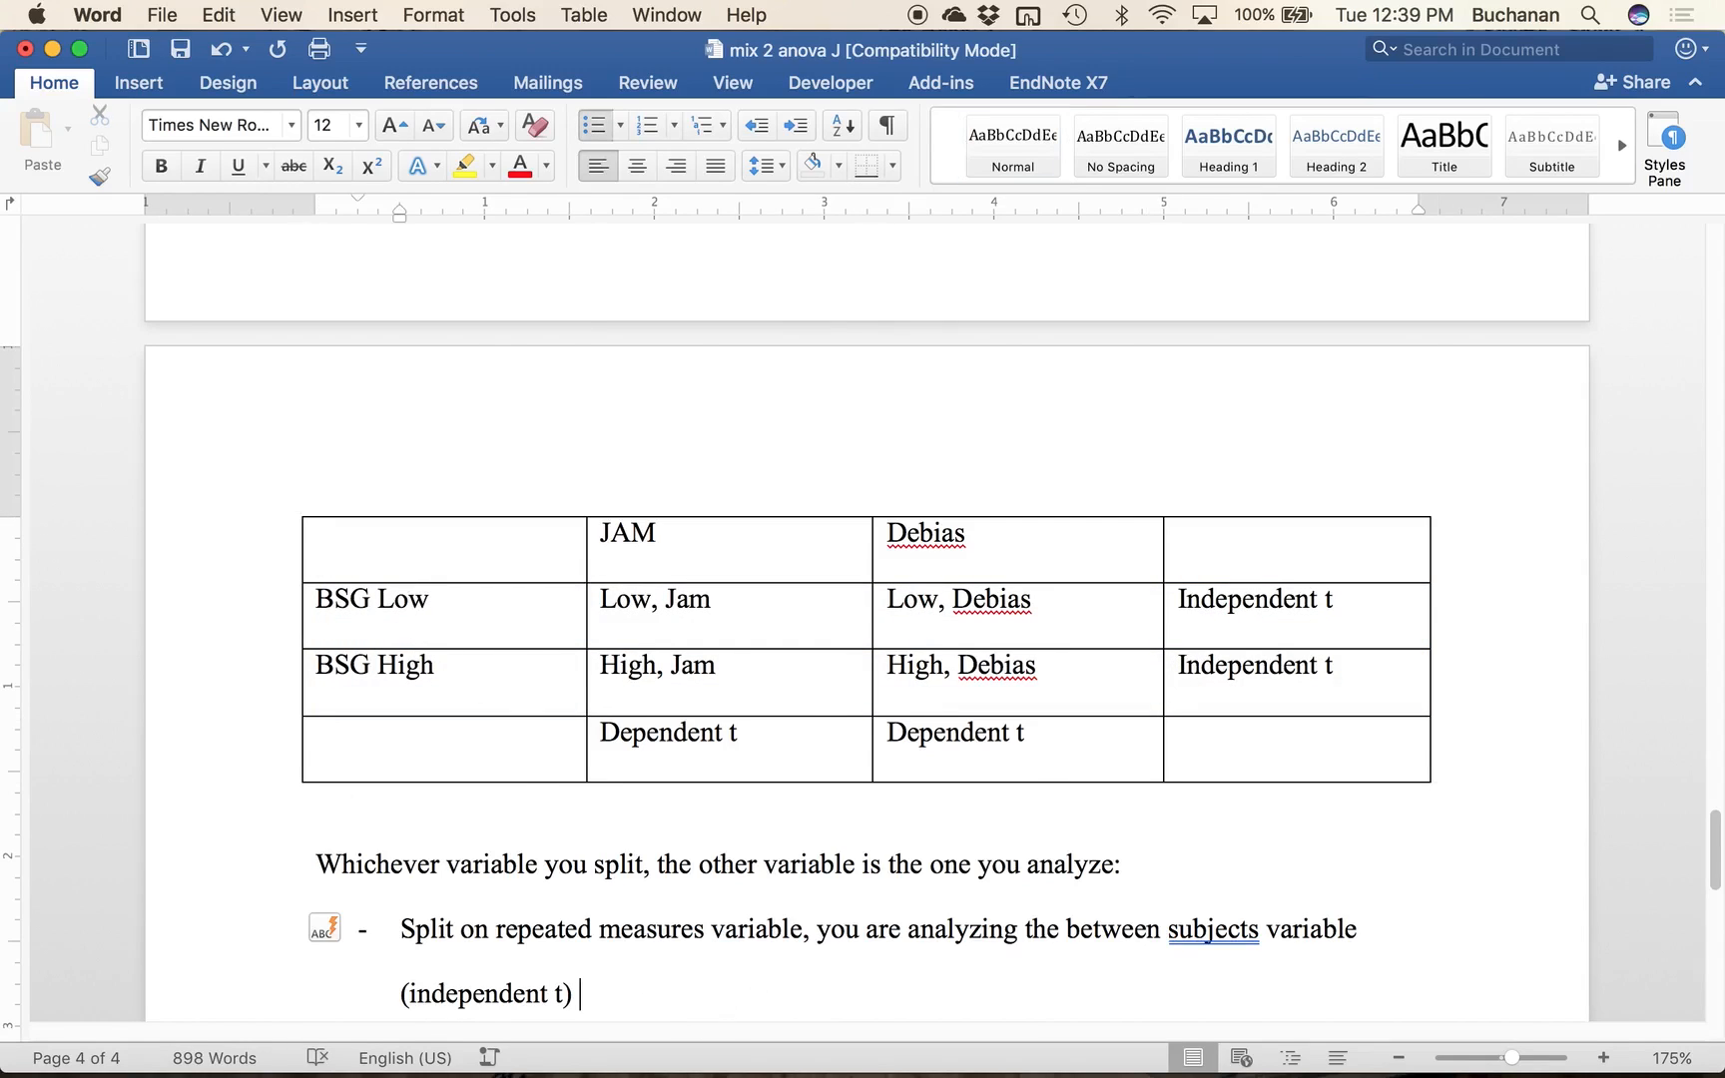
pyautogui.press('Return')
pyautogui.write('Split')
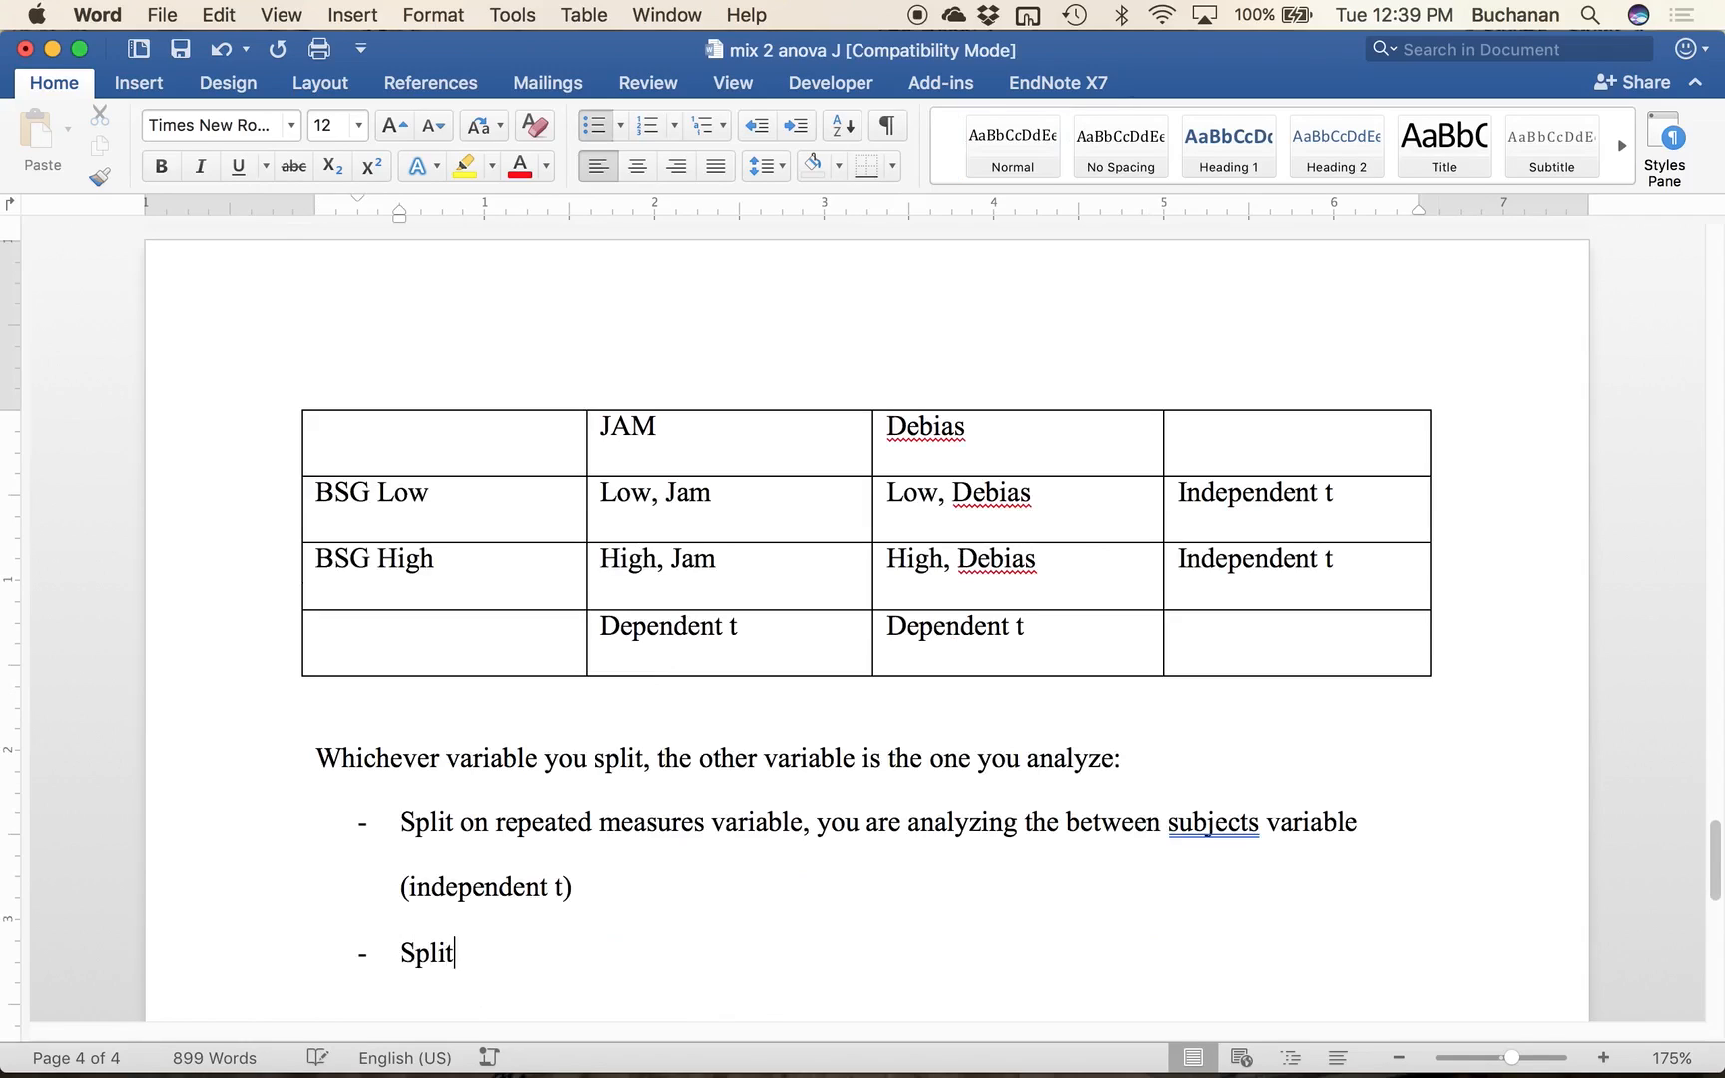
pyautogui.write(' on the between subjects variable, ')
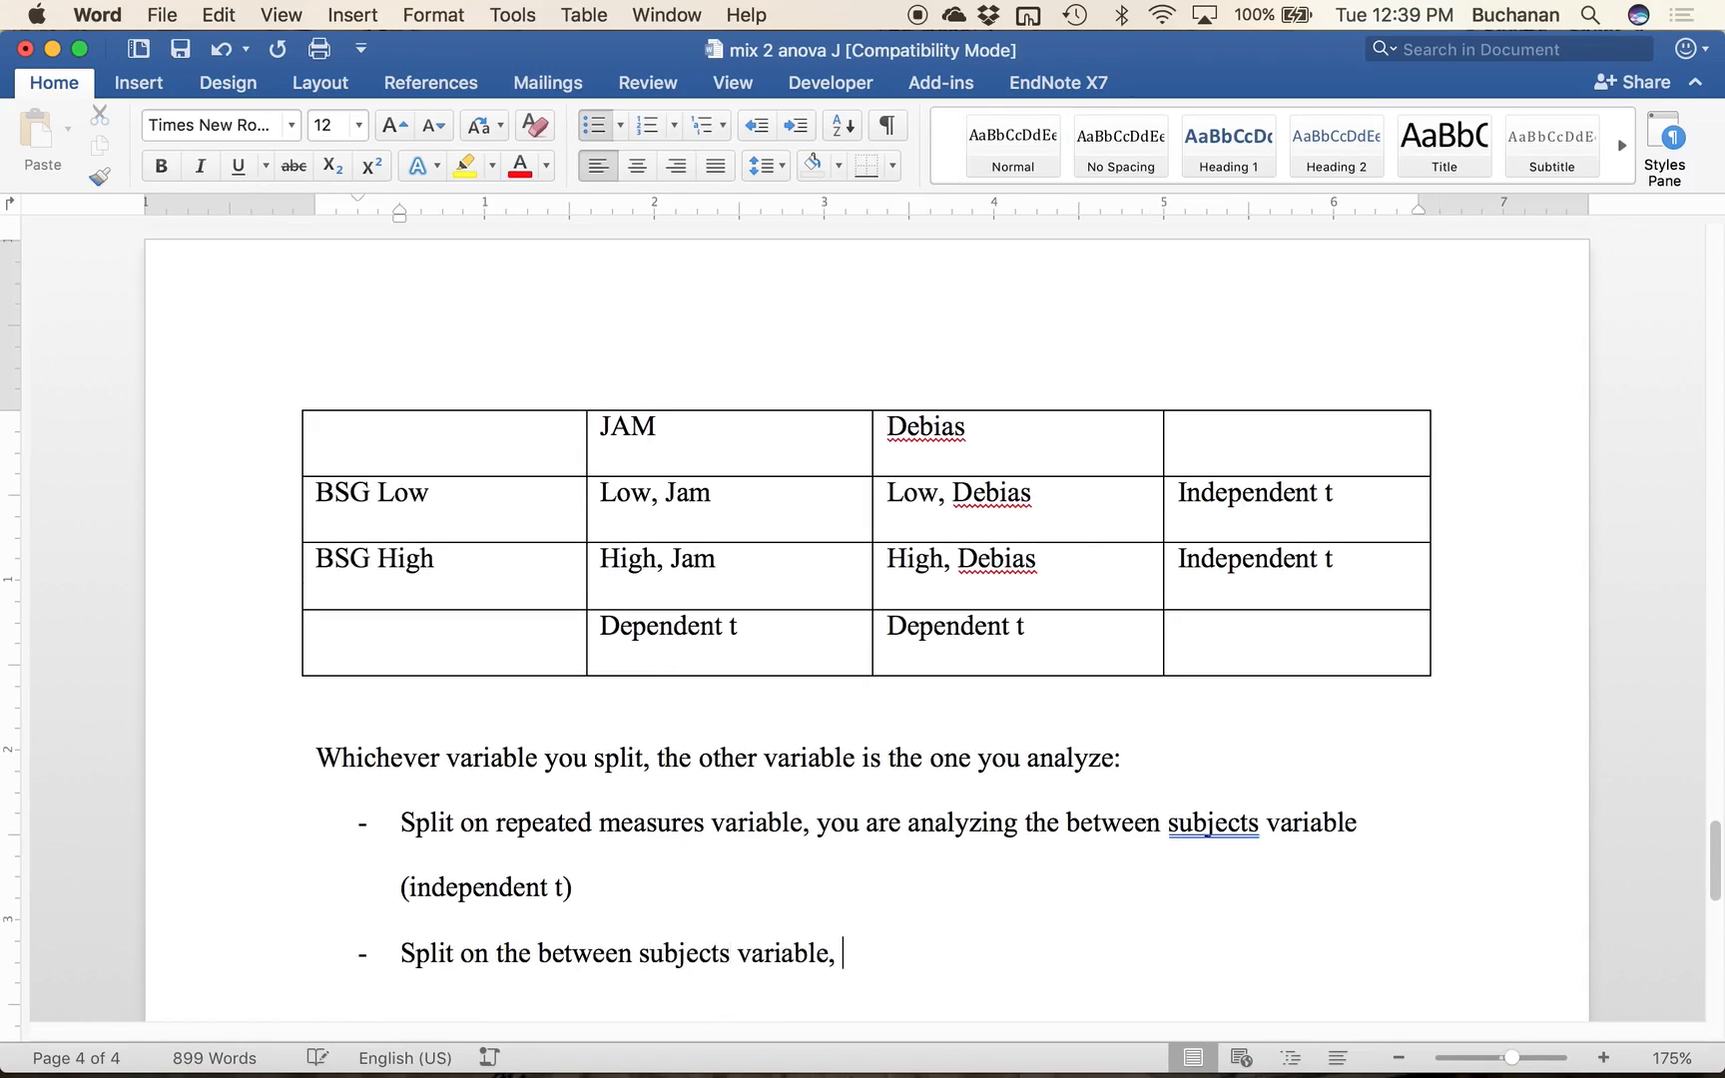
pyautogui.write('you are analyzed')
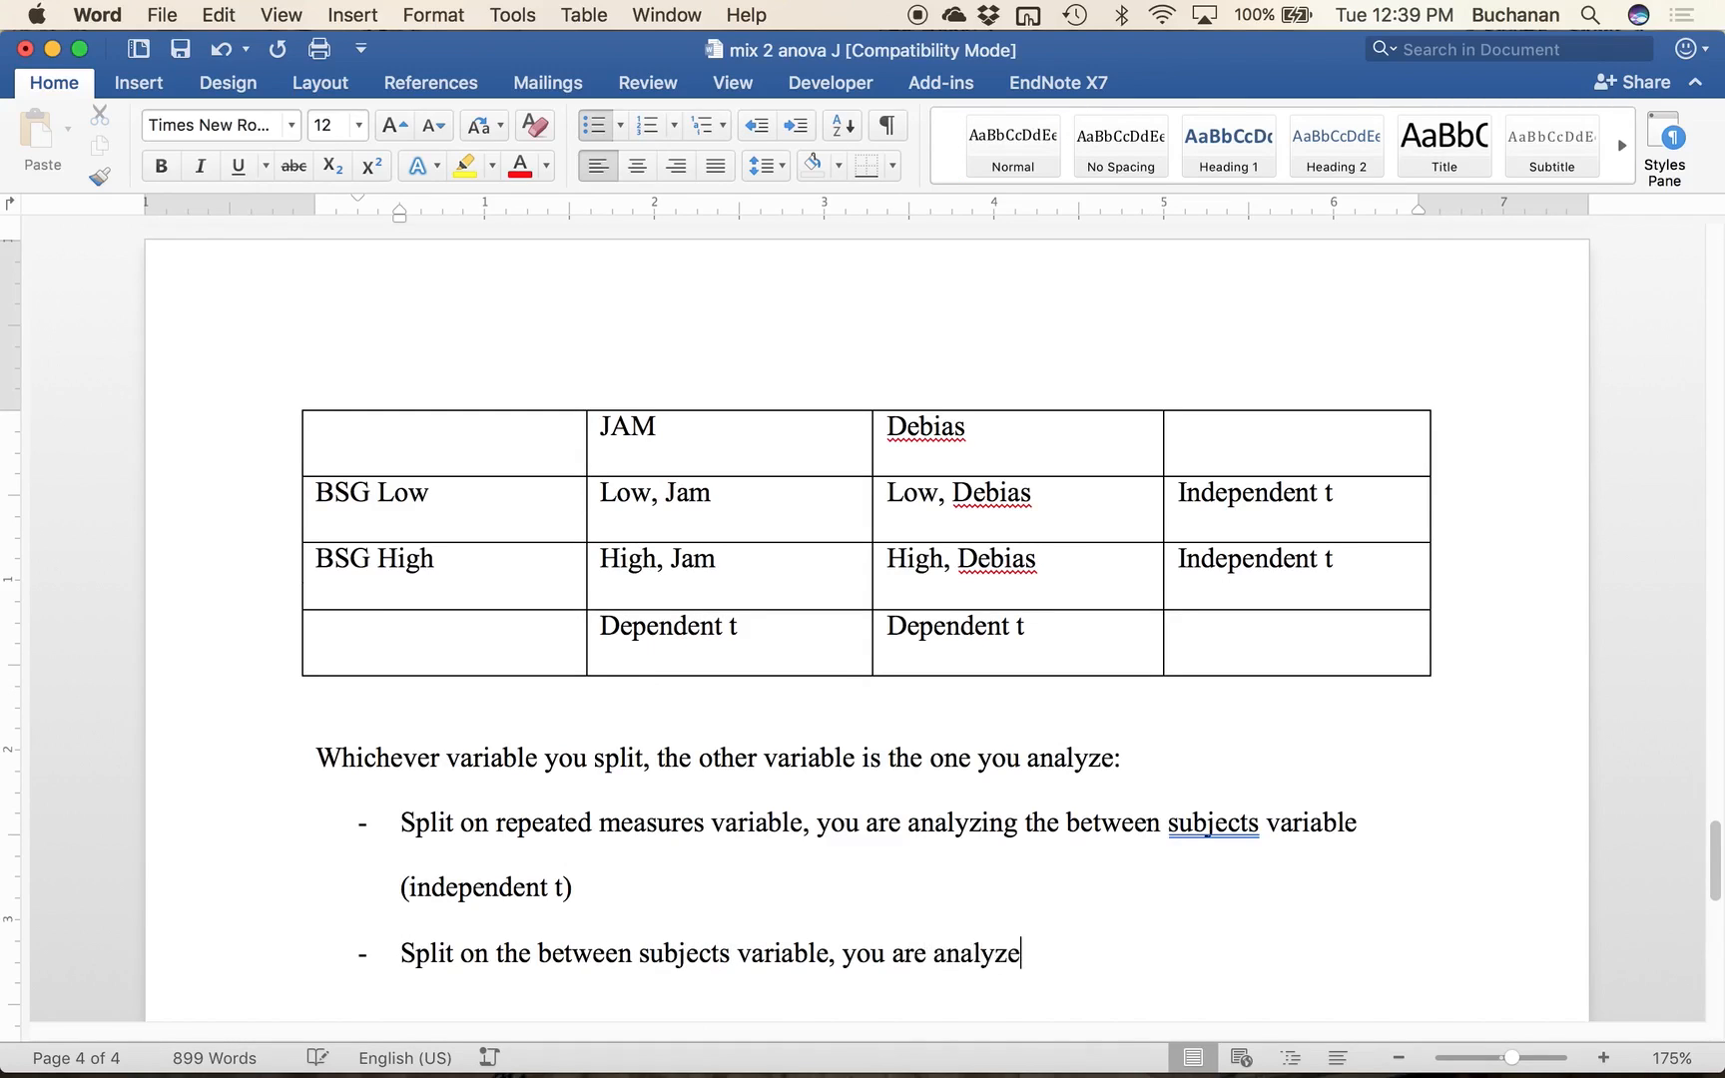
pyautogui.press('BackSpace')
pyautogui.press('BackSpace')
pyautogui.write('ing the repeated measures ')
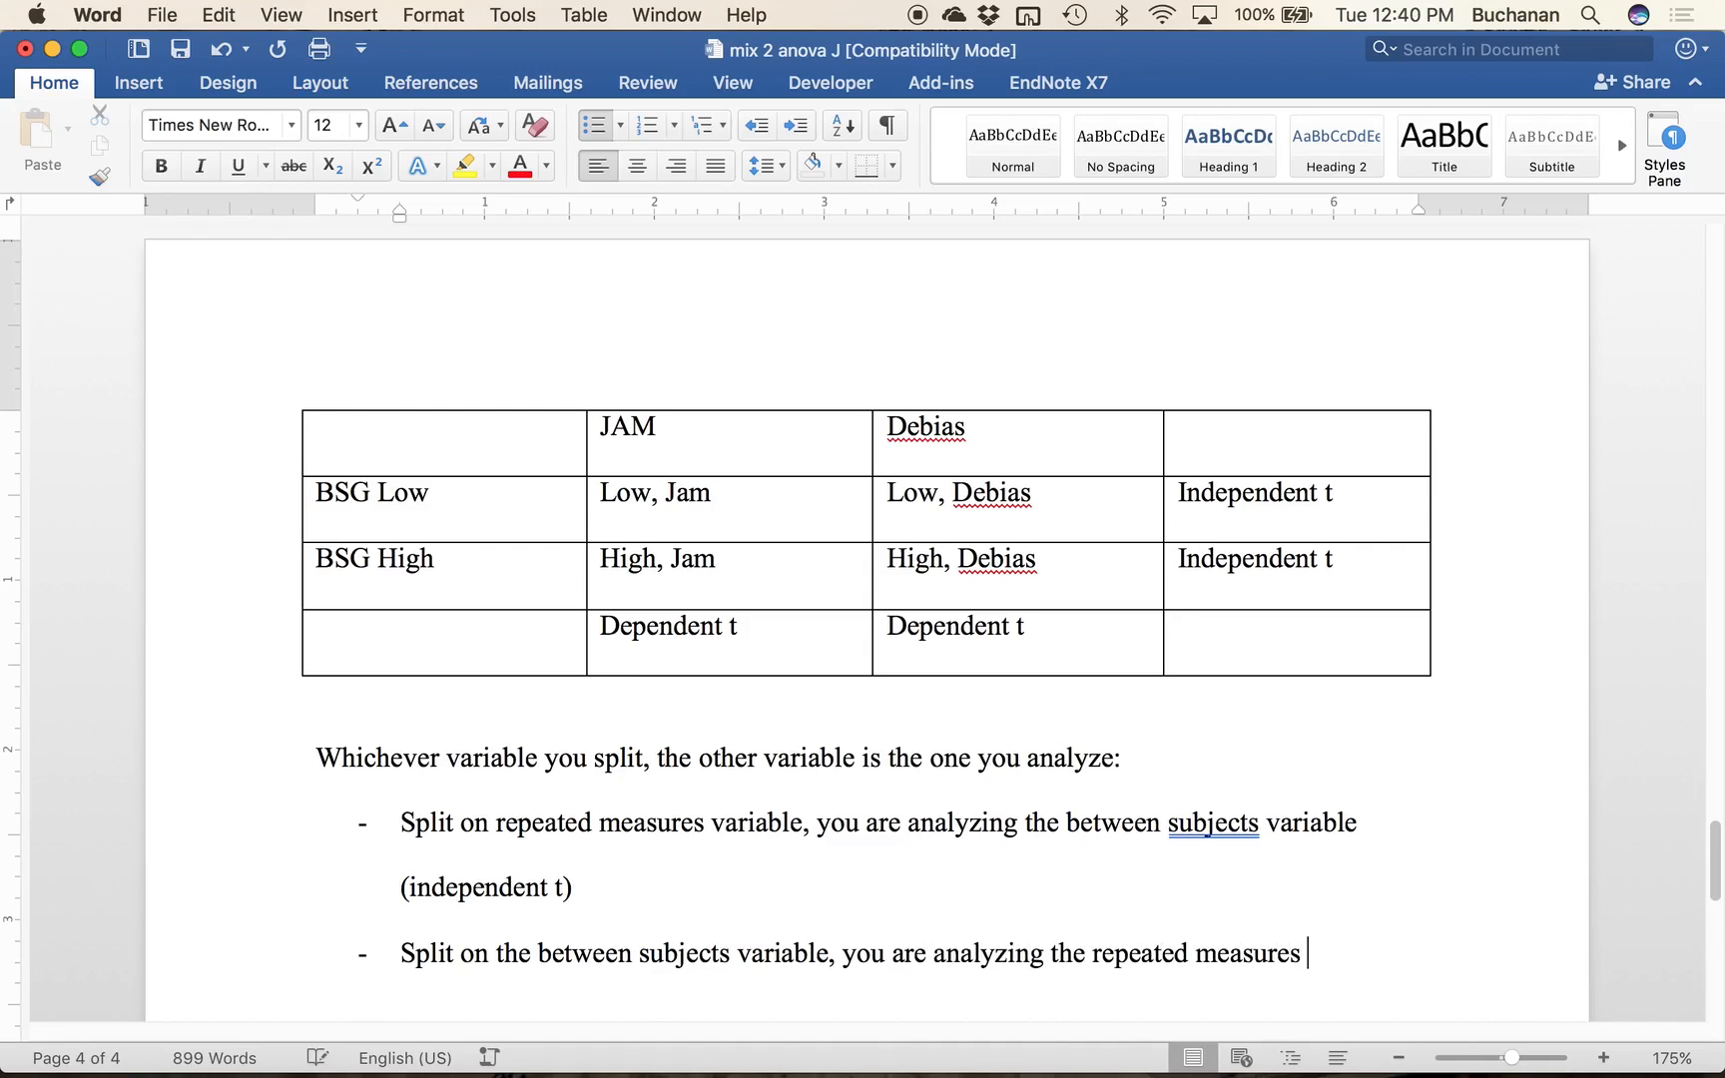
pyautogui.write('varaible (dependent t')
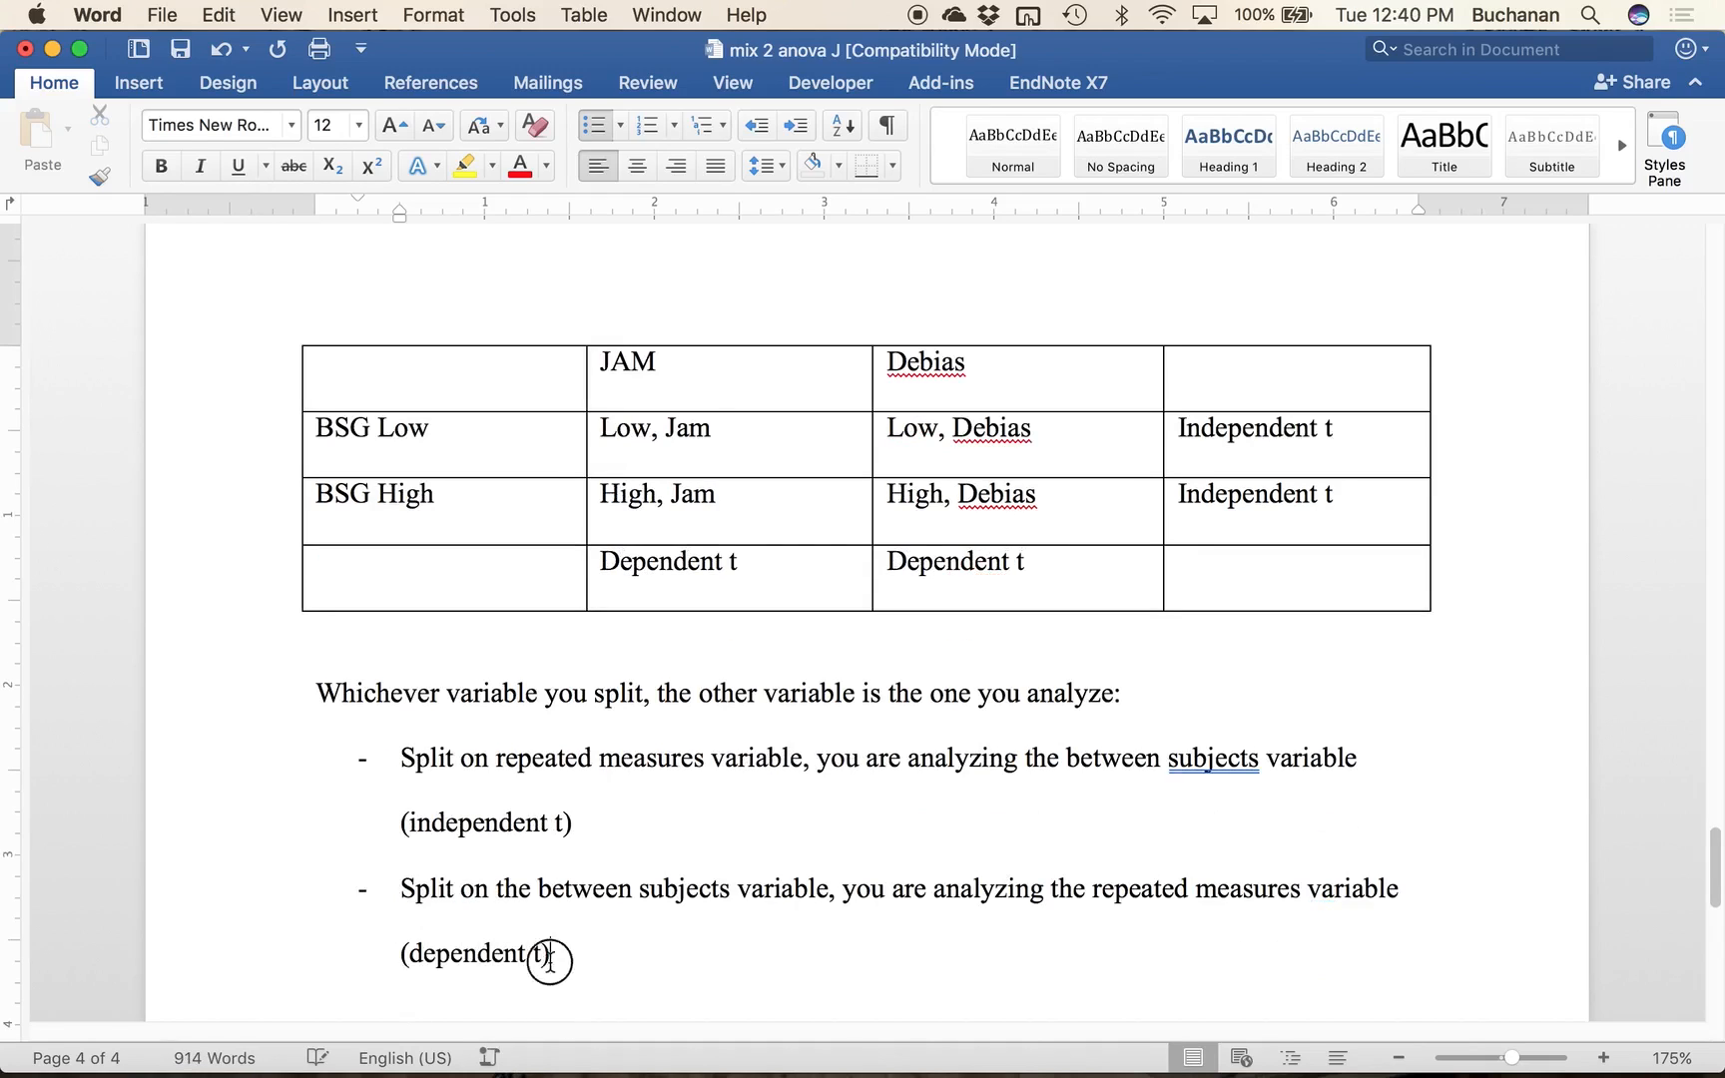
# Step: Set the line spacing of the sentence and its two bullets below the table to 1.0
pyautogui.moveTo(551, 955); pyautogui.dragTo(320, 699)
pyautogui.click(774, 166)
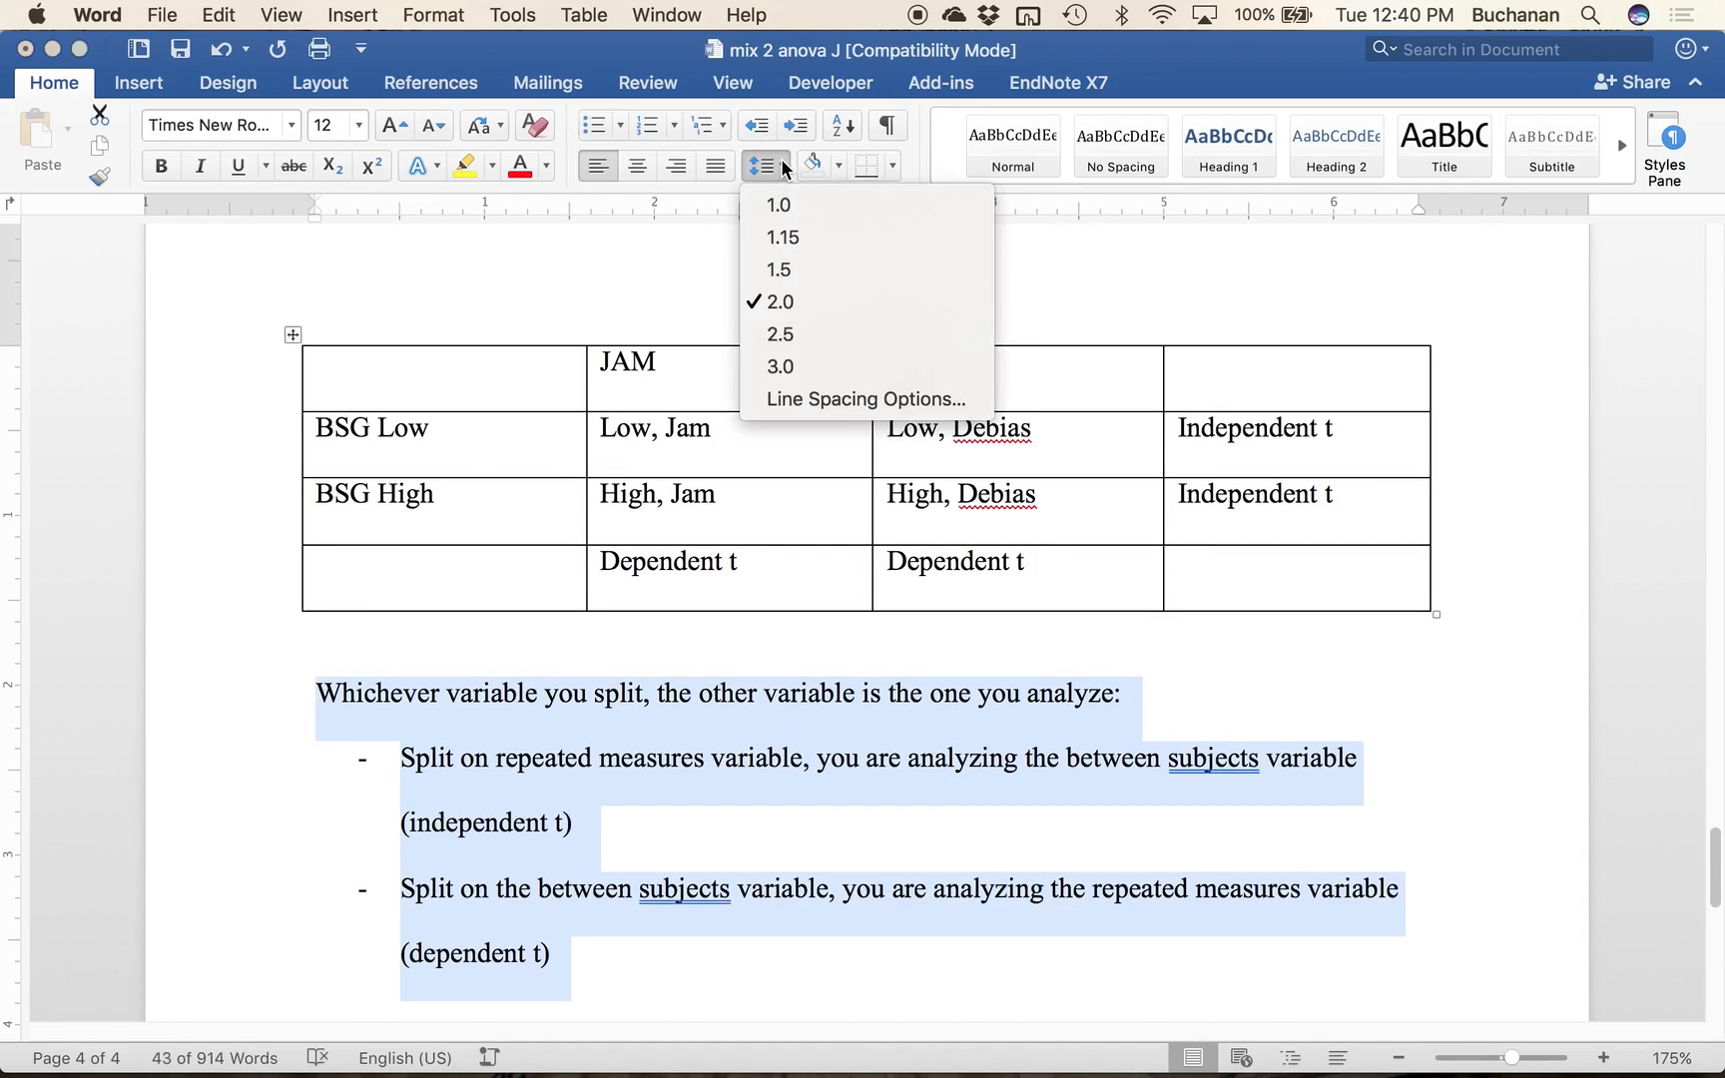
pyautogui.click(781, 208)
# Step: Write the question "Which way to go (across or down)?" as a new paragraph below the bullets
pyautogui.click(577, 849)
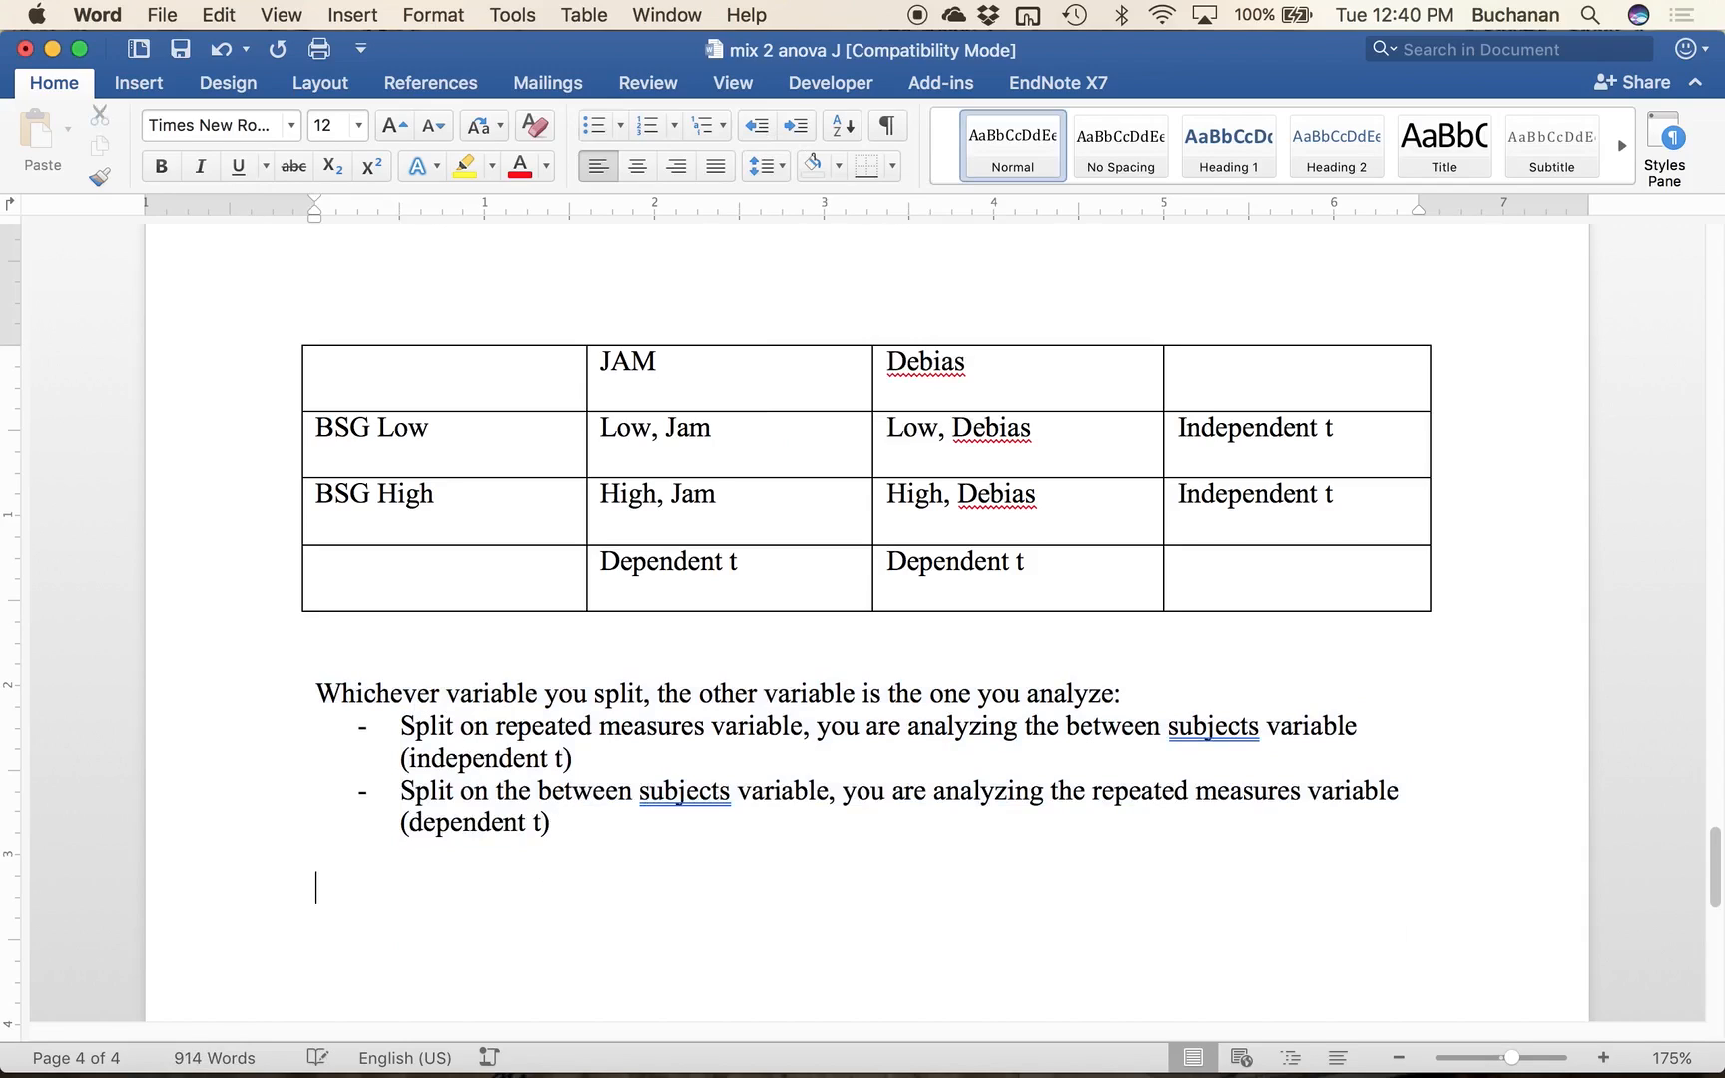
pyautogui.write('Which way to ')
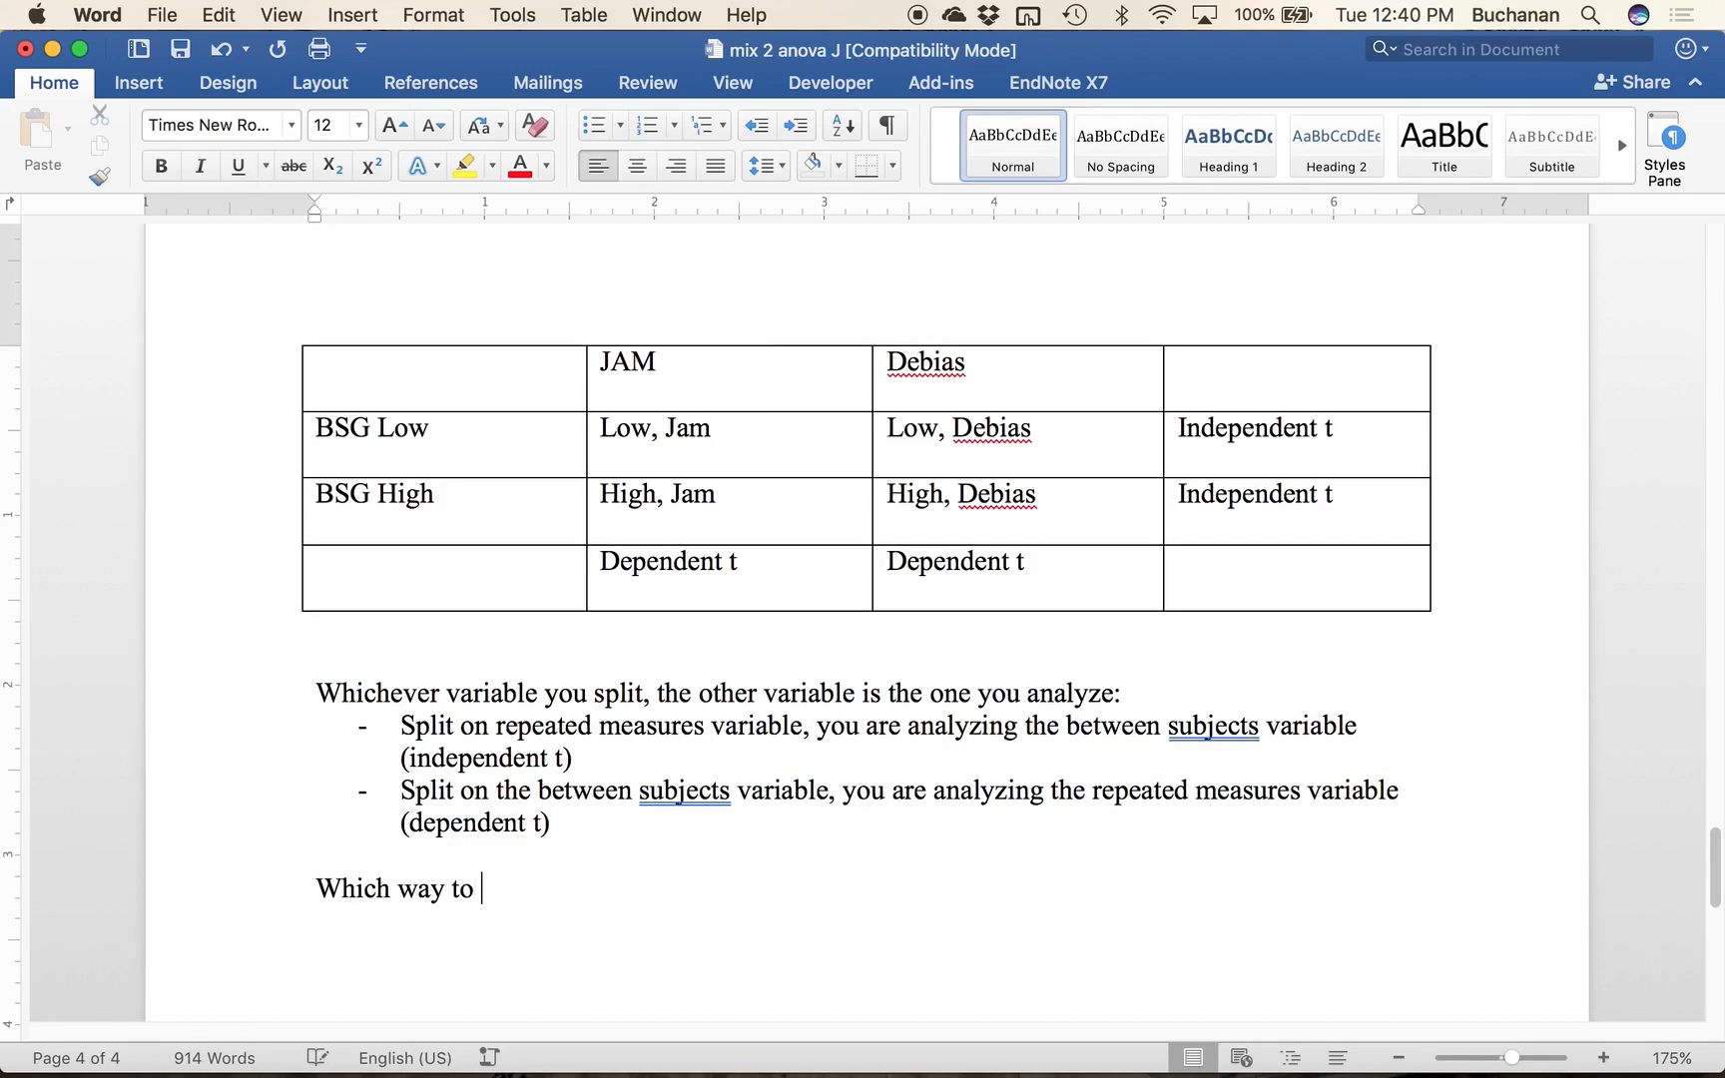
pyautogui.write('go a')
pyautogui.press('BackSpace')
pyautogui.write('(acc')
pyautogui.press('BackSpace')
pyautogui.write('ross or down)')
pyautogui.write('? ')
# Step: Add the dash bullet "Go with the hypothesis" under the question
pyautogui.write('- ')
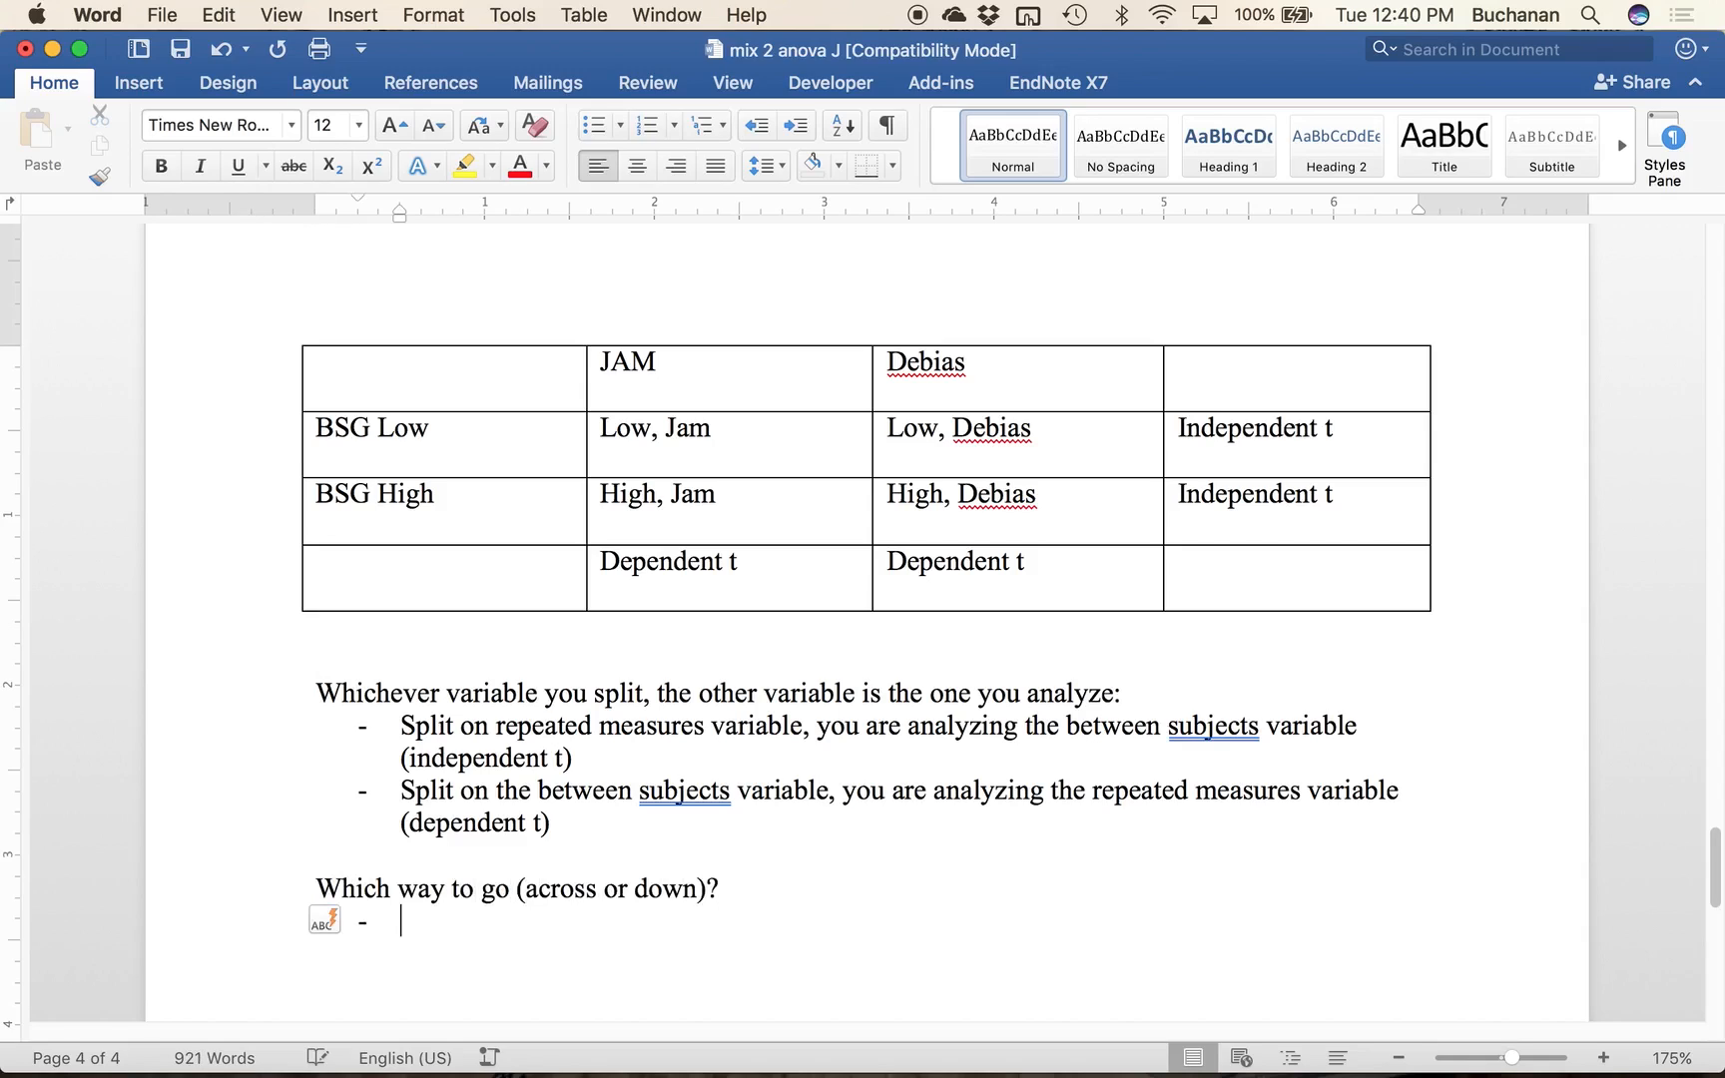
pyautogui.write('Go wit')
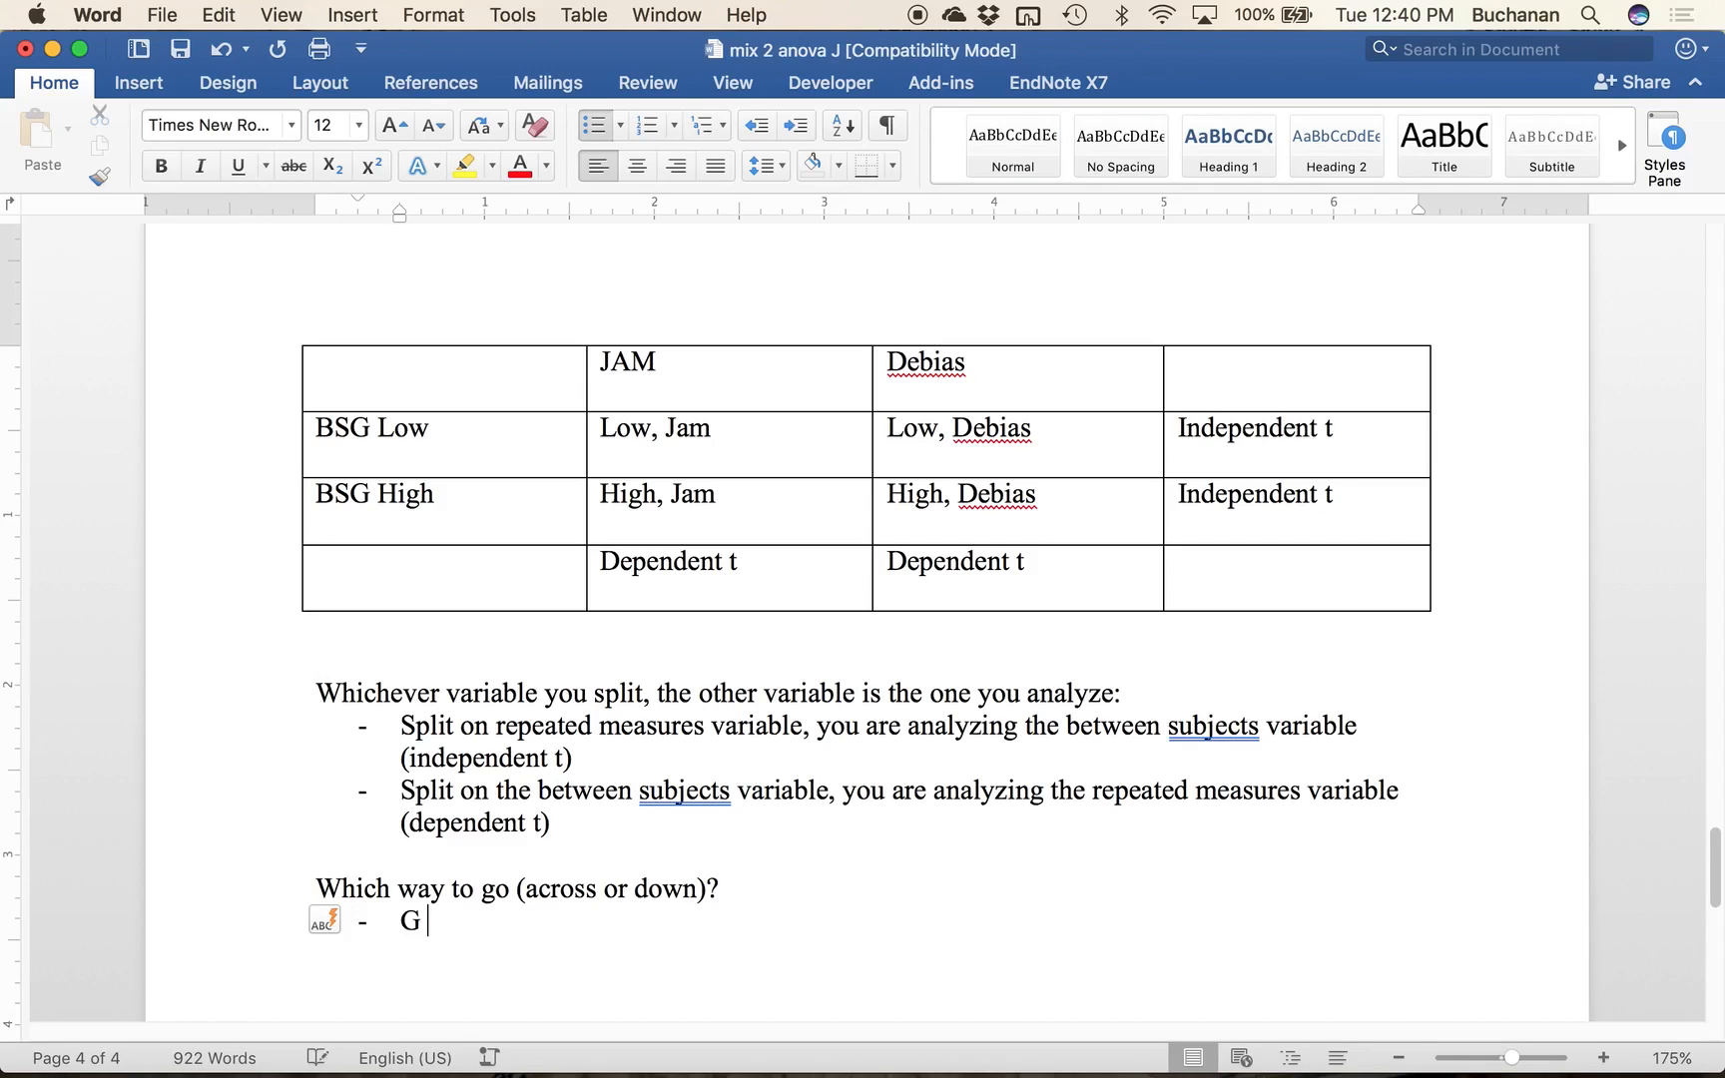
pyautogui.write('h the hypothesis')
pyautogui.press('Return')
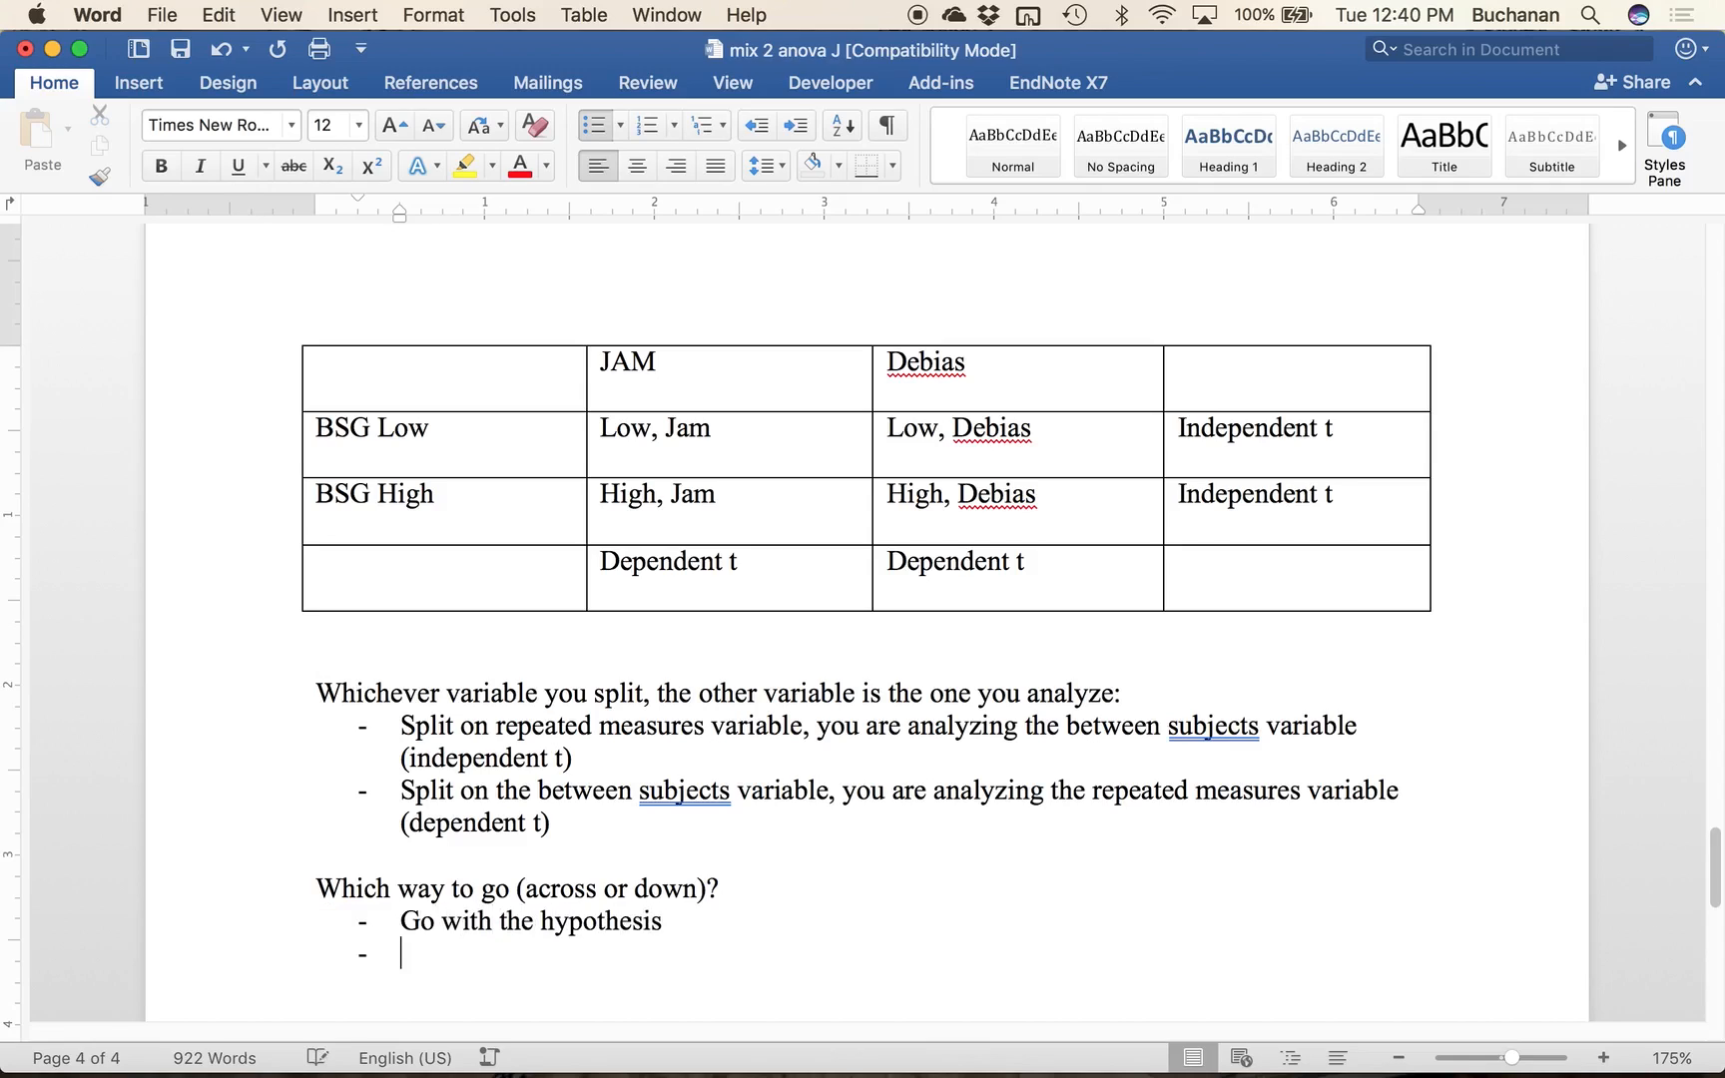
# Step: Add a second bullet under the question reading "Split on the larger number of levels, which creates less post hoc tests"
pyautogui.write('G')
pyautogui.press('BackSpace')
pyautogui.write('Split on the smalle rnumber of levels')
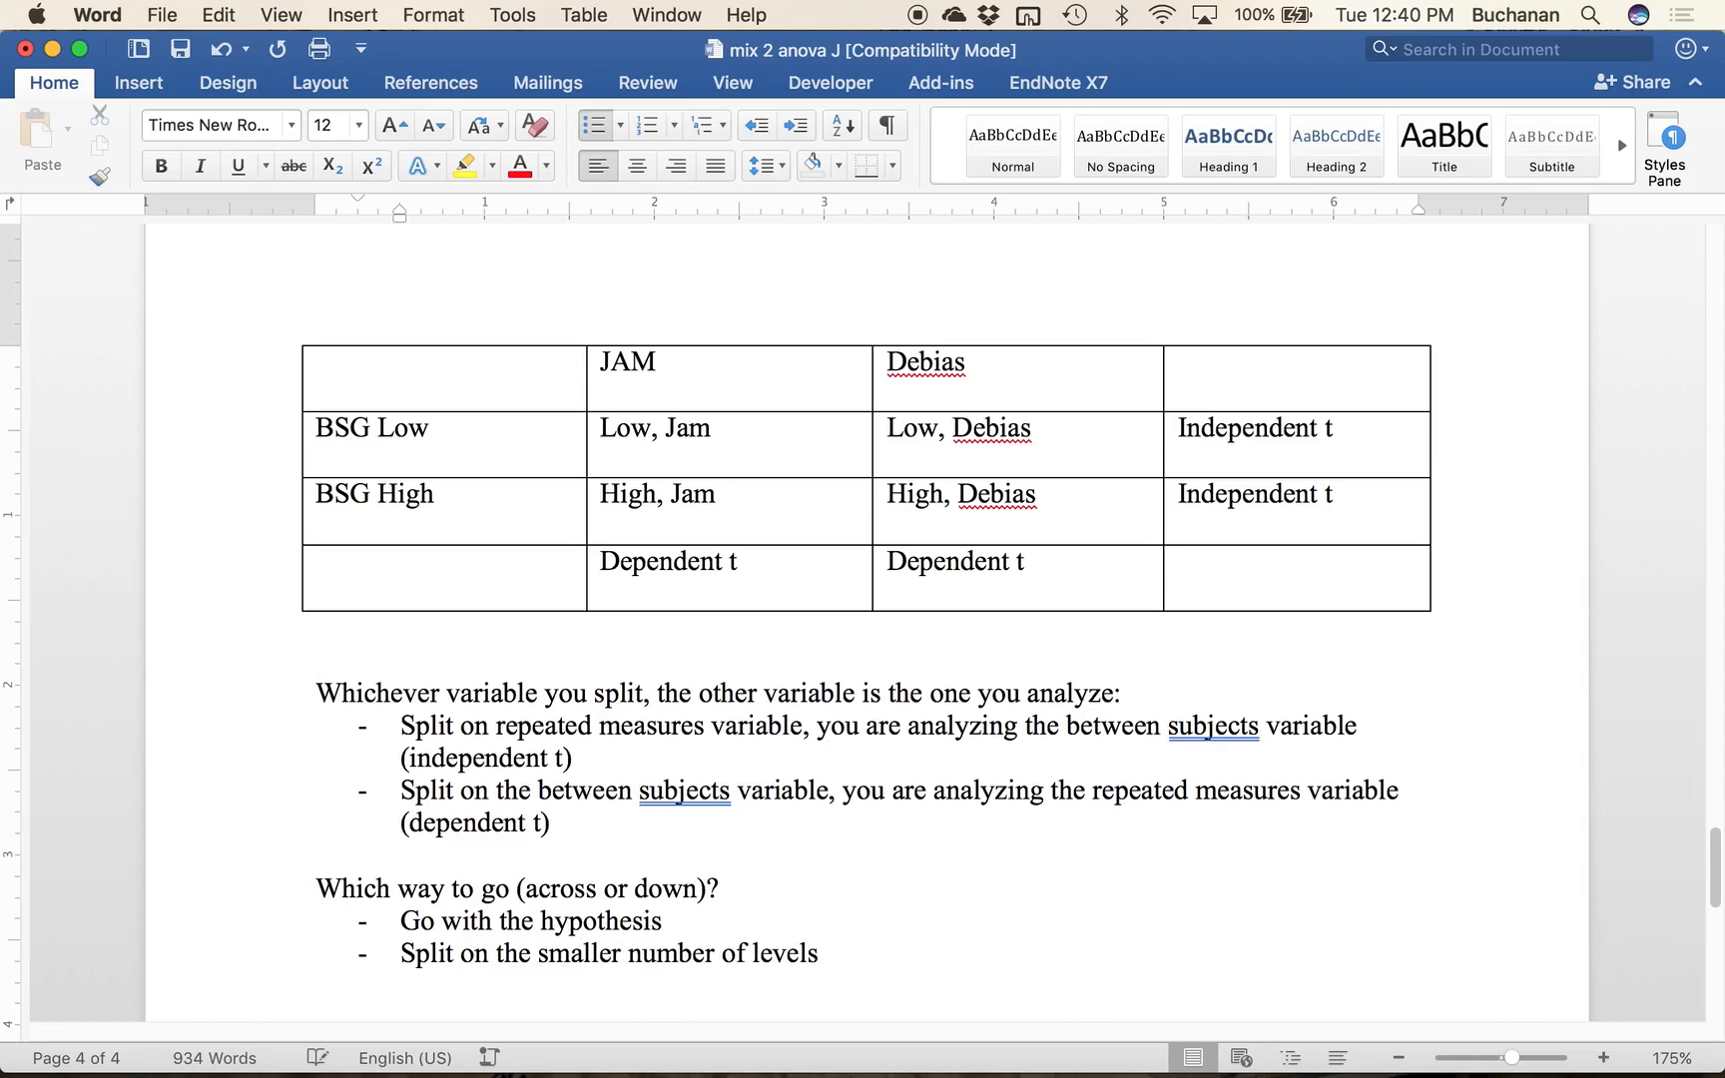
pyautogui.doubleClick(569, 953)
pyautogui.write('large')
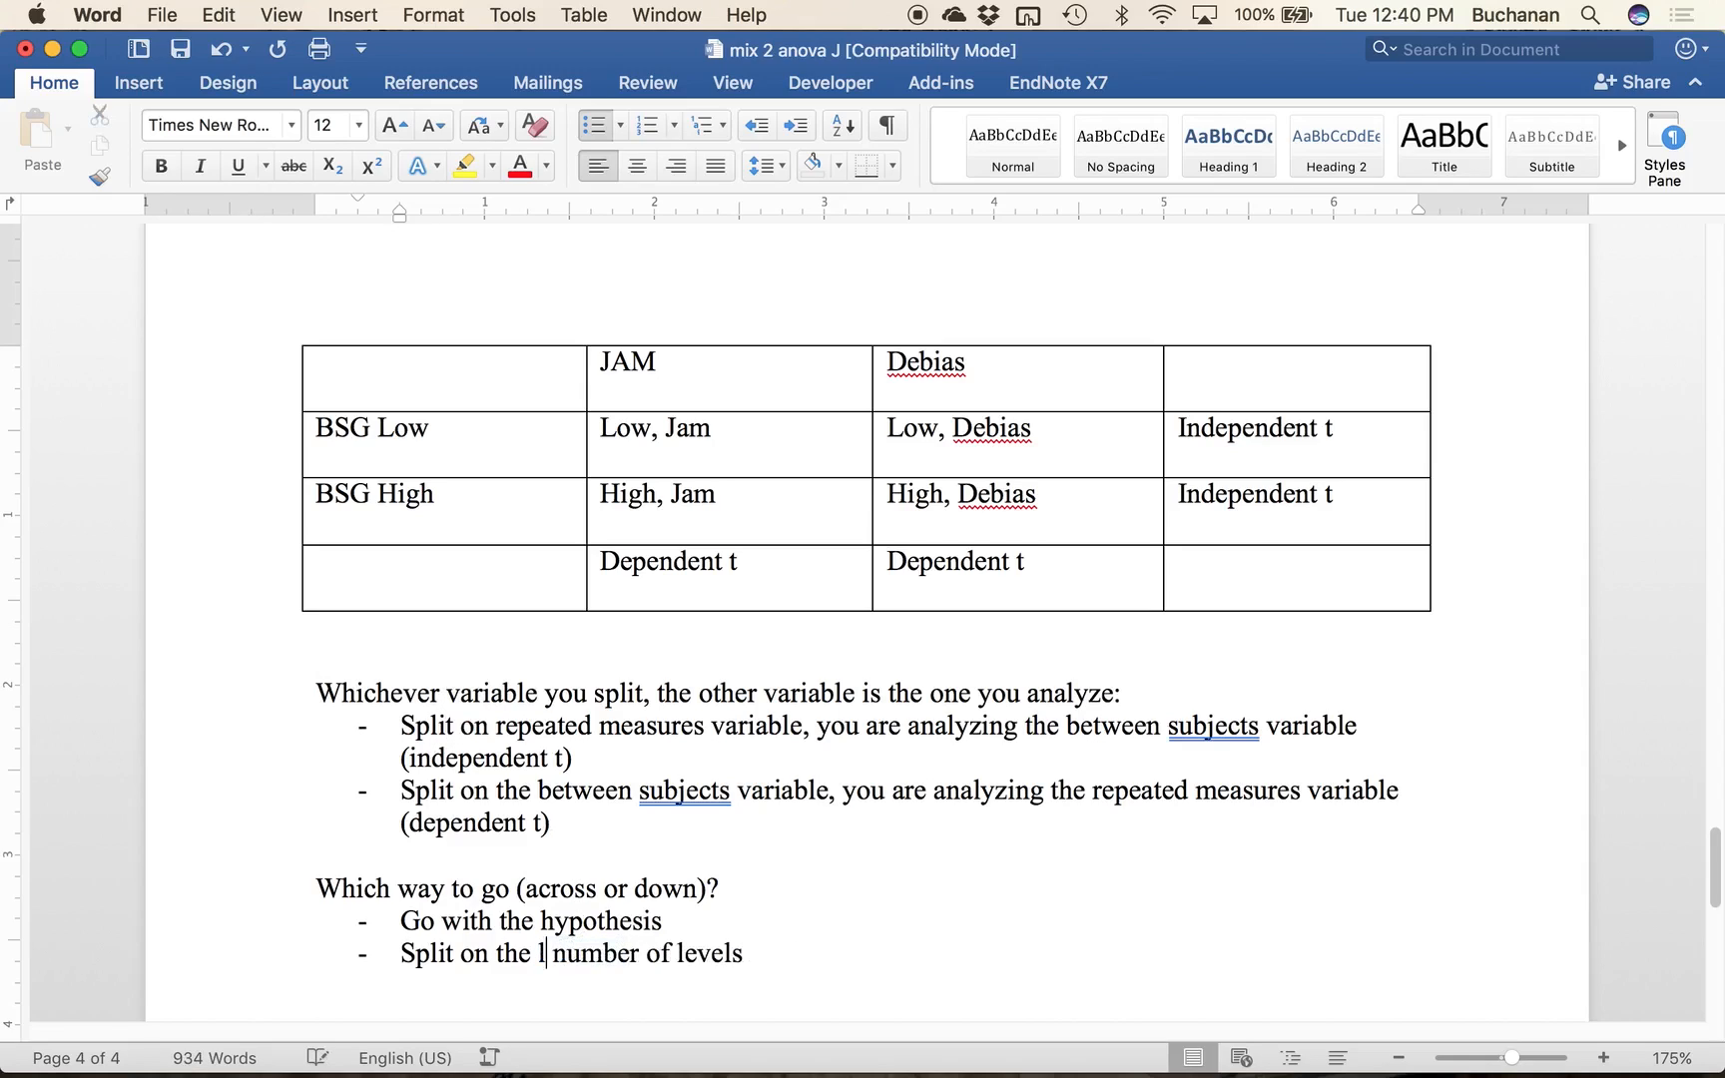
pyautogui.write('r')
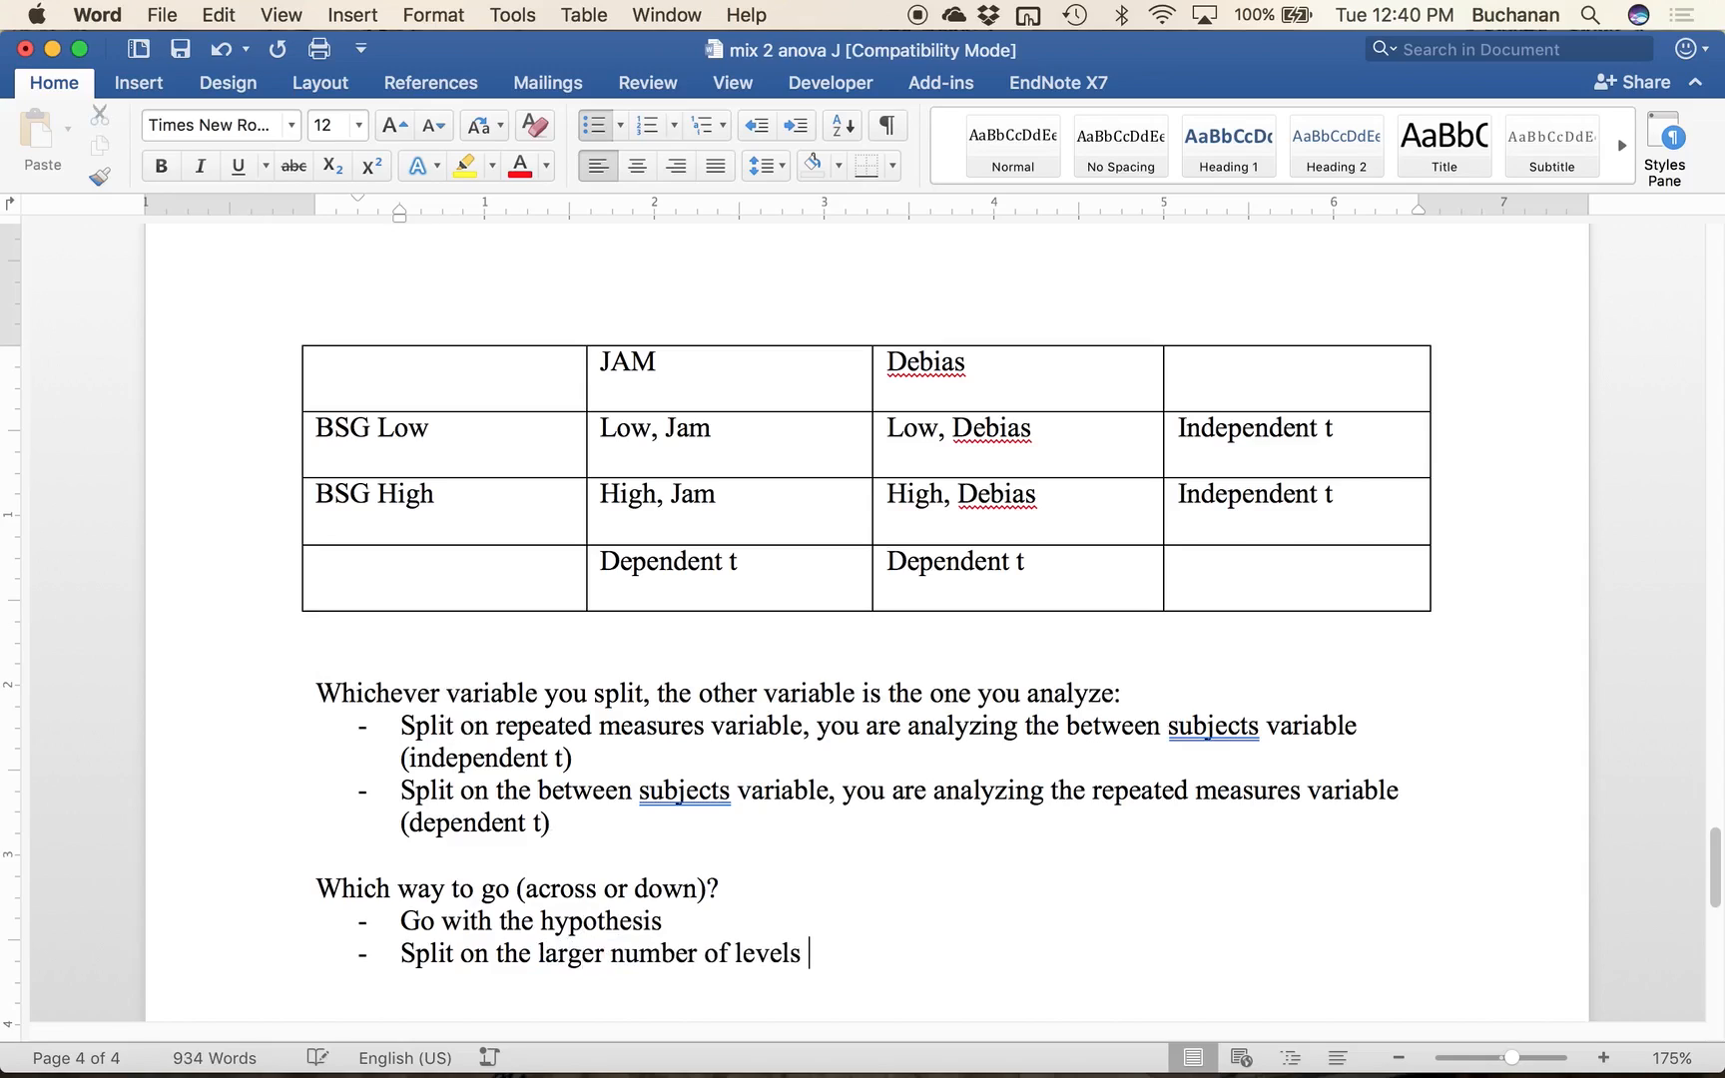
pyautogui.write(', wich hich')
pyautogui.press('End')
pyautogui.write('creates less post hoc tests')
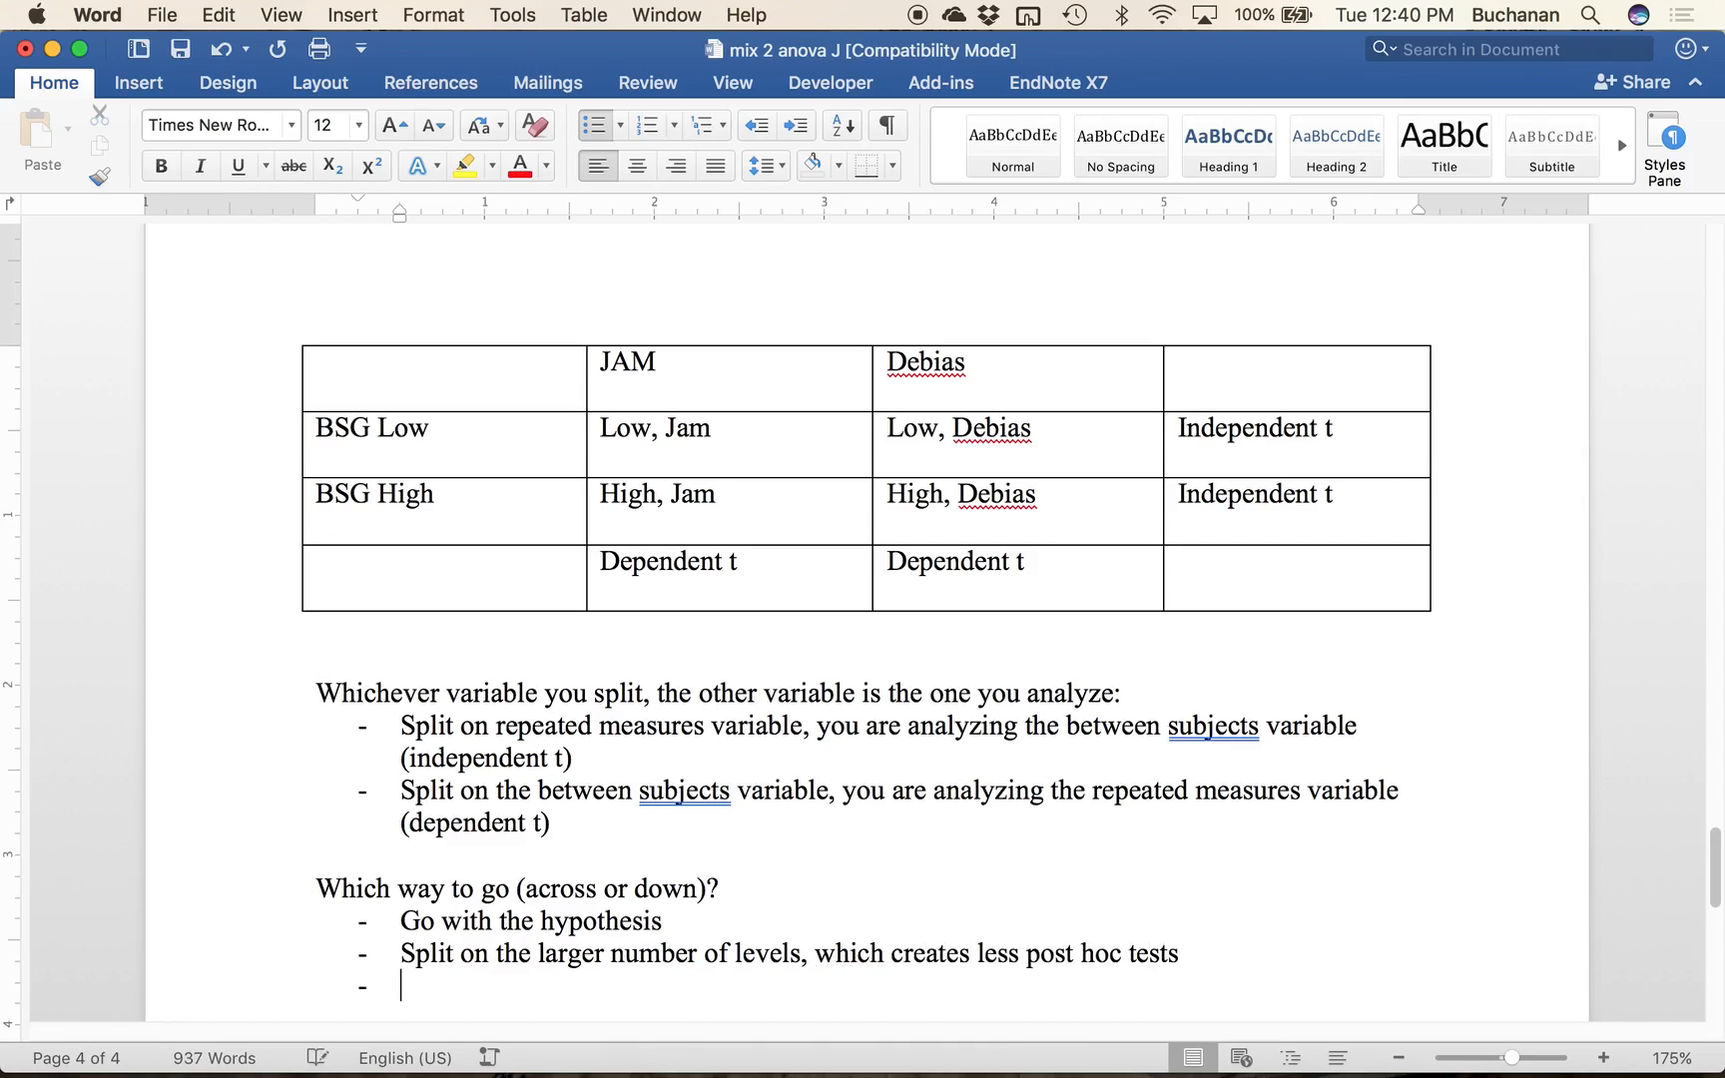
# Step: Add the sub-bullet "Square design, that doesn't matter (2X2, 3X3)" under the bullet about splitting on the larger number of levels
pyautogui.press('Tab')
pyautogui.write("Square design, that'")
pyautogui.press('BackSpace')
pyautogui.press('BackSpace')
pyautogui.write("doesn't matter")
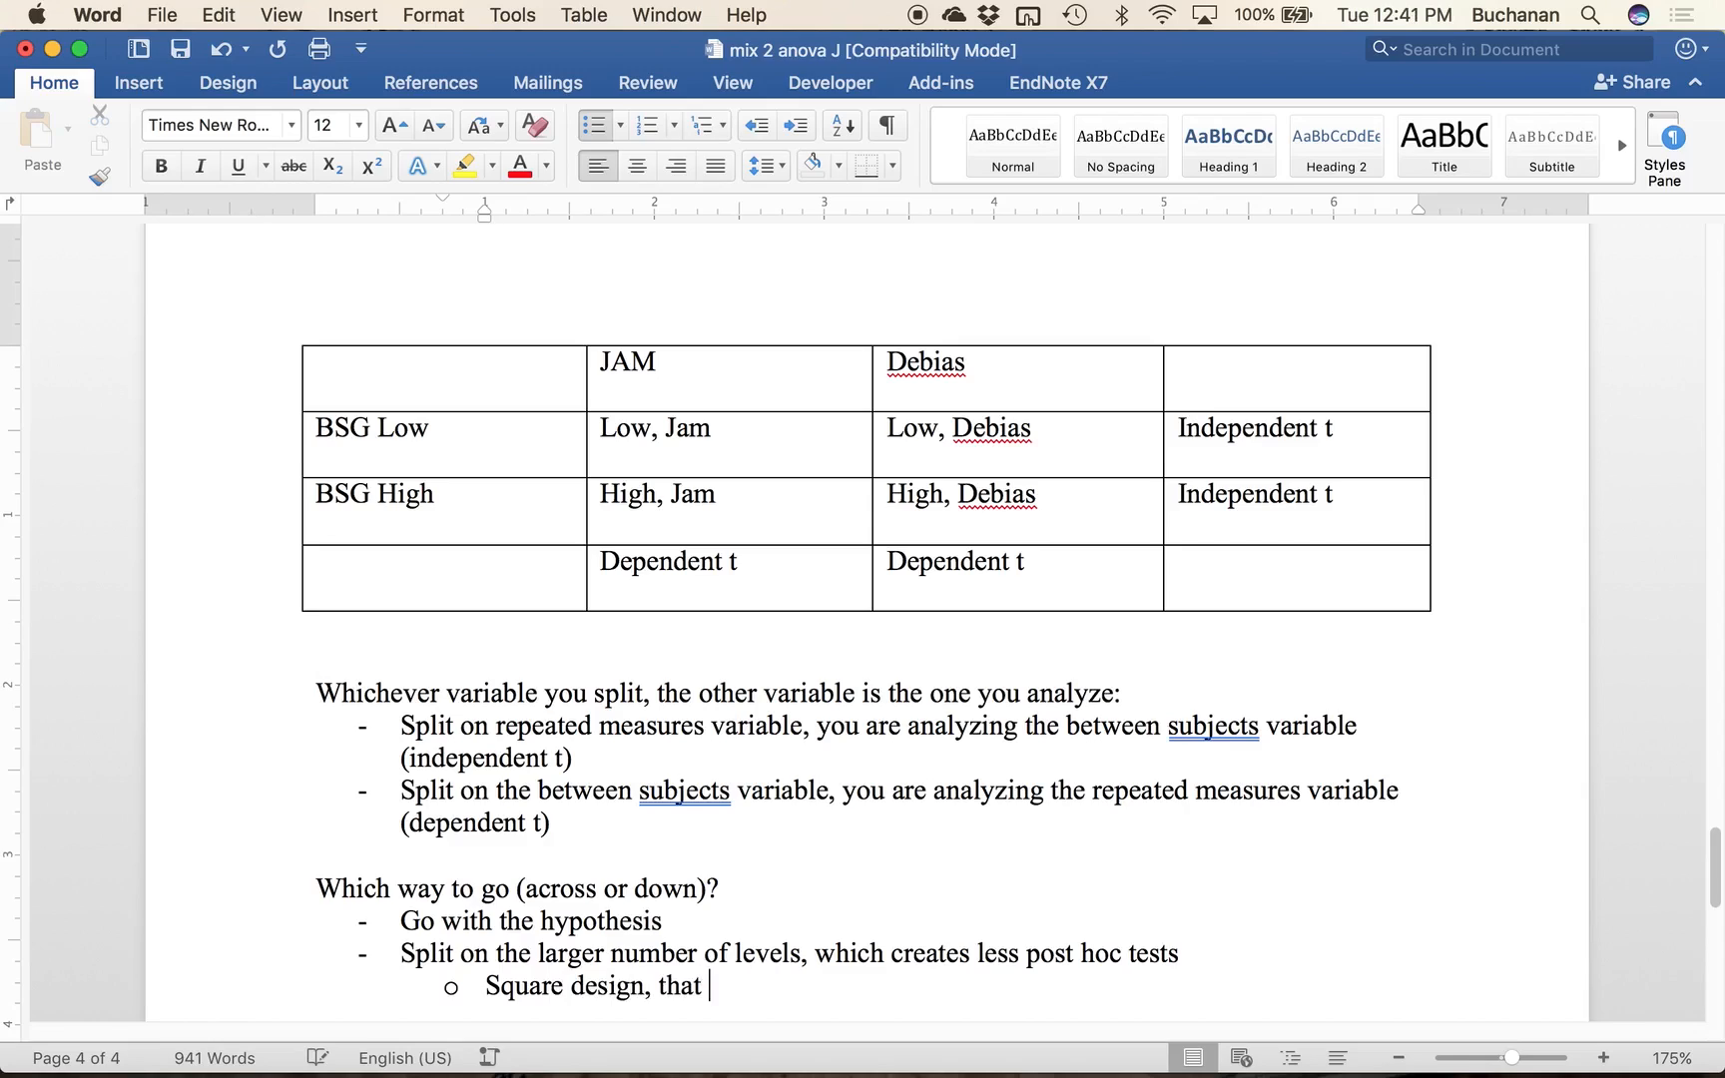
pyautogui.write(' (')
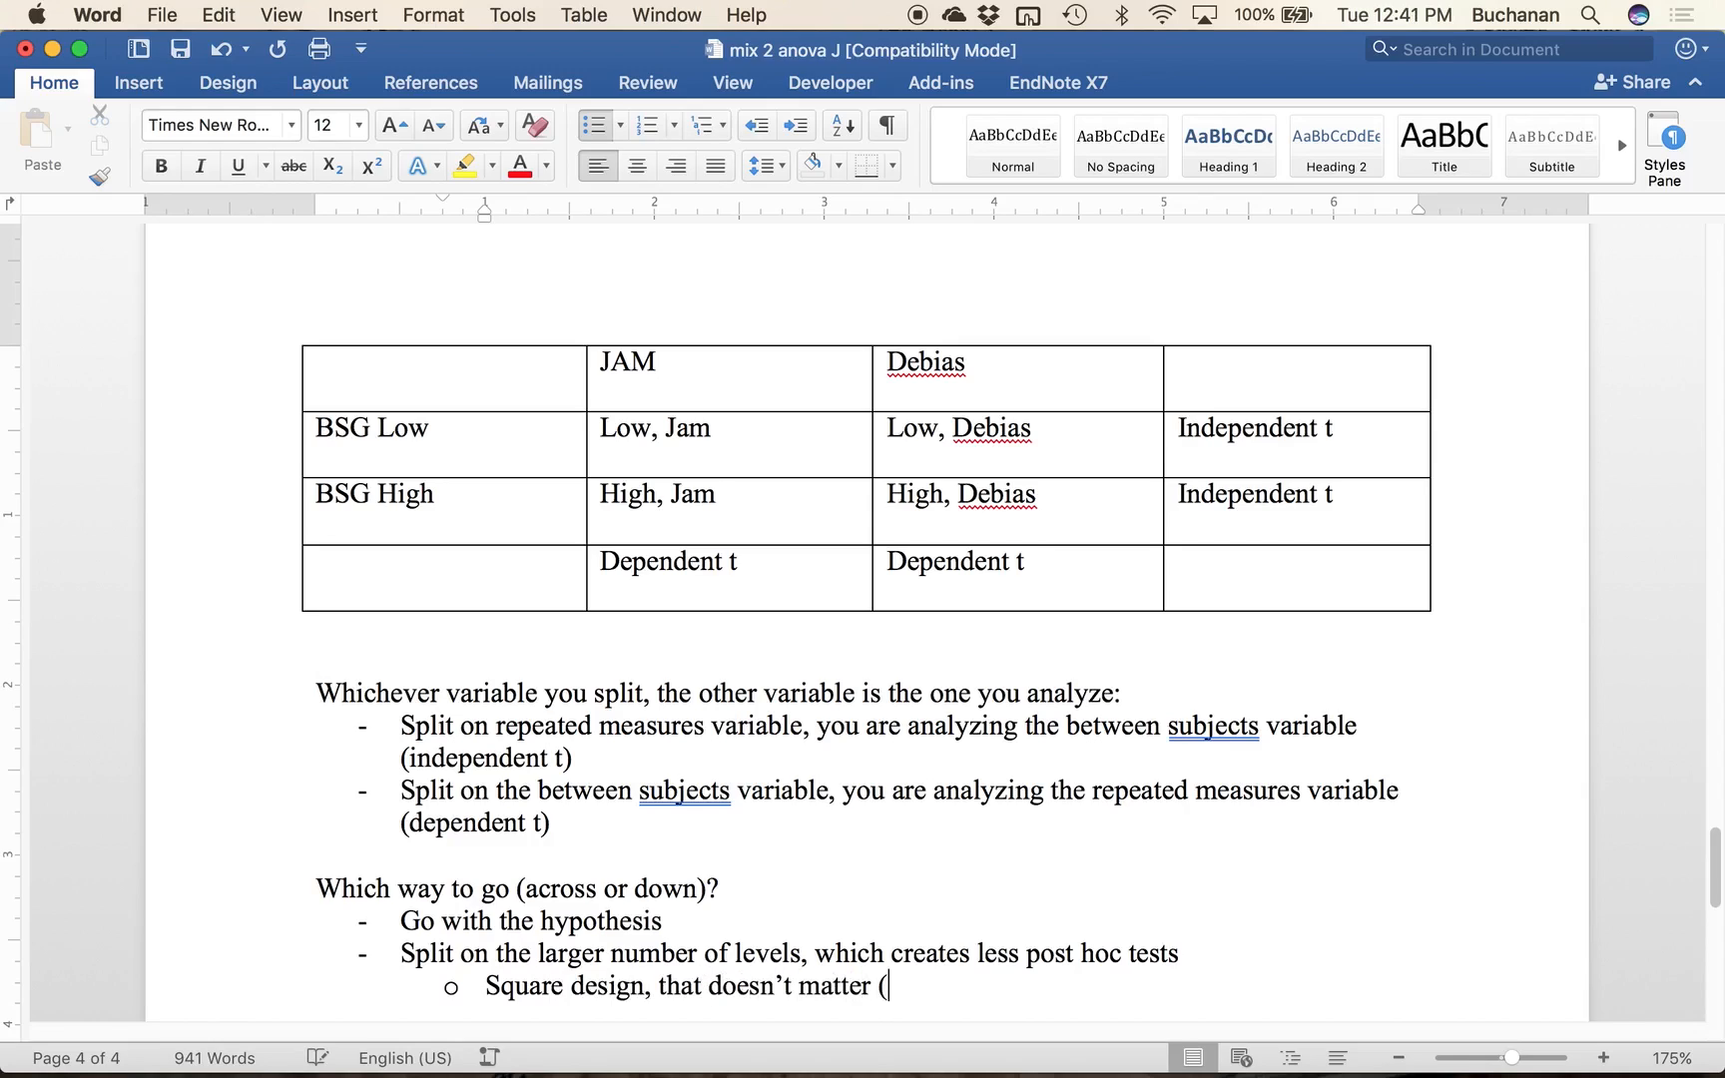
pyautogui.write('2X3')
pyautogui.write(', 3X')
pyautogui.write('3)')
# Step: End the bulleted list with an unindented plain paragraph below it and save the document
pyautogui.hotkey('shift', 'Tab')
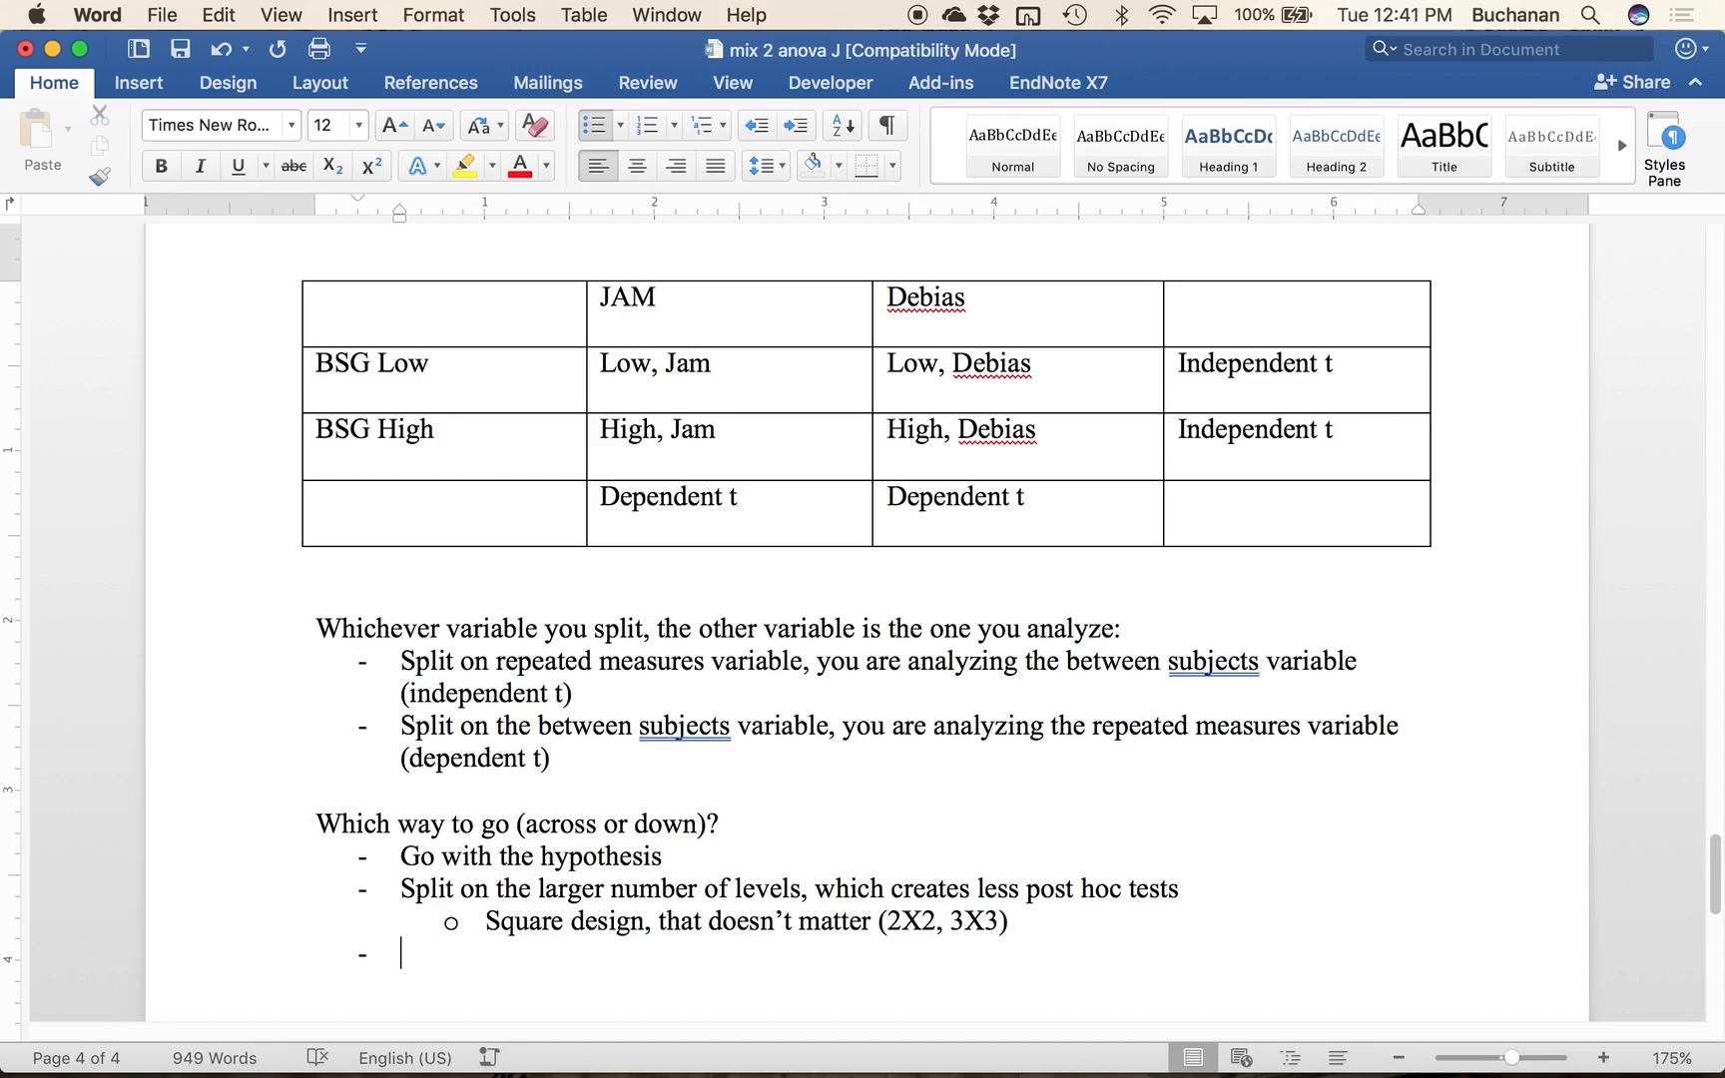
pyautogui.press('BackSpace')
pyautogui.press('BackSpace')
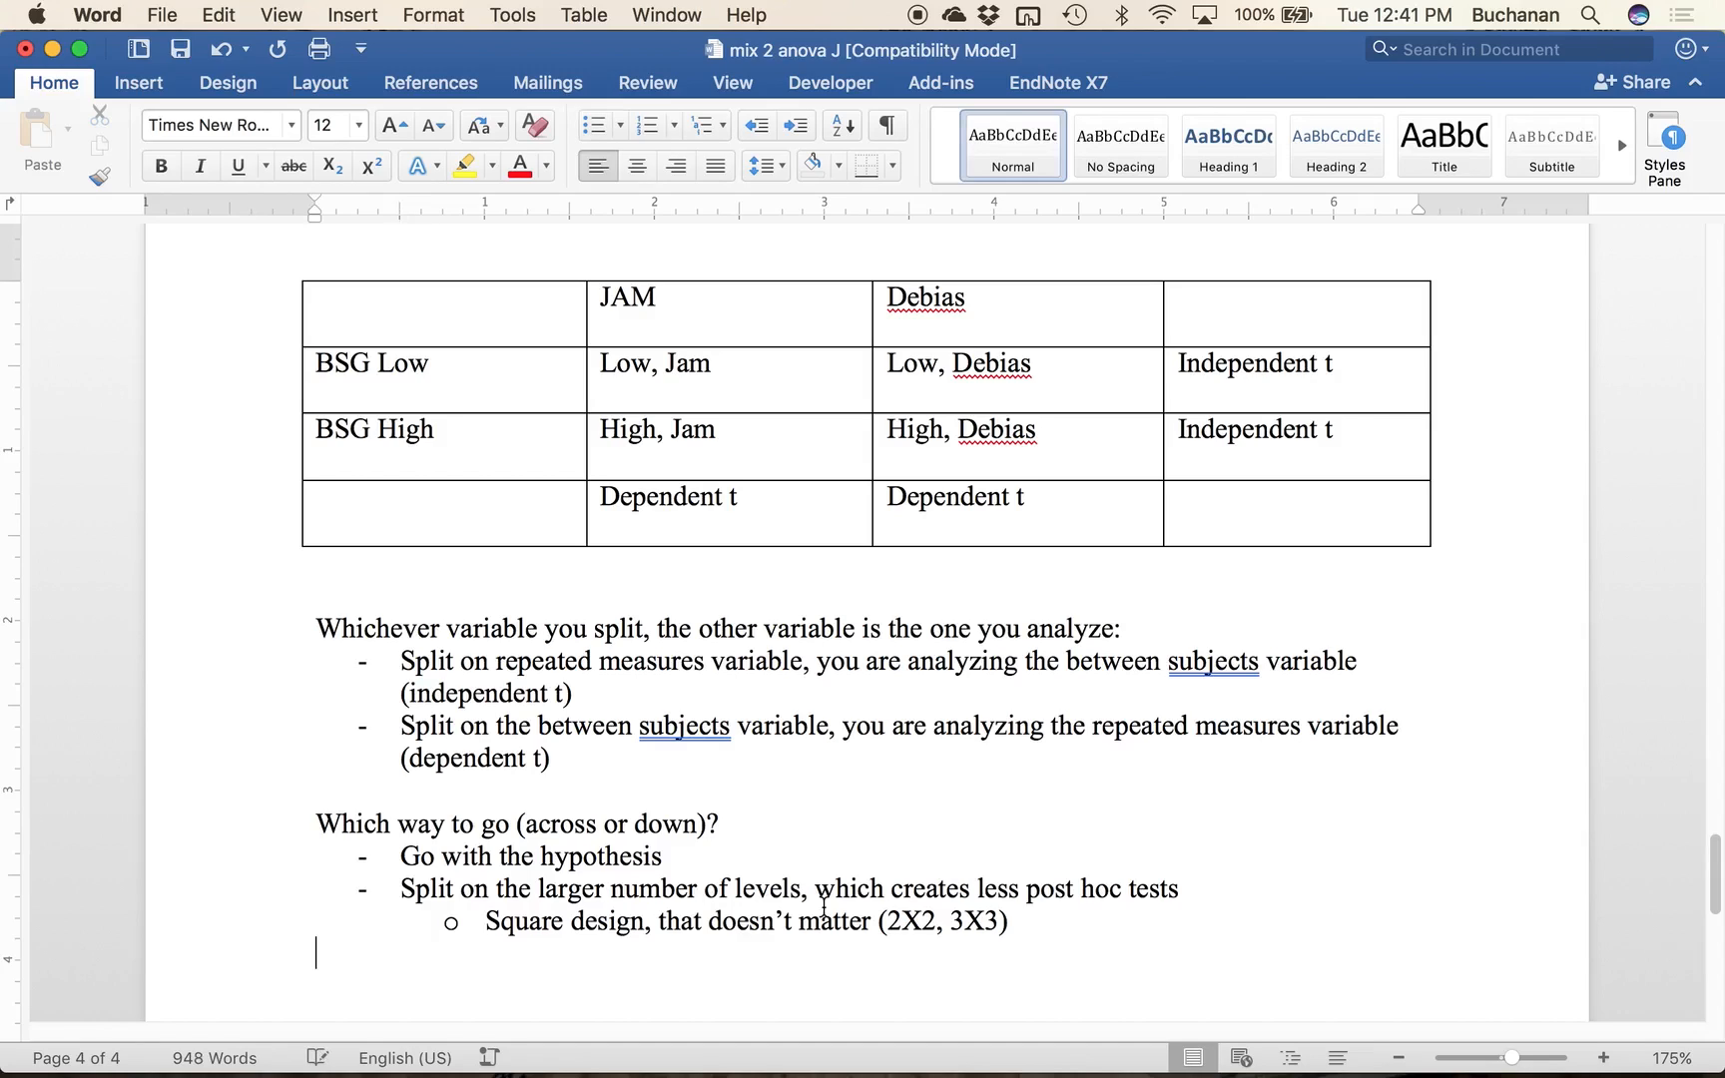
pyautogui.press('super+s')
# Step: Write the line "If you are using JASP, and you have more than two levels of the between subjects variable:" below the list
pyautogui.write('If you are using JASP<')
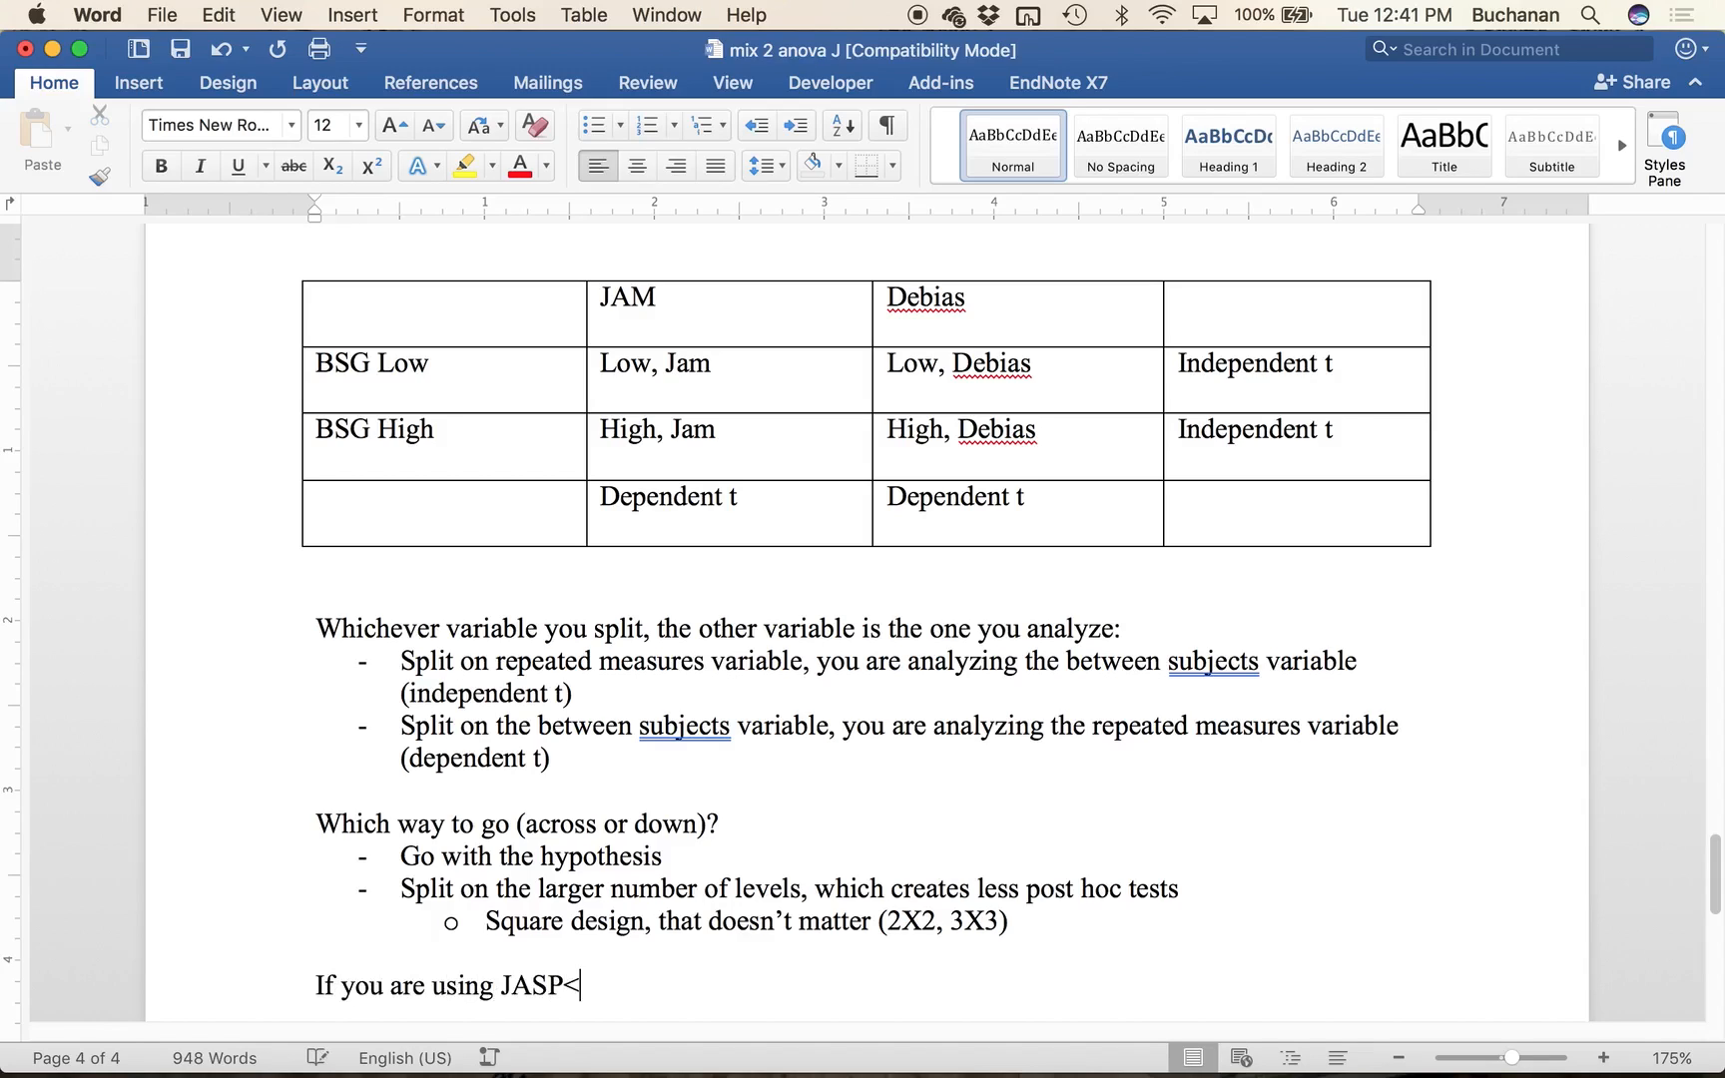
pyautogui.write(' and you have mo')
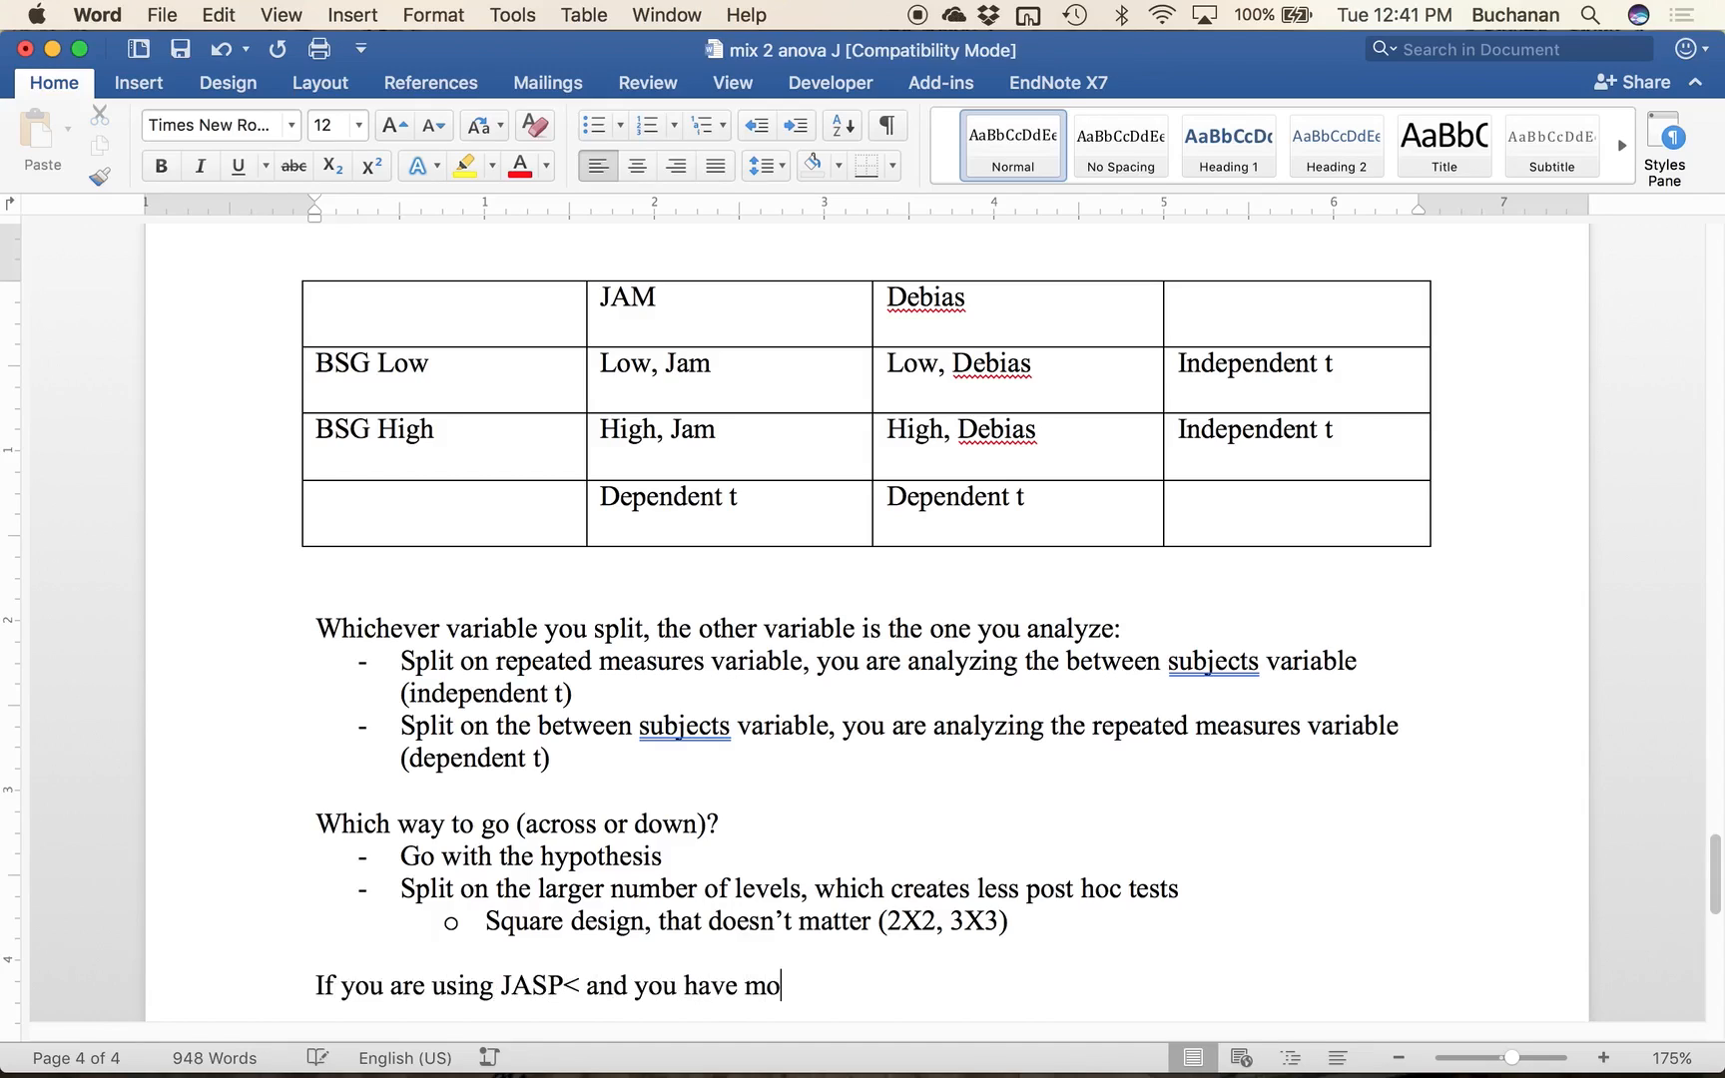
pyautogui.write('re than')
pyautogui.write(' two level')
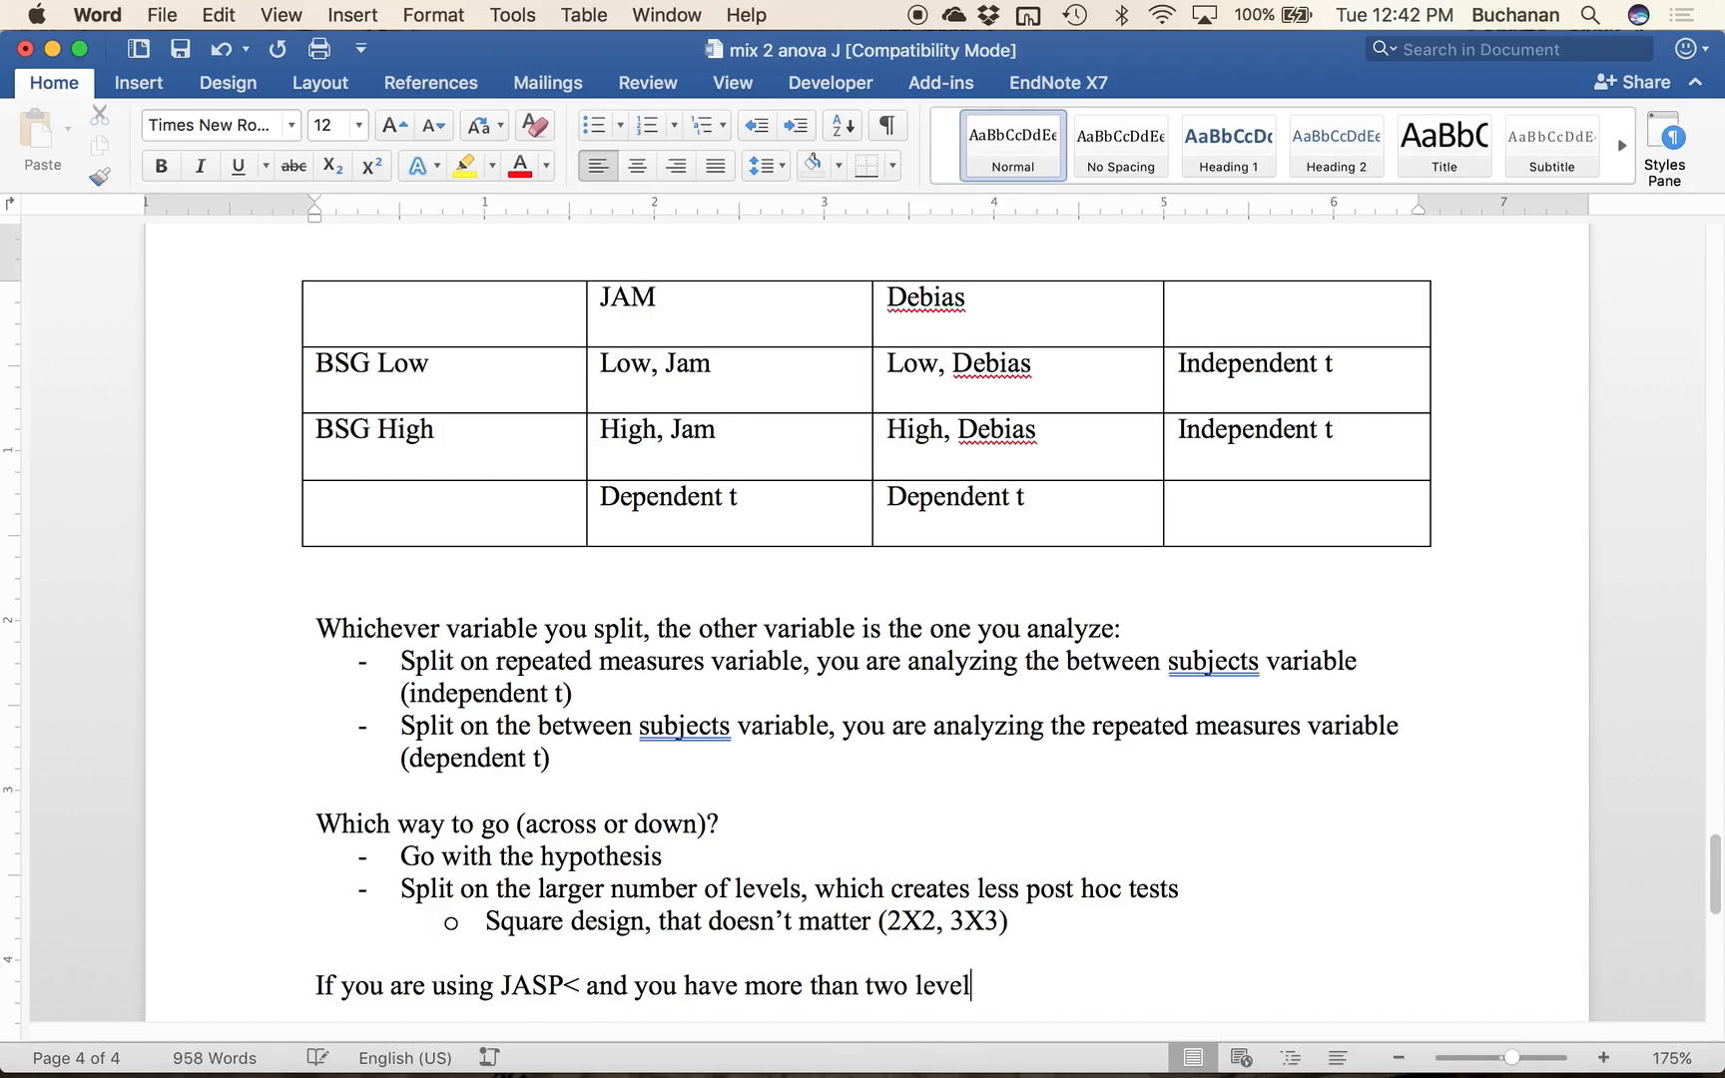
pyautogui.write('s of the between sub')
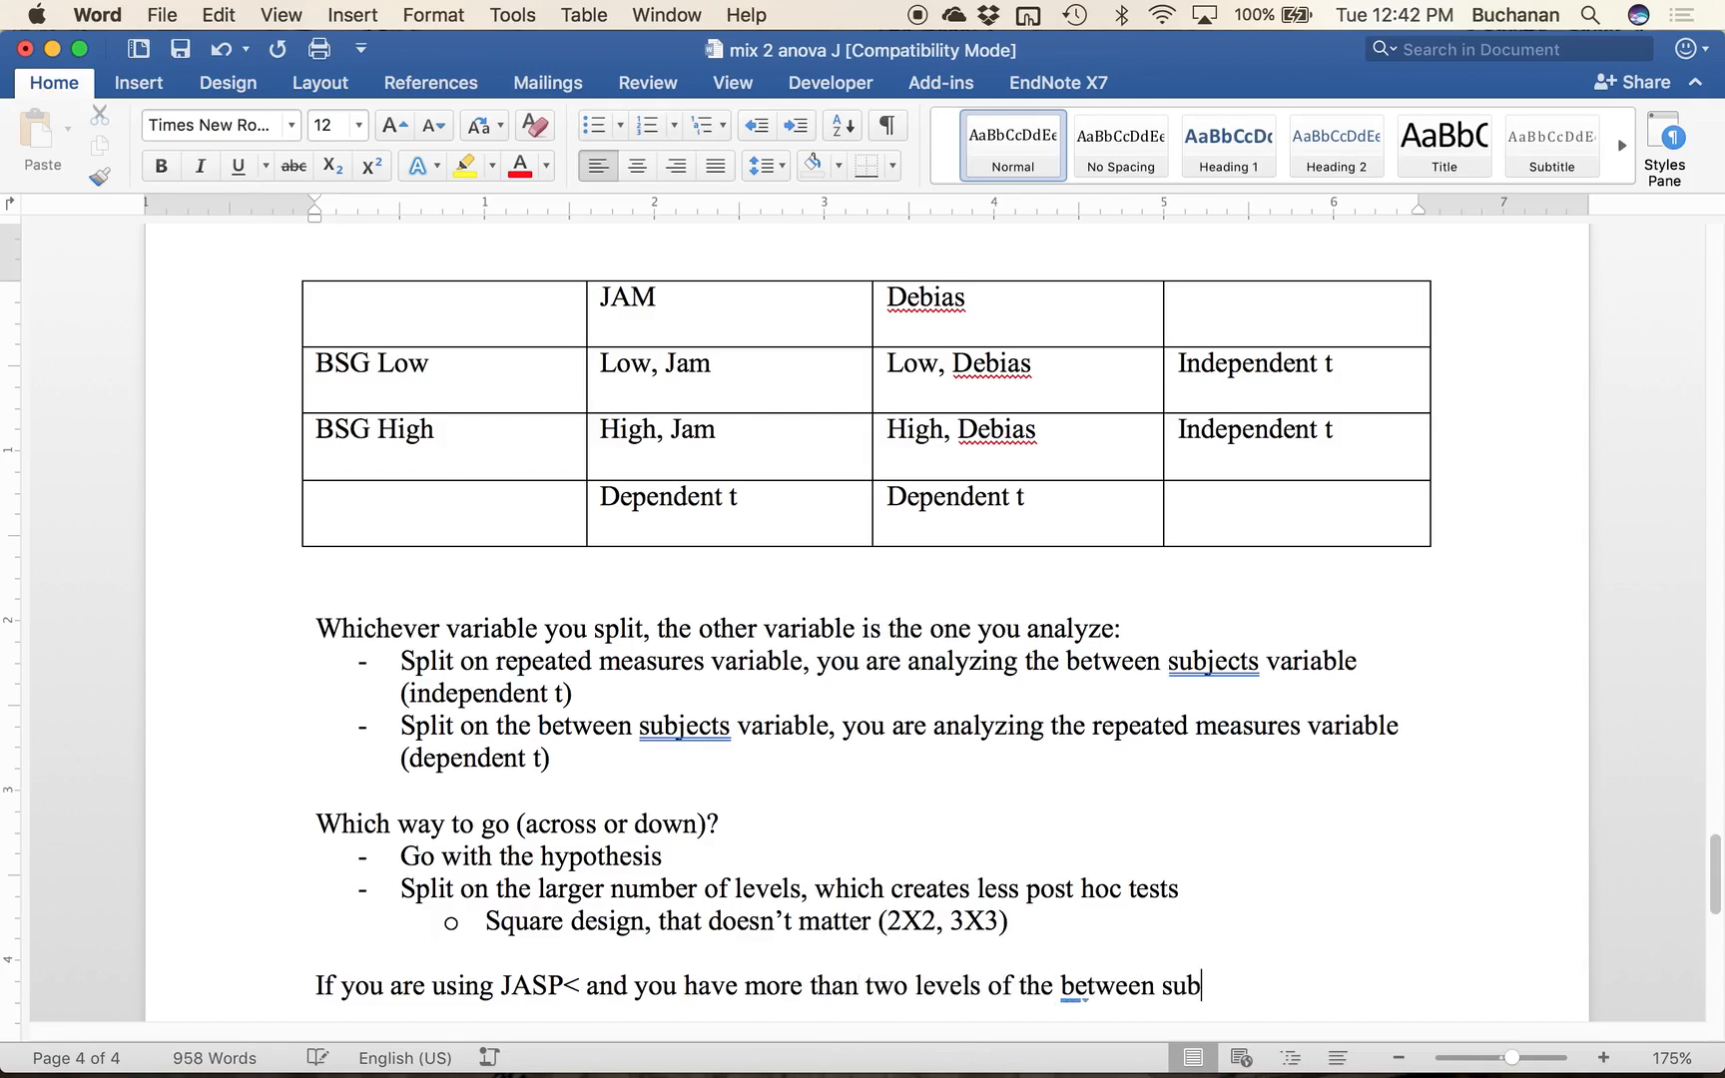
pyautogui.write('jects variable:')
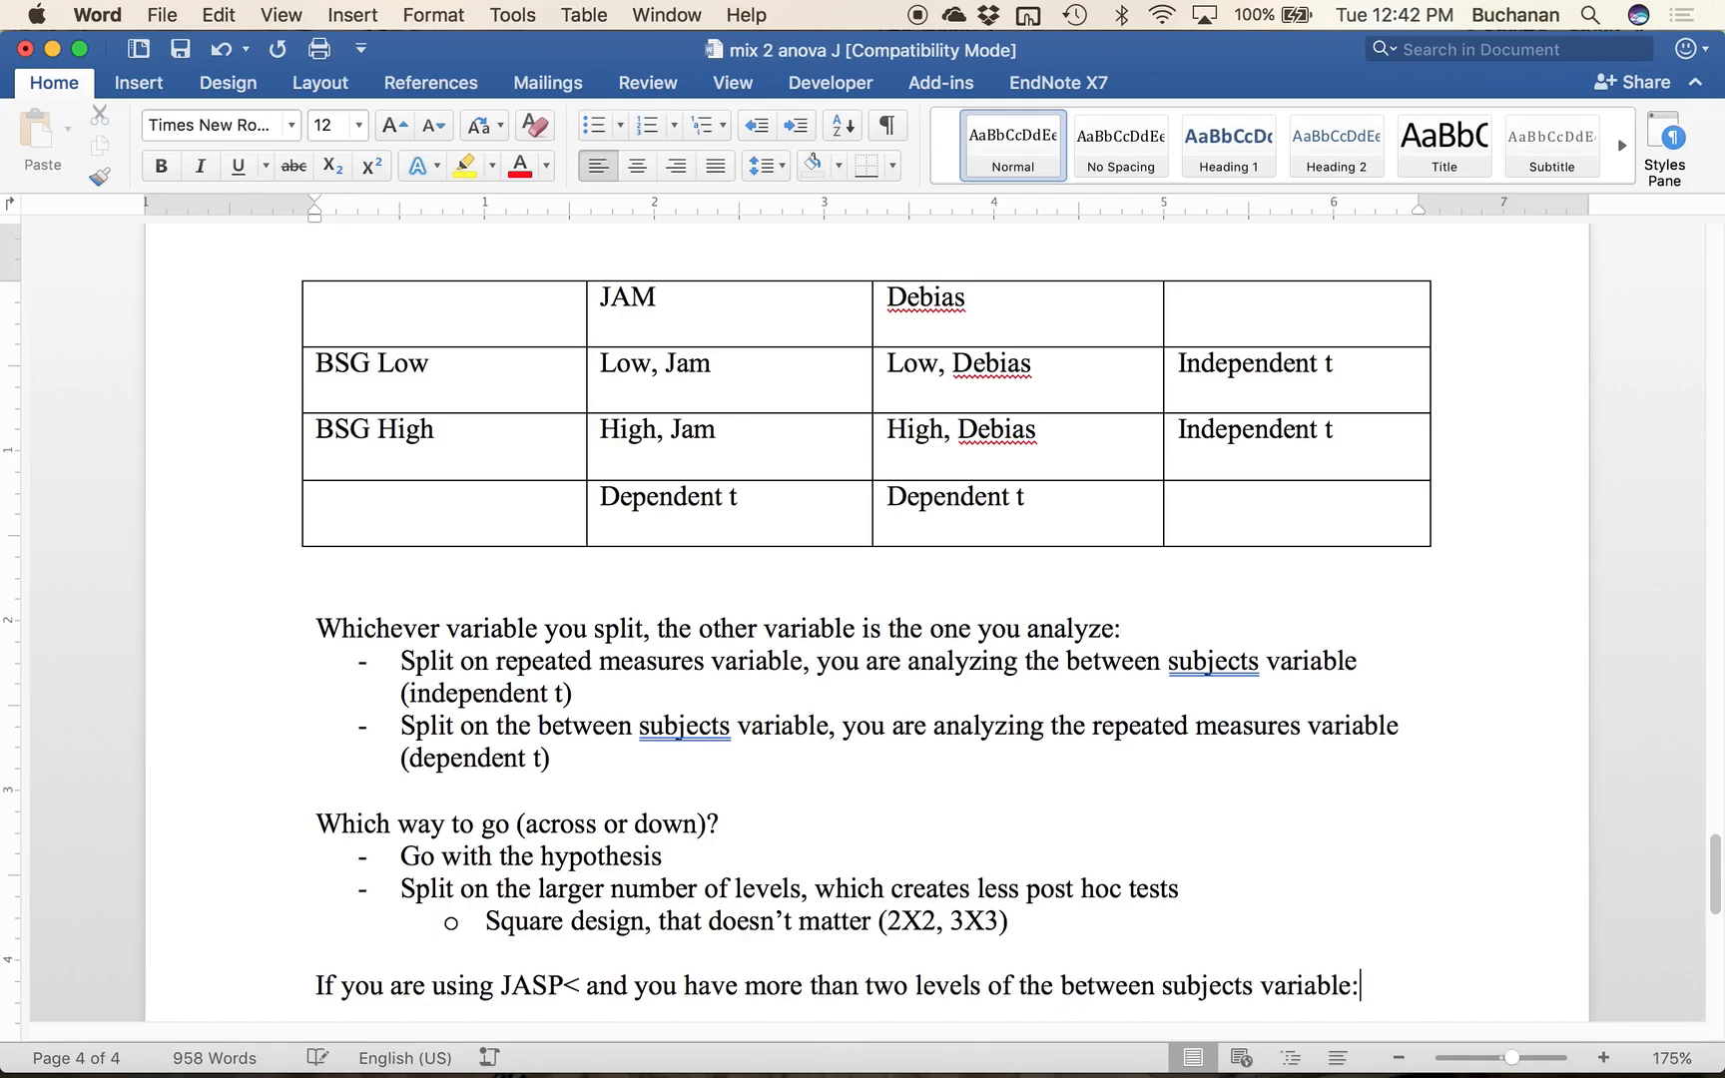
pyautogui.press('Return')
pyautogui.click(577, 922)
pyautogui.press('BackSpace')
pyautogui.write(',')
pyautogui.click(1393, 940)
# Step: Add the dash bullet "Need to split up the excel files into separate comparisons" under the JASP line
pyautogui.write('- ')
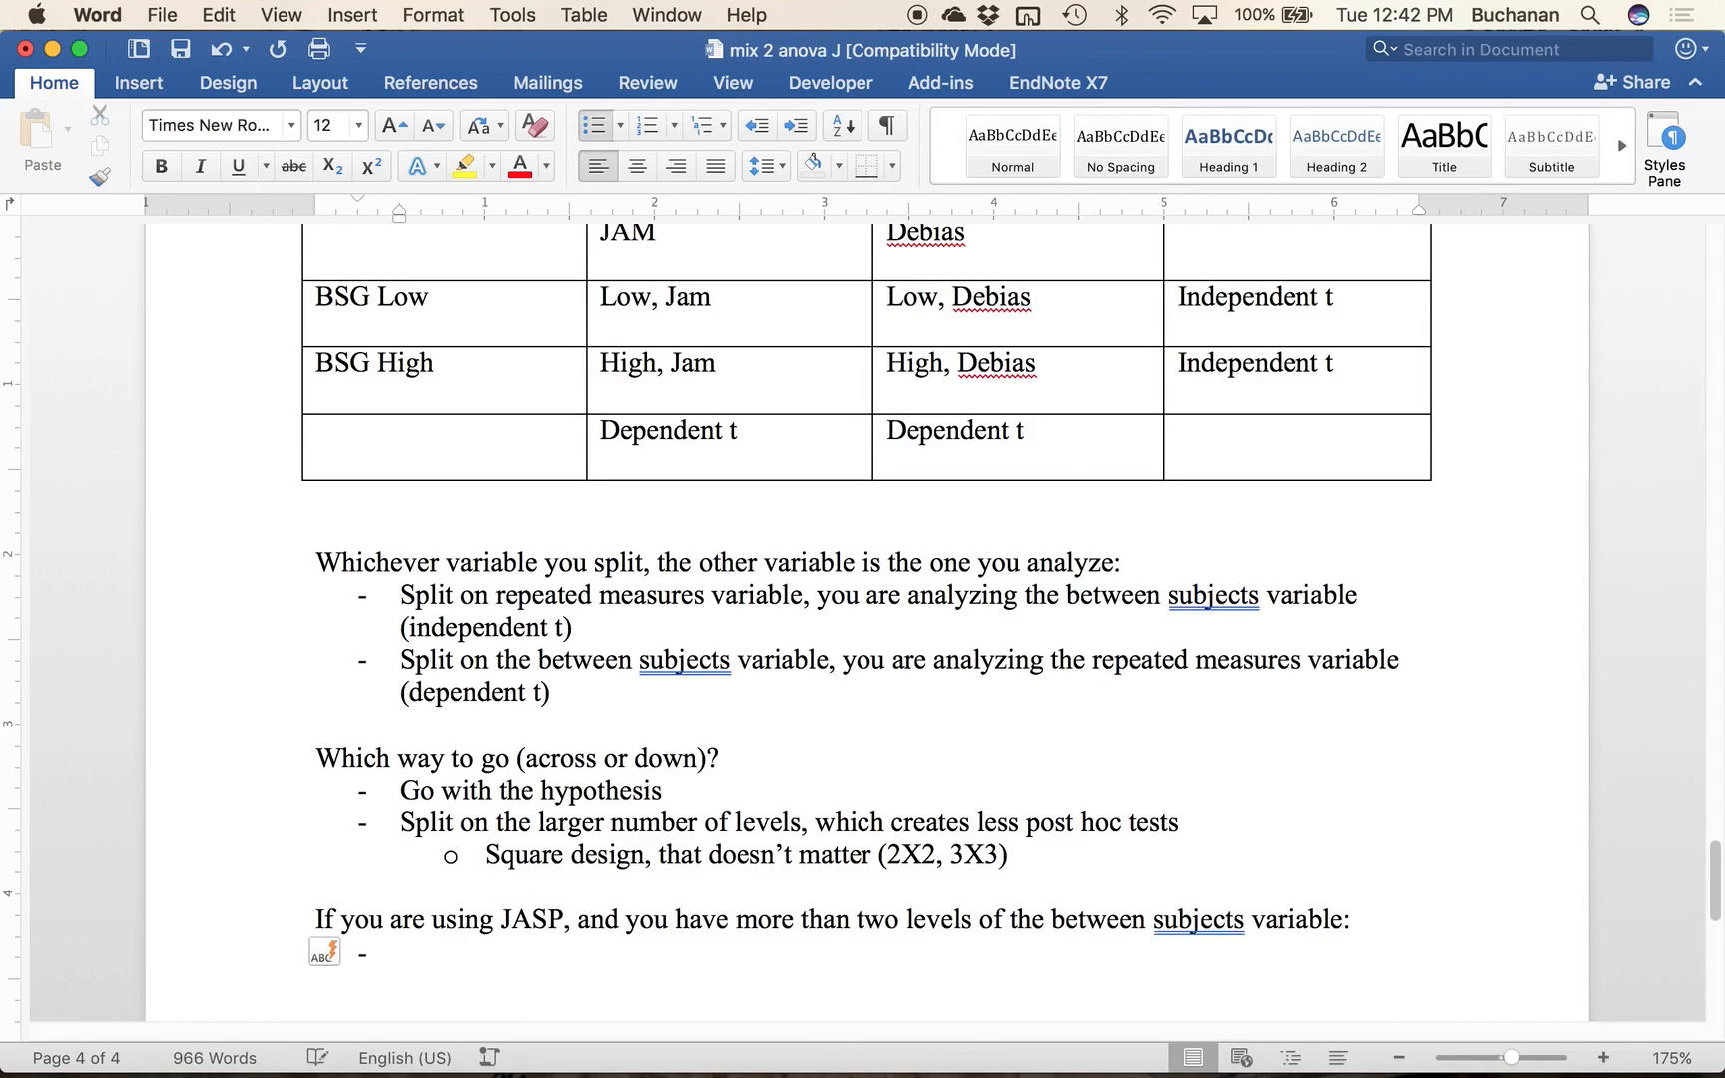
pyautogui.write('Need to sp')
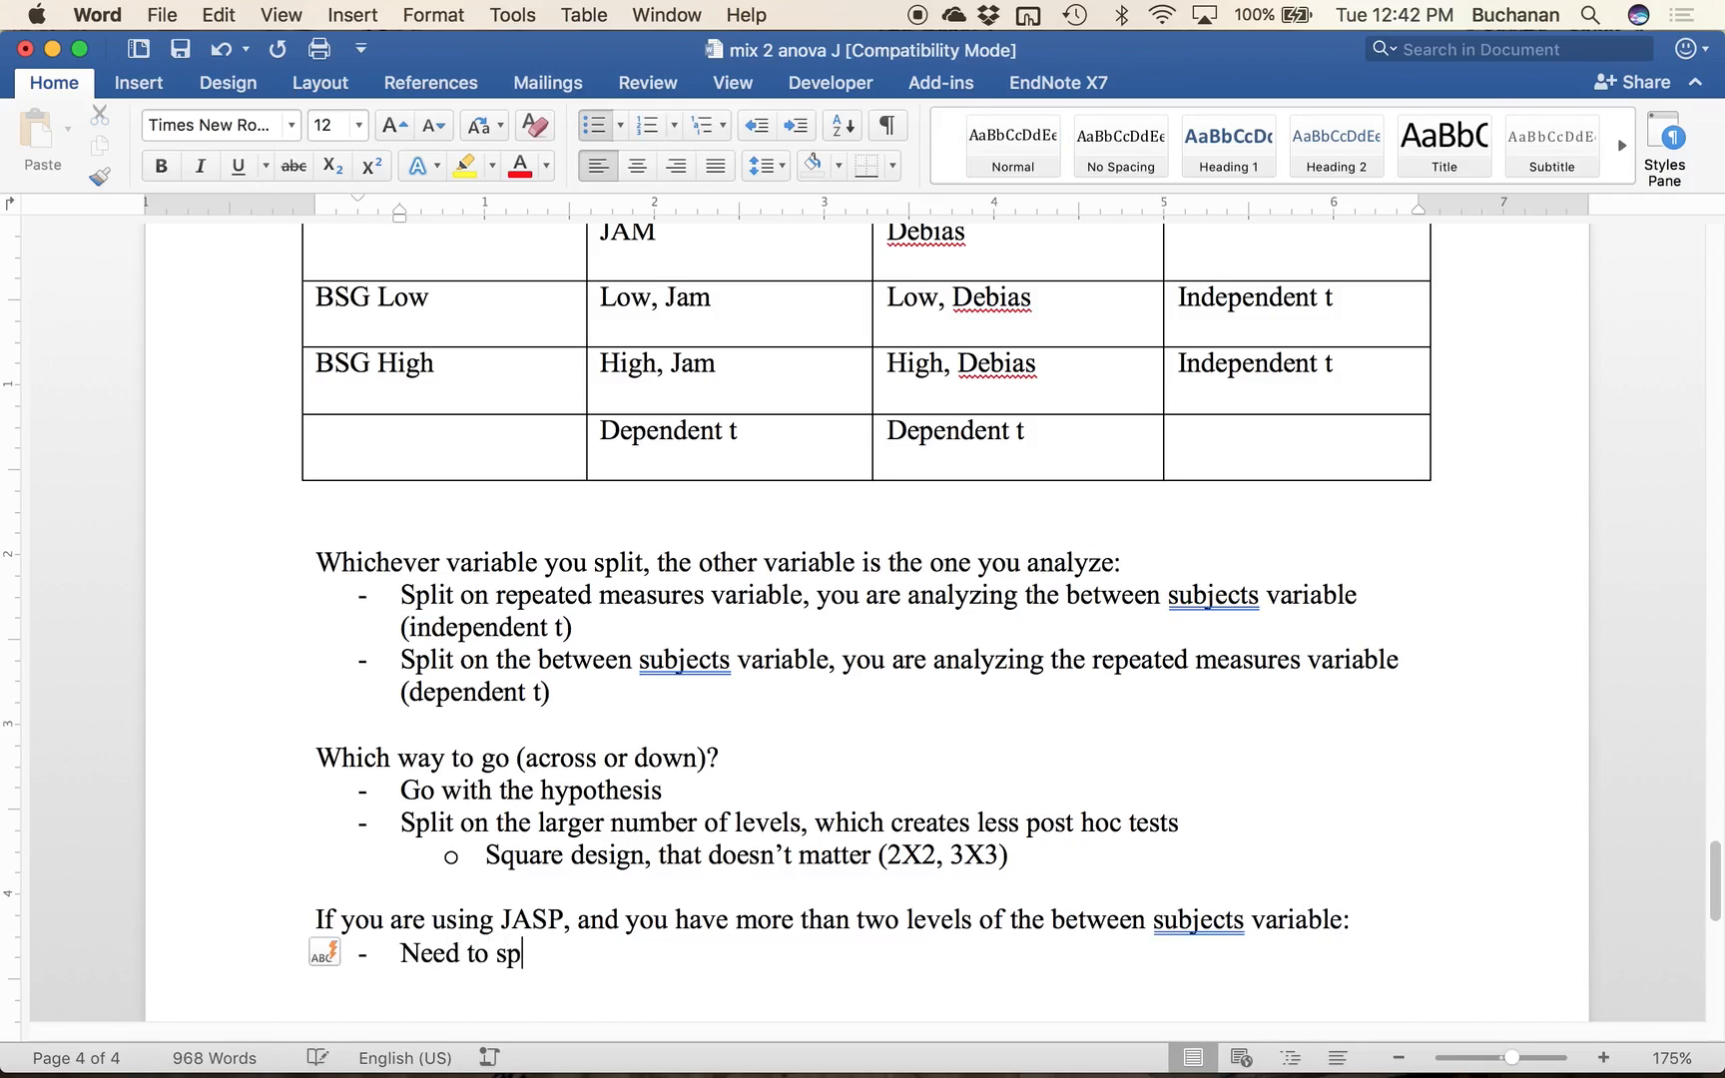
pyautogui.write('lit up the excel ')
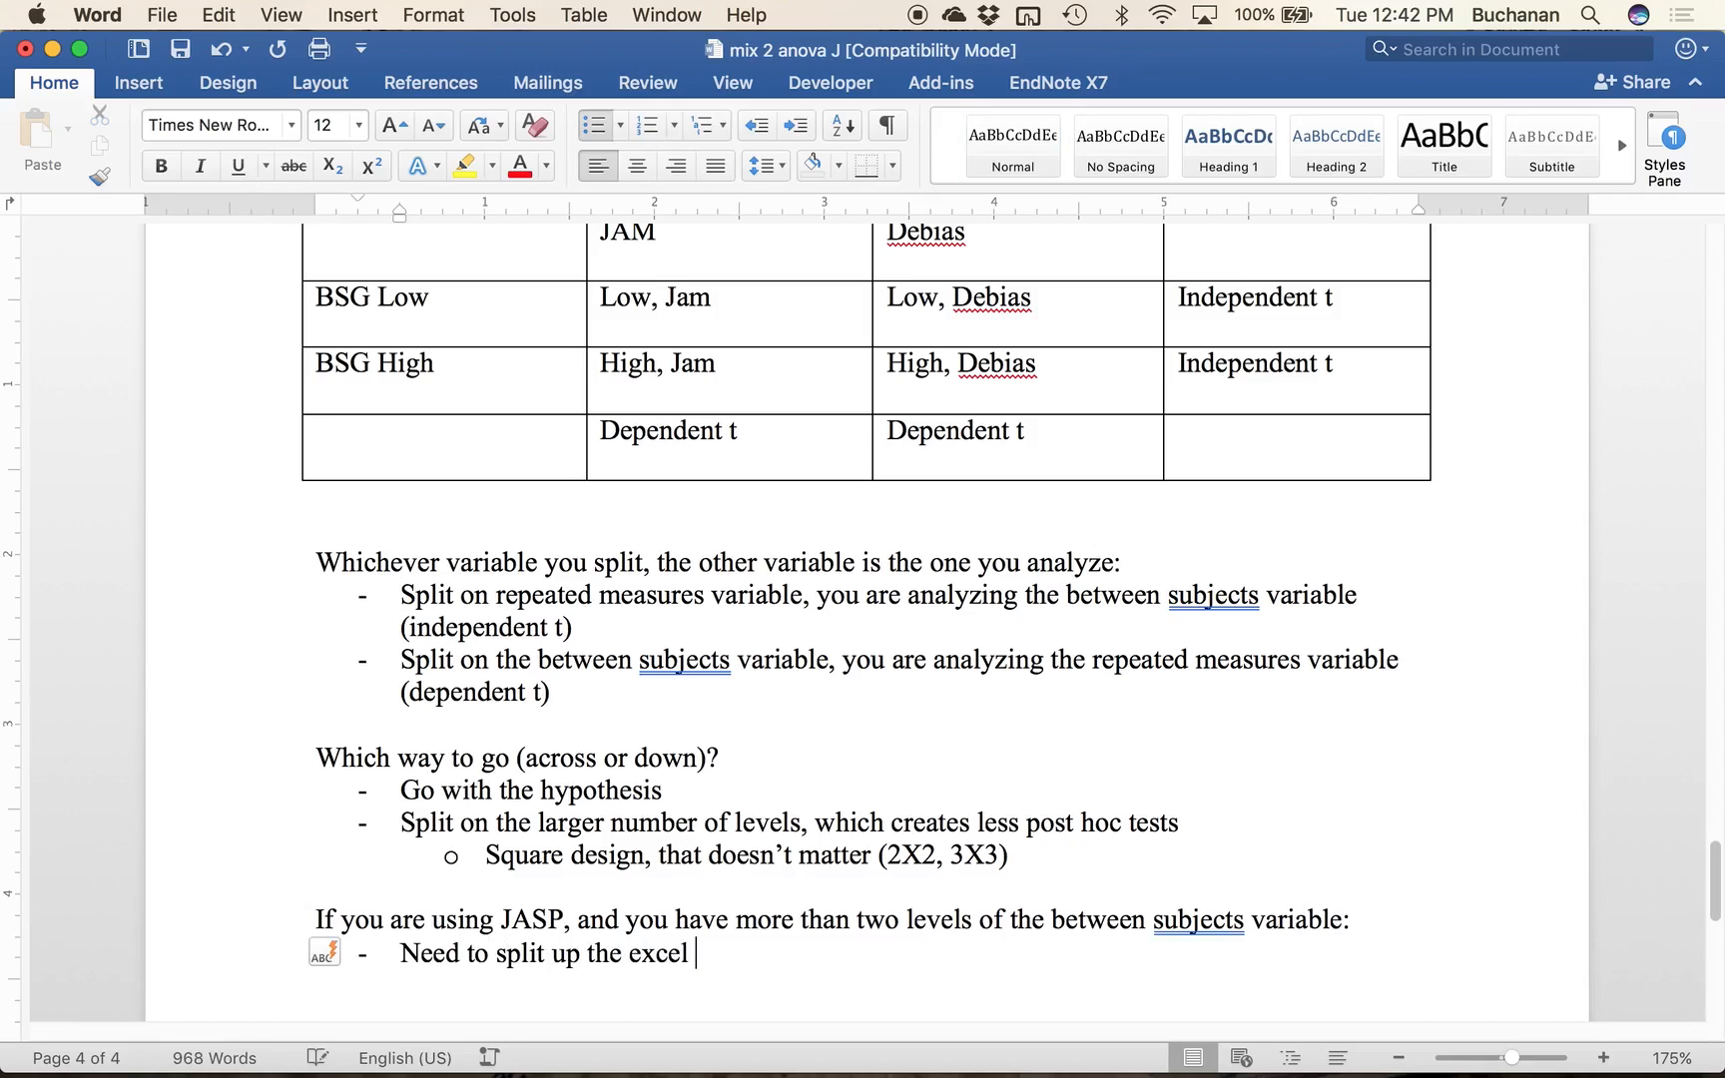
pyautogui.write('files into separate on')
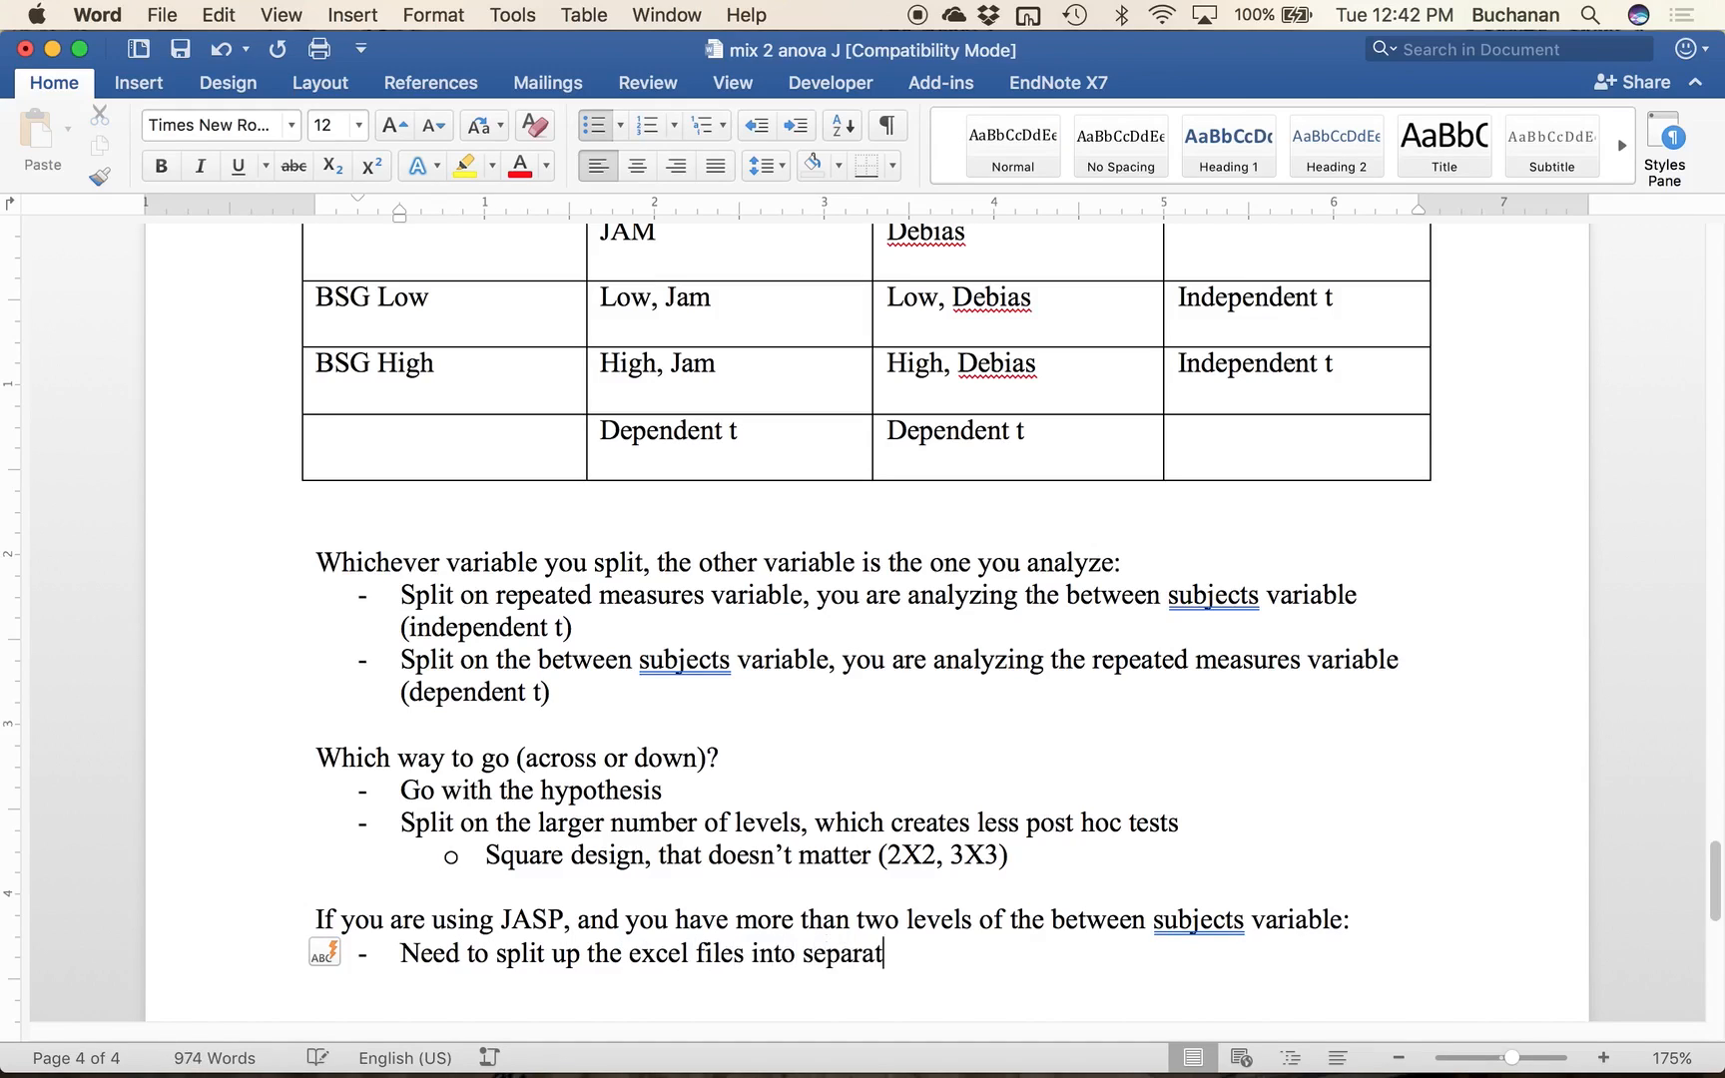
pyautogui.press('BackSpace')
pyautogui.press('BackSpace')
pyautogui.write('comparisons')
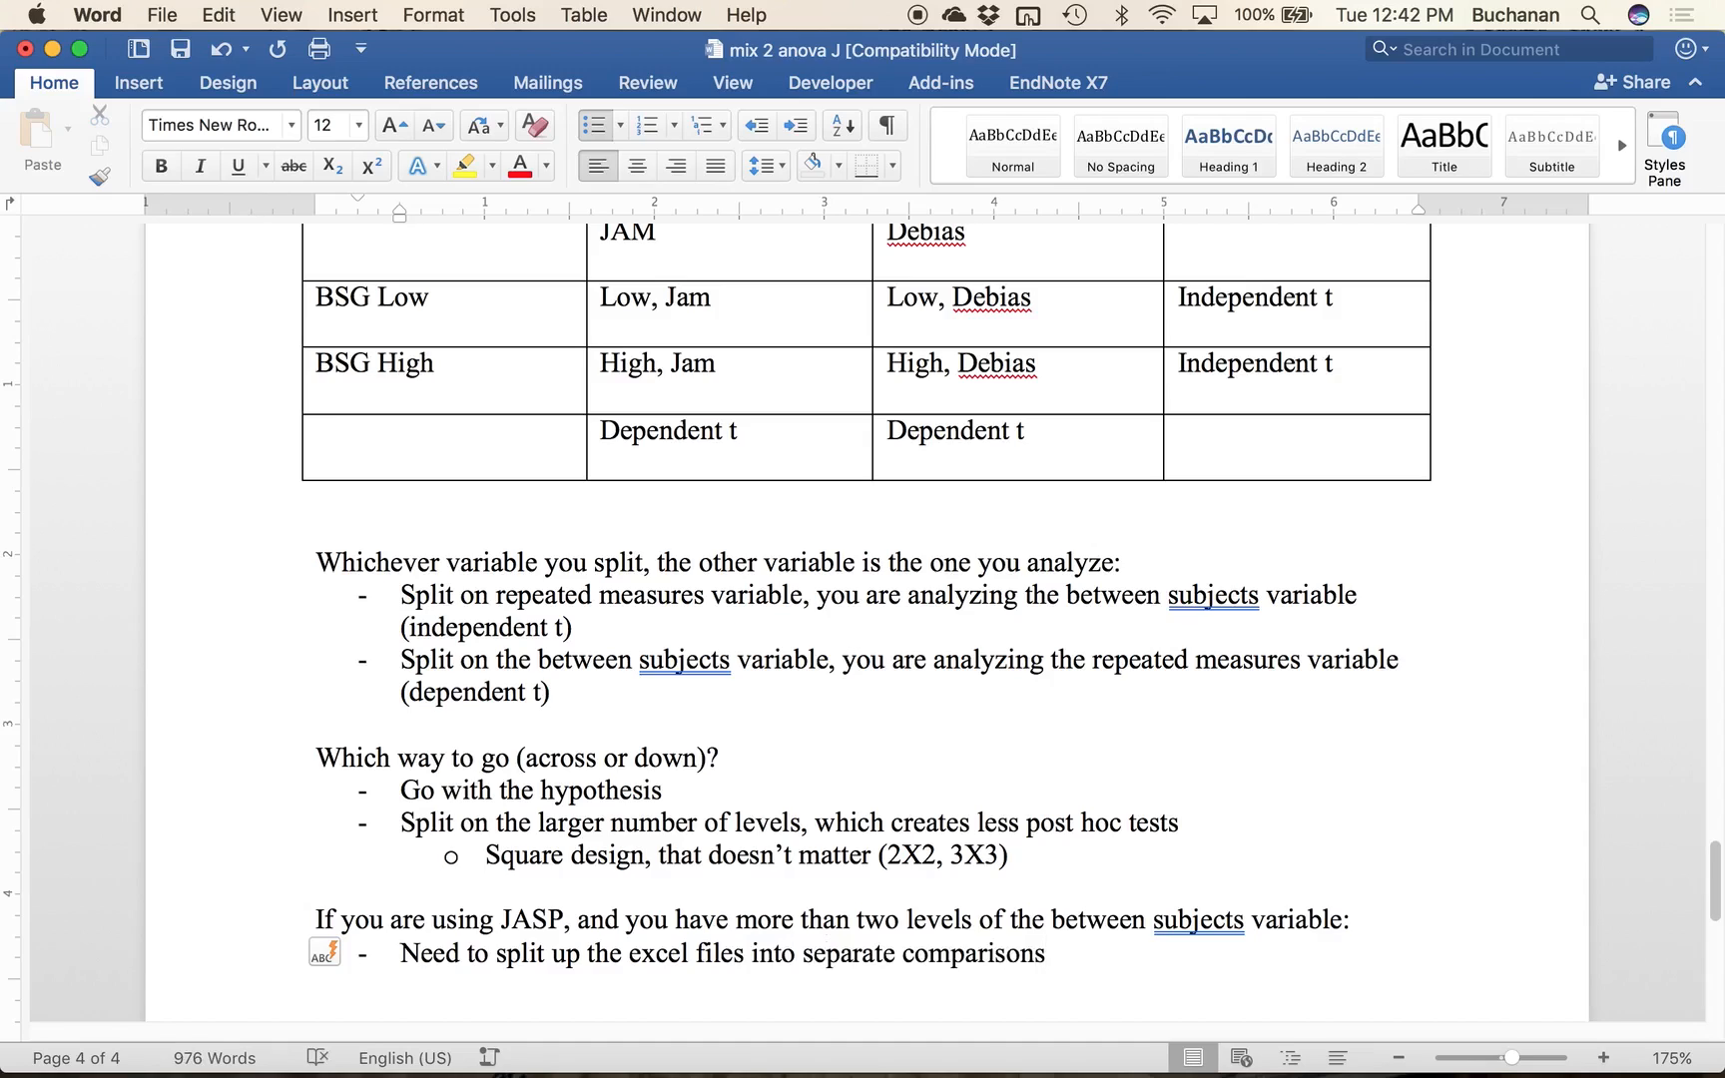
# Step: Add a second bullet under the JASP line reading "4 levels of my between subjects variables example:"
pyautogui.press('Return')
pyautogui.write('3')
pyautogui.press('BackSpace')
pyautogui.write('4 levels of ')
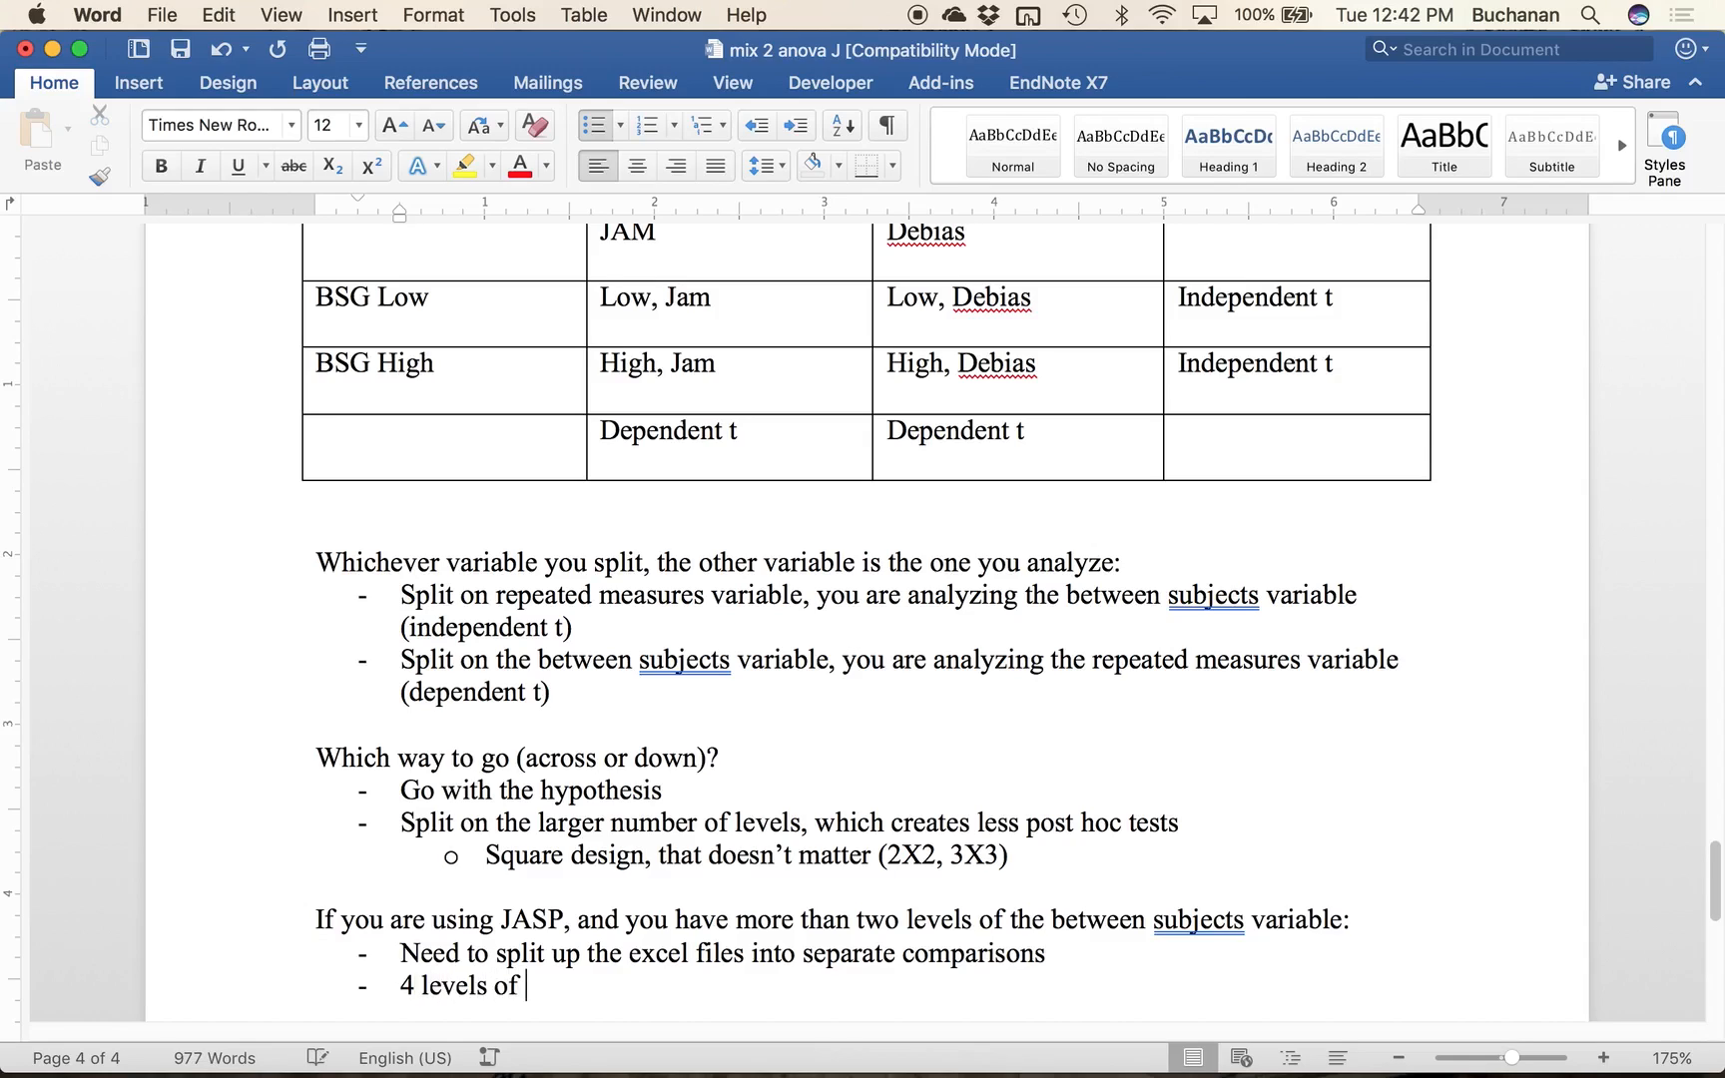
pyautogui.write('my betwen')
pyautogui.press('BackSpace')
pyautogui.press('BackSpace')
pyautogui.write('een subjects')
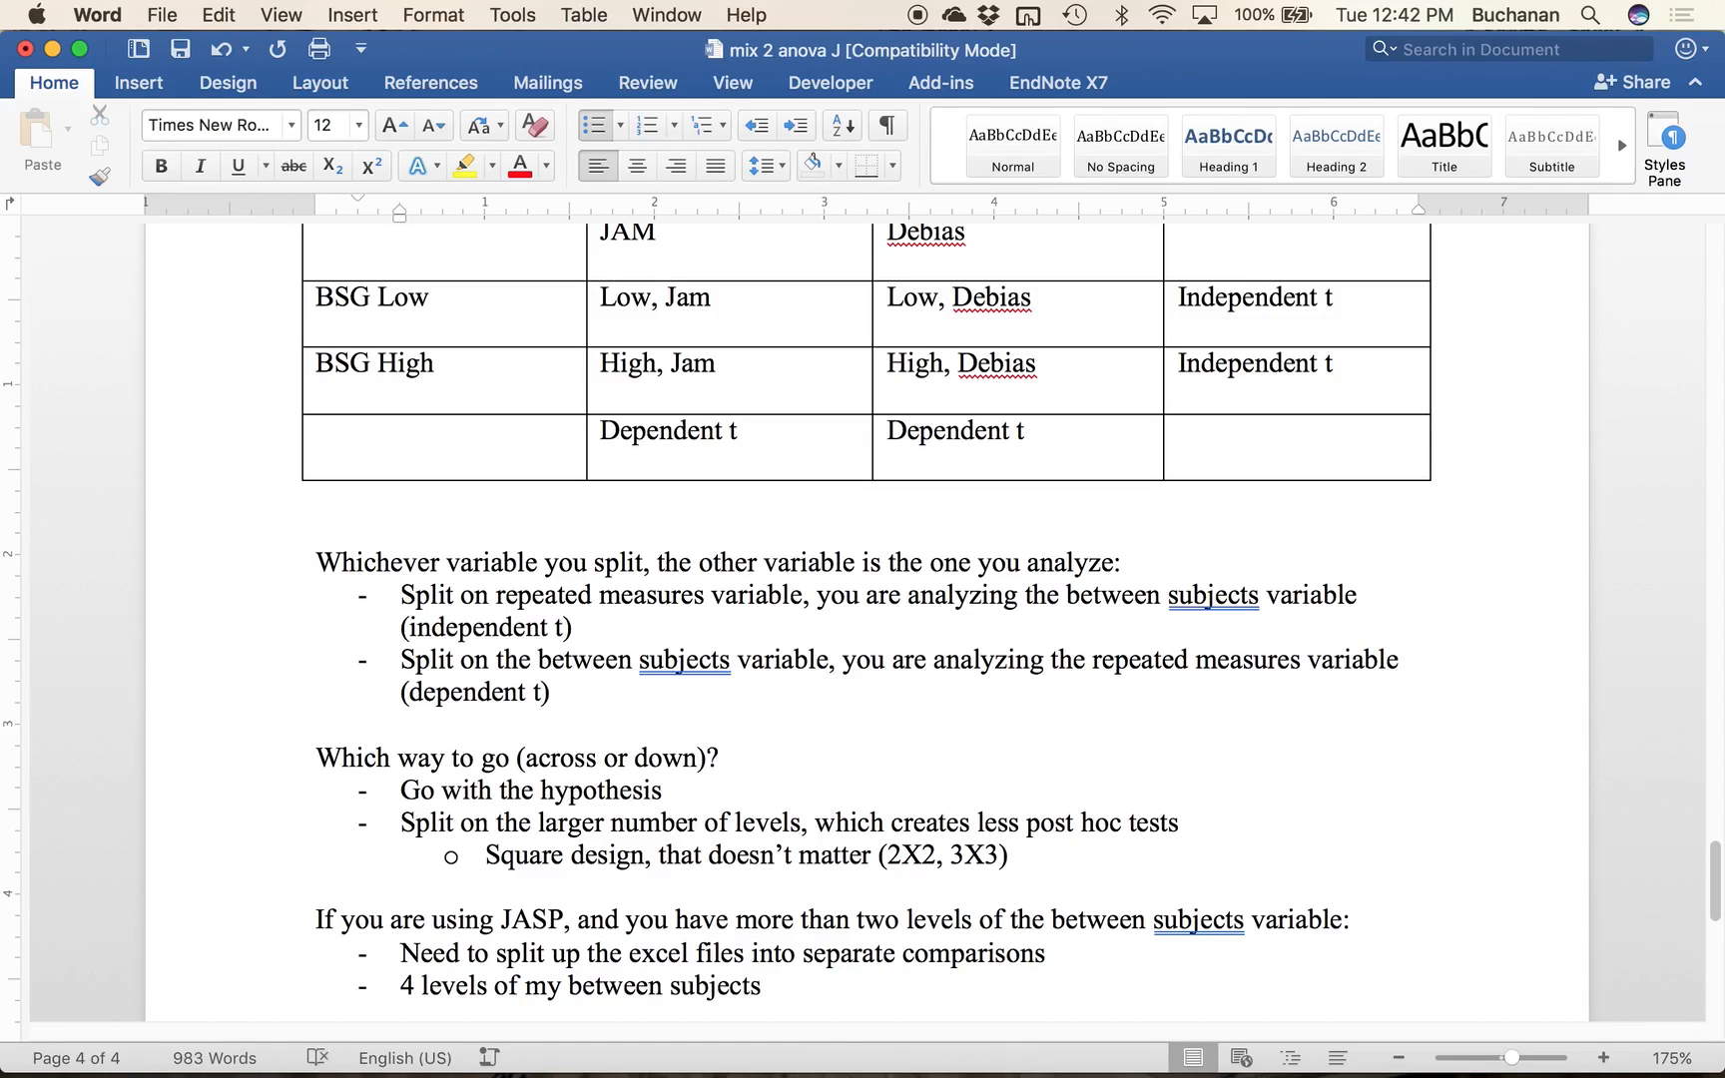
pyautogui.write(' variables')
pyautogui.write('(')
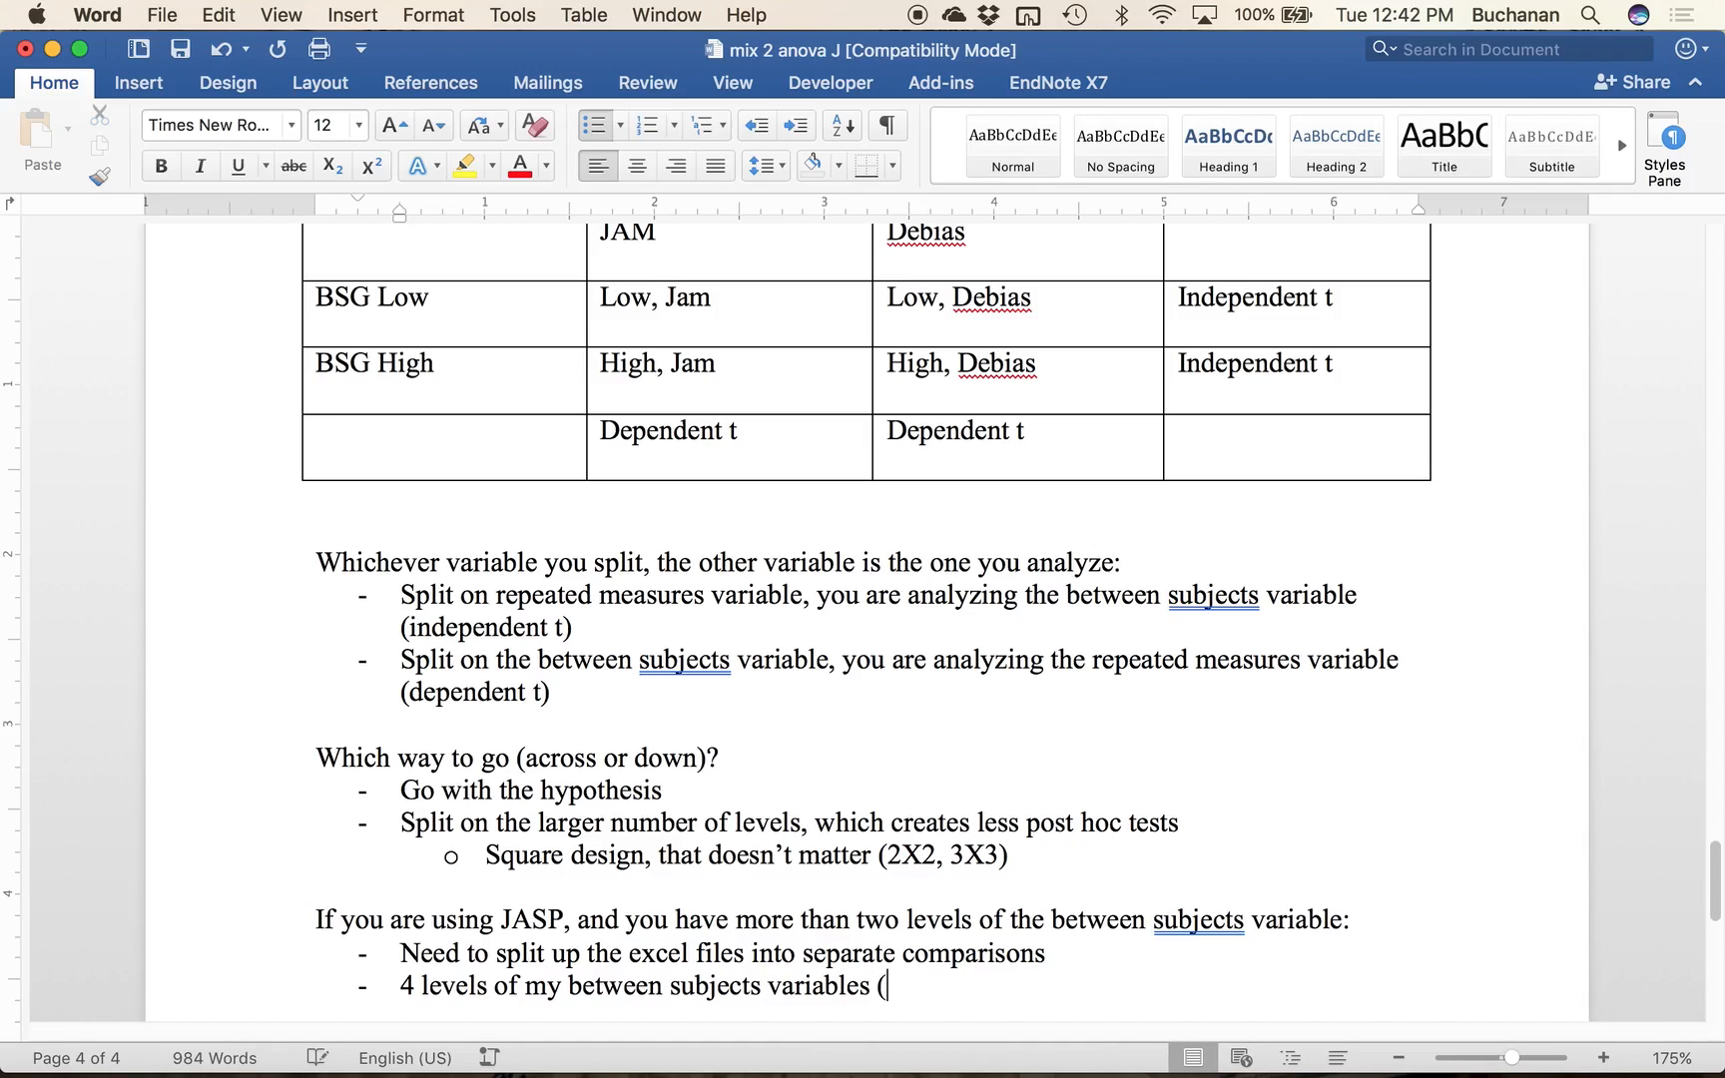
pyautogui.write('split on')
pyautogui.press('BackSpace')
pyautogui.press('BackSpace')
pyautogui.press('BackSpace')
pyautogui.press('BackSpace')
pyautogui.press('BackSpace')
pyautogui.press('BackSpace')
pyautogui.press('BackSpace')
pyautogui.press('BackSpace')
pyautogui.press('BackSpace')
pyautogui.write('example:')
# Step: Add the sub-bullet "Split all four levels into separate files, then analyzed dependent t on the repeated measures variable (easiest)" under the four-level example
pyautogui.press('Return')
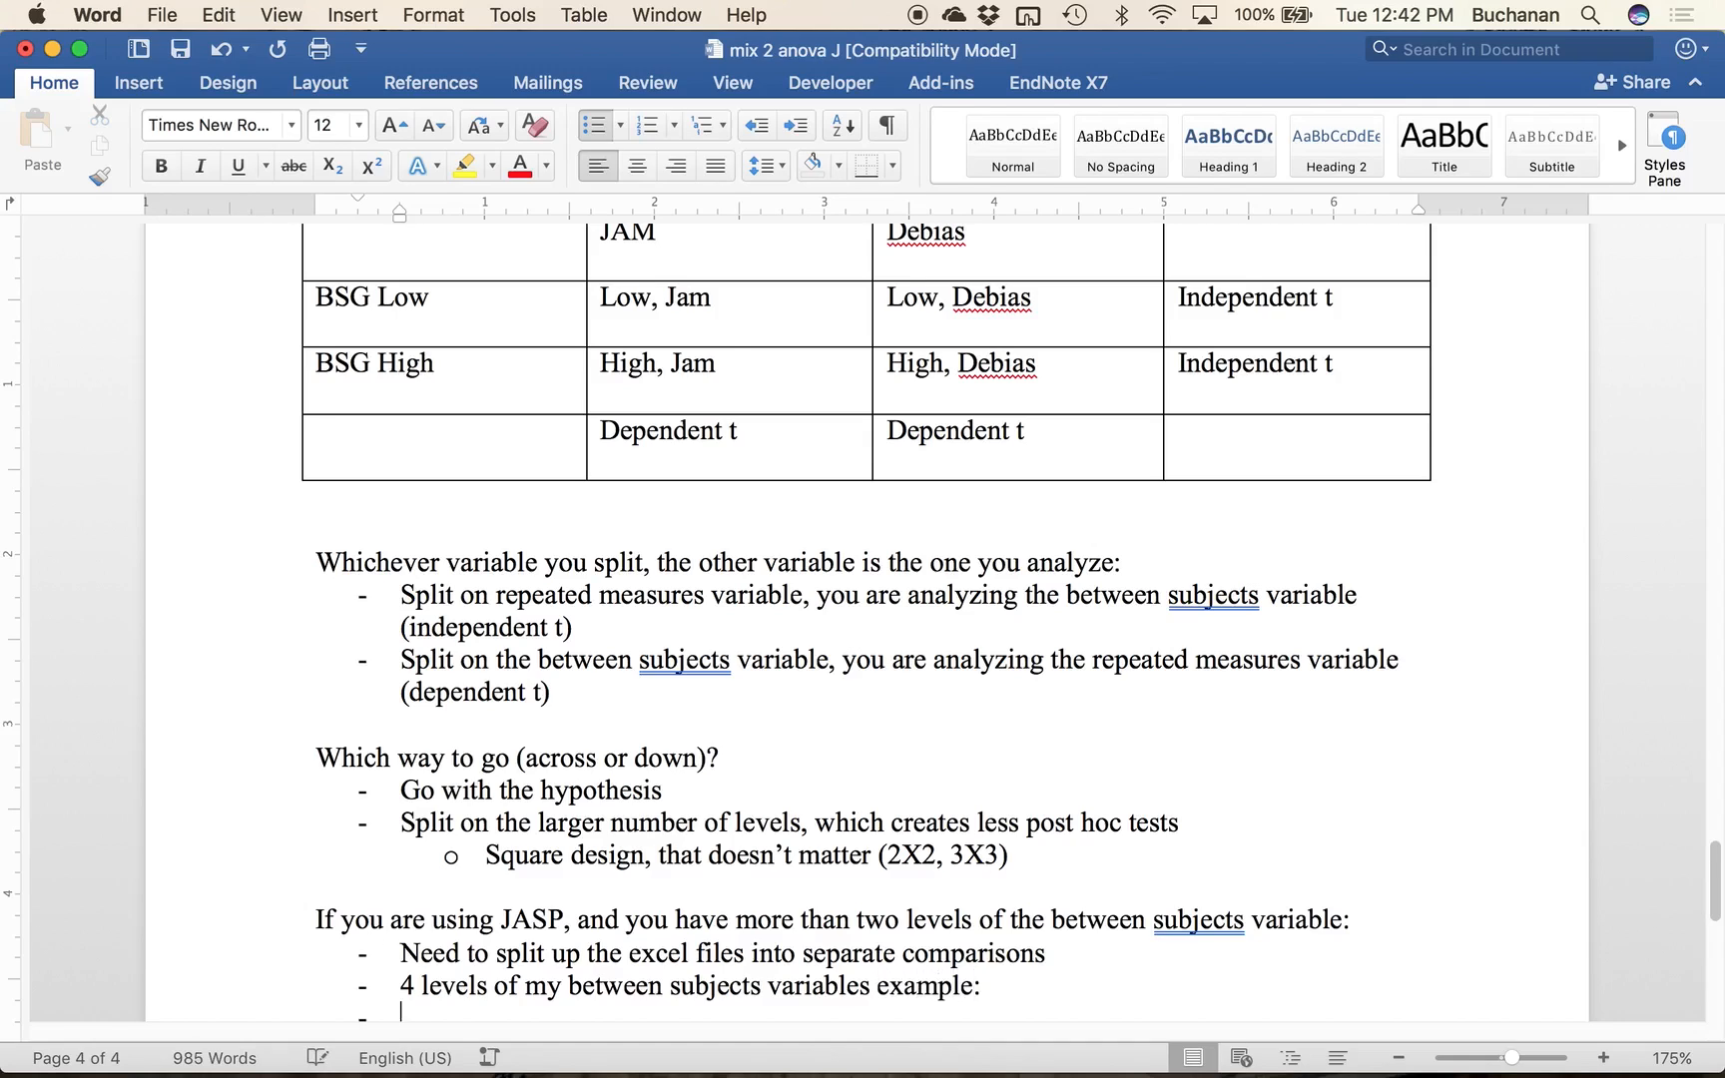
pyautogui.press('Tab')
pyautogui.write('Split al')
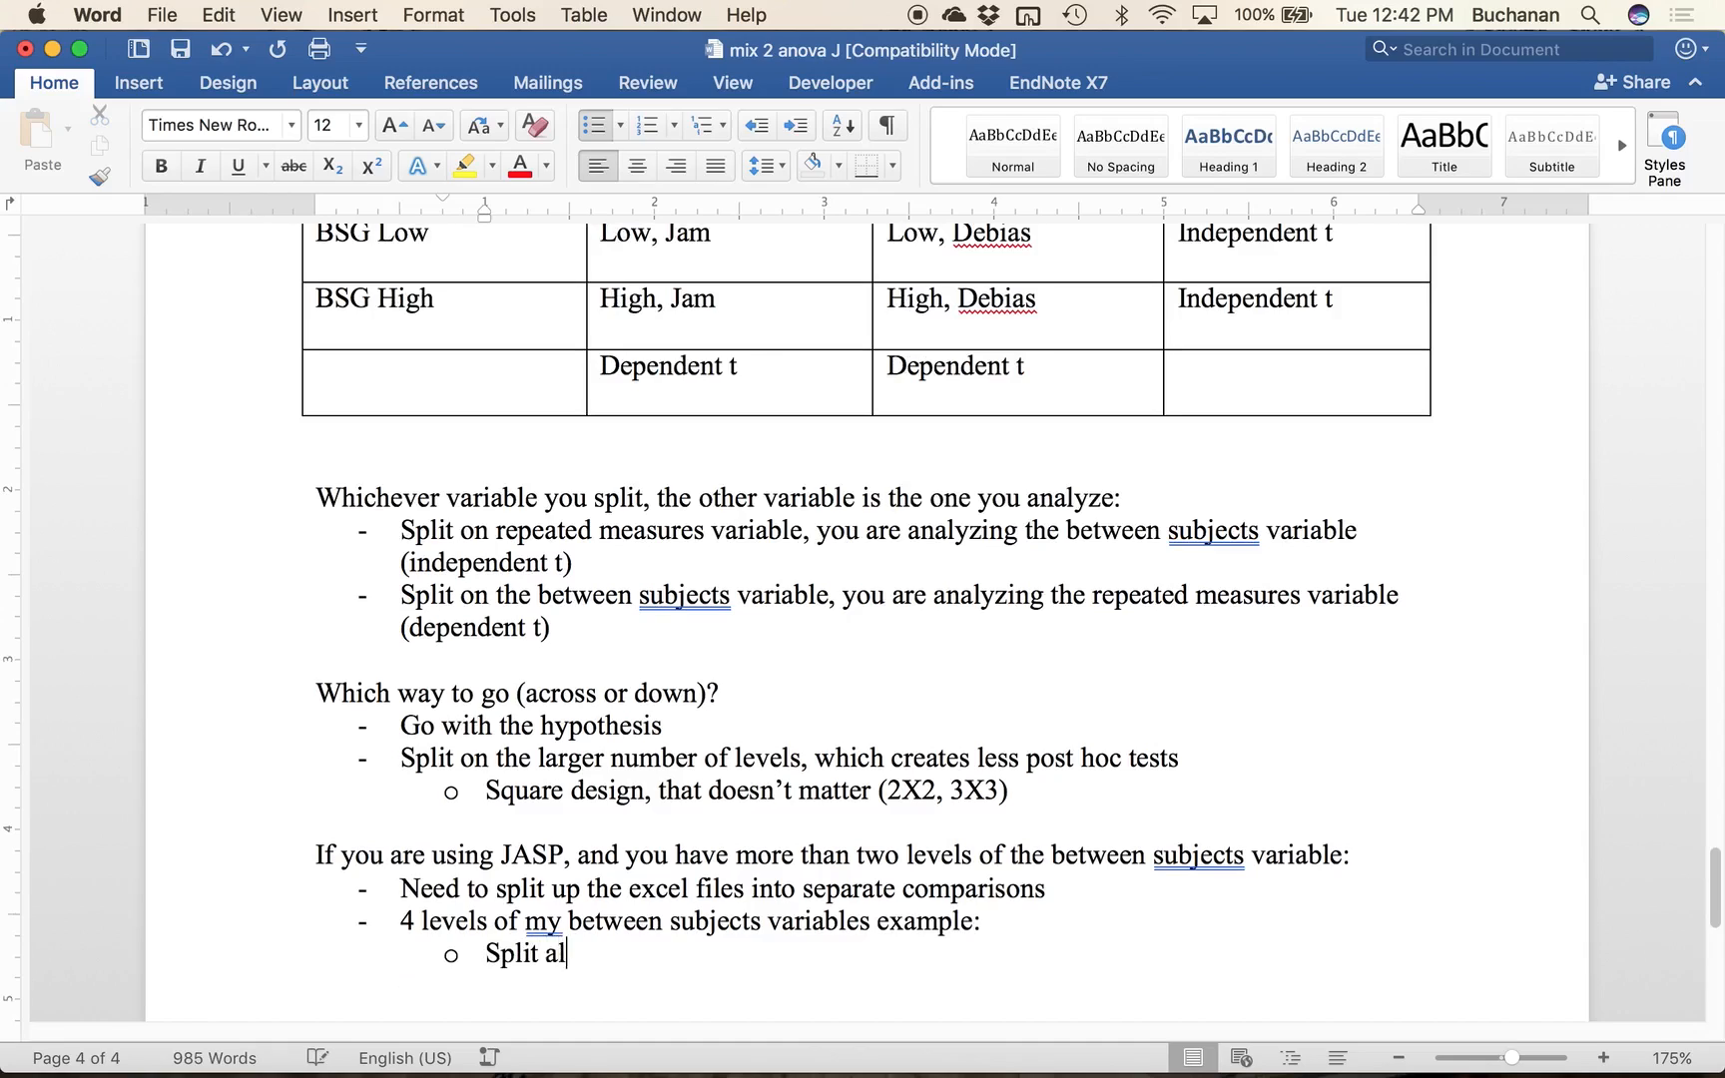
pyautogui.write('l four levels into s')
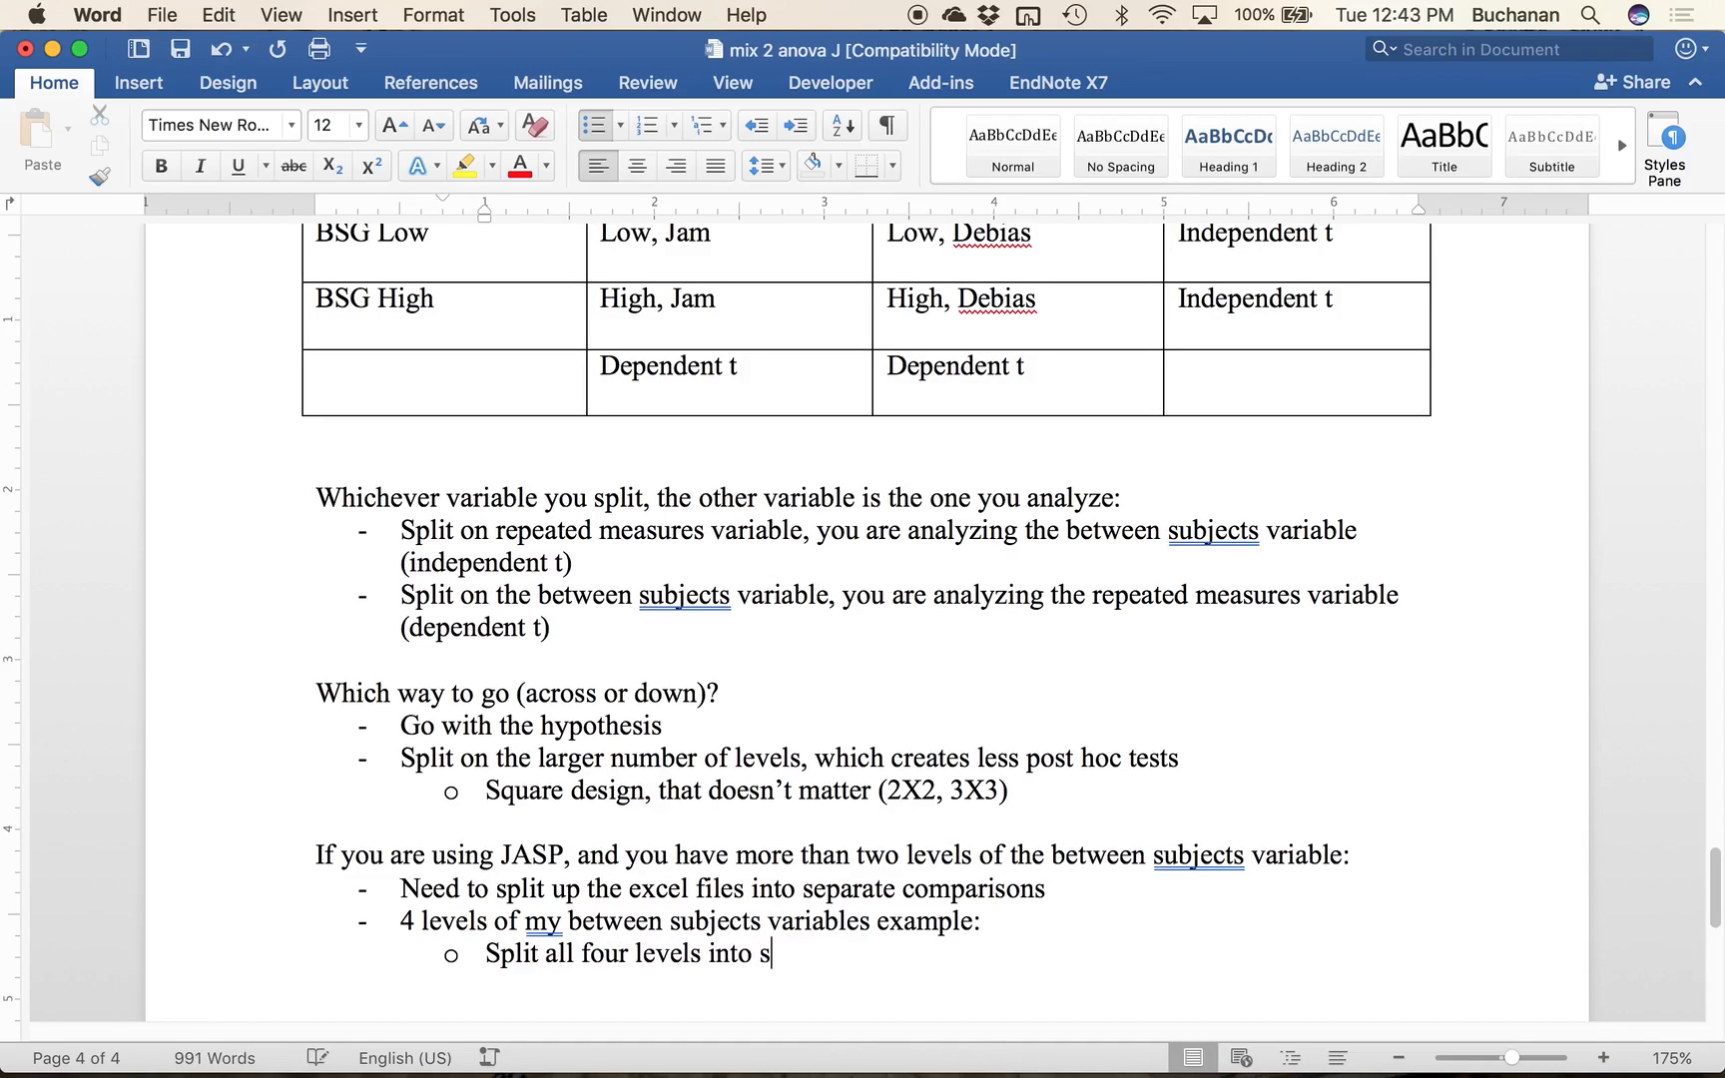
pyautogui.write('eparate files')
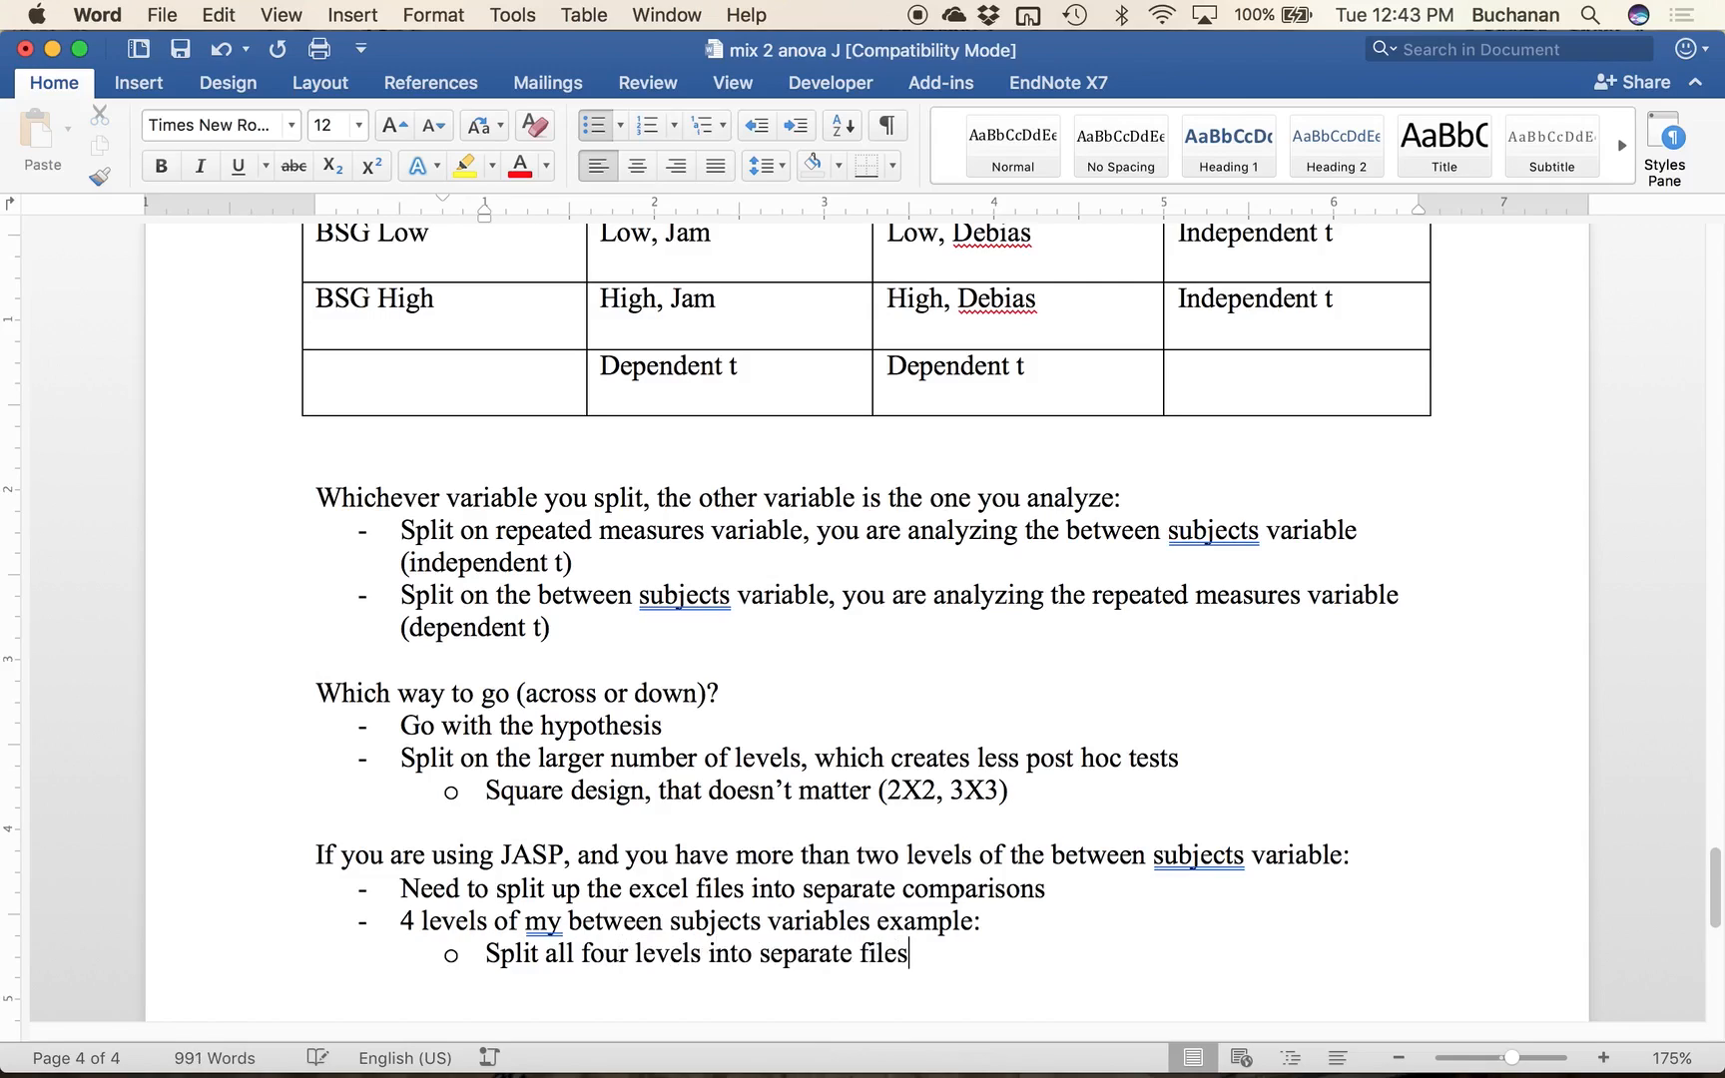
pyautogui.write(', then analy')
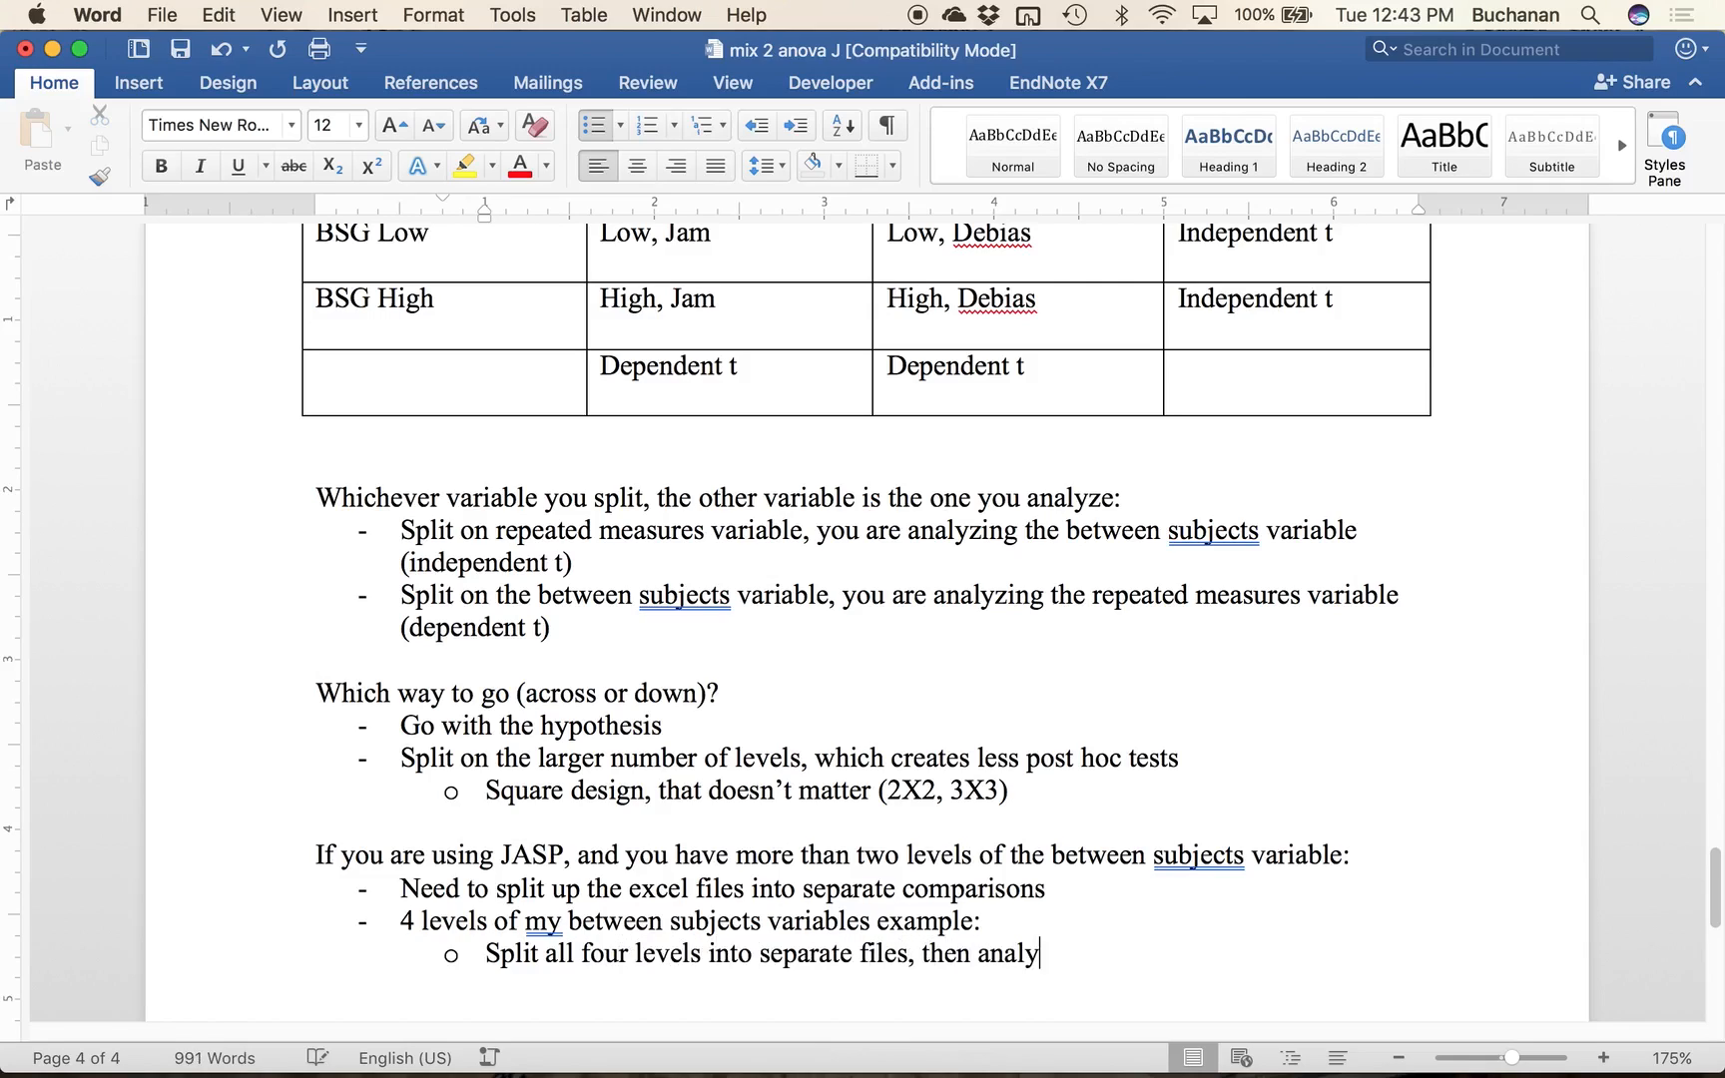
pyautogui.write('zed depend')
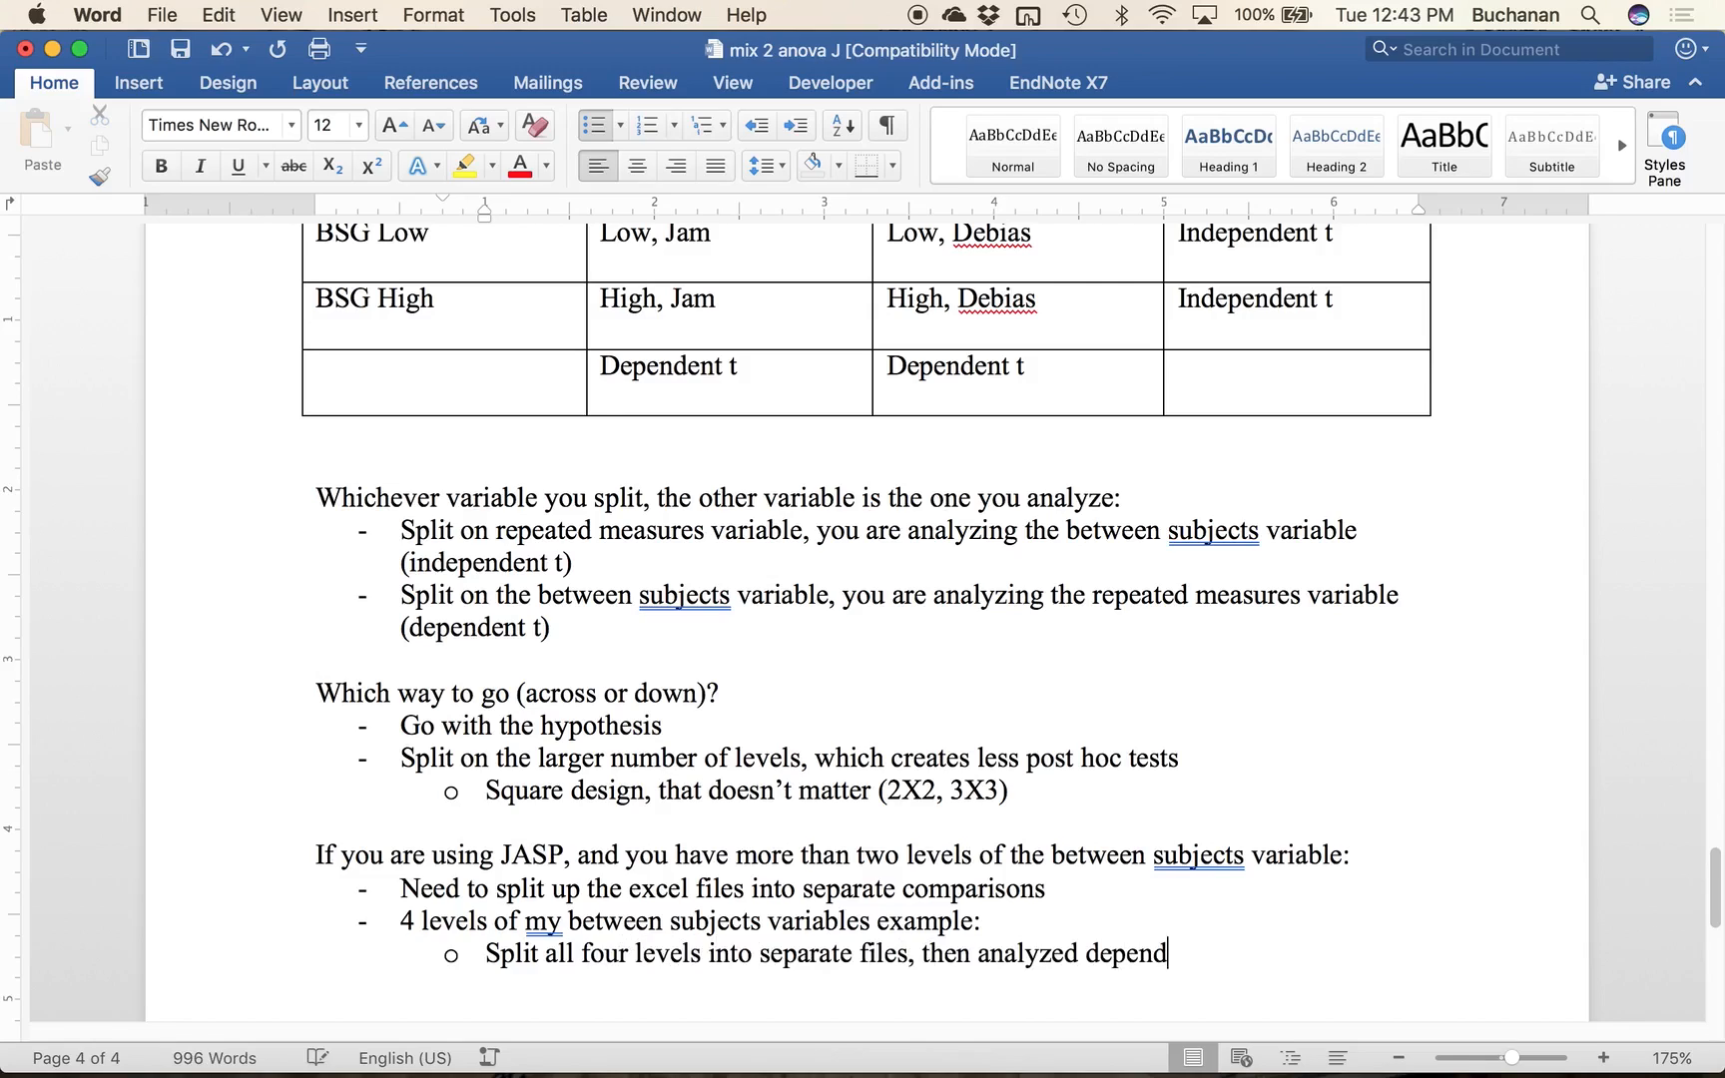
pyautogui.write('ent t on the re')
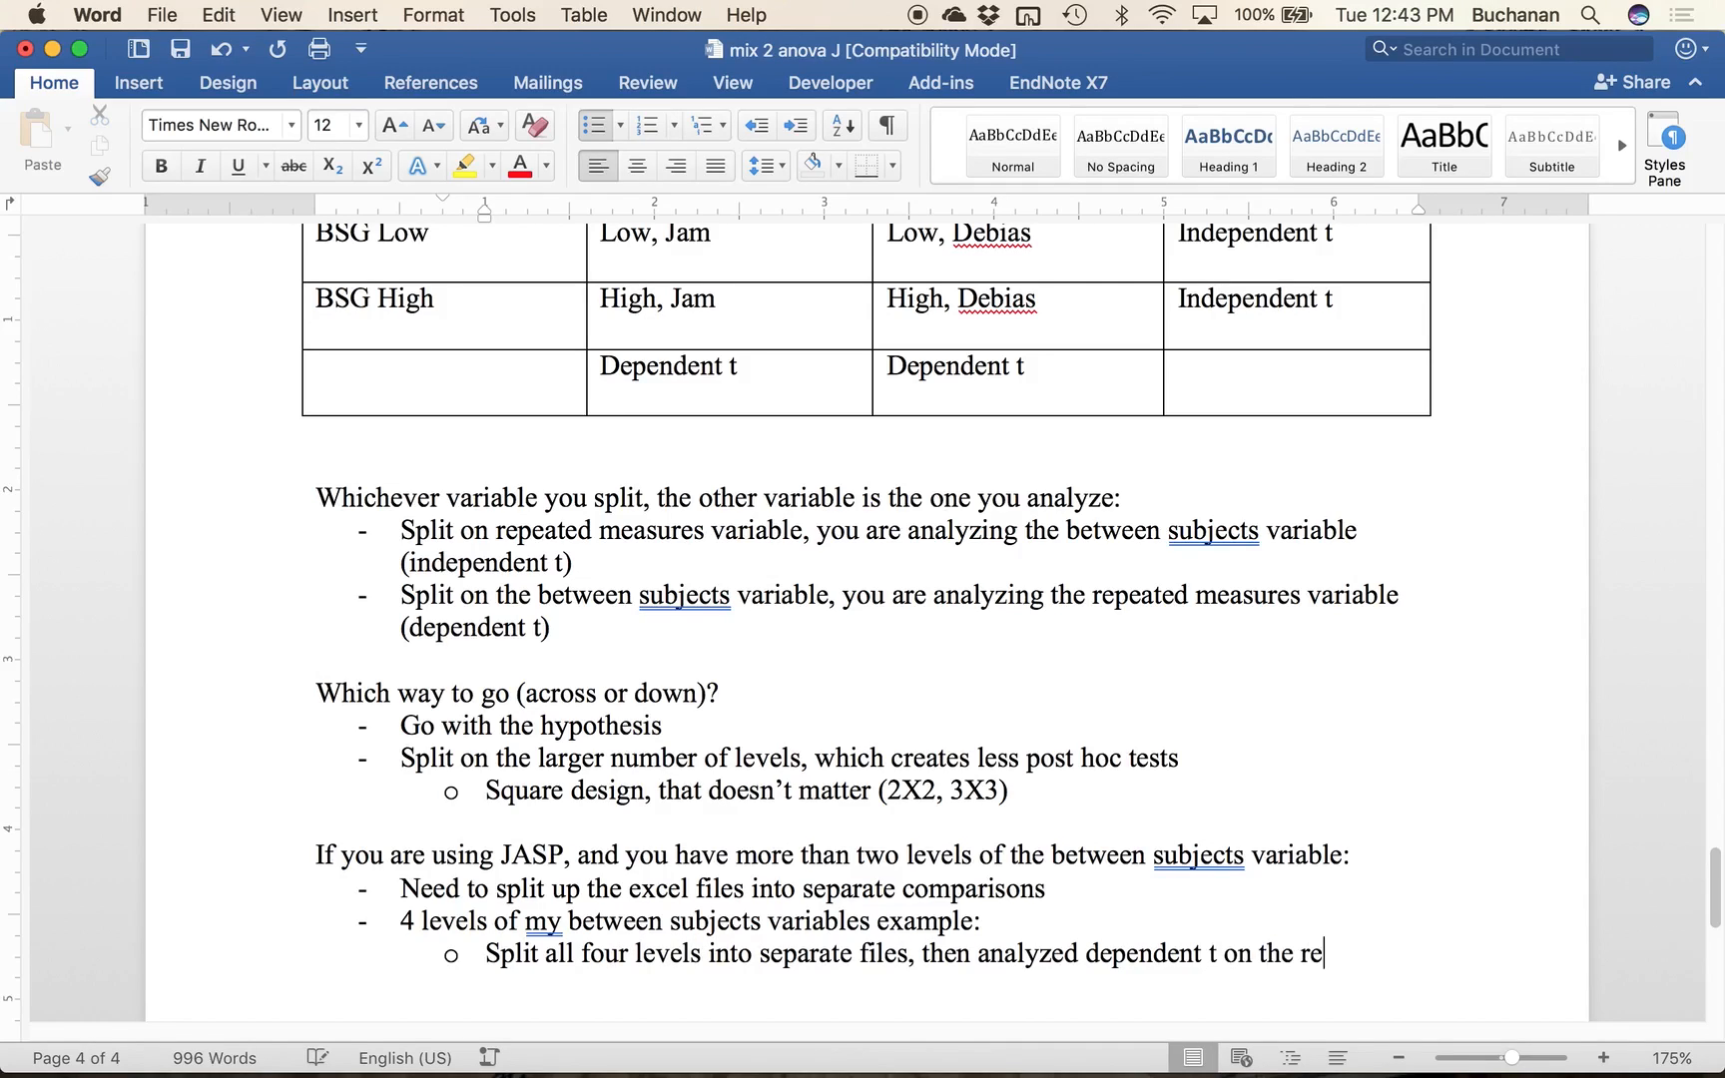
pyautogui.write('peated measu')
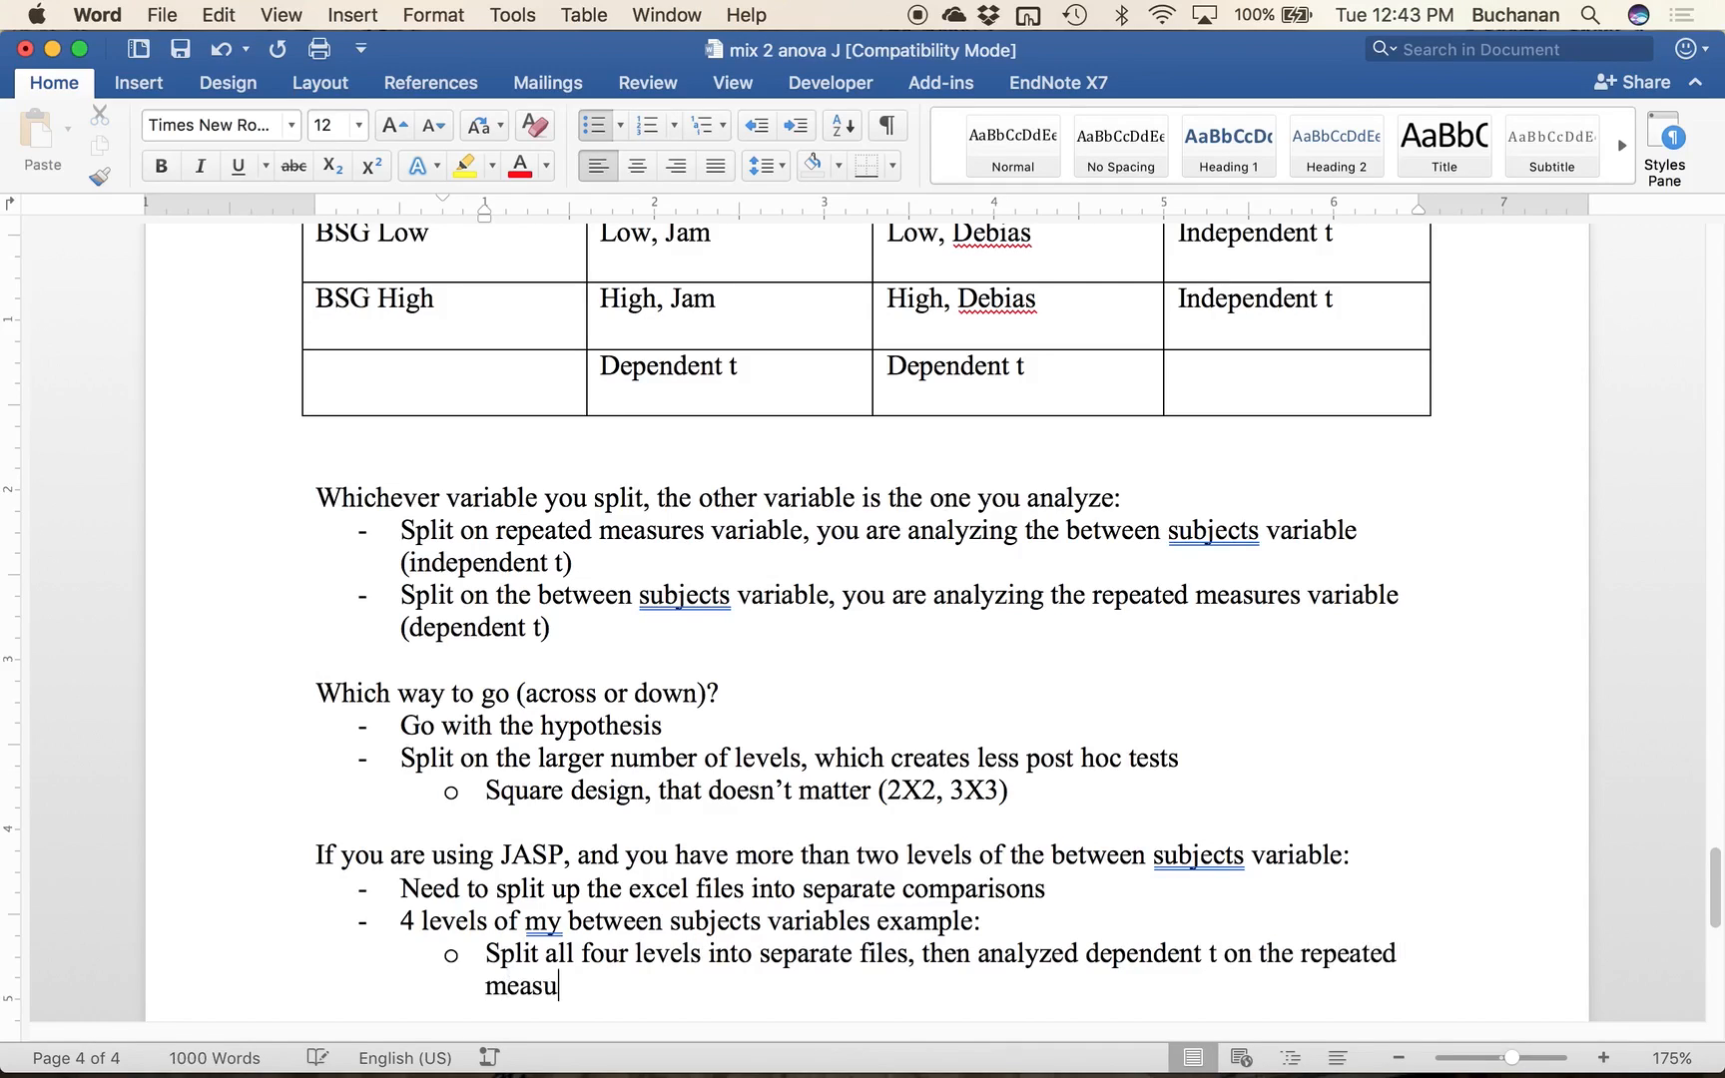
pyautogui.write('res variable (easiest)')
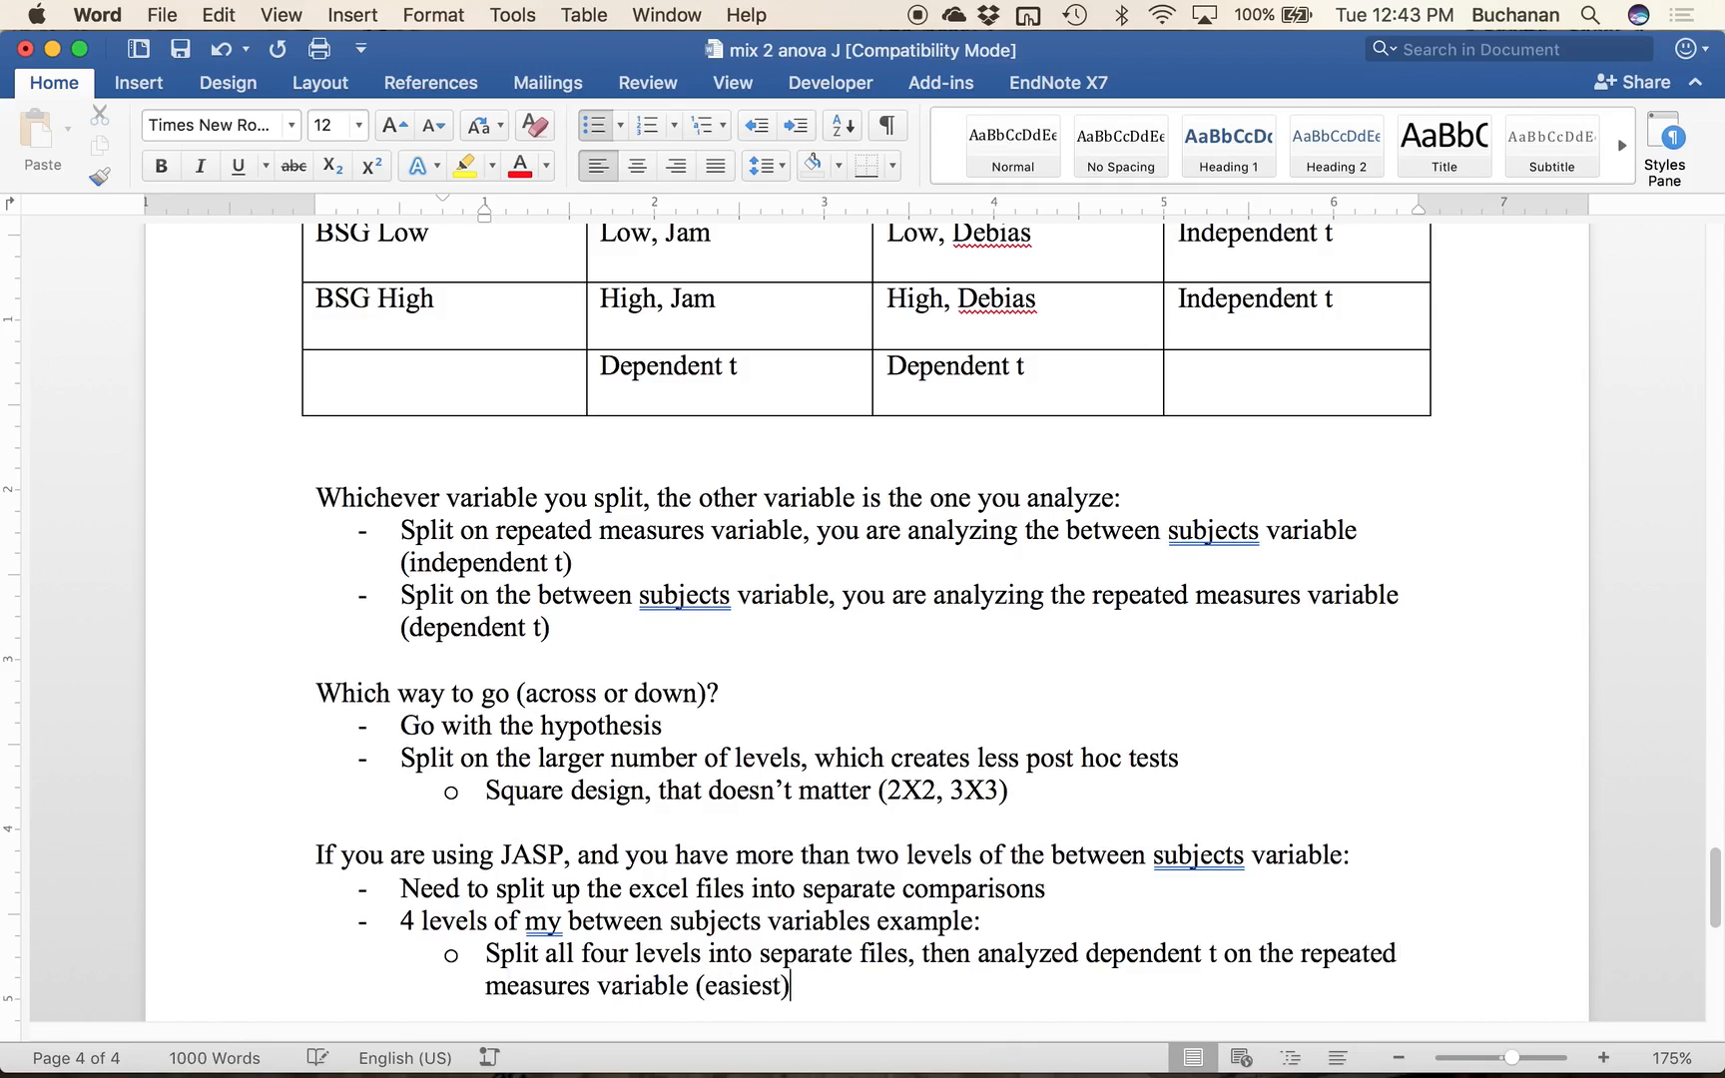
# Step: Add a second sub-bullet reading "Split into pairwise comparisons and analyze each repeated measures level with independent t"
pyautogui.press('Return')
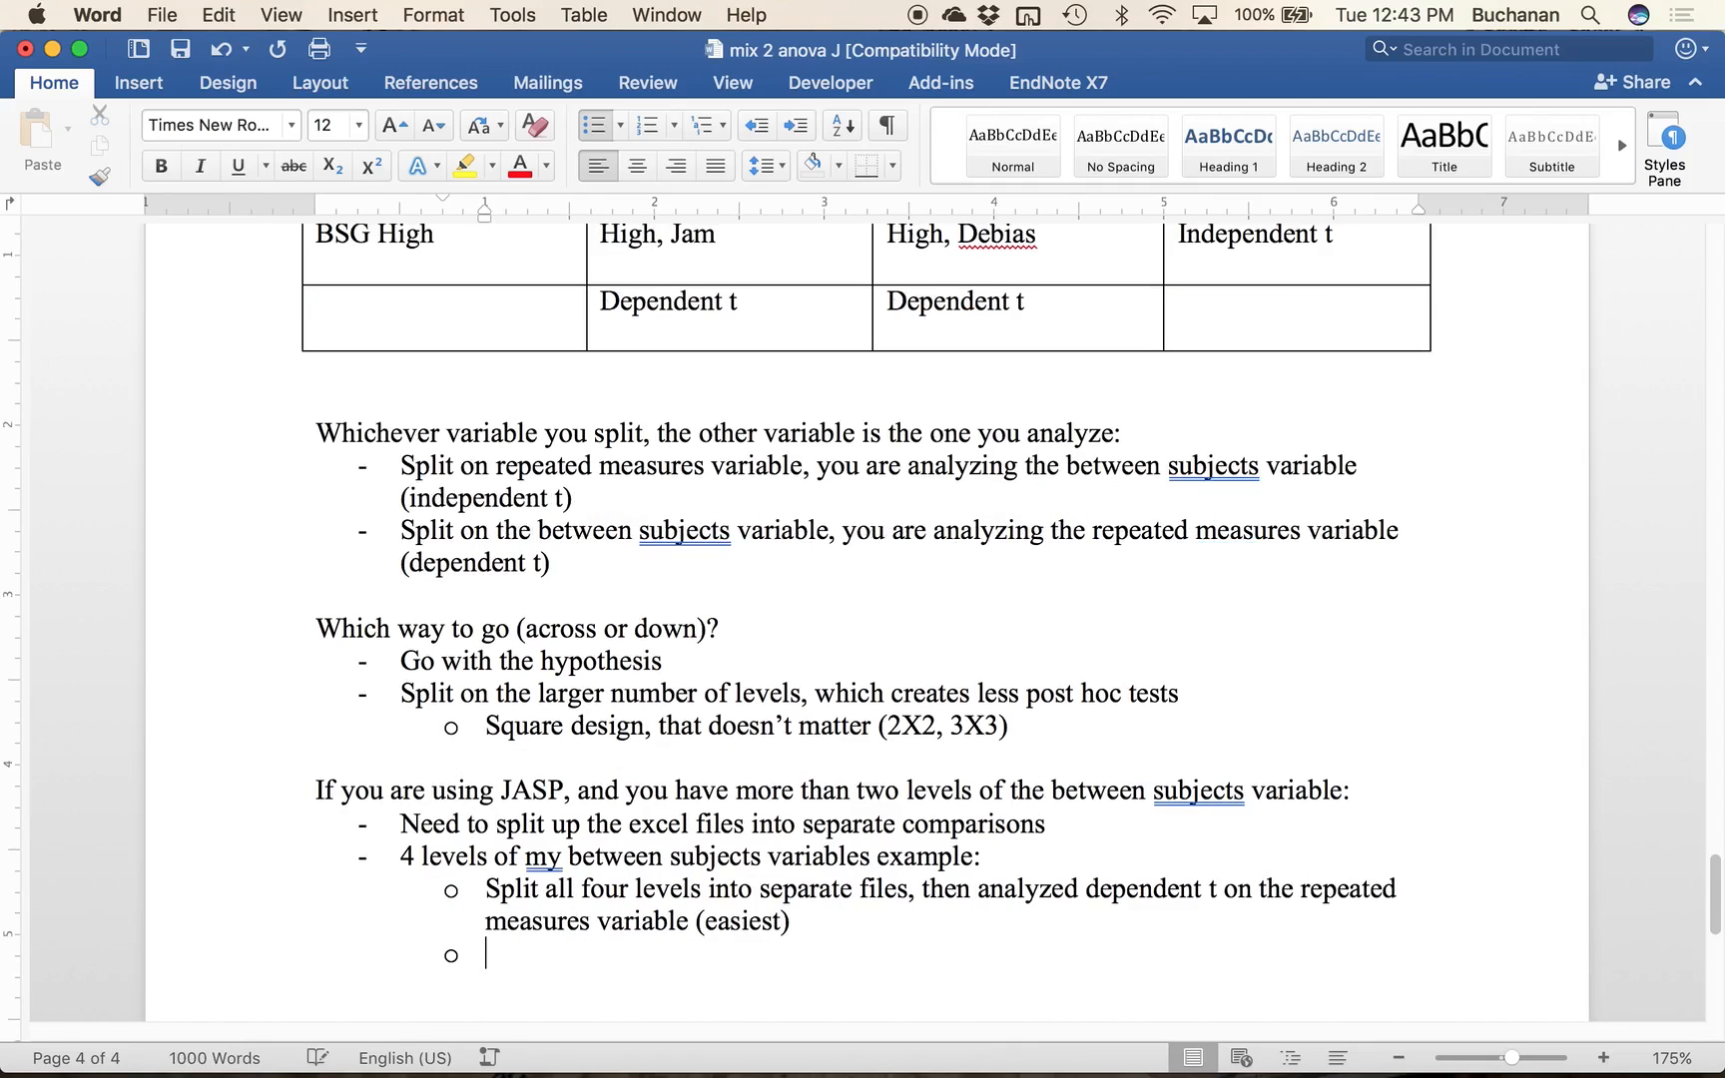
pyautogui.write('Split into ')
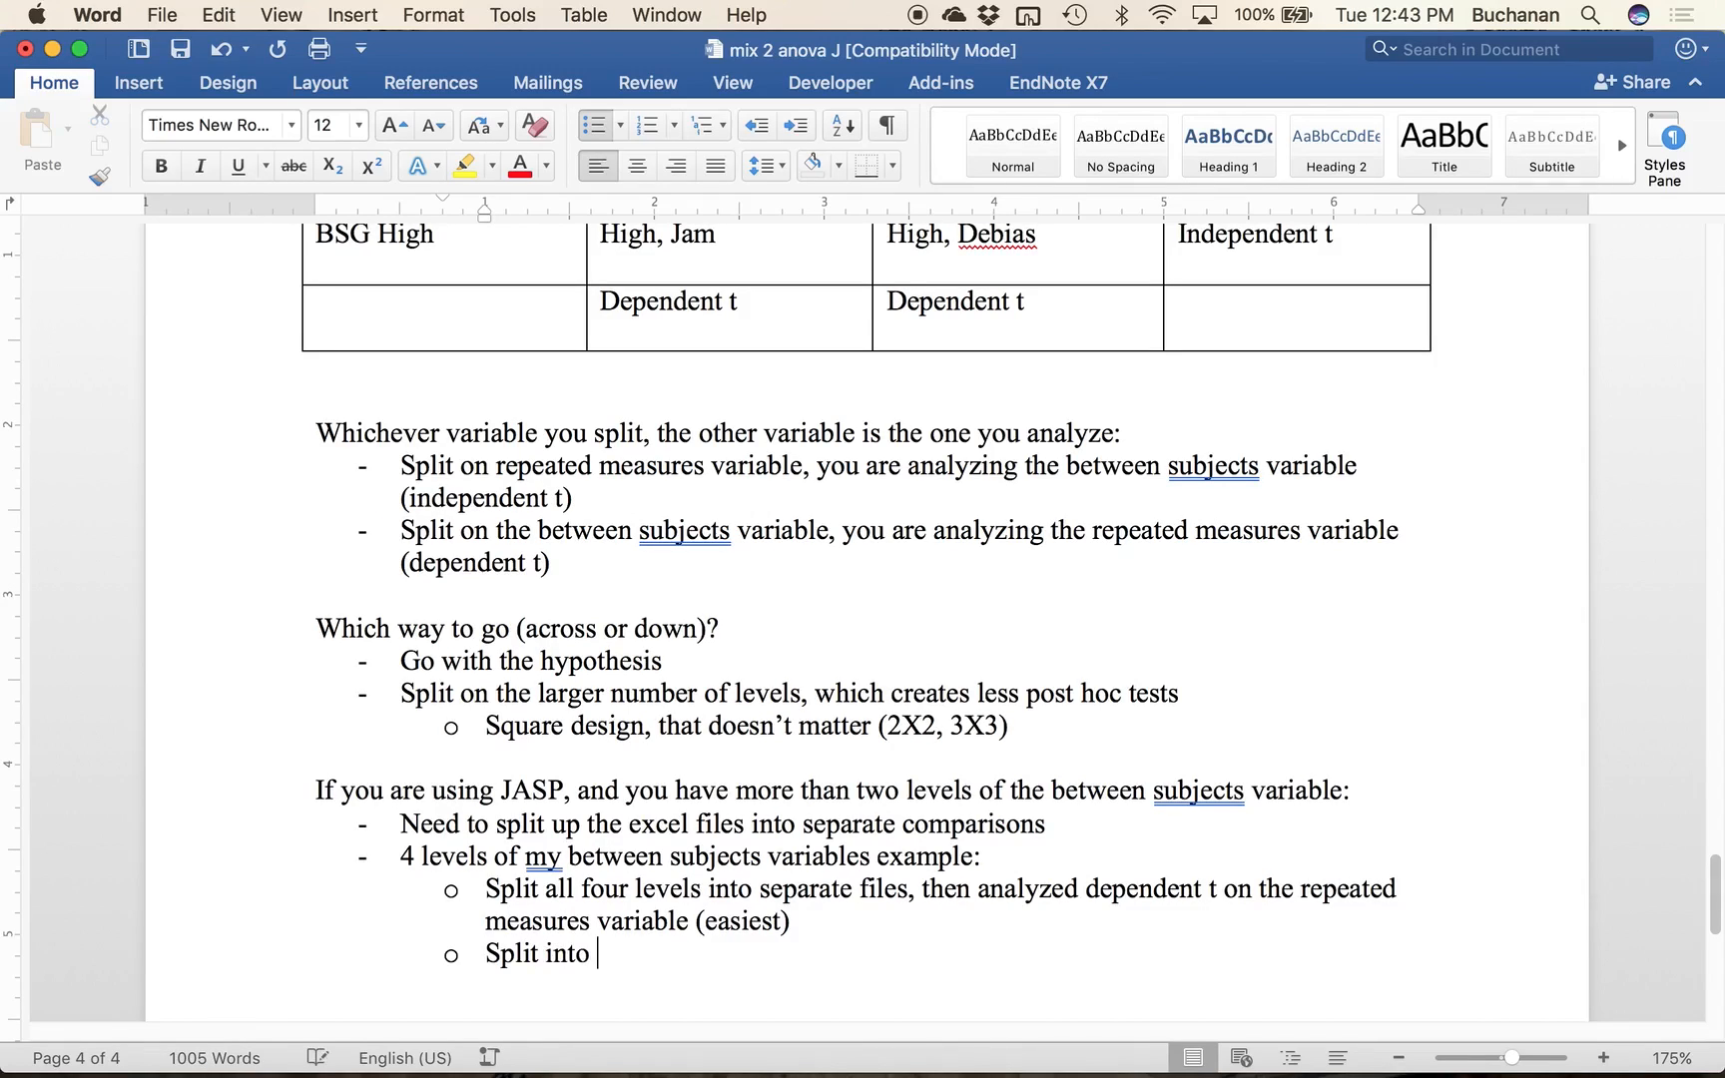
pyautogui.write('pairwise comparisons (')
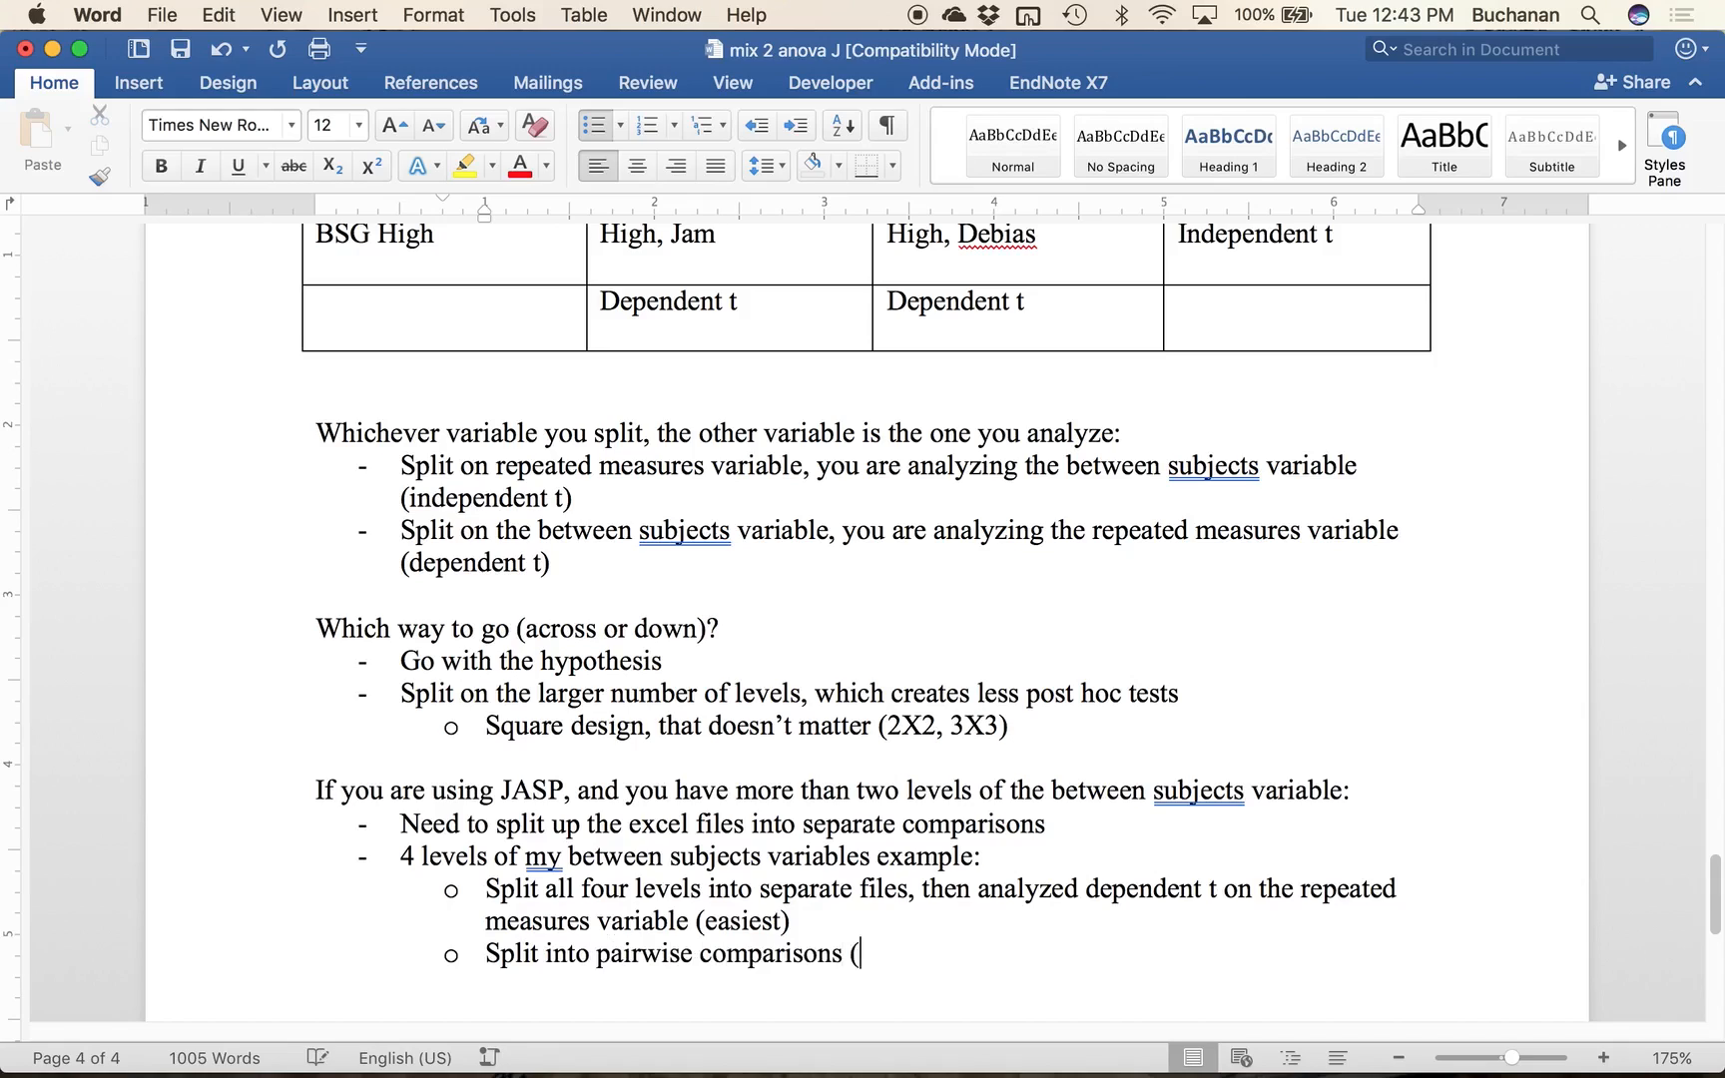
pyautogui.press('BackSpace')
pyautogui.write('and')
pyautogui.write('analyze e')
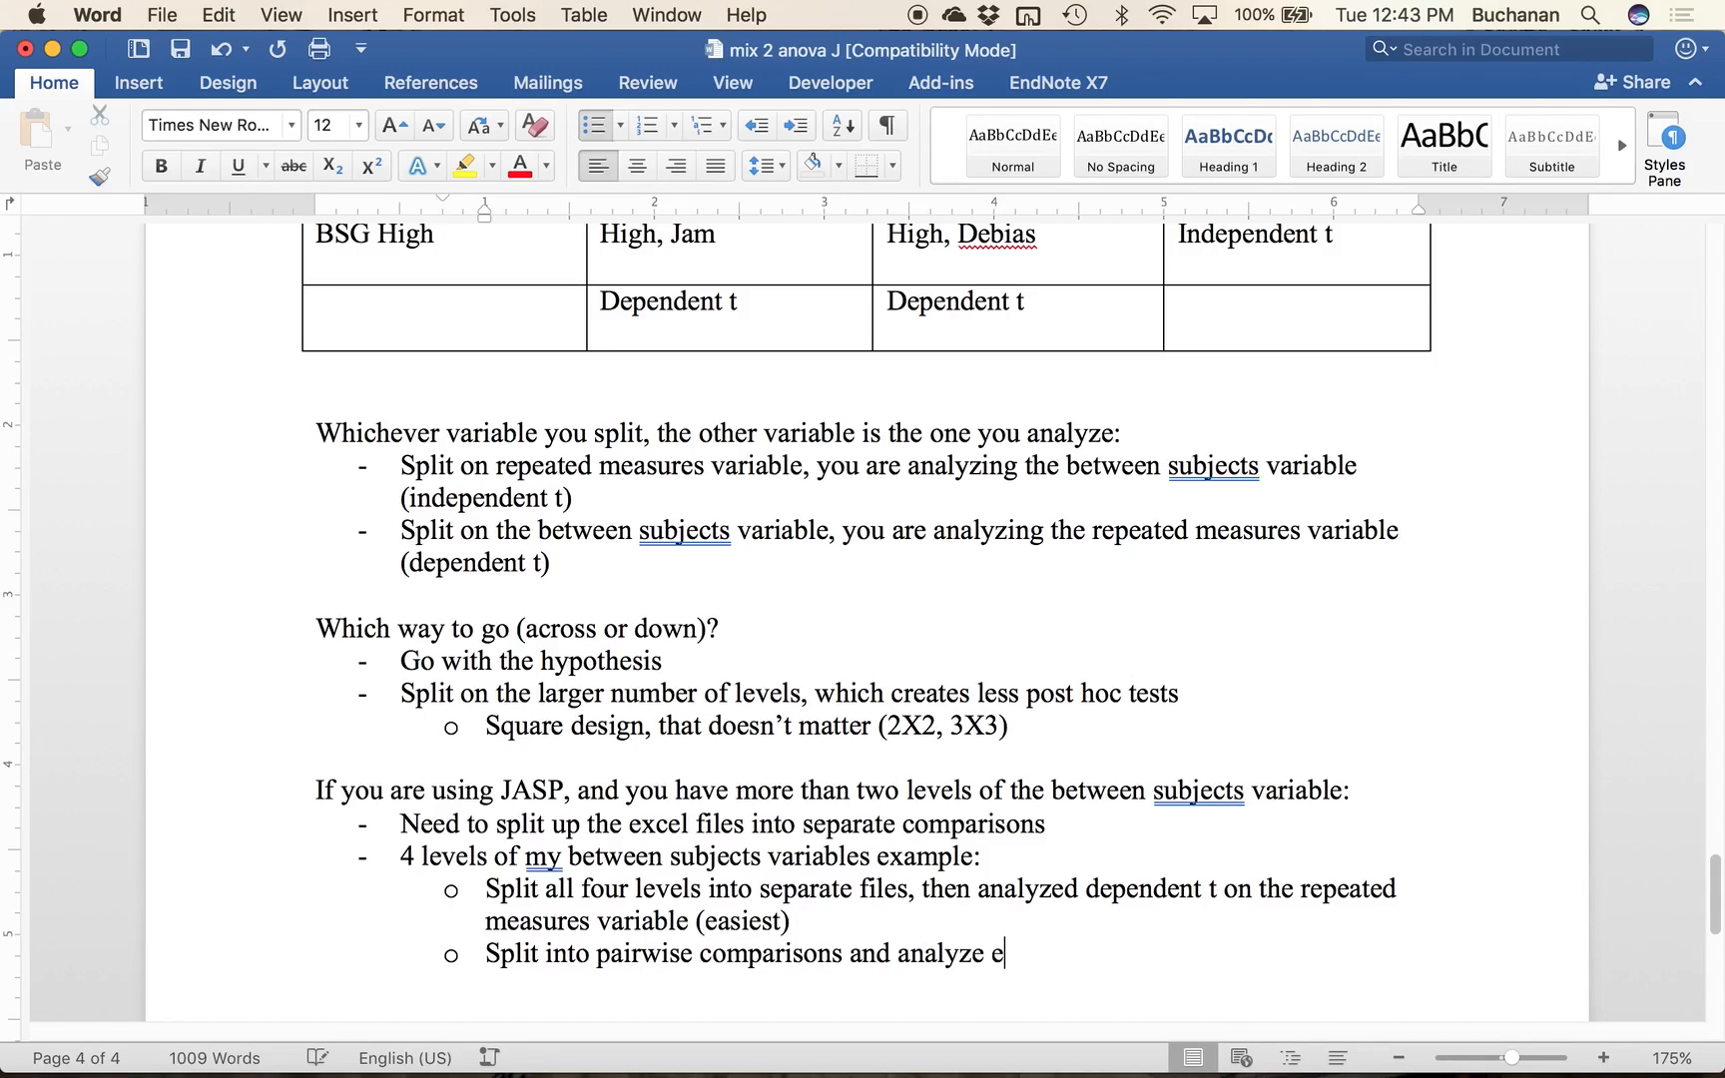
pyautogui.write('ach repeated mea')
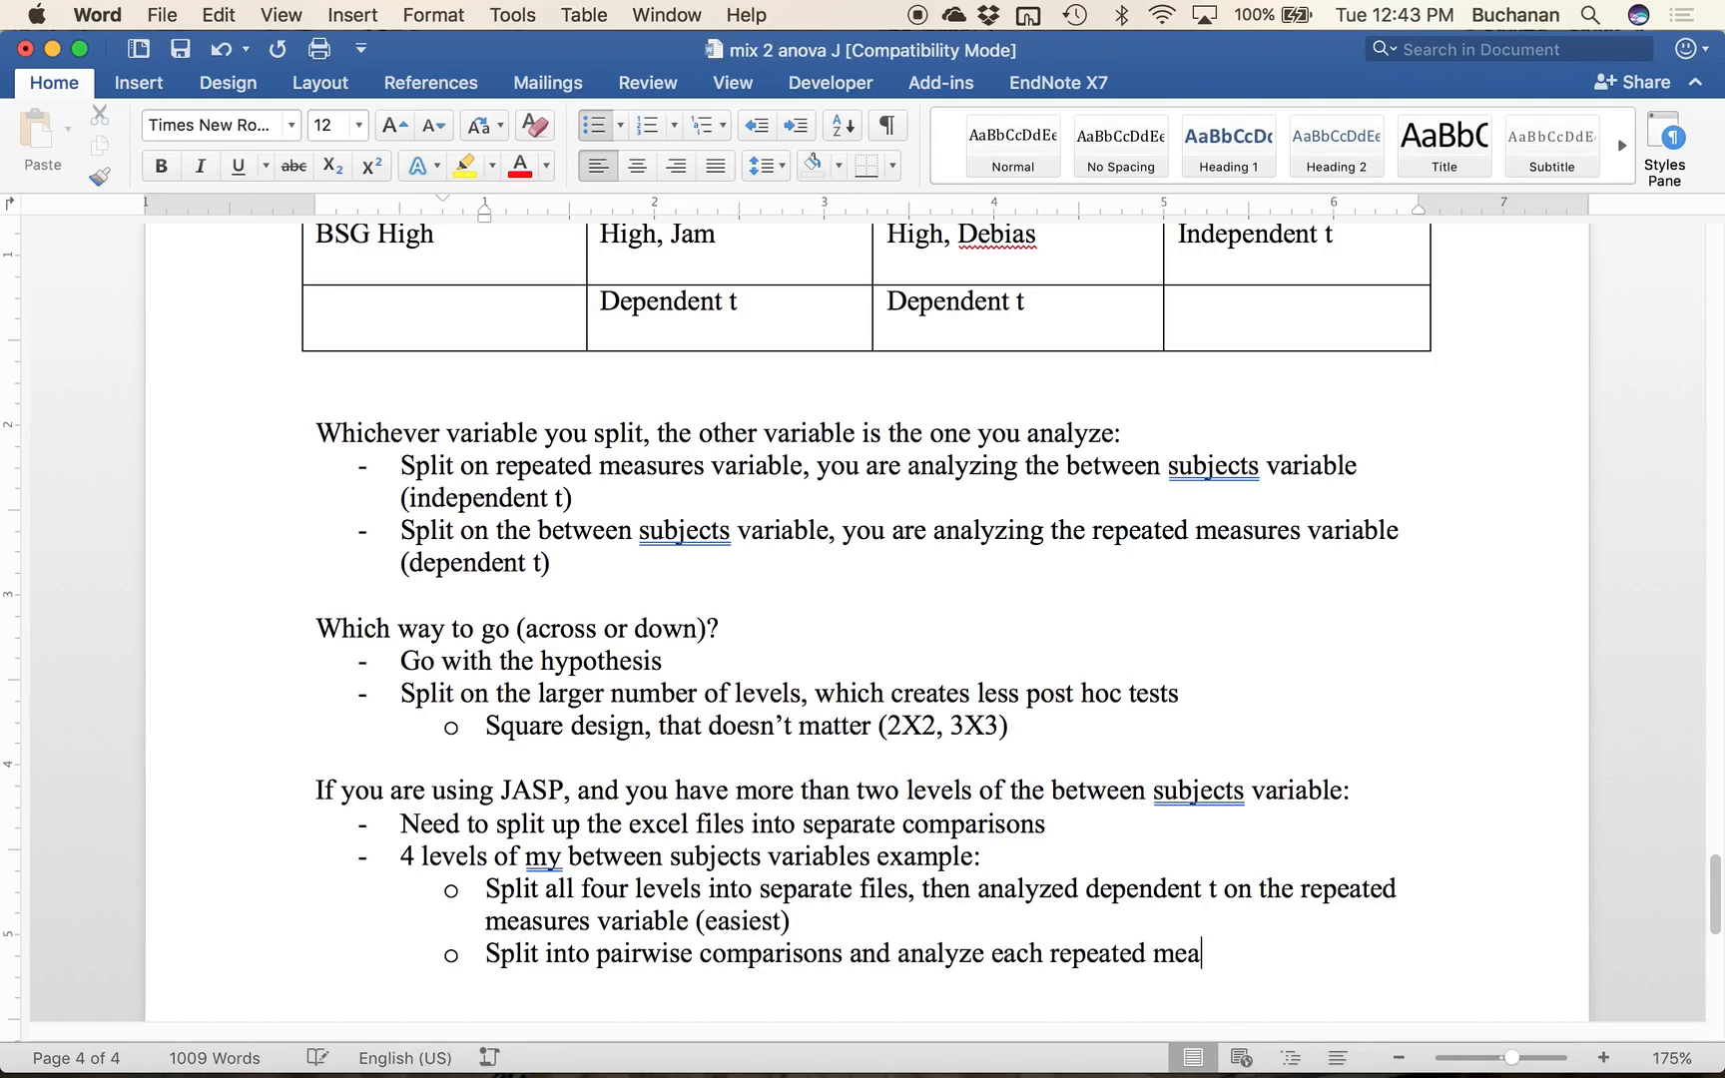
pyautogui.write('sures level with i')
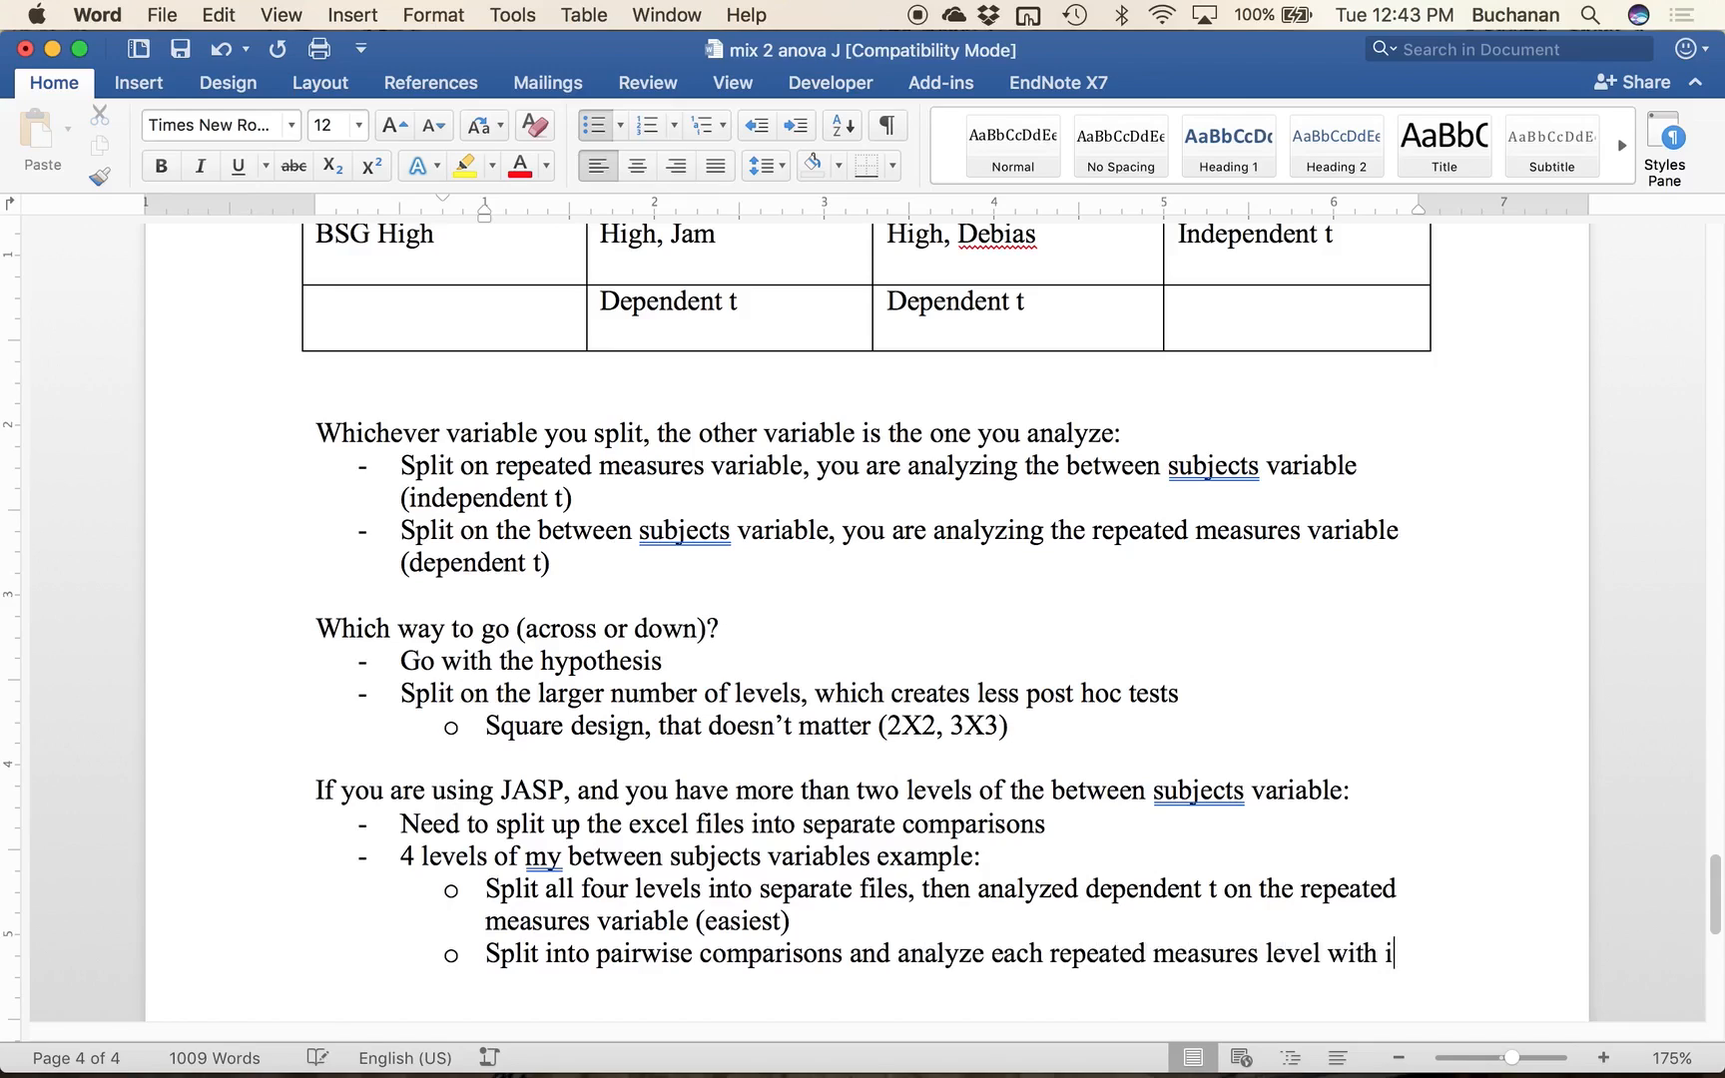
pyautogui.write('ndependent t')
# Step: Add a nested bullet under the pairwise comparisons bullet reading "One excel file with levels 1 and 2,"
pyautogui.press('Return')
pyautogui.press('Tab')
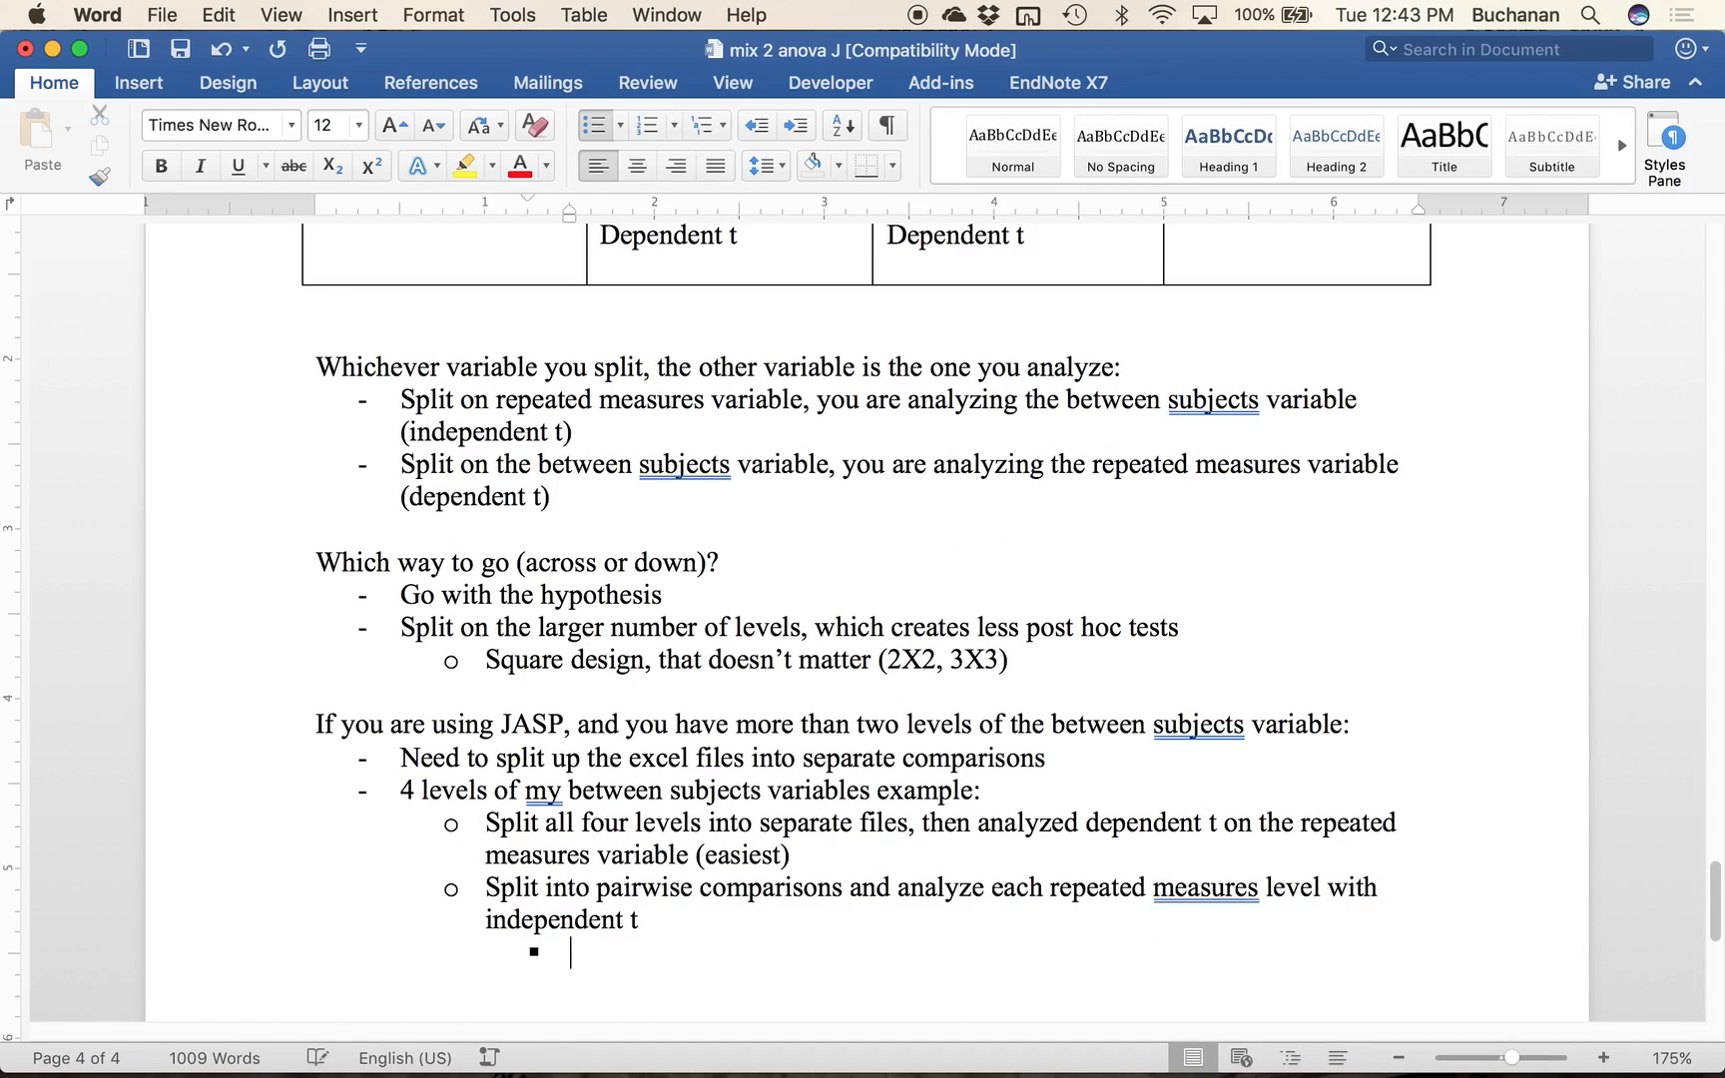
pyautogui.write('One excel file with ')
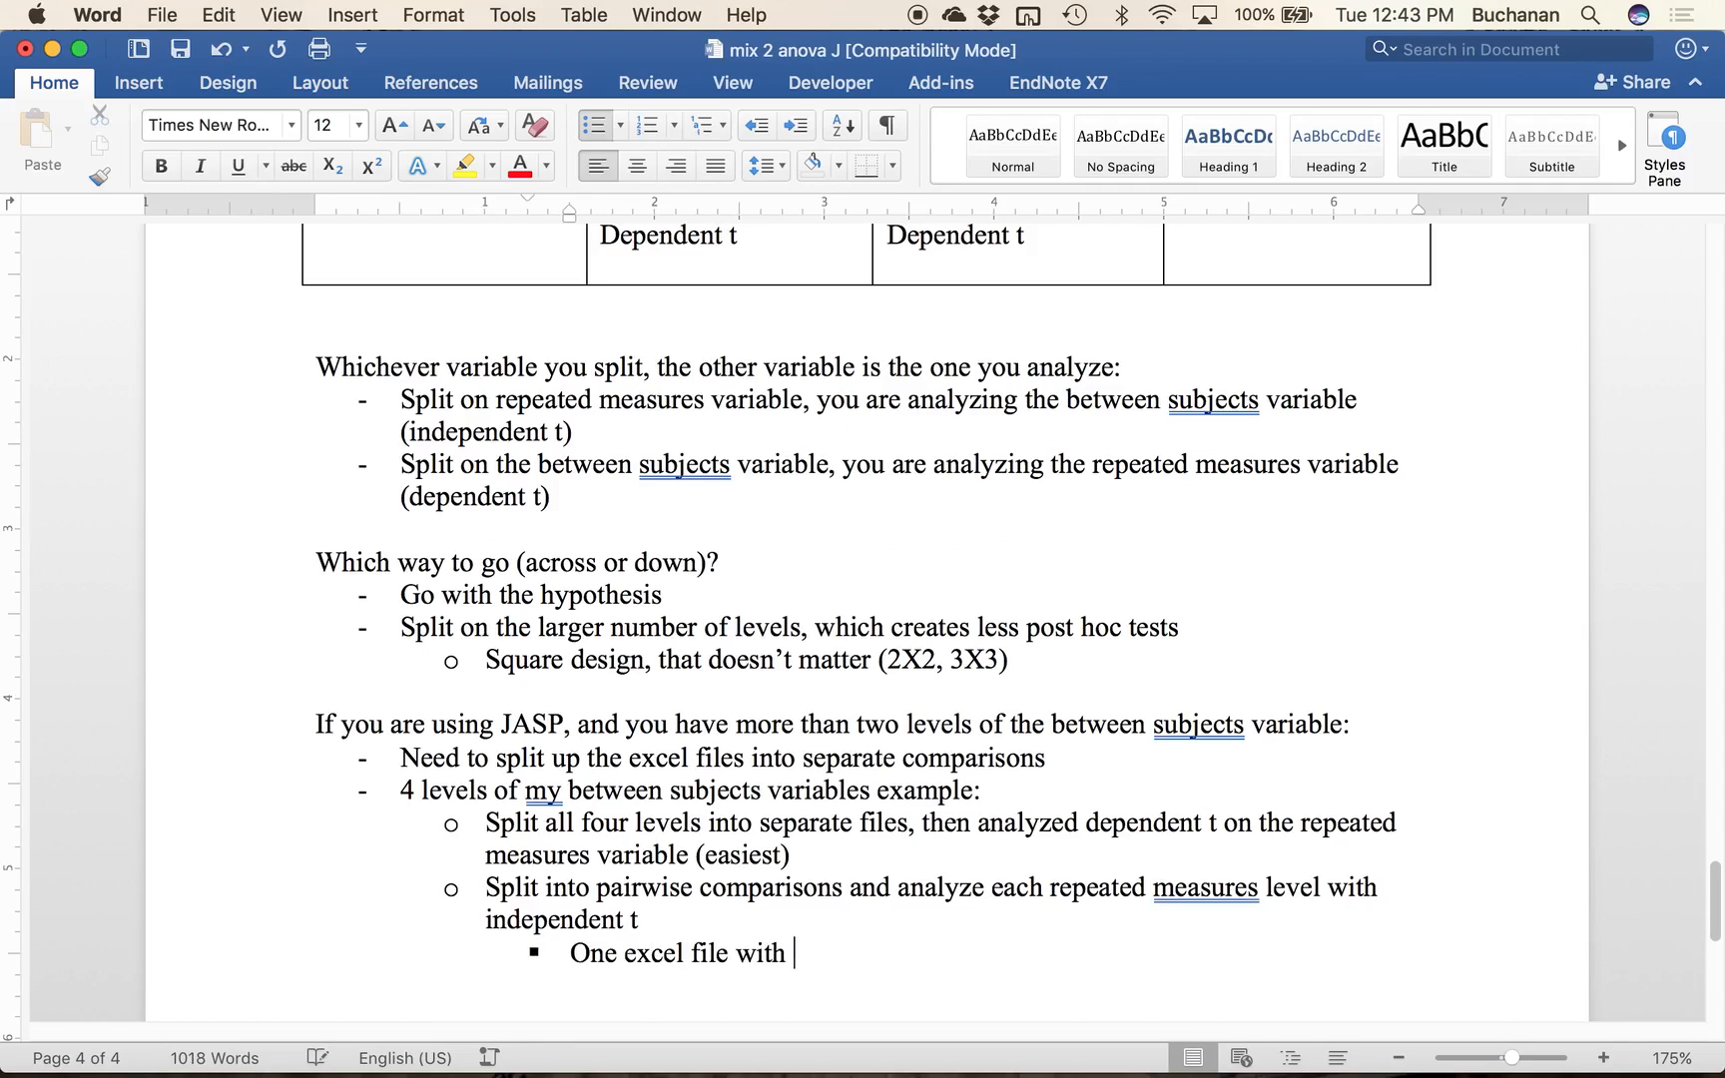
pyautogui.write('levels 1 and 1')
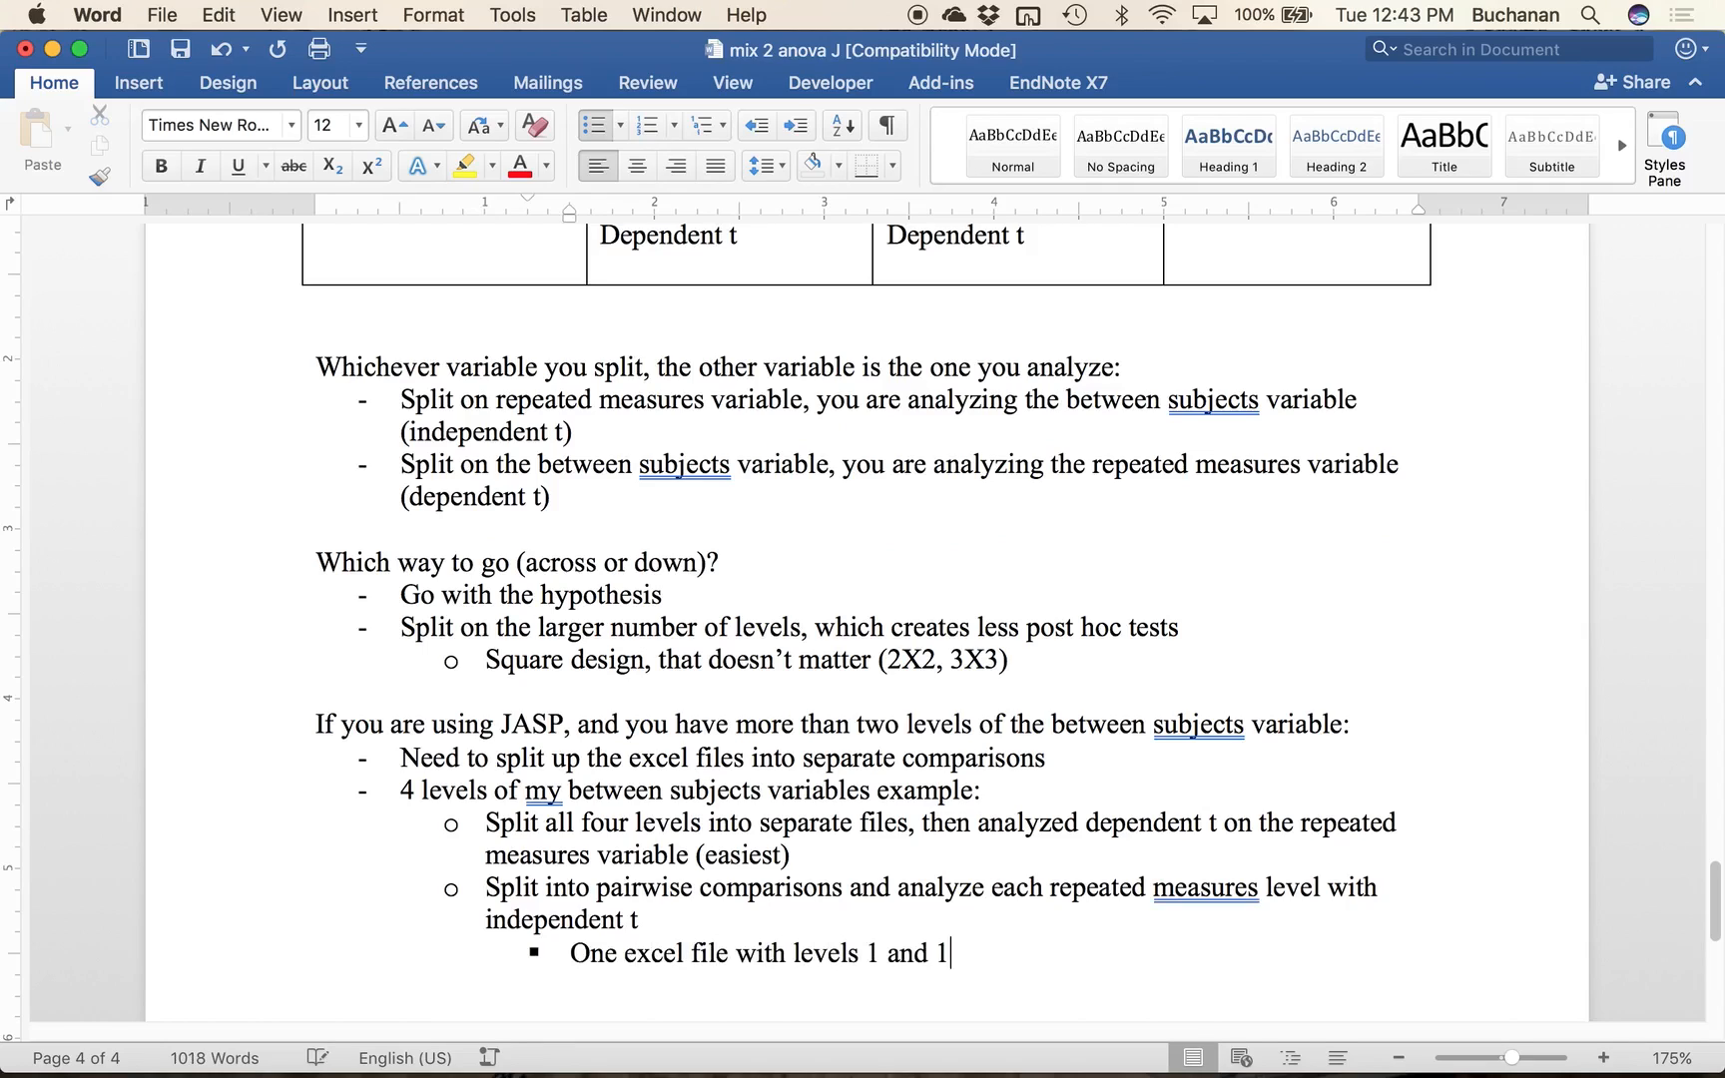
pyautogui.press('BackSpace')
pyautogui.write('2,')
# Step: Add a second nested bullet reading "One excel file with levels 1 and 3,"
pyautogui.press('Return')
pyautogui.write('one excel fil')
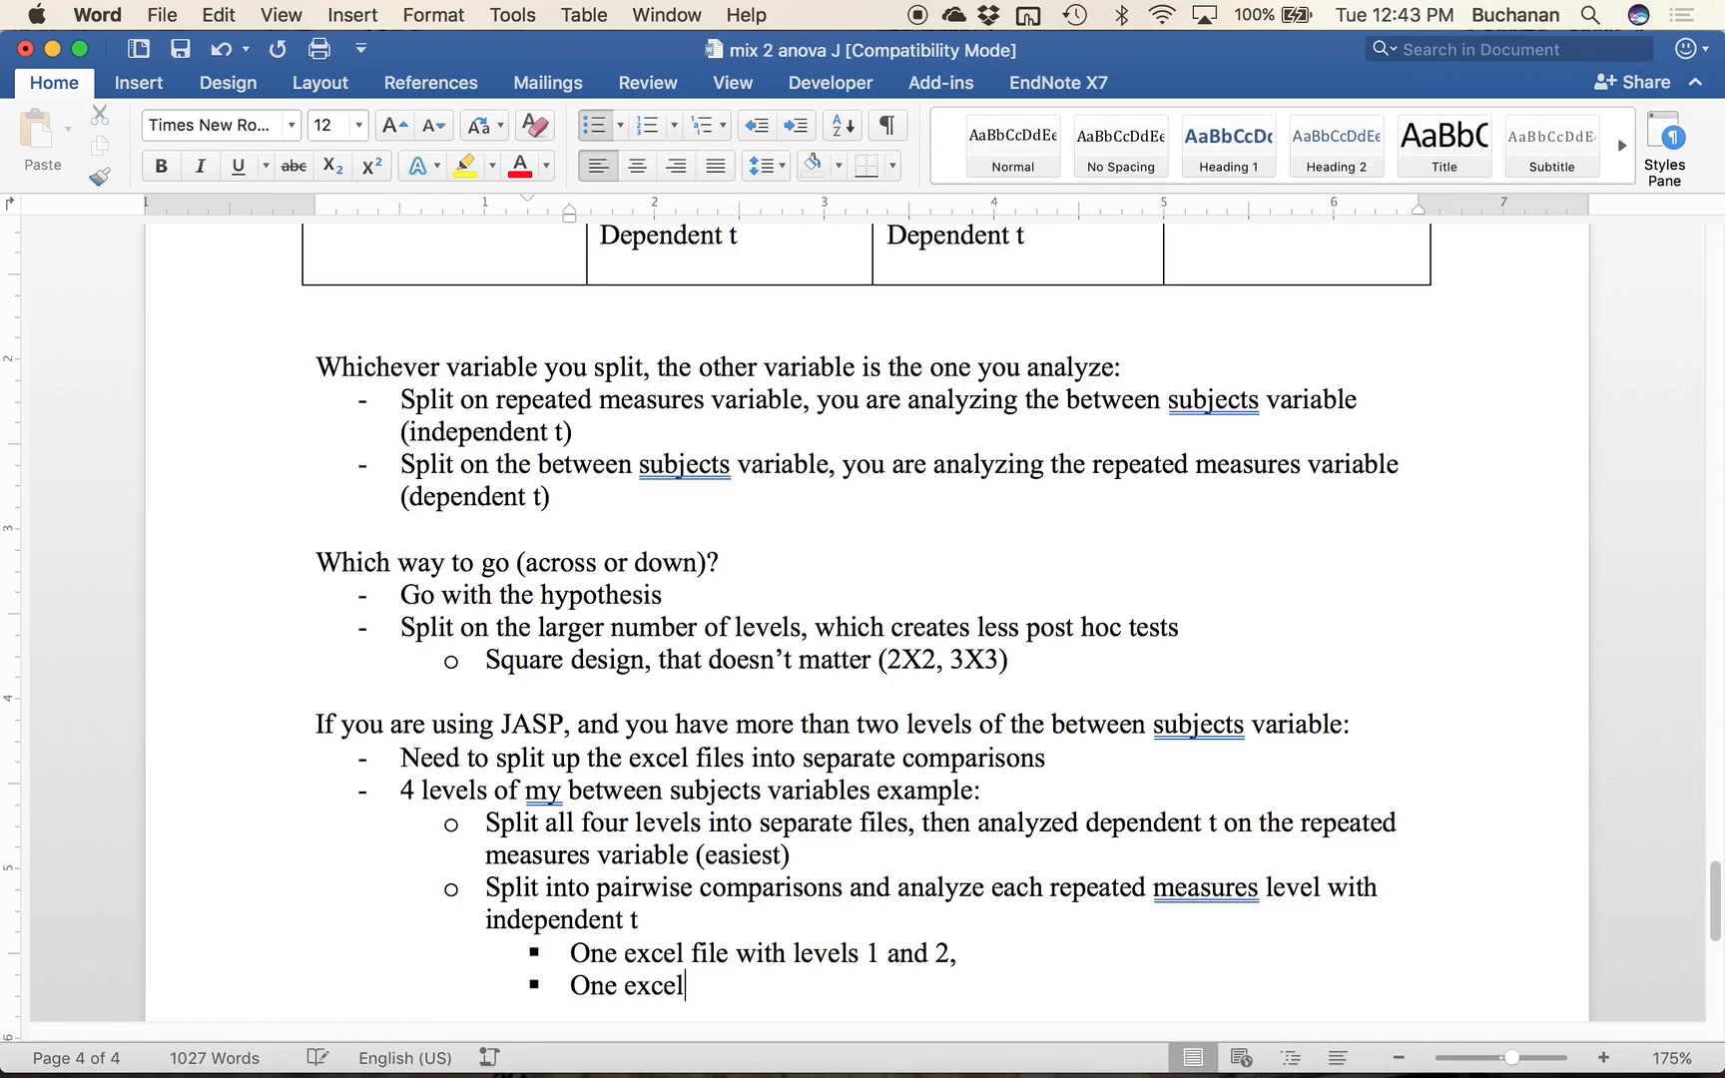
pyautogui.write('e with level')
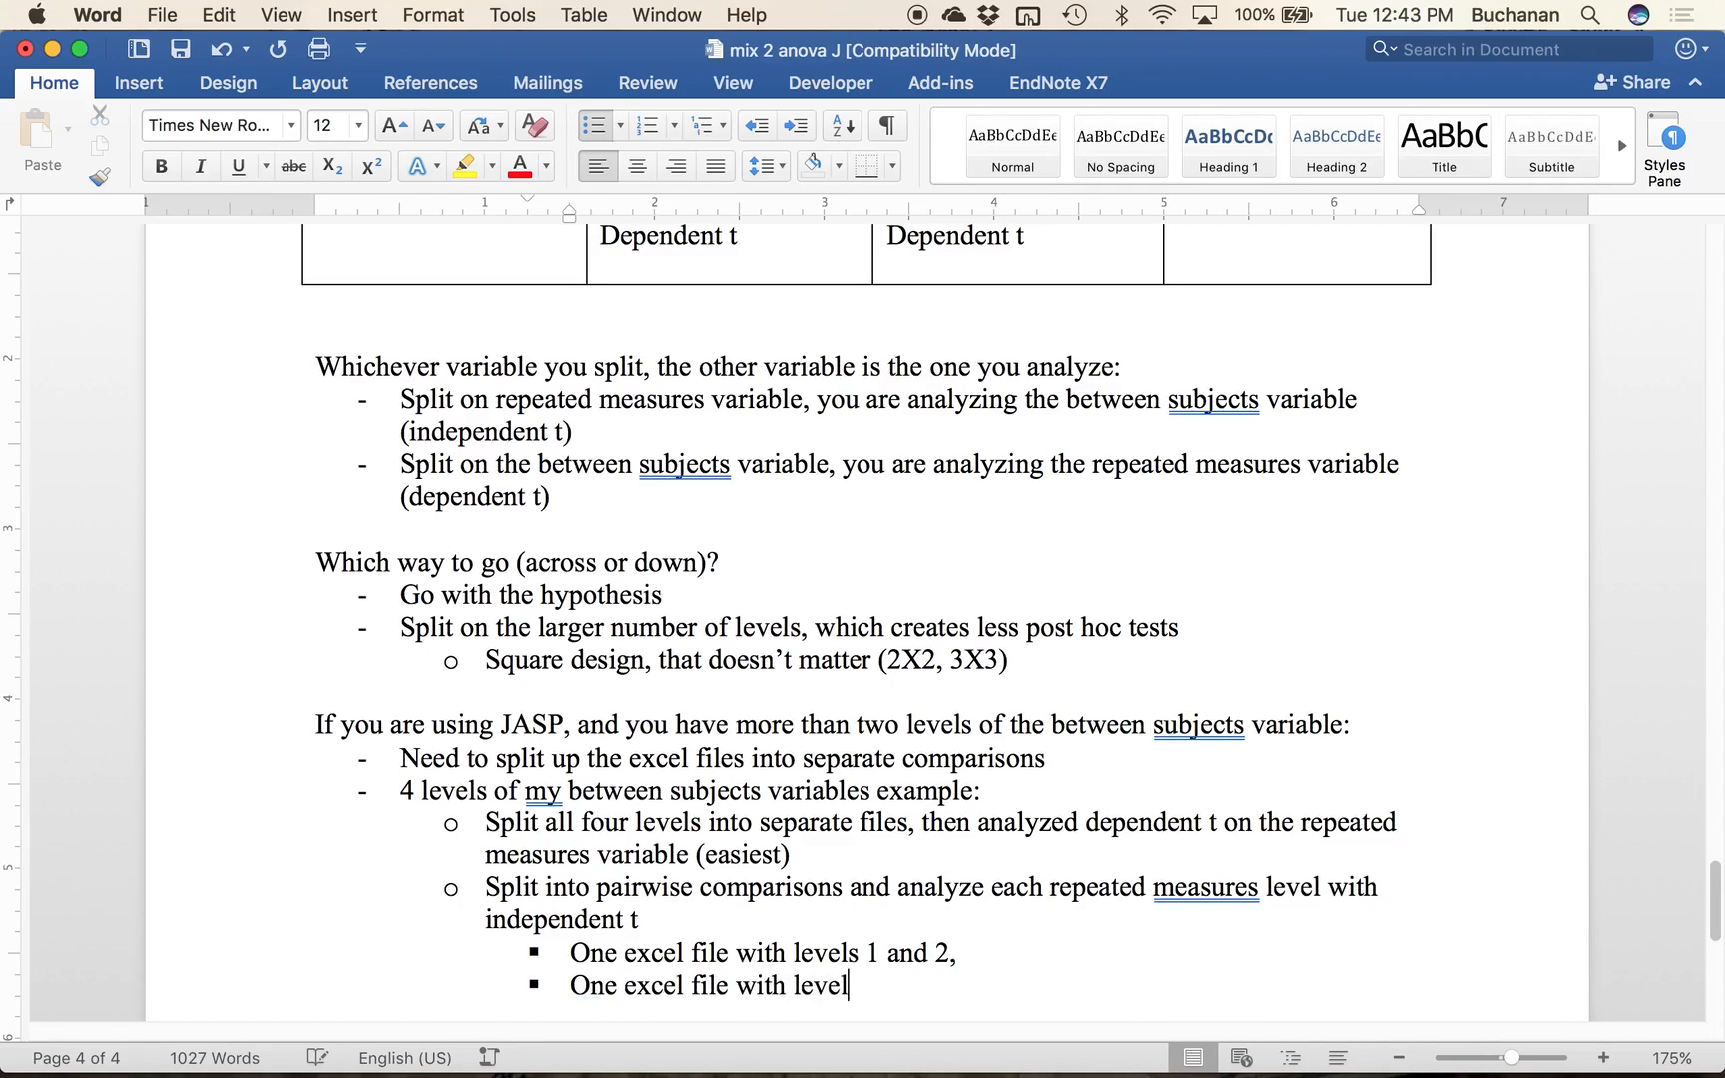
pyautogui.write('s 2 and 3,')
# Step: Add a third nested bullet reading "One excel file with levels 1 and 4 …" and save the document
pyautogui.press('Return')
pyautogui.write('One excel fil')
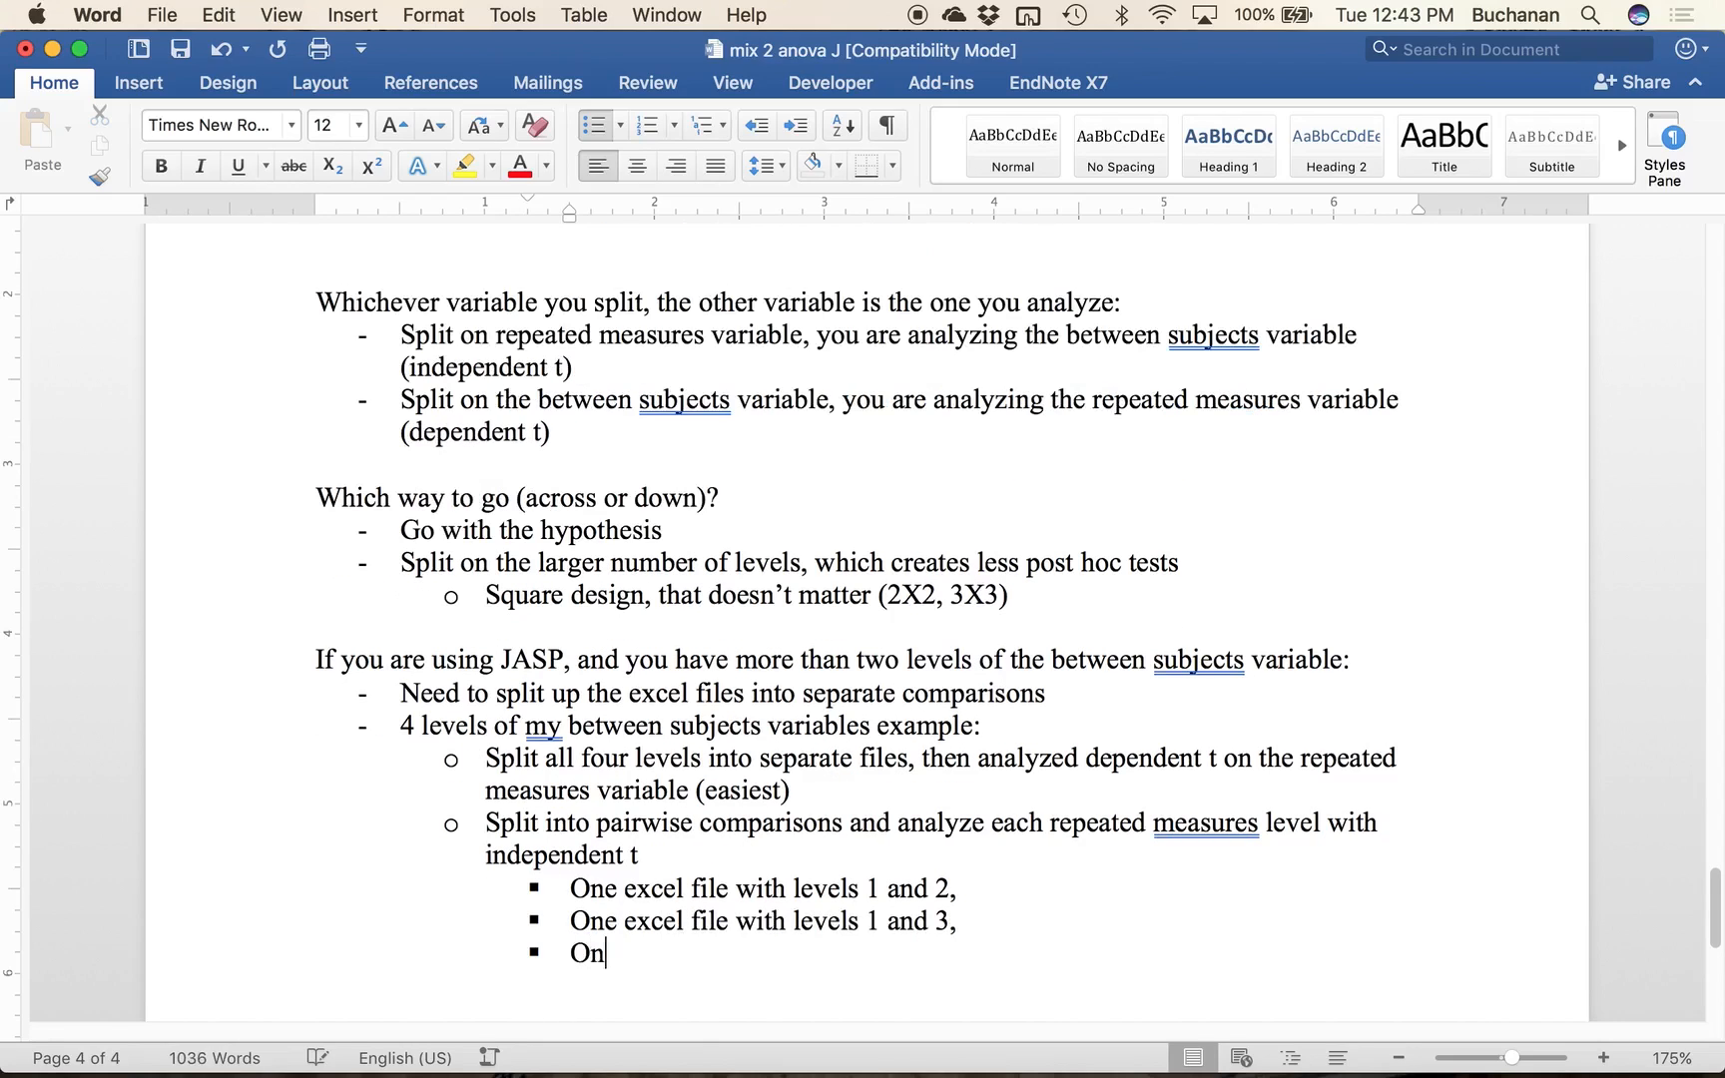
pyautogui.write('e with levels 2')
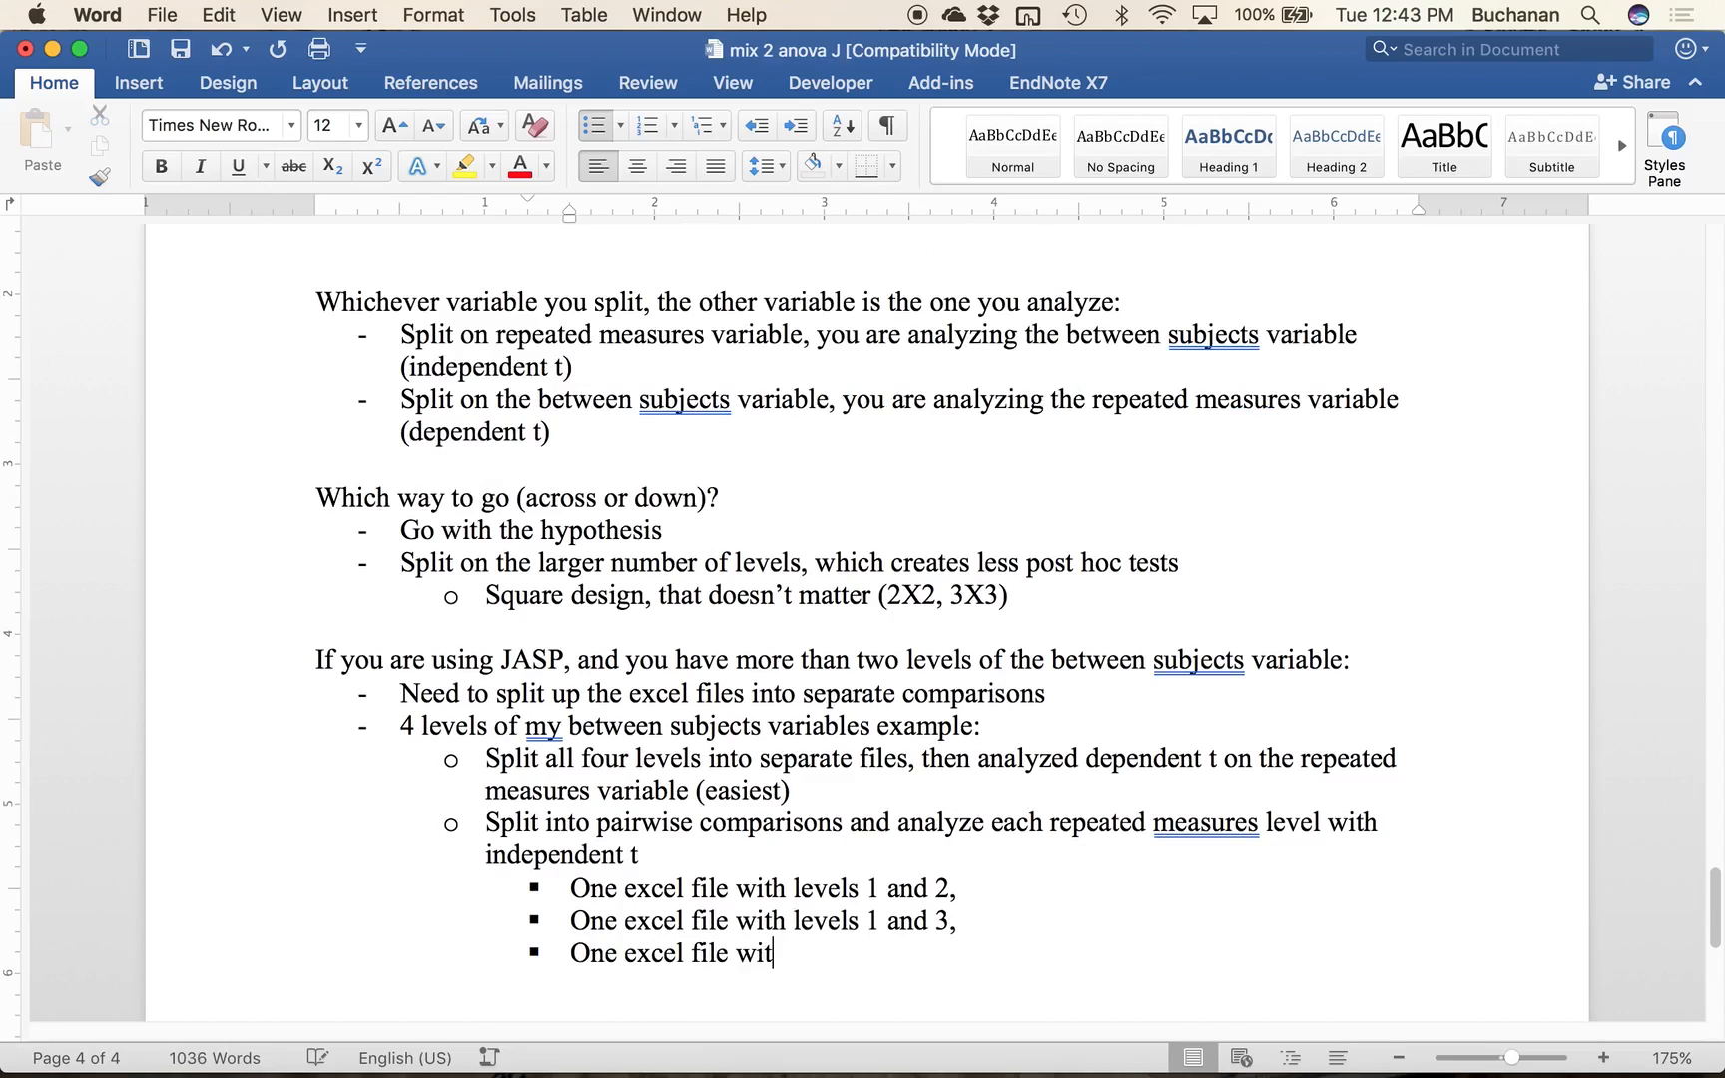
pyautogui.press('BackSpace')
pyautogui.press('BackSpace')
pyautogui.write('1 and ')
pyautogui.write('4 ...')
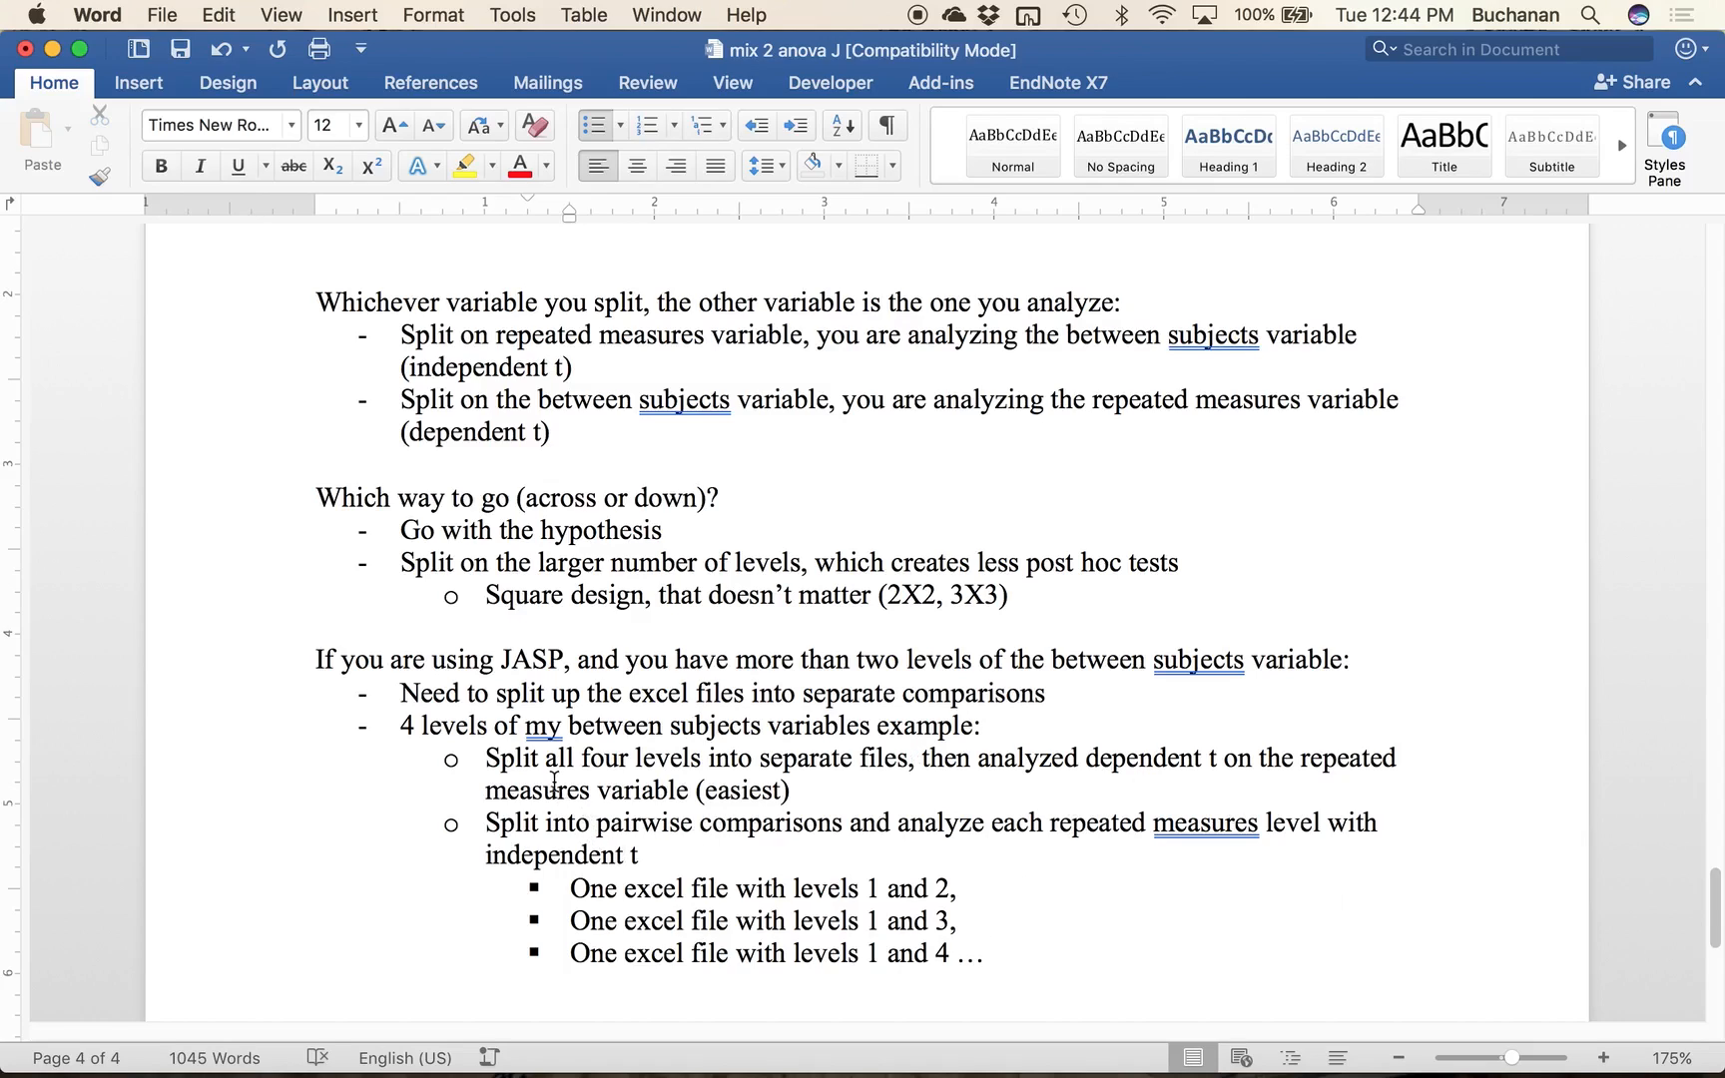
pyautogui.moveTo(764, 789); pyautogui.dragTo(503, 772)
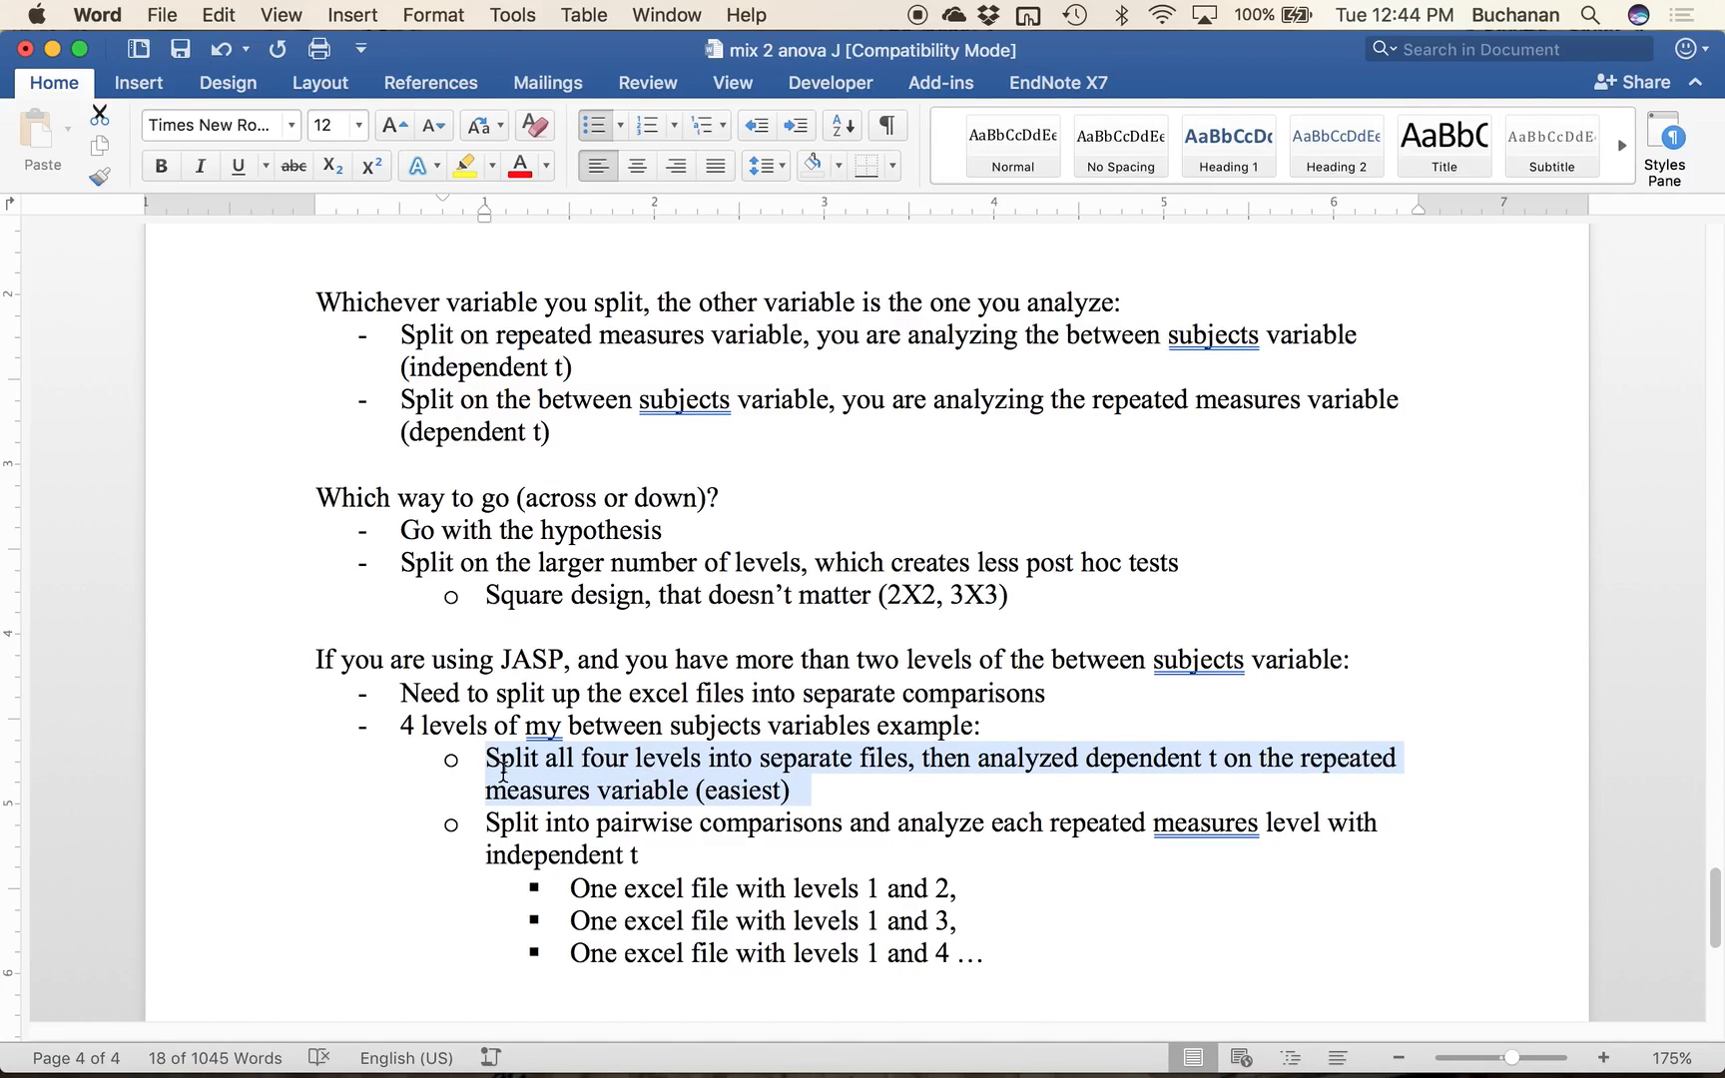
pyautogui.press('super+s')
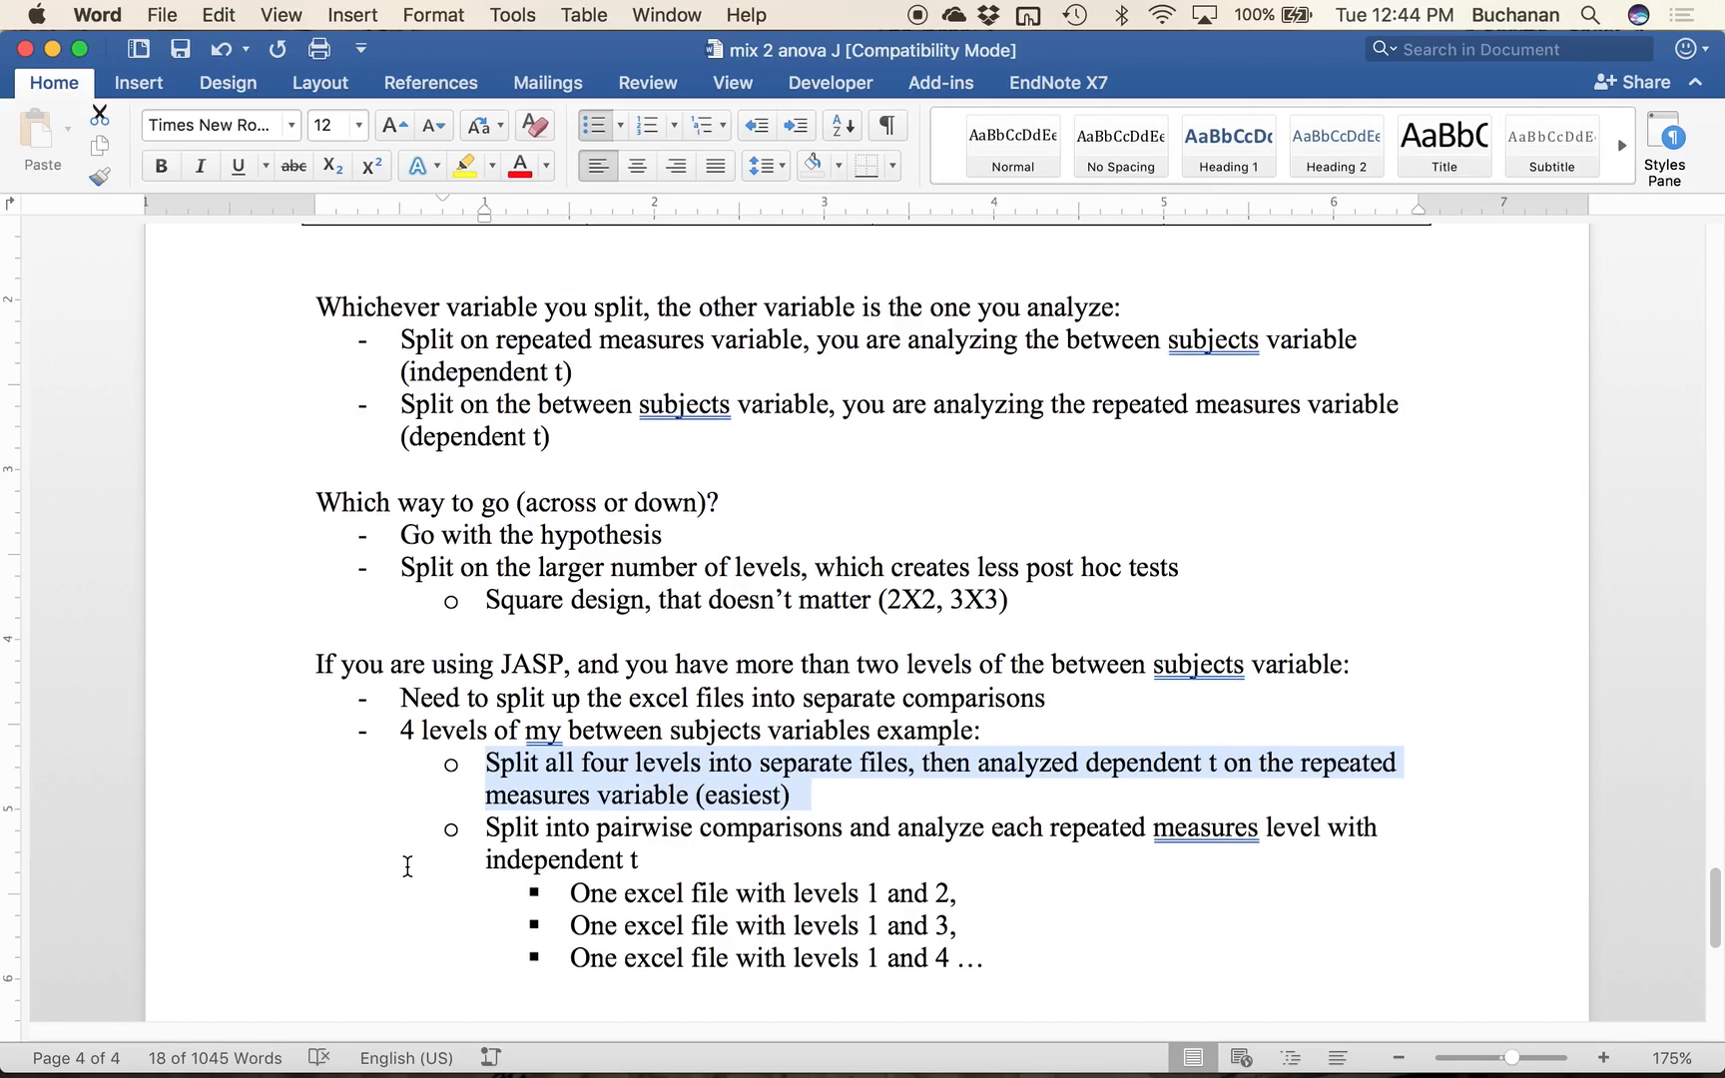
# Step: Examine the BSG by group table row by row and column by column to compare the two ways of splitting the data
pyautogui.scroll(10, 407, 866)
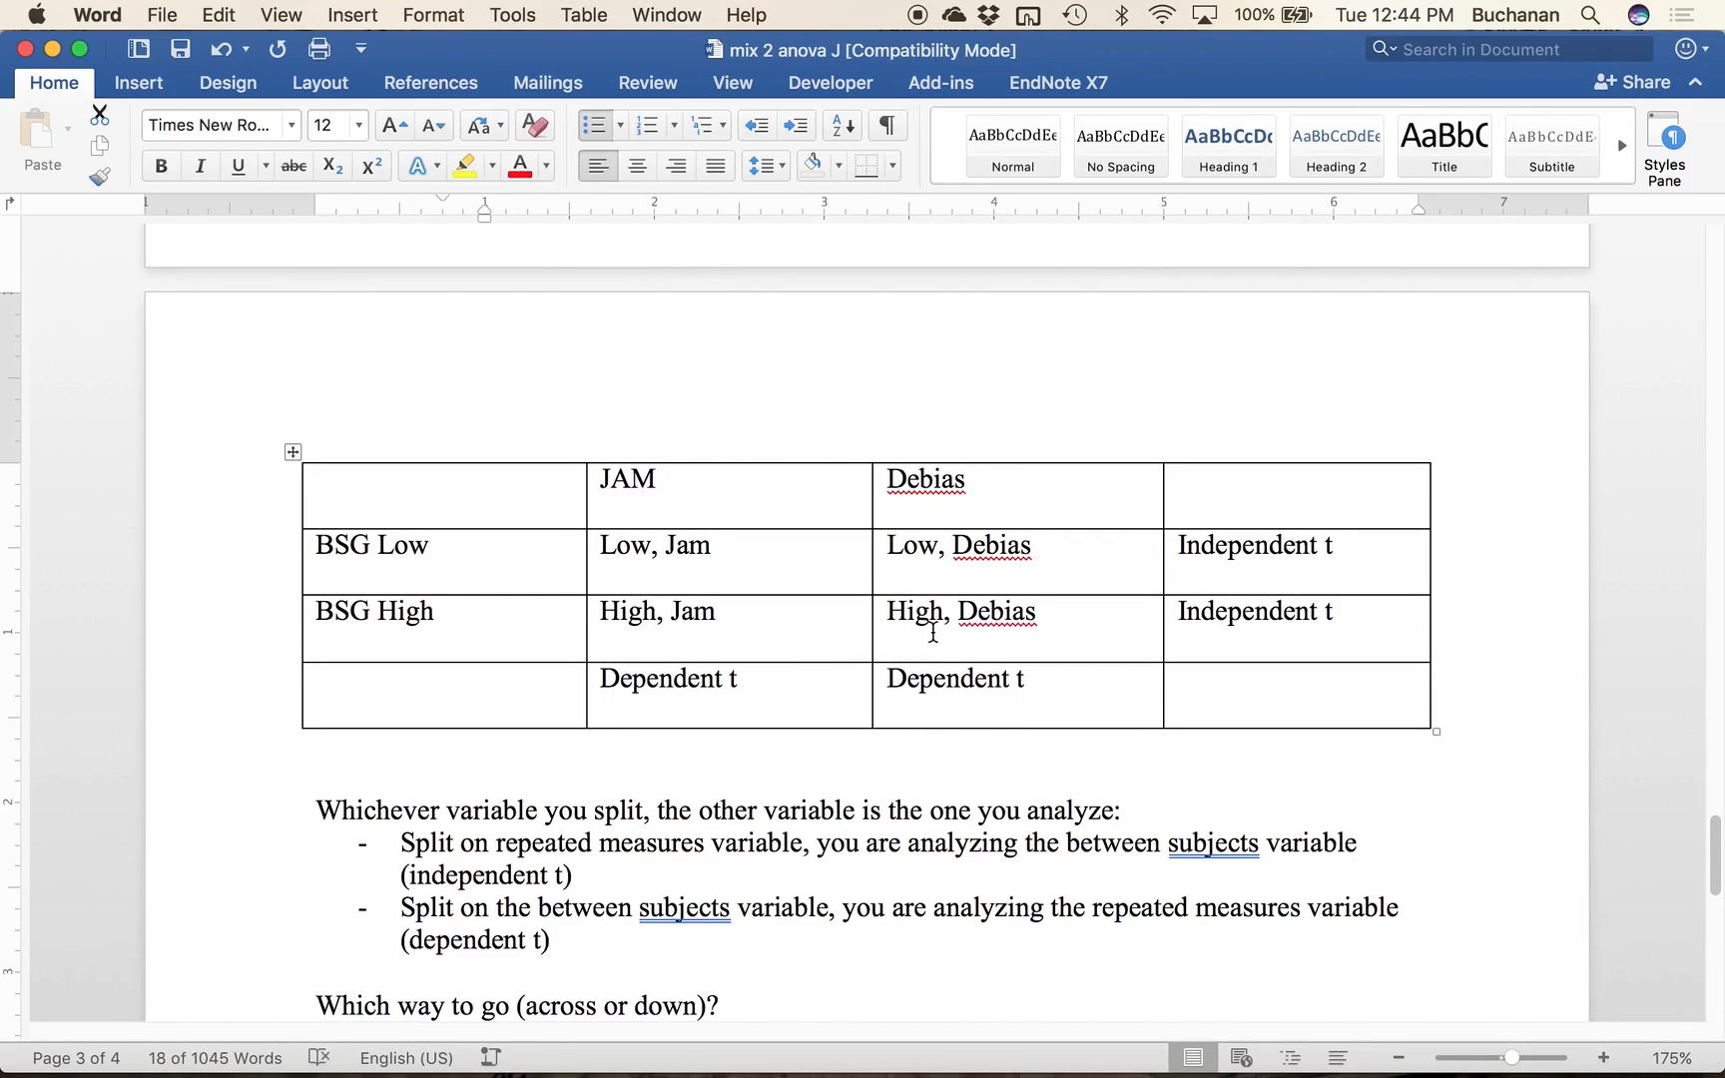
pyautogui.moveTo(375, 543); pyautogui.dragTo(1032, 551)
pyautogui.moveTo(375, 599); pyautogui.dragTo(975, 644)
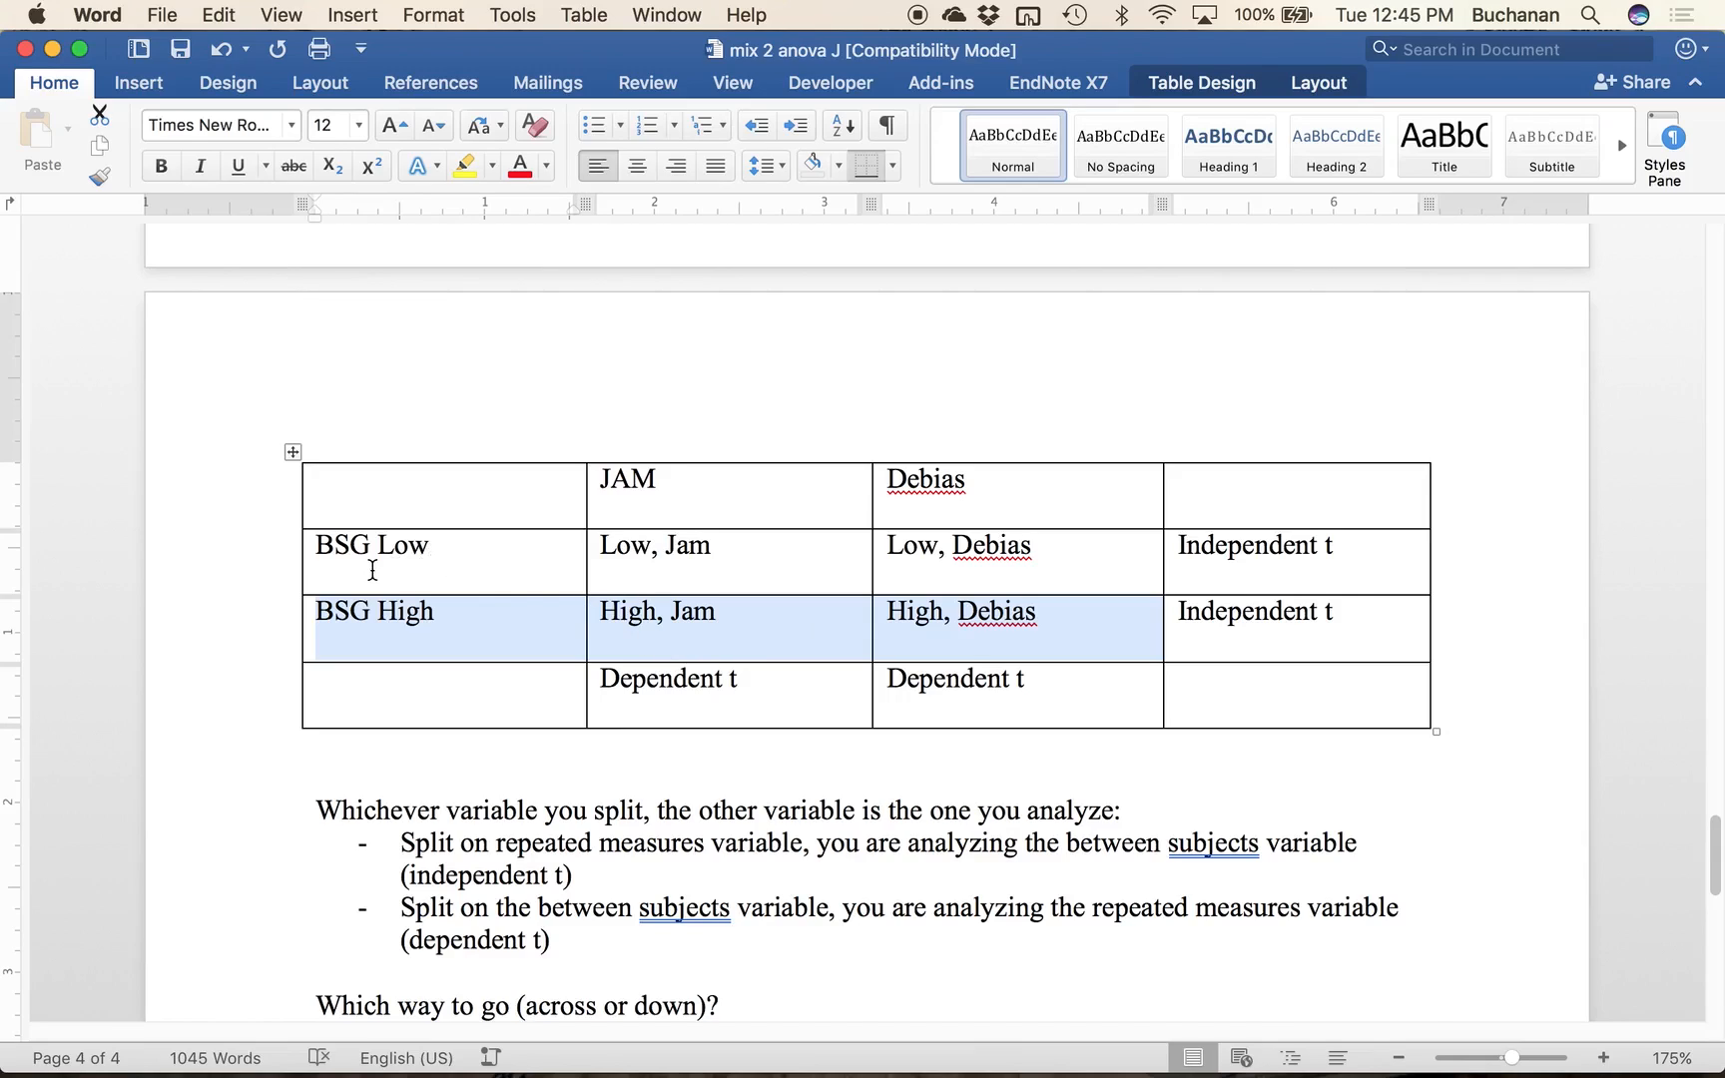
pyautogui.scroll(-3, 449, 553)
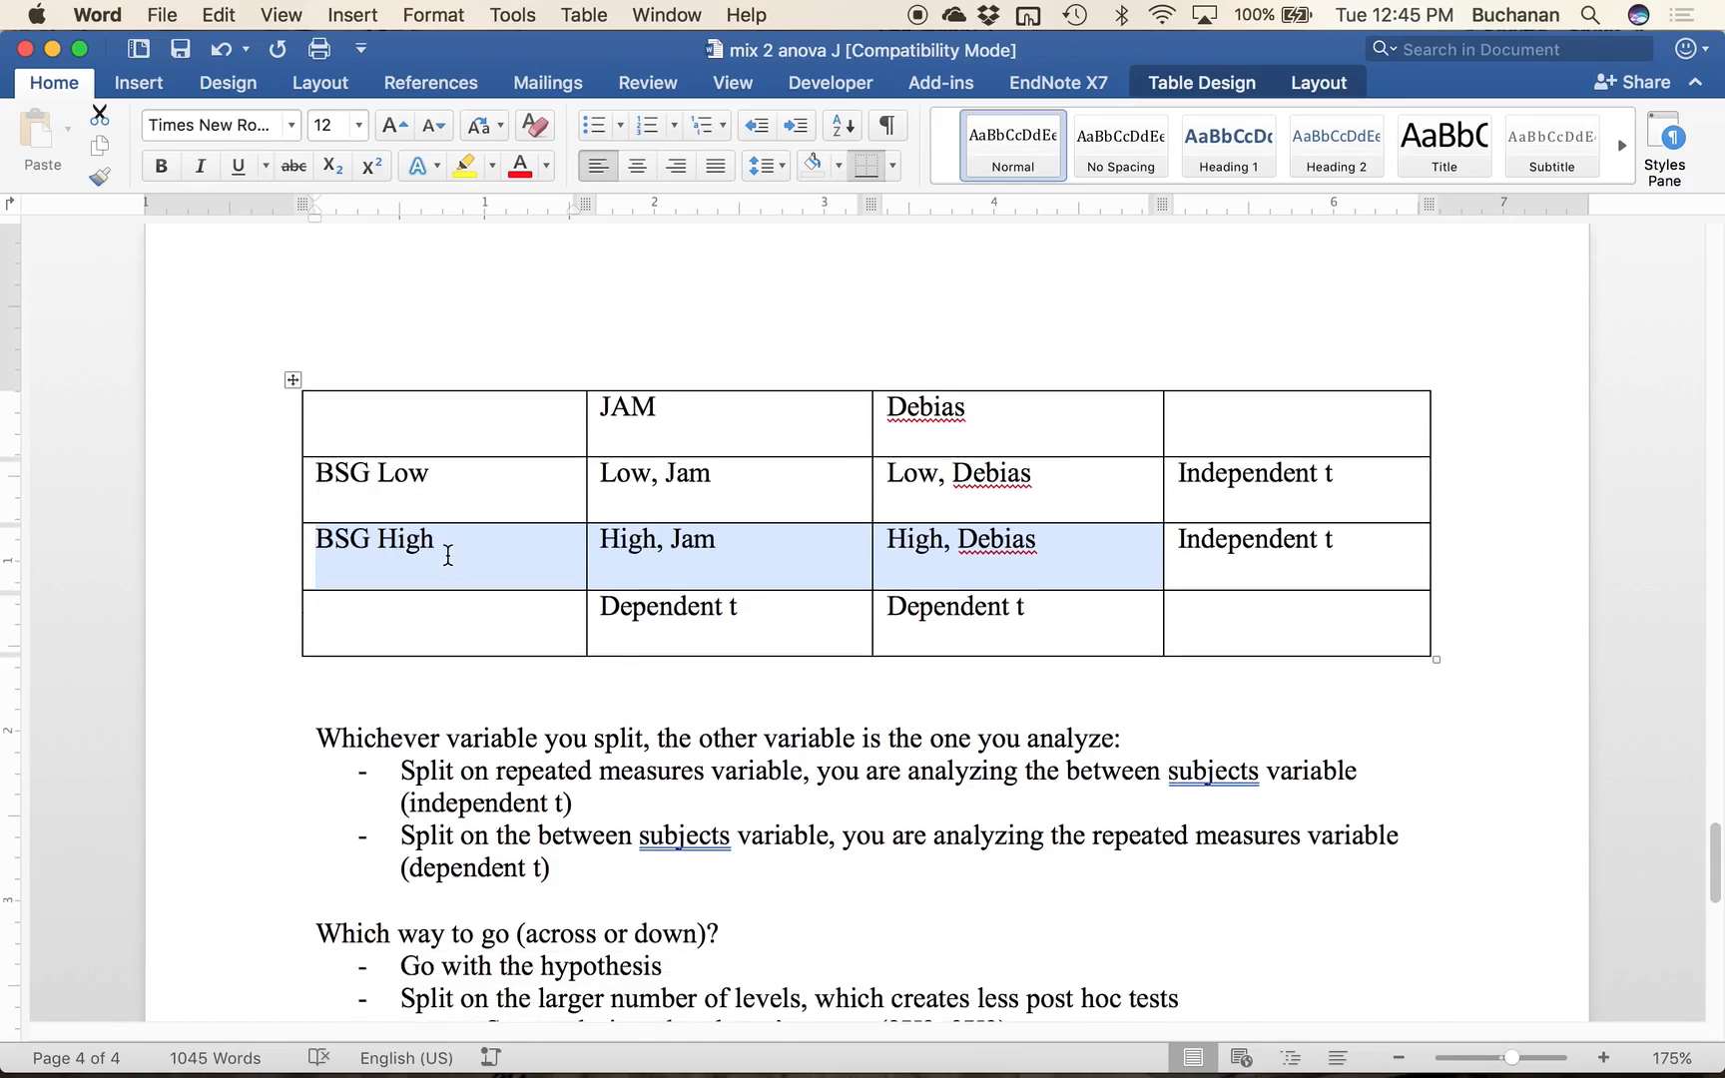
pyautogui.moveTo(599, 404); pyautogui.dragTo(649, 636)
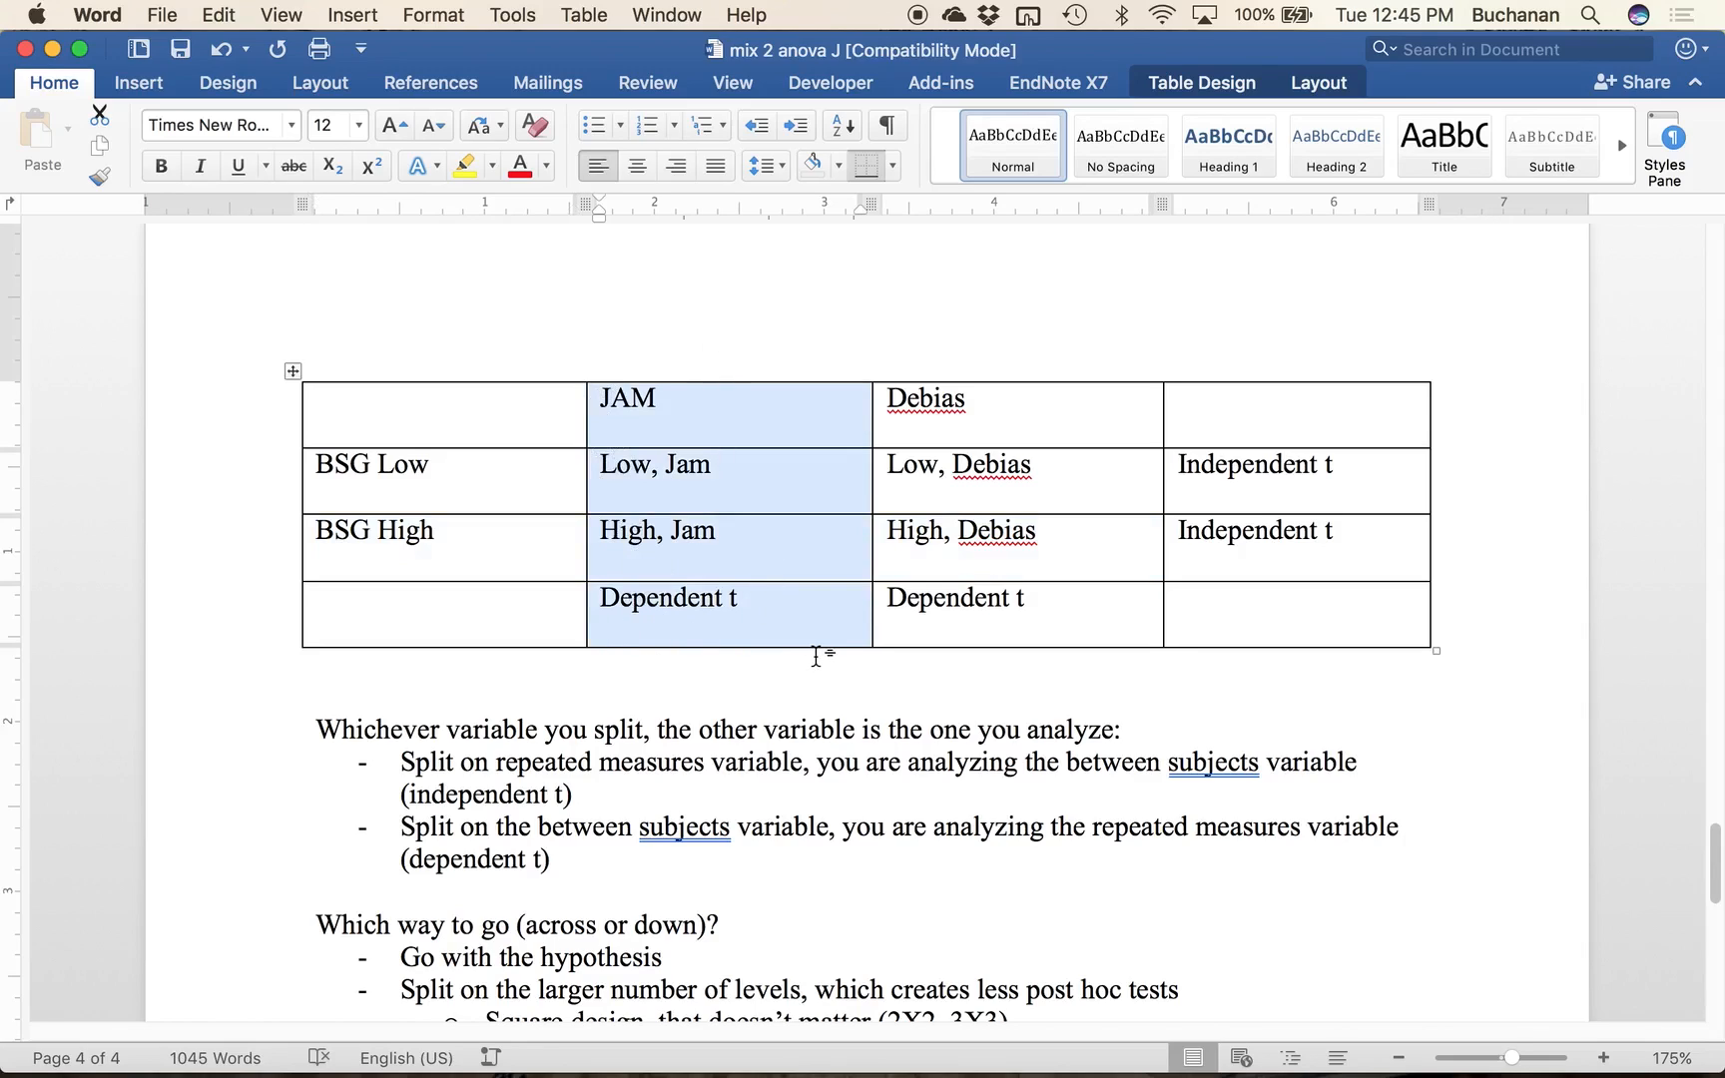
pyautogui.moveTo(892, 415); pyautogui.dragTo(908, 621)
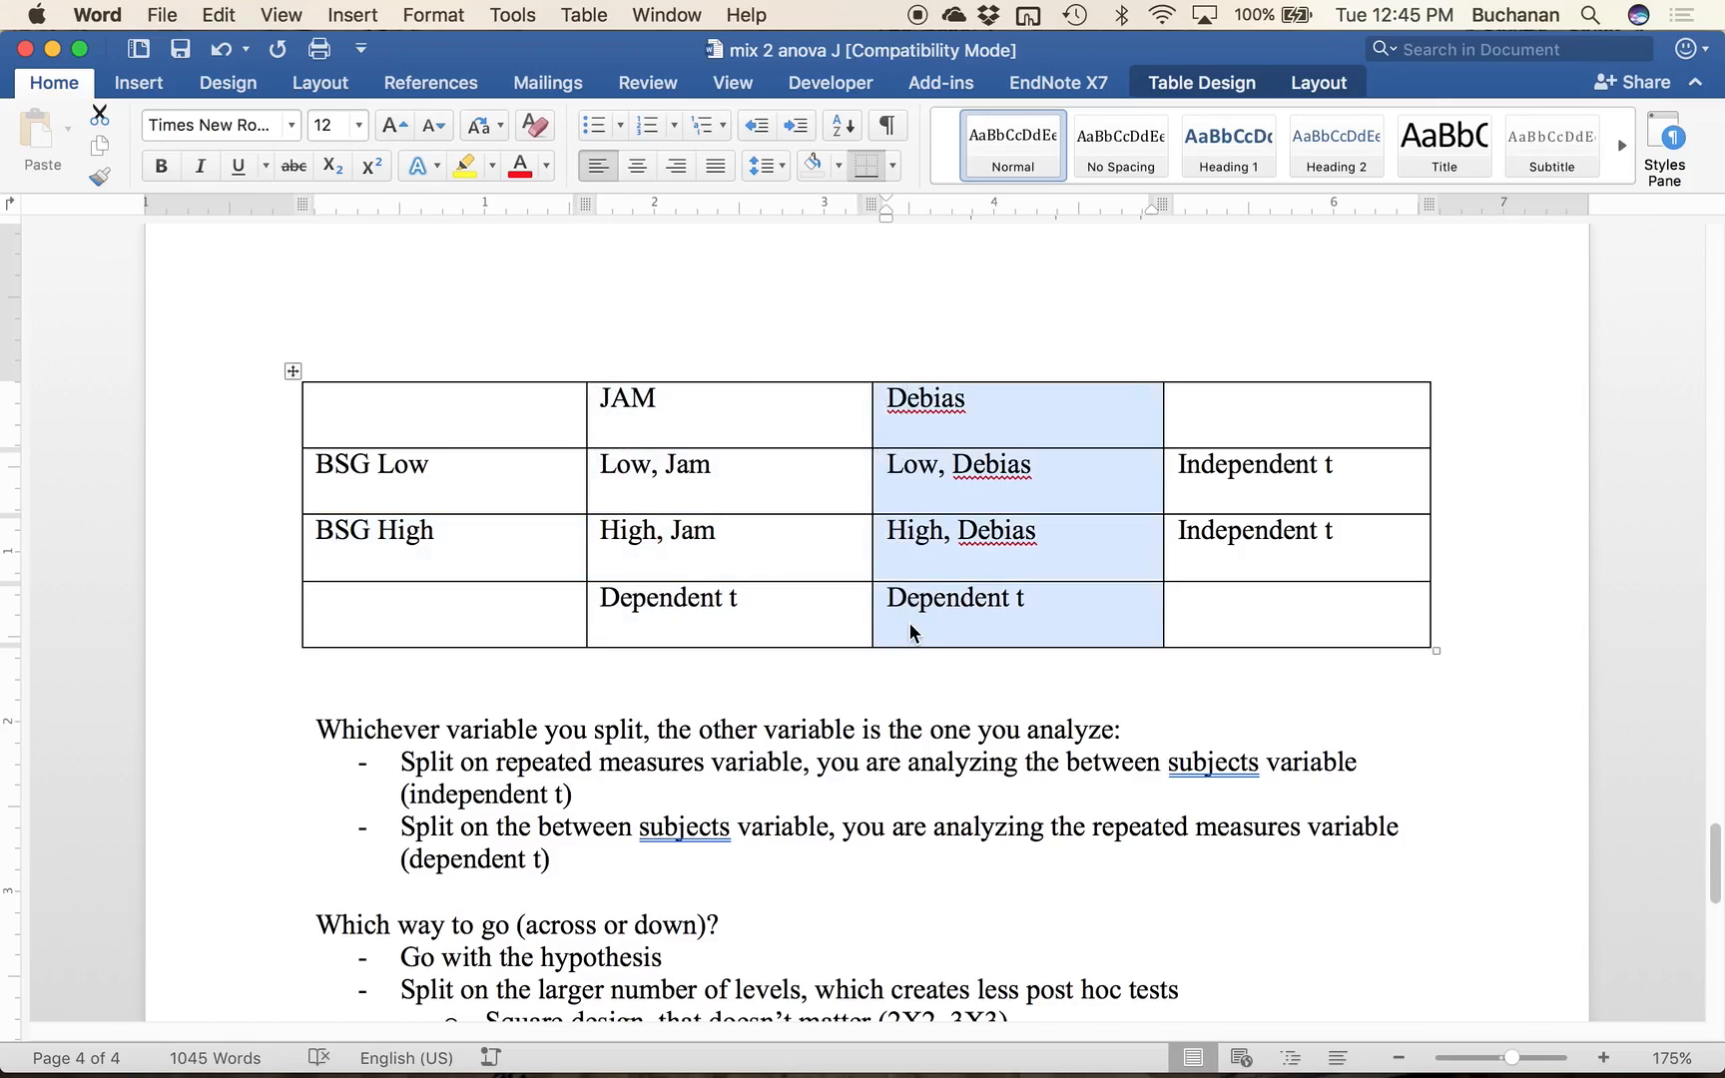
pyautogui.moveTo(331, 467); pyautogui.dragTo(1214, 474)
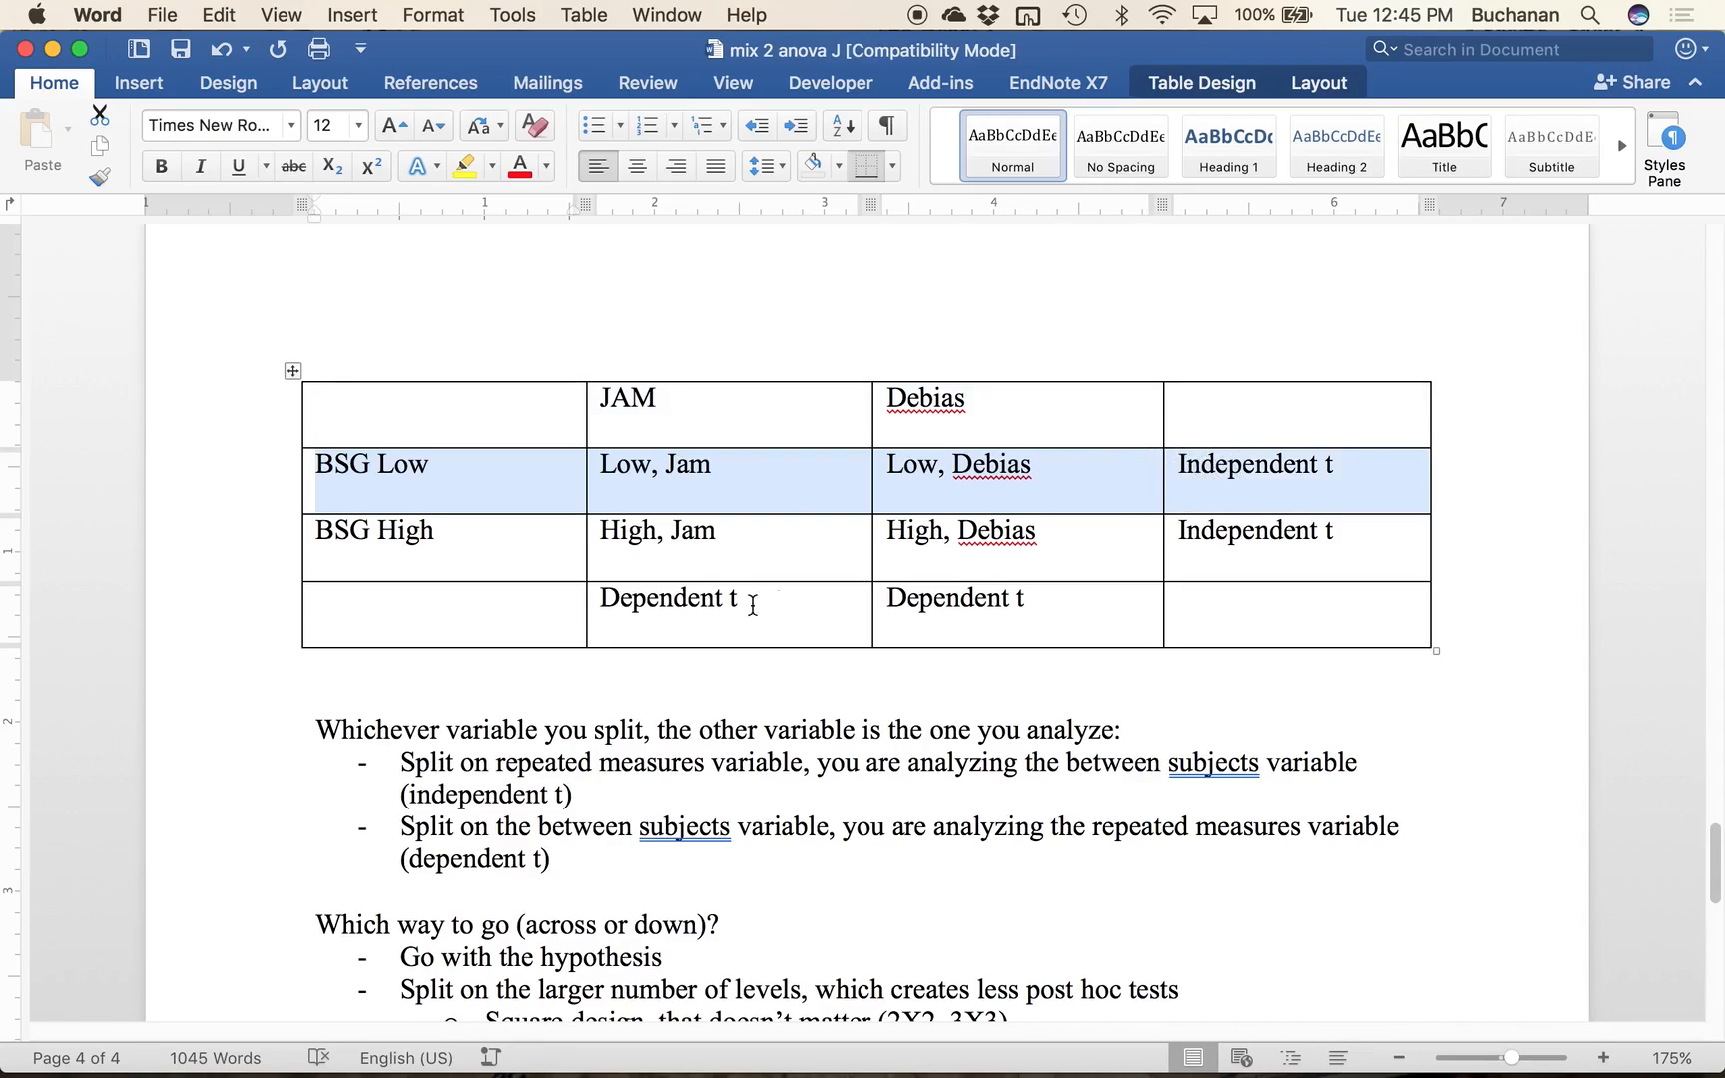
pyautogui.click(412, 462)
pyautogui.click(401, 537)
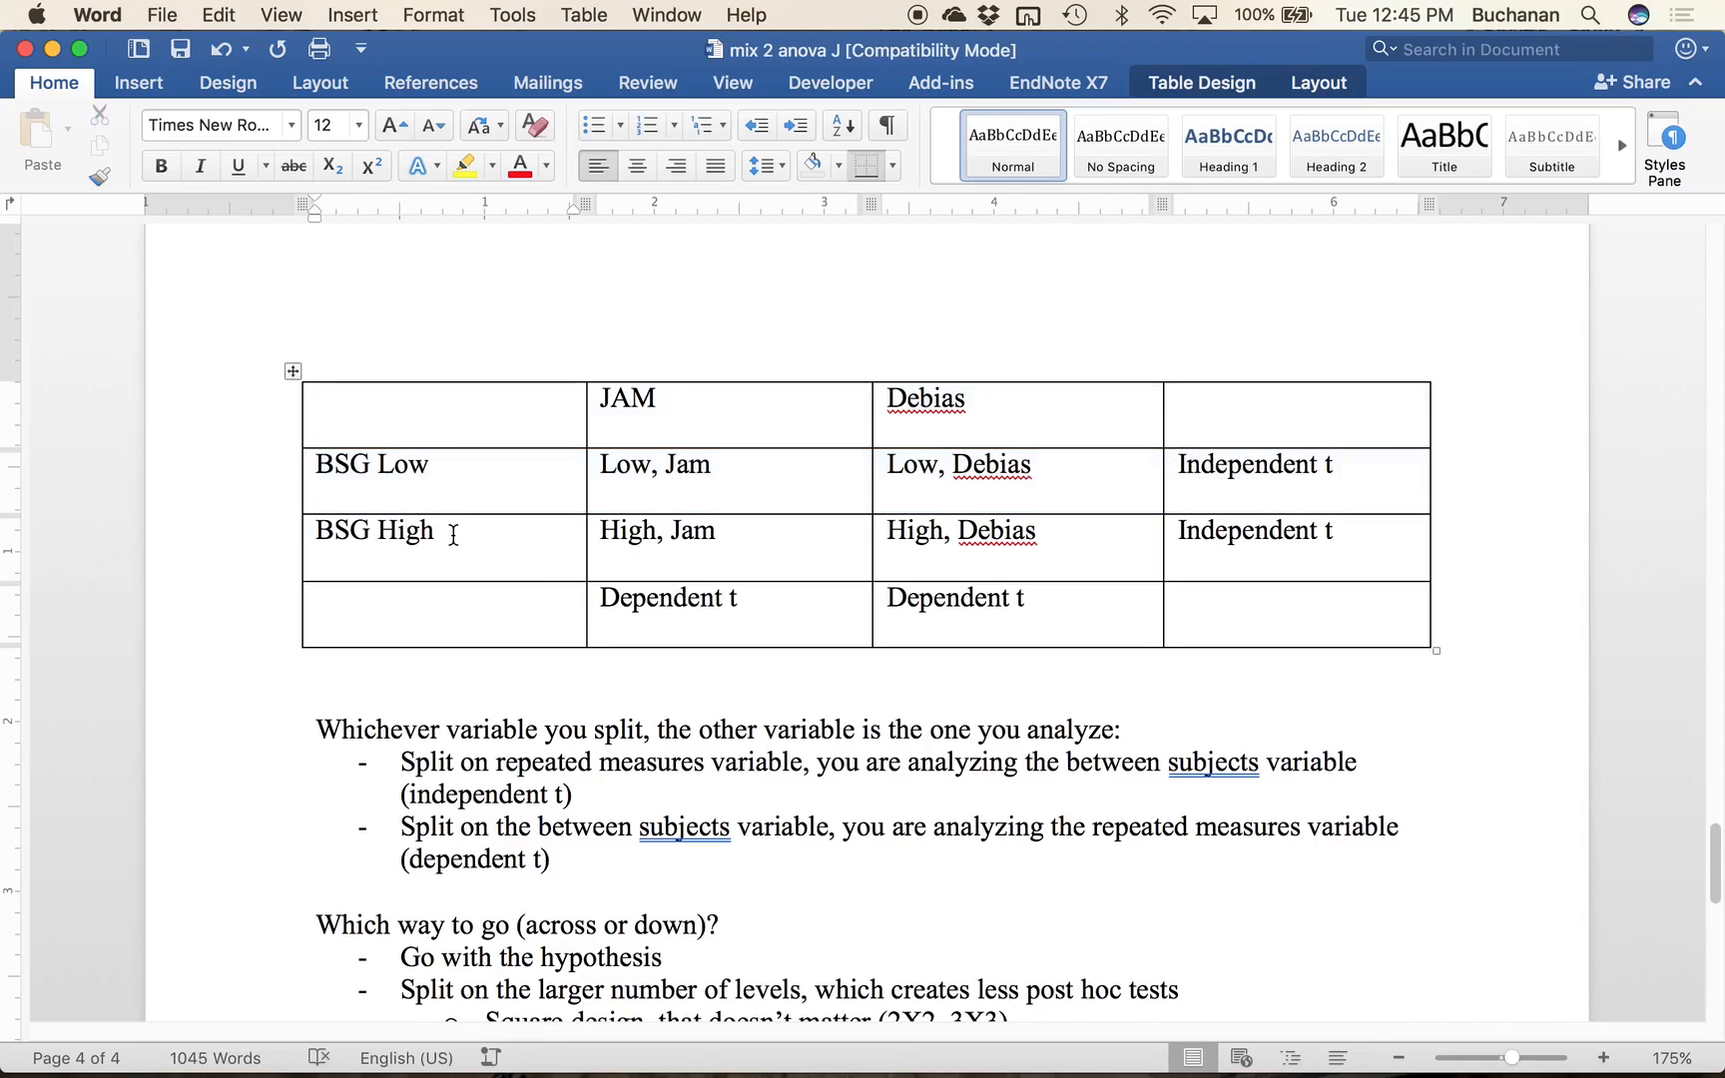
pyautogui.click(616, 398)
pyautogui.moveTo(616, 398); pyautogui.dragTo(956, 400)
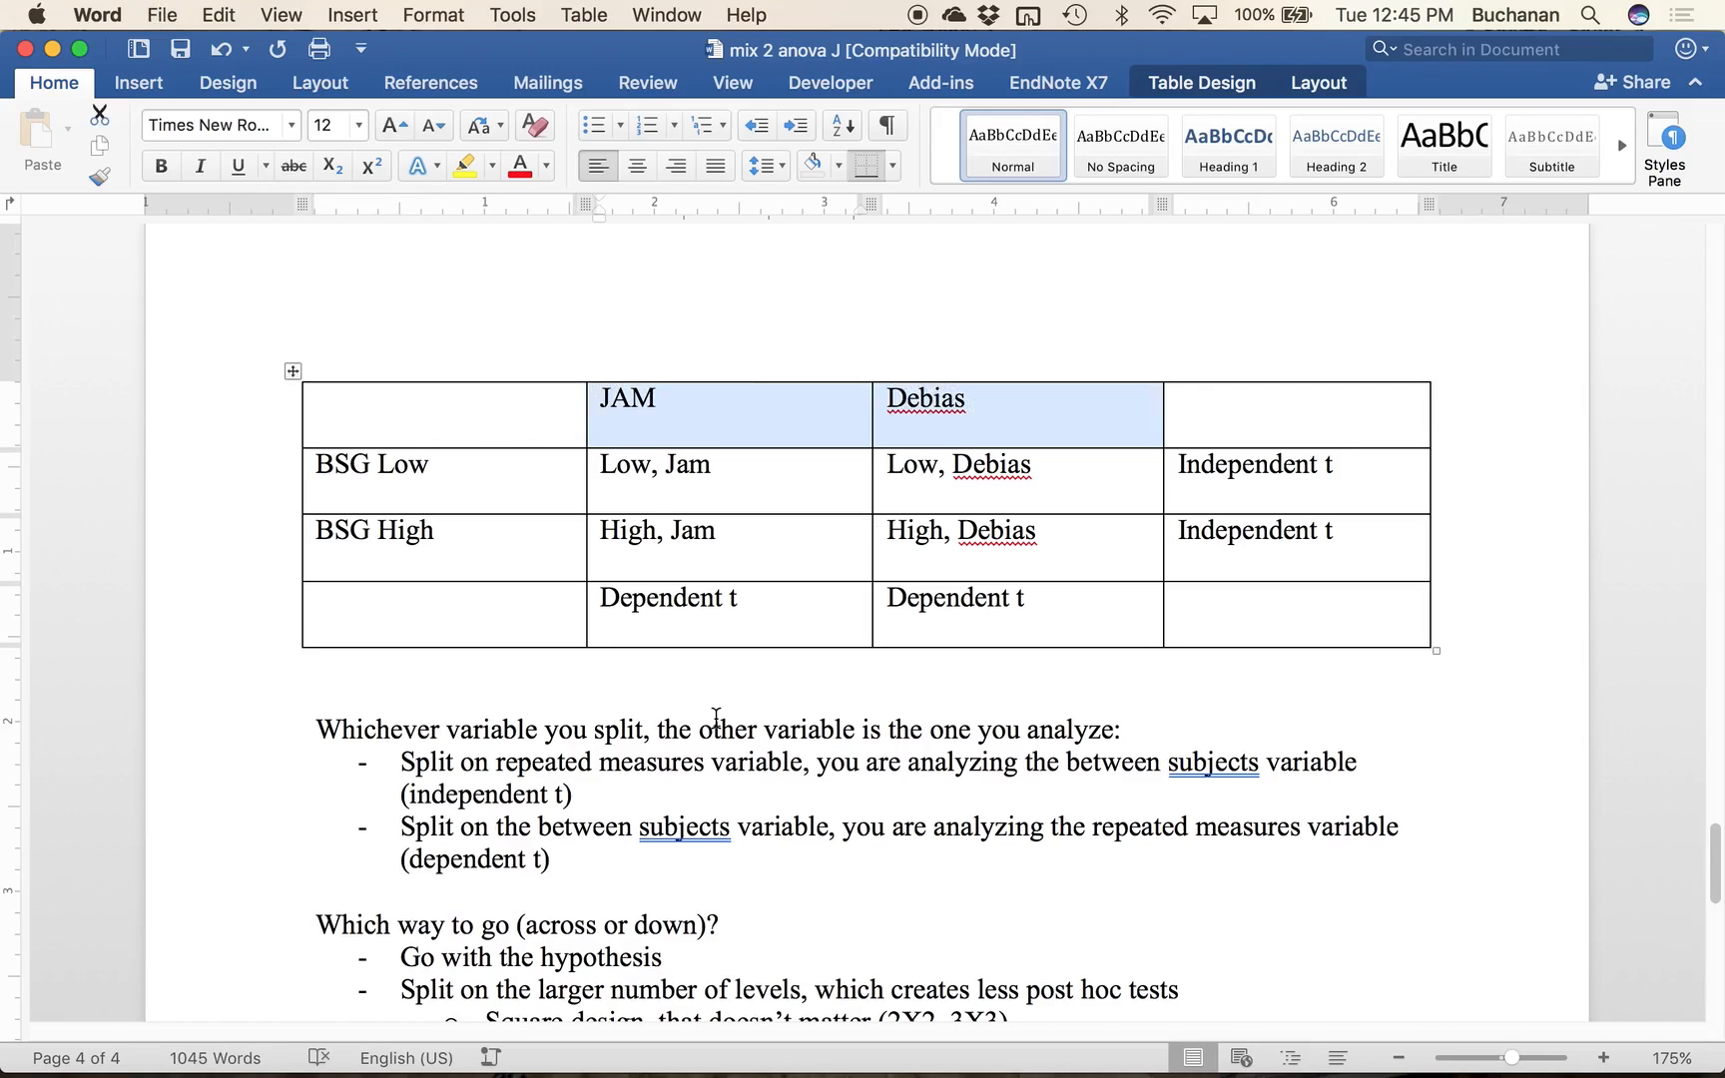
# Step: Switch to the mix 2 anova J analysis in JASP
pyautogui.hotkey('ctrl', 'Up')
pyautogui.click(454, 736)
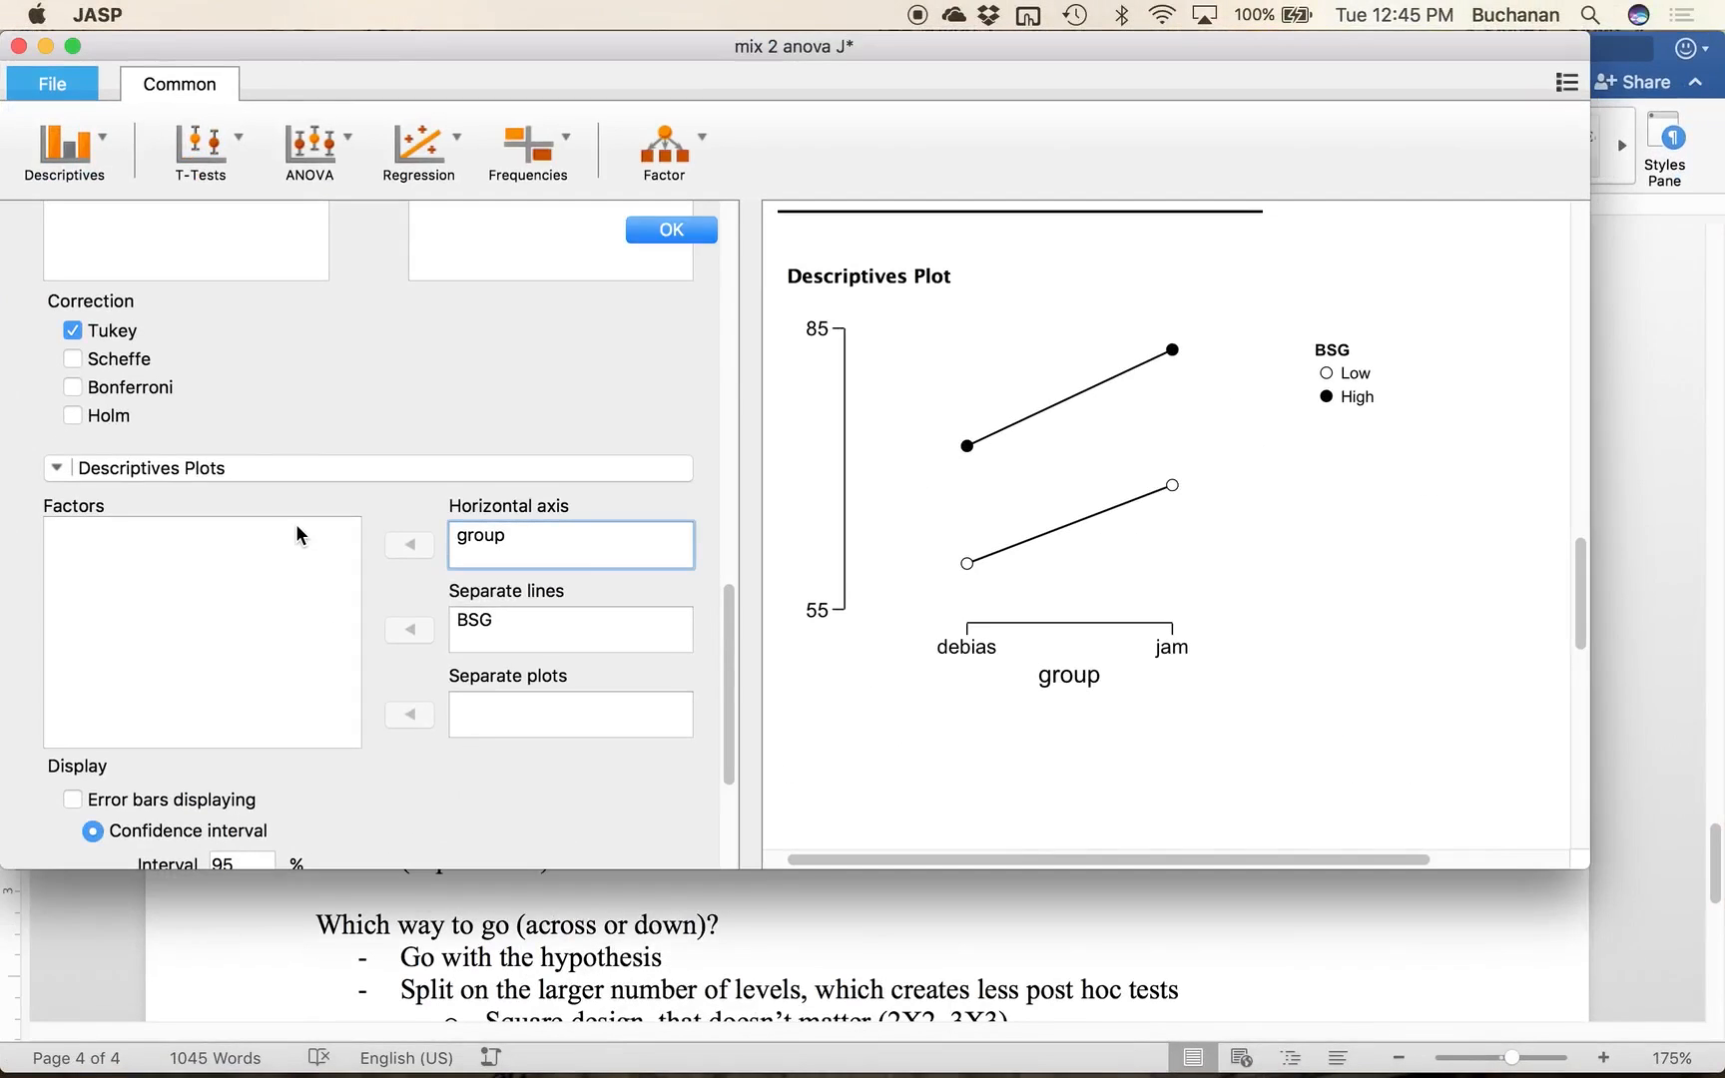
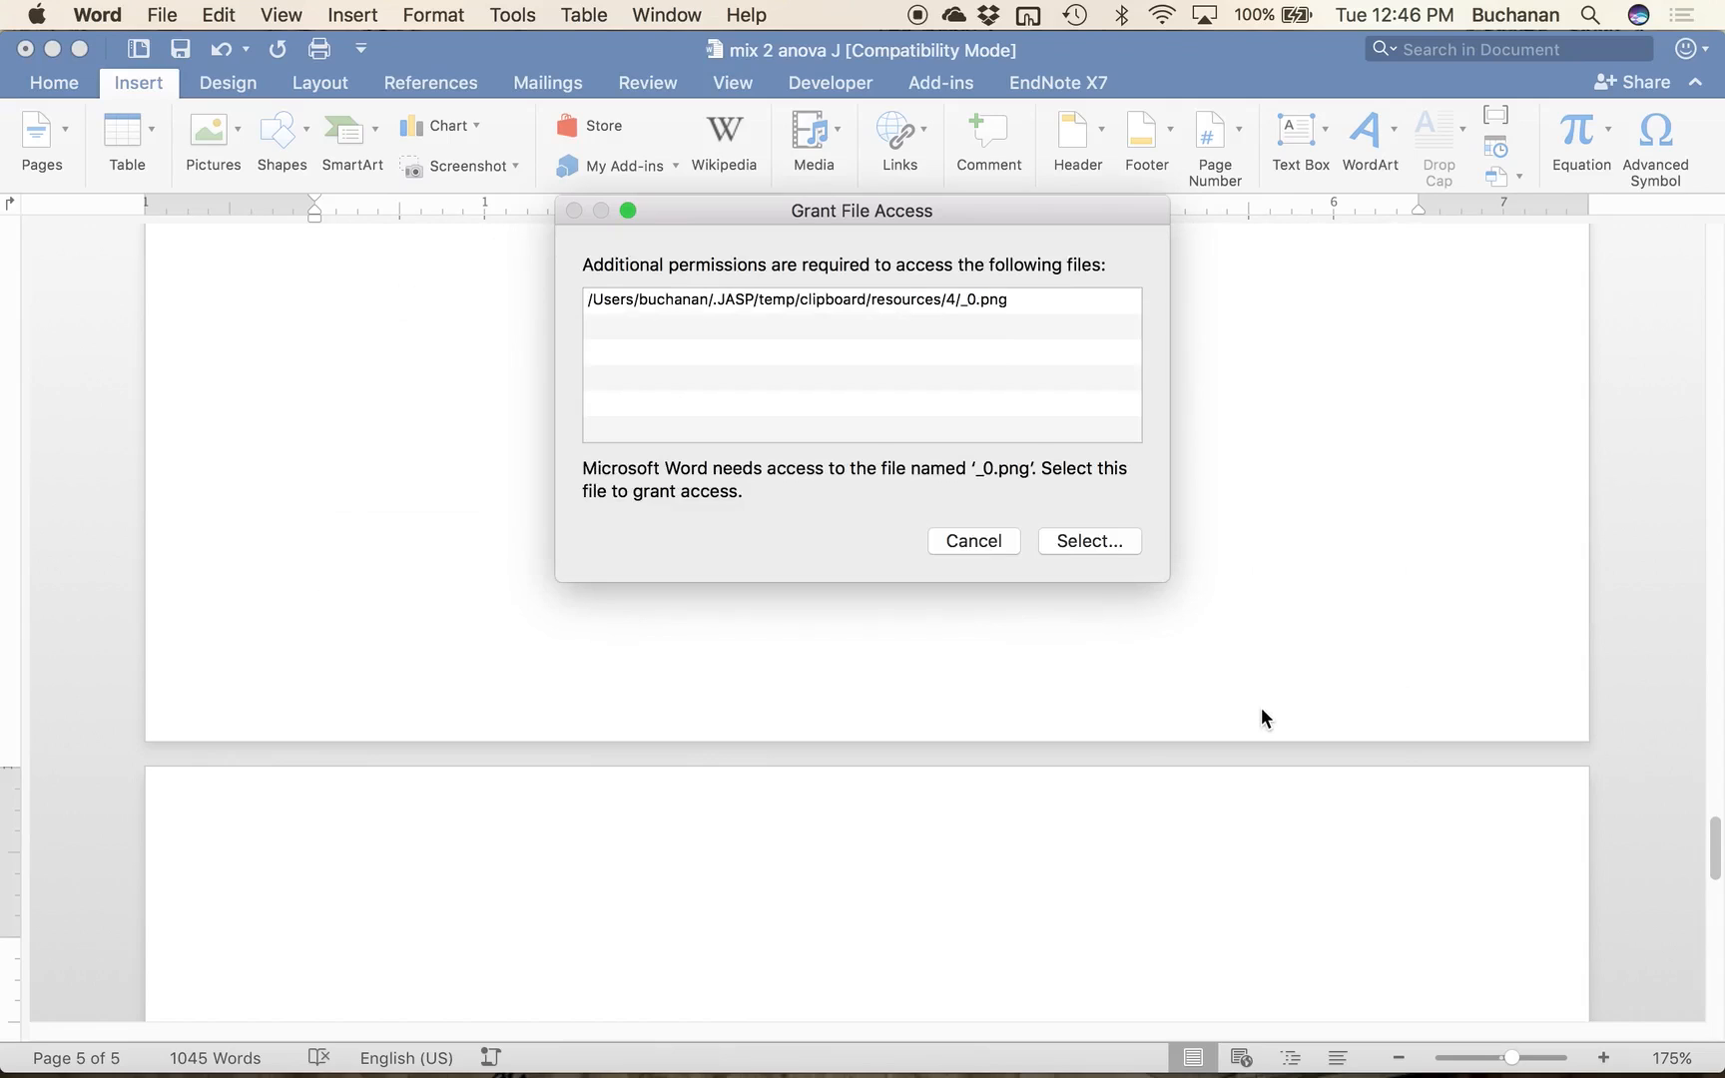
# Step: Dismiss the file access request and paste the JASP results into the Word document, keeping the source formatting
pyautogui.press('Escape')
pyautogui.press('super+v')
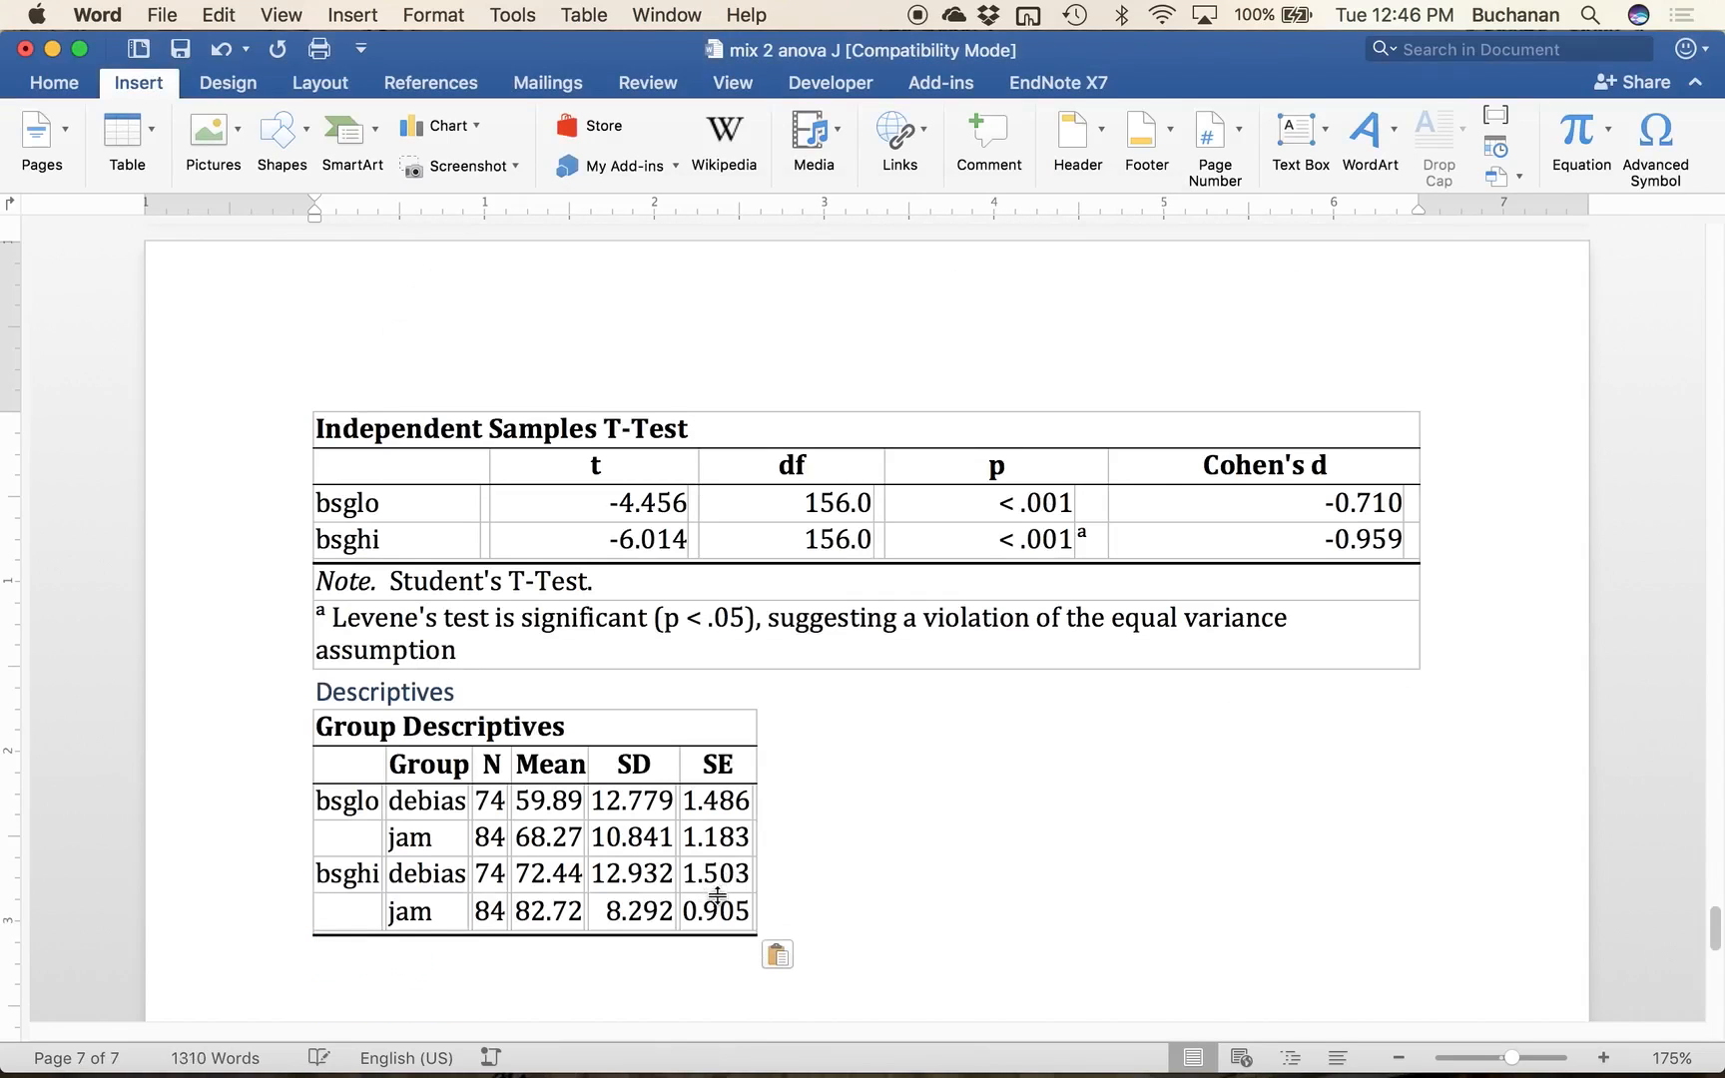
pyautogui.click(780, 958)
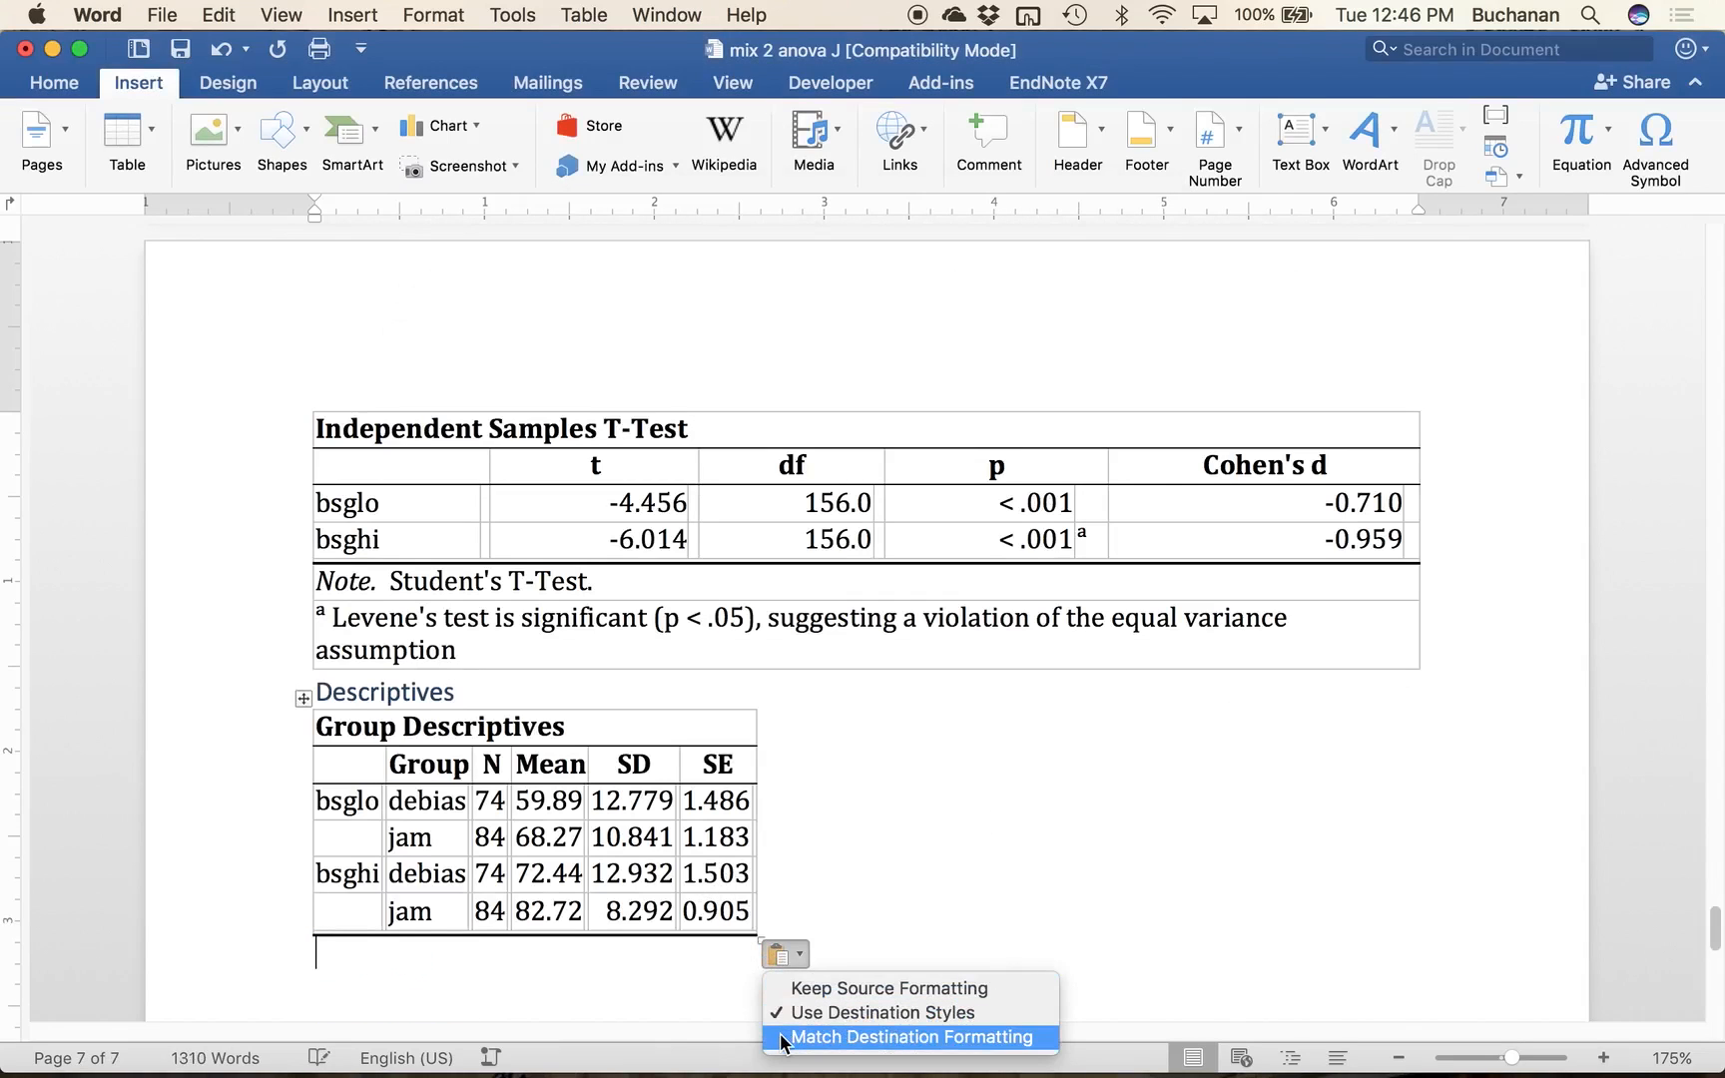
pyautogui.click(799, 996)
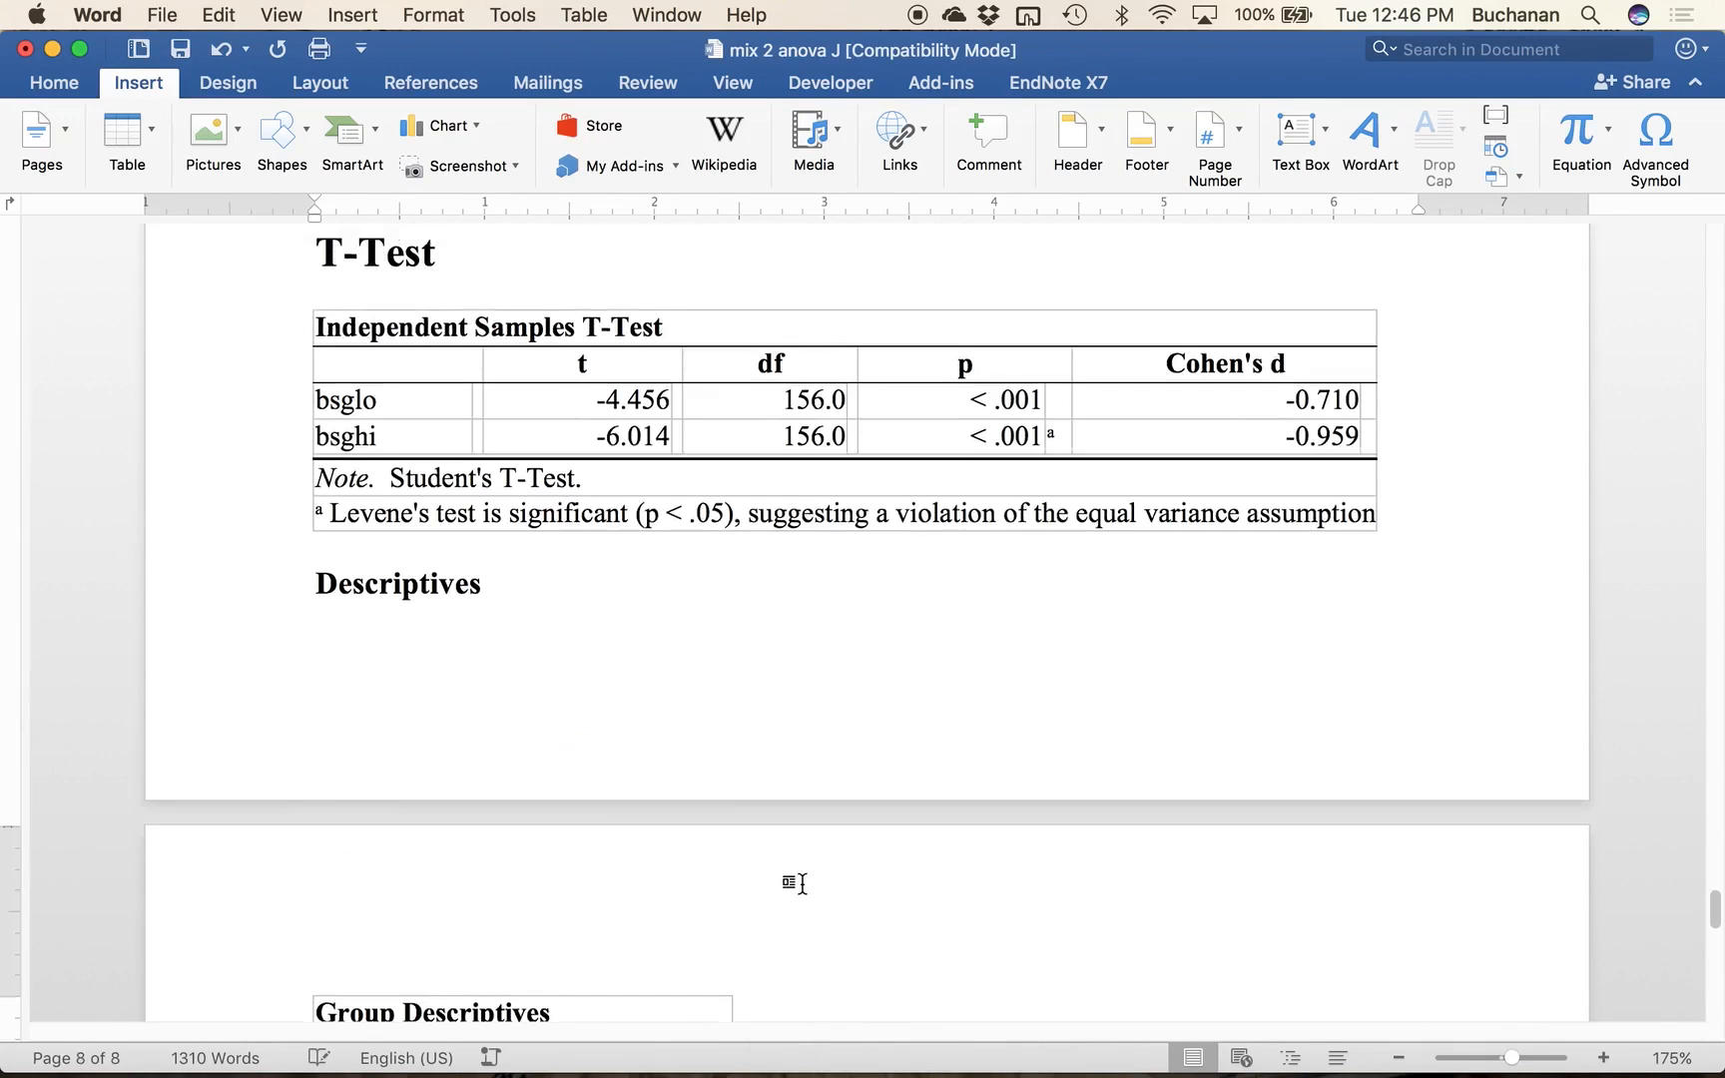
# Step: Insert a page break before the Assumption Checks heading in the pasted results
pyautogui.scroll(5, 802, 883)
pyautogui.scroll(20, 802, 882)
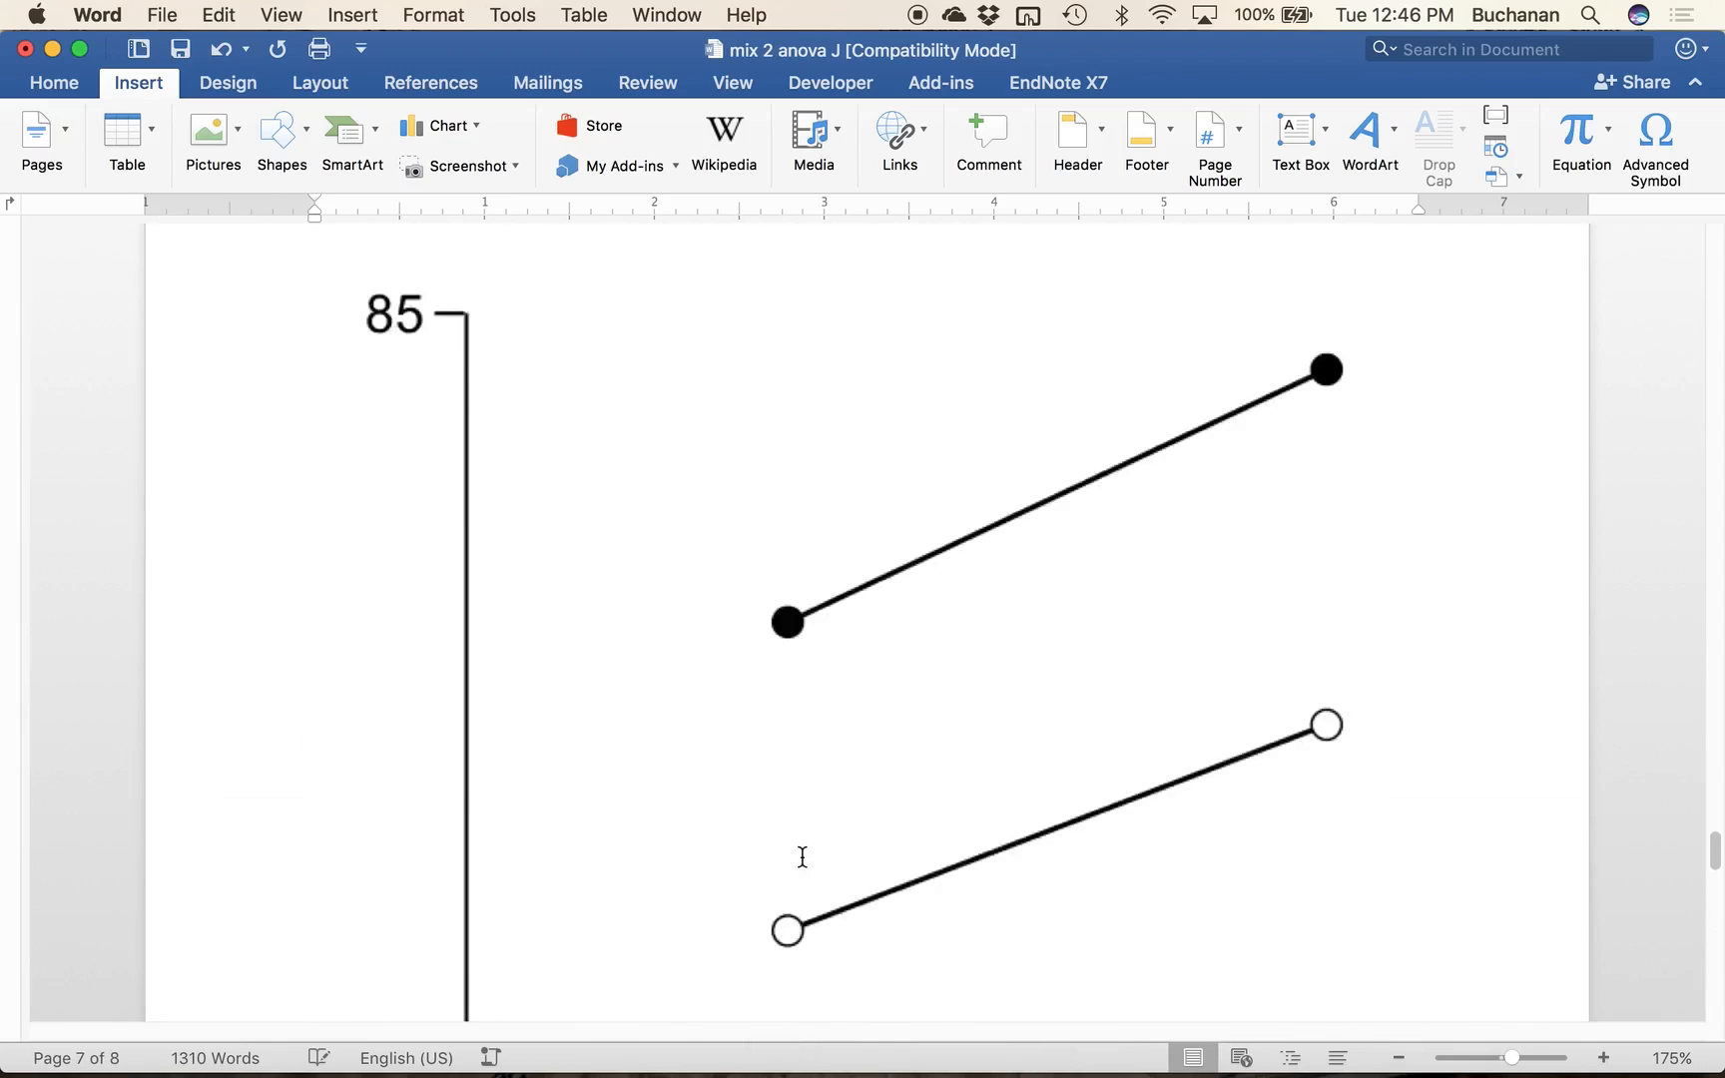
pyautogui.scroll(20, 793, 544)
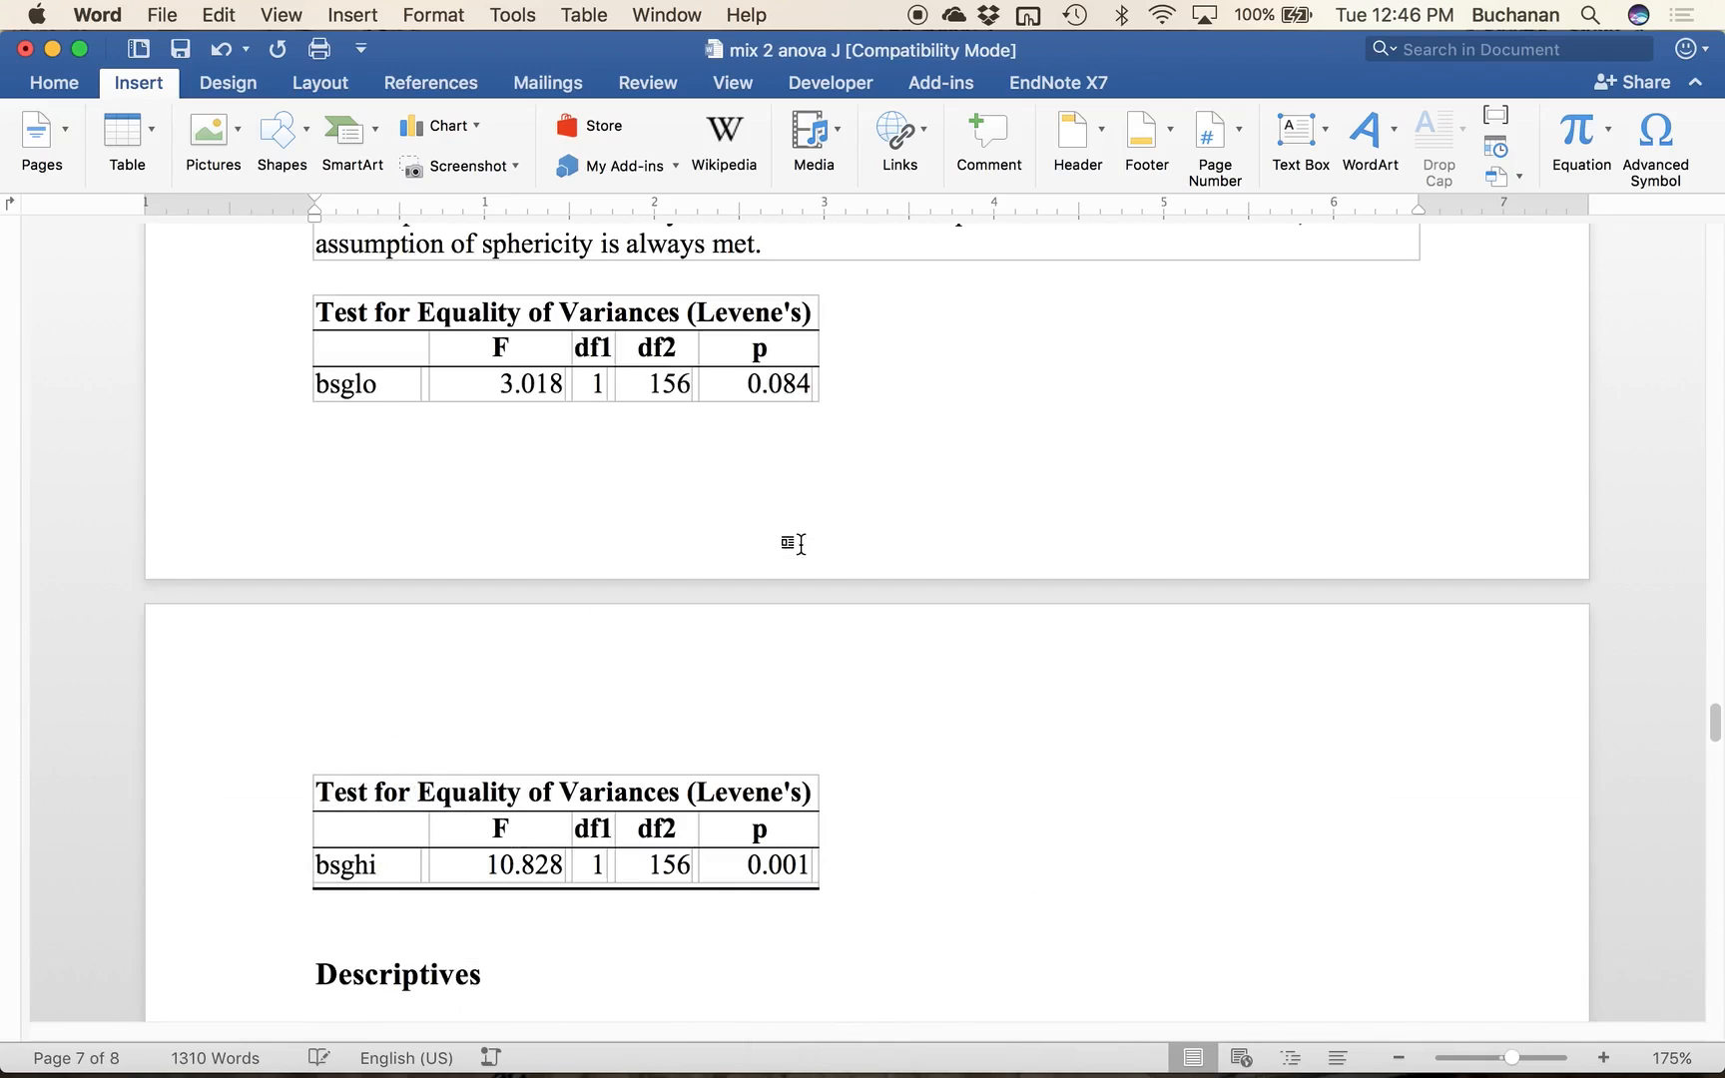
pyautogui.scroll(-4, 794, 544)
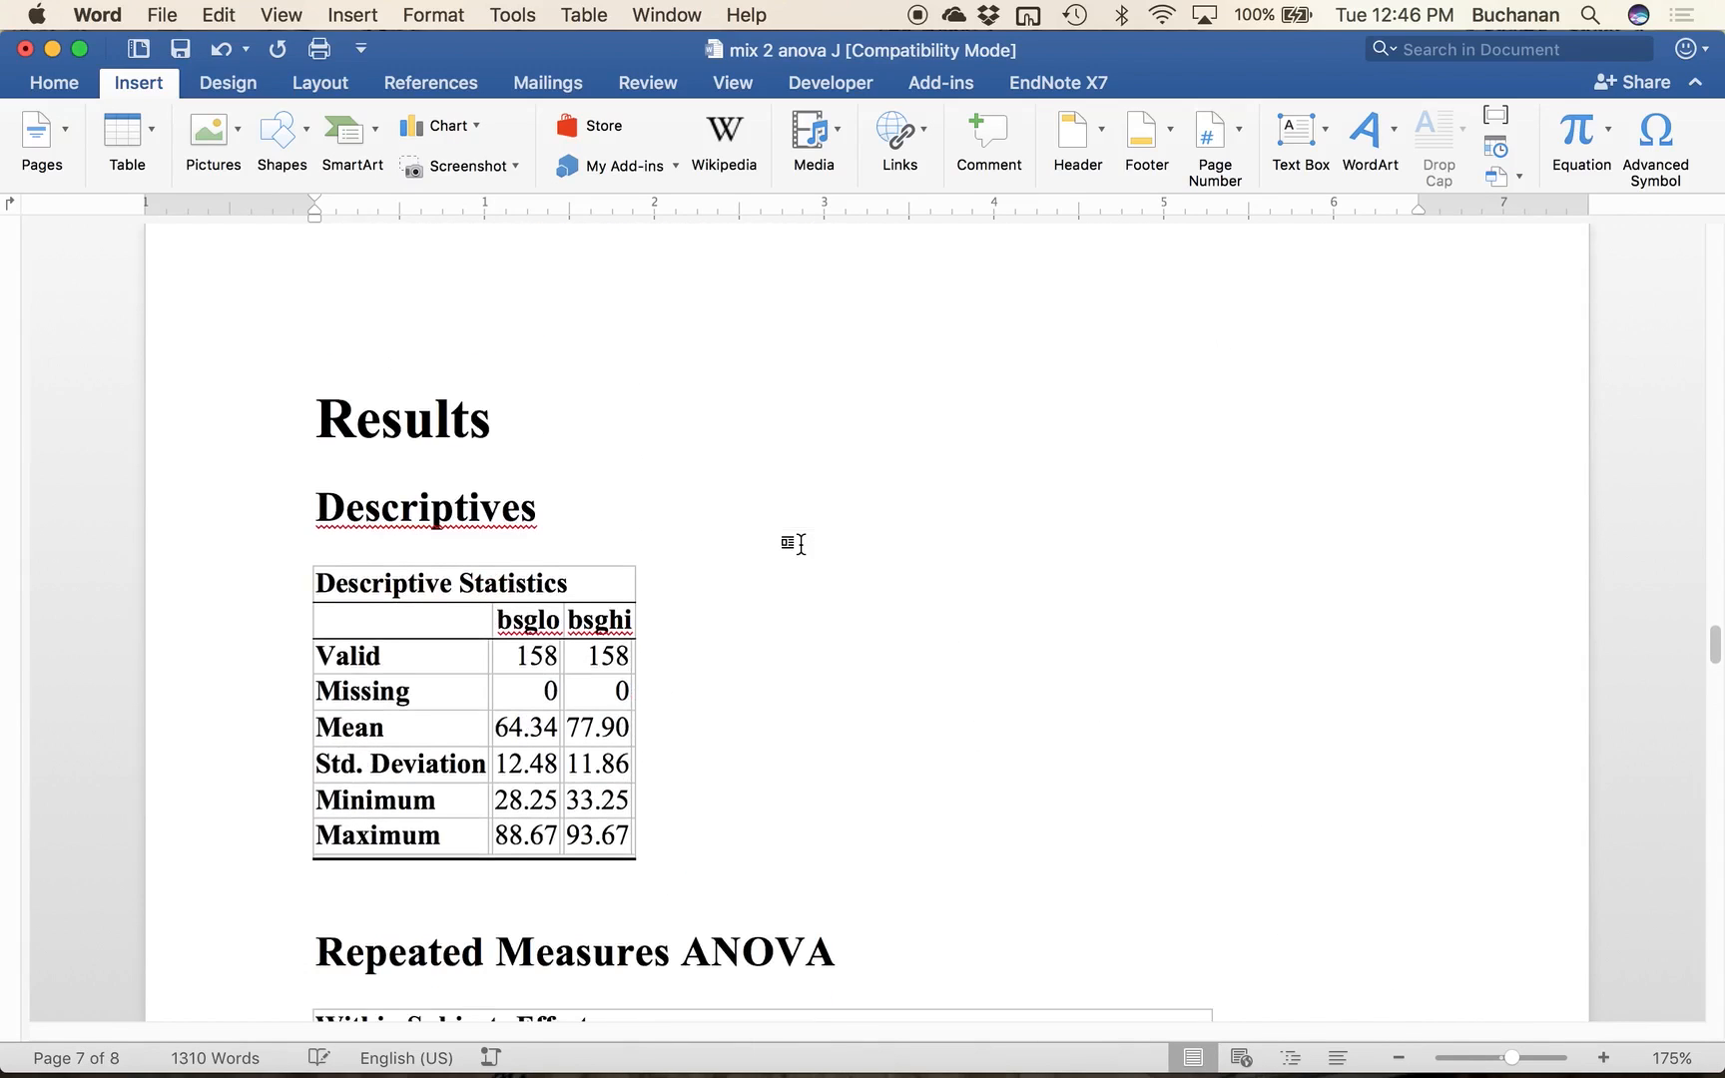
pyautogui.scroll(-3, 799, 544)
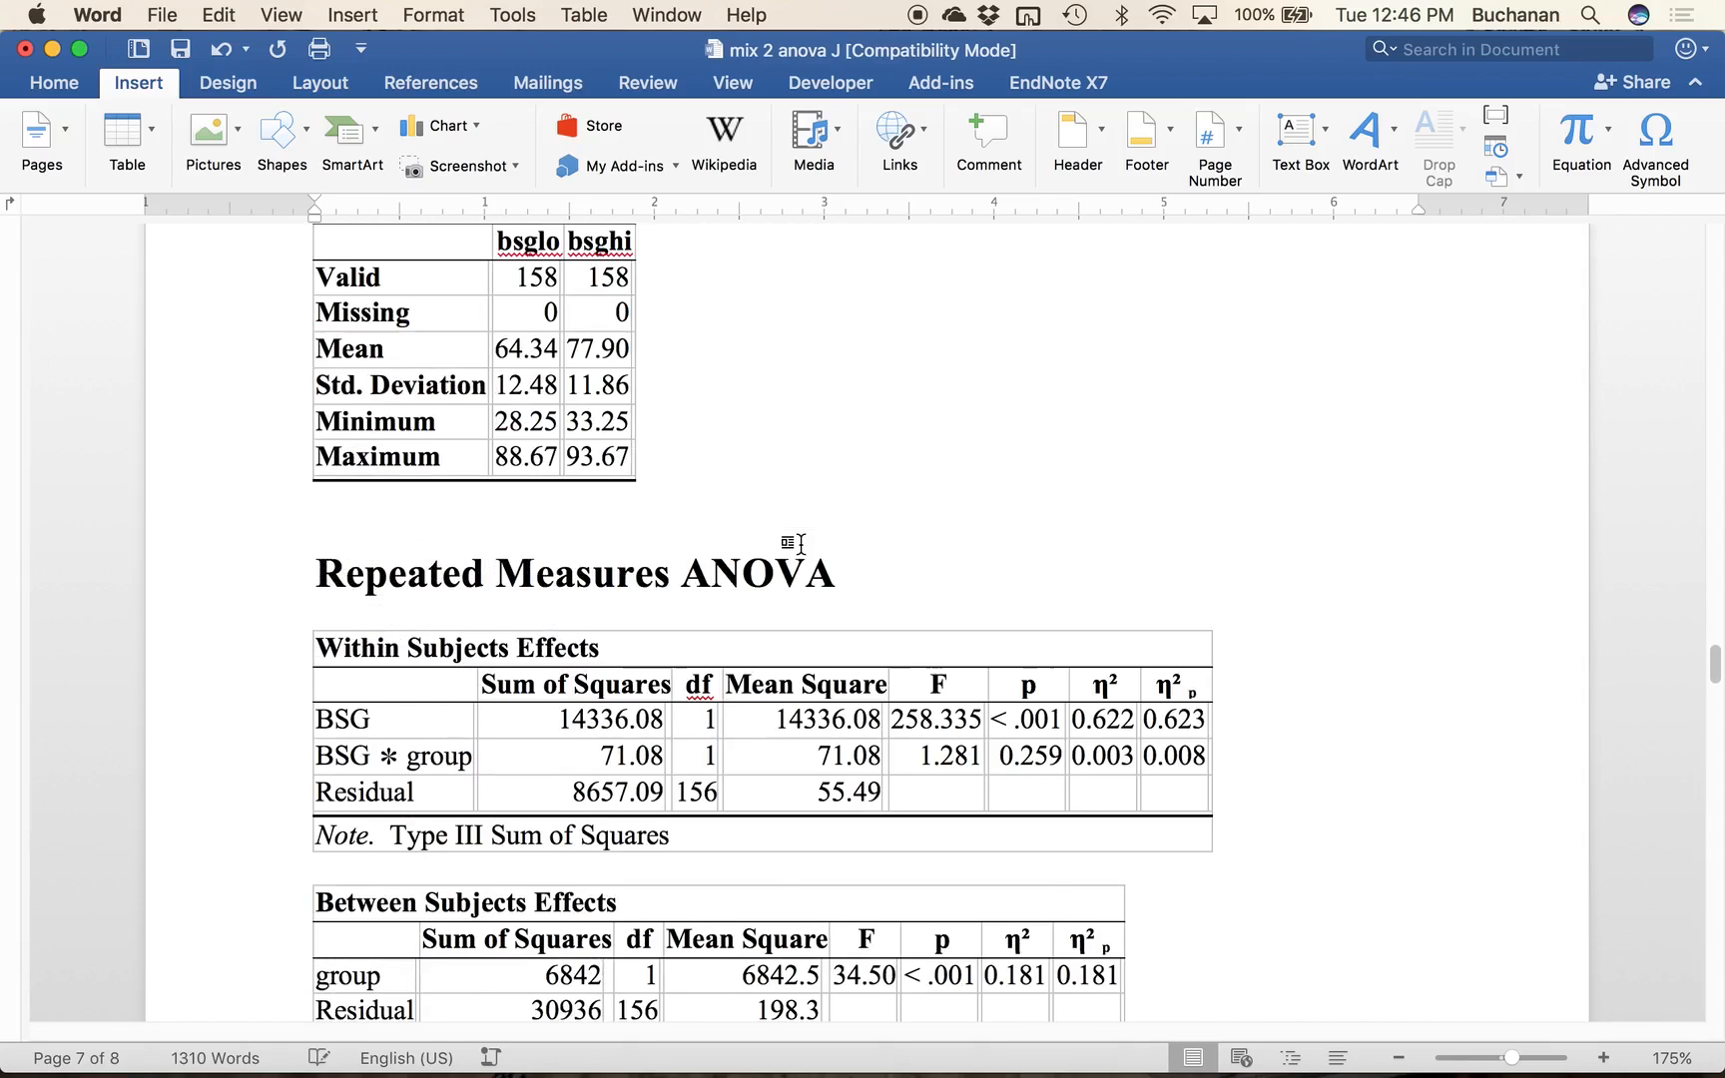
pyautogui.scroll(-6, 800, 546)
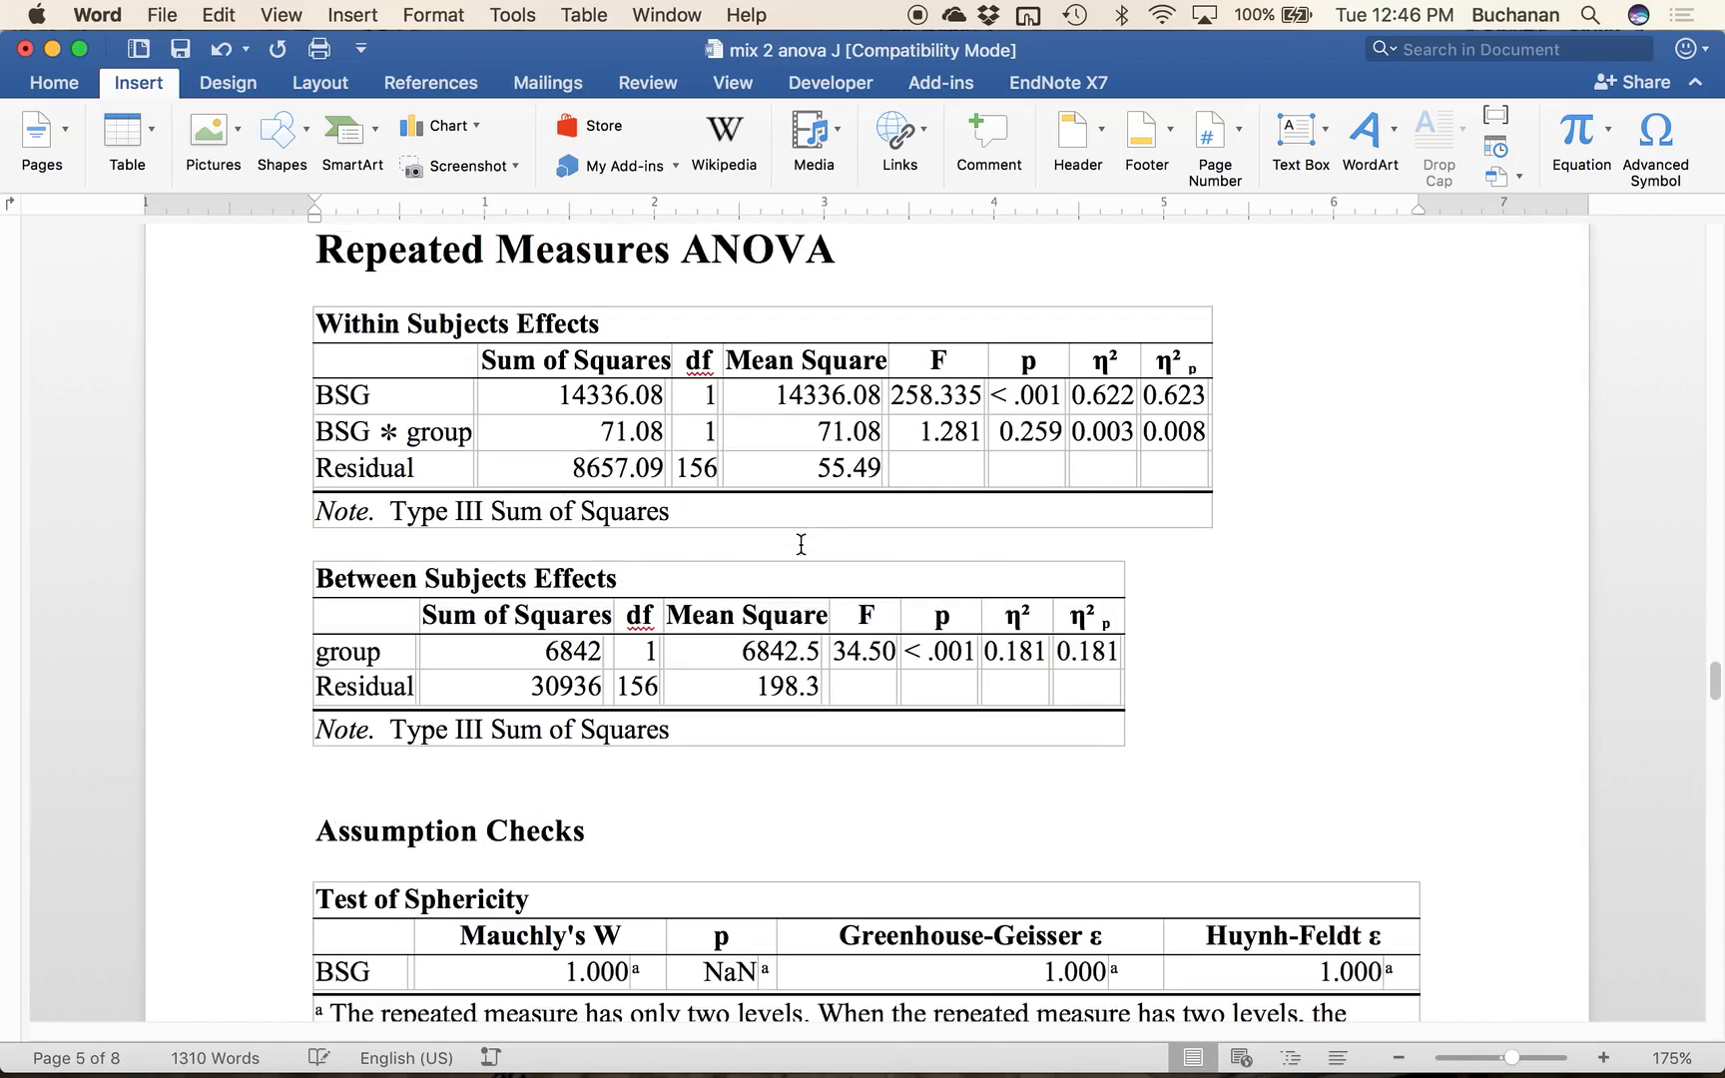
pyautogui.scroll(-5, 800, 545)
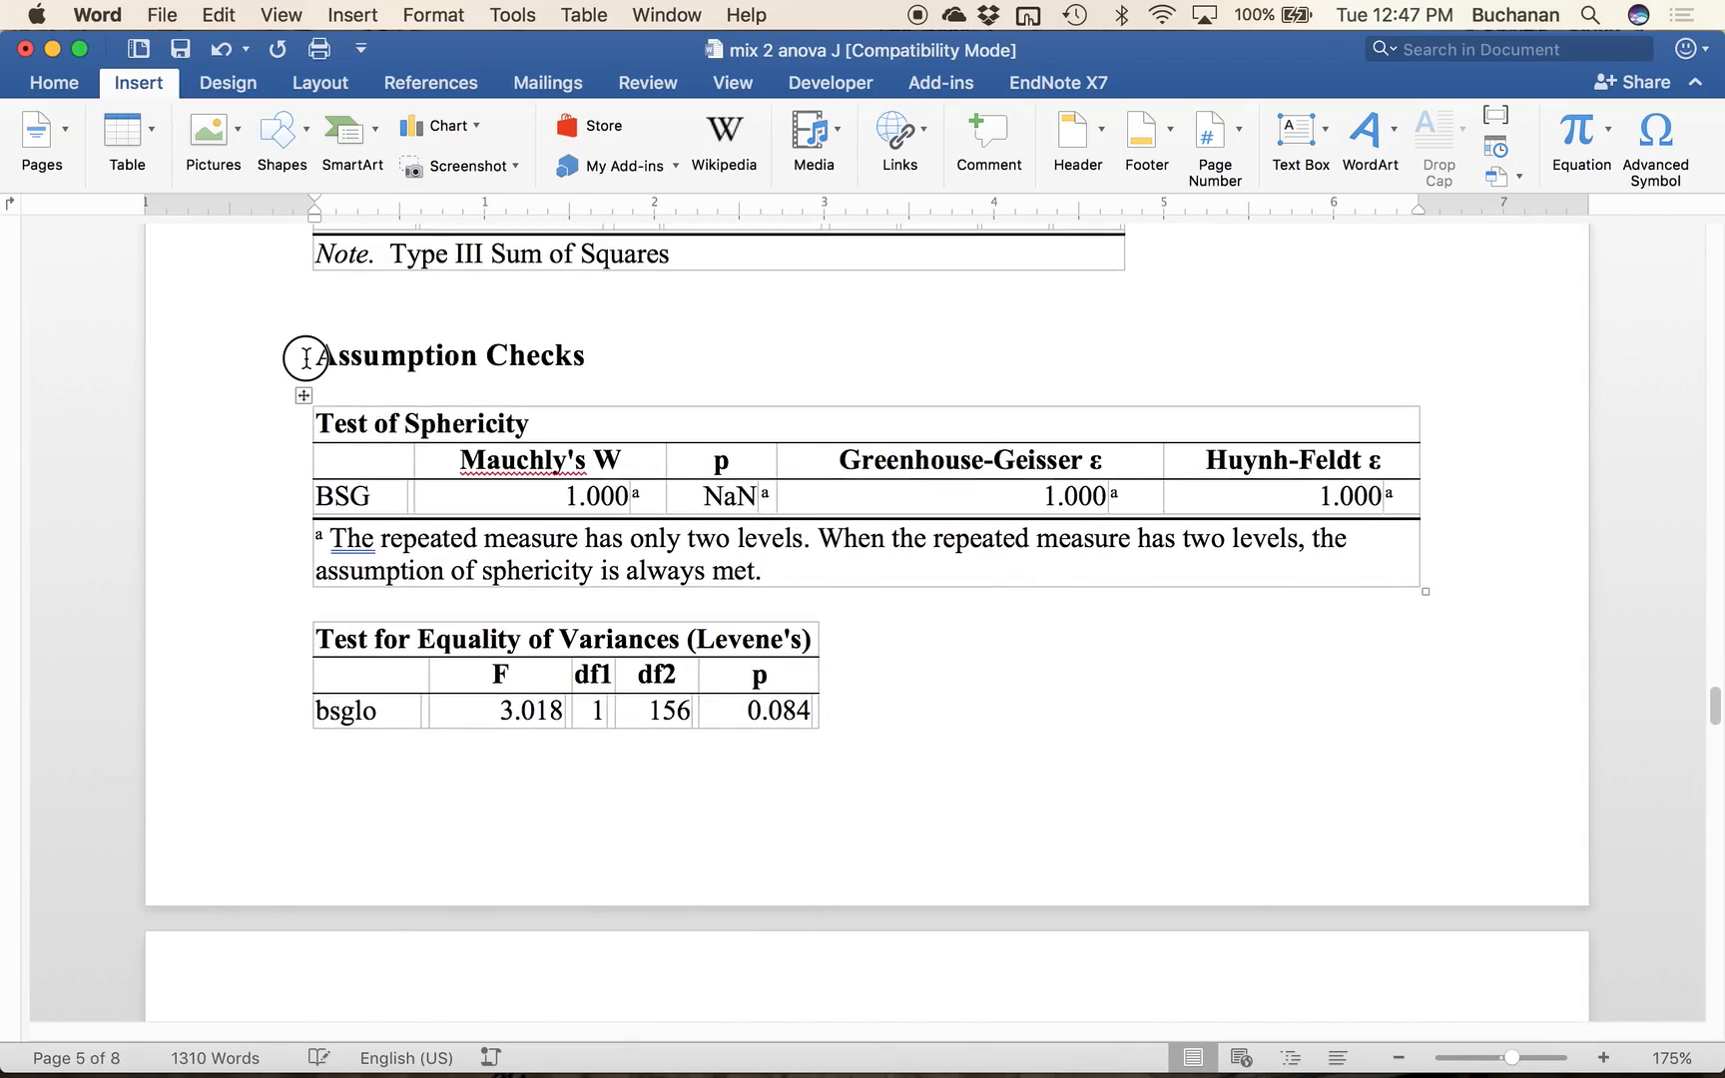
pyautogui.click(315, 356)
pyautogui.click(42, 140)
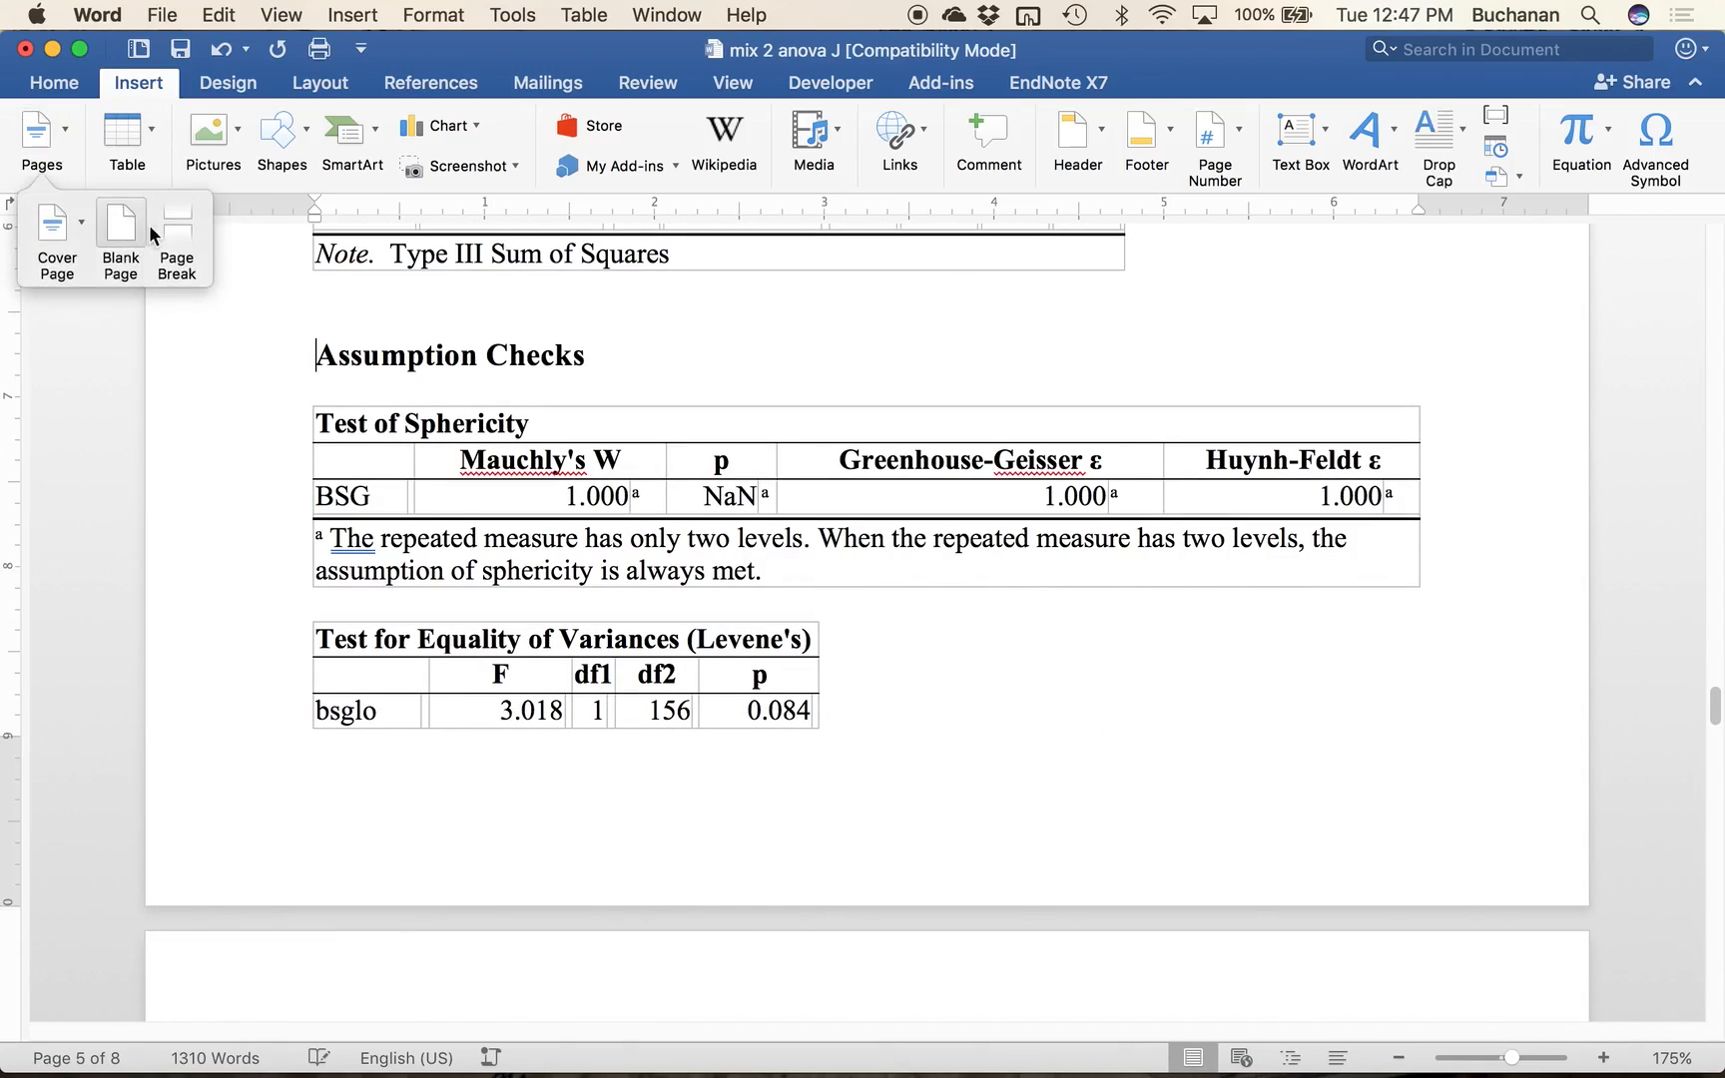
pyautogui.click(177, 234)
# Step: Add a "Levene's test:" line between the equality of variances table and the Descriptives heading, and start a dash list under it
pyautogui.scroll(-10, 638, 599)
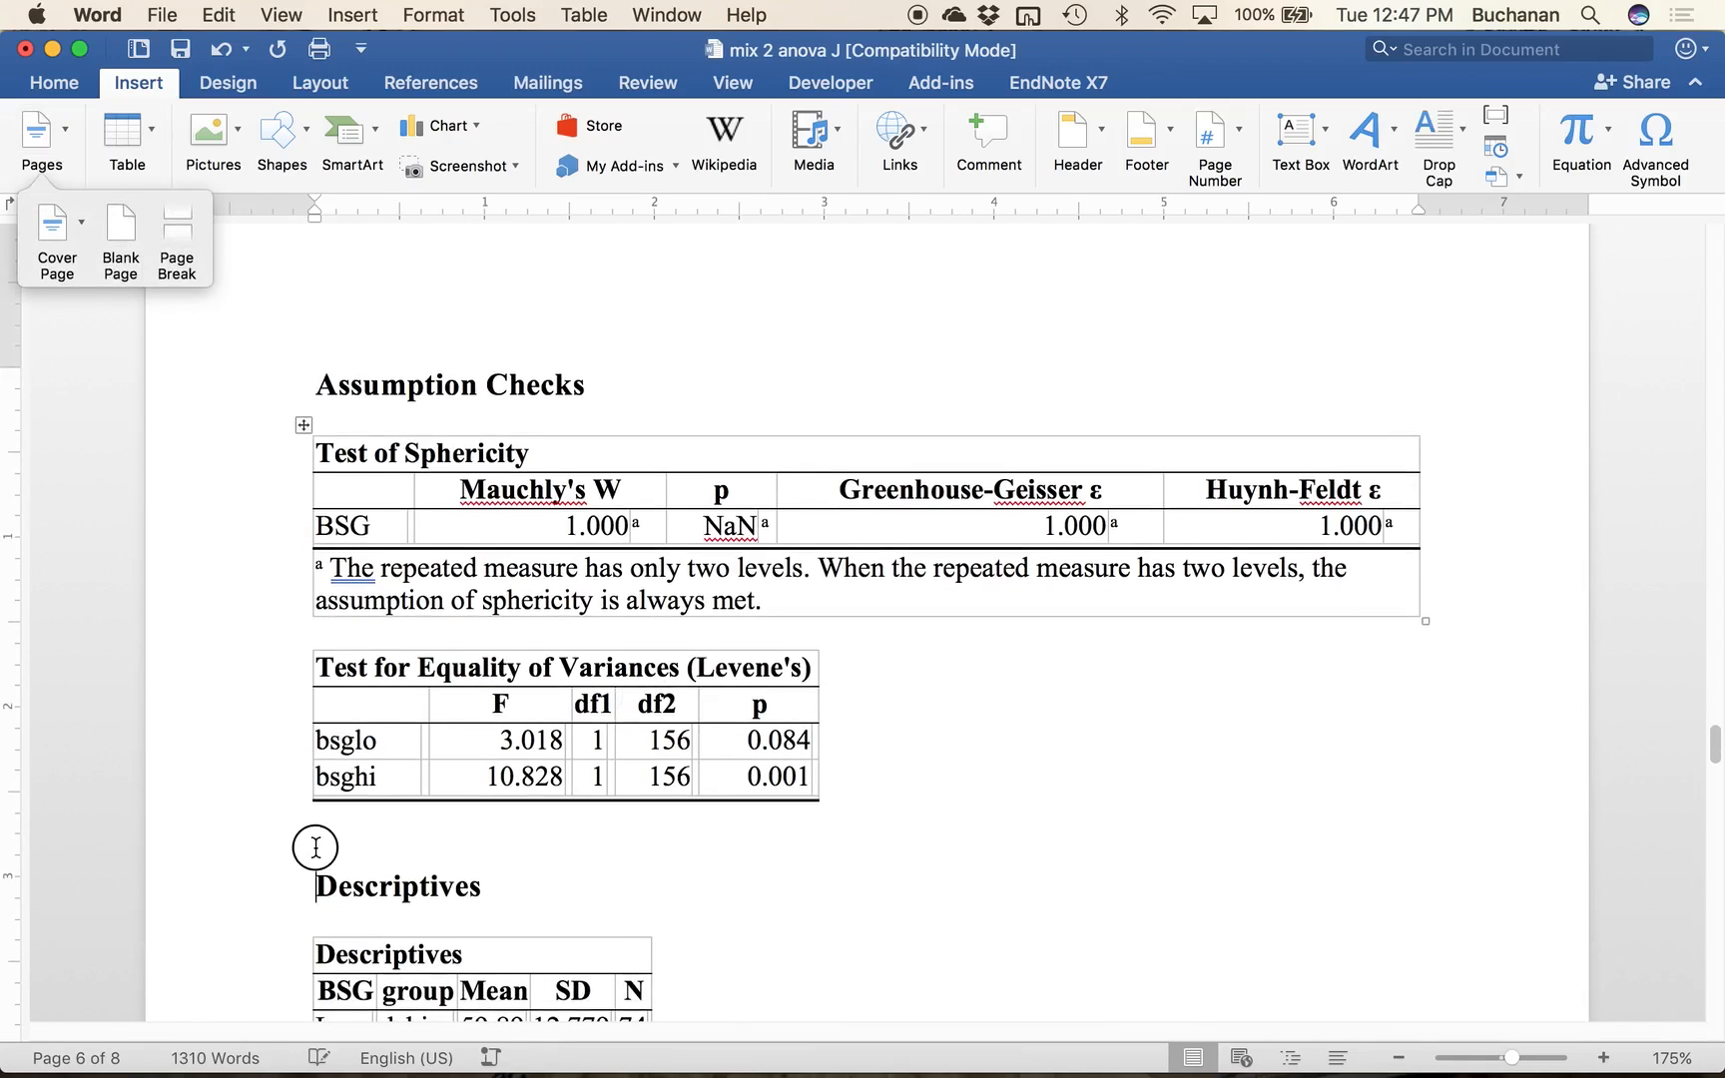
pyautogui.click(316, 885)
pyautogui.press('Return')
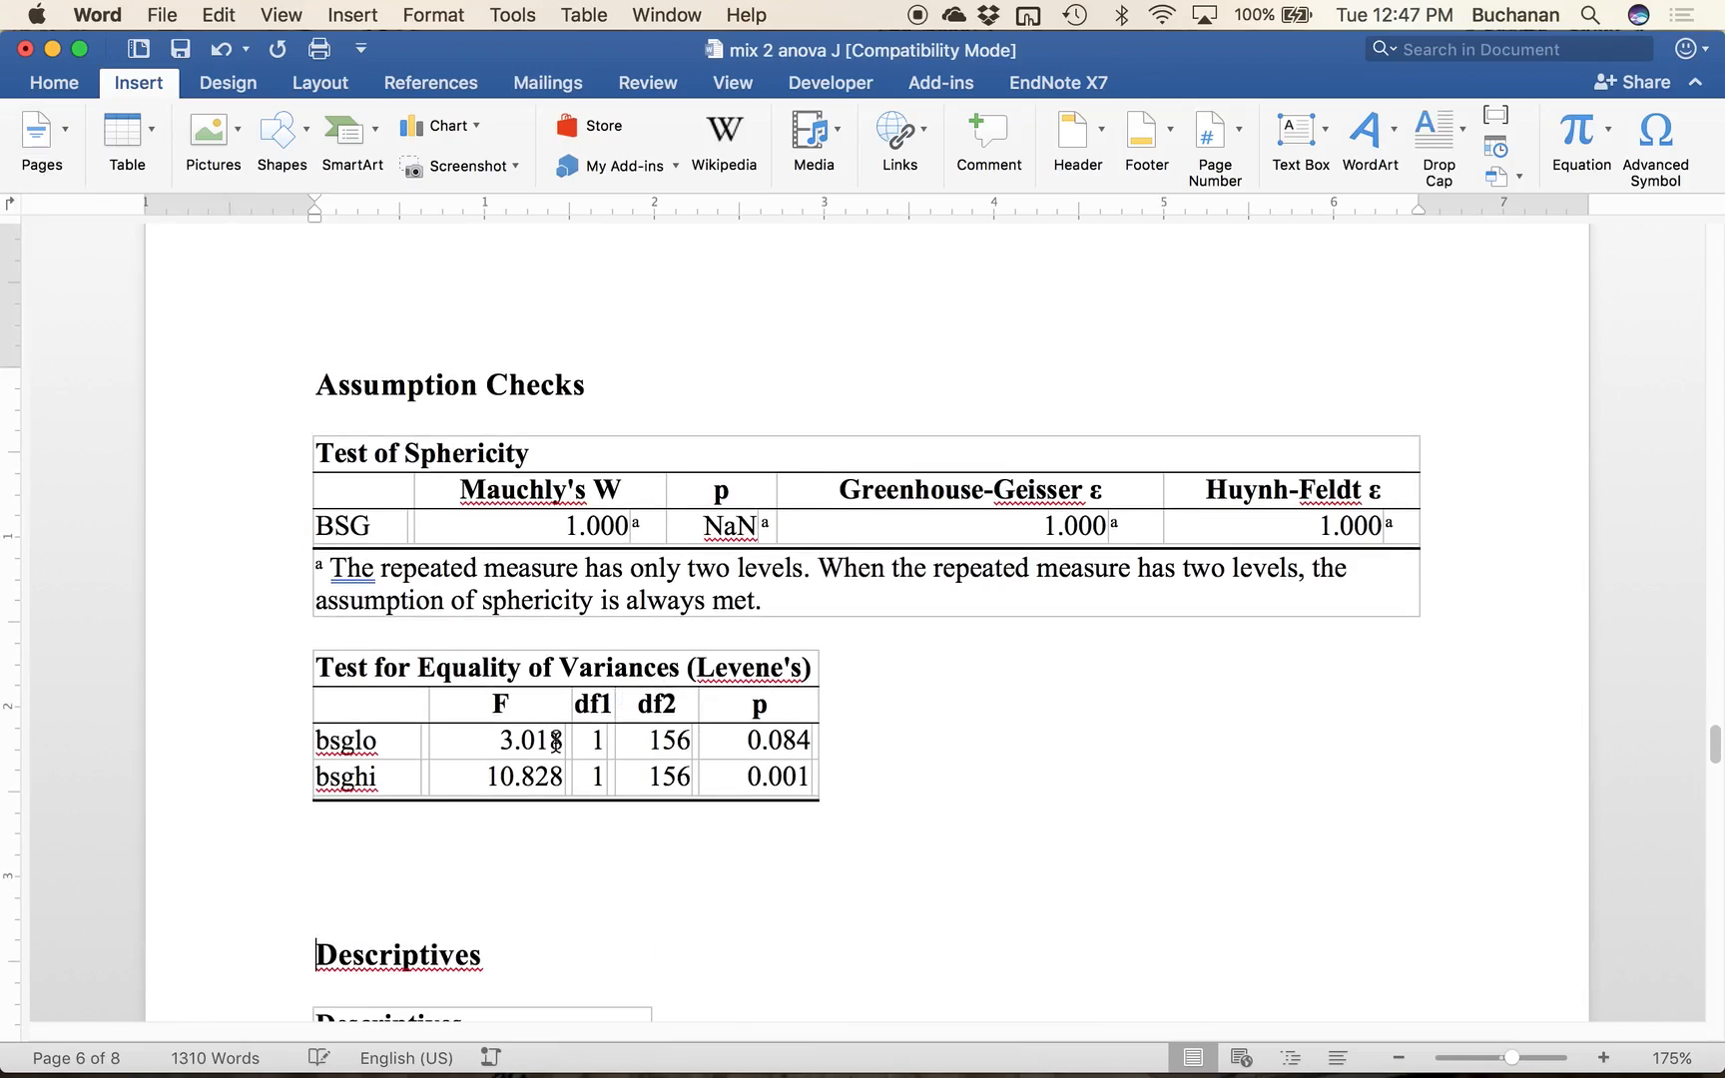
pyautogui.press('Up')
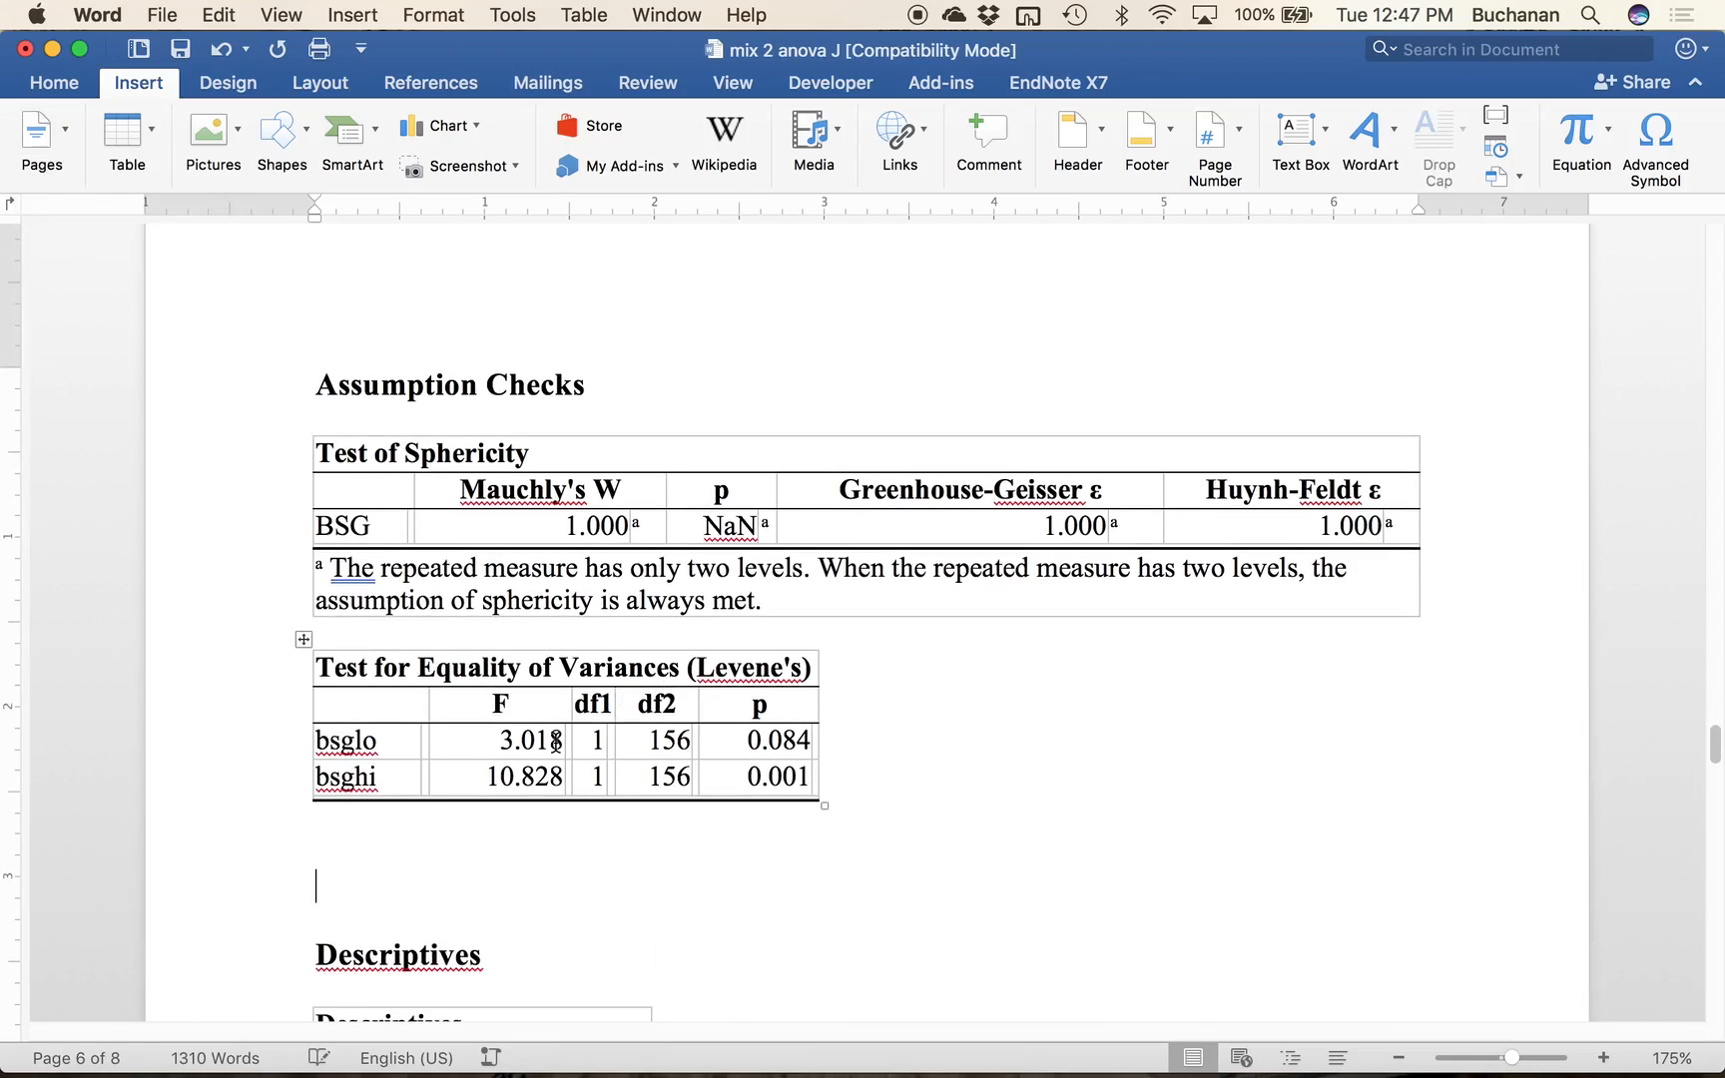
pyautogui.write("Levene's test -")
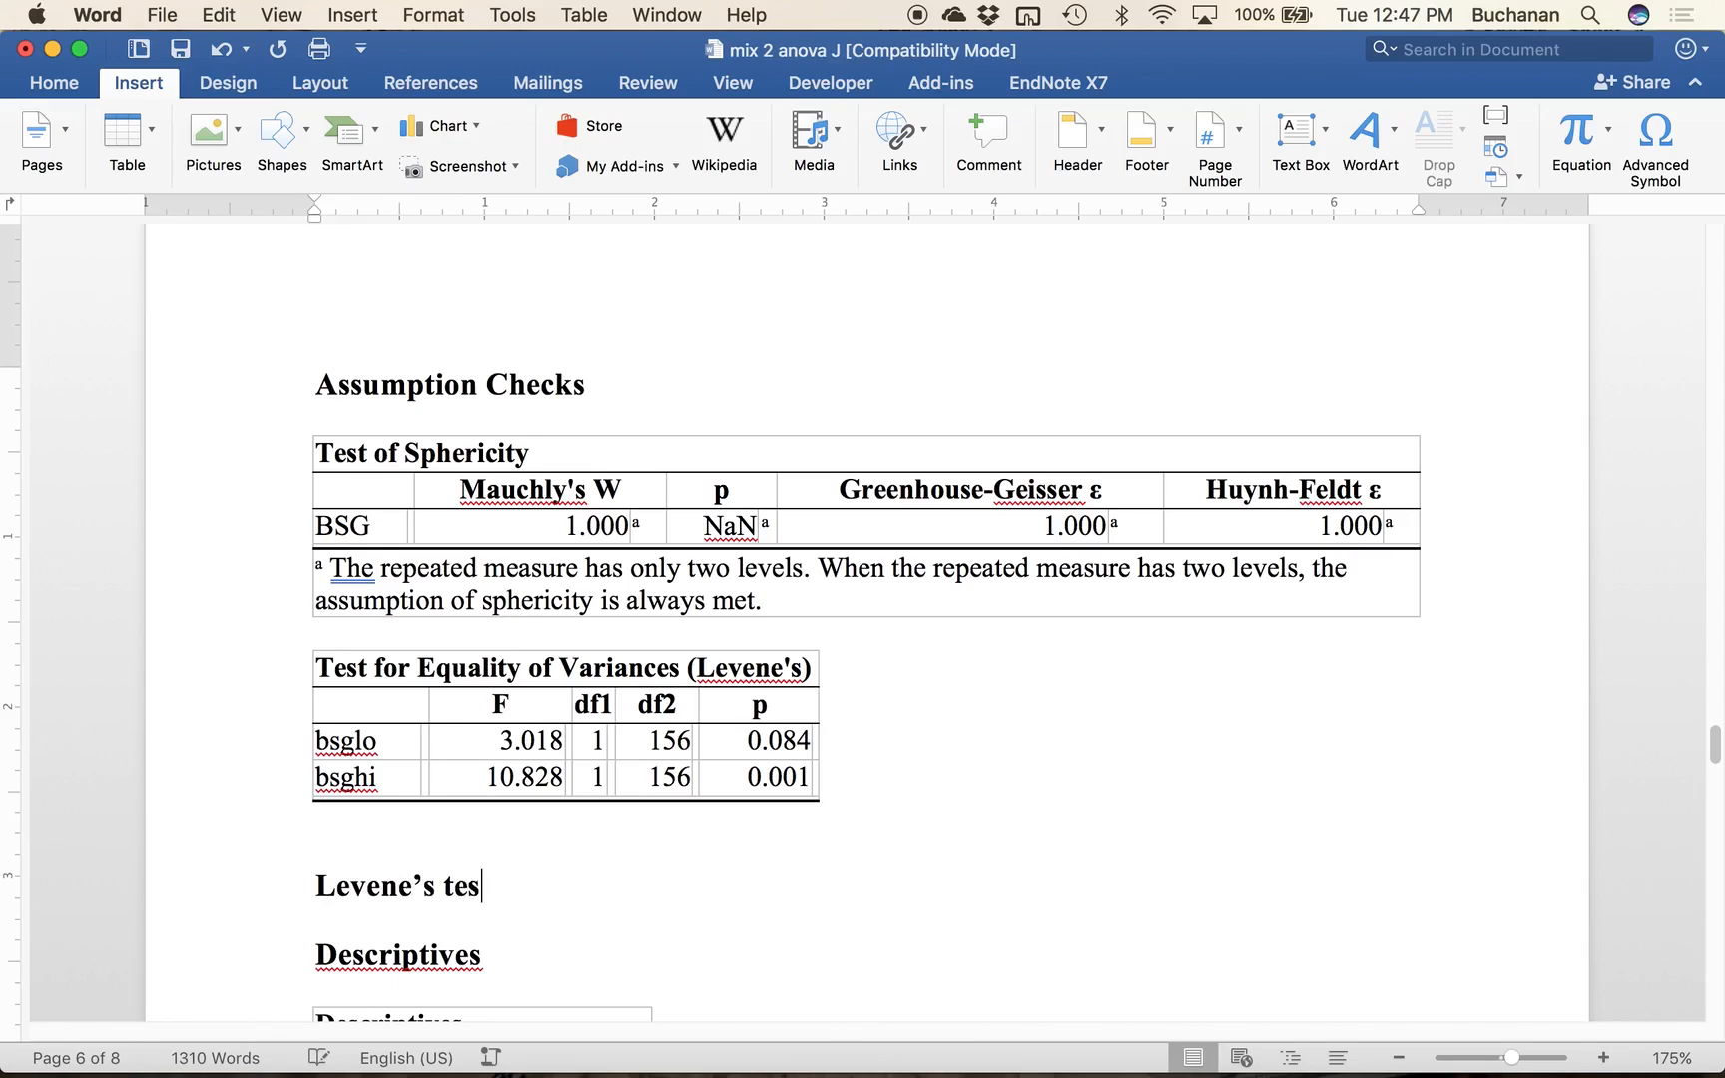
pyautogui.press('BackSpace')
pyautogui.press('BackSpace')
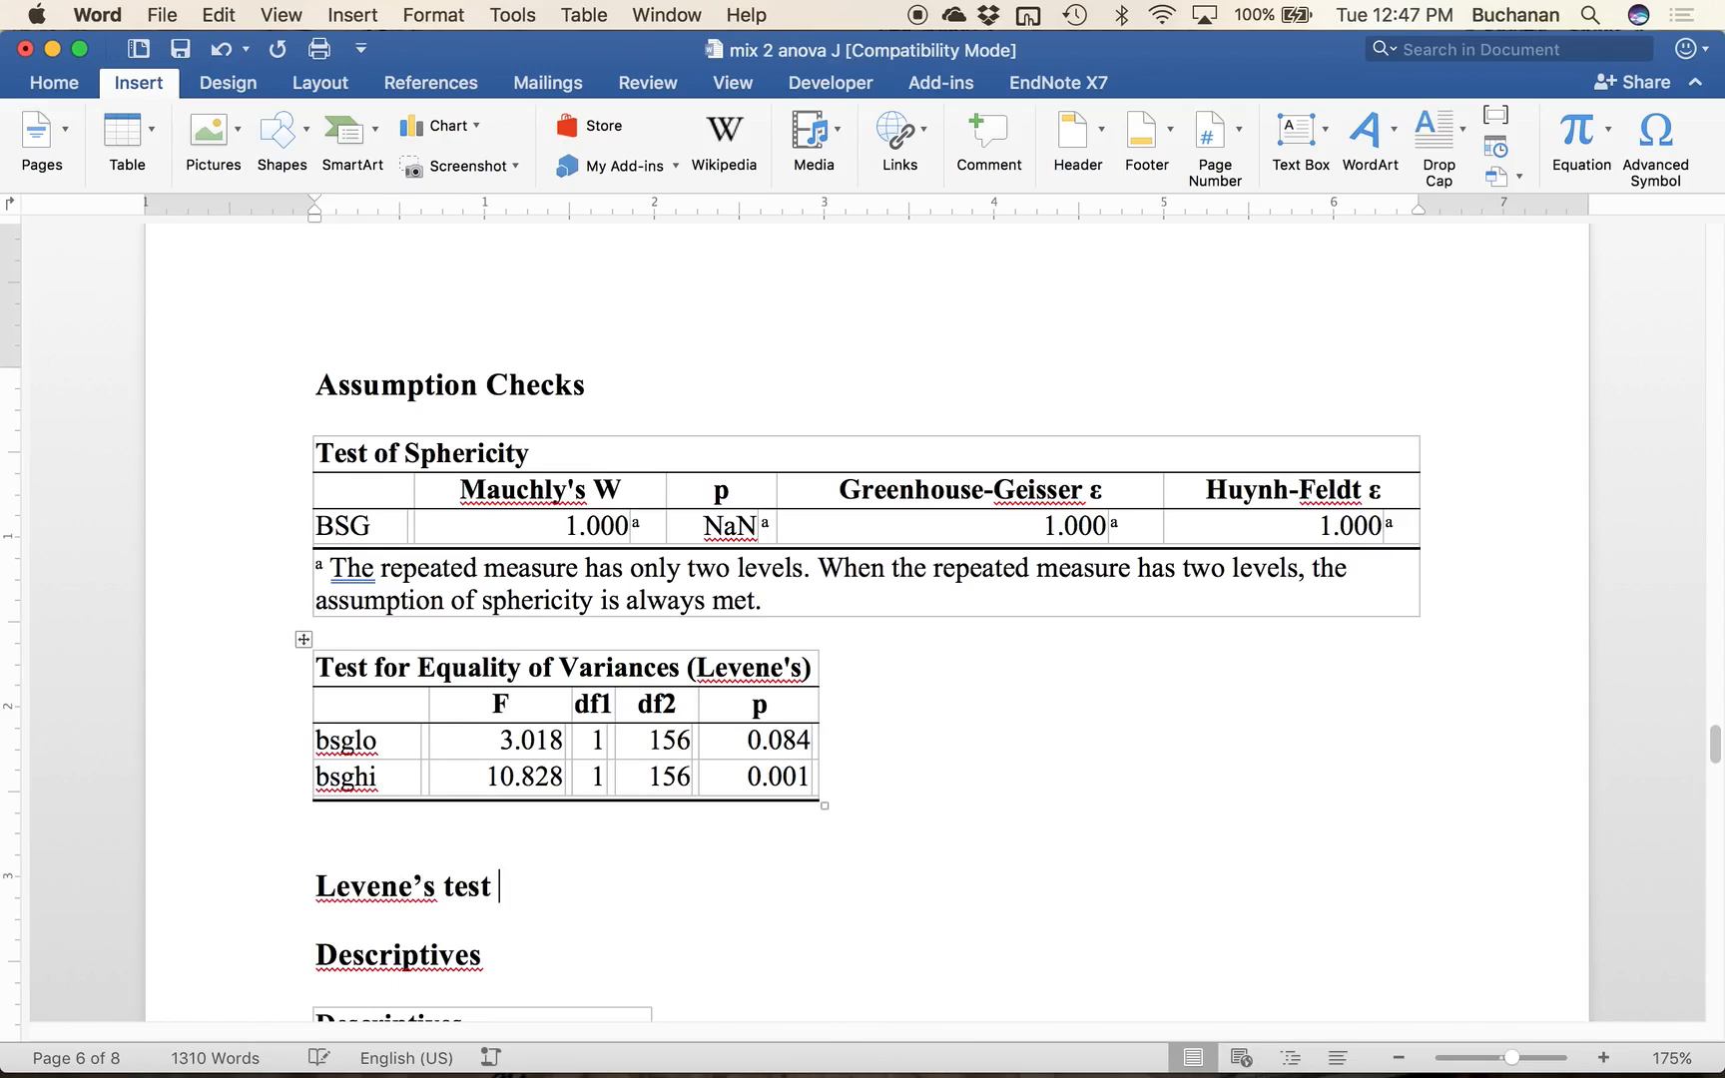
pyautogui.write(':')
pyautogui.press('Return')
pyautogui.write('-')
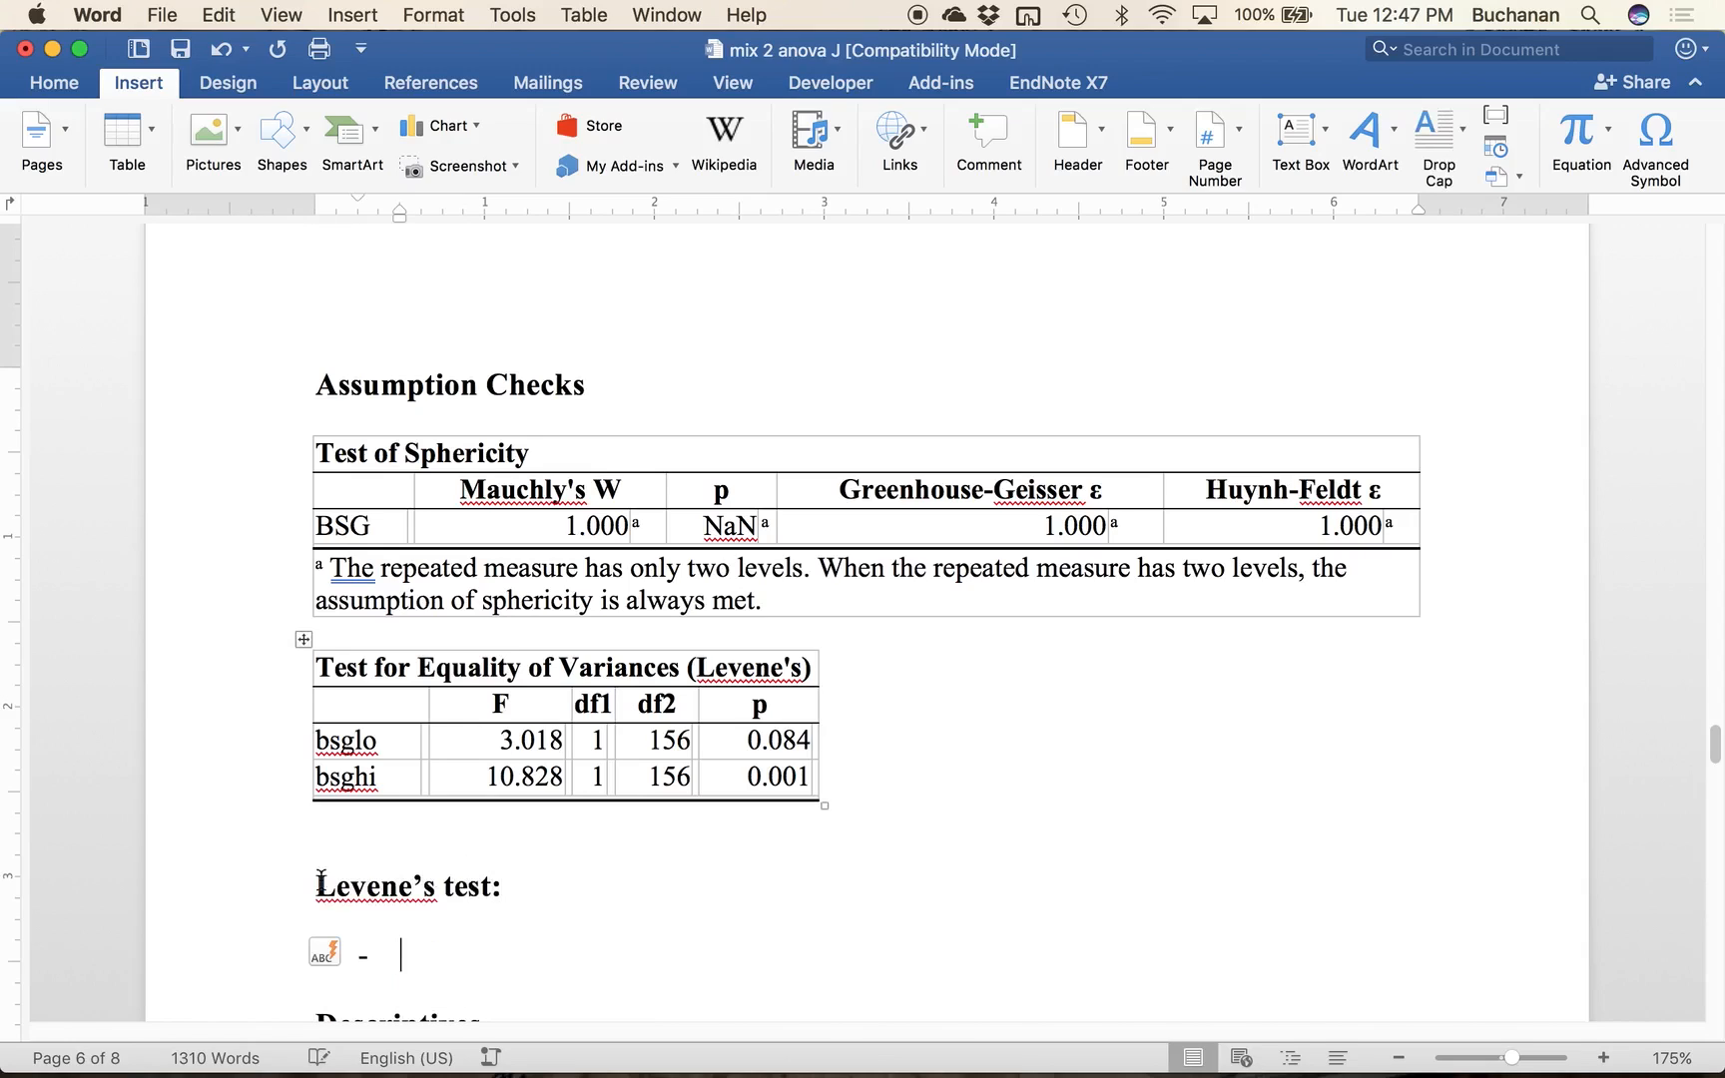
# Step: Try 1.15 line spacing on the Levene's test lines through the Descriptives heading, and return it to 1.0
pyautogui.moveTo(318, 885); pyautogui.dragTo(499, 1018)
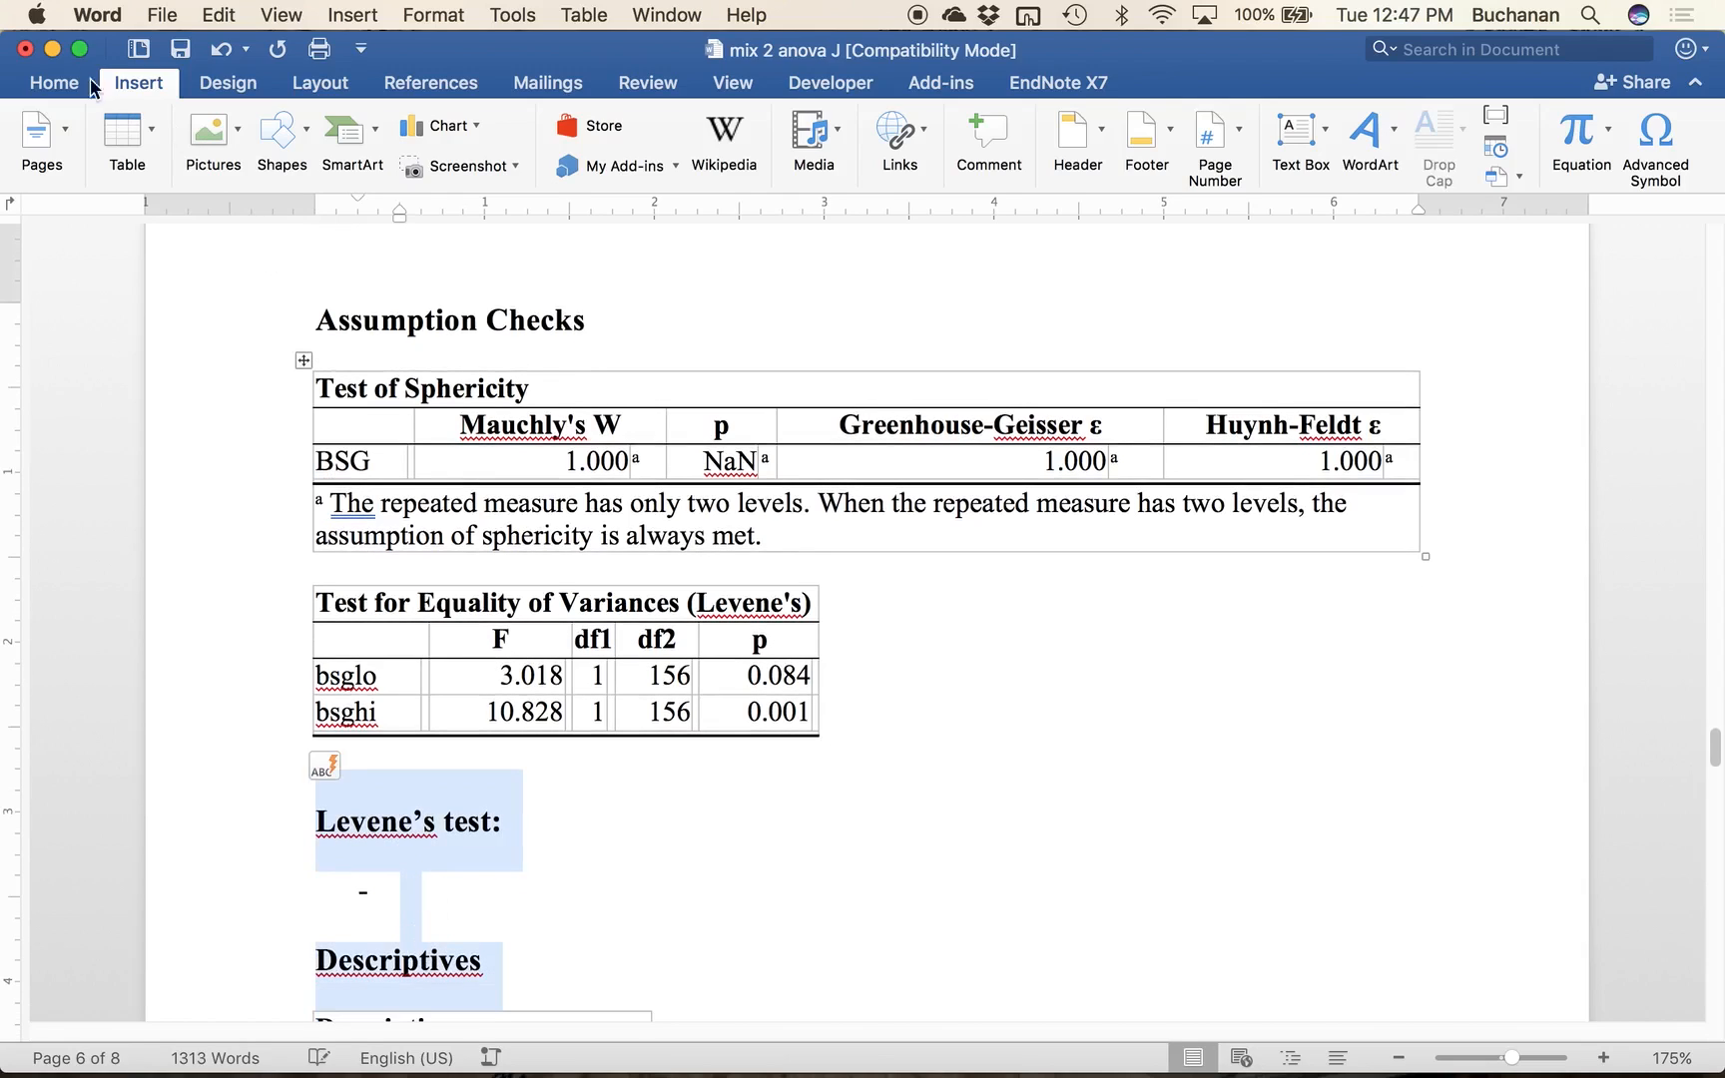
pyautogui.click(58, 87)
pyautogui.click(771, 168)
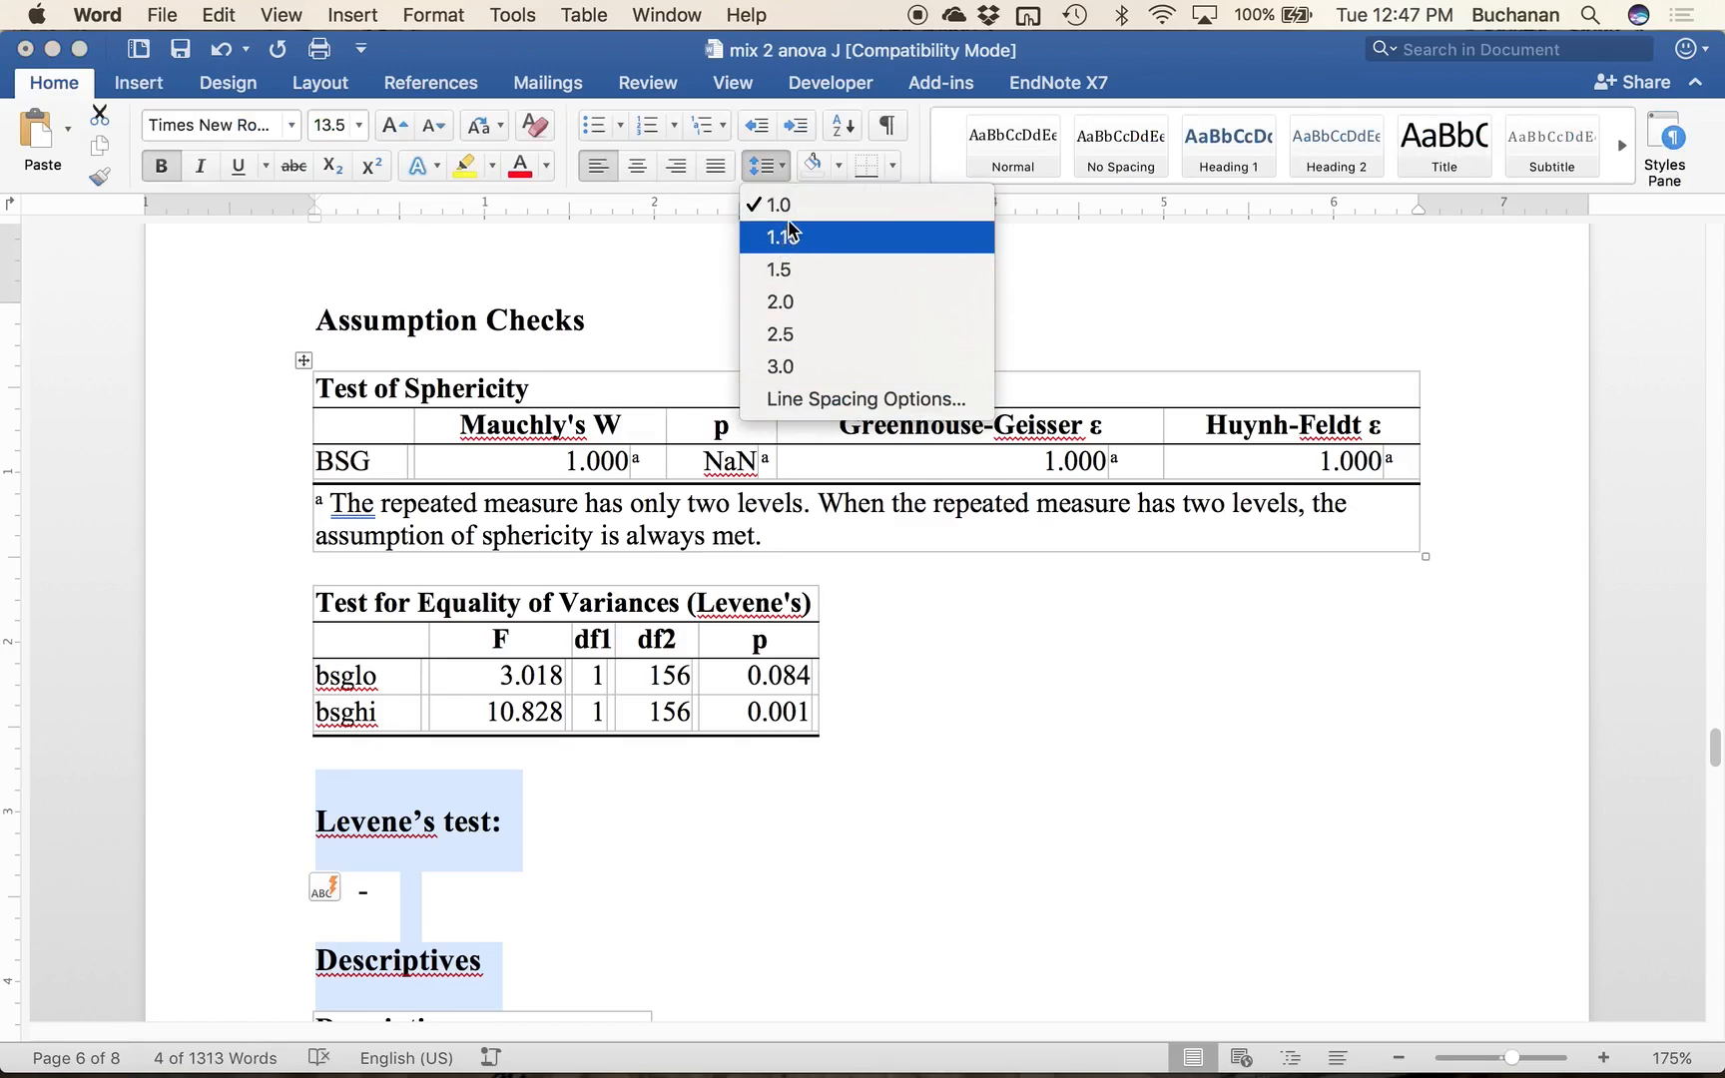
pyautogui.click(789, 235)
pyautogui.click(766, 165)
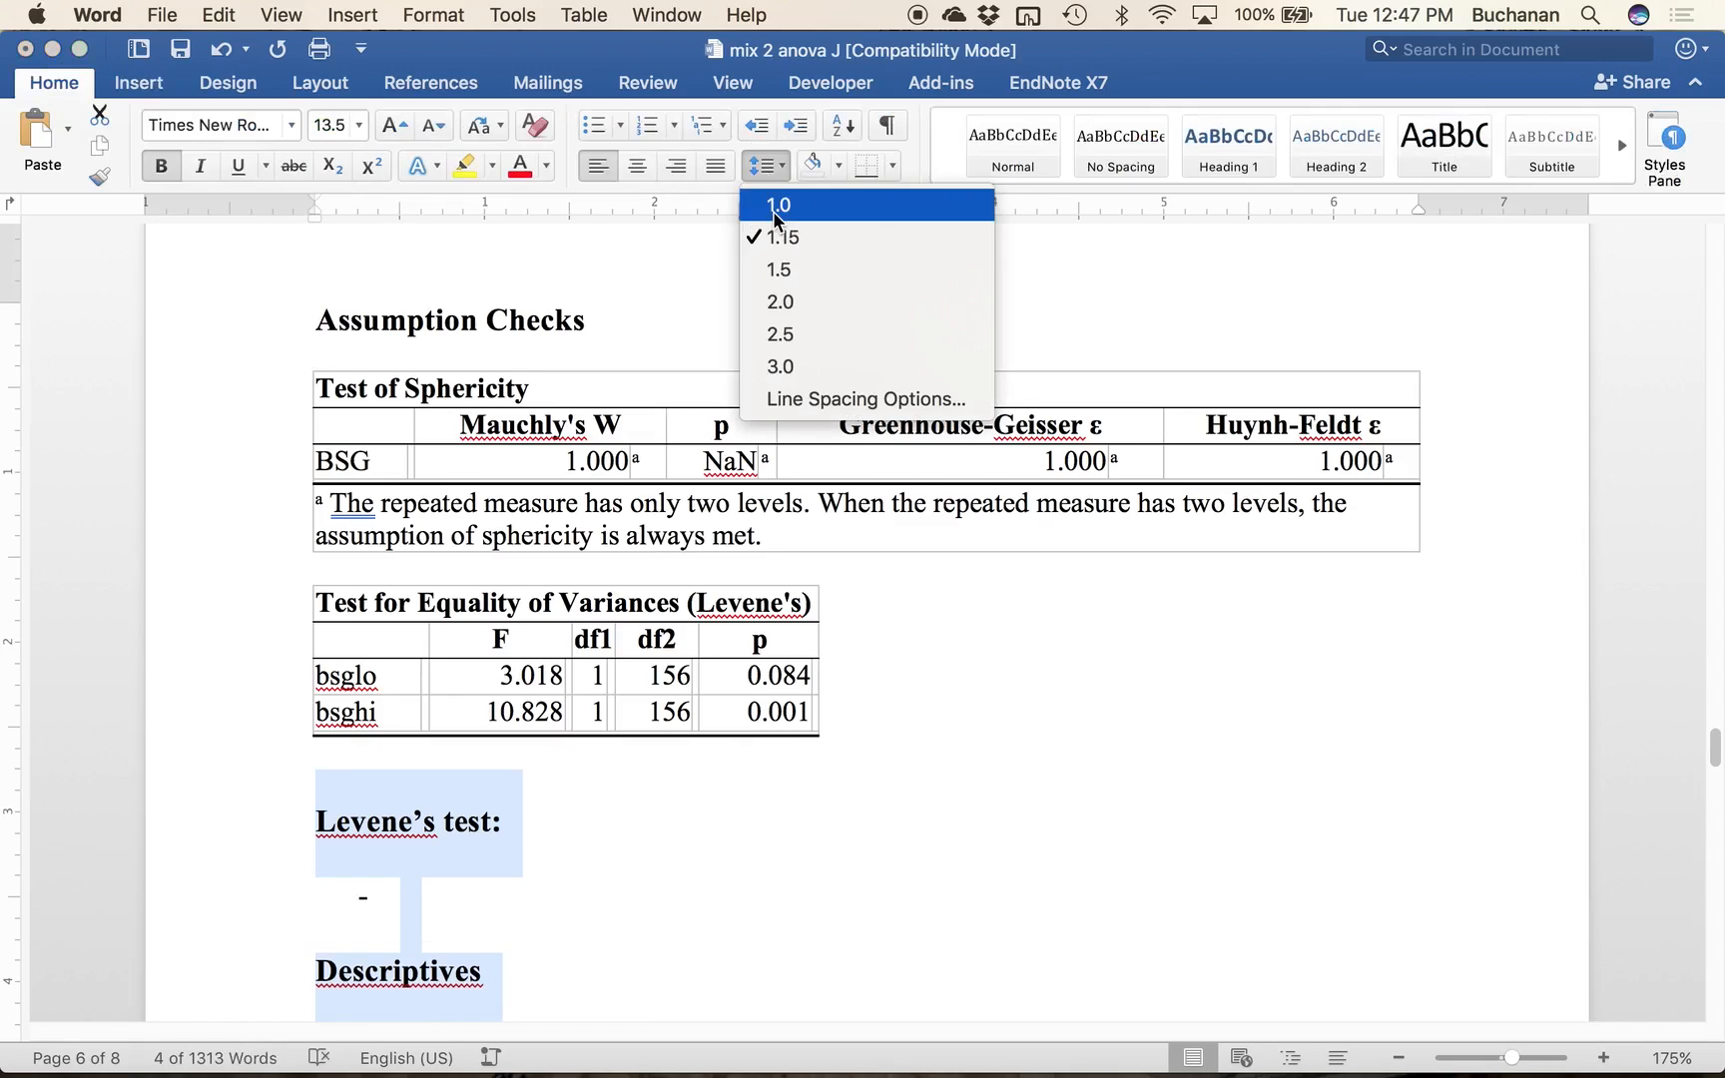
pyautogui.click(775, 207)
# Step: Write the first Levene's test bullet as "Low, F(1, 156) = 3.02, p = .08, not significant", with F and p in italics
pyautogui.moveTo(437, 862); pyautogui.dragTo(409, 901)
pyautogui.click(409, 896)
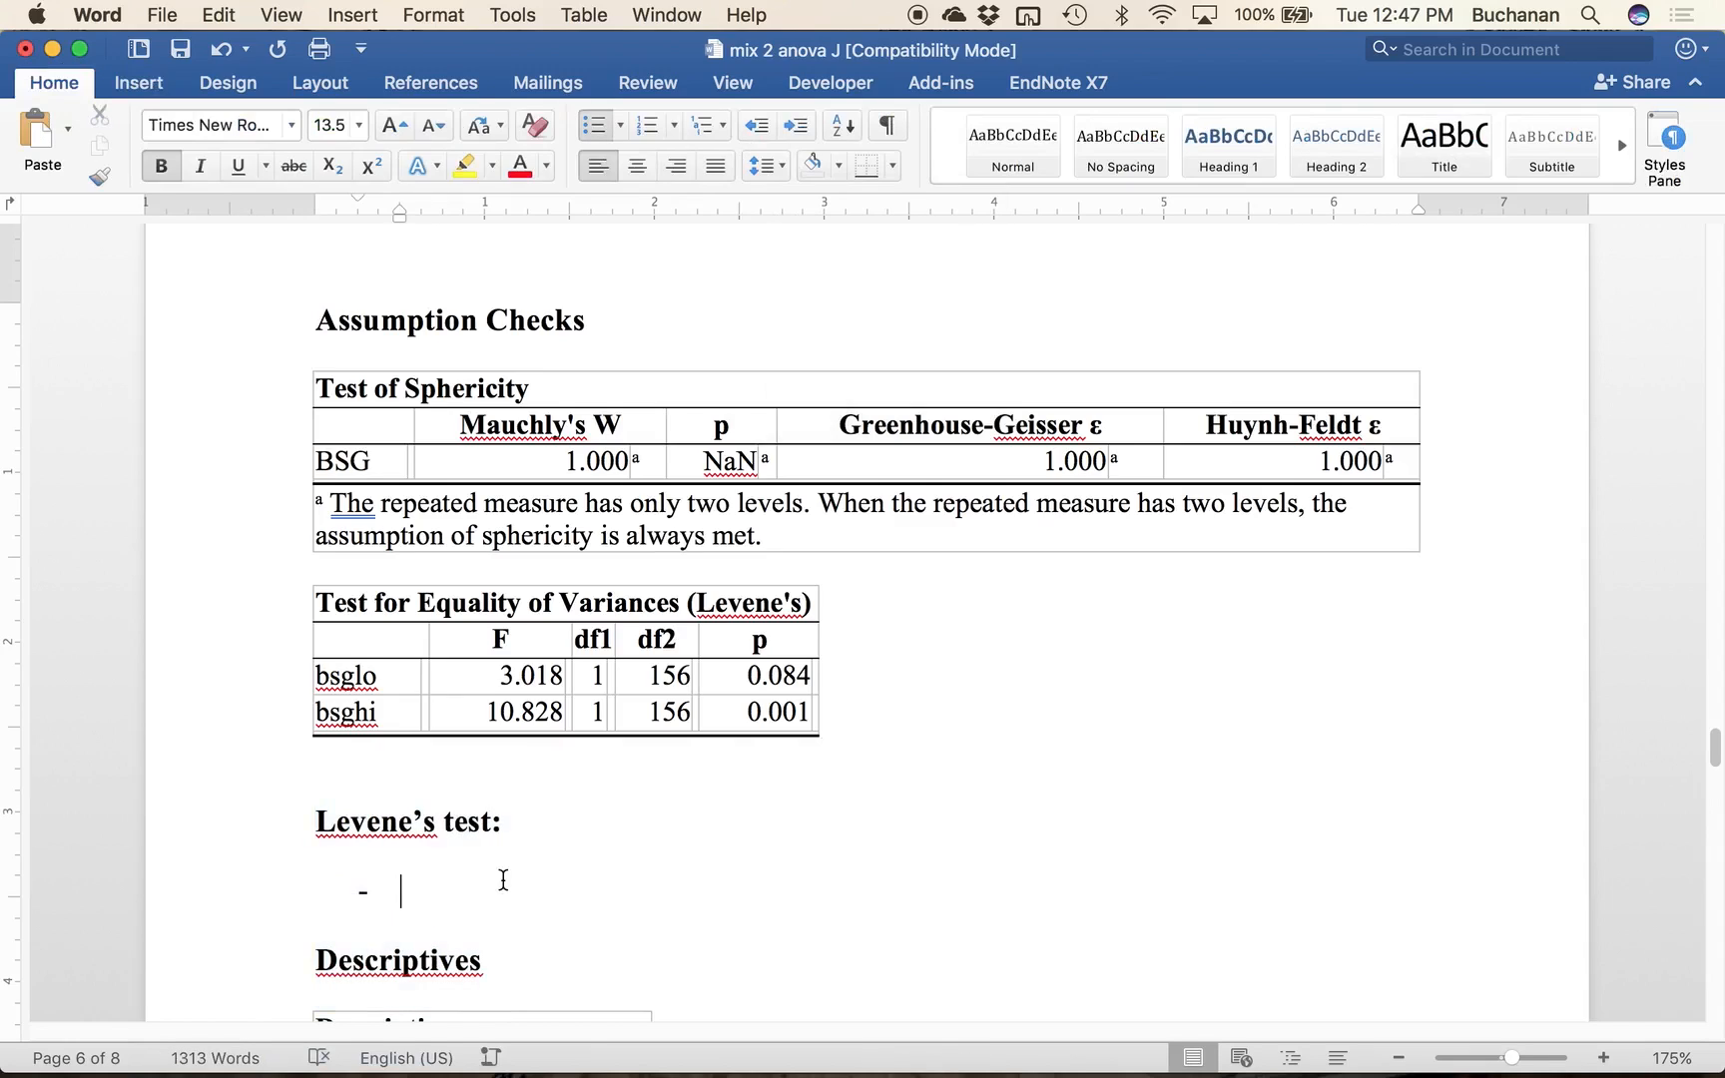
pyautogui.write('Low, F(1,')
pyautogui.doubleClick(676, 677)
pyautogui.click(552, 901)
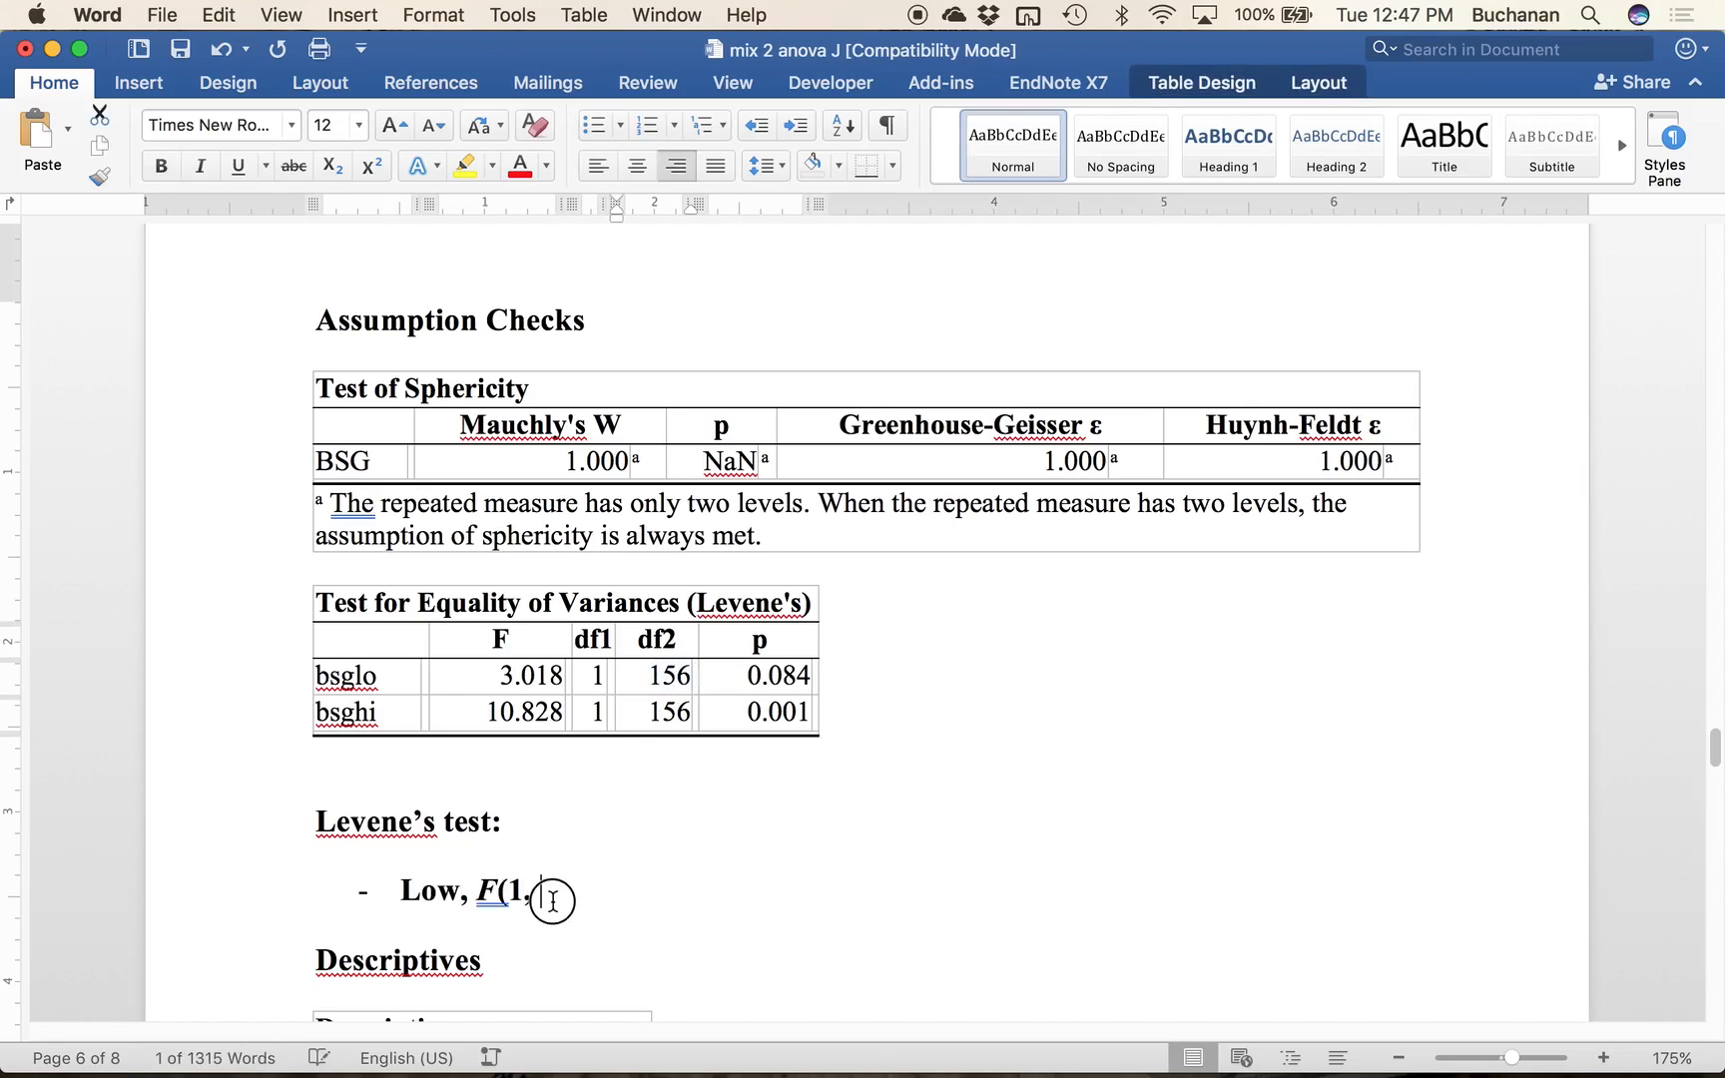
pyautogui.write('156')
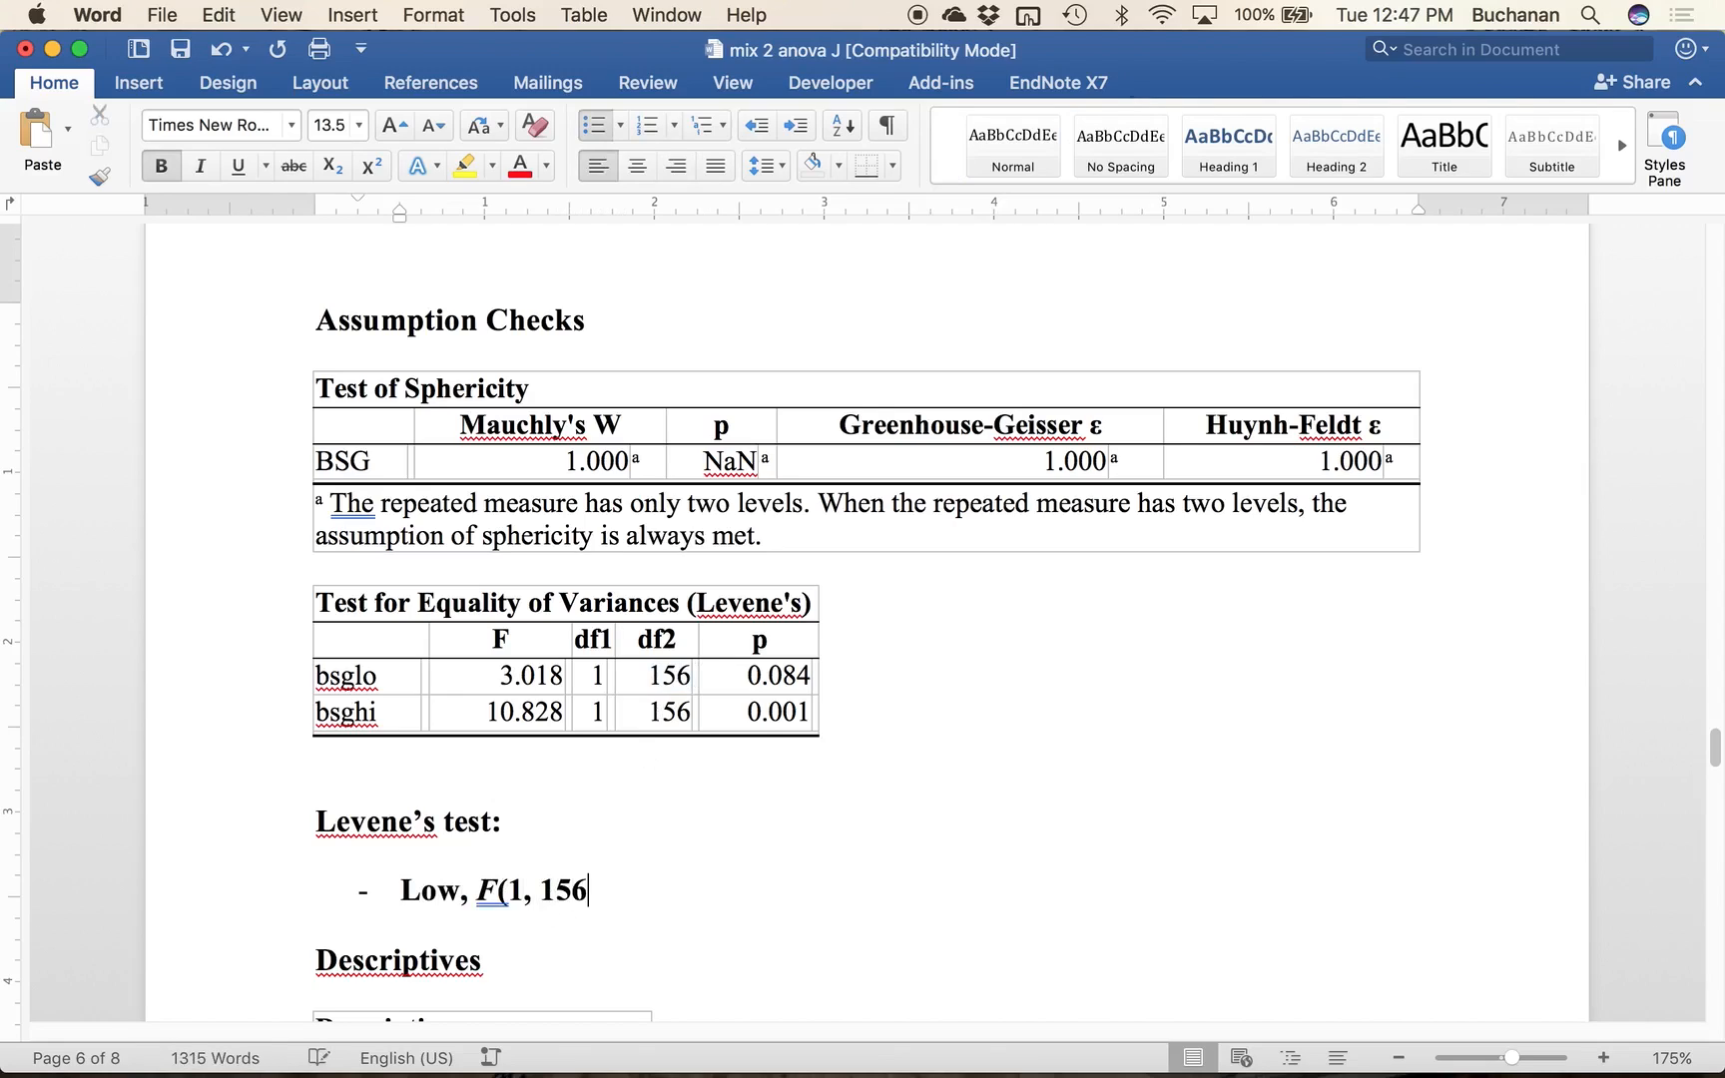
pyautogui.write(') = 2.03,')
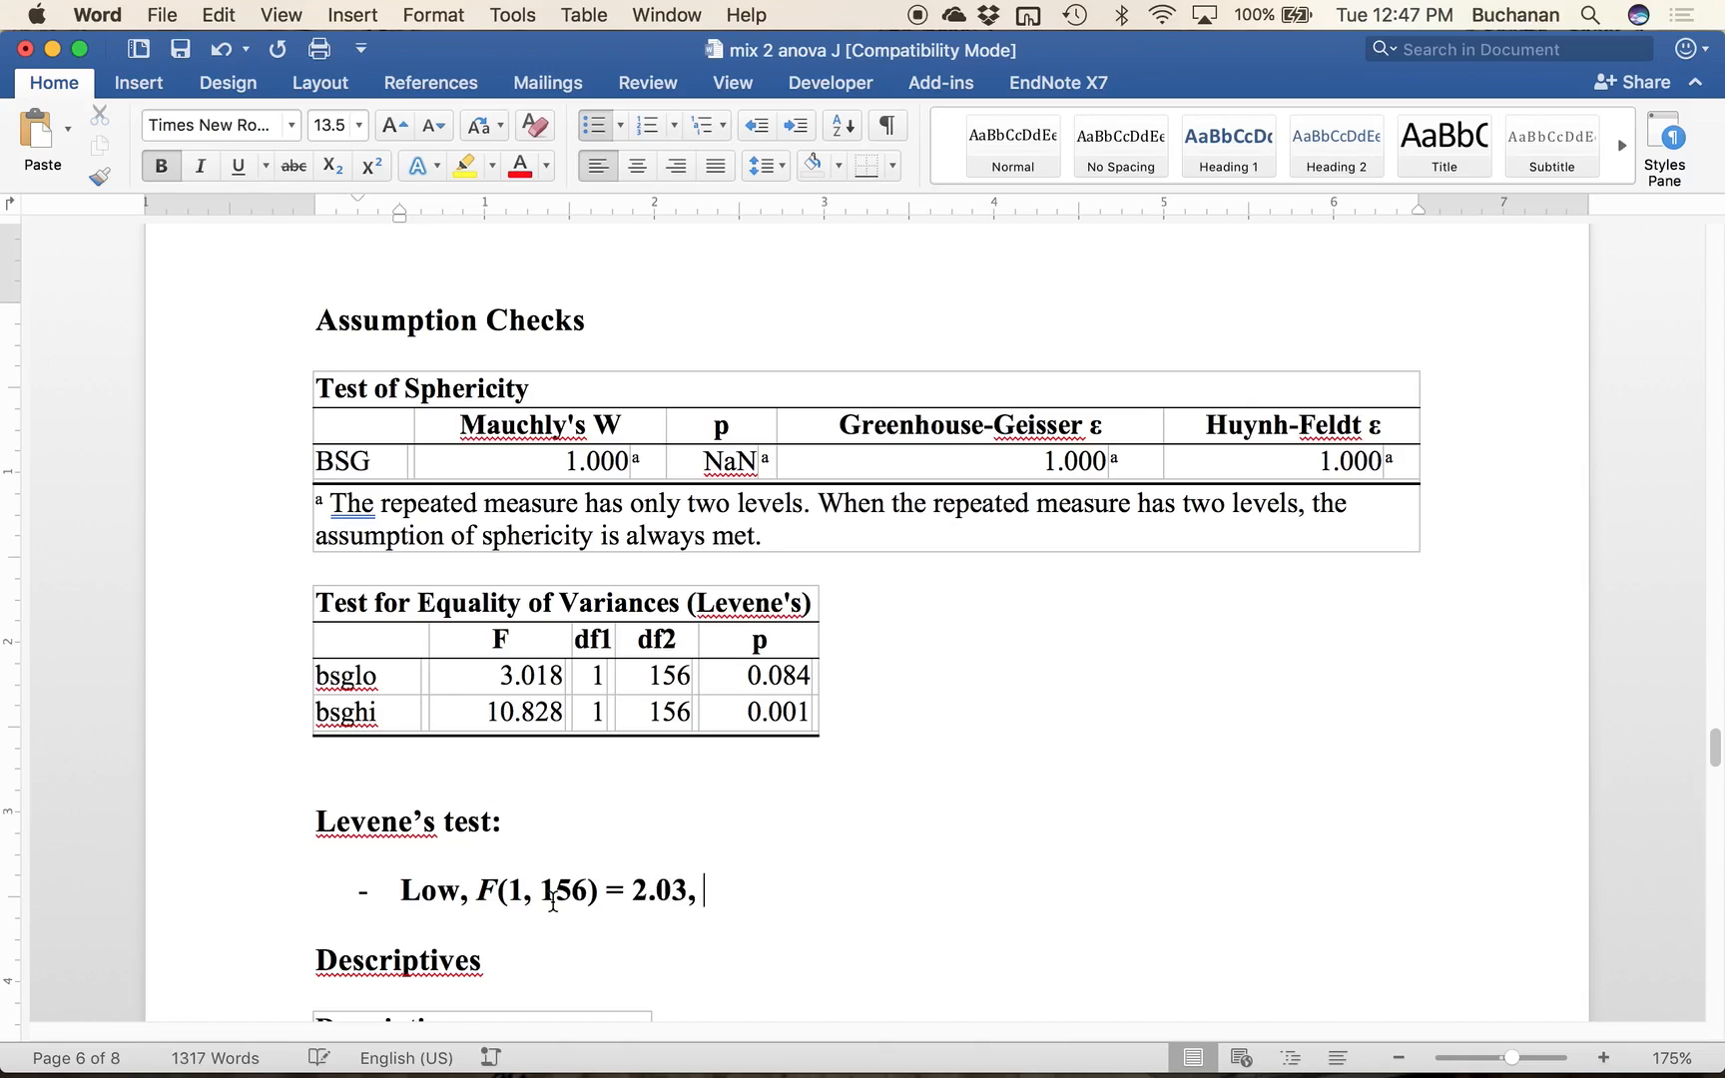
pyautogui.press('super+i')
pyautogui.moveTo(640, 901); pyautogui.dragTo(683, 891)
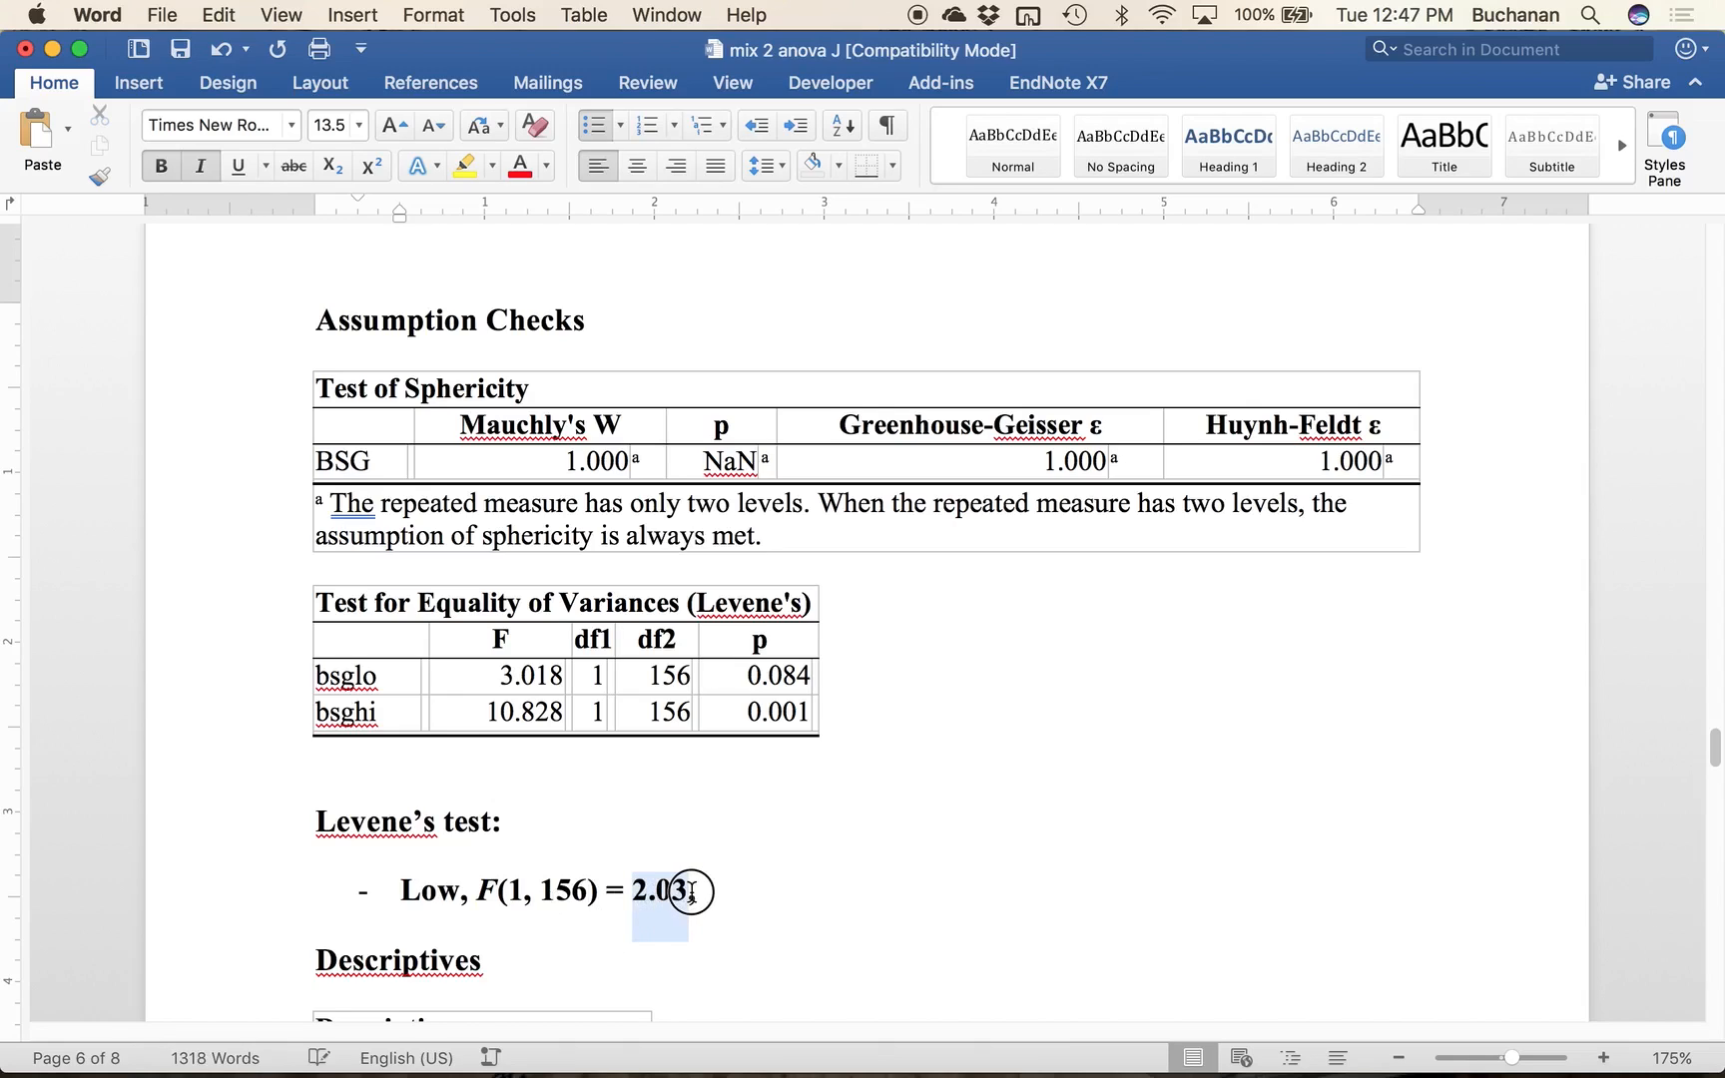
pyautogui.write('3.02')
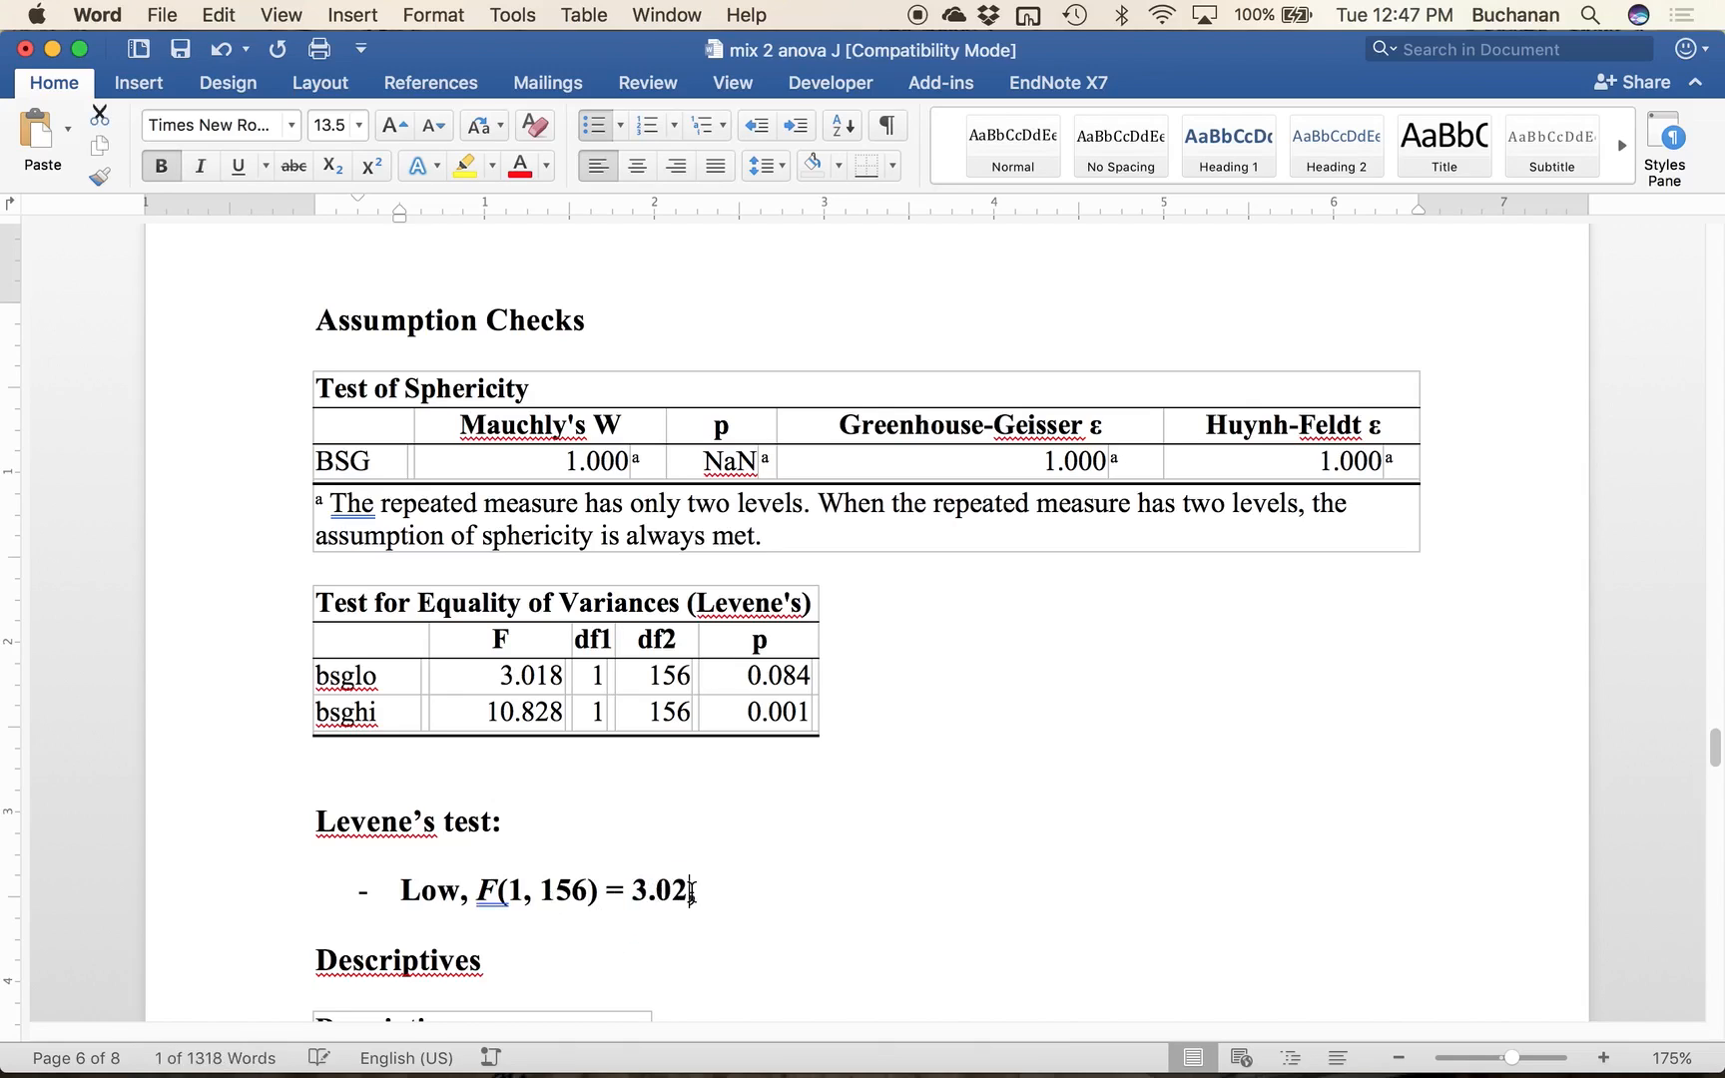
pyautogui.write(', p')
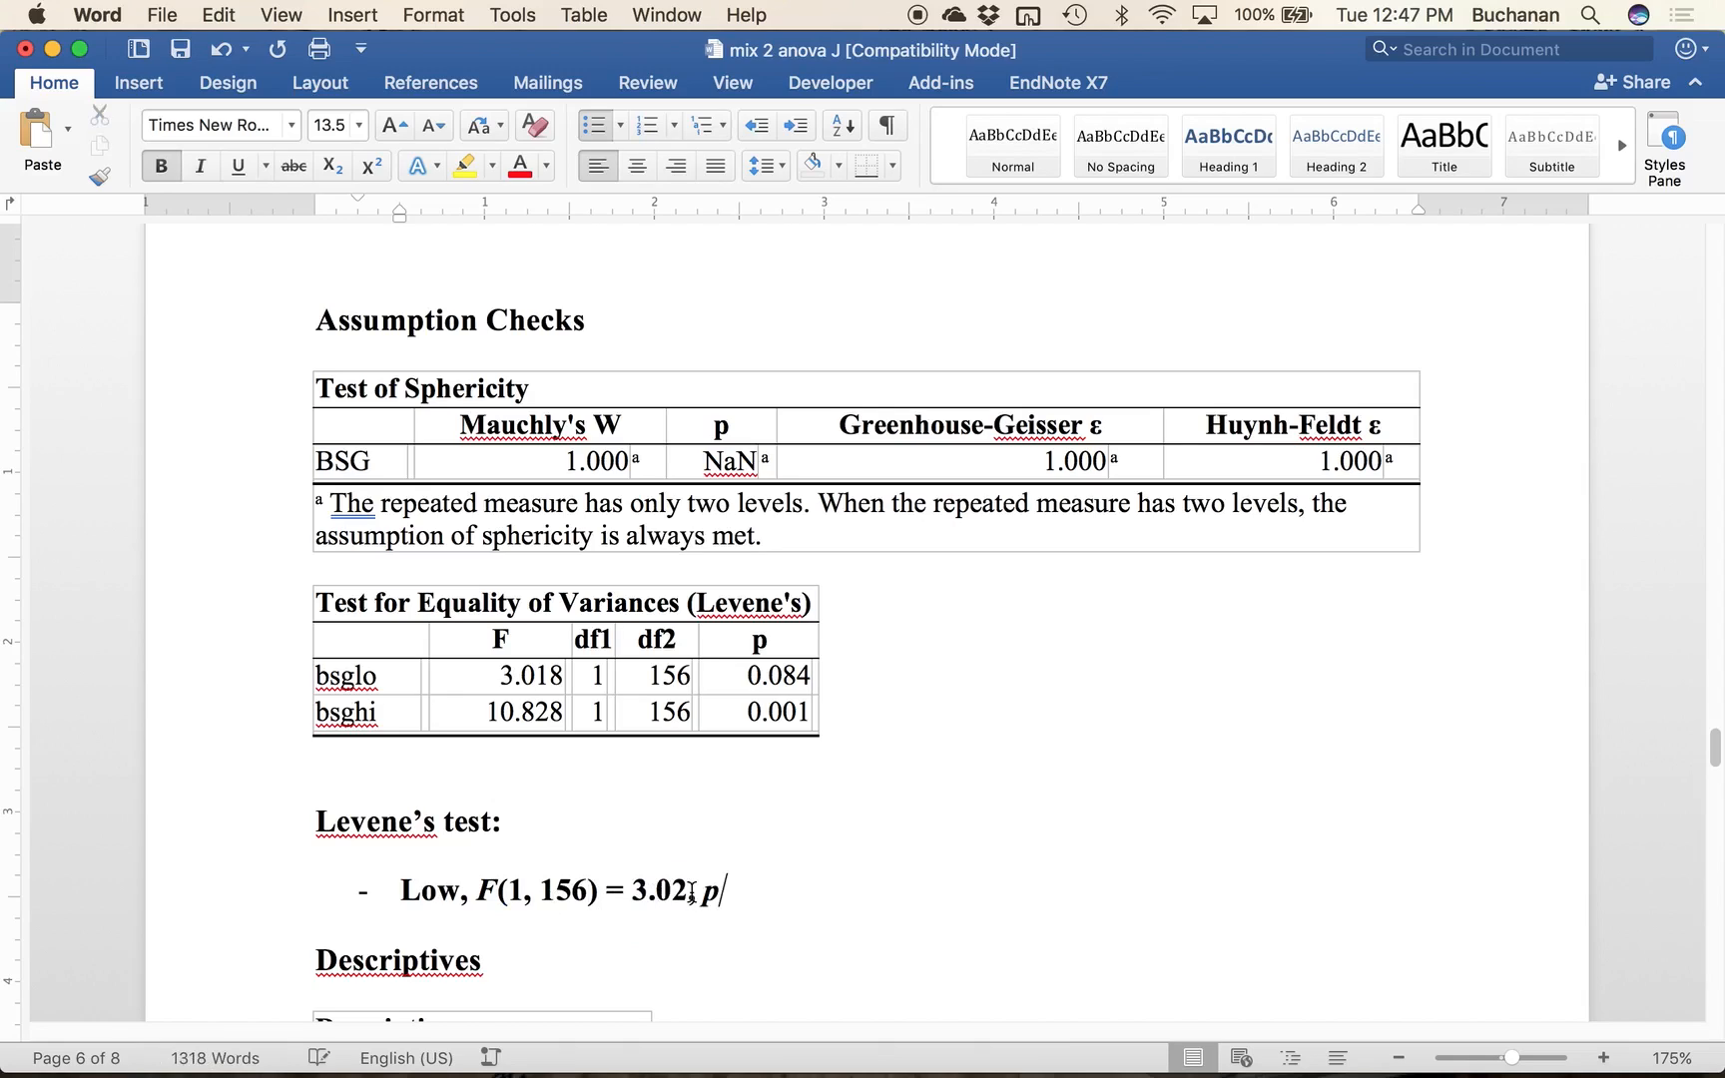
pyautogui.write(' = .08, not significant')
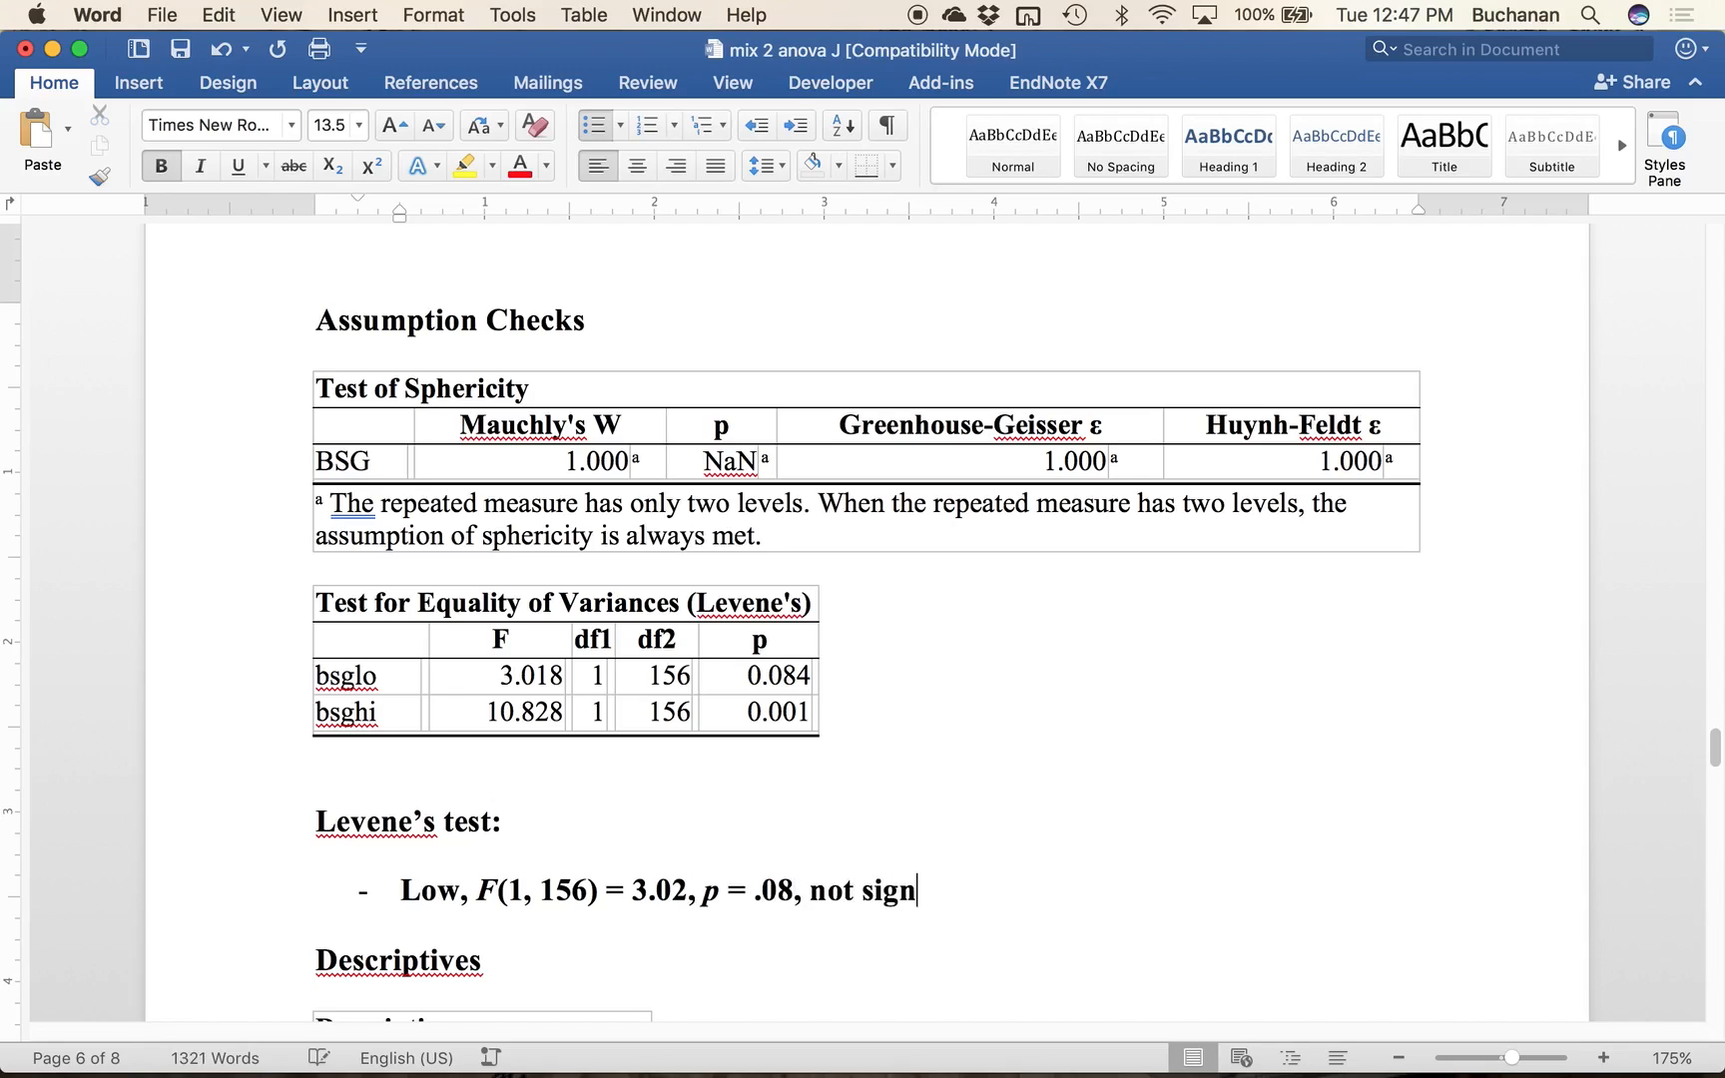
# Step: Add a second Levene's test bullet reading "High, F(1, 156) = 10.83," with the F in italics
pyautogui.press('Return')
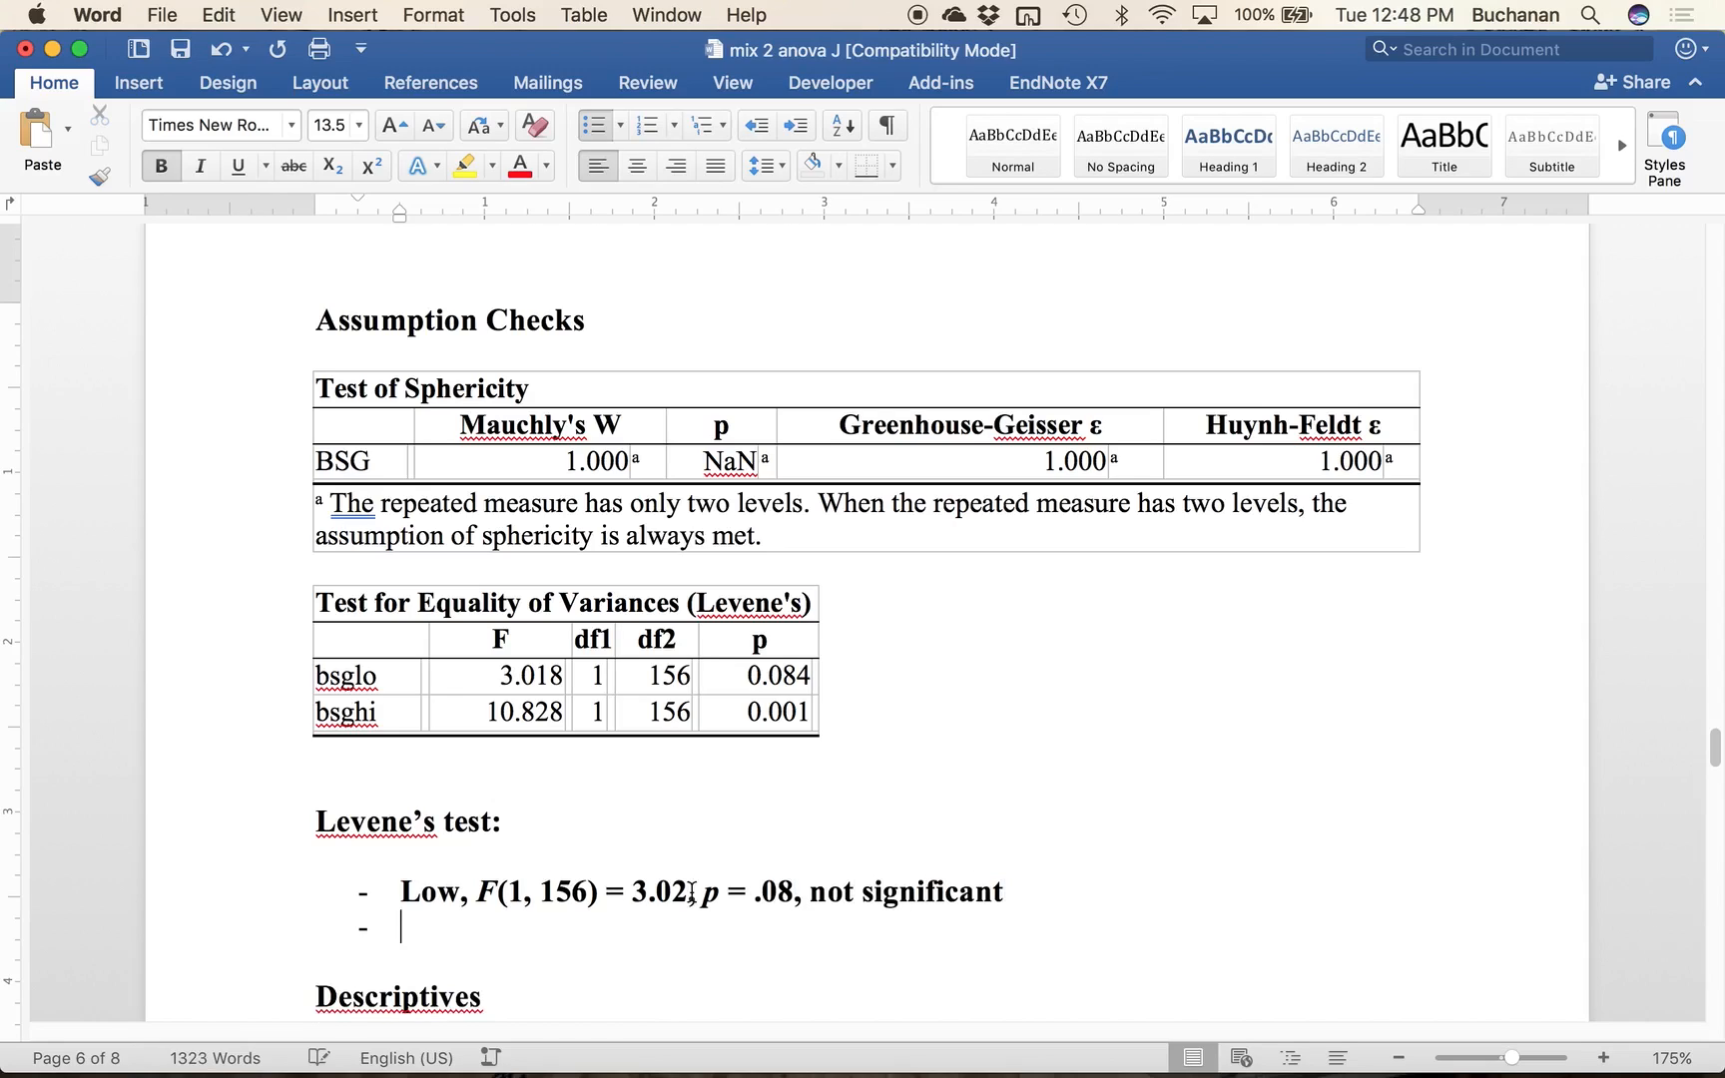
pyautogui.write('High,')
pyautogui.press('super+i')
pyautogui.write('F')
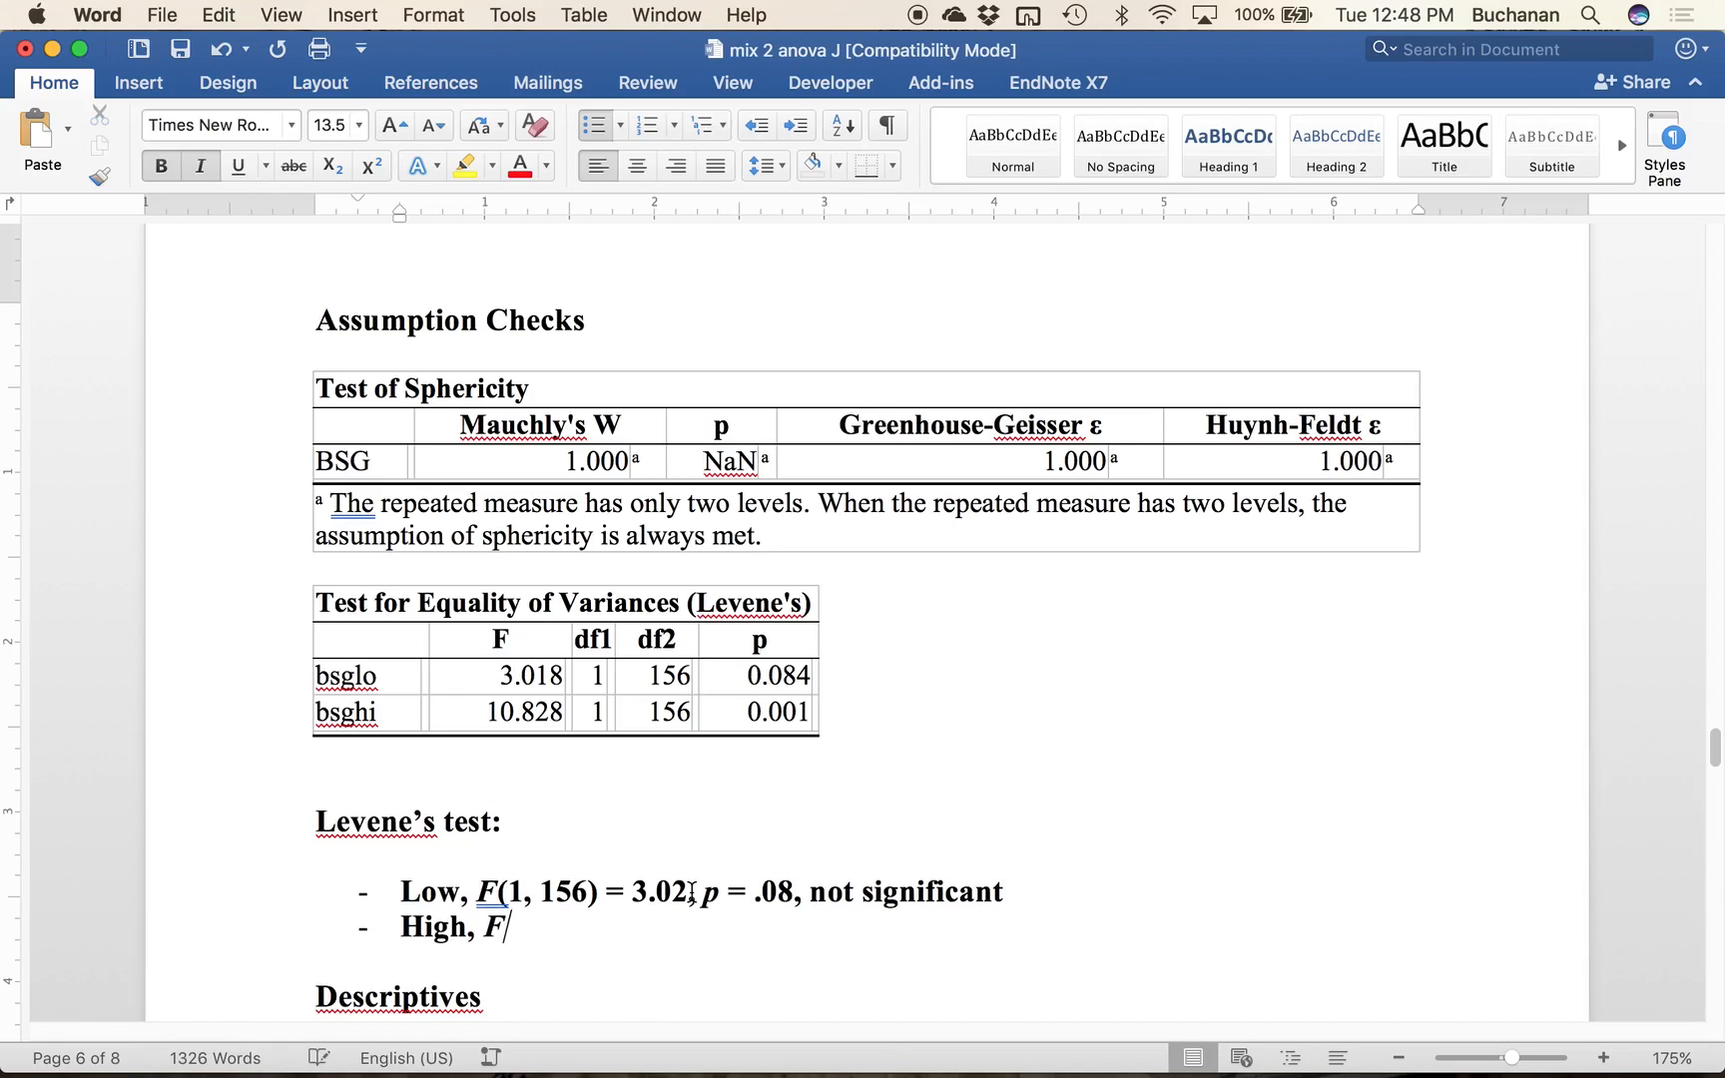
pyautogui.press('super+i')
pyautogui.write('(')
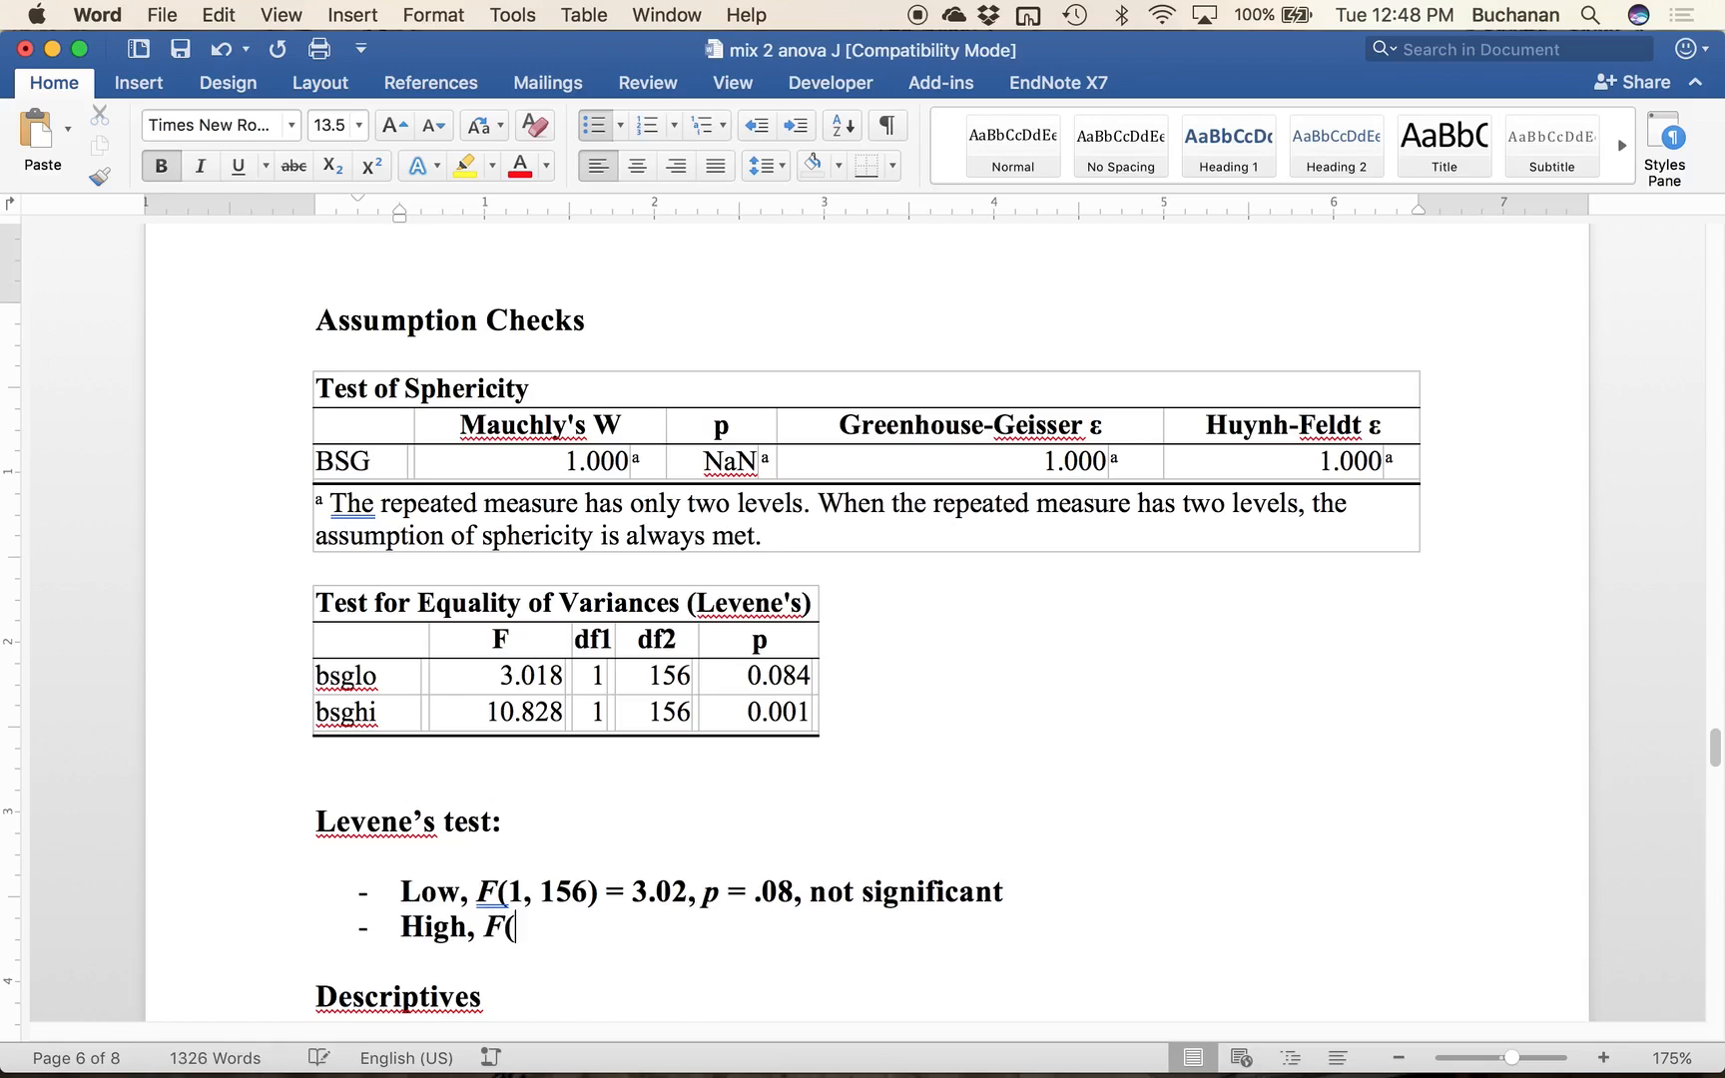
pyautogui.write('1, 156) = ')
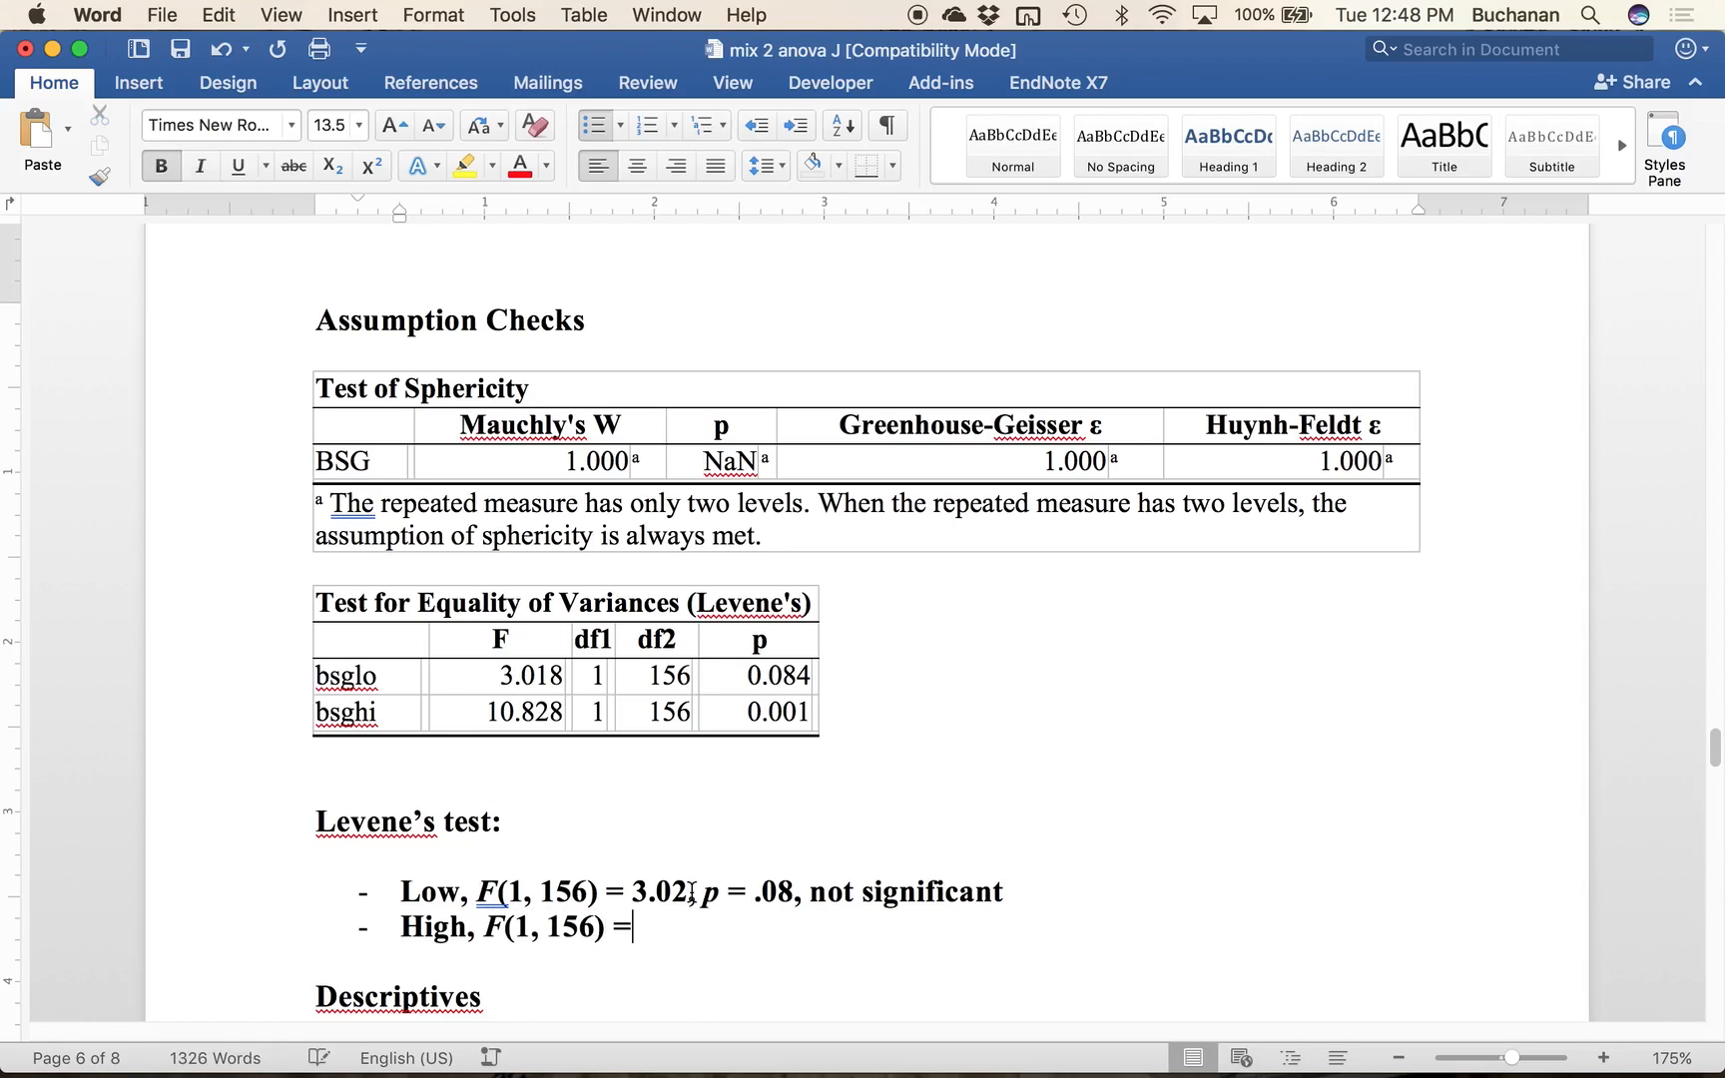
pyautogui.write('10.83,')
# Step: Complete the High bullet with "p = .001, significant", setting only the p in italics
pyautogui.press('super+i')
pyautogui.write('p')
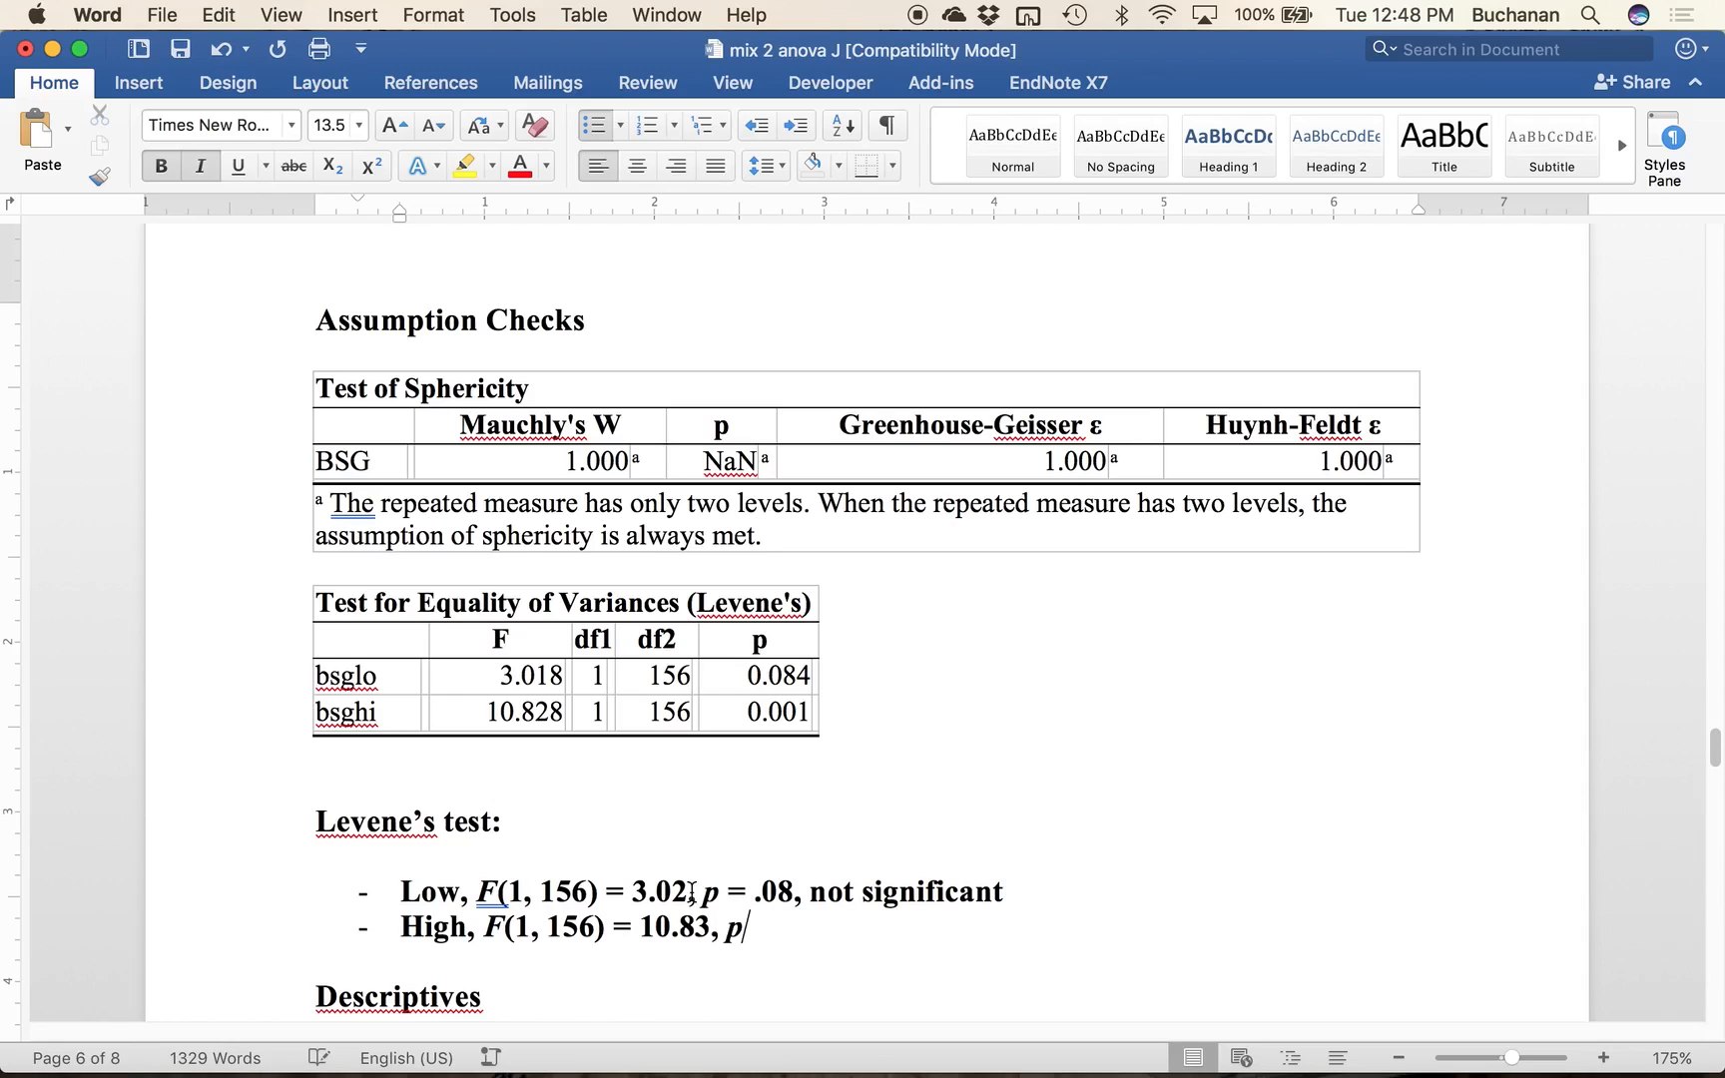
pyautogui.press('super+i')
pyautogui.press('super+space')
pyautogui.press('Escape')
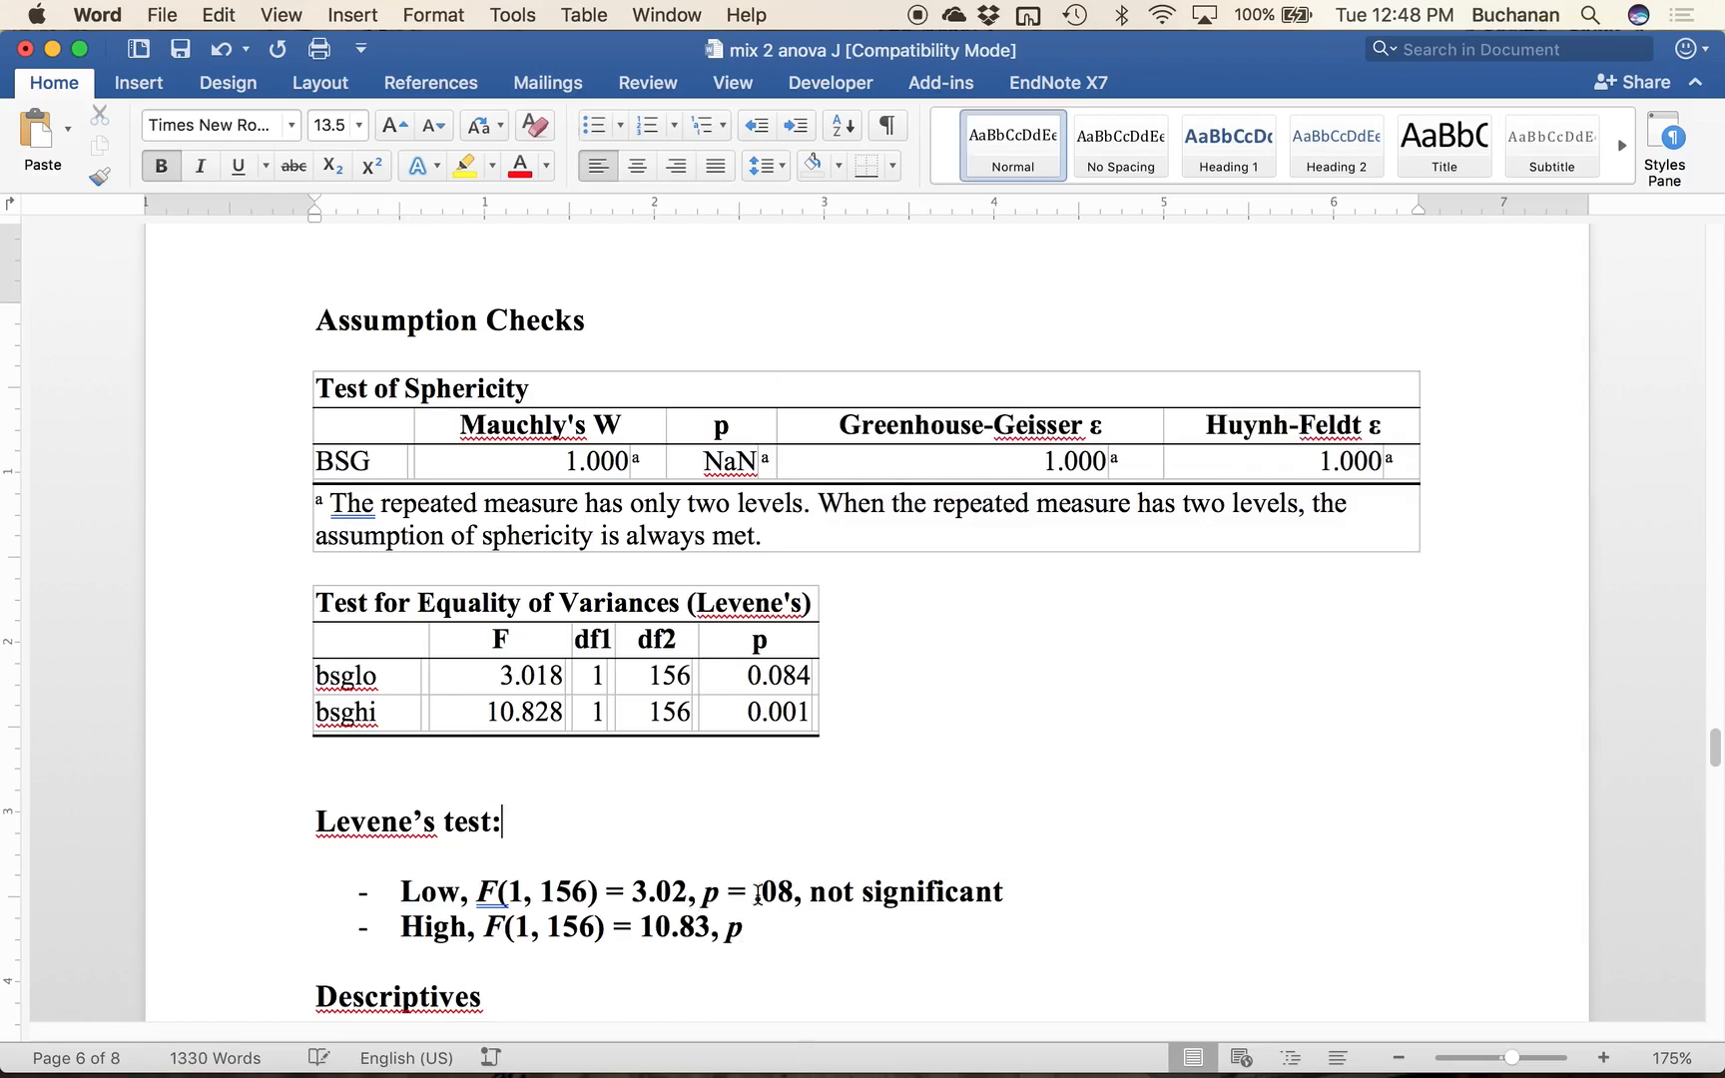
pyautogui.write('=')
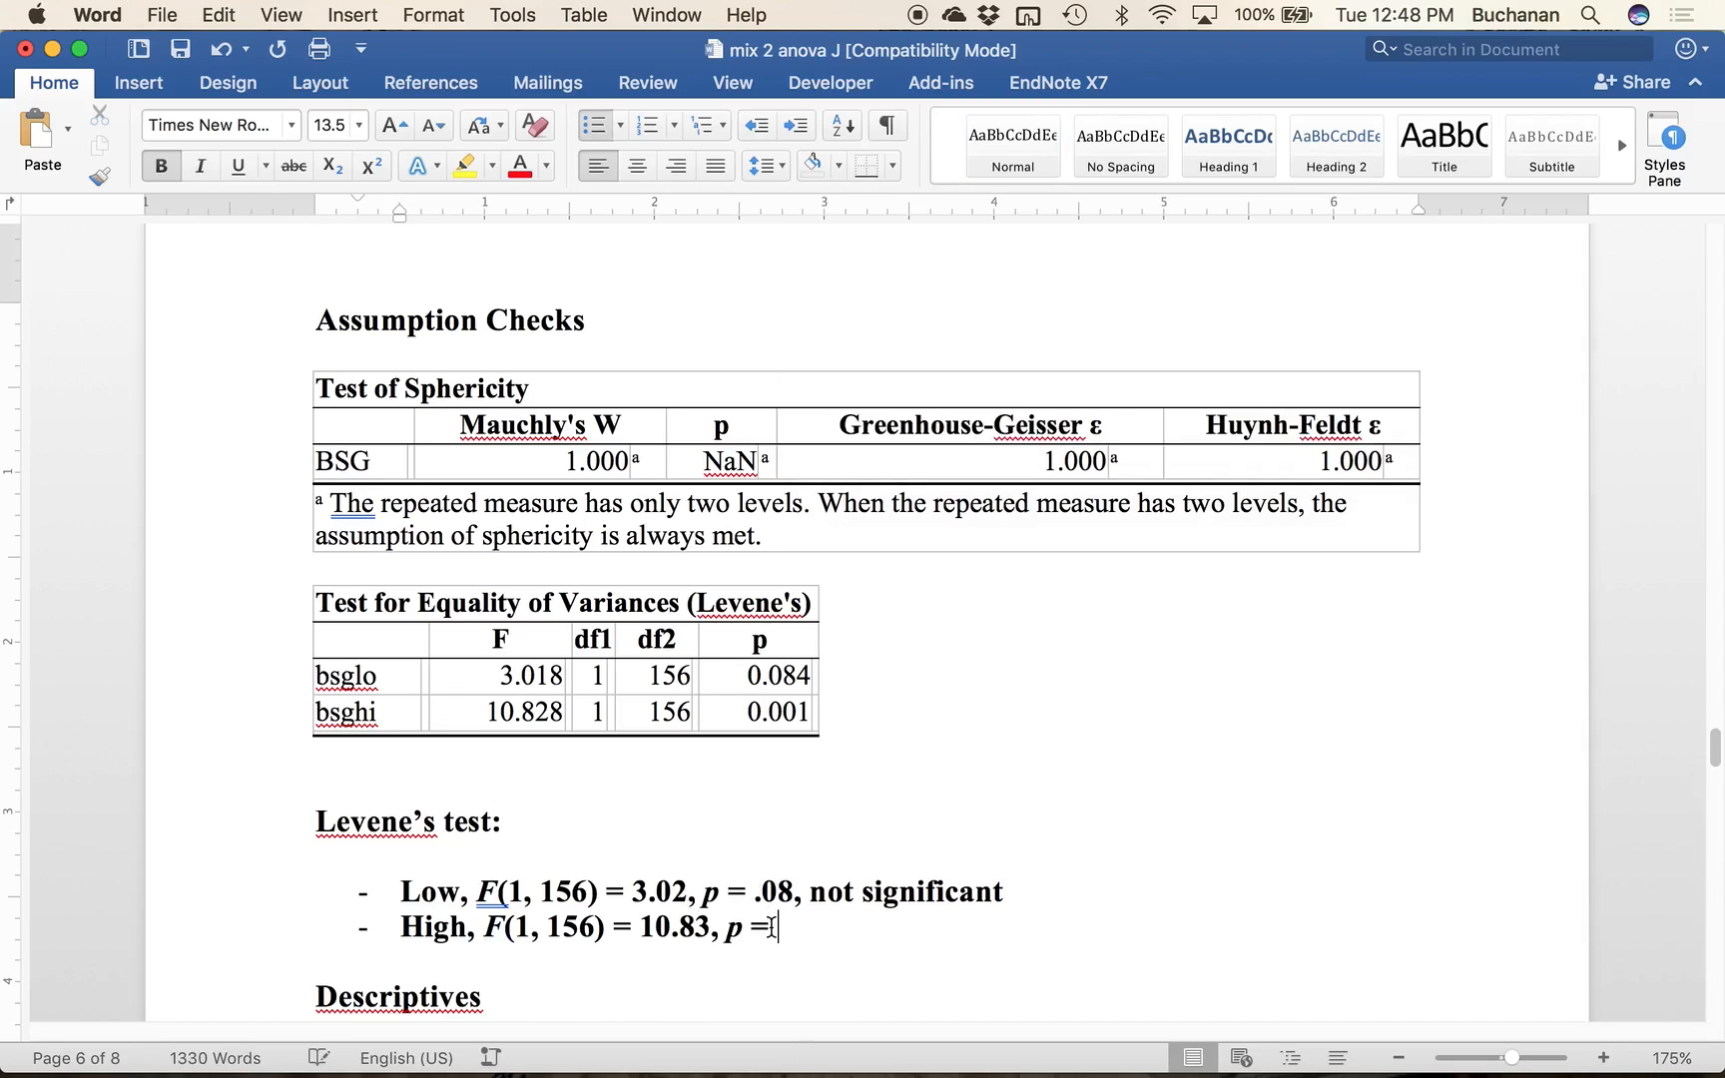
pyautogui.write(' .001, significant')
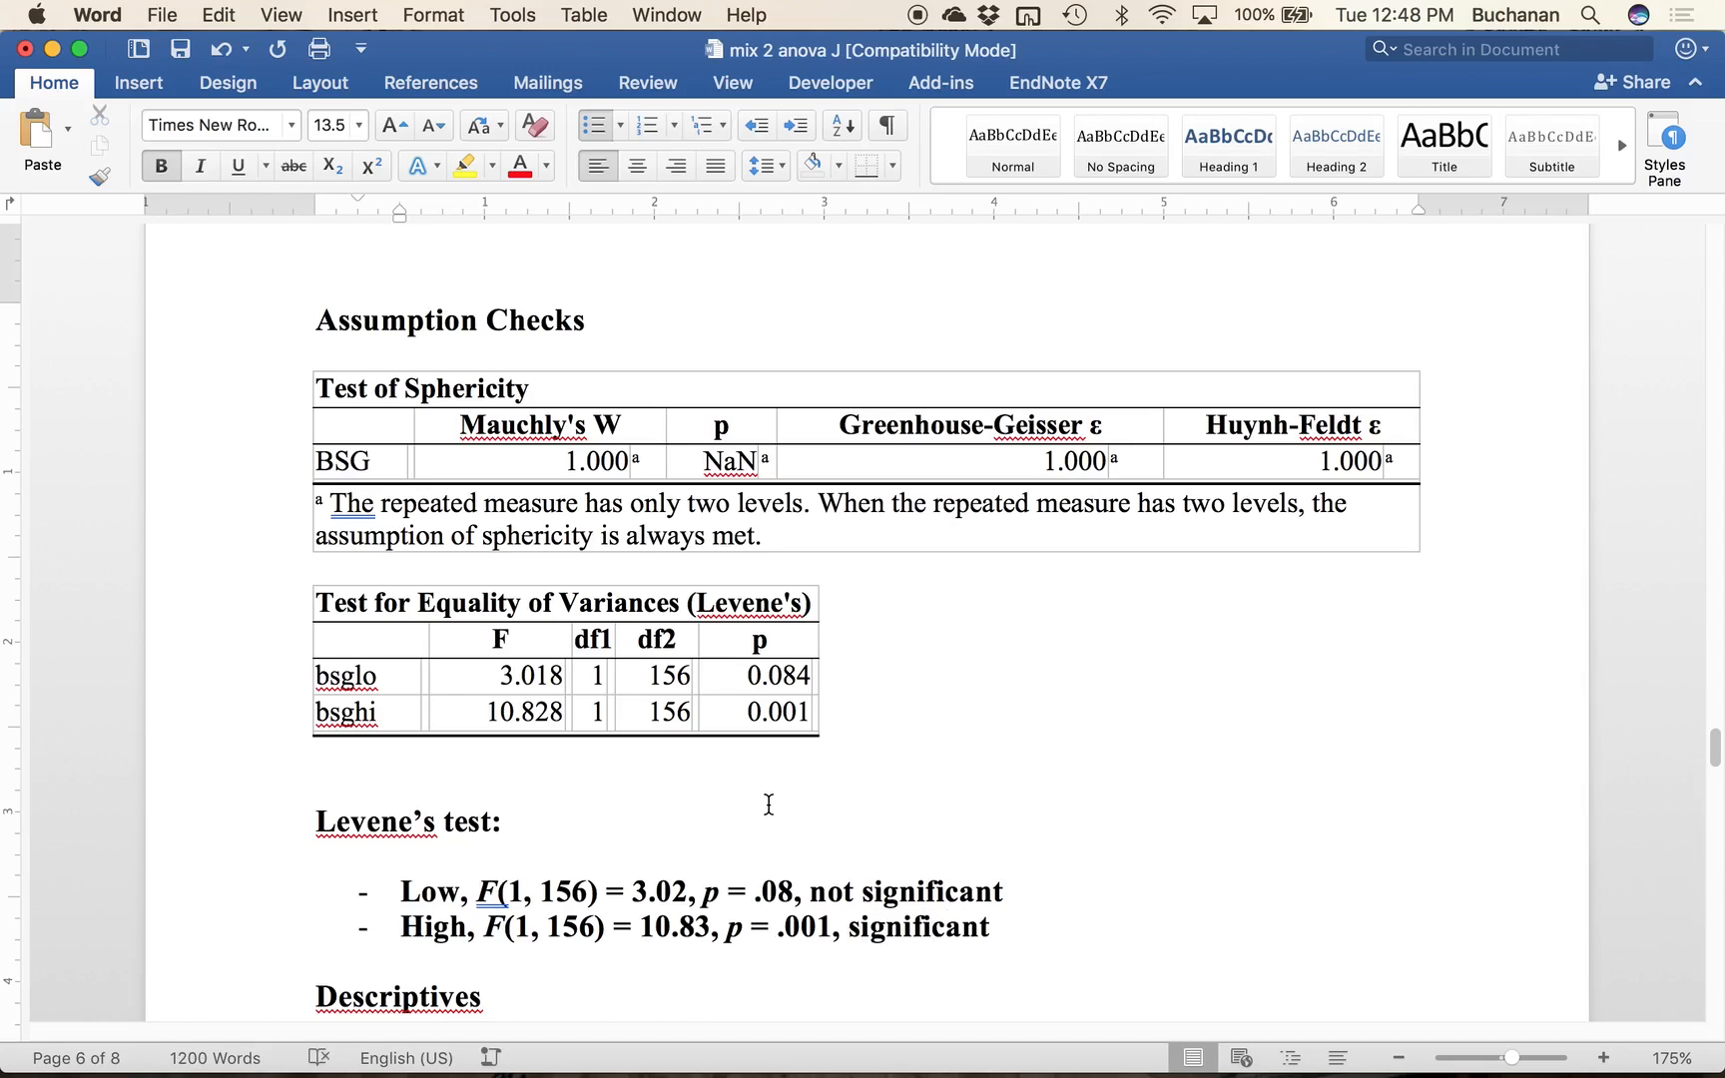
# Step: Add a "Main effects:" line below the Between Subjects Effects table and start a dash list under it
pyautogui.scroll(5, 769, 804)
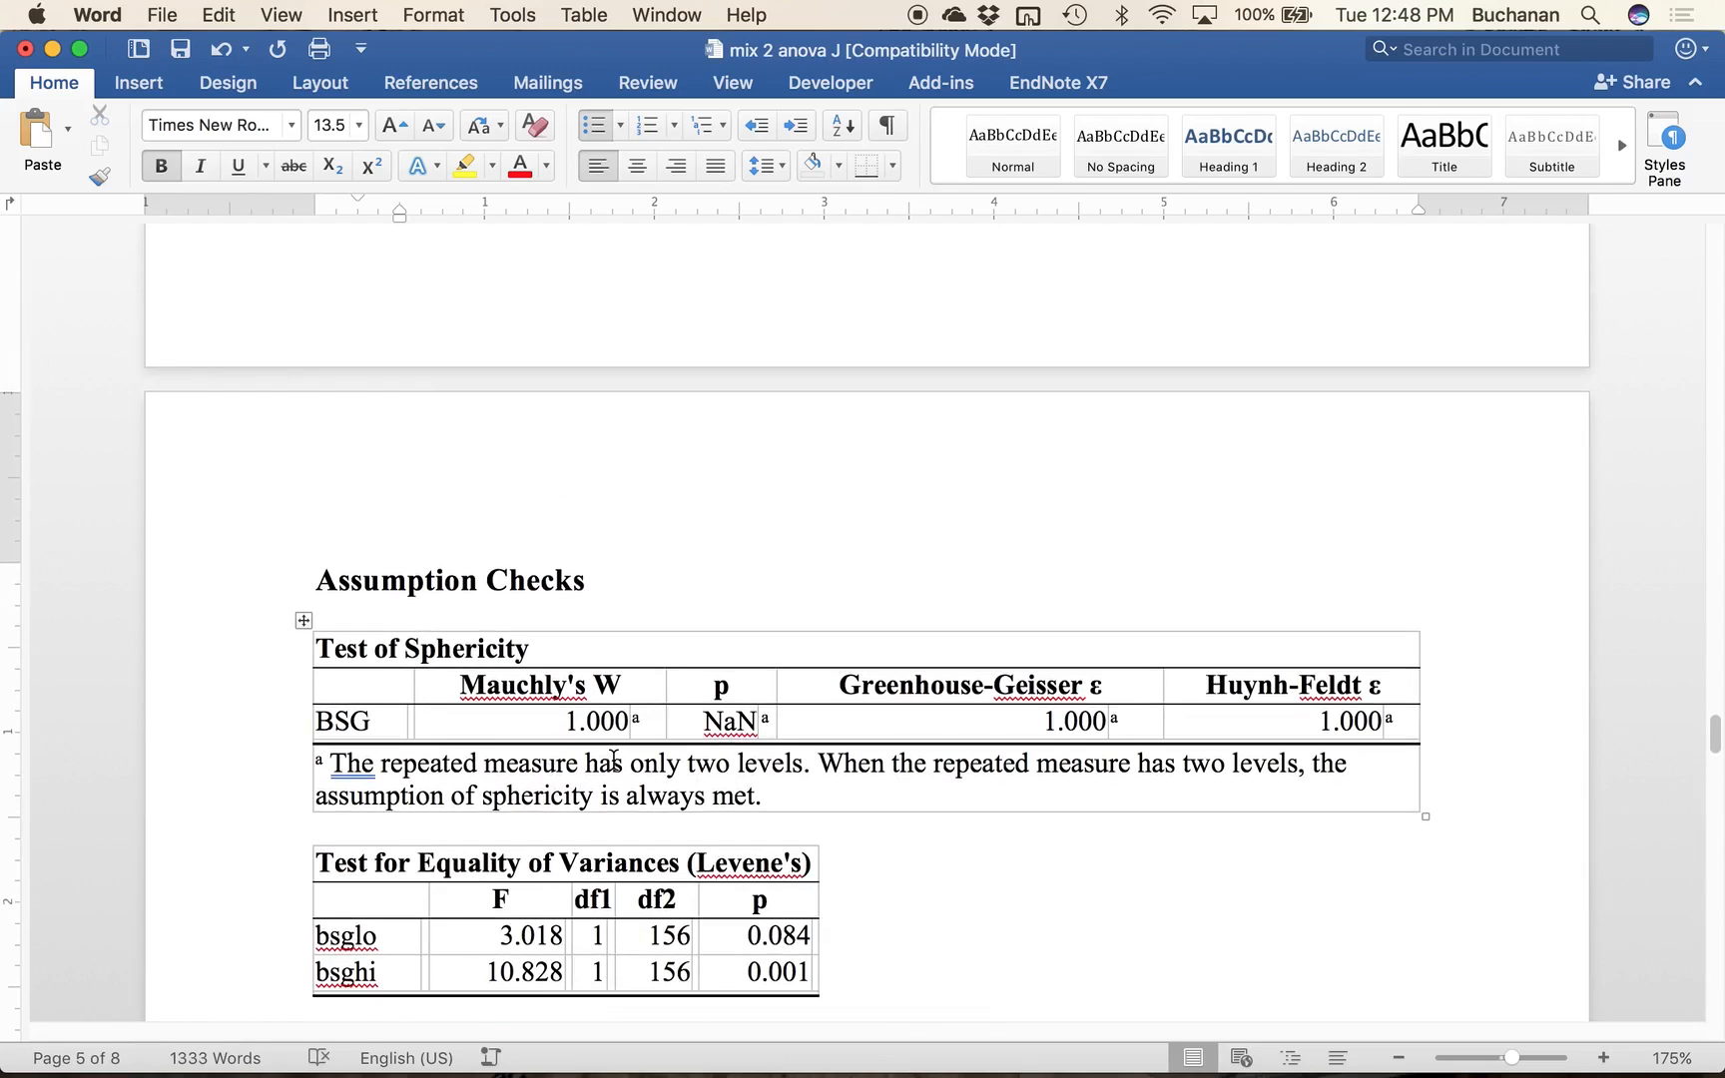
pyautogui.scroll(10, 611, 743)
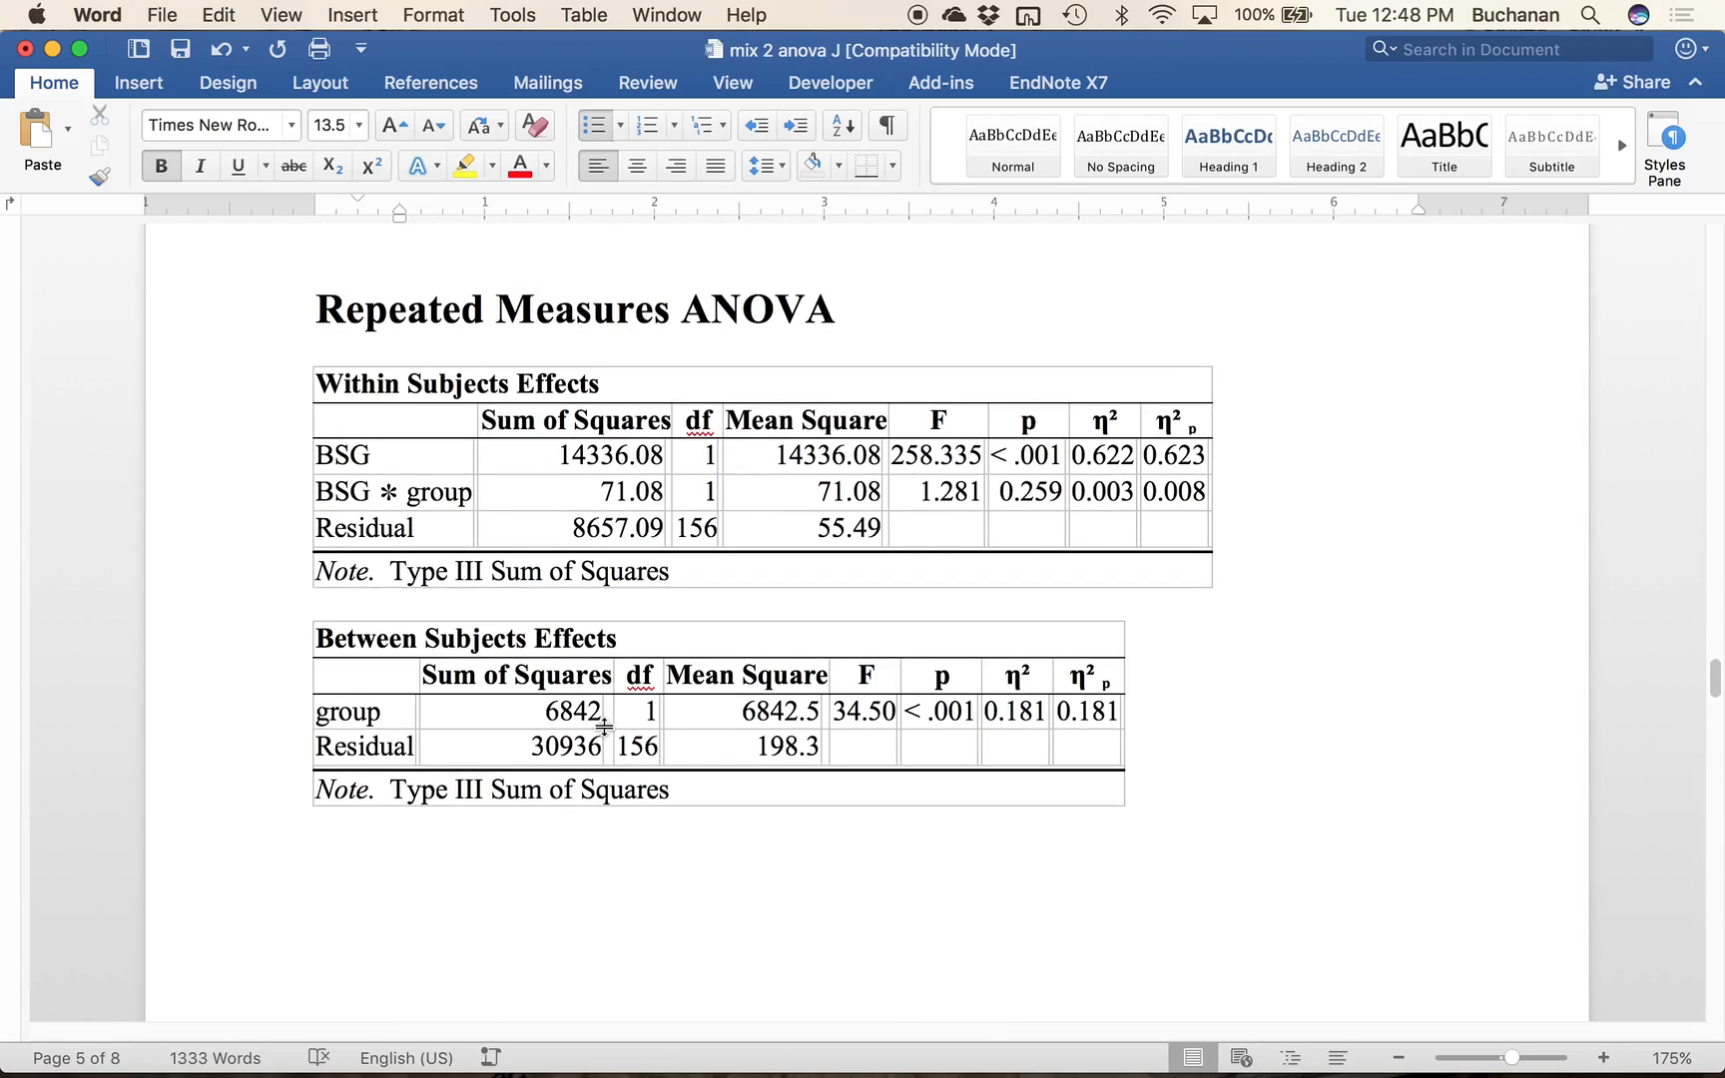
pyautogui.click(356, 868)
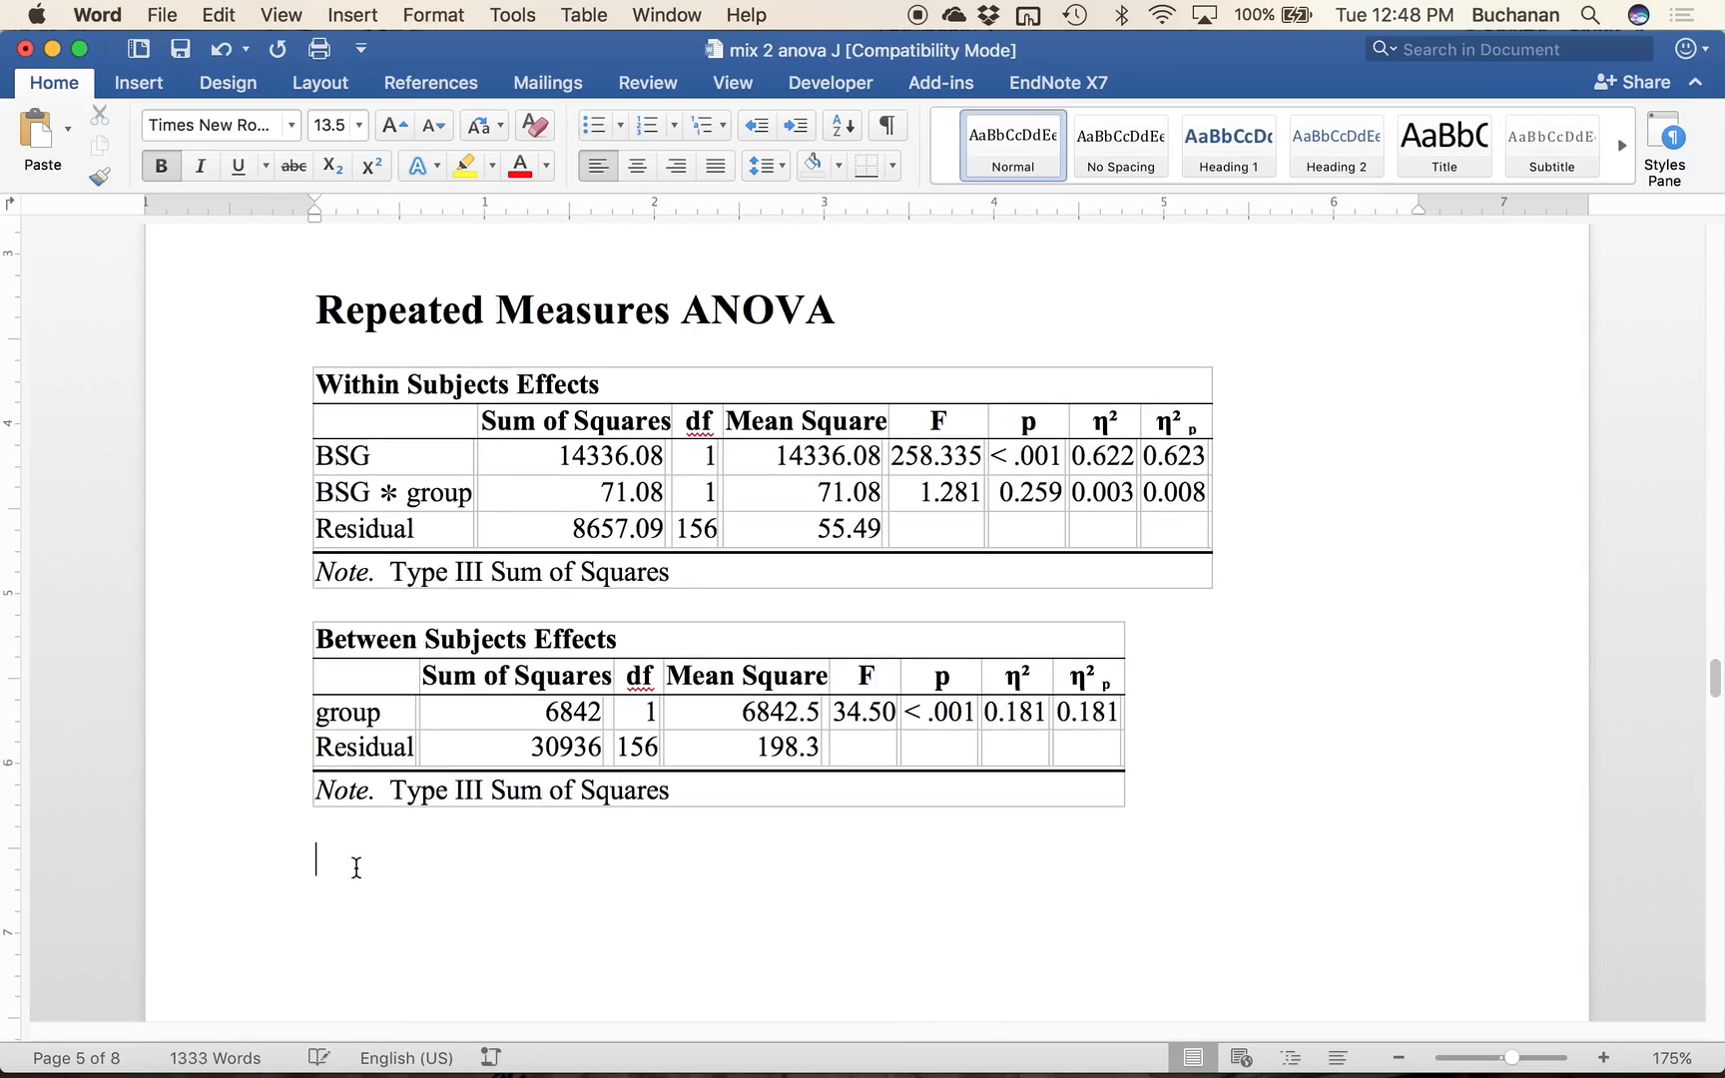
pyautogui.write('Main efffect')
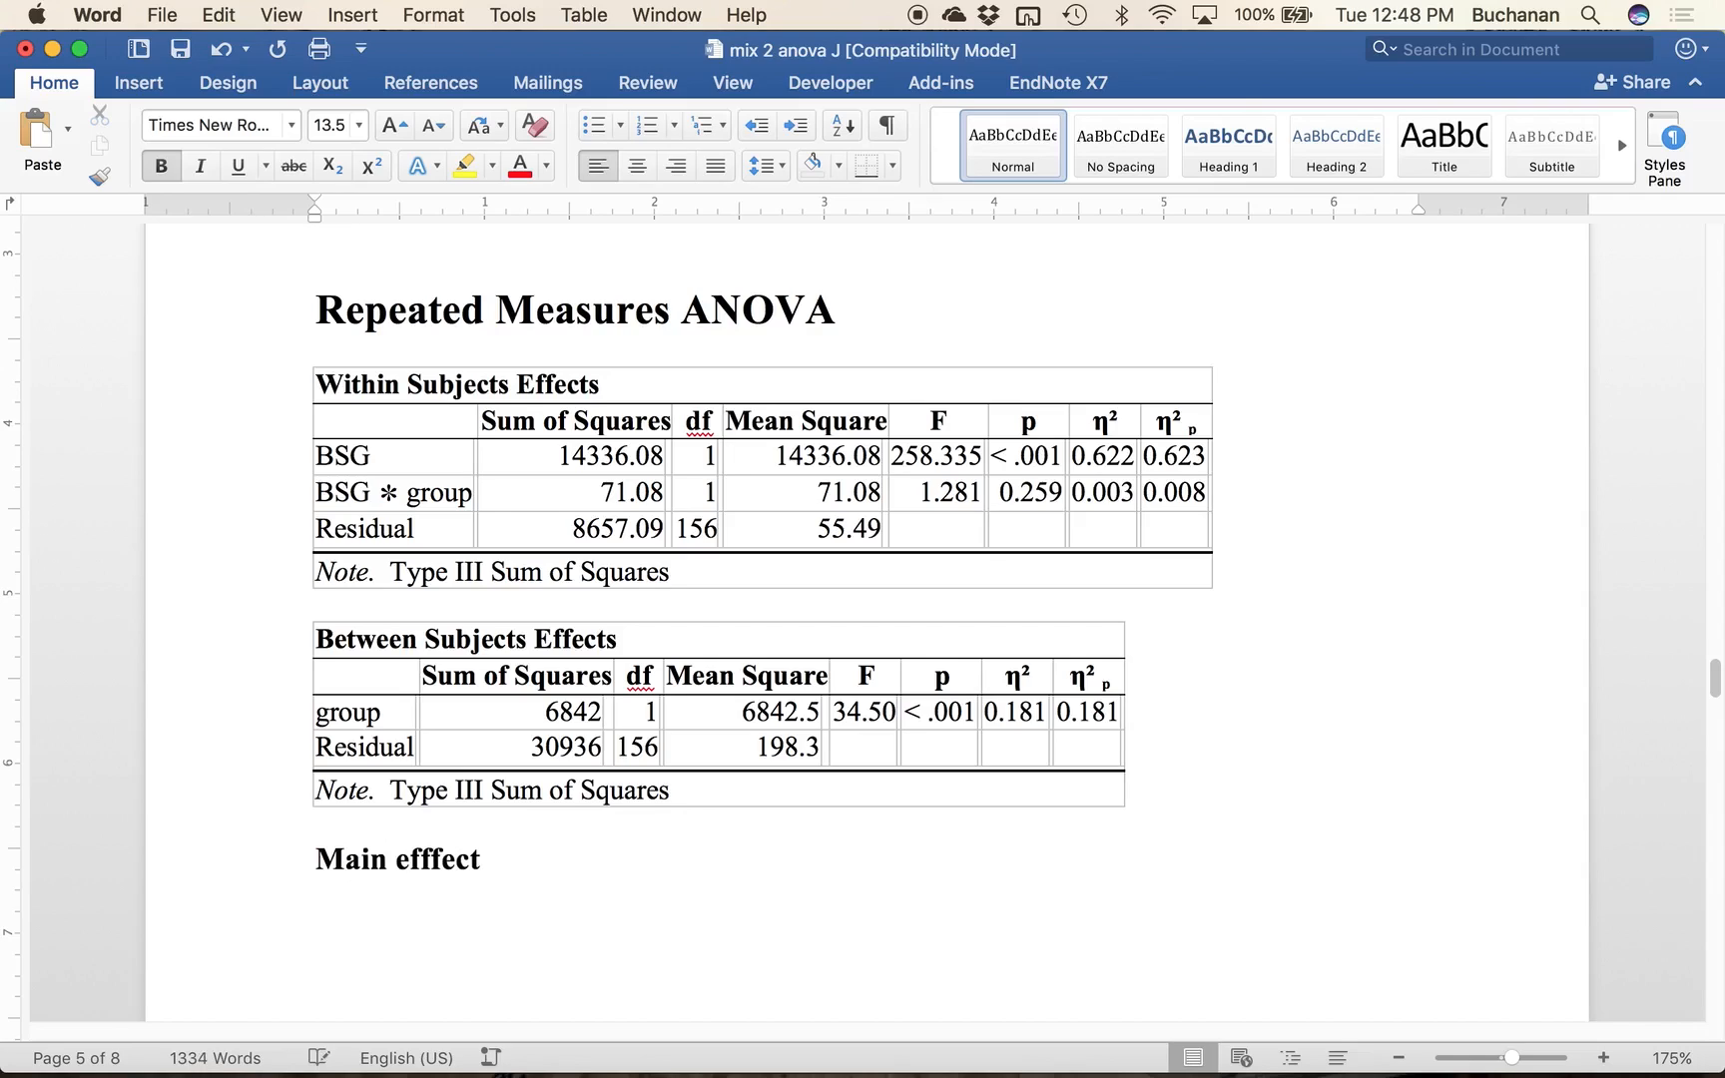
pyautogui.press('BackSpace')
pyautogui.press('BackSpace')
pyautogui.press('BackSpace')
pyautogui.press('BackSpace')
pyautogui.write('ects:')
pyautogui.press('Return')
pyautogui.write('- ')
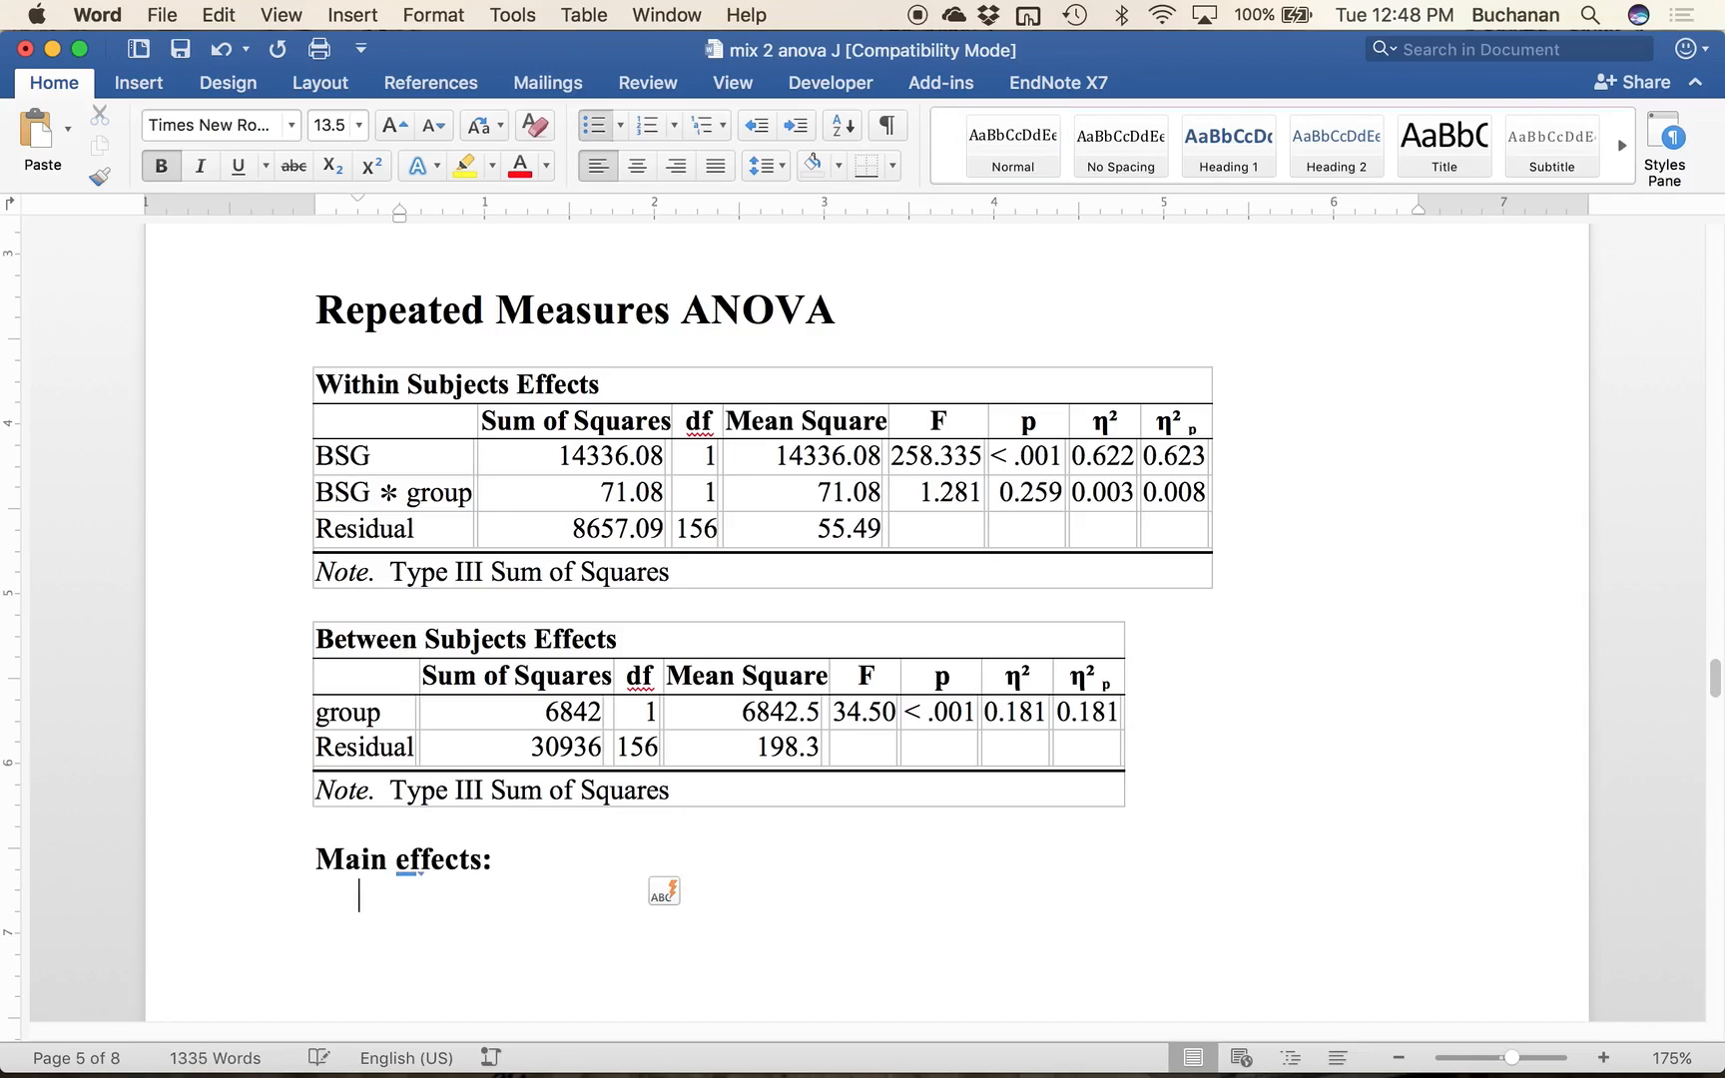
# Step: Begin the first main-effects bullet with "BSG: F(1, 156) =", setting the F in italics
pyautogui.write('BSG')
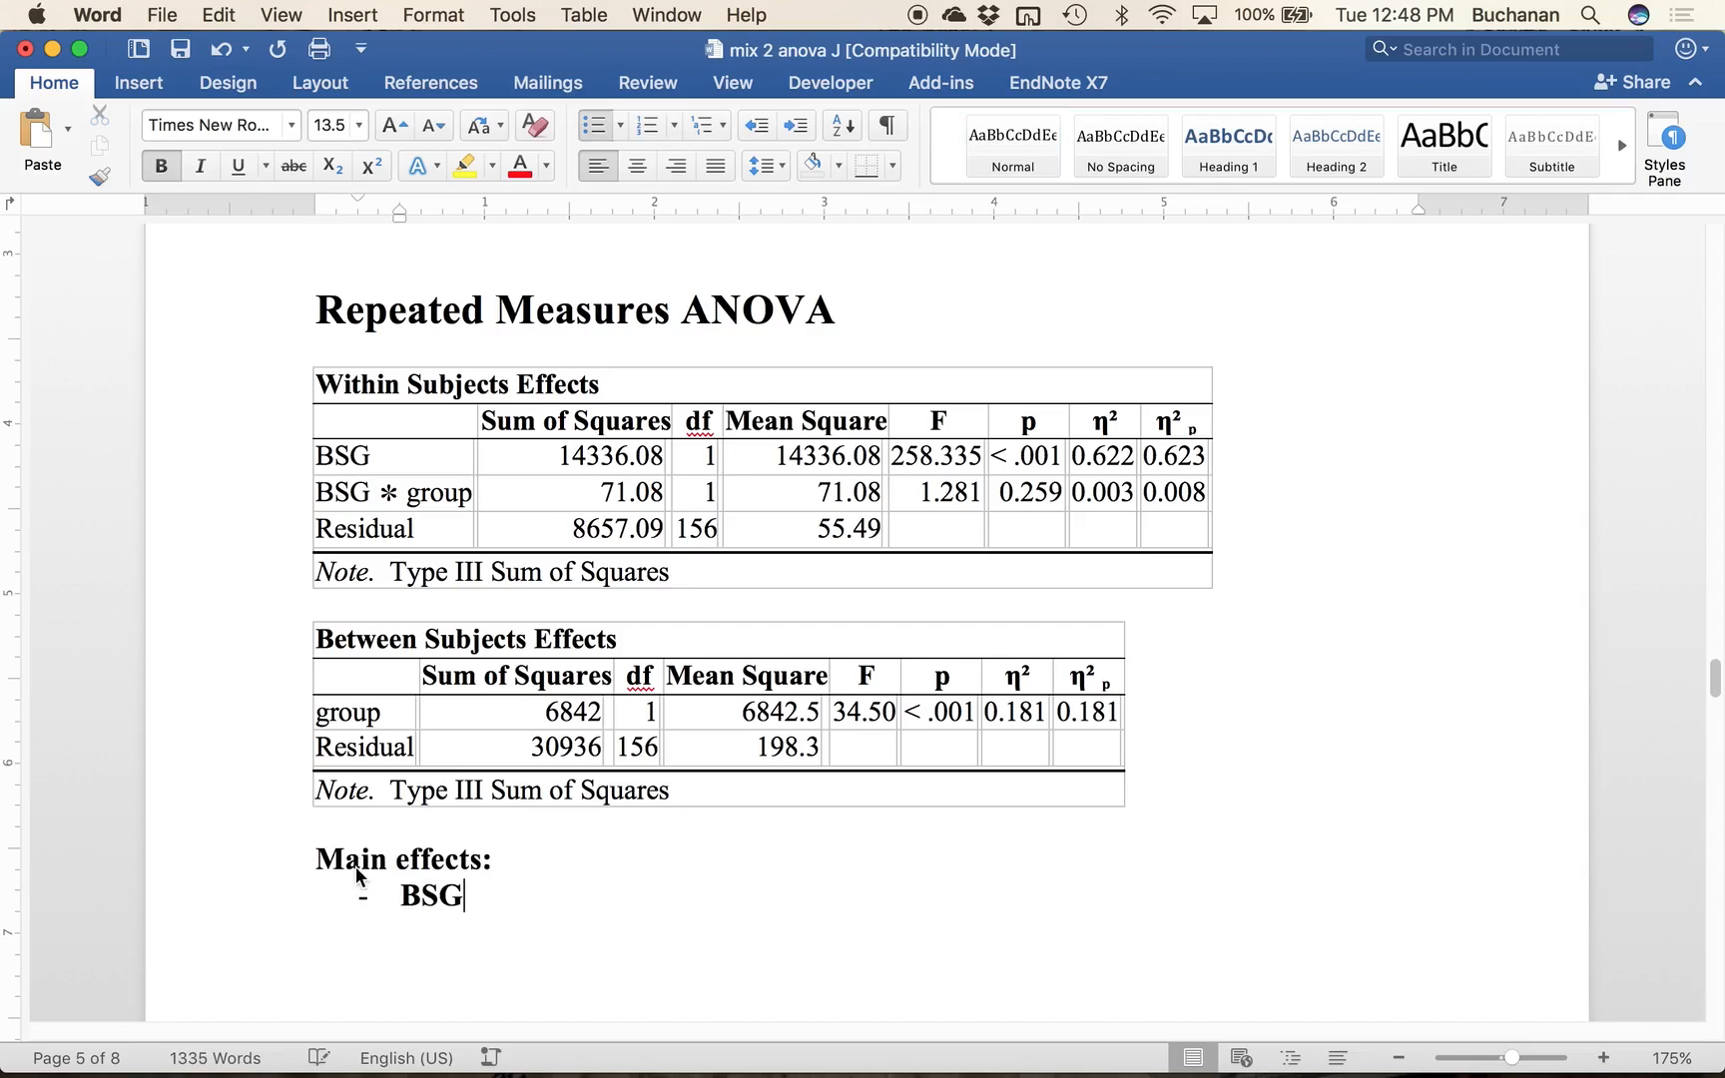
pyautogui.write(':')
pyautogui.press('super+i')
pyautogui.write('F')
pyautogui.press('super+i')
pyautogui.write('(')
pyautogui.click(692, 528)
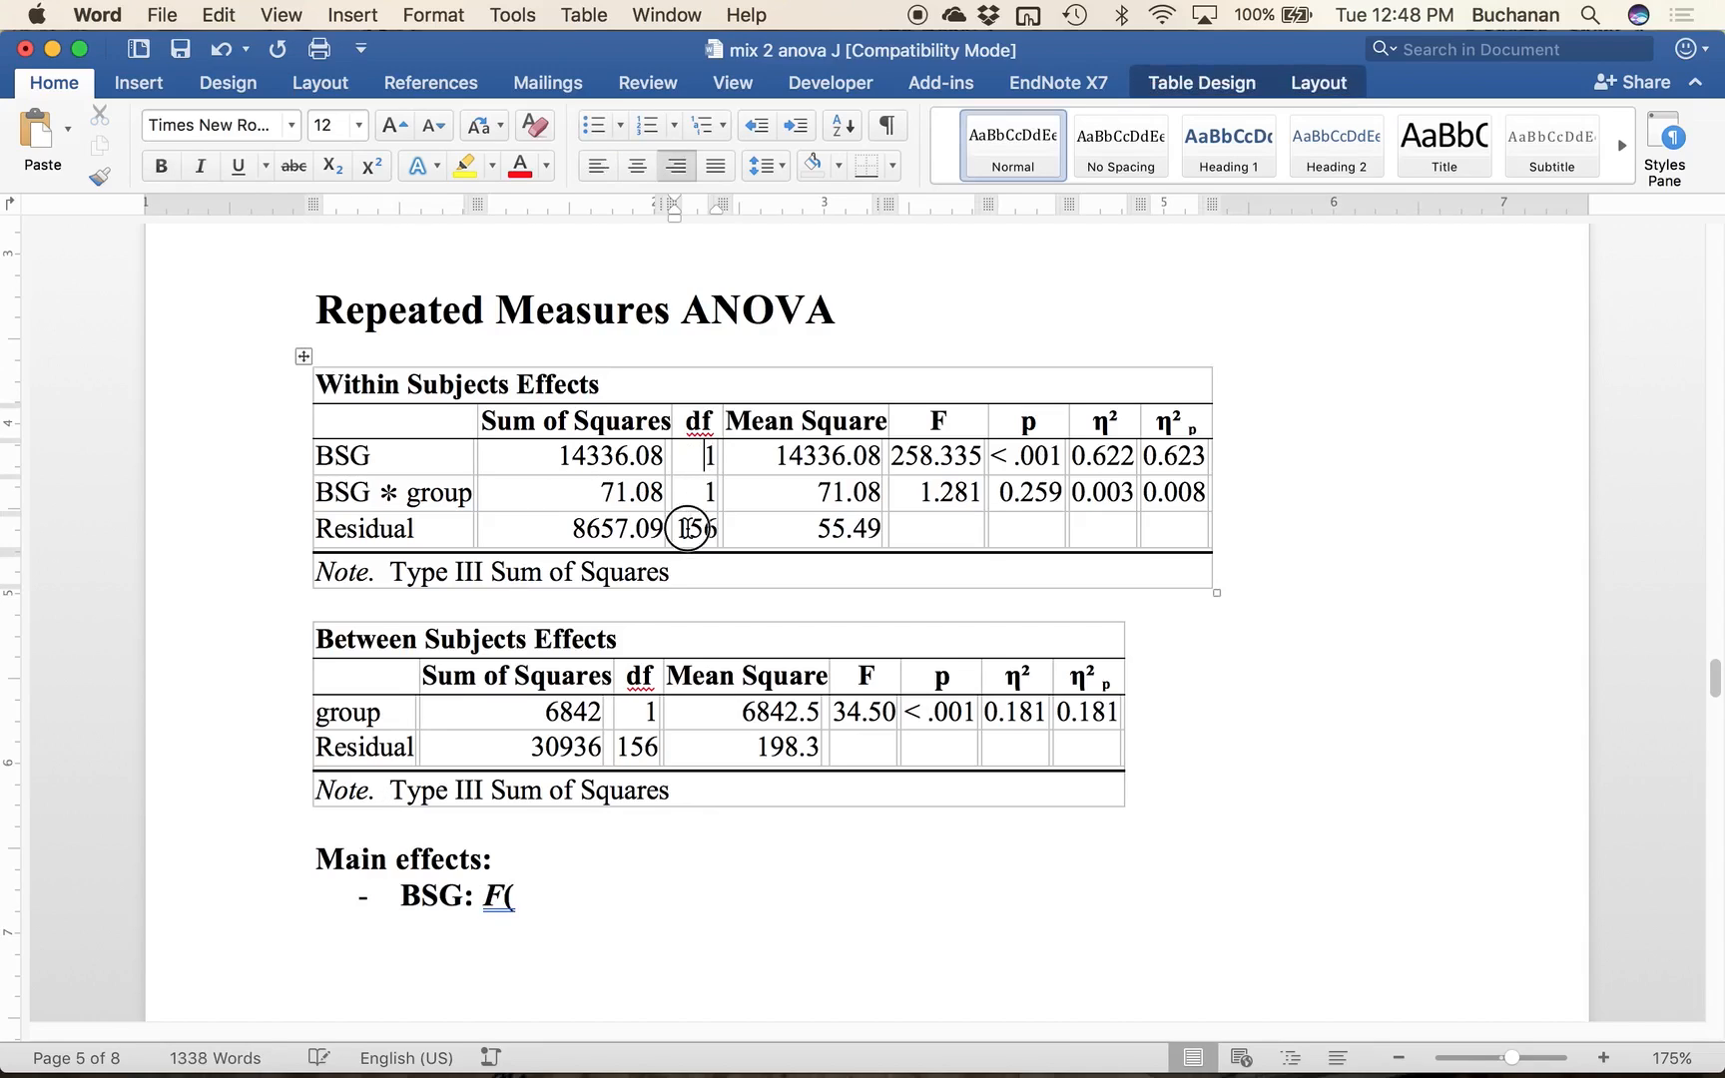
pyautogui.click(521, 895)
pyautogui.write('1')
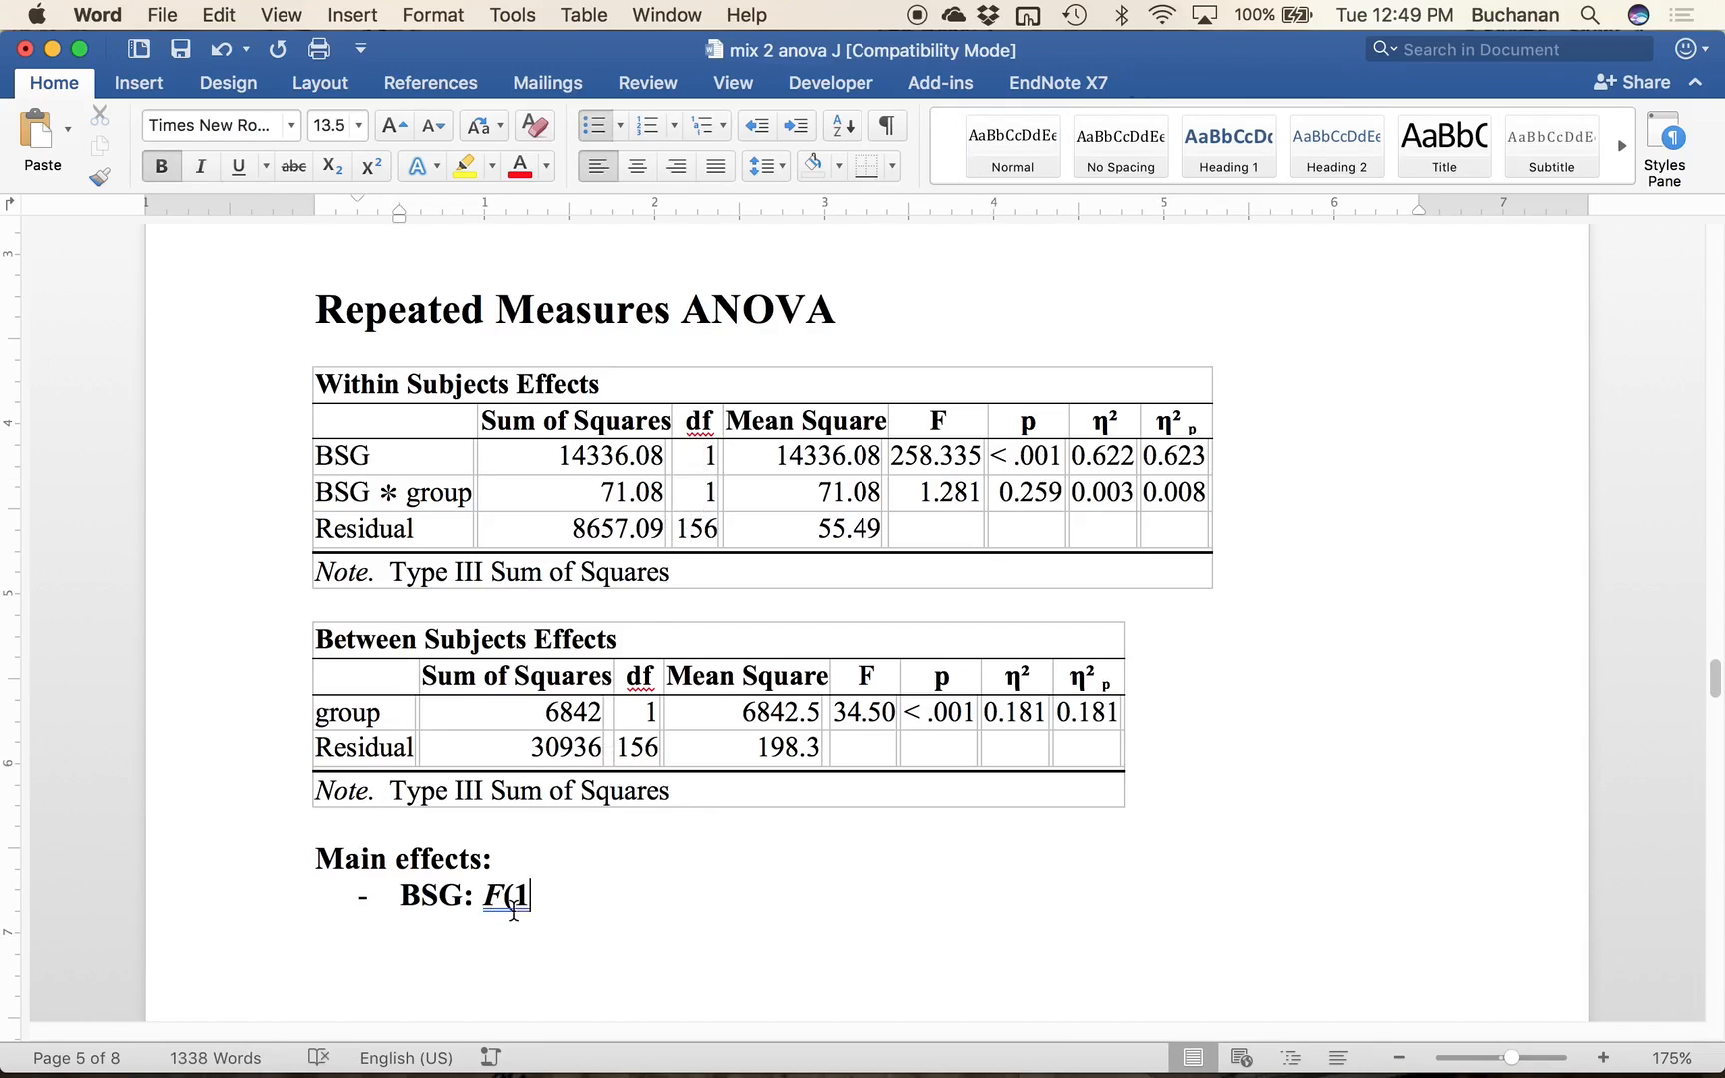
pyautogui.write(', 156) =')
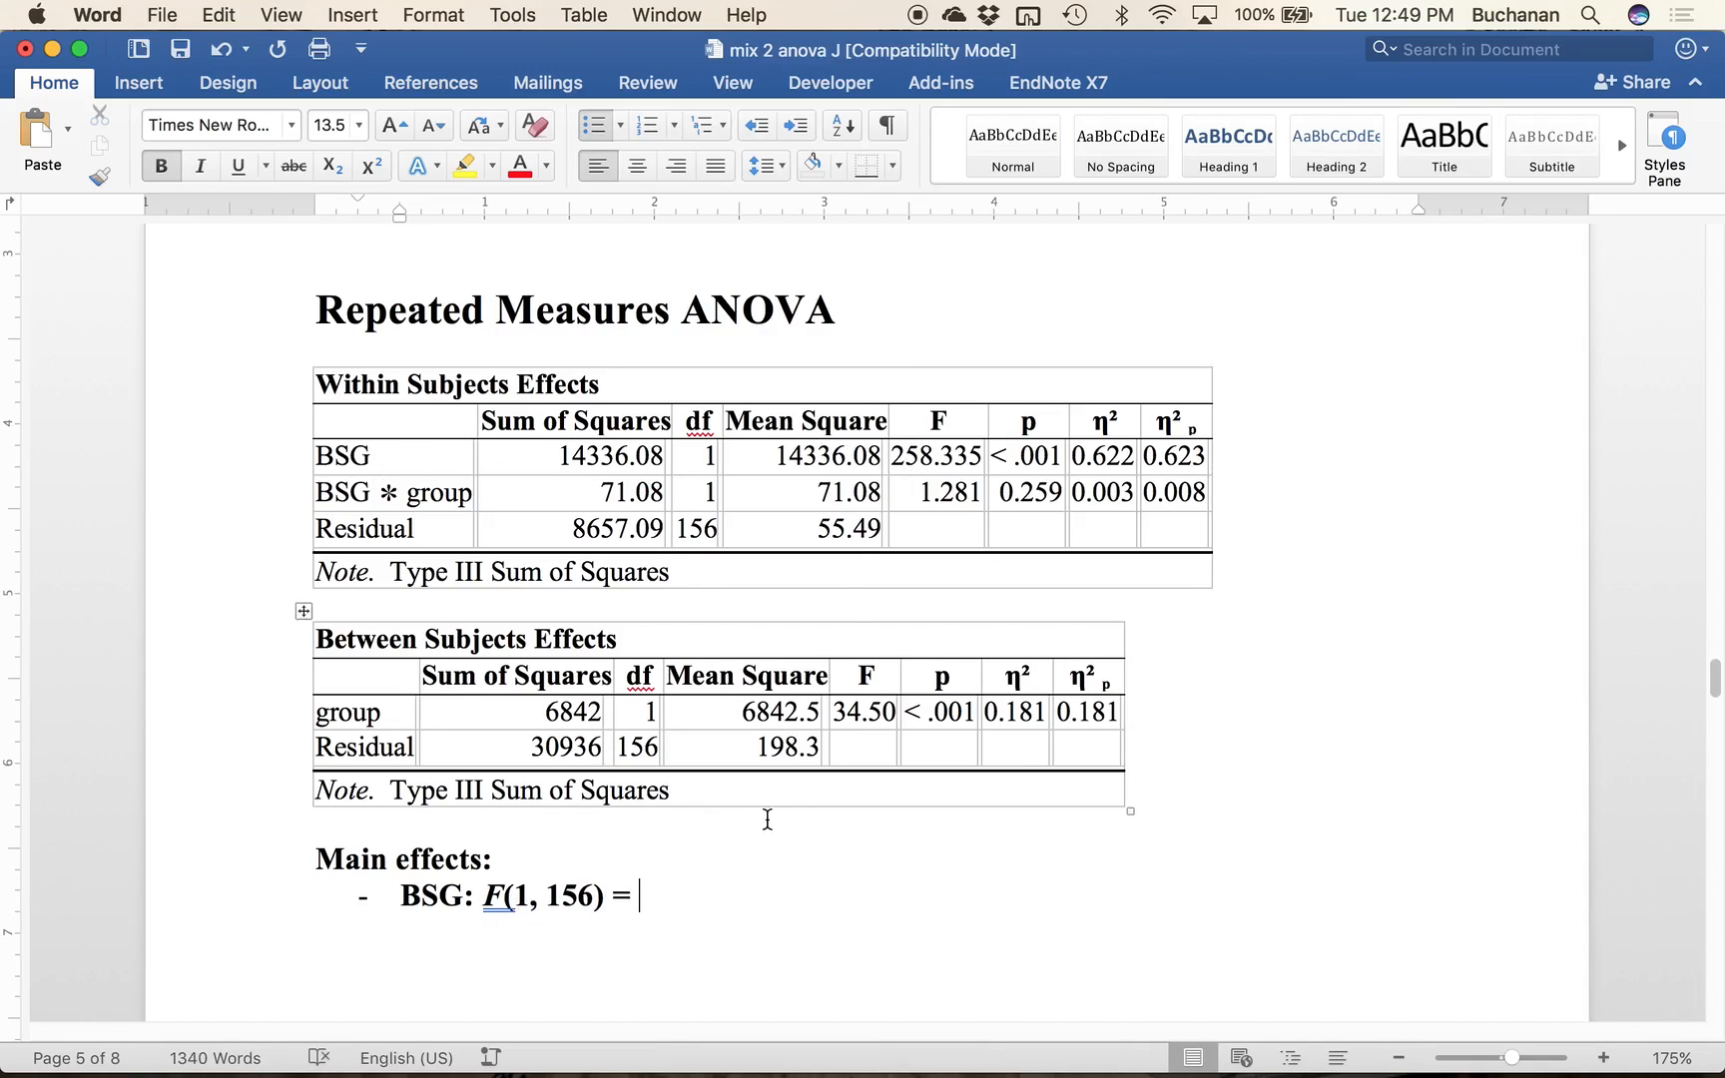
# Step: Continue the BSG bullet with "258.34, p < .001,", setting the p in italics
pyautogui.click(923, 461)
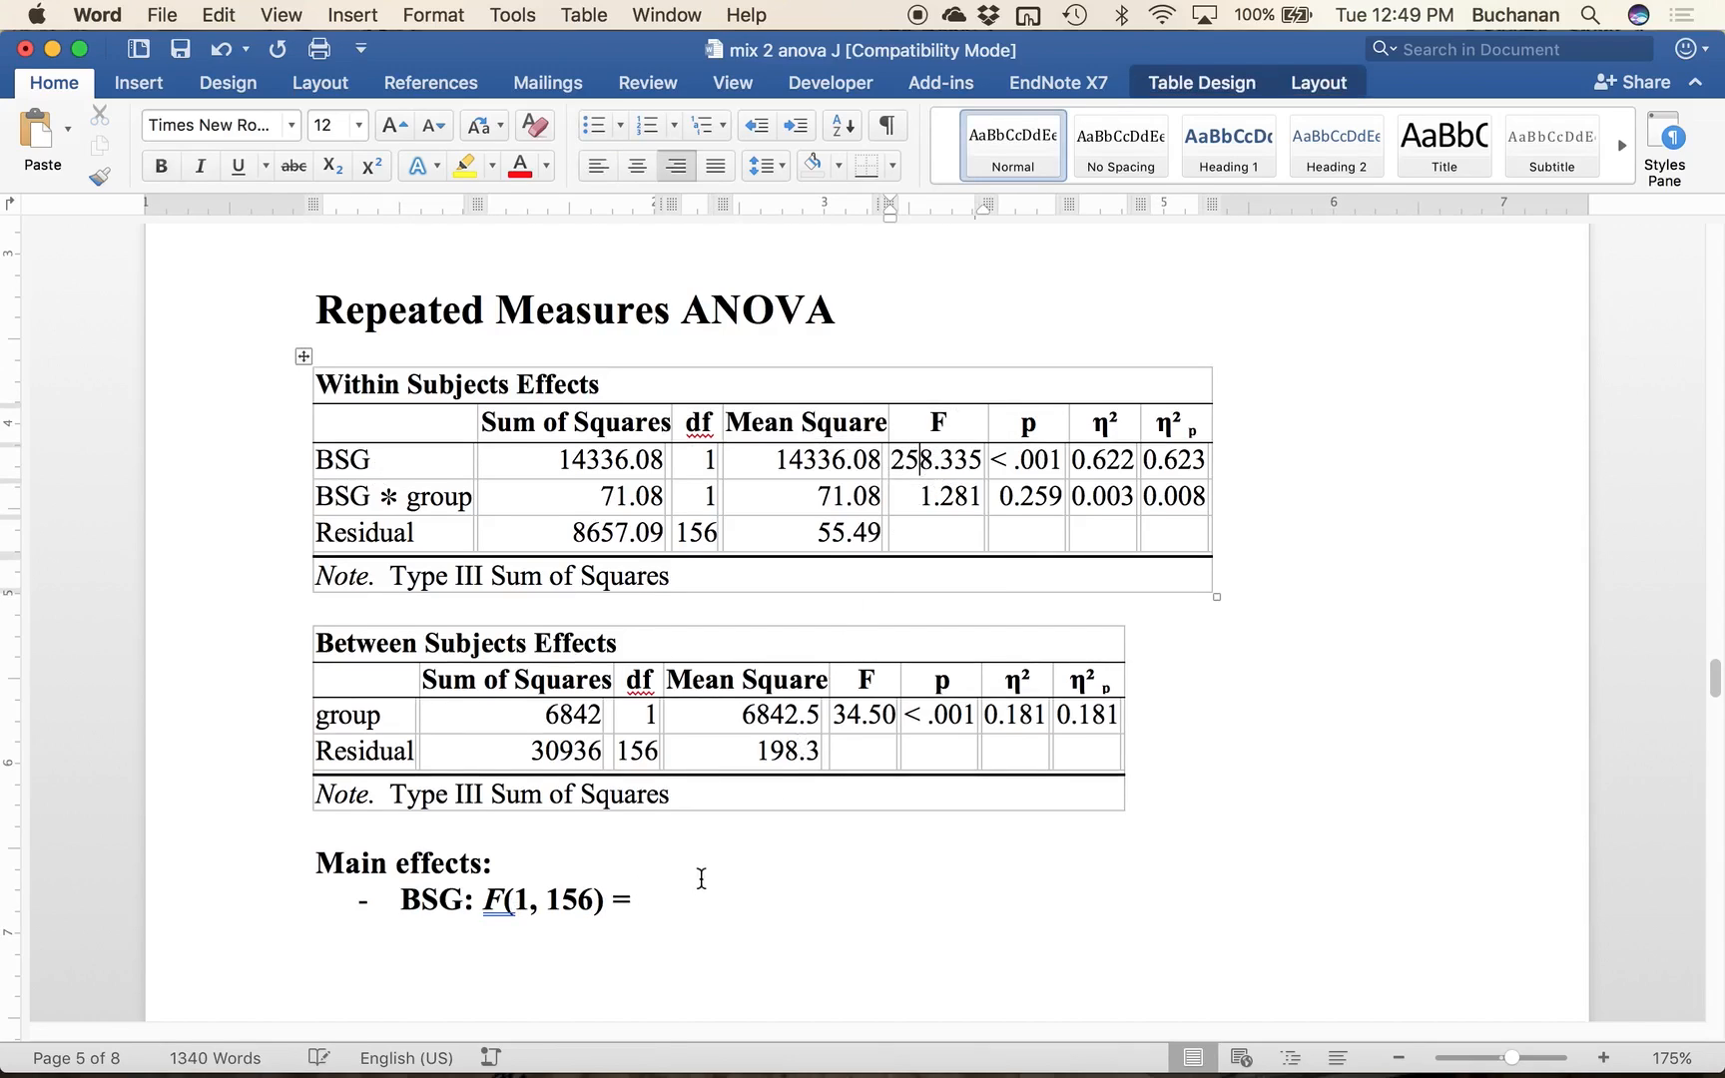
pyautogui.click(675, 904)
pyautogui.write('258')
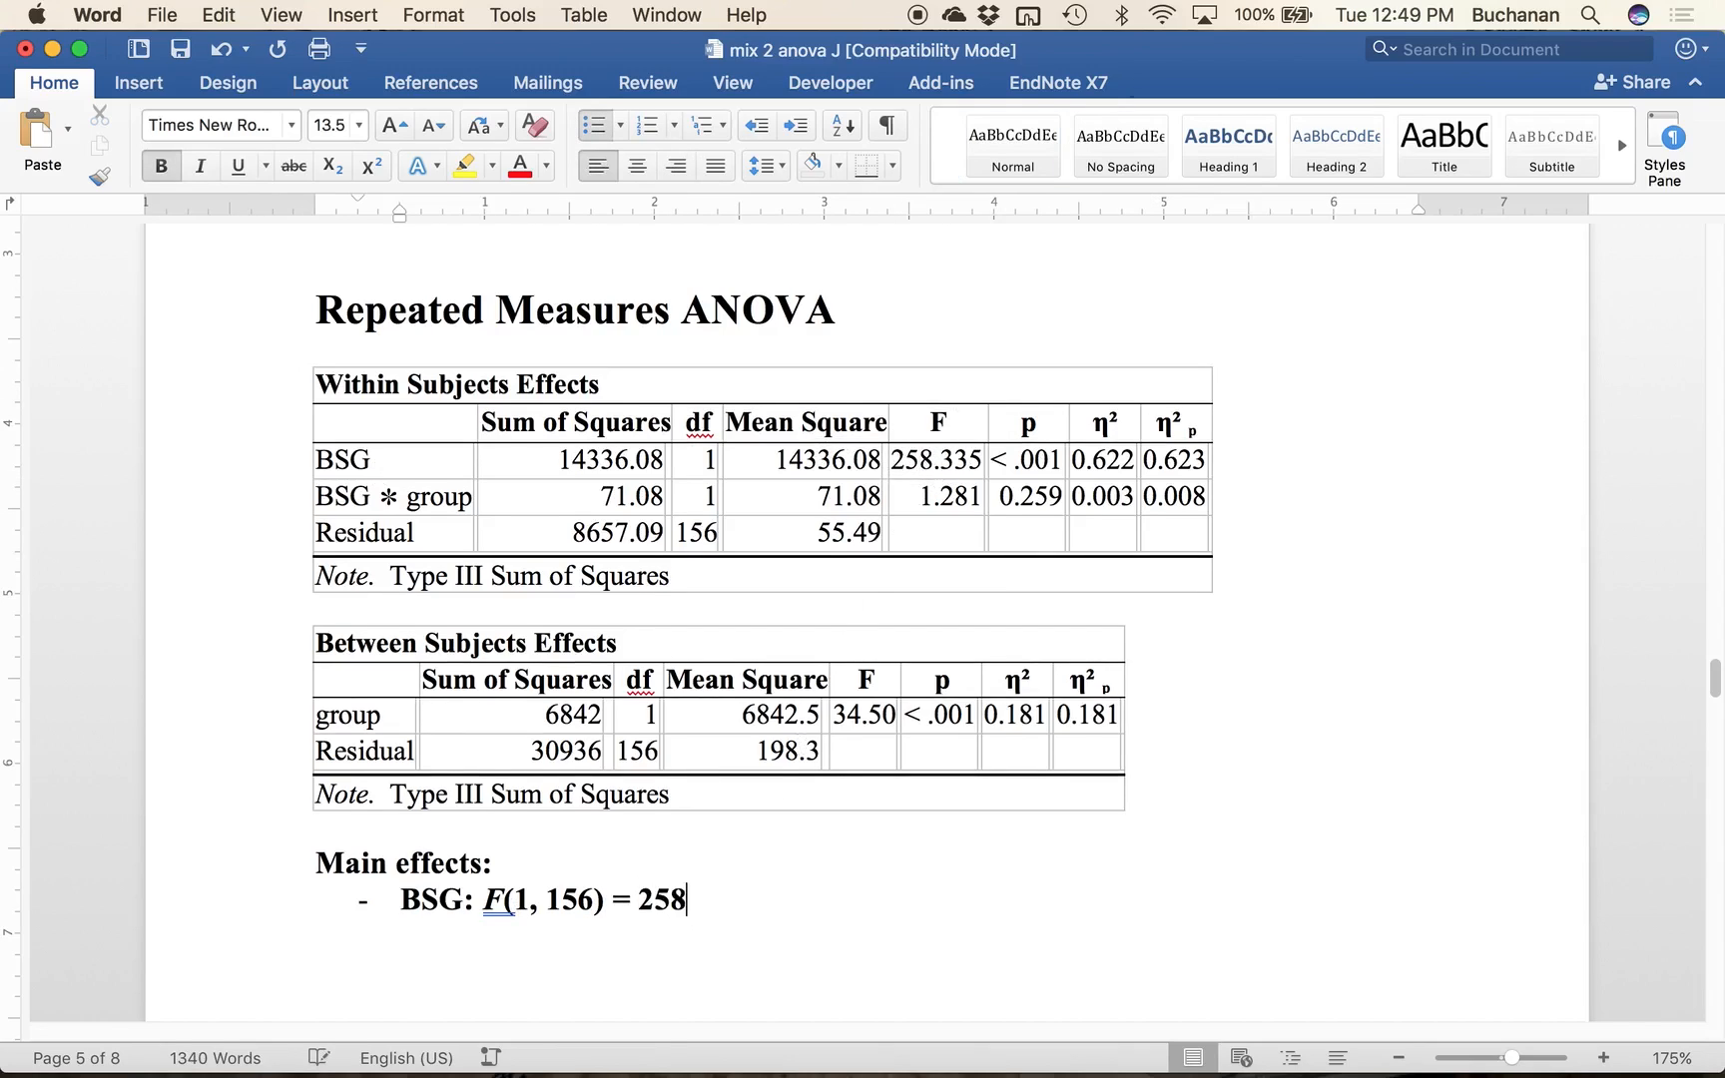
pyautogui.write('.34,')
pyautogui.press('super+i')
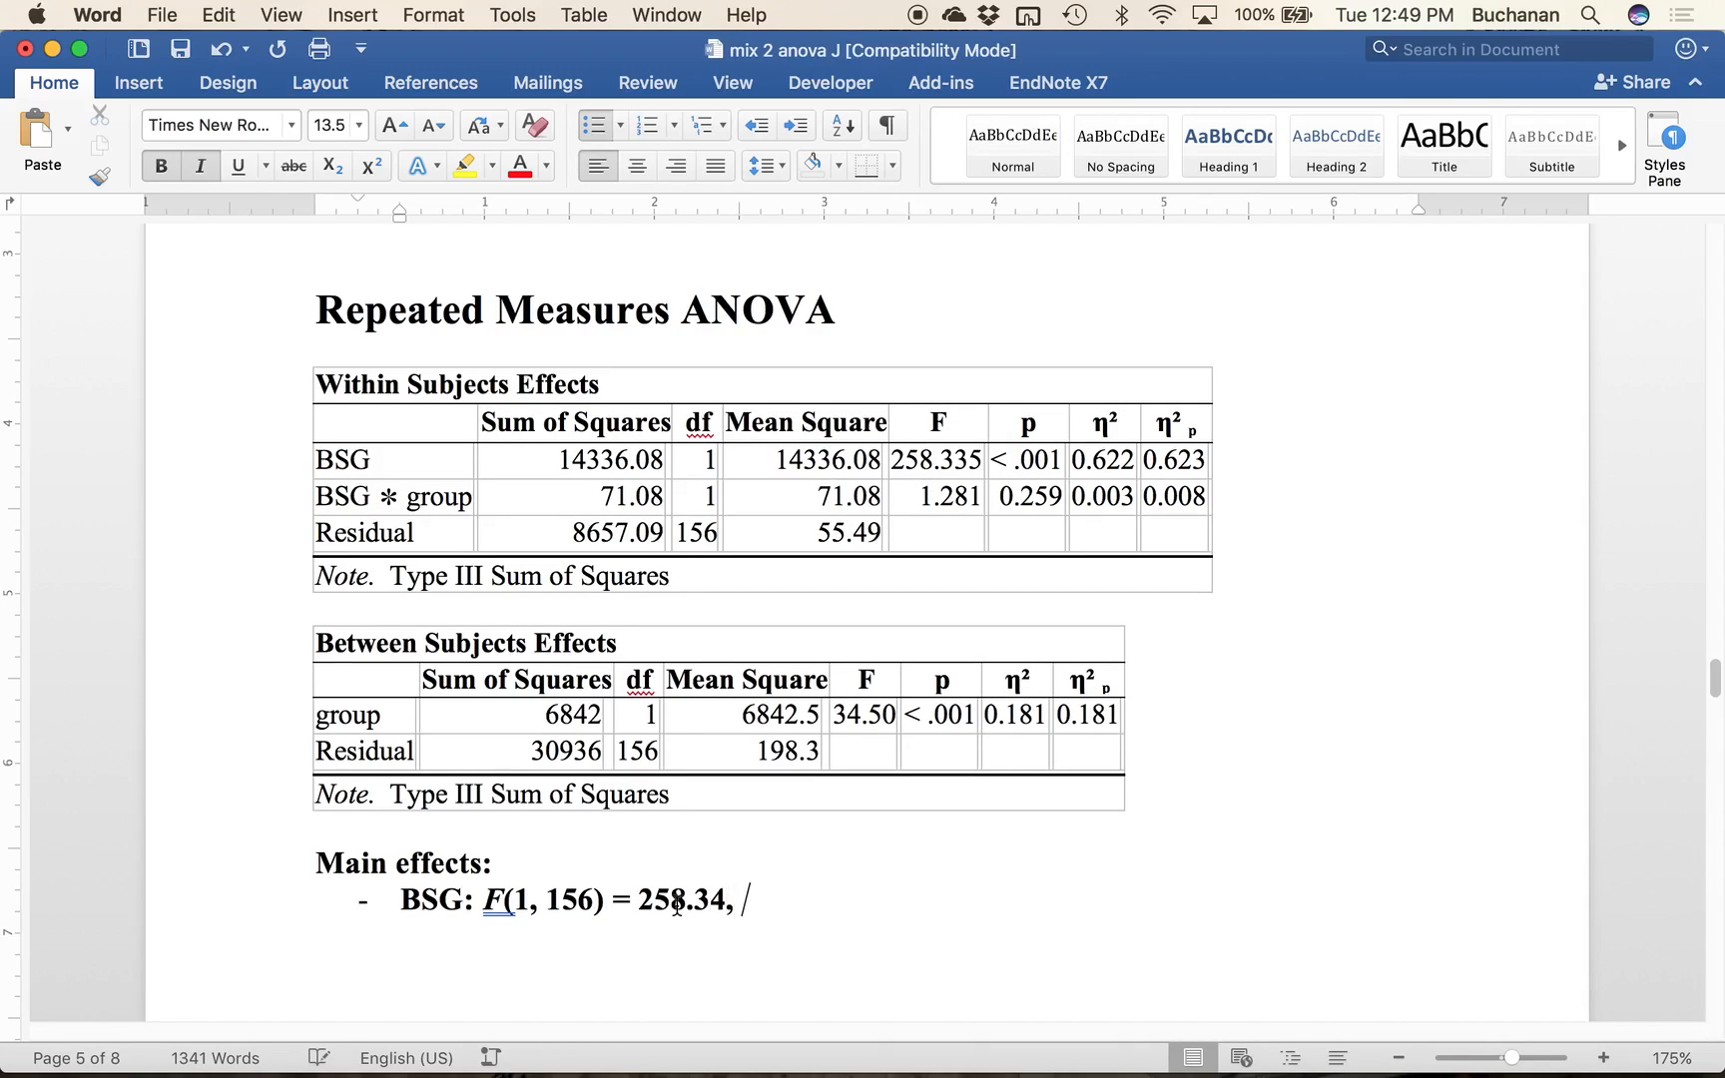
pyautogui.write('p')
pyautogui.press('super+space')
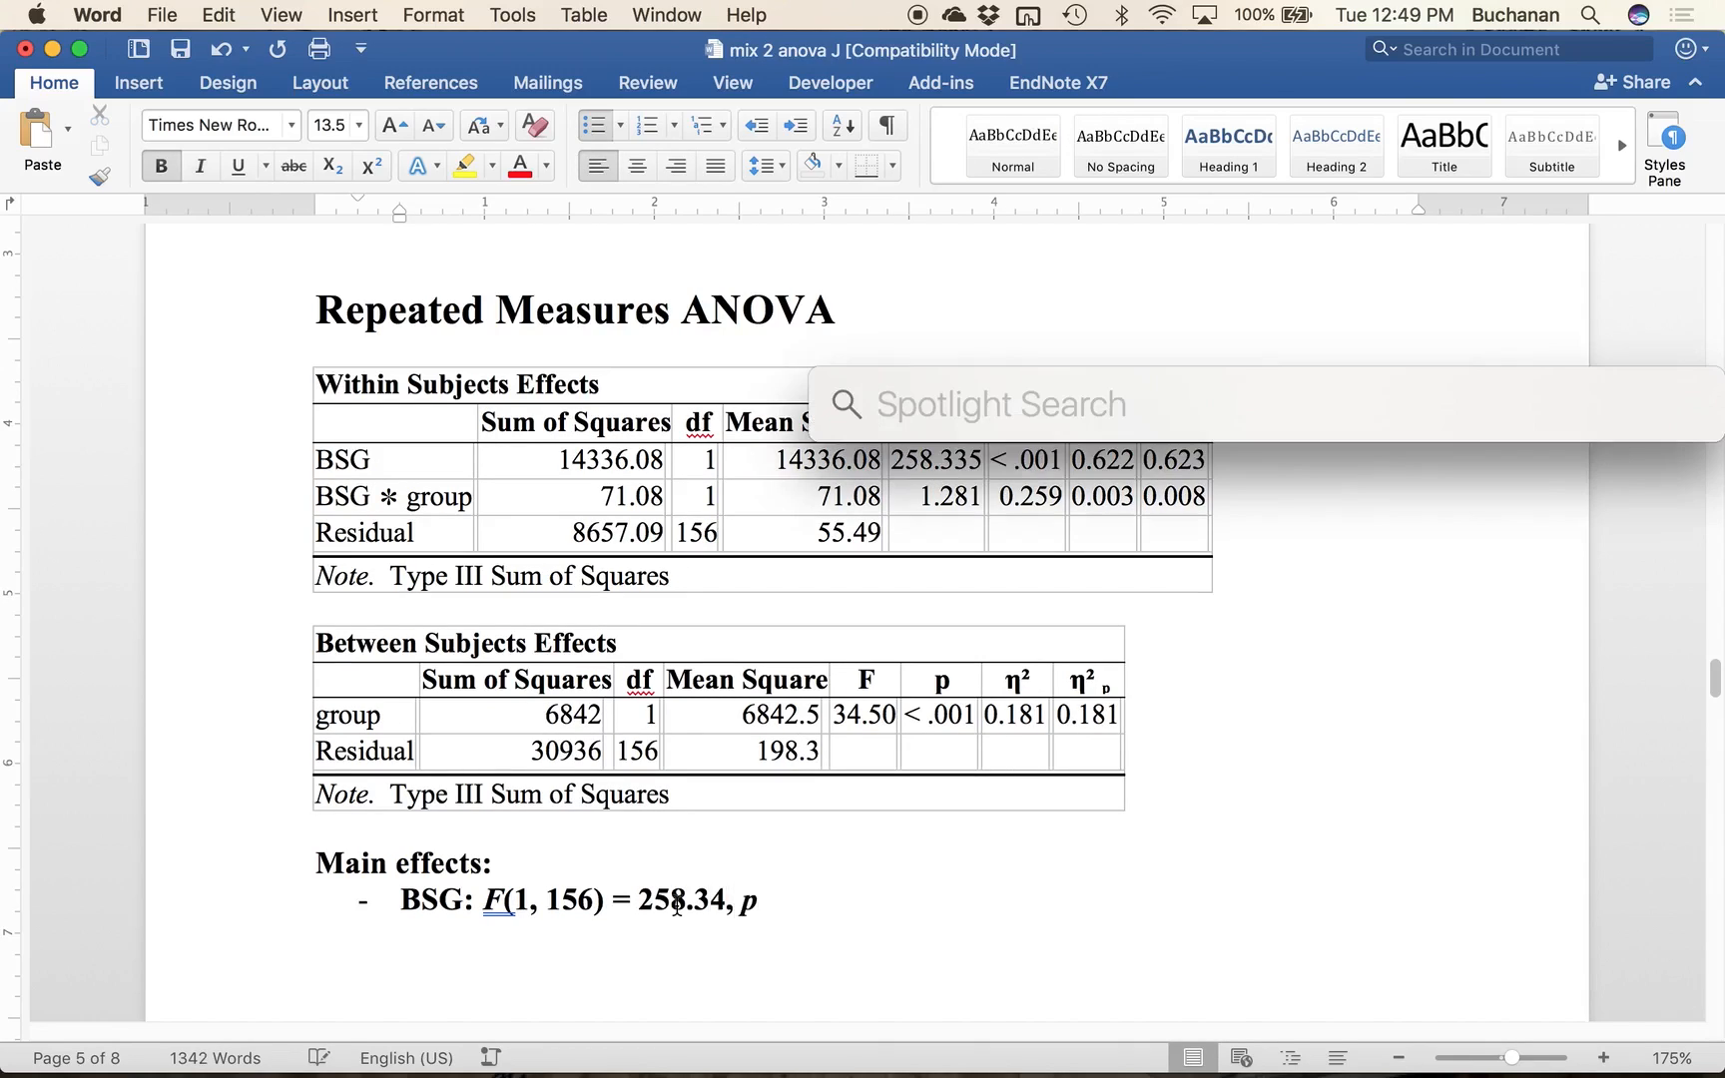
pyautogui.press('Escape')
pyautogui.write('<')
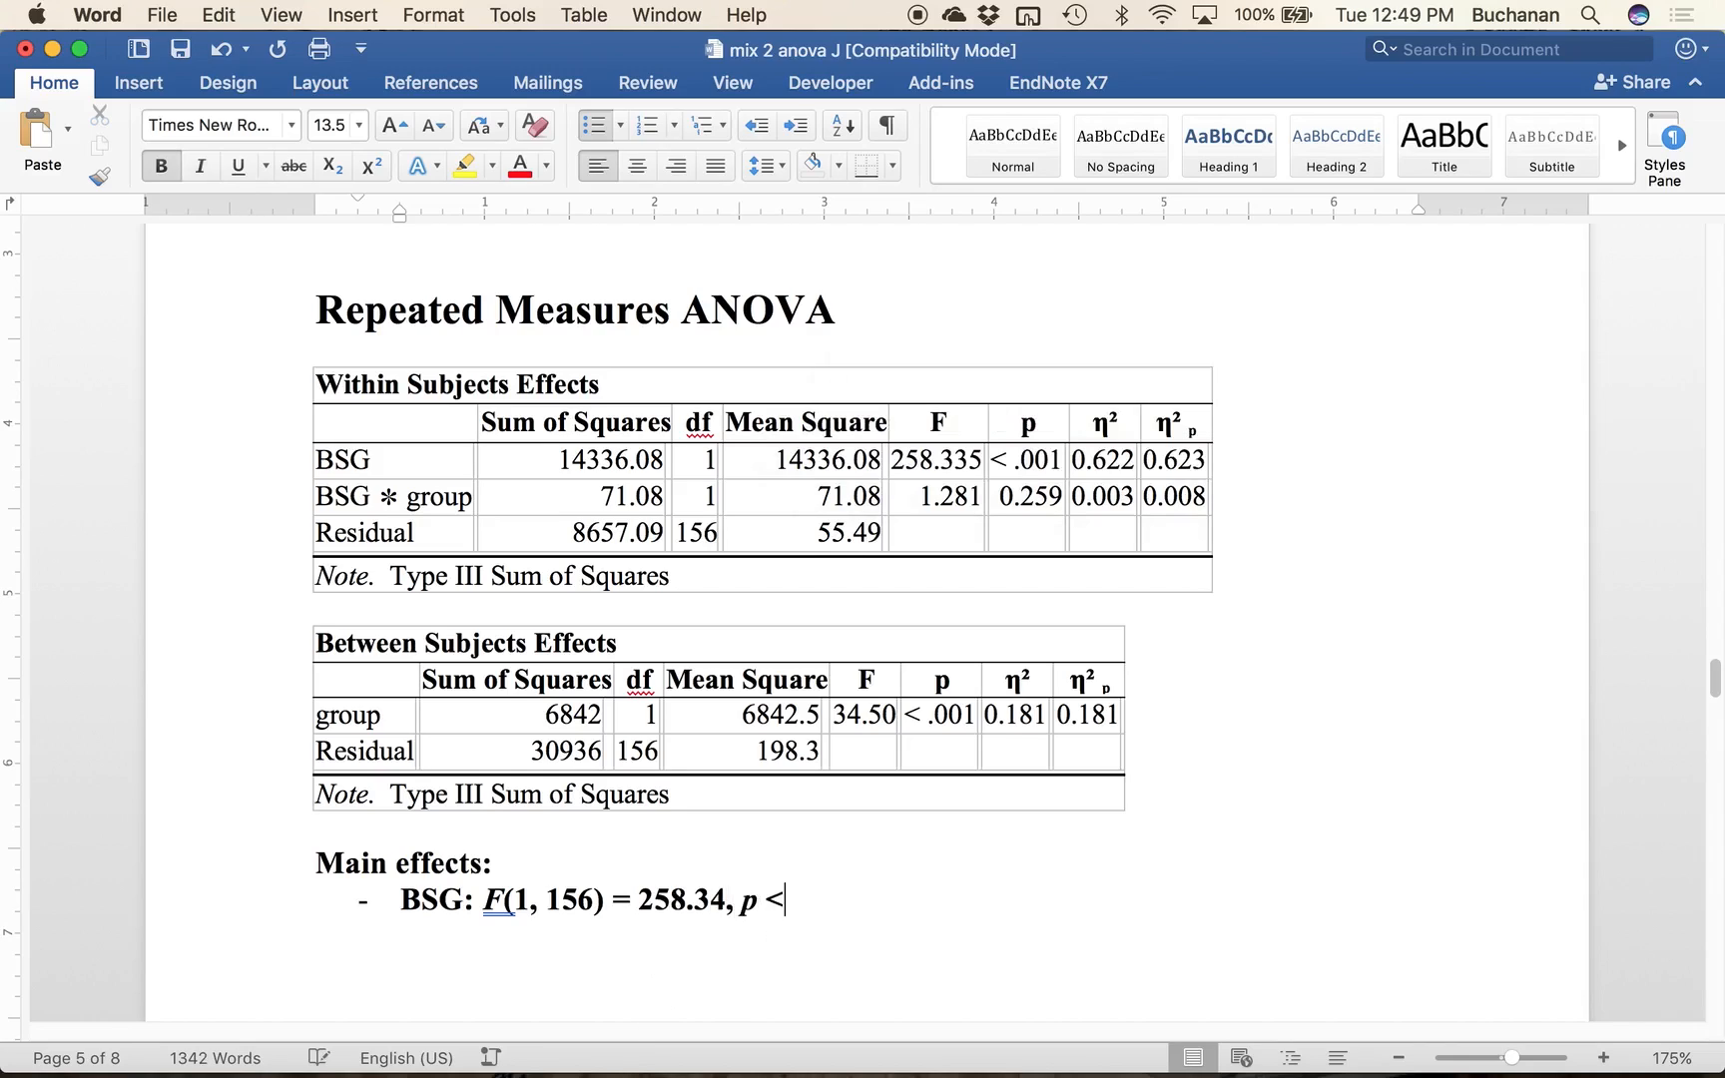
pyautogui.write(' .001,')
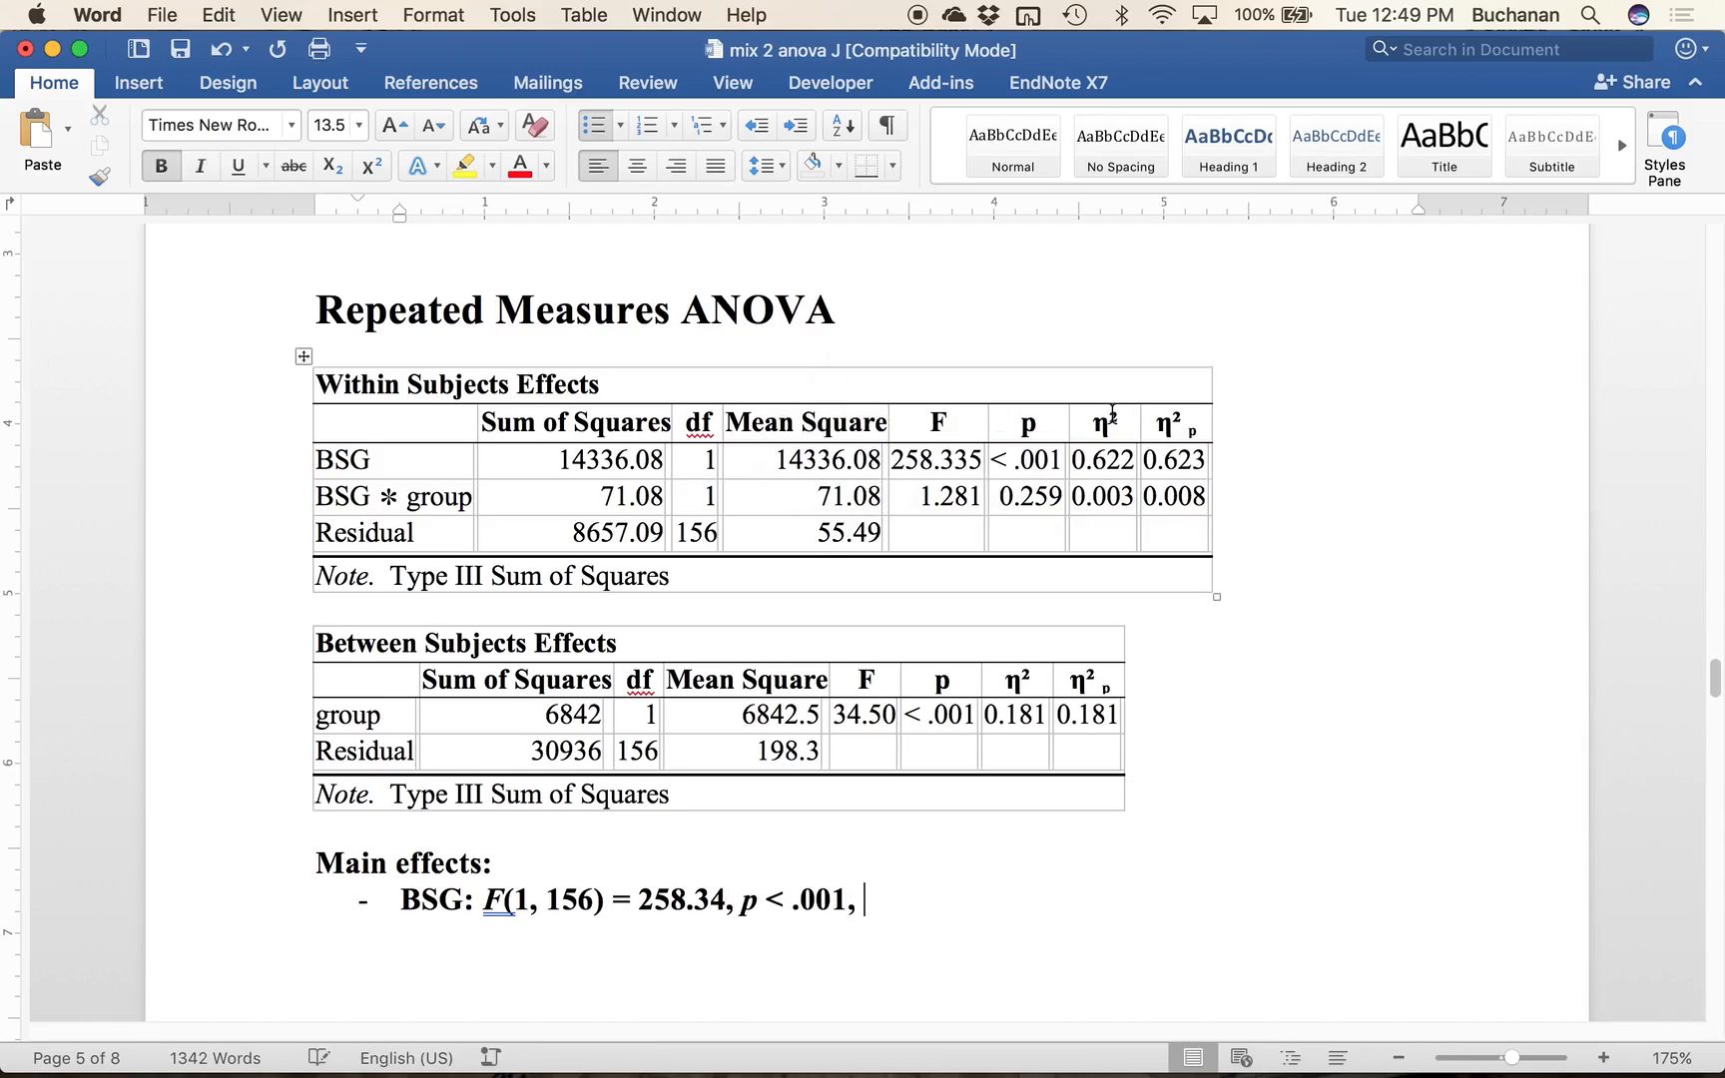
# Step: Copy the partial eta squared symbol from the table header into the BSG bullet, move its subscript p before the ², and add "= .62"
pyautogui.moveTo(1160, 426); pyautogui.dragTo(1194, 428)
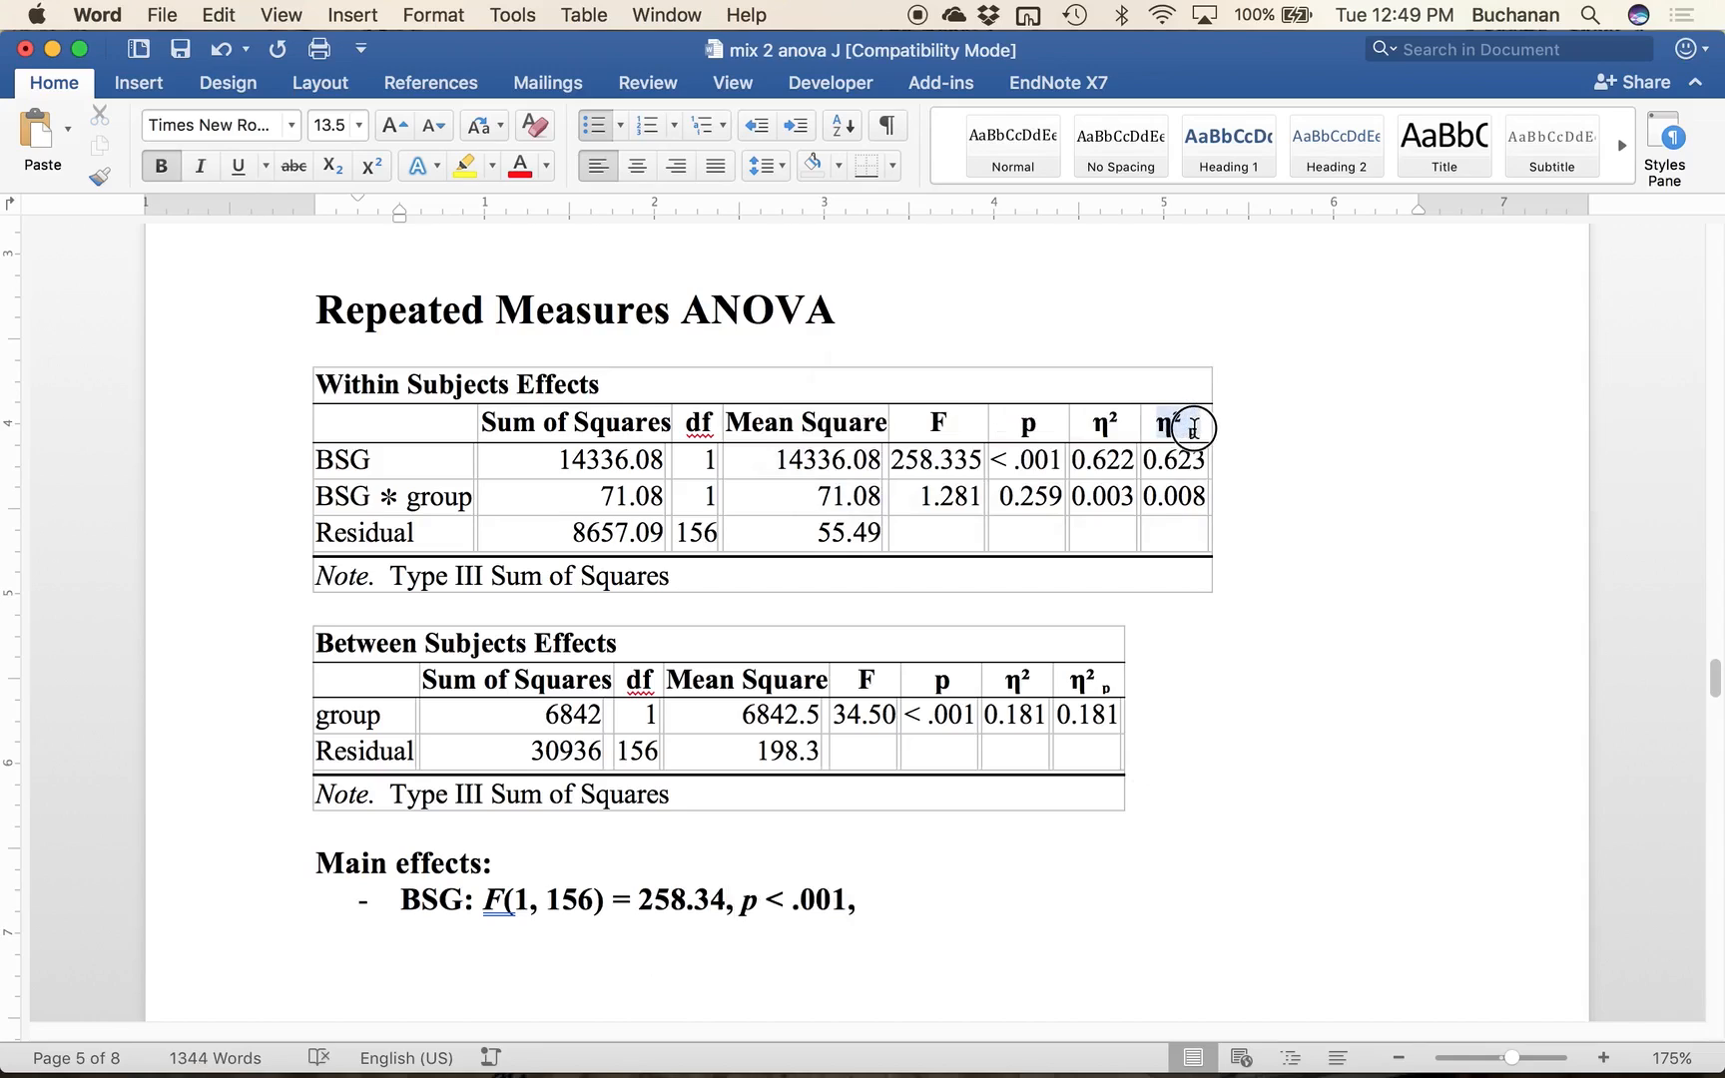
pyautogui.press('super+c')
pyautogui.click(889, 916)
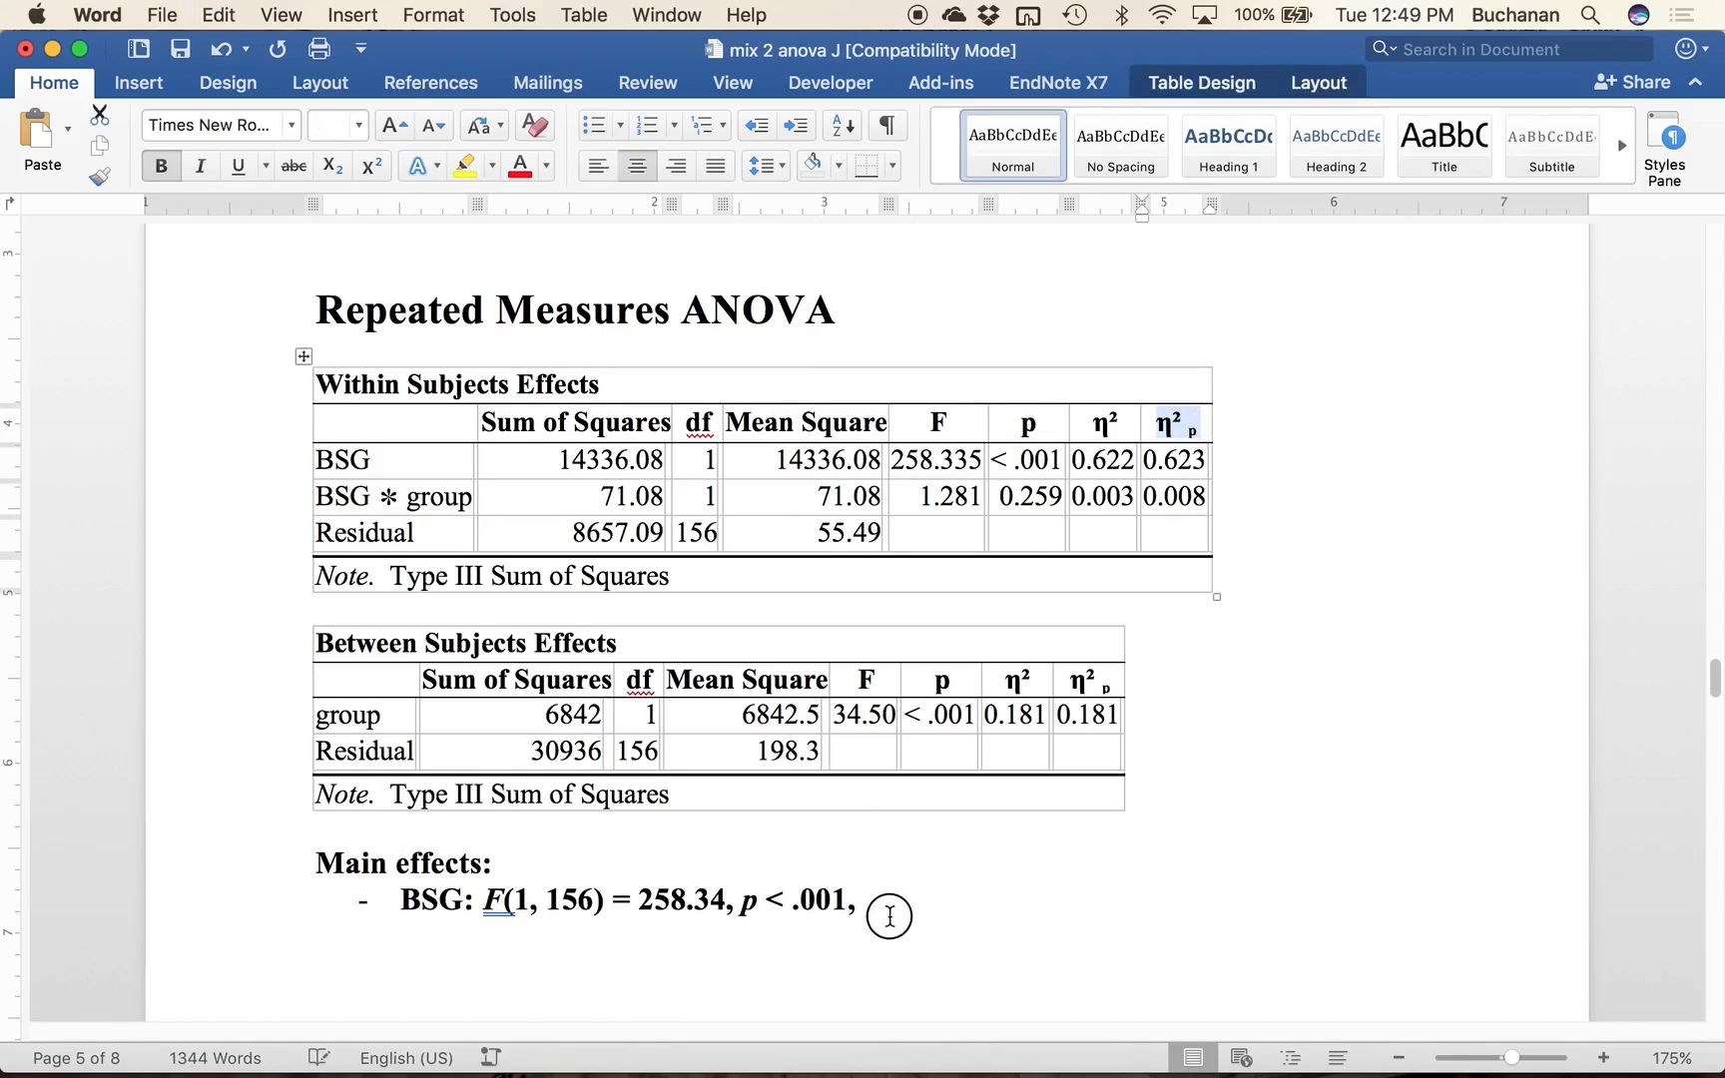
pyautogui.press('super+v')
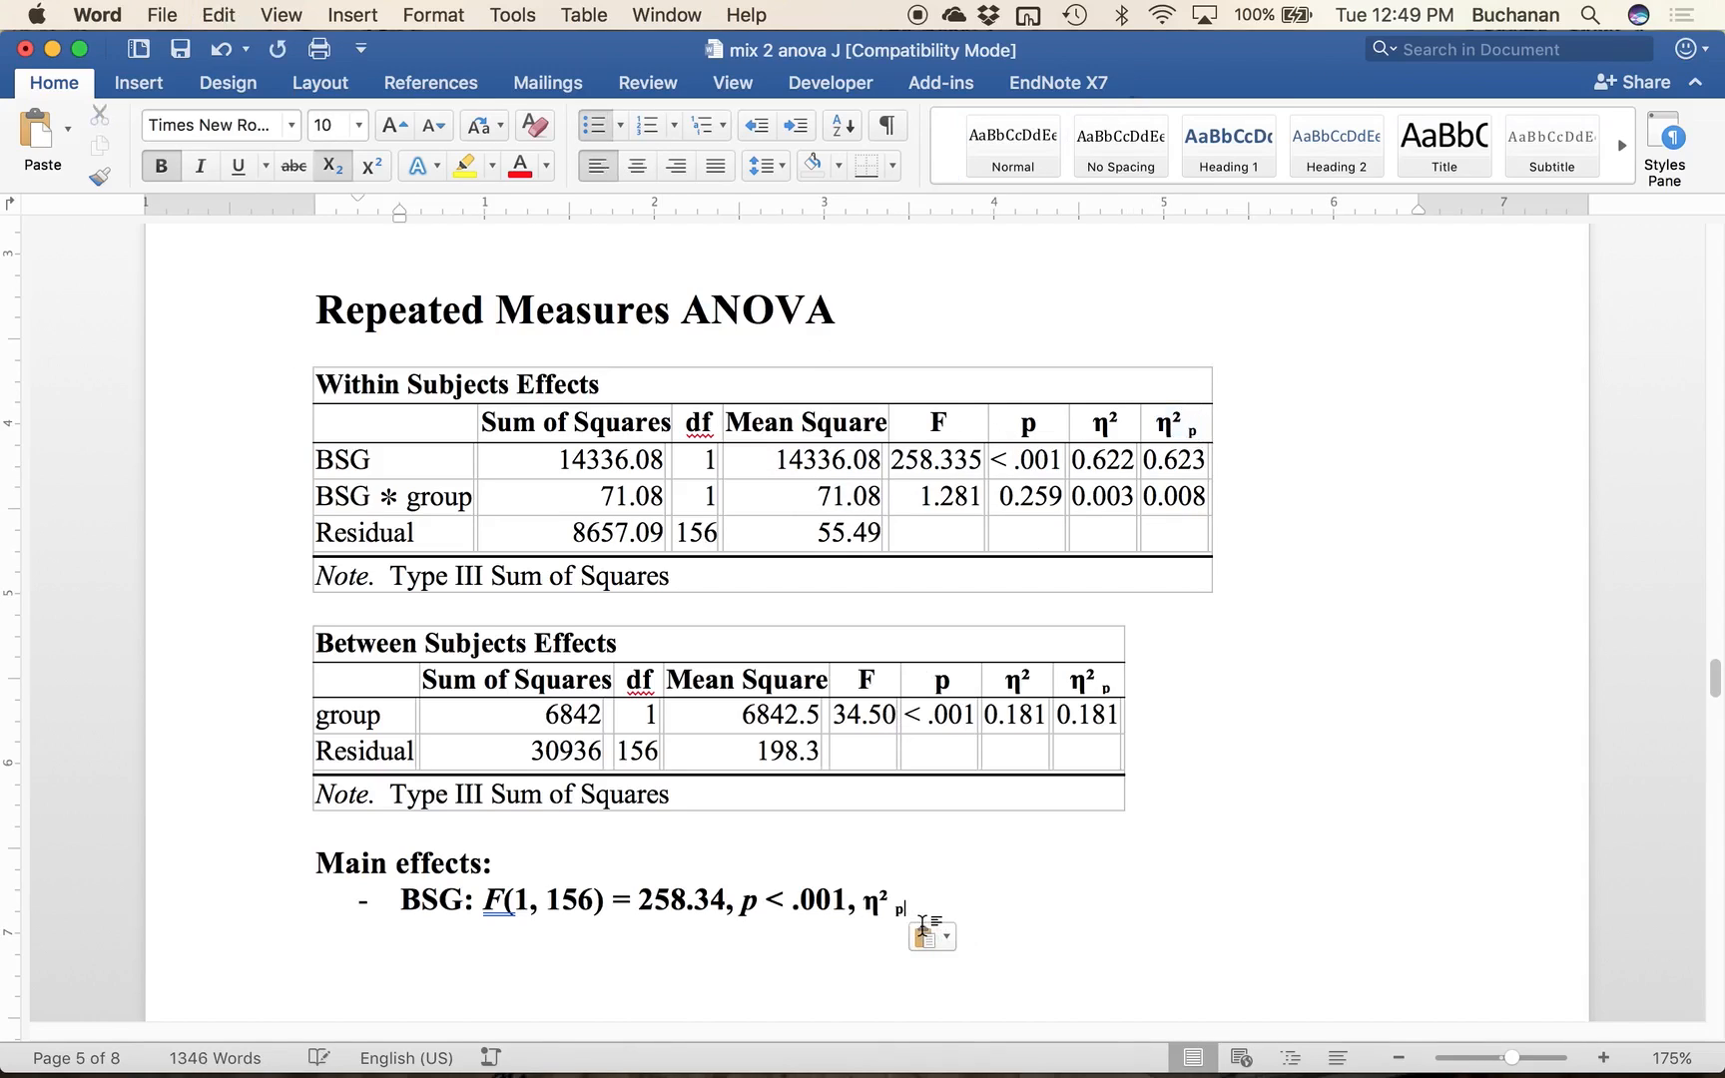
pyautogui.press('super+x')
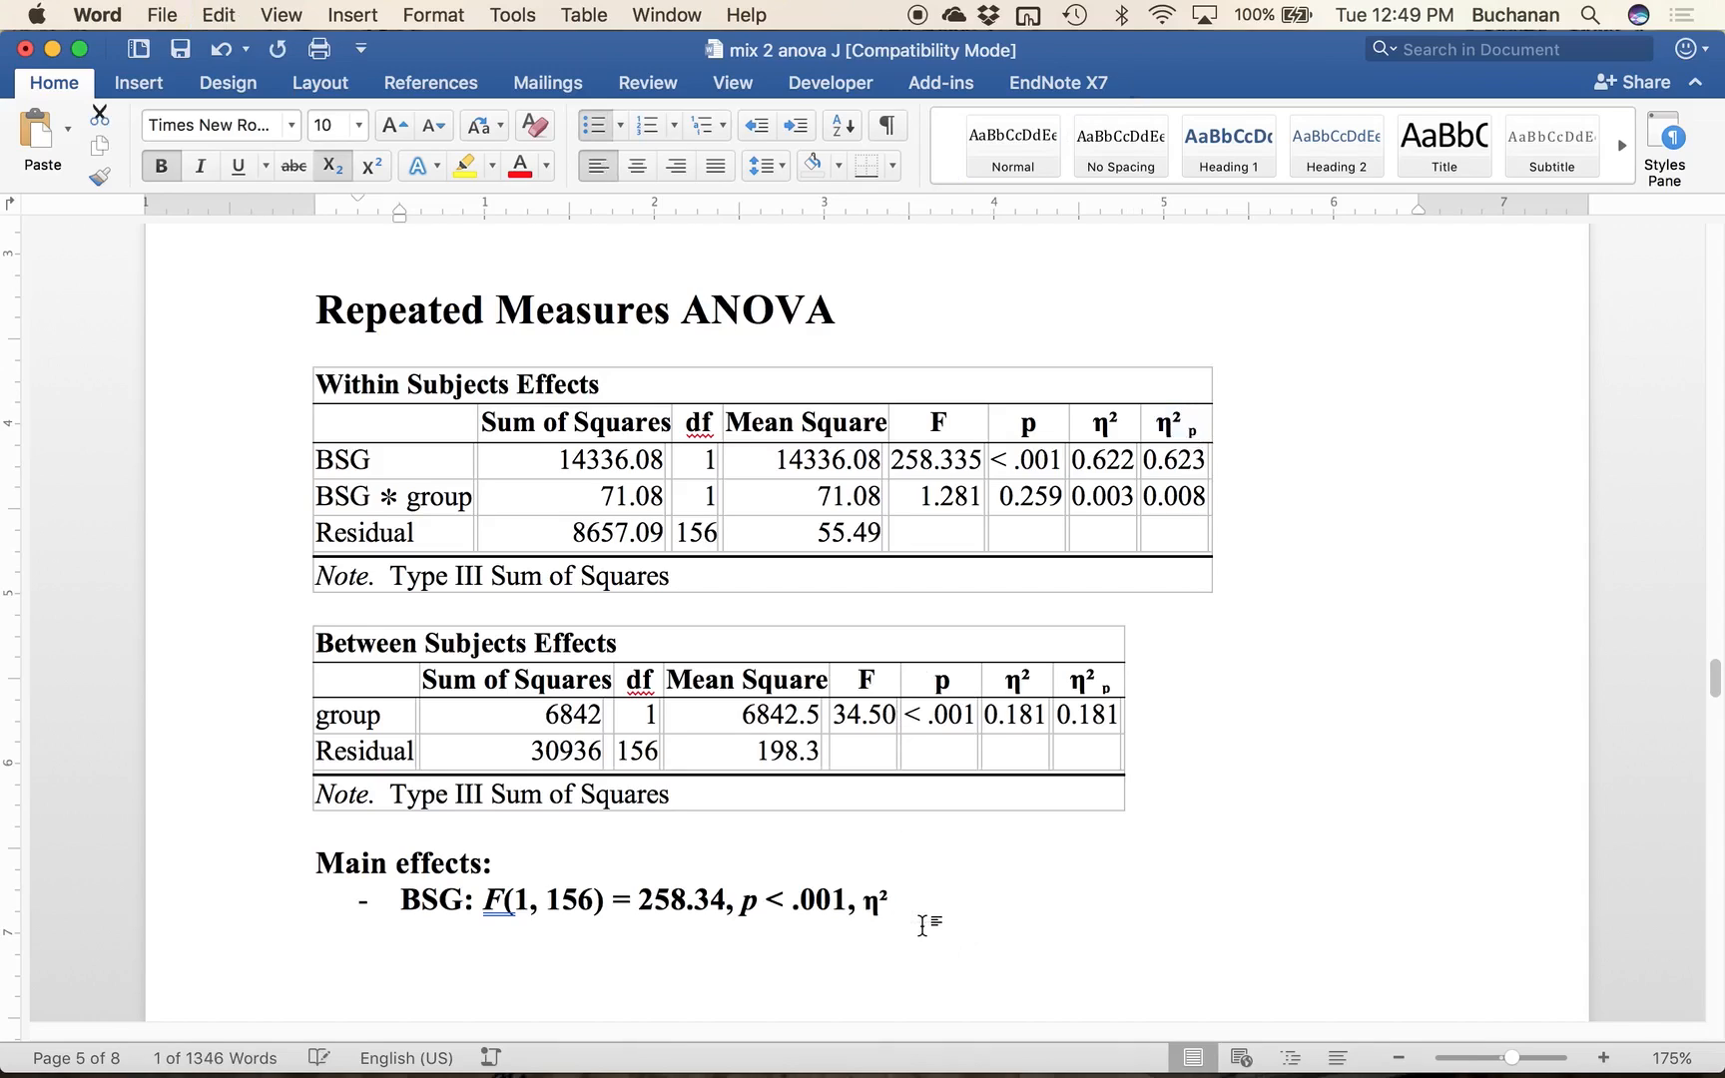
pyautogui.press('Left')
pyautogui.press('super+v')
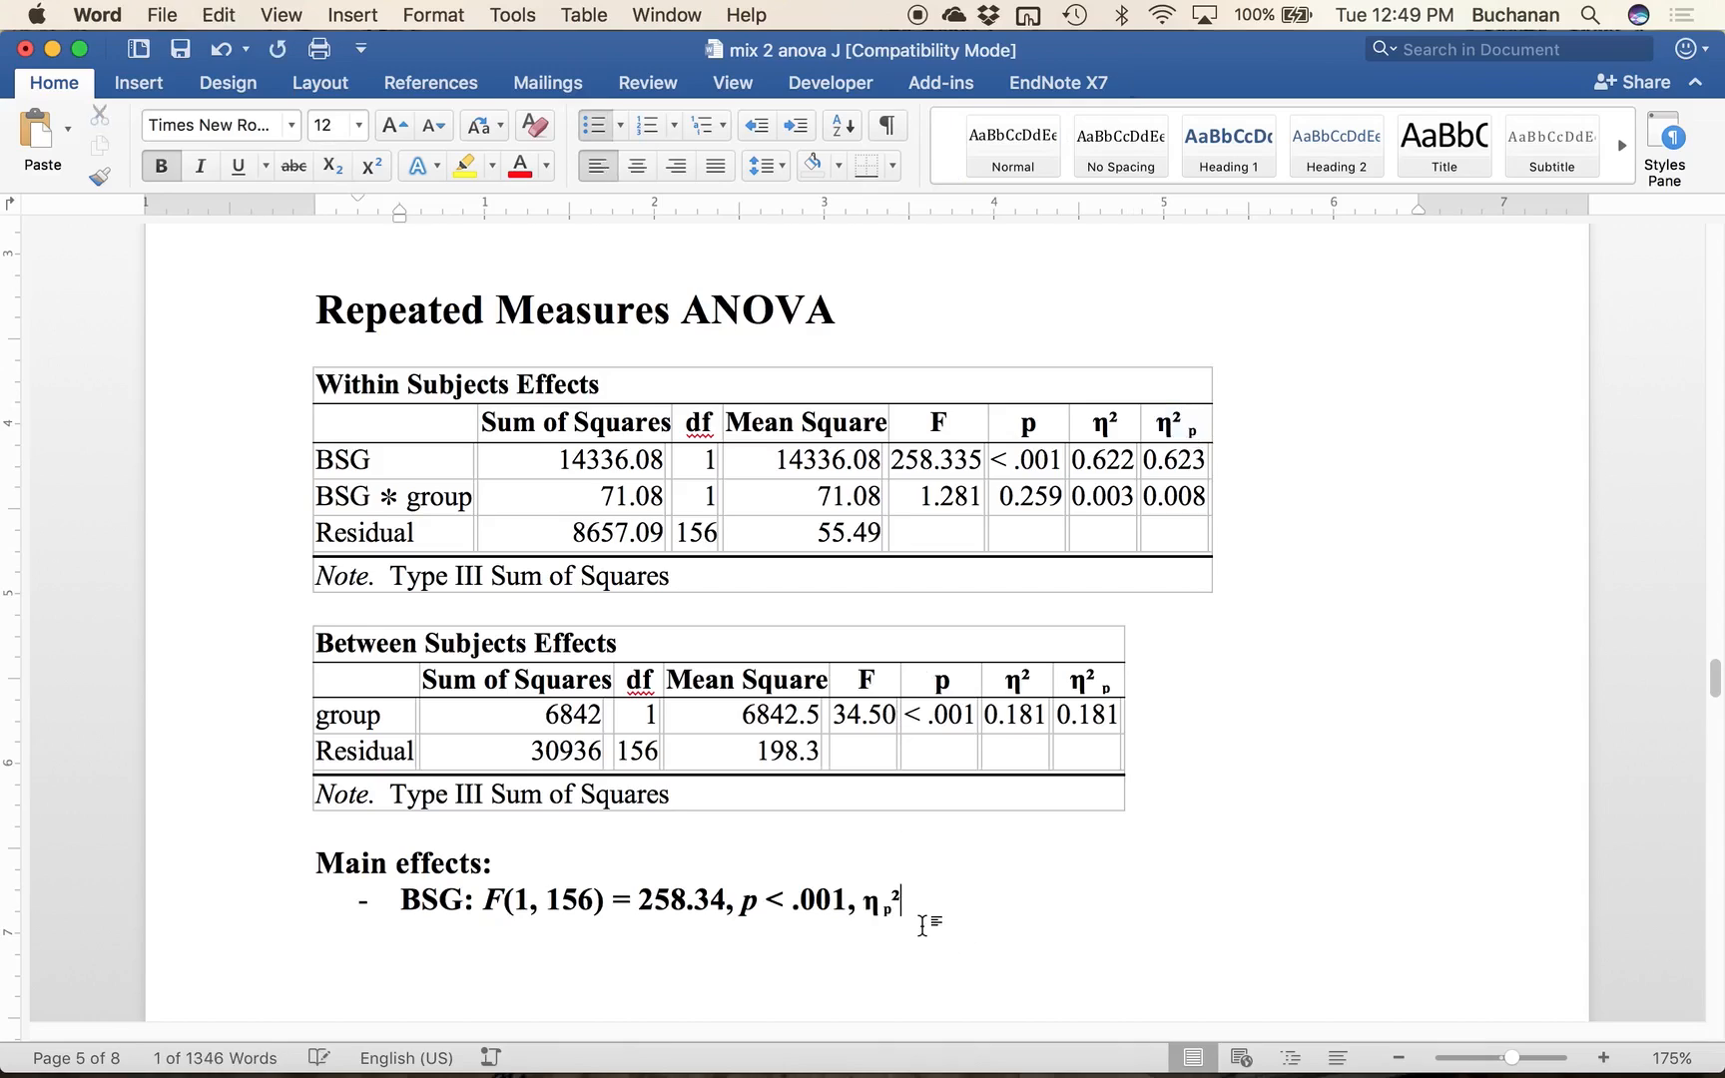
pyautogui.write('= .62')
# Step: Remove the bold formatting from the "Main effects:" line and the BSG bullet
pyautogui.moveTo(314, 864); pyautogui.dragTo(966, 901)
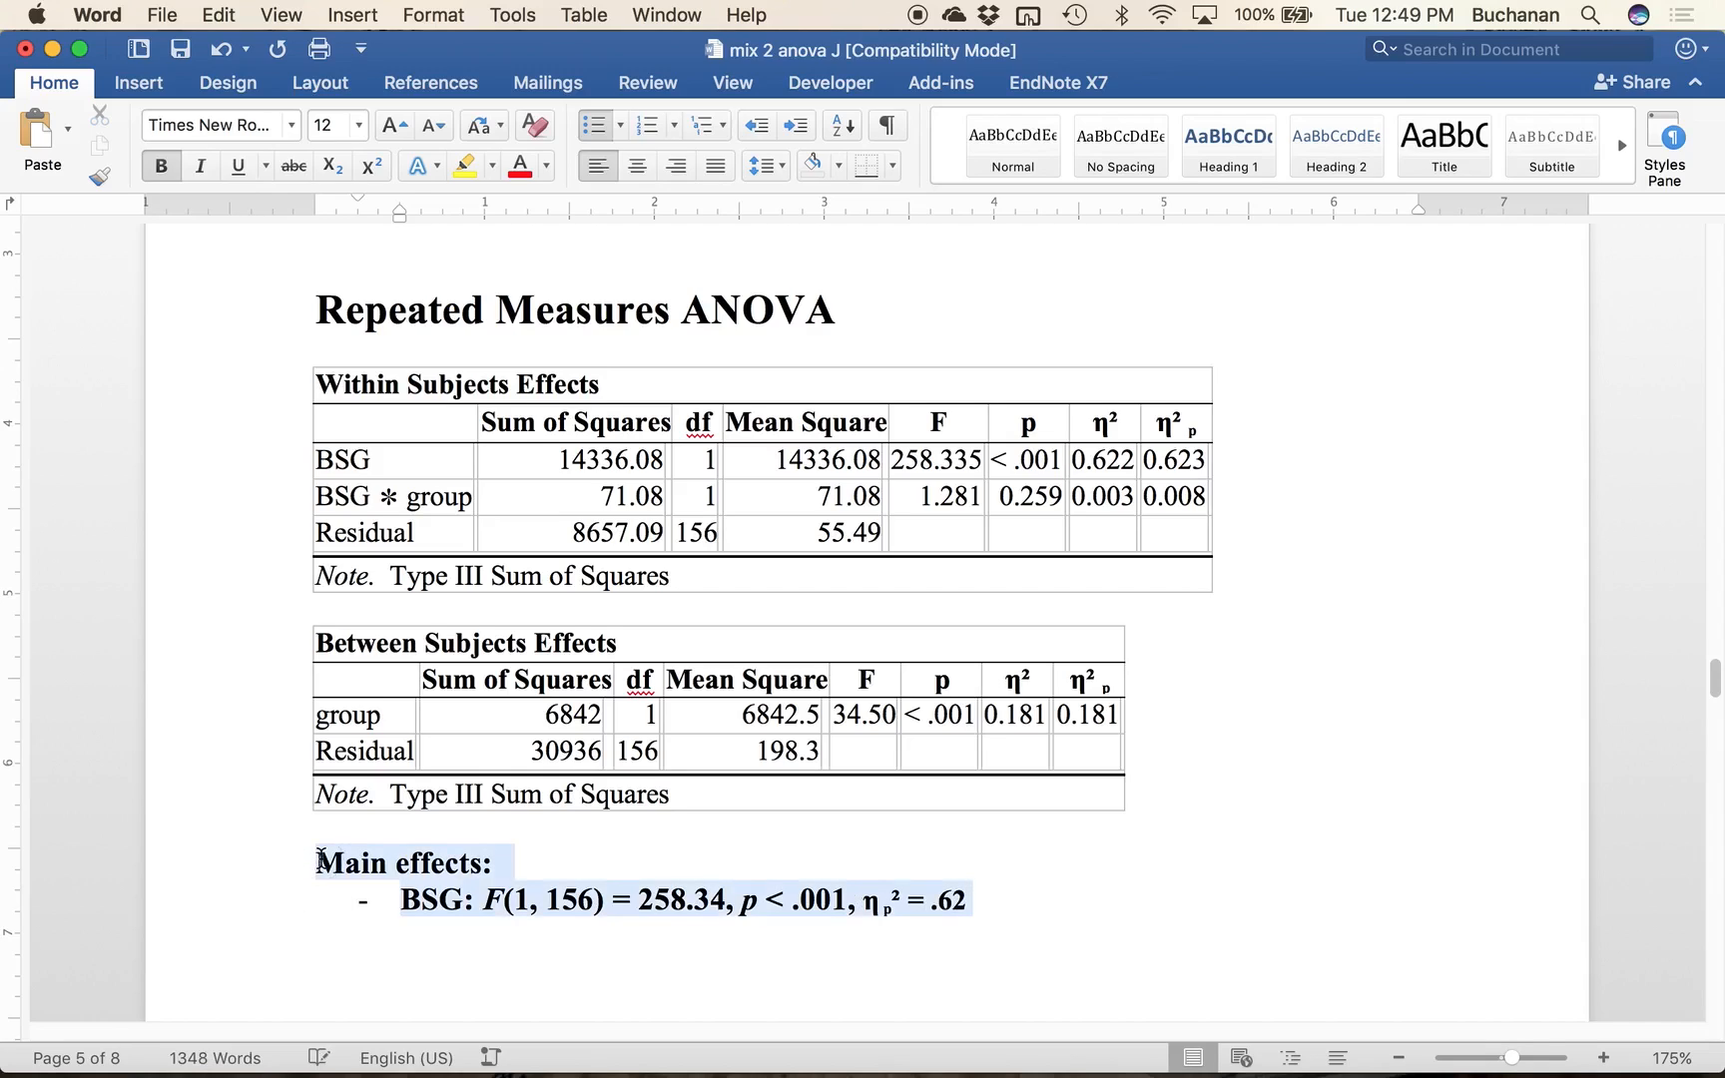
pyautogui.press('super+b')
pyautogui.click(1010, 900)
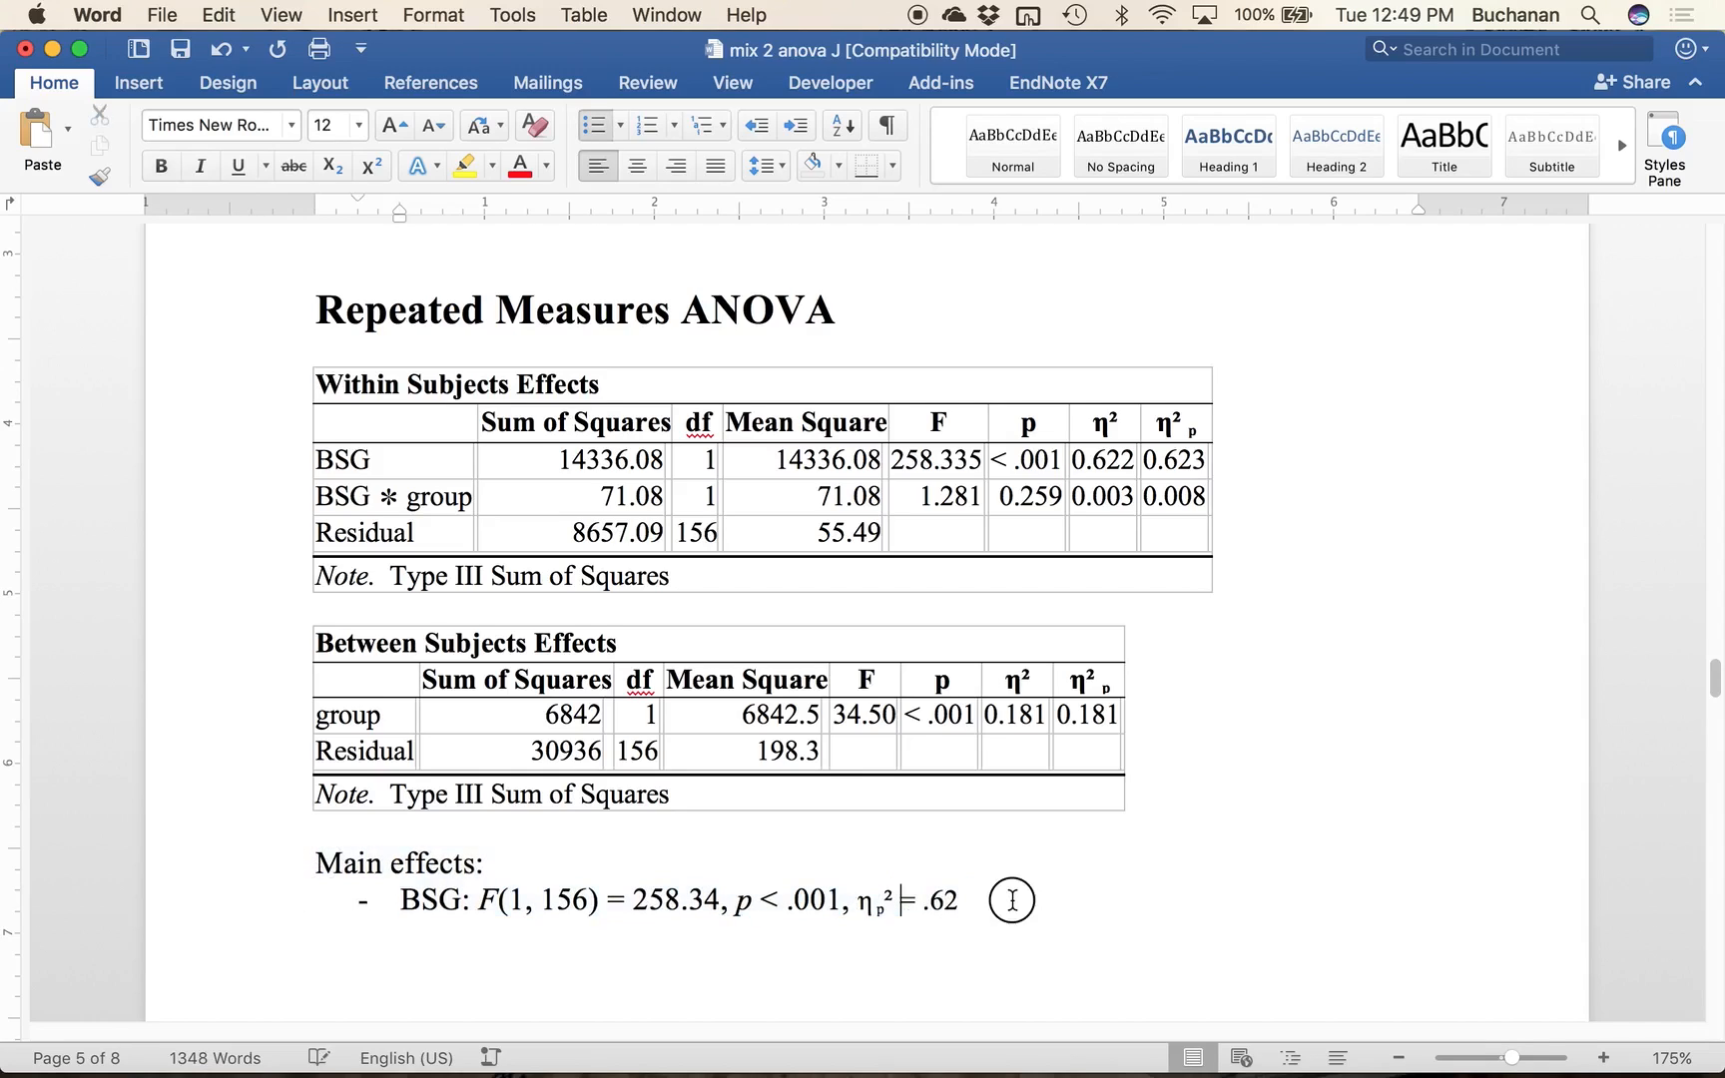
# Step: Add a second dash bullet under Main effects starting with "Group:"
pyautogui.press('Return')
pyautogui.press('BackSpace')
pyautogui.press('BackSpace')
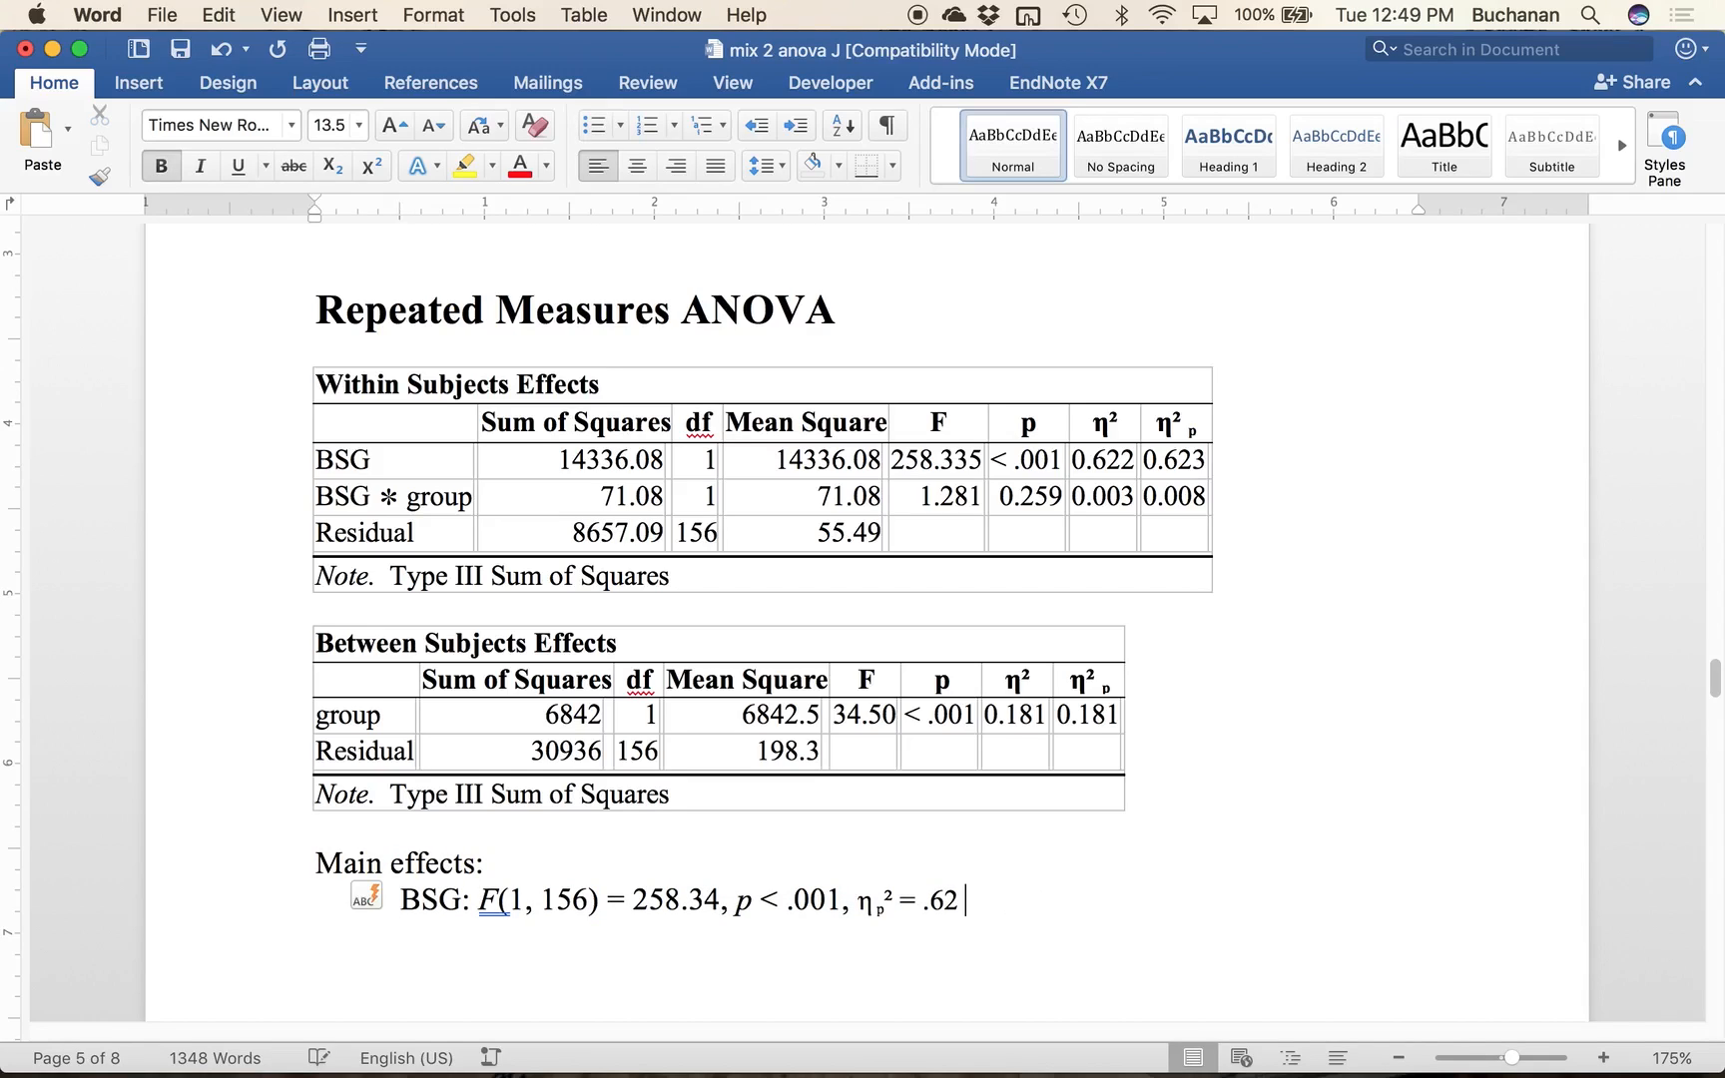
pyautogui.press('Return')
pyautogui.write('-')
pyautogui.press('Tab')
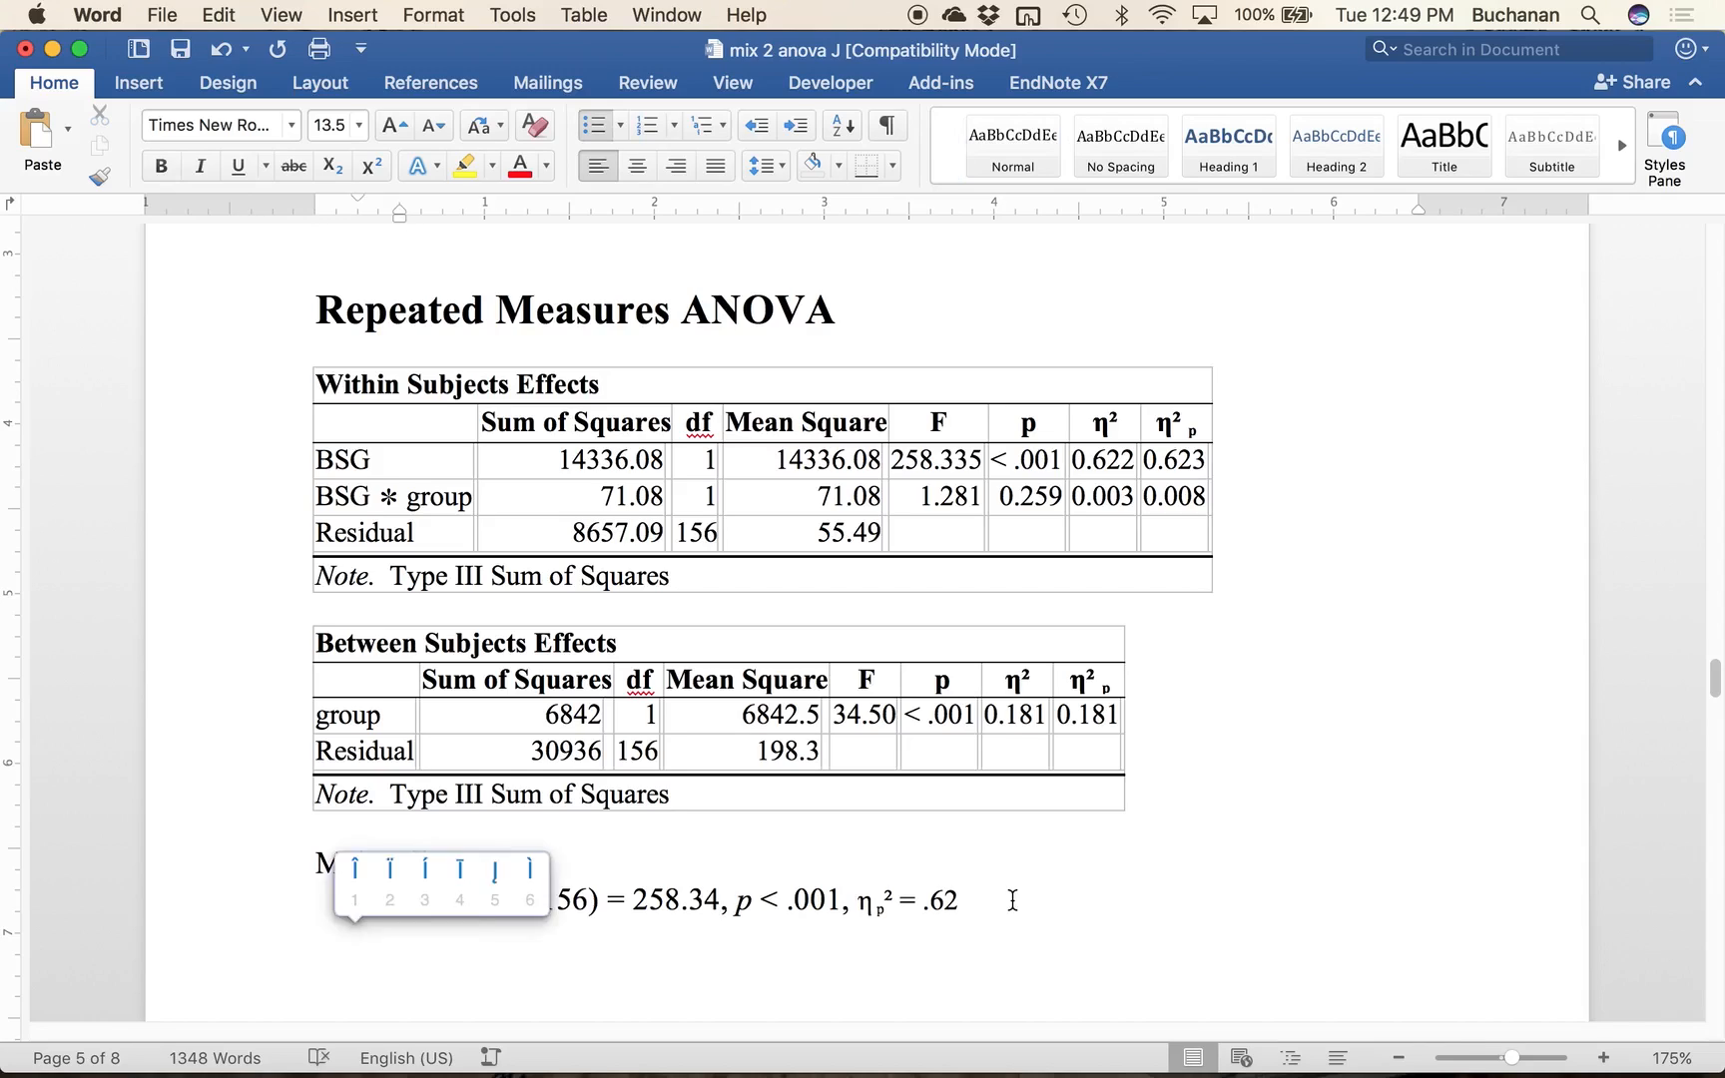
pyautogui.write('n')
pyautogui.press('BackSpace')
pyautogui.press('BackSpace')
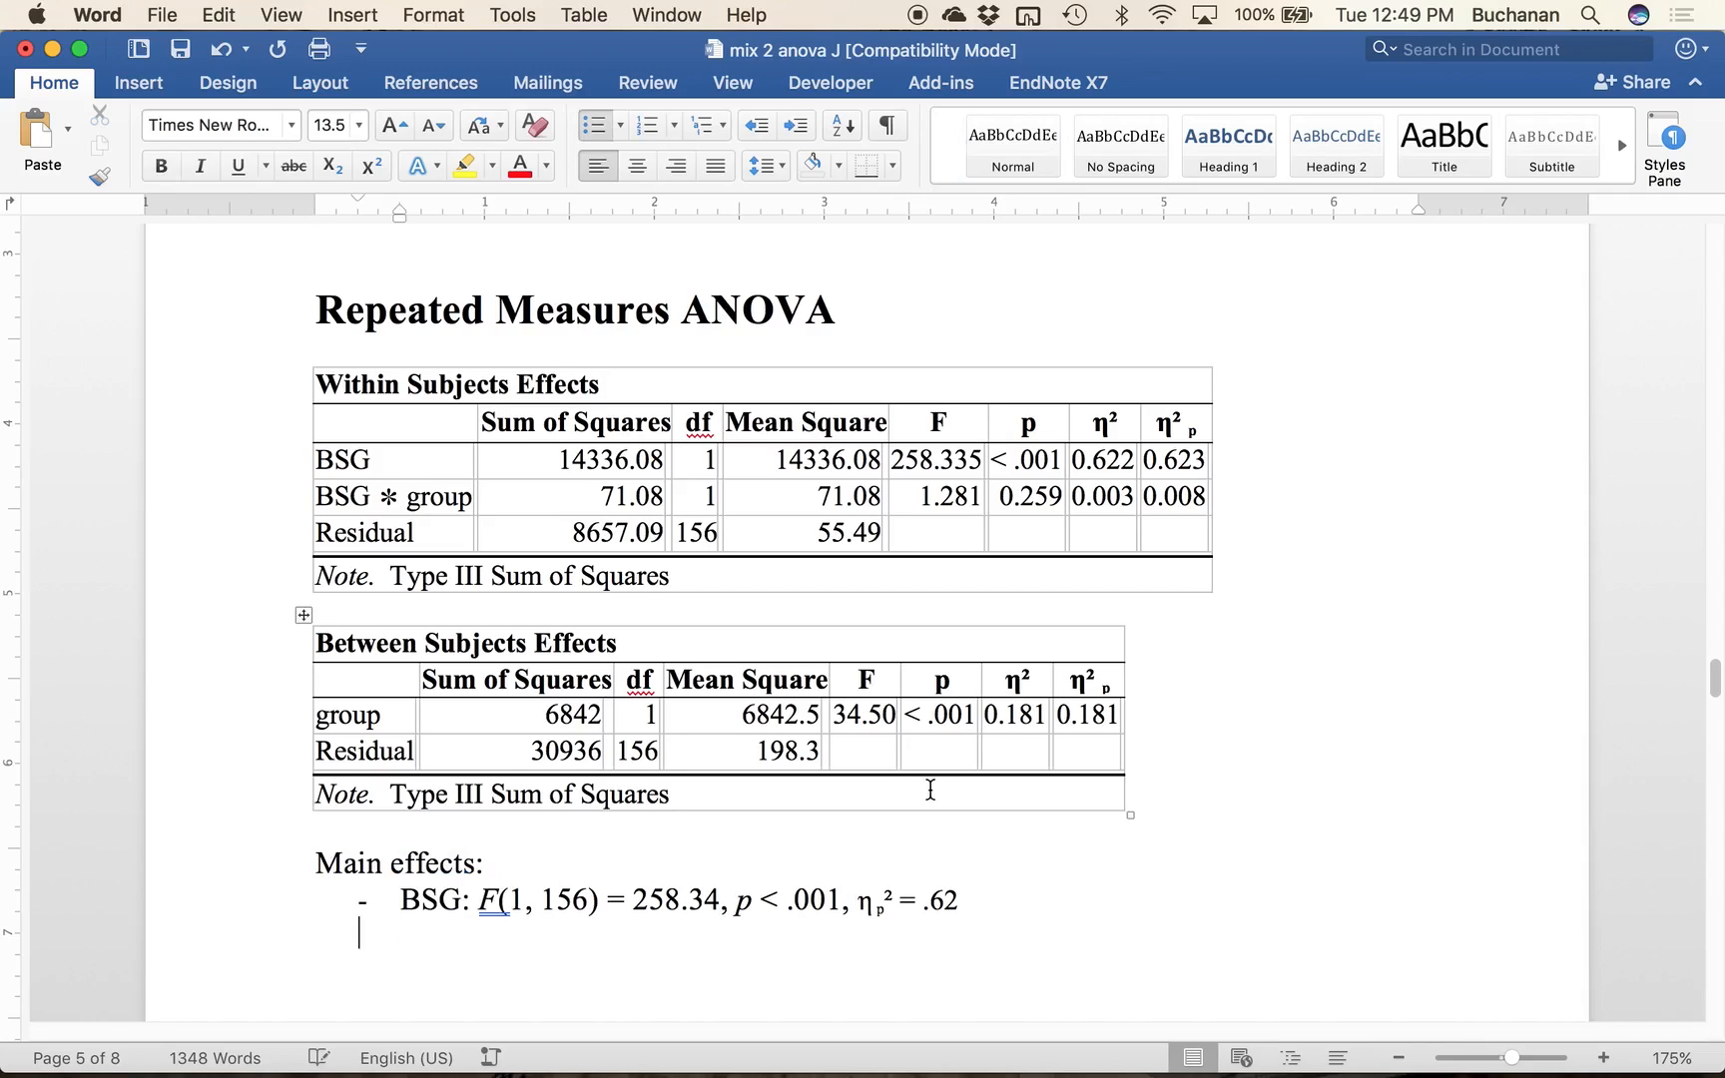
pyautogui.write('Group:')
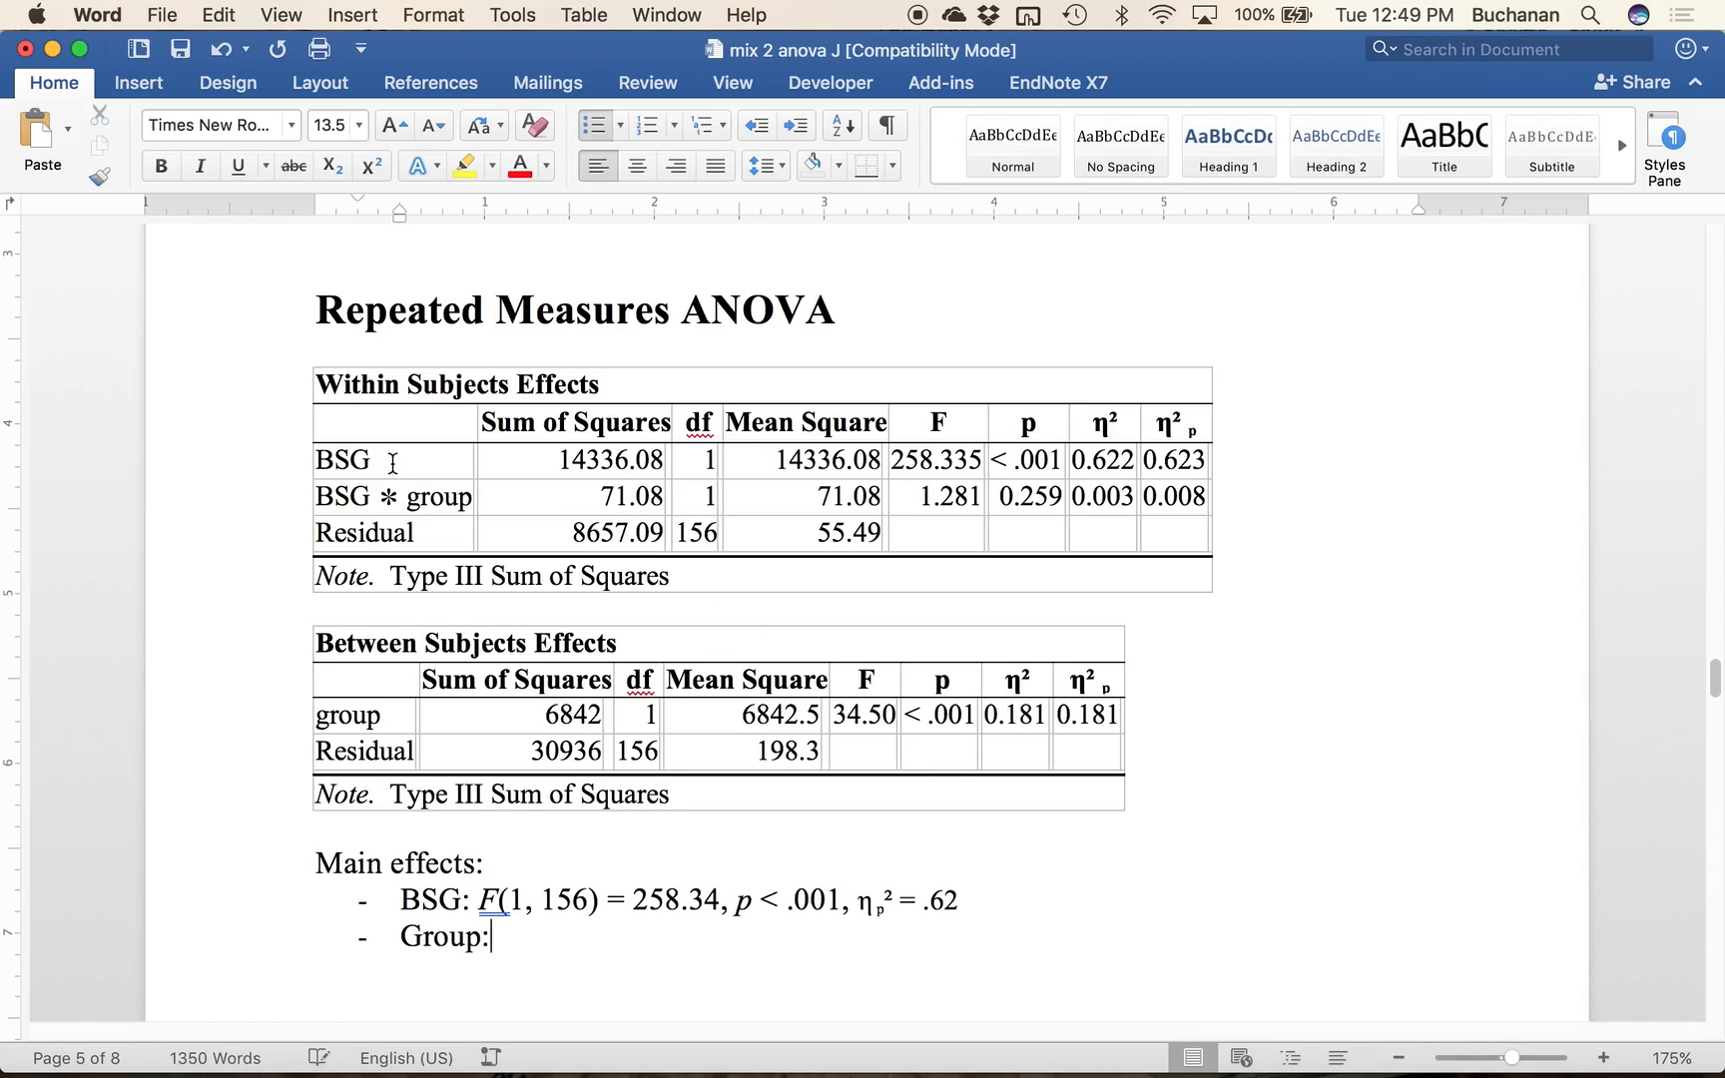
# Step: Highlight the BSG row of the within-subjects table and the group row of the between-subjects table in yellow
pyautogui.moveTo(335, 459); pyautogui.dragTo(1186, 460)
pyautogui.click(464, 166)
pyautogui.click(367, 677)
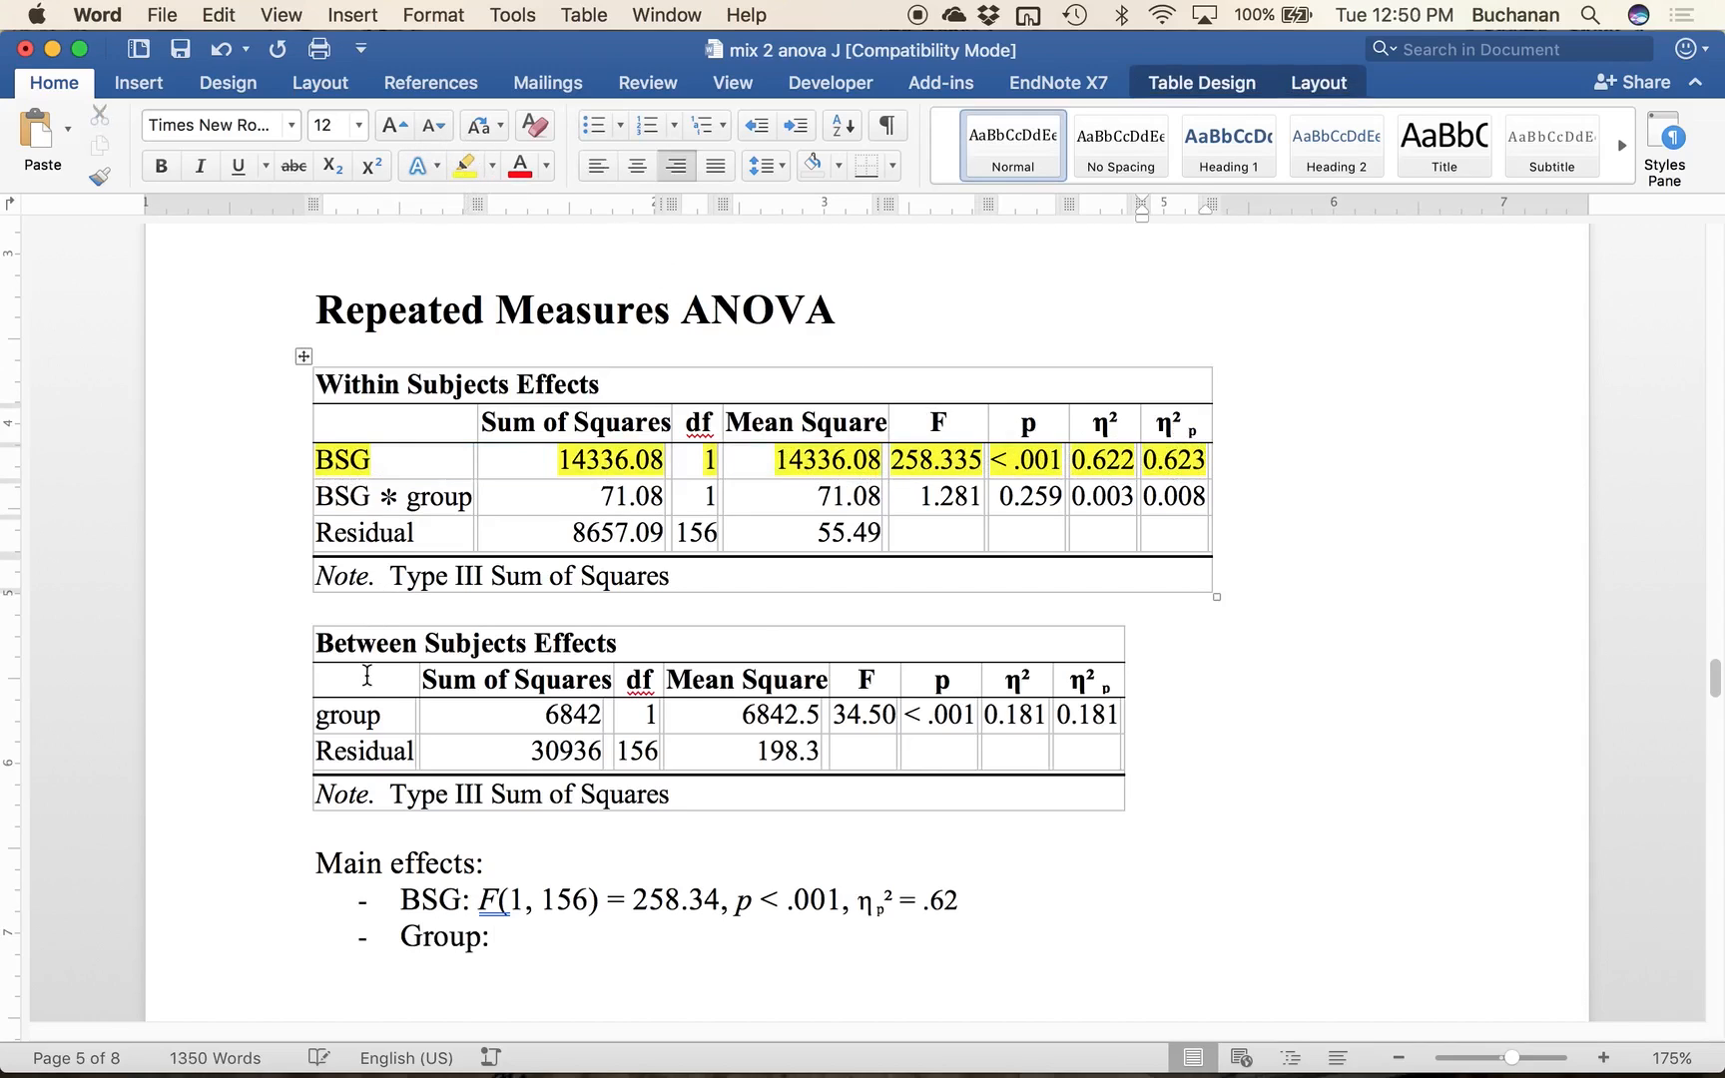
pyautogui.moveTo(328, 726); pyautogui.dragTo(1104, 710)
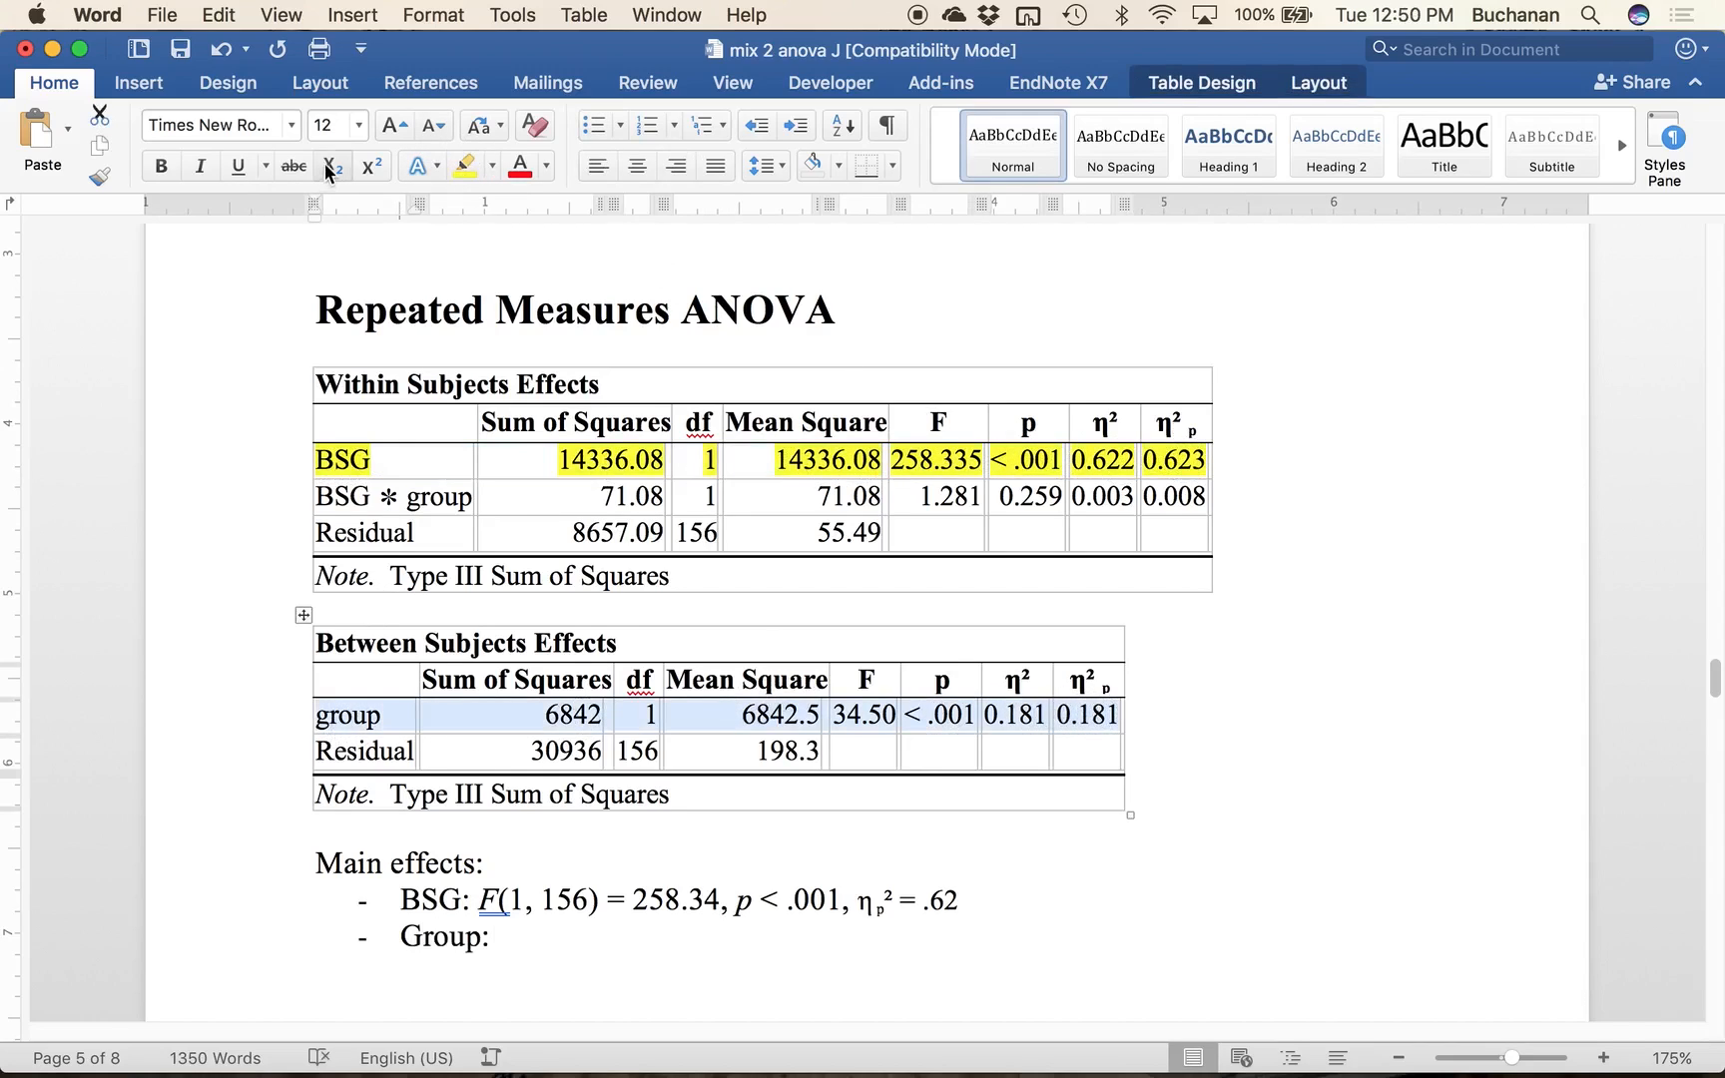
pyautogui.click(465, 168)
# Step: Continue the Group bullet with "F(1, 156) = 34.50,", setting the F in italics
pyautogui.click(522, 943)
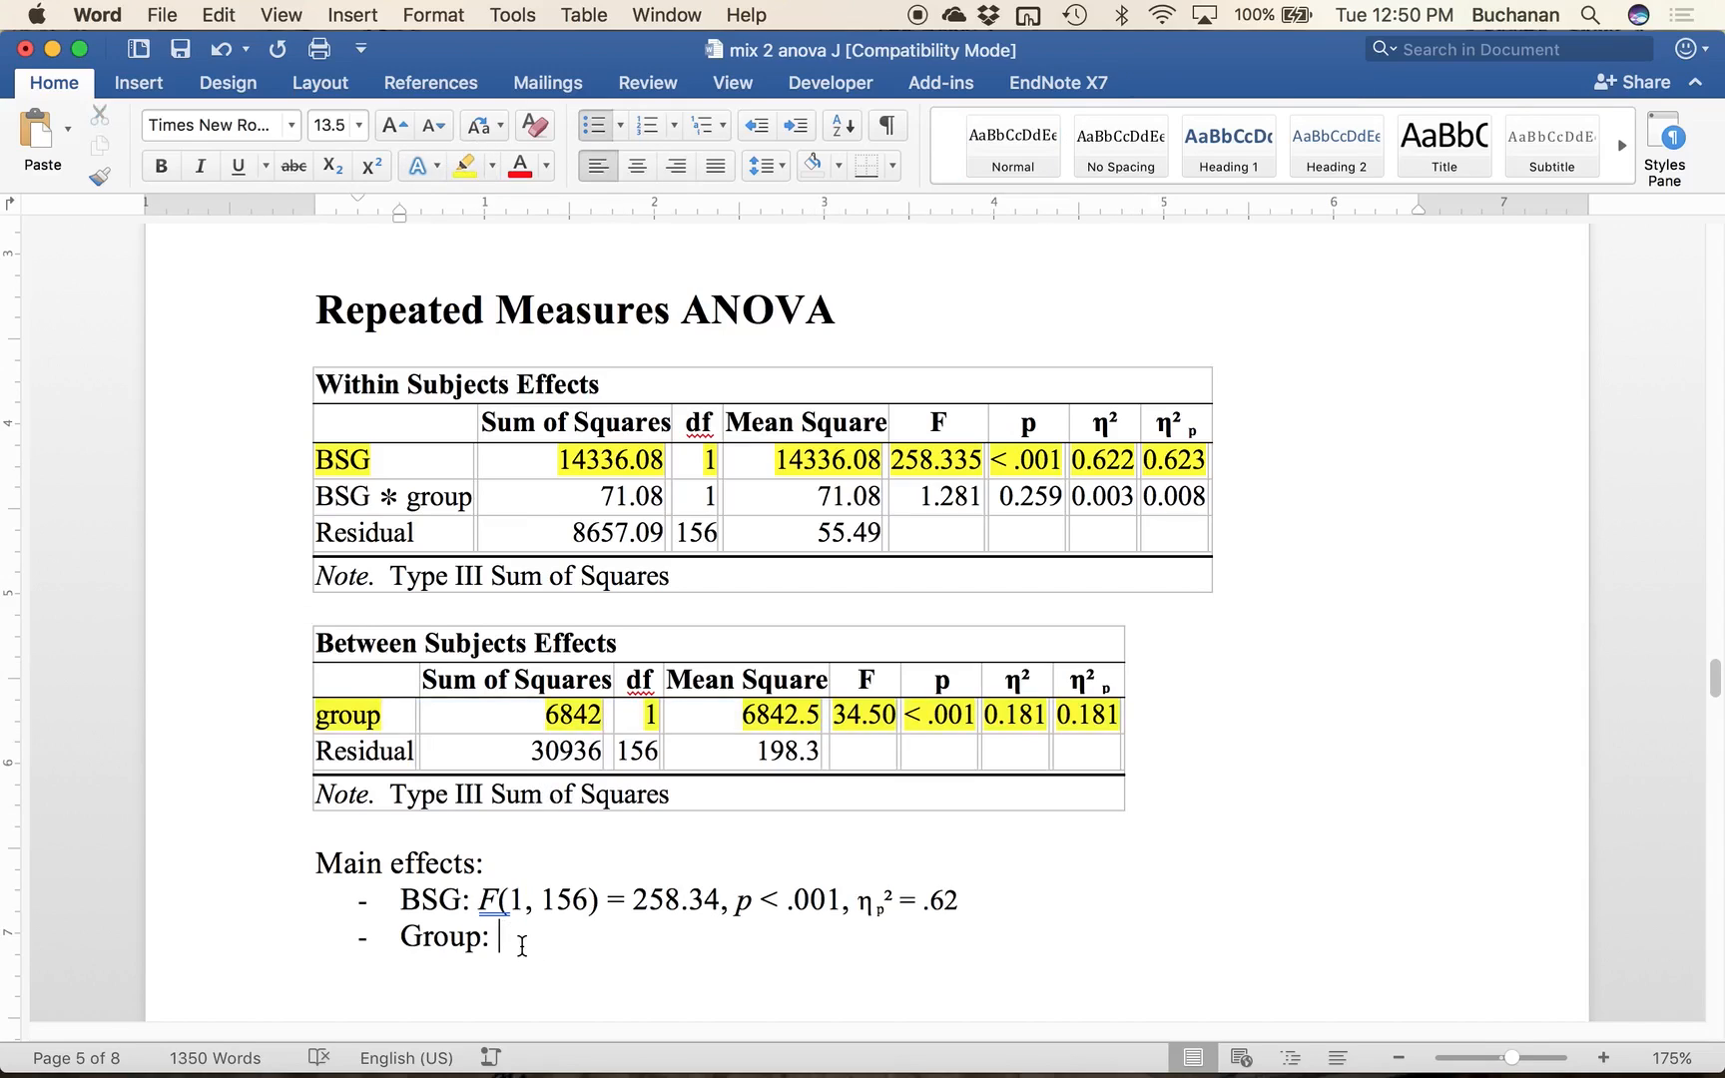
pyautogui.press('super+i')
pyautogui.write('F')
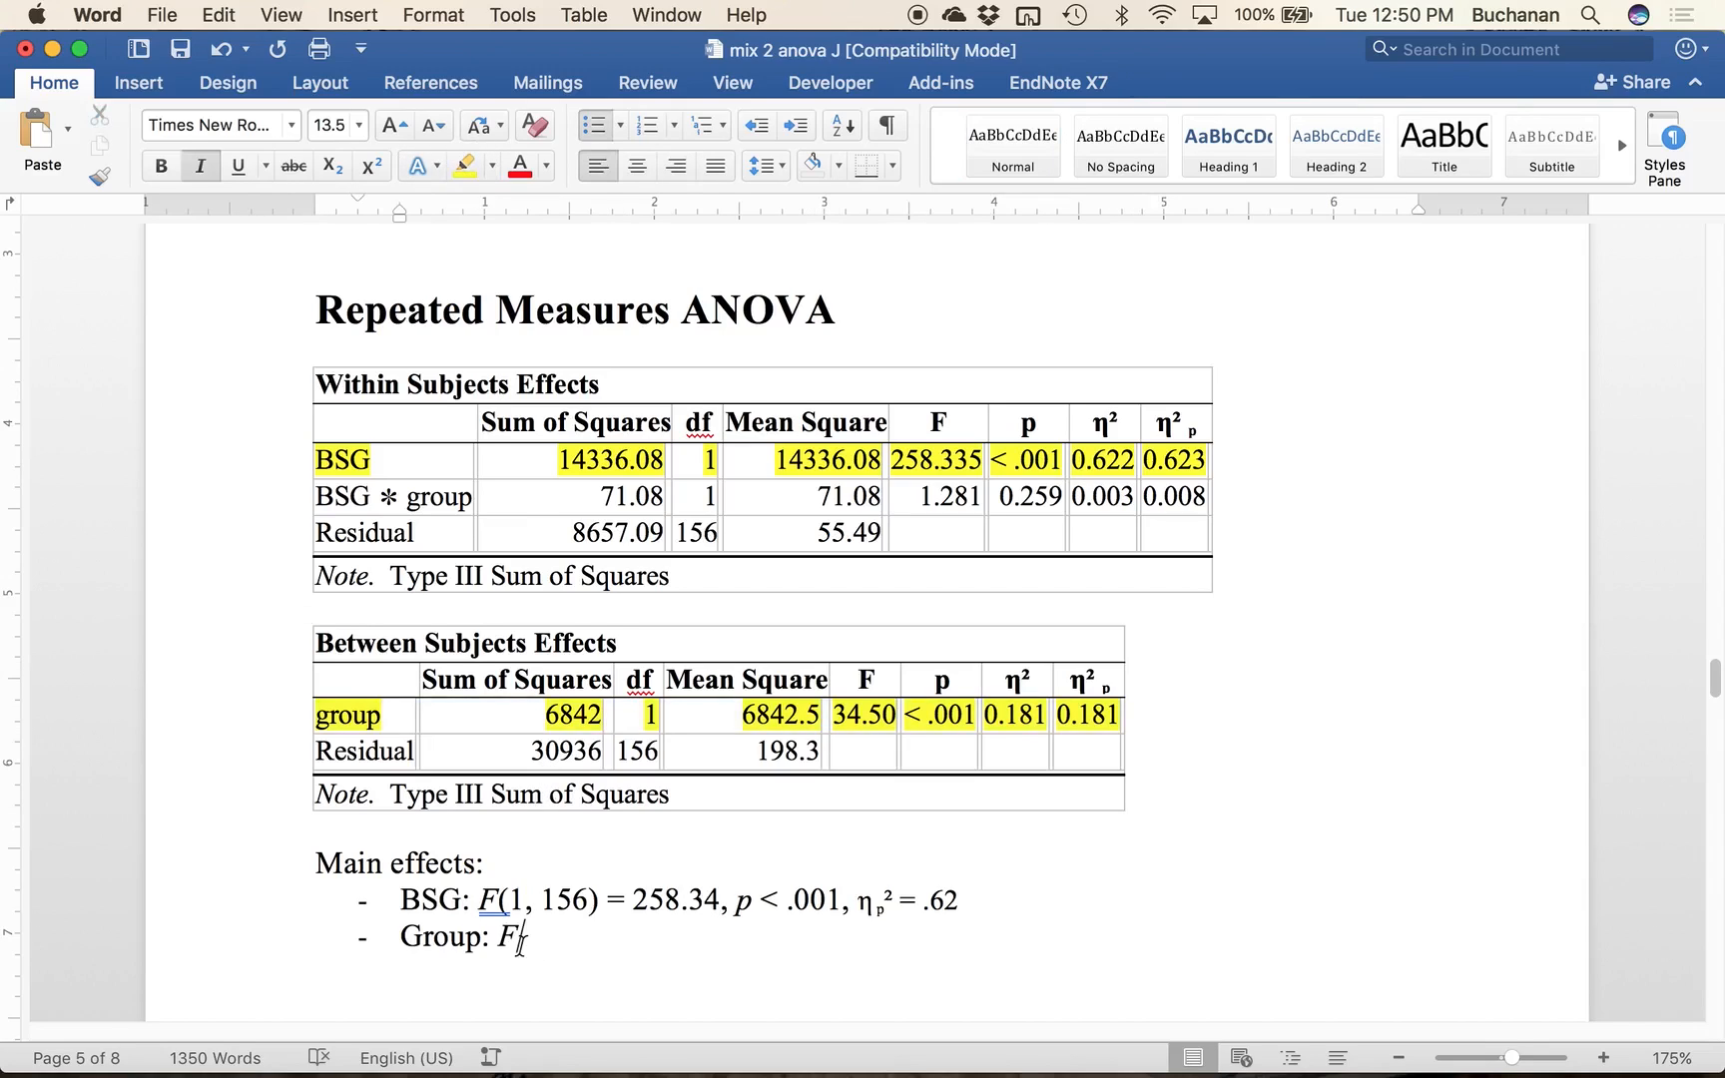
pyautogui.press('super+i')
pyautogui.write('(1, ')
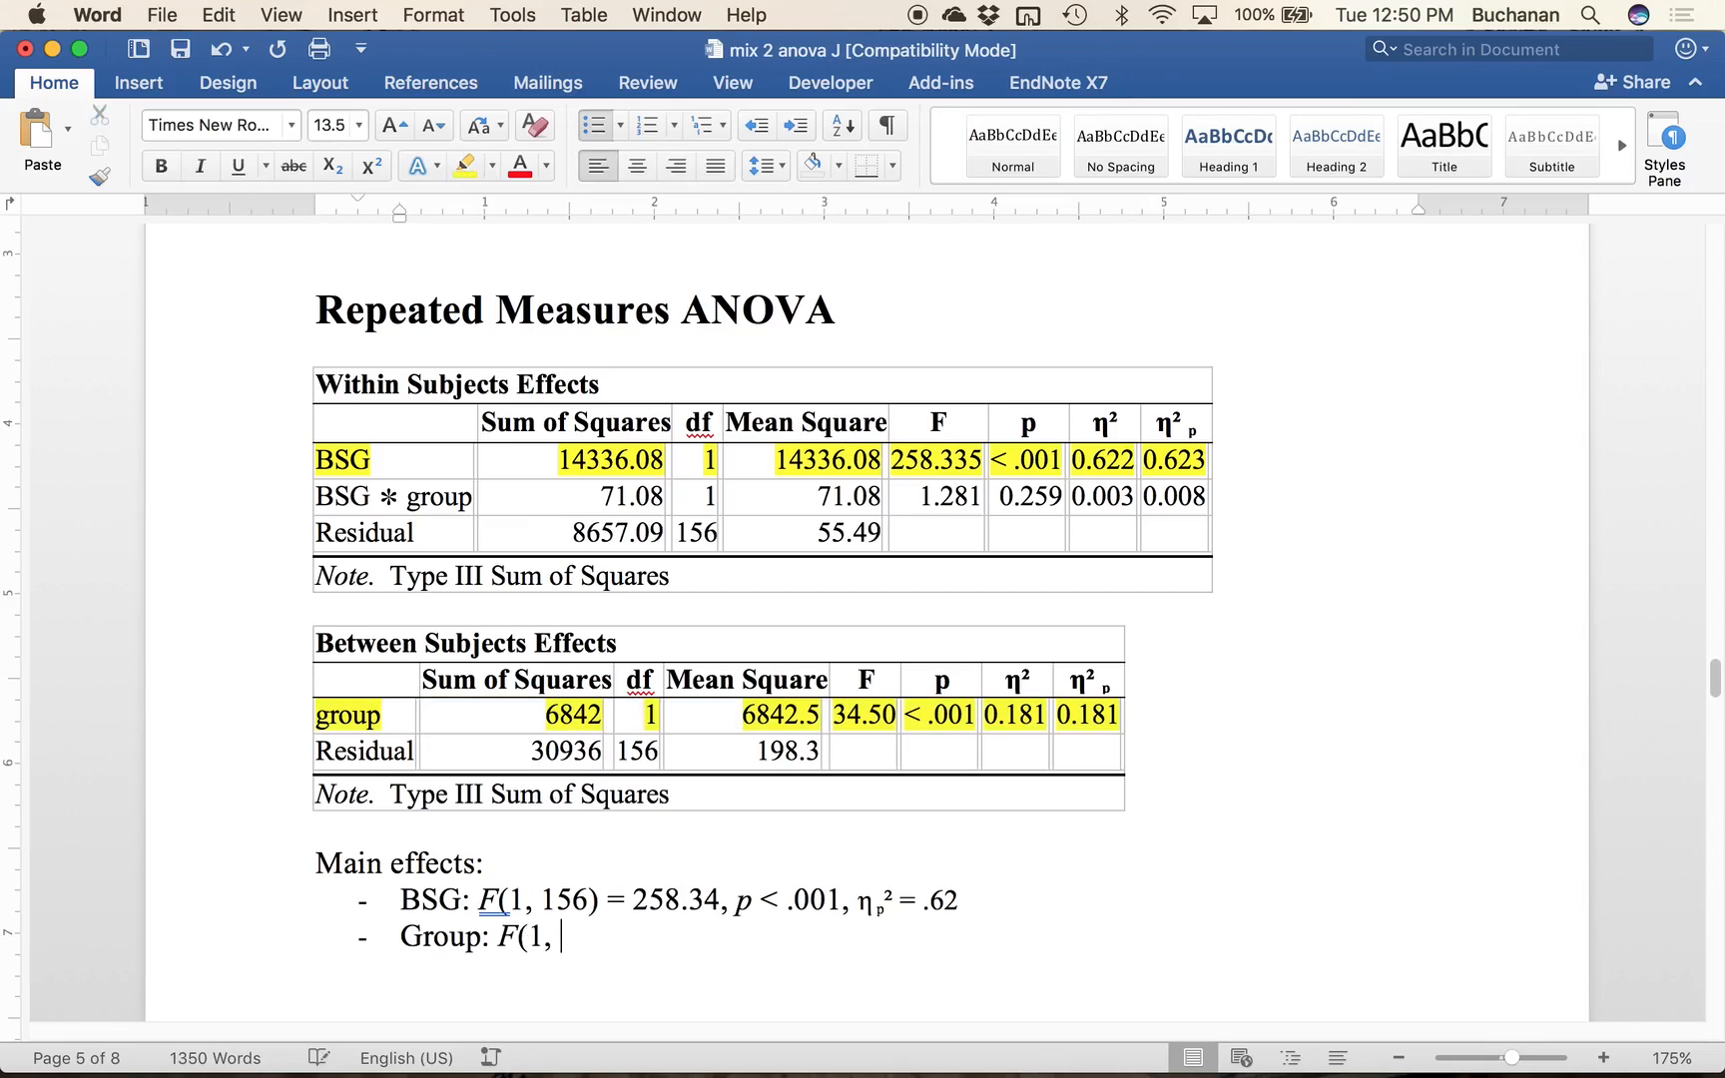
pyautogui.write('156) =')
pyautogui.click(646, 714)
pyautogui.click(634, 756)
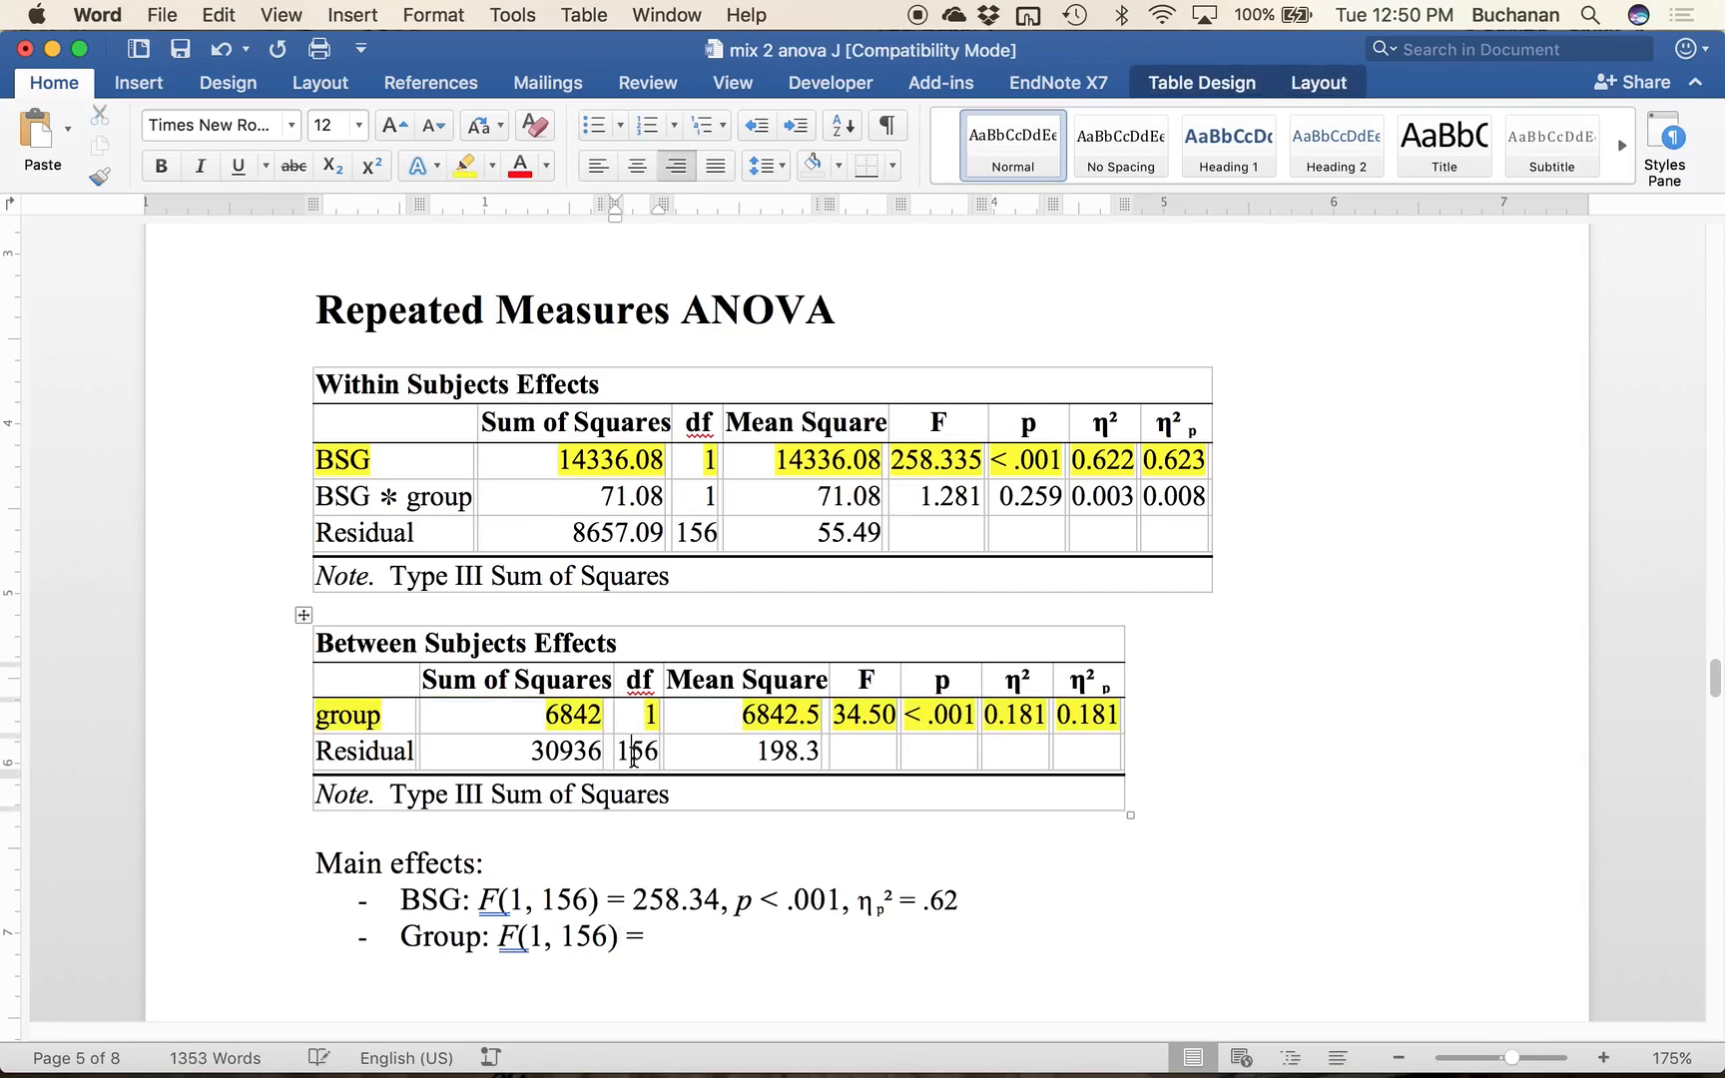
pyautogui.click(693, 928)
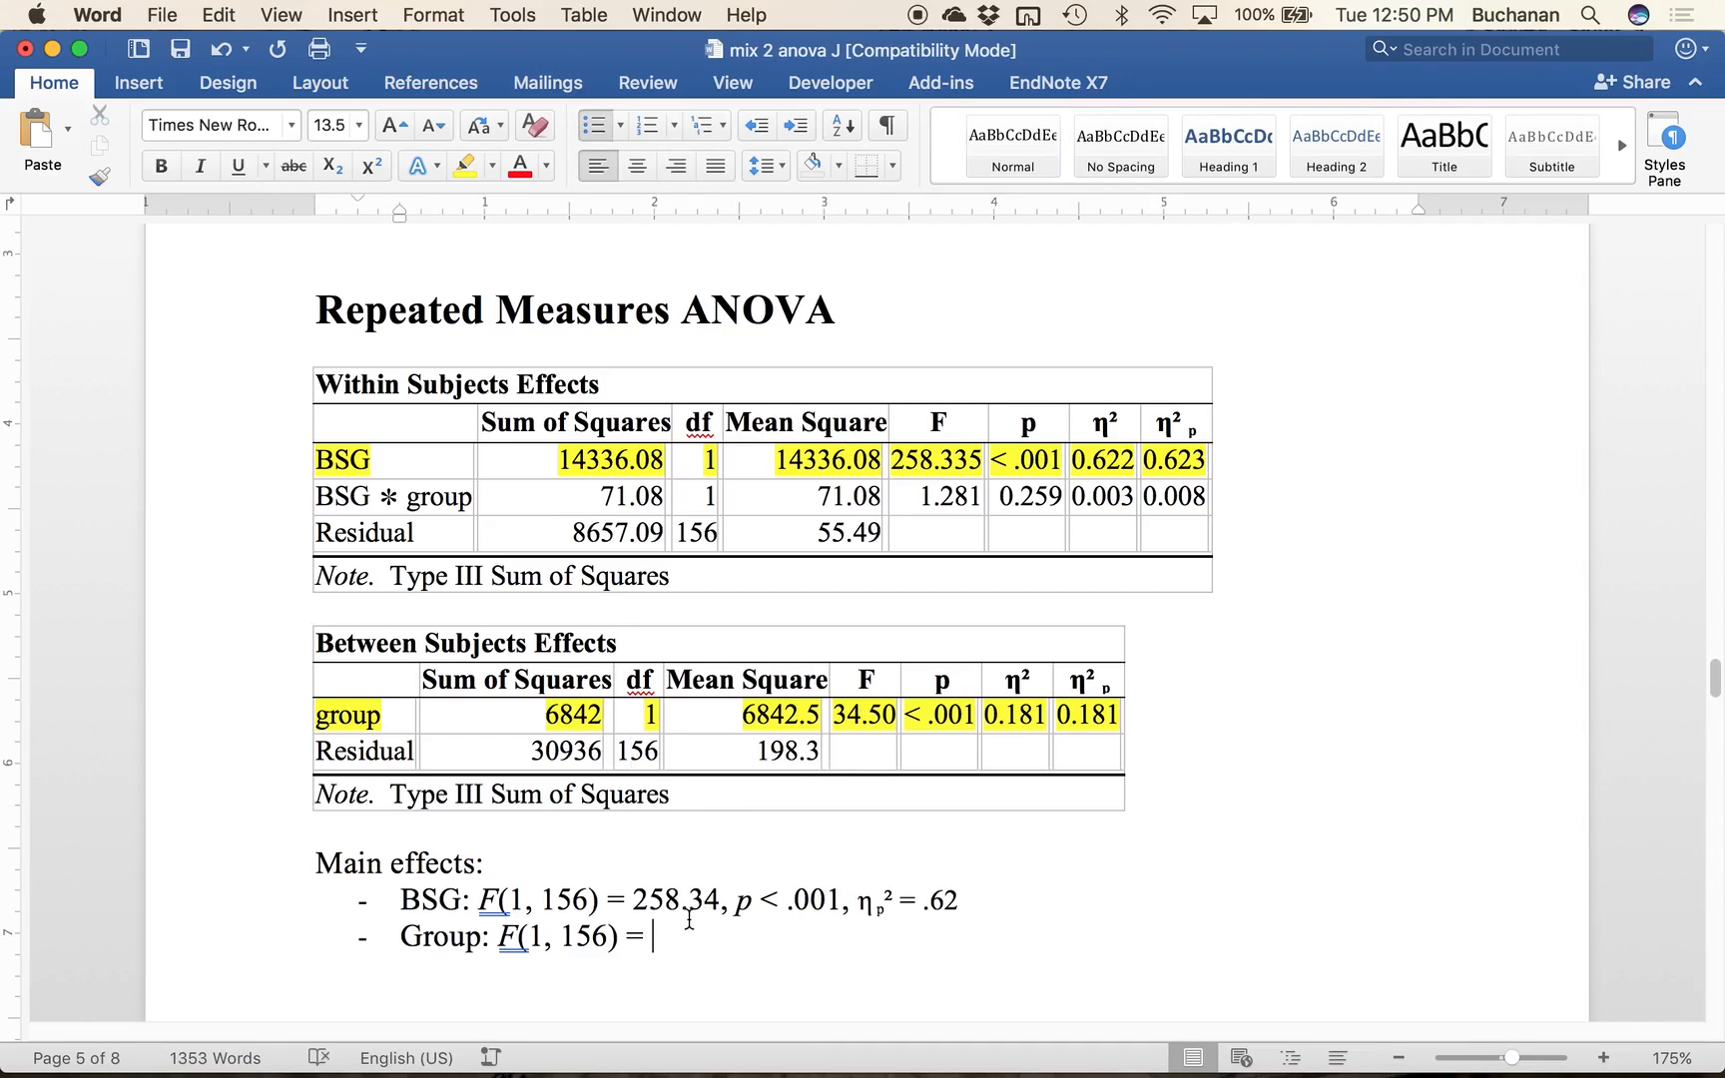
pyautogui.write('34.50,')
# Step: Copy the p and partial eta squared text from the BSG bullet to the end of the Group bullet and change the effect size to .18
pyautogui.moveTo(736, 902); pyautogui.dragTo(958, 900)
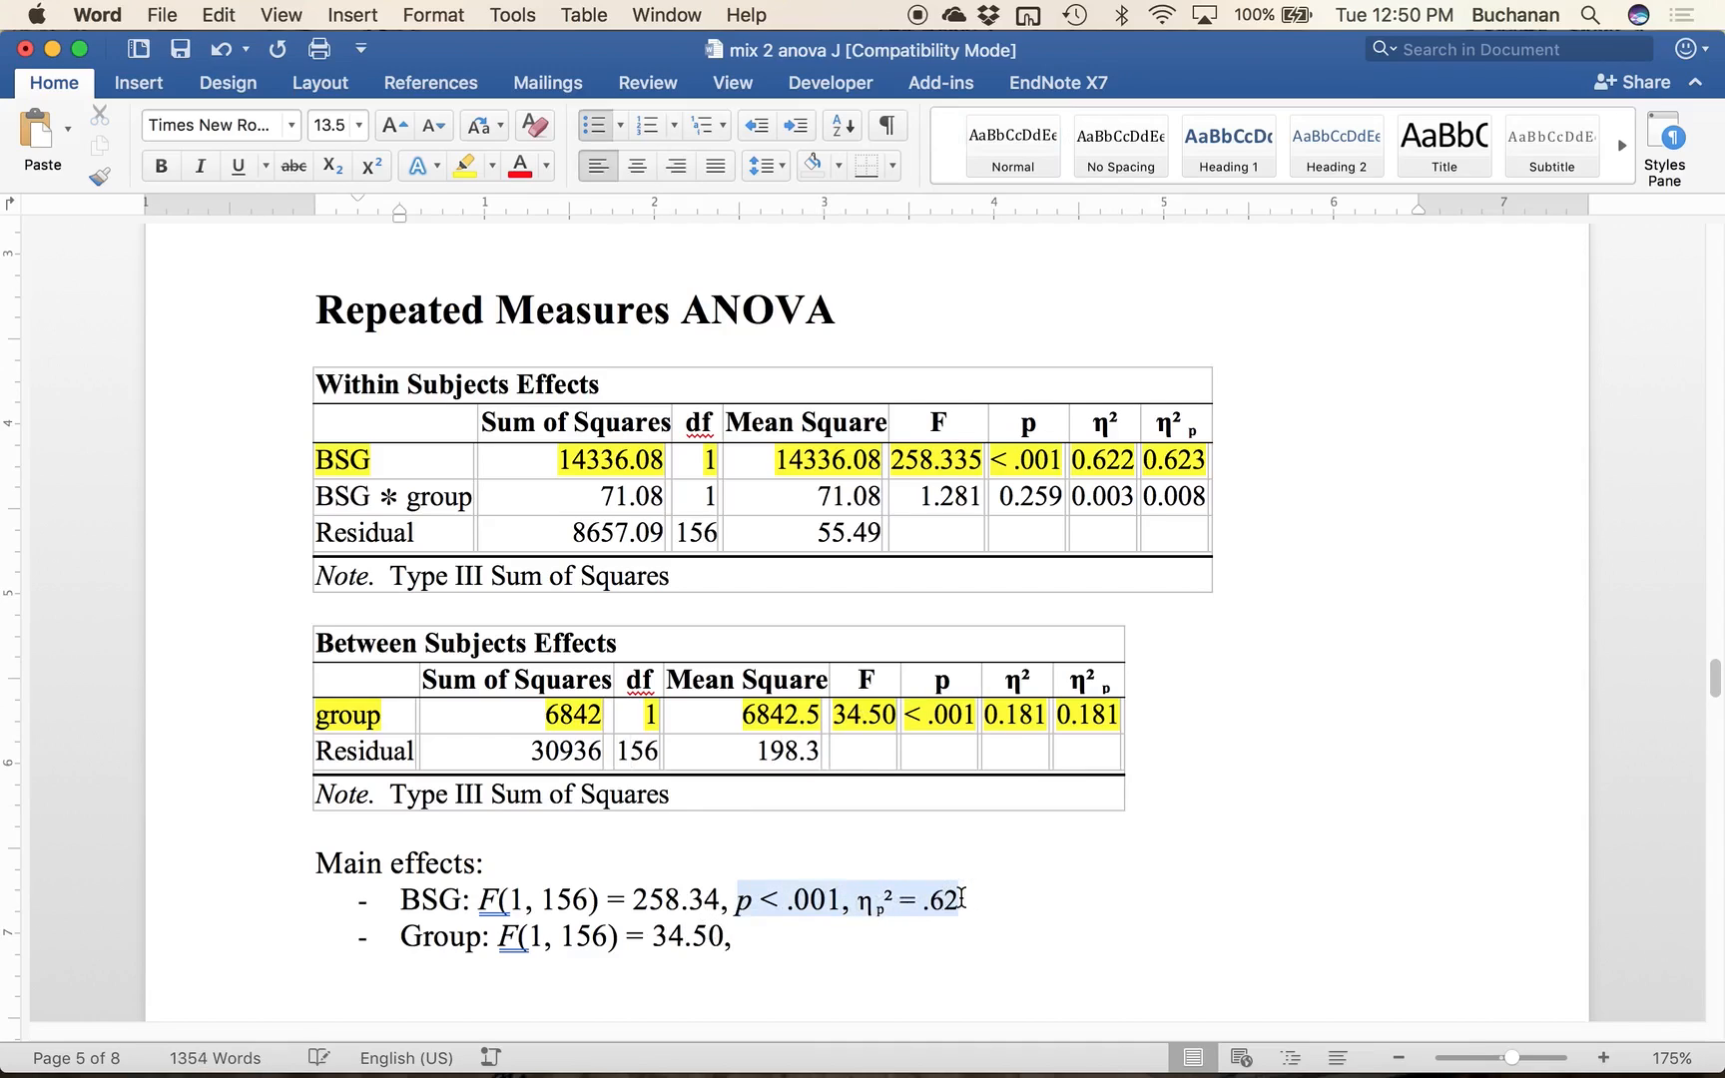
pyautogui.press('super+c')
pyautogui.click(808, 946)
pyautogui.press('super+v')
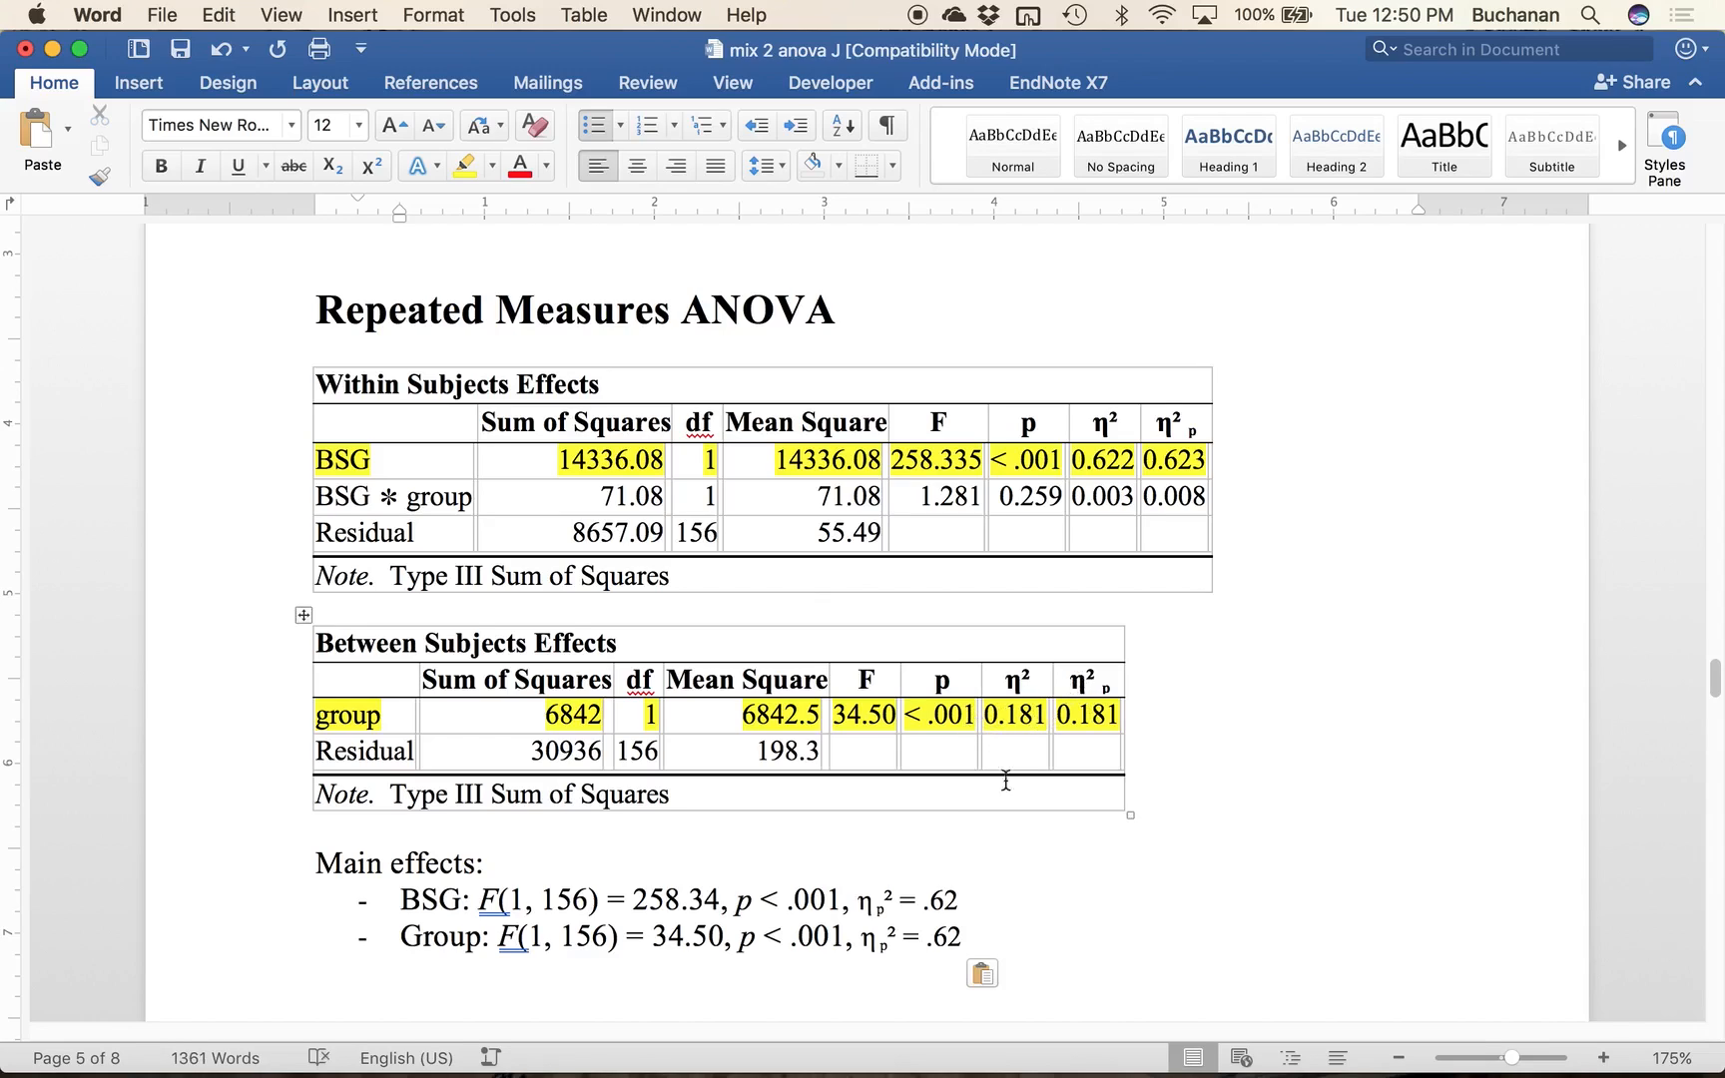
pyautogui.click(797, 938)
pyautogui.click(966, 938)
pyautogui.press('BackSpace')
pyautogui.press('BackSpace')
pyautogui.write('18')
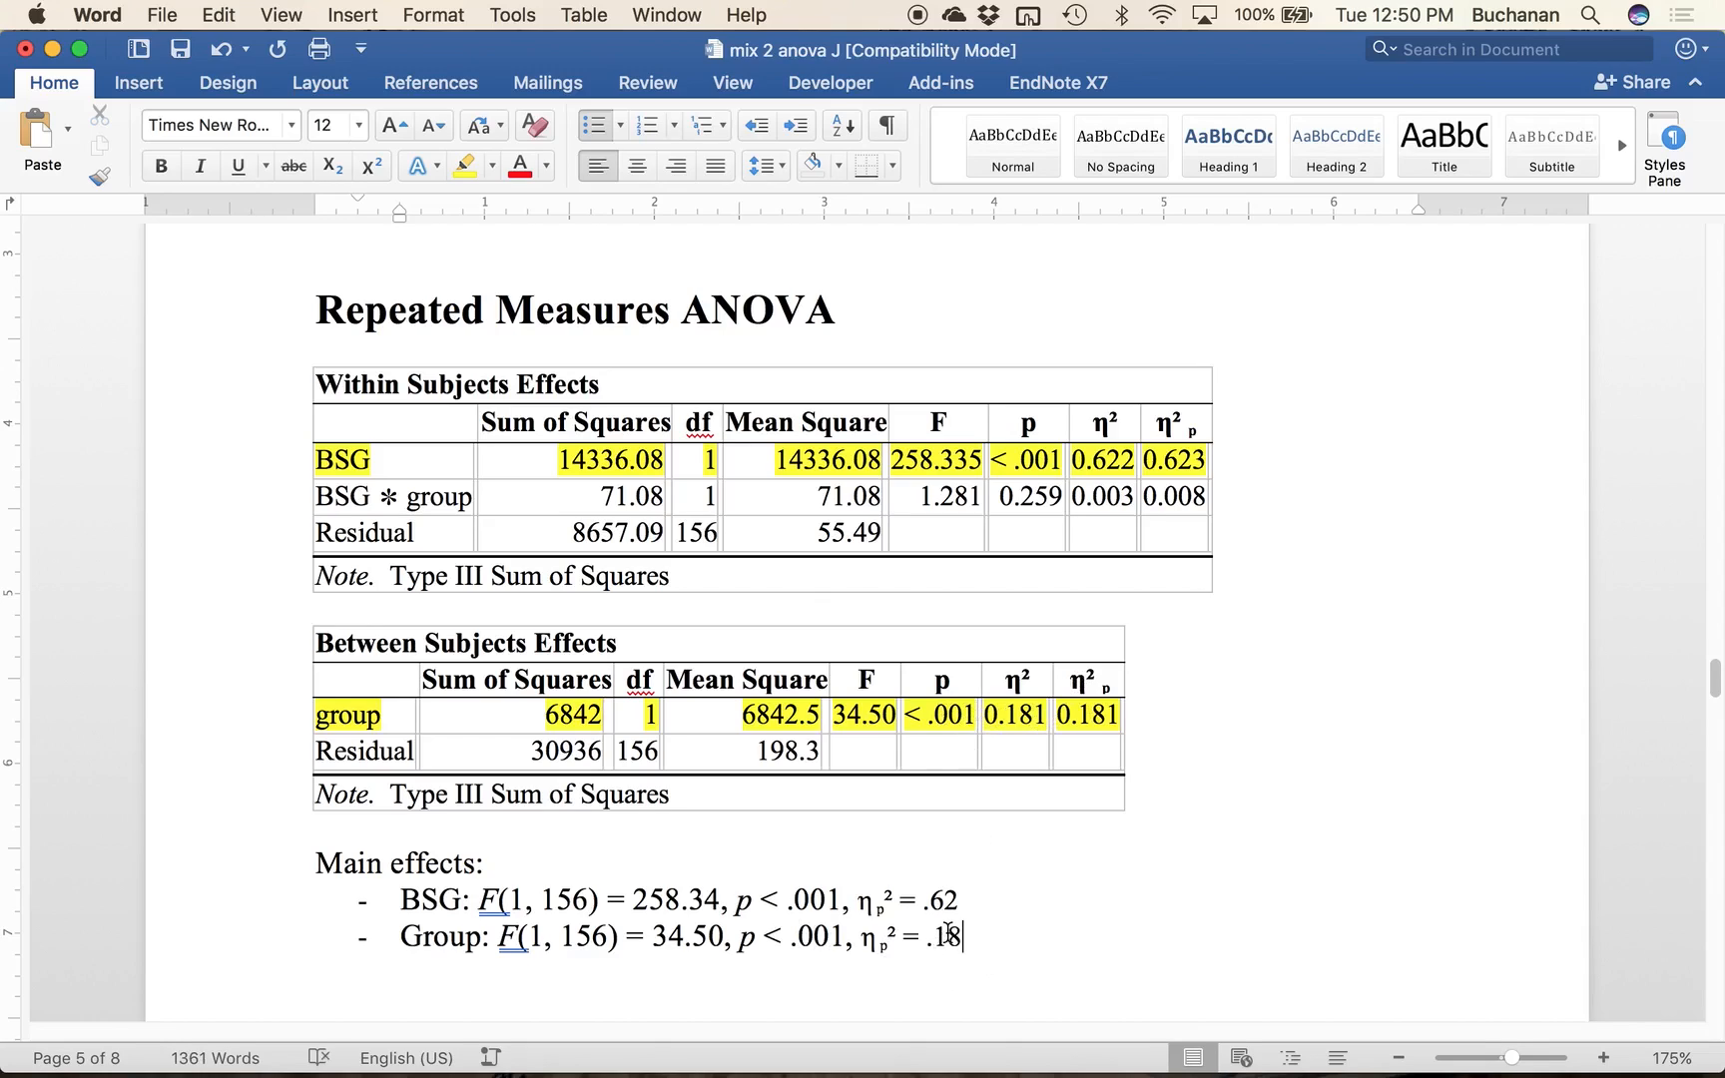
# Step: Add an "Interaction:" line below the main effects, separated by a blank line, and start a dash list under it
pyautogui.press('Return')
pyautogui.press('Return')
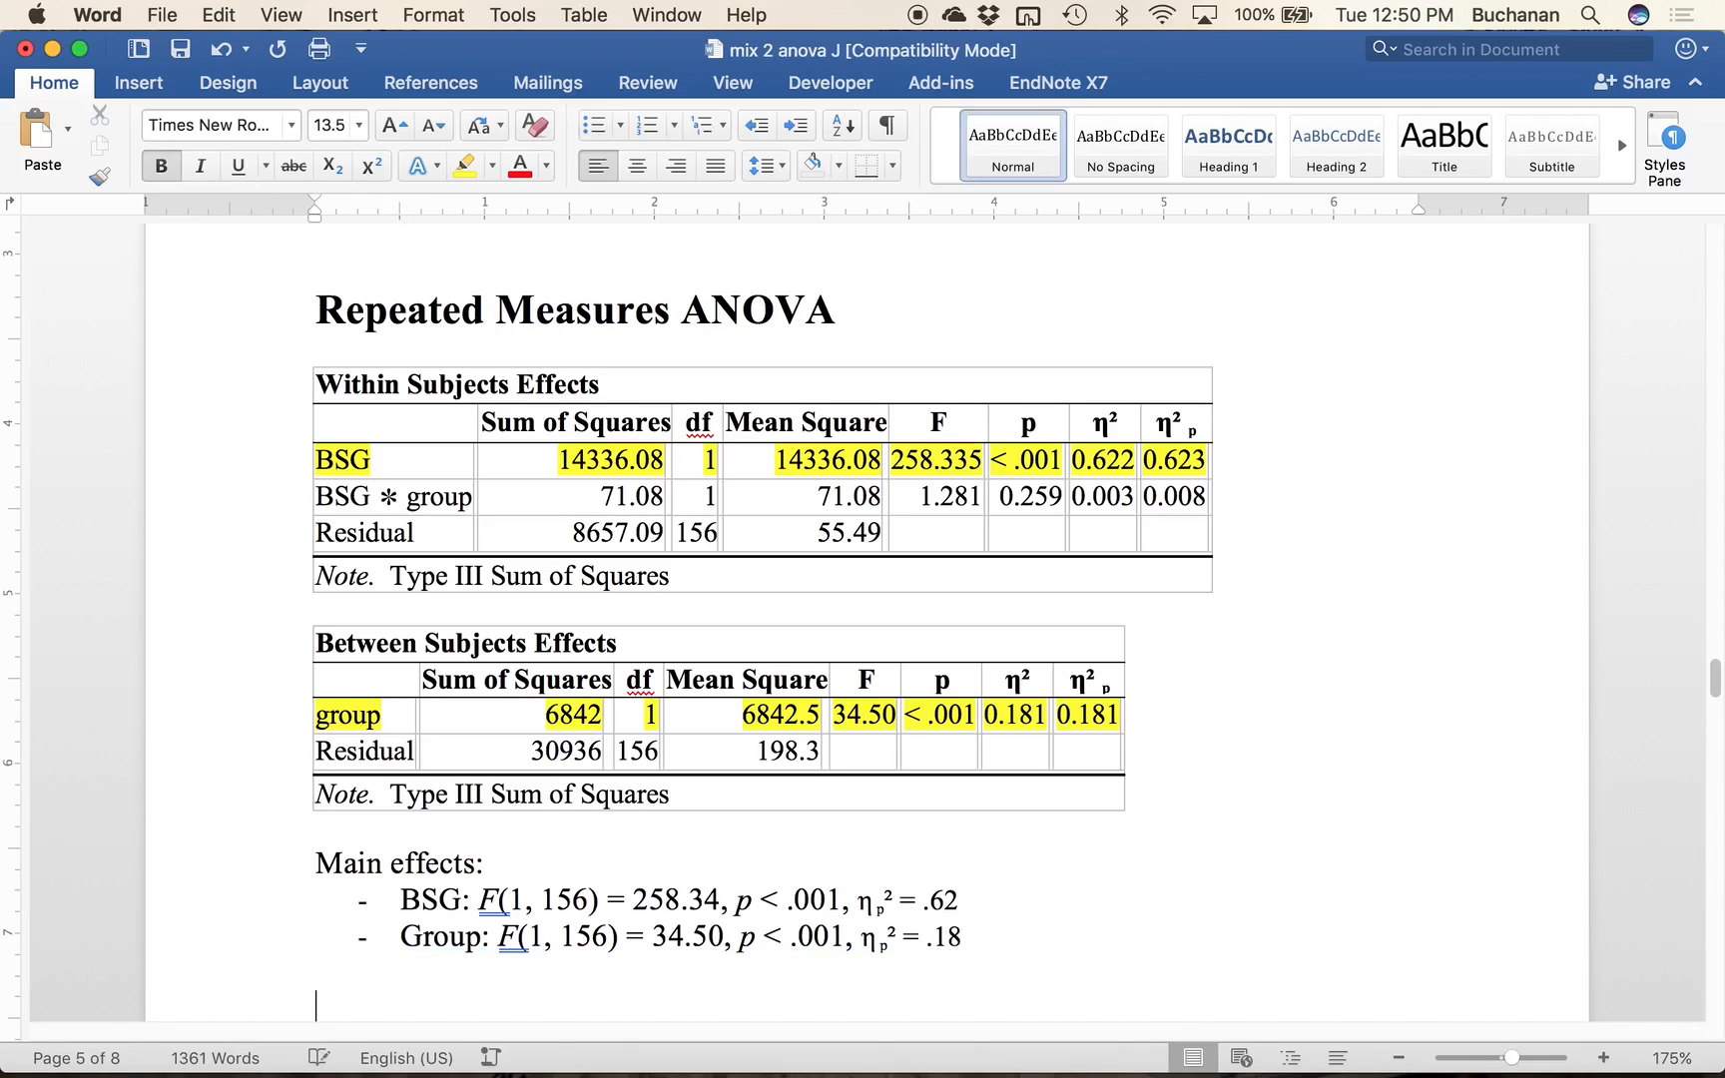
pyautogui.write('Interact')
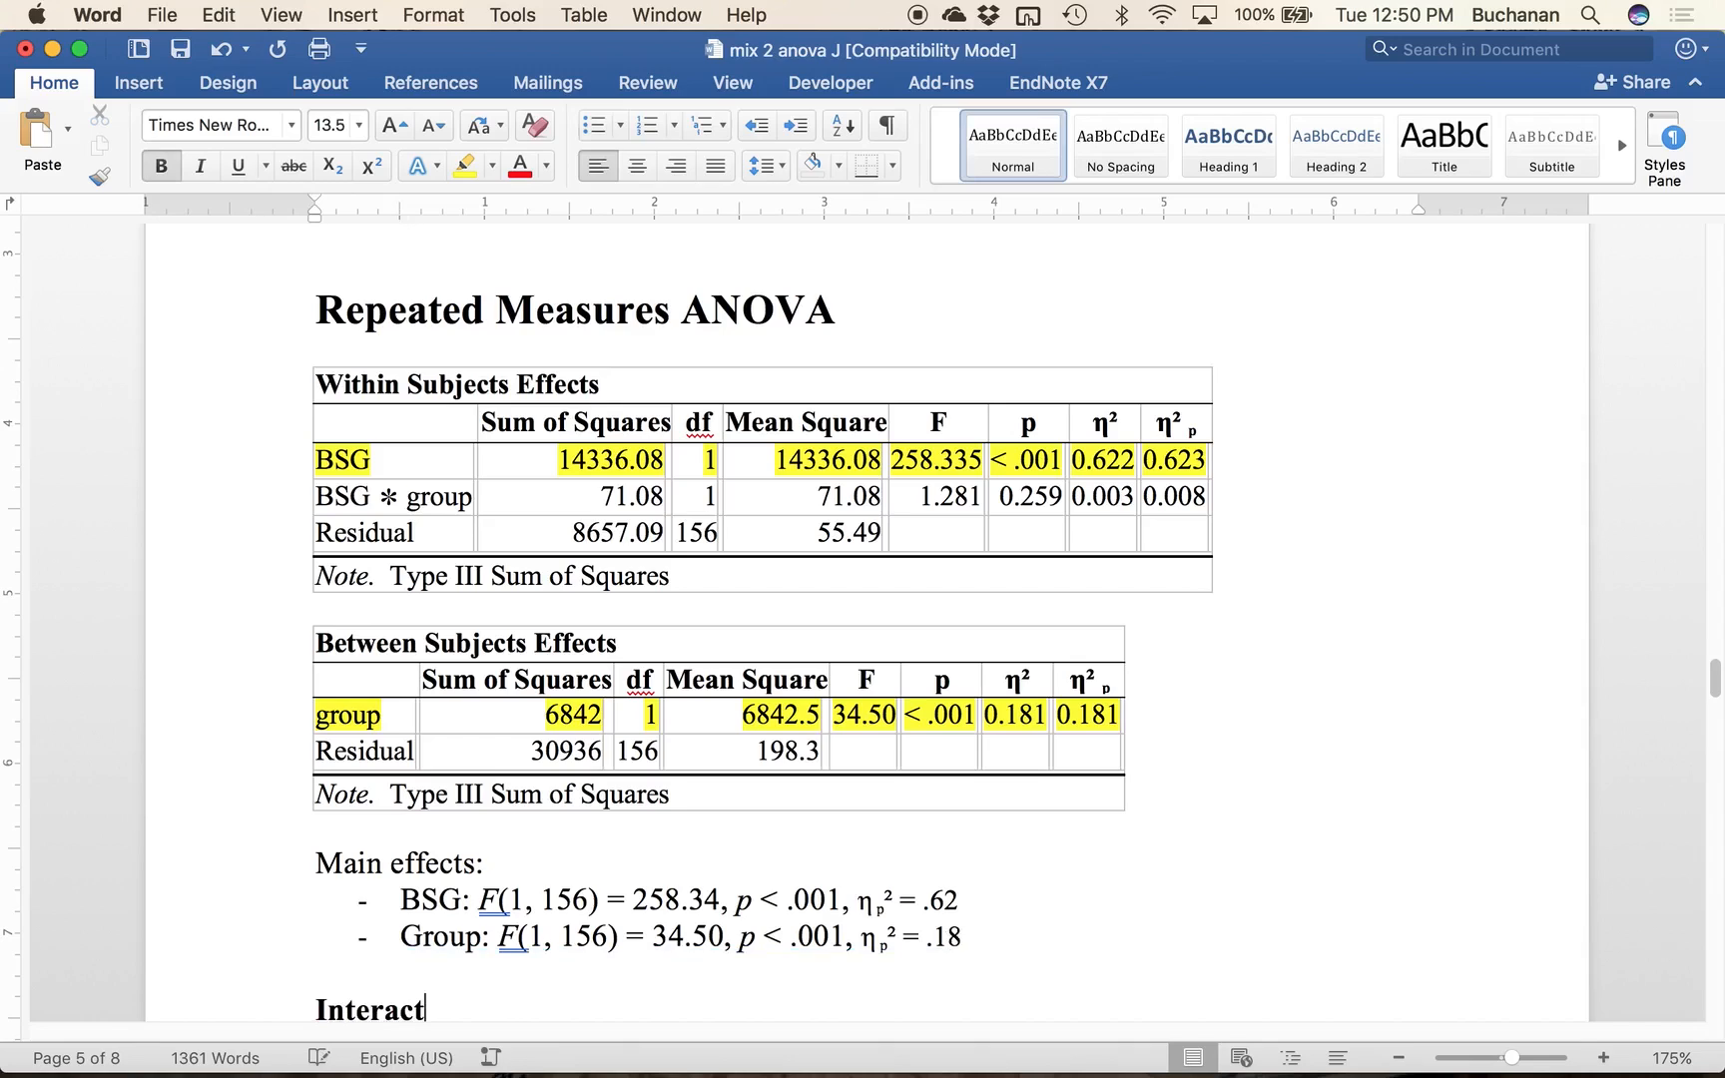
pyautogui.write('ion:')
pyautogui.press('Return')
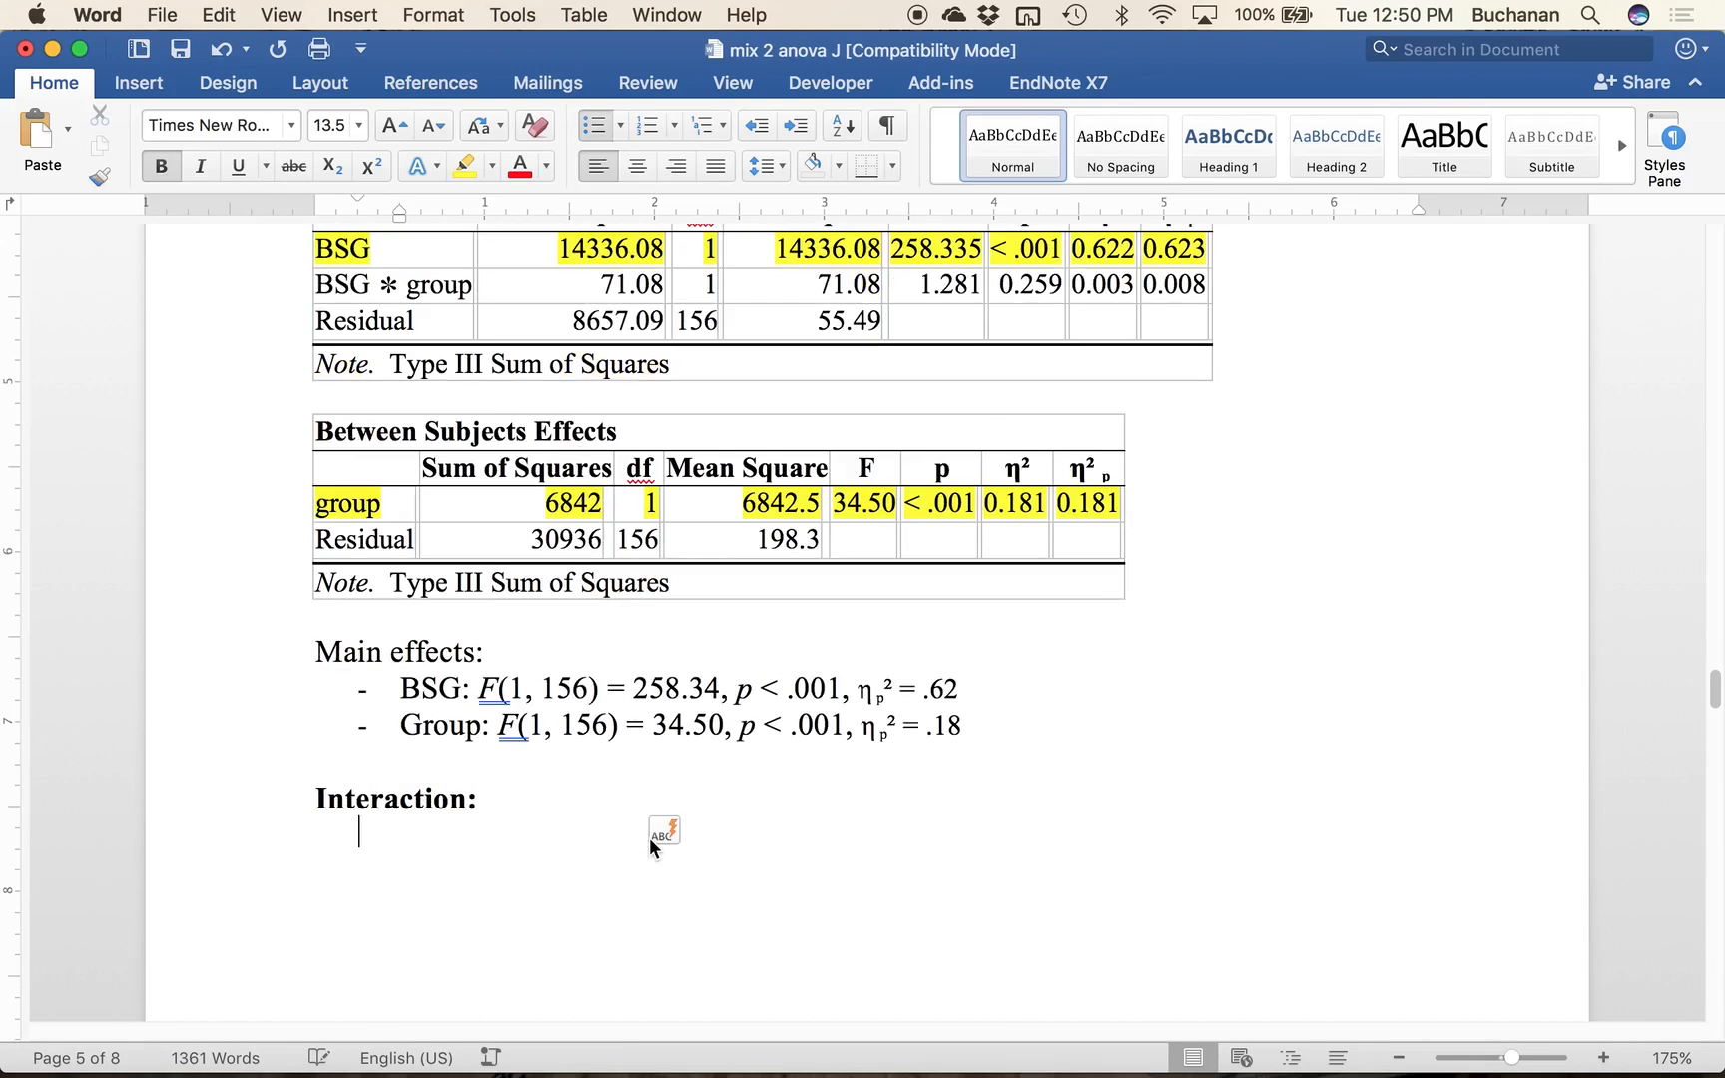
# Step: Highlight the BSG * group row of the within-subjects table in yellow and return to the list under Interaction
pyautogui.moveTo(344, 284); pyautogui.dragTo(1196, 342)
pyautogui.click(477, 177)
pyautogui.click(474, 885)
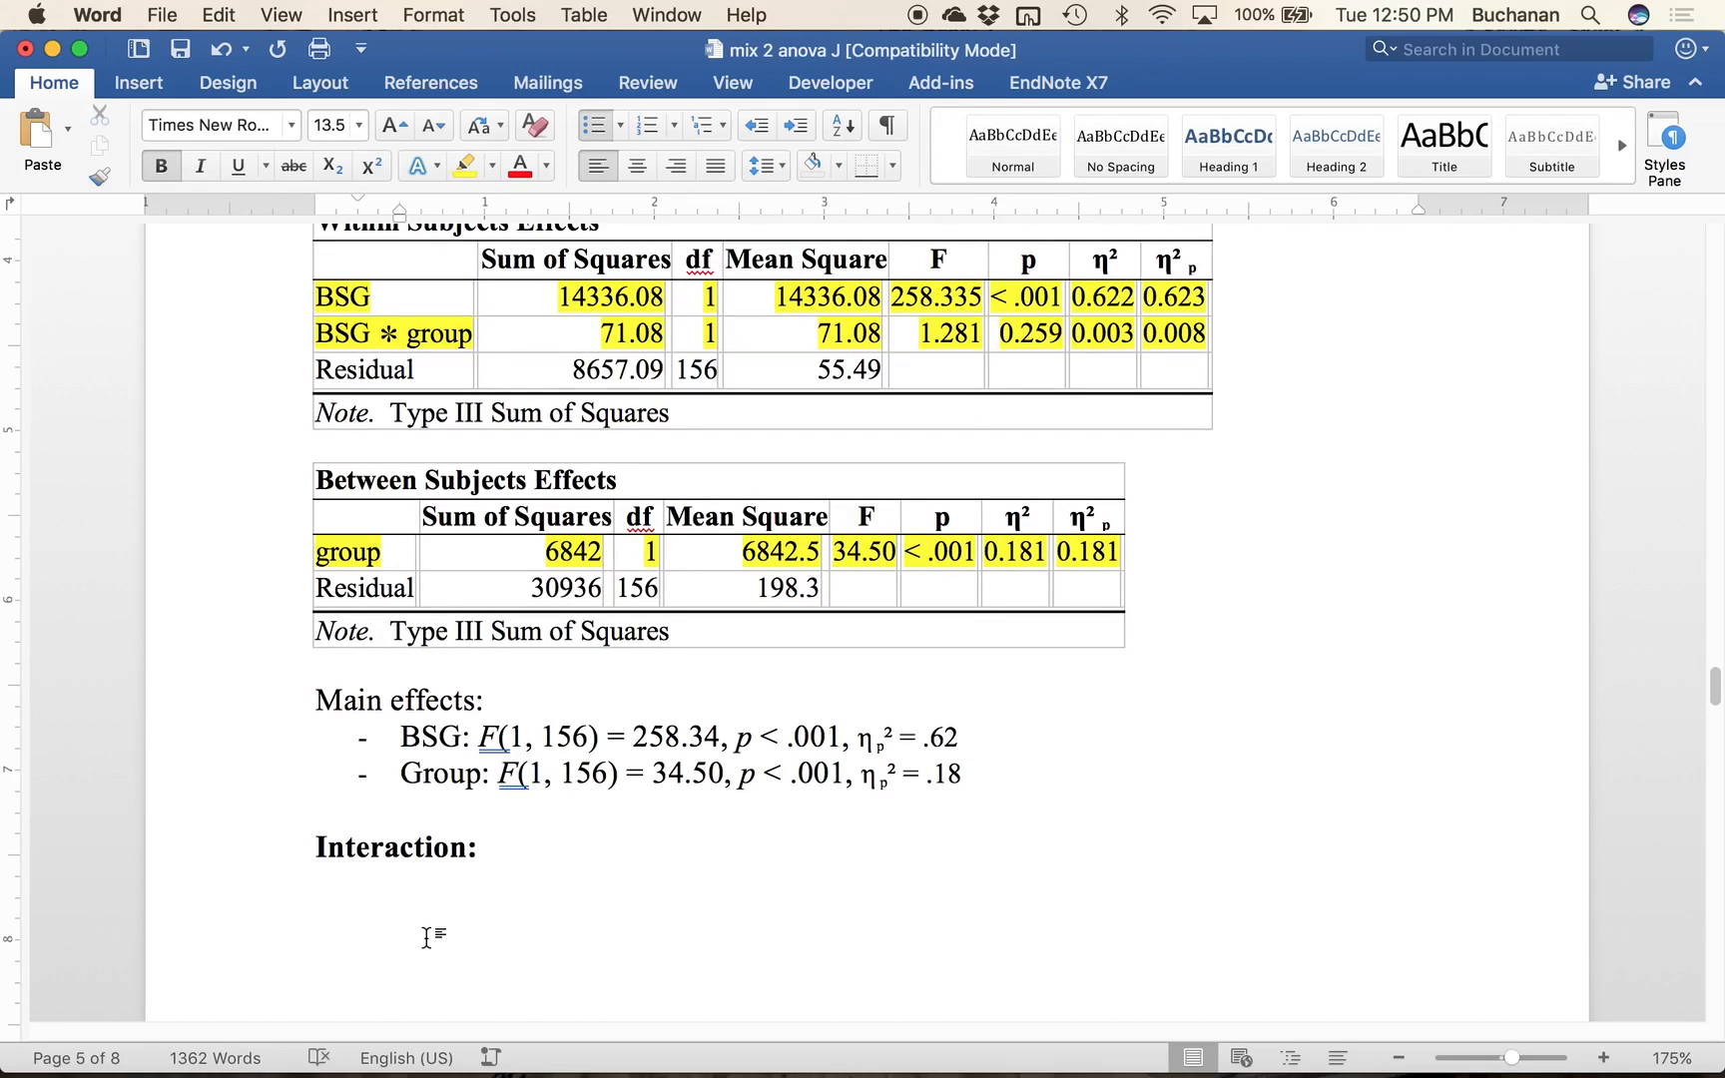
# Step: Start a dash bullet under Interaction with "F(1, 156)", setting the F in italics
pyautogui.write('-')
pyautogui.press('super+i')
pyautogui.write('F(')
pyautogui.press('super+i')
pyautogui.write('1,156')
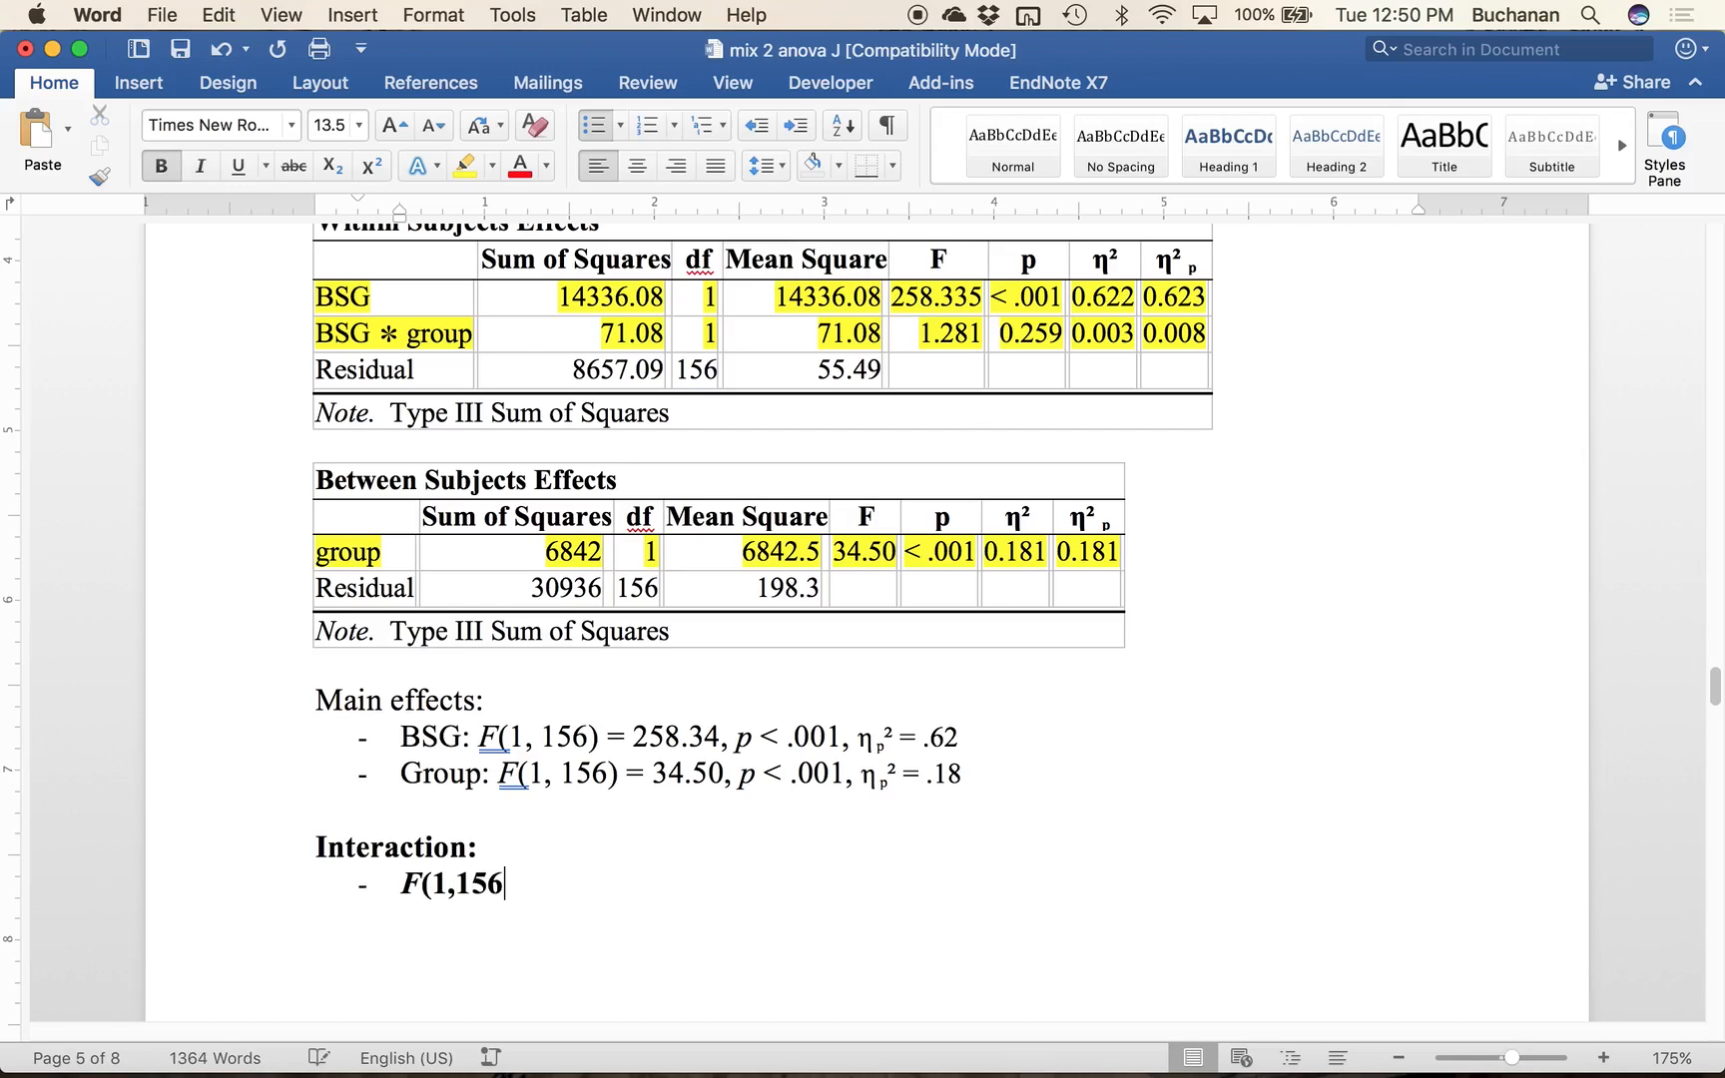
pyautogui.write(')')
# Step: Remove the bold formatting from the Interaction line and its bullet
pyautogui.moveTo(405, 885); pyautogui.dragTo(521, 885)
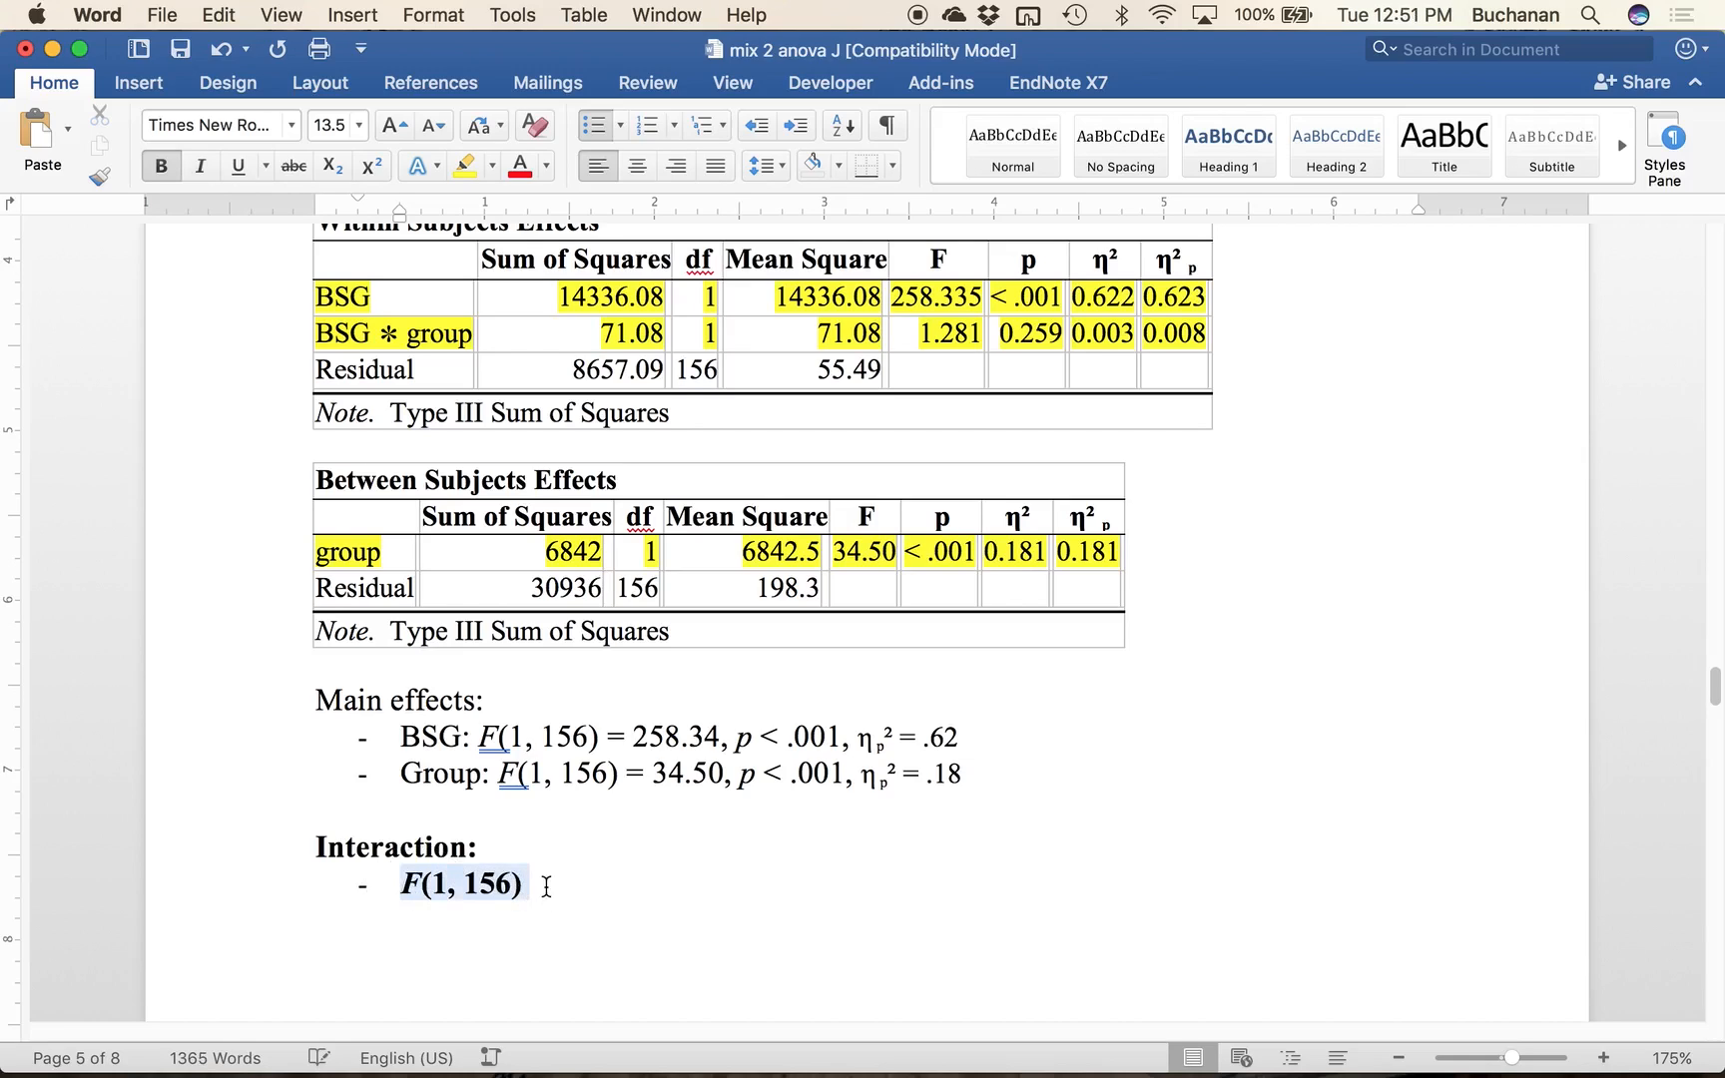
pyautogui.click(550, 886)
pyautogui.click(340, 888)
pyautogui.moveTo(340, 887); pyautogui.dragTo(261, 850)
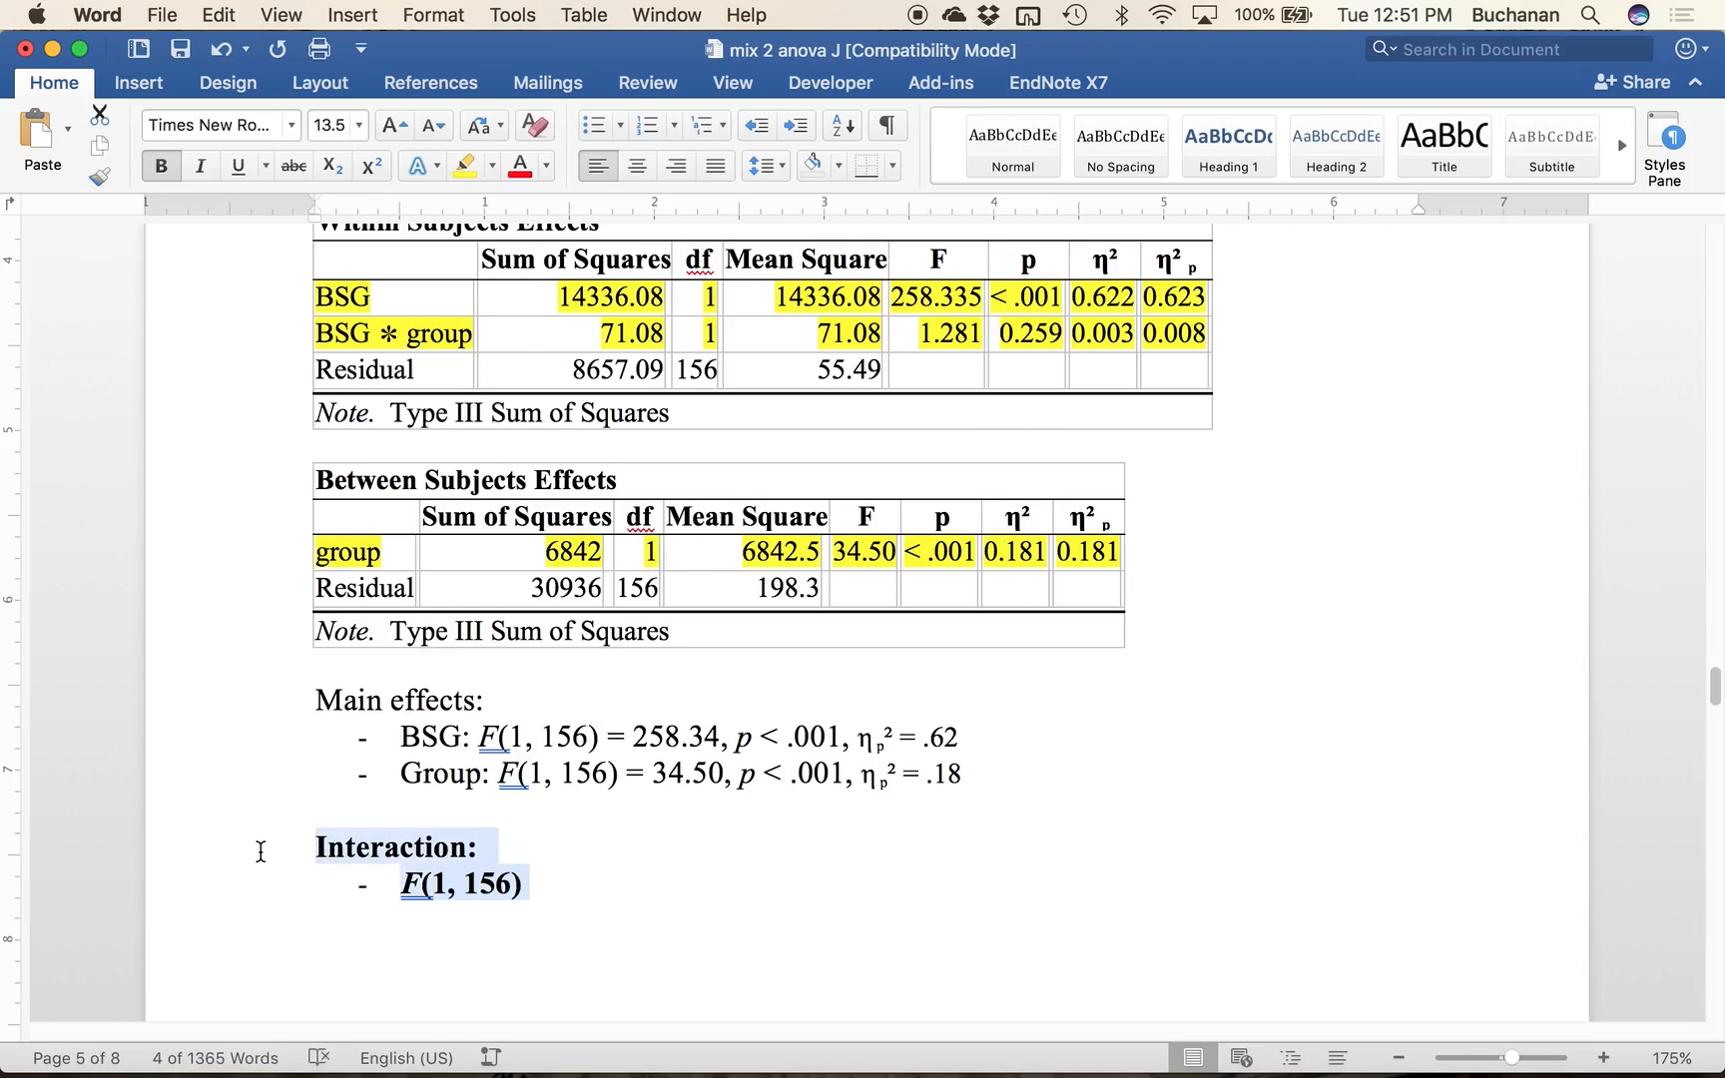
pyautogui.press('super+b')
pyautogui.click(565, 876)
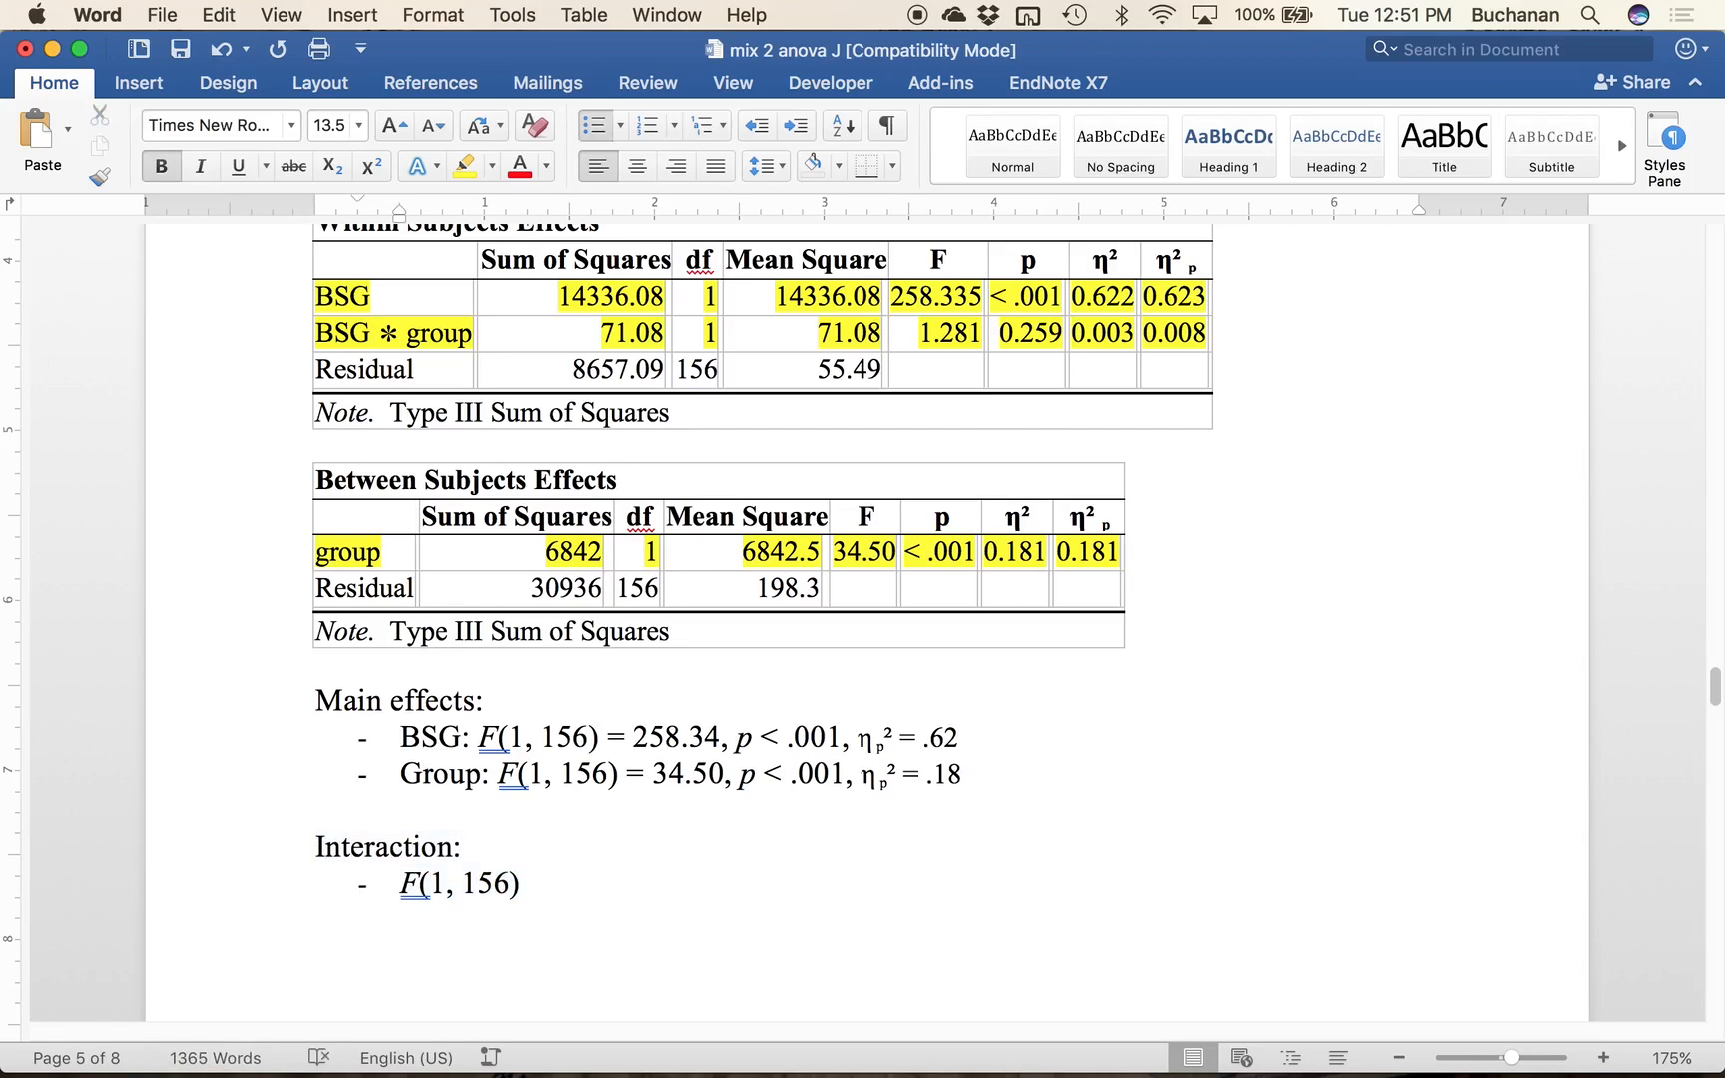
# Step: Continue the Interaction bullet with "= 1.28, p = .26", setting the p in italics
pyautogui.write('= 1.28,')
pyautogui.press('super+i')
pyautogui.write('p')
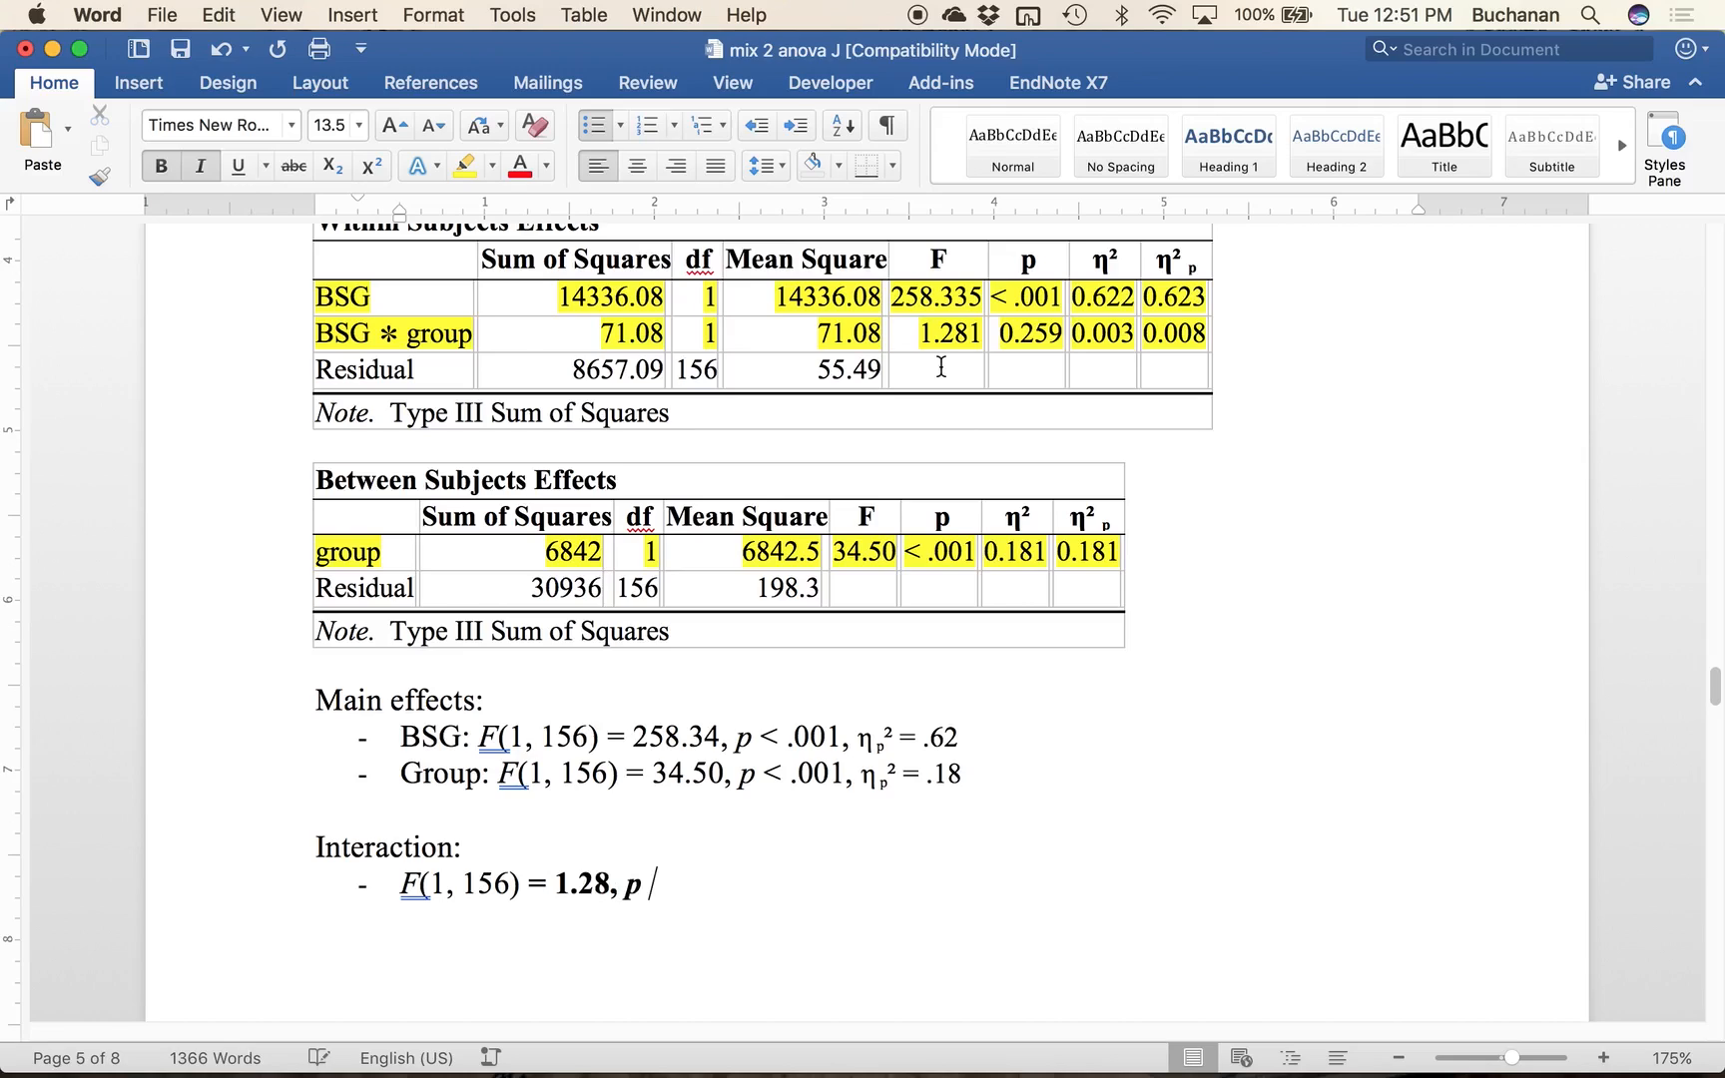
pyautogui.press('super+i')
pyautogui.write('= .26')
# Step: Remove the bold formatting from "= 1.28, p = .26" in the Interaction bullet
pyautogui.click(656, 882)
pyautogui.press('BackSpace')
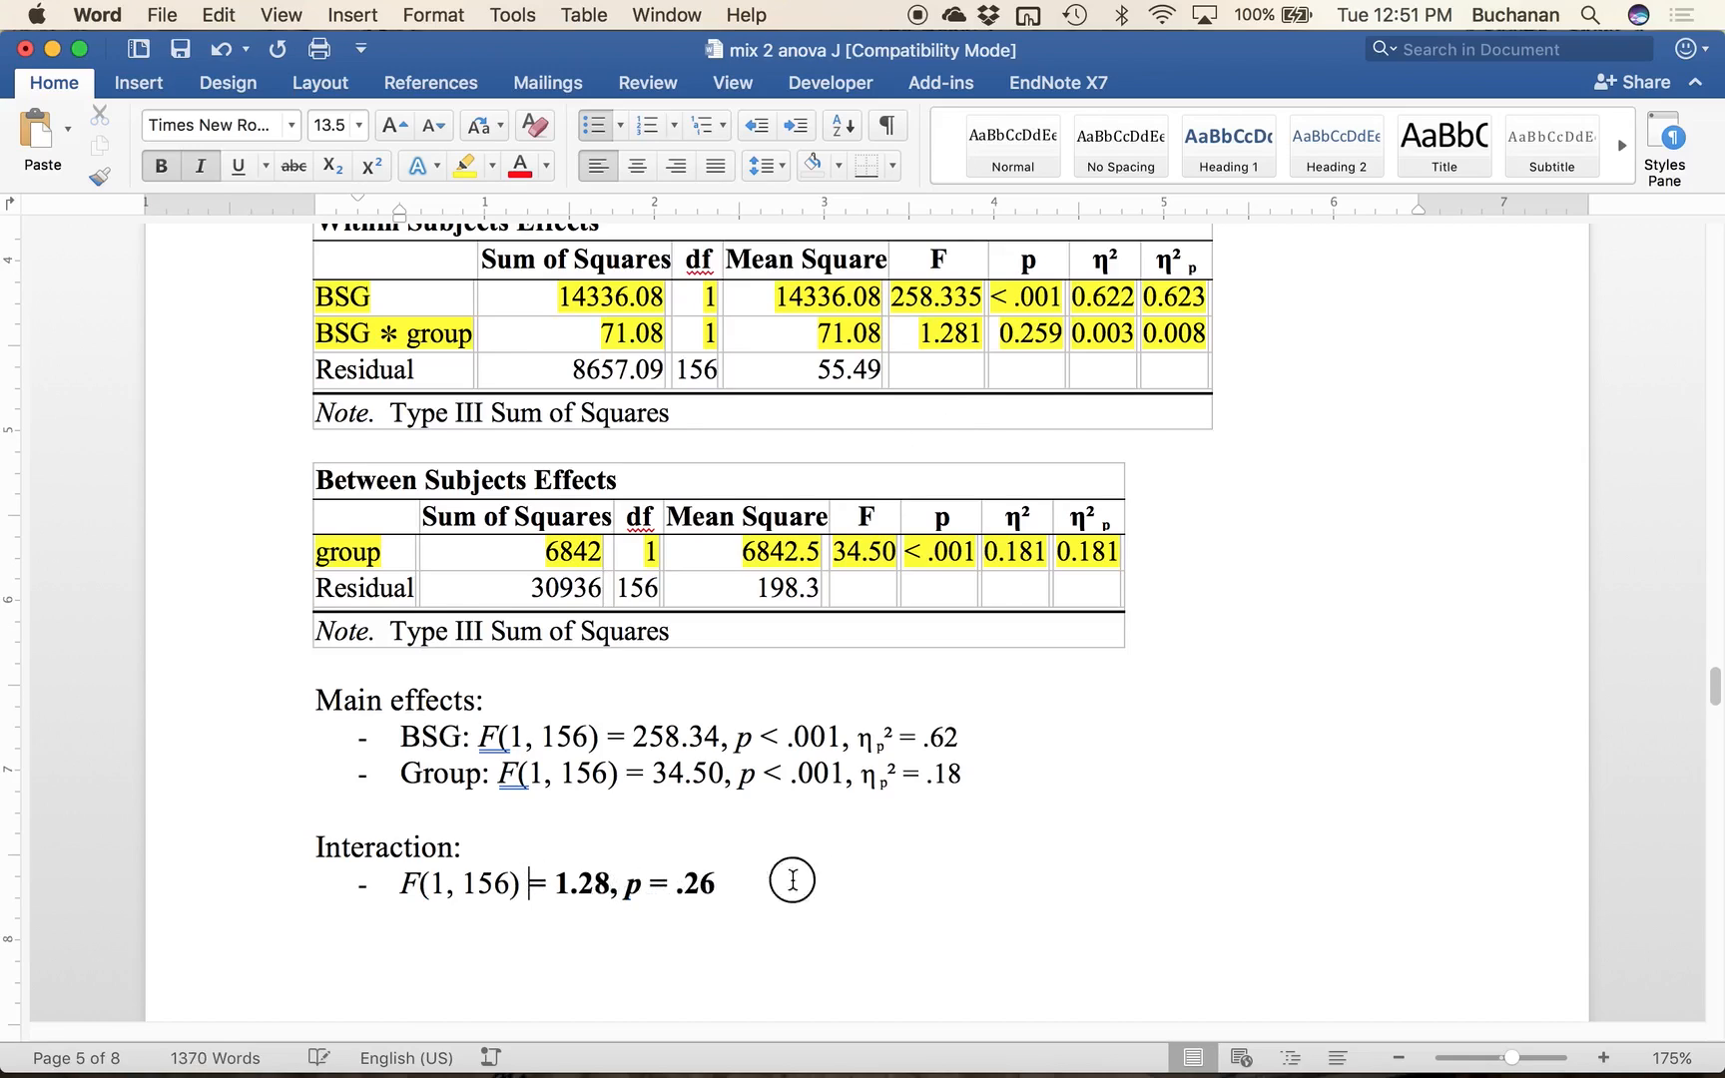
pyautogui.keyDown('shift'); pyautogui.click(897, 884); pyautogui.keyUp('shift')
pyautogui.press('super+b')
pyautogui.click(740, 887)
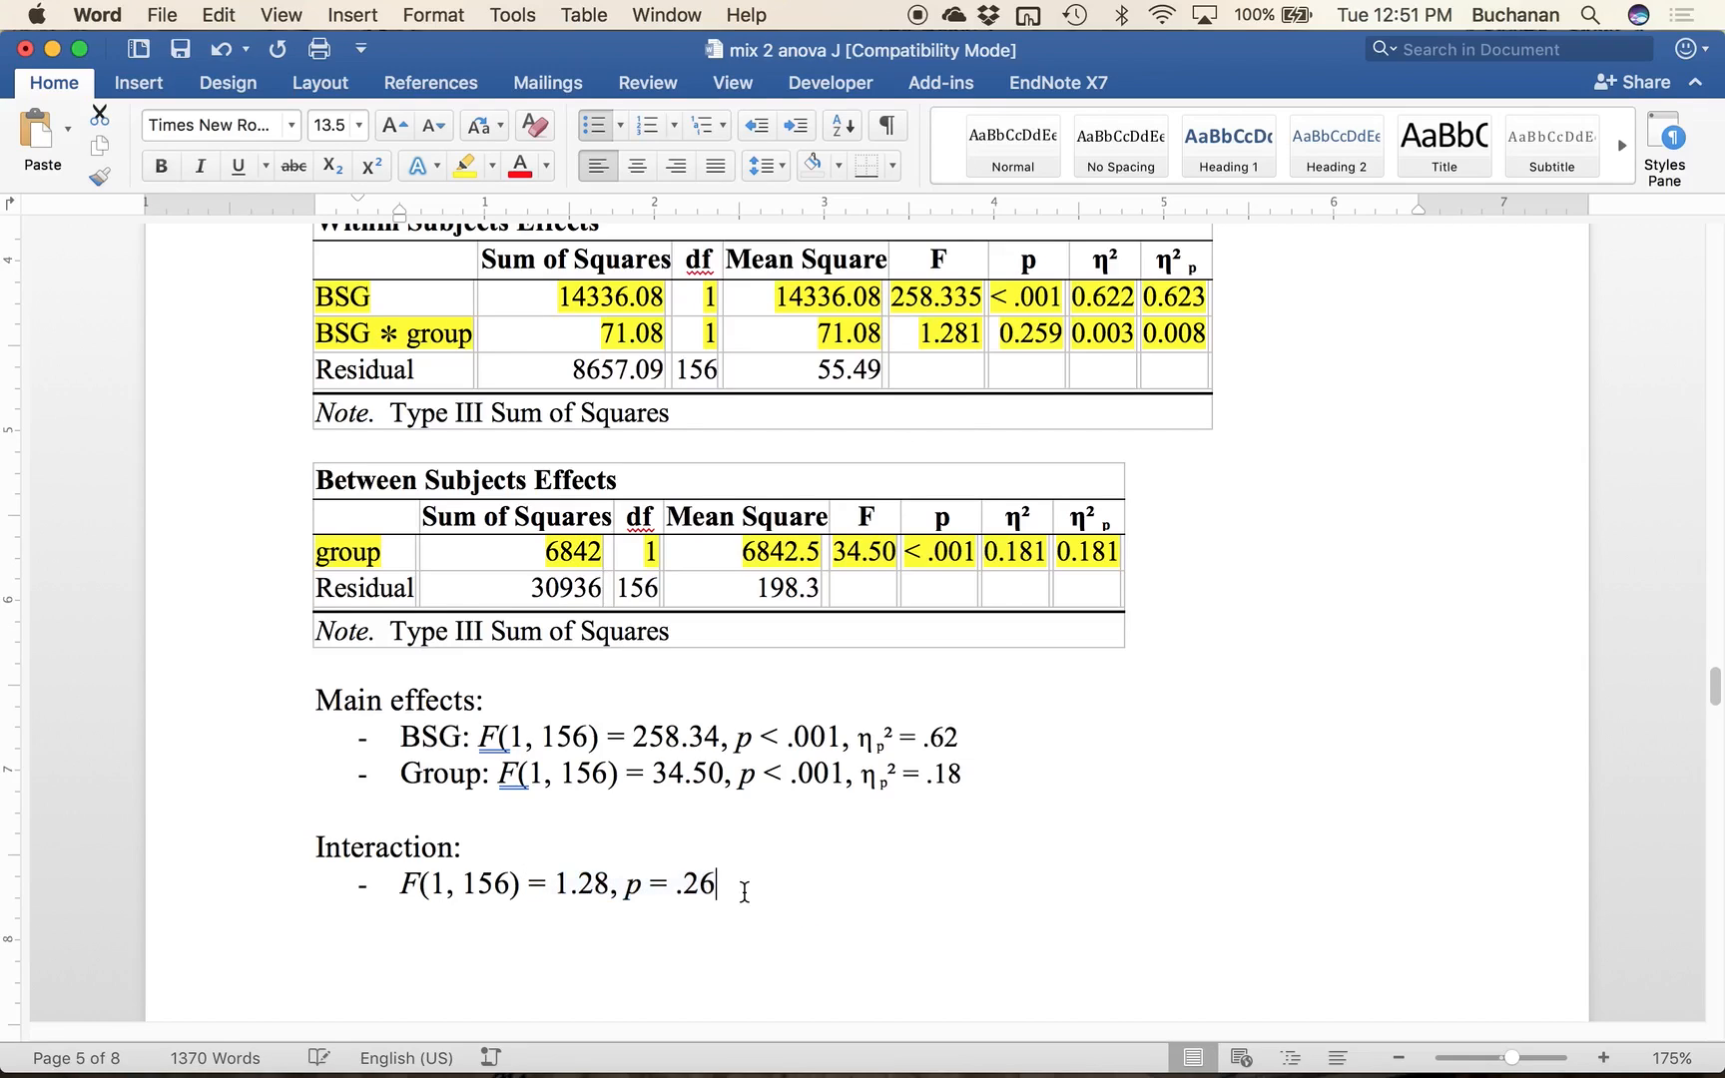
# Step: Append the partial eta squared text from the Group bullet to the Interaction bullet after a comma, with the value .008, and save the document
pyautogui.moveTo(862, 777); pyautogui.dragTo(966, 776)
pyautogui.press('super+c')
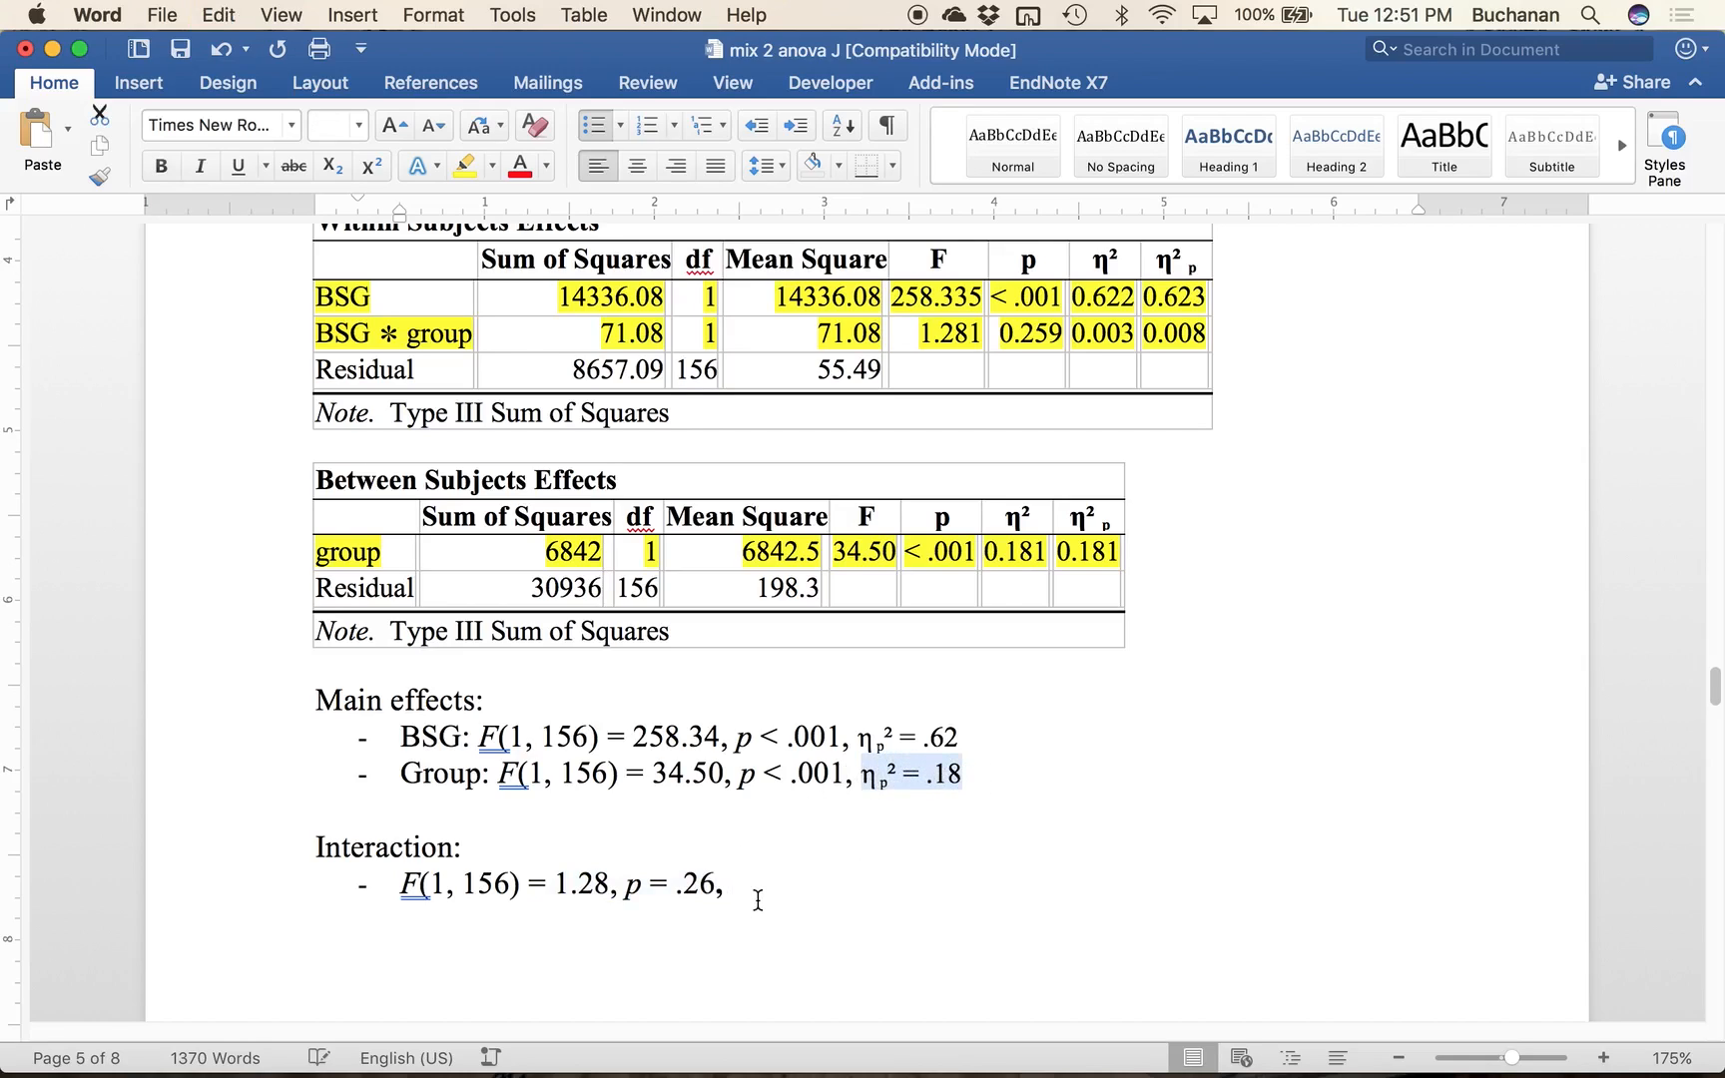
pyautogui.click(754, 901)
pyautogui.press('super+v')
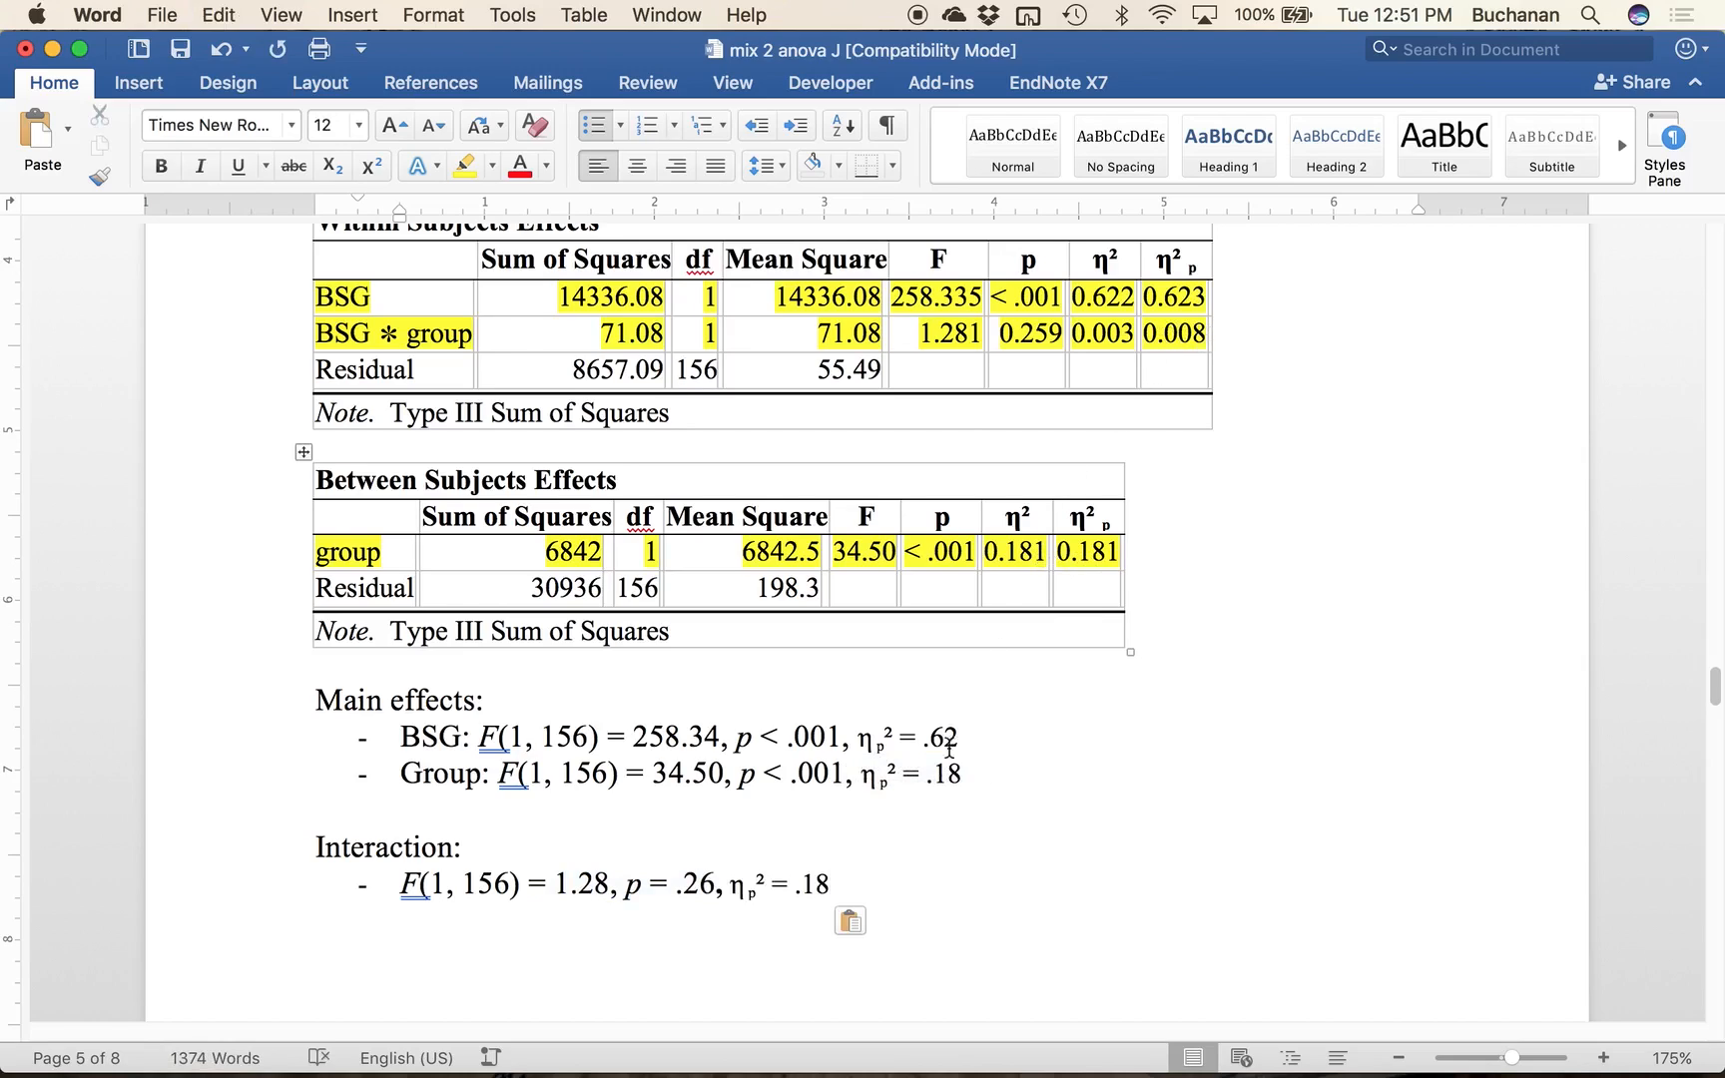
pyautogui.press('BackSpace')
pyautogui.press('BackSpace')
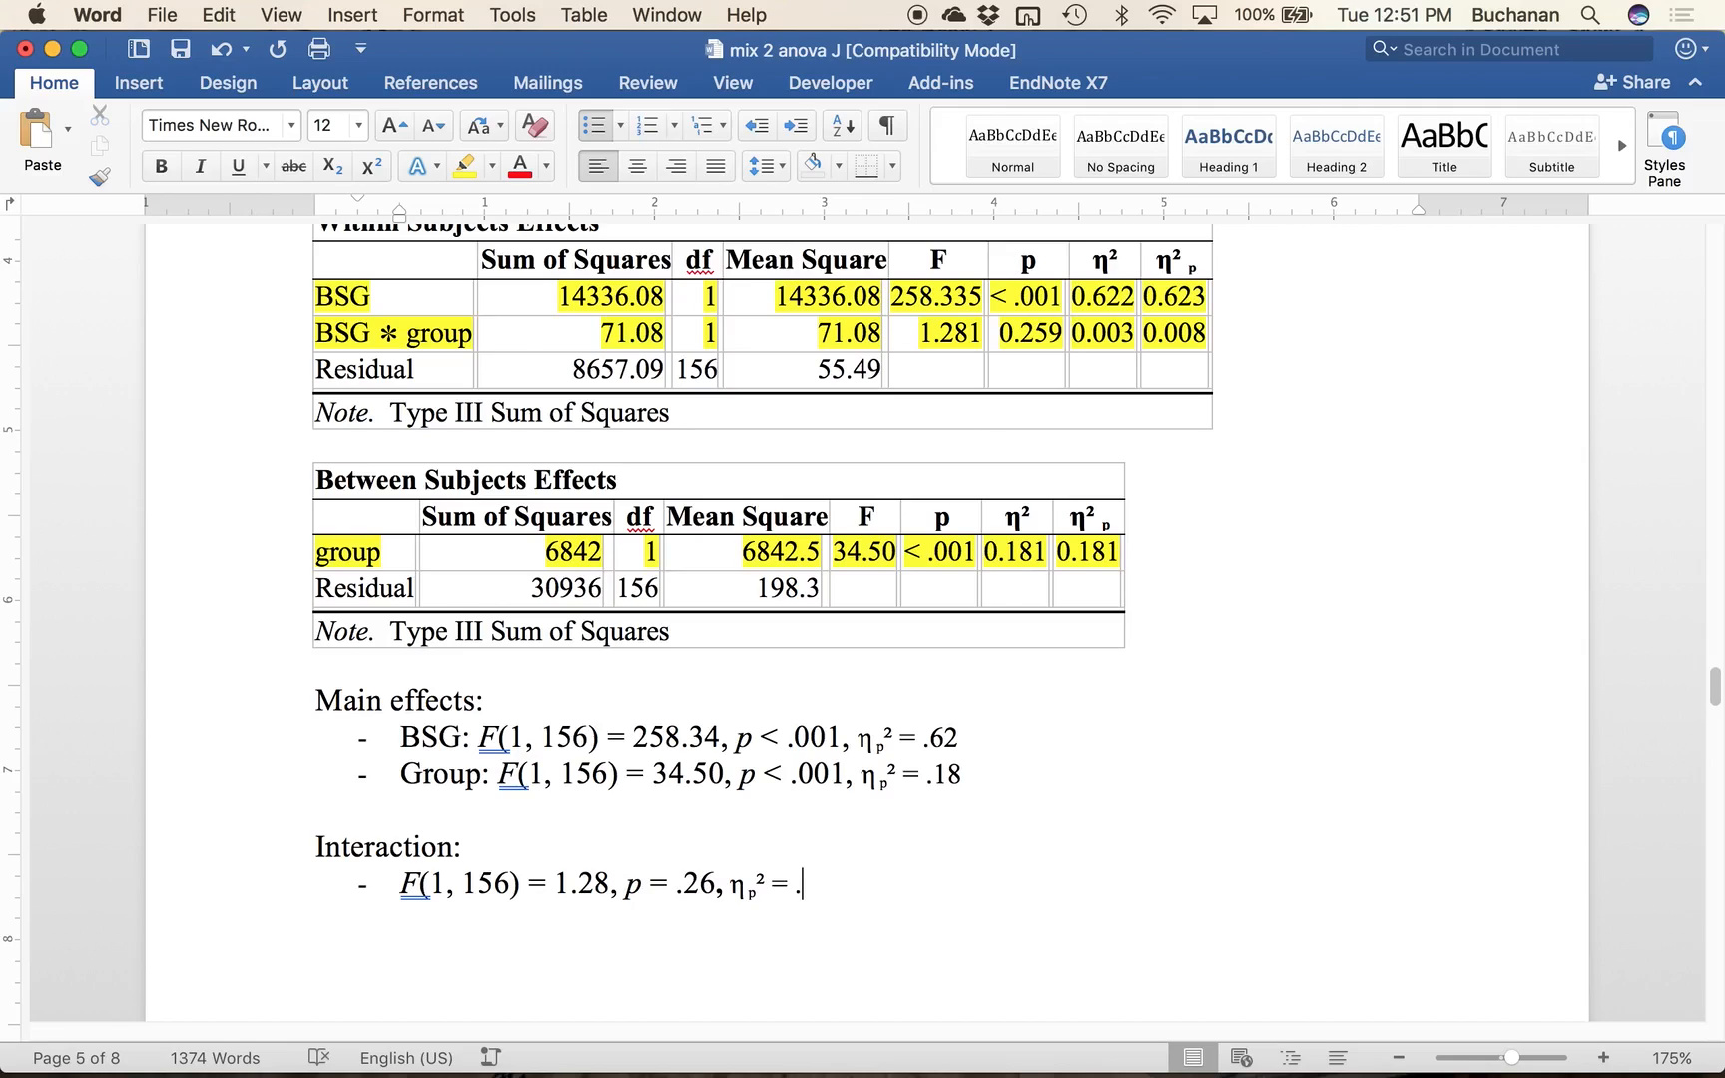
pyautogui.write('008')
pyautogui.press('super+s')
# Step: Italicize the partial eta squared symbols in the Interaction, BSG and Group bullets
pyautogui.click(734, 882)
pyautogui.doubleClick(733, 882)
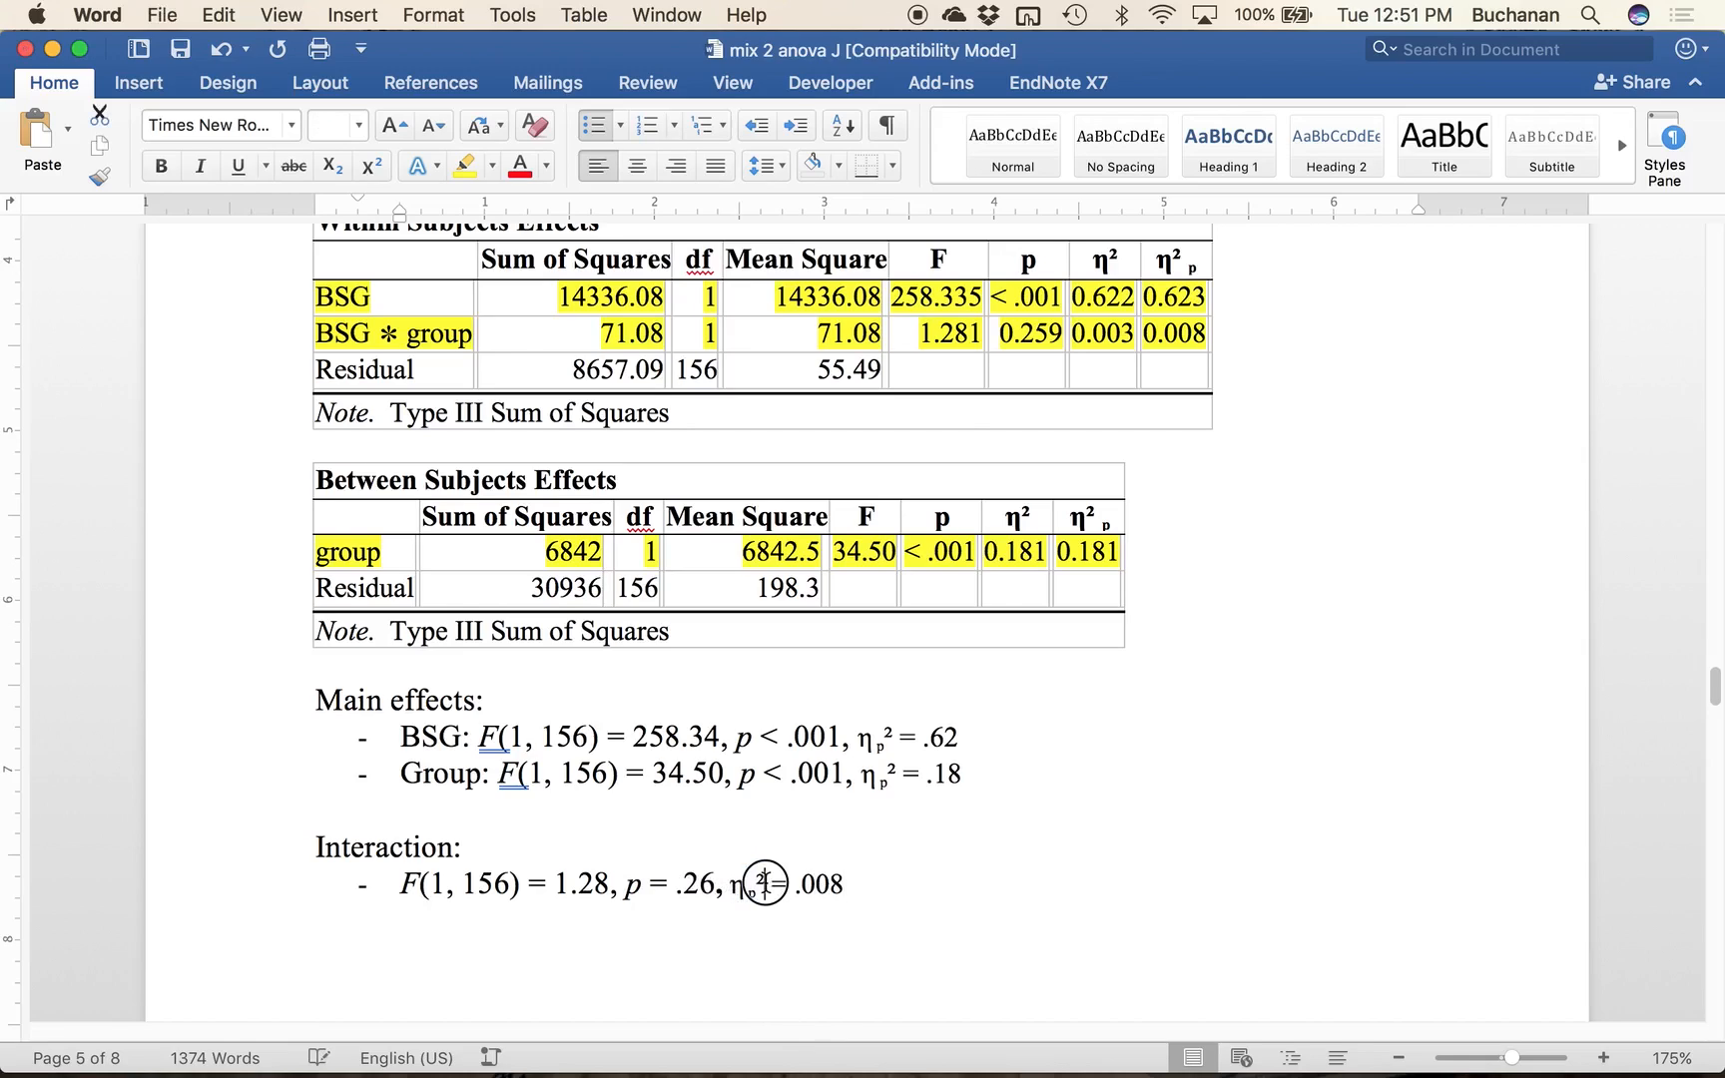
pyautogui.press('super+i')
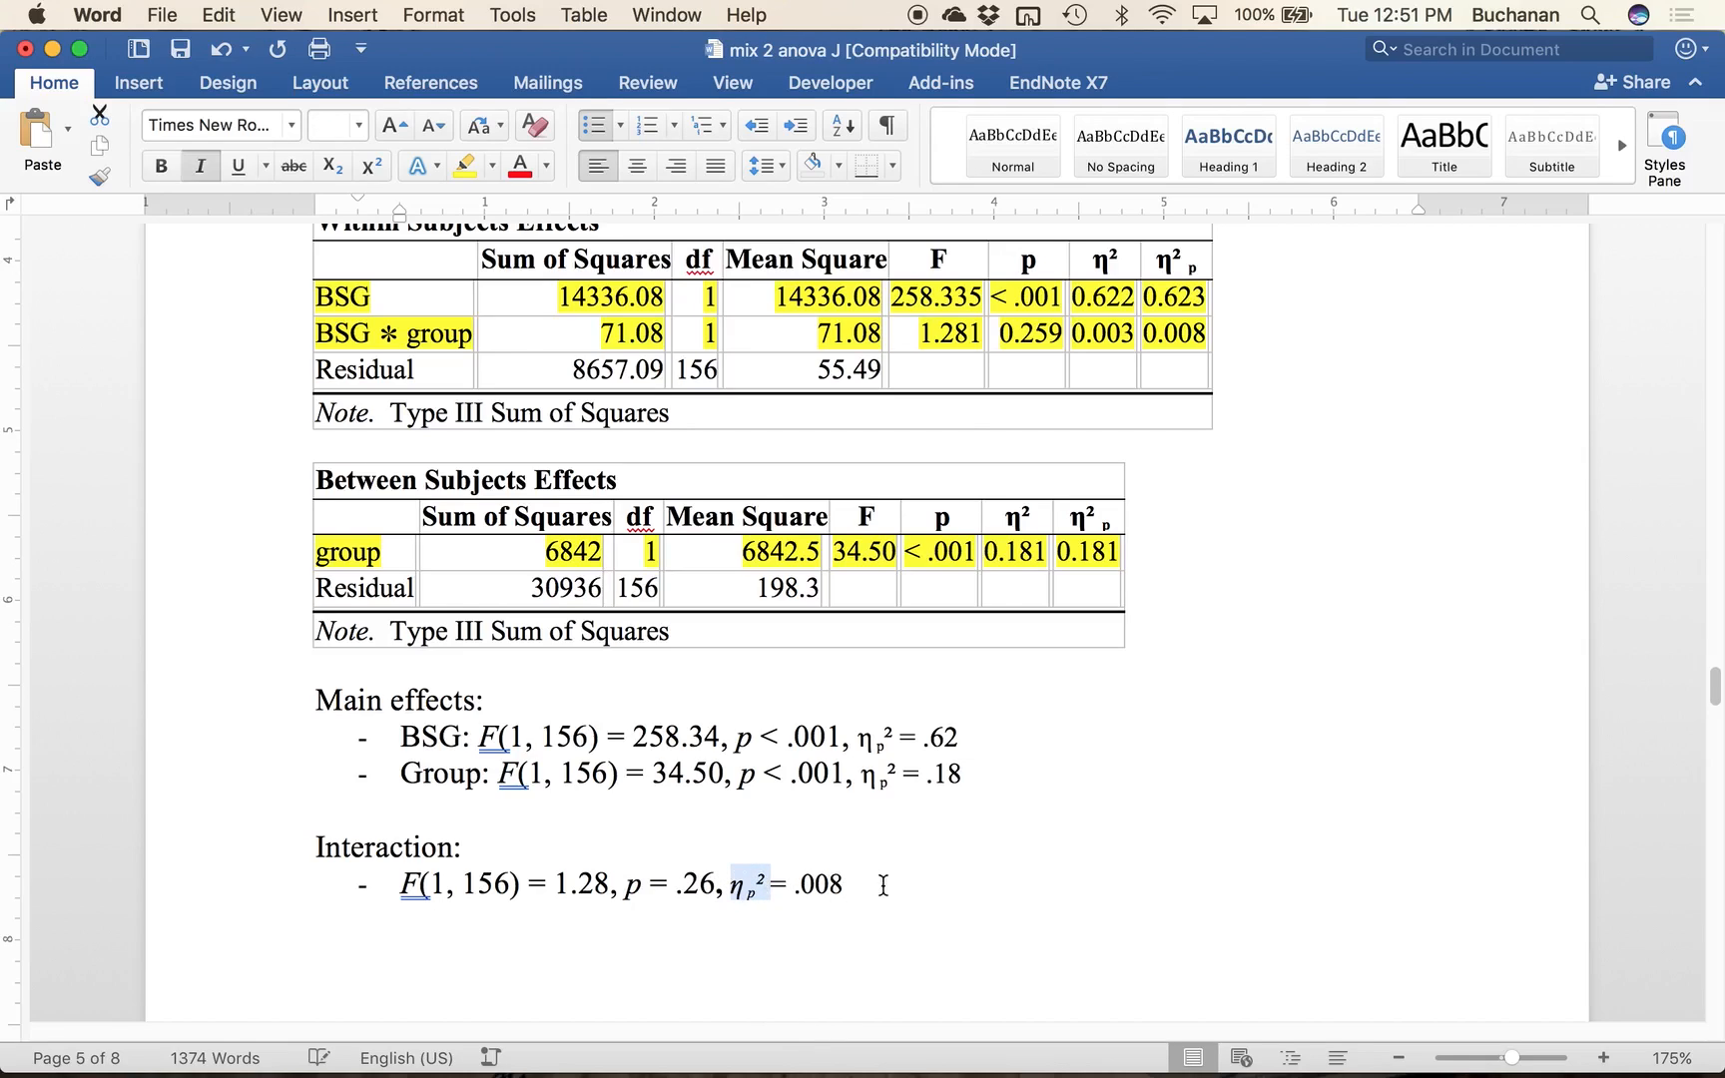
pyautogui.click(930, 923)
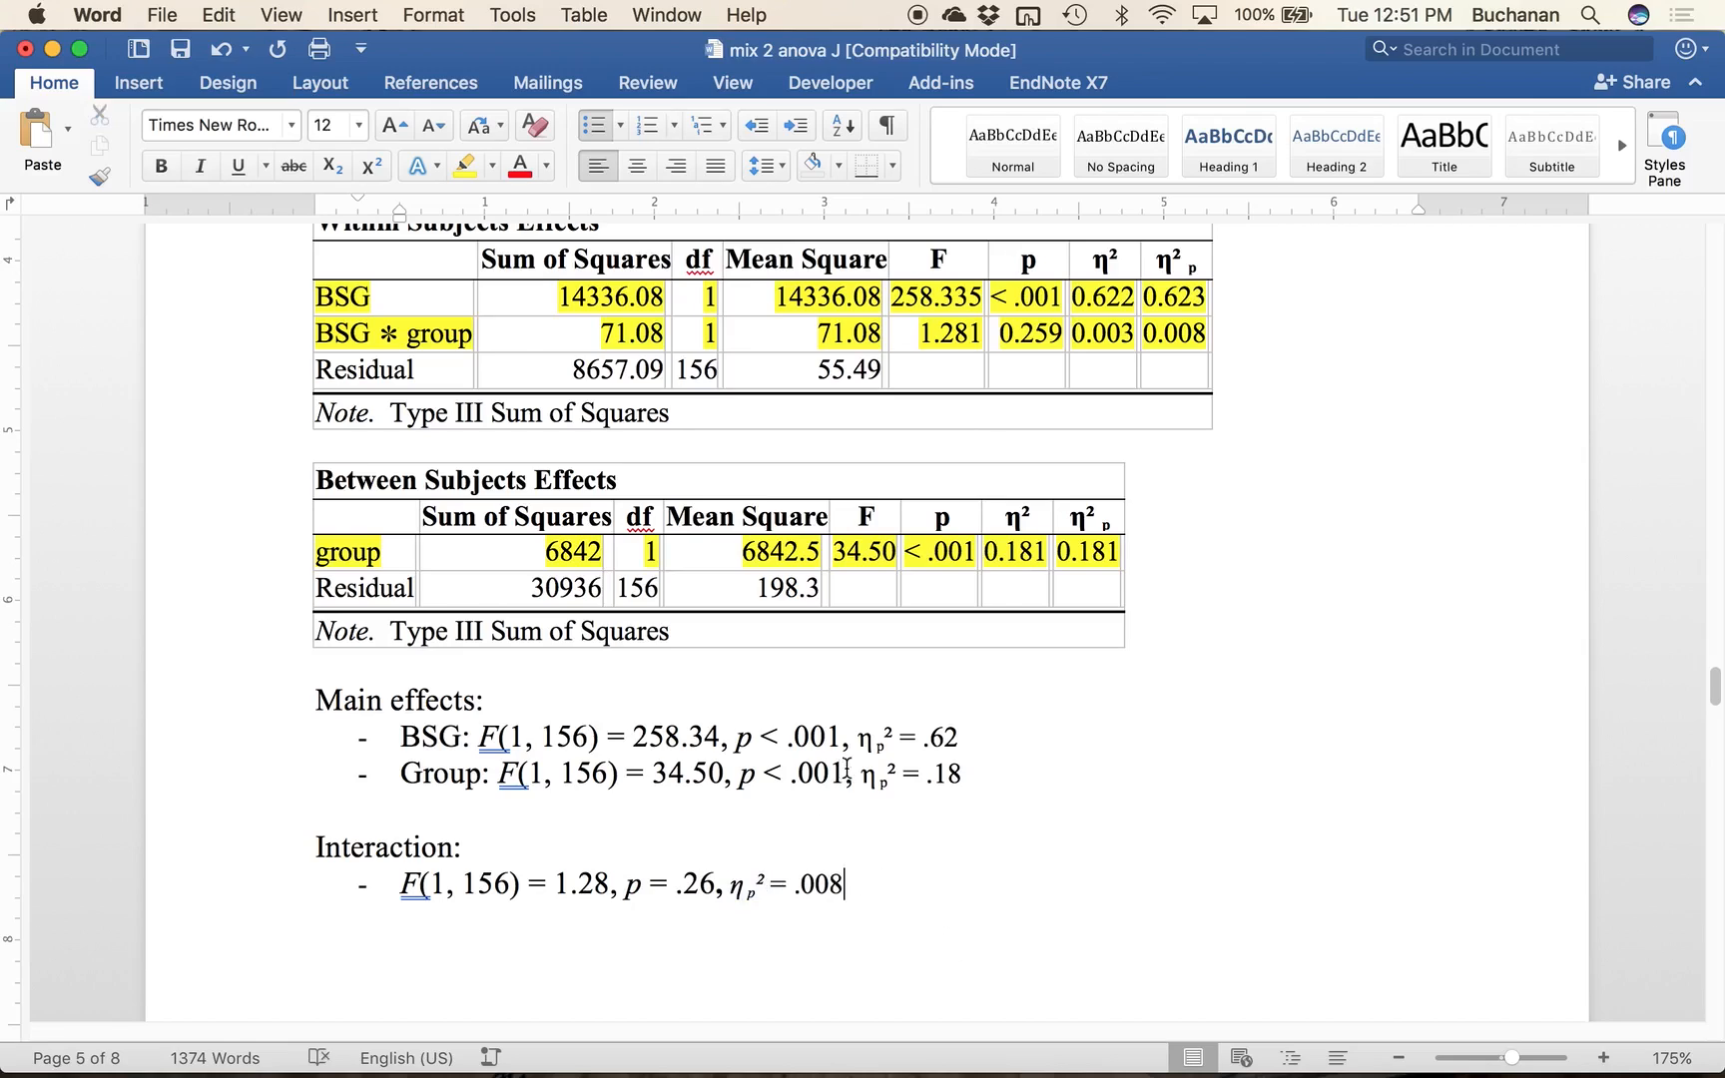
pyautogui.doubleClick(887, 739)
pyautogui.press('super+i')
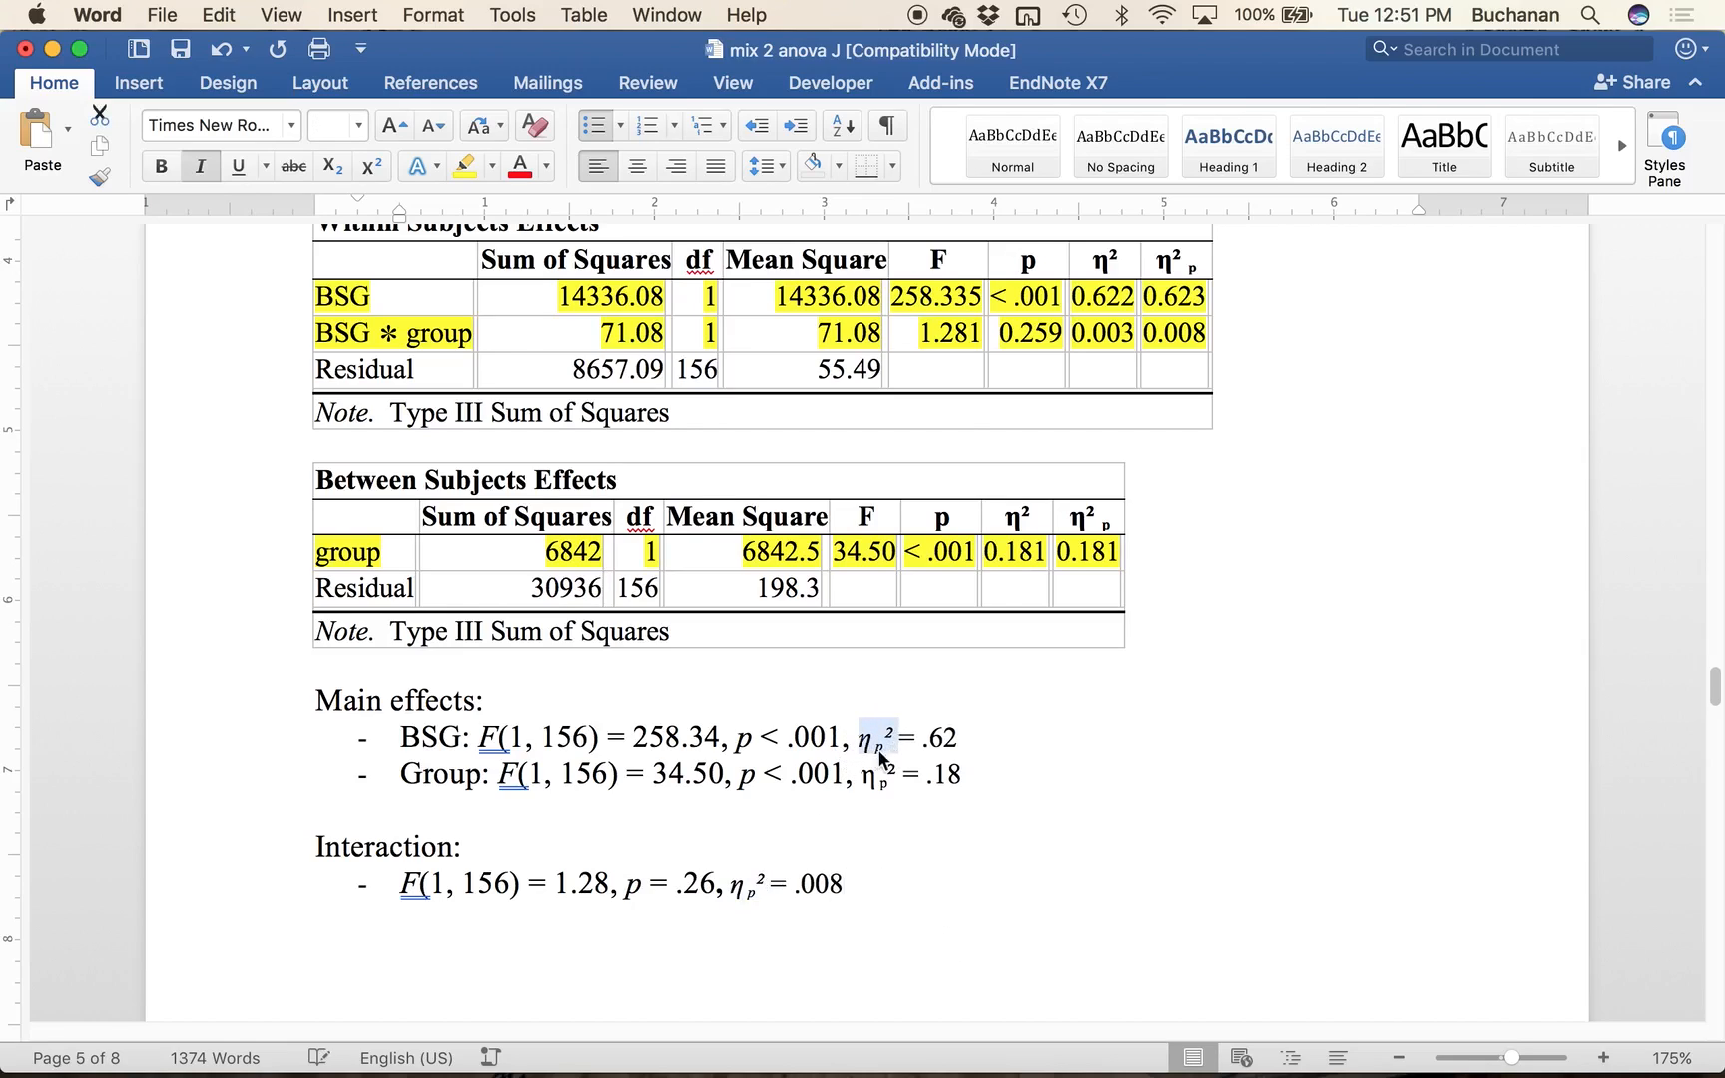
pyautogui.doubleClick(869, 775)
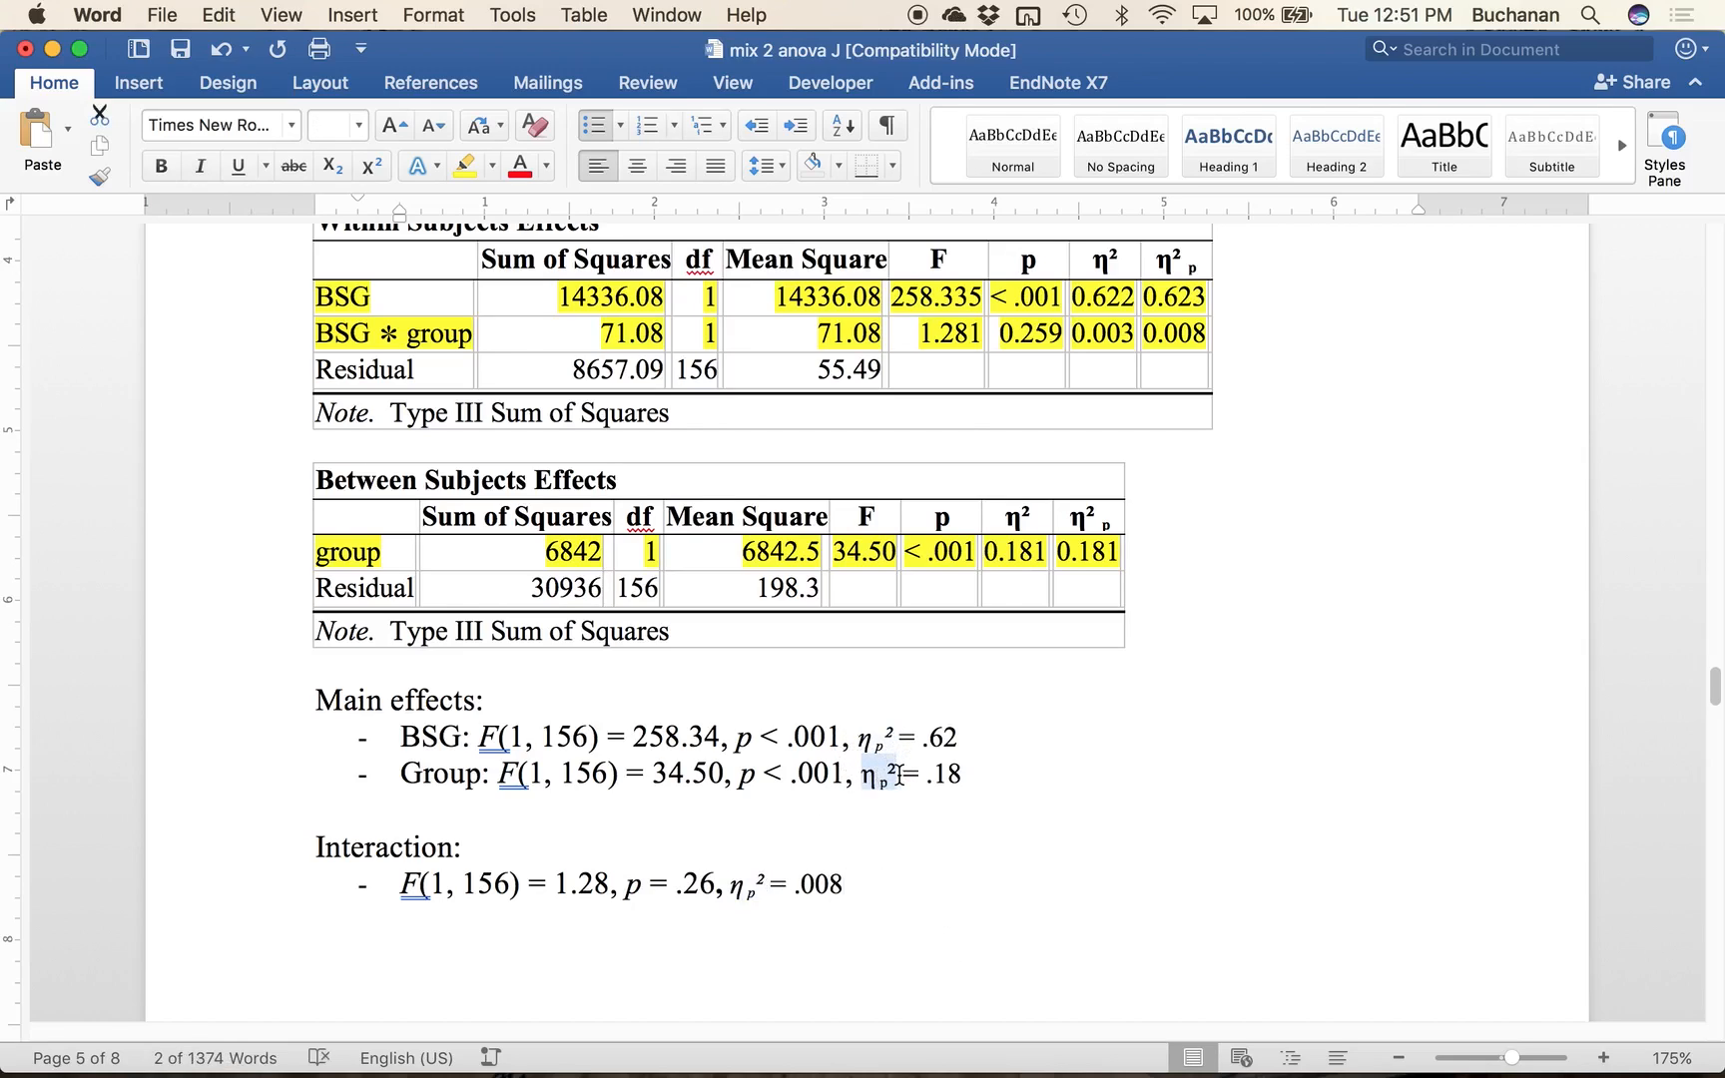
pyautogui.press('super+i')
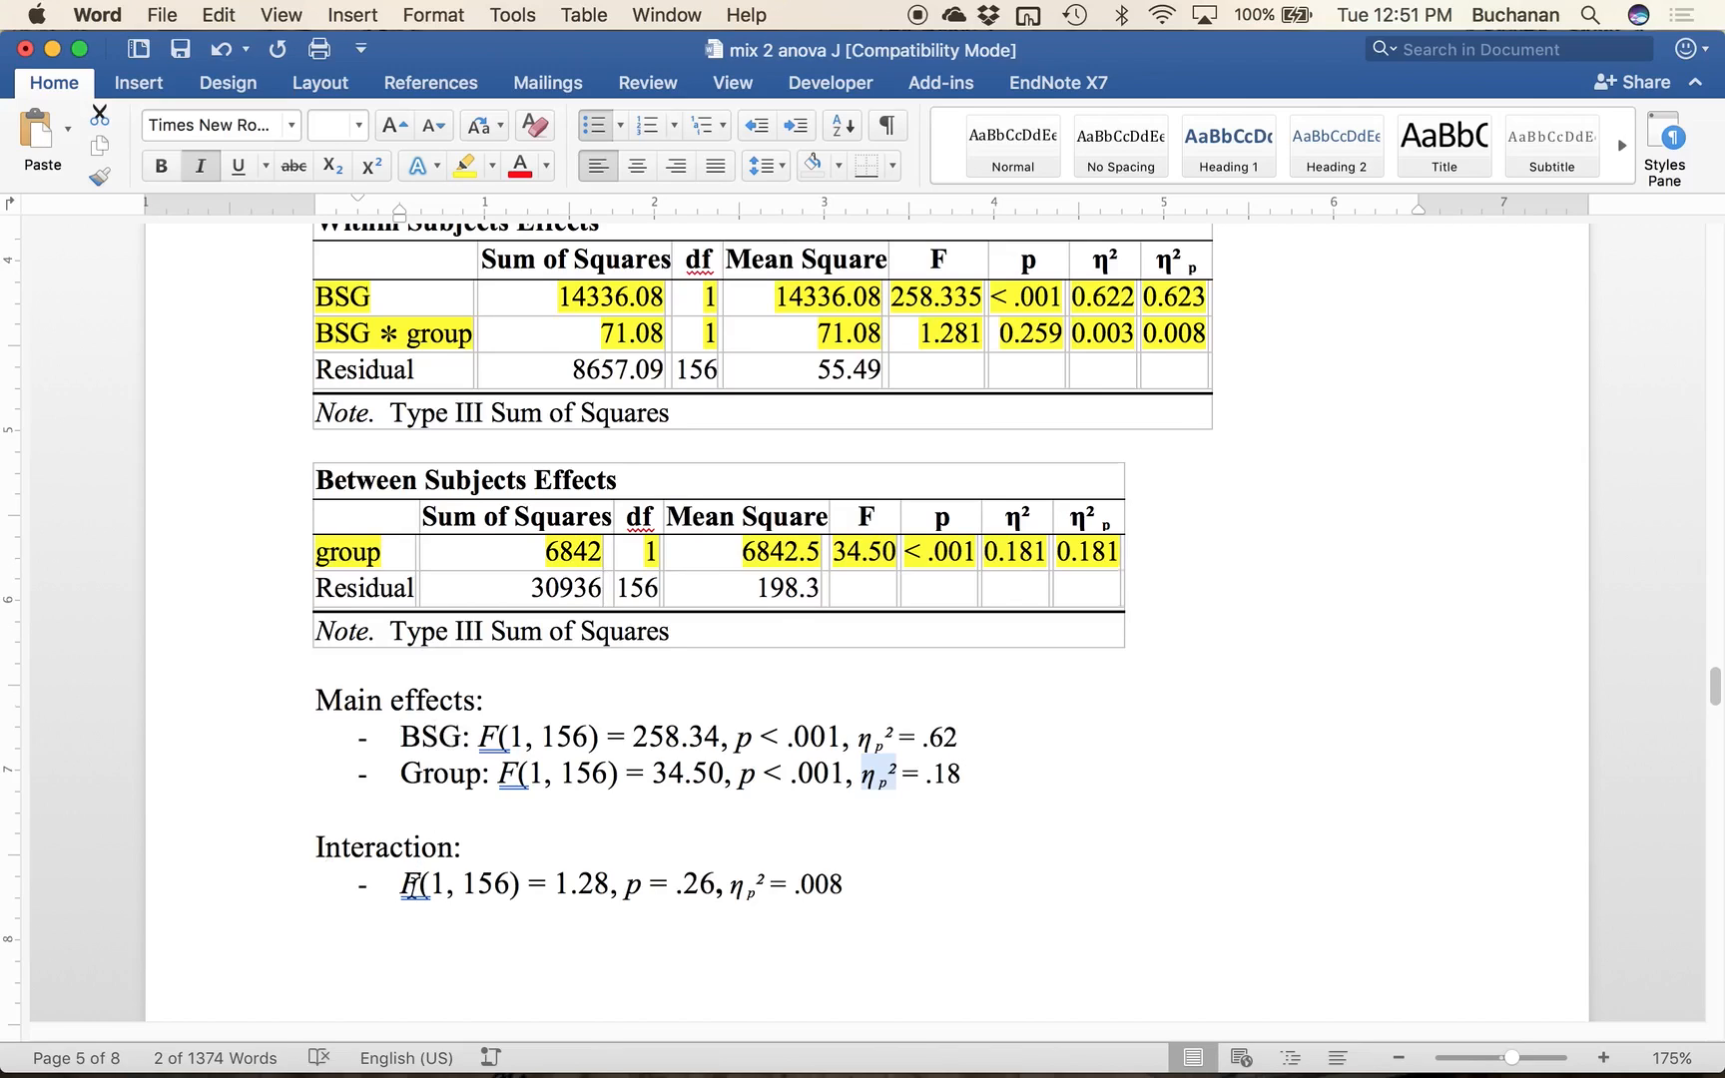
# Step: Review the report's interaction result, Levene's test, Descriptives table and Independent Samples T-Test output
pyautogui.scroll(-2, 634, 878)
pyautogui.scroll(-15, 641, 878)
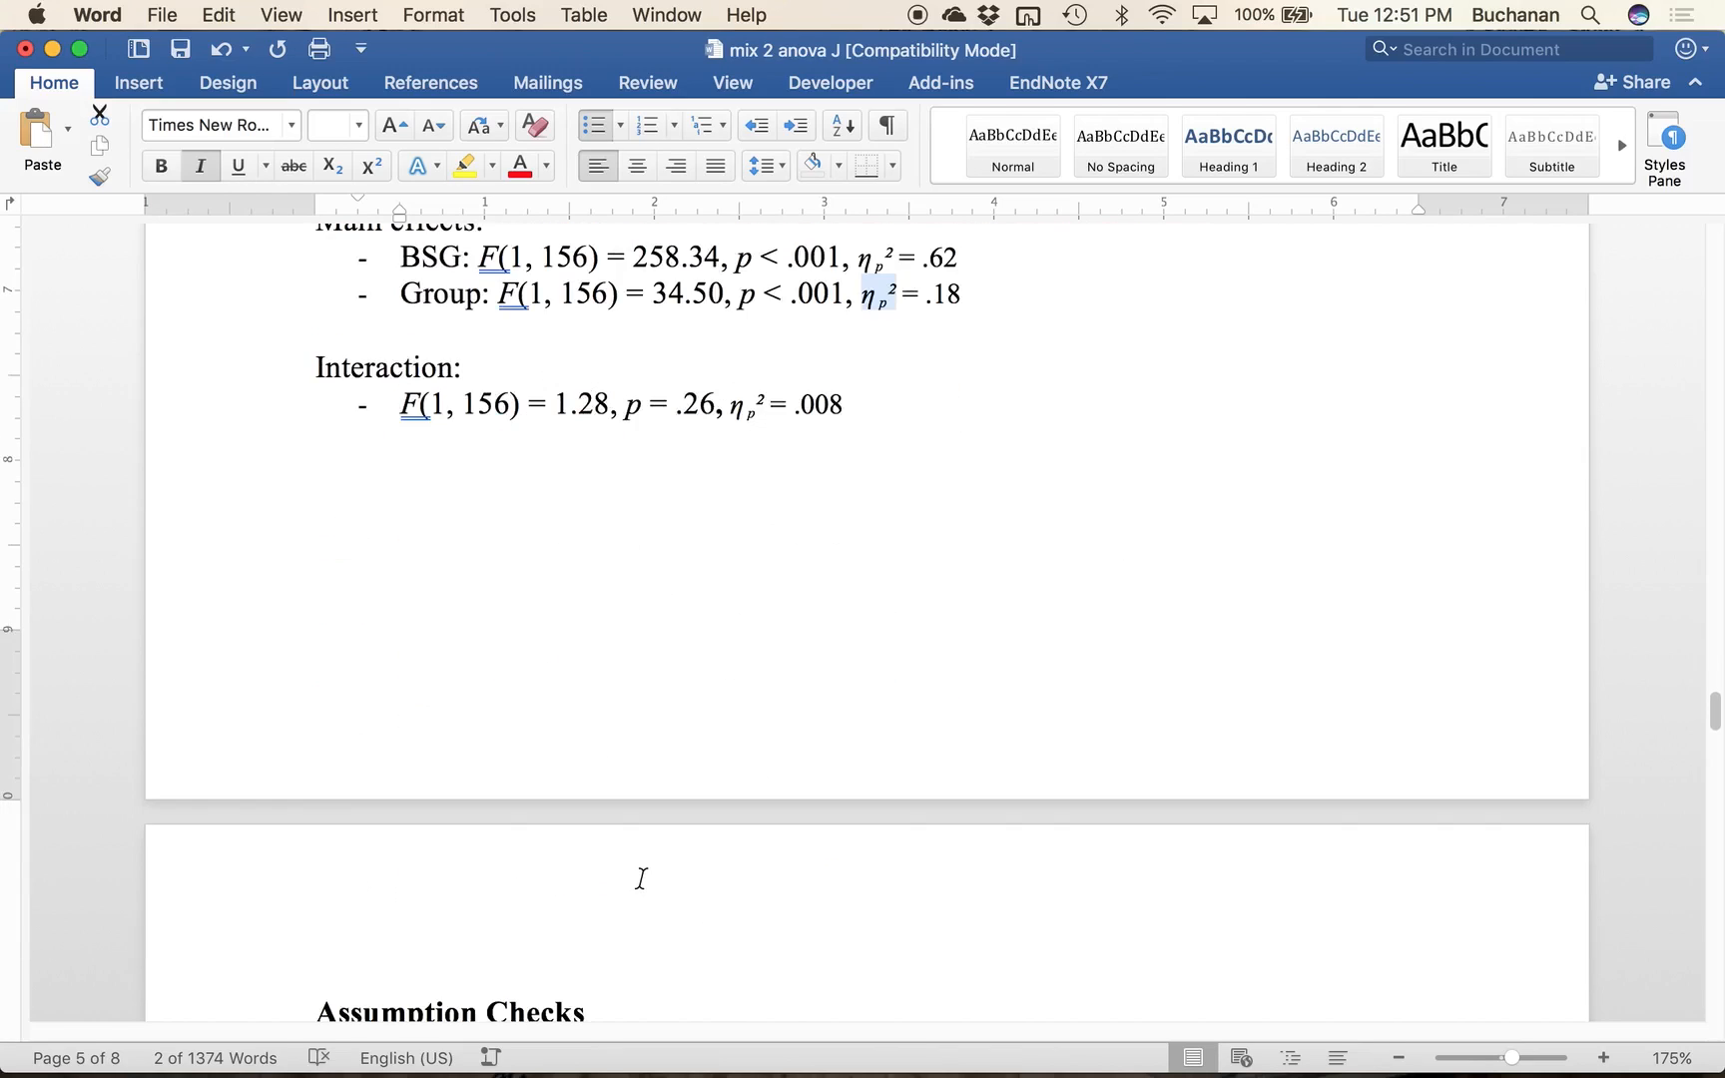
pyautogui.scroll(-20, 642, 879)
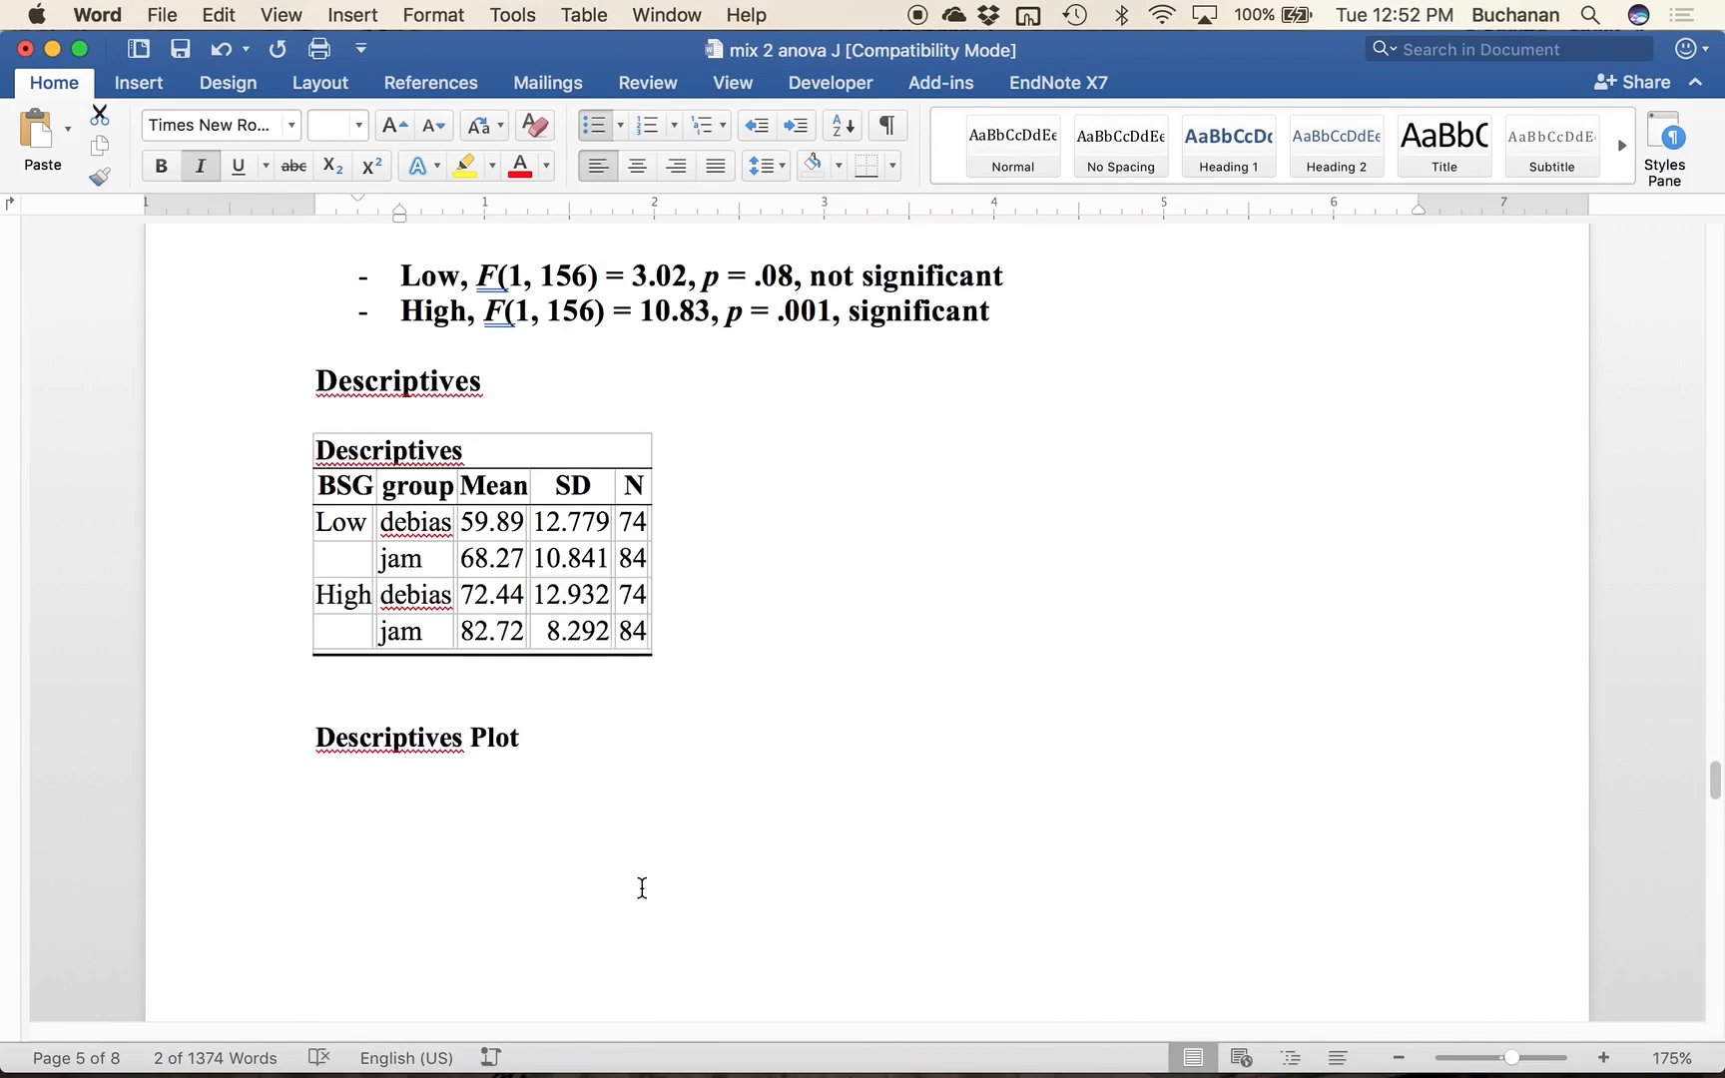
pyautogui.scroll(11, 642, 879)
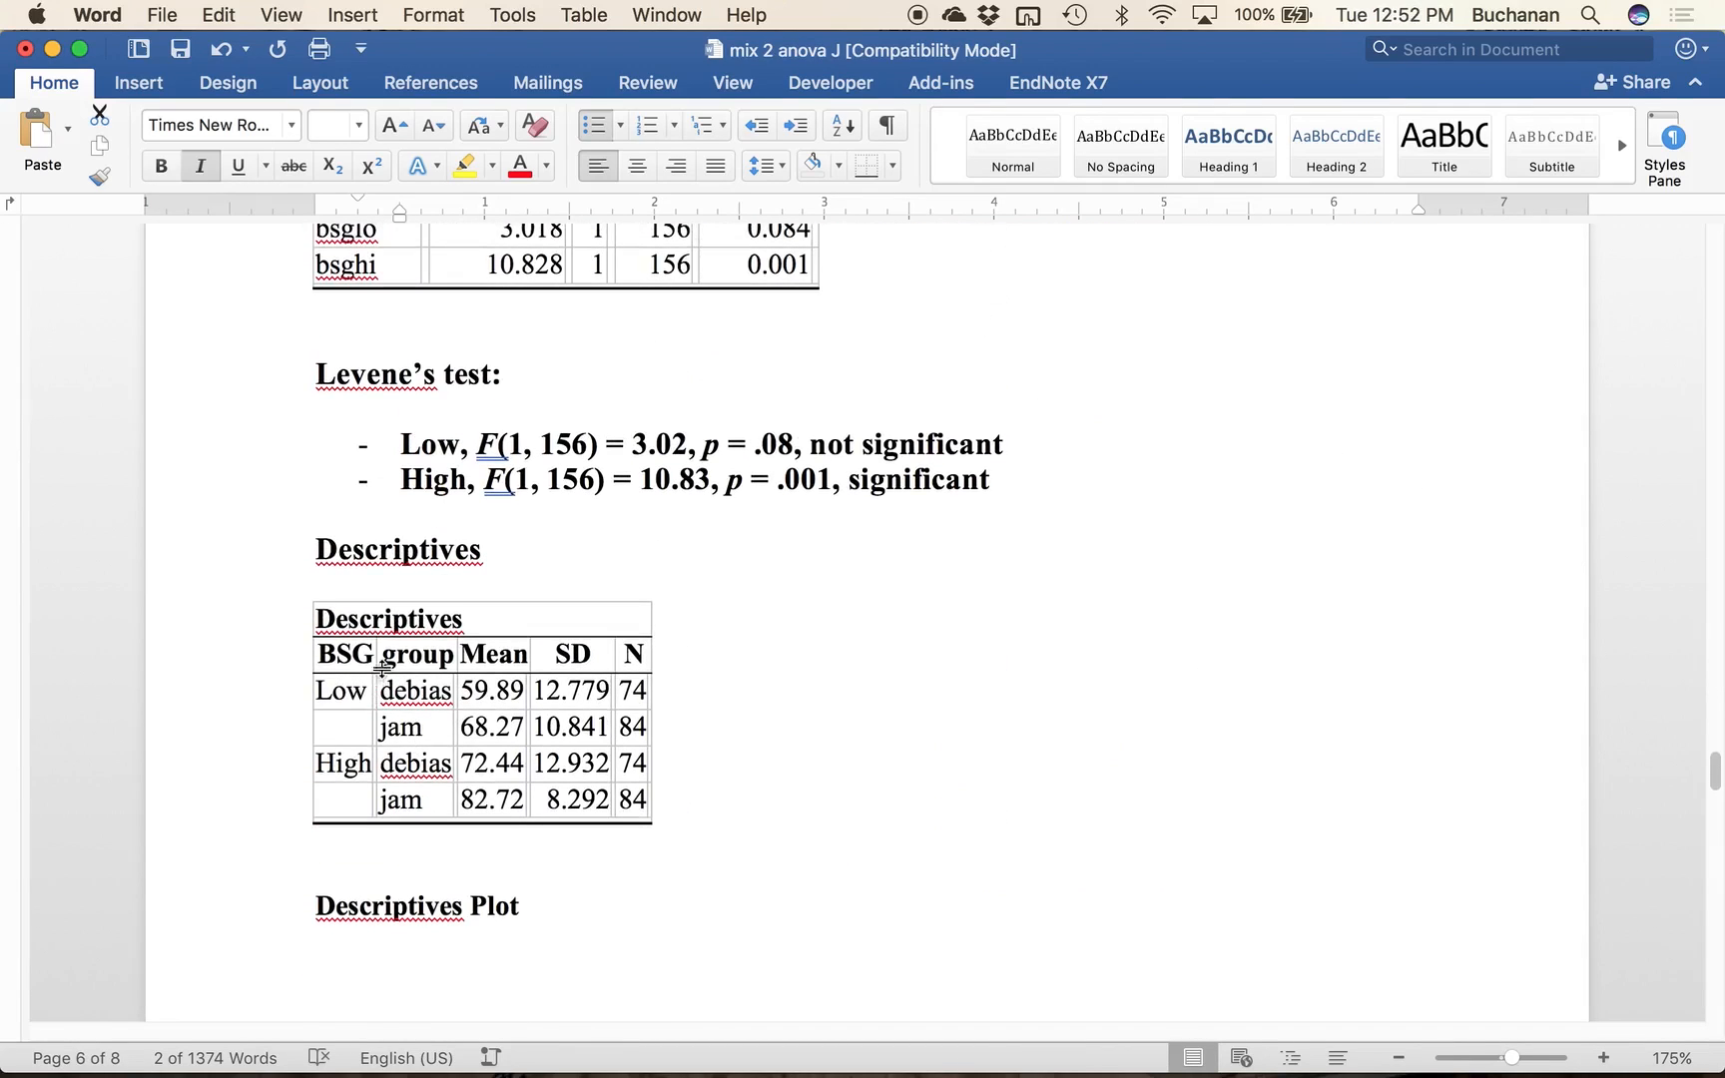
pyautogui.scroll(-4, 359, 579)
pyautogui.moveTo(316, 369); pyautogui.dragTo(647, 652)
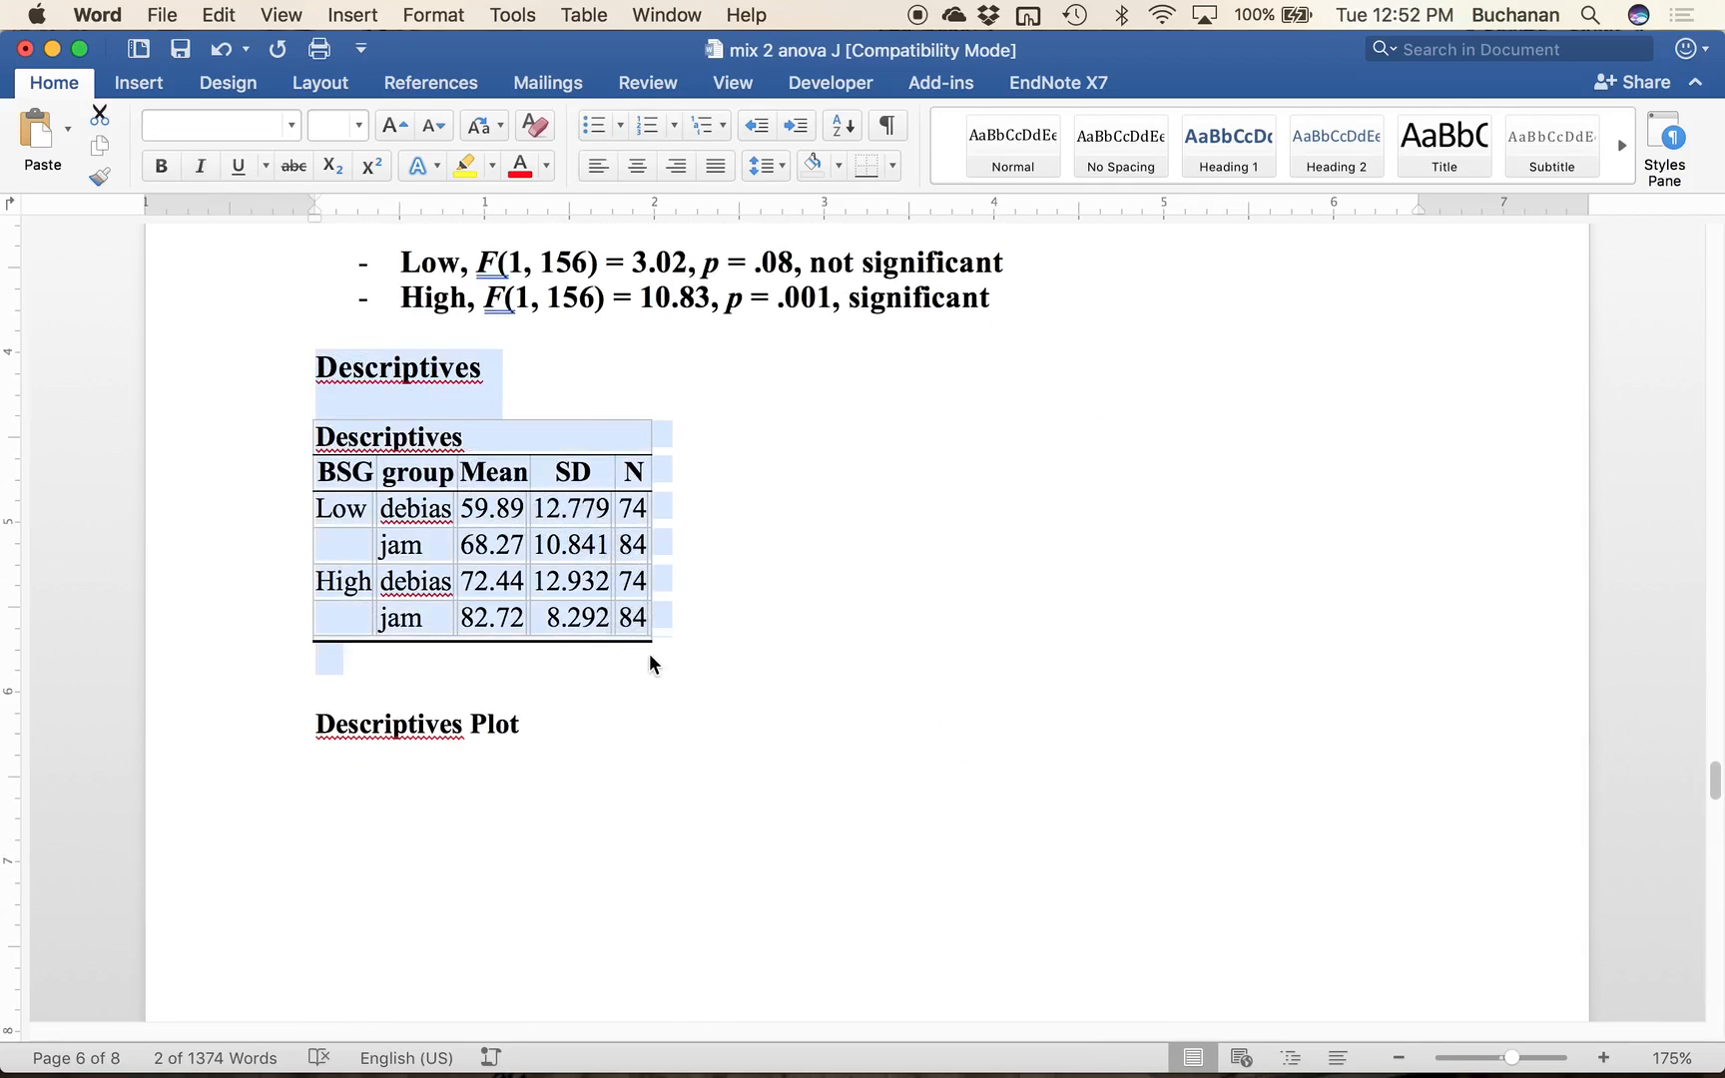
pyautogui.scroll(-20, 657, 445)
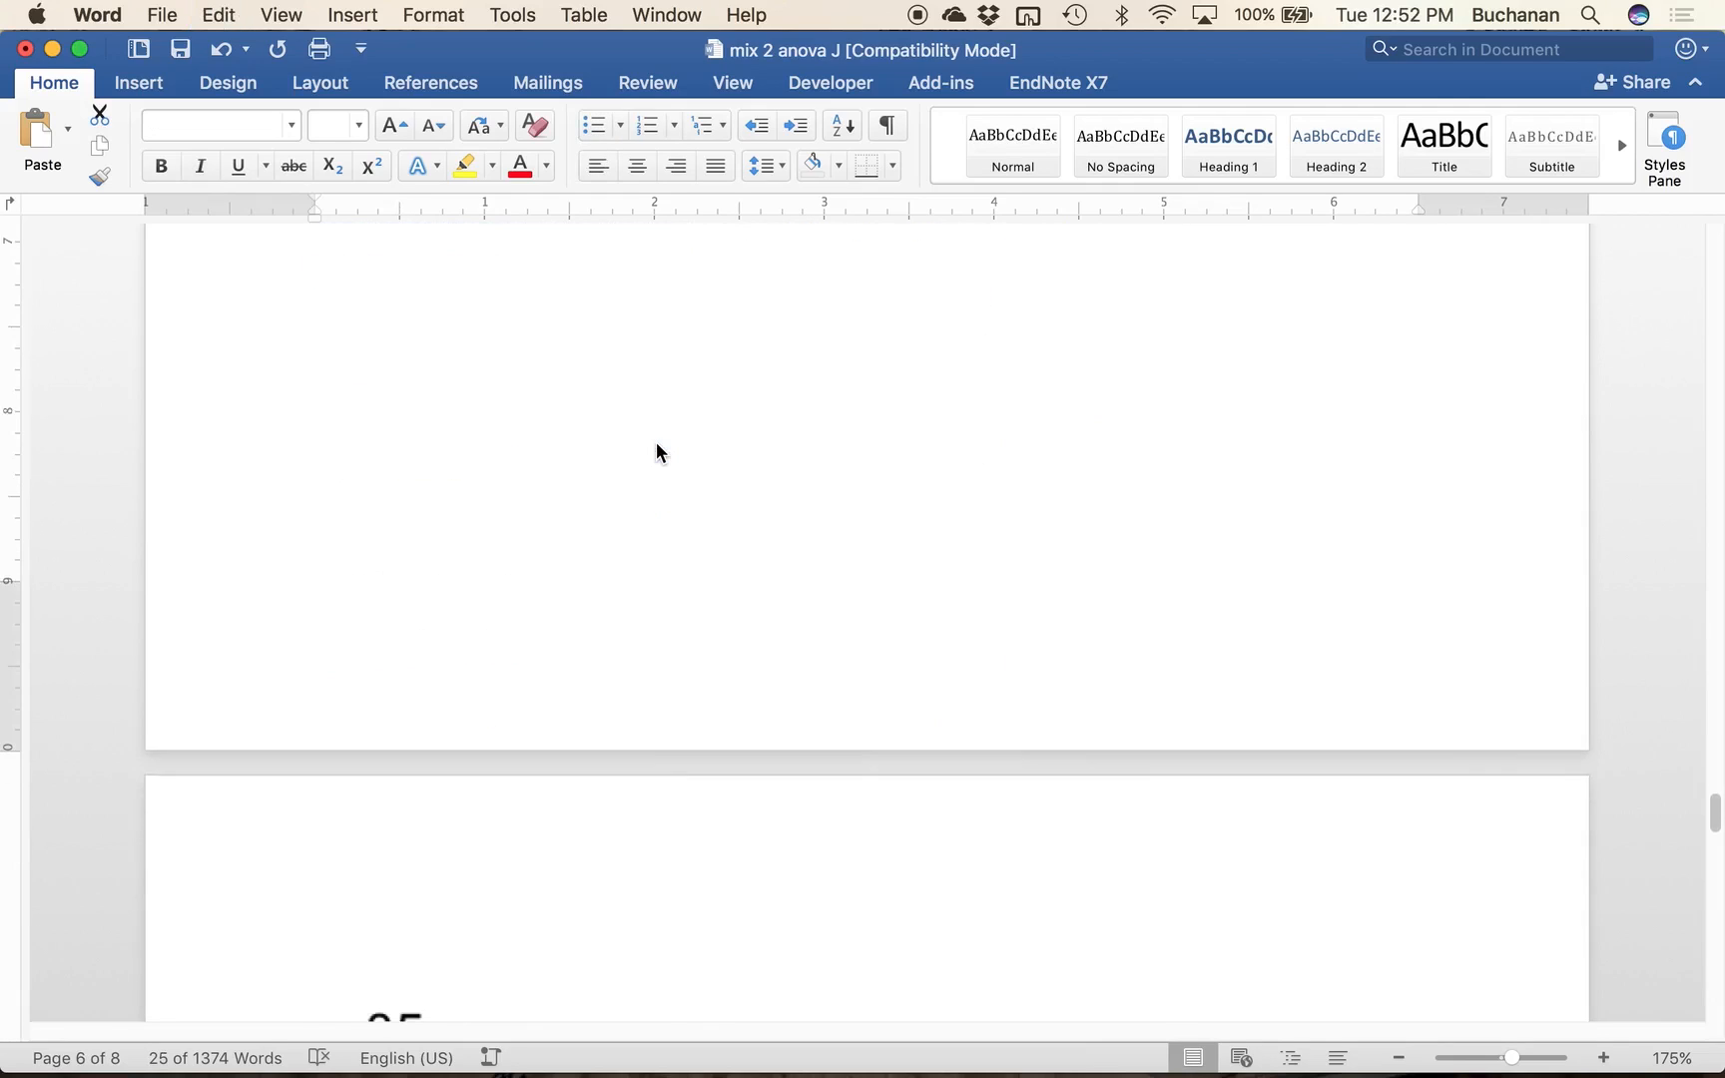
pyautogui.scroll(-15, 656, 454)
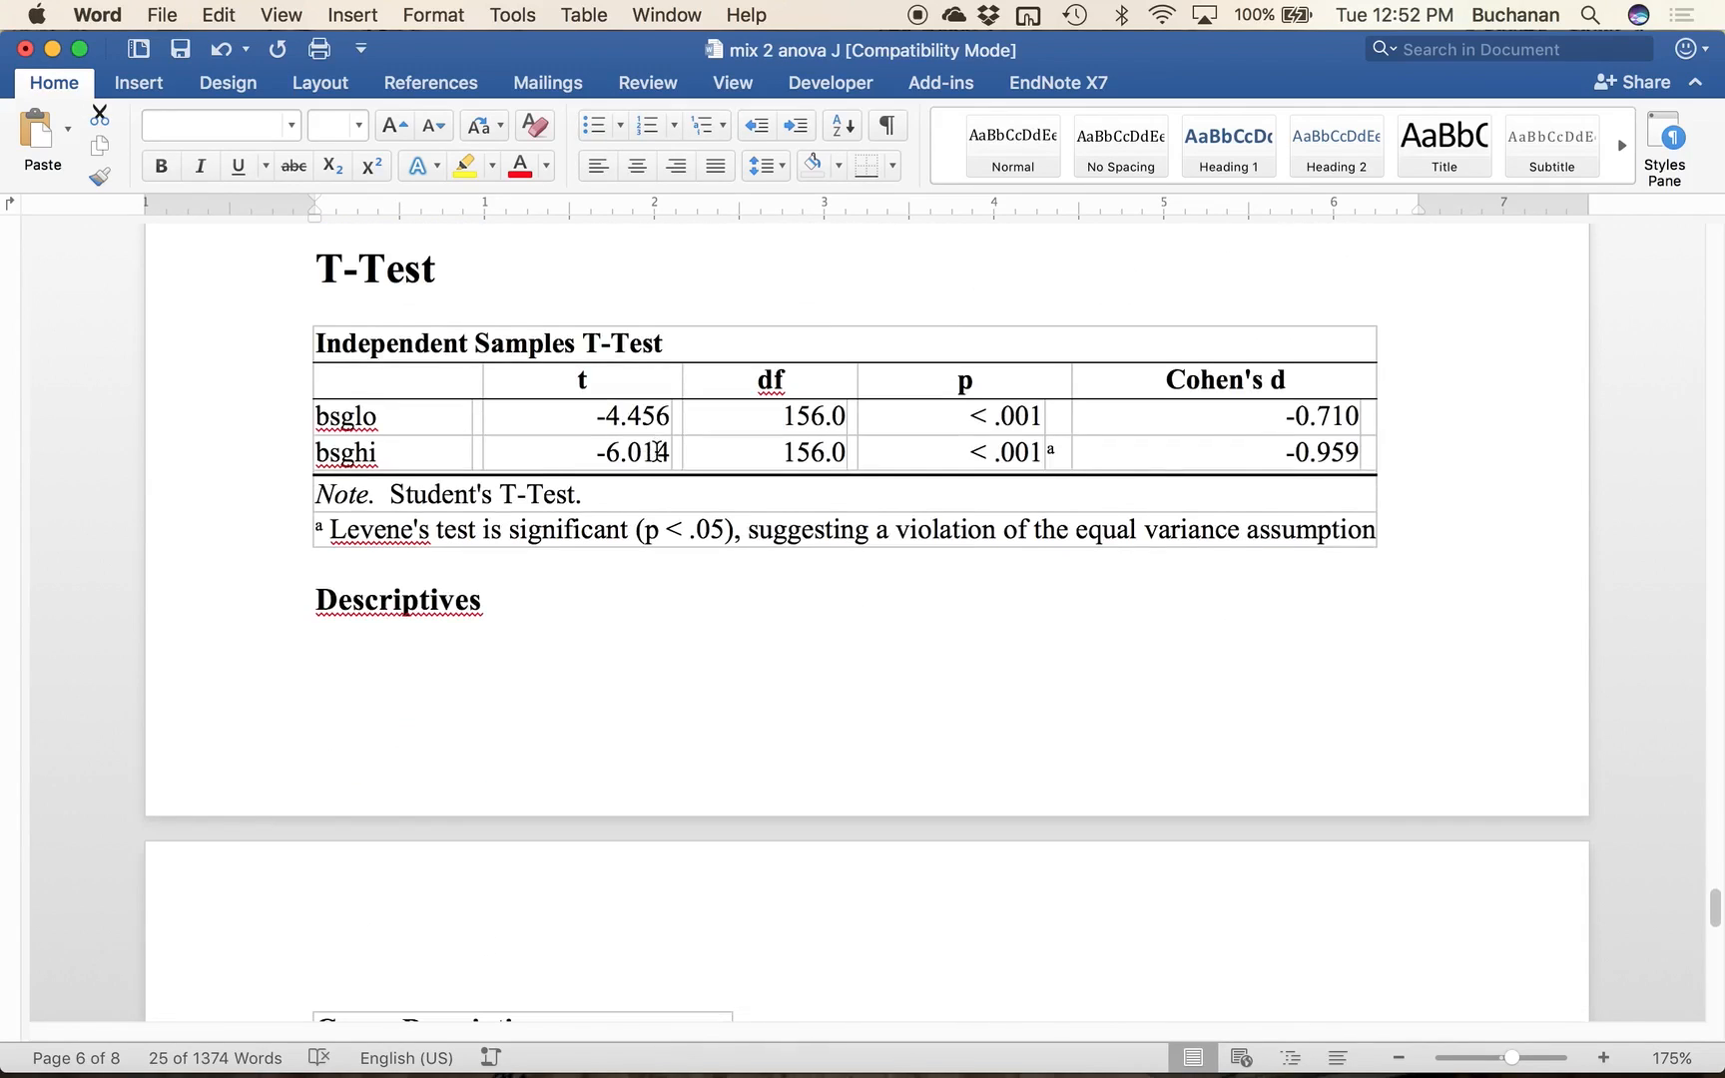
# Step: Insert a page break before the T-Test heading so its output starts on a new page
pyautogui.scroll(3, 329, 379)
pyautogui.click(301, 366)
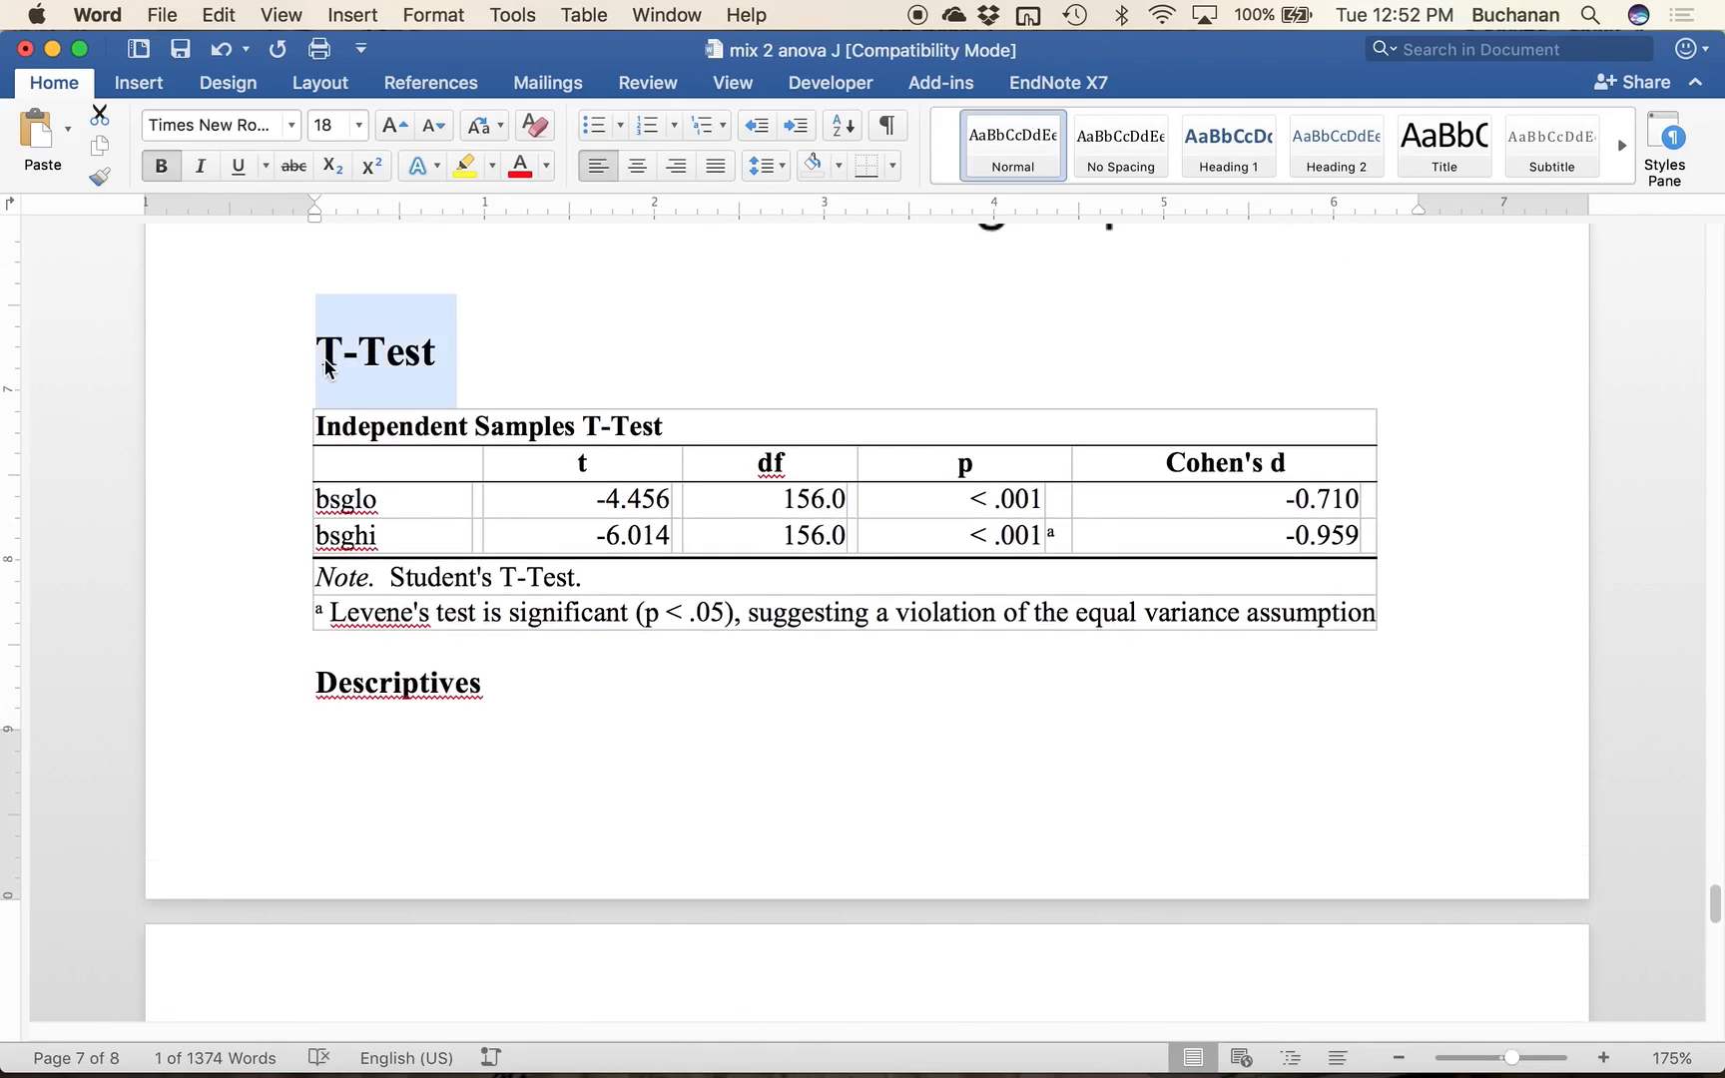
pyautogui.click(319, 354)
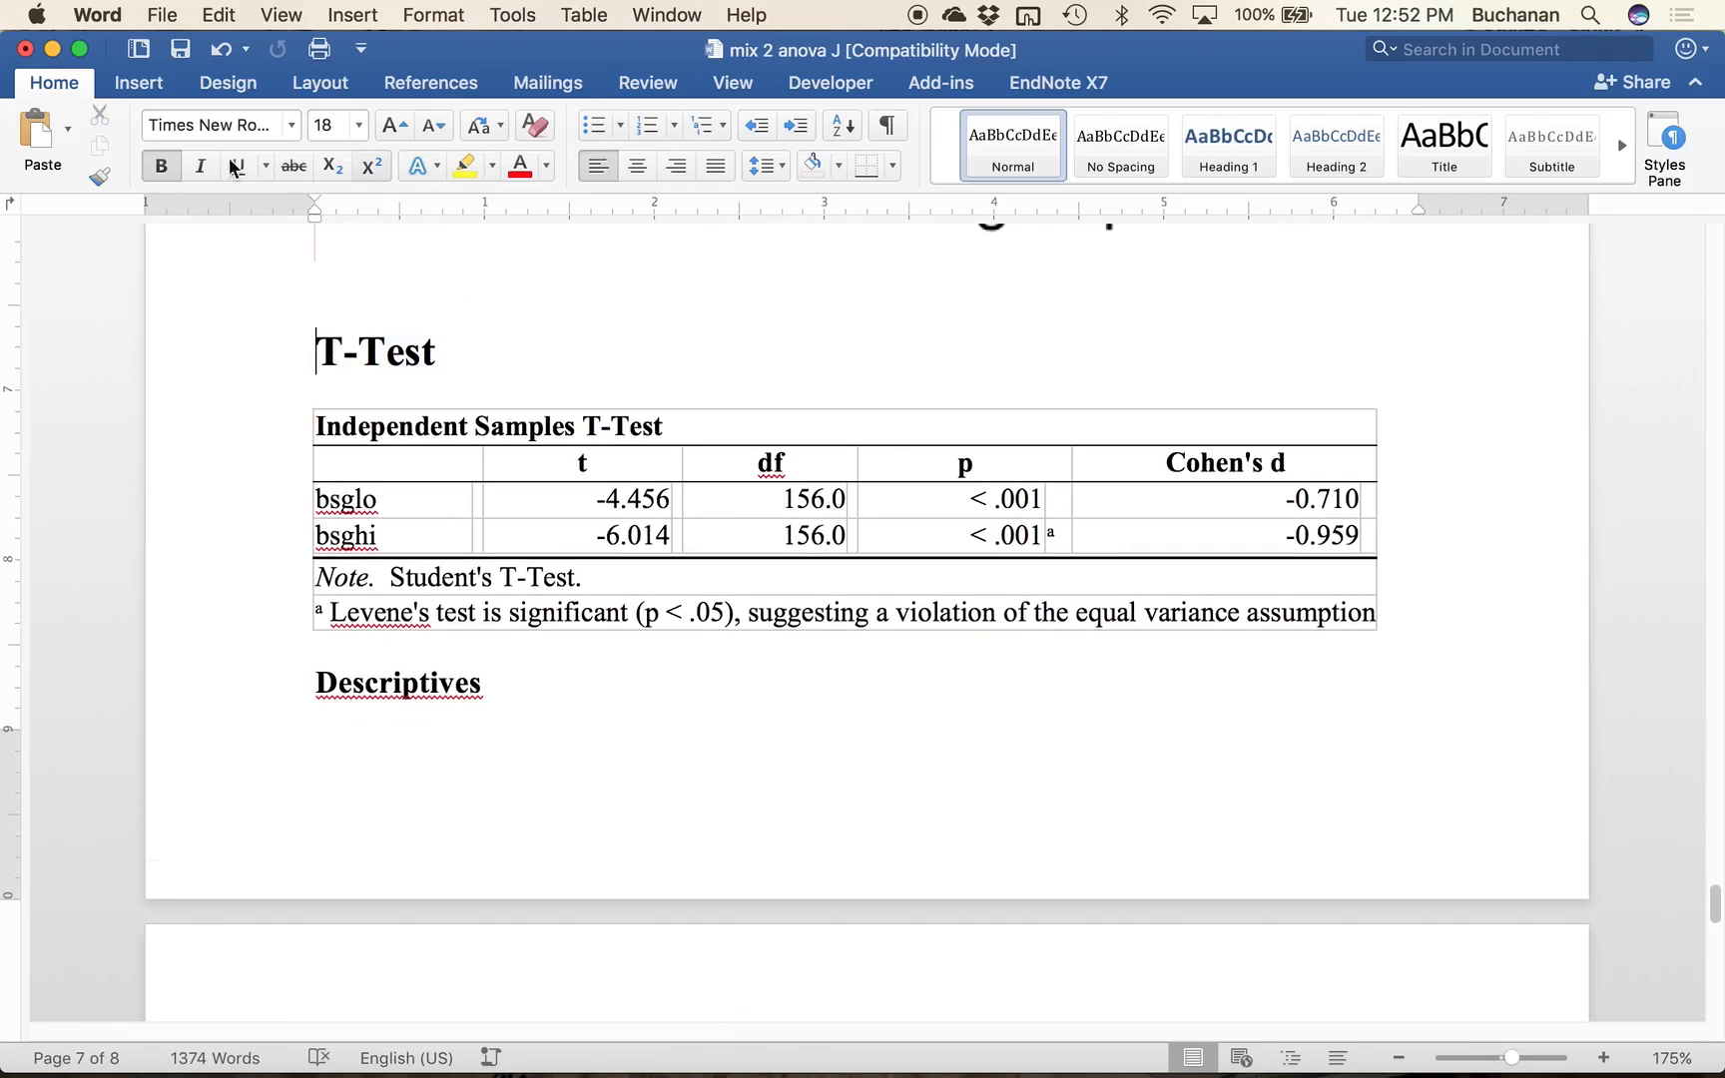
pyautogui.click(124, 88)
pyautogui.click(38, 139)
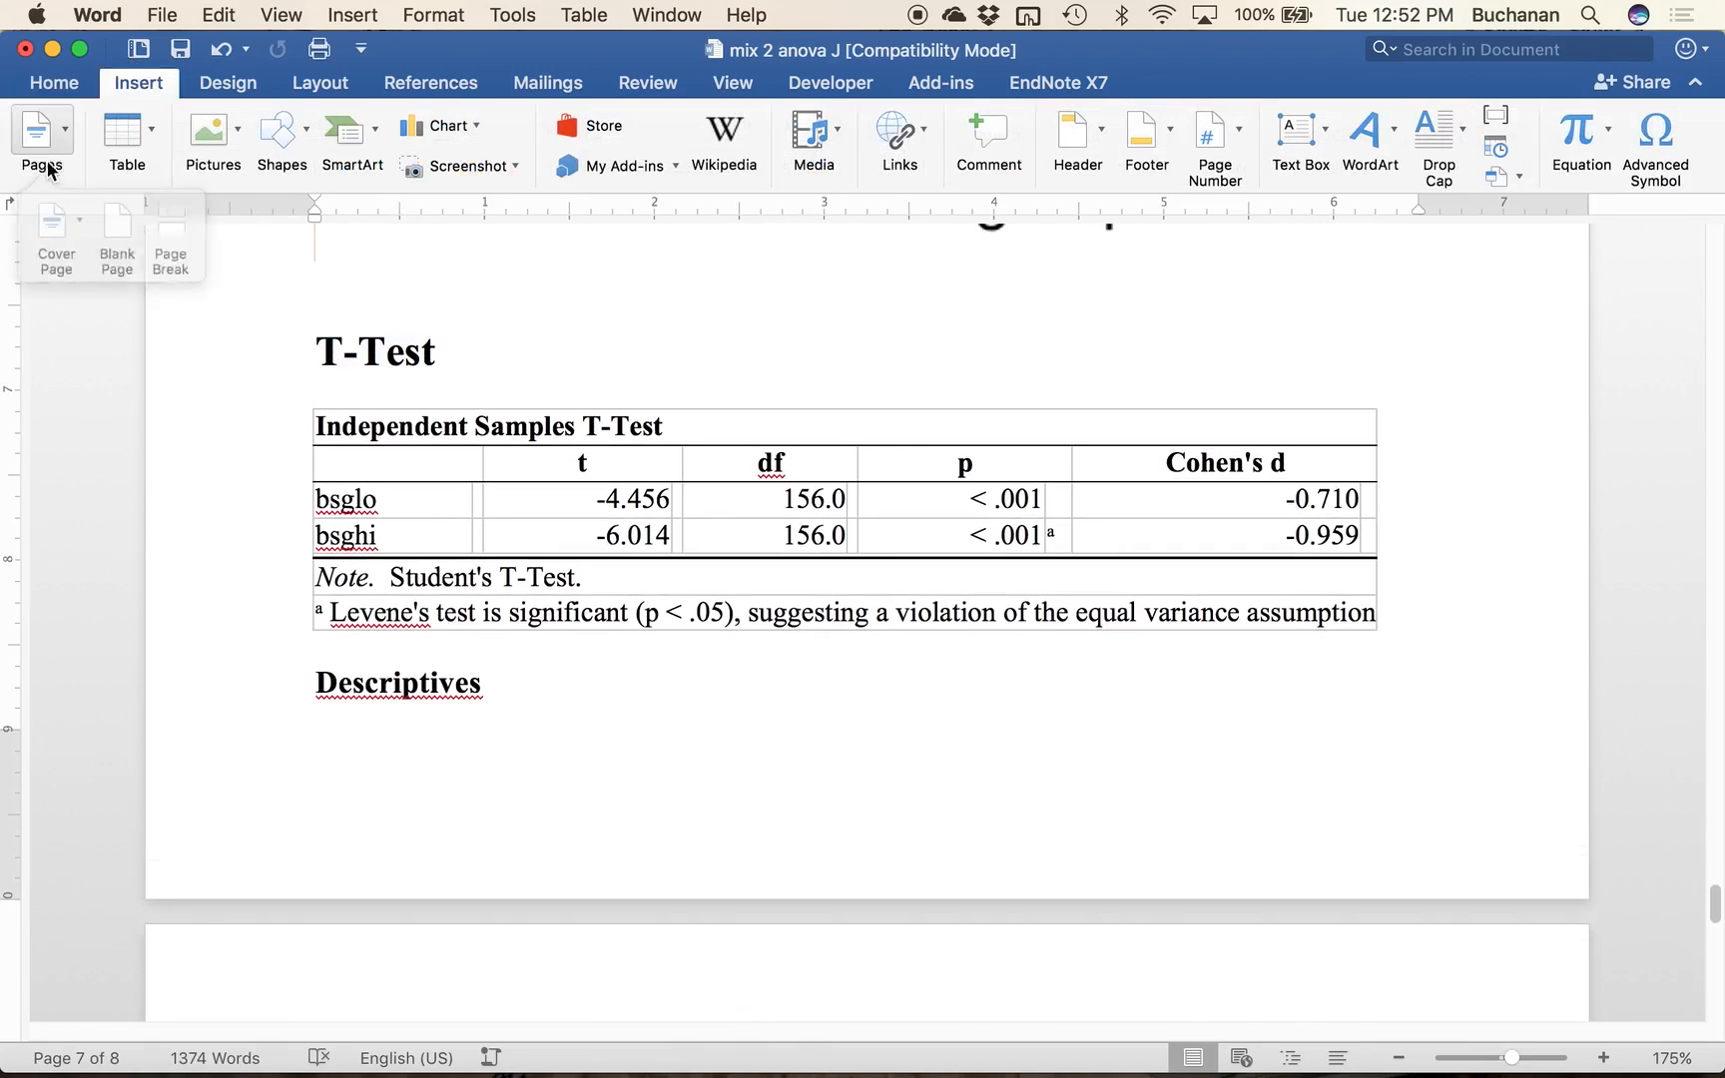
pyautogui.click(174, 261)
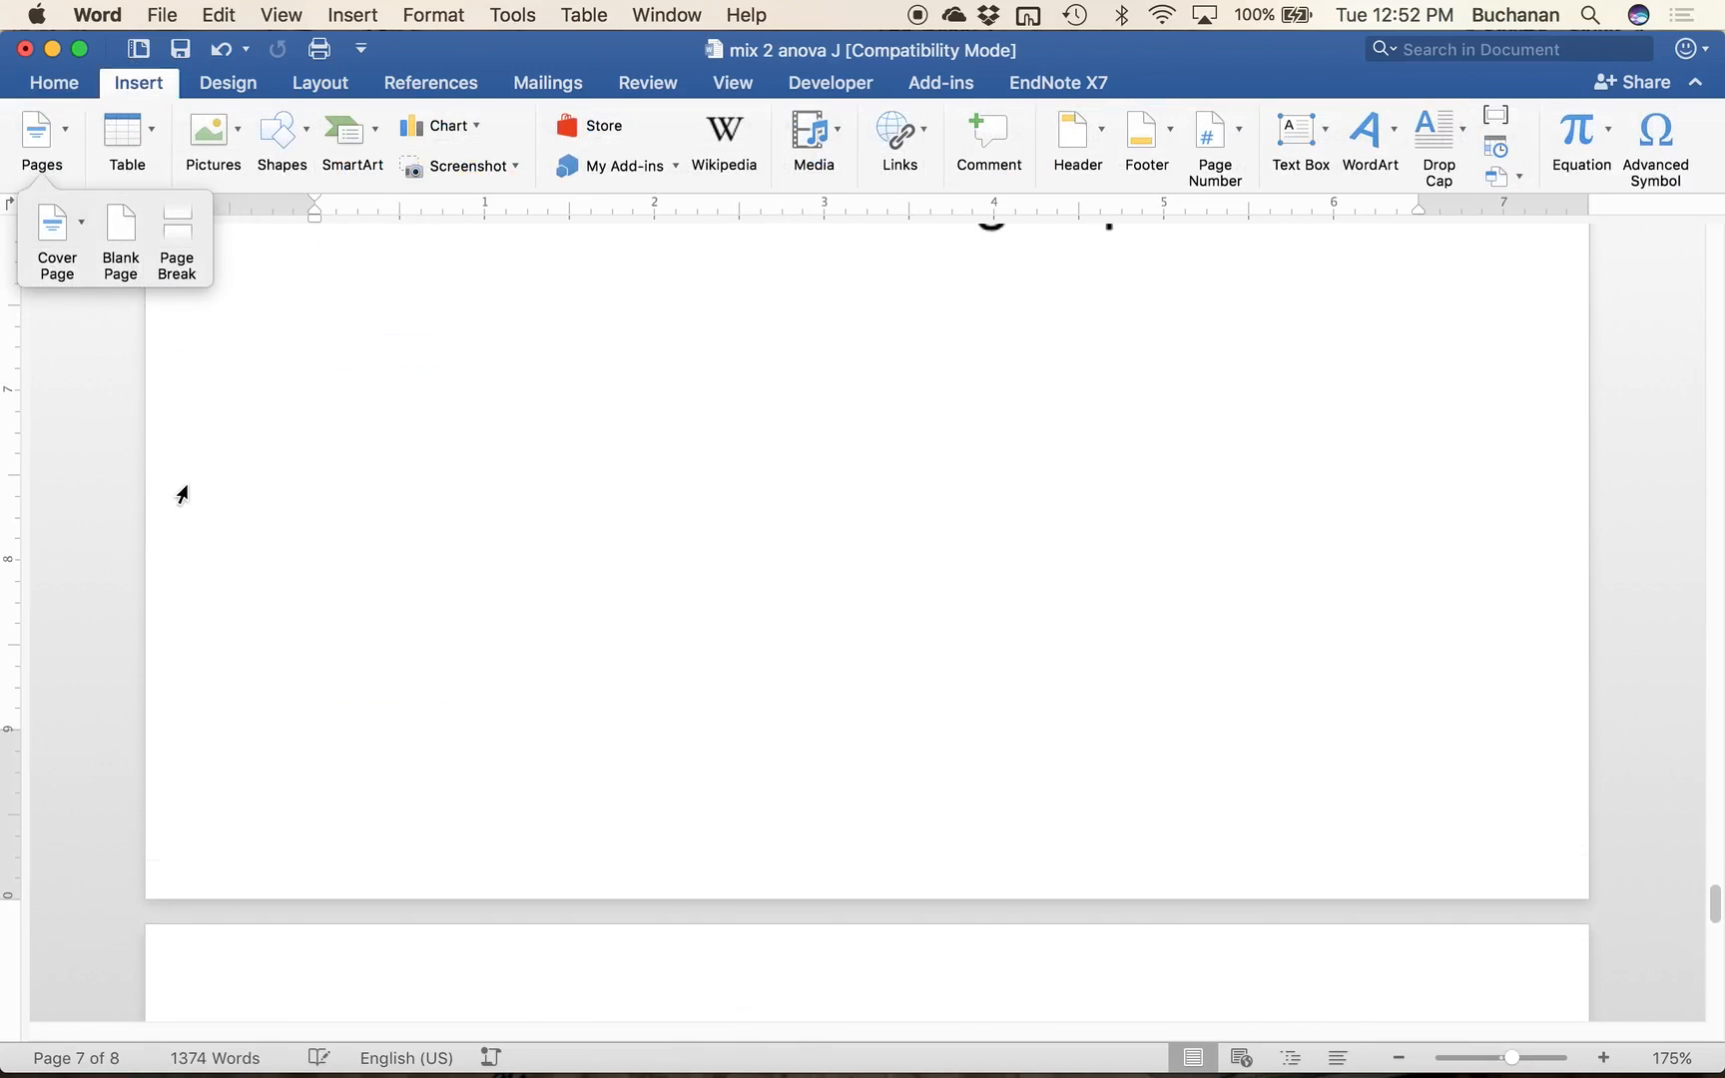
# Step: Insert a table with six columns and one row below the Group Descriptives table
pyautogui.scroll(-10, 187, 496)
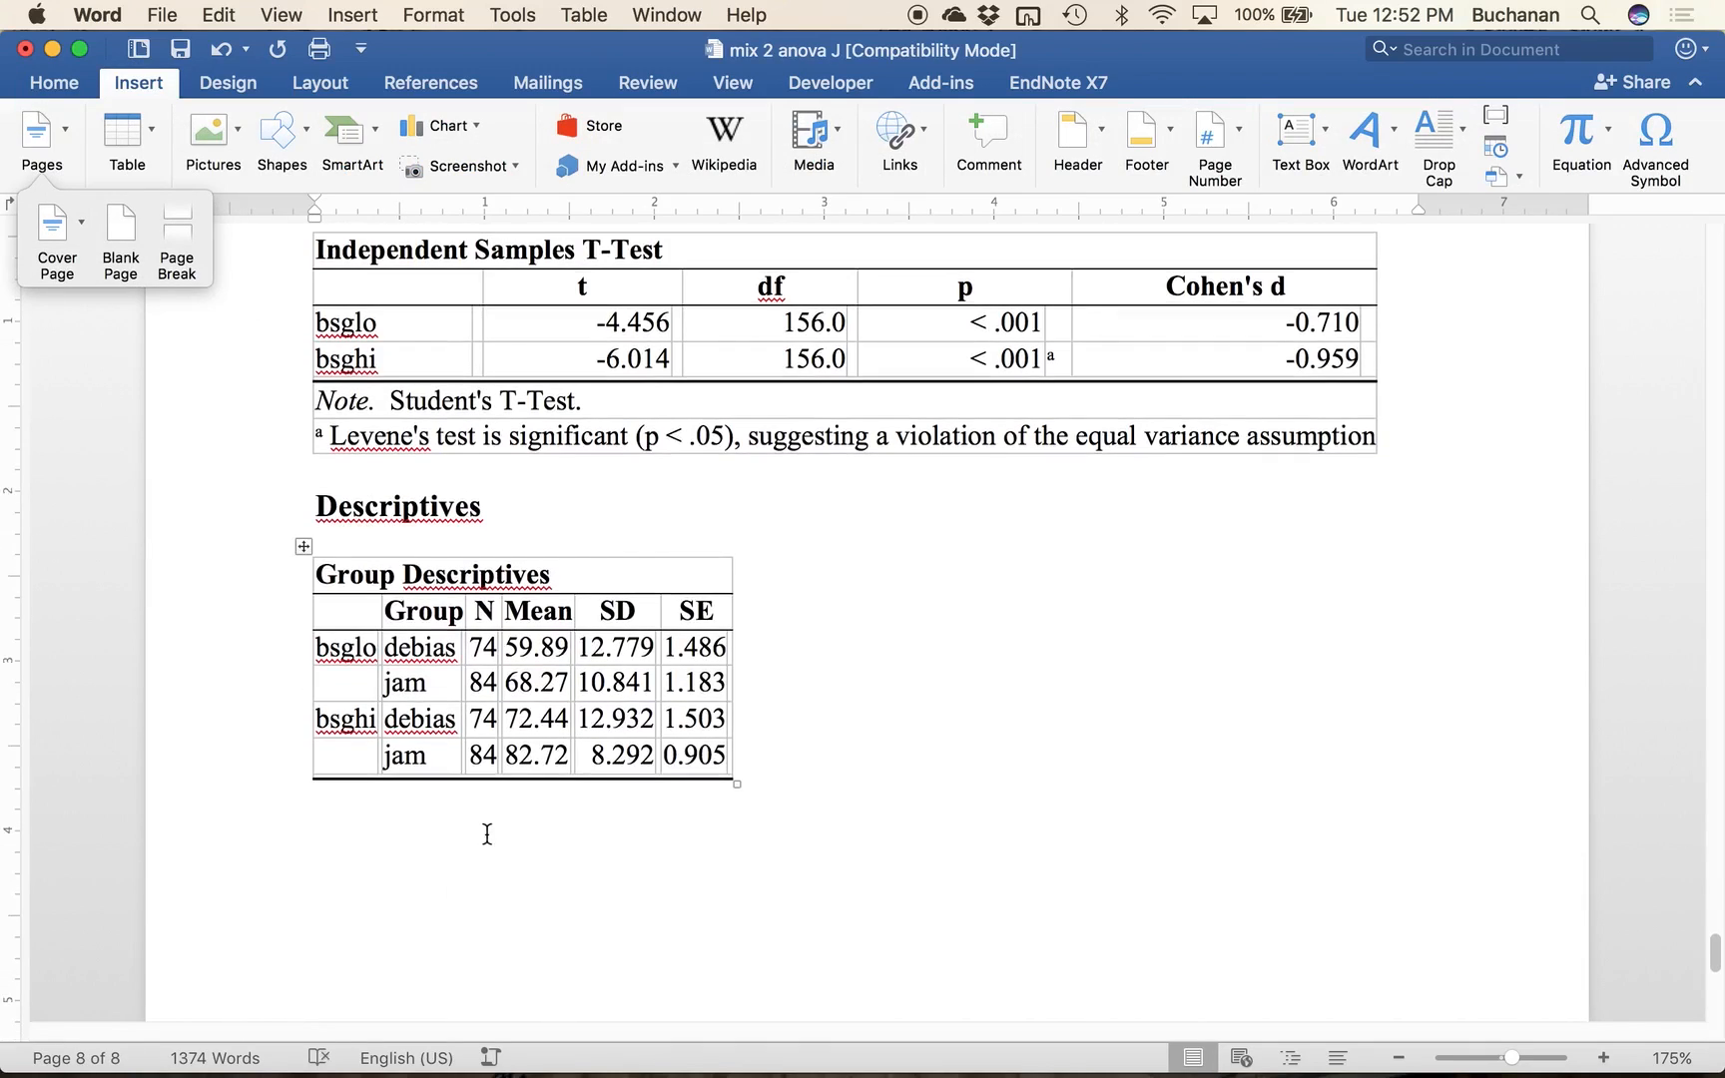
pyautogui.click(486, 836)
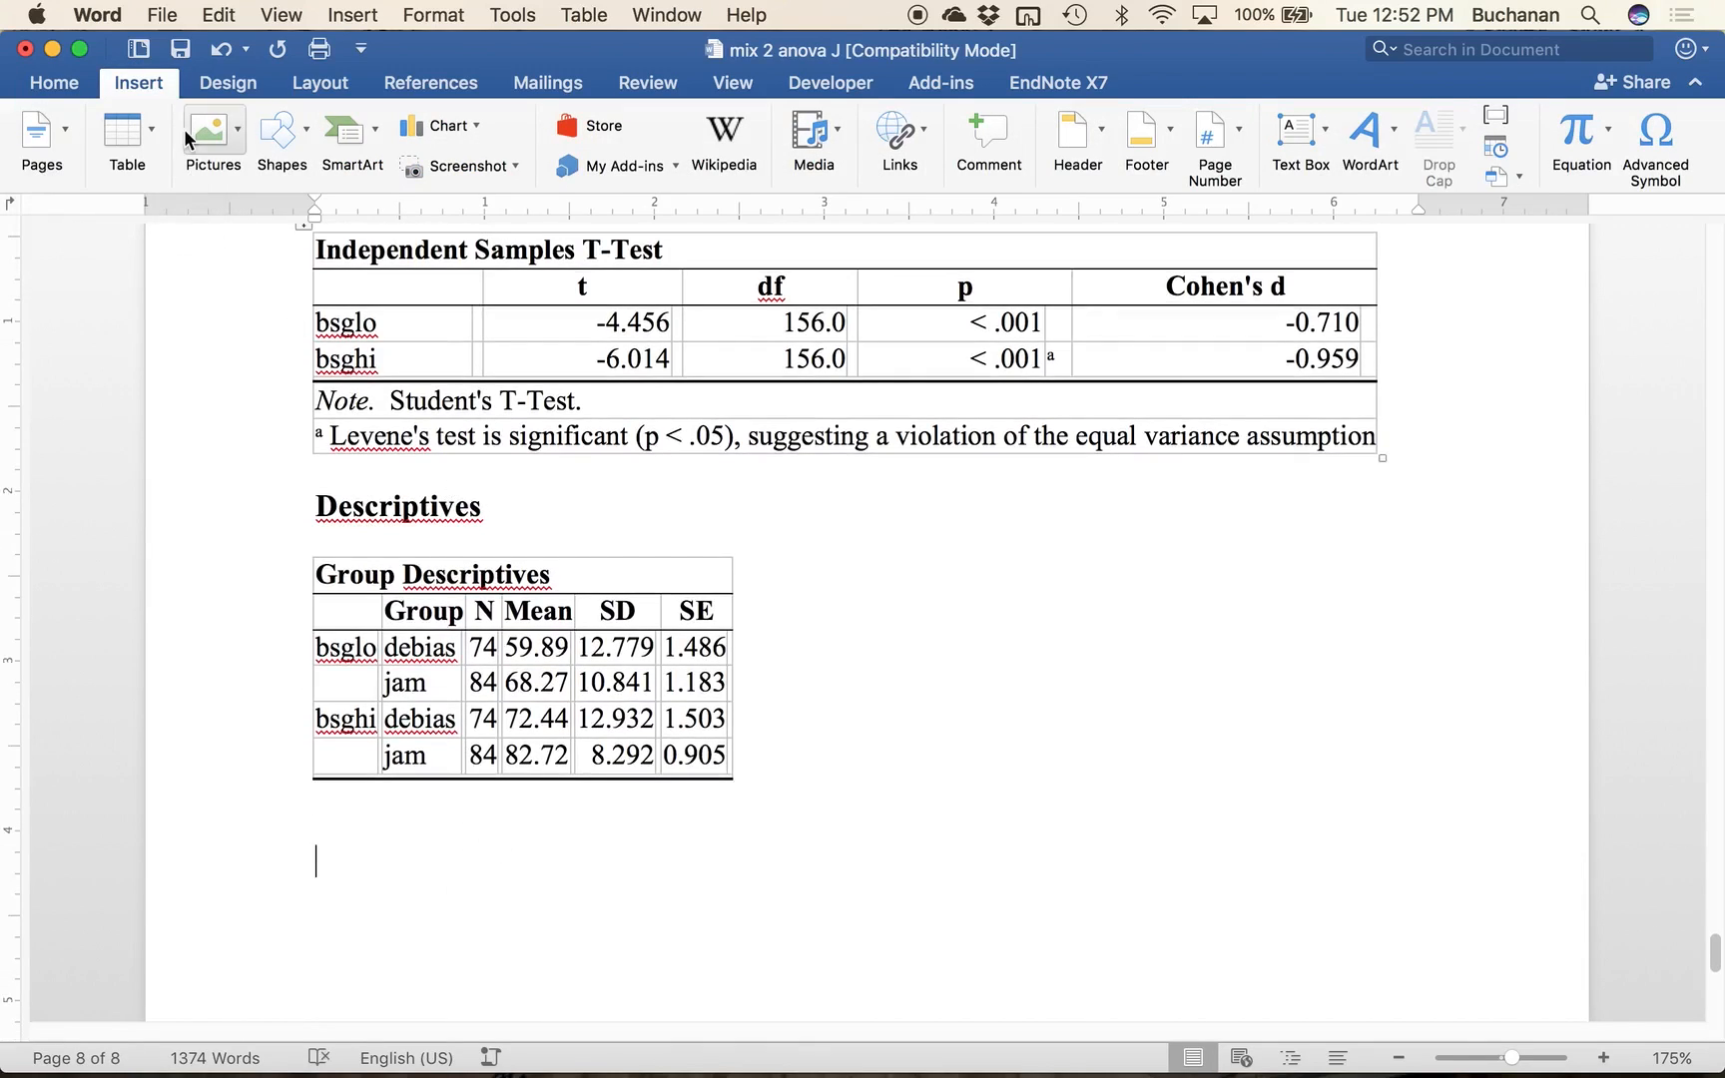
pyautogui.click(125, 140)
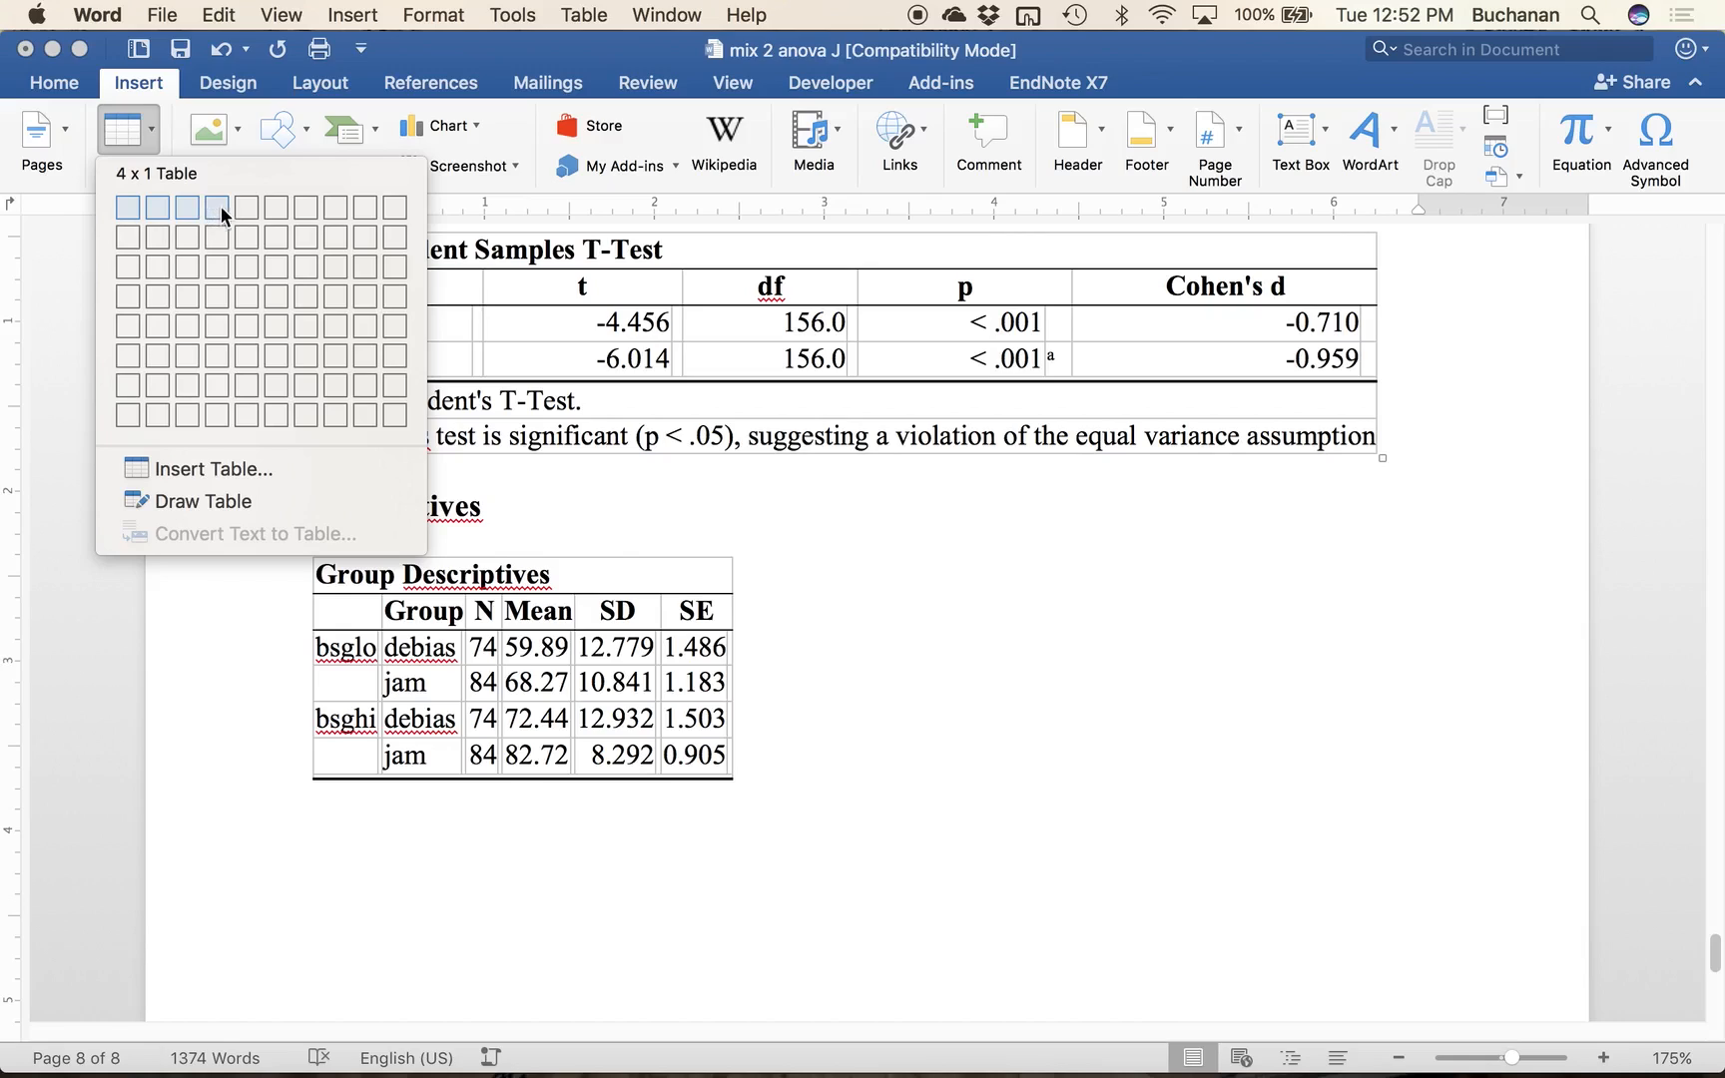
pyautogui.click(272, 207)
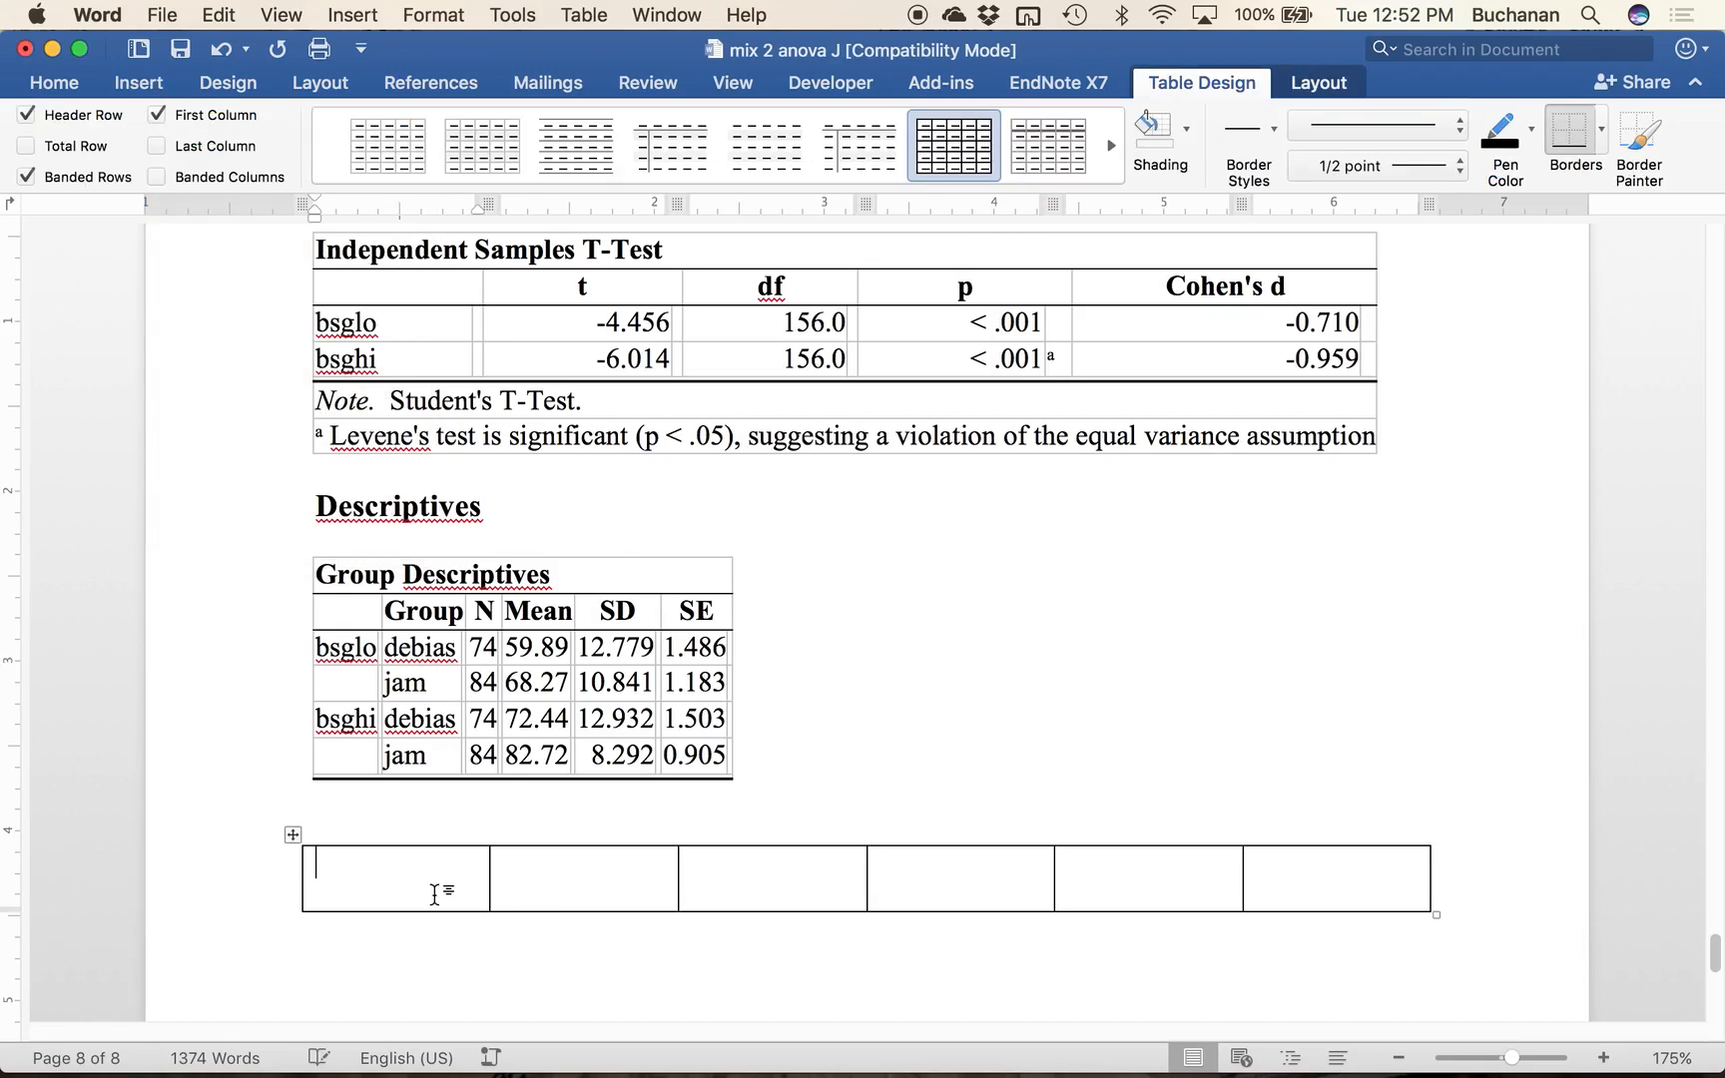
# Step: Label the new table's first three header cells IV 1, Group 1 and Group 2
pyautogui.write('IV 1')
pyautogui.press('Tab')
pyautogui.write('Group 1')
pyautogui.press('Tab')
pyautogui.write('Group 2')
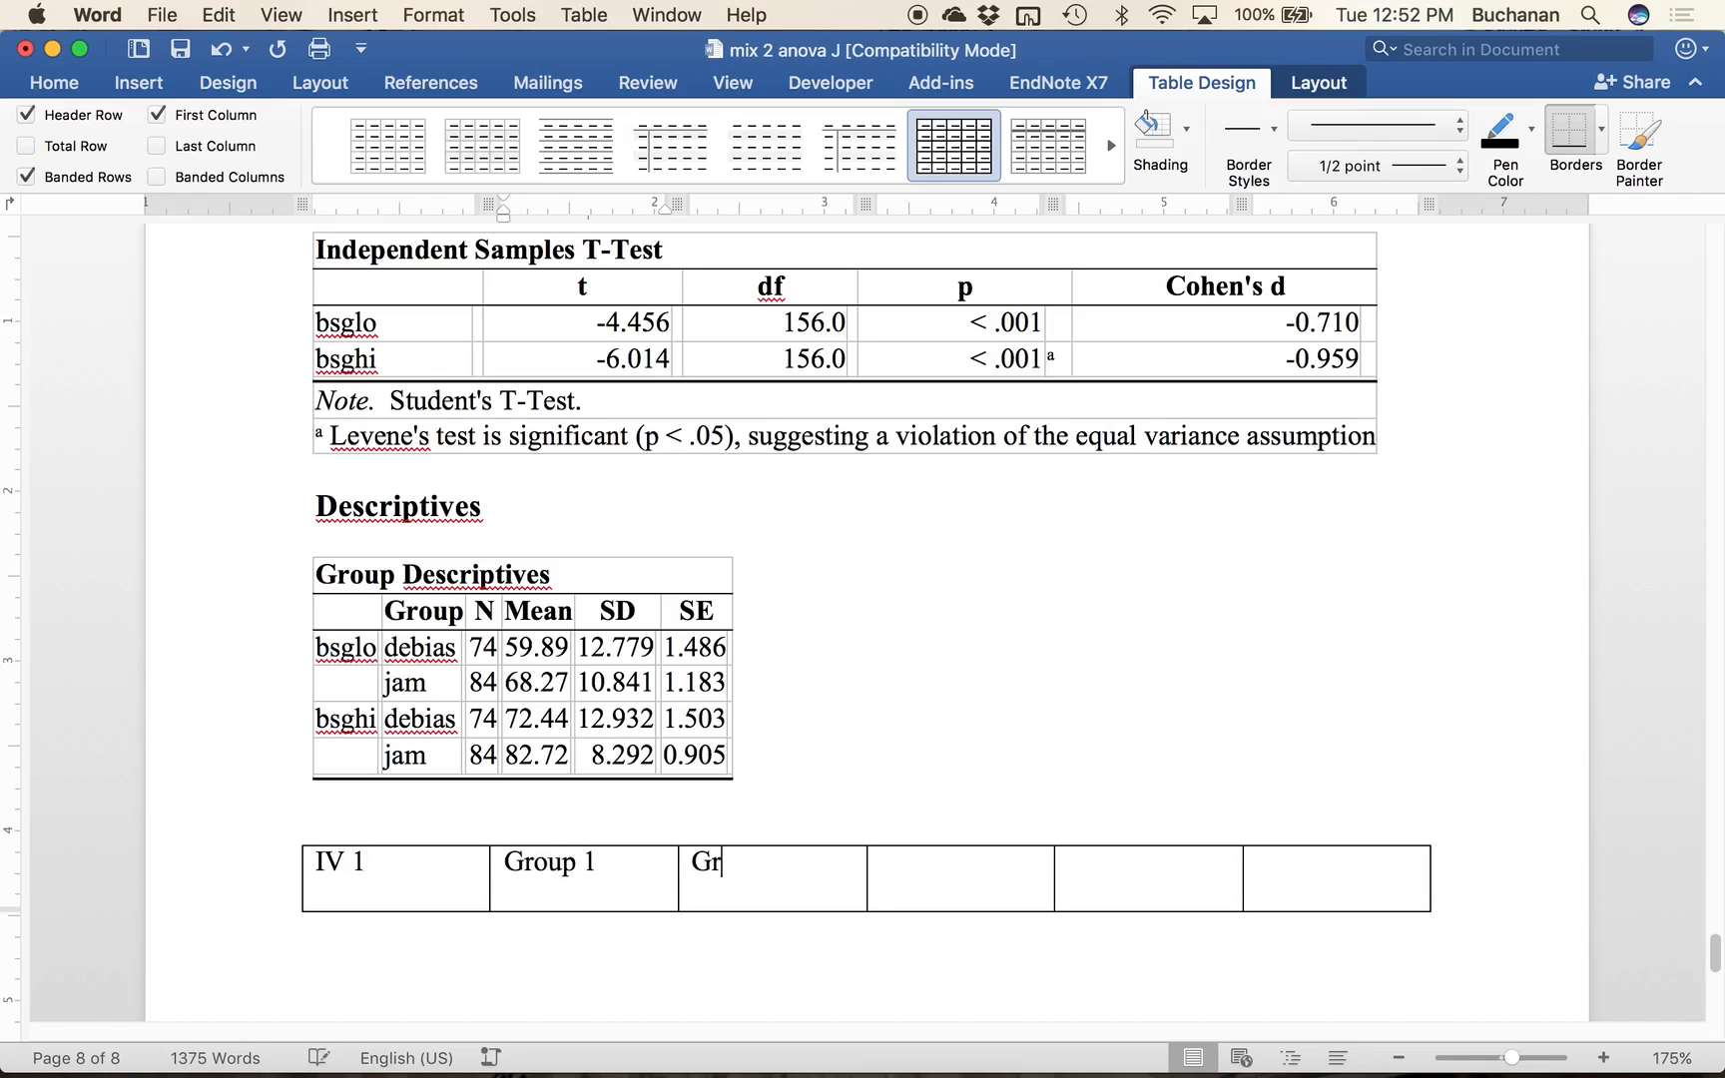
pyautogui.press('Tab')
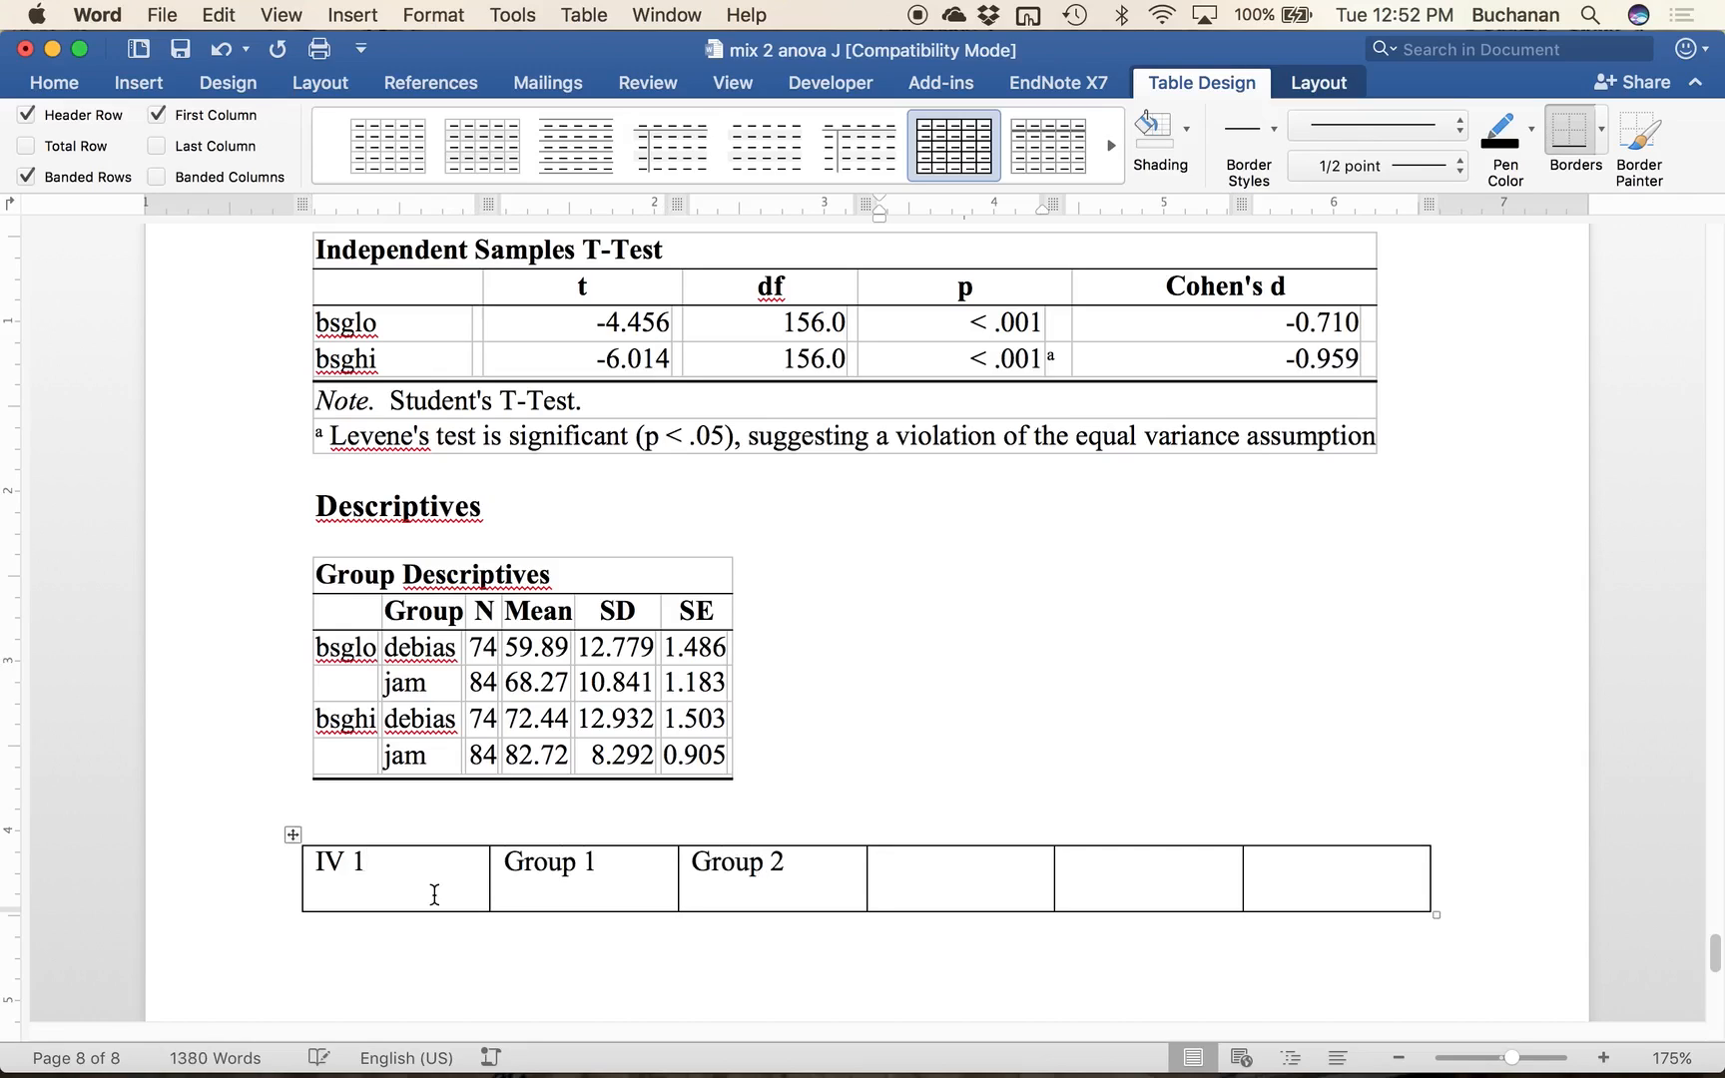
# Step: Label the remaining header cells Test, Effect Size and Interpretation, and add a second row to the table
pyautogui.write('Test')
pyautogui.press('Tab')
pyautogui.write('E')
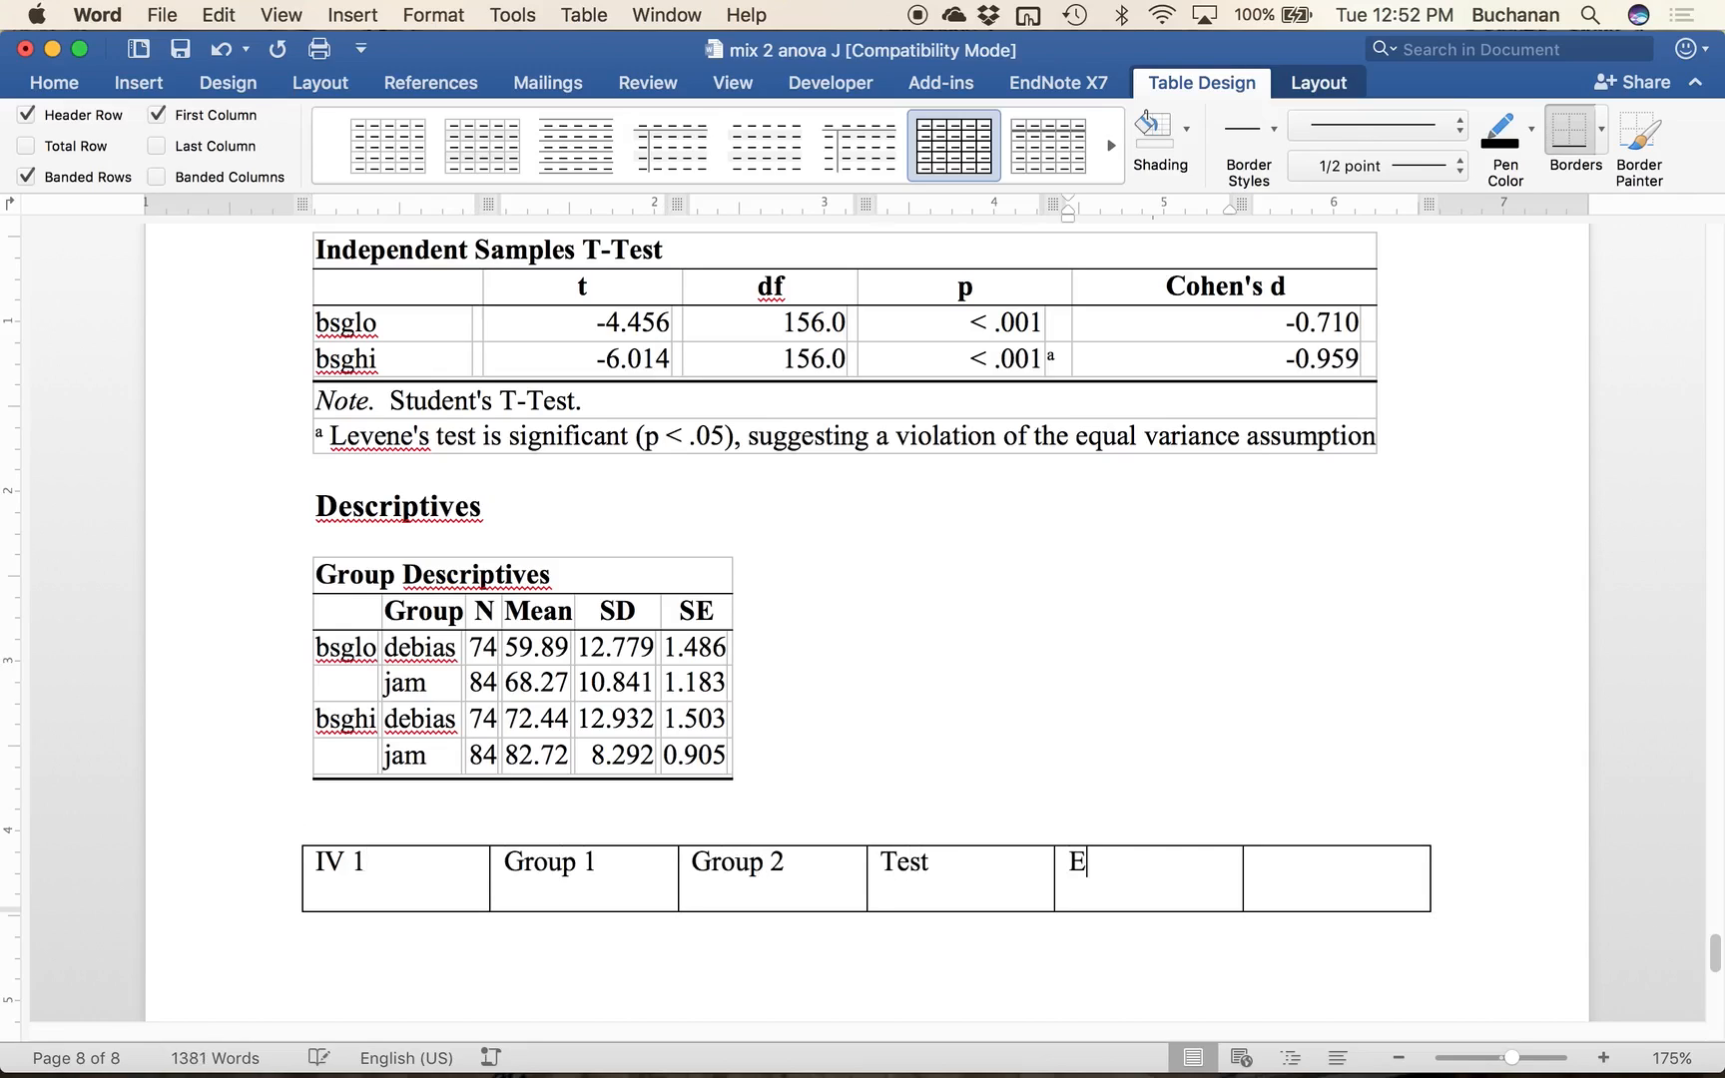
pyautogui.write('ffect Size')
pyautogui.press('Tab')
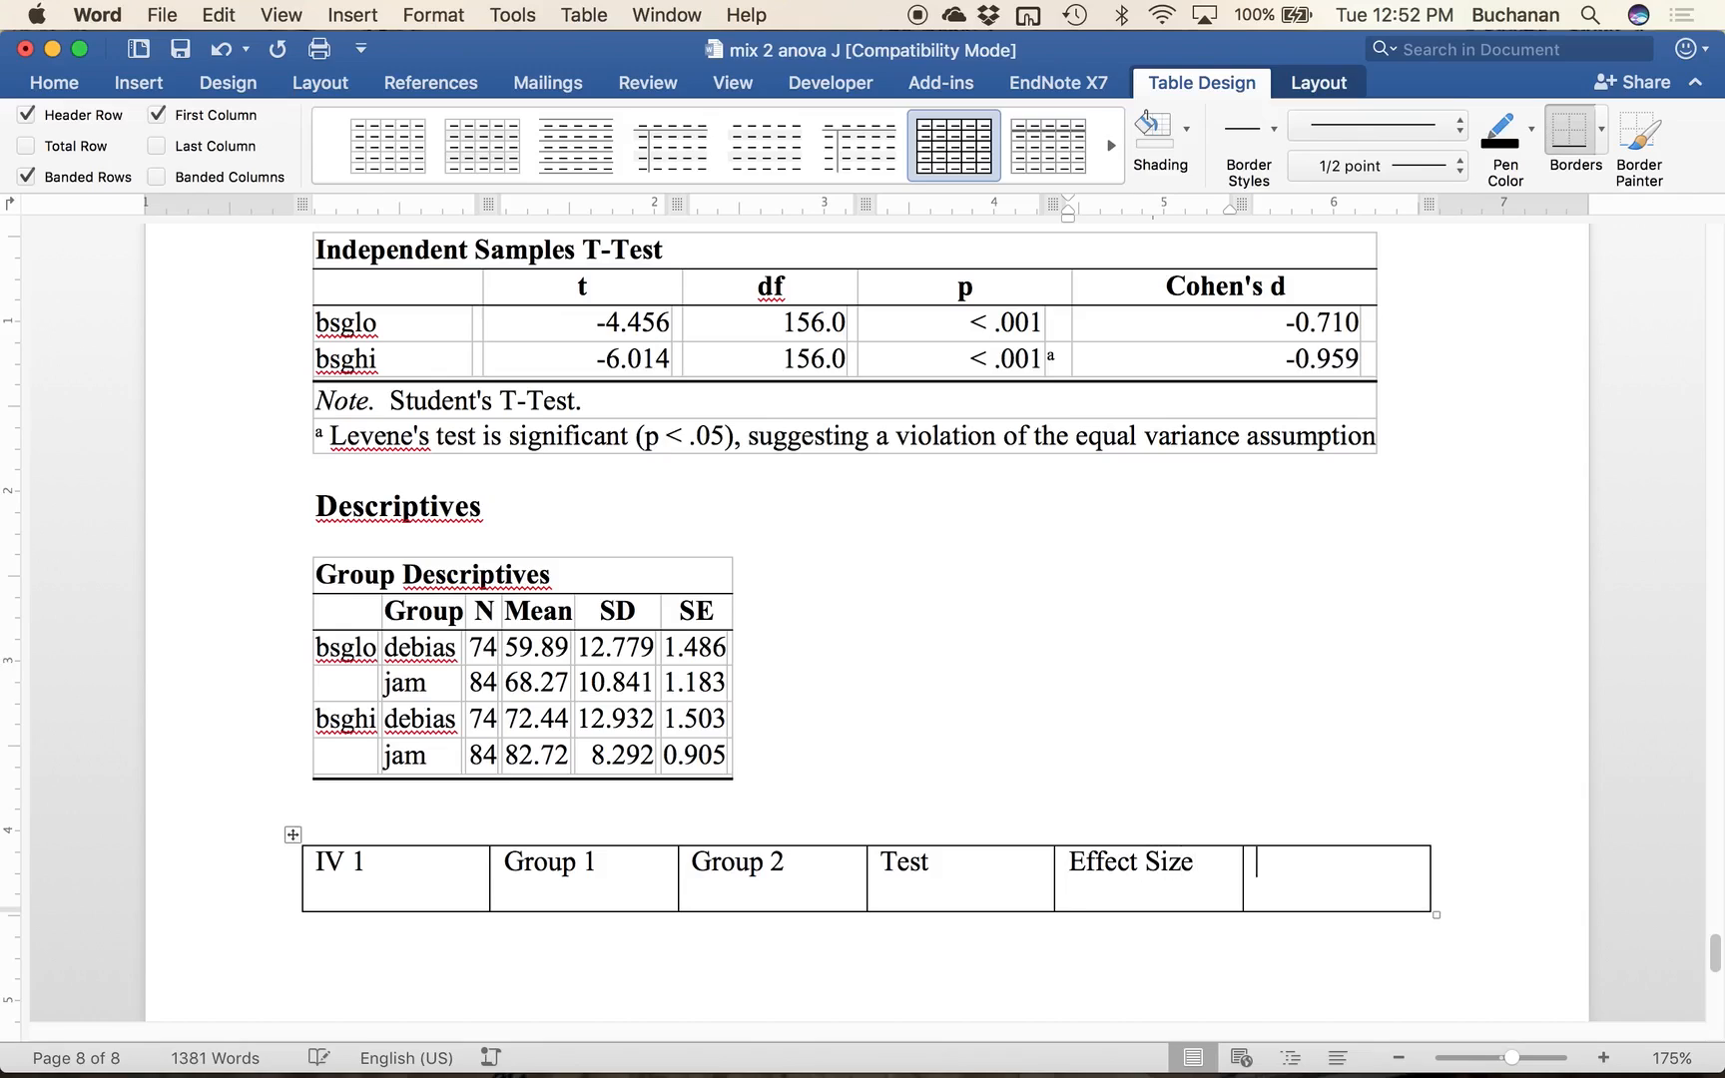
pyautogui.write('Inter')
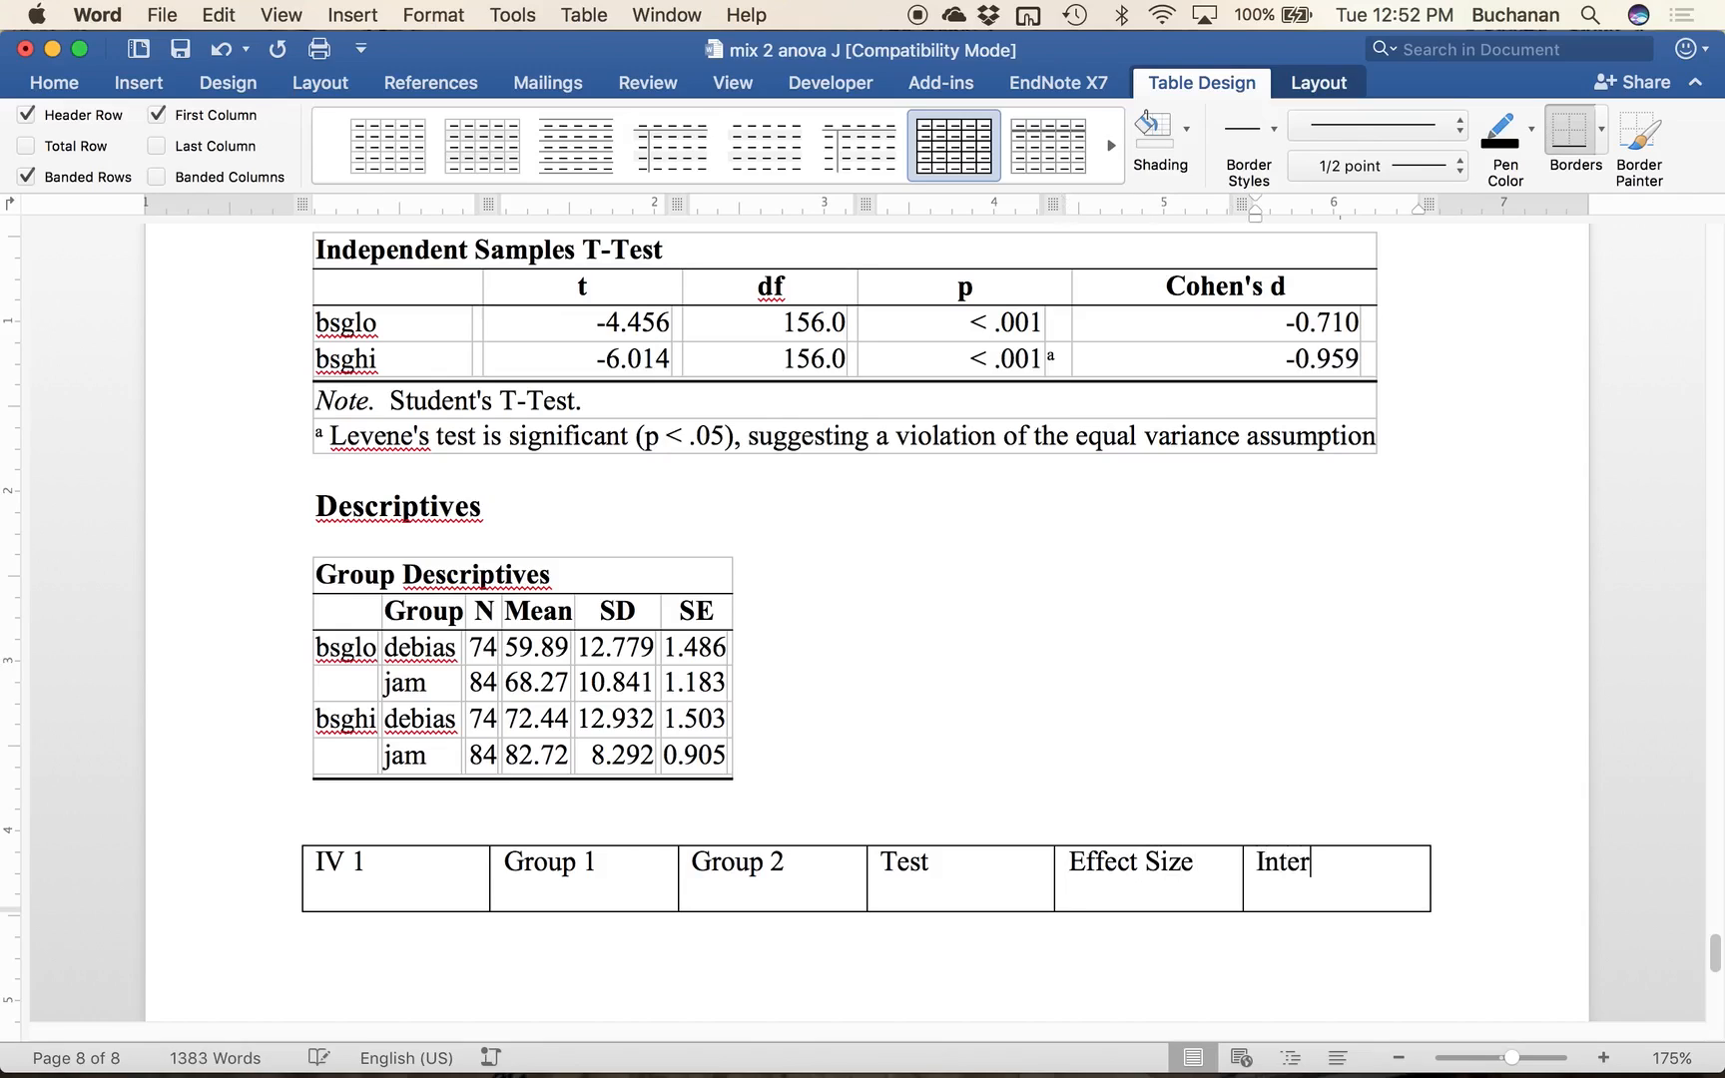
pyautogui.write('pretation')
pyautogui.press('Tab')
# Step: Enter BSG Low under IV 1 and start the Group 1 cell with Debias and "M =" on separate lines
pyautogui.scroll(-2, 427, 826)
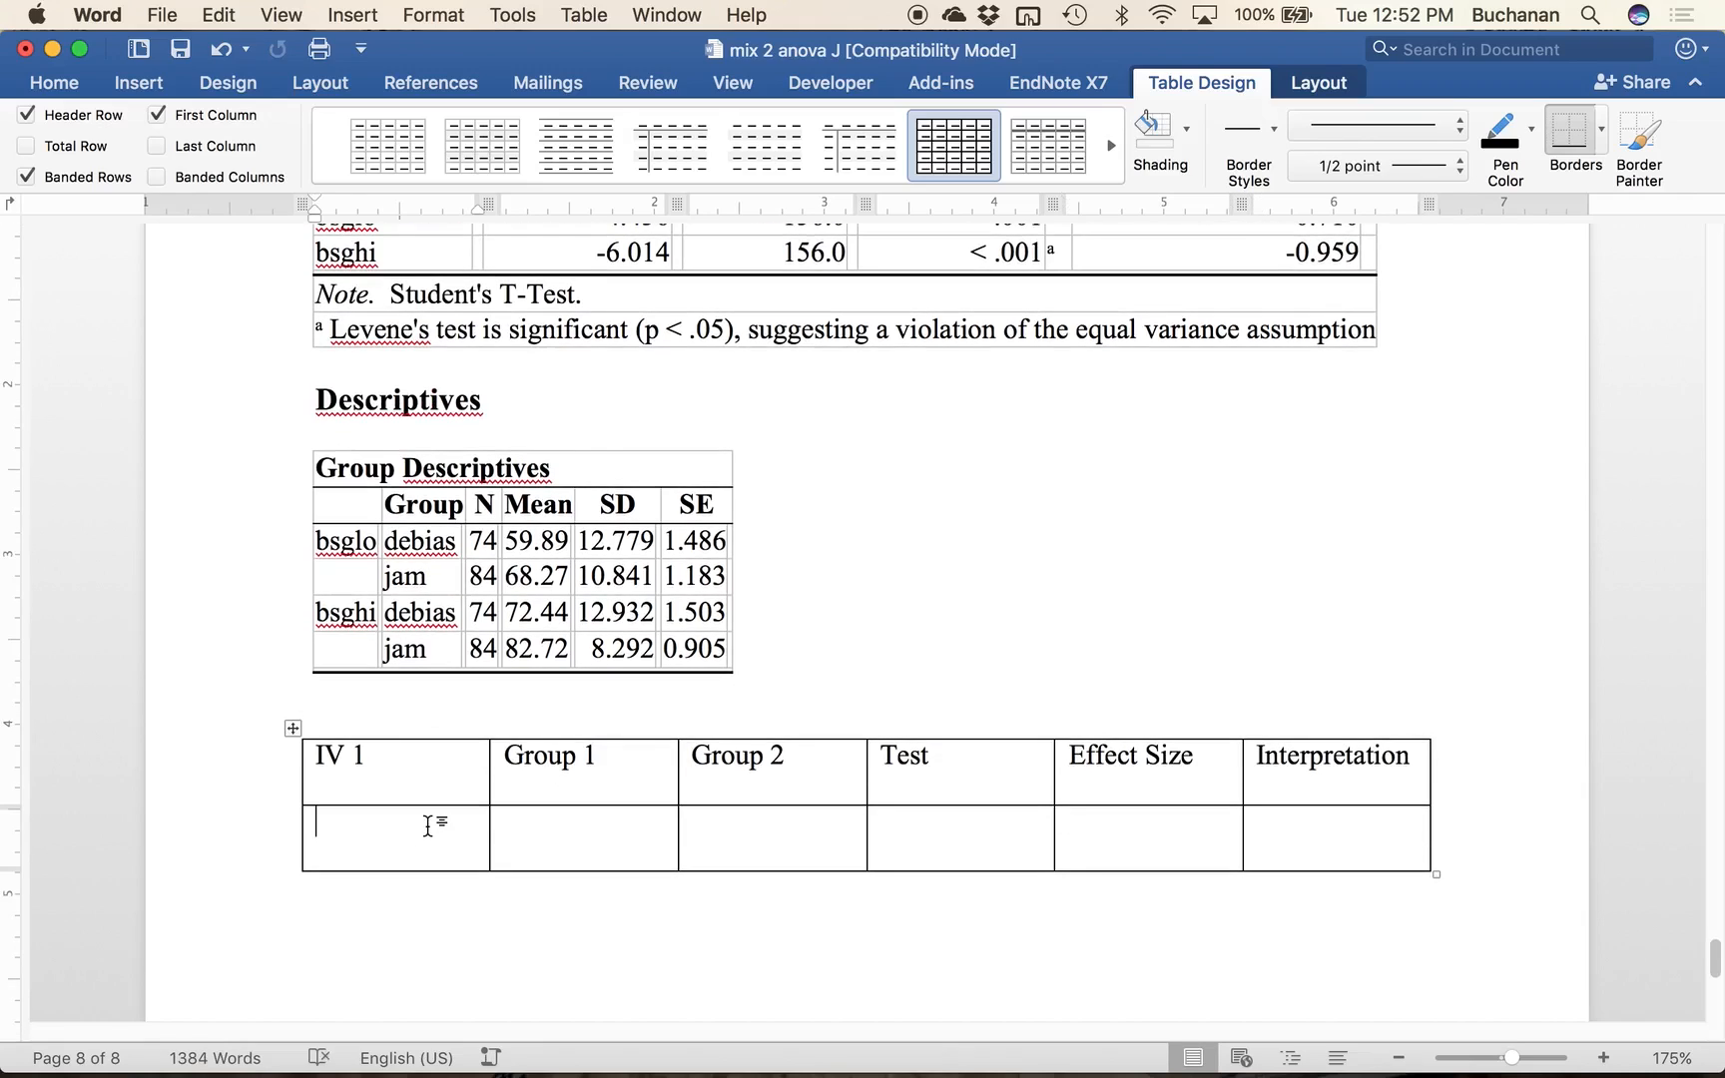
pyautogui.write('BSG LOw')
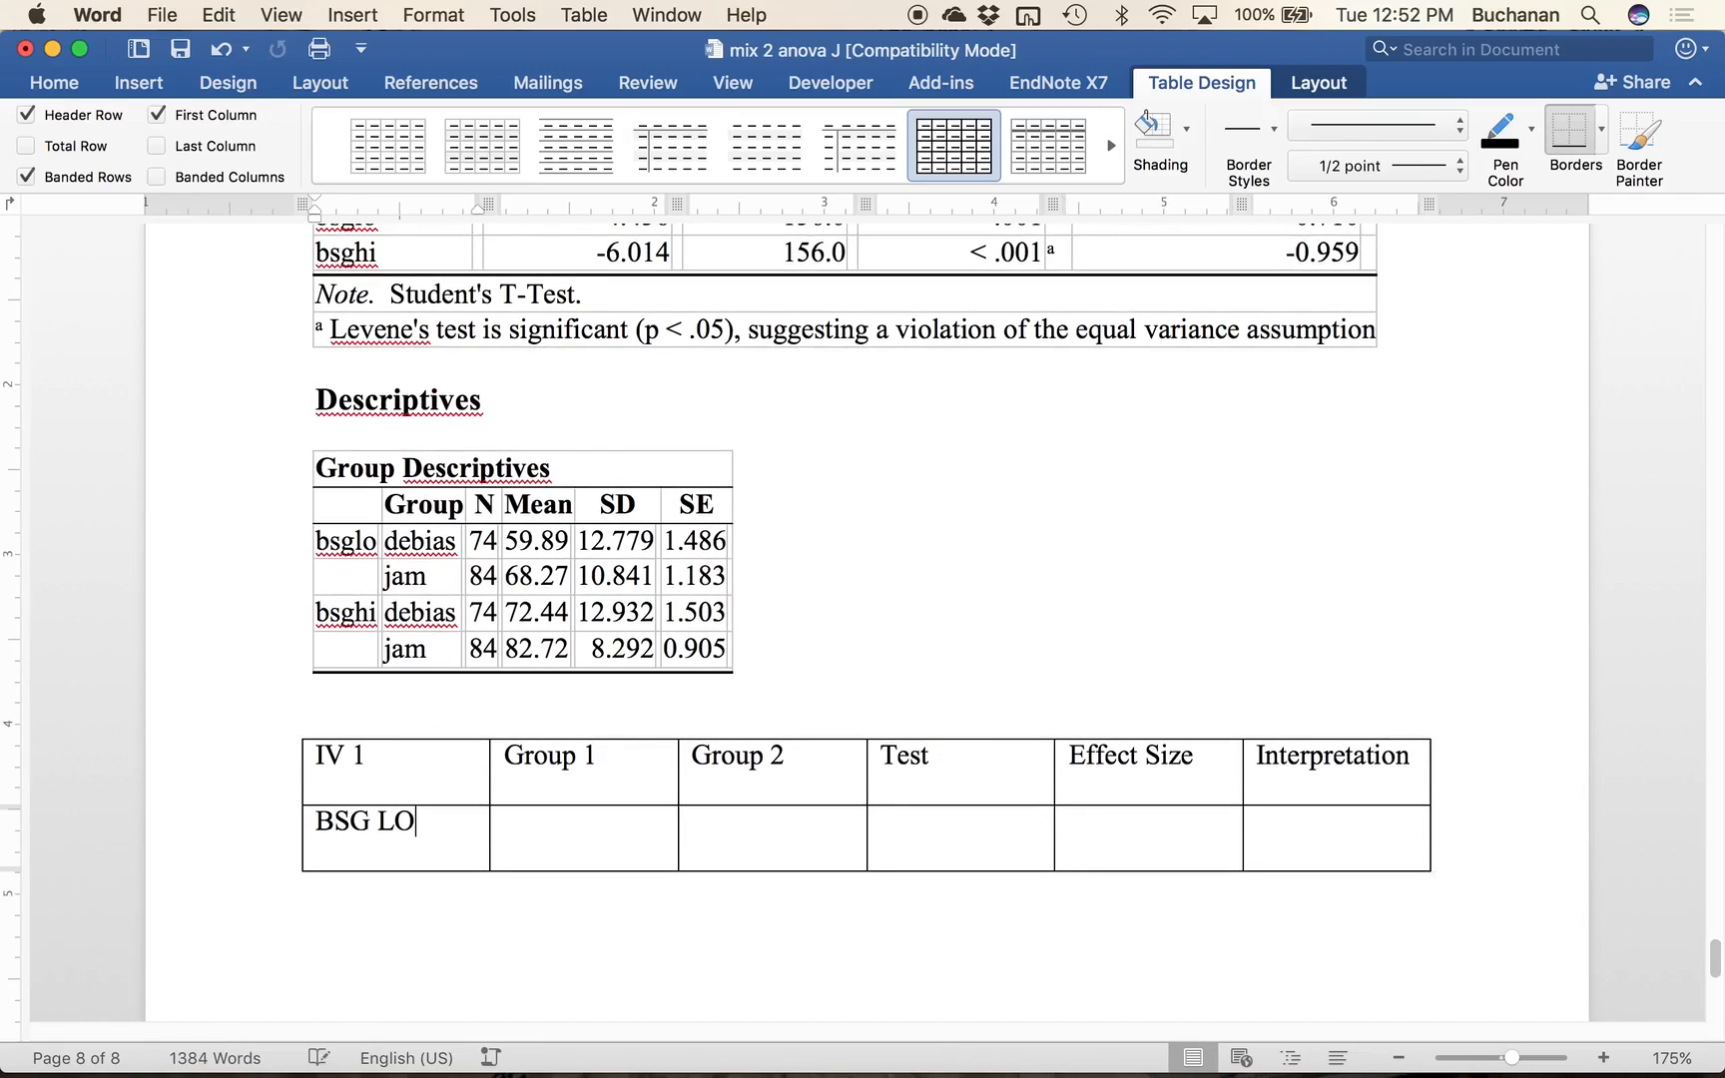
pyautogui.press('BackSpace')
pyautogui.press('BackSpace')
pyautogui.write('ow')
pyautogui.write('D')
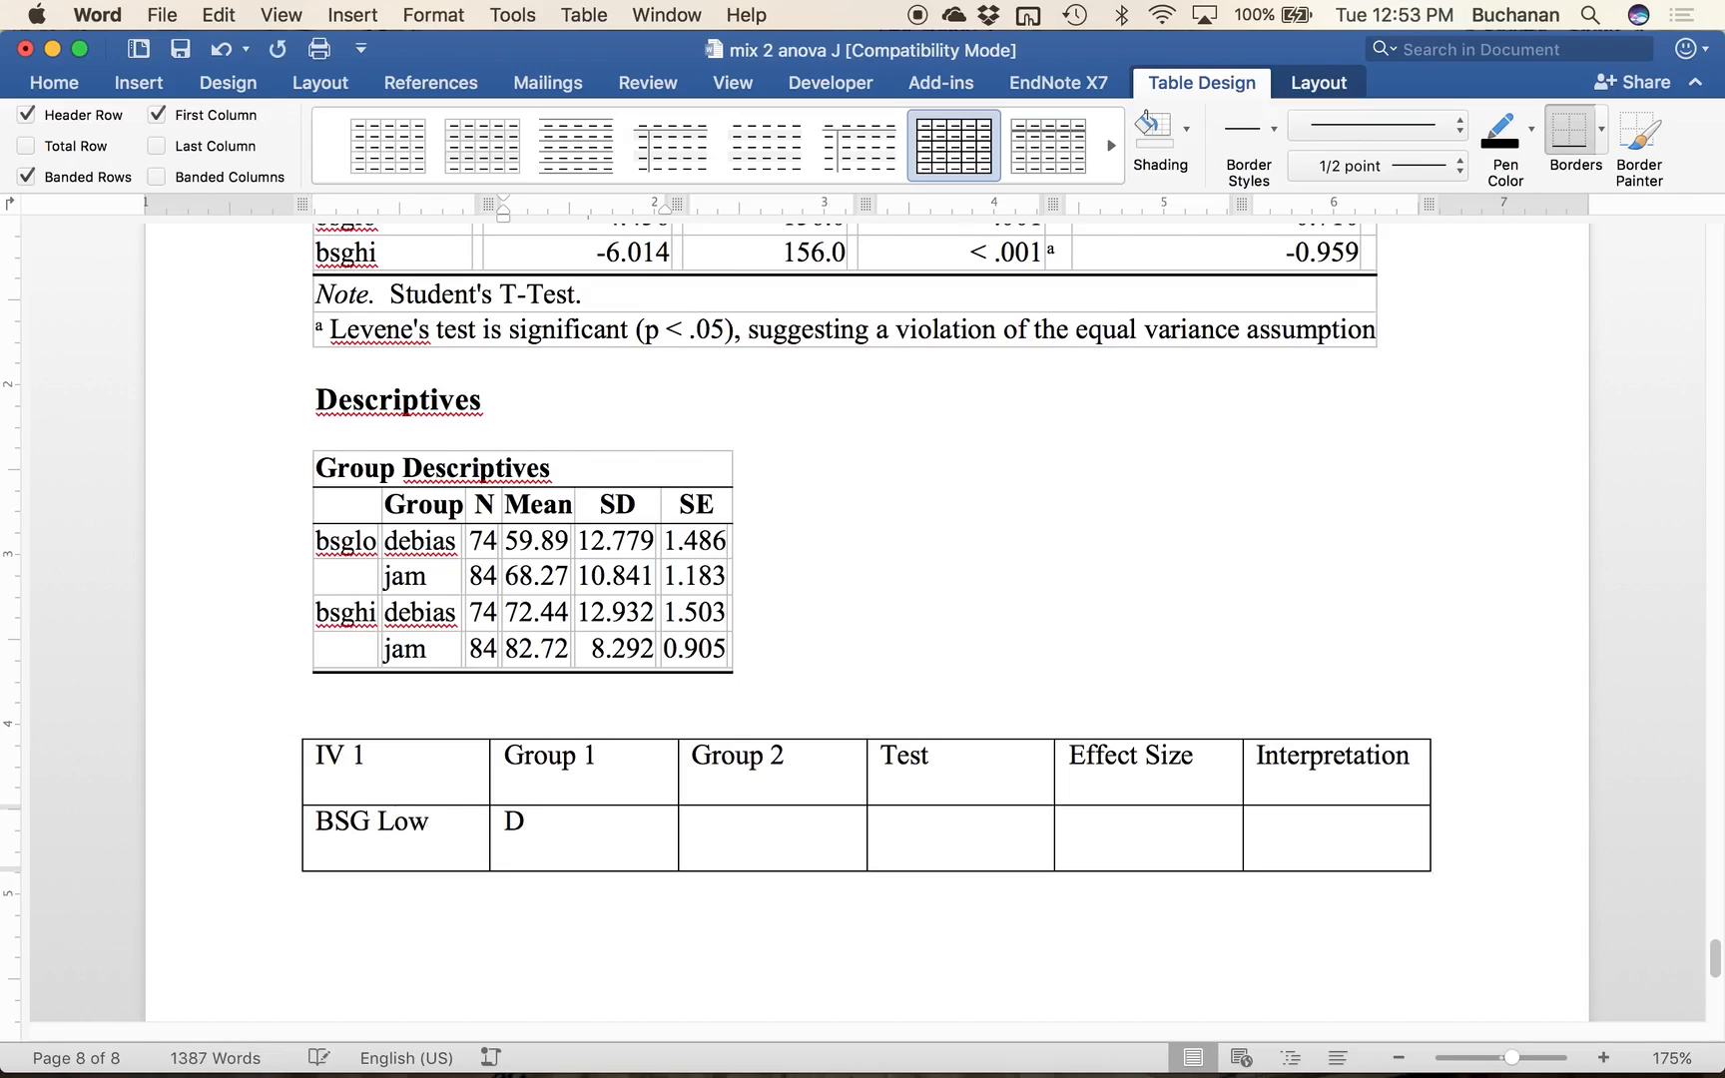
pyautogui.write('ebias')
pyautogui.press('Return')
pyautogui.write('M')
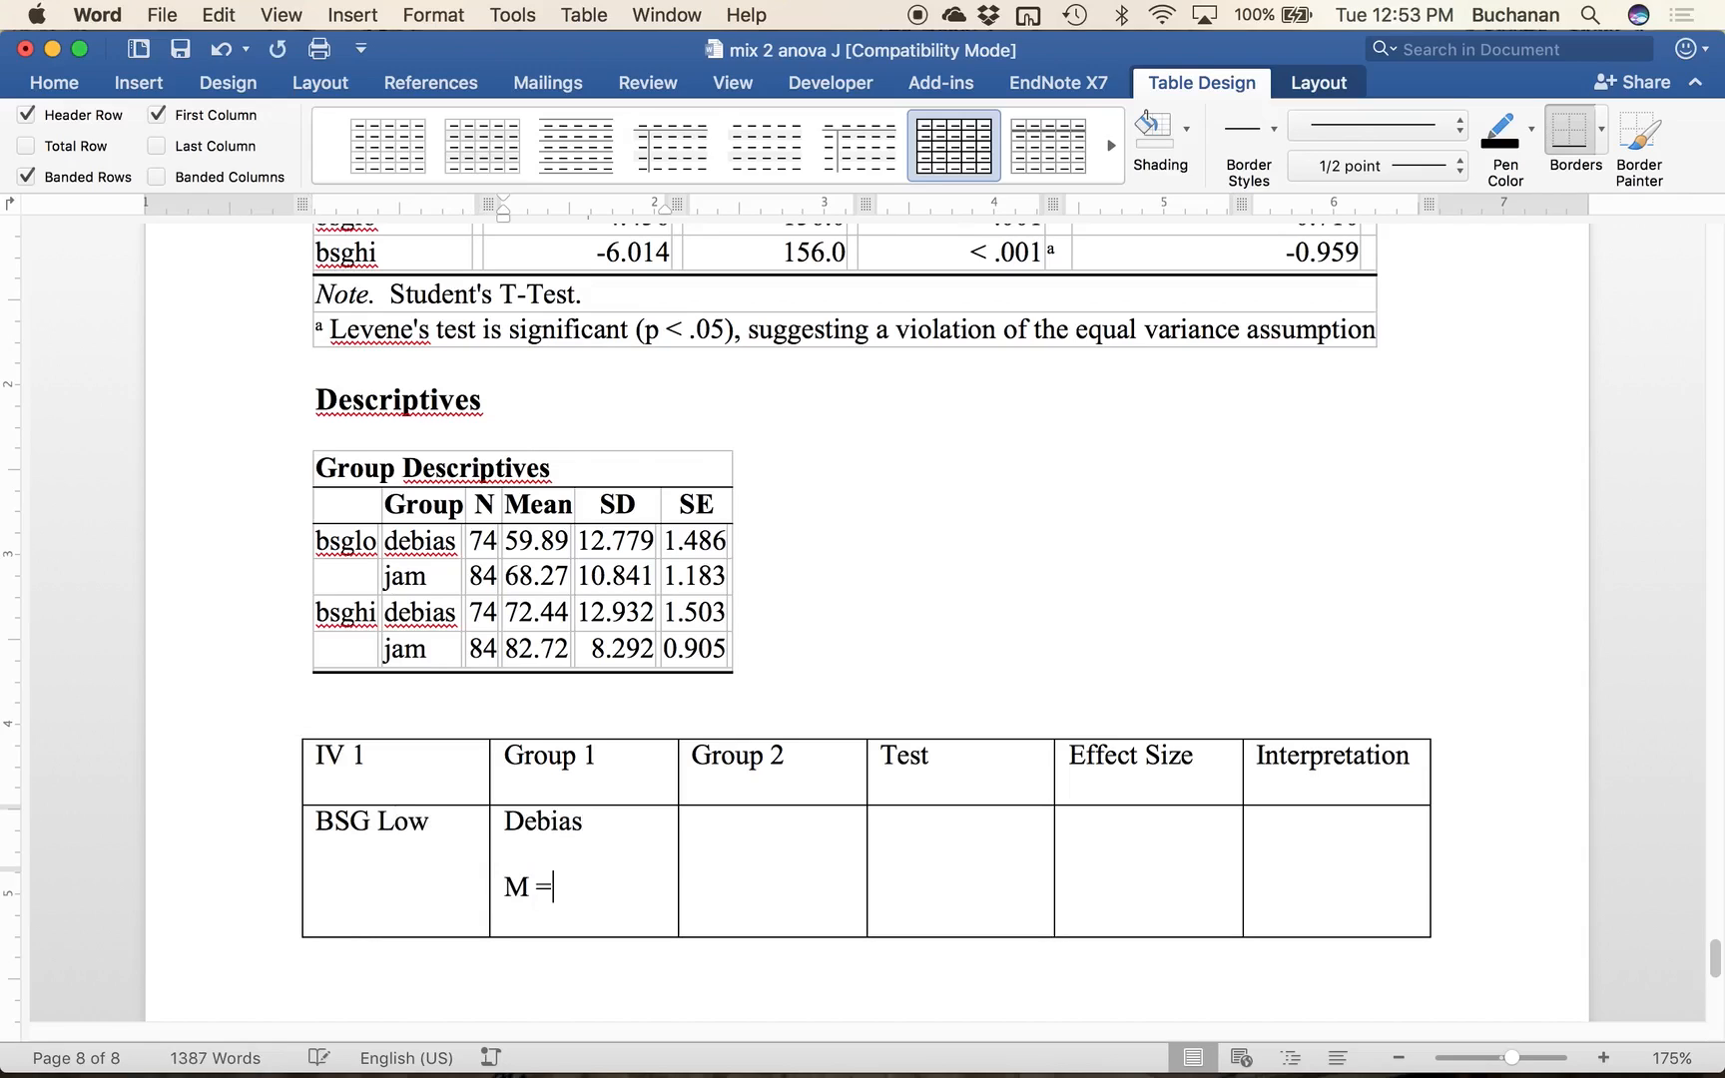
pyautogui.write(' =')
# Step: Reduce the line spacing of the whole new table to single
pyautogui.click(287, 726)
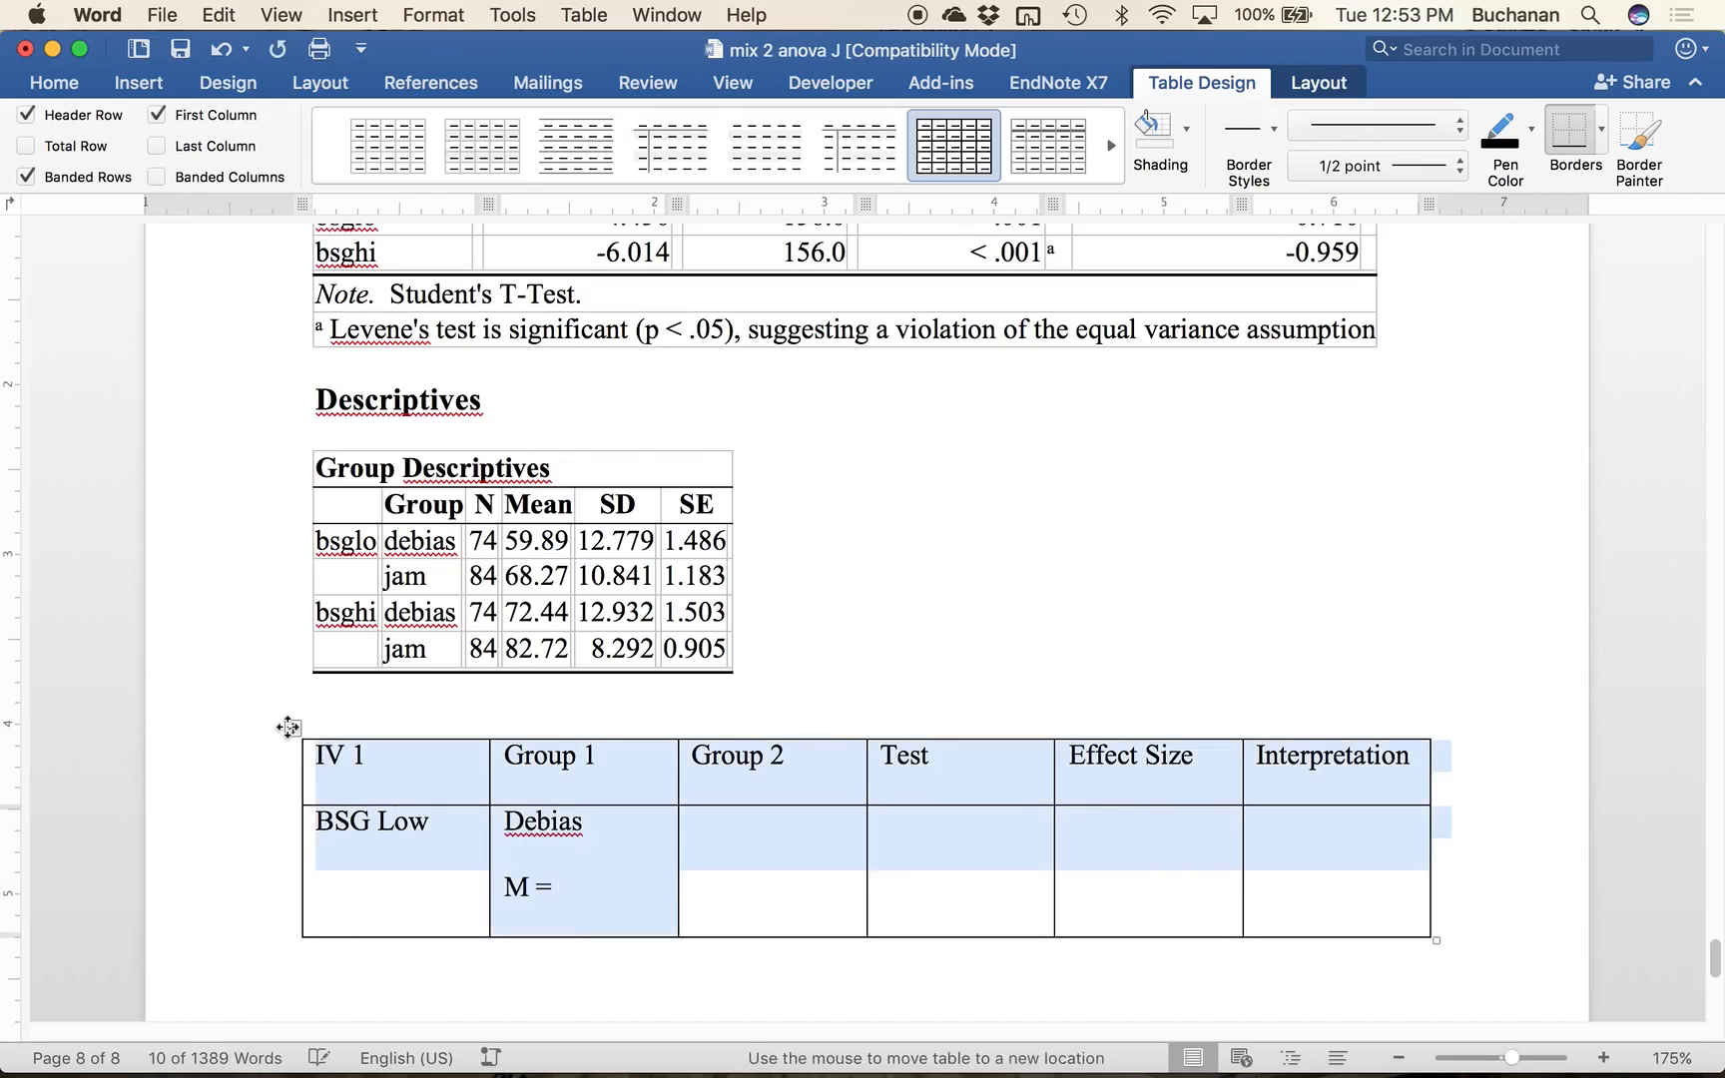
pyautogui.click(55, 84)
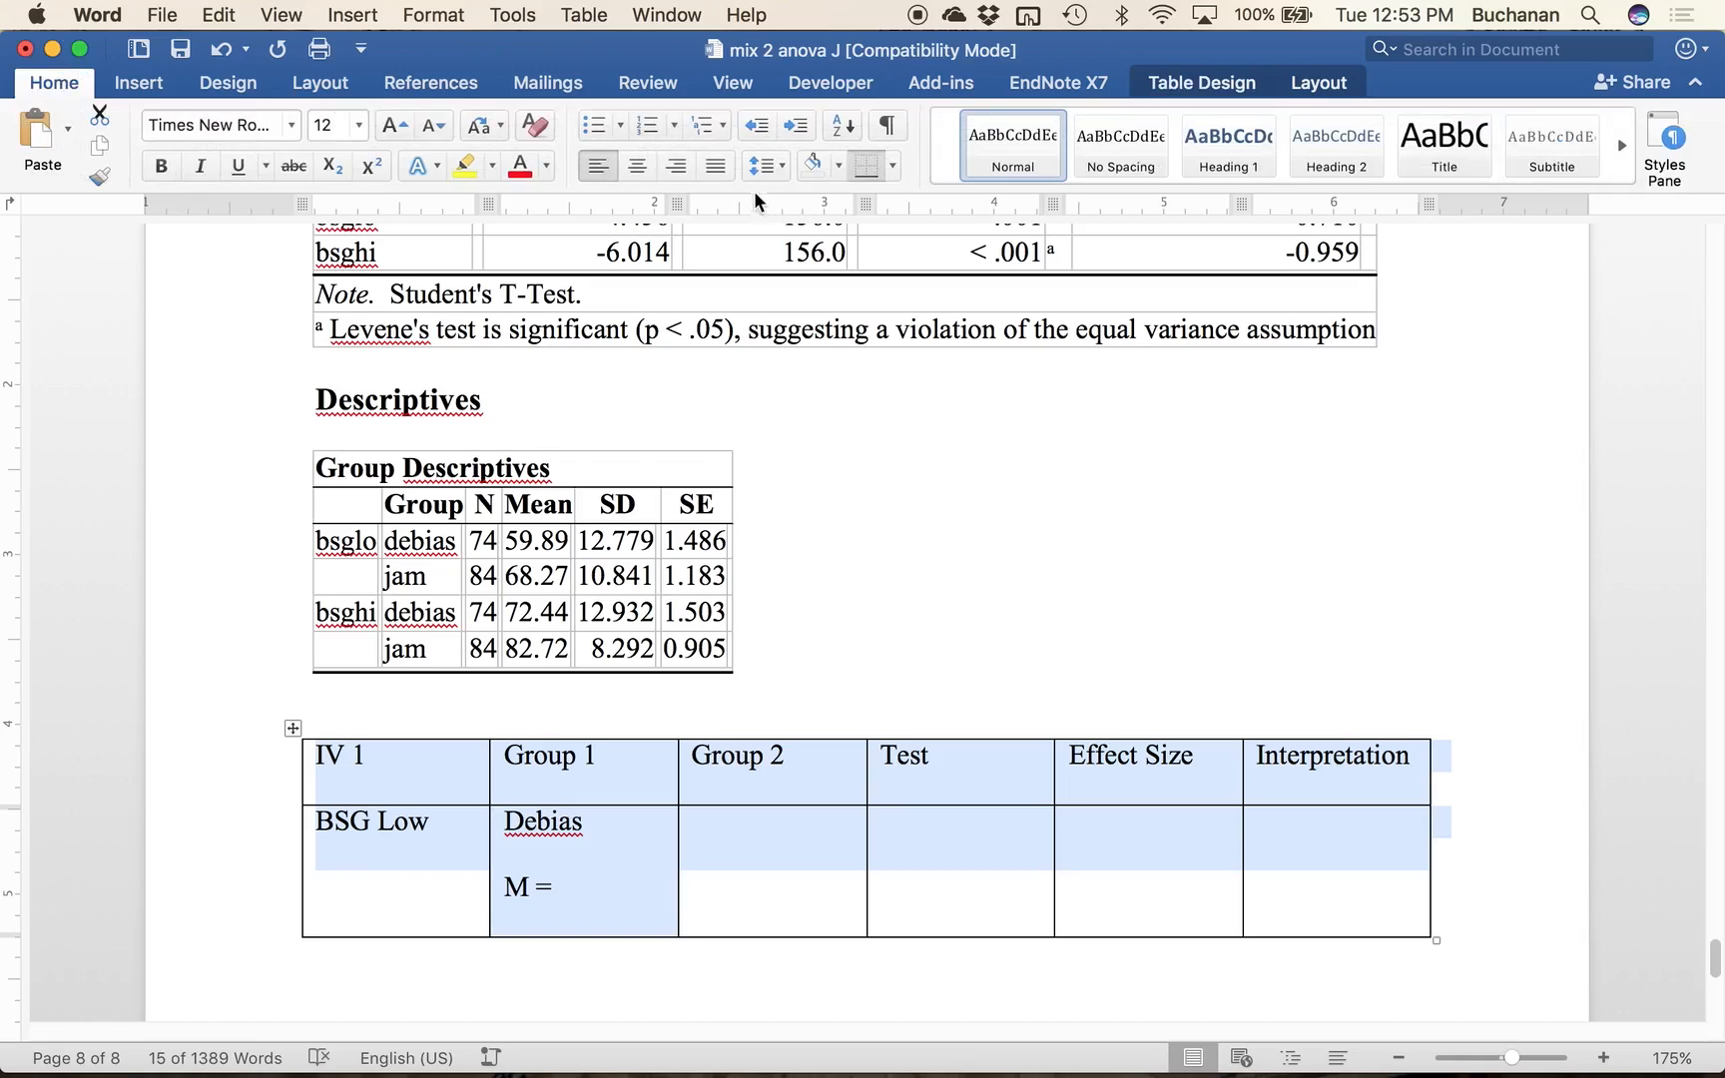
pyautogui.click(774, 169)
pyautogui.click(776, 214)
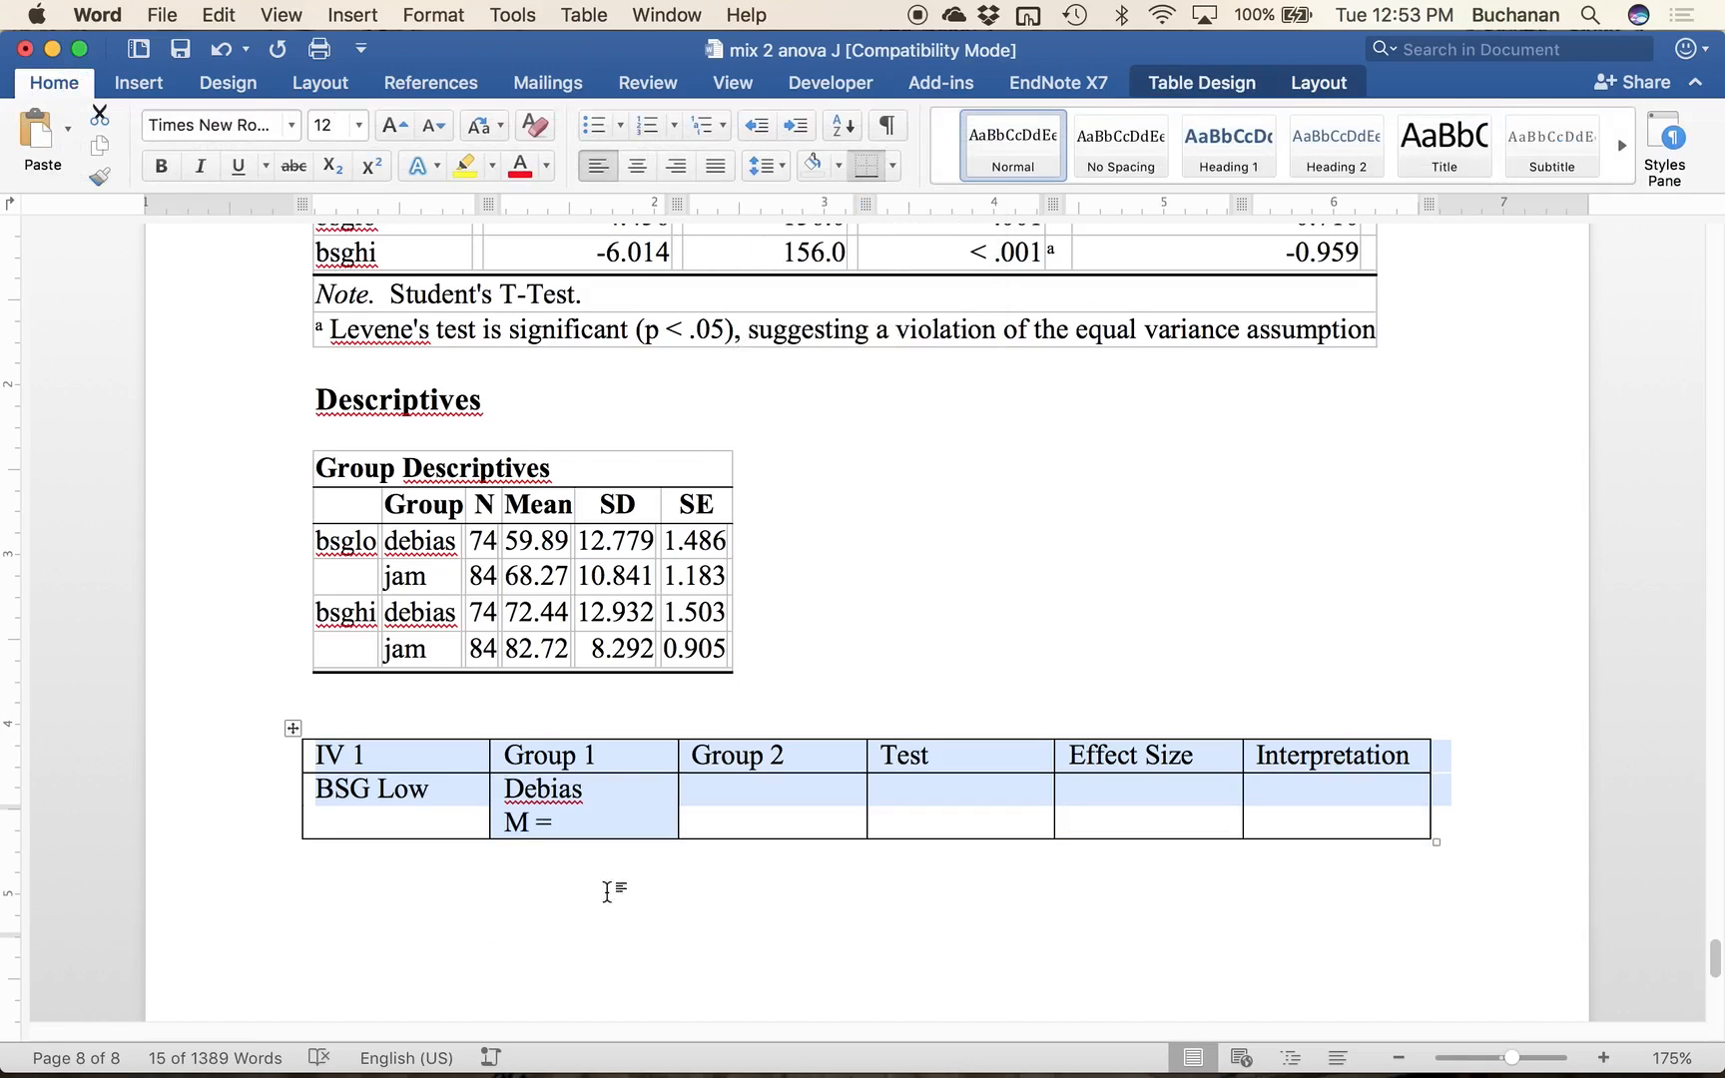
# Step: Complete the Debias cell with M = 59.89, SD = 12.78 and N = 74 on separate lines
pyautogui.click(561, 824)
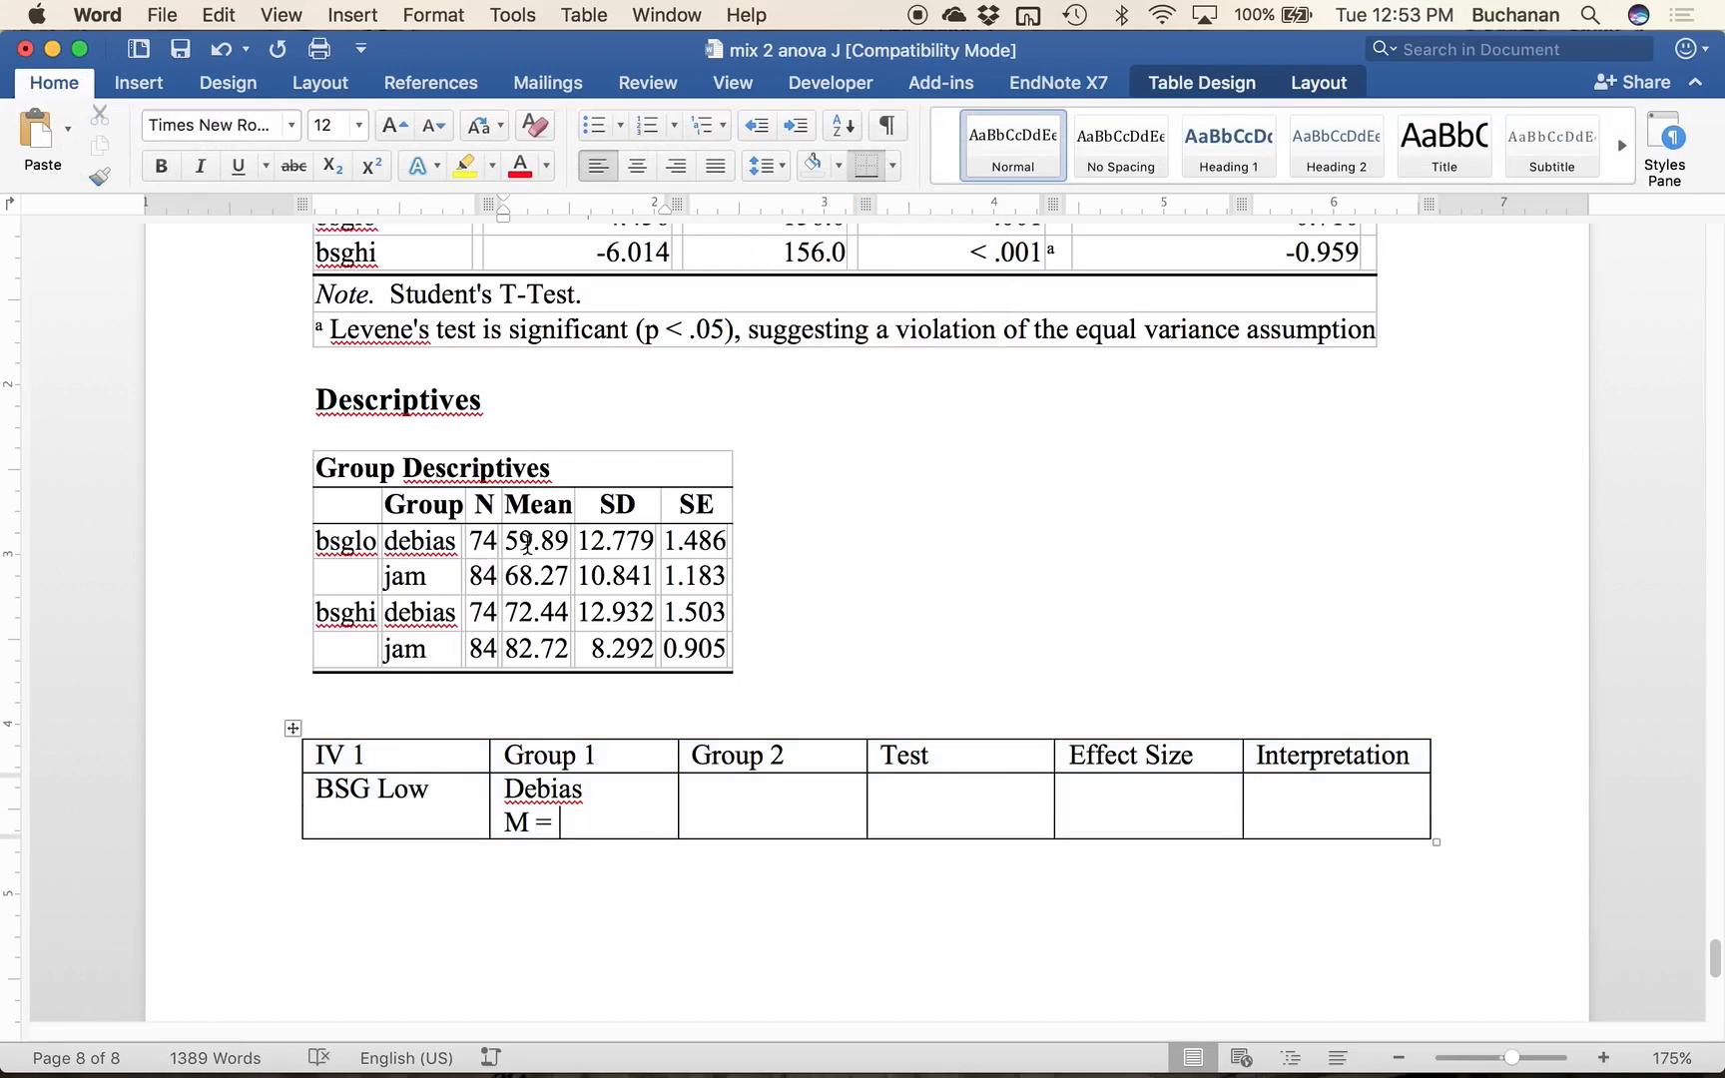
pyautogui.write('59.89,')
pyautogui.press('BackSpace')
pyautogui.press('Return')
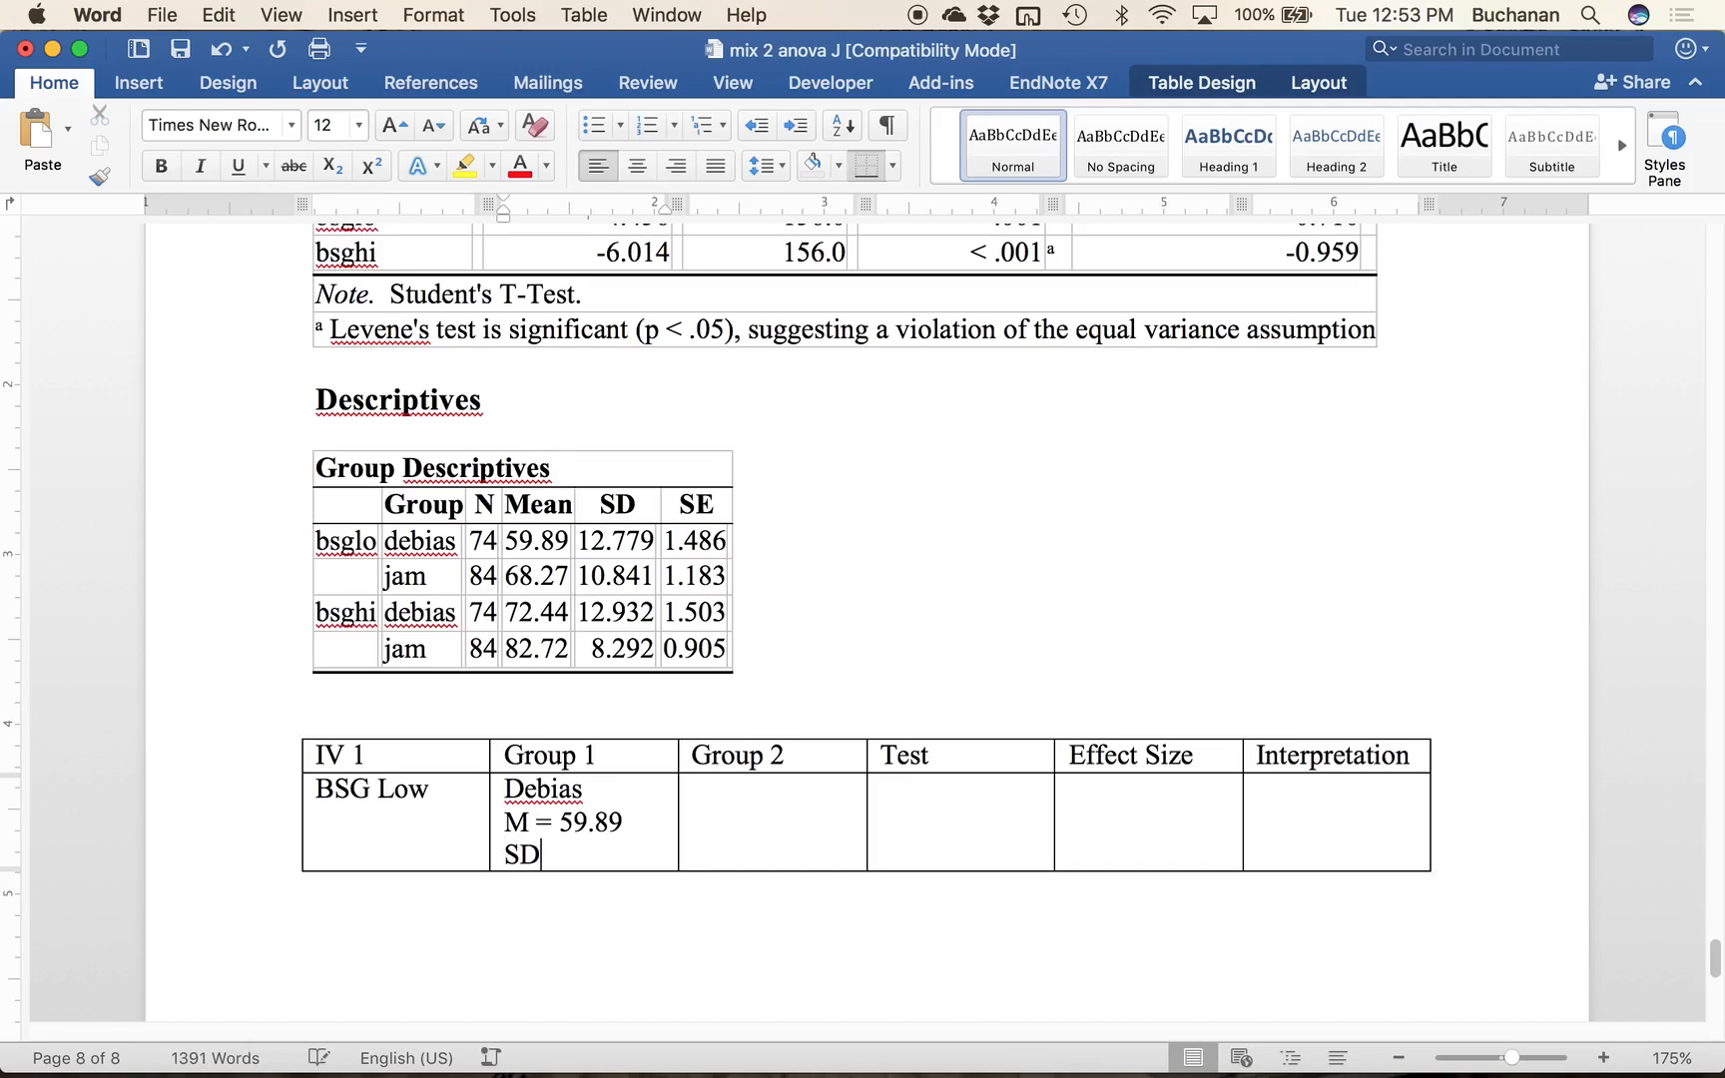
pyautogui.write('= 12.78')
pyautogui.press('Return')
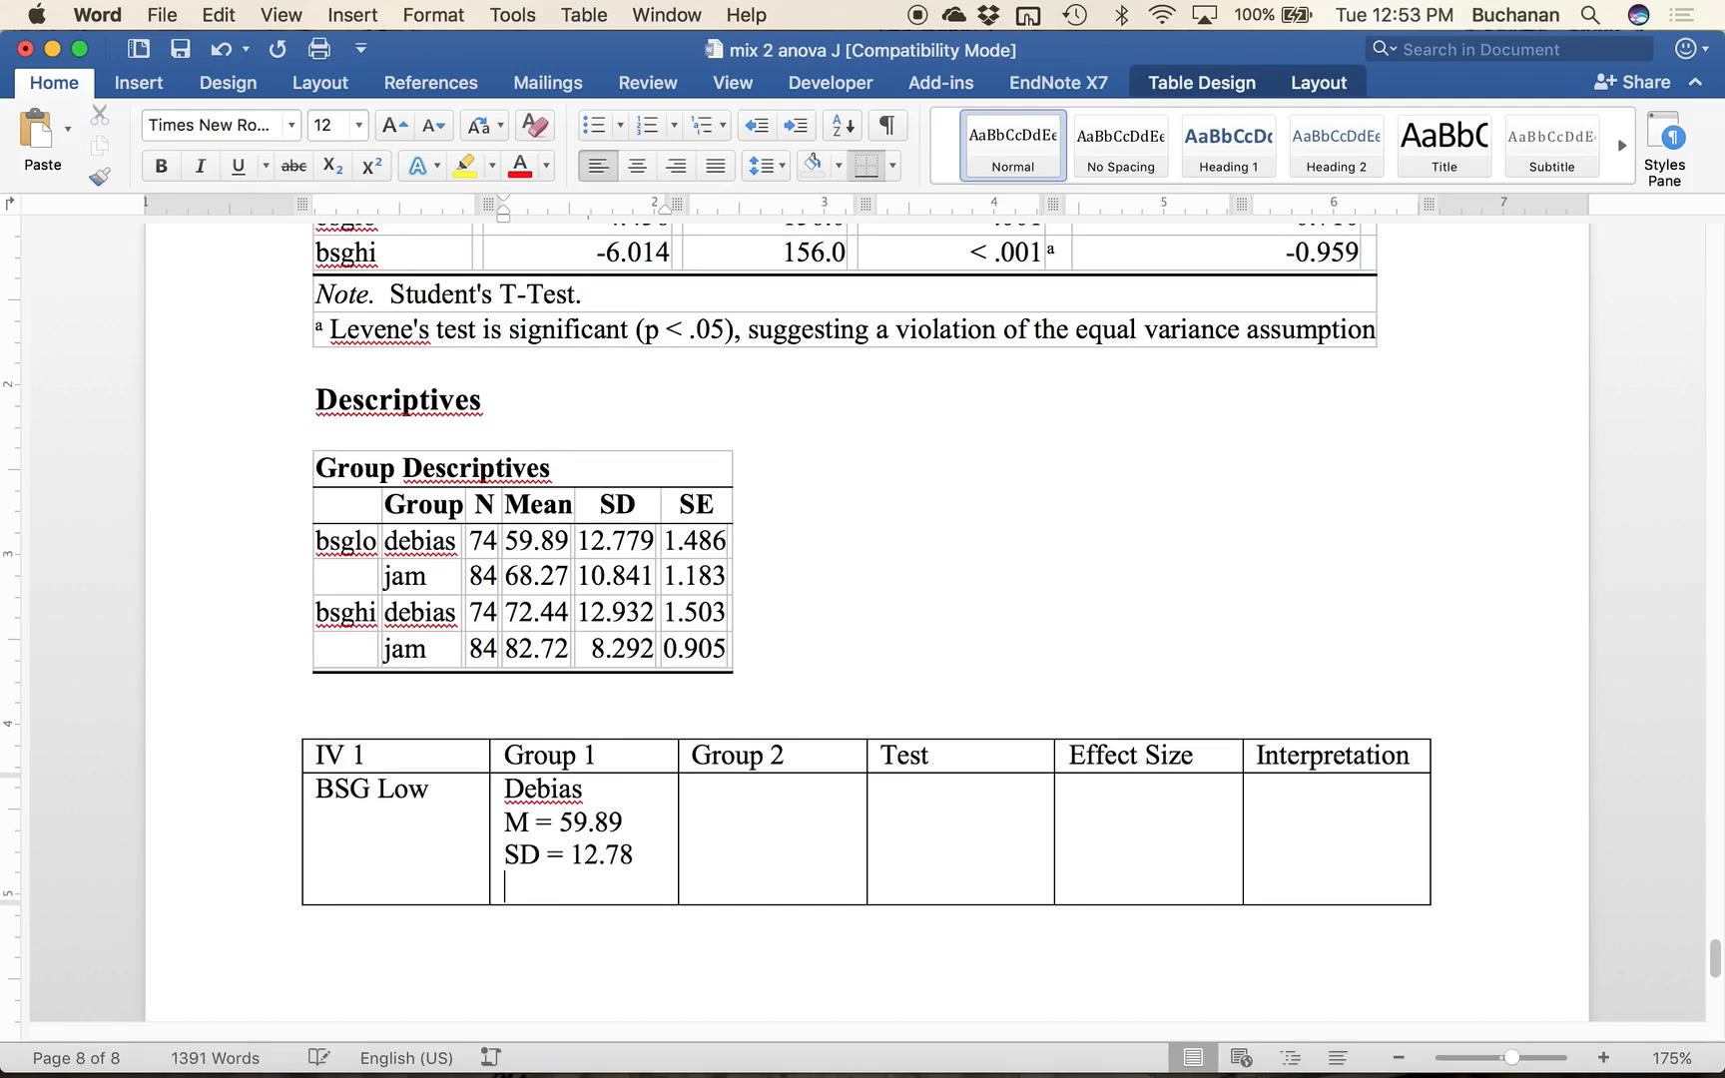
pyautogui.write('N = 74')
# Step: Fill the BSG Low row's Group 2 cell with JAM, M = 68.27, SD = 10.84 and N = 84 on separate lines
pyautogui.press('Tab')
pyautogui.write('JAM')
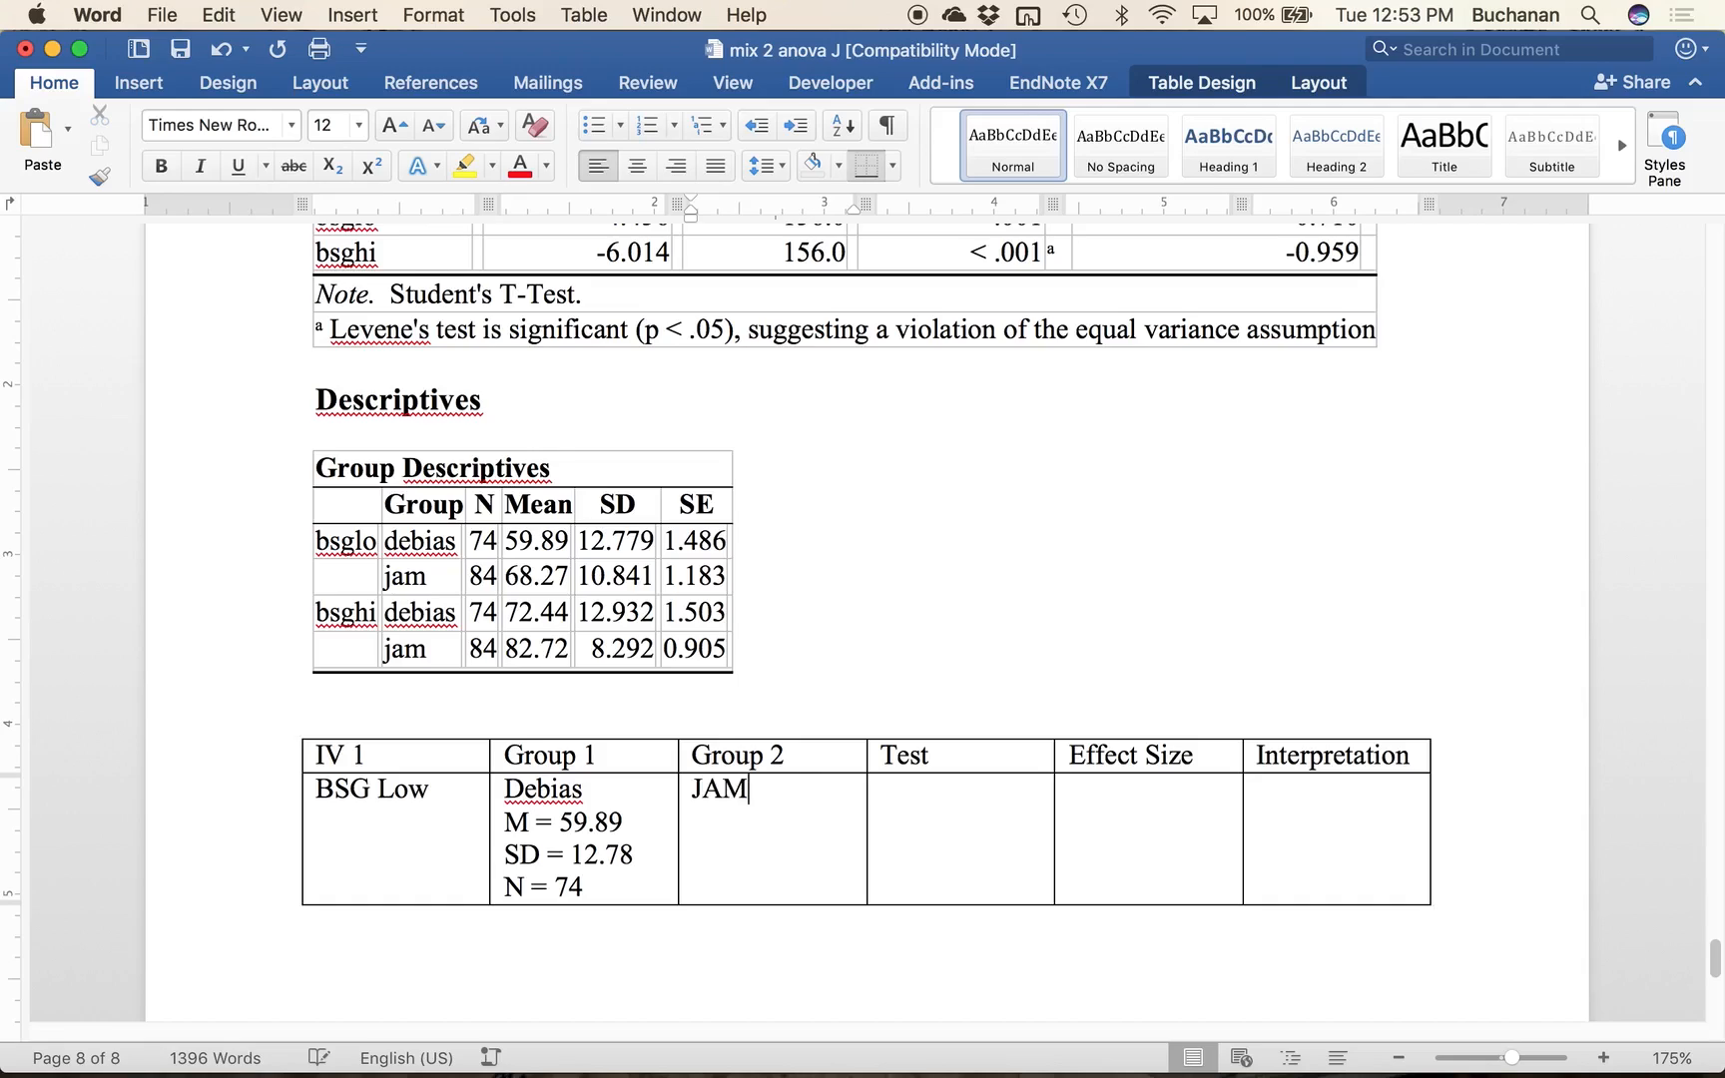
pyautogui.press('Return')
pyautogui.write('M = 68.27')
pyautogui.press('Return')
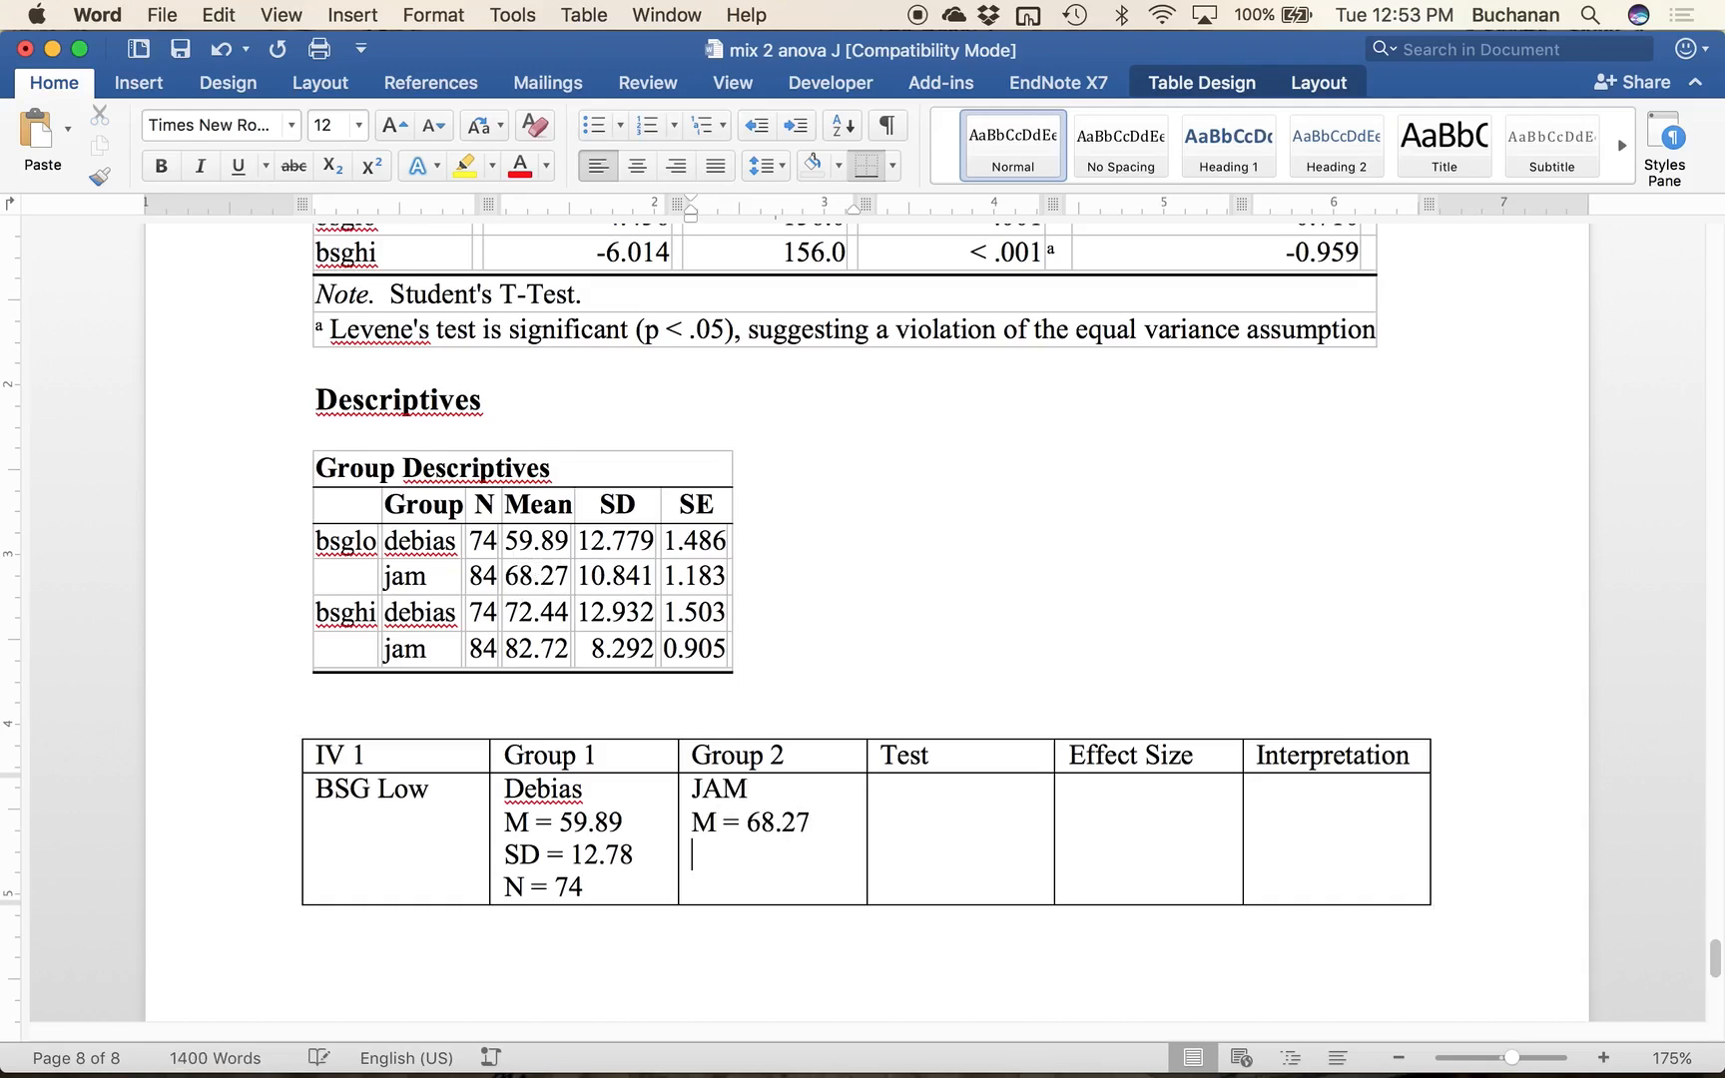
pyautogui.write('SD = 10.84')
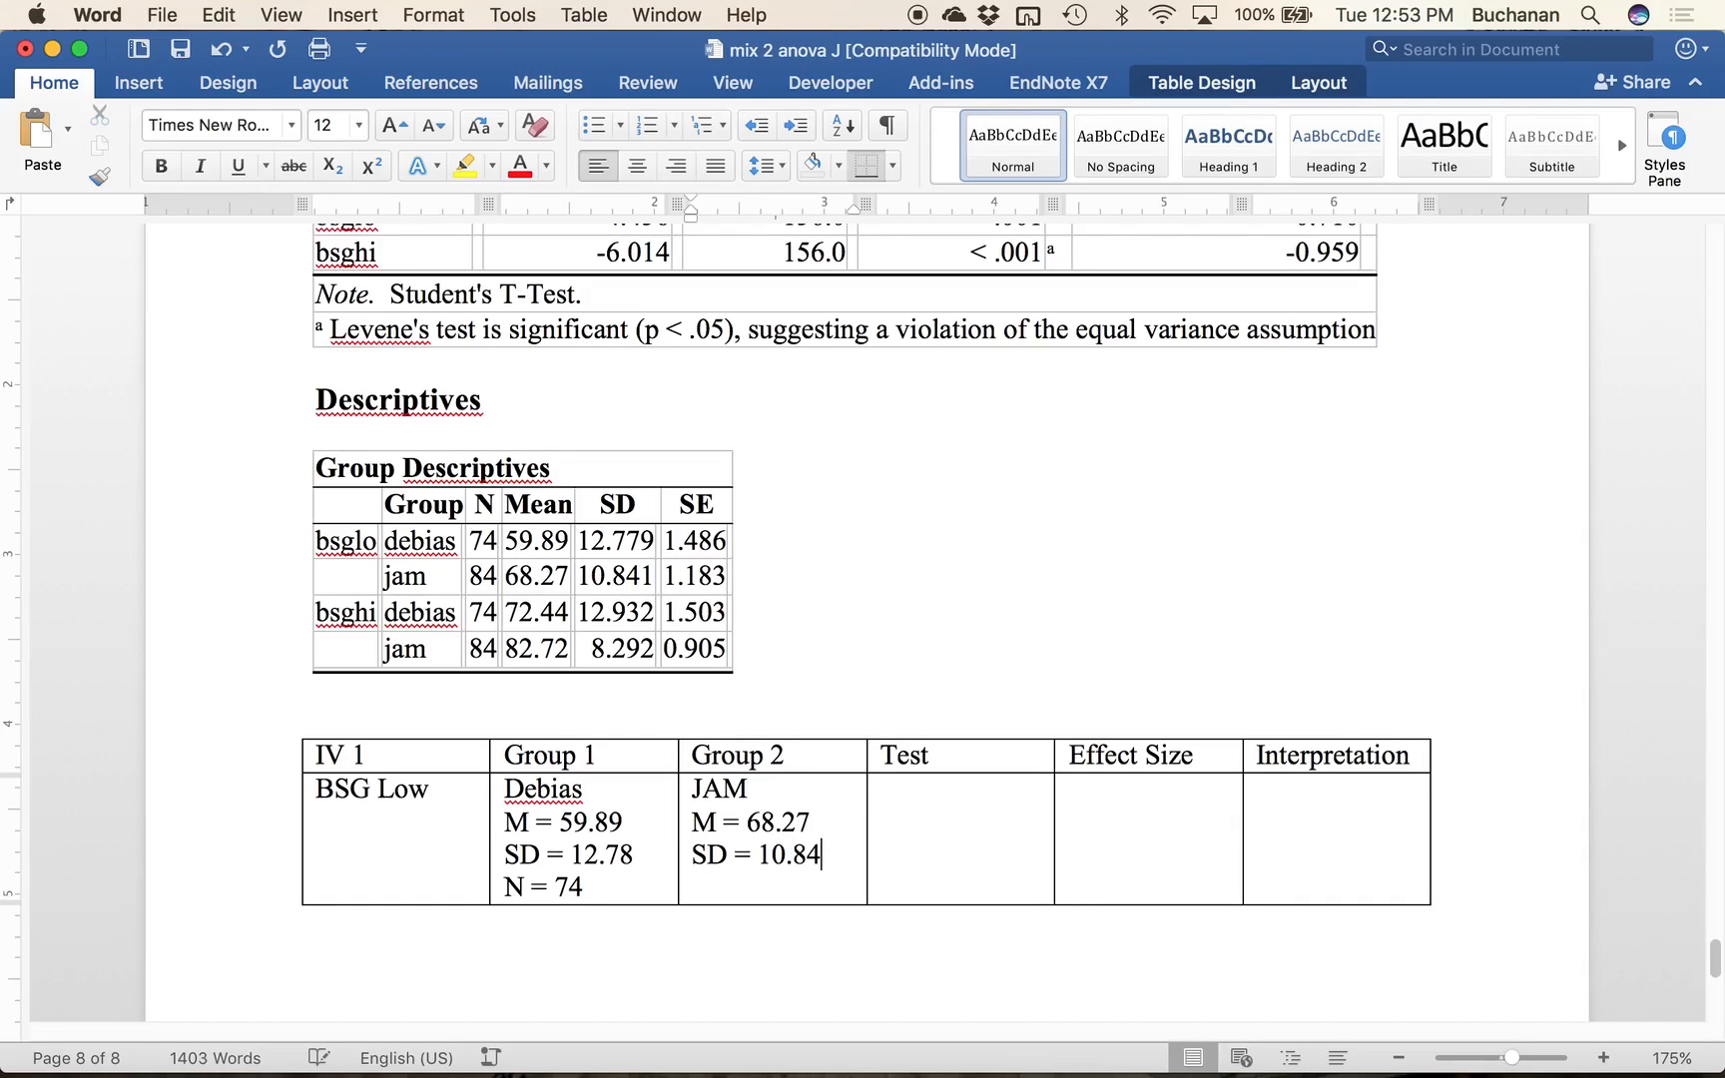
pyautogui.write('N')
pyautogui.write(' -')
pyautogui.write(' 84')
pyautogui.press('Tab')
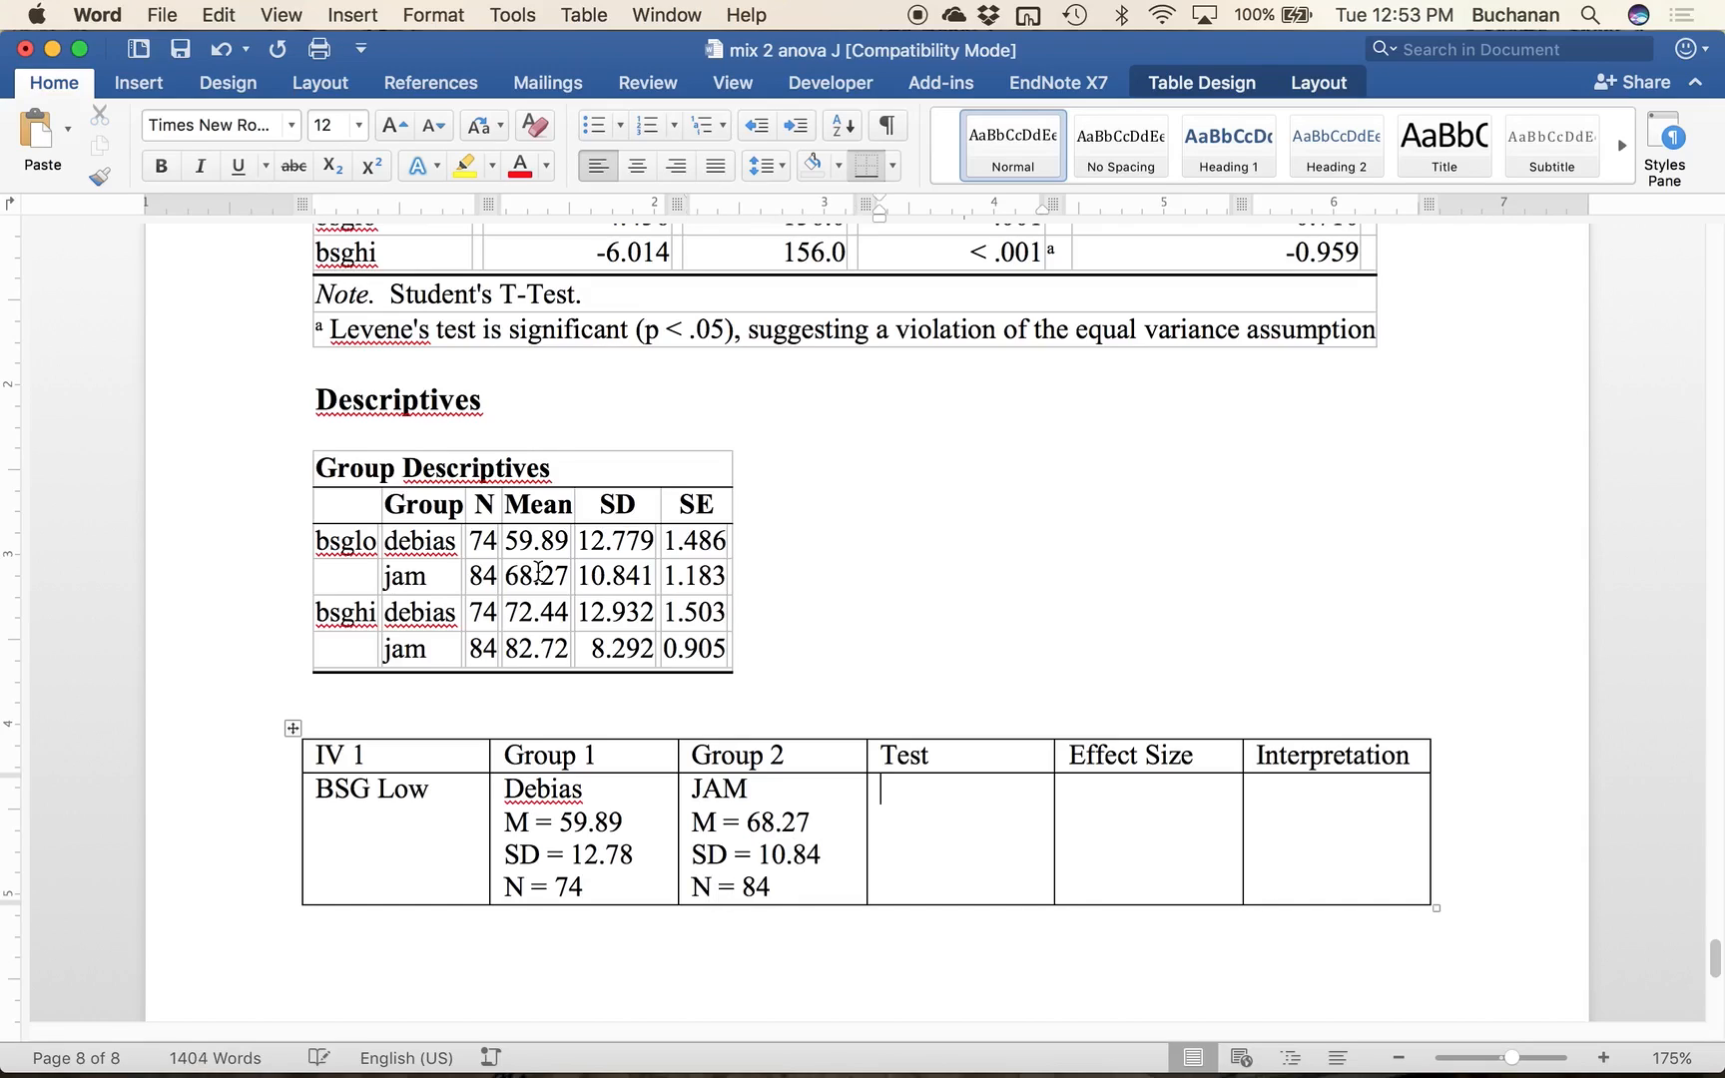
# Step: Fill the BSG Low row's Test cell with t(156) = -4.46, p < .001, italicizing only t and p
pyautogui.press('super+i')
pyautogui.write('t(')
pyautogui.press('super+z')
pyautogui.scroll(1, 620, 401)
pyautogui.scroll(3, 621, 395)
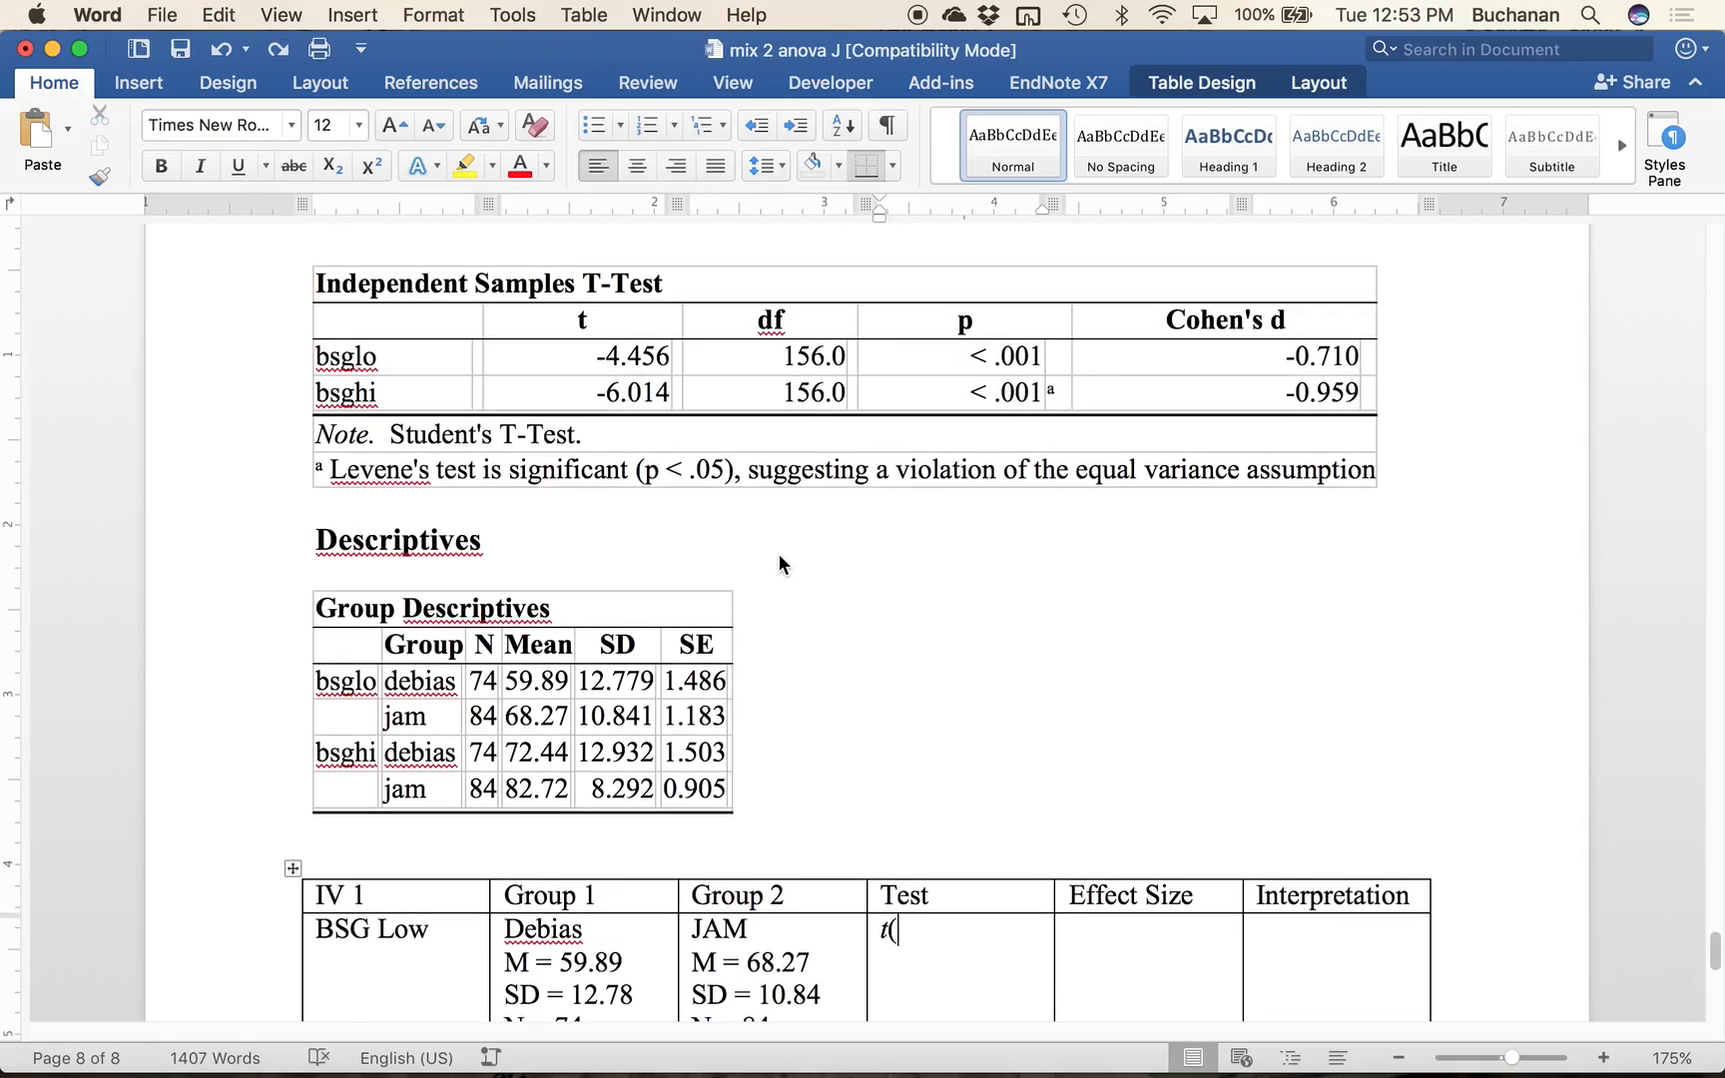
pyautogui.write('156) = ')
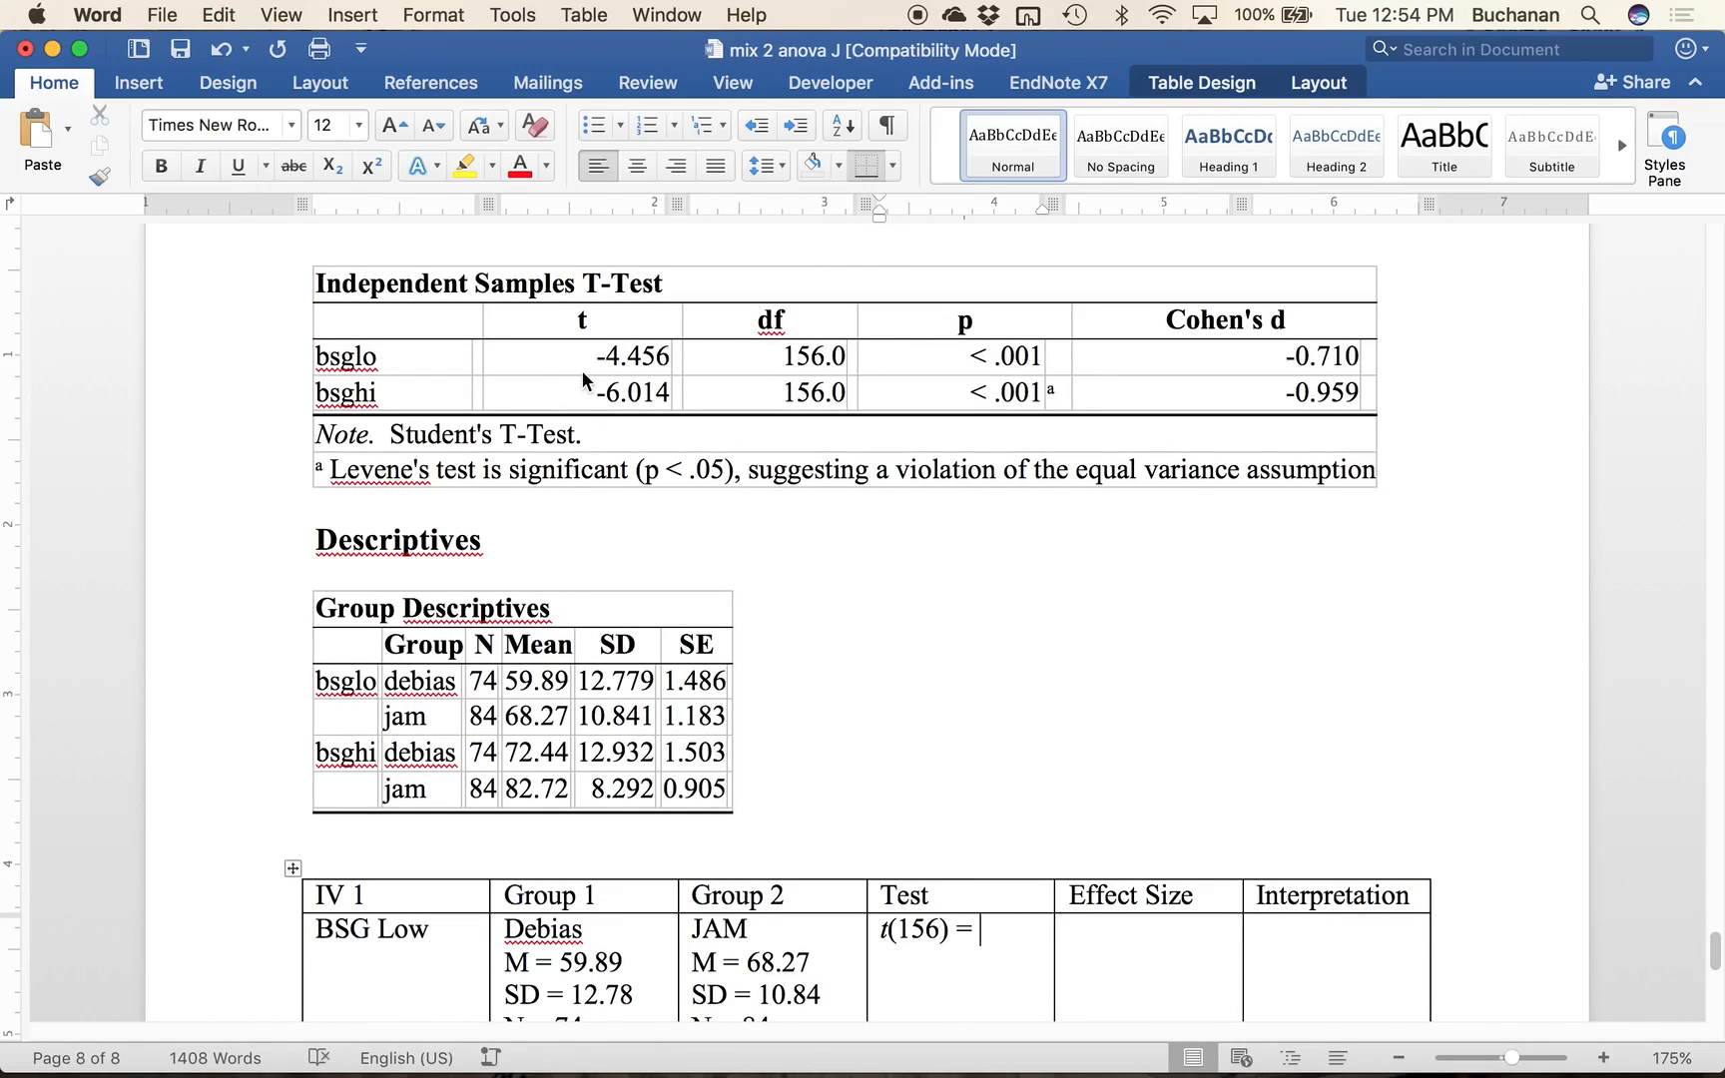
pyautogui.write('-4.46,')
pyautogui.press('super+i')
pyautogui.write('p')
pyautogui.press('super+i')
pyautogui.write('< .001')
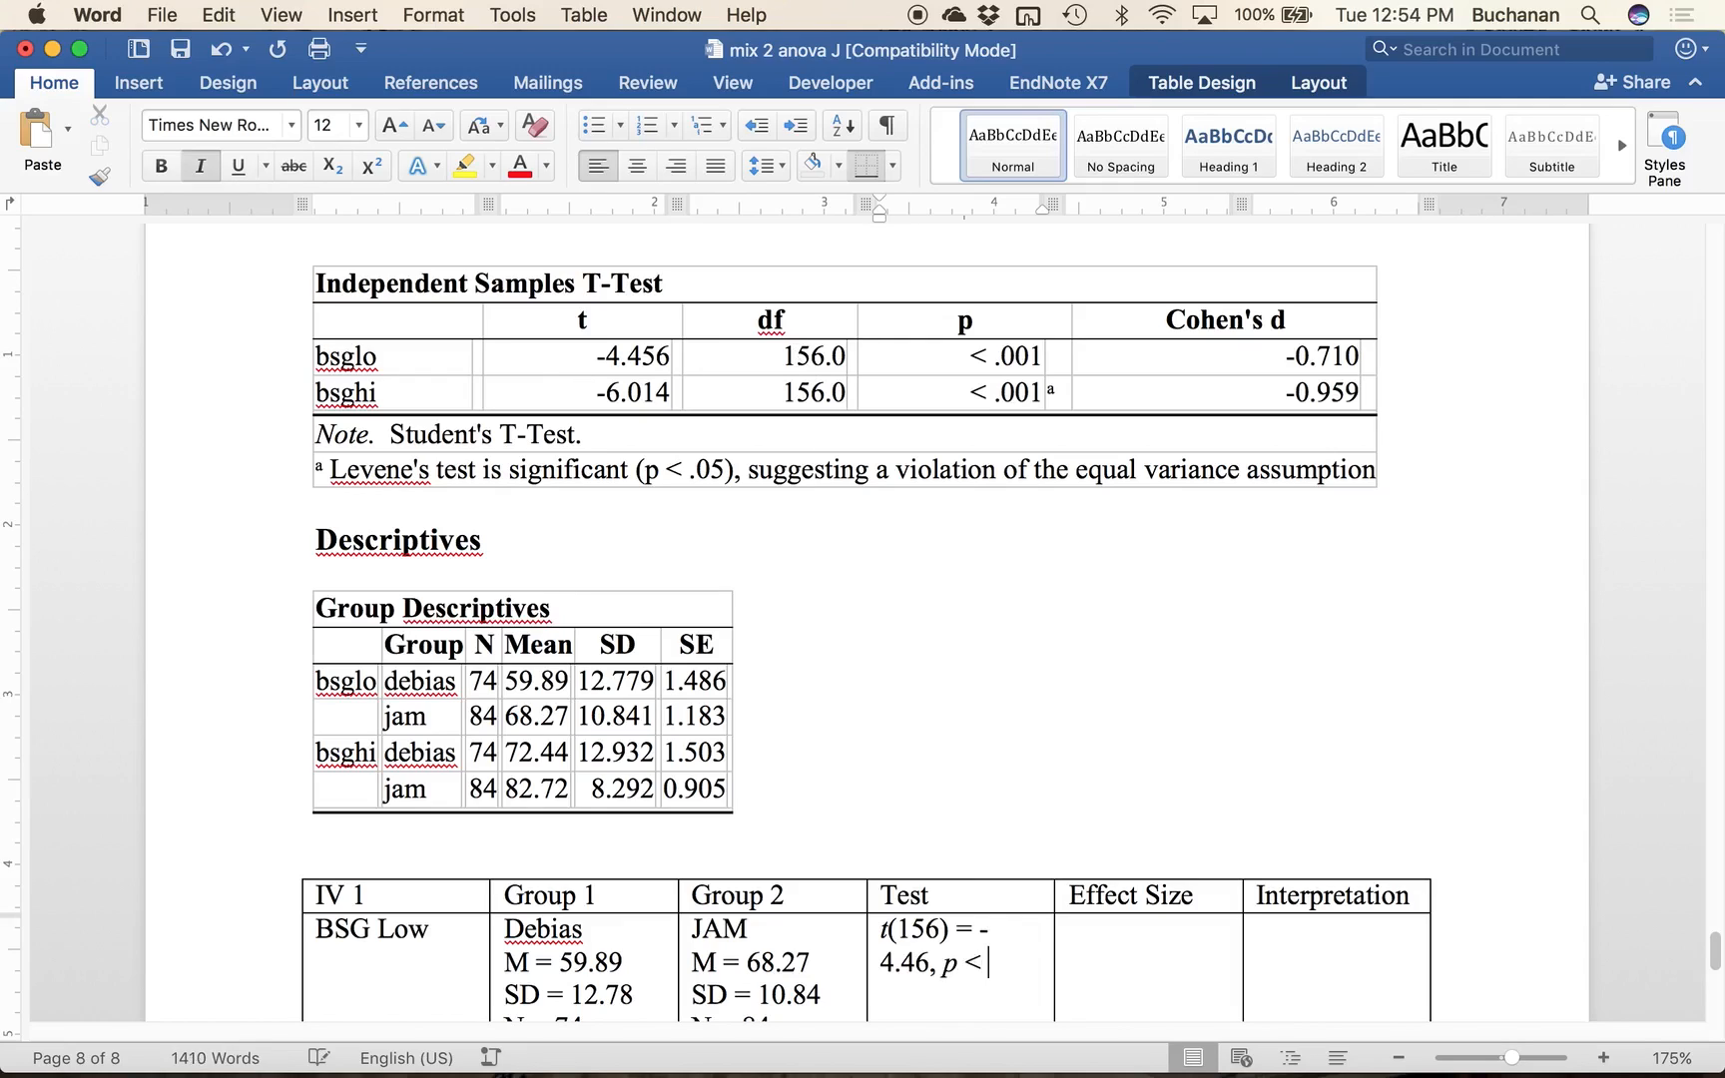
# Step: Enter d = -0.71 as the BSG Low row's effect size, with only the d in italics
pyautogui.press('Tab')
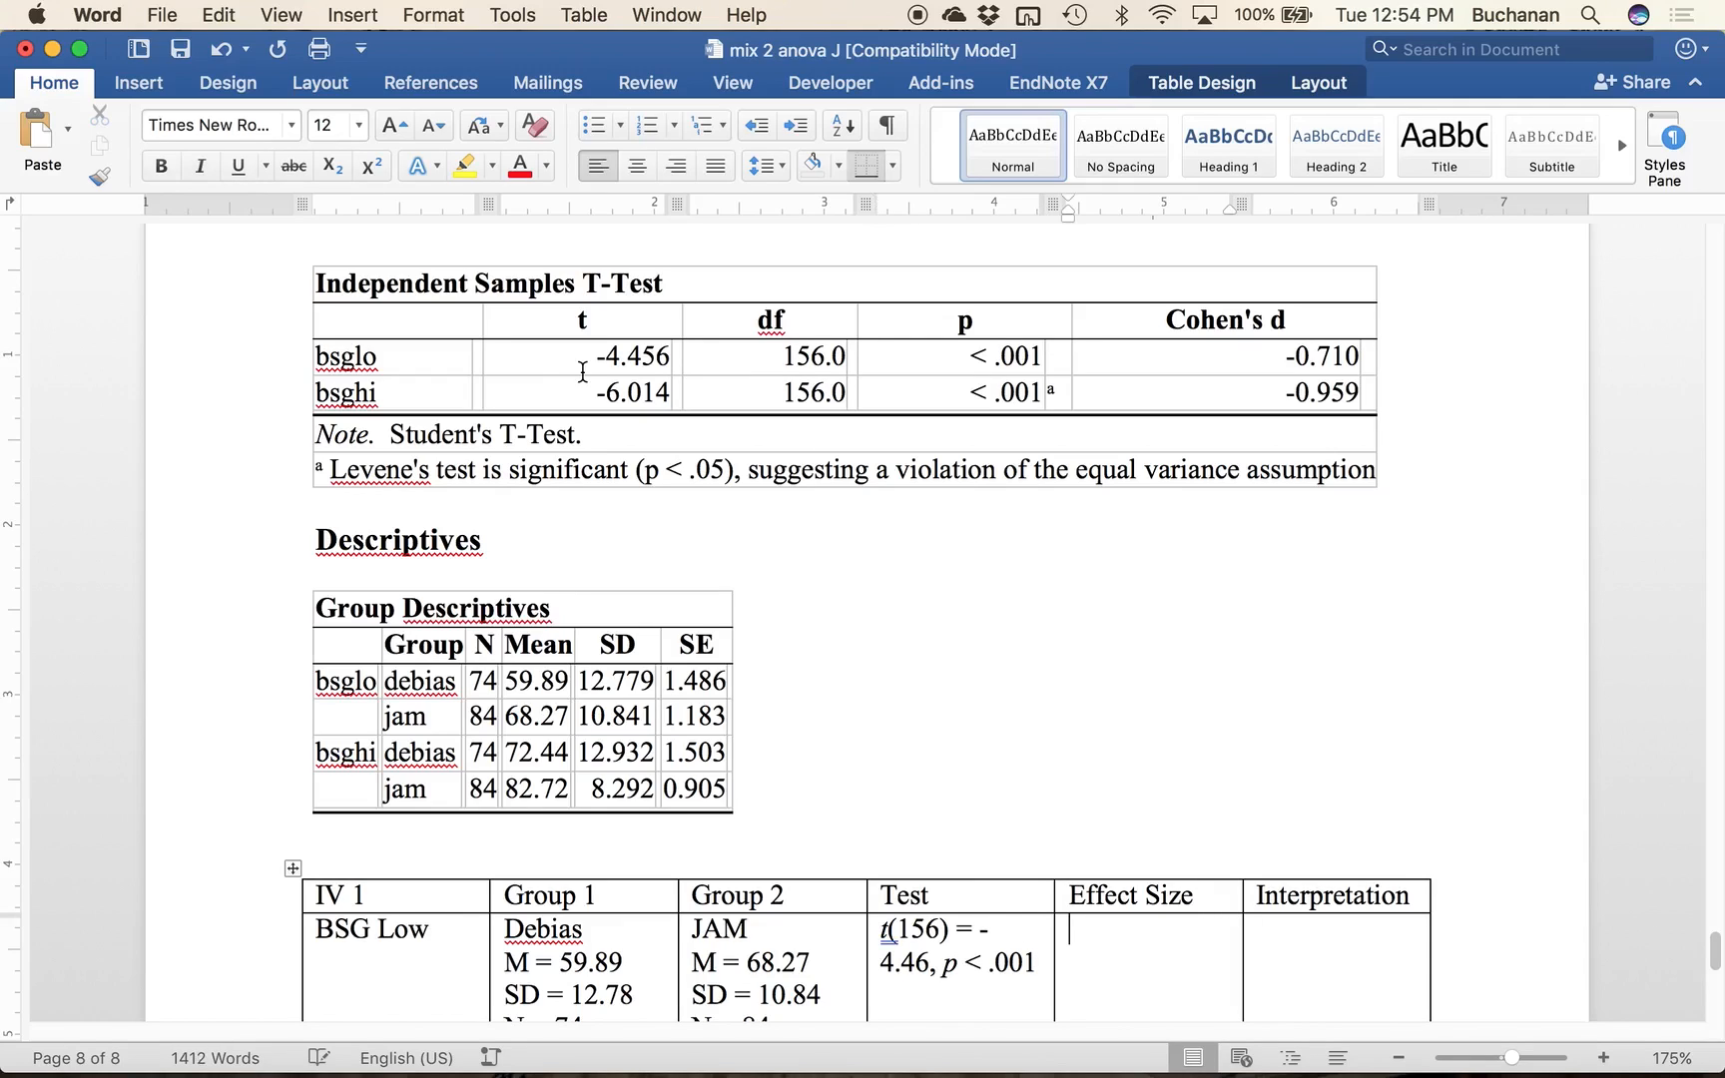
pyautogui.write('D')
pyautogui.press('super+z')
pyautogui.write('= -0.71')
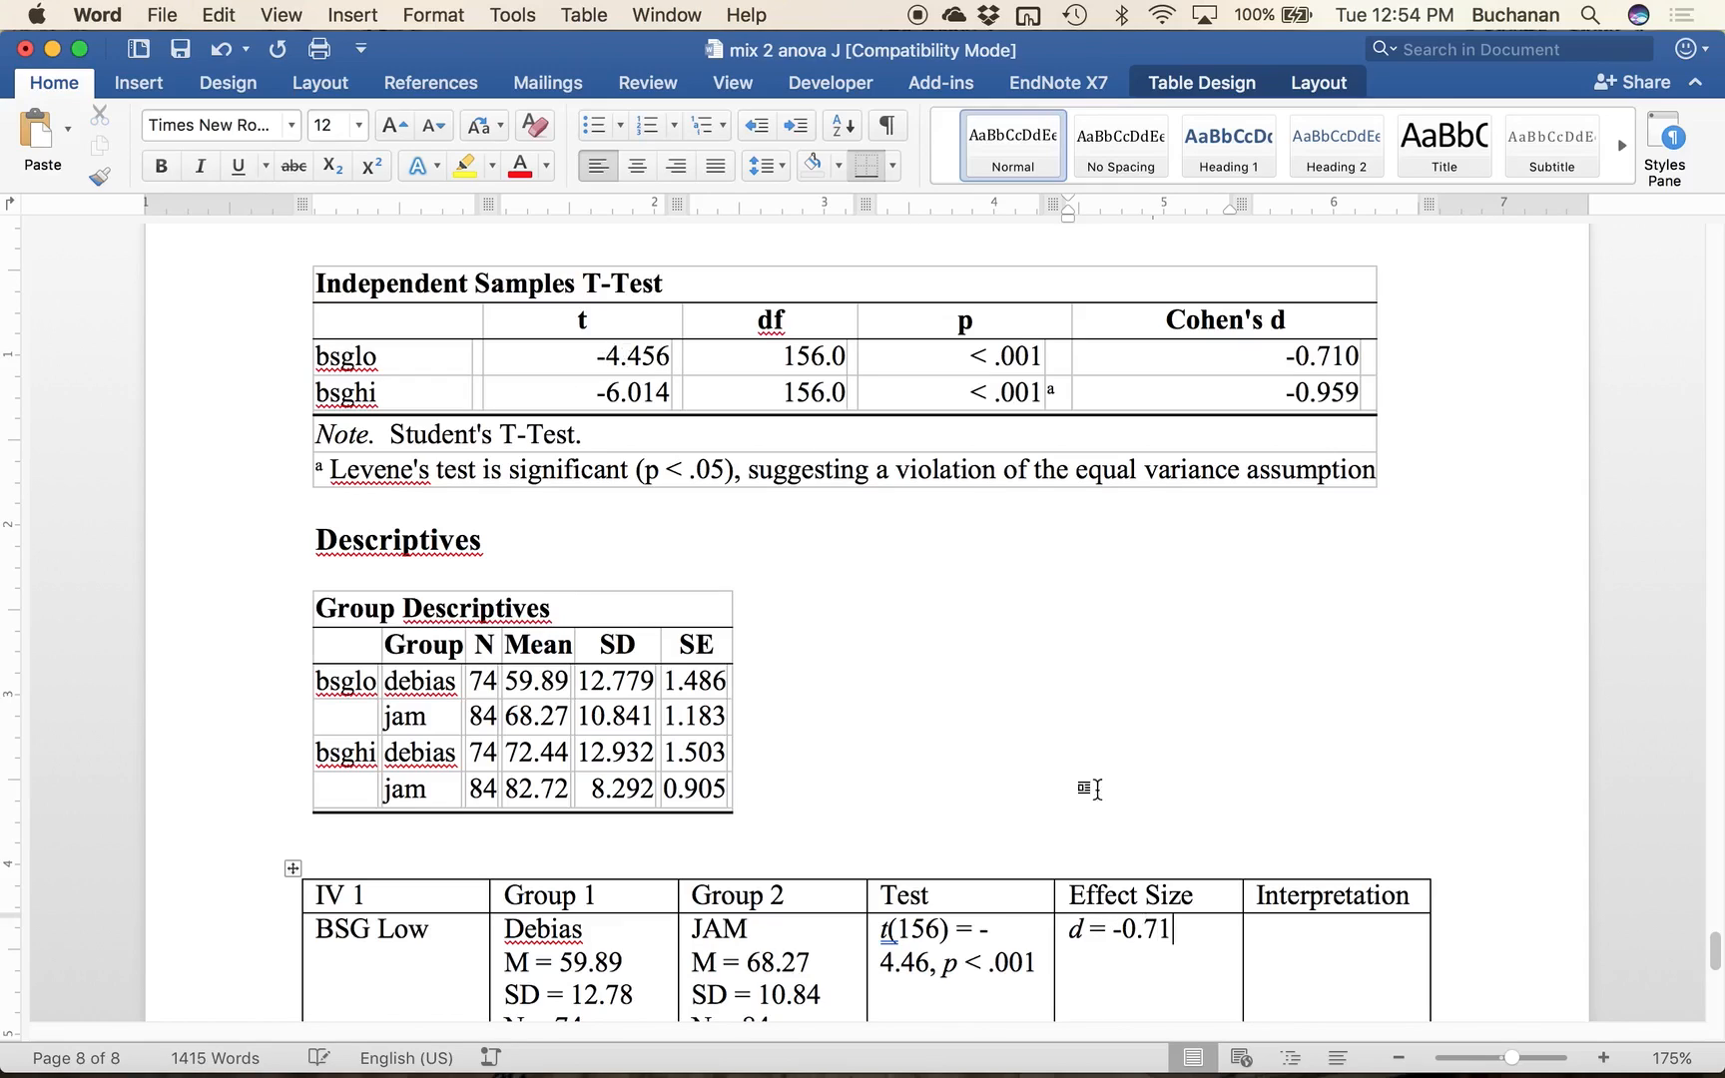
# Step: Add a new row at the end of the summary table and label it BSG High under IV 1
pyautogui.scroll(-1, 1088, 765)
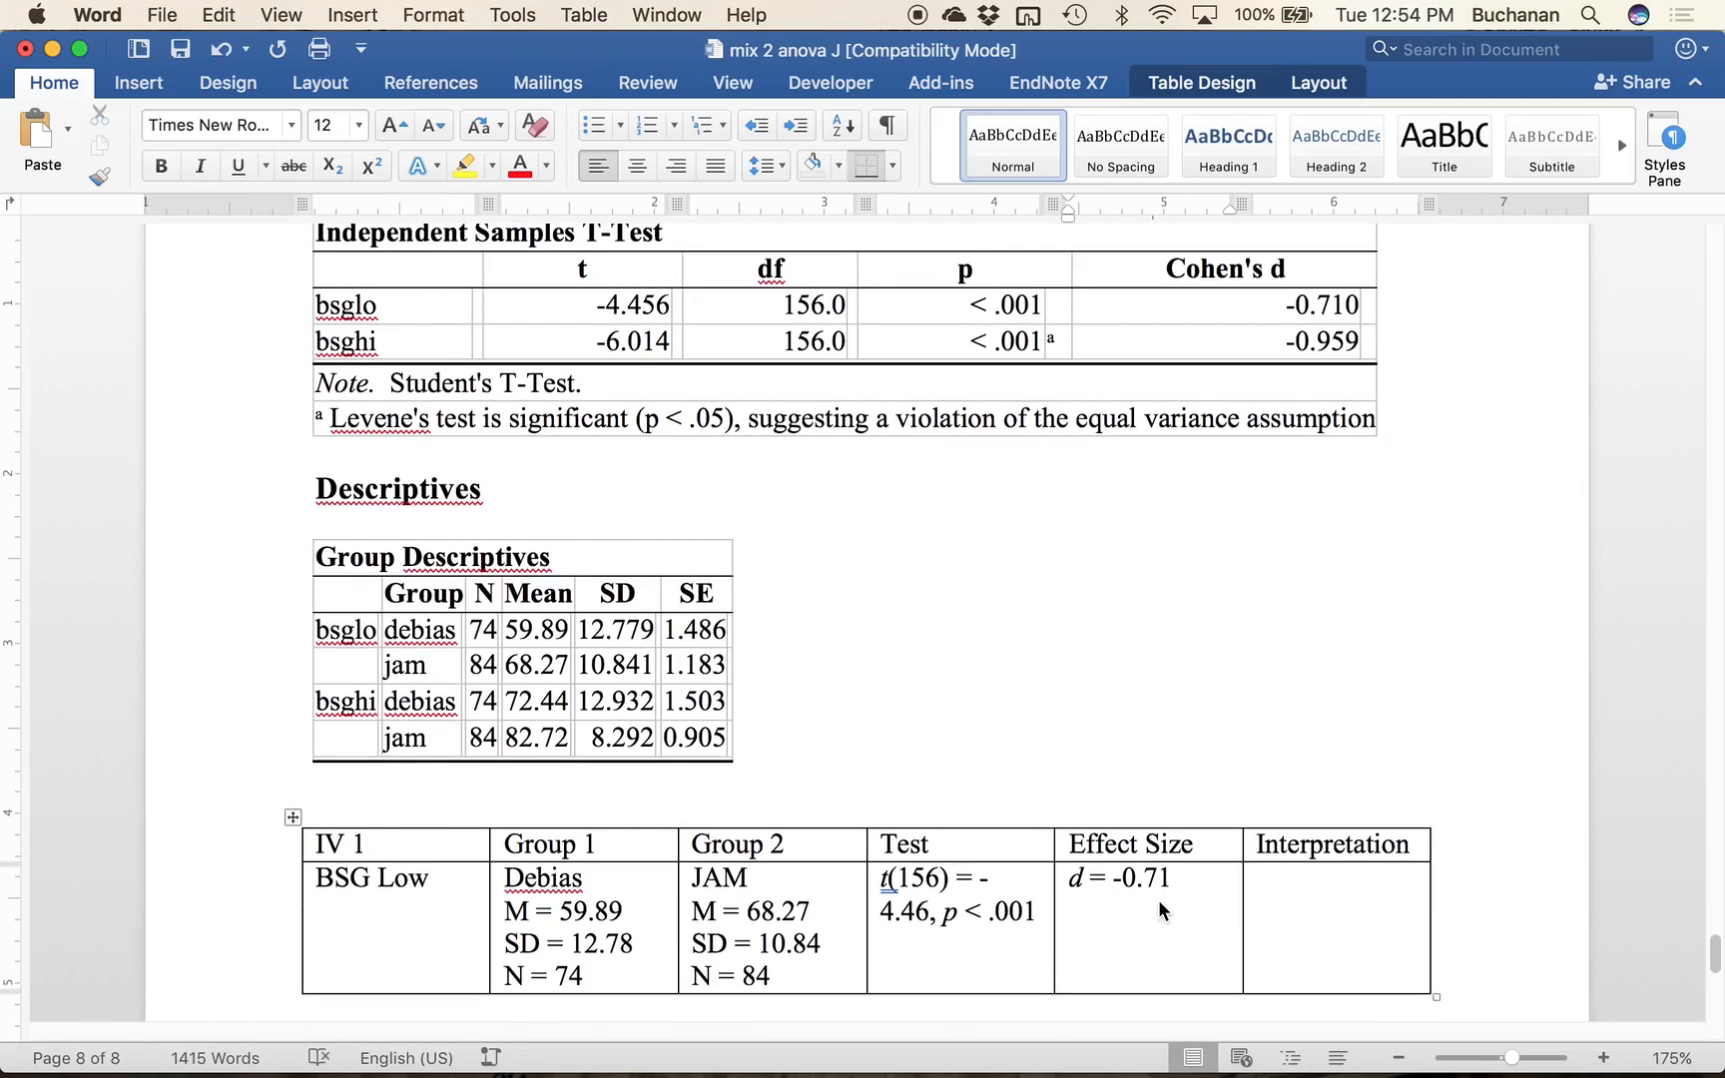
pyautogui.press('Tab')
pyautogui.press('Tab')
pyautogui.scroll(-2, 798, 694)
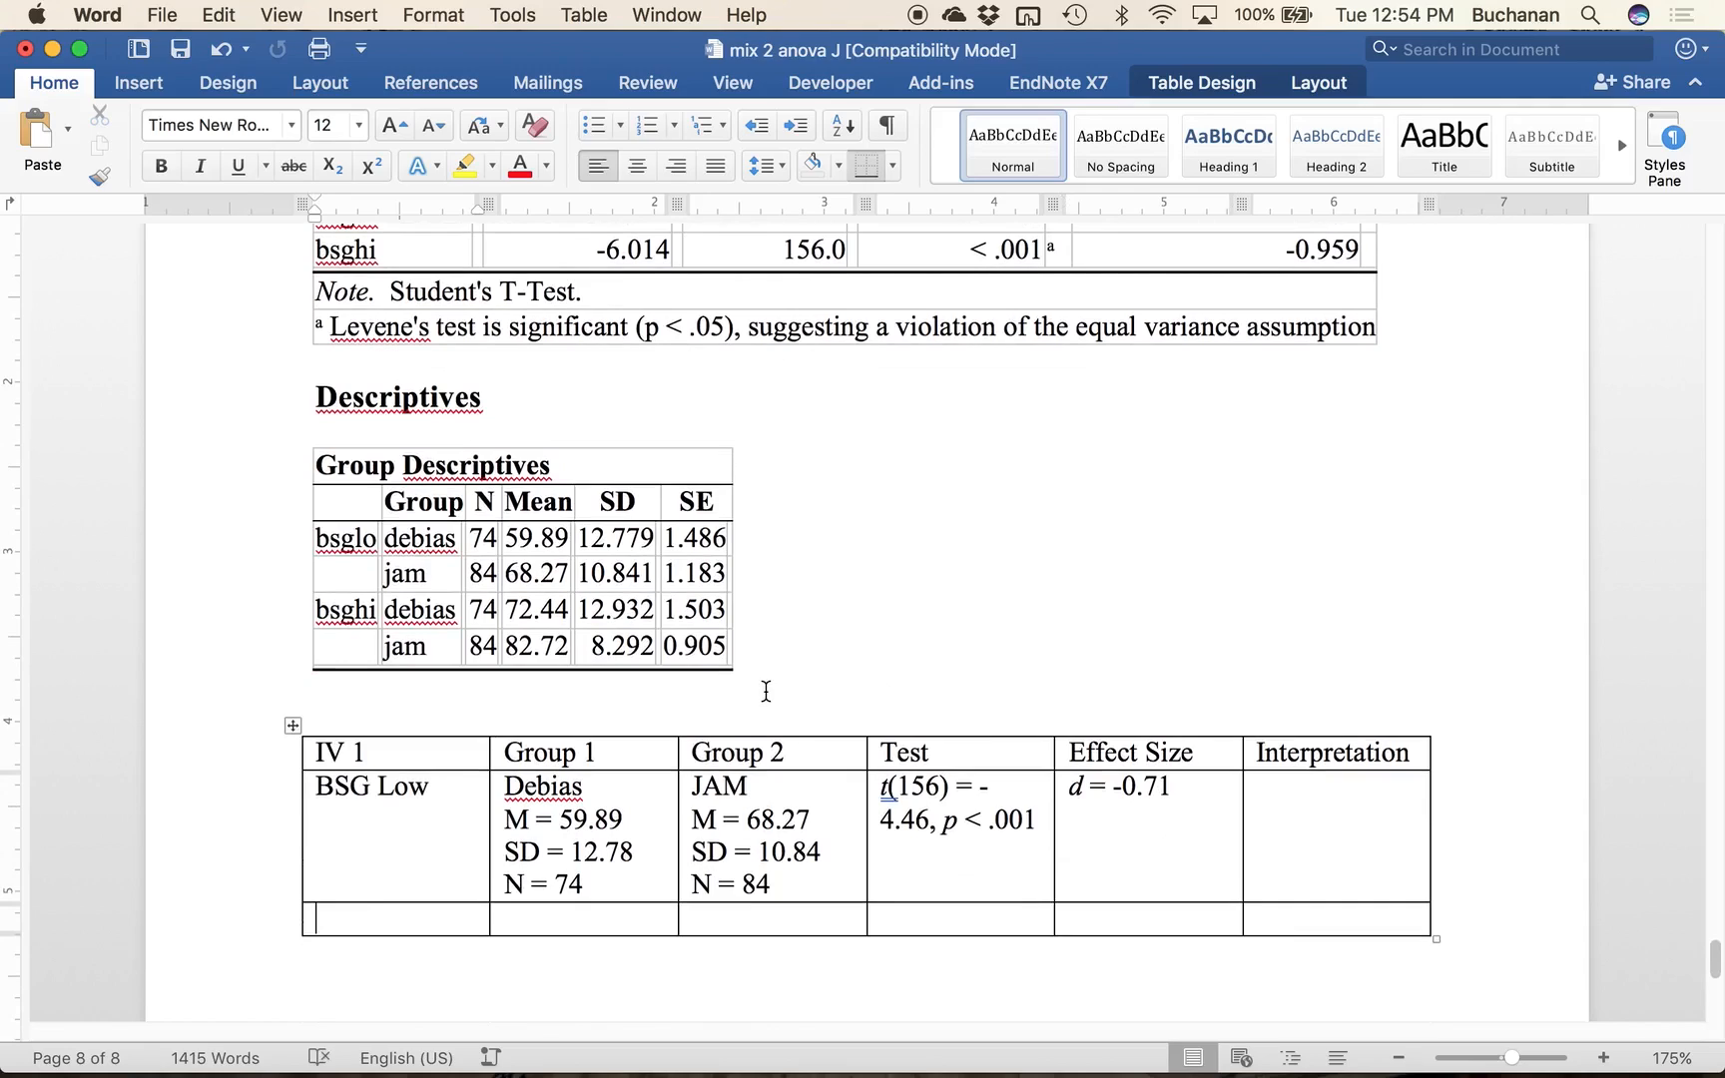
pyautogui.write('BSG High')
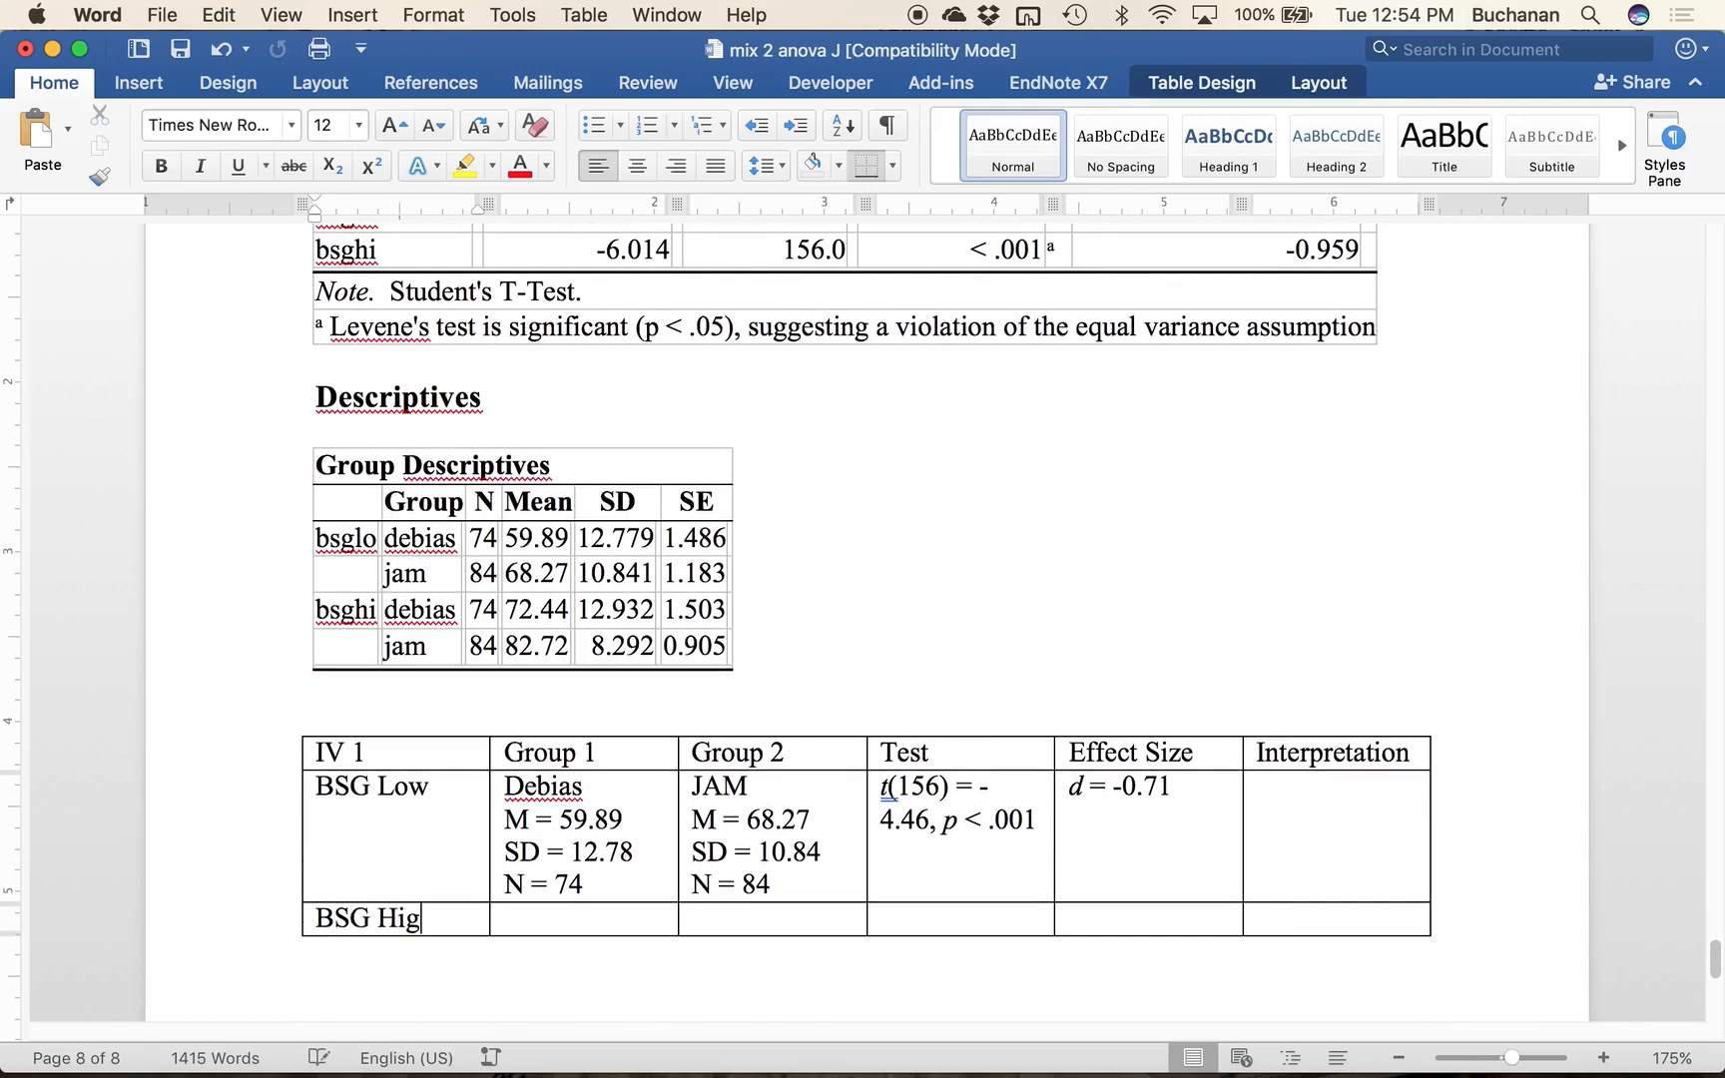
# Step: Fill the BSG High row's Group 1 cell with Debias, M = 72.44, SD = 12.93 and N = 74 on separate lines
pyautogui.press('Tab')
pyautogui.write('Deb')
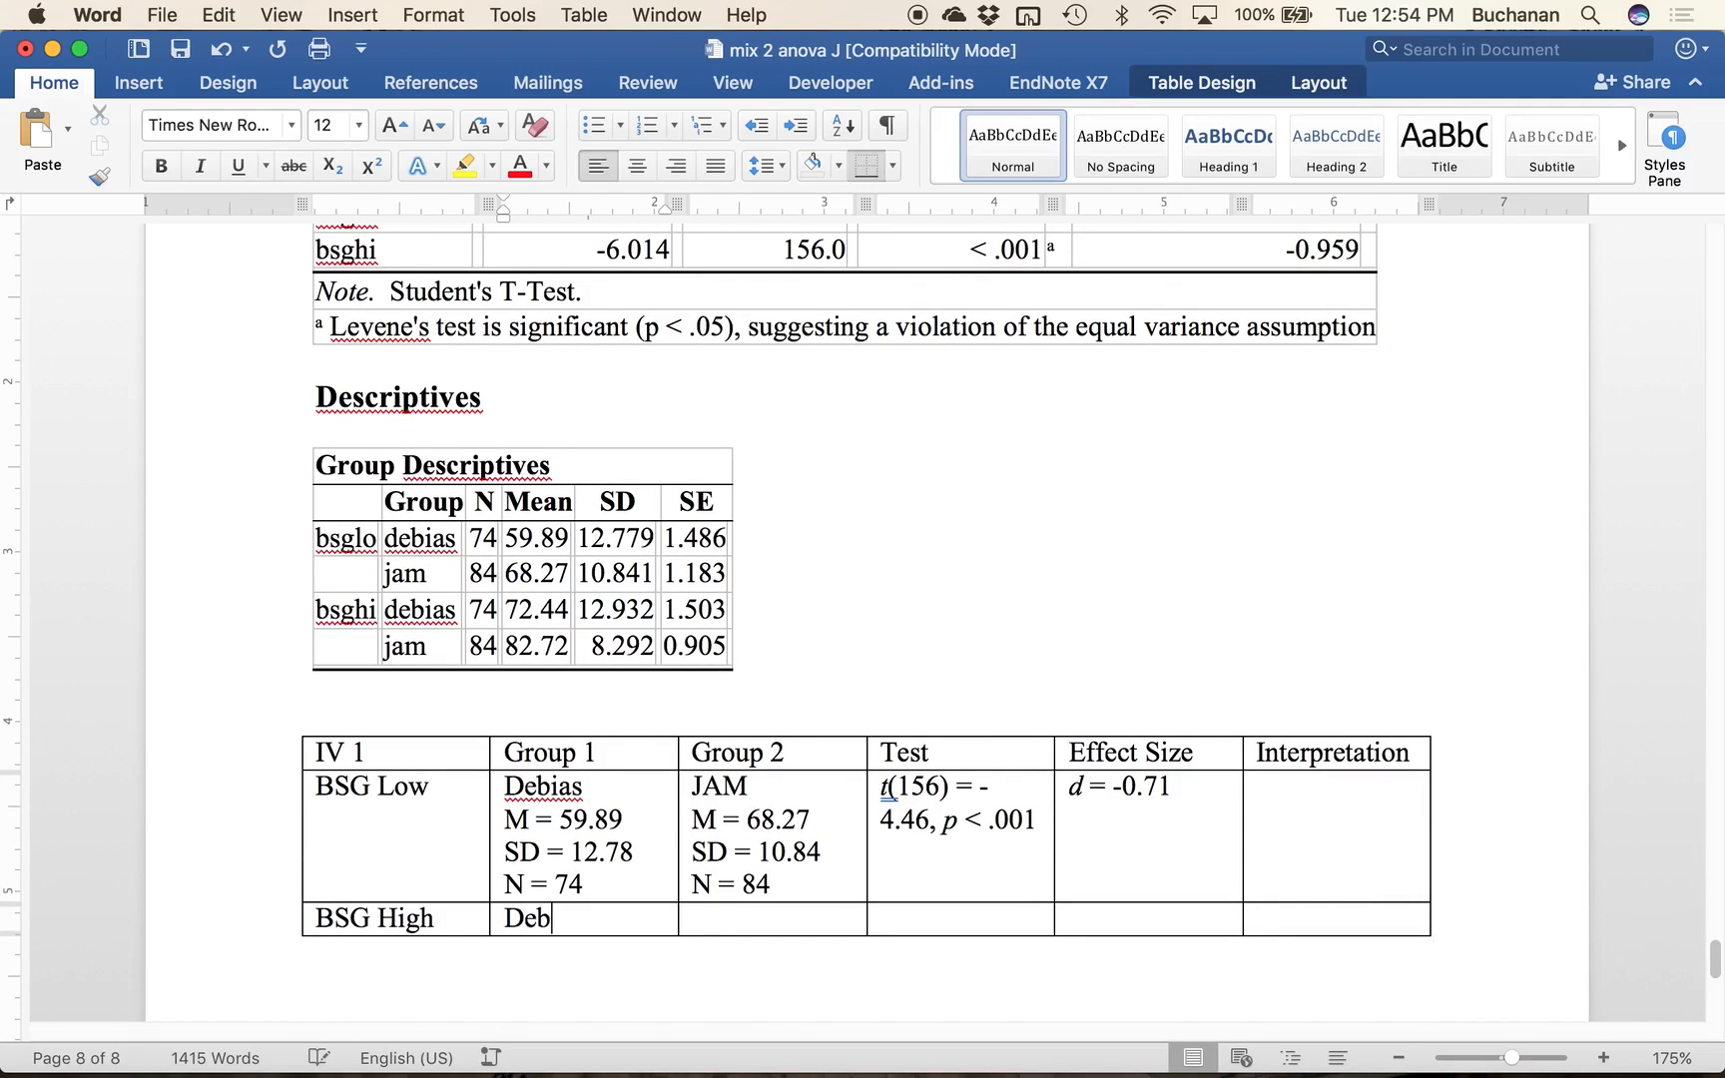
pyautogui.write('ias')
pyautogui.press('Return')
pyautogui.write('M = ')
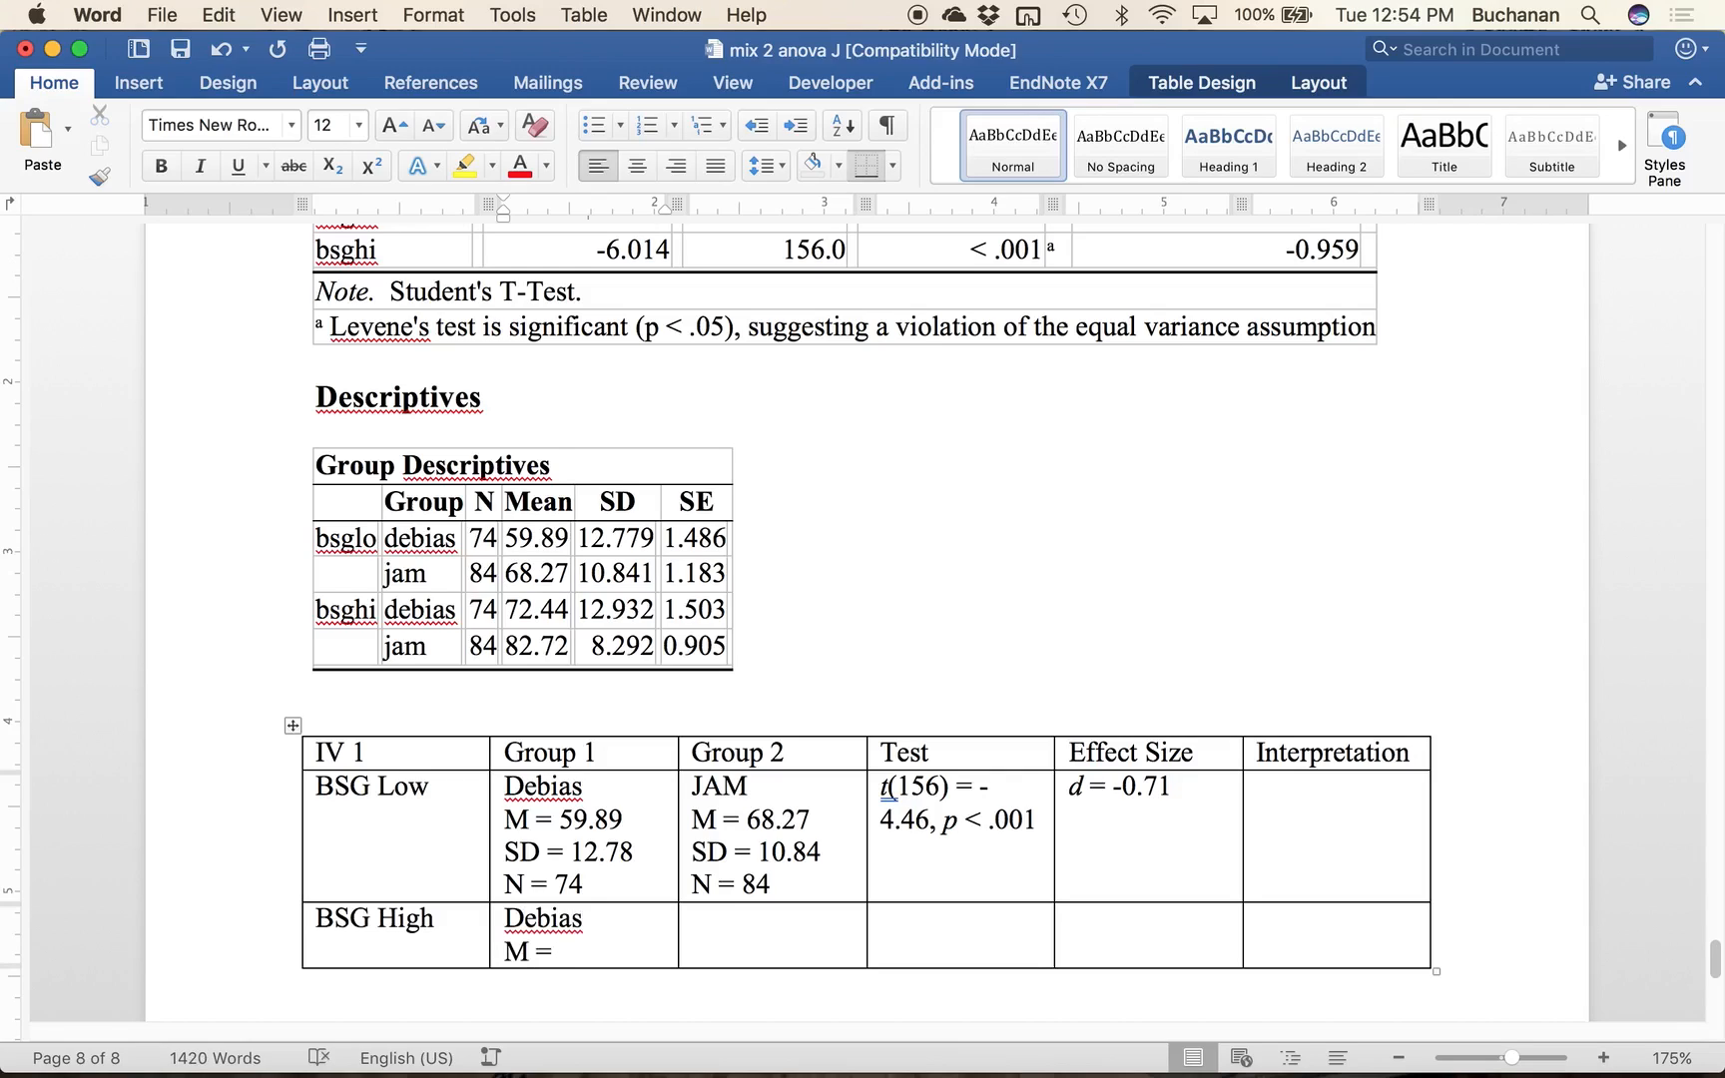
pyautogui.write('72.44')
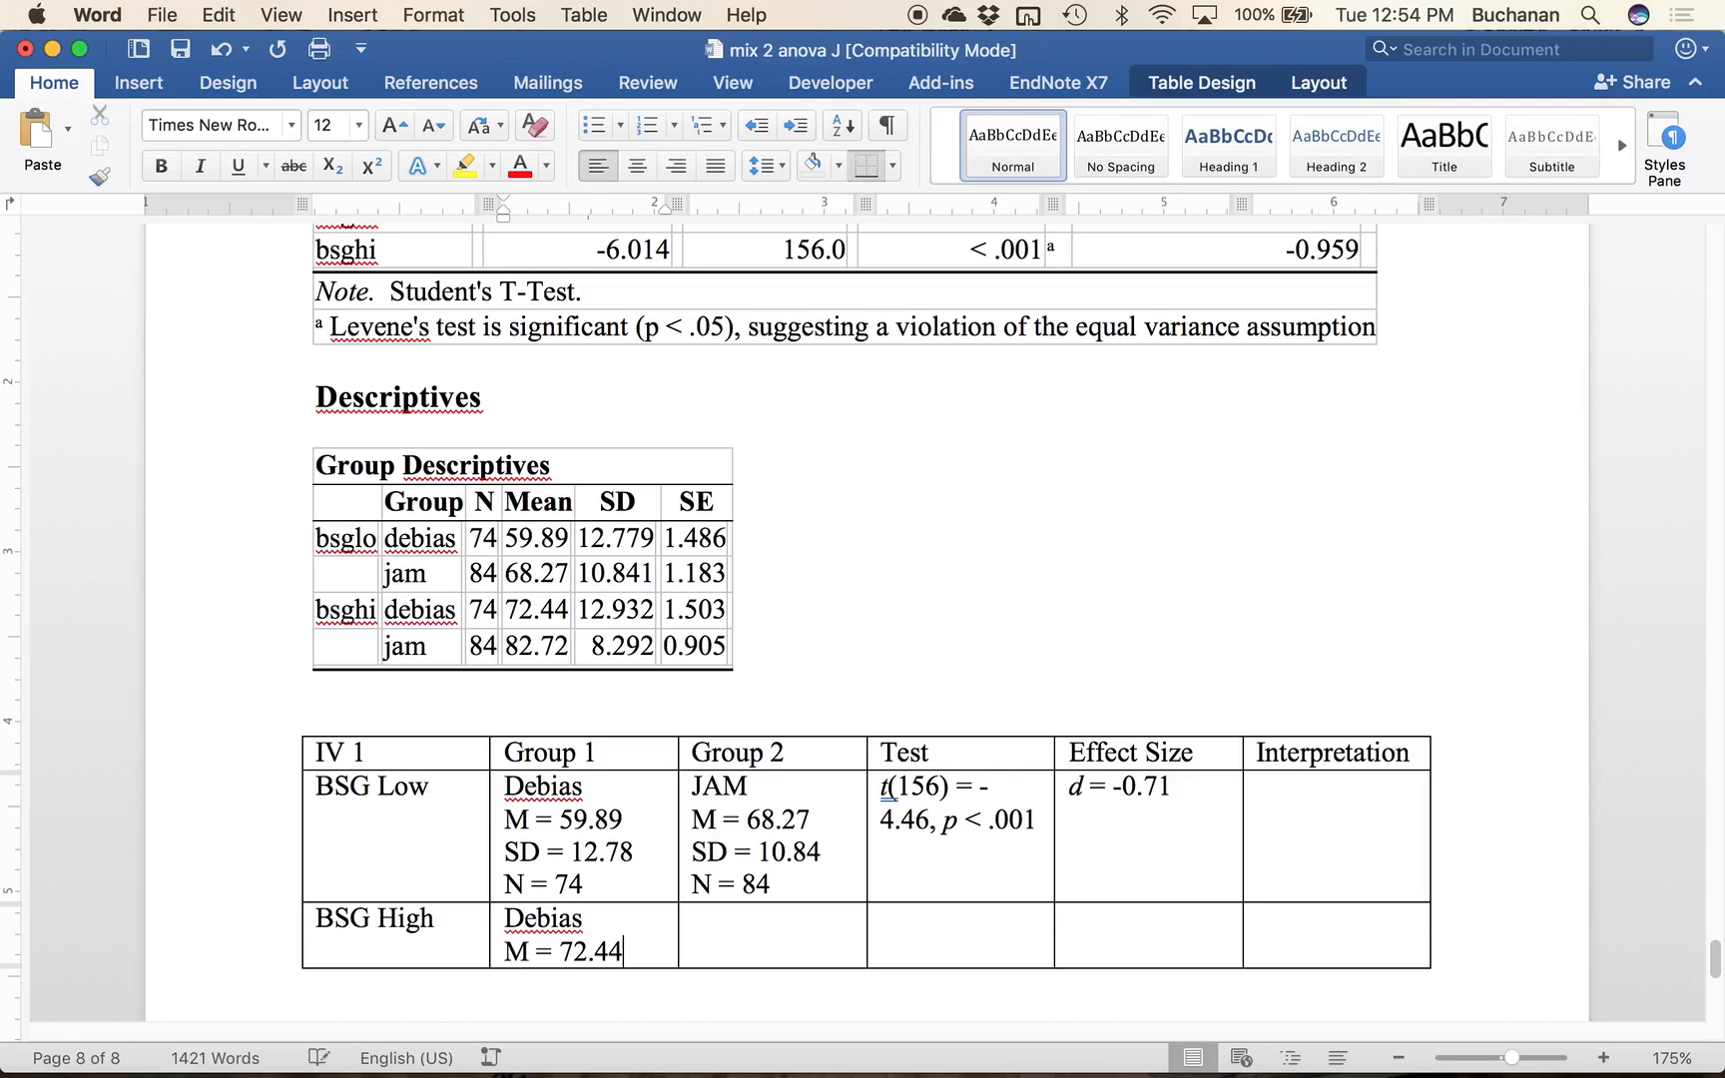
pyautogui.press('Return')
pyautogui.write('SD = ')
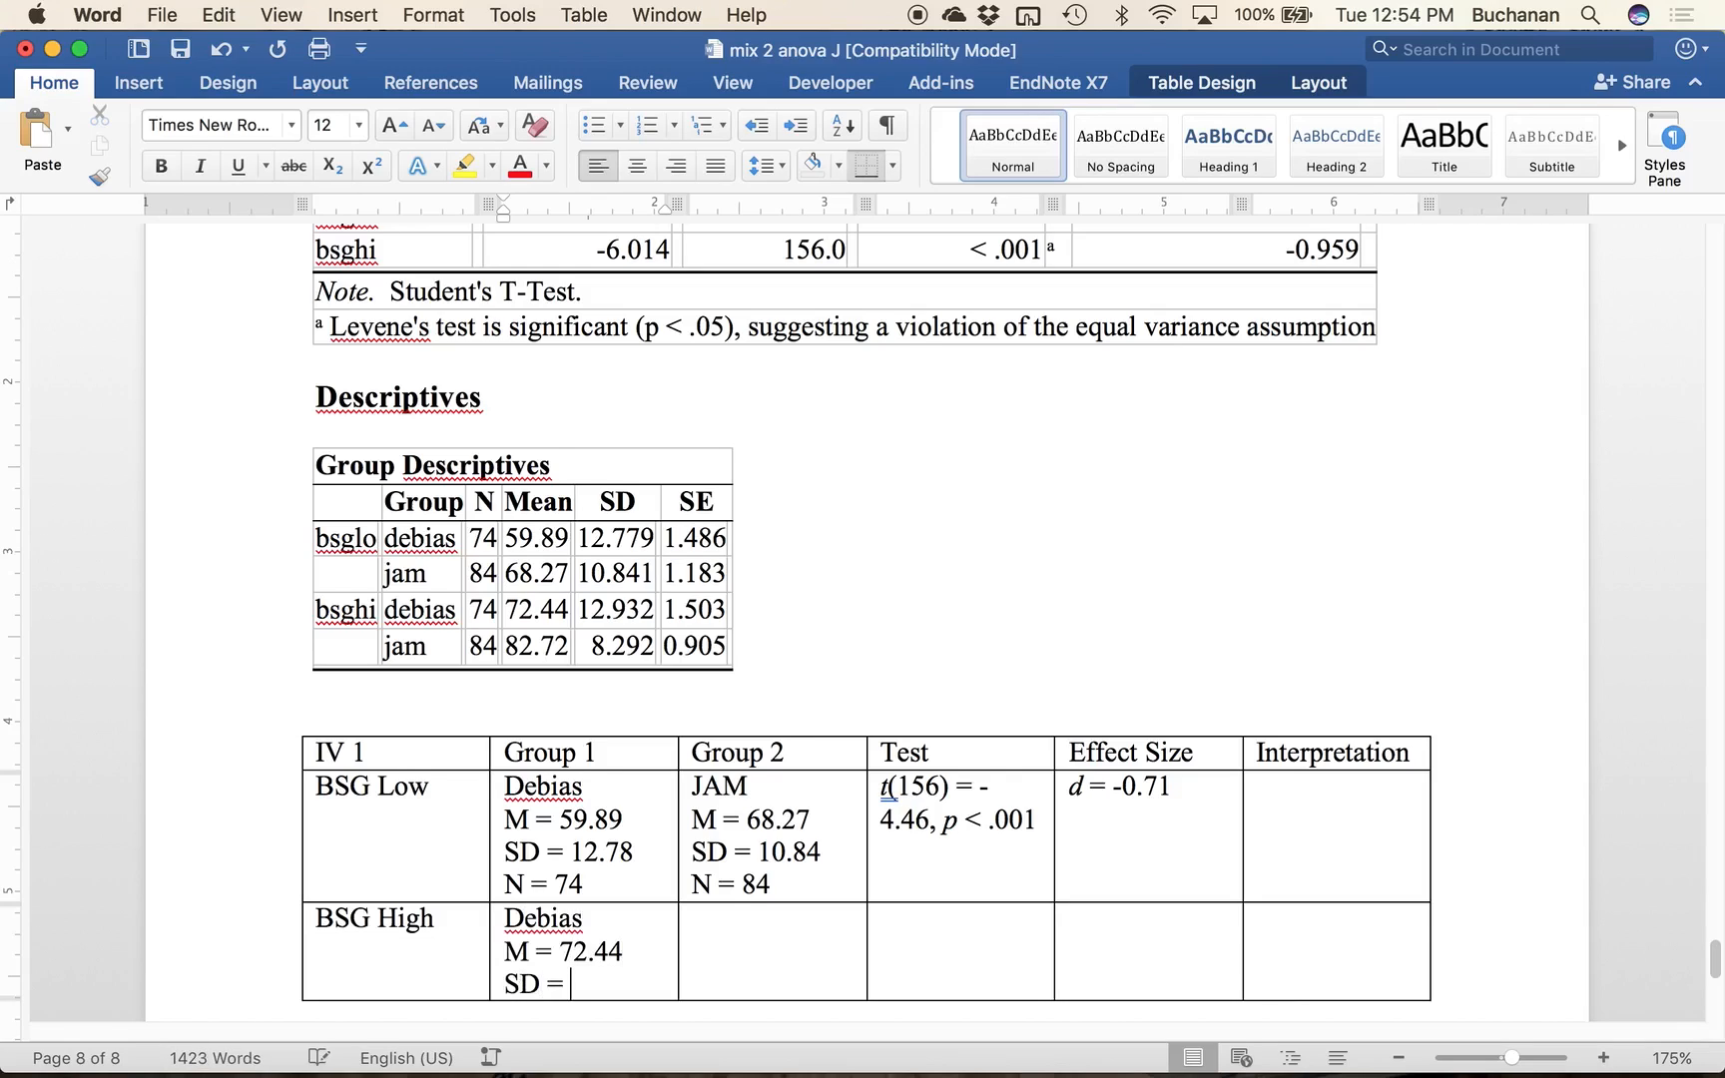
pyautogui.write('12.93')
pyautogui.press('Return')
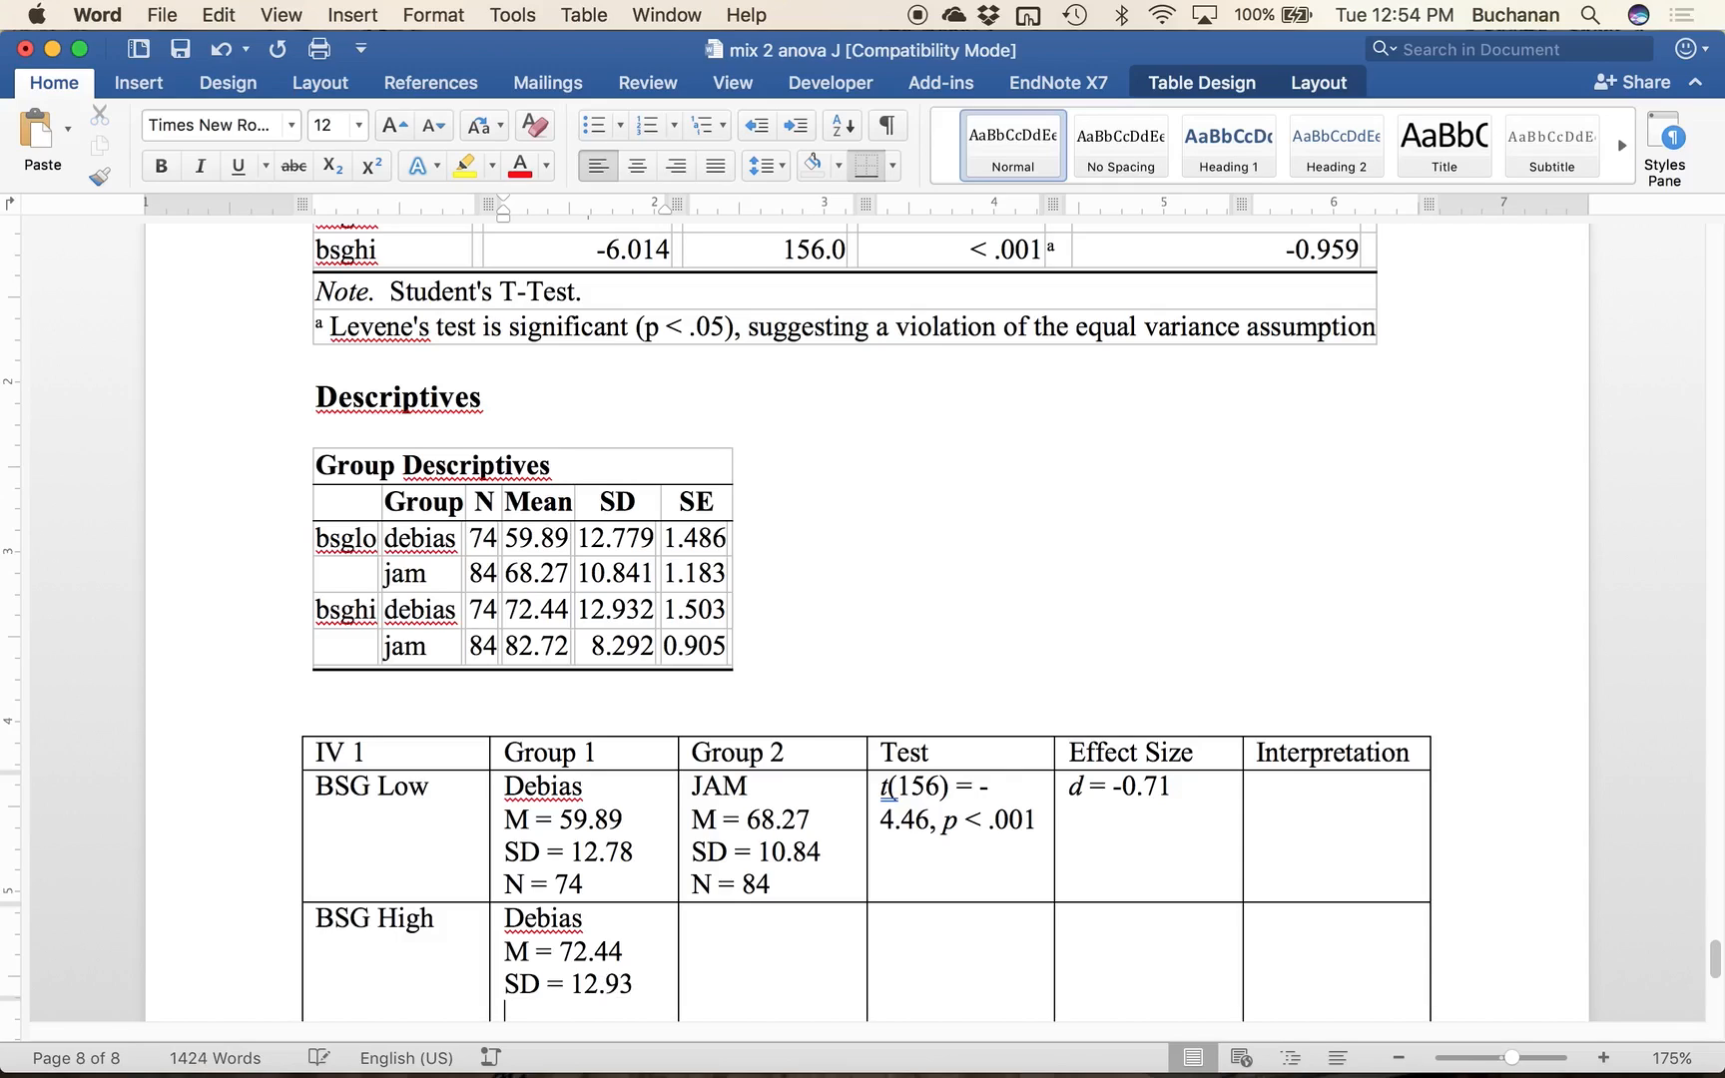
pyautogui.write('N = ')
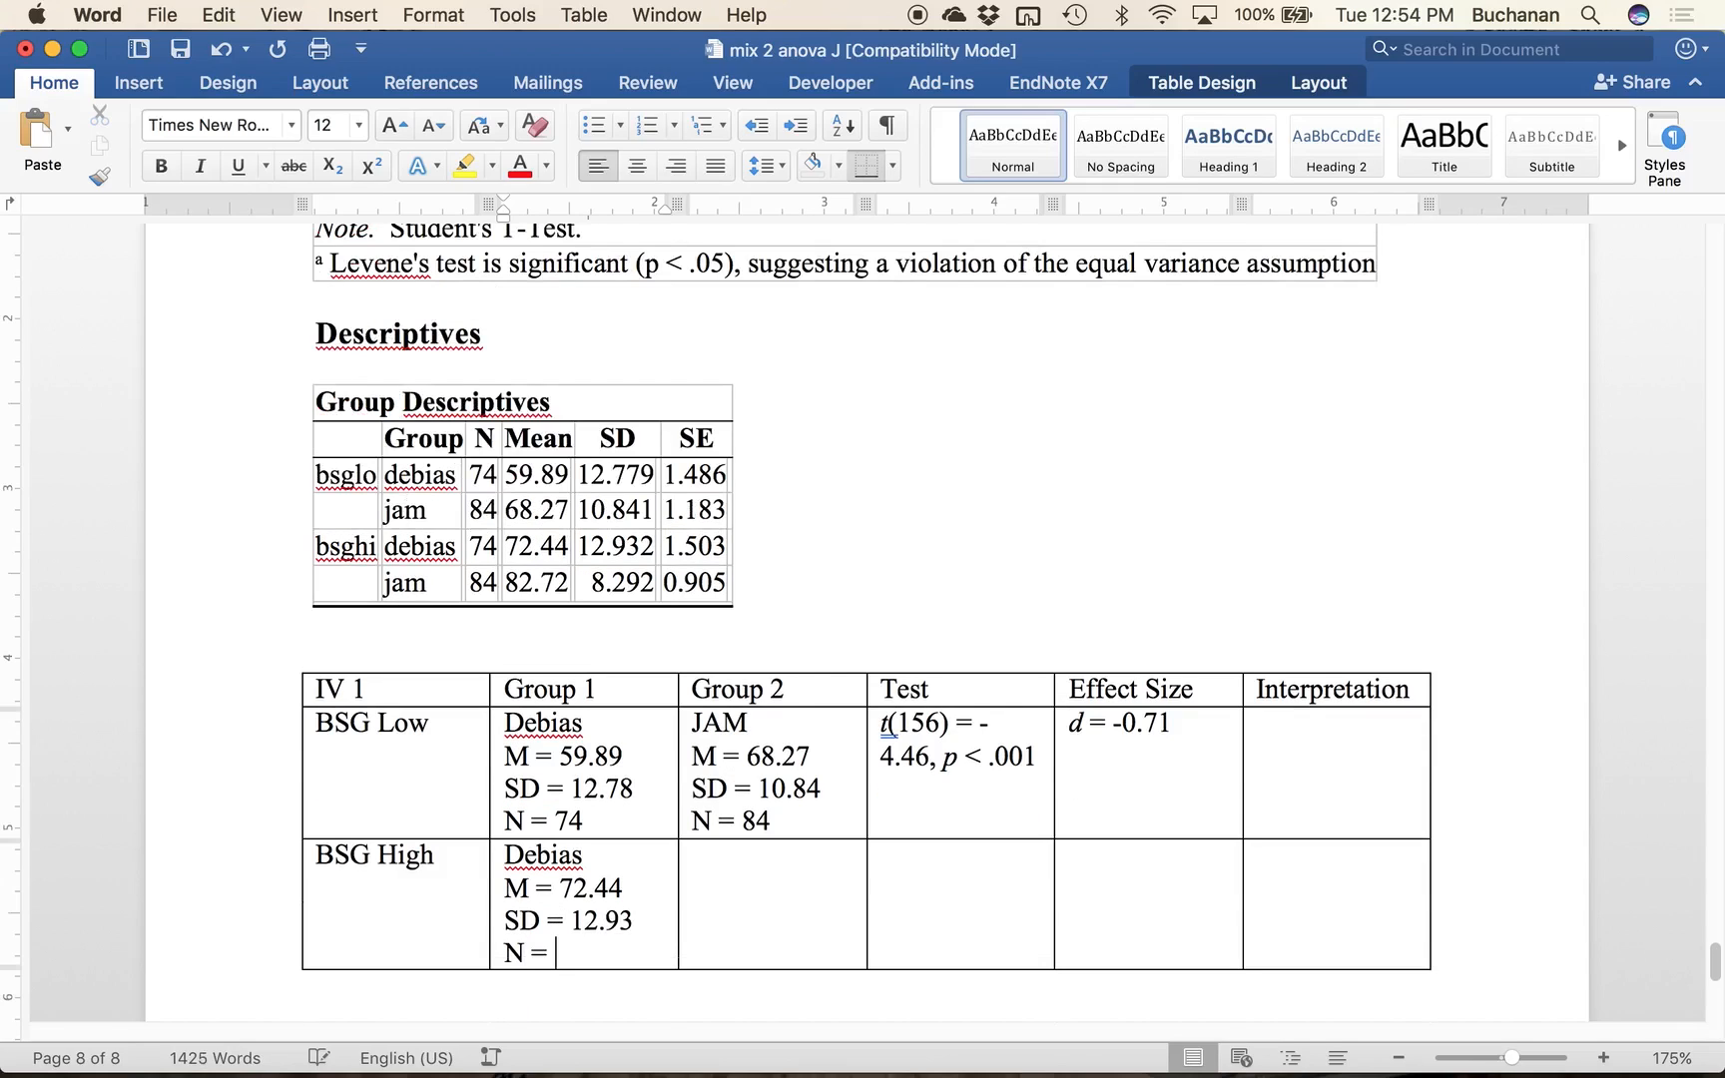
pyautogui.write('74')
# Step: Fill the BSG High row's Group 2 cell with JAM, M = 82.72, SD = 8.29 and N = 84 on separate lines
pyautogui.press('Tab')
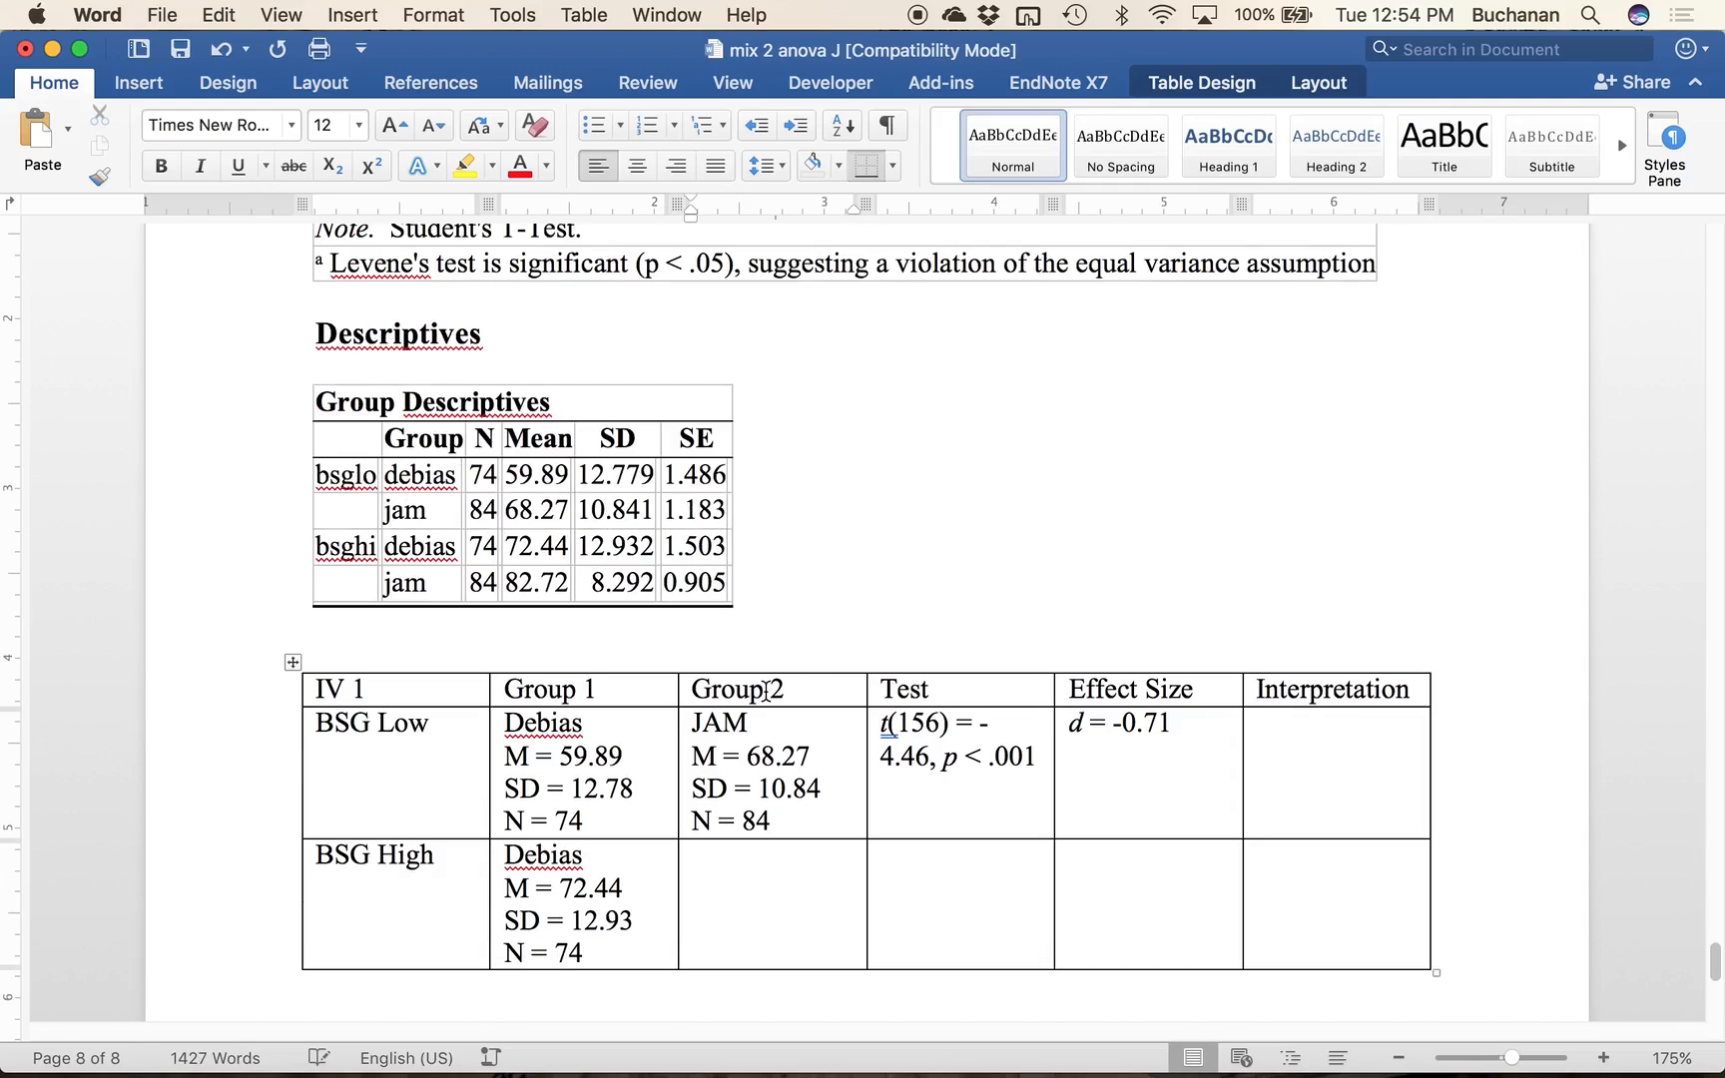
pyautogui.write('JAM ')
pyautogui.write('M = ')
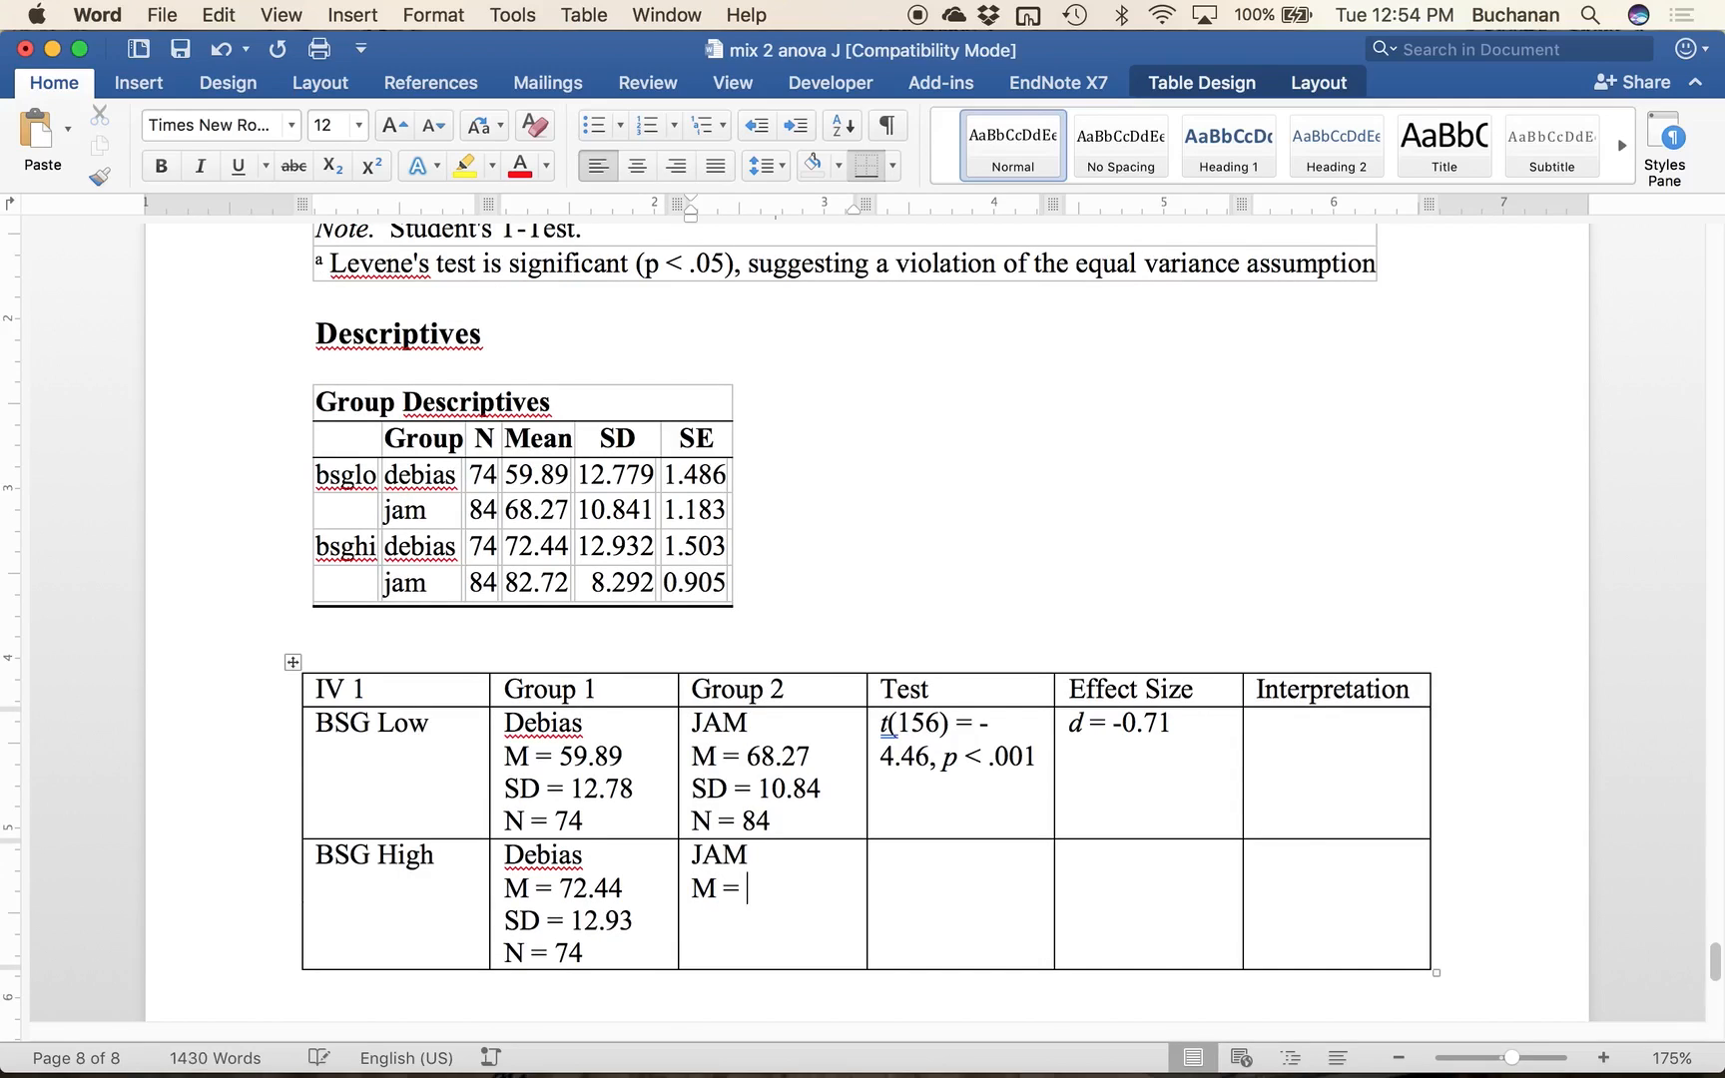
pyautogui.write('82.72')
pyautogui.press('Return')
pyautogui.write('SD')
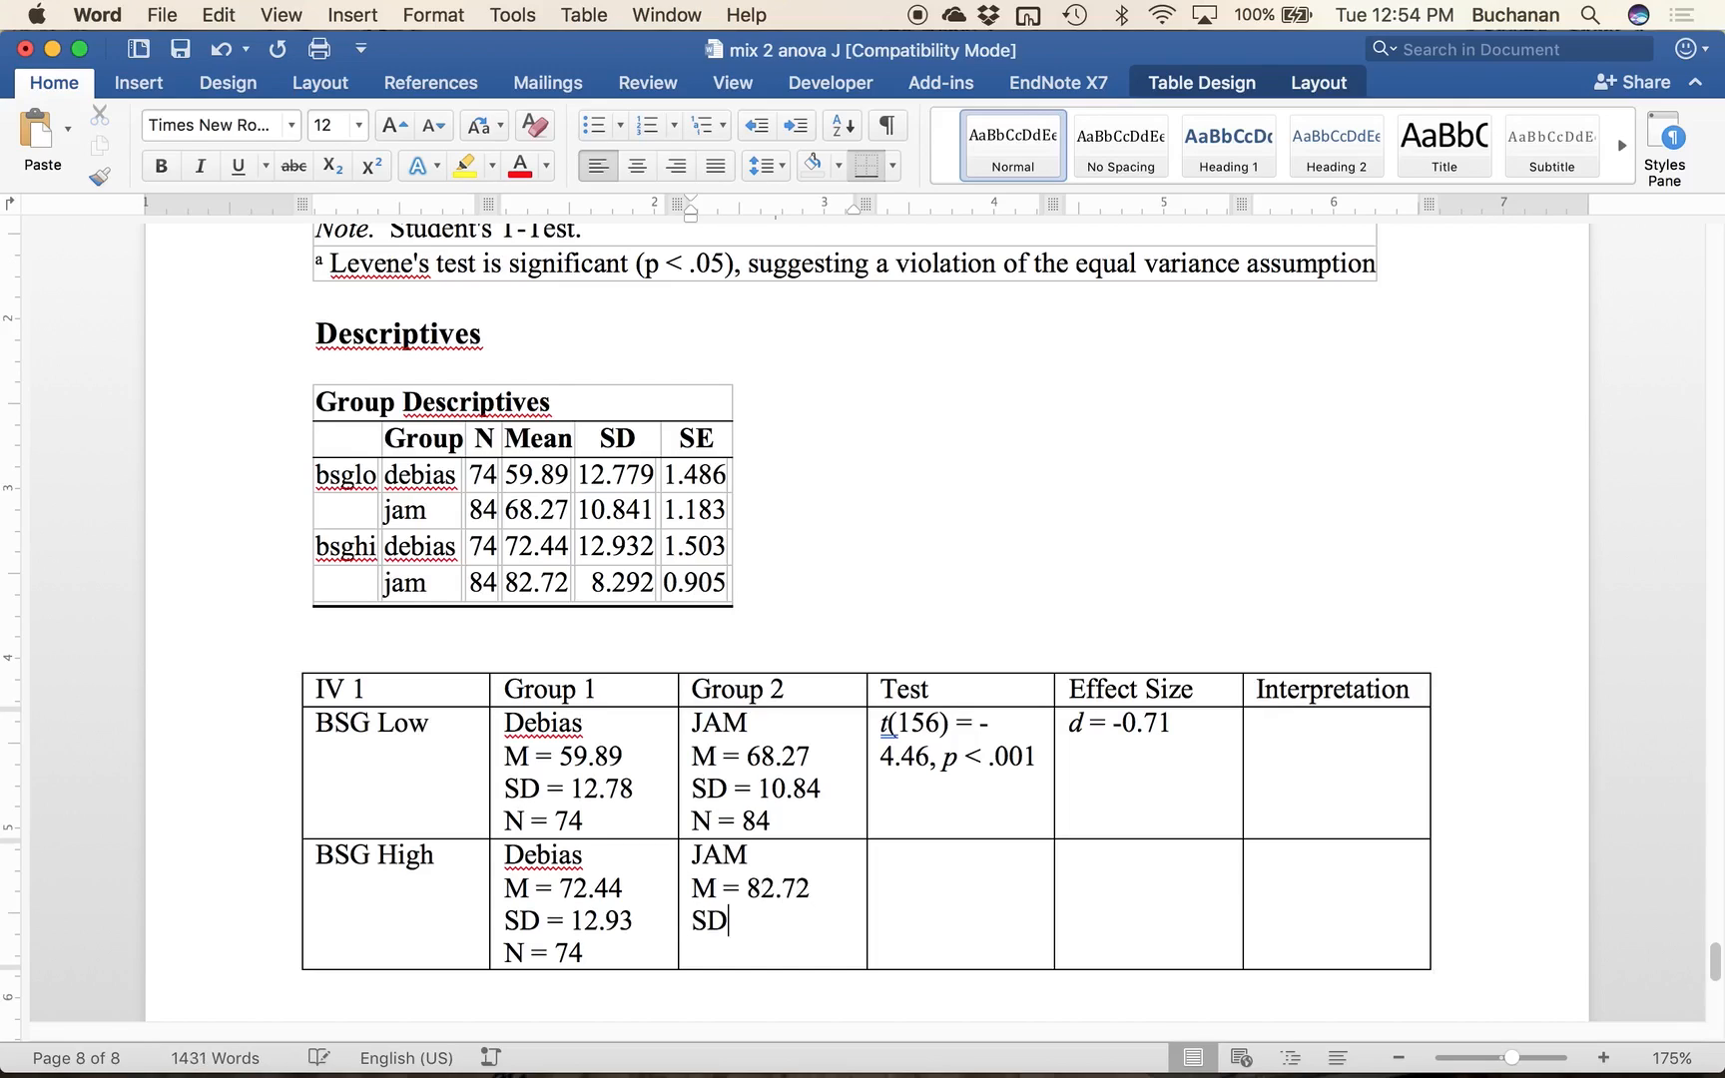
pyautogui.write(' = 9')
pyautogui.press('BackSpace')
pyautogui.write('8.29')
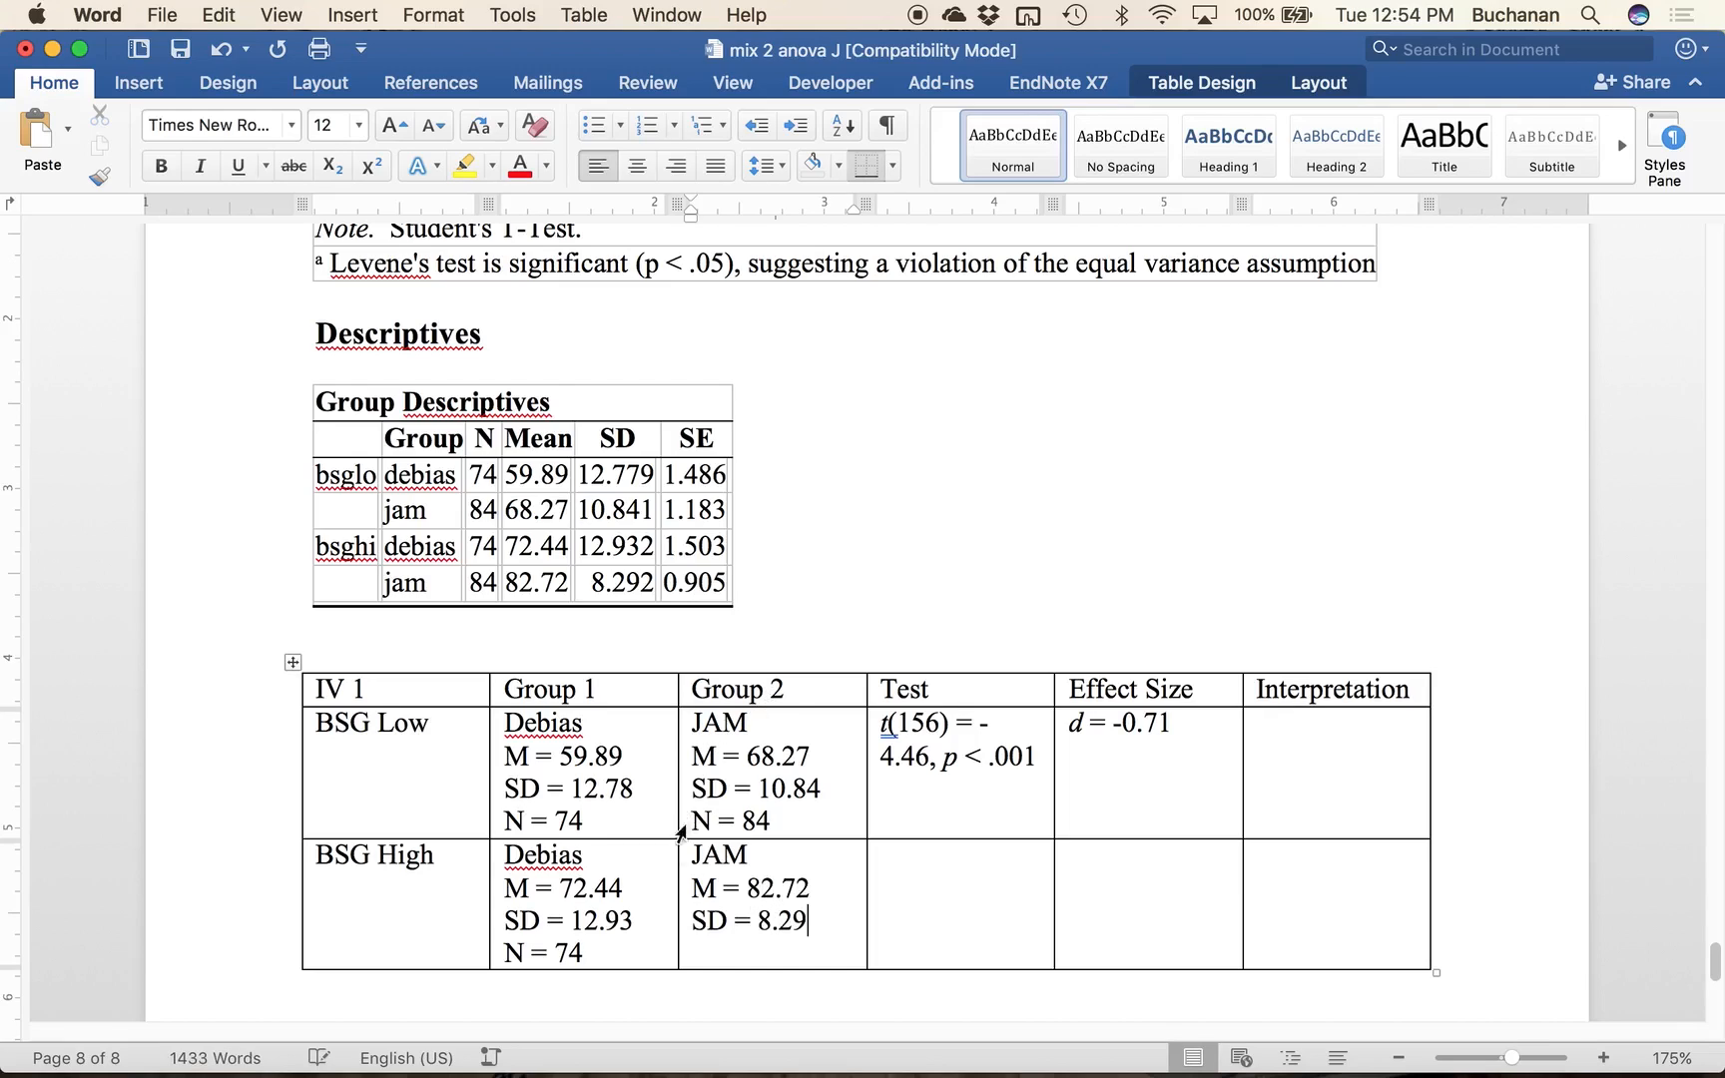
pyautogui.press('Return')
pyautogui.write('N = 84')
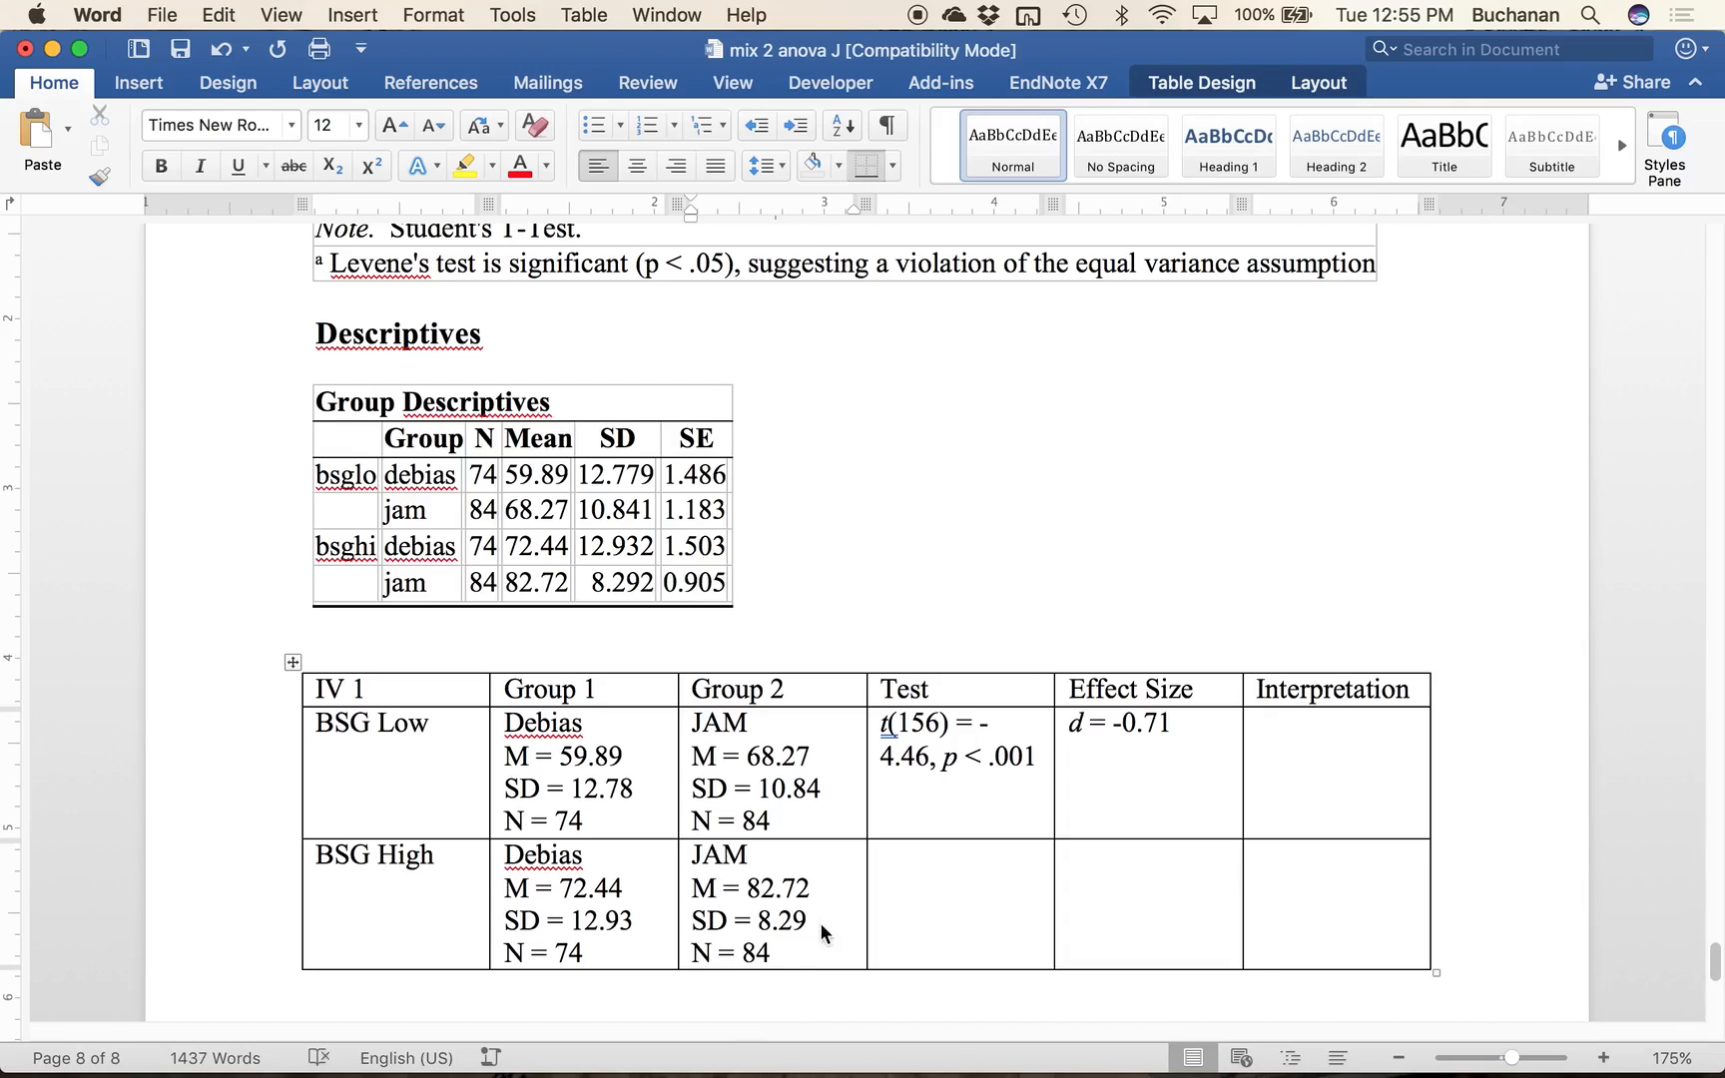
pyautogui.click(567, 920)
pyautogui.click(782, 920)
# Step: Fill the BSG High row's Test cell with t(156) = -6.01, p < .001, italicizing only t and p
pyautogui.click(881, 856)
pyautogui.press('super+i')
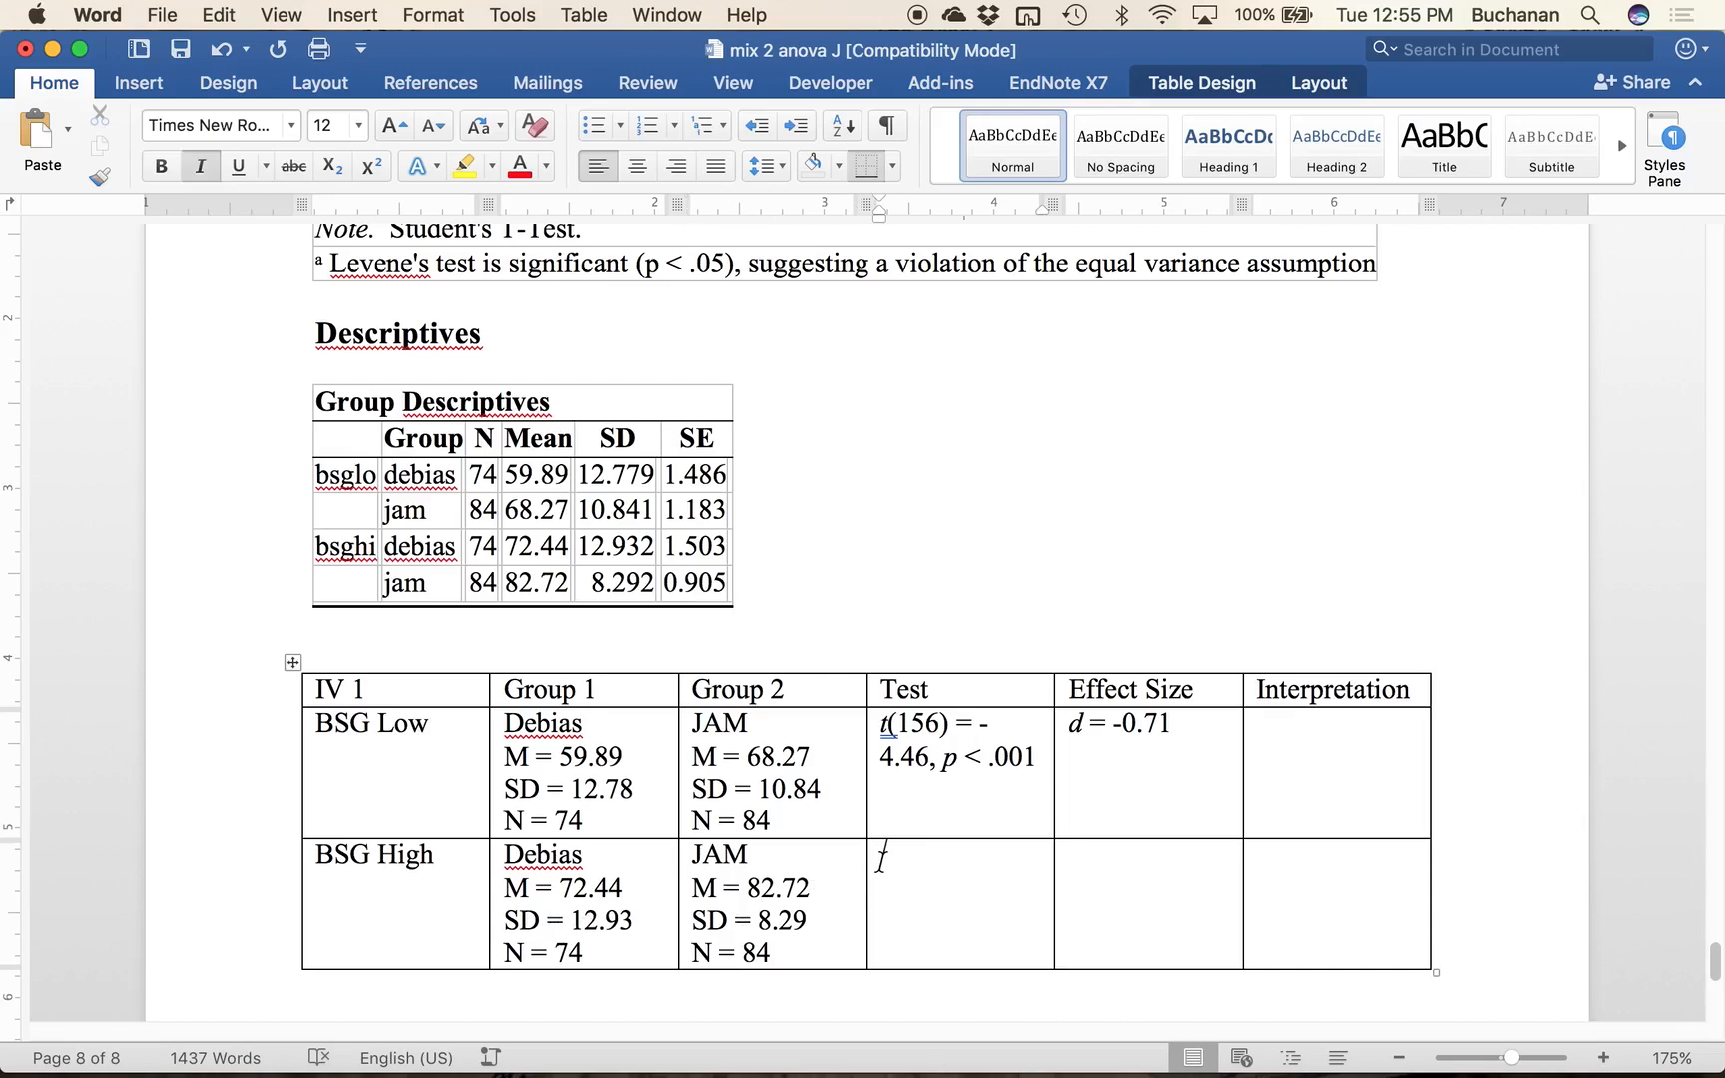
pyautogui.write('t(')
pyautogui.press('super+z')
pyautogui.press('BackSpace')
pyautogui.write('(')
pyautogui.press('super+i')
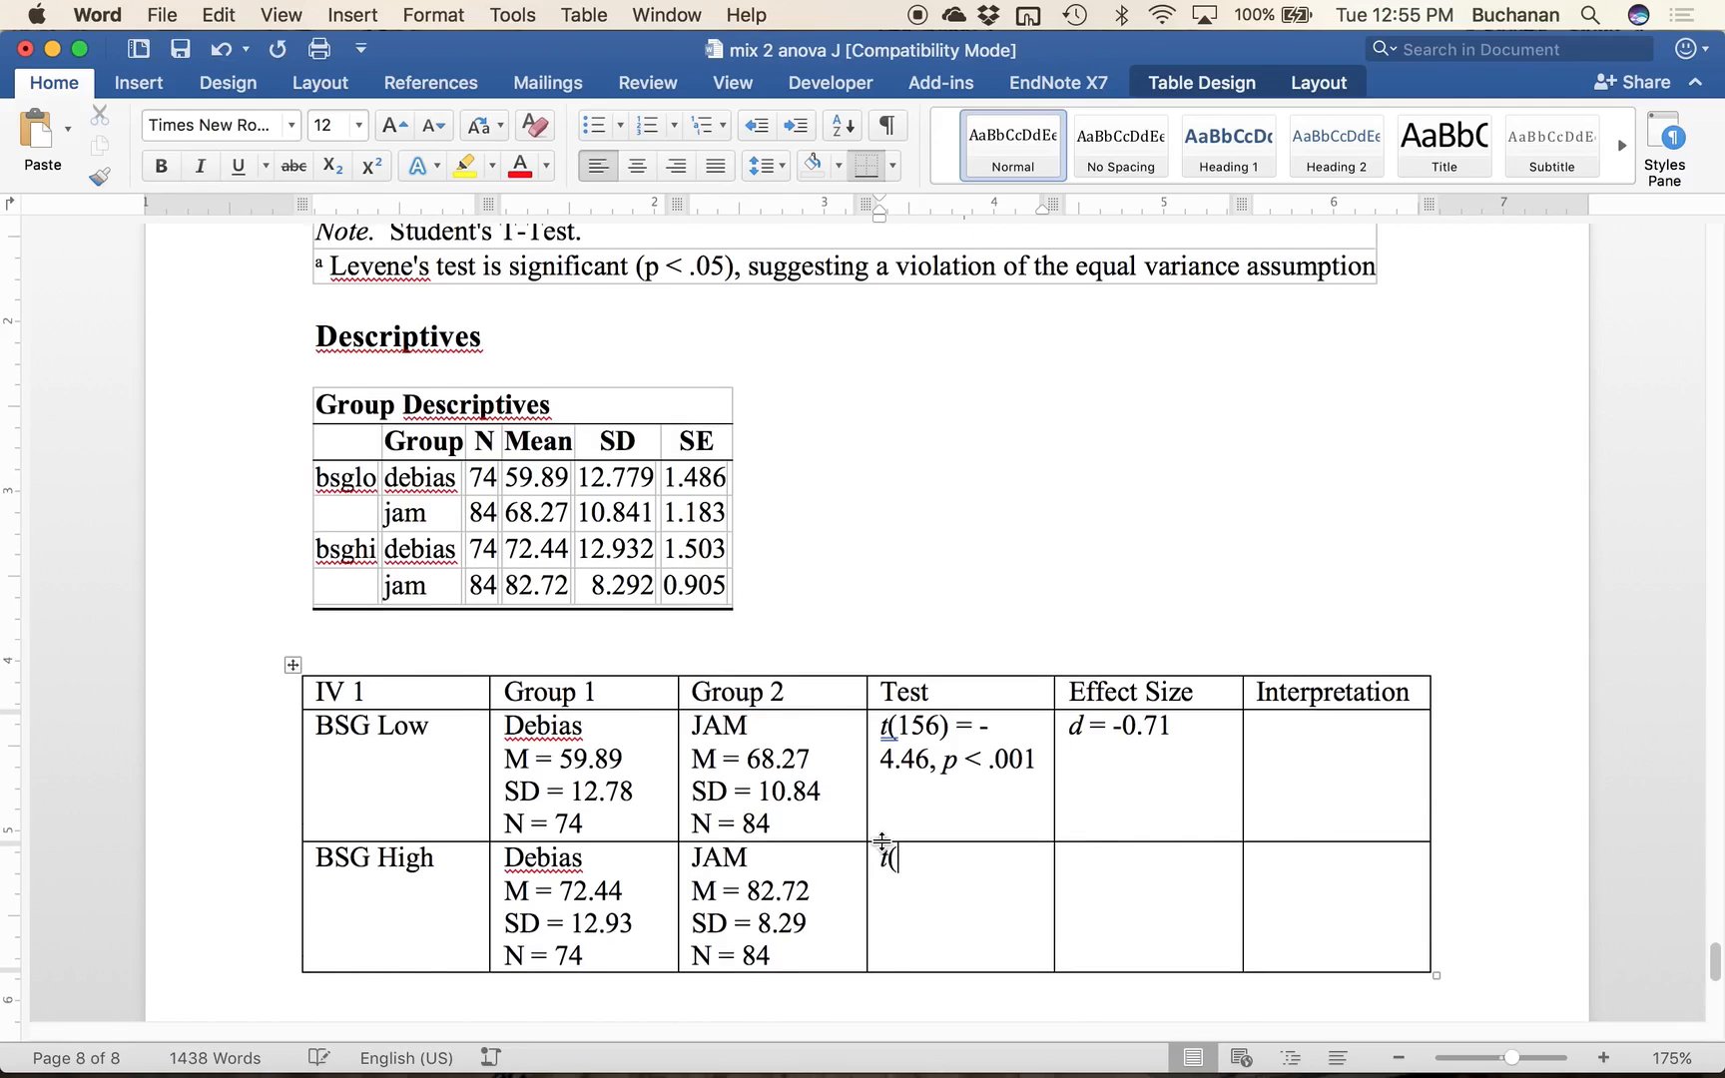
pyautogui.scroll(4, 882, 844)
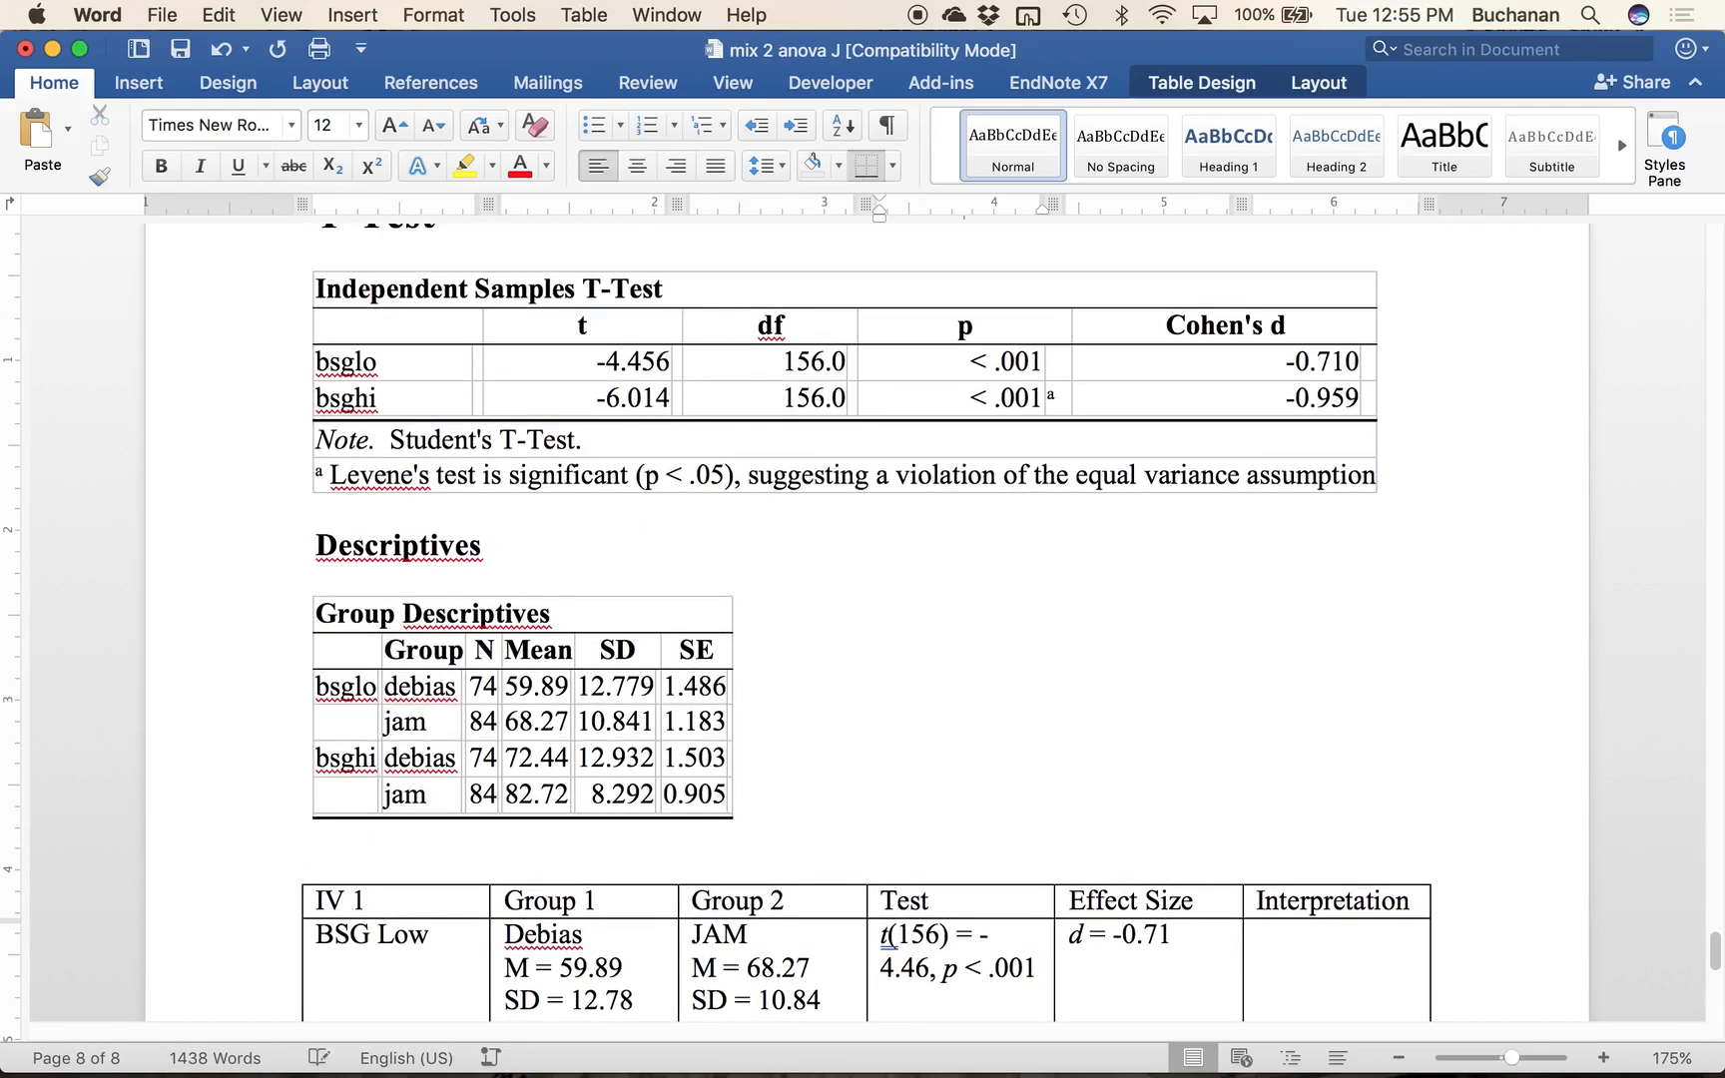
pyautogui.write('156) = 6')
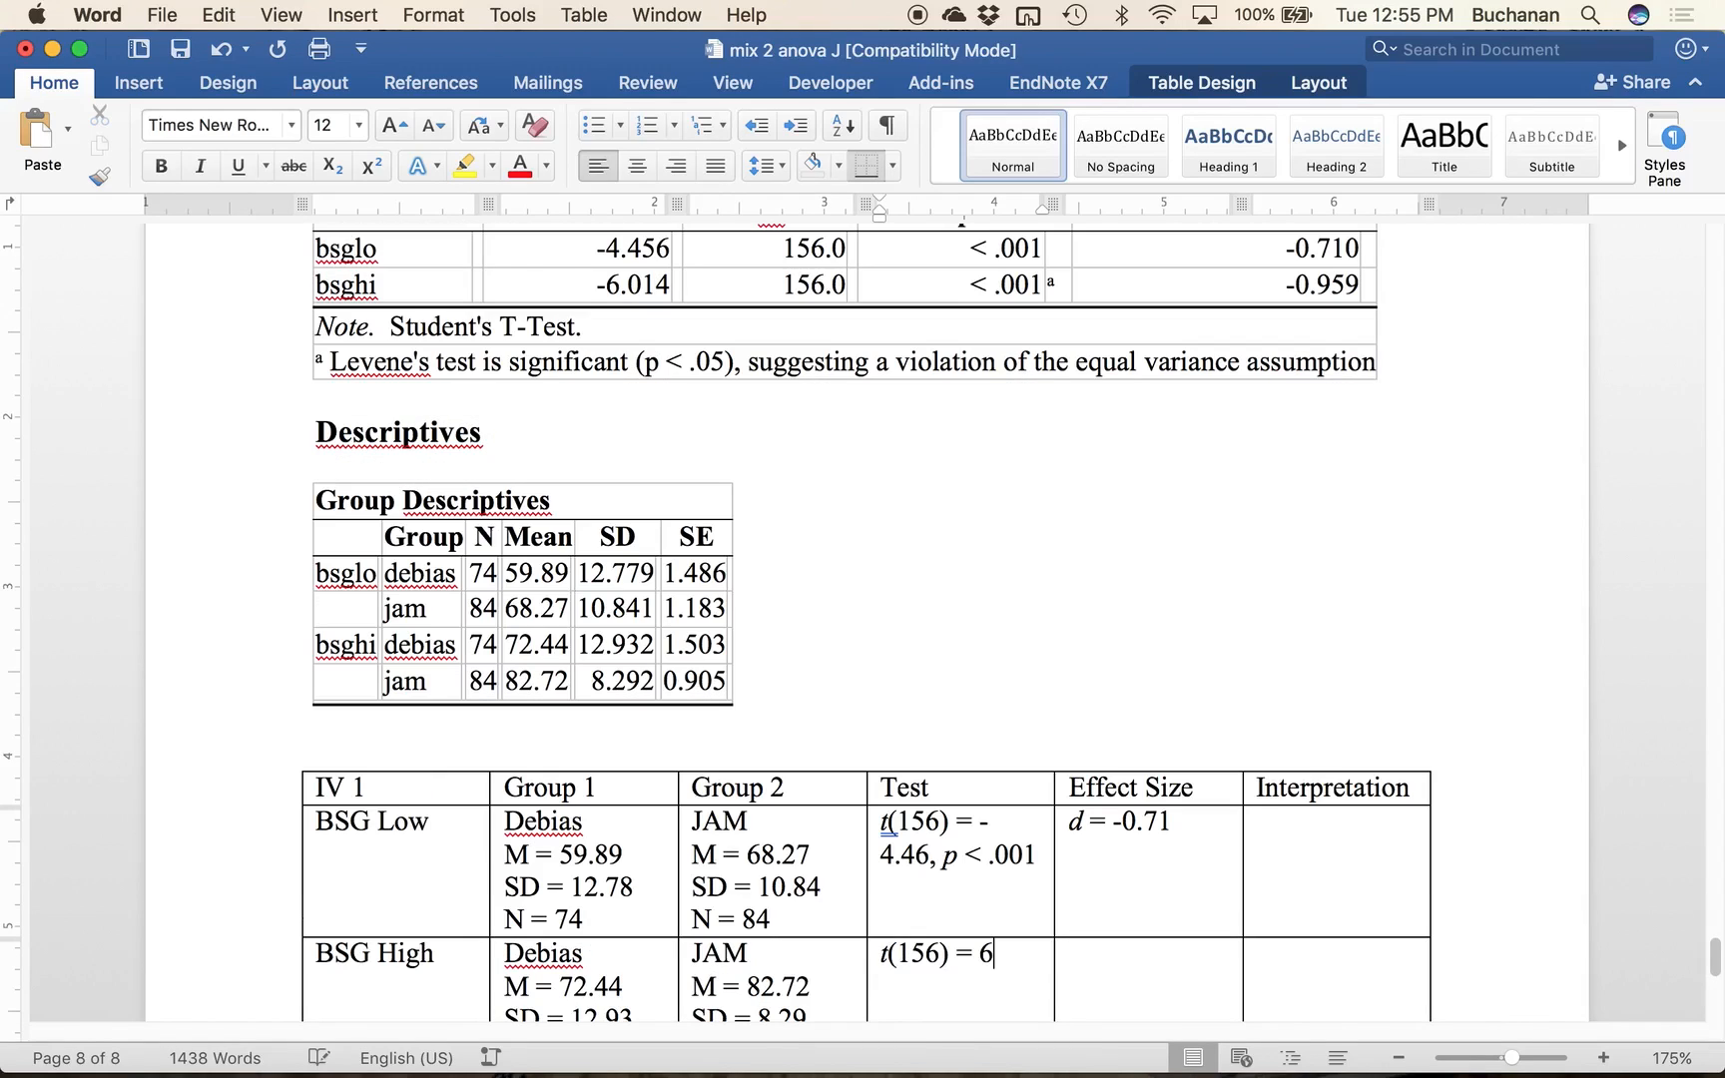
pyautogui.press('BackSpace')
pyautogui.write('-6.01,')
pyautogui.press('super+i')
pyautogui.write('p < .')
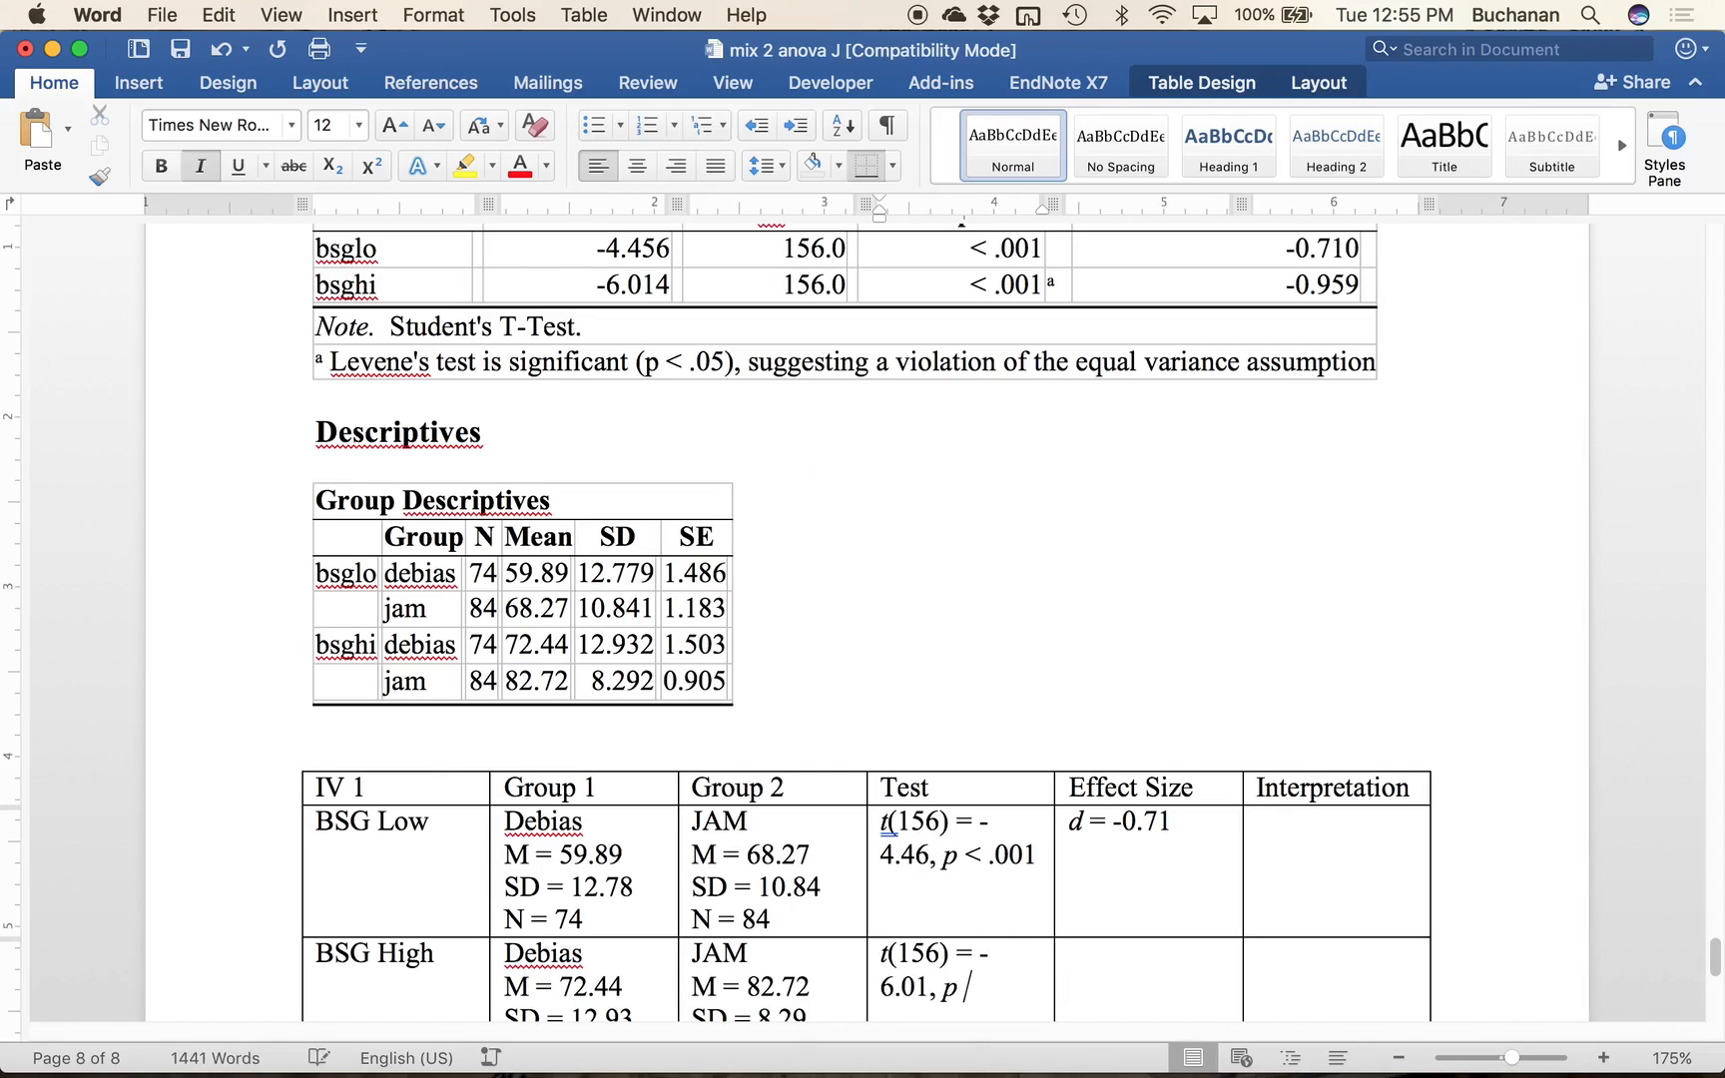
pyautogui.write('001')
# Step: Enter d = -0.96 as the BSG High row's effect size, with only the d in italics
pyautogui.click(1070, 958)
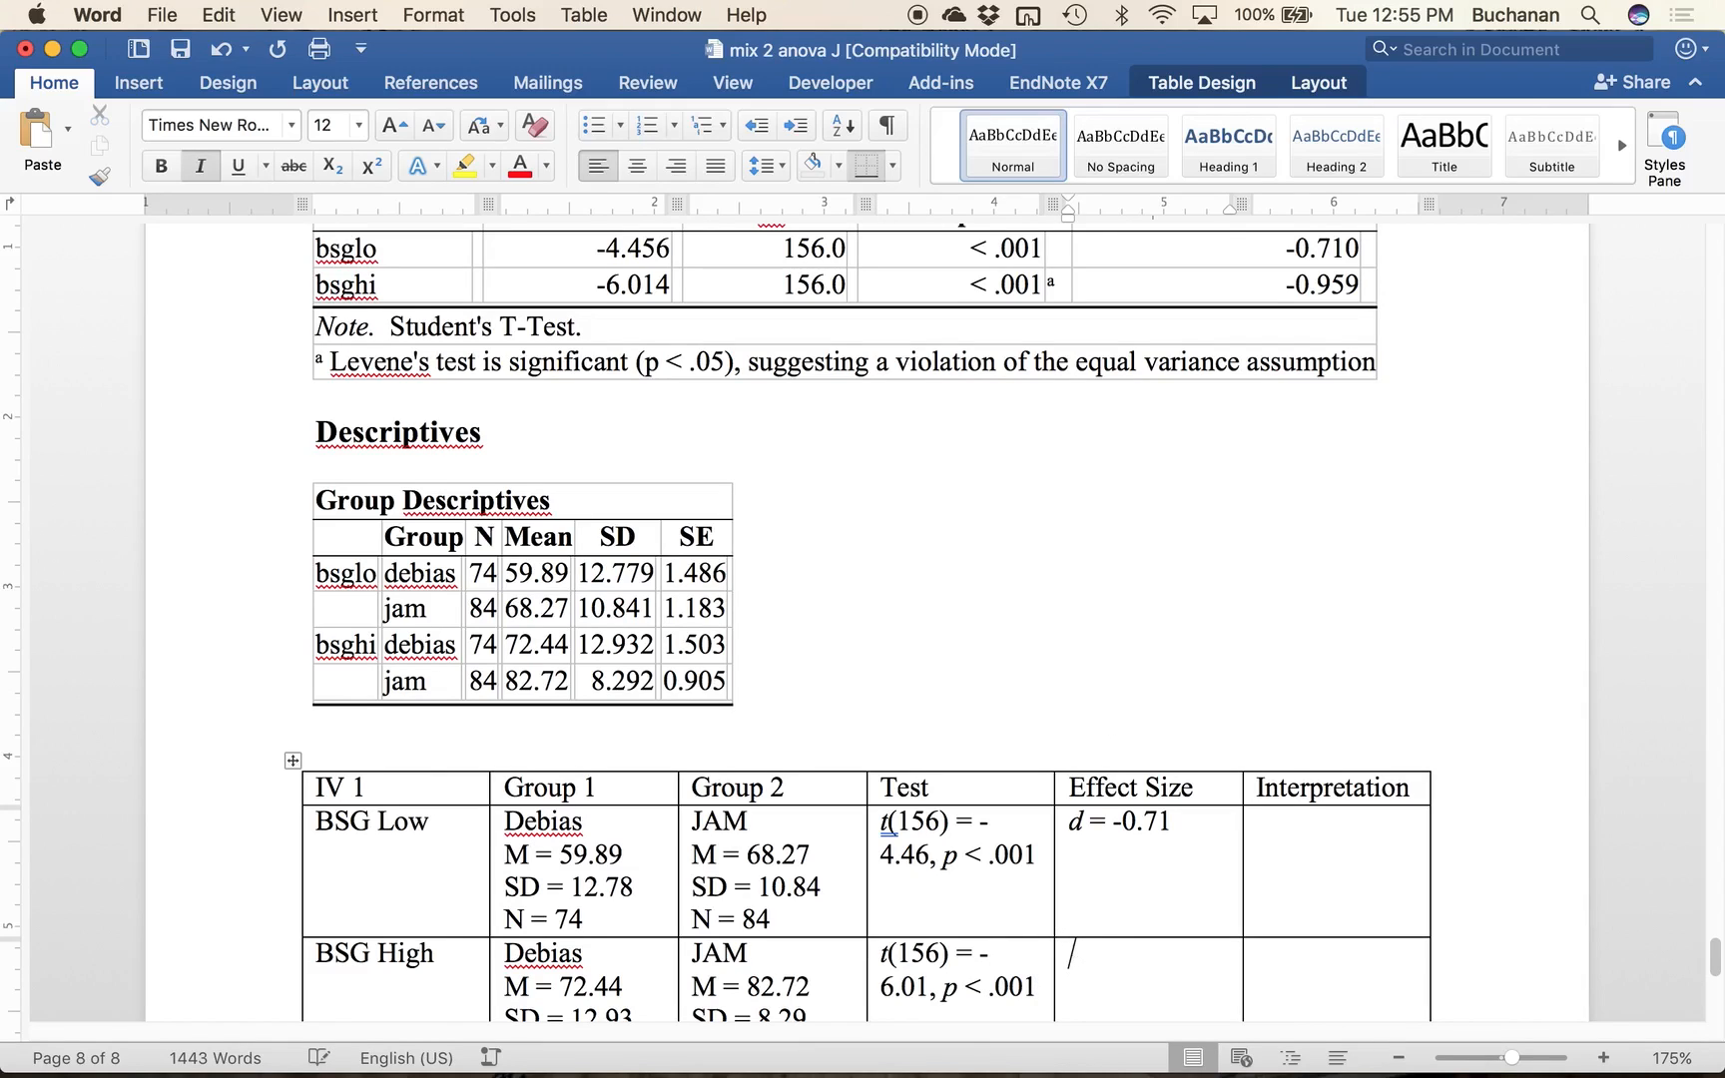
pyautogui.write('d')
pyautogui.press('super+i')
pyautogui.write('=')
pyautogui.press('super+z')
pyautogui.press('super+z')
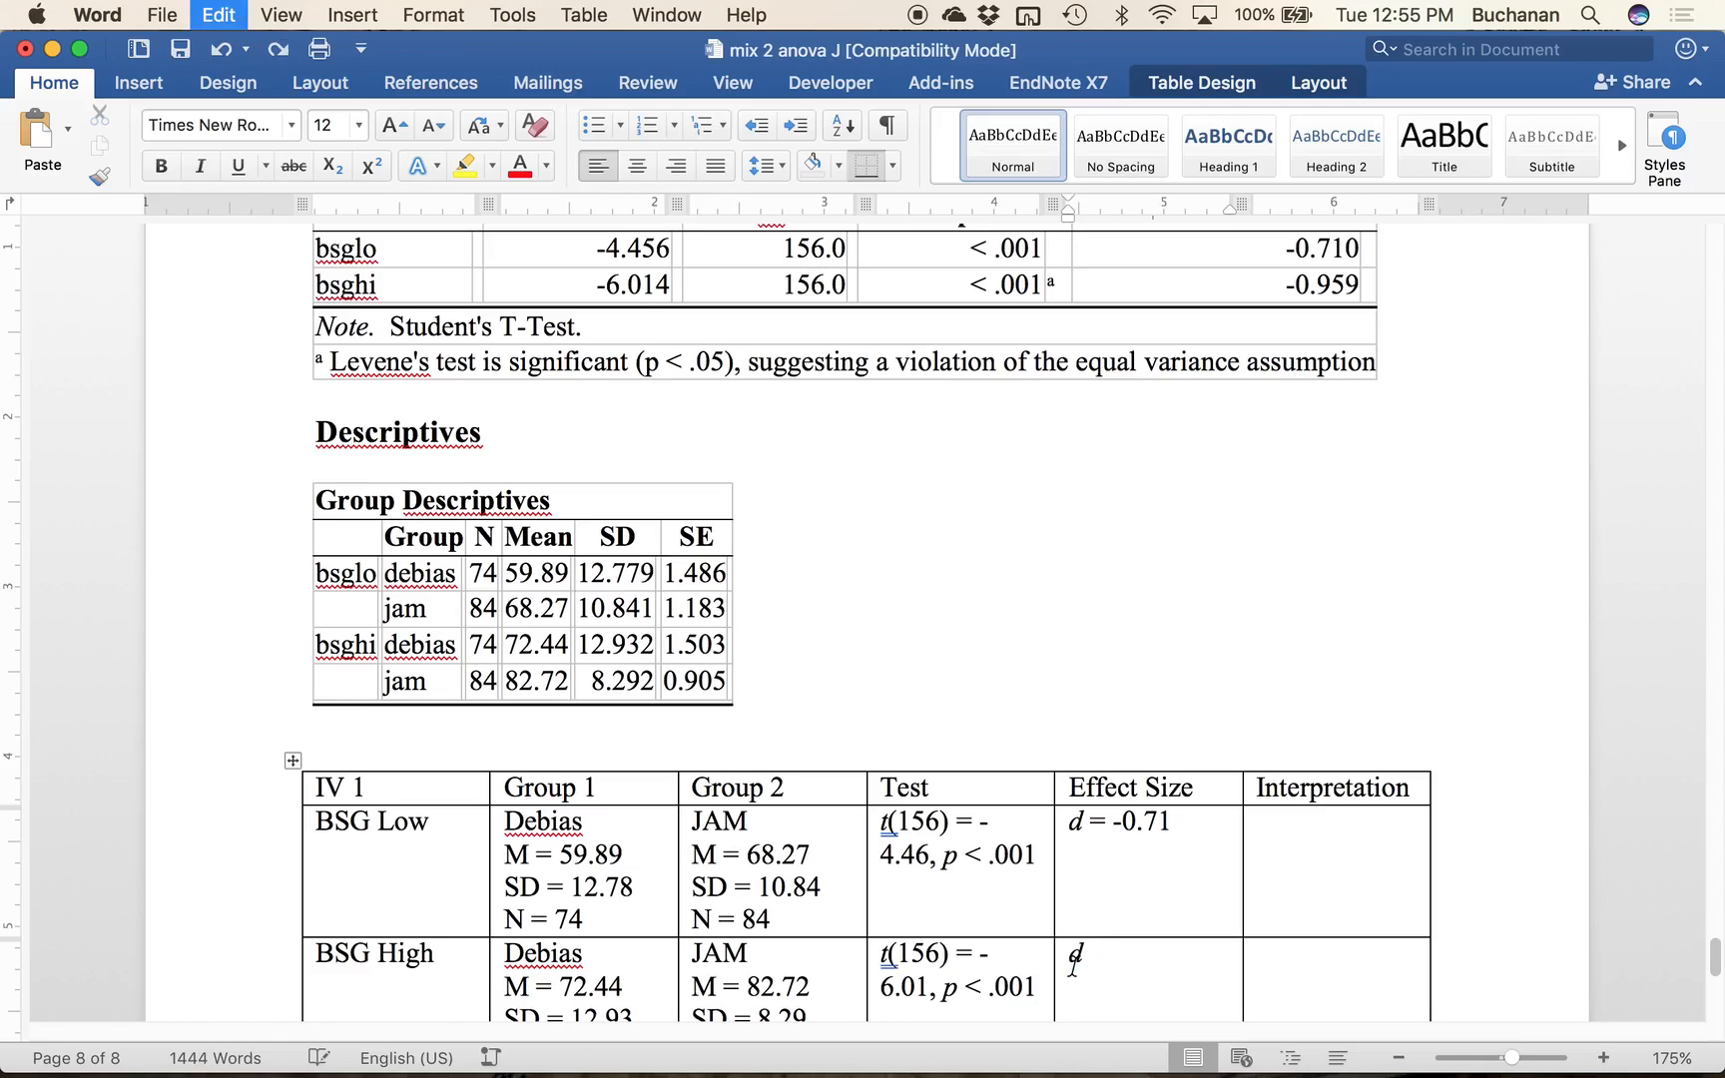
pyautogui.write('= ')
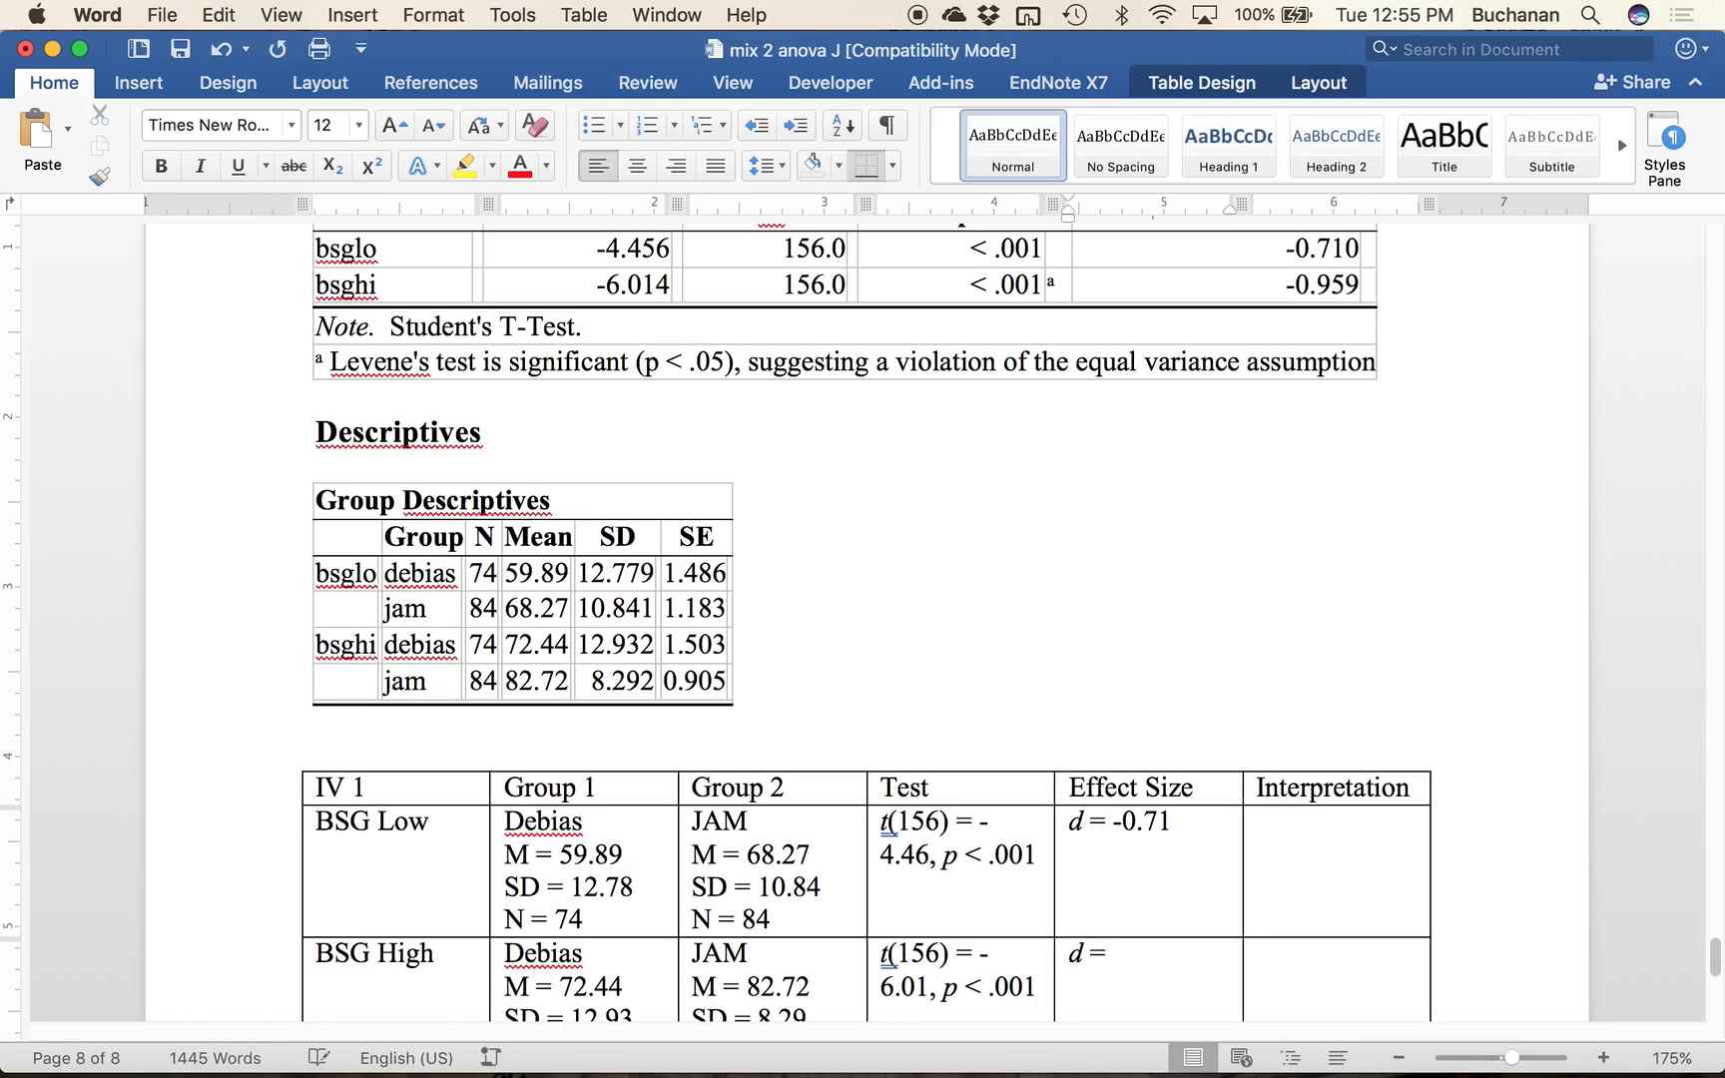
pyautogui.write('-0.96')
# Step: Add a line above the summary table reading "T-test output has no correction on it."
pyautogui.scroll(-3, 1192, 561)
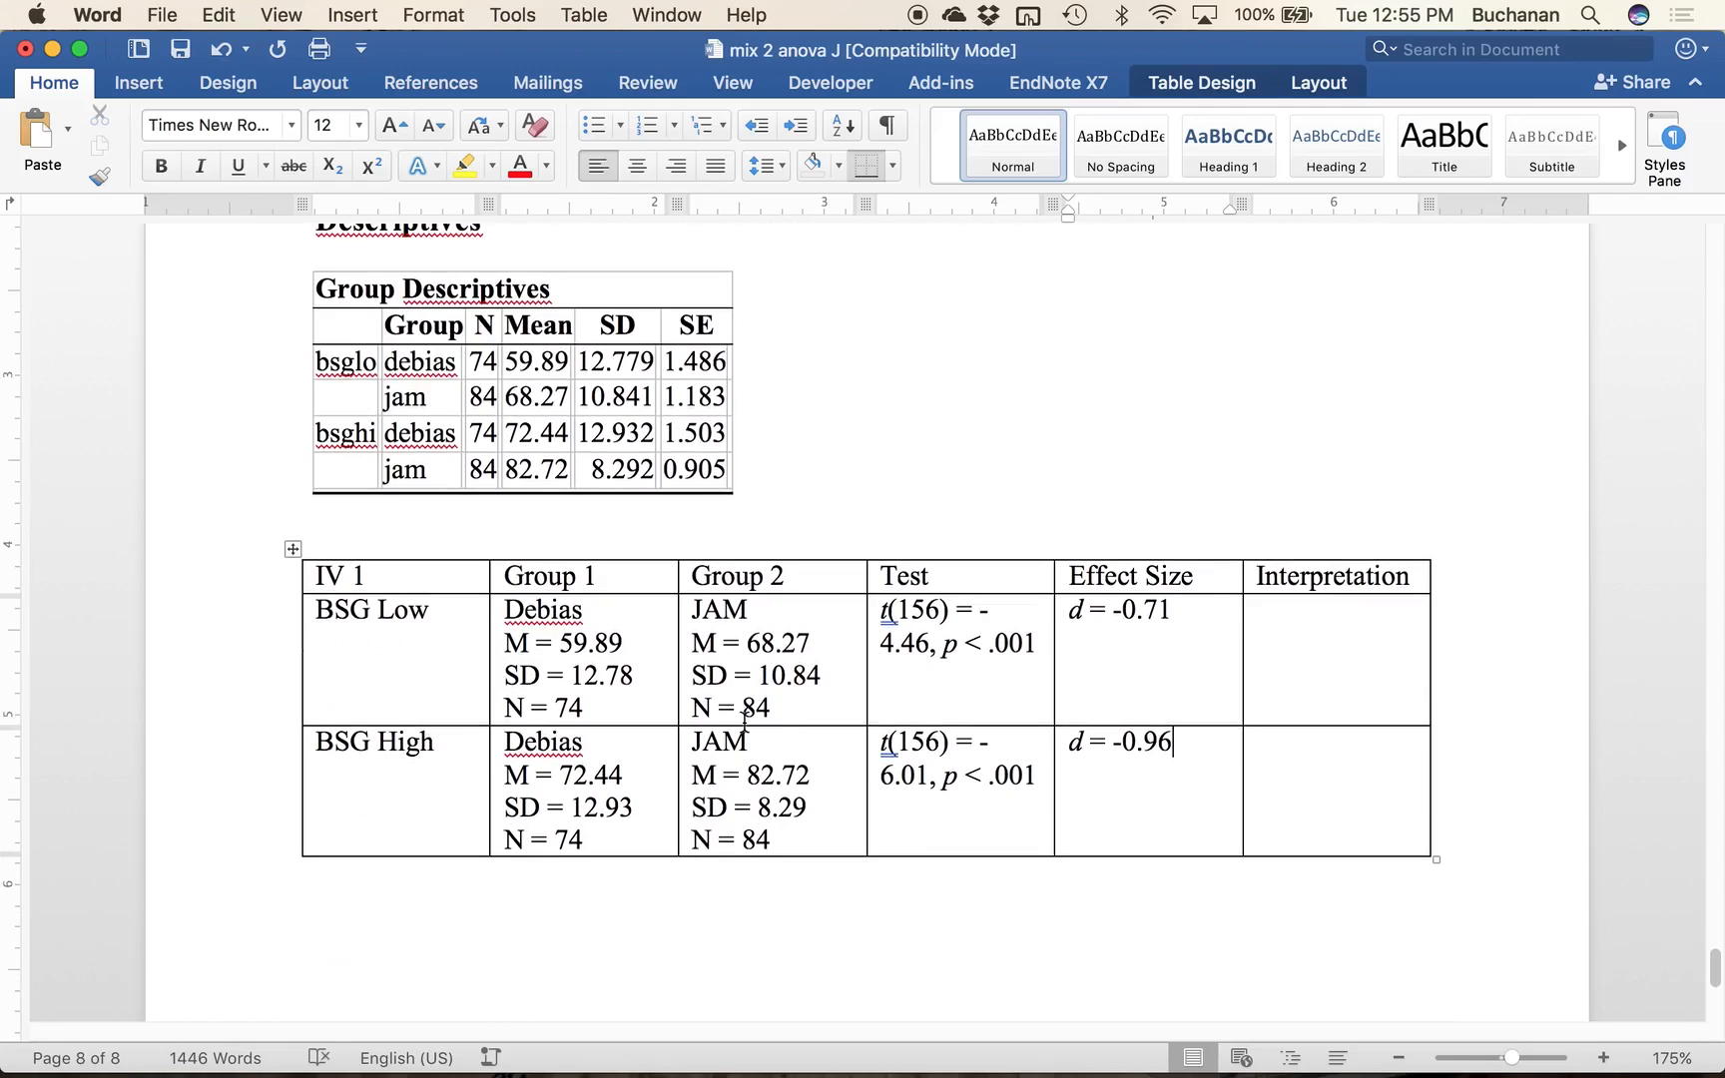
pyautogui.click(737, 528)
pyautogui.press('Return')
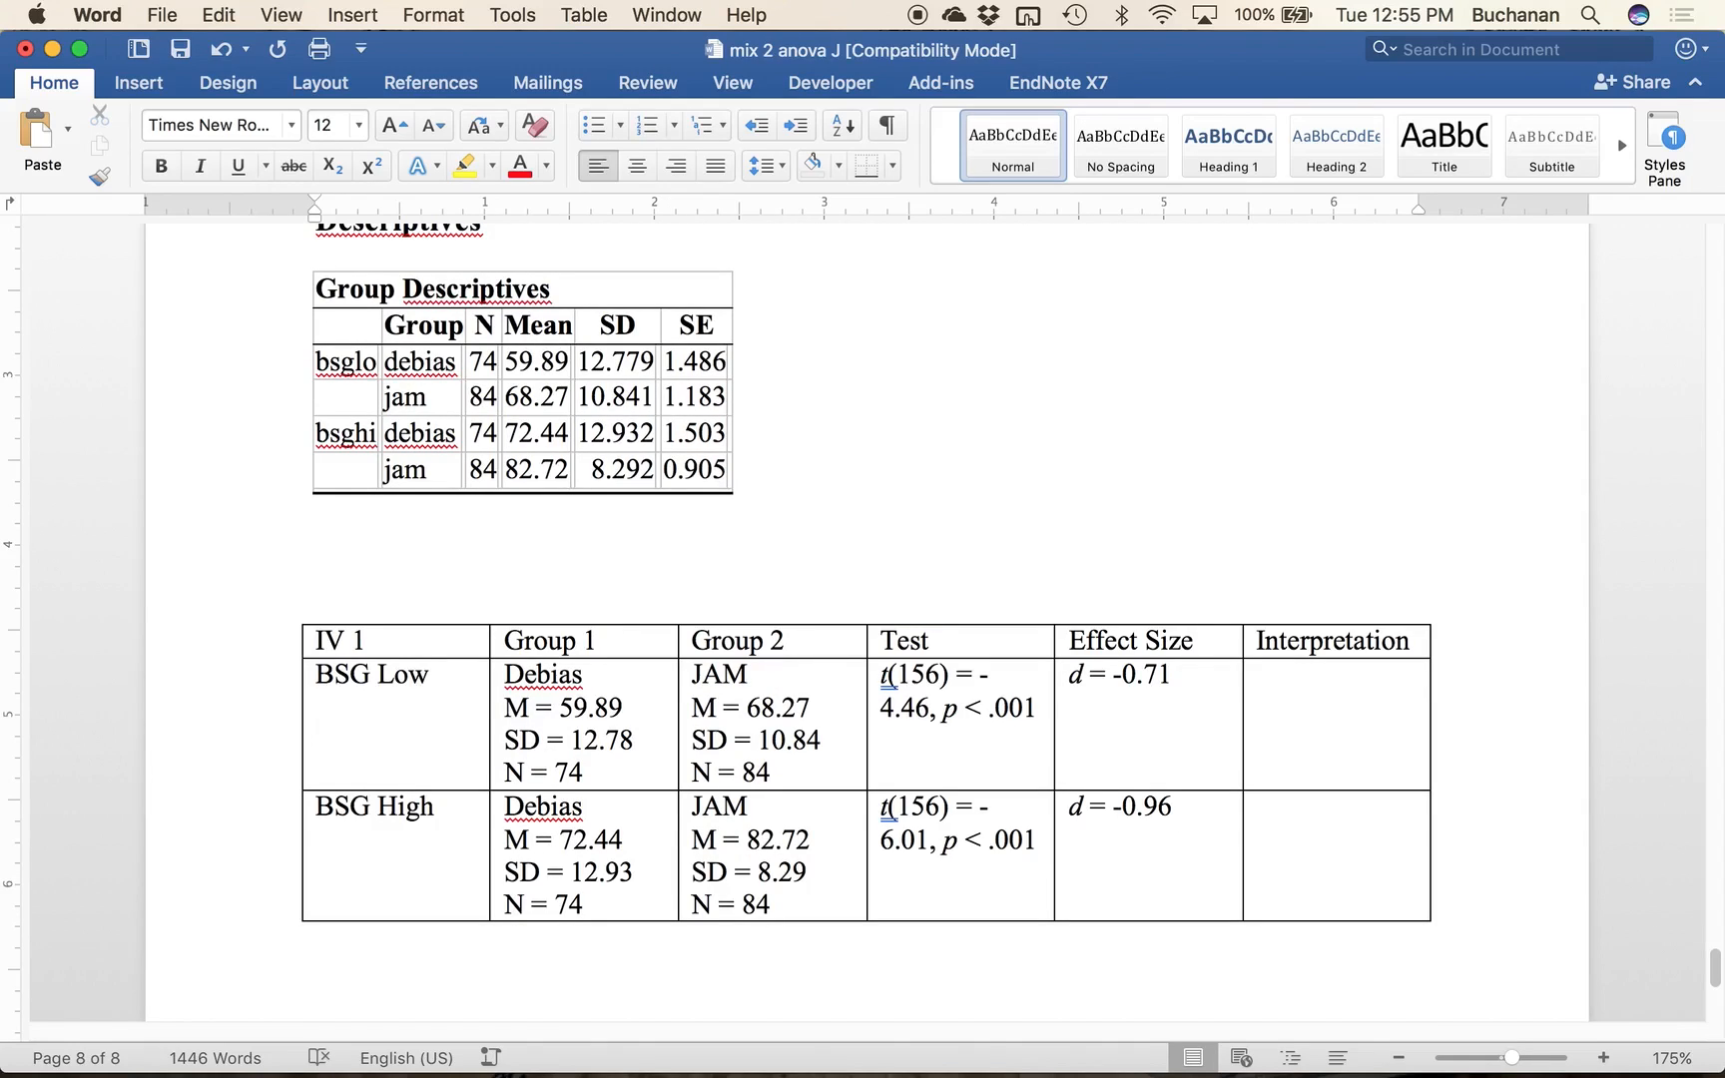
pyautogui.write('T-test otup')
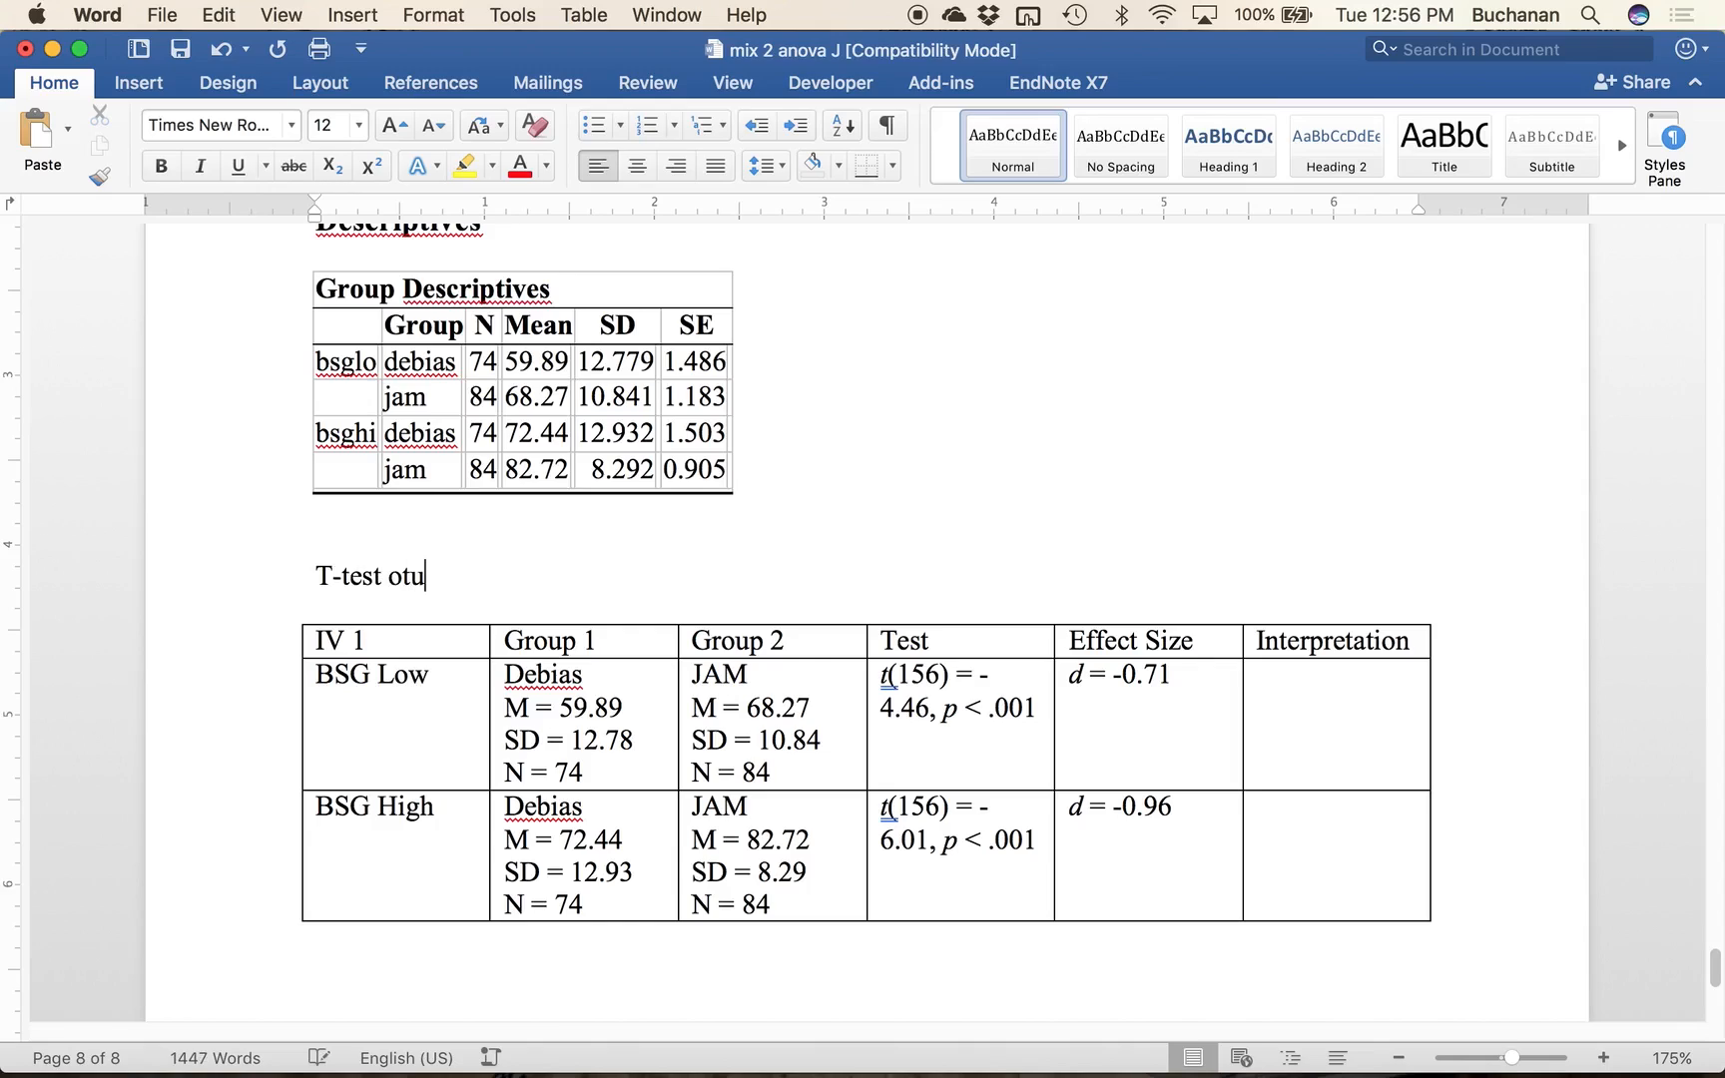
pyautogui.press('BackSpace')
pyautogui.press('BackSpace')
pyautogui.press('BackSpace')
pyautogui.write('utput has no c')
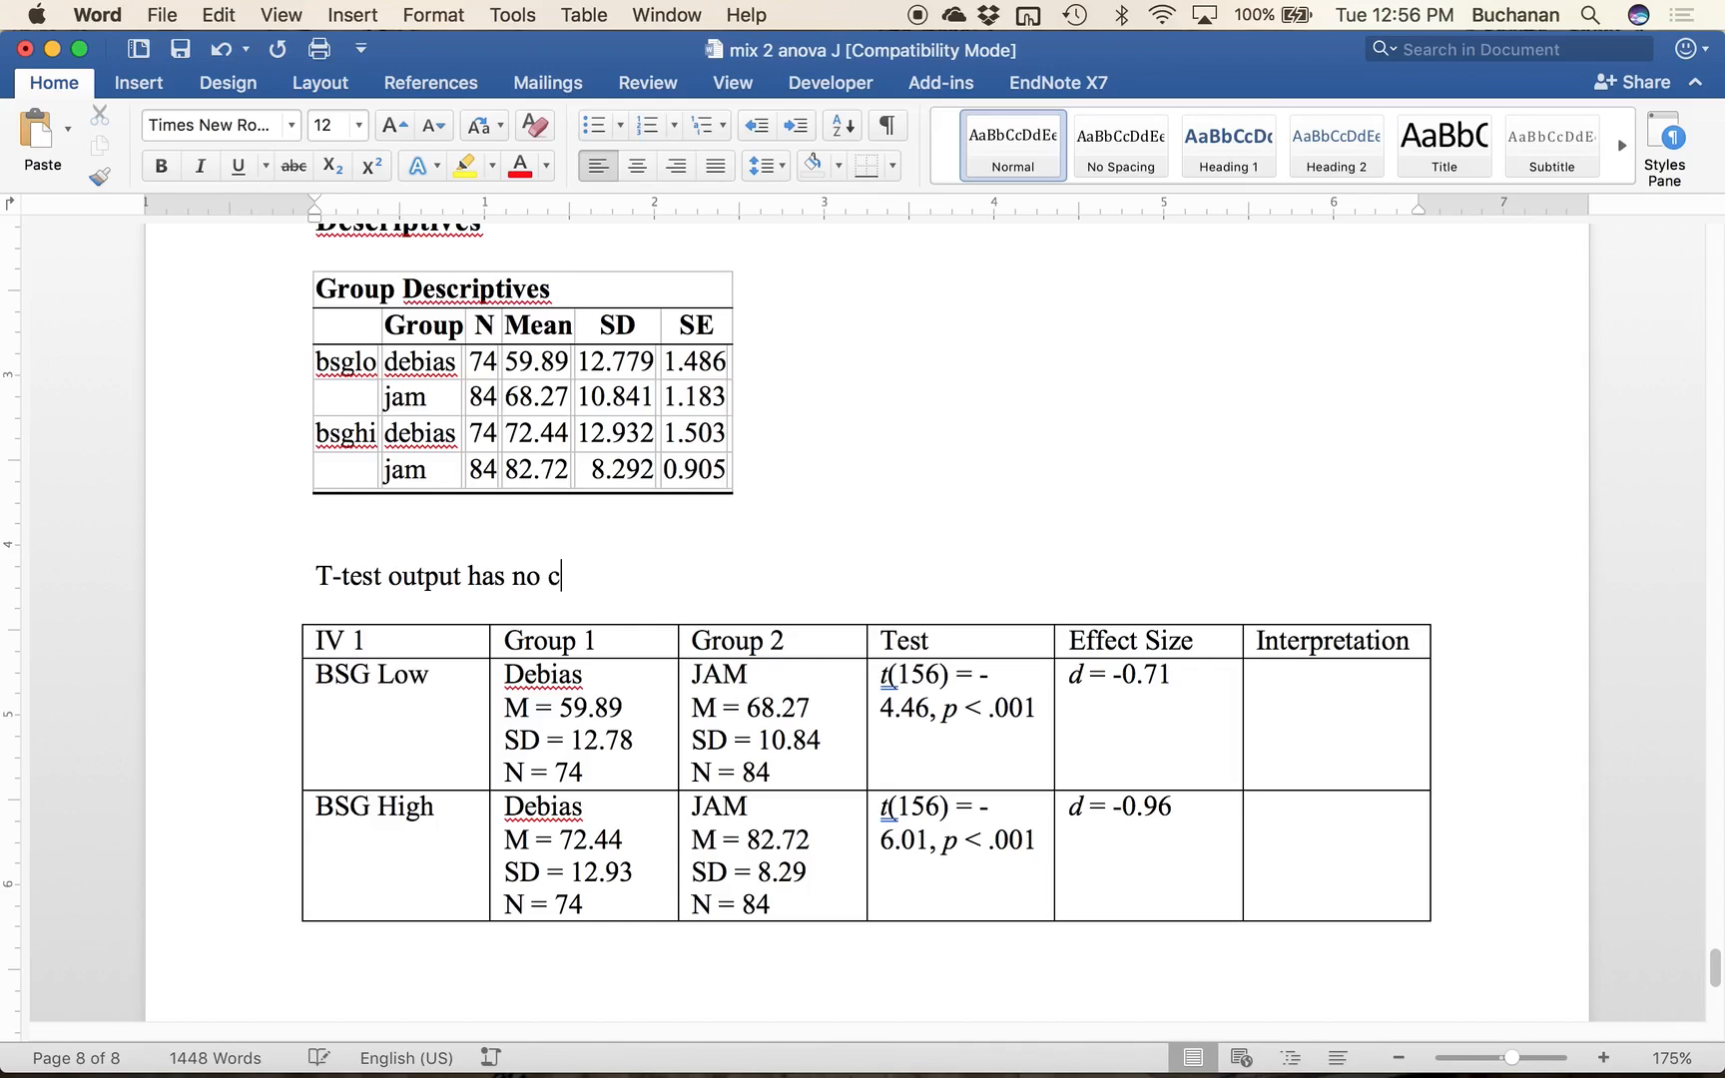
pyautogui.write('orrection on it')
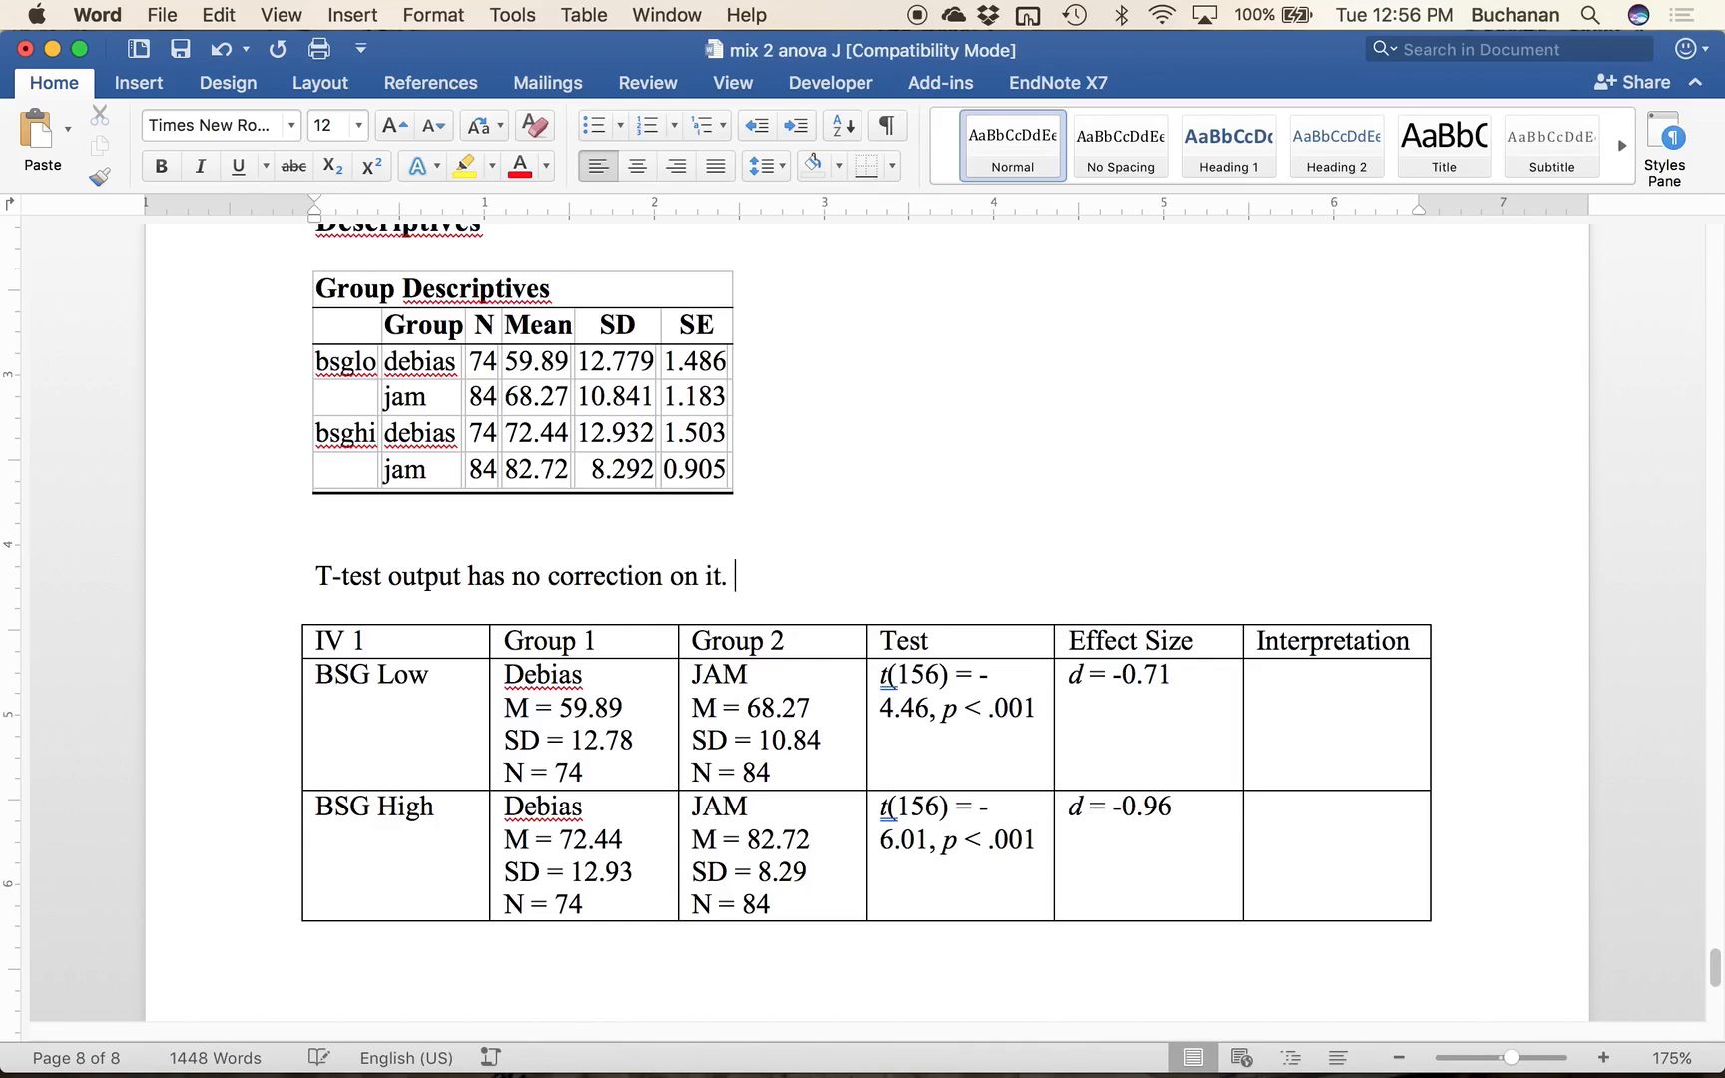
pyautogui.write('.')
pyautogui.press('Return')
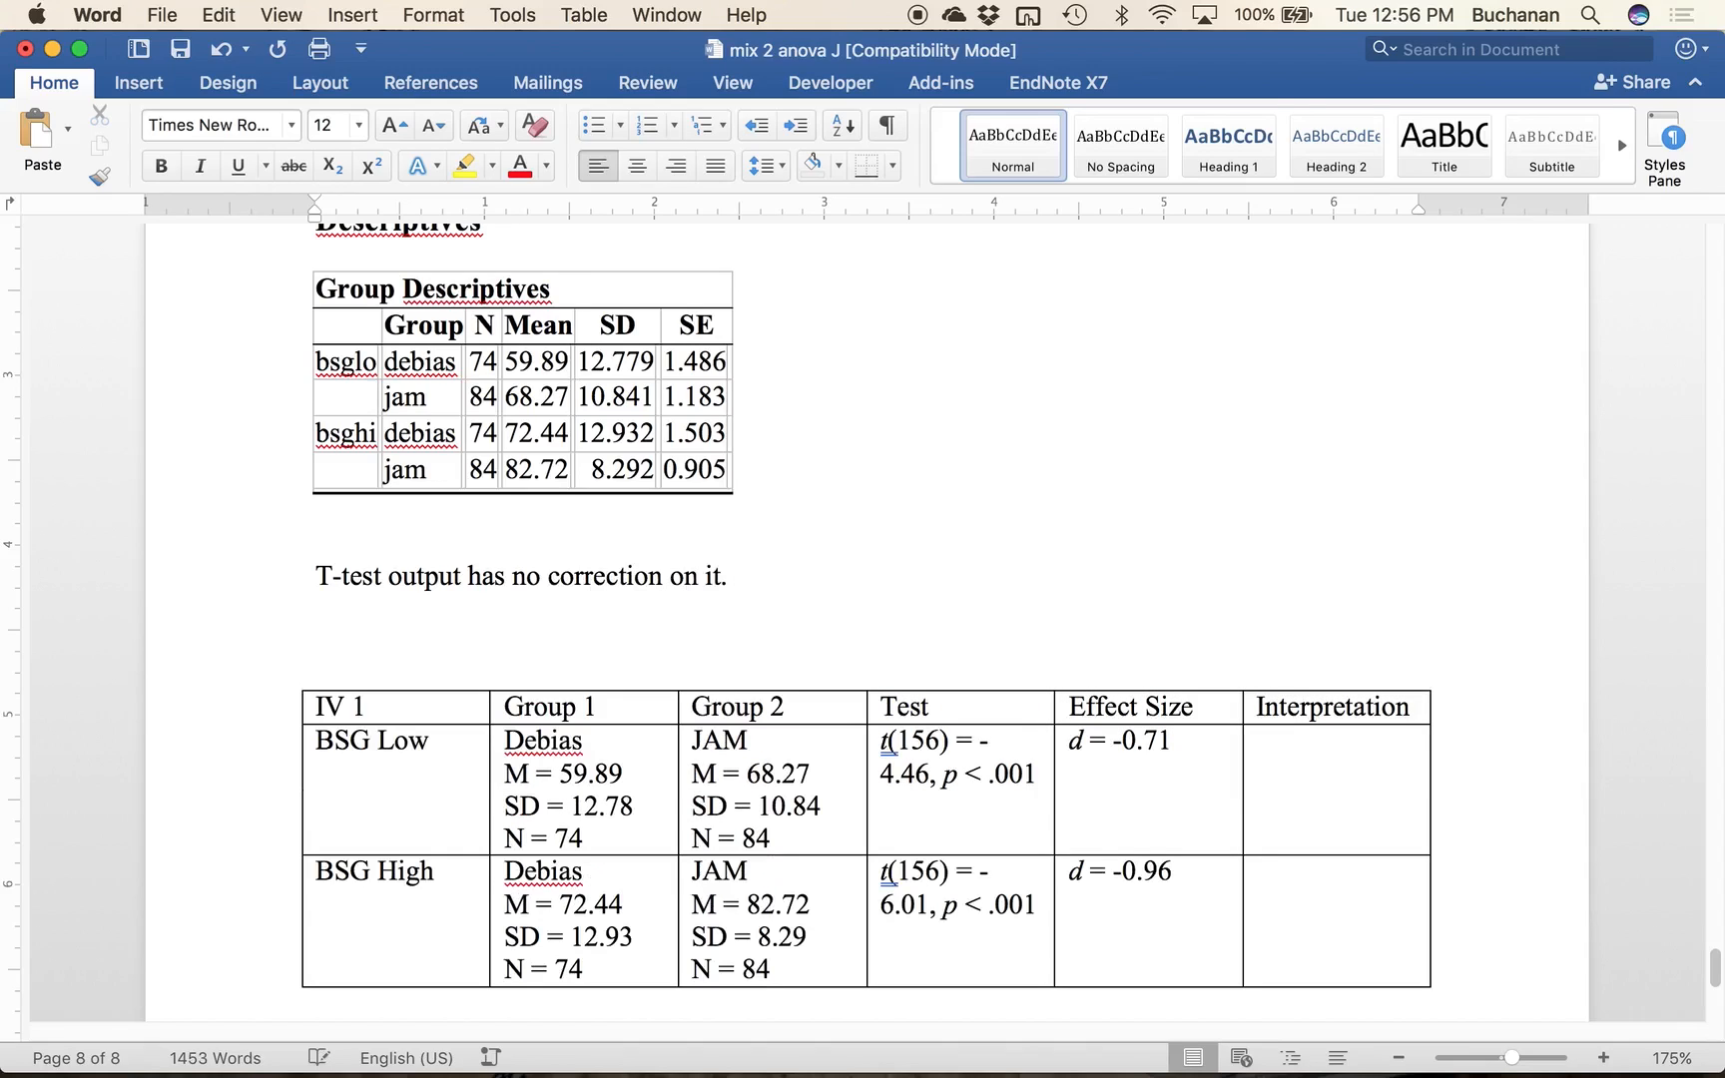
pyautogui.press('BackSpace')
# Step: Set the correction note and the blank lines around it above the summary table to single line spacing
pyautogui.click(462, 571)
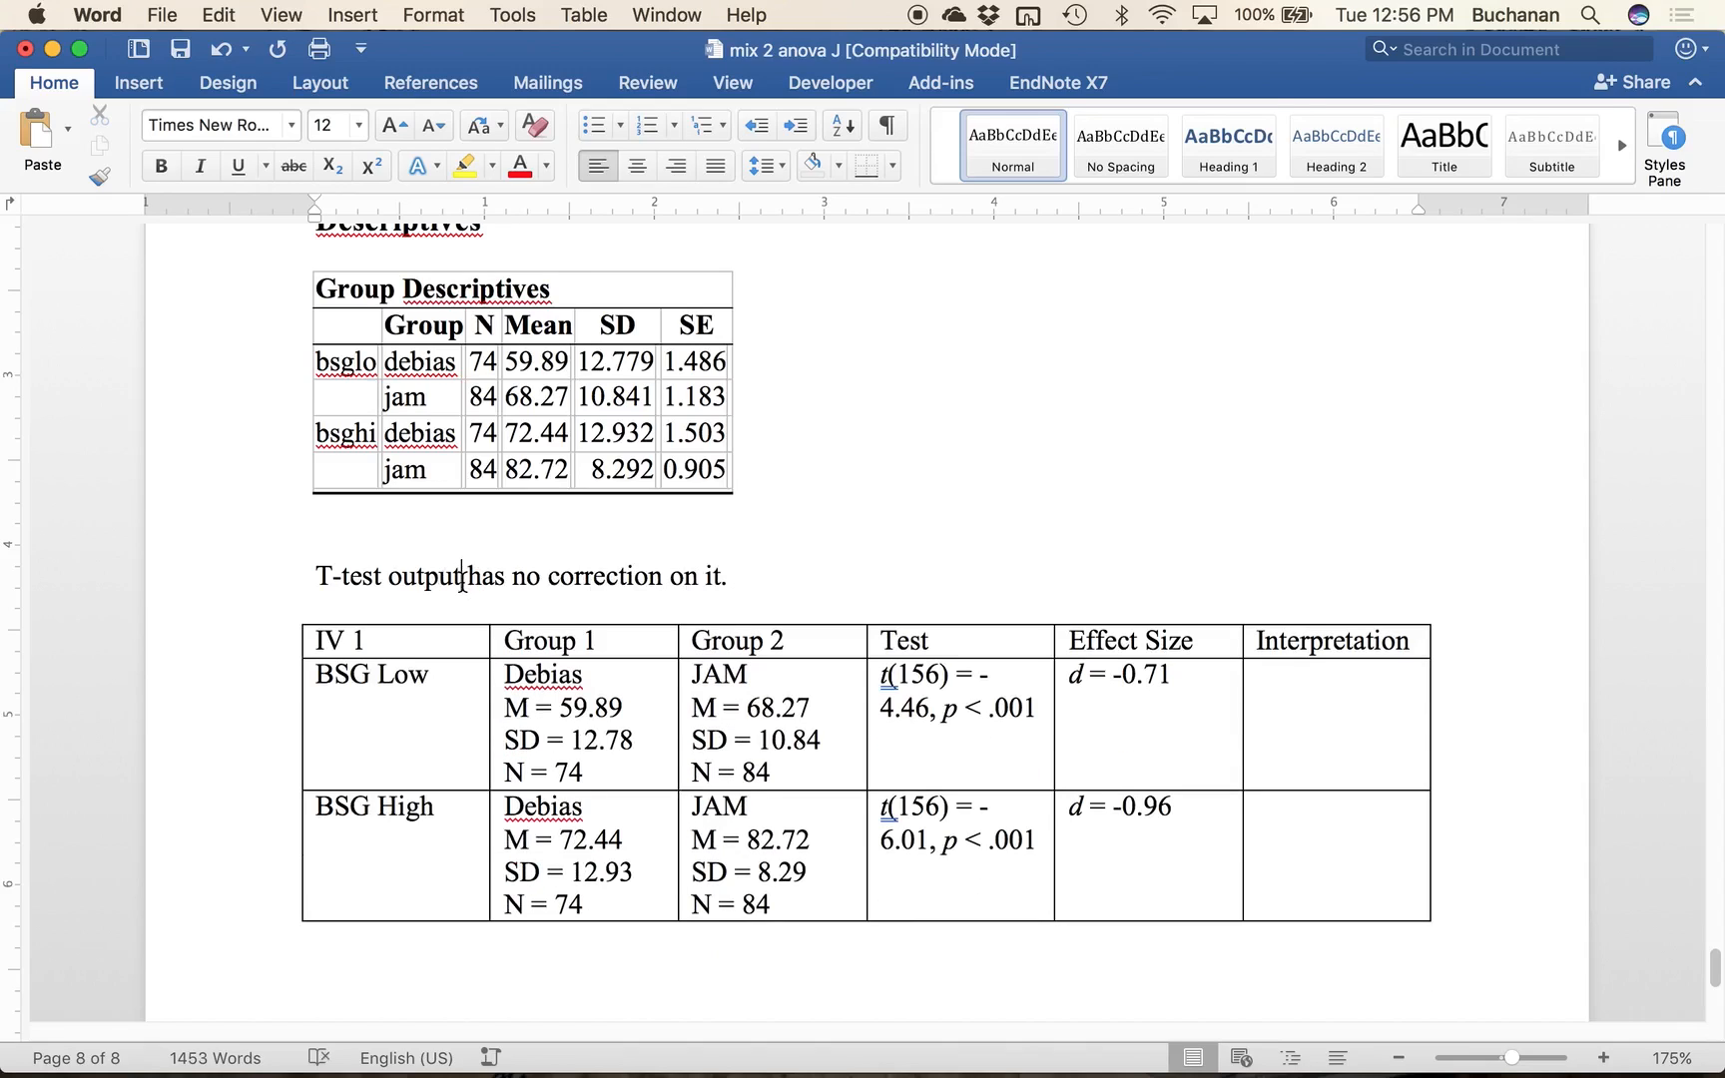
pyautogui.click(463, 561)
pyautogui.moveTo(463, 561); pyautogui.dragTo(458, 661)
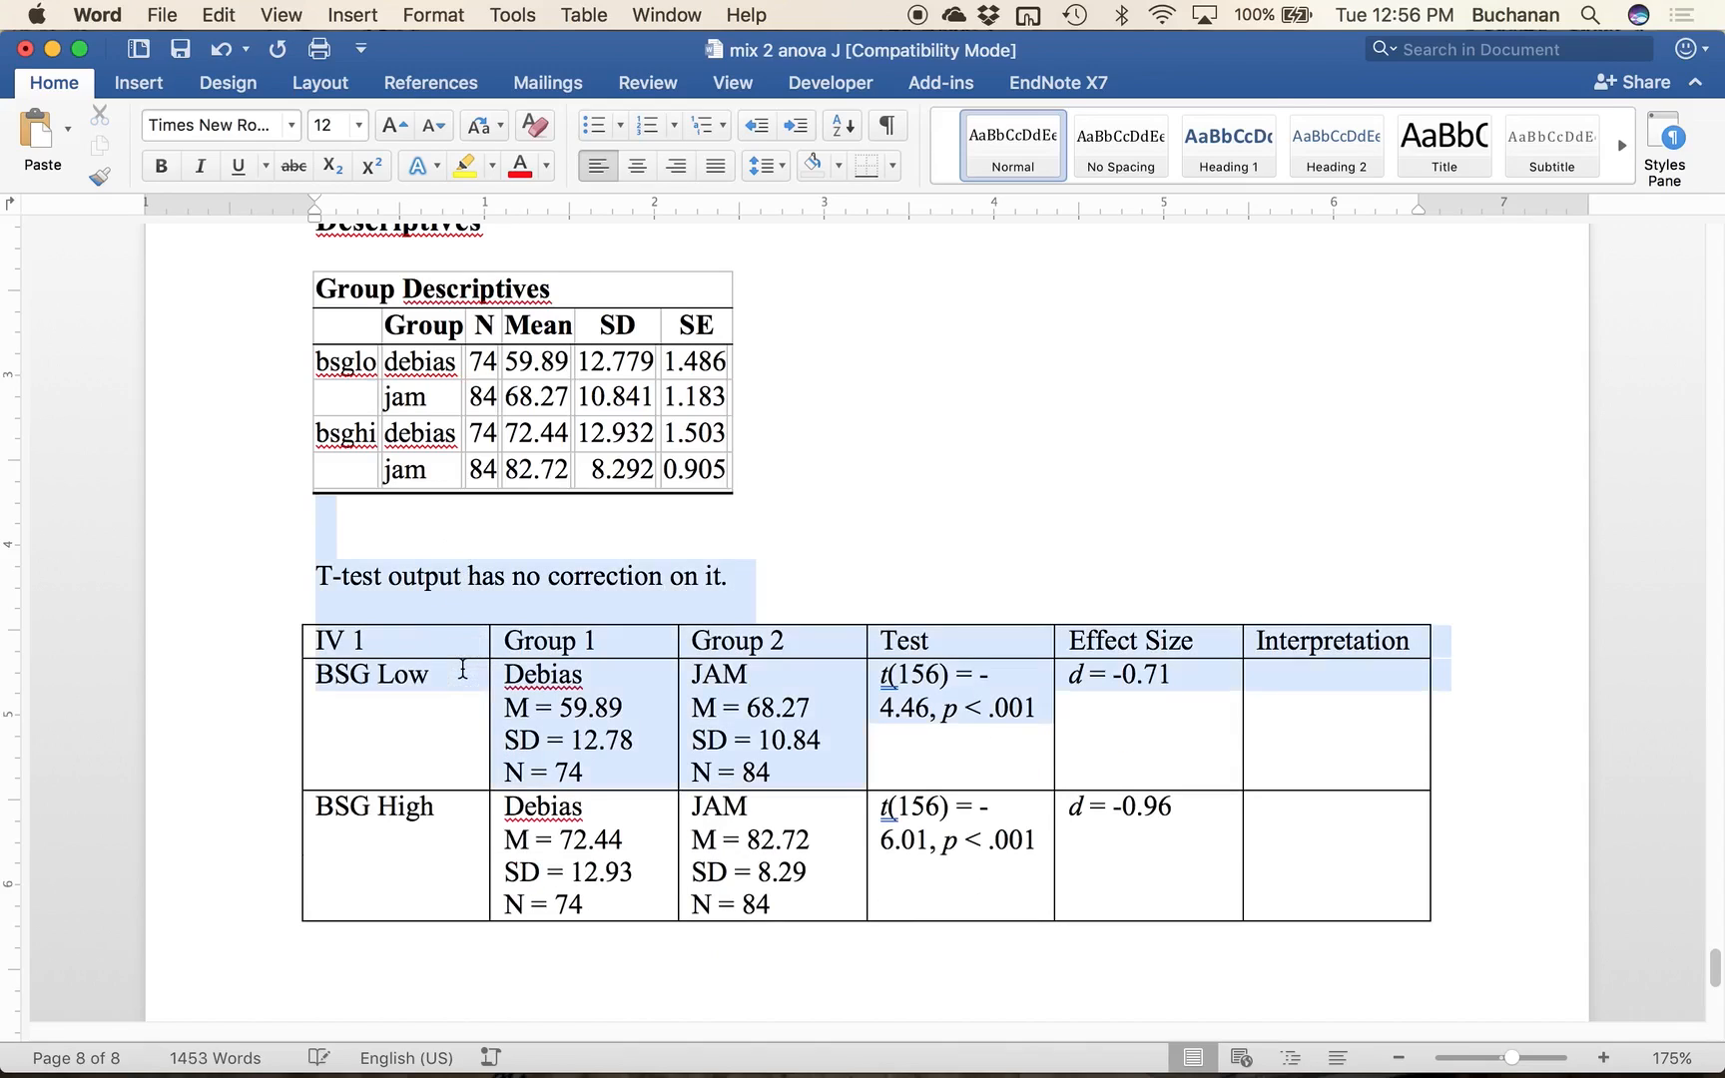
pyautogui.click(776, 180)
pyautogui.click(802, 214)
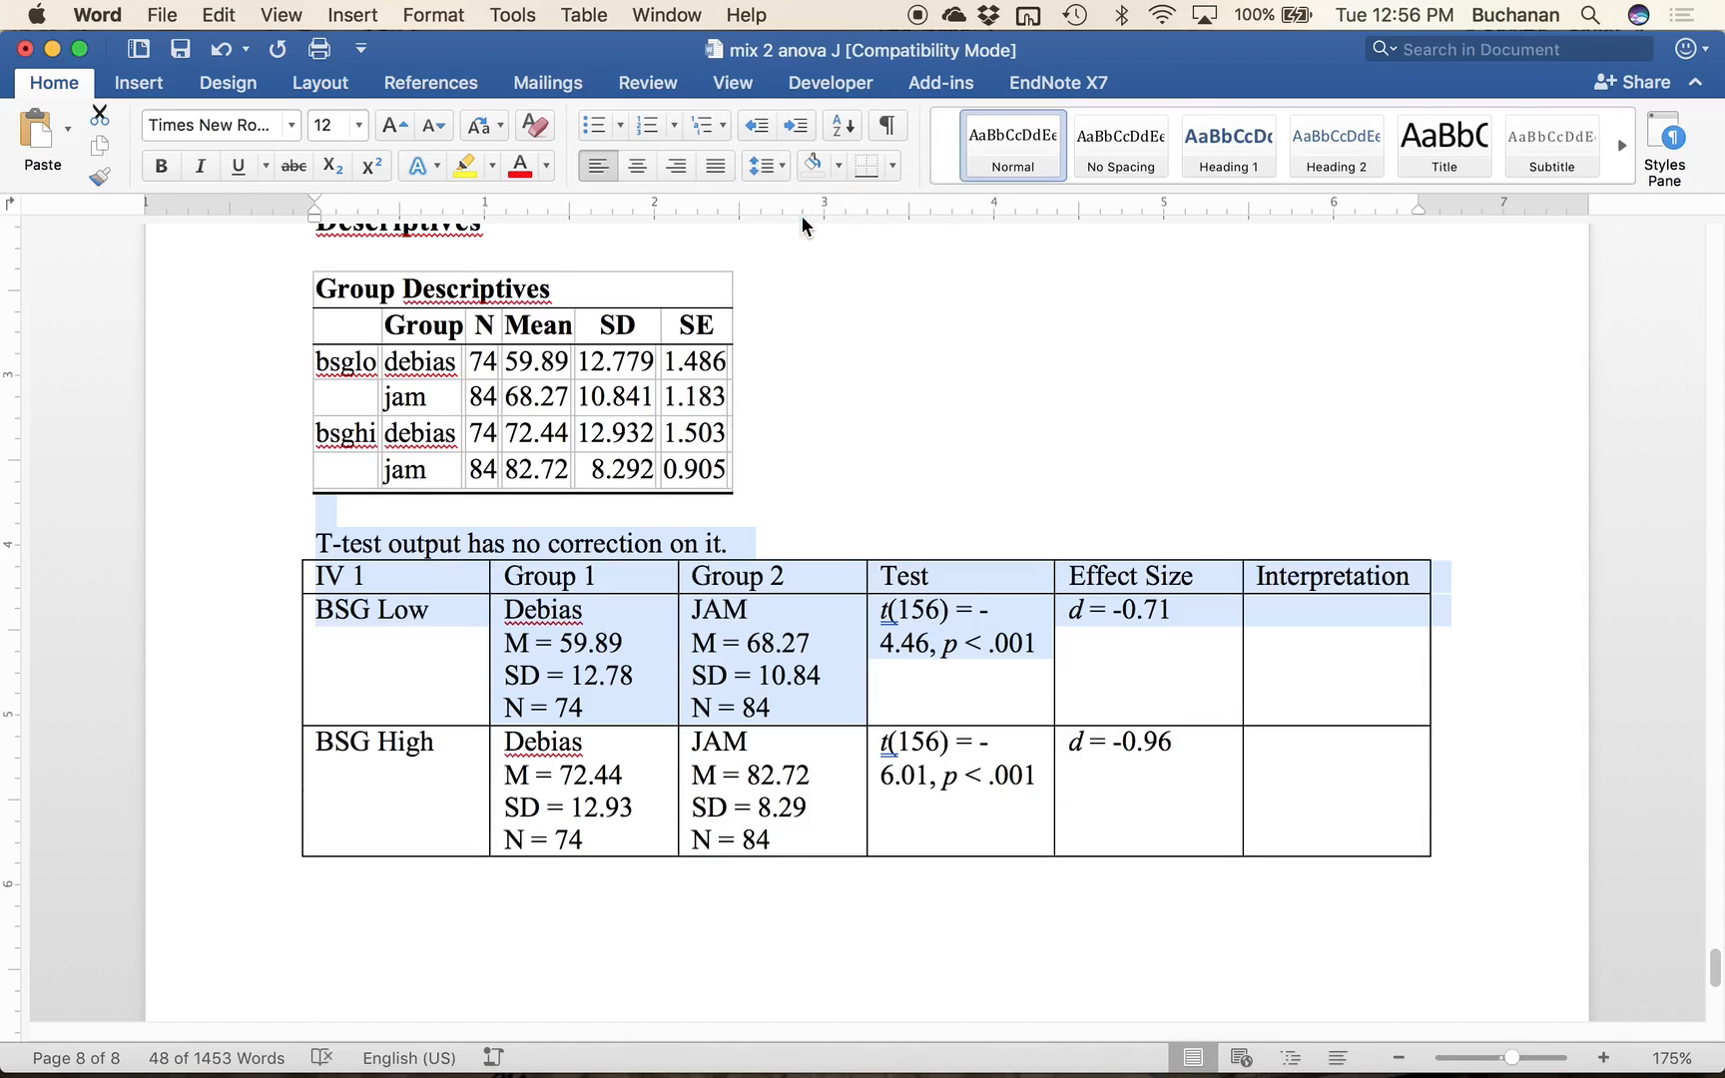
# Step: Add a line reading "Bonferroni correction:" below the note that the T-test output has no correction
pyautogui.click(757, 544)
pyautogui.press('Return')
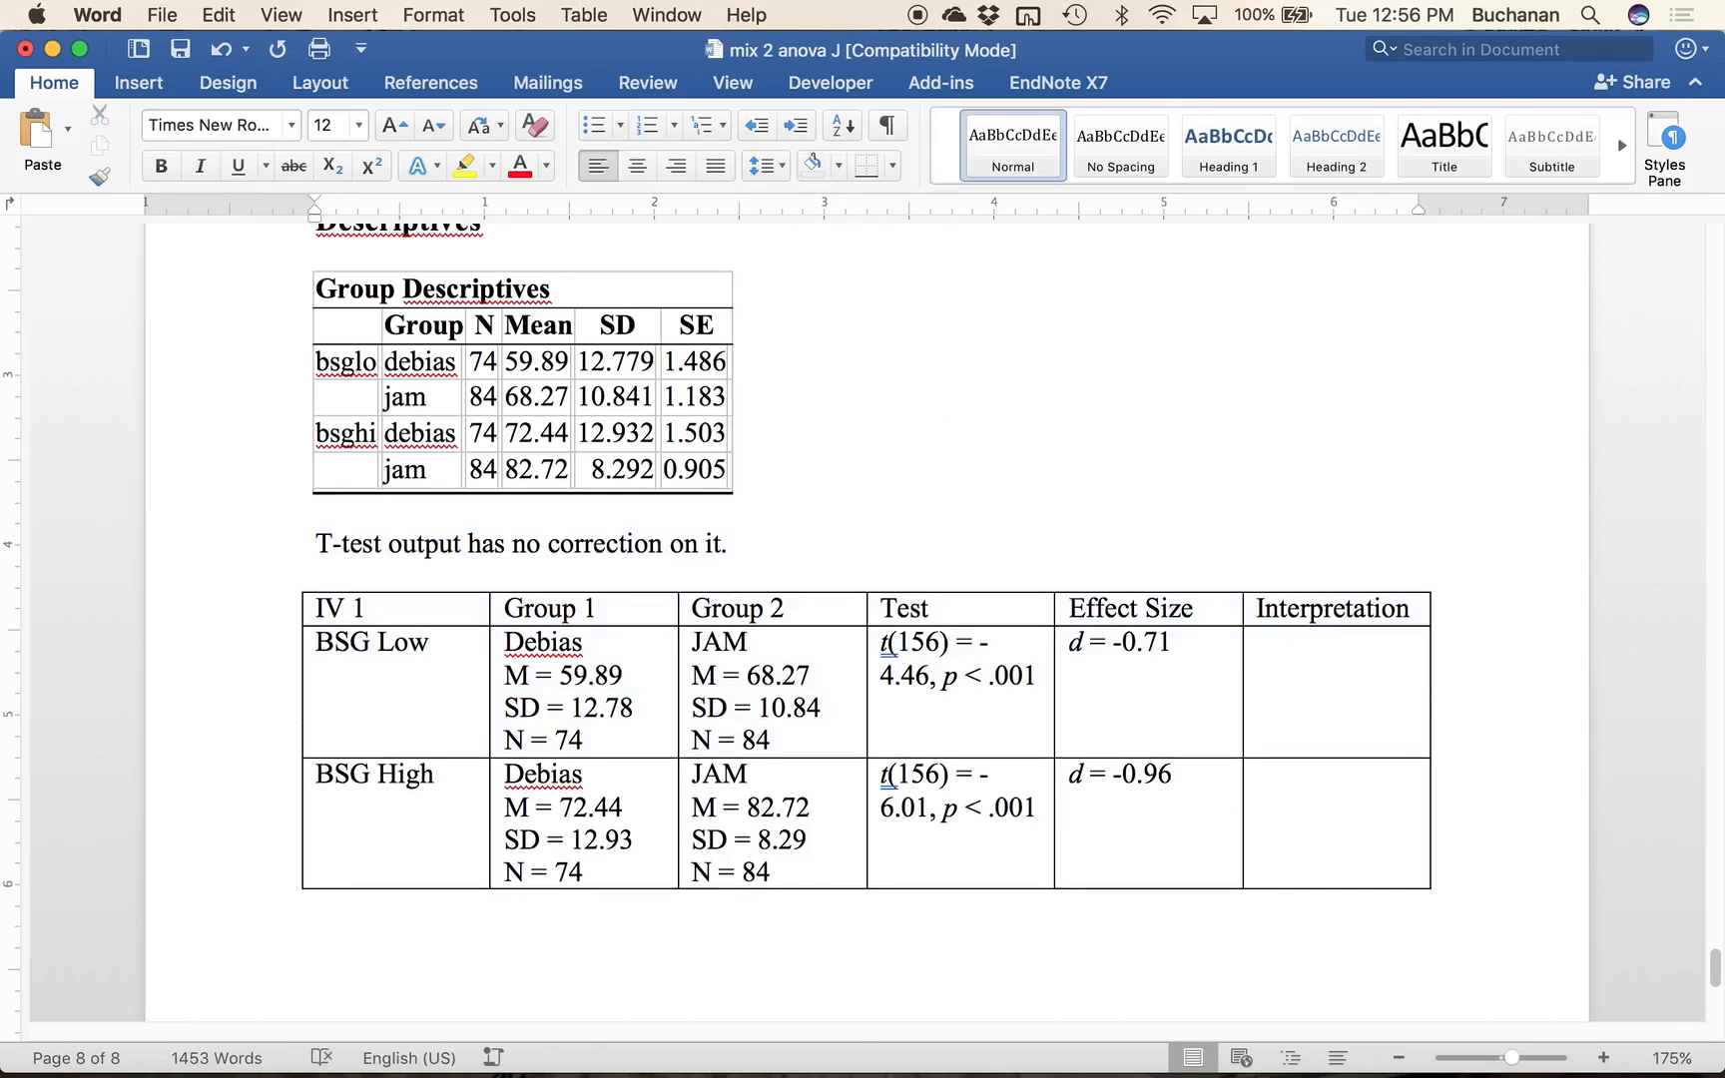
pyautogui.write('Bonferroni ')
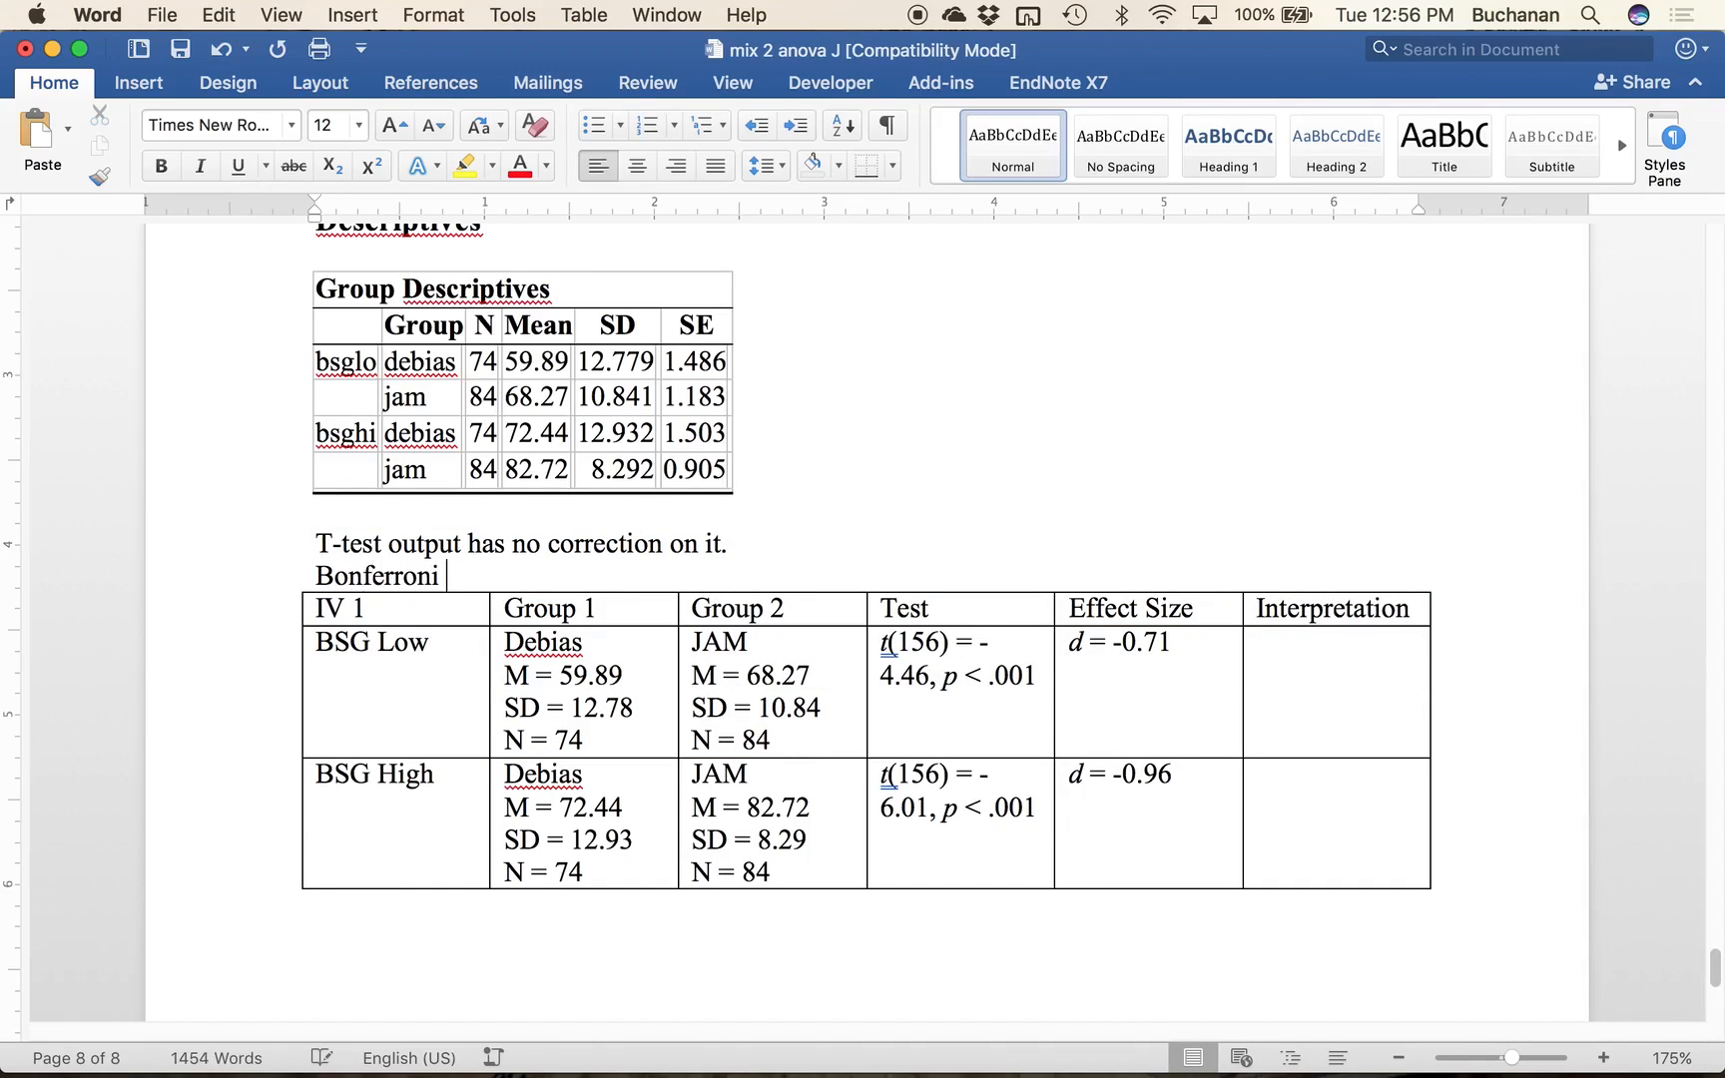
pyautogui.write('correction:')
# Step: Add a dash bullet reading "Alpha (remember this is type one error, we set this value, p < .05) / number of comparisons that we ran"
pyautogui.press('Return')
pyautogui.write('- A')
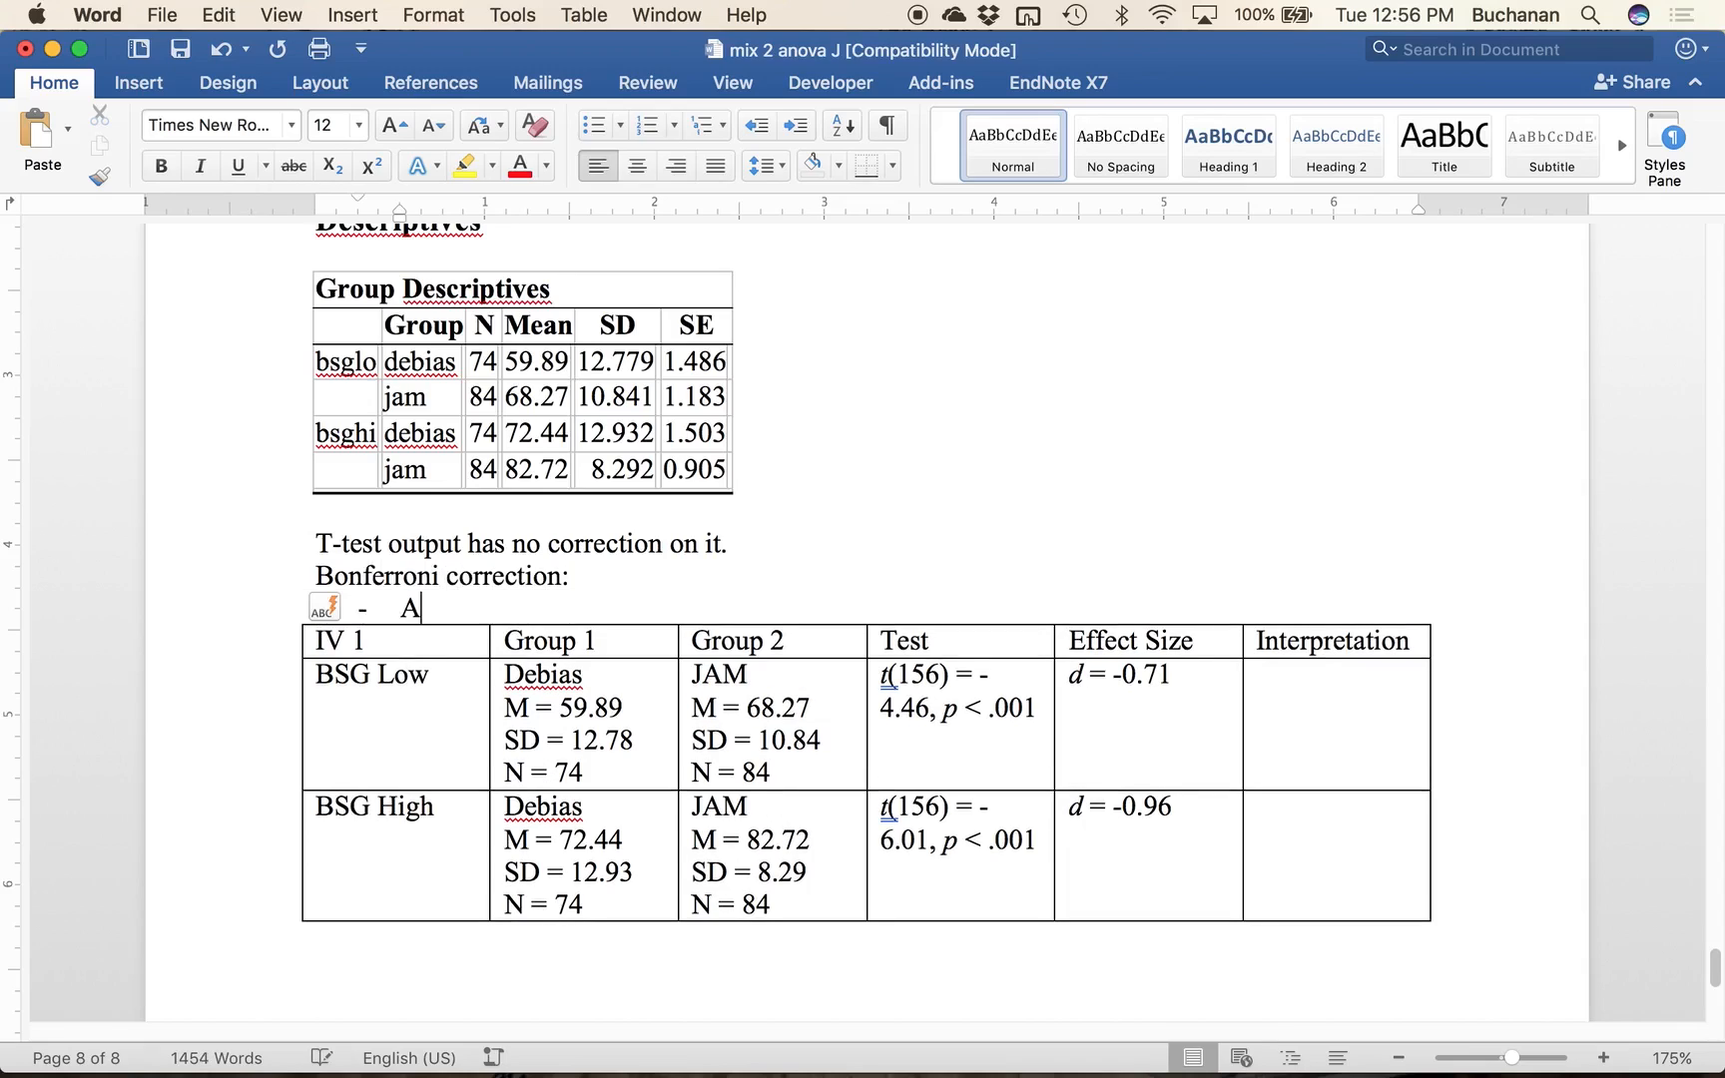
pyautogui.write('lpha')
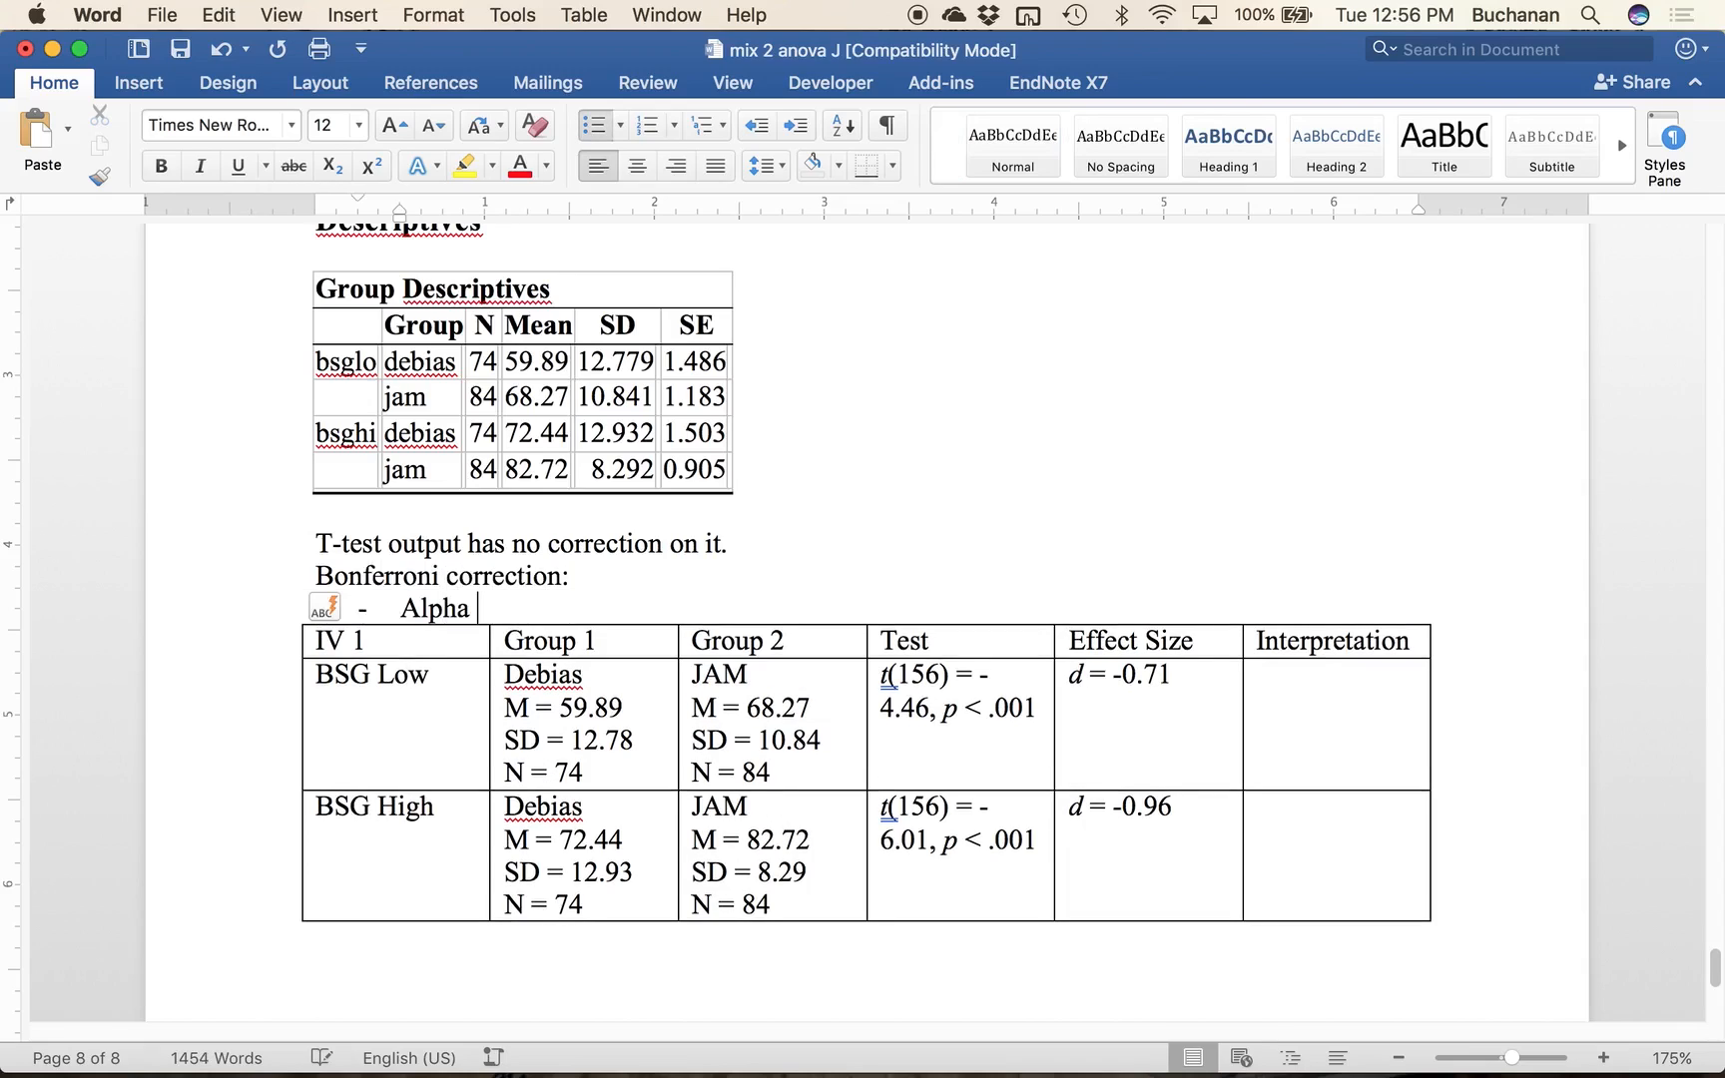
pyautogui.write(' (remember')
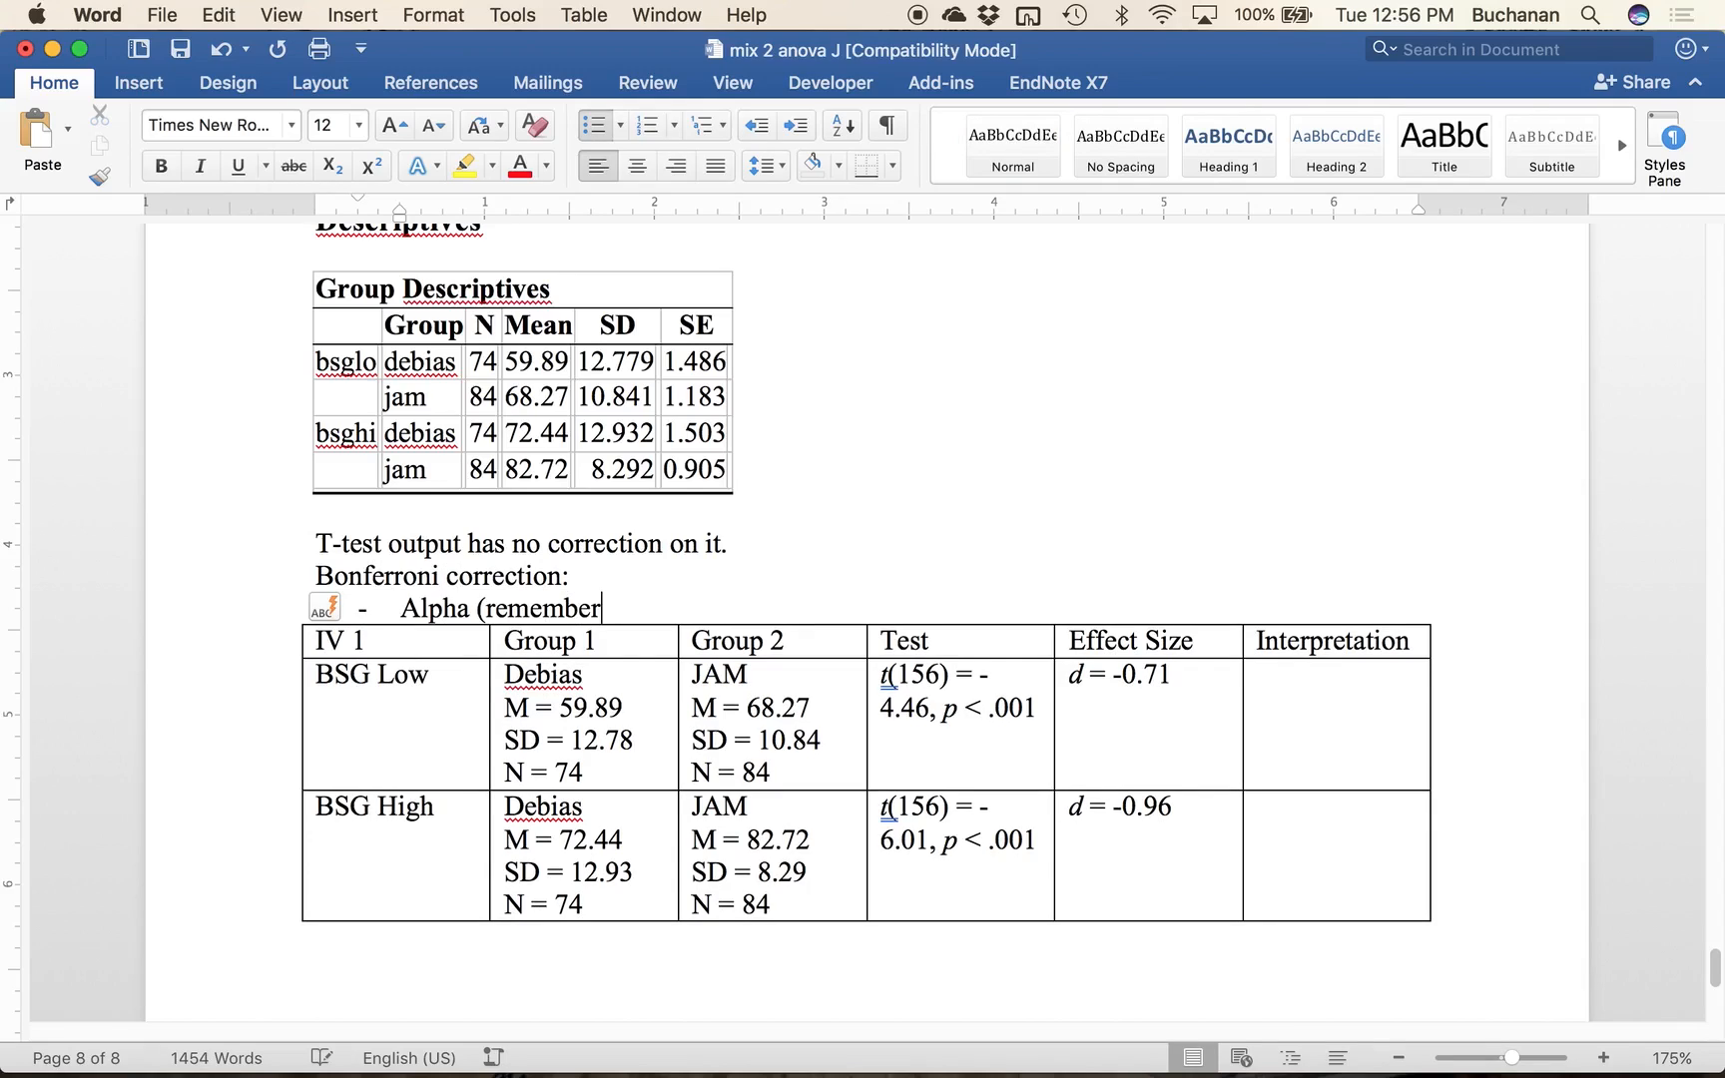
pyautogui.write(' this')
pyautogui.write('is type on')
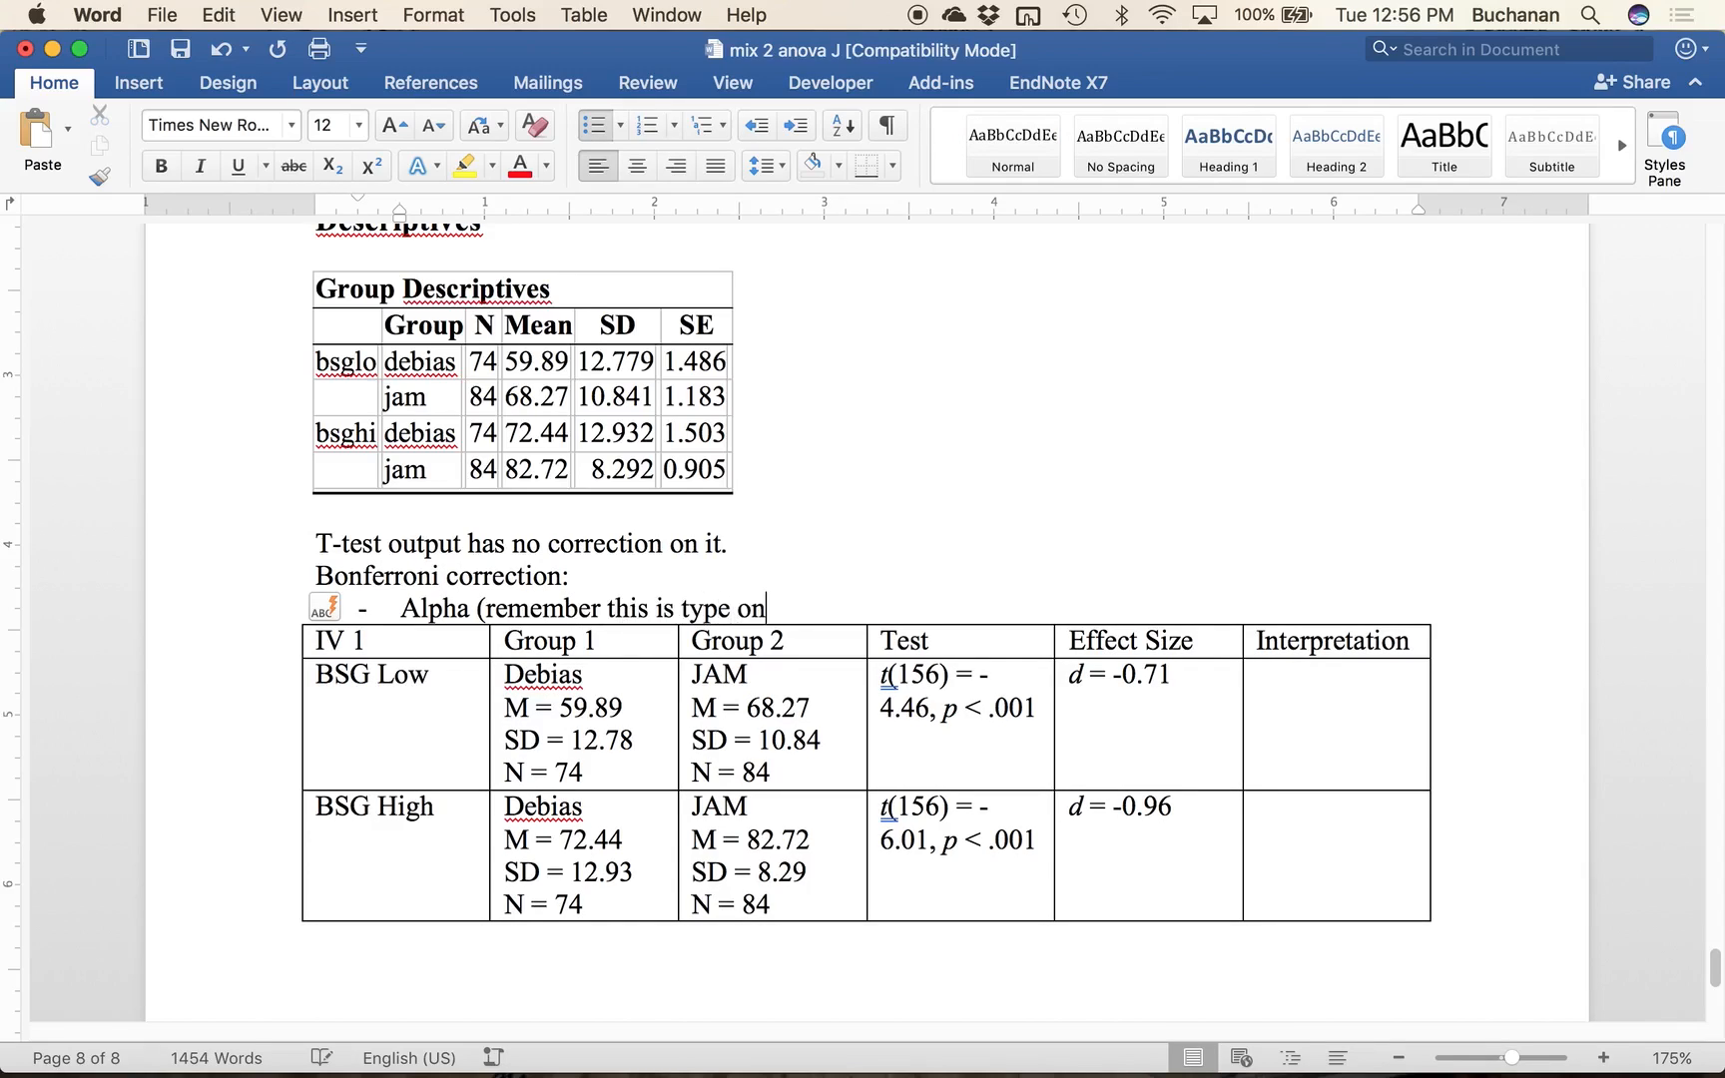
pyautogui.write('e error, we set t')
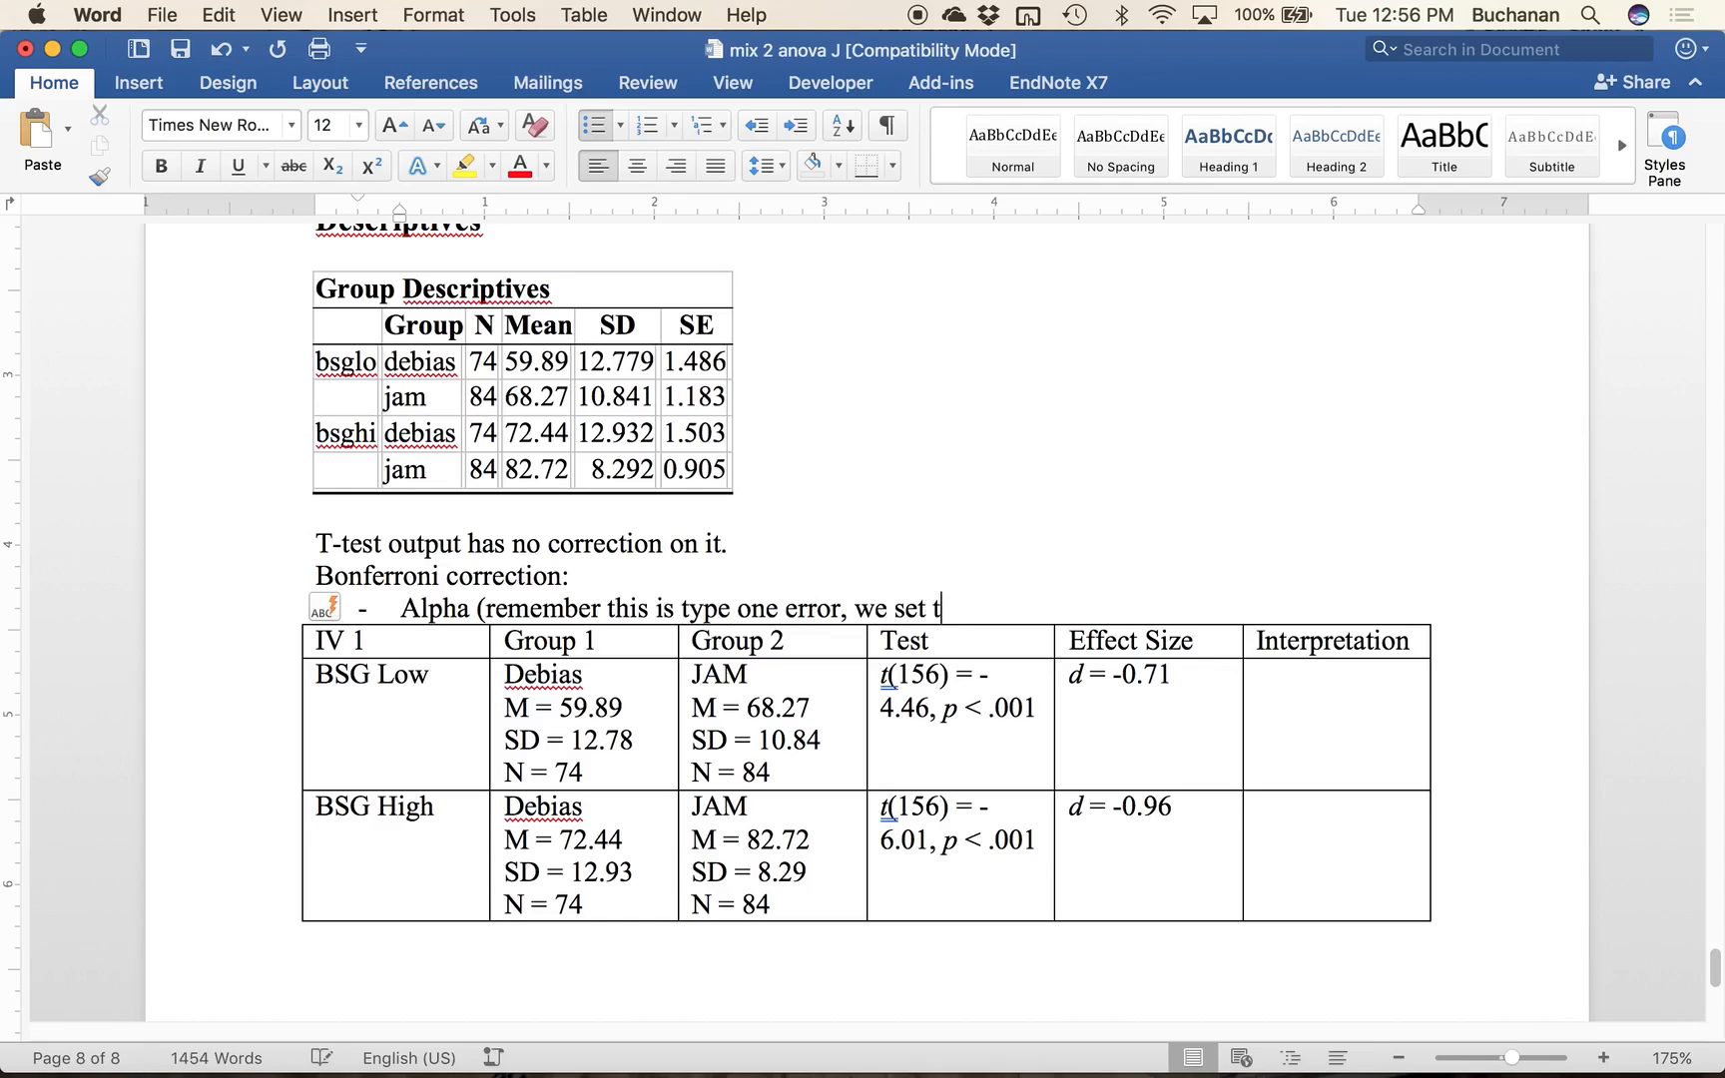
pyautogui.write('his value, p < .05')
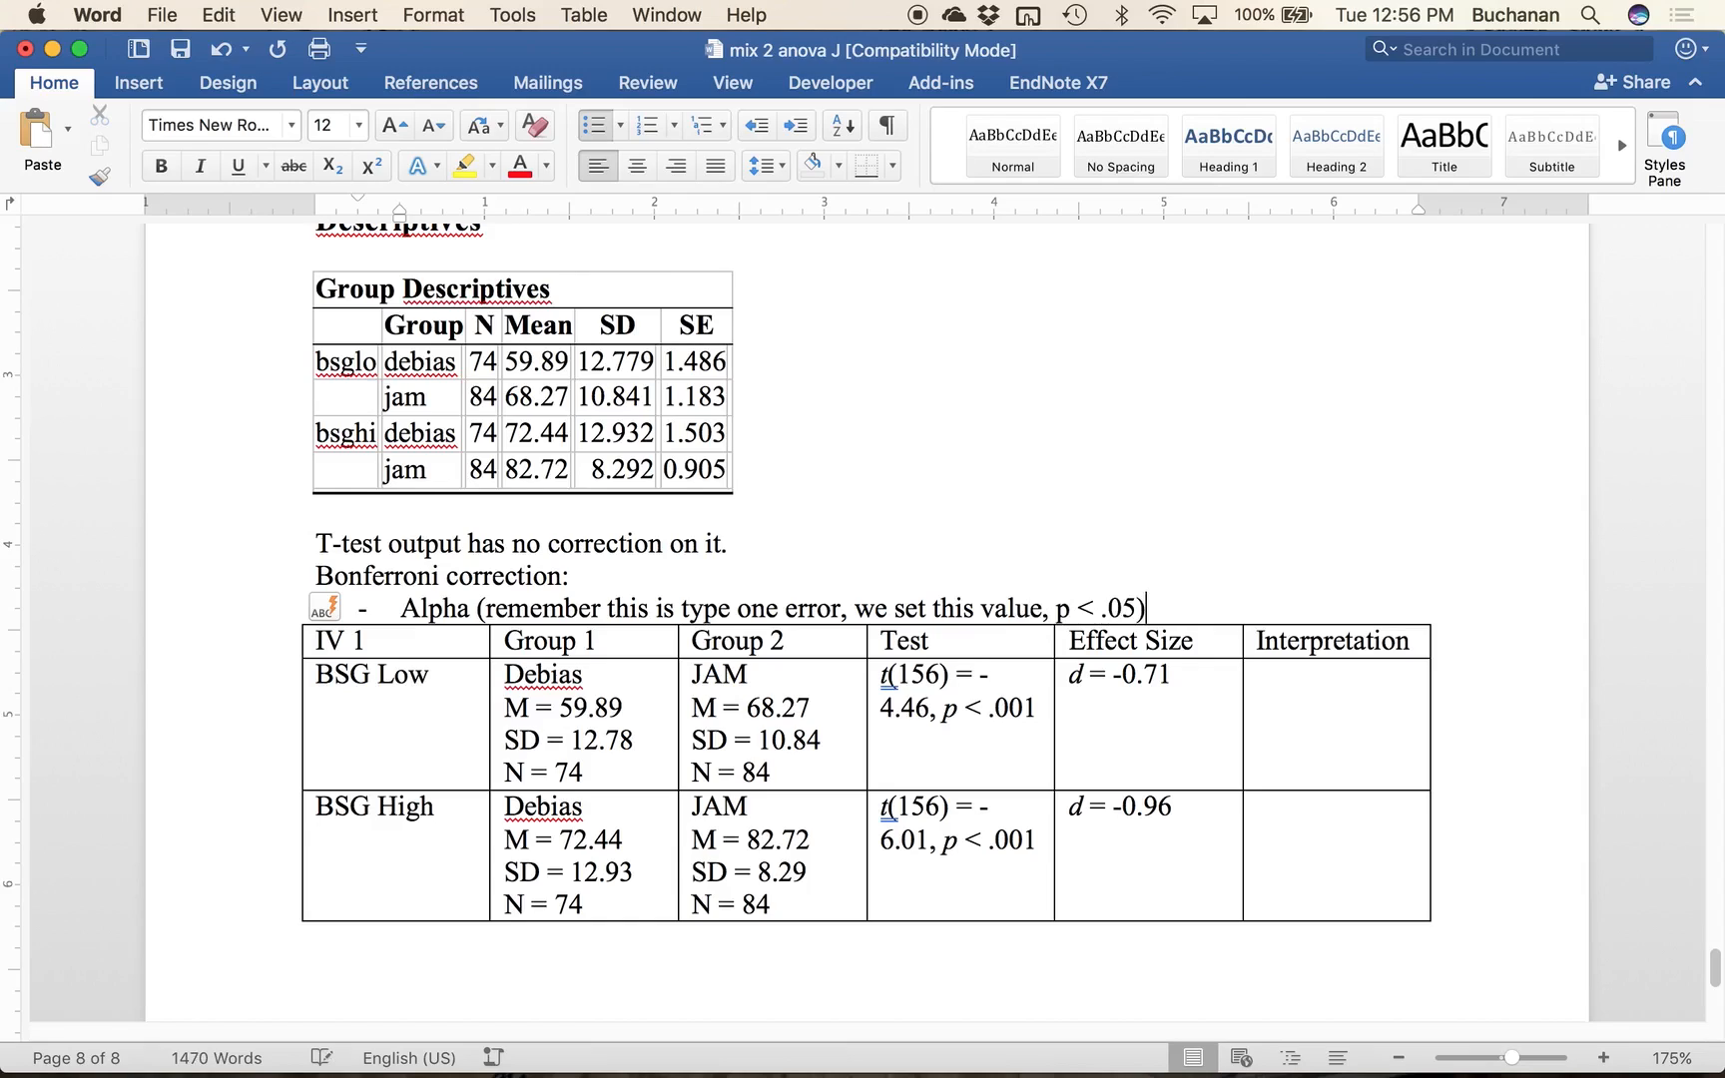
pyautogui.write(') / number of compar')
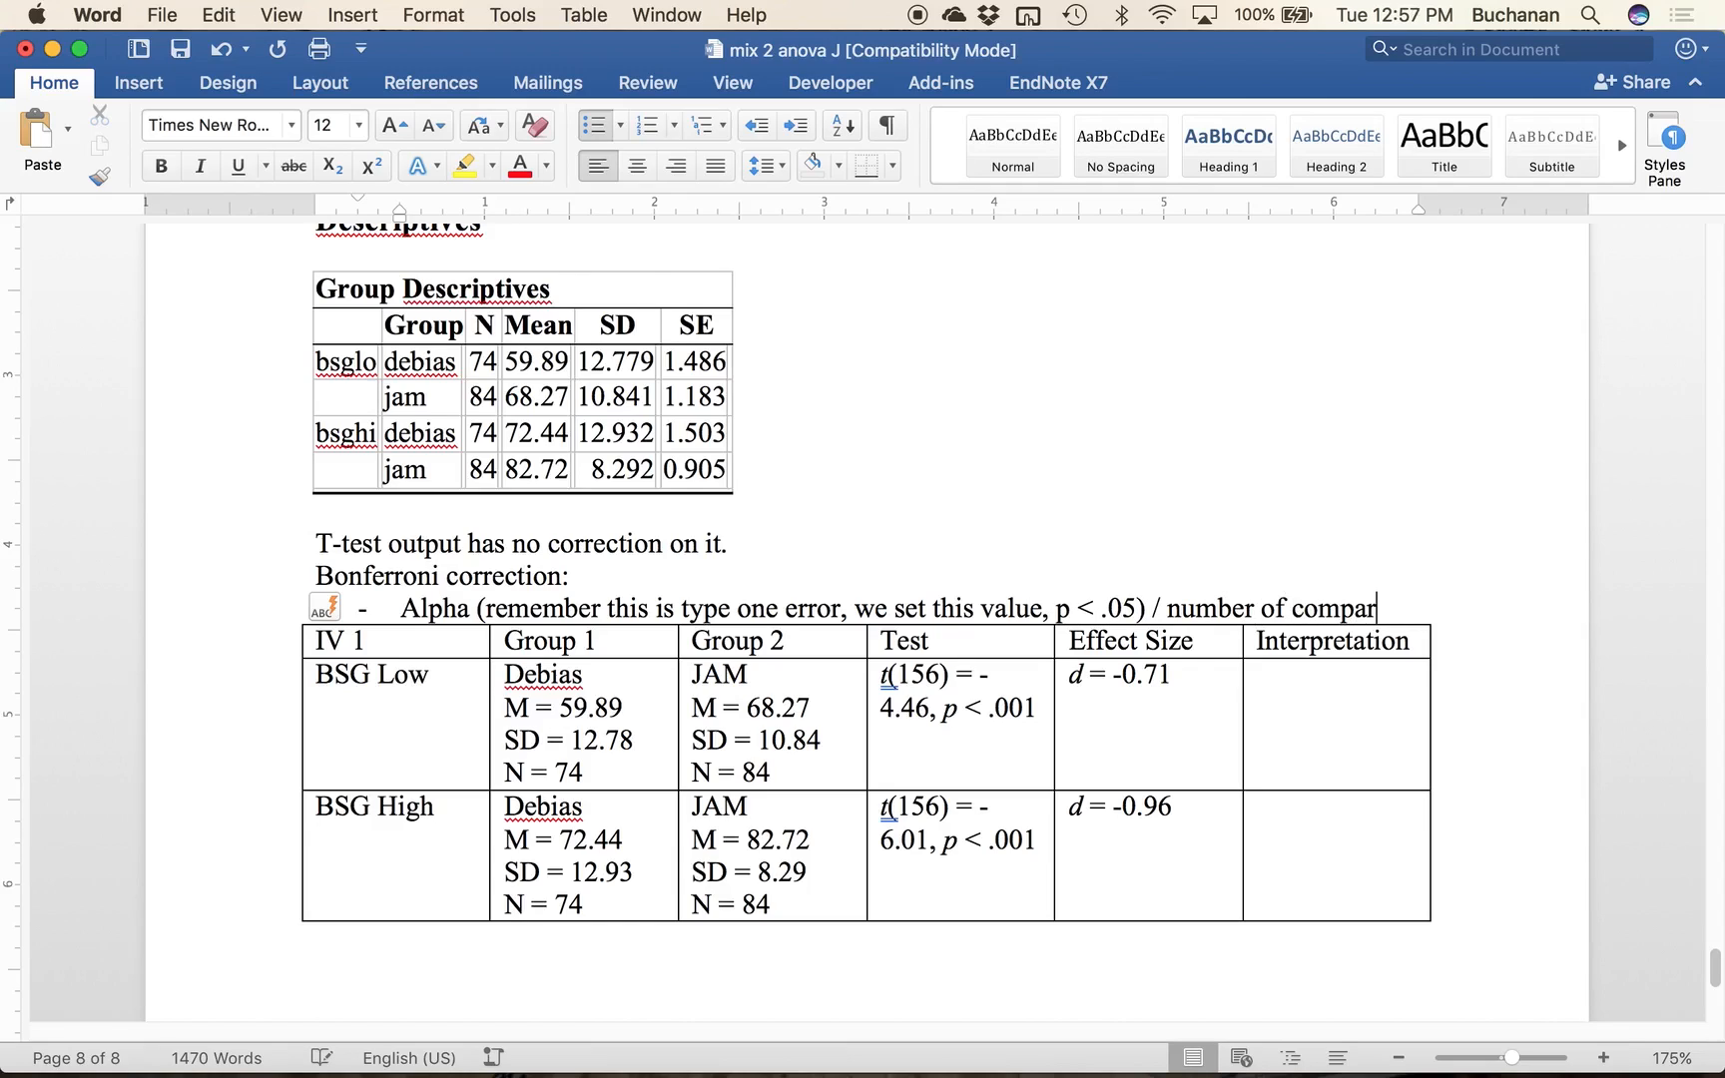
pyautogui.write('ison')
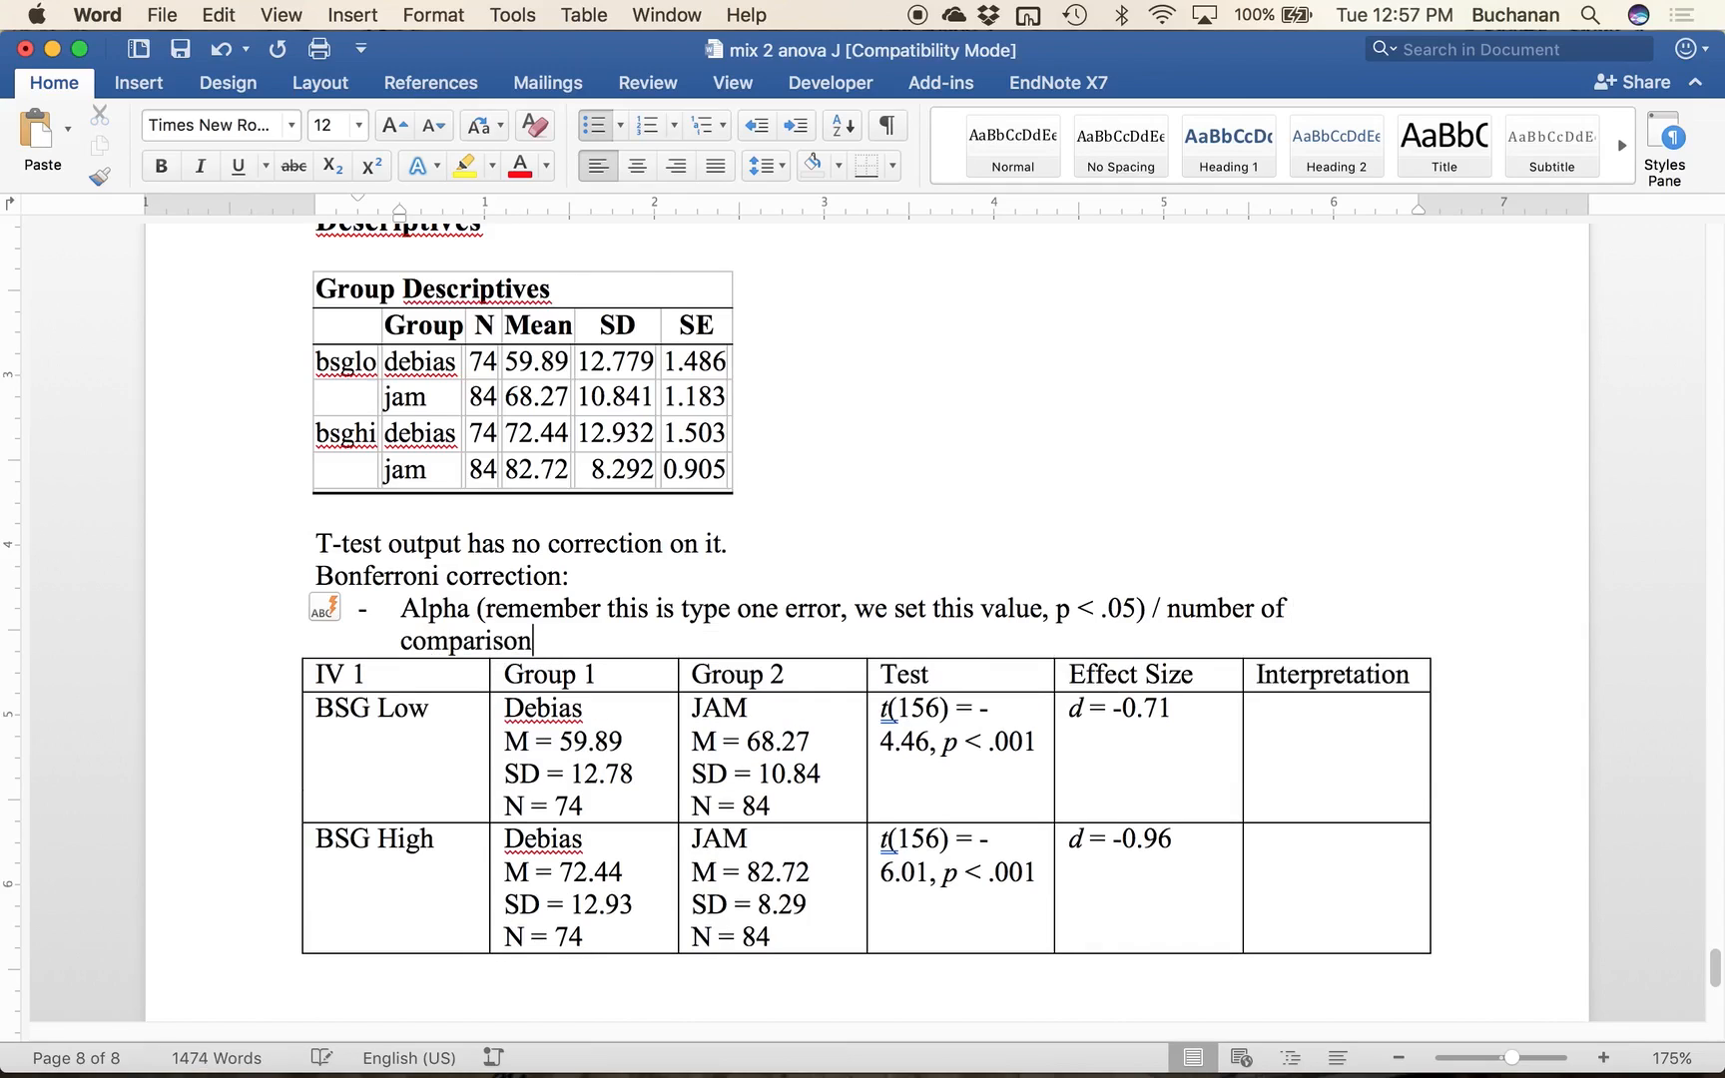
pyautogui.write('s that we ran')
# Step: Add a second bullet reading ".05 / 2 = .025 new alpha, compare that value to p found in the experiment" and end the list
pyautogui.press('Return')
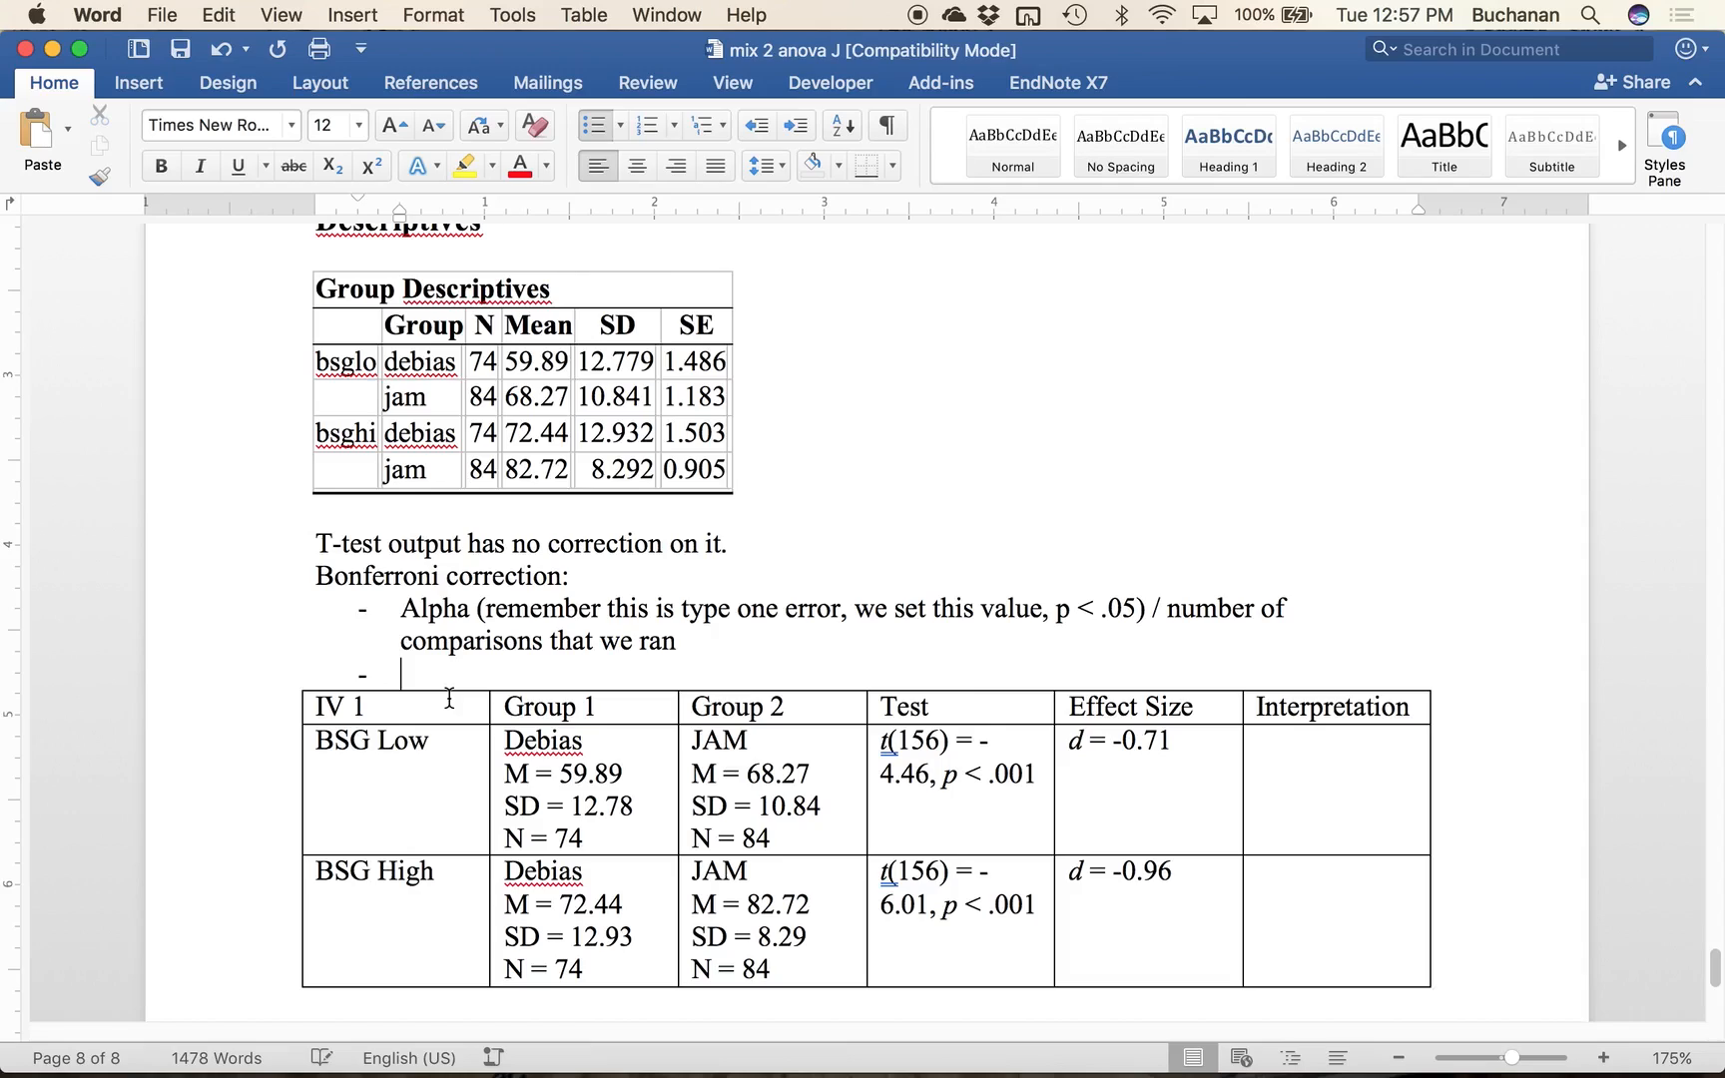
pyautogui.write('.05 / 2 = .0')
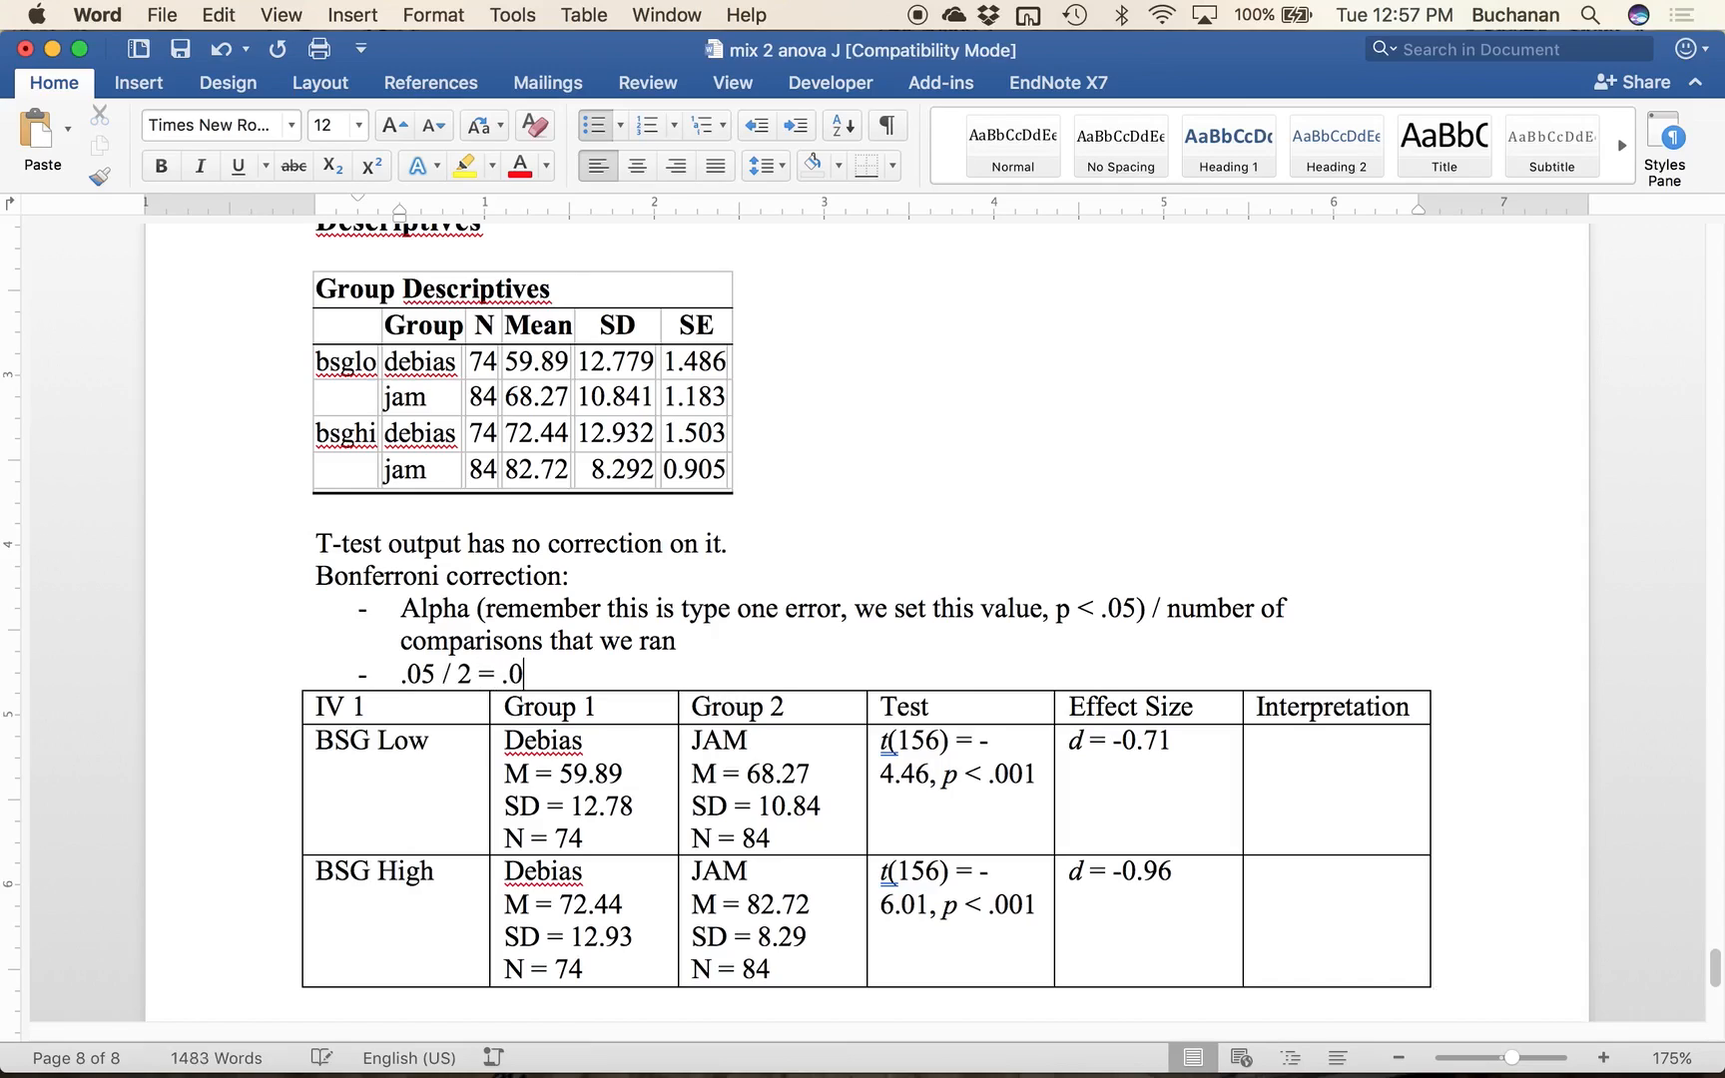
pyautogui.write('25 new alpha, c')
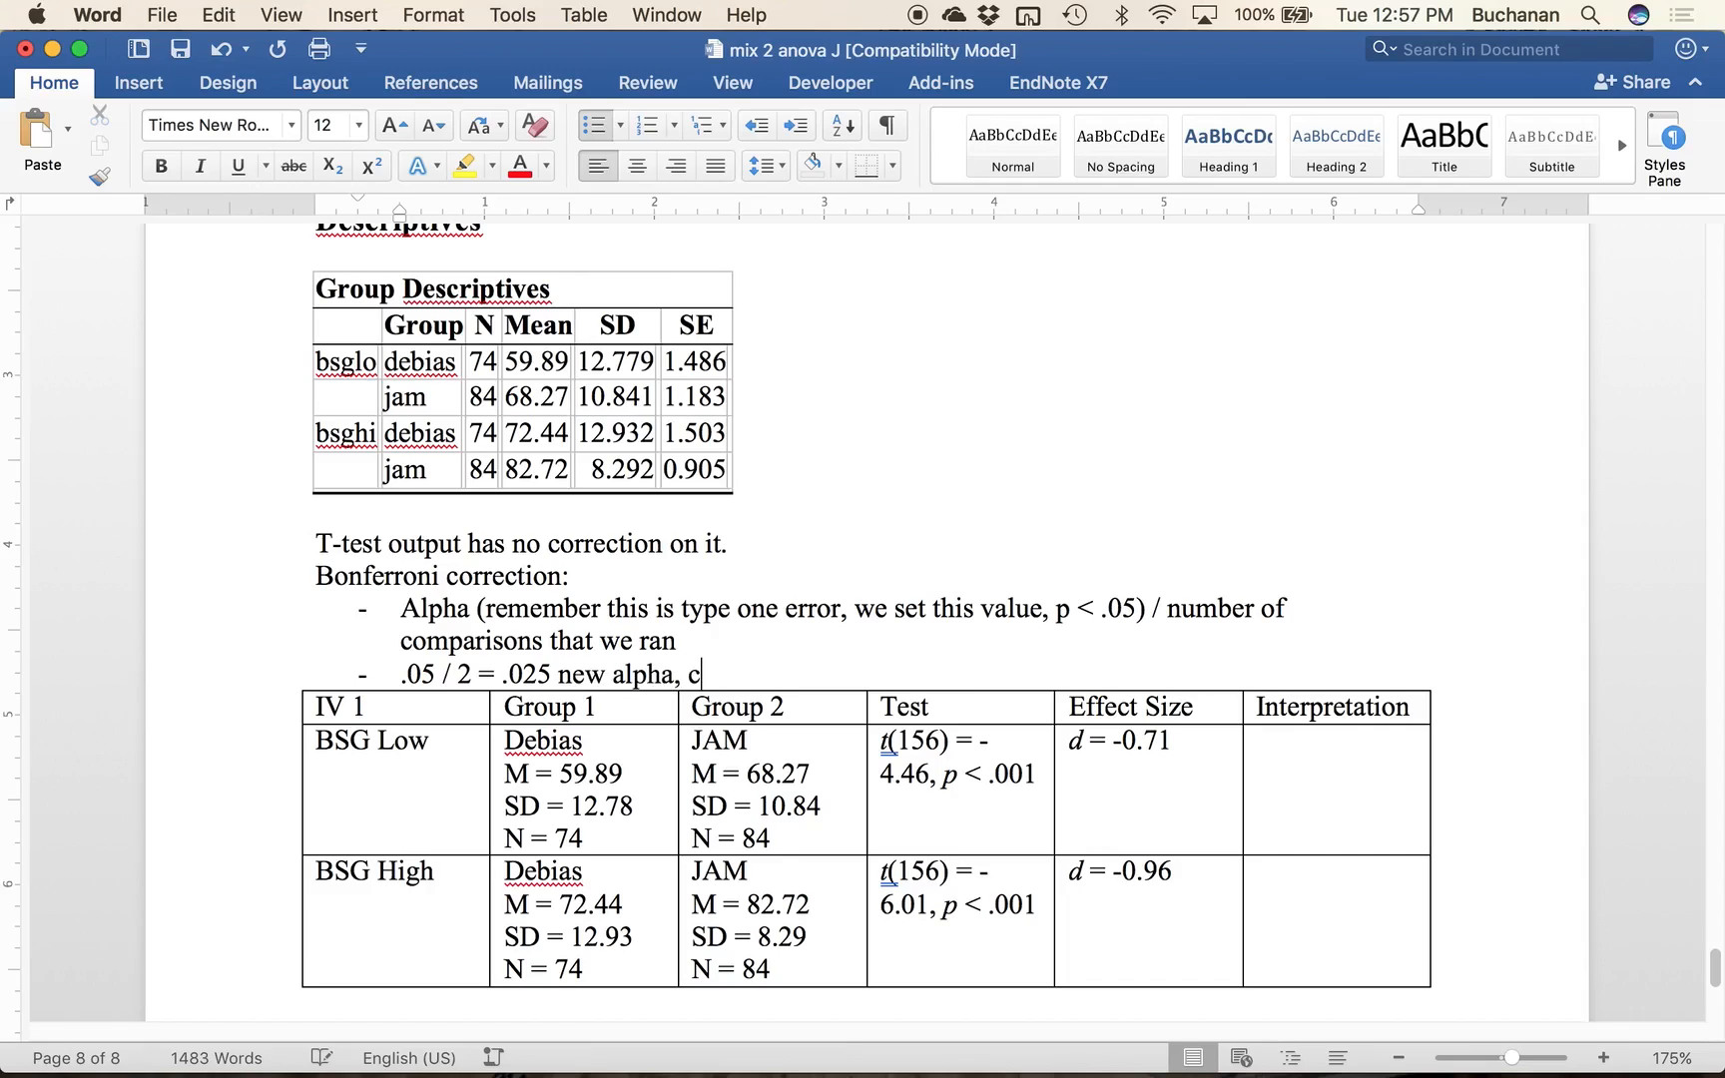
pyautogui.write('ompare that v')
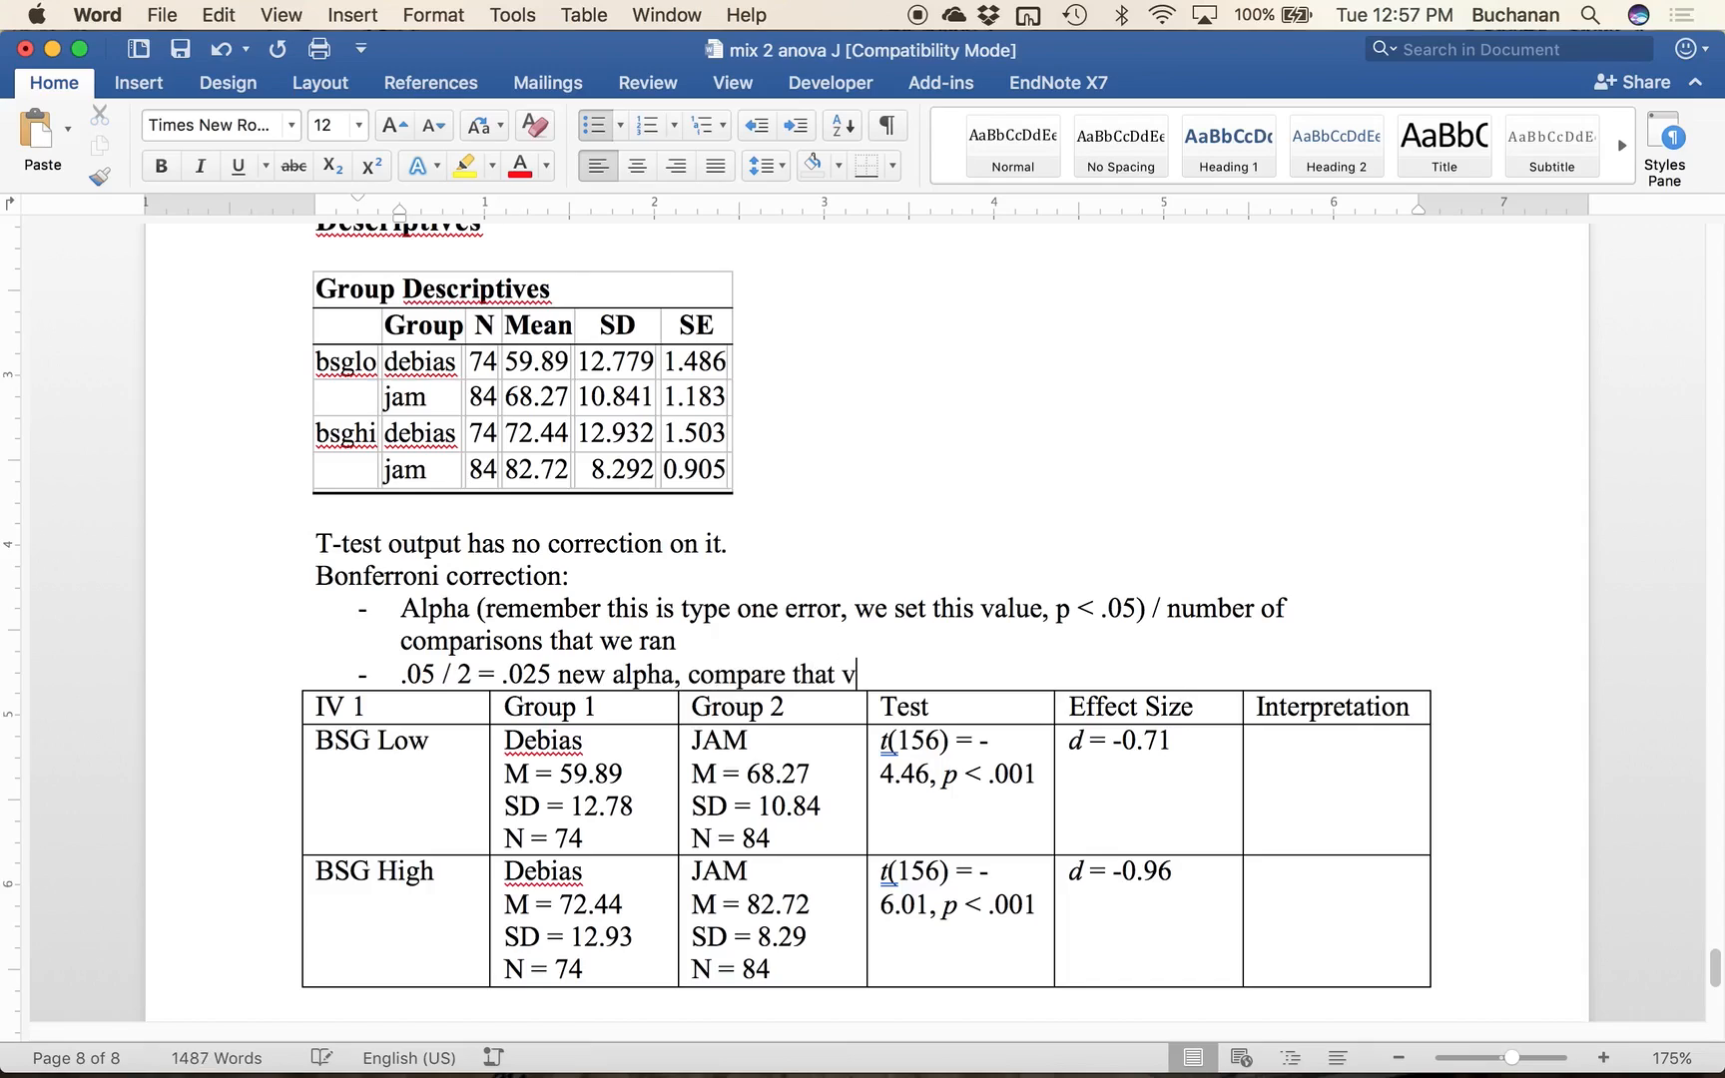
pyautogui.write('alue to p found ')
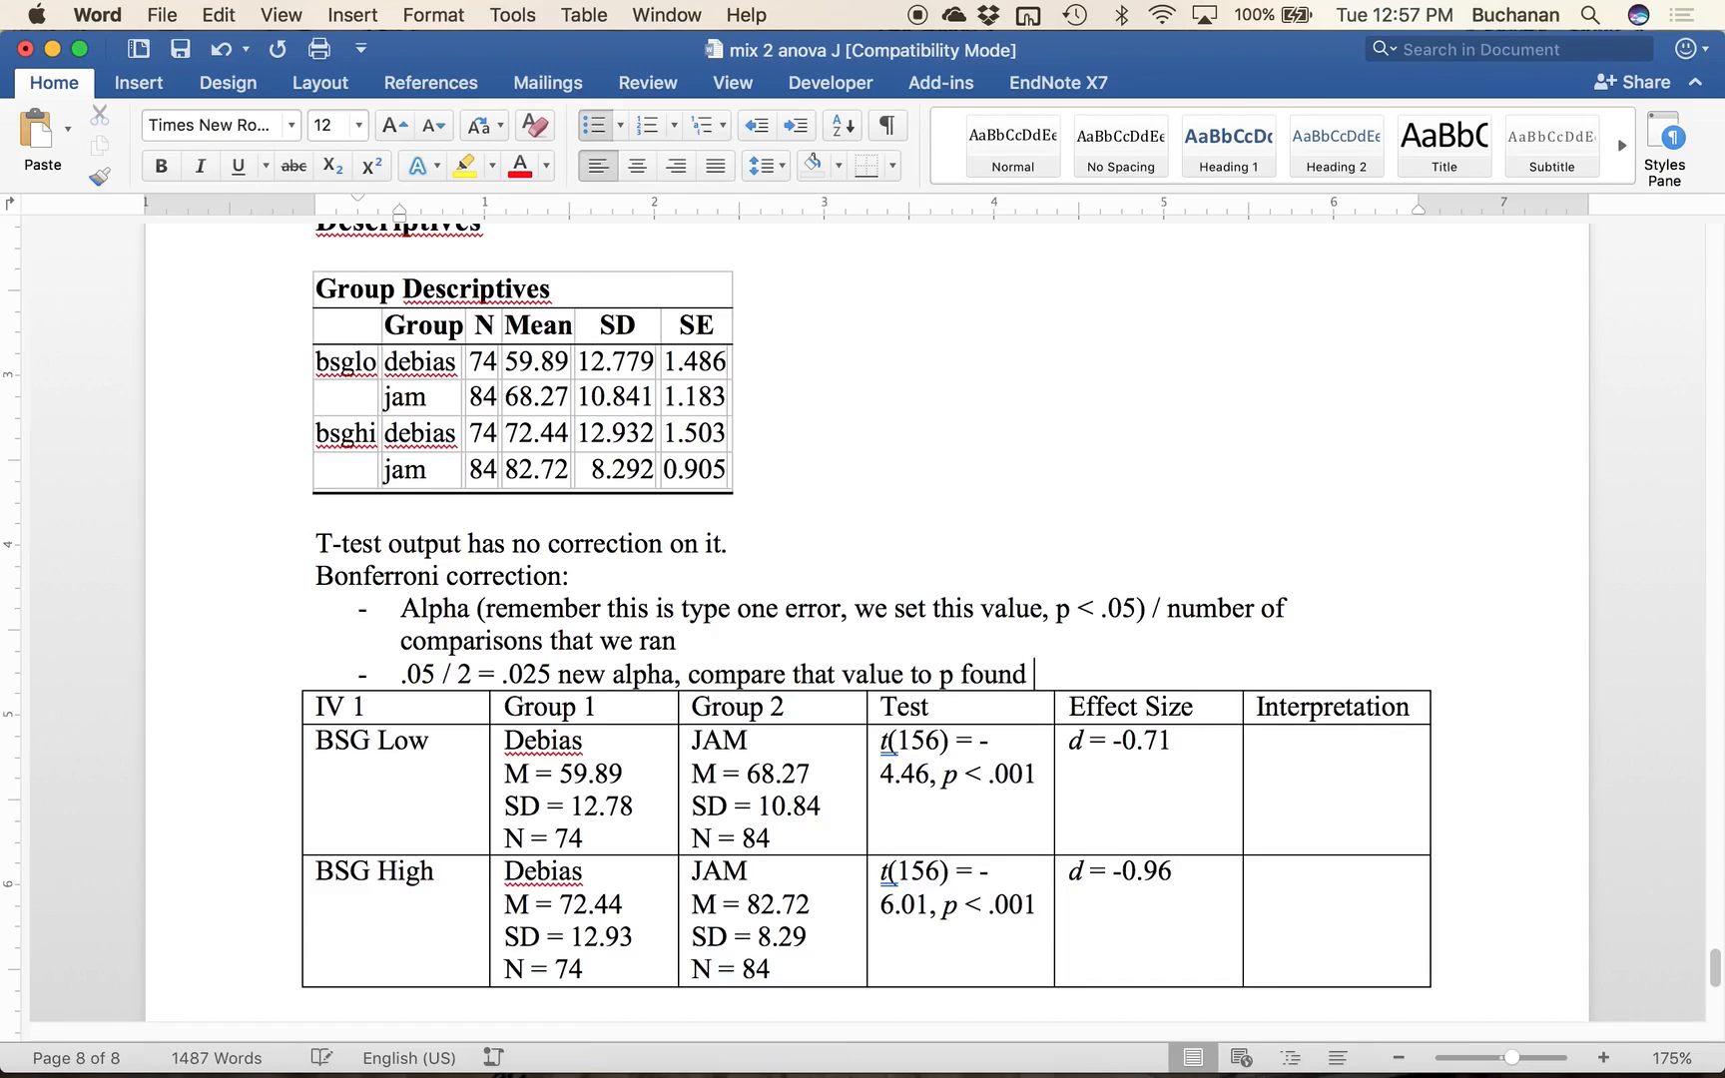
pyautogui.write('in the experiment')
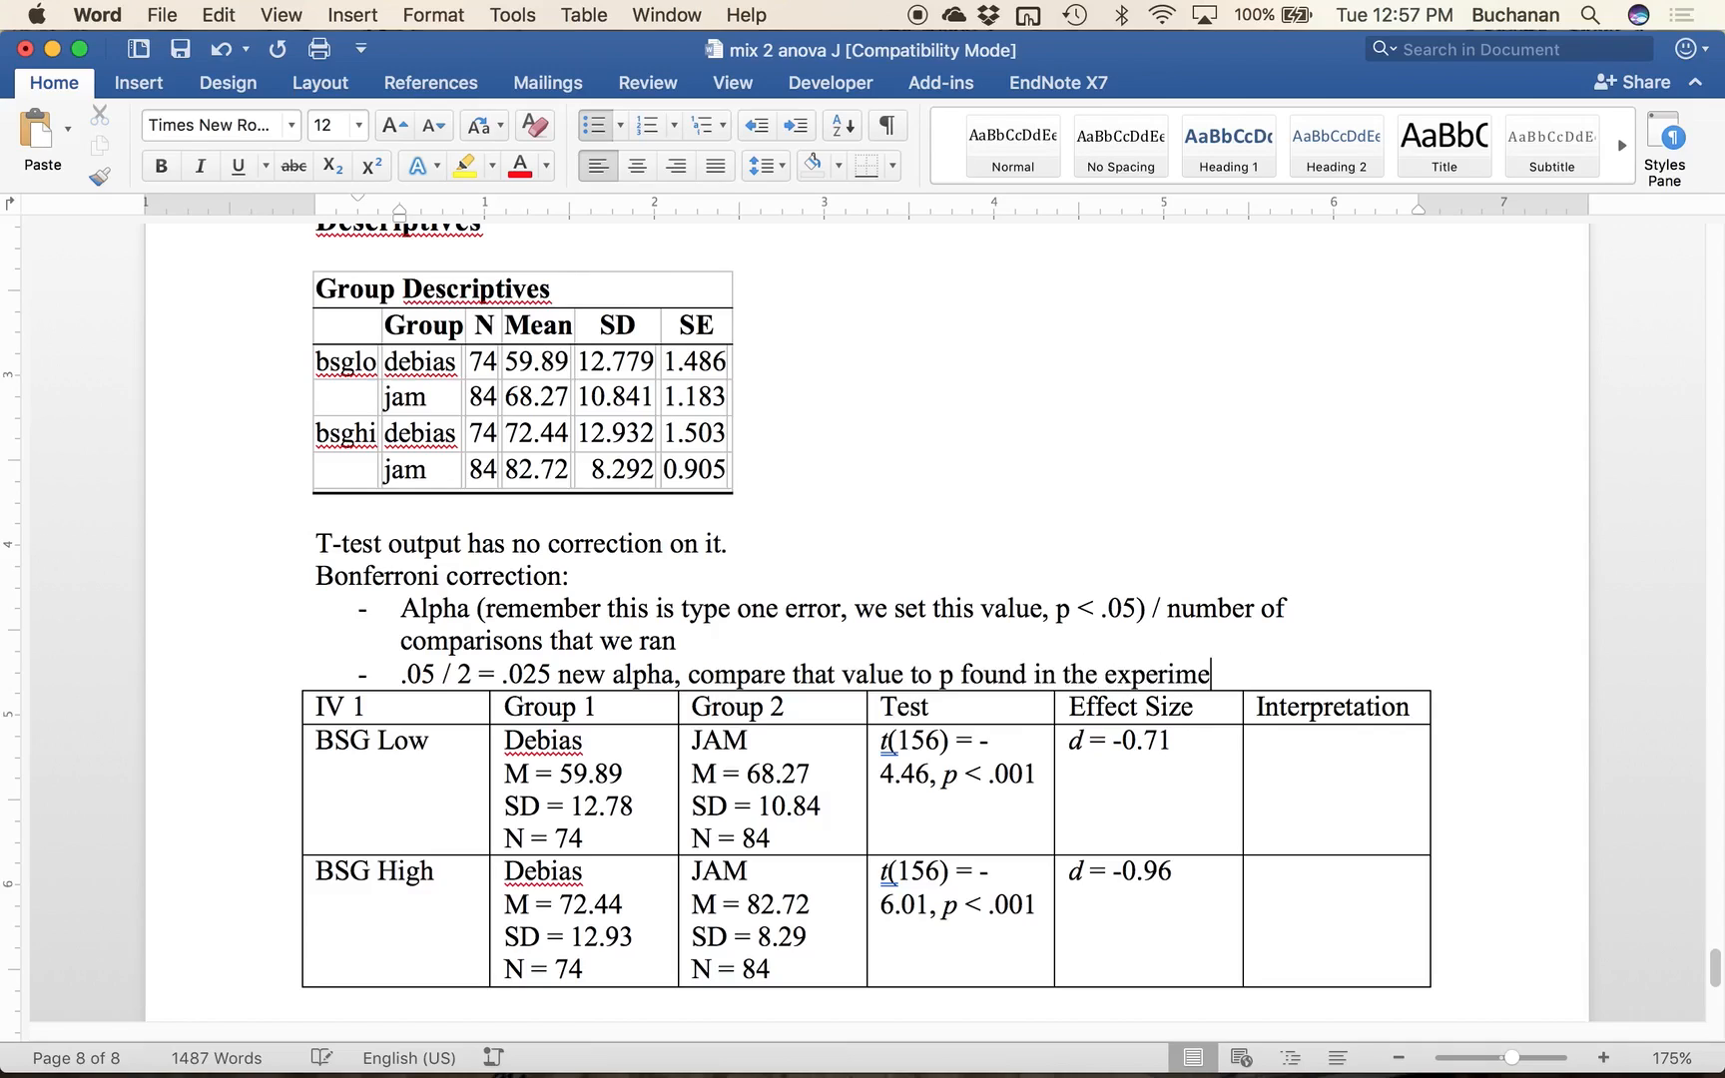
pyautogui.press('Return')
pyautogui.press('Return')
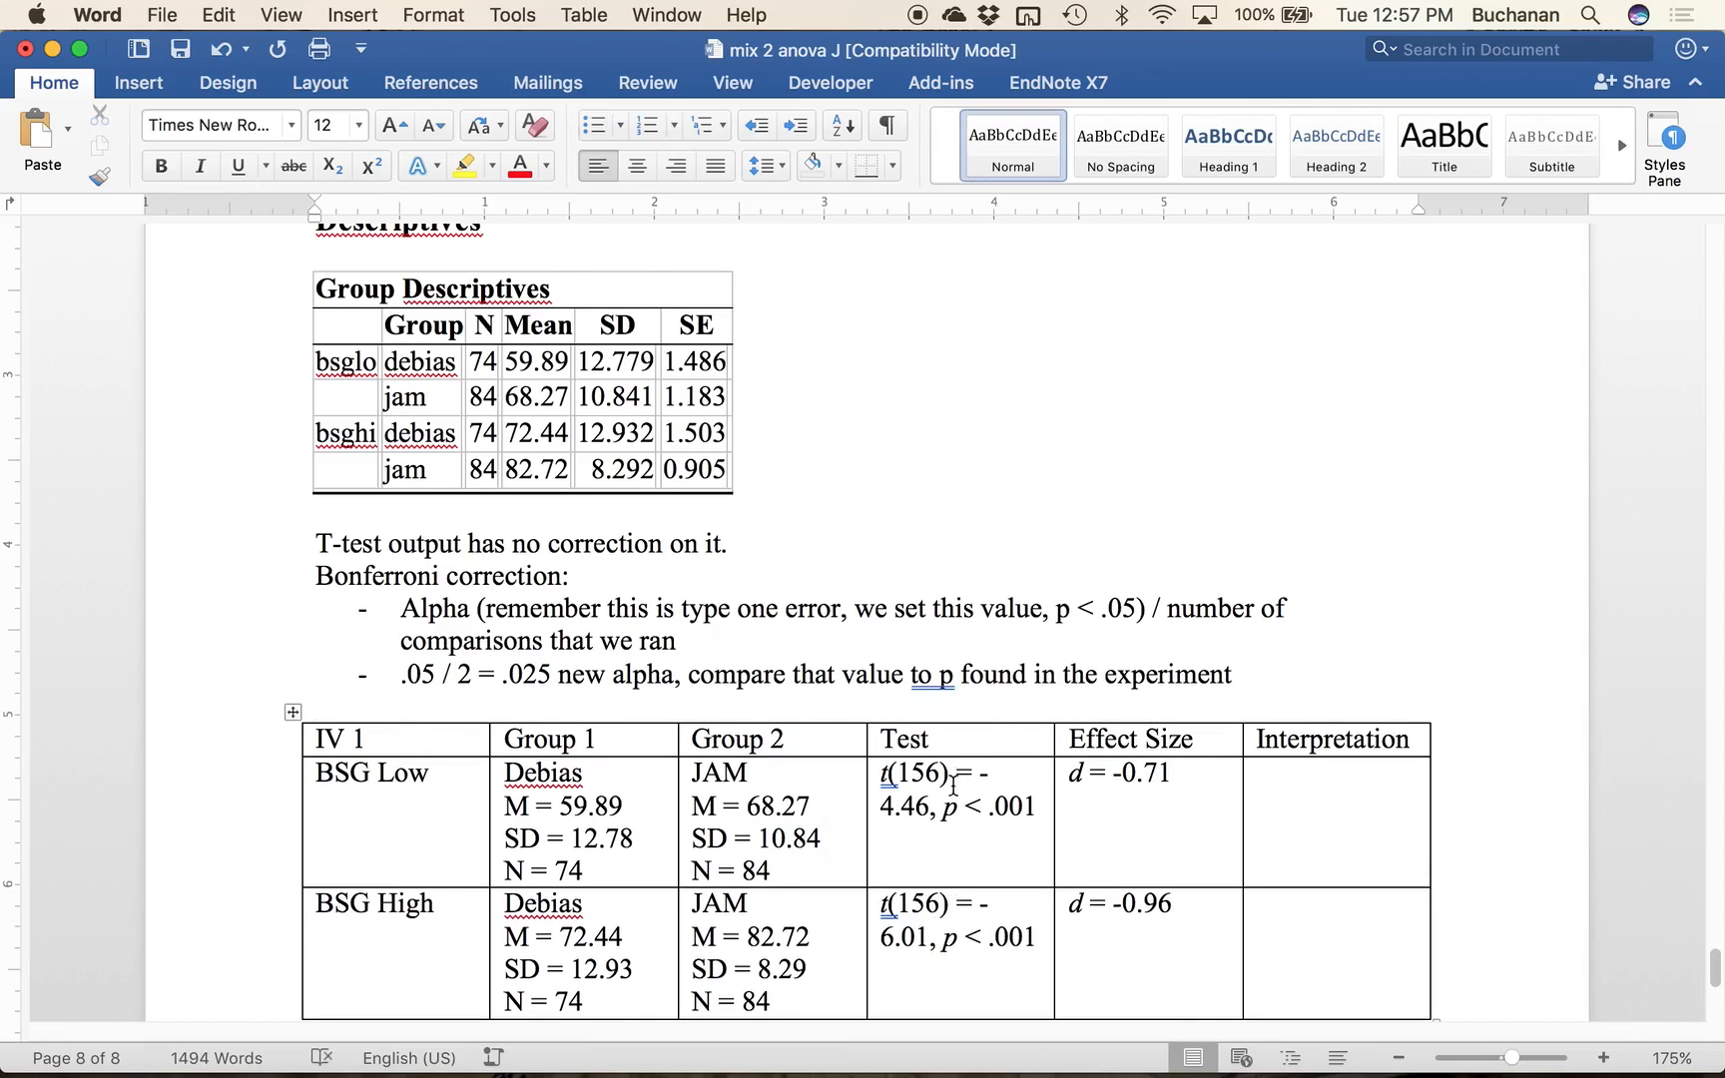
# Step: Fill the BSG Low row's Interpretation cell with "Significant (because p found is less than alpha)"
pyautogui.click(1010, 806)
pyautogui.click(1325, 805)
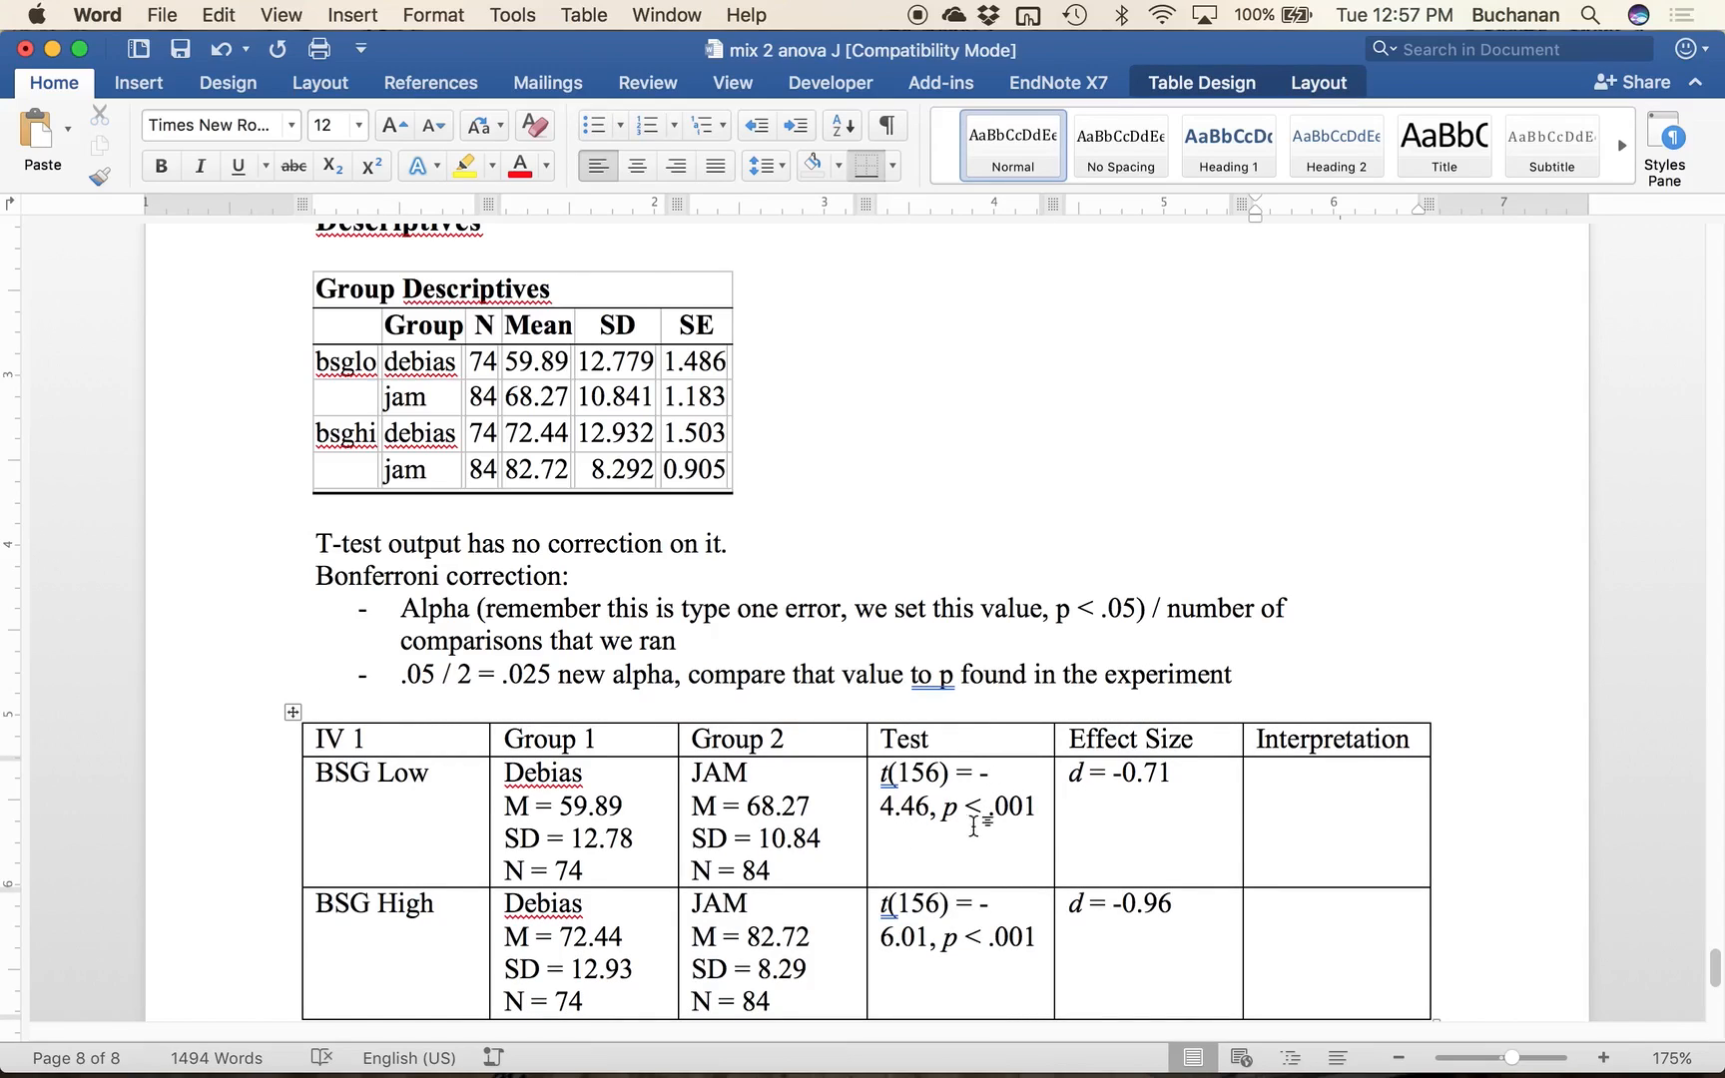
pyautogui.write('Significant')
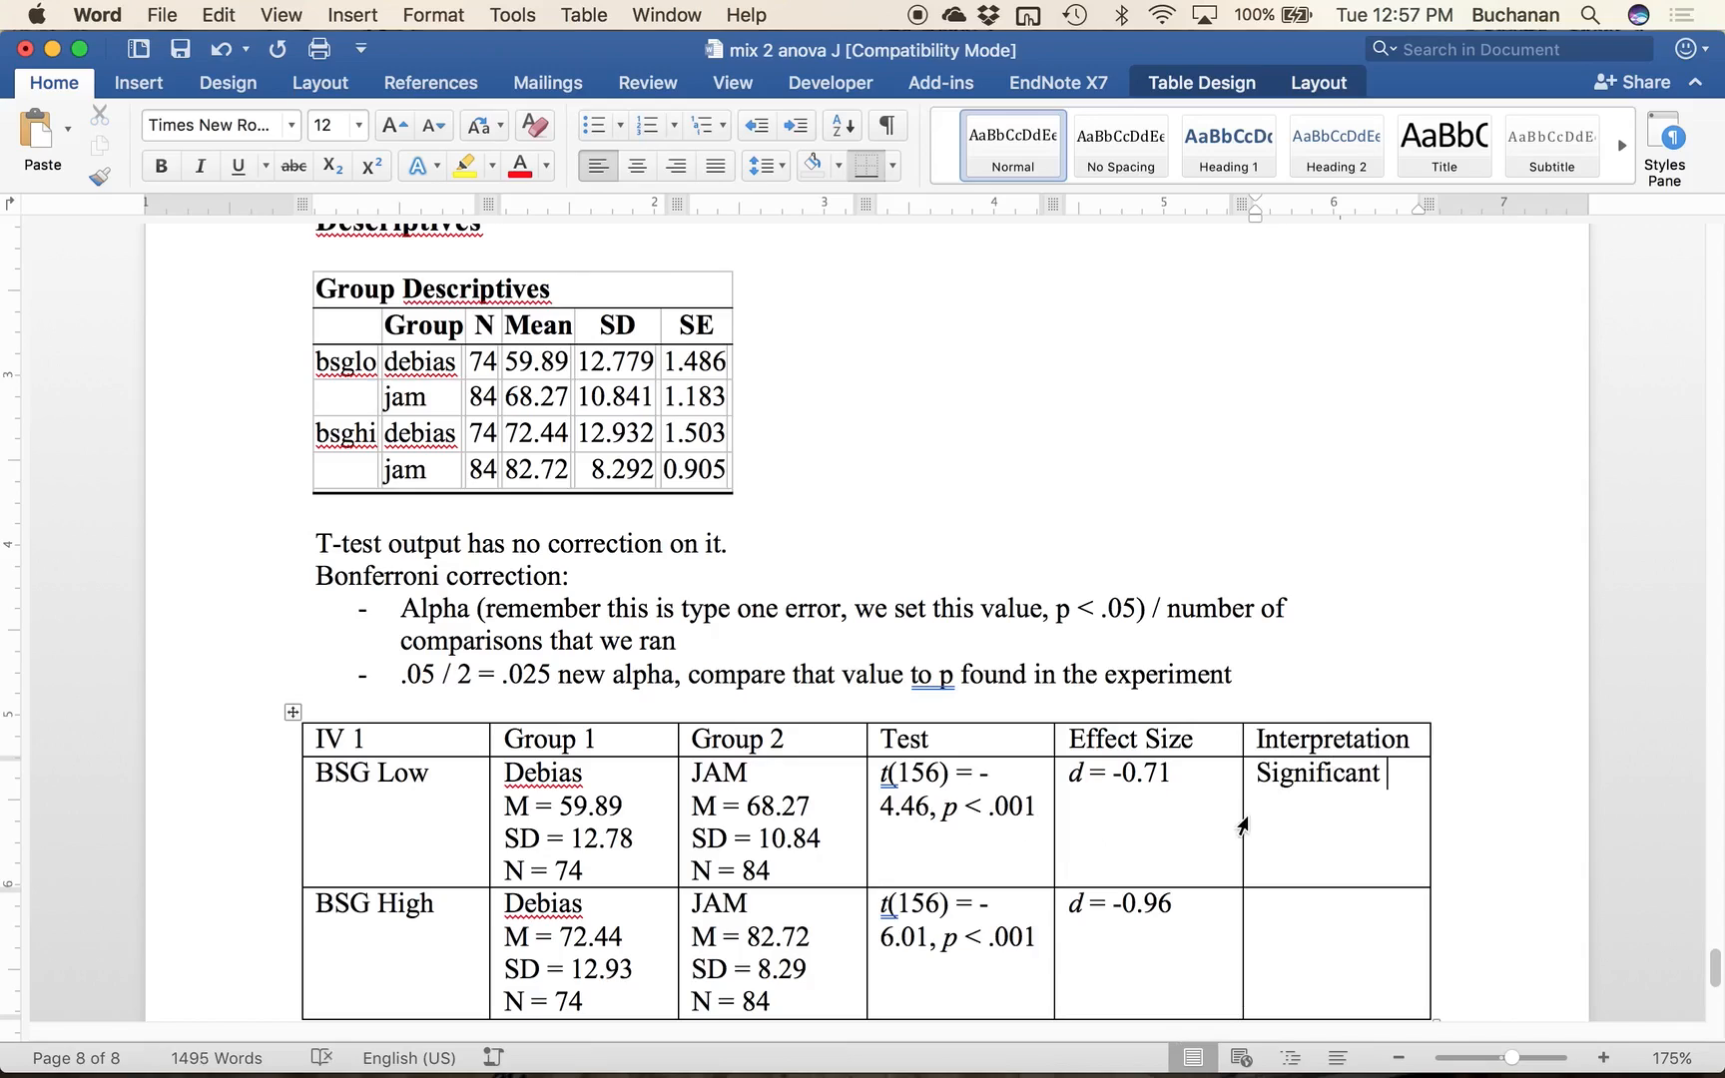
pyautogui.write(' (because p f')
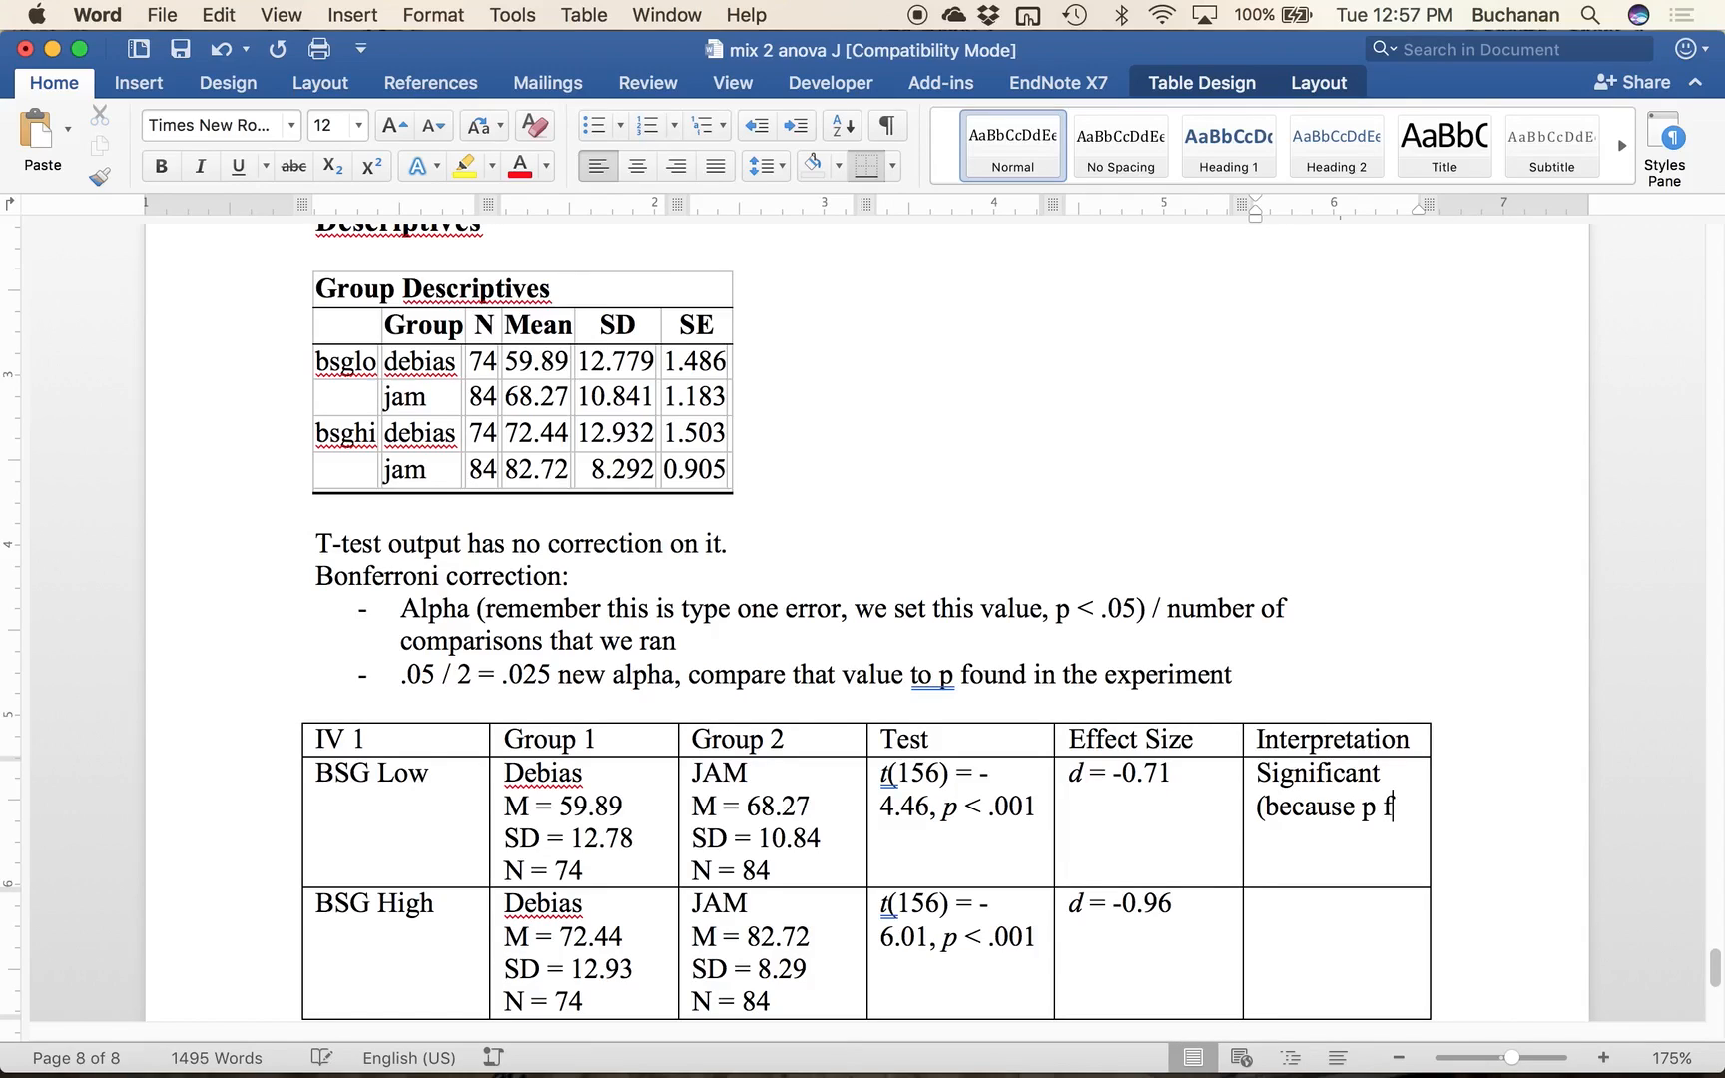
pyautogui.write('ound is l')
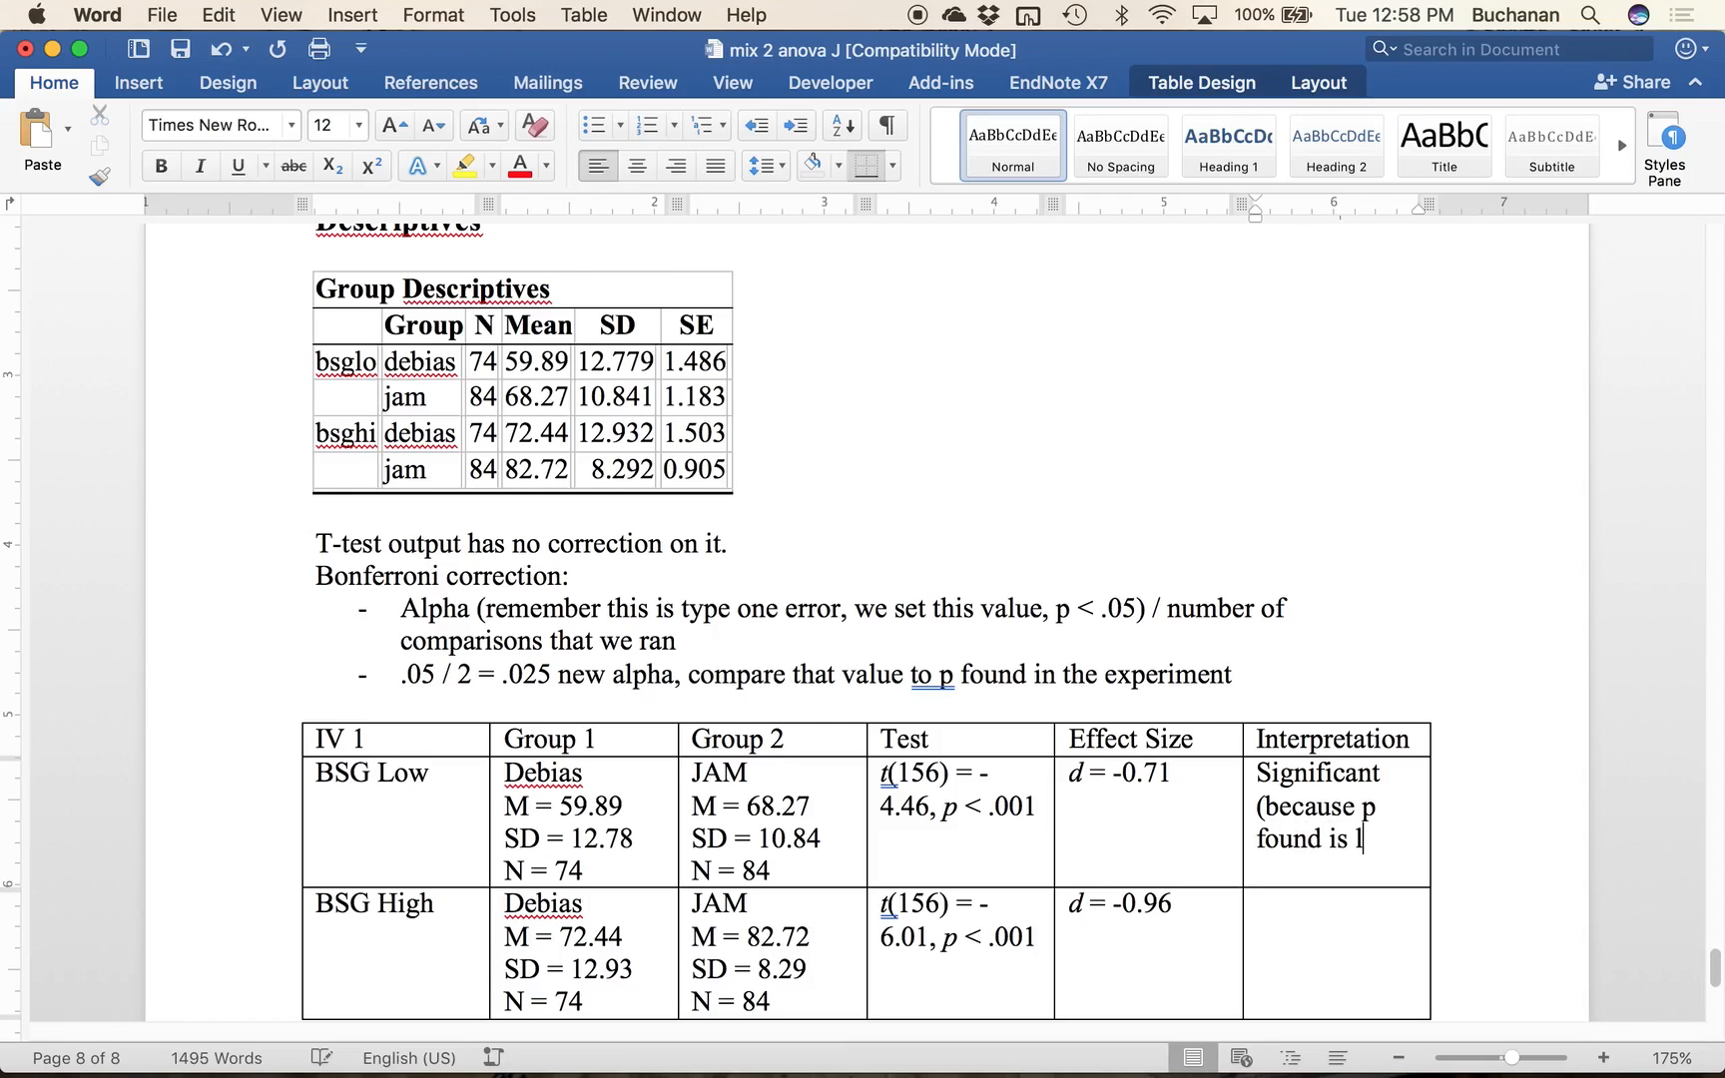
pyautogui.write('ess than alpha)')
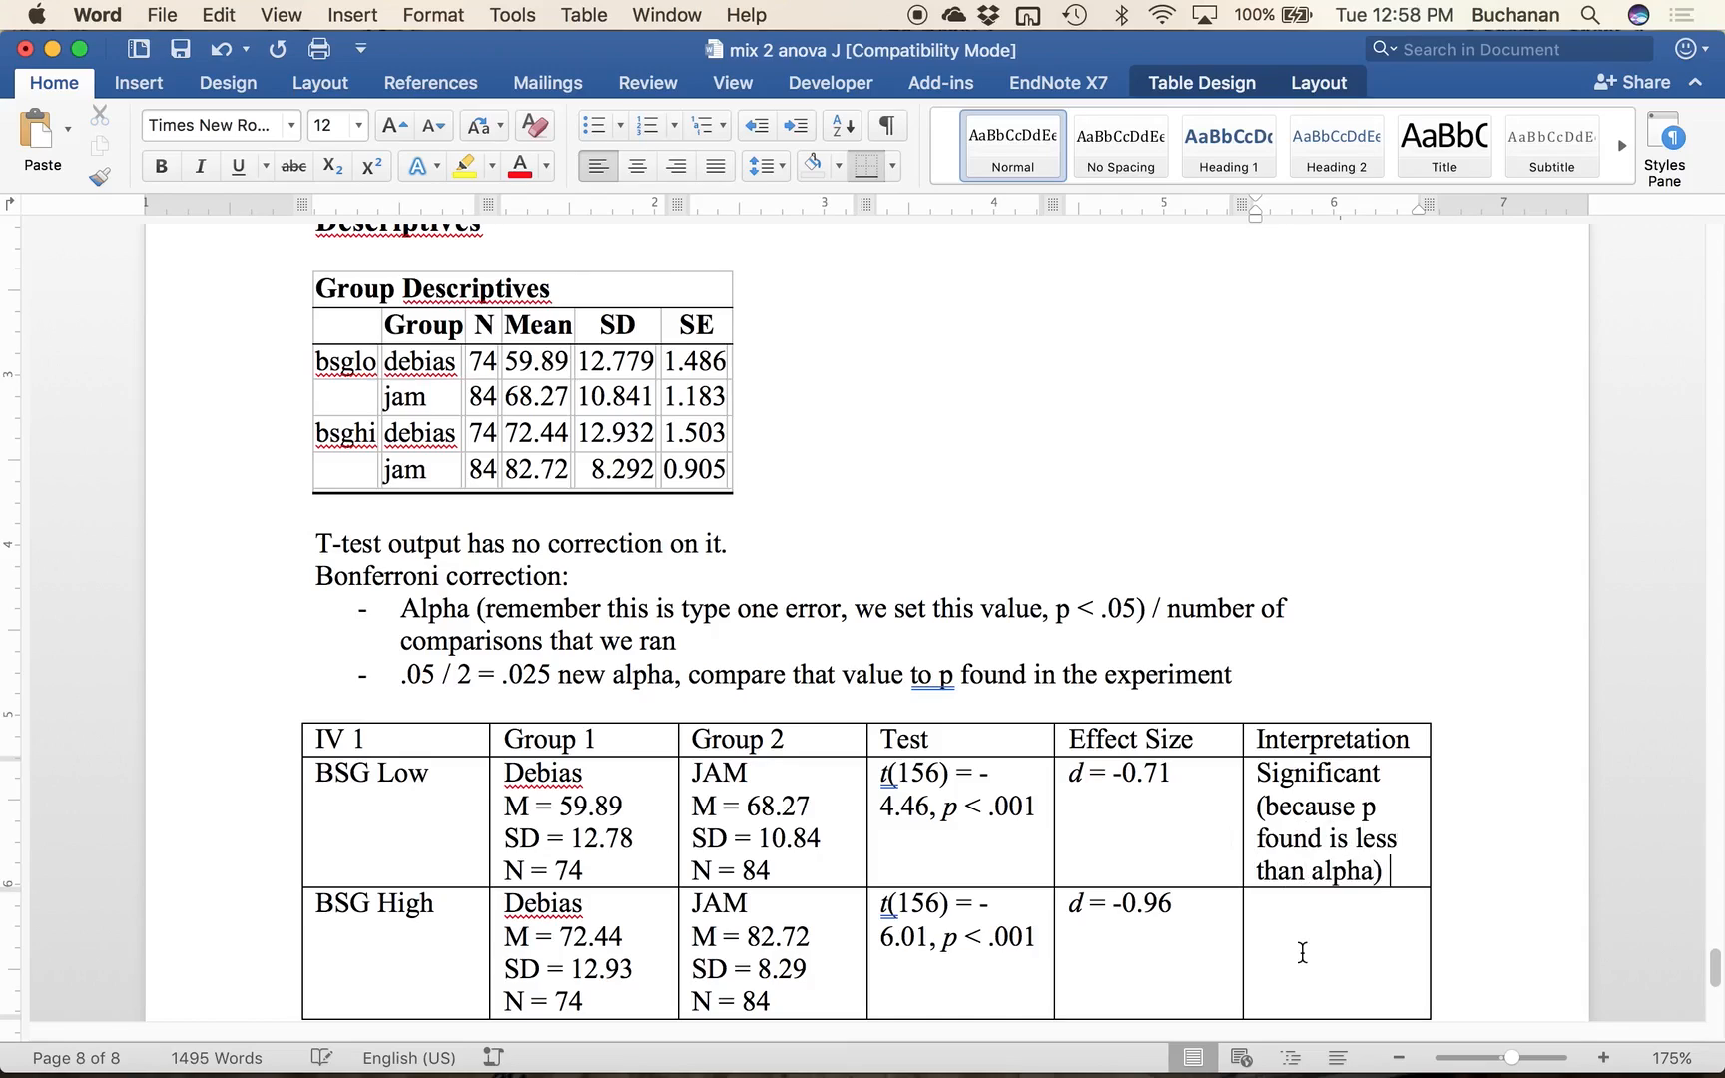
# Step: Enter "Significant" as the interpretation for the BSG High row of the summary table
pyautogui.click(1294, 944)
pyautogui.write('Significant')
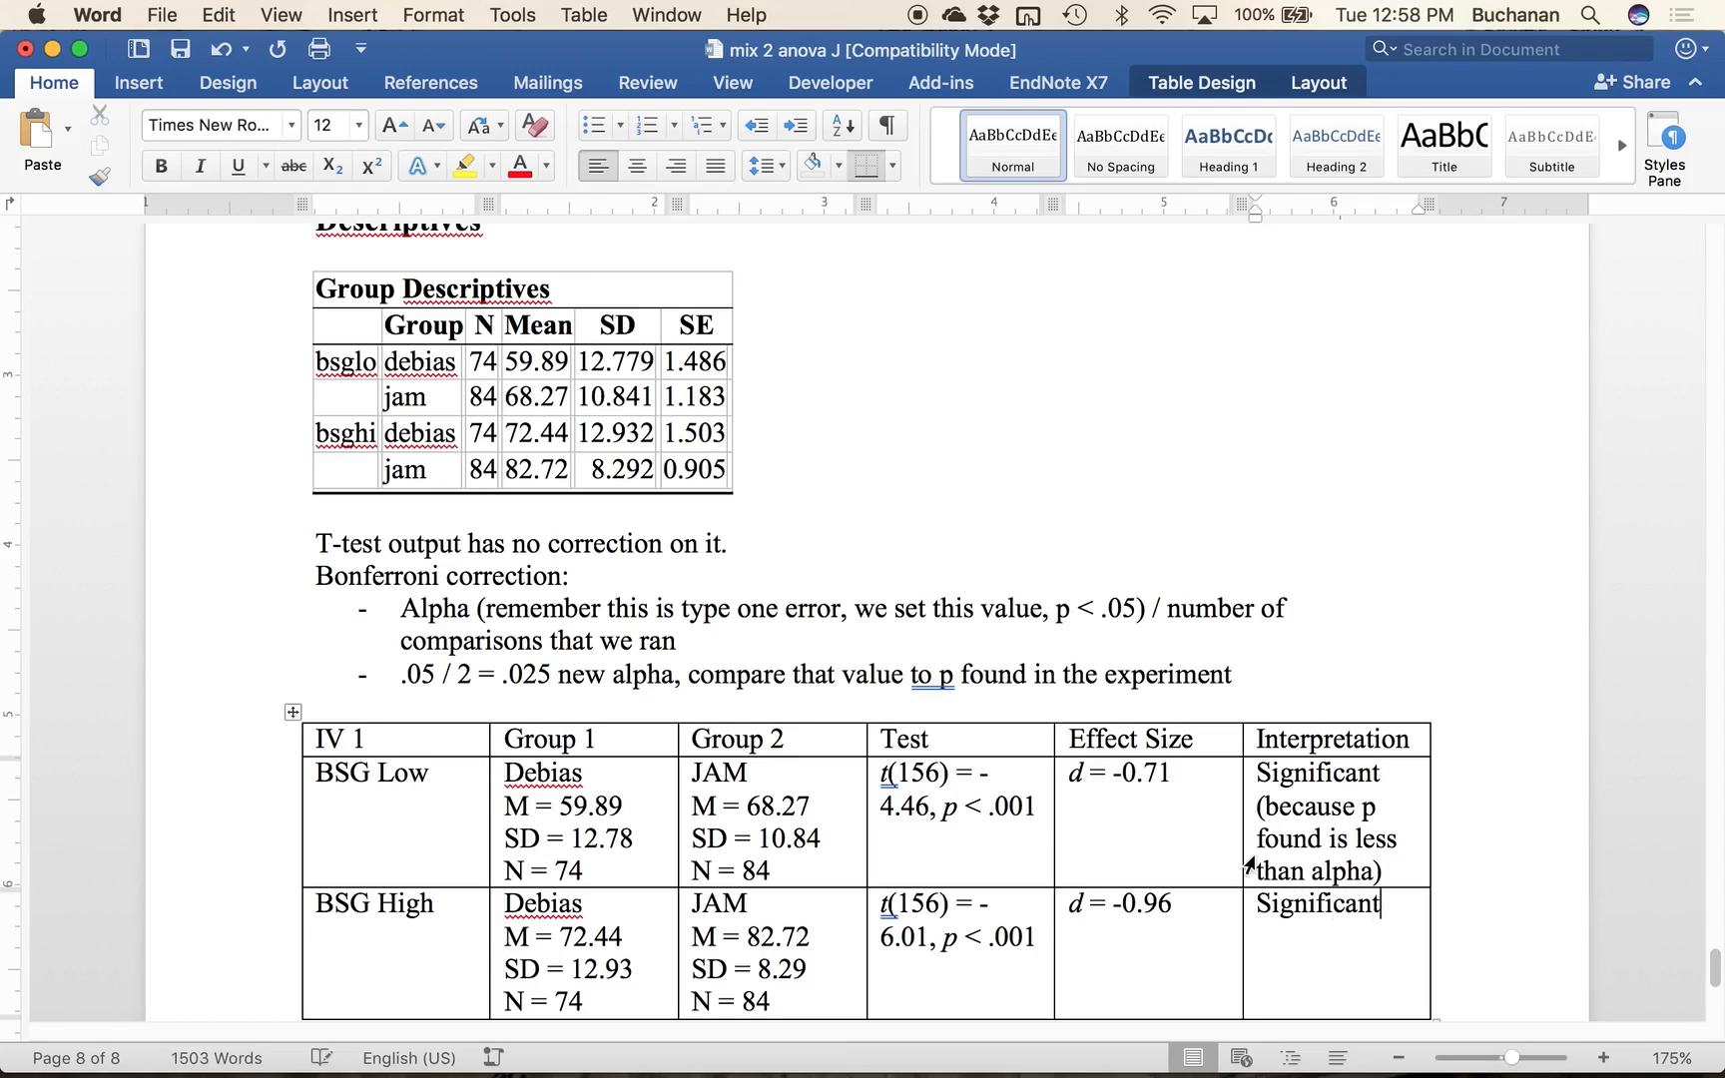
pyautogui.scroll(-5, 1247, 864)
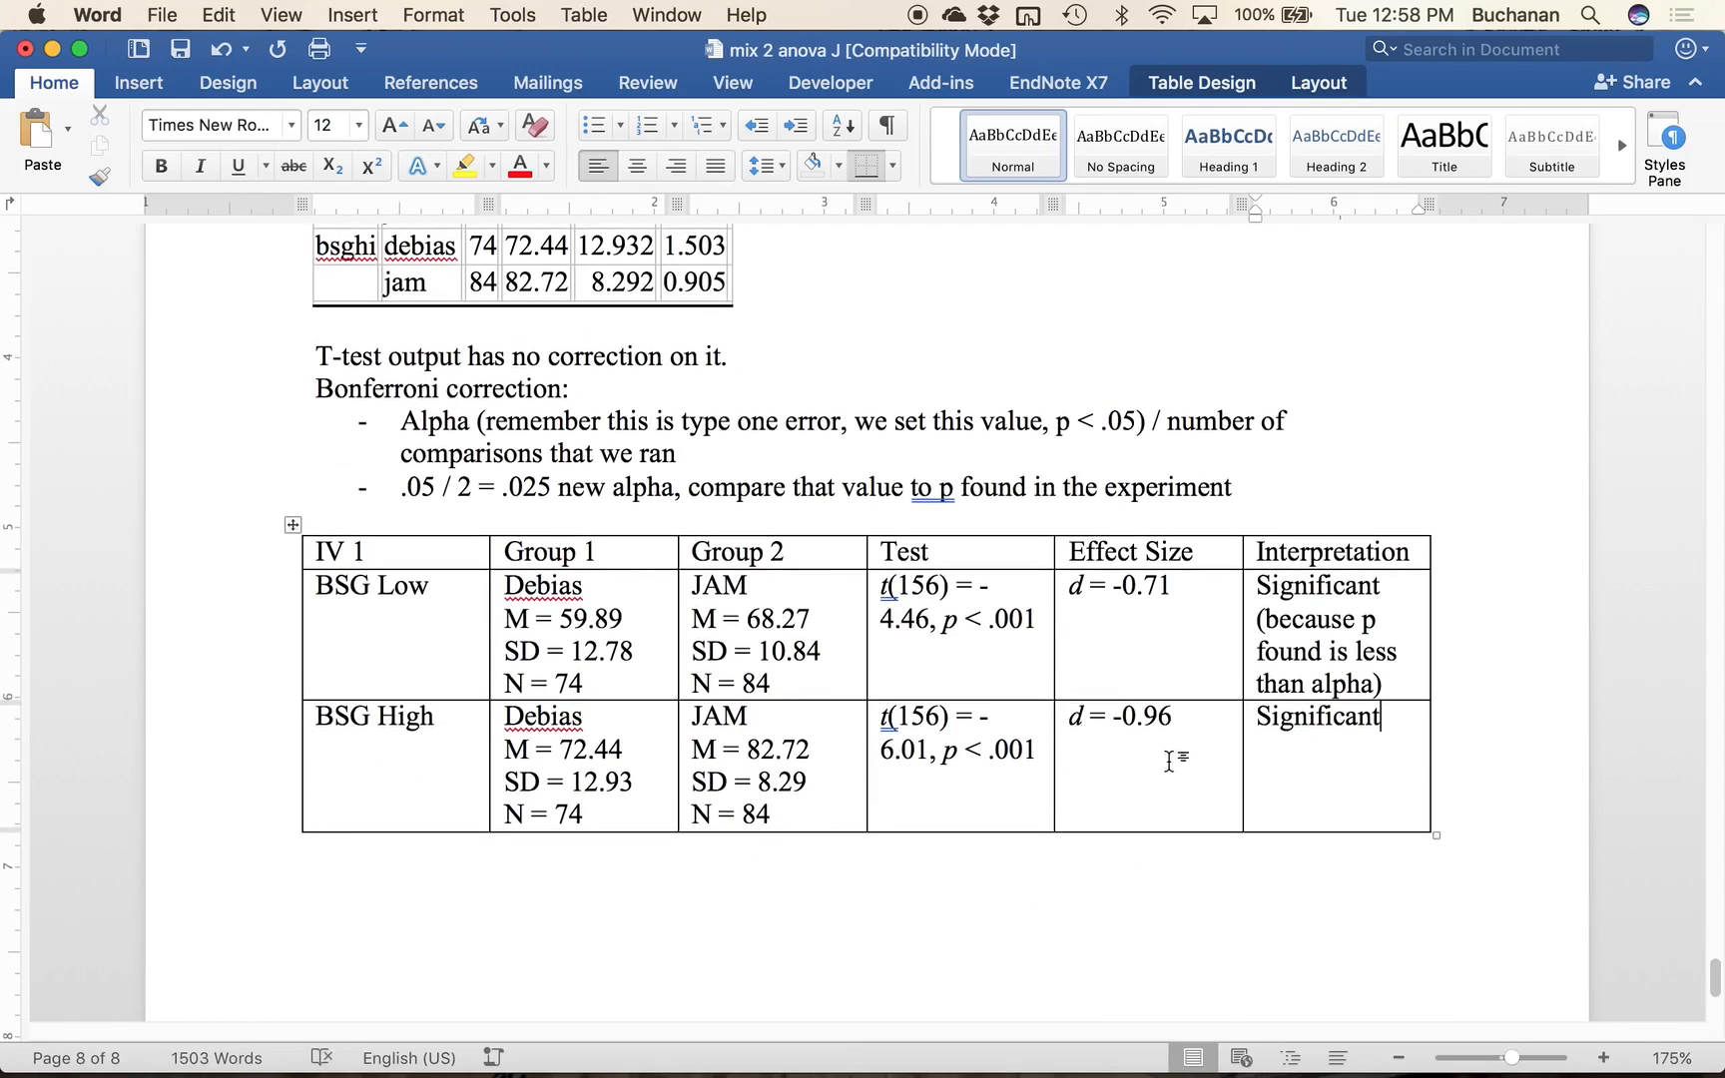
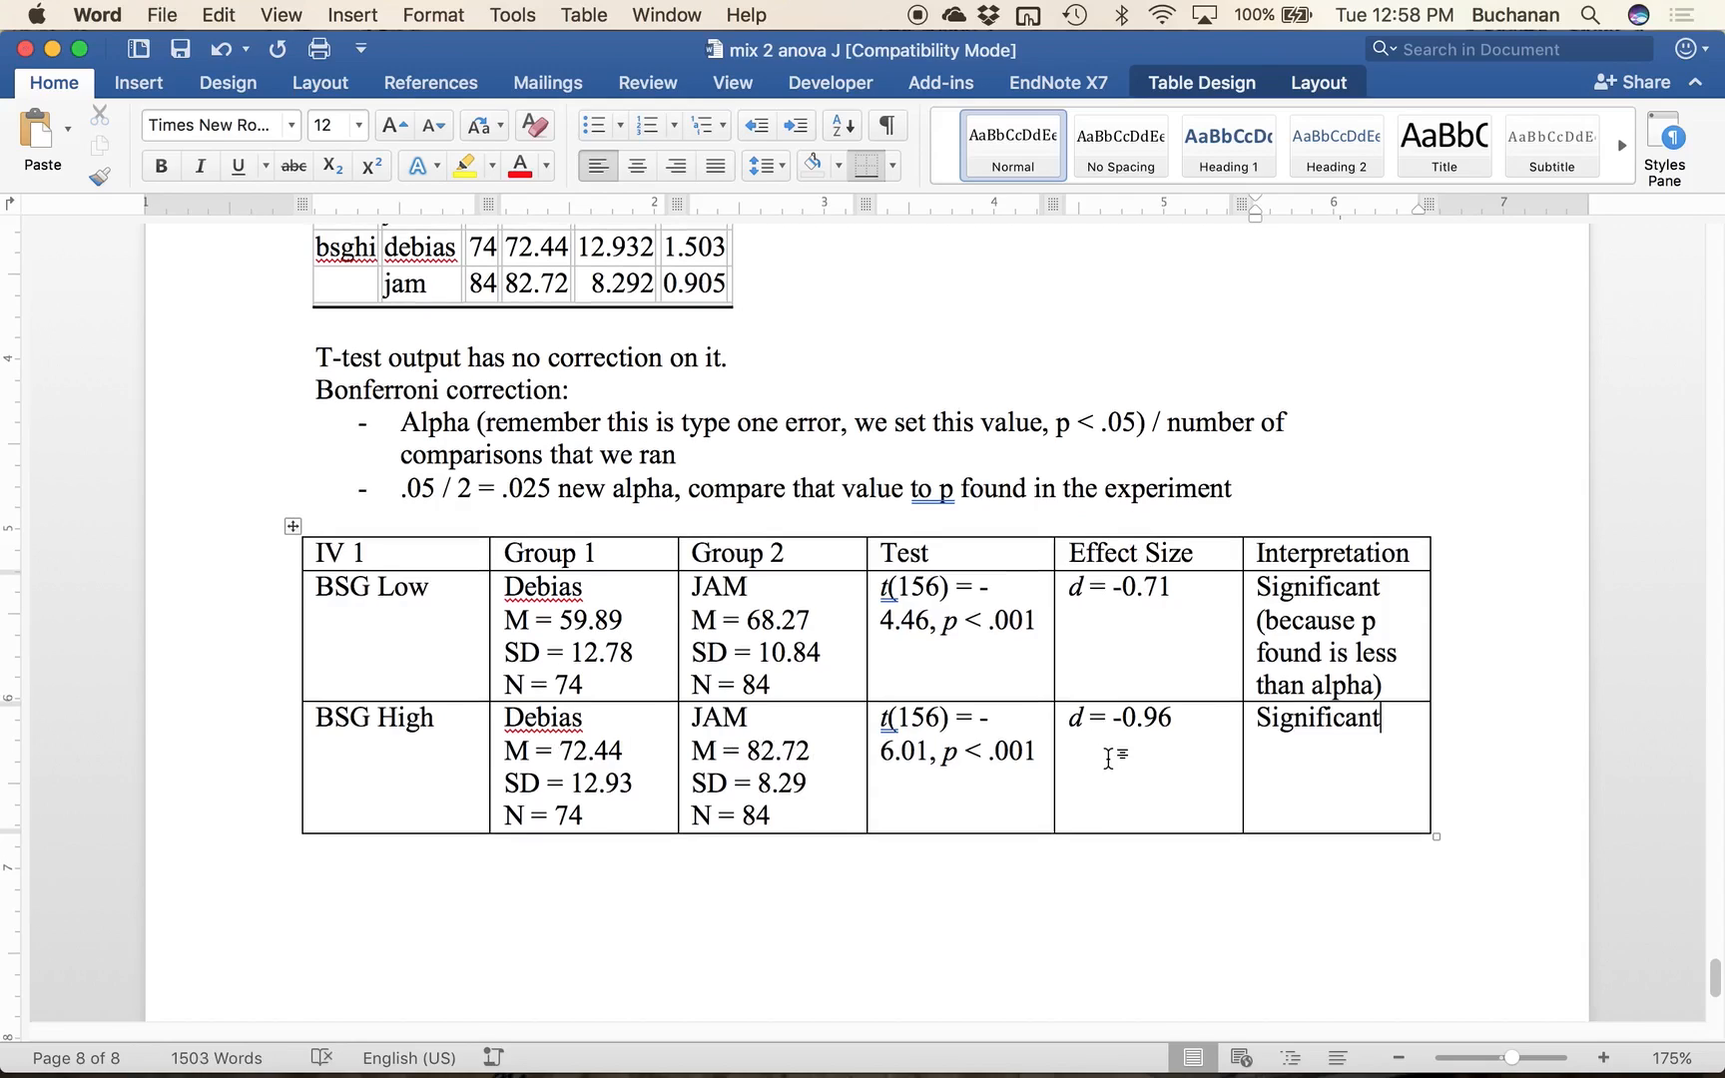
# Step: Compare the debias and jam means in the summary table with the interaction plot and the T-Test output
pyautogui.scroll(2, 1106, 754)
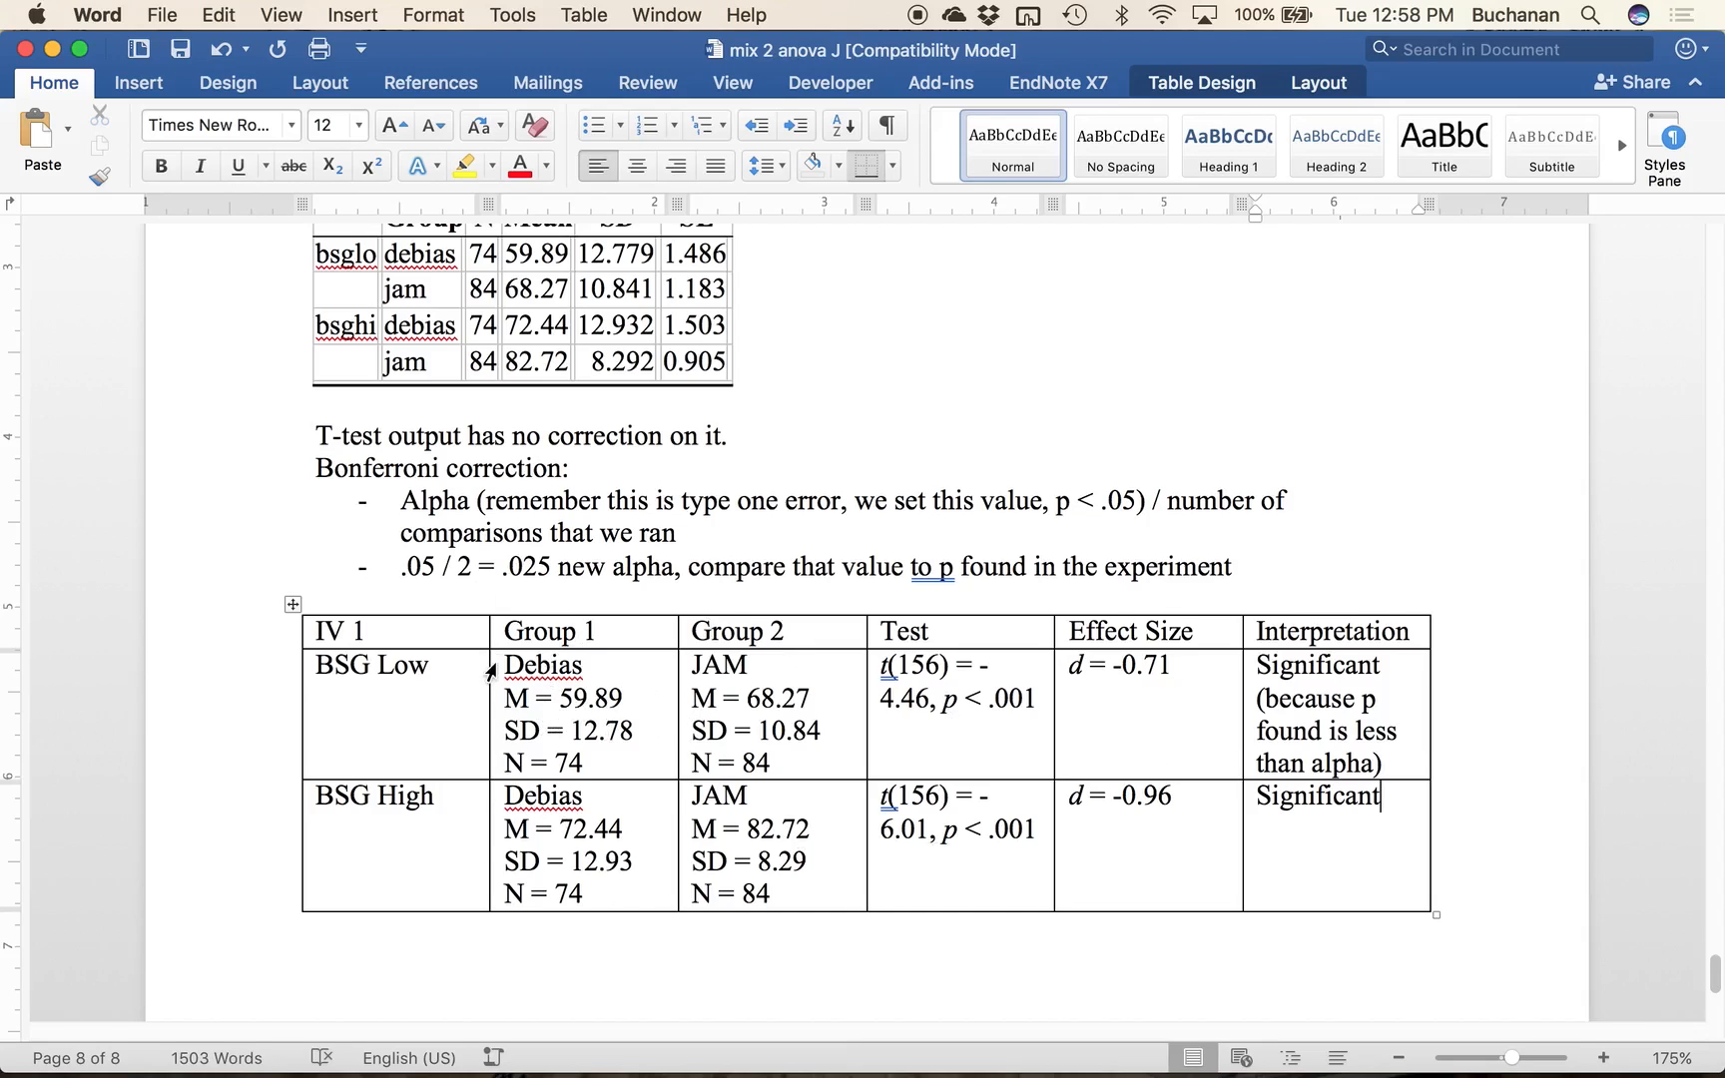
pyautogui.scroll(15, 490, 671)
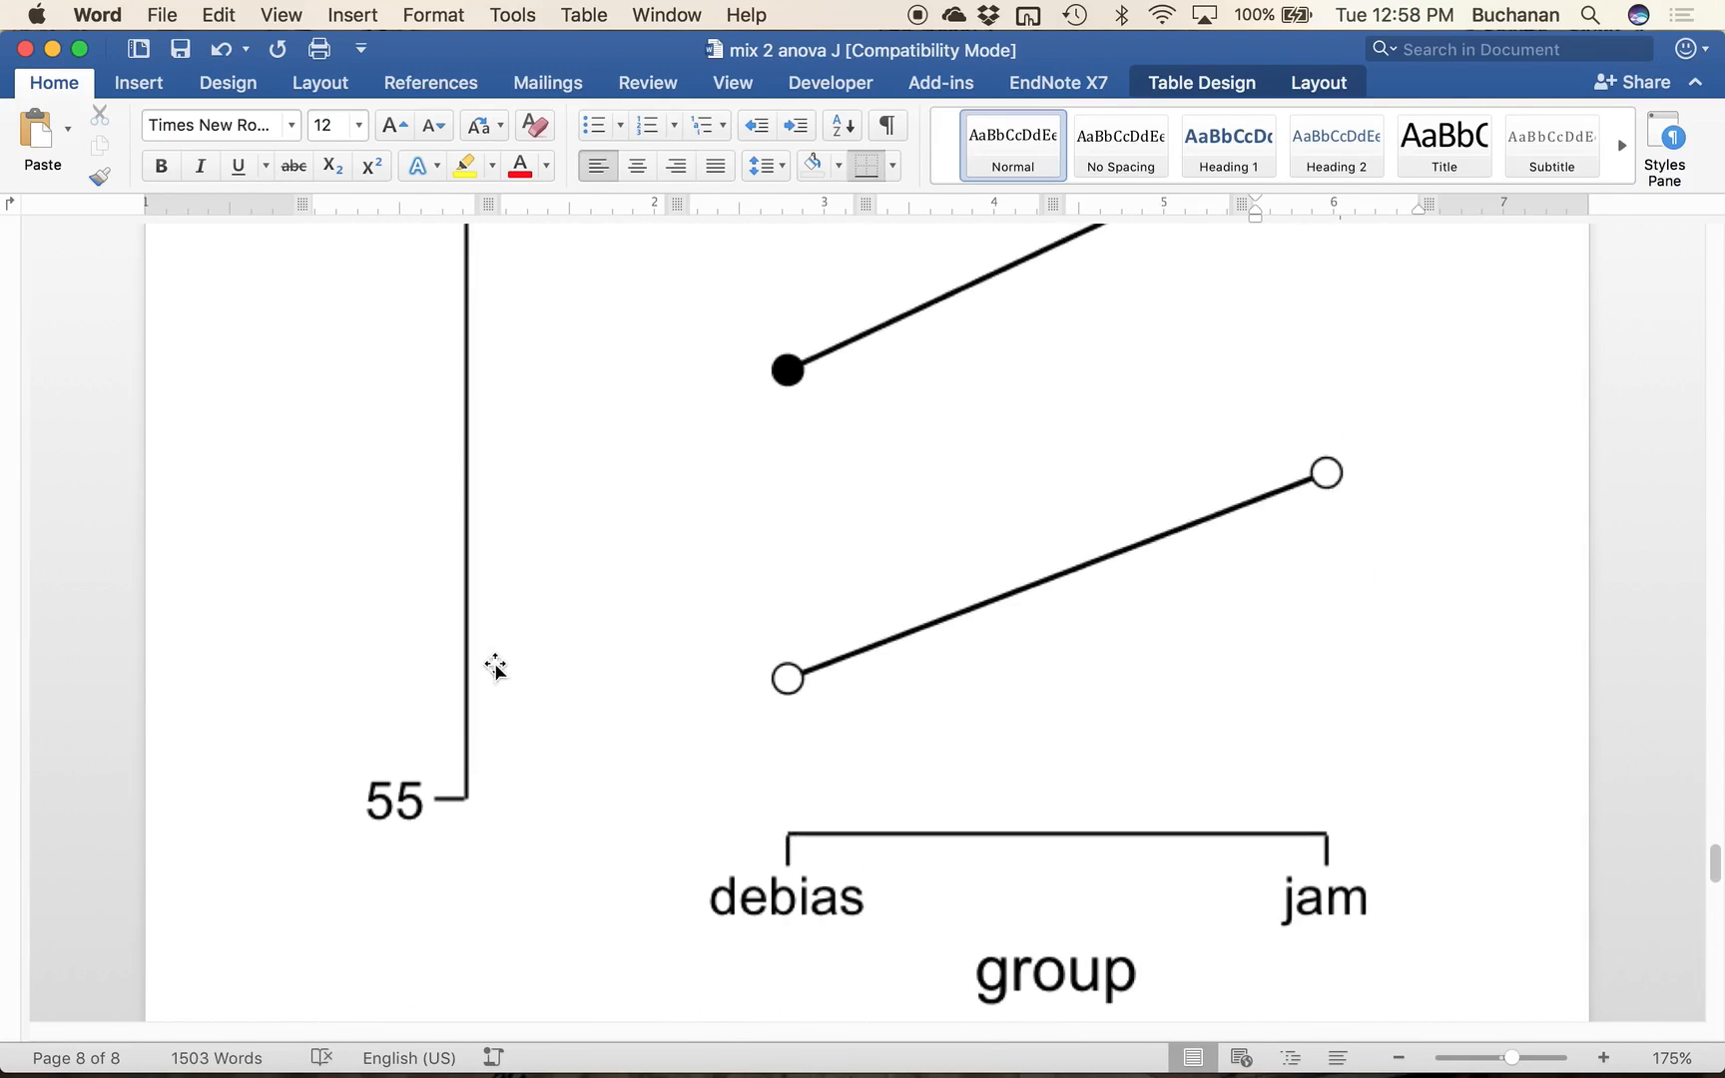
pyautogui.scroll(3, 495, 666)
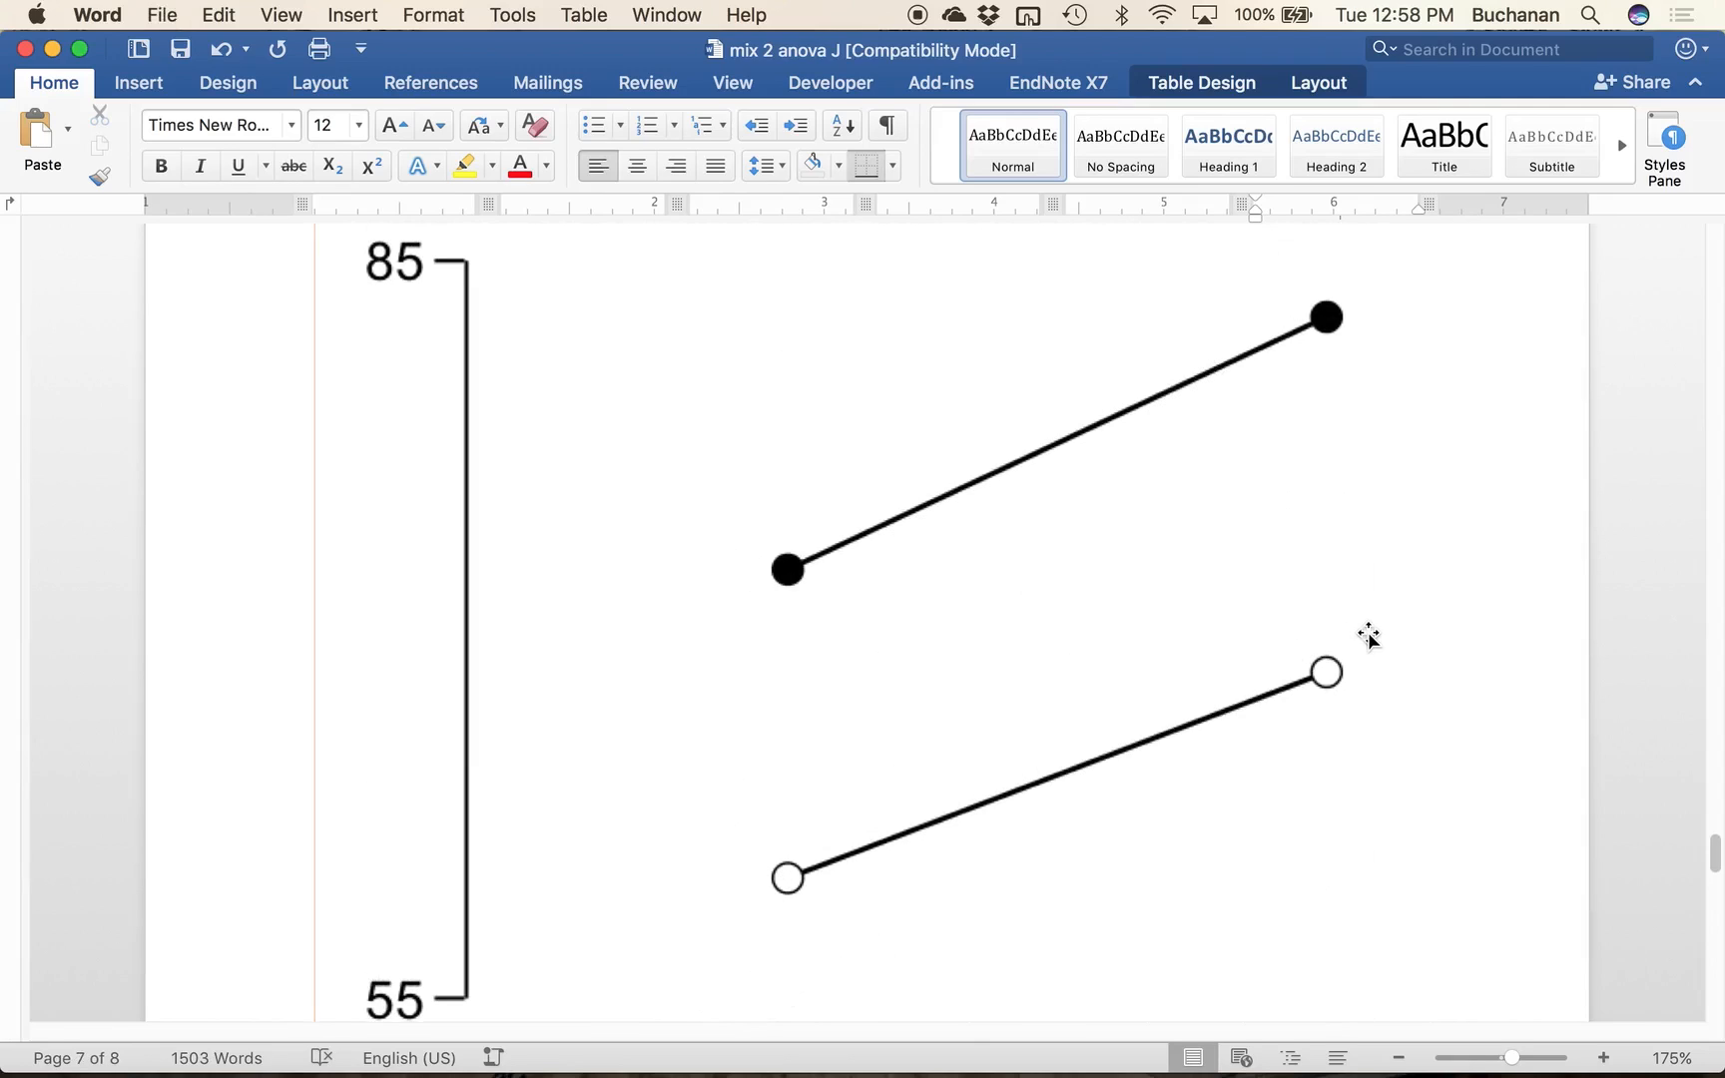
pyautogui.scroll(-20, 1367, 635)
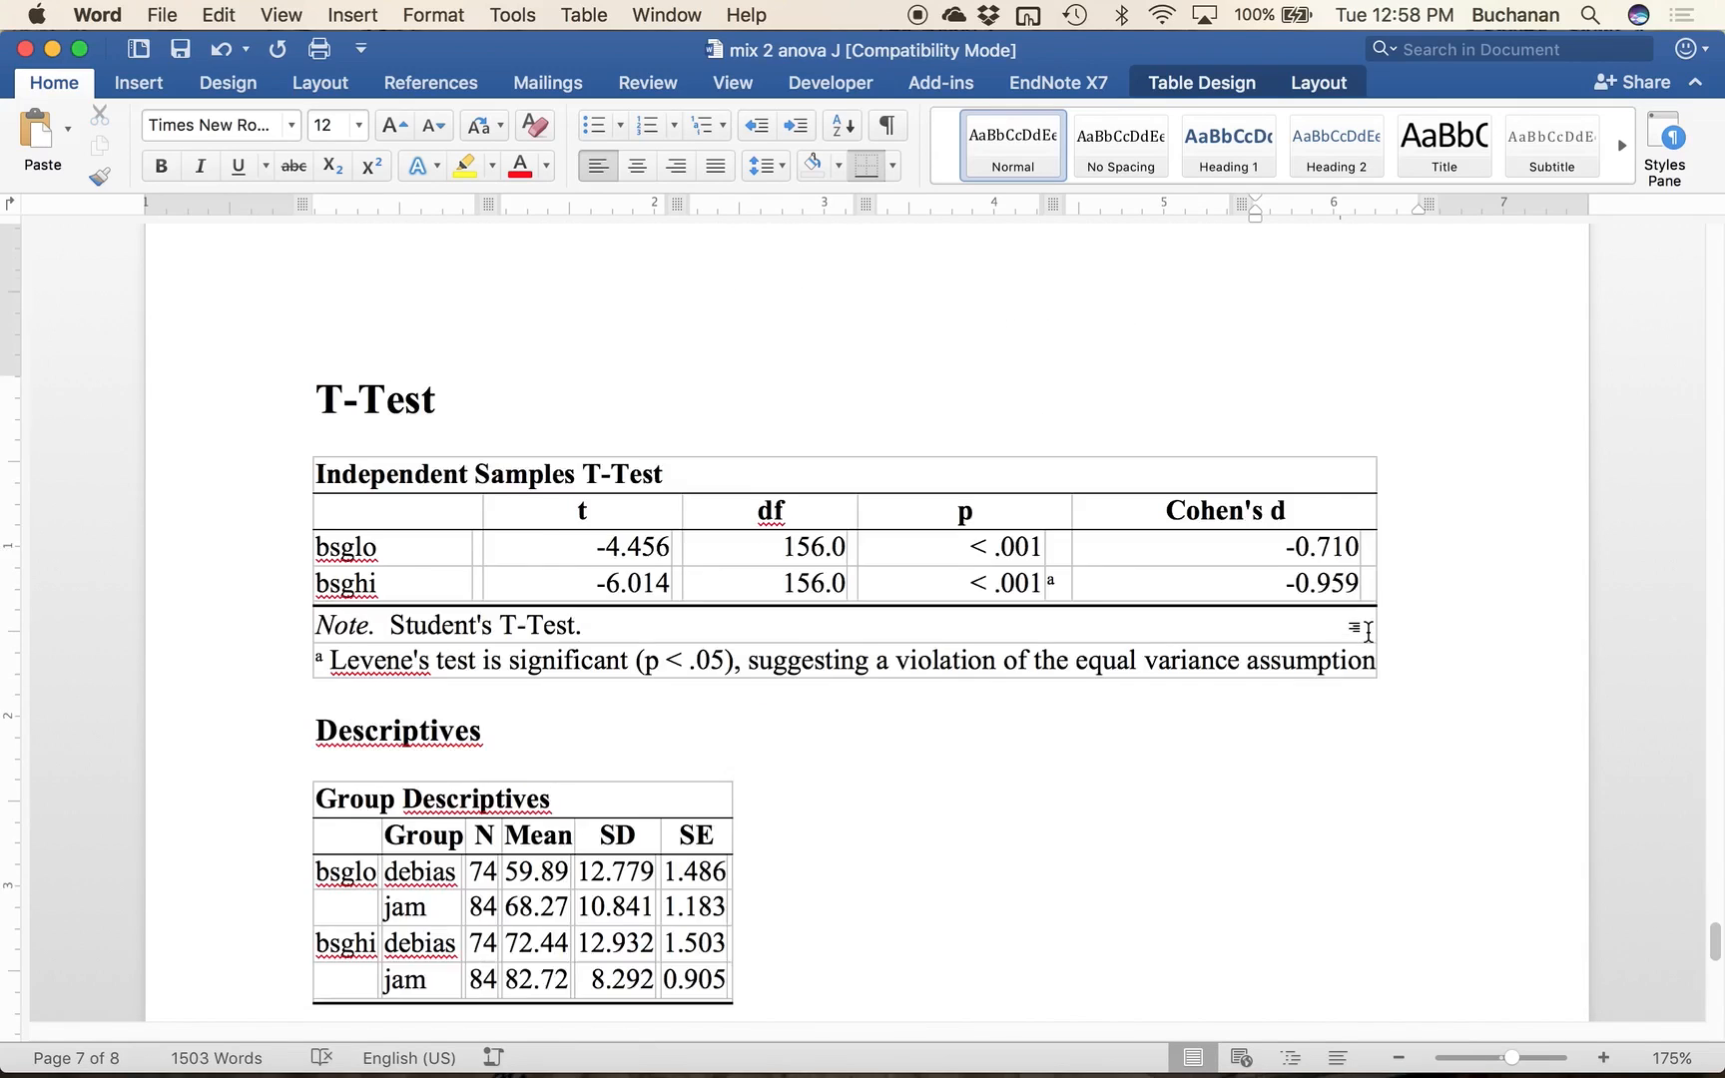
pyautogui.scroll(-3, 1367, 631)
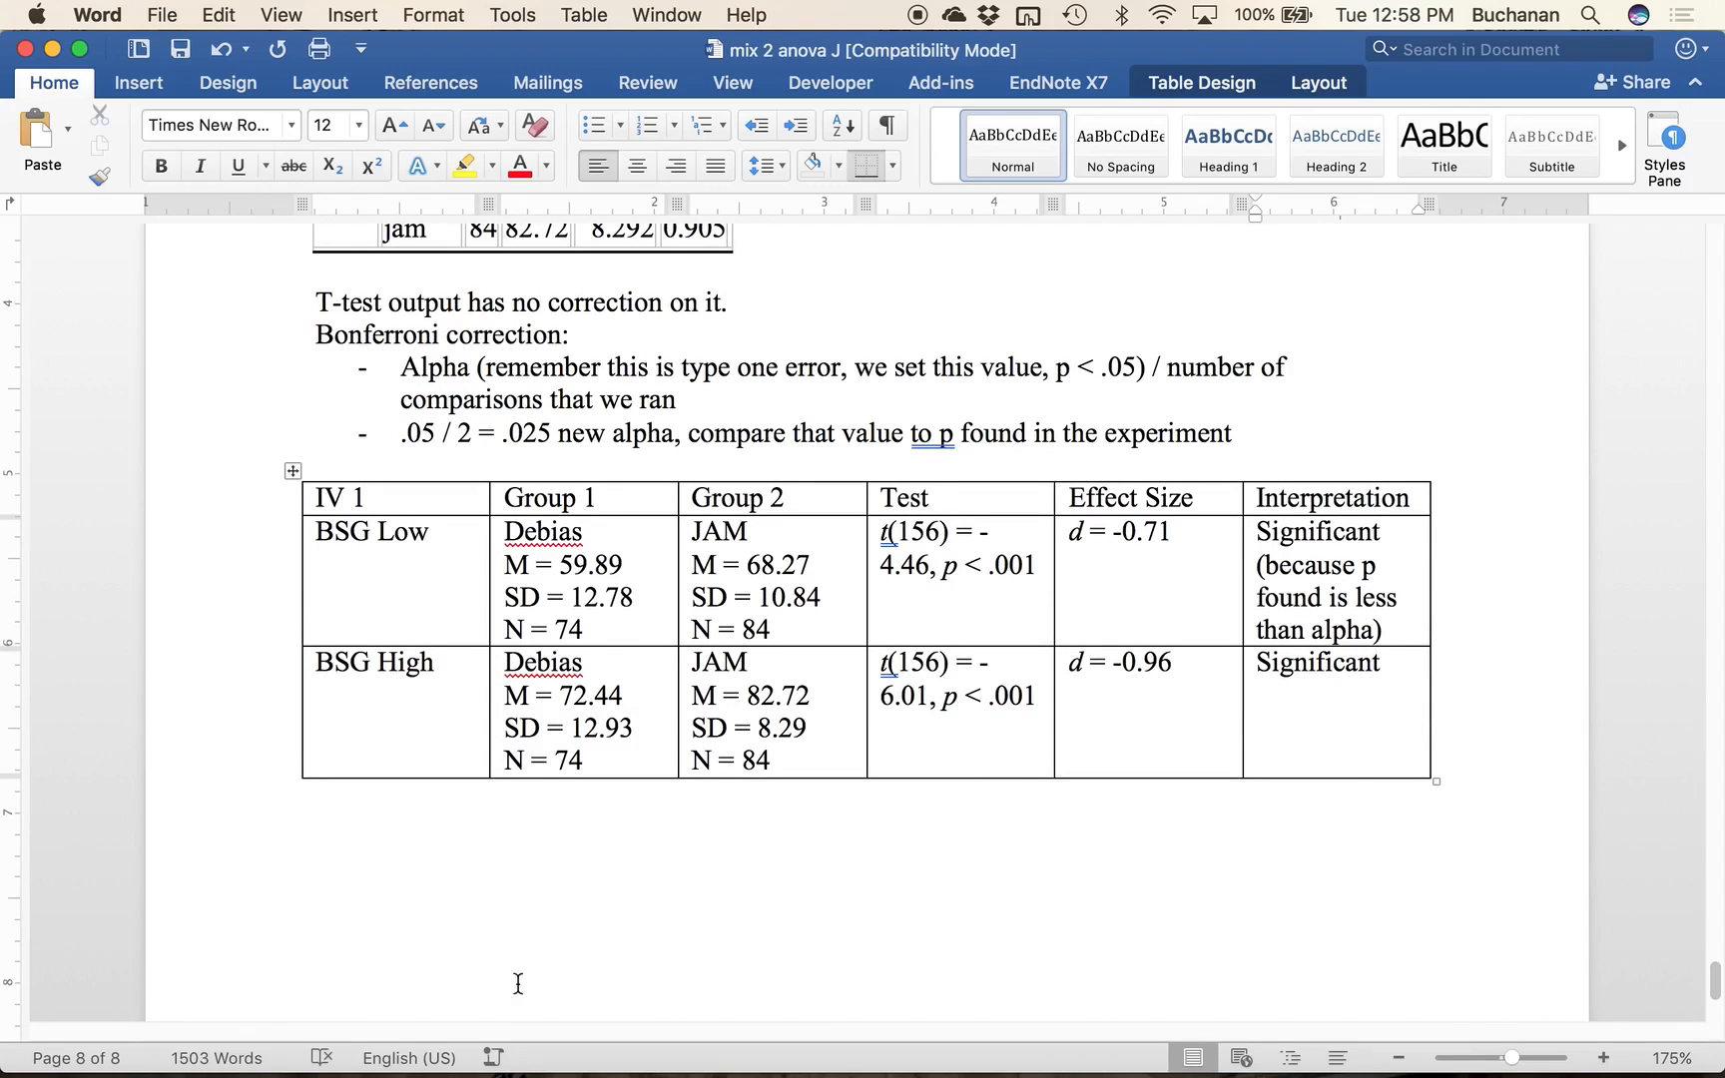
pyautogui.click(460, 848)
pyautogui.scroll(15, 460, 849)
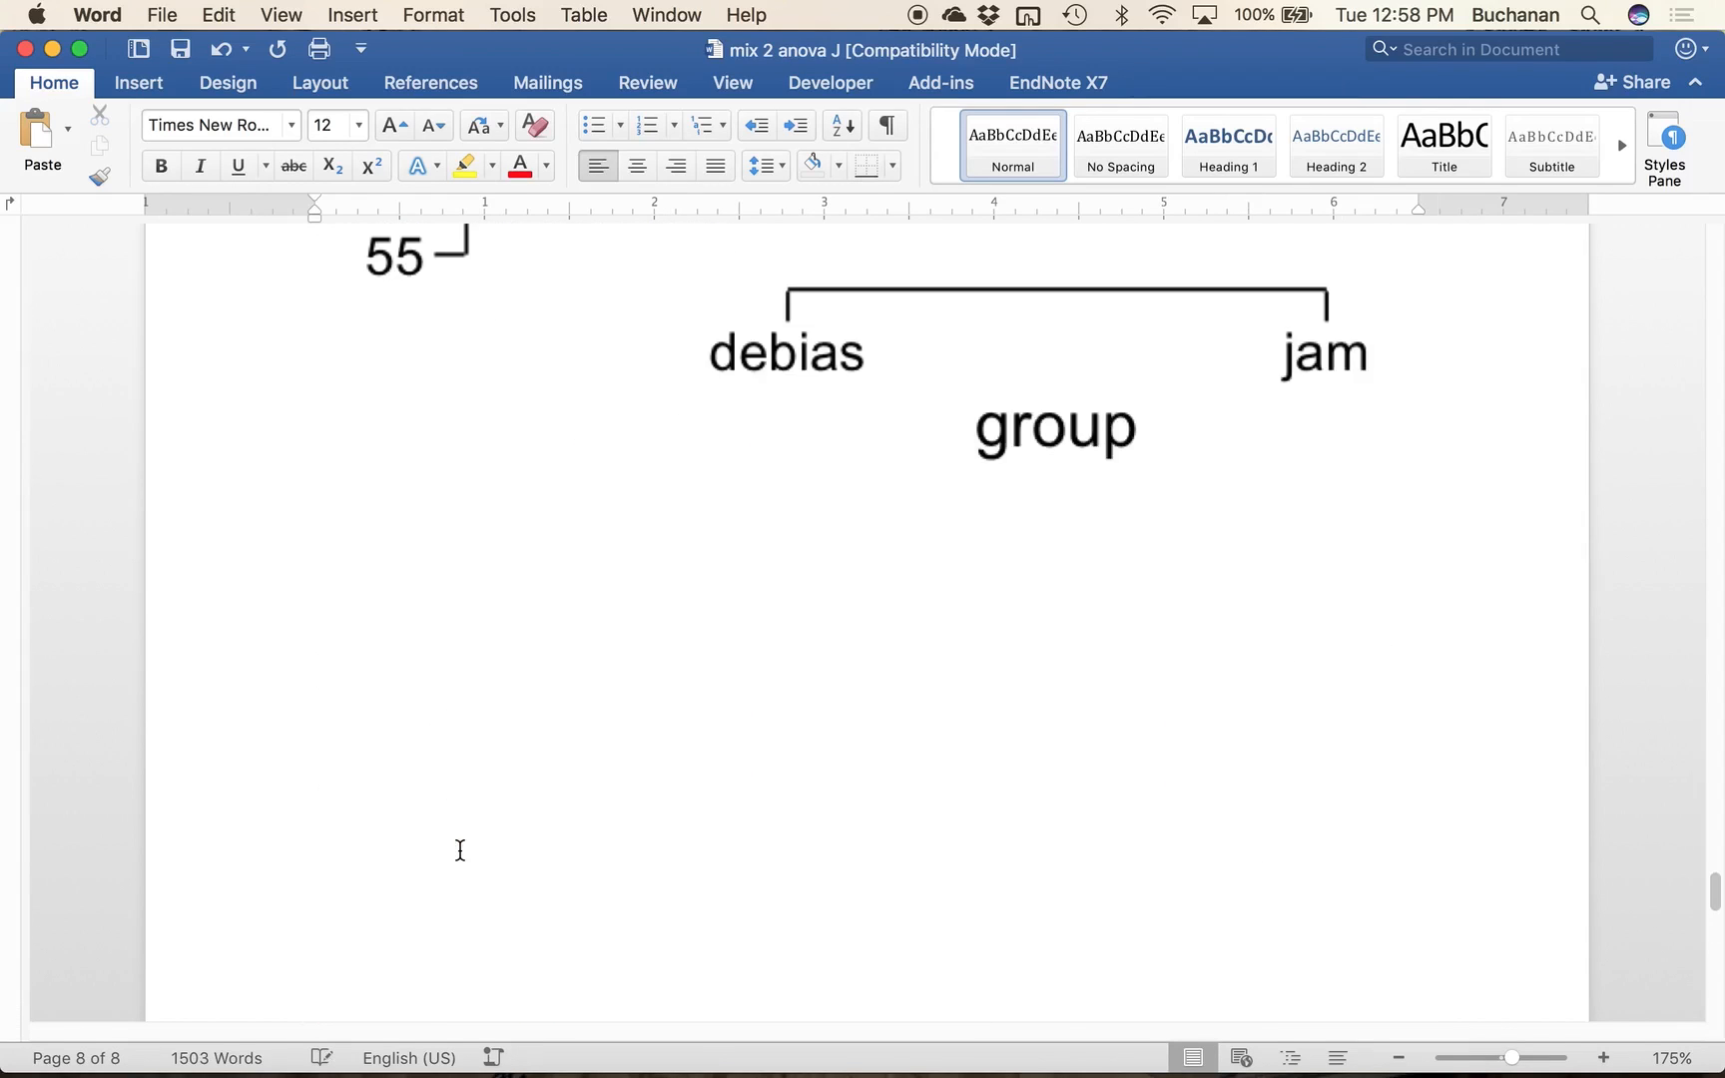
pyautogui.scroll(-10, 460, 848)
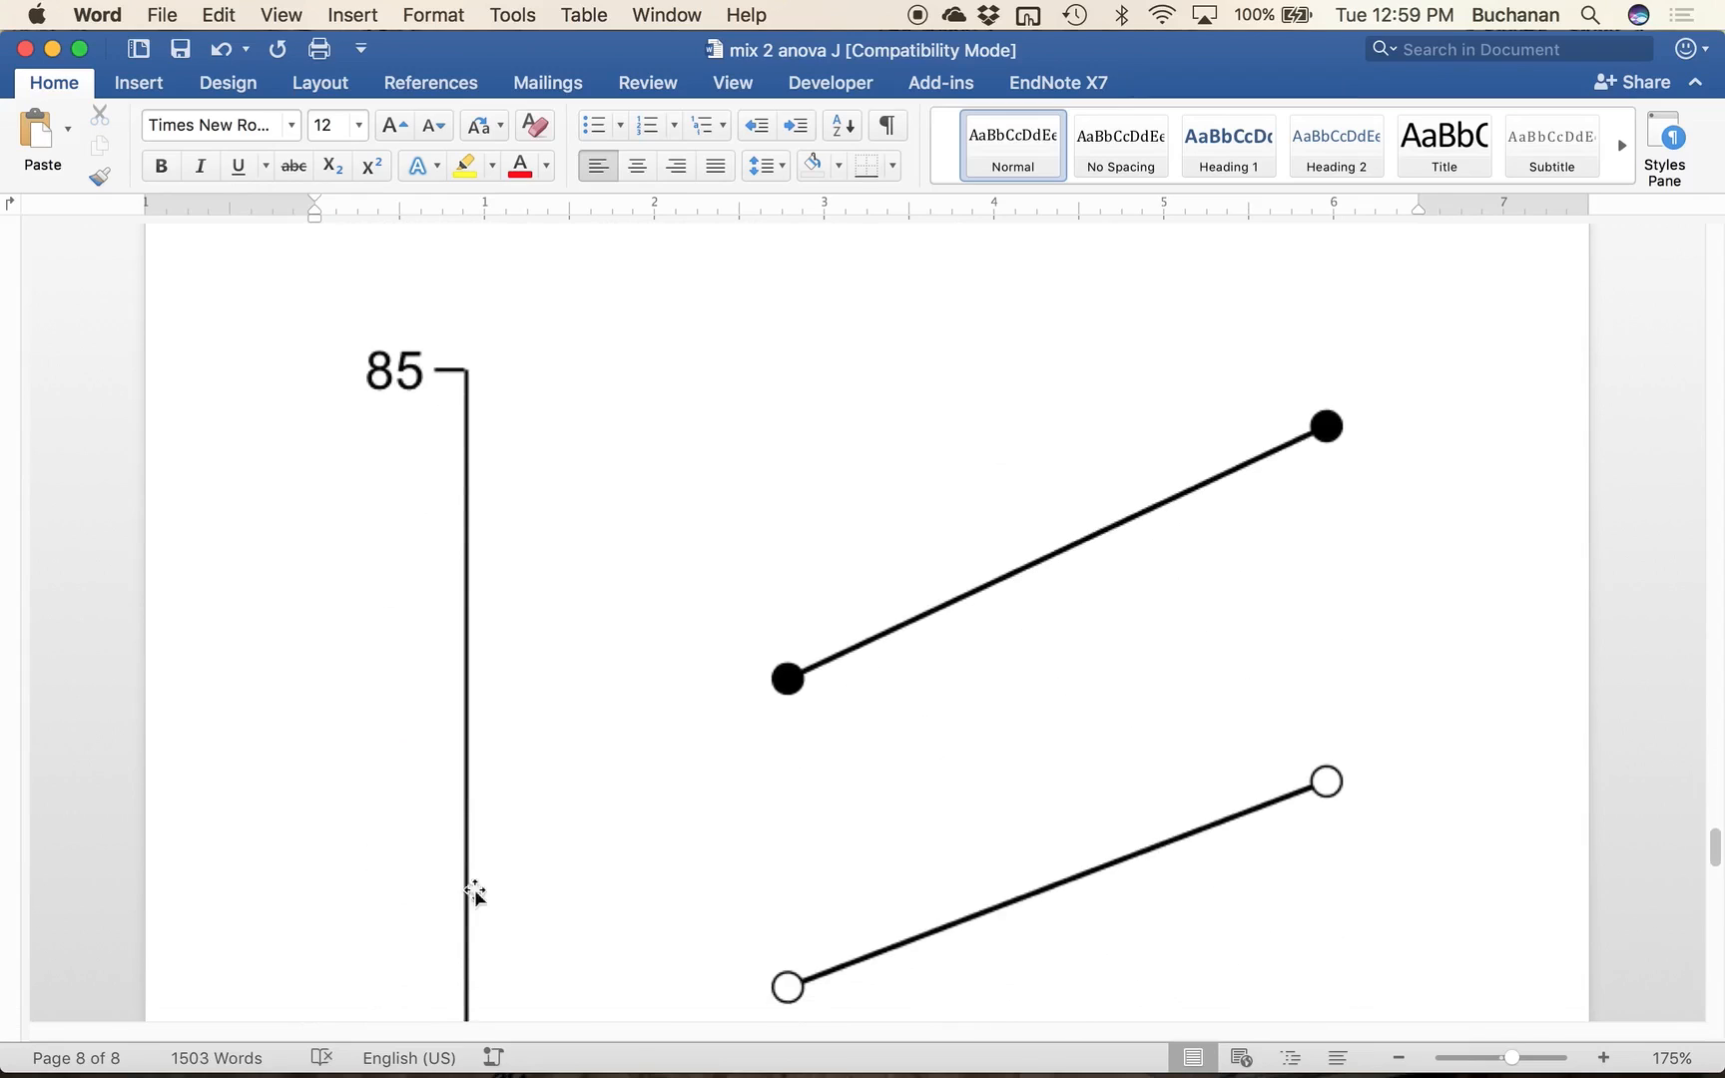
# Step: Start a new line below the dependent t-test write-up in the report with the italic label "Figure 1."
pyautogui.scroll(-5, 570, 592)
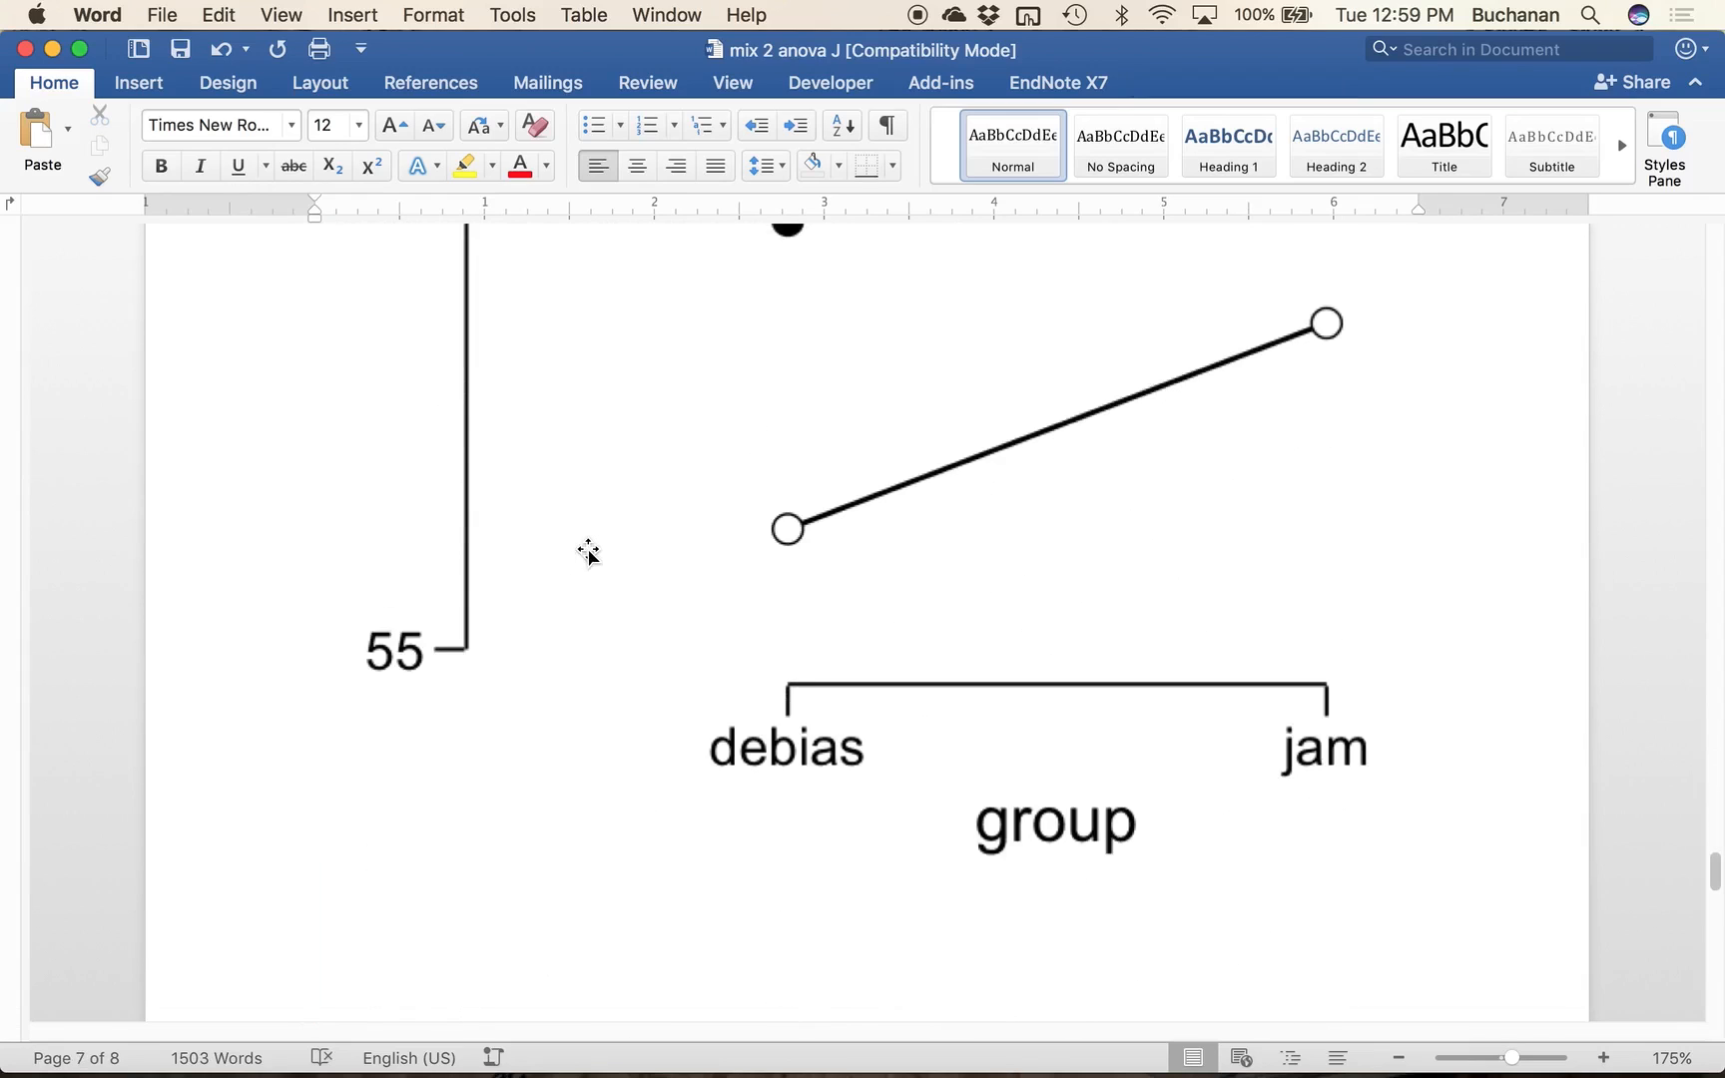
pyautogui.scroll(12, 588, 552)
pyautogui.scroll(-3, 588, 552)
pyautogui.scroll(1, 588, 551)
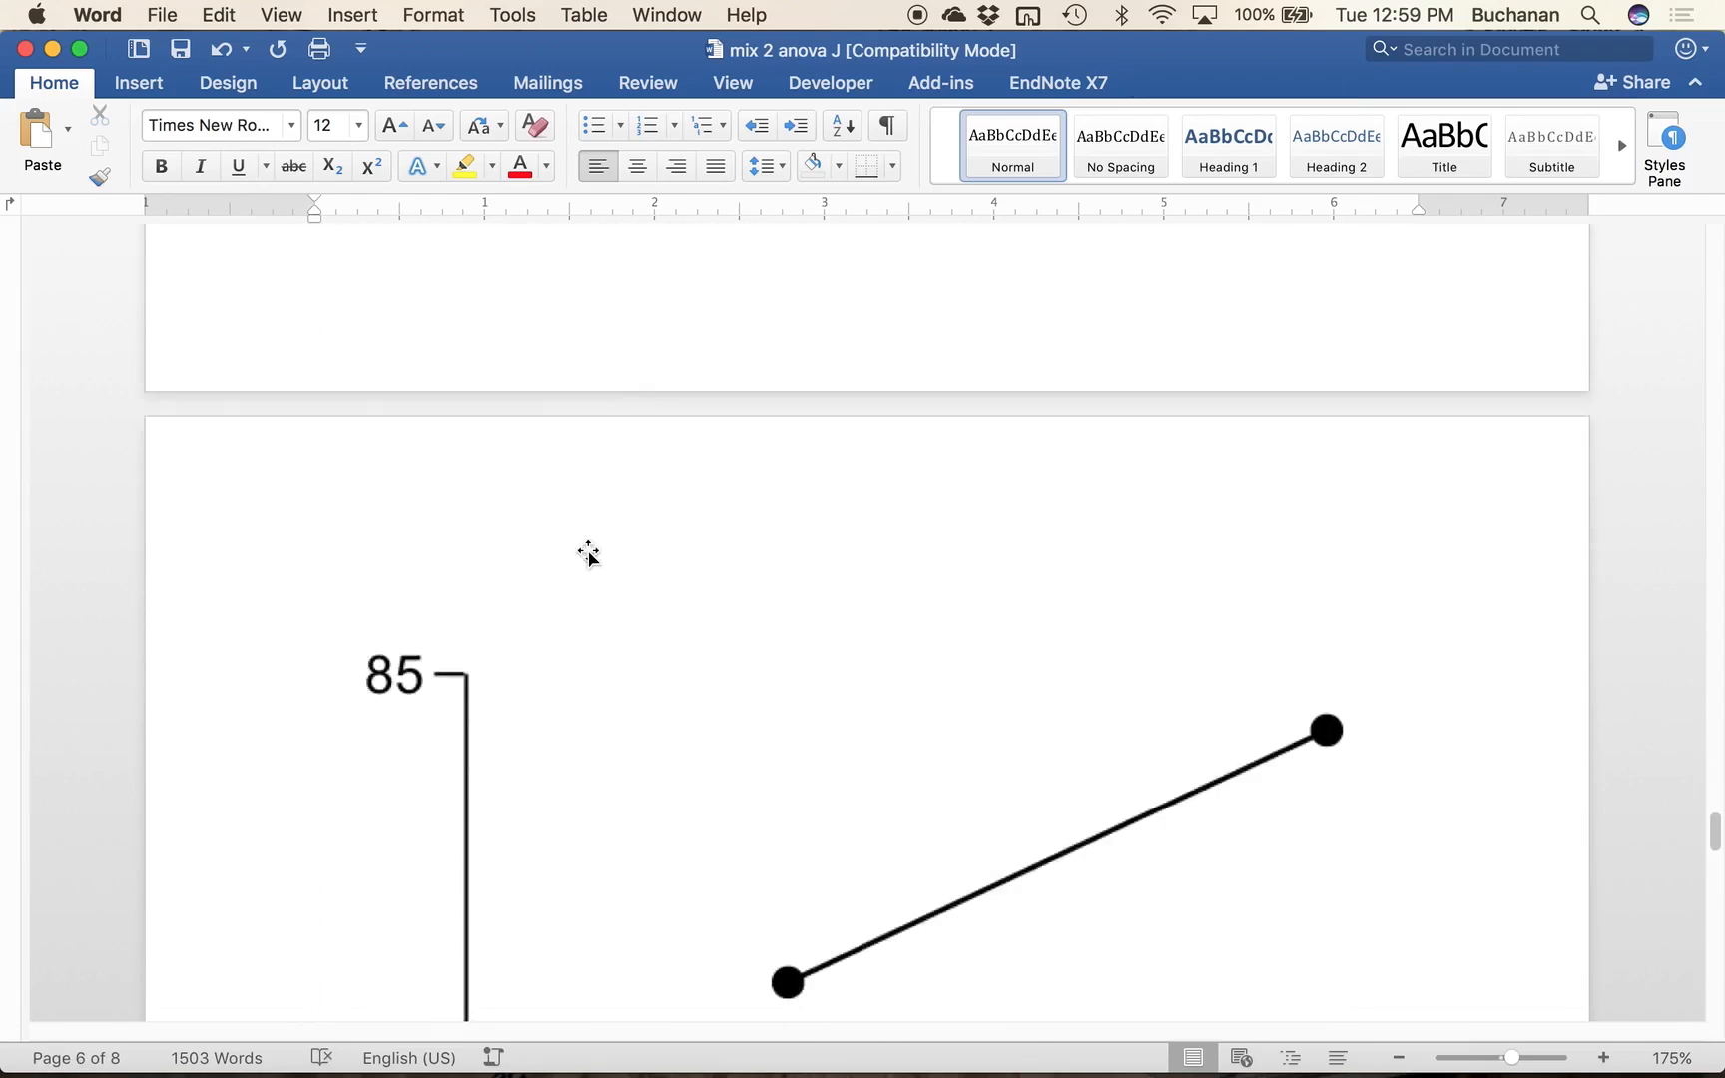
pyautogui.scroll(15, 588, 552)
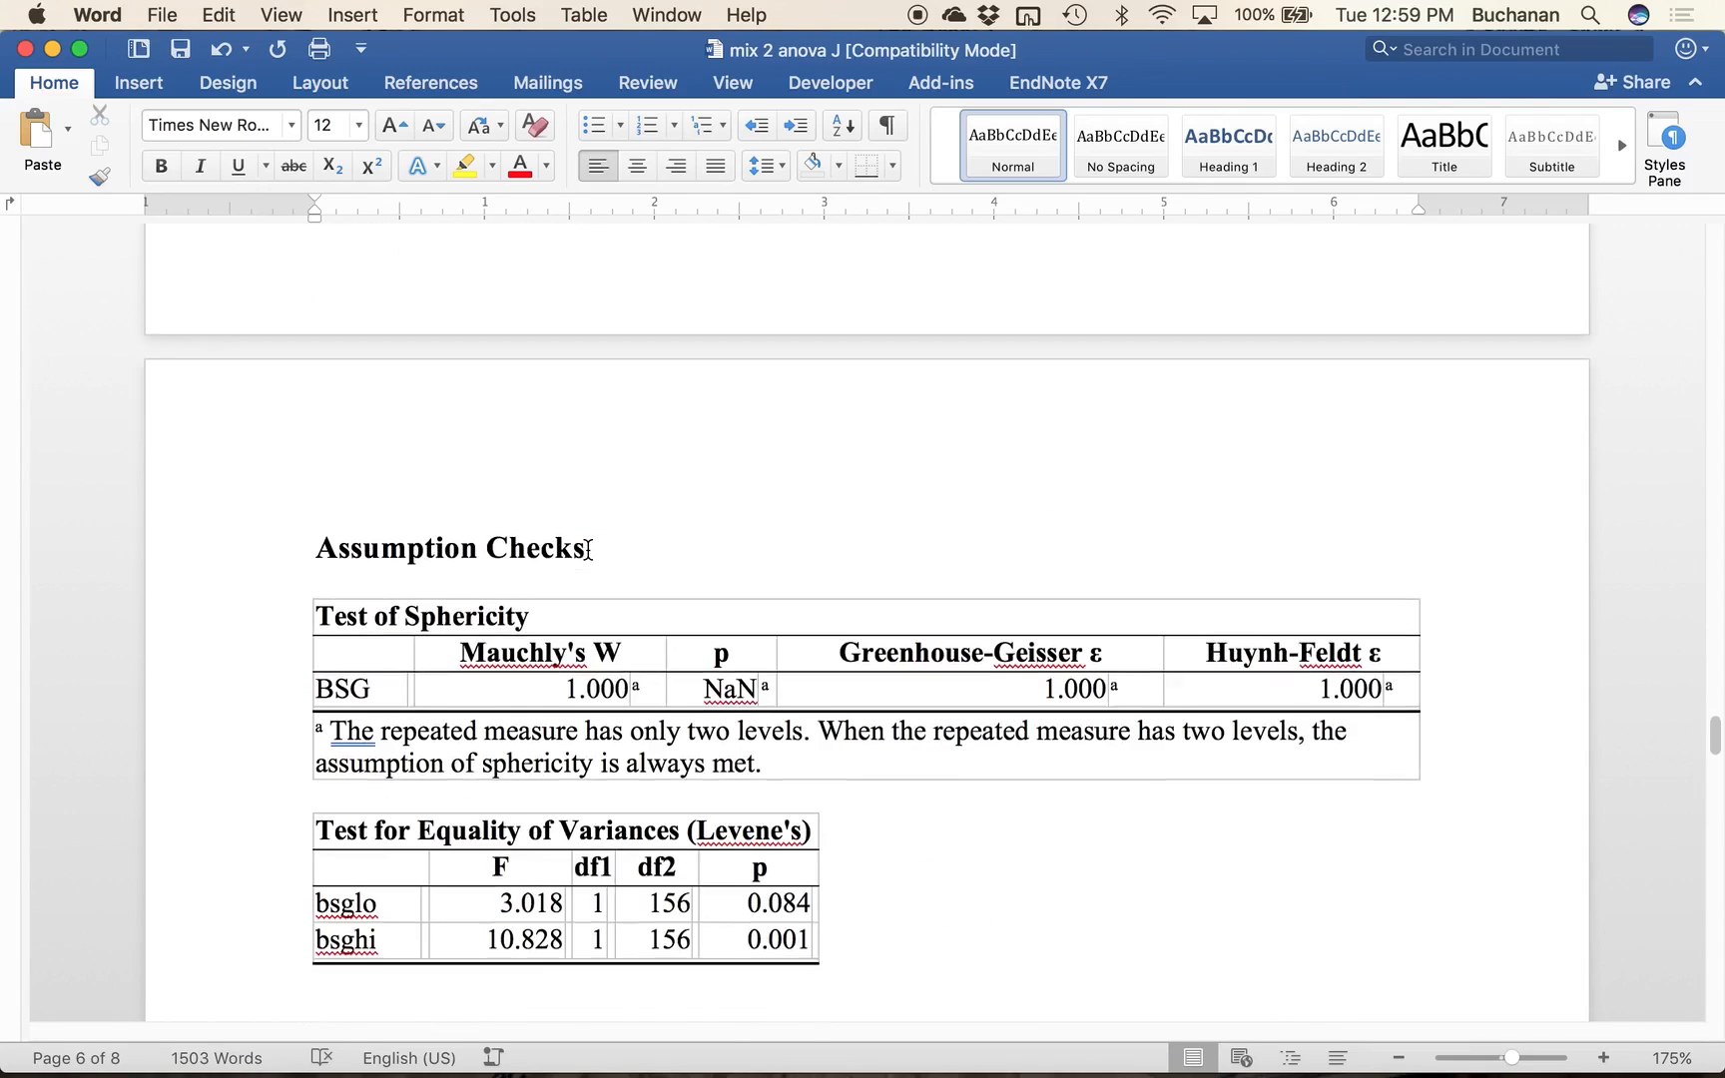
pyautogui.scroll(18, 588, 549)
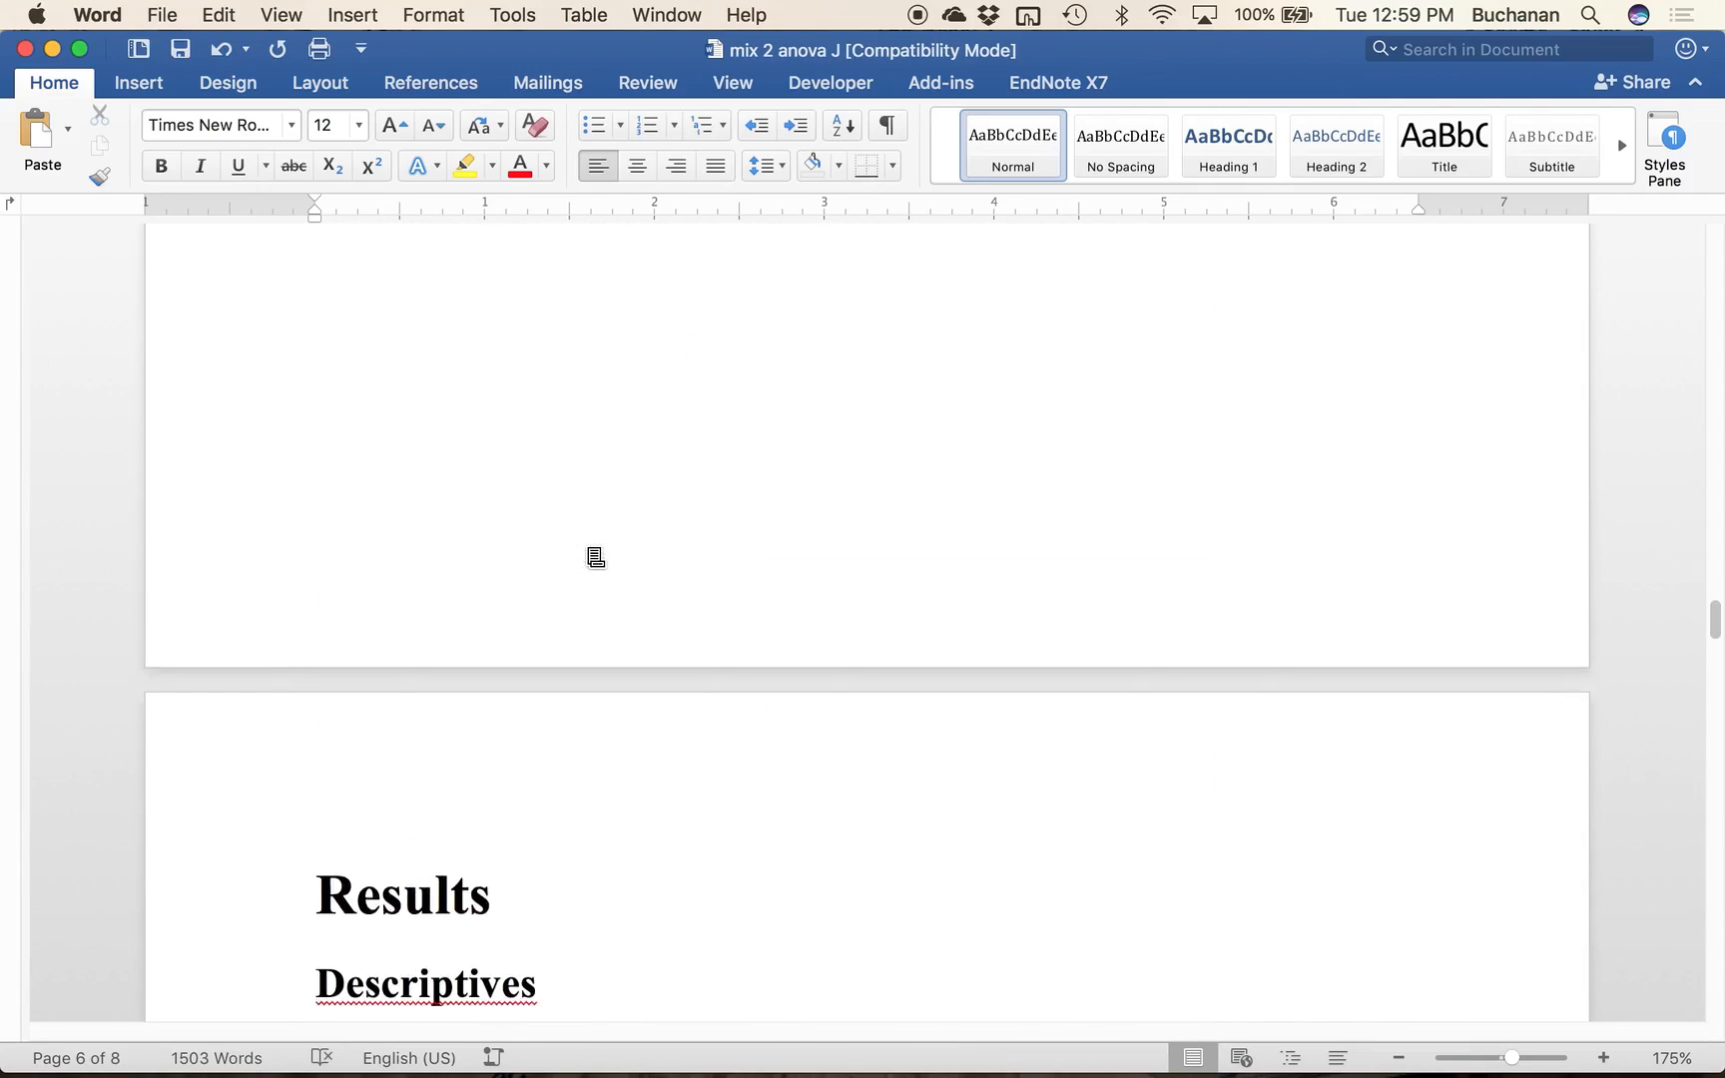
pyautogui.scroll(20, 591, 552)
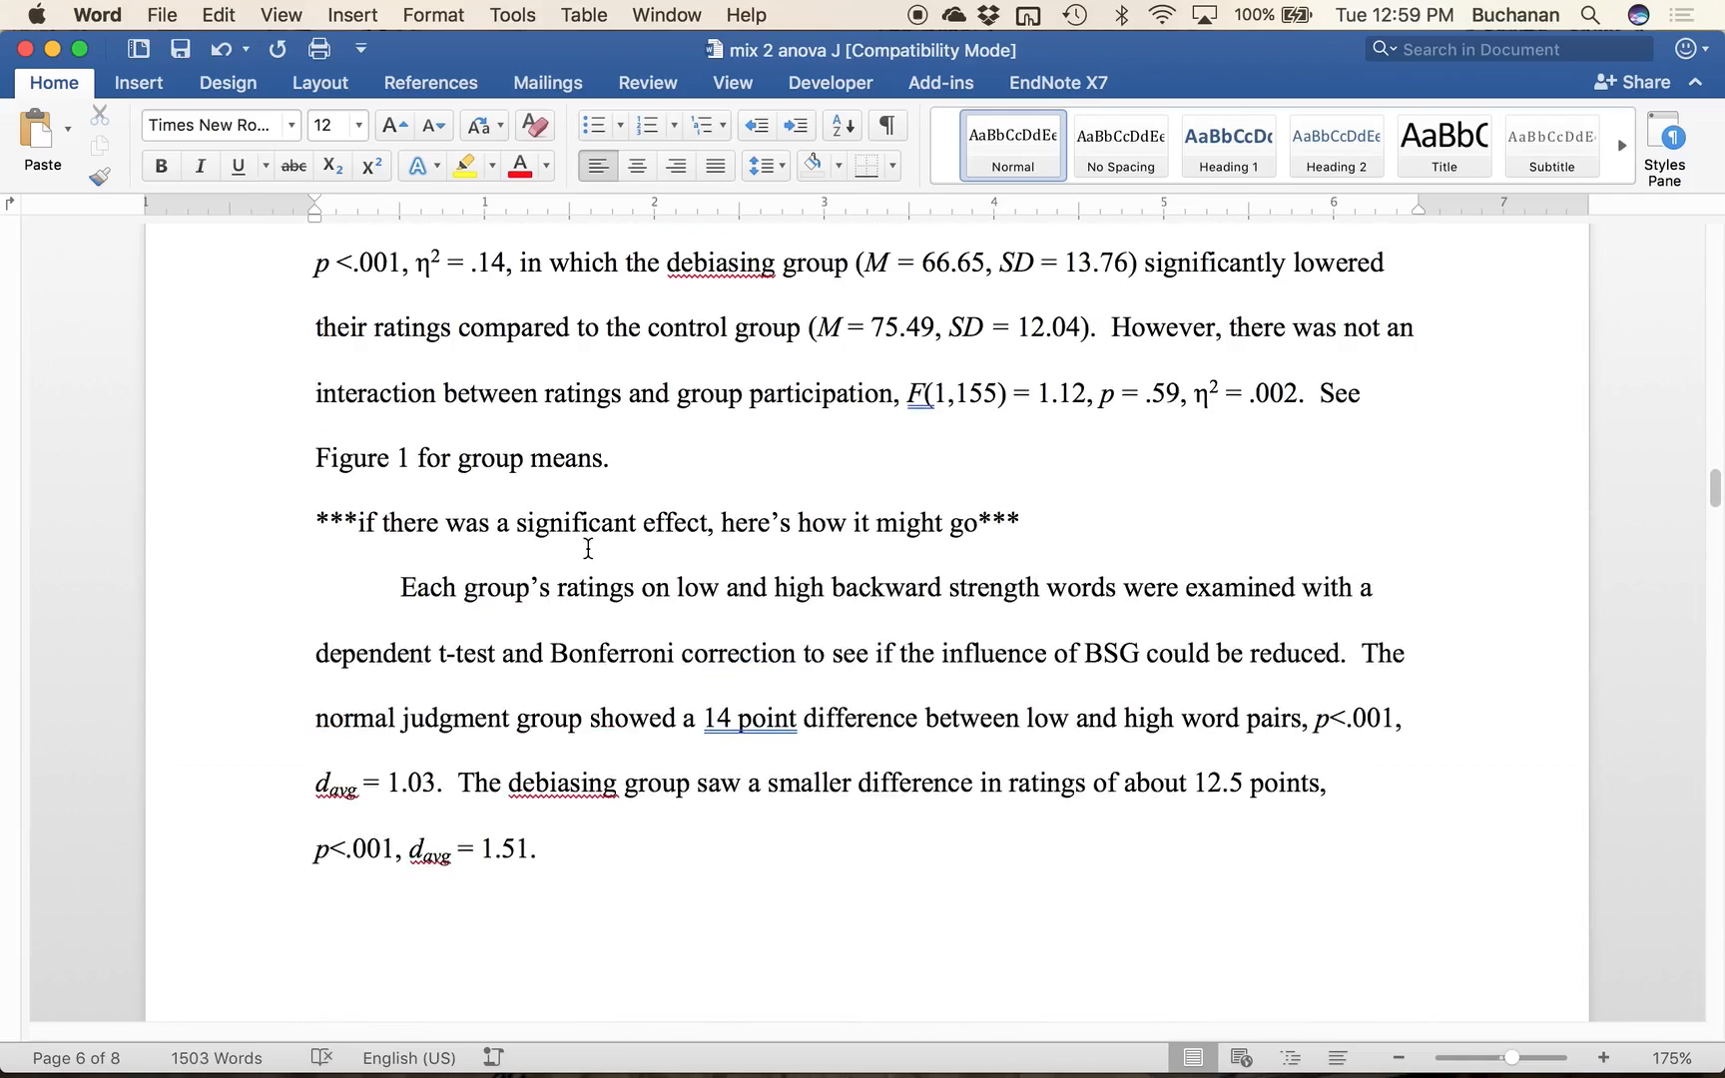
pyautogui.scroll(18, 588, 548)
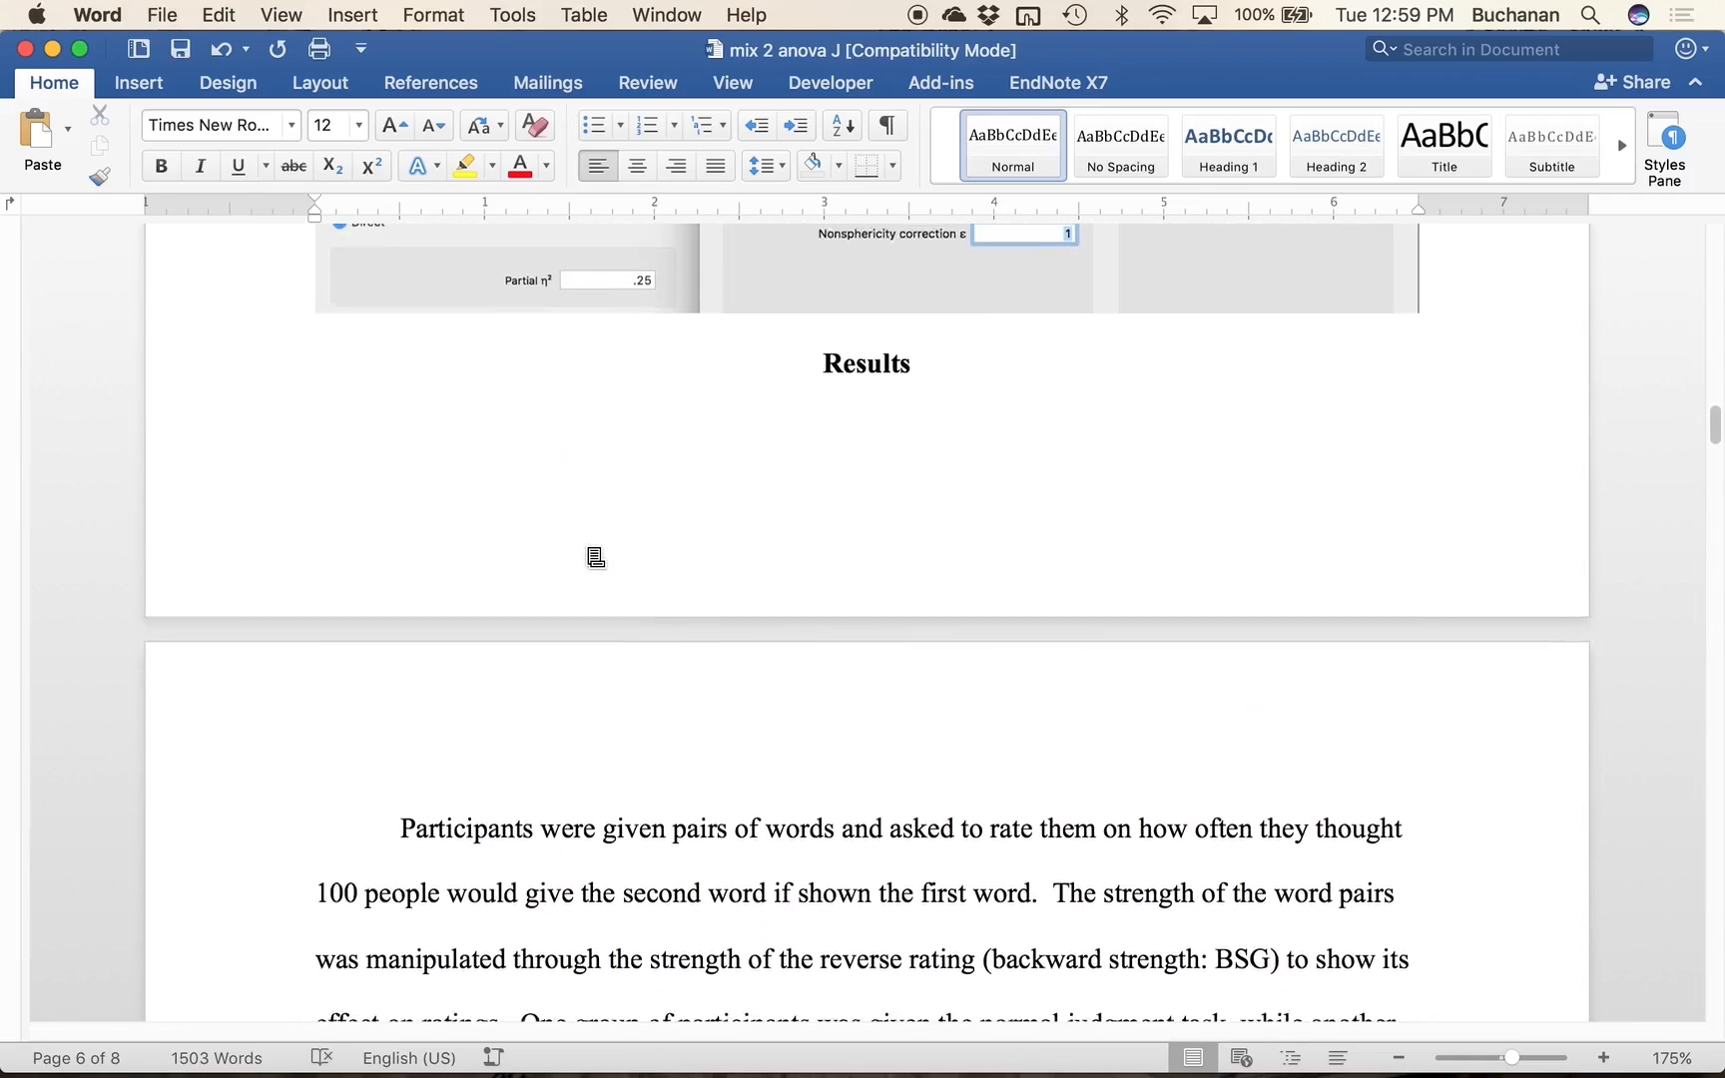
pyautogui.scroll(-15, 596, 557)
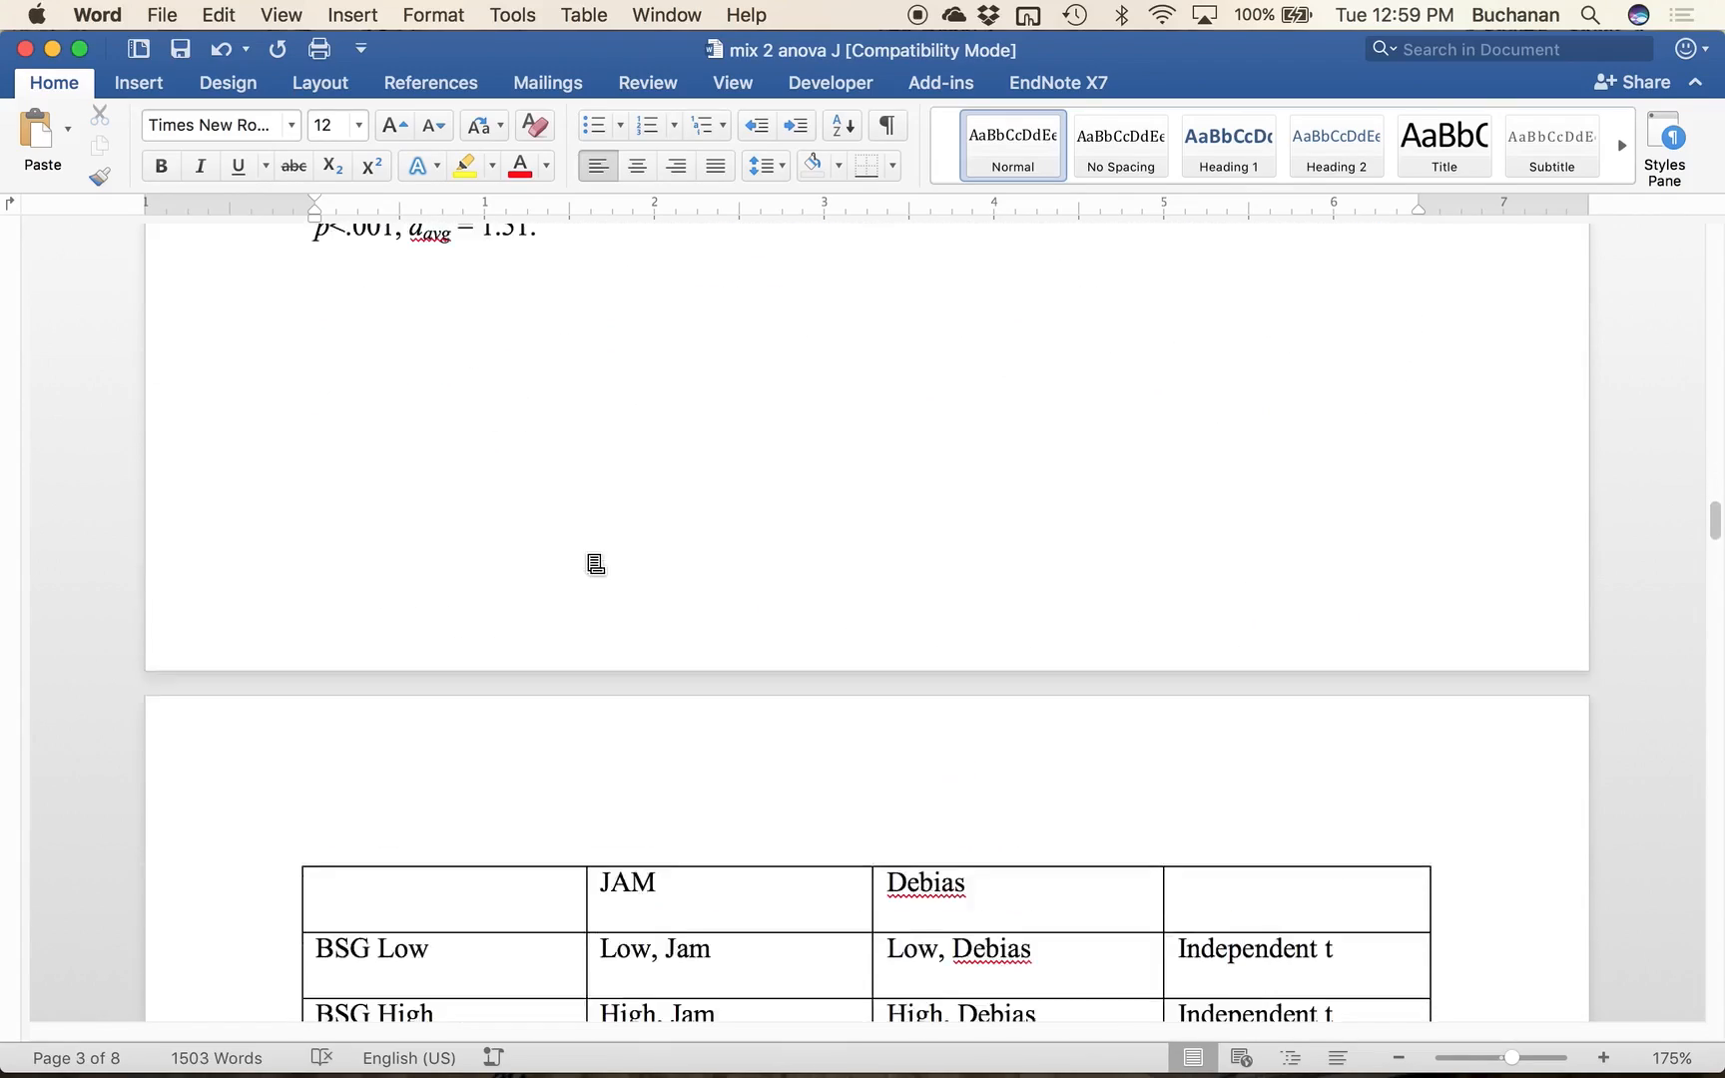
pyautogui.scroll(2, 588, 555)
pyautogui.doubleClick(629, 470)
pyautogui.click(455, 399)
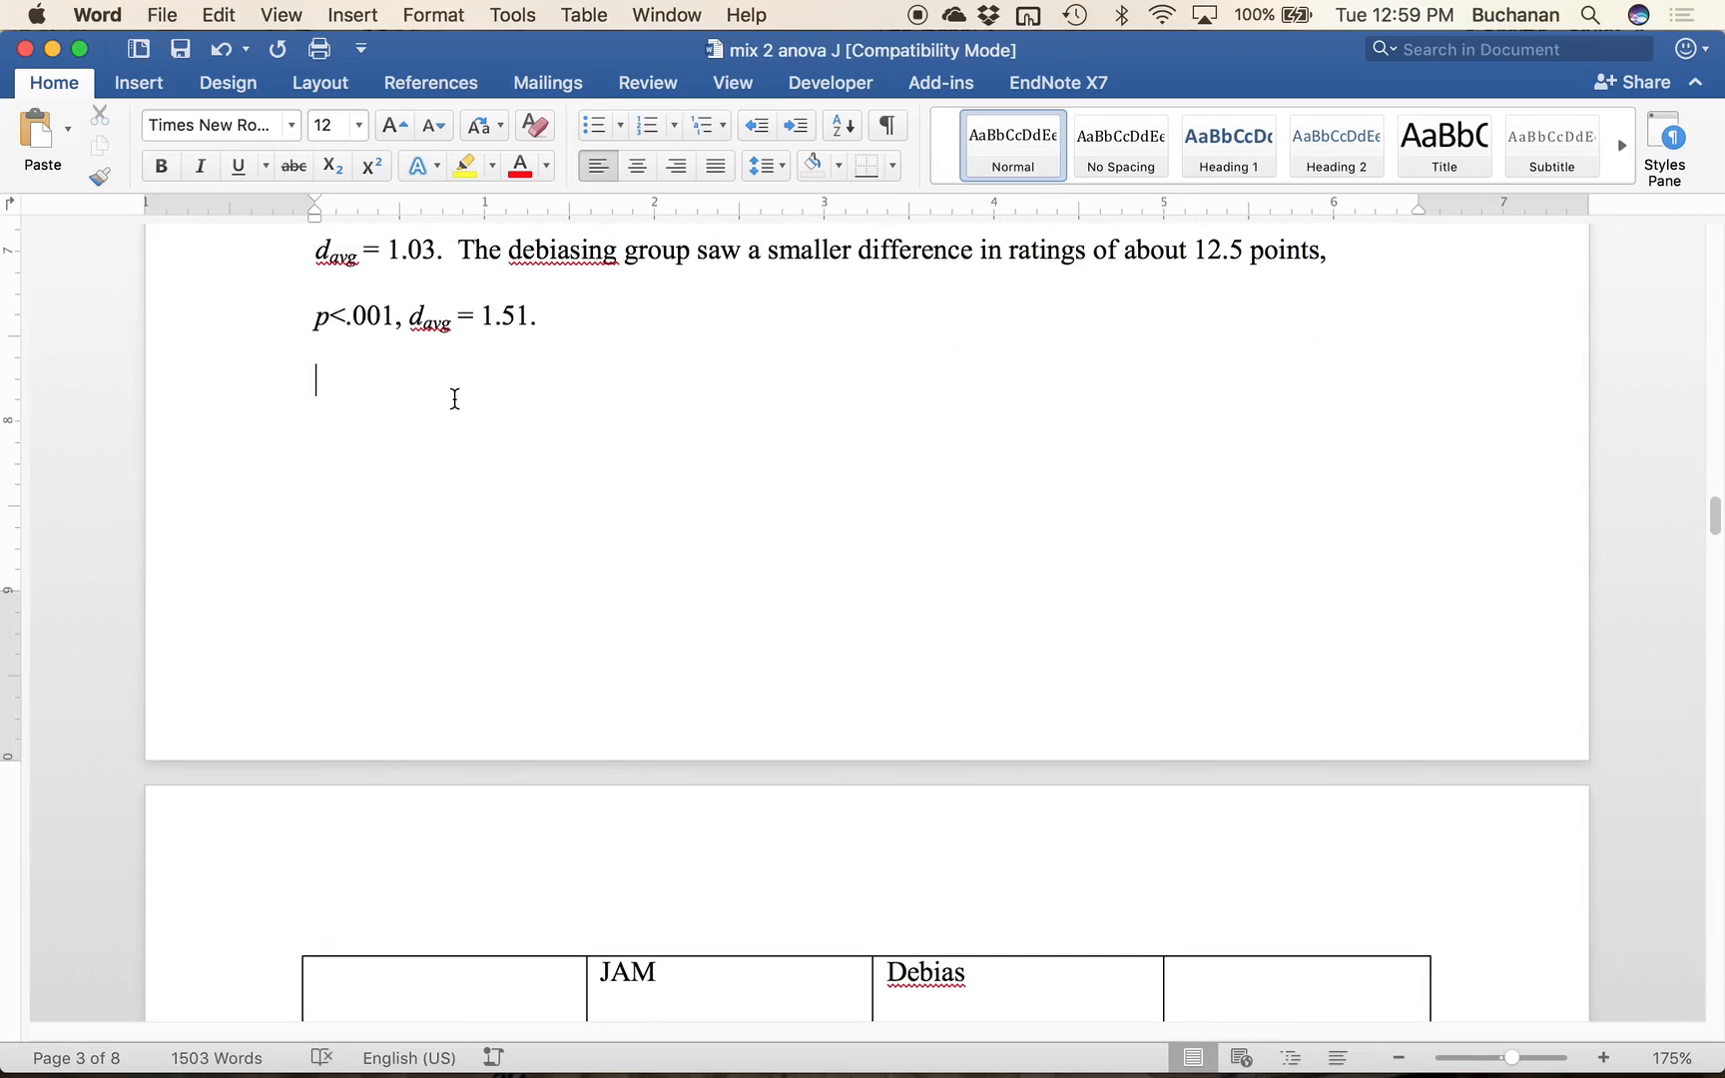
pyautogui.press('super+i')
pyautogui.write('F')
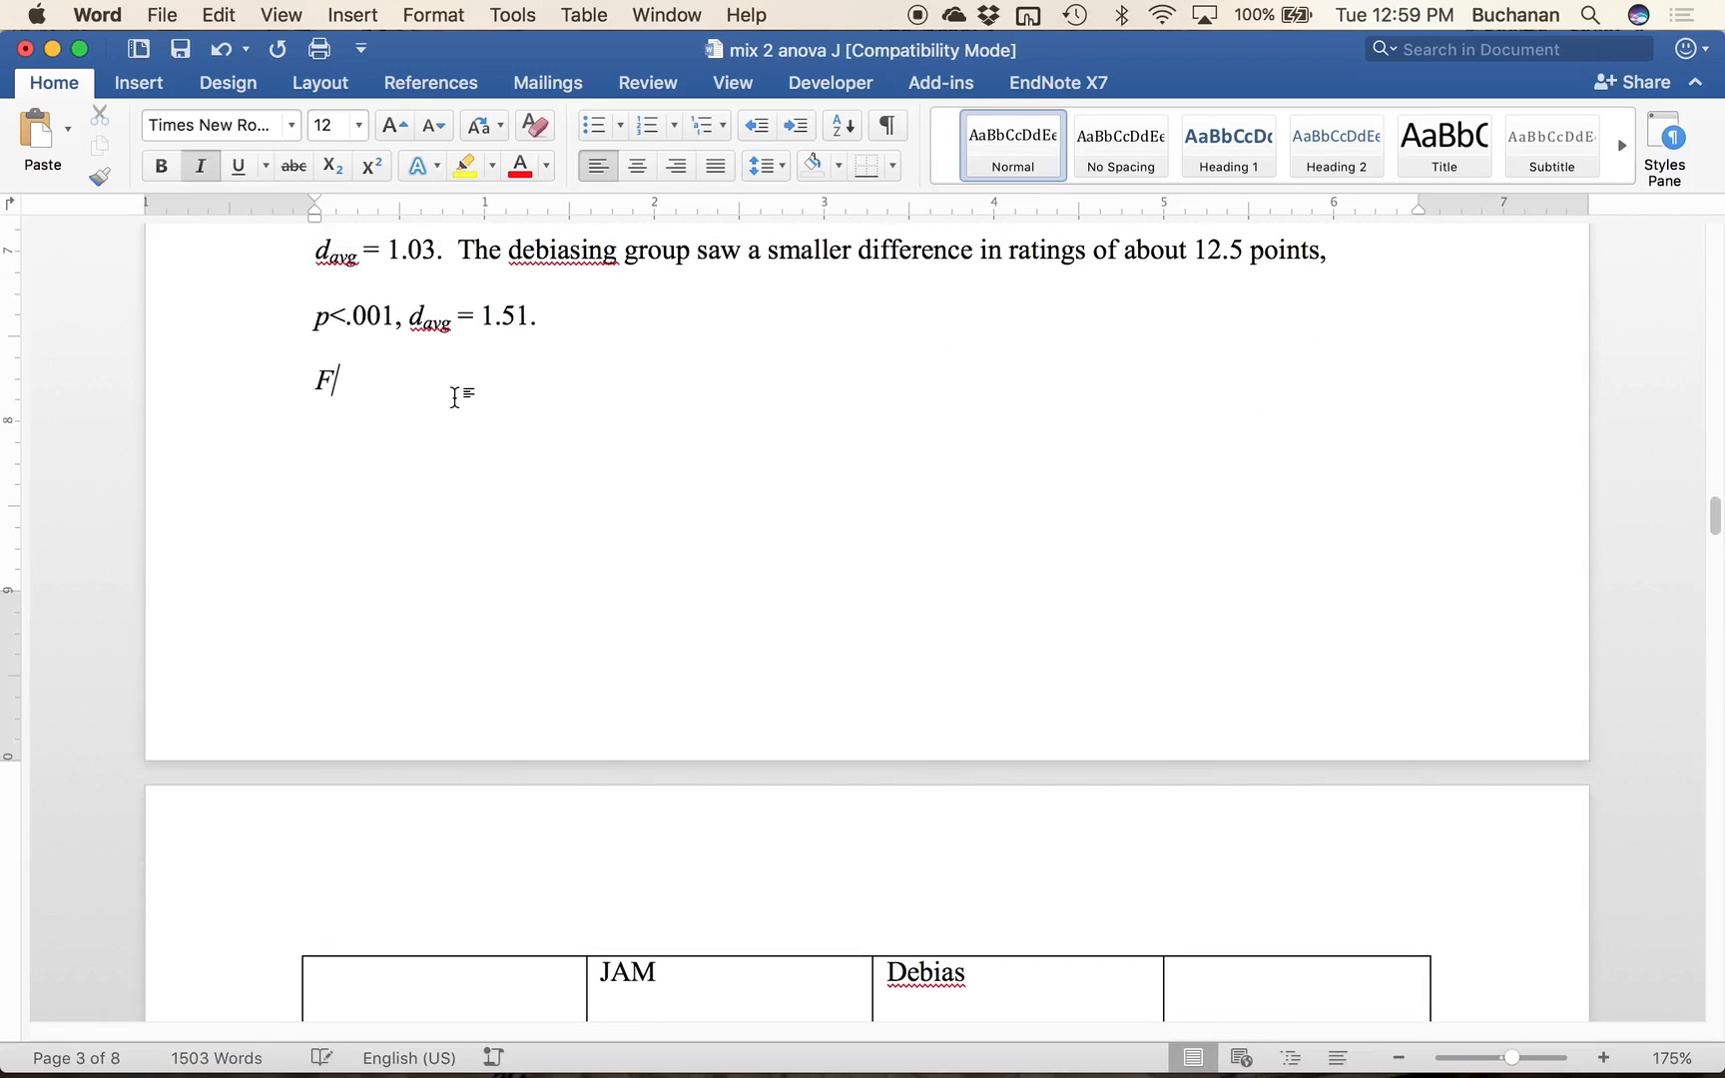
pyautogui.write('igure 1.')
pyautogui.press('super+i')
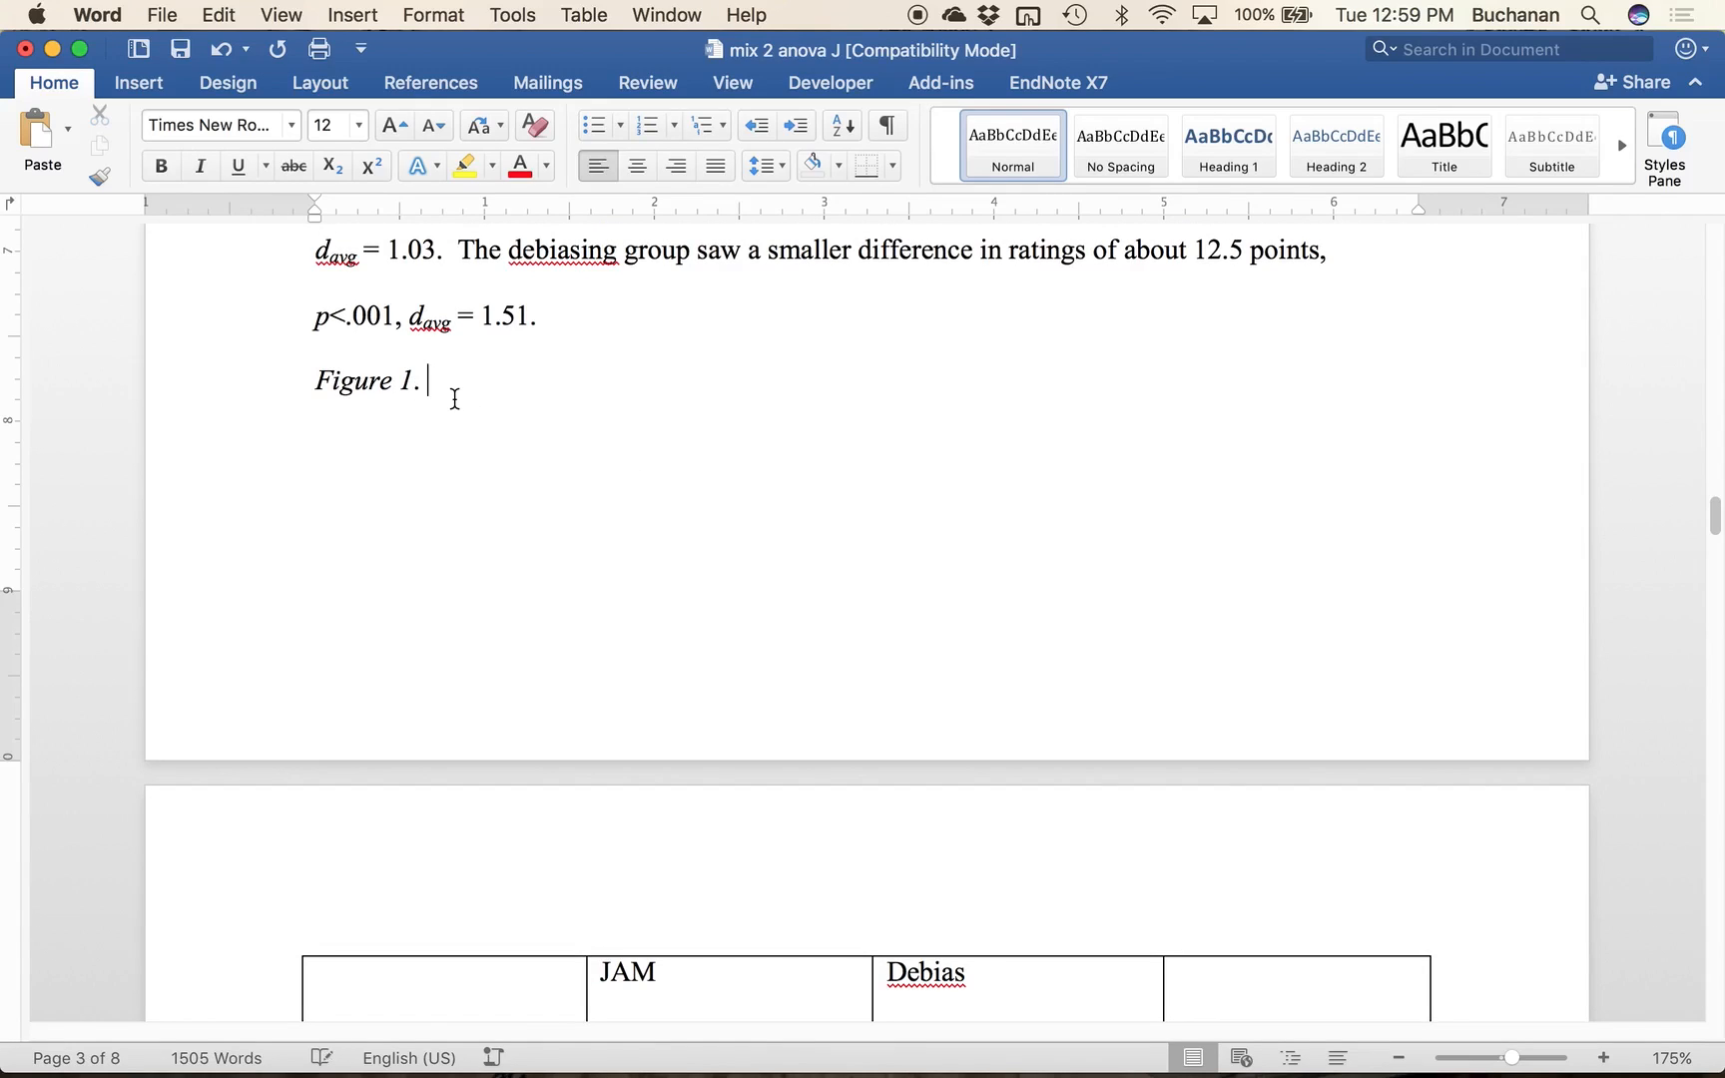
# Step: Complete the figure caption with "Means and one standard deviation error bars for each condition in the experiment." and save the document
pyautogui.write('Means and one s')
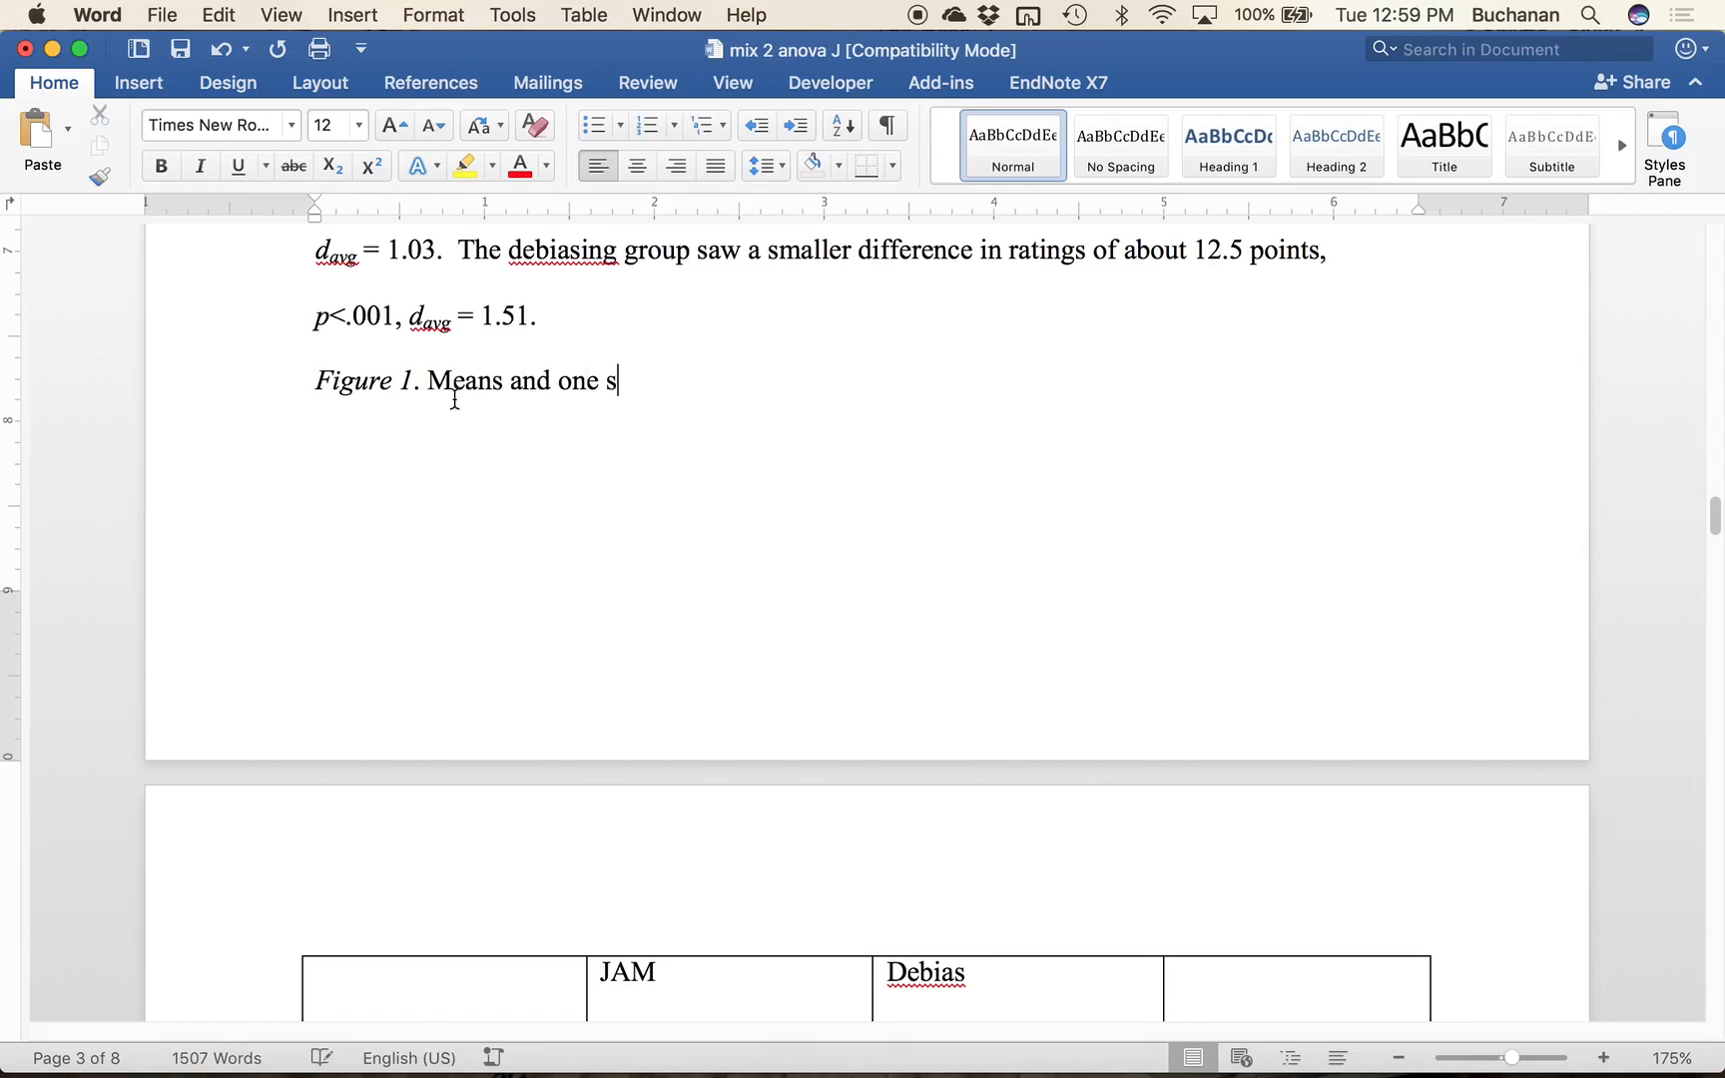
pyautogui.write('tandard de')
pyautogui.press('BackSpace')
pyautogui.write('devi')
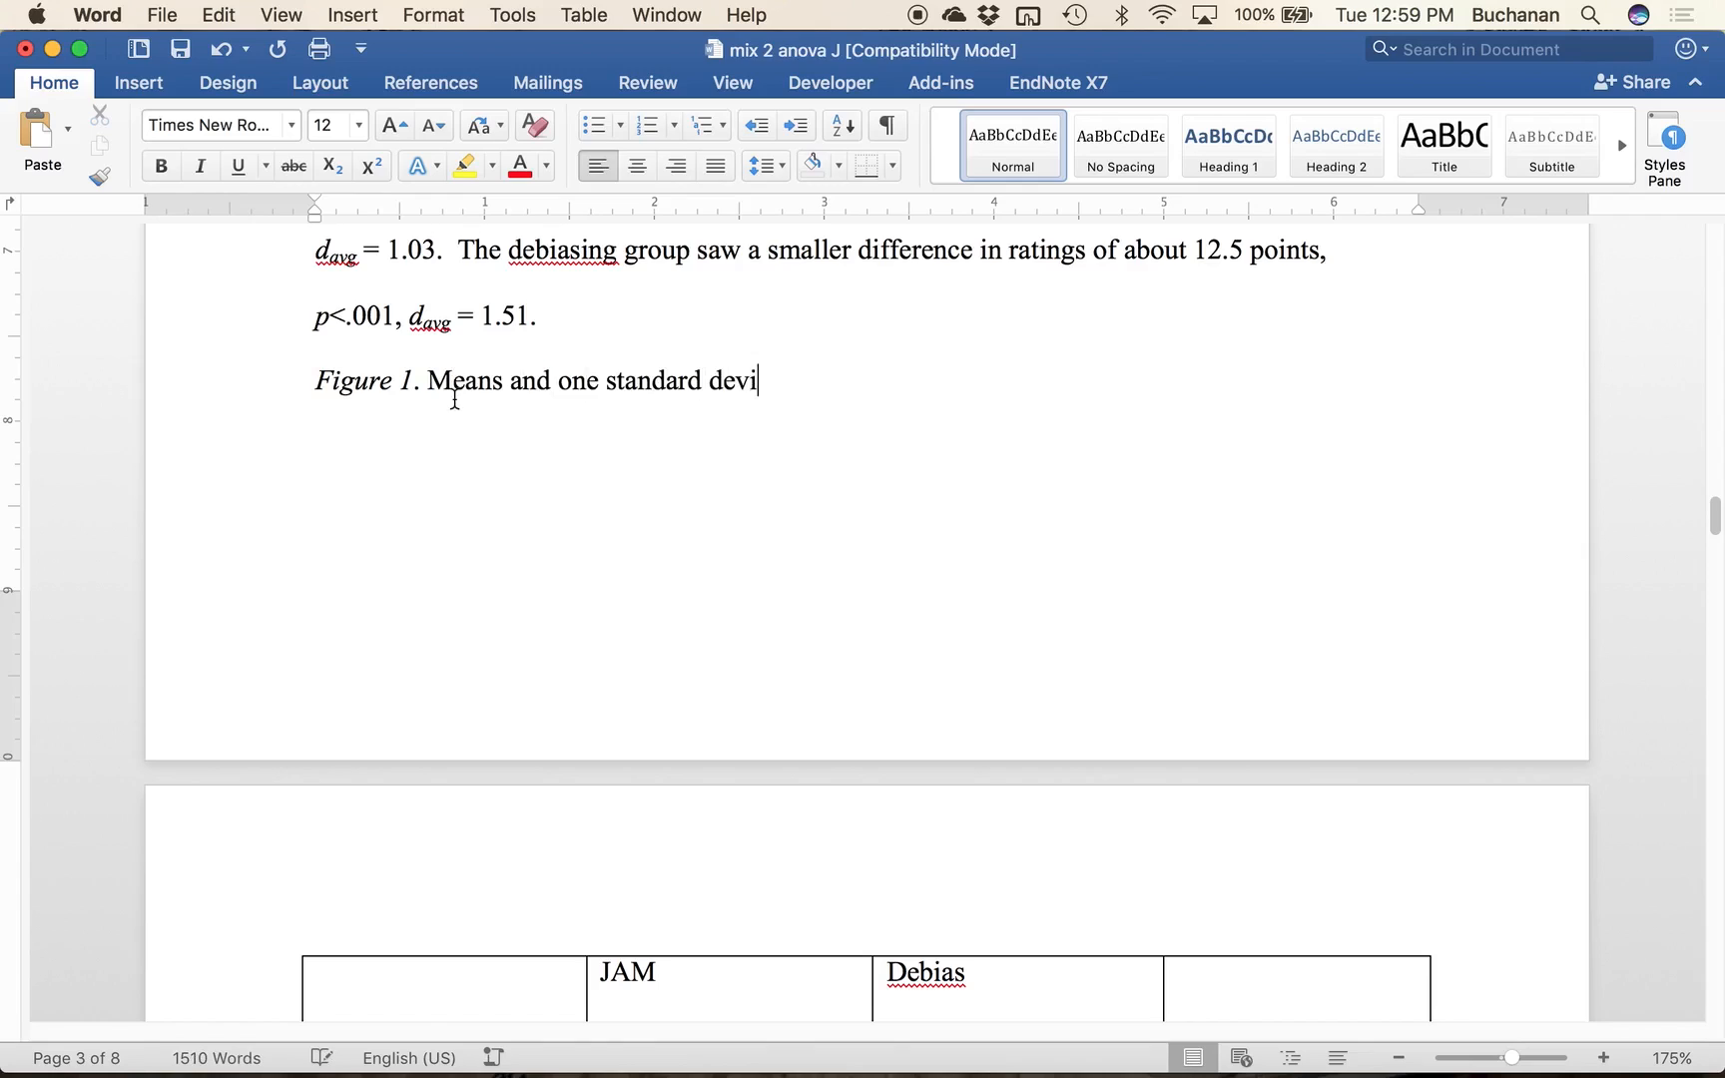
pyautogui.write('ation error bars ')
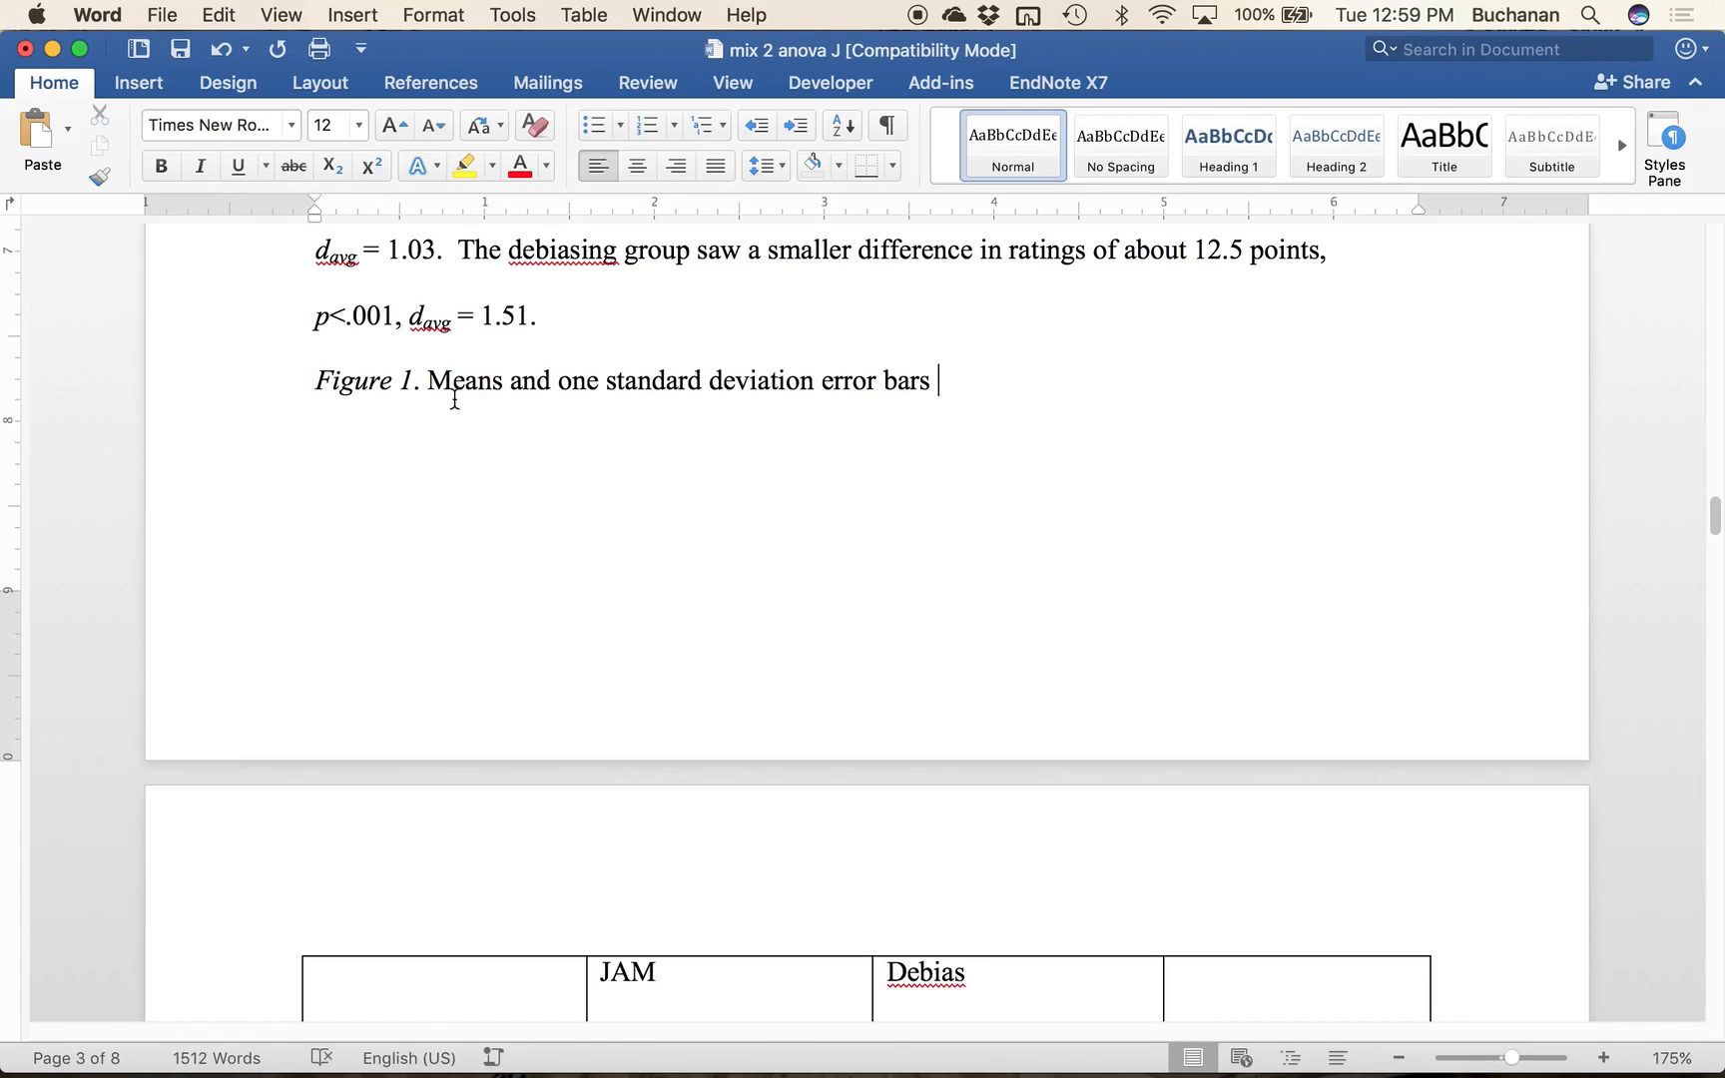
pyautogui.write('for each d')
pyautogui.write('onditio')
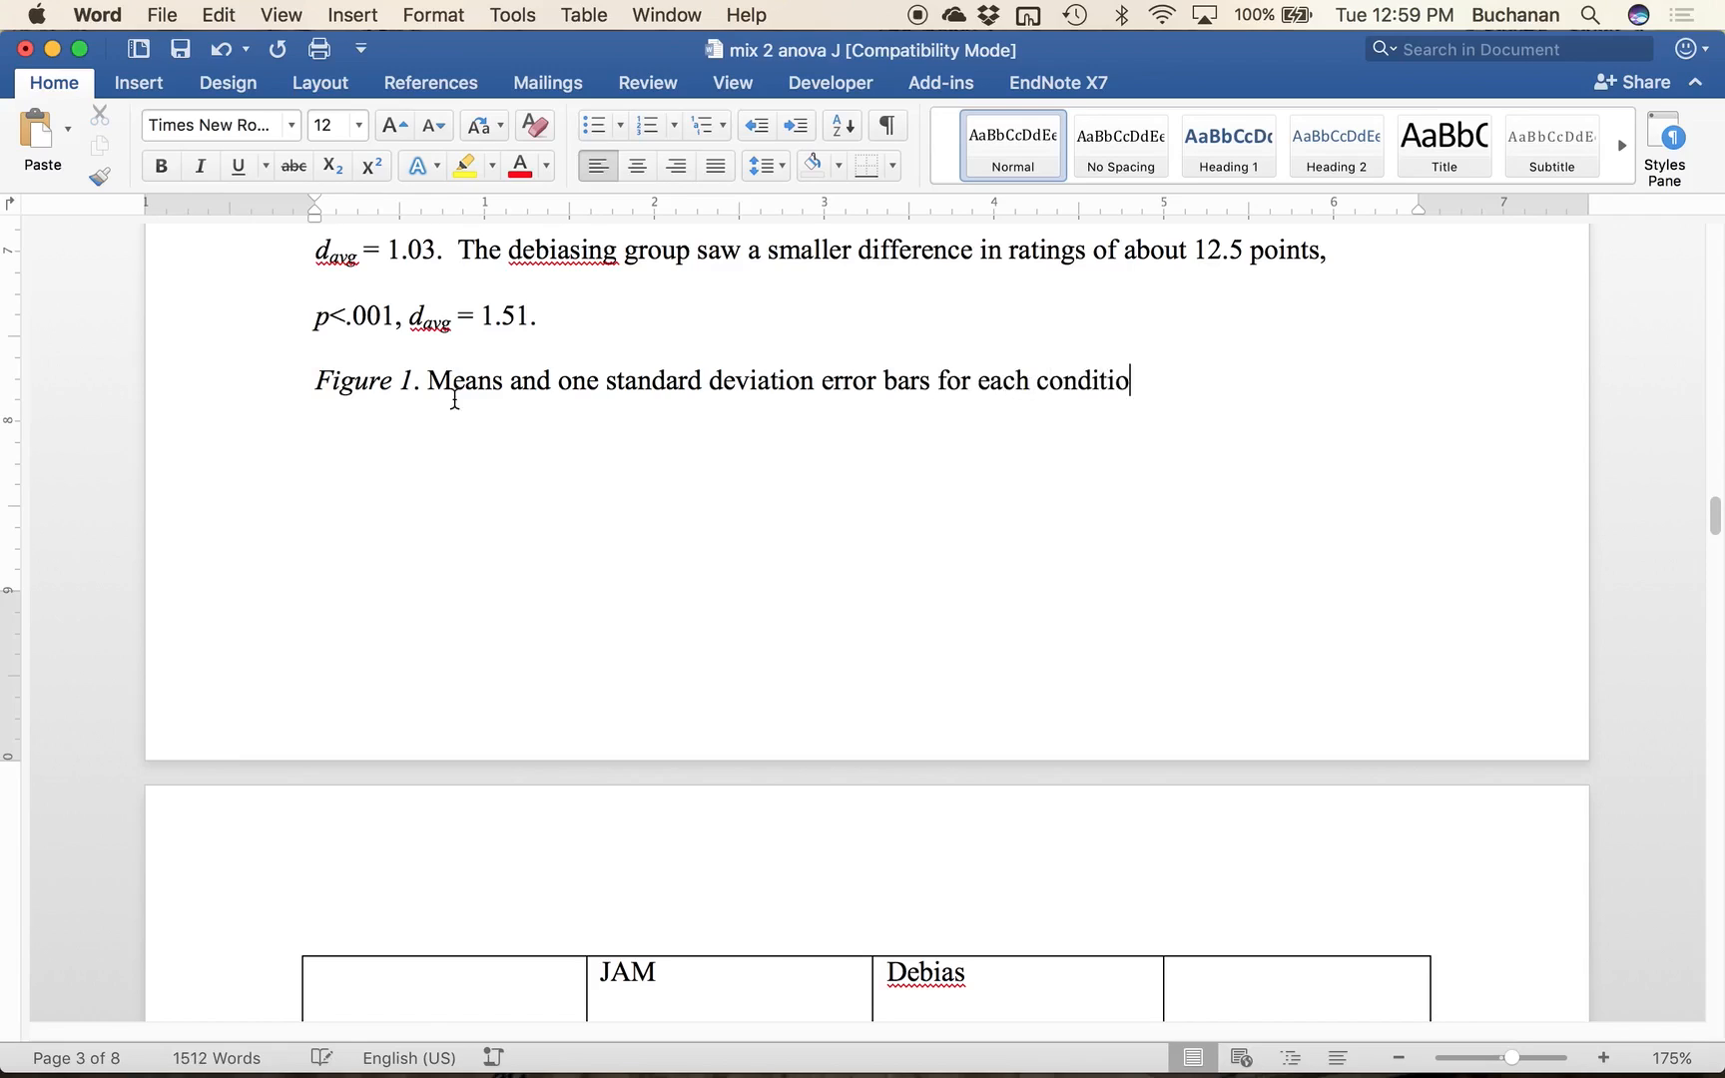
pyautogui.write('n in the experiment.')
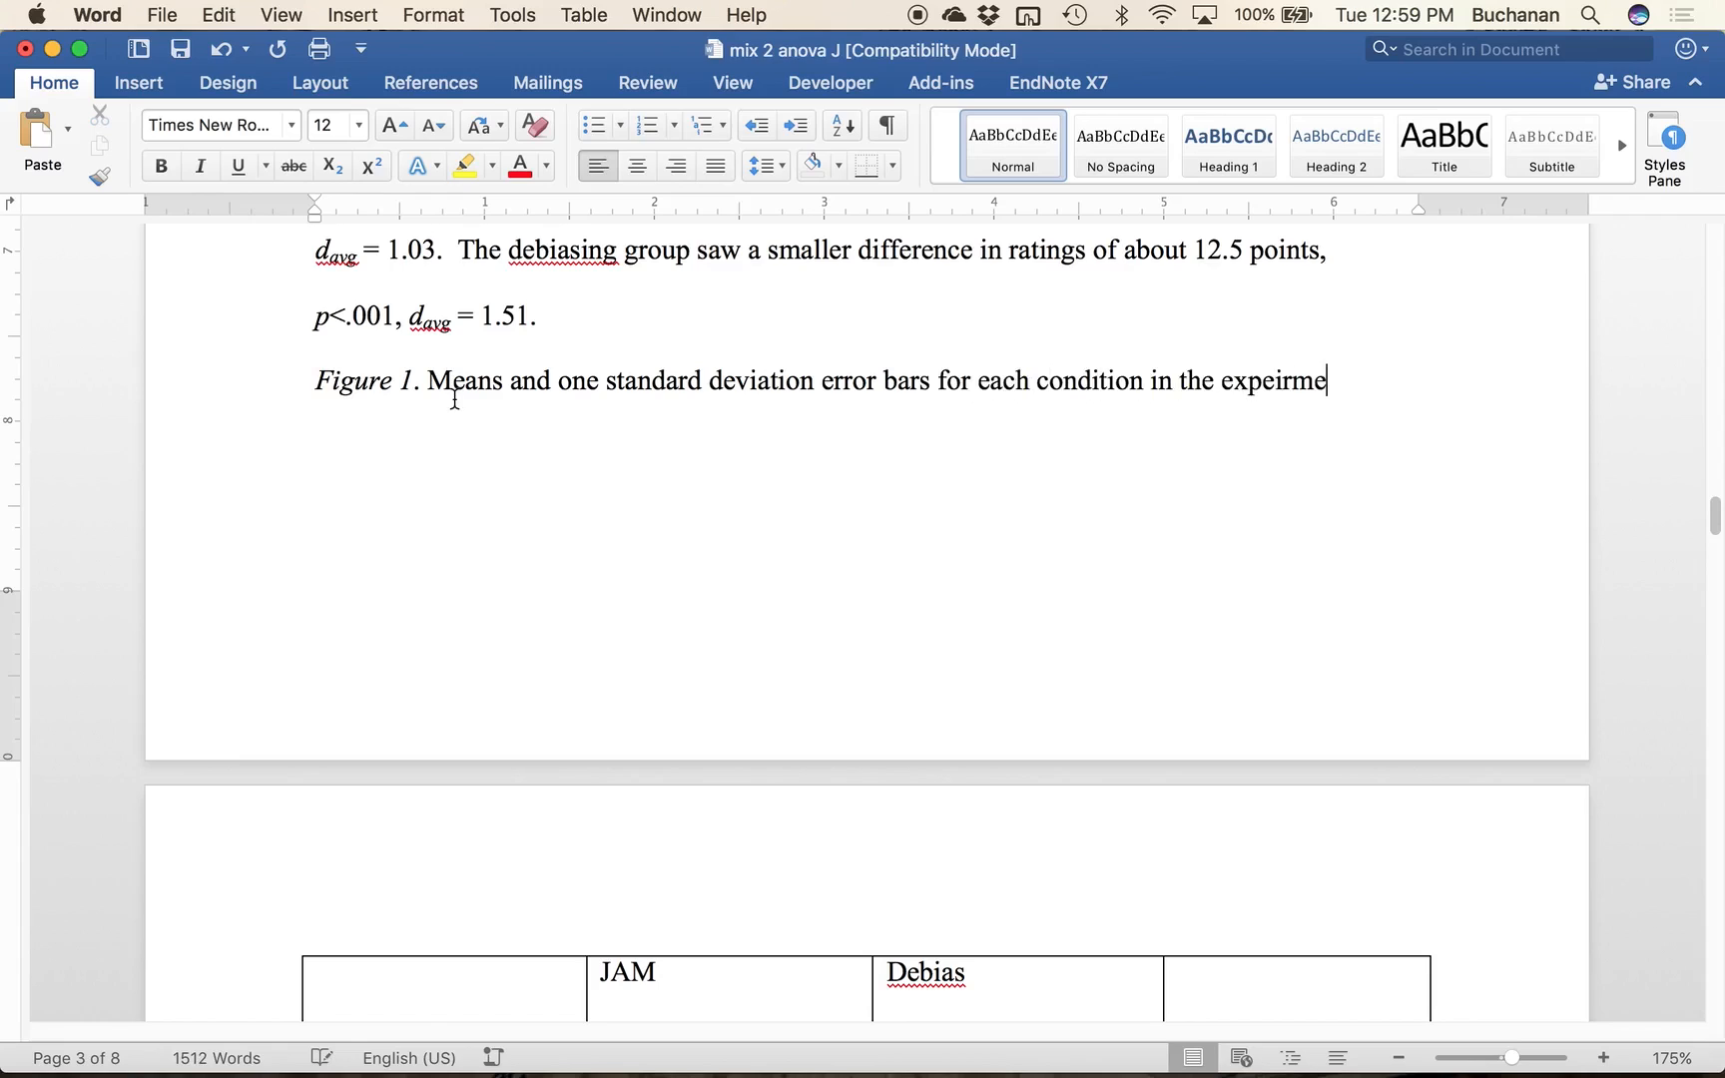
pyautogui.press('super+s')
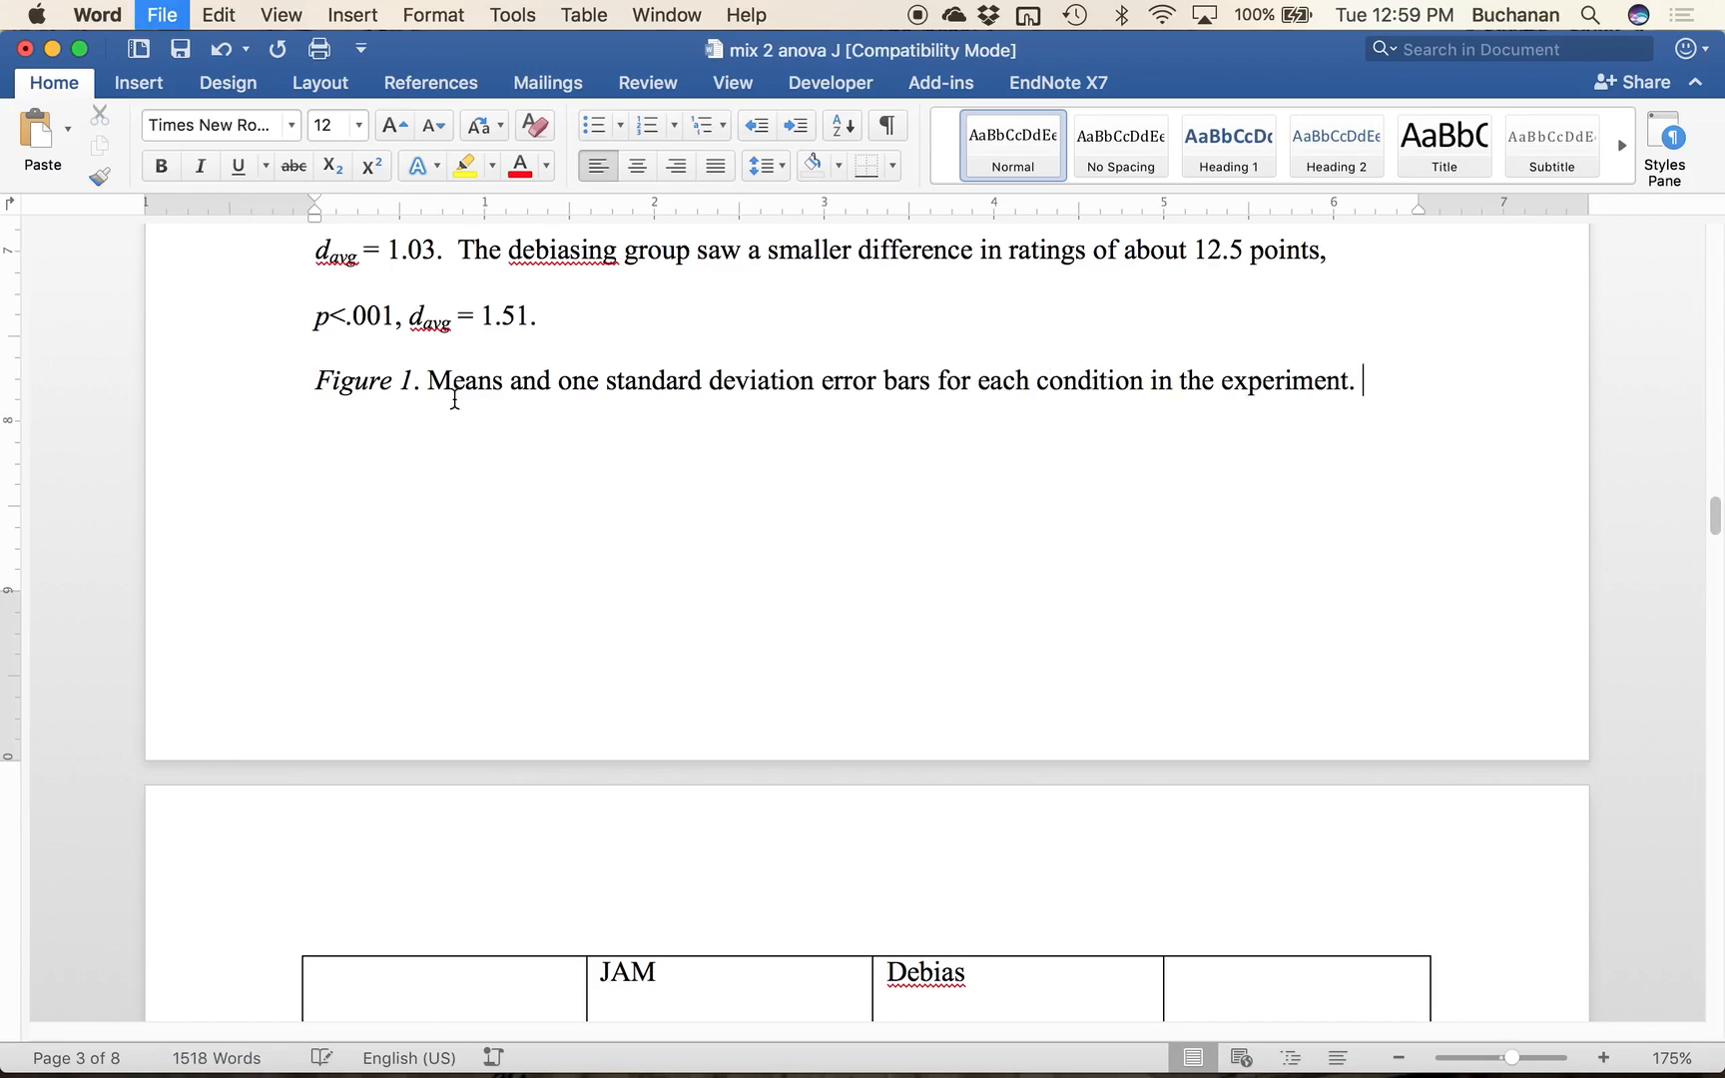
# Step: Switch to JASP and quit it without saving the changes to the "mix 2 anova J" workspace
pyautogui.moveTo(1125, 1018)
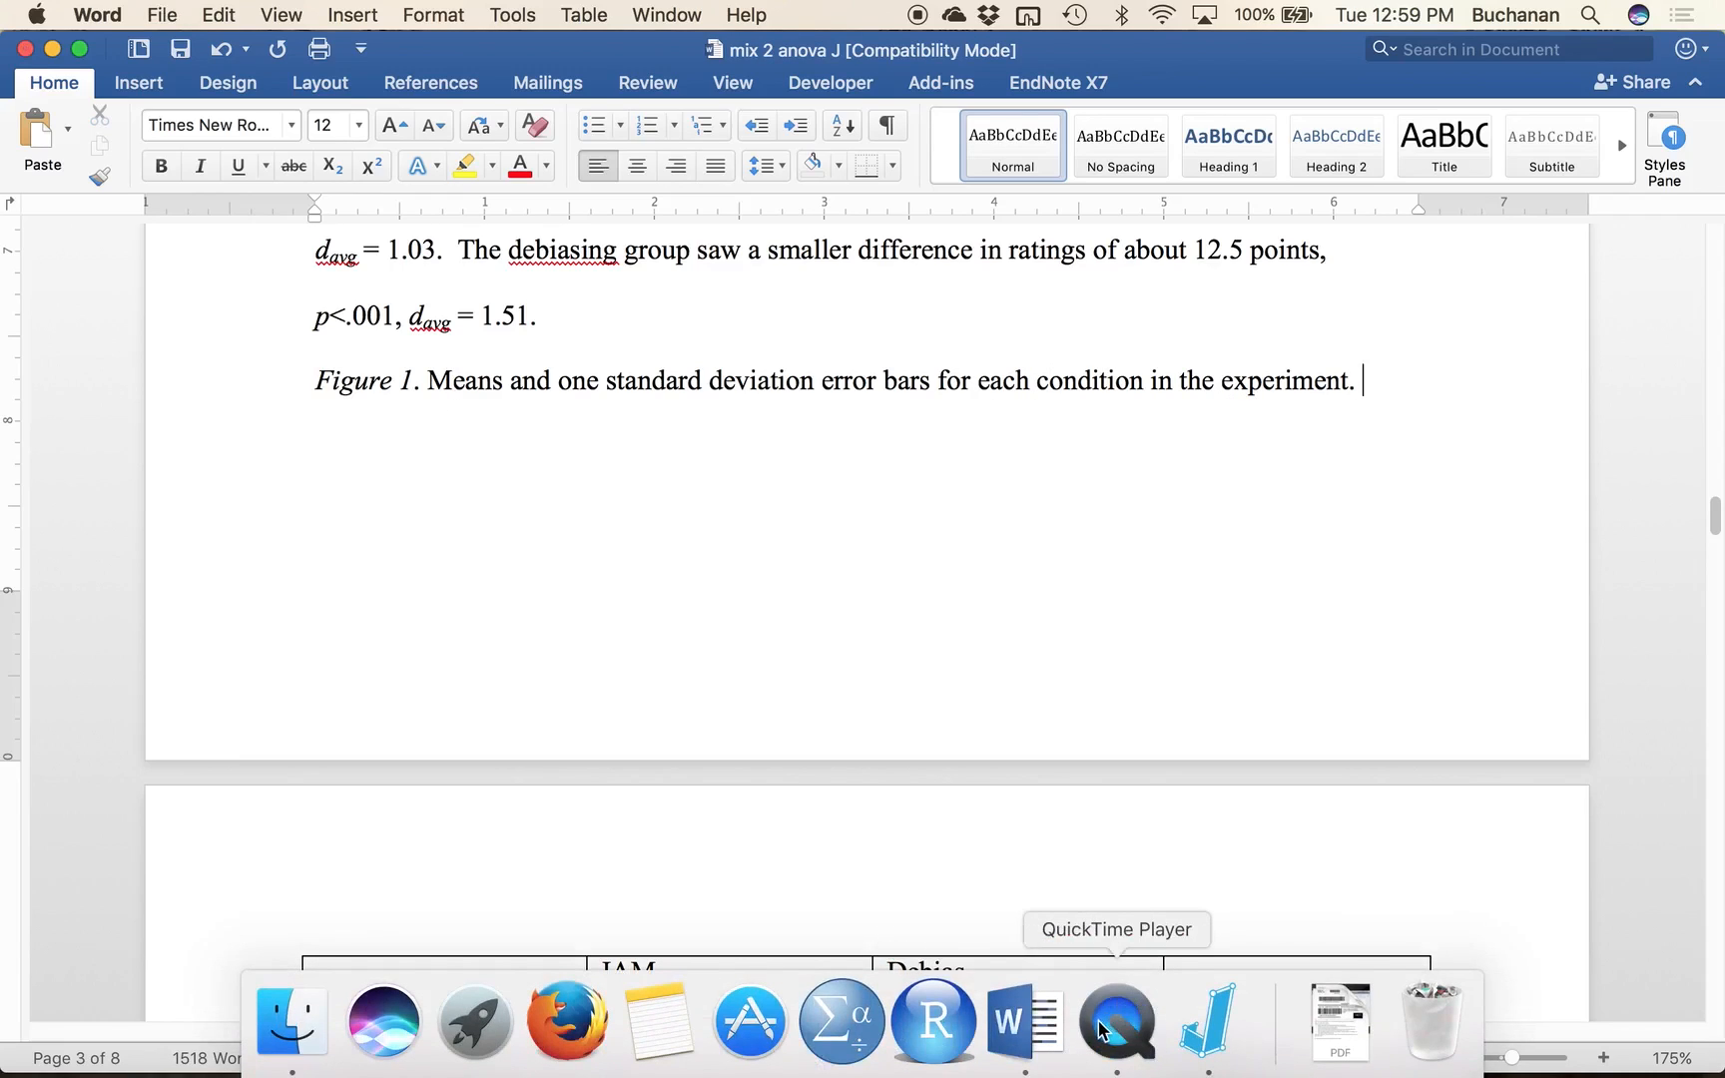
pyautogui.click(1209, 1028)
pyautogui.press('super+q')
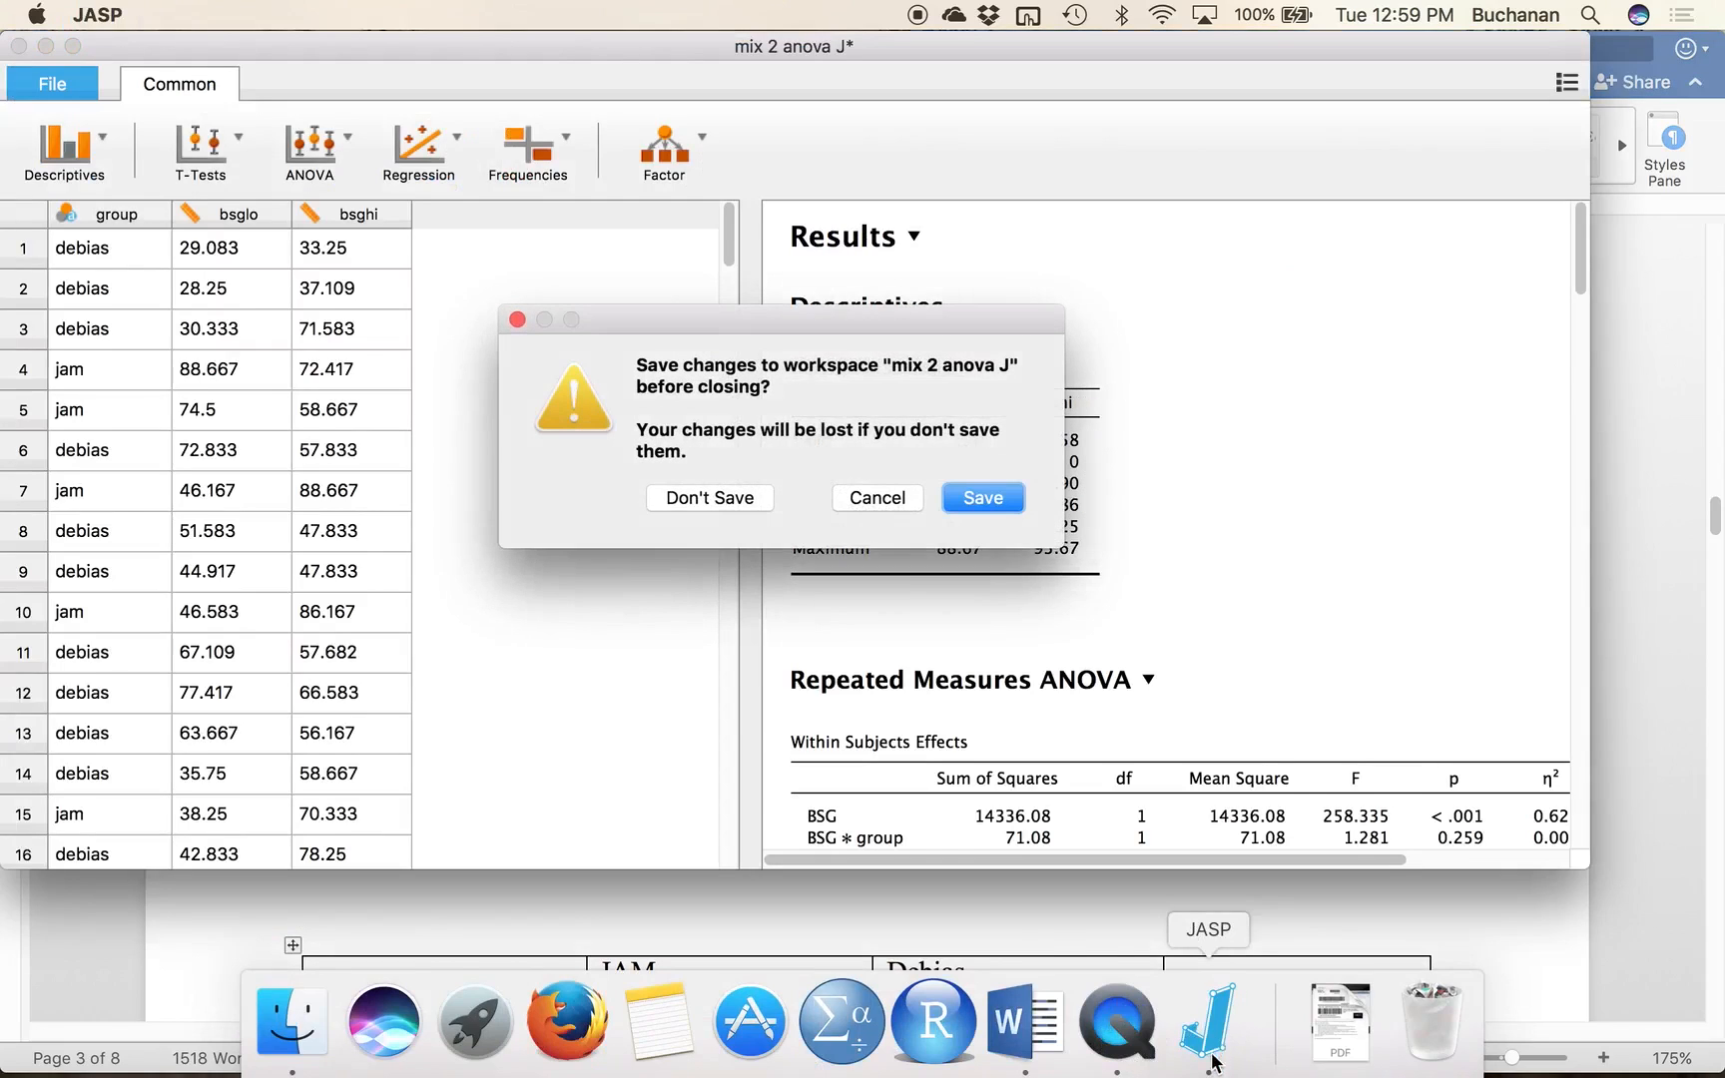
pyautogui.click(710, 497)
# Step: Launch Excel and create a blank workbook
pyautogui.moveTo(842, 1028)
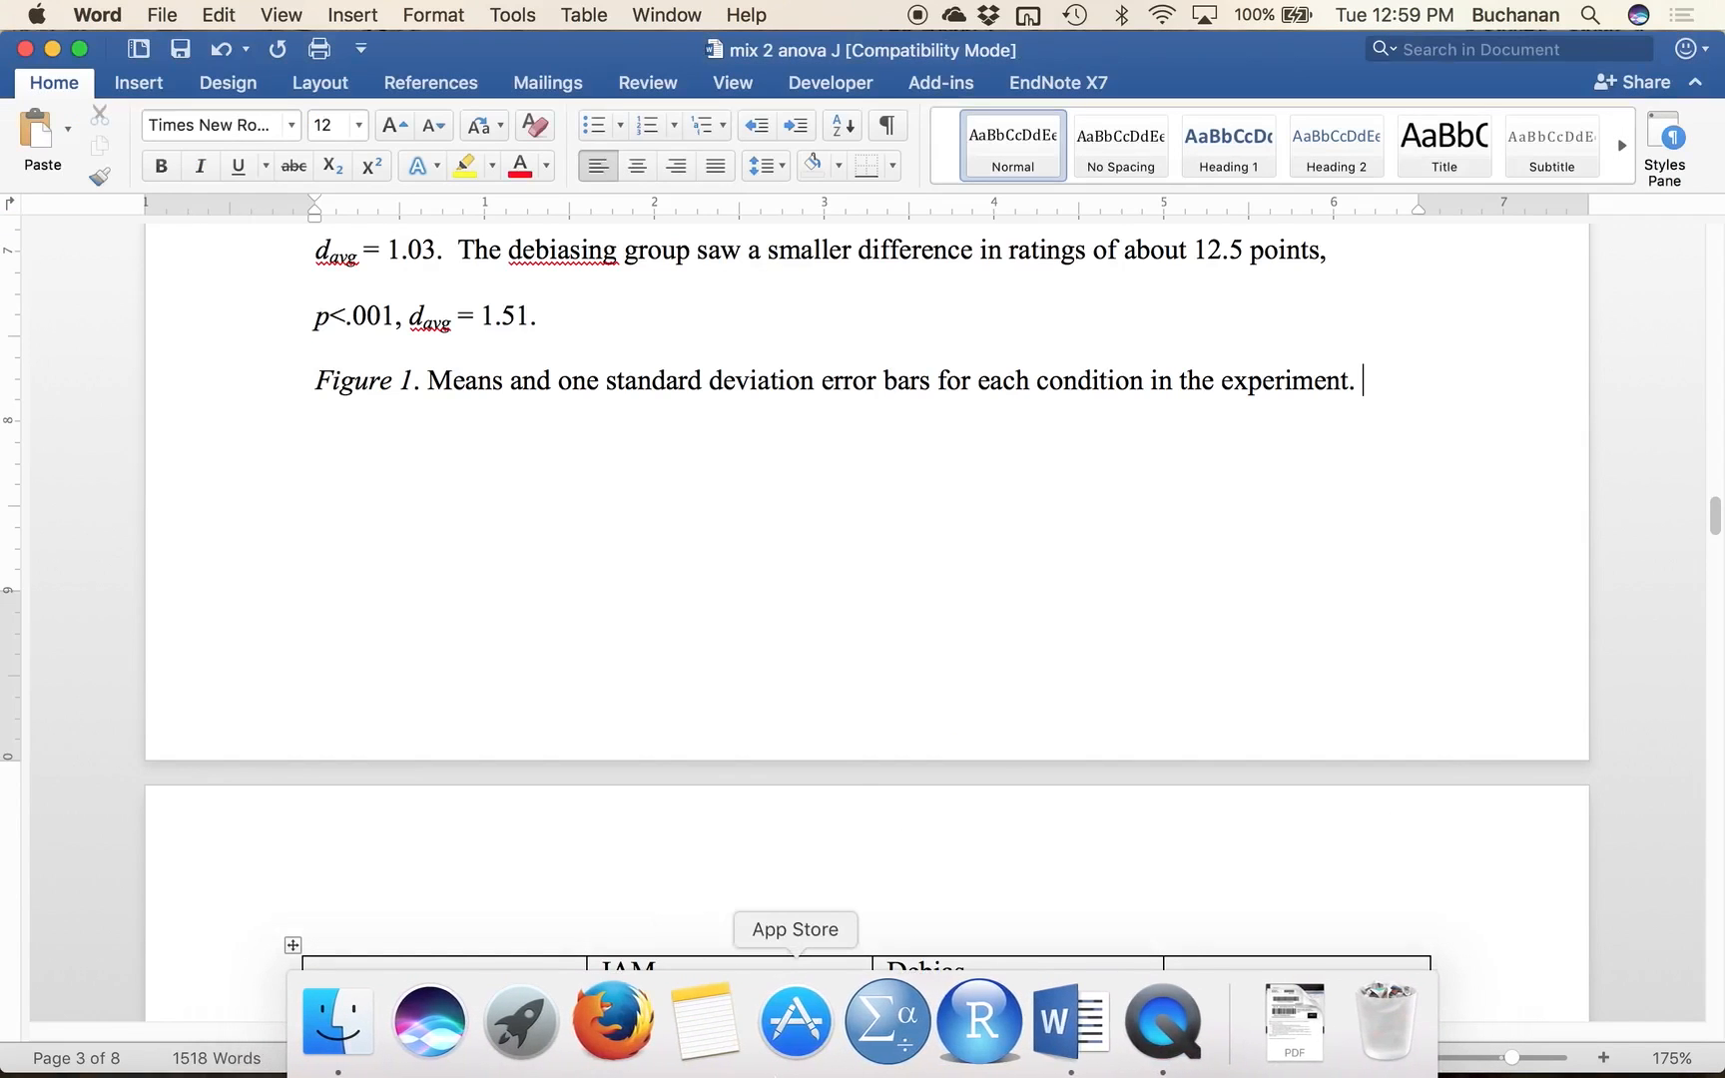
pyautogui.click(1586, 14)
pyautogui.write('excel')
pyautogui.press('Return')
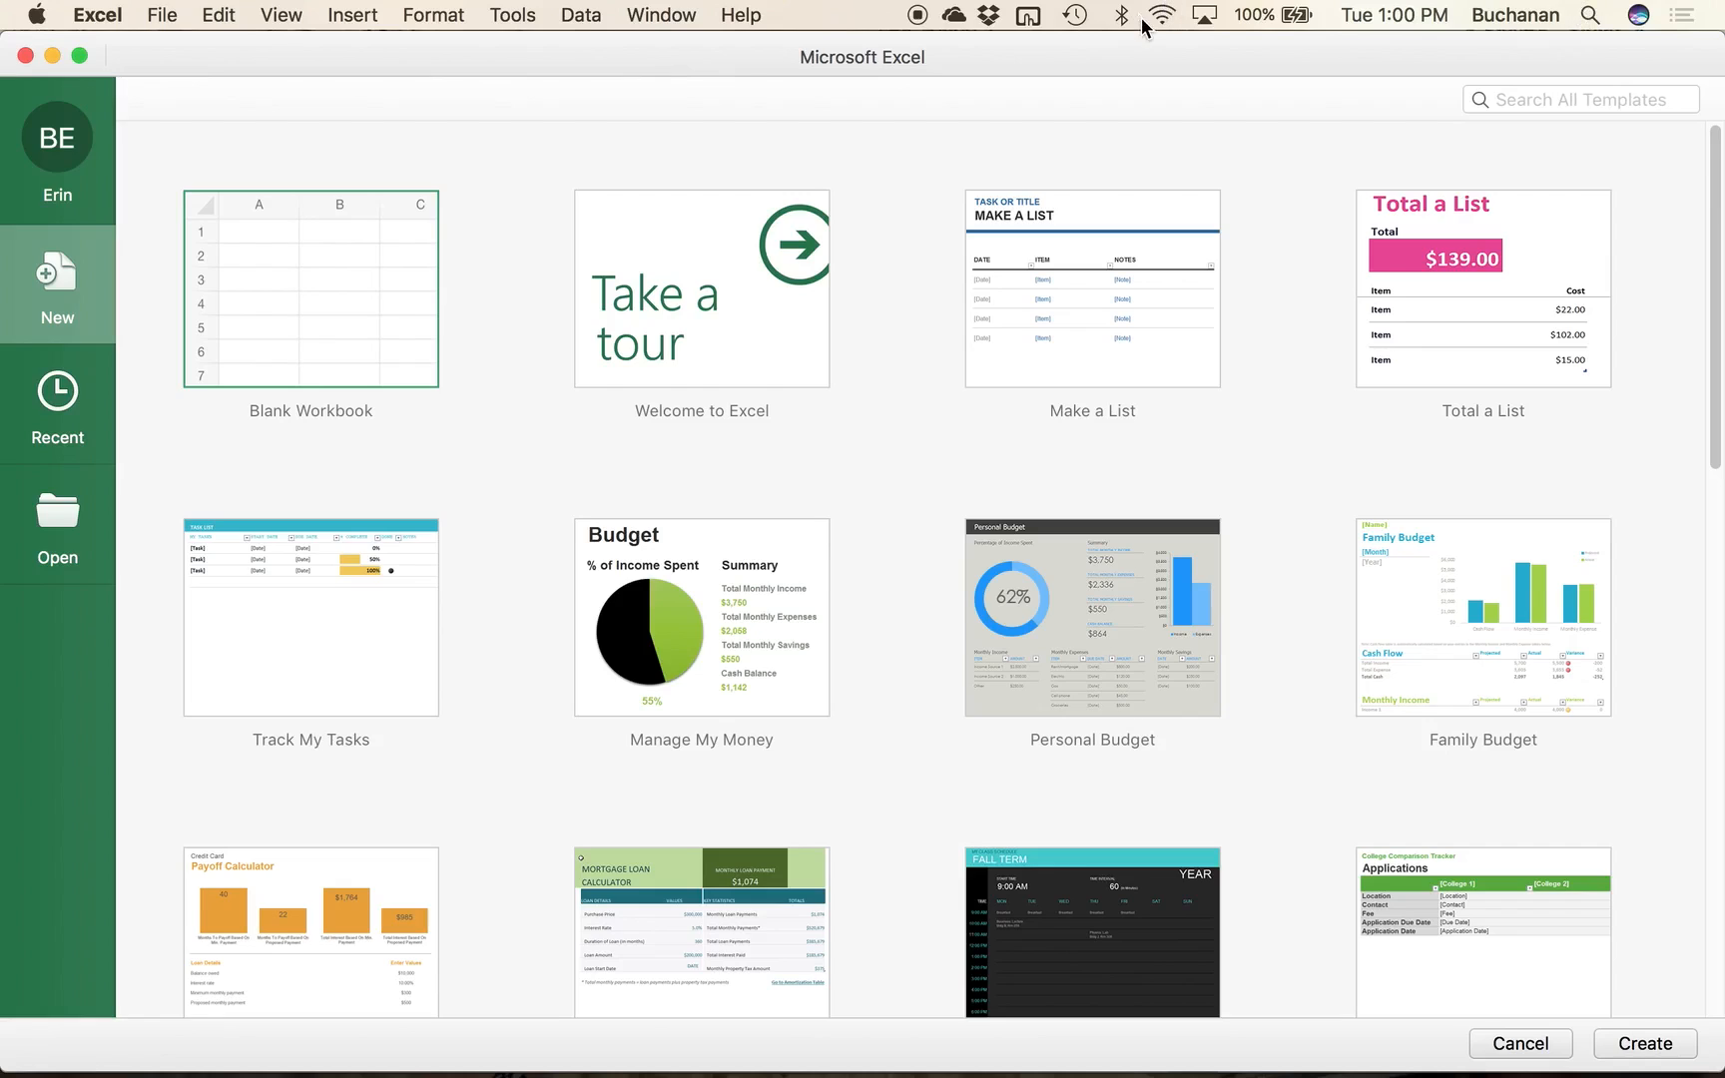
pyautogui.click(294, 317)
pyautogui.doubleClick(292, 318)
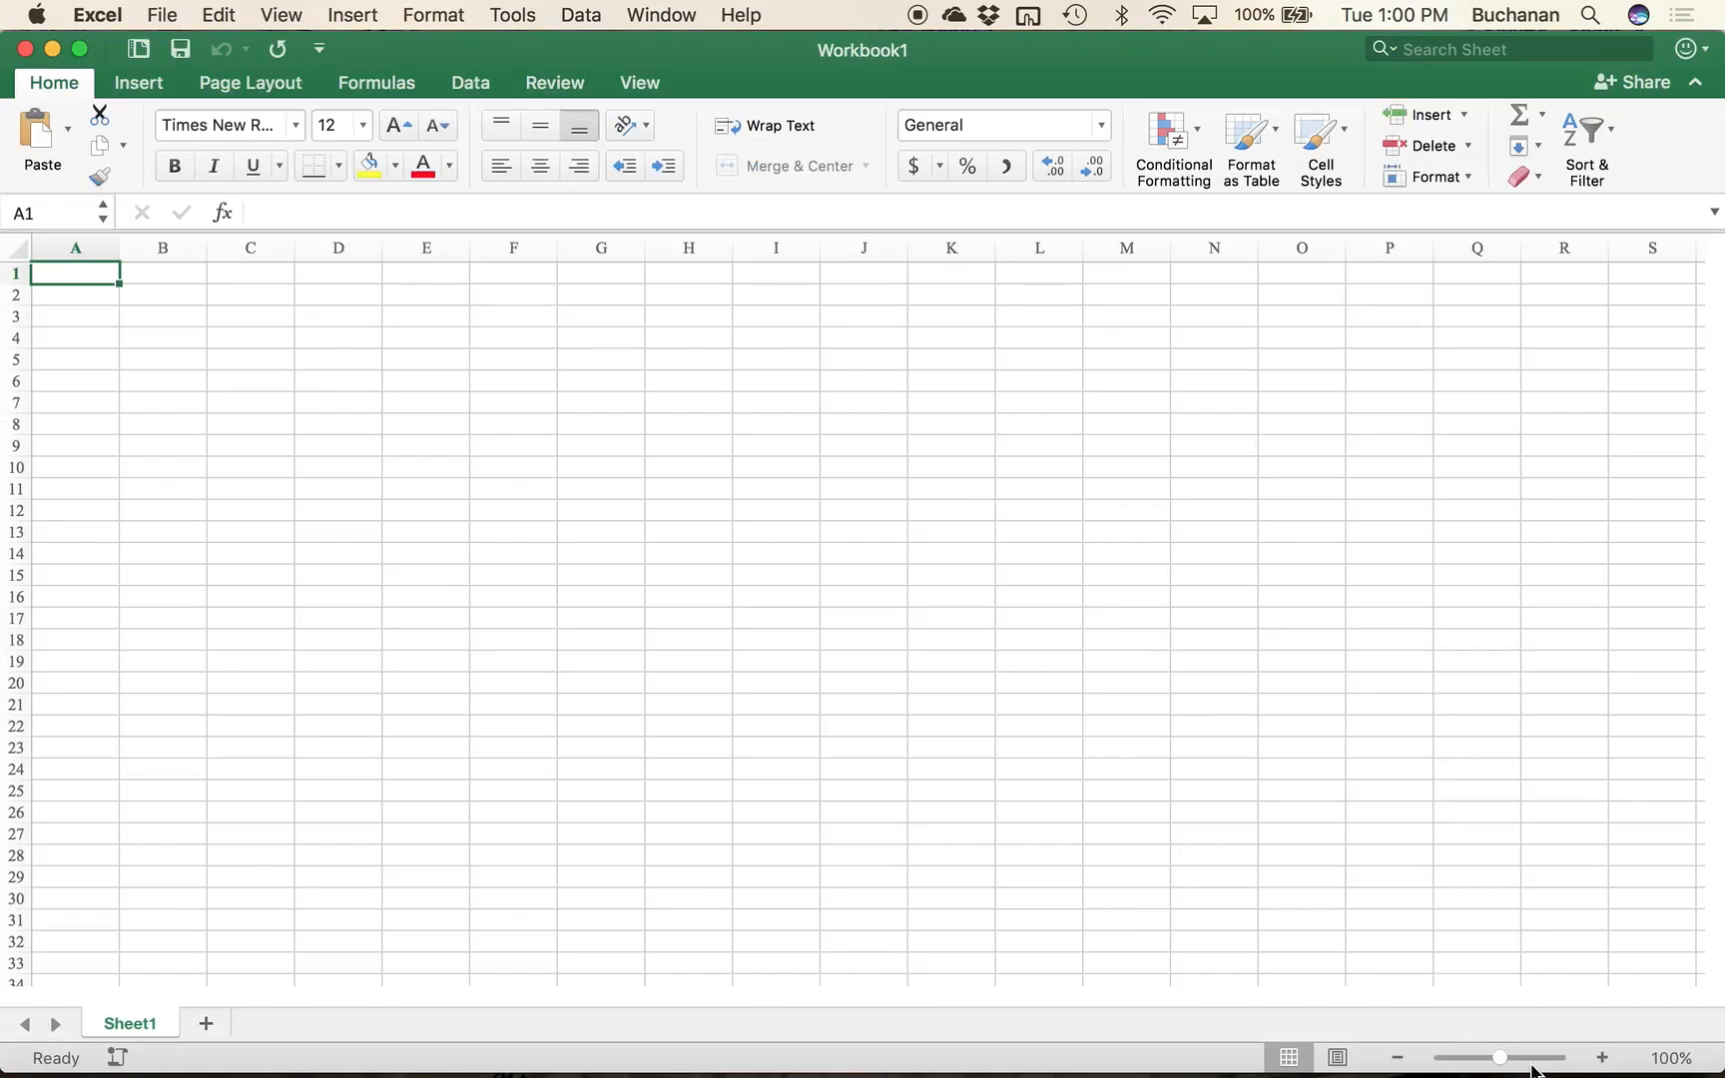
# Step: Enter the row labels "Low" in cell B8 and "High" in cell B9
pyautogui.moveTo(1500, 1057); pyautogui.dragTo(1507, 1057)
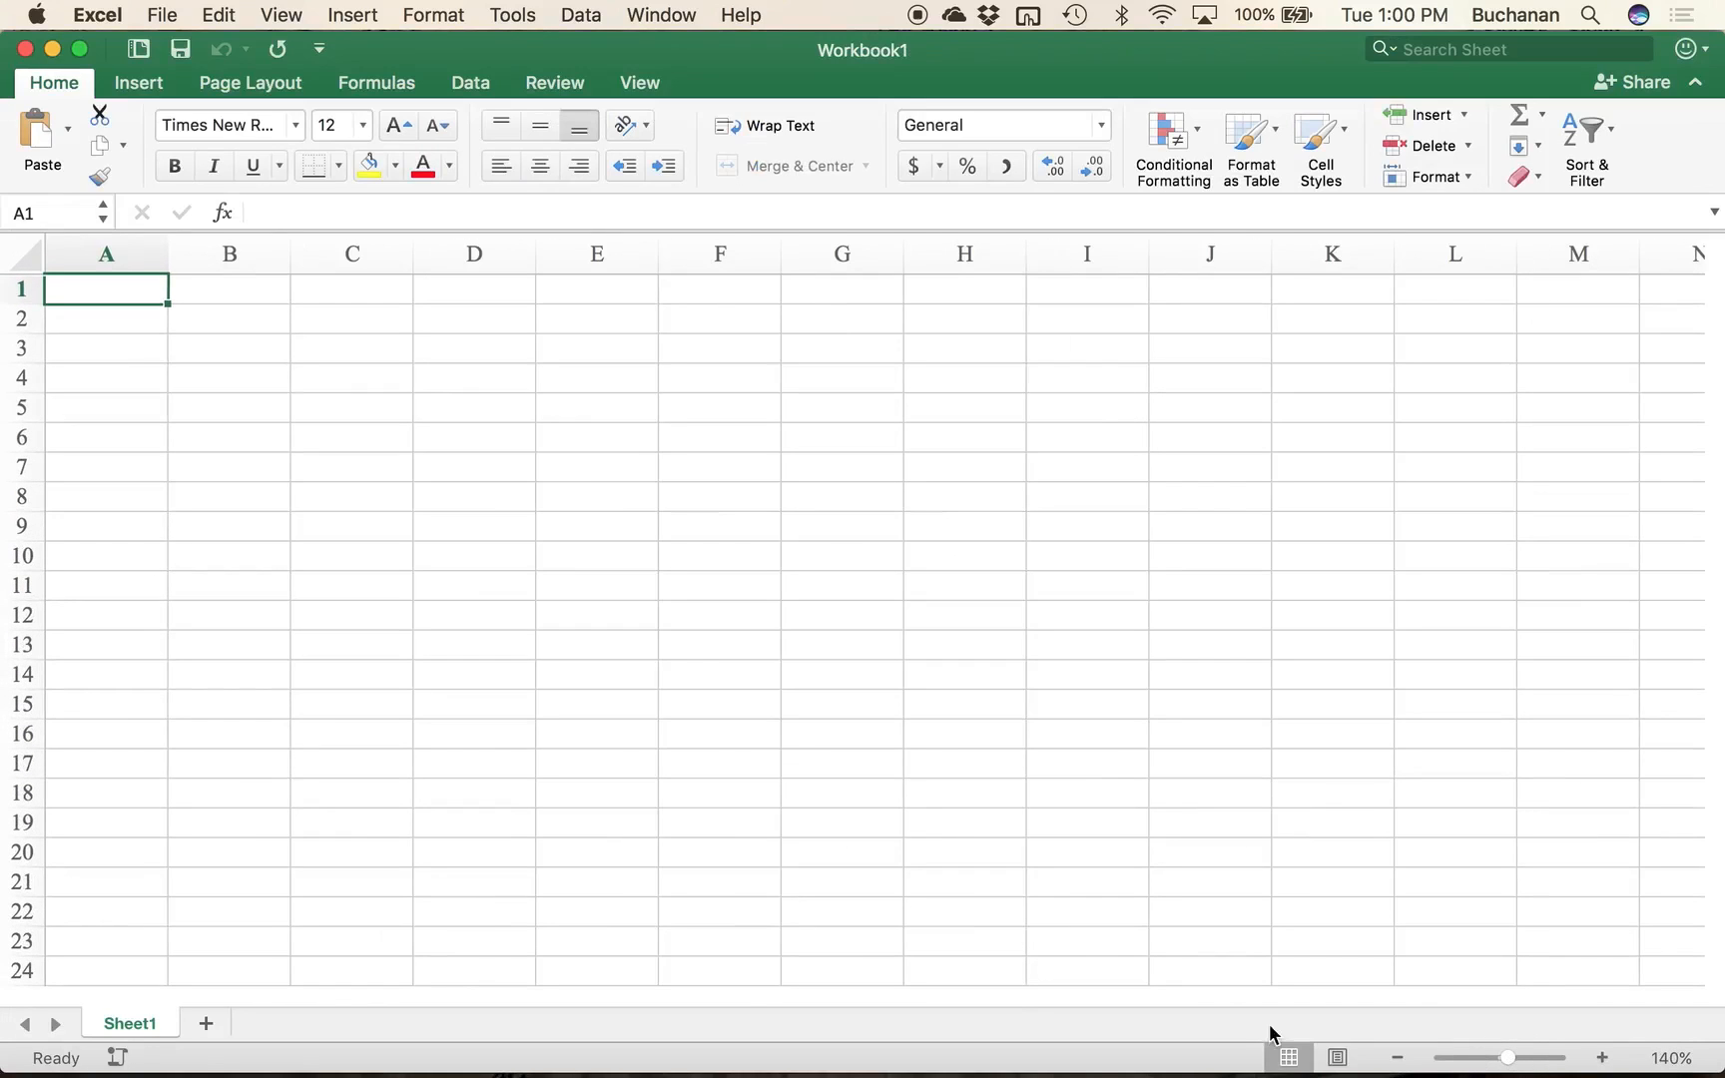
pyautogui.click(355, 471)
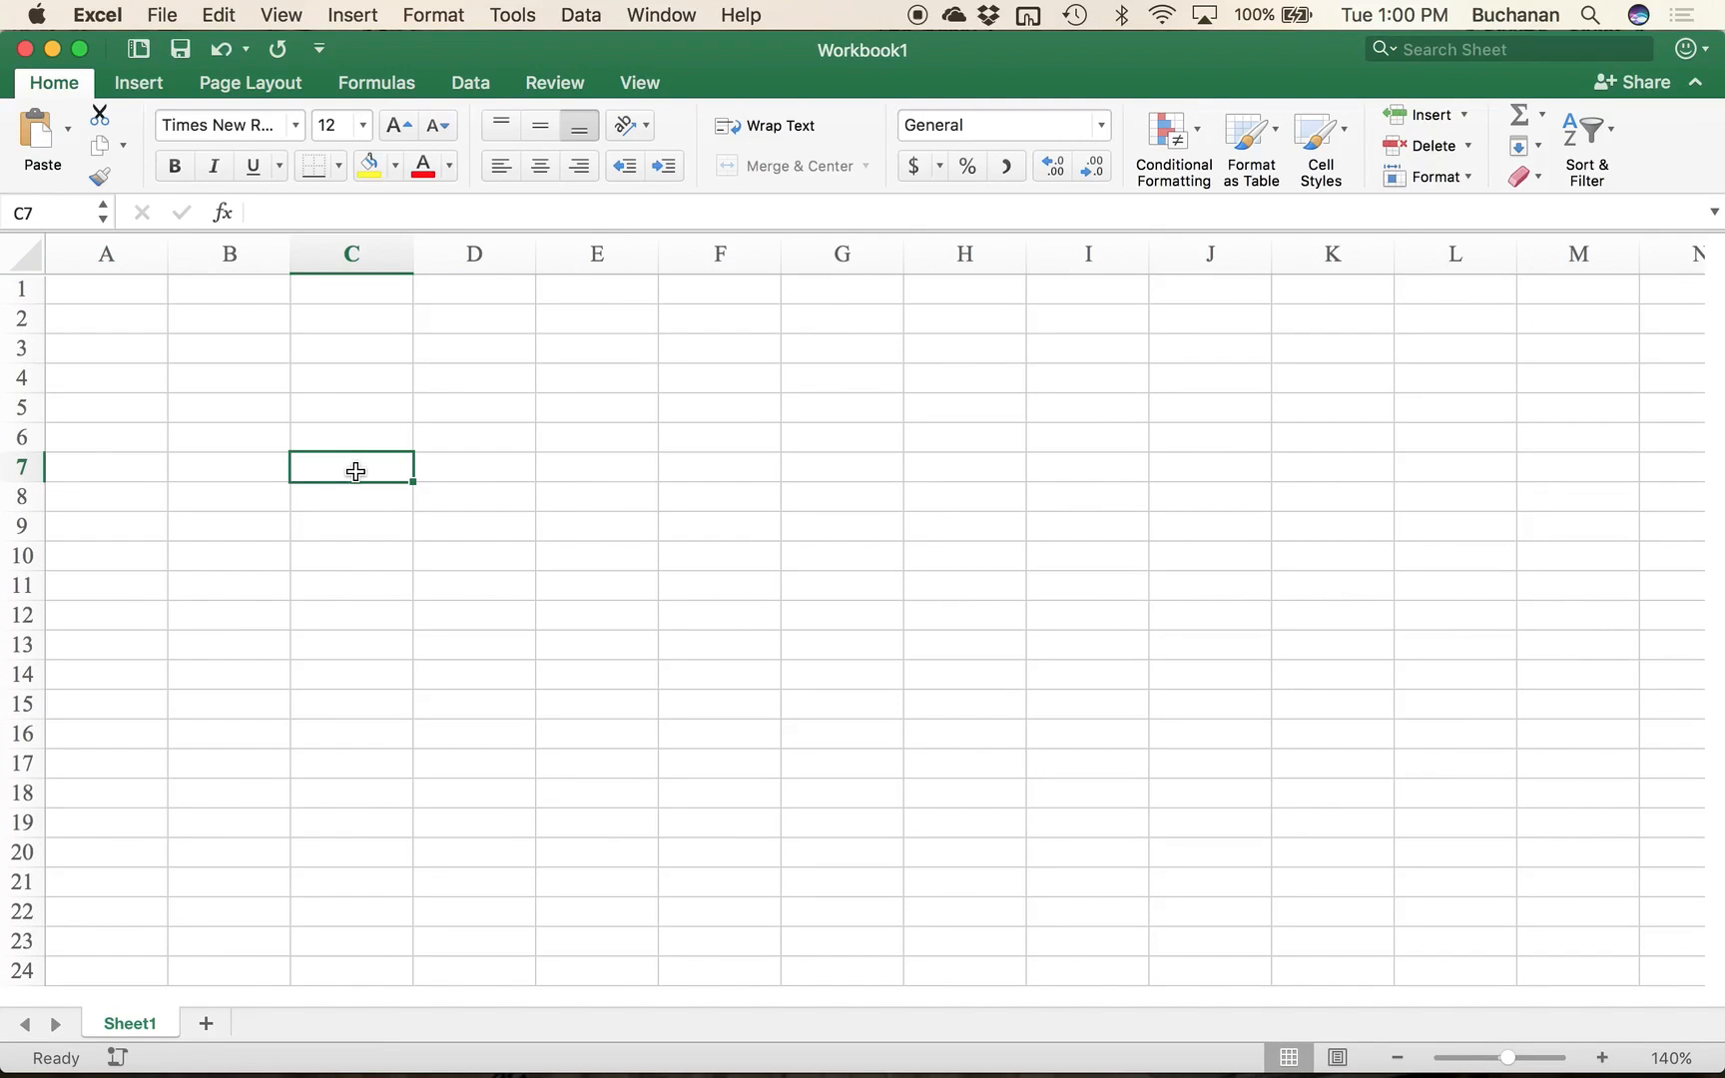
pyautogui.press('Left')
pyautogui.press('Down')
pyautogui.write('Low')
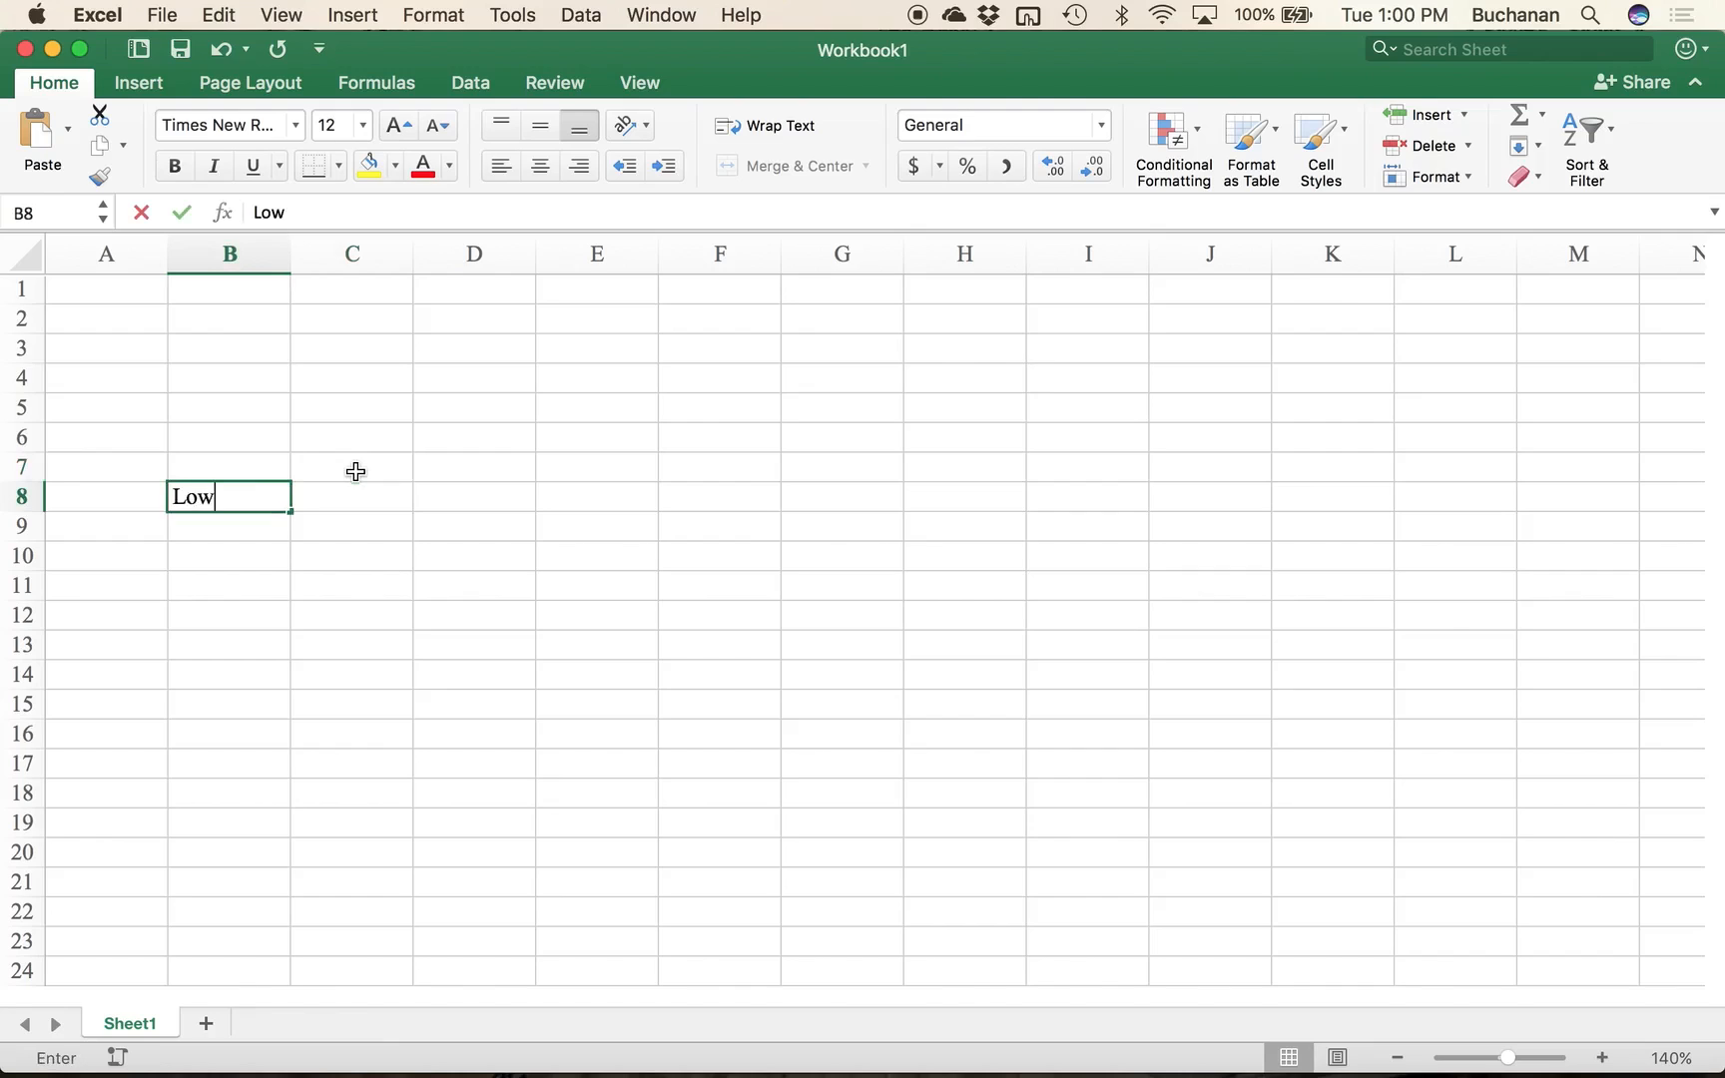
pyautogui.press('Return')
pyautogui.write('High')
pyautogui.click(335, 462)
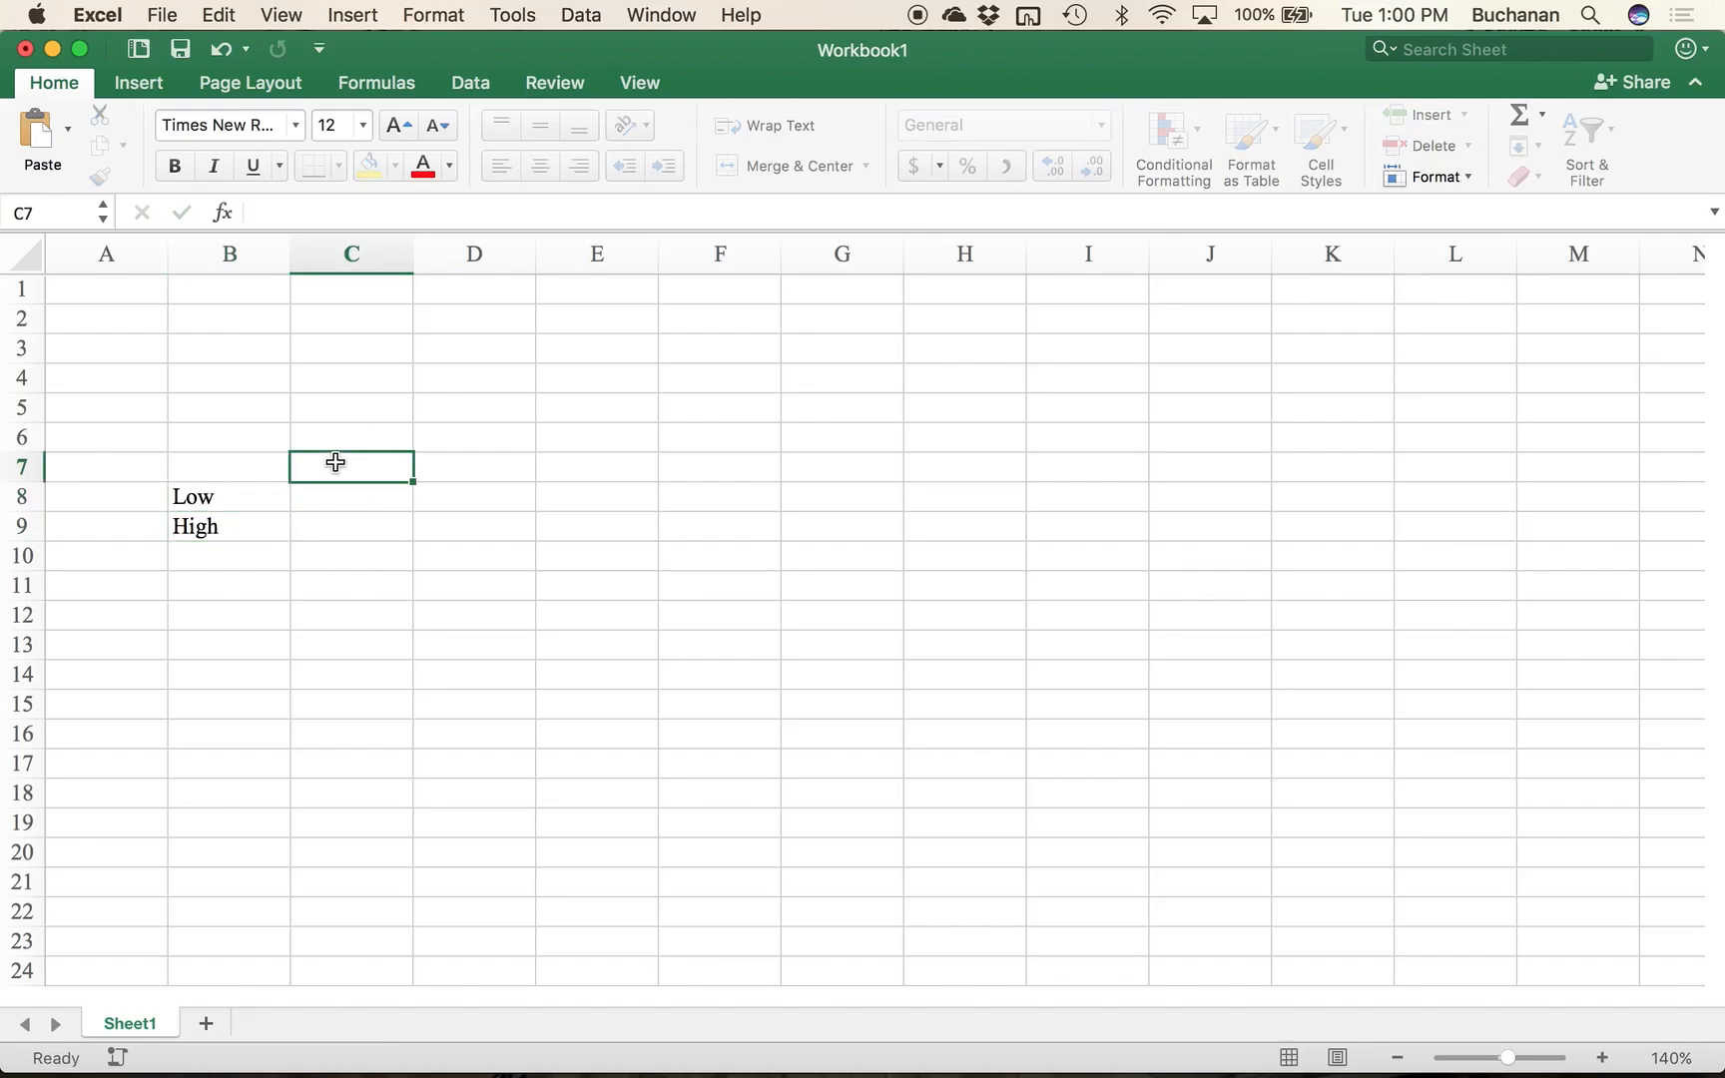
# Step: Add the column headings "JAM" in C7 and "Debias" in D7, and title the table "MEANS" in B6
pyautogui.write('JAM')
pyautogui.press('Tab')
pyautogui.write('Debi')
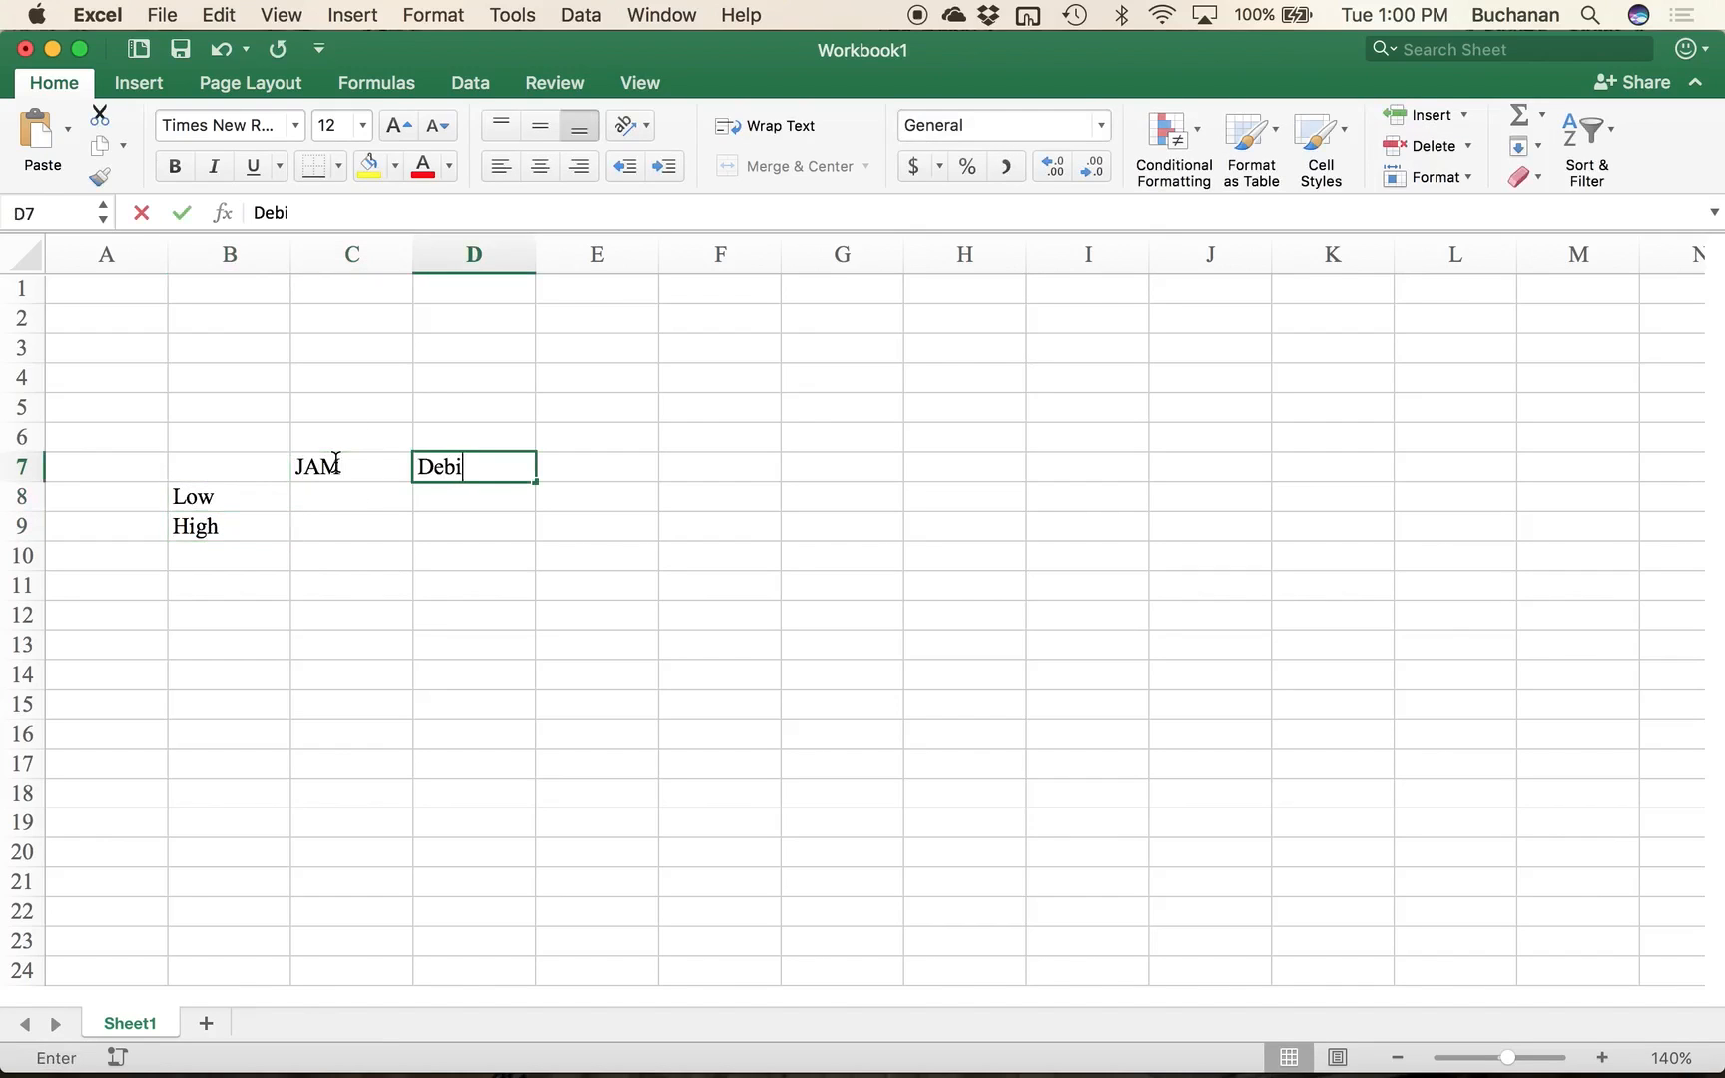
pyautogui.press('Return')
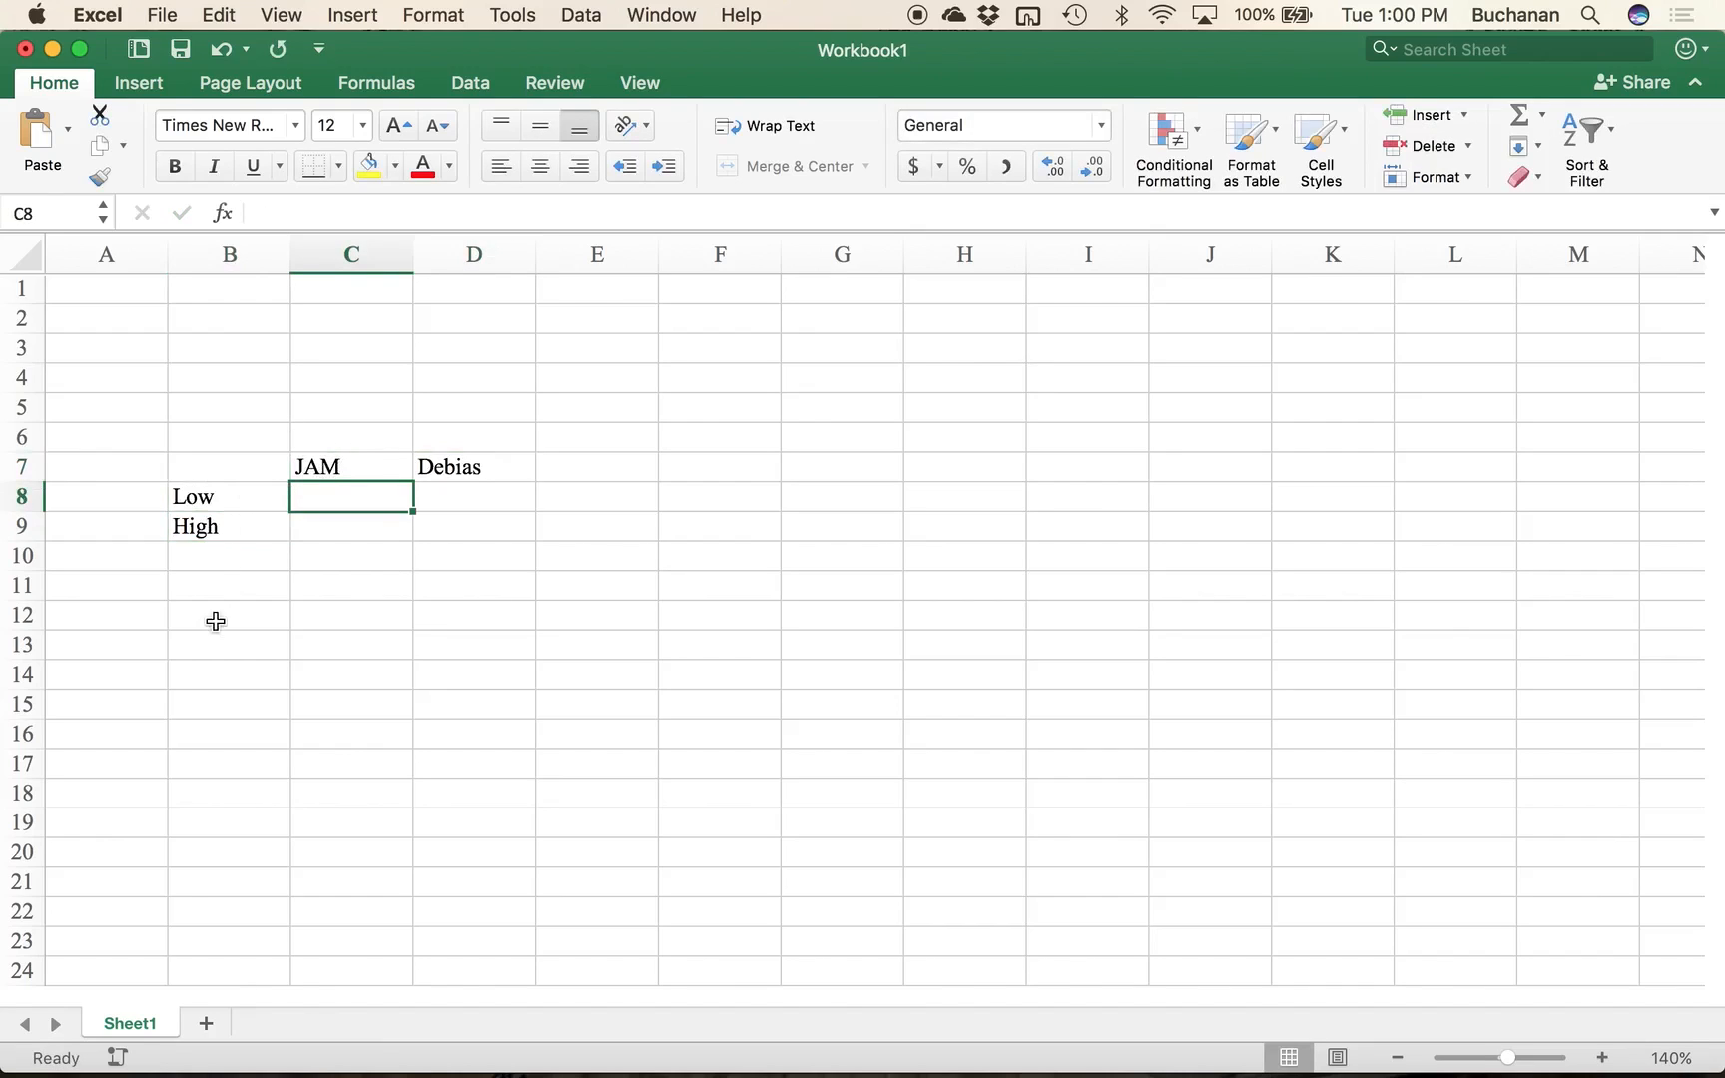
pyautogui.click(242, 434)
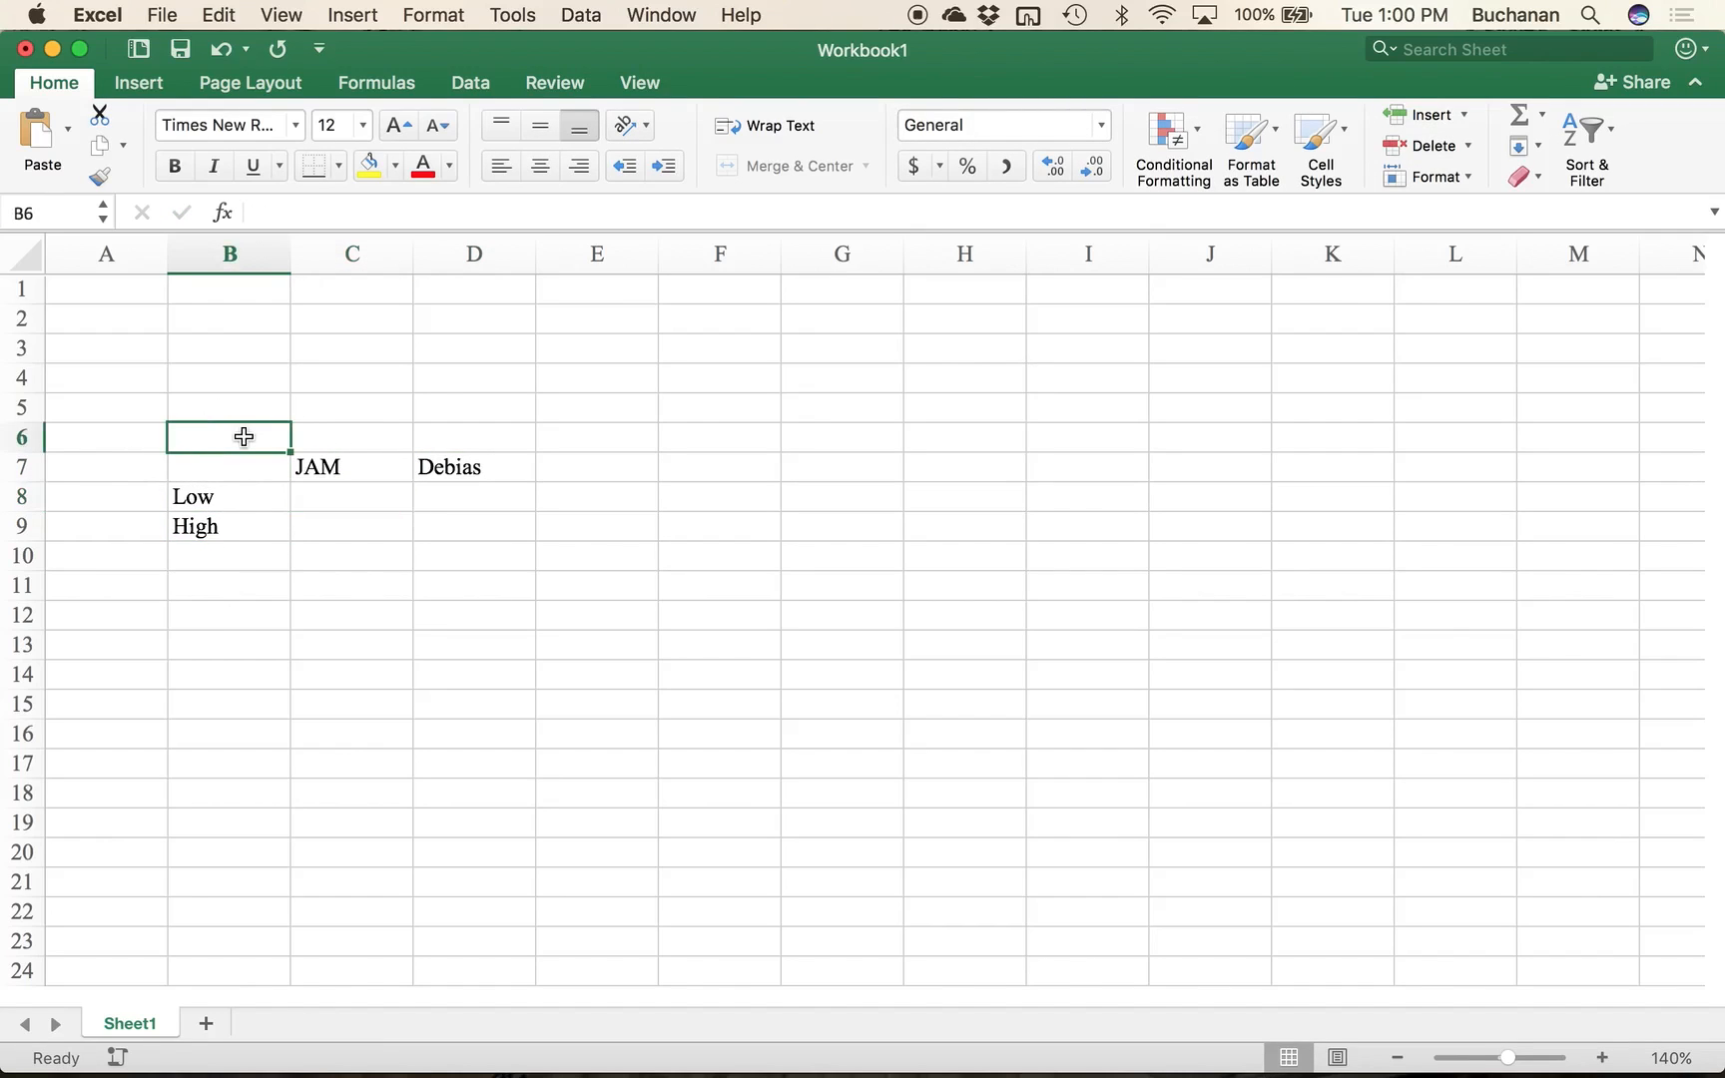
pyautogui.write('MEANS')
pyautogui.press('Return')
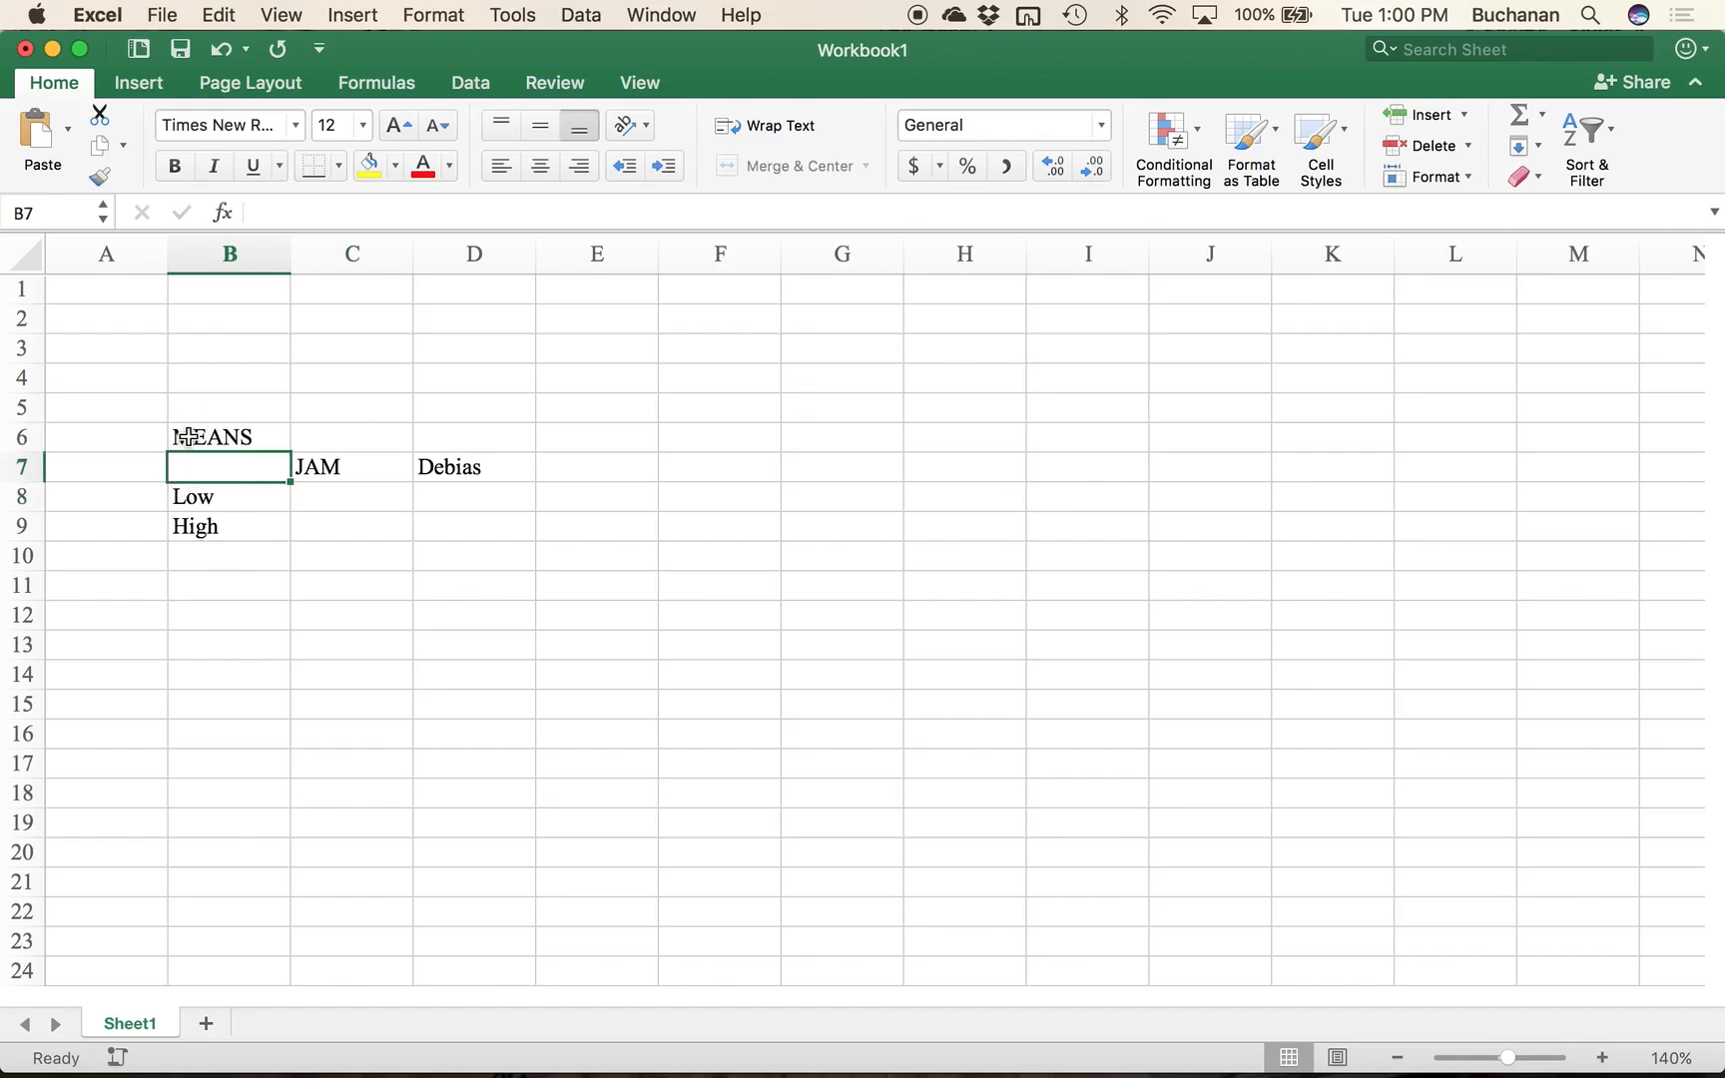
# Step: Copy the MEANS table frame B6:D9 to B12 and retitle the copy "SDs"
pyautogui.moveTo(190, 436); pyautogui.dragTo(449, 529)
pyautogui.press('cmd+c')
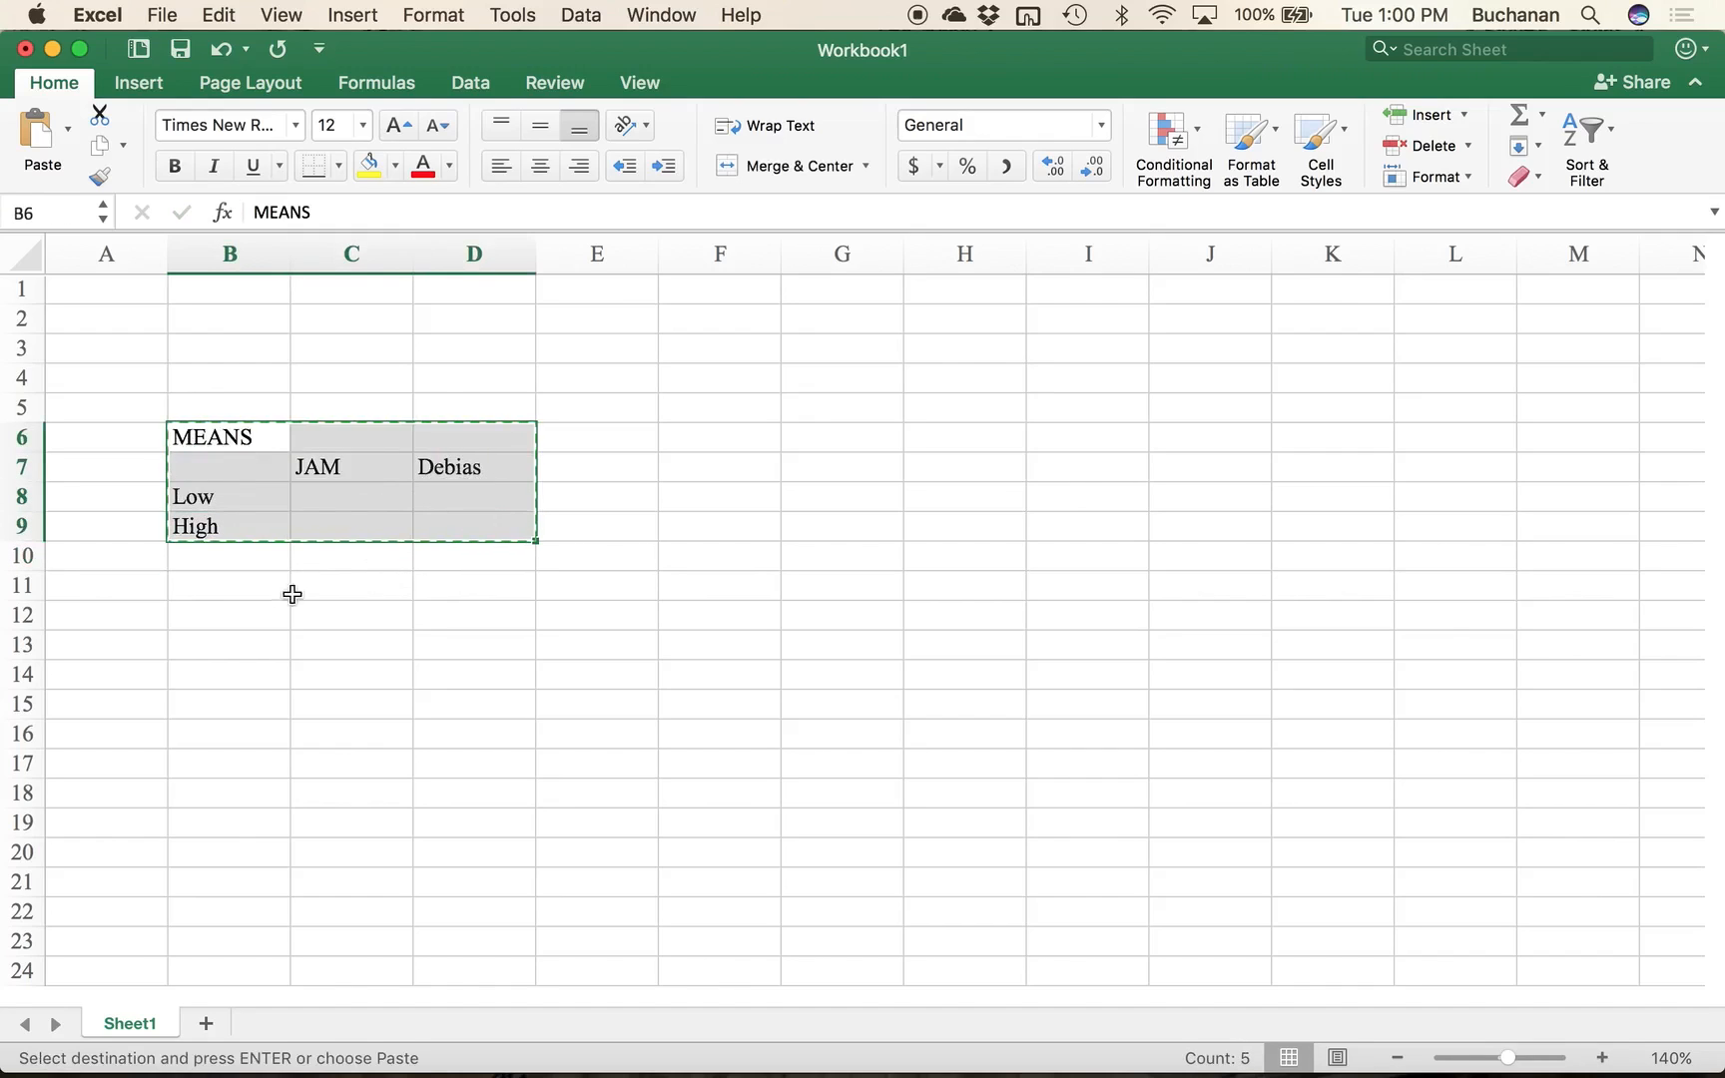
pyautogui.click(242, 611)
pyautogui.press('cmd+v')
pyautogui.click(229, 614)
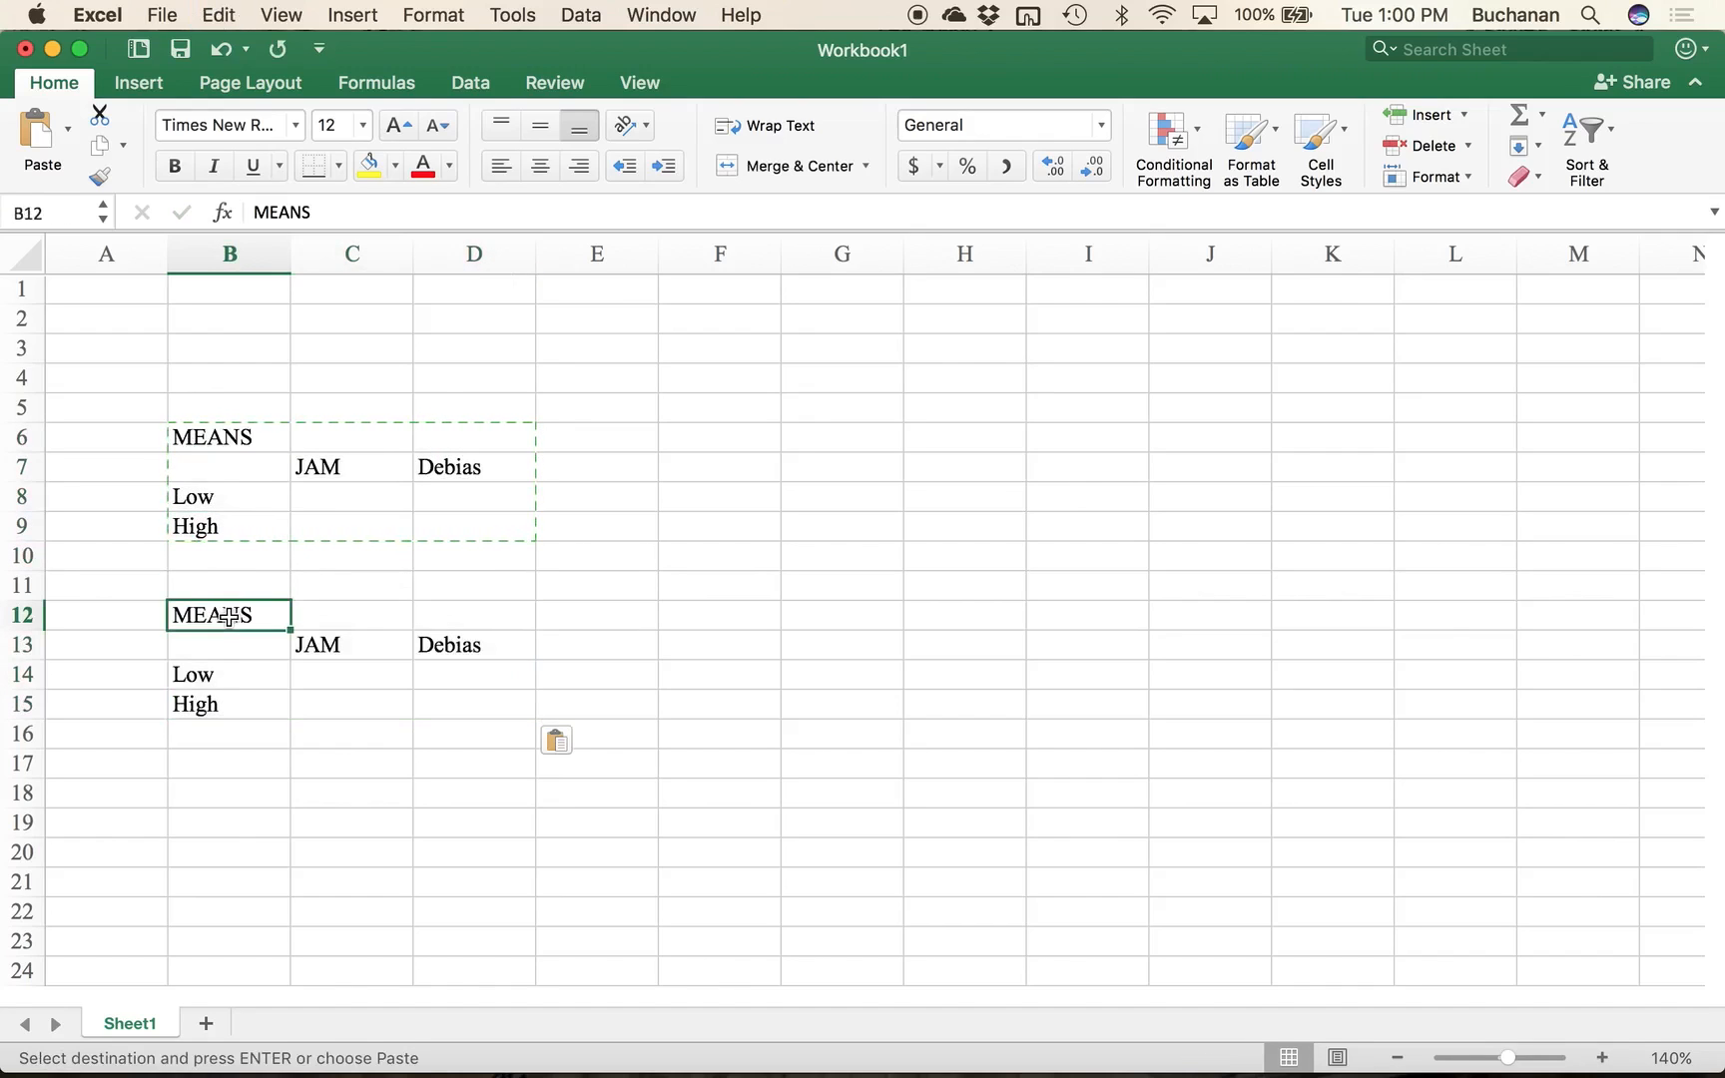
pyautogui.write('SDs')
pyautogui.press('Return')
# Step: Tile the workbook and the "mix 2 anova J" Word report side by side, each filling half the screen
pyautogui.moveTo(560, 46); pyautogui.dragTo(1723, 354)
pyautogui.click(615, 454)
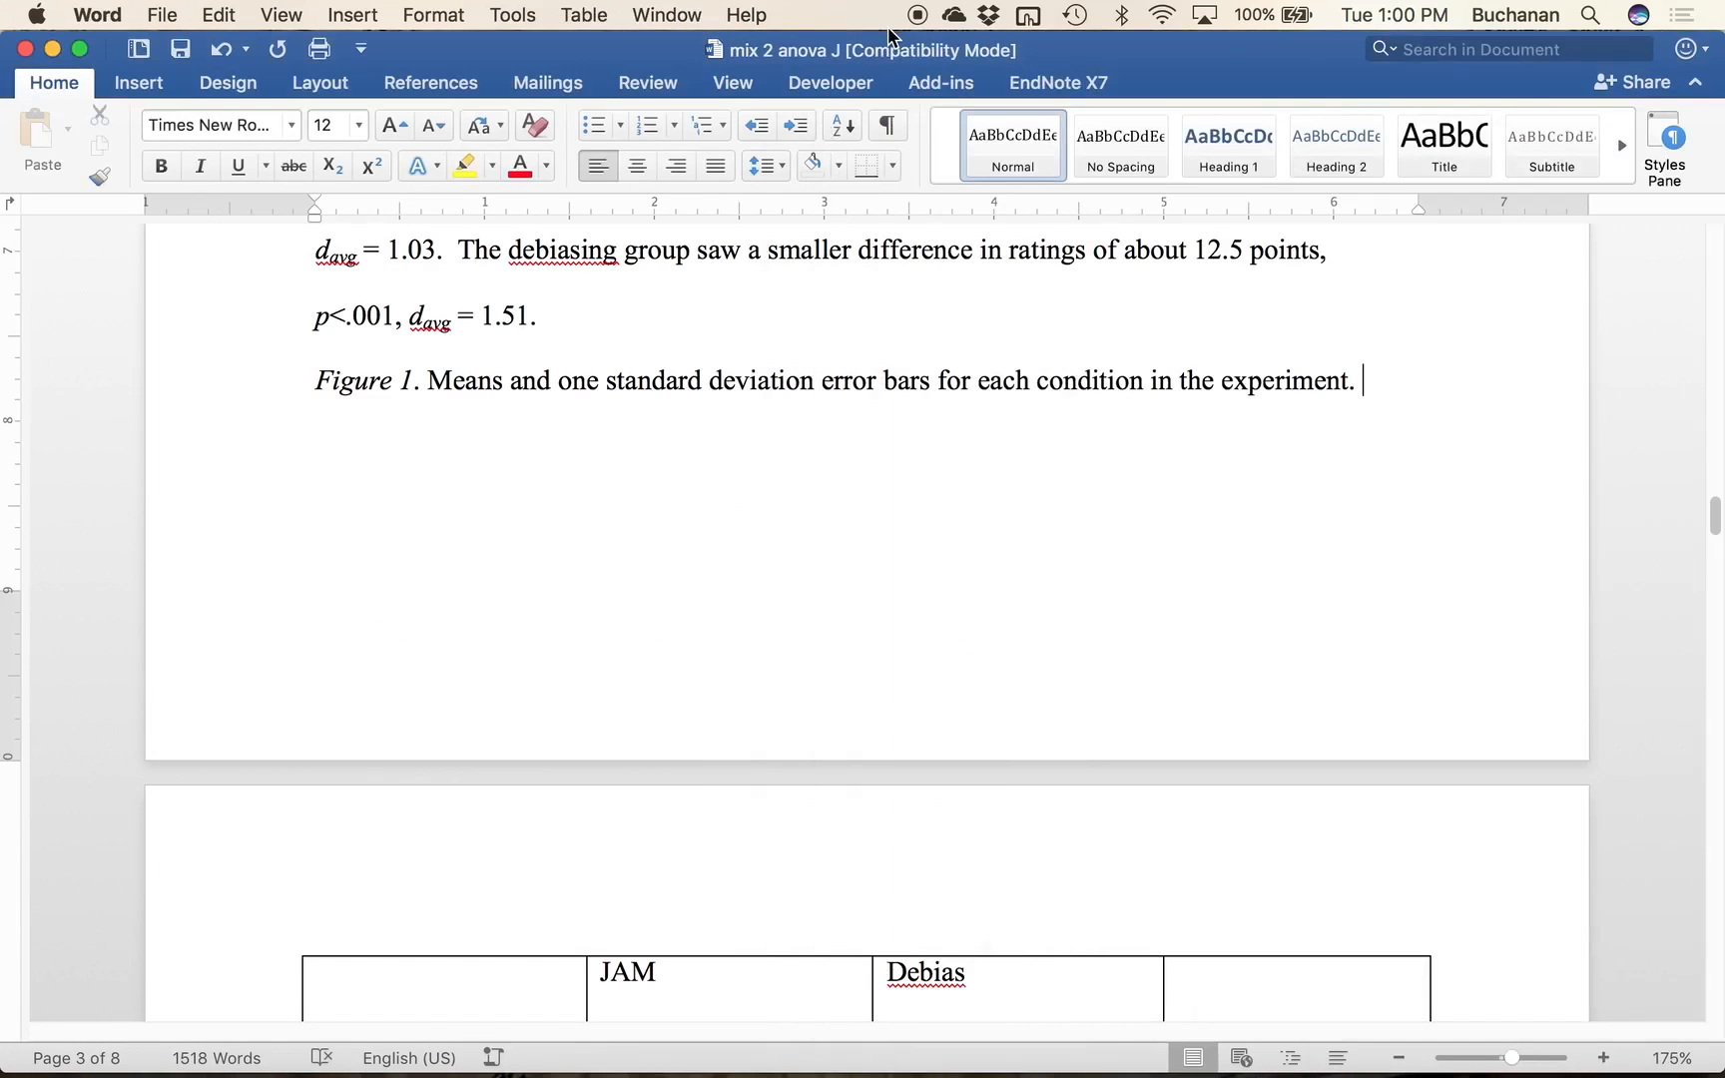
pyautogui.moveTo(897, 46); pyautogui.dragTo(1, 163)
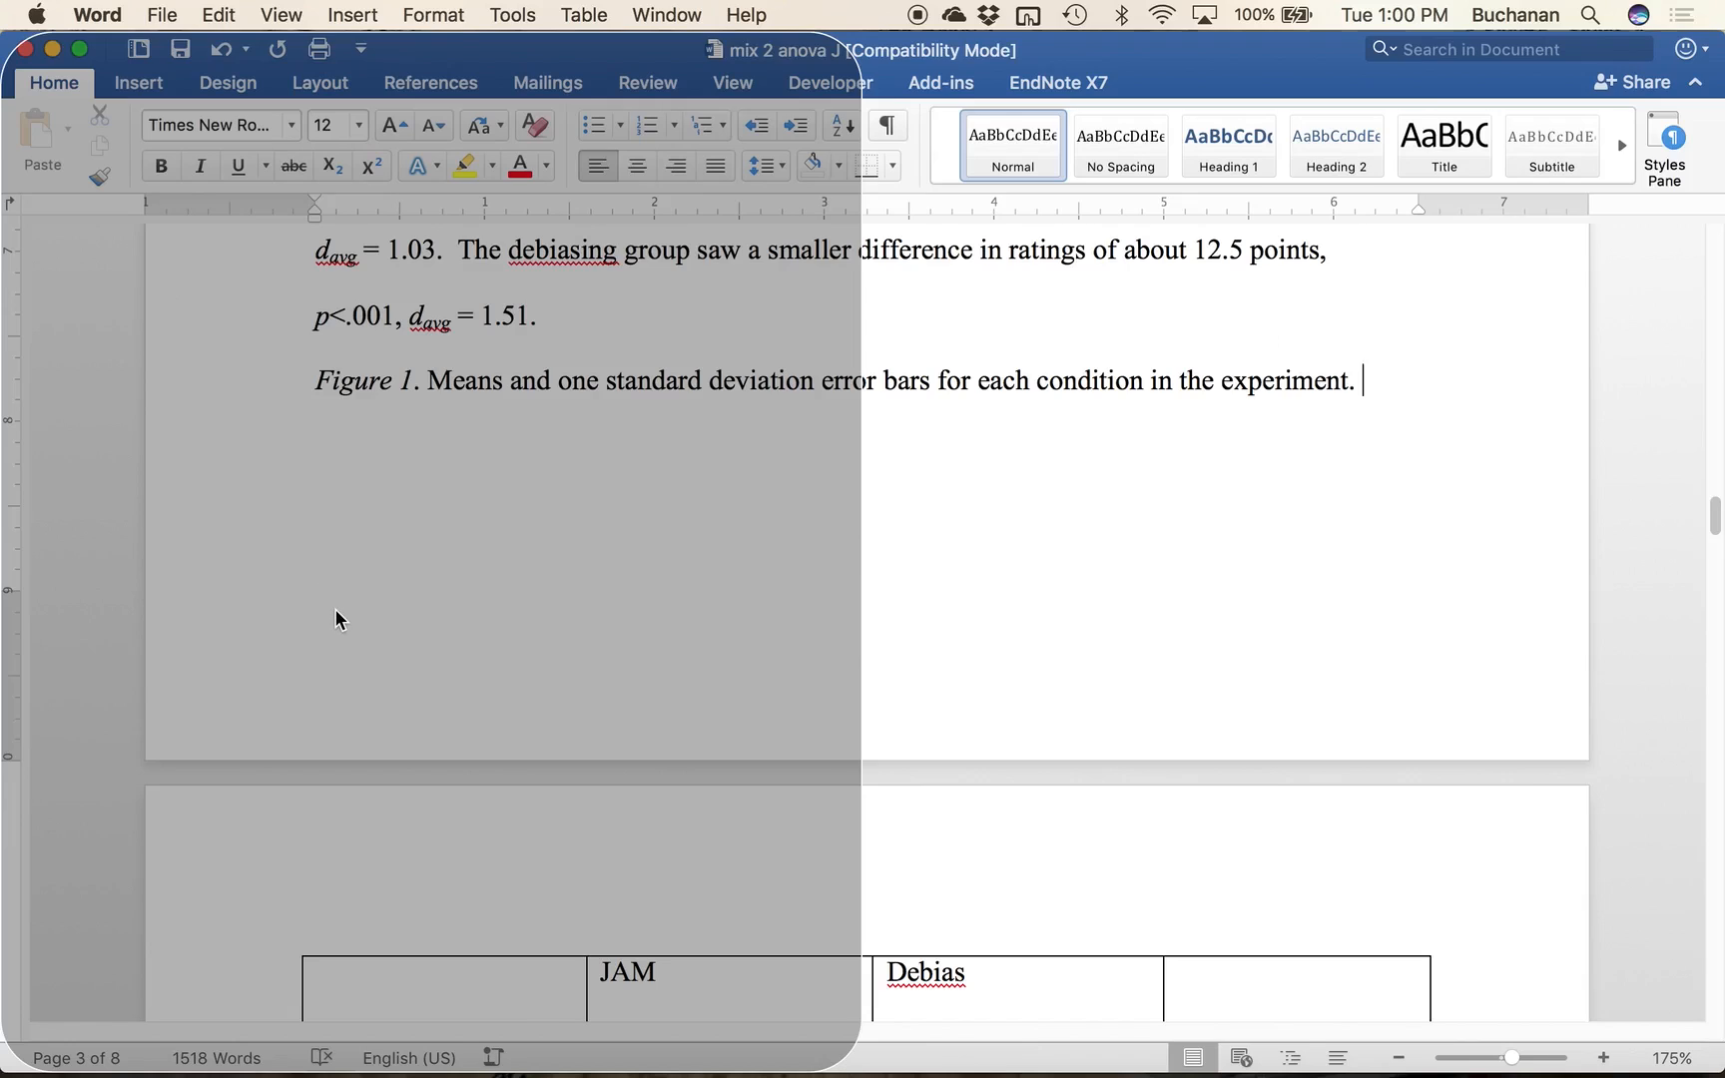
pyautogui.scroll(-10, 322, 716)
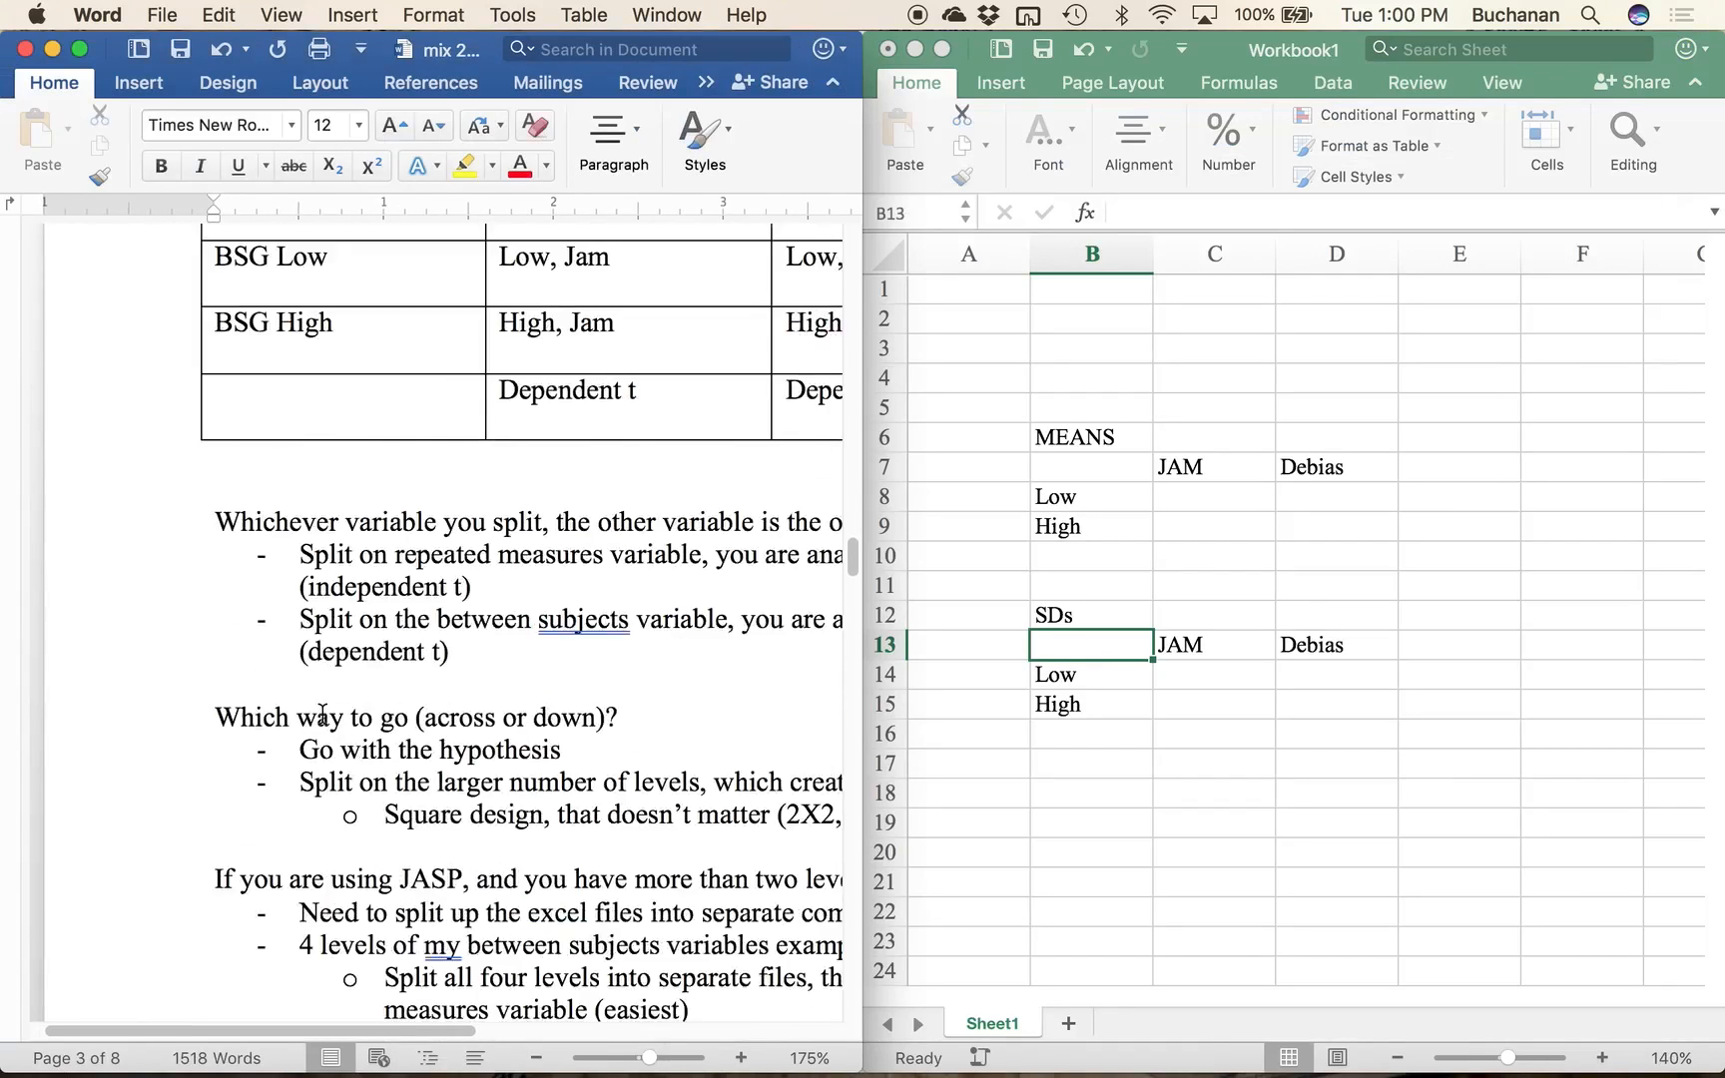
pyautogui.scroll(-15, 322, 716)
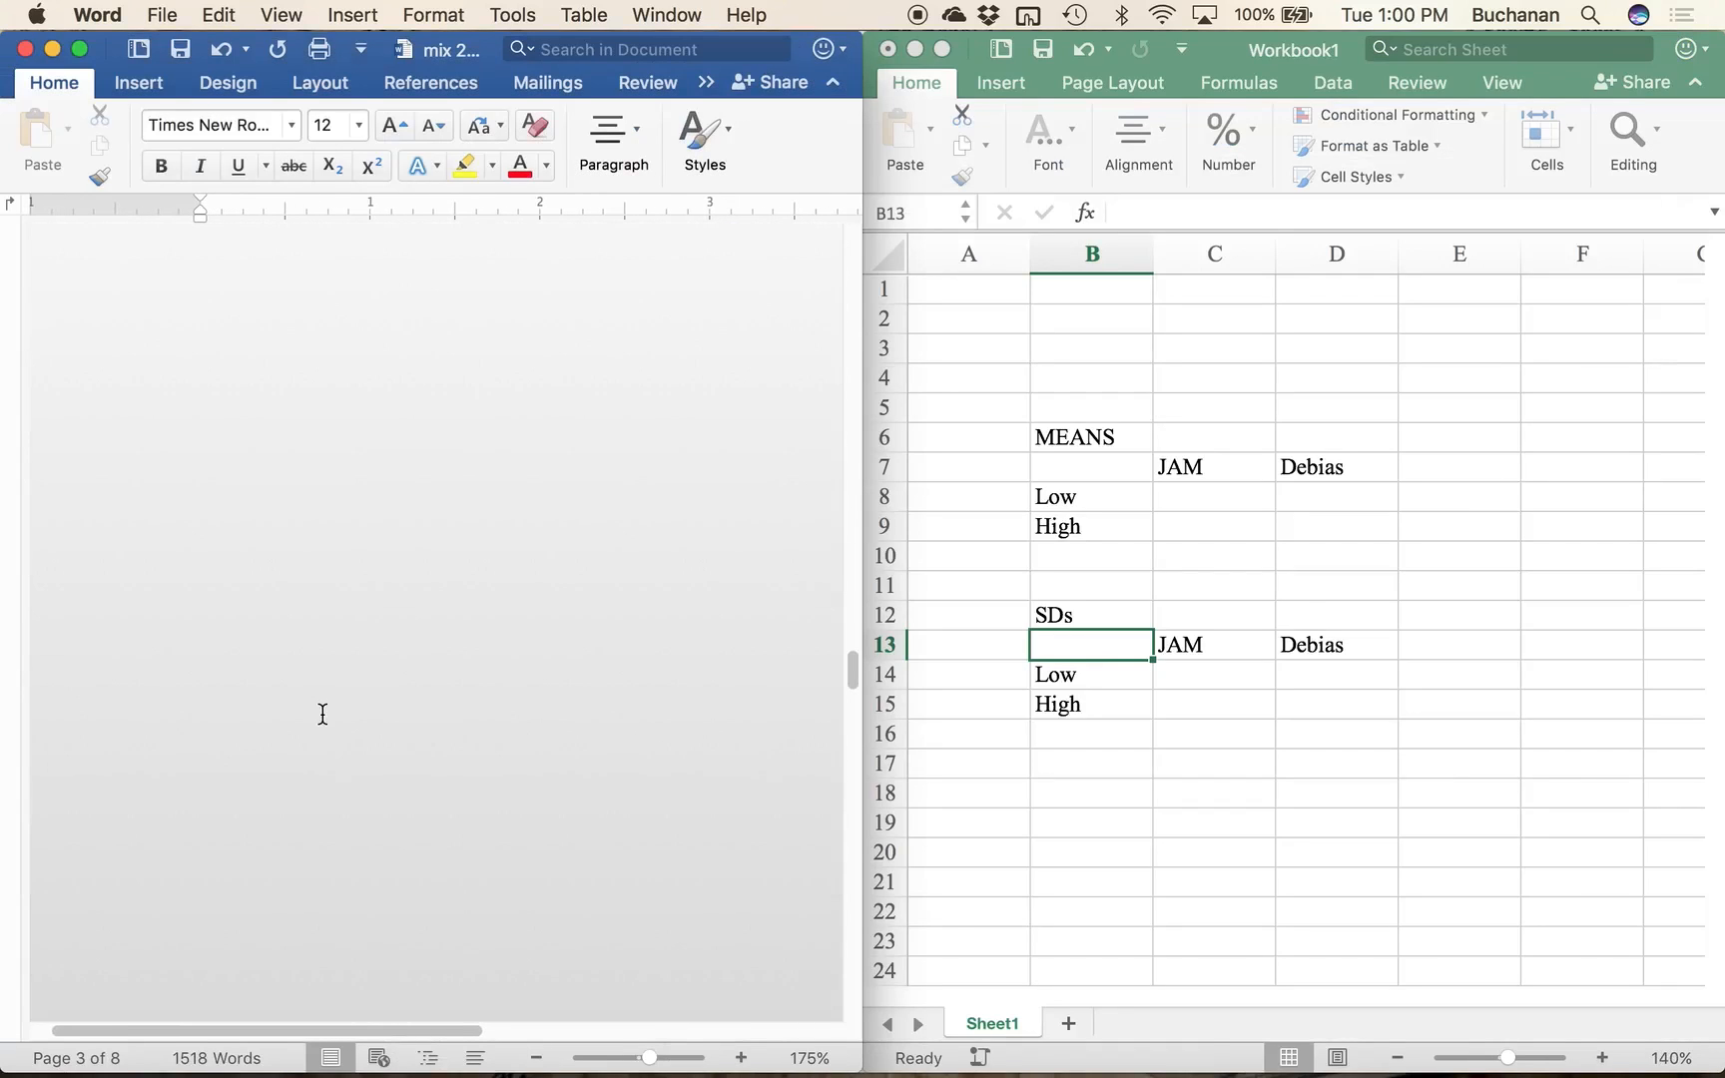
# Step: Enter the Low/debias mean 59.89 from the report's Descriptives table in cell D8 of the MEANS table
pyautogui.scroll(-3, 300, 699)
pyautogui.scroll(4, 339, 598)
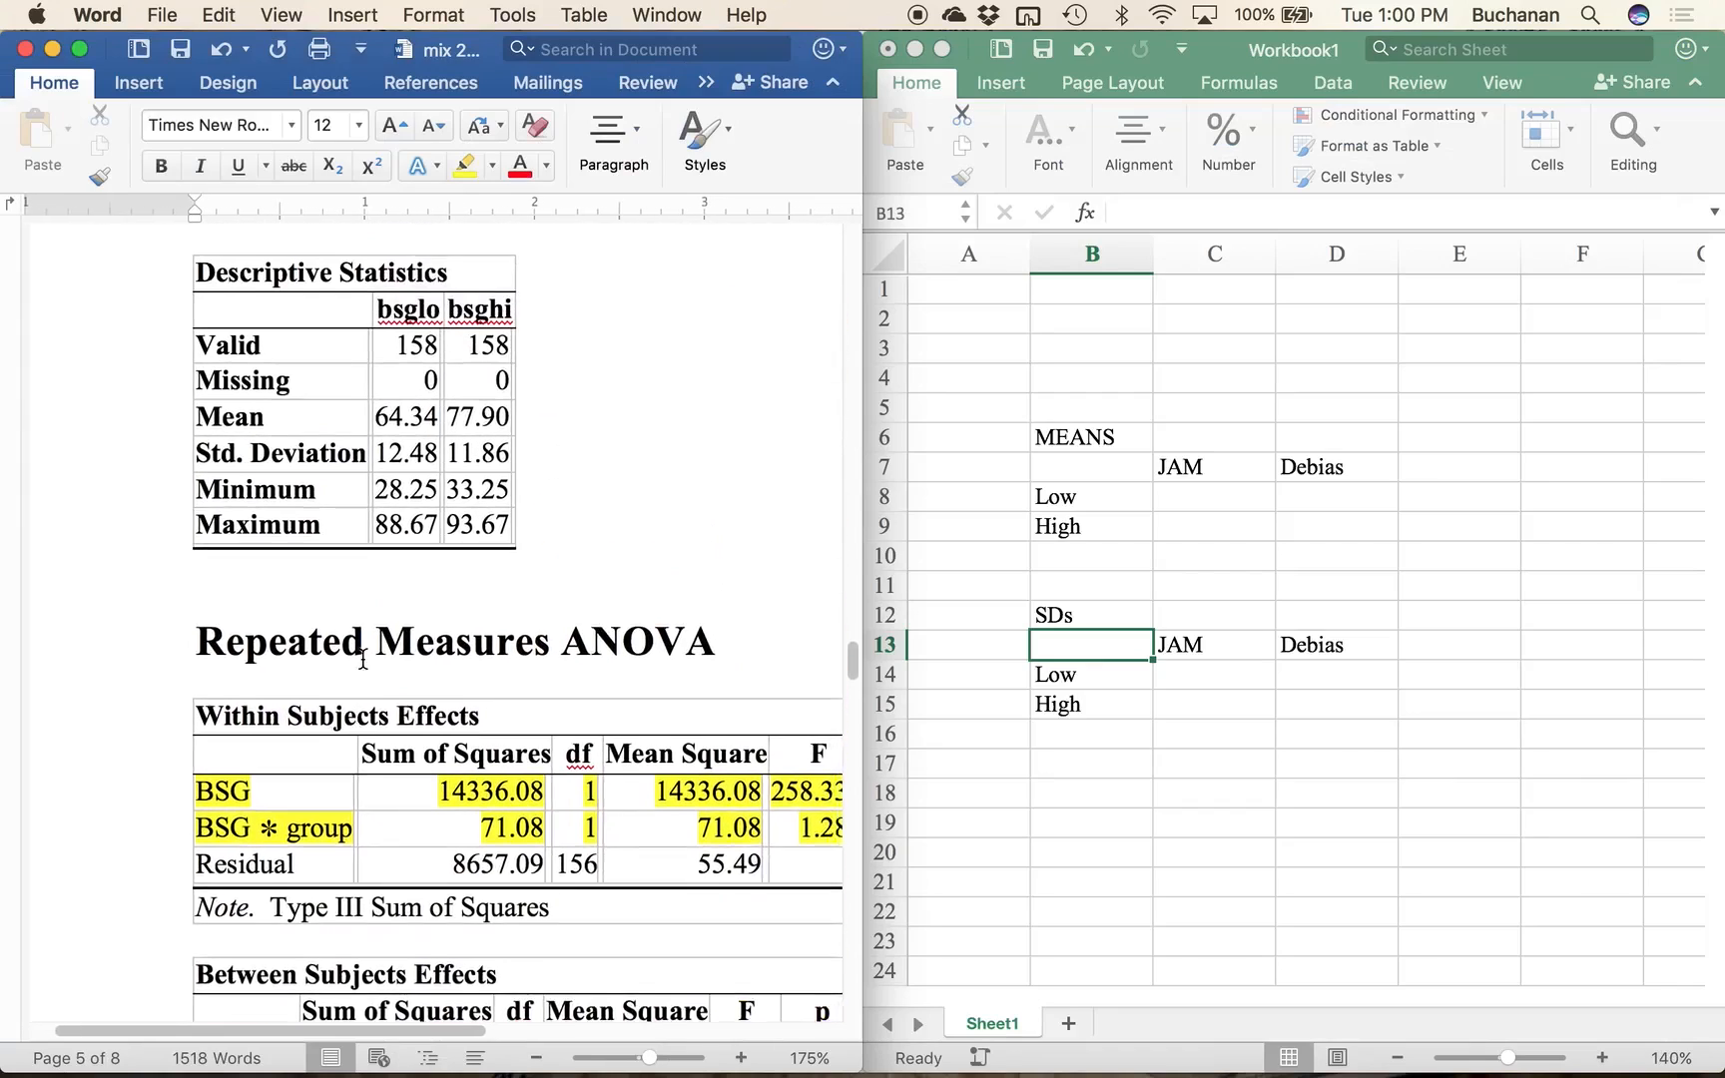
pyautogui.scroll(-15, 363, 659)
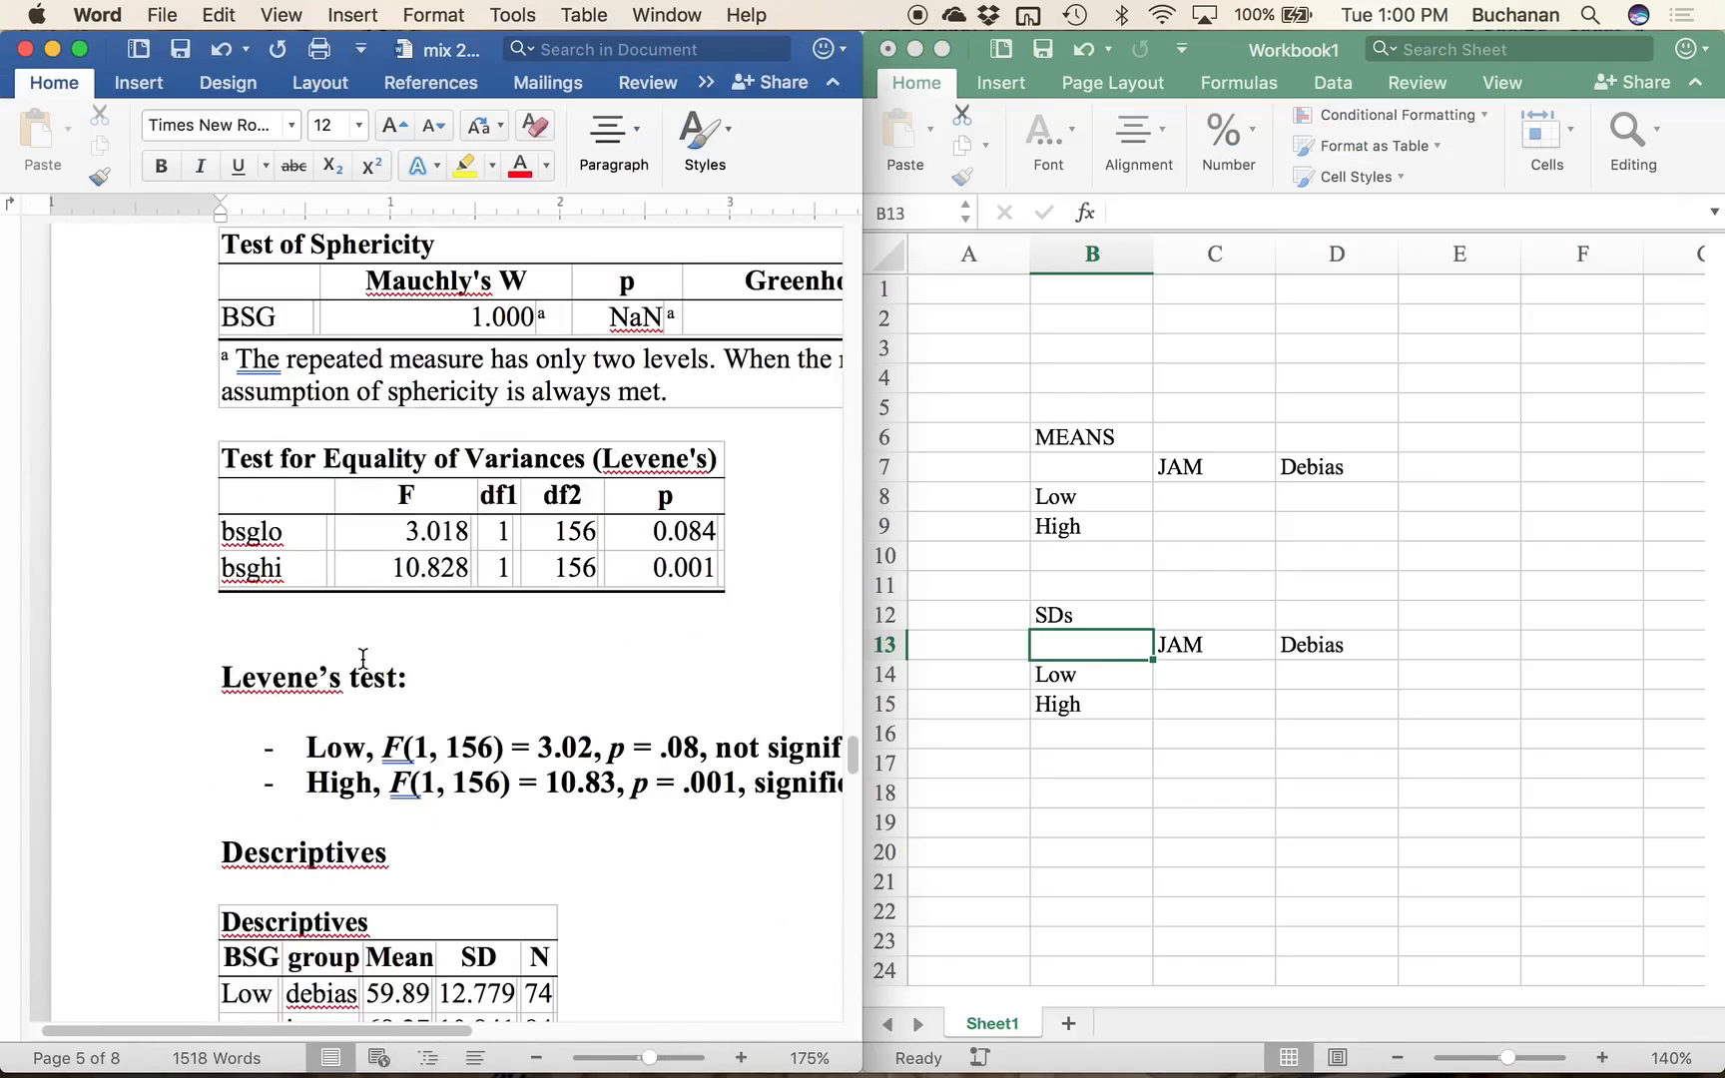
pyautogui.scroll(-12, 362, 659)
pyautogui.scroll(3, 359, 655)
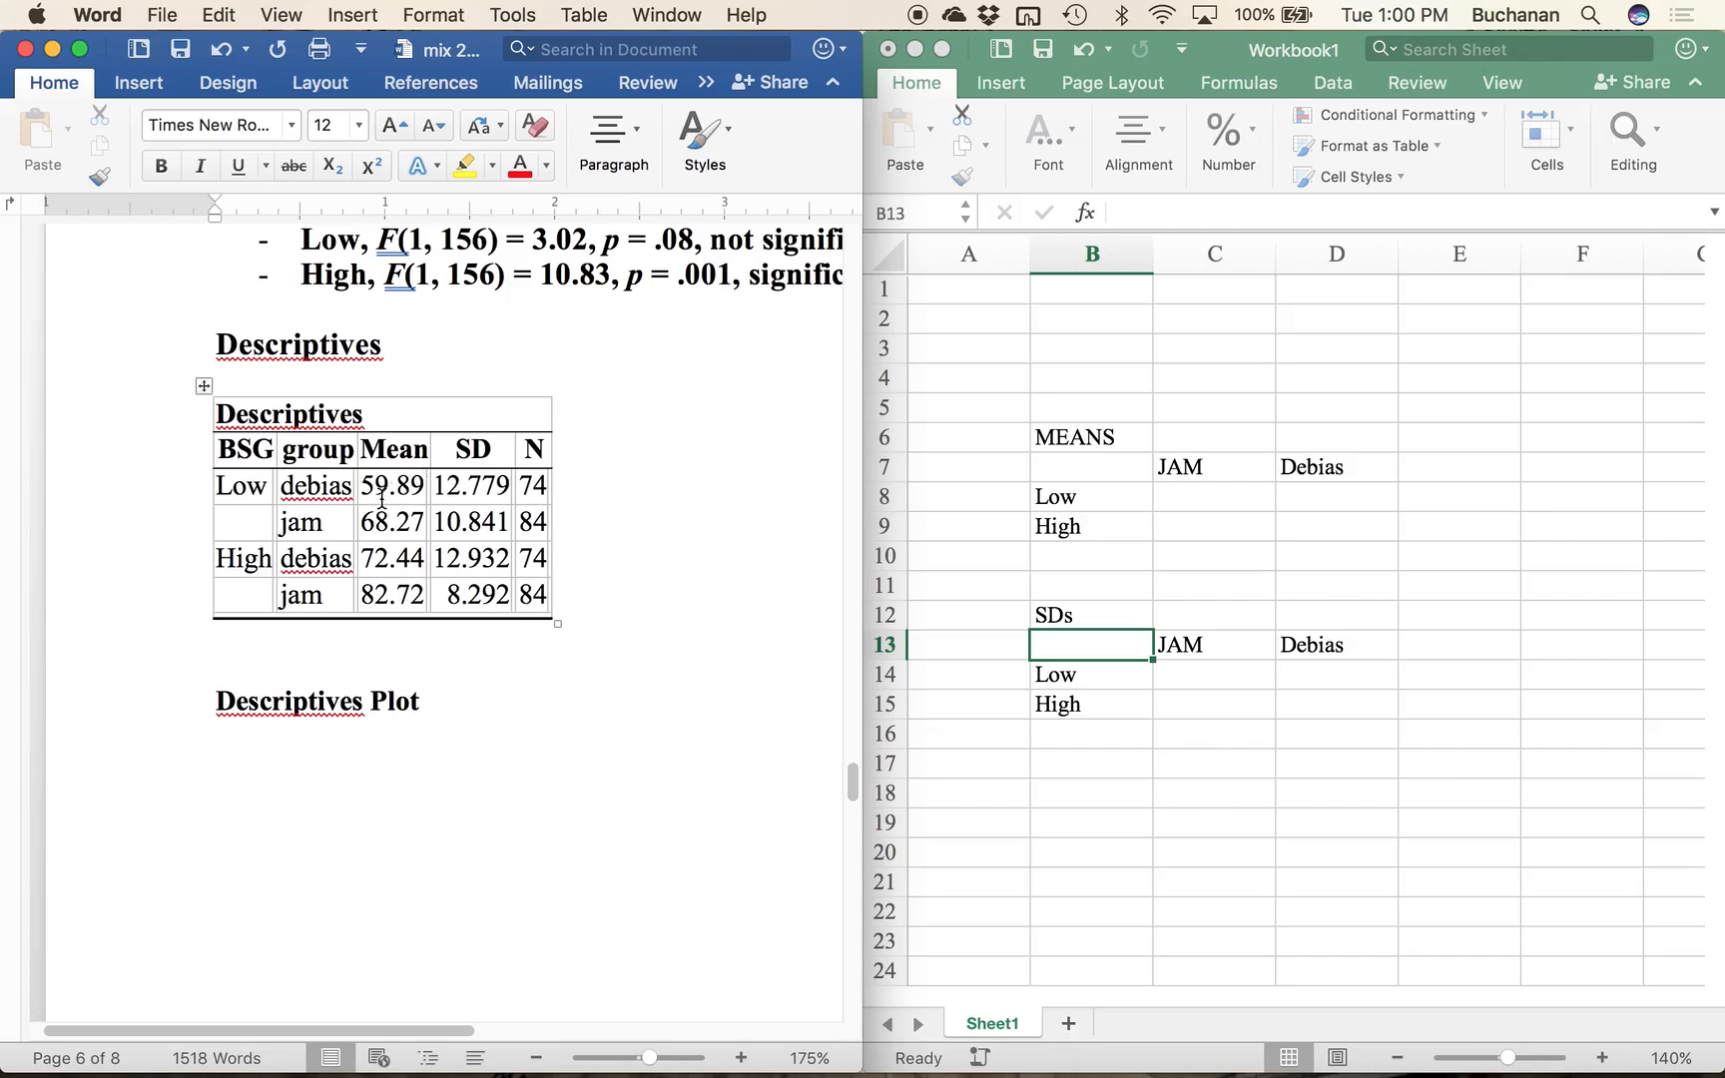
pyautogui.click(1201, 529)
pyautogui.click(1172, 502)
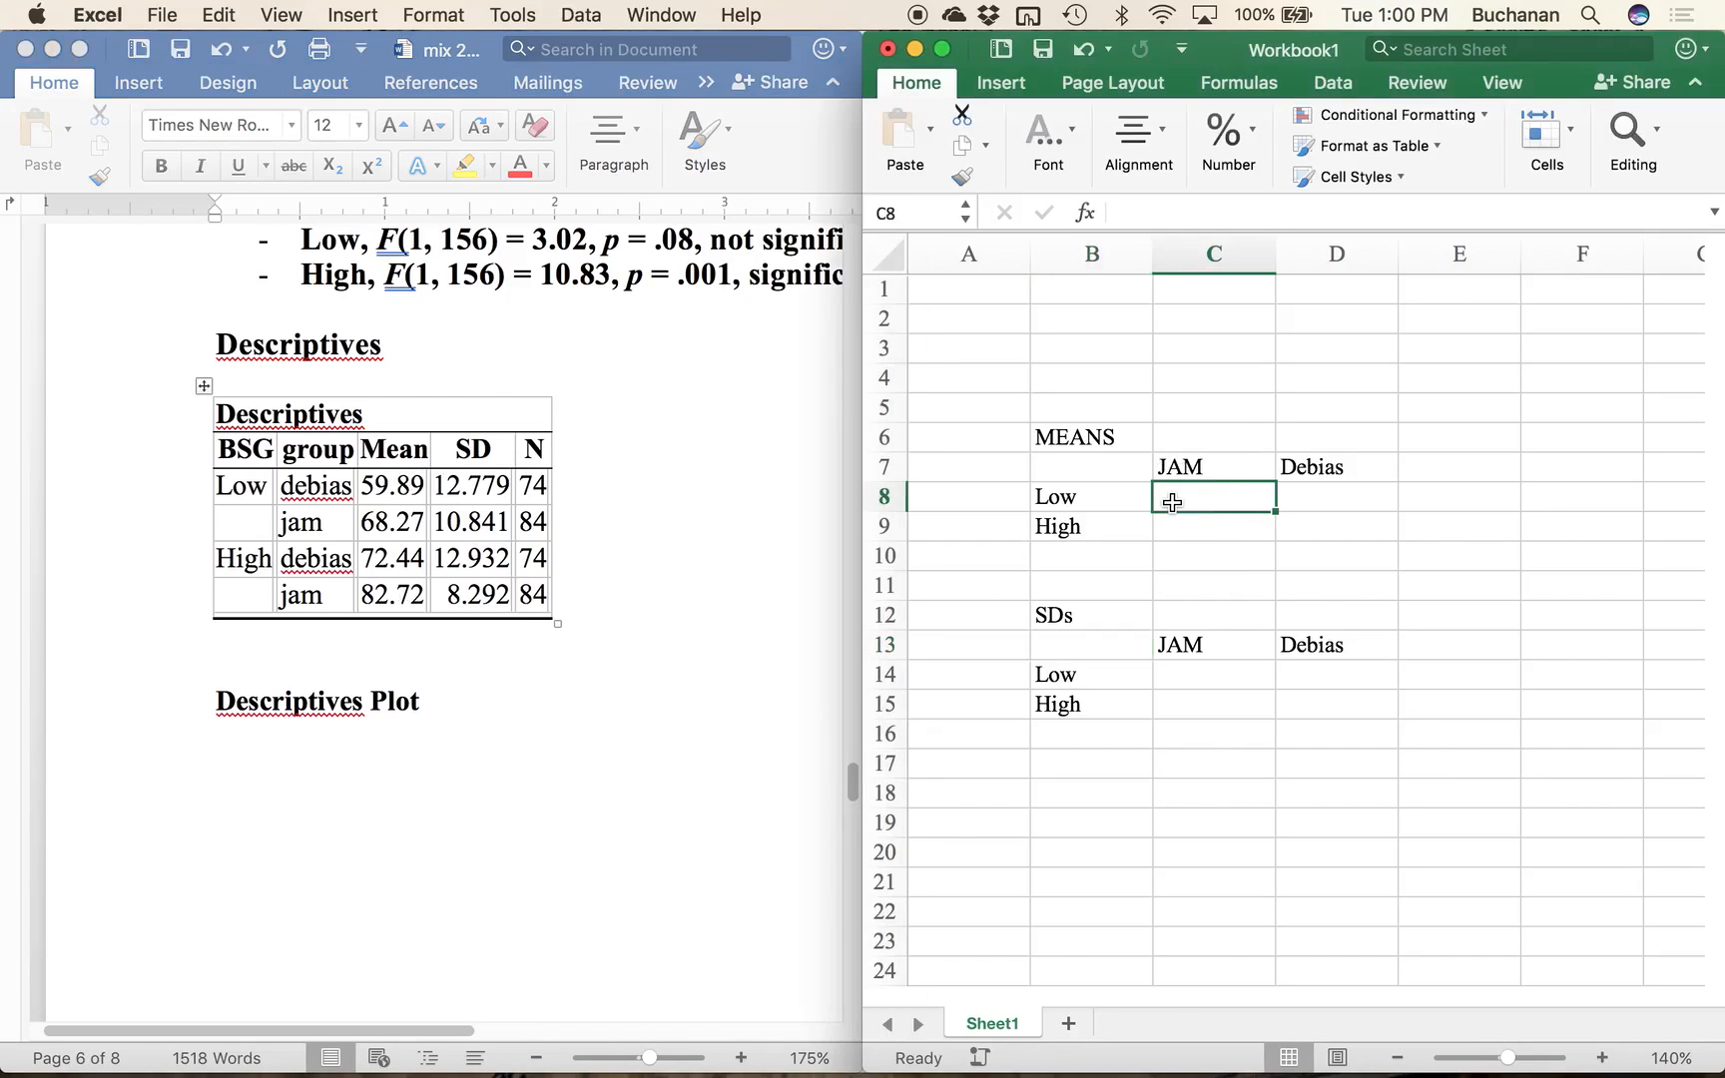
pyautogui.click(1292, 499)
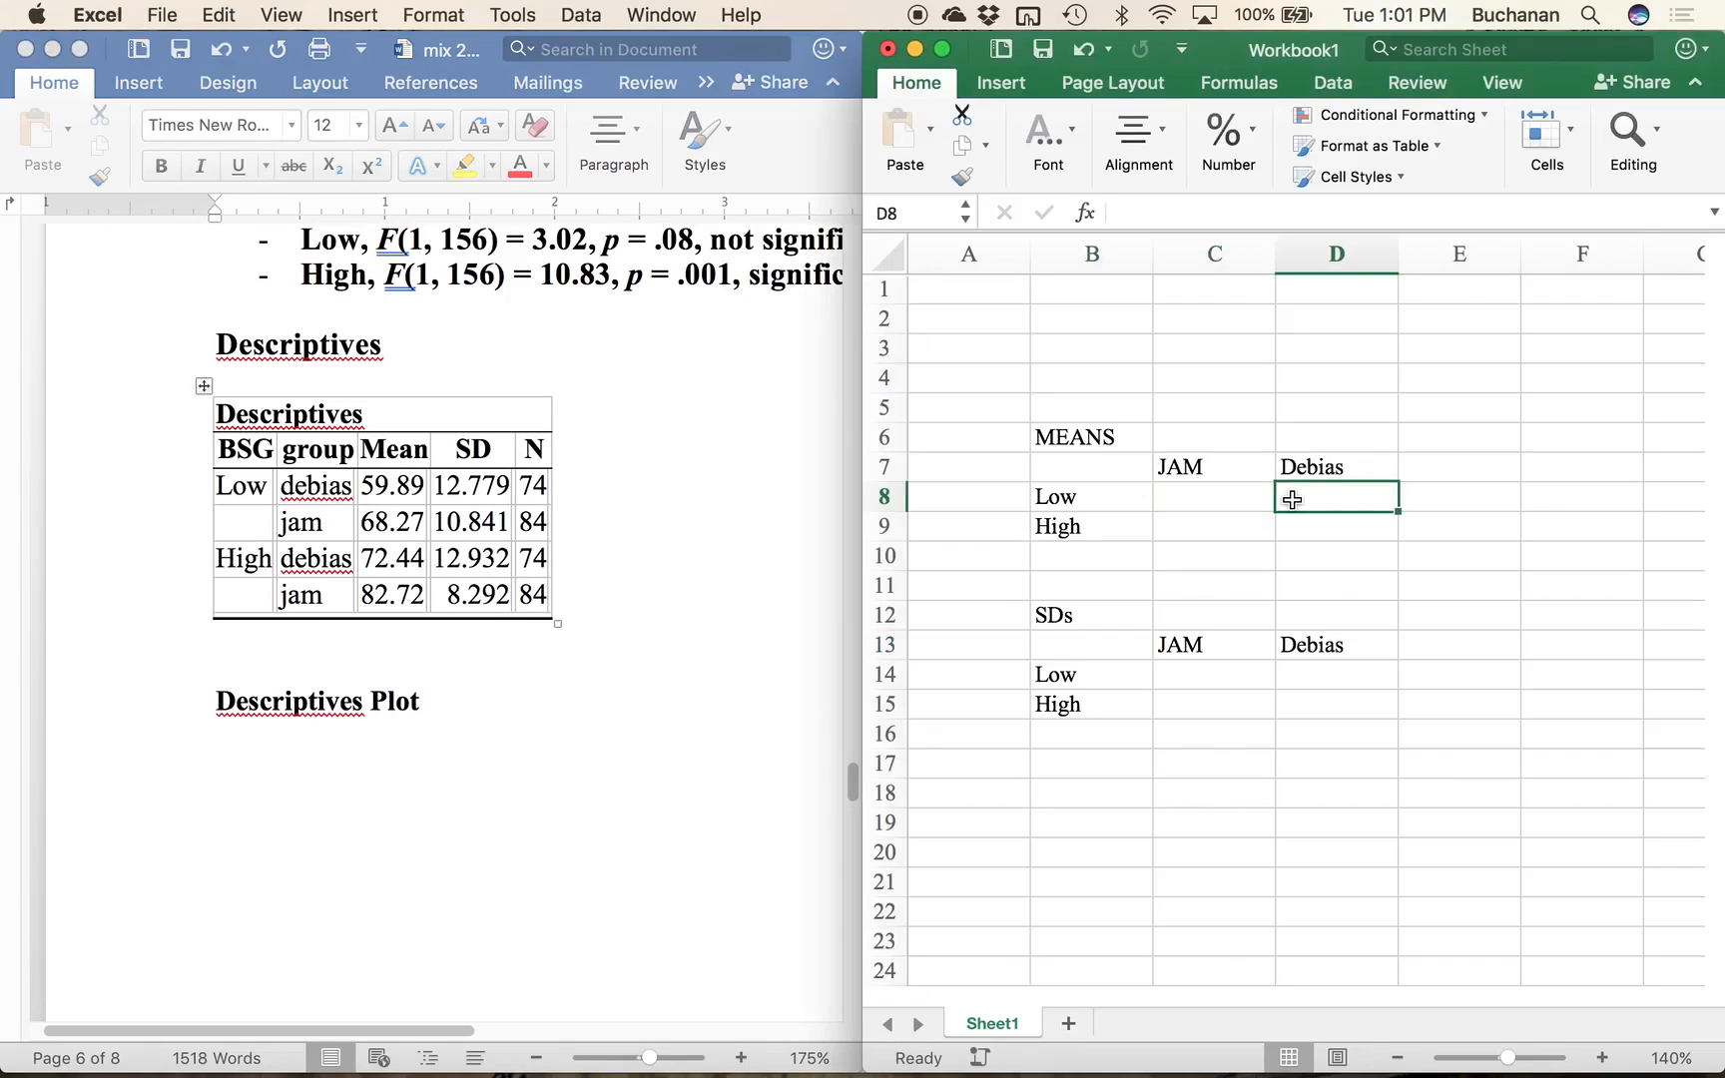
pyautogui.write('59')
pyautogui.press('Return')
# Step: Enter the Low/jam mean 68.27 in cell C8 of the MEANS table
pyautogui.press('Up')
pyautogui.press('Up')
pyautogui.press('Down')
pyautogui.press('Down')
pyautogui.press('Up')
pyautogui.press('Left')
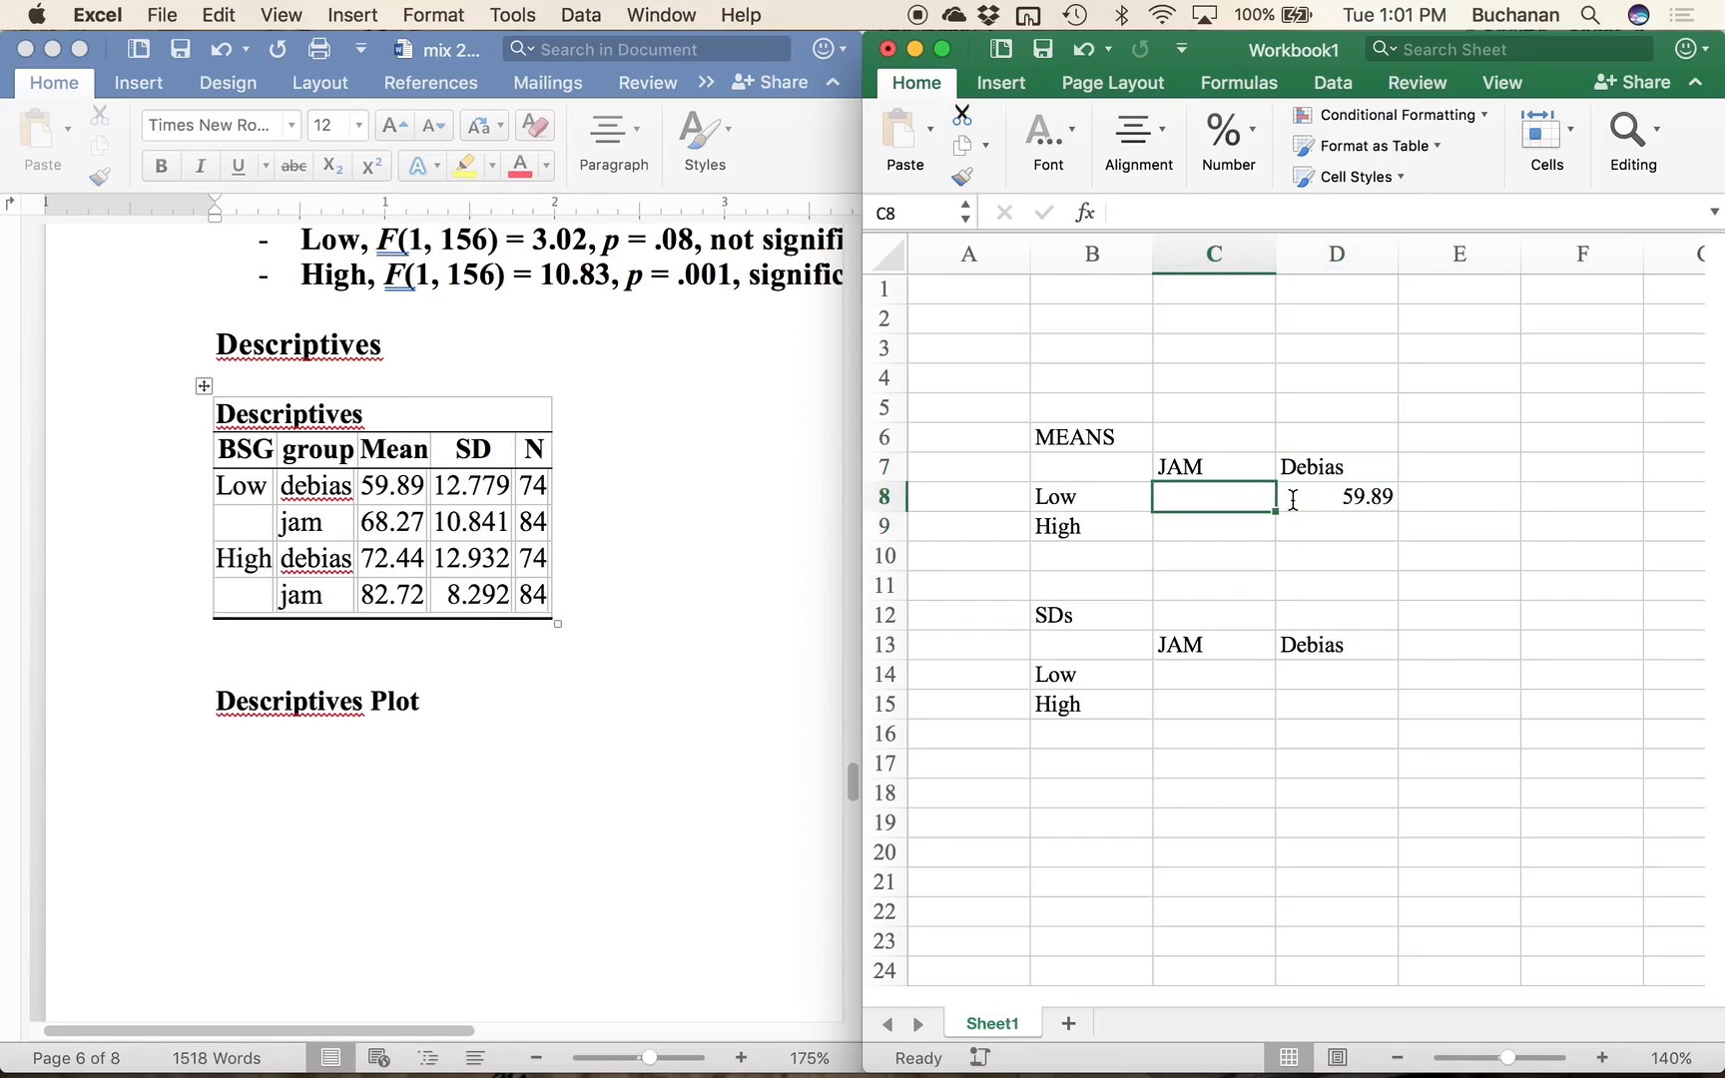
pyautogui.write('68.27')
pyautogui.press('Return')
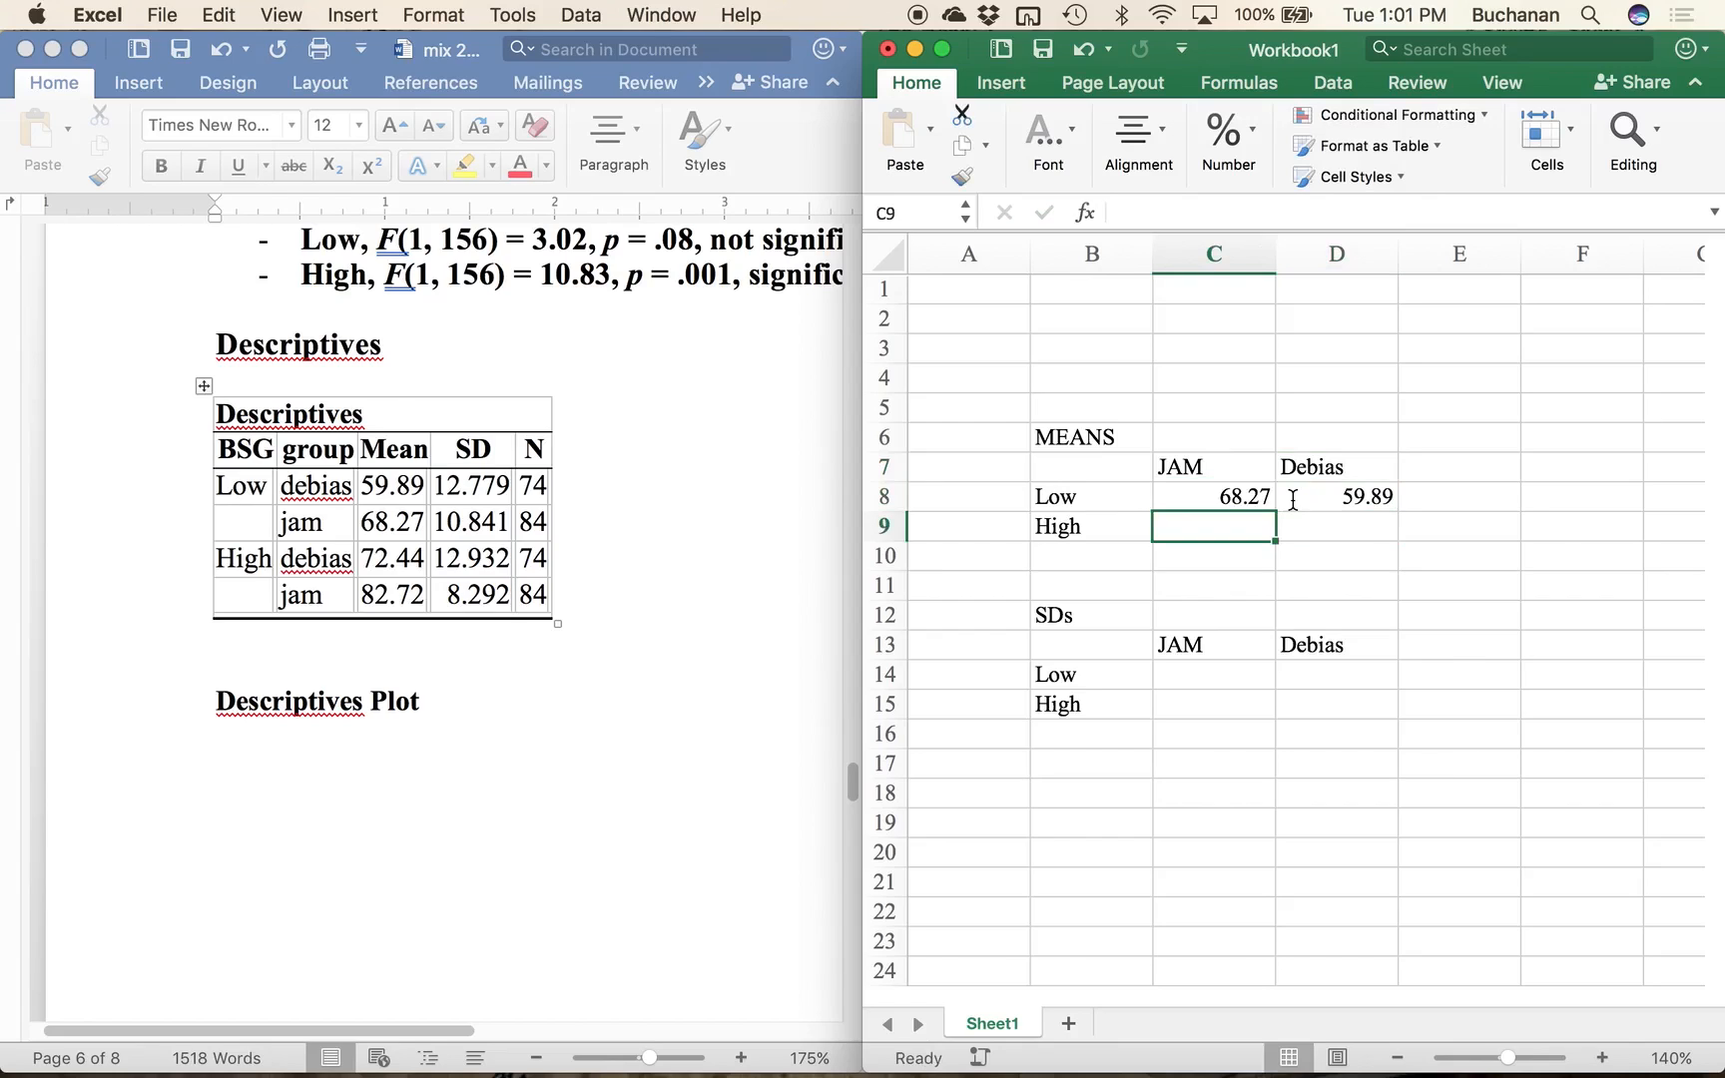
# Step: Fill the High row of the MEANS table with 72.44 for Debias in D9 and 82.72 for JAM in C9
pyautogui.press('Right')
pyautogui.write('7')
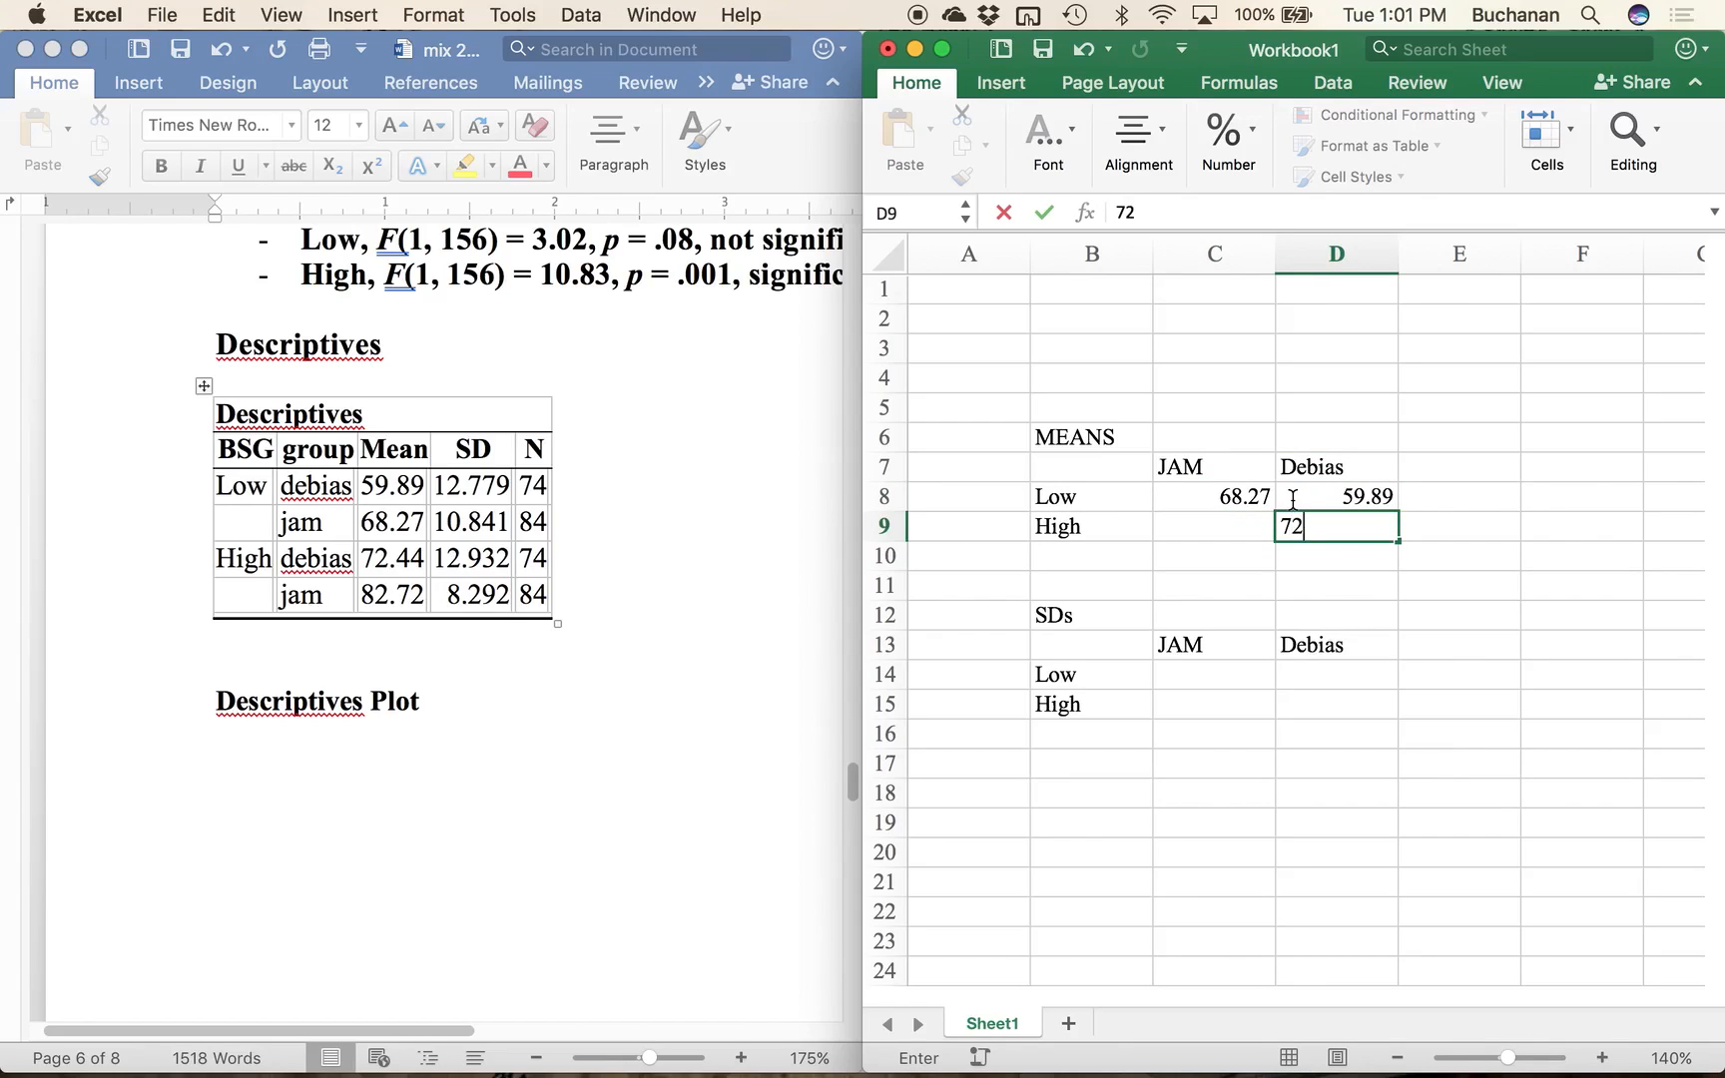
pyautogui.press('Left')
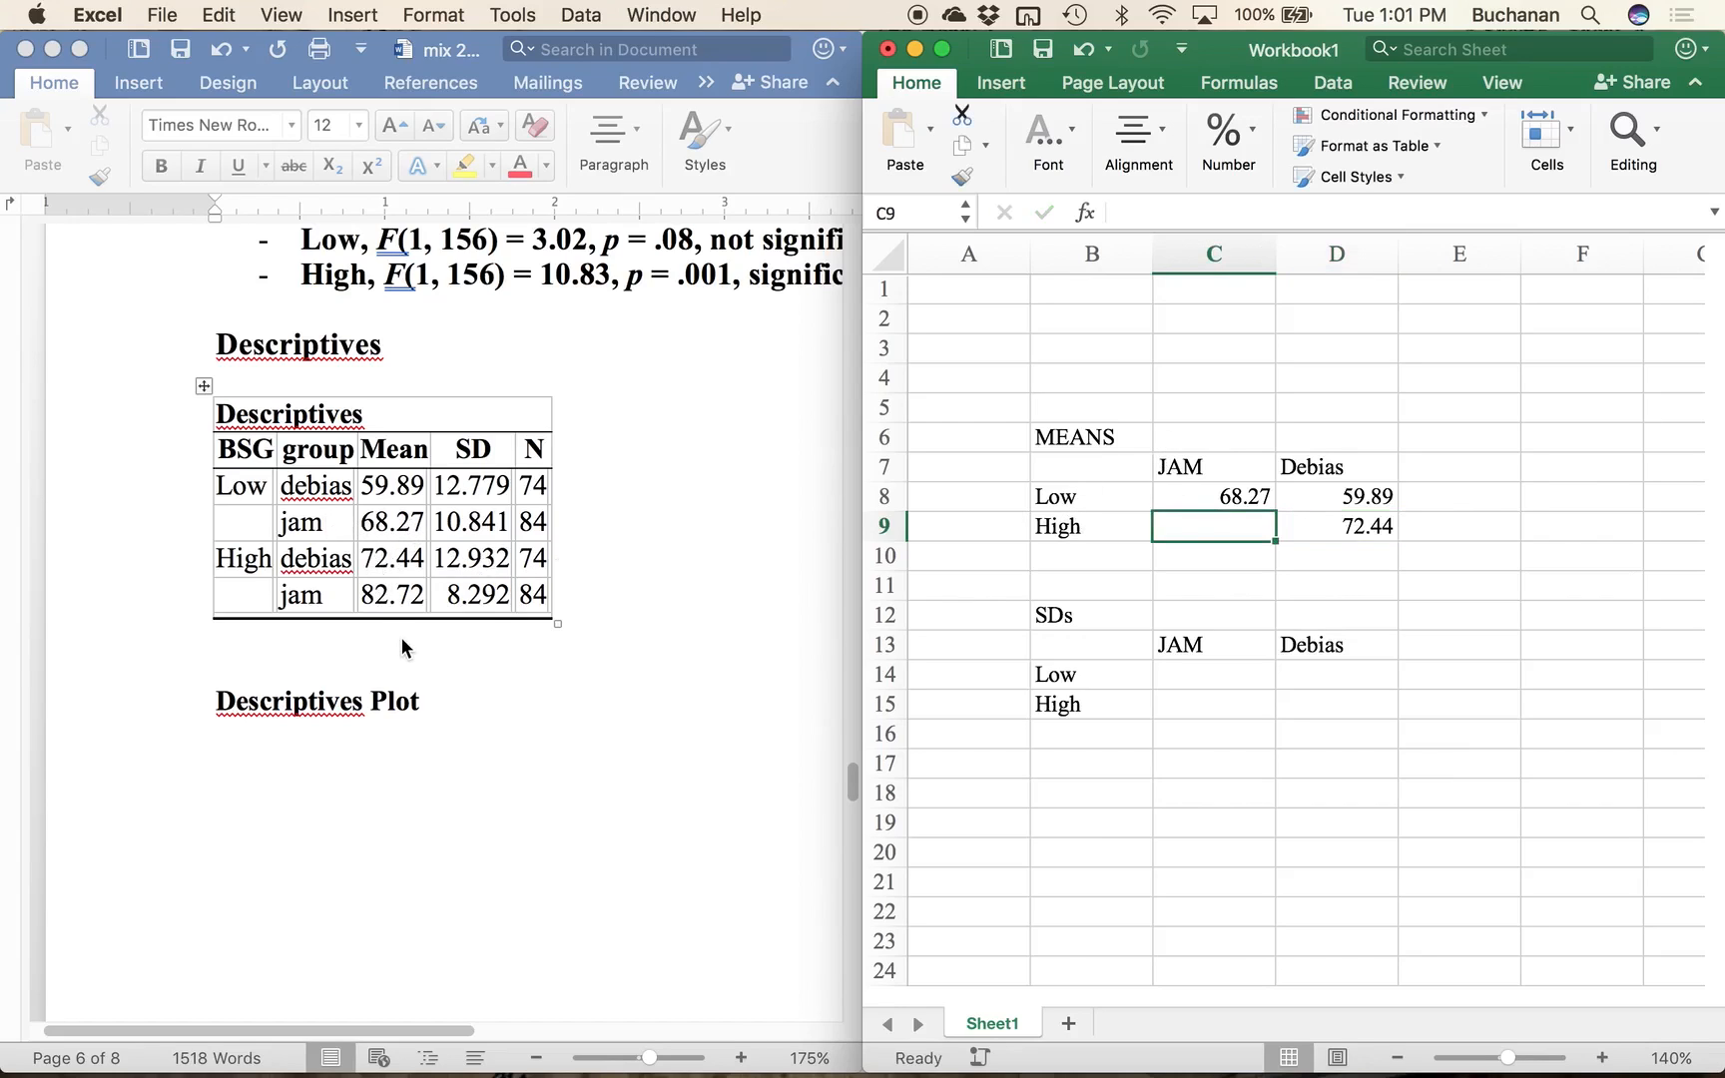
pyautogui.write('82.72')
pyautogui.press('Return')
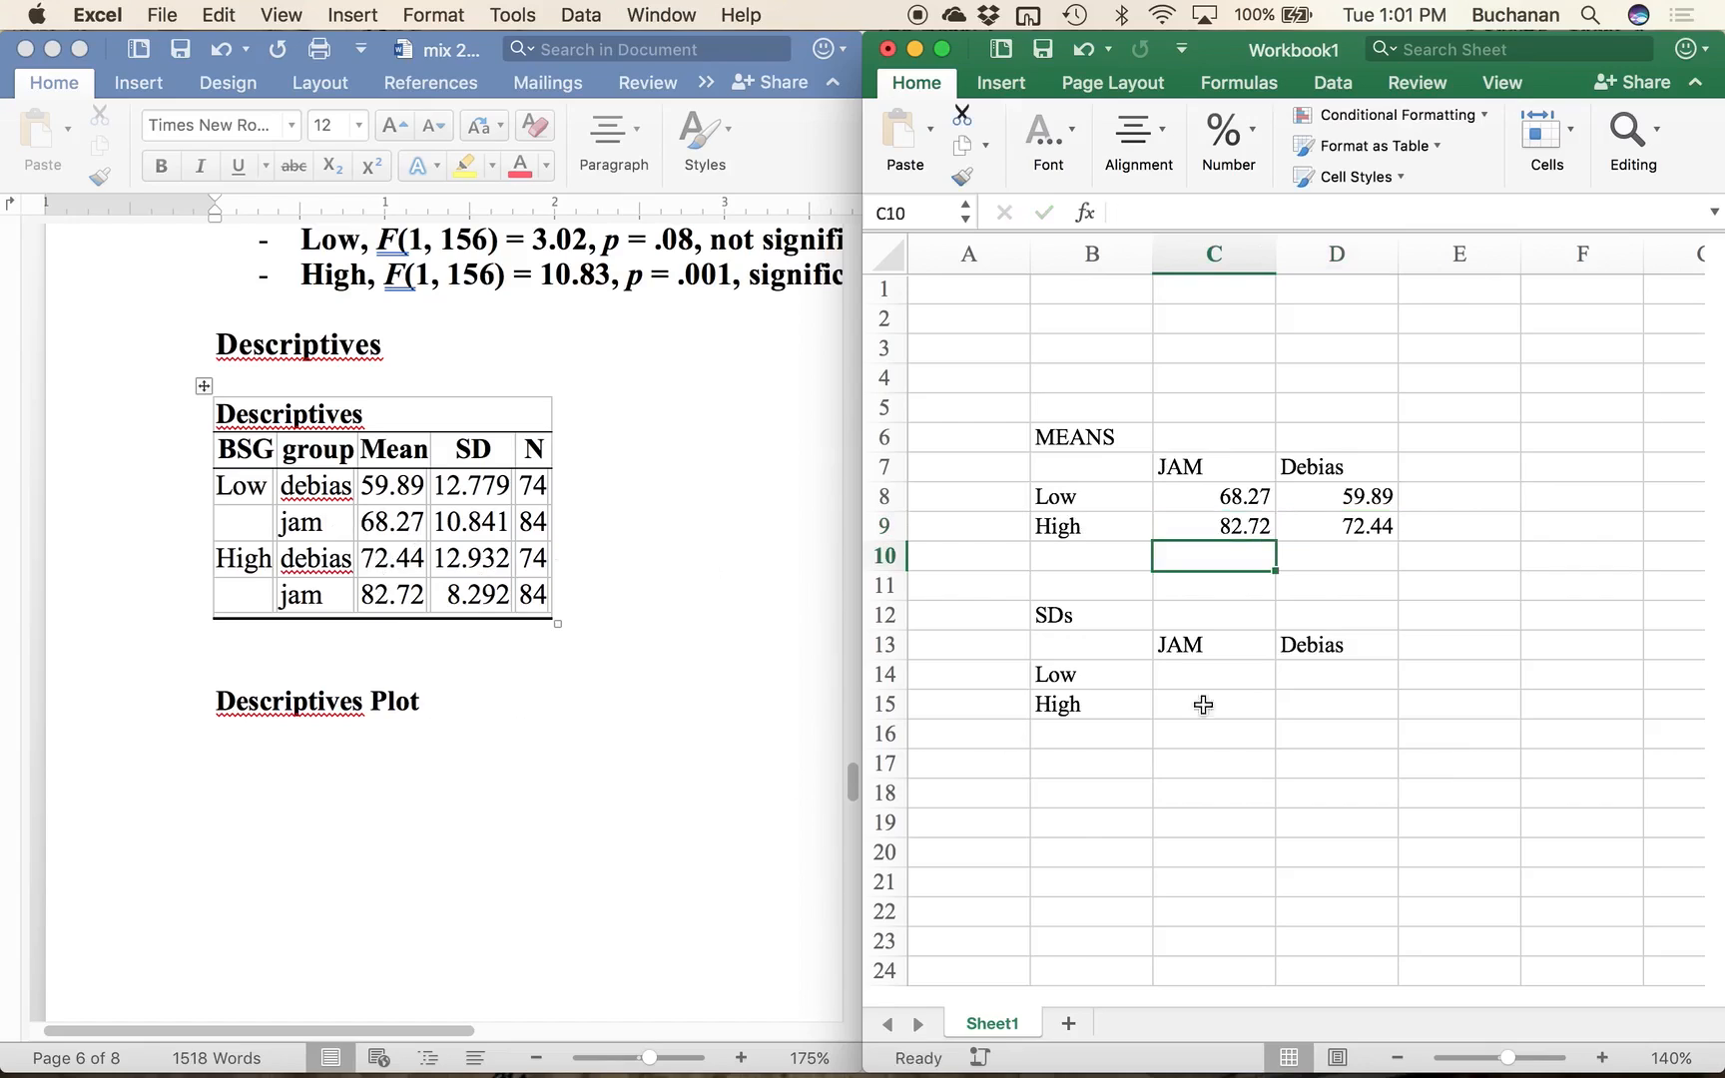
# Step: Enter the Low/debias standard deviation 12.78 in cell D14 of the SDs table
pyautogui.click(1313, 677)
pyautogui.write('12.')
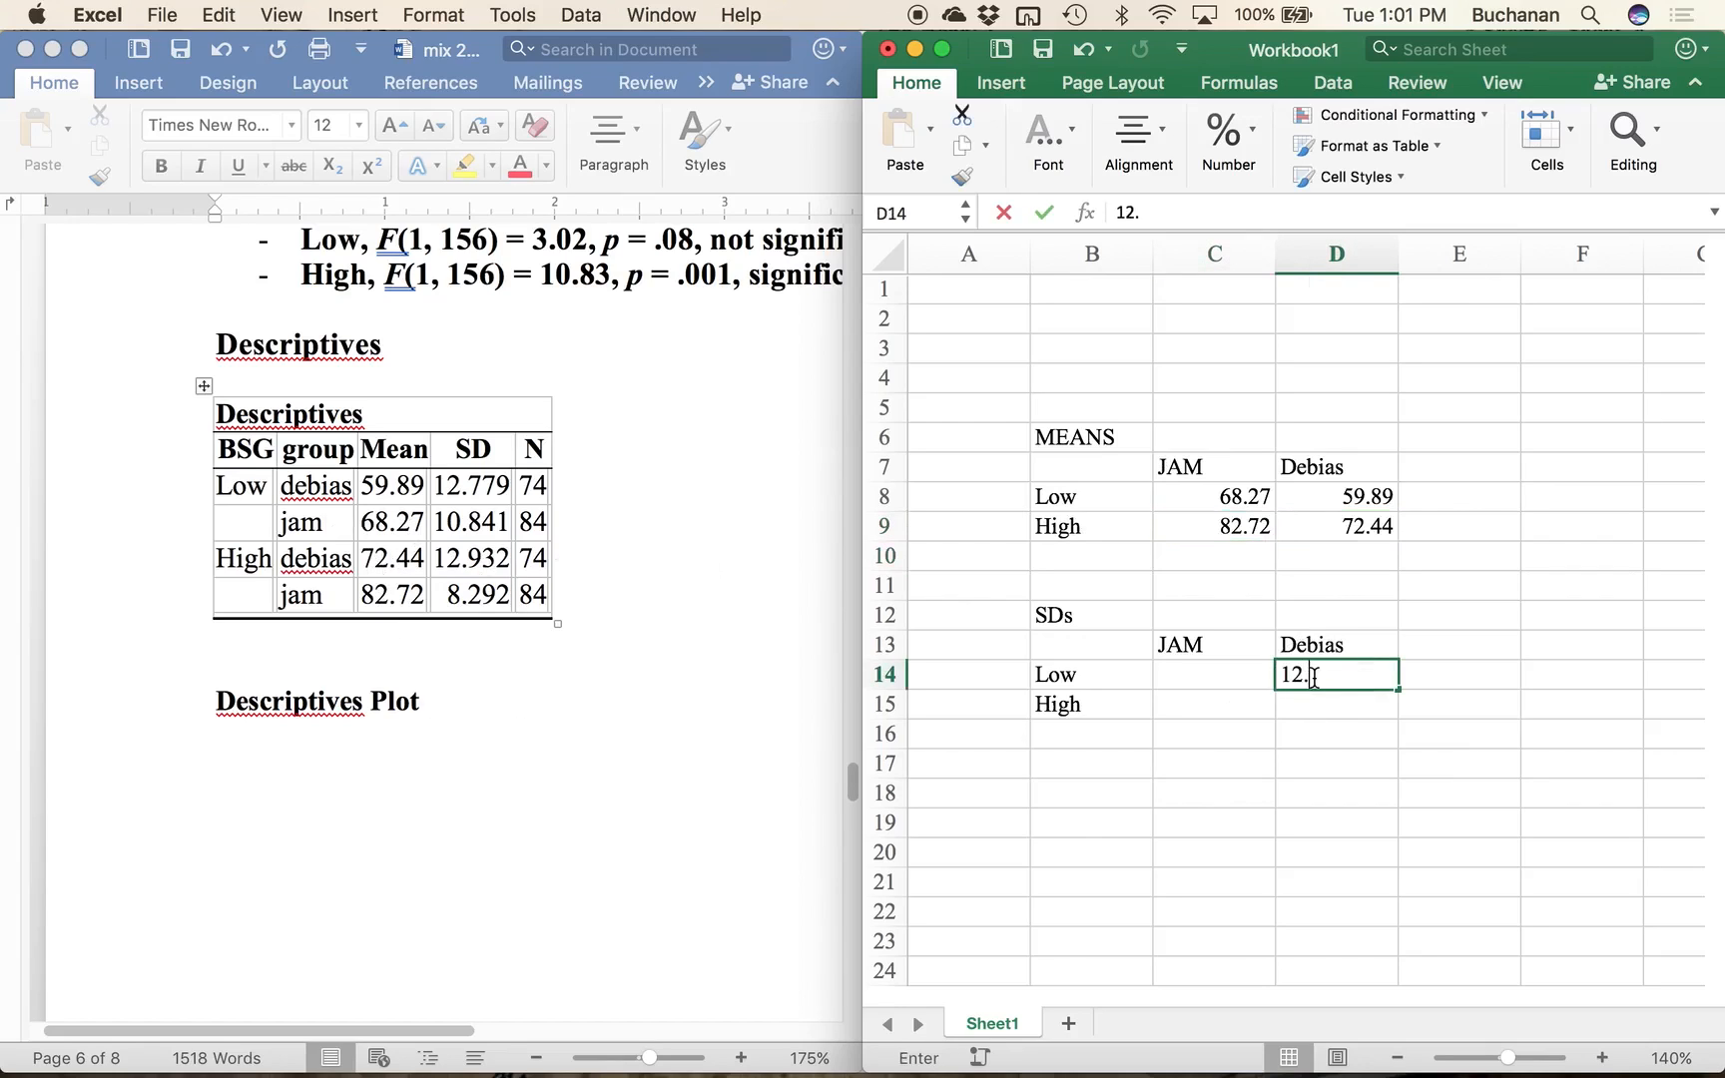
pyautogui.write('78')
pyautogui.press('Return')
# Step: Enter the Low/jam standard deviation 10.84 in cell C14 of the SDs table
pyautogui.press('Up')
pyautogui.press('Left')
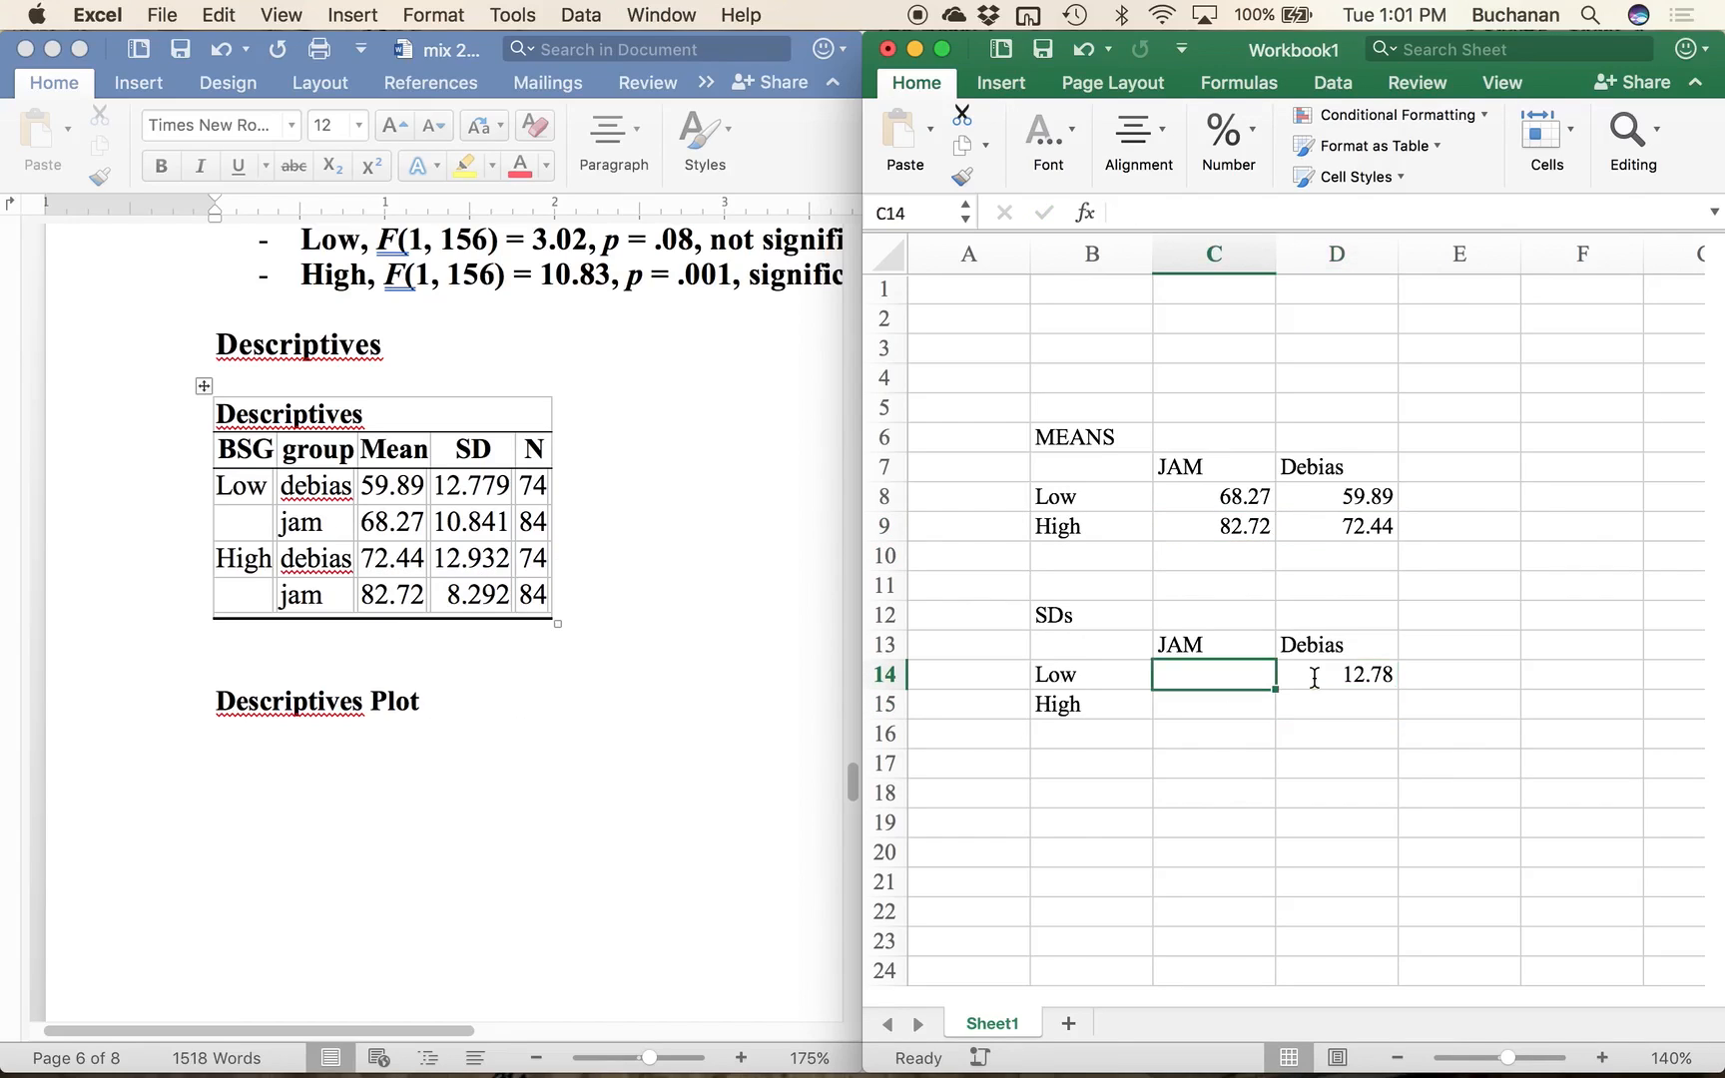
pyautogui.press('Right')
pyautogui.press('Left')
pyautogui.press('Right')
pyautogui.press('Down')
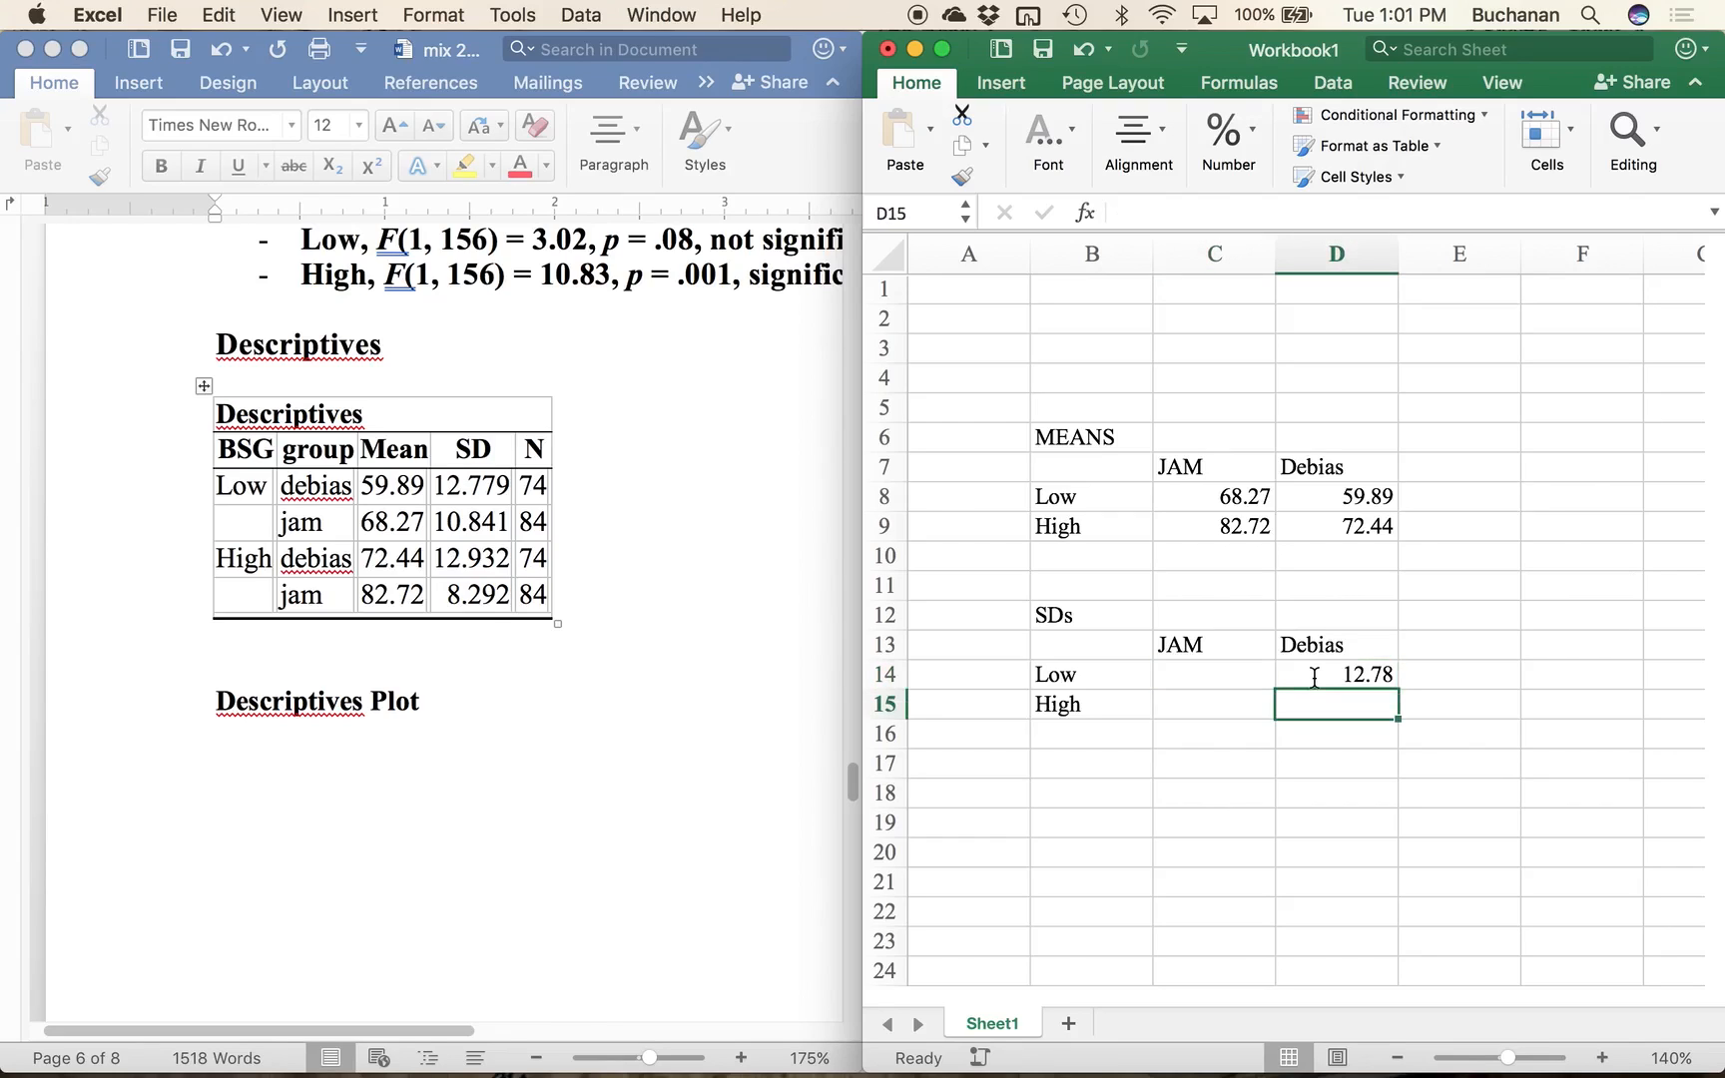
pyautogui.press('Up')
pyautogui.press('Left')
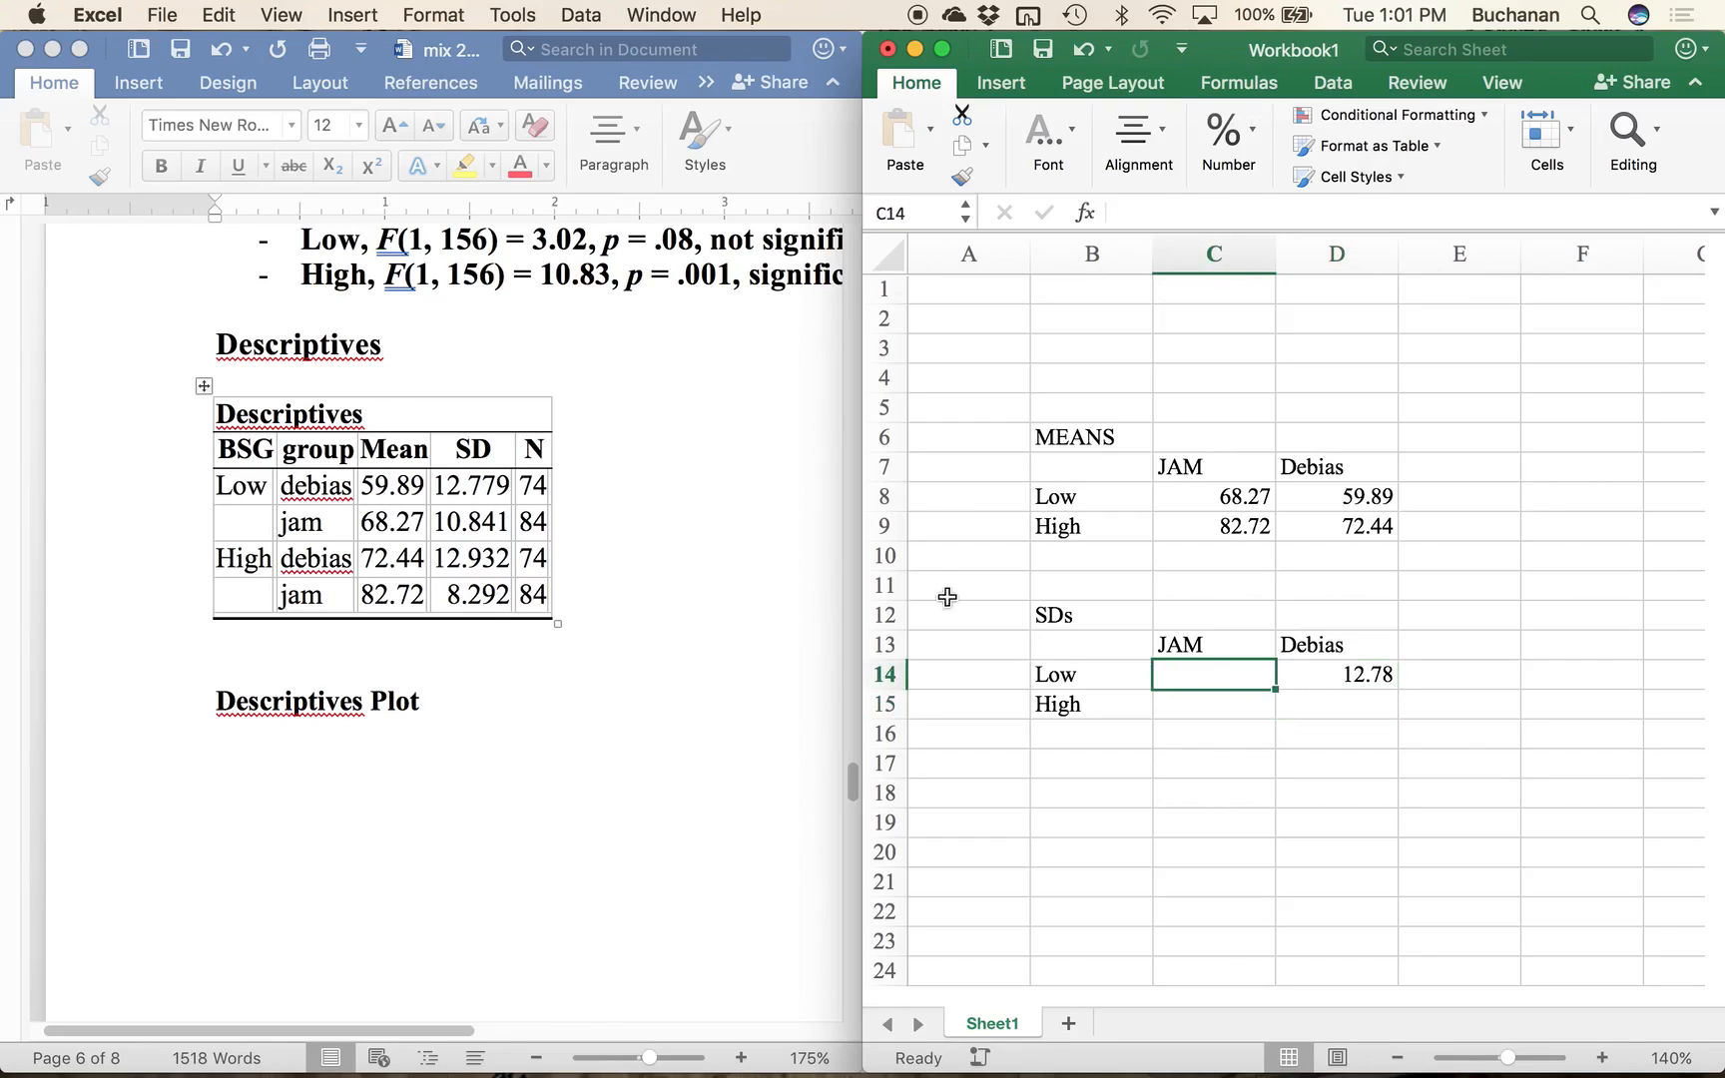
pyautogui.write('10')
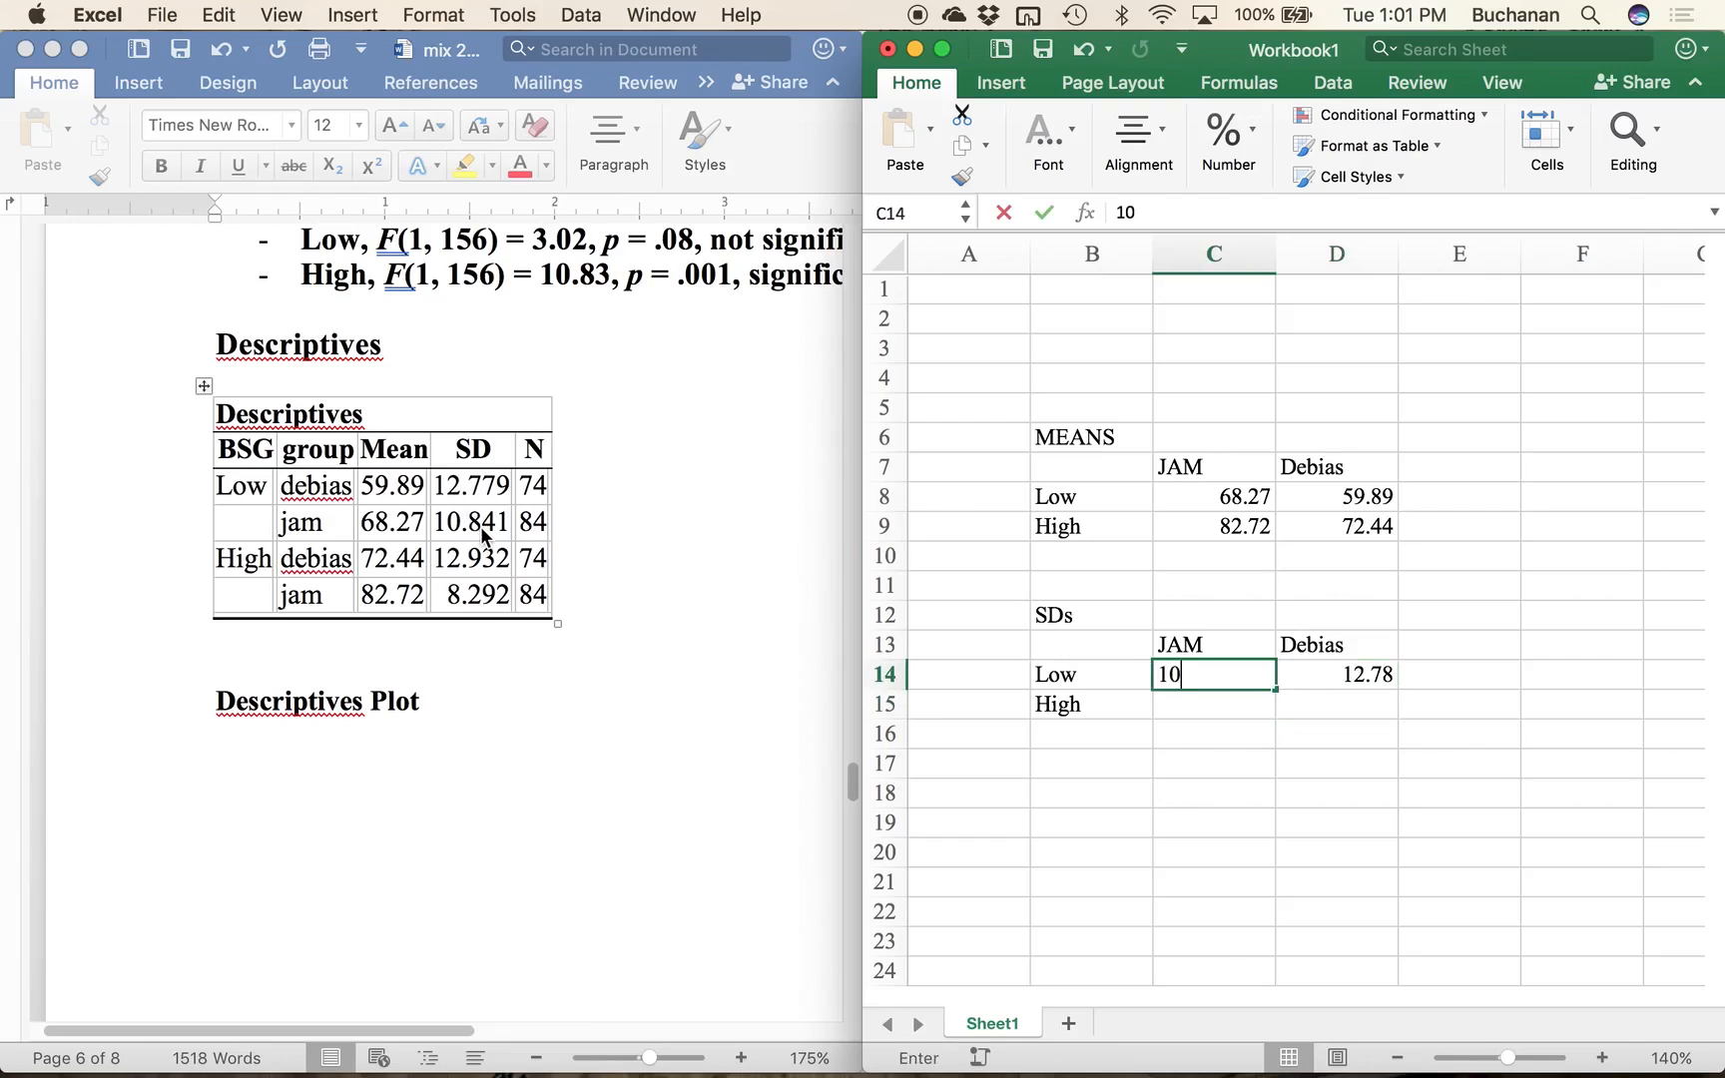
pyautogui.write('.84')
pyautogui.press('Return')
# Step: Fill the High row of the SDs table with 12.93 for Debias in D15 and 8.29 for JAM in C15
pyautogui.press('Right')
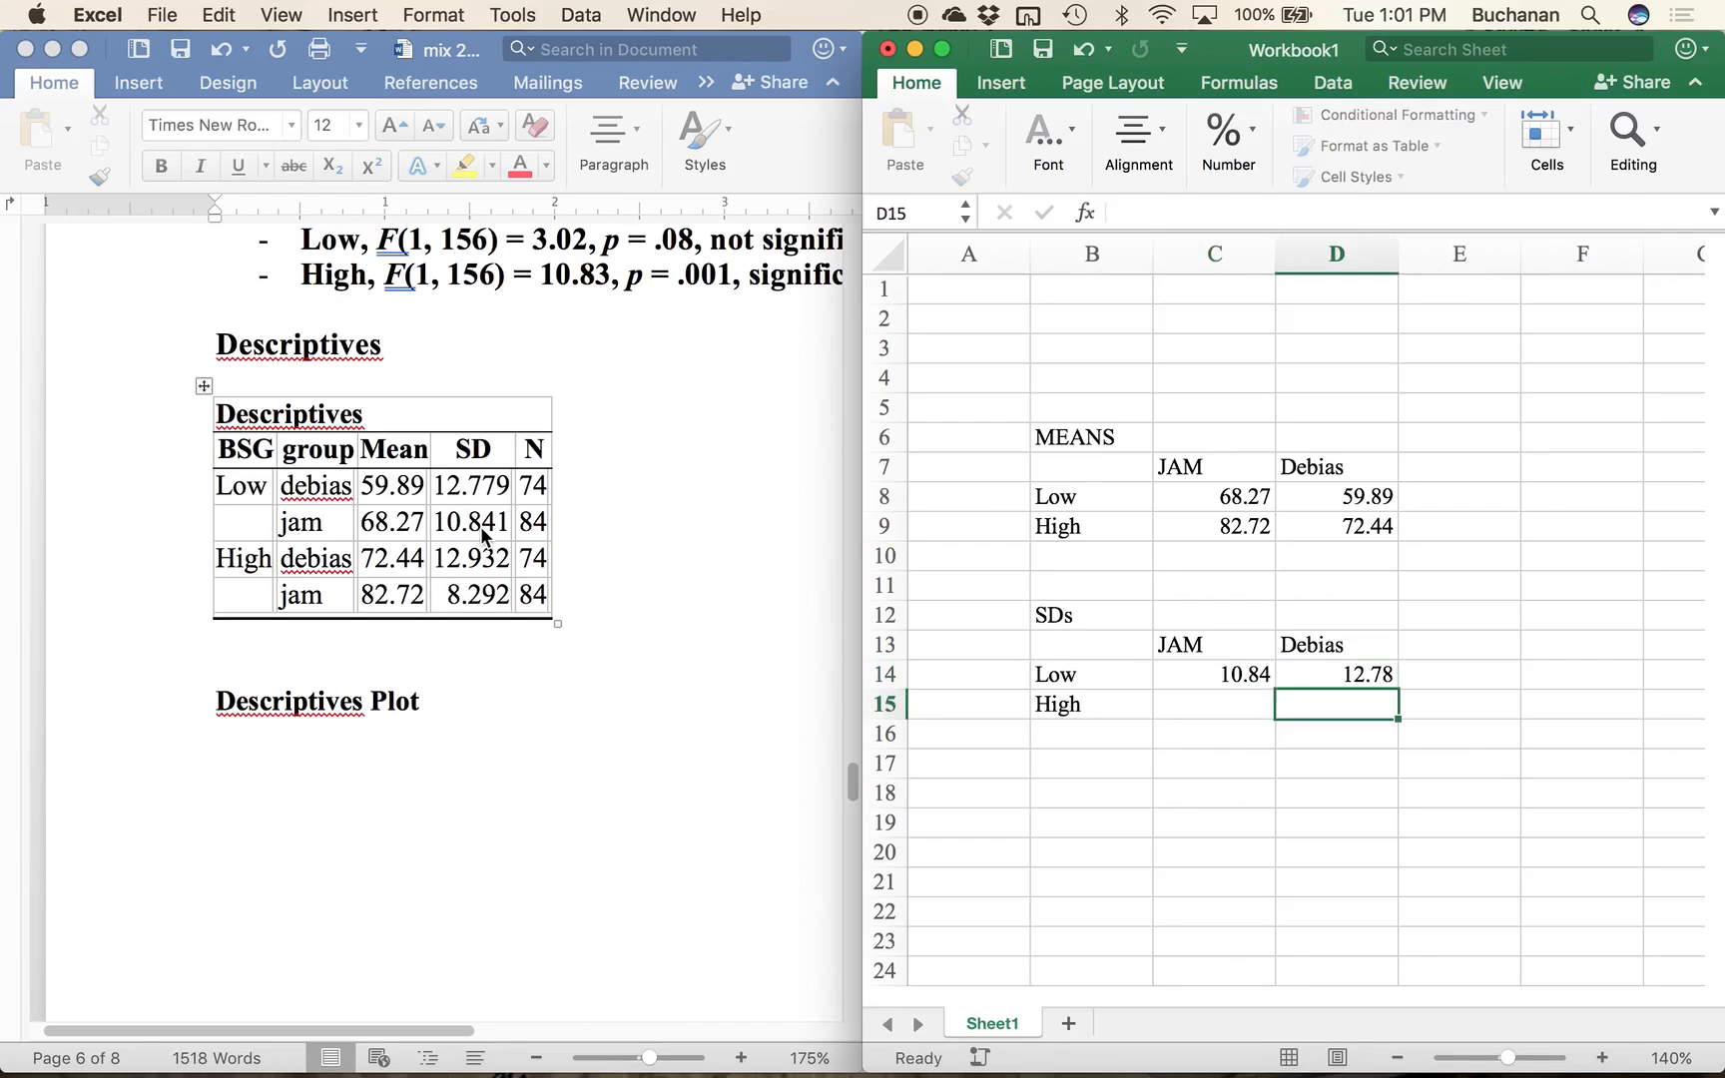
pyautogui.write('12.93')
pyautogui.press('Left')
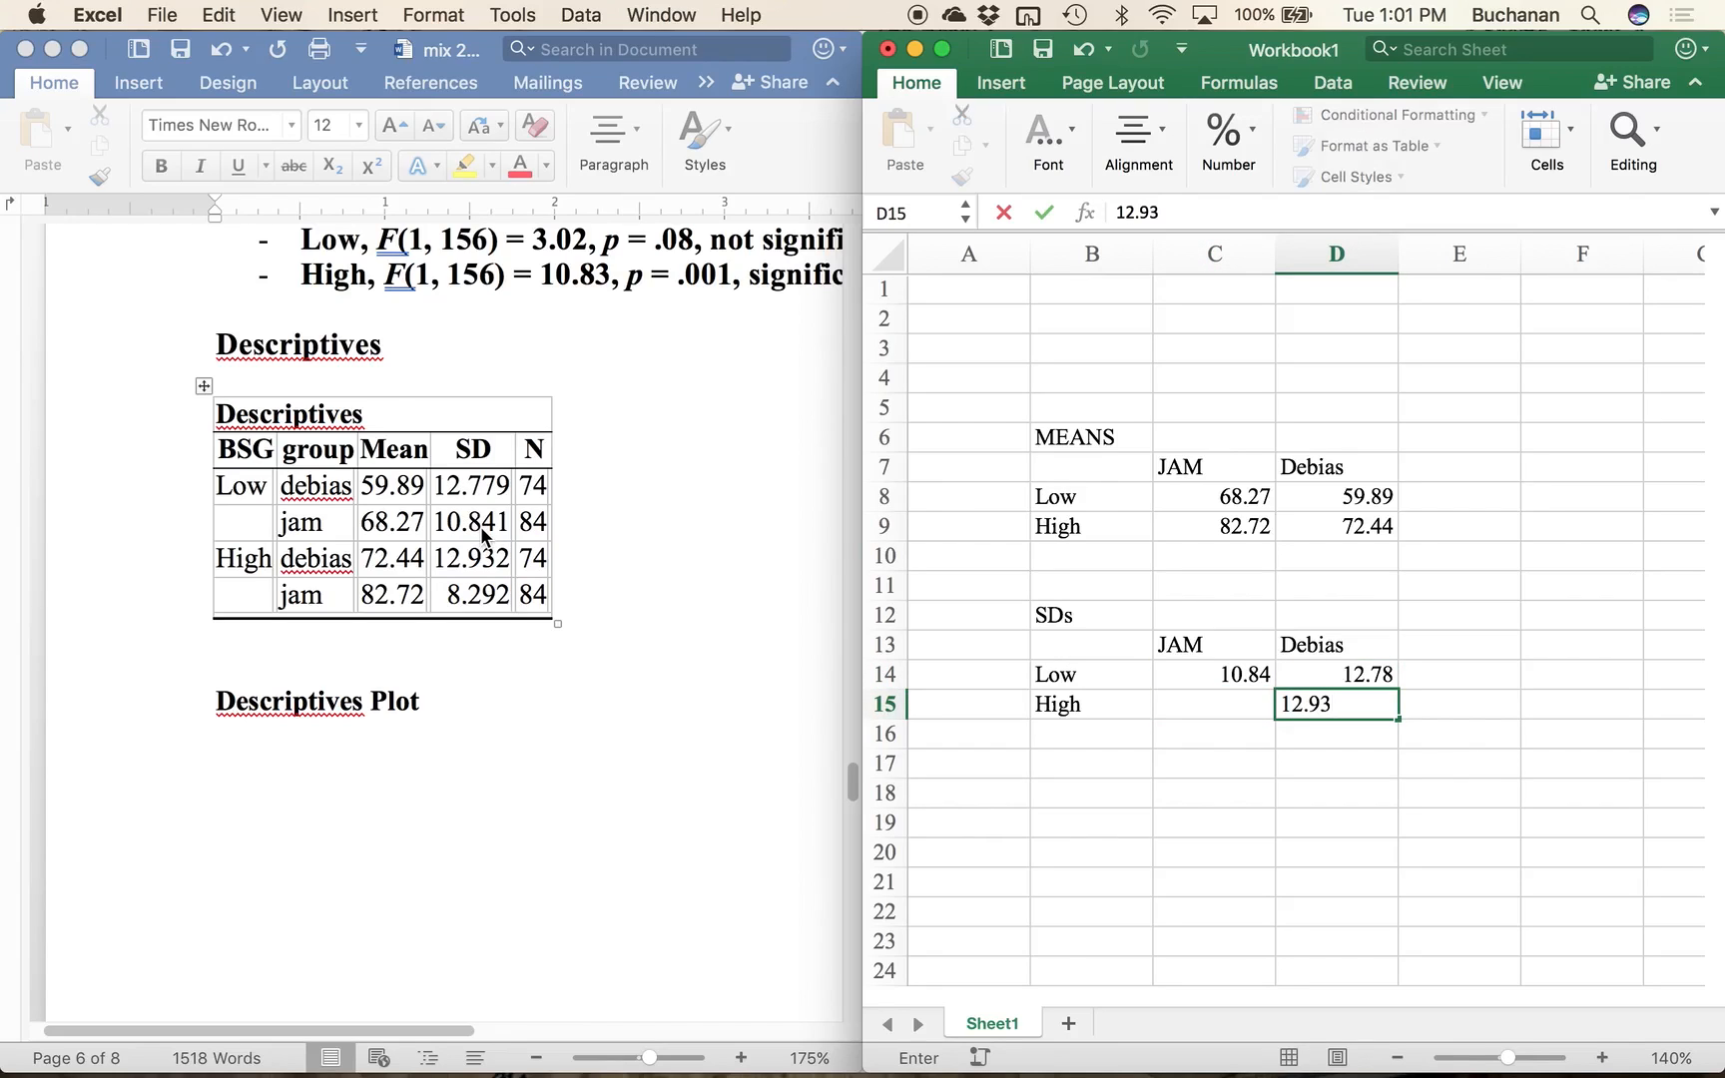
pyautogui.write('8.29')
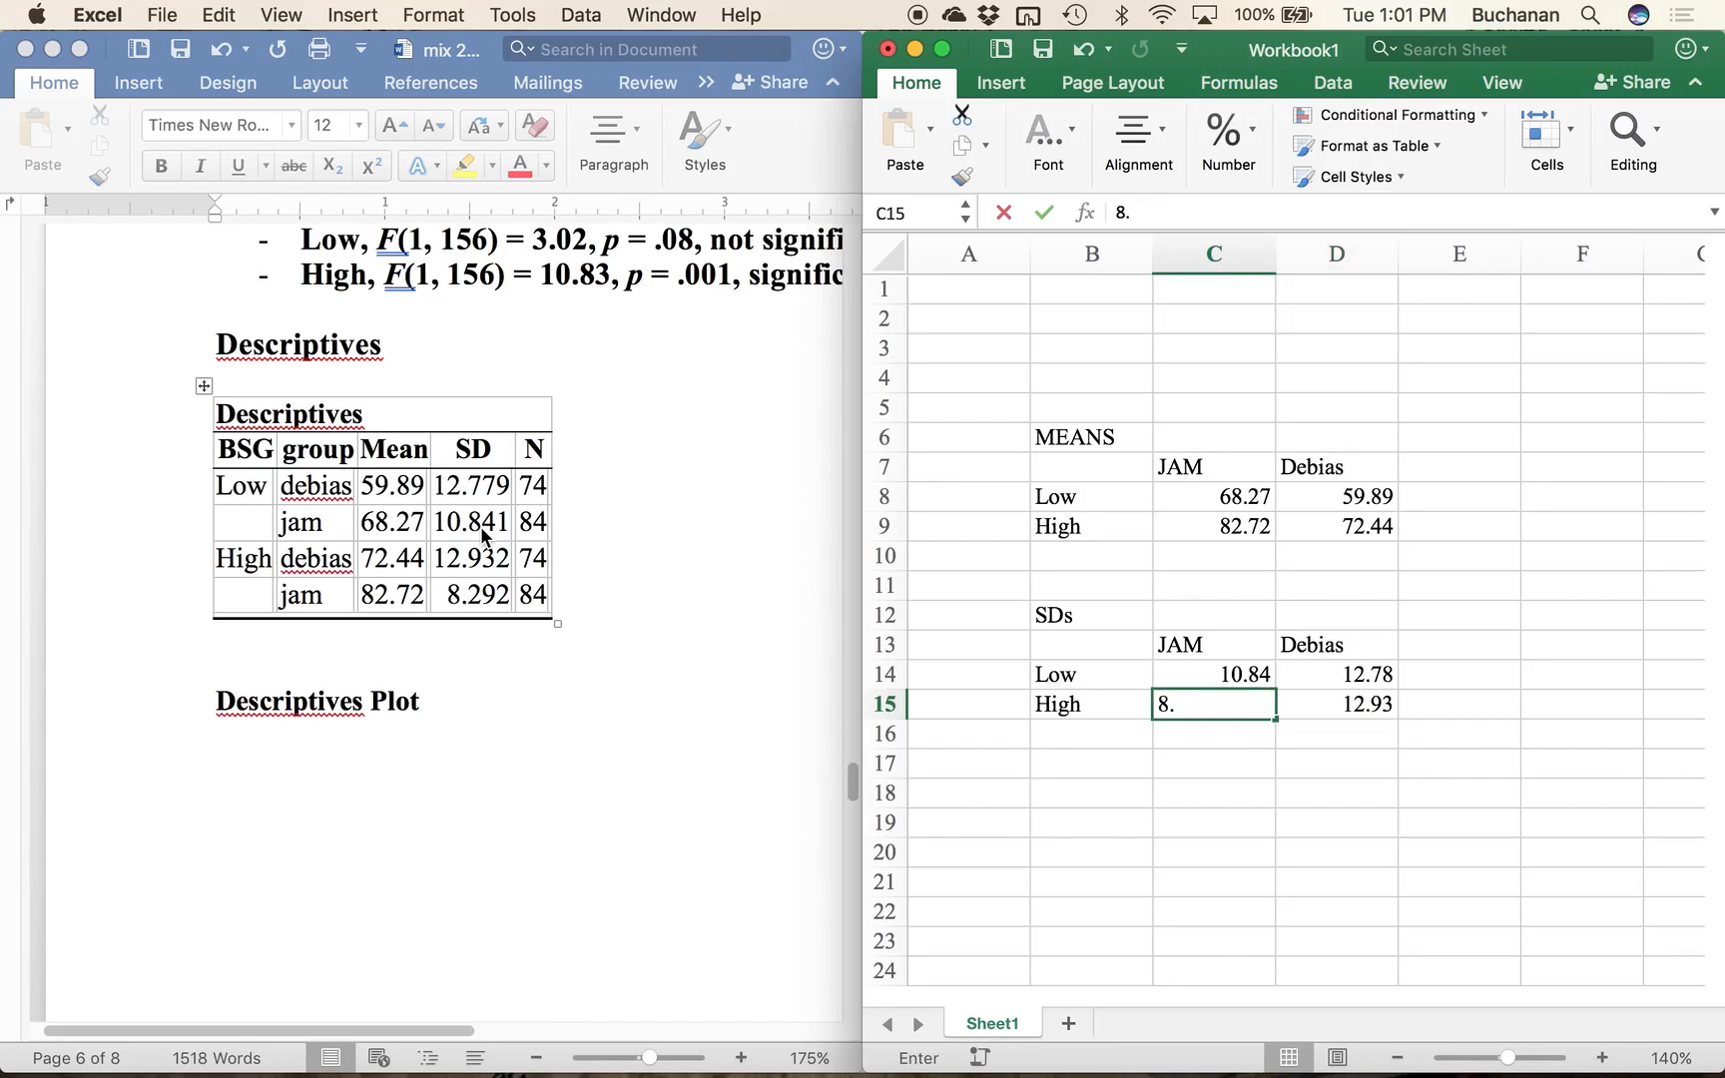
pyautogui.press('Return')
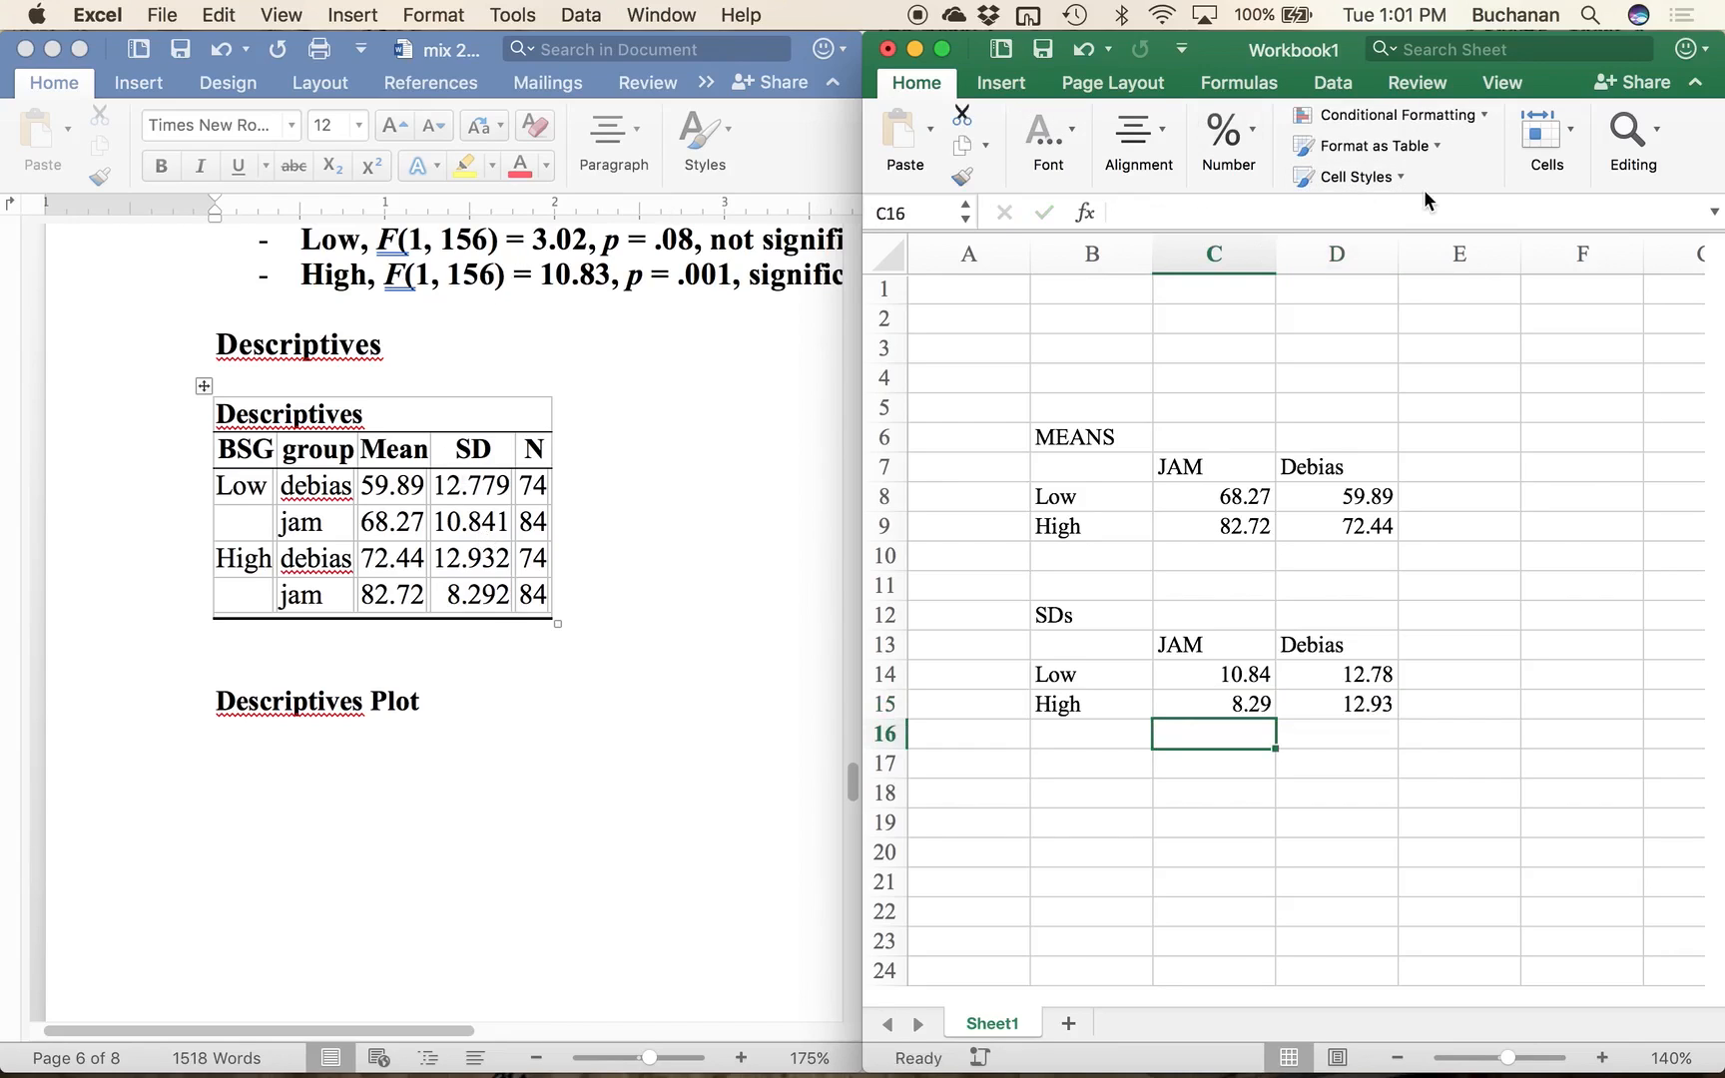
# Step: Widen the workbook to the full screen and insert a 2-D clustered column chart of B7:D9, placed over about F2:K15
pyautogui.click(1313, 62)
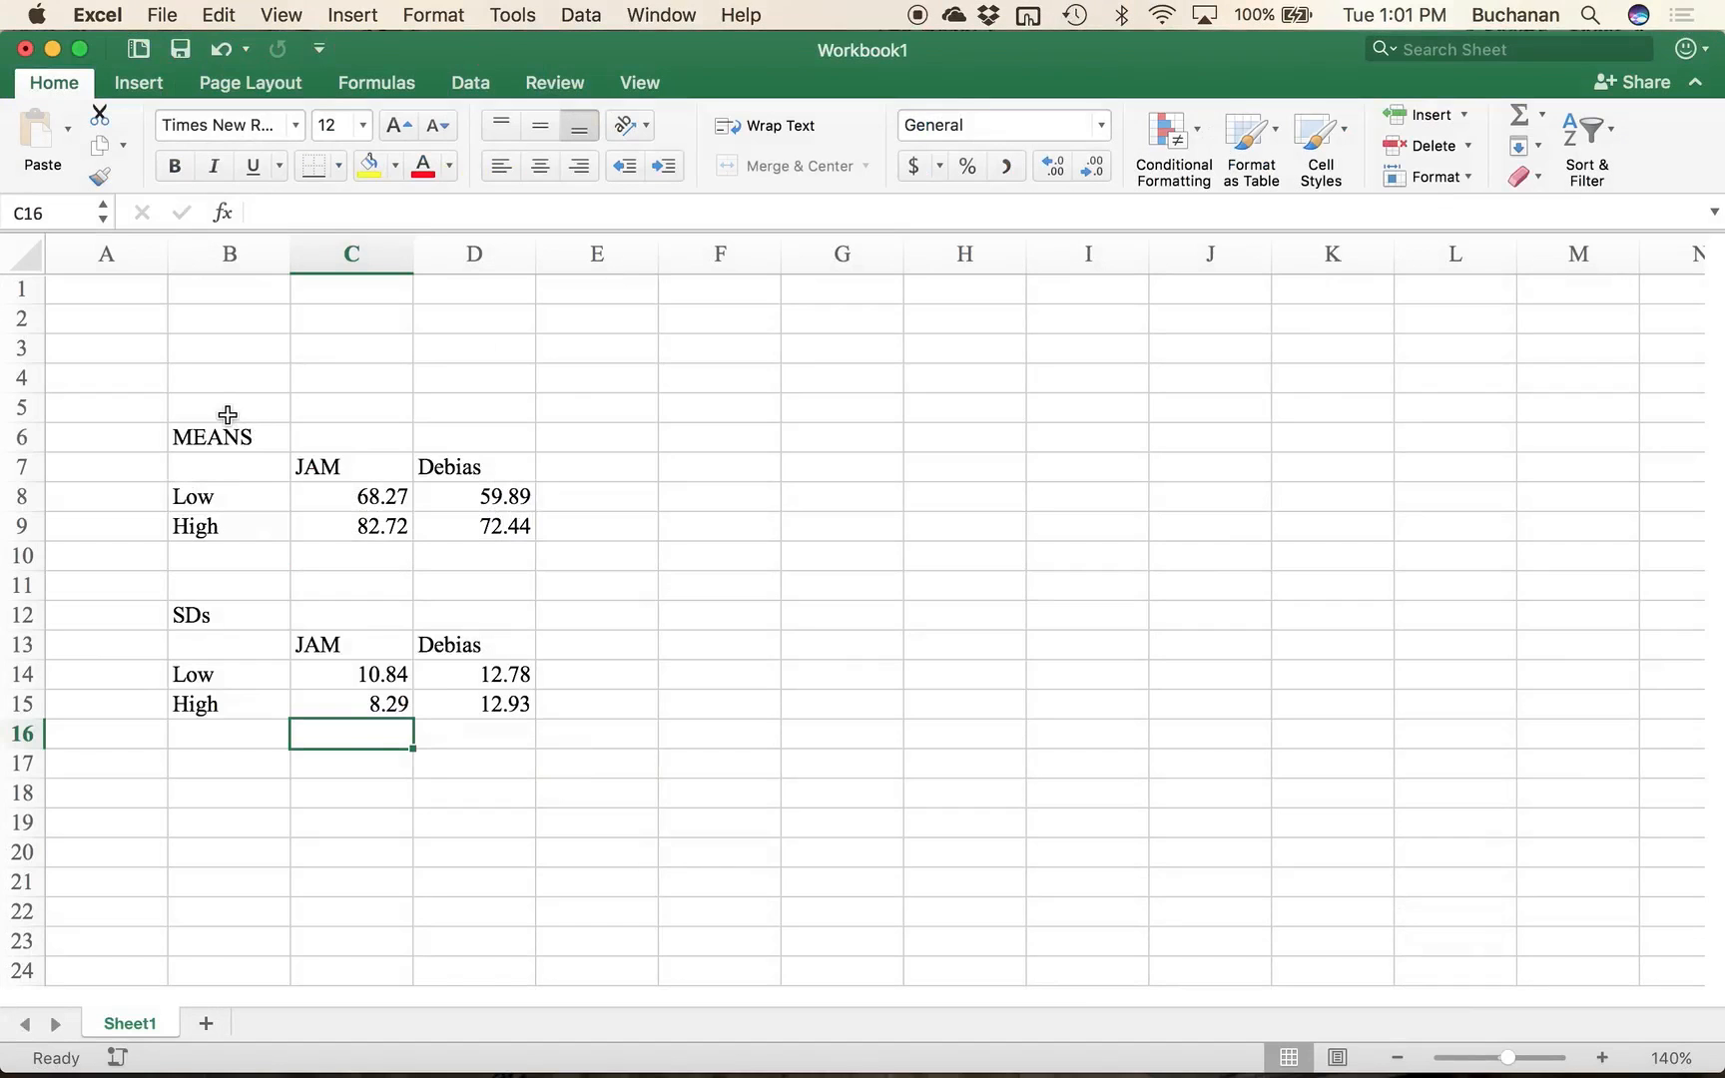
pyautogui.moveTo(261, 466); pyautogui.dragTo(519, 526)
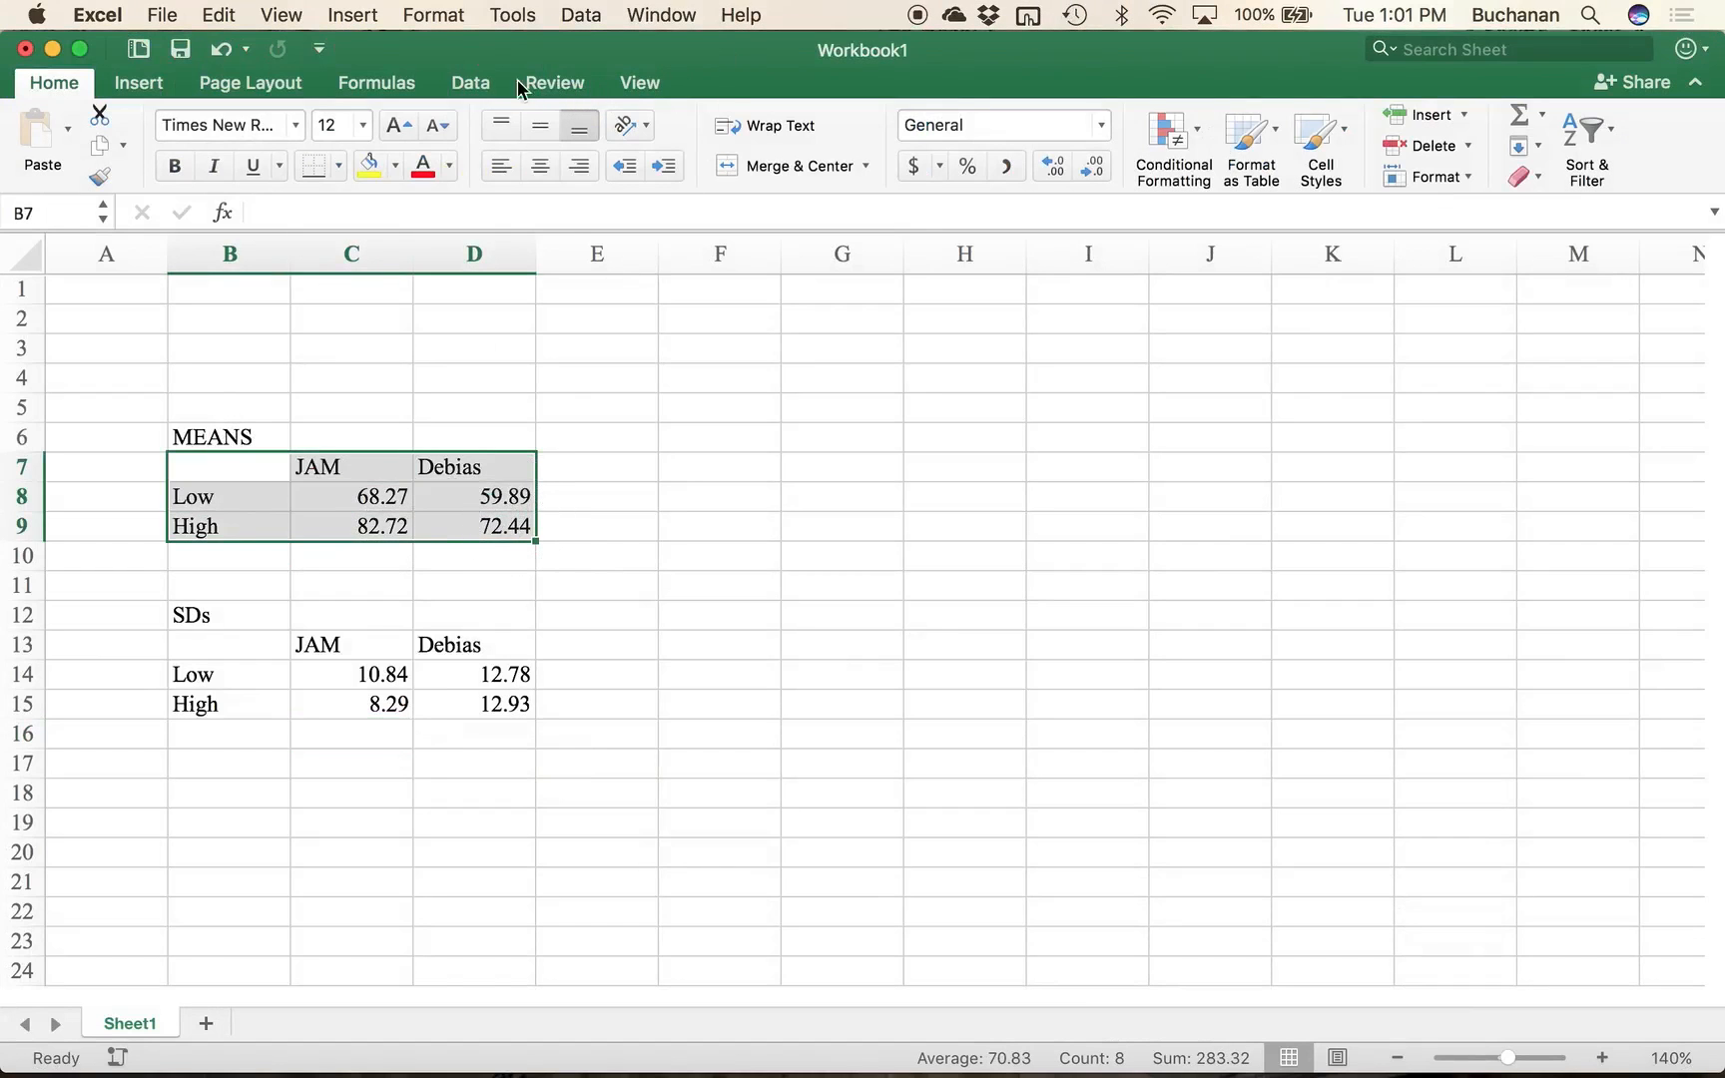
pyautogui.click(140, 86)
pyautogui.click(918, 126)
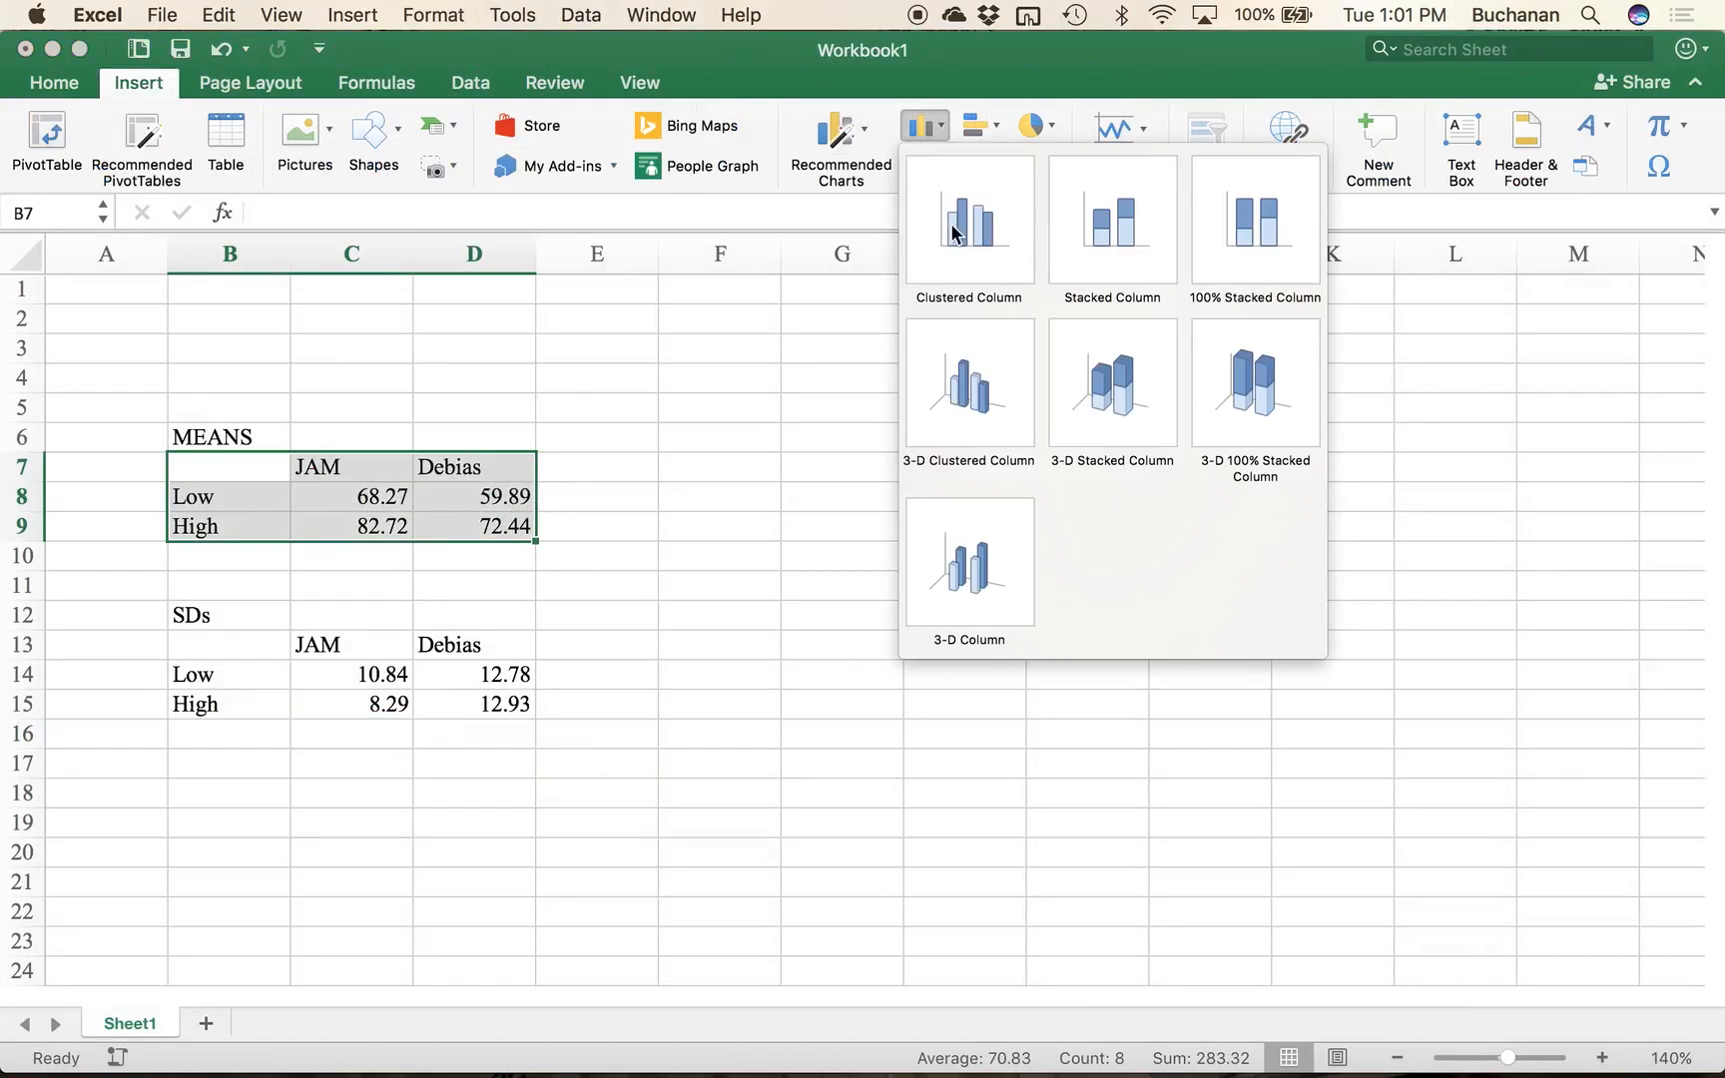
pyautogui.click(971, 455)
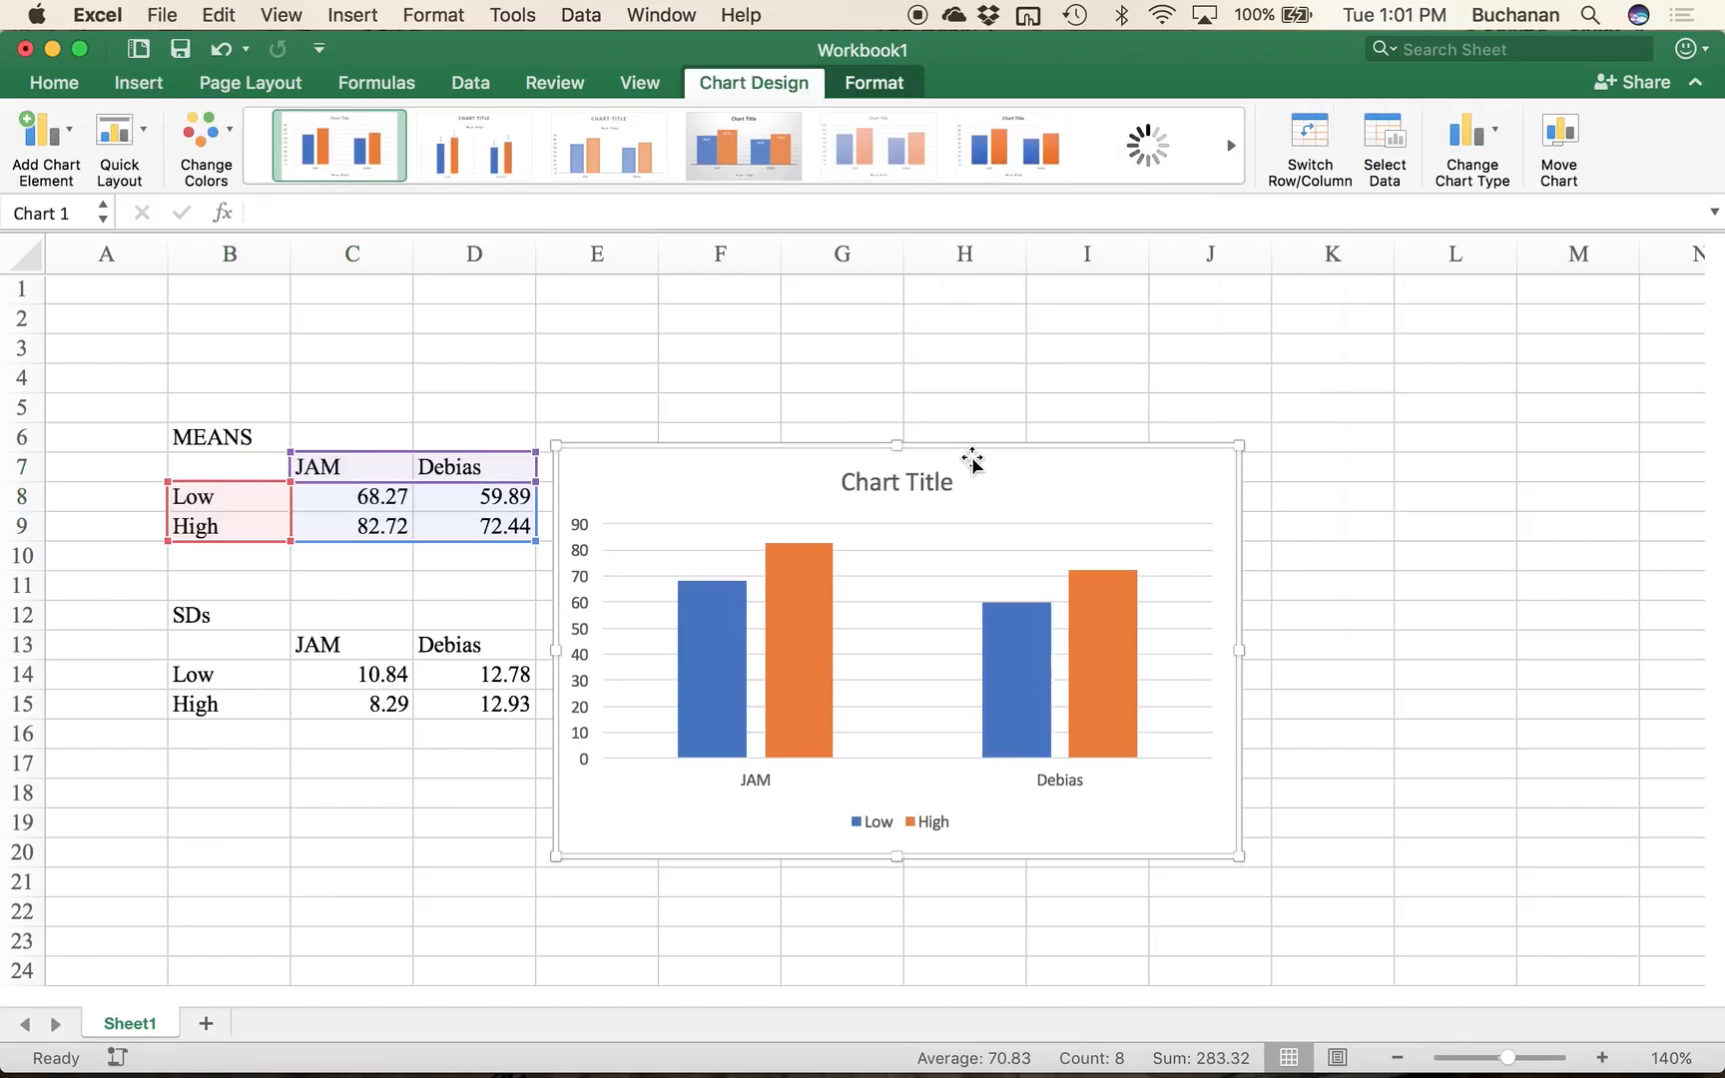
pyautogui.moveTo(1028, 469); pyautogui.dragTo(1173, 329)
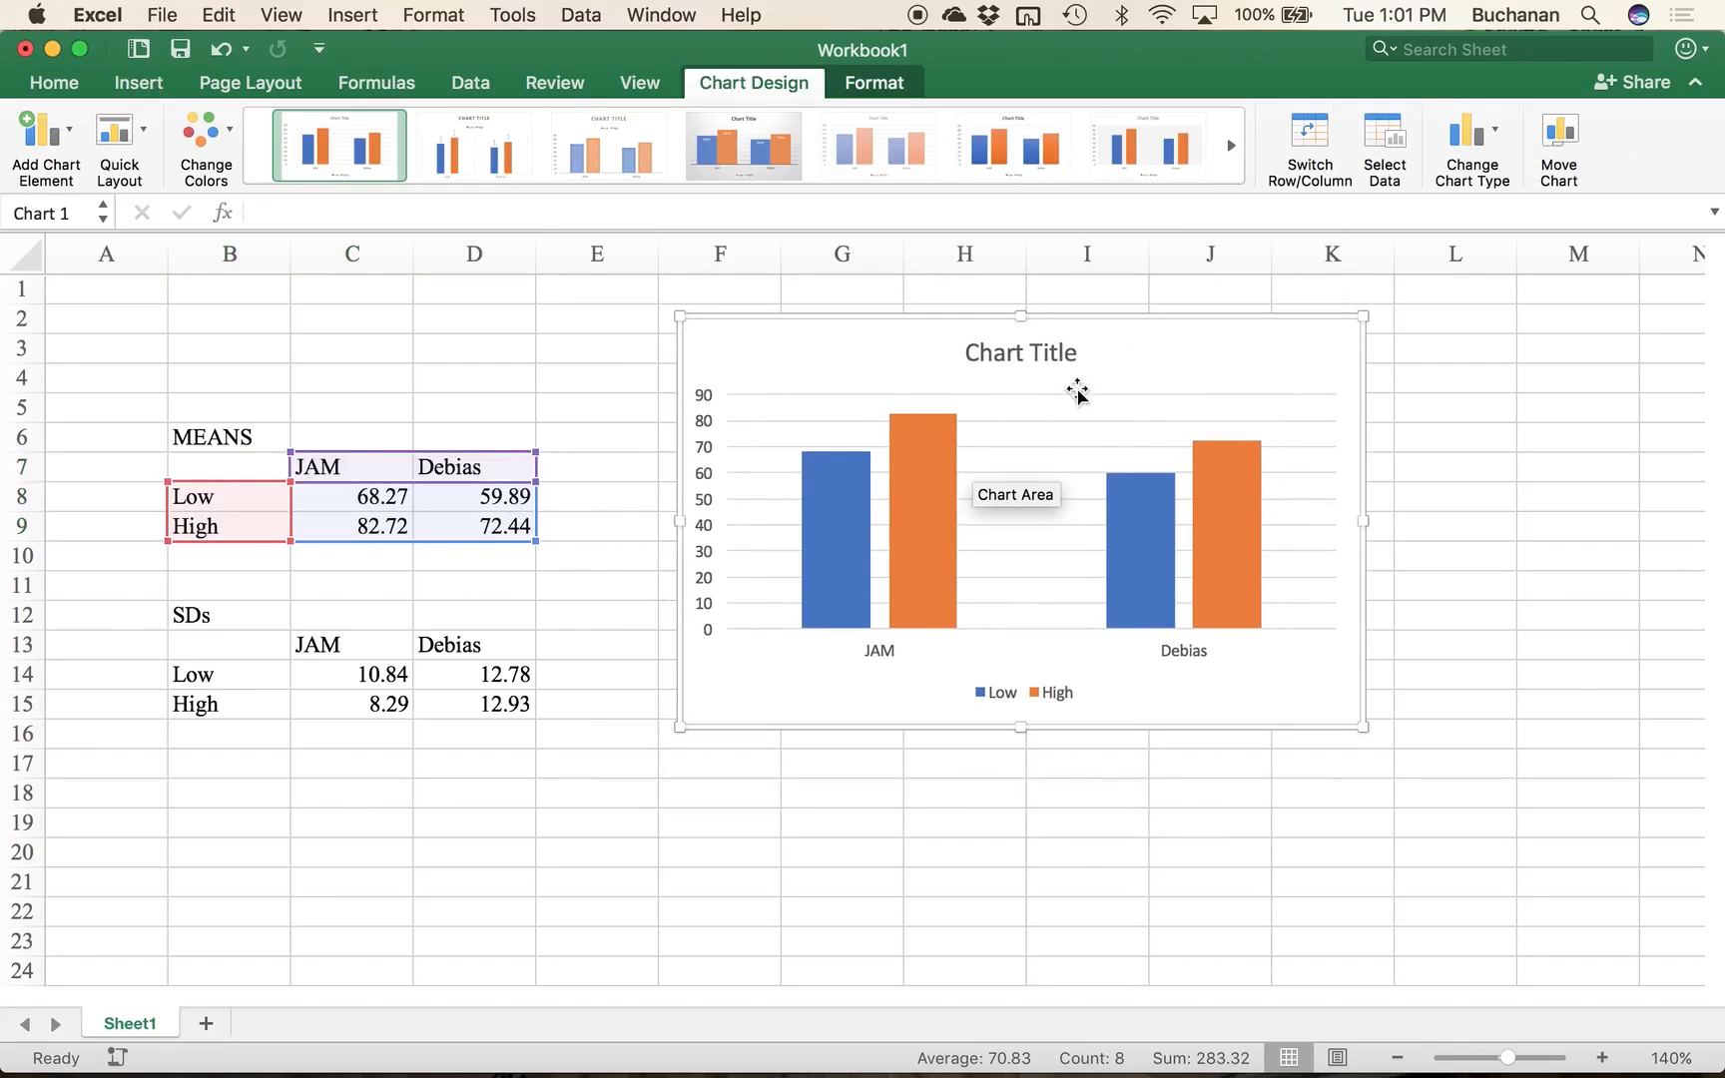
# Step: Delete the chart's title and its horizontal gridlines
pyautogui.click(1009, 357)
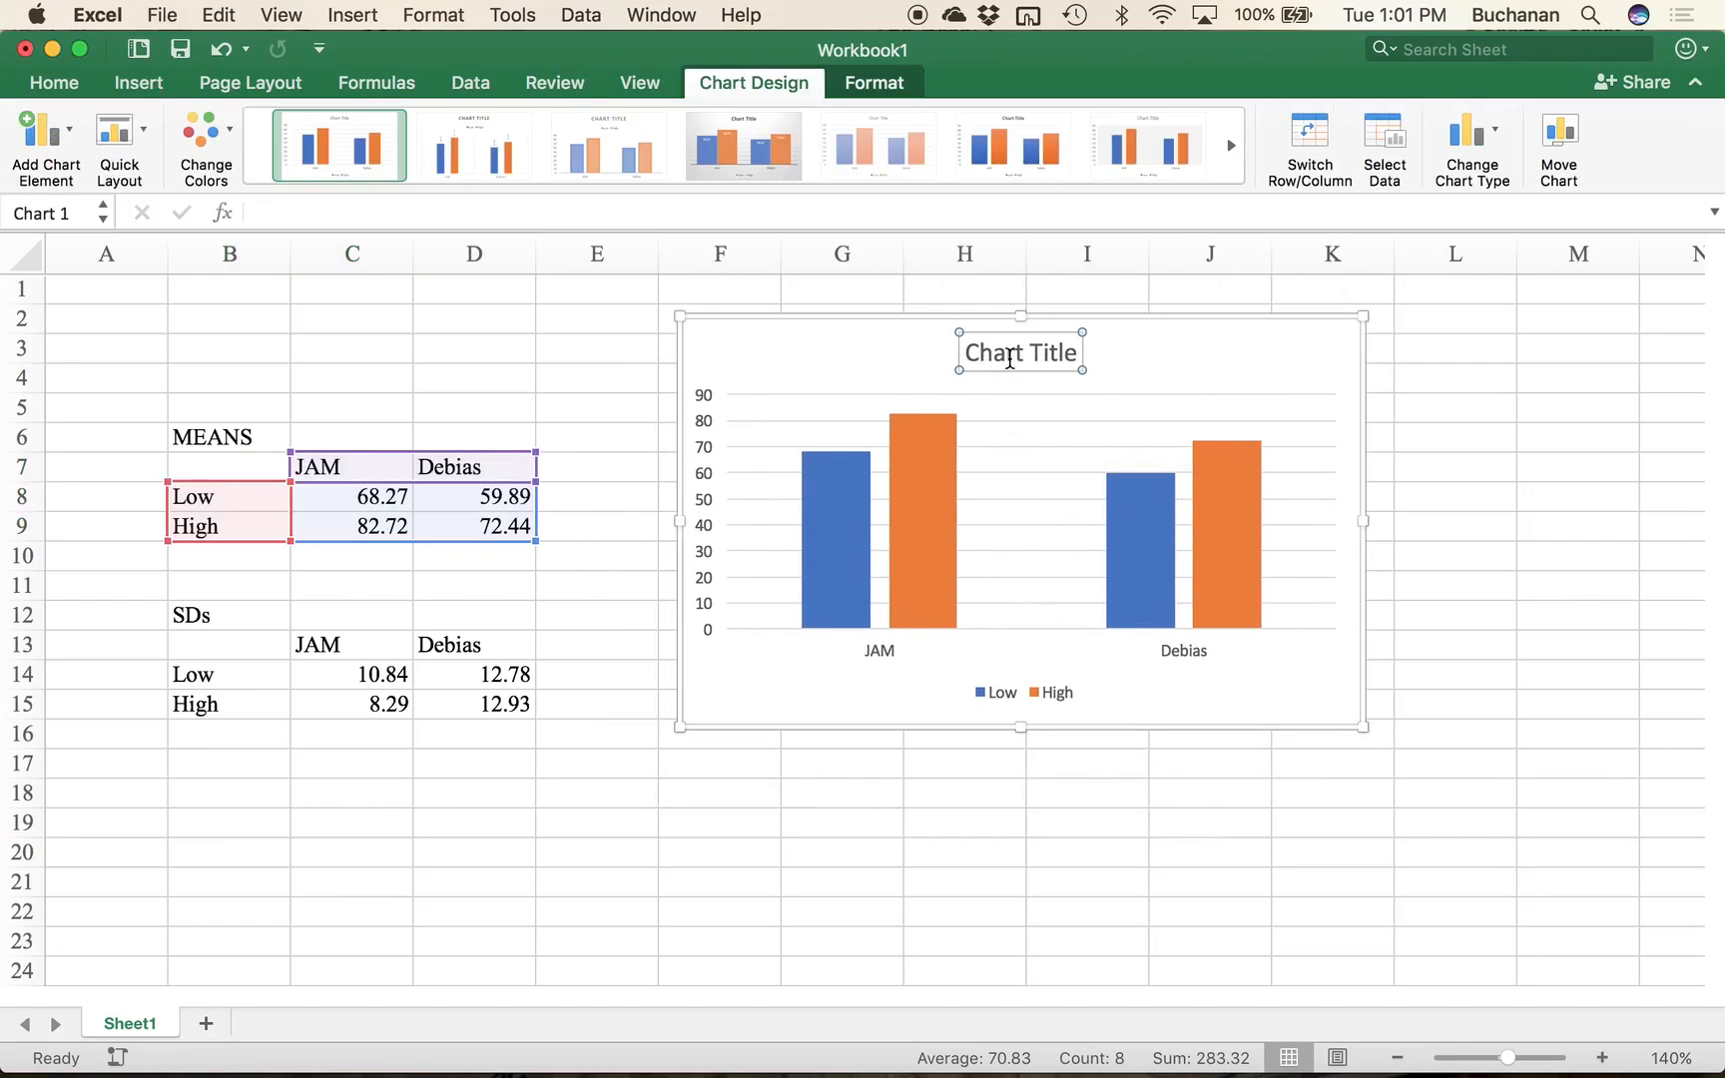
pyautogui.press('BackSpace')
pyautogui.click(1018, 342)
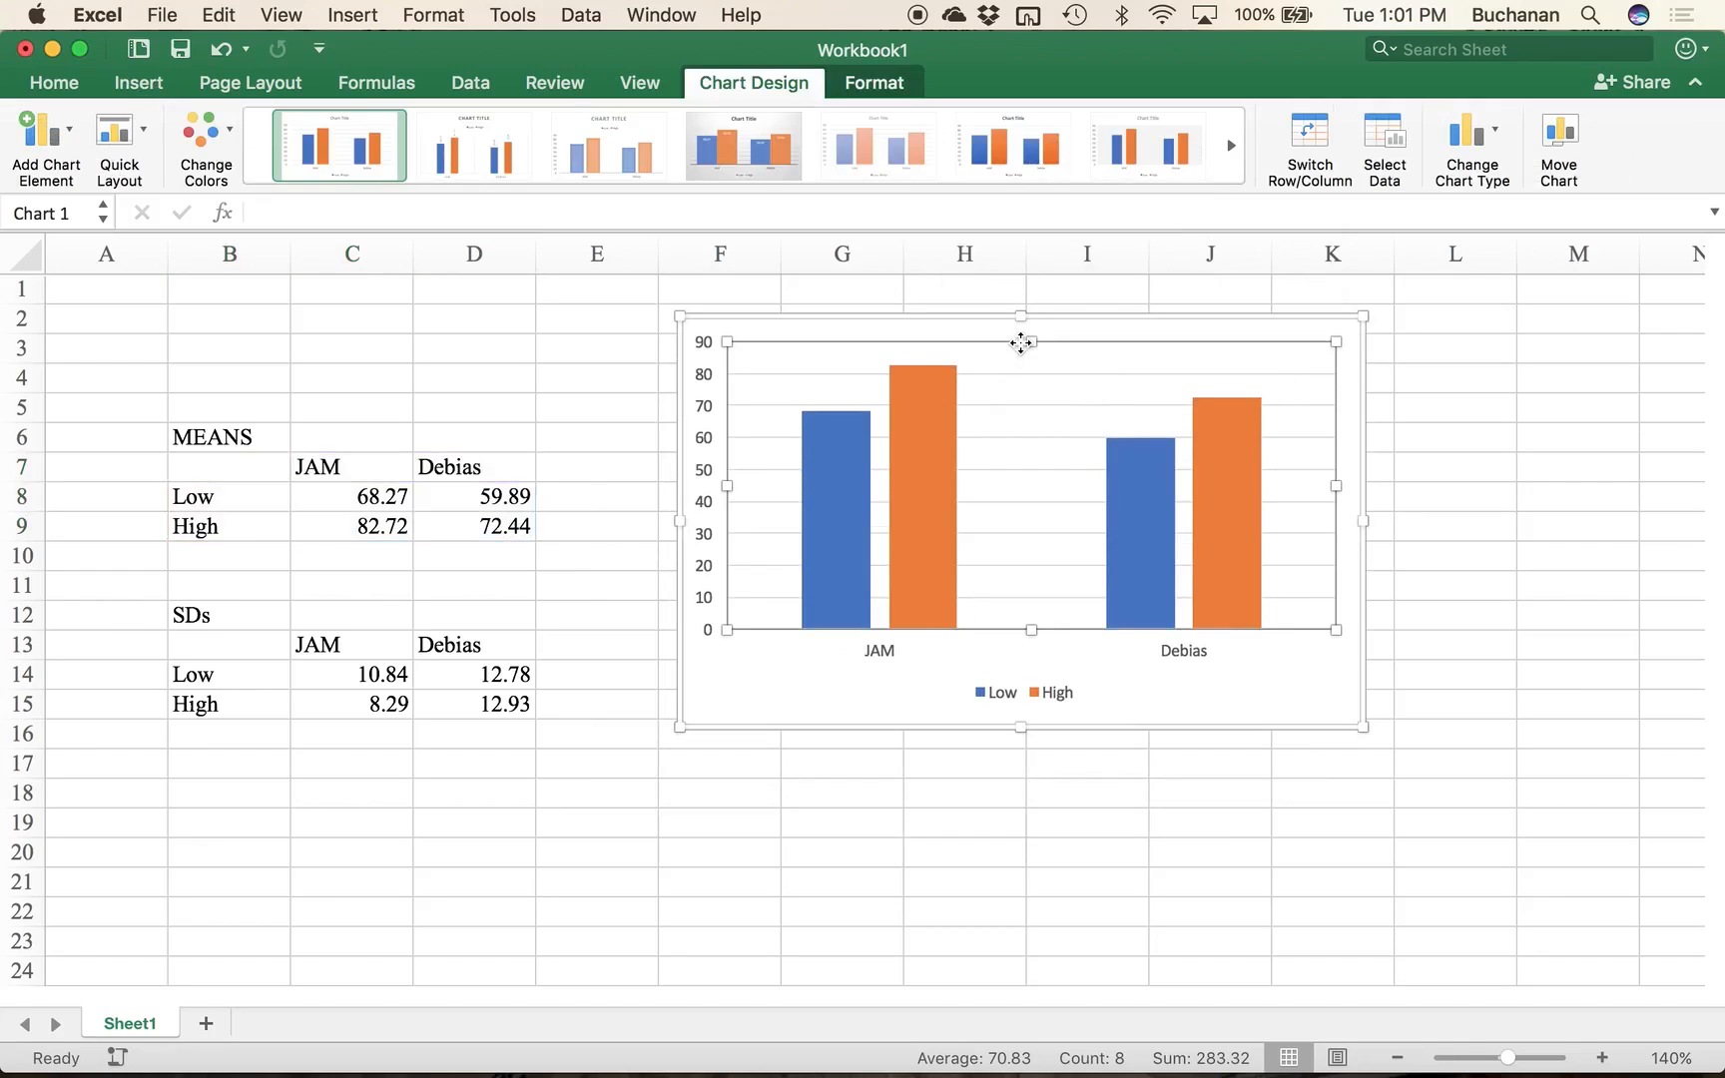
pyautogui.click(1020, 374)
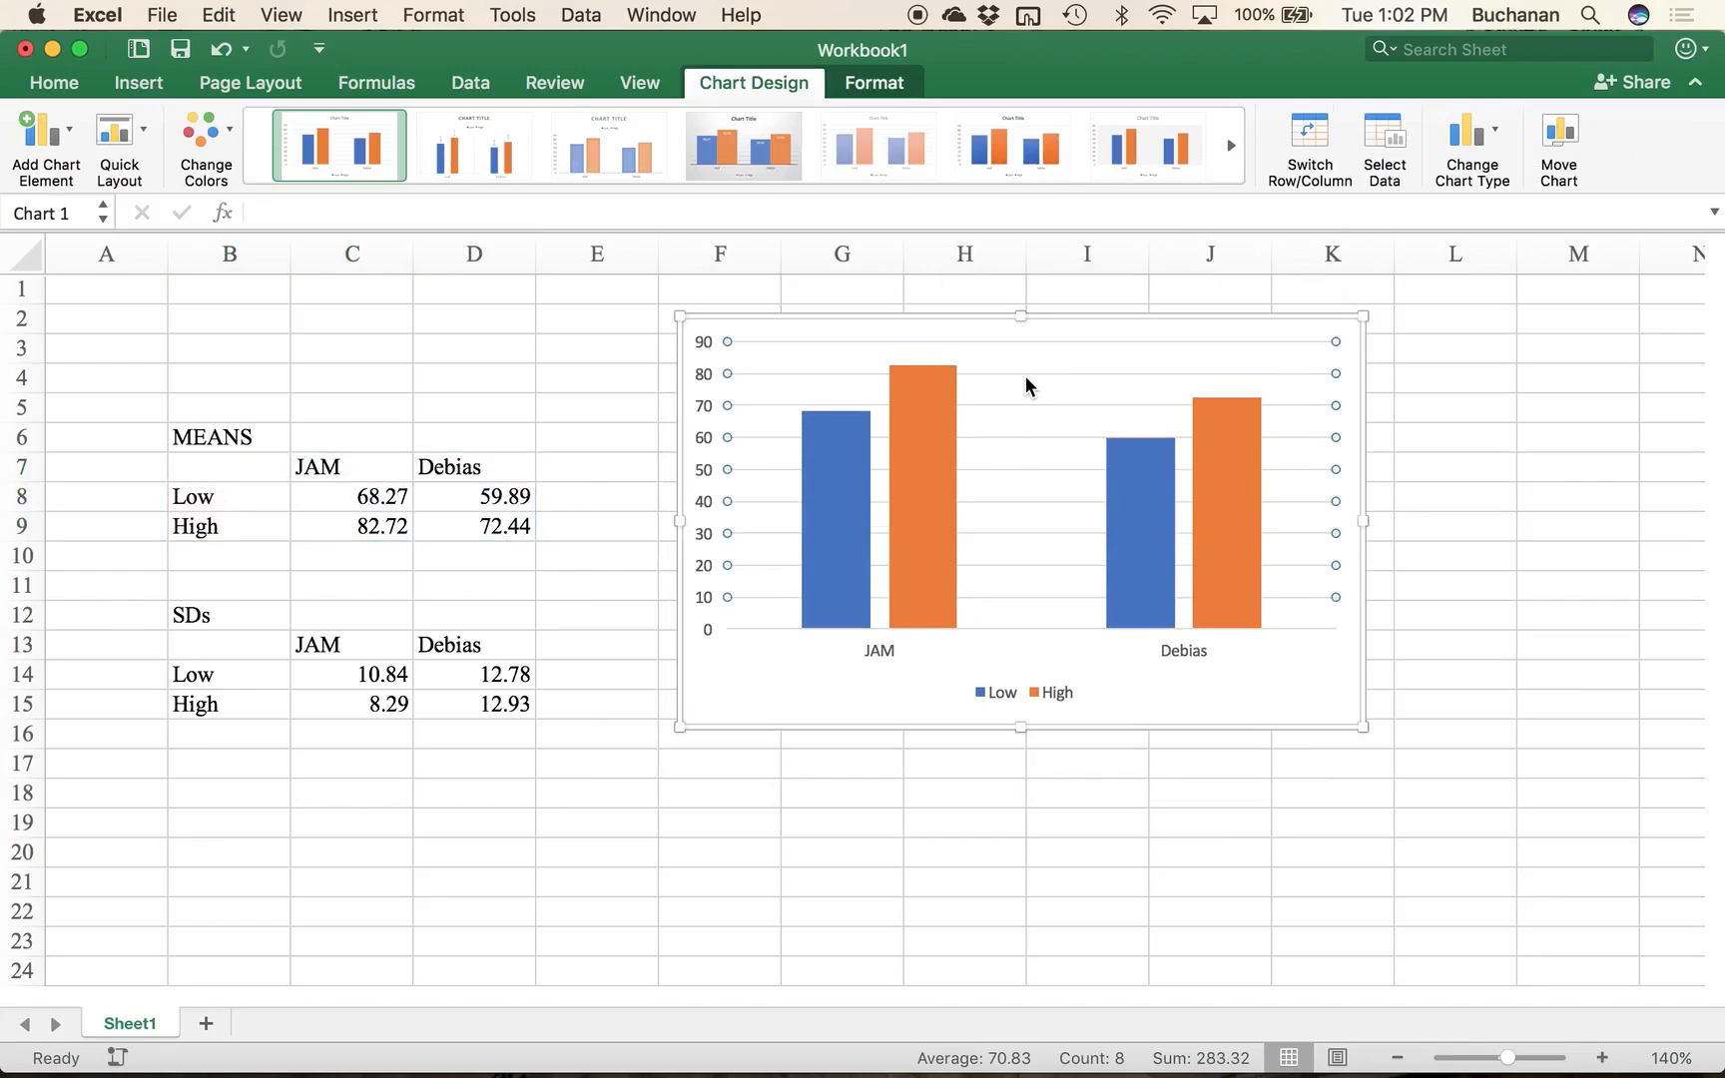
pyautogui.press('BackSpace')
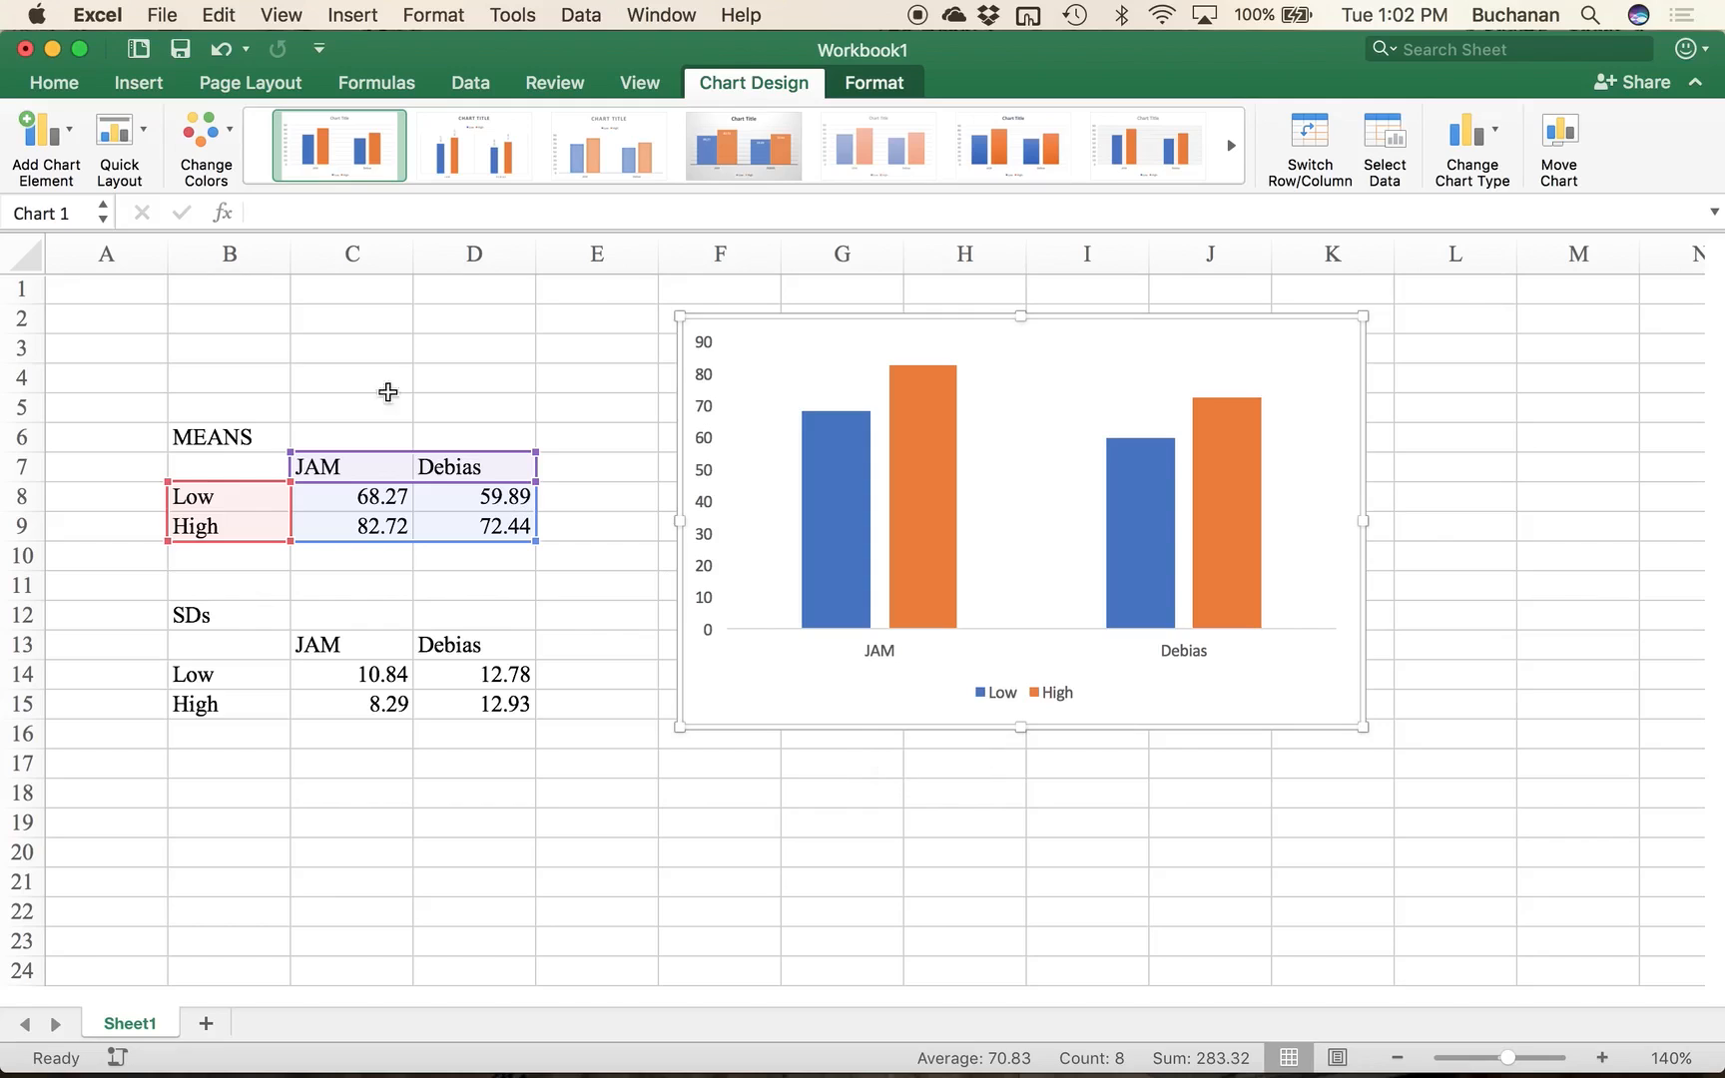
# Step: Add primary horizontal and primary vertical axis titles to the chart
pyautogui.click(42, 134)
pyautogui.moveTo(149, 210)
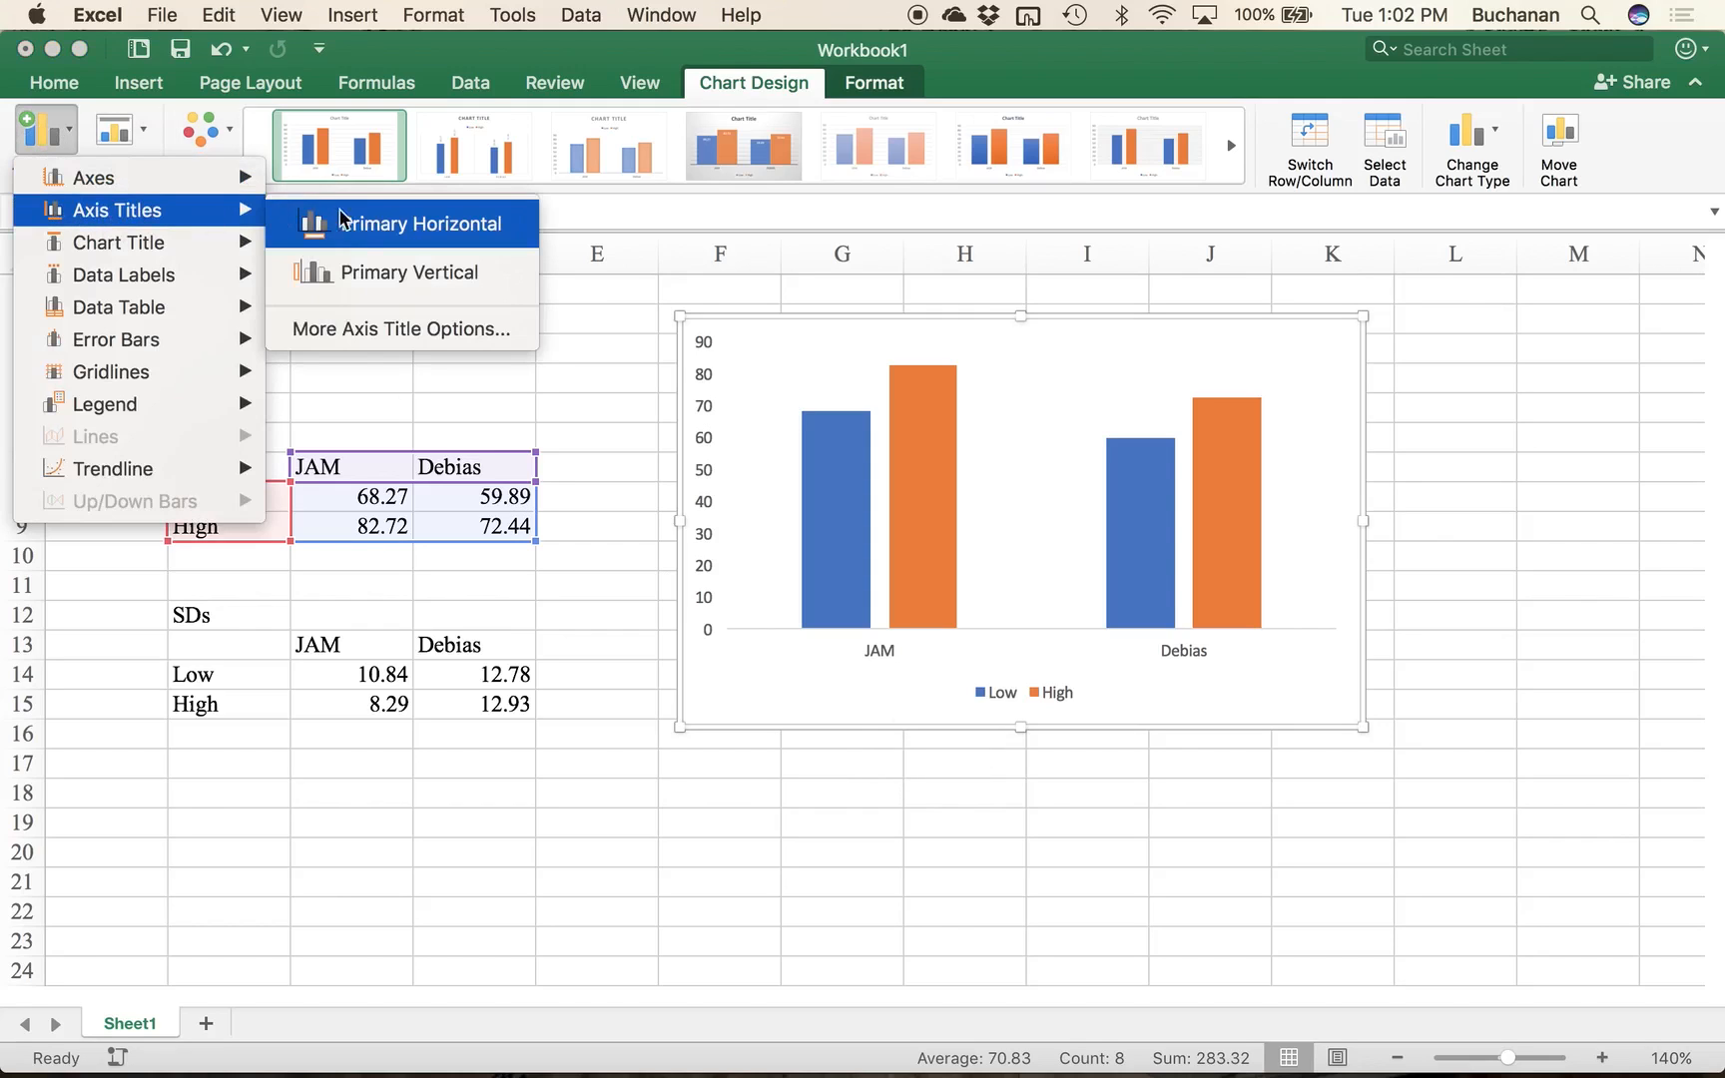
pyautogui.click(354, 226)
pyautogui.click(39, 133)
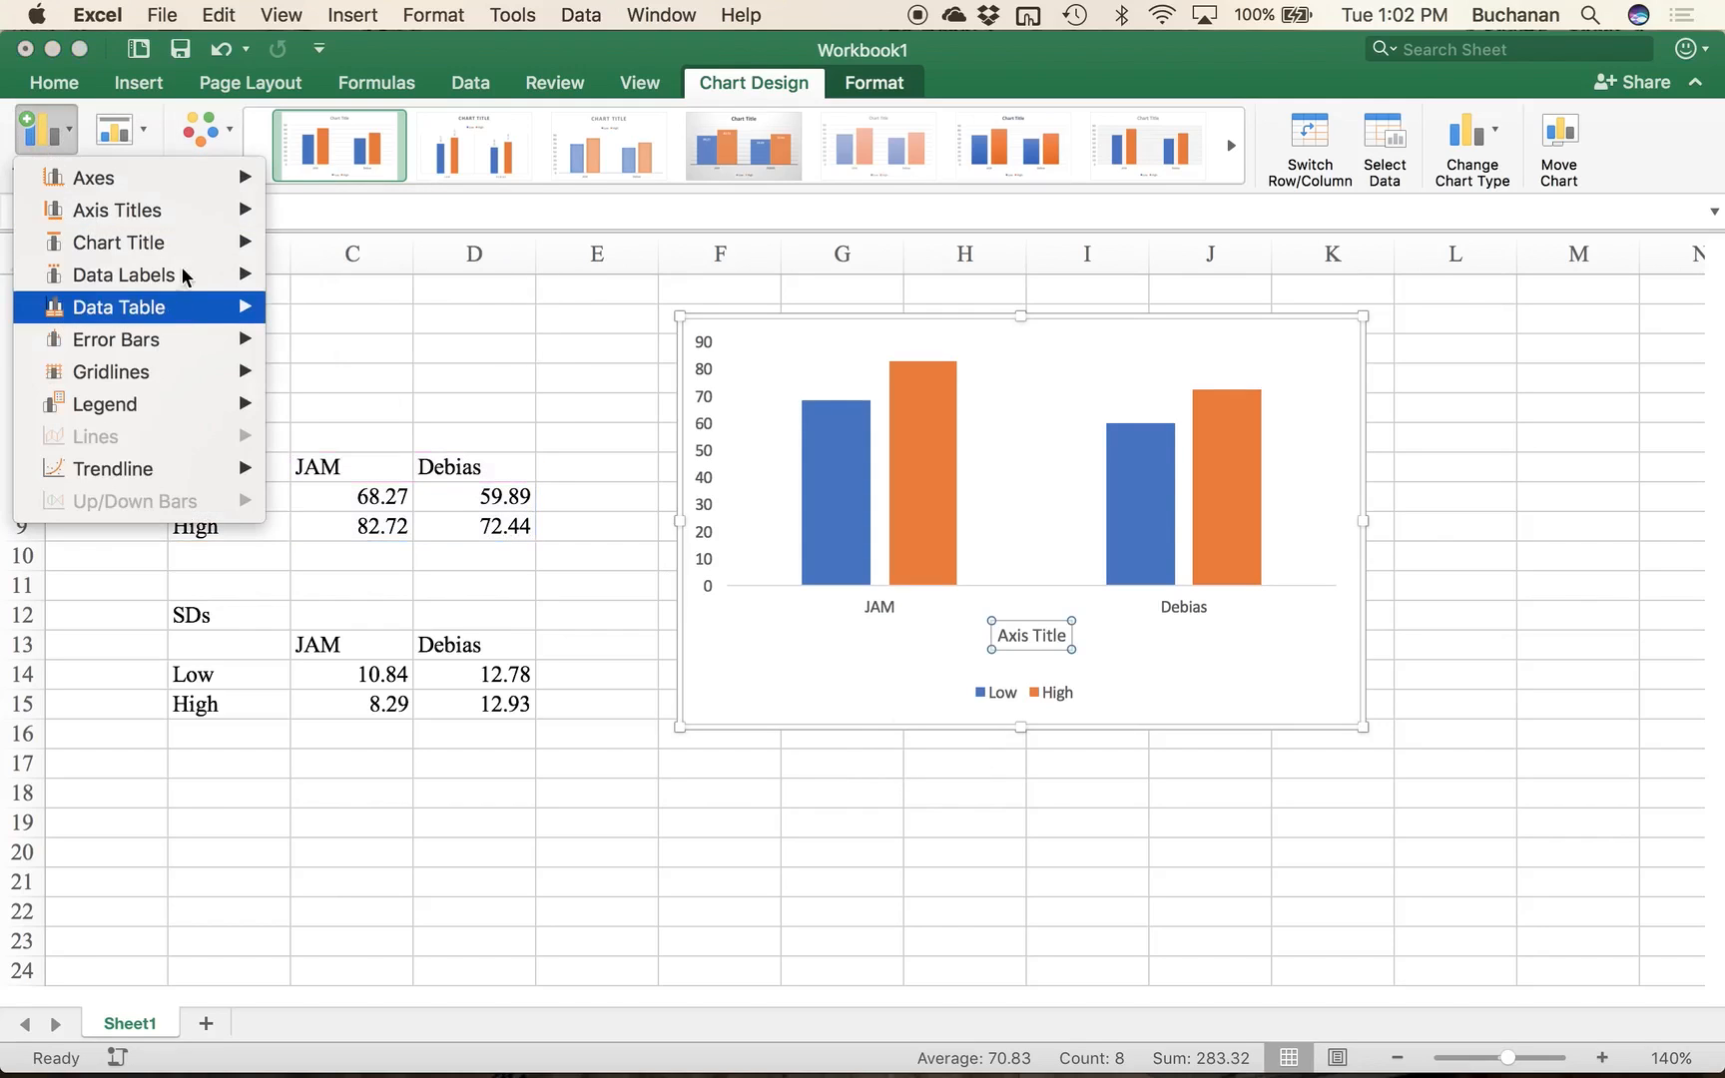
pyautogui.moveTo(211, 223)
pyautogui.click(404, 273)
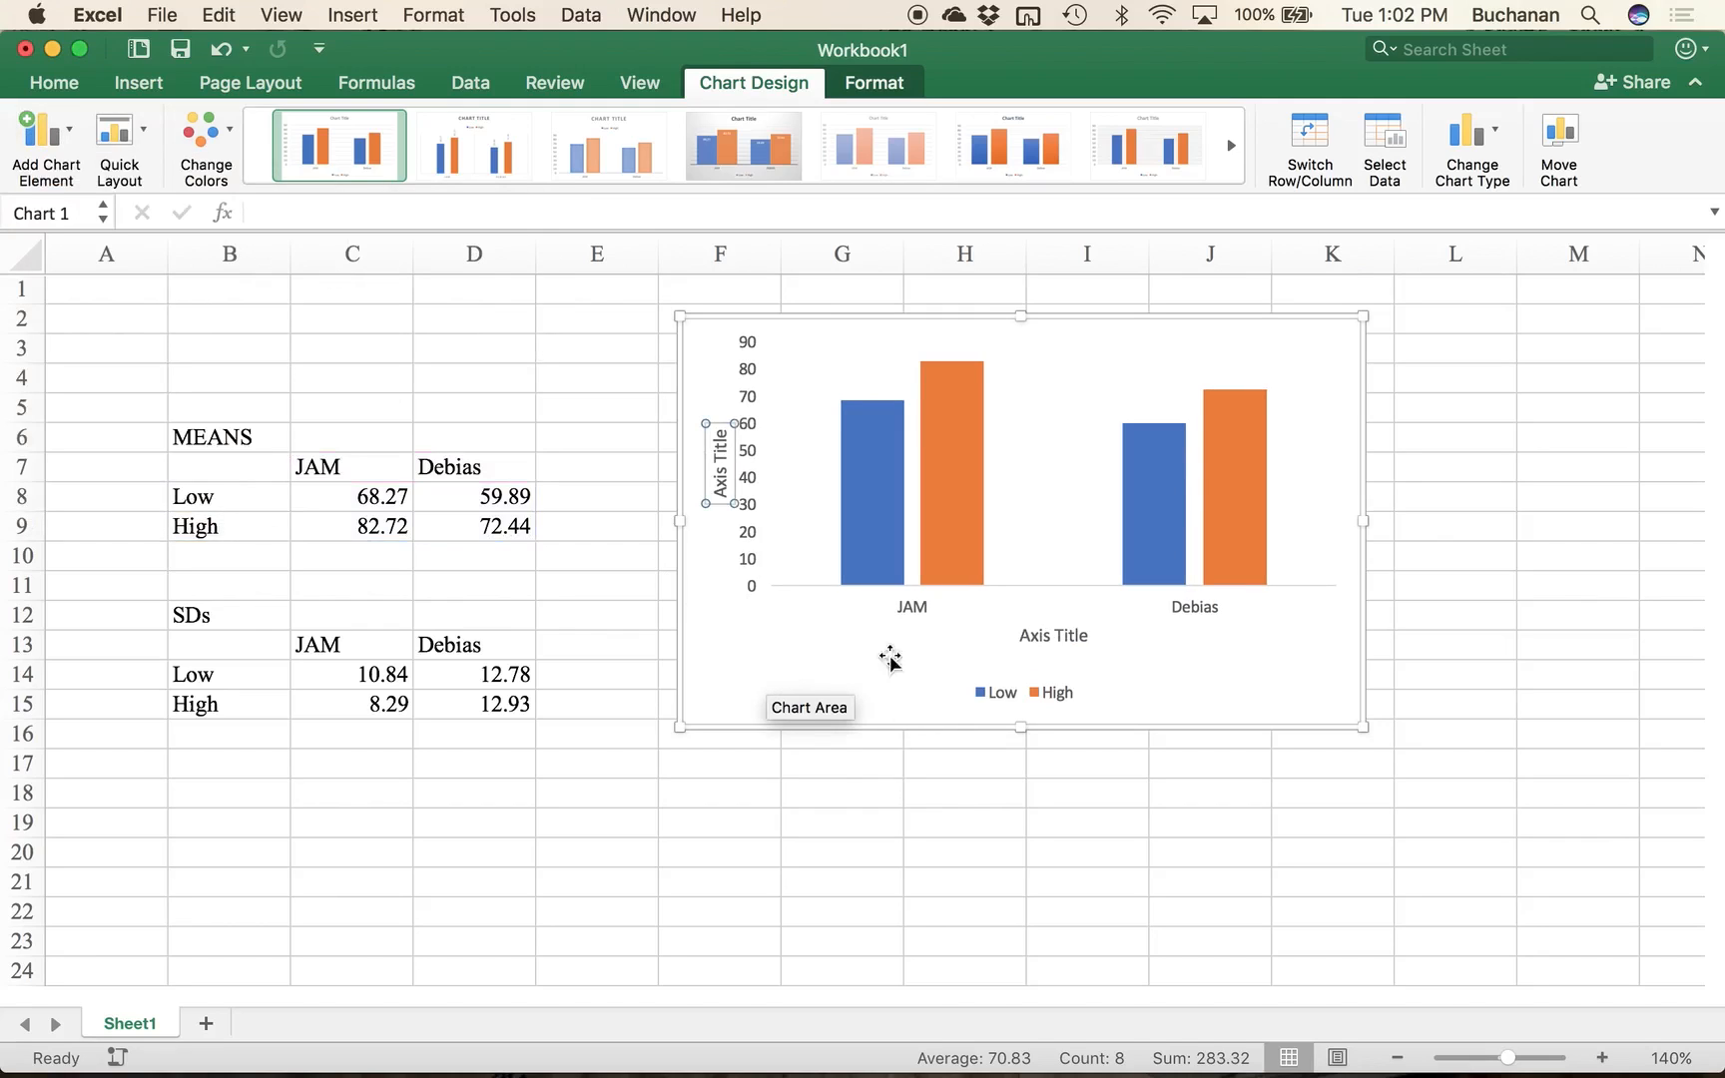
# Step: Move the legend into the gap between the JAM and Debias columns and stretch the plot area down into the freed space
pyautogui.click(996, 687)
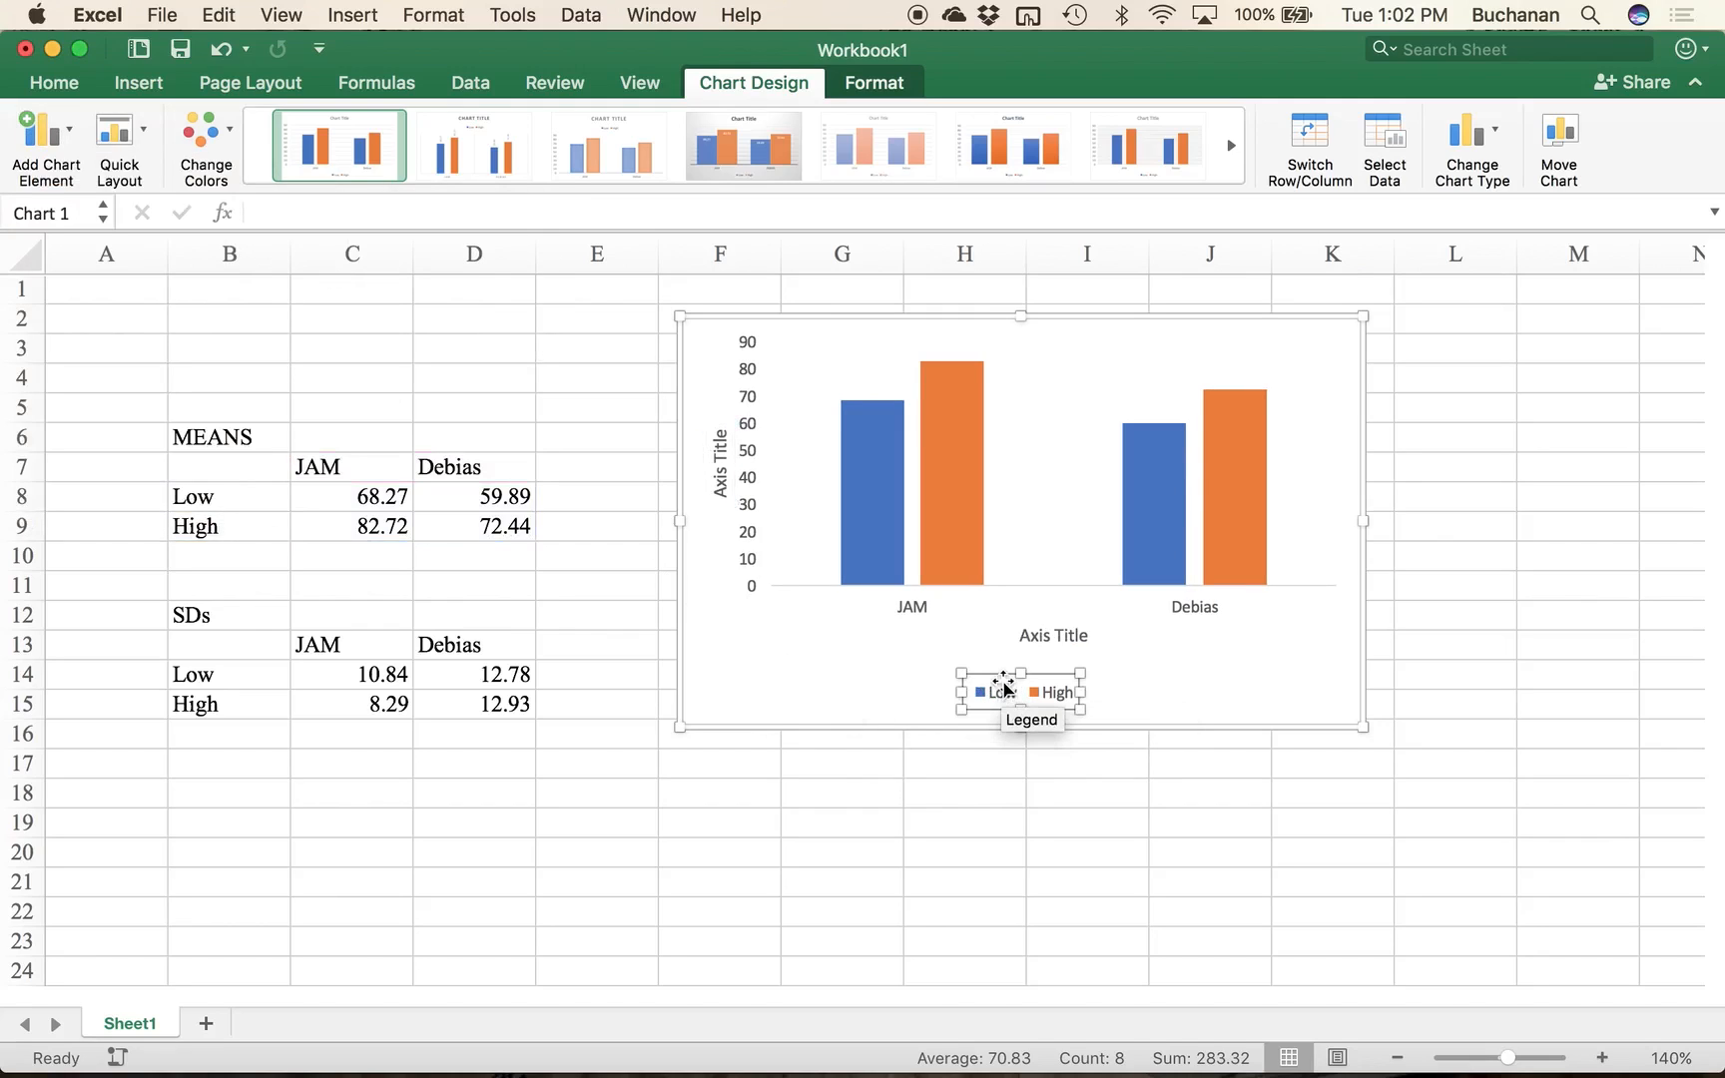
pyautogui.moveTo(1001, 679); pyautogui.dragTo(1055, 391)
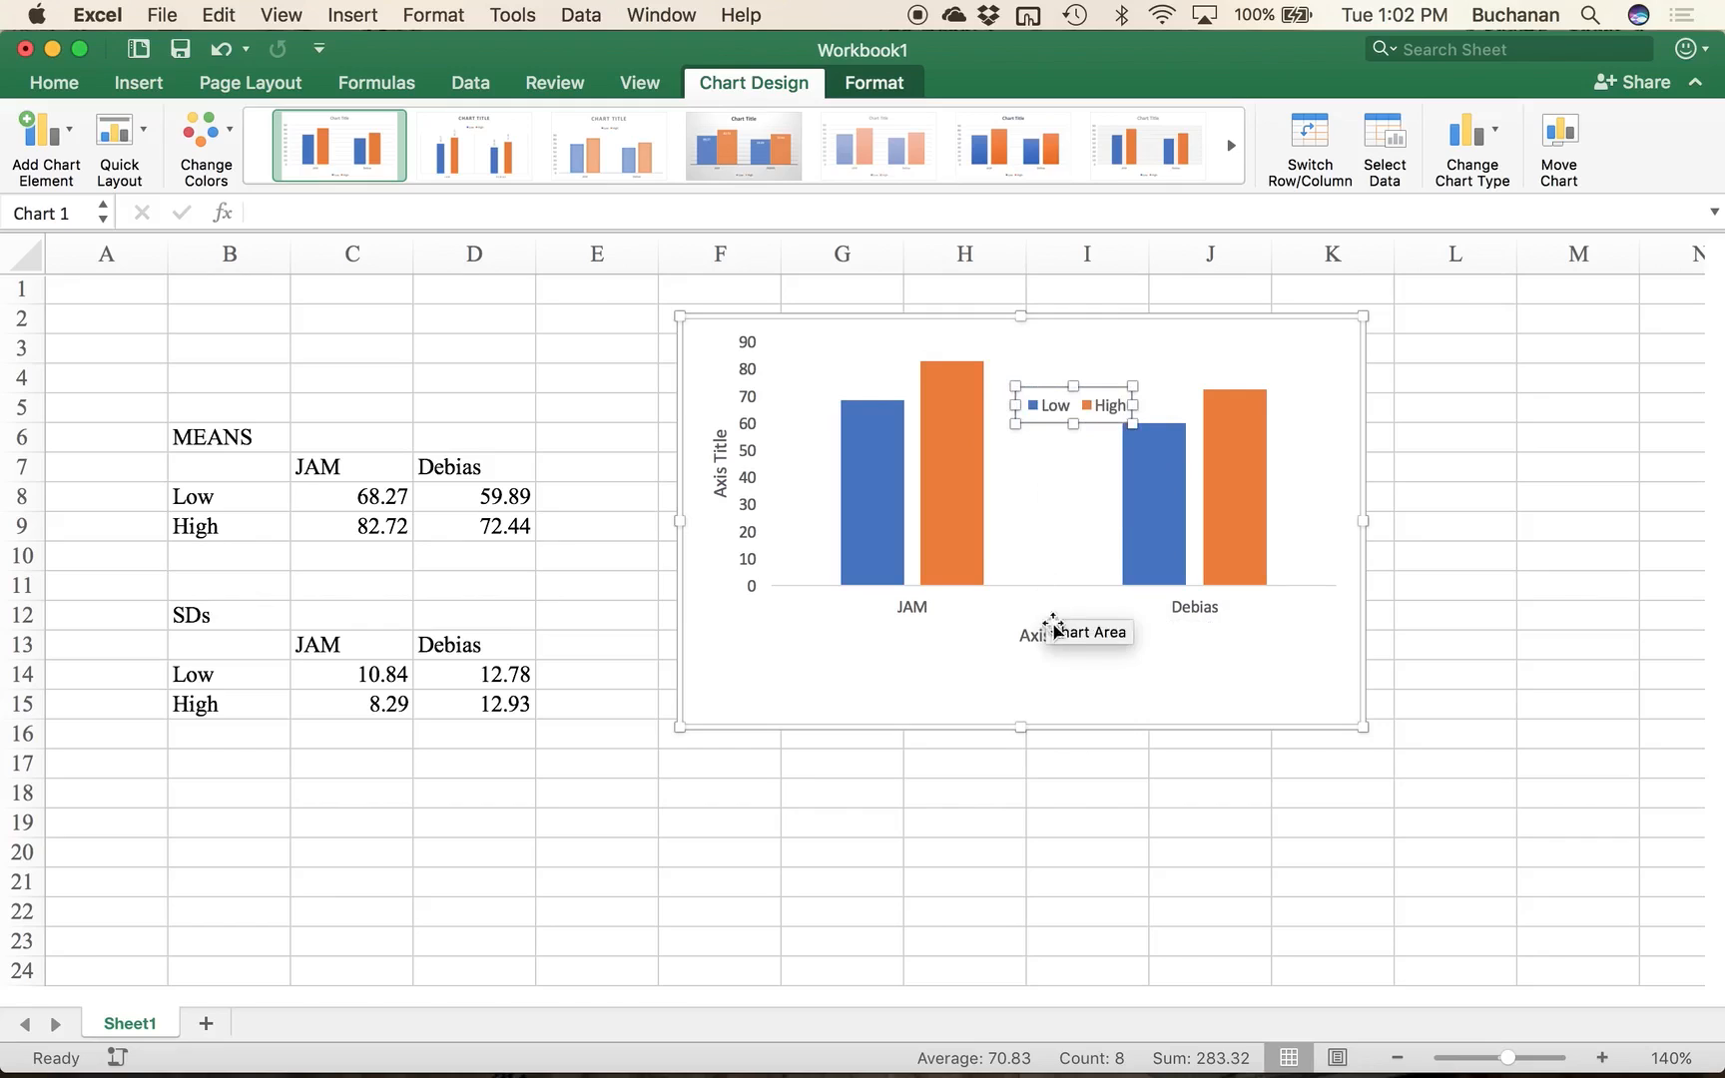
pyautogui.click(1076, 594)
pyautogui.click(1182, 577)
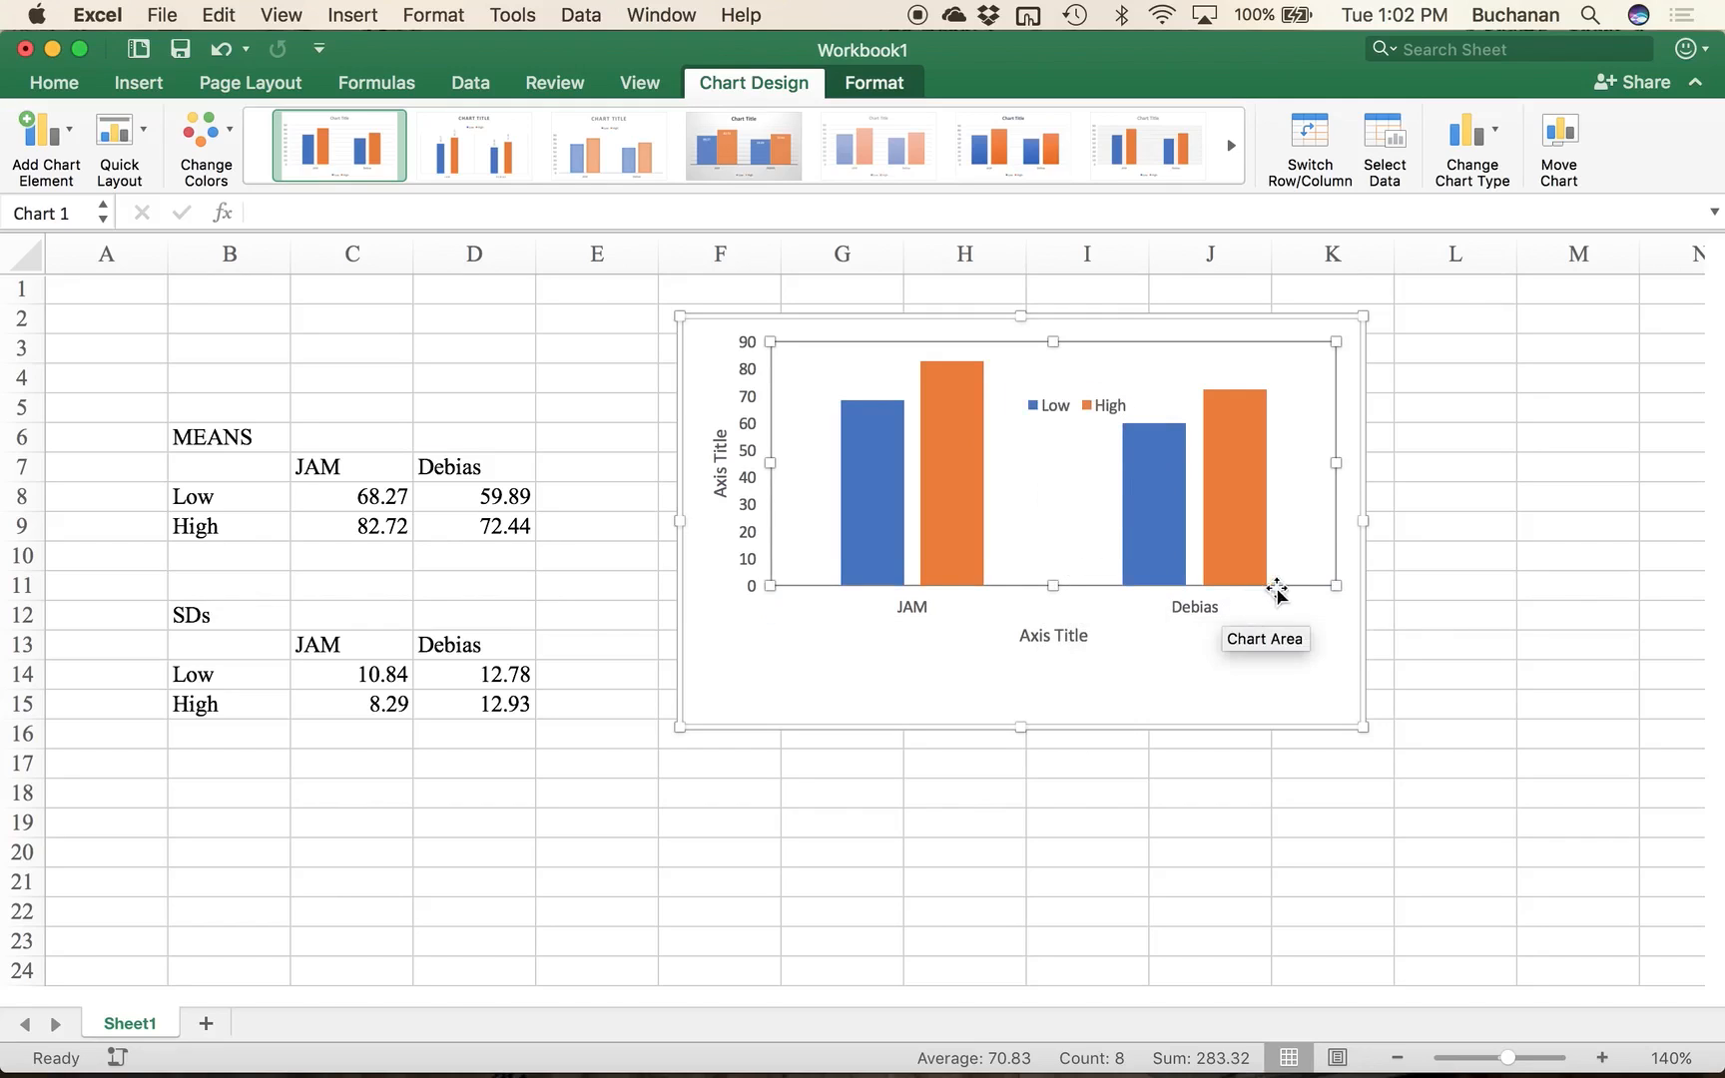
pyautogui.moveTo(1337, 587); pyautogui.dragTo(1339, 654)
pyautogui.click(1043, 406)
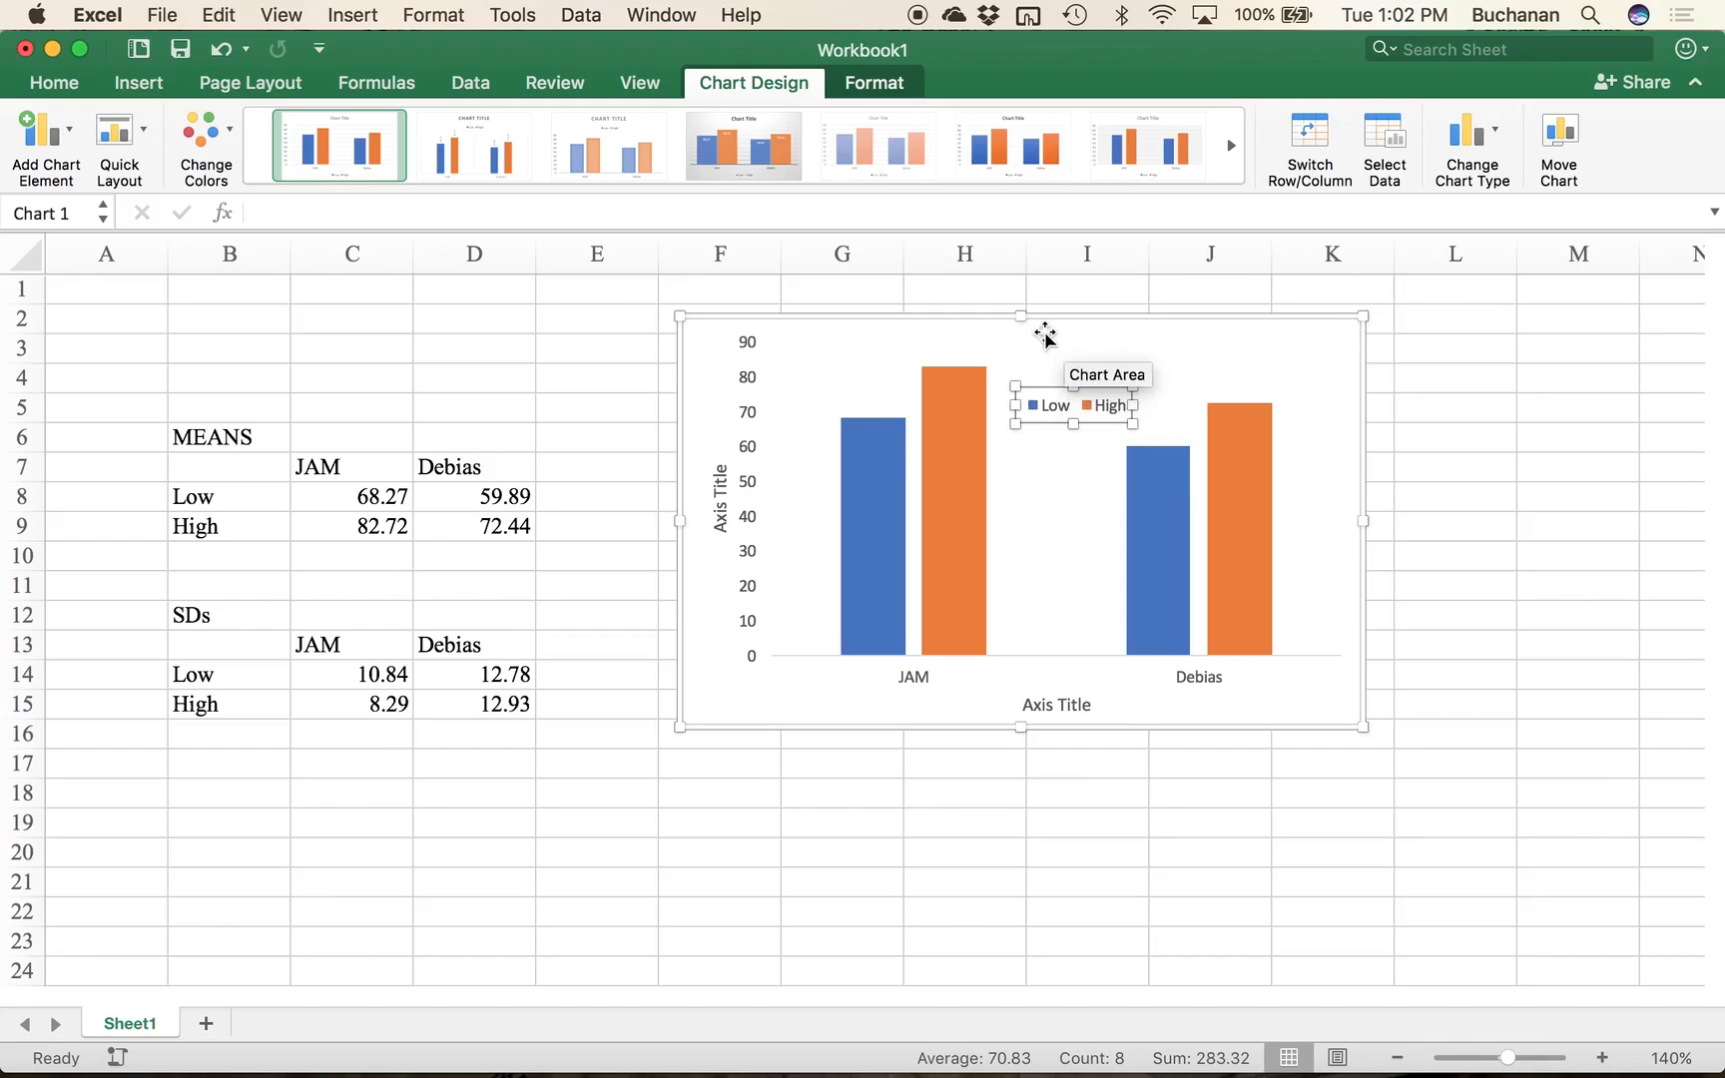
# Step: Shift and enlarge the chart to cover about E3:J21, and move its legend to the plot area's upper-right corner
pyautogui.moveTo(1032, 320); pyautogui.dragTo(898, 347)
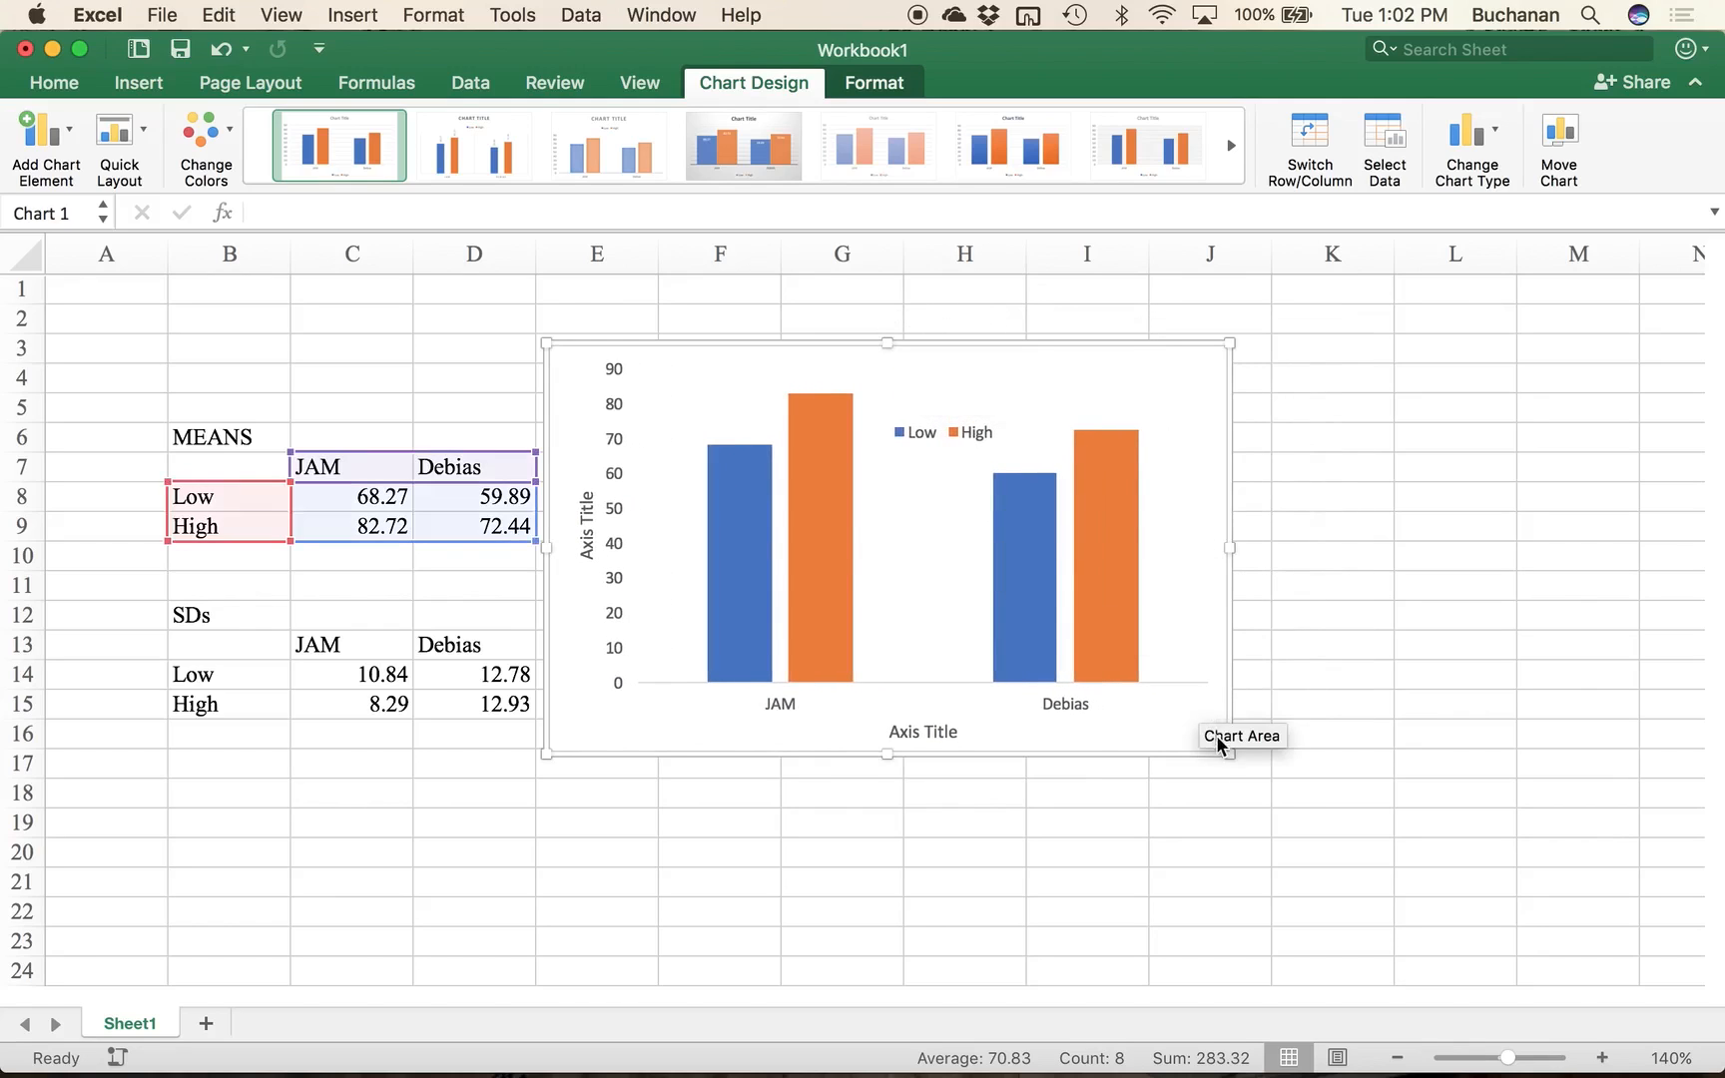
pyautogui.moveTo(1225, 751); pyautogui.dragTo(1268, 905)
pyautogui.moveTo(968, 451); pyautogui.dragTo(1169, 392)
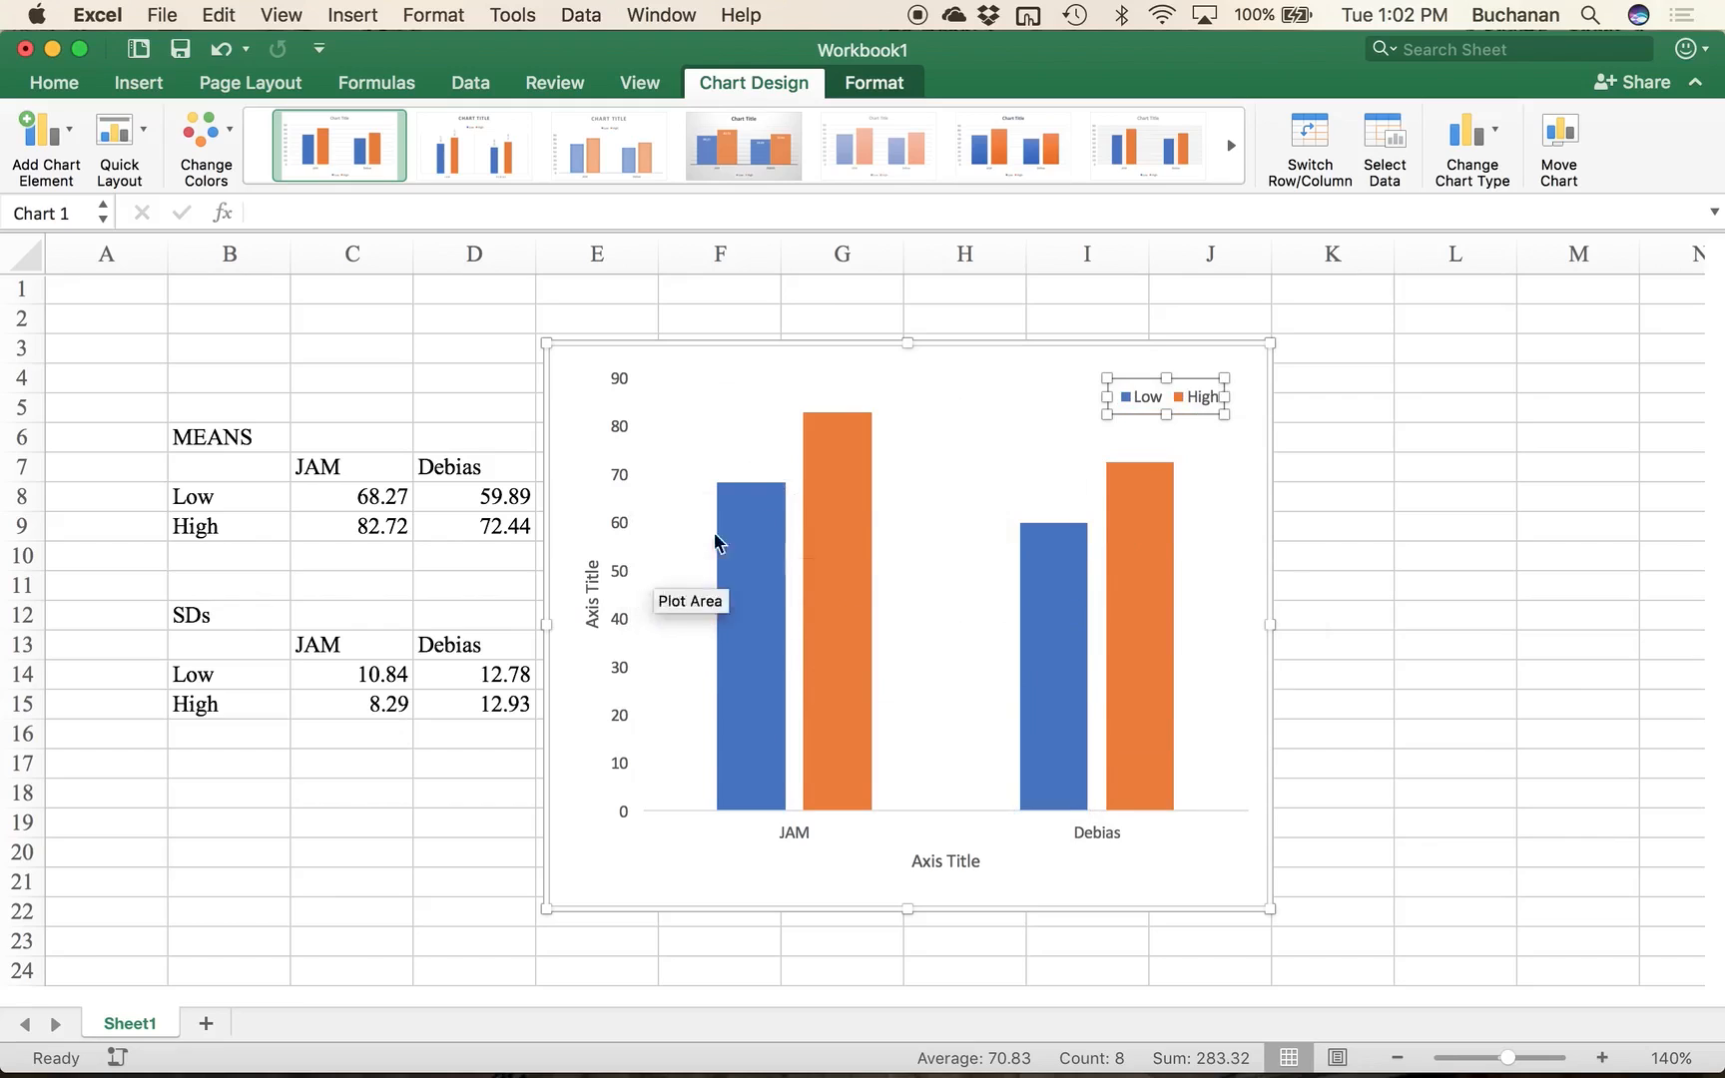
pyautogui.click(978, 440)
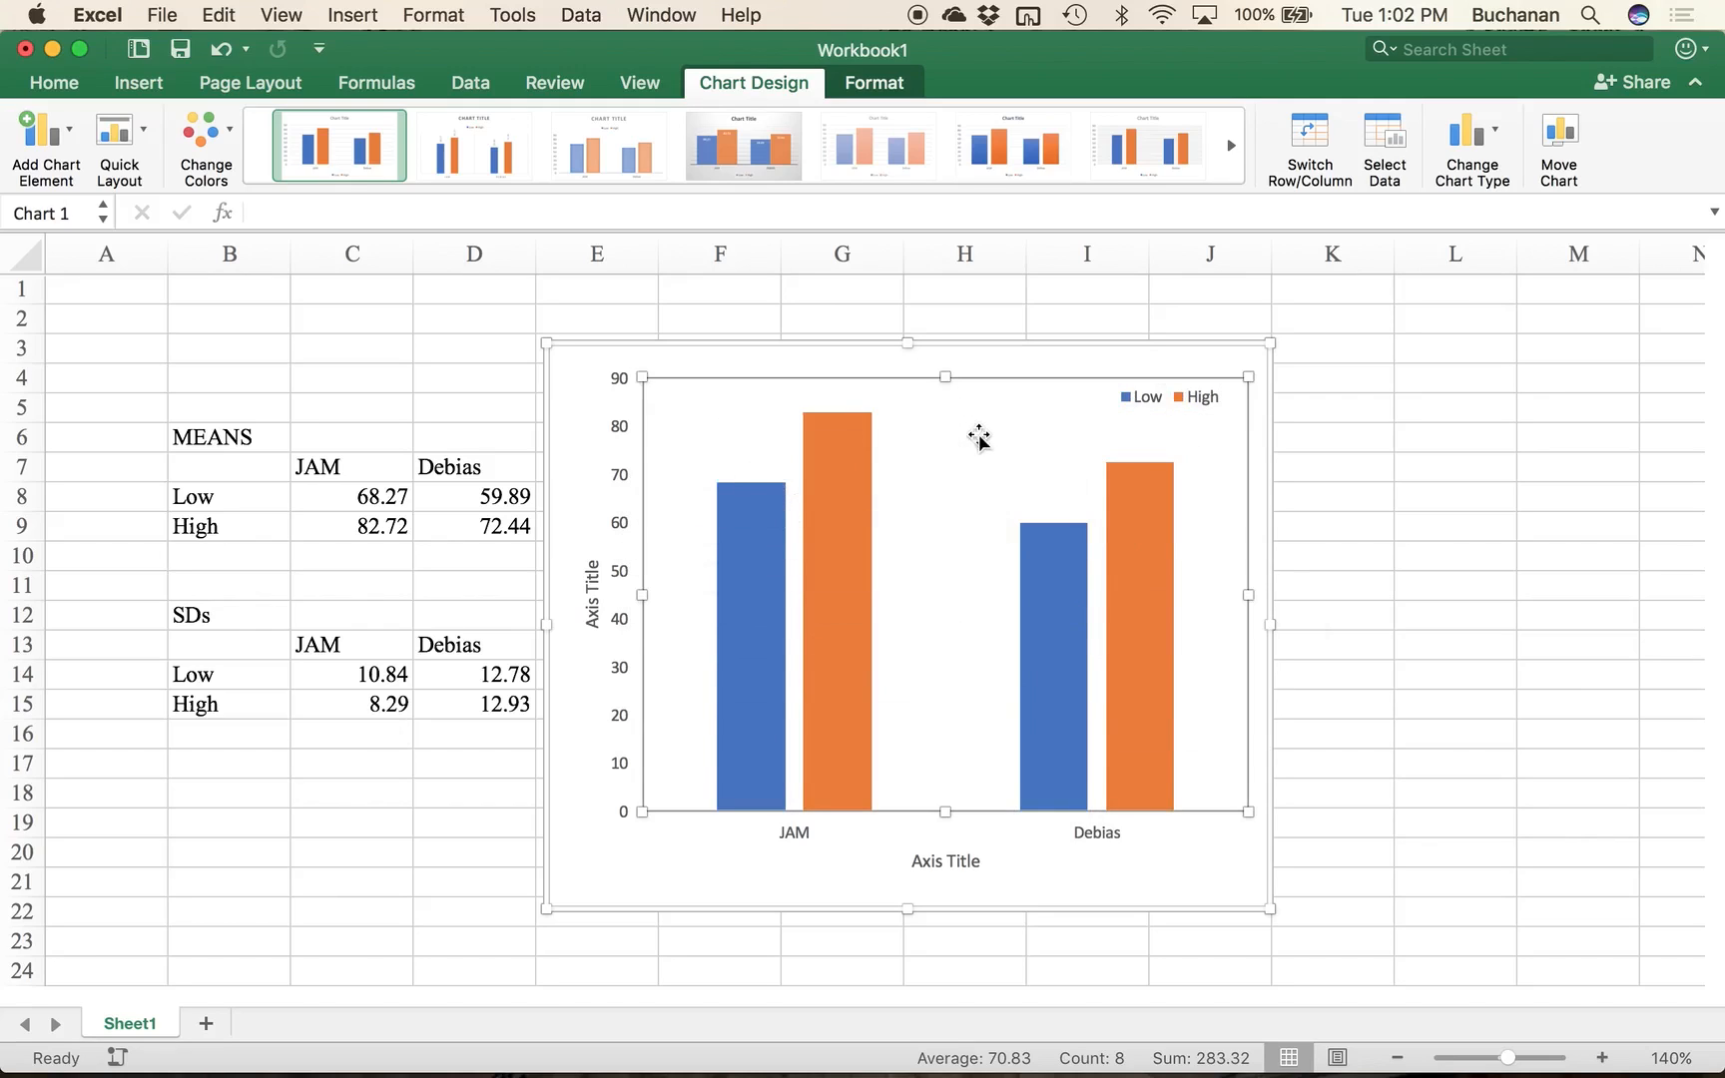
# Step: Set all the chart's text to Times New Roman, size 12
pyautogui.click(579, 432)
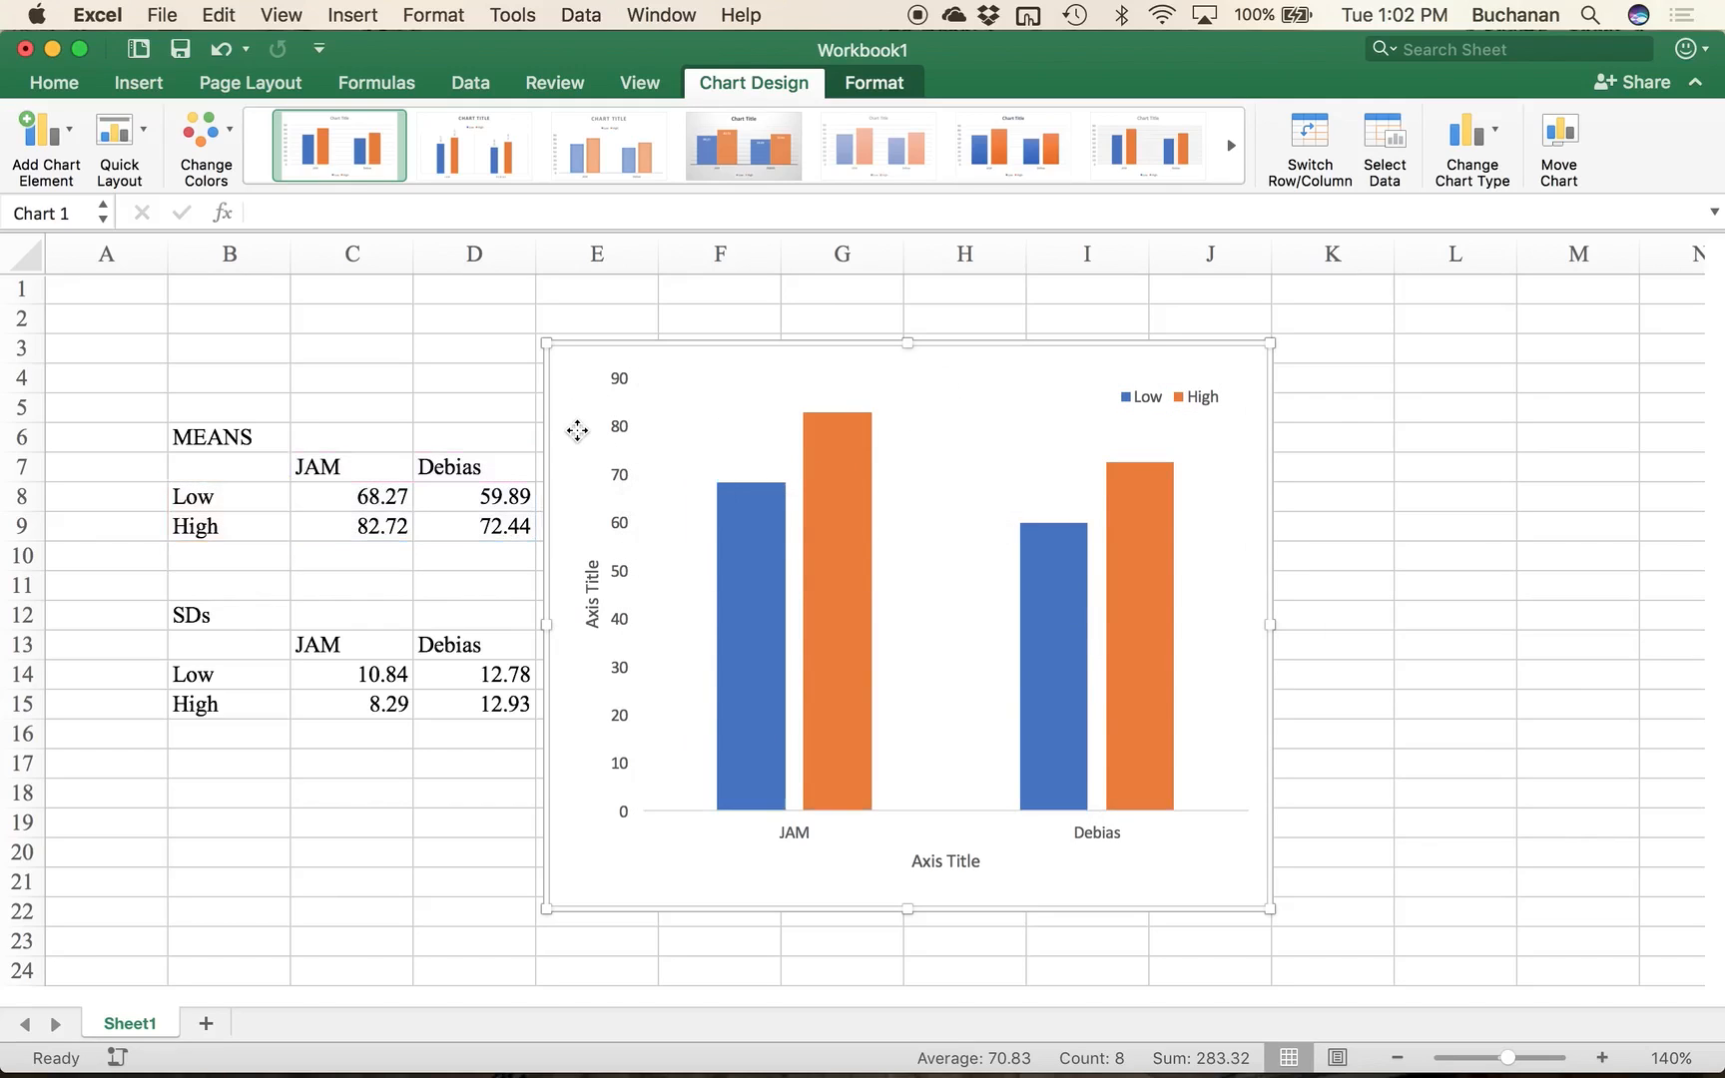
pyautogui.click(55, 83)
pyautogui.click(250, 123)
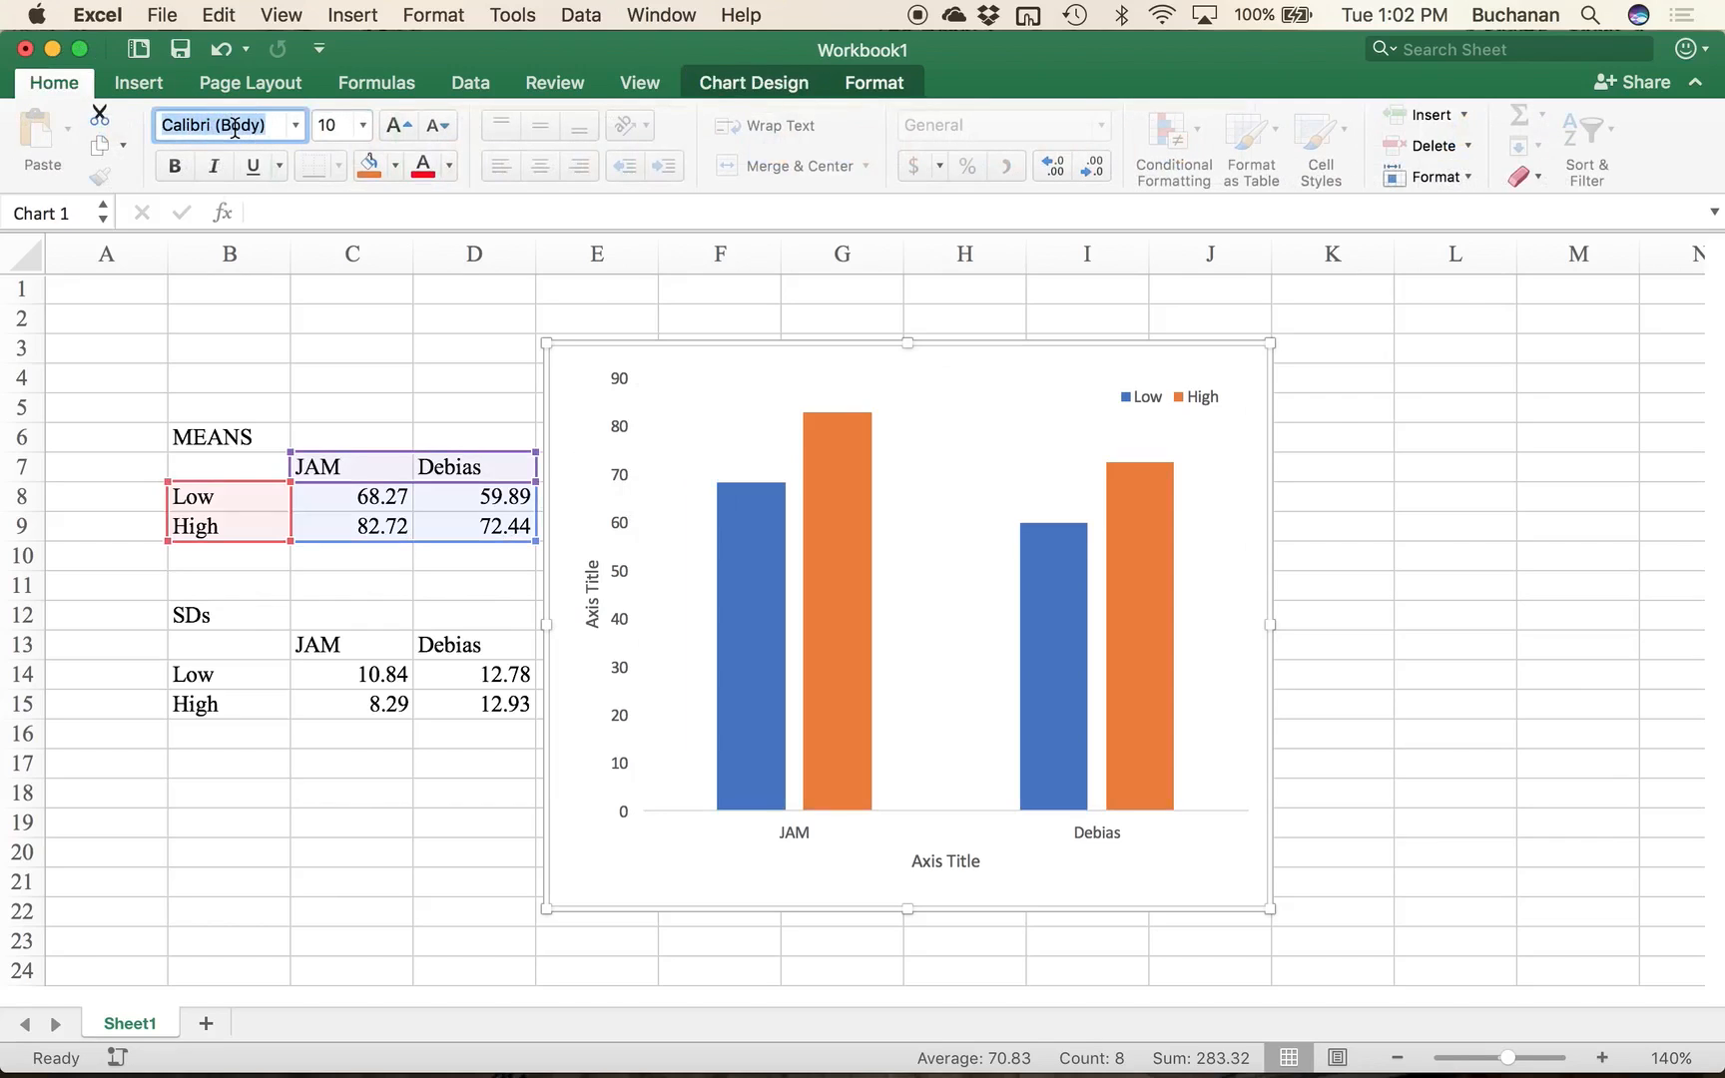
pyautogui.write('Times New Roman')
pyautogui.press('Return')
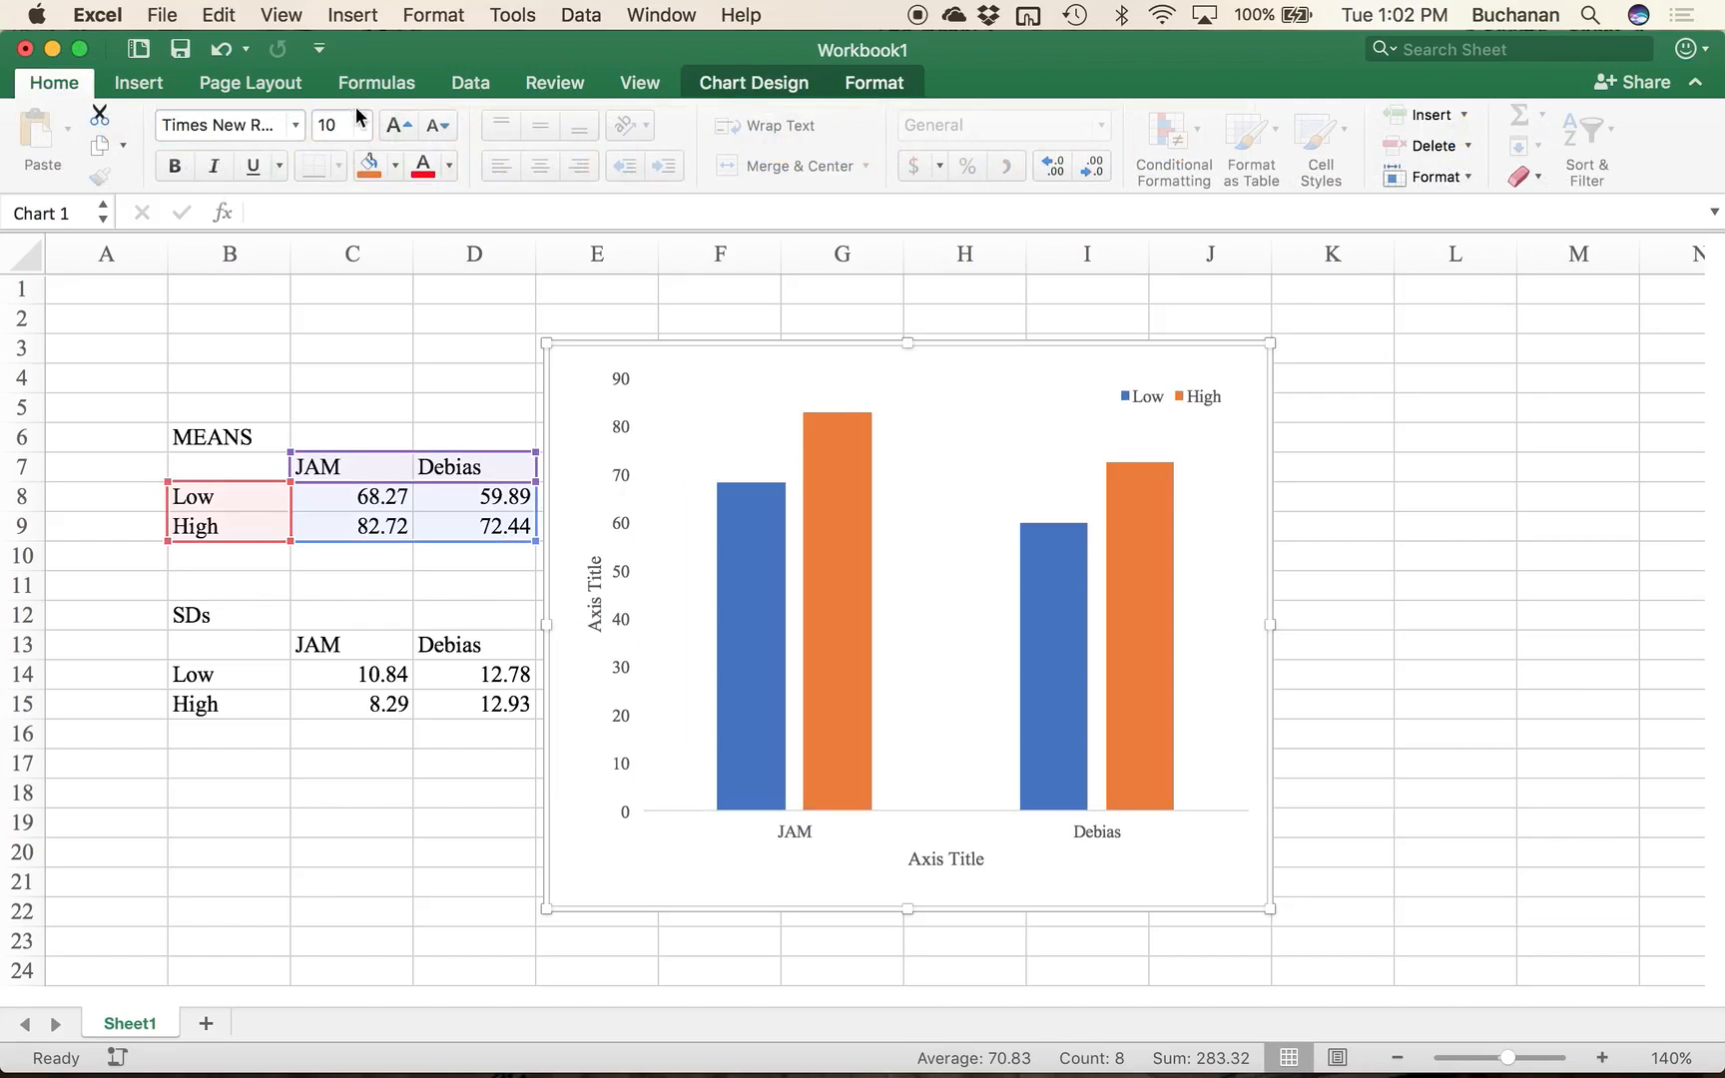
pyautogui.click(329, 125)
pyautogui.write('12')
pyautogui.press('Return')
pyautogui.moveTo(756, 649)
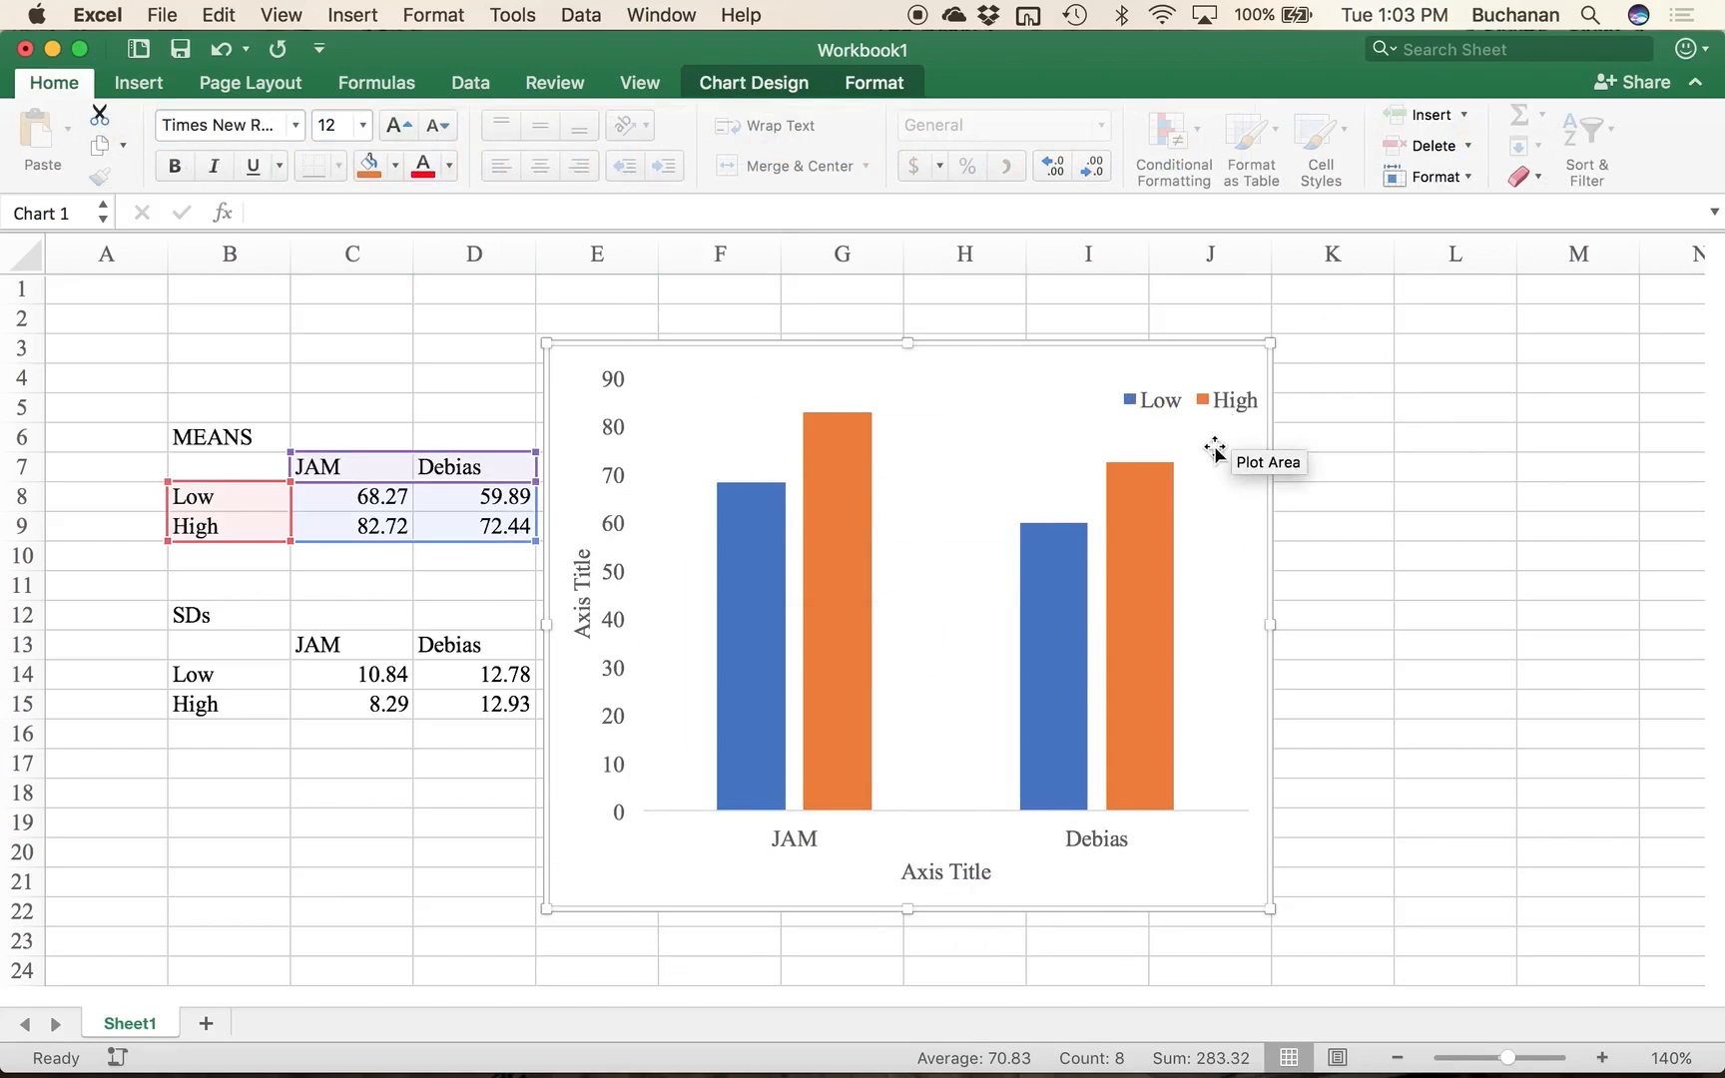
pyautogui.moveTo(1080, 603)
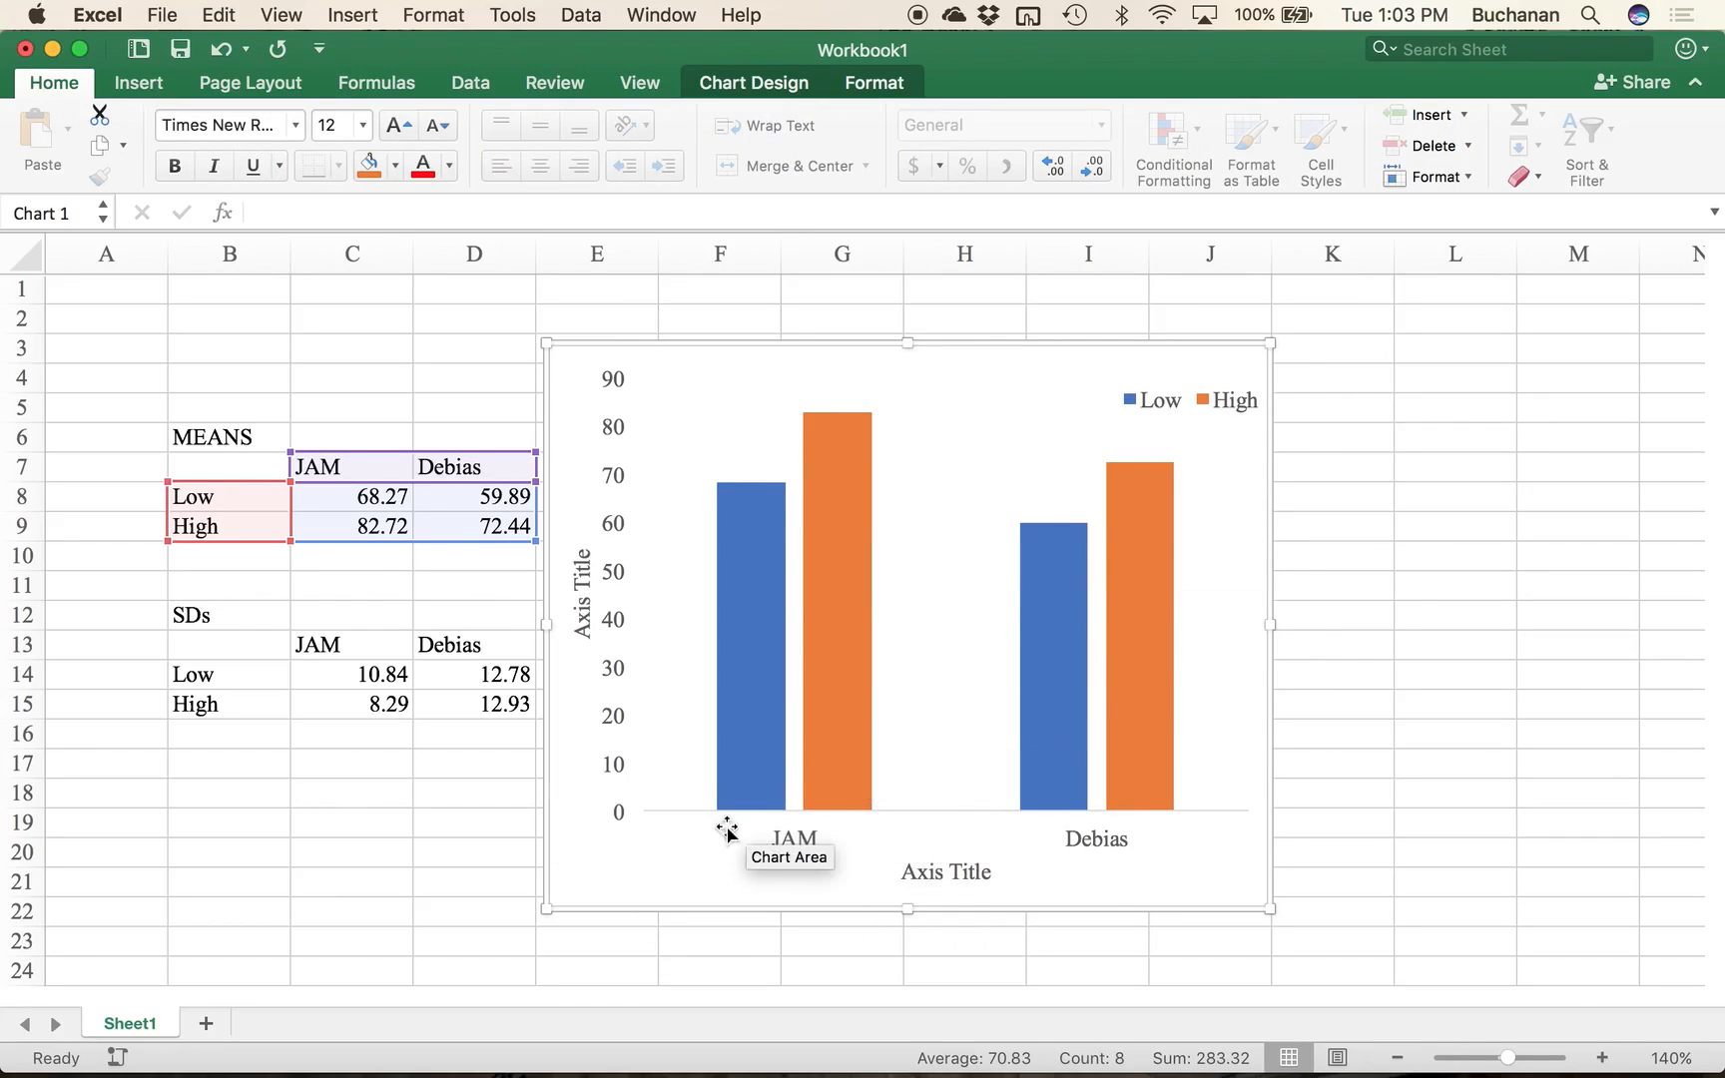
pyautogui.click(753, 678)
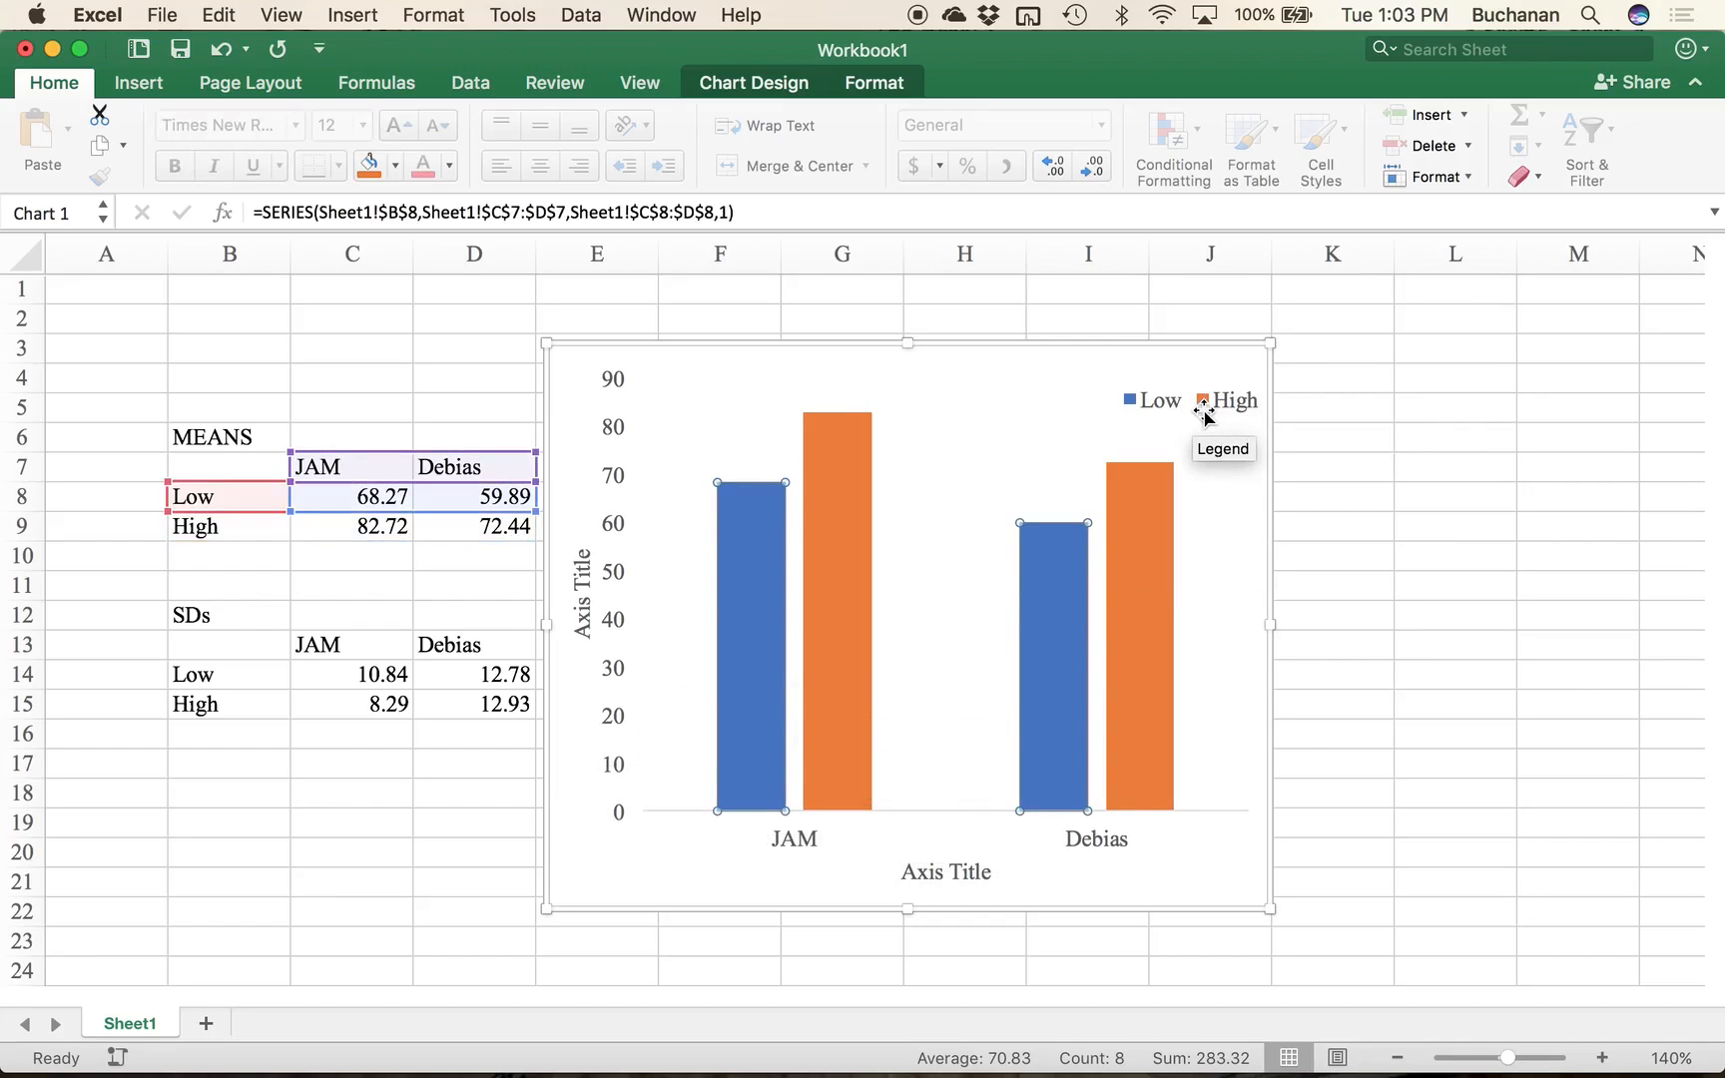
pyautogui.moveTo(745, 657)
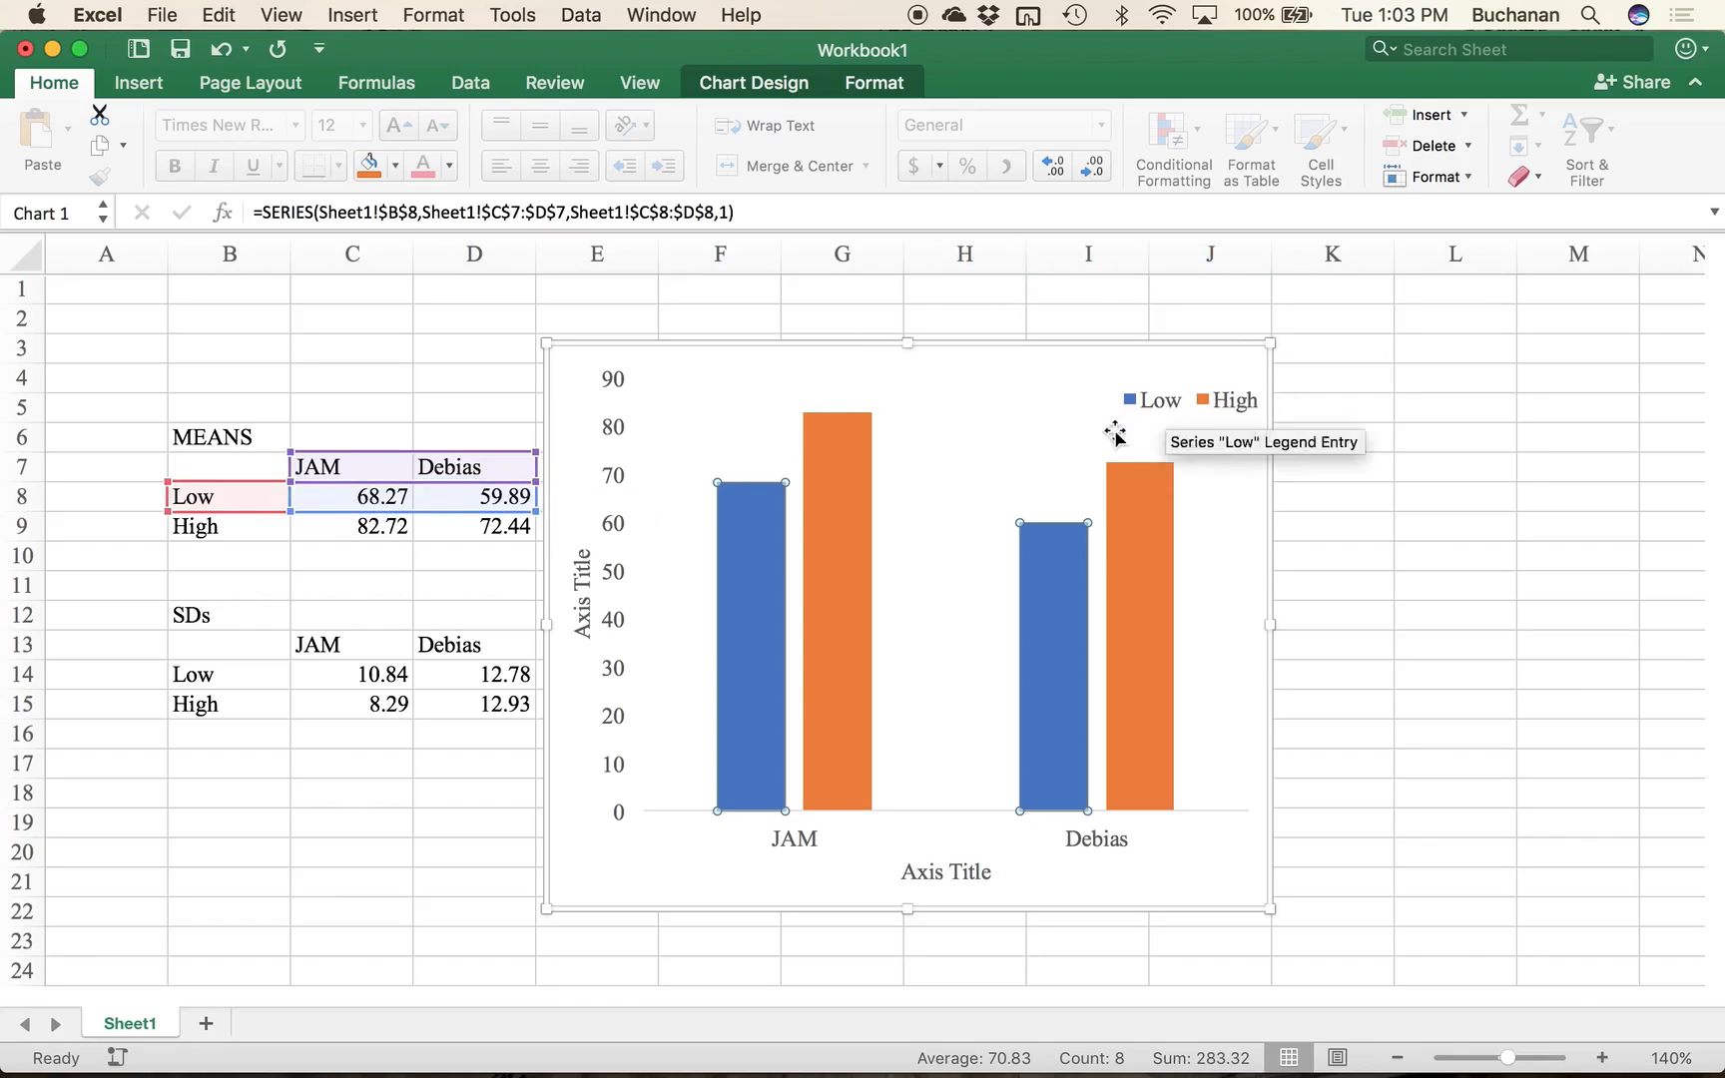
pyautogui.click(934, 522)
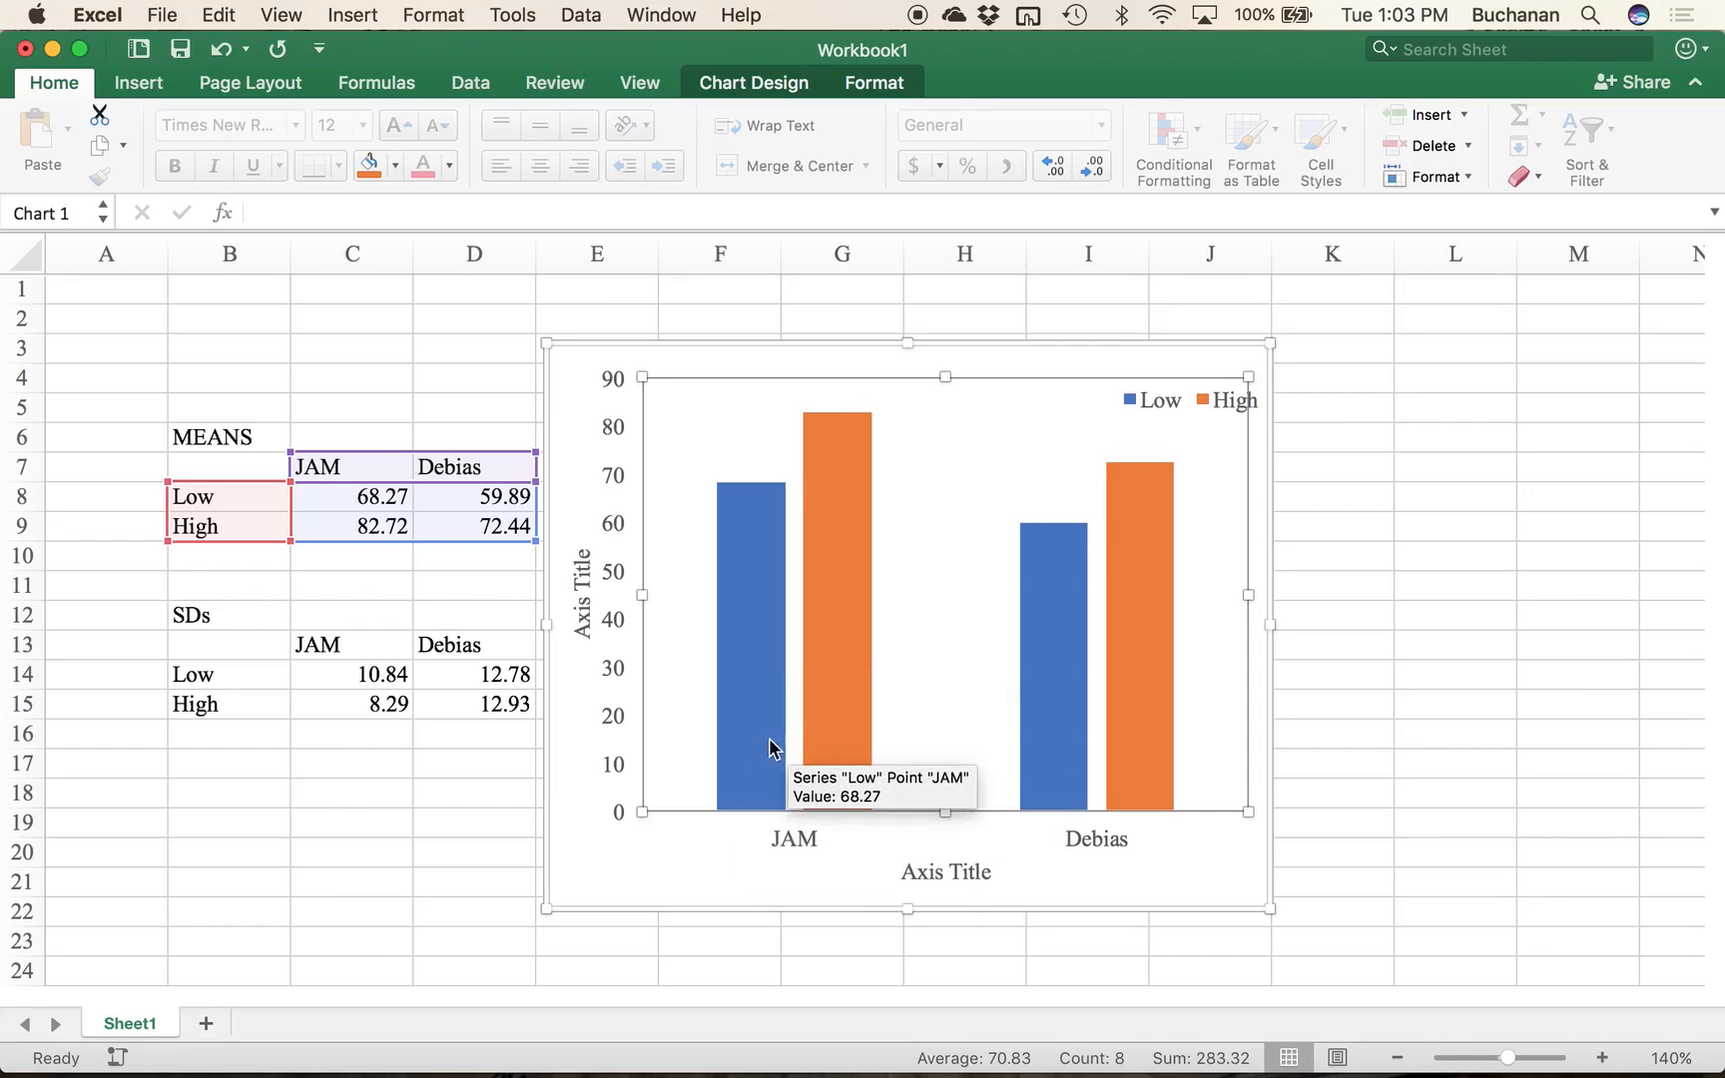
# Step: Switch the chart's rows and columns so Low and High are the horizontal categories and JAM and Debias are the series
pyautogui.click(786, 82)
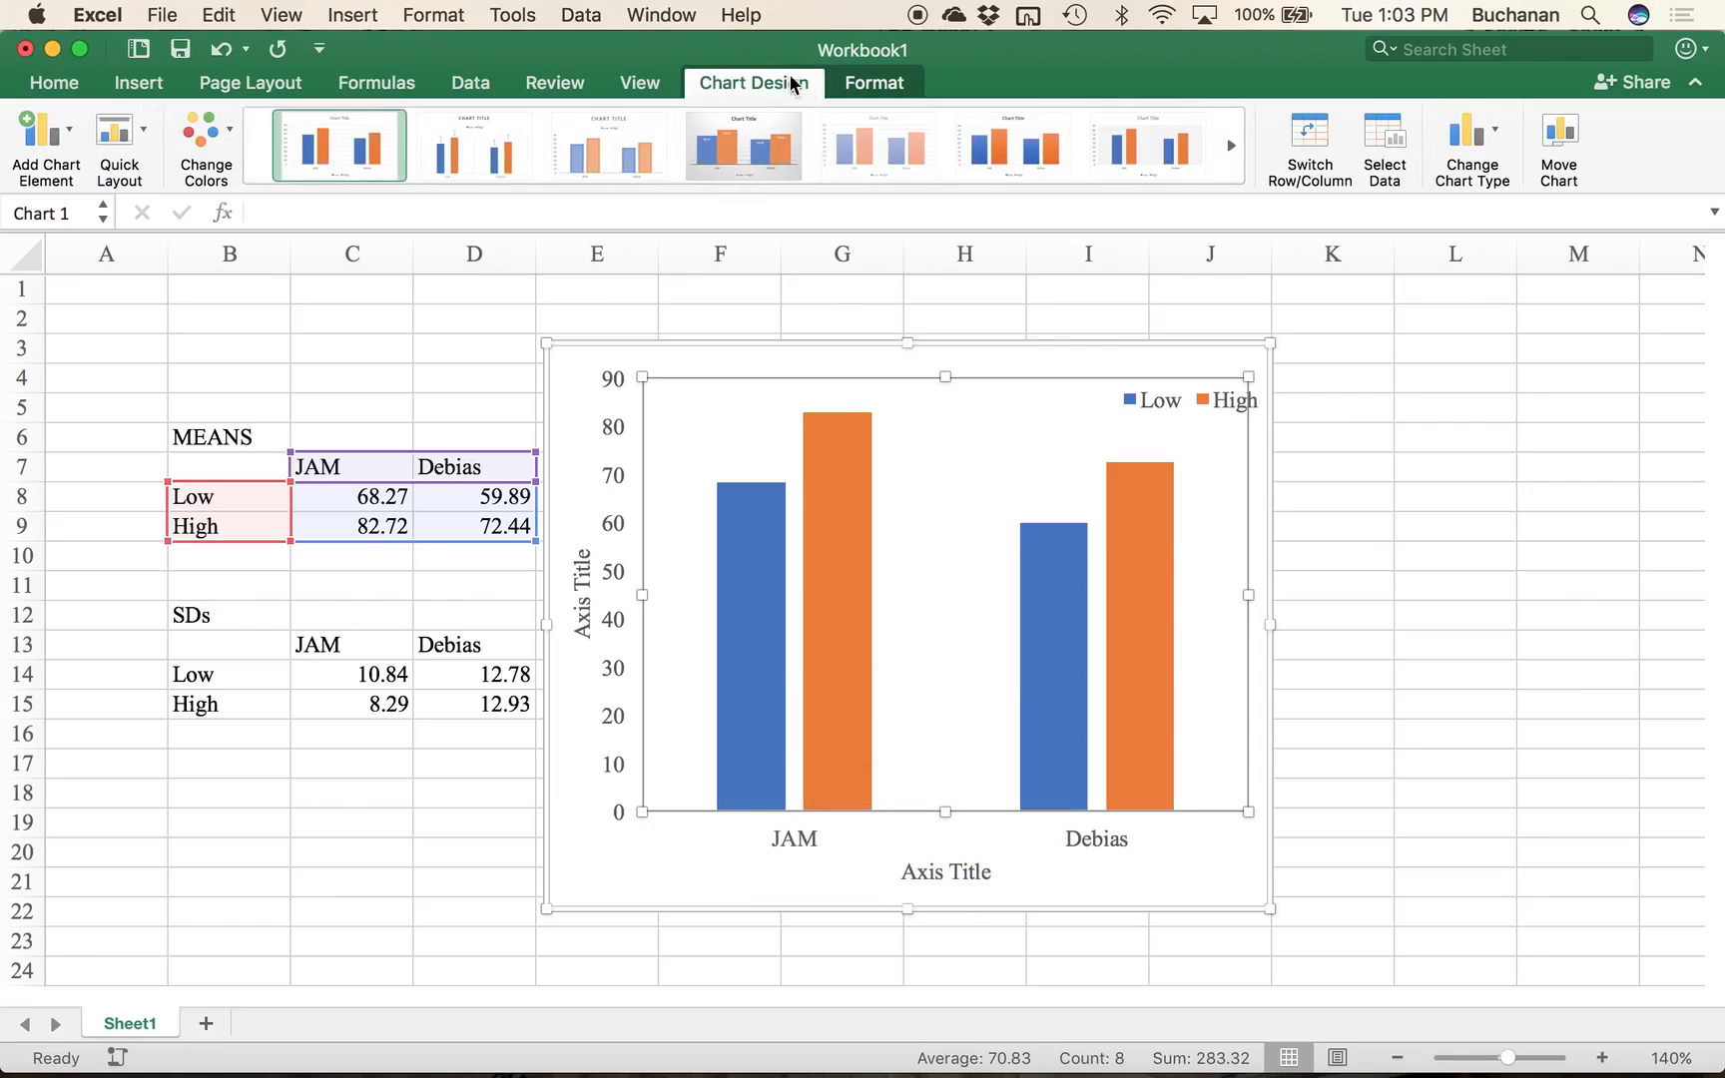
pyautogui.click(1313, 173)
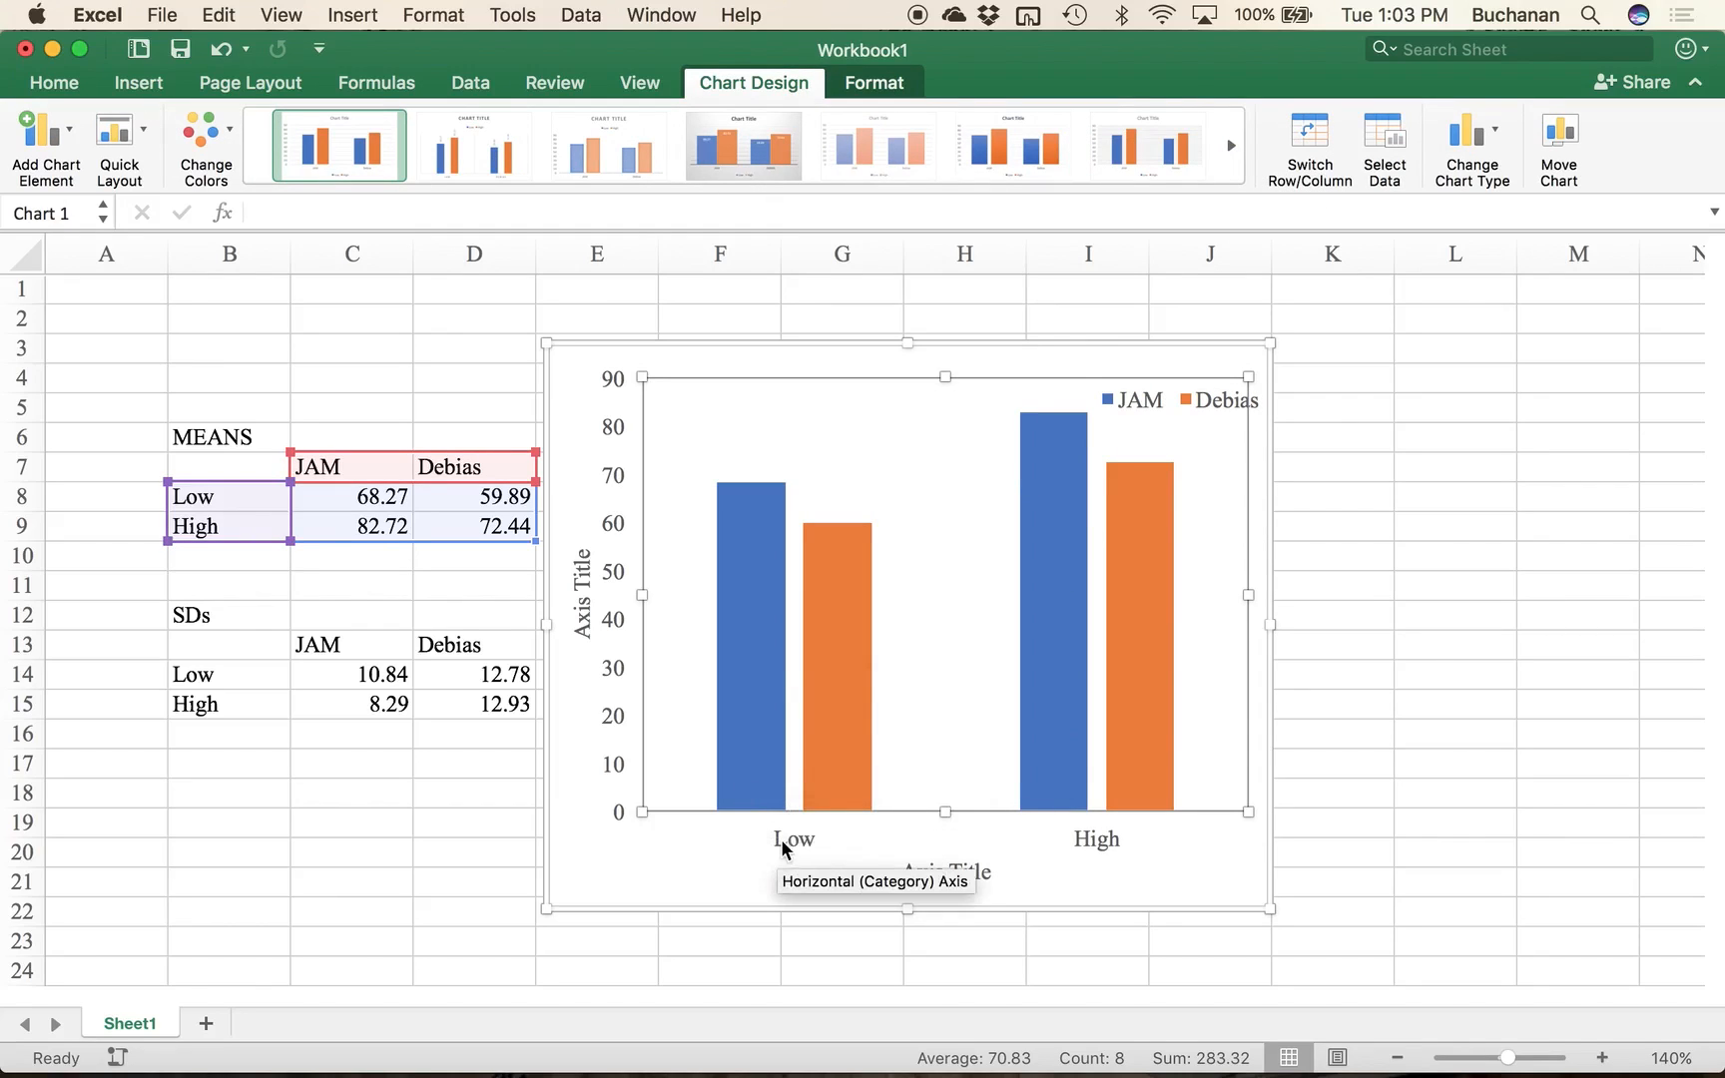
pyautogui.moveTo(866, 613)
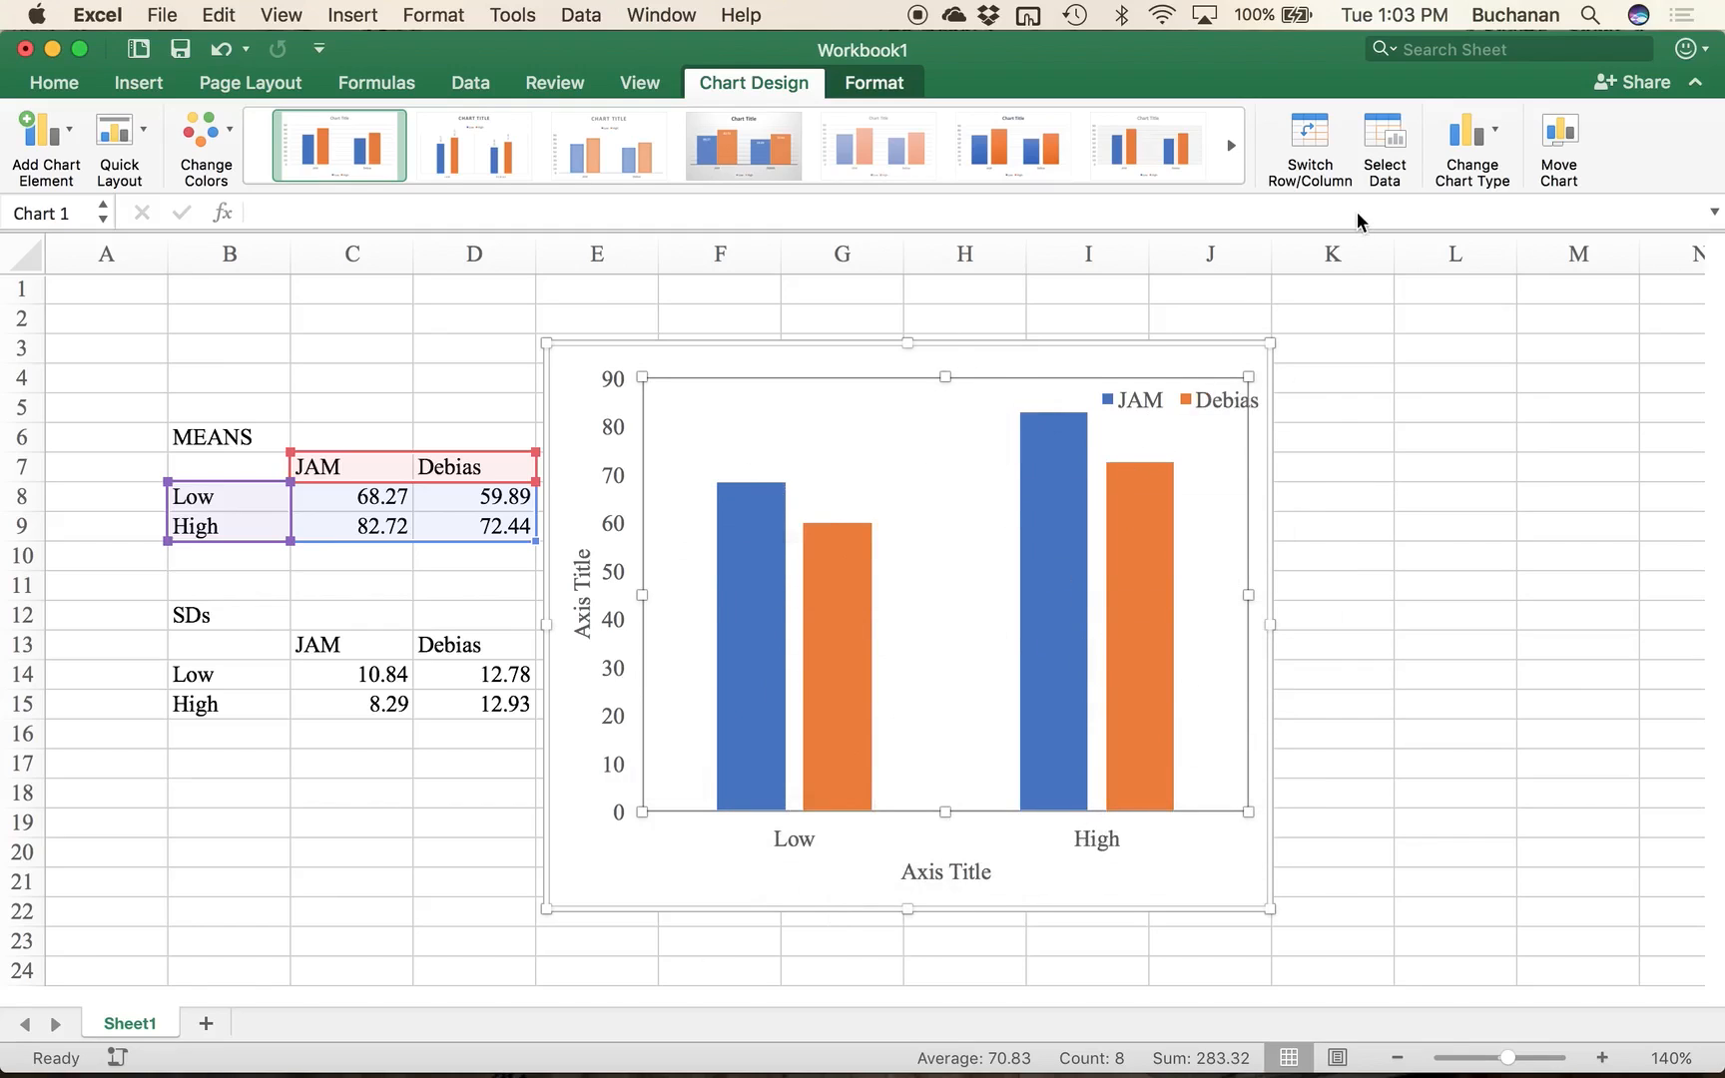
pyautogui.click(1312, 142)
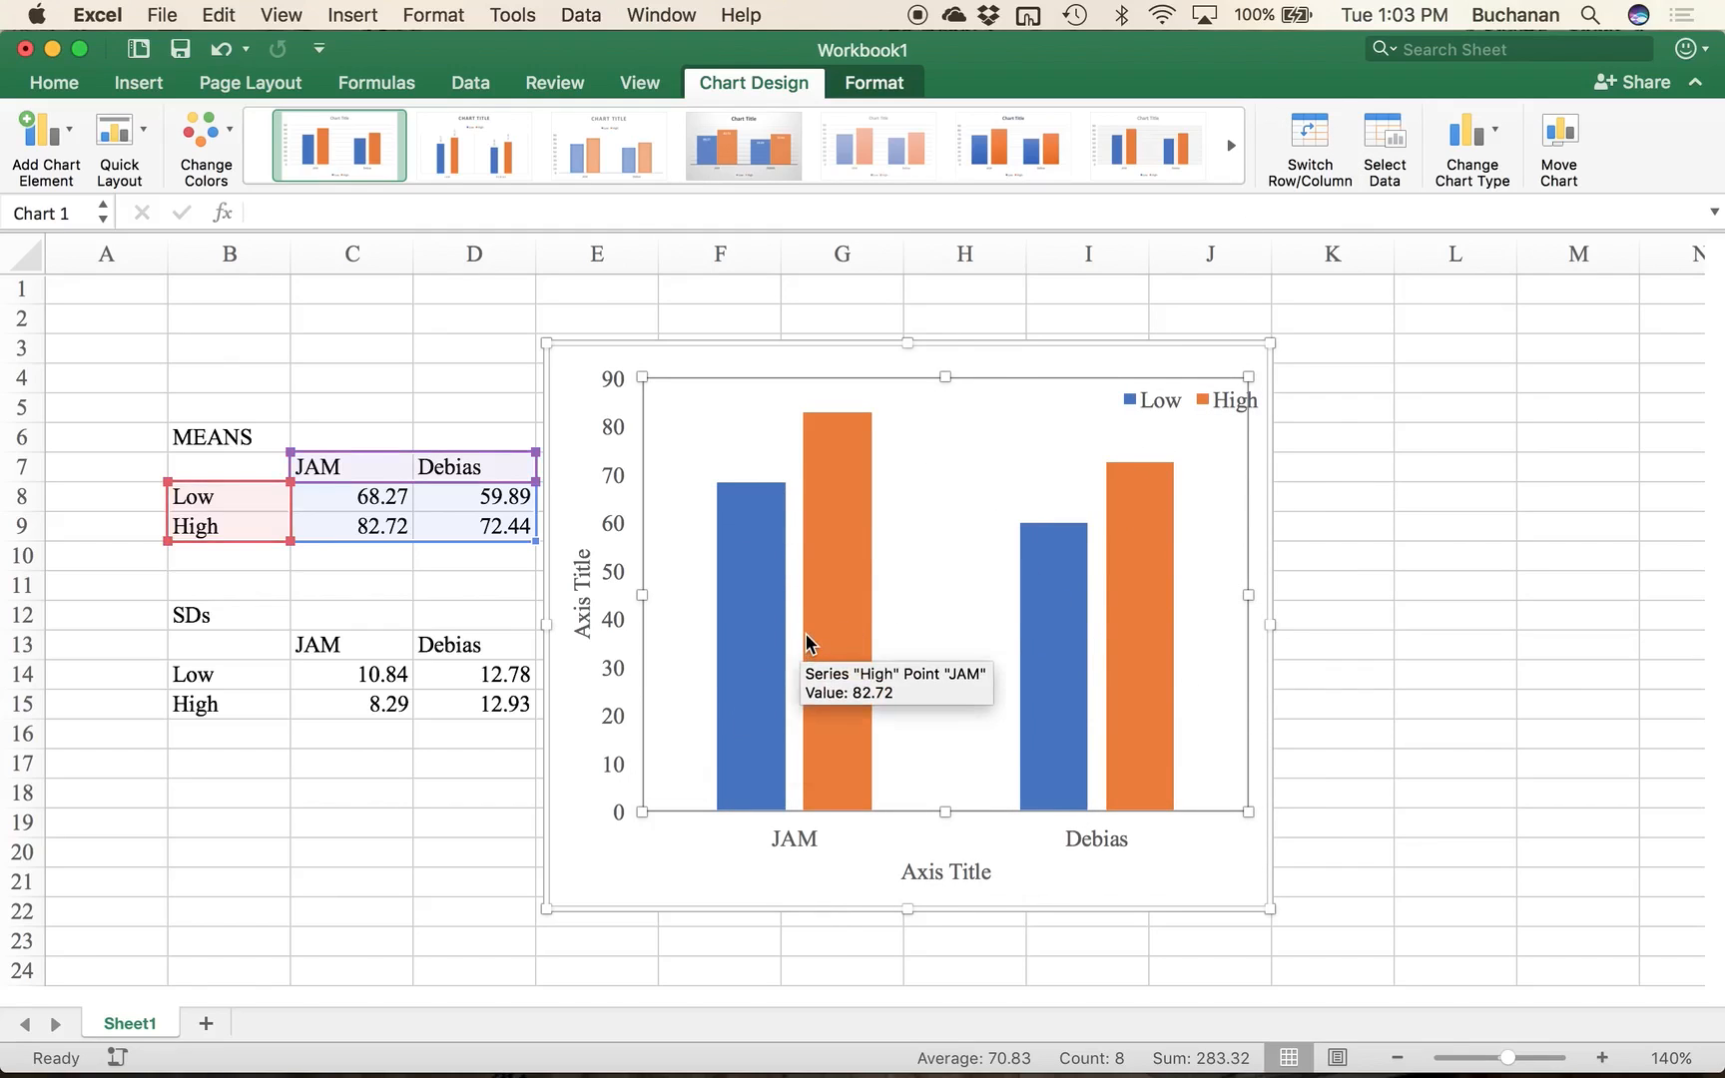
pyautogui.click(1330, 152)
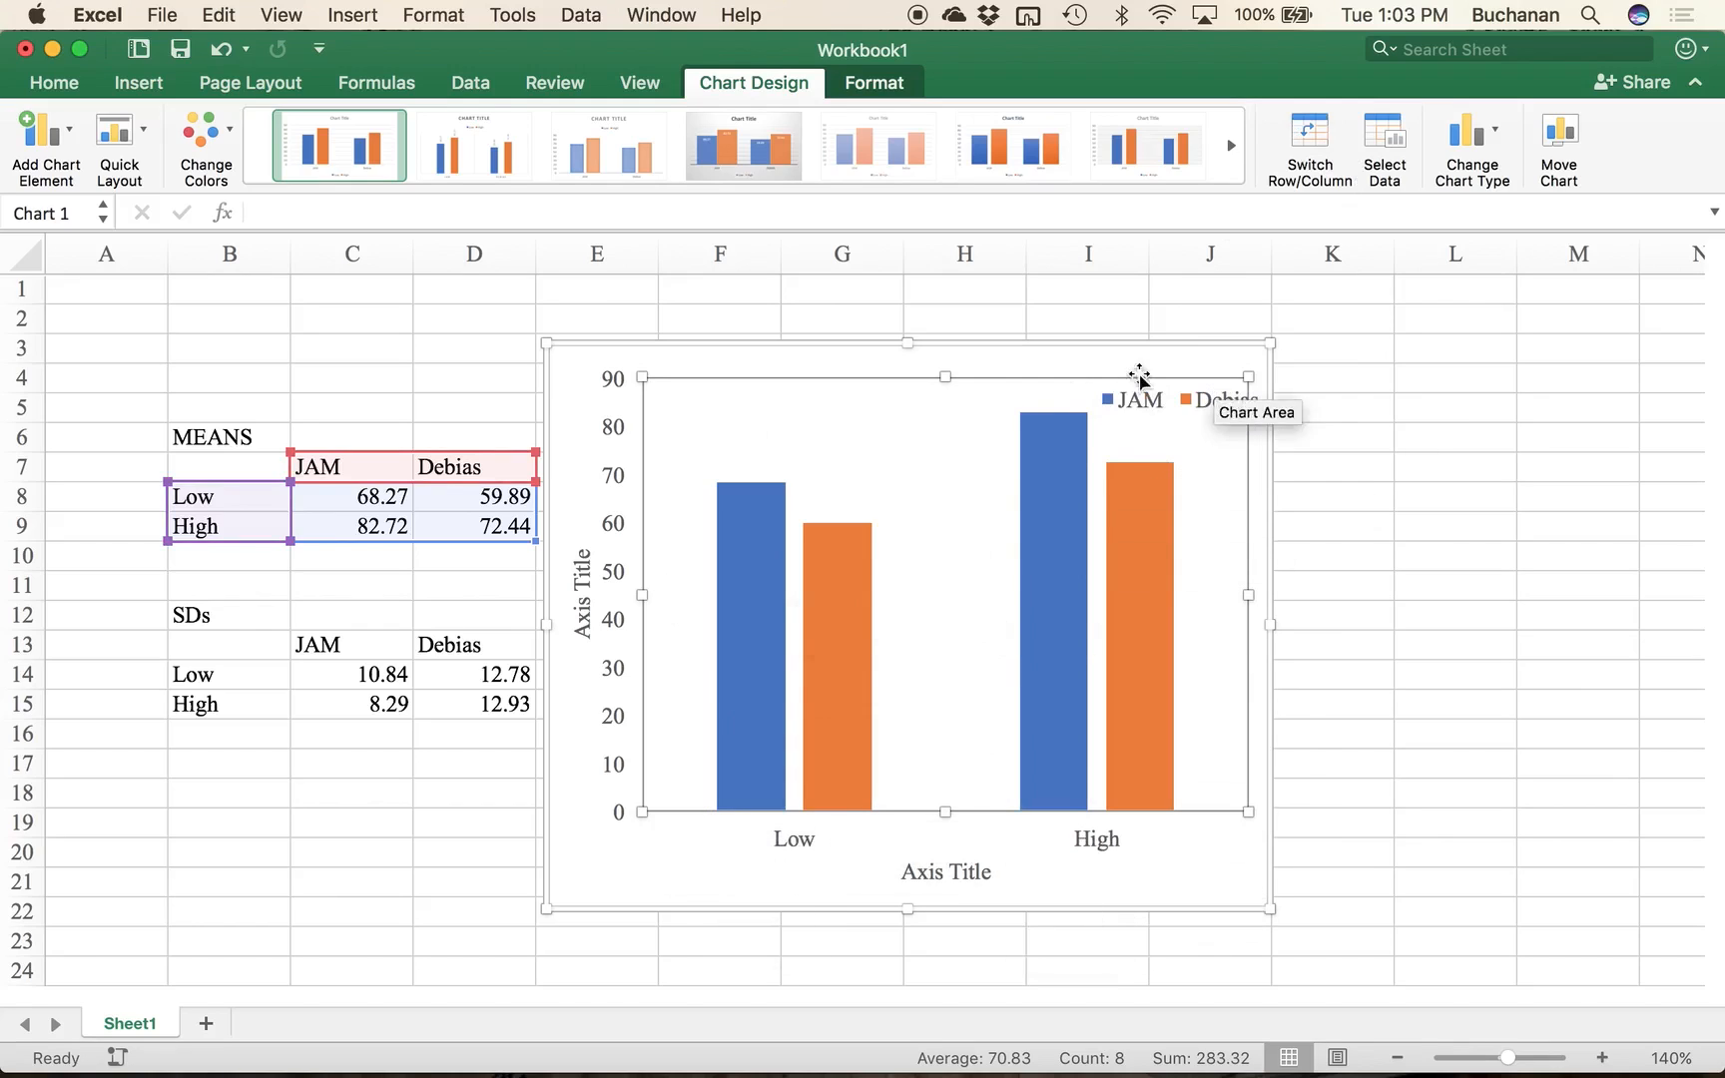
# Step: Move the legend above the Low columns, near the plot area's upper-left corner
pyautogui.click(1071, 876)
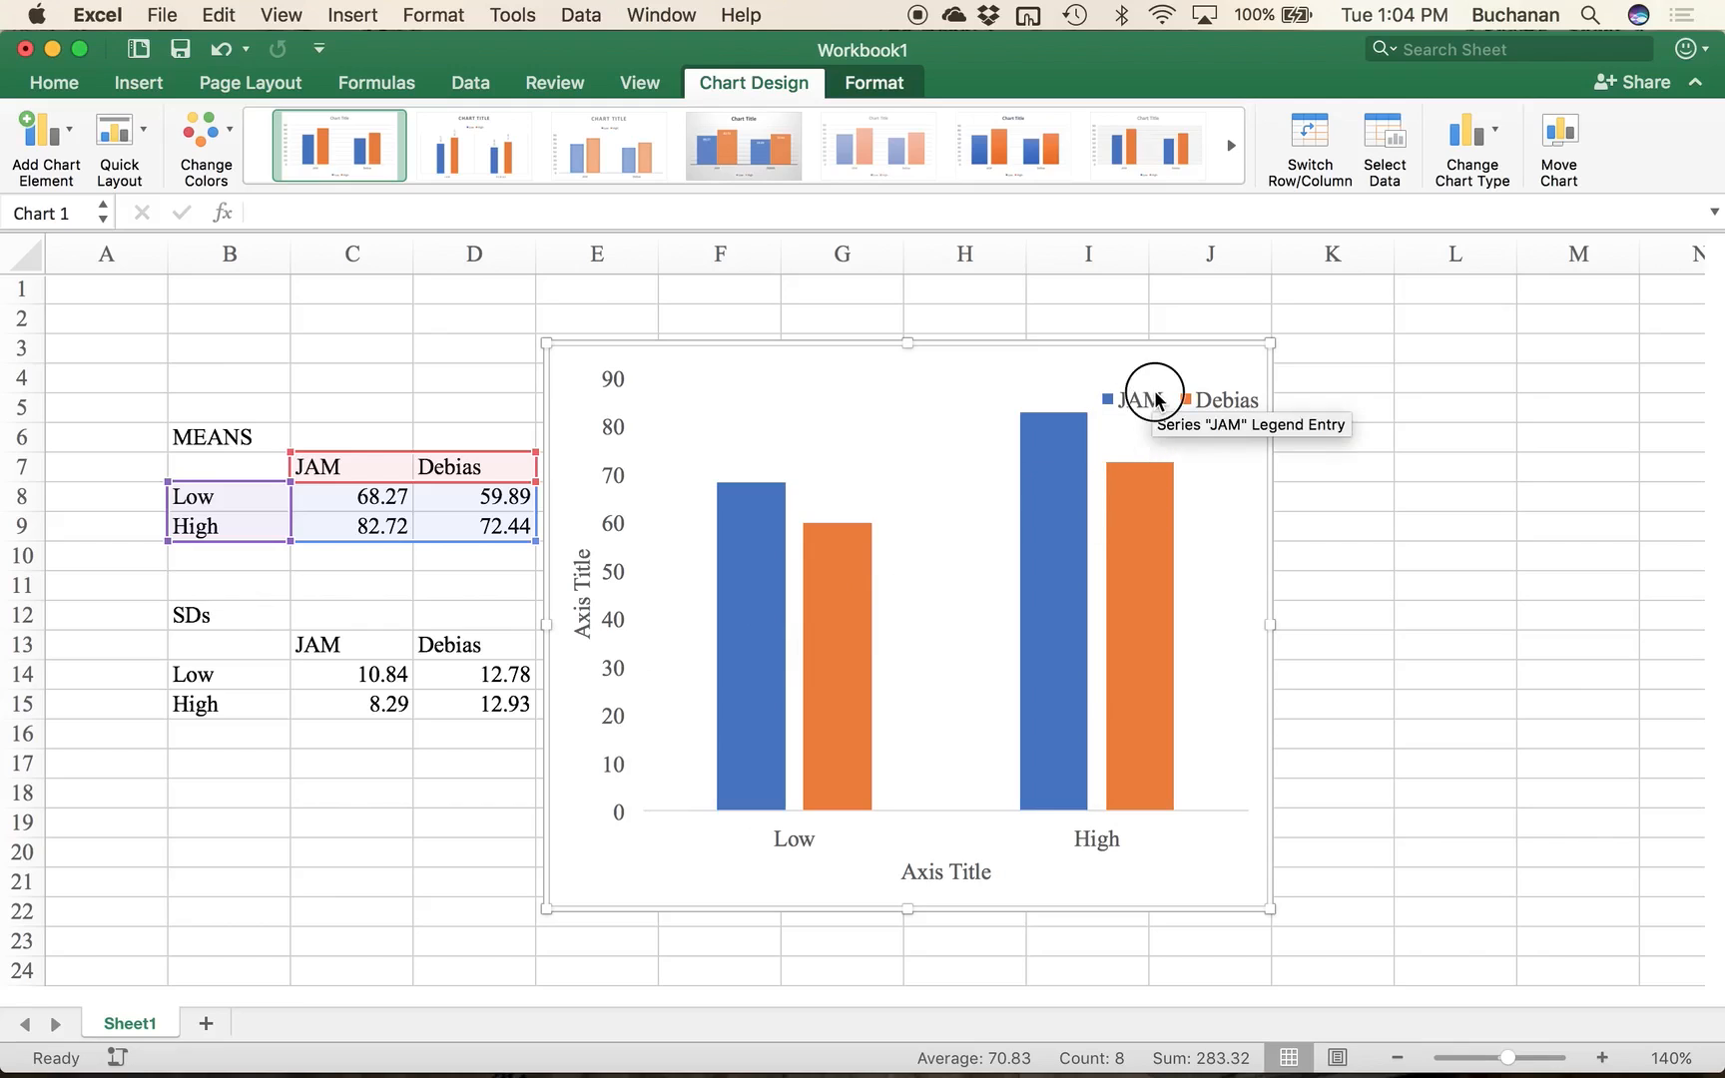
pyautogui.click(1175, 409)
pyautogui.moveTo(1203, 419); pyautogui.dragTo(805, 409)
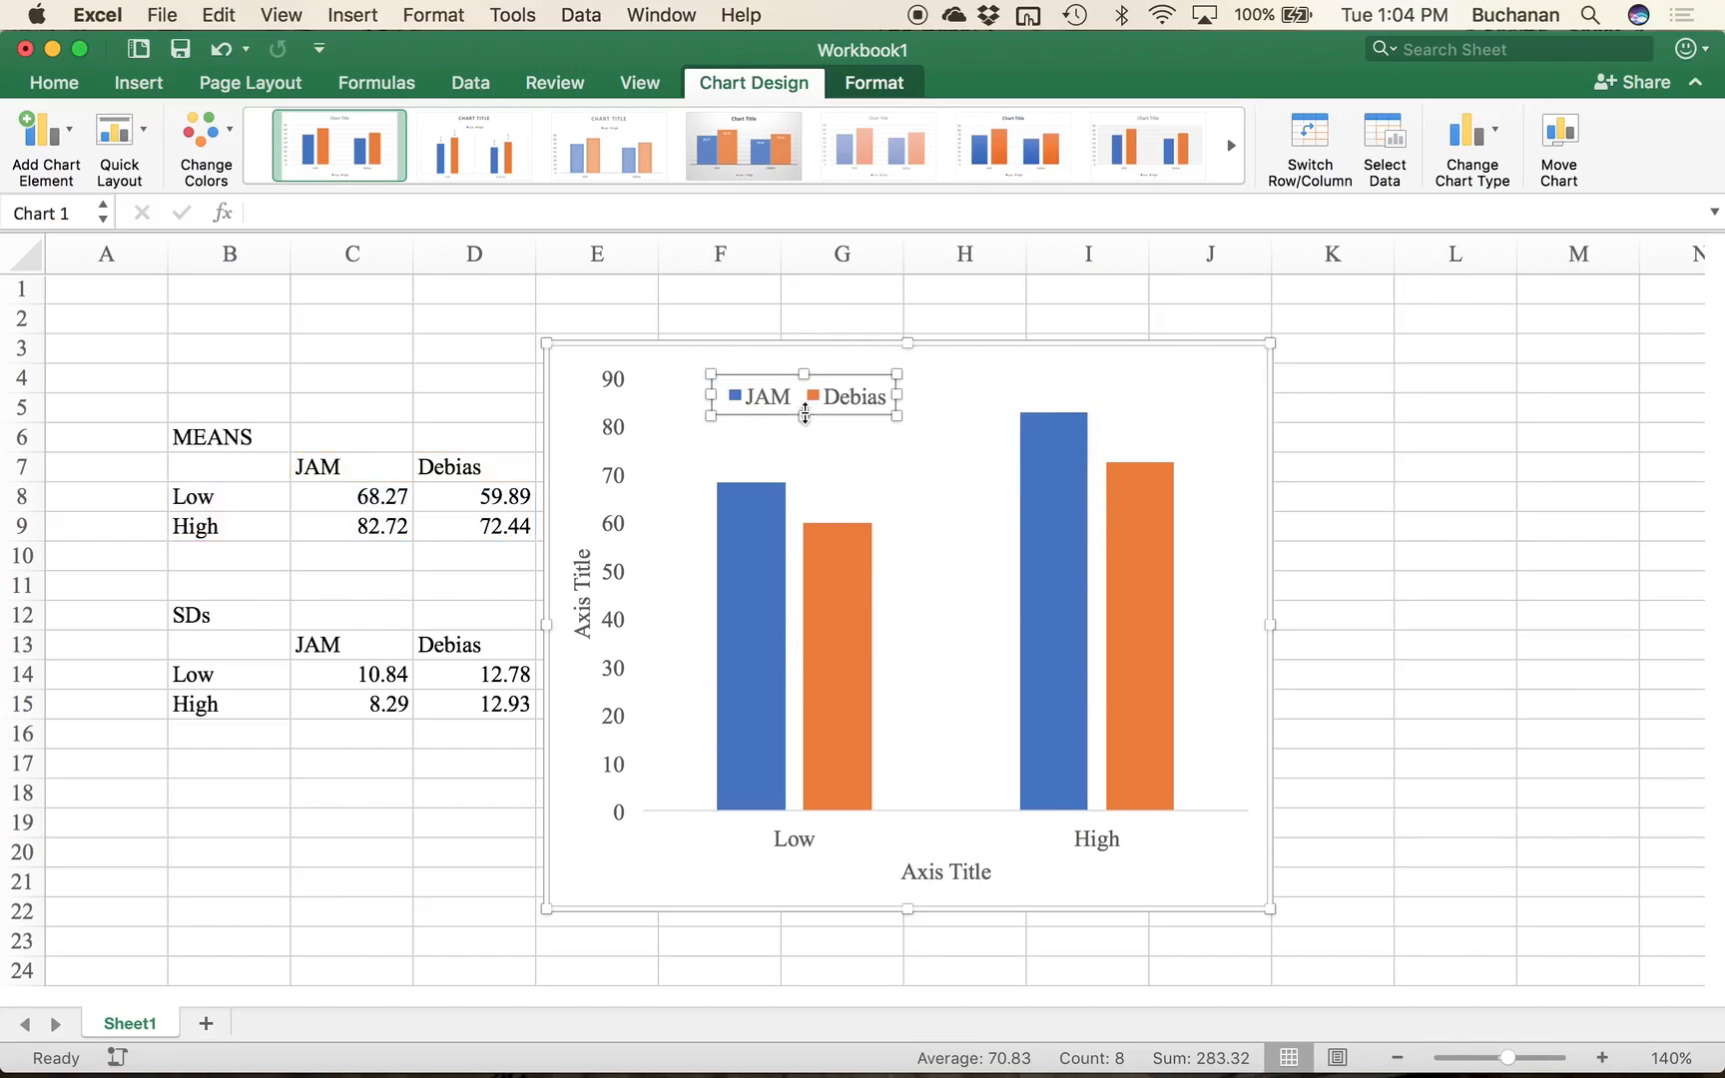
pyautogui.click(908, 485)
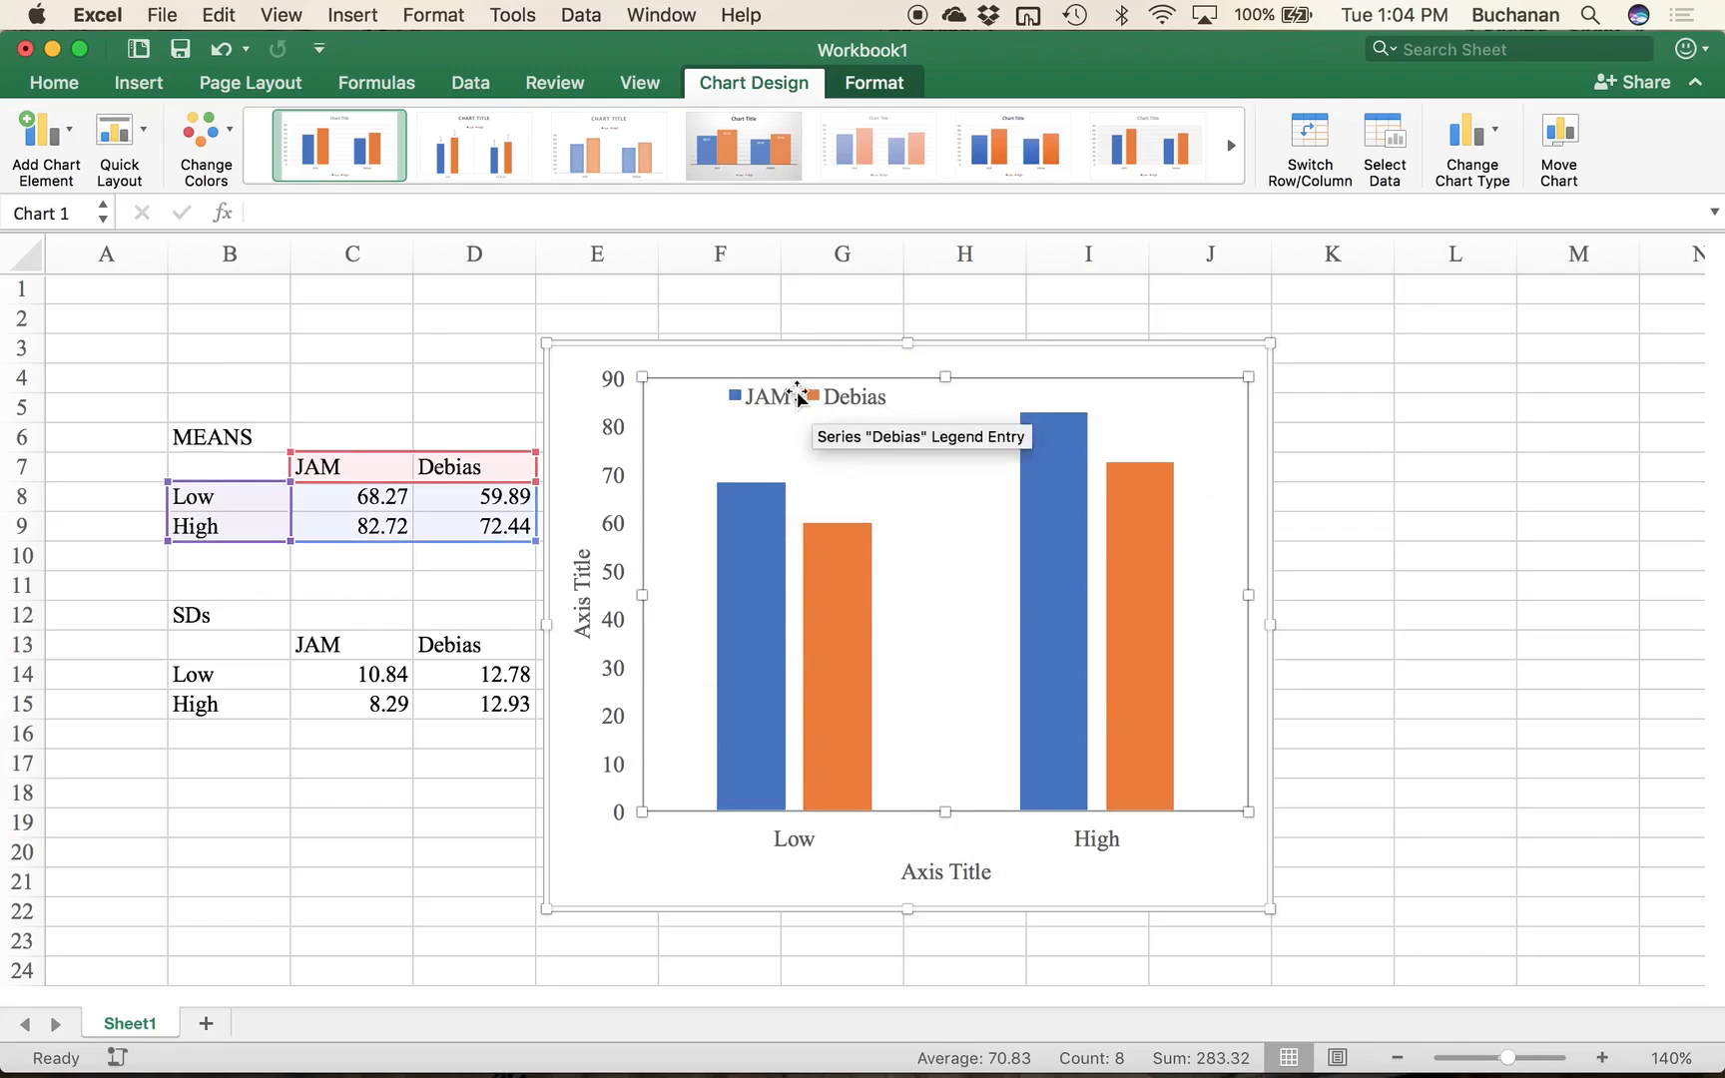
# Step: Add custom error bars to the JAM series, using C14:C15 for both the positive and negative error values
pyautogui.click(761, 664)
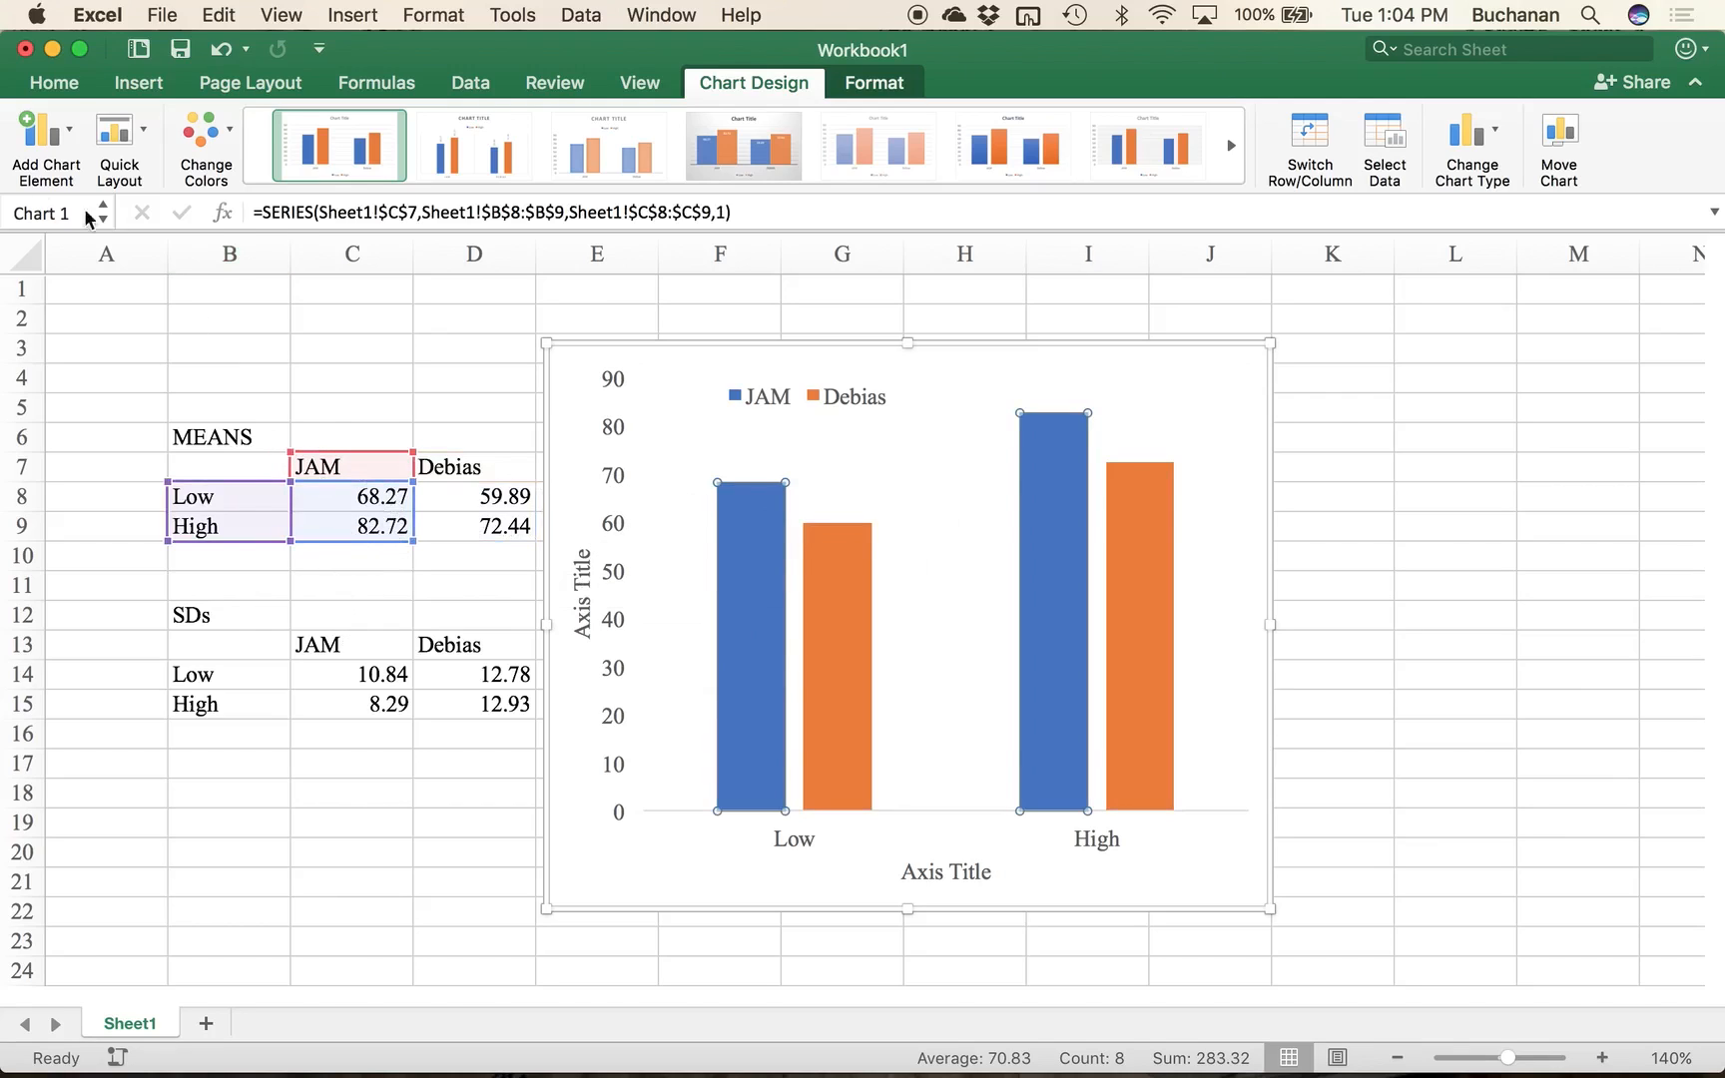
pyautogui.click(54, 151)
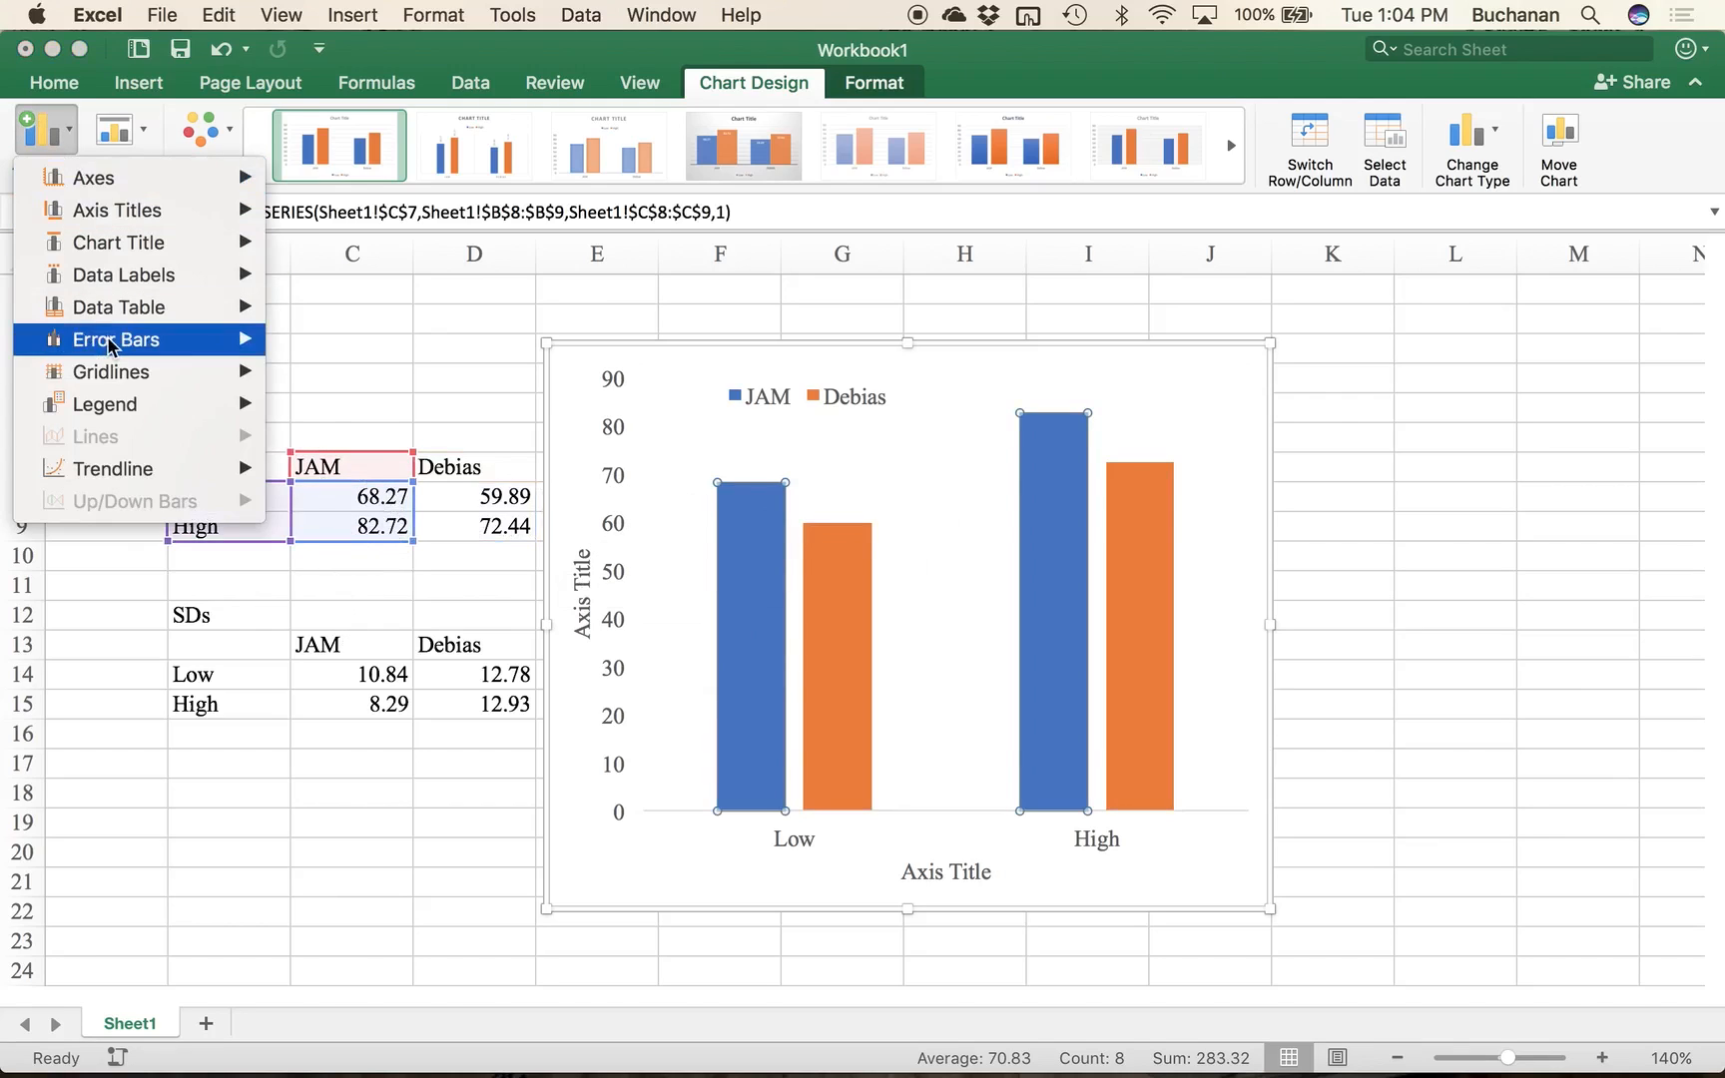
pyautogui.moveTo(111, 344)
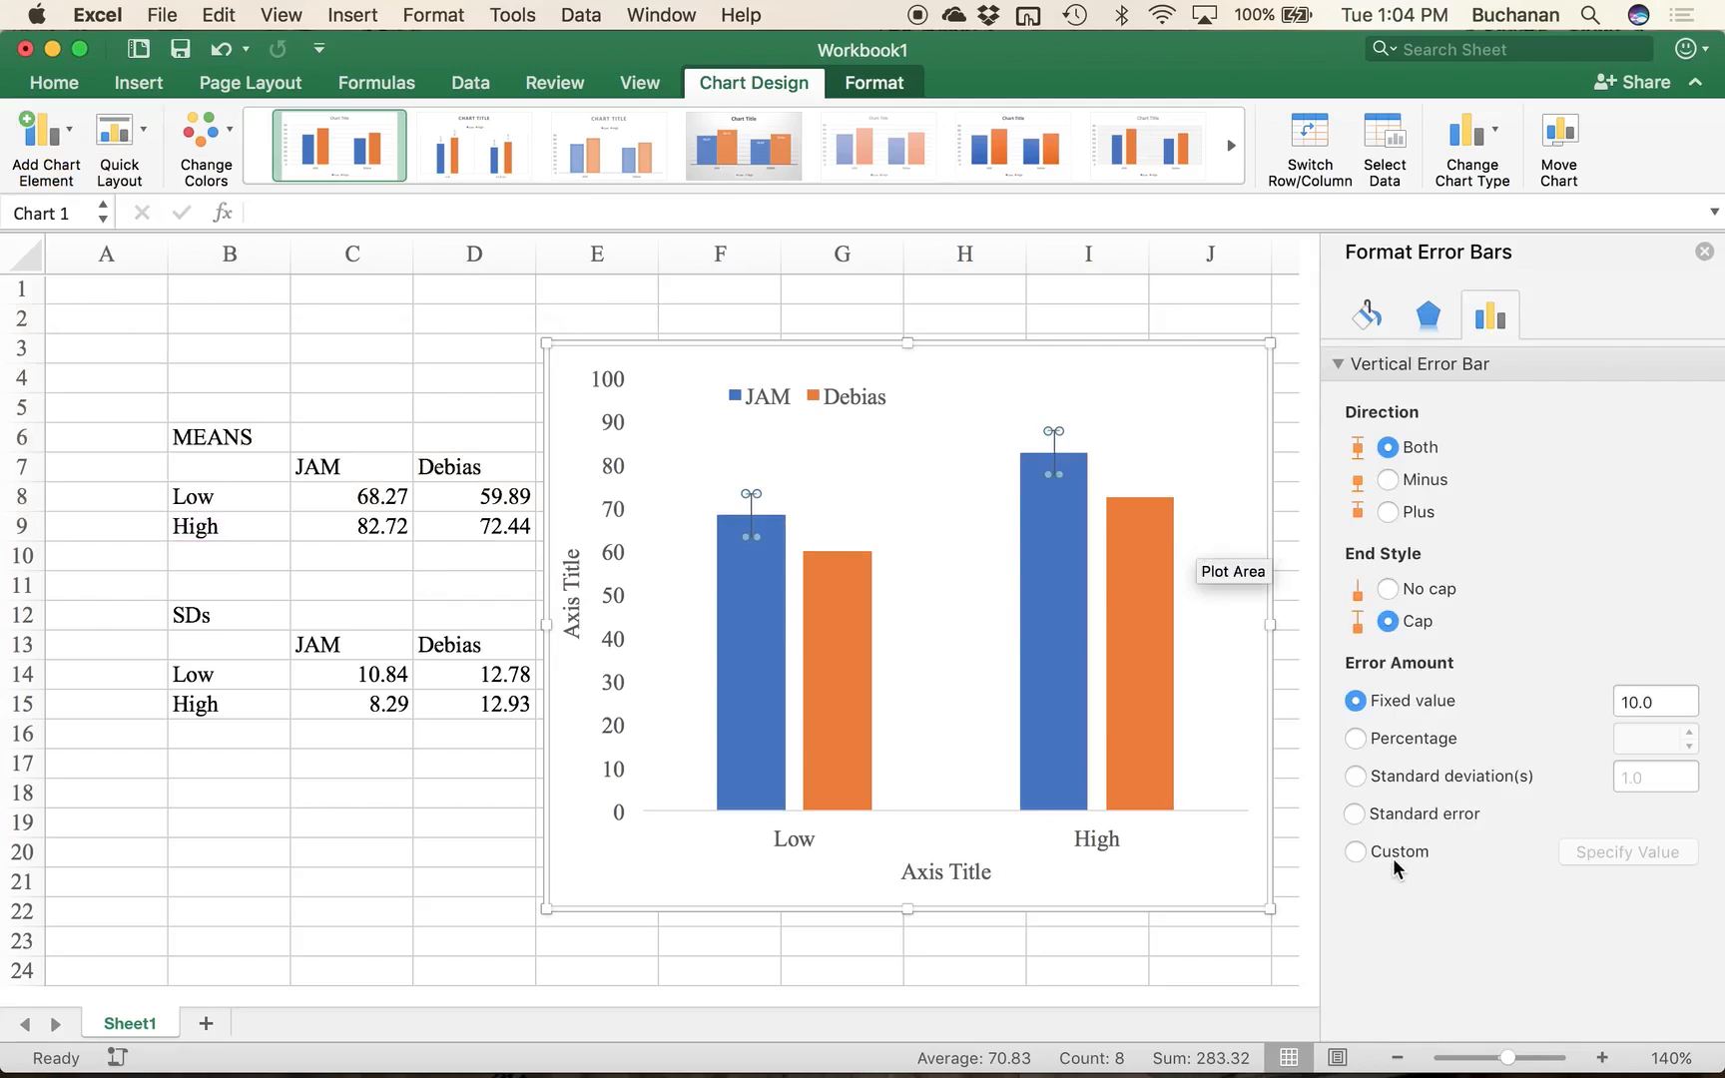
pyautogui.click(1358, 852)
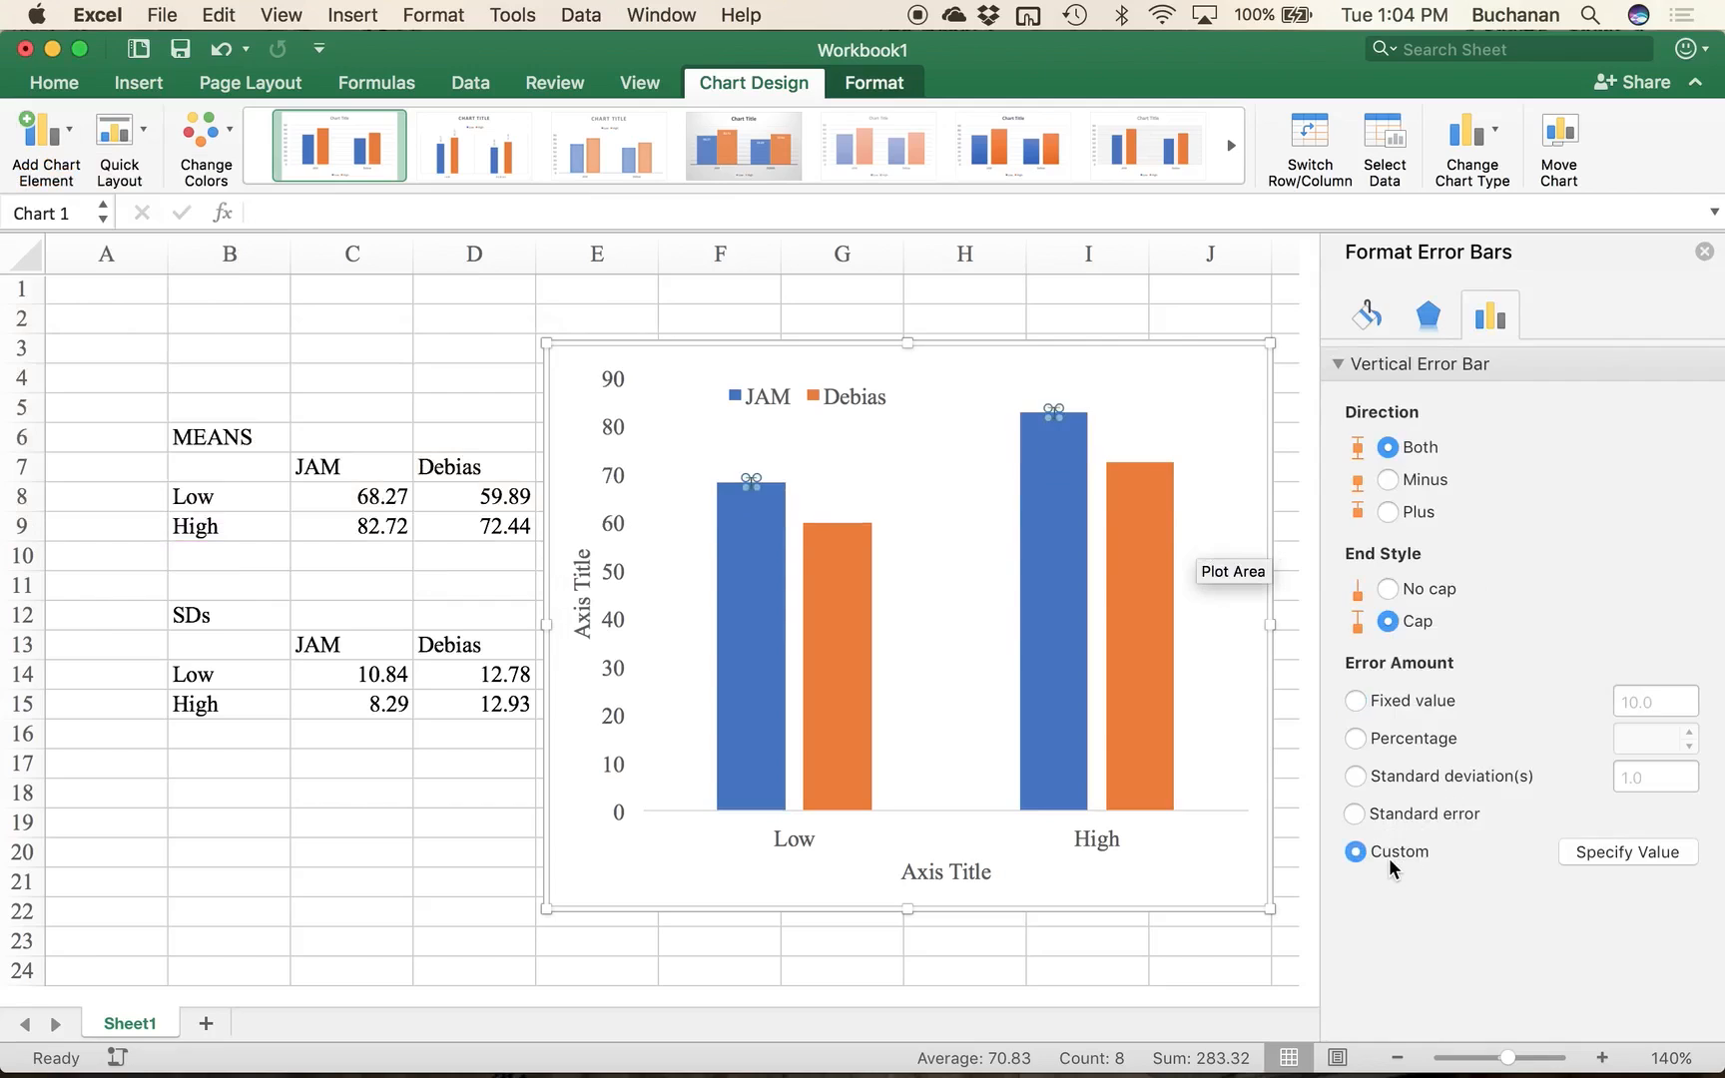
pyautogui.click(1579, 858)
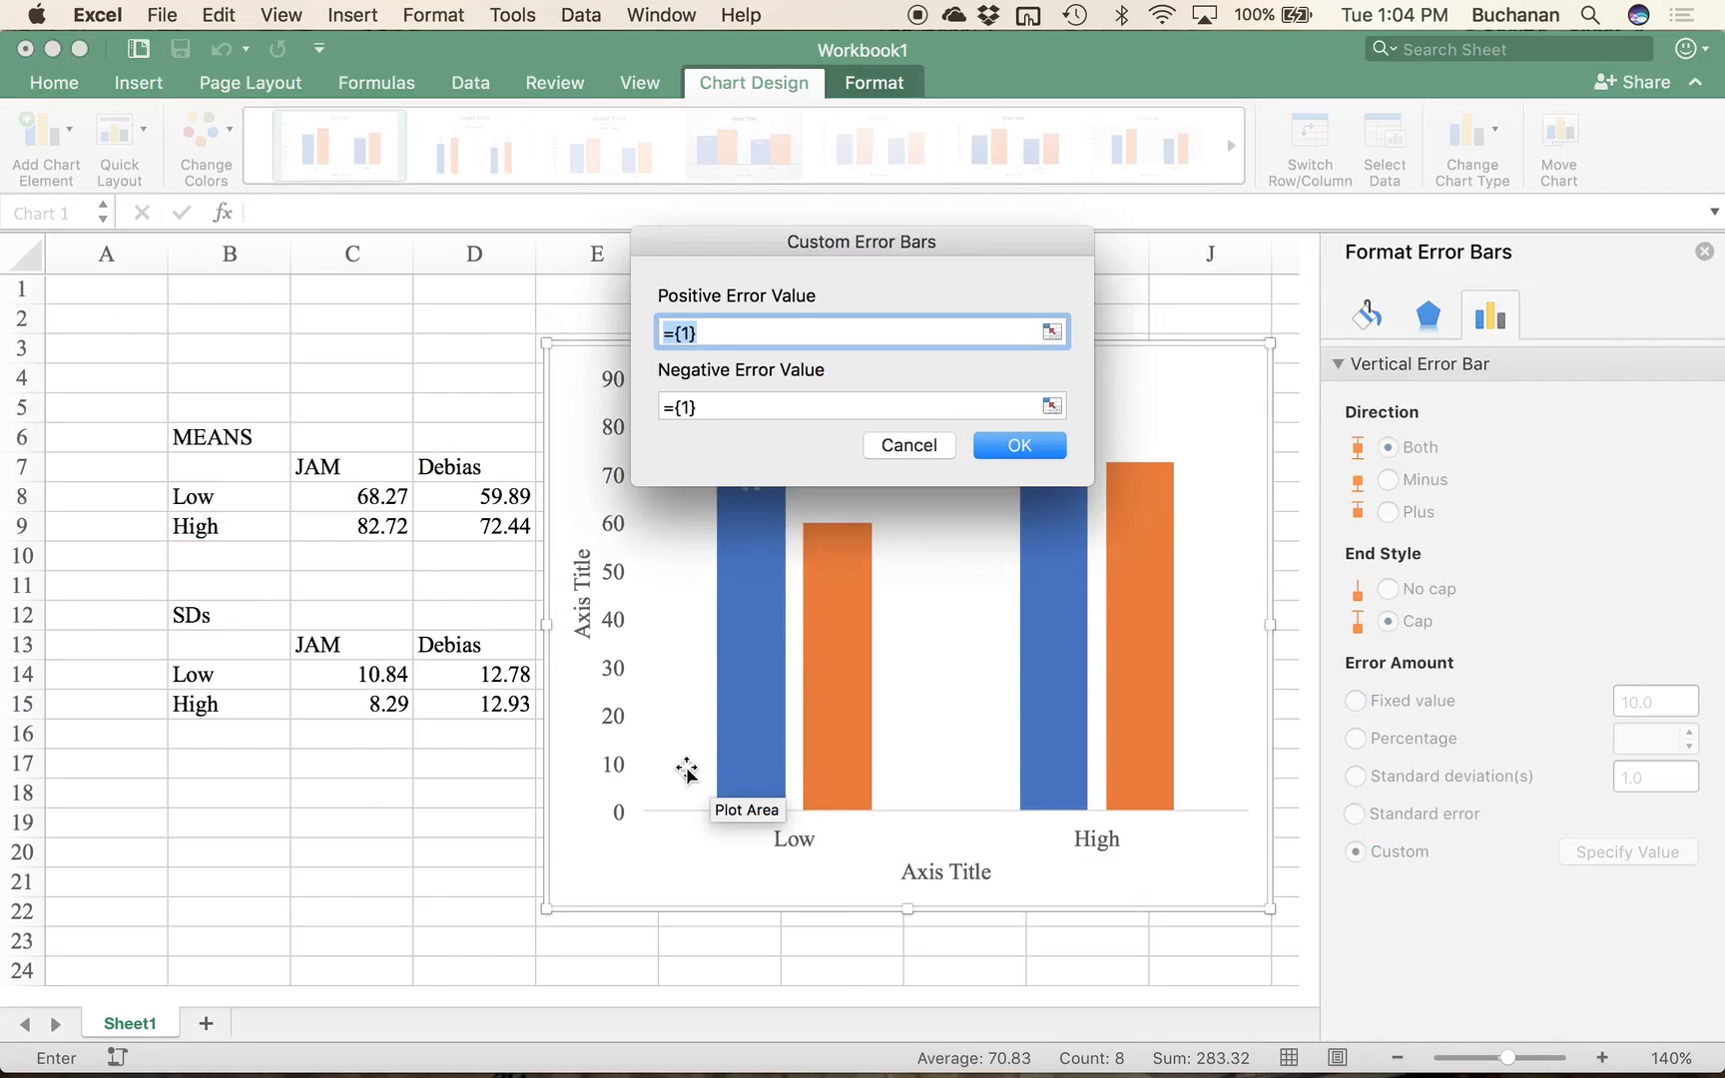
pyautogui.moveTo(375, 673); pyautogui.dragTo(365, 715)
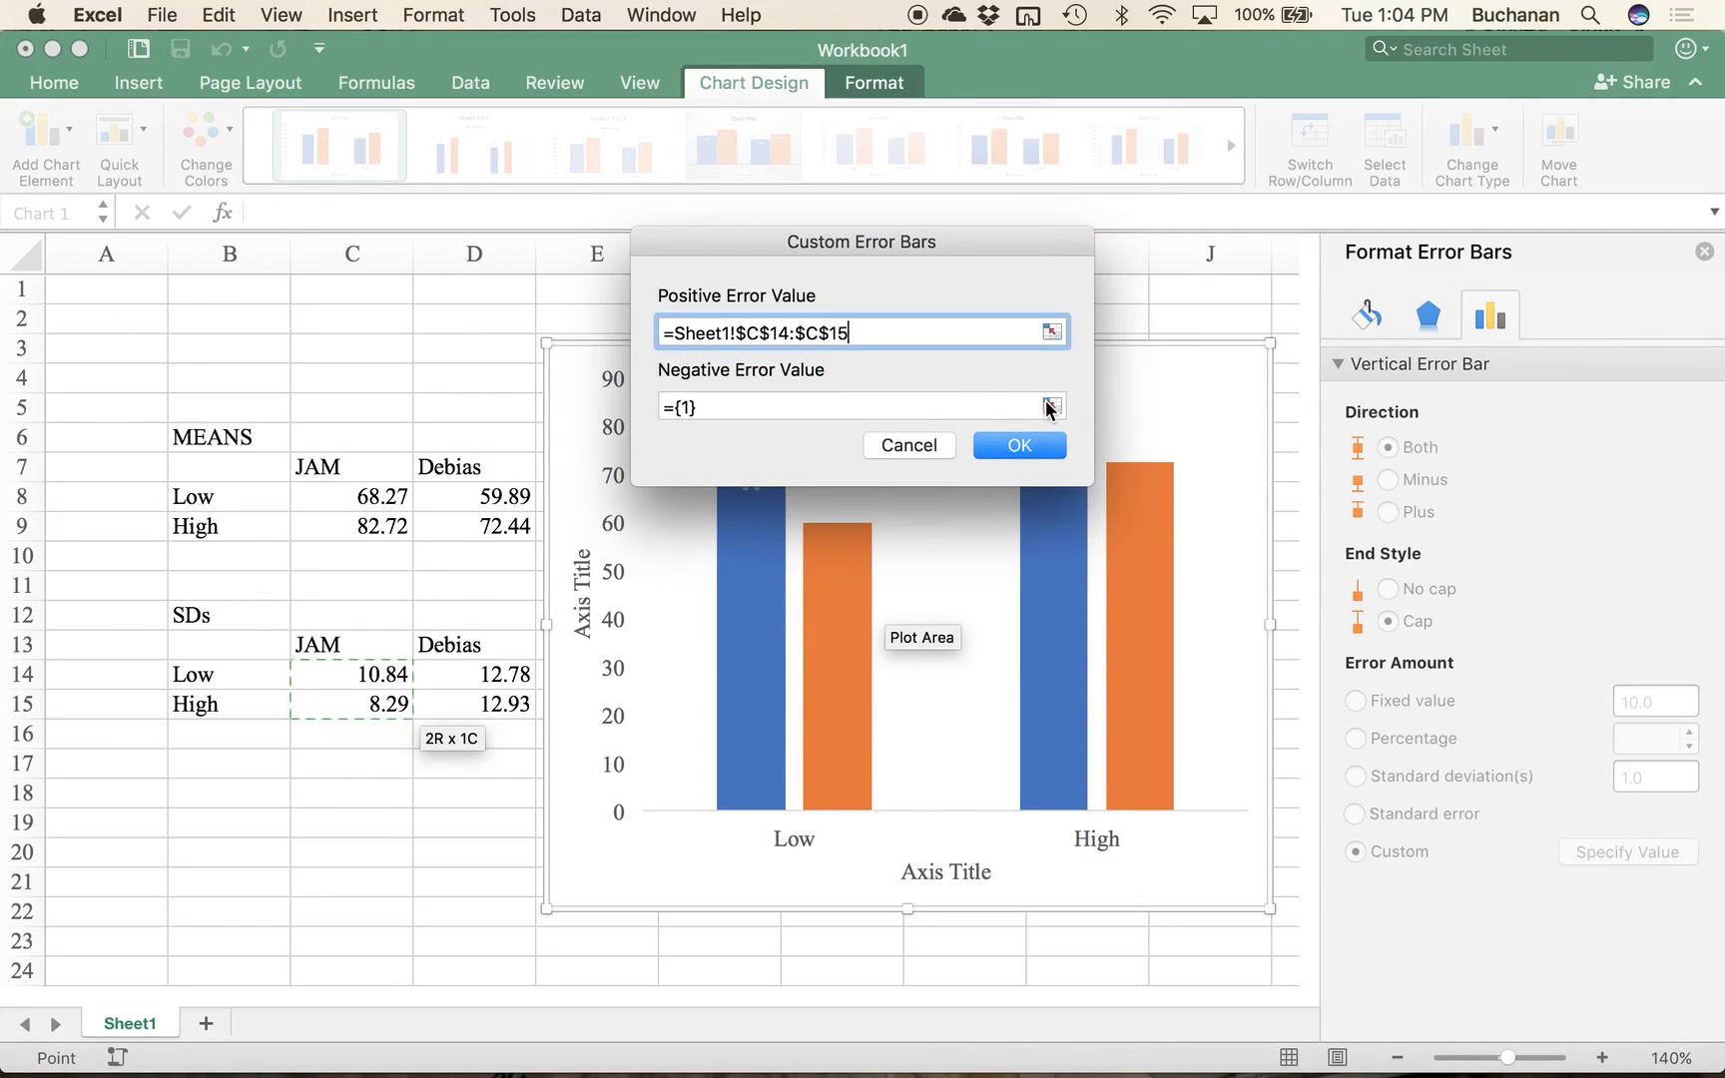
pyautogui.click(1049, 406)
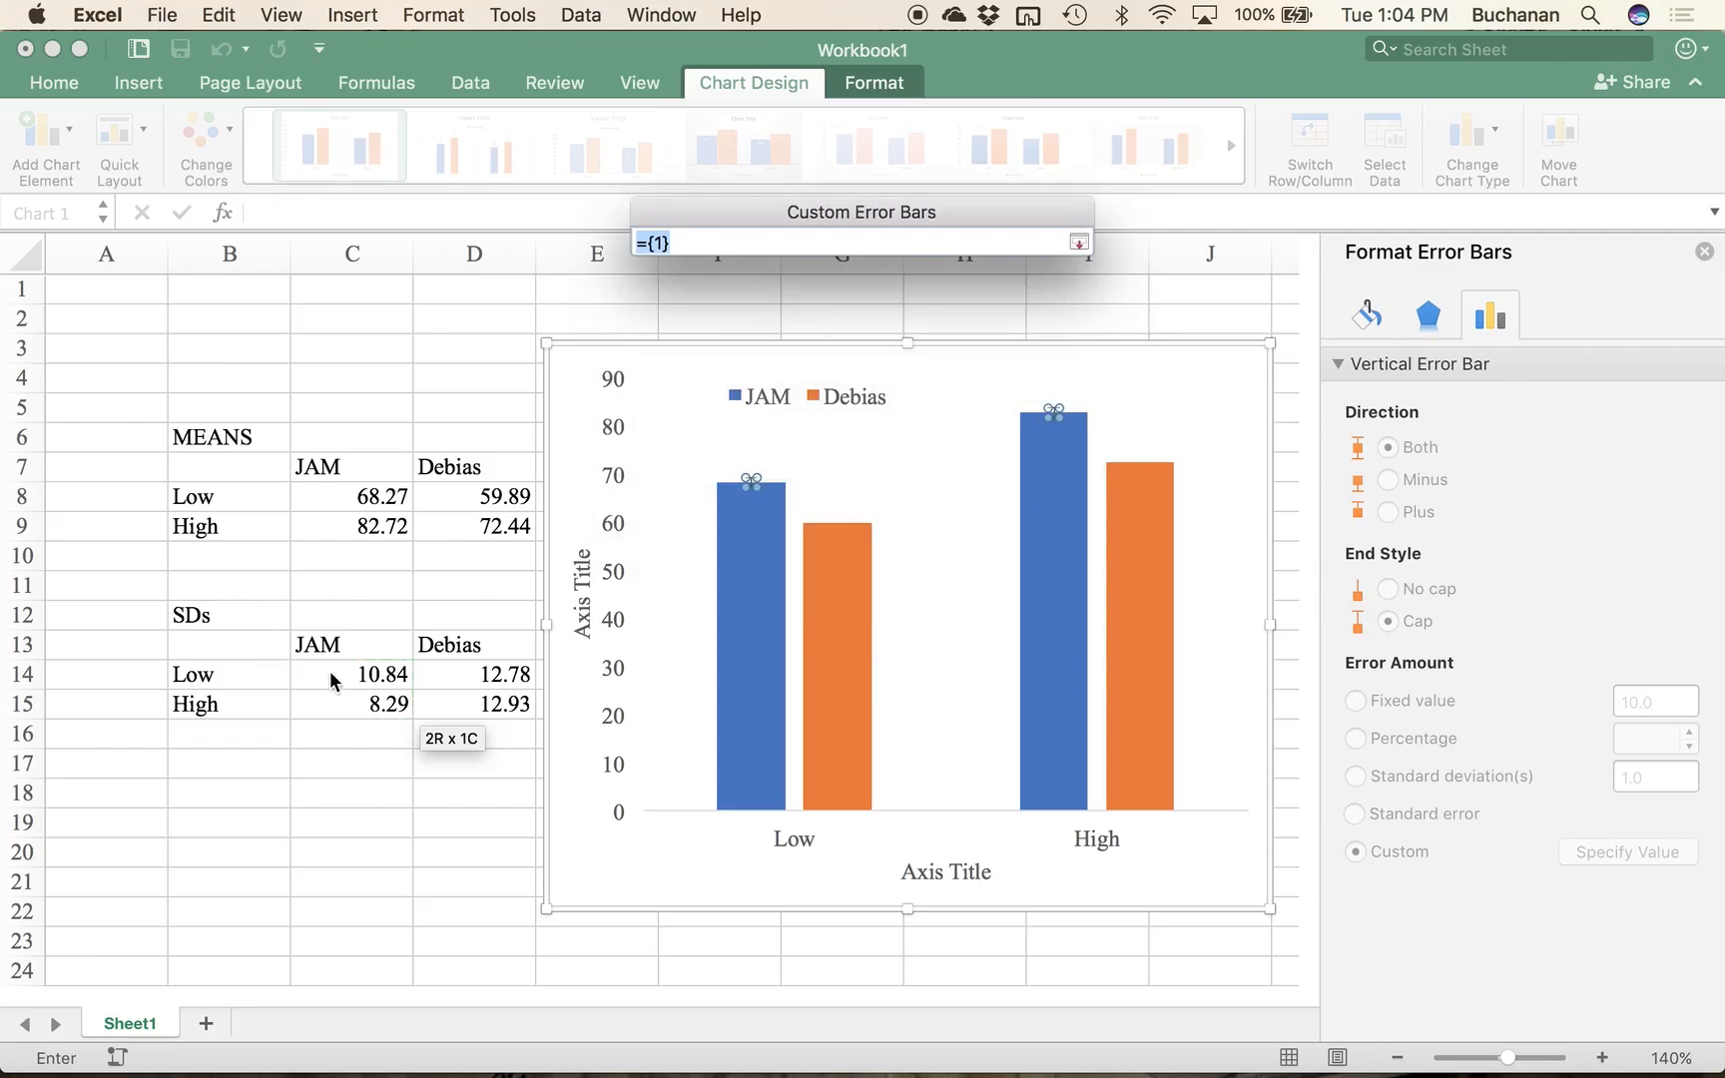
pyautogui.moveTo(332, 681); pyautogui.dragTo(332, 712)
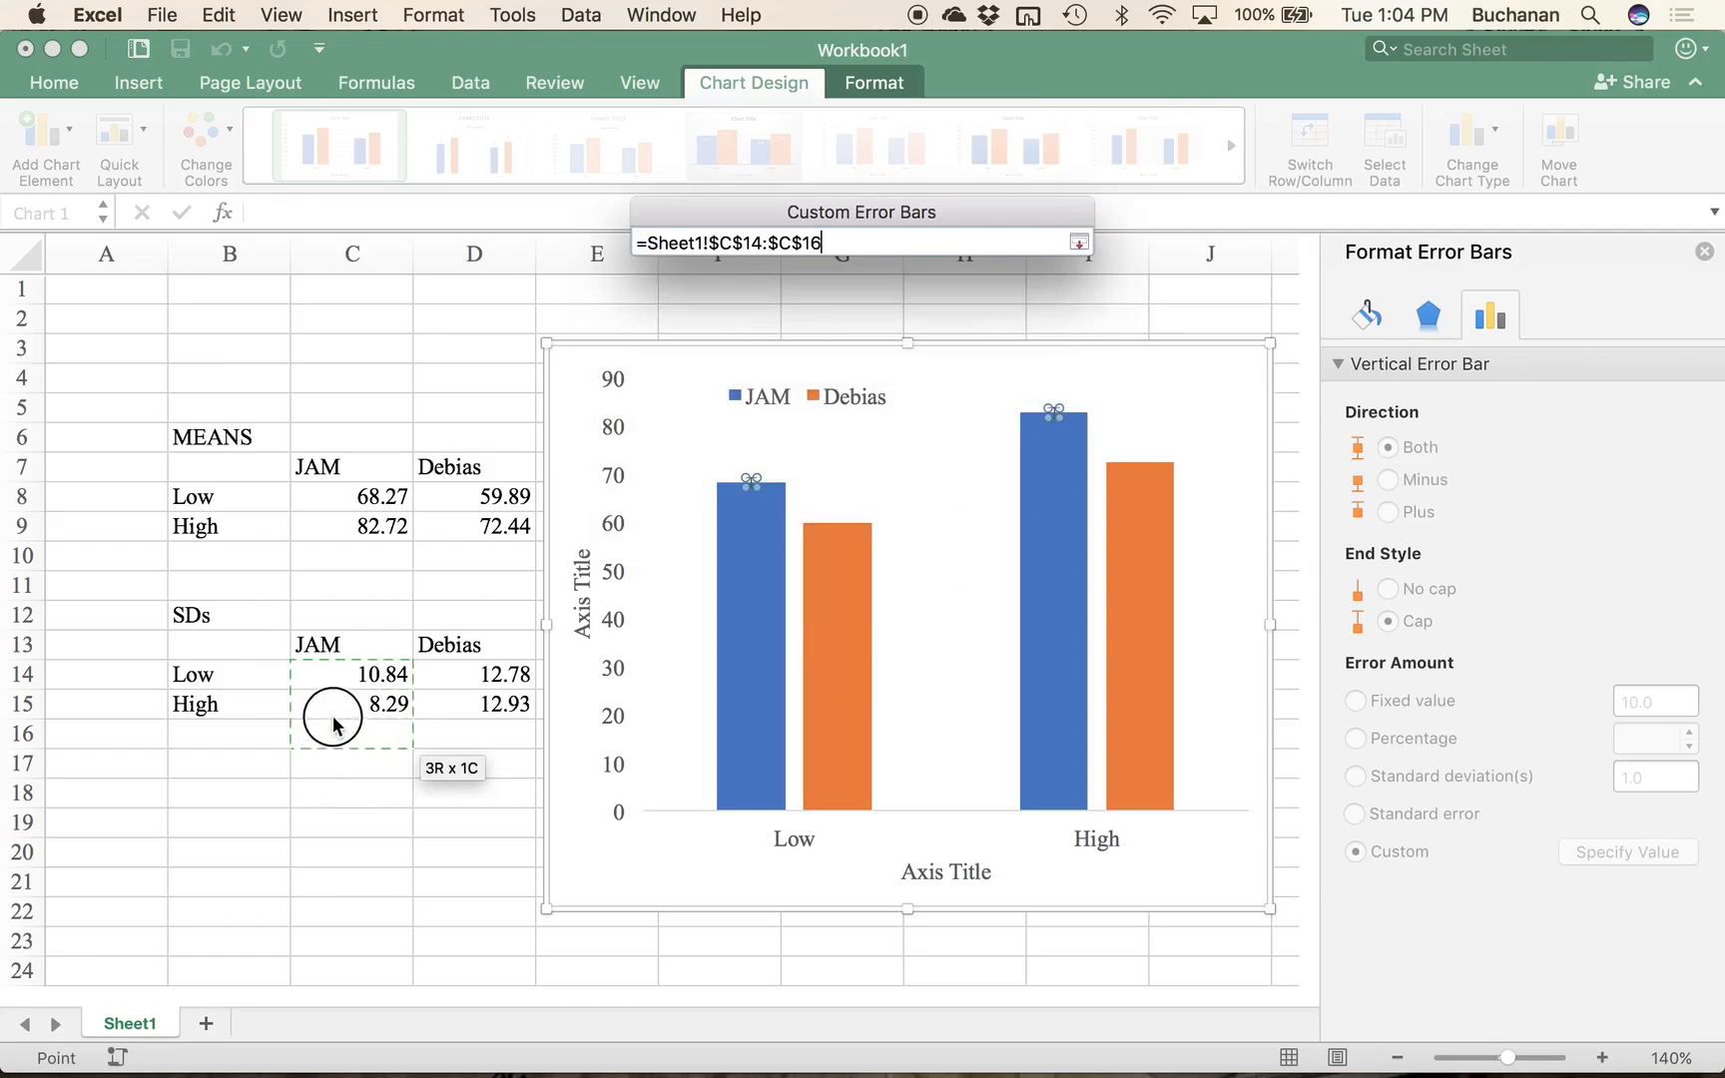
pyautogui.click(1078, 240)
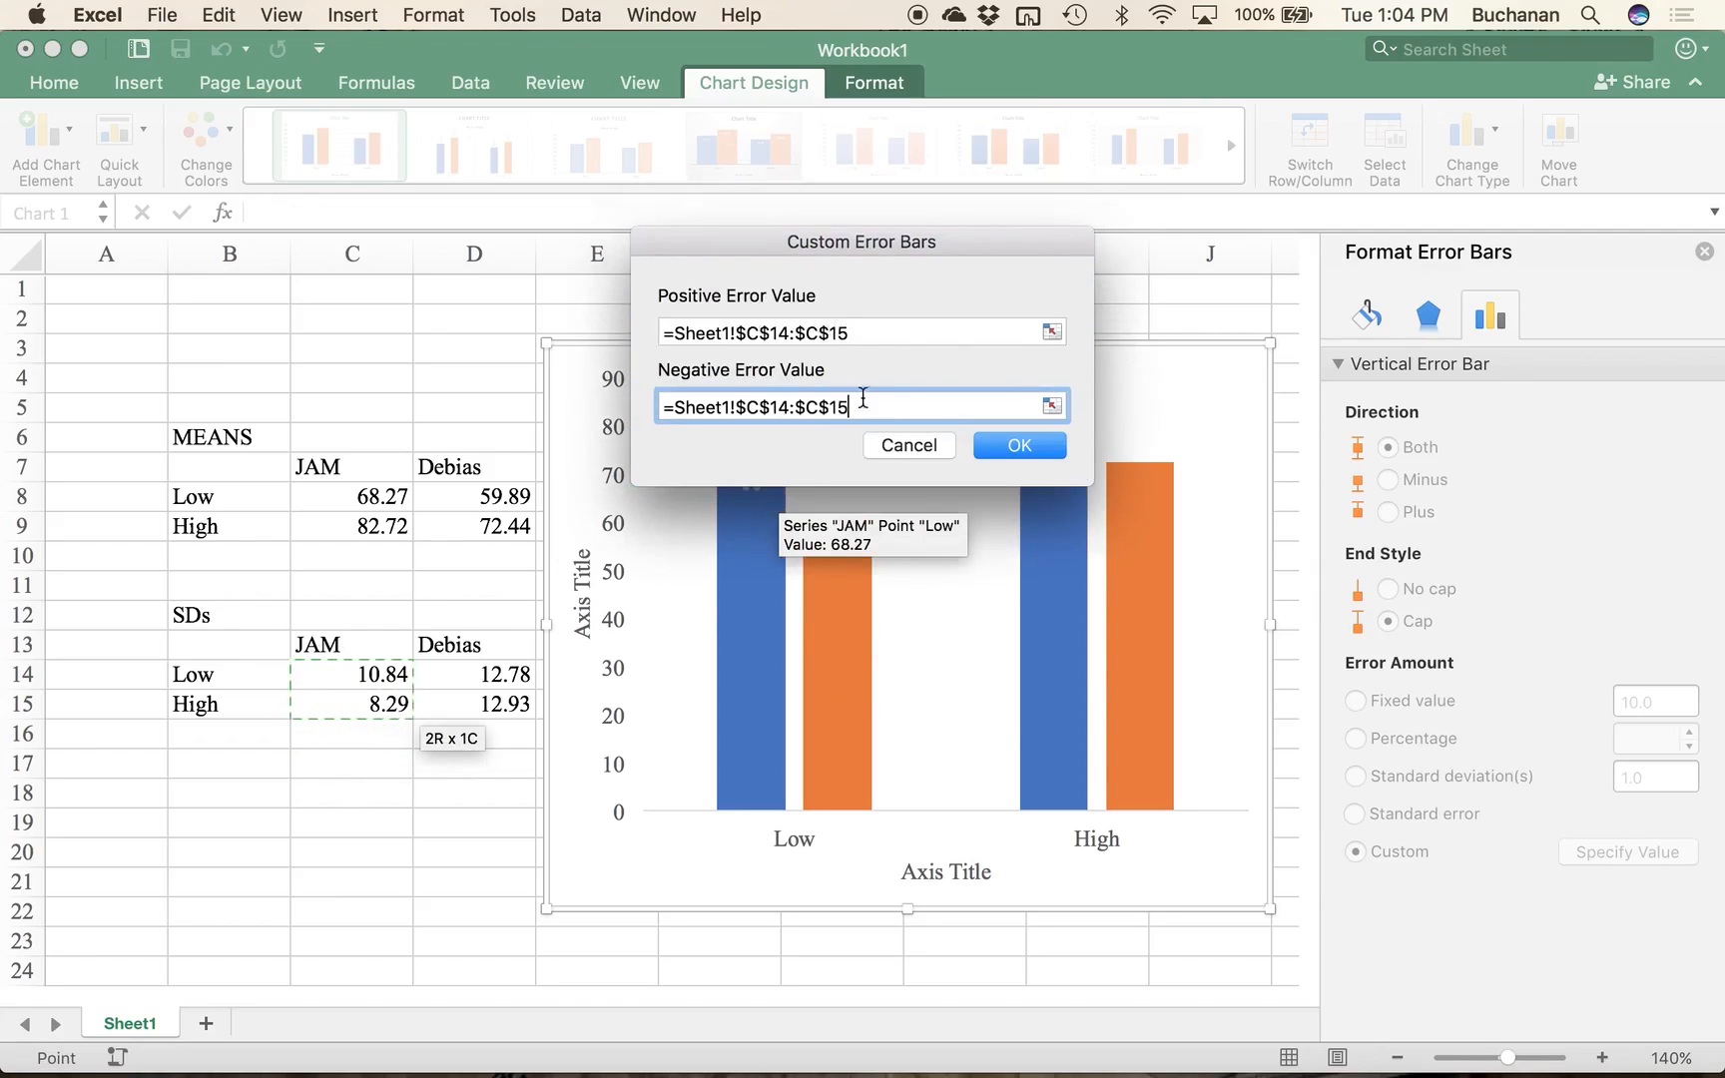
pyautogui.click(1038, 447)
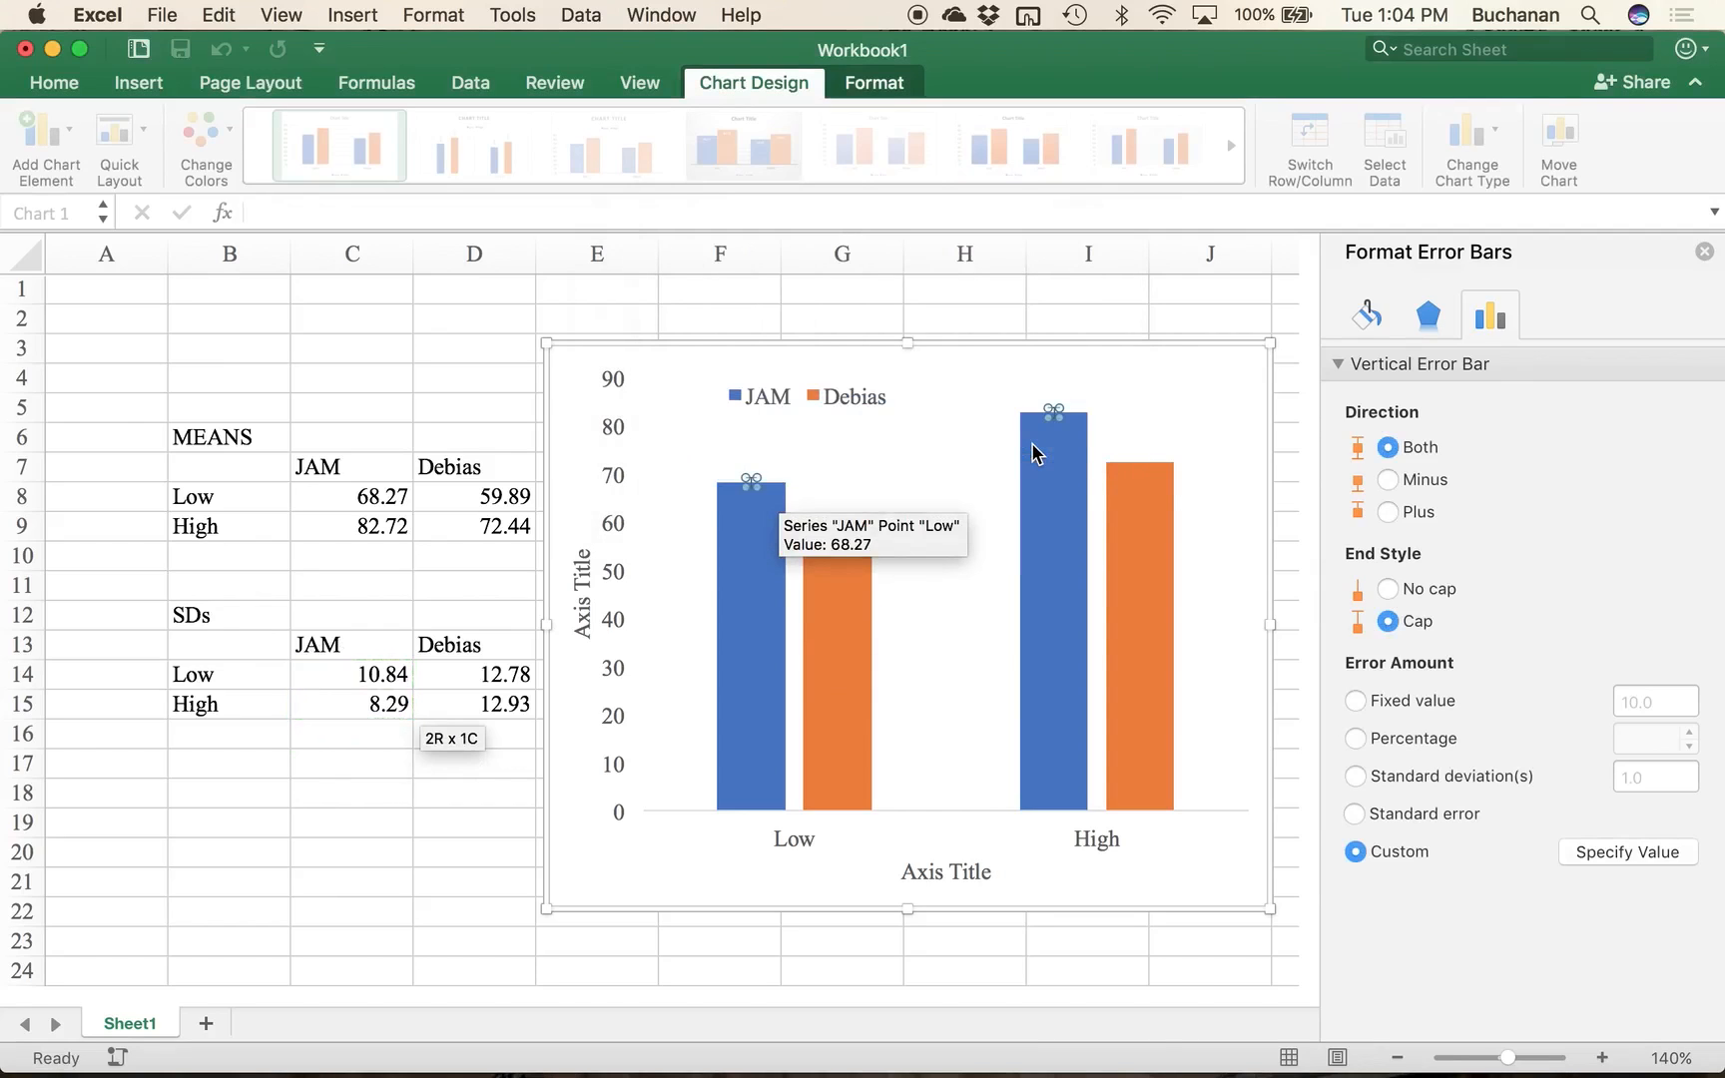
# Step: Add custom error bars to the Debias series, using D14:D15 for both the positive and negative error values
pyautogui.click(828, 610)
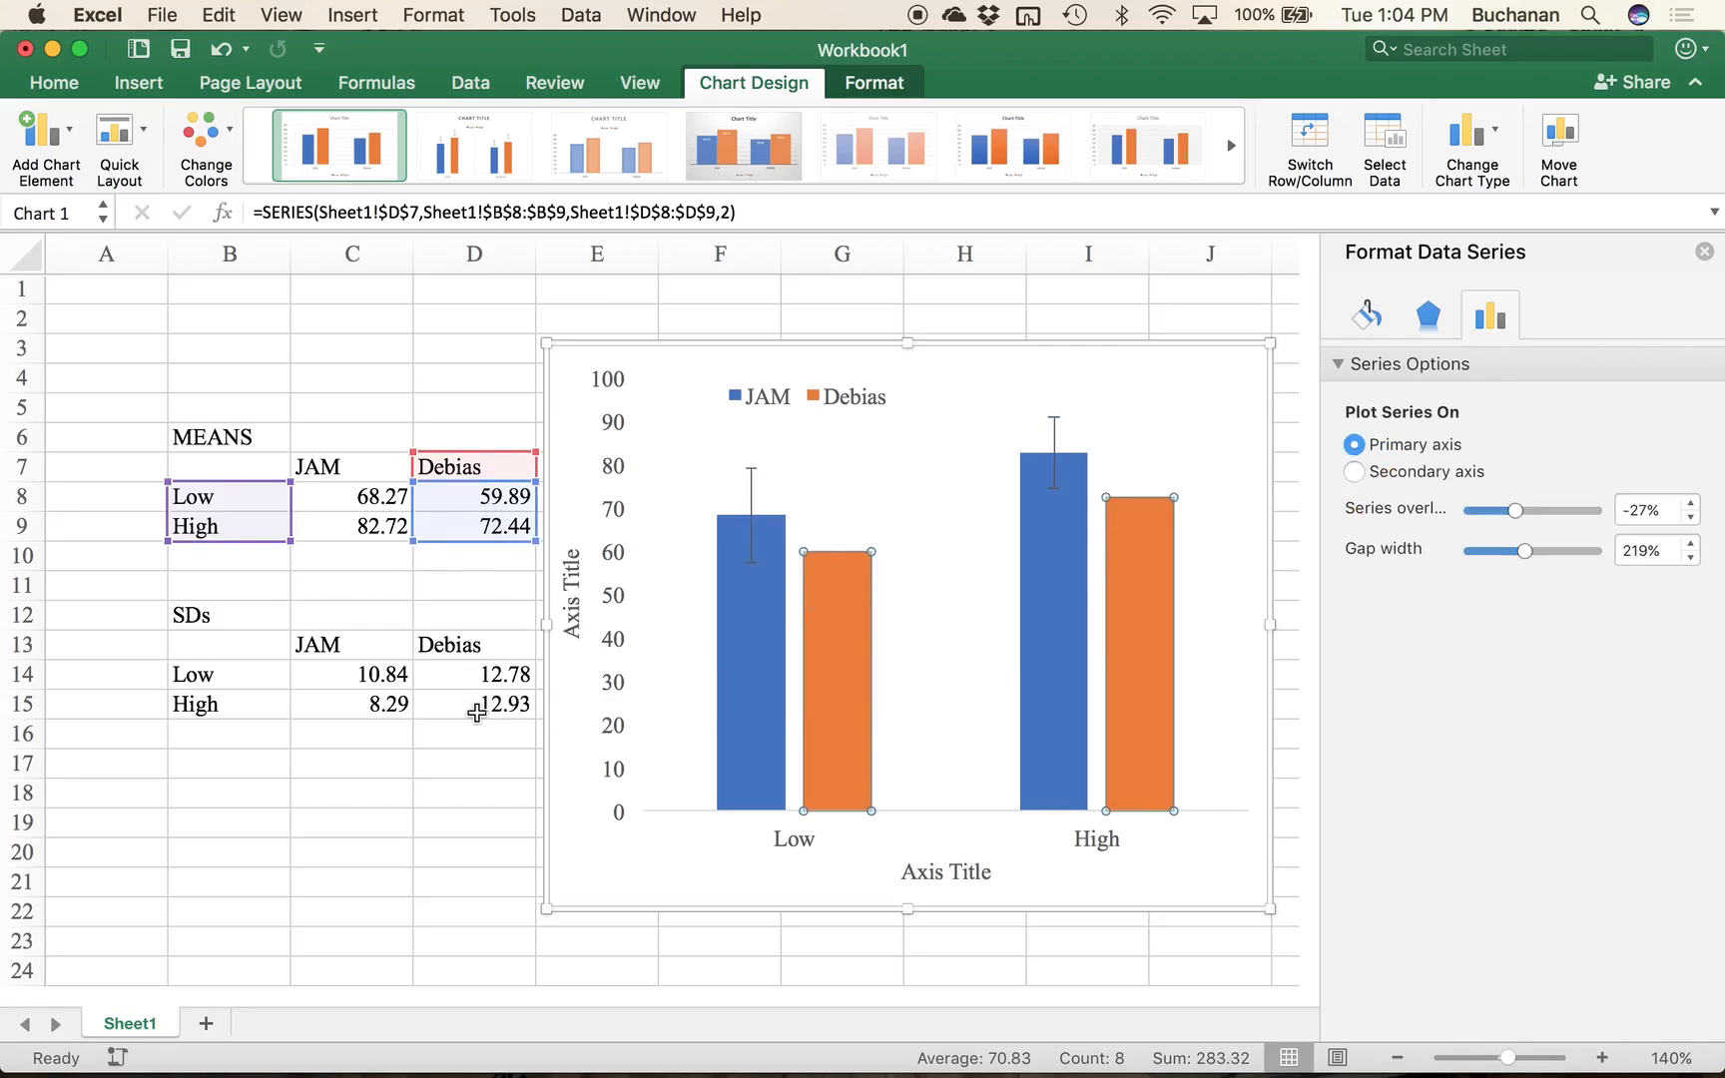
pyautogui.click(57, 156)
pyautogui.moveTo(237, 339)
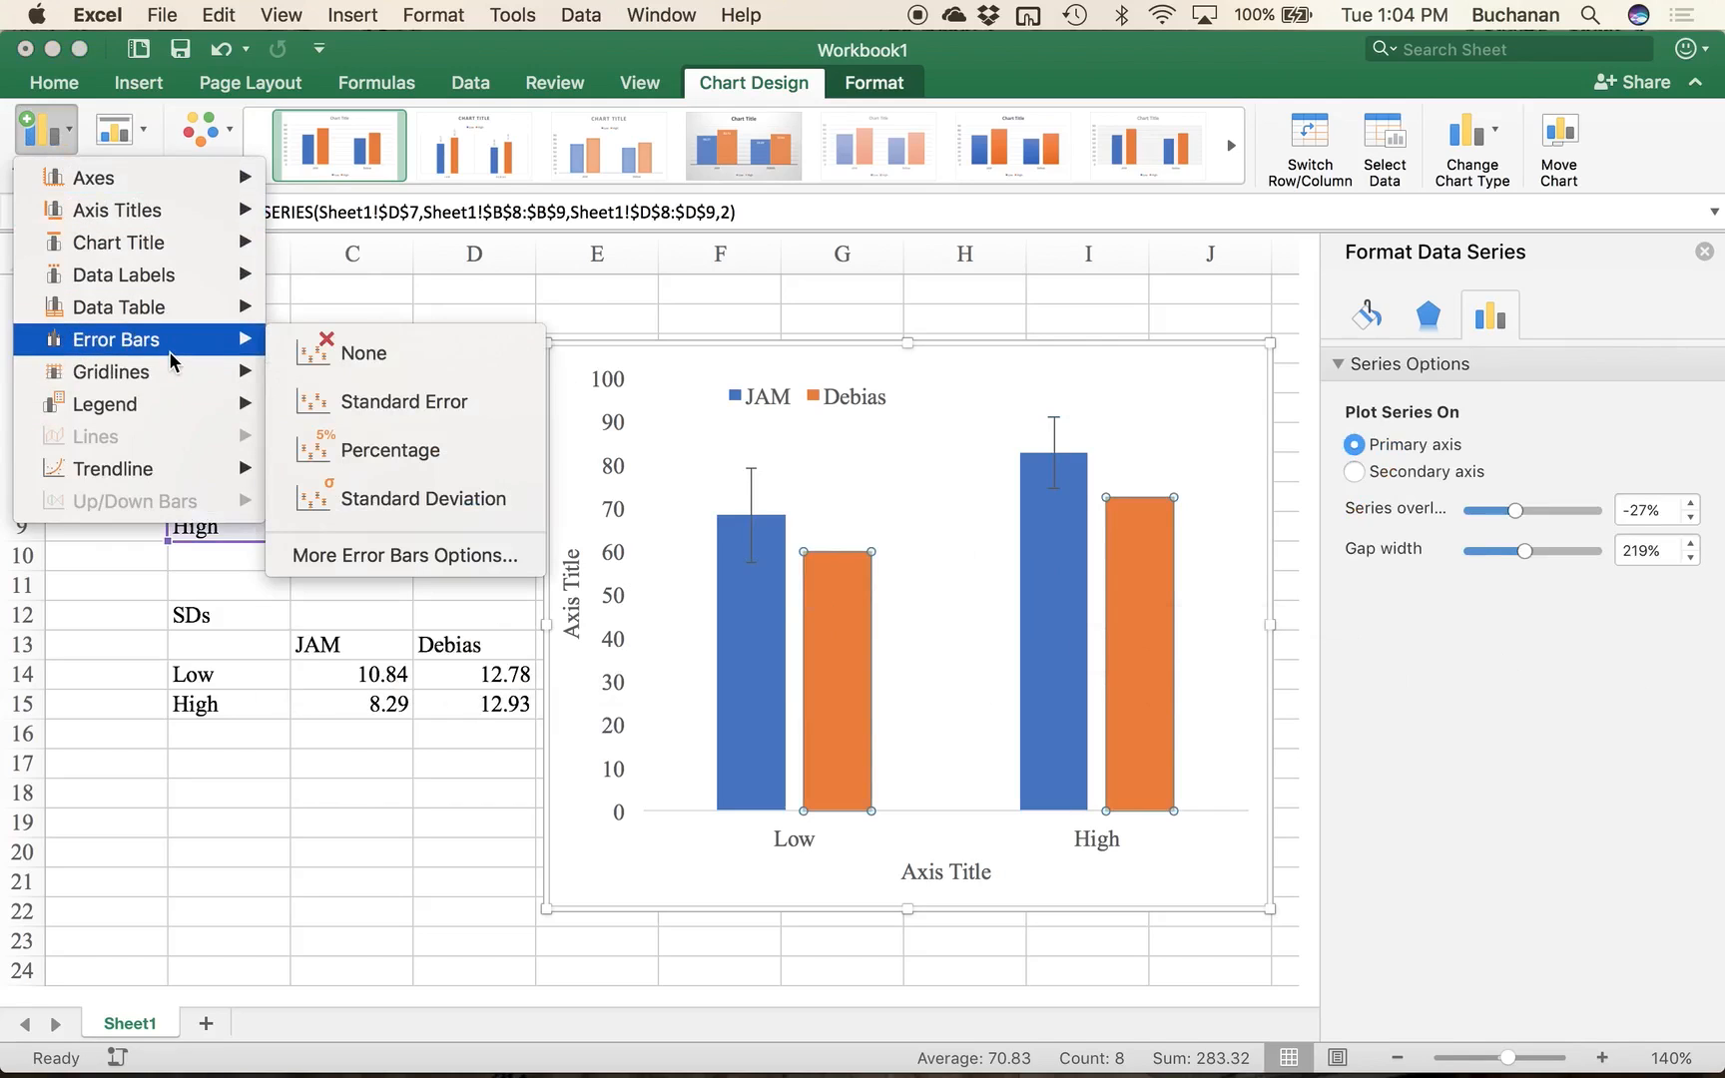
pyautogui.click(445, 556)
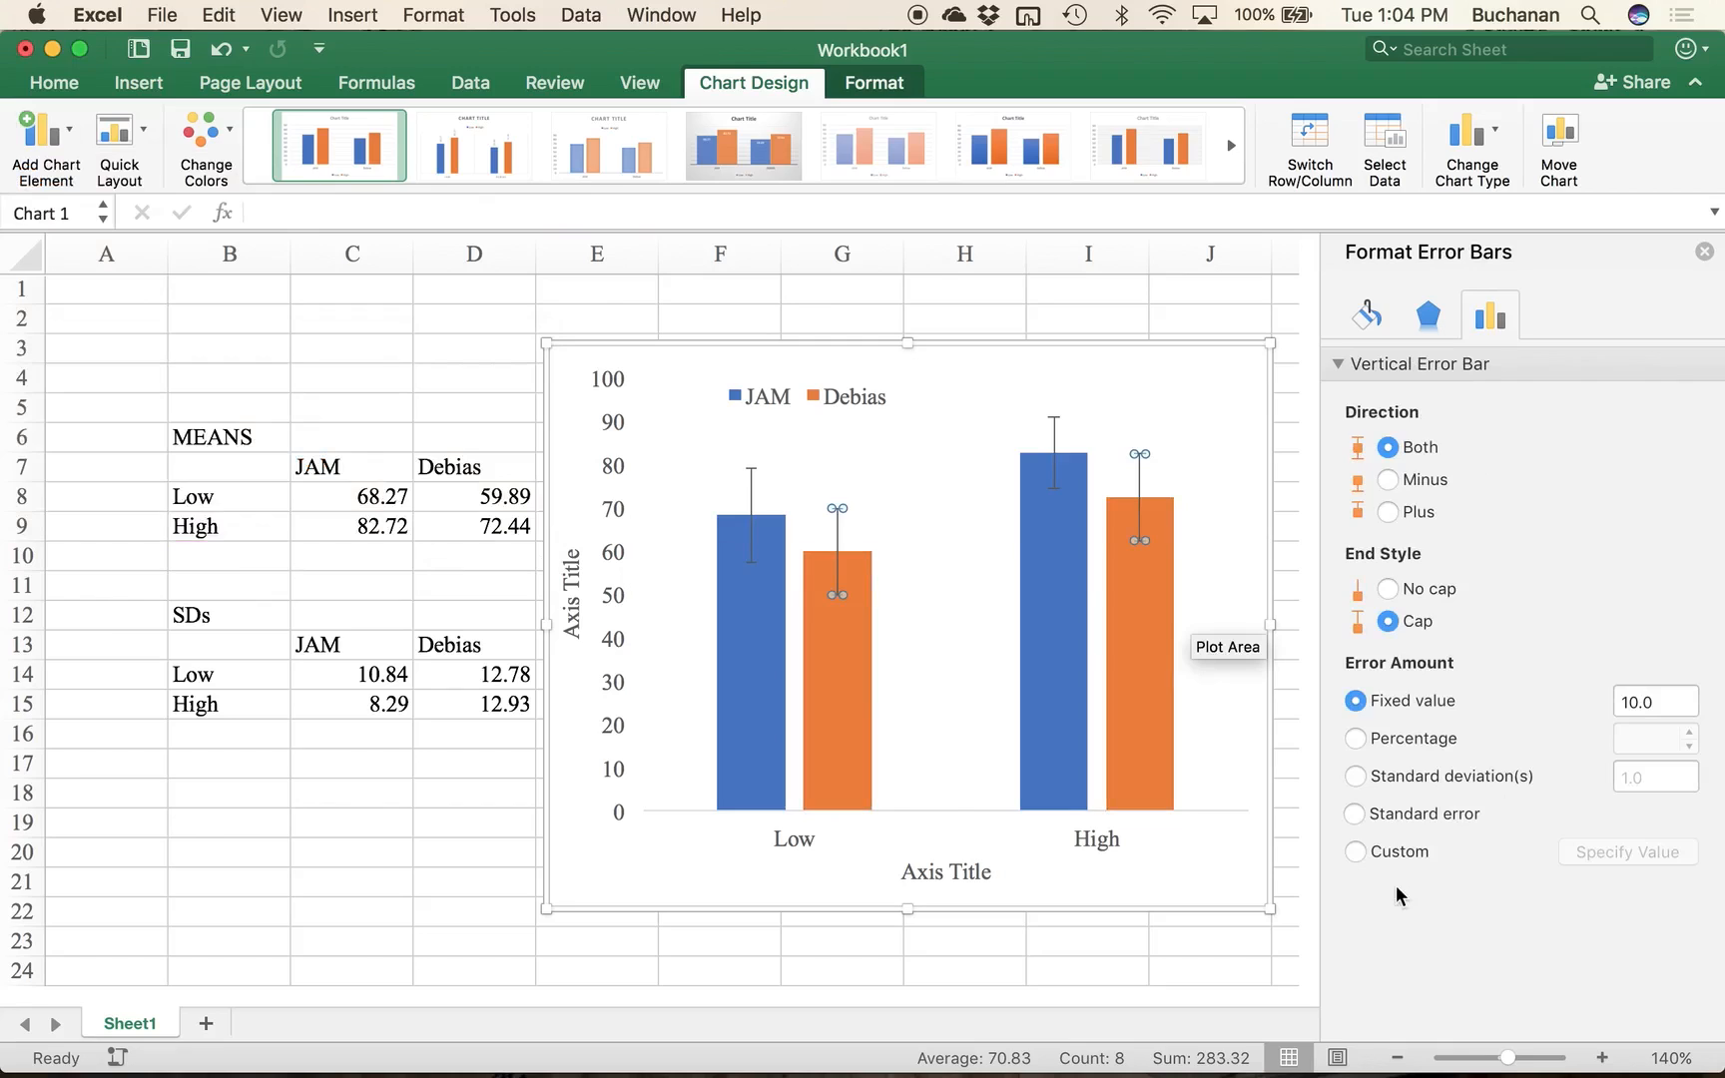
pyautogui.click(1393, 853)
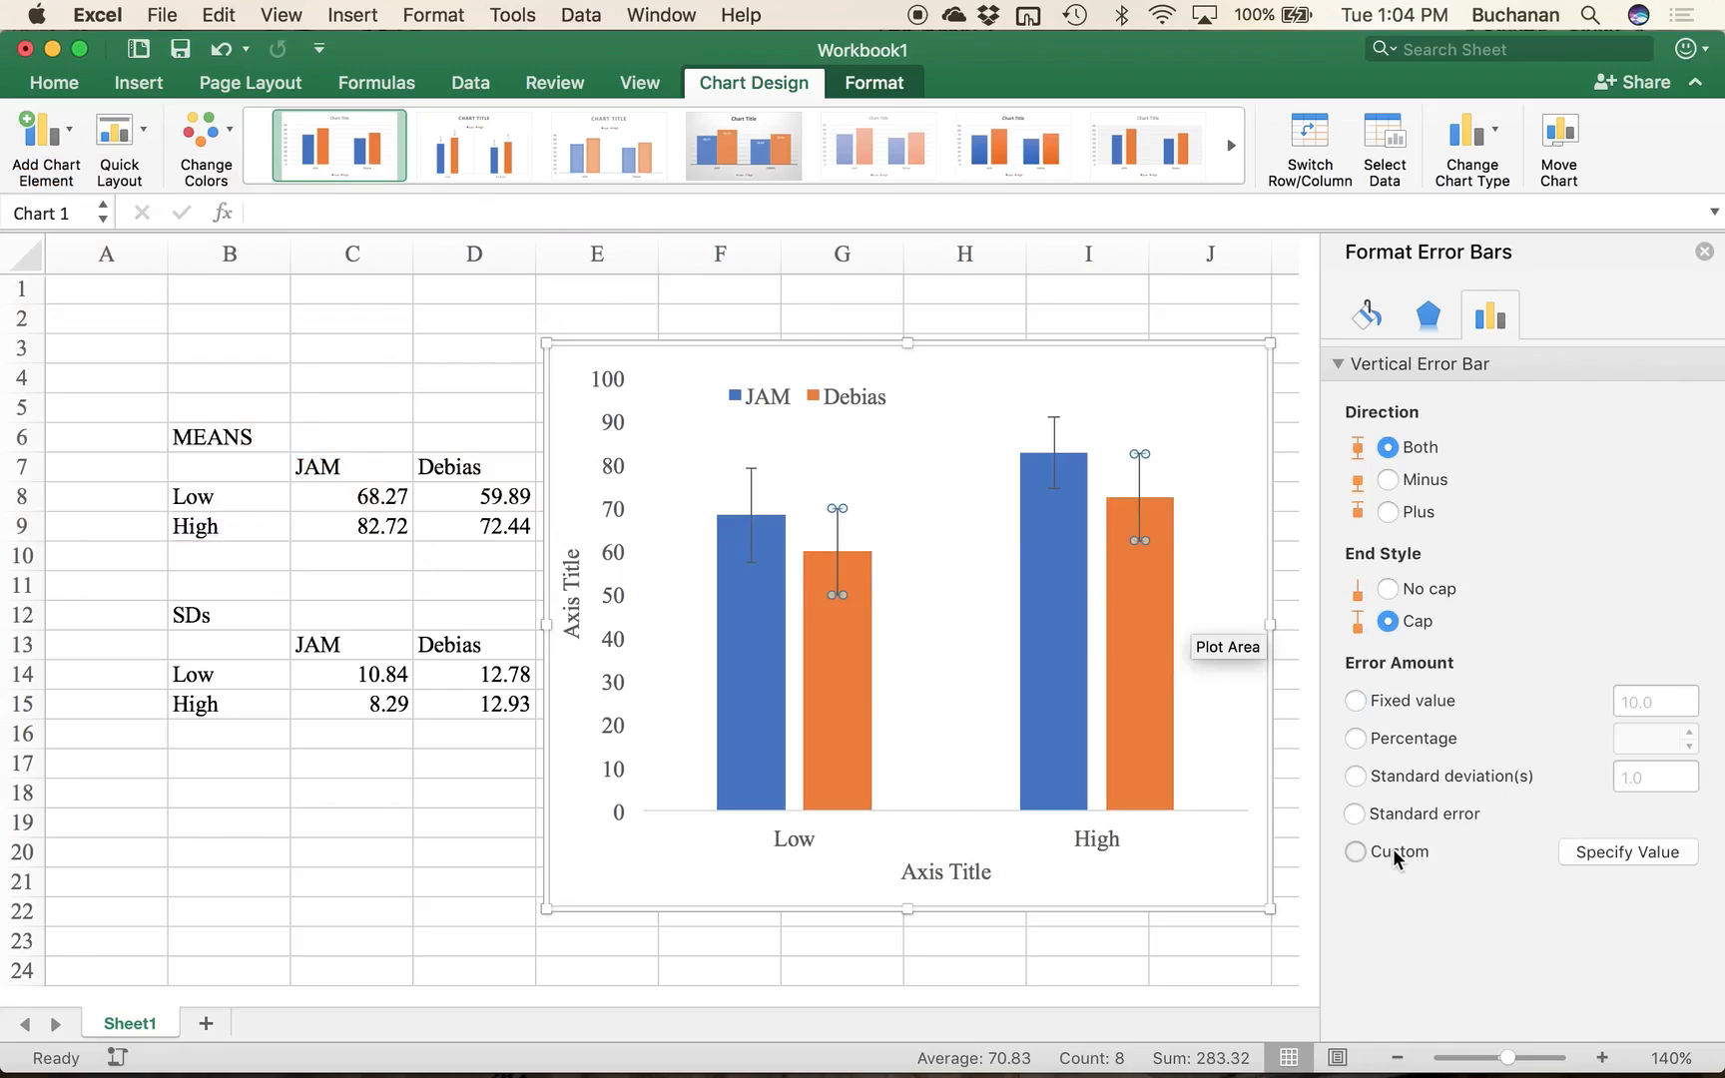
pyautogui.click(1619, 856)
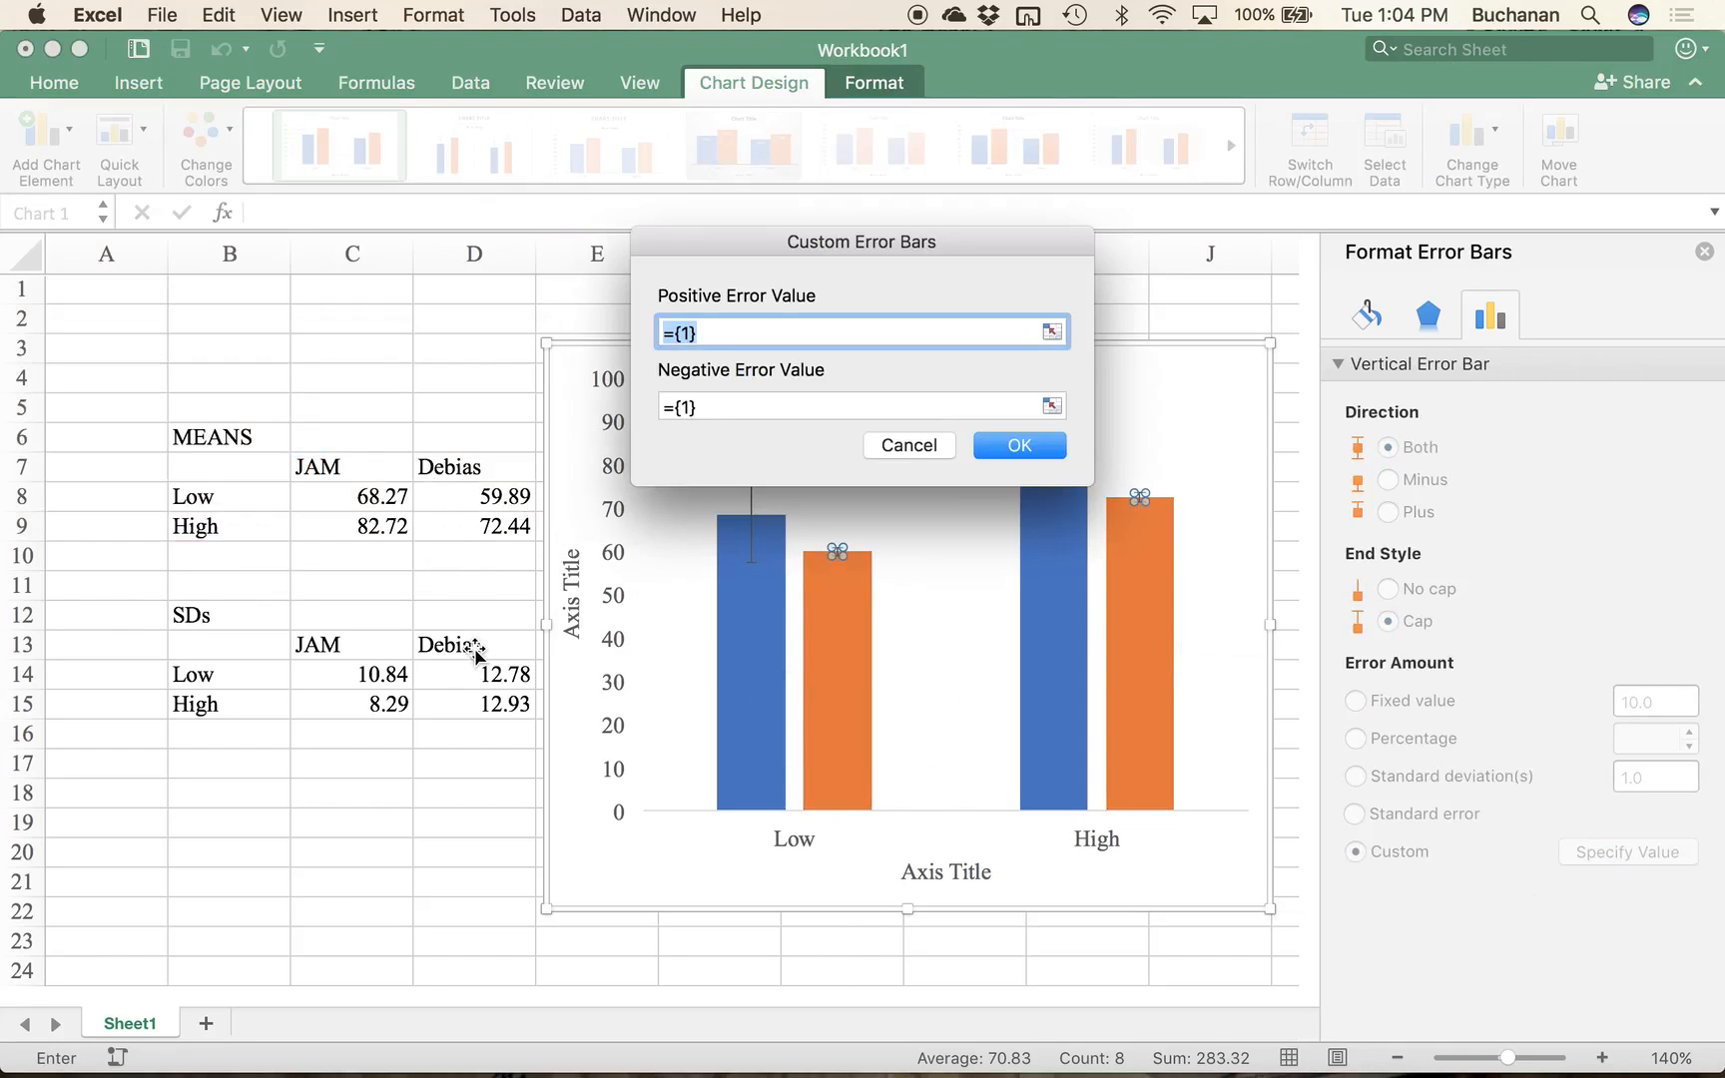
pyautogui.moveTo(474, 671); pyautogui.dragTo(458, 709)
pyautogui.click(1051, 406)
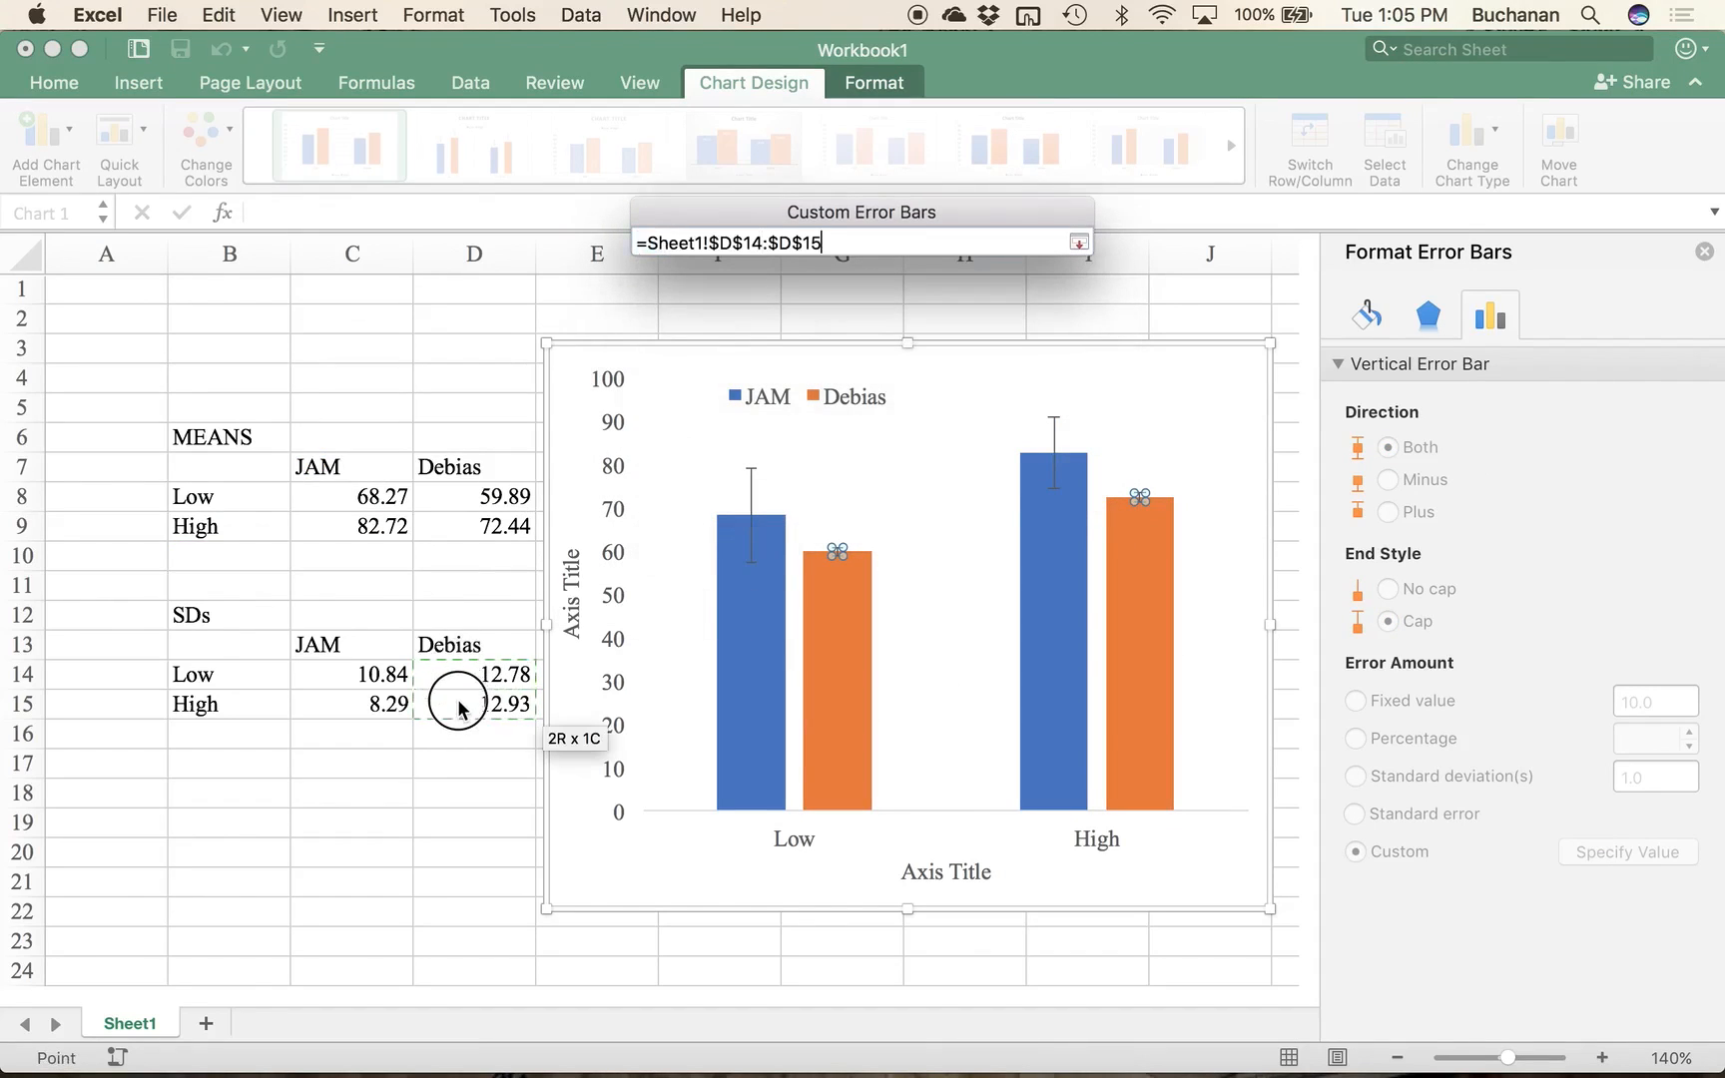
pyautogui.click(1077, 242)
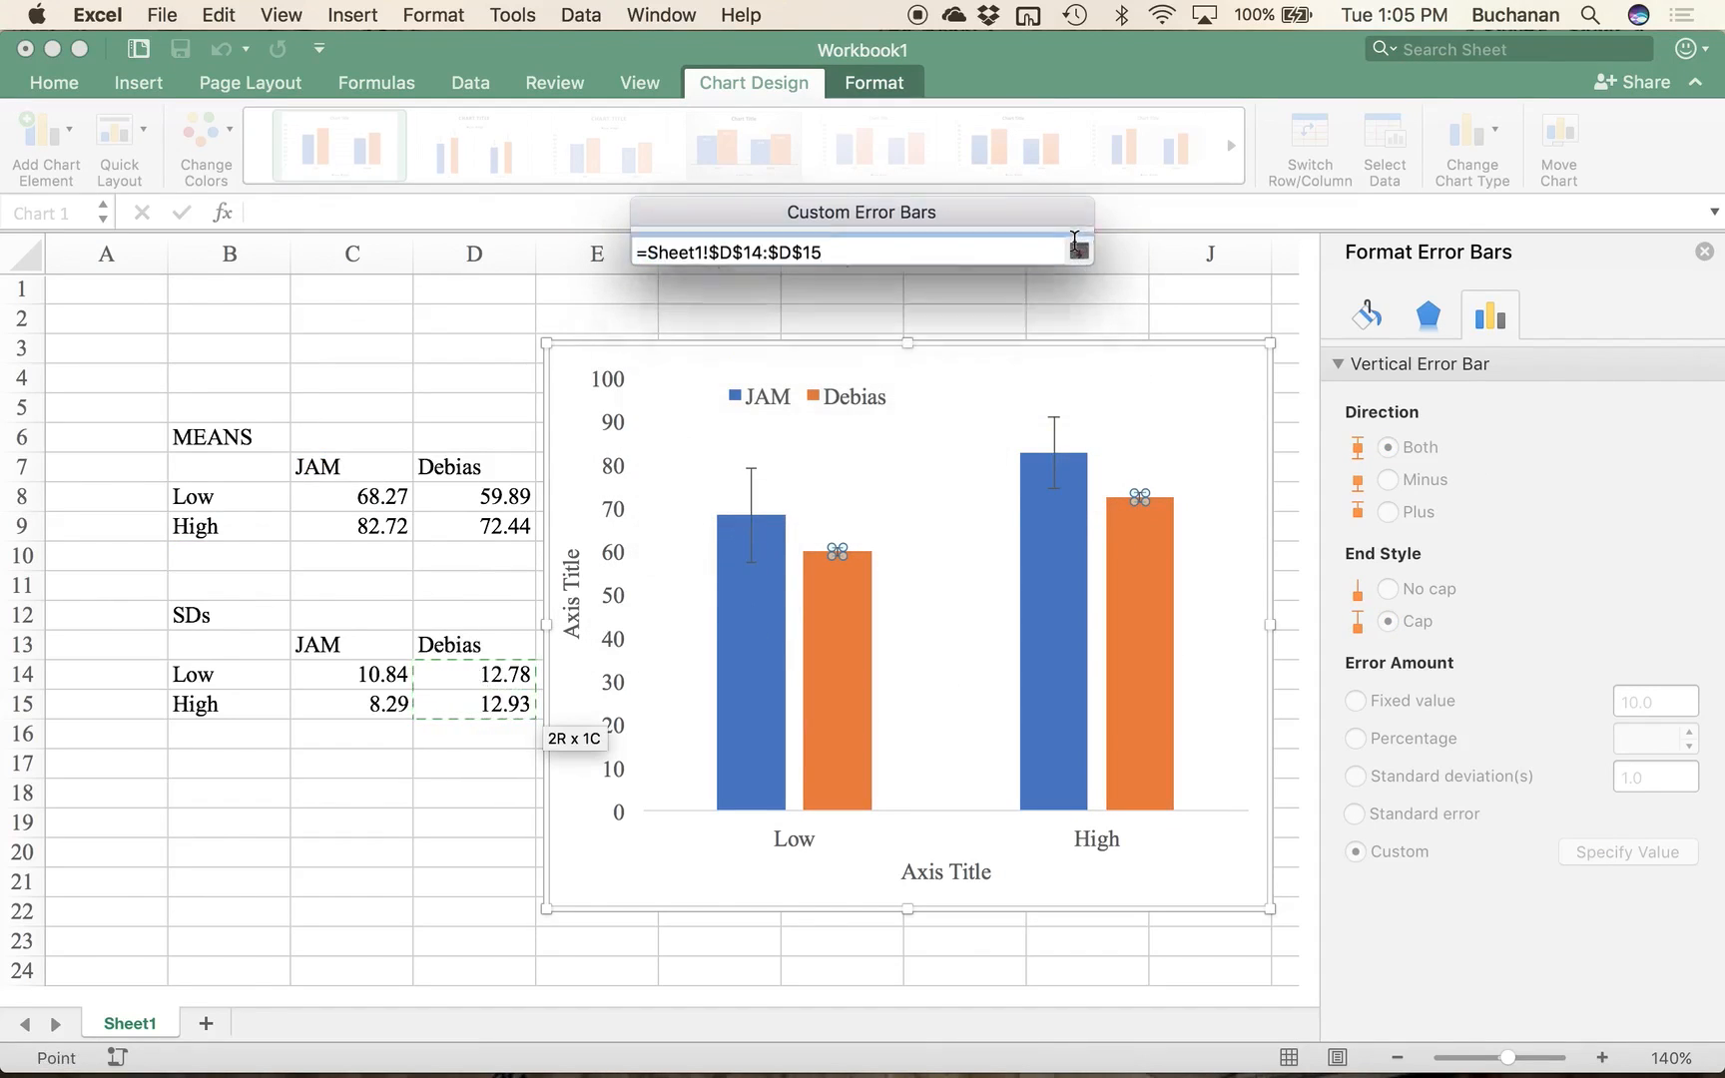
pyautogui.click(1016, 443)
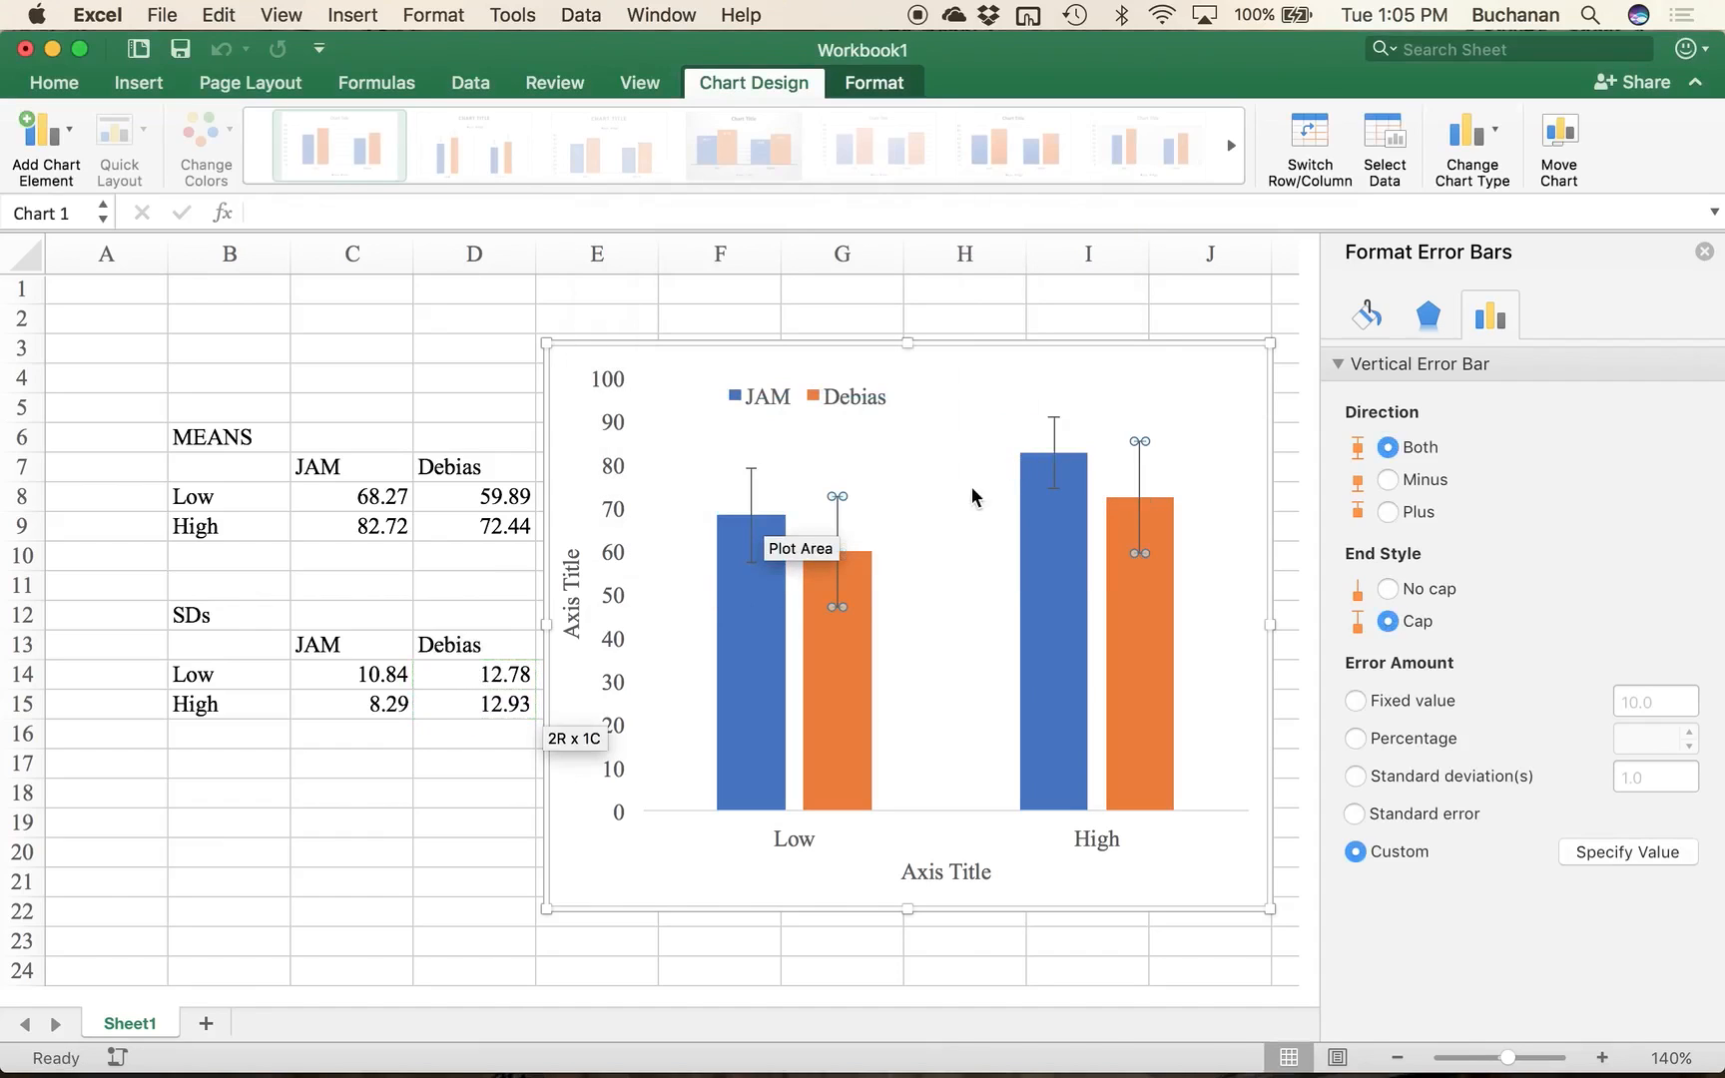
pyautogui.click(895, 617)
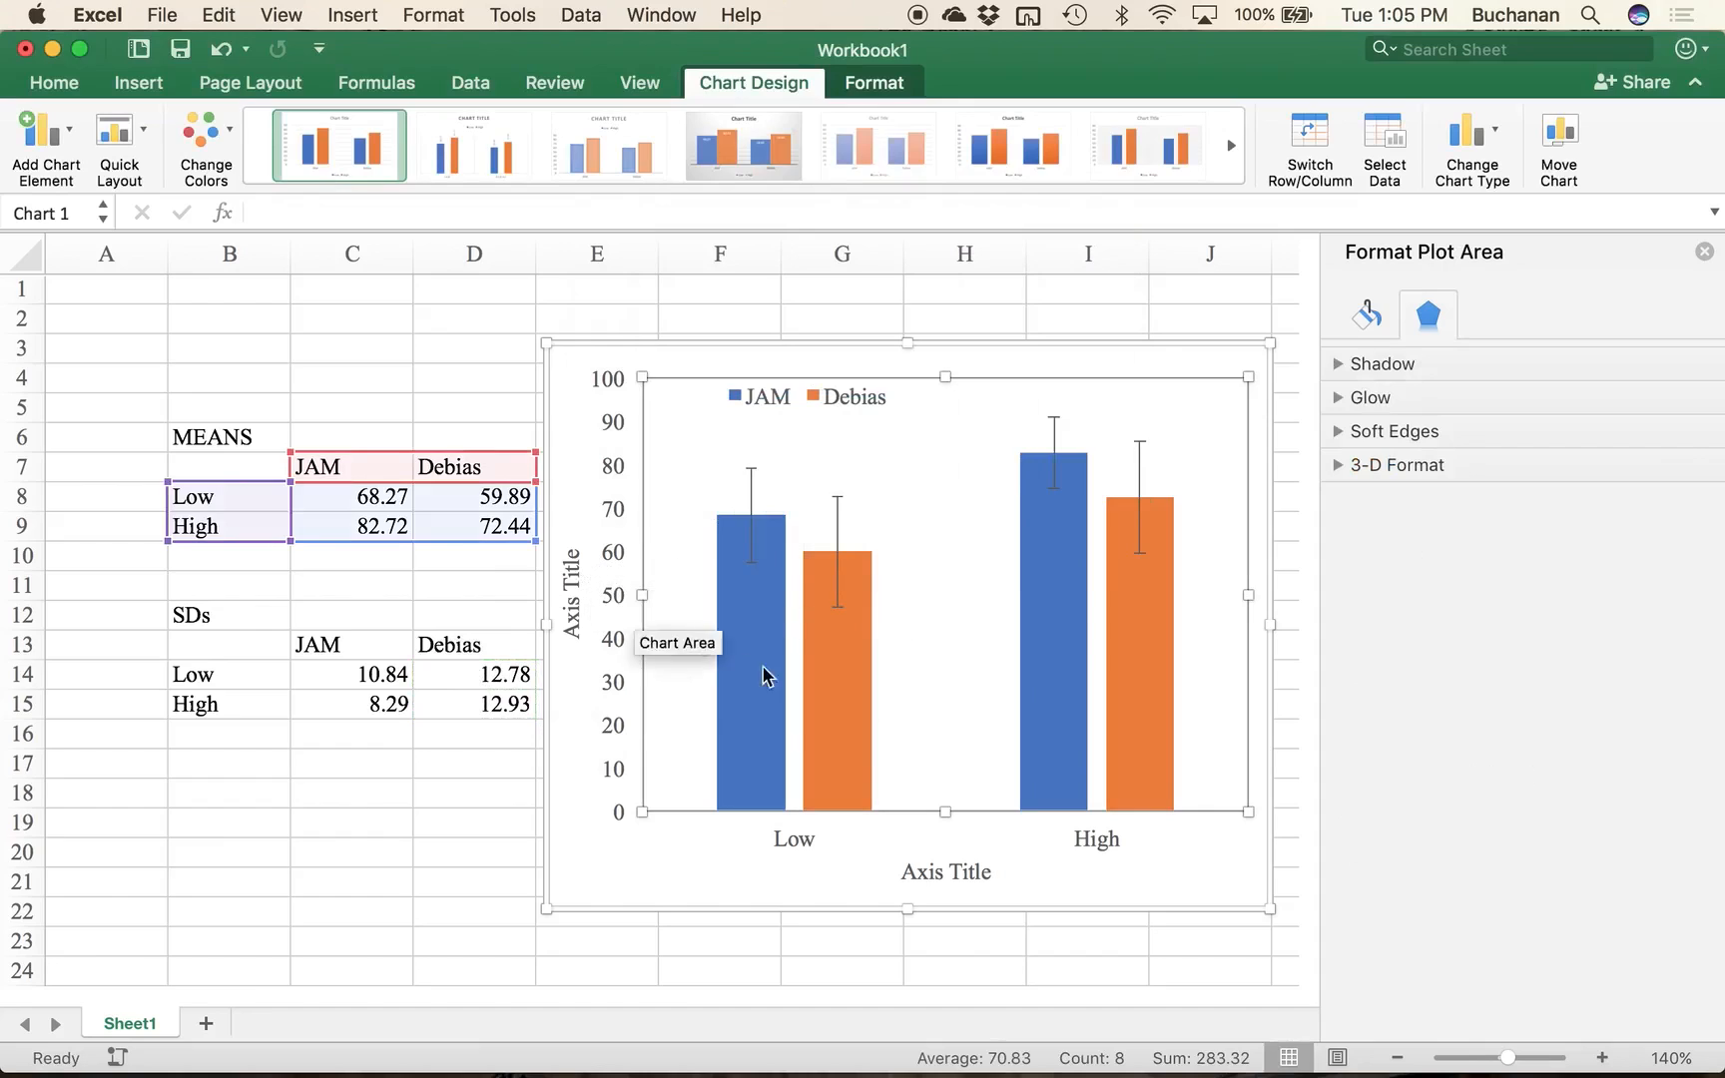
# Step: Change the horizontal axis title to "BSG Level"
pyautogui.click(910, 874)
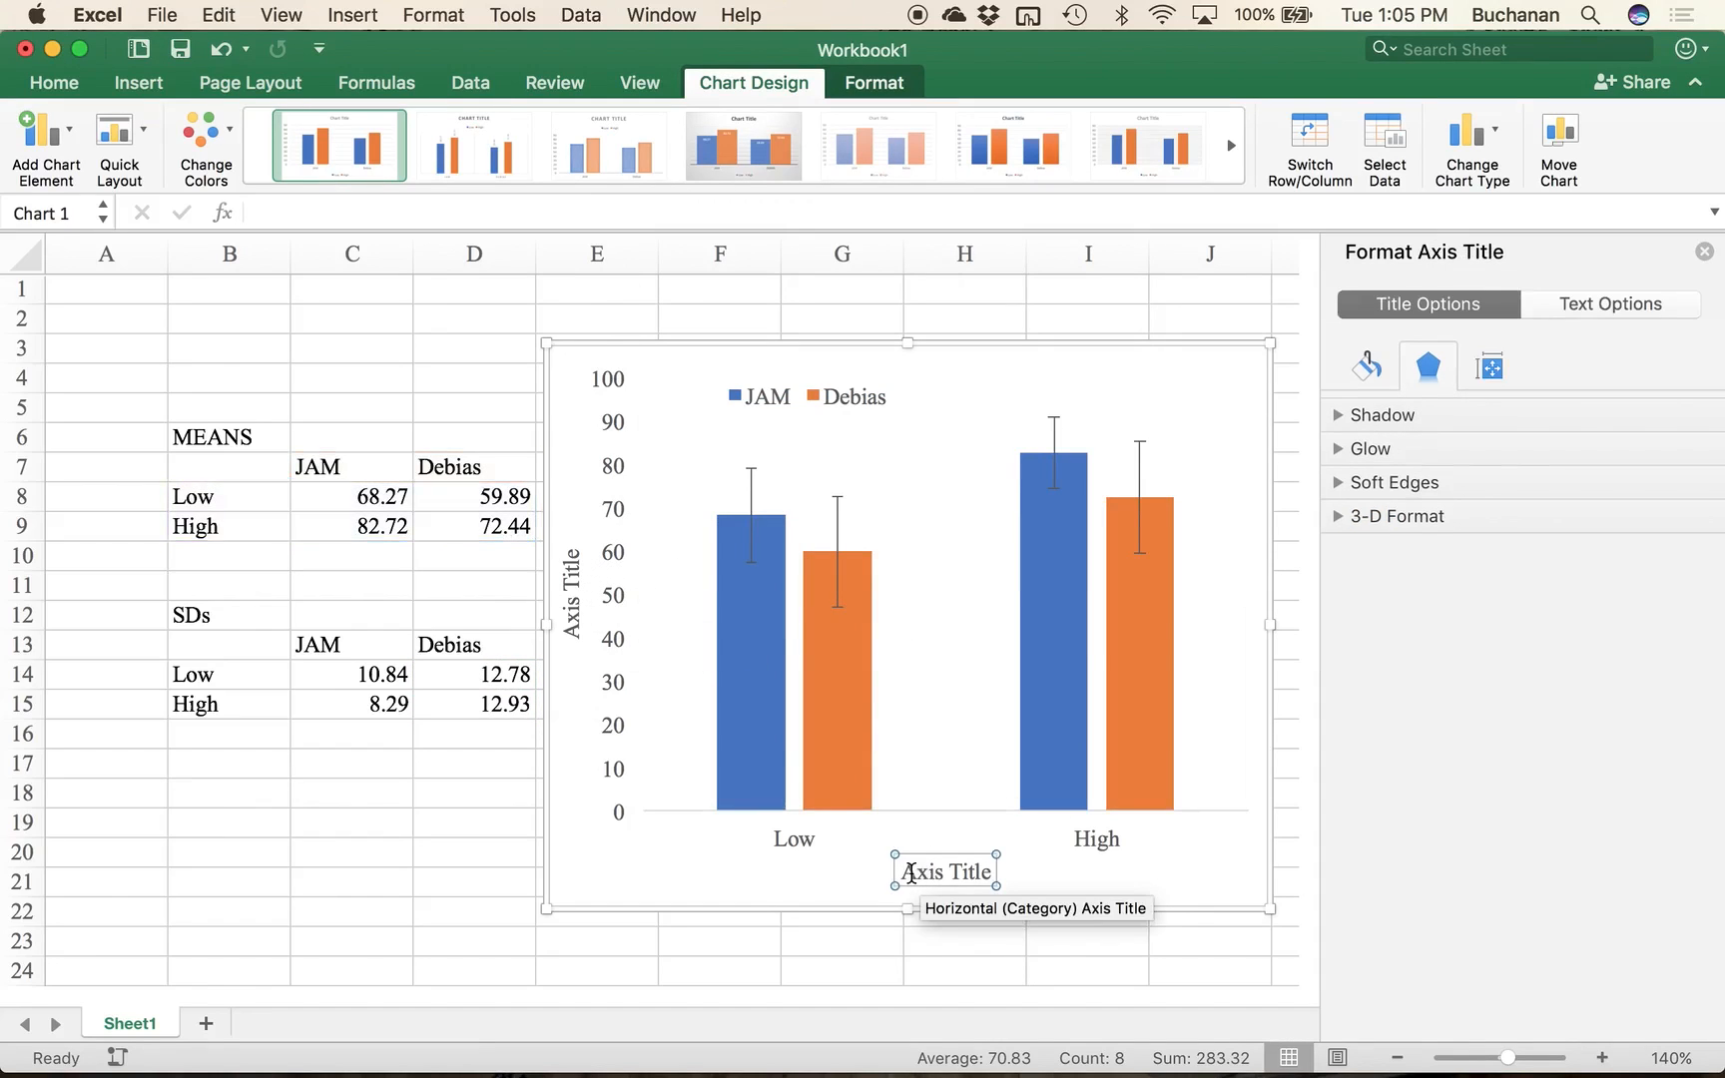
pyautogui.moveTo(902, 872); pyautogui.dragTo(987, 873)
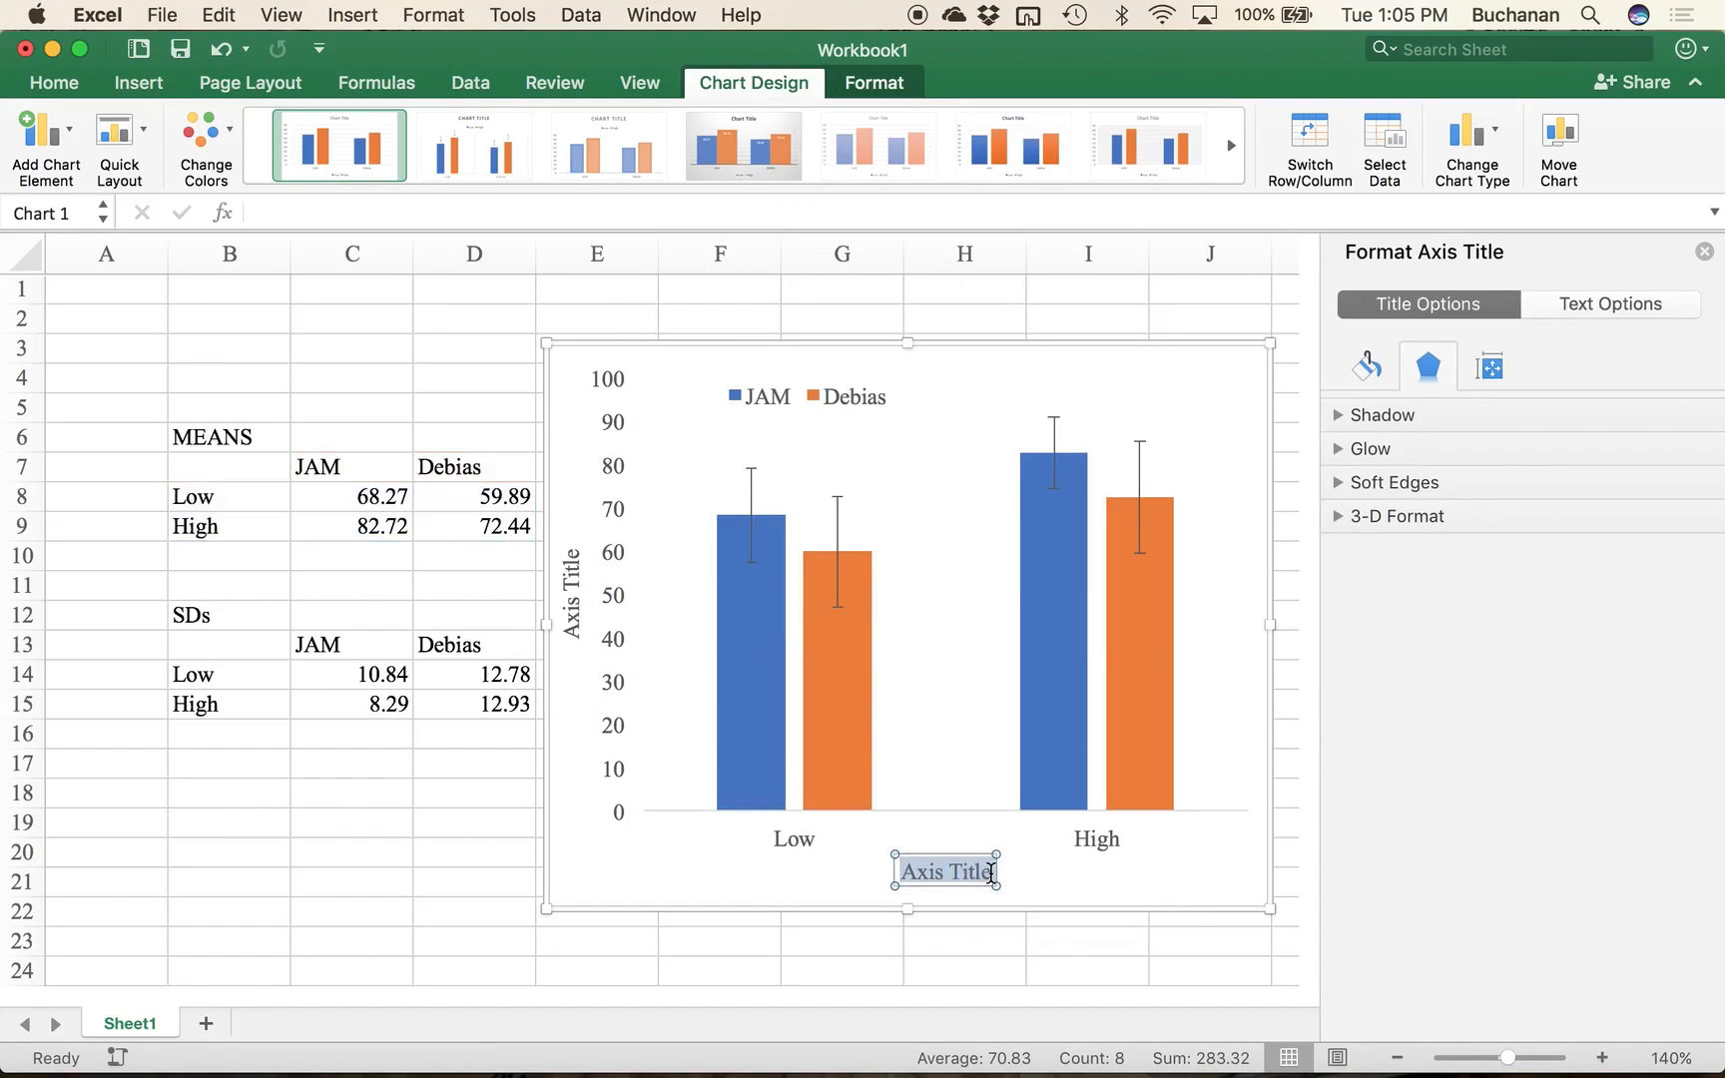
pyautogui.write('BSG St')
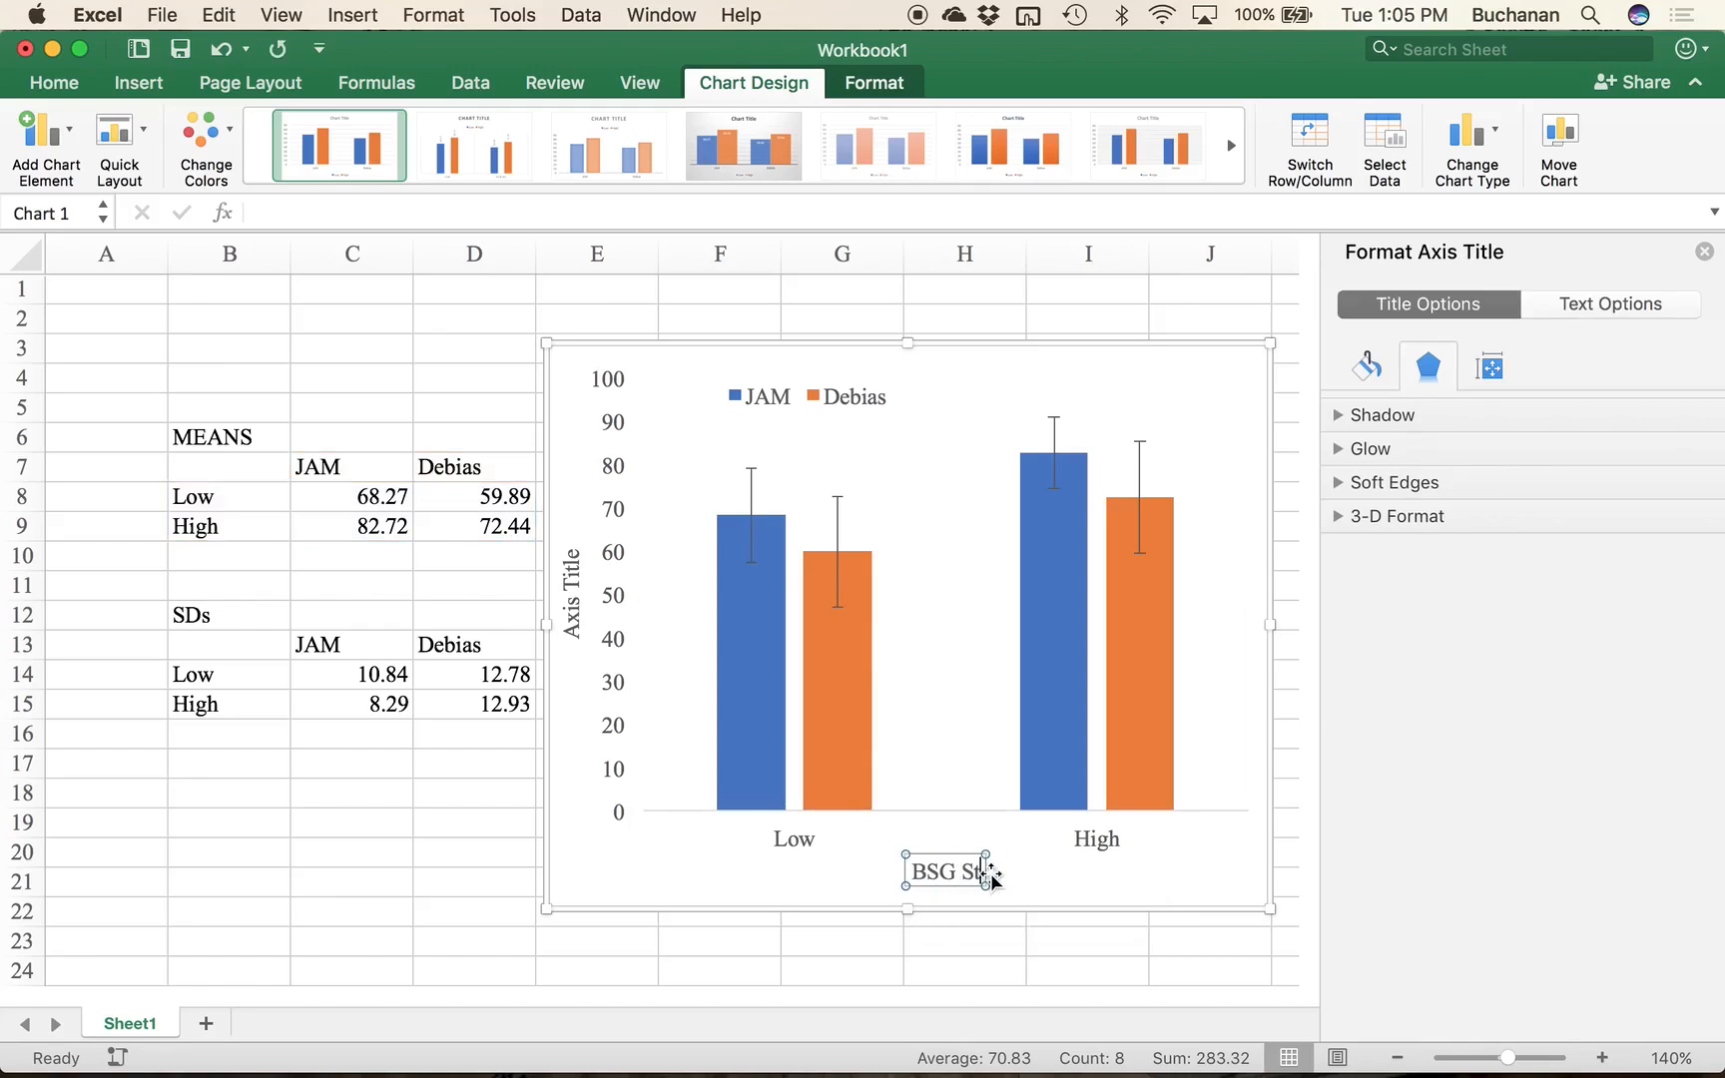
pyautogui.press('BackSpace')
pyautogui.press('BackSpace')
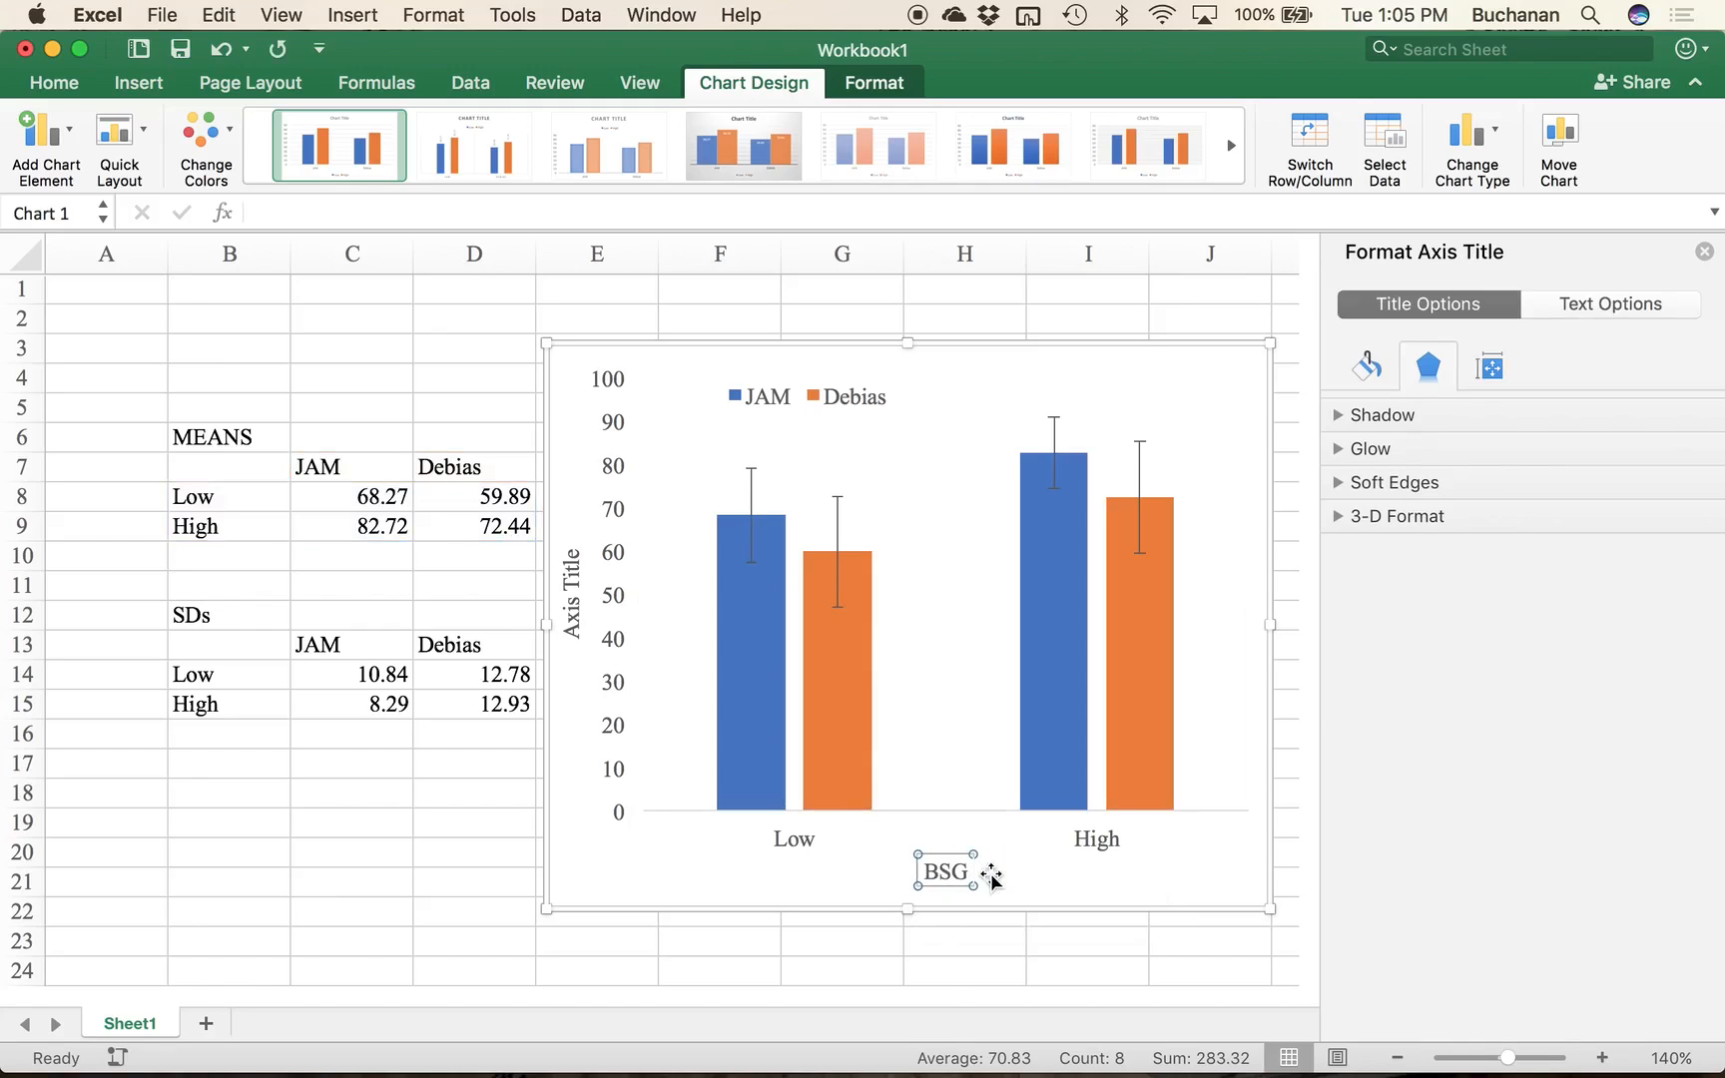
pyautogui.write('Level')
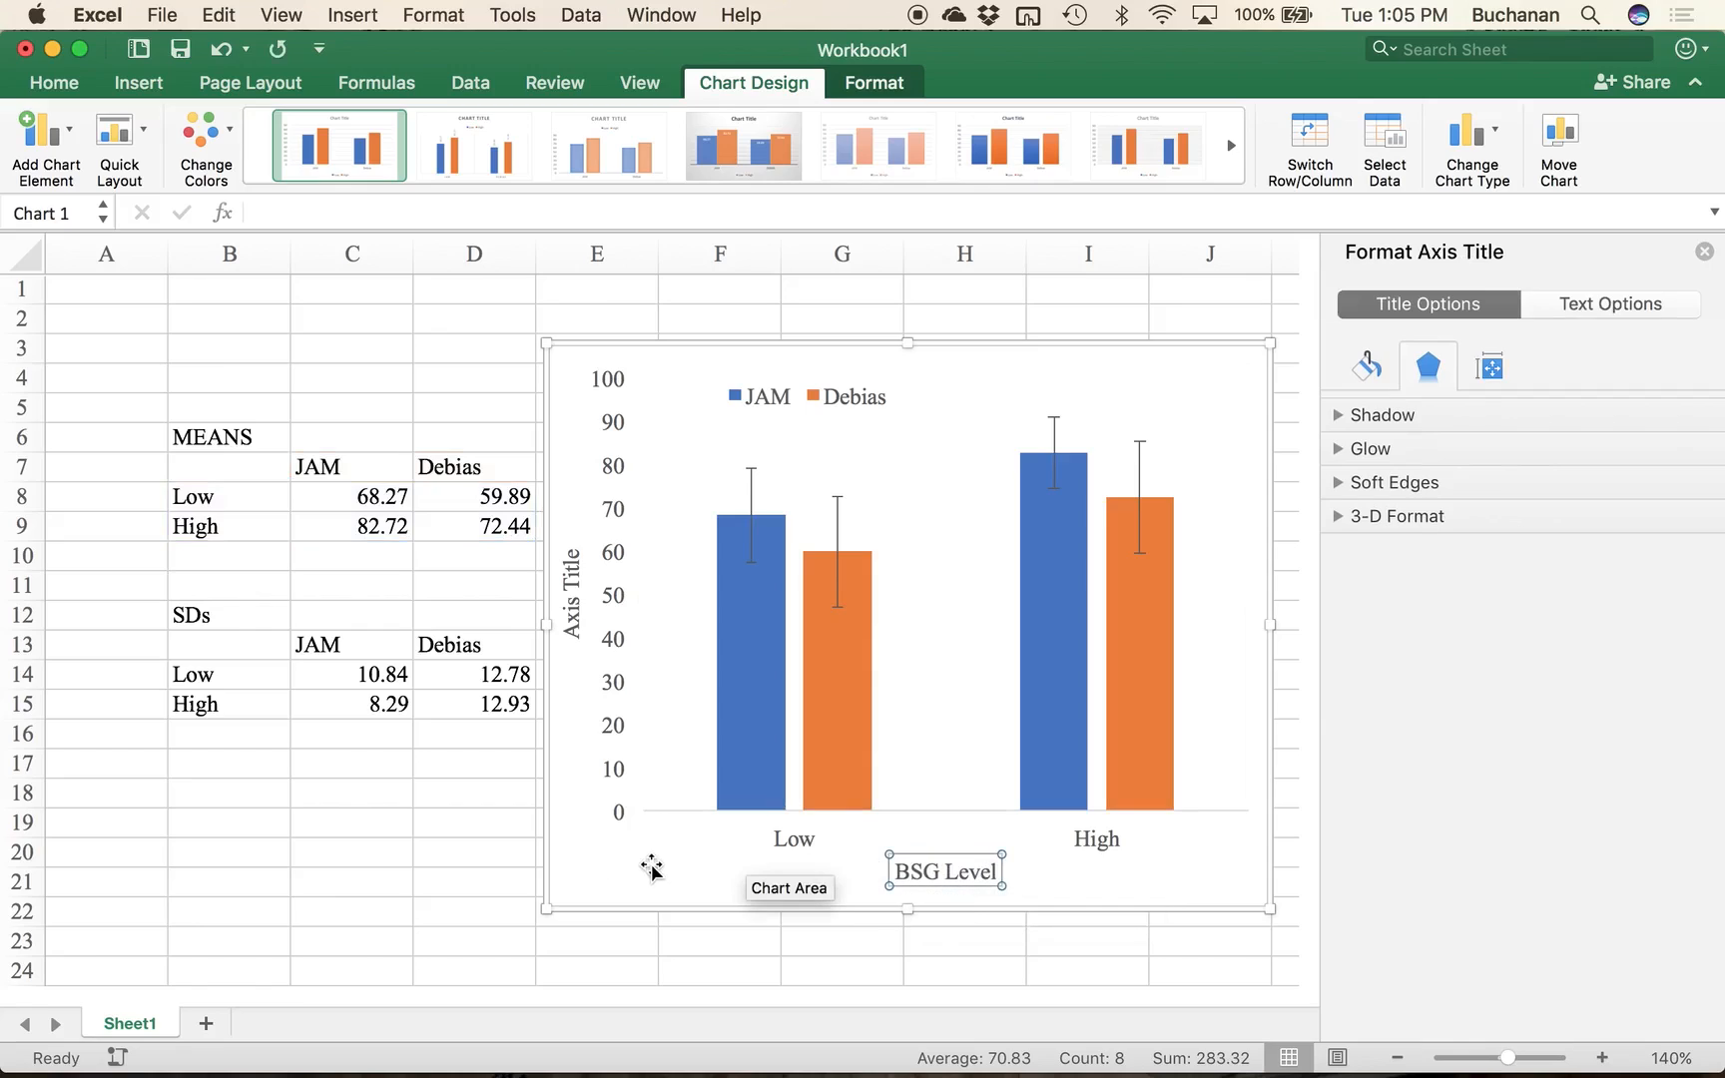
pyautogui.click(651, 865)
# Step: Change the vertical axis title to "Average Rating"
pyautogui.click(568, 576)
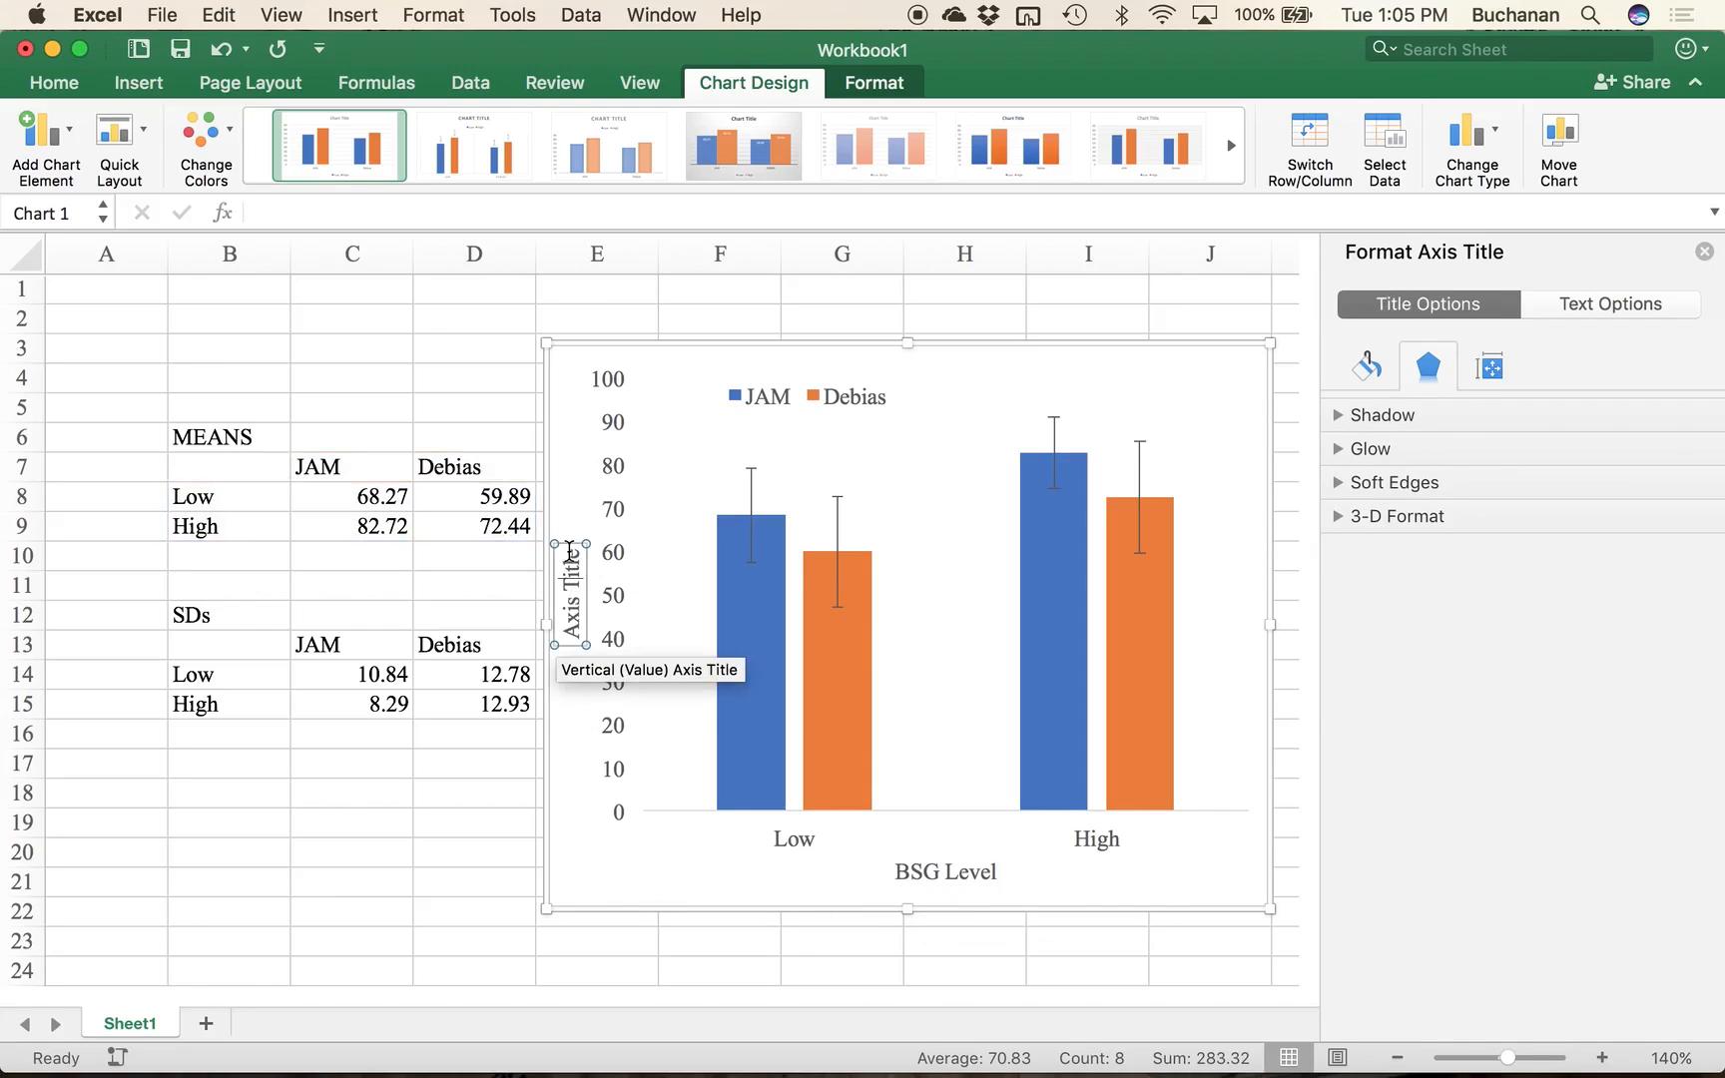
pyautogui.moveTo(569, 552); pyautogui.dragTo(565, 728)
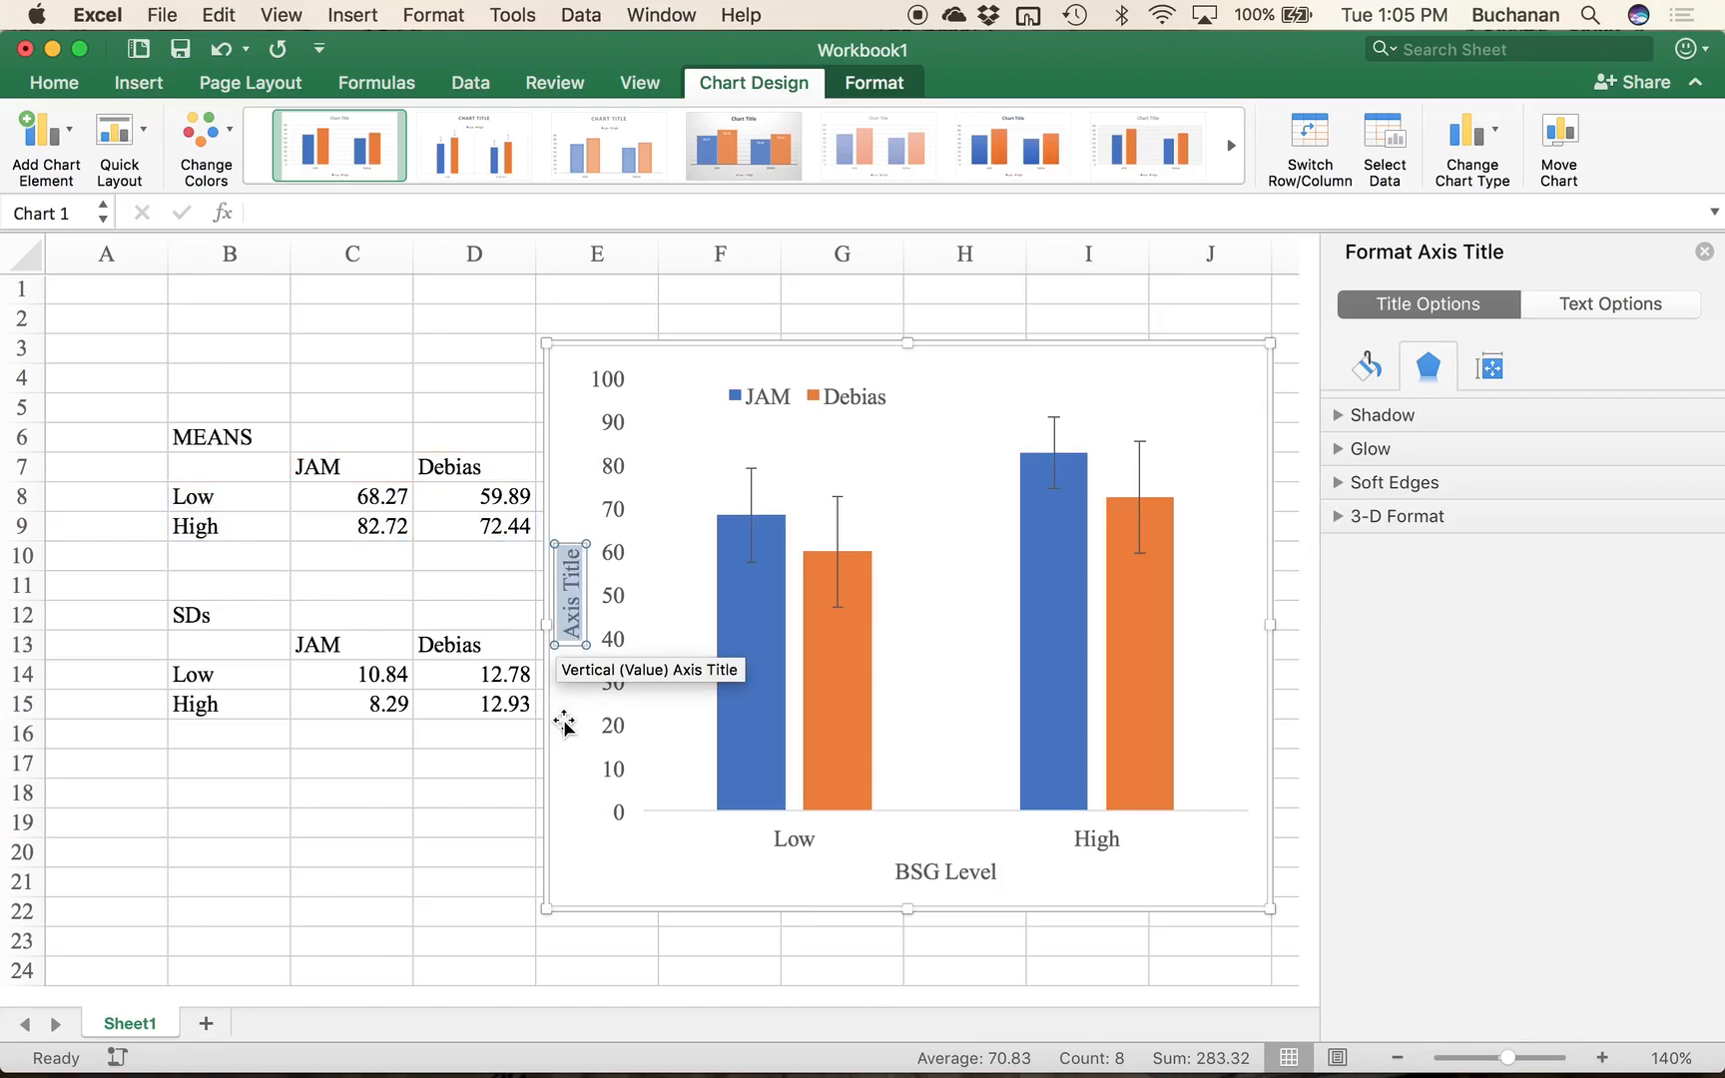
pyautogui.write('Average Rat')
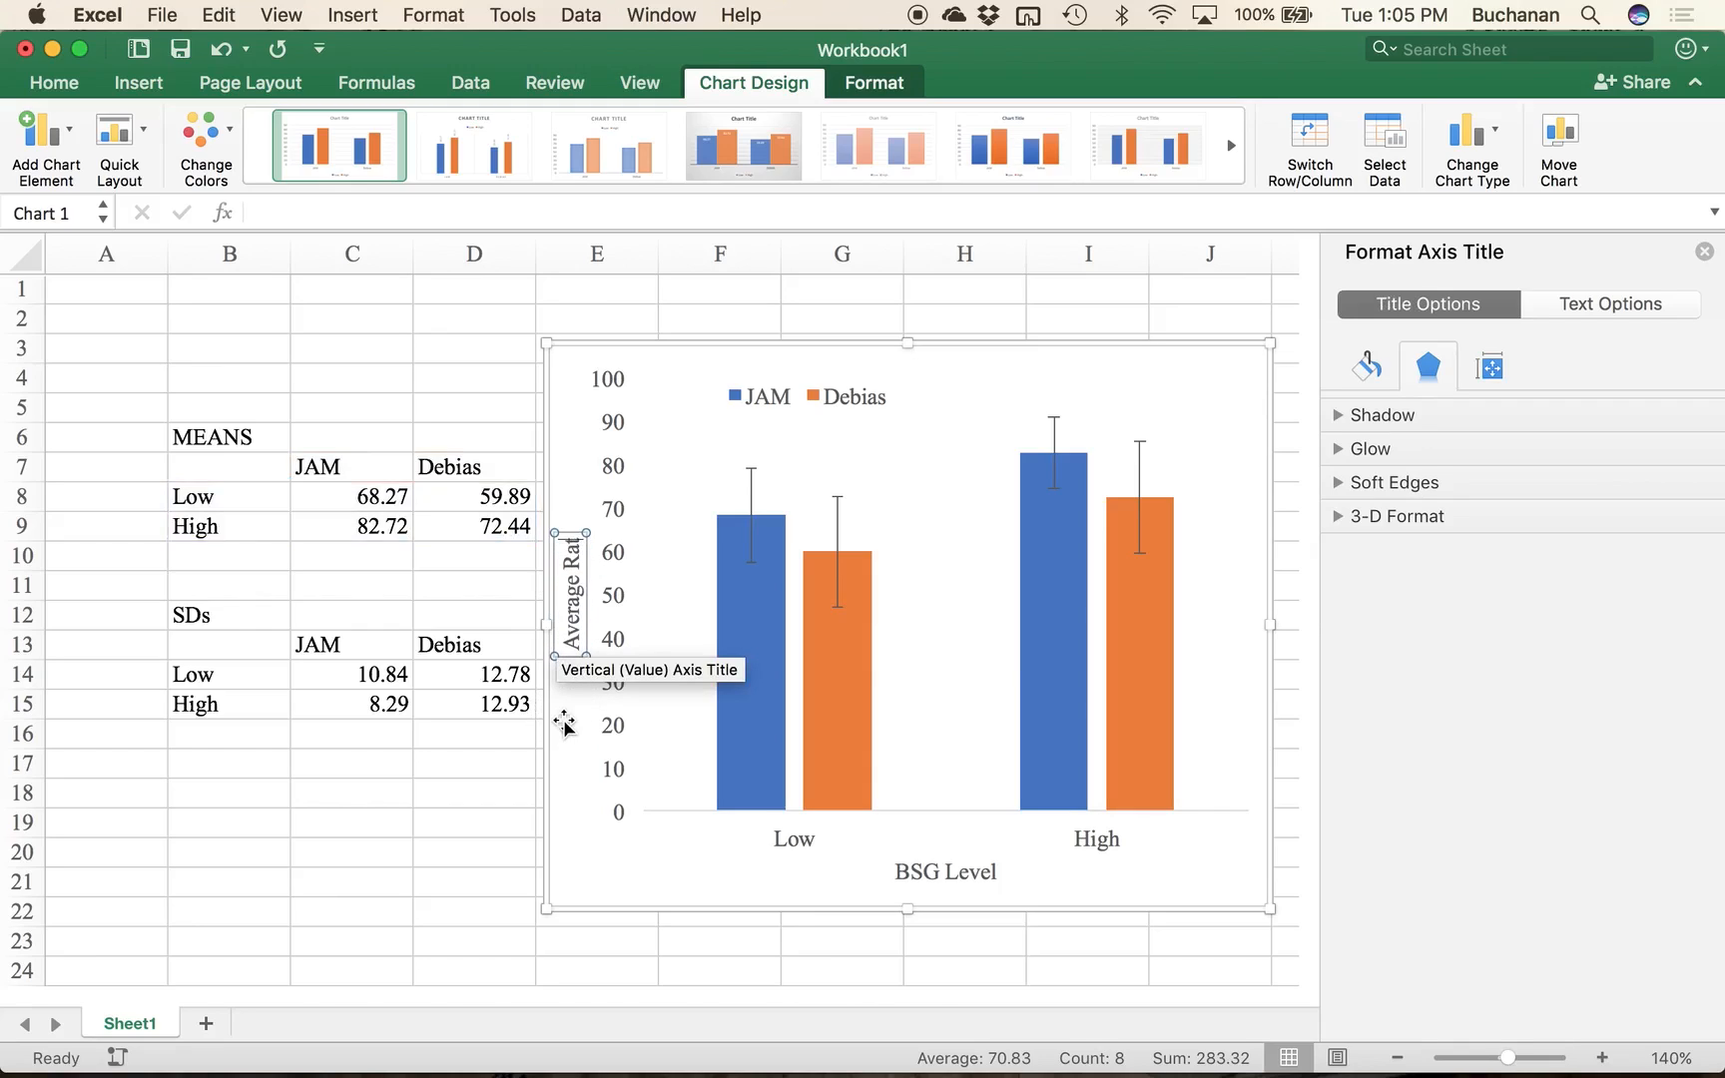
pyautogui.write('ing')
pyautogui.click(669, 879)
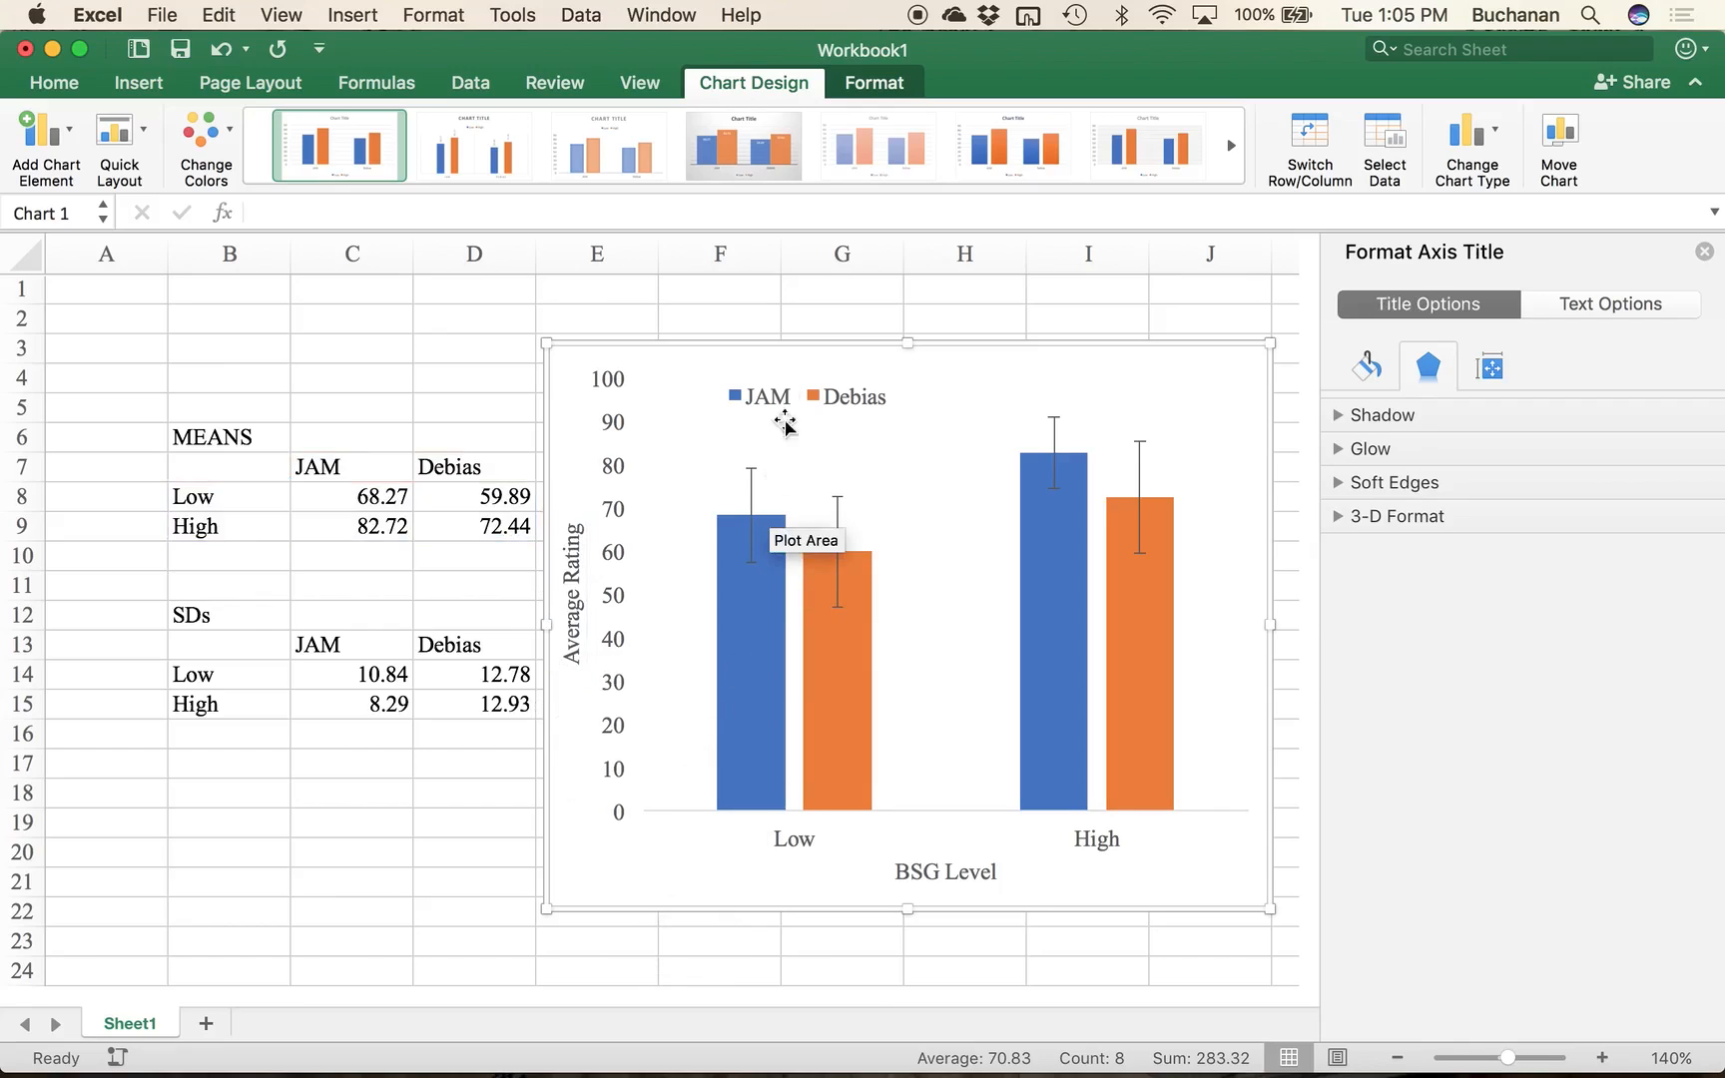
# Step: Move the legend slightly down to leave room above it for a heading
pyautogui.click(770, 404)
pyautogui.moveTo(772, 413); pyautogui.dragTo(768, 431)
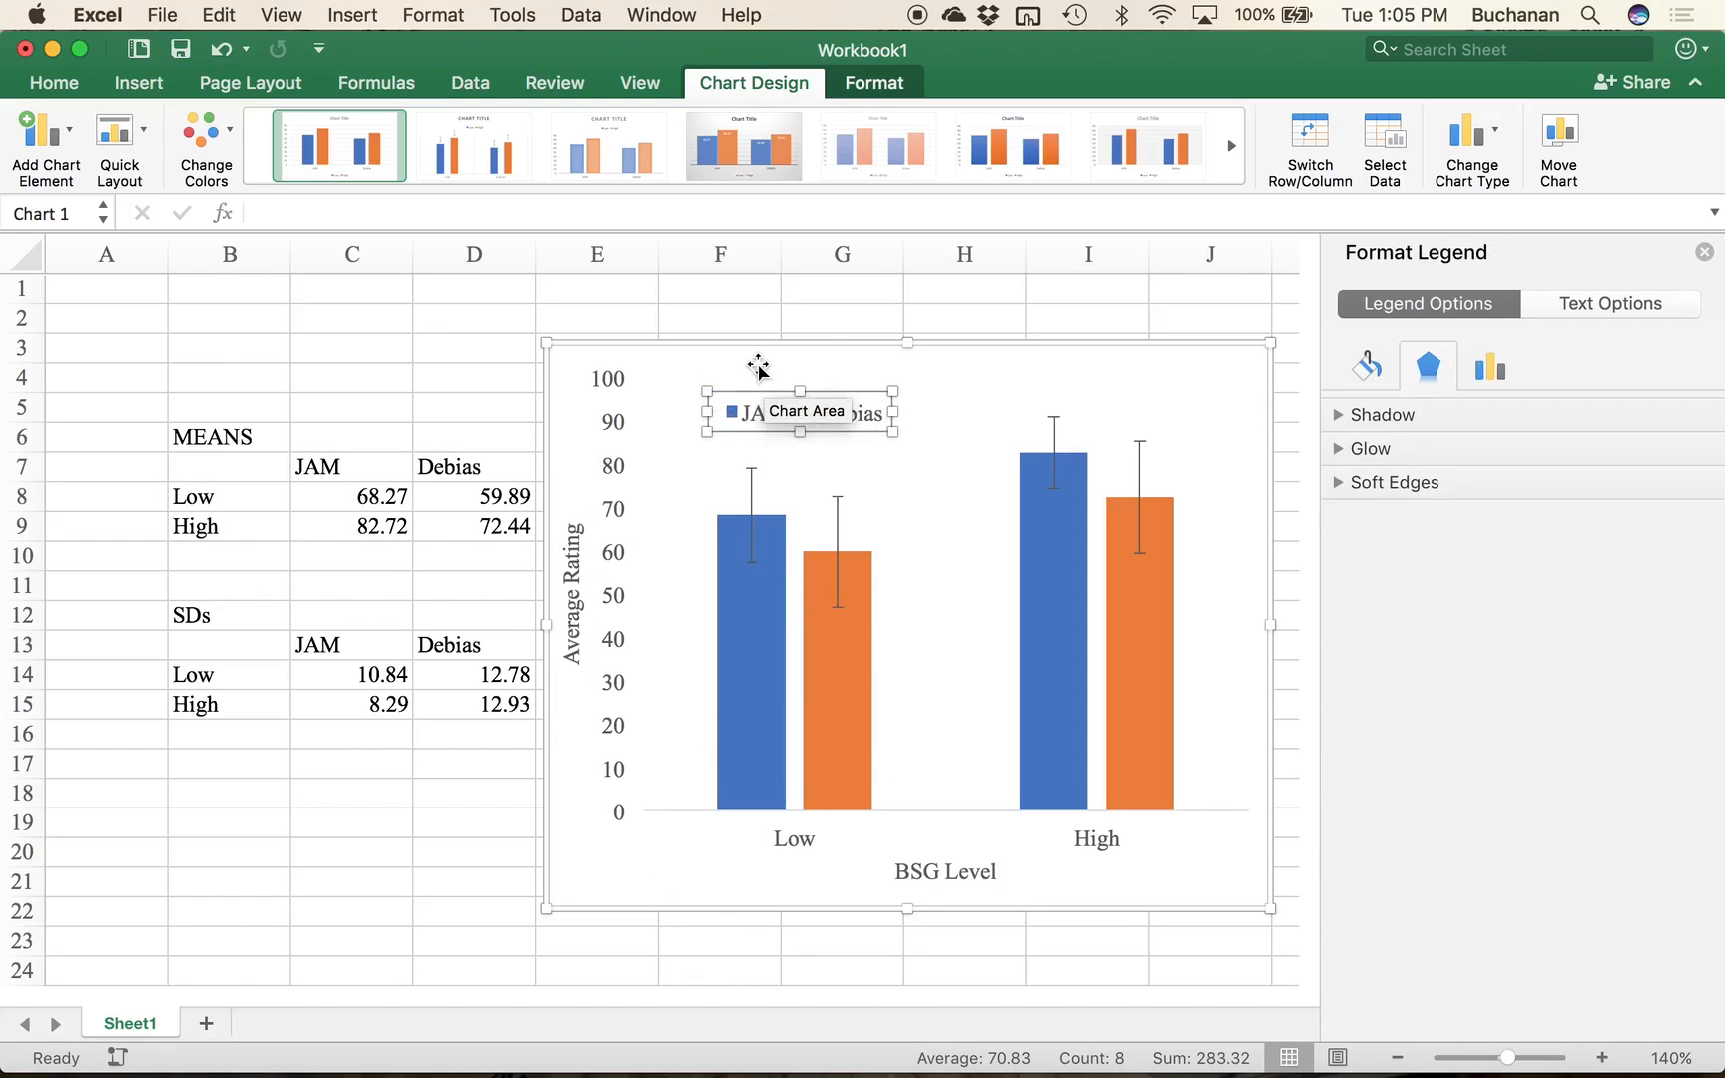
pyautogui.click(980, 371)
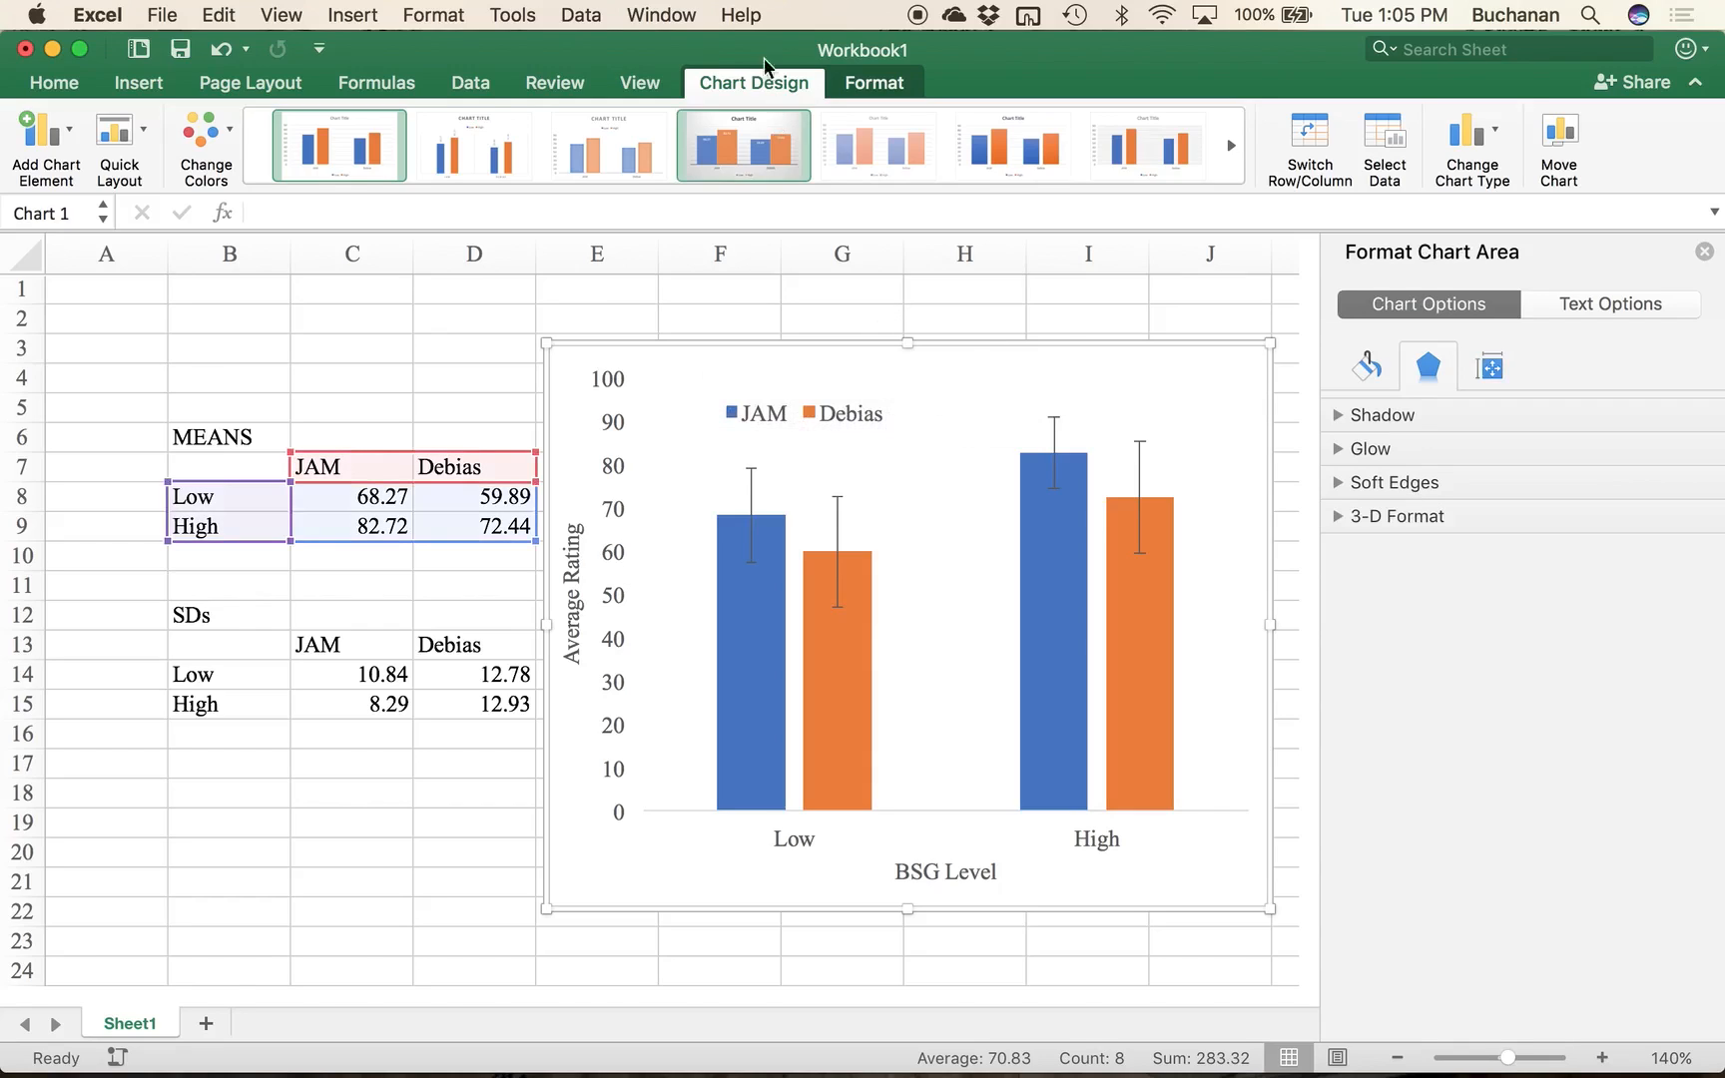
# Step: Insert a text box reading "Instruction Group" above the legend and widen it to fit the text on one line
pyautogui.click(150, 90)
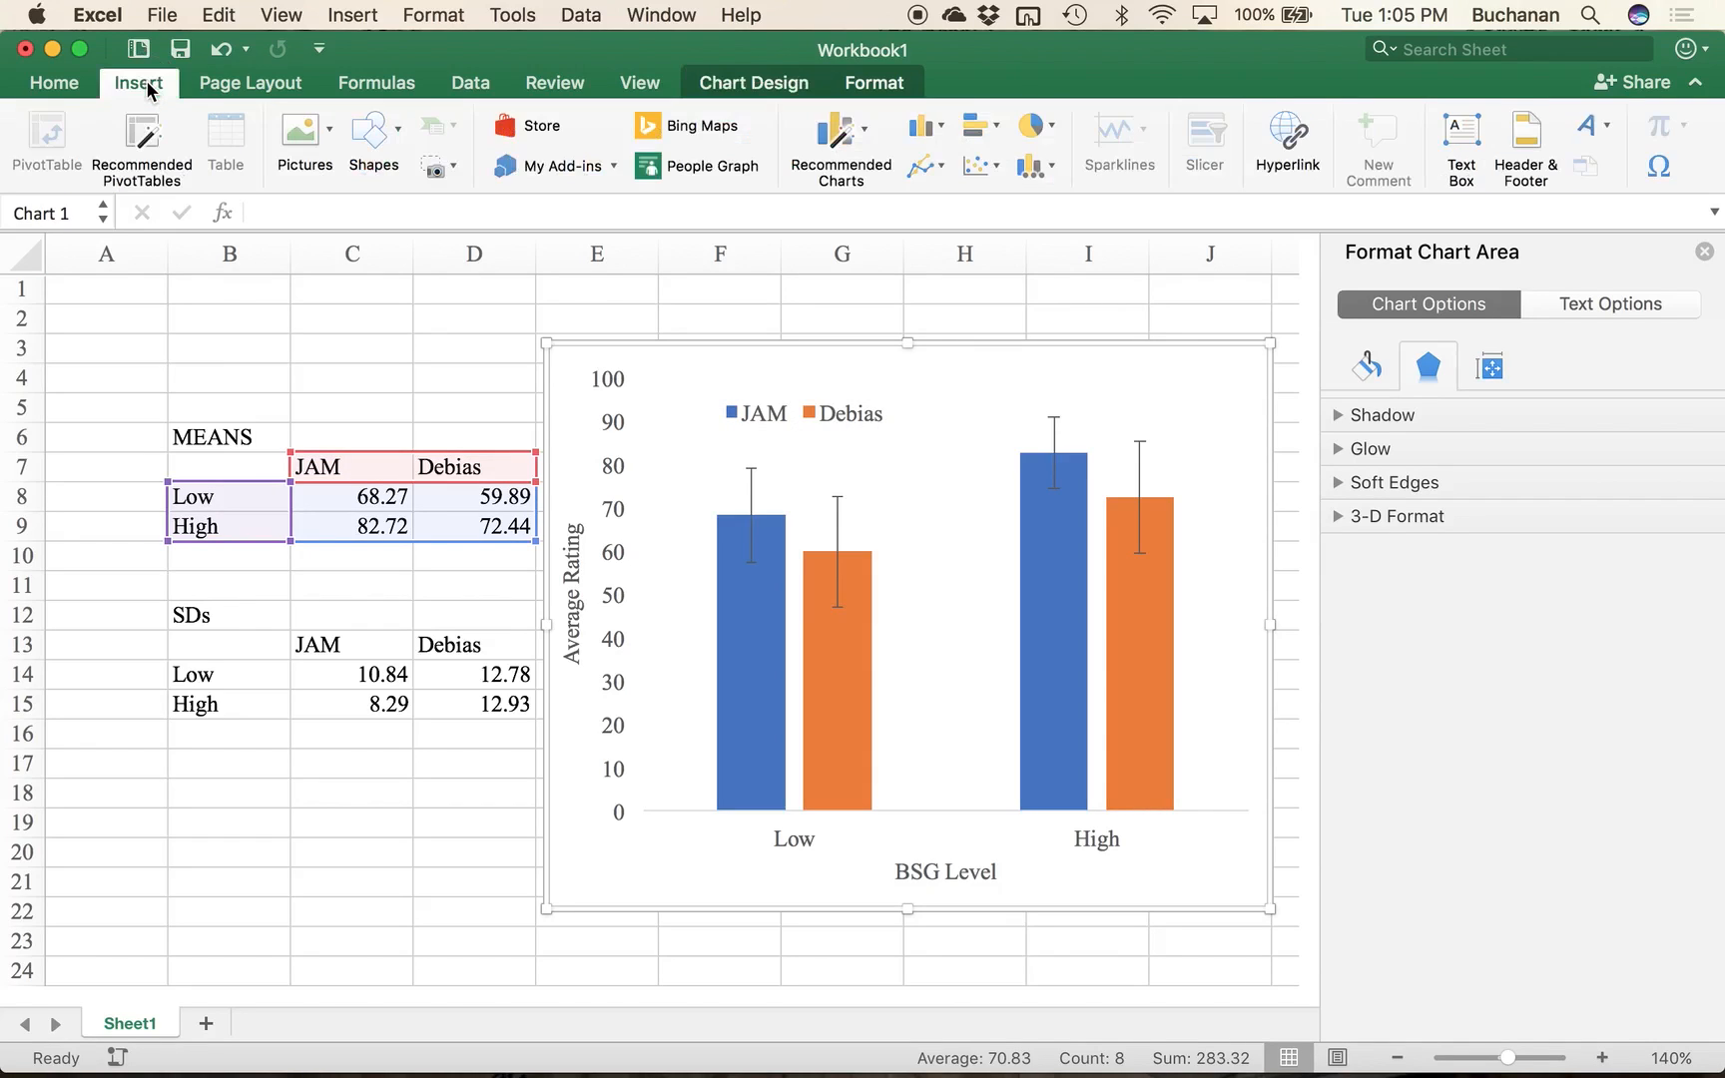
pyautogui.click(1475, 139)
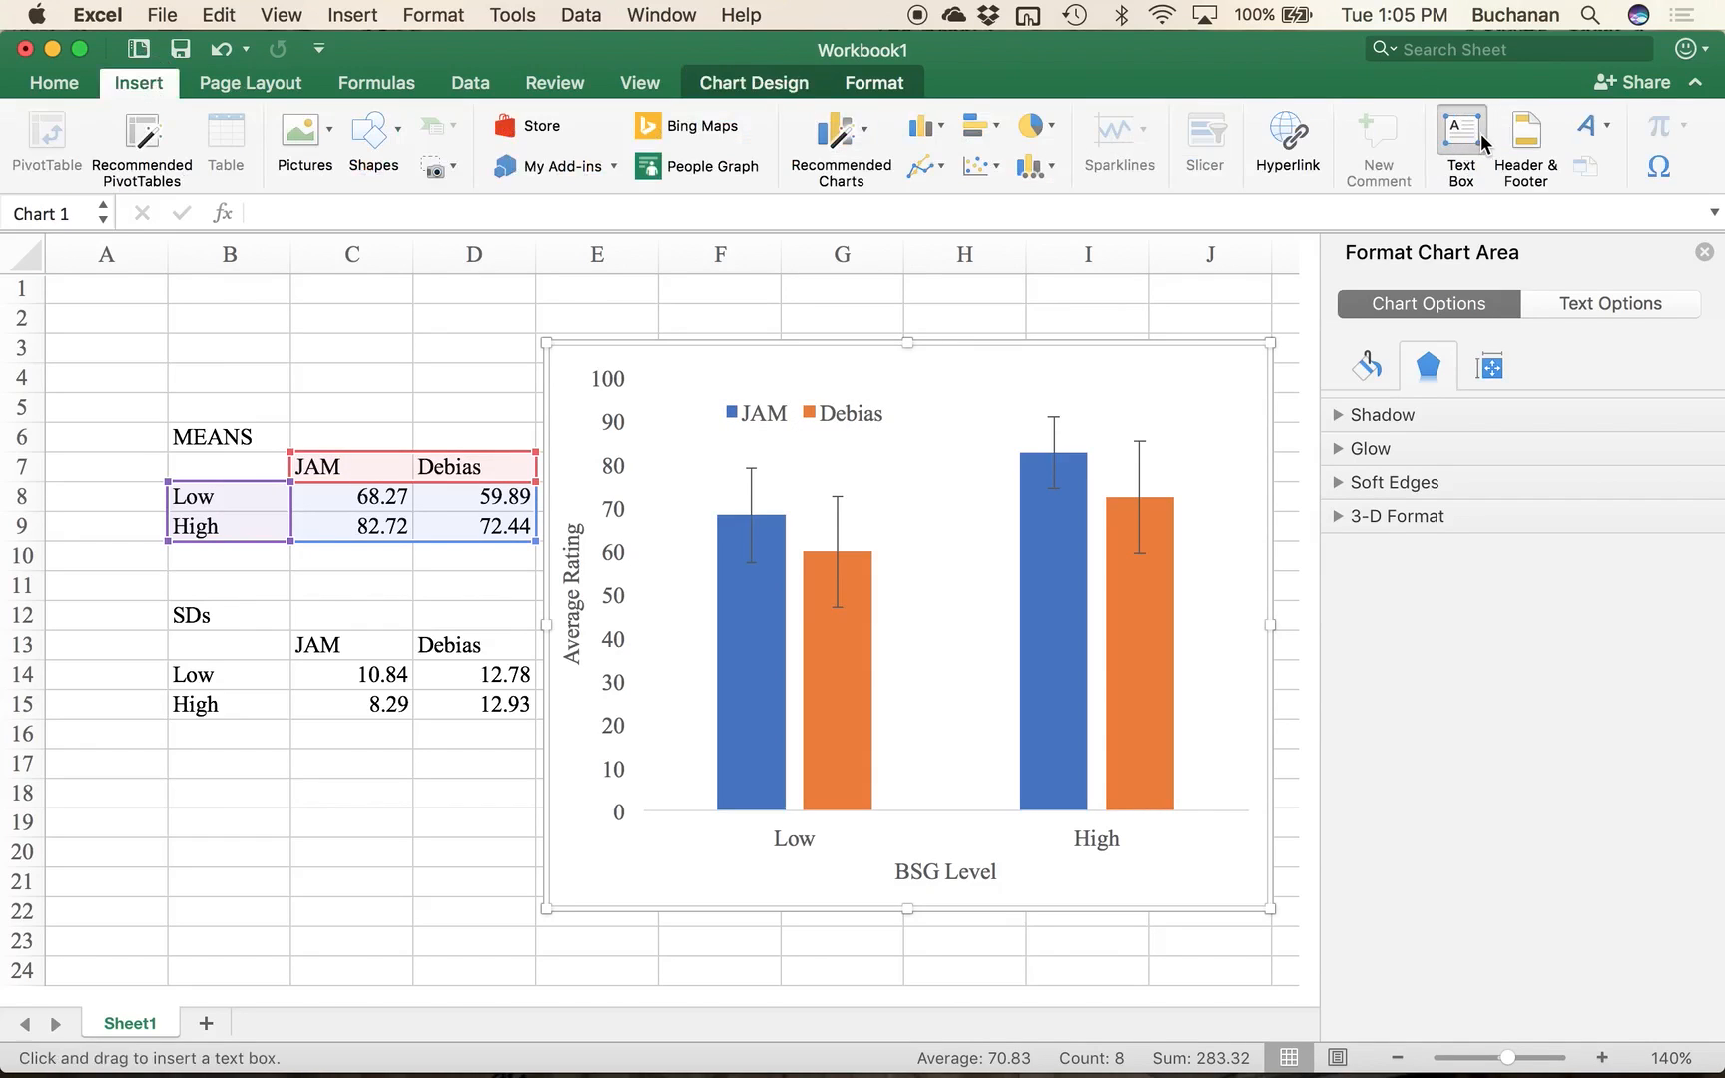
pyautogui.moveTo(720, 355); pyautogui.dragTo(884, 400)
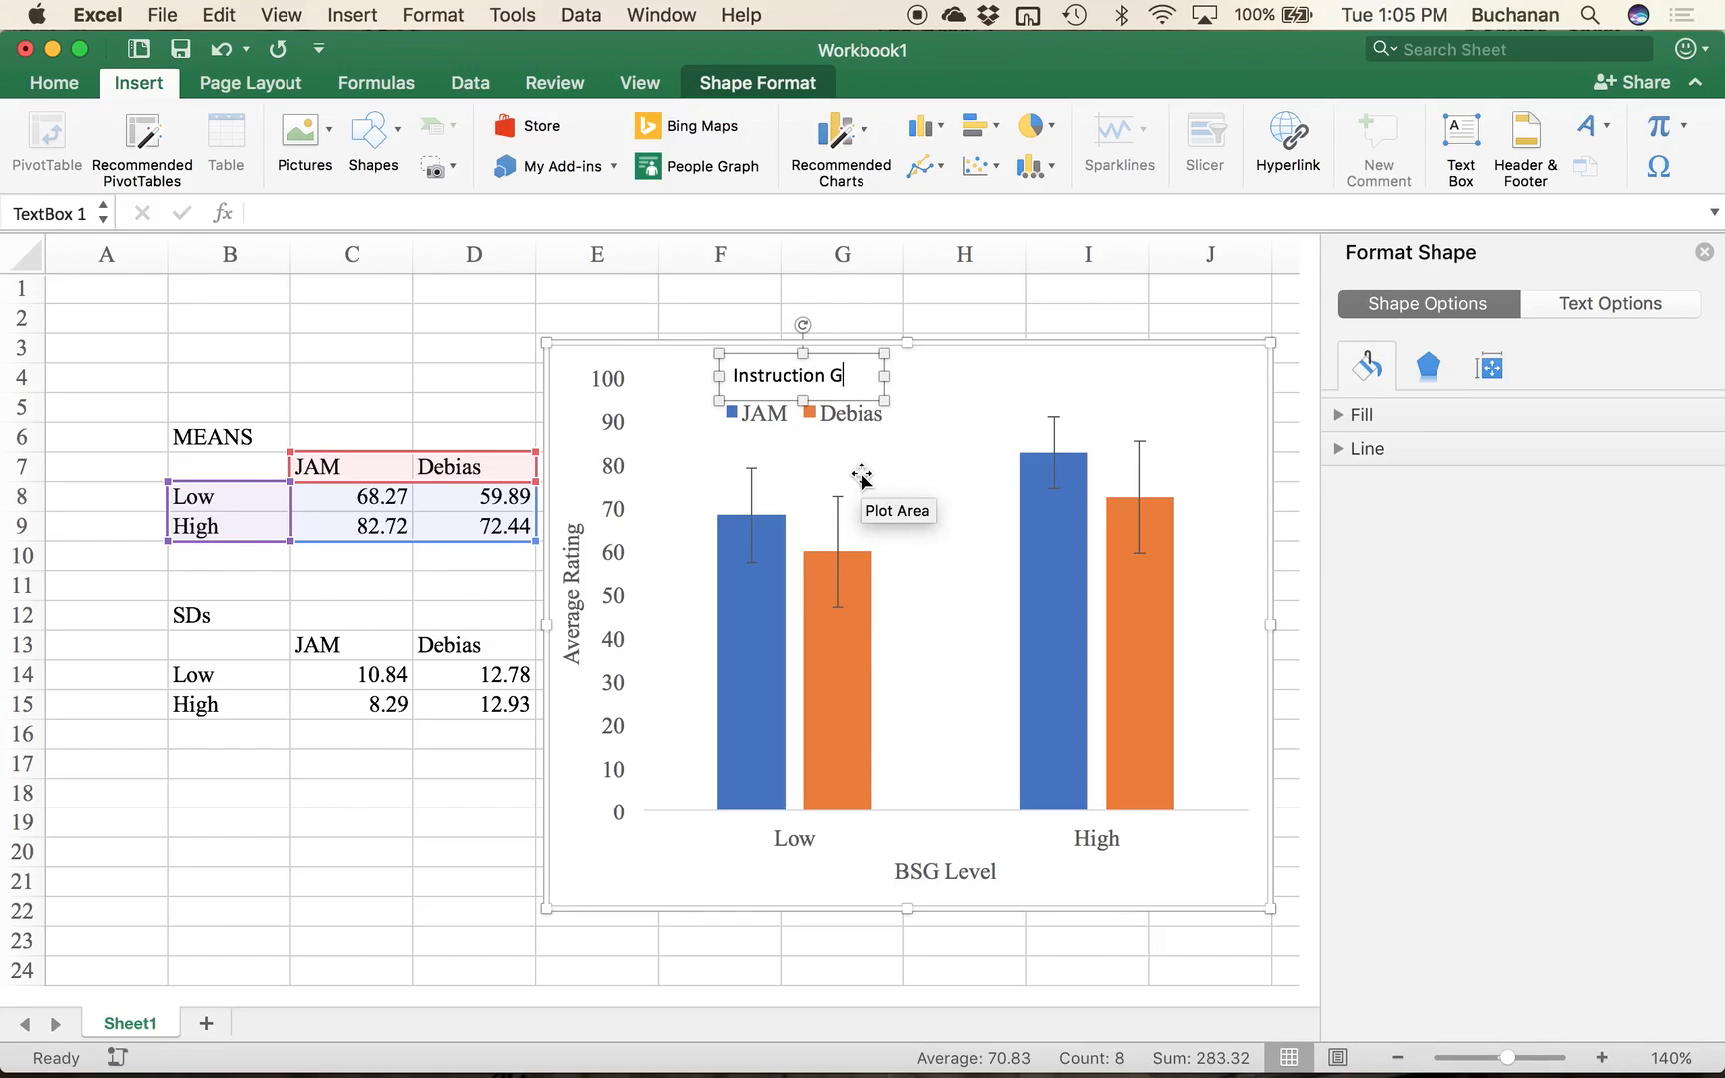
pyautogui.write('Instruction Group')
pyautogui.moveTo(884, 377); pyautogui.dragTo(922, 377)
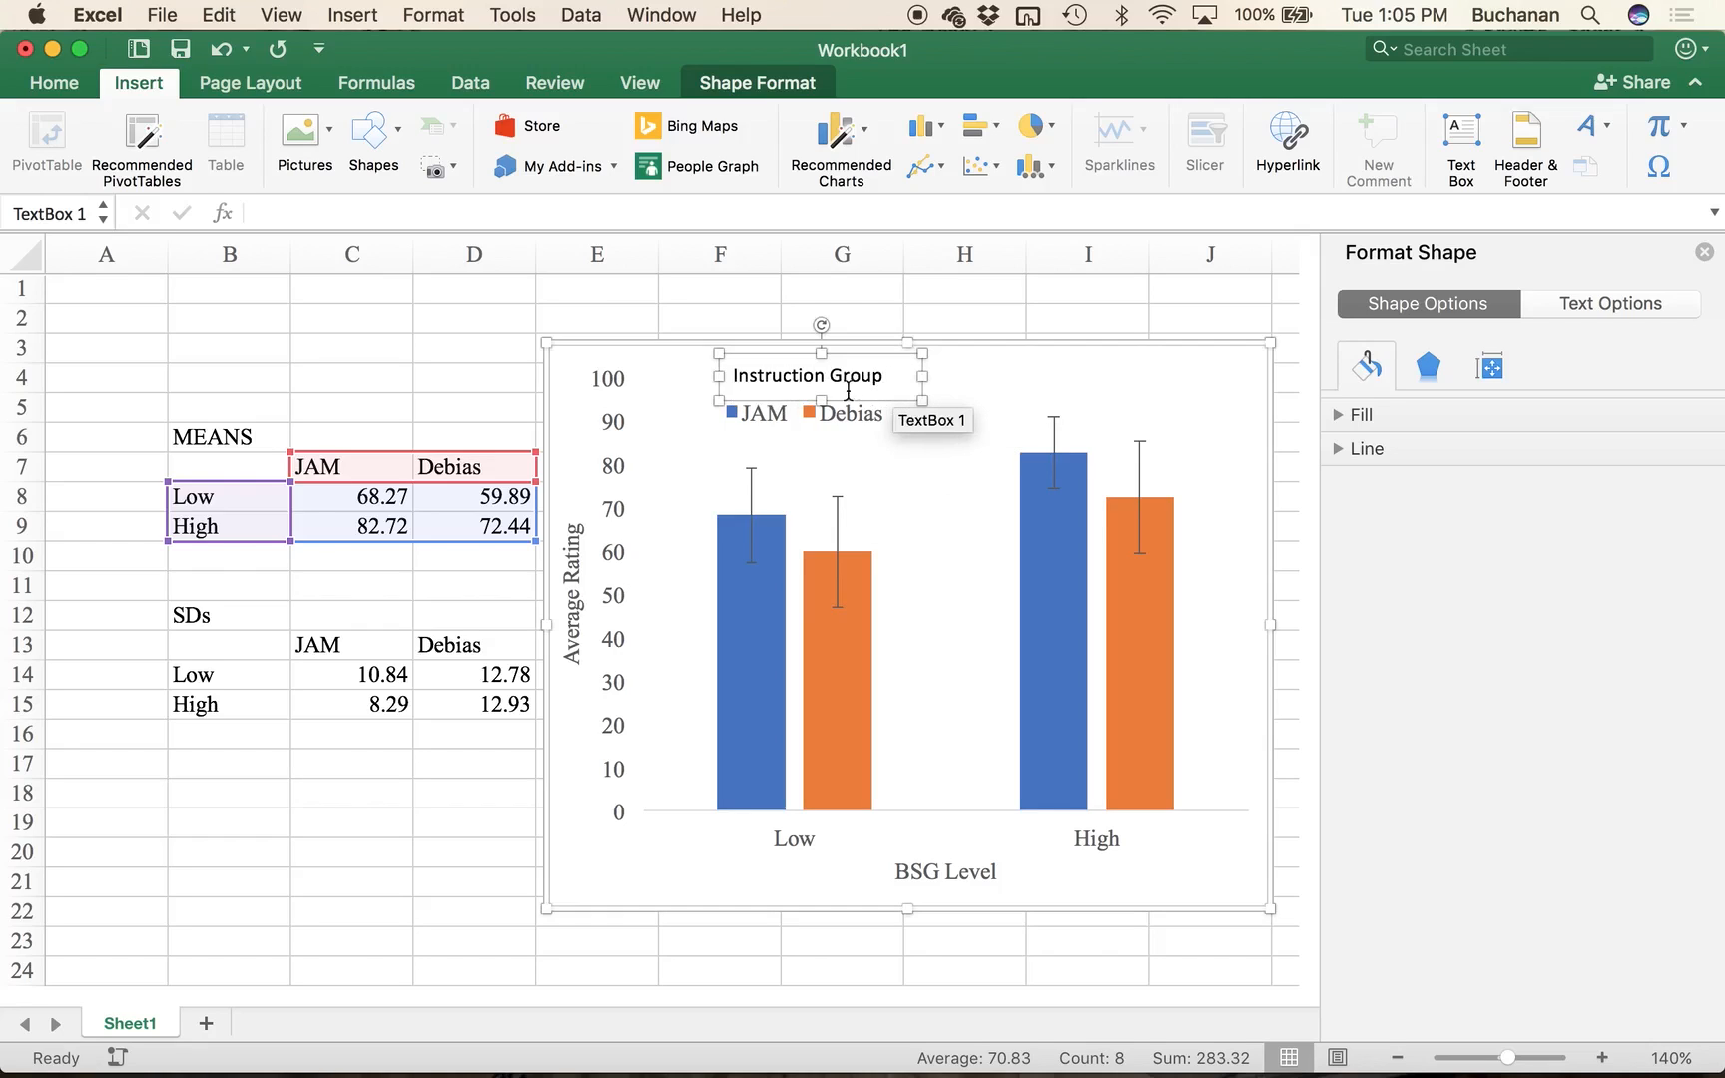
# Step: Set the "Instruction Group" text box to Times New Roman, size 12, and position it just above the legend entries
pyautogui.click(54, 83)
pyautogui.click(239, 121)
pyautogui.write('Times ')
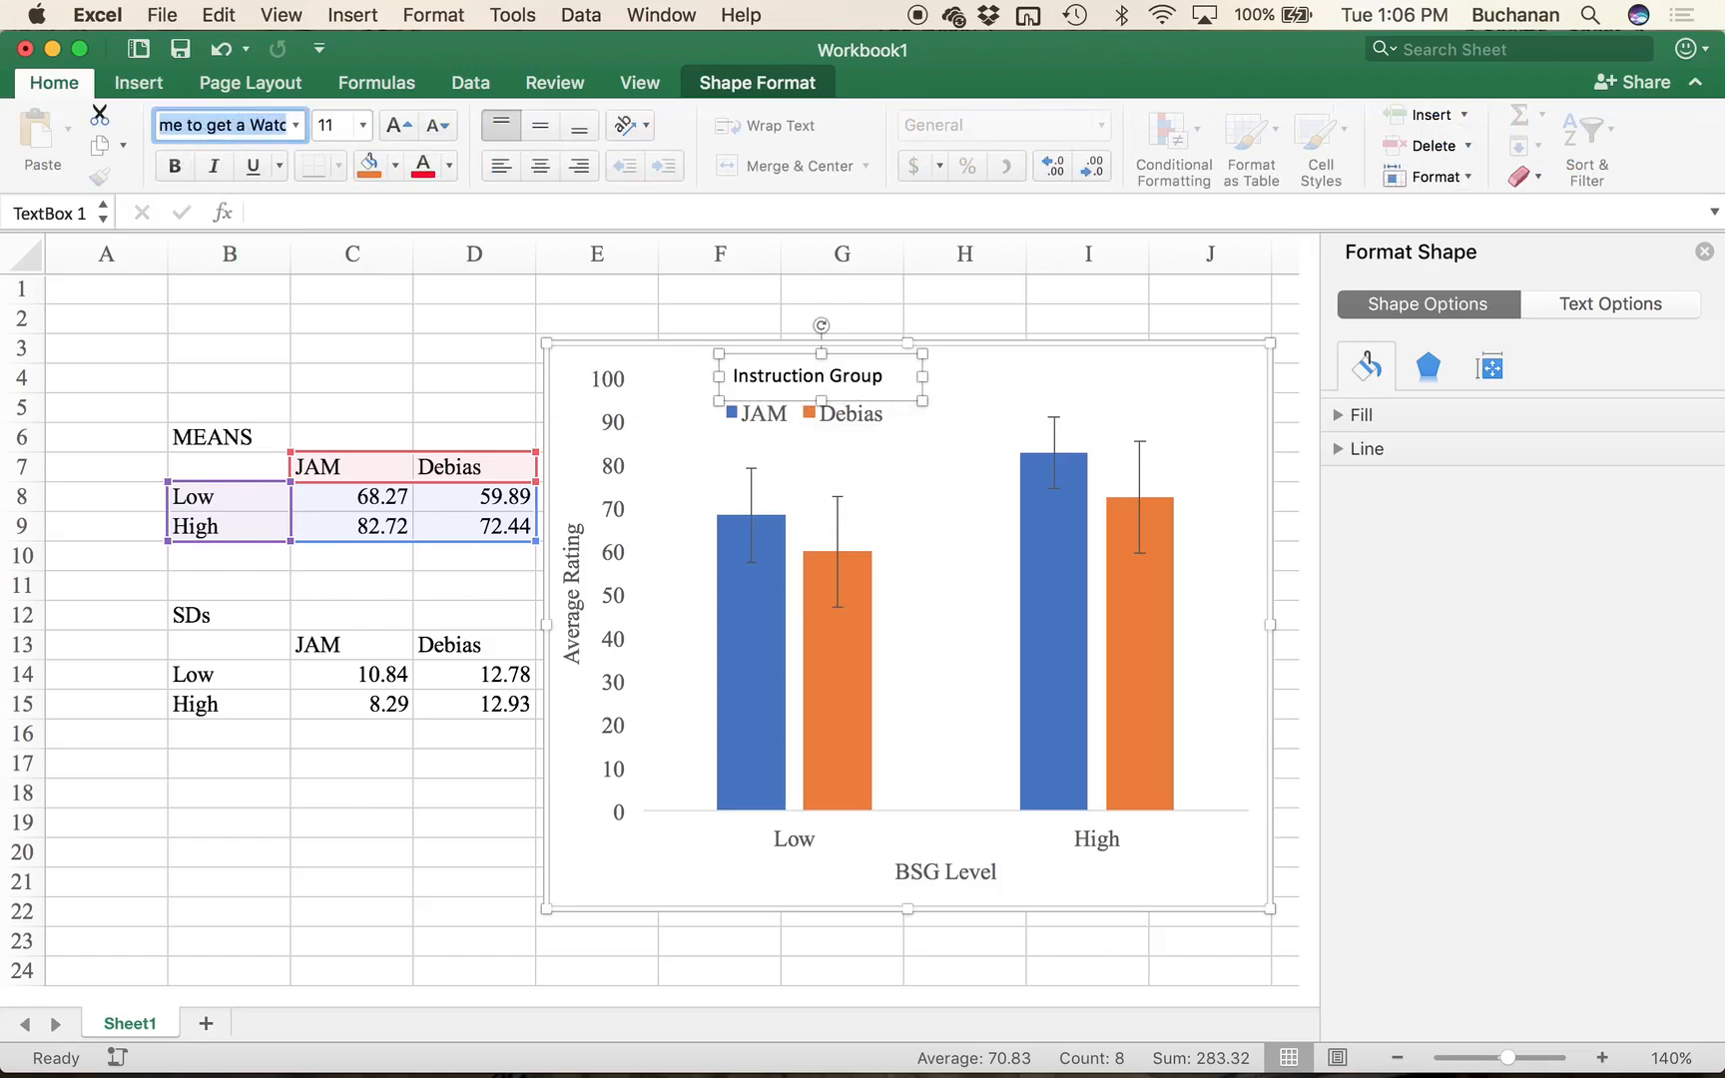
pyautogui.write('New R...')
pyautogui.press('Return')
pyautogui.click(337, 126)
pyautogui.write('12')
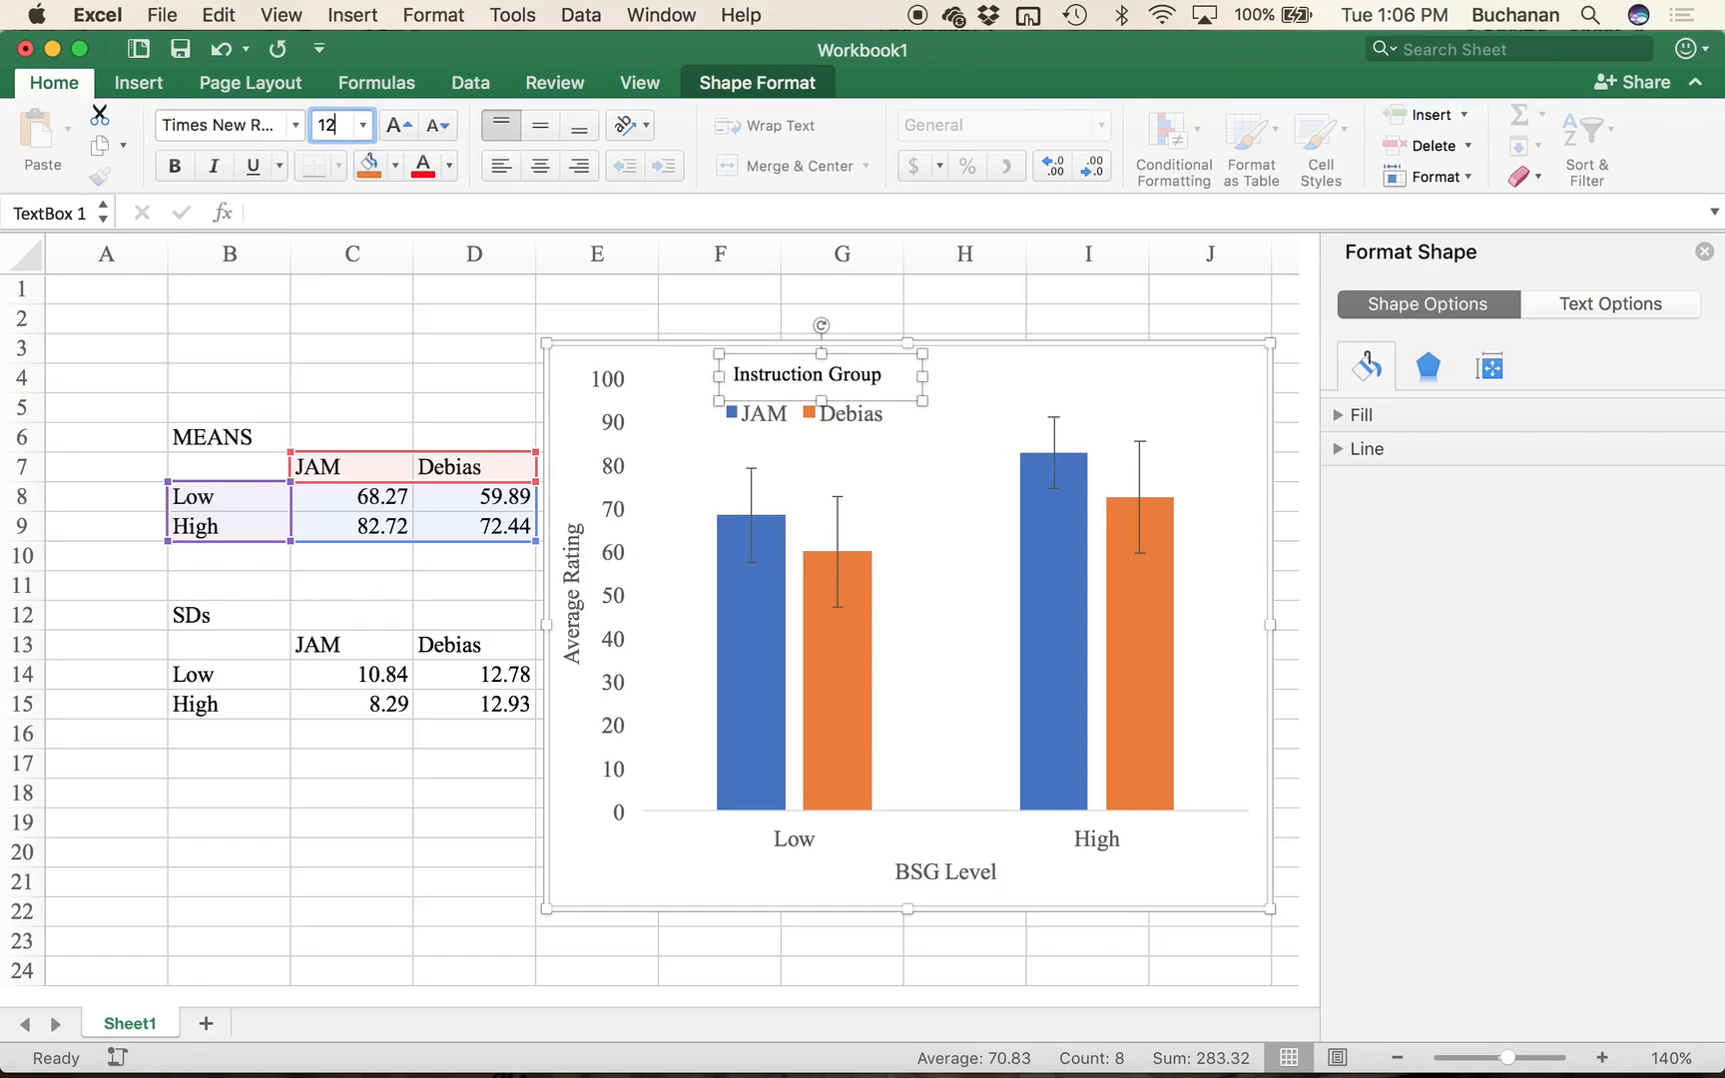
pyautogui.press('Return')
pyautogui.moveTo(755, 397); pyautogui.dragTo(751, 405)
pyautogui.click(676, 461)
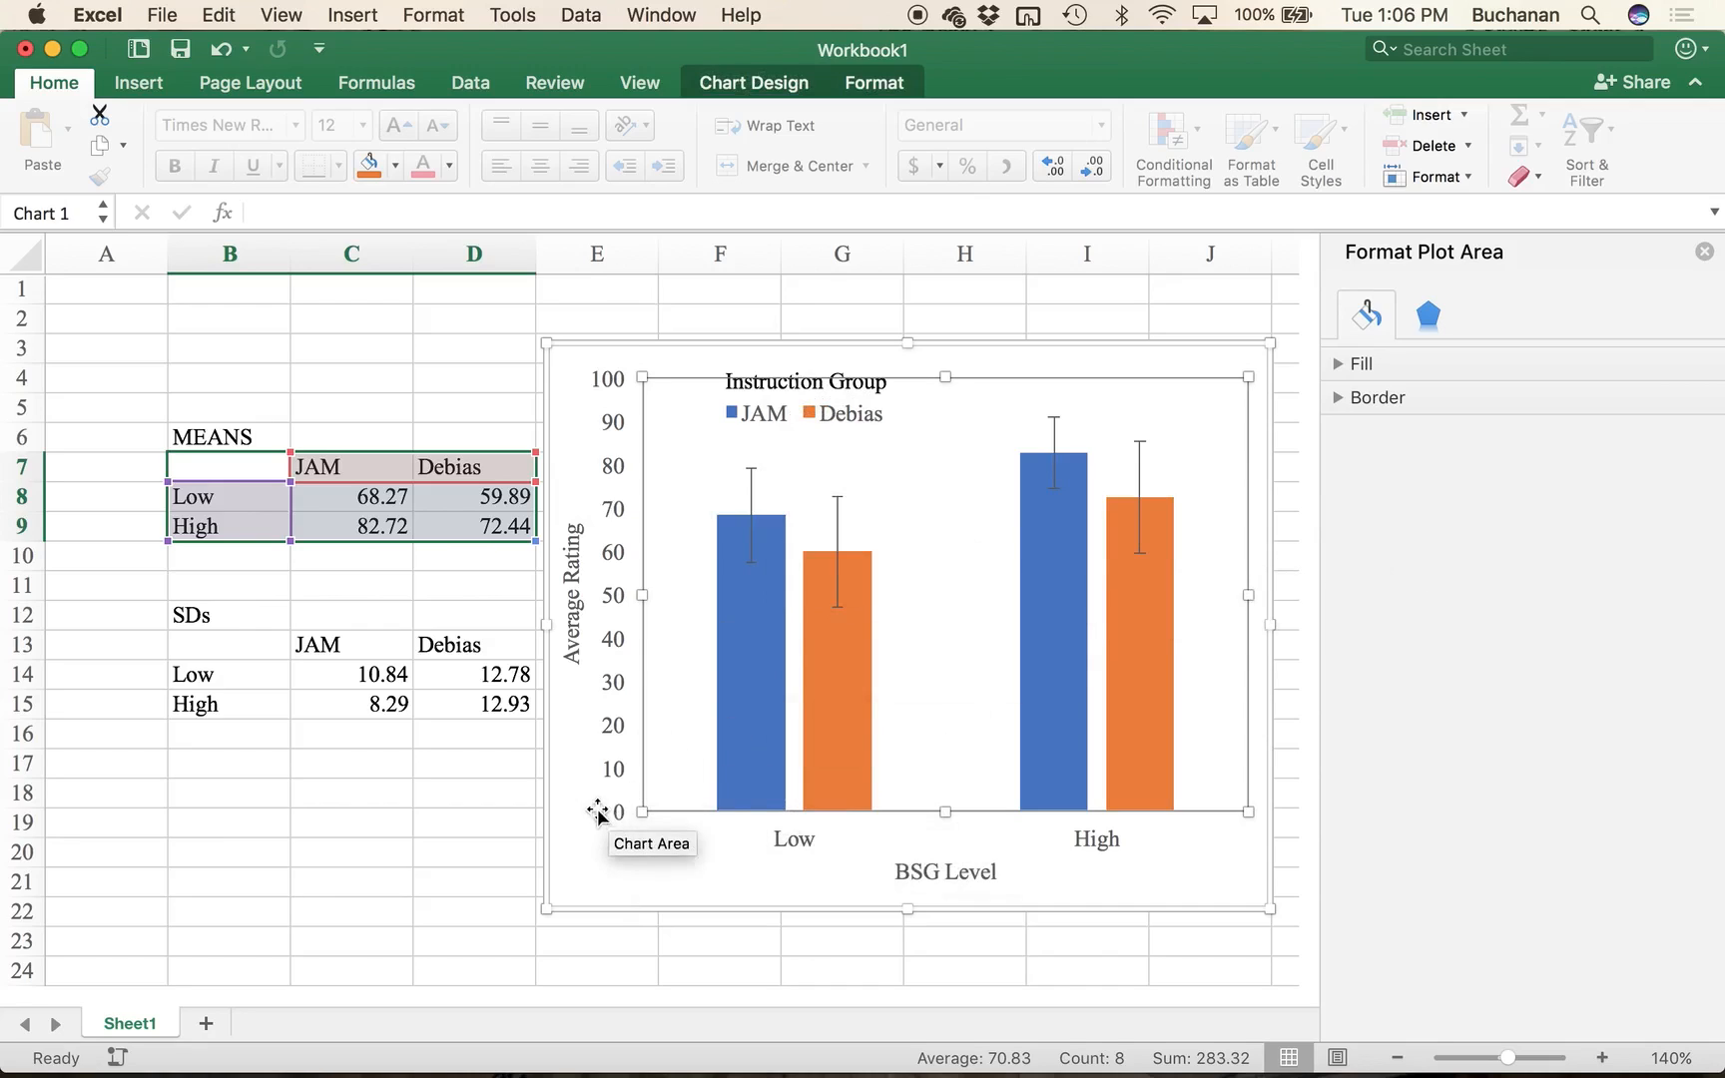
# Step: Give the vertical axis a solid black line
pyautogui.click(619, 476)
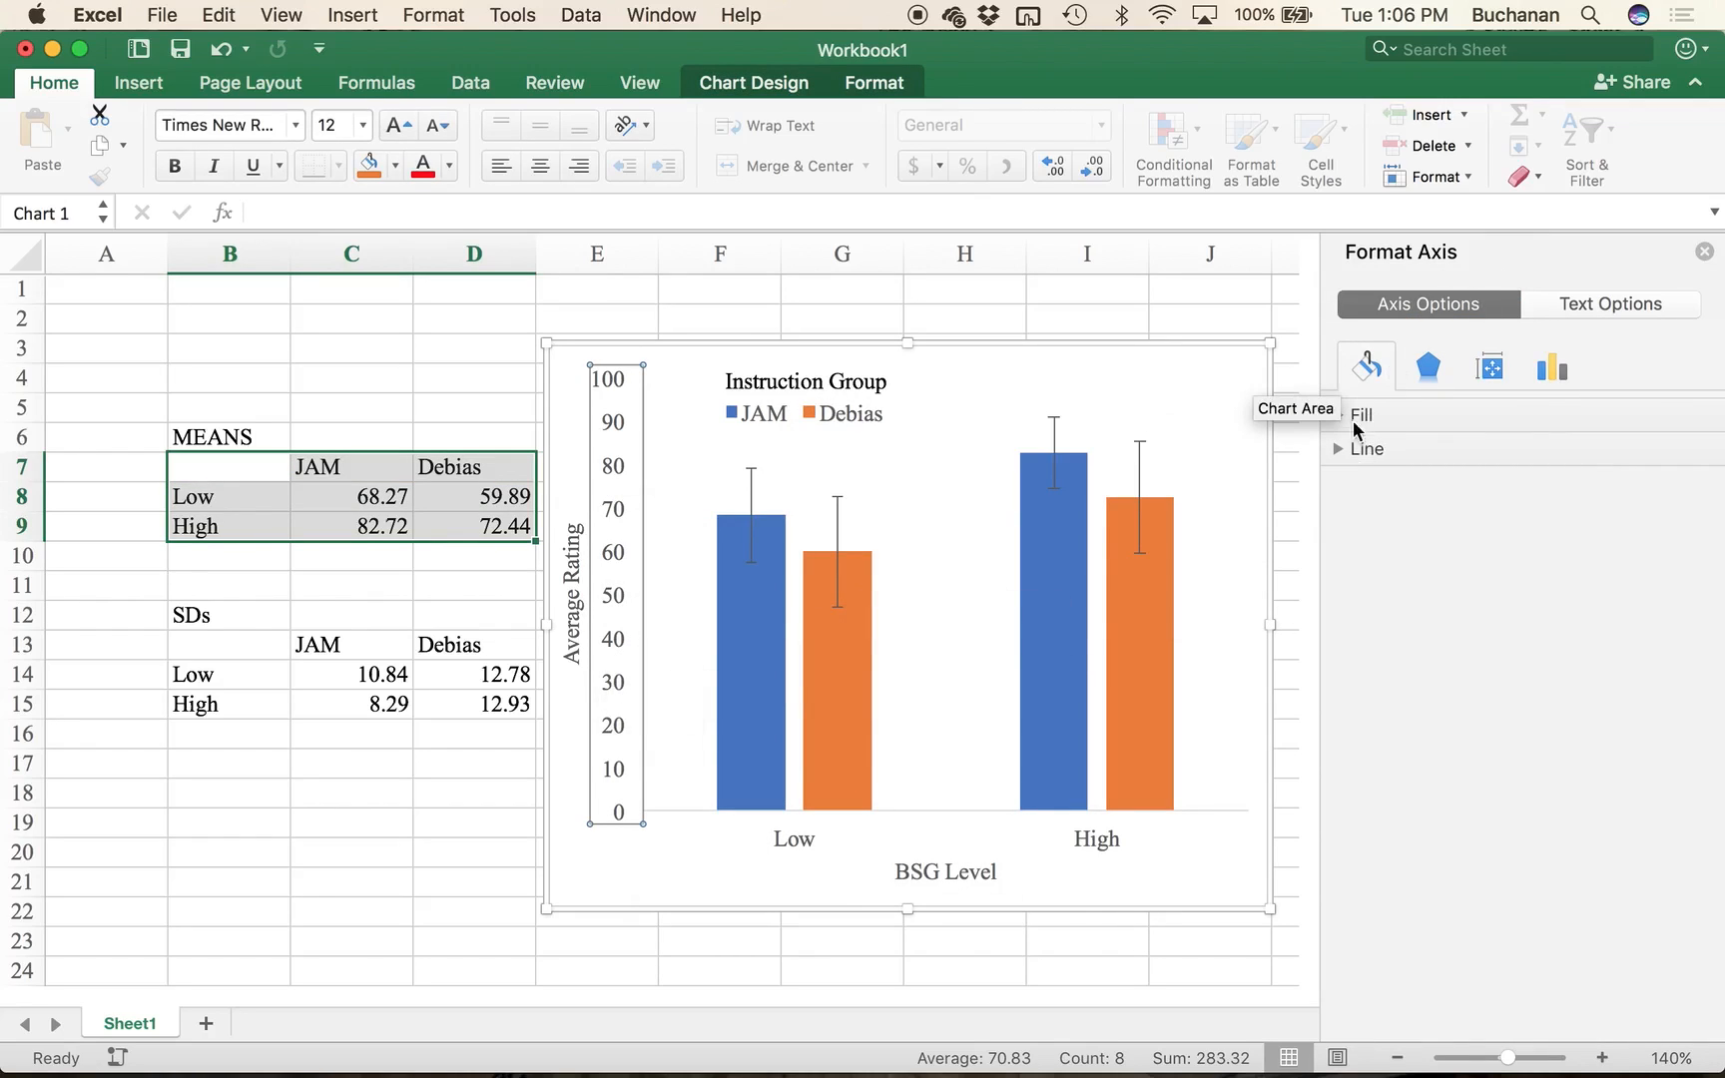
pyautogui.click(1367, 368)
pyautogui.click(1337, 449)
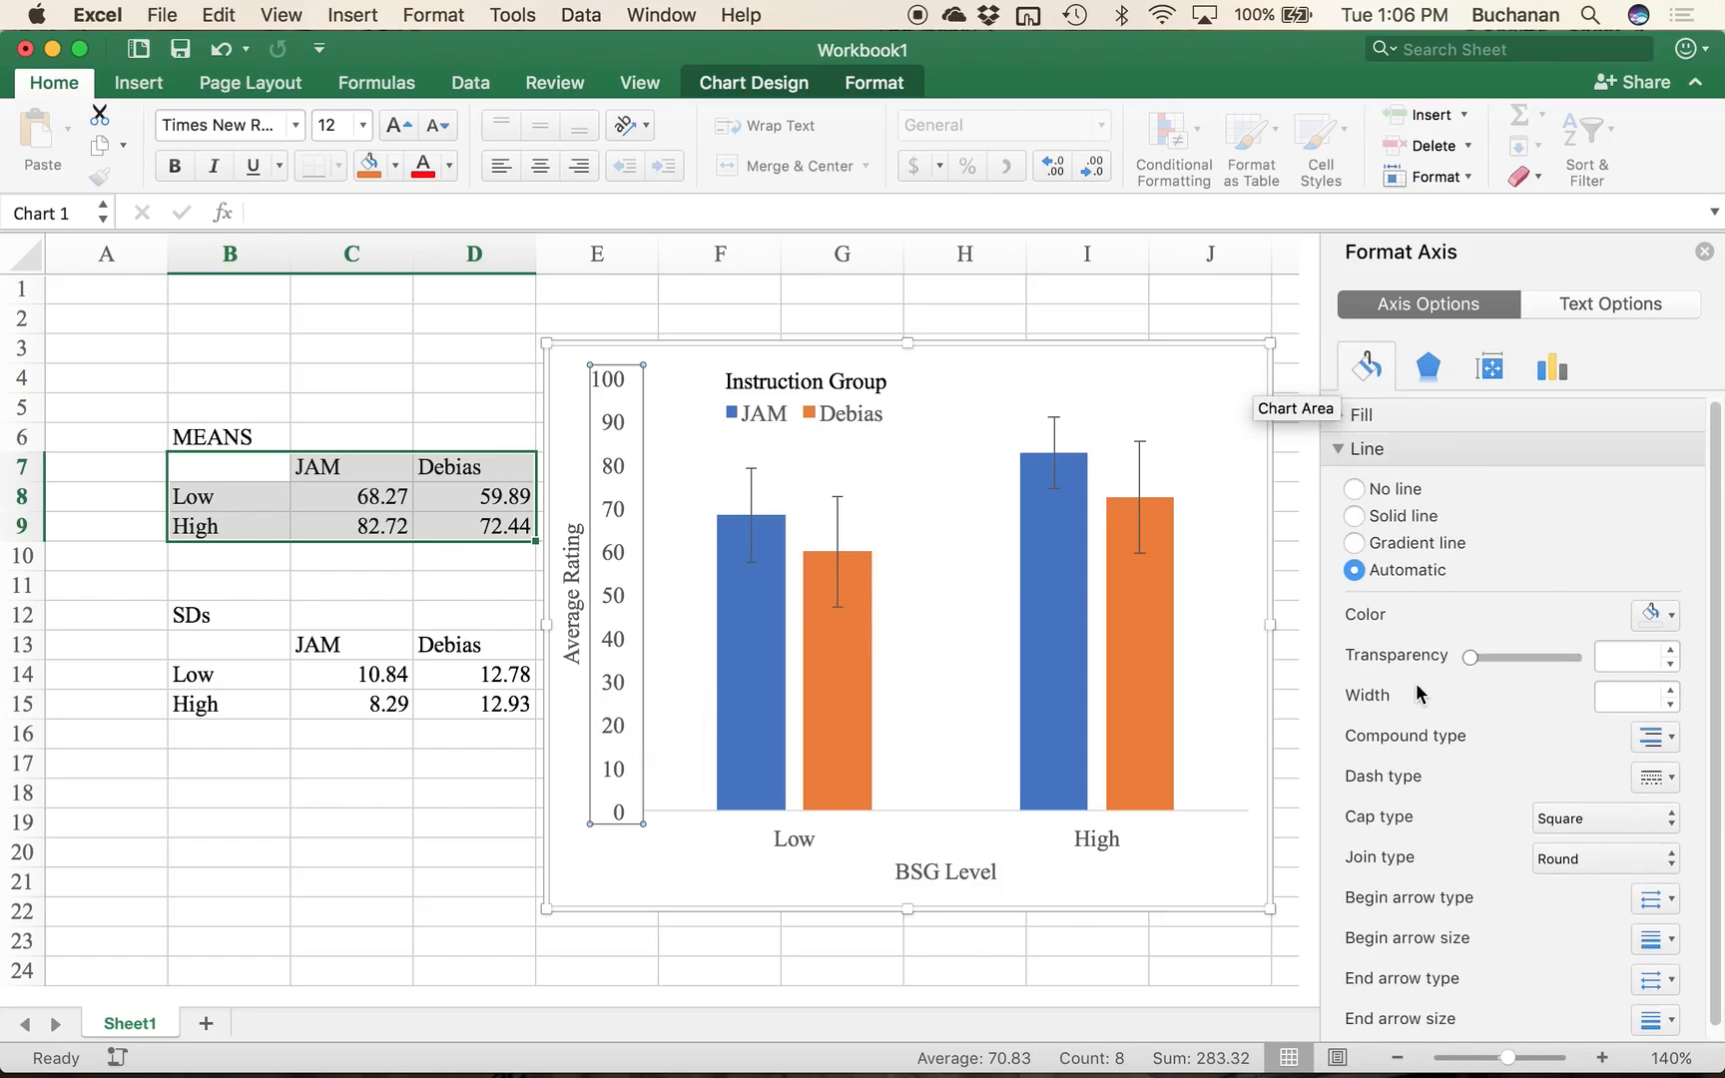
pyautogui.click(1411, 513)
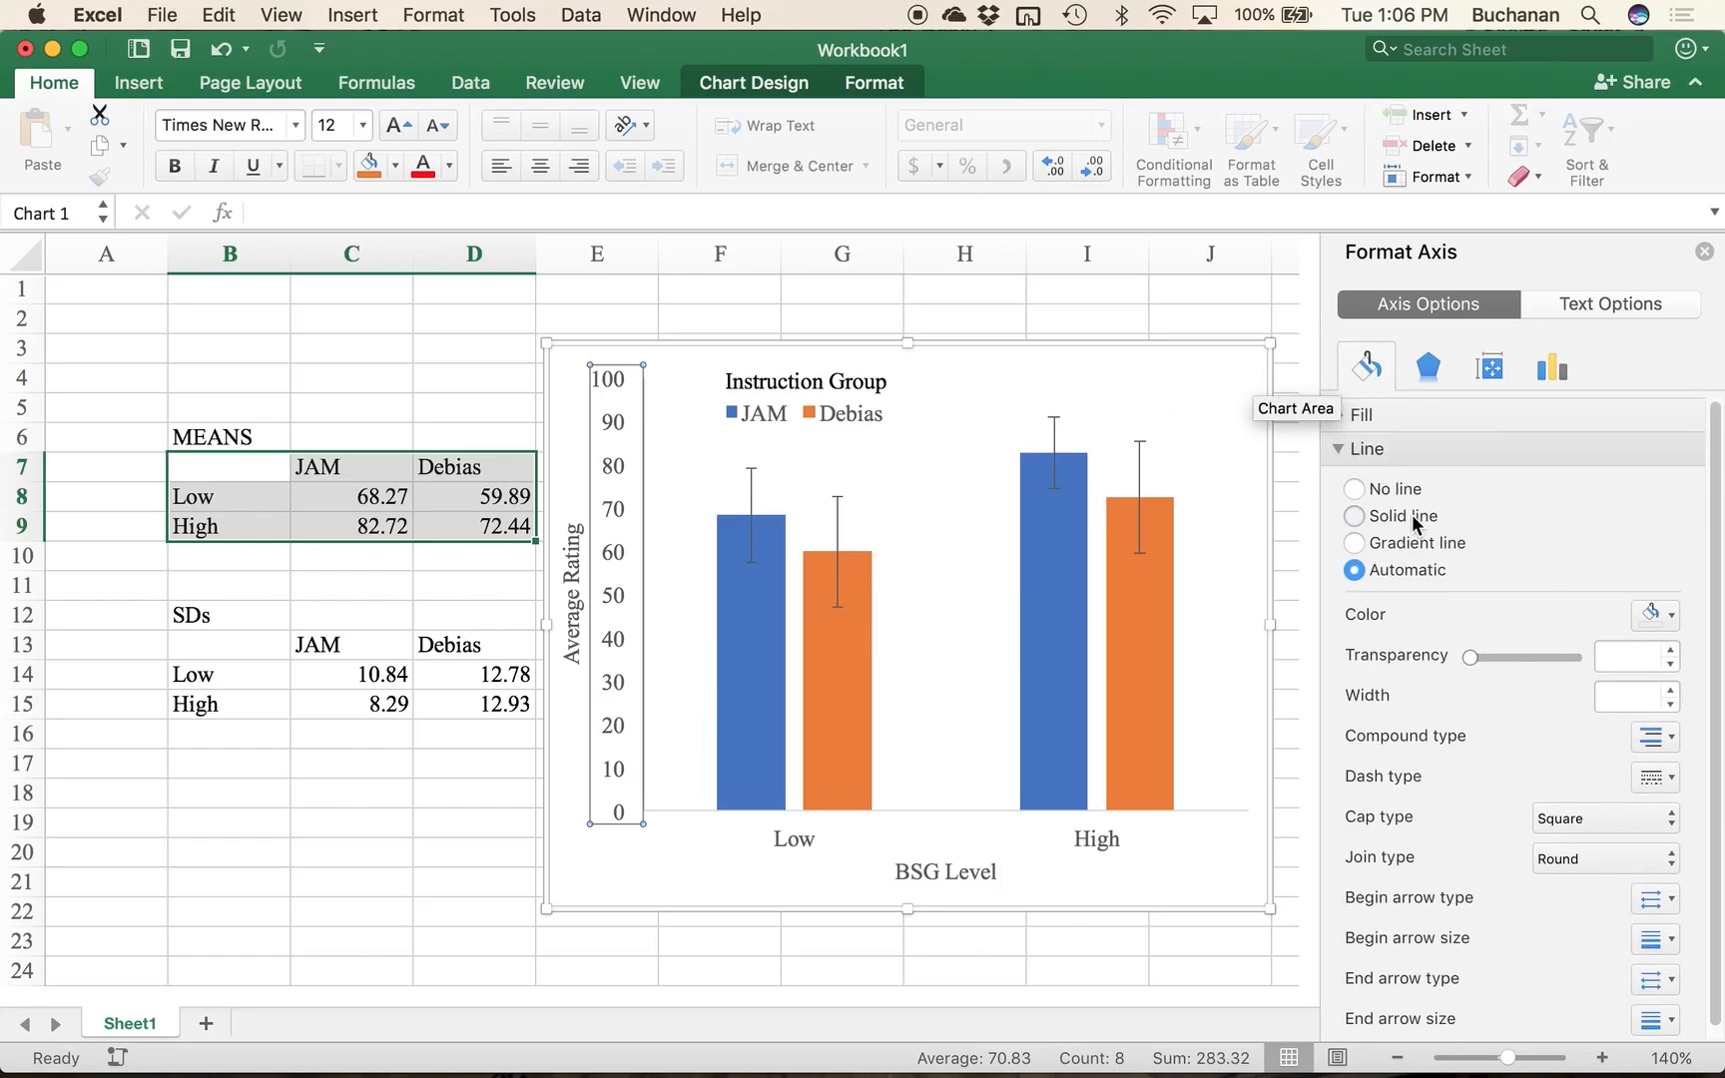
pyautogui.click(1672, 623)
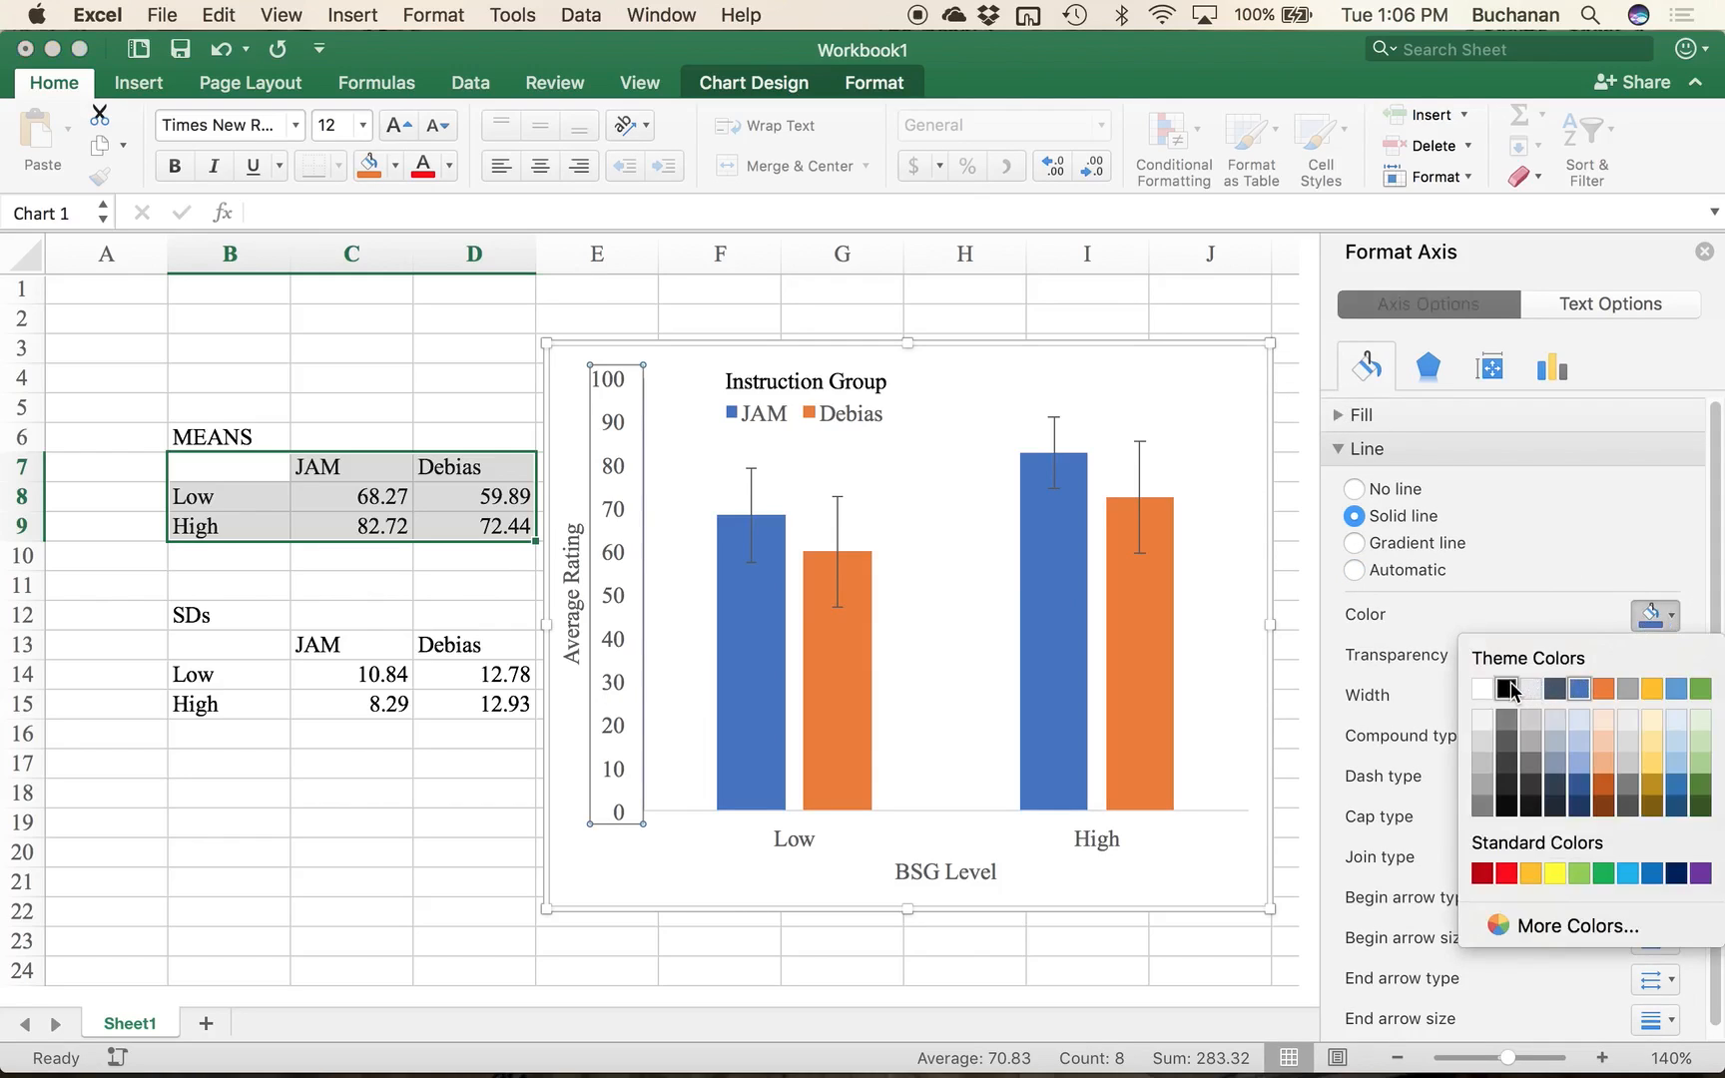
pyautogui.click(1510, 681)
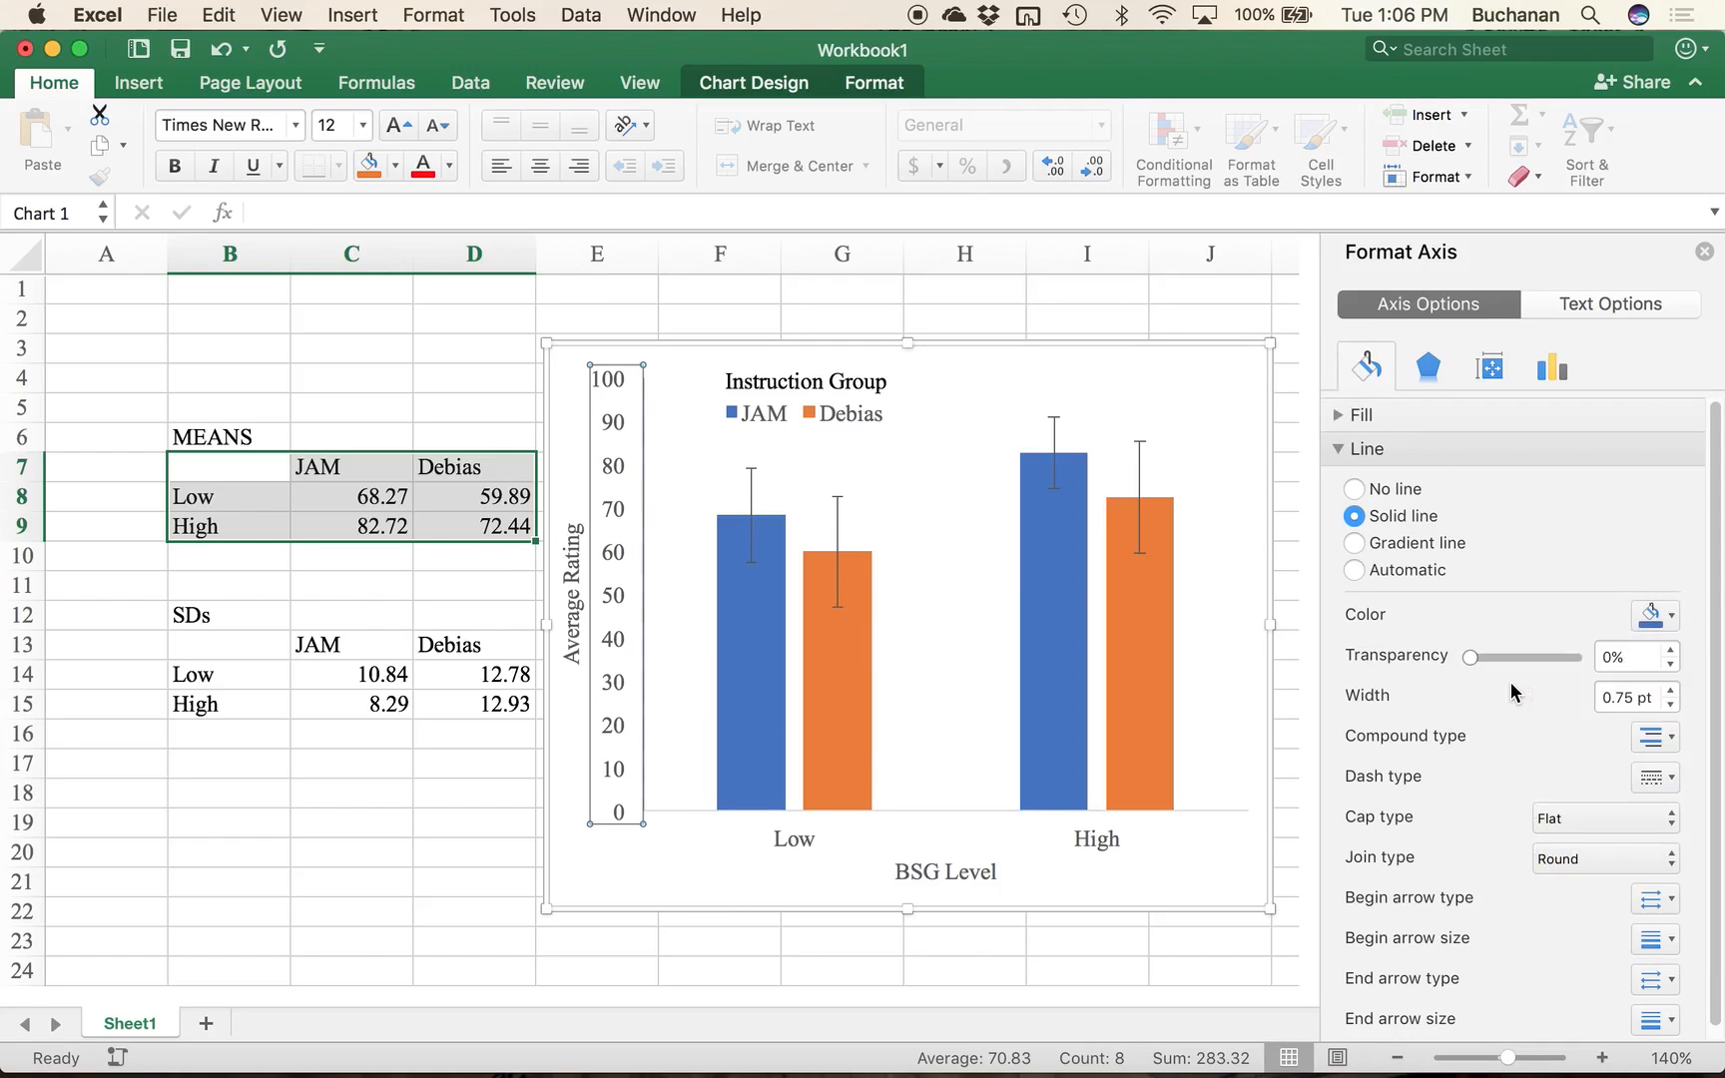
# Step: Give the horizontal axis a matching solid black line
pyautogui.click(984, 808)
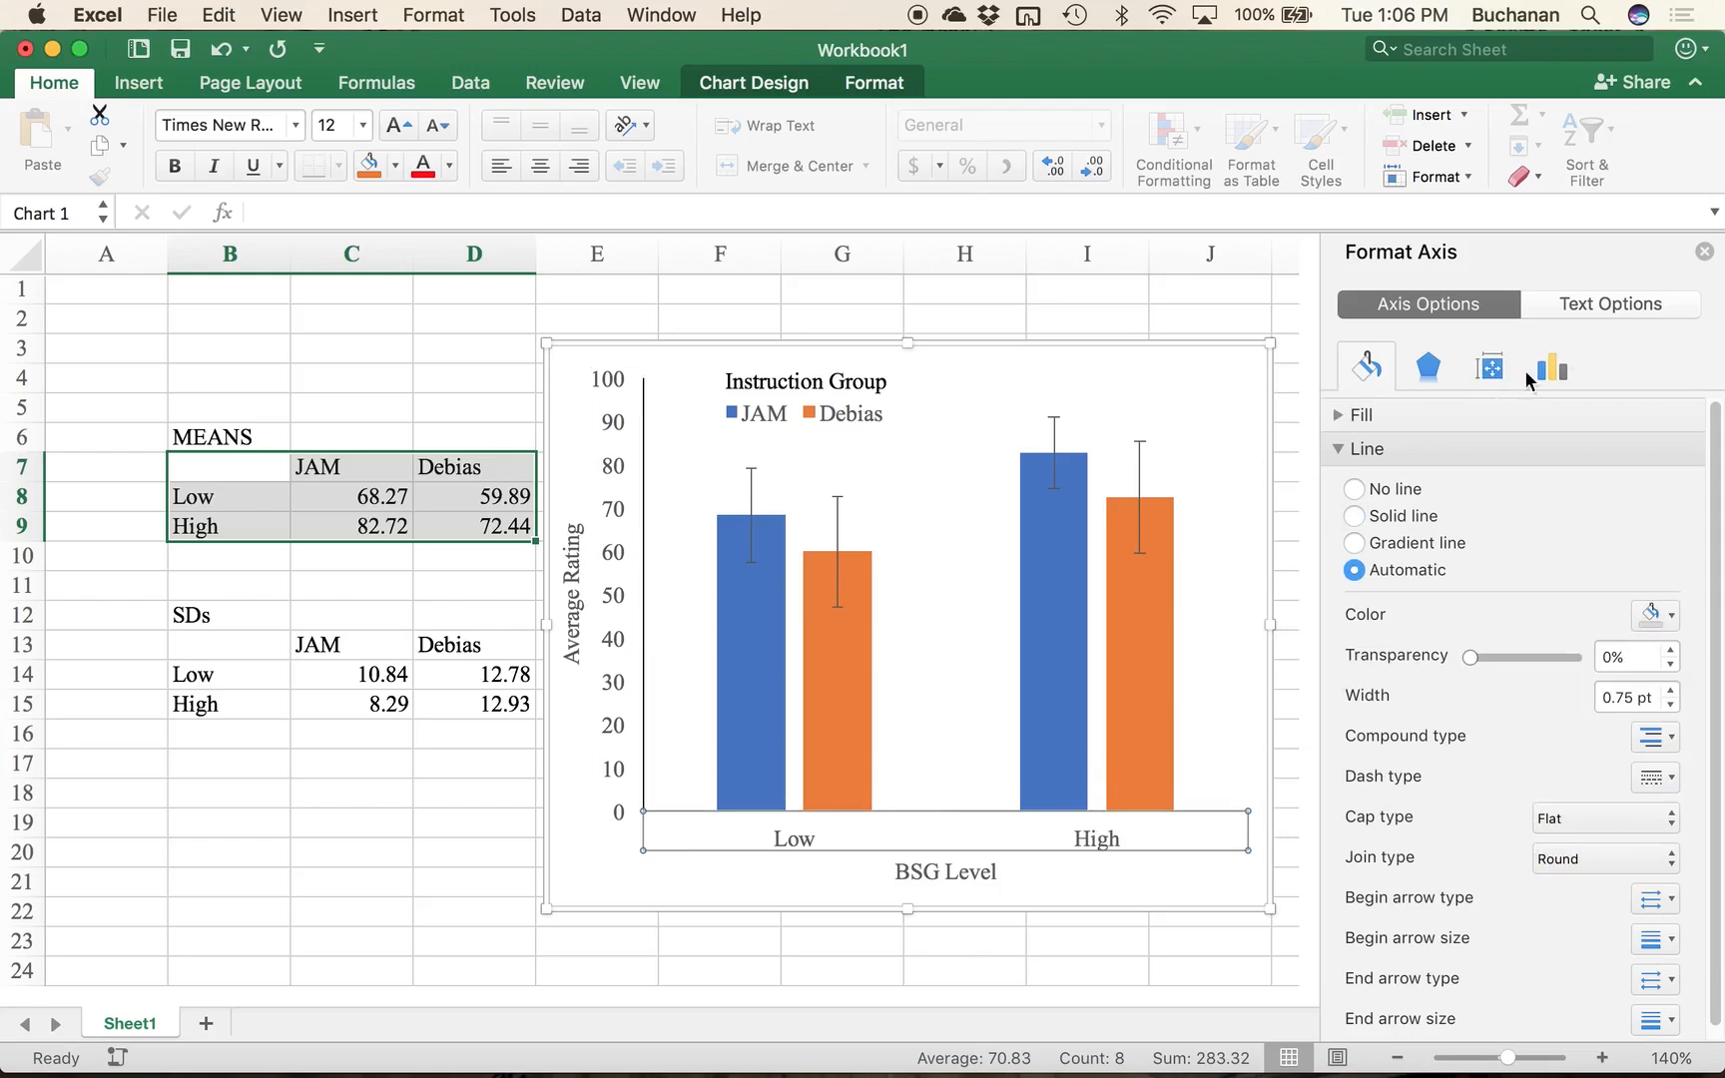
pyautogui.click(1407, 514)
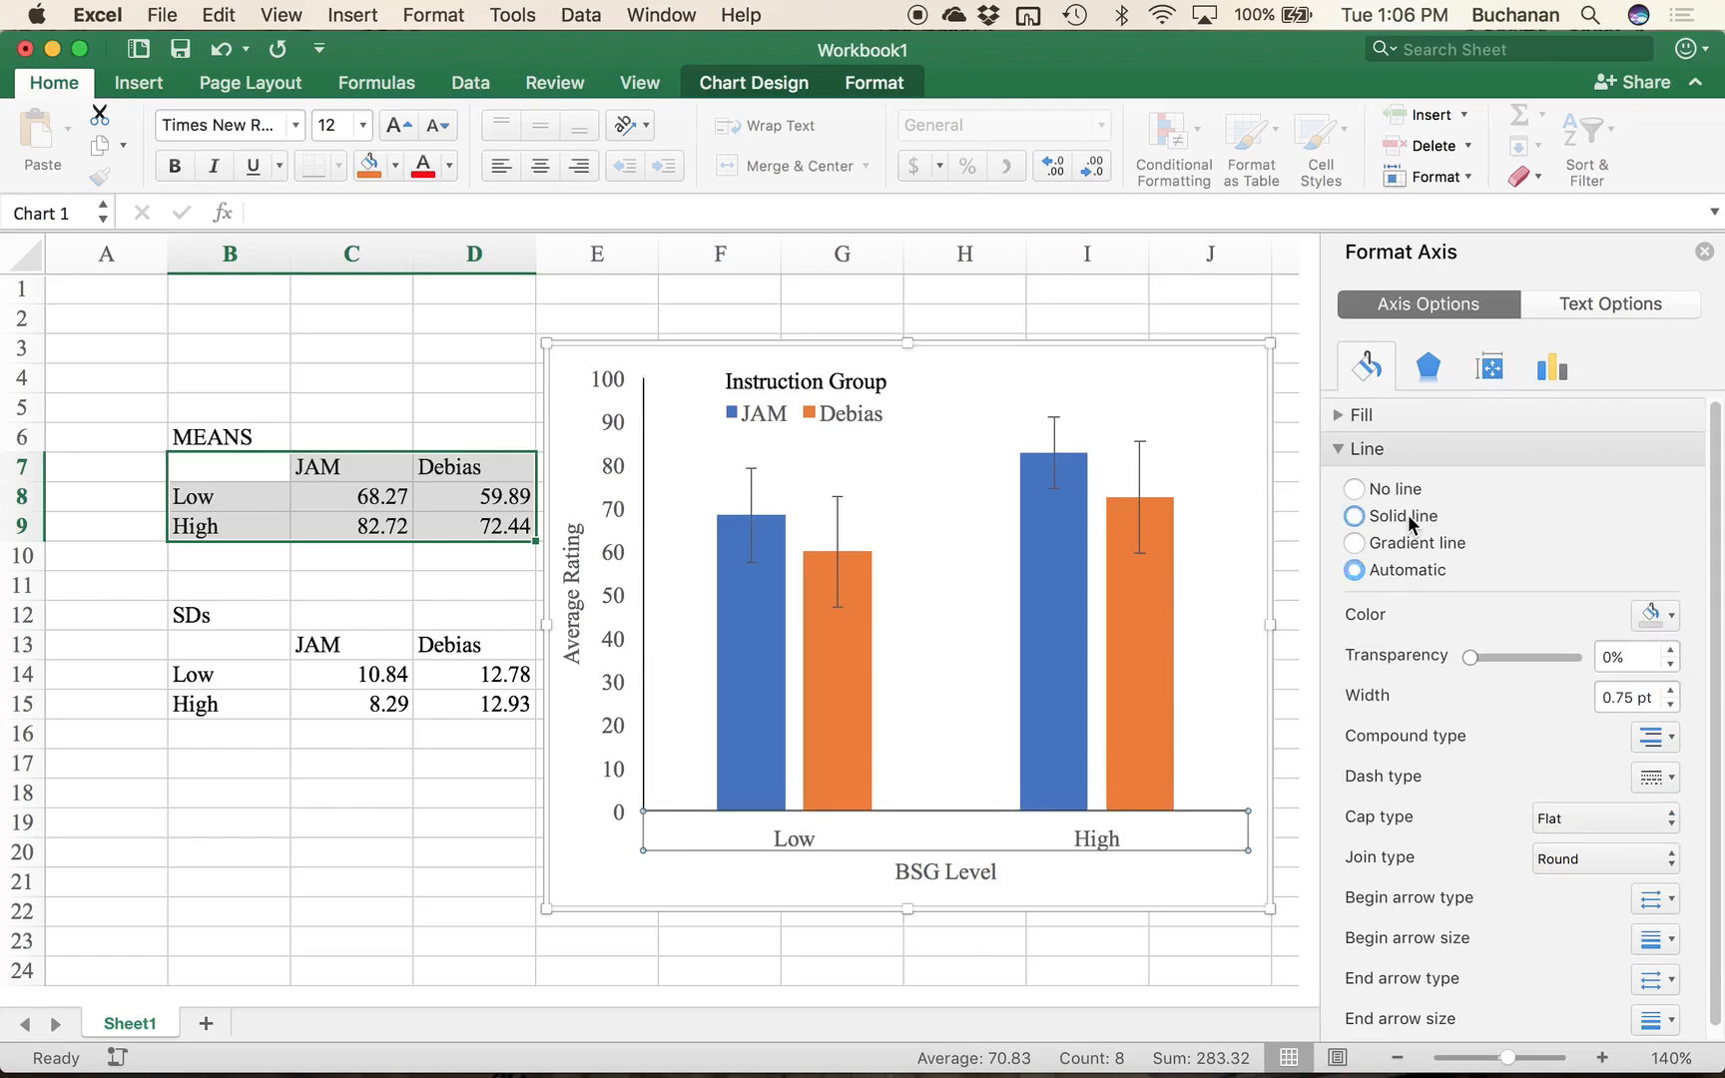
pyautogui.click(1045, 886)
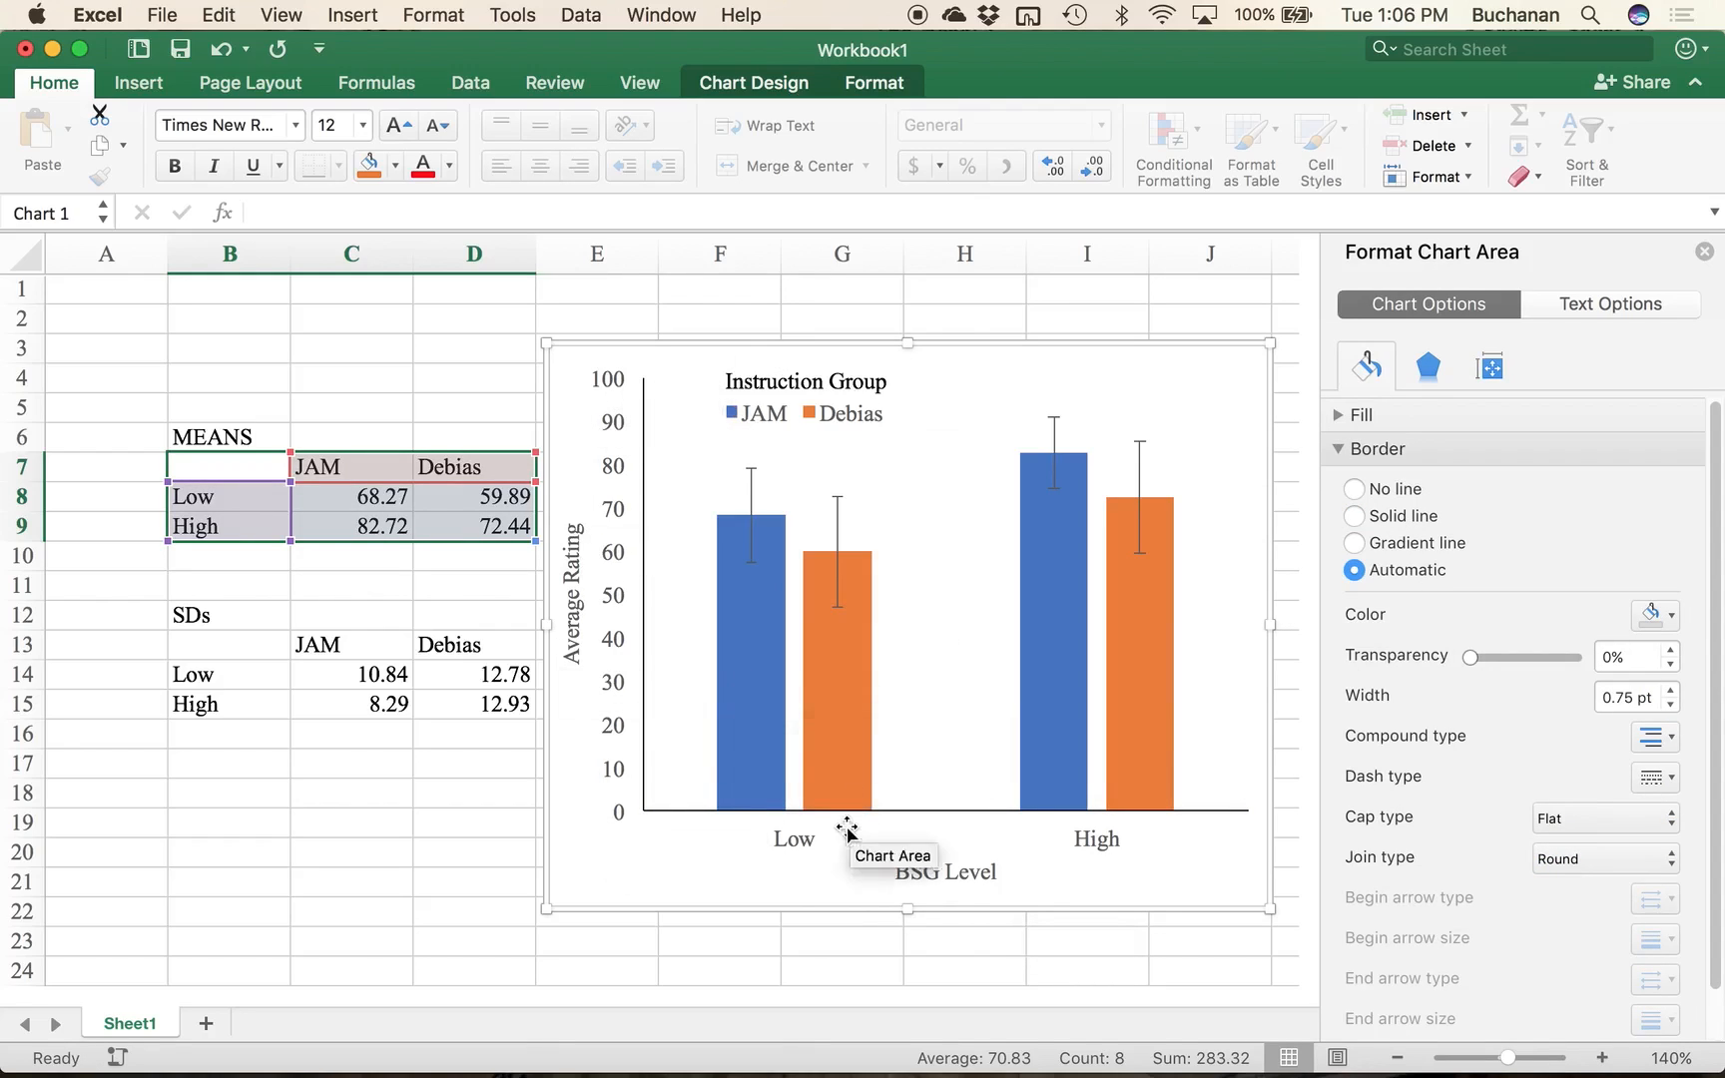
# Step: Recolour the chart's columns with a grey palette, dark grey for JAM and light grey for Debias
pyautogui.click(751, 754)
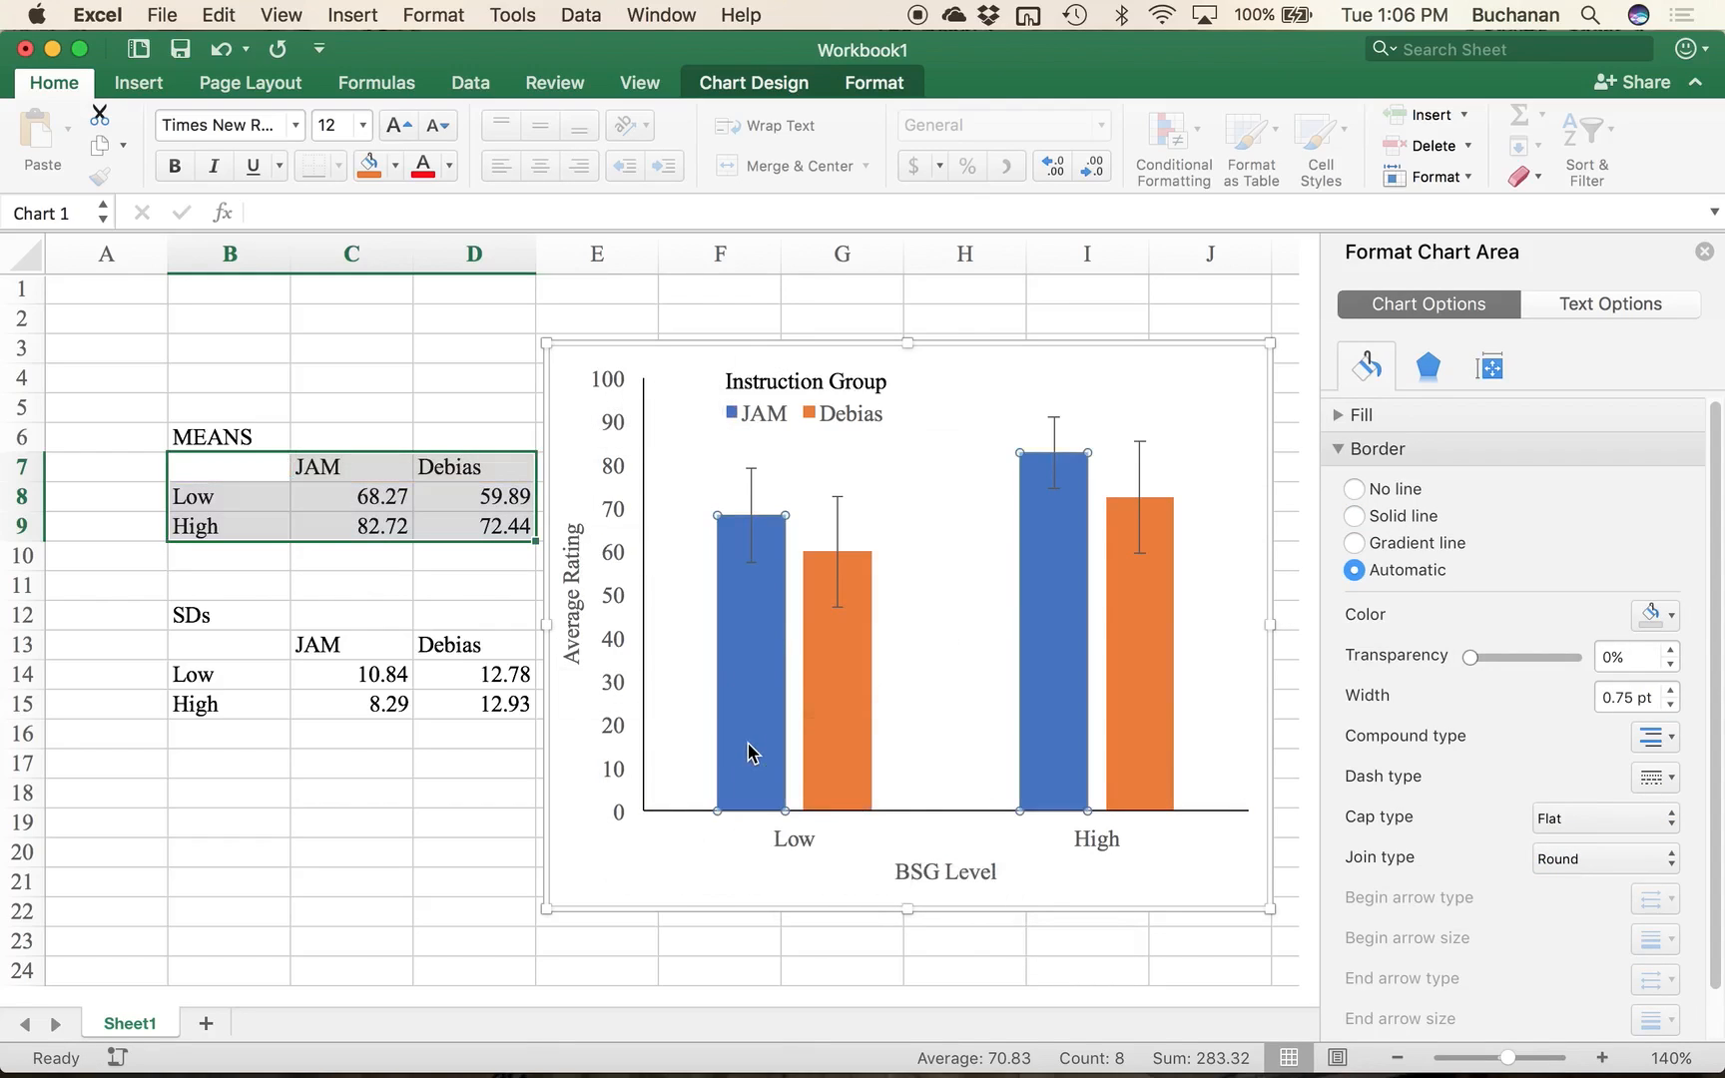
pyautogui.click(749, 78)
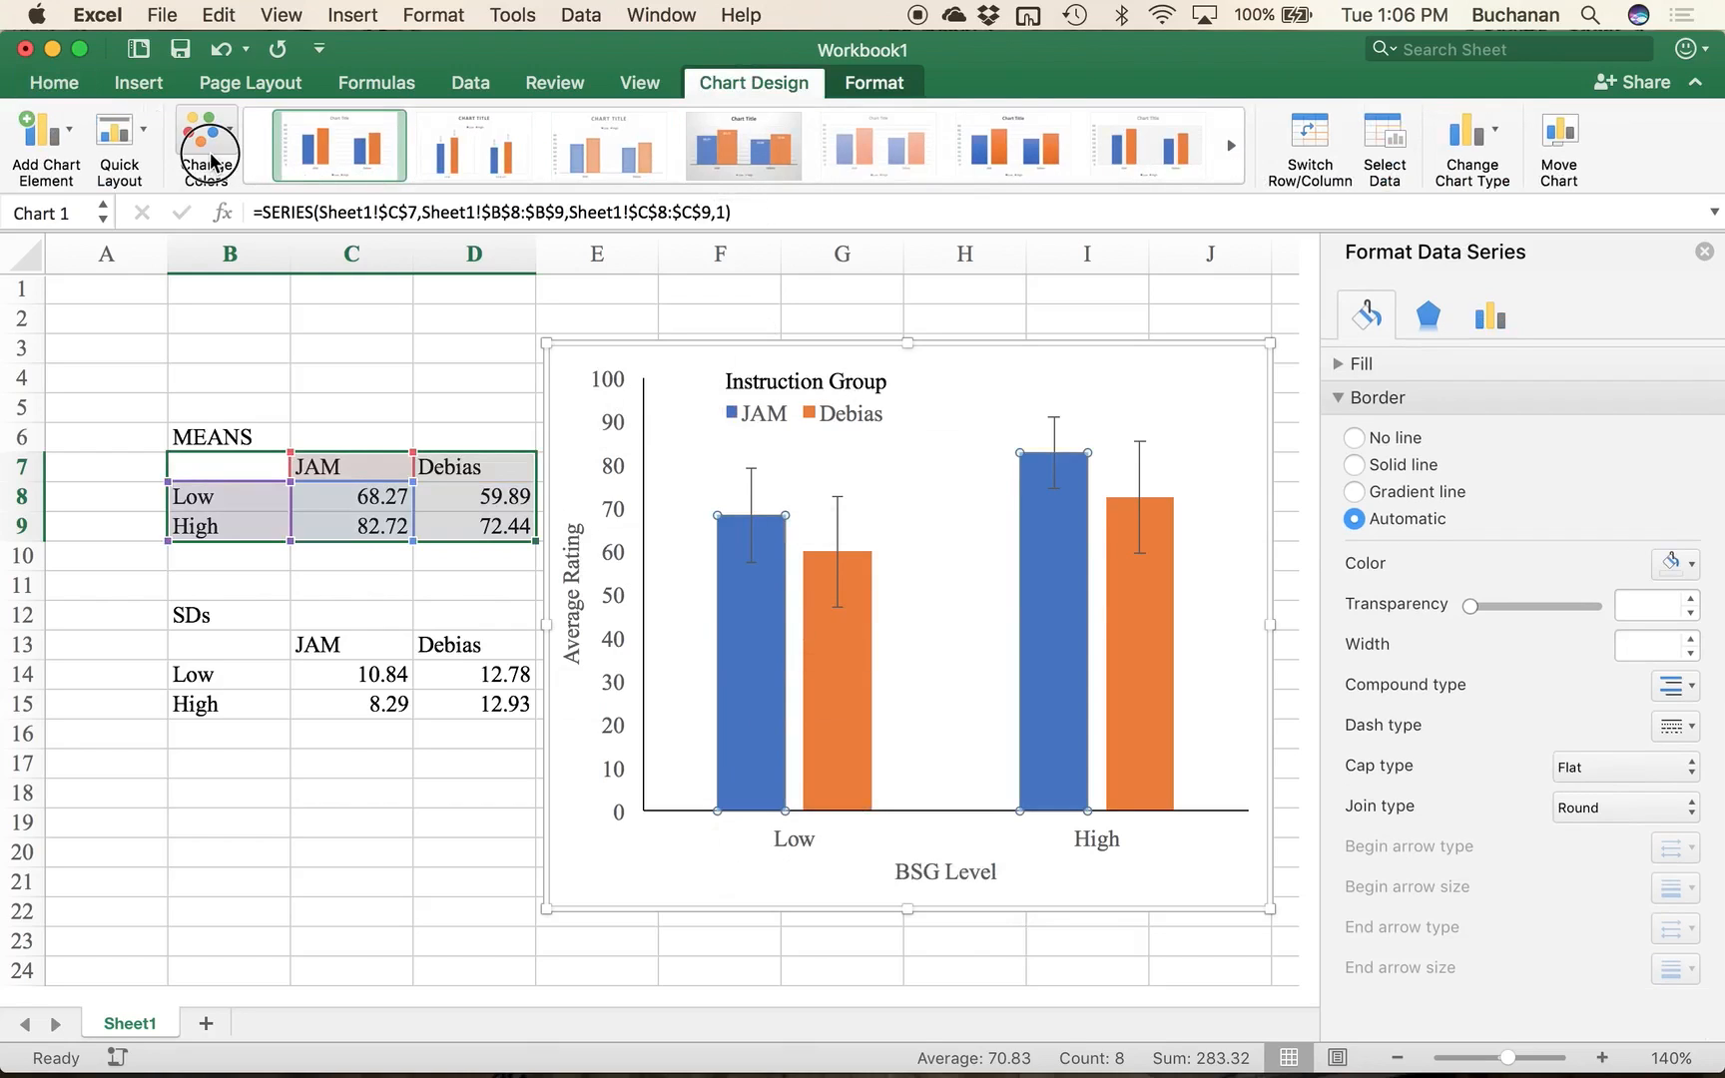
pyautogui.click(210, 130)
pyautogui.click(317, 539)
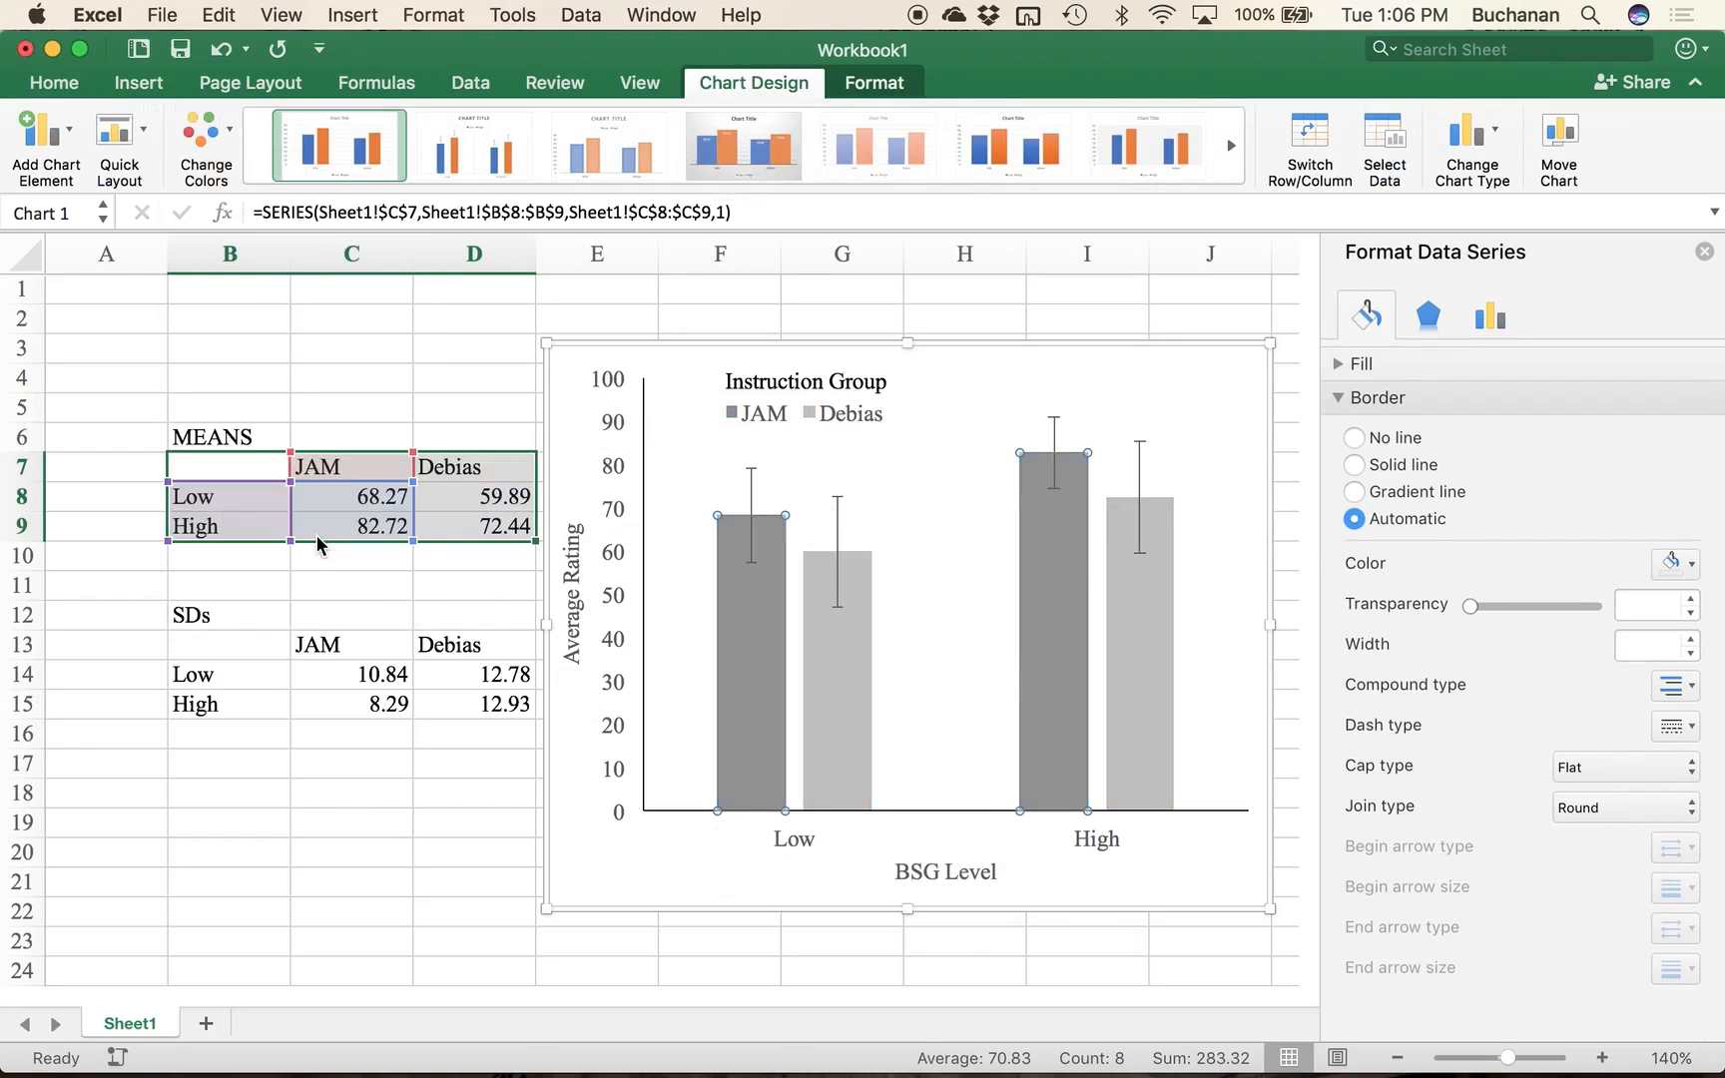
pyautogui.click(654, 875)
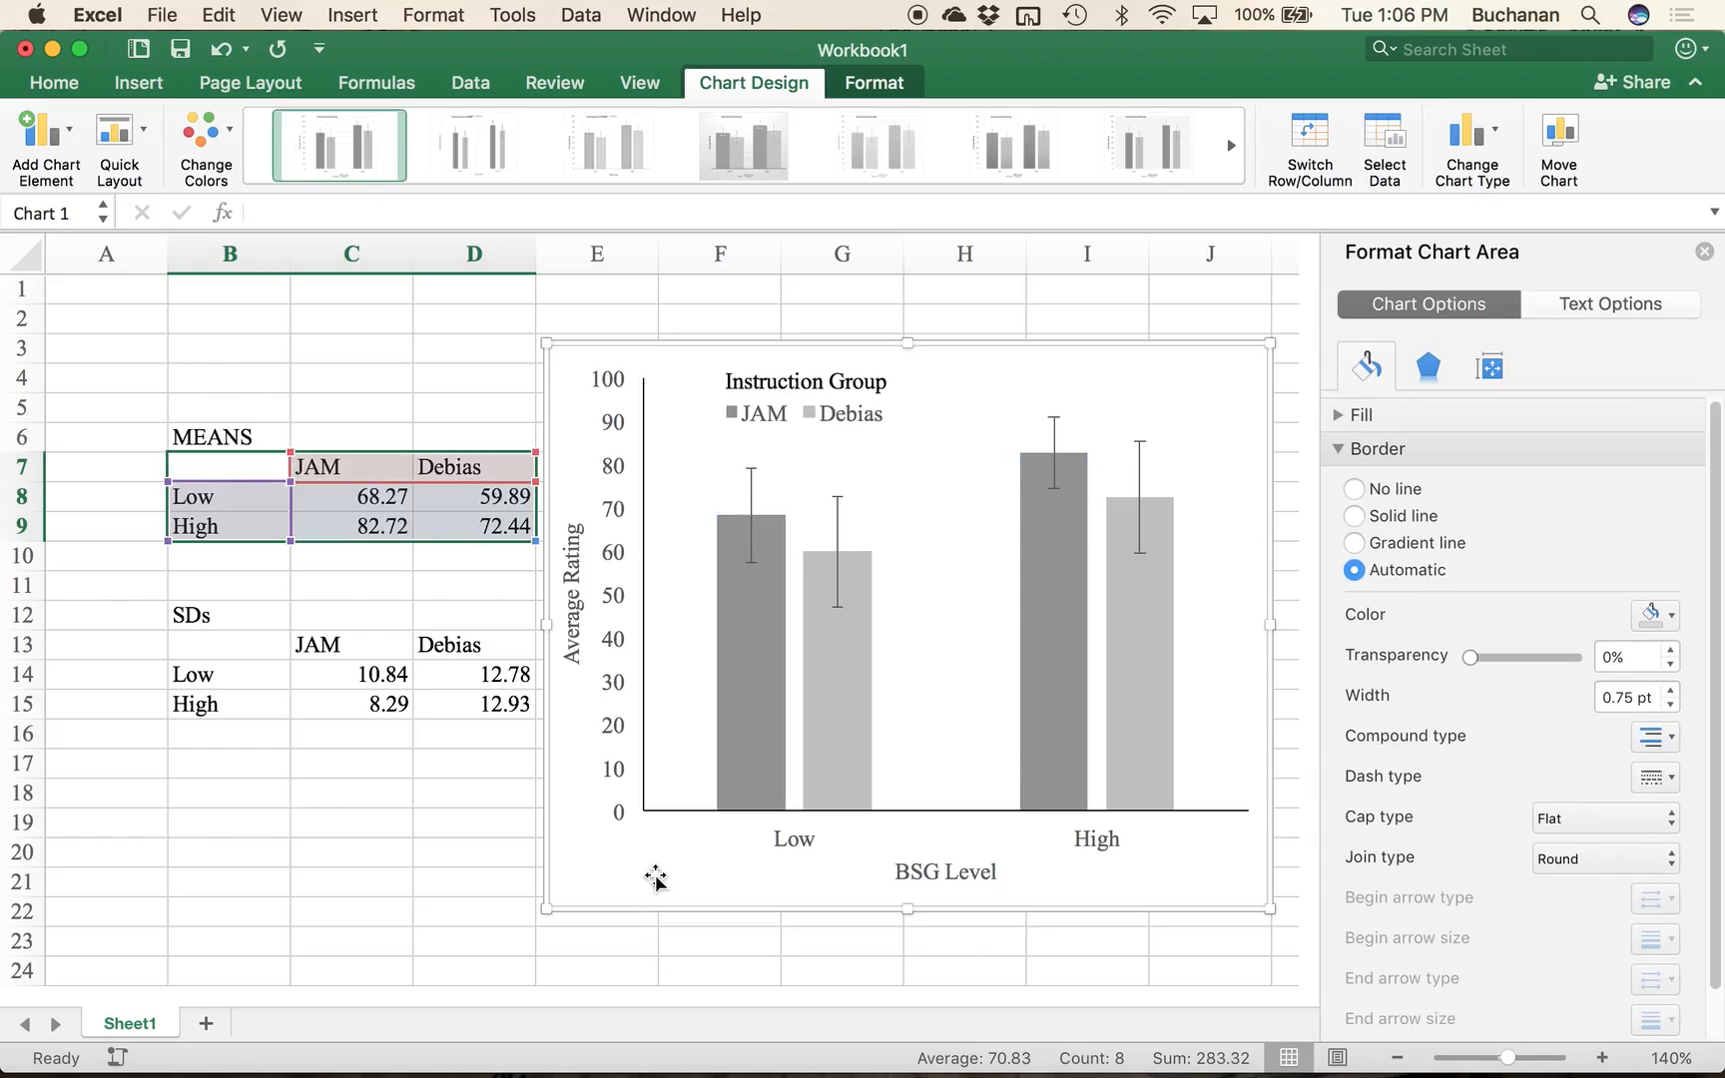
pyautogui.press('super+s')
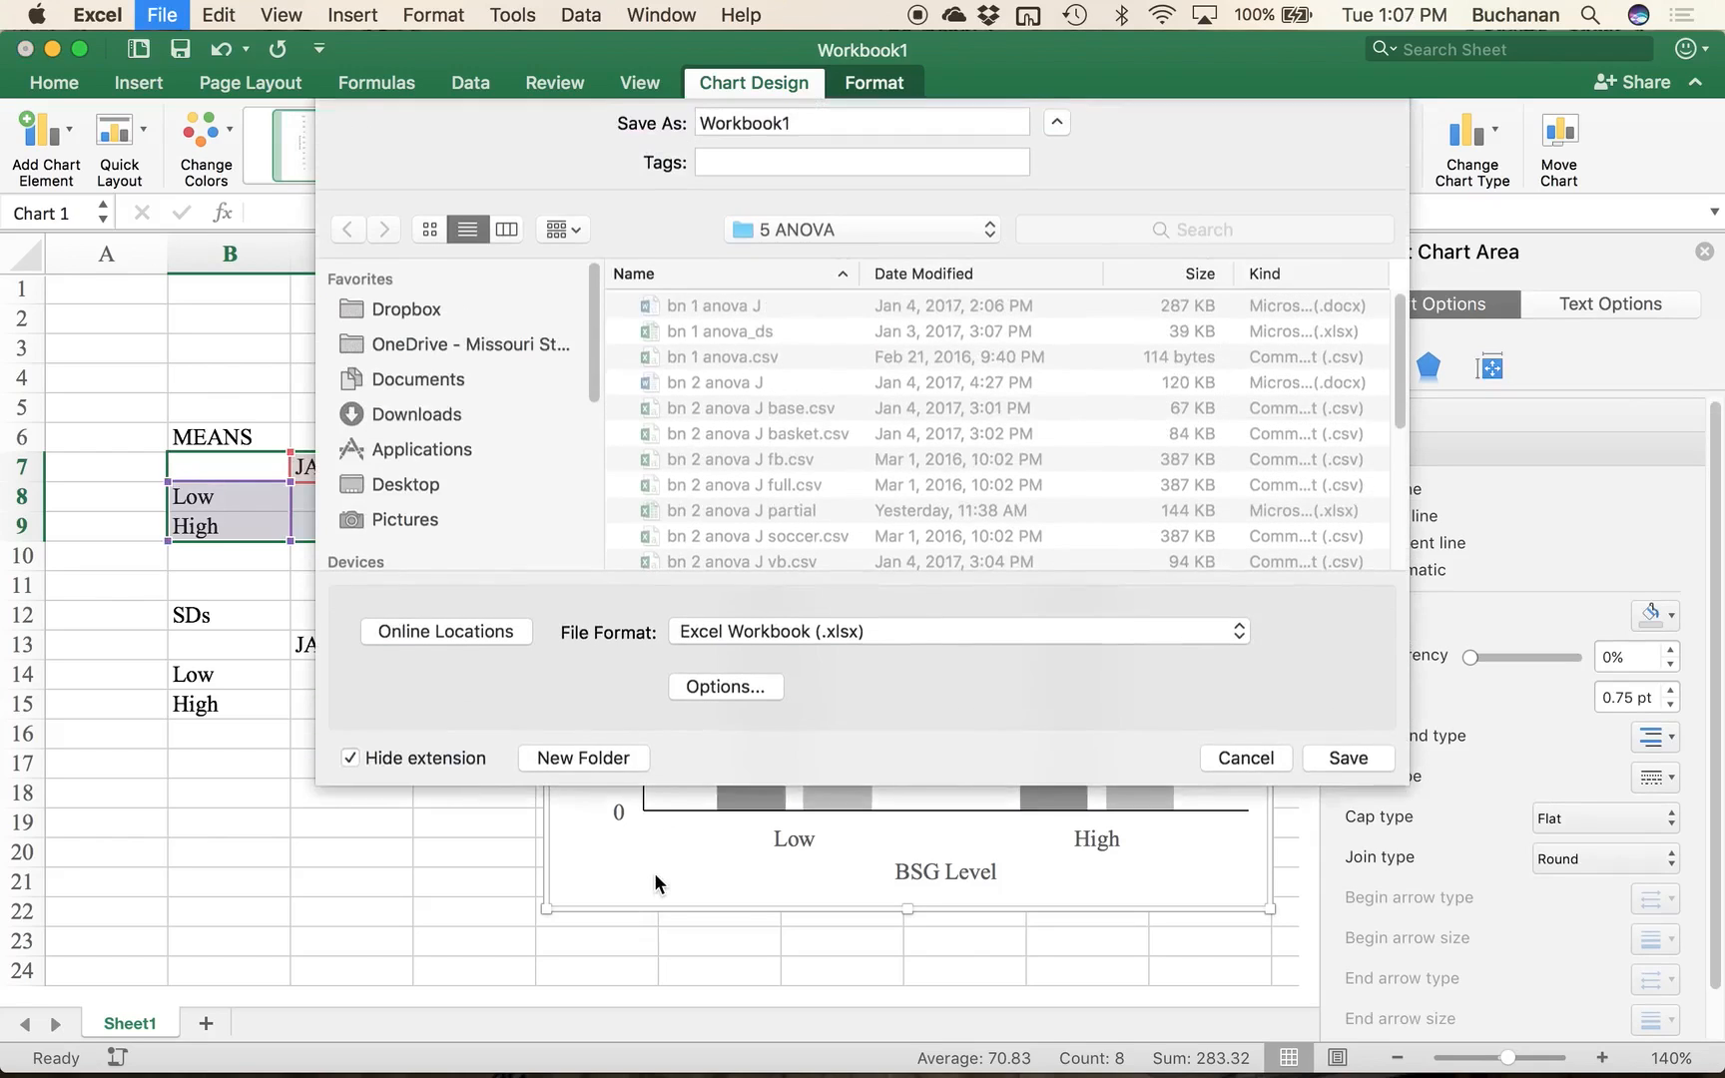
pyautogui.click(1256, 781)
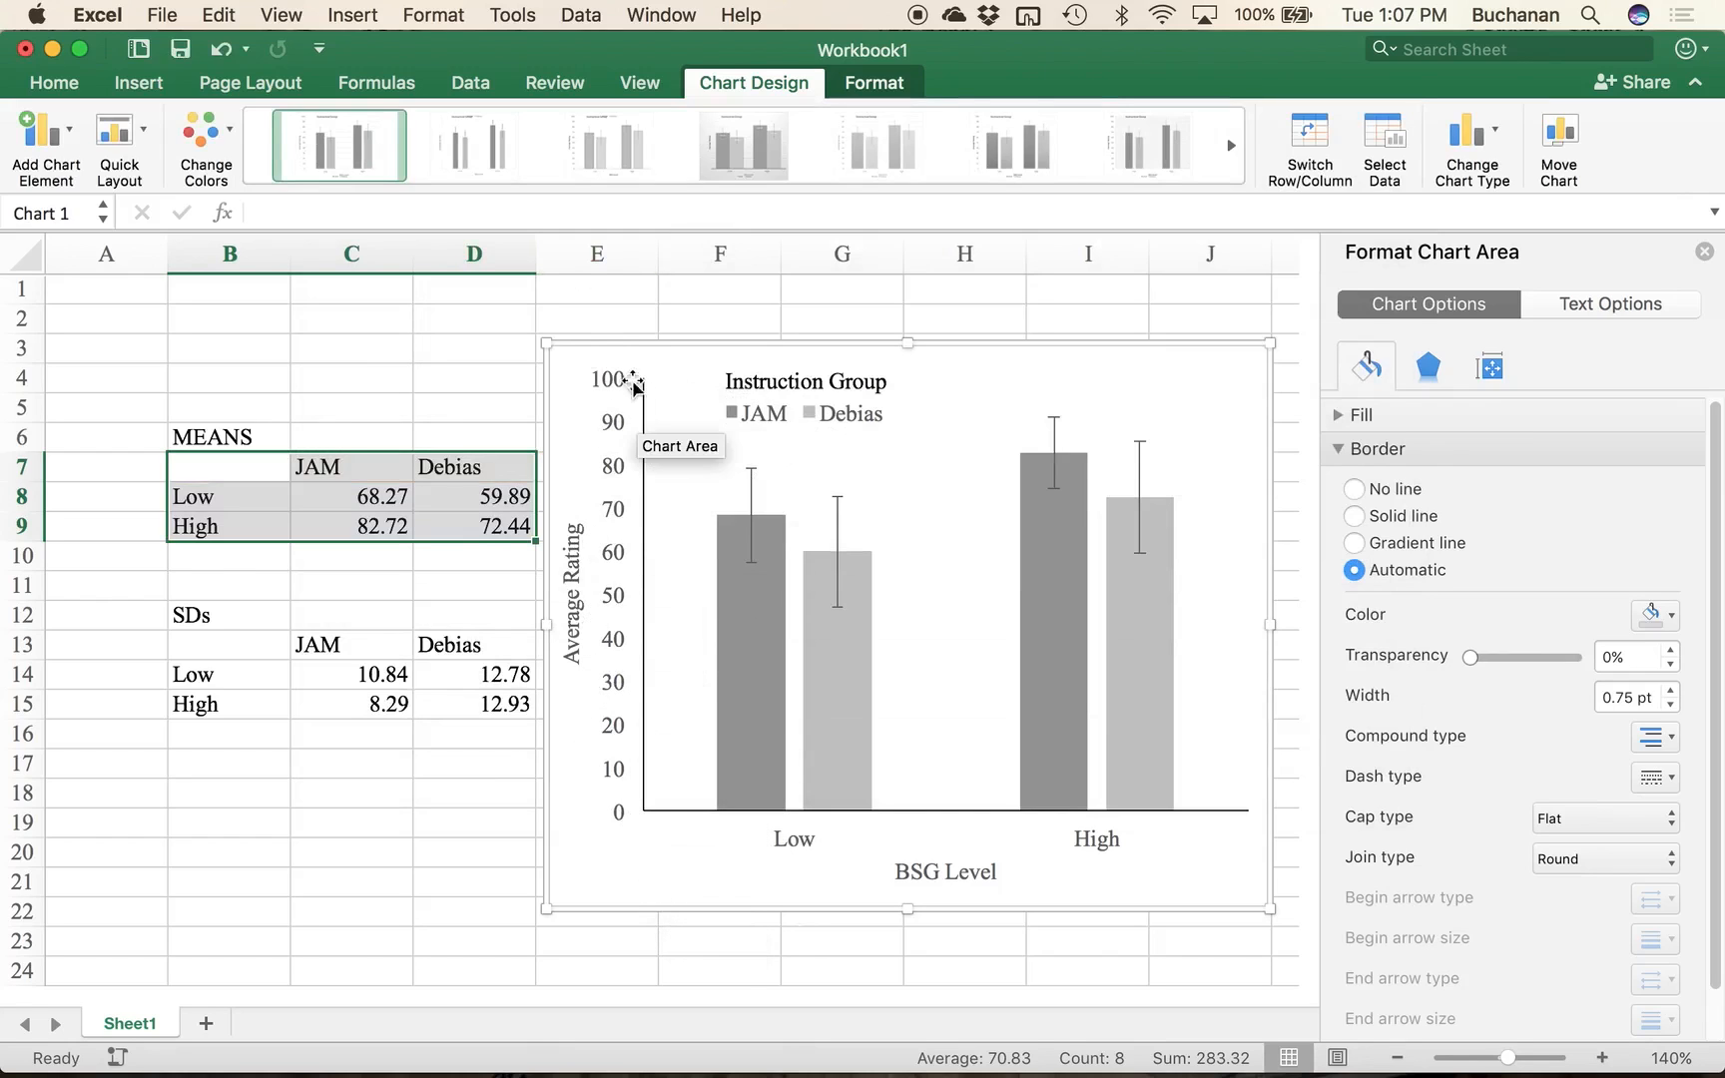
# Step: Copy the finished chart and switch to the Word document "mix 2 anova J", enlarging its window to fill the screen
pyautogui.hotkey('ctrl', 'Up')
pyautogui.click(309, 759)
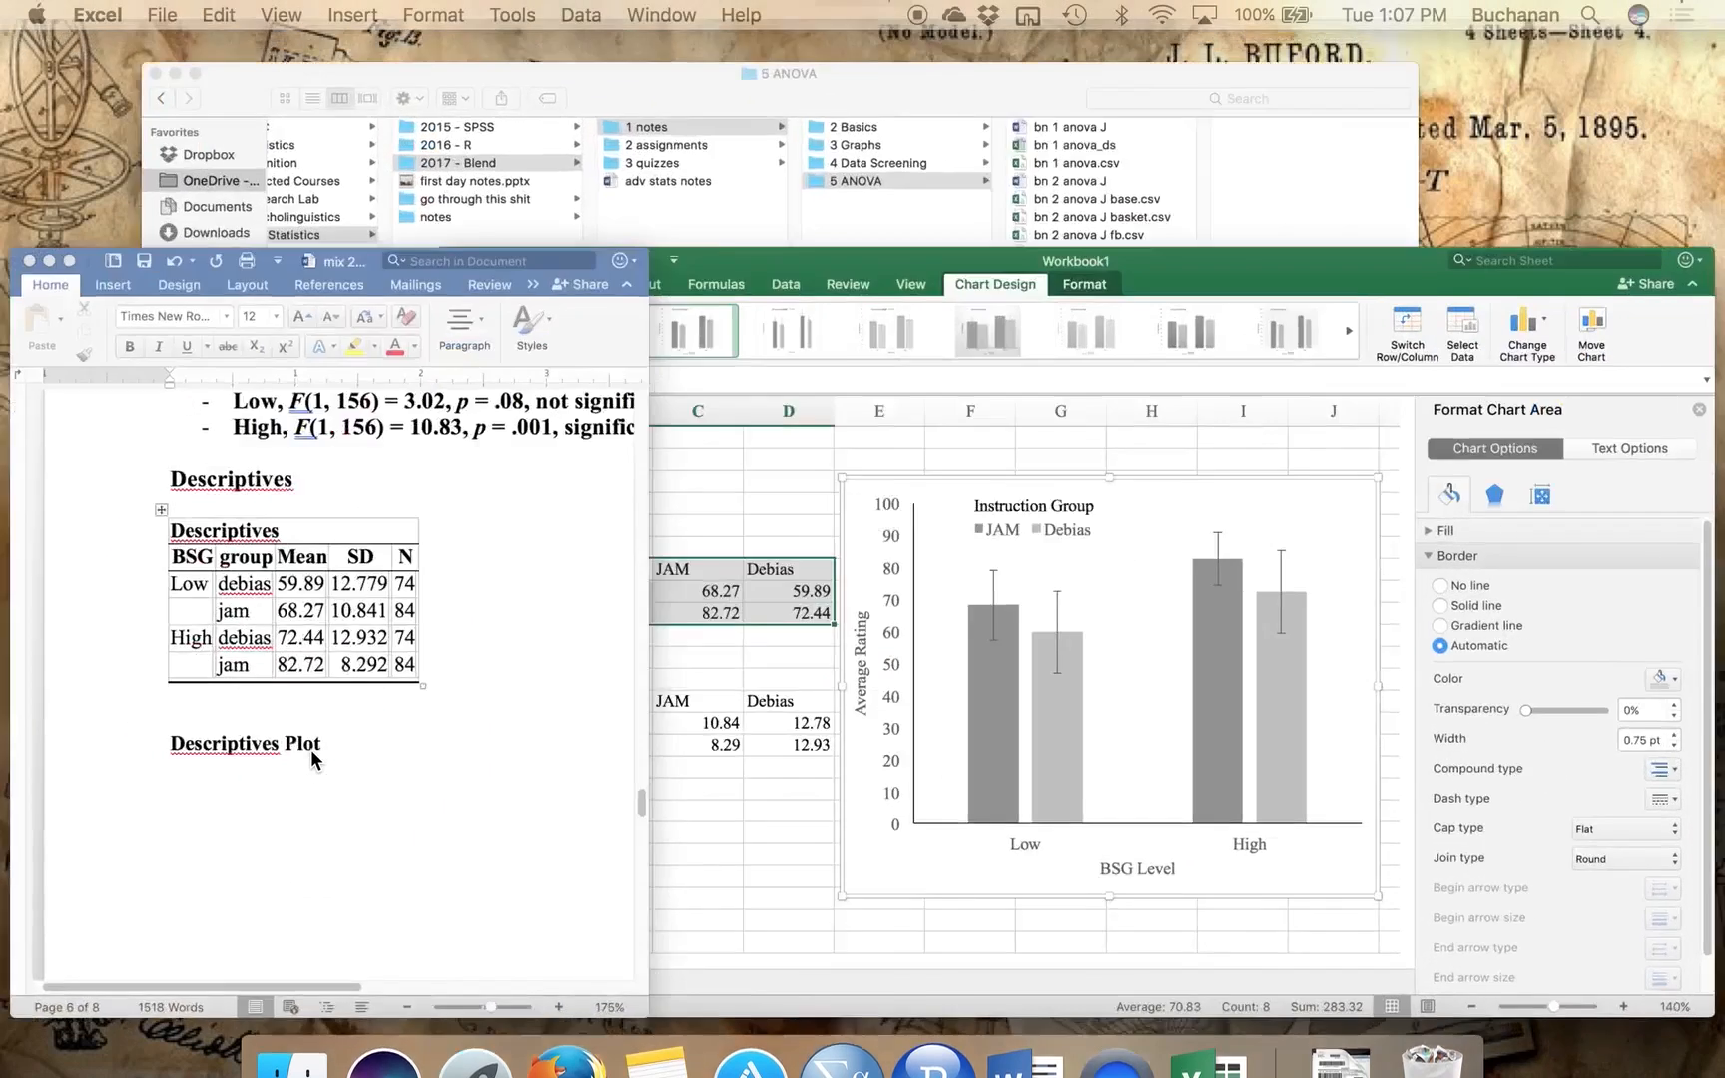
pyautogui.doubleClick(457, 50)
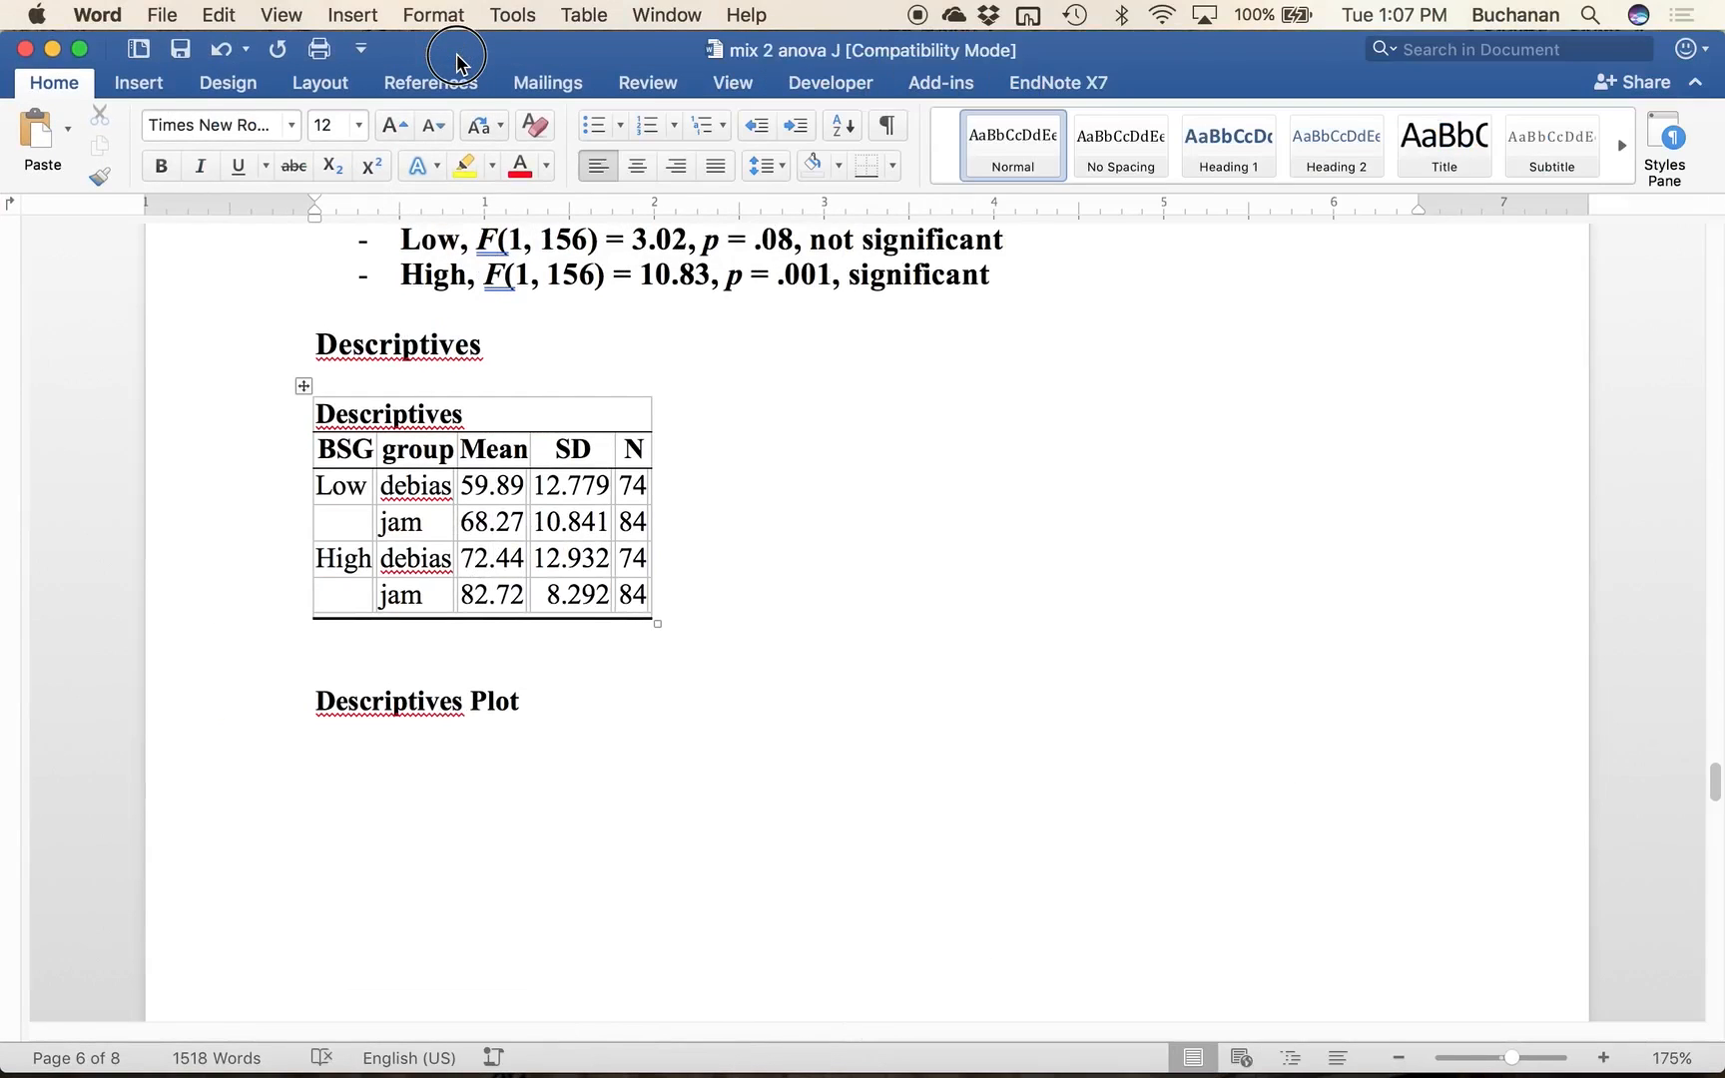
pyautogui.moveTo(457, 55); pyautogui.dragTo(457, 65)
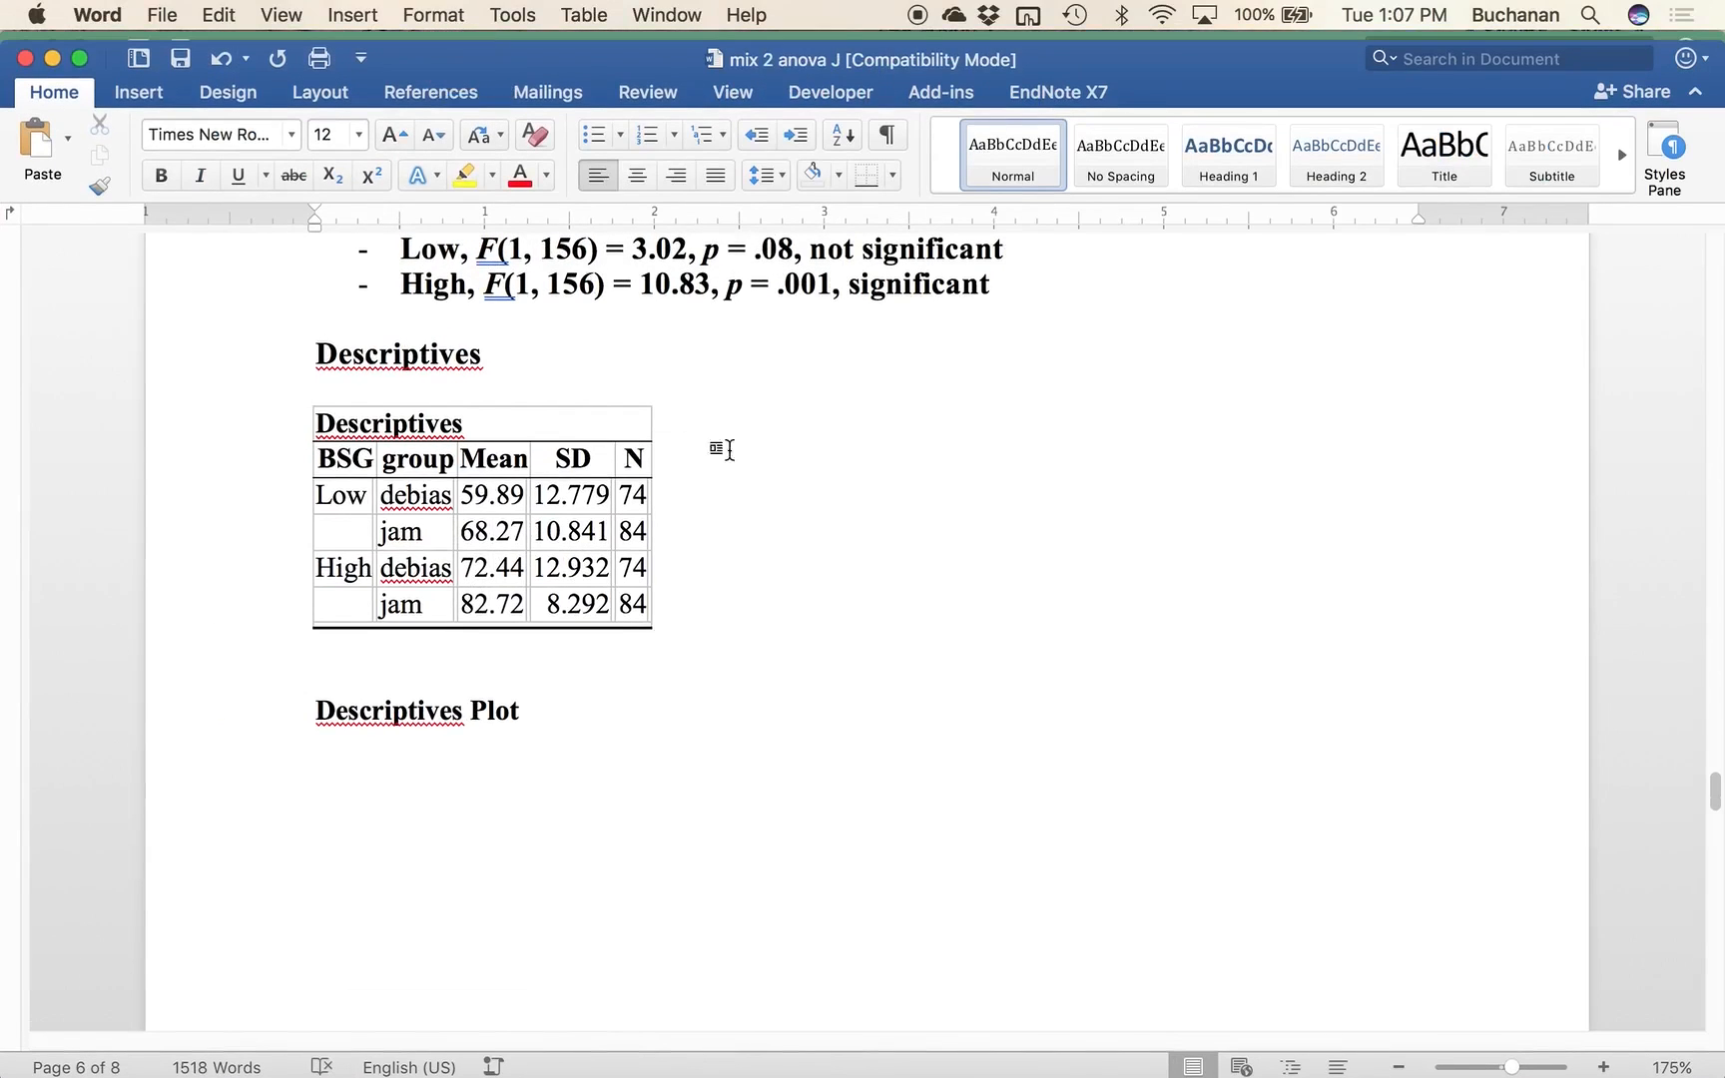
# Step: Paste the chart on its own line above the Figure 1 caption in the results write-up, keeping the source formatting
pyautogui.scroll(1, 775, 513)
pyautogui.scroll(15, 776, 513)
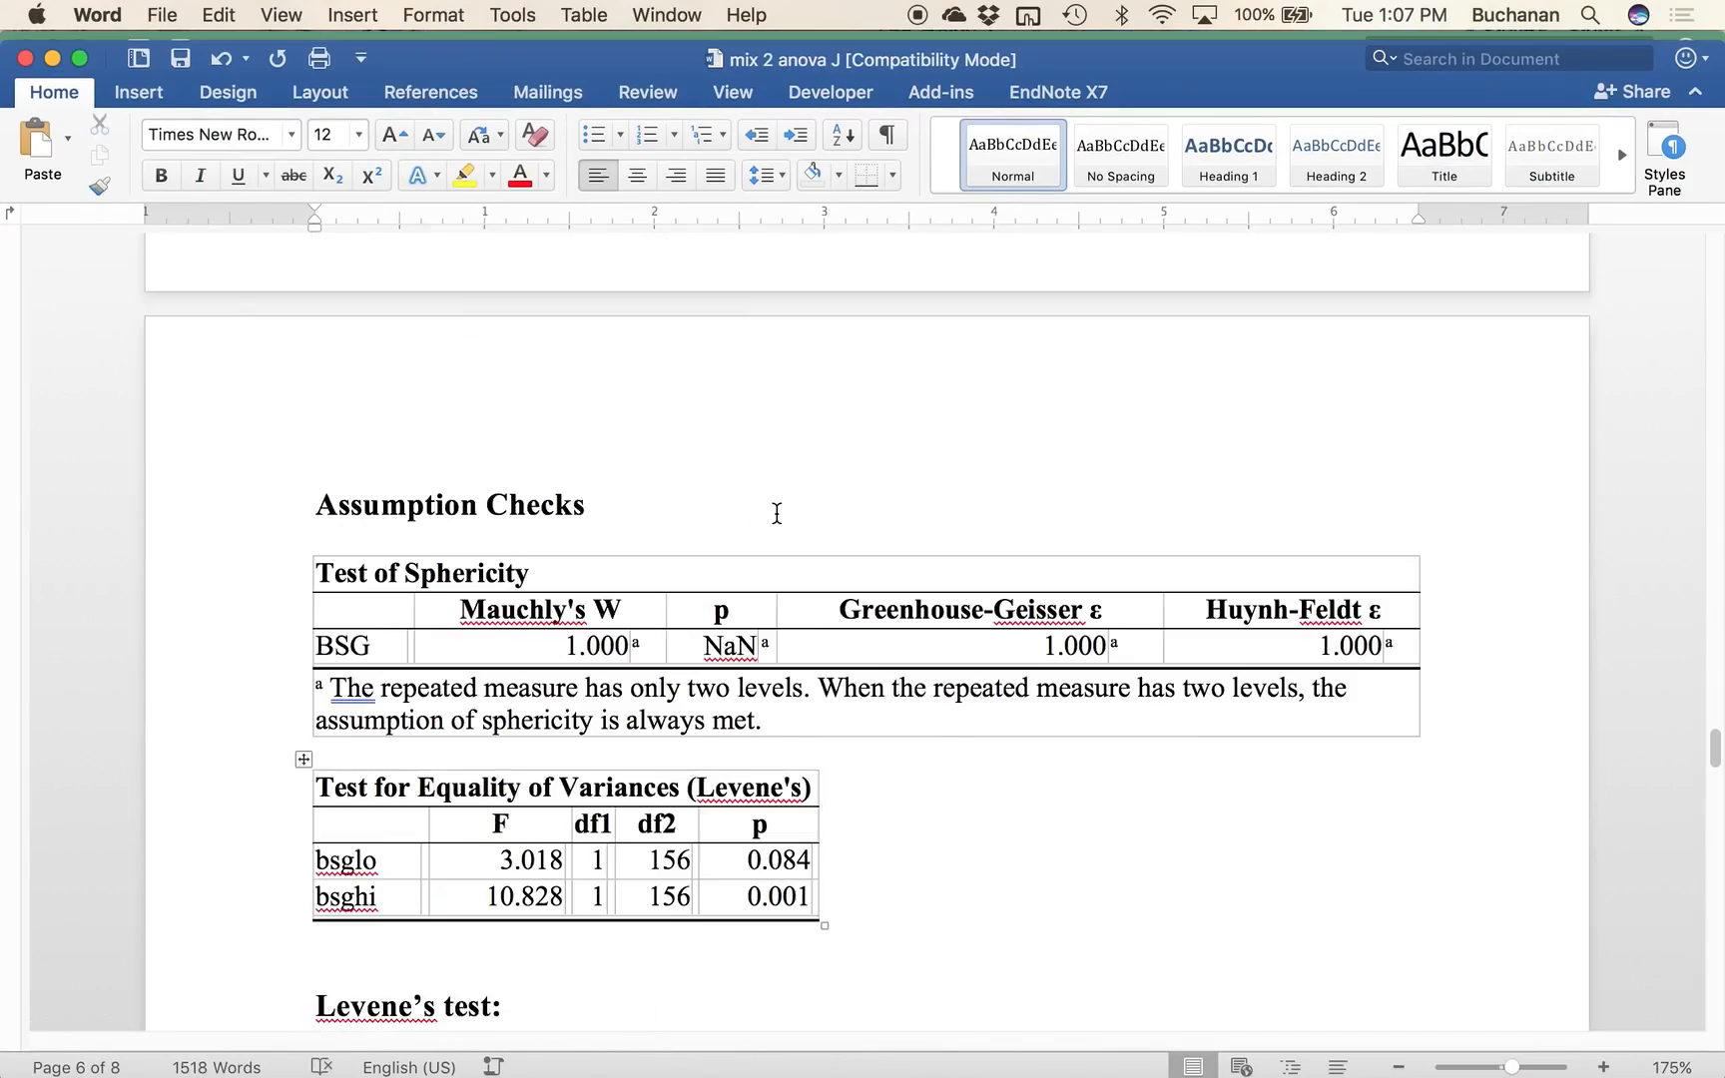
pyautogui.scroll(20, 784, 520)
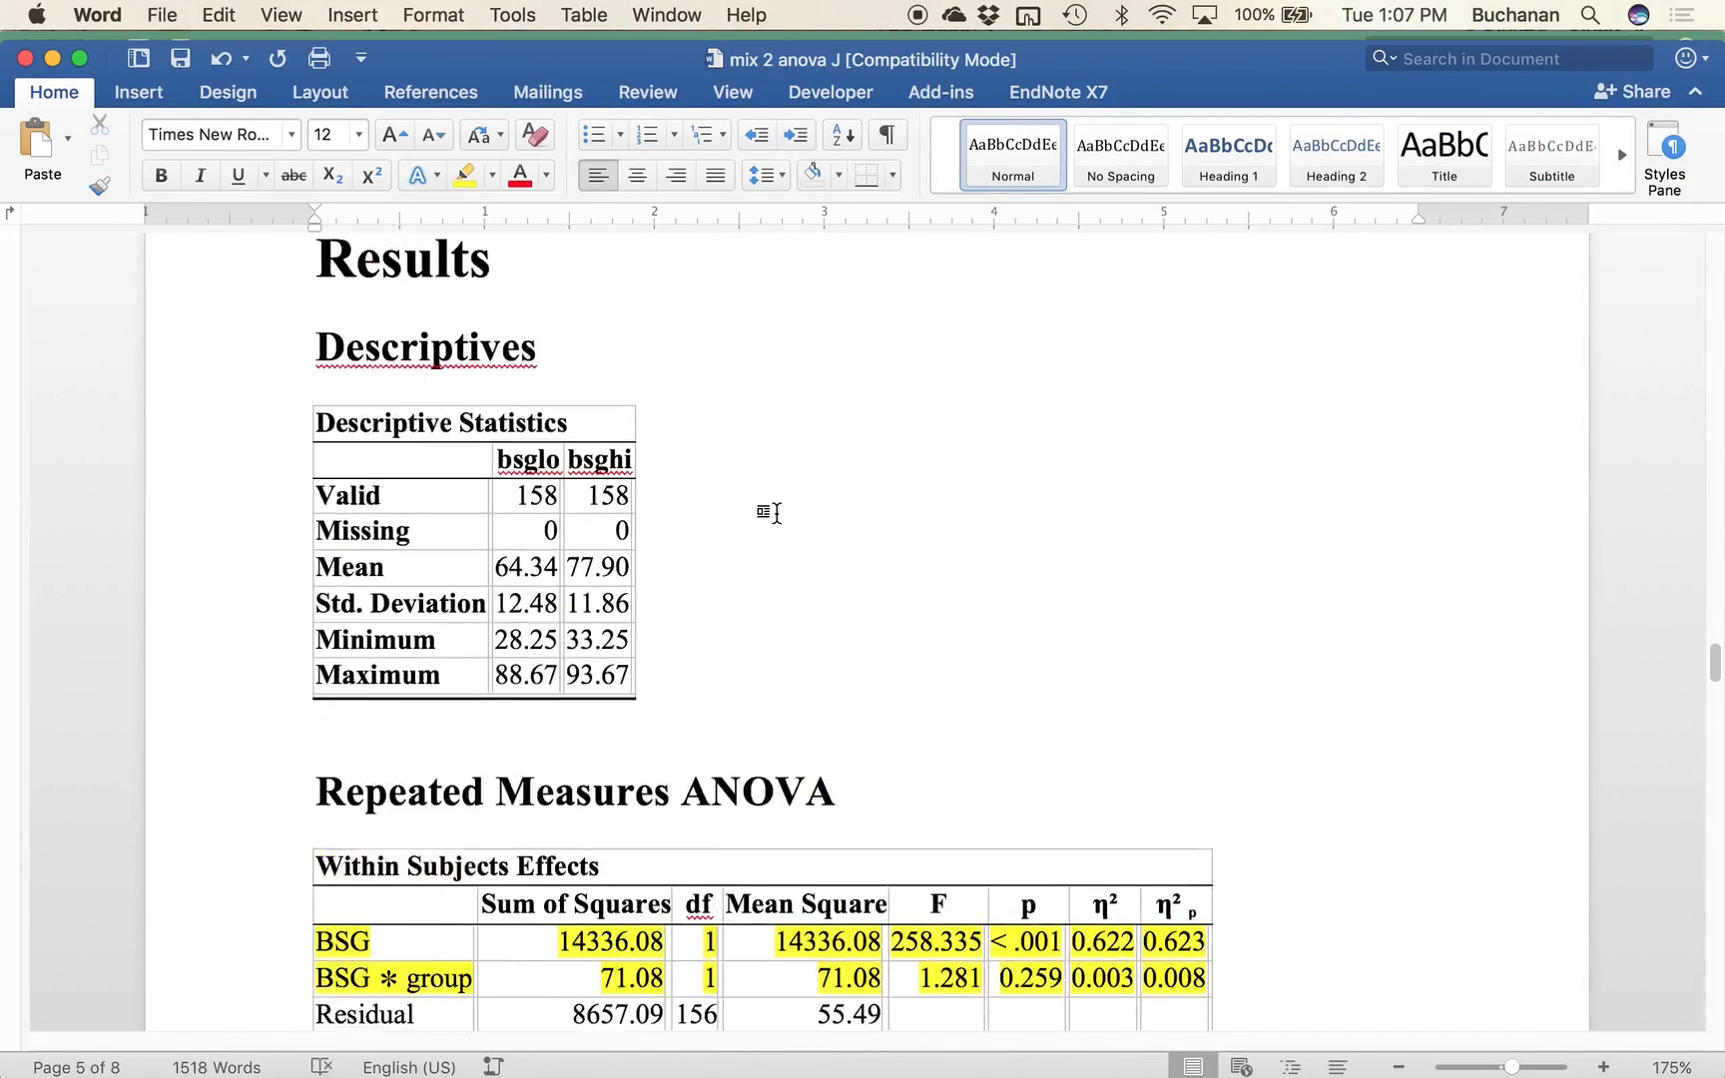
pyautogui.scroll(20, 776, 513)
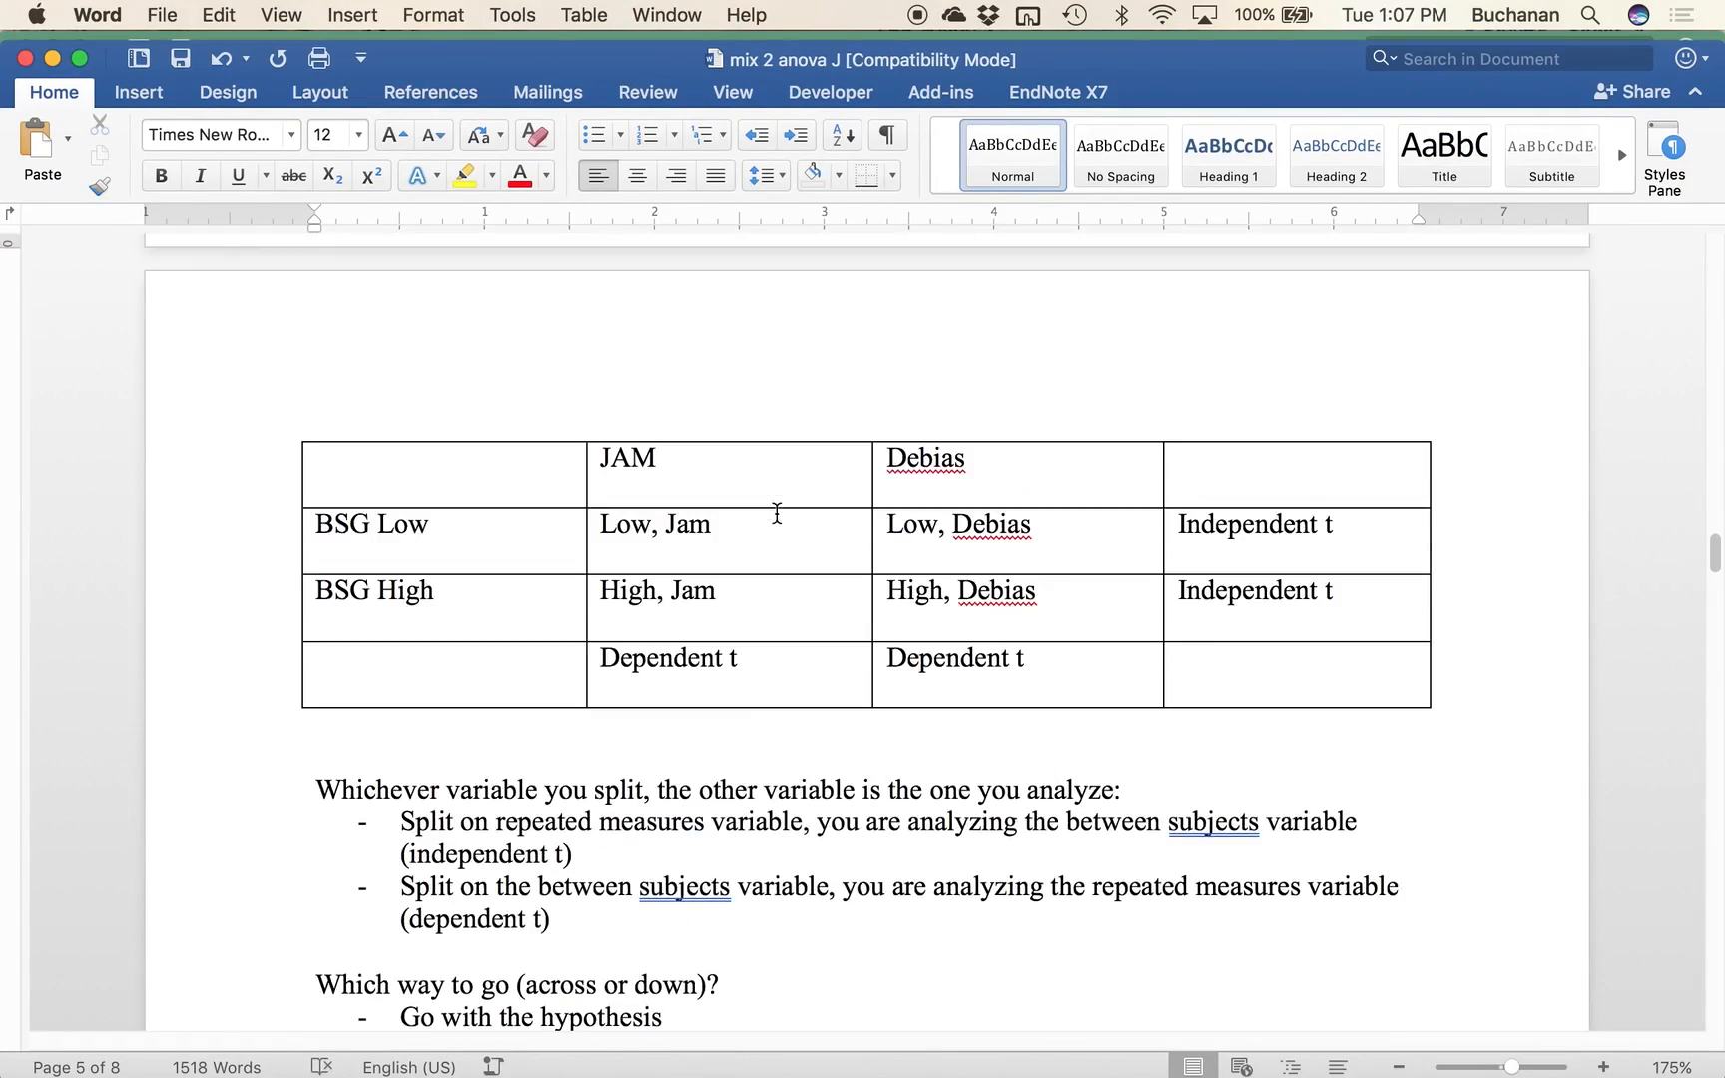
pyautogui.scroll(-20, 775, 513)
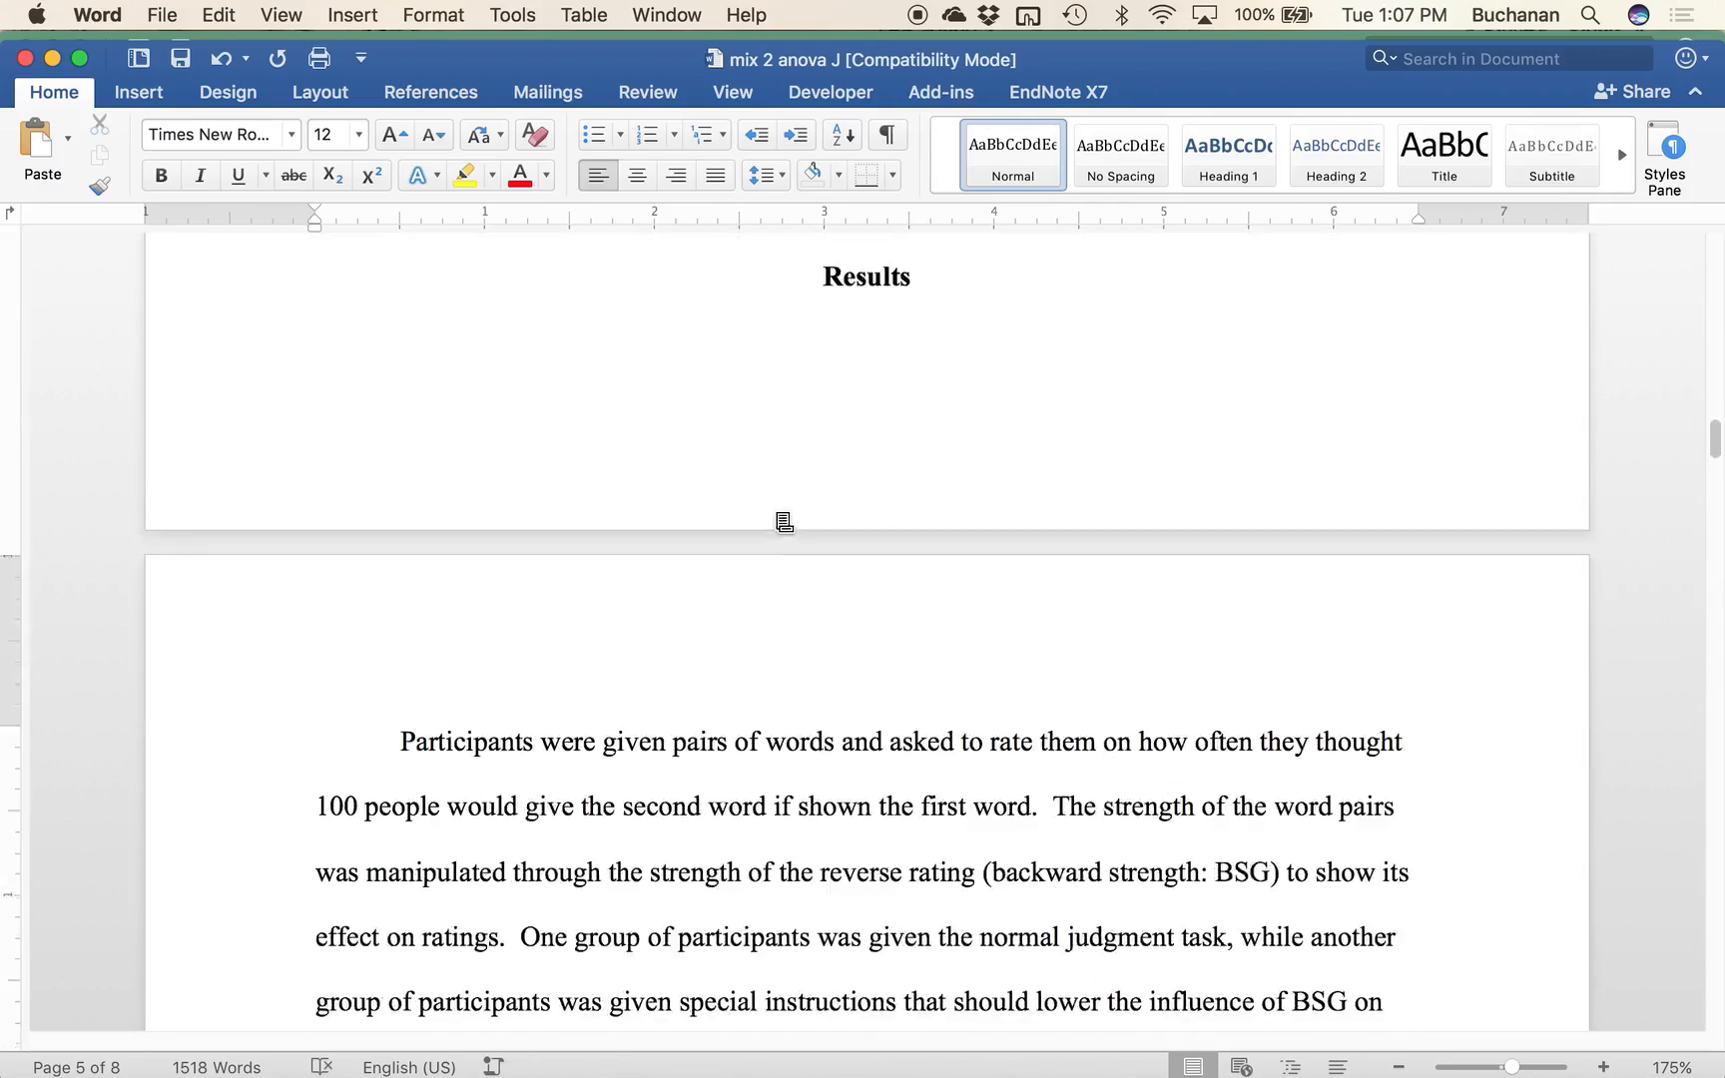
pyautogui.scroll(-10, 775, 515)
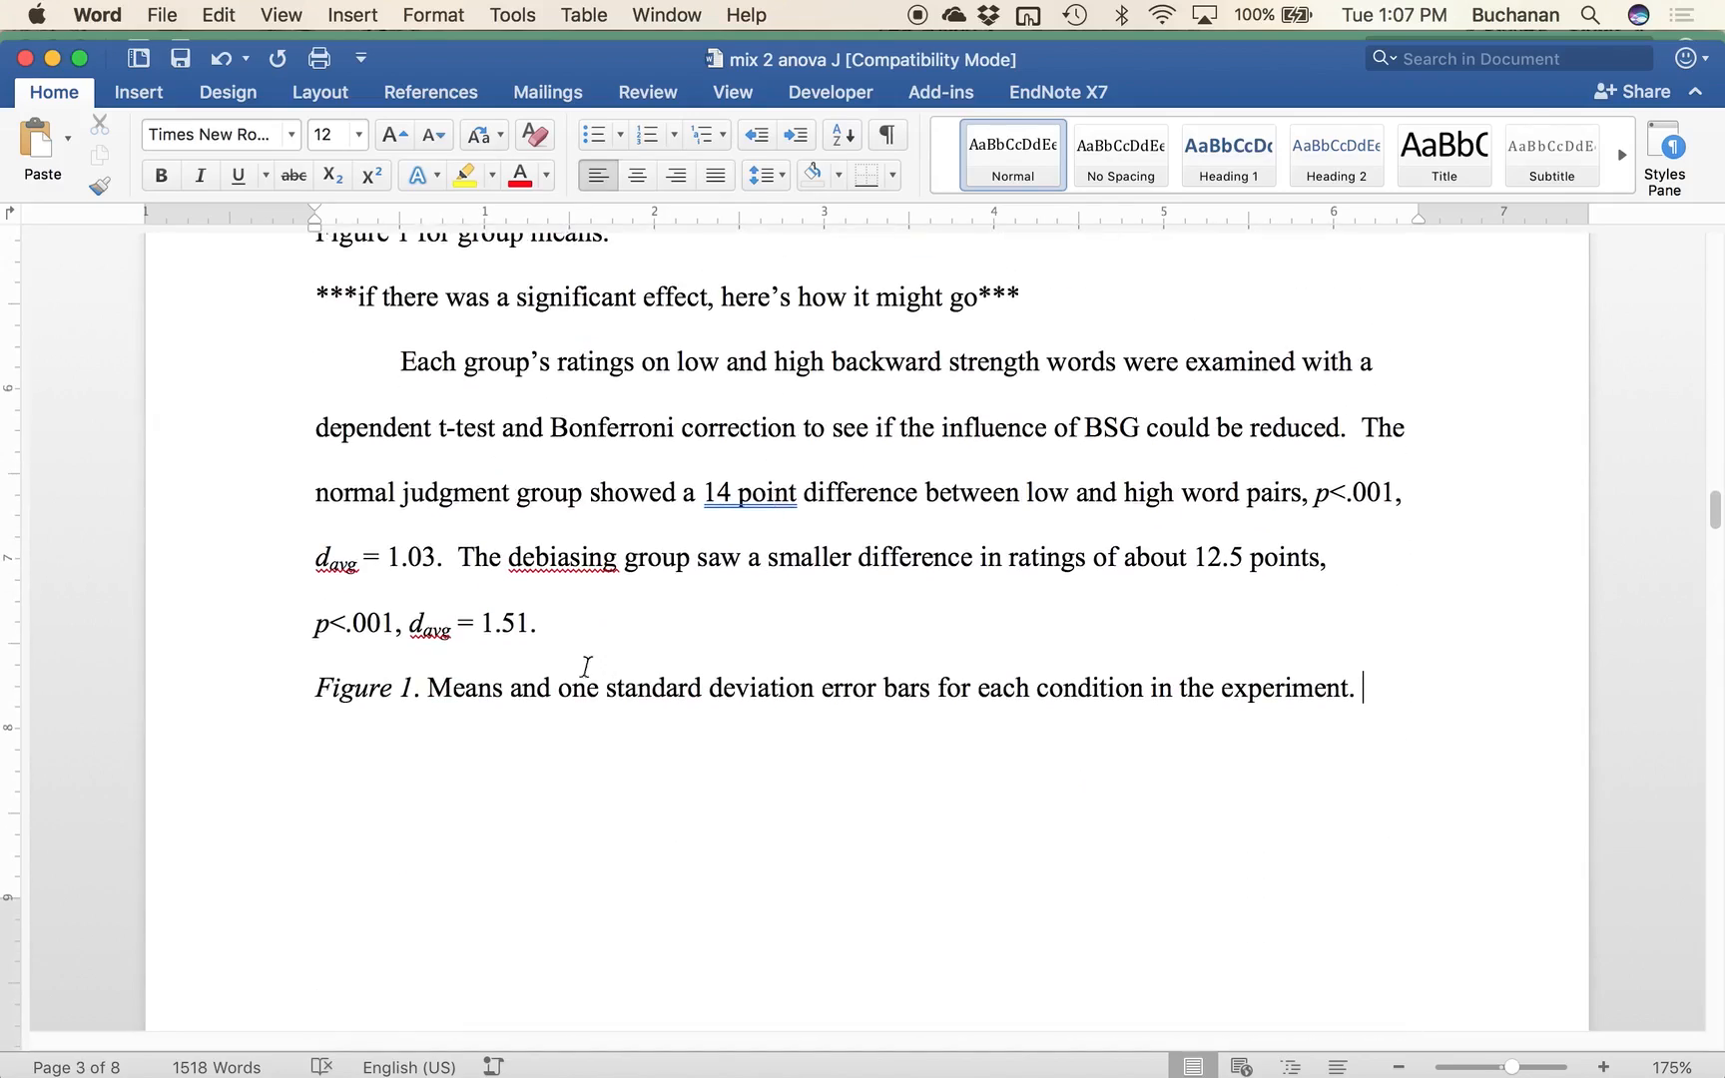
pyautogui.click(577, 647)
pyautogui.press('Return')
pyautogui.press('super+v')
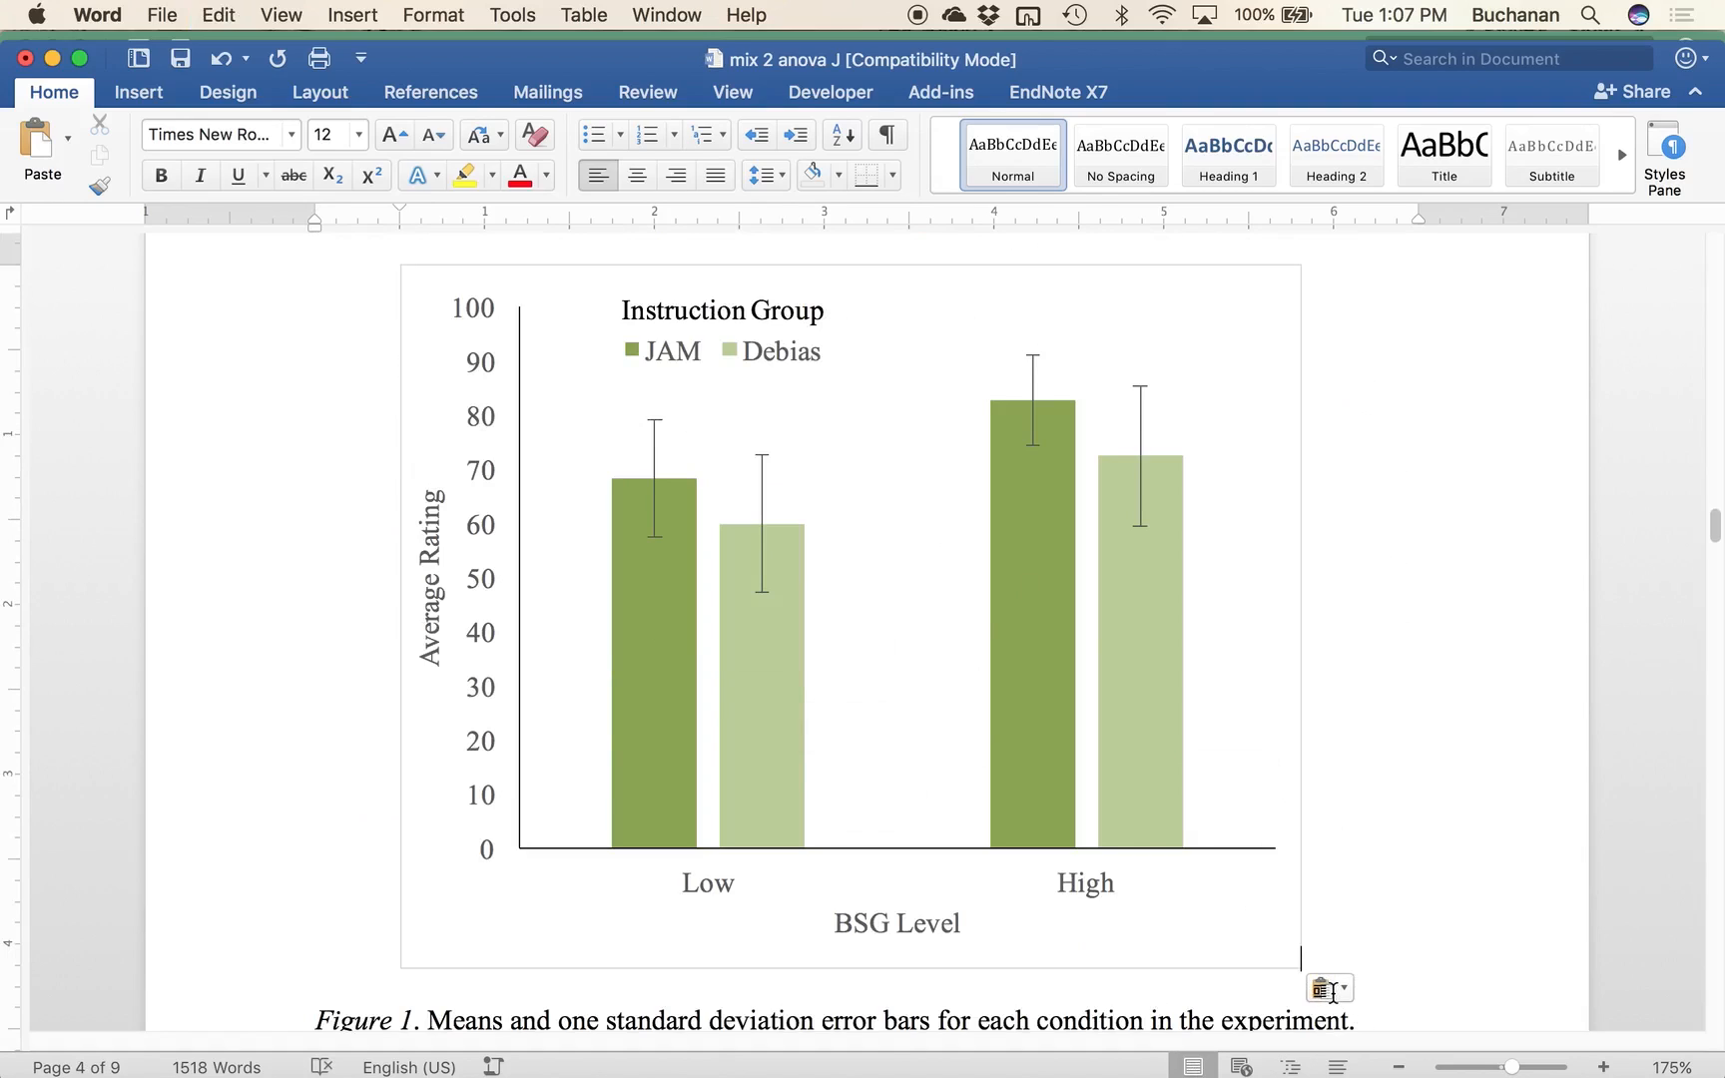
pyautogui.click(1324, 989)
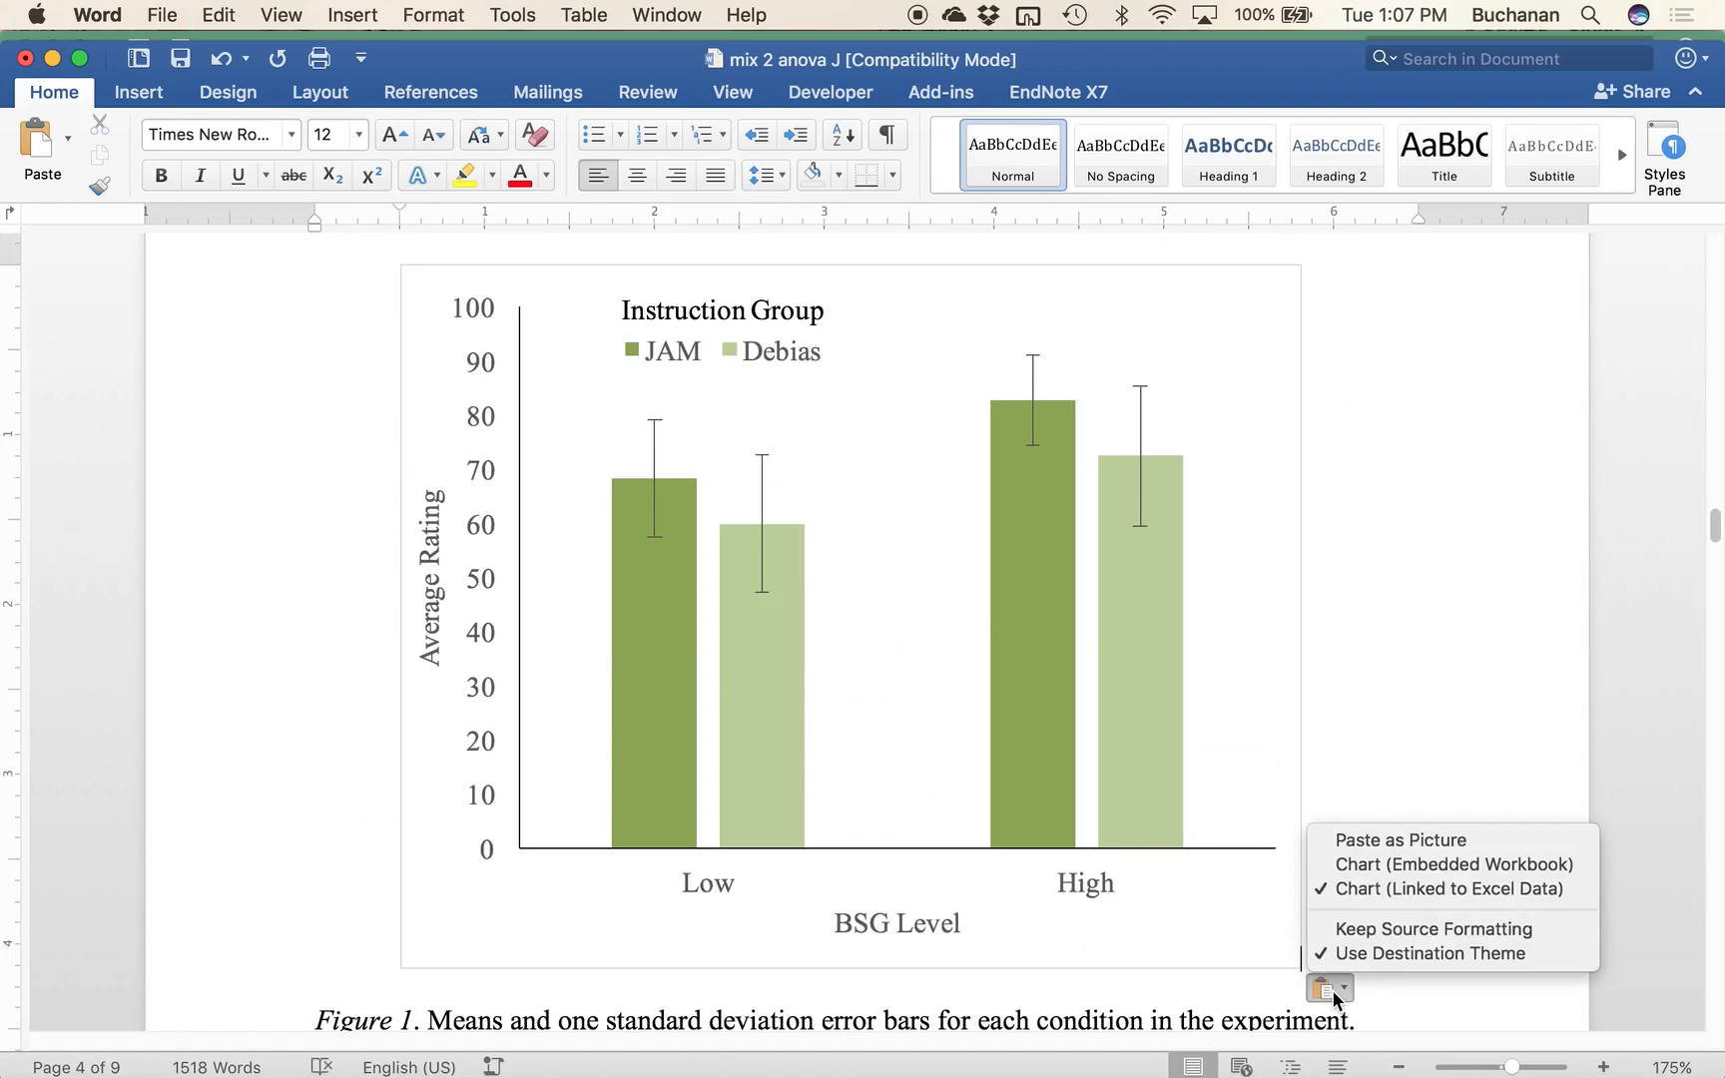
pyautogui.click(1350, 937)
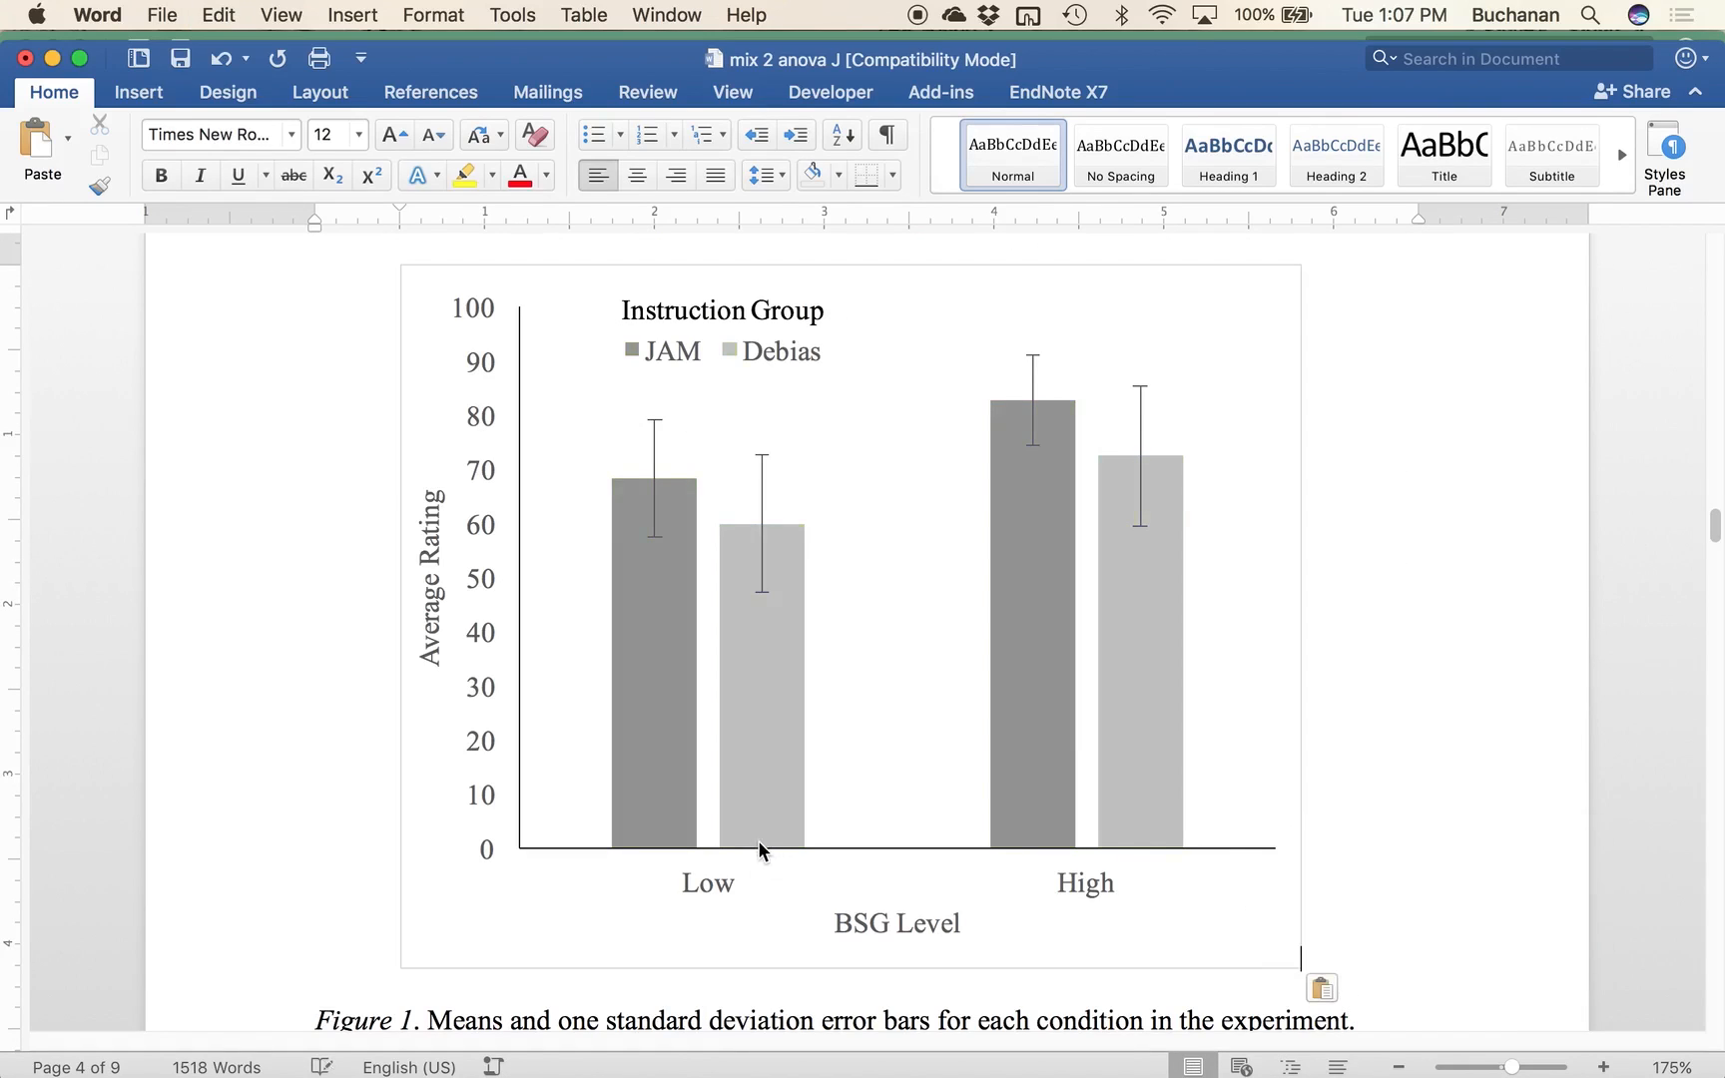
# Step: Set all text in the pasted chart to black
pyautogui.moveTo(611, 517)
pyautogui.click(423, 329)
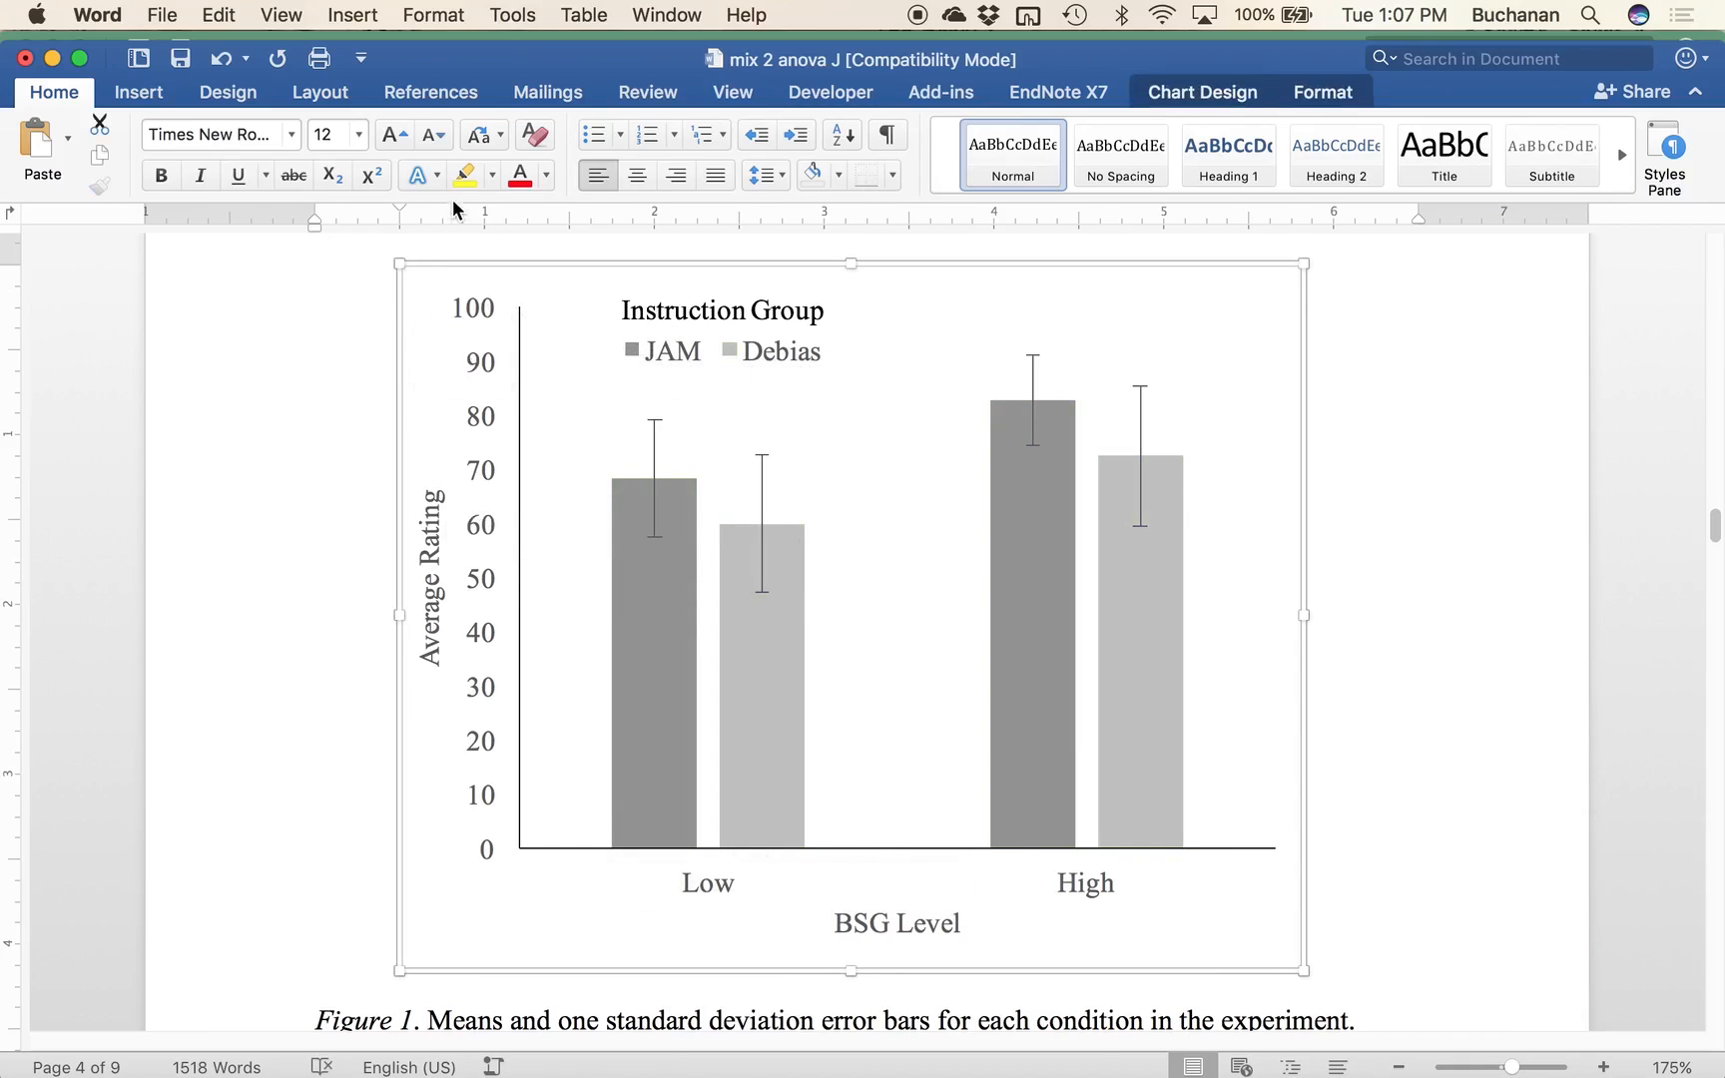
pyautogui.click(524, 177)
pyautogui.click(546, 176)
pyautogui.click(549, 295)
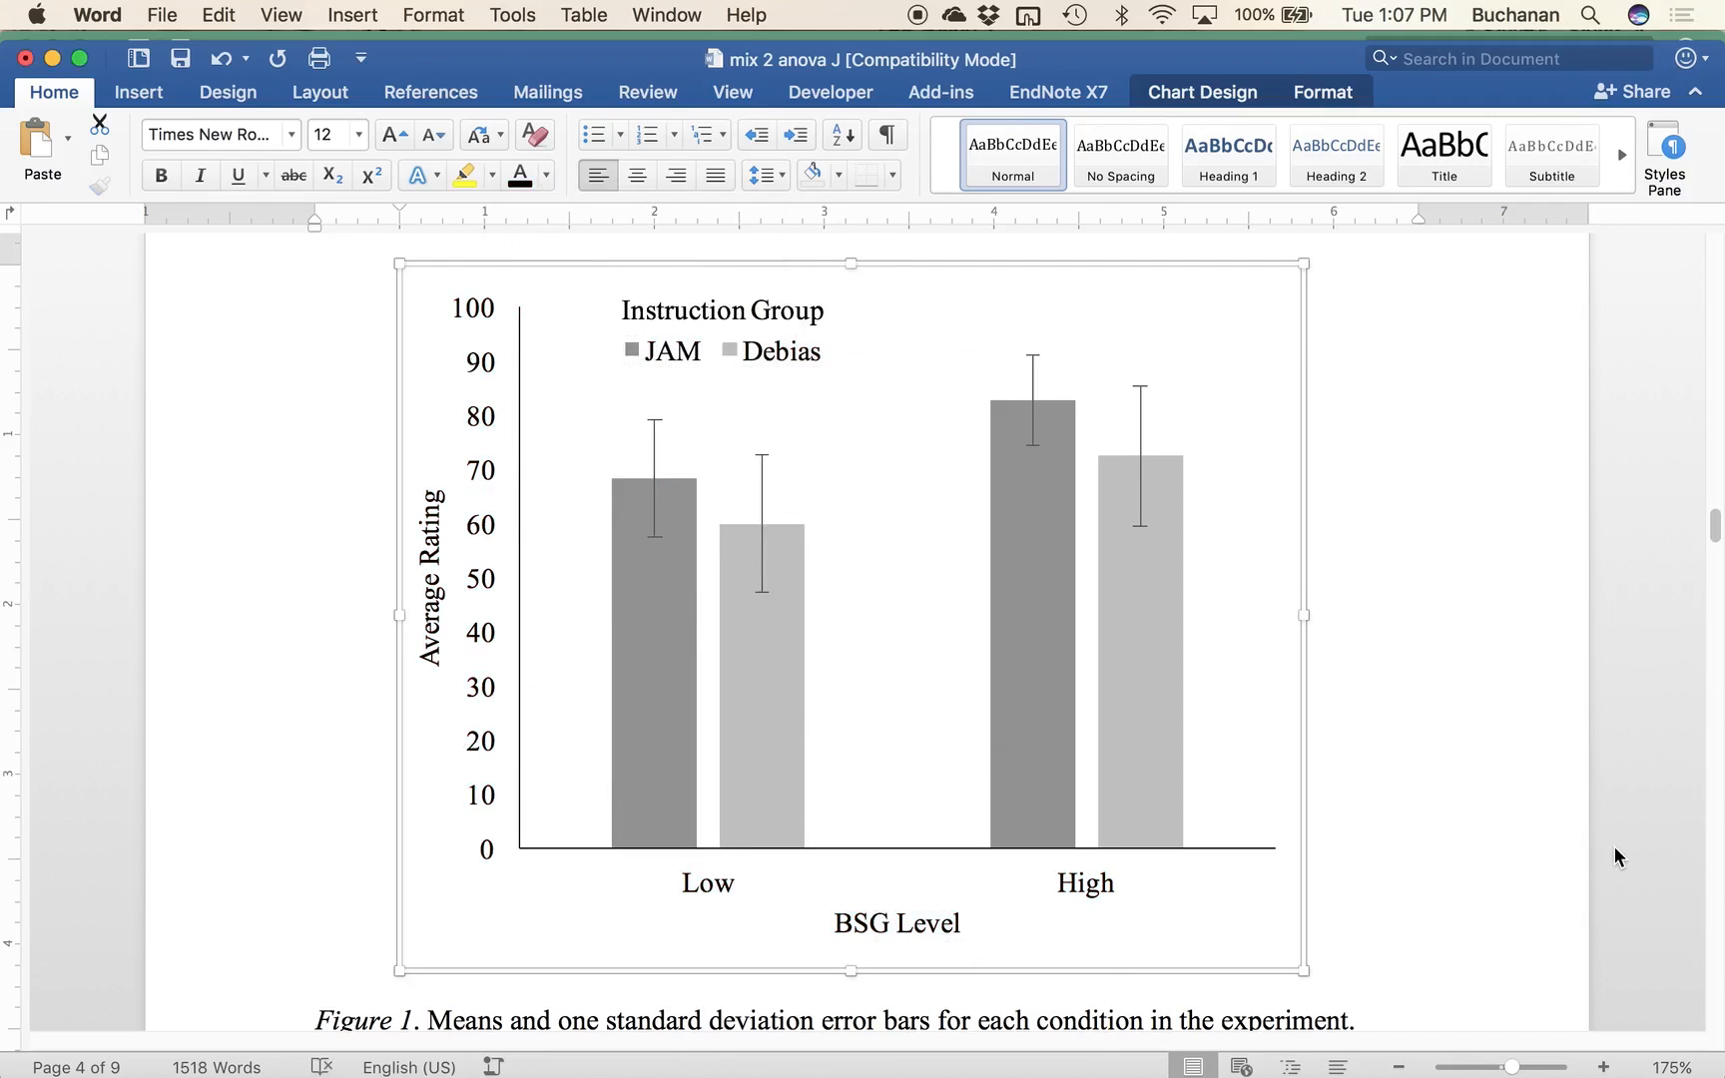
pyautogui.click(1407, 752)
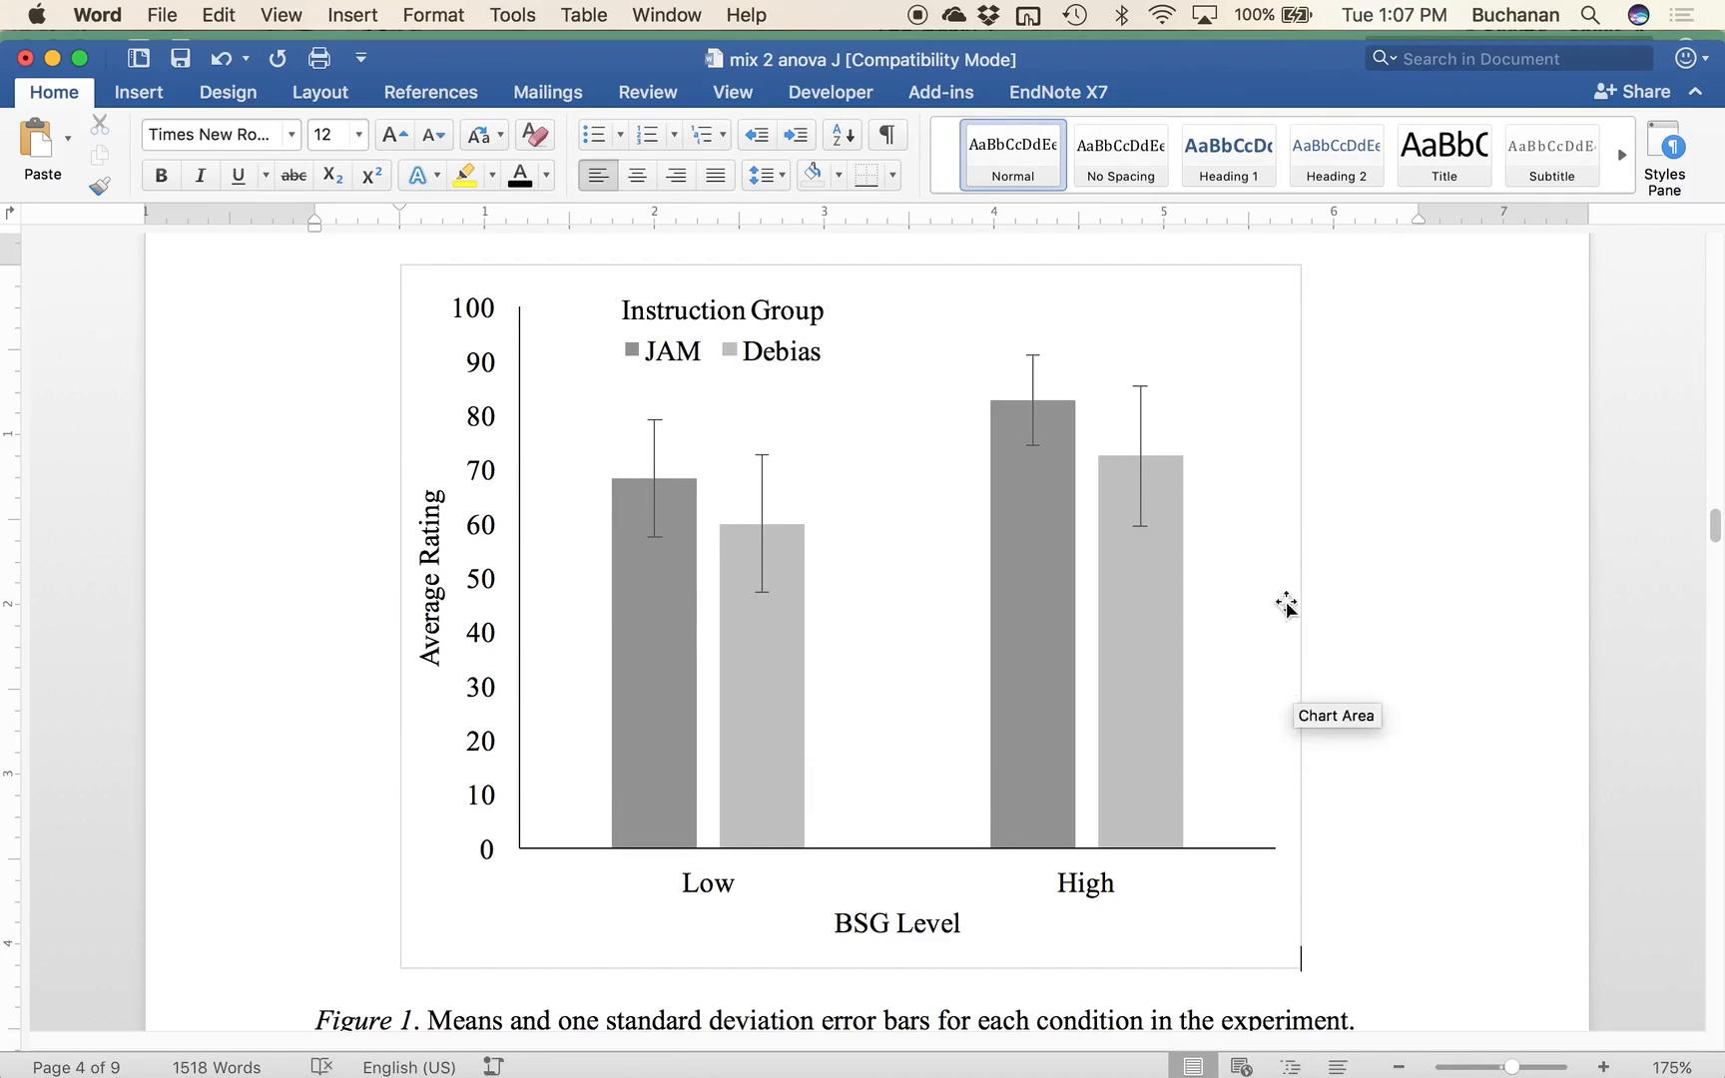
# Step: Remove the outline around the pasted chart area and save the document
pyautogui.click(1279, 326)
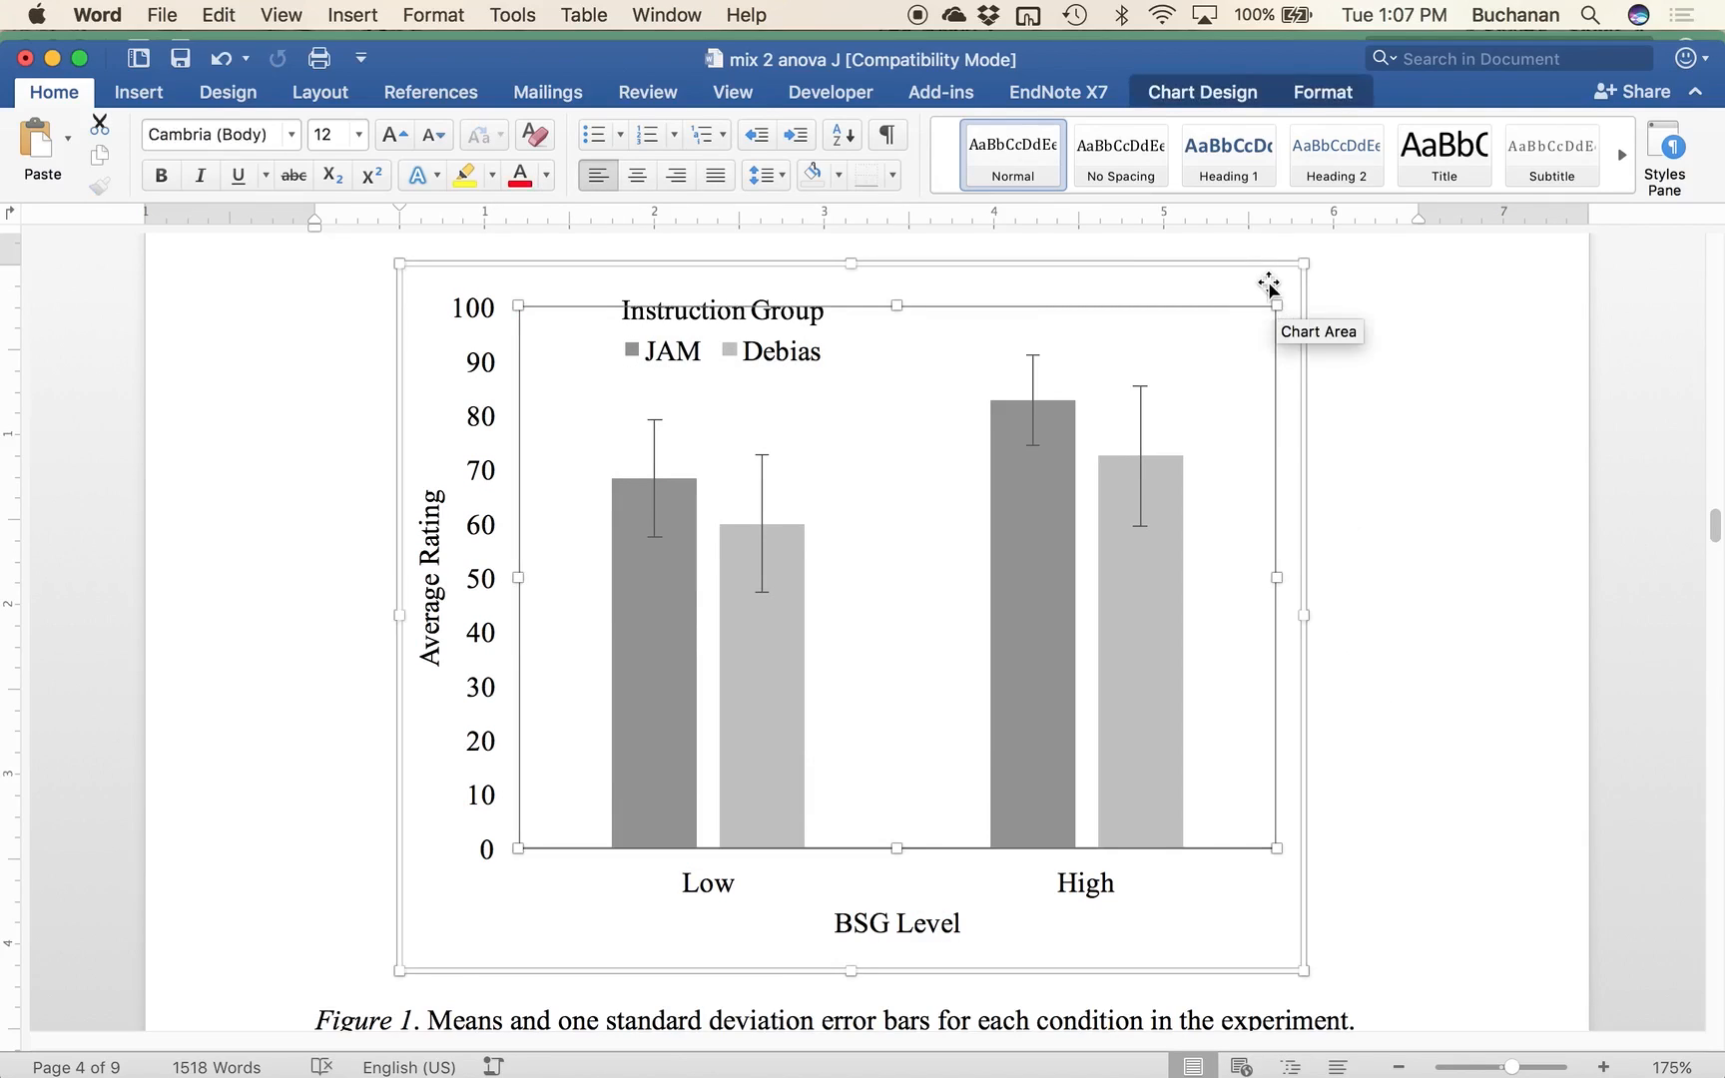
pyautogui.click(1230, 90)
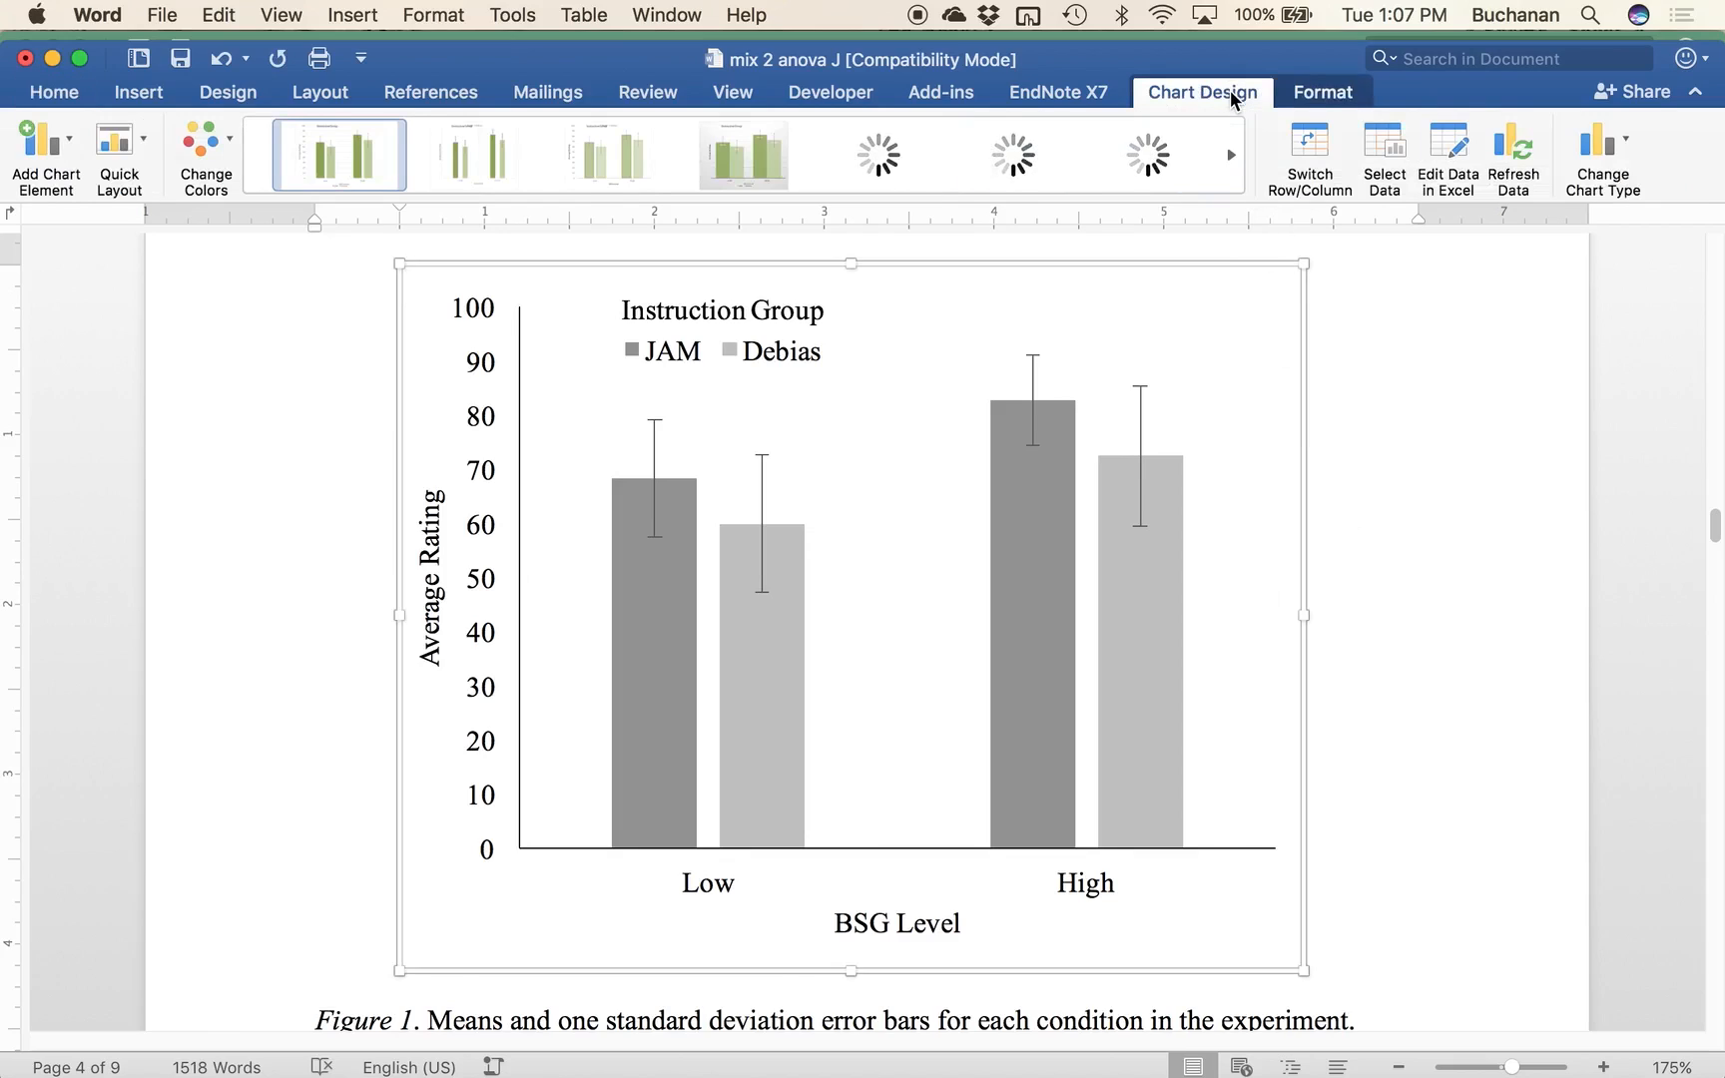
pyautogui.click(1336, 93)
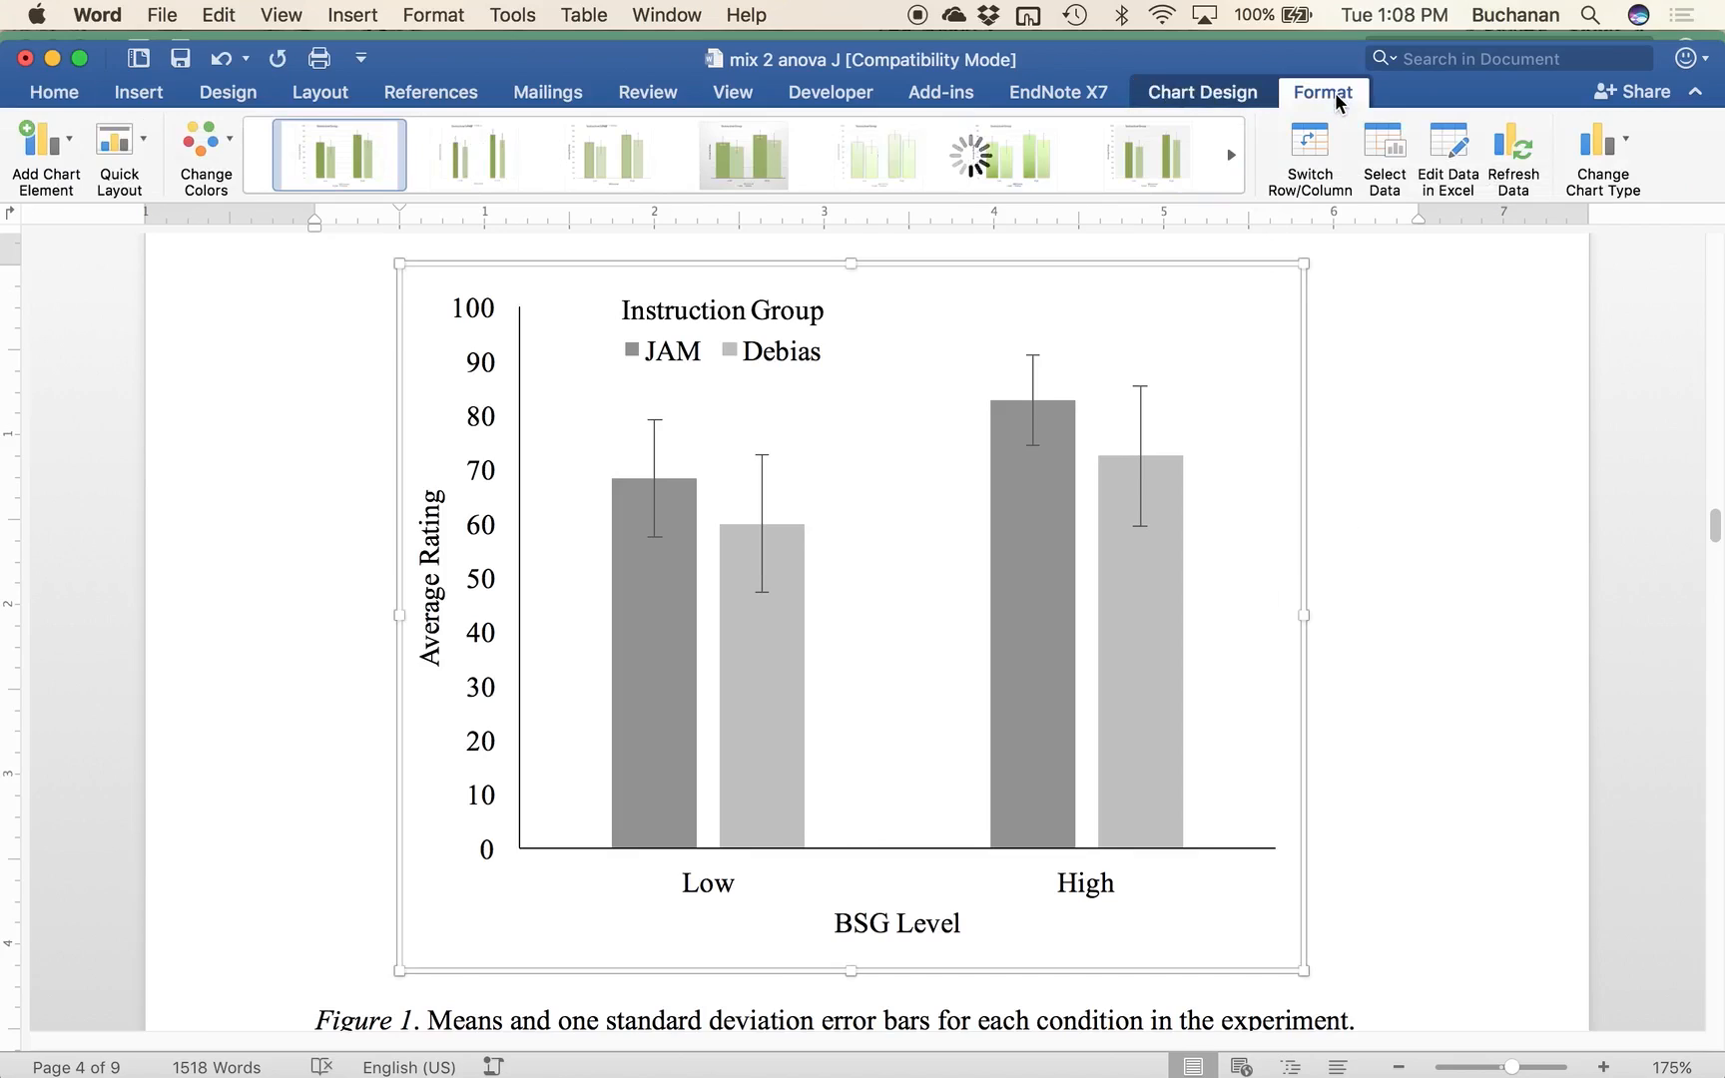
pyautogui.click(739, 137)
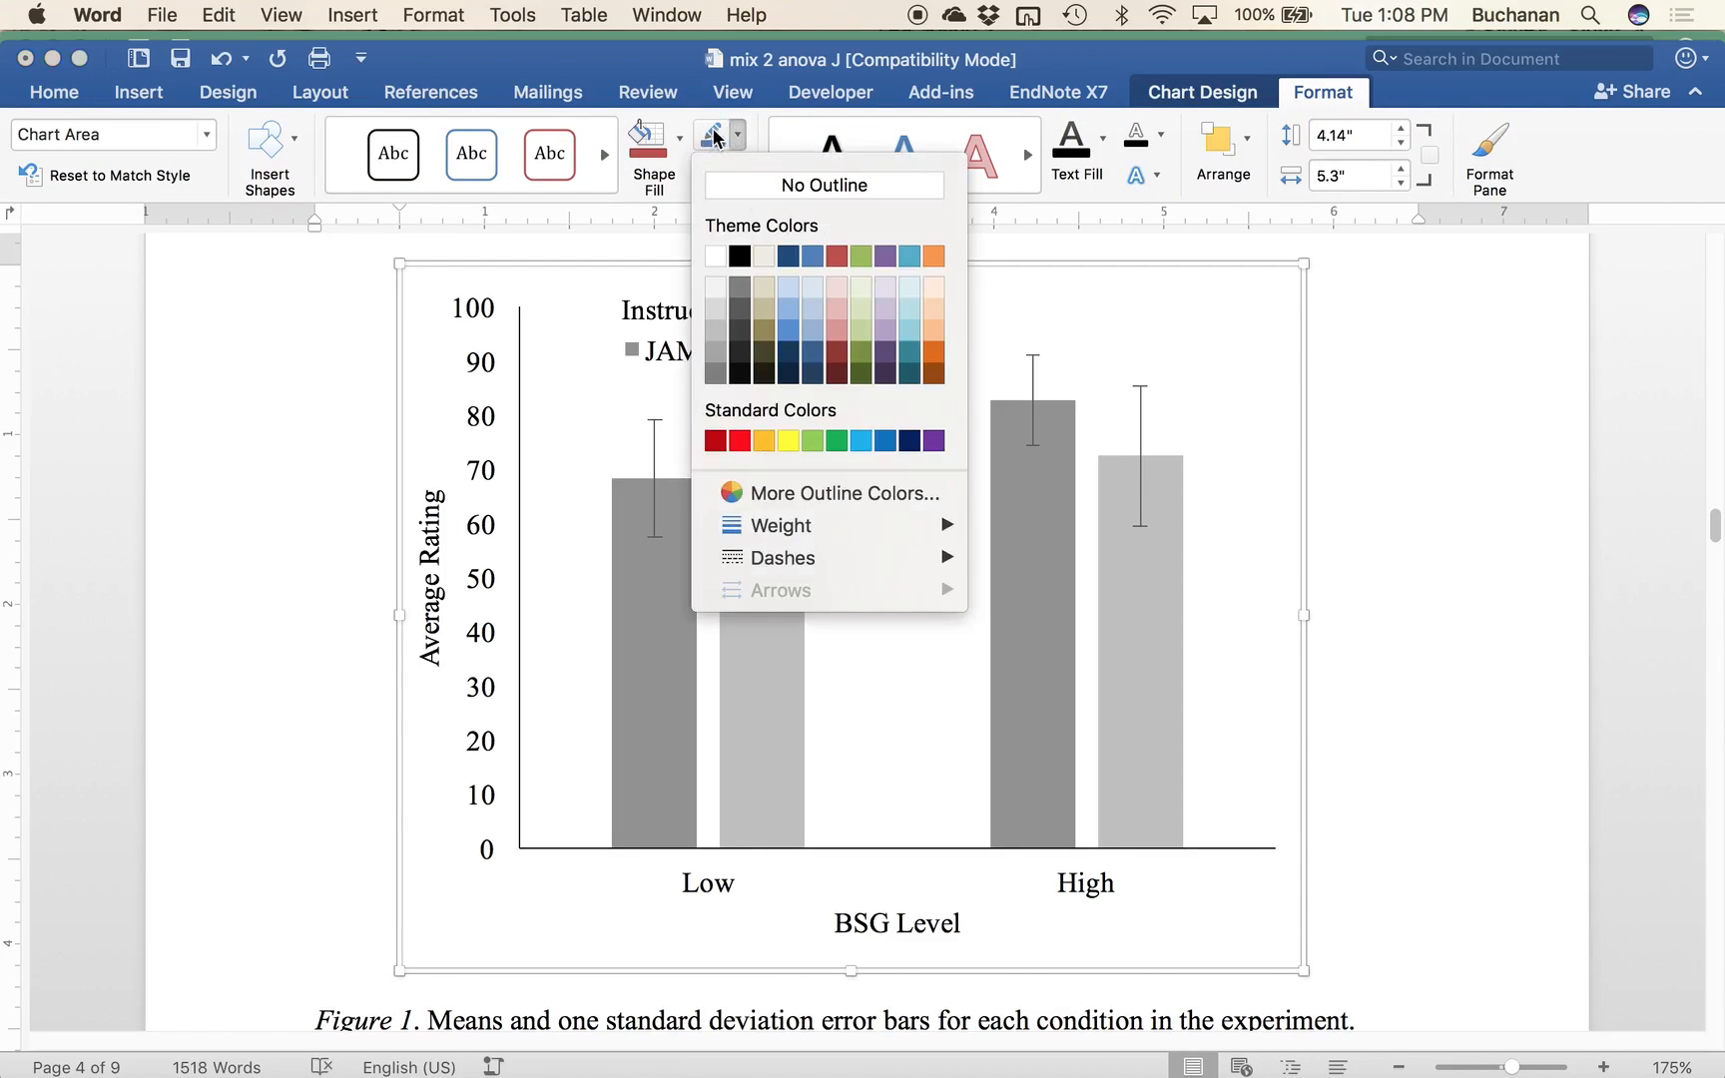
pyautogui.click(809, 186)
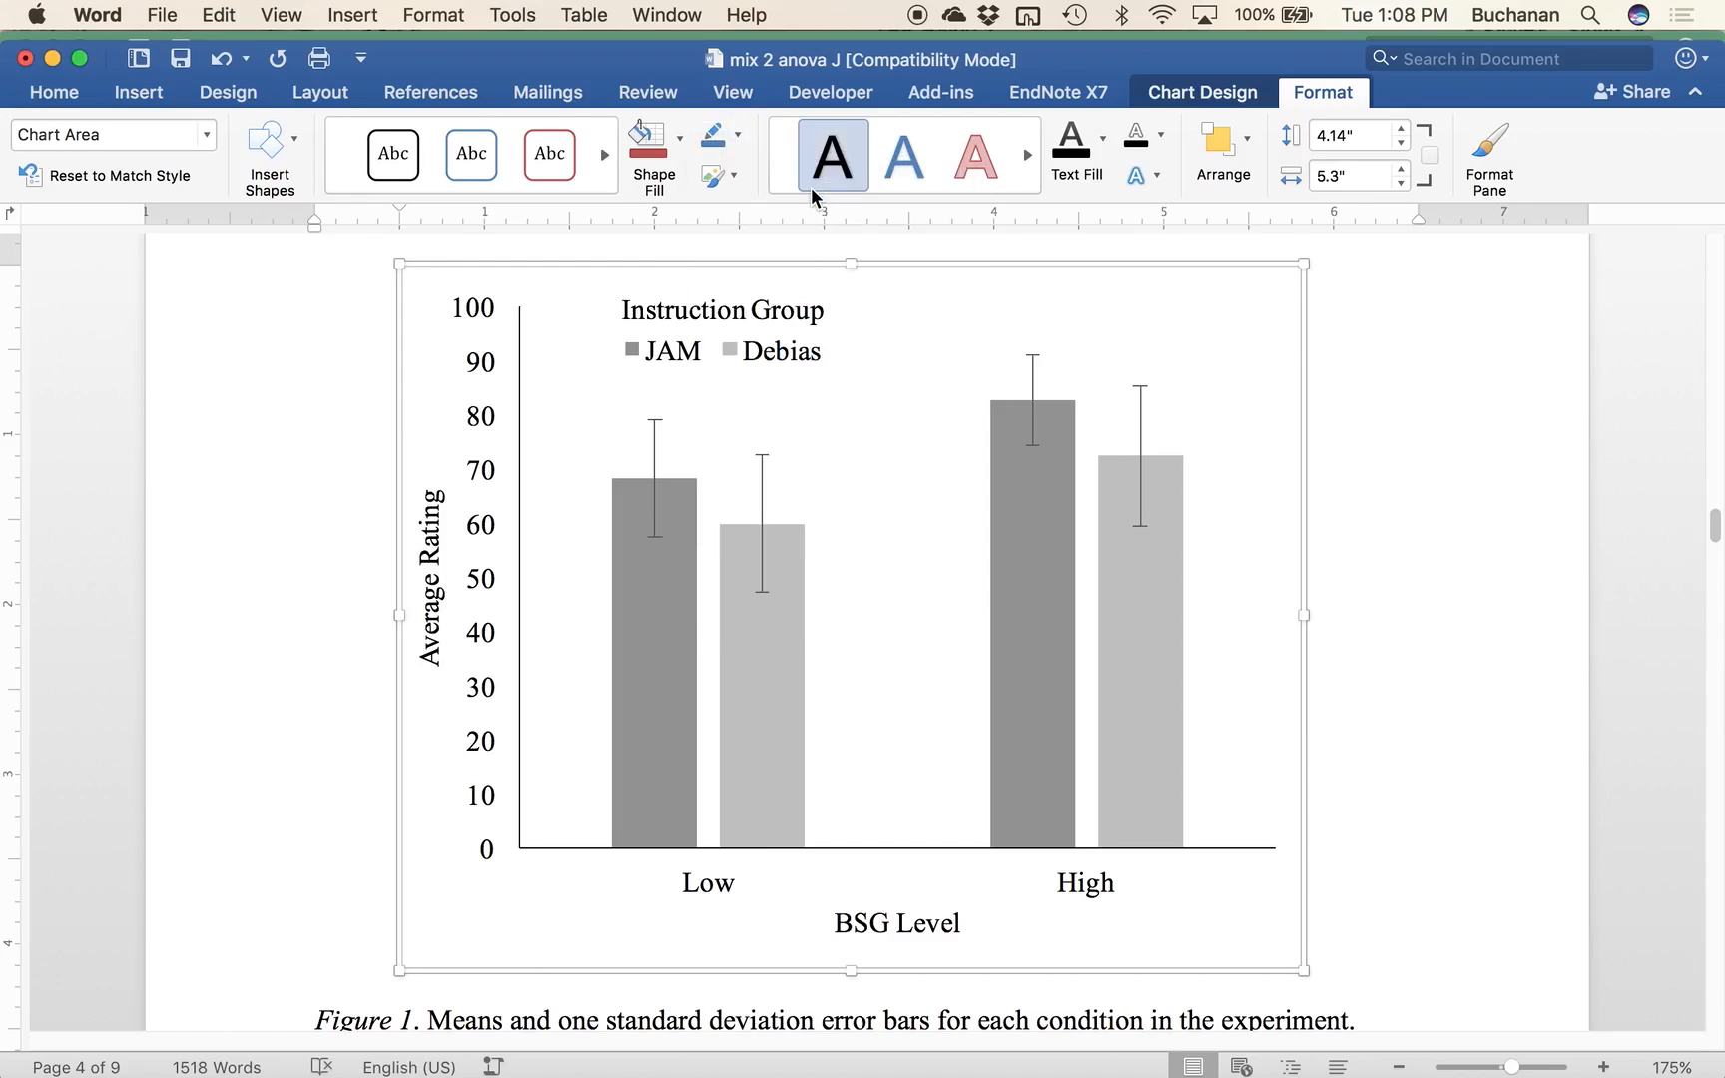
pyautogui.click(1377, 938)
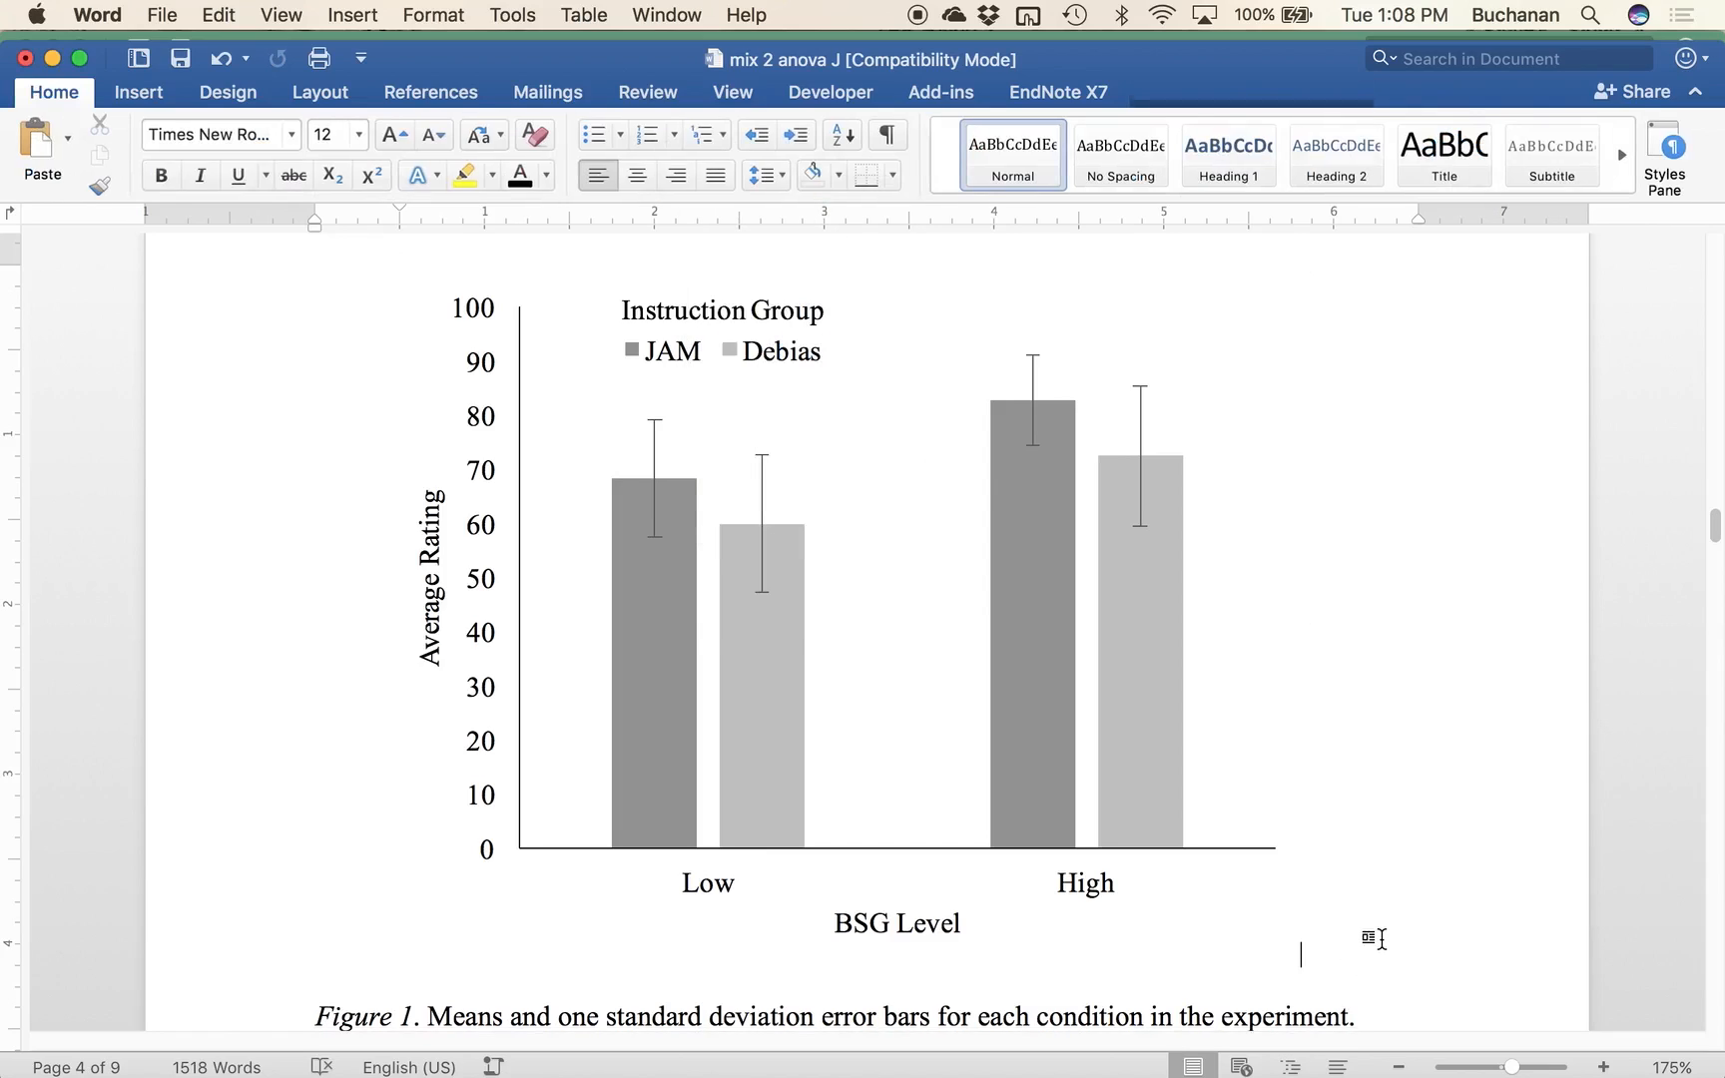
pyautogui.press('super+s')
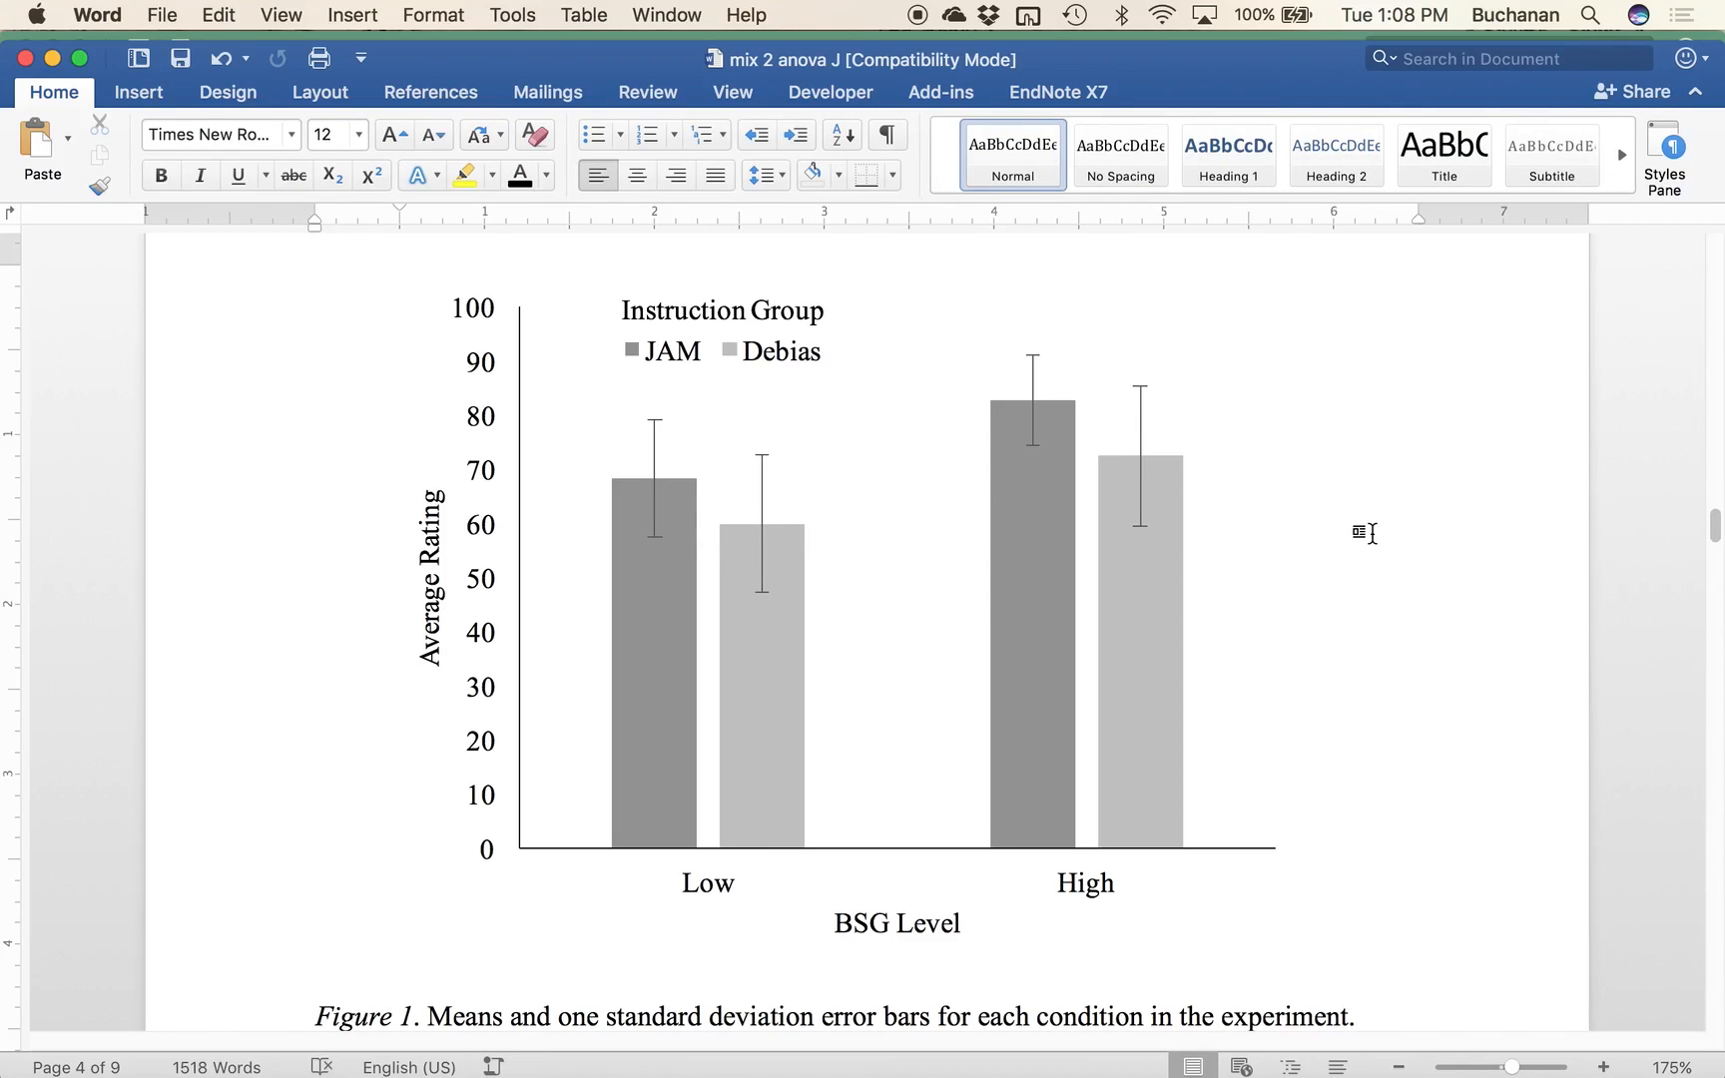
# Step: Review the placed figure and the results write-up, including the reported F statistics and the example follow-up t-test paragraph
pyautogui.scroll(-3, 1239, 546)
pyautogui.scroll(3, 1238, 546)
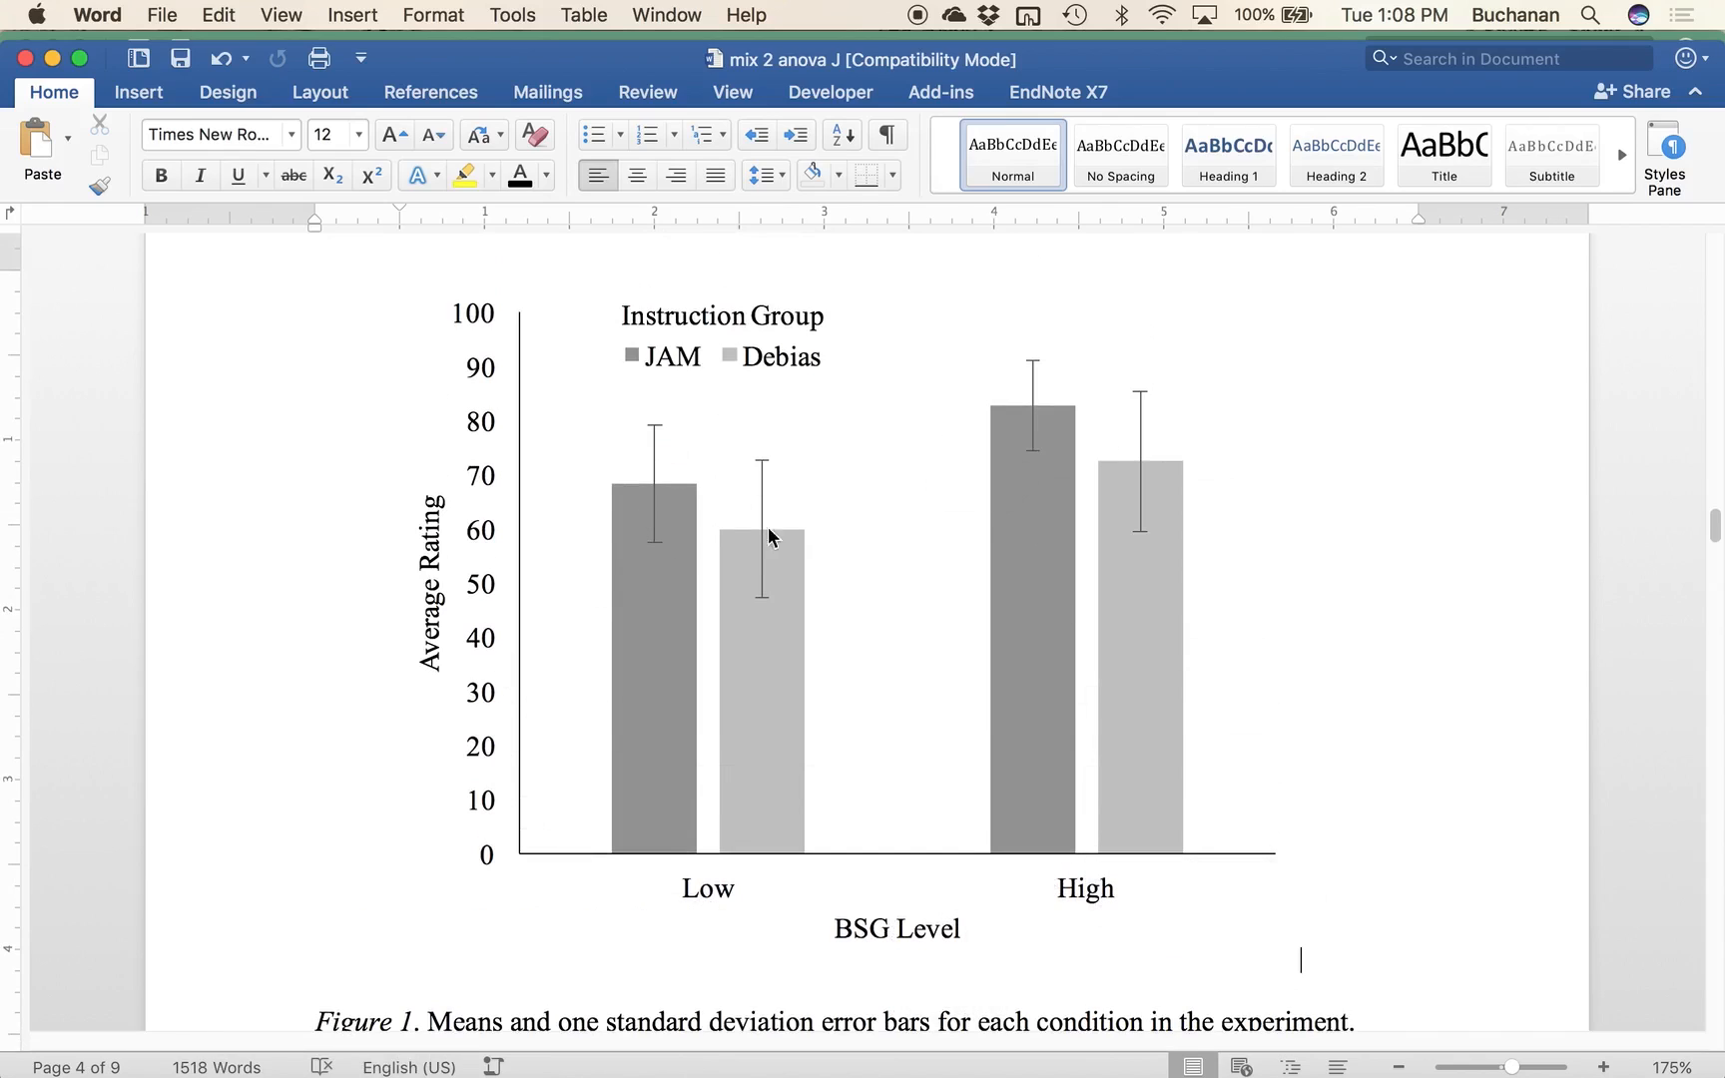
pyautogui.scroll(8, 269, 863)
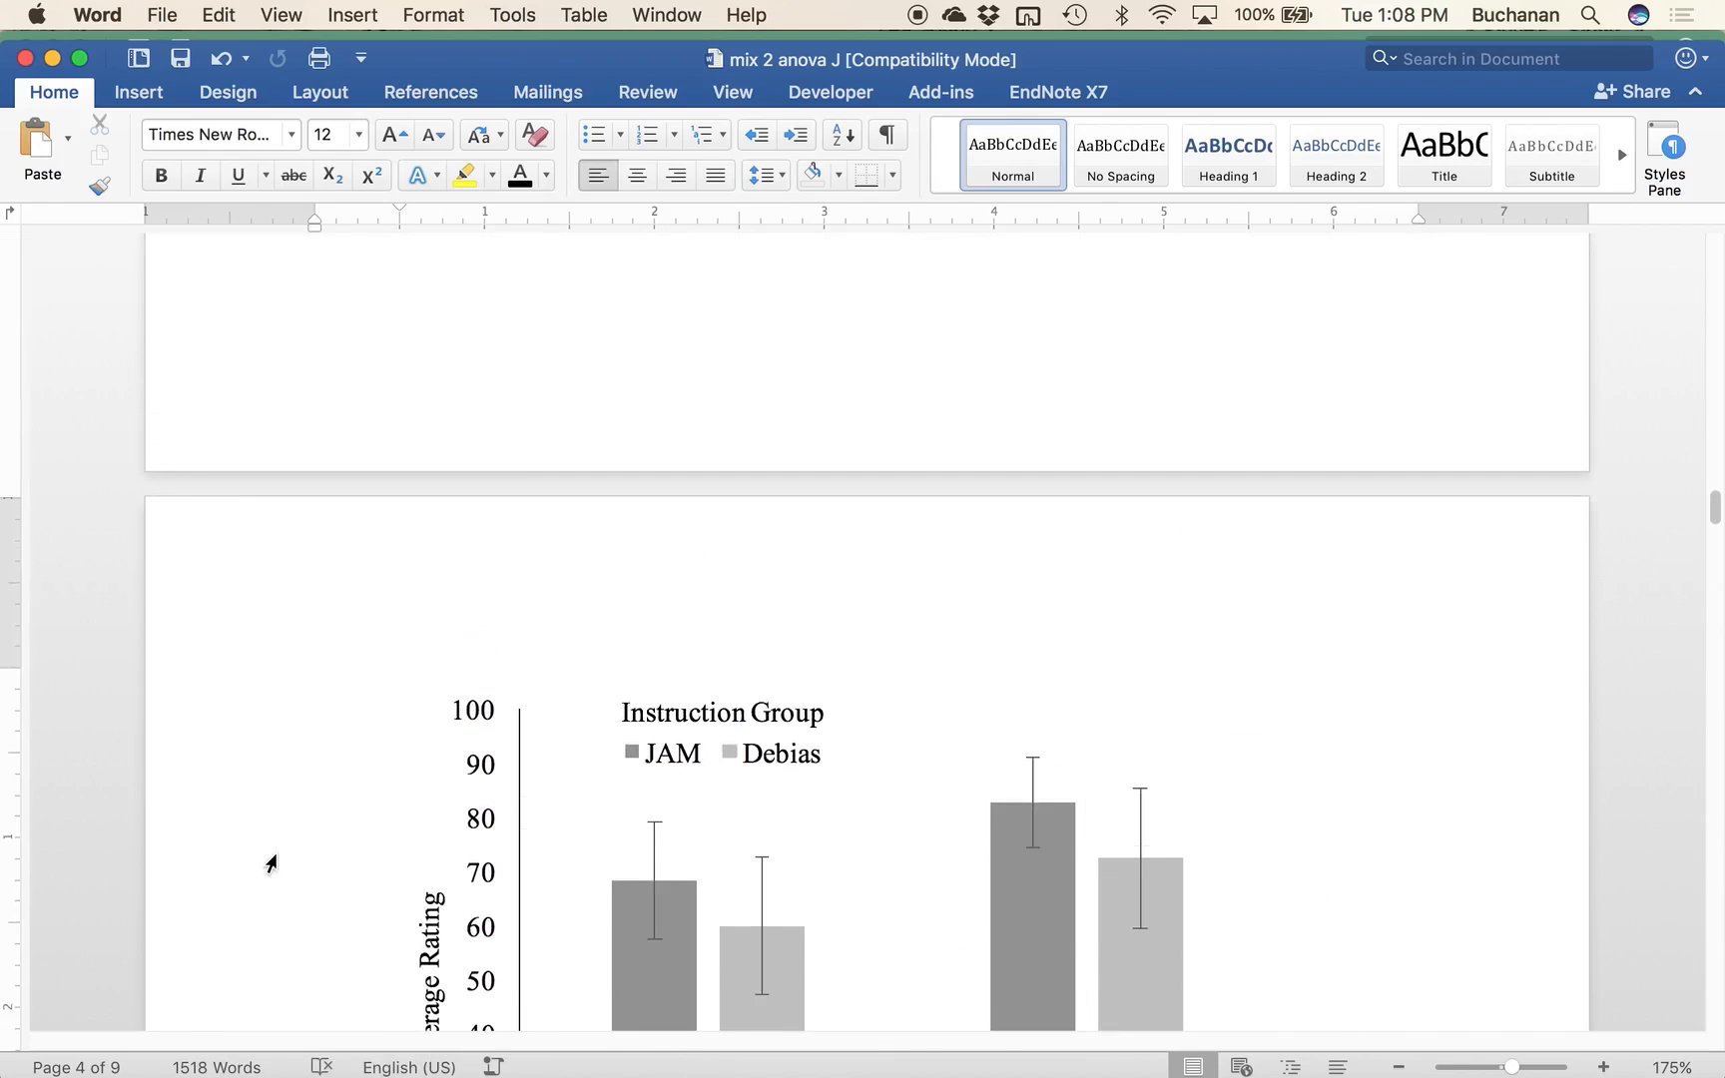
pyautogui.scroll(20, 269, 864)
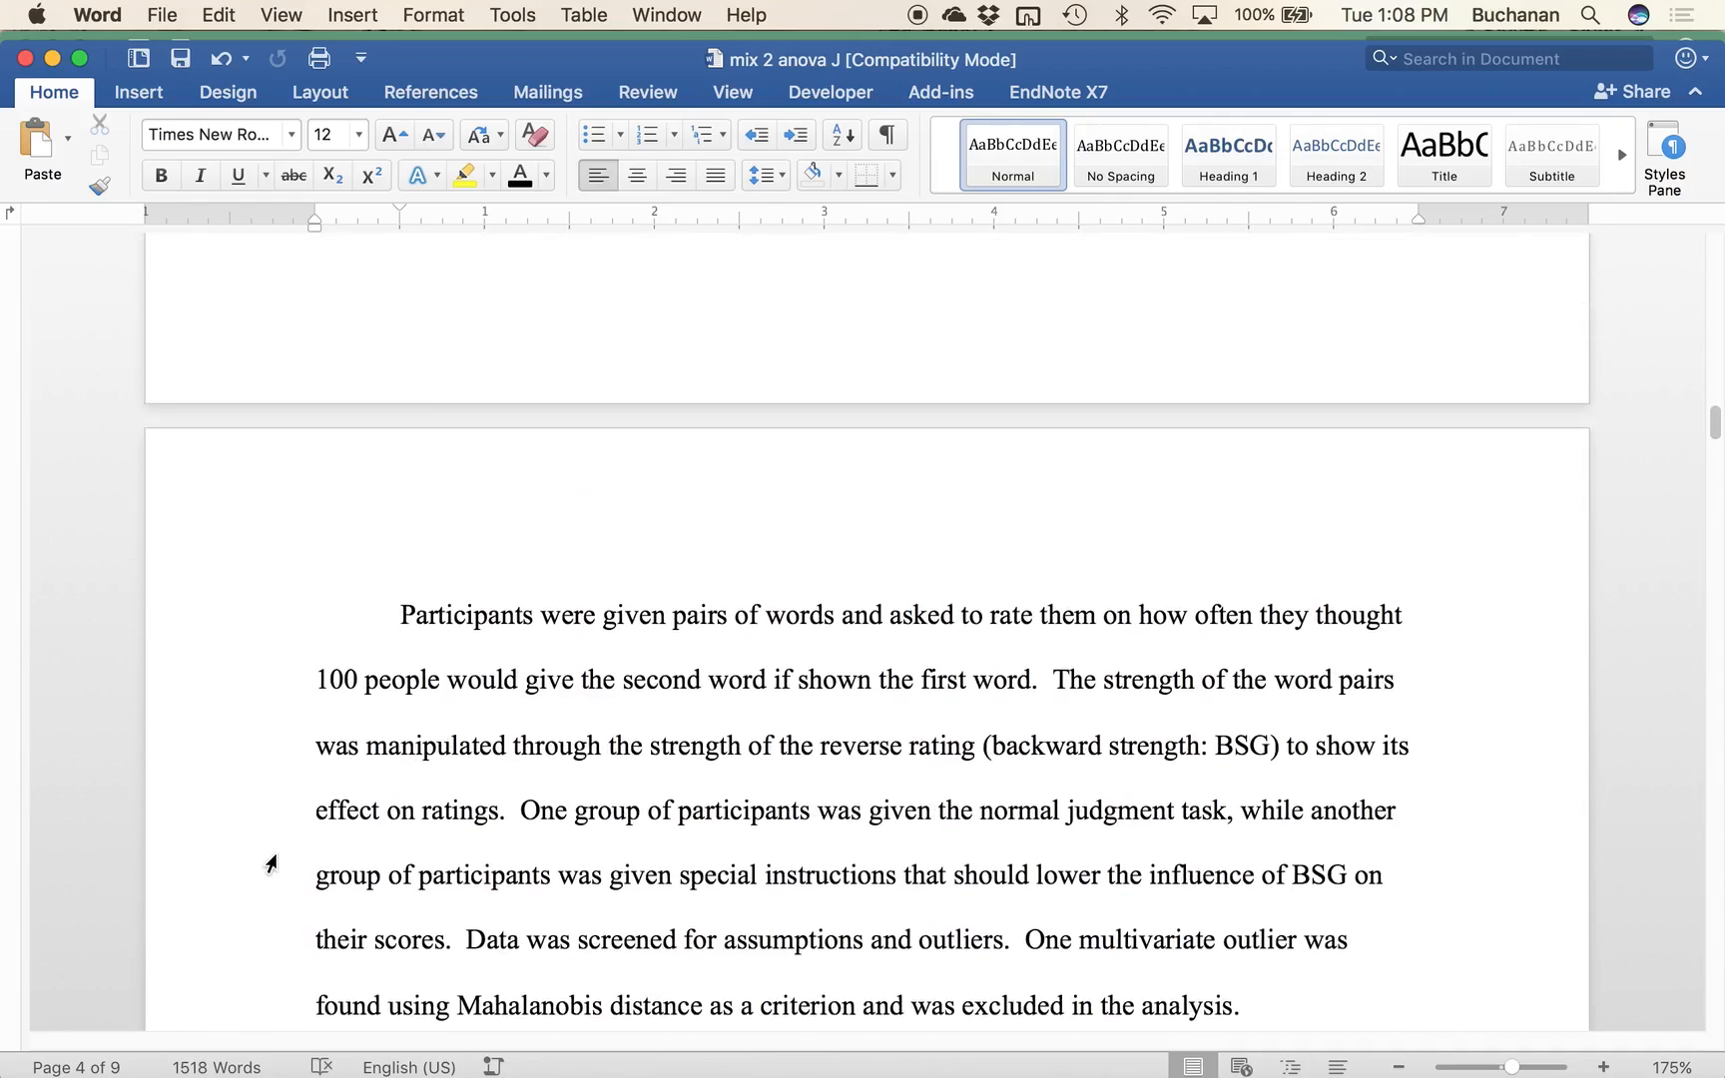
pyautogui.scroll(-10, 269, 864)
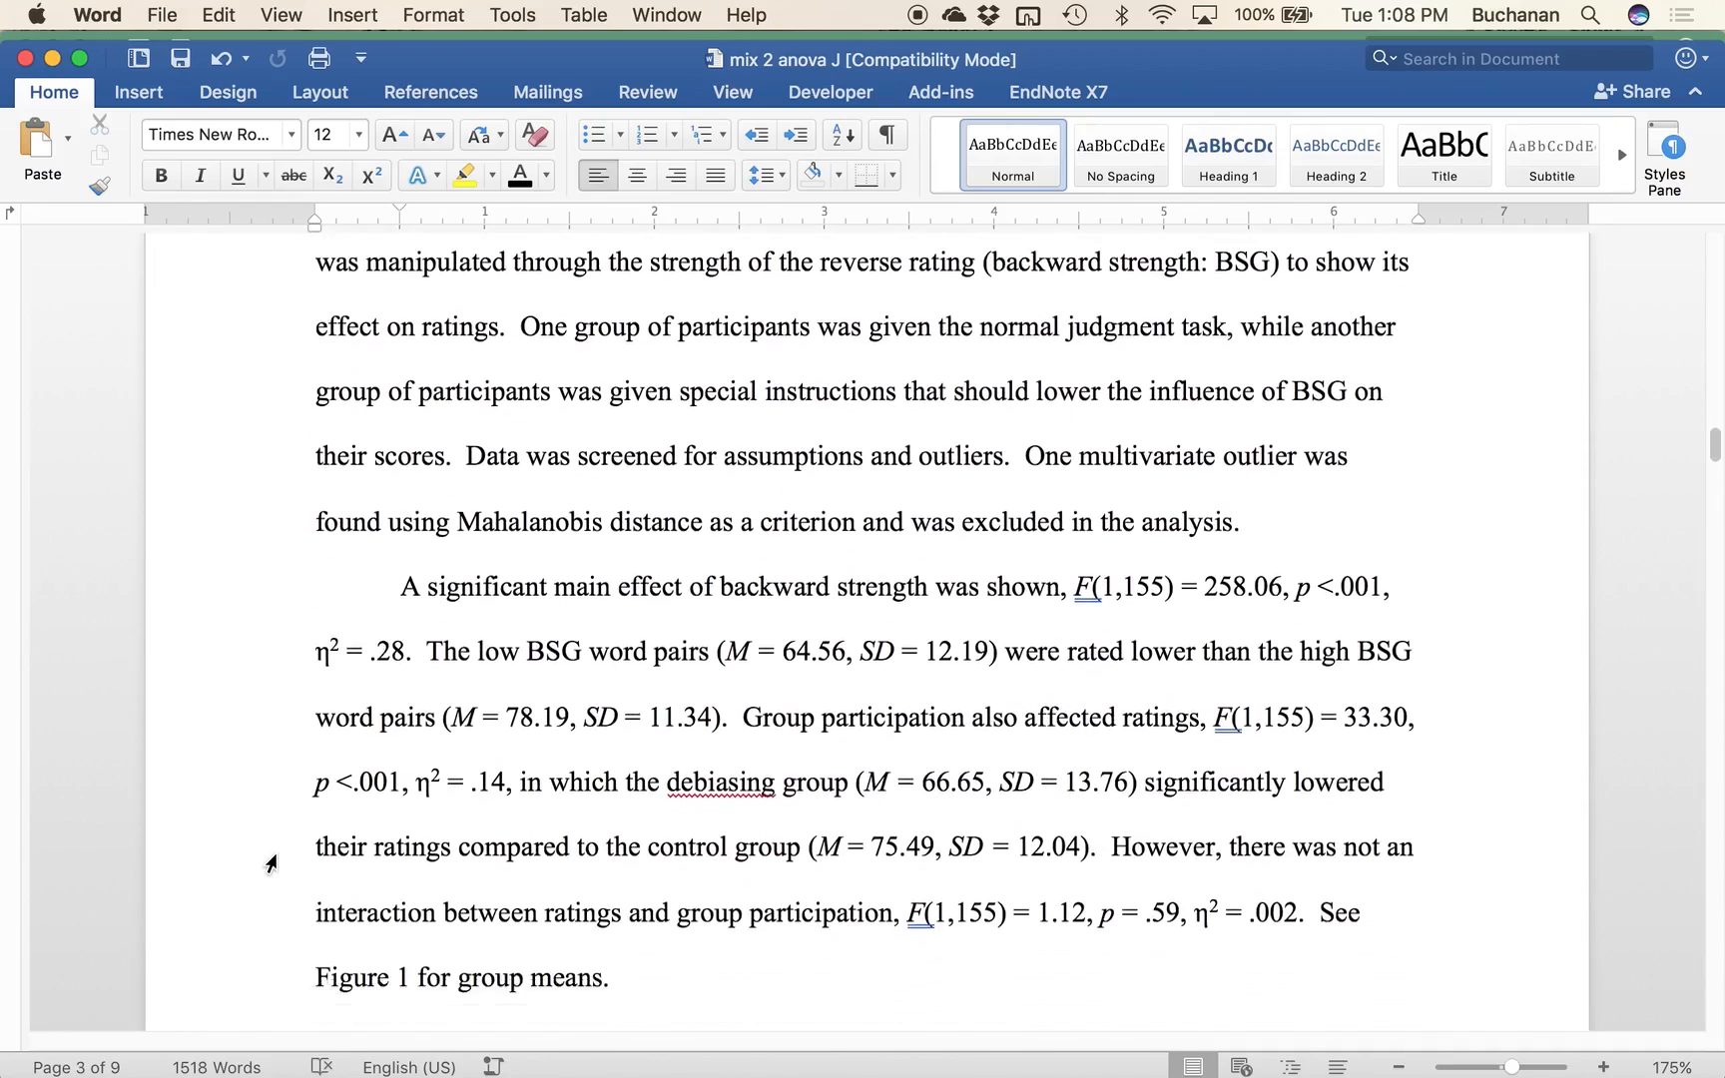
pyautogui.scroll(-2, 270, 863)
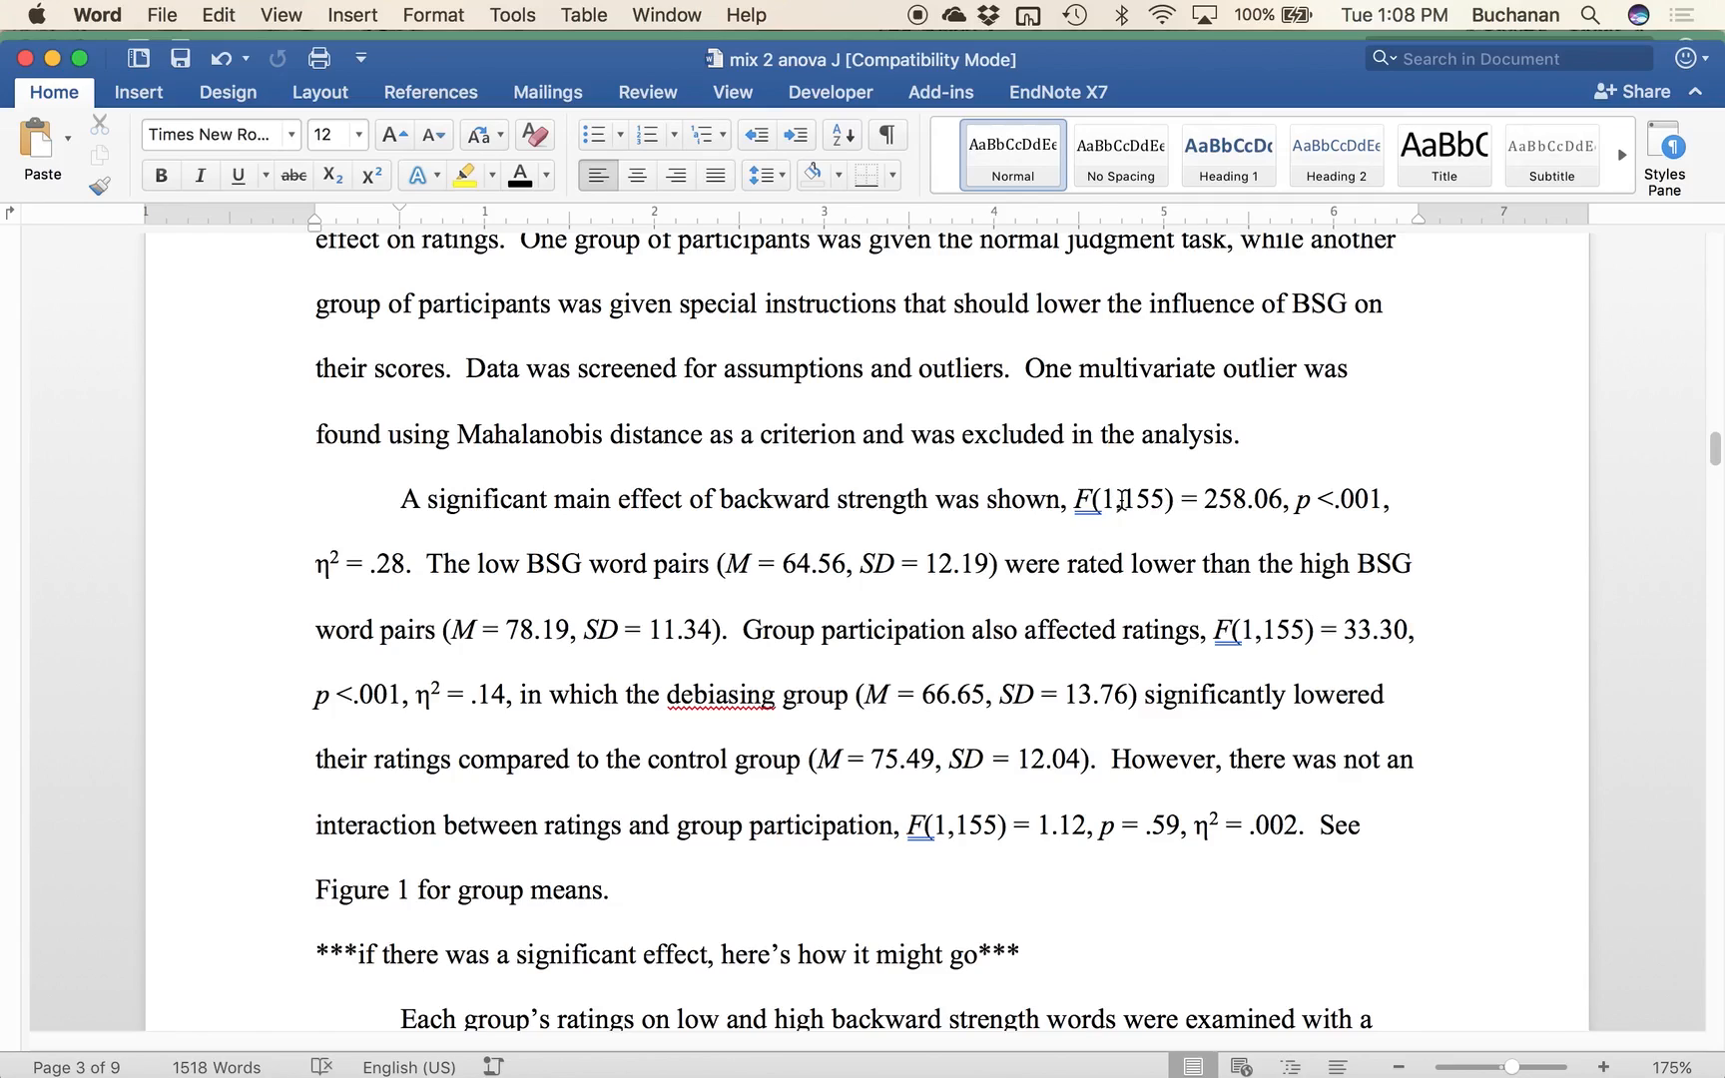
pyautogui.click(1244, 623)
pyautogui.click(941, 826)
pyautogui.scroll(-8, 998, 748)
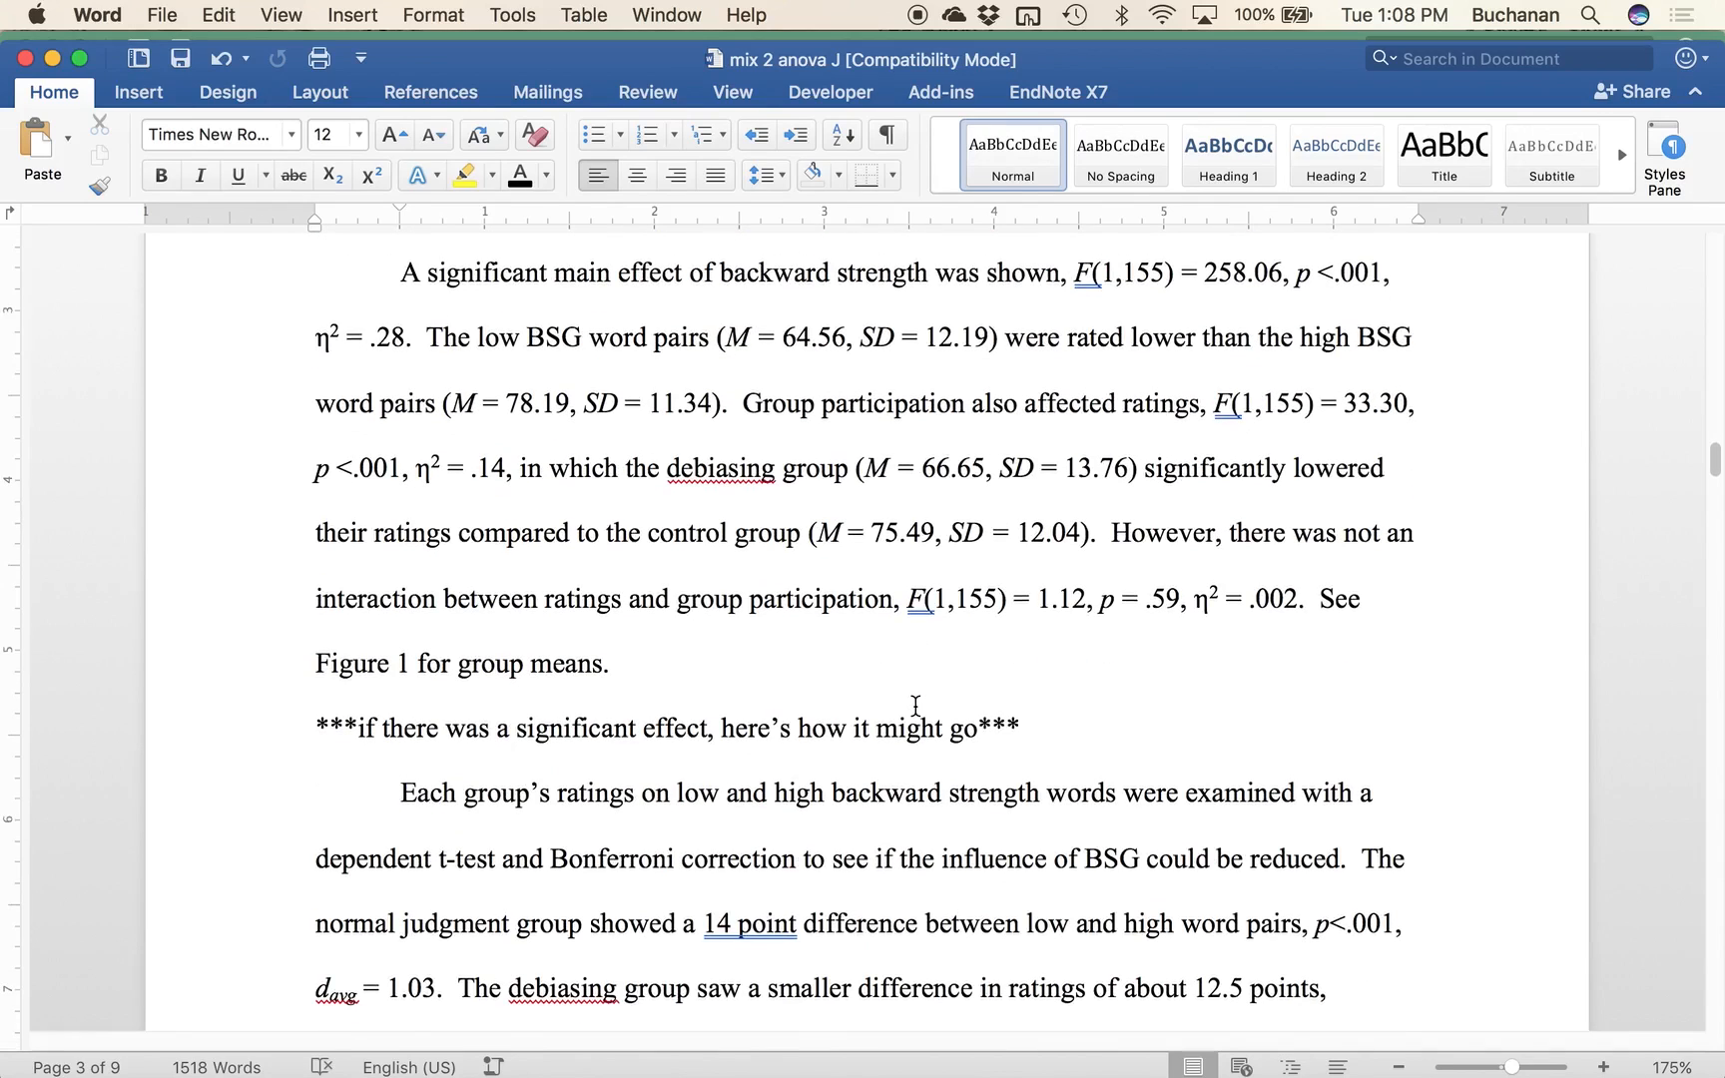
pyautogui.scroll(-1, 929, 731)
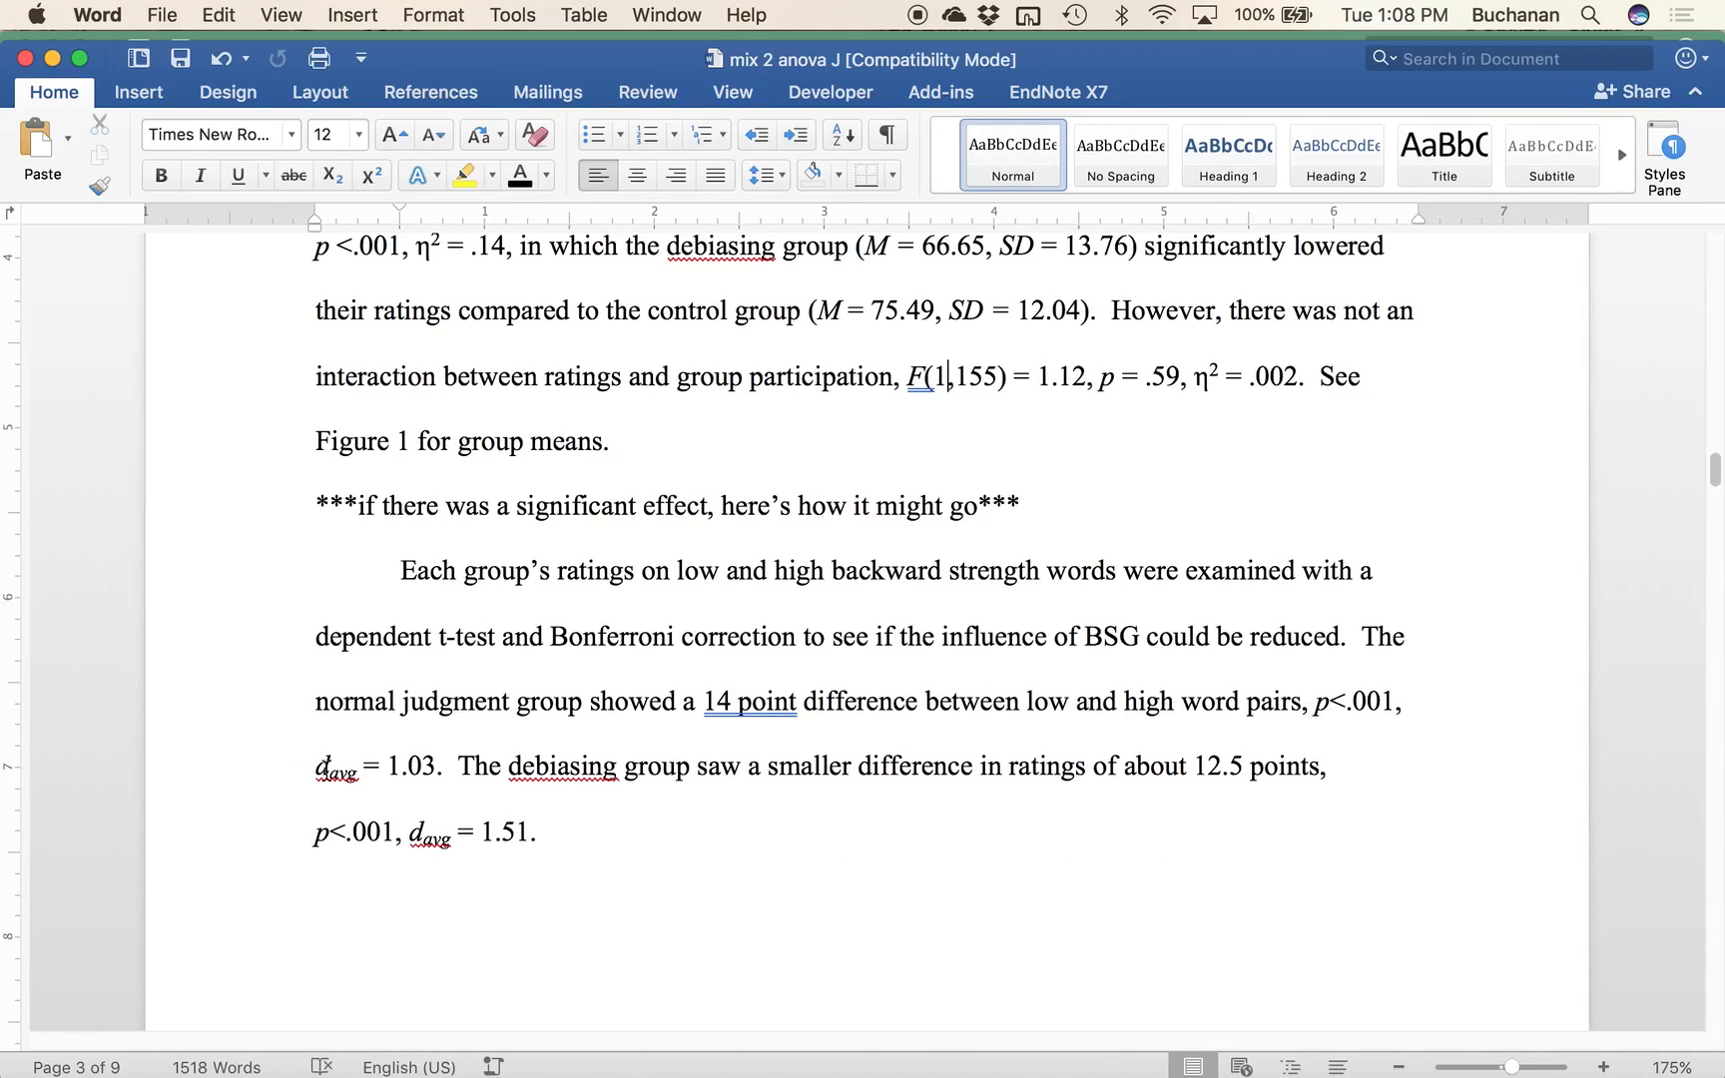
pyautogui.click(1346, 701)
pyautogui.scroll(5, 801, 761)
pyautogui.scroll(-4, 803, 766)
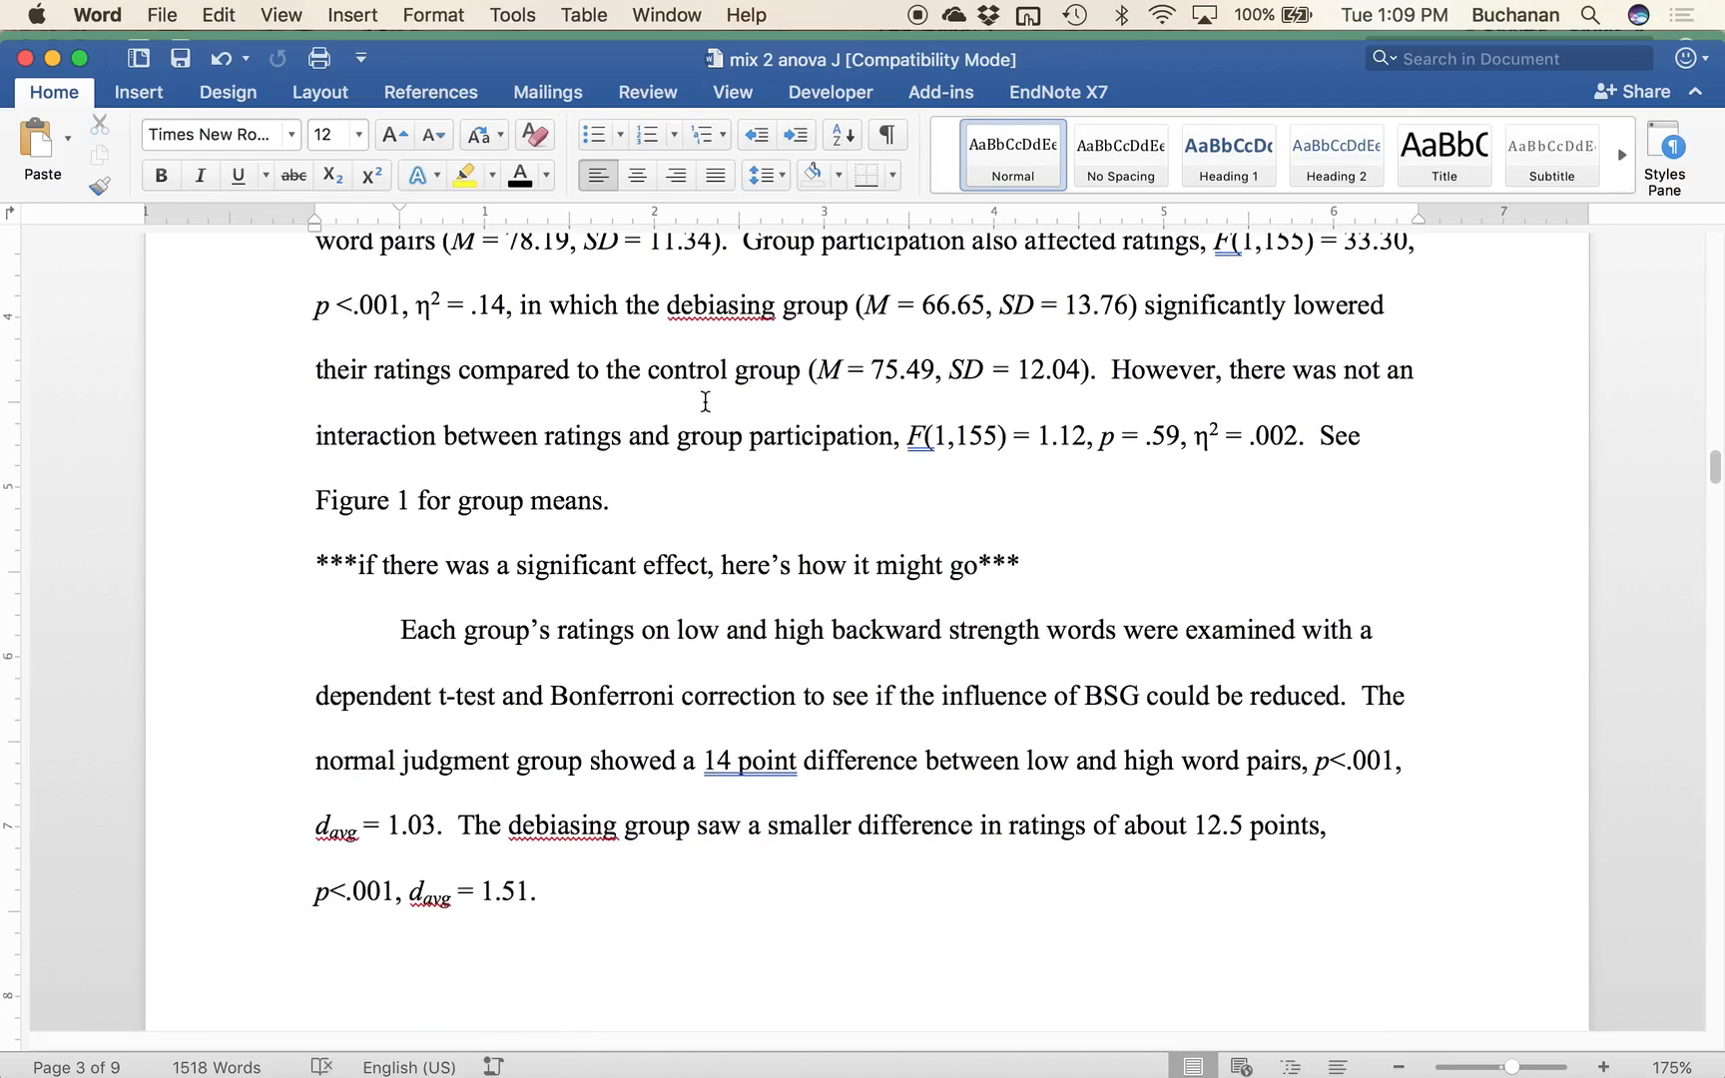
# Step: Reread the results write-up from the study description through the main effects, interaction and follow-up test paragraph
pyautogui.scroll(5, 868, 701)
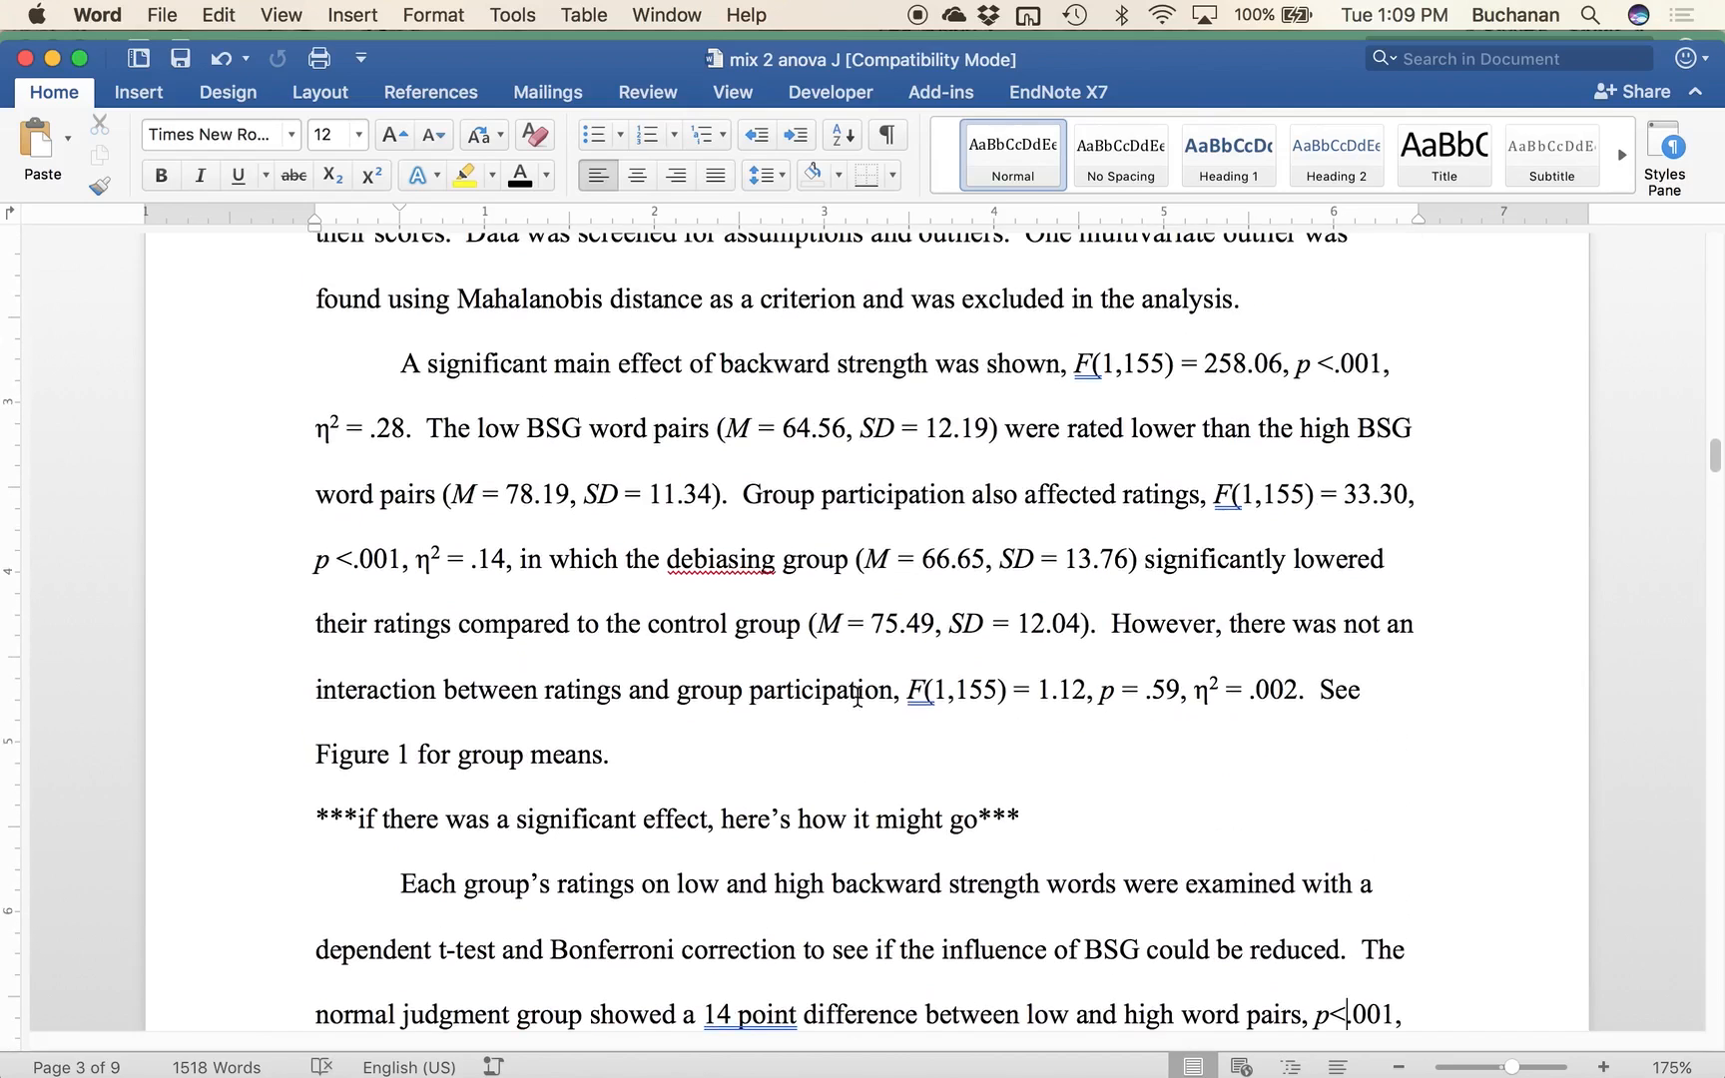
pyautogui.scroll(-8, 946, 560)
pyautogui.scroll(8, 942, 459)
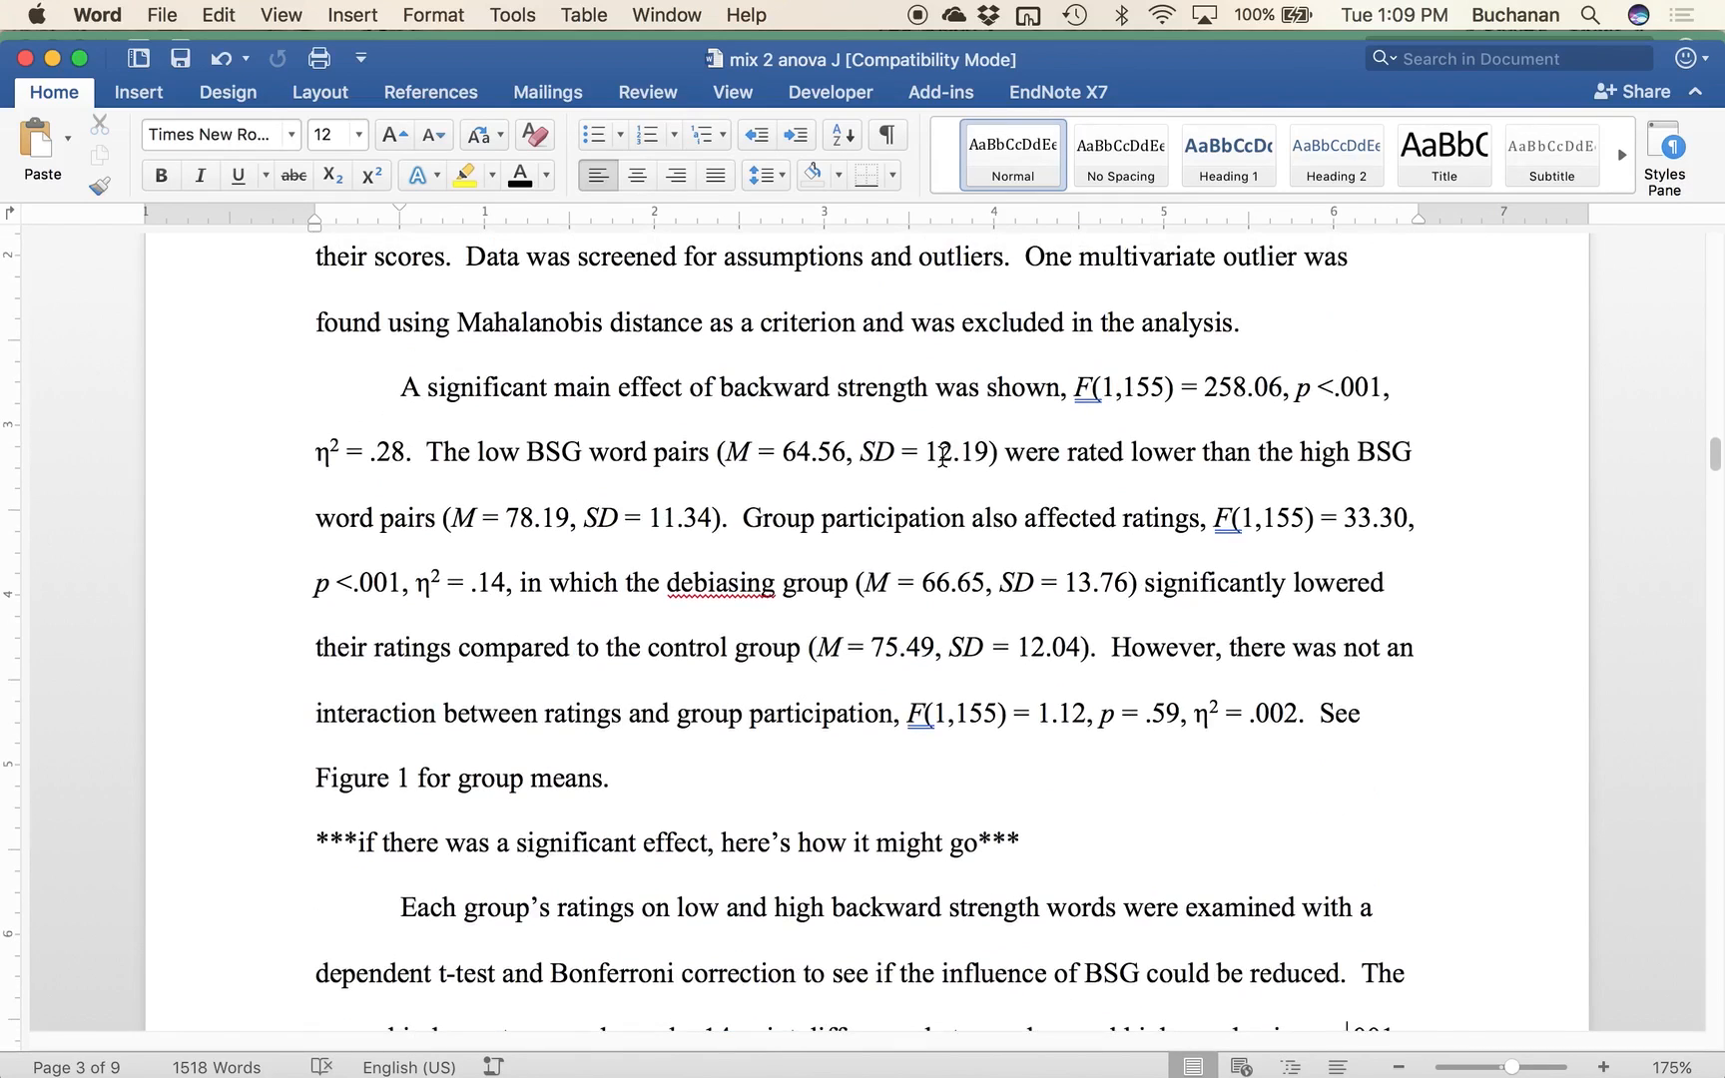
pyautogui.scroll(10, 942, 459)
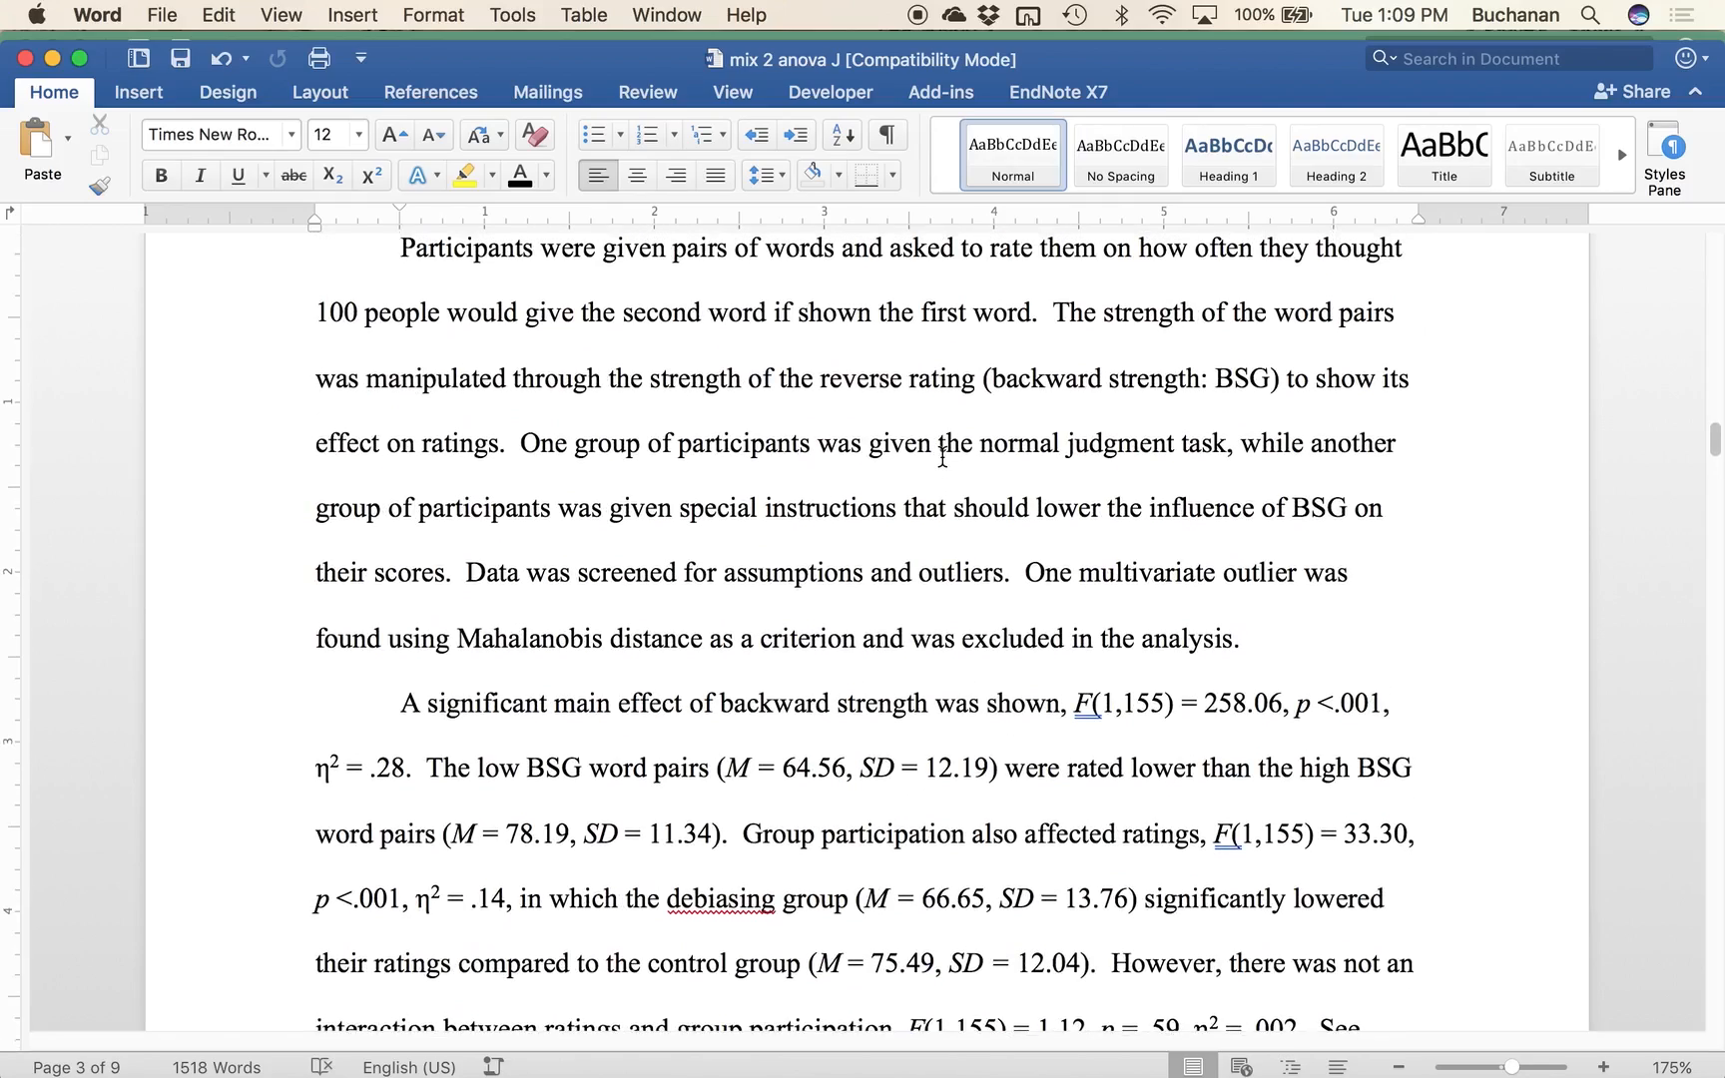
pyautogui.scroll(-6, 942, 457)
pyautogui.scroll(4, 939, 454)
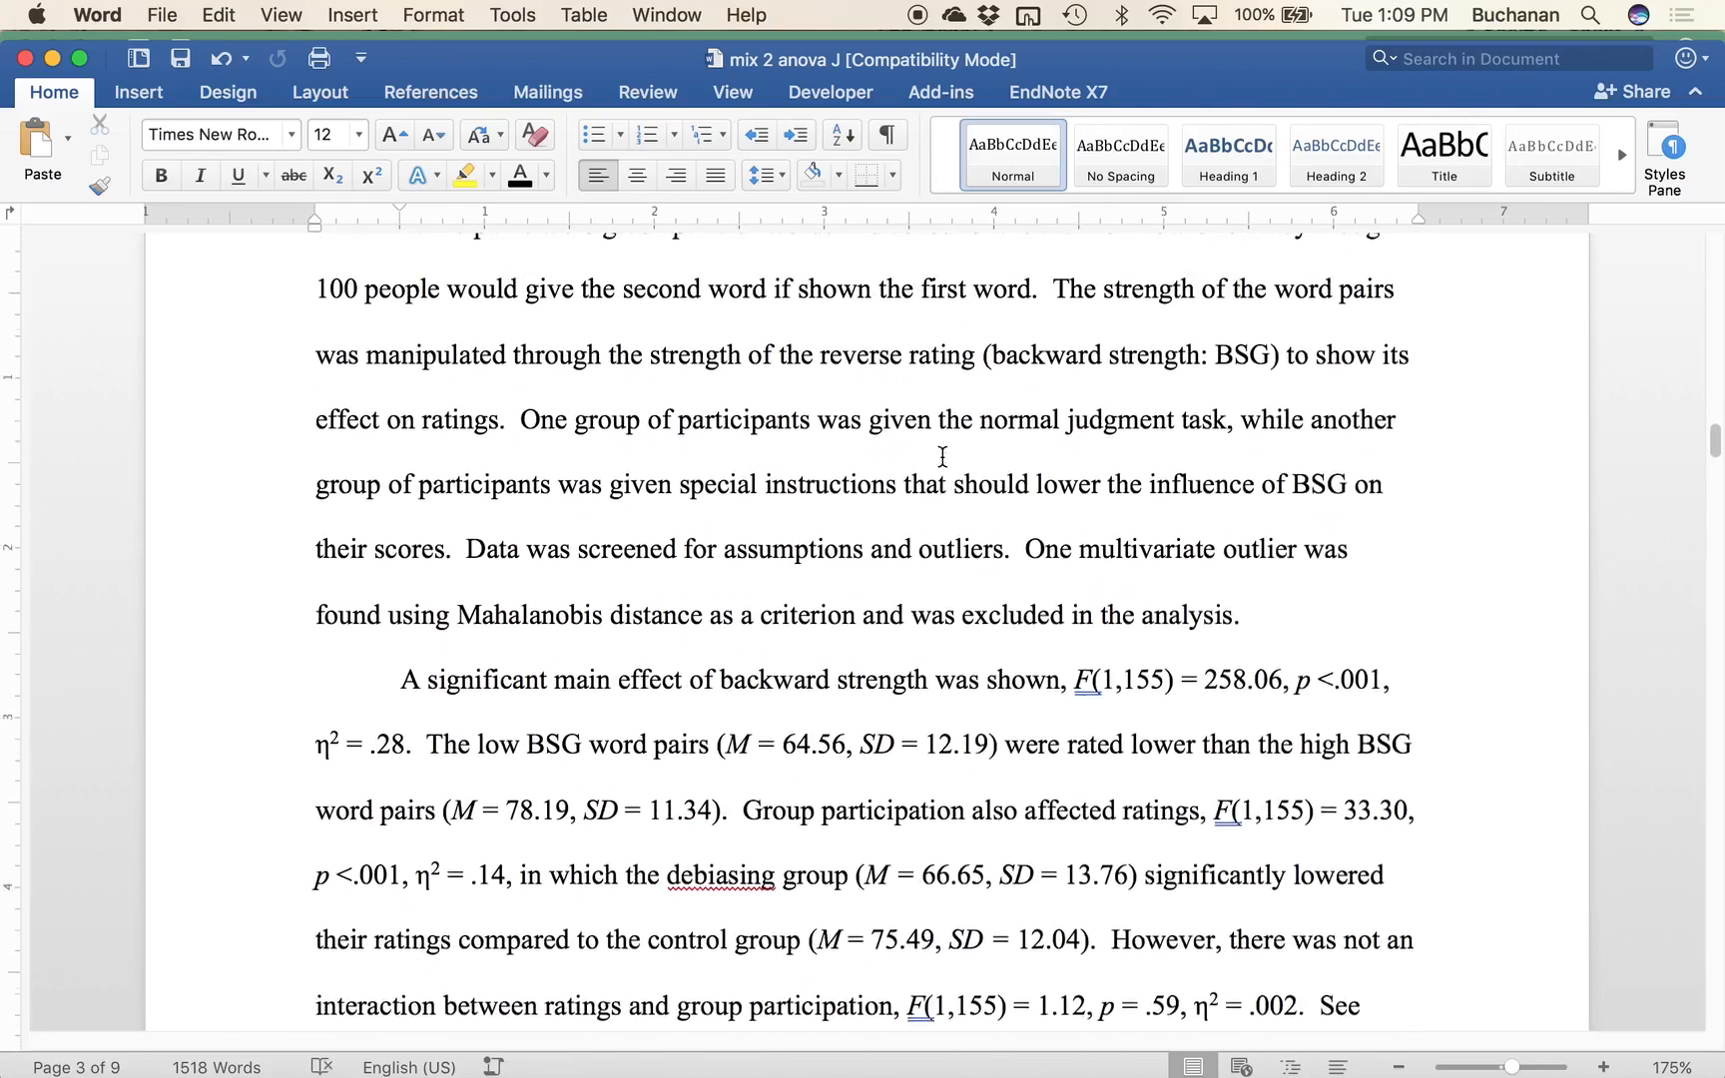
pyautogui.moveTo(603, 300); pyautogui.dragTo(646, 749)
pyautogui.click(765, 648)
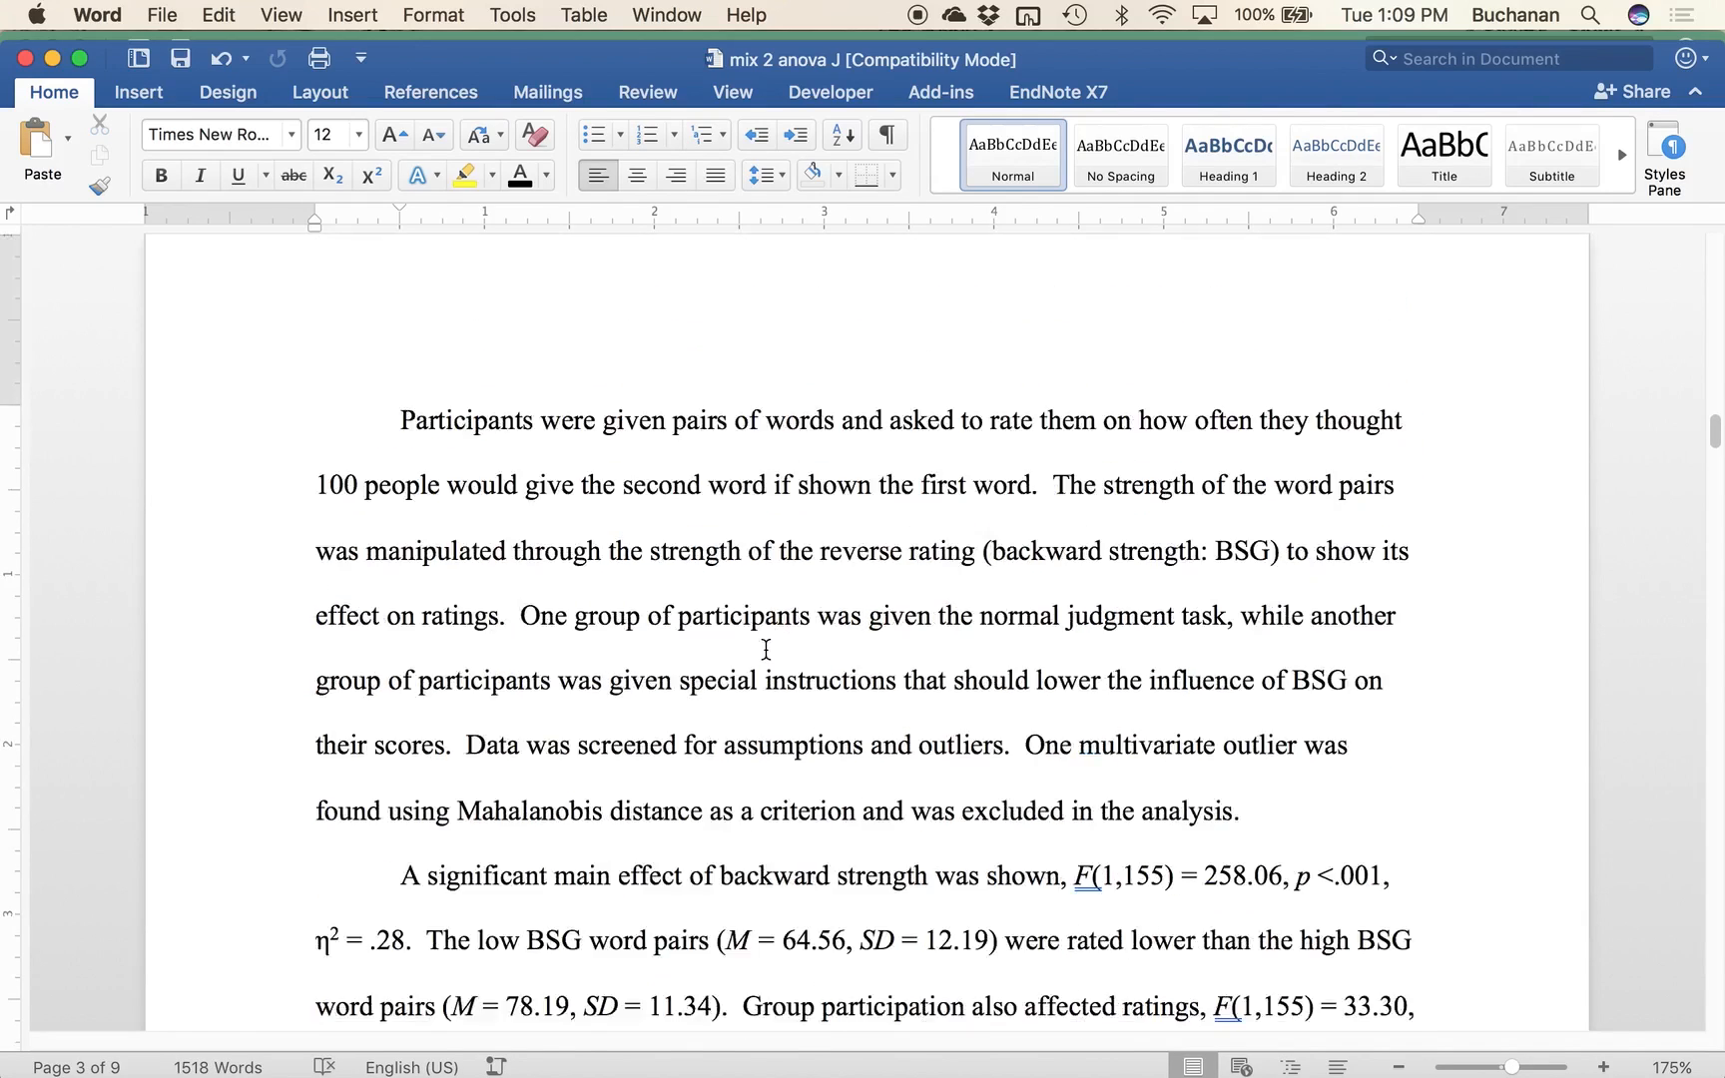
# Step: Go back to the power analysis instructions on page 2 of the document and open G*Power
pyautogui.scroll(15, 765, 654)
pyautogui.scroll(-5, 766, 650)
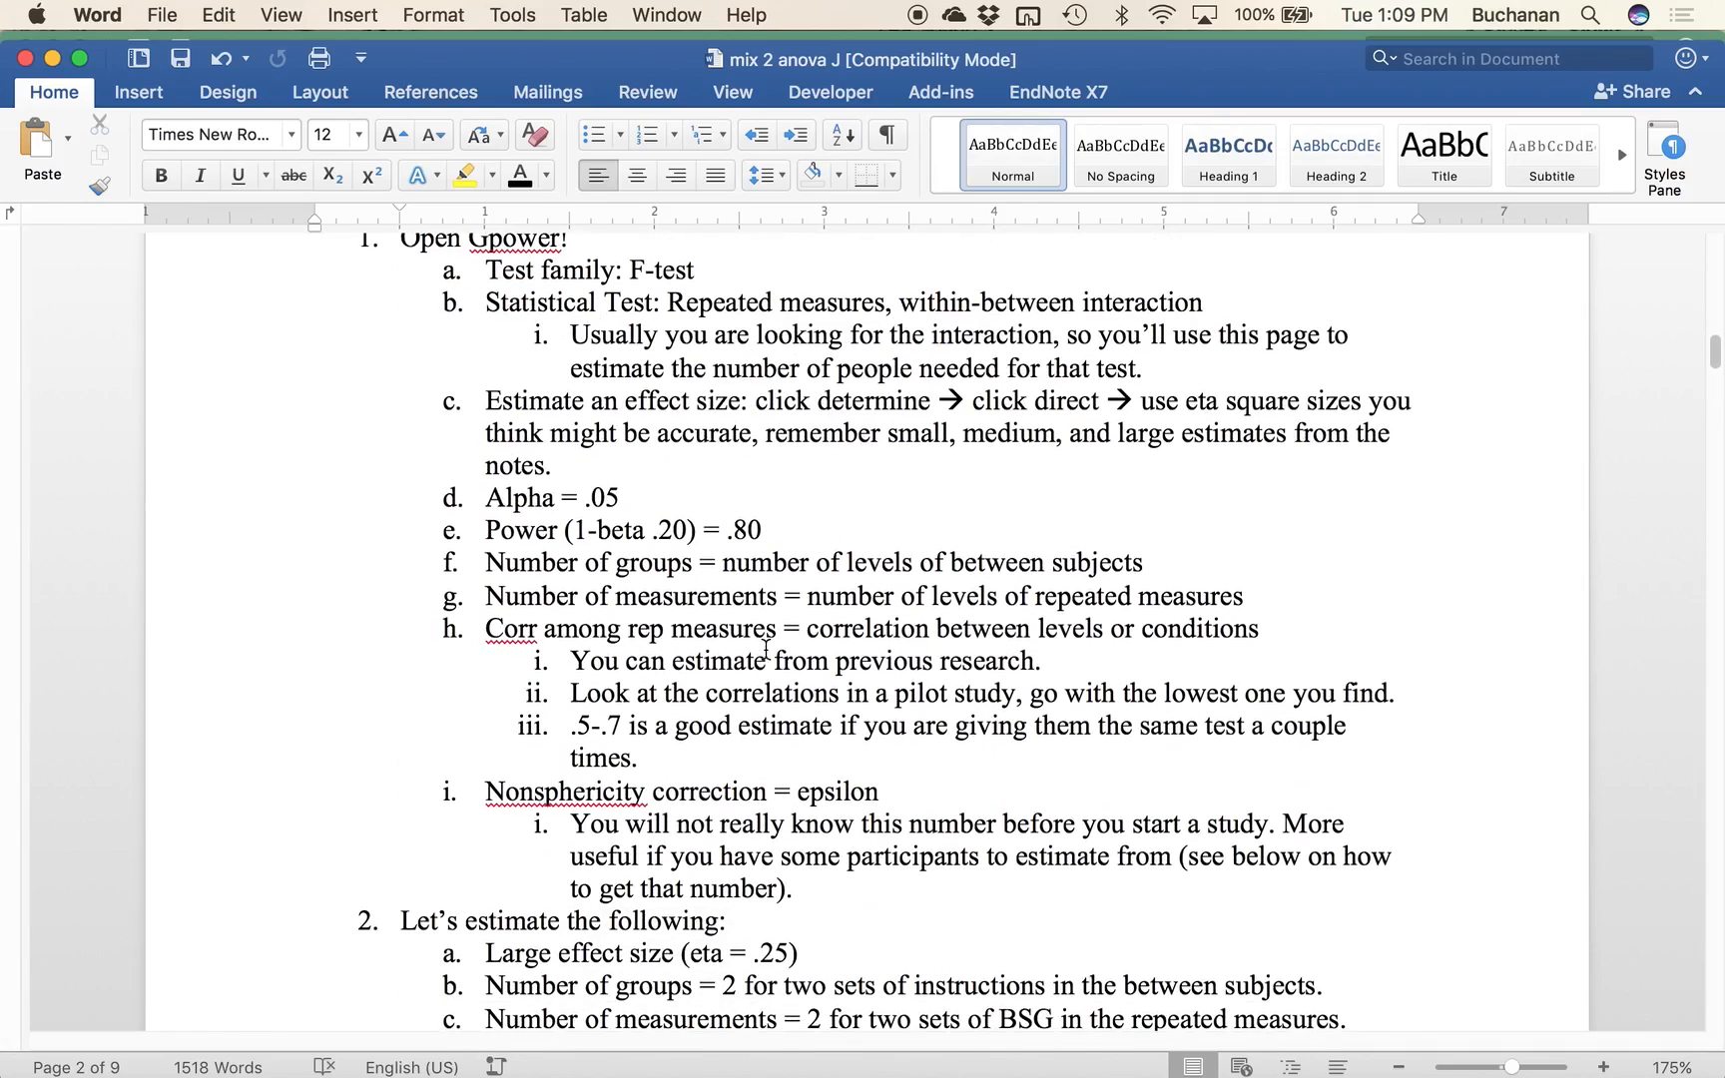
pyautogui.scroll(2, 766, 650)
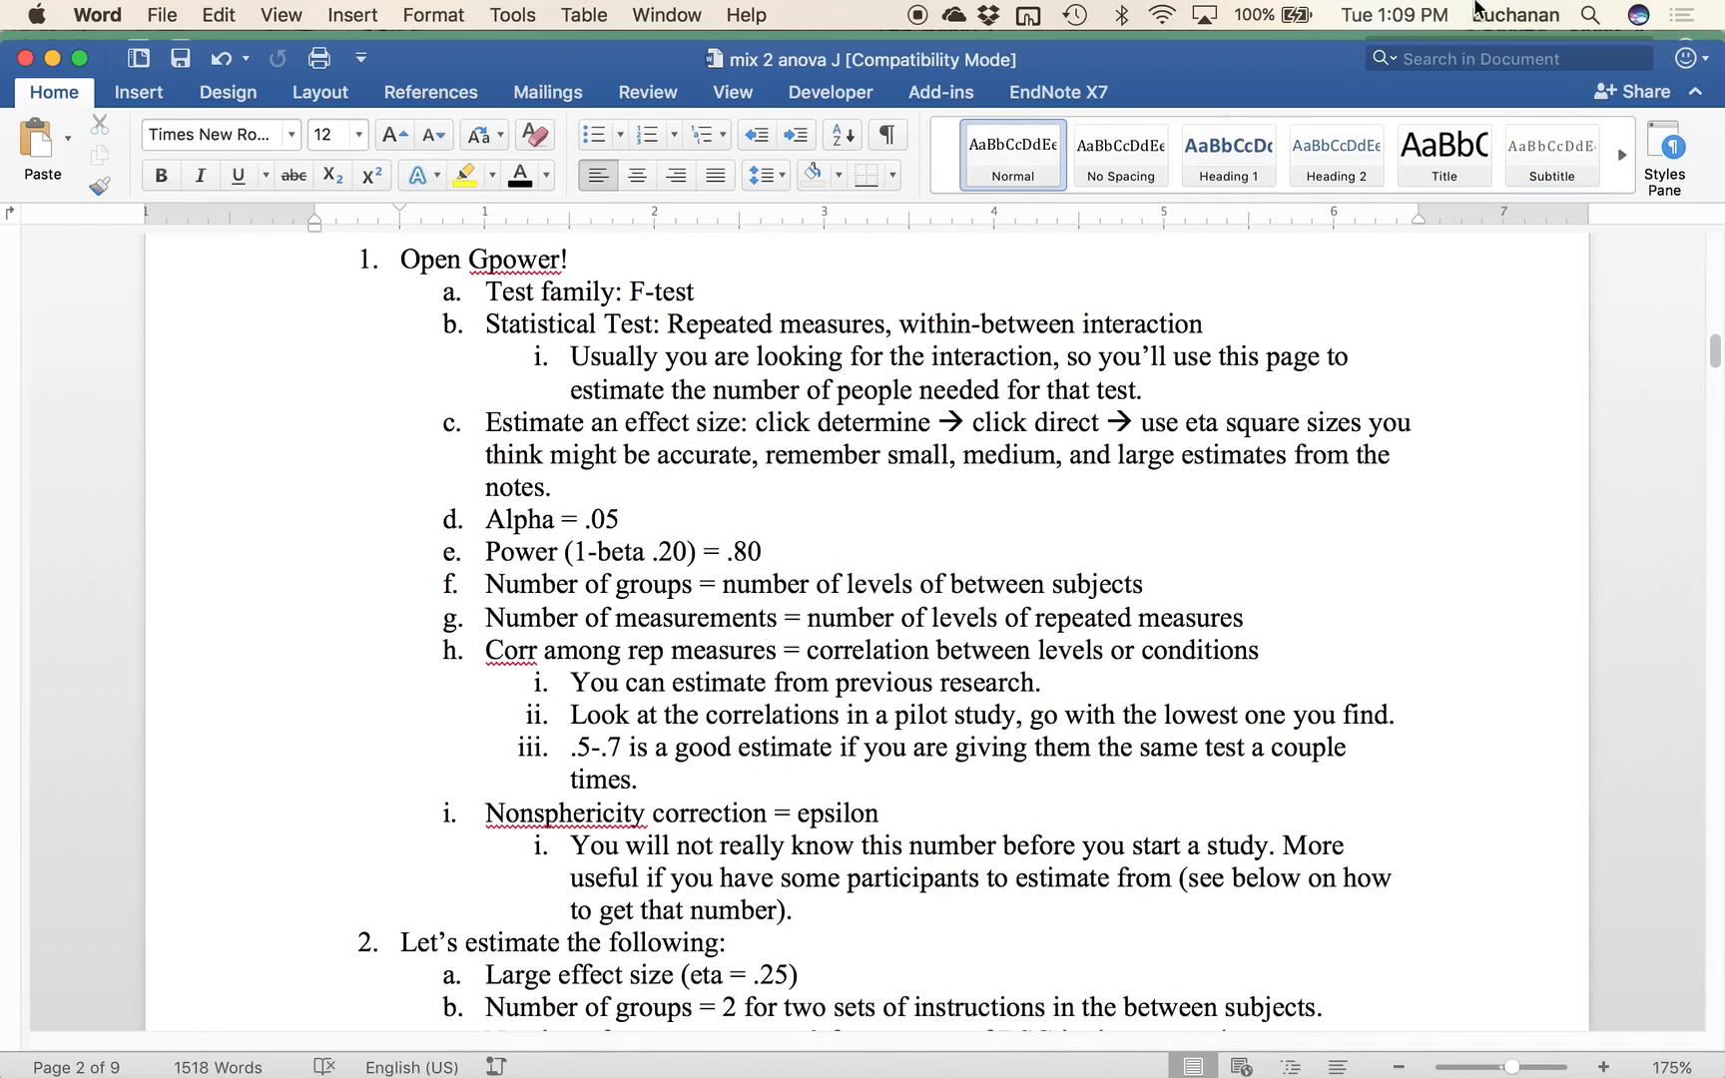
pyautogui.click(1590, 15)
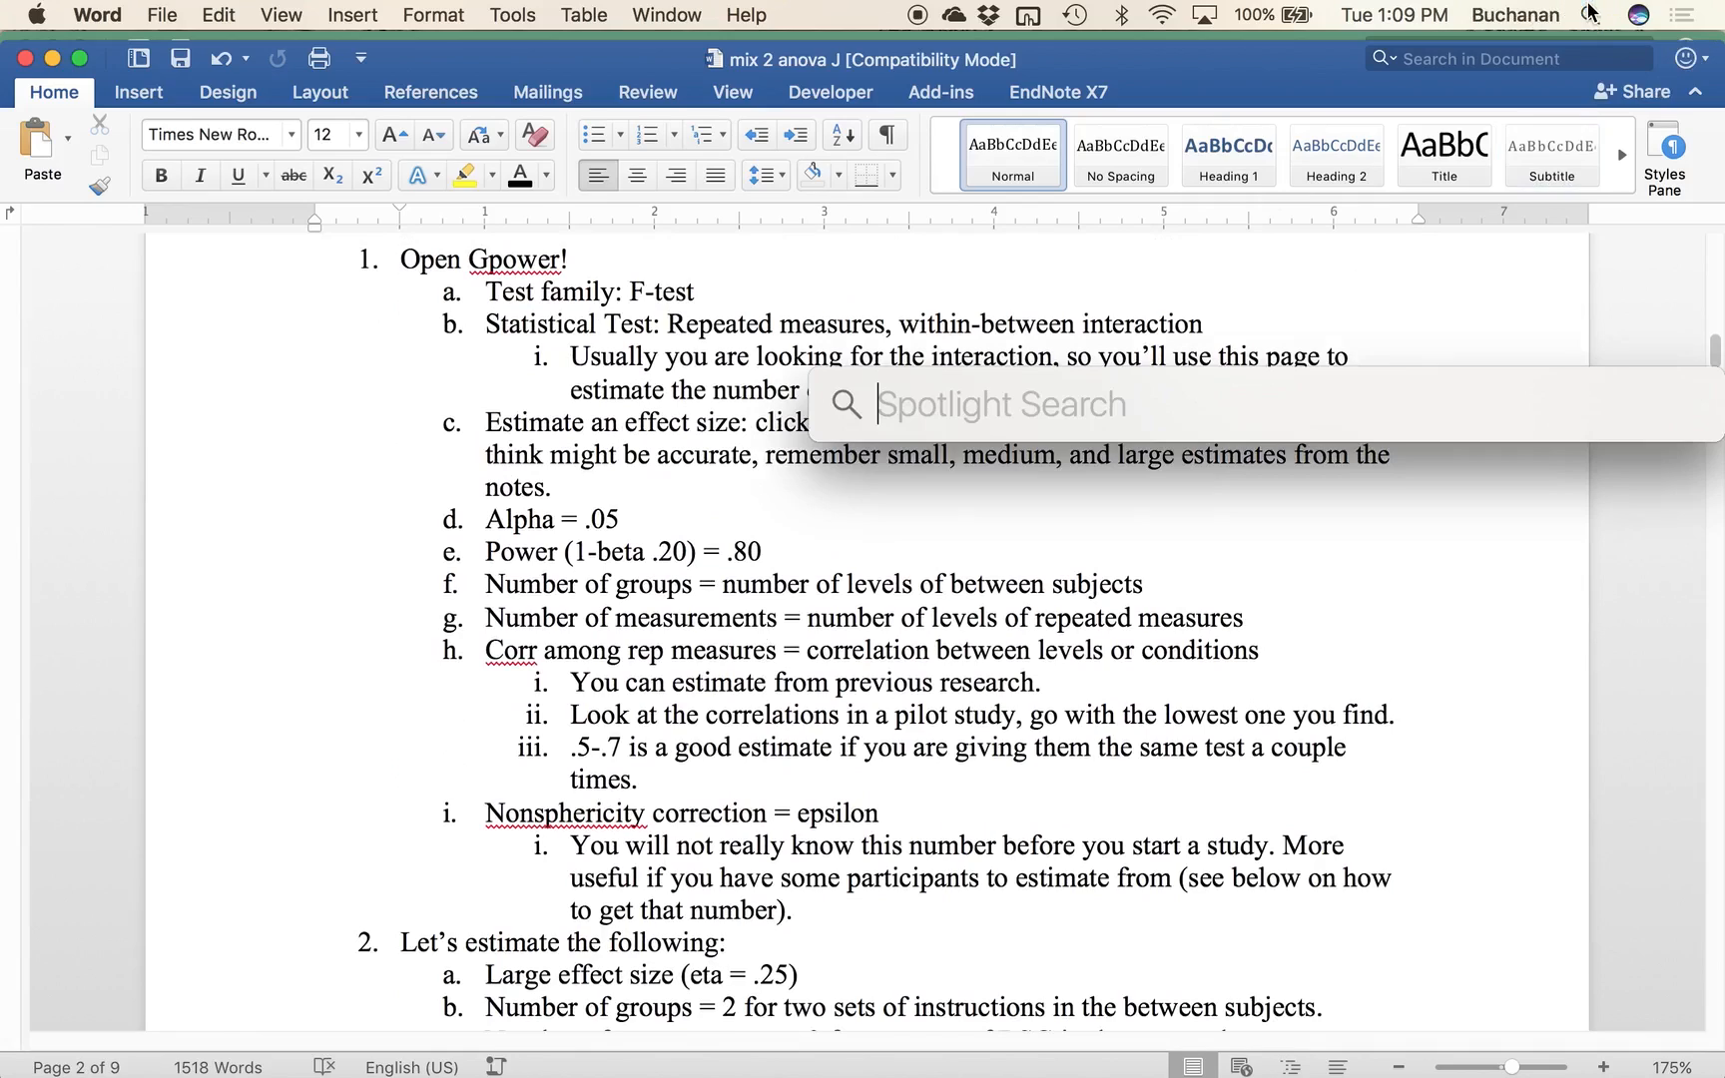
pyautogui.write('g*power')
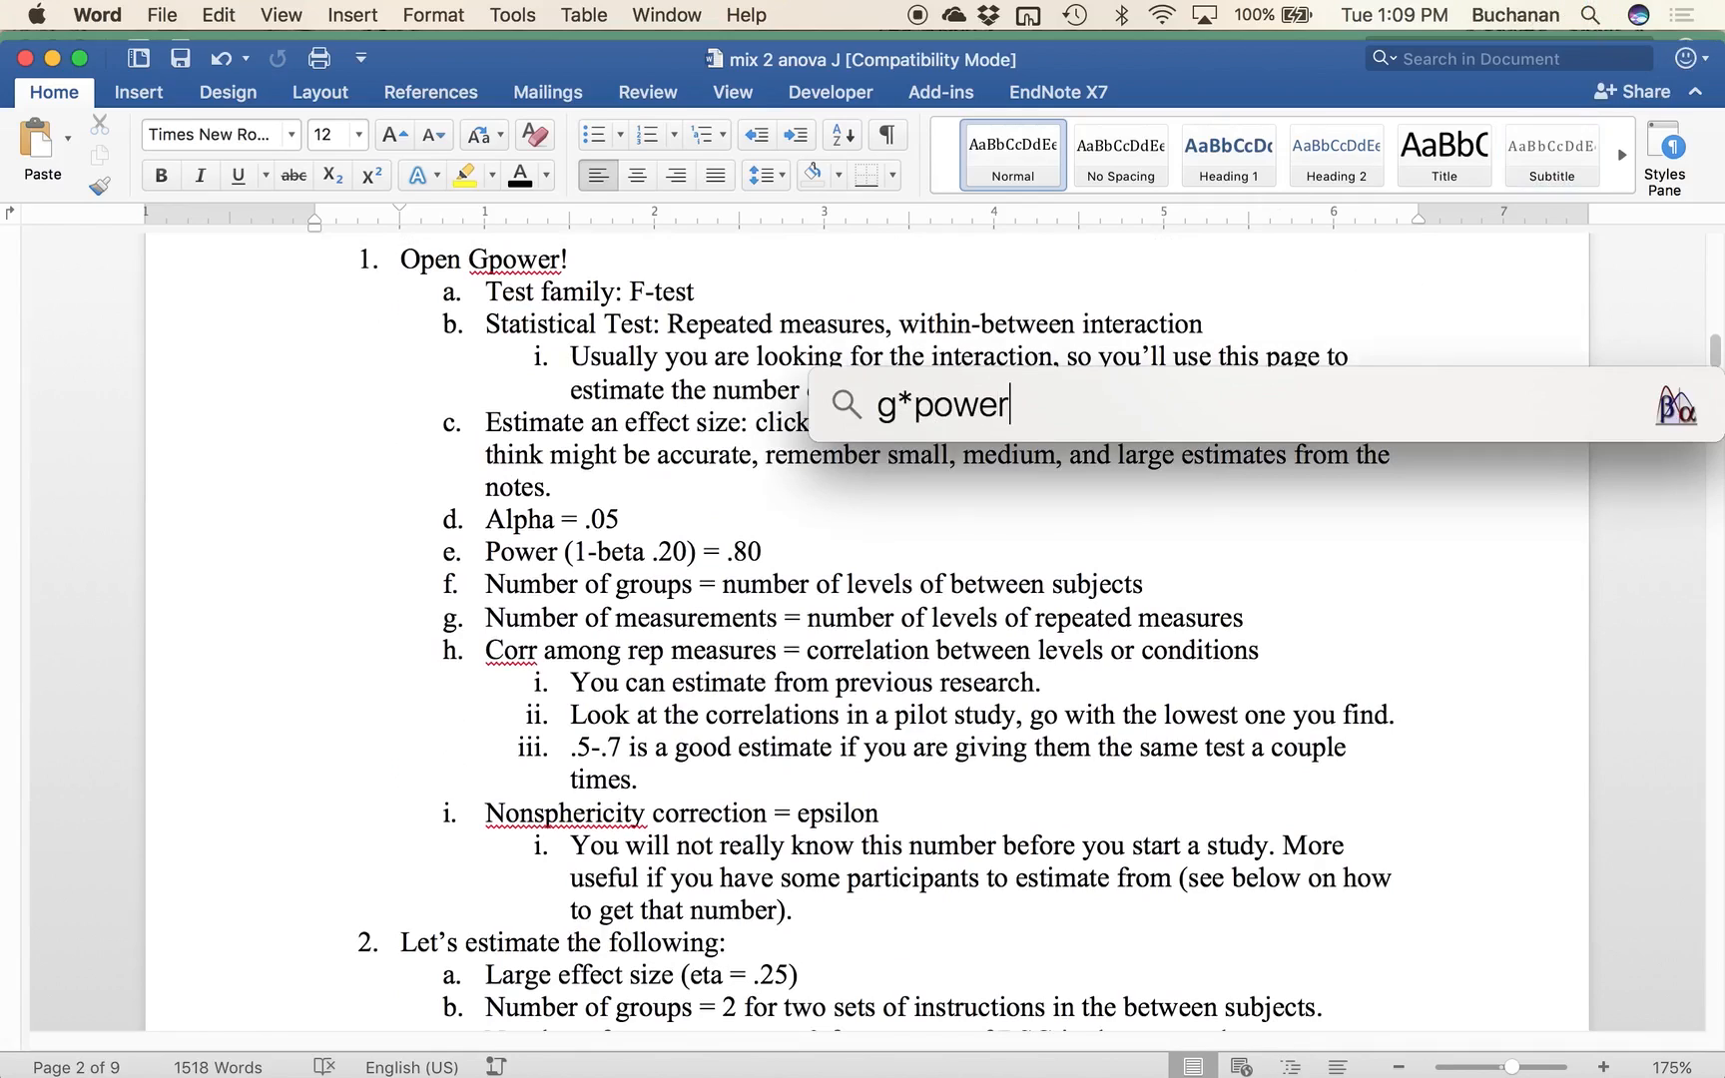
pyautogui.press('Return')
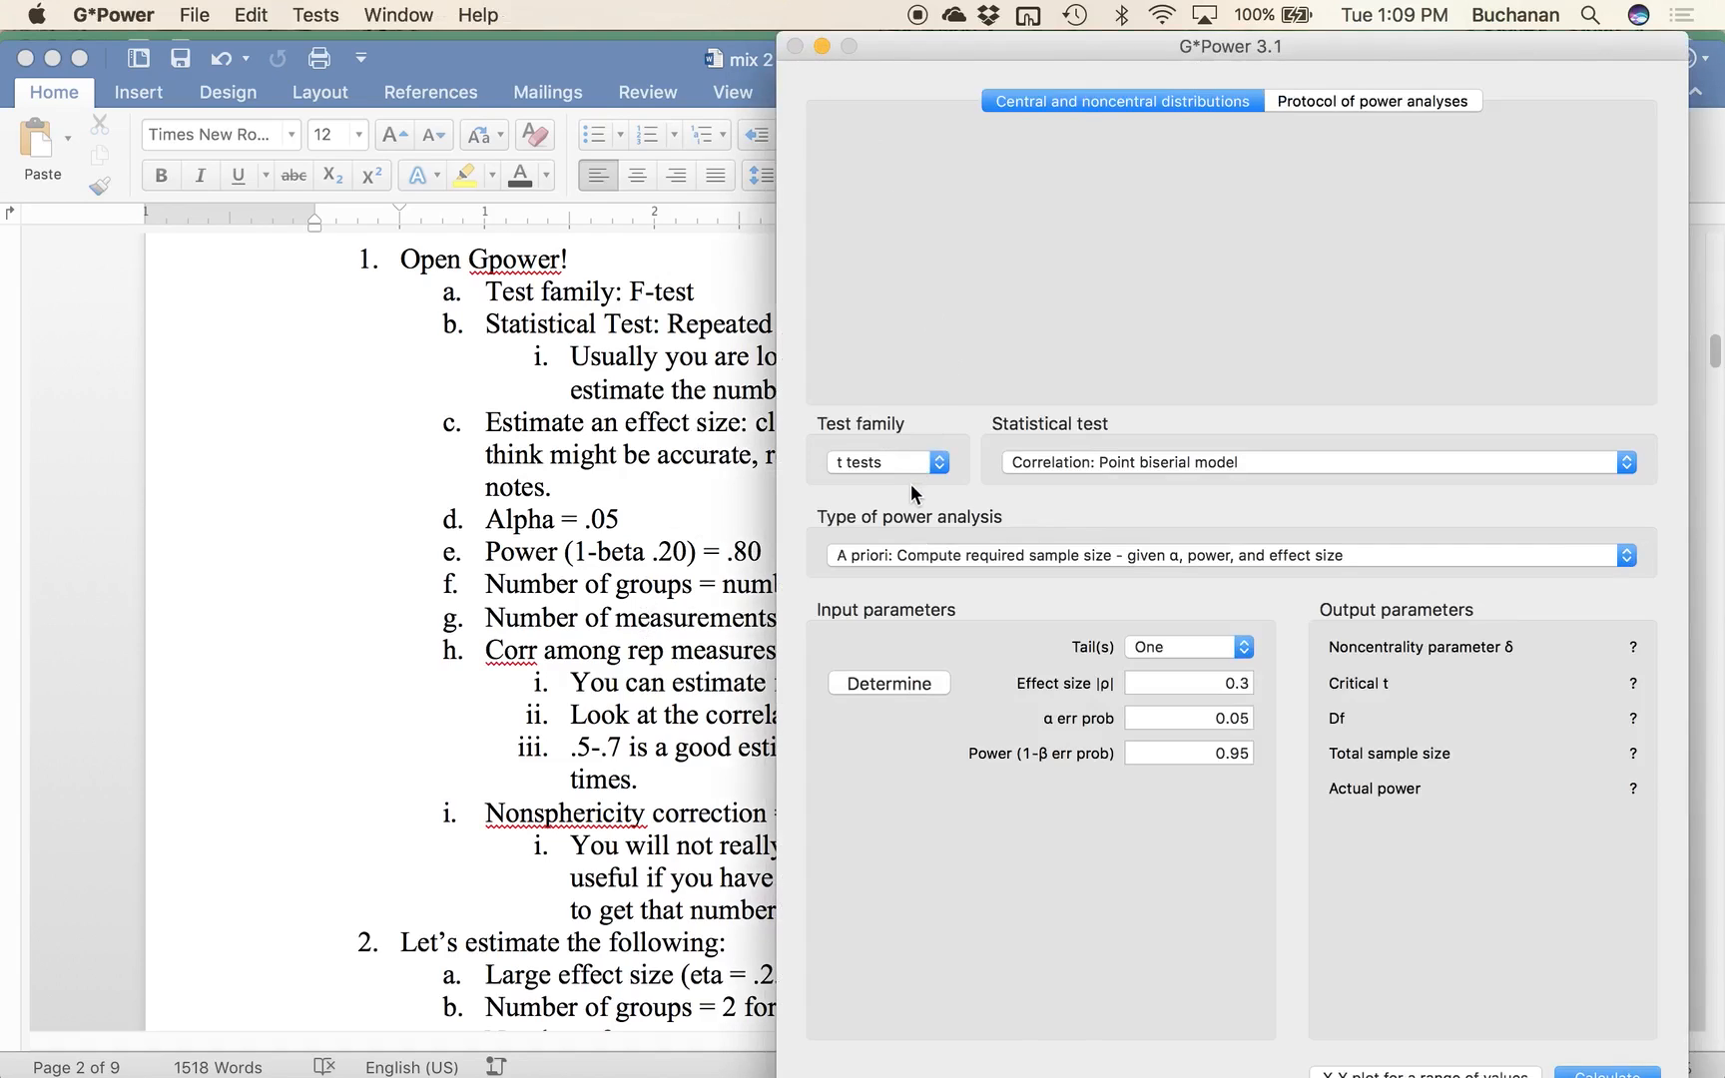
# Step: Set the test family to F tests and the statistical test to ANOVA: Repeated measures, within-between interaction
pyautogui.click(910, 463)
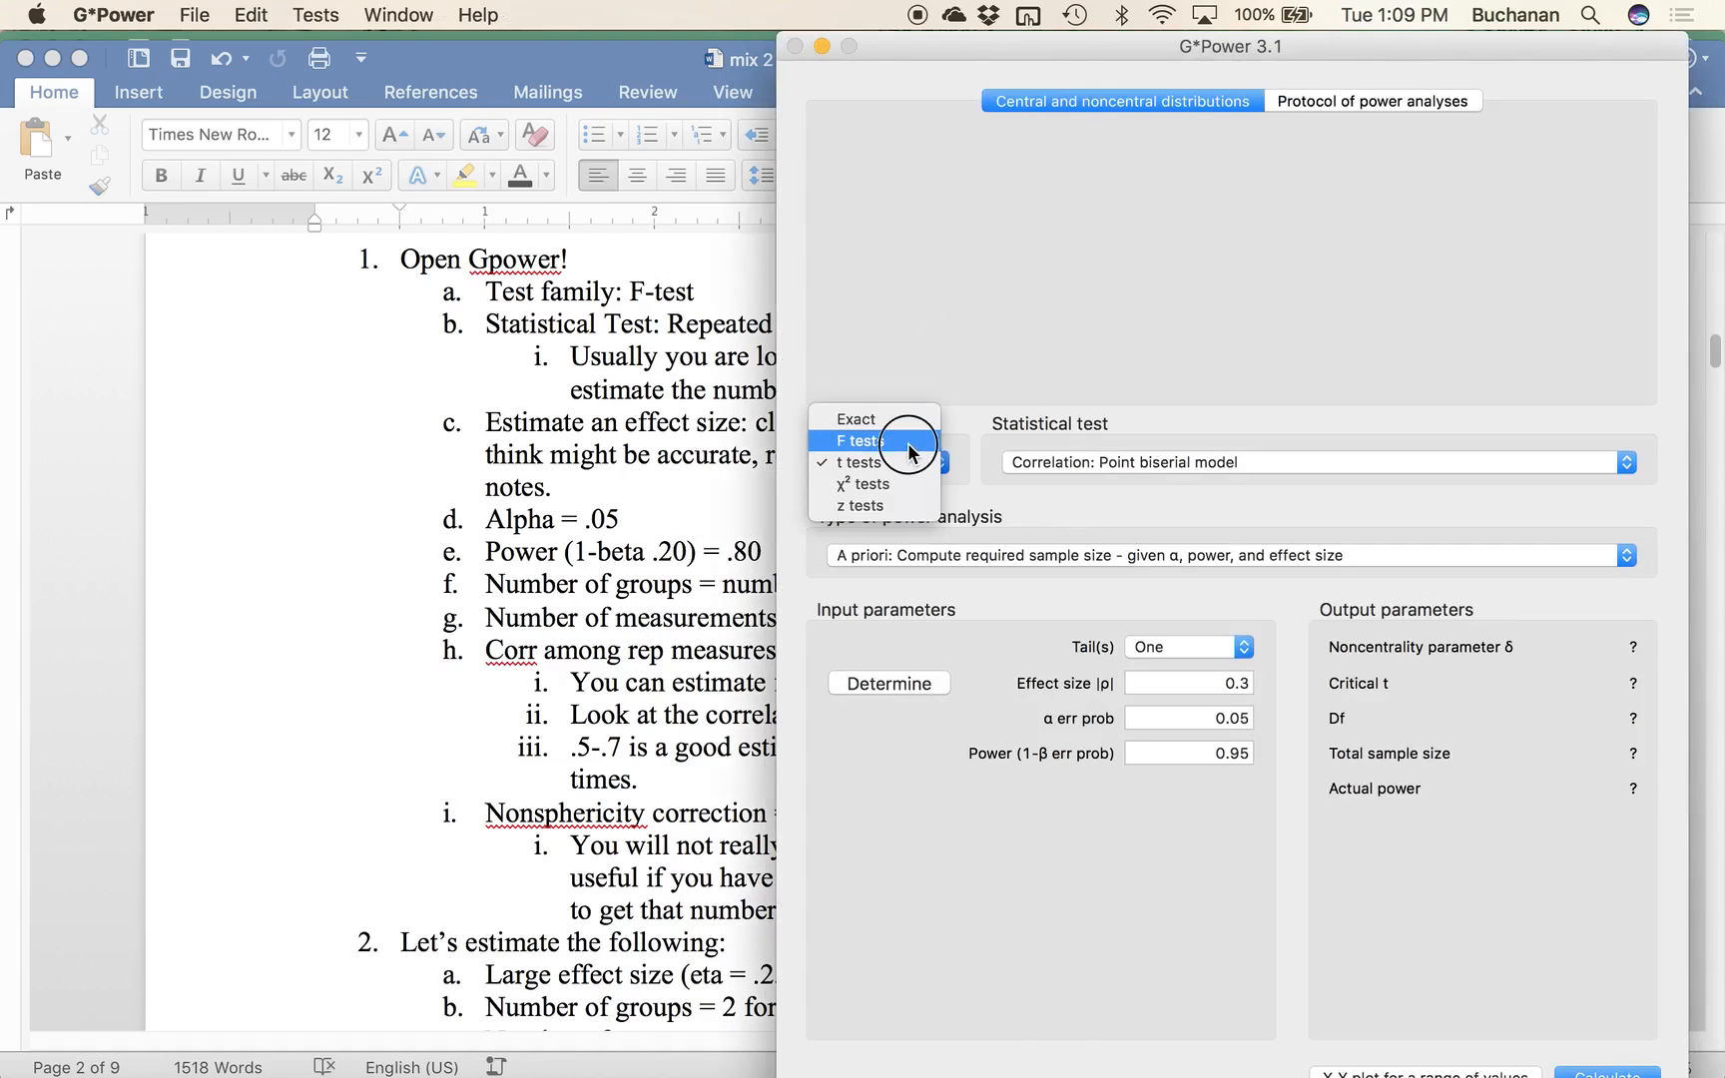
pyautogui.click(907, 442)
pyautogui.click(1050, 463)
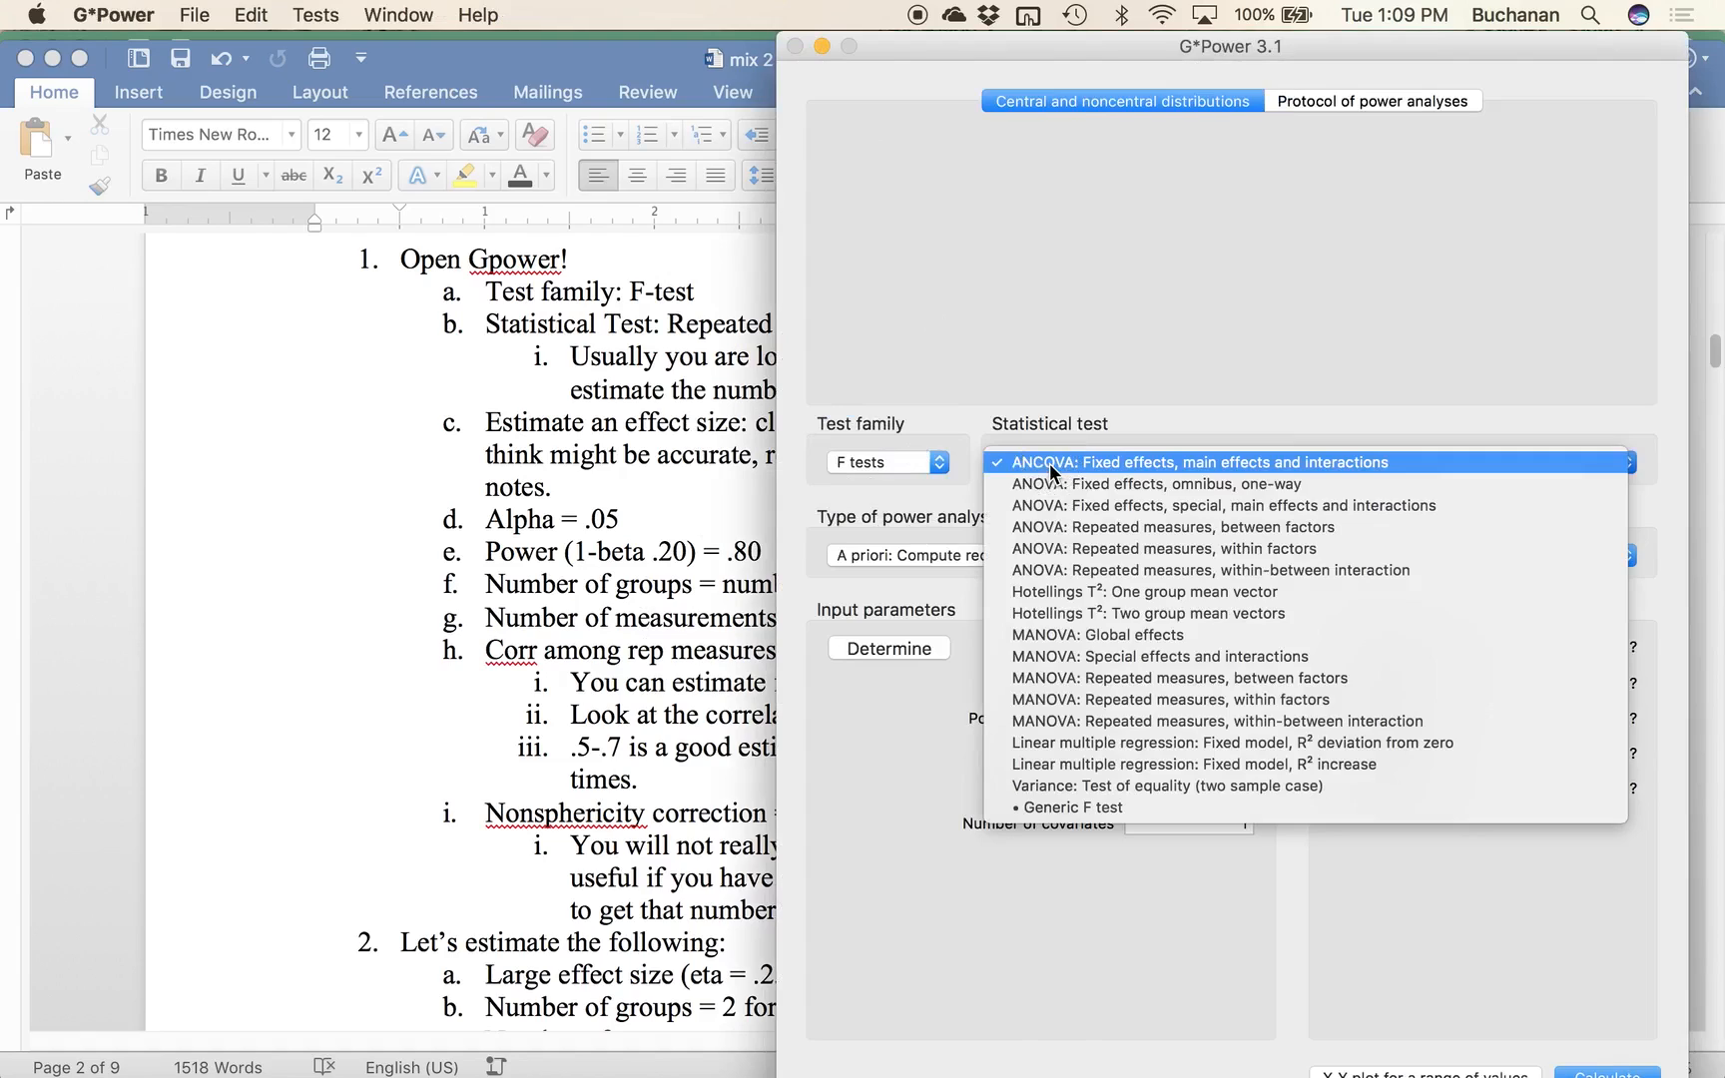
pyautogui.click(1057, 573)
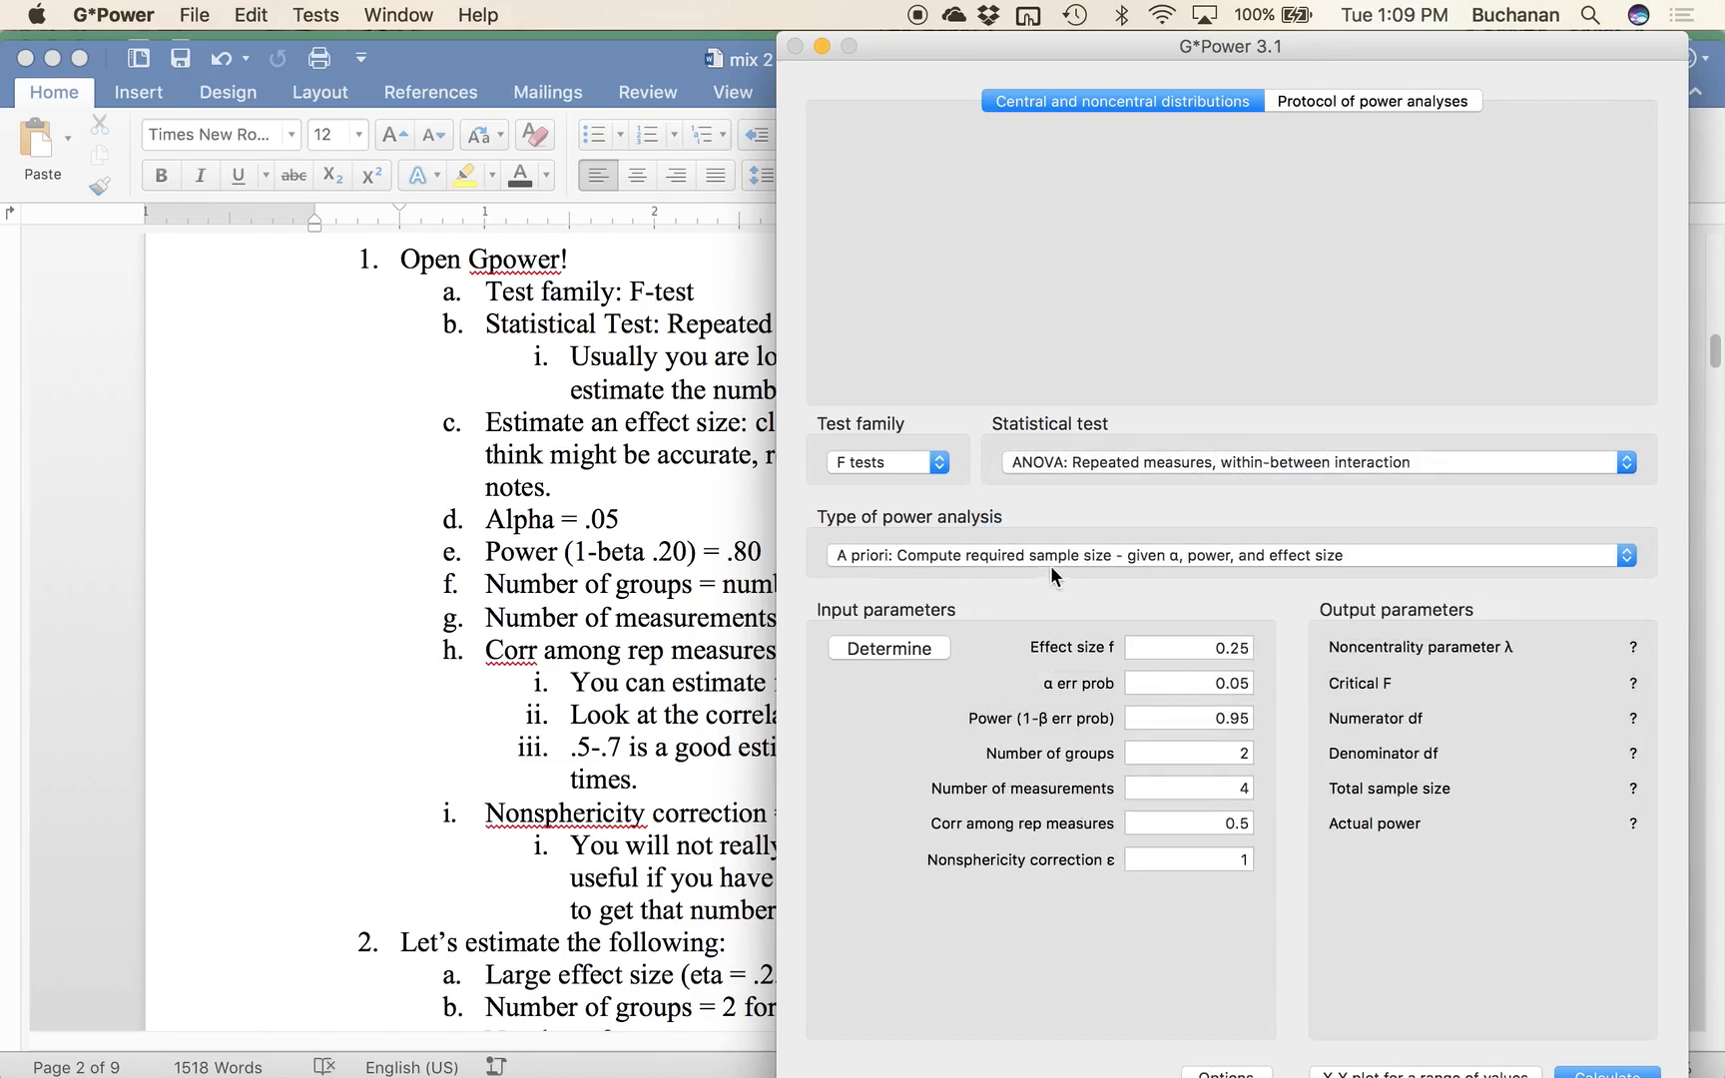
# Step: Check the statistical test and the large effect size given in the Word power analysis instructions
pyautogui.click(759, 402)
pyautogui.moveTo(605, 323); pyautogui.dragTo(1173, 332)
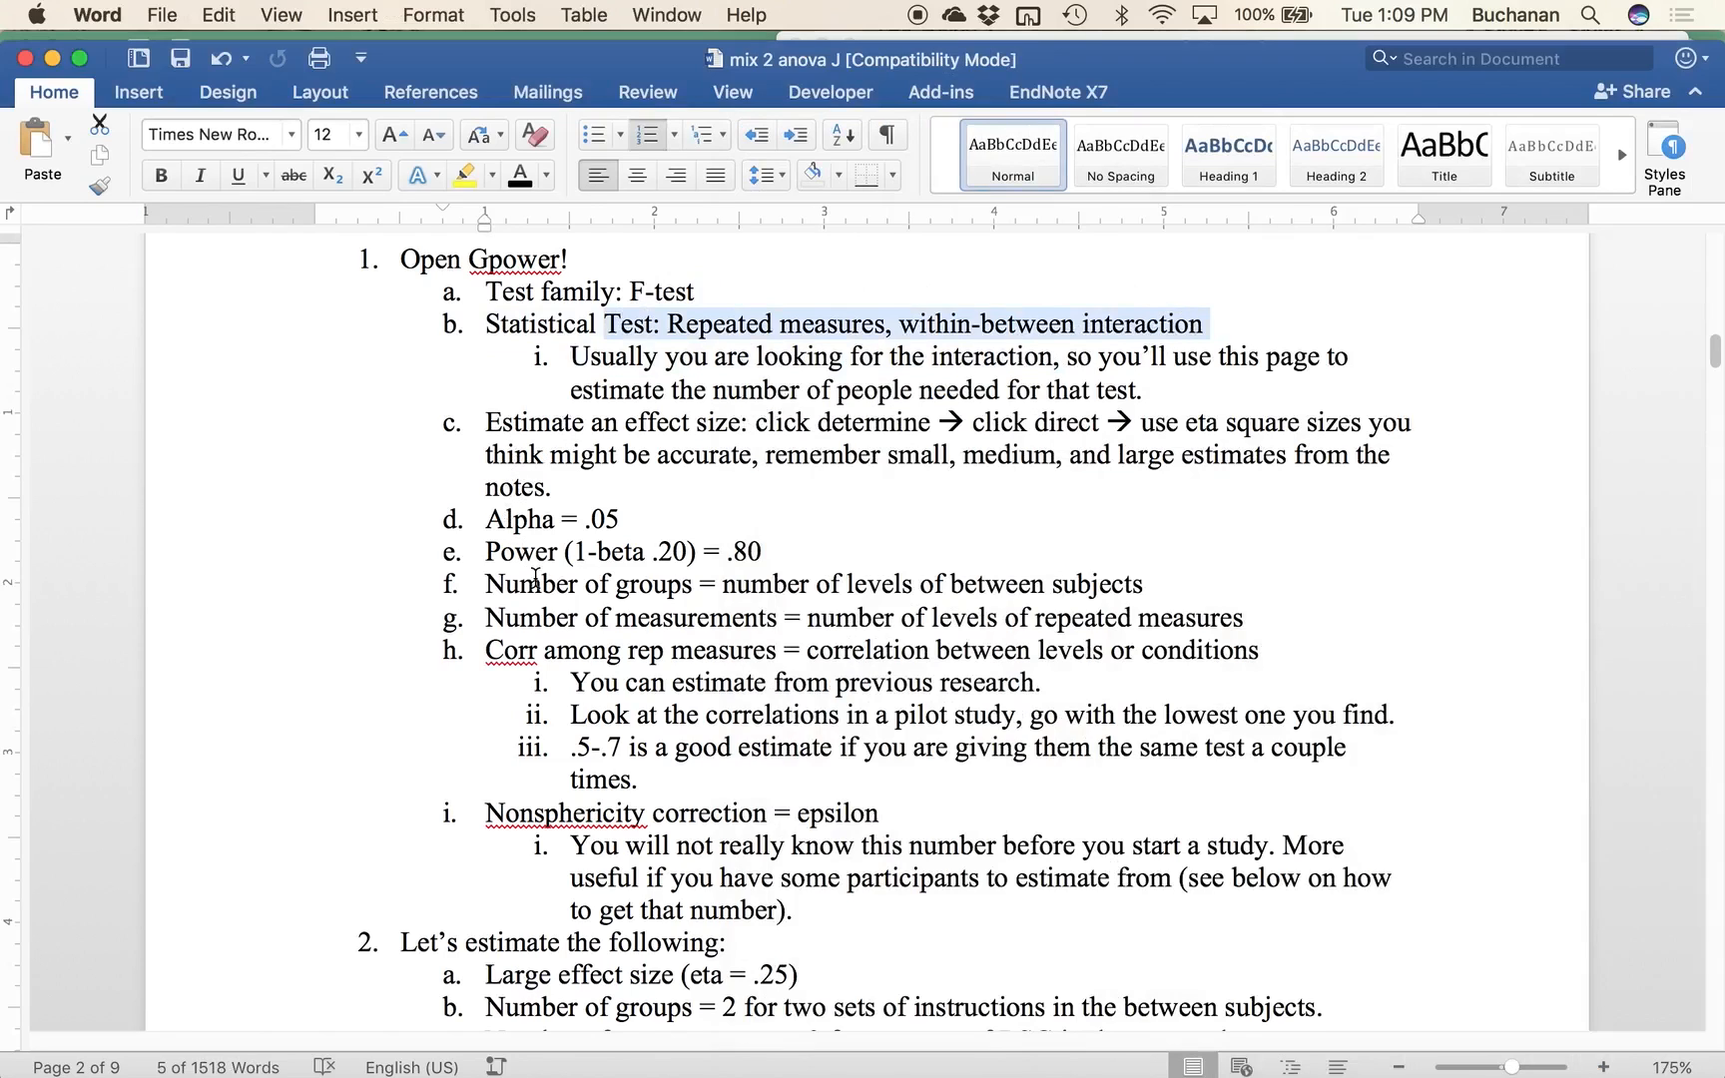
pyautogui.scroll(-5, 535, 577)
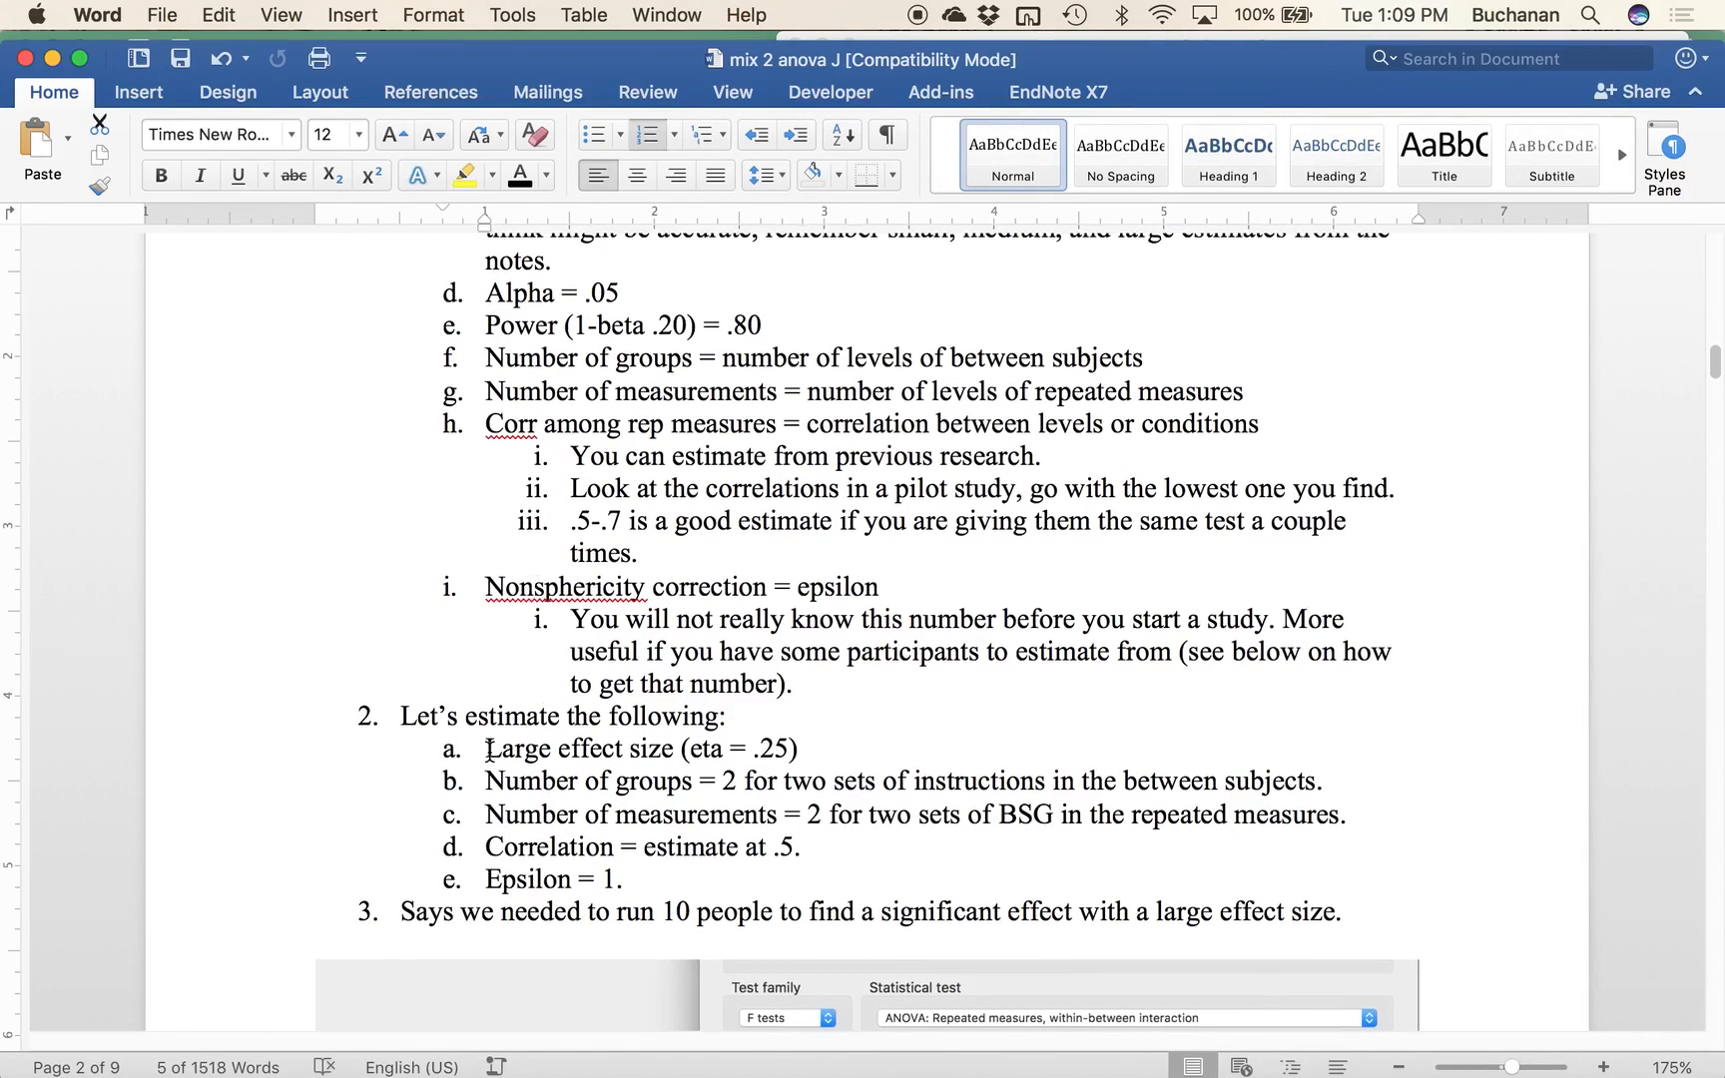
pyautogui.moveTo(488, 749); pyautogui.dragTo(800, 755)
# Step: In G*Power, determine the effect size directly from a partial η² of .25 and transfer it to the main window
pyautogui.hotkey('ctrl', 'Up')
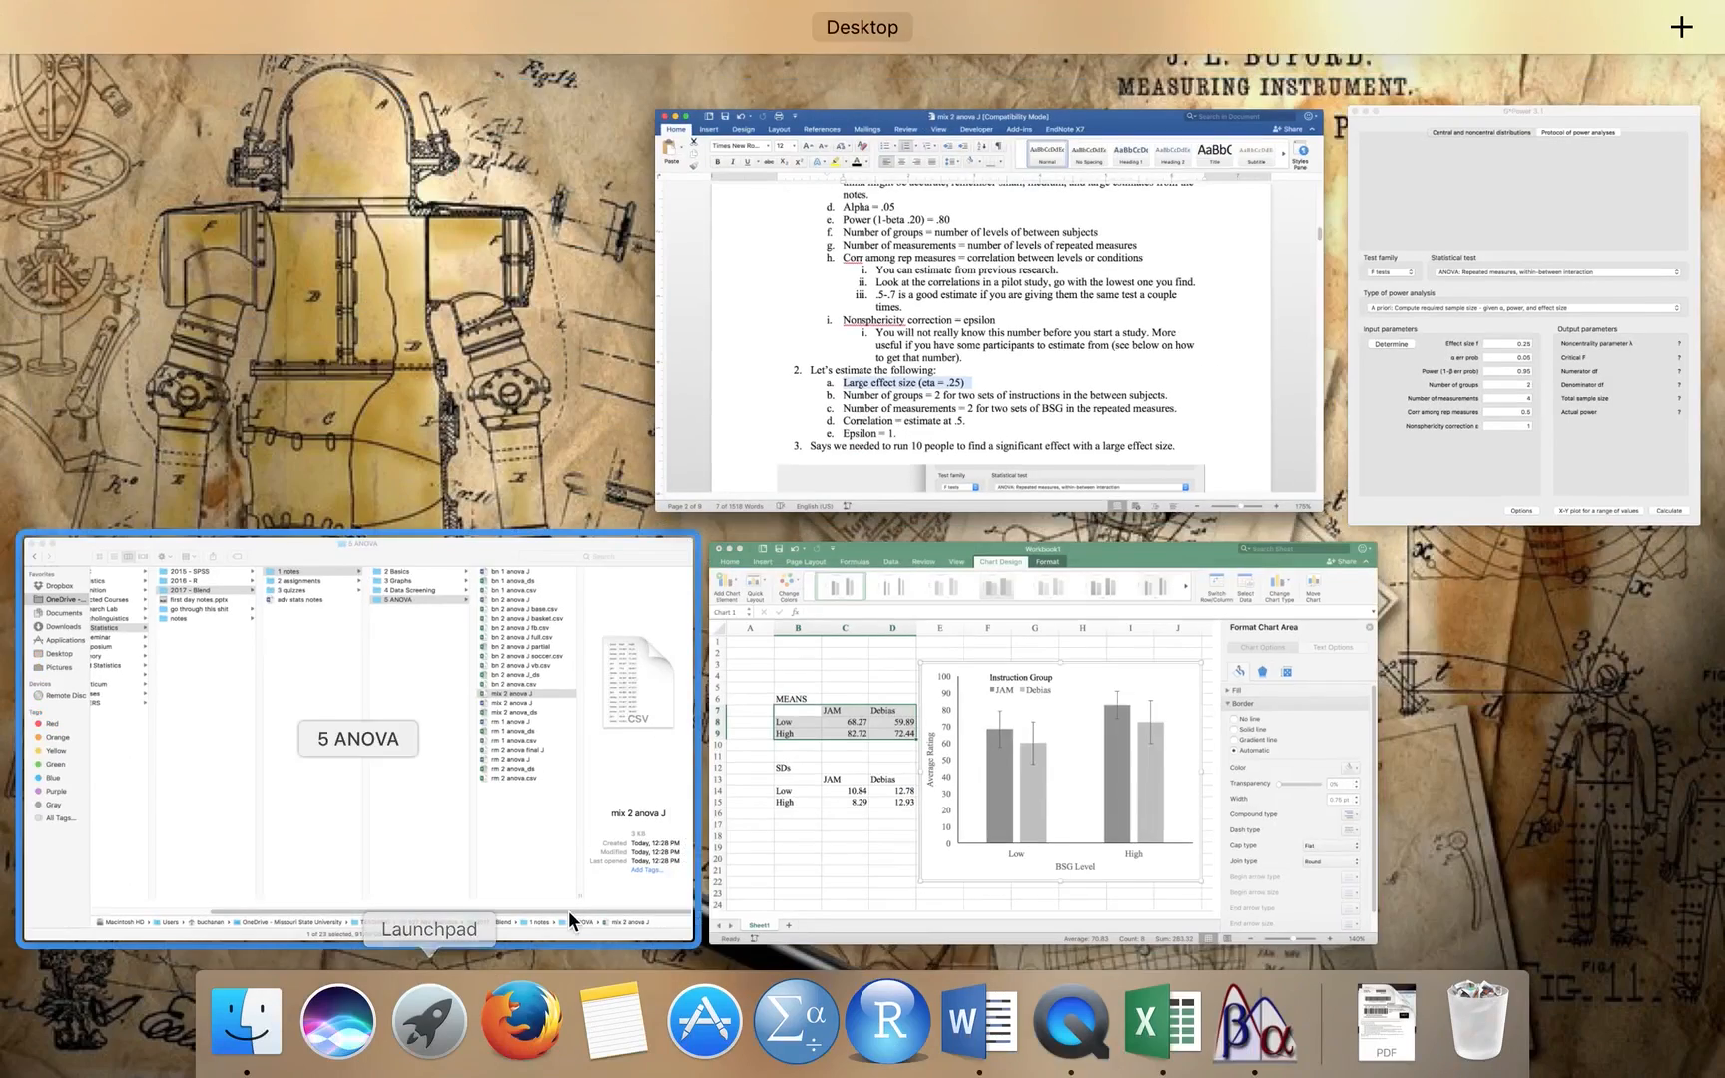
pyautogui.click(1402, 500)
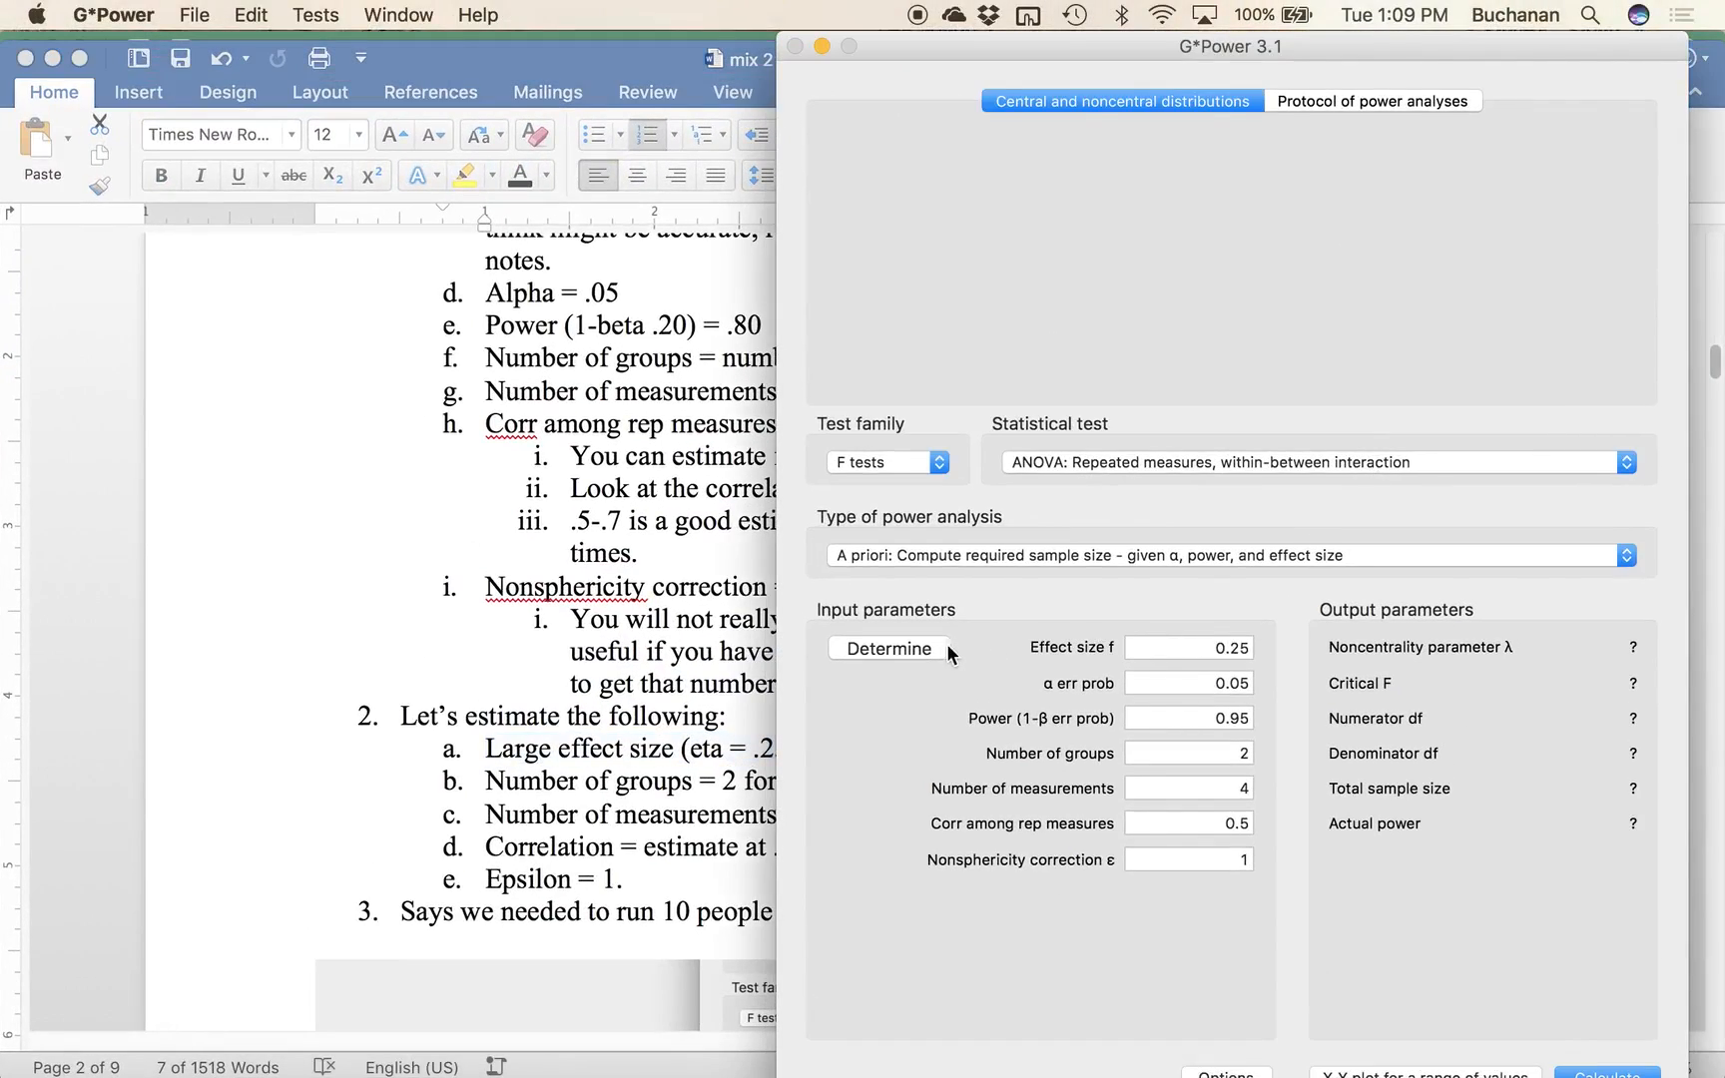
pyautogui.click(944, 648)
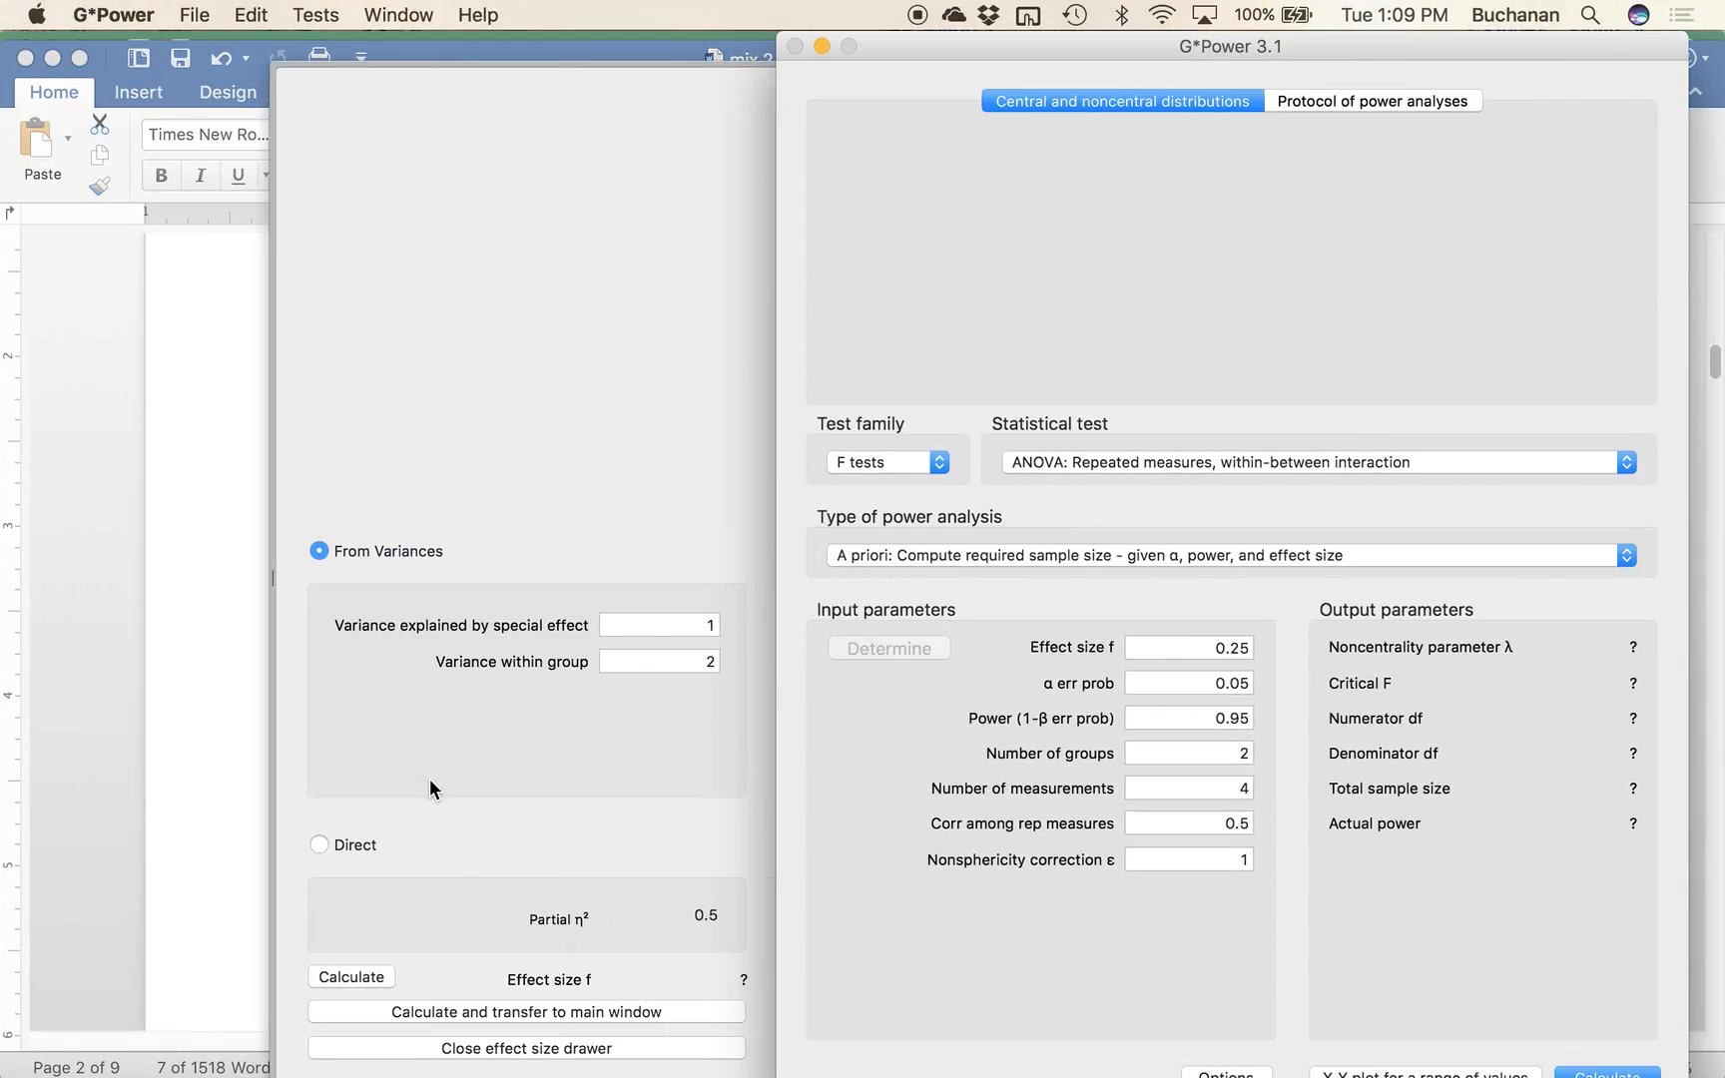
pyautogui.click(343, 844)
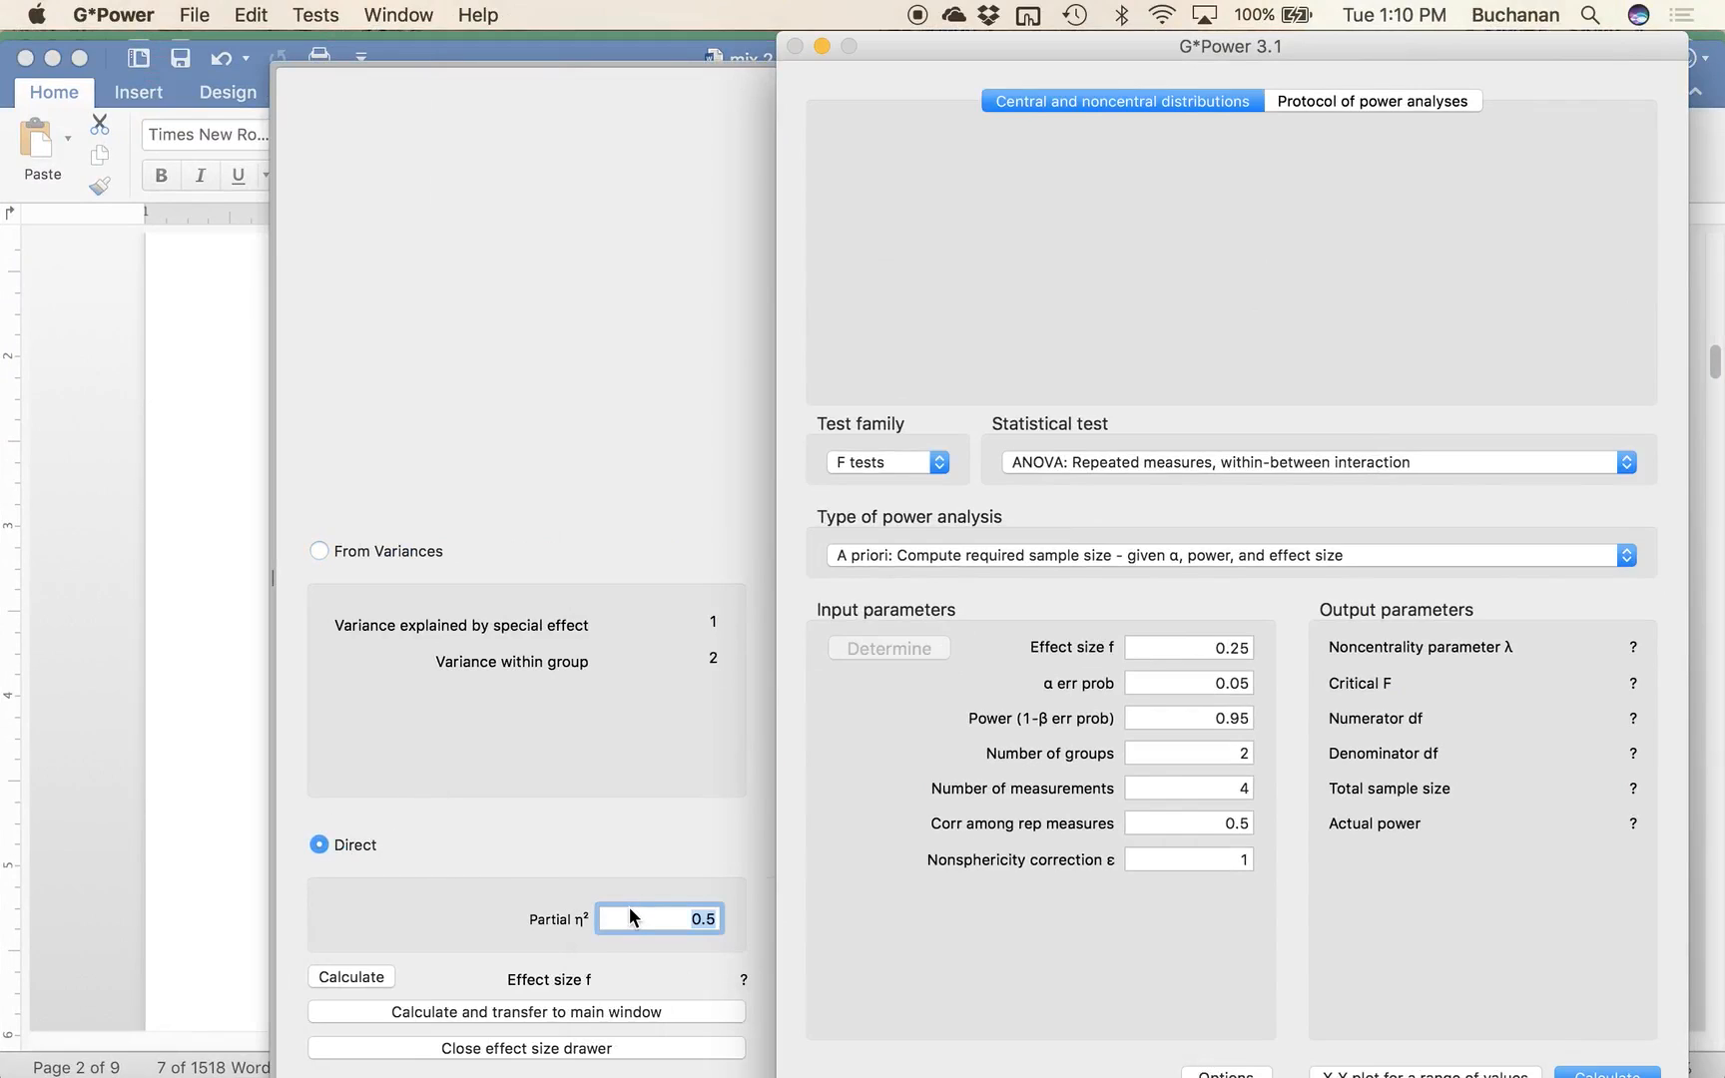
pyautogui.press('BackSpace')
pyautogui.write('.24')
pyautogui.press('BackSpace')
pyautogui.press('BackSpace')
pyautogui.write('25')
pyautogui.click(600, 1006)
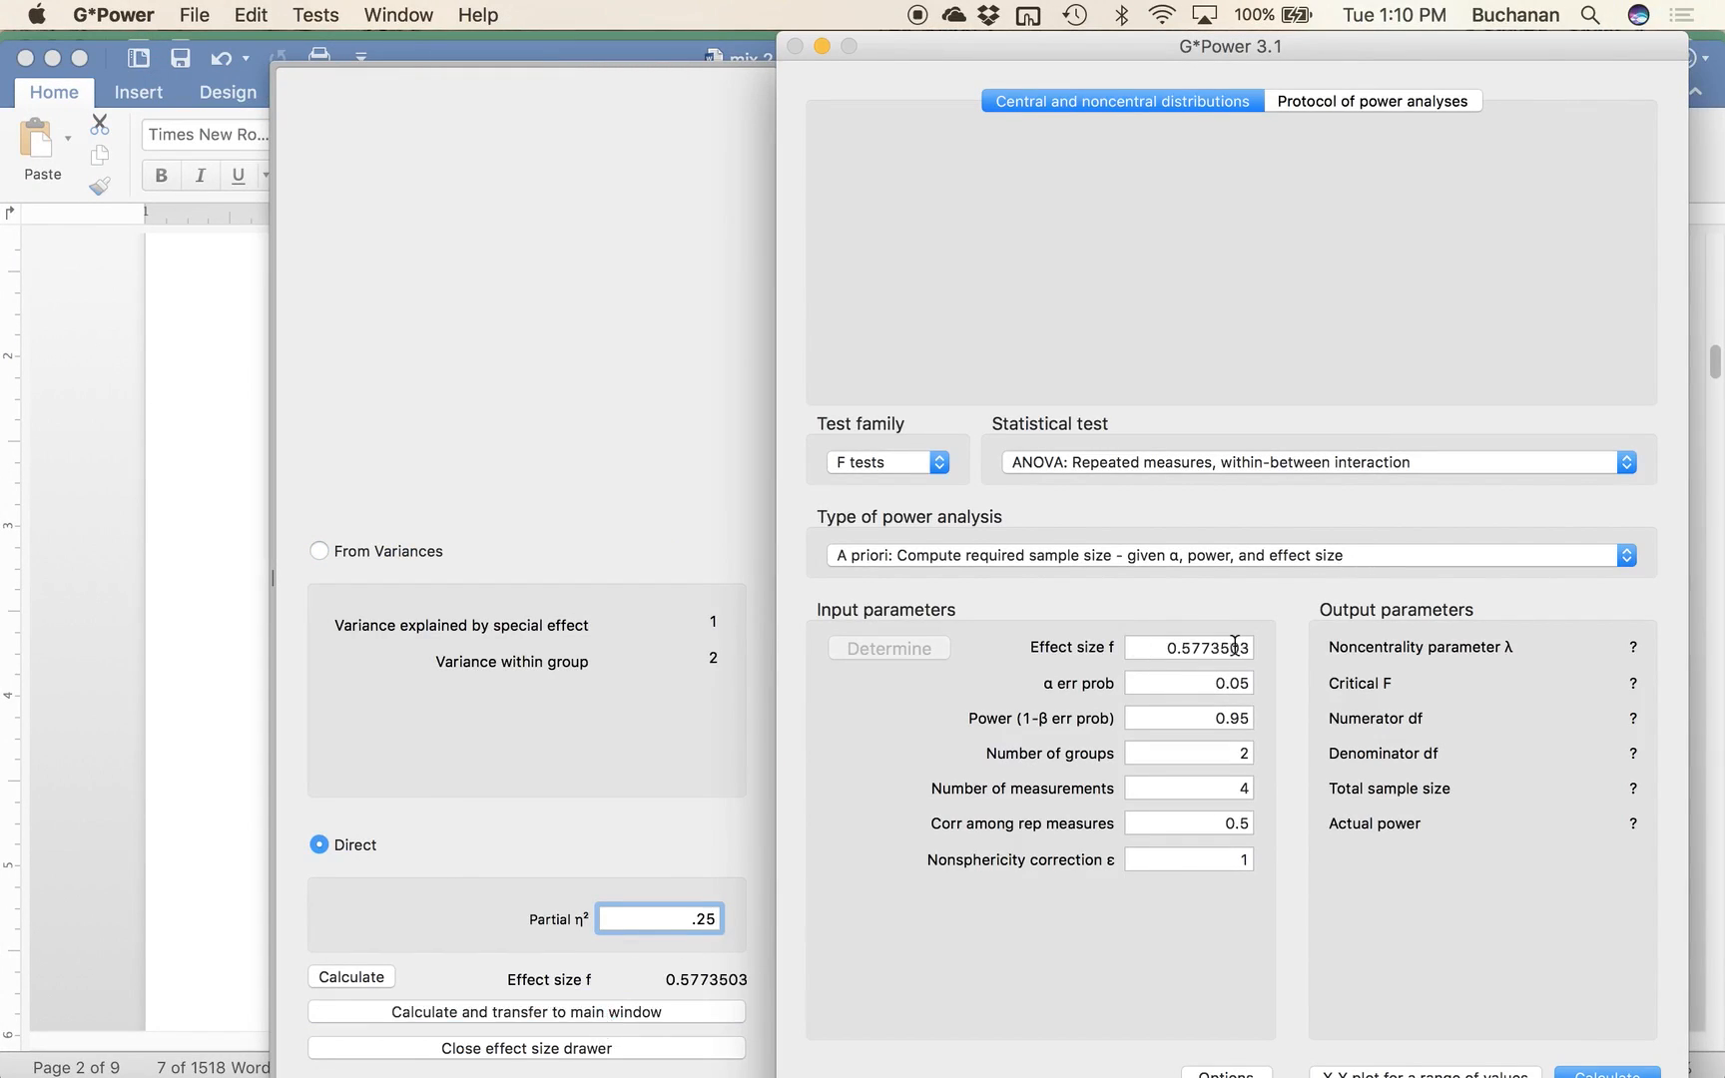
# Step: Keep the α error probability at 0.05 and set the power to .80
pyautogui.click(1184, 685)
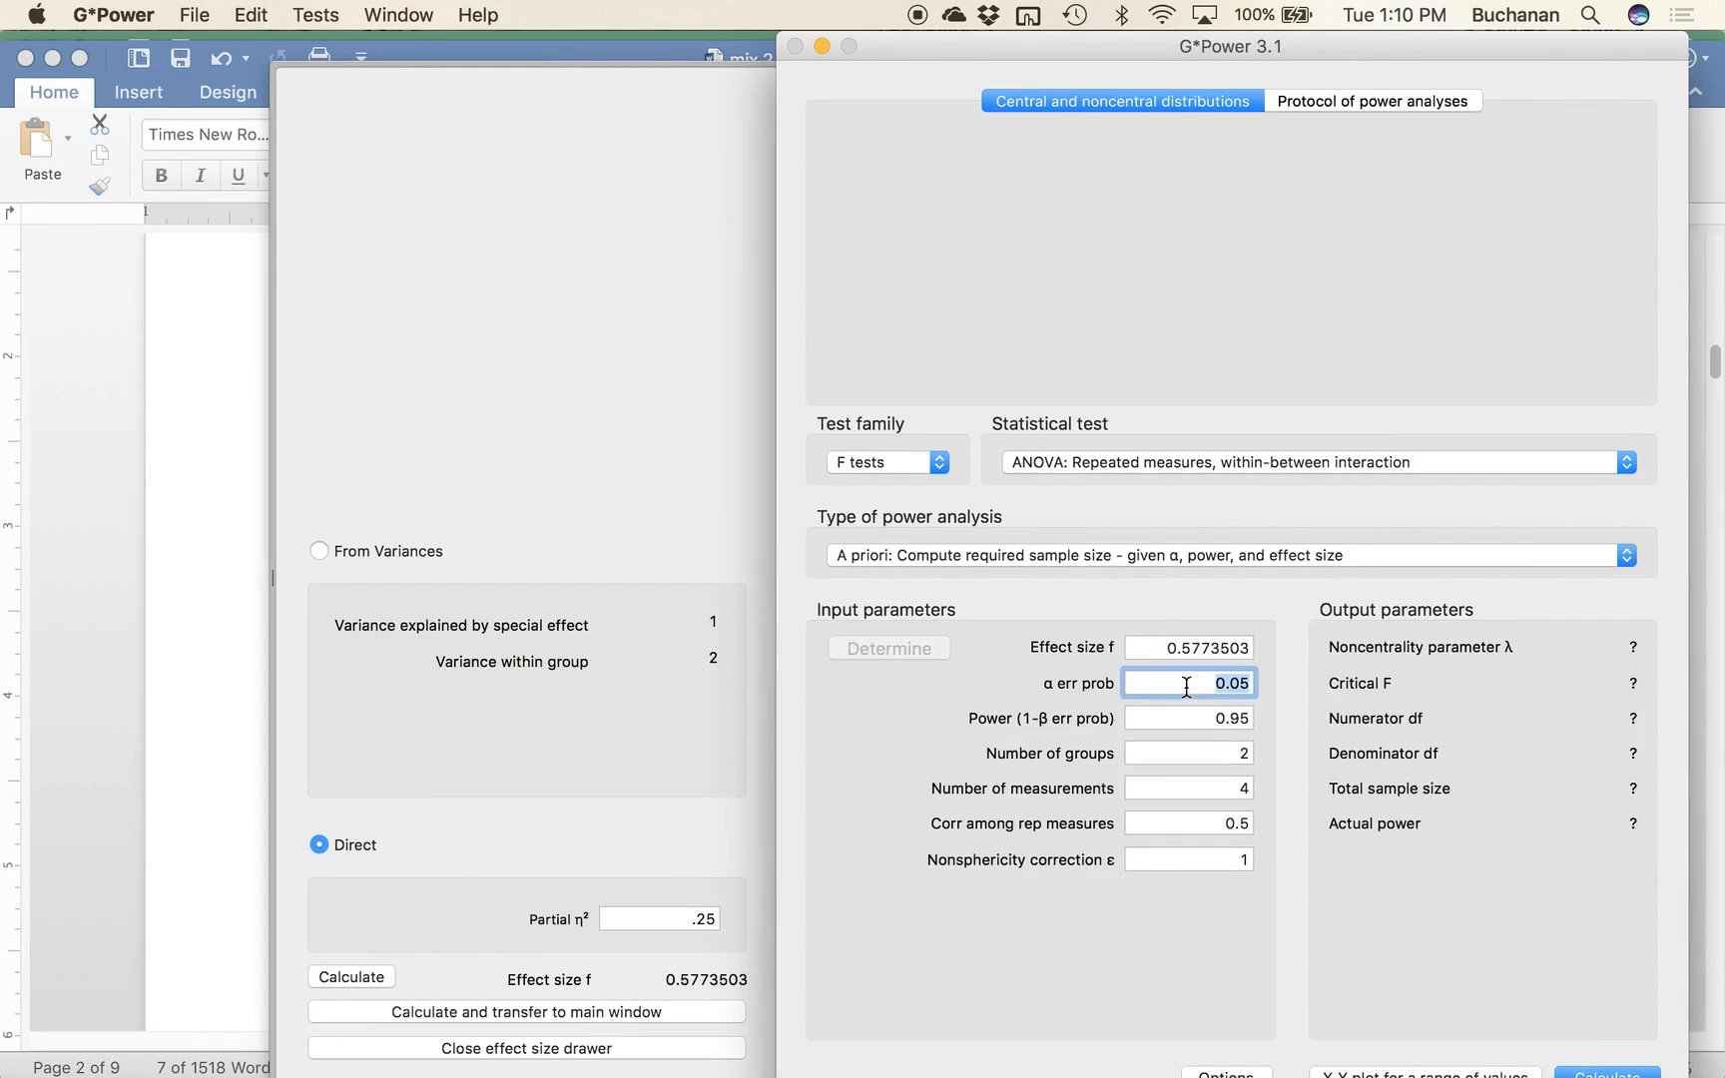
pyautogui.press('Tab')
pyautogui.write('.')
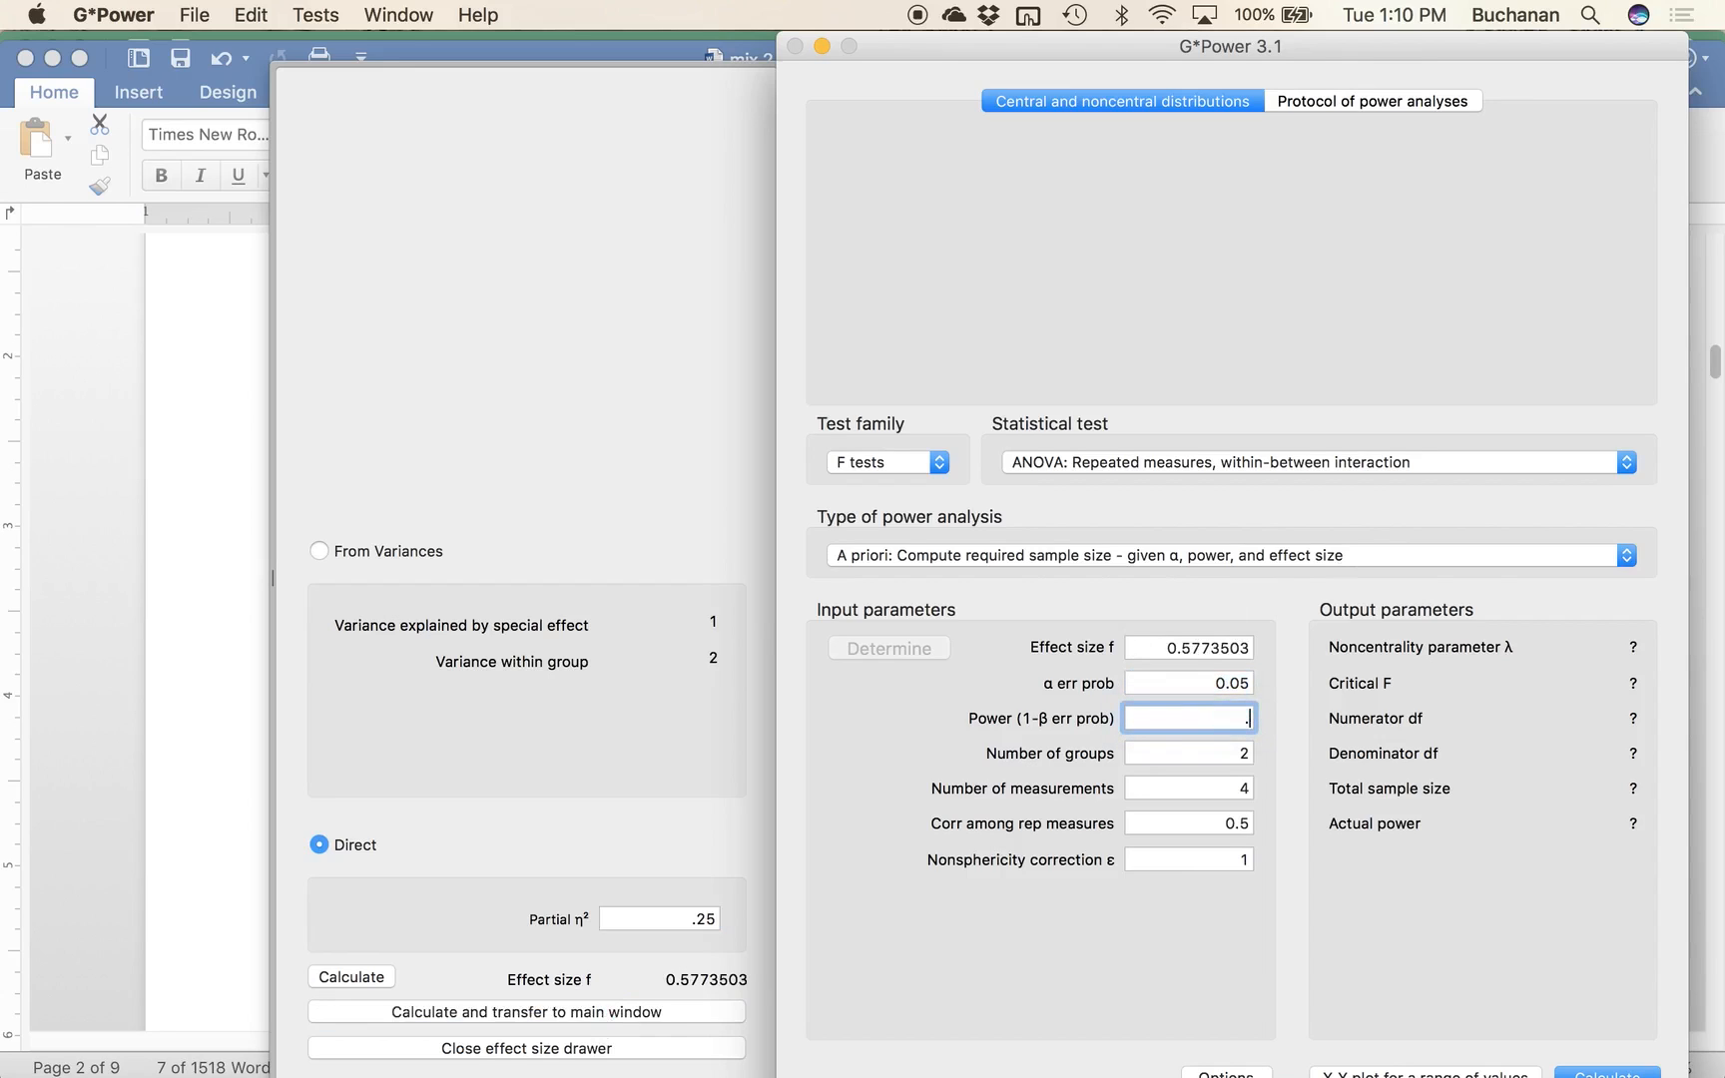
pyautogui.write('80')
pyautogui.press('Tab')
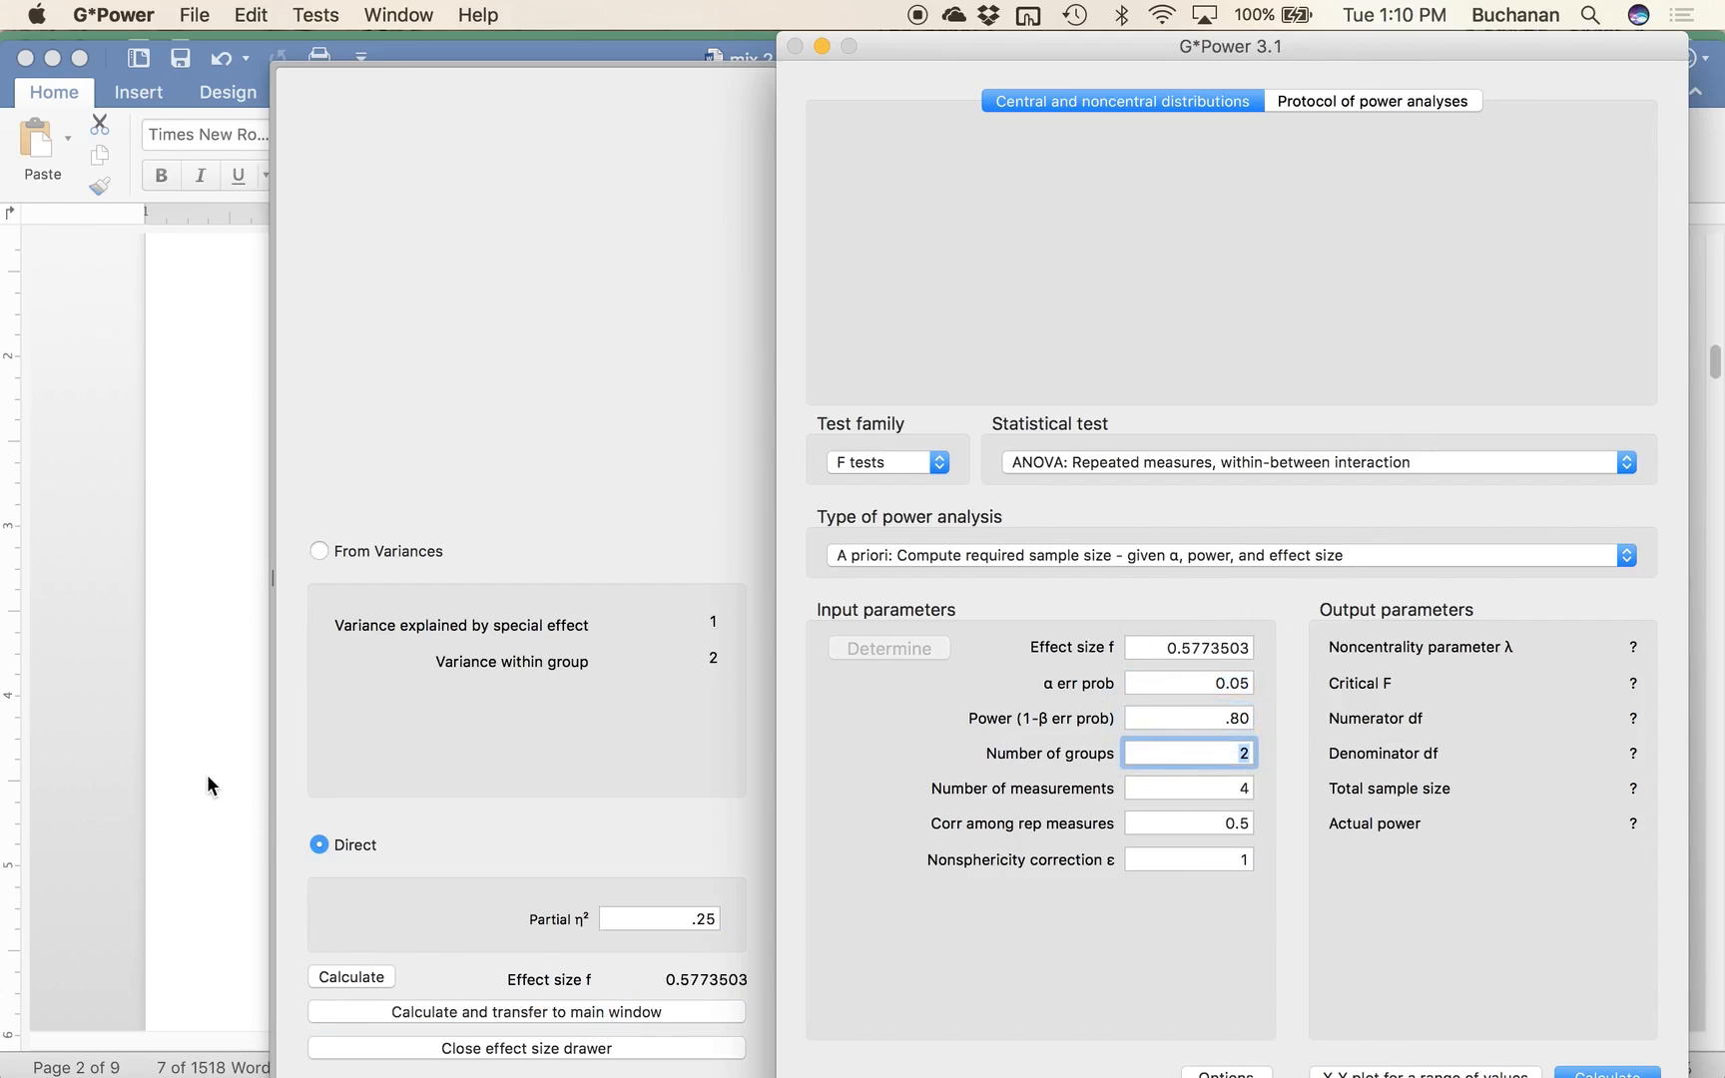
# Step: Check in the Word instructions how the number of groups and the number of measurements are defined
pyautogui.click(207, 774)
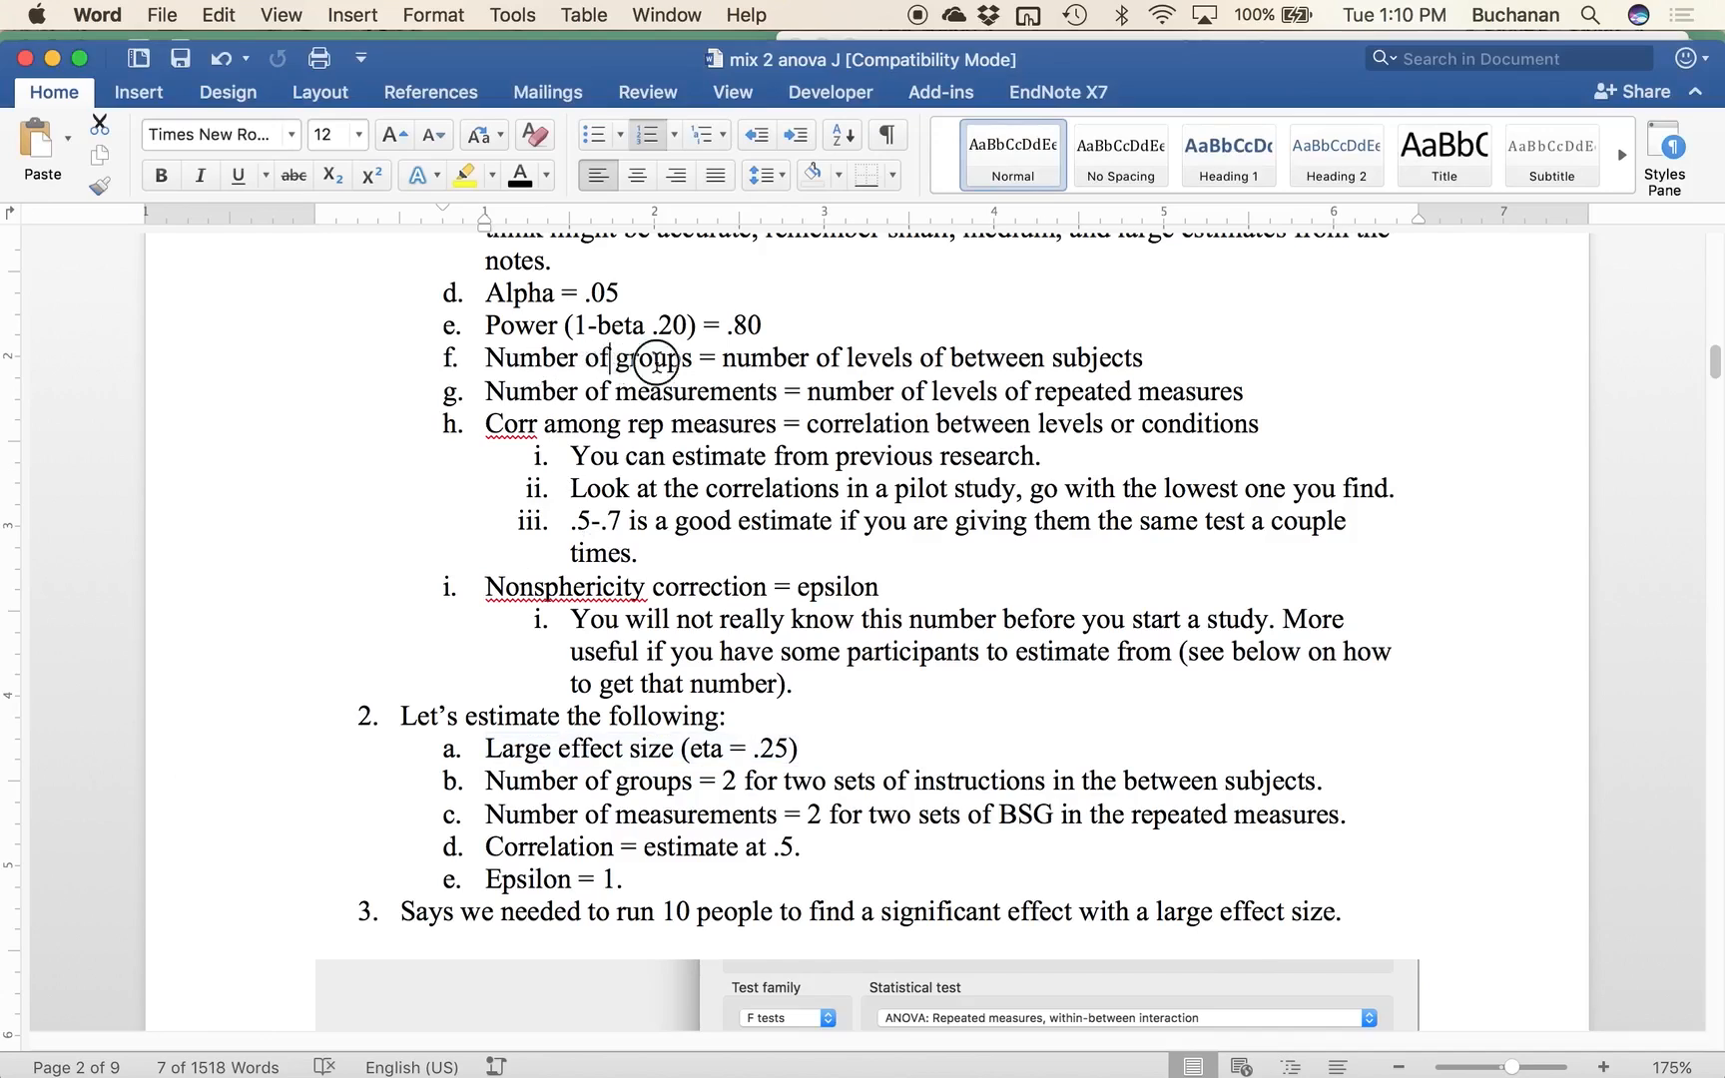
pyautogui.moveTo(656, 361); pyautogui.dragTo(1168, 352)
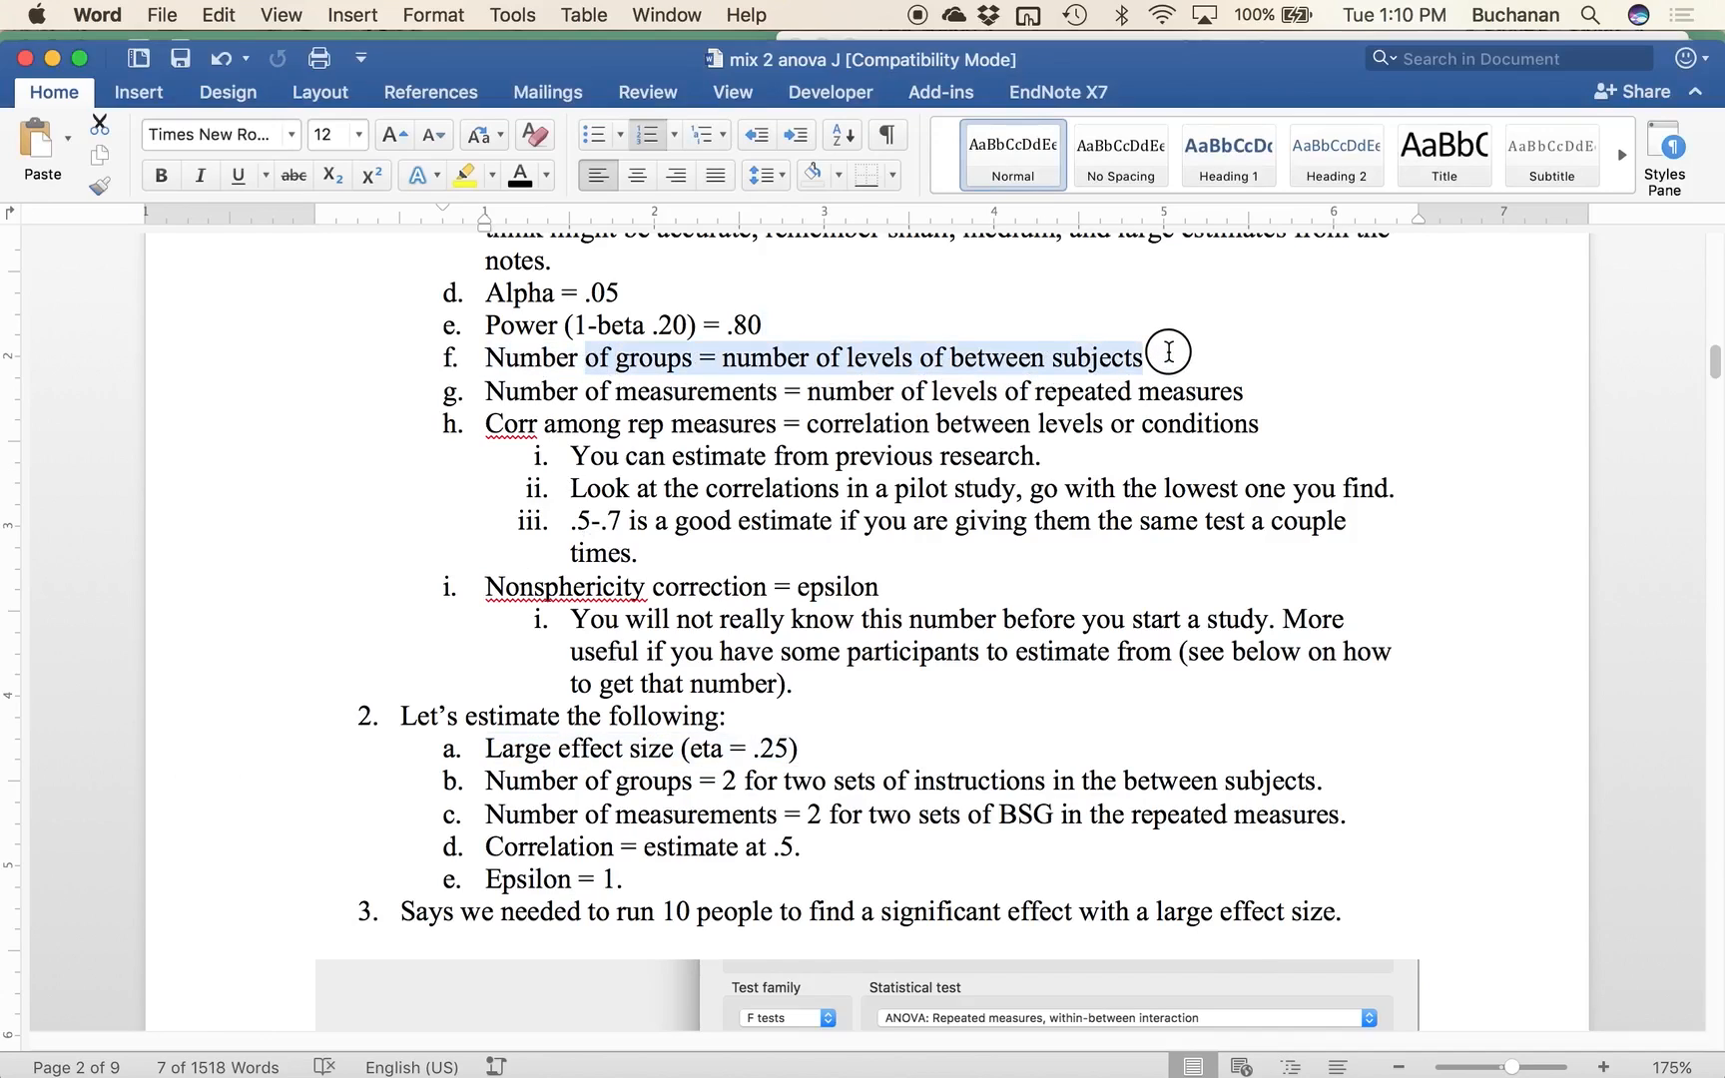
pyautogui.moveTo(505, 397); pyautogui.dragTo(1249, 394)
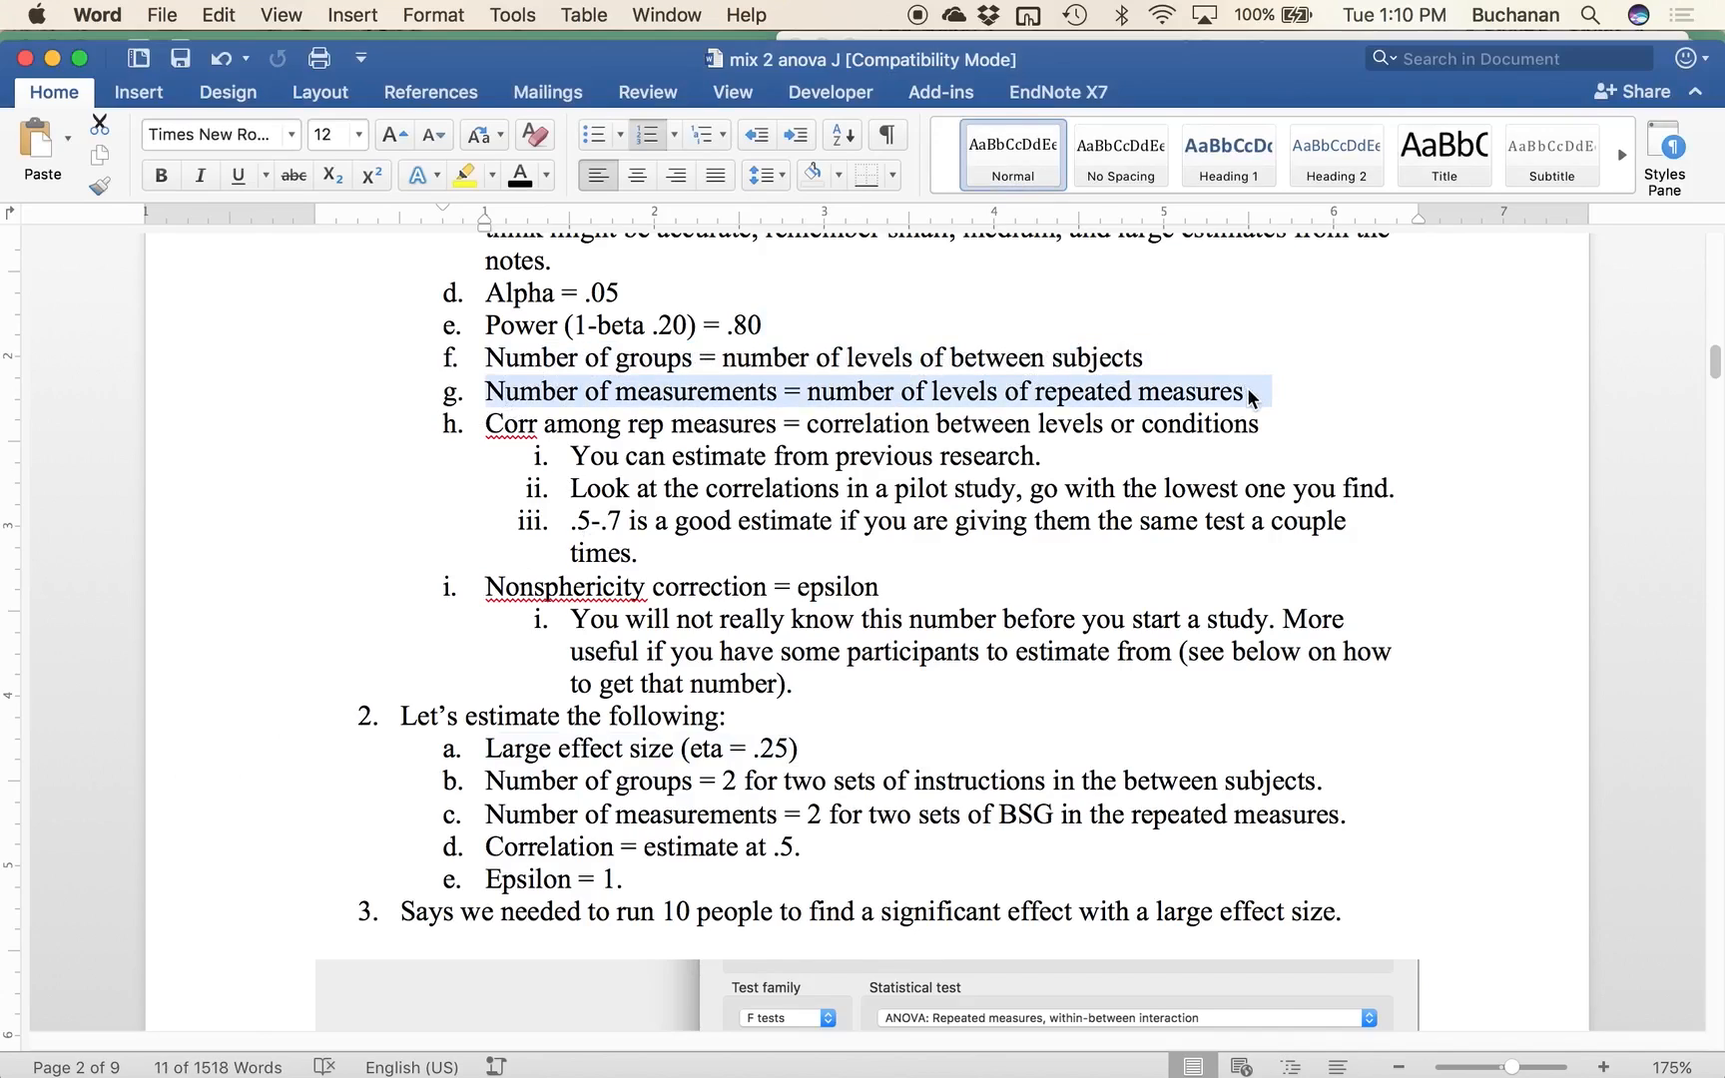
# Step: Back in G*Power, set the number of measurements to 2 and calculate the required sample size
pyautogui.hotkey('ctrl', 'Up')
pyautogui.click(1420, 268)
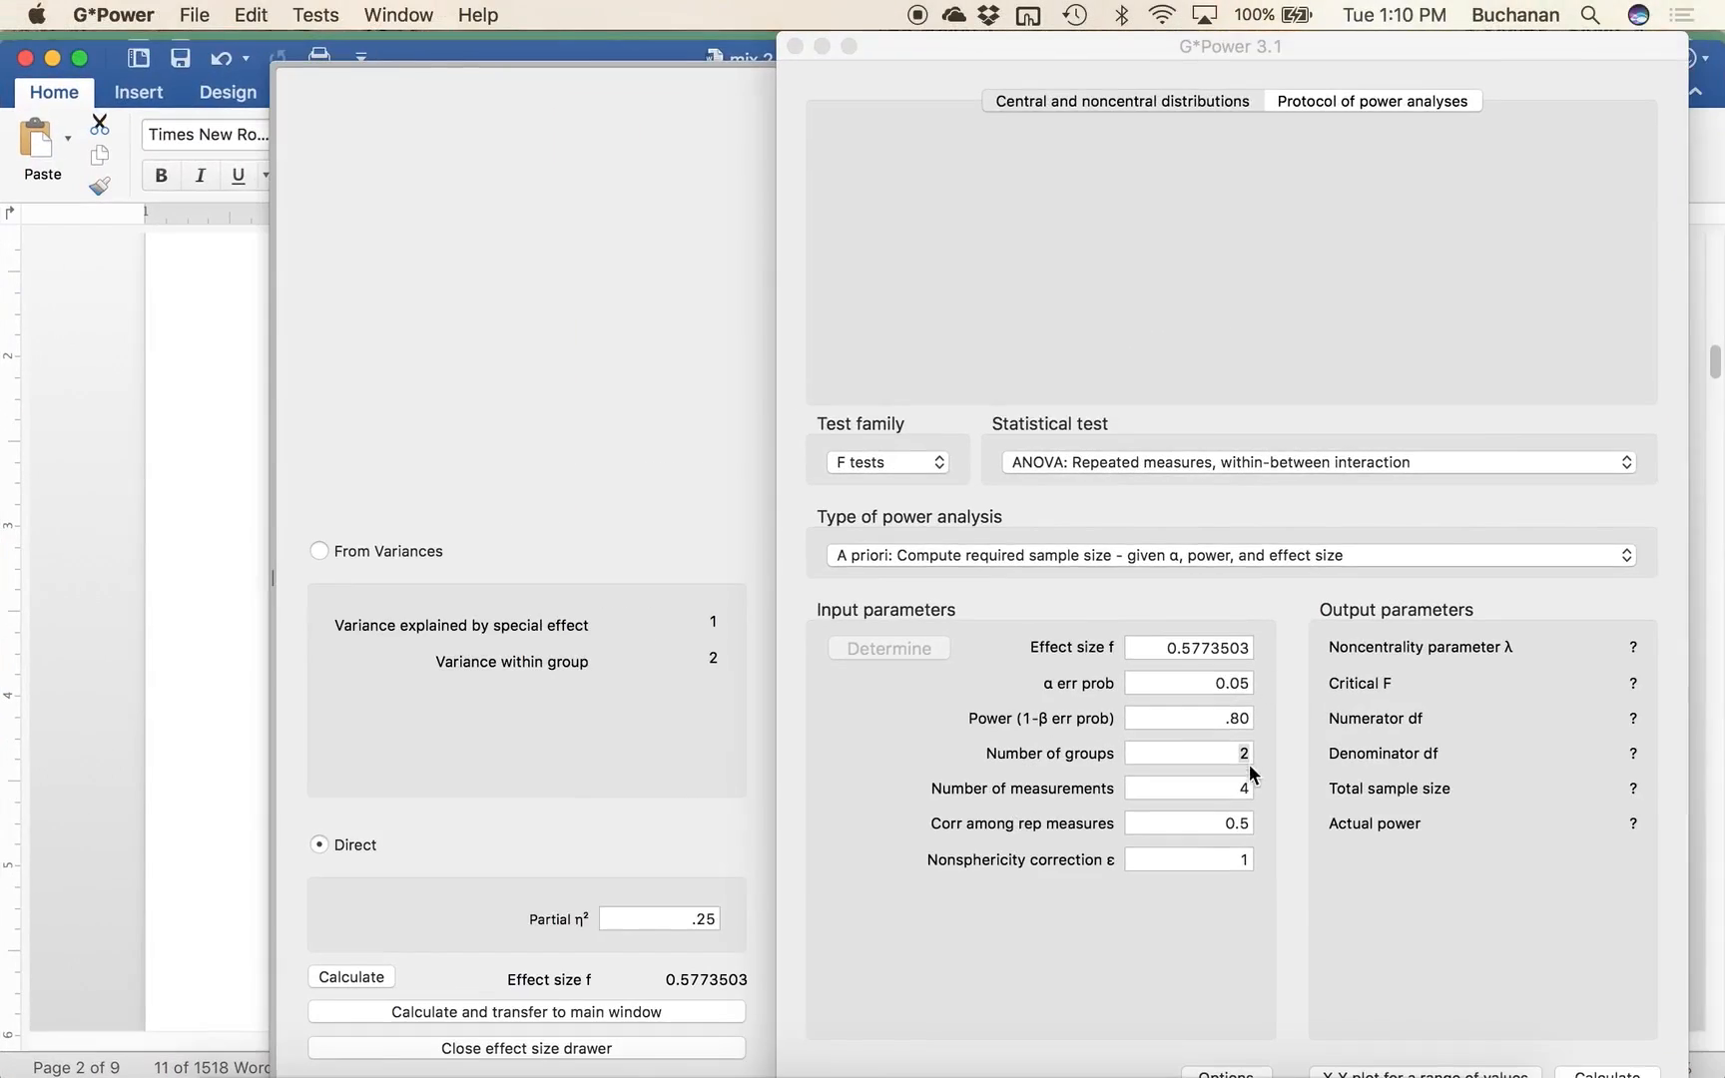
pyautogui.press('Tab')
pyautogui.write('2')
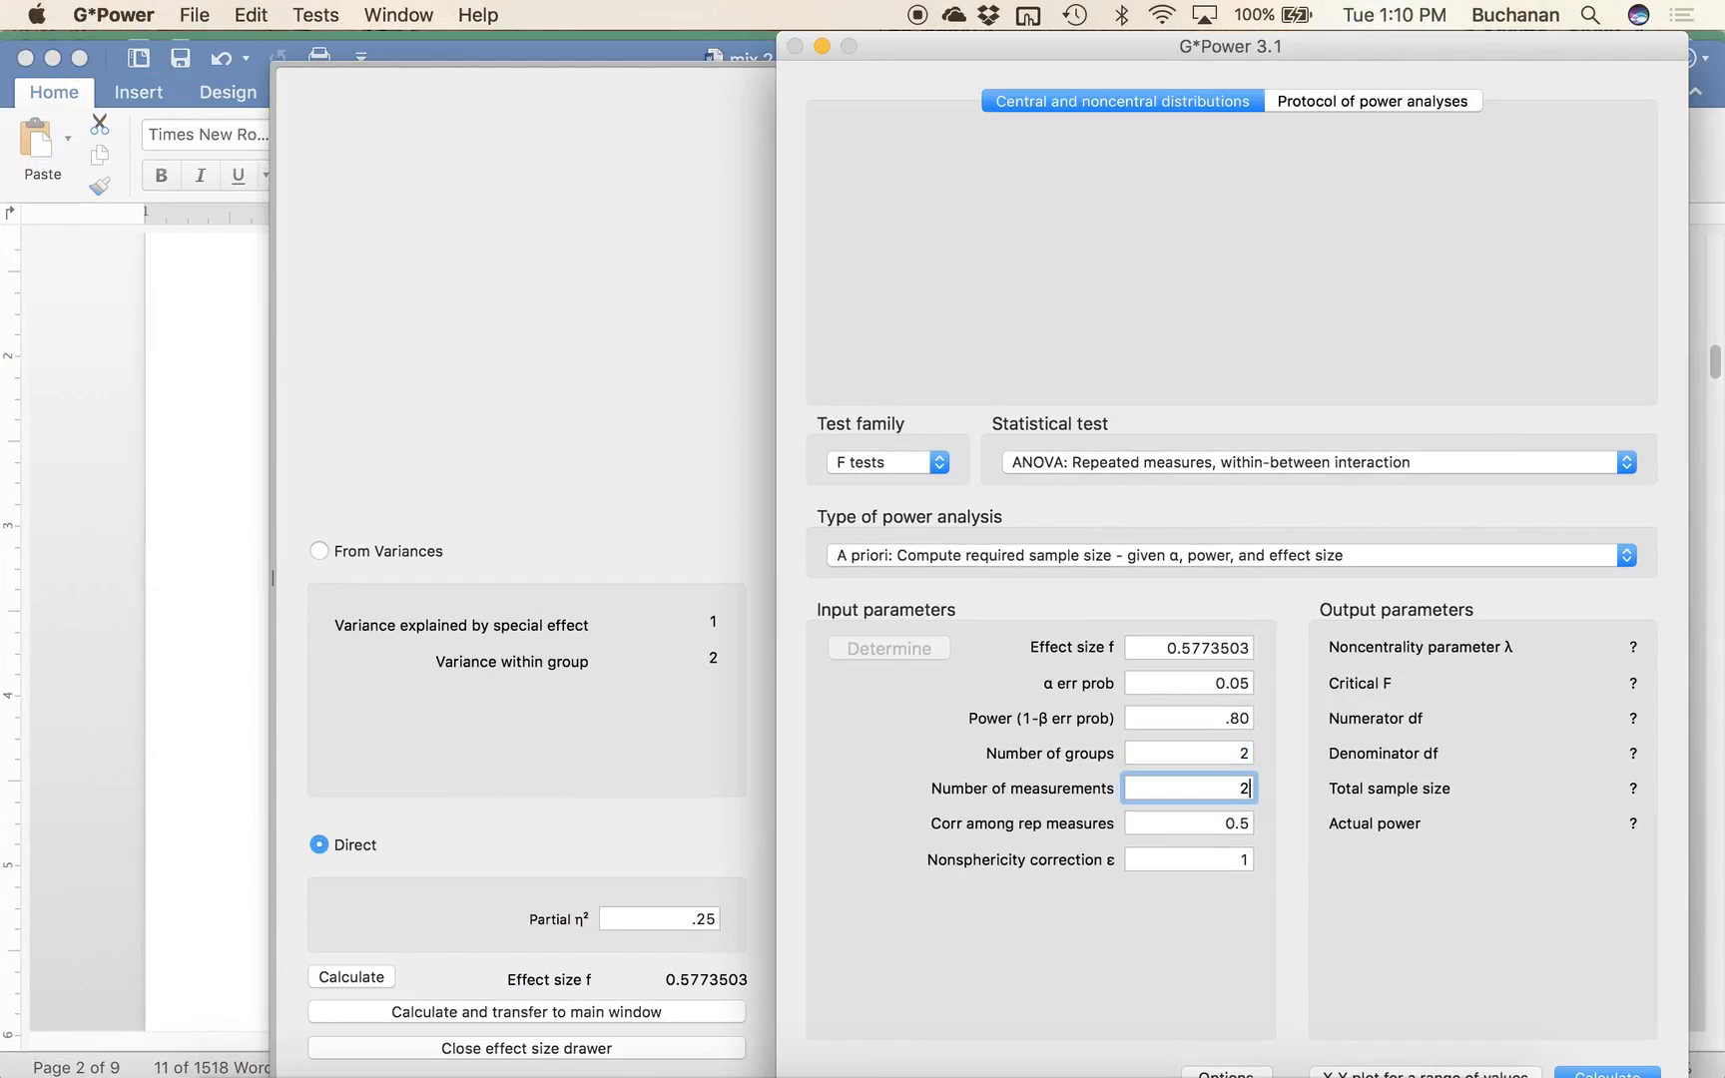
pyautogui.click(1587, 1071)
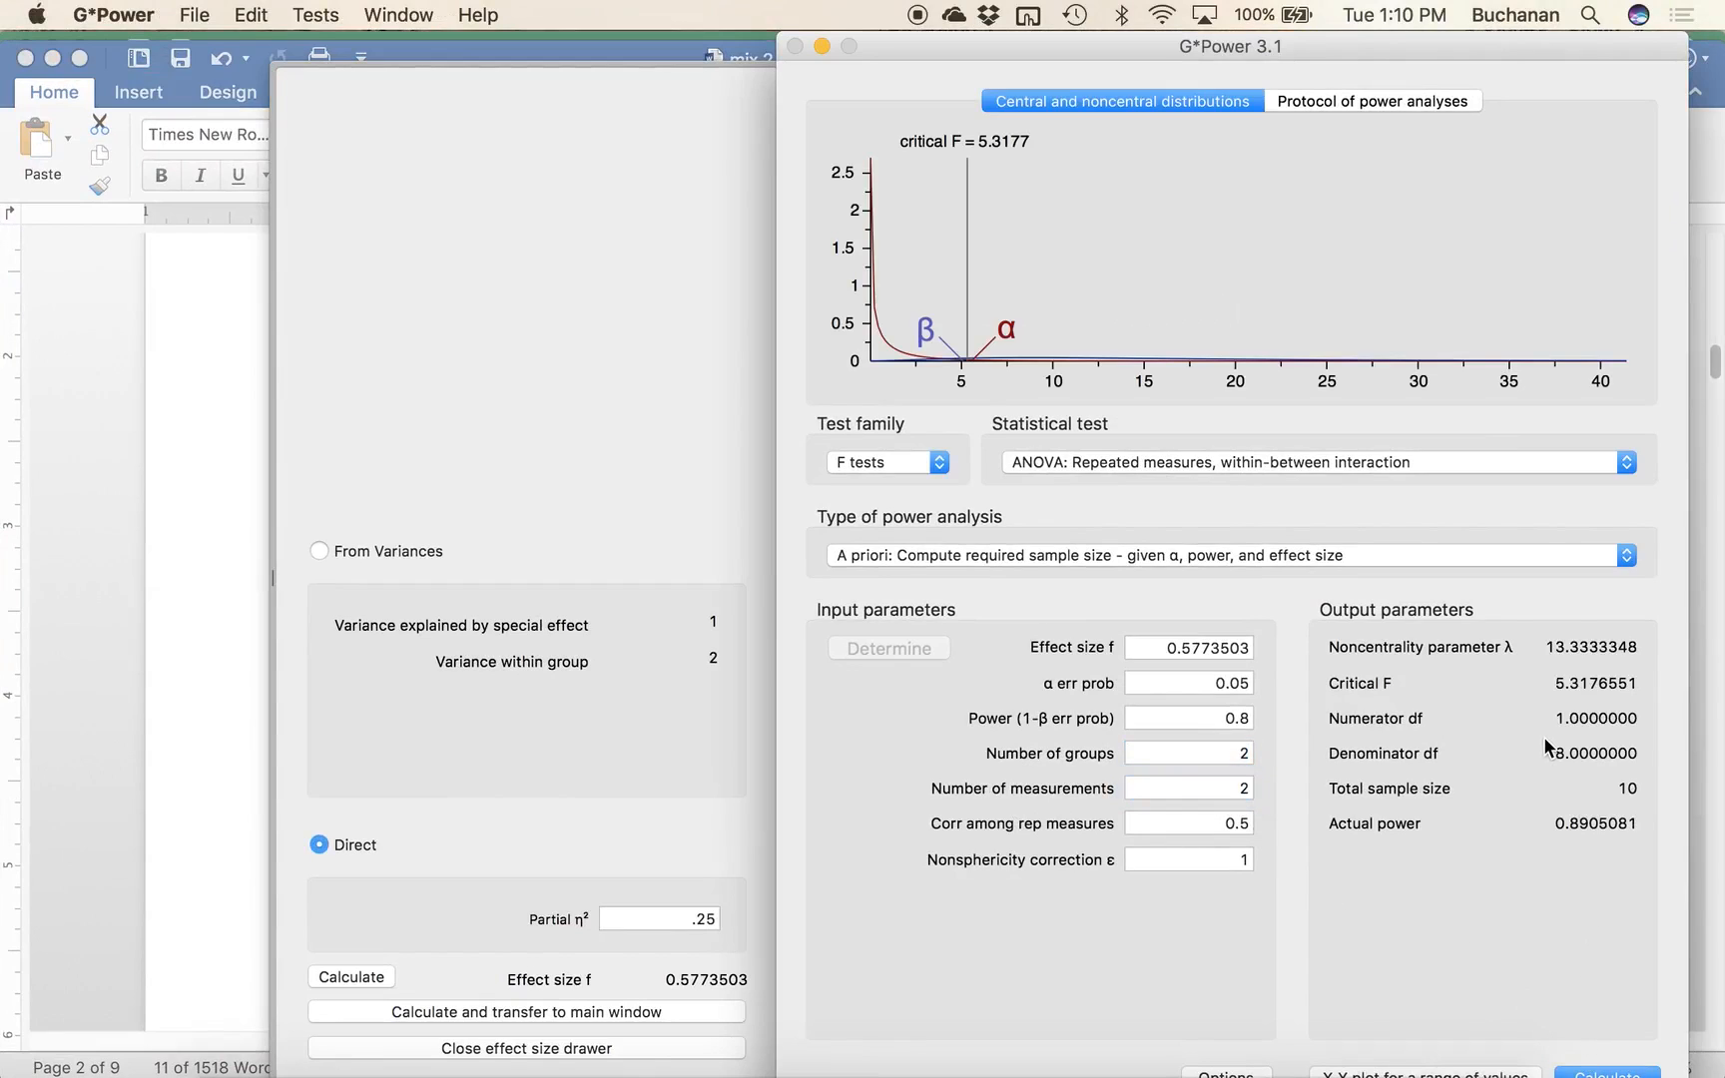
# Step: Review the power, number of measurements and correlation among repeated measures used in the calculation
pyautogui.doubleClick(1220, 717)
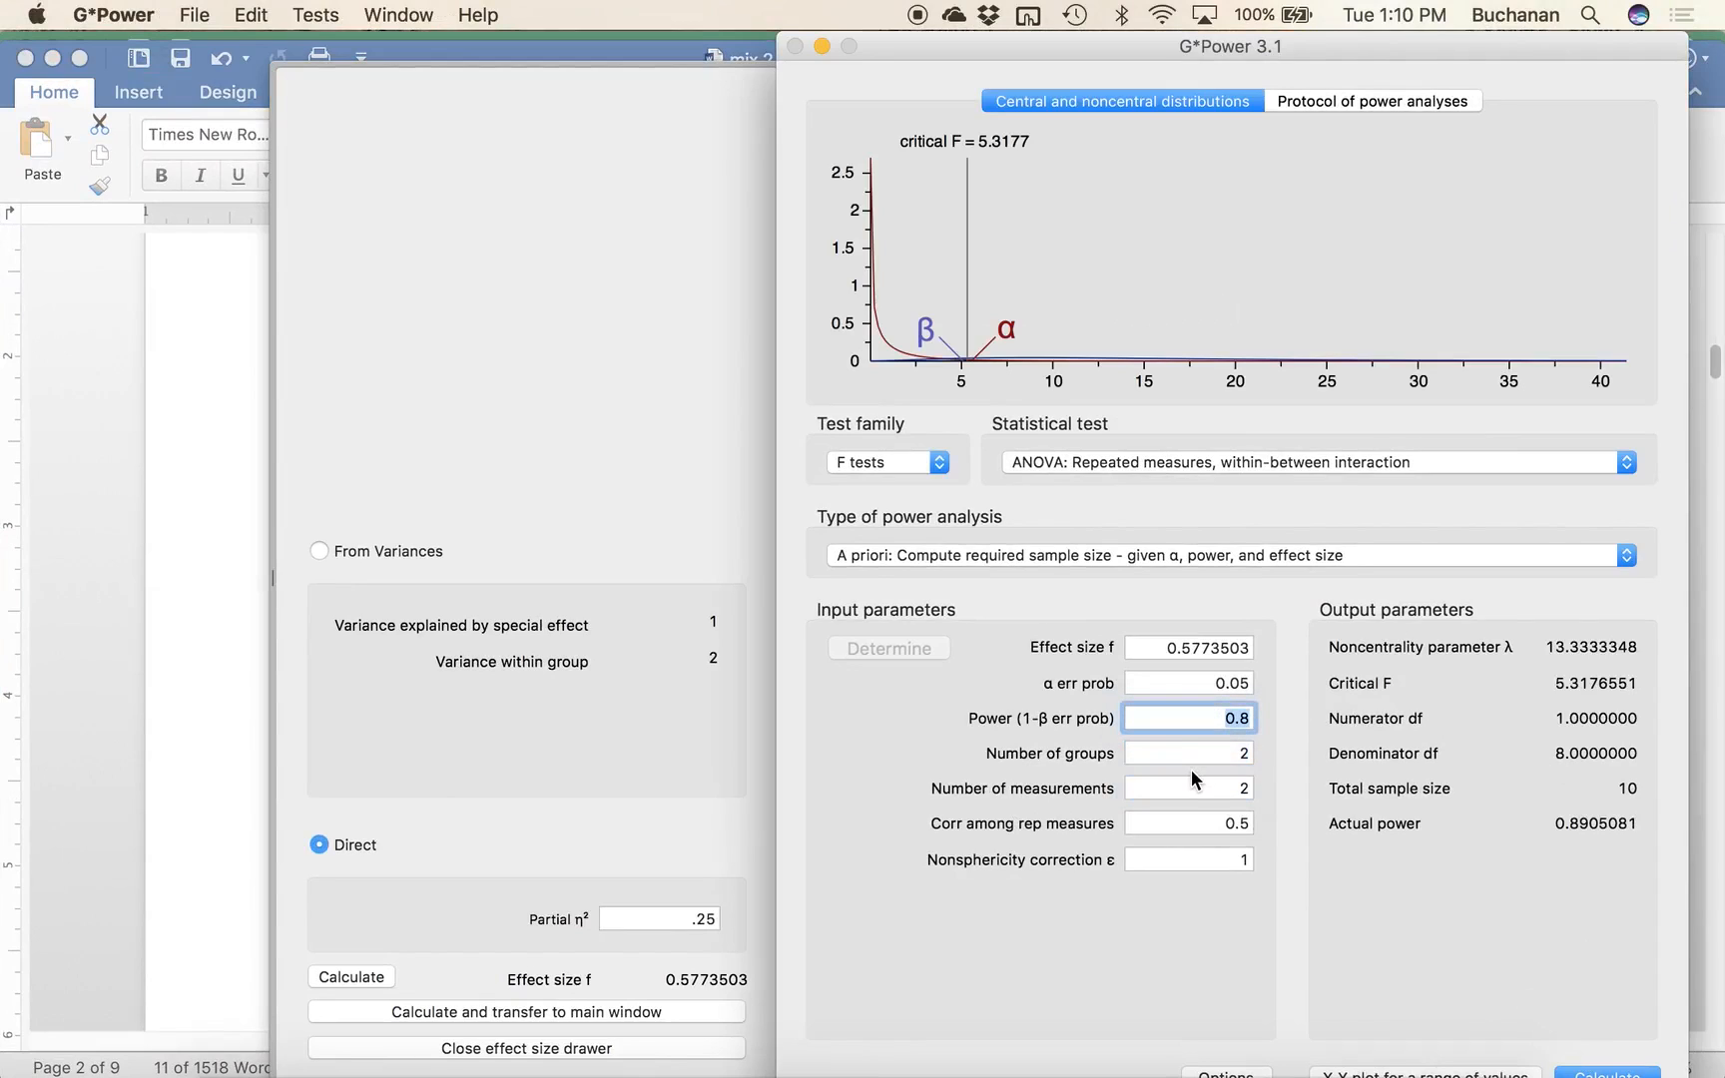
pyautogui.doubleClick(1186, 787)
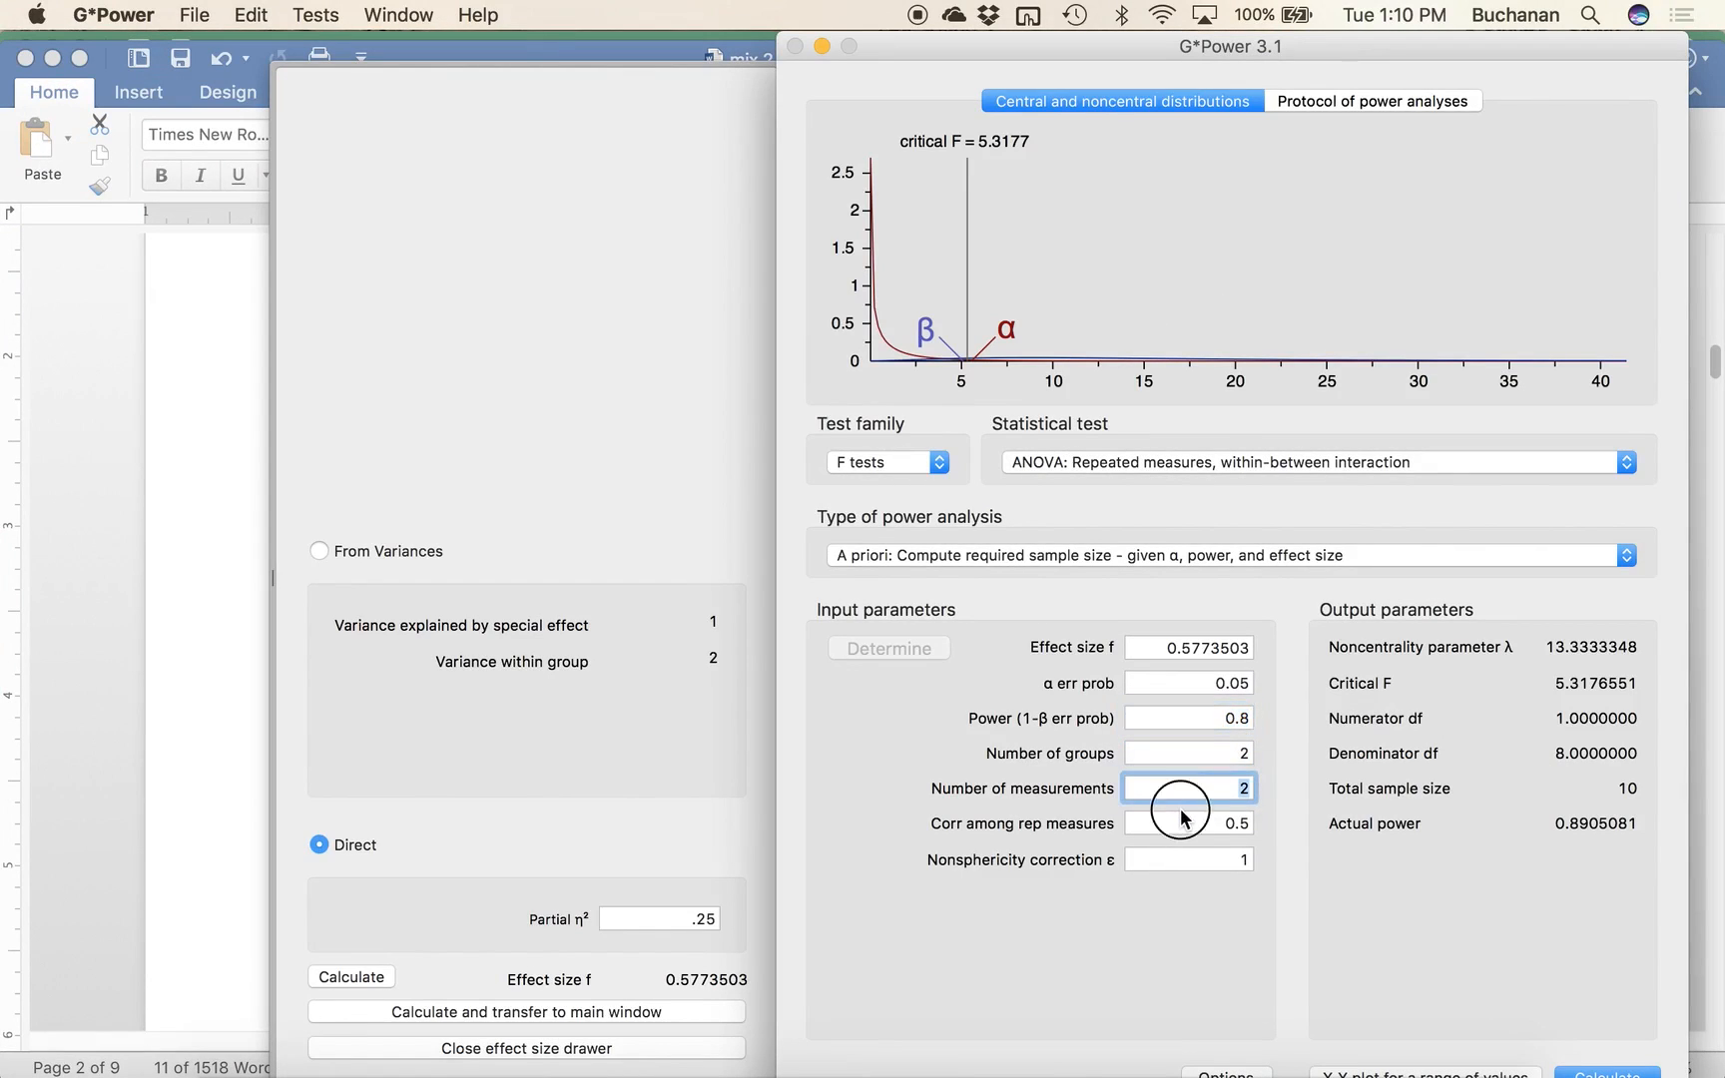
pyautogui.doubleClick(1178, 824)
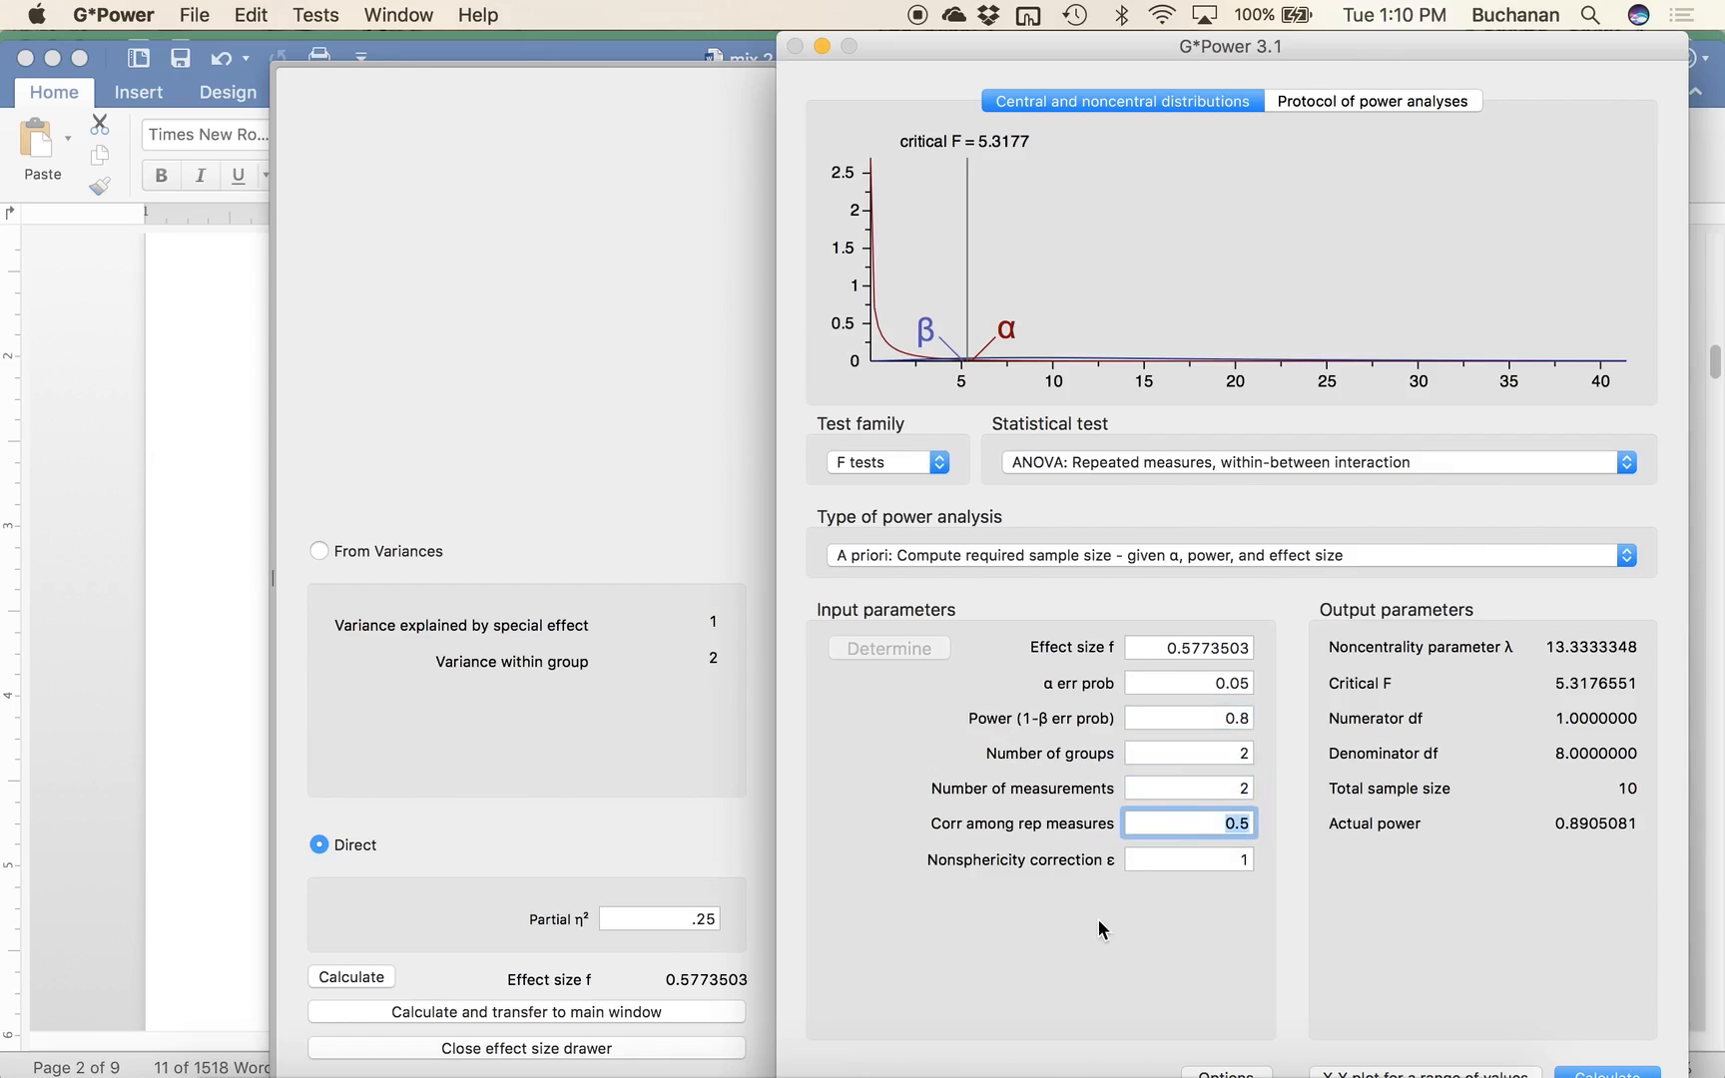
# Step: Read the Word notes on estimating the correlation among repeated measures and on the nonsphericity correction
pyautogui.click(186, 671)
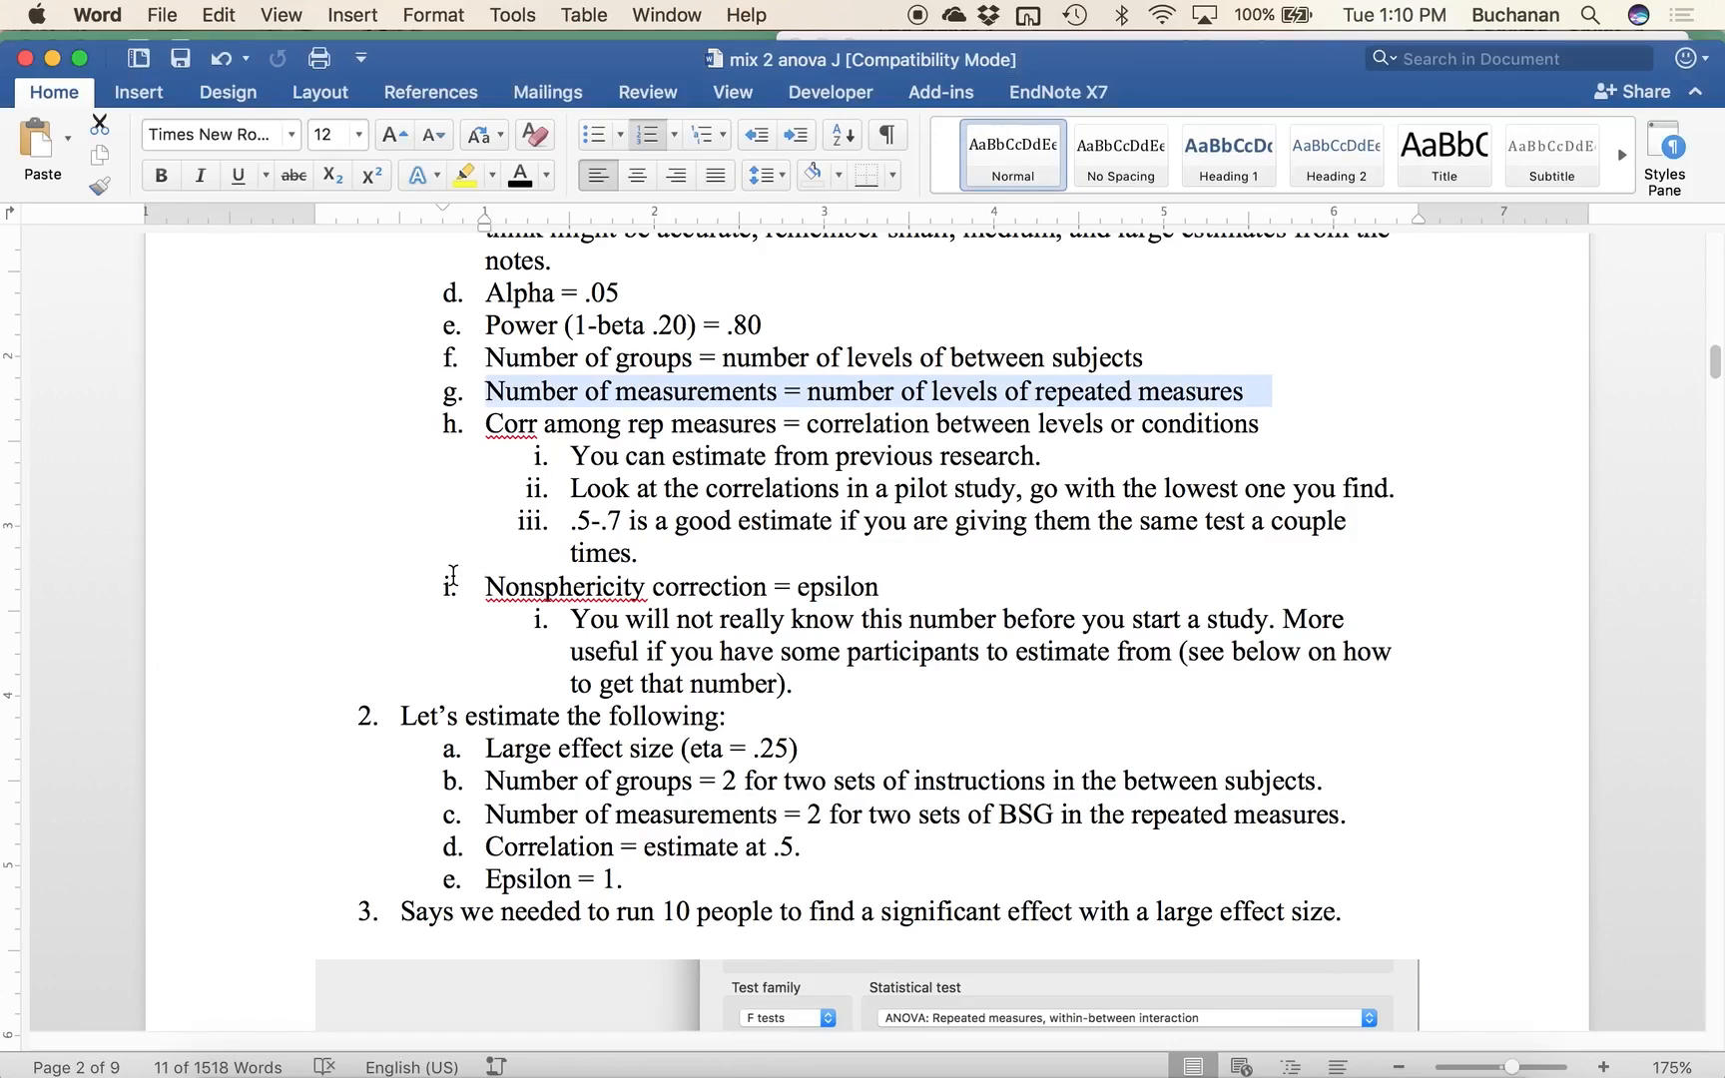
pyautogui.moveTo(566, 521); pyautogui.dragTo(639, 552)
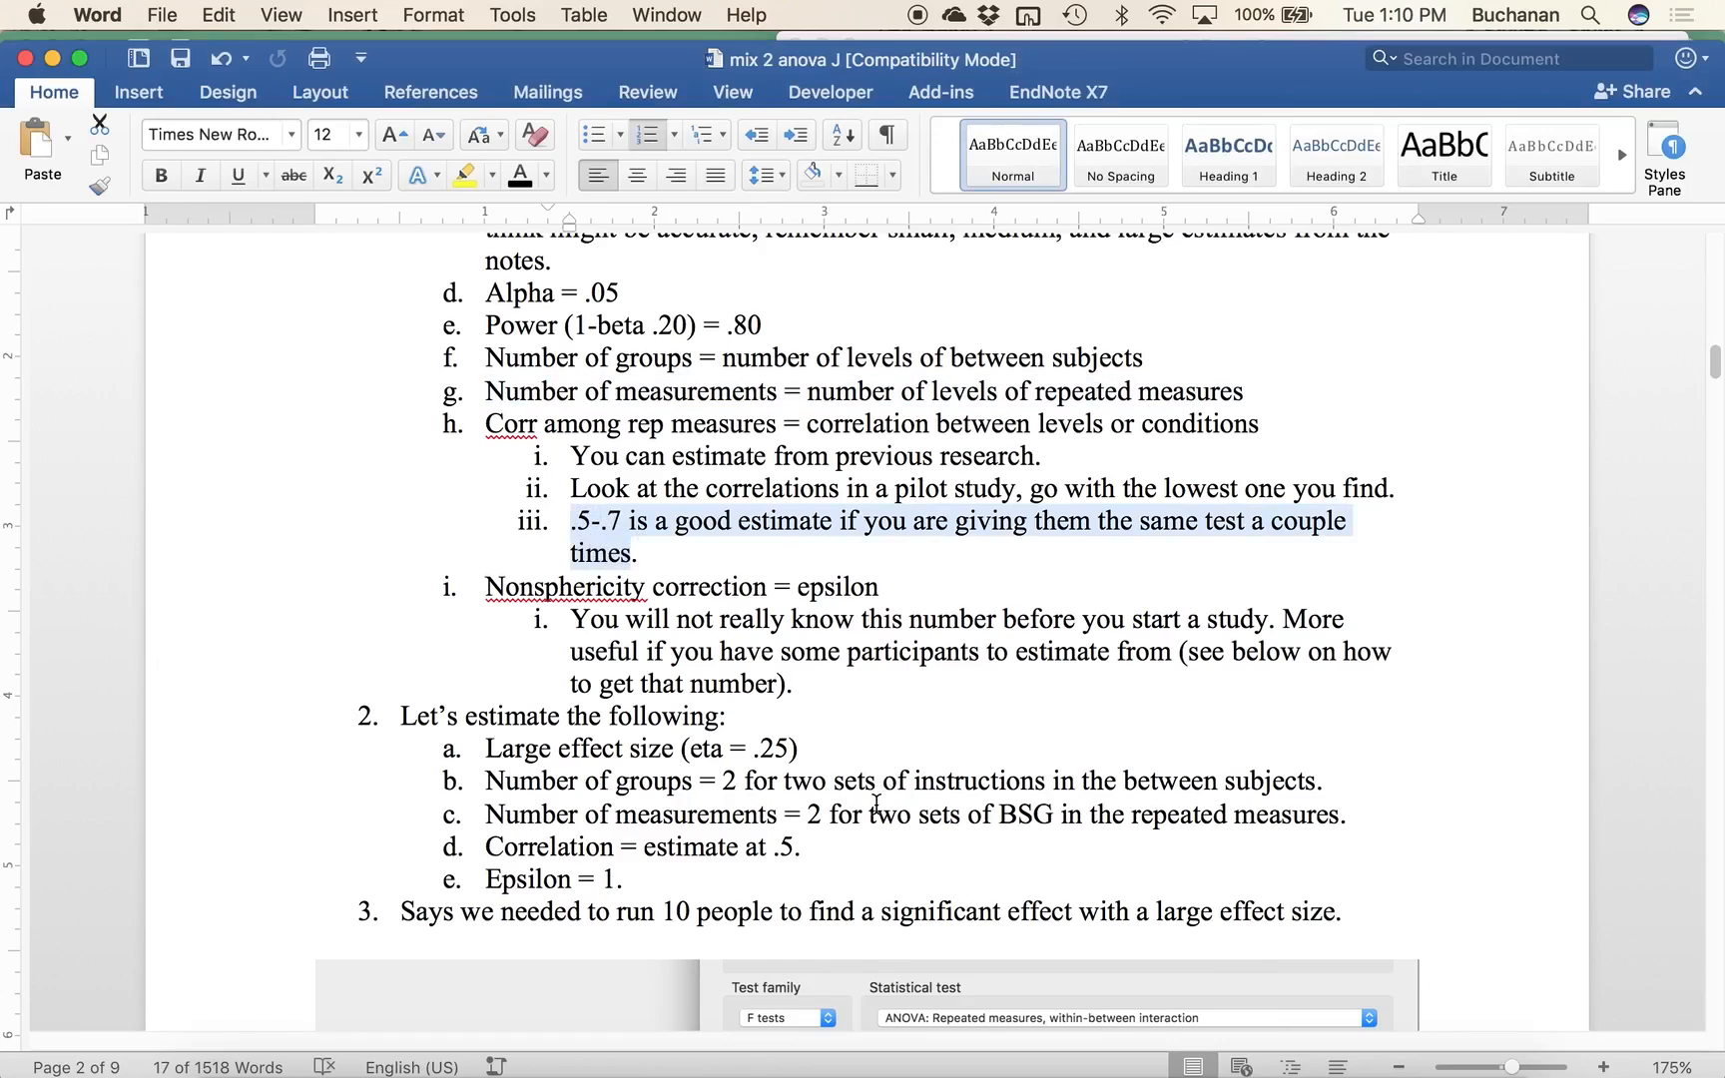
pyautogui.moveTo(486, 587); pyautogui.dragTo(882, 587)
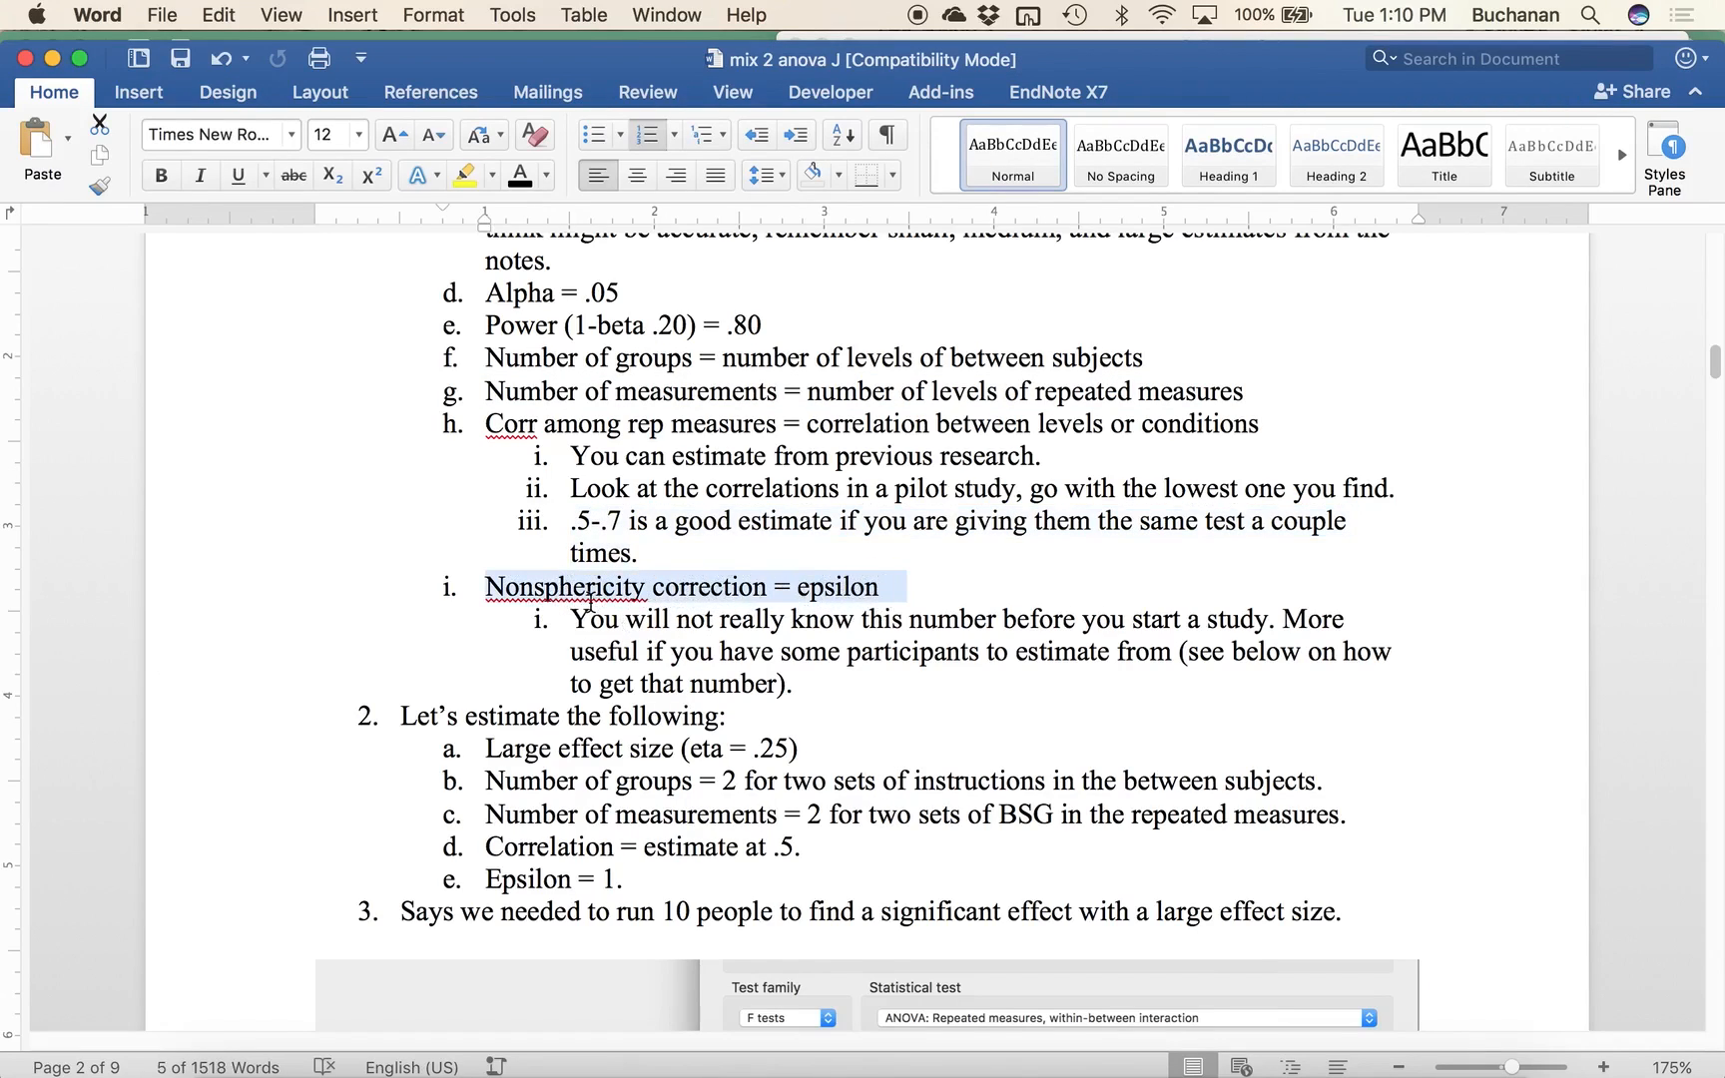
# Step: Switch to G*Power and check the nonsphericity correction ε entered for the repeated measures analysis
pyautogui.click(591, 613)
pyautogui.hotkey('ctrl', 'Up')
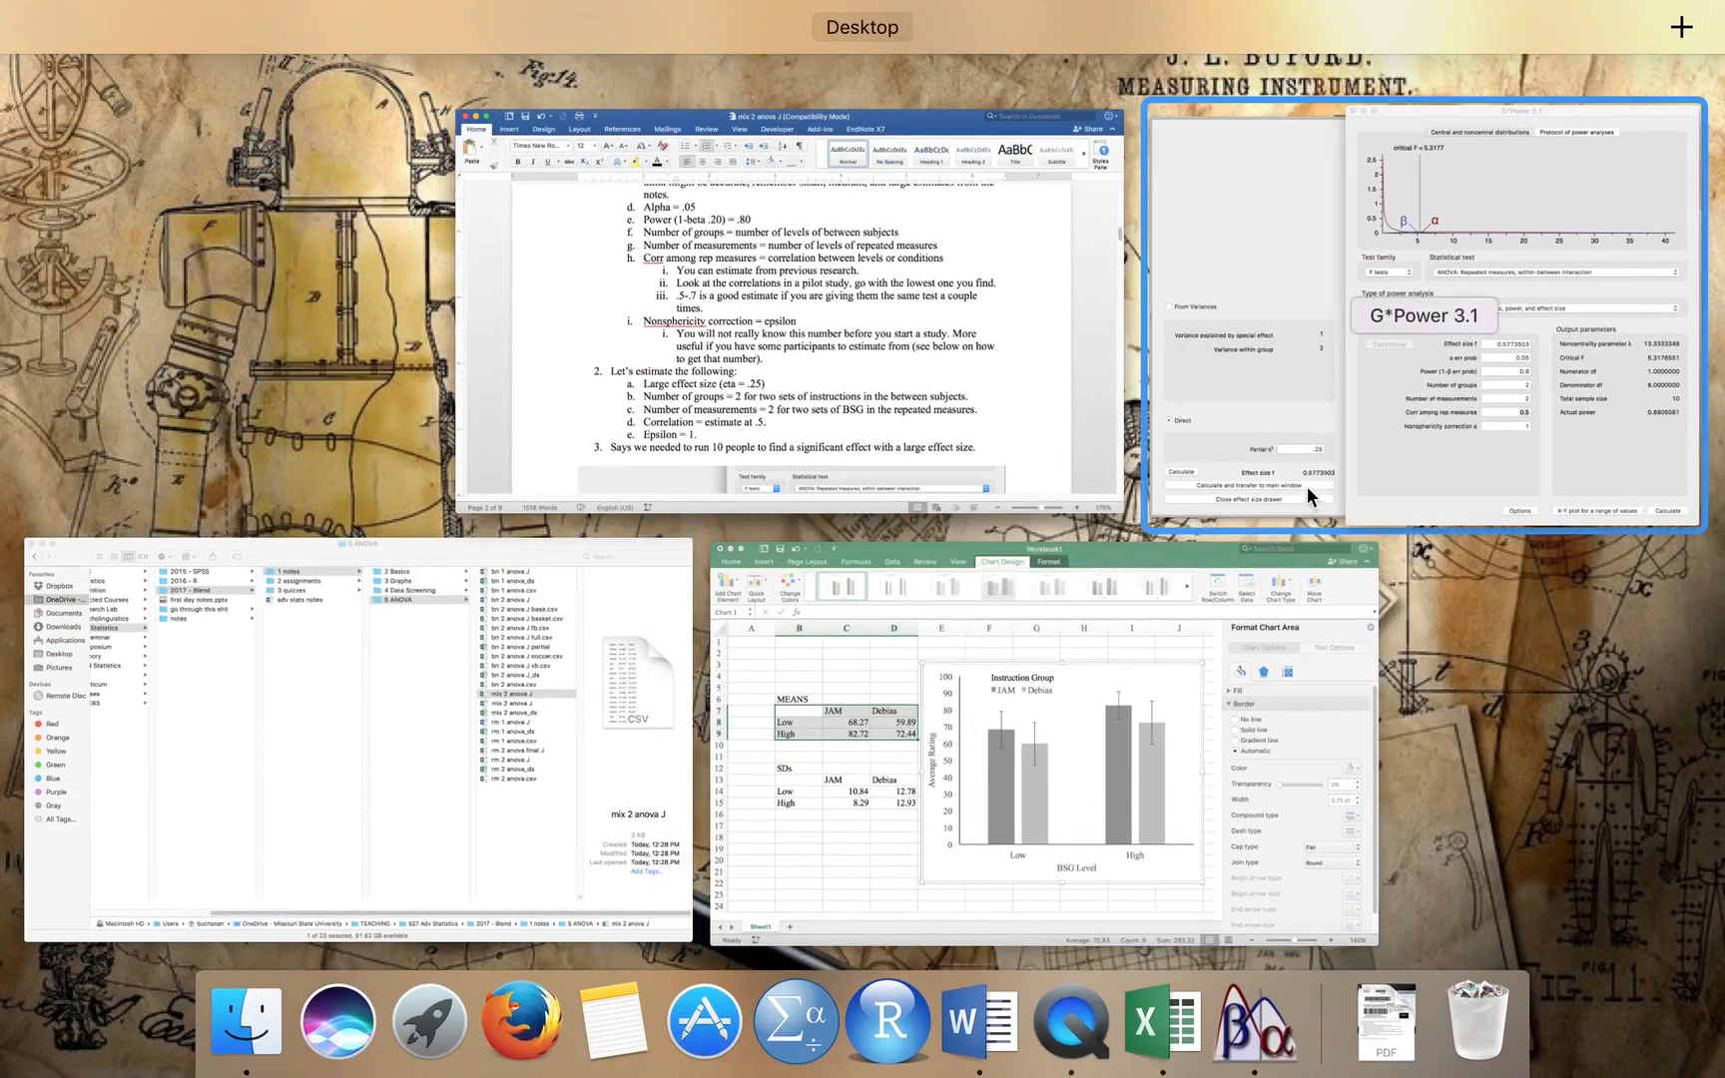
pyautogui.click(1447, 415)
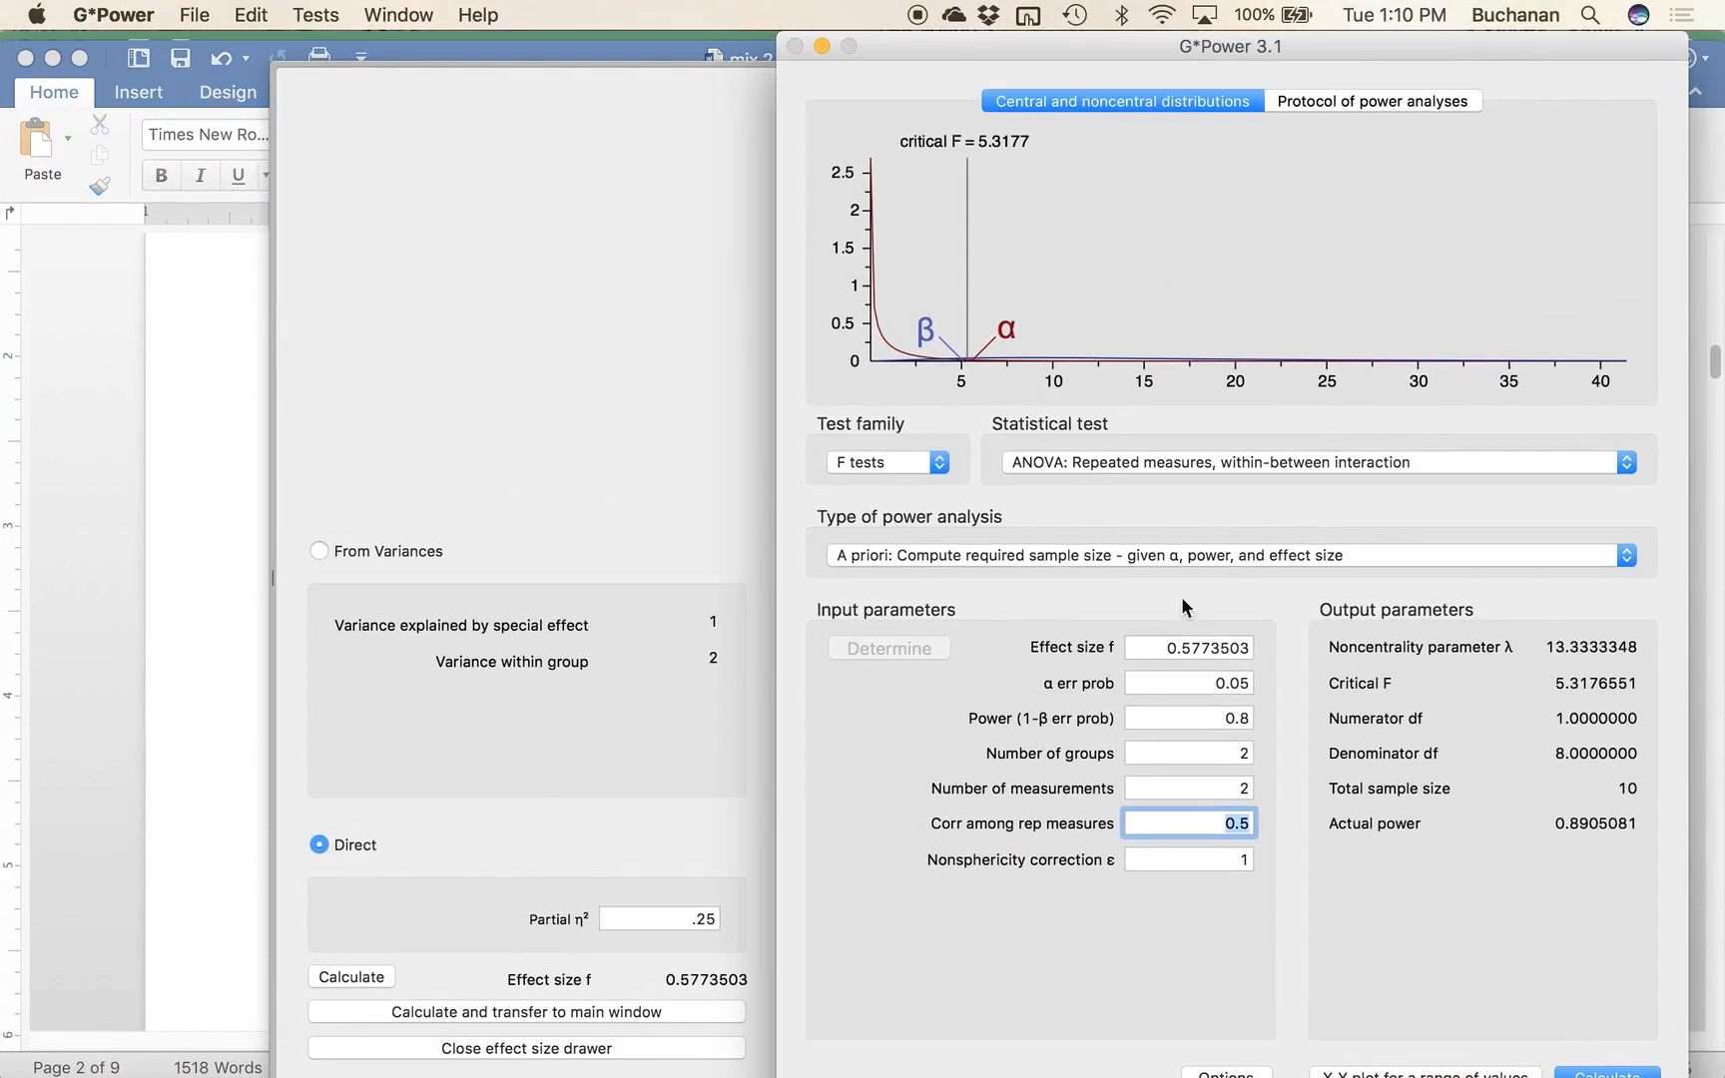
pyautogui.click(1214, 862)
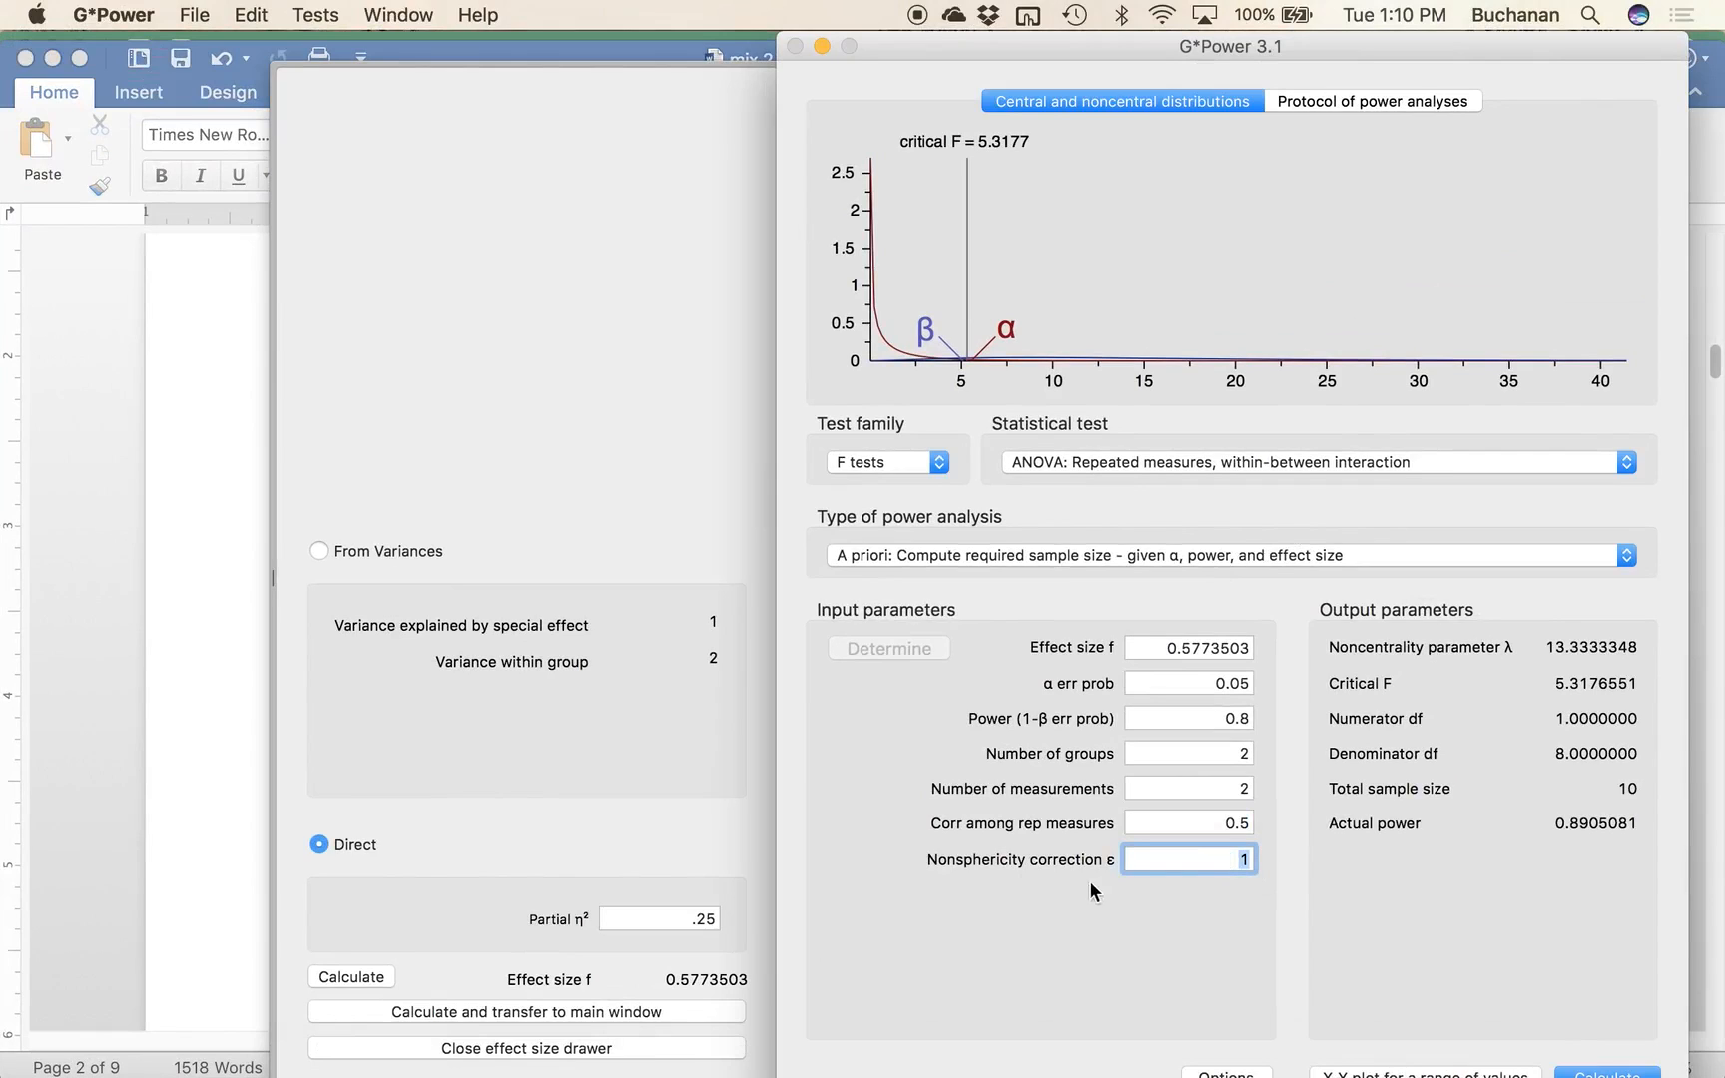
# Step: Return to Word and compare the listed estimates and required sample size with the example G*Power image below them
pyautogui.click(227, 739)
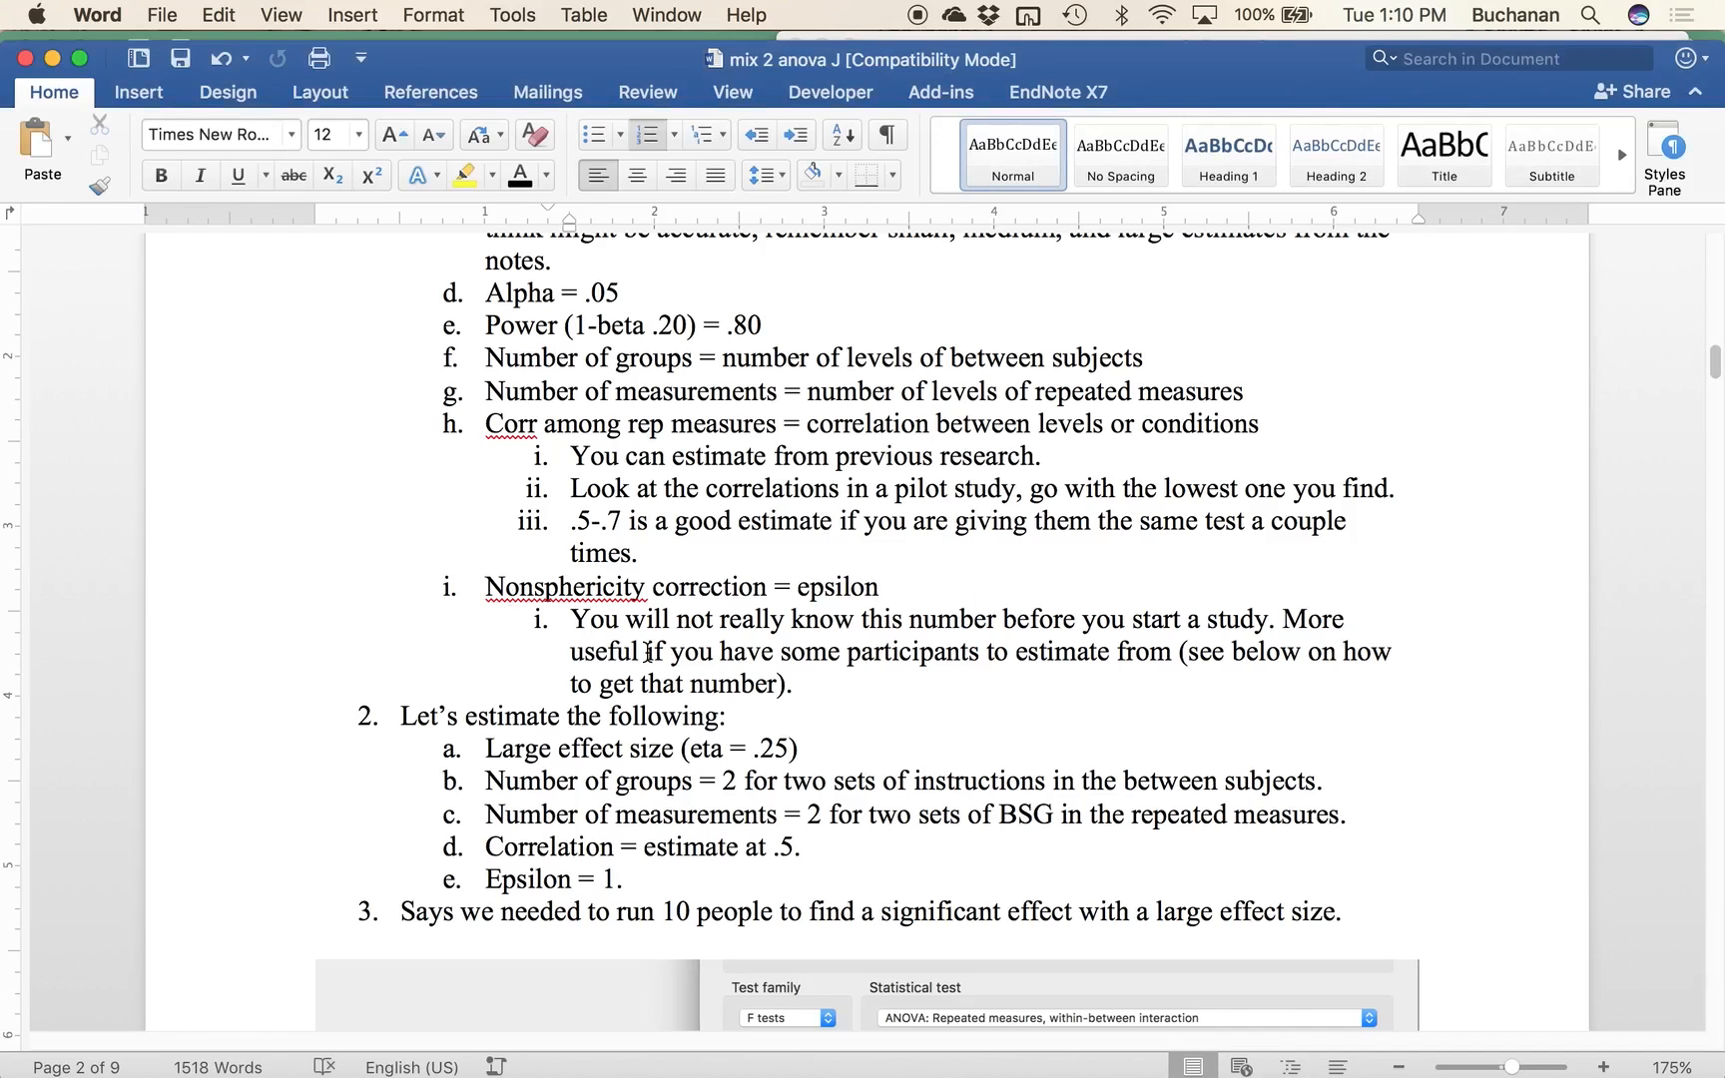
pyautogui.scroll(-3, 684, 744)
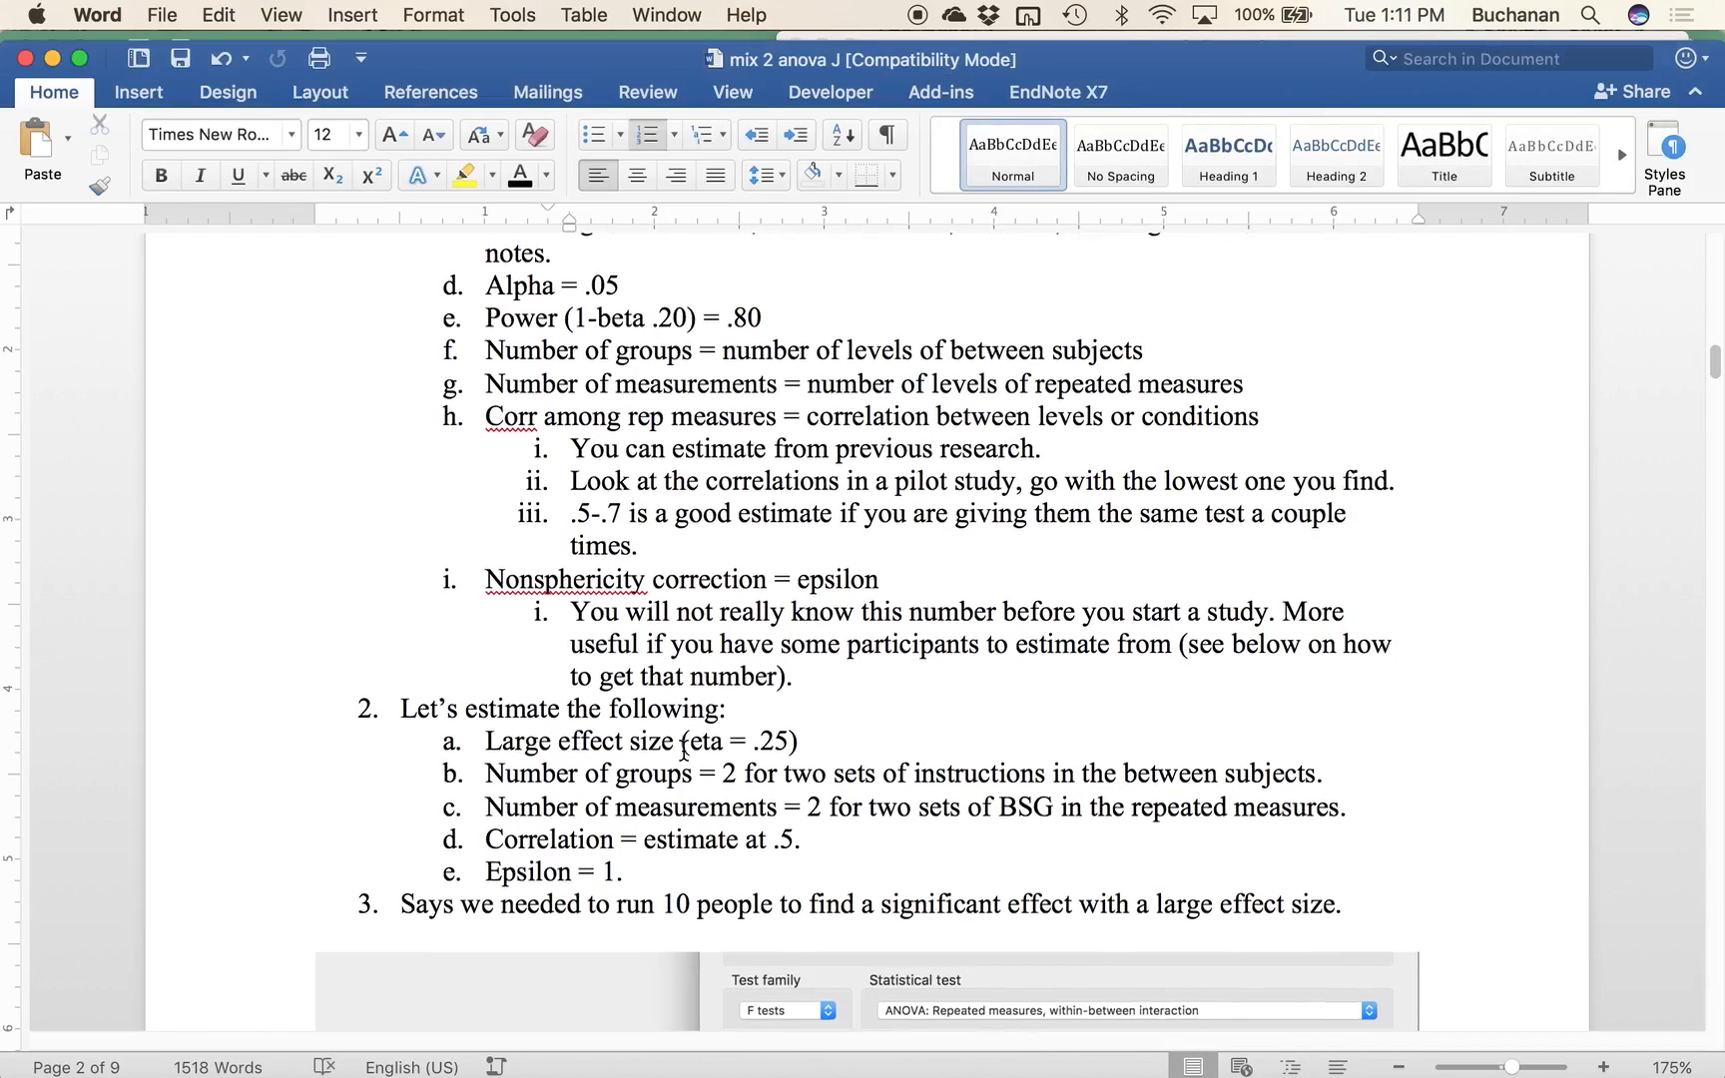
pyautogui.scroll(-15, 684, 749)
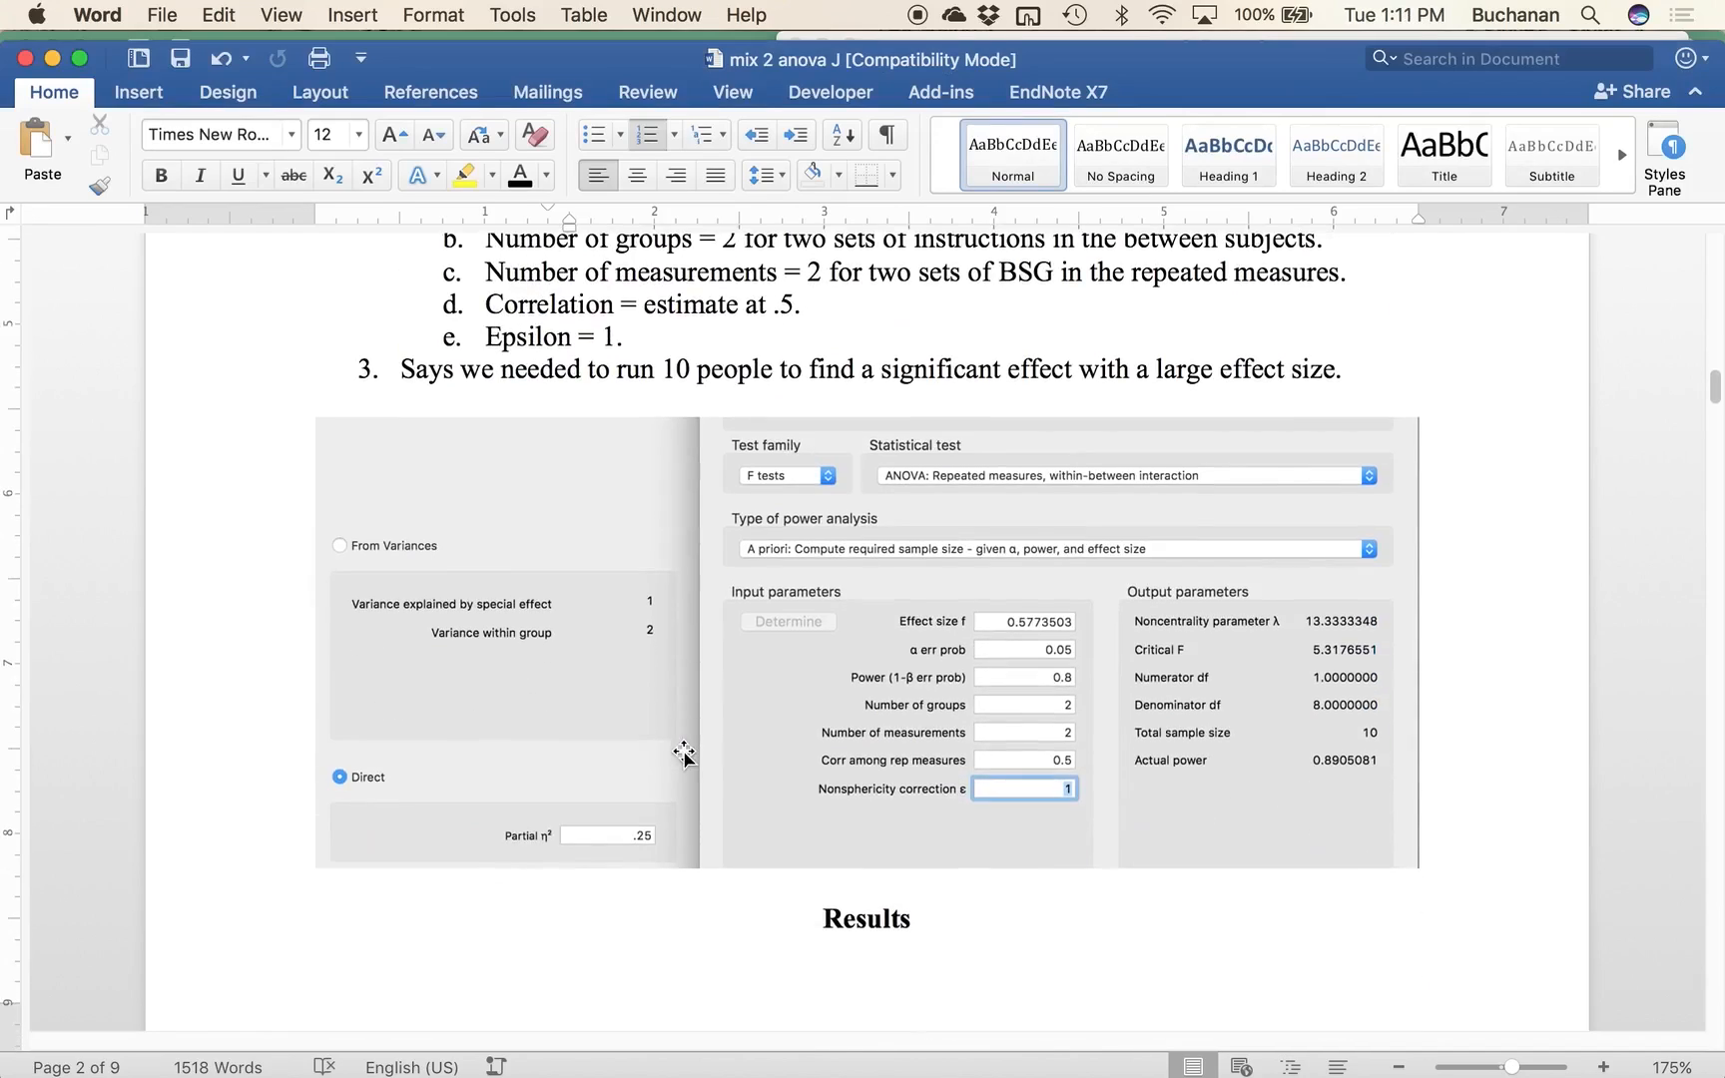
# Step: Back in G*Power, set the direct partial η² to .008 and transfer the calculated effect size to the main window
pyautogui.hotkey('ctrl', 'Up')
pyautogui.click(1500, 424)
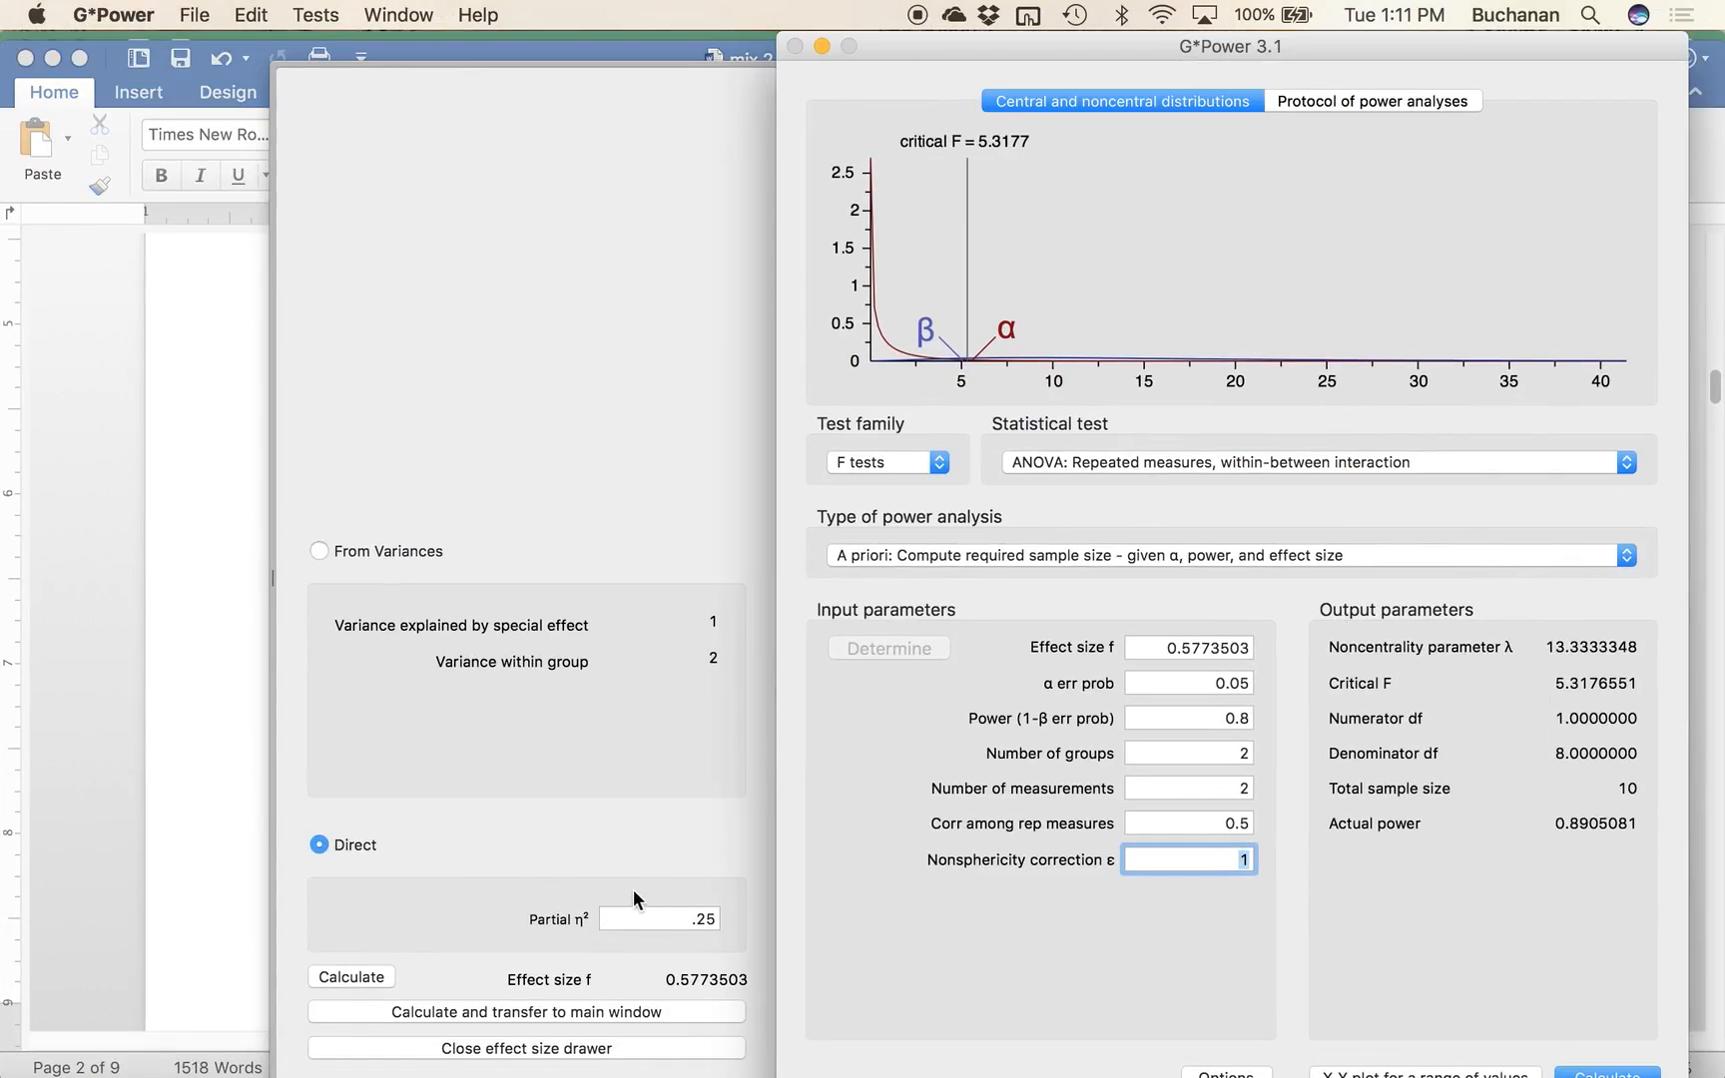
pyautogui.click(664, 918)
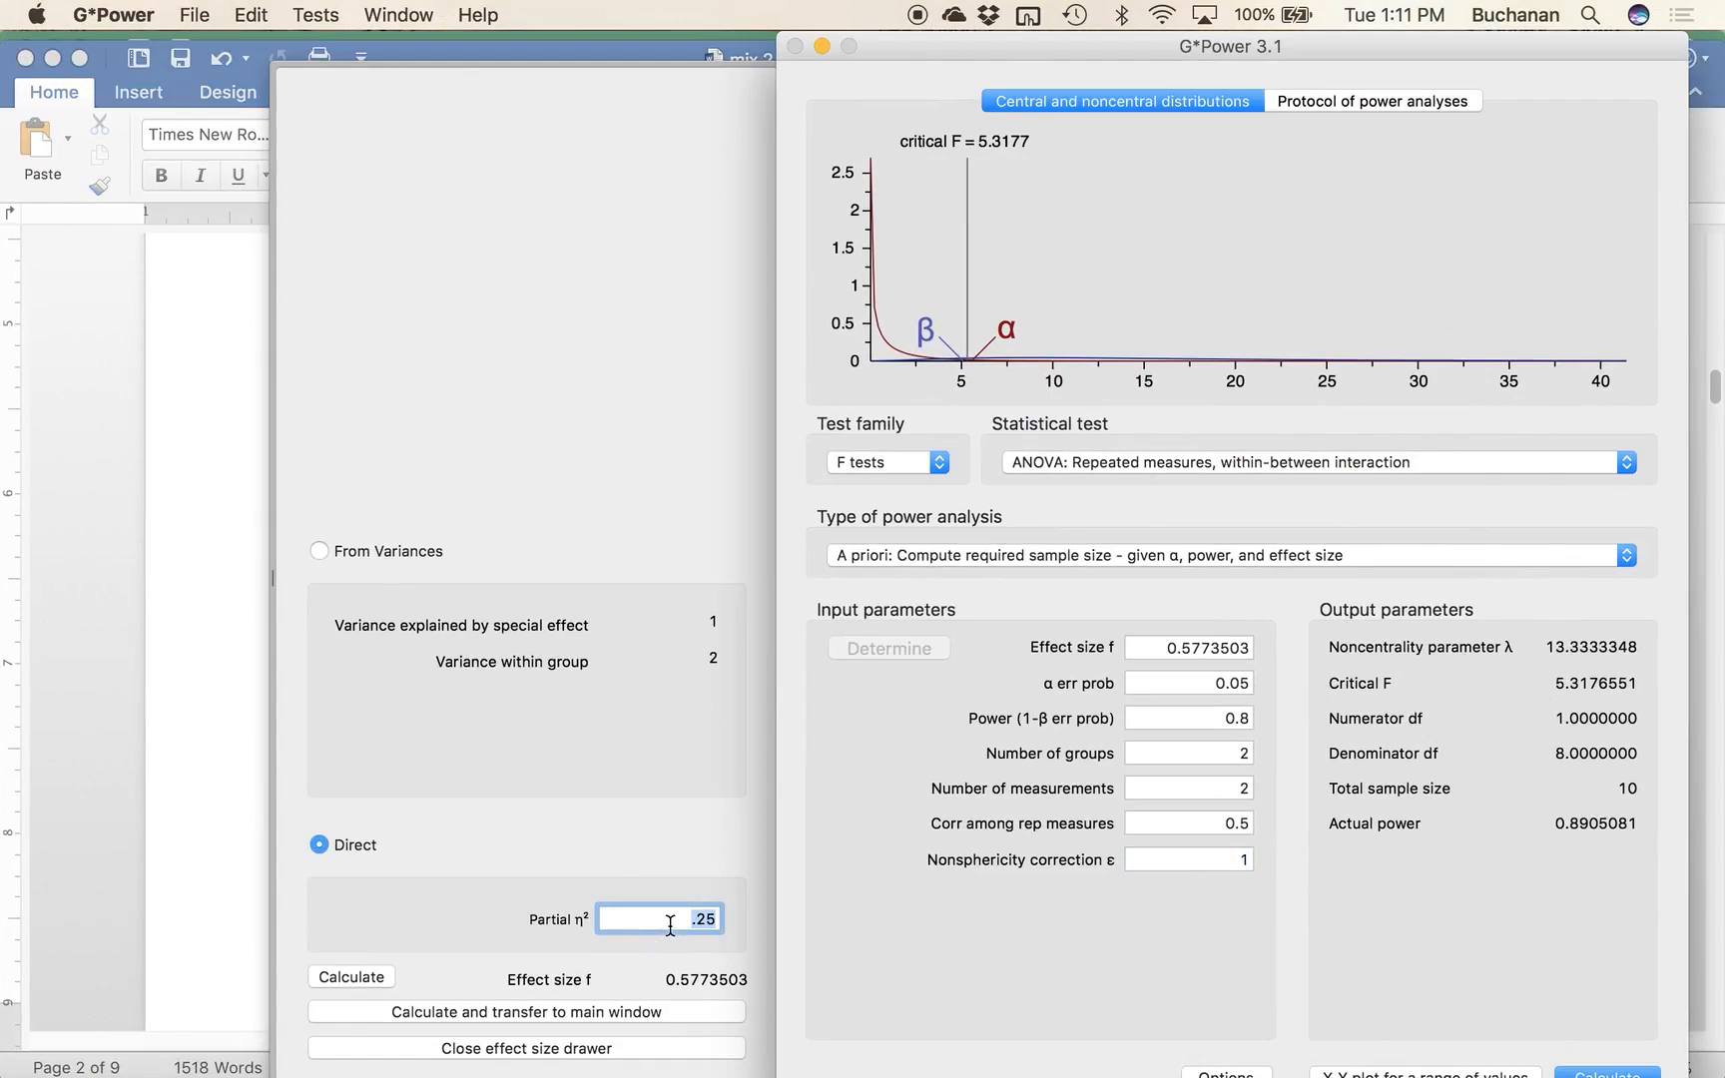
pyautogui.press('BackSpace')
pyautogui.write('.008')
pyautogui.click(363, 1010)
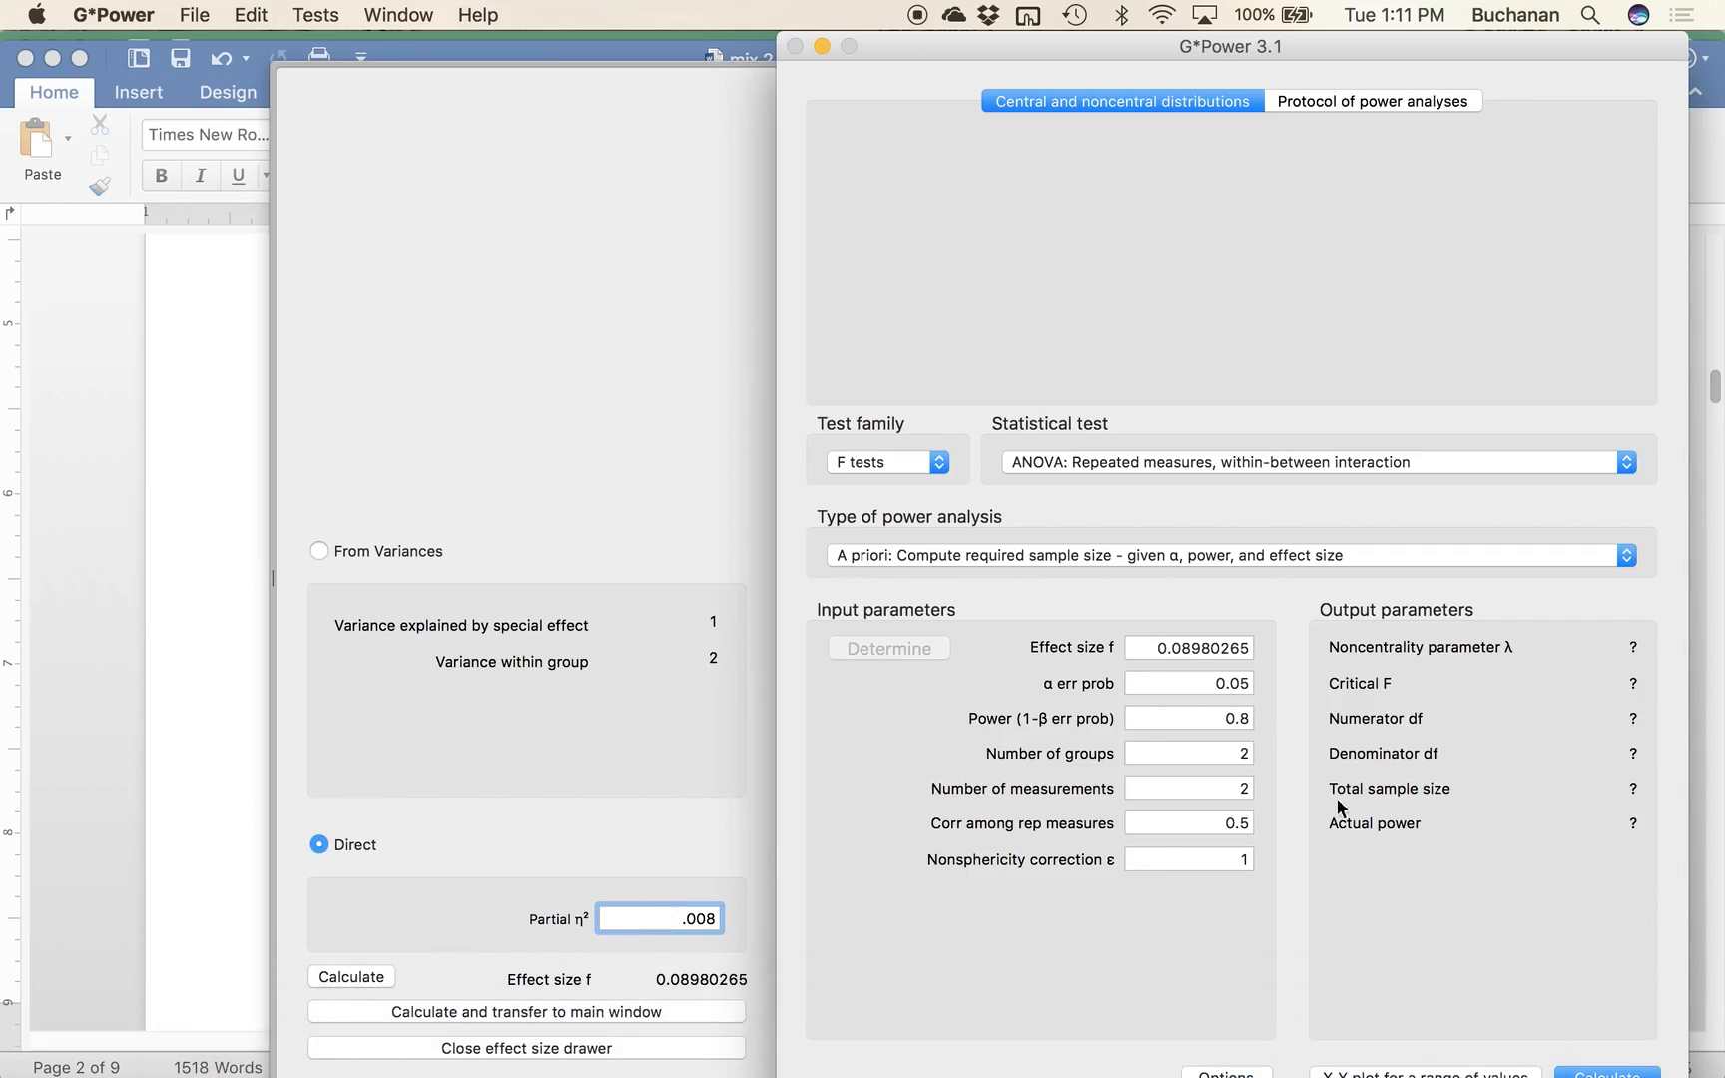
# Step: Calculate the required sample size for the small effect and review the partial η² it is based on
pyautogui.doubleClick(1166, 756)
pyautogui.press('Return')
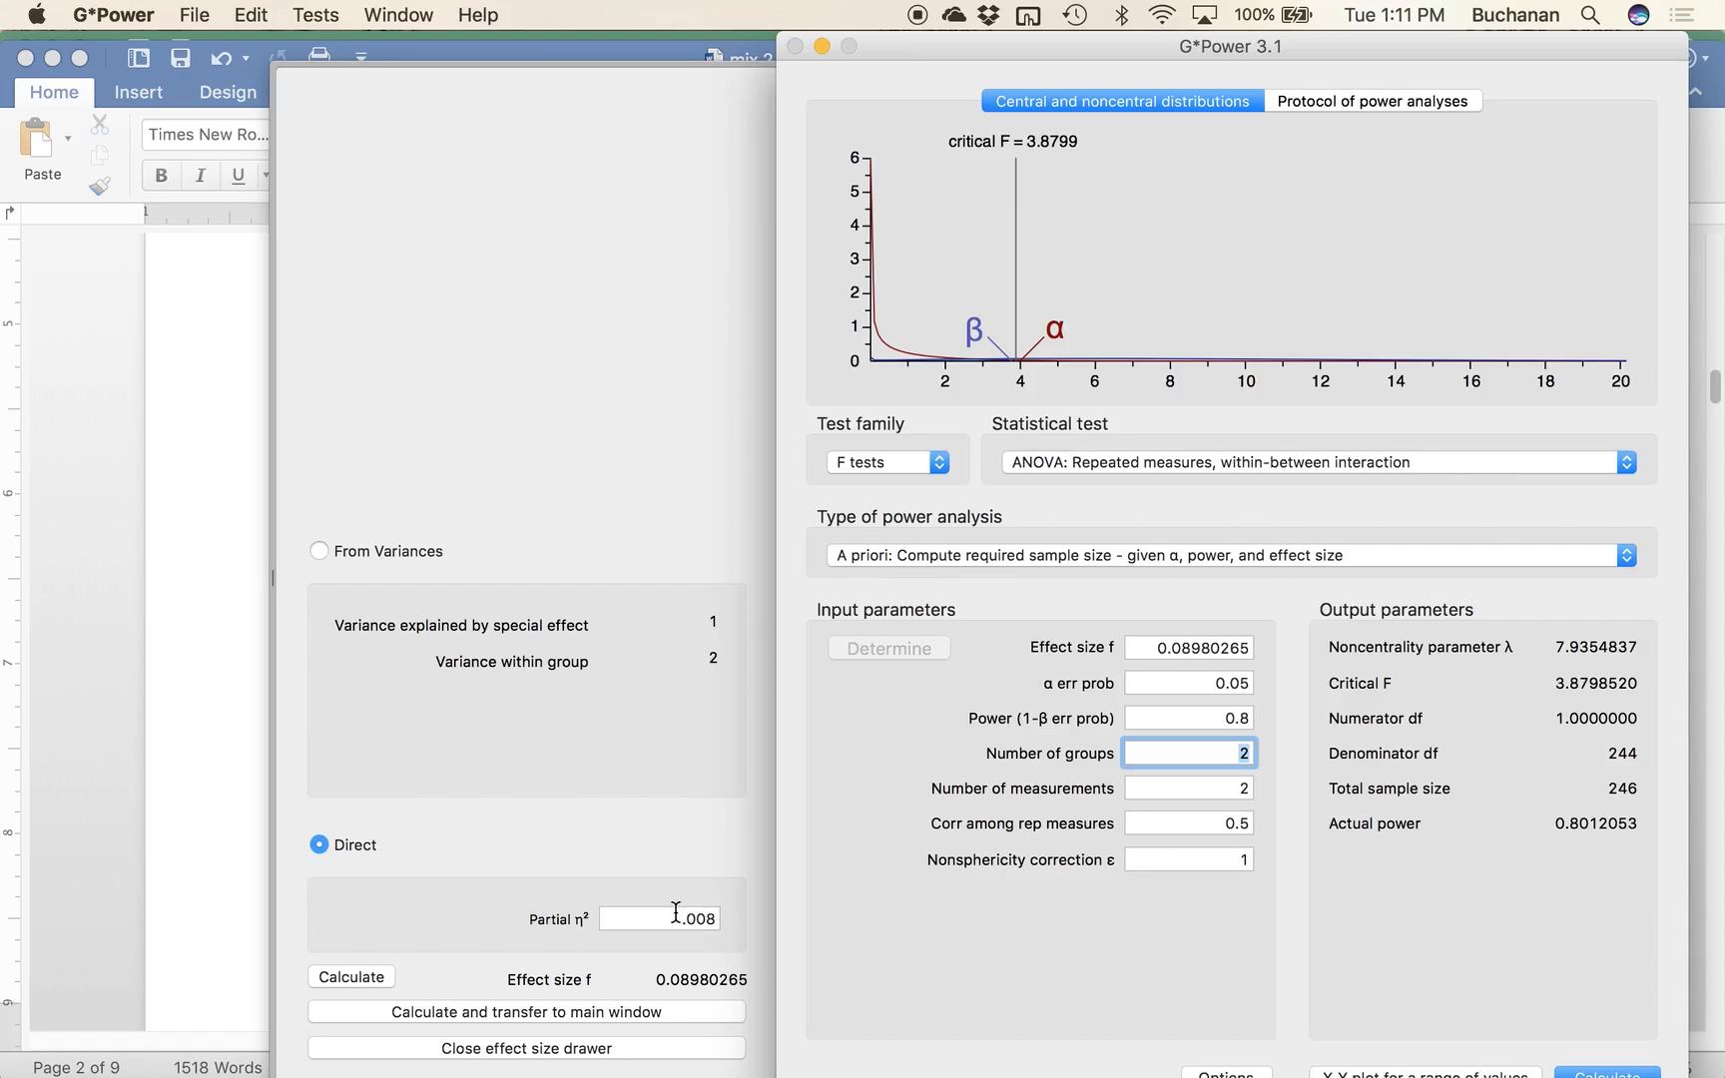
pyautogui.moveTo(675, 911); pyautogui.dragTo(748, 919)
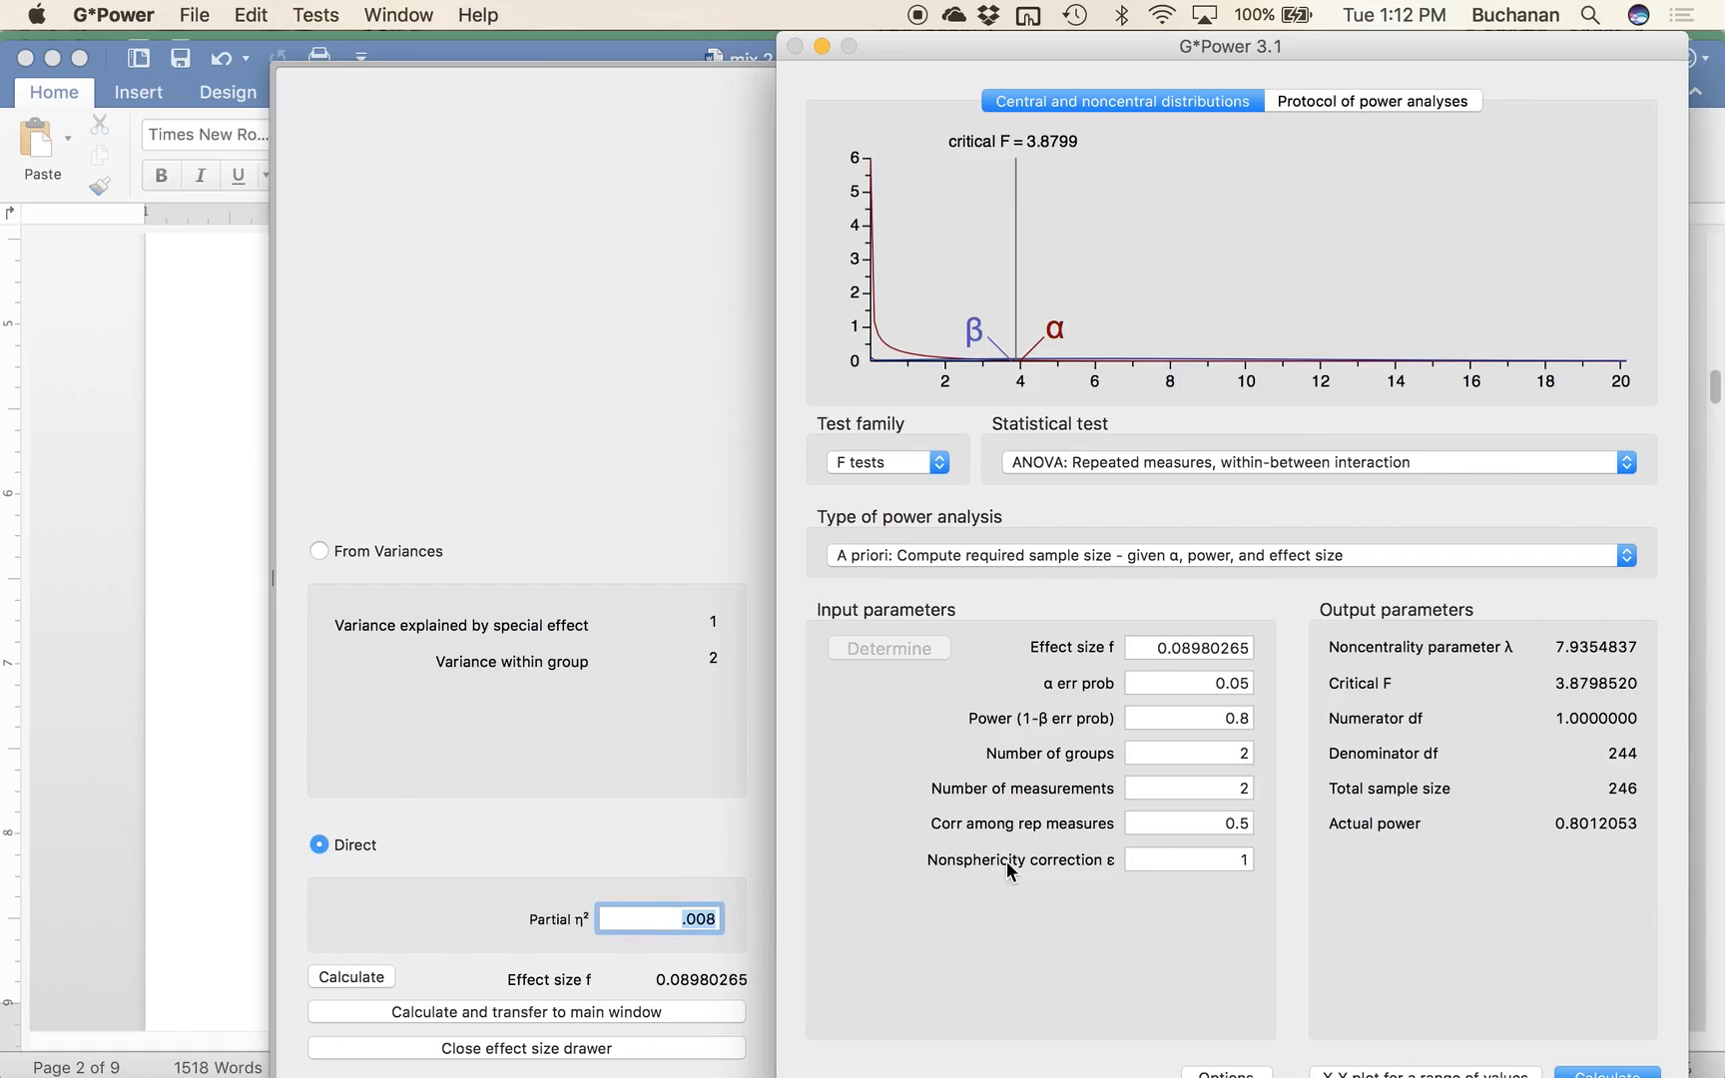